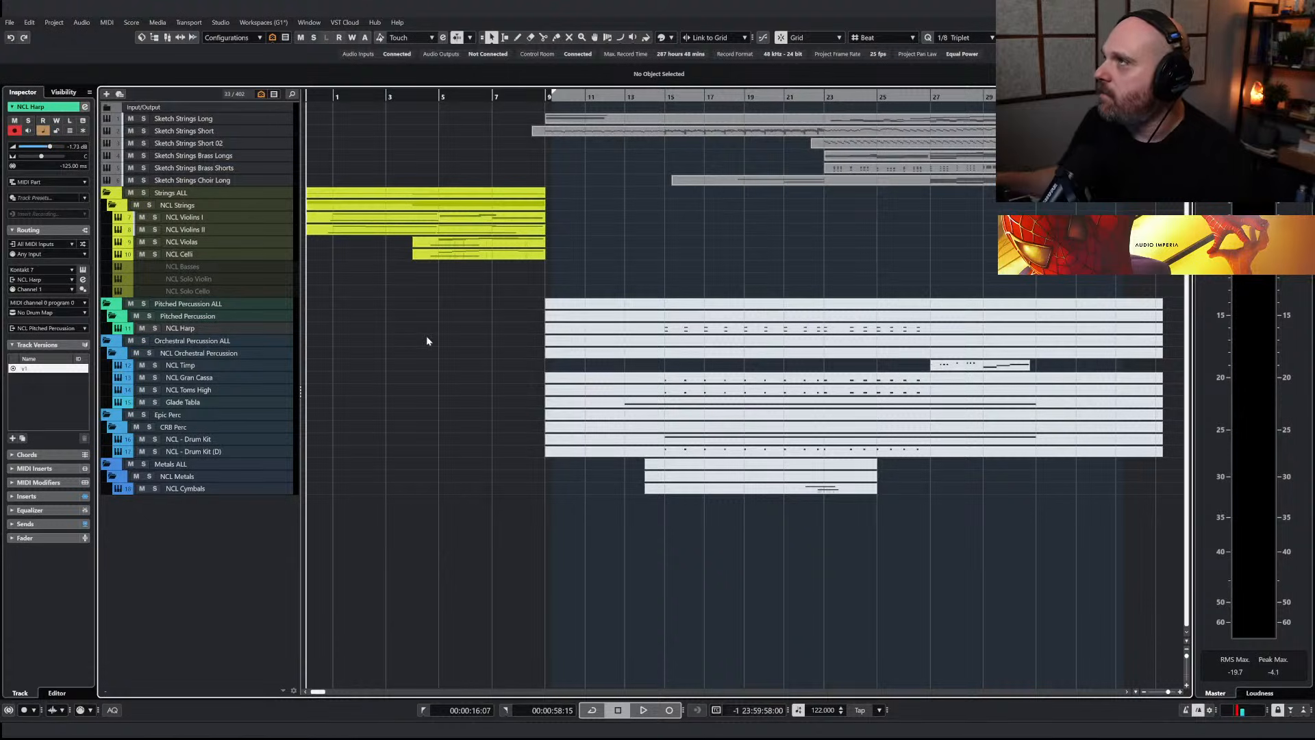
pyautogui.moveTo(369, 98); pyautogui.dragTo(306, 98)
pyautogui.press('g')
pyautogui.press('g')
pyautogui.press('g')
pyautogui.press('g')
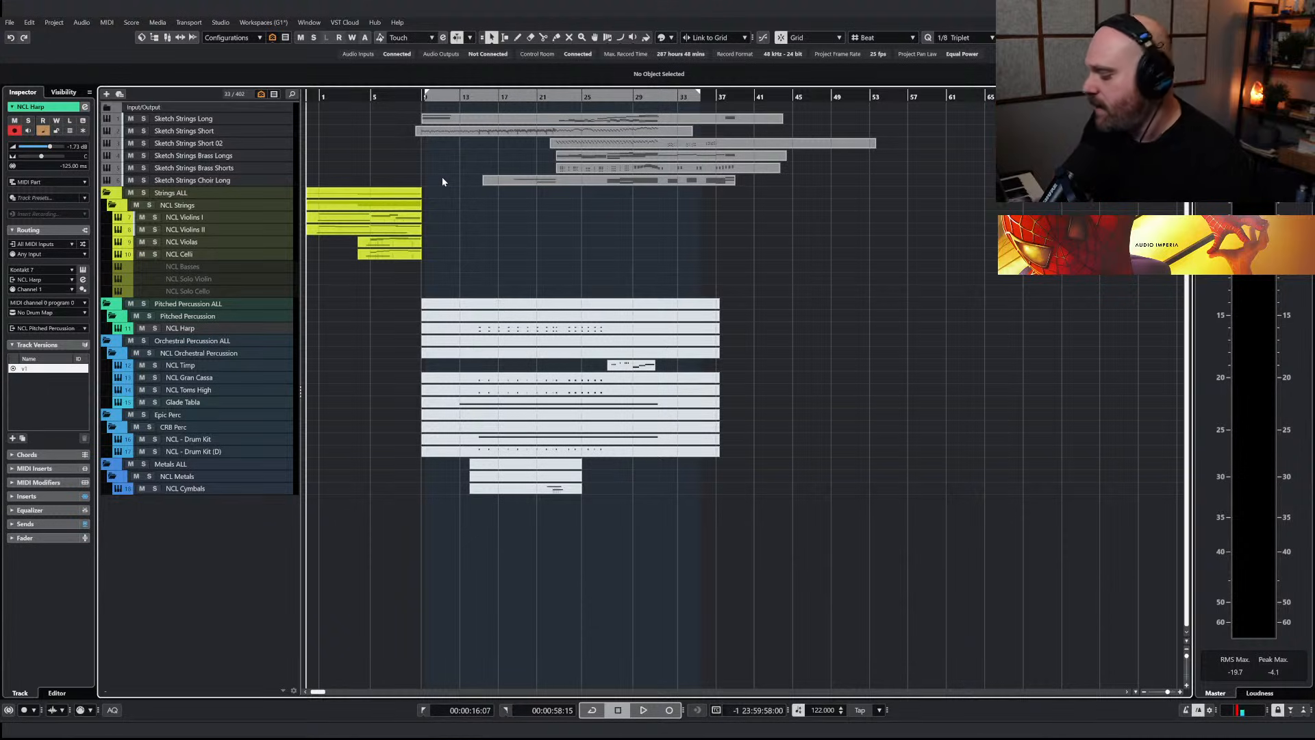
pyautogui.rightClick(450, 257)
pyautogui.click(450, 256)
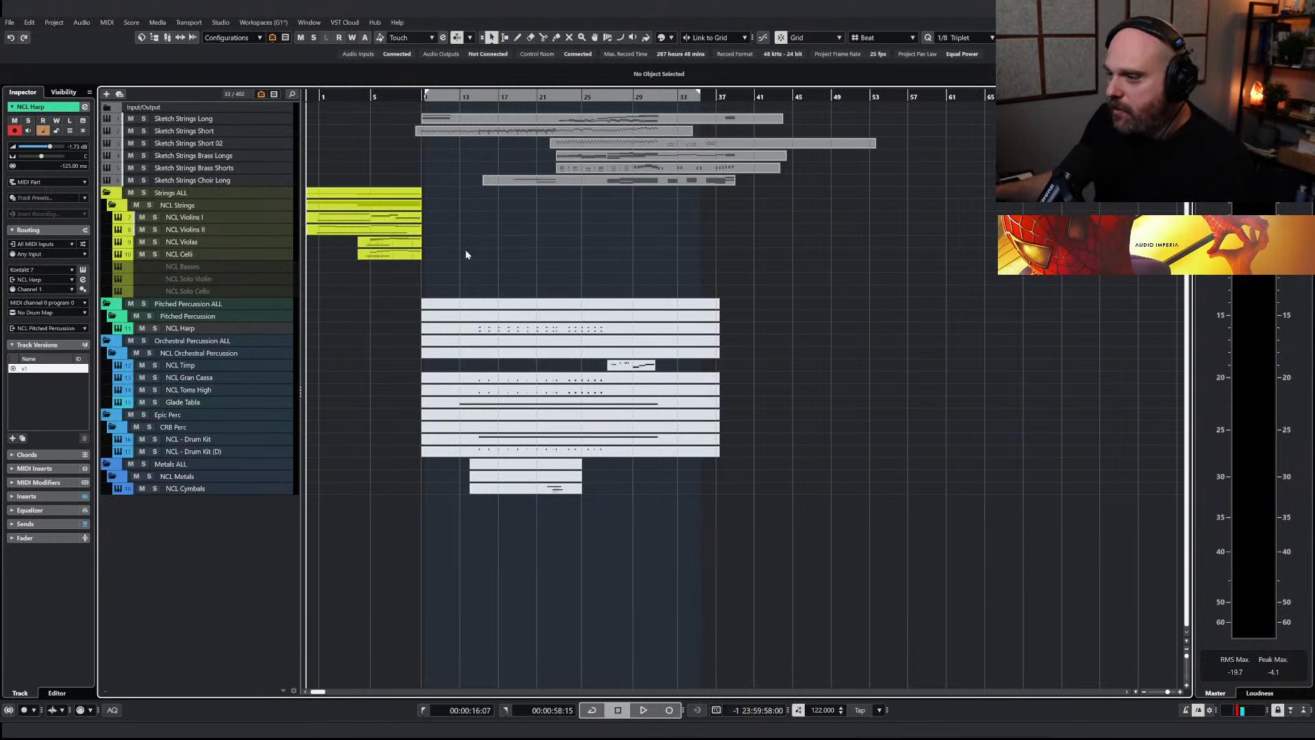
pyautogui.press('h')
pyautogui.press('h')
pyautogui.press('h')
pyautogui.press('h')
pyautogui.press('h')
pyautogui.click(336, 96)
pyautogui.press('g')
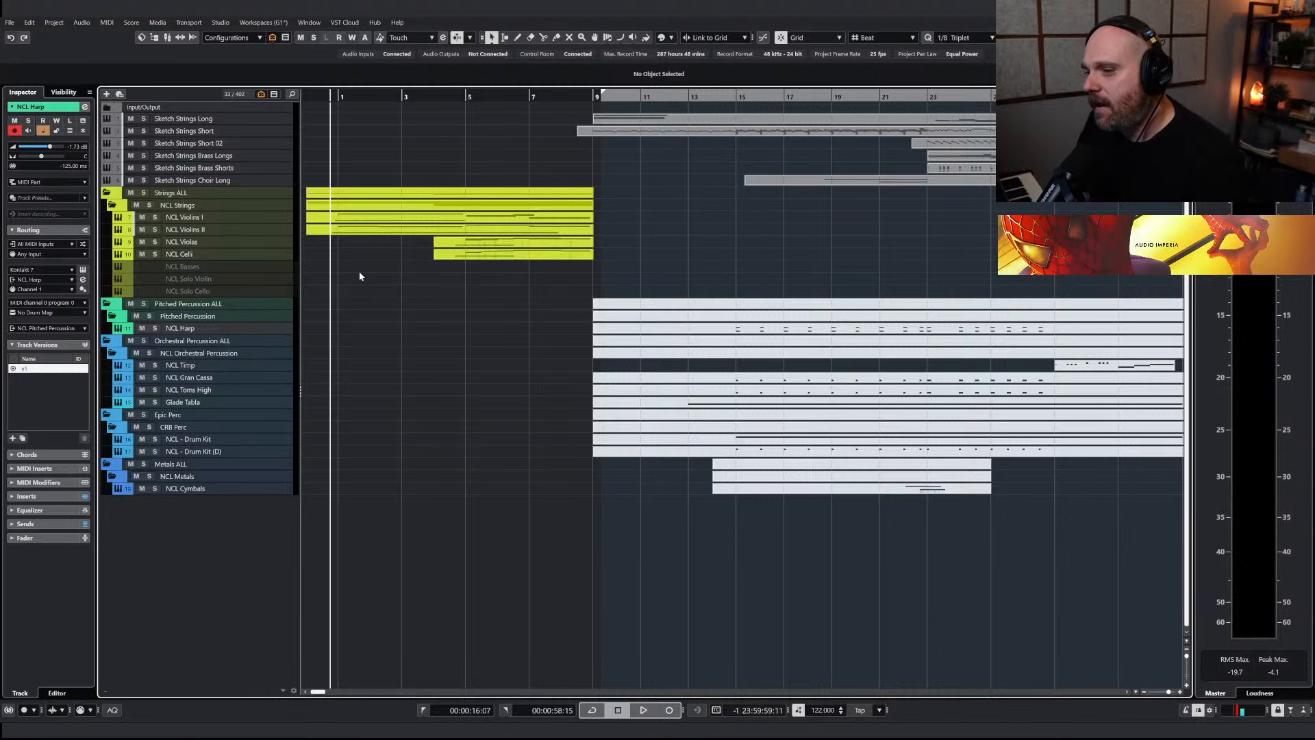
pyautogui.click(332, 96)
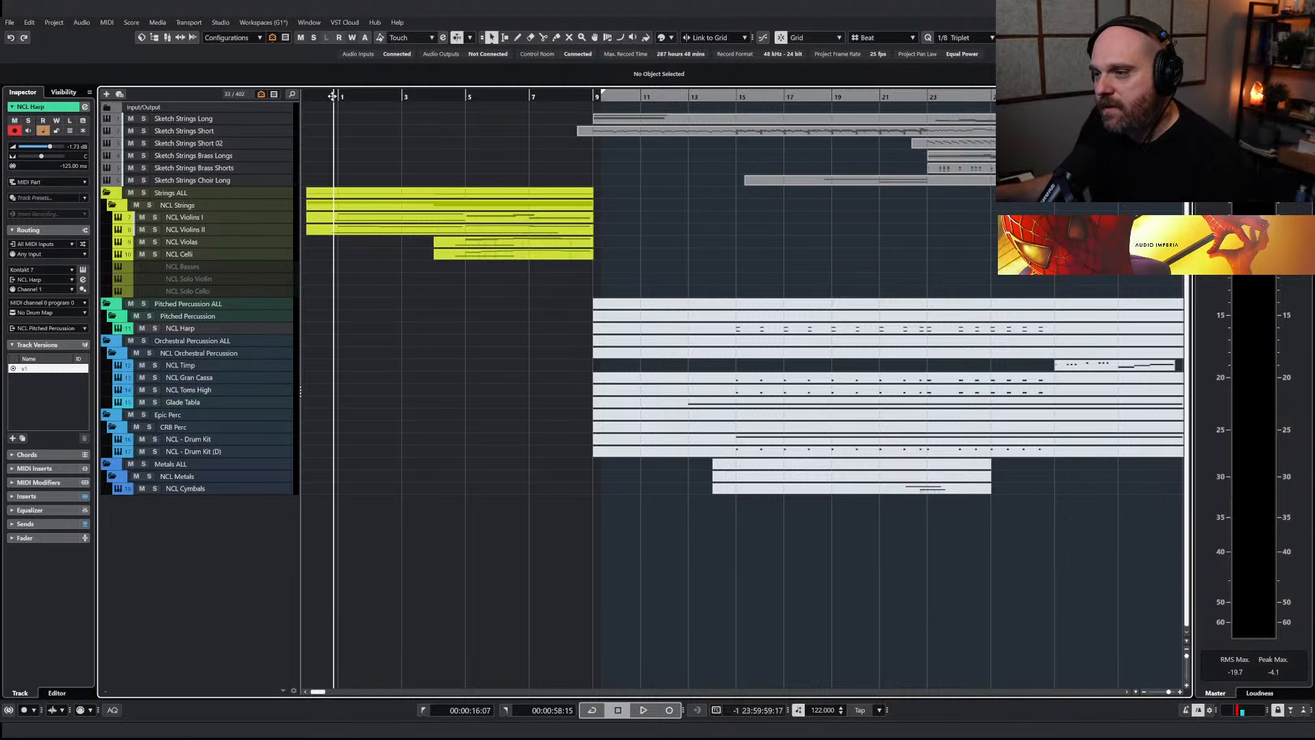
pyautogui.click(323, 96)
pyautogui.press('h')
pyautogui.press('h')
pyautogui.press('h')
pyautogui.press('h')
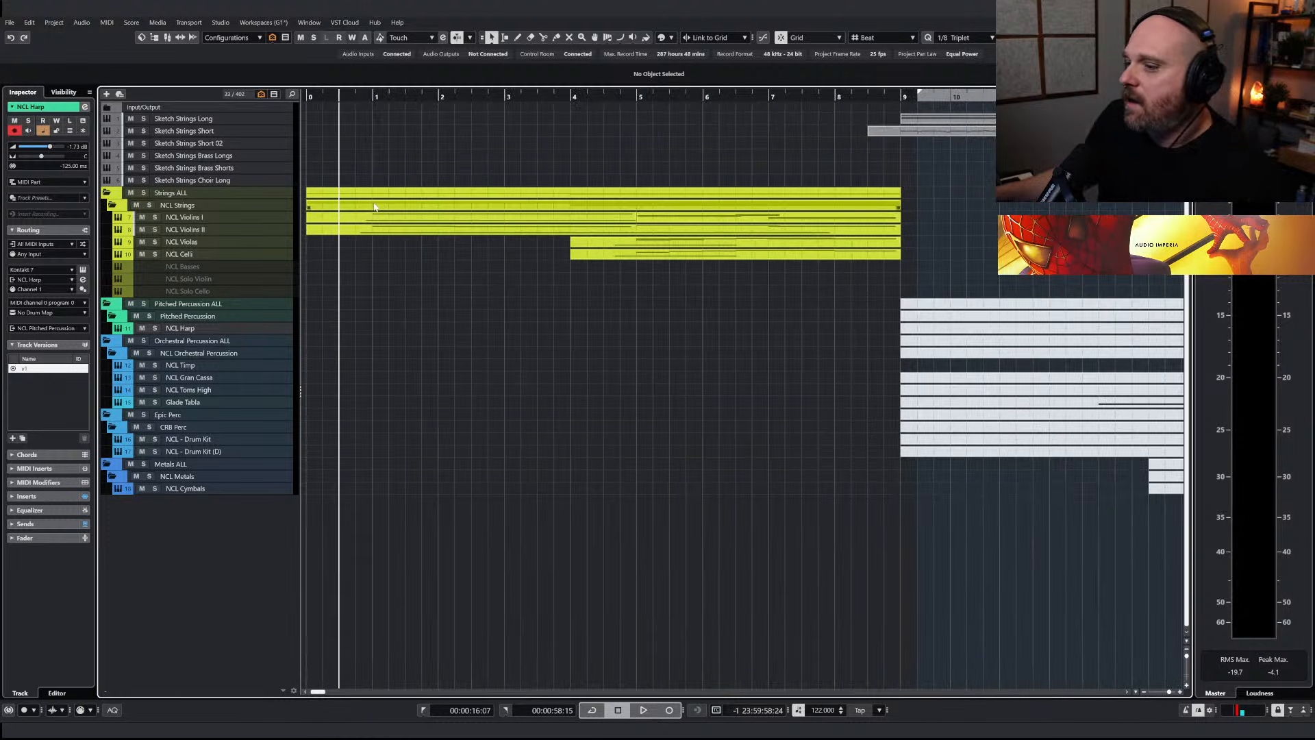
pyautogui.press('h')
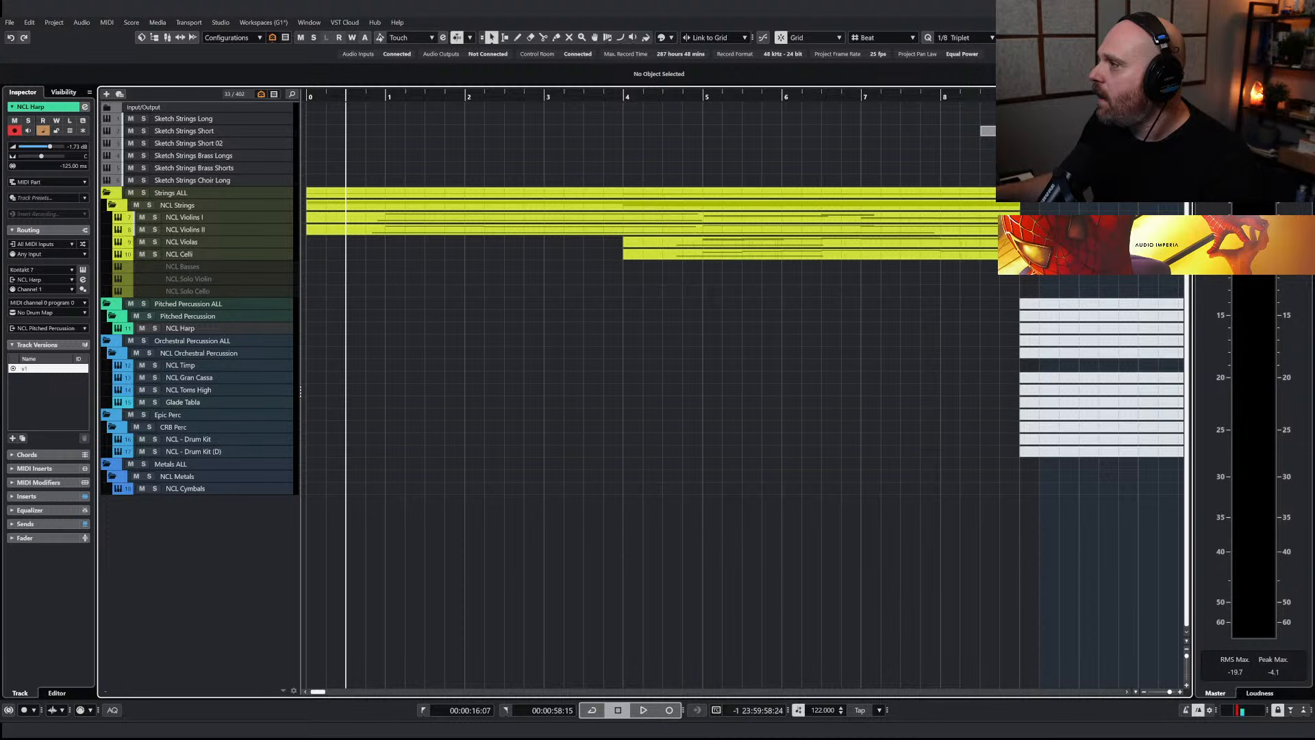
pyautogui.scroll(-1, 781, 219)
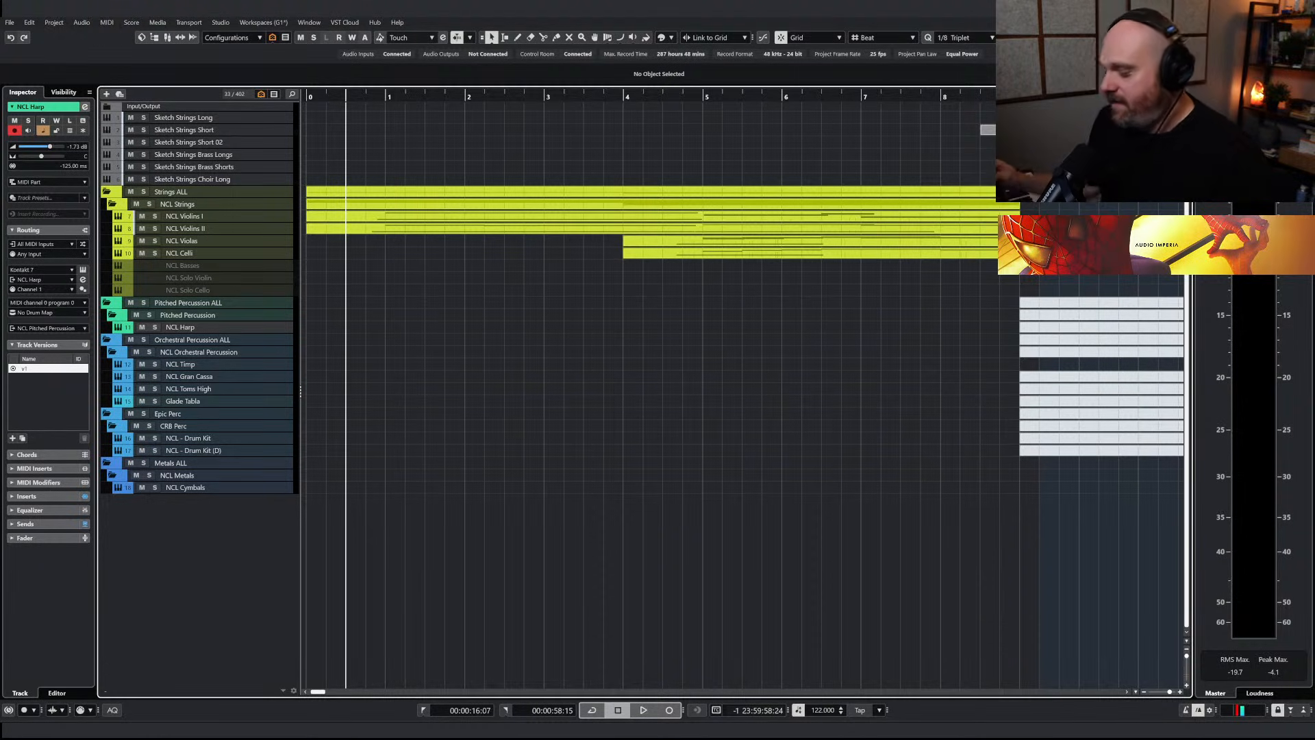
pyautogui.rightClick(664, 350)
pyautogui.click(665, 351)
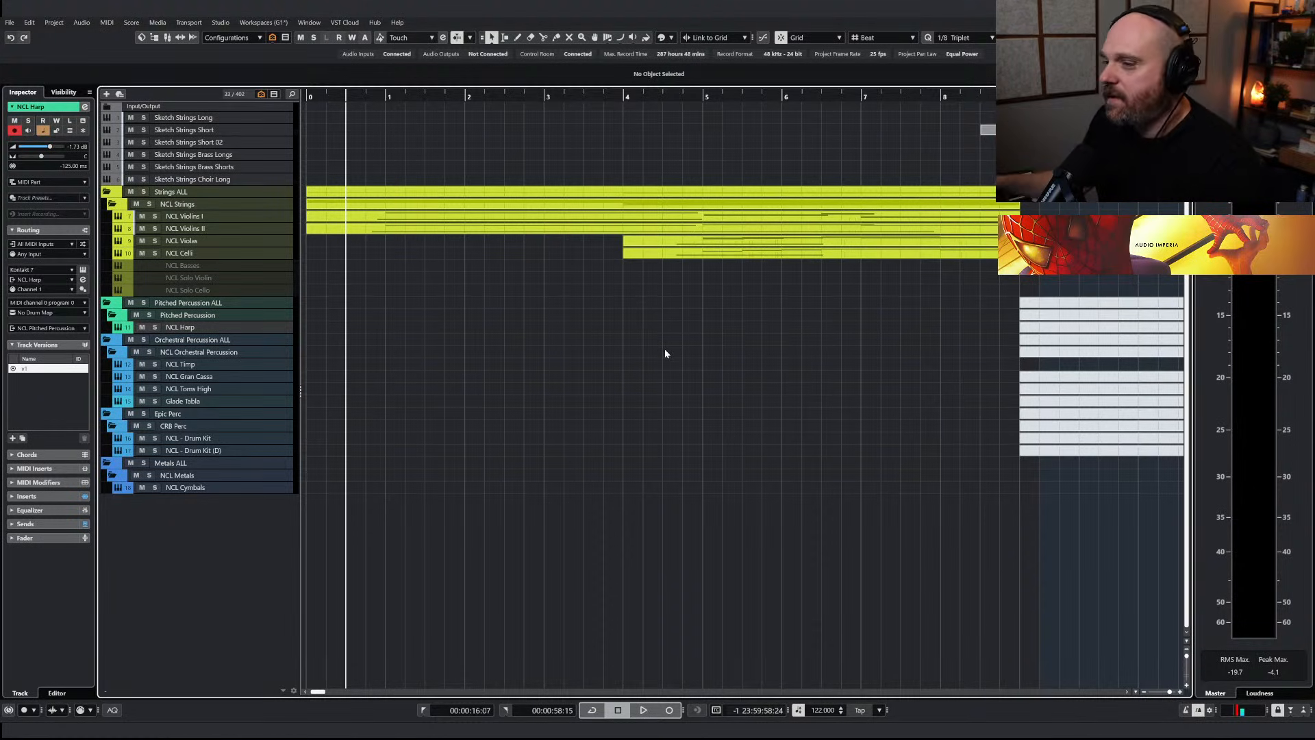
pyautogui.press('g')
pyautogui.press('g')
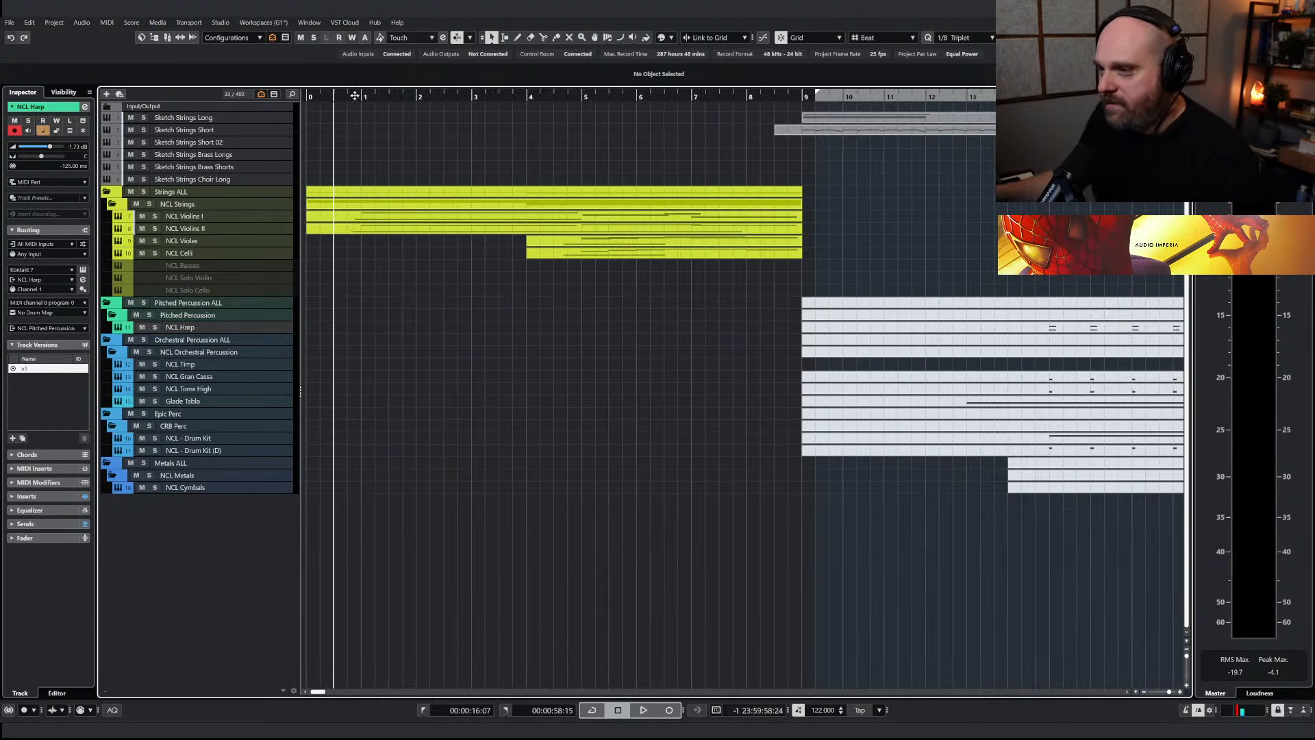
pyautogui.press('g')
pyautogui.press('g')
pyautogui.press('g')
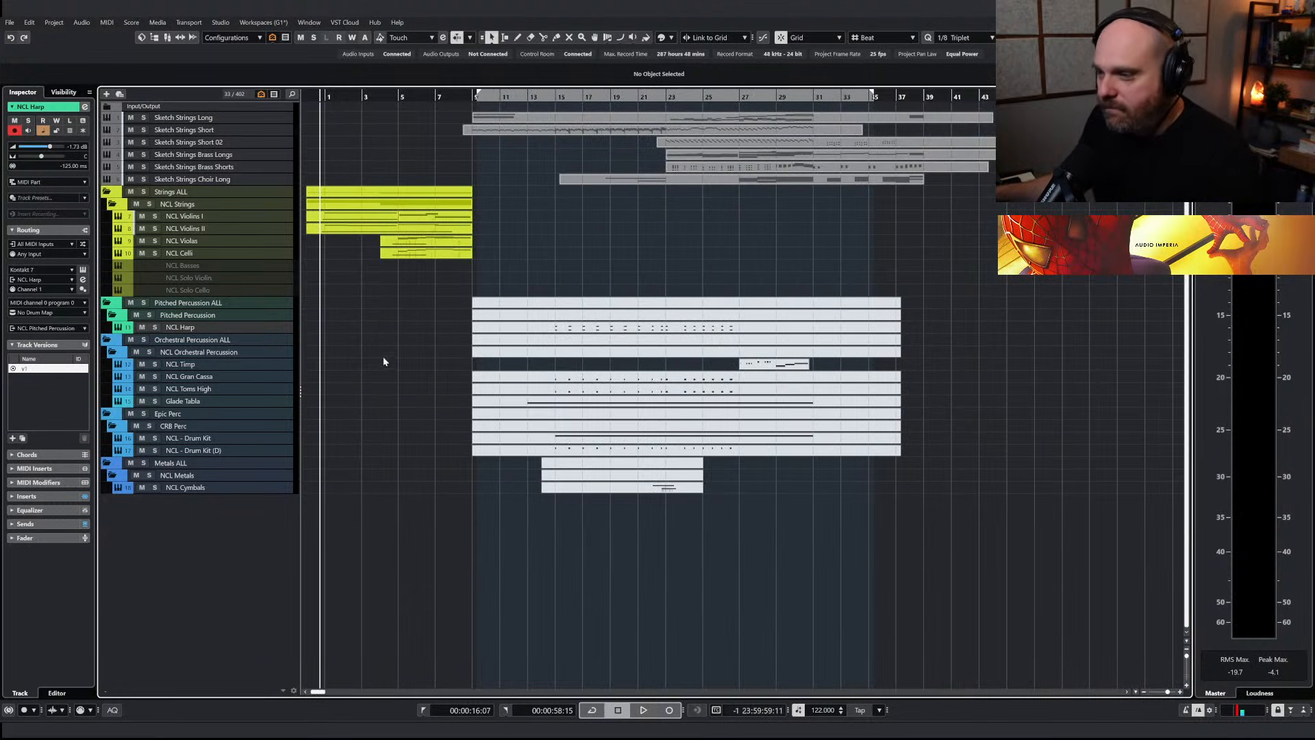
pyautogui.press('h')
pyautogui.press('h')
pyautogui.press('h')
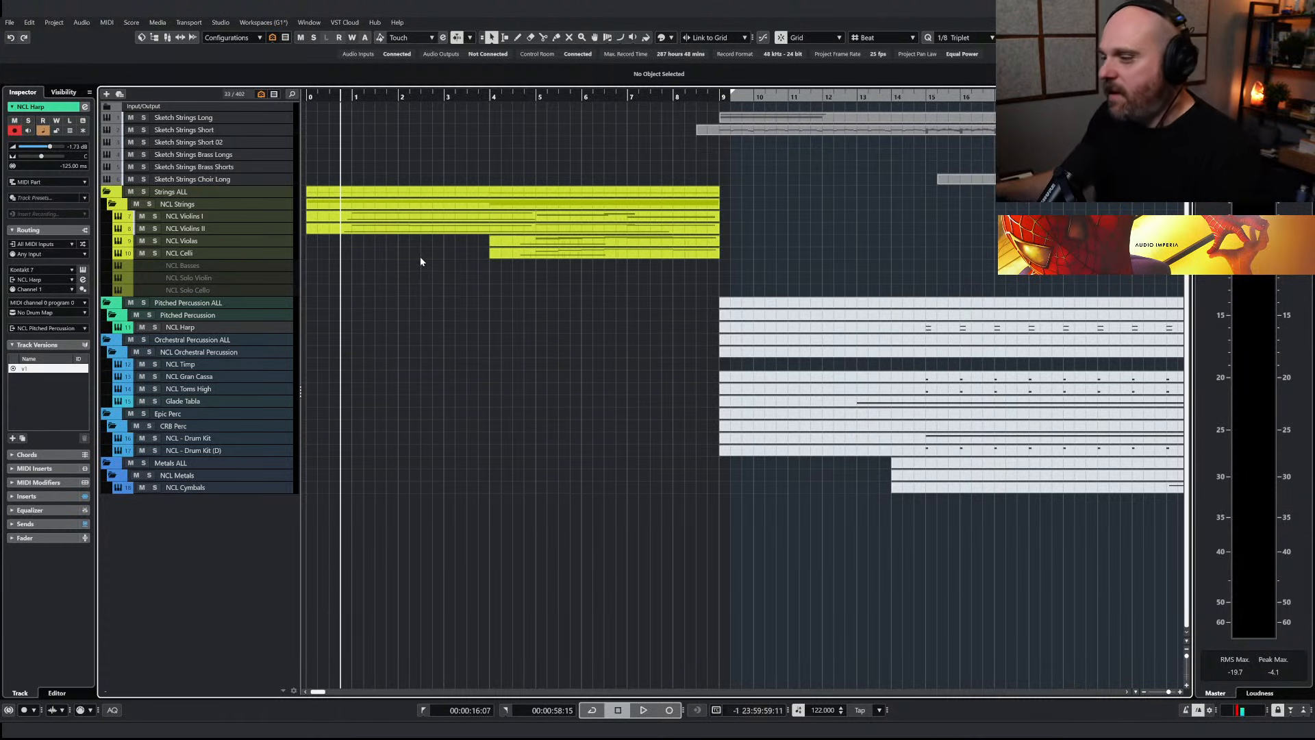
pyautogui.press('g')
pyautogui.press('g')
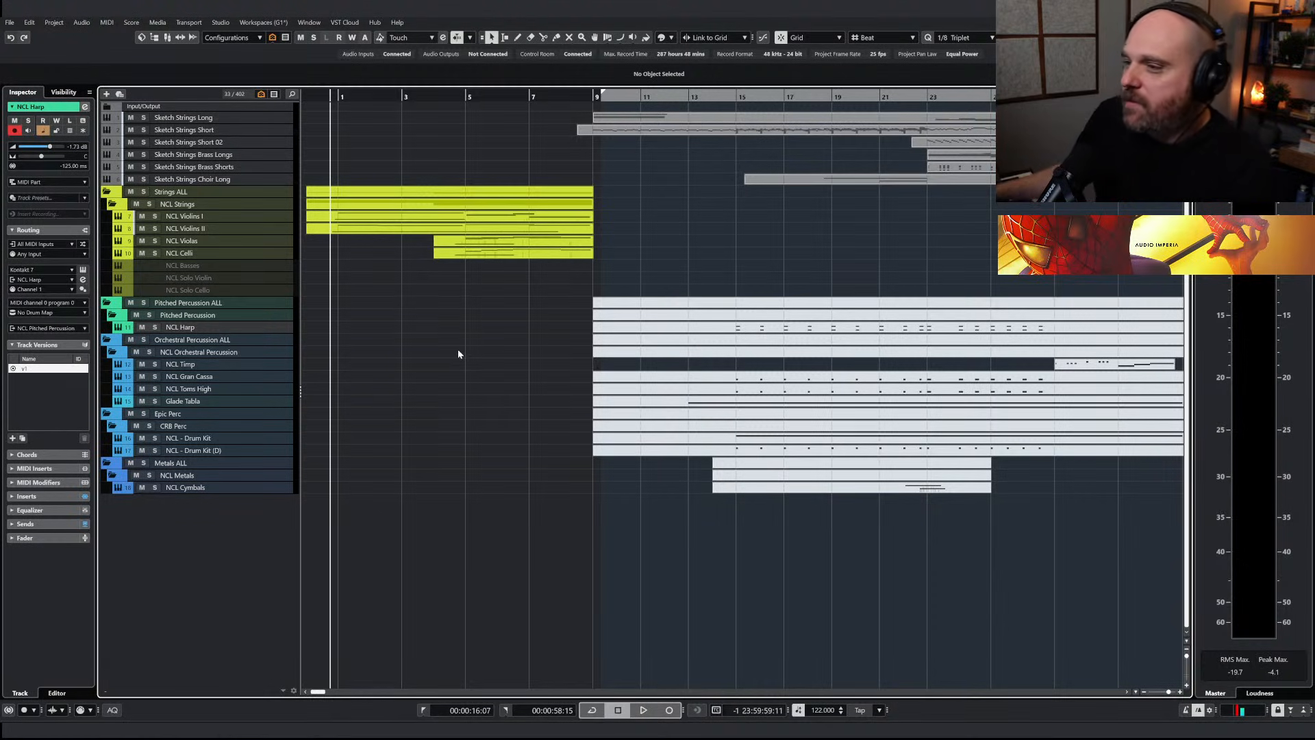
# Play back the arrangement from just before bar 1 through the strings intro into the sketch section
pyautogui.click(340, 99)
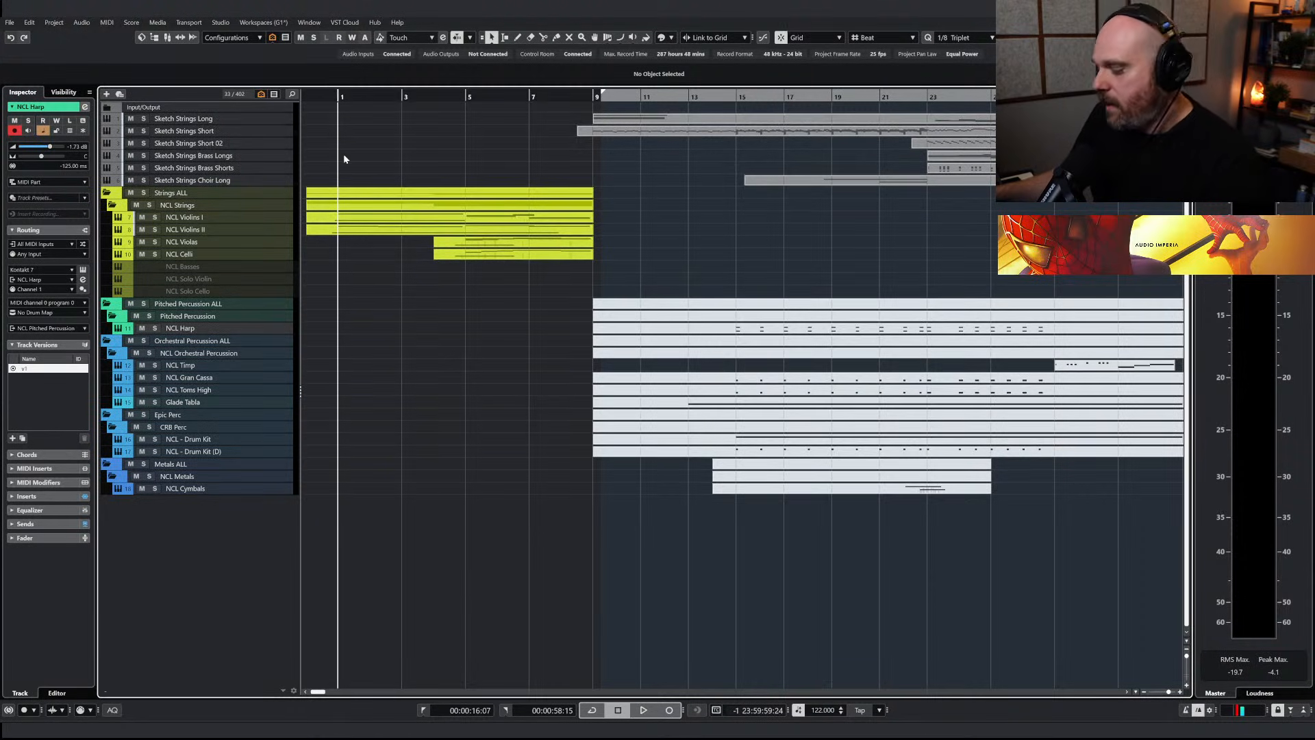
pyautogui.click(333, 98)
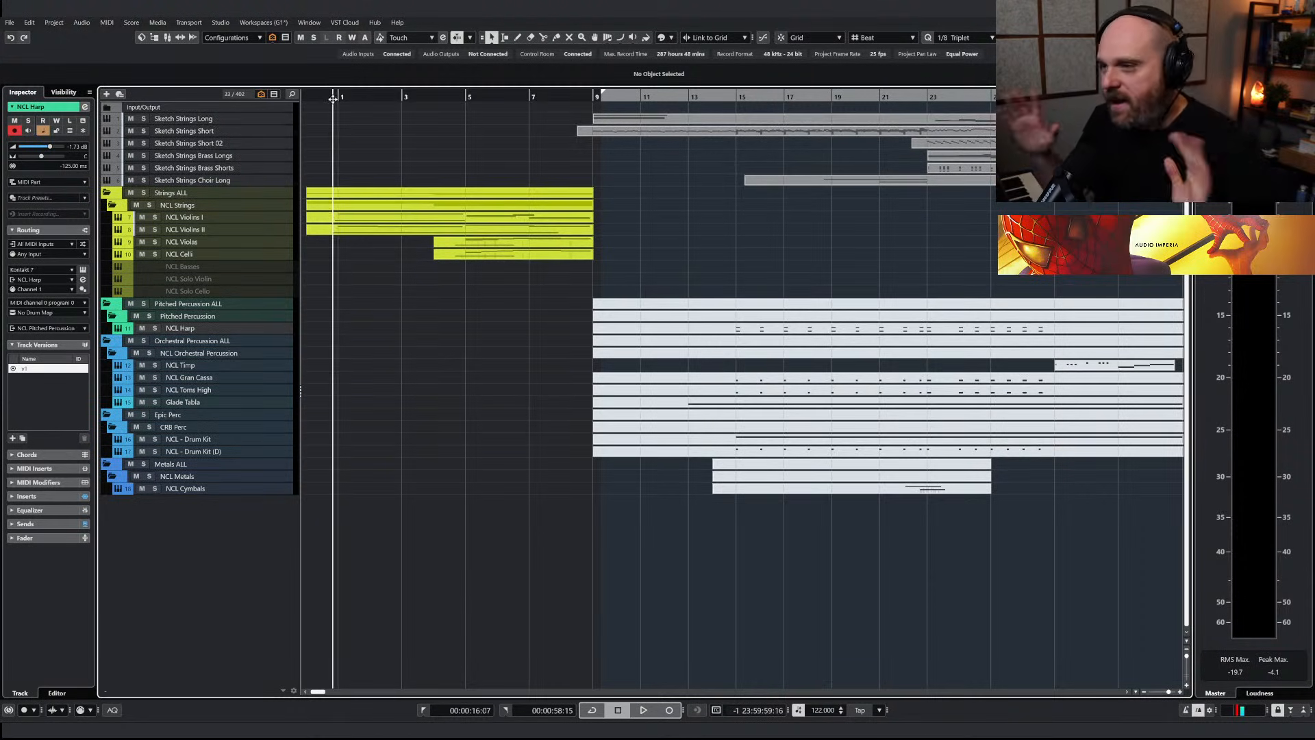
pyautogui.rightClick(384, 368)
pyautogui.click(383, 368)
pyautogui.press('h')
pyautogui.press('h')
pyautogui.press('h')
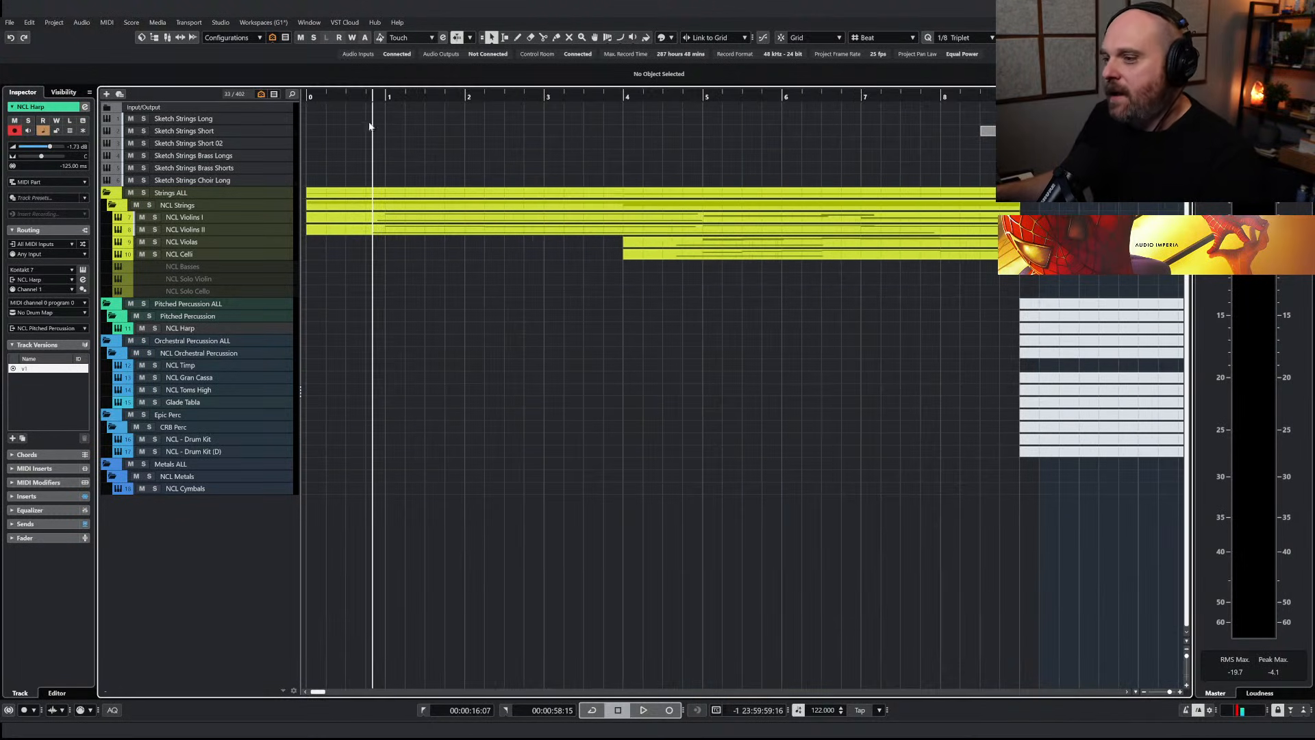
pyautogui.press('space')
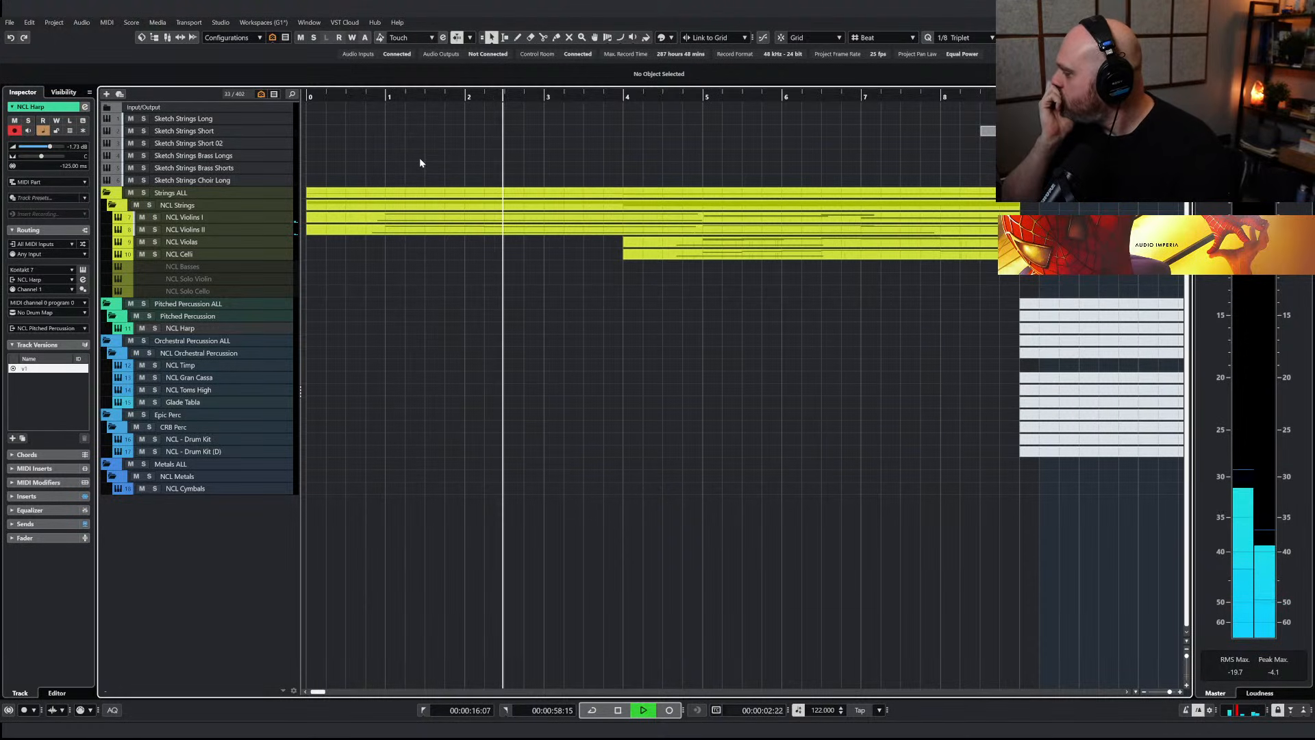
pyautogui.press('g')
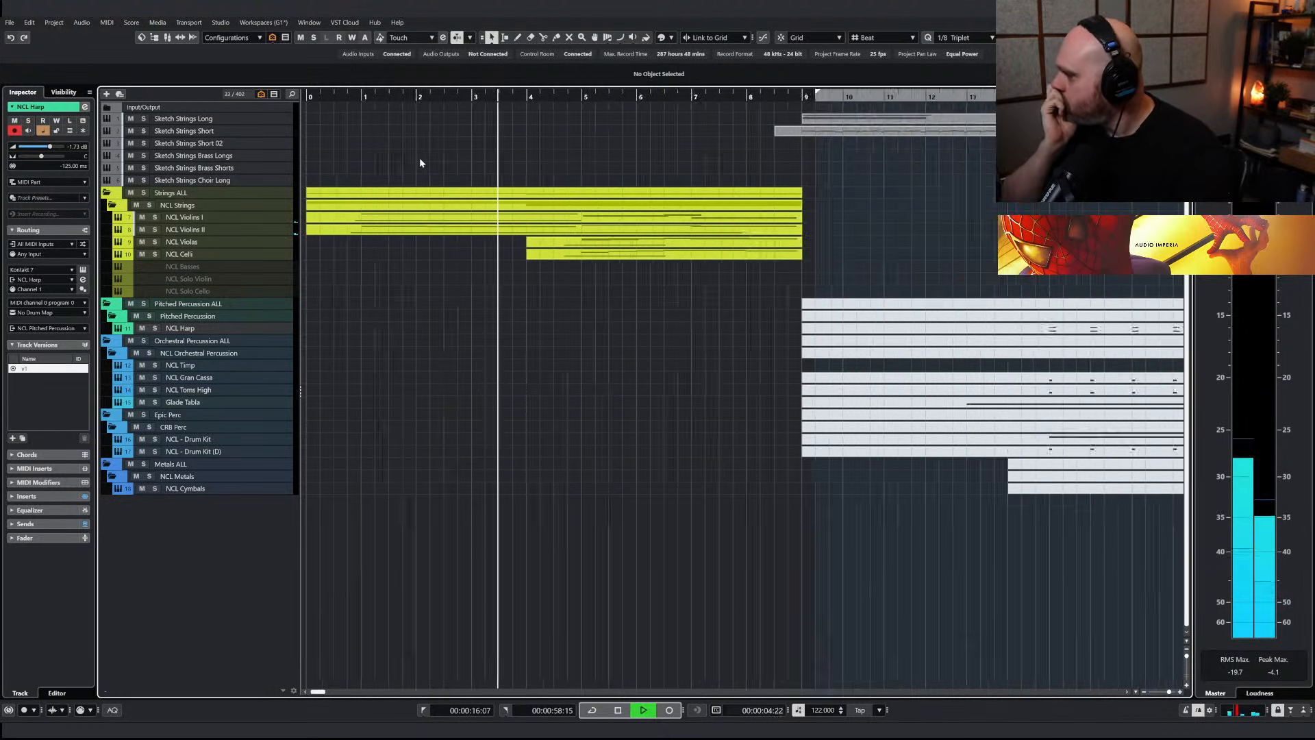
pyautogui.press('g')
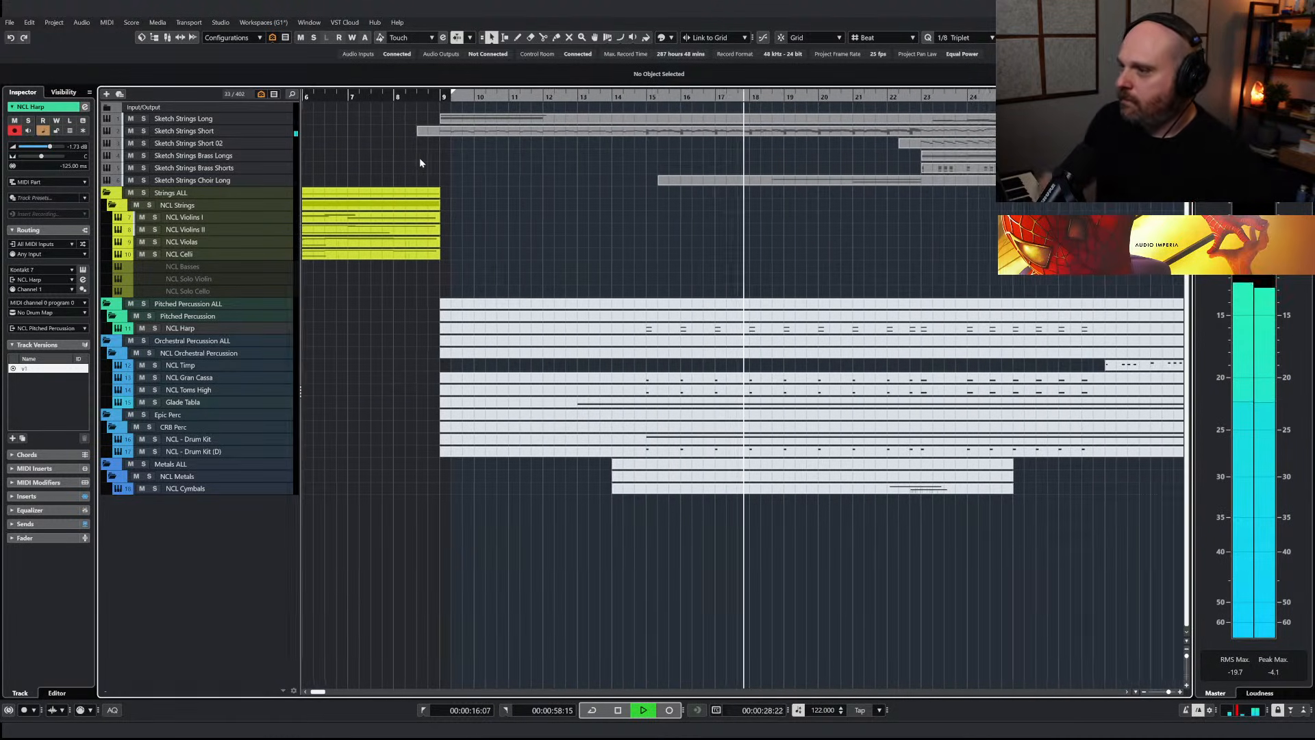
# Open all the Sketch track parts together in a separate Key Editor window, follow their notes during playback, and close it
pyautogui.moveTo(979, 254)
pyautogui.mouseDown()
pyautogui.moveTo(854, 138)
pyautogui.moveTo(801, 121)
pyautogui.mouseUp()
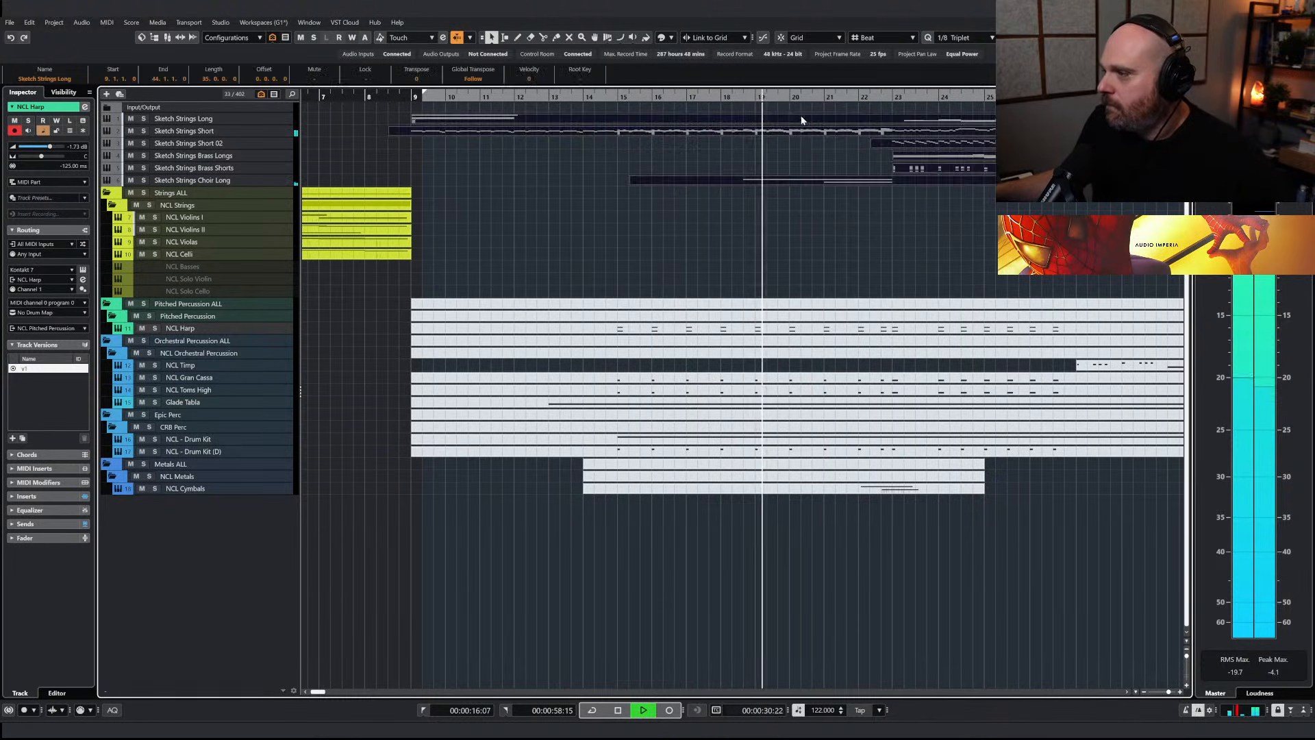
pyautogui.doubleClick(819, 121)
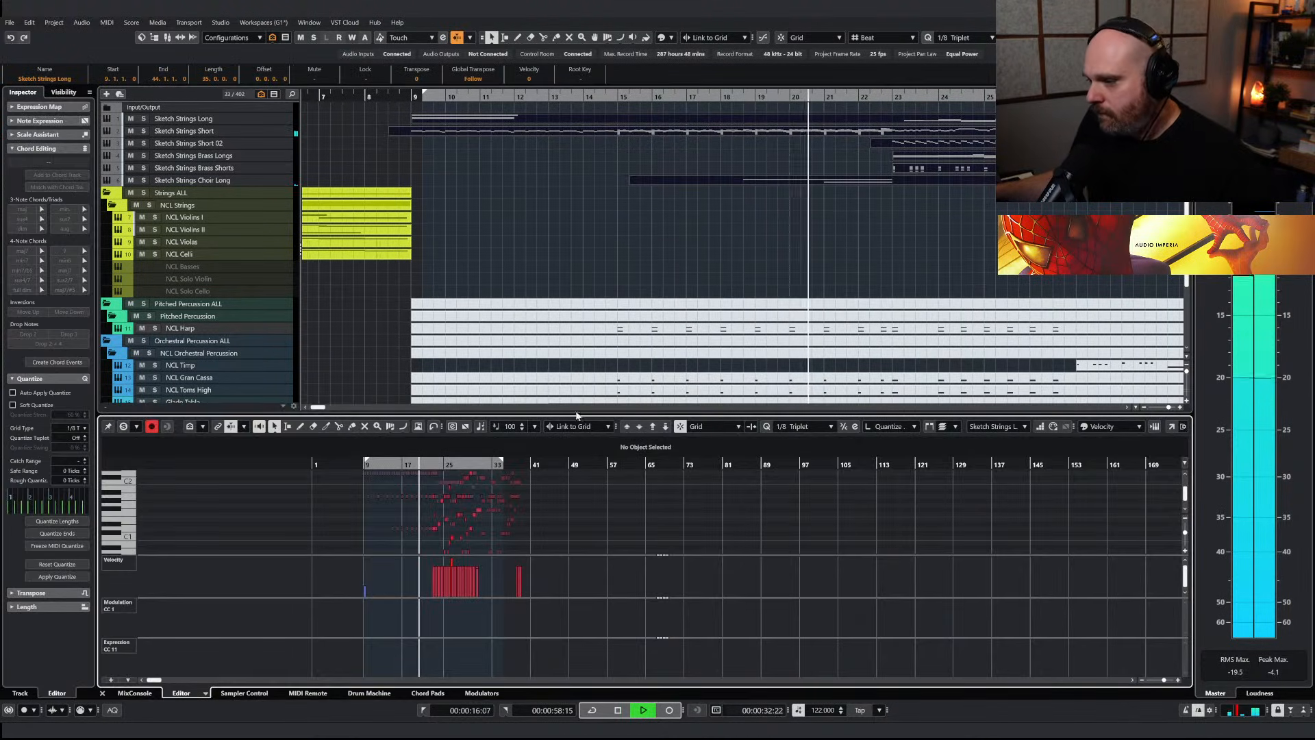
pyautogui.click(1172, 426)
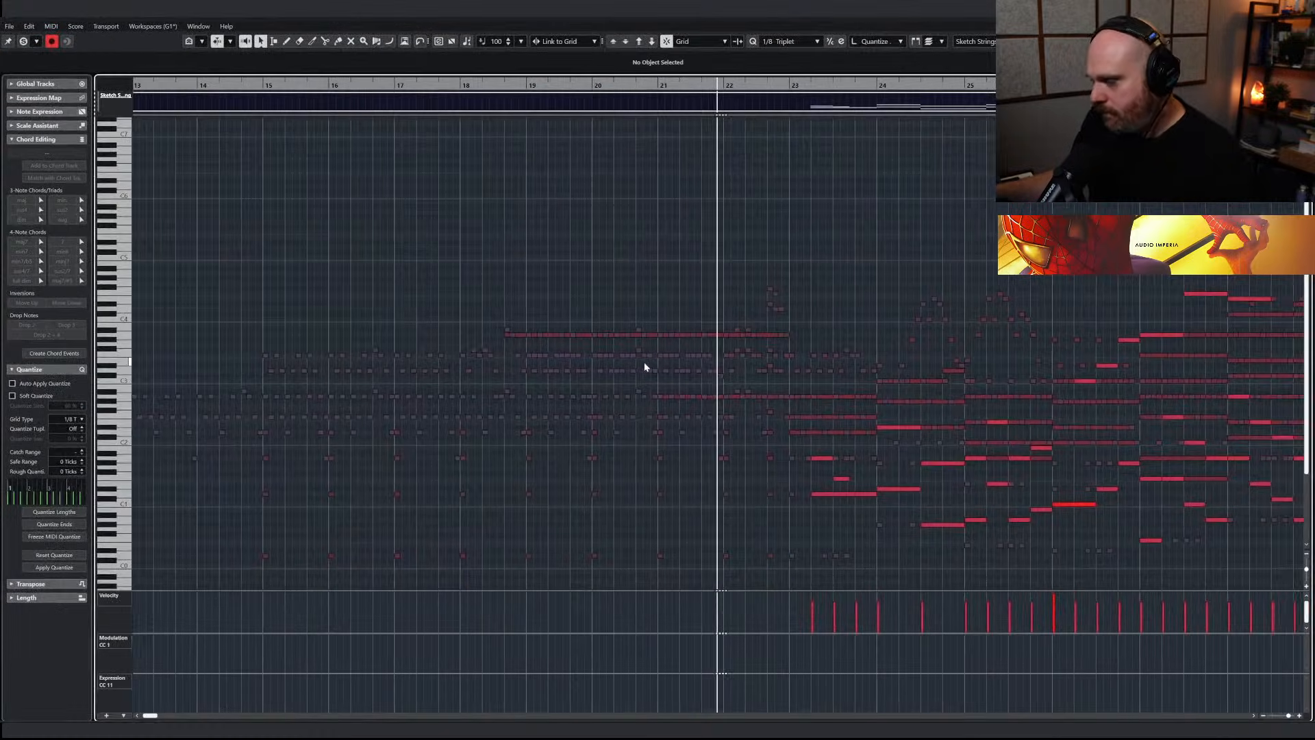
pyautogui.scroll(-3, 644, 361)
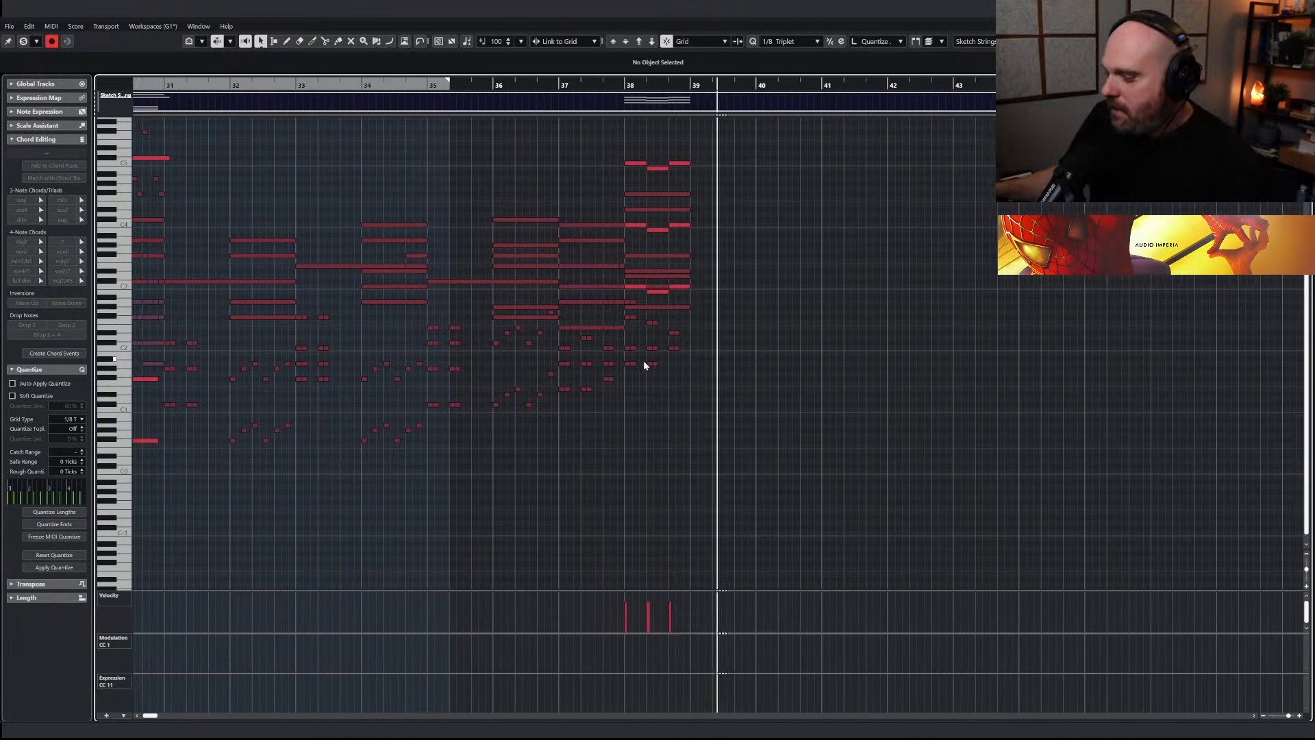
pyautogui.press('Return')
# Replay the strings intro from about bar 1 up to bar 9, closing the lower-zone editor during playback
pyautogui.press('g')
pyautogui.press('g')
pyautogui.press('g')
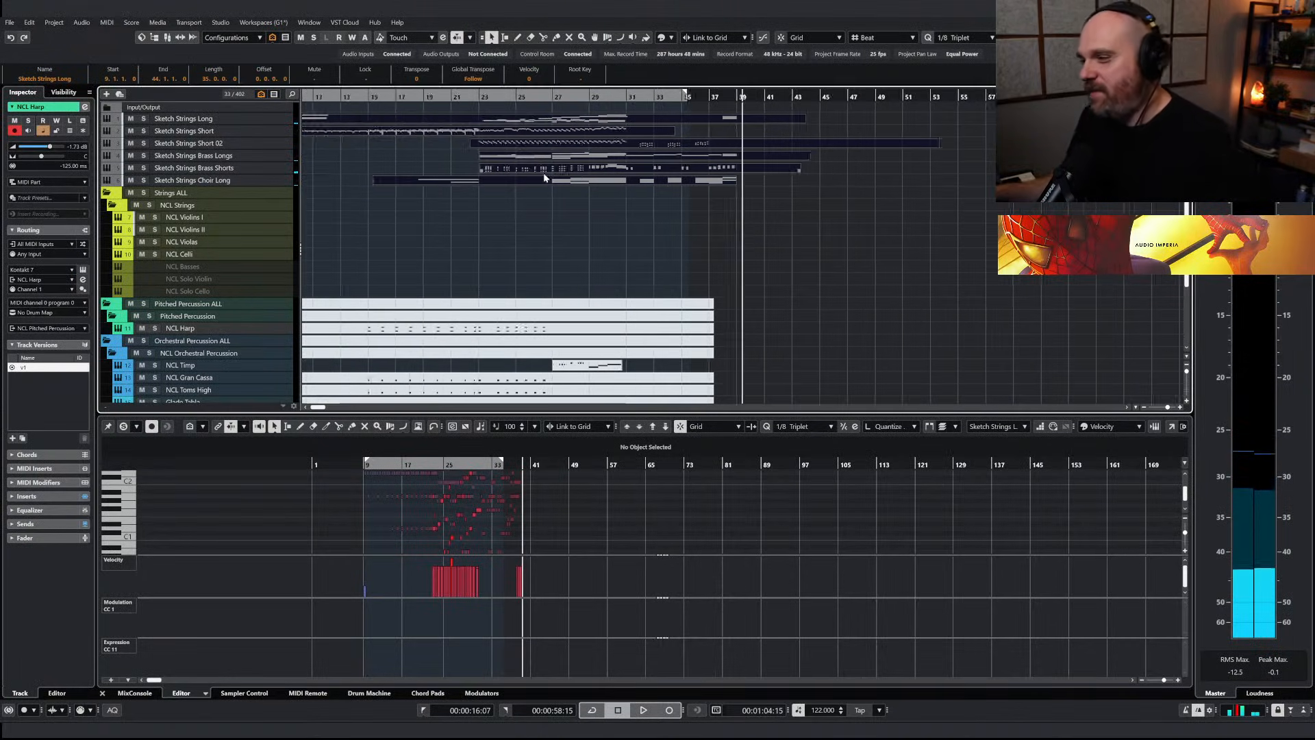
pyautogui.press('g')
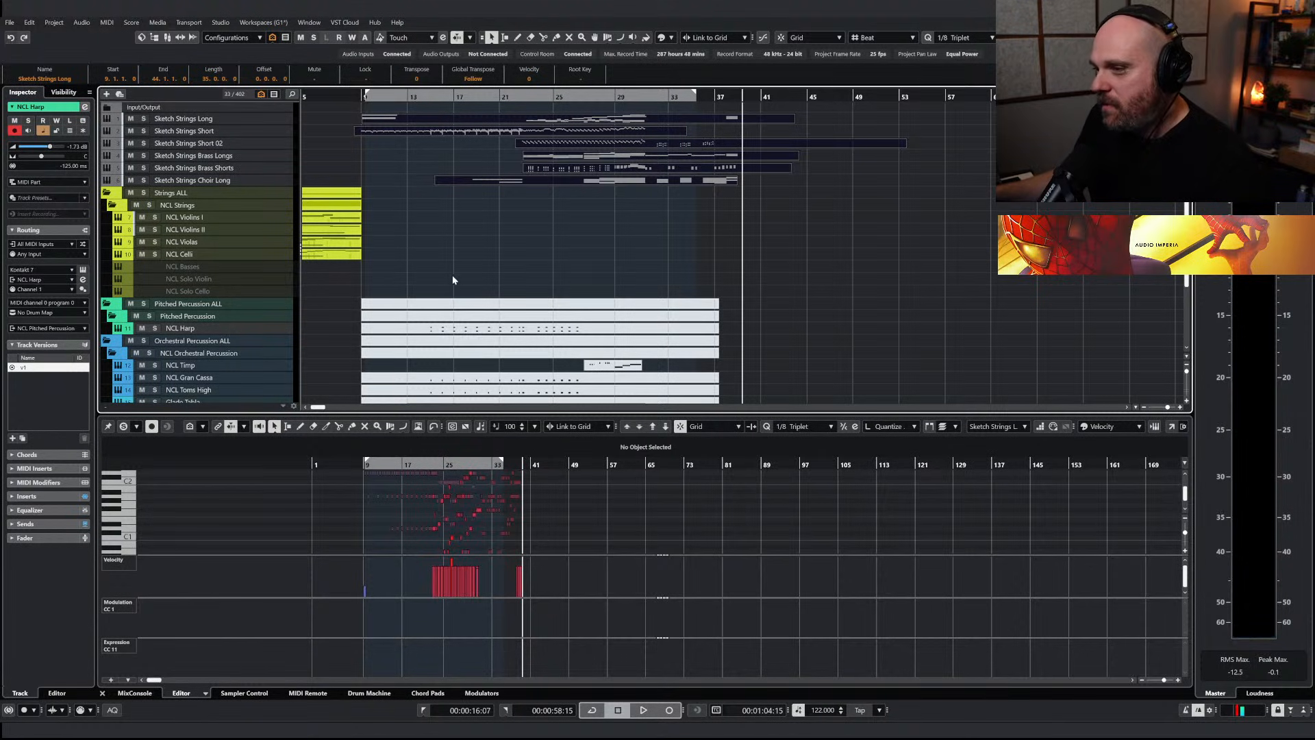
pyautogui.hscroll(-3, 444, 267)
pyautogui.scroll(4, 449, 259)
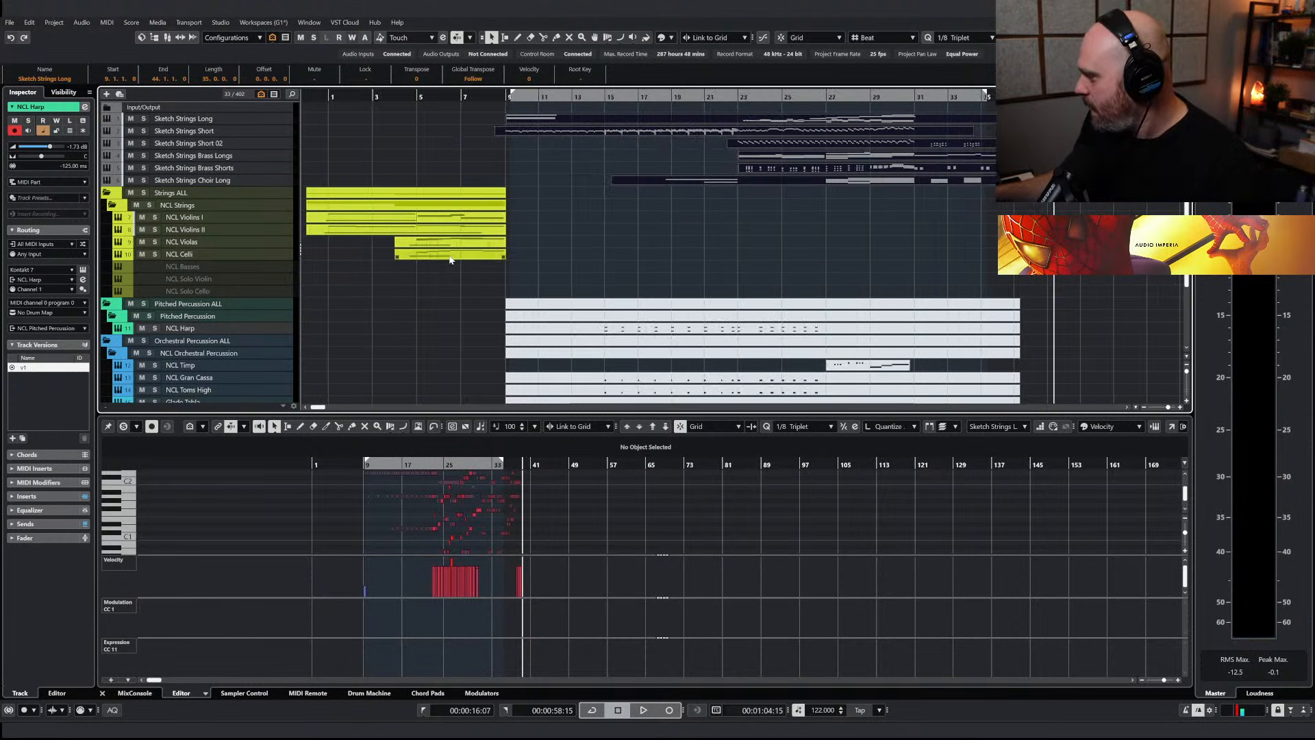
pyautogui.scroll(-1, 485, 215)
pyautogui.click(547, 98)
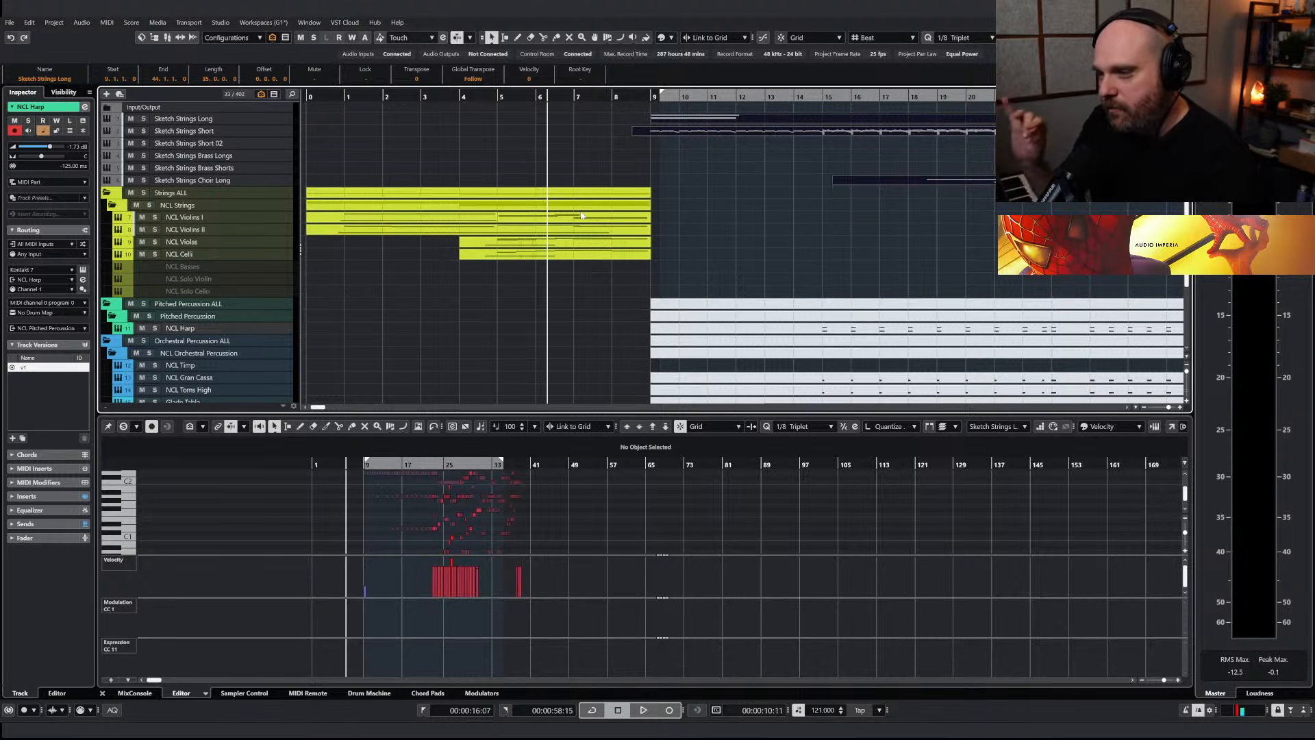
pyautogui.click(348, 100)
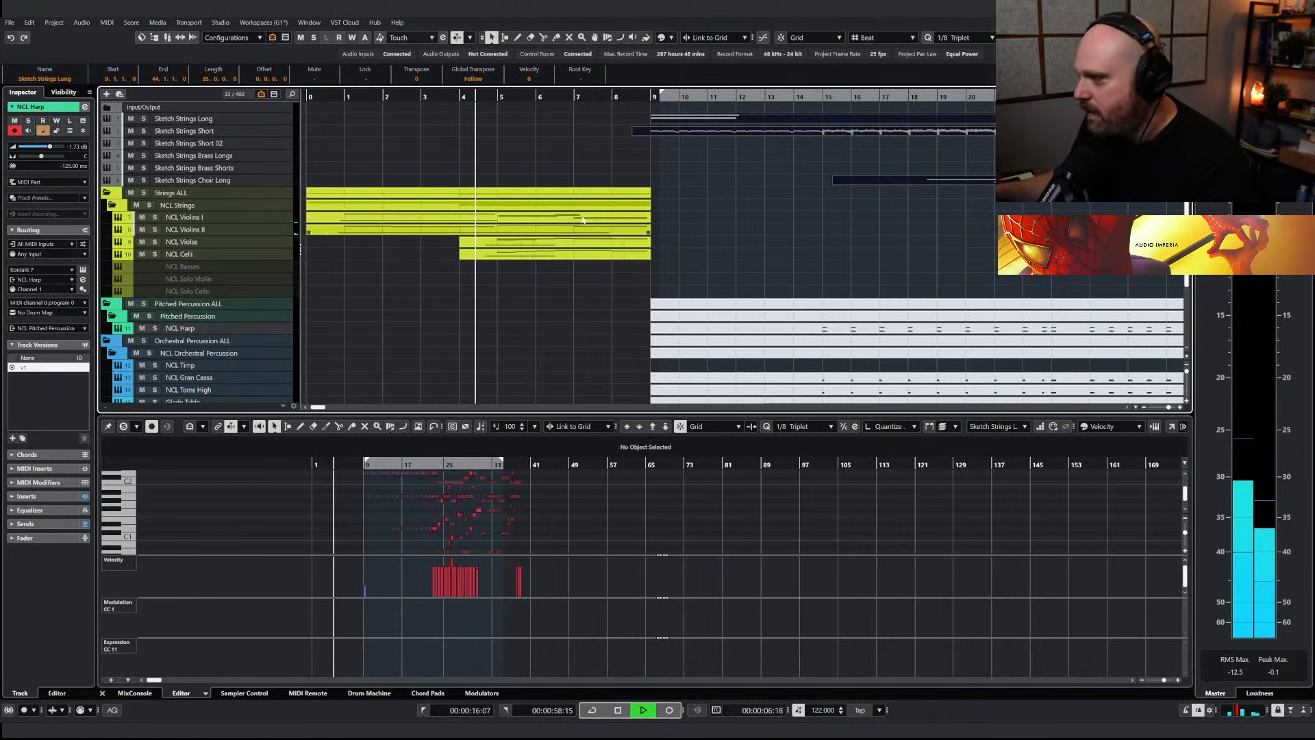
pyautogui.press('Return')
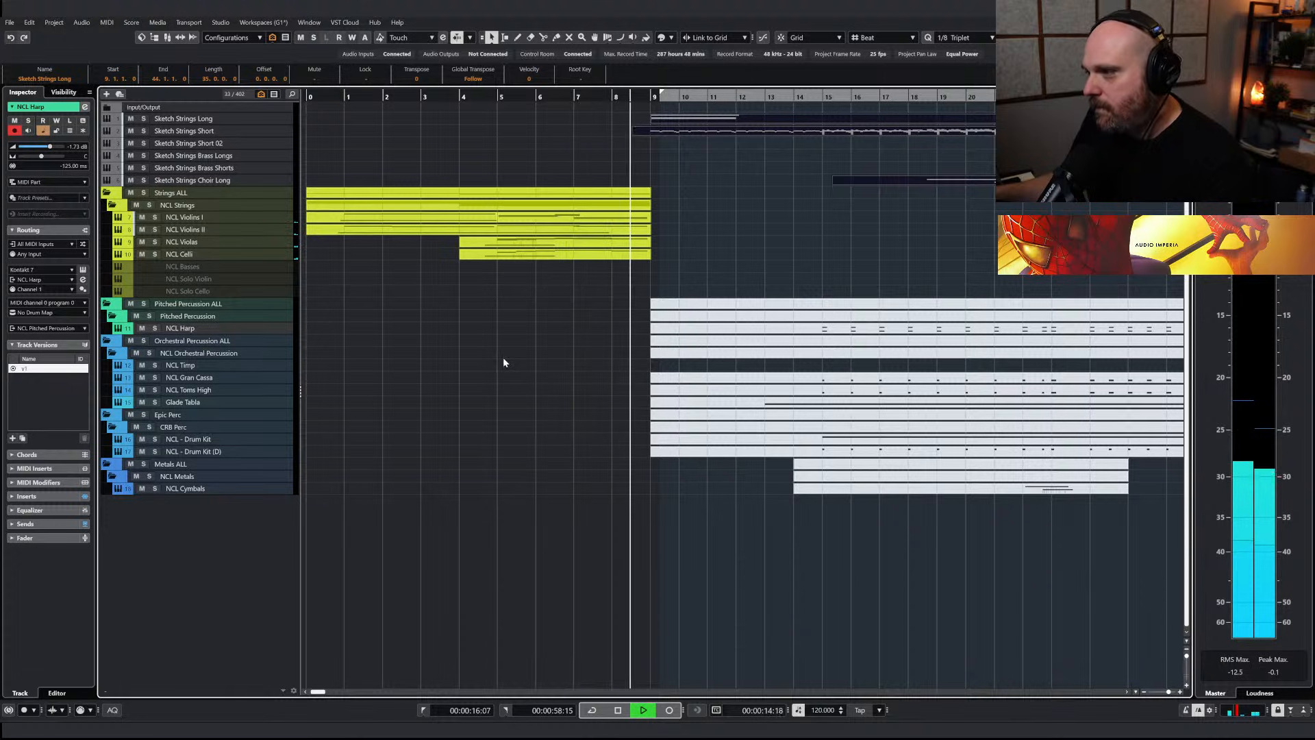
pyautogui.press('space')
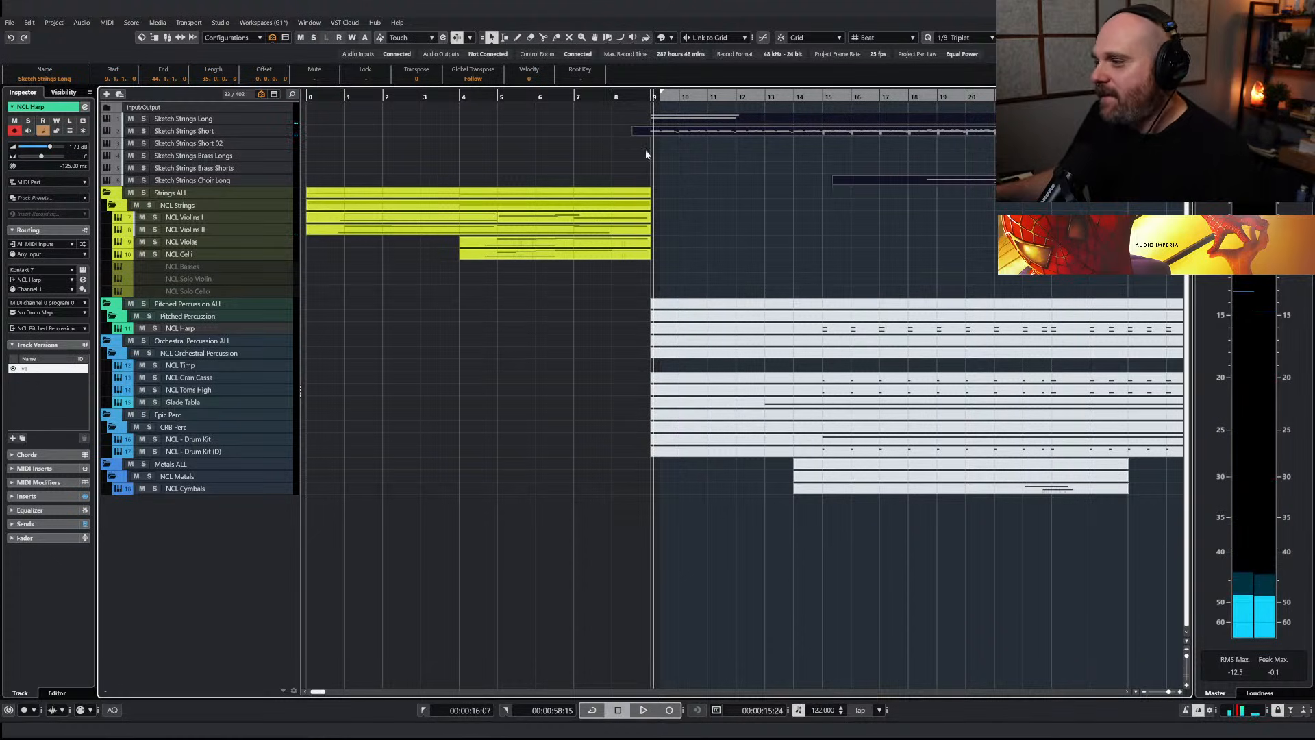
# Open the Sketch Strings Short part in the Key Editor to examine its opening notes at bar 9, and close it
pyautogui.click(654, 135)
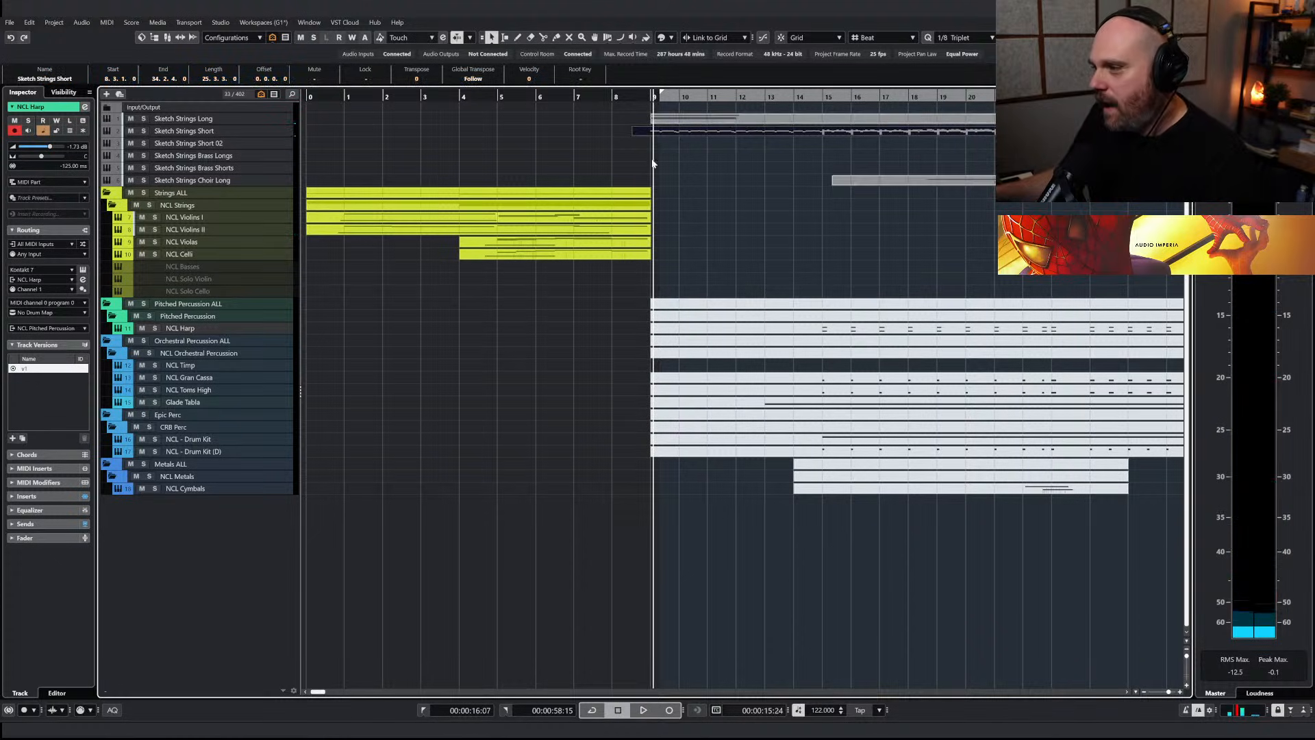
pyautogui.press('Return')
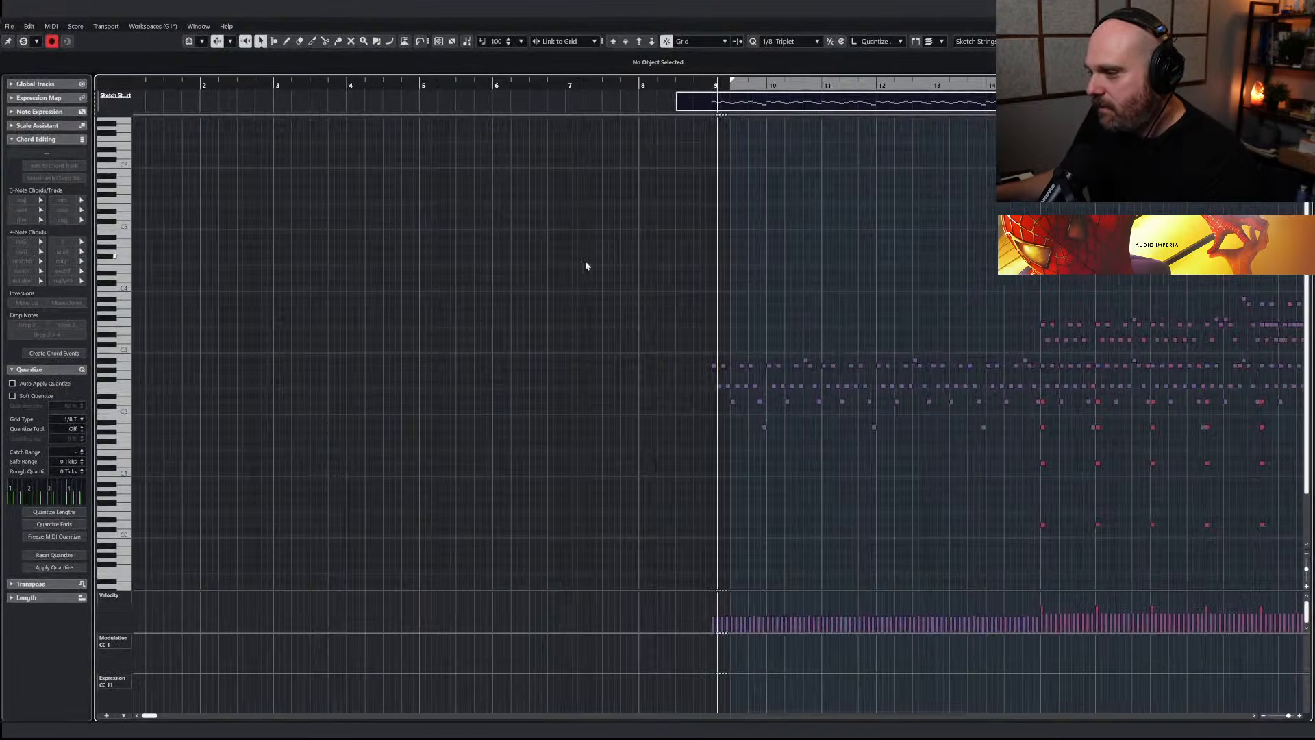
pyautogui.press('Return')
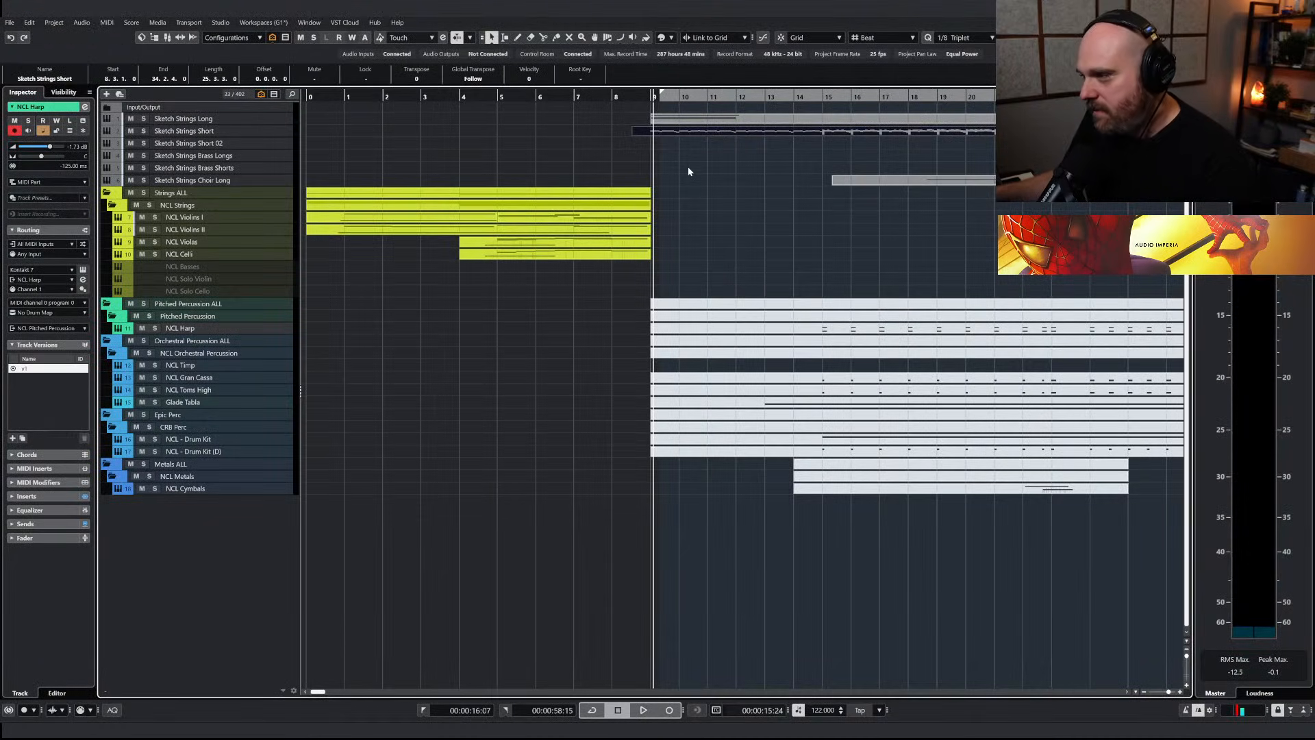
# Duplicate the NCL Celli track, then rename the original NCL Celli Trem and the copy NCL Celli Spicc
pyautogui.click(211, 256)
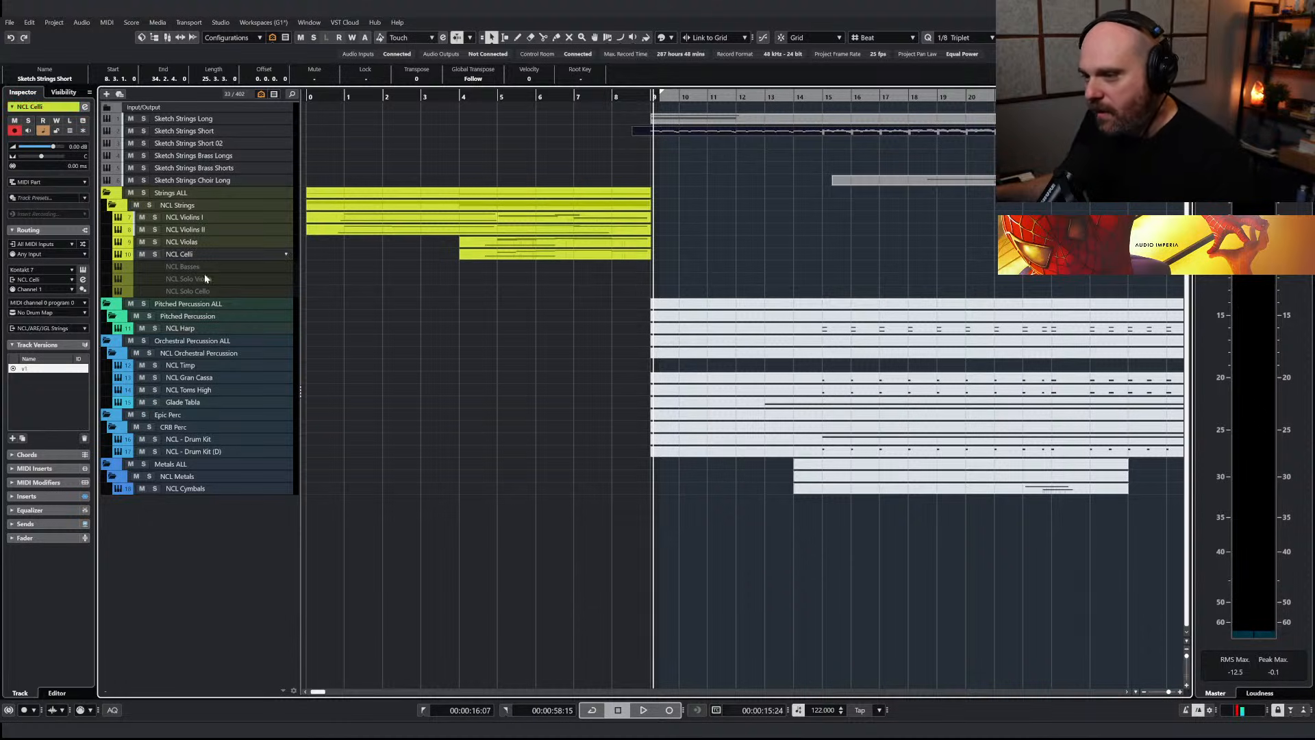
pyautogui.hotkey('ctrl', 'shift', 'd')
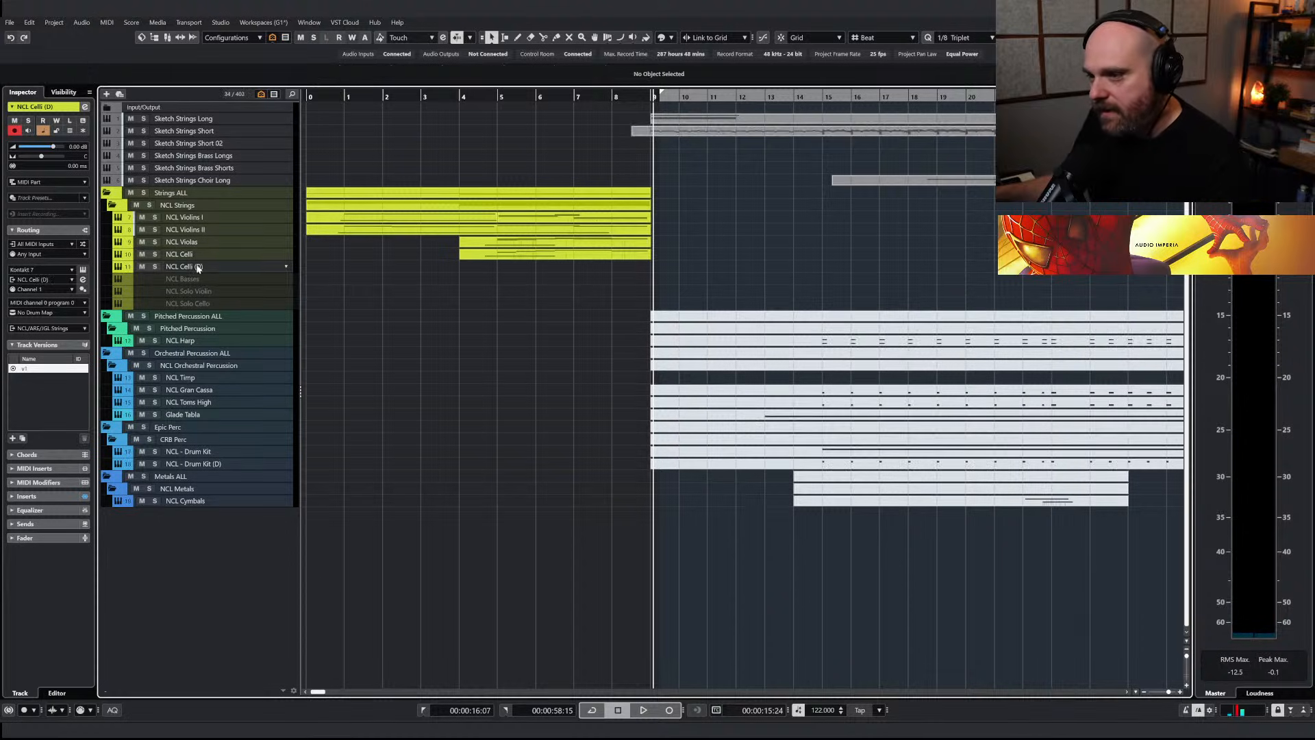
pyautogui.doubleClick(194, 256)
pyautogui.press('Right')
pyautogui.write('T')
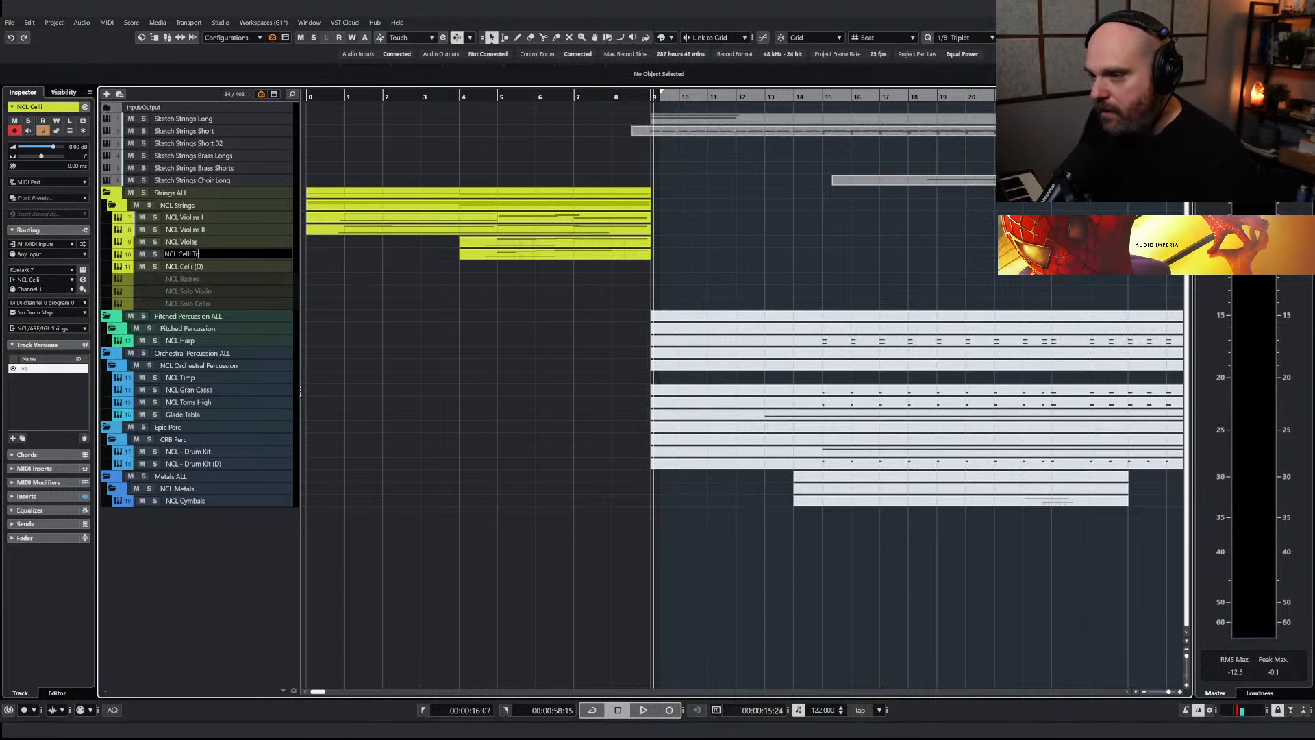
pyautogui.write('rem')
pyautogui.press('Tab')
pyautogui.press('BackSpace')
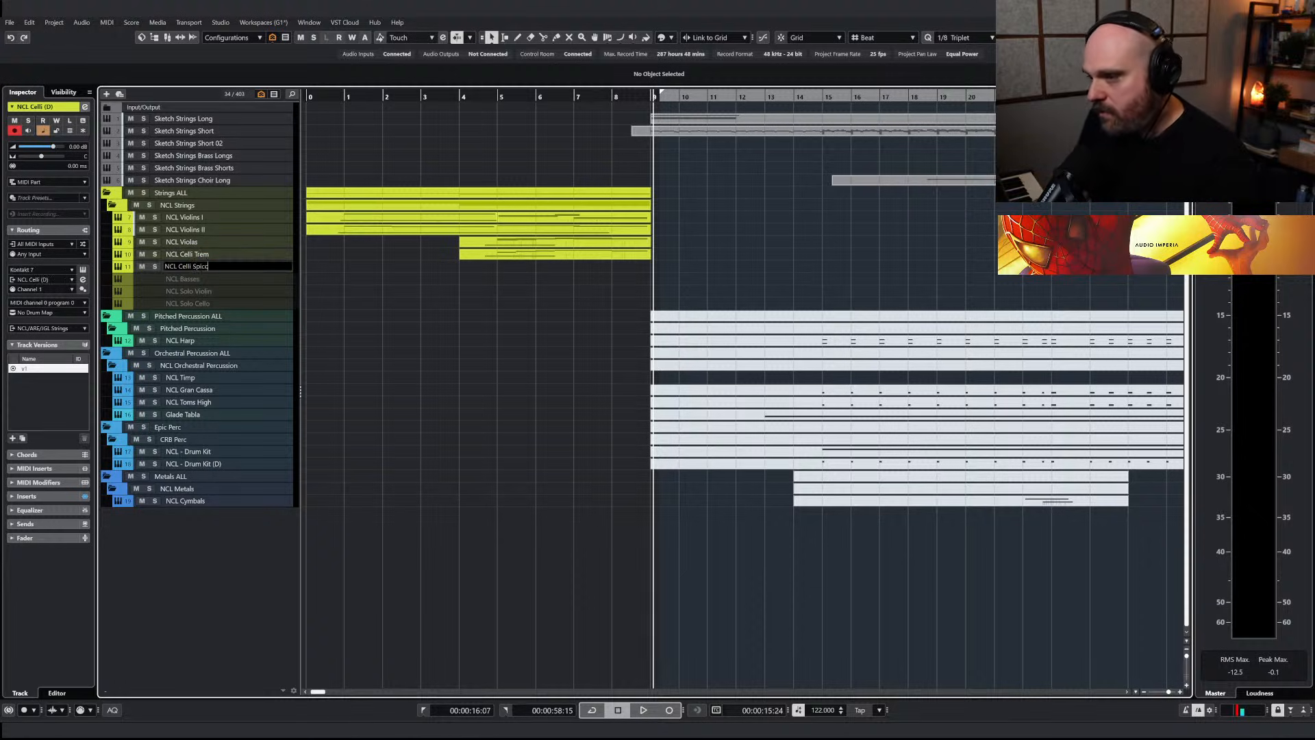
pyautogui.write('Spicc')
pyautogui.press('Return')
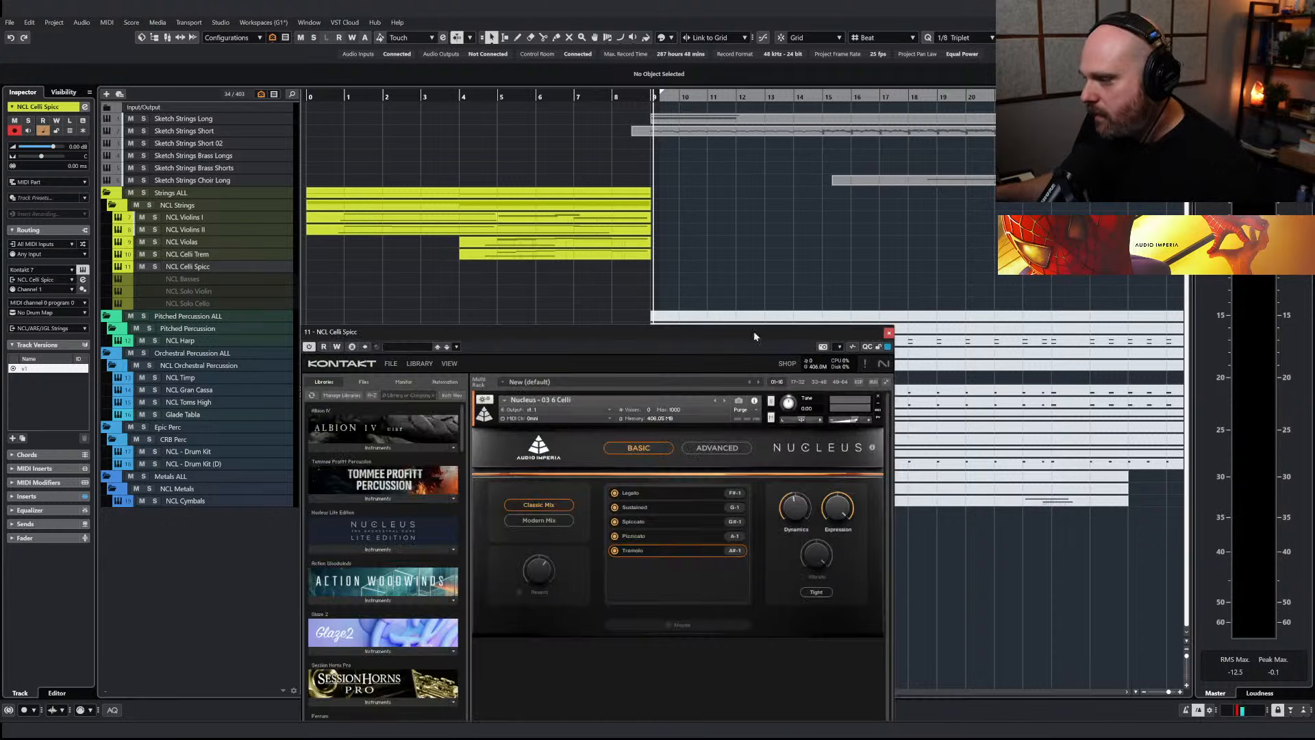
# Keep only the Spiccato articulation loaded in the NCL Celli Spicc track's Nucleus instrument and close its window
pyautogui.click(616, 522)
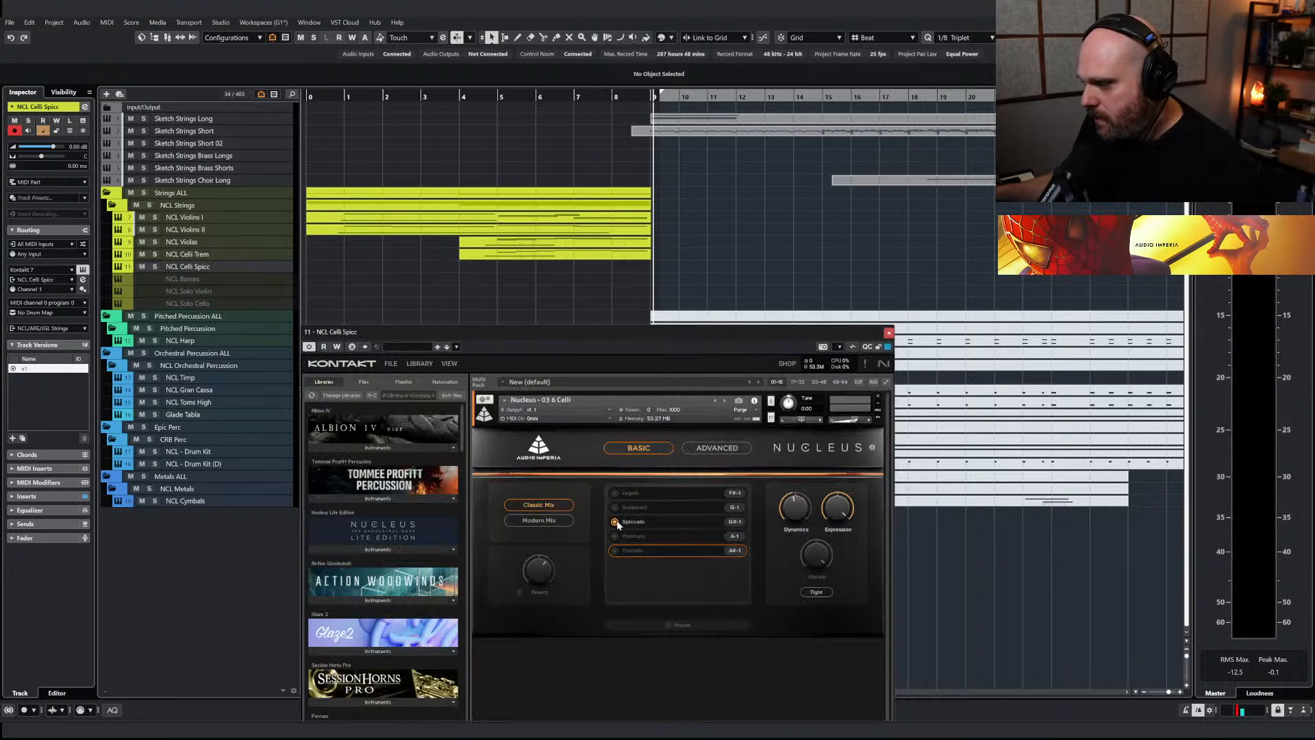
pyautogui.click(888, 333)
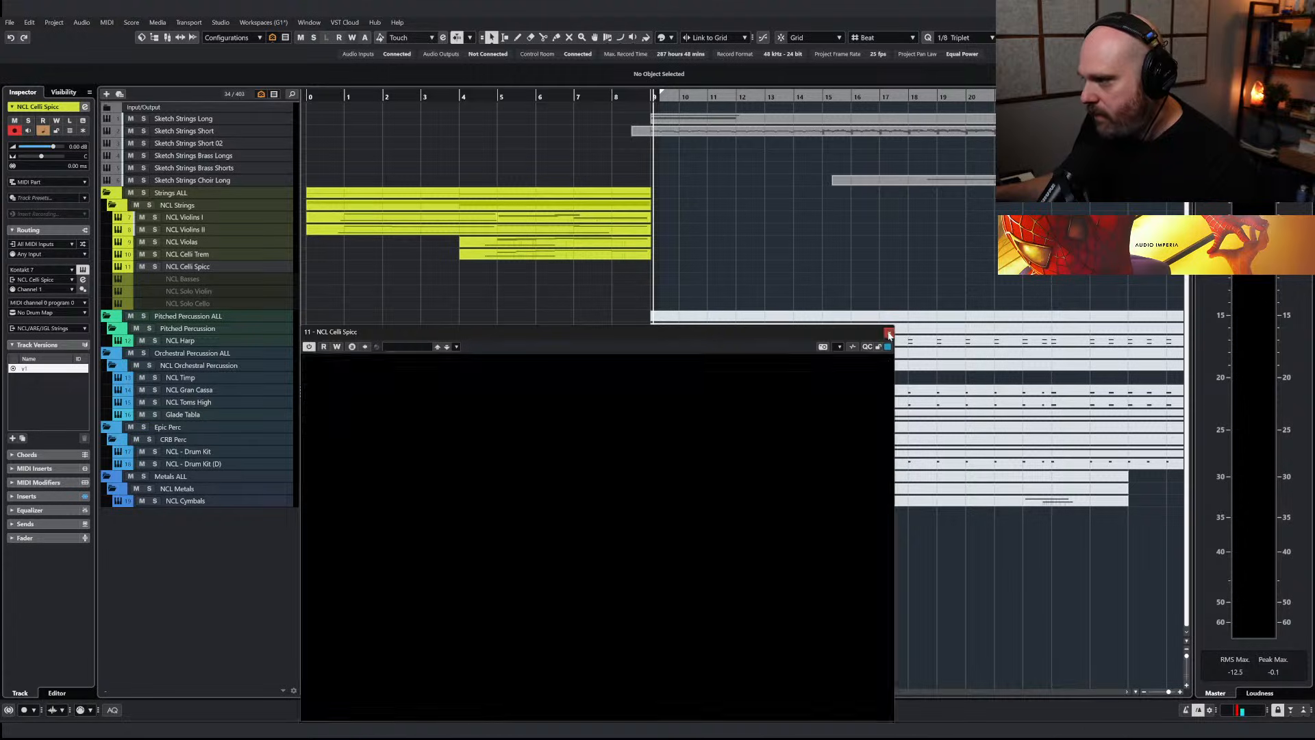
# Extend the start of the Sketch Strings Short part back to bar 7
pyautogui.press('g')
pyautogui.press('g')
pyautogui.click(576, 133)
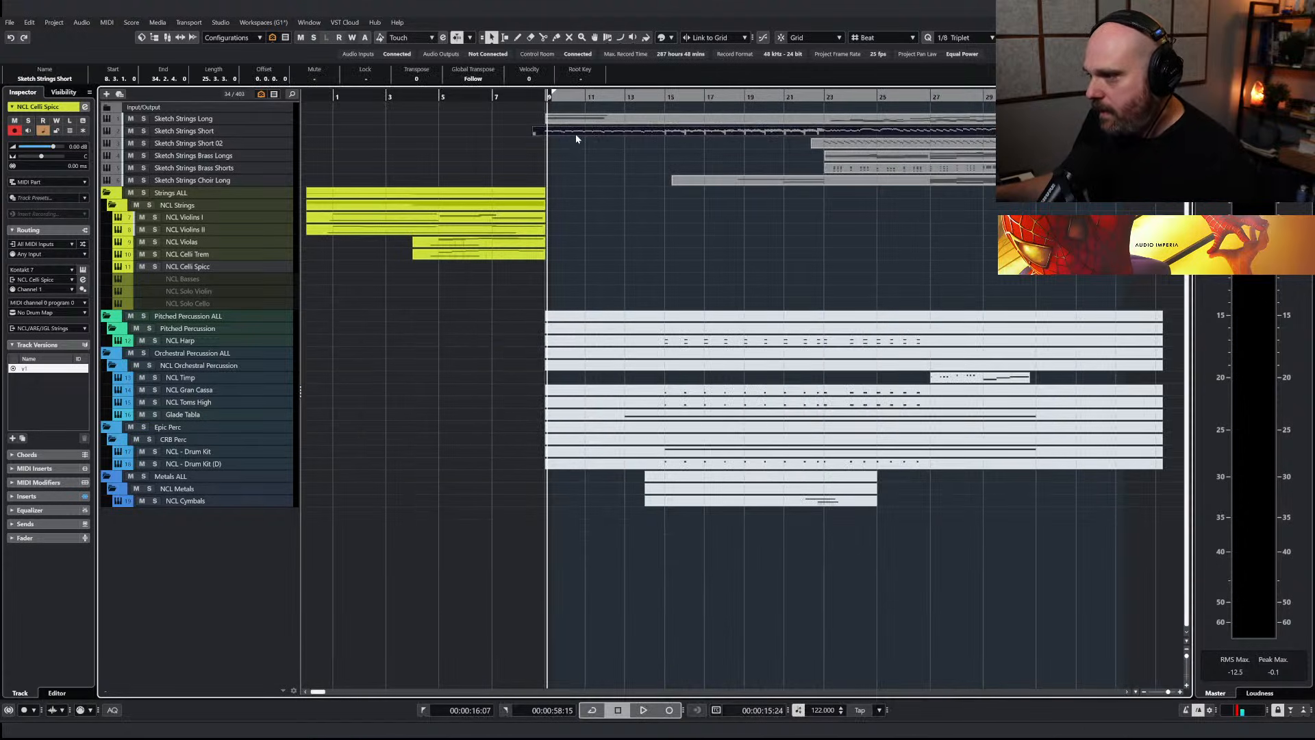
pyautogui.moveTo(537, 133); pyautogui.dragTo(493, 133)
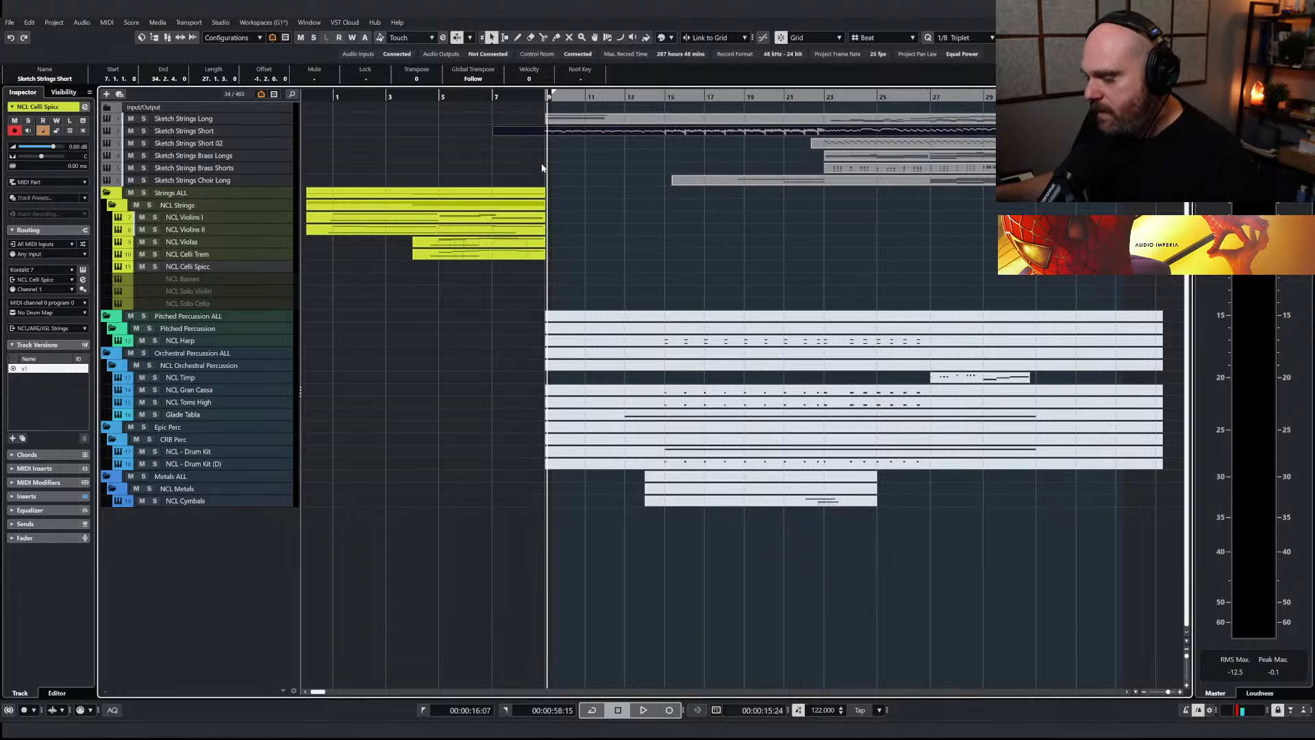
# Copy the Sketch Strings Short notes from bar 9 up to bar 15 onto the NCL Celli Spicc track at bar 9
pyautogui.hotkey('ctrl', 'e')
pyautogui.moveTo(285, 347)
pyautogui.mouseDown()
pyautogui.moveTo(373, 381)
pyautogui.moveTo(700, 448)
pyautogui.mouseUp()
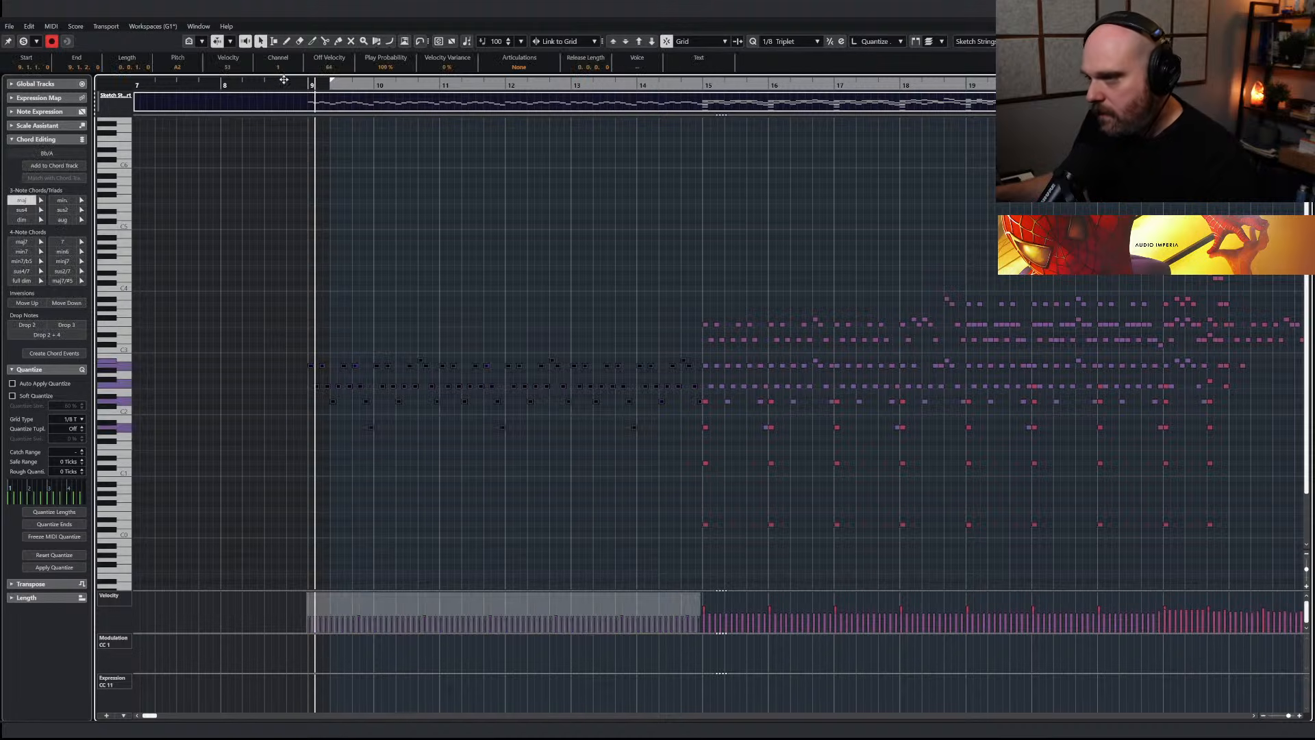
pyautogui.click(305, 85)
pyautogui.press('Return')
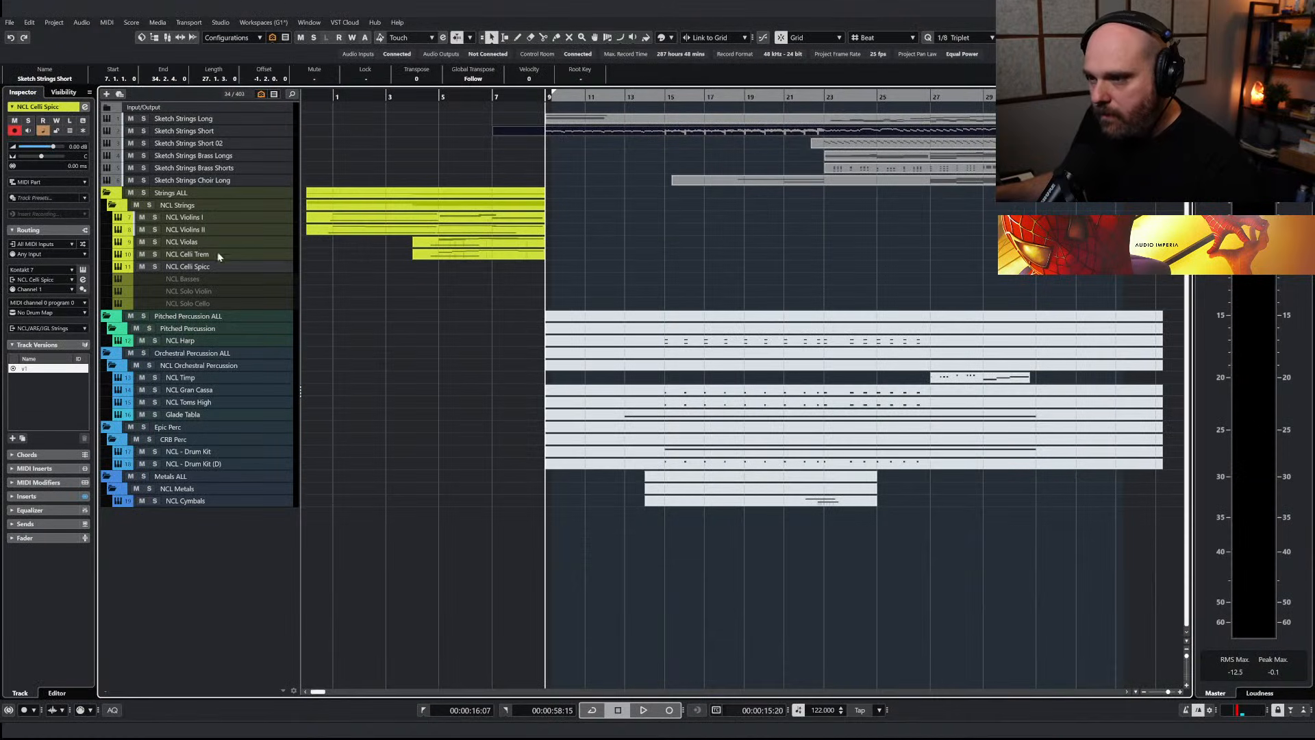
pyautogui.hotkey('ctrl', 'v')
# Solo NCL Celli Spicc and raise and vary the velocities of its notes from bar 9 to 15 while playing them back
pyautogui.click(154, 266)
pyautogui.press('space')
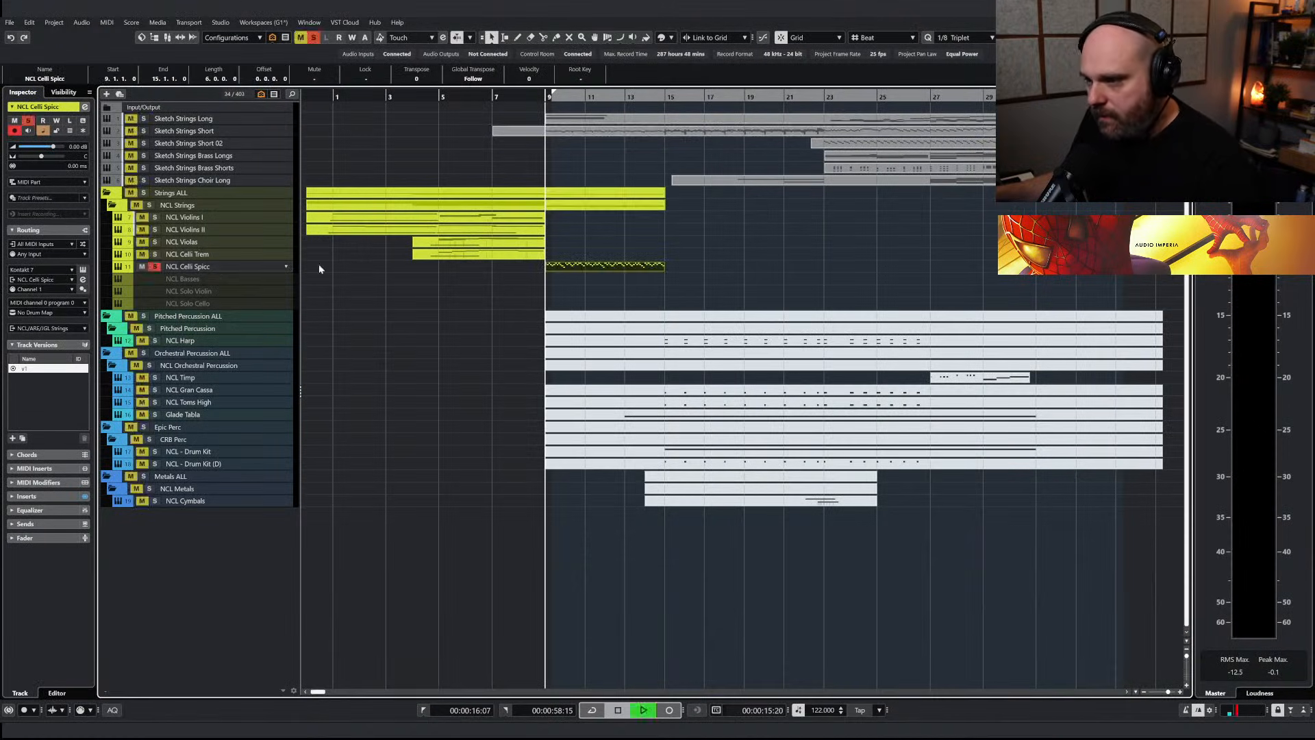
pyautogui.press('Return')
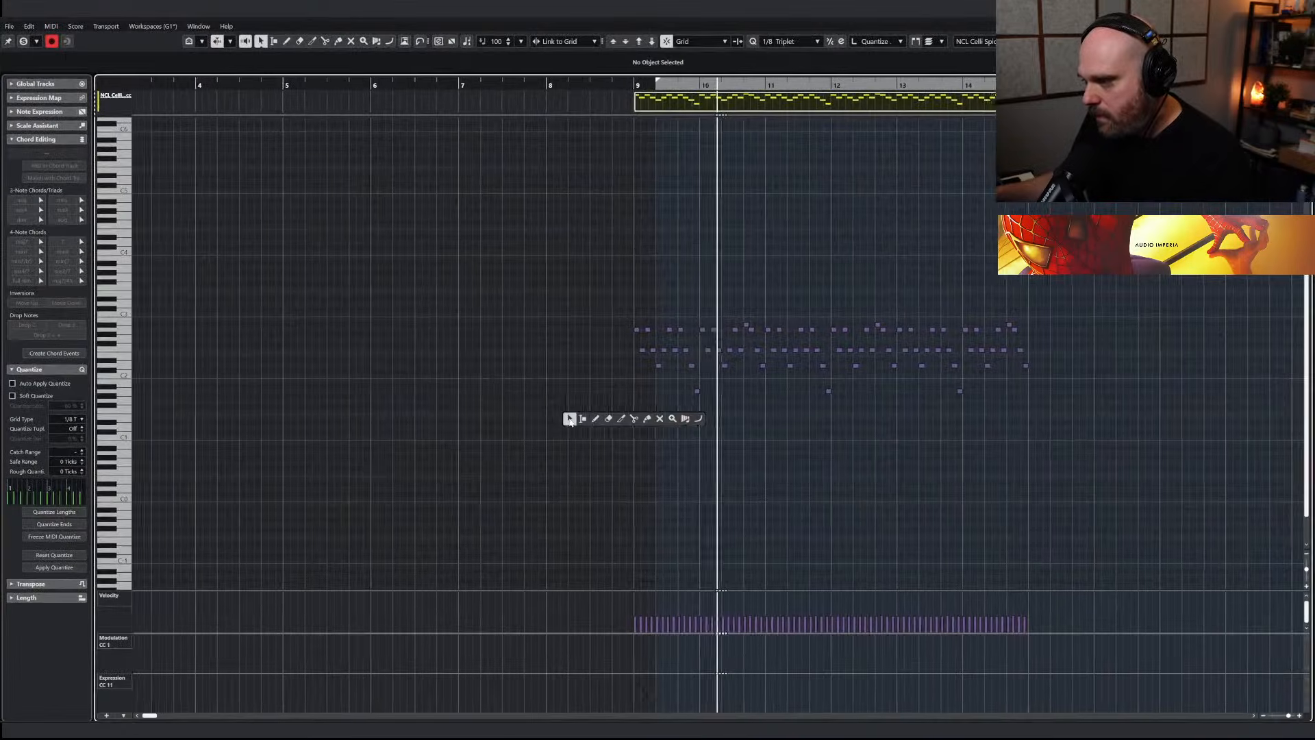
pyautogui.press('h')
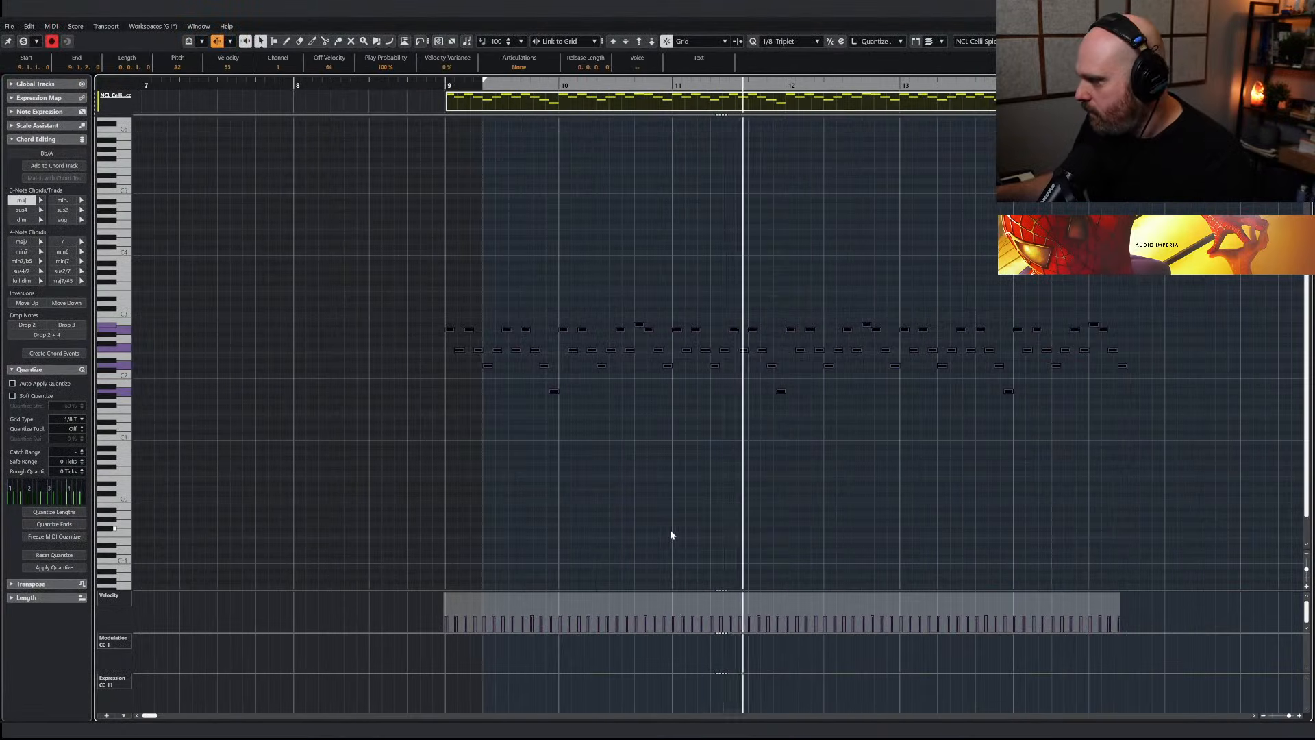
pyautogui.moveTo(780, 594); pyautogui.dragTo(778, 588)
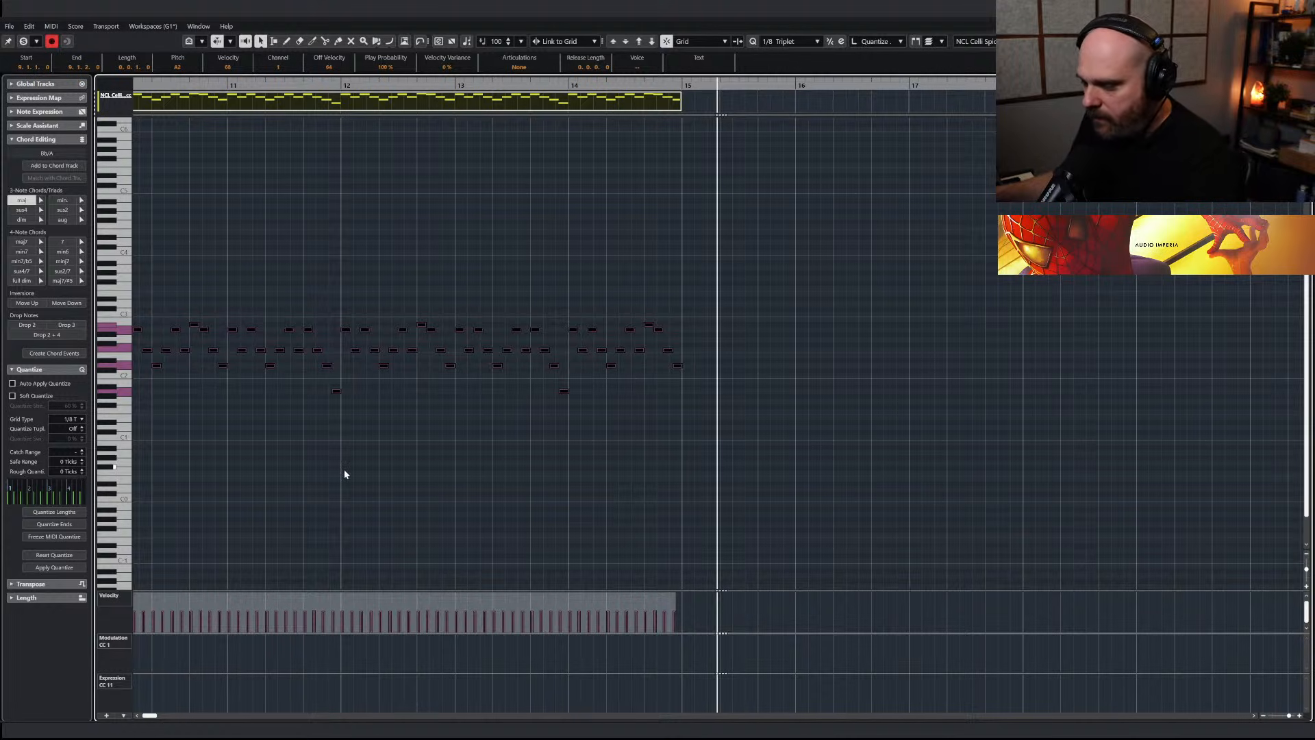
pyautogui.rightClick(409, 479)
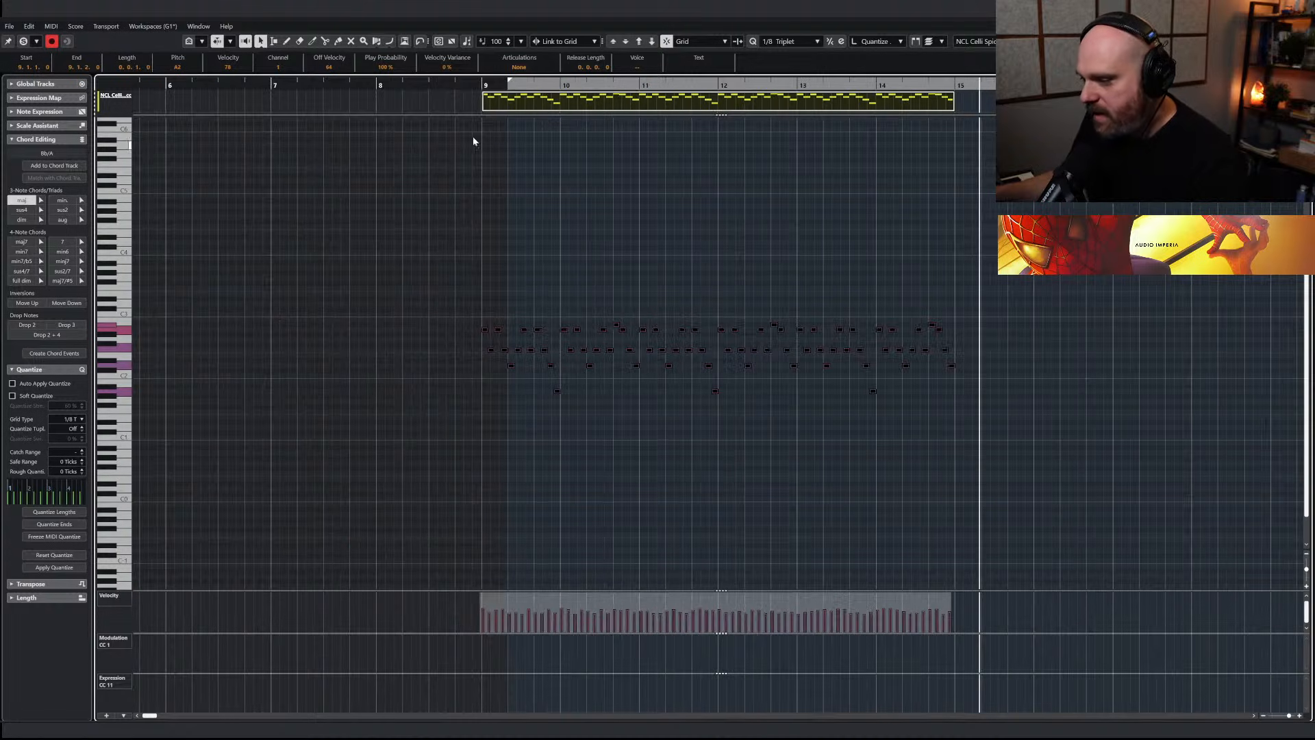
pyautogui.click(476, 88)
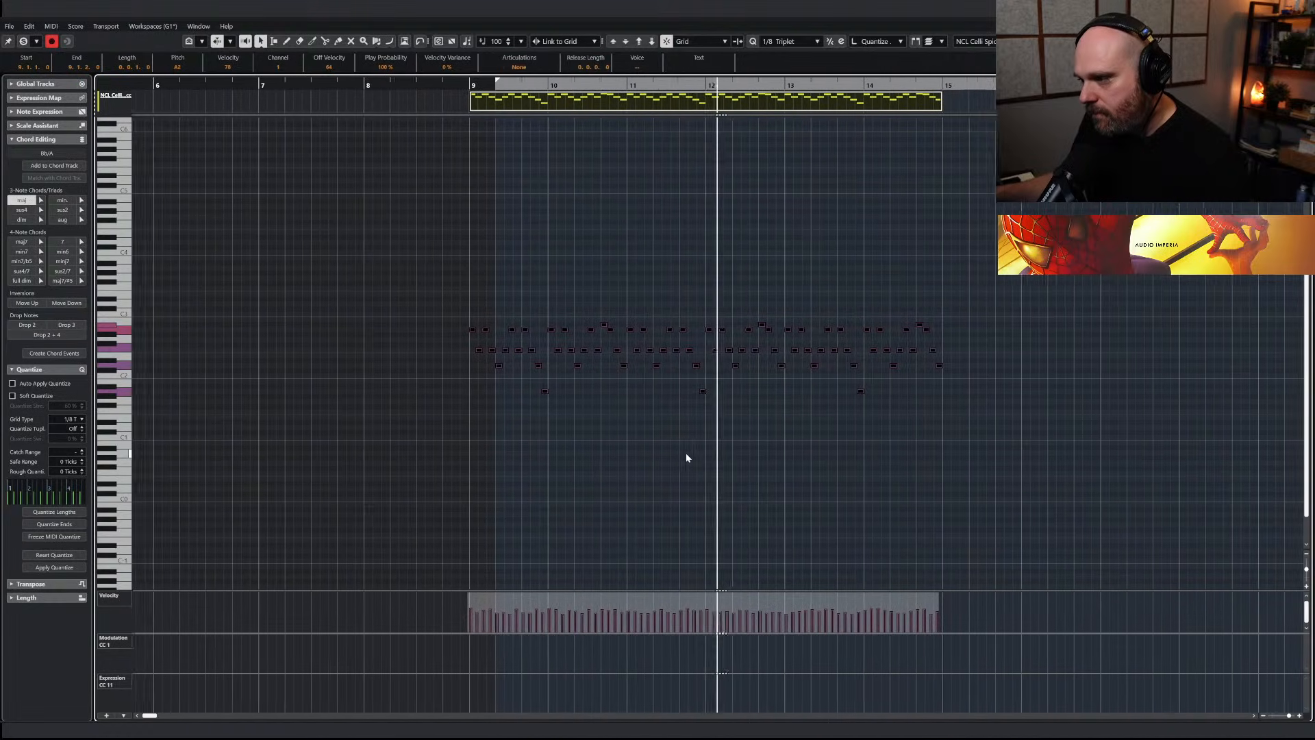
pyautogui.moveTo(690, 595); pyautogui.dragTo(689, 591)
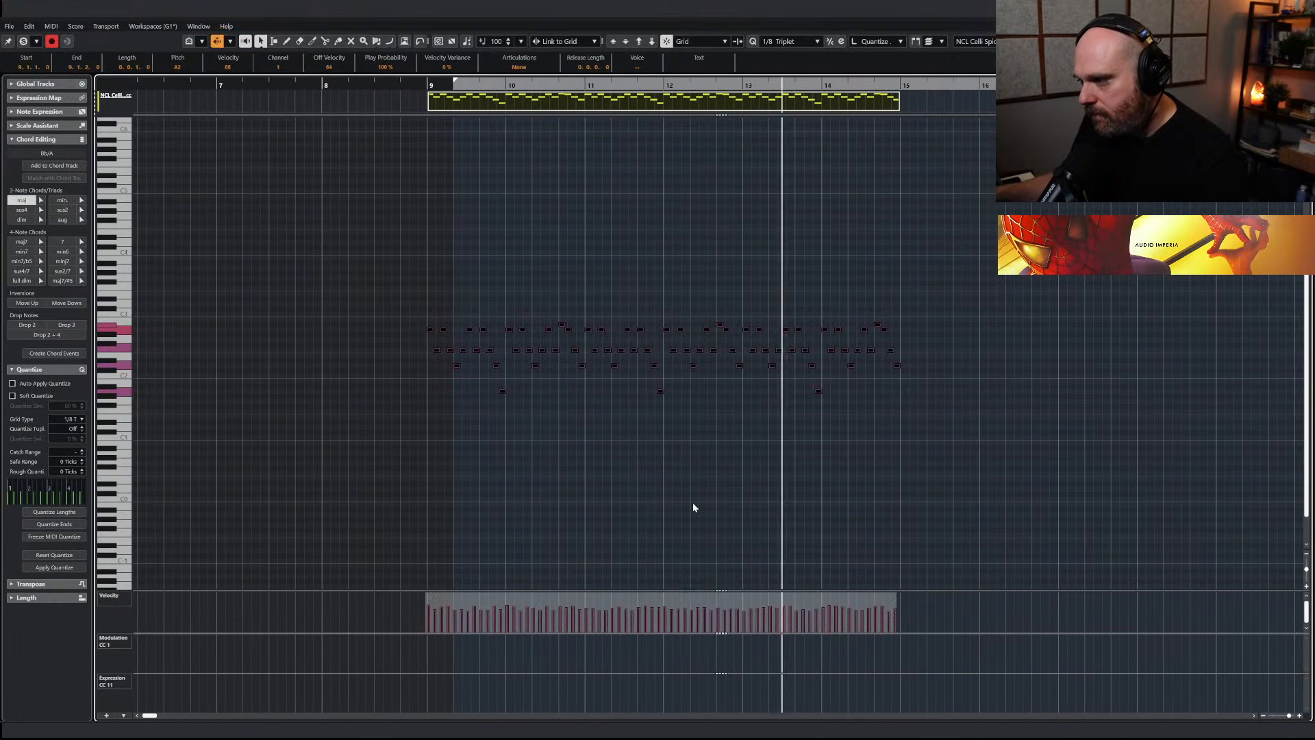
pyautogui.press('Return')
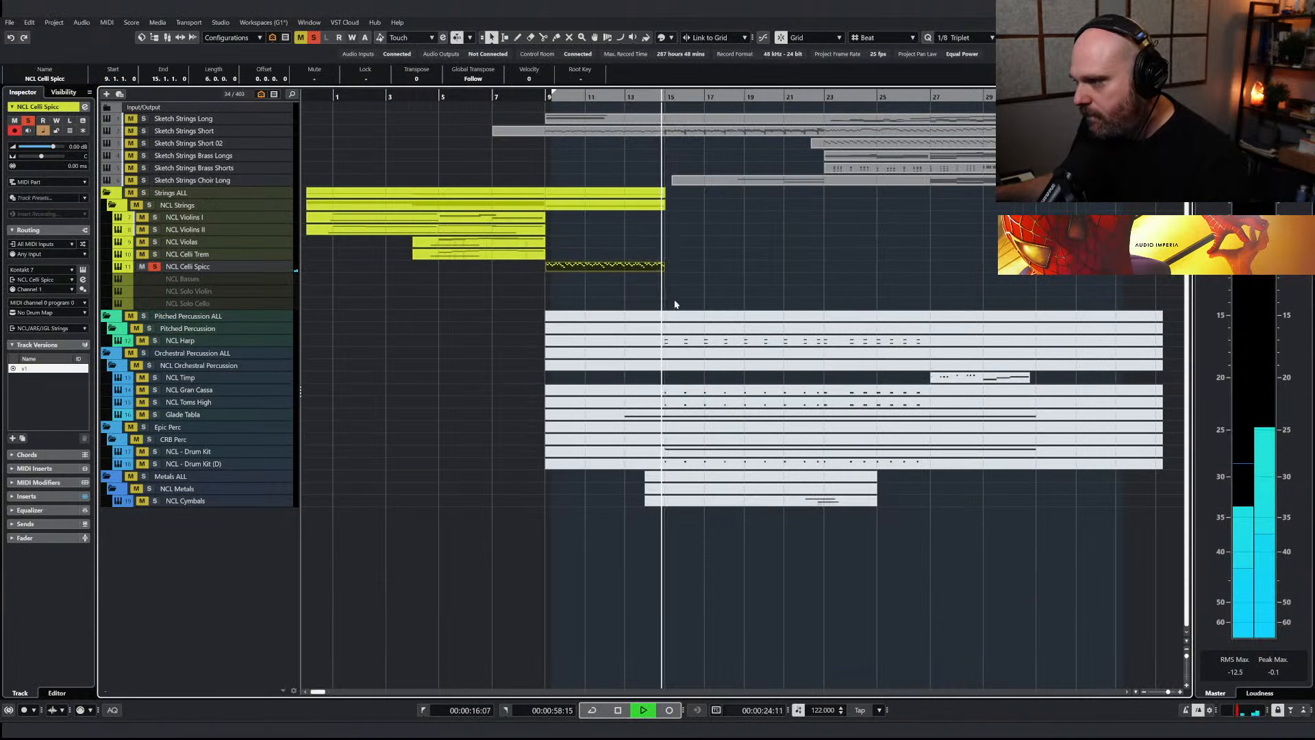
# Open the Sketch Strings Short part in the Key Editor and try selecting its lower ostinato line from bar 15
pyautogui.click(670, 133)
pyautogui.press('Return')
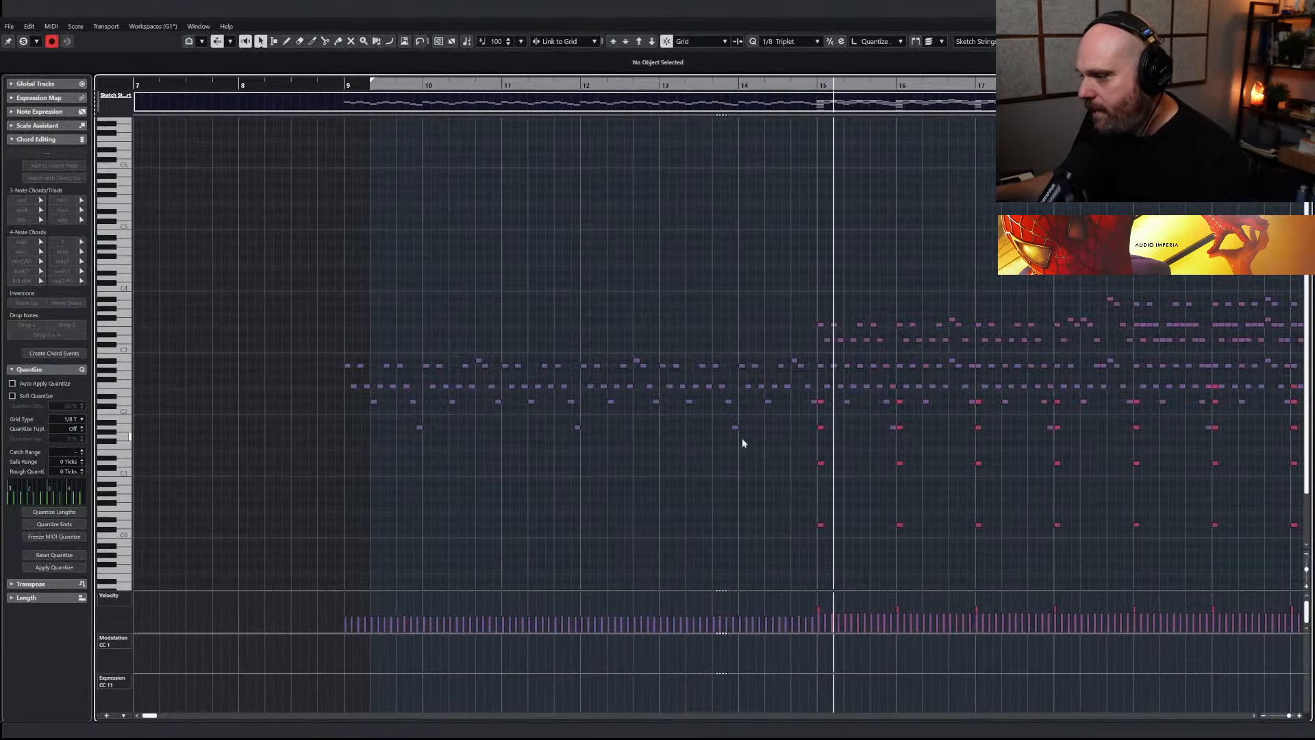
pyautogui.press('g')
pyautogui.press('g')
pyautogui.press('h')
pyautogui.press('h')
pyautogui.press('h')
pyautogui.press('h')
pyautogui.moveTo(697, 360); pyautogui.dragTo(1304, 370)
pyautogui.click(706, 353)
# Copy the lower ostinato line from bar 15 into bar 22 of Sketch Strings Short to NCL Celli Spicc at bar 15
pyautogui.press('g')
pyautogui.press('g')
pyautogui.press('g')
pyautogui.press('g')
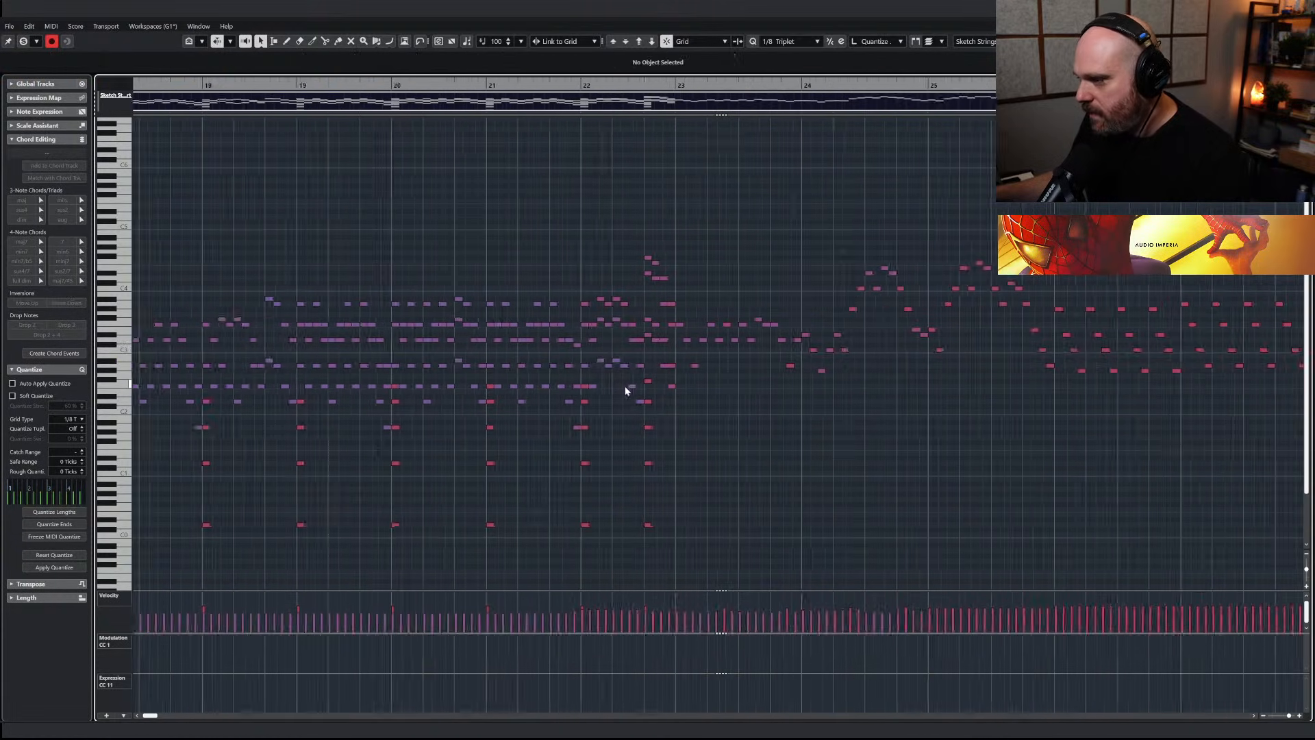
pyautogui.moveTo(773, 402); pyautogui.dragTo(1145, 410)
pyautogui.moveTo(708, 357); pyautogui.dragTo(1132, 414)
pyautogui.click(708, 87)
pyautogui.press('Return')
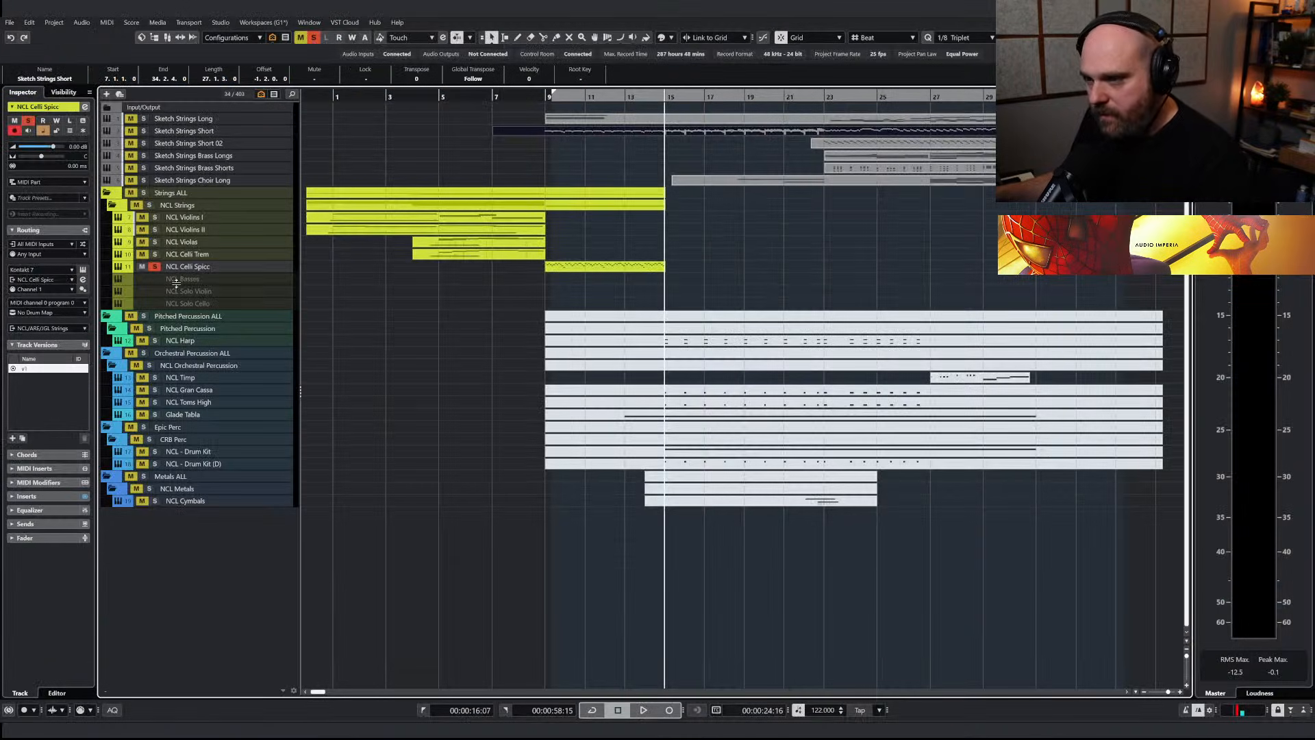
pyautogui.hotkey('ctrl', 'v')
# Glue the two NCL Celli Spicc parts into one continuous part starting at bar 9
pyautogui.rightClick(511, 297)
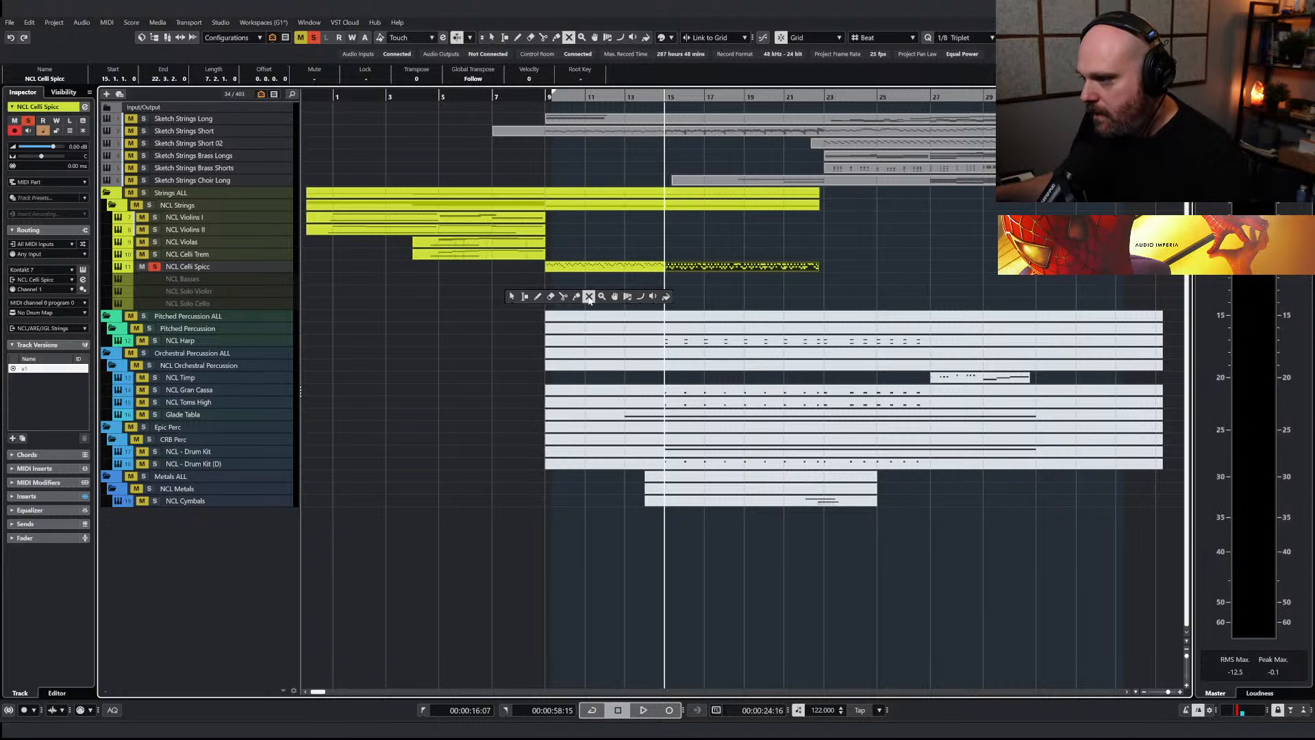
pyautogui.click(577, 297)
pyautogui.click(600, 263)
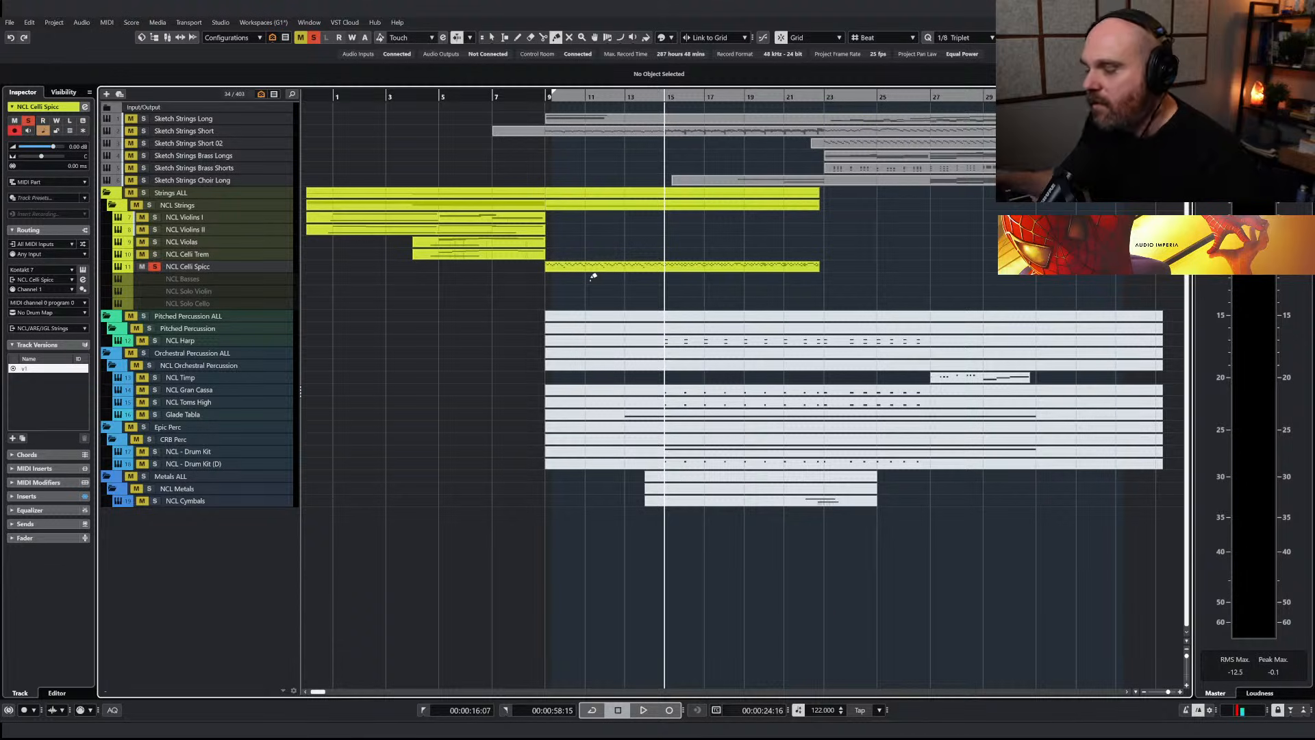
pyautogui.press('1')
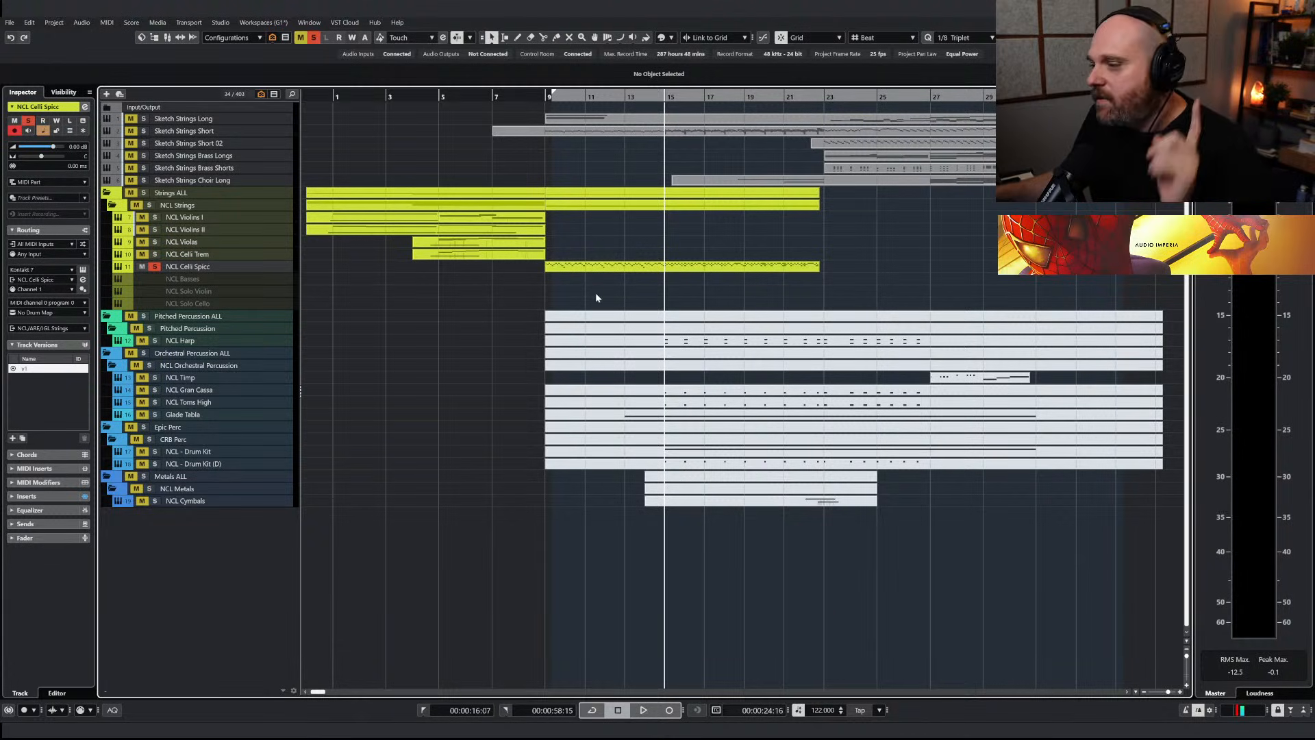
# Delete the stray accent notes copied along with the ostinato between bars 15 and 22 of the NCL Celli Spicc part
pyautogui.click(645, 267)
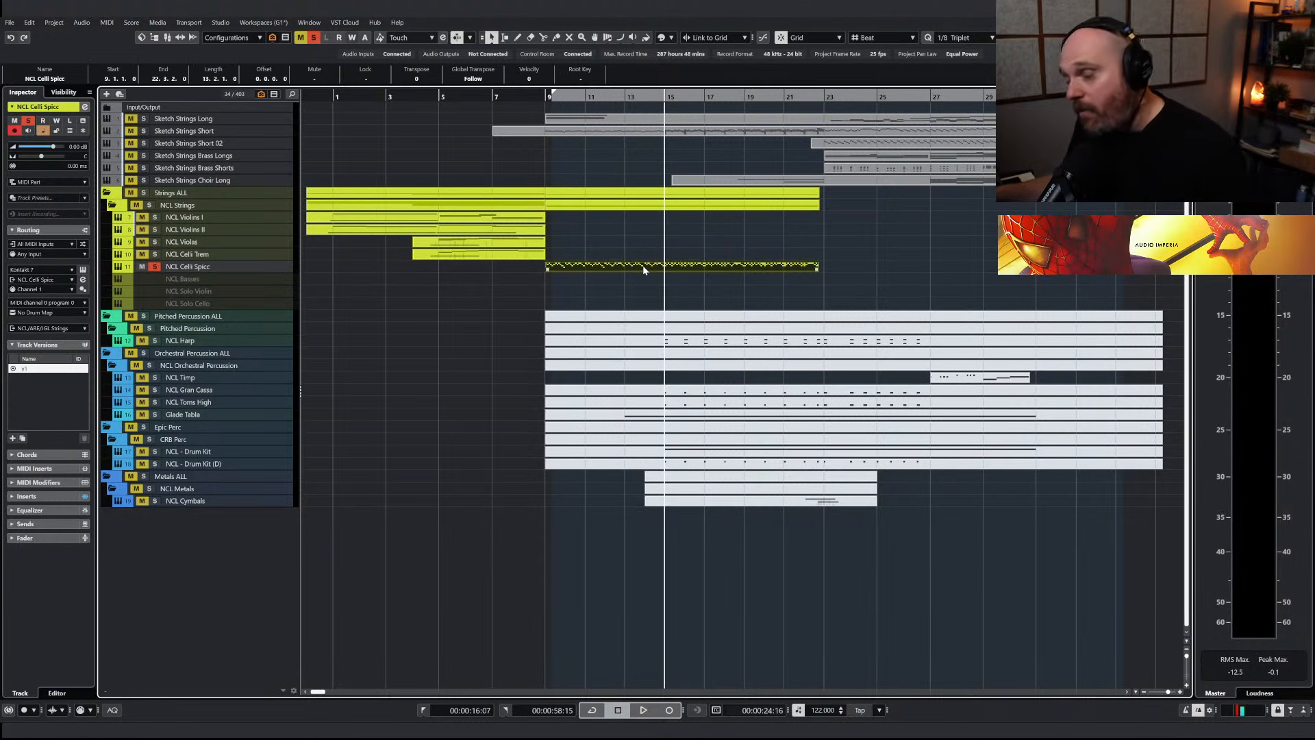
pyautogui.press('Return')
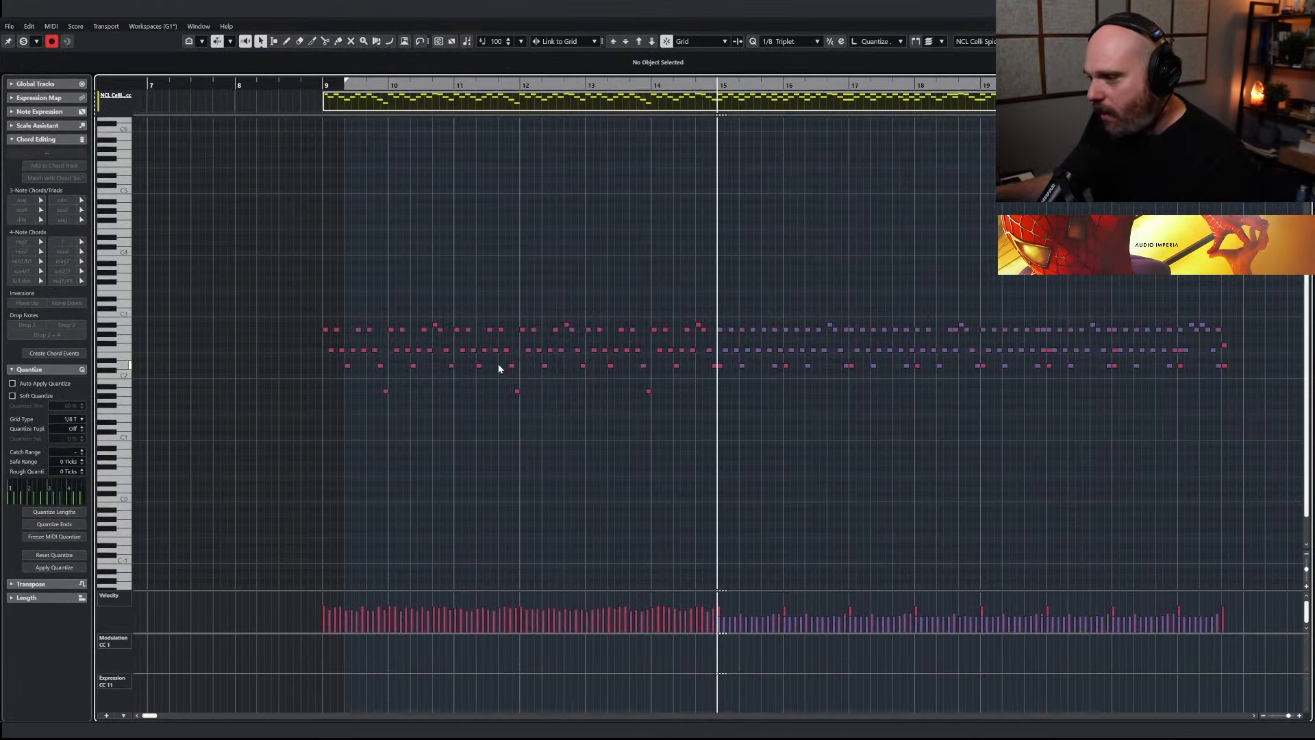
pyautogui.click(720, 365)
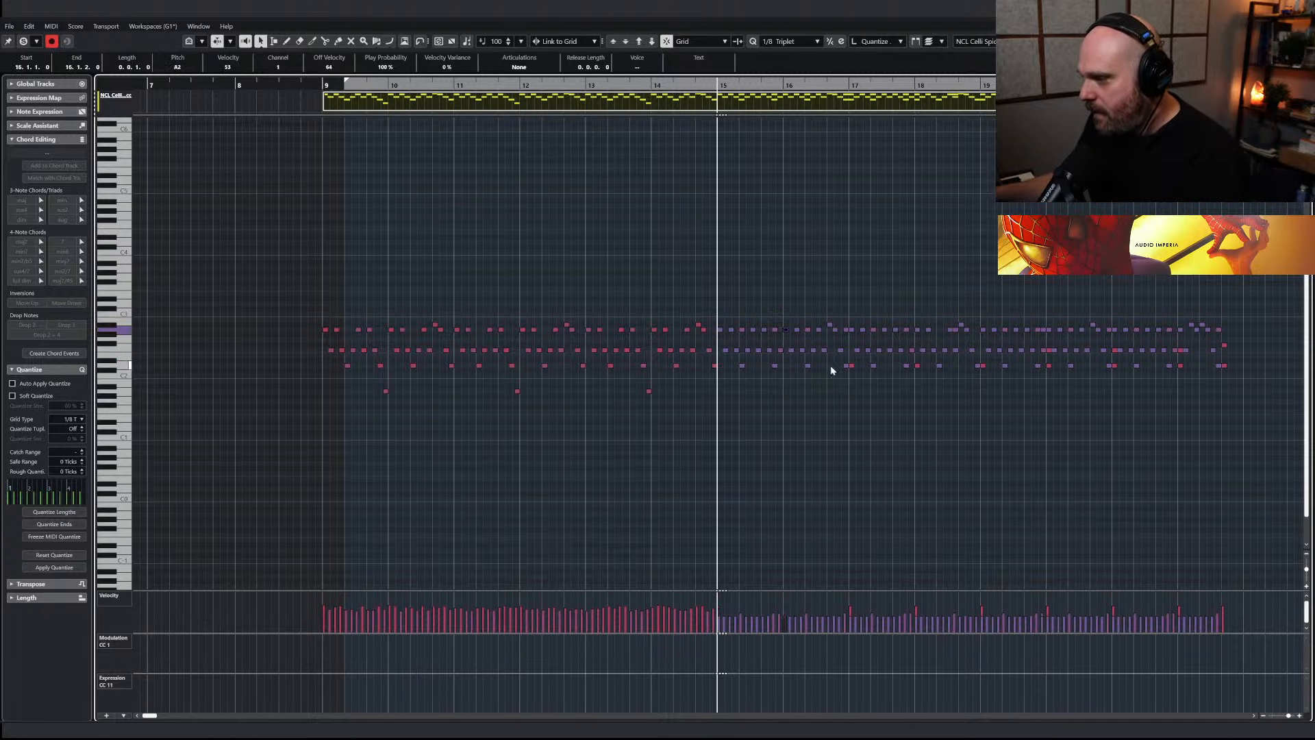
pyautogui.click(918, 366)
pyautogui.click(1050, 362)
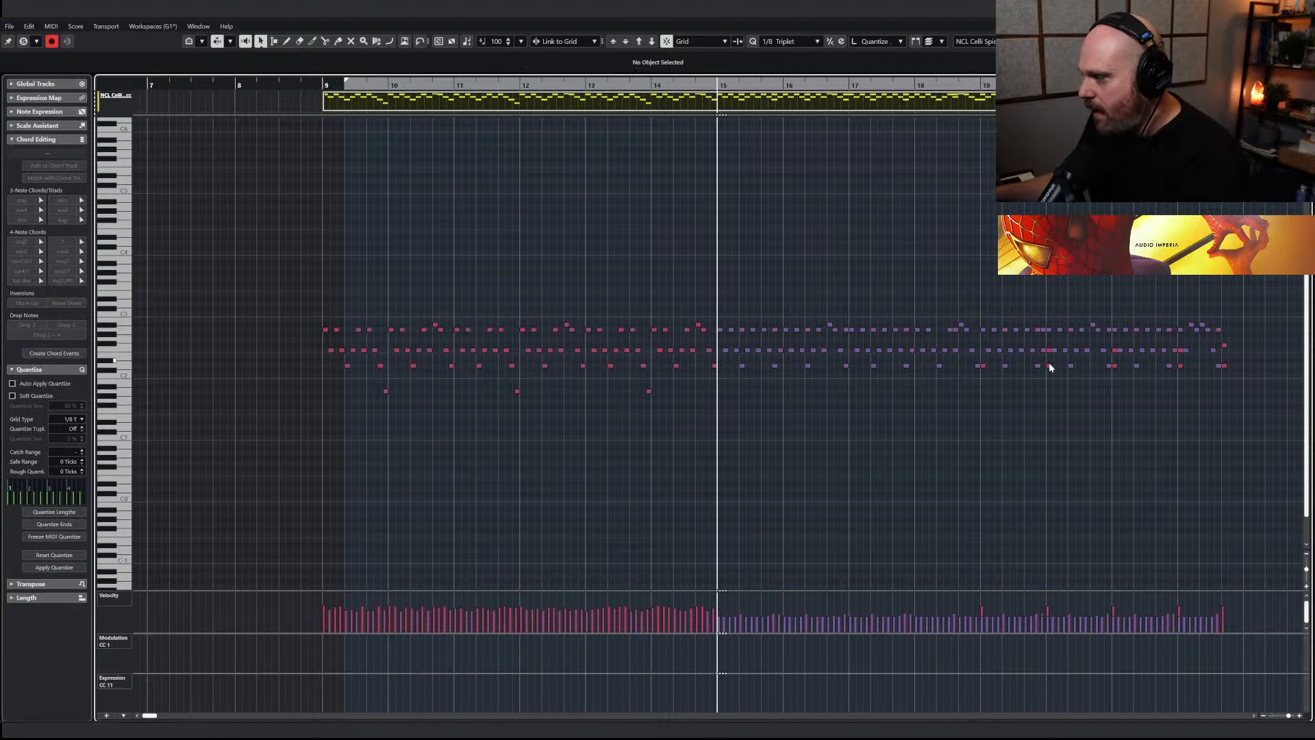
pyautogui.click(985, 365)
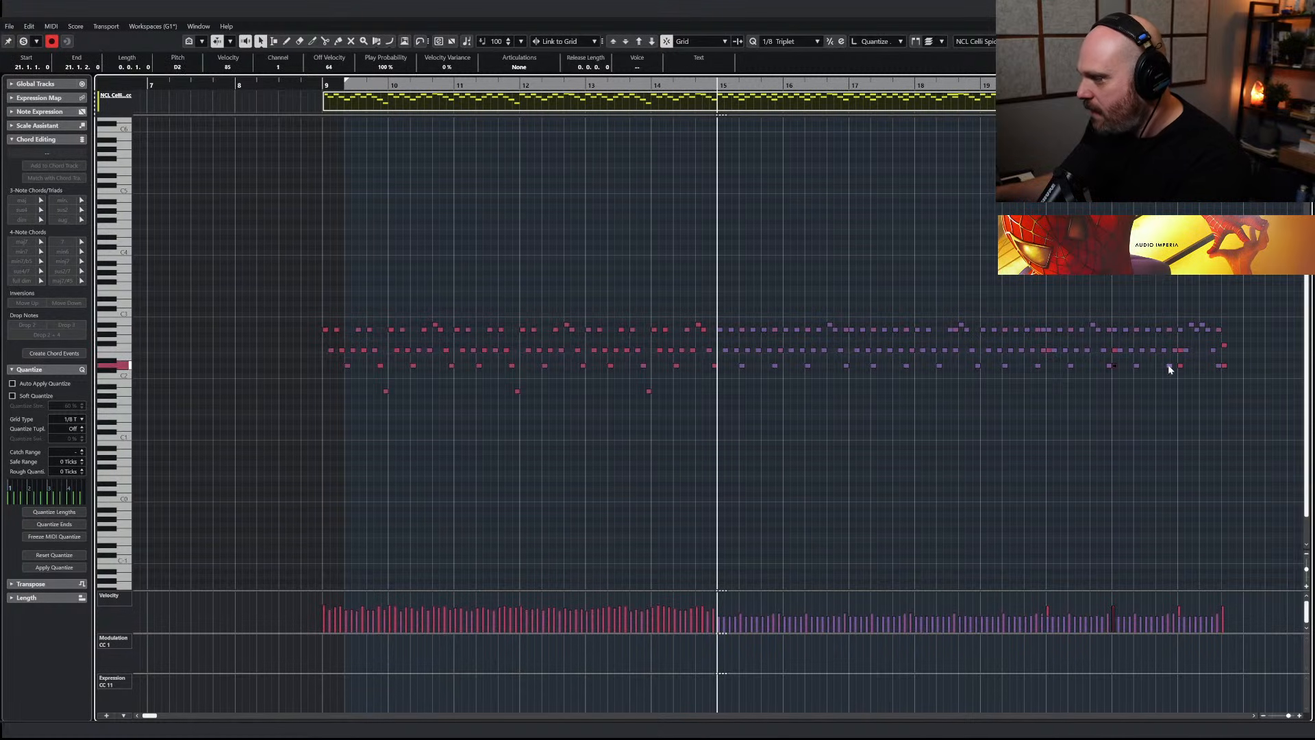
pyautogui.click(1224, 366)
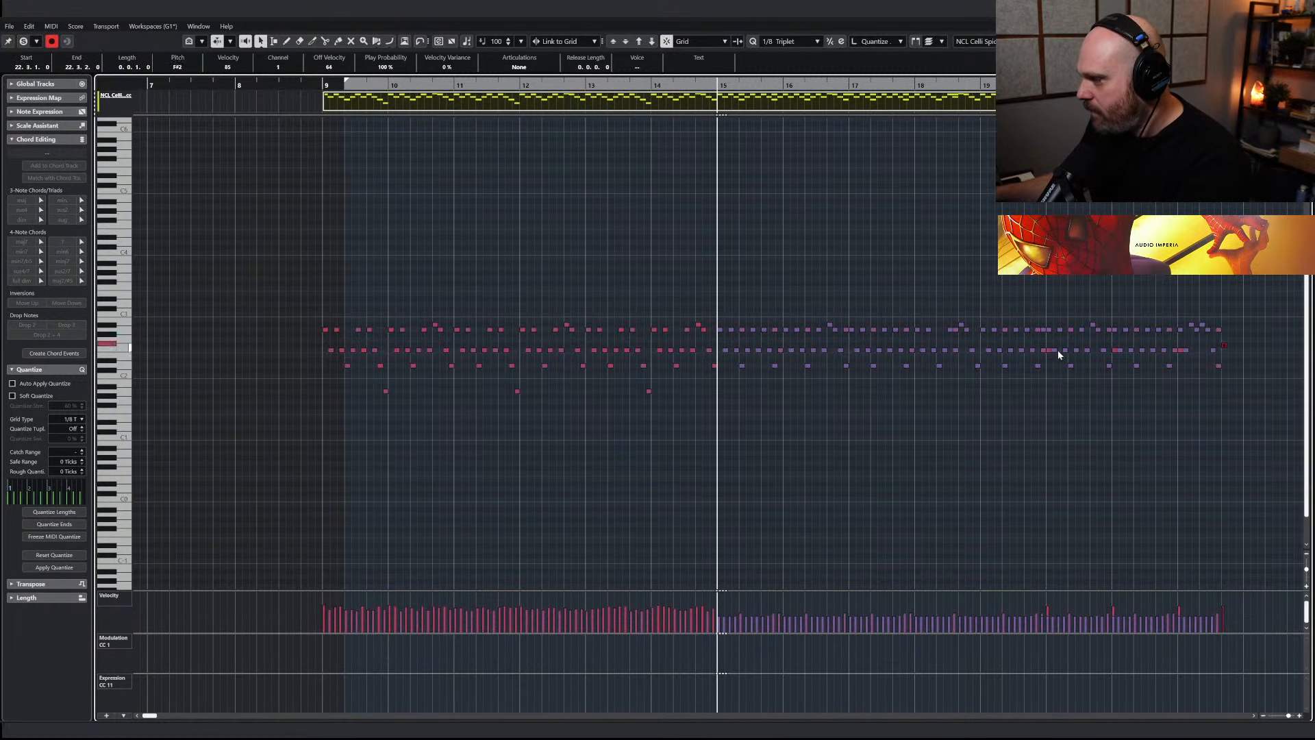
pyautogui.click(1181, 351)
pyautogui.click(1178, 359)
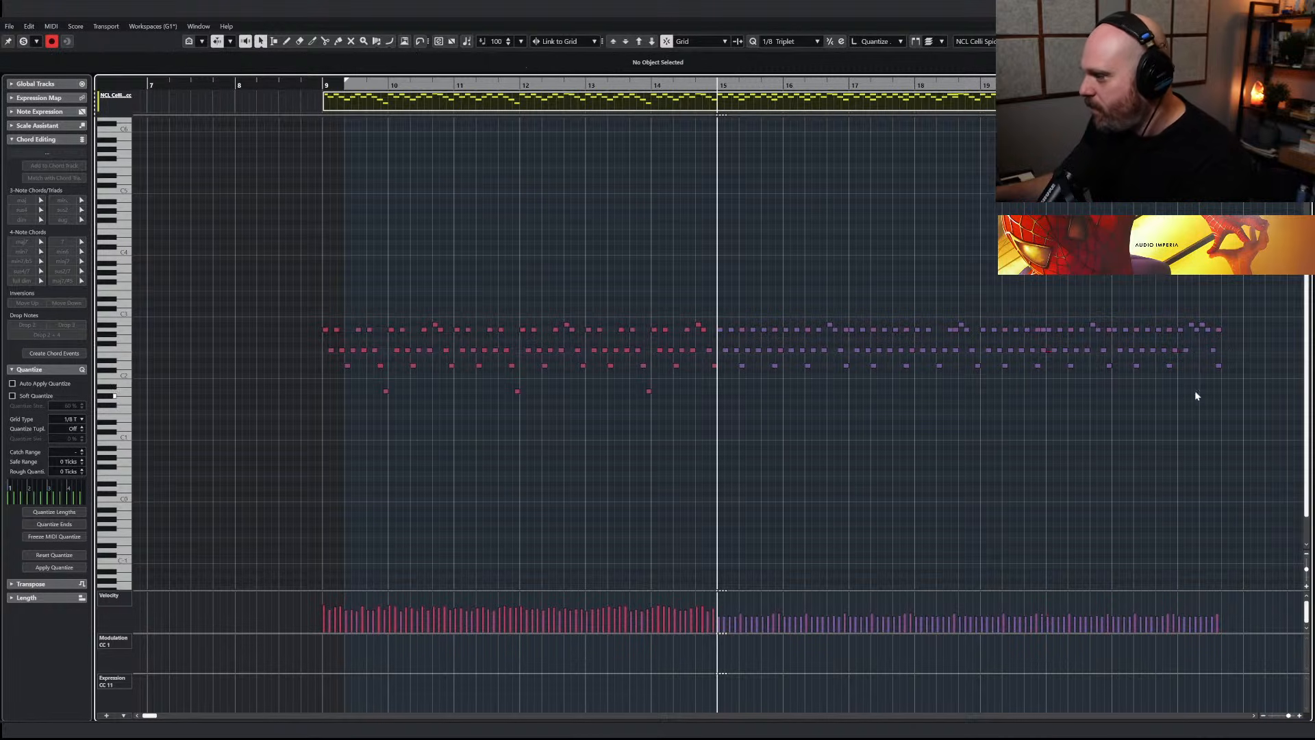
# Raise and vary the velocities of the celli notes from bar 15 onward and check the part in playback from just before bar 14
pyautogui.moveTo(1244, 388); pyautogui.dragTo(720, 308)
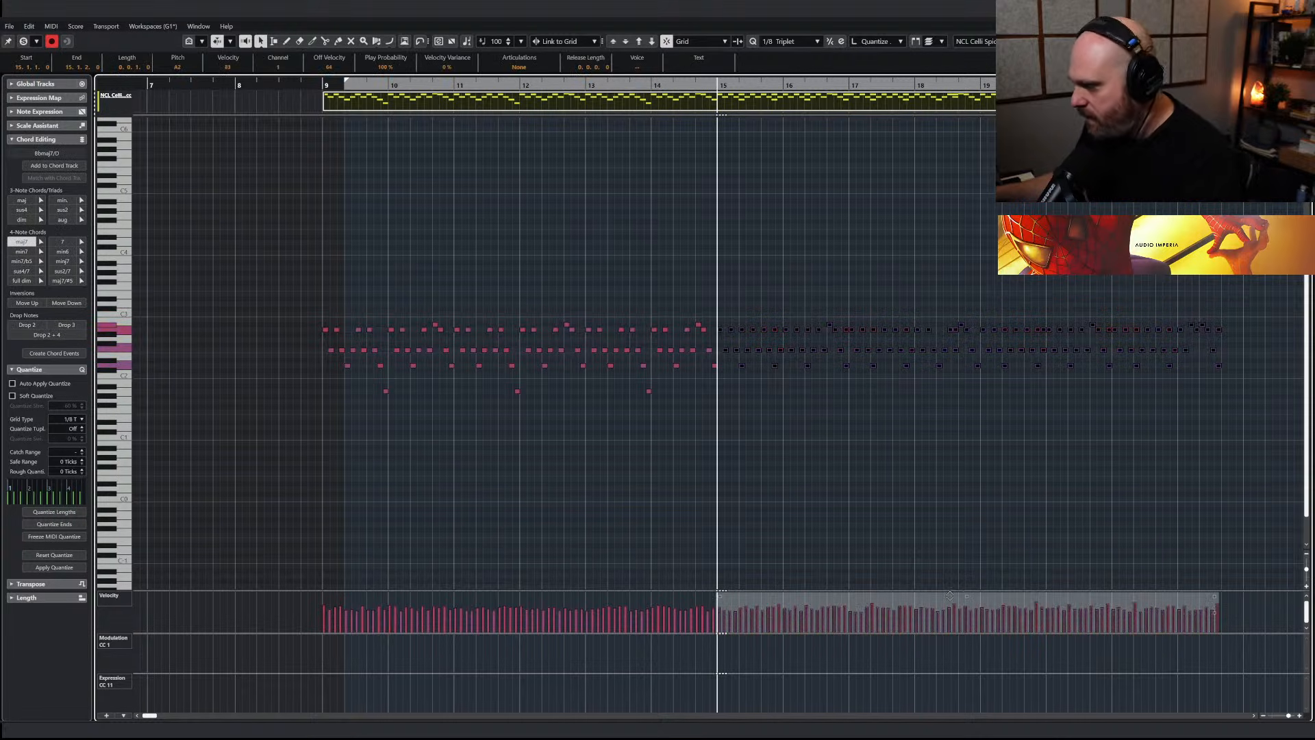
pyautogui.click(650, 86)
pyautogui.press('space')
pyautogui.press('Escape')
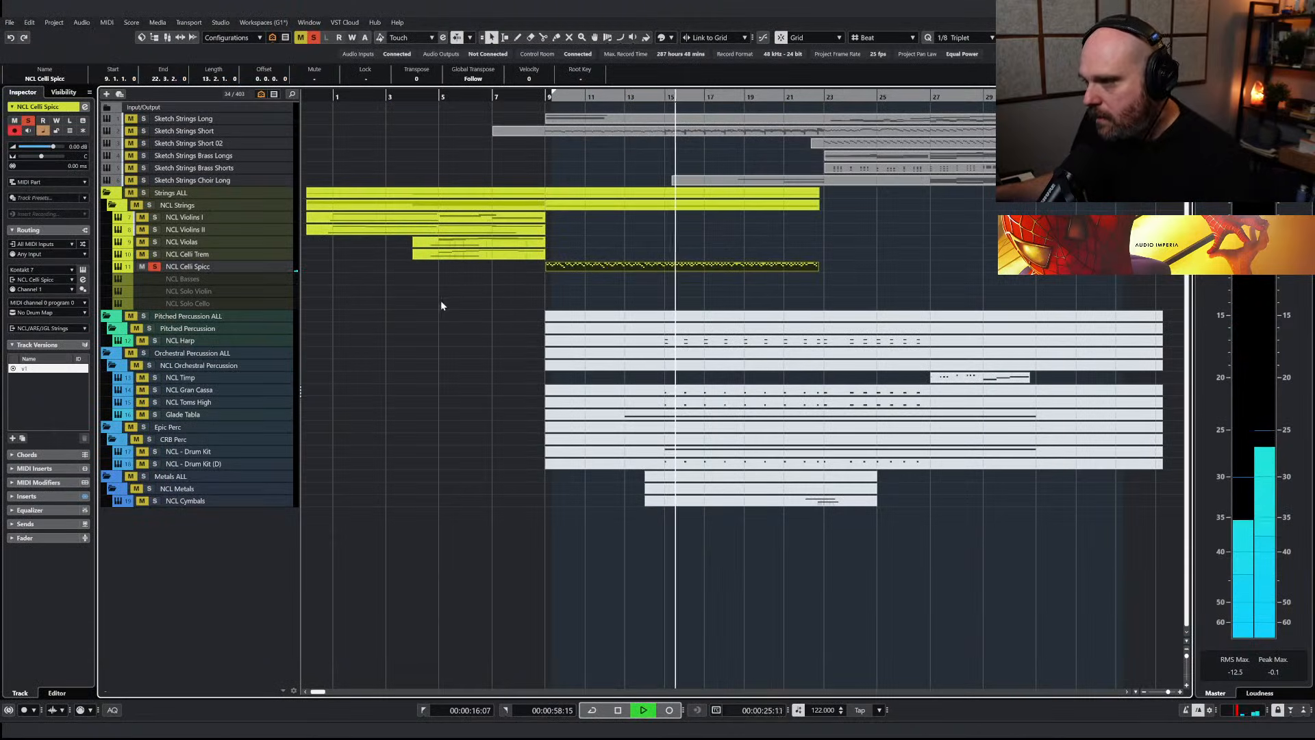
pyautogui.doubleClick(689, 267)
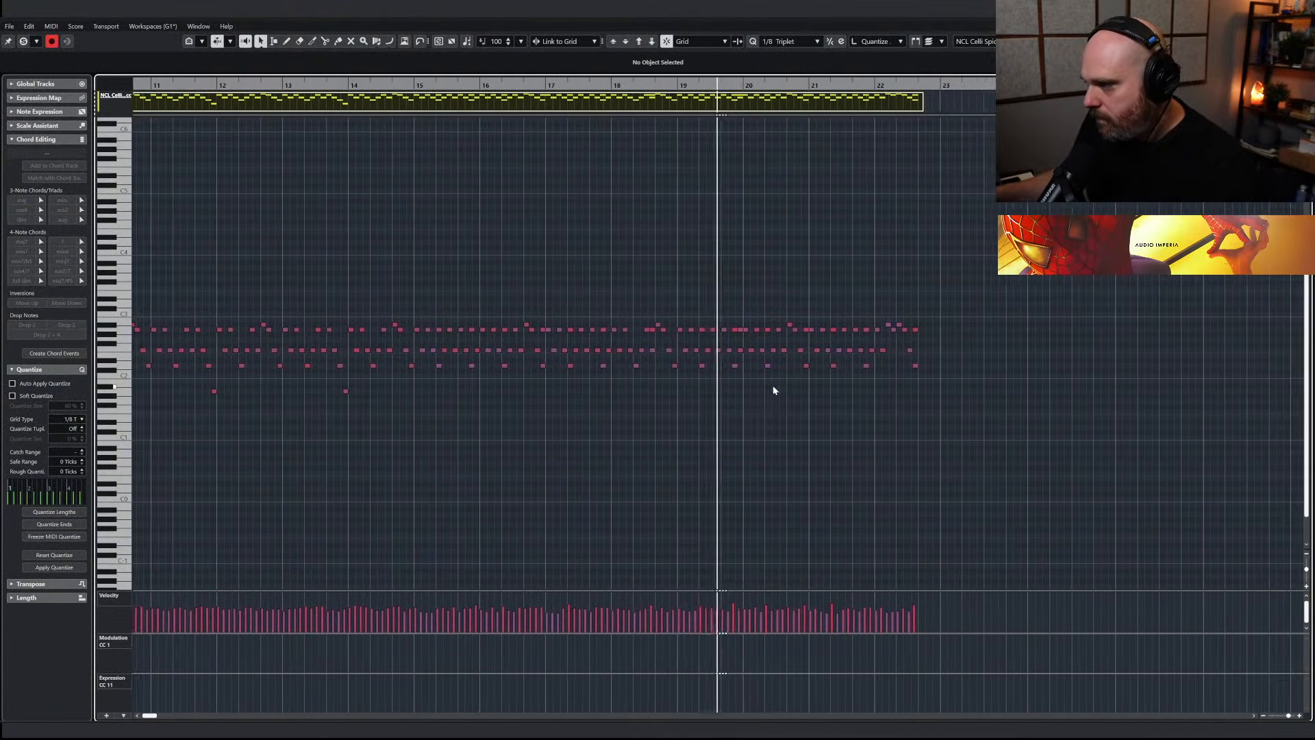
# Delete the A2 notes that double the low D2 notes in bars 15 to 17 of the NCL Celli Spicc part
pyautogui.moveTo(399, 84); pyautogui.dragTo(485, 149)
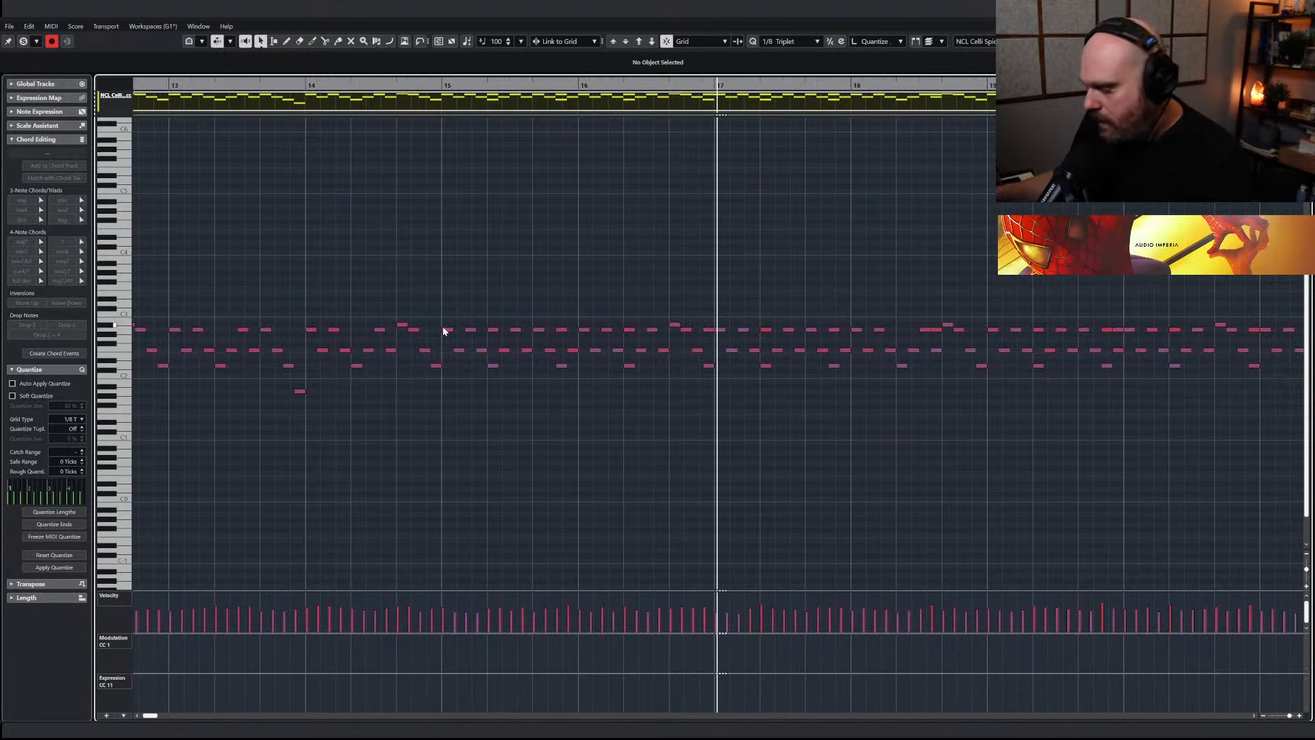
pyautogui.click(482, 350)
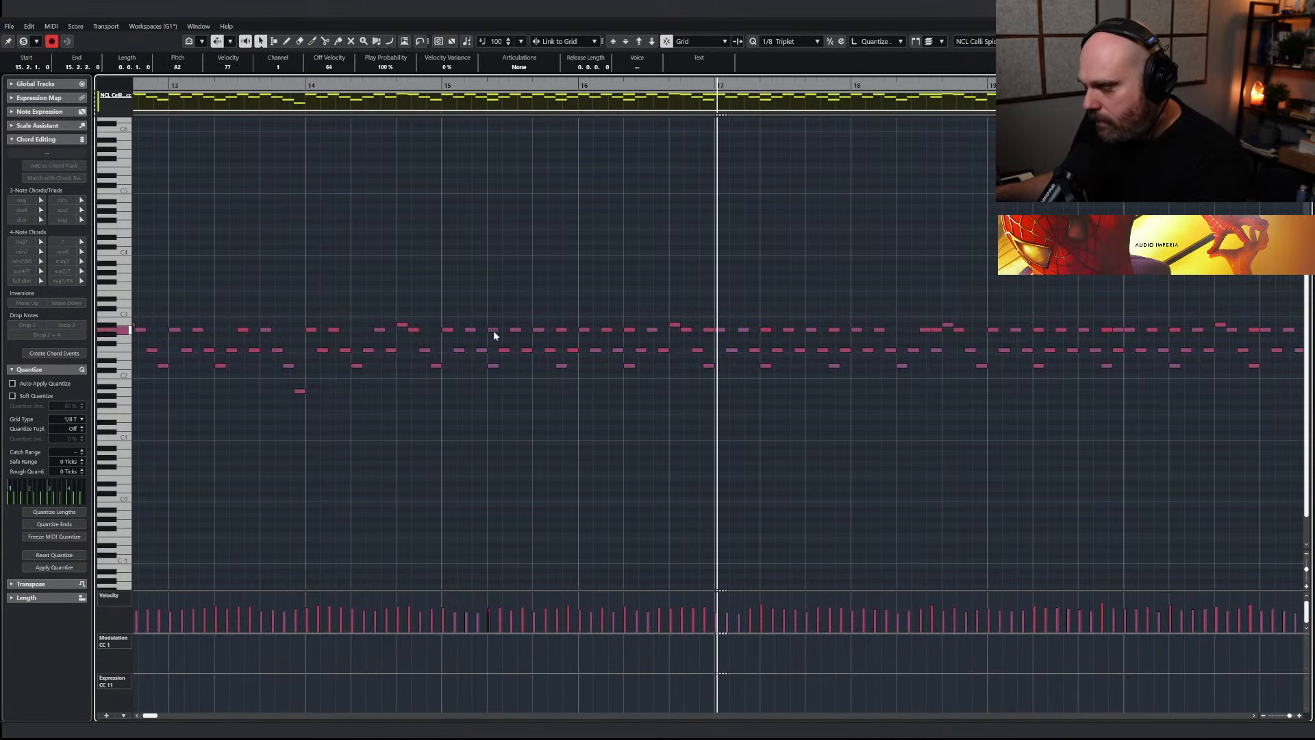
pyautogui.click(427, 82)
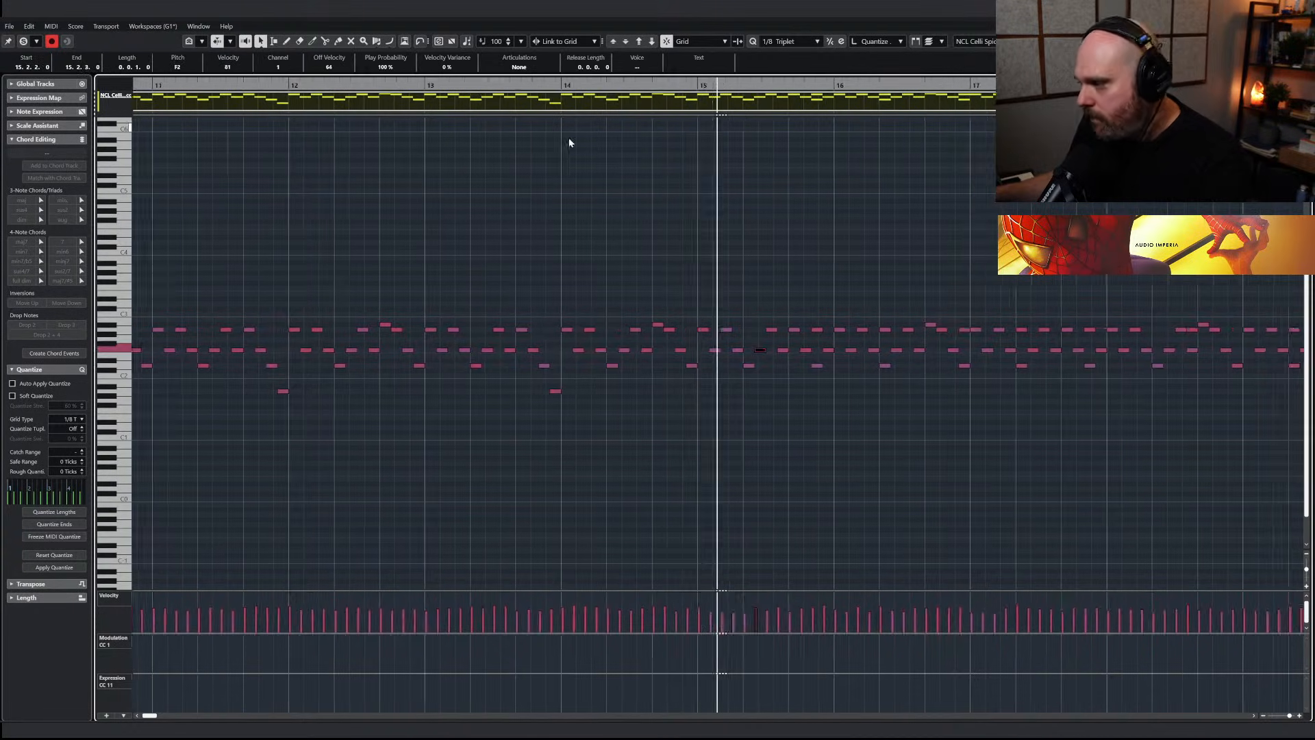
pyautogui.click(682, 332)
pyautogui.click(537, 83)
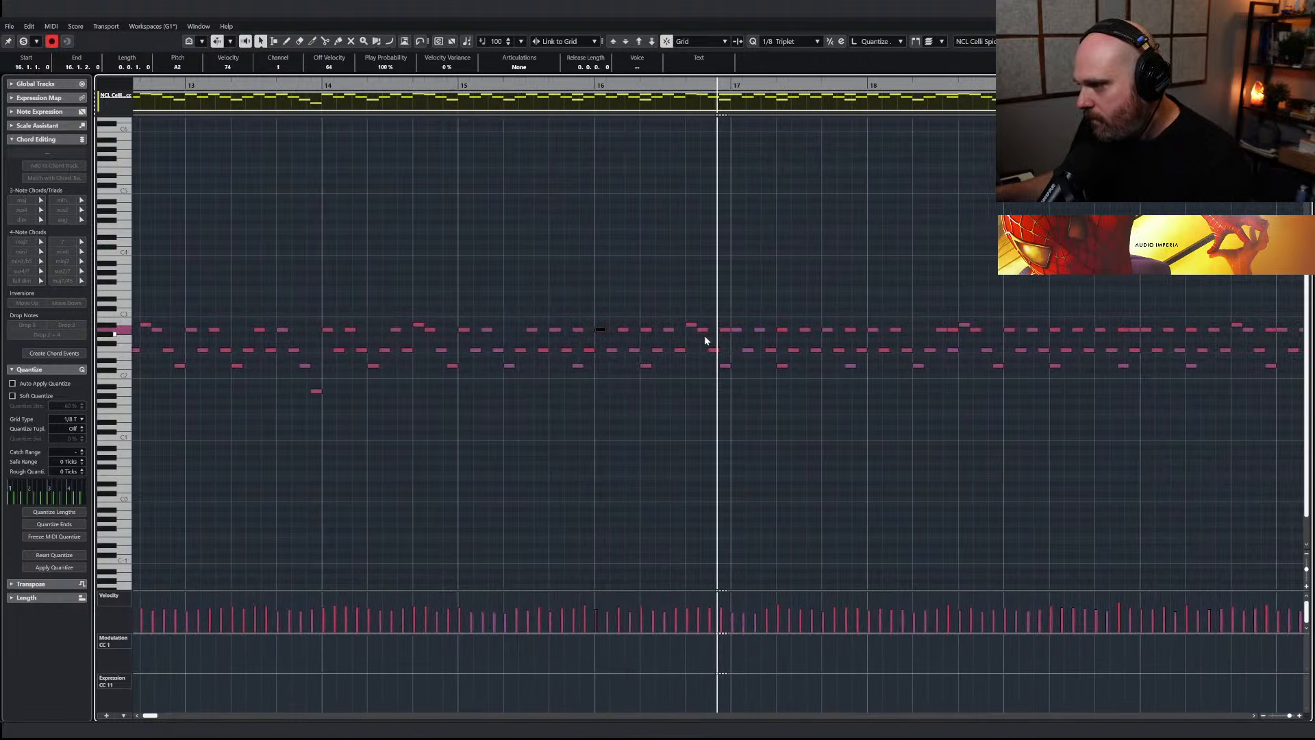
pyautogui.click(725, 333)
pyautogui.click(724, 330)
pyautogui.press('Delete')
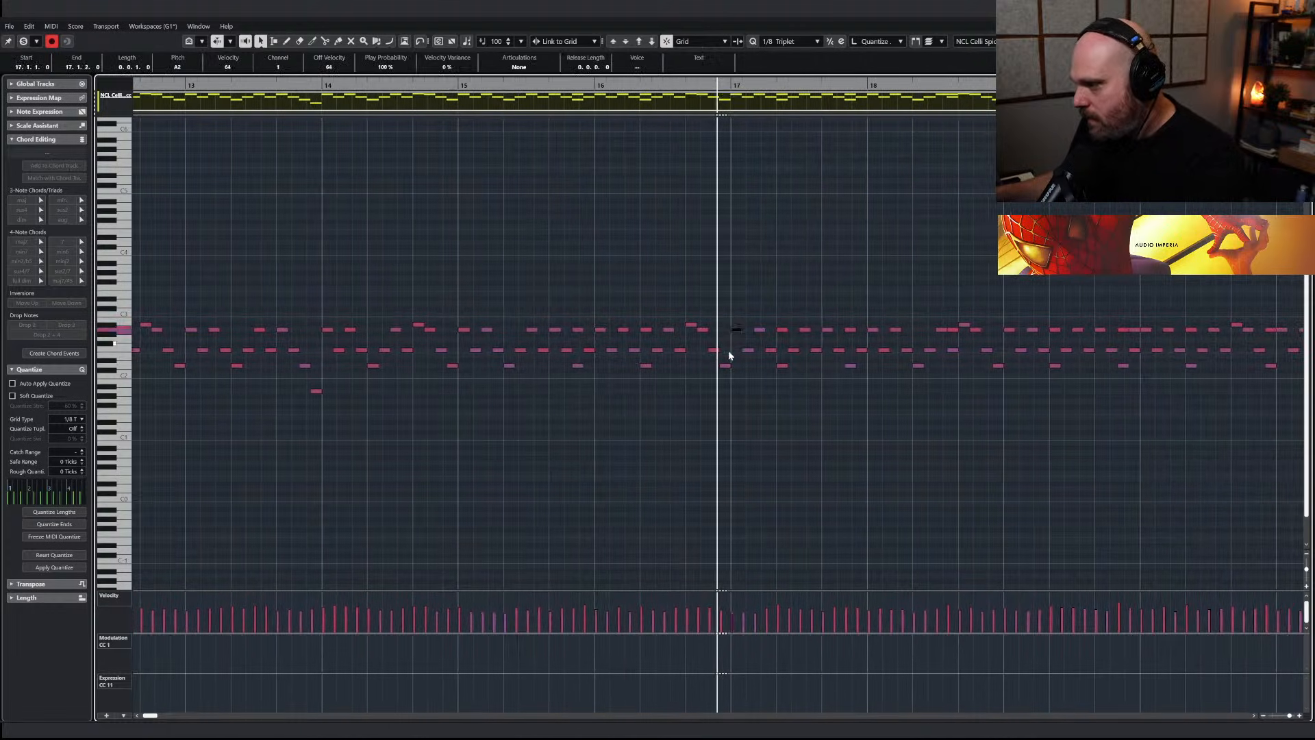
pyautogui.press('Right')
pyautogui.press('Right')
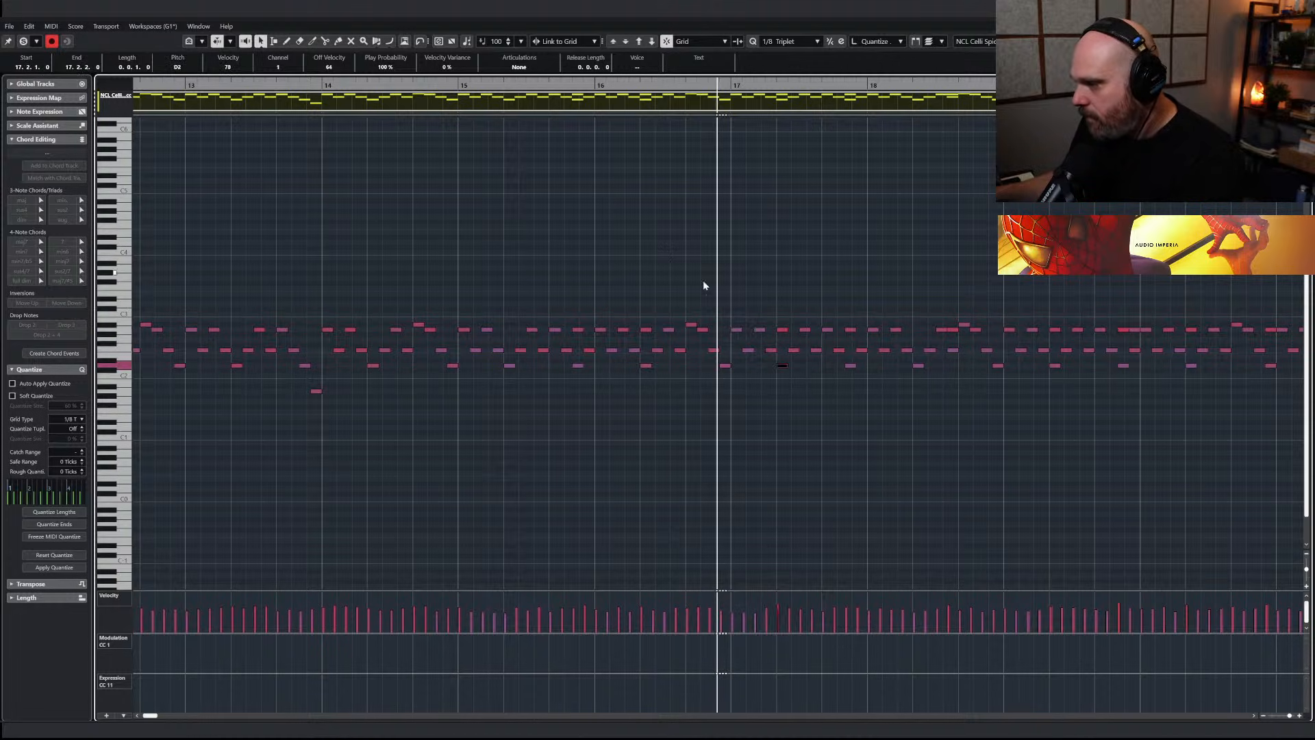
pyautogui.press('Delete')
# Delete the overlapping A2 notes in bars 18 to 20 of the celli ostinato, leaving a single line, and listen to the result
pyautogui.moveTo(950, 330); pyautogui.dragTo(951, 330)
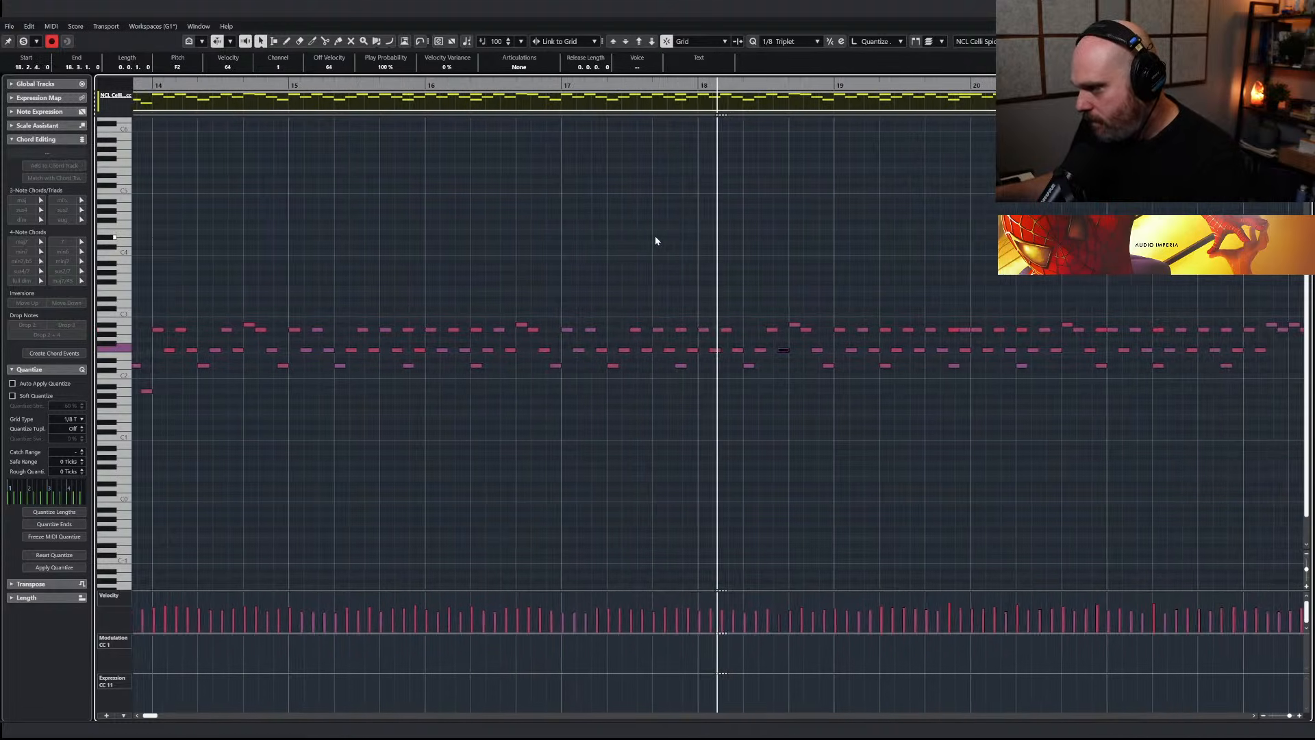
pyautogui.click(723, 331)
pyautogui.click(729, 331)
pyautogui.press('Right')
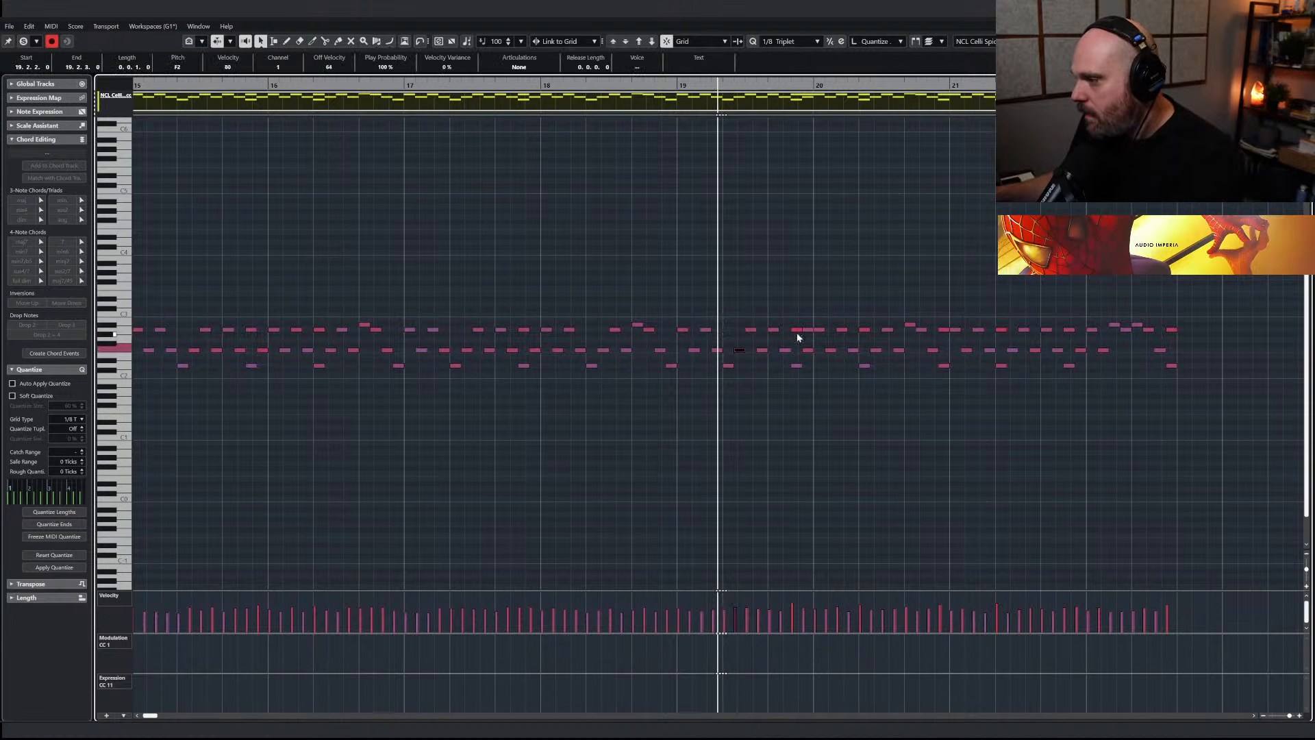
pyautogui.click(796, 330)
pyautogui.press('Delete')
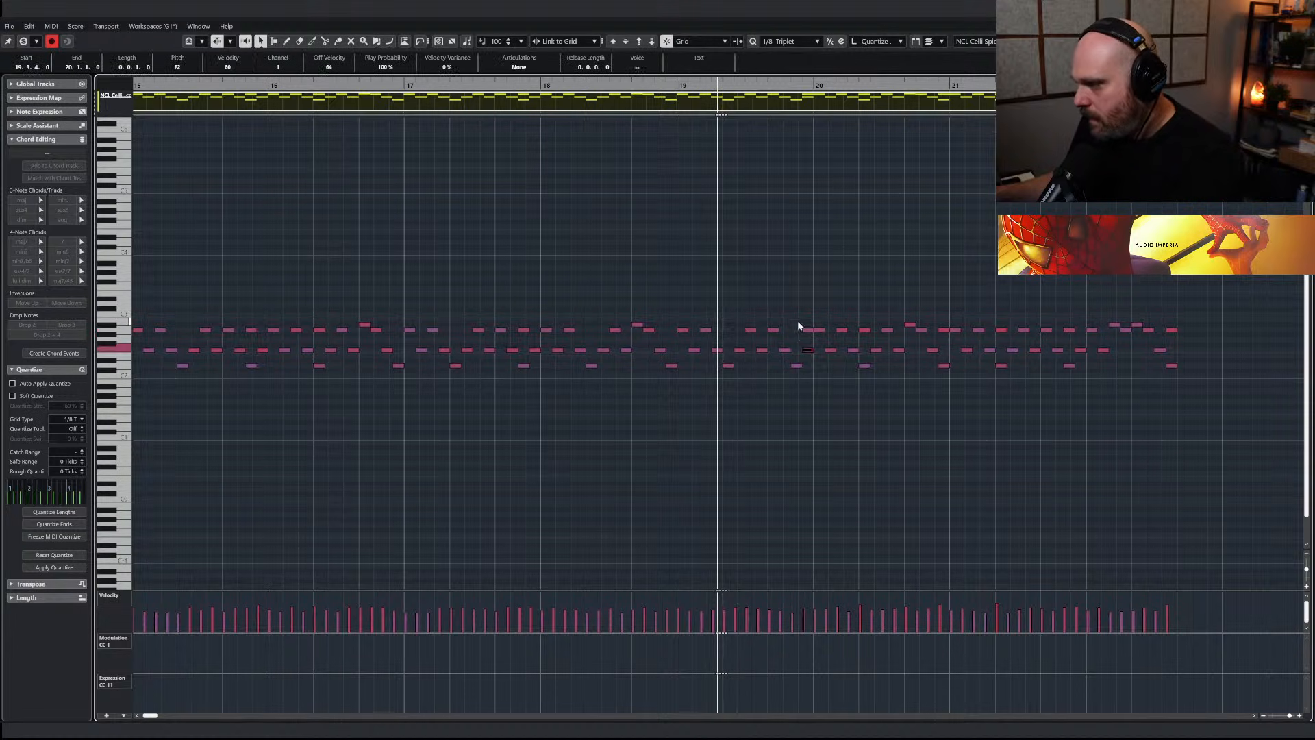
pyautogui.click(810, 330)
pyautogui.press('Delete')
pyautogui.press('space')
pyautogui.press('Delete')
pyautogui.press('space')
# Select the celli notes from bar 14 to the end and tilt their velocities into a gradual rise
pyautogui.press('g')
pyautogui.press('g')
pyautogui.press('g')
pyautogui.press('g')
pyautogui.press('g')
pyautogui.press('g')
pyautogui.press('g')
pyautogui.moveTo(920, 408); pyautogui.dragTo(456, 306)
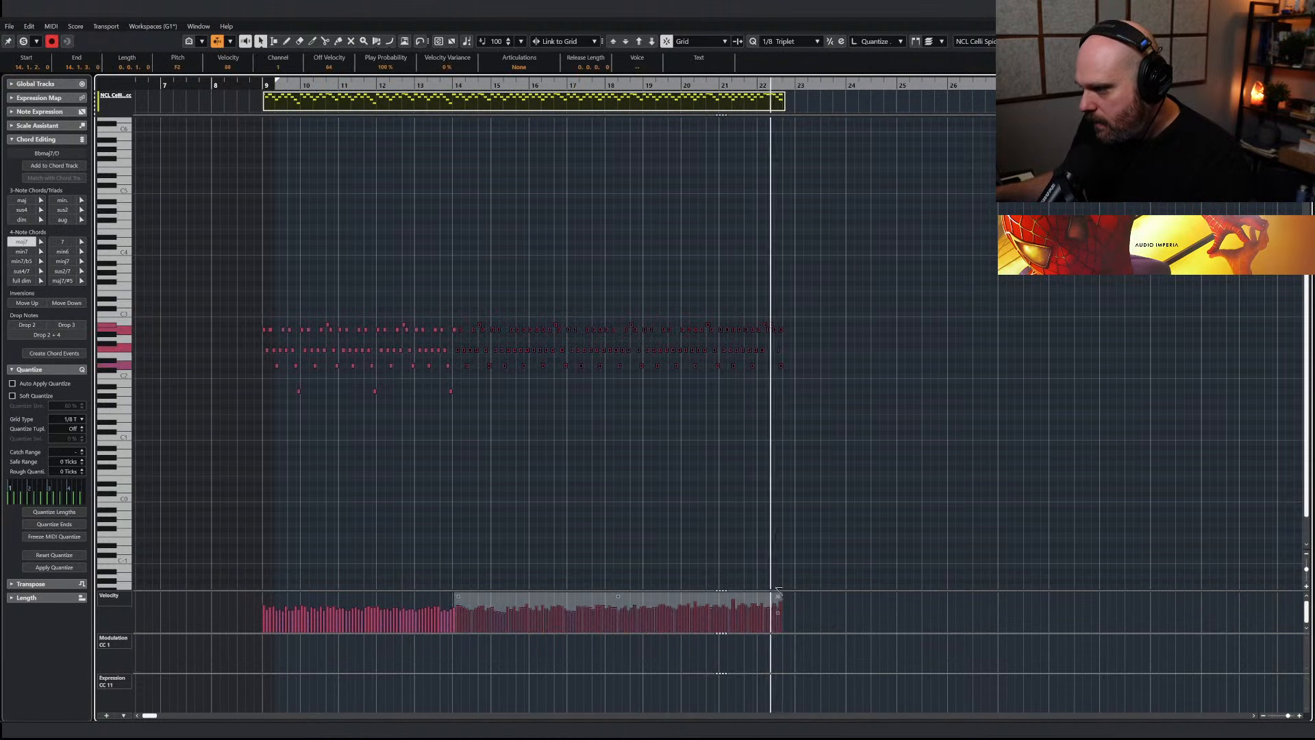
pyautogui.click(710, 409)
# Delete the two A2 notes doubling the low D2 notes in bar 21 of the celli part
pyautogui.press('h')
pyautogui.press('h')
pyautogui.press('h')
pyautogui.press('h')
pyautogui.press('g')
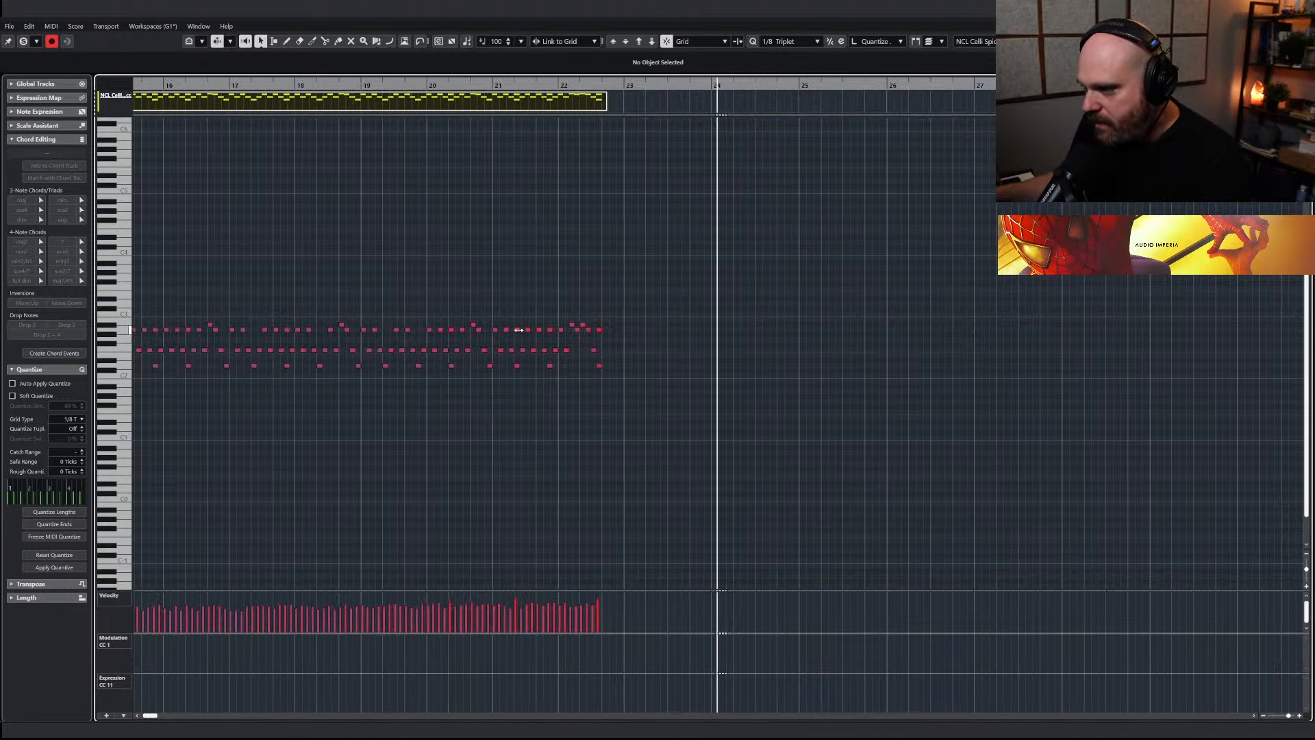
pyautogui.click(519, 330)
pyautogui.press('Delete')
pyautogui.click(549, 331)
pyautogui.press('Delete')
# Select all notes of the celli part, play it from bar 9 and return to the project view
pyautogui.press('g')
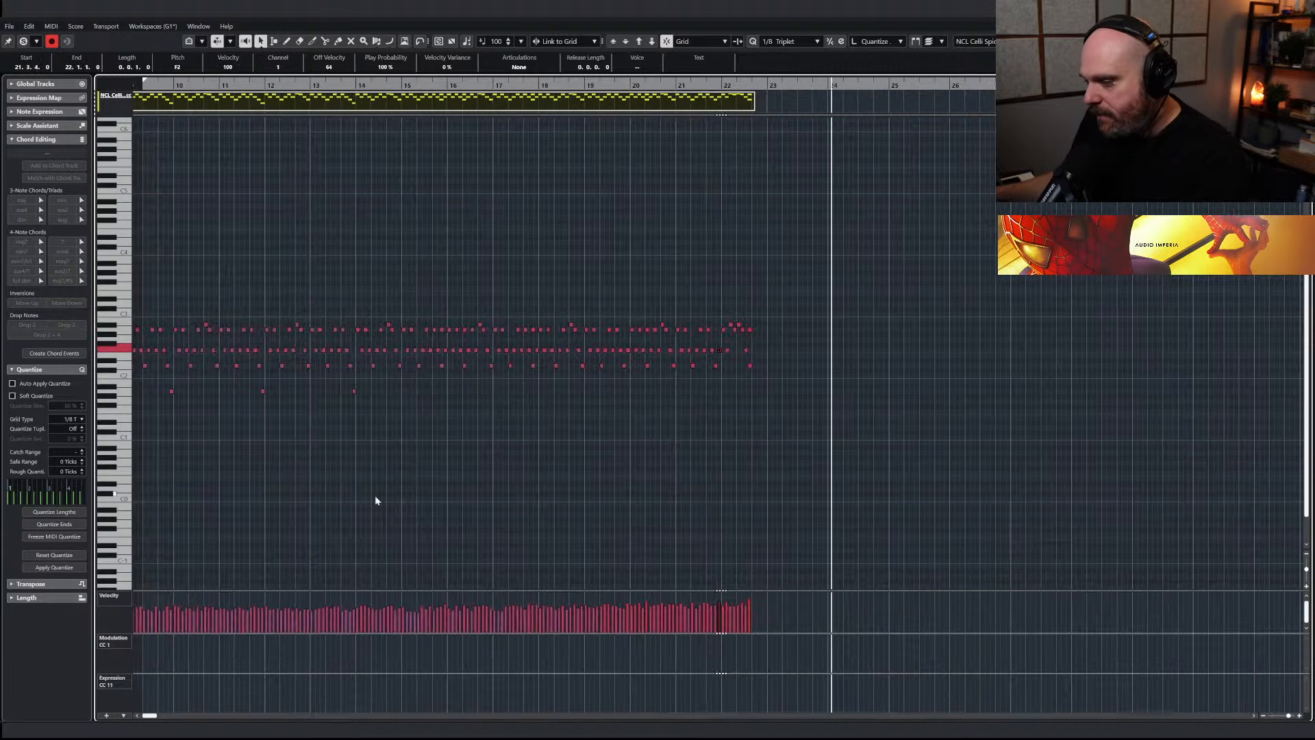
pyautogui.press('g')
pyautogui.moveTo(805, 446); pyautogui.dragTo(295, 281)
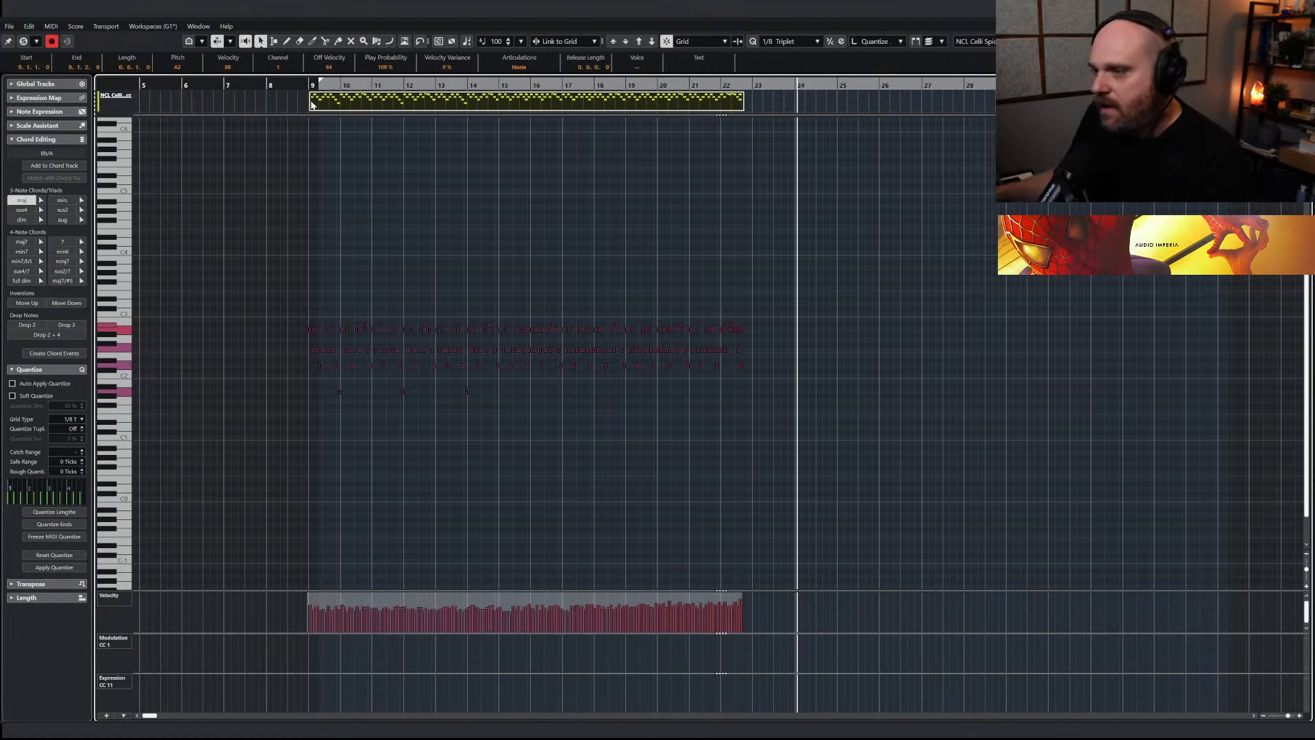
pyautogui.click(298, 84)
pyautogui.press('Return')
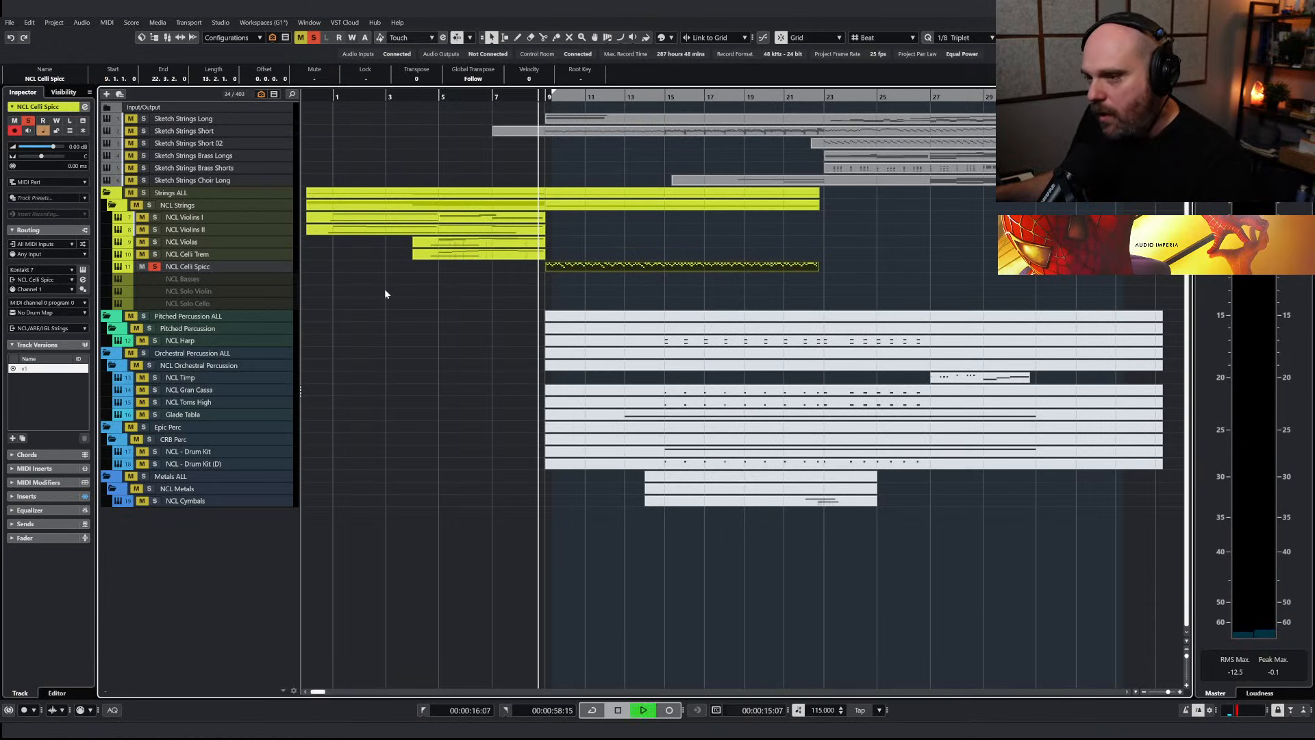
# Take NCL Celli Spicc out of solo and play it with the other tracks from bar 9
pyautogui.press('space')
pyautogui.click(155, 267)
pyautogui.click(142, 266)
pyautogui.press('space')
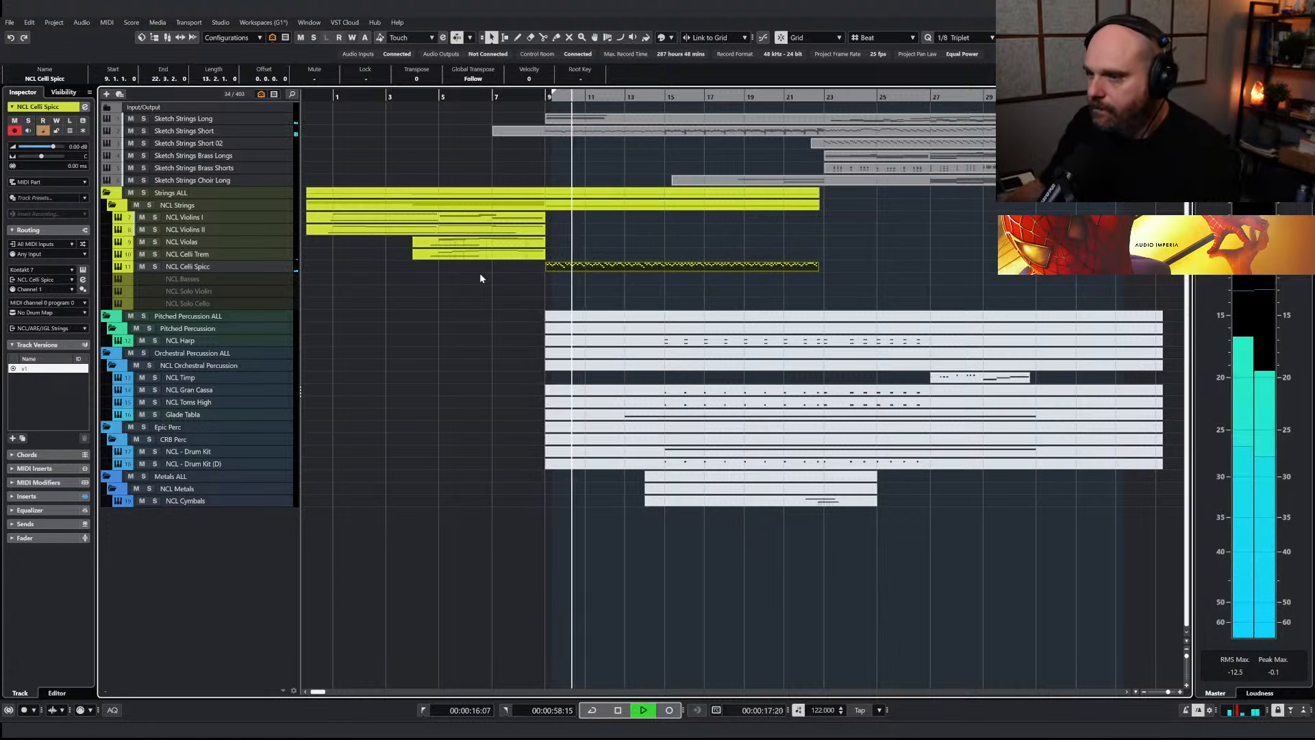
# Split the Sketch Strings Short part near bar 15 and mute its earlier section
pyautogui.rightClick(609, 164)
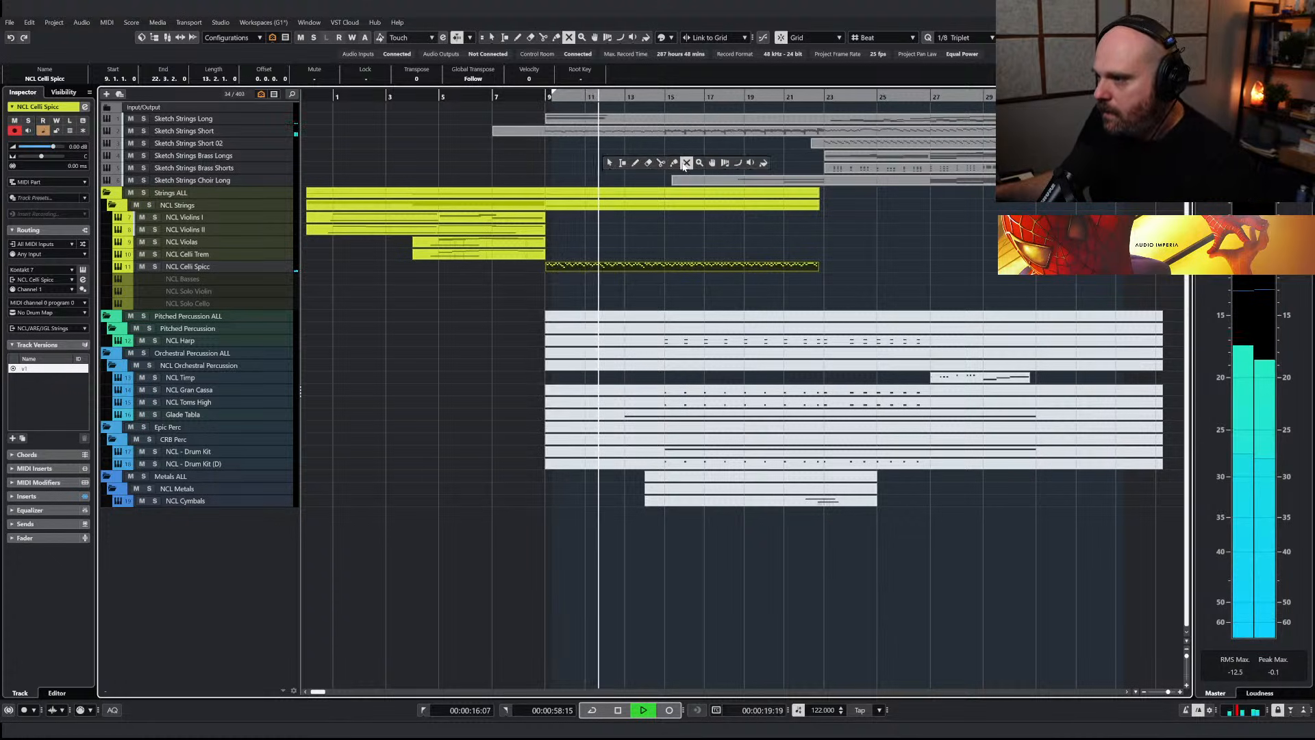
pyautogui.click(661, 163)
pyautogui.press('space')
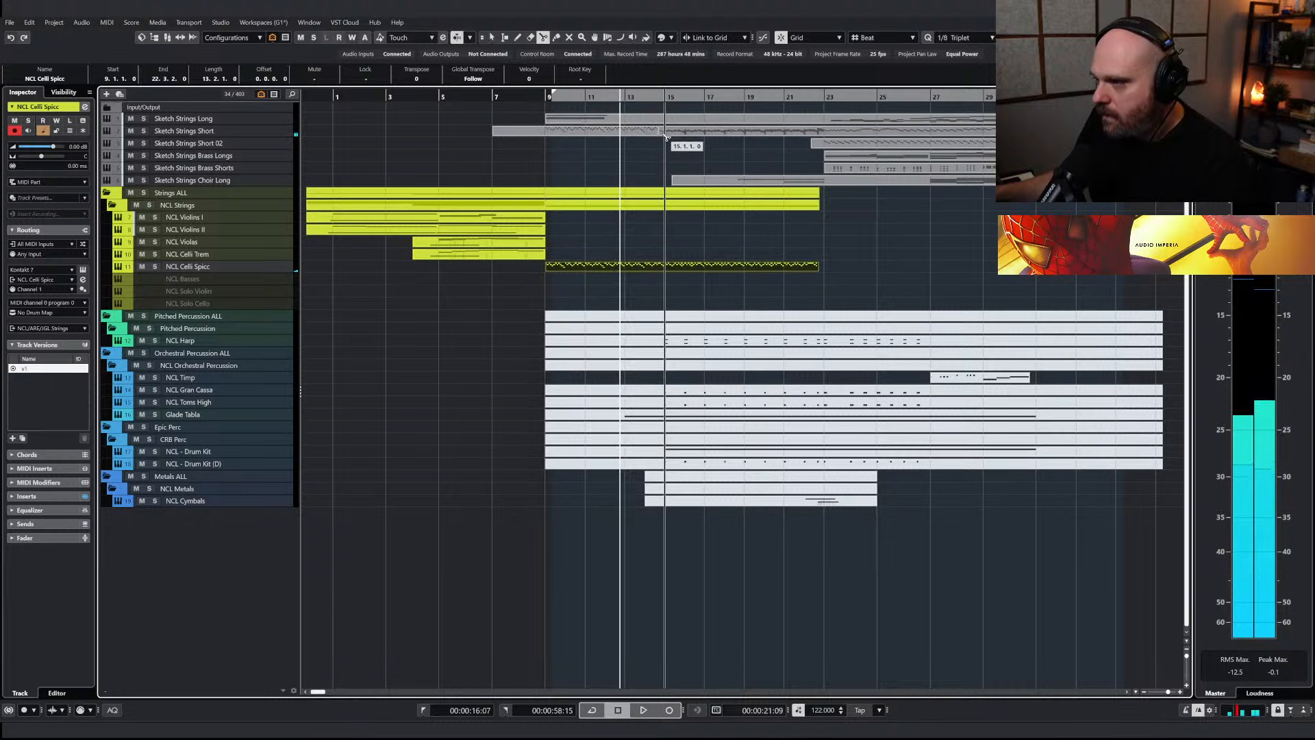
pyautogui.rightClick(659, 147)
pyautogui.click(734, 153)
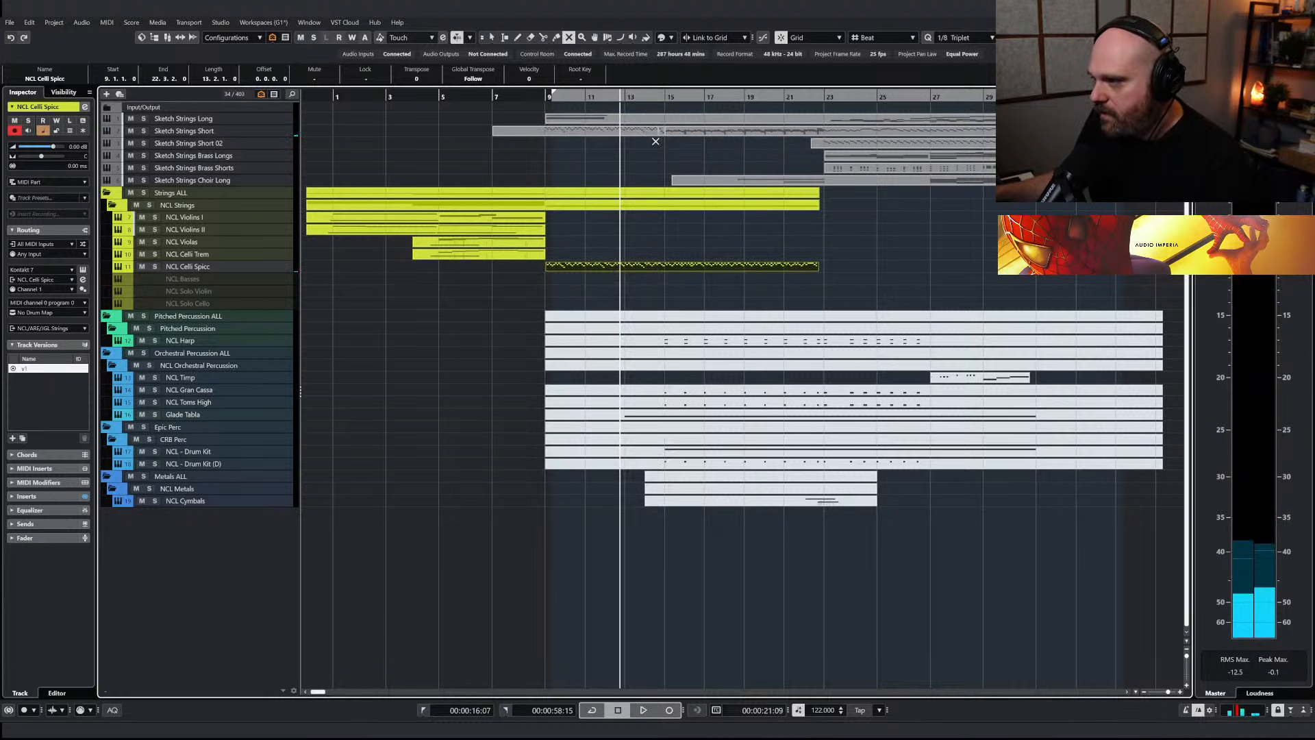
pyautogui.click(602, 134)
pyautogui.rightClick(572, 156)
pyautogui.click(572, 156)
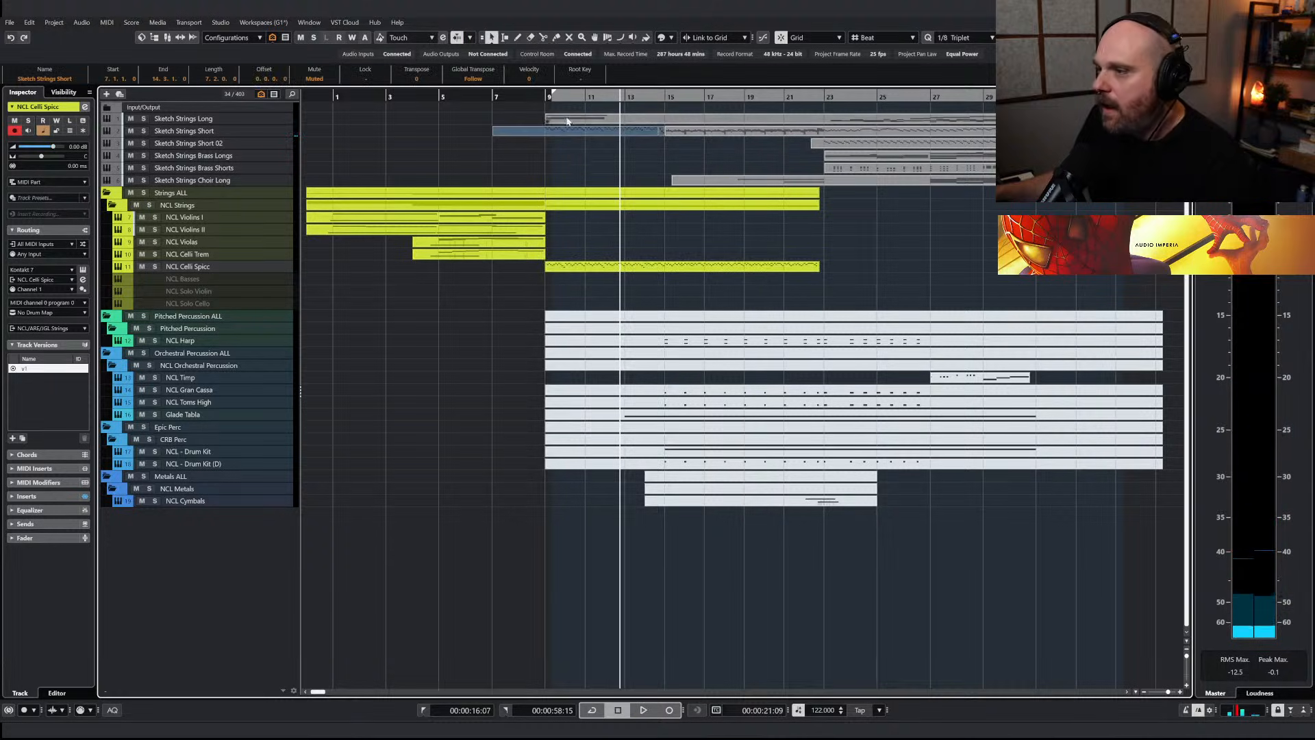
# Split the Sketch Strings Long part at bar 15 and copy its section starting at bar 9 to the NCL Violas track
pyautogui.click(568, 120)
pyautogui.rightClick(594, 150)
pyautogui.click(645, 150)
pyautogui.click(666, 121)
pyautogui.rightClick(645, 142)
pyautogui.click(645, 142)
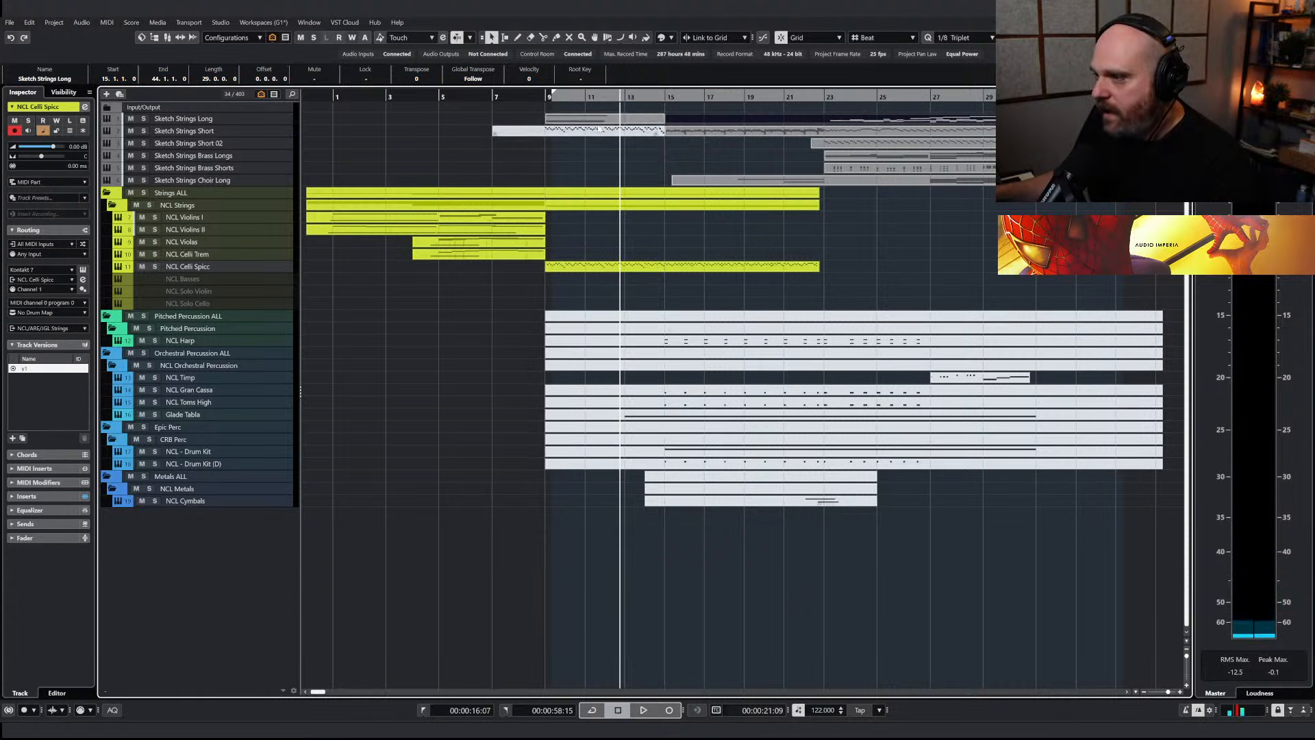
pyautogui.click(640, 143)
pyautogui.click(568, 121)
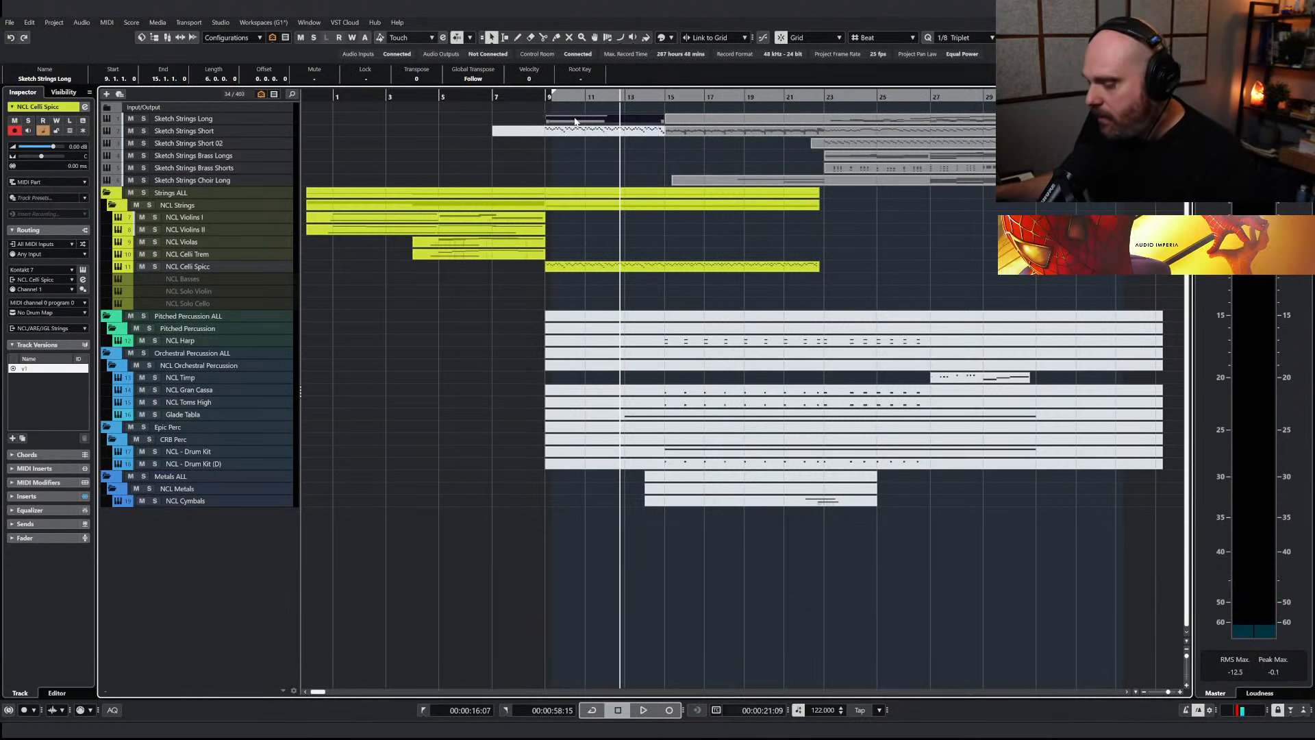
pyautogui.moveTo(576, 121); pyautogui.dragTo(577, 249)
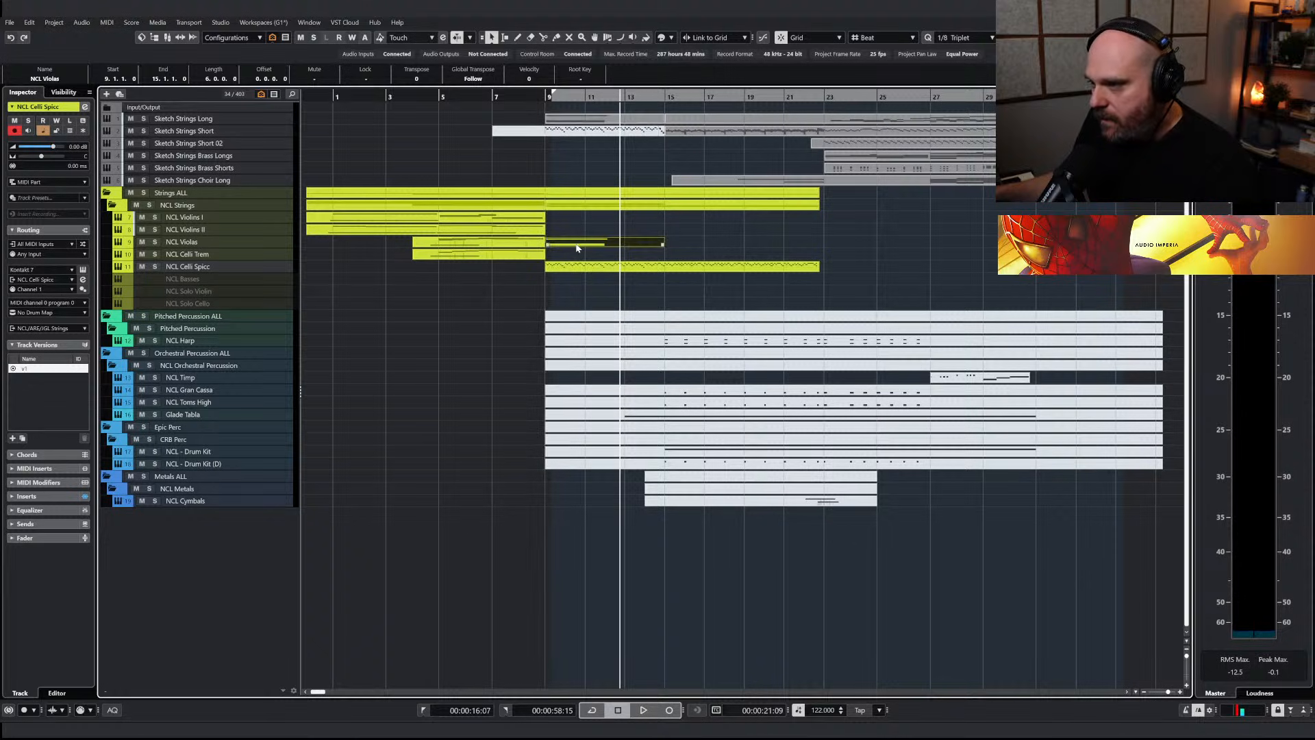
# Rename the NCL Violas track to NCL Violas Trem and load the Tremolo articulation in its Nucleus violas instrument
pyautogui.doubleClick(194, 243)
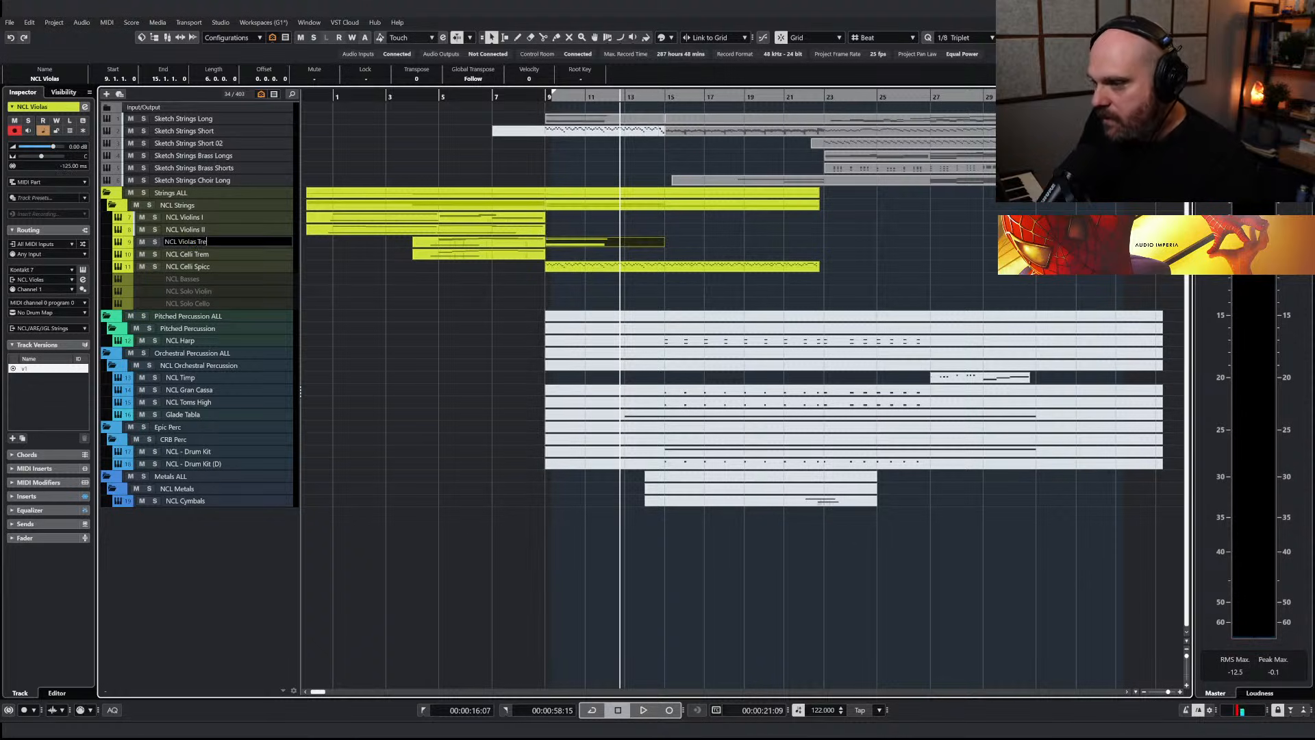
pyautogui.press('Return')
pyautogui.press('e')
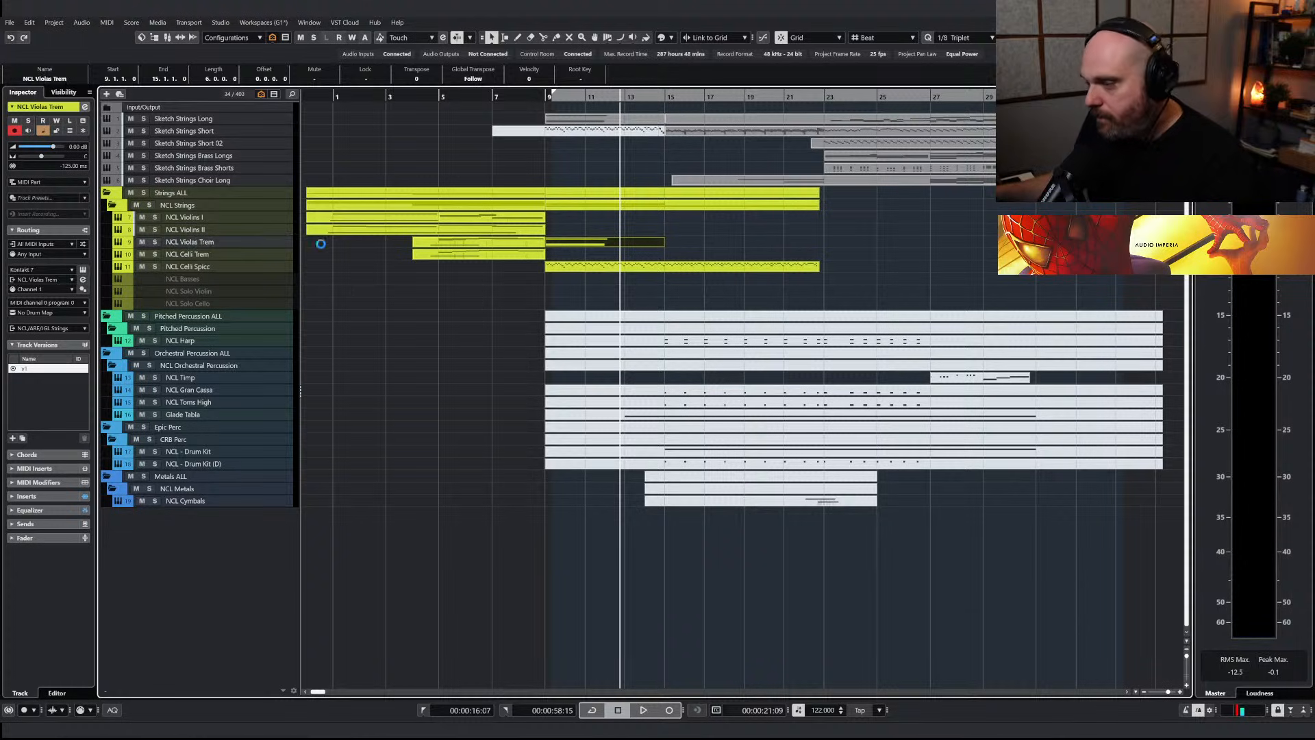
pyautogui.click(810, 299)
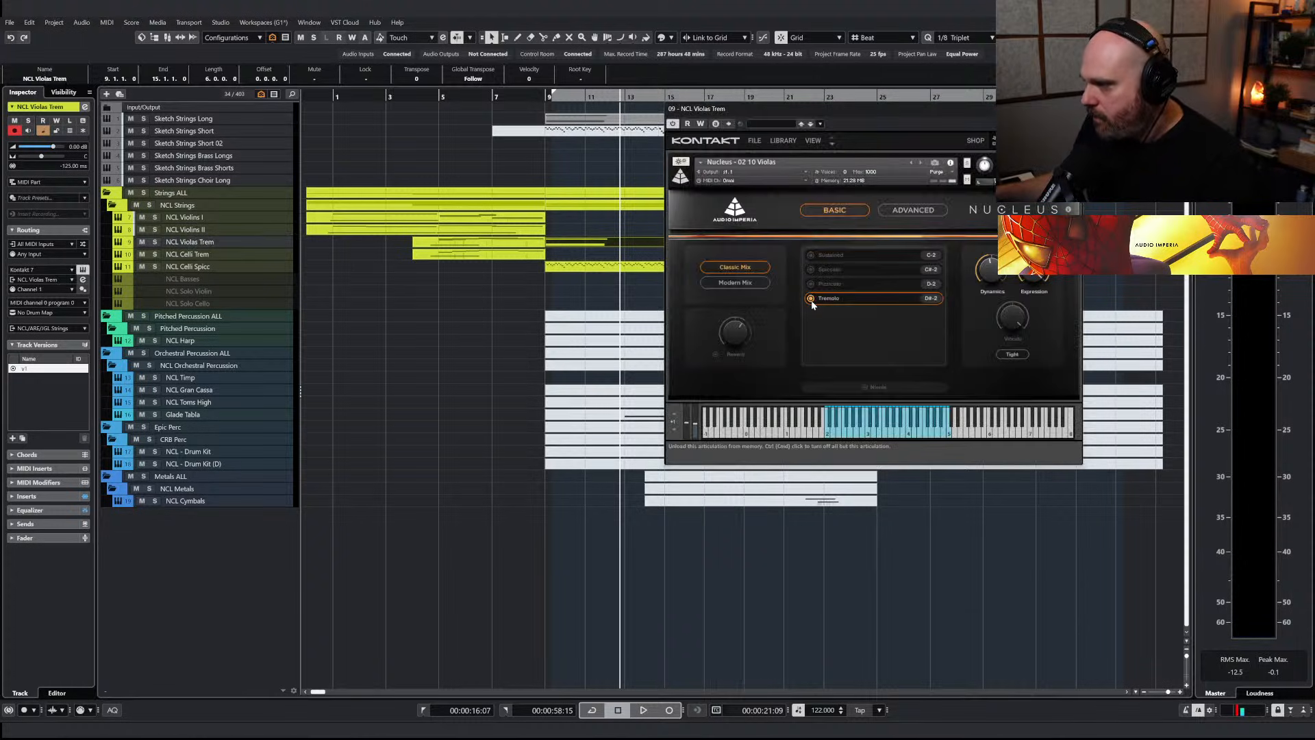
pyautogui.click(1075, 109)
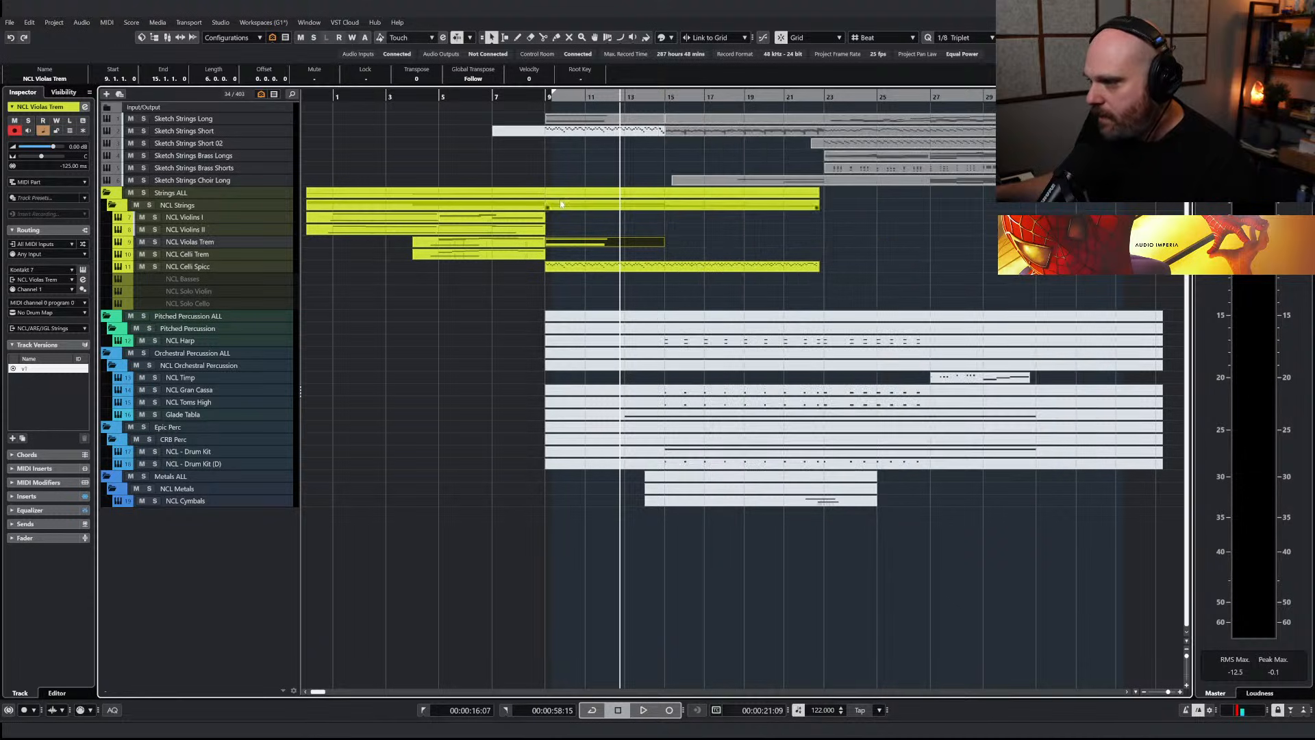
# Glue the two NCL Violas Trem parts into one part running from bar 4 to bar 15
pyautogui.rightClick(566, 247)
pyautogui.click(615, 246)
pyautogui.click(536, 247)
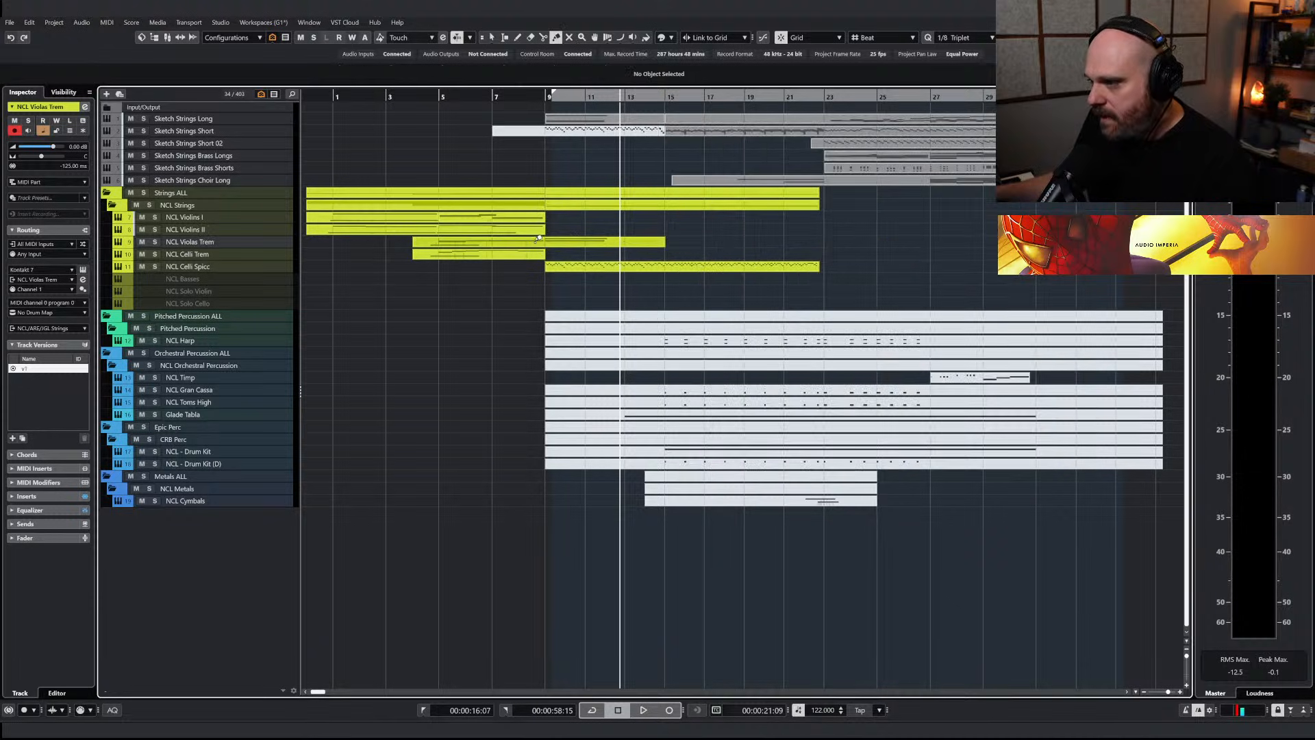
pyautogui.press('1')
pyautogui.hotkey('ctrl', 'e')
# Play the section from bar 9 to check the viola tremolo against the celli spiccato
pyautogui.click(341, 87)
pyautogui.press('space')
pyautogui.press('Return')
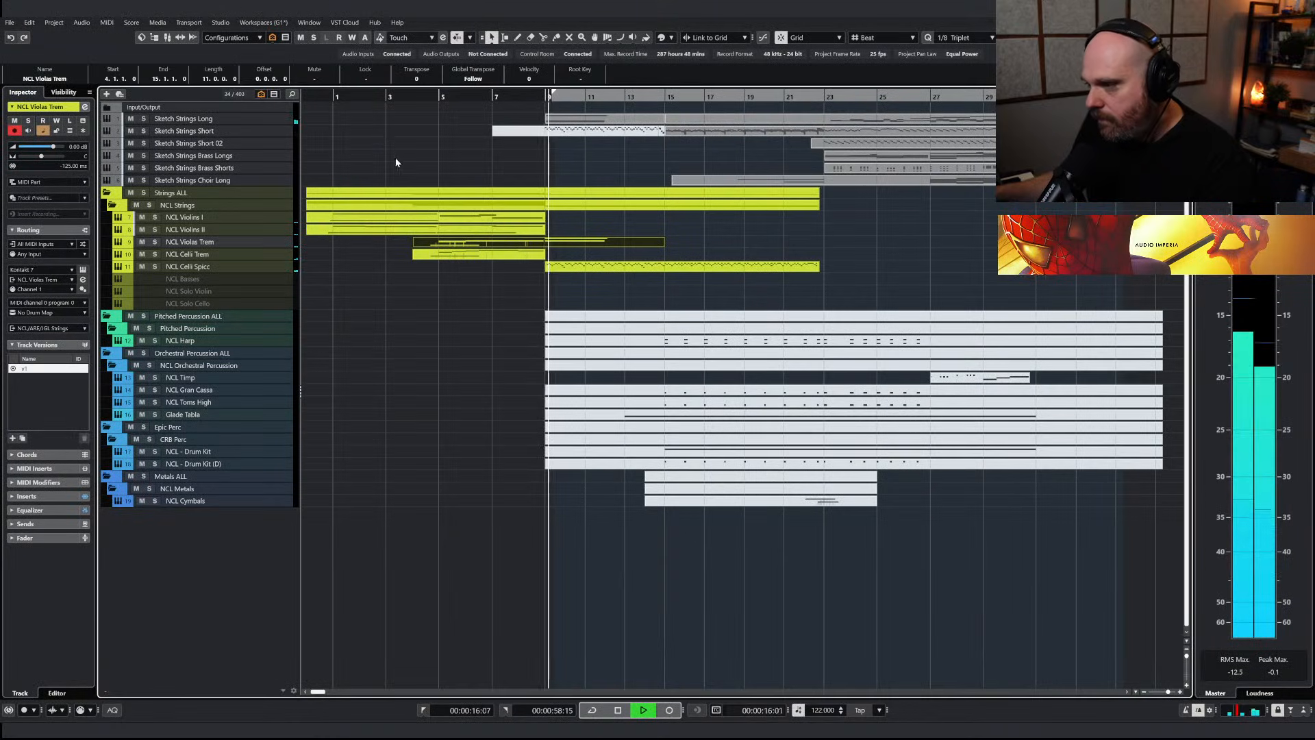
pyautogui.click(572, 243)
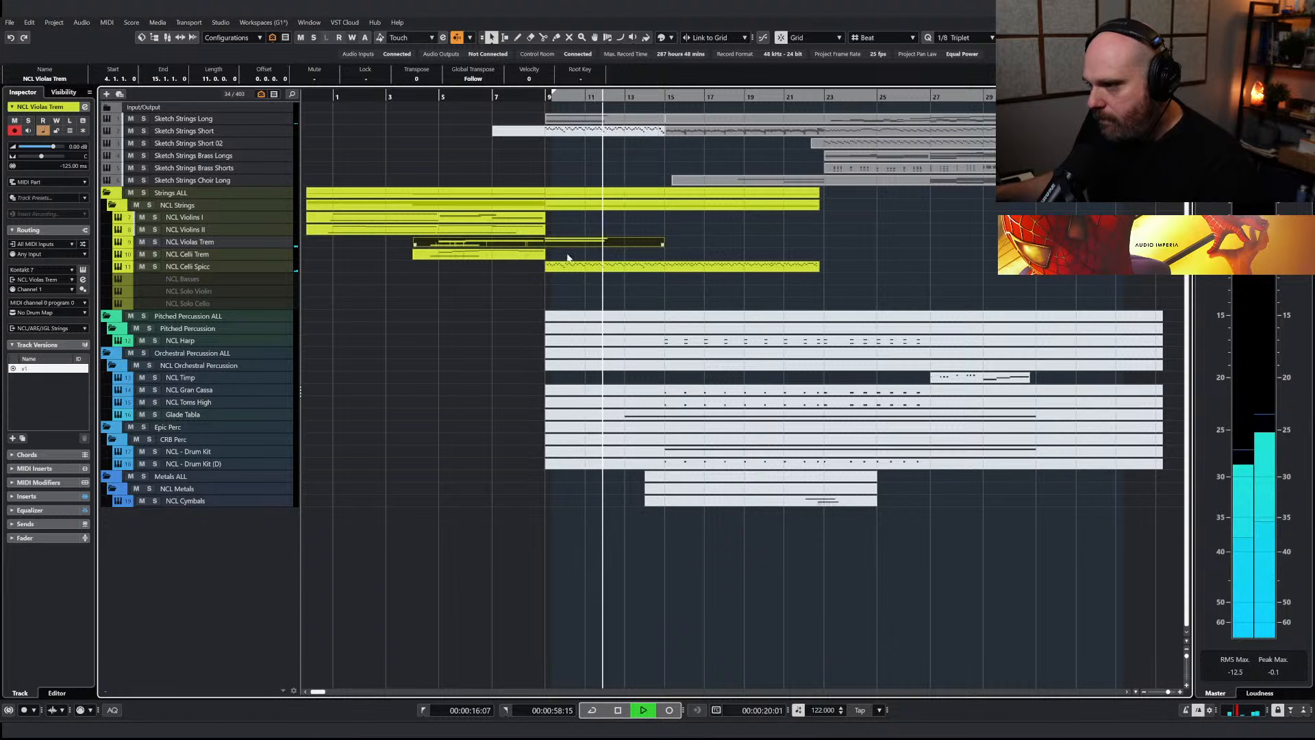
# Raise the velocities of all NCL Celli Spicc notes together and check the louder ostinato in playback
pyautogui.doubleClick(568, 266)
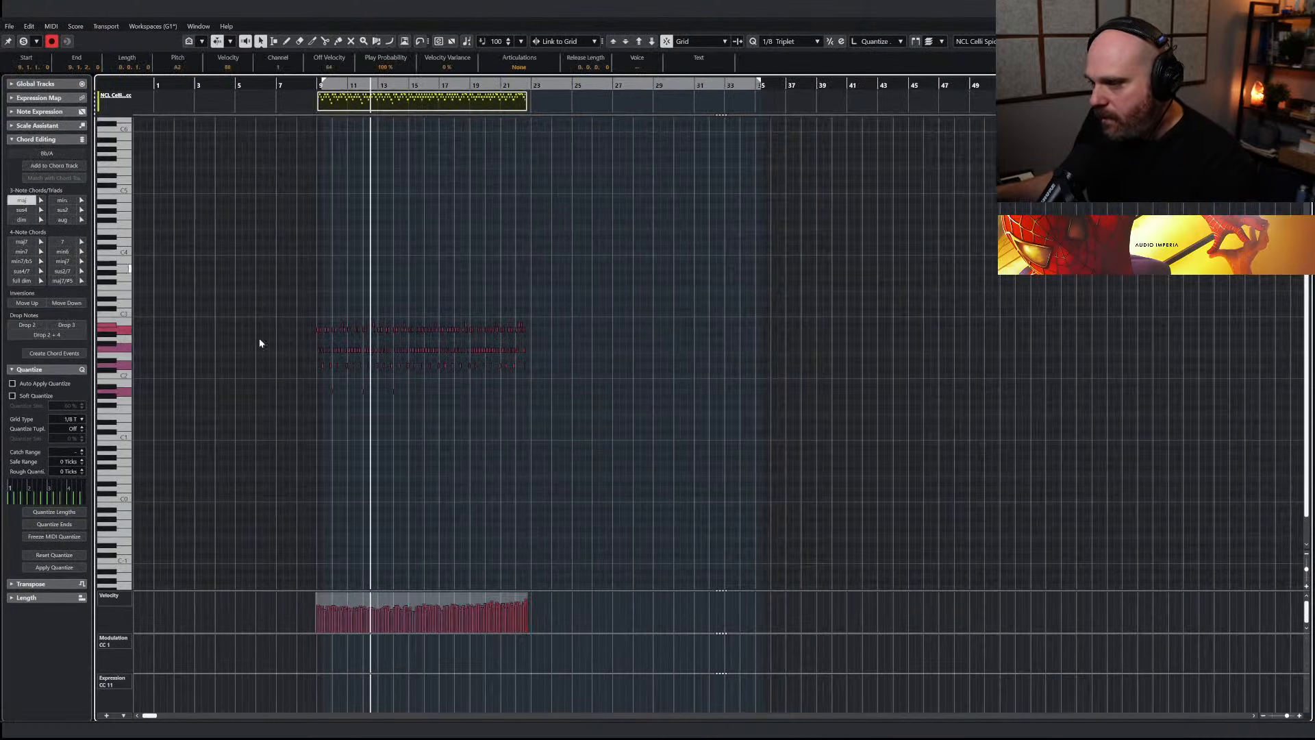
pyautogui.moveTo(416, 593); pyautogui.dragTo(430, 505)
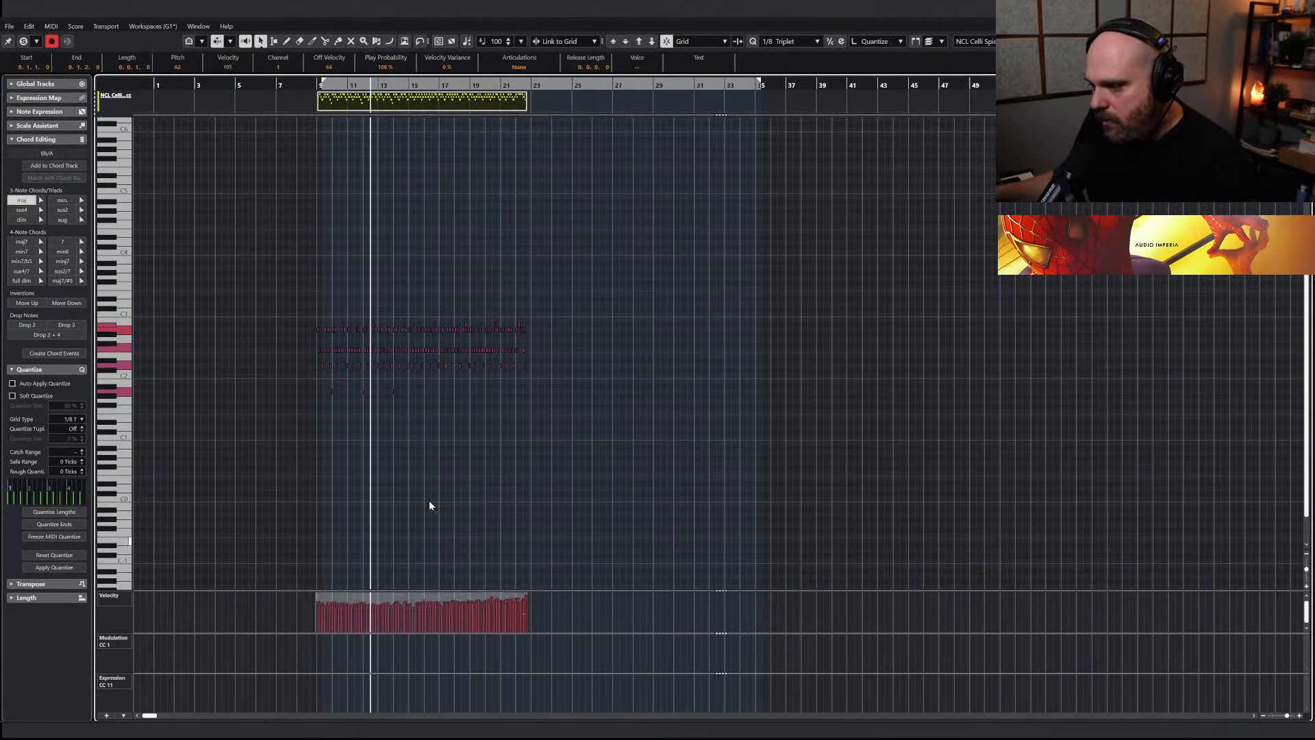
pyautogui.press('Return')
pyautogui.press('space')
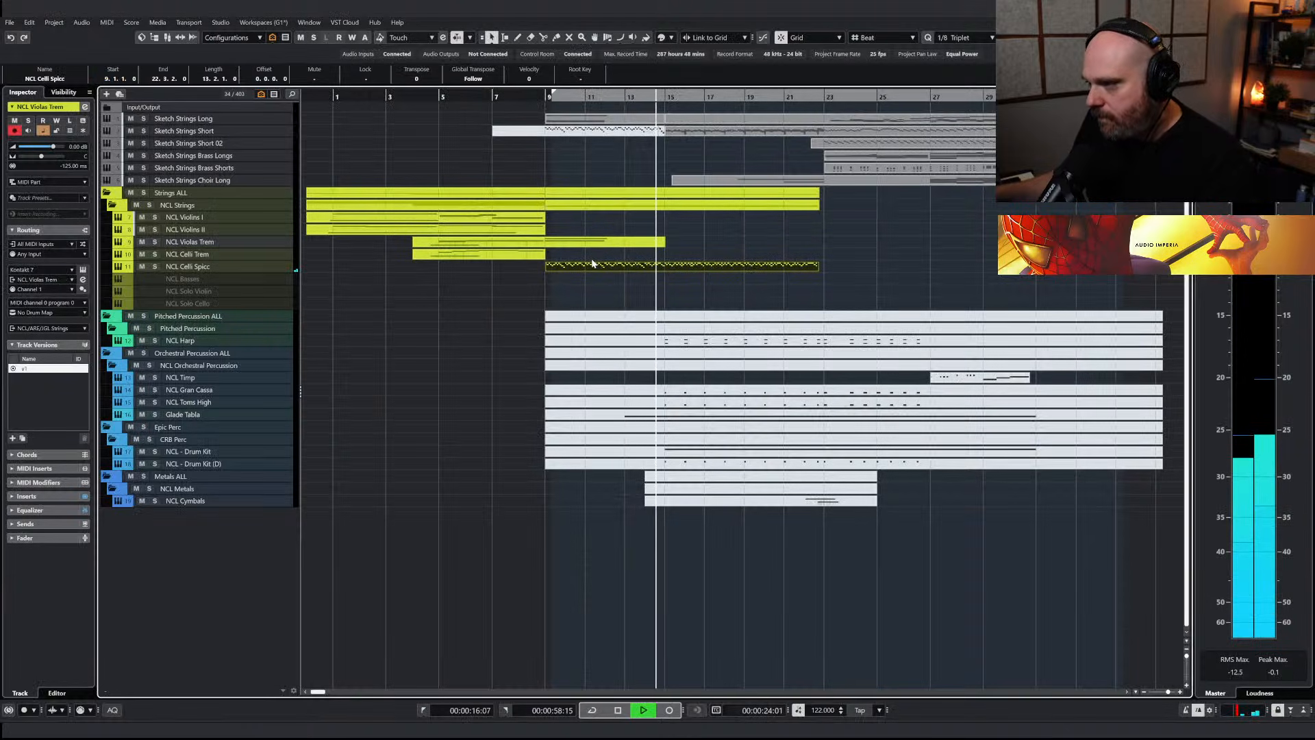
pyautogui.press('space')
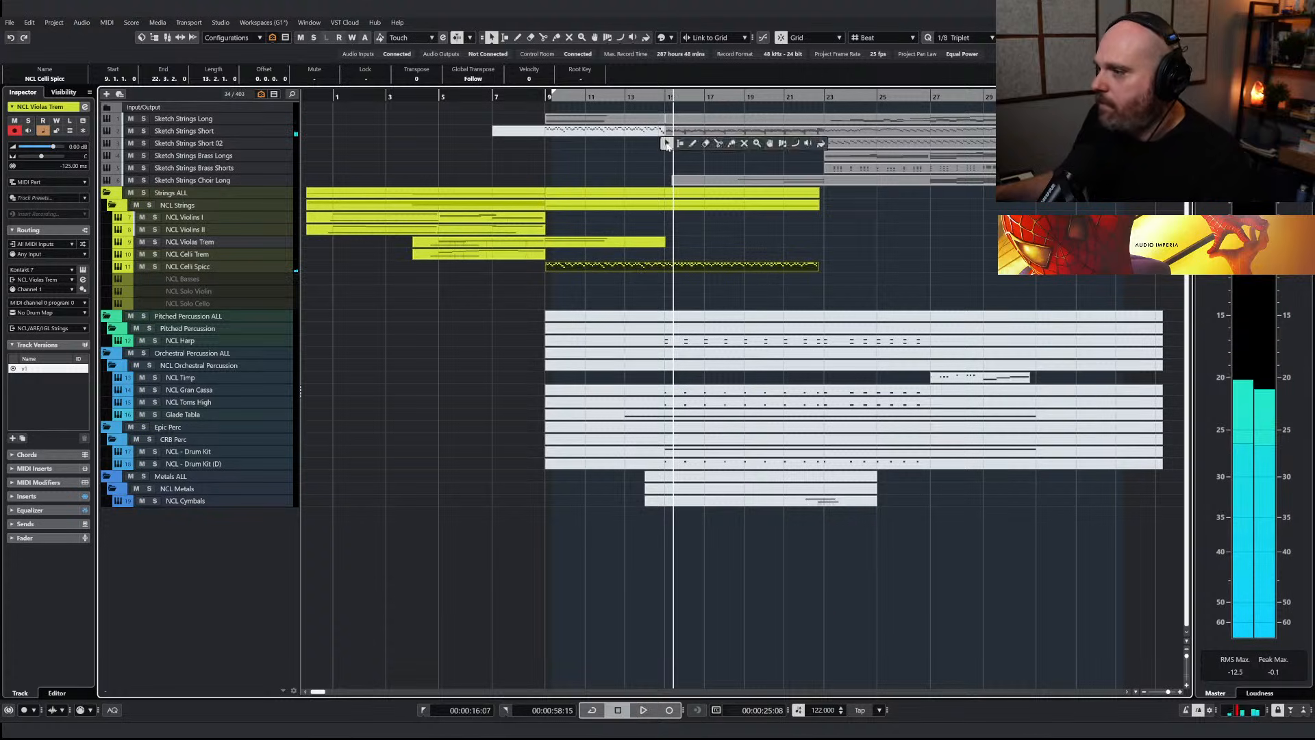
# Cut the highest held note, starting at bar 9, out of the NCL Violas Trem part
pyautogui.click(664, 149)
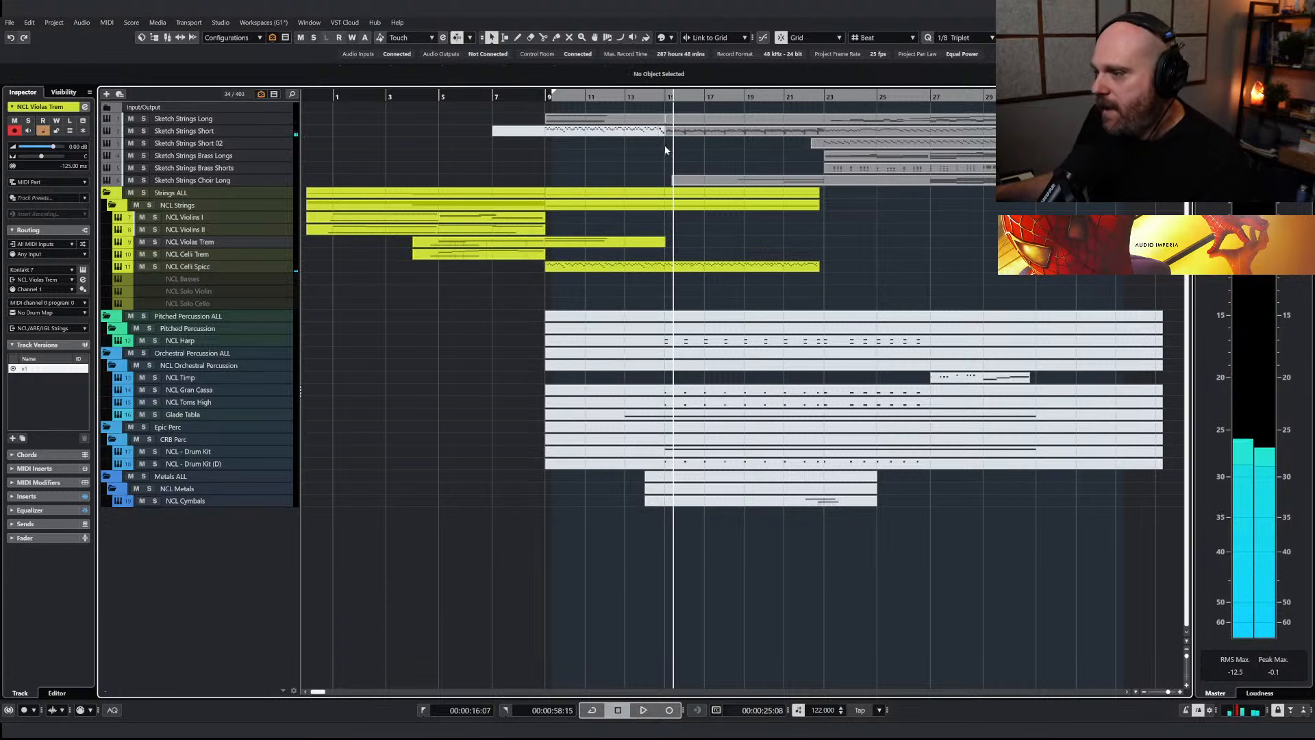
pyautogui.click(535, 217)
pyautogui.doubleClick(493, 243)
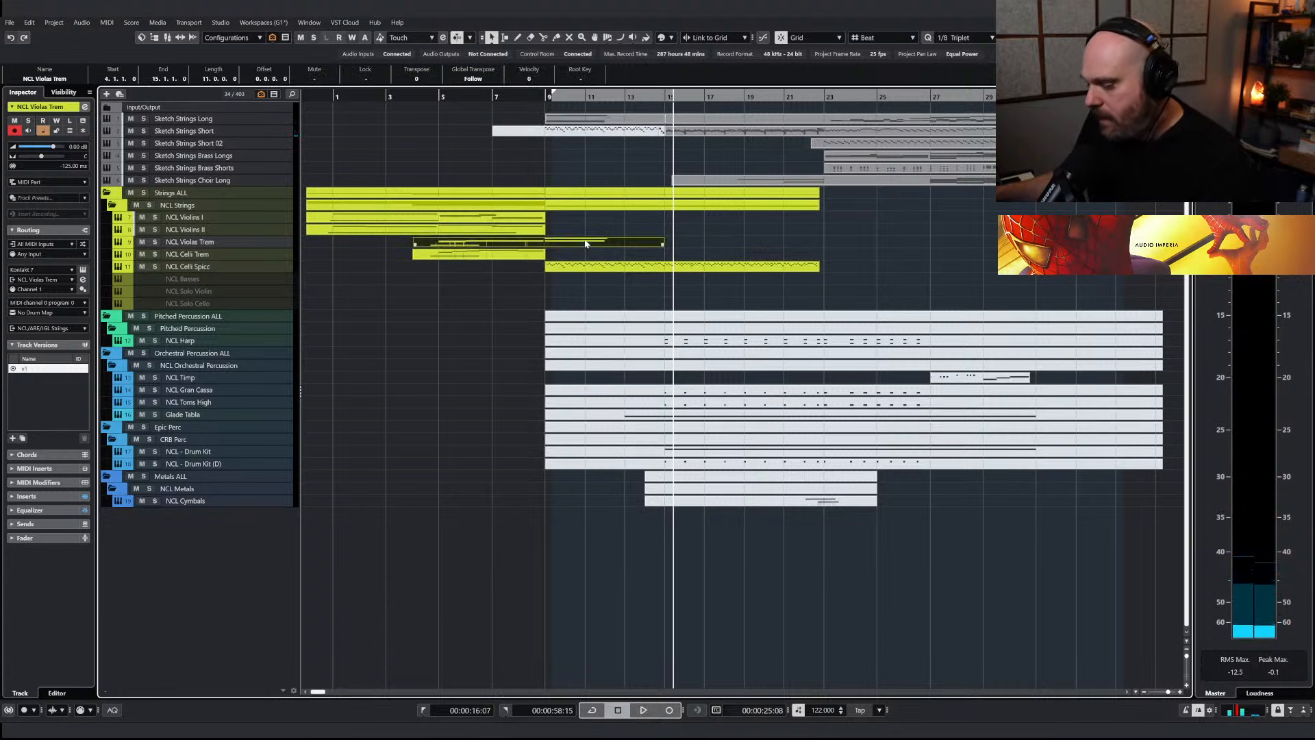
pyautogui.press('h')
pyautogui.press('h')
pyautogui.press('h')
pyautogui.scroll(3, 446, 226)
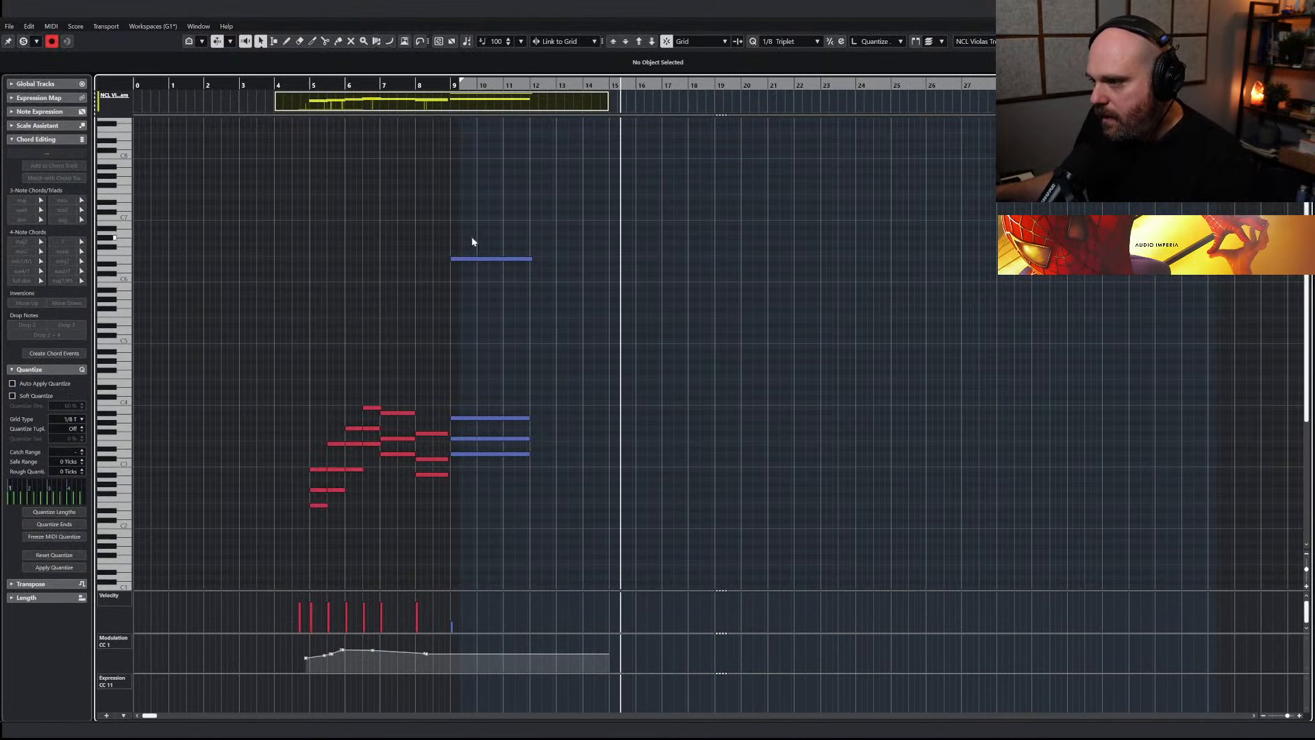
pyautogui.click(494, 259)
pyautogui.press('Delete')
pyautogui.click(458, 87)
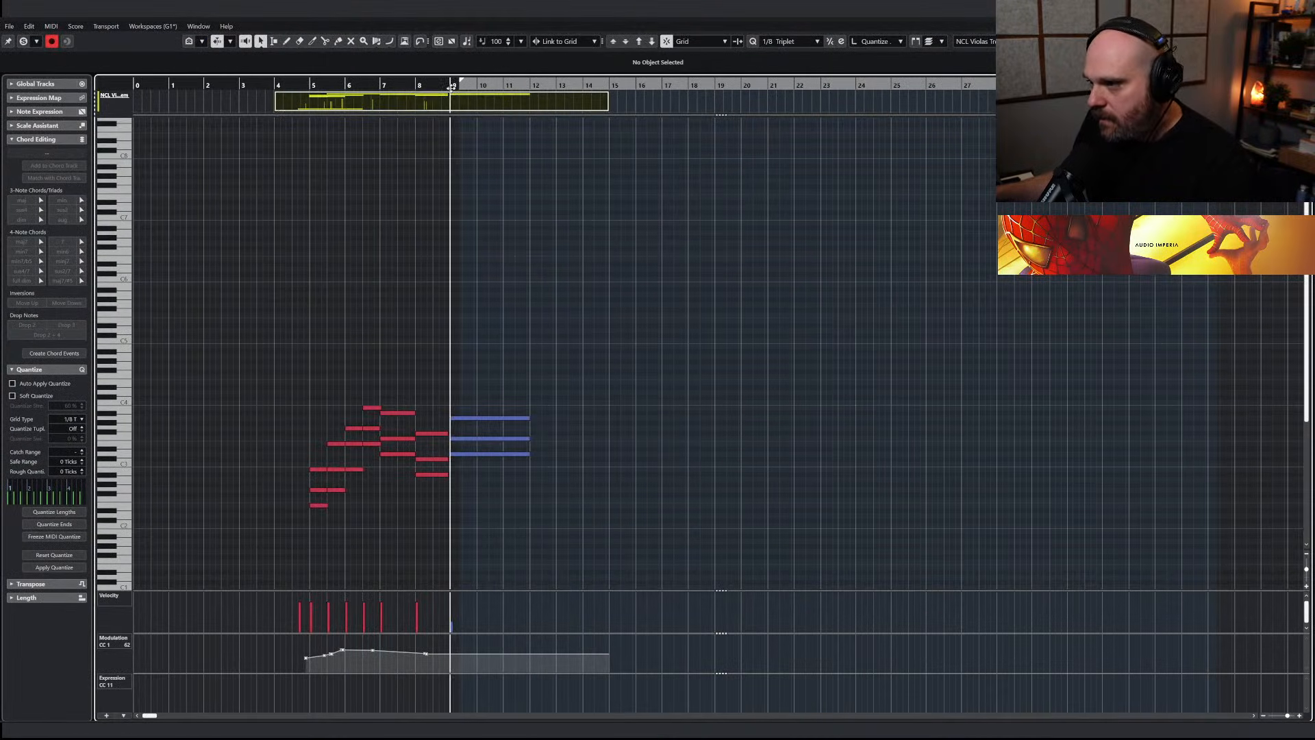
pyautogui.press('Return')
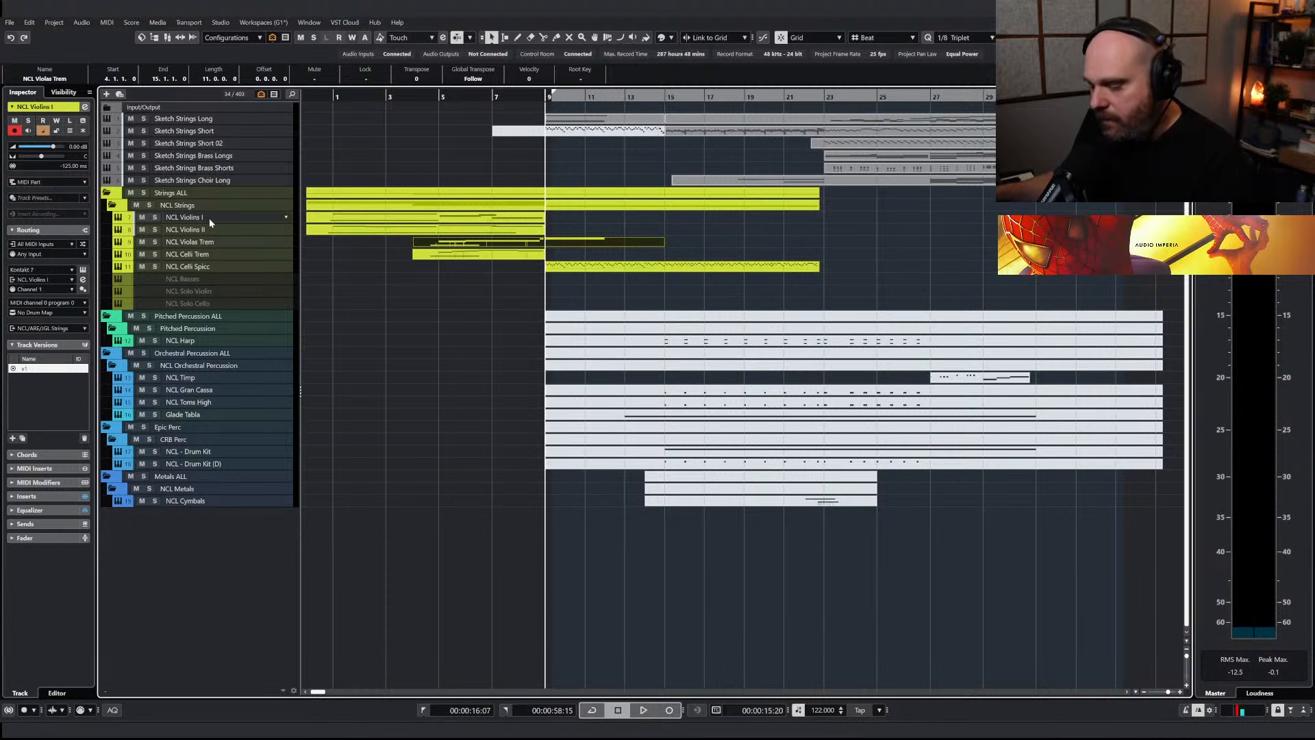
# Place the cut note at bar 9 on the NCL Violins I track and play it with that track soloed
pyautogui.click(211, 219)
pyautogui.click(154, 217)
pyautogui.press('space')
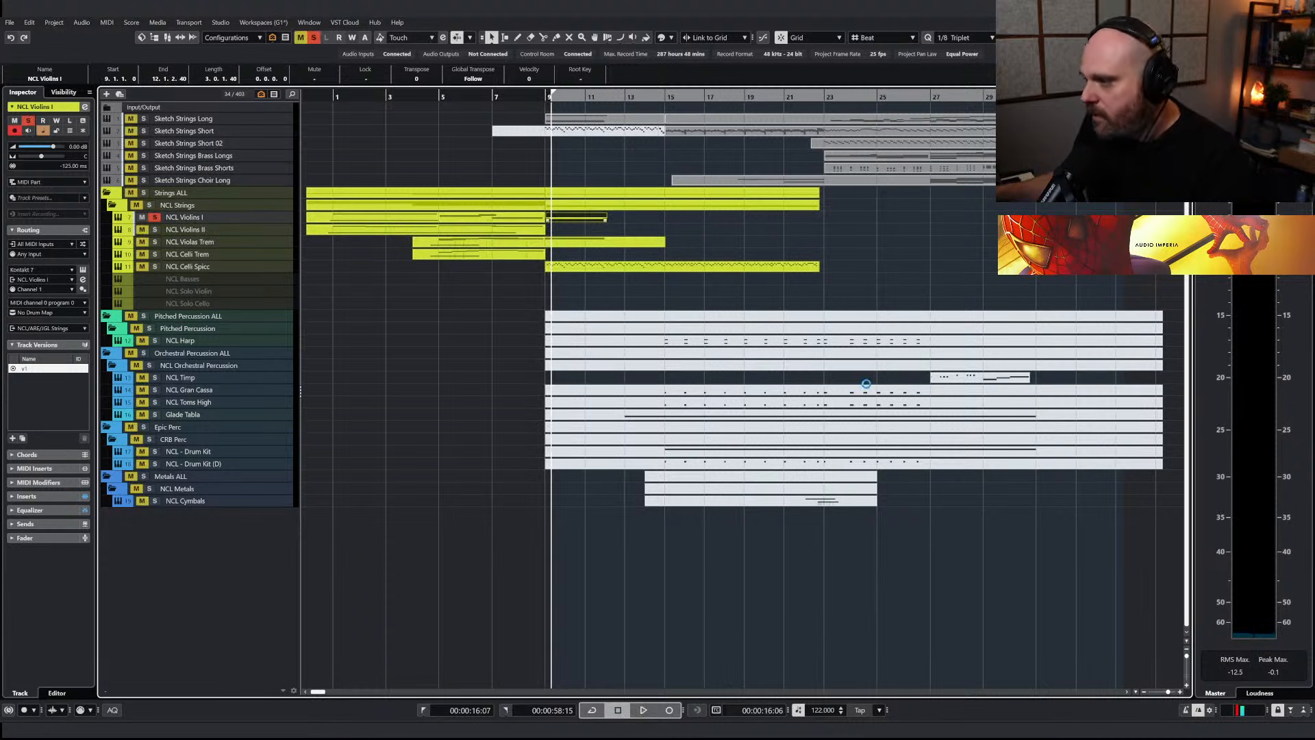
# Extend the upper range limit of the NCL Violins I Nucleus instrument to F#6 in its Transpose/Range settings
pyautogui.press('F11')
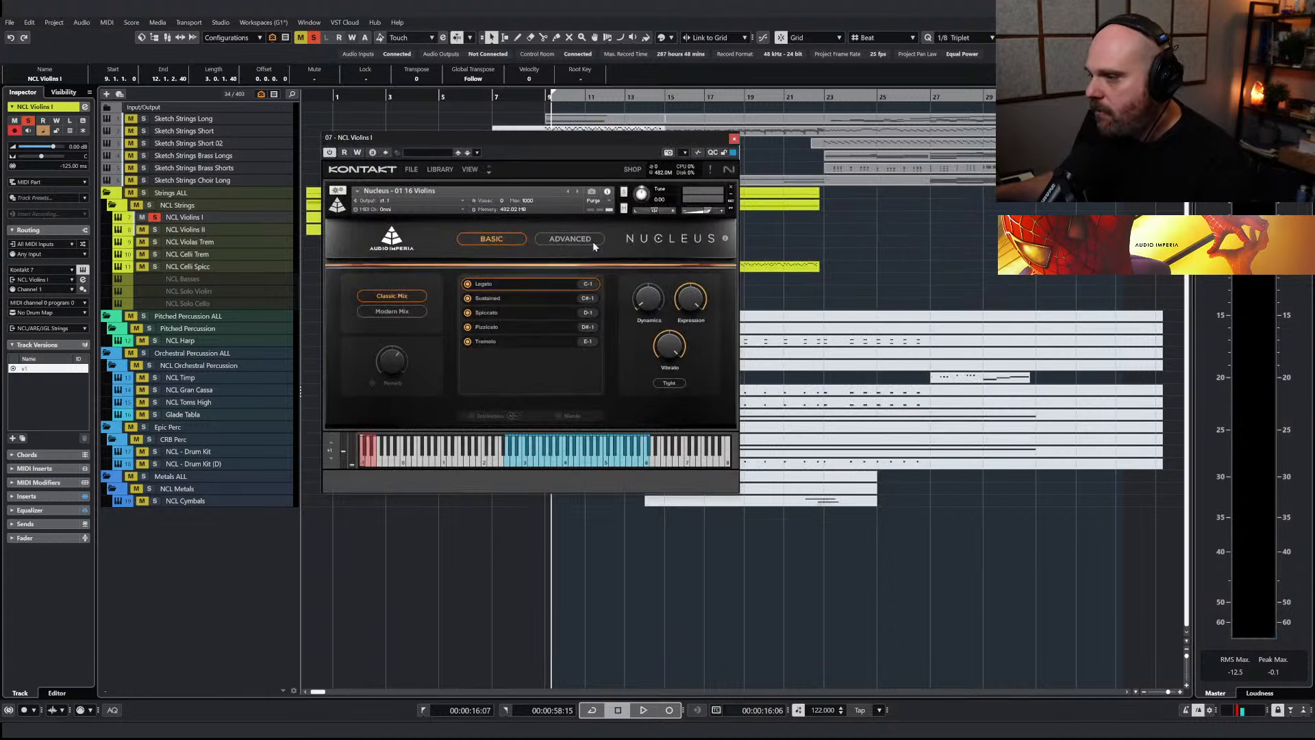
pyautogui.click(569, 240)
pyautogui.click(705, 344)
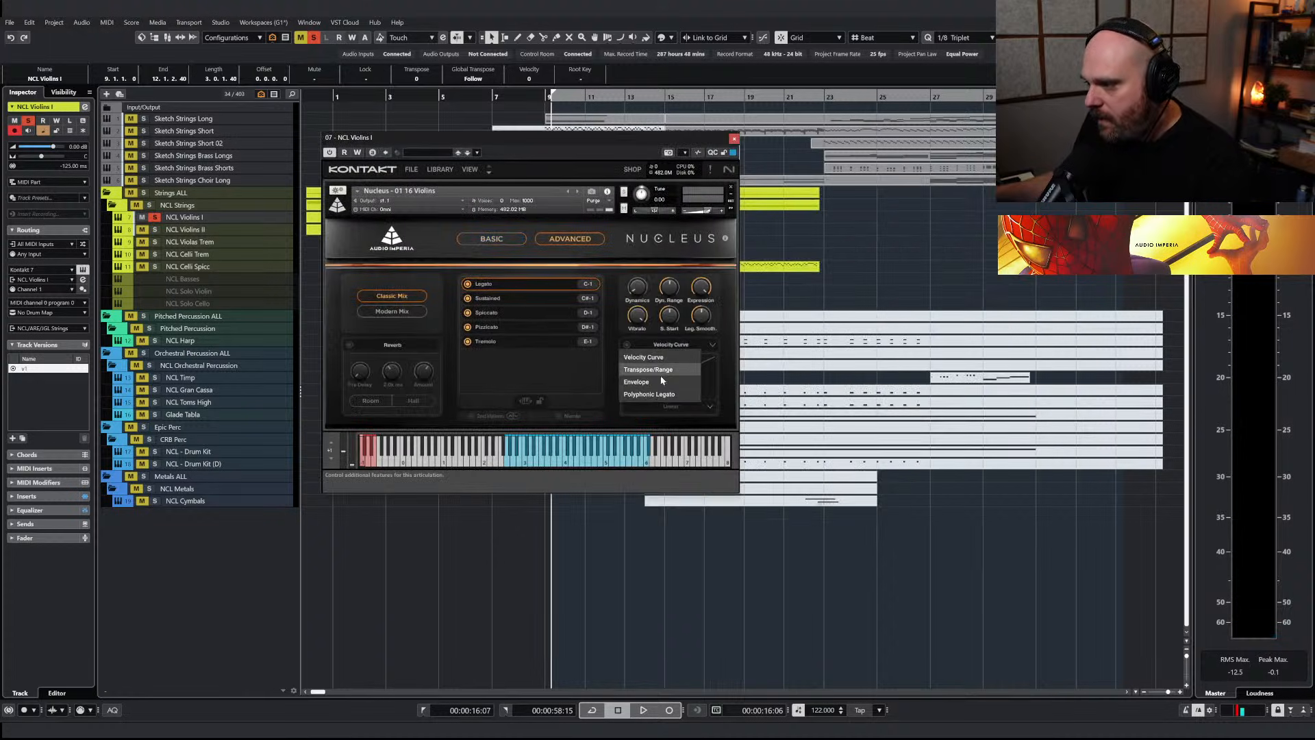
pyautogui.click(656, 369)
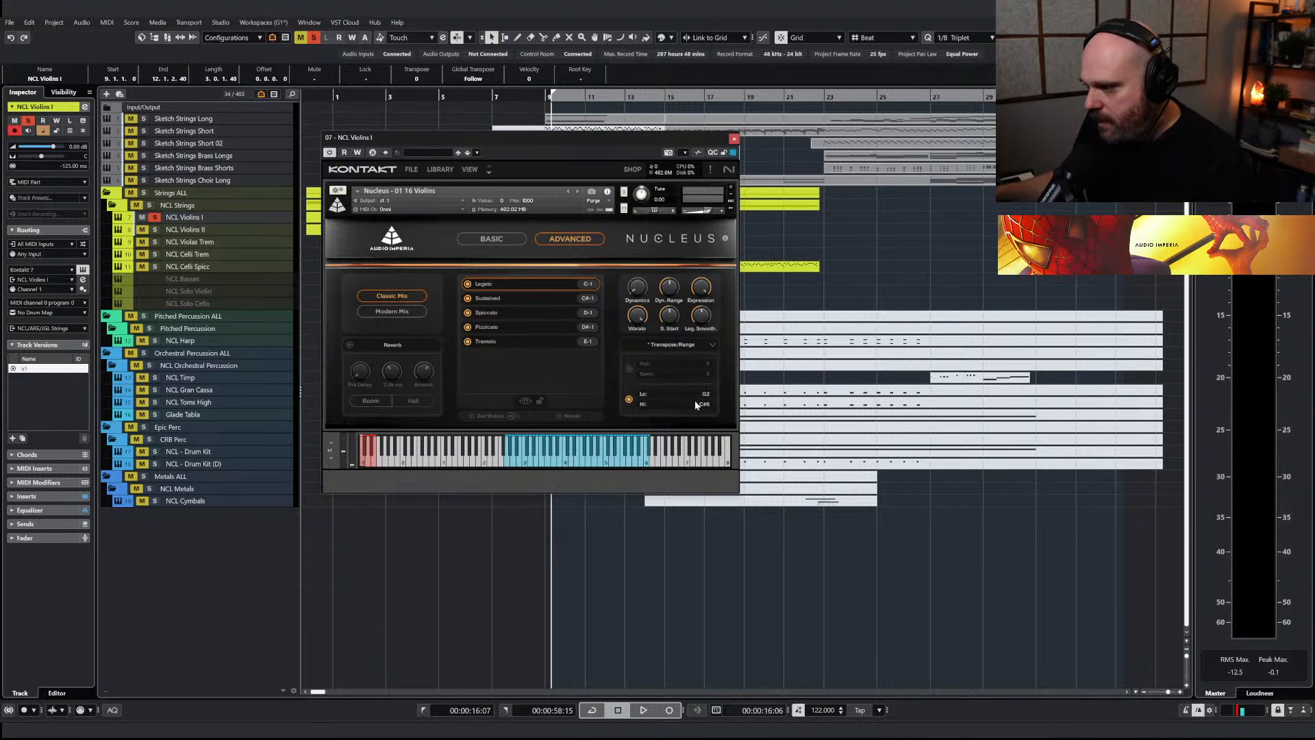
pyautogui.scroll(3, 711, 405)
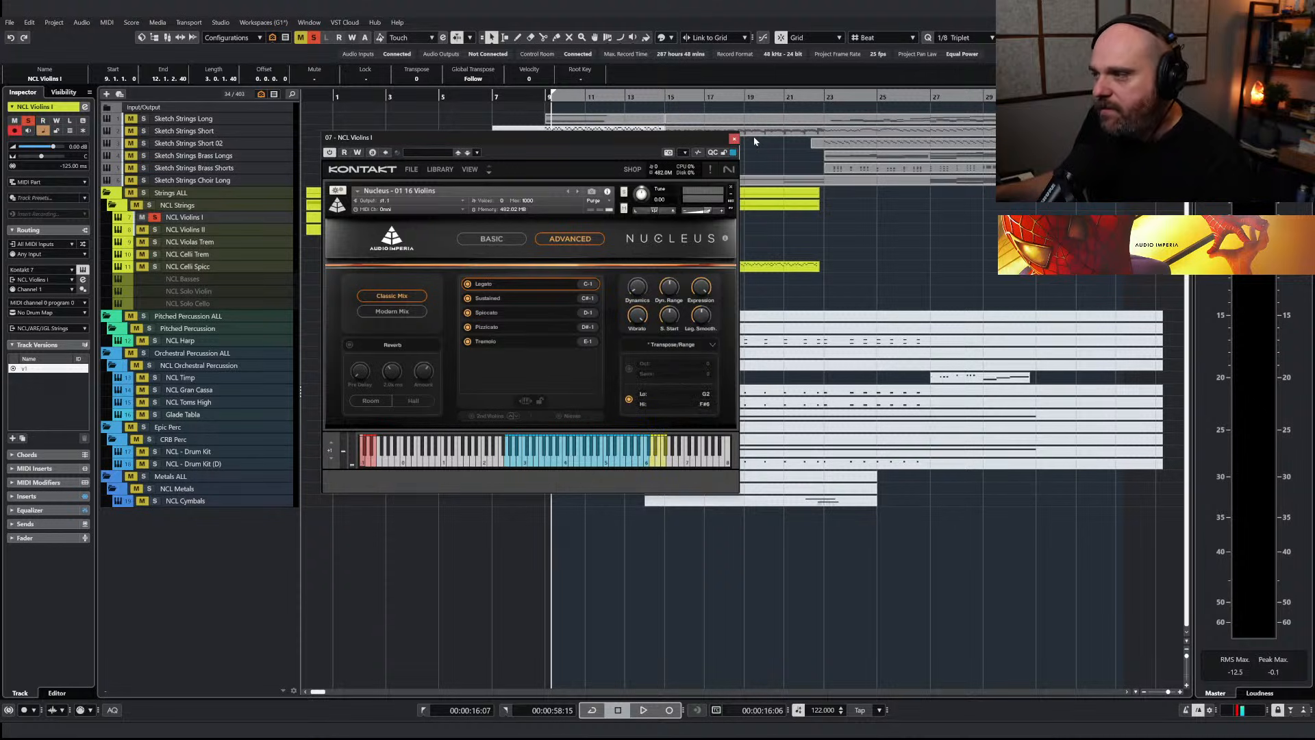
pyautogui.click(734, 139)
# Try the held note at bar 9 in the NCL Violins I part at F6
pyautogui.press('space')
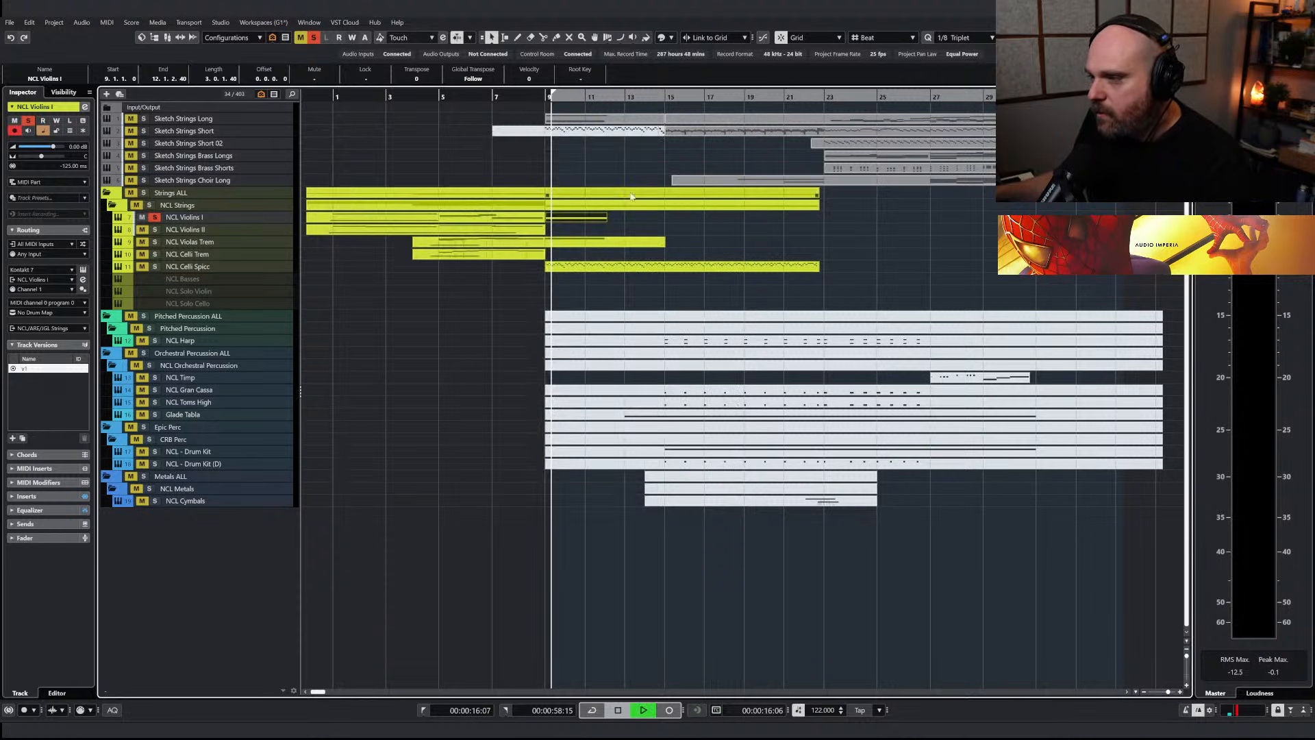
pyautogui.doubleClick(574, 218)
pyautogui.rightClick(460, 273)
pyautogui.click(465, 261)
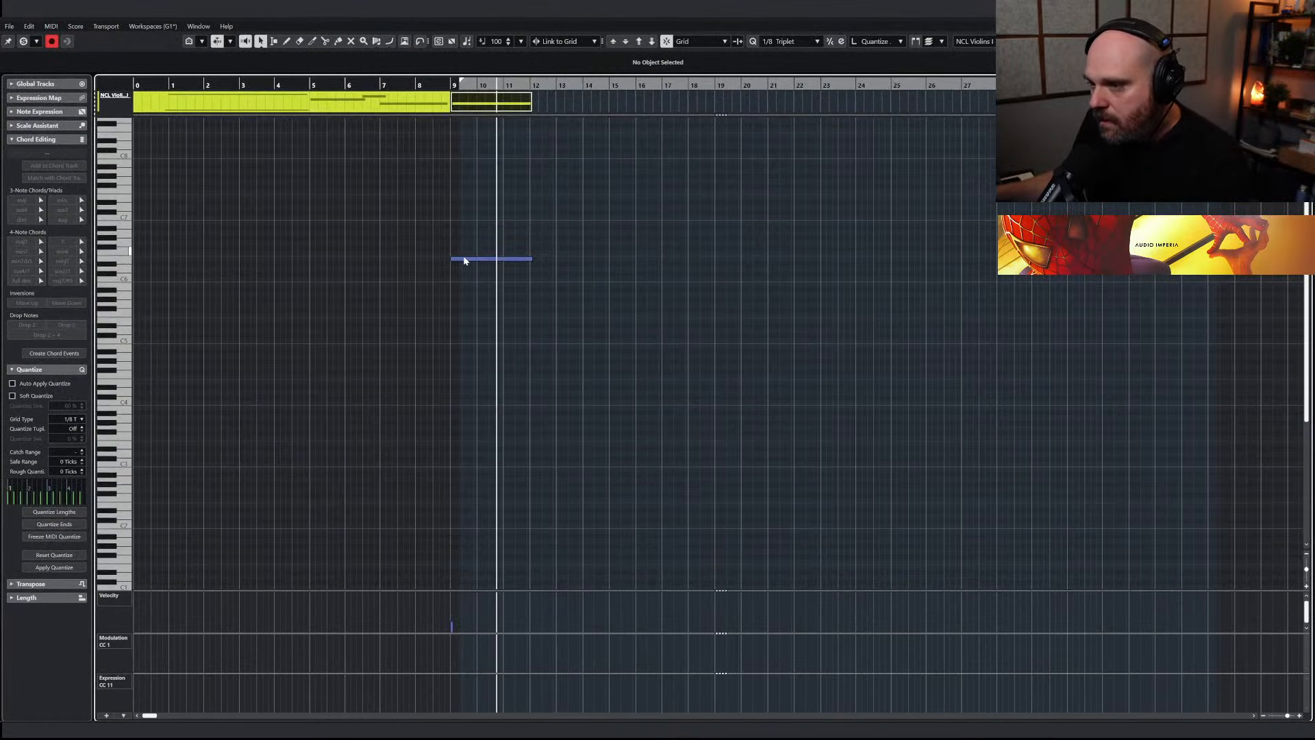
pyautogui.click(463, 258)
pyautogui.press('Up')
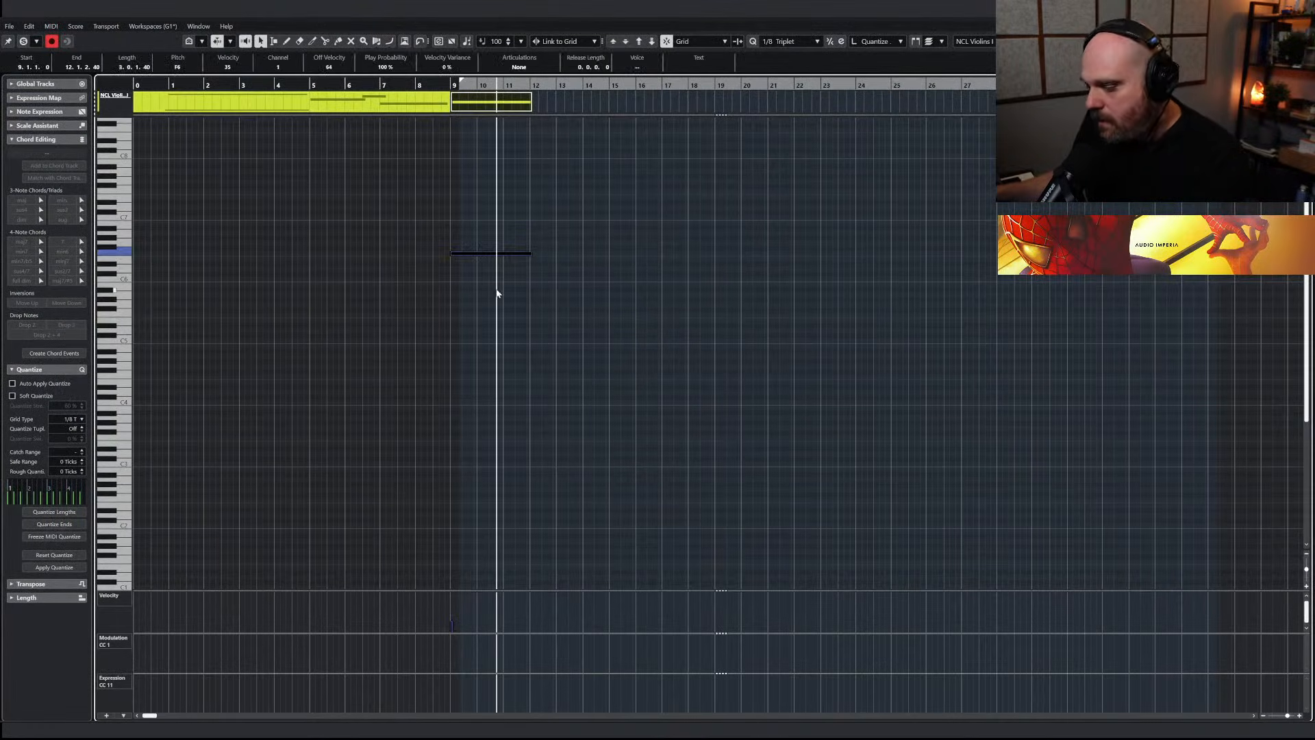
pyautogui.press('Escape')
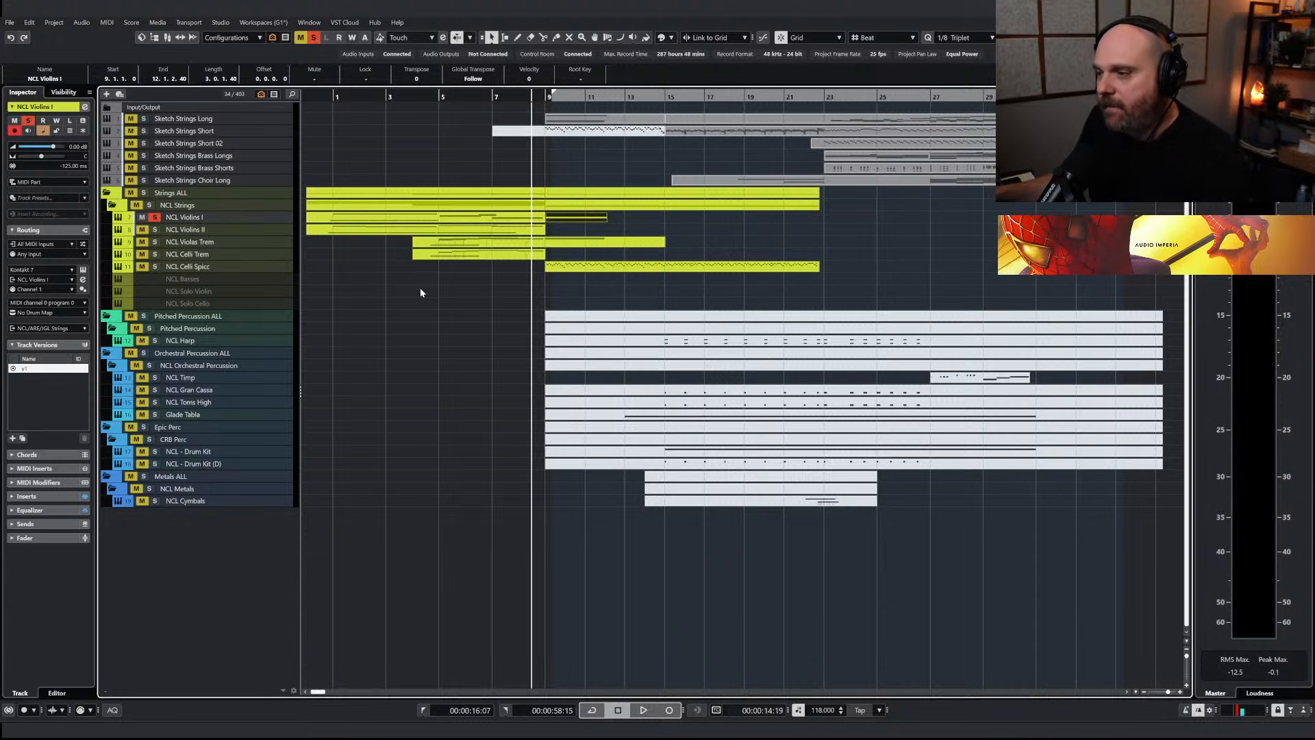
# Unsolo NCL Violins I, lower its held note at bar 9 to D6 and play it with the other strings
pyautogui.press('space')
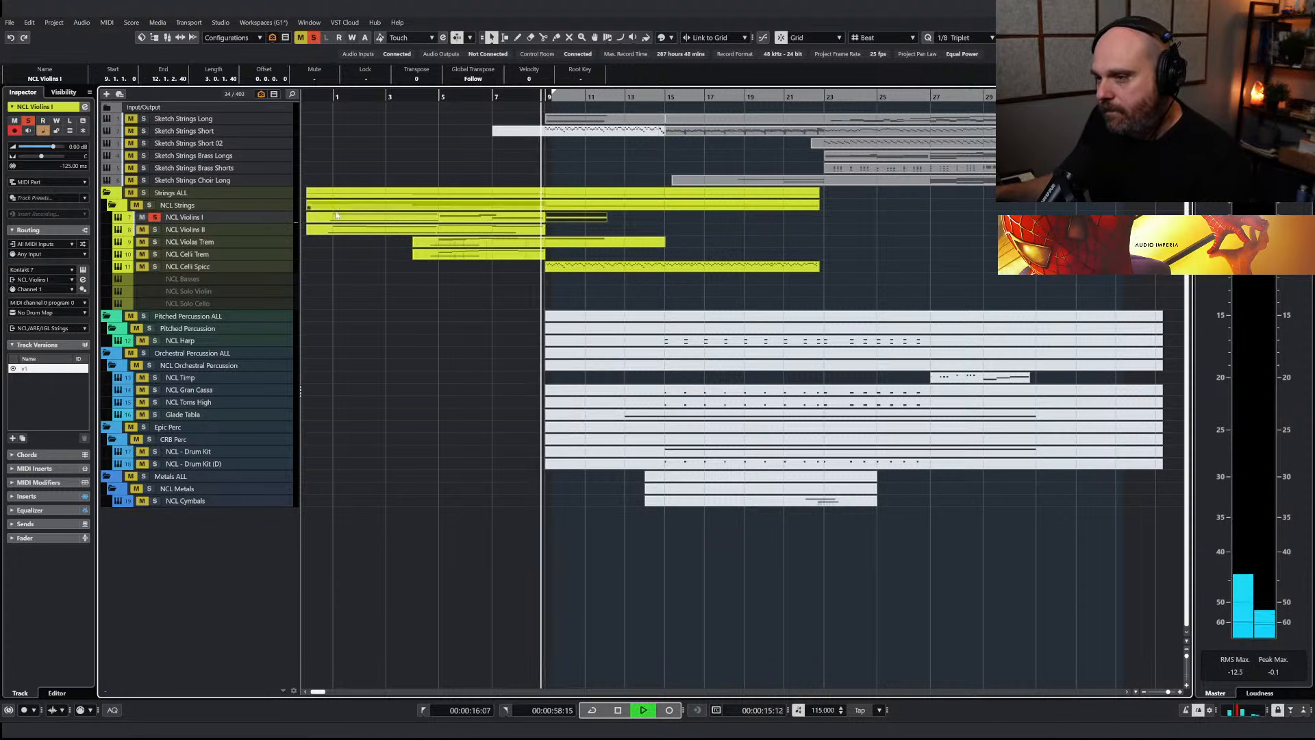
pyautogui.click(154, 218)
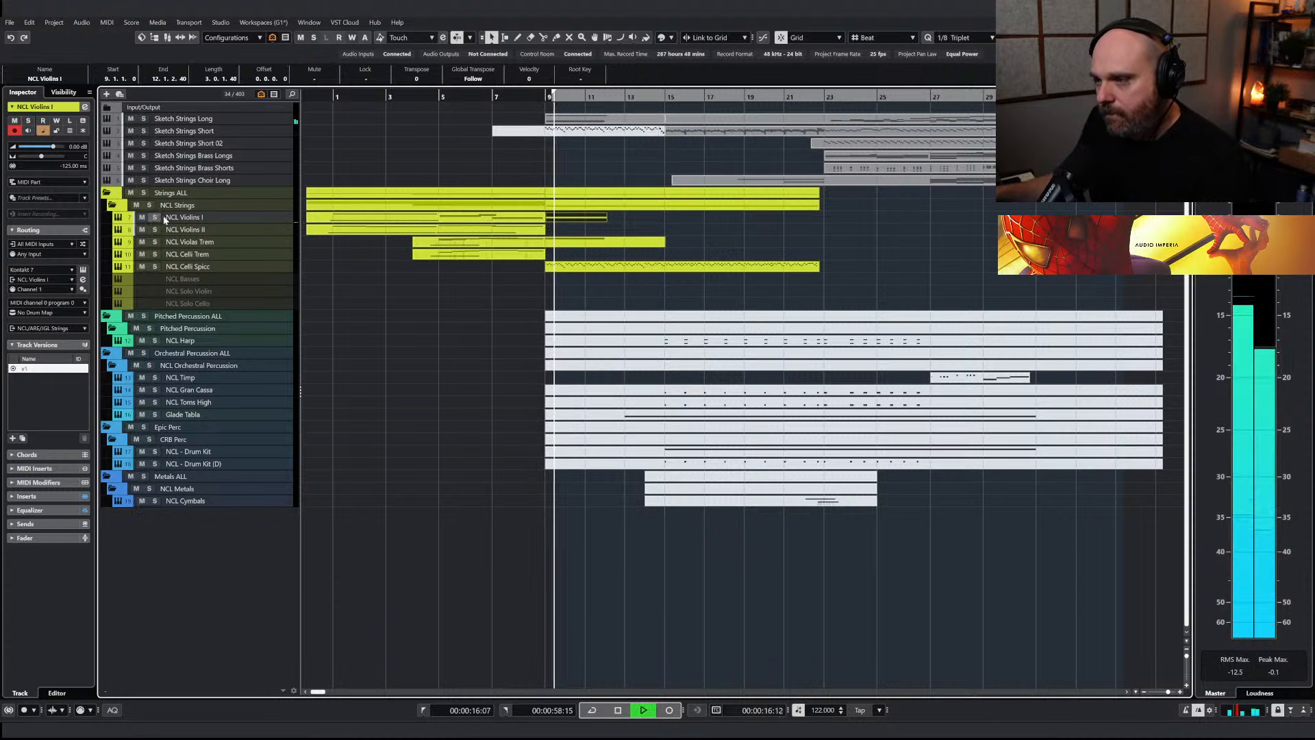
pyautogui.doubleClick(567, 219)
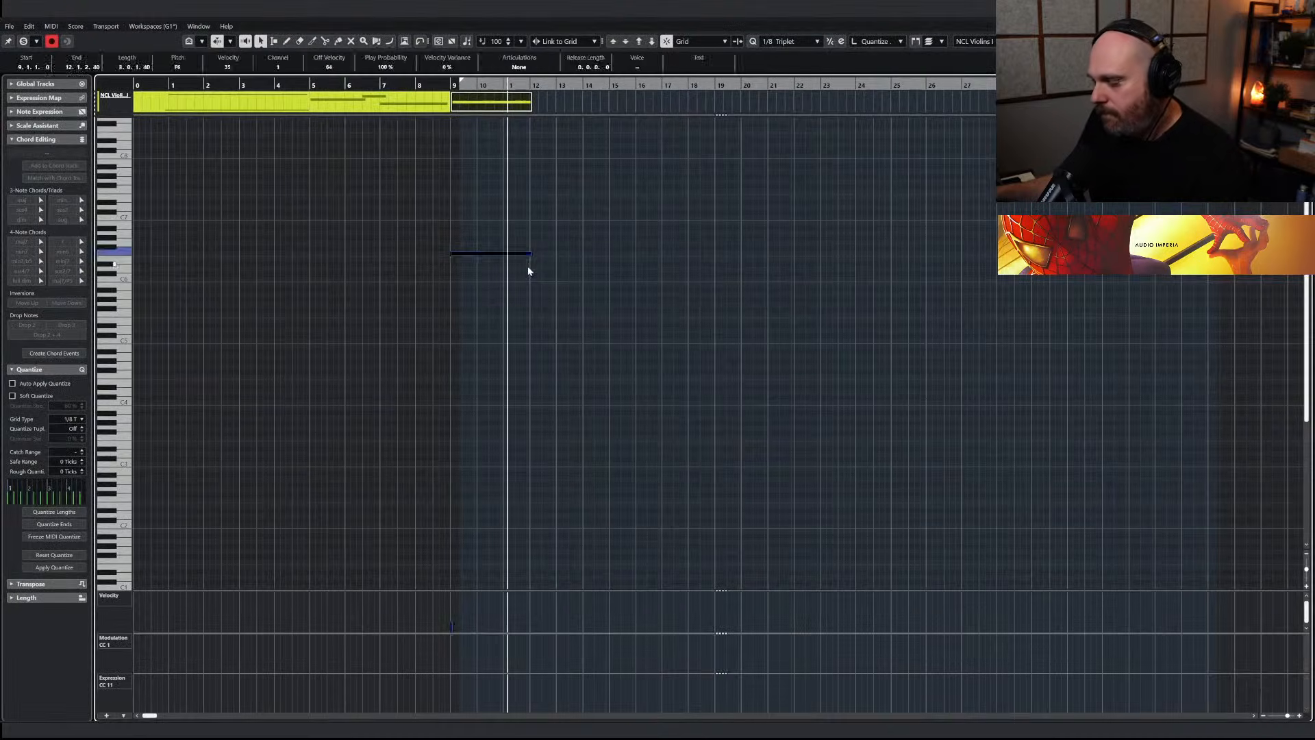
pyautogui.press('Down')
pyautogui.press('Down')
pyautogui.click(442, 83)
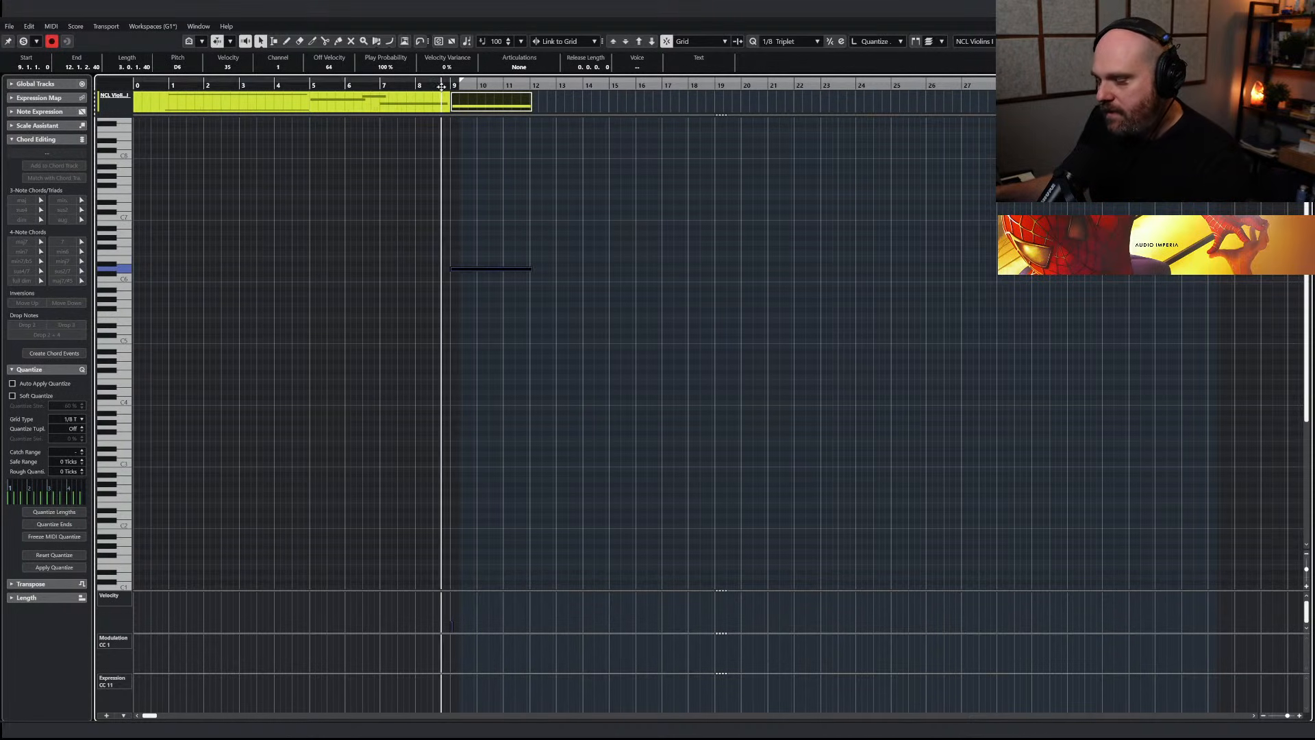
pyautogui.press('space')
pyautogui.press('Escape')
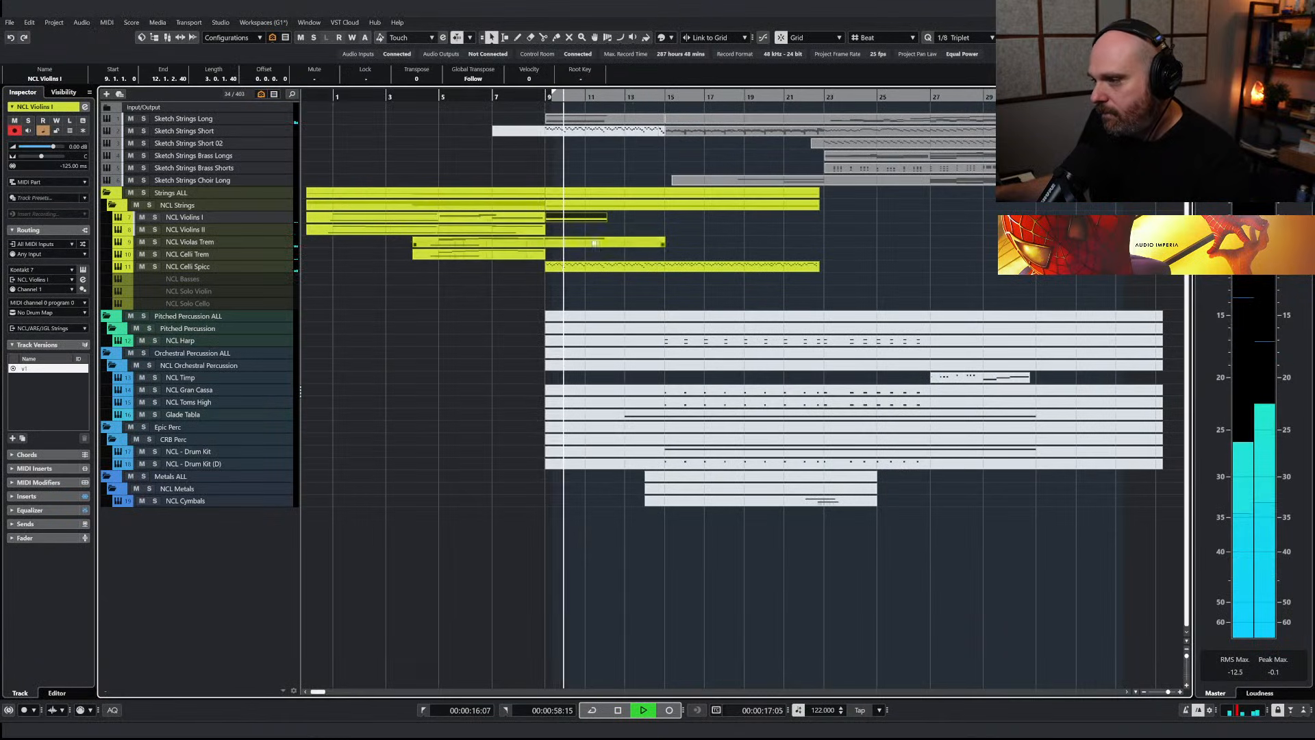
# Extend the NCL Violins I part starting at bar 9 to bar 15 and check the notes in NCL Violas Trem
pyautogui.moveTo(606, 218); pyautogui.dragTo(664, 219)
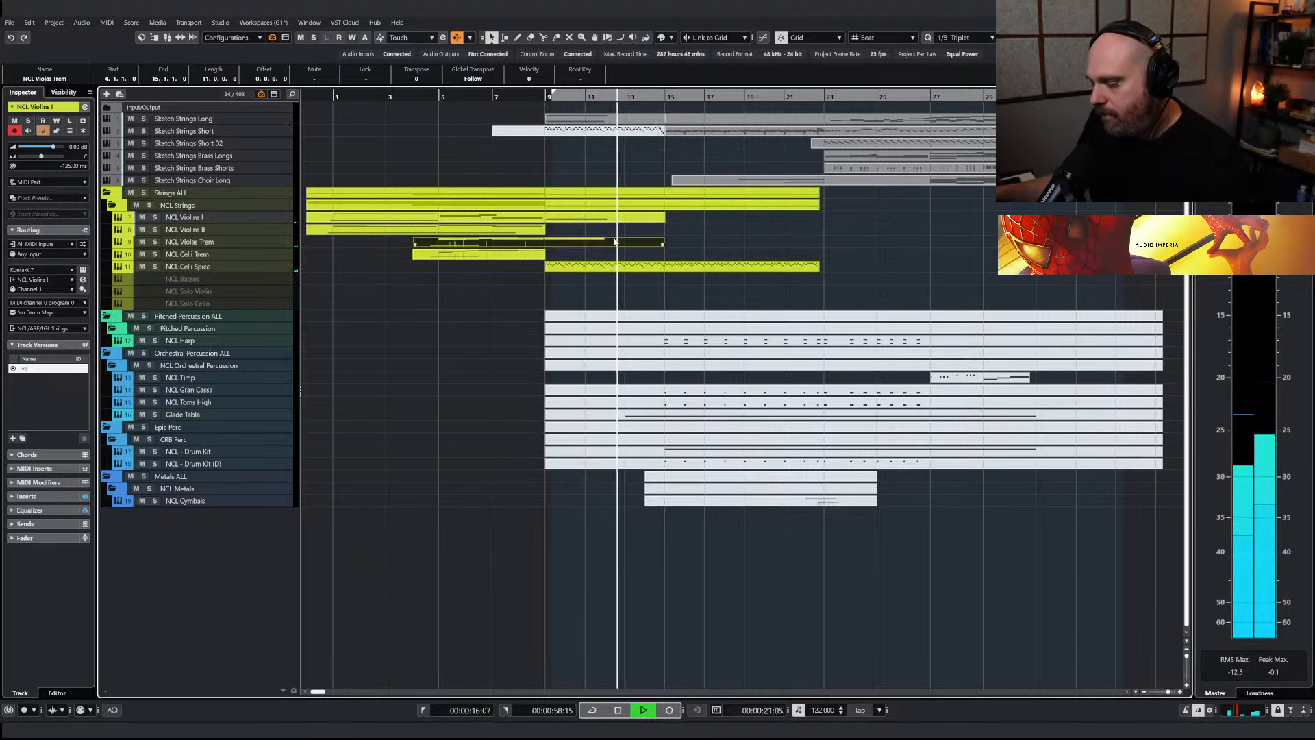
pyautogui.doubleClick(615, 241)
pyautogui.press('h')
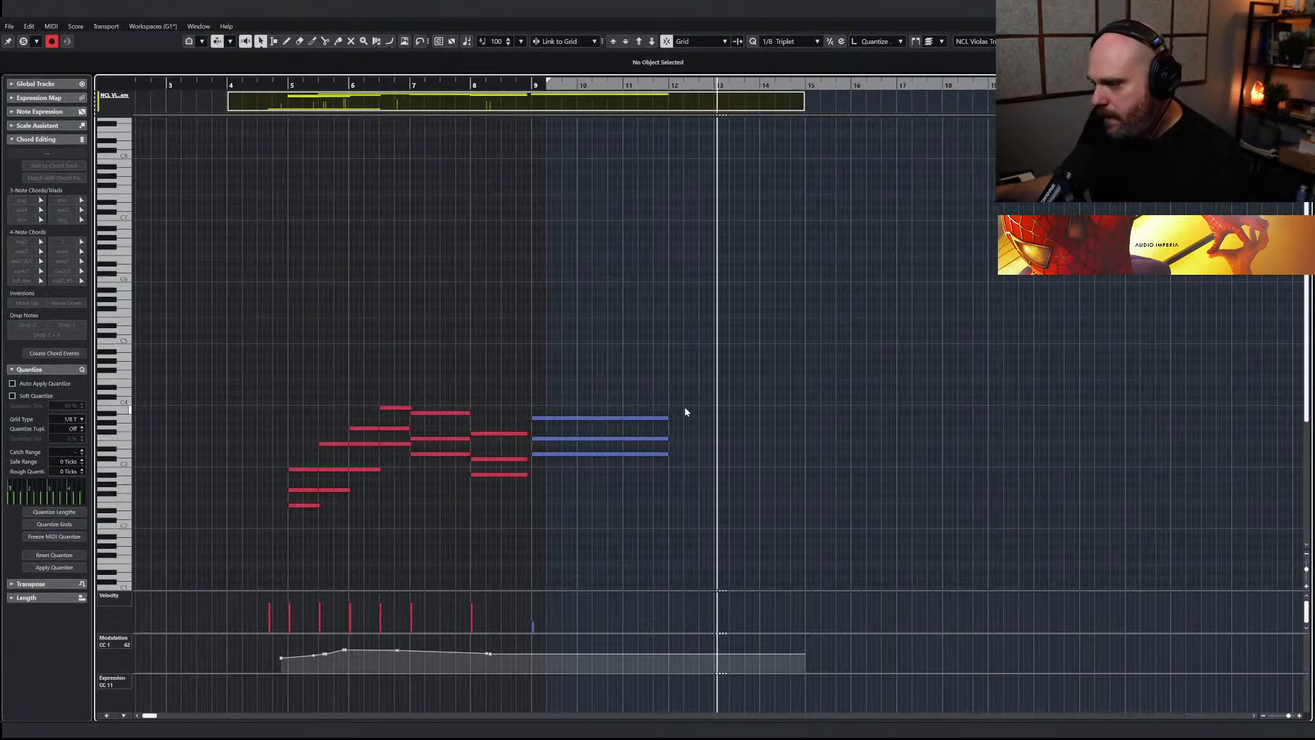
pyautogui.press('Escape')
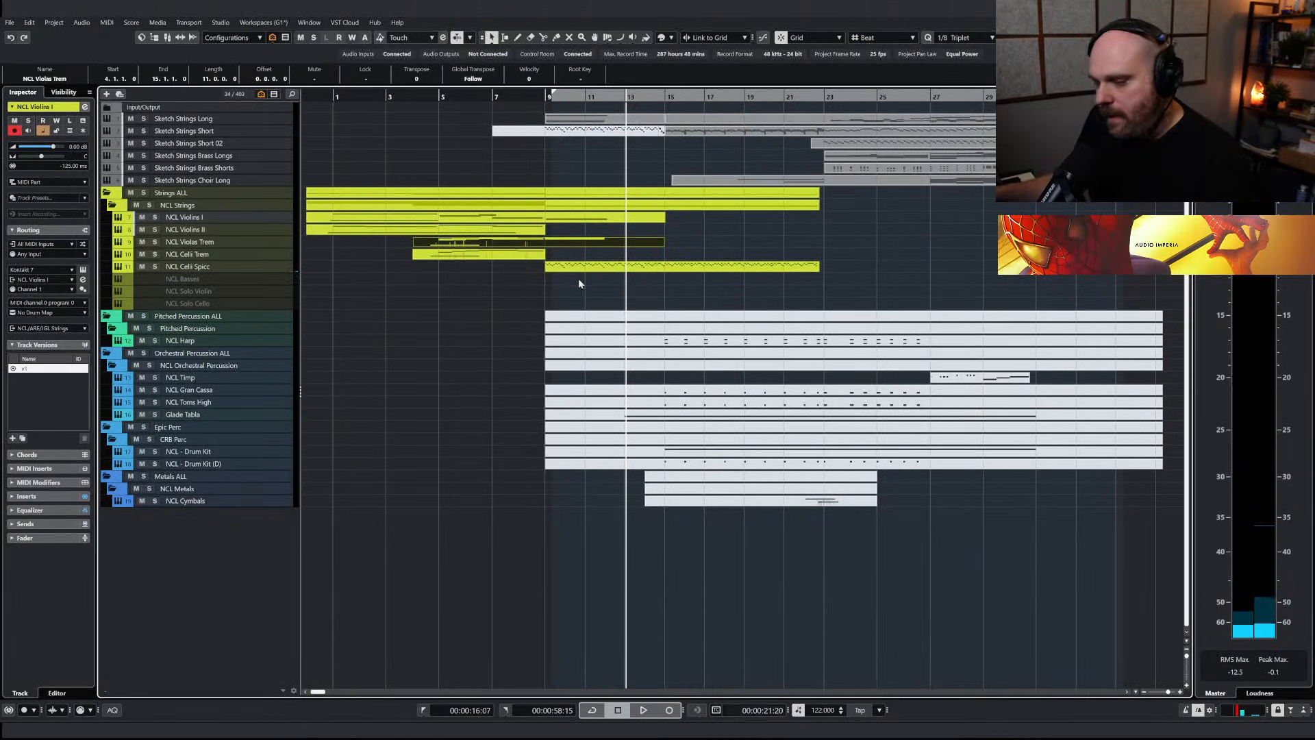
# Play the arrangement from bar 1 to check the opening strings
pyautogui.moveTo(345, 94); pyautogui.dragTo(329, 95)
pyautogui.press('space')
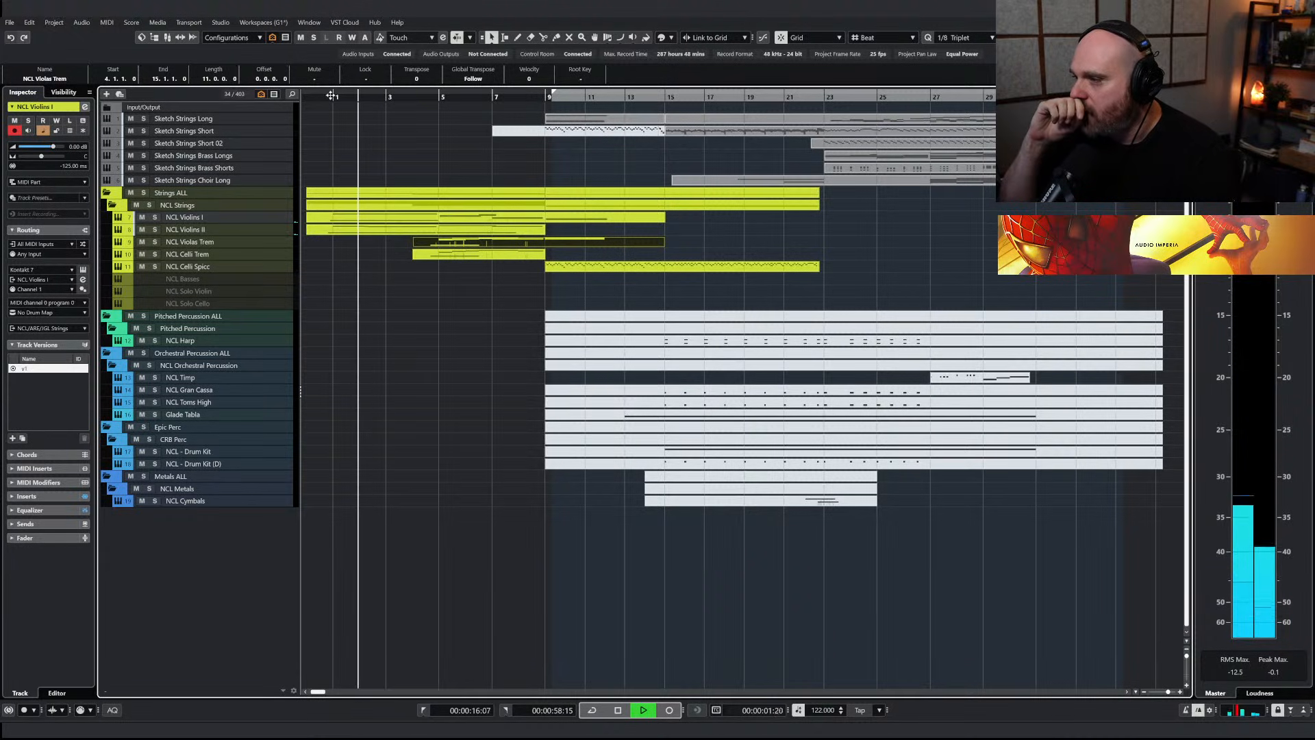
pyautogui.press('space')
# Mute the Sketch Strings Long part between bars 9 and 15 with the Mute tool
pyautogui.rightClick(649, 179)
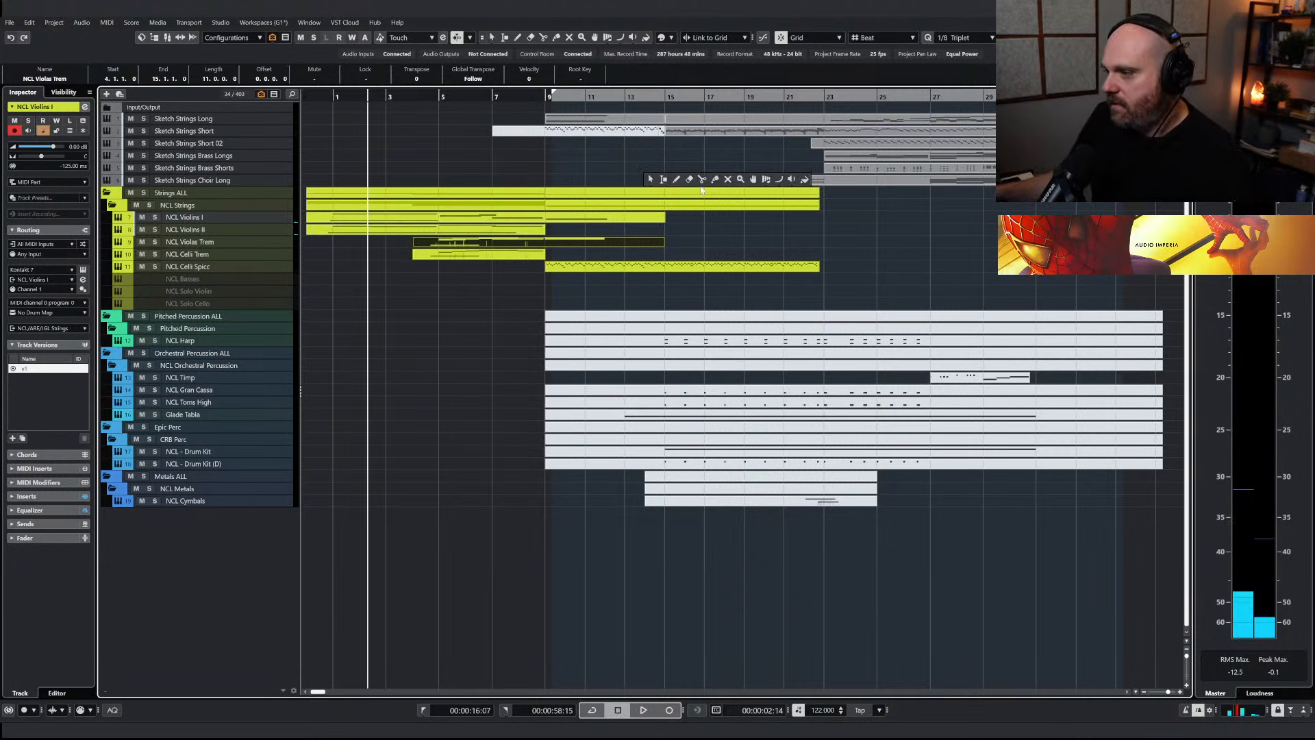
pyautogui.click(727, 180)
pyautogui.click(636, 122)
pyautogui.rightClick(674, 164)
pyautogui.click(675, 165)
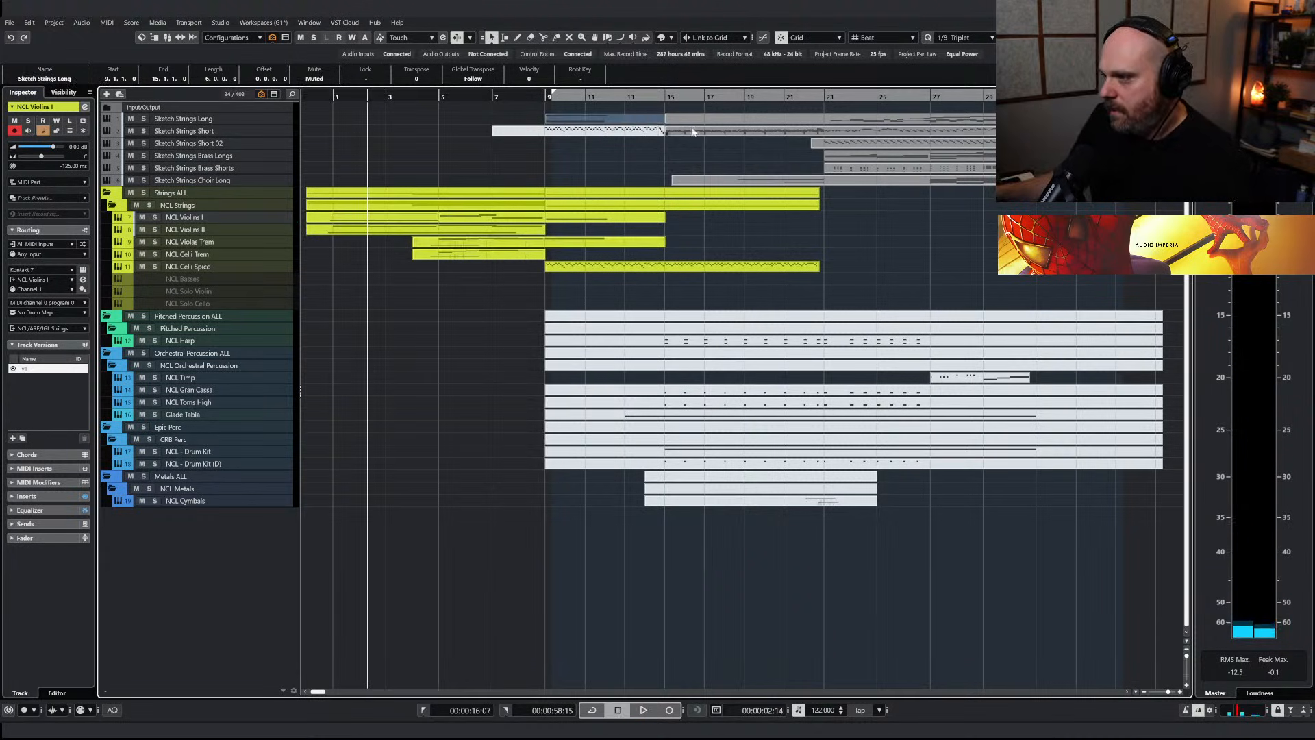
# Examine the note velocities and the empty modulation lane of the NCL Celli Spicc part
pyautogui.click(690, 133)
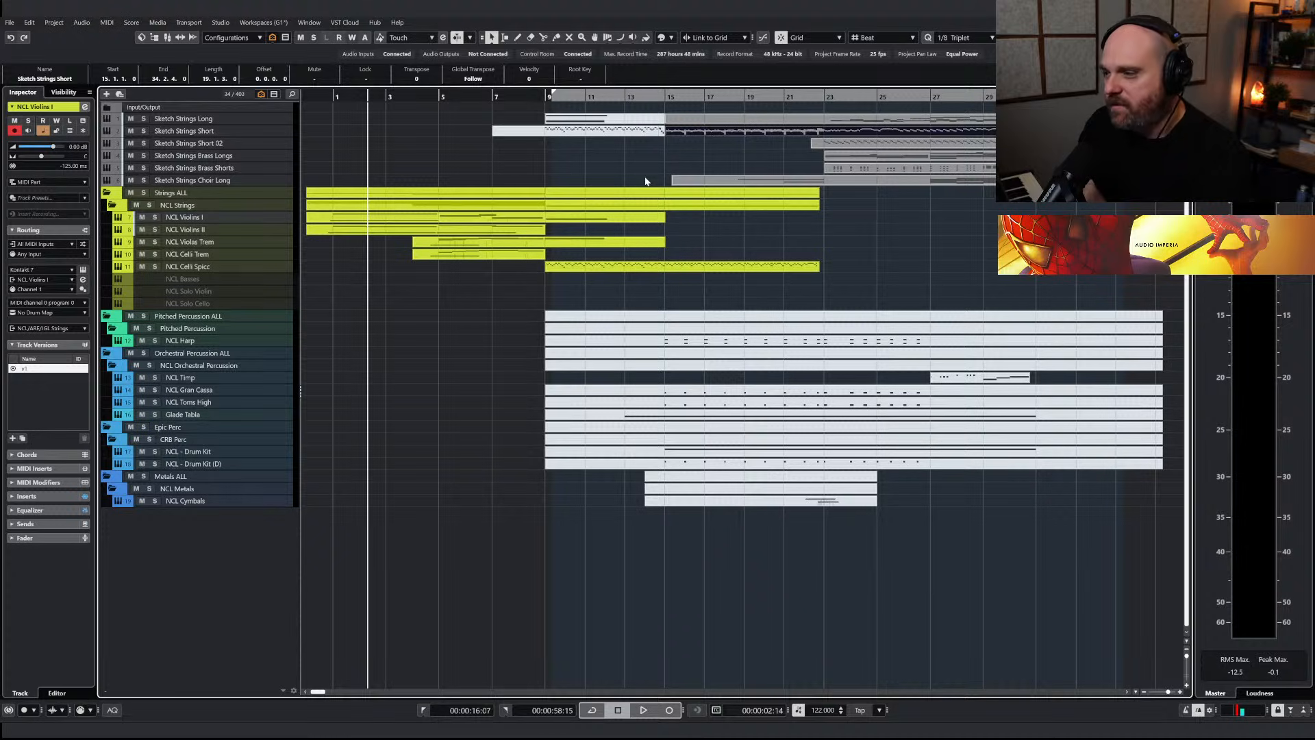
pyautogui.doubleClick(683, 266)
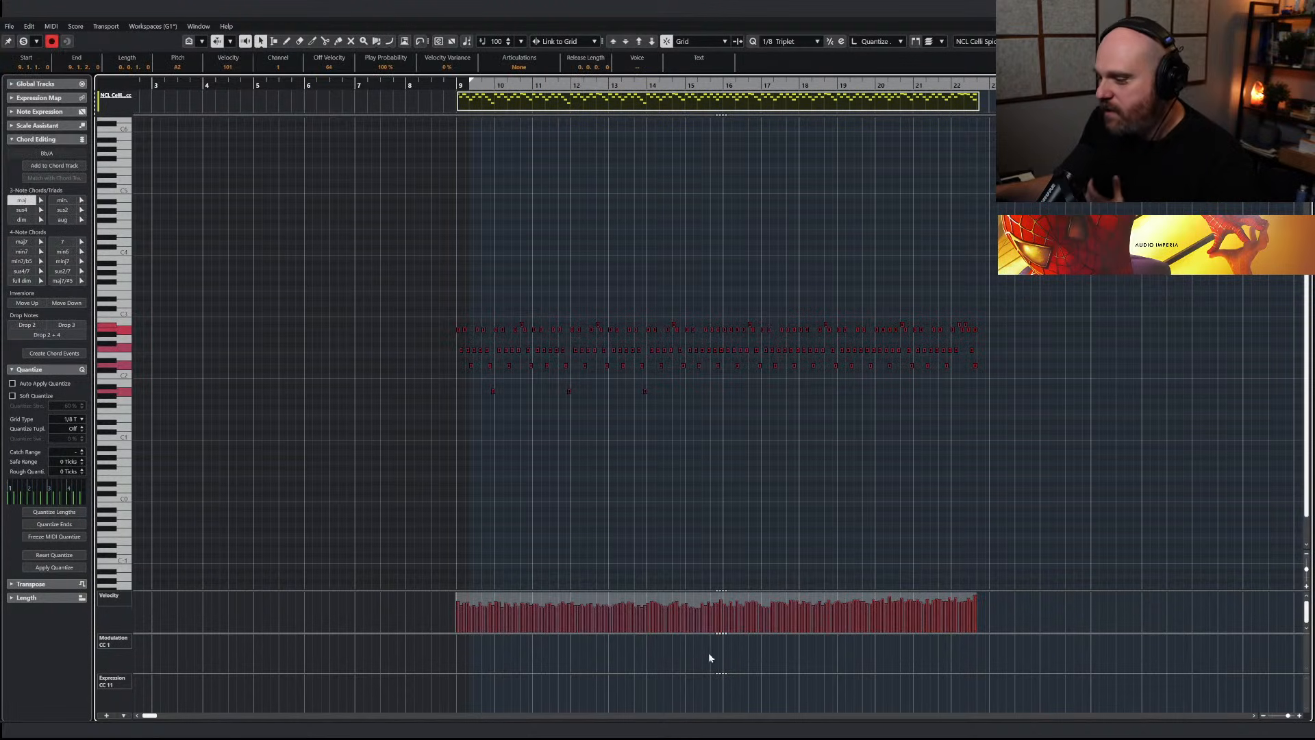
pyautogui.moveTo(719, 596)
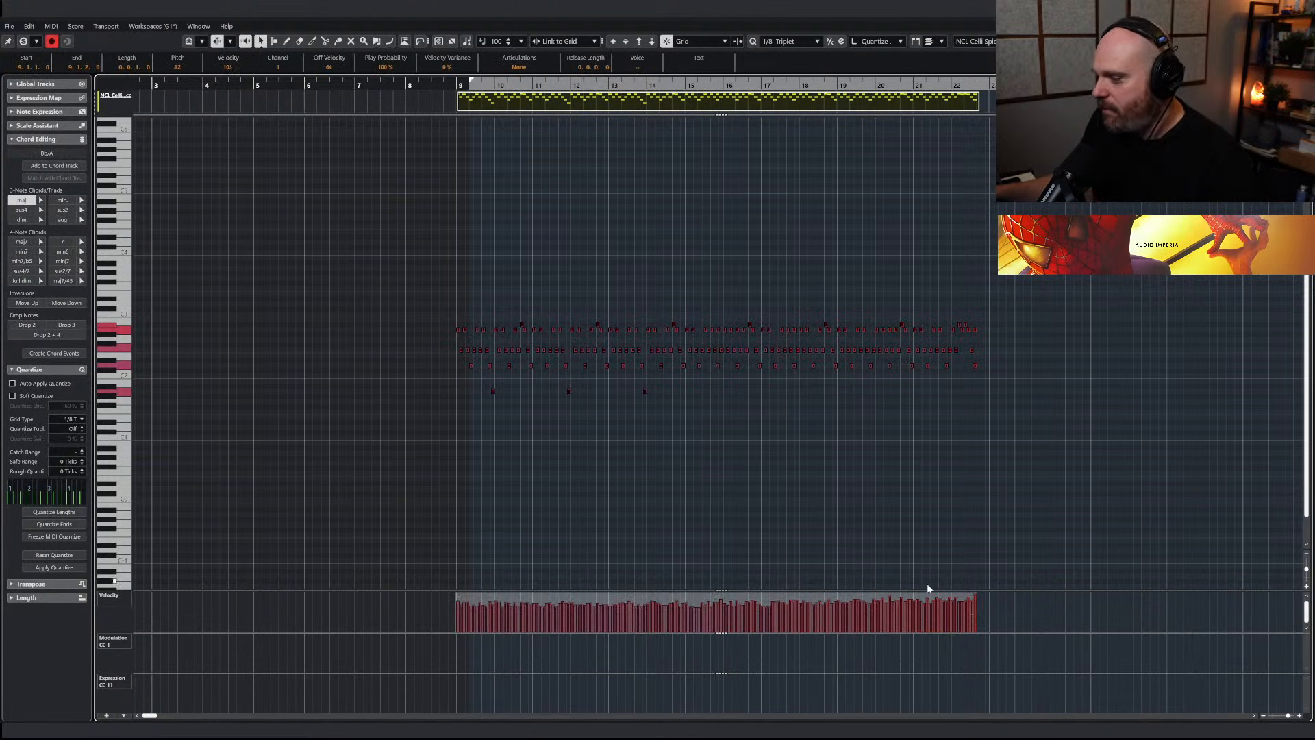
pyautogui.press('Escape')
pyautogui.click(521, 272)
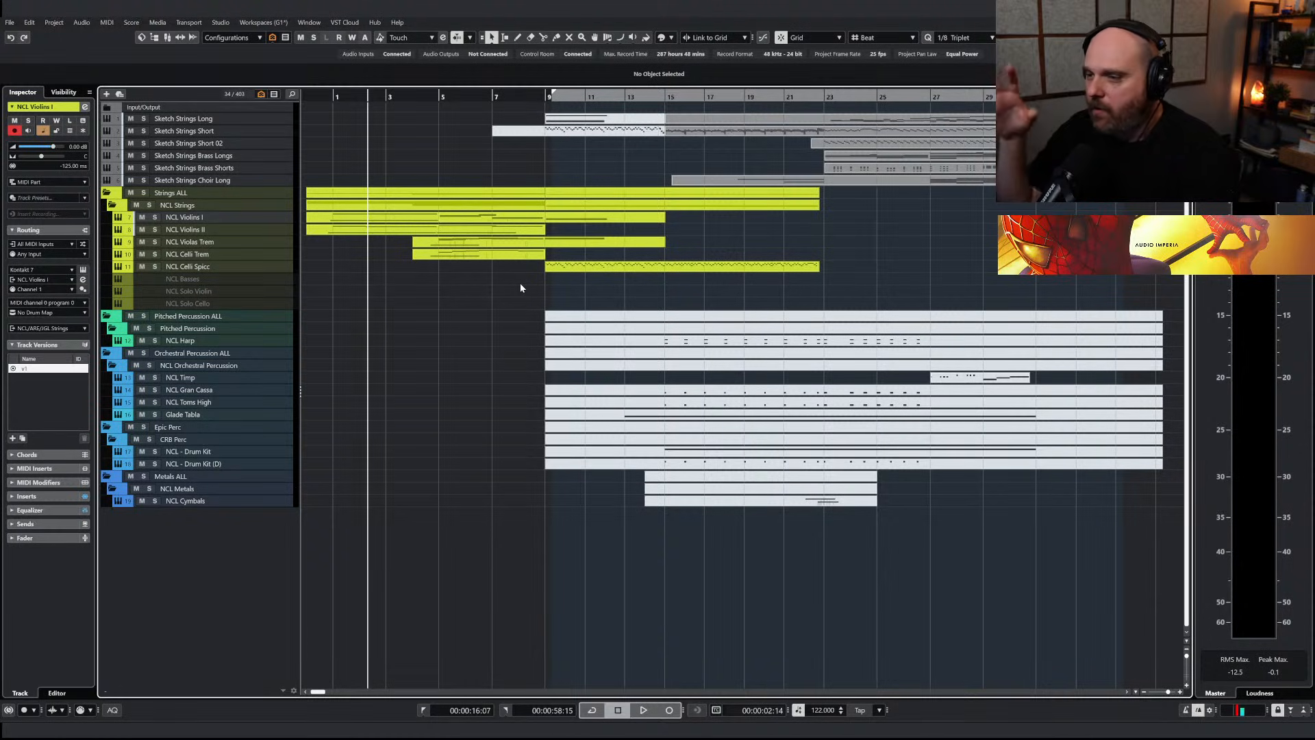
# Play from bar 9 and glue the adjoining NCL Violins I parts into one part from bar 5 to bar 15
pyautogui.click(541, 98)
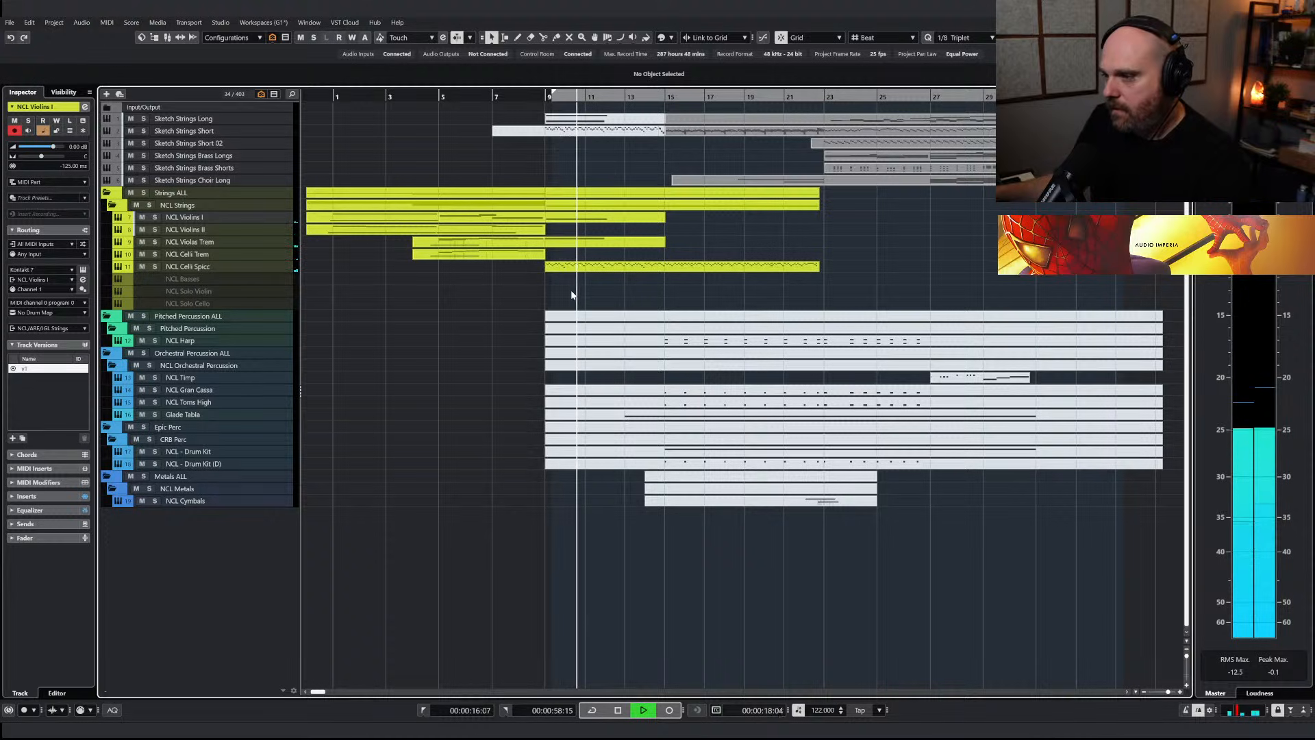
pyautogui.click(603, 215)
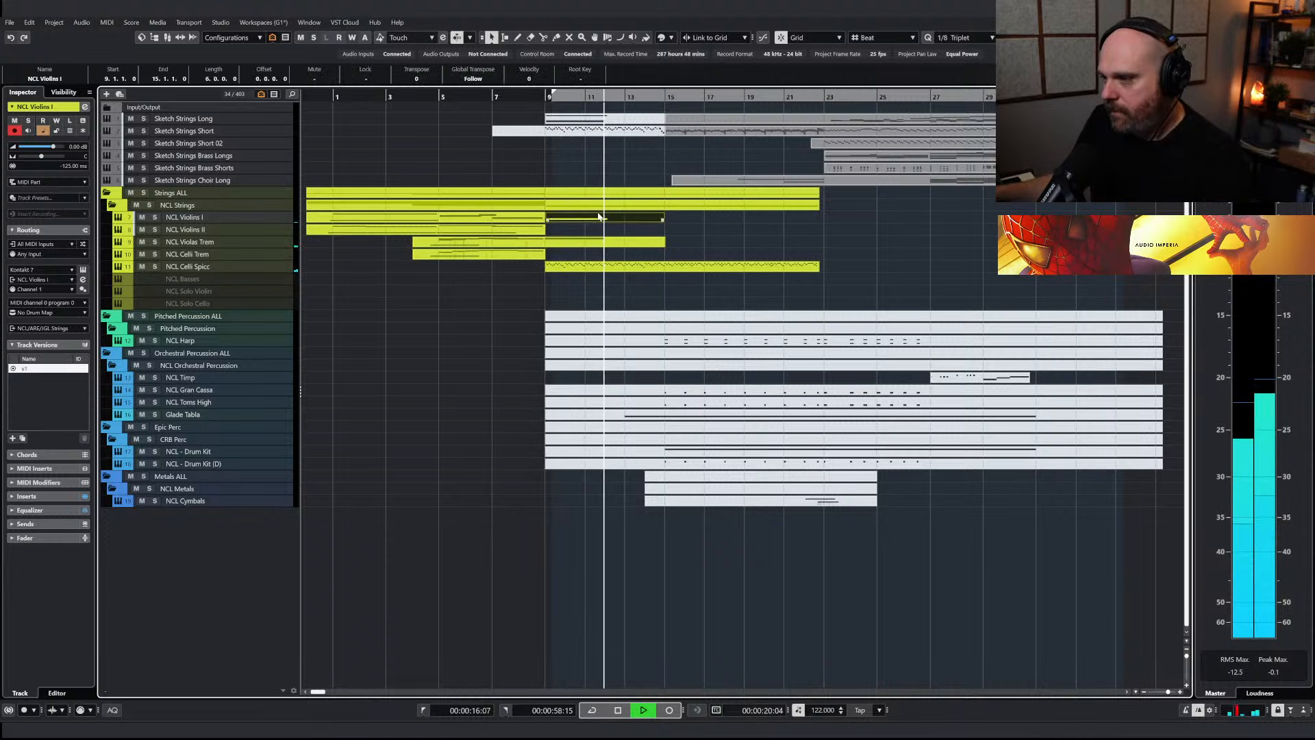
pyautogui.rightClick(603, 220)
pyautogui.click(618, 227)
pyautogui.click(621, 224)
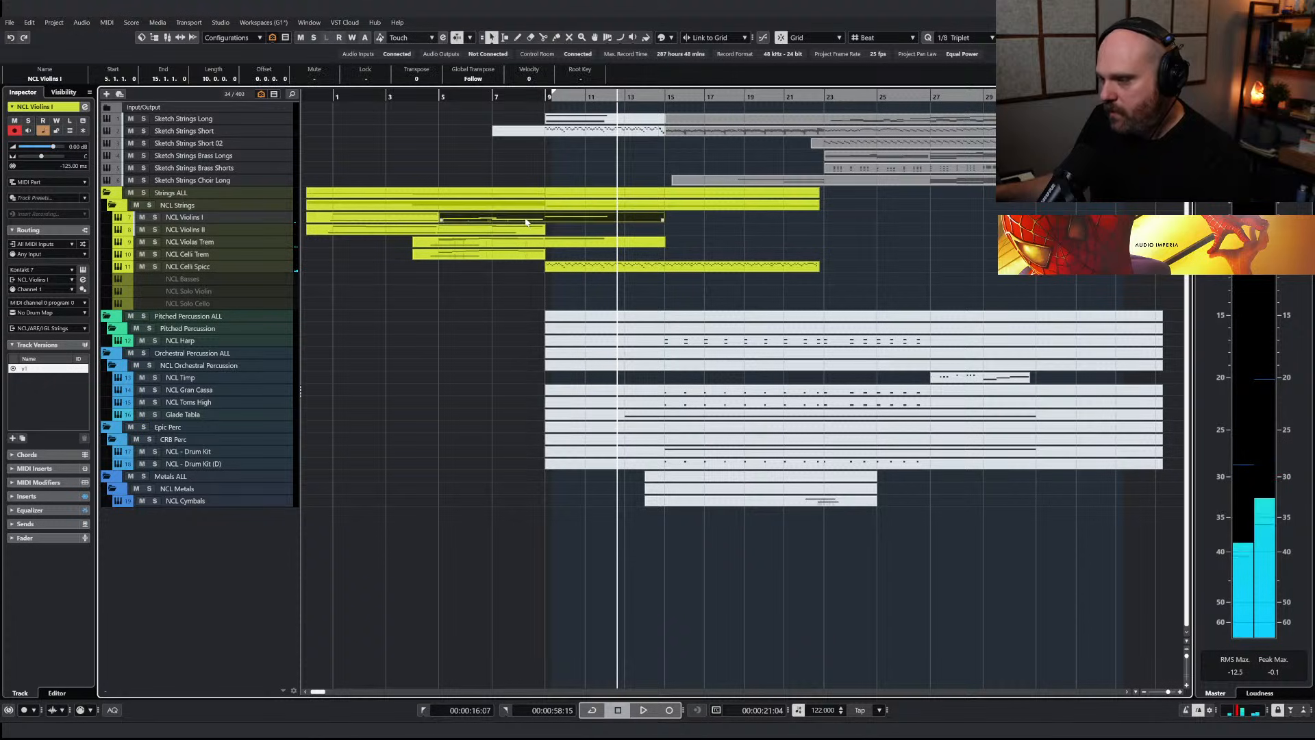
# Draw a CC1 modulation line from about bar 9 to bar 12 in the glued NCL Violins I part
pyautogui.press('Return')
pyautogui.rightClick(559, 501)
pyautogui.click(560, 500)
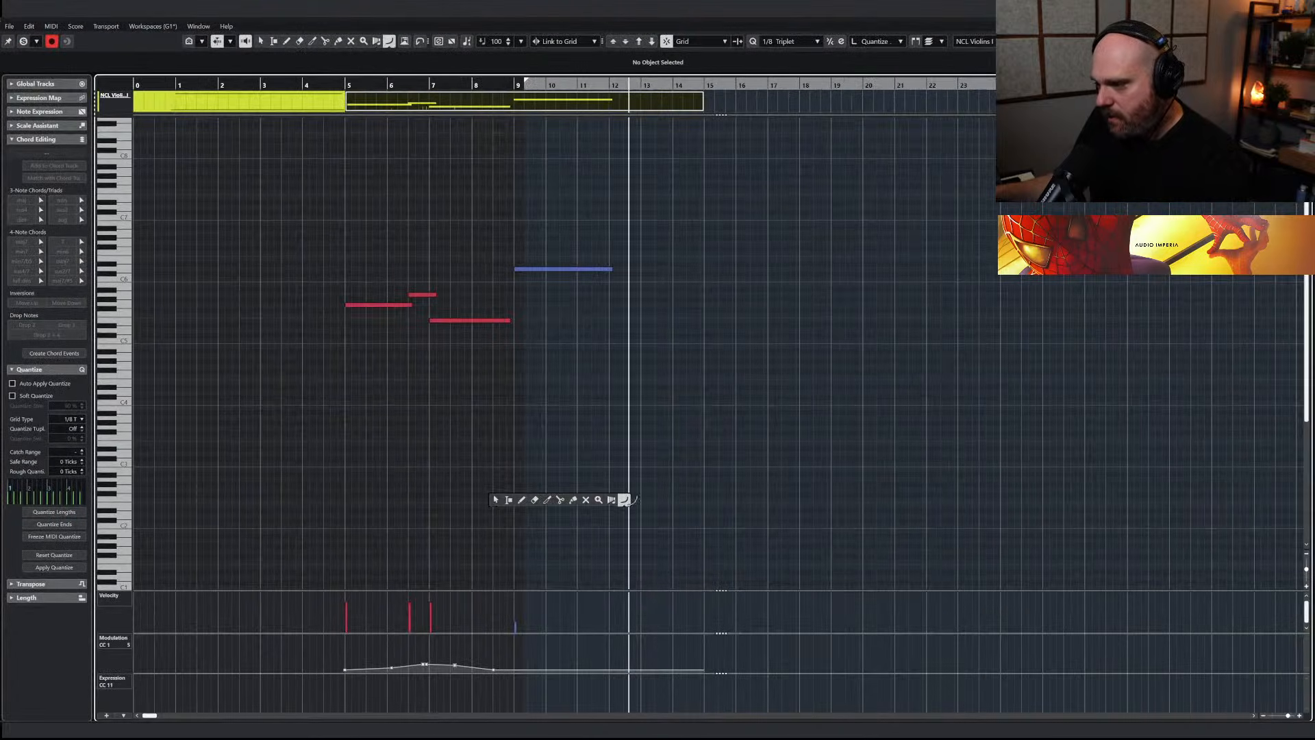
pyautogui.click(625, 499)
pyautogui.moveTo(504, 670); pyautogui.dragTo(618, 675)
pyautogui.press('Return')
# Draw a falling CC1 modulation line in the NCL Violas Trem part and play the passage to check it
pyautogui.click(576, 243)
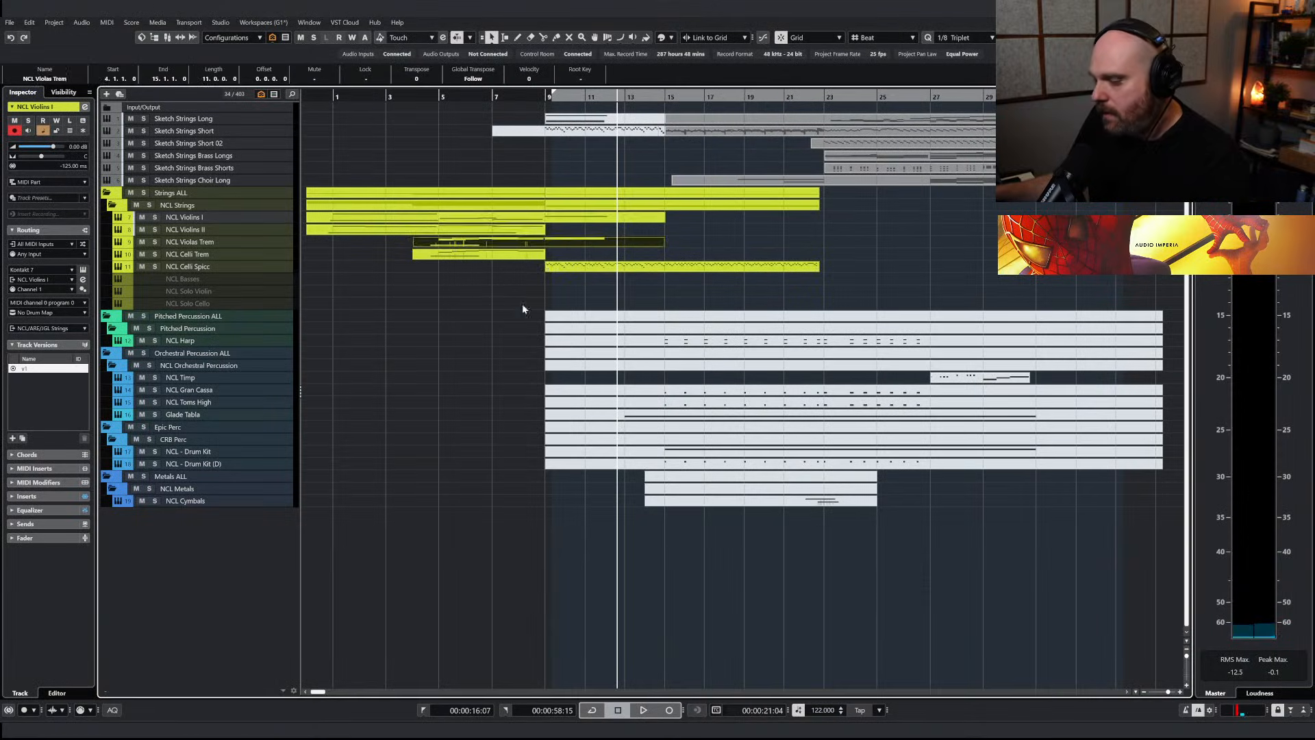
pyautogui.press('Return')
pyautogui.rightClick(565, 374)
pyautogui.click(628, 370)
pyautogui.moveTo(335, 654); pyautogui.dragTo(446, 670)
pyautogui.press('1')
pyautogui.click(342, 85)
pyautogui.press('Return')
pyautogui.press('space')
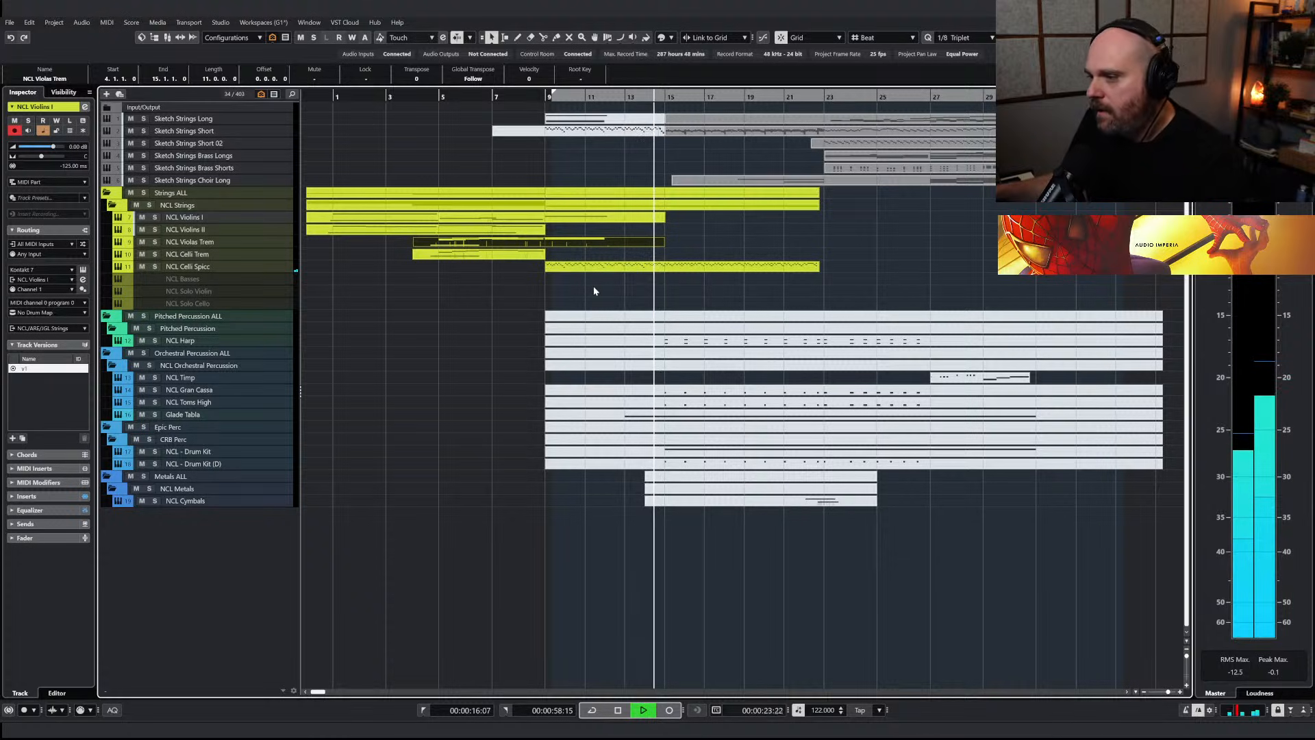
# Cut the low accent chord notes from bar 15 to bar 22 of the Sketch Strings Short part and place the playhead at bar 15
pyautogui.doubleClick(688, 132)
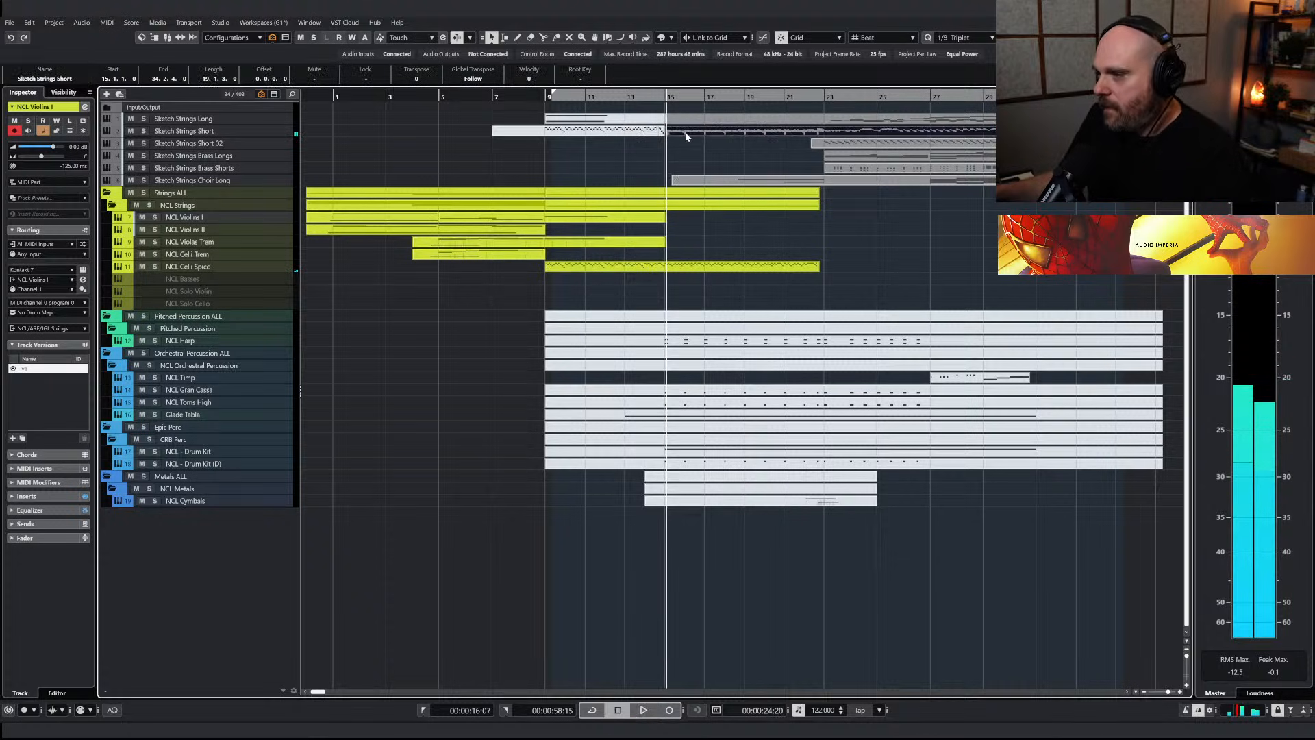
pyautogui.press('h')
pyautogui.press('h')
pyautogui.press('h')
pyautogui.press('h')
pyautogui.press('h')
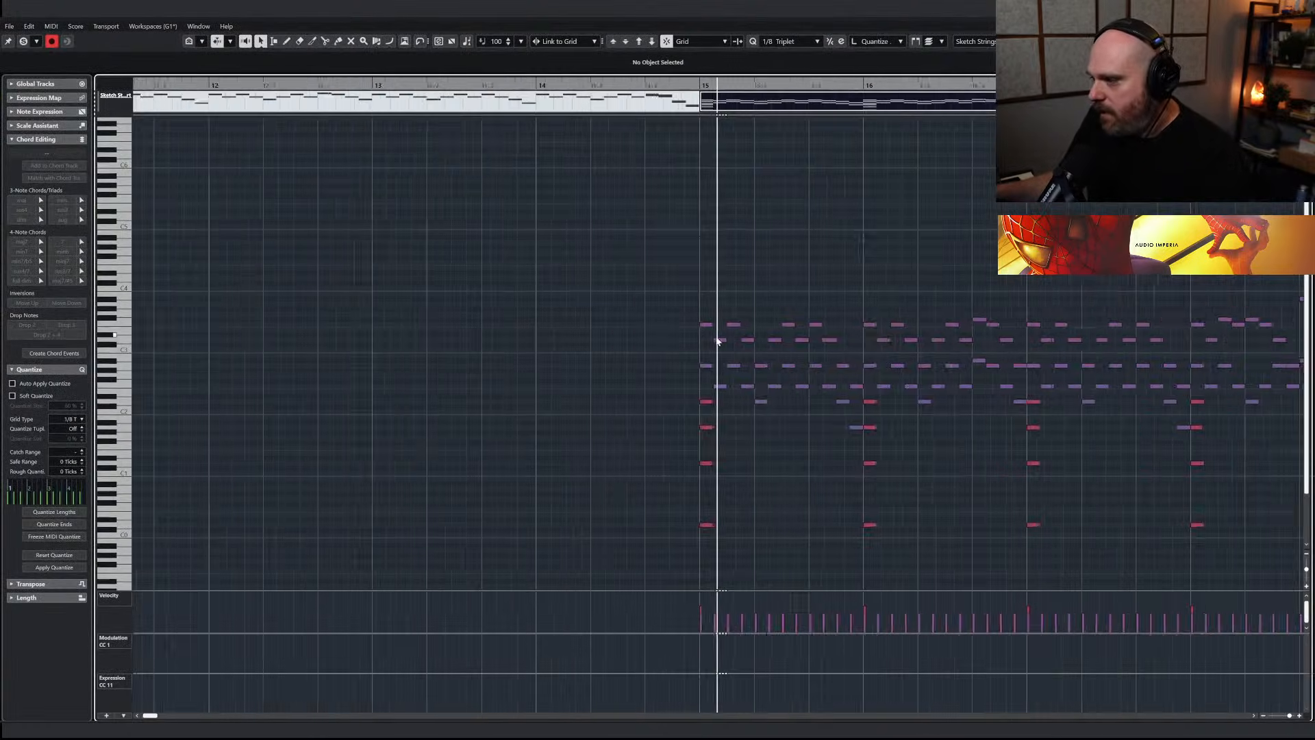
pyautogui.press('g')
pyautogui.press('g')
pyautogui.press('g')
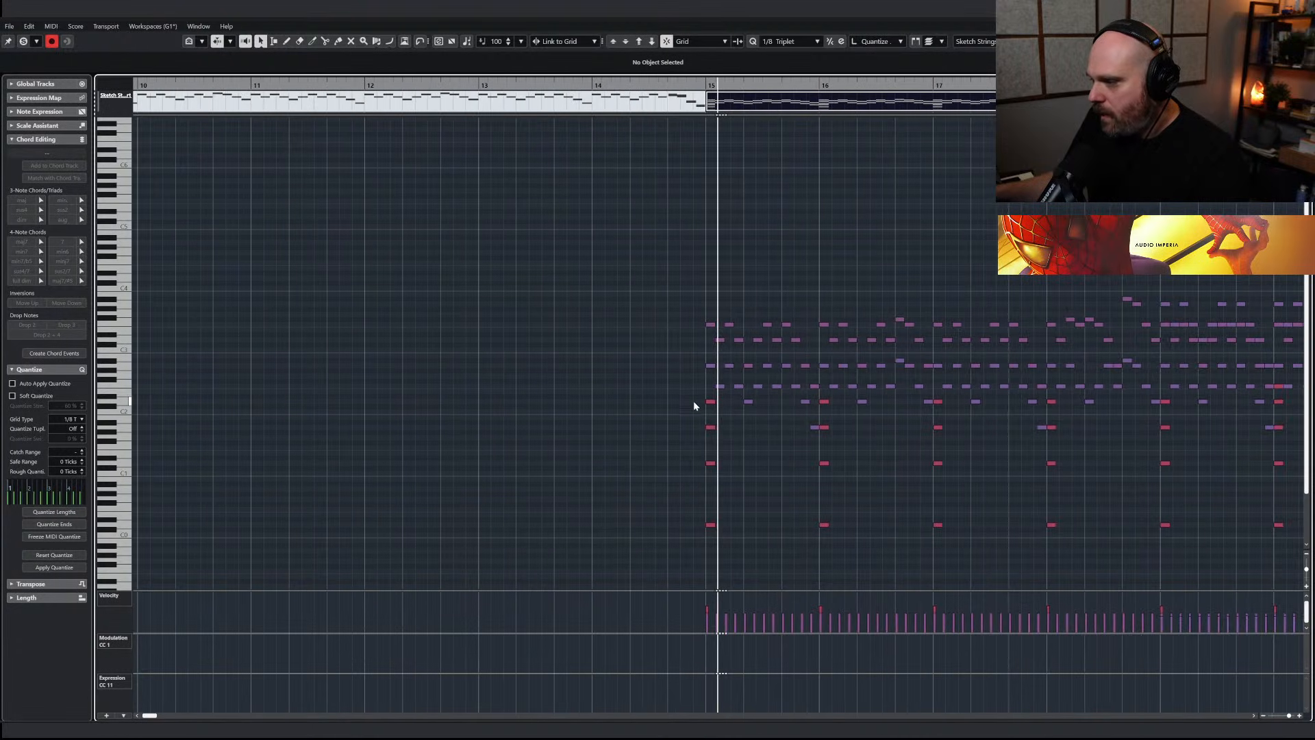
pyautogui.moveTo(717, 525); pyautogui.dragTo(718, 540)
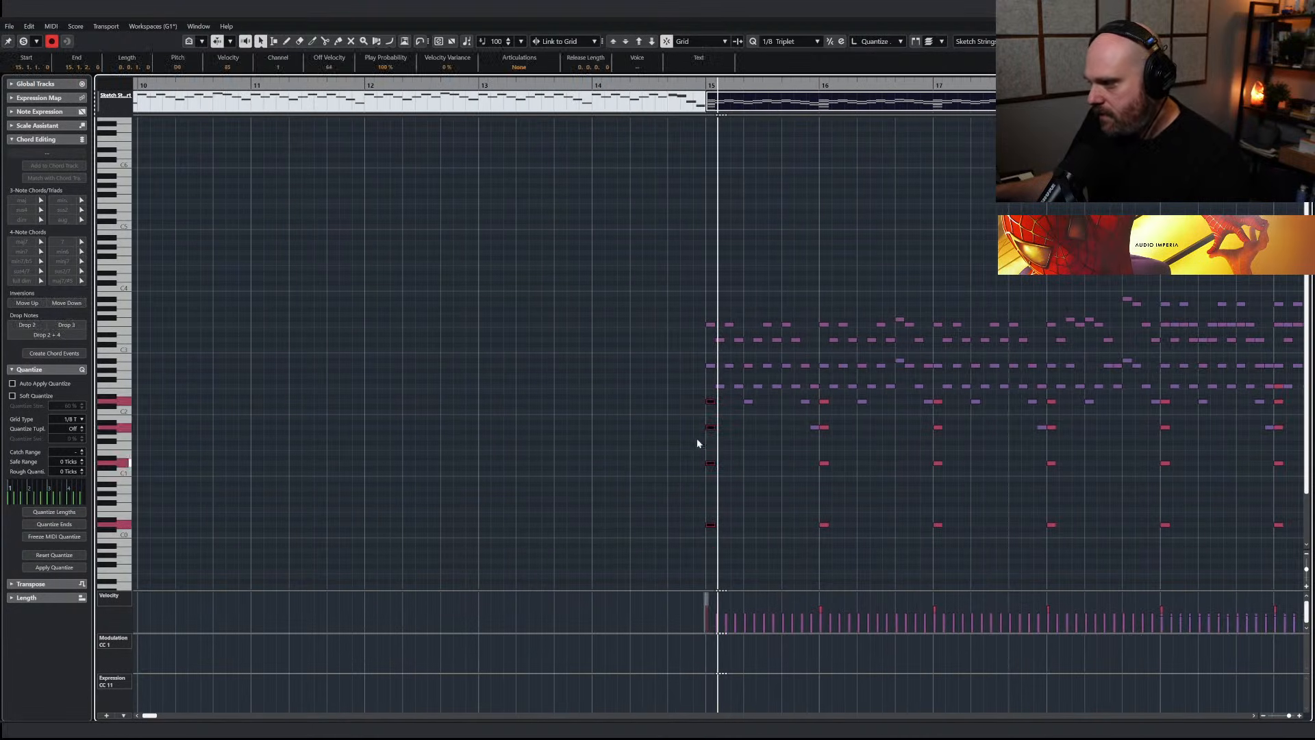
pyautogui.moveTo(694, 400)
pyautogui.mouseDown()
pyautogui.moveTo(718, 543)
pyautogui.moveTo(694, 404)
pyautogui.mouseUp()
pyautogui.moveTo(861, 557); pyautogui.dragTo(828, 400)
pyautogui.moveTo(962, 544); pyautogui.dragTo(935, 396)
pyautogui.moveTo(1082, 538); pyautogui.dragTo(1042, 389)
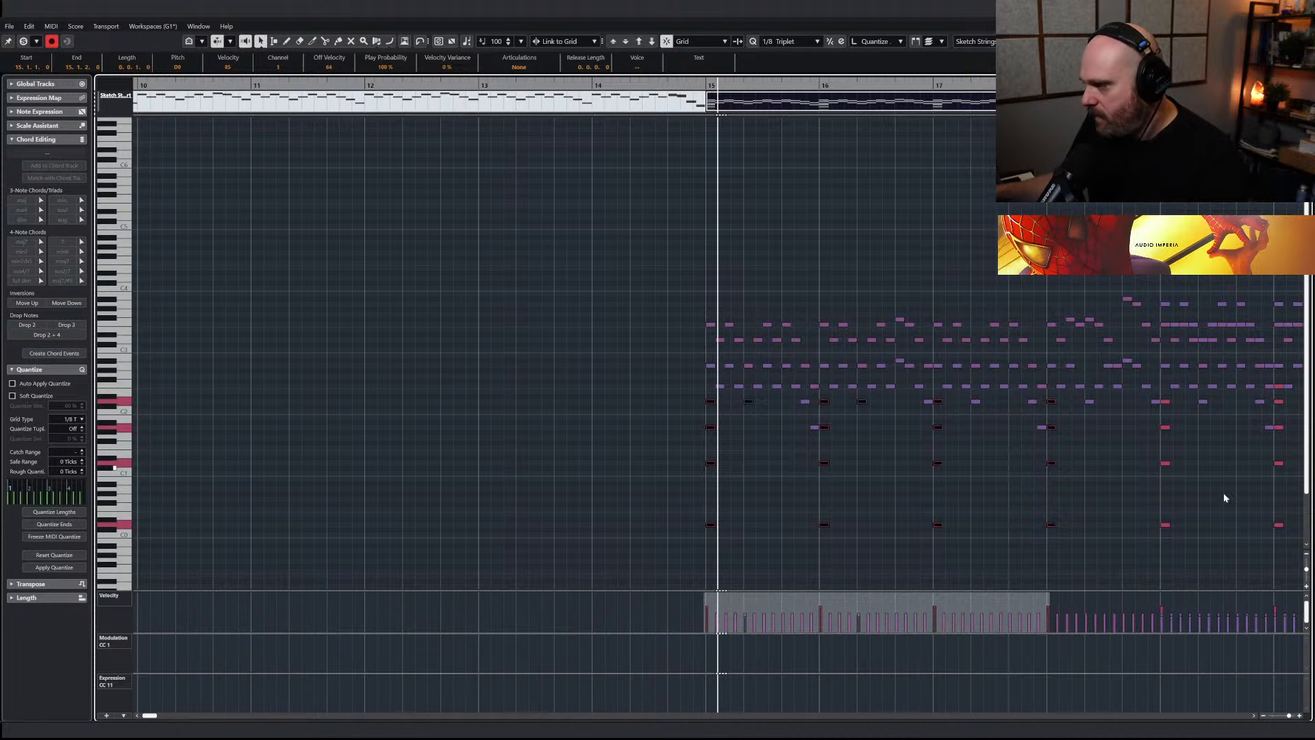
pyautogui.moveTo(1190, 525); pyautogui.dragTo(1157, 399)
pyautogui.press('g')
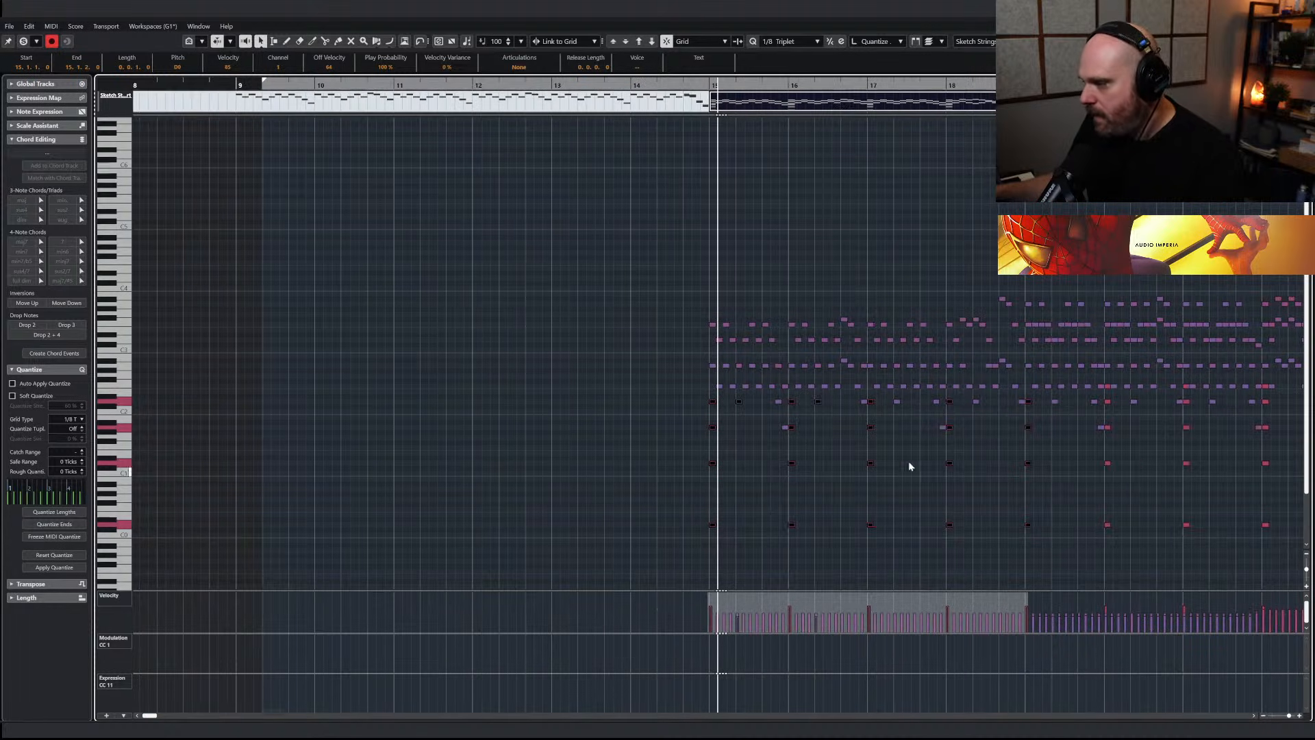
pyautogui.moveTo(1111, 454); pyautogui.dragTo(1108, 404)
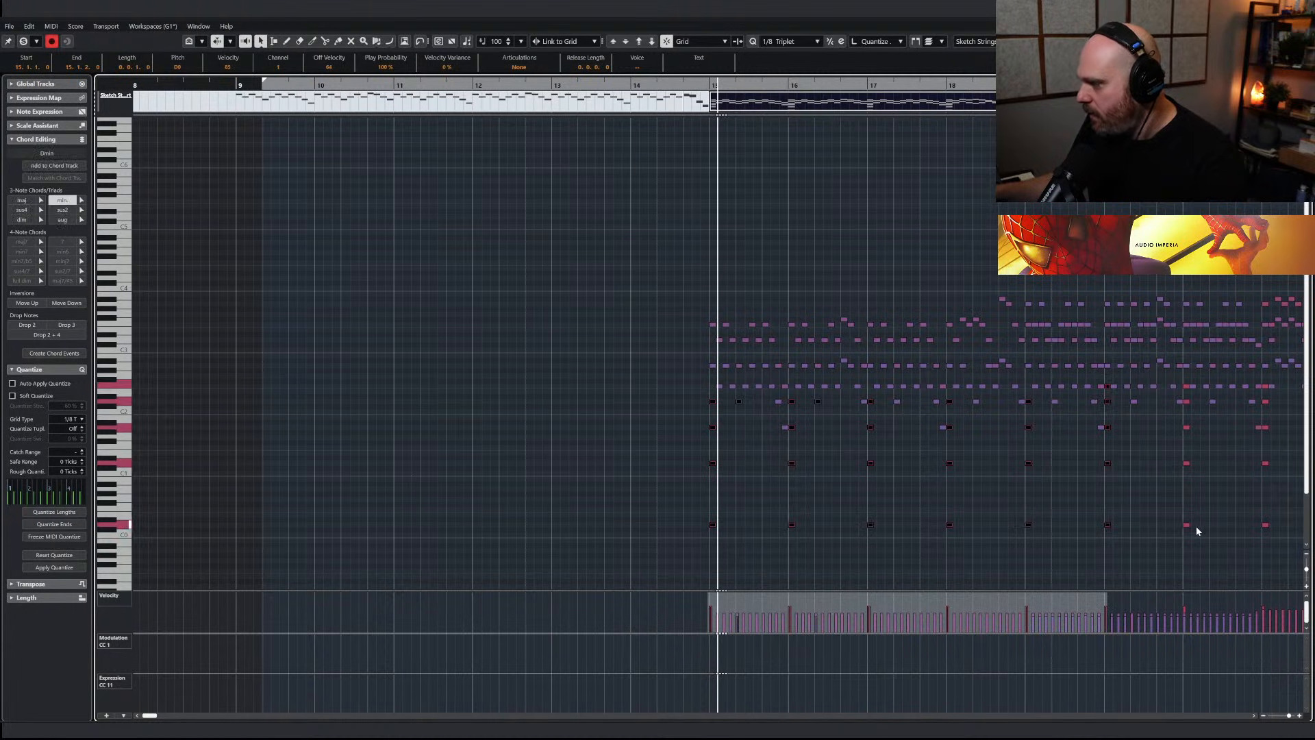
pyautogui.moveTo(1186, 389); pyautogui.dragTo(1187, 388)
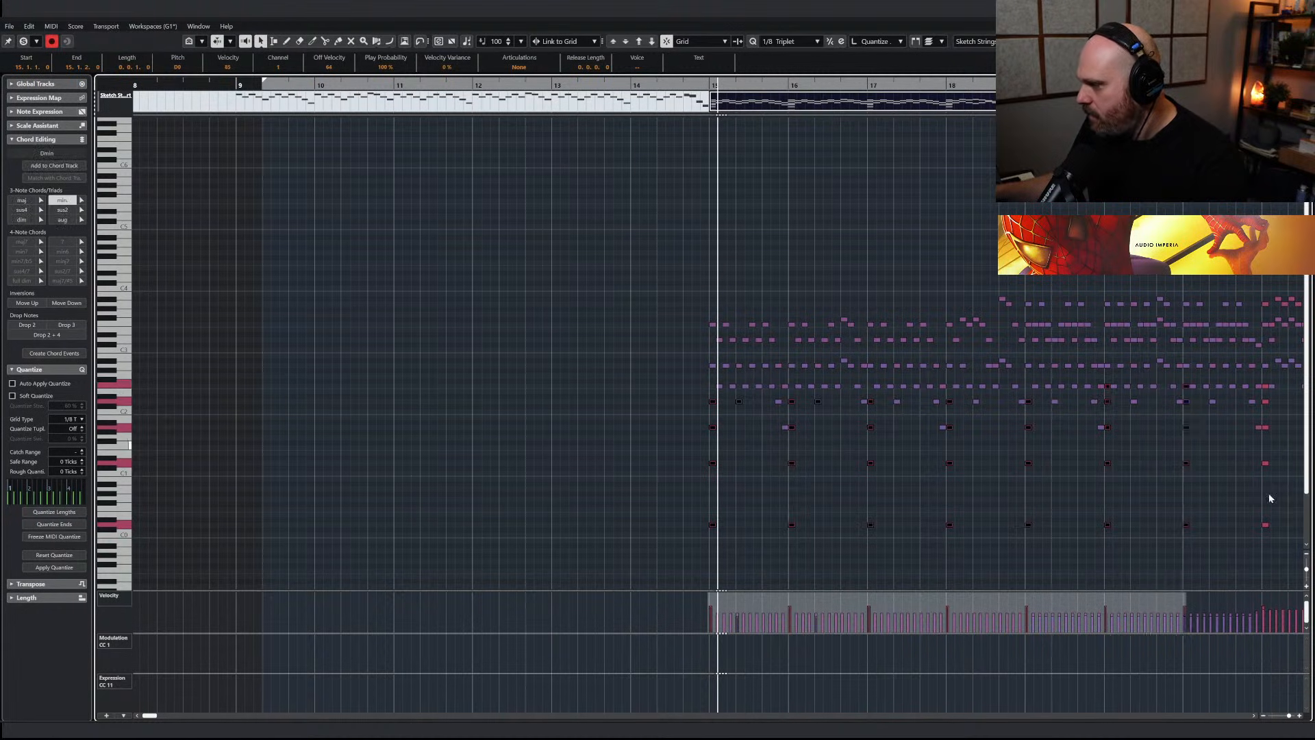
pyautogui.keyDown('shift'); pyautogui.click(1266, 526); pyautogui.keyUp('shift')
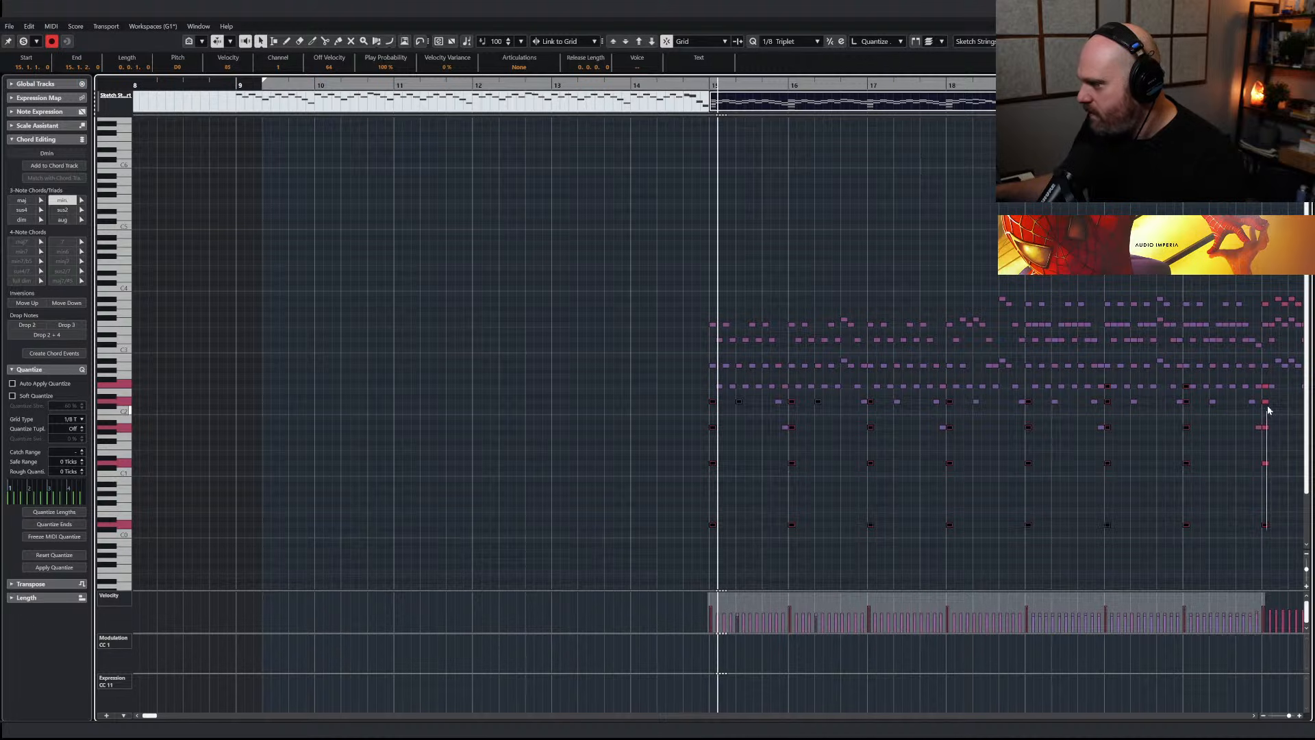
pyautogui.press('g')
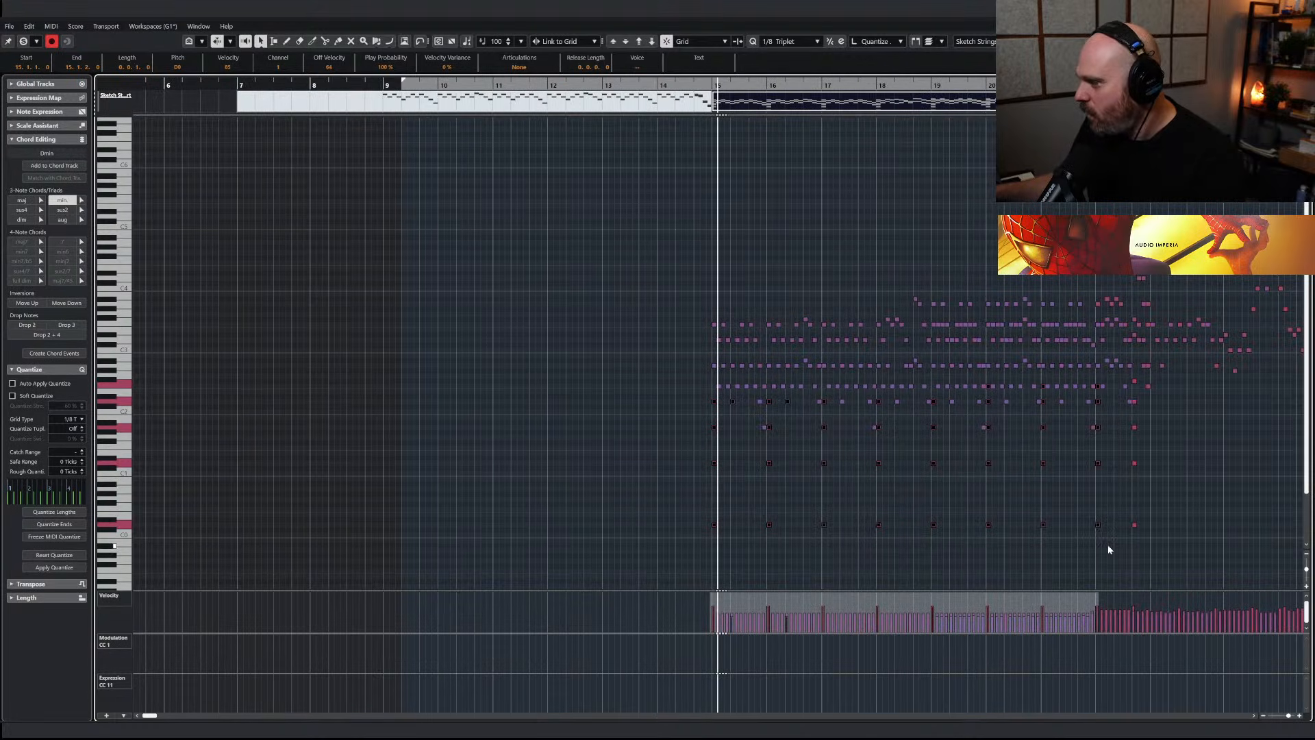
pyautogui.moveTo(1138, 378); pyautogui.dragTo(1139, 381)
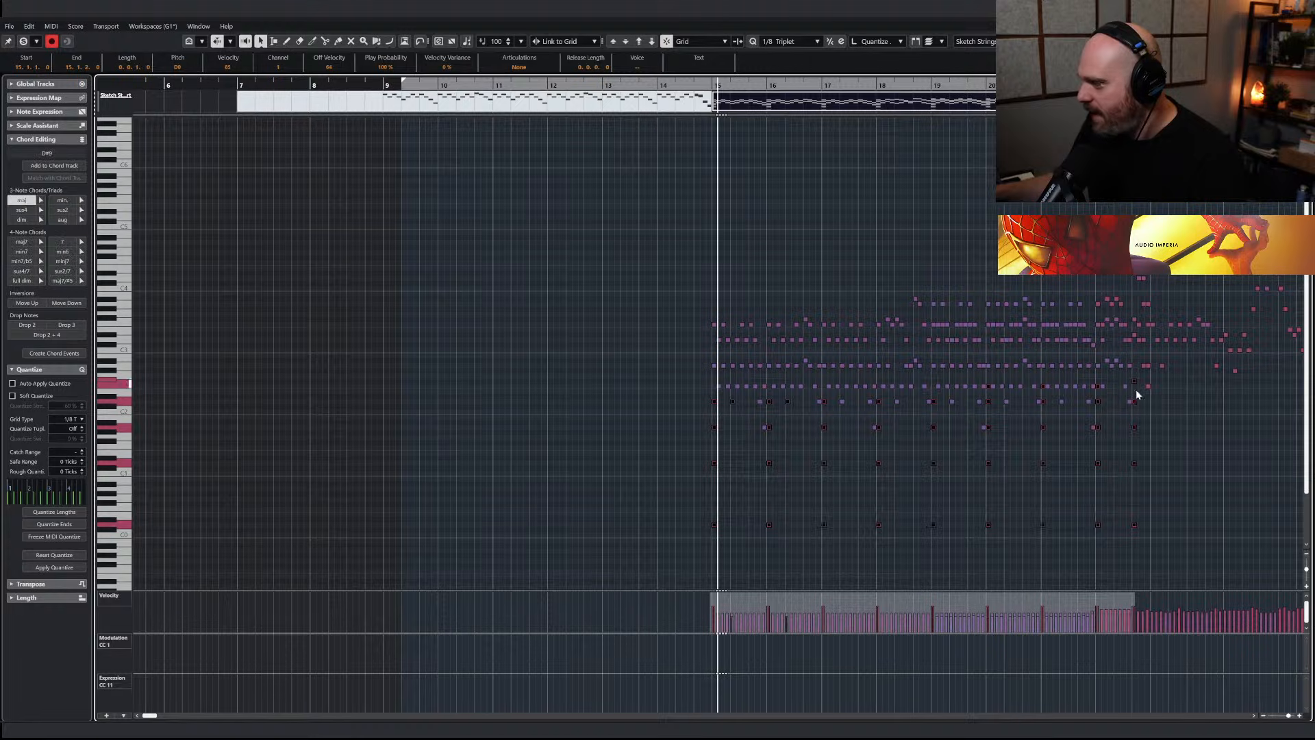
pyautogui.press('Delete')
pyautogui.click(712, 86)
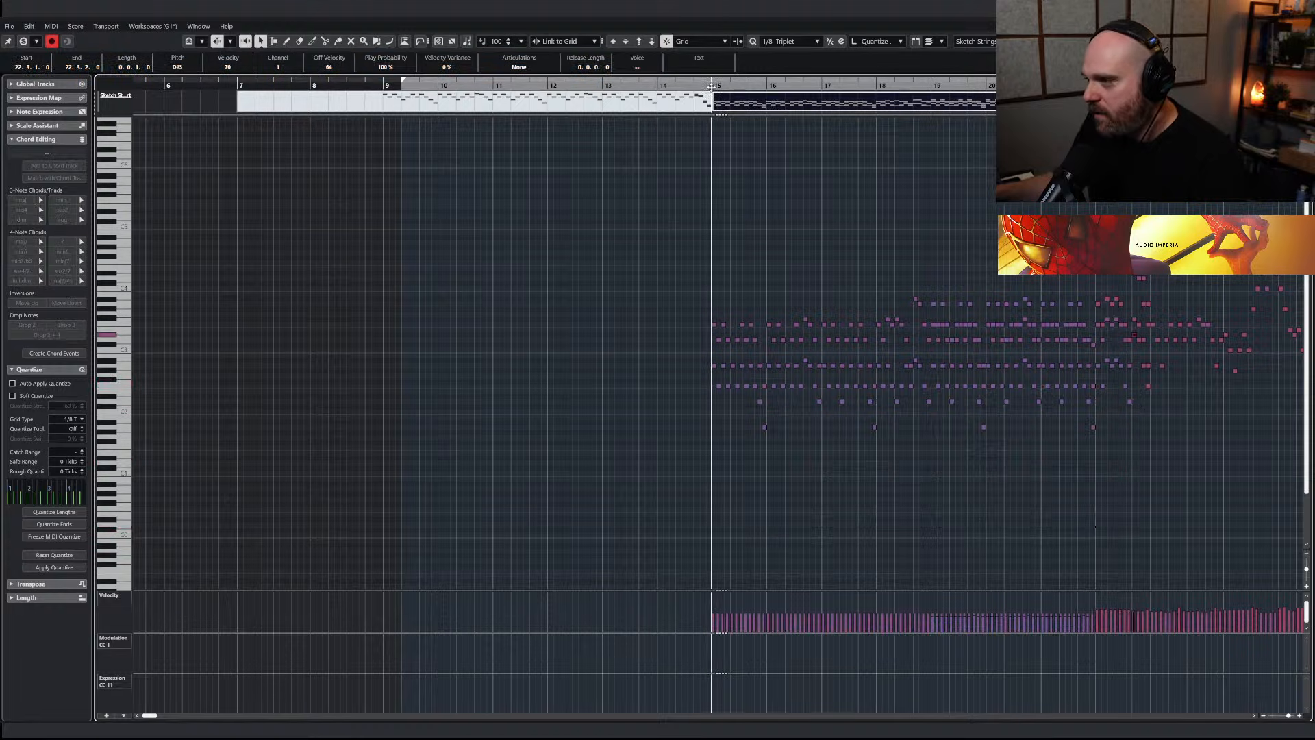
pyautogui.press('Return')
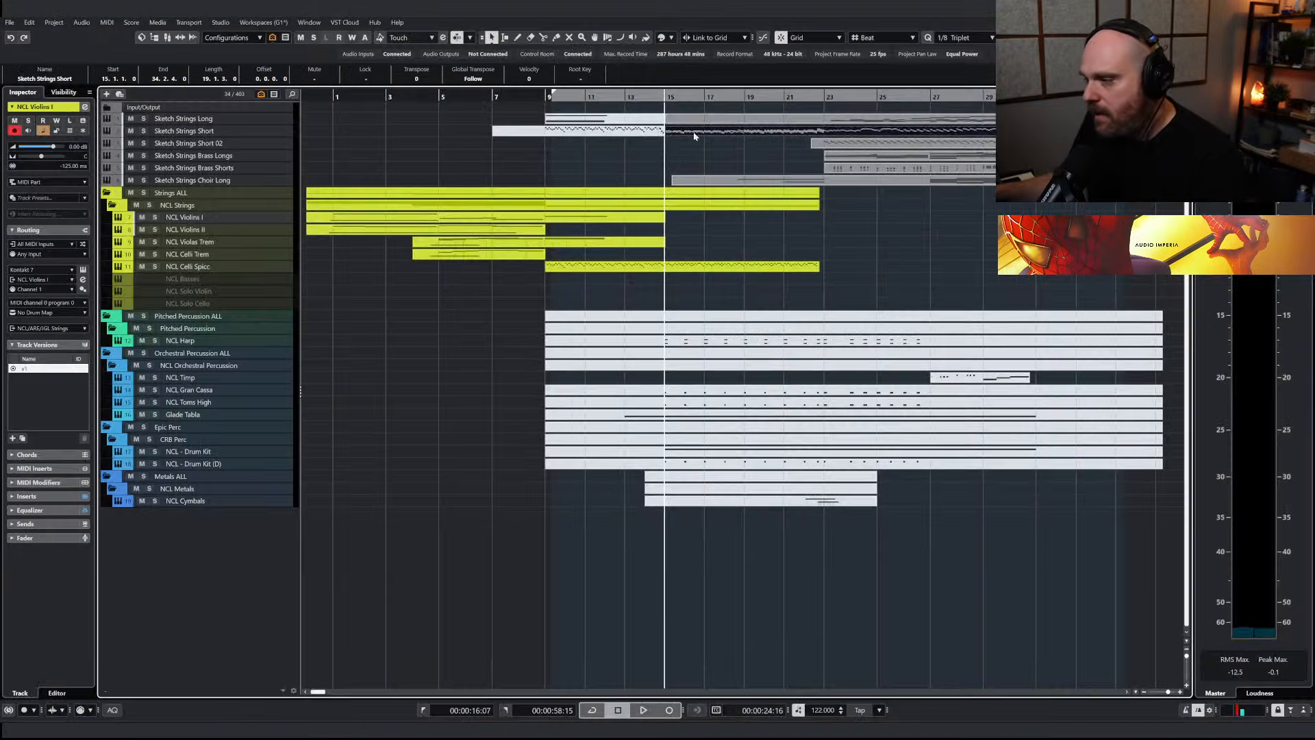
# Duplicate the disabled NCL Basses track and enable the original
pyautogui.click(188, 278)
pyautogui.hotkey('ctrl', 'd')
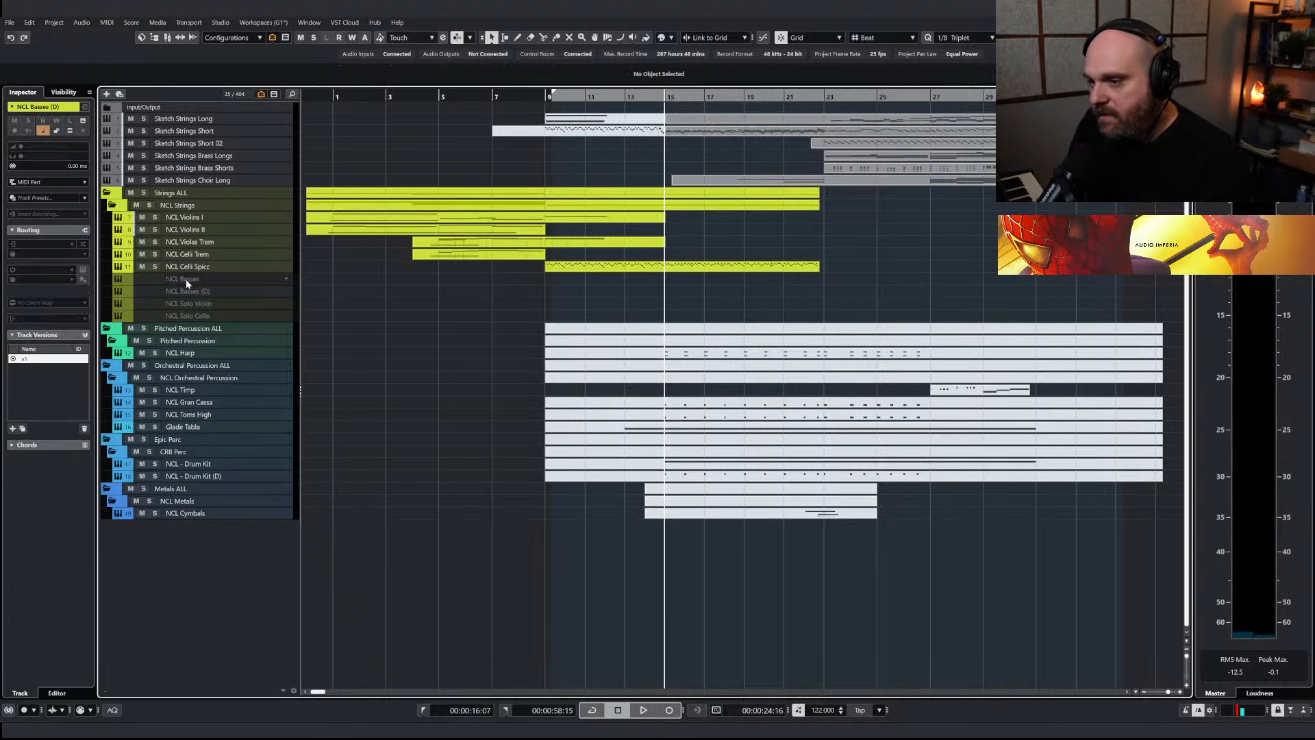
pyautogui.rightClick(186, 281)
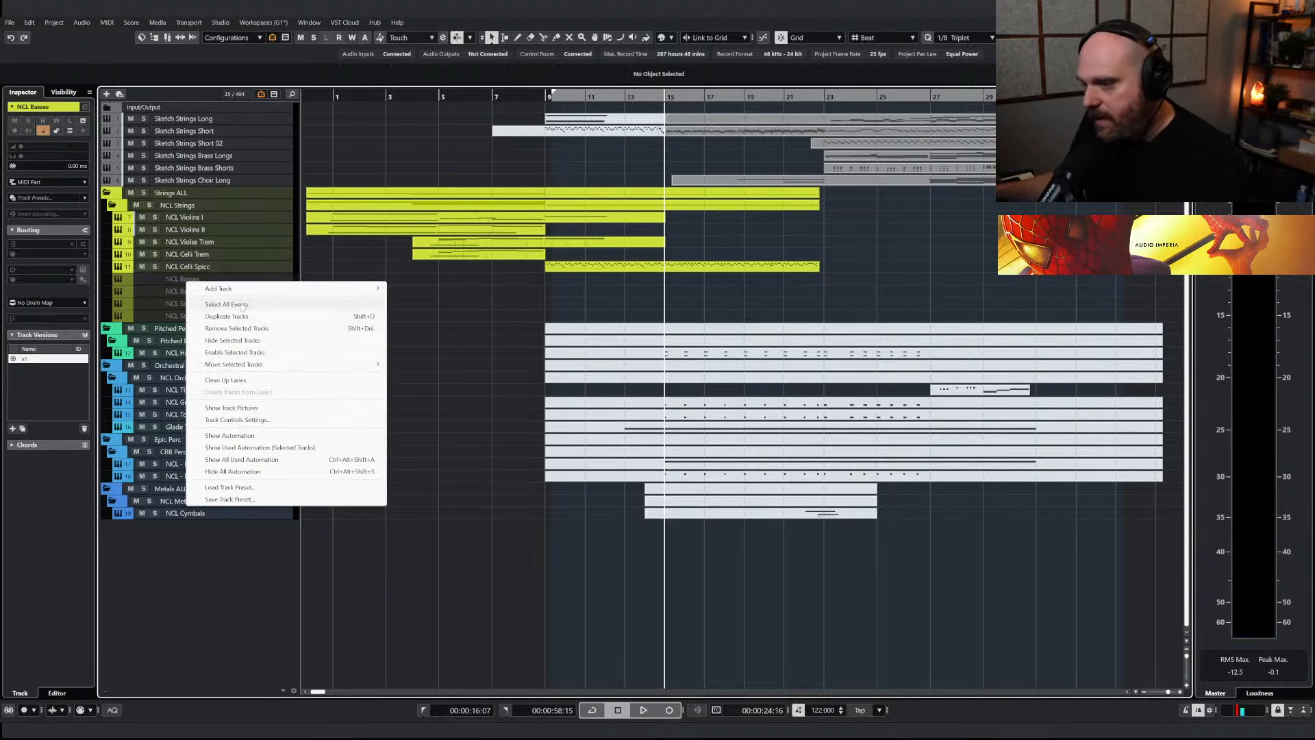
pyautogui.click(220, 352)
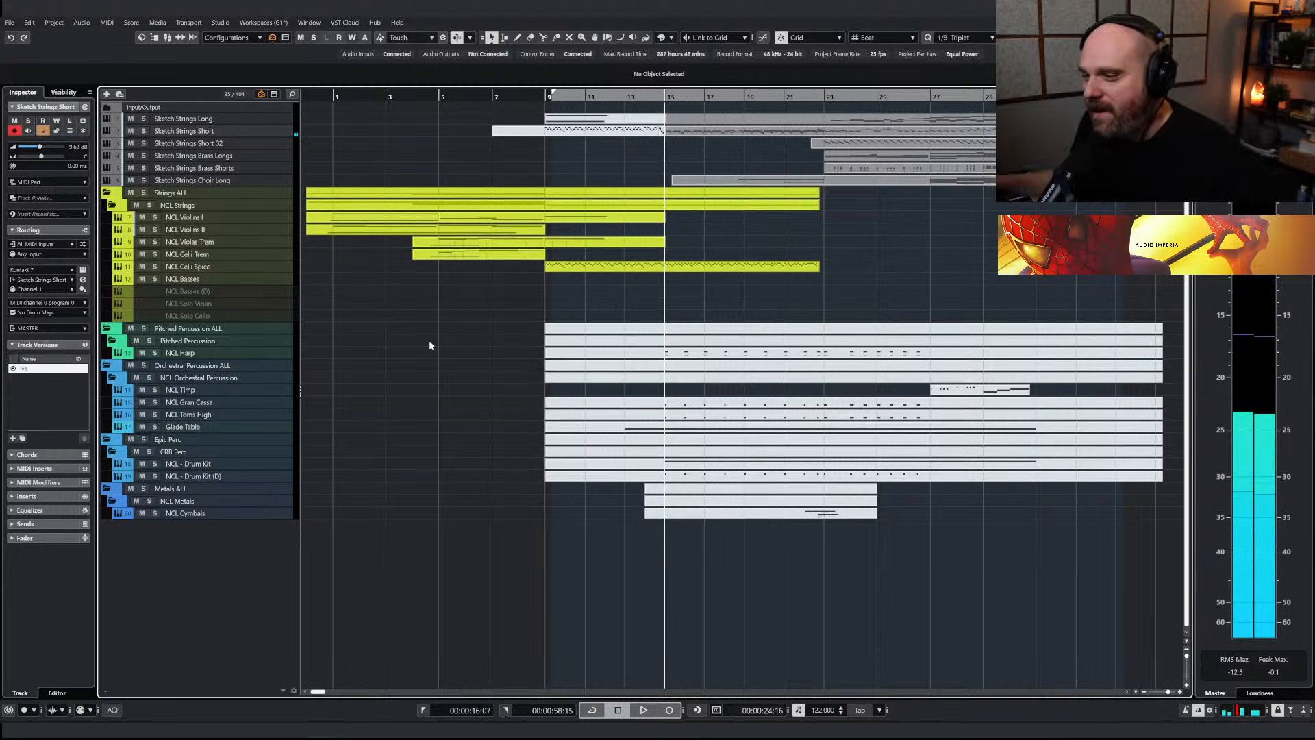
# Set the Nucleus double basses to the Spiccato articulation only and rename the track NCL Basses Spicc
pyautogui.click(205, 282)
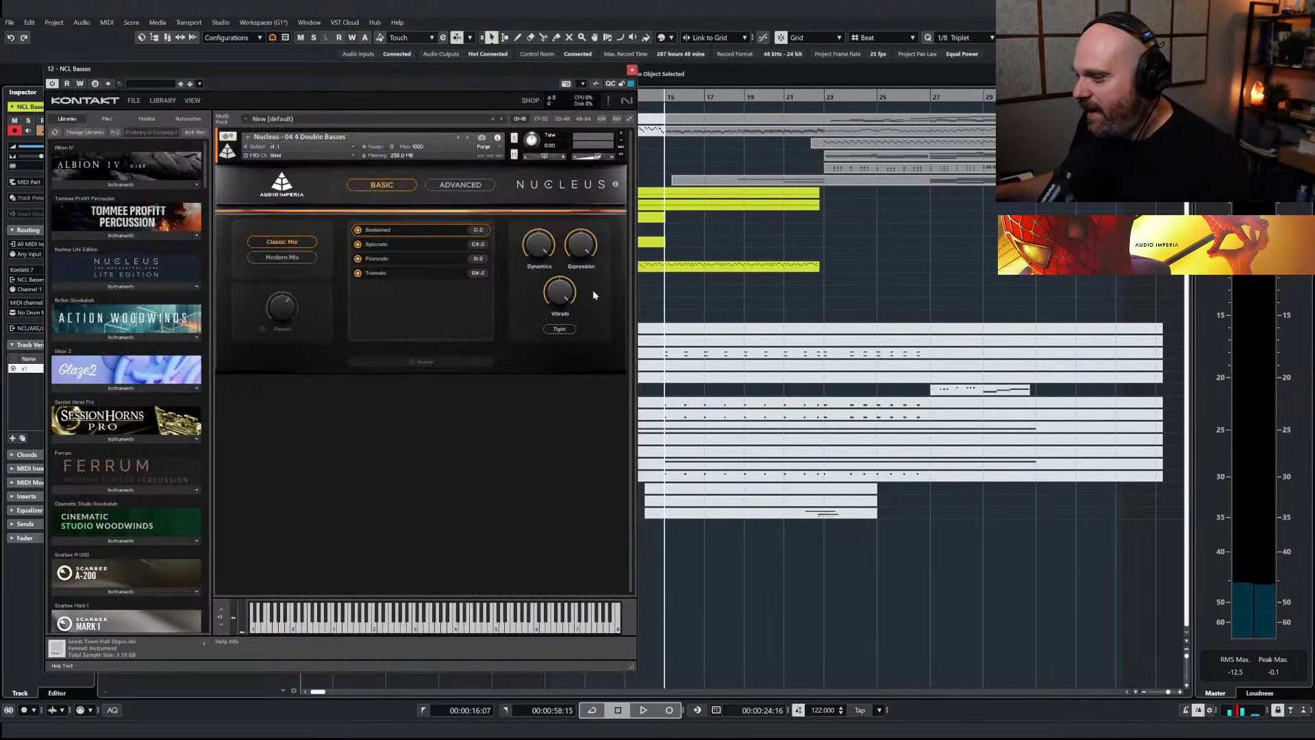
pyautogui.click(396, 245)
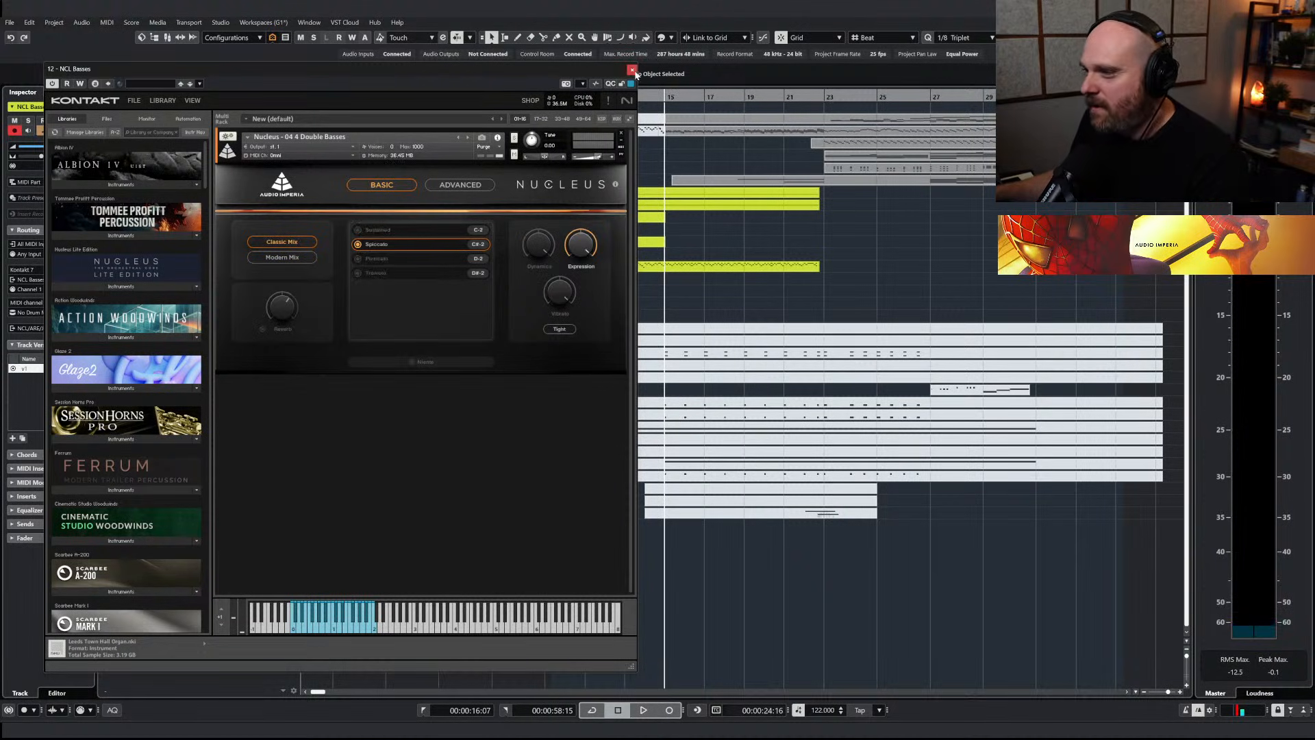
pyautogui.click(632, 70)
pyautogui.doubleClick(198, 278)
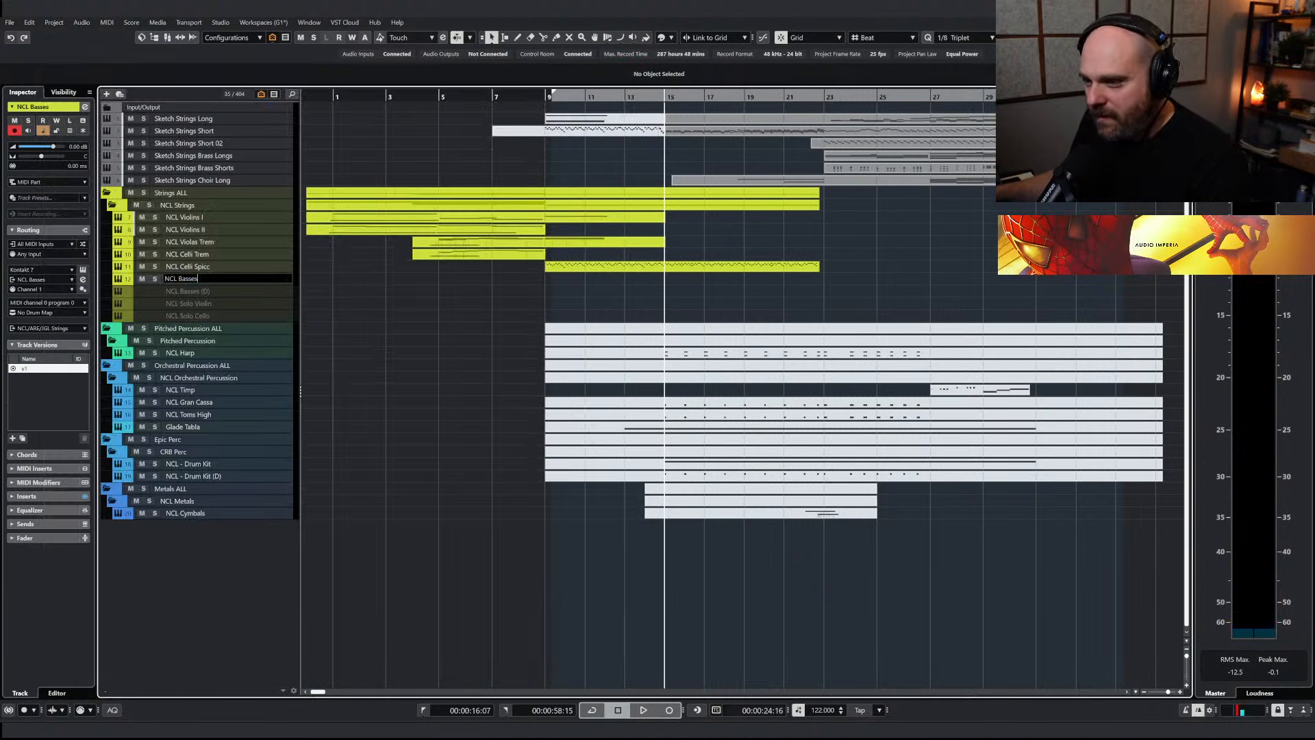
pyautogui.write('Spicc')
pyautogui.press('Return')
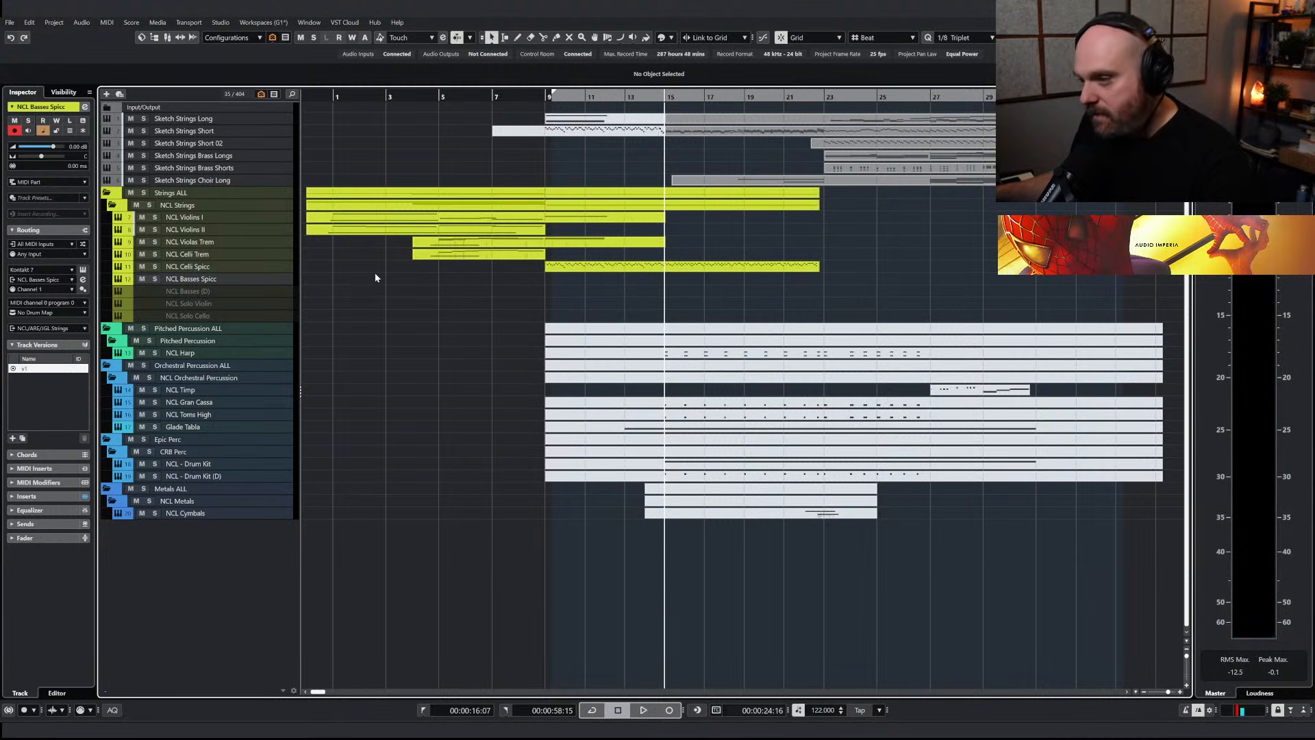
# Paste the cut accent chords onto NCL Basses Spicc at bar 15 and delete the stray off-beat notes in bars 15 and 16
pyautogui.hotkey('ctrl', 'v')
pyautogui.press('space')
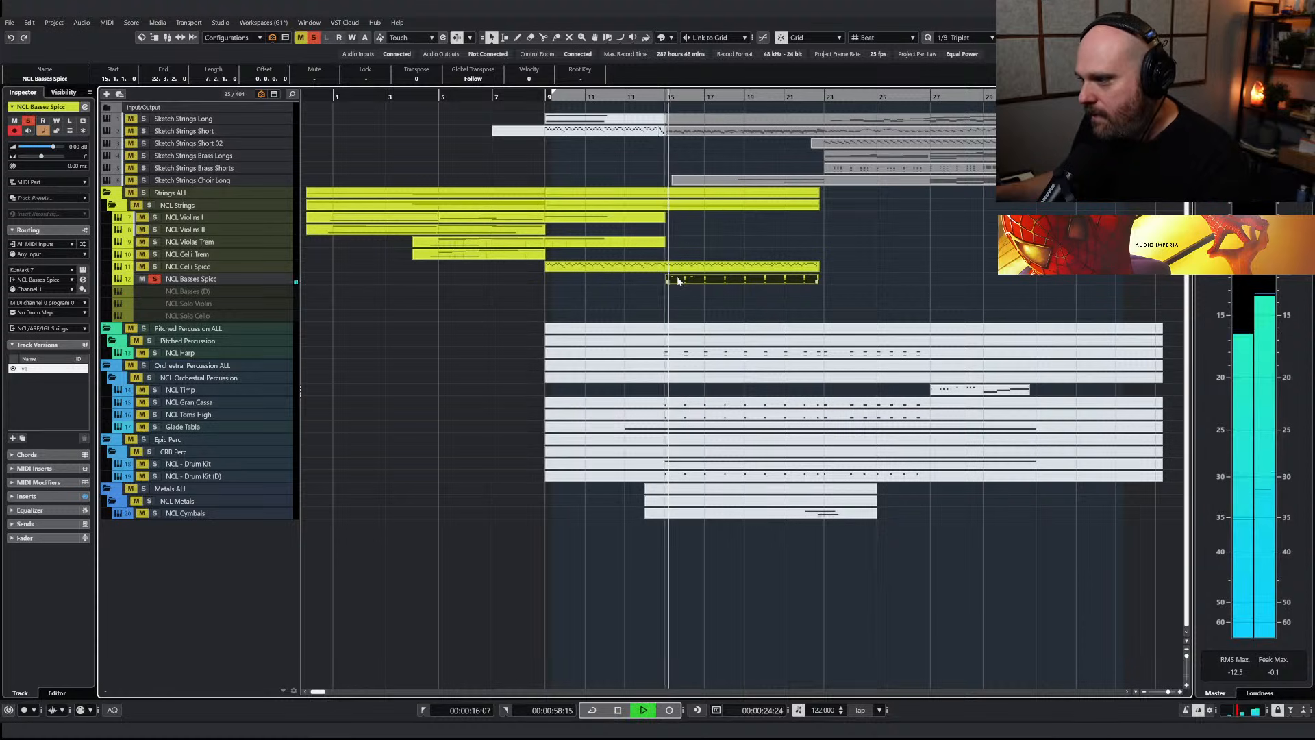
pyautogui.press('Return')
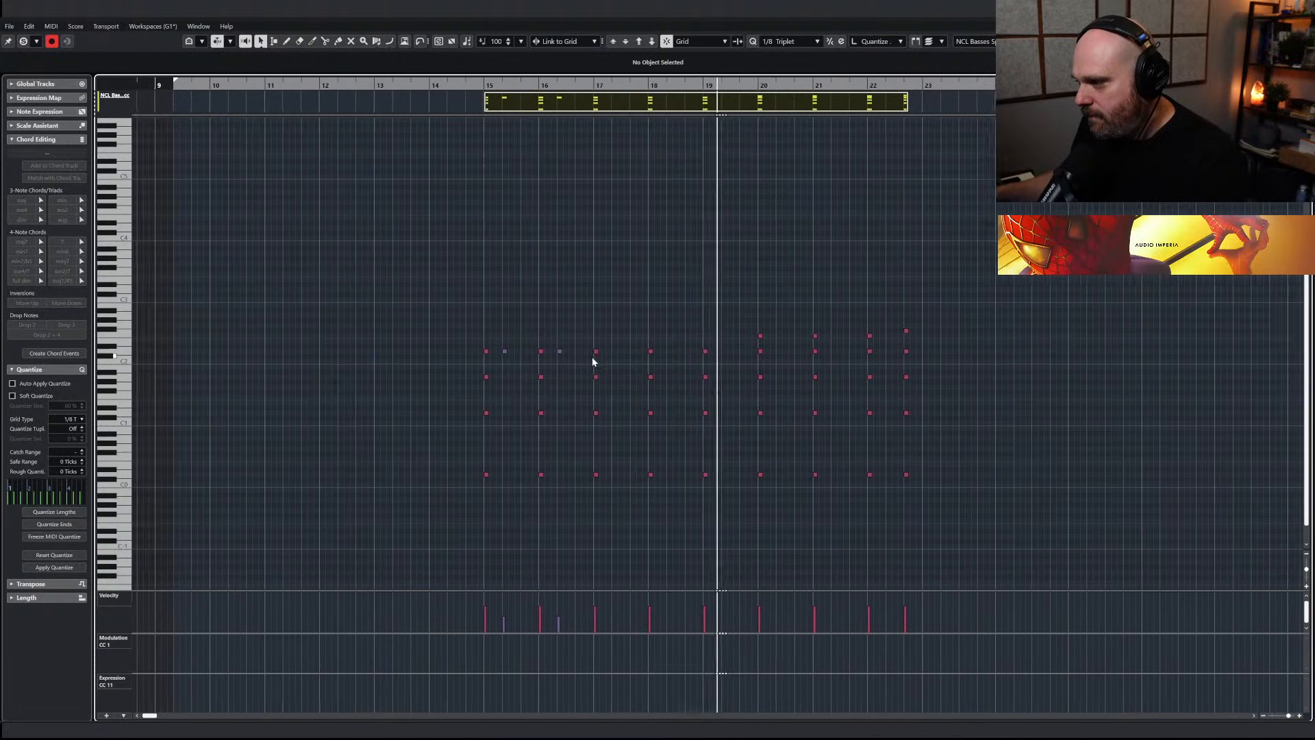
pyautogui.click(498, 352)
pyautogui.moveTo(547, 340); pyautogui.dragTo(557, 362)
pyautogui.press('Delete')
pyautogui.rightClick(550, 319)
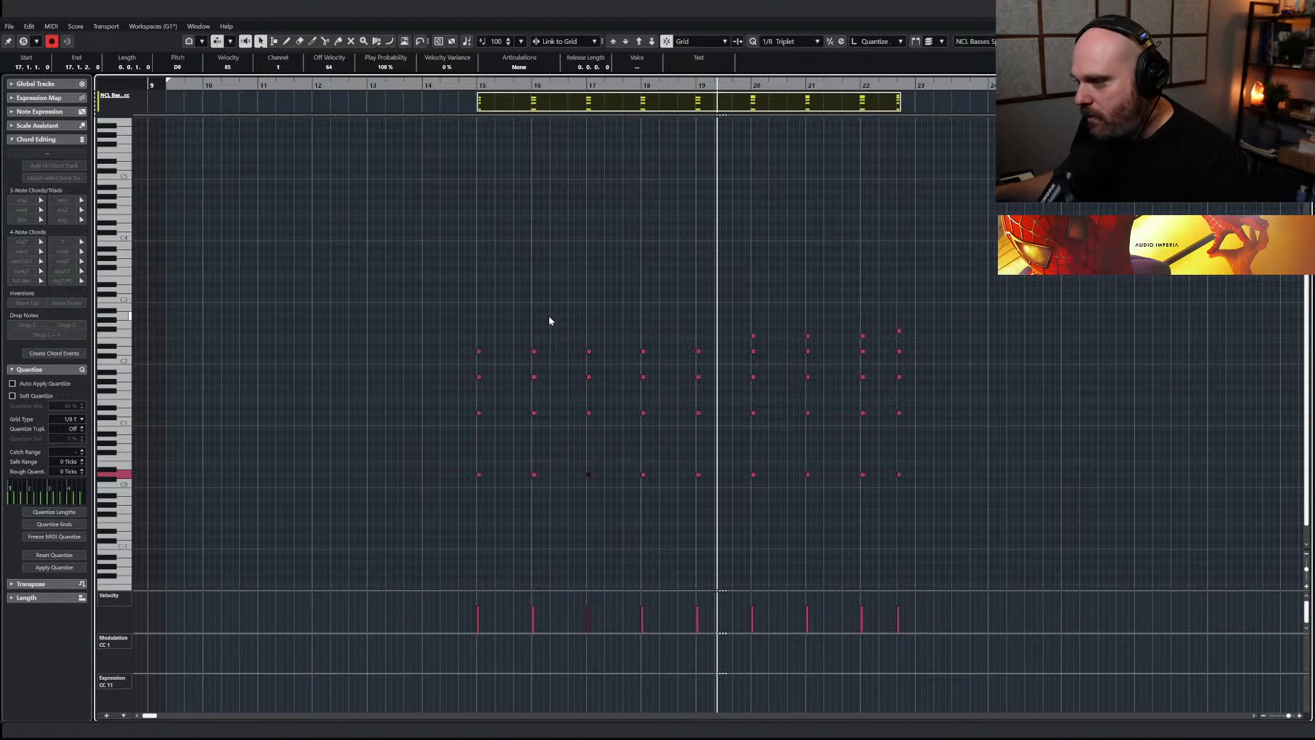
pyautogui.press('Return')
# Turn off solo on NCL Basses Spicc and duplicate the NCL Celli Spicc track without its parts
pyautogui.click(199, 265)
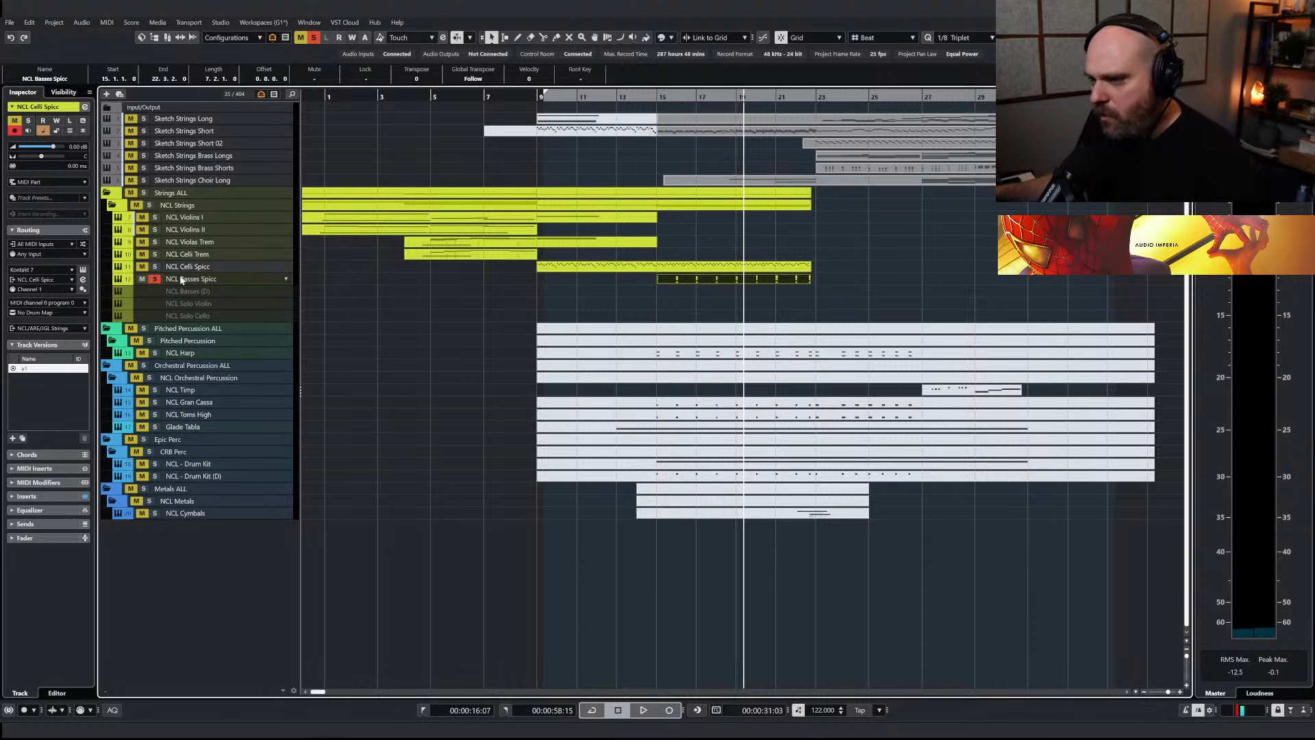
pyautogui.click(156, 279)
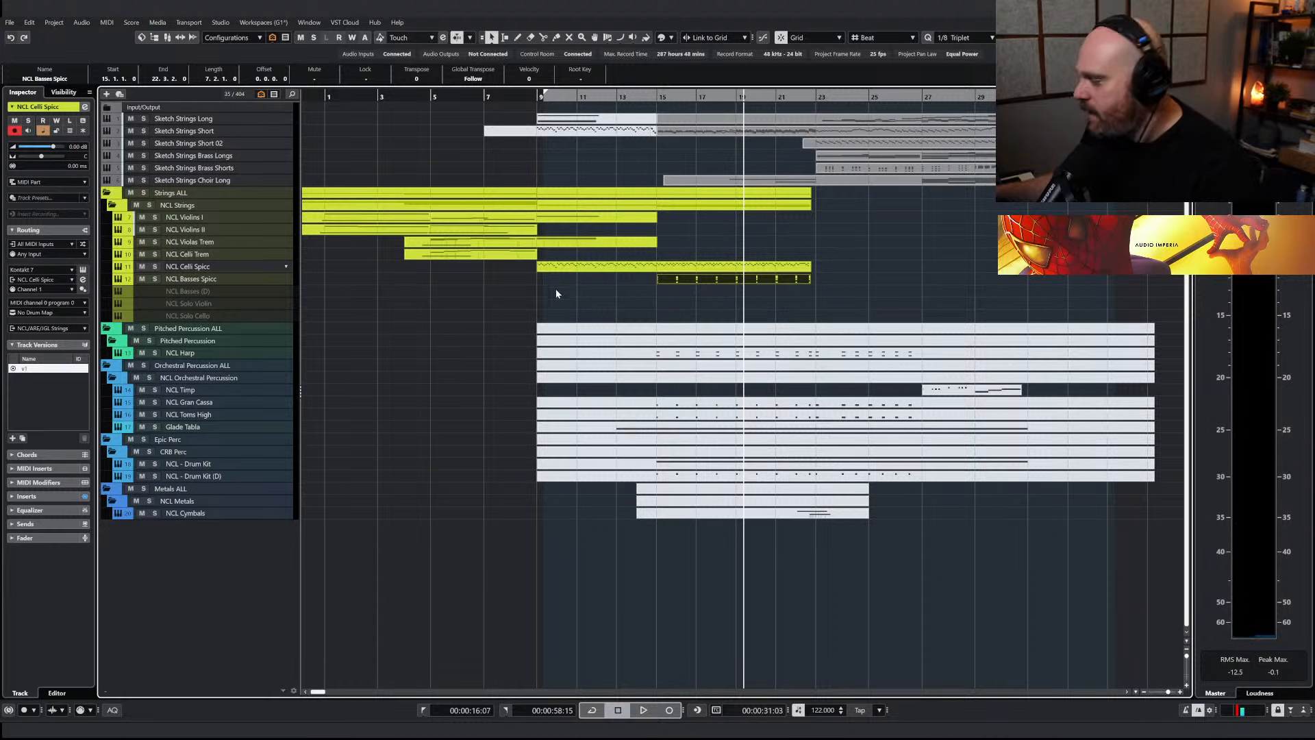
pyautogui.hotkey('ctrl', 'shift', 'd')
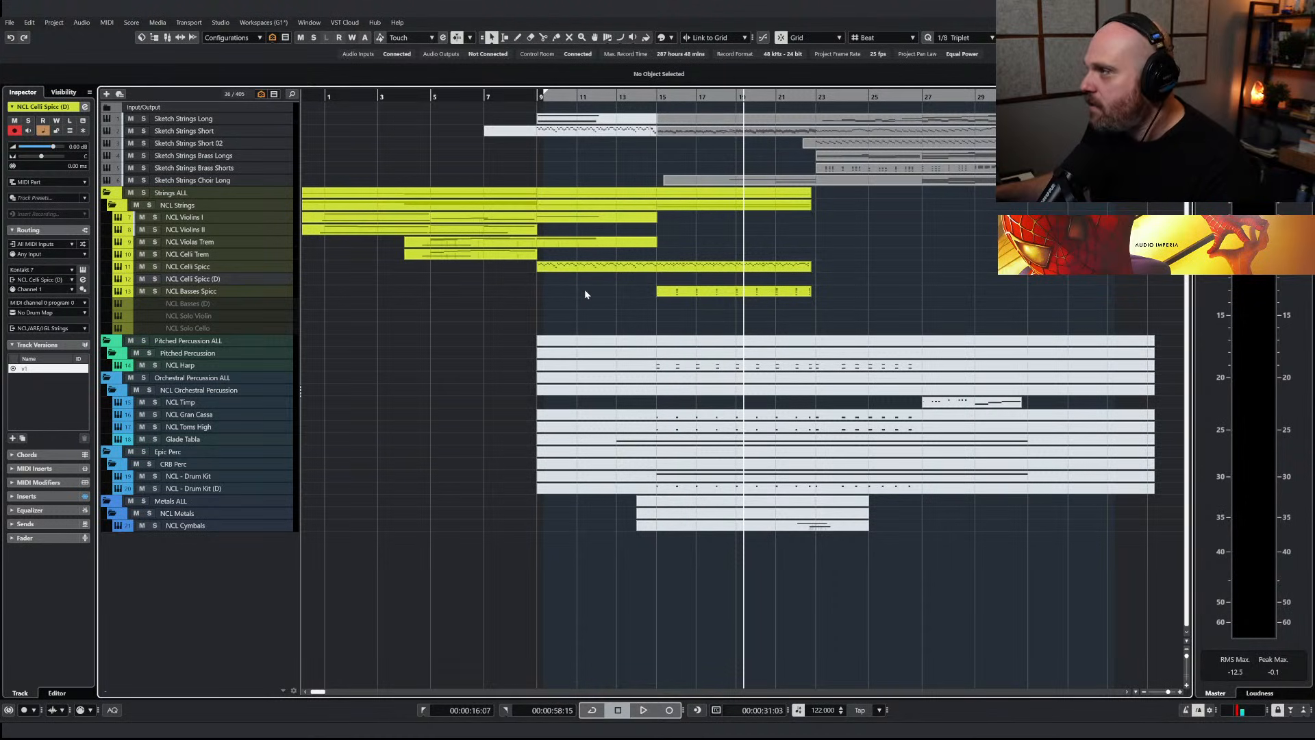
# Play the passage from bar 9 and copy the NCL Basses Spicc part up to the NCL Celli Spicc (D) track at bar 15
pyautogui.click(547, 97)
pyautogui.press('space')
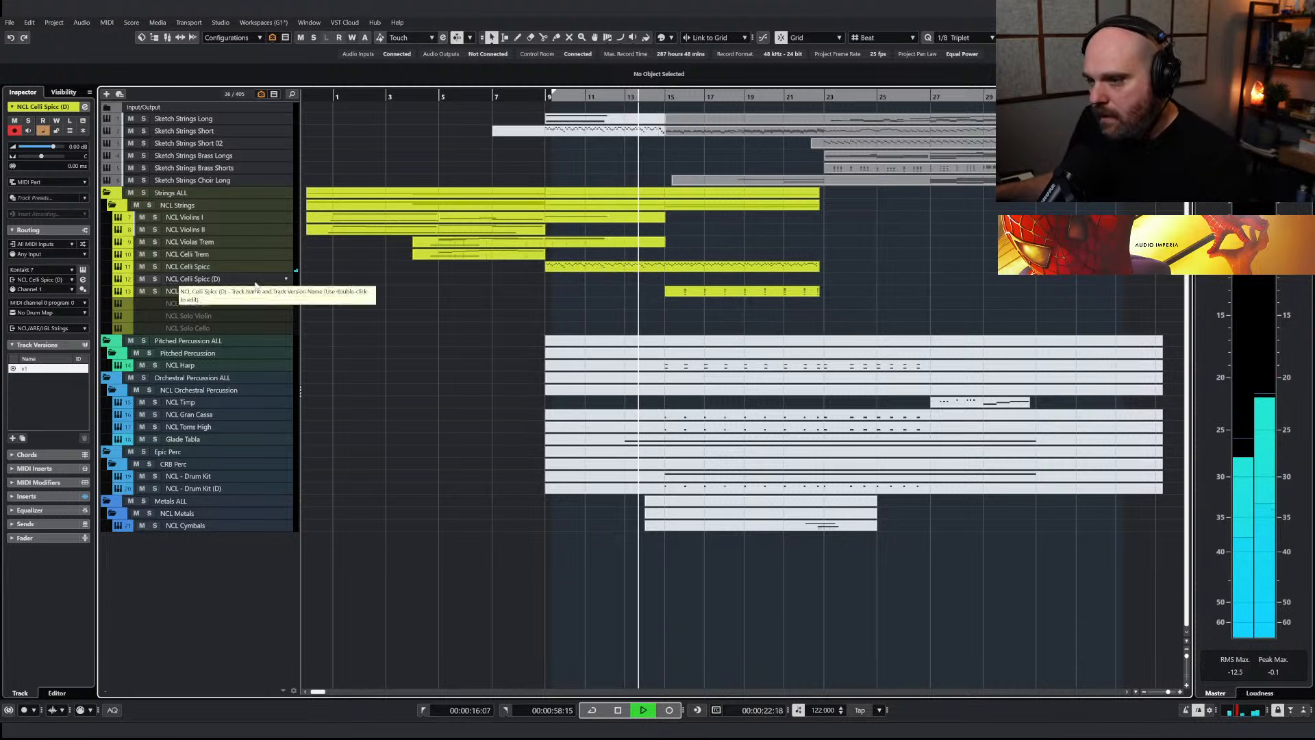
pyautogui.press('space')
pyautogui.click(686, 294)
pyautogui.moveTo(686, 295); pyautogui.dragTo(686, 282)
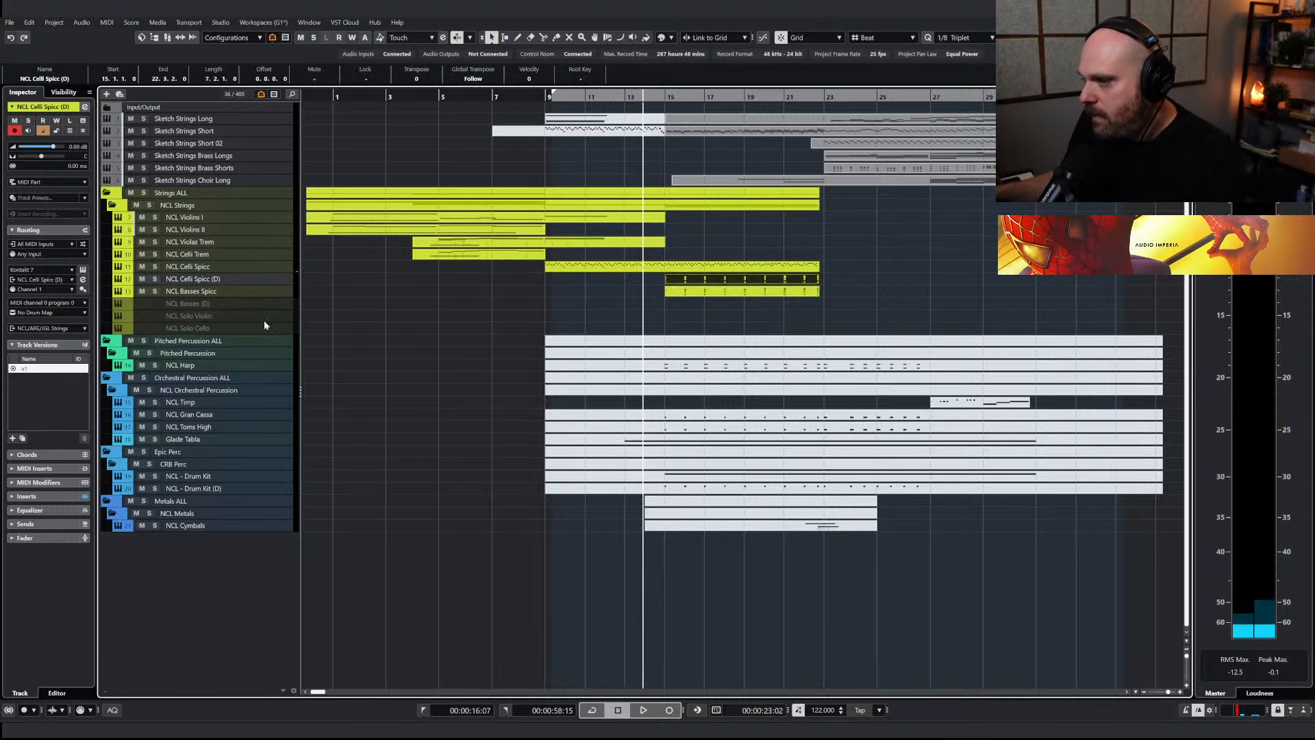
# Solo NCL Celli Spicc (D) during playback and raise the velocities of all the accent chords in its part
pyautogui.press('space')
pyautogui.click(155, 278)
pyautogui.press('h')
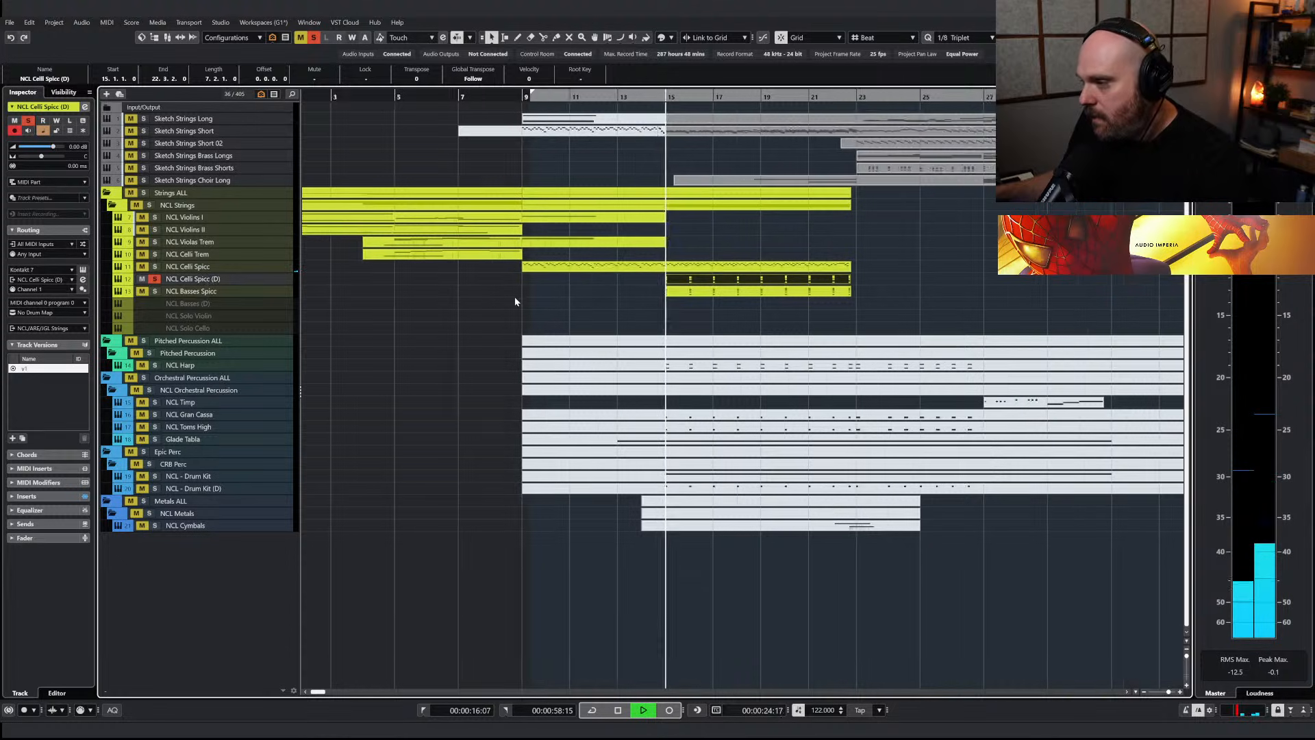
pyautogui.doubleClick(704, 281)
pyautogui.moveTo(1165, 528); pyautogui.dragTo(424, 276)
pyautogui.moveTo(824, 595); pyautogui.dragTo(826, 580)
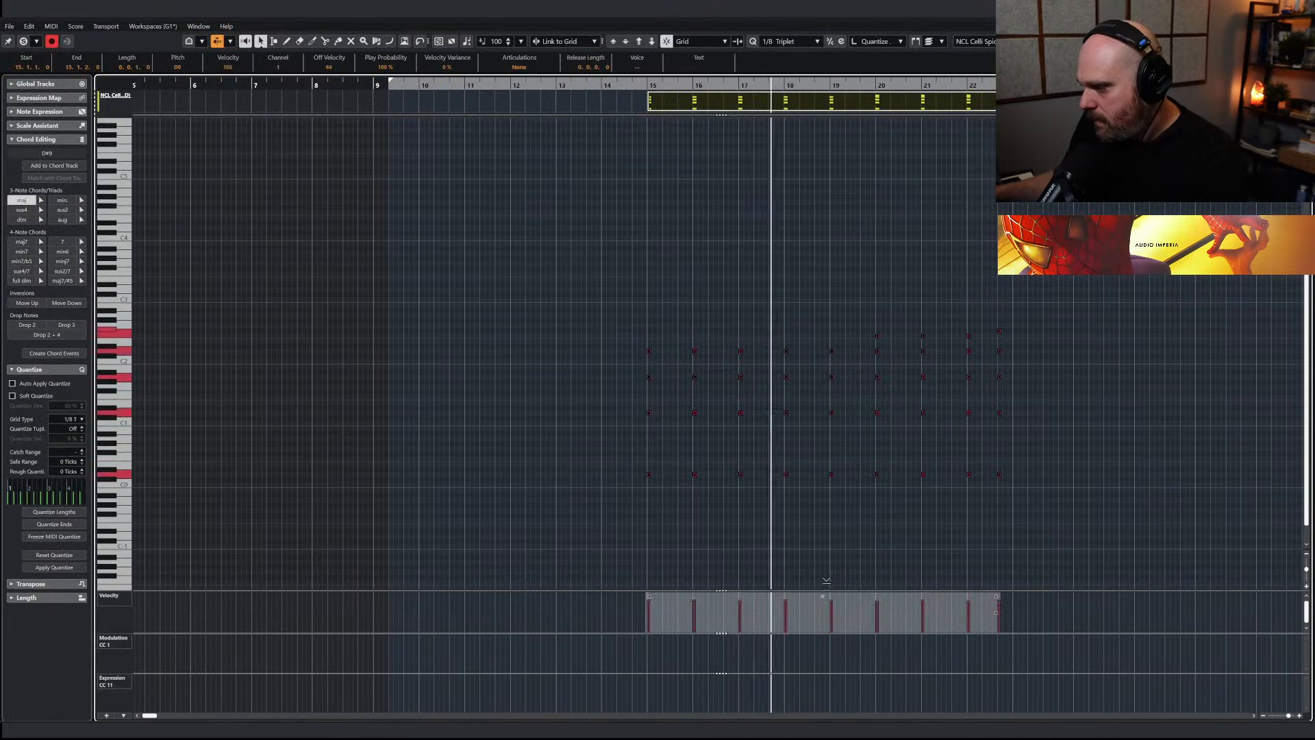
pyautogui.click(824, 537)
pyautogui.press('Return')
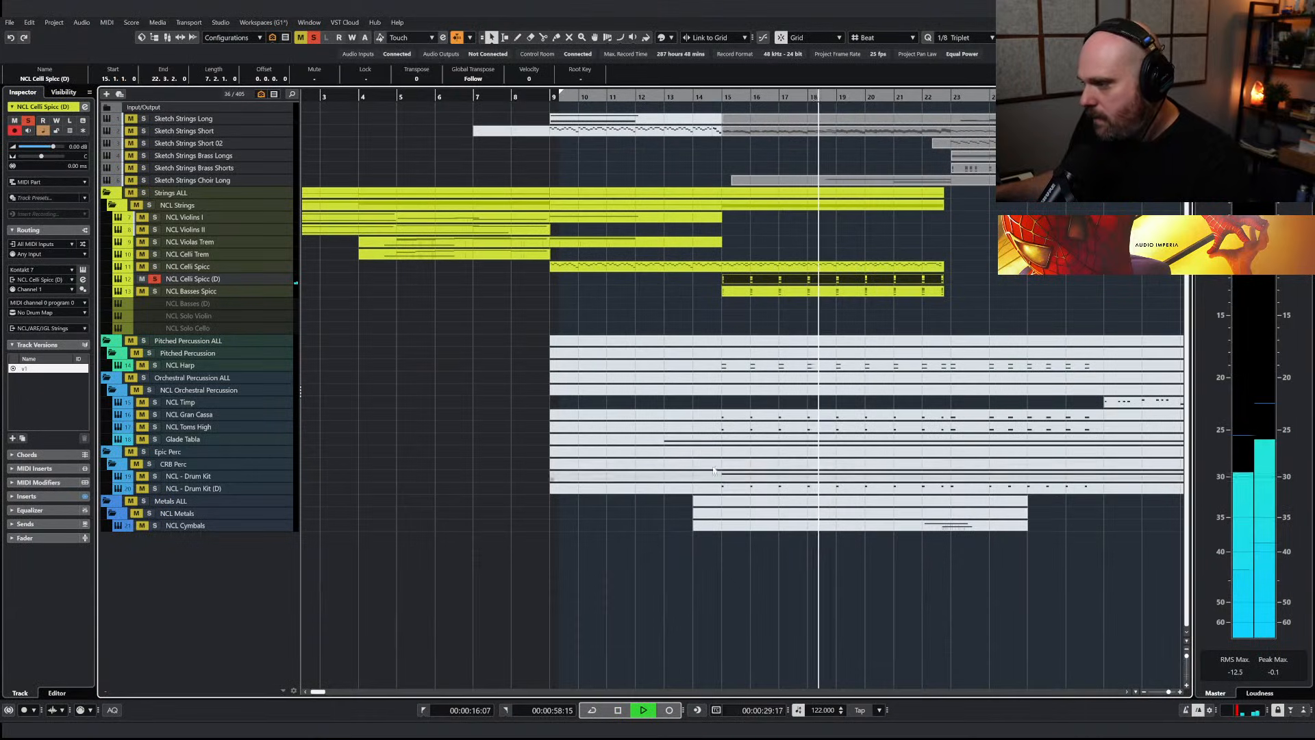
# Solo NCL Basses Spicc alongside the duplicated celli and adjust the velocity of the final accent chord in bar 22
pyautogui.click(154, 292)
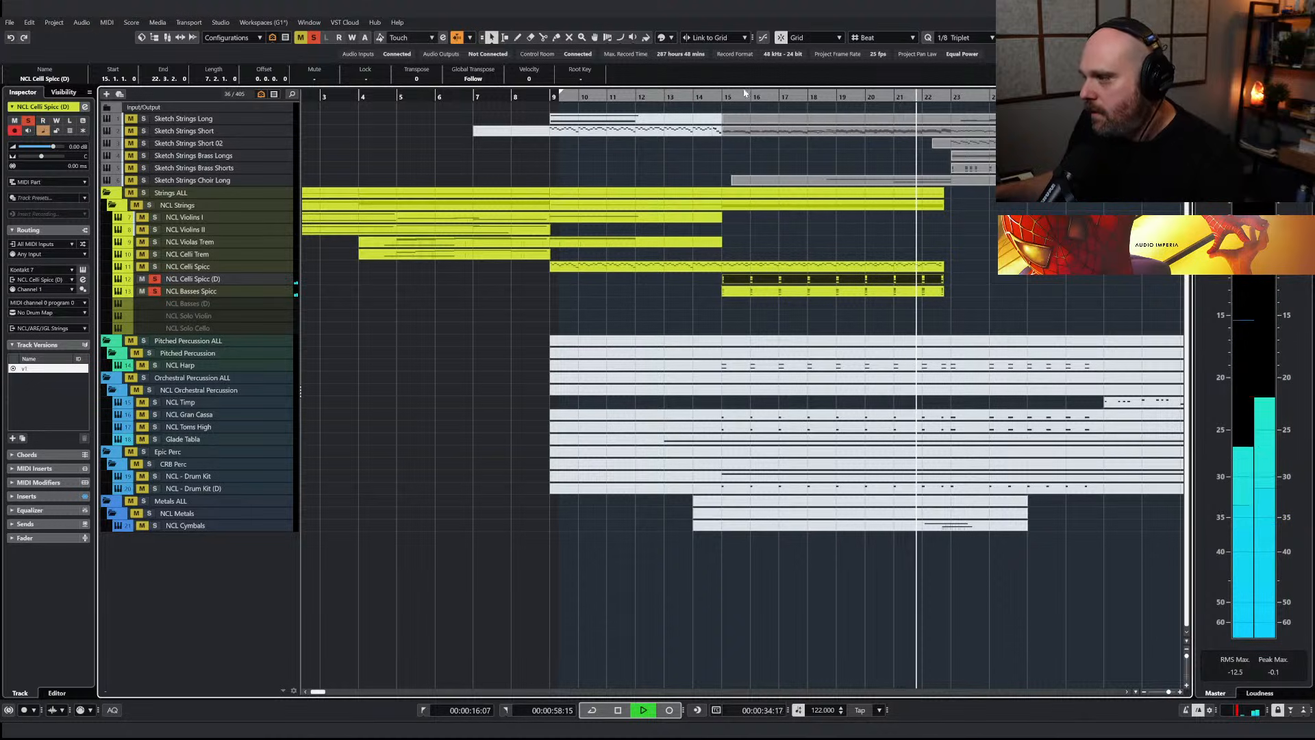
pyautogui.moveTo(494, 97); pyautogui.dragTo(596, 166)
pyautogui.press('space')
pyautogui.moveTo(1096, 296); pyautogui.dragTo(1014, 280)
pyautogui.press('Return')
pyautogui.moveTo(1107, 524); pyautogui.dragTo(964, 322)
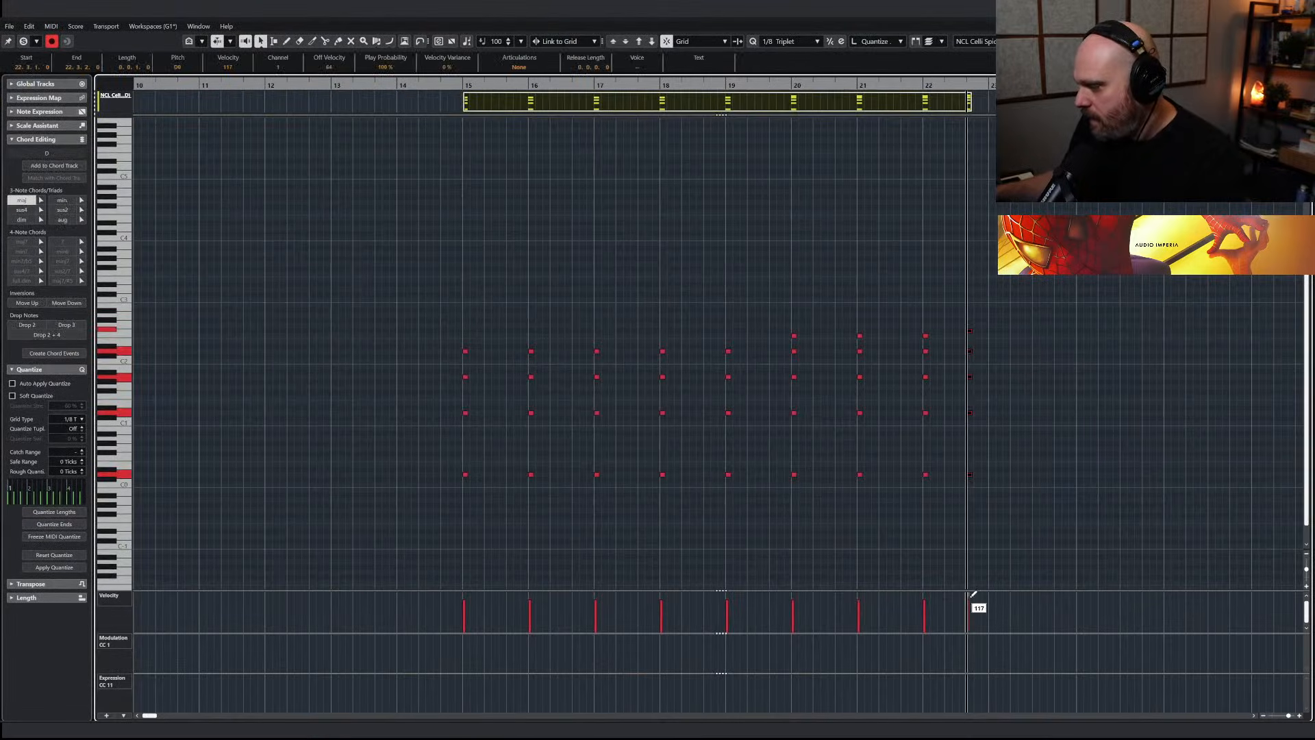
pyautogui.moveTo(969, 596); pyautogui.dragTo(973, 599)
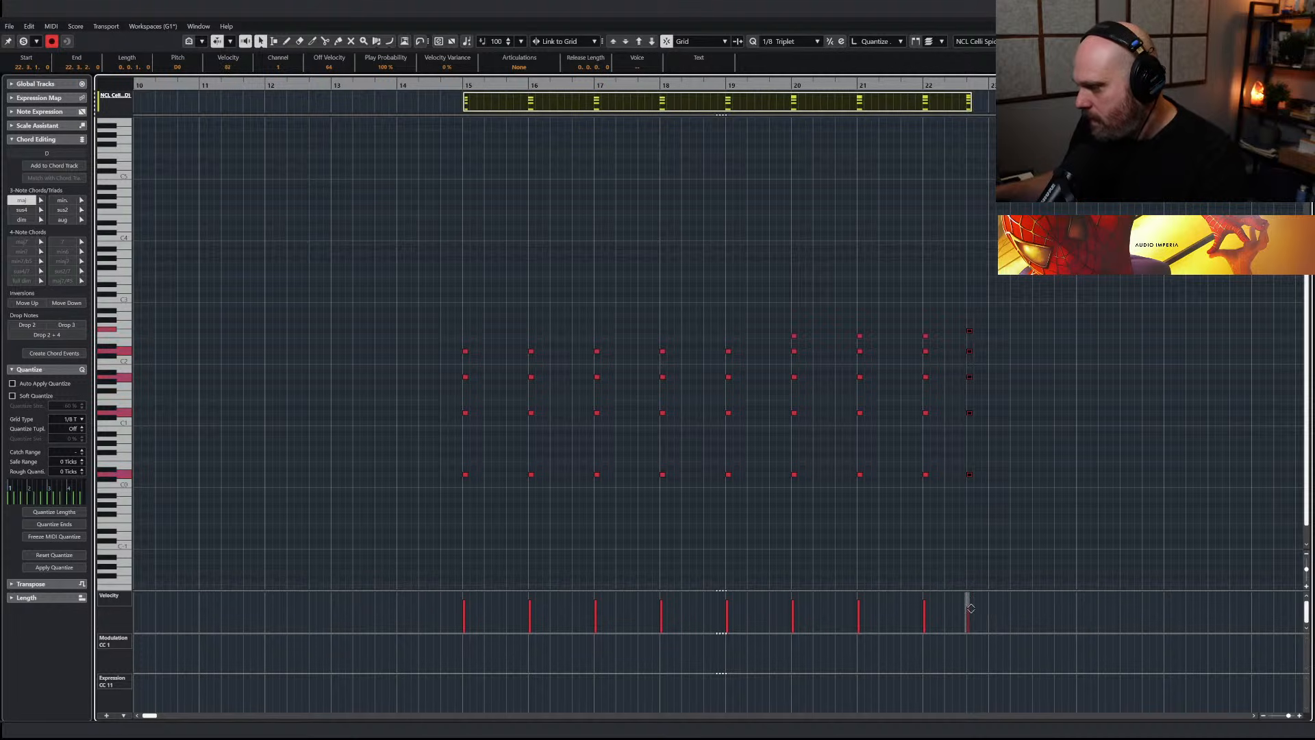
pyautogui.press('Return')
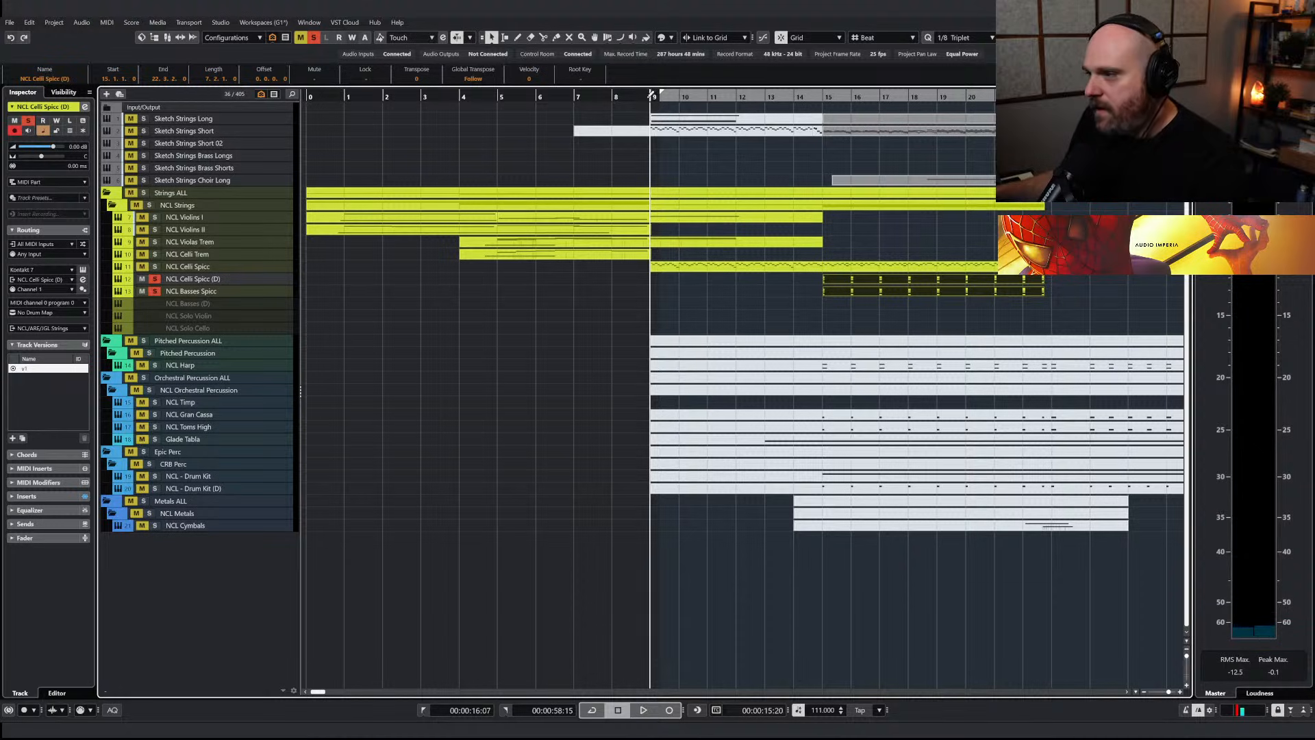
# Play the passage from bar 9 and turn off the solos to hear the spiccato celli and basses in the full arrangement
pyautogui.press('space')
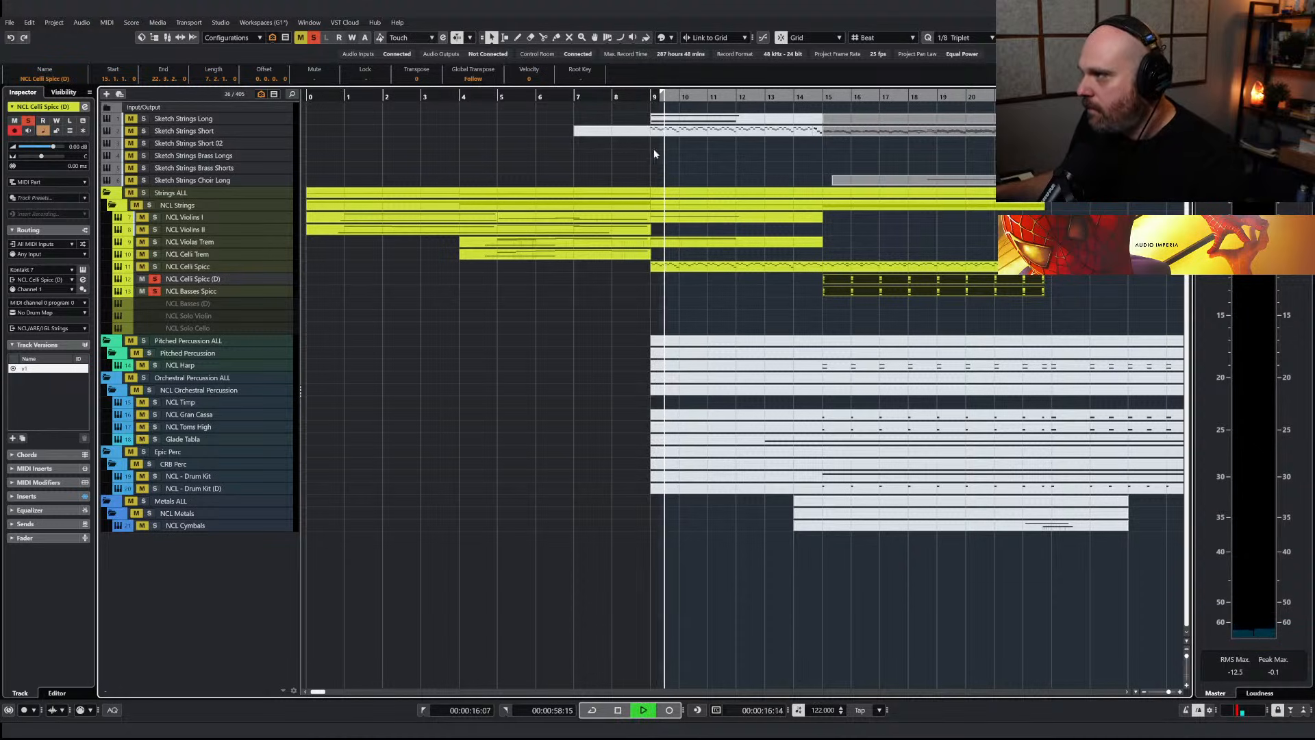
pyautogui.press('g')
pyautogui.click(155, 282)
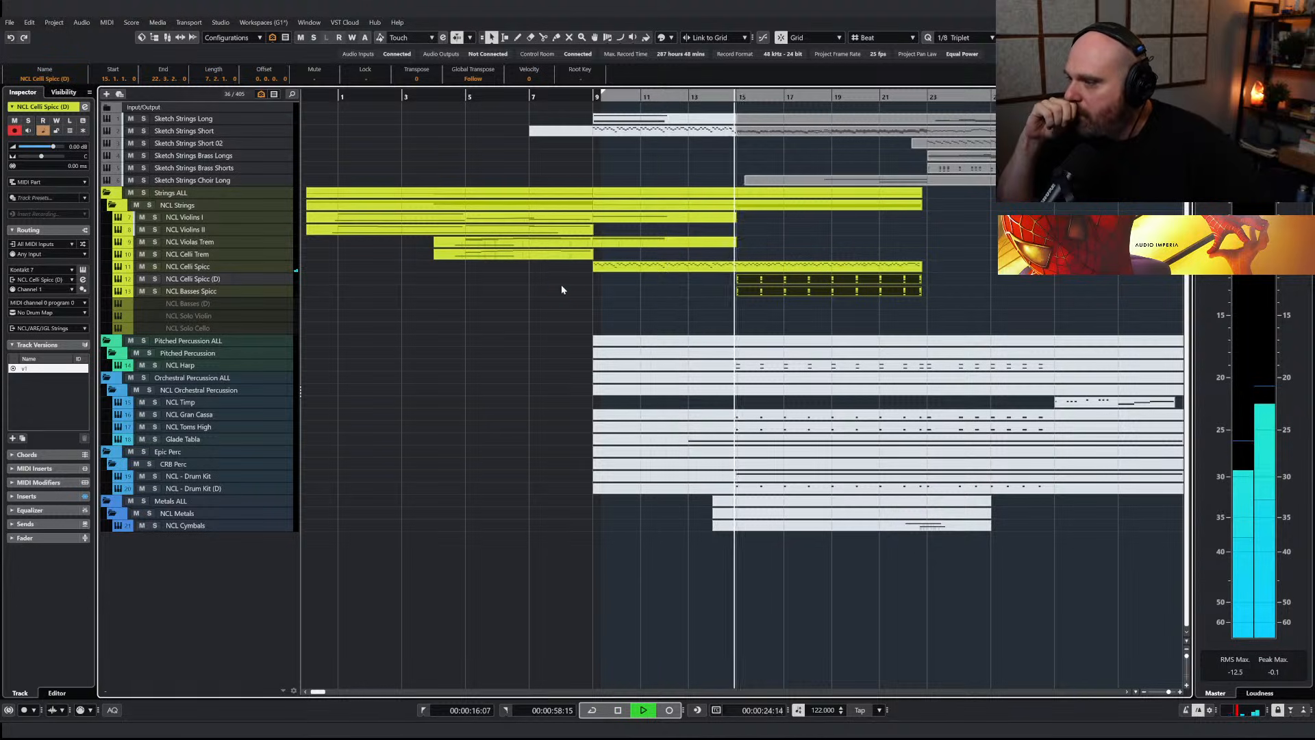
pyautogui.press('space')
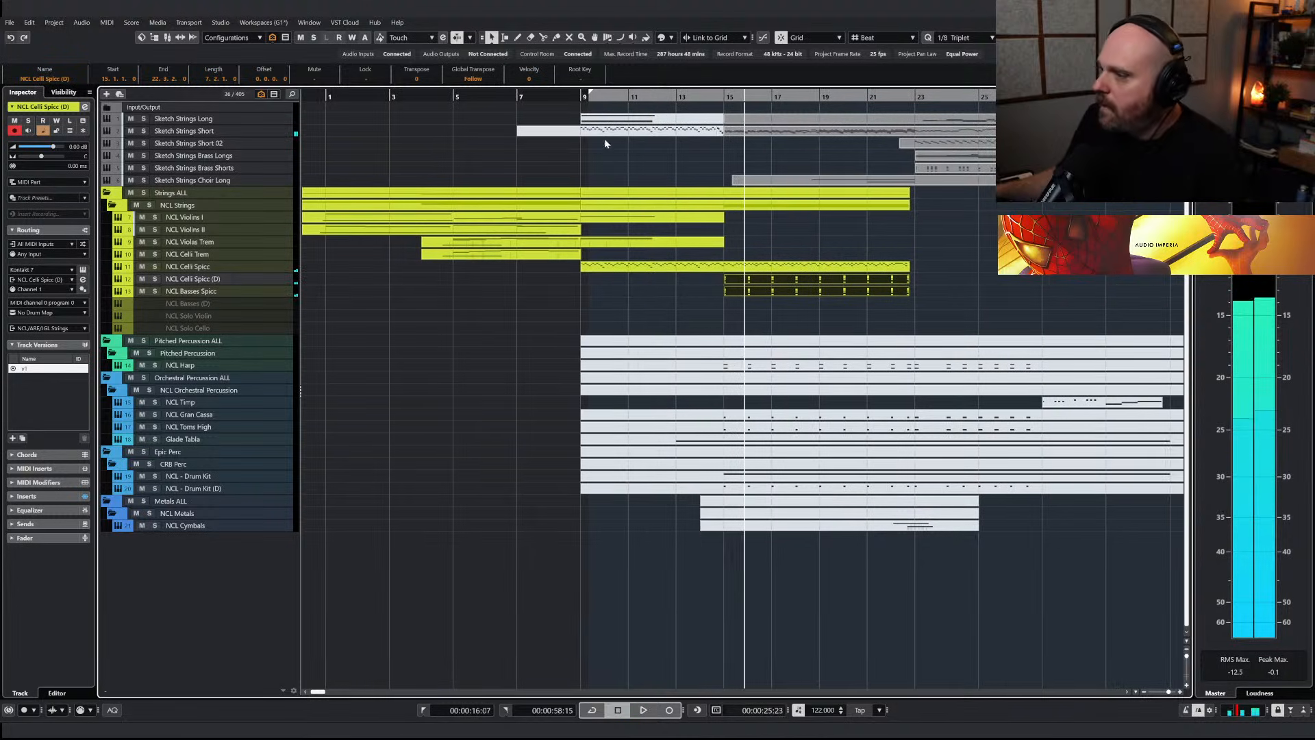
# Copy the notes from bar 15 up to bar 22 in the Sketch Strings Short part and set the playhead to bar 15
pyautogui.click(759, 135)
pyautogui.press('h')
pyautogui.press('h')
pyautogui.press('h')
pyautogui.press('h')
pyautogui.press('h')
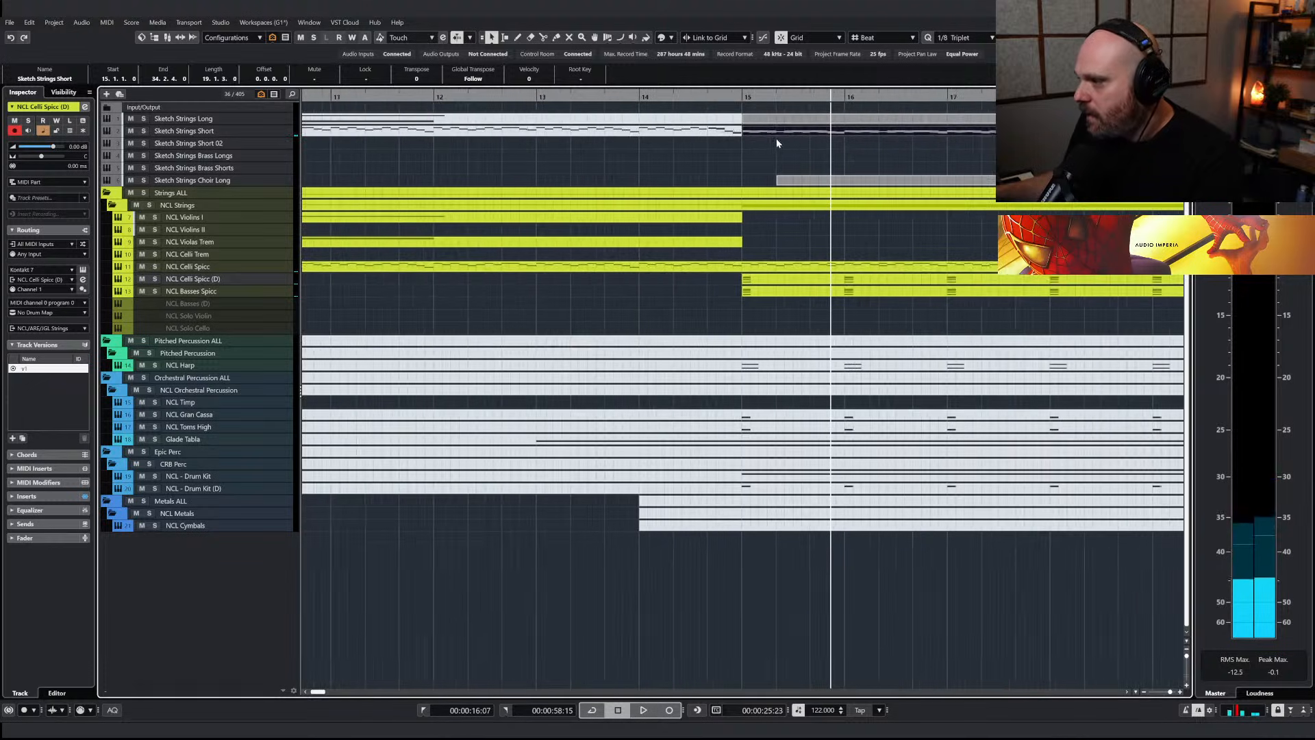
pyautogui.click(776, 141)
pyautogui.click(767, 122)
pyautogui.doubleClick(733, 132)
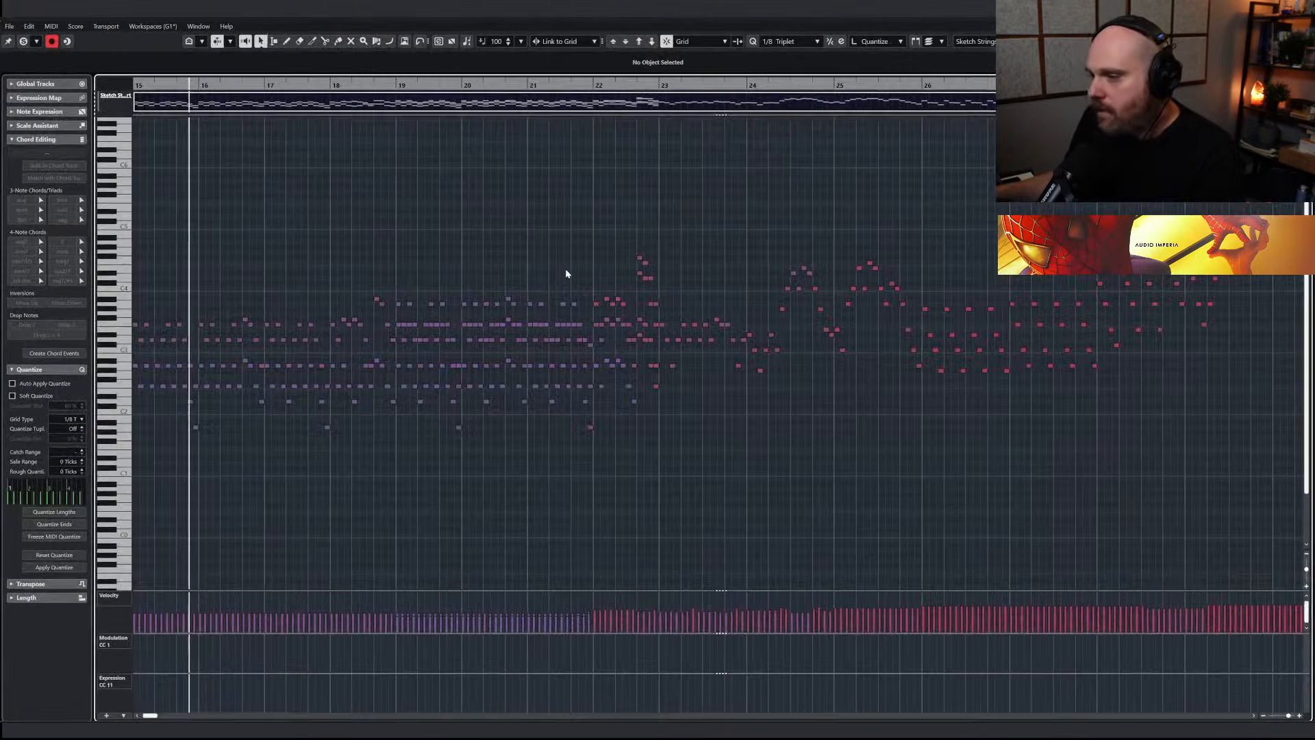
pyautogui.press('g')
pyautogui.press('g')
pyautogui.press('g')
pyautogui.moveTo(574, 269); pyautogui.dragTo(1052, 443)
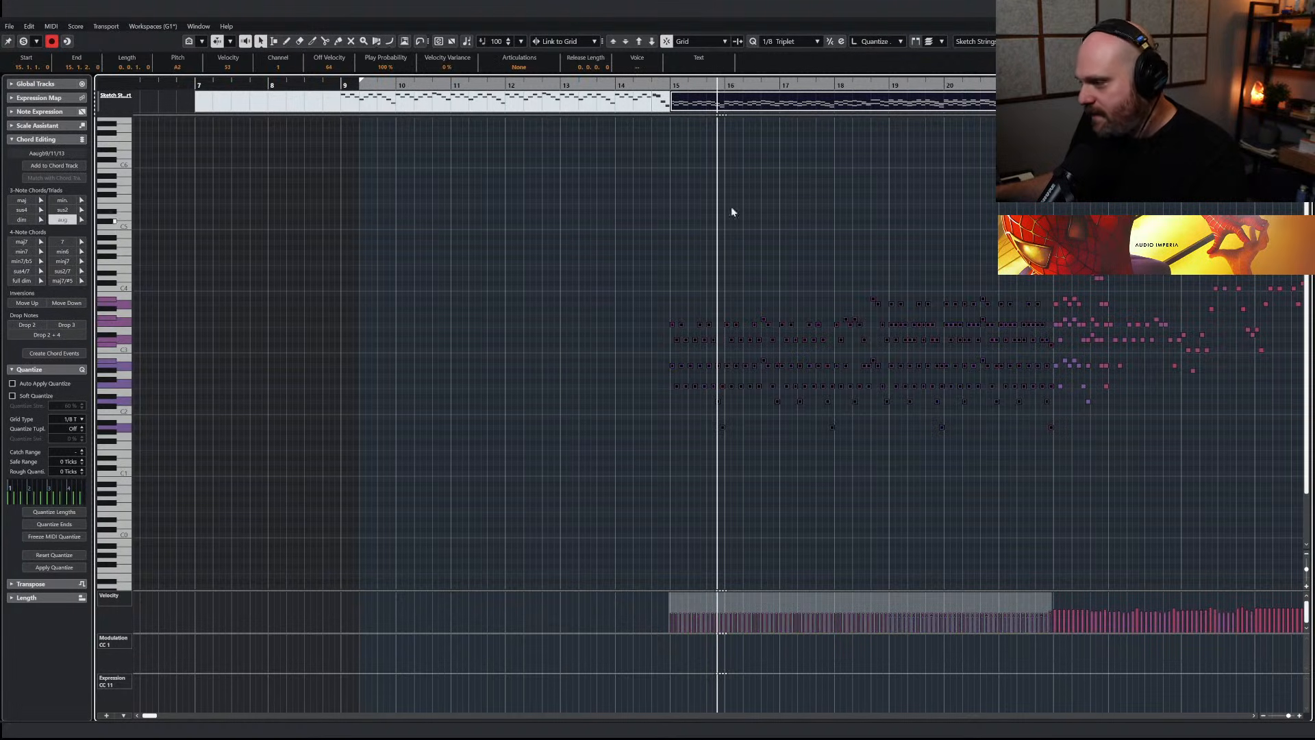
pyautogui.click(672, 86)
pyautogui.hotkey('ctrl', 'e')
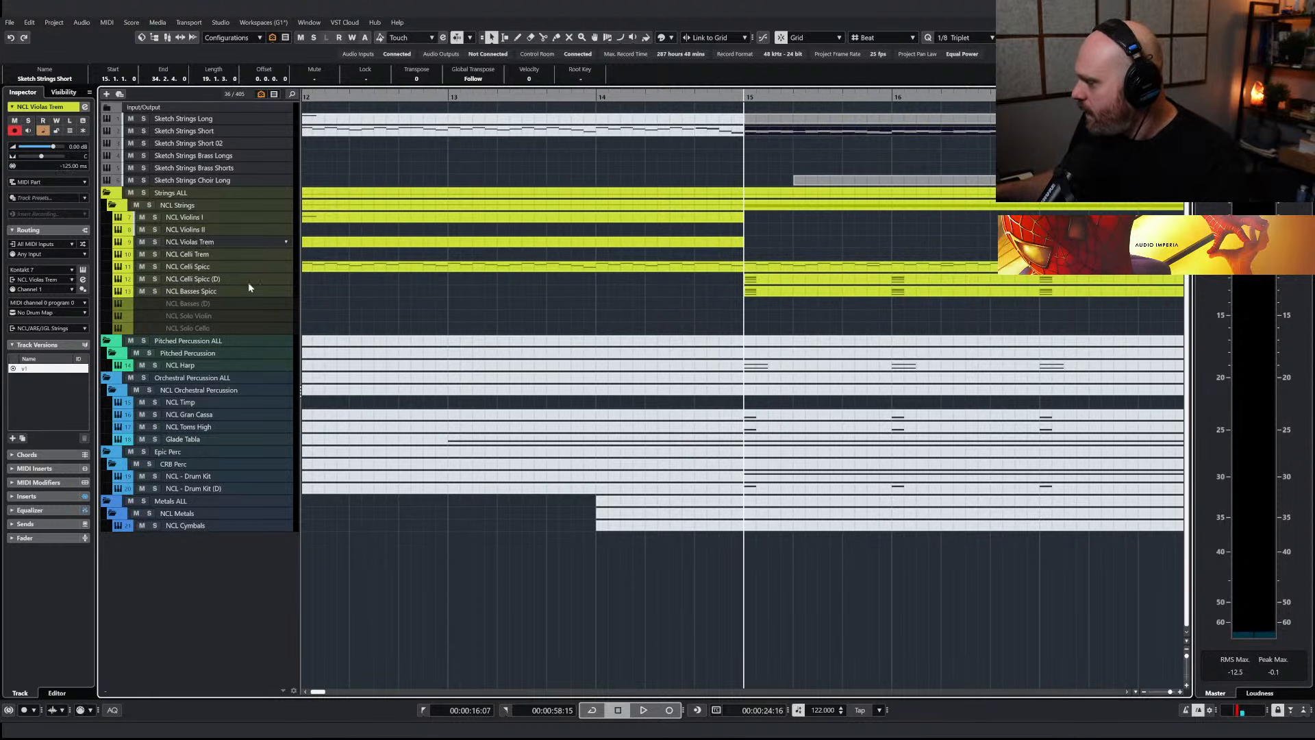
# Duplicate the NCL Violas Trem track without its parts and rename the copy NCL Violas Spicc
pyautogui.hotkey('shift', 'ctrl', 'd')
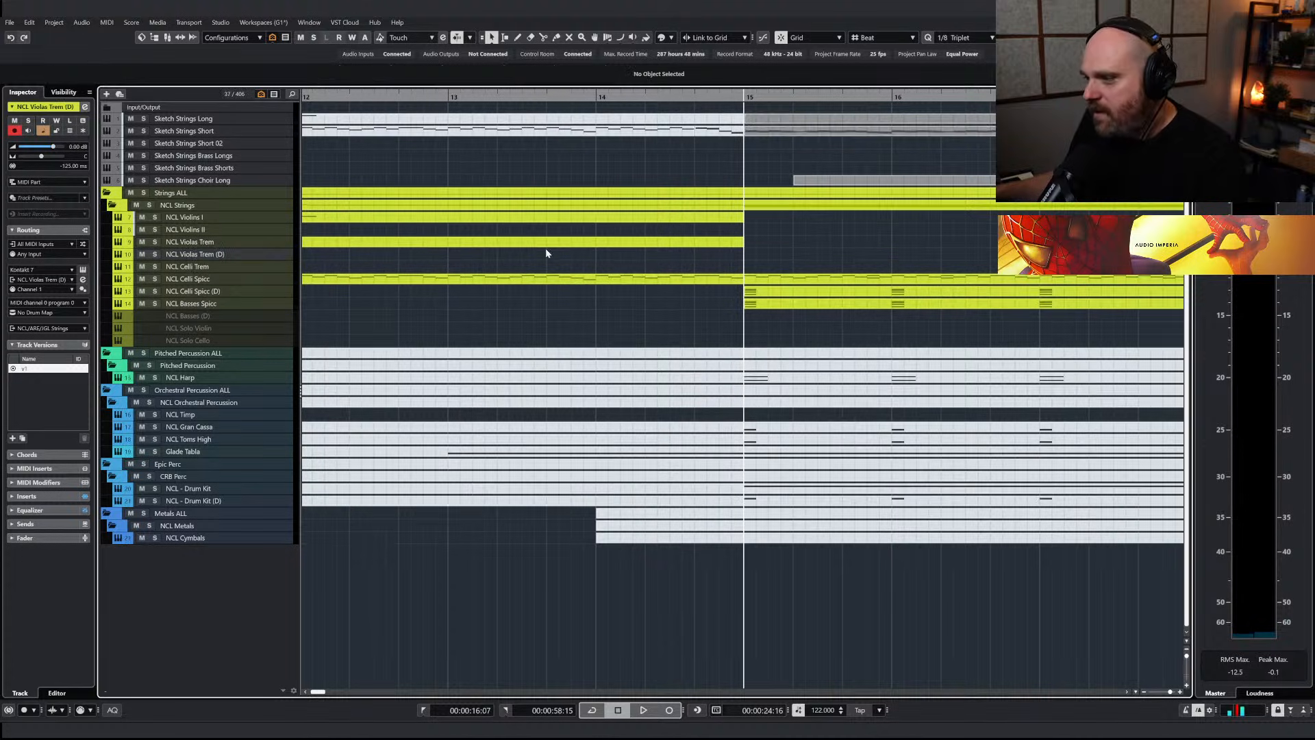
pyautogui.doubleClick(217, 254)
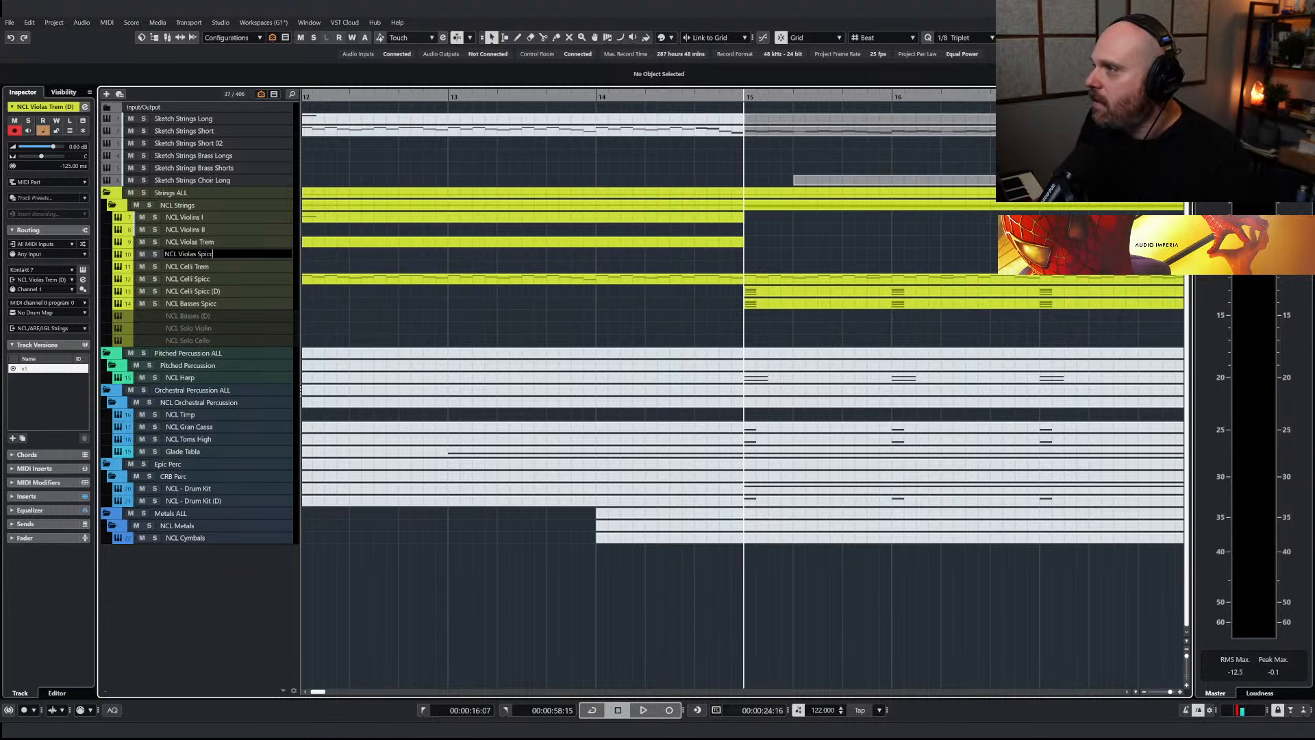
pyautogui.press('Return')
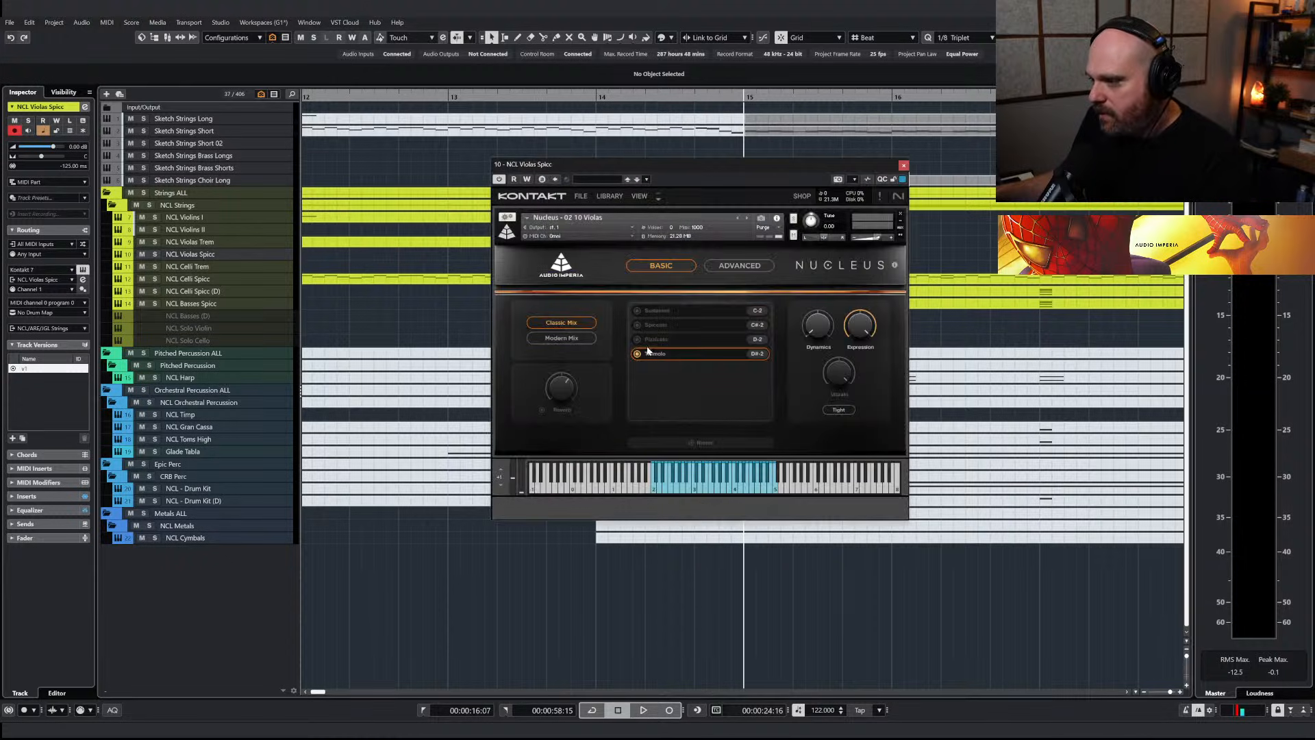
# Load the Spiccato articulation and unload Tremolo in the Nucleus violas instrument of the new track
pyautogui.click(637, 326)
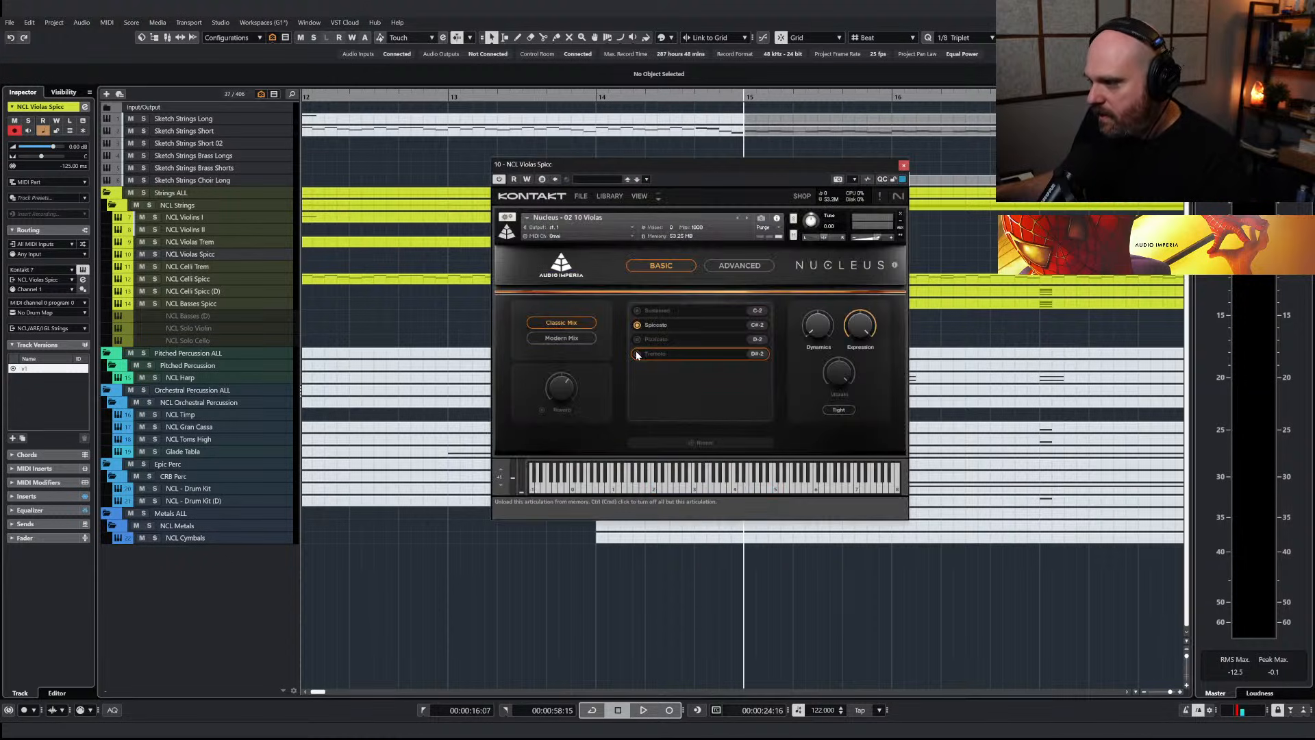
pyautogui.click(638, 355)
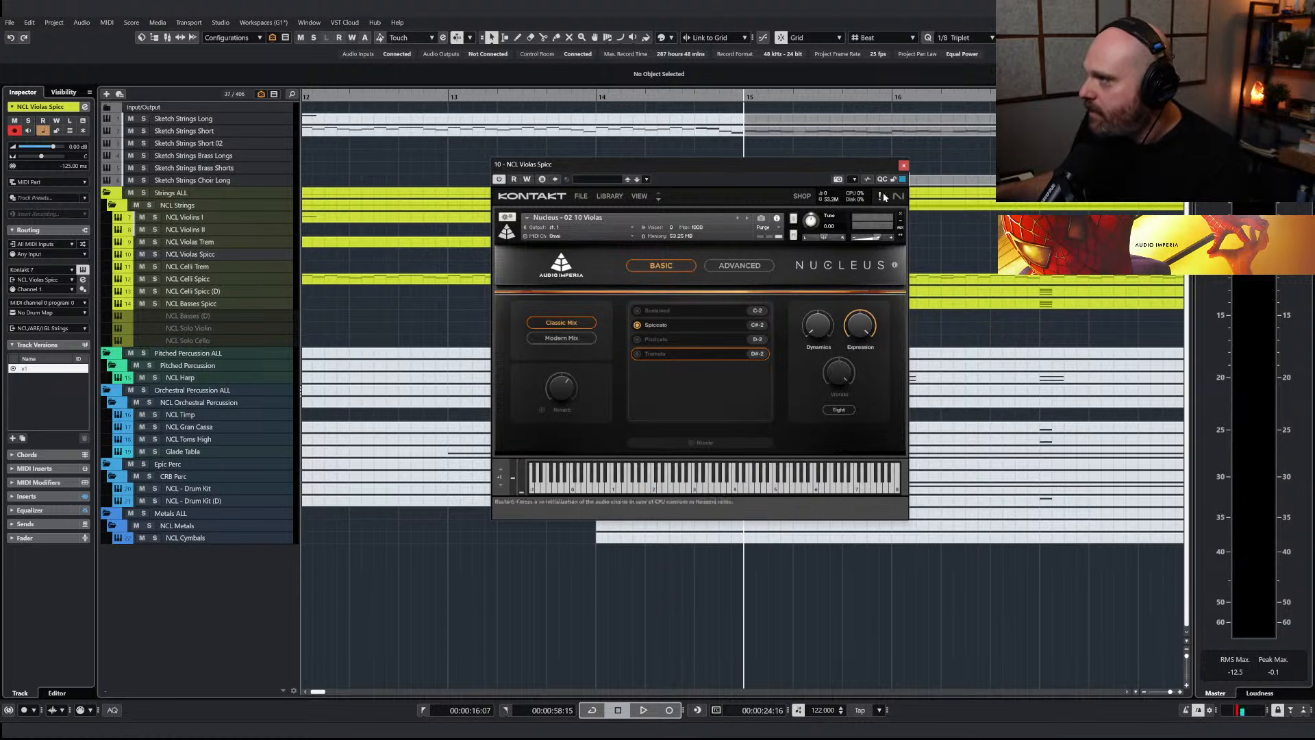
pyautogui.click(903, 165)
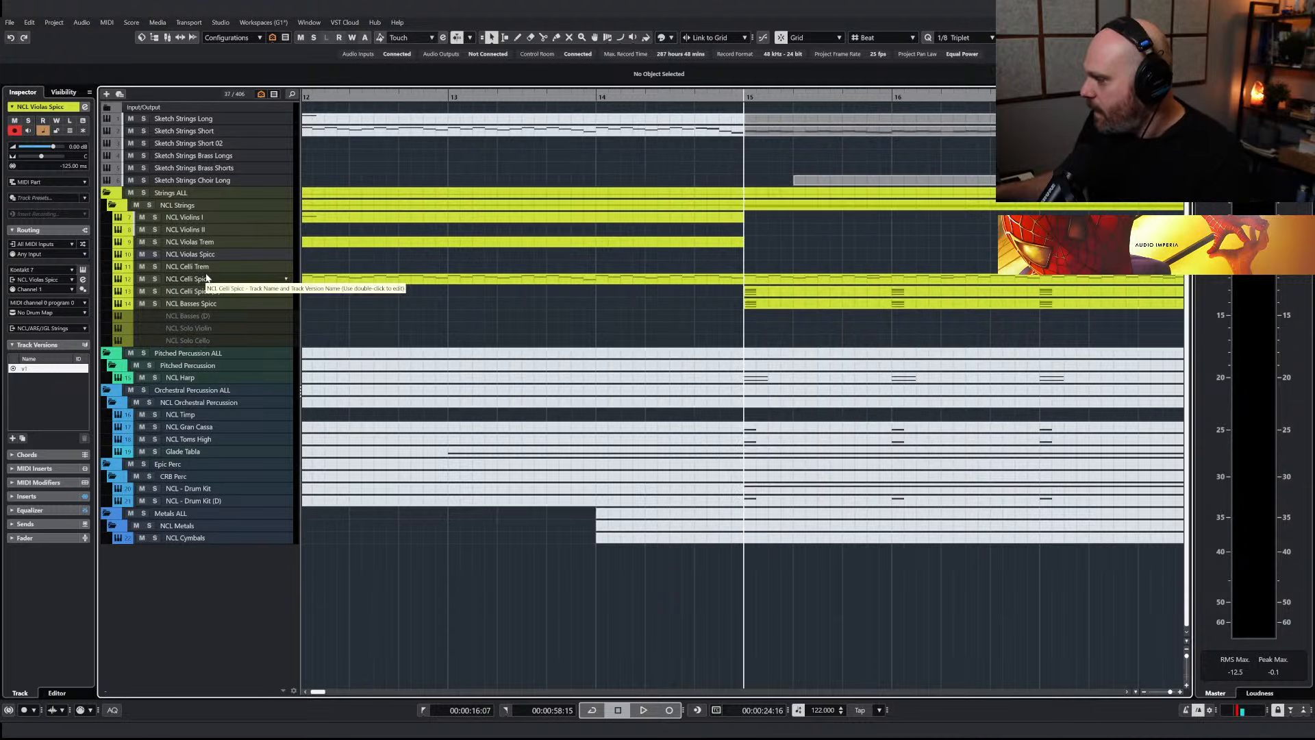
# Paste the copied notes onto NCL Violas Spicc at bar 15 and play the track soloed
pyautogui.hotkey('ctrl', 'v')
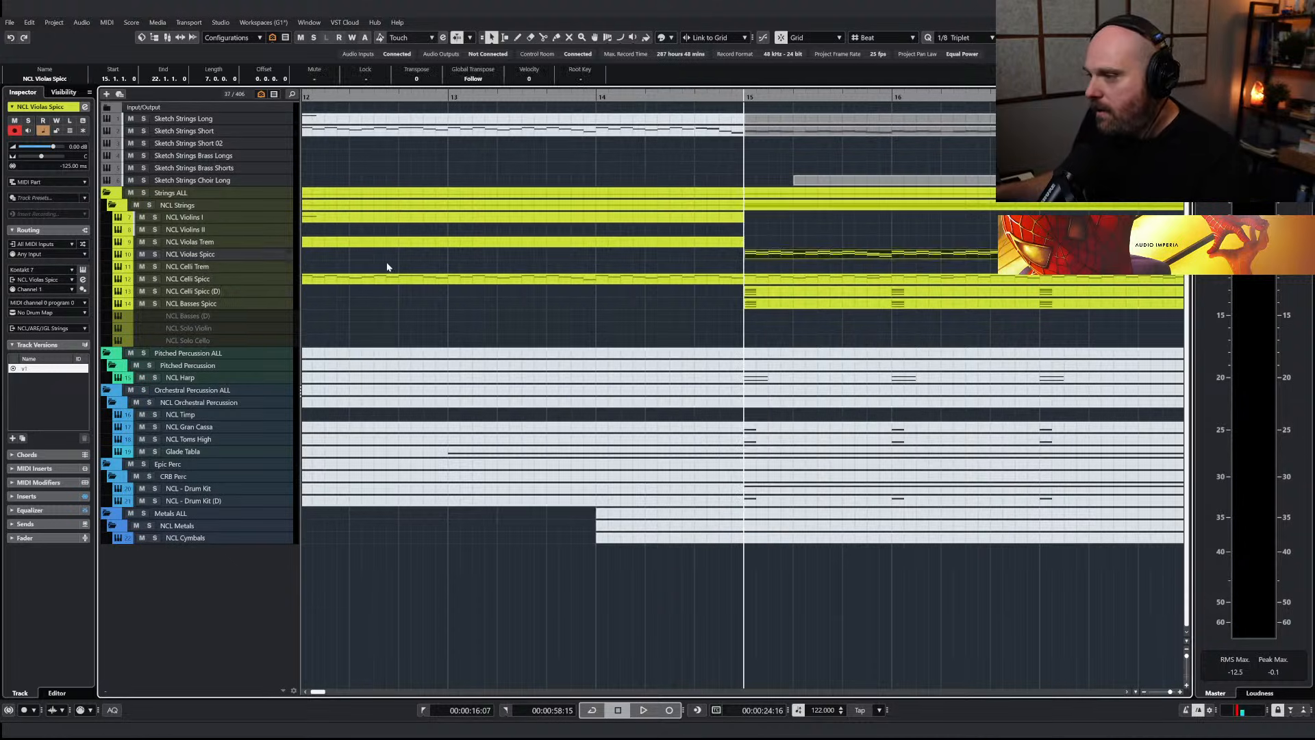
pyautogui.click(155, 254)
pyautogui.press('space')
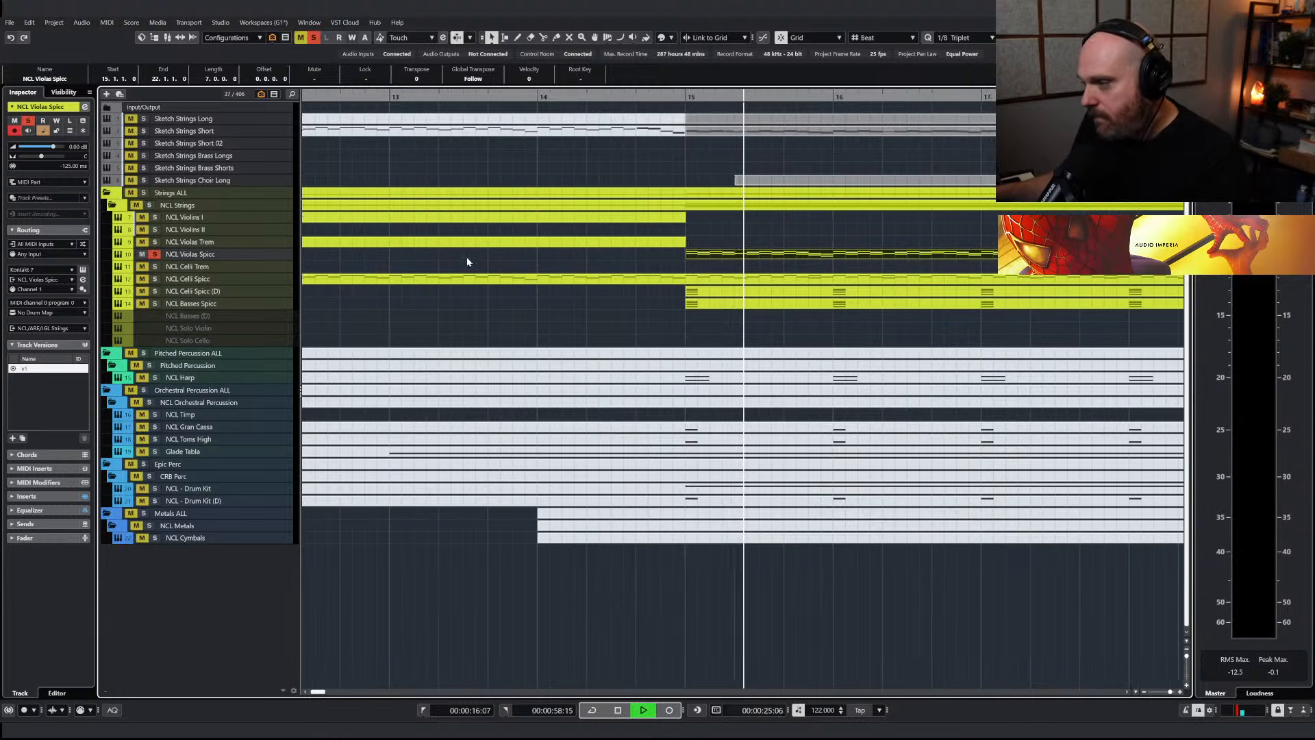
pyautogui.press('space')
pyautogui.press('g')
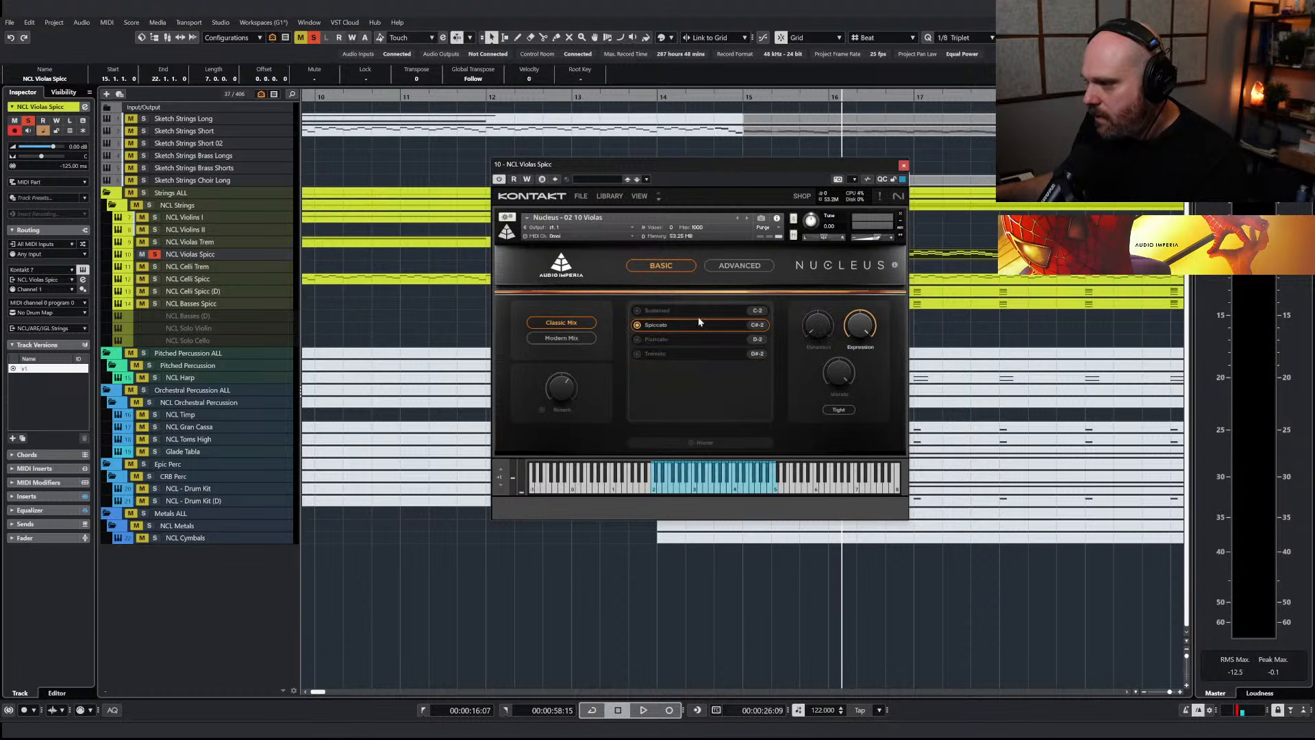
pyautogui.press('space')
pyautogui.click(904, 167)
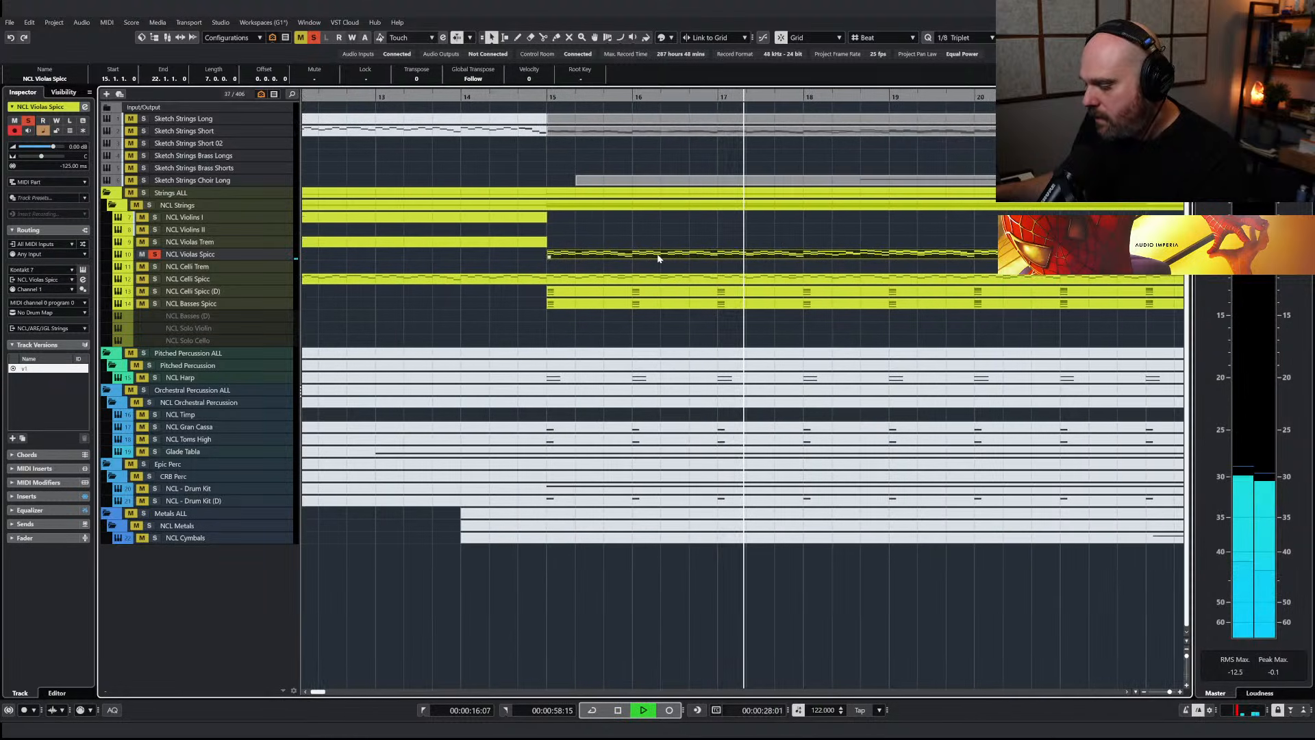
# Adjust the velocities of all notes in the NCL Violas Spicc part and listen to the passage
pyautogui.doubleClick(657, 257)
pyautogui.moveTo(531, 259); pyautogui.dragTo(927, 479)
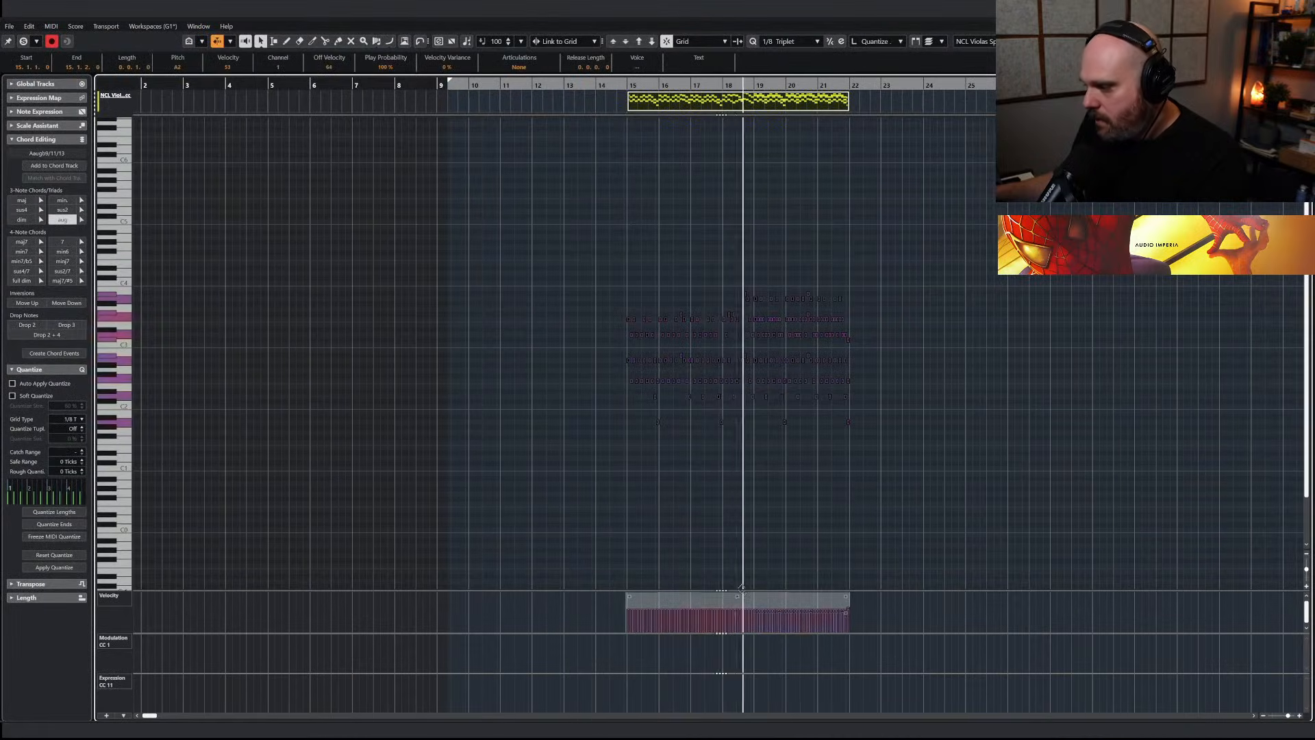
pyautogui.moveTo(847, 597); pyautogui.dragTo(849, 590)
pyautogui.rightClick(756, 485)
pyautogui.click(757, 486)
pyautogui.rightClick(770, 466)
pyautogui.click(769, 466)
pyautogui.press('h')
pyautogui.press('h')
pyautogui.press('space')
pyautogui.press('Return')
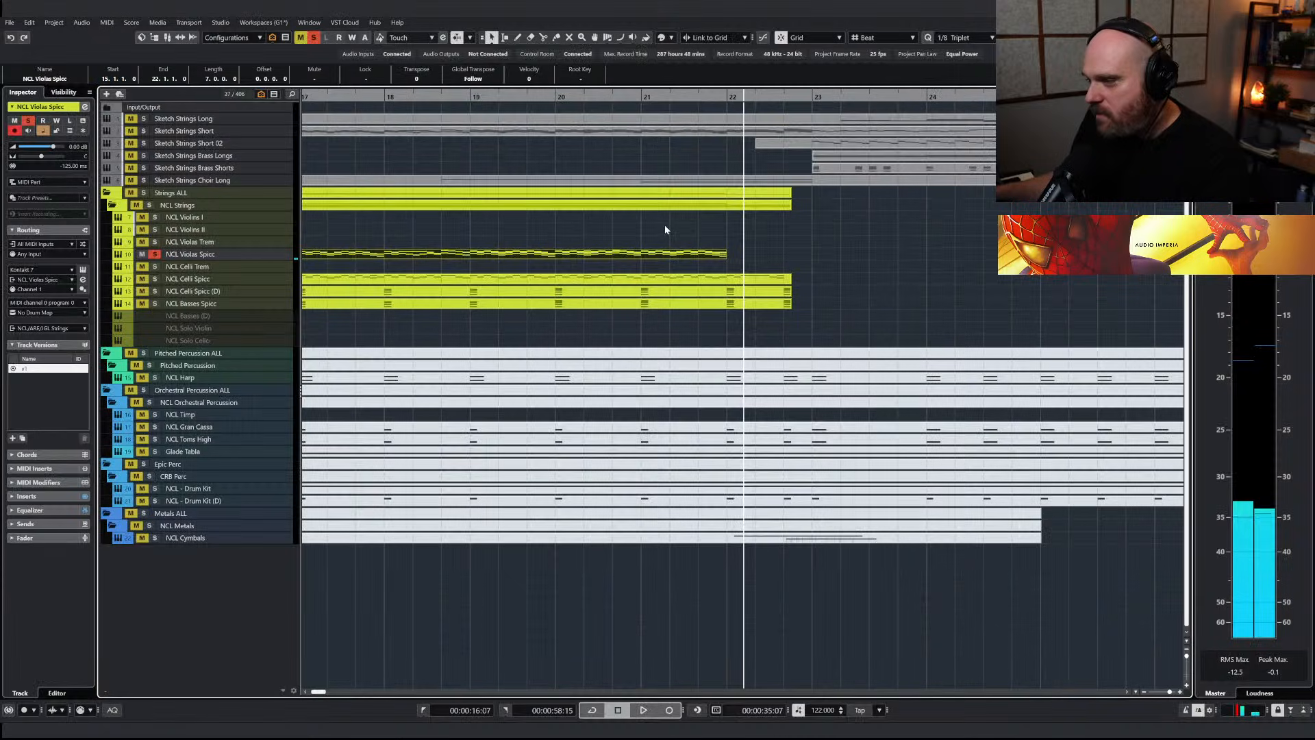
# Play the violas together with NCL Celli Spicc soloed, then stop playback and clear all solos
pyautogui.press('g')
pyautogui.press('g')
pyautogui.press('g')
pyautogui.hscroll(-4, 524, 241)
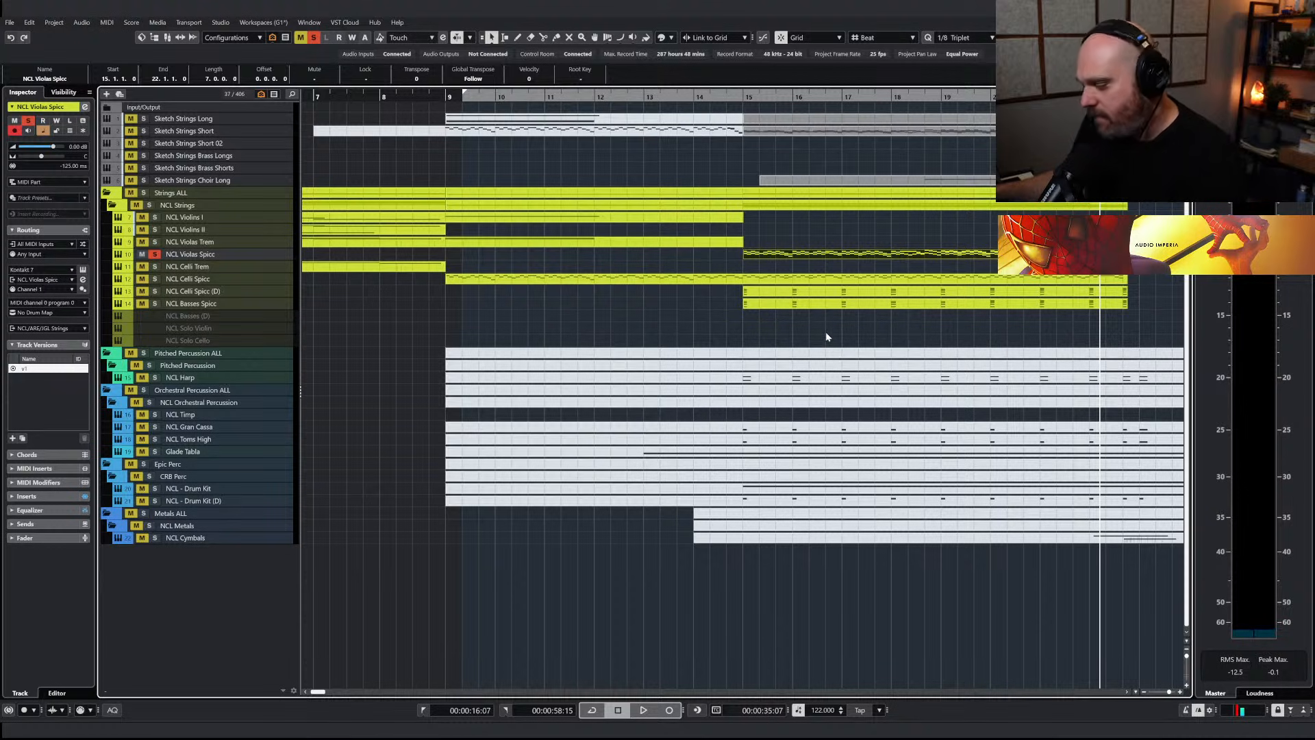
pyautogui.press('g')
pyautogui.click(867, 104)
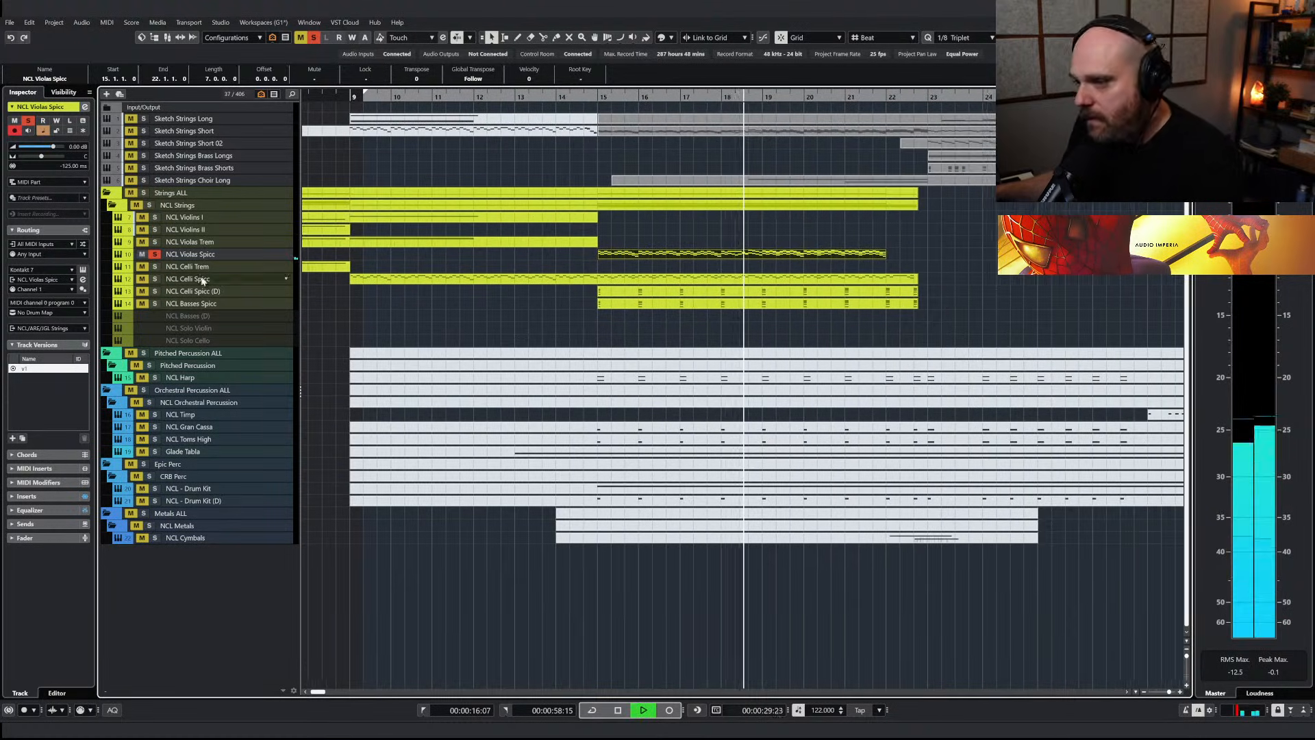
pyautogui.click(155, 278)
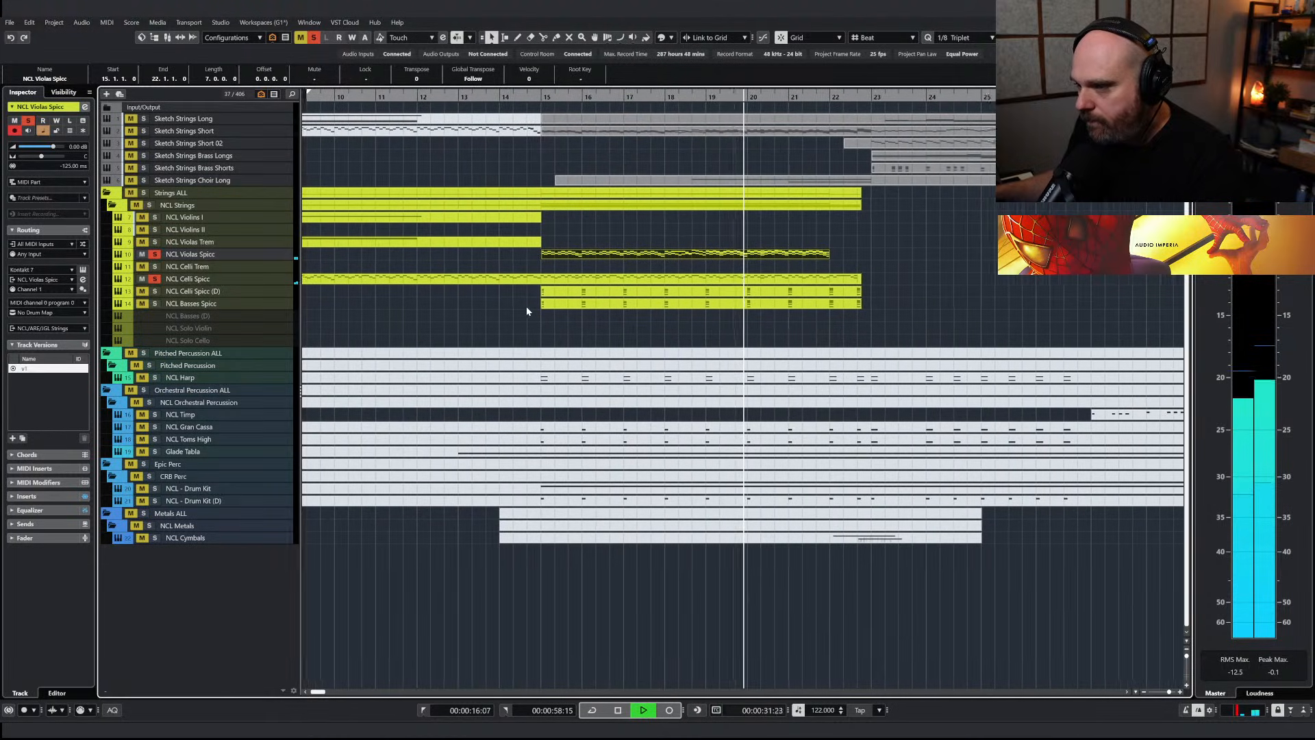
pyautogui.press('space')
pyautogui.click(504, 100)
pyautogui.click(314, 38)
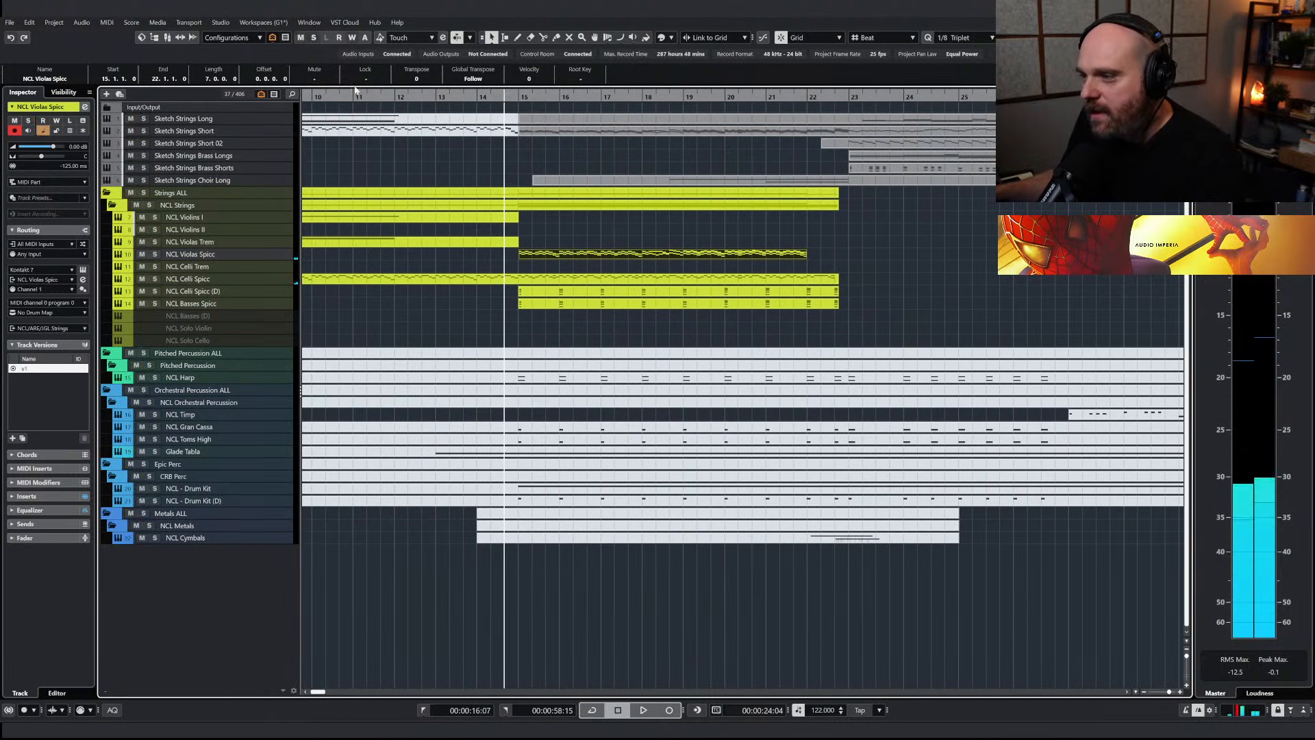
# Solo NCL Violas Spicc from bar 15 and display the Envelope controls on the instrument's Advanced page
pyautogui.click(155, 256)
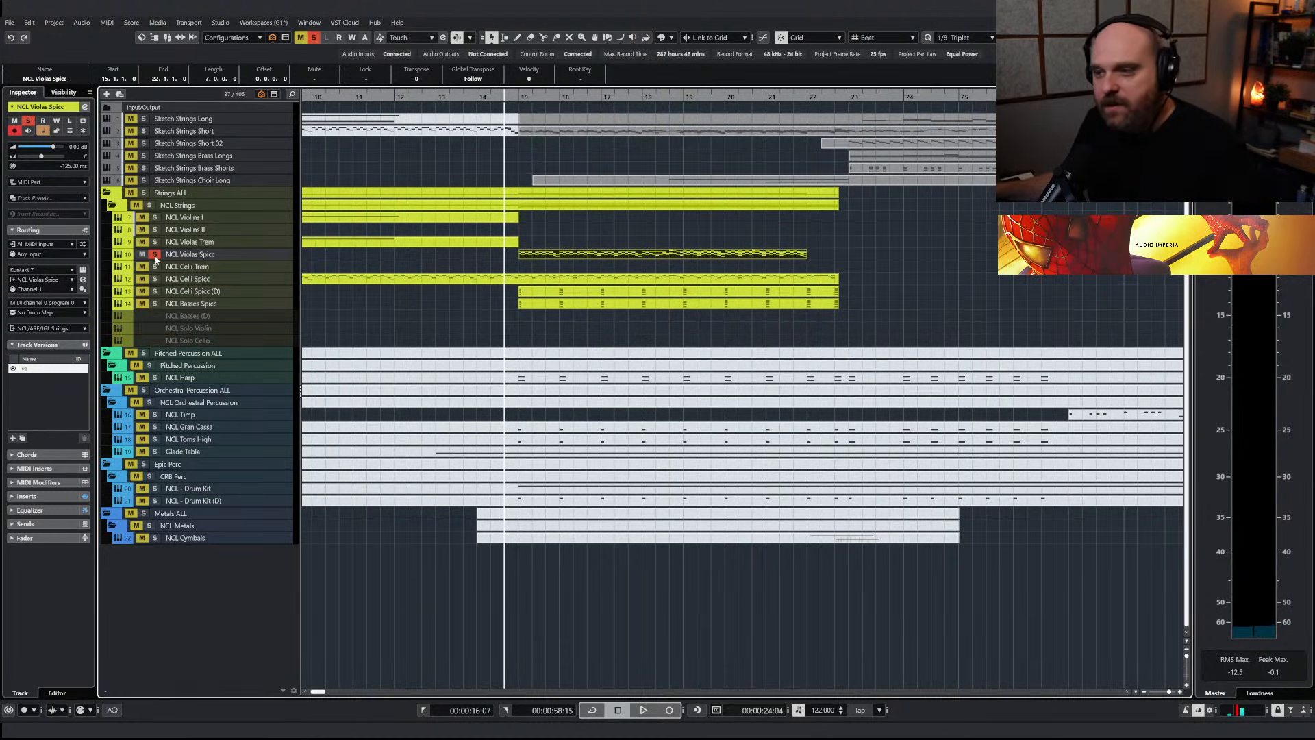
pyautogui.click(525, 97)
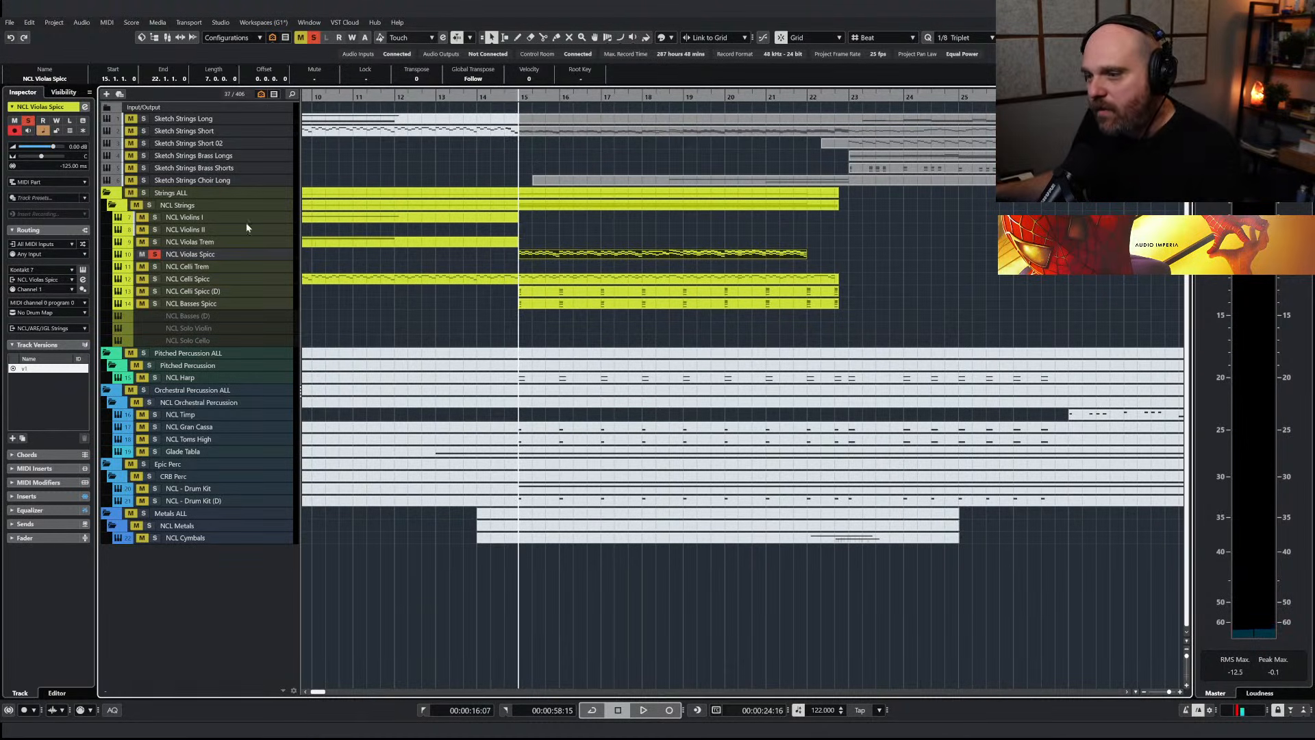
pyautogui.press('space')
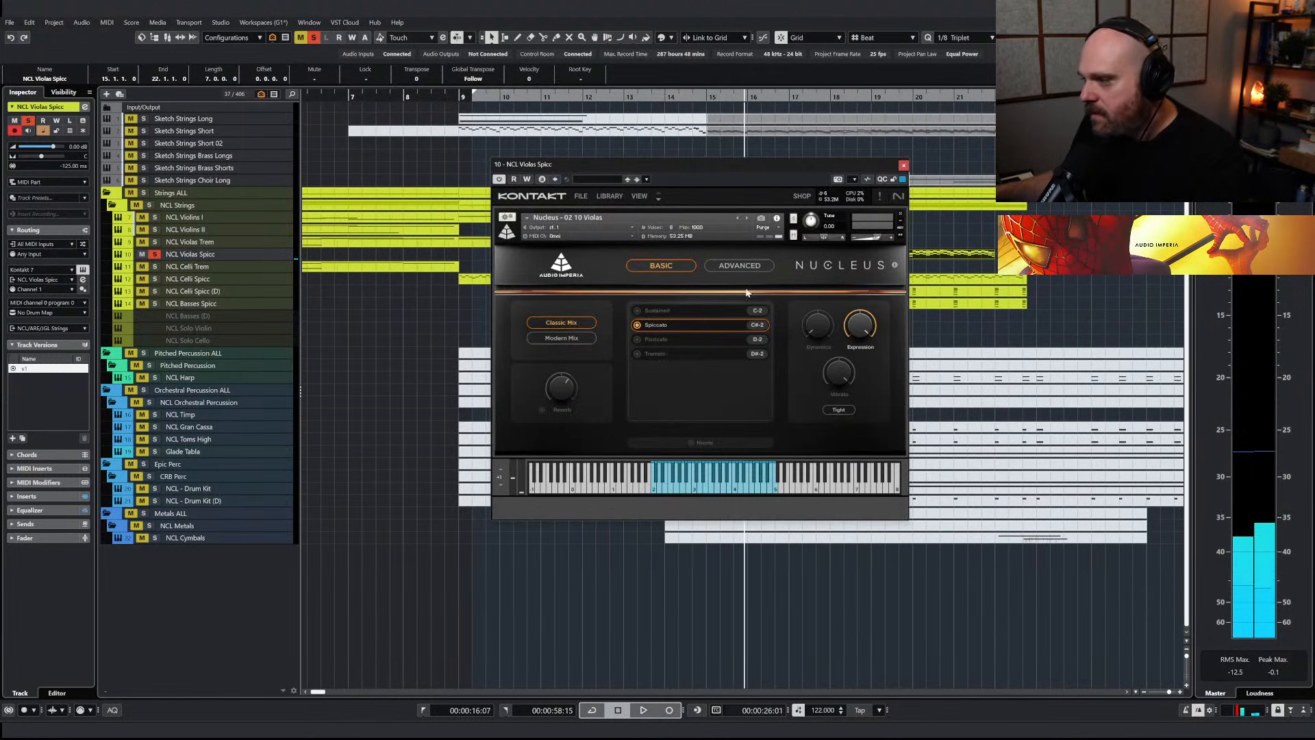
pyautogui.click(734, 267)
pyautogui.click(840, 373)
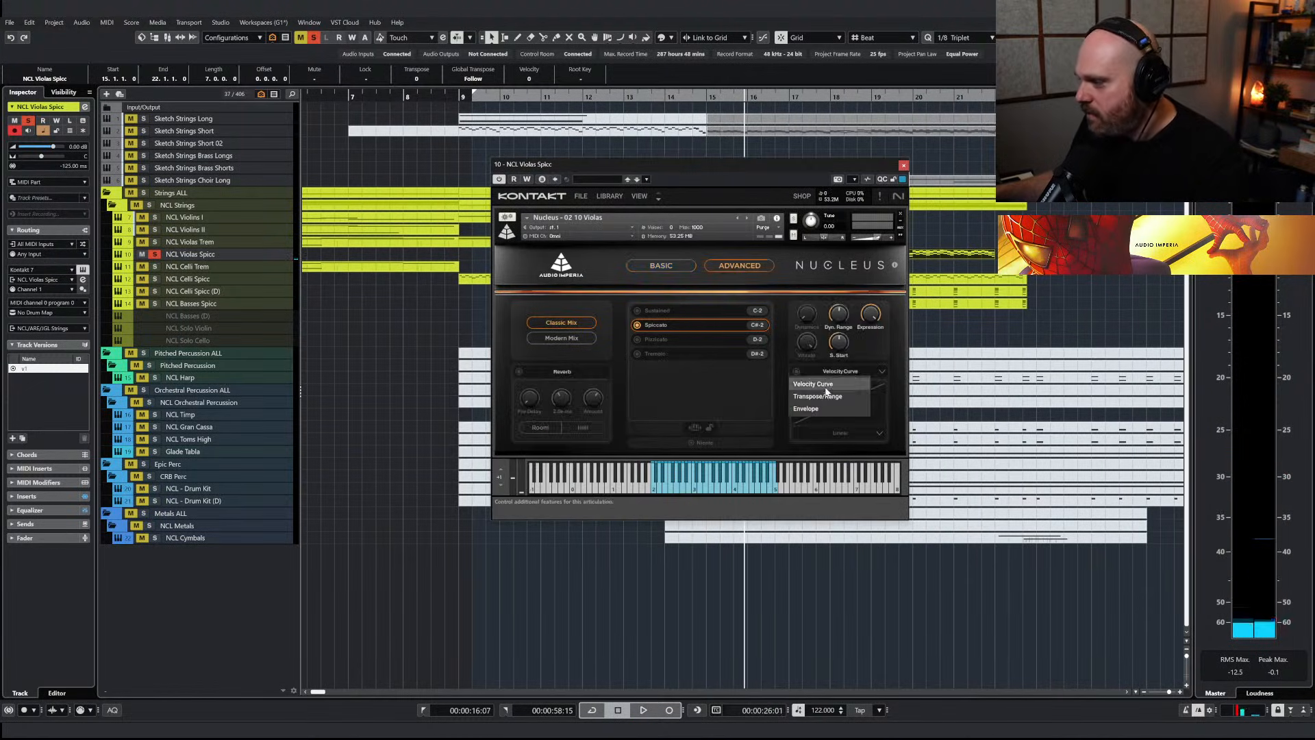
pyautogui.click(805, 381)
pyautogui.moveTo(757, 170); pyautogui.dragTo(569, 184)
# Adjust the spiccato envelope's Decay and lower its Sustain to -inf dB, checking the sound with repeated playback
pyautogui.press('space')
pyautogui.press('space')
pyautogui.moveTo(669, 405); pyautogui.dragTo(663, 313)
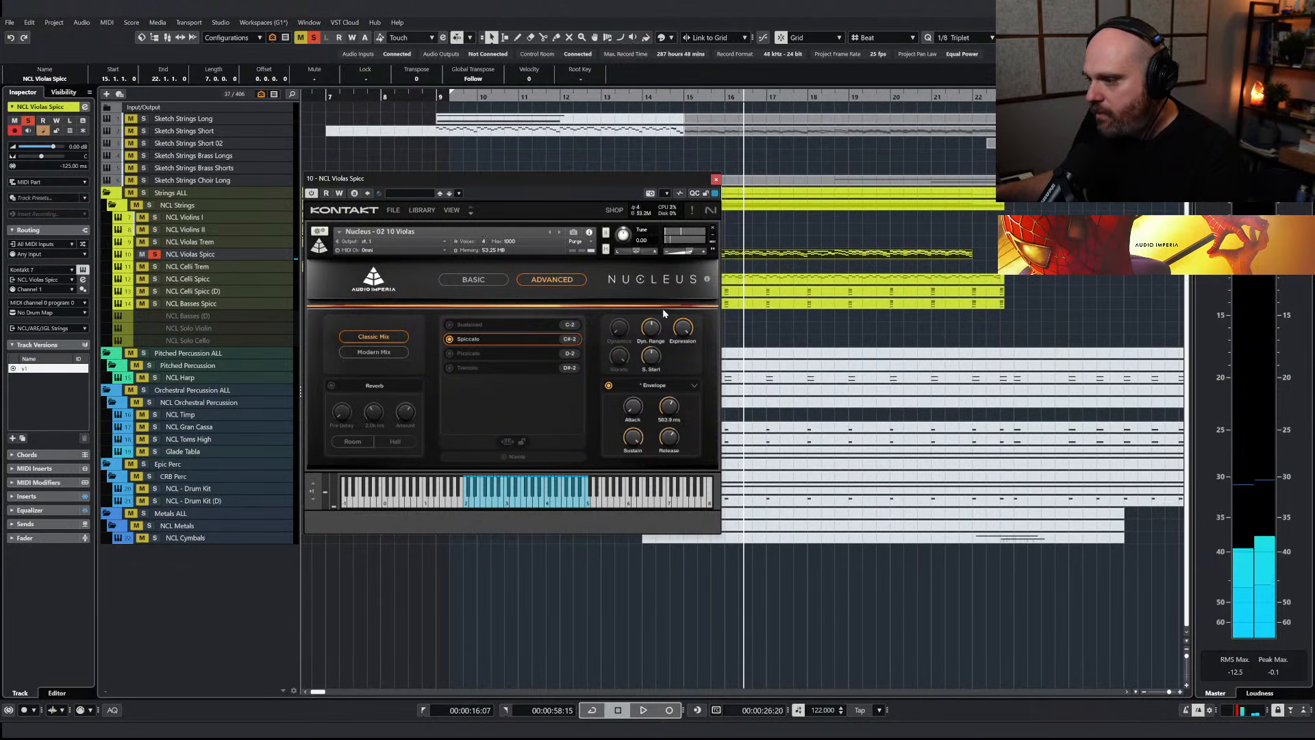
pyautogui.press('space')
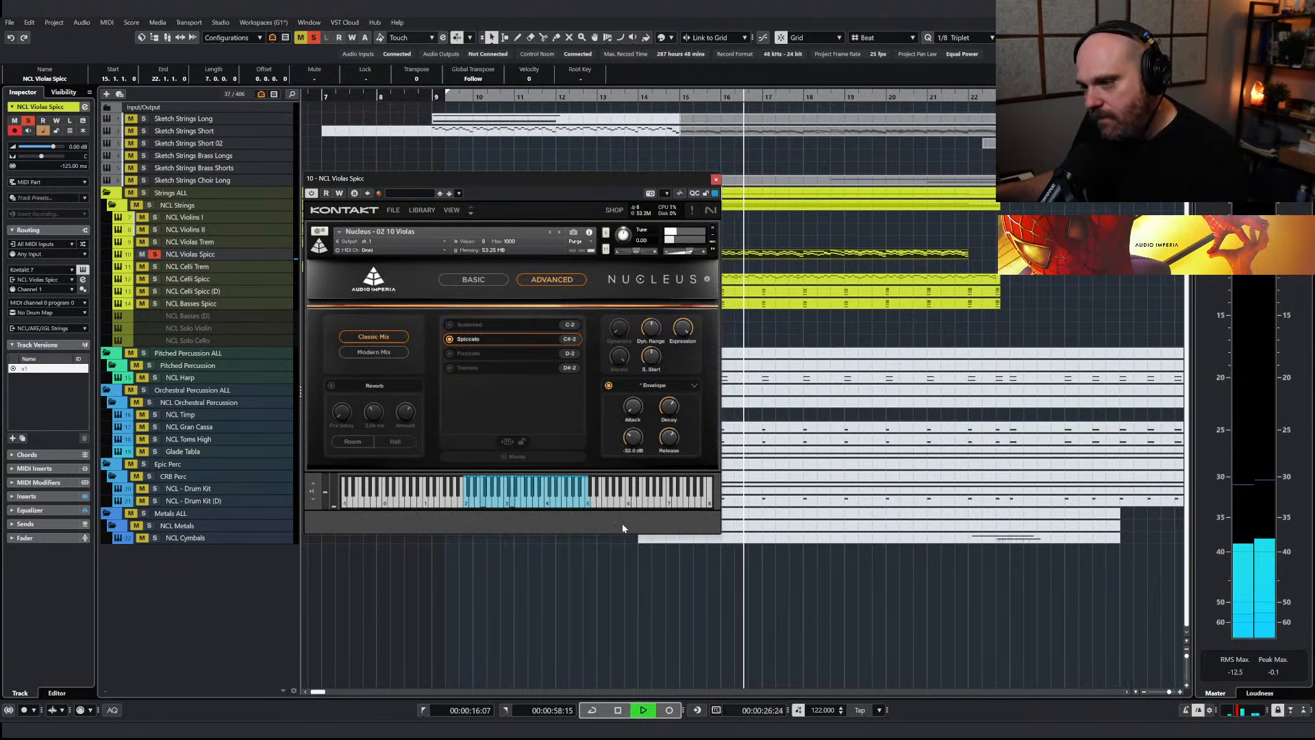
pyautogui.moveTo(670, 408)
pyautogui.mouseDown()
pyautogui.moveTo(671, 443)
pyautogui.moveTo(670, 399)
pyautogui.mouseUp()
pyautogui.press('space')
pyautogui.press('space')
pyautogui.press('space')
pyautogui.moveTo(632, 444); pyautogui.dragTo(630, 478)
pyautogui.press('space')
# Fine-tune the spiccato envelope's Decay by ear during playback and close the violas instrument
pyautogui.press('space')
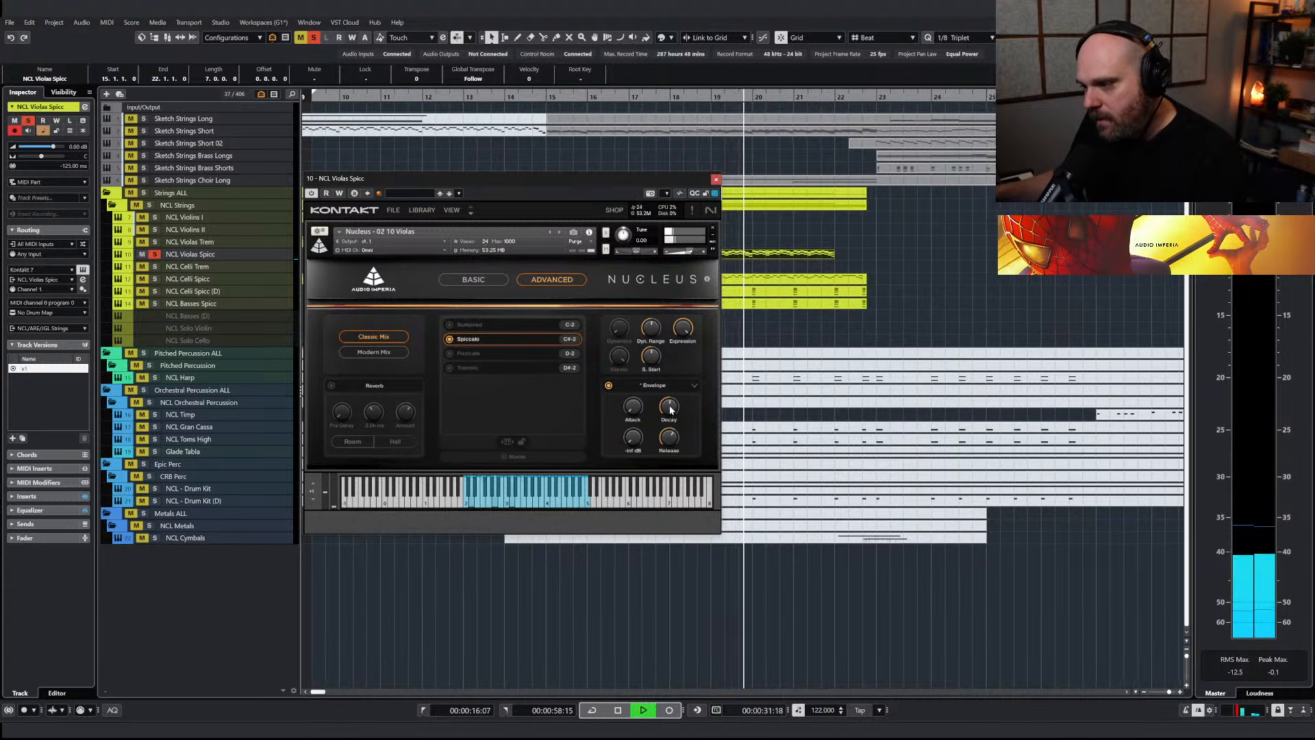
pyautogui.press('space')
pyautogui.moveTo(670, 409); pyautogui.dragTo(670, 423)
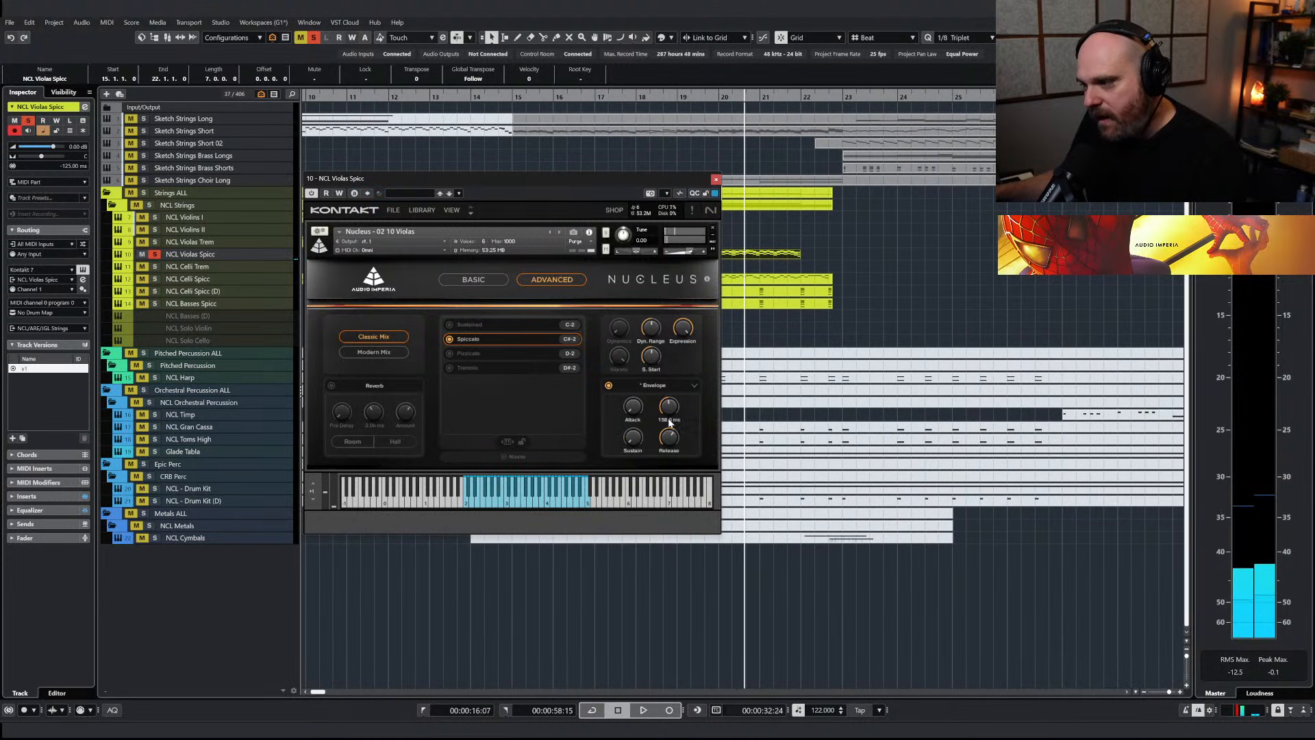
pyautogui.press('space')
pyautogui.press('space')
pyautogui.scroll(2, 674, 409)
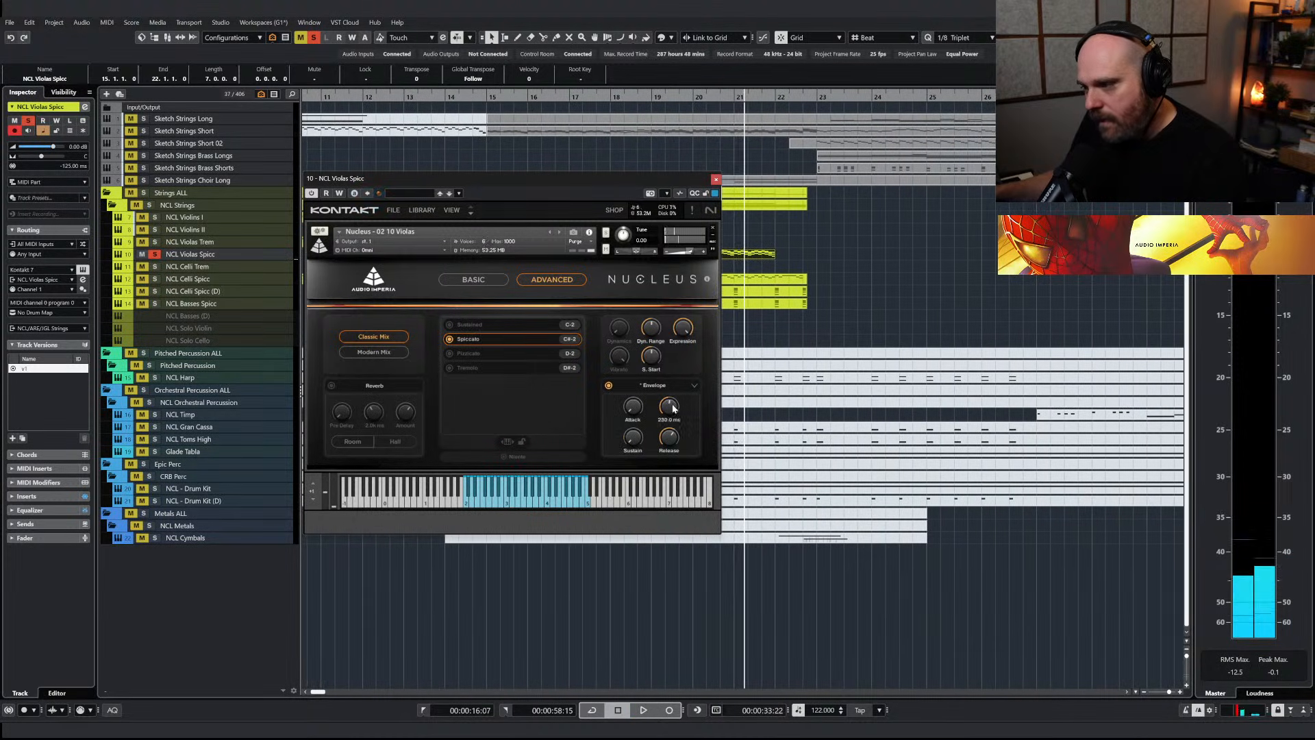
pyautogui.press('space')
pyautogui.click(716, 179)
pyautogui.press('space')
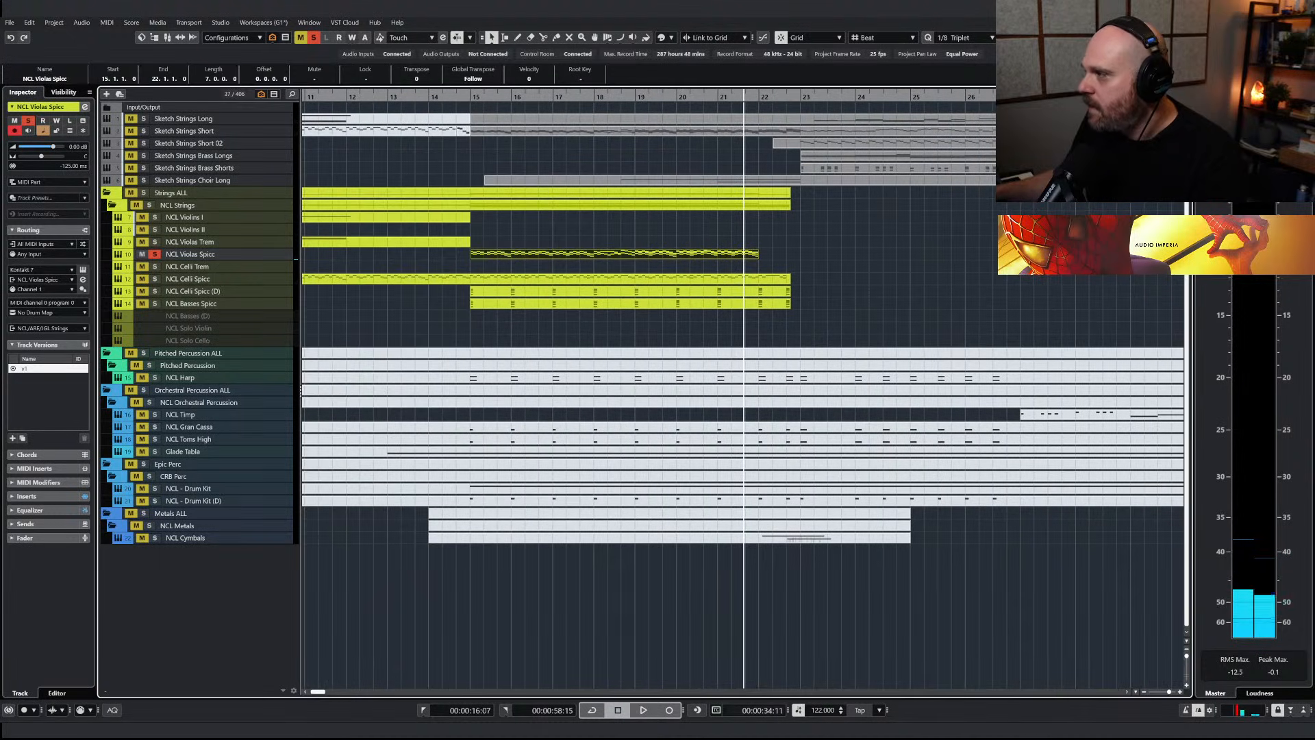
# Set the kHs Gain insert on NCL Violas Spicc to +6.11 dB by ear during playback and close it
pyautogui.hotkey('ctrl', 'alt', 'c')
pyautogui.press('l')
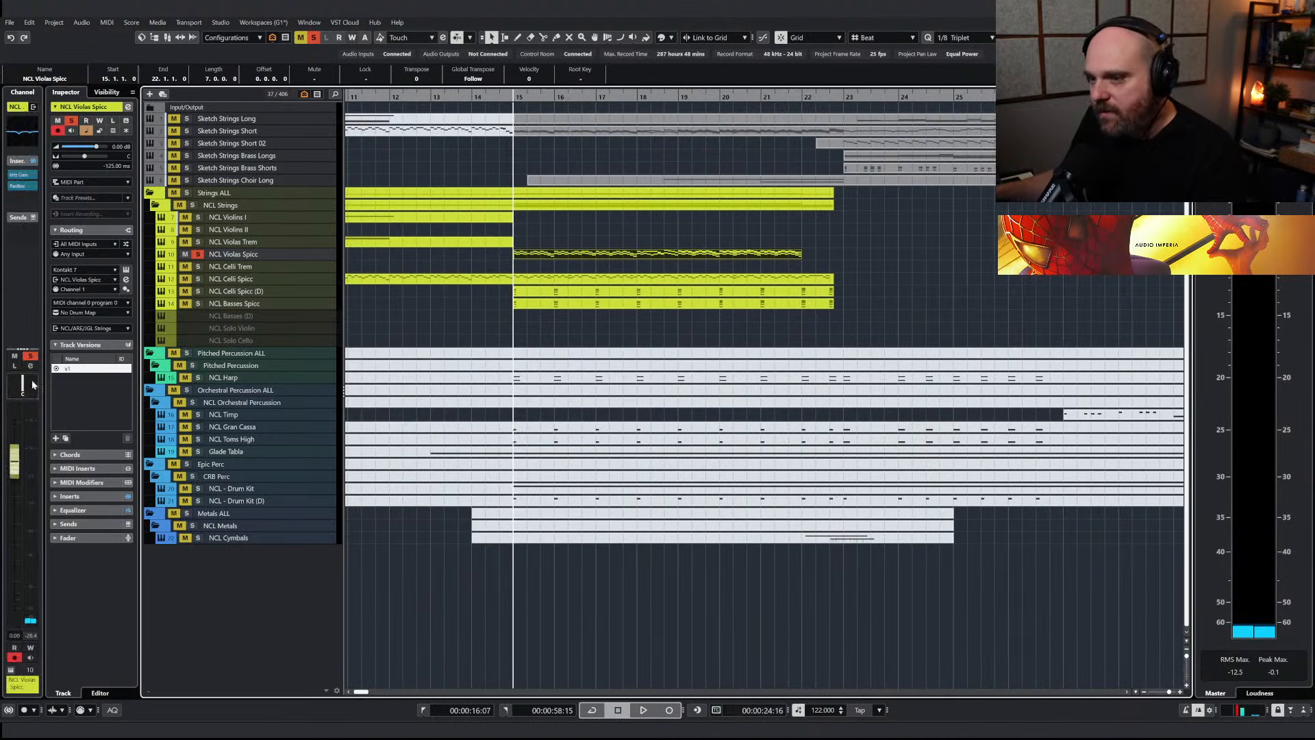
pyautogui.click(23, 177)
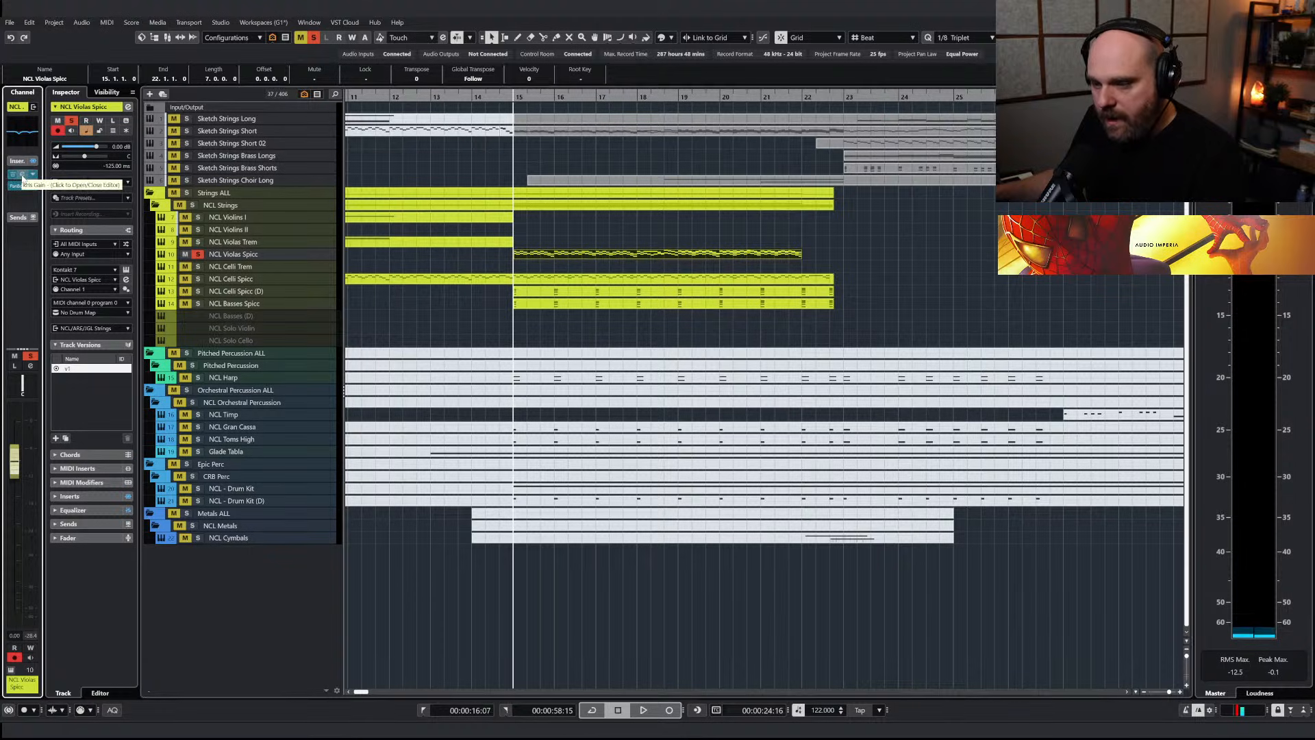
pyautogui.rightClick(648, 383)
pyautogui.write('0.0')
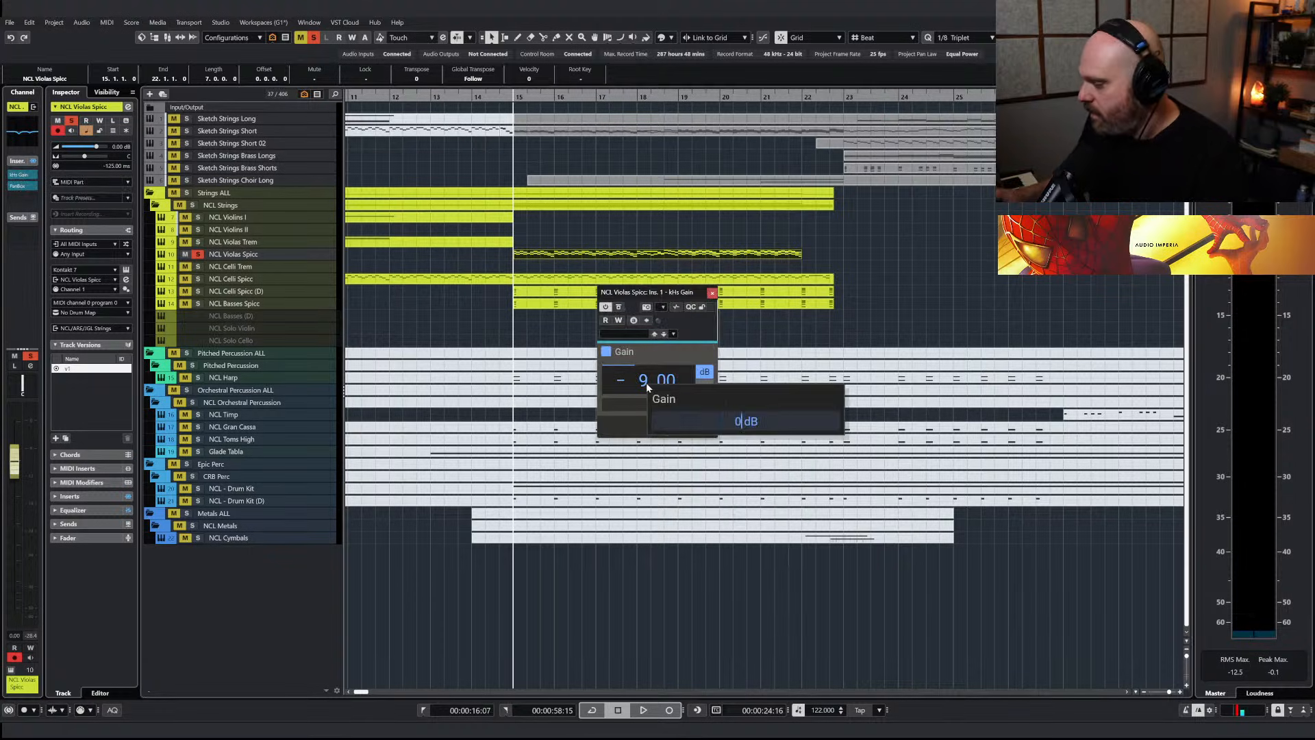
pyautogui.press('Return')
pyautogui.press('space')
pyautogui.moveTo(662, 381); pyautogui.dragTo(663, 359)
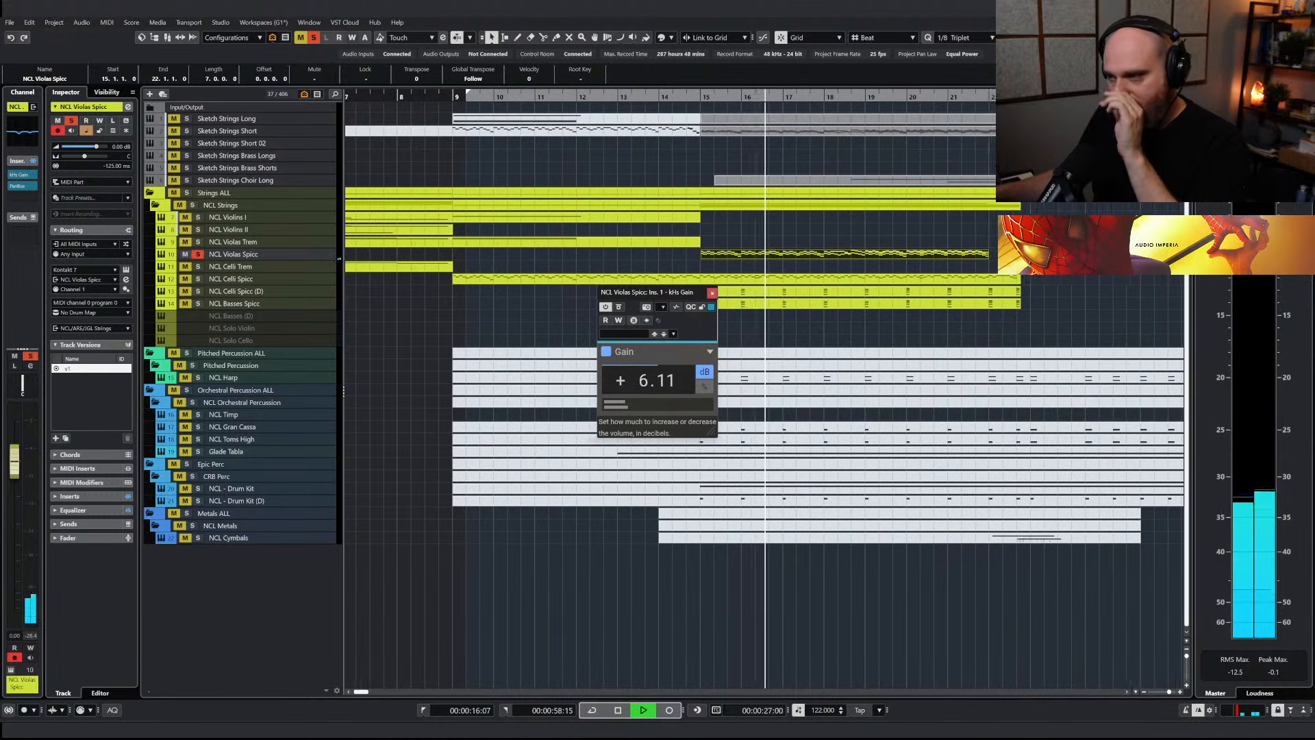
pyautogui.click(712, 294)
pyautogui.press('space')
pyautogui.press('space')
pyautogui.press('space')
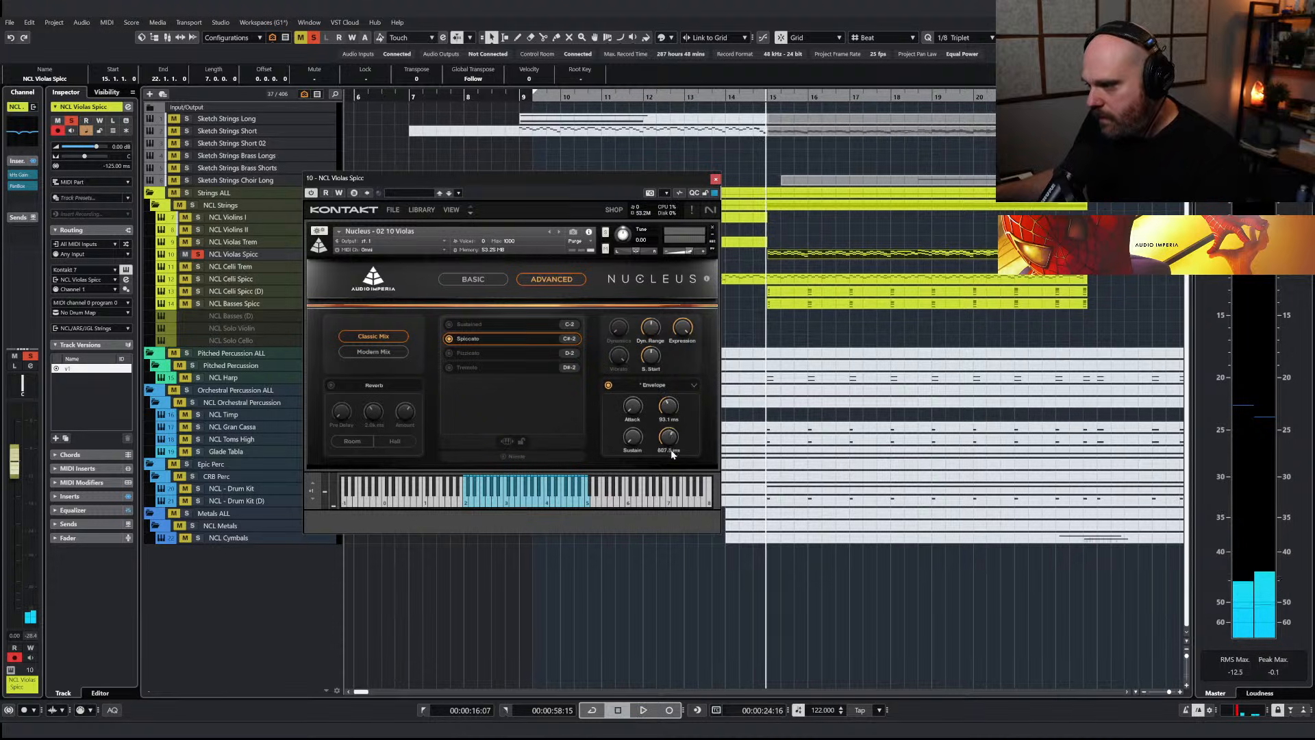
# Set the violas spiccato envelope's Release to about 310 ms, checking the sound with repeated playback
pyautogui.moveTo(668, 439); pyautogui.dragTo(666, 436)
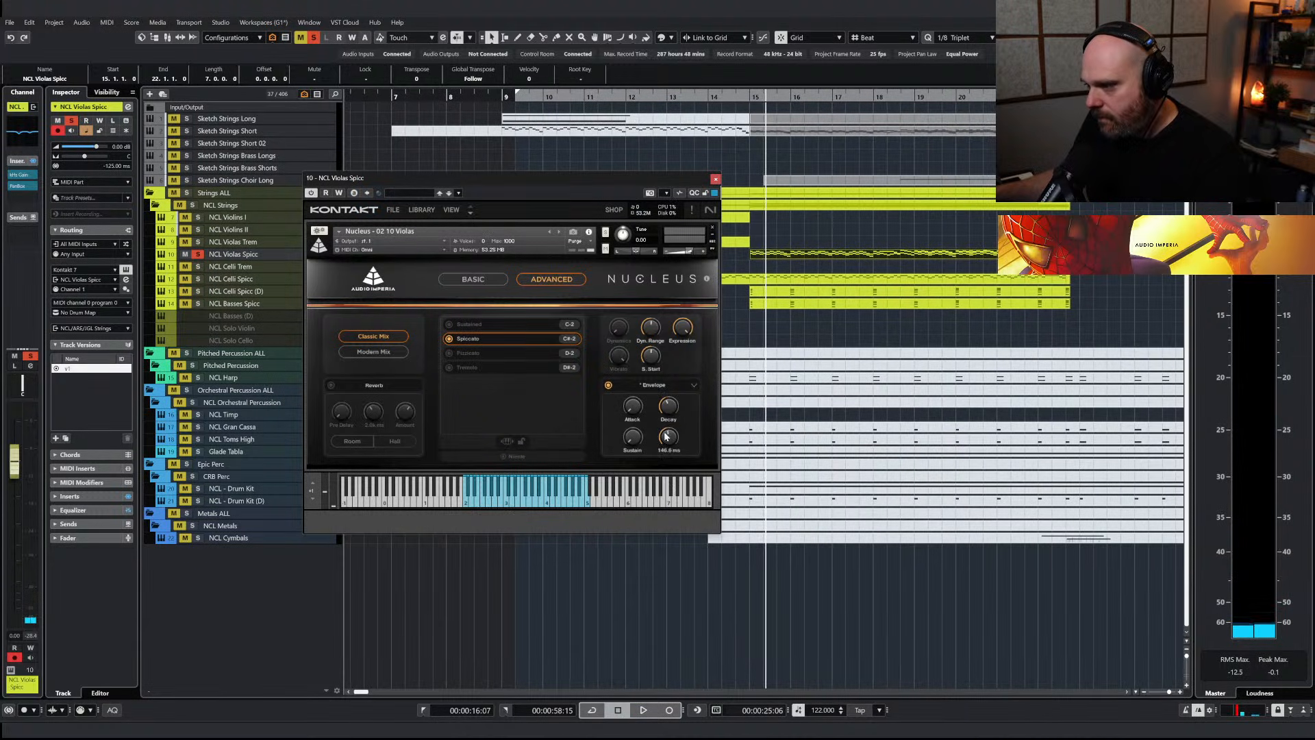
pyautogui.press('space')
pyautogui.moveTo(669, 441); pyautogui.dragTo(671, 429)
pyautogui.press('space')
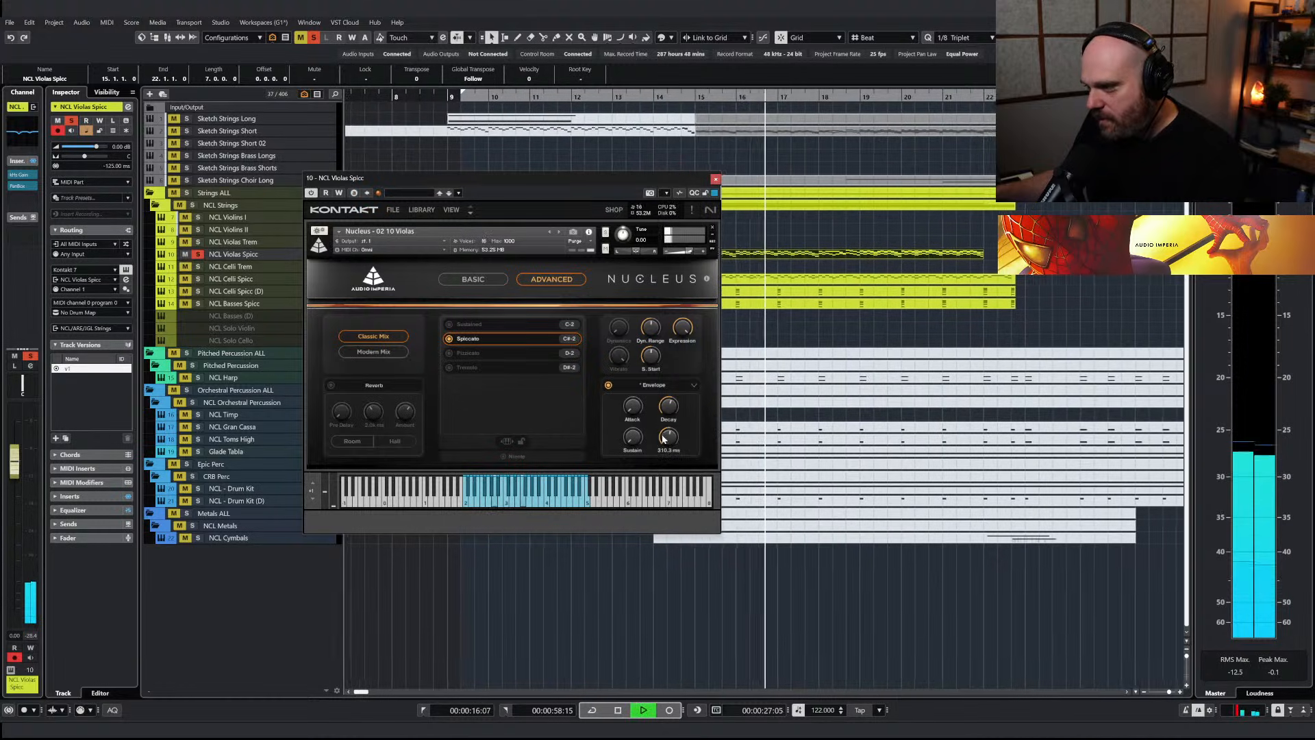
# Compare the spiccato violas with the envelope bypassed and re-enabled during playback, and close the instrument
pyautogui.click(607, 386)
pyautogui.click(608, 386)
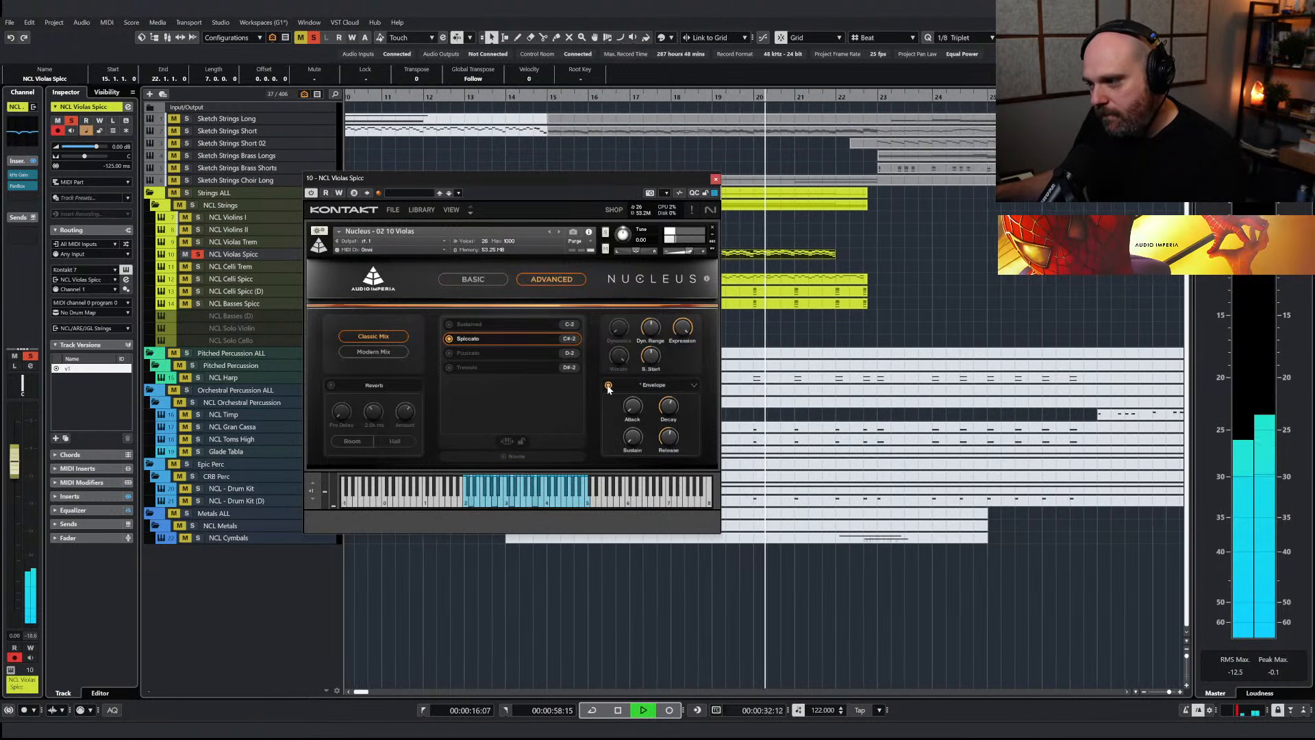
pyautogui.press('space')
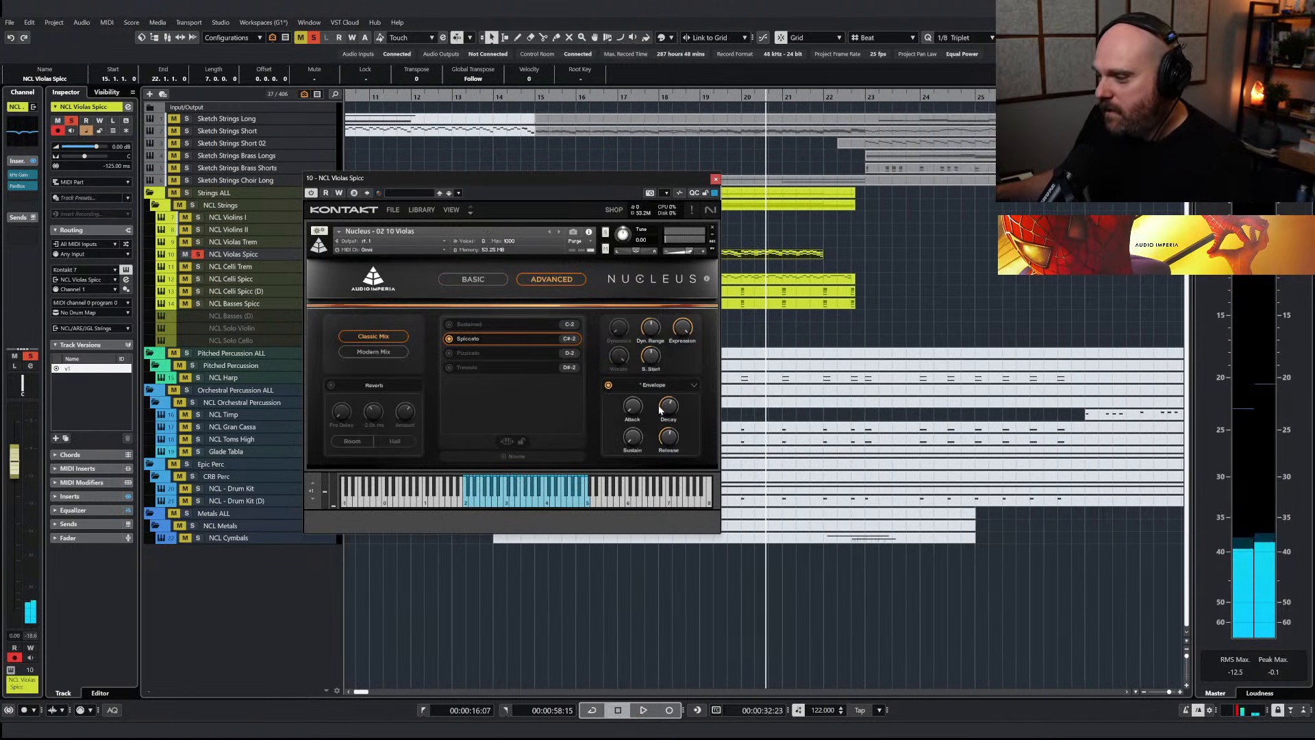
pyautogui.moveTo(665, 410); pyautogui.dragTo(676, 243)
pyautogui.click(716, 179)
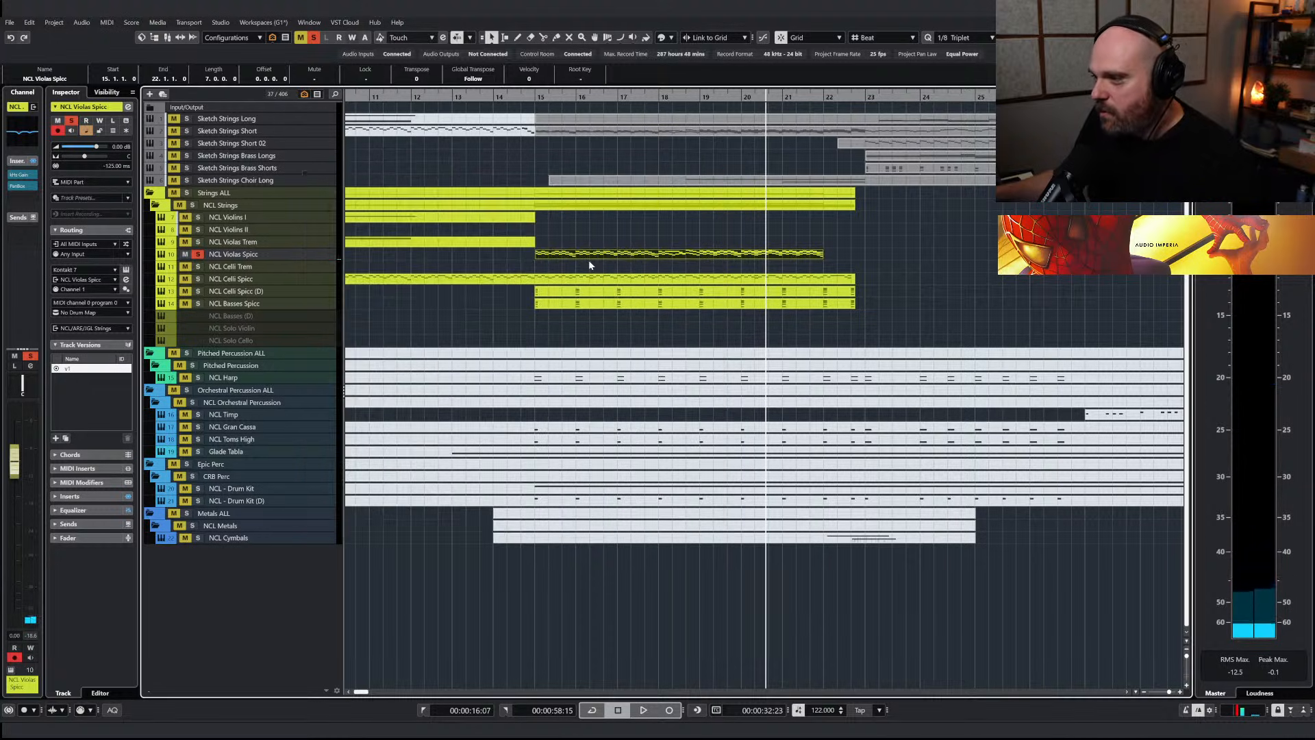
# Clear the violas solo, play the arrangement from bar 15, and mute the Sketch Strings Short part starting there
pyautogui.click(535, 94)
pyautogui.press('space')
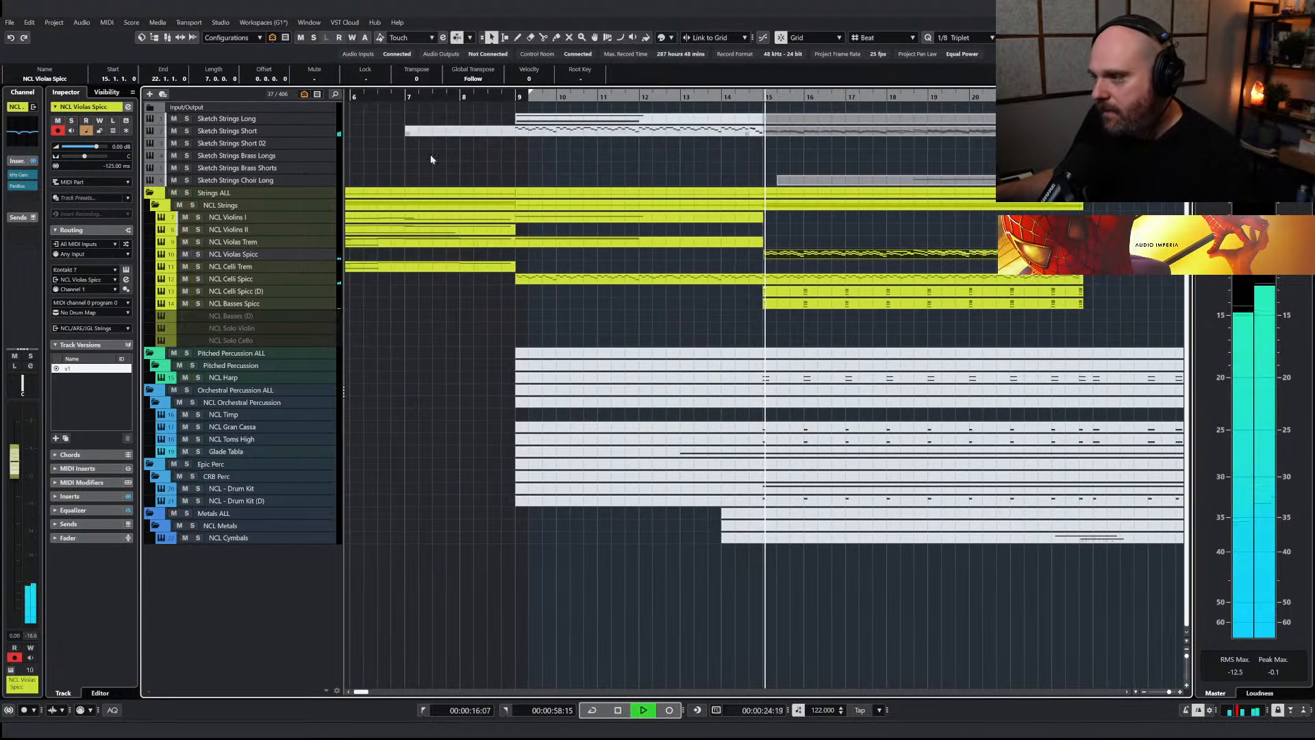
pyautogui.press('space')
pyautogui.press('7')
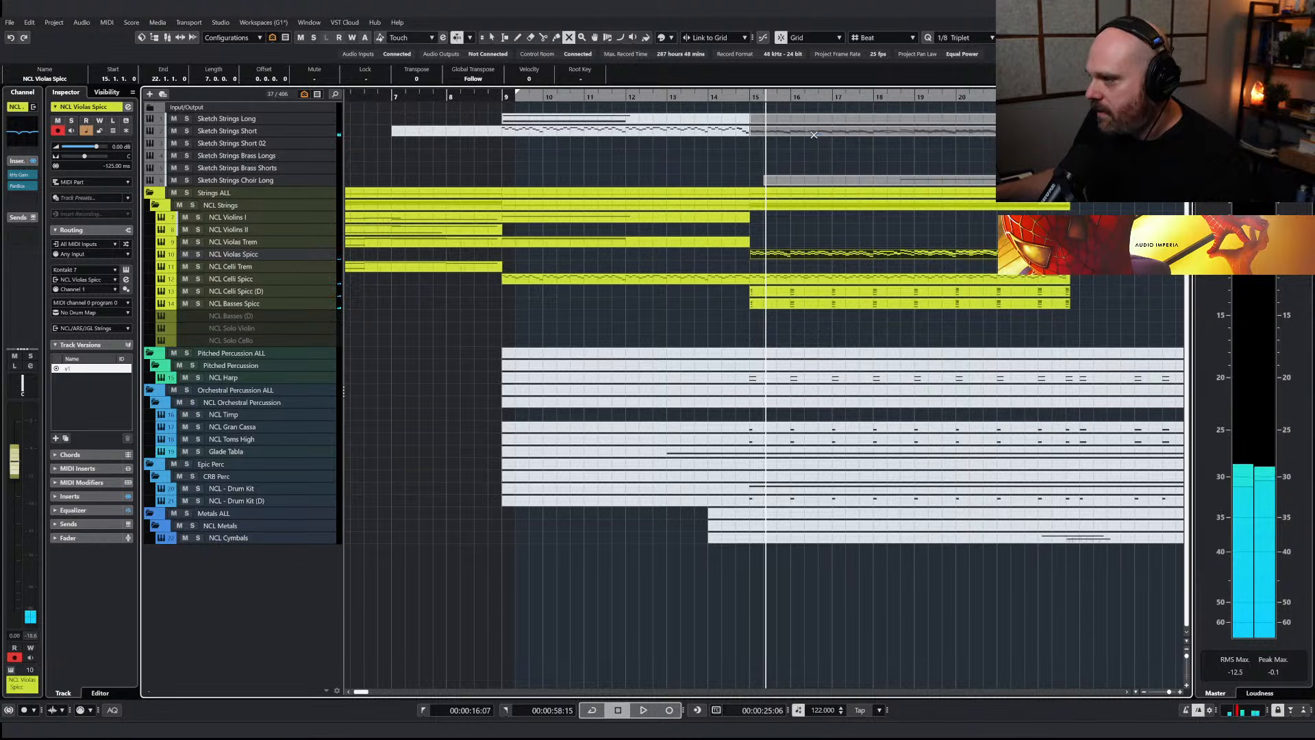
pyautogui.click(801, 133)
# Play the full arrangement from bar 15 to judge the violas in context, and stop playback
pyautogui.press('space')
pyautogui.press('1')
pyautogui.press('g')
pyautogui.press('g')
pyautogui.press('g')
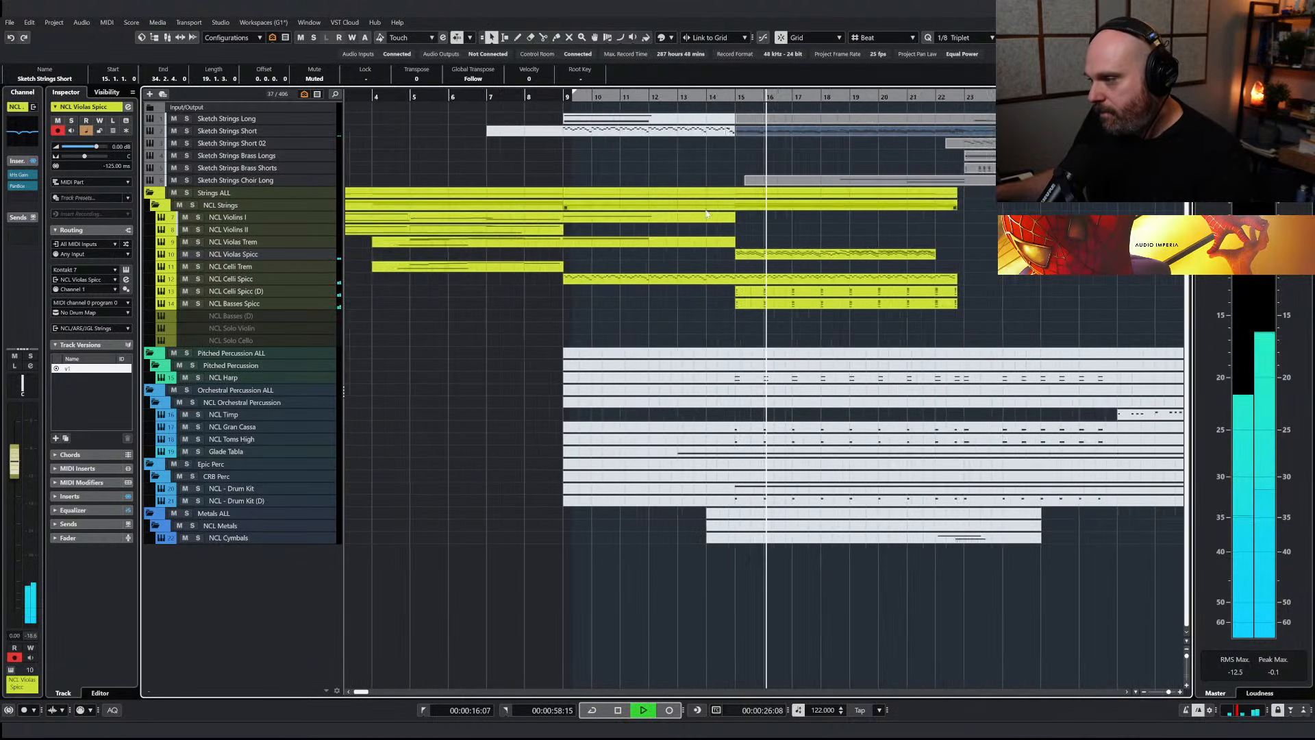
pyautogui.press('h')
pyautogui.press('h')
pyautogui.press('h')
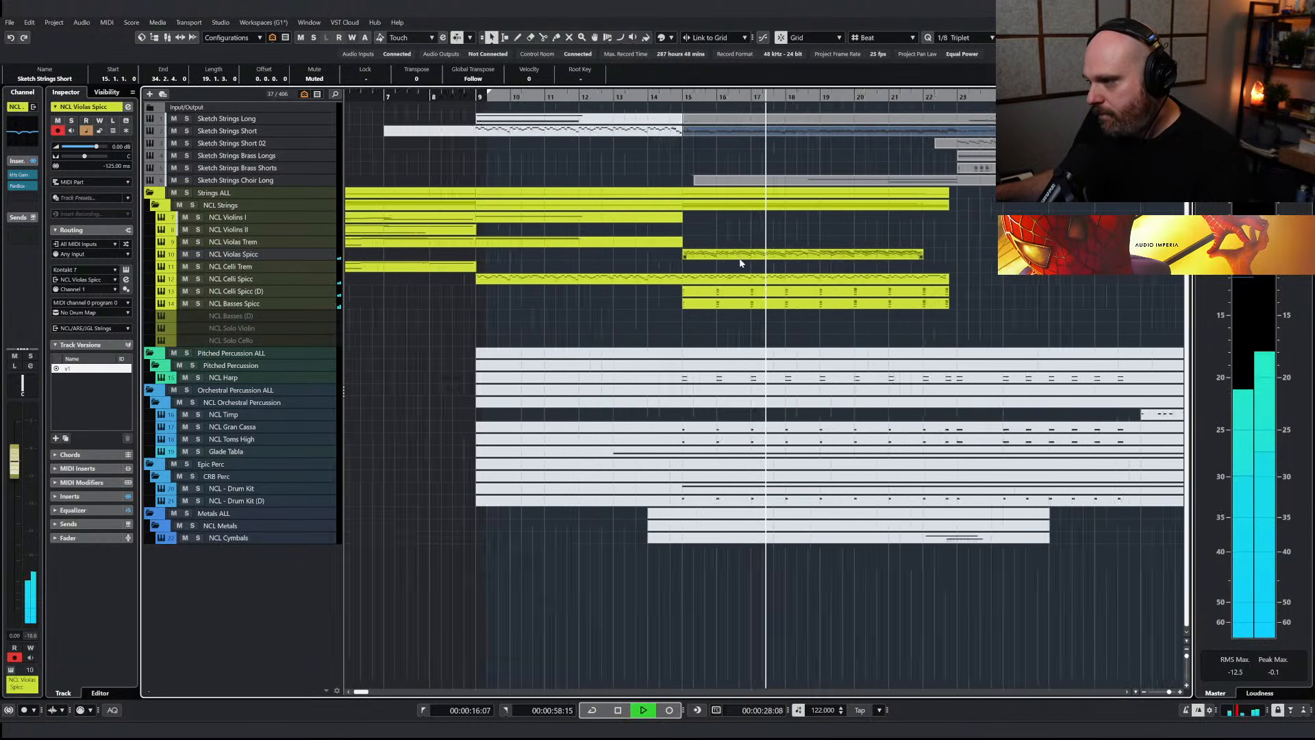
pyautogui.press('space')
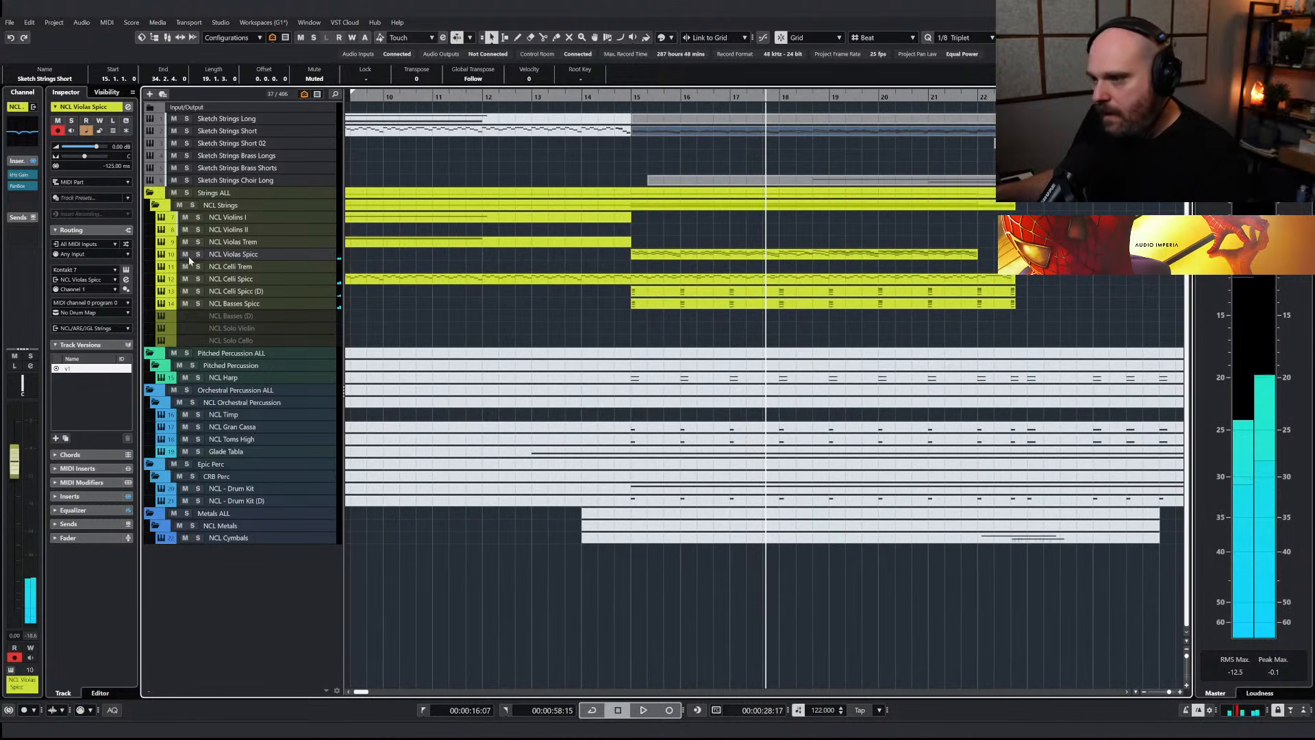
# Set the track delay of NCL Celli Spicc (D) and NCL Basses Spicc to -125 ms
pyautogui.click(264, 293)
pyautogui.doubleClick(111, 166)
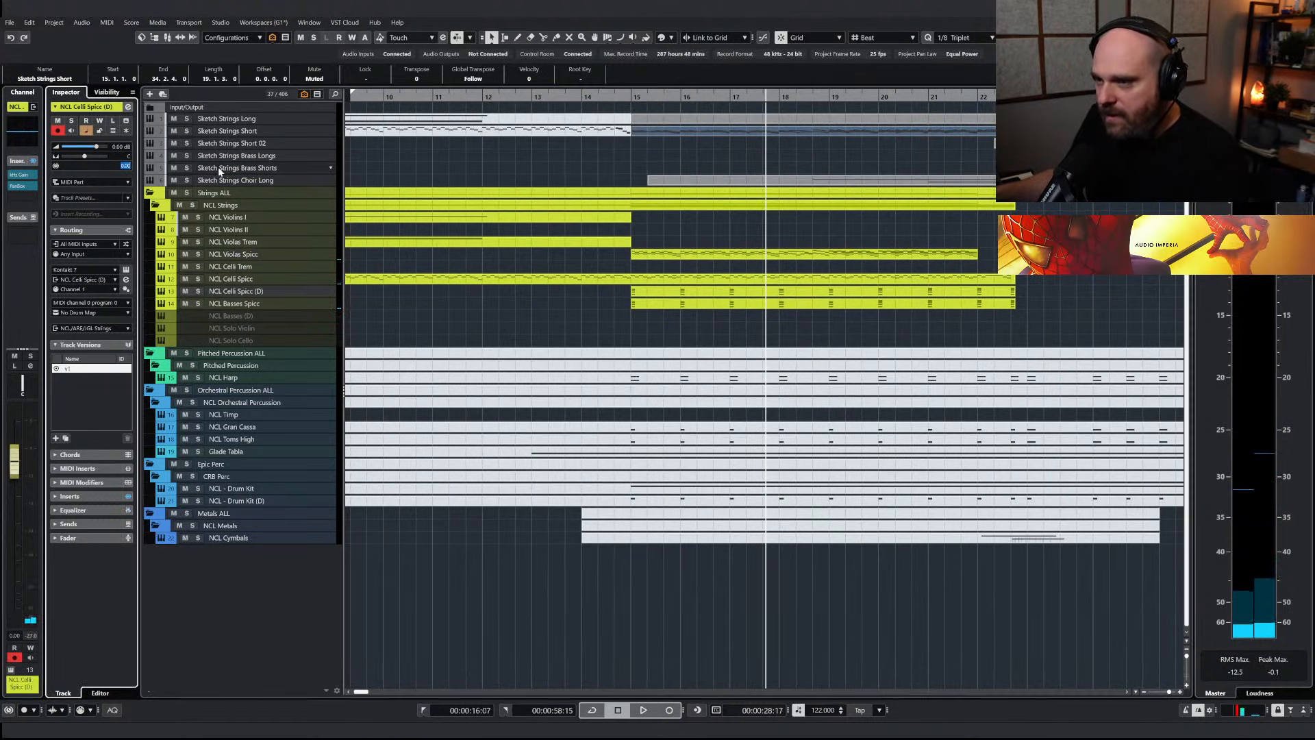
pyautogui.write('-125')
pyautogui.press('Return')
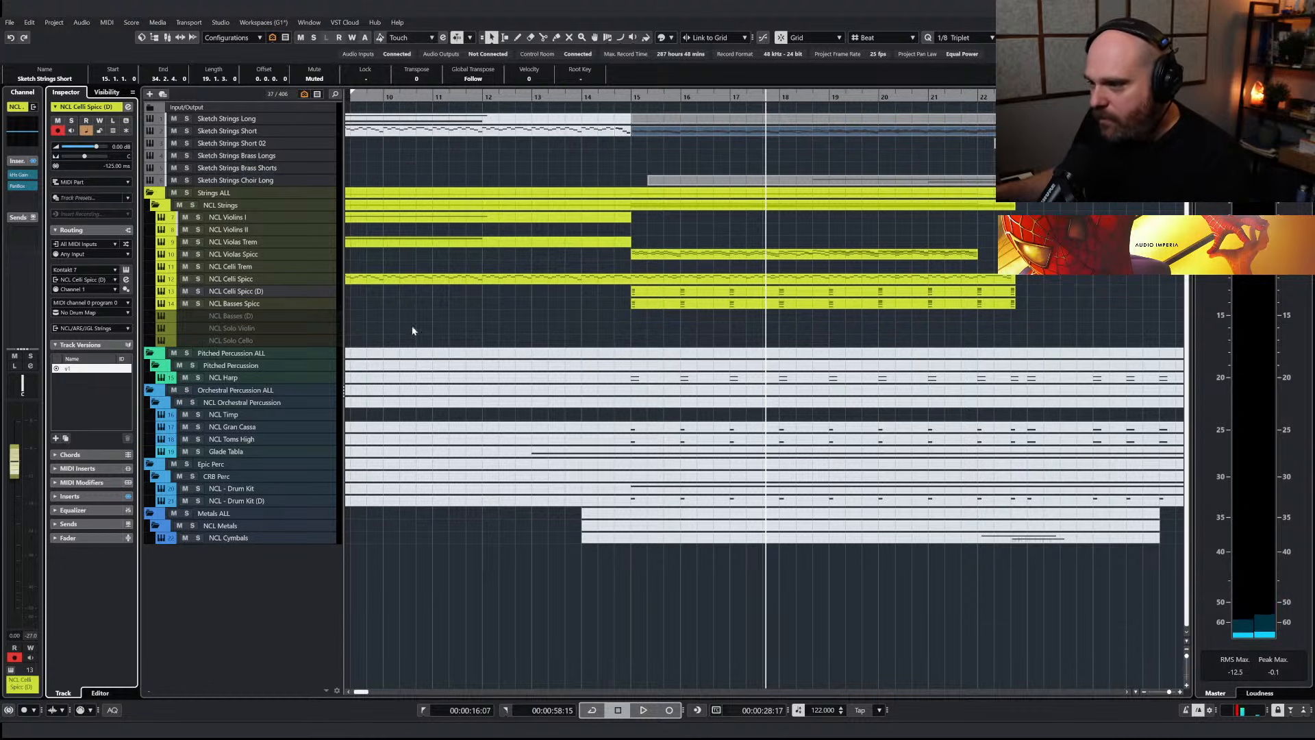
pyautogui.click(261, 303)
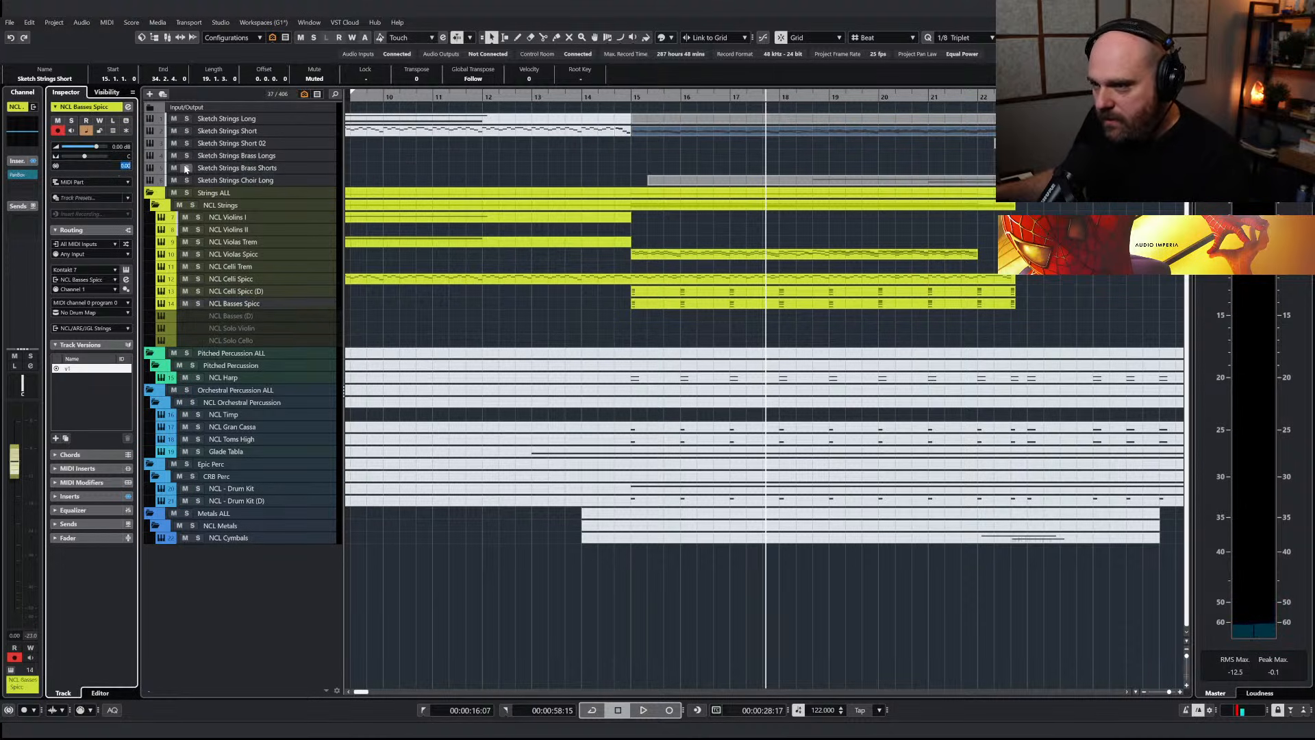
pyautogui.press('BackSpace')
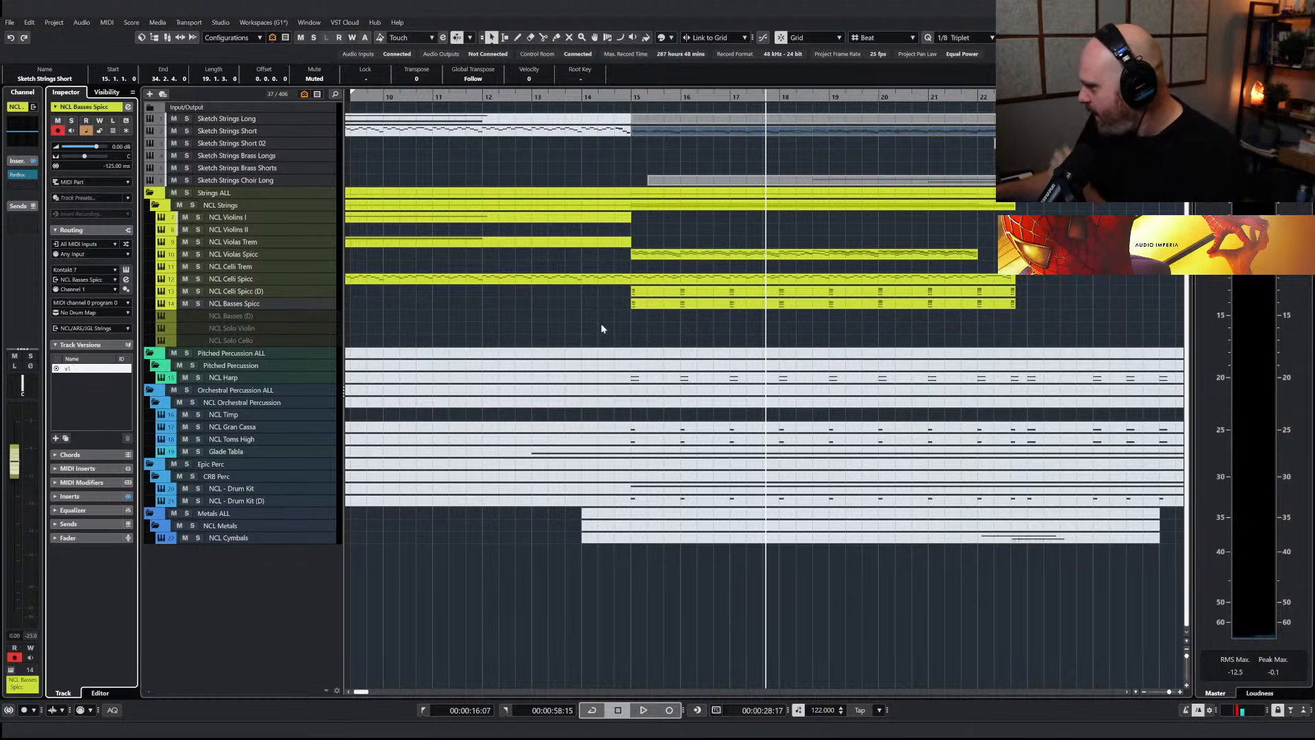
pyautogui.rightClick(576, 309)
pyautogui.click(577, 308)
pyautogui.hotkey('shift', 'f')
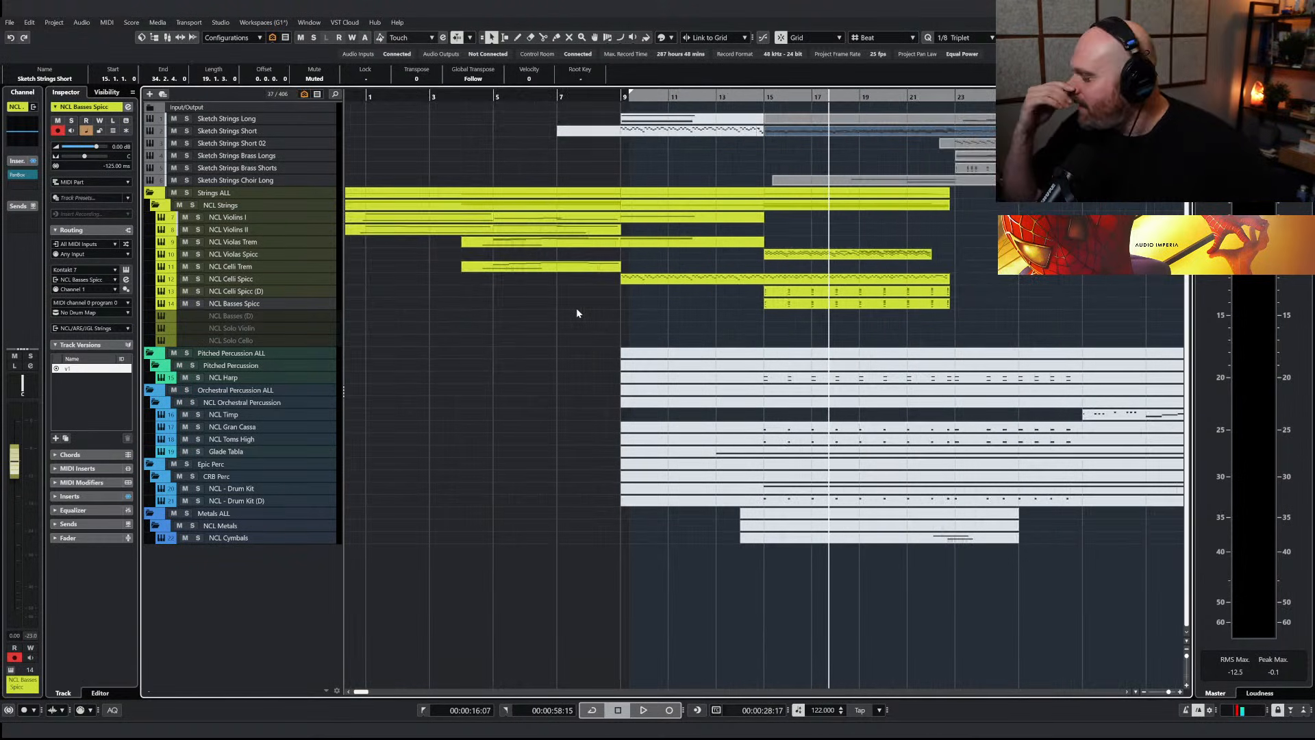
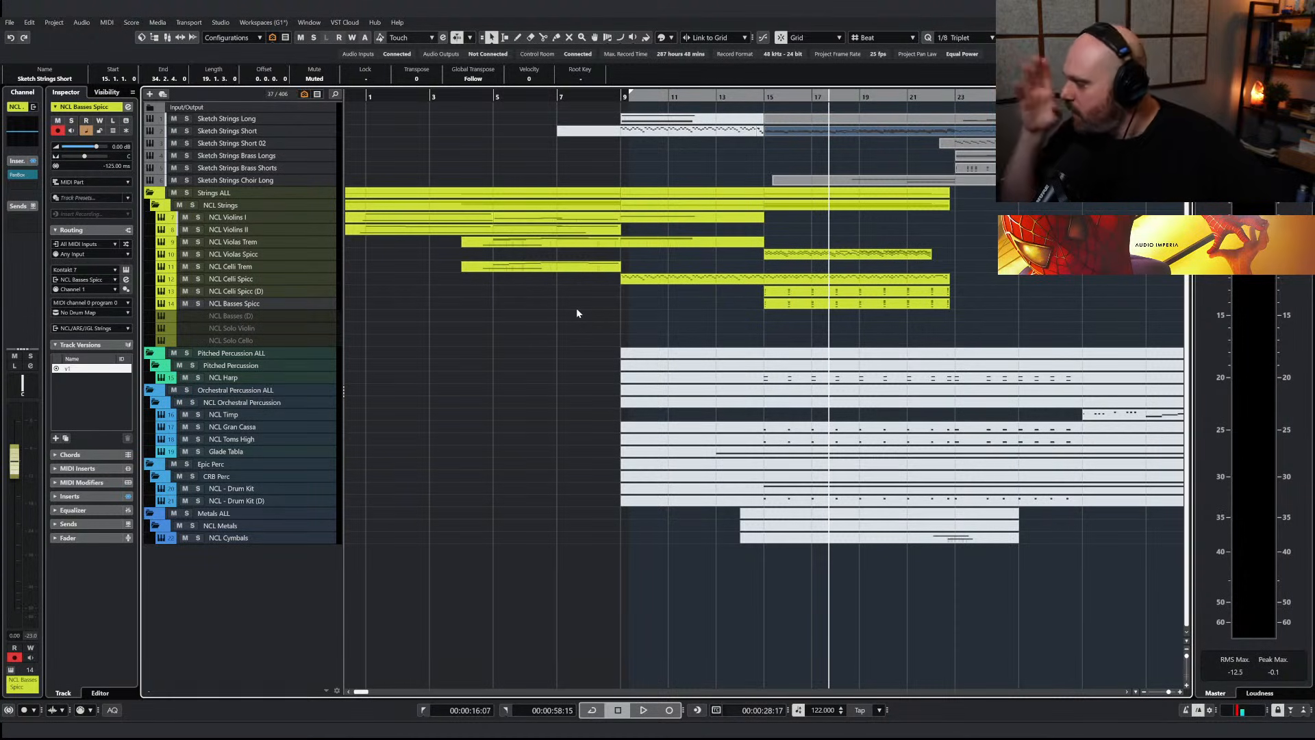
# Play the arrangement from bar 15 and shape the velocities of all NCL Violas Spicc notes into a rise toward bar 22
pyautogui.click(764, 98)
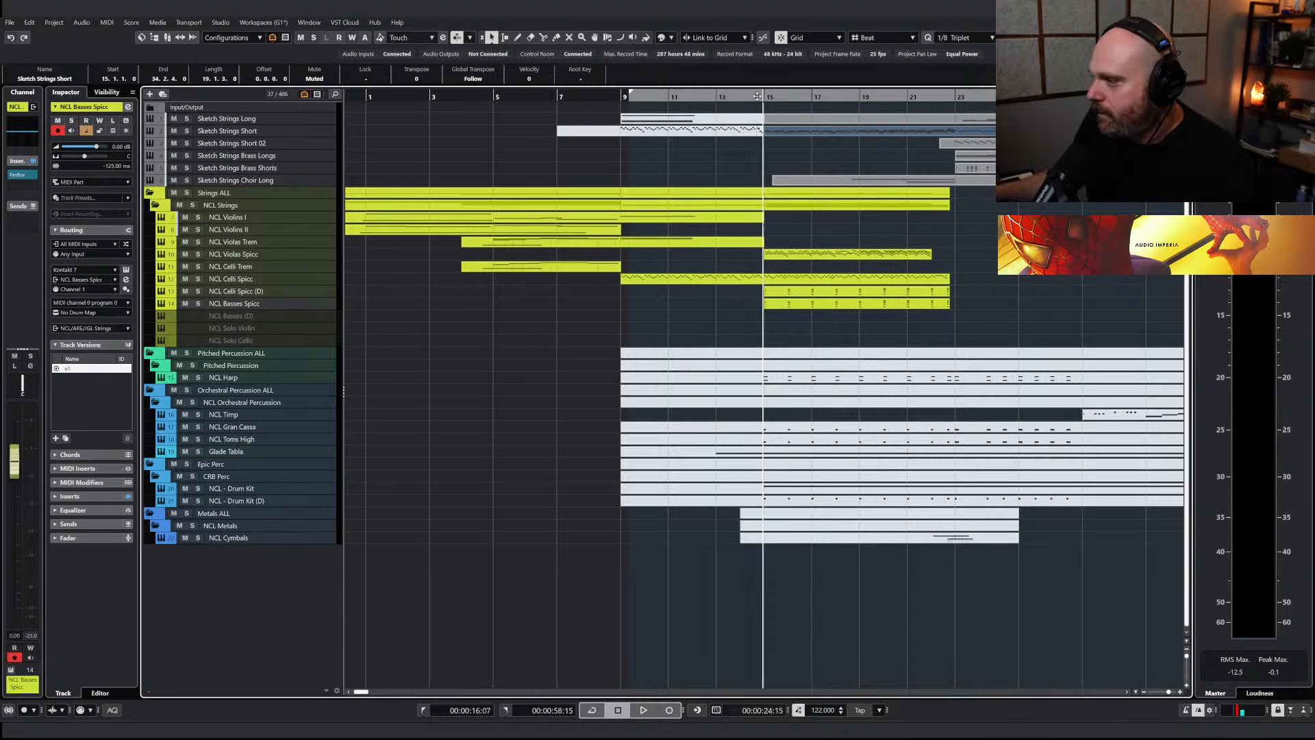
pyautogui.press('space')
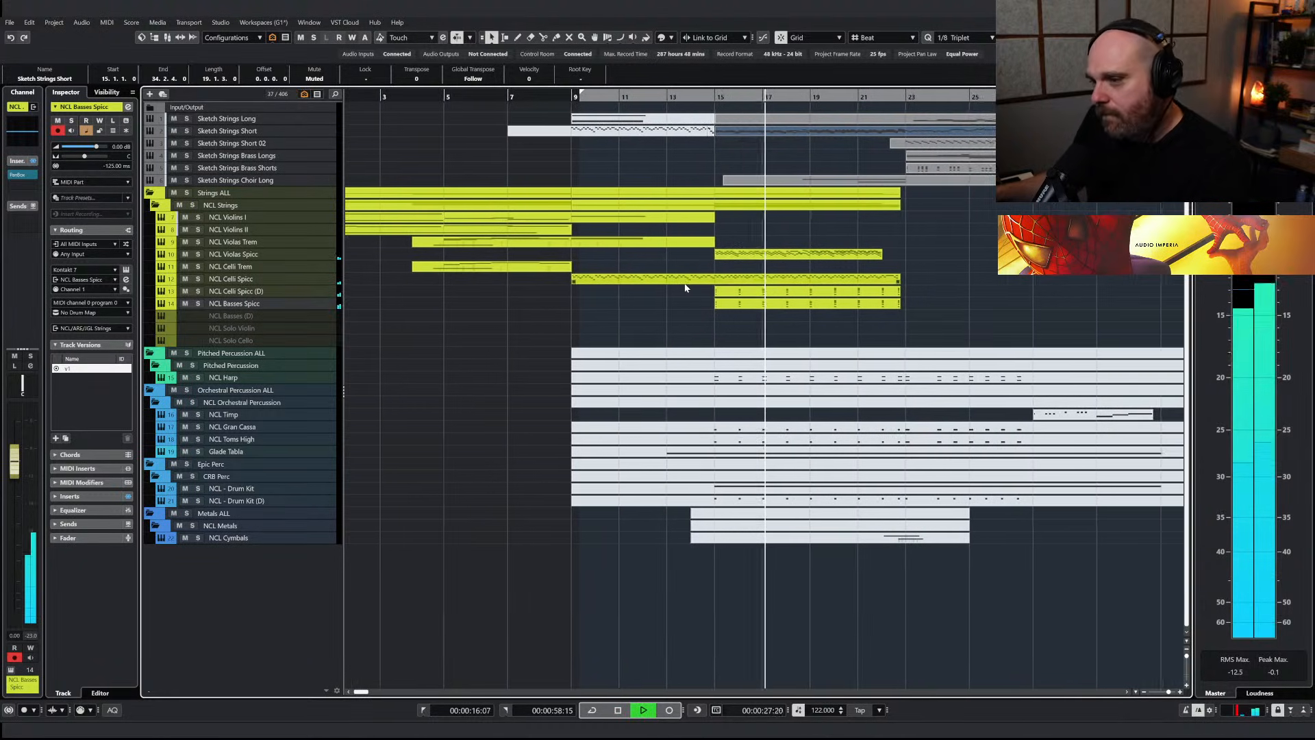
pyautogui.doubleClick(731, 256)
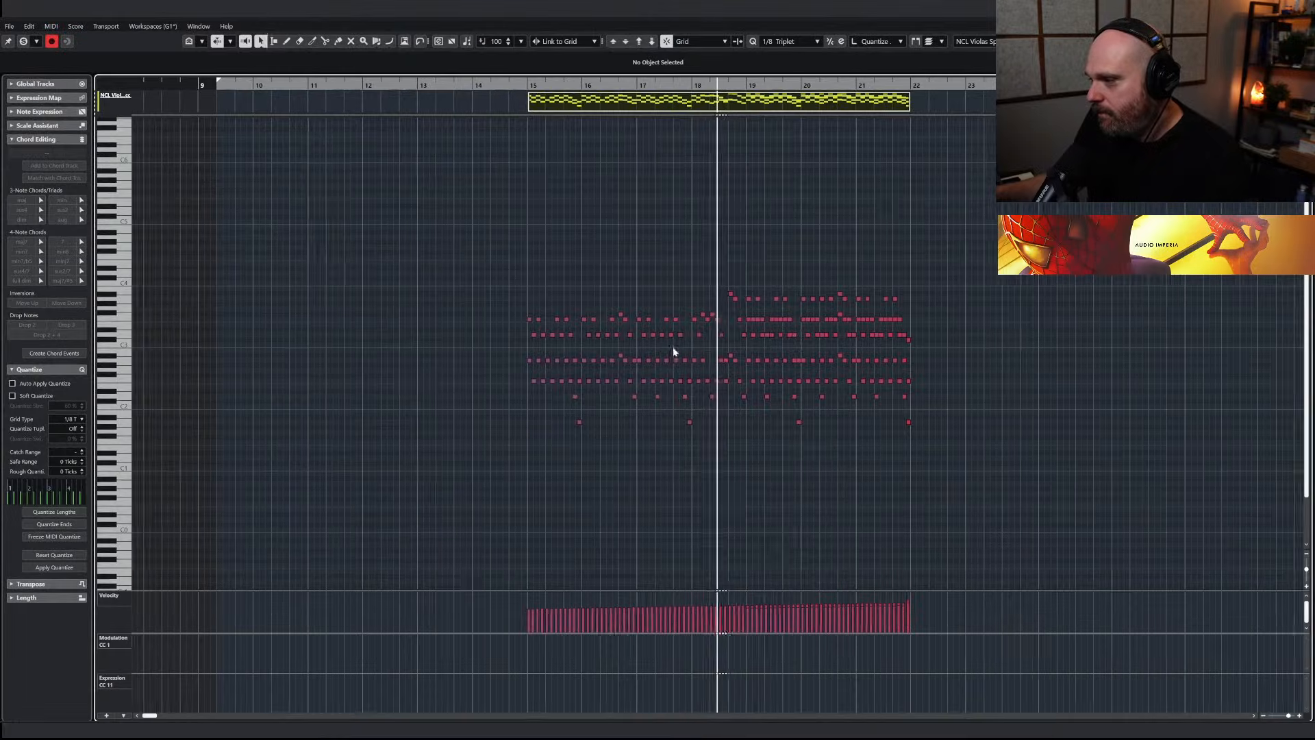
pyautogui.moveTo(1020, 479); pyautogui.dragTo(428, 300)
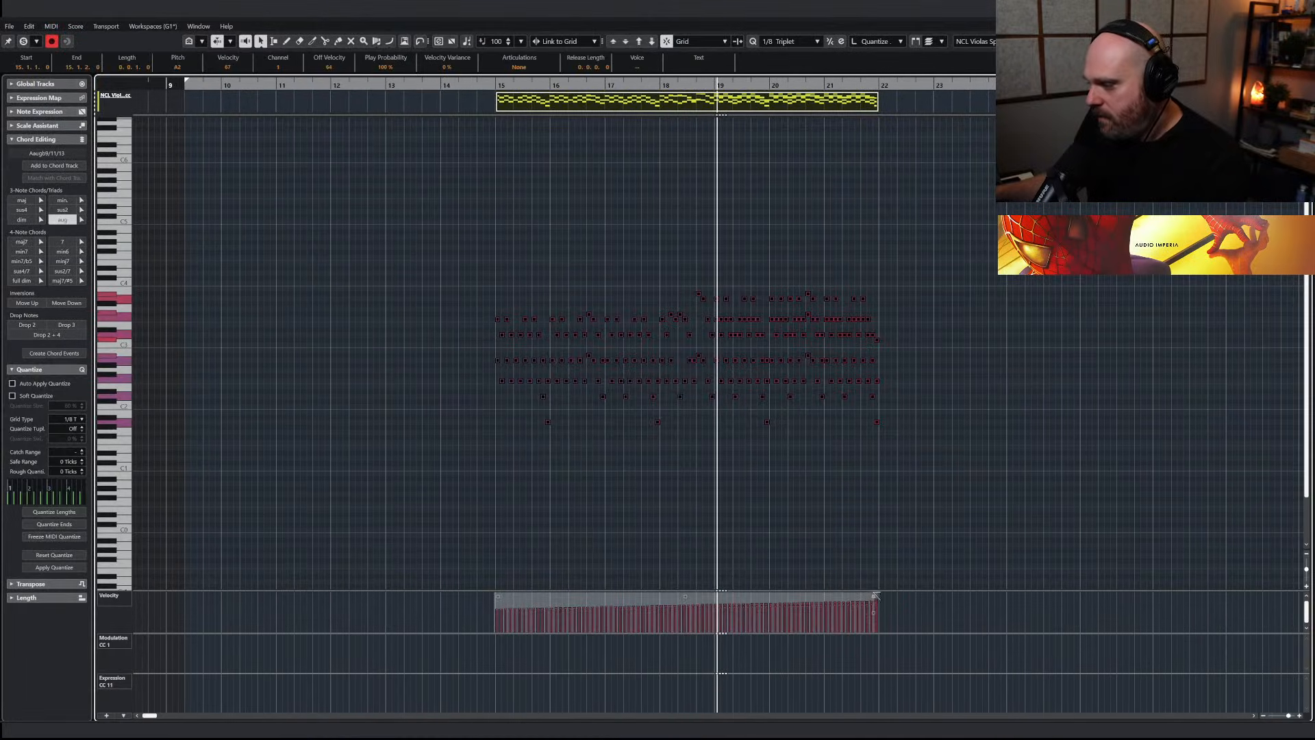
pyautogui.press('Return')
pyautogui.click(667, 179)
pyautogui.click(701, 135)
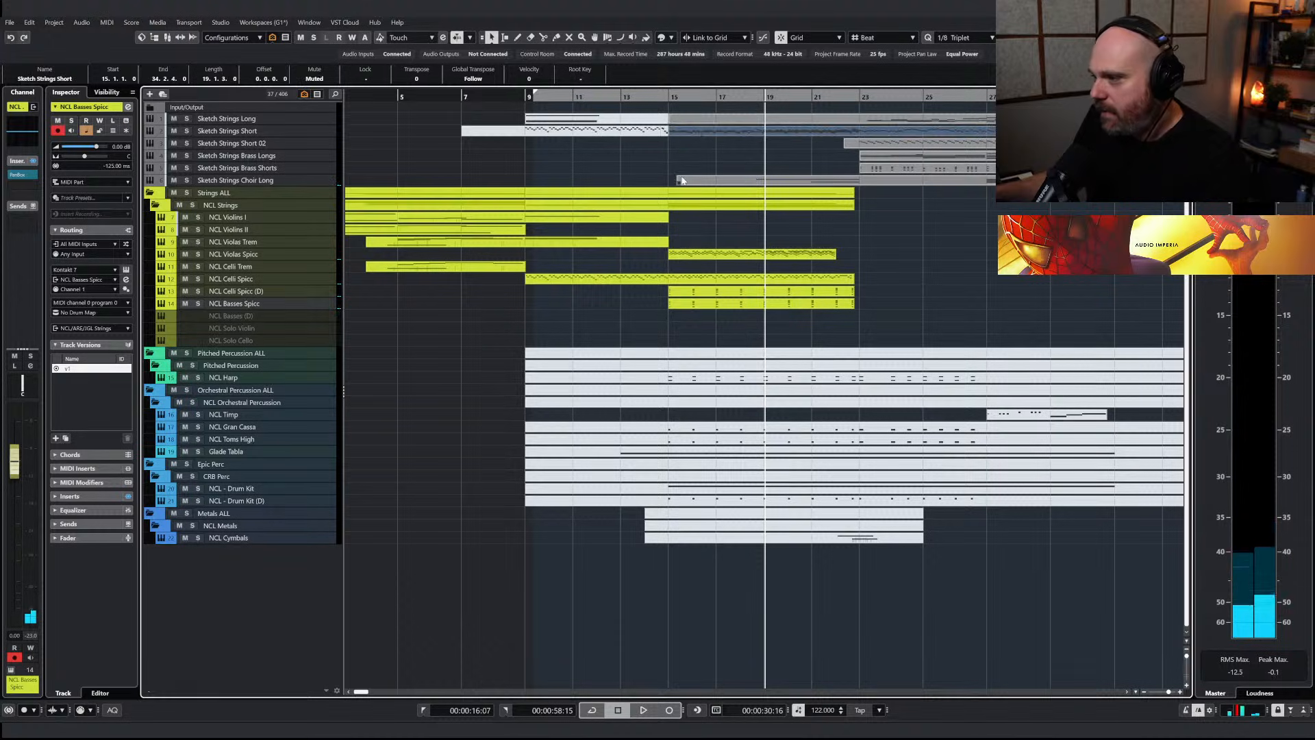
# Rename the NCL Violins II track to NCL Violins II Spicc and leave only the Spiccato articulation loaded in its instrument
pyautogui.click(700, 256)
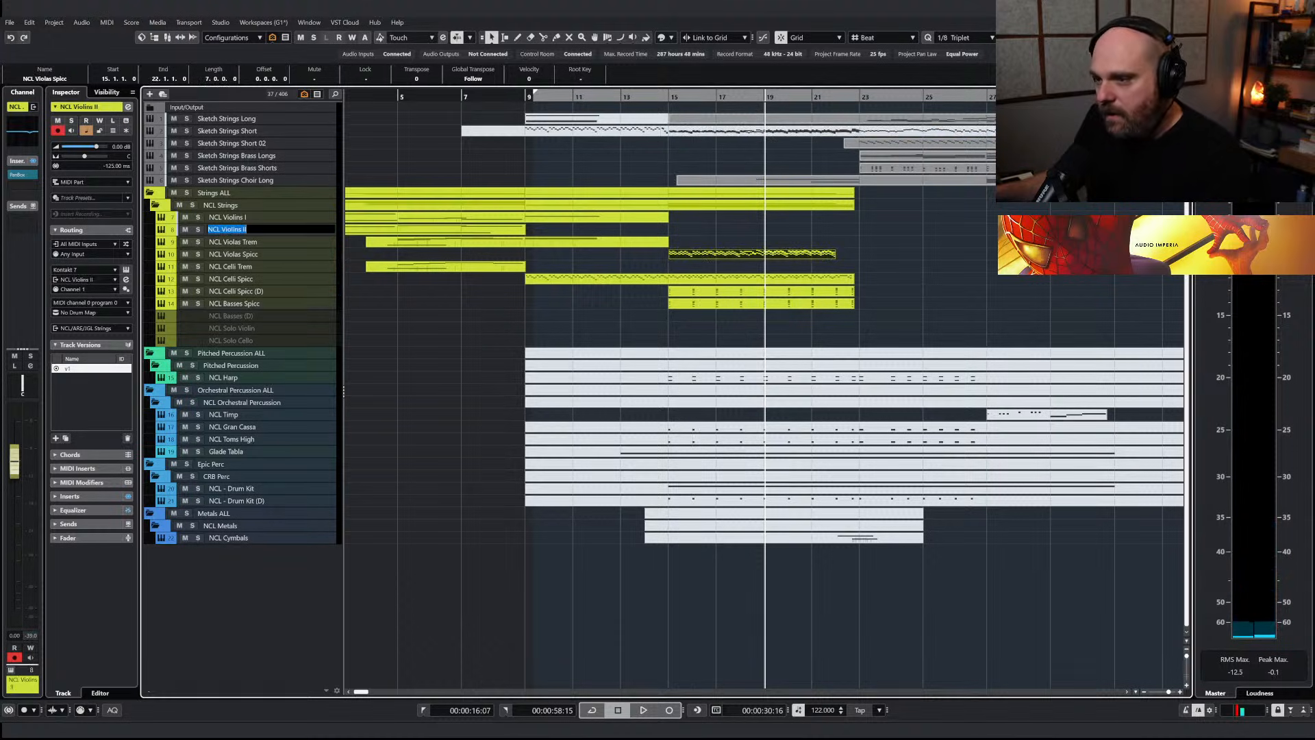
pyautogui.write('S')
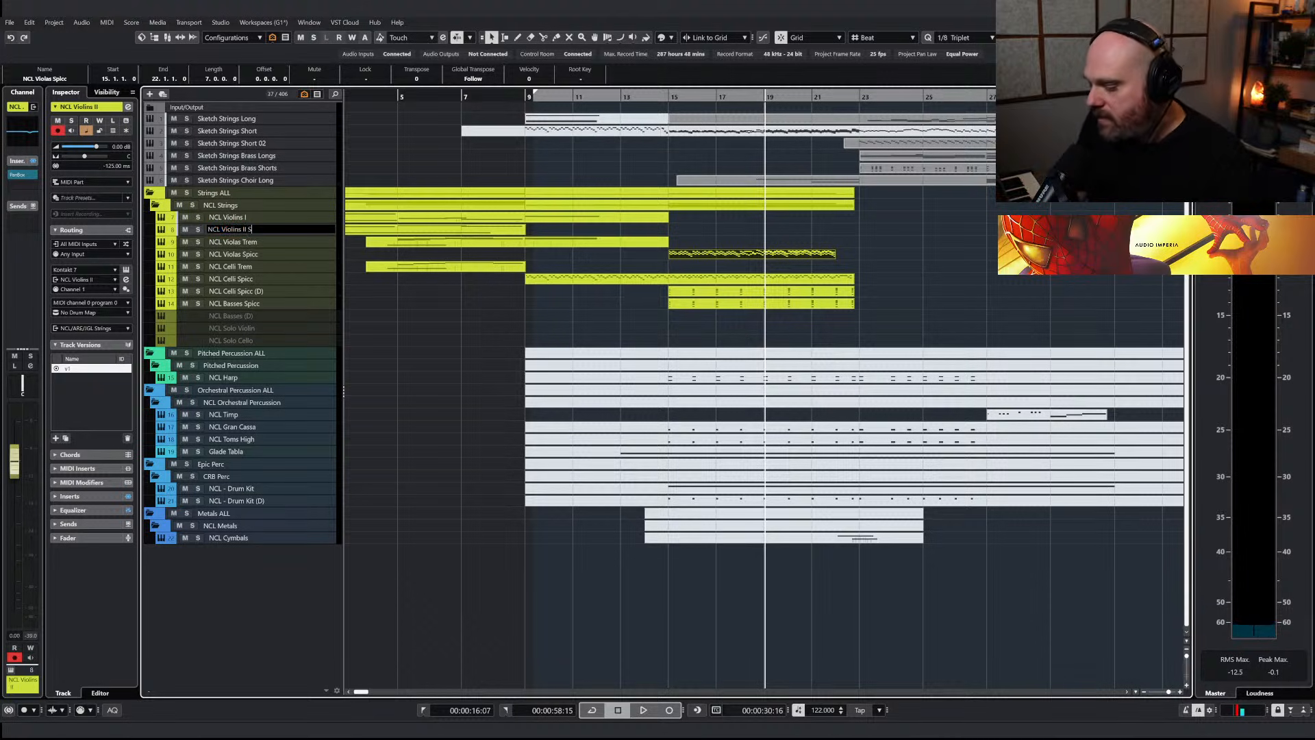
pyautogui.write('picce')
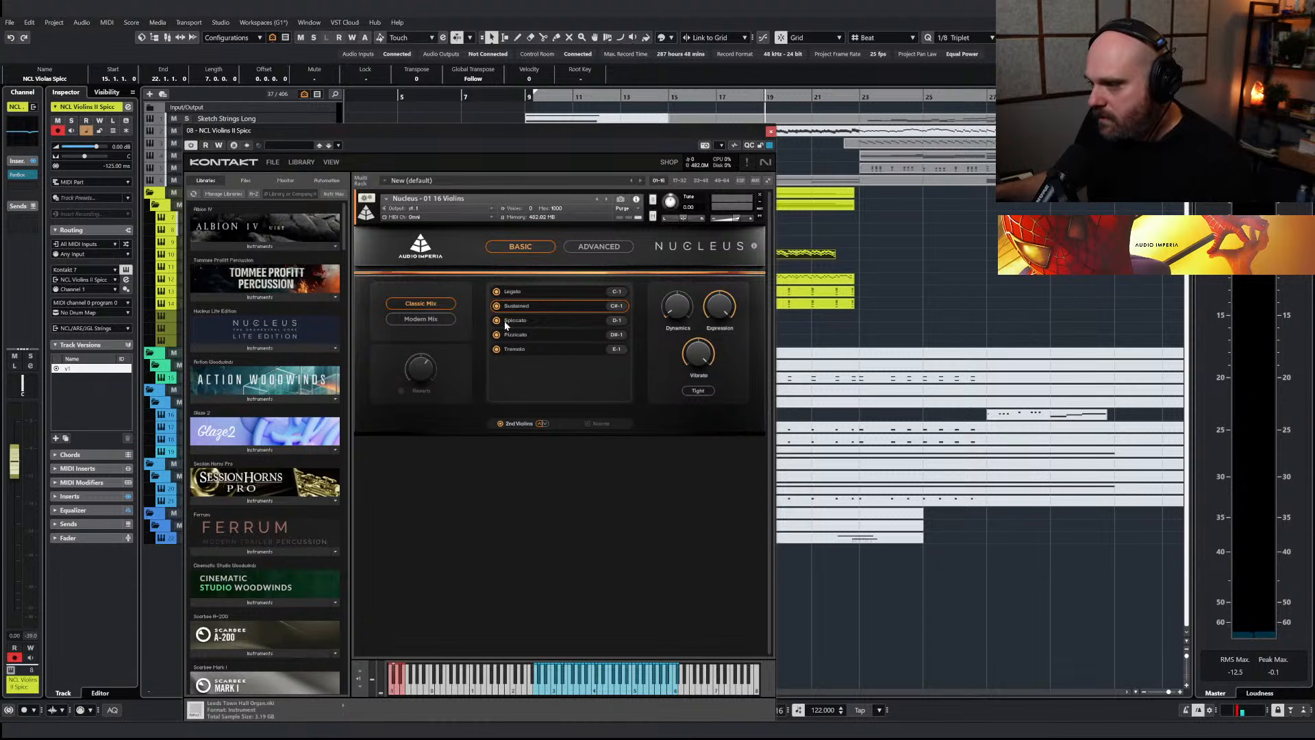
pyautogui.click(507, 322)
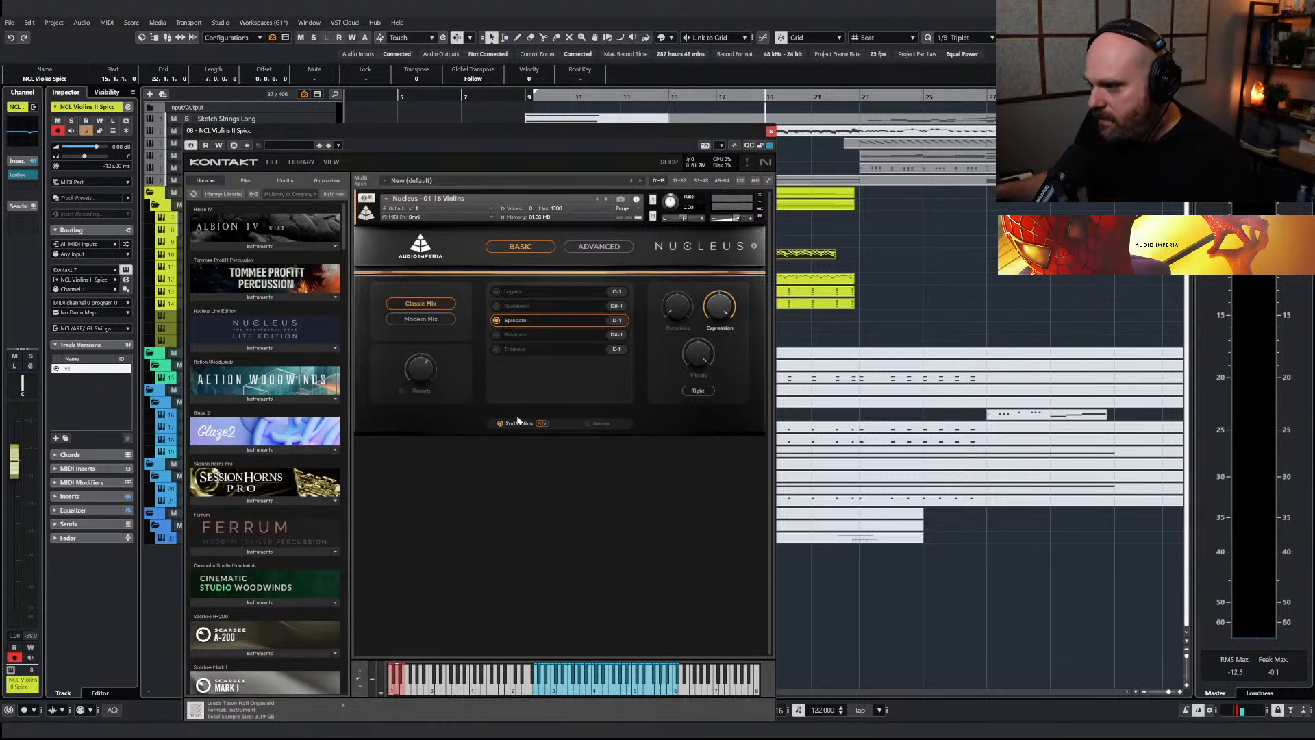
pyautogui.click(769, 132)
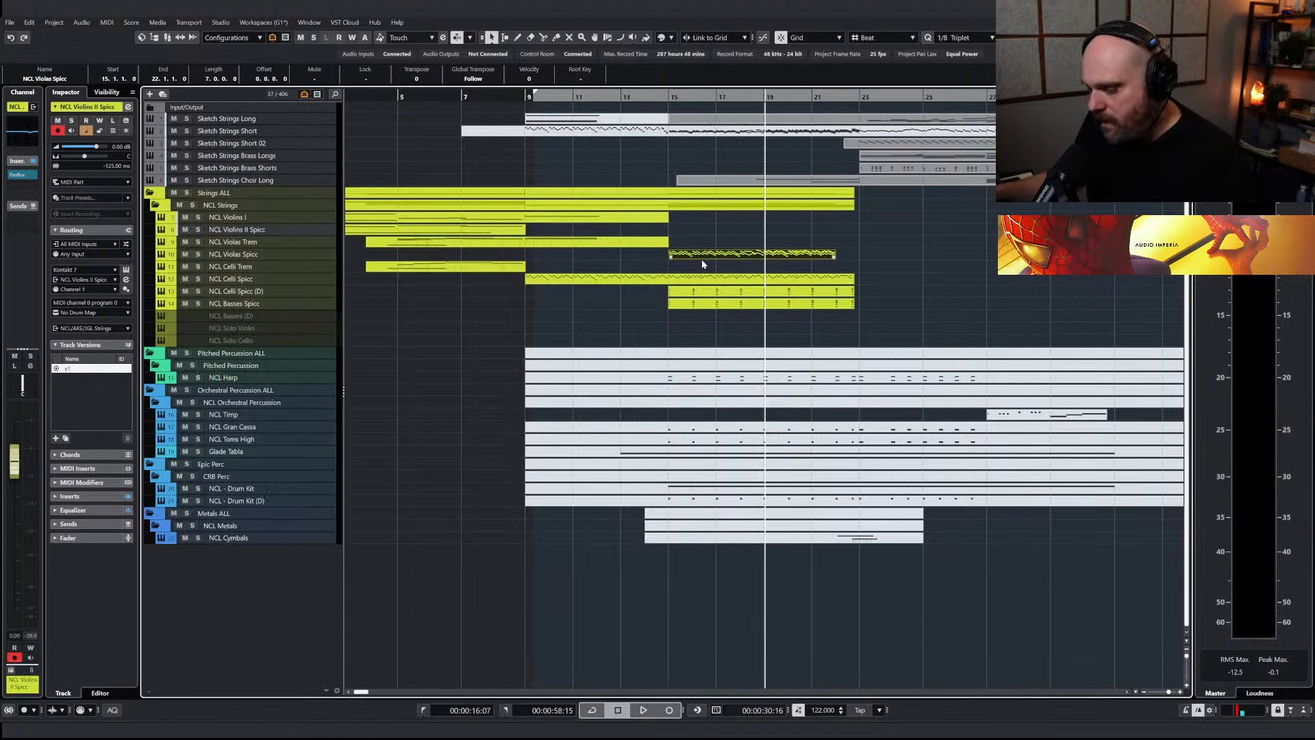
# Copy the NCL Violas Spicc part at bar 15 onto NCL Violins II Spicc and delete its notes before the end of bar 18
pyautogui.moveTo(704, 255); pyautogui.dragTo(704, 230)
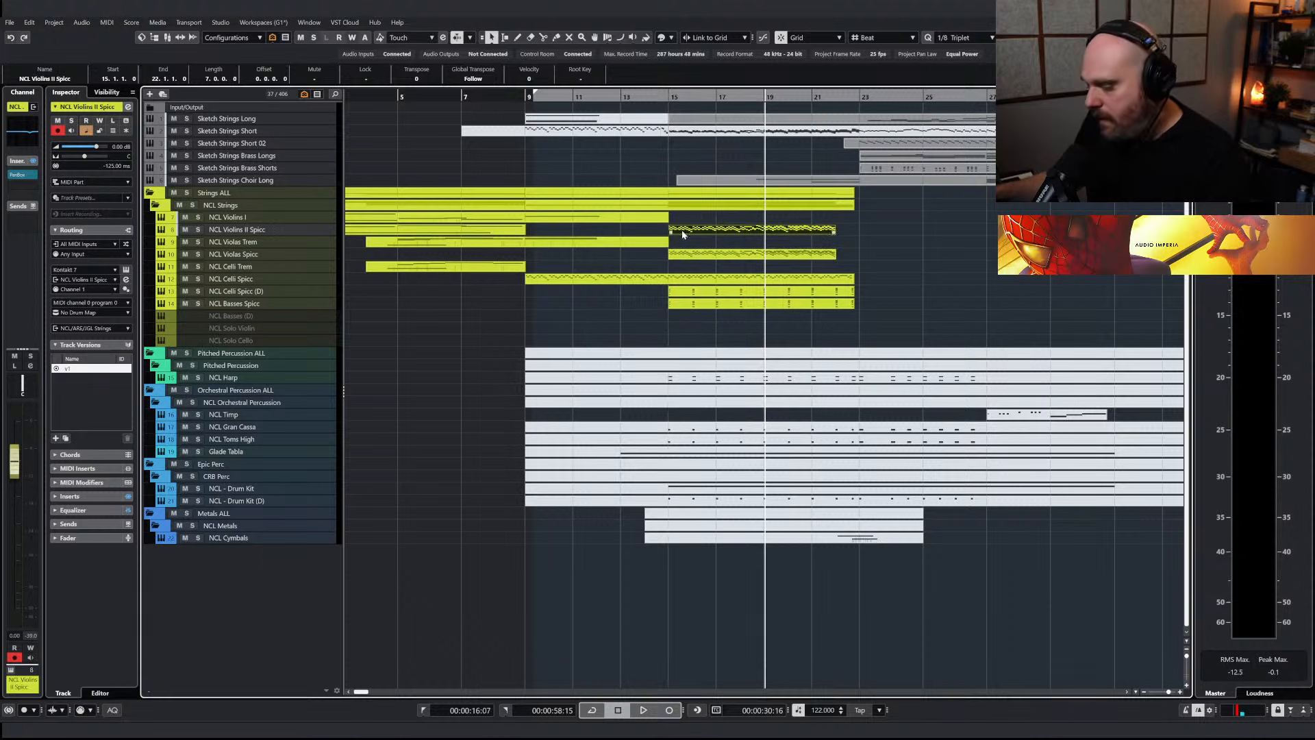
pyautogui.doubleClick(682, 233)
pyautogui.press('h')
pyautogui.press('h')
pyautogui.press('h')
pyautogui.moveTo(272, 294); pyautogui.dragTo(674, 464)
pyautogui.press('Delete')
# Play the trimmed violins entry from bar 18, ramp up the velocities of its first notes, and close the editor
pyautogui.press('space')
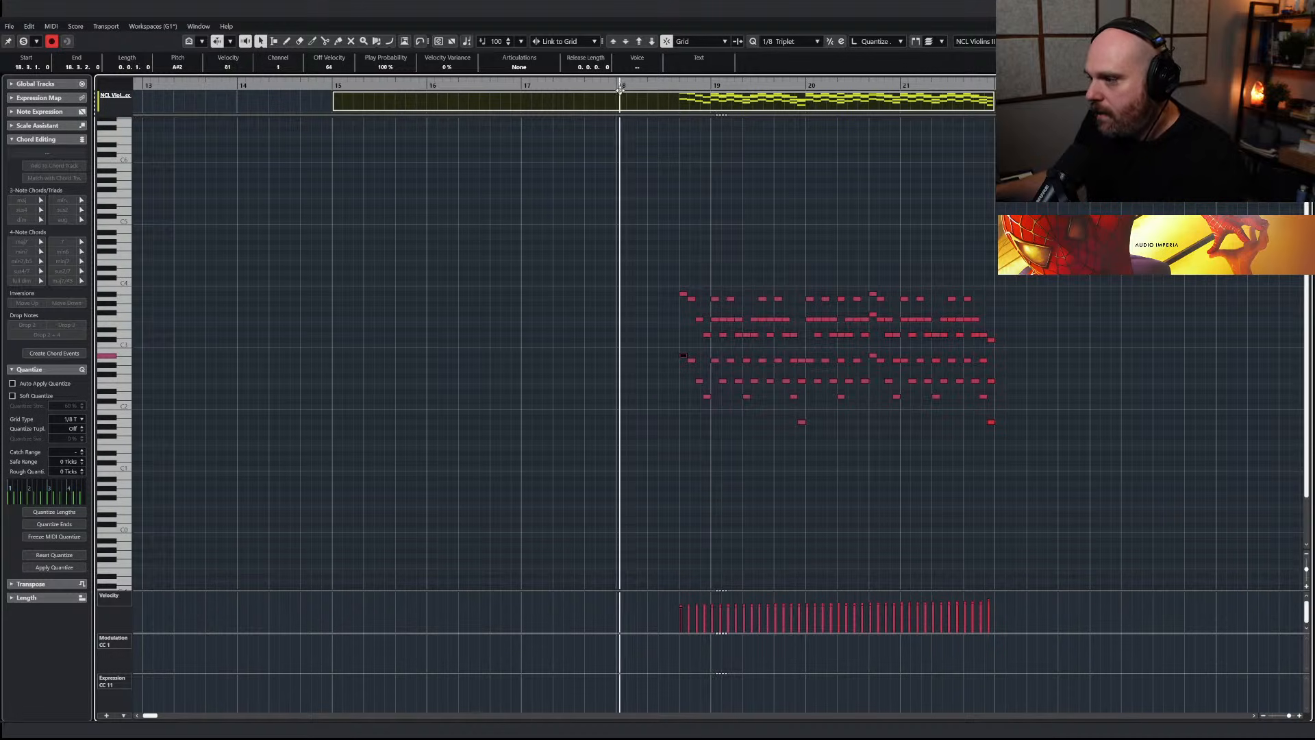
pyautogui.press('space')
pyautogui.rightClick(674, 446)
pyautogui.click(703, 453)
pyautogui.moveTo(679, 624); pyautogui.dragTo(704, 613)
pyautogui.rightClick(684, 447)
pyautogui.click(690, 454)
pyautogui.press('Return')
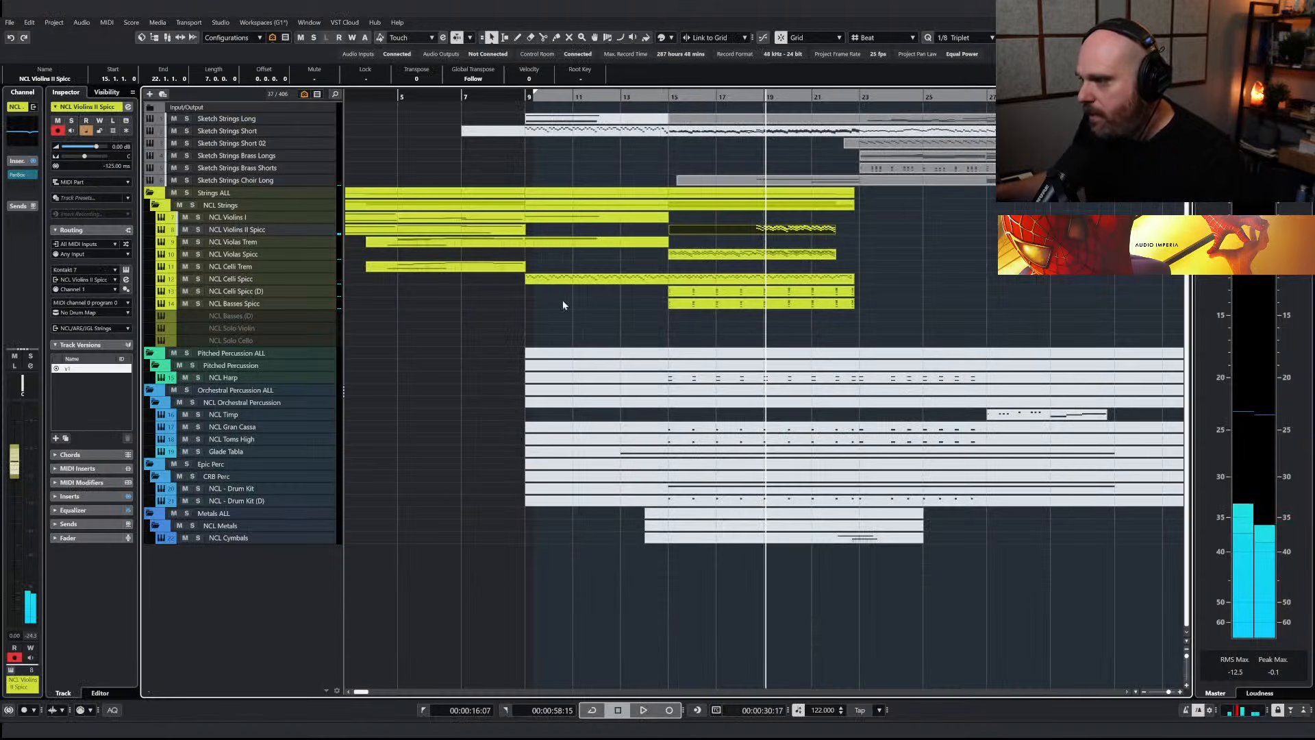
# Enable the Envelope in the NCL Violins II Spicc instrument's advanced settings with sustain at -inf dB, and close the instrument
pyautogui.click(278, 230)
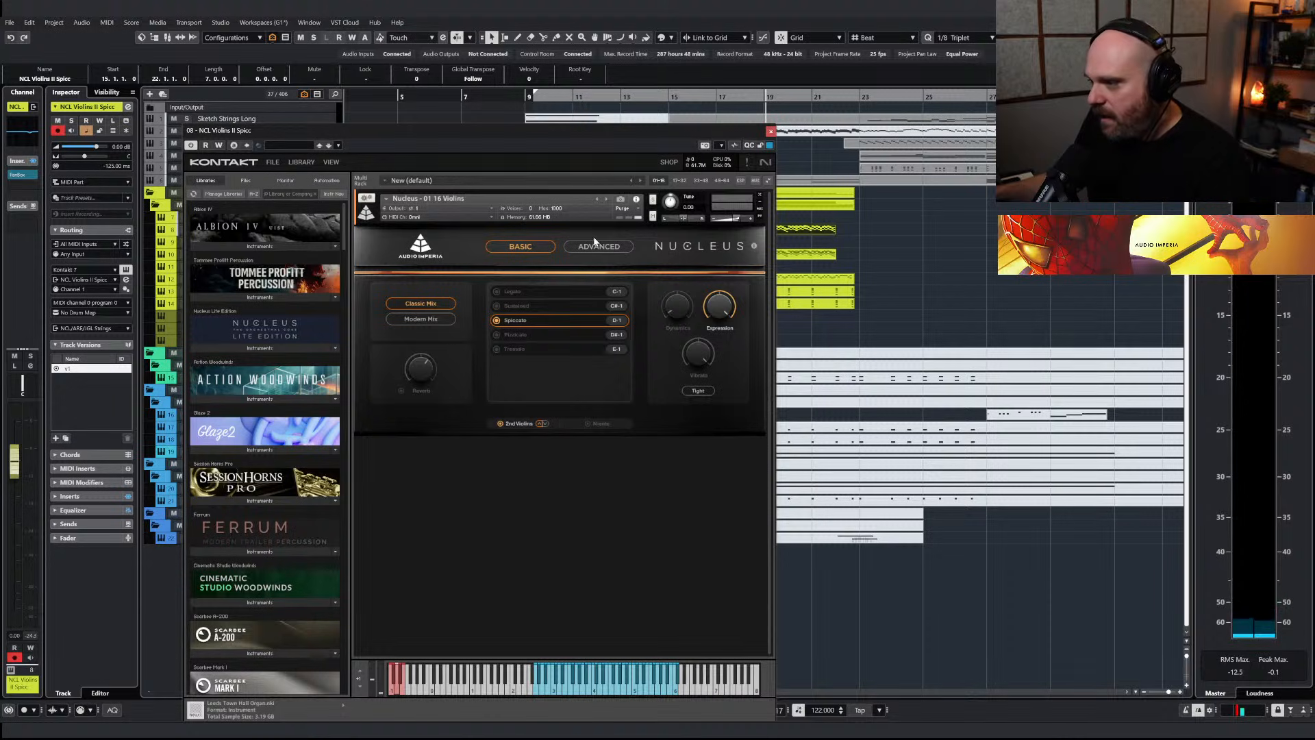
pyautogui.click(596, 244)
pyautogui.click(708, 352)
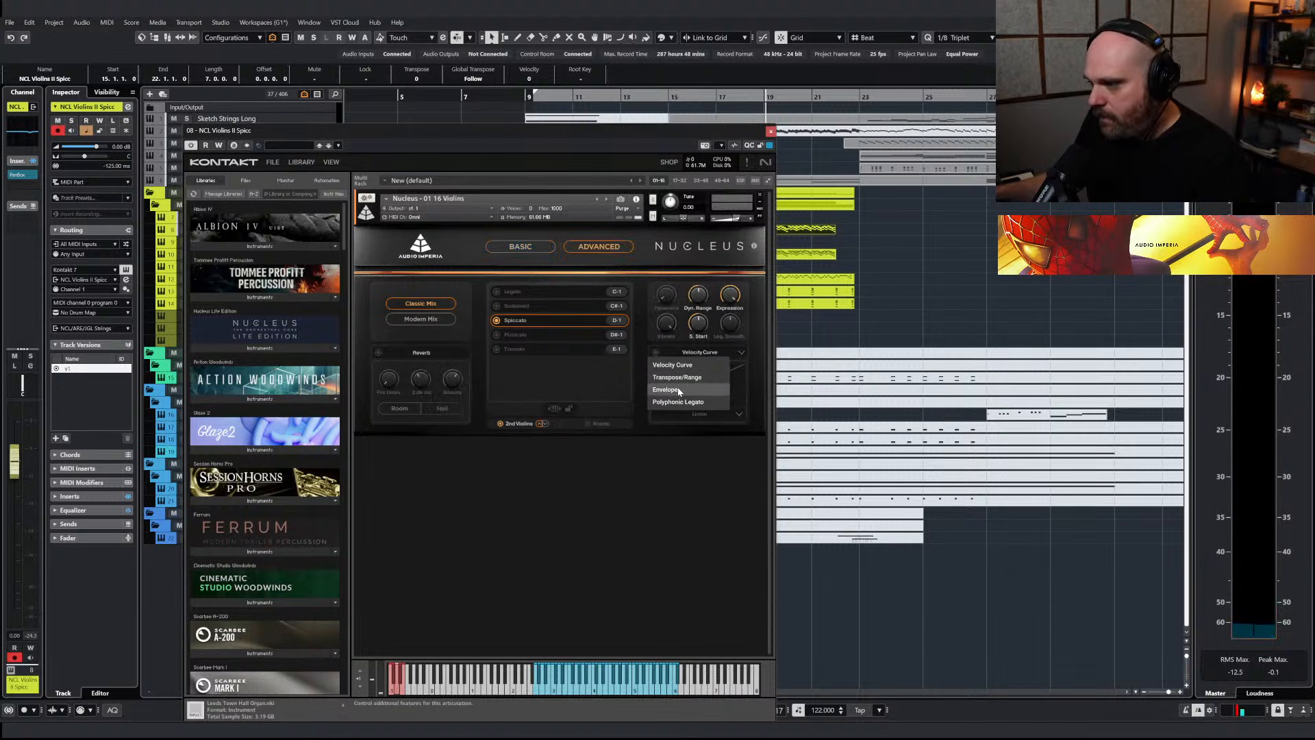
pyautogui.click(660, 356)
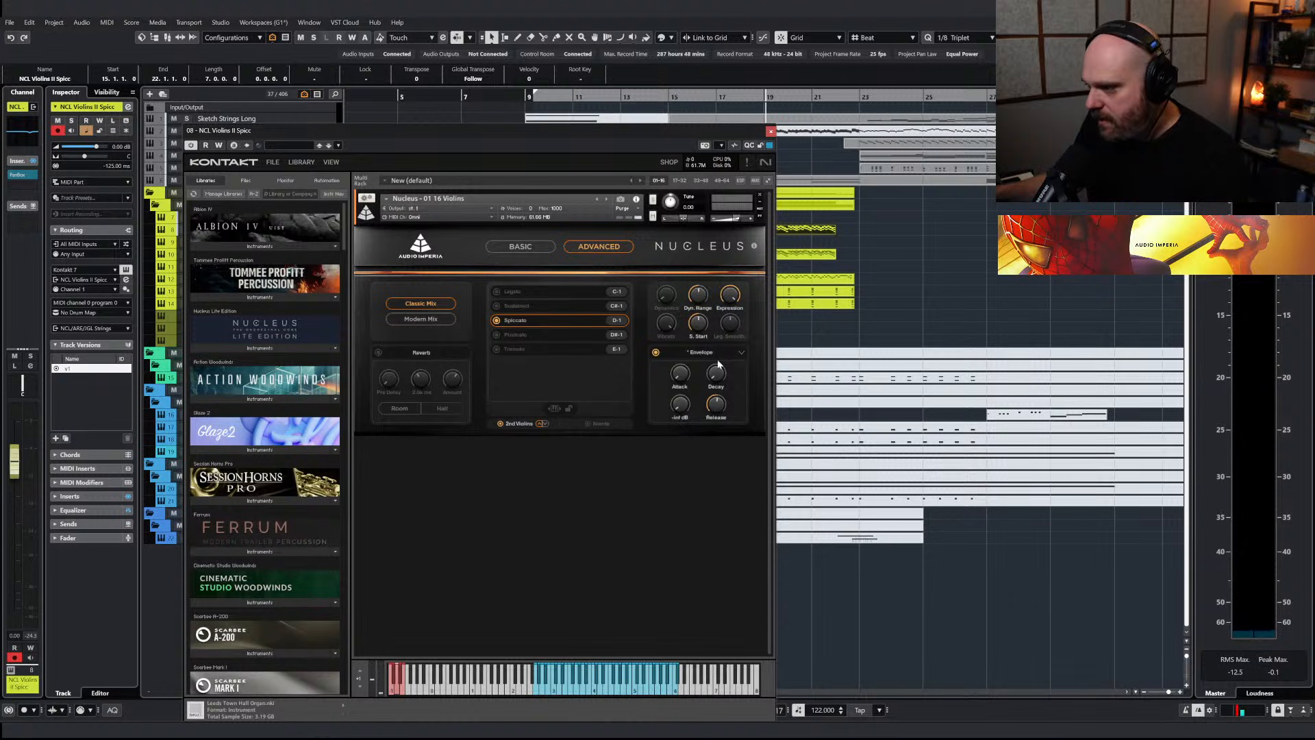
pyautogui.click(770, 131)
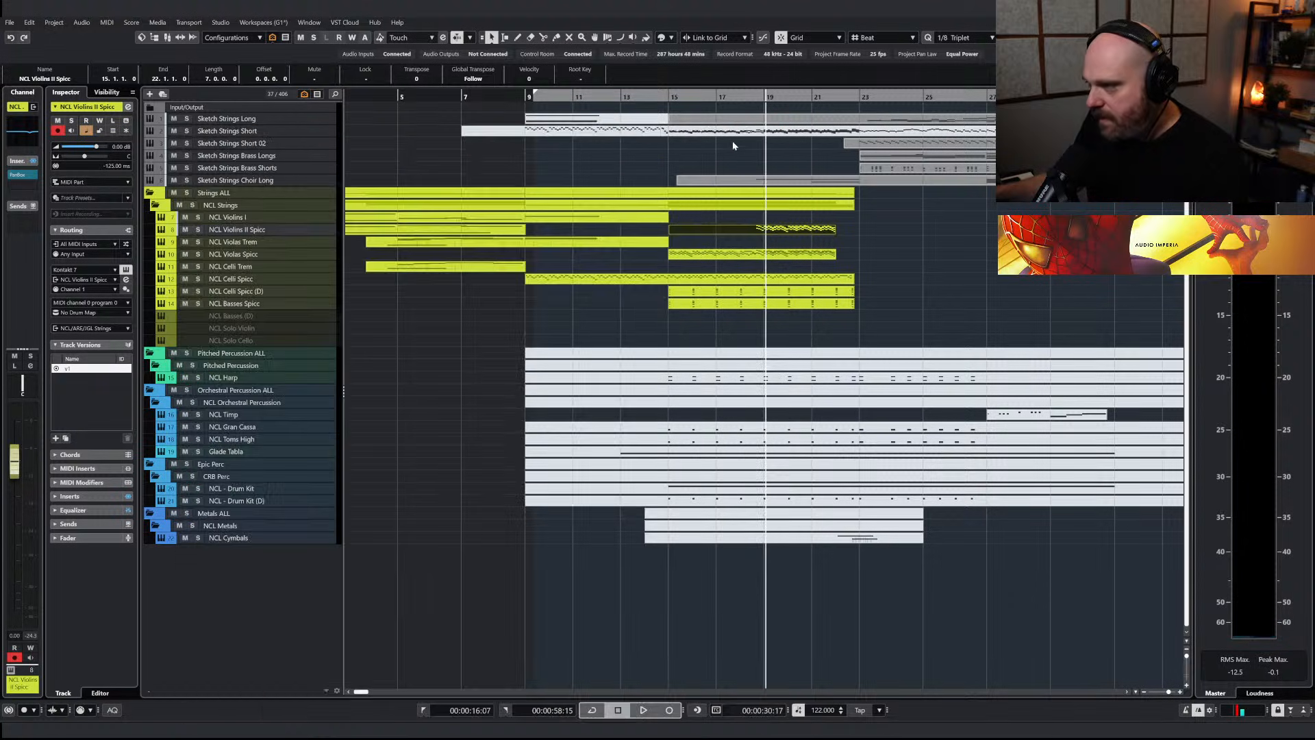
# Solo NCL Violins II Spicc, play its entry in bar 18, and insert kHs Gain on the track at +7.21 dB
pyautogui.click(758, 99)
pyautogui.click(198, 229)
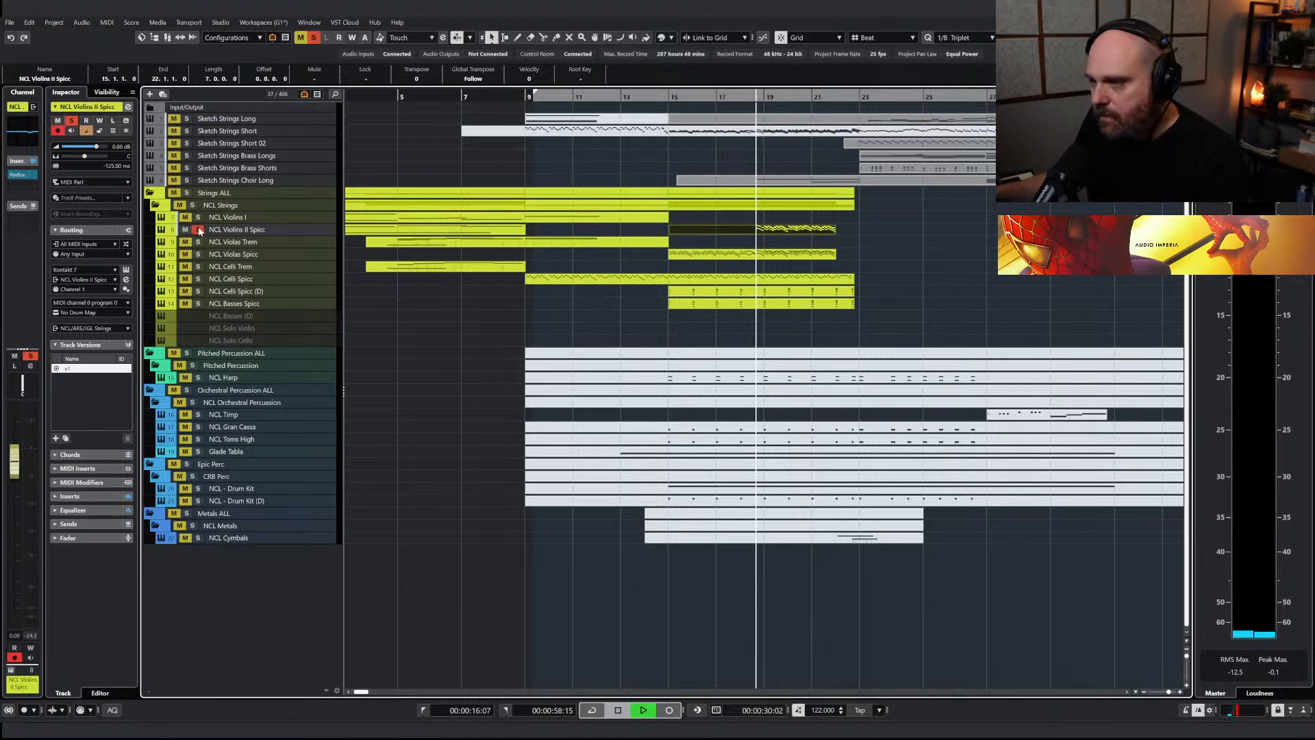
pyautogui.press('space')
pyautogui.click(24, 192)
pyautogui.write('gain')
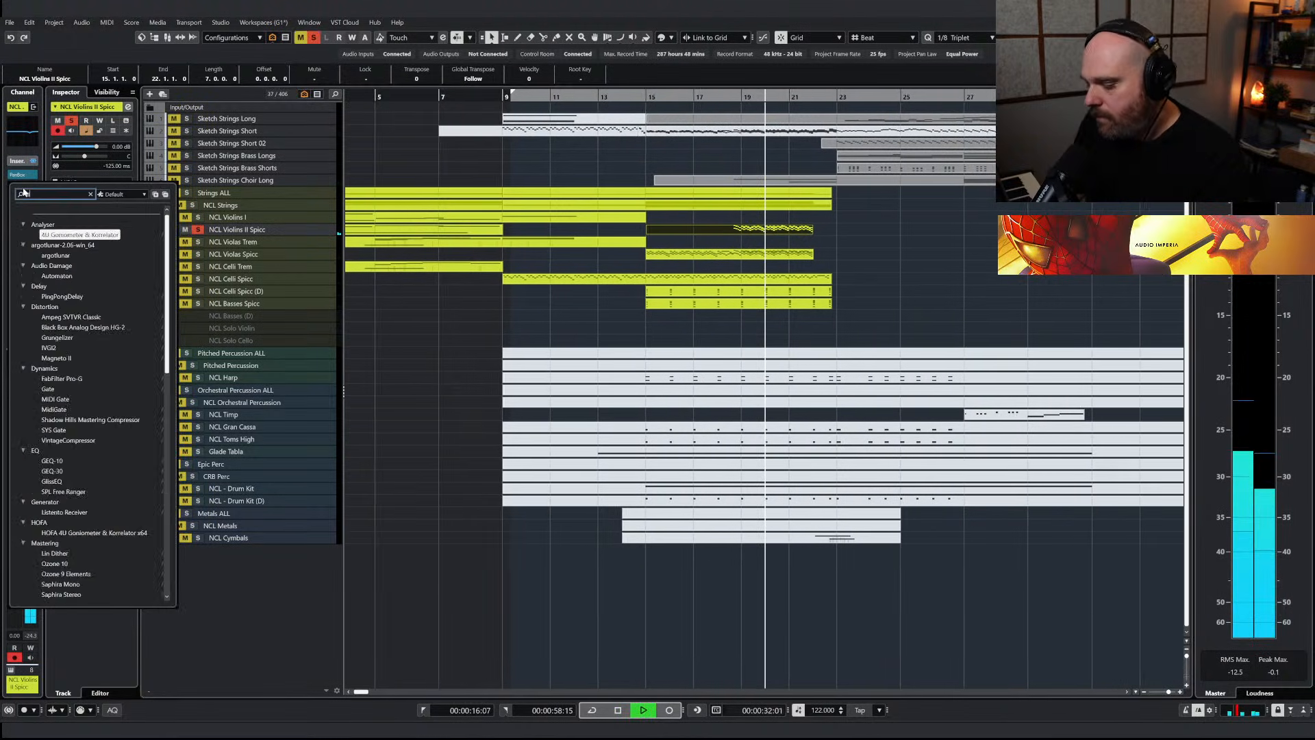
pyautogui.click(50, 235)
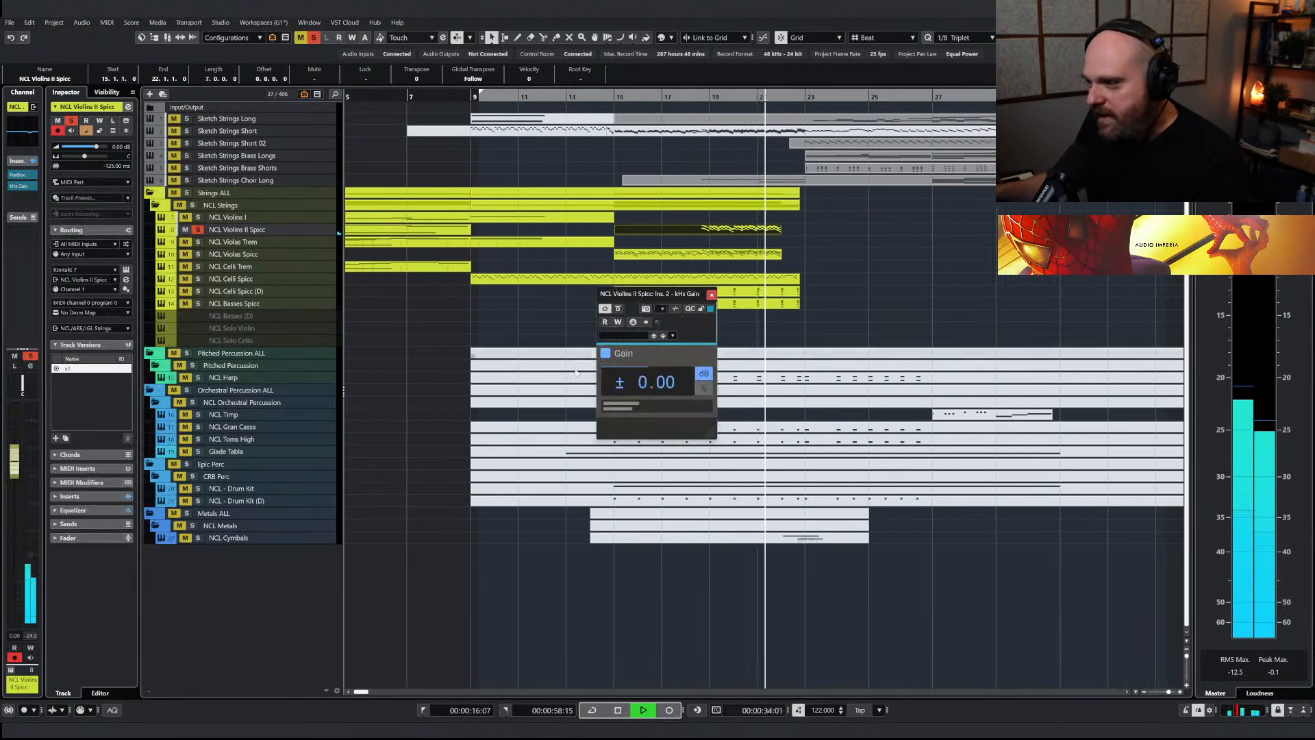
pyautogui.moveTo(669, 388); pyautogui.dragTo(669, 363)
pyautogui.press('space')
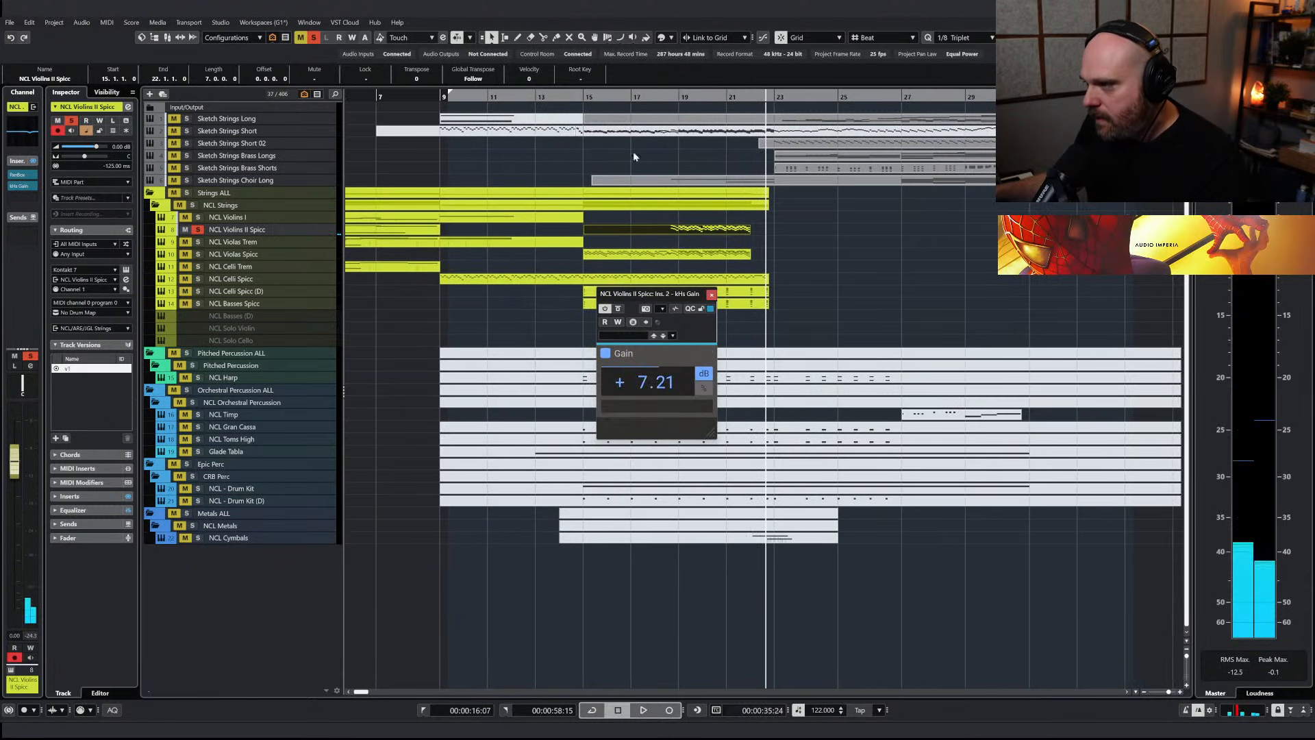
# Clear the violins solo, play the full arrangement, and set the NCL Violins II Spicc volume to -4.34 dB
pyautogui.click(651, 98)
pyautogui.press('space')
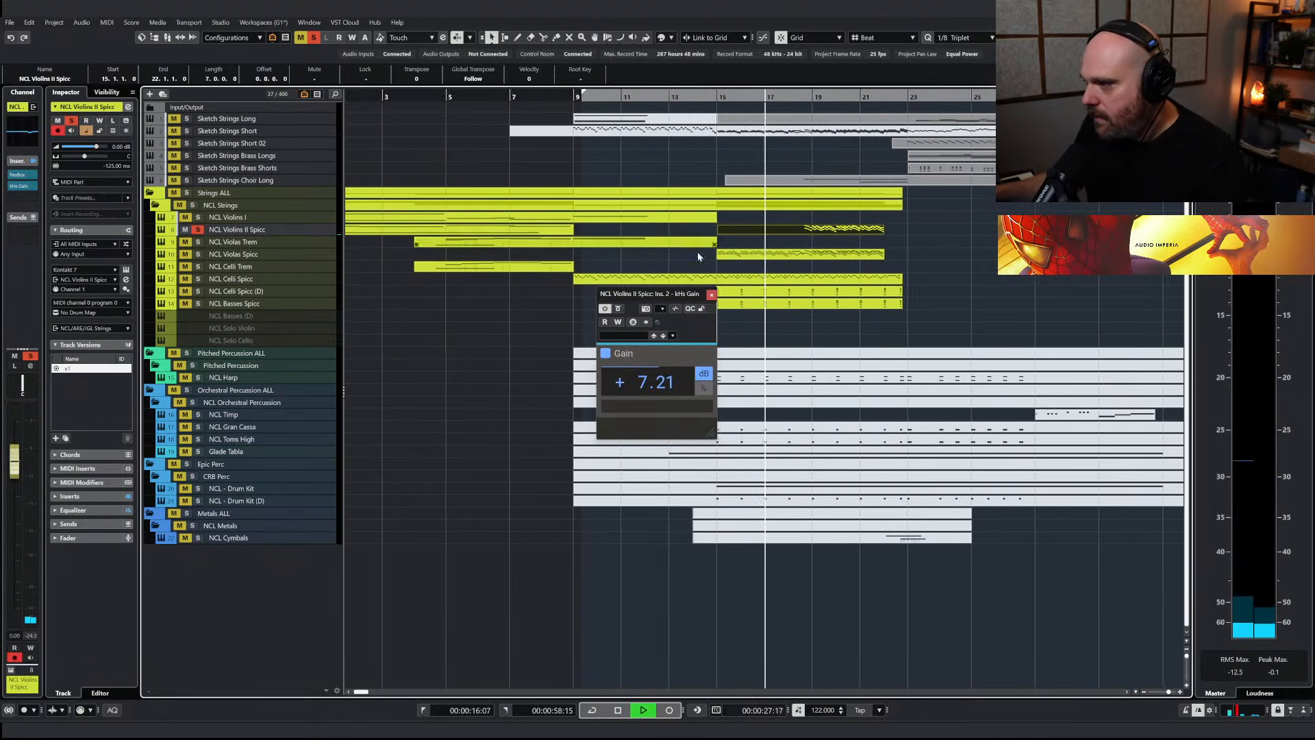
pyautogui.click(713, 297)
pyautogui.press('space')
pyautogui.click(198, 230)
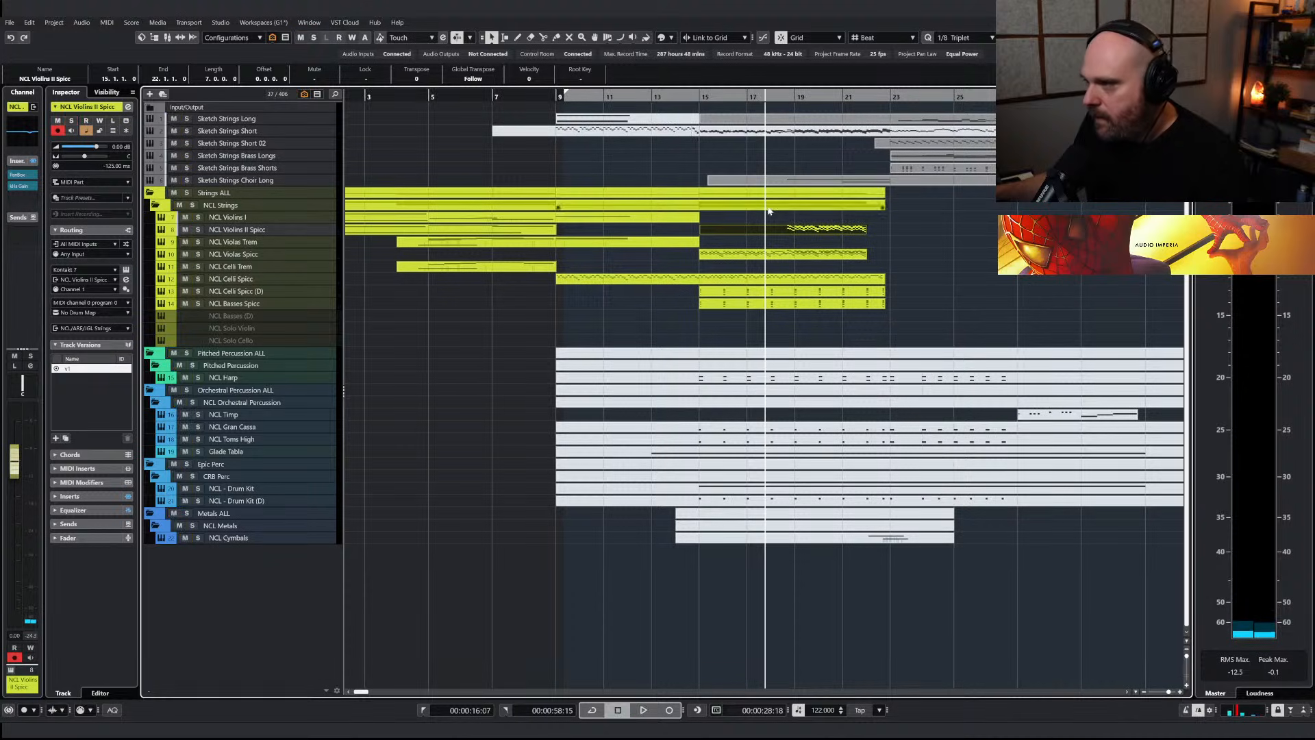
pyautogui.press('space')
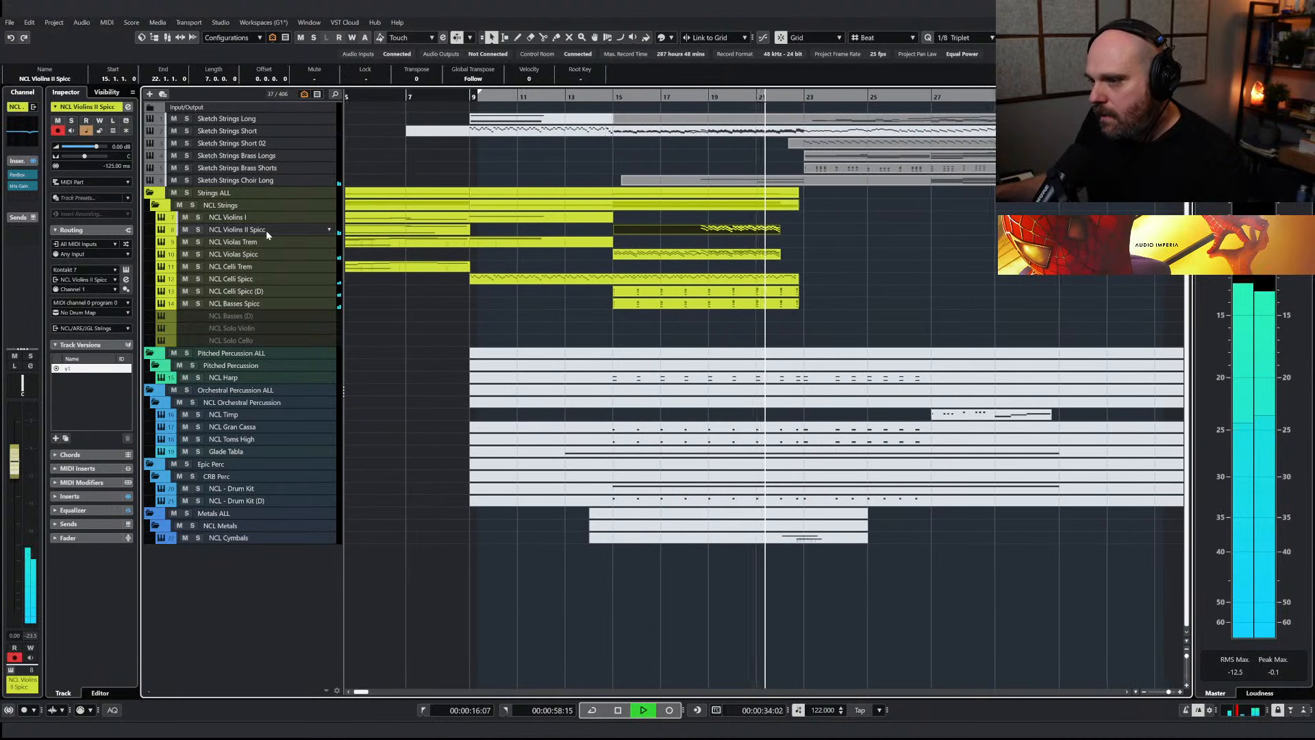
pyautogui.press('space')
# Extend the NCL Violins II Spicc and NCL Violas Spicc parts to bar 23 and copy the bar 22 notes from Sketch Strings Short
pyautogui.moveTo(783, 265); pyautogui.dragTo(768, 235)
pyautogui.doubleClick(756, 134)
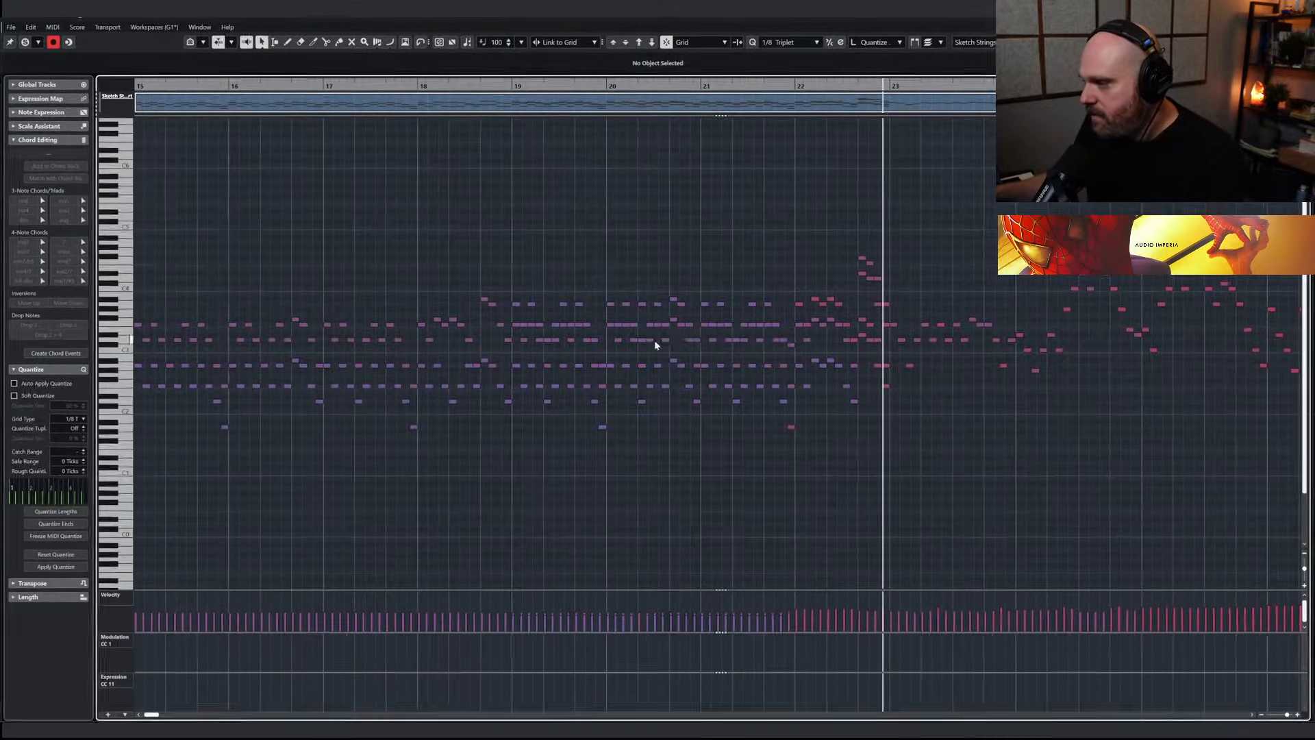
pyautogui.moveTo(796, 242); pyautogui.dragTo(883, 450)
pyautogui.press('Escape')
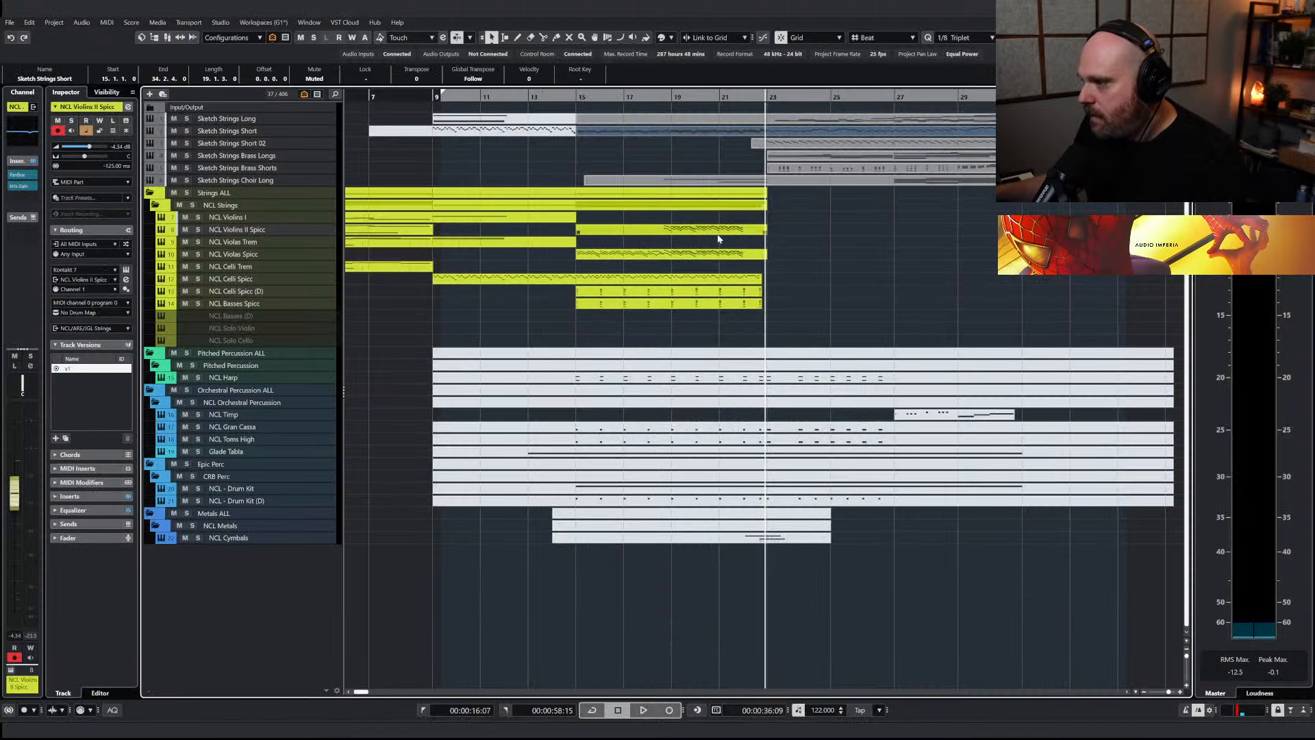
# Paste the copied notes at bar 22 on NCL Violins II Spicc and glue them to the track's existing part
pyautogui.click(740, 101)
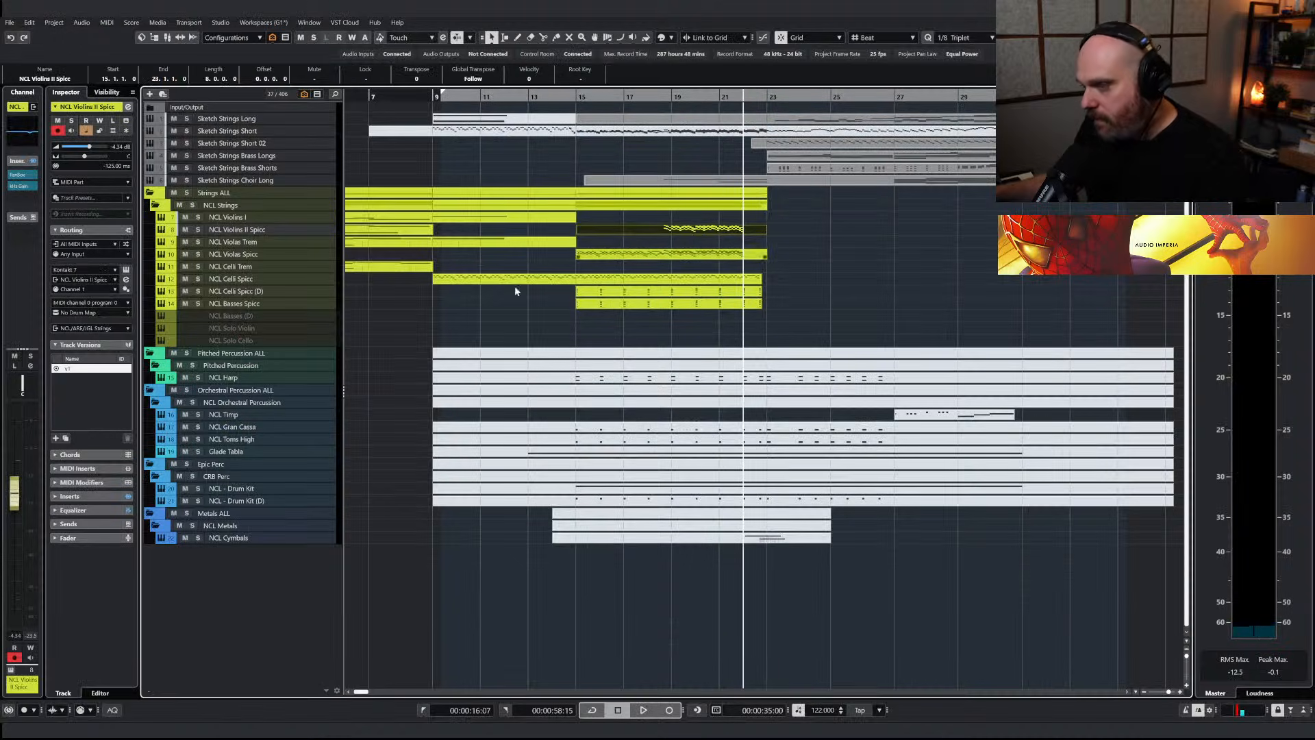
pyautogui.hotkey('alt', 'x')
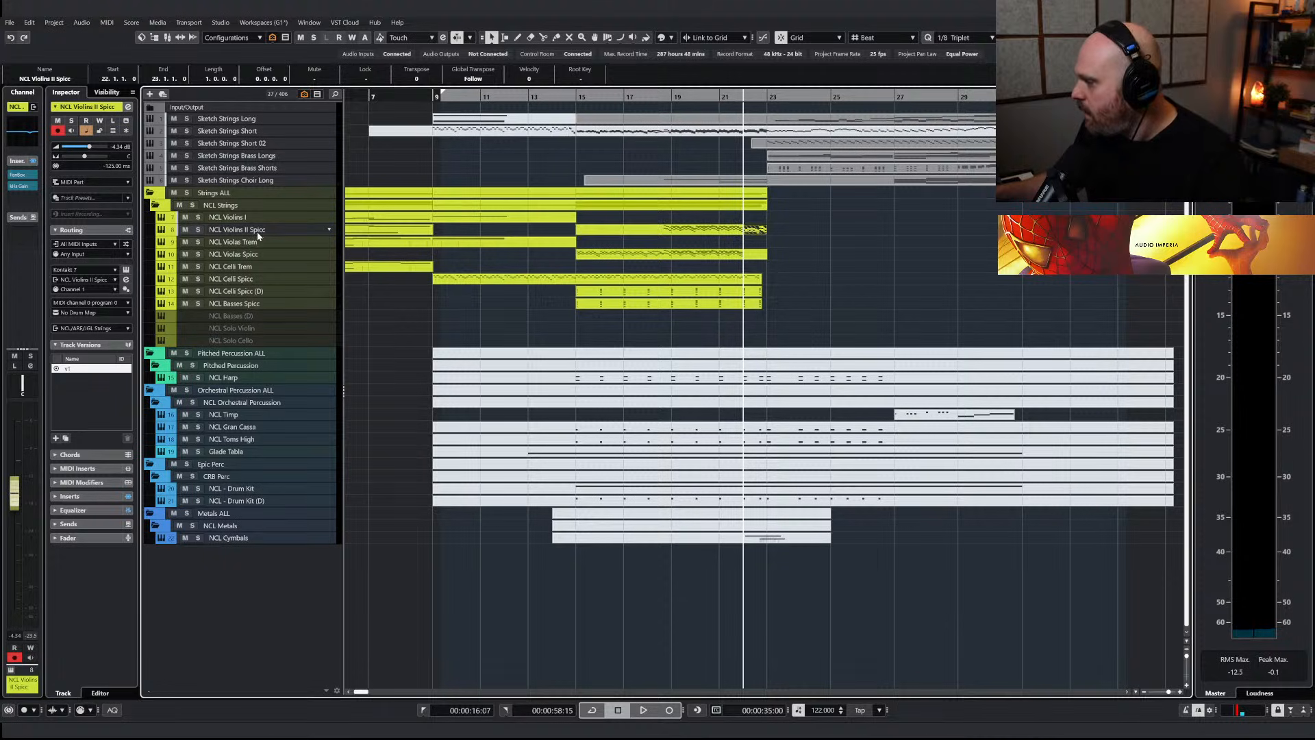
pyautogui.rightClick(825, 249)
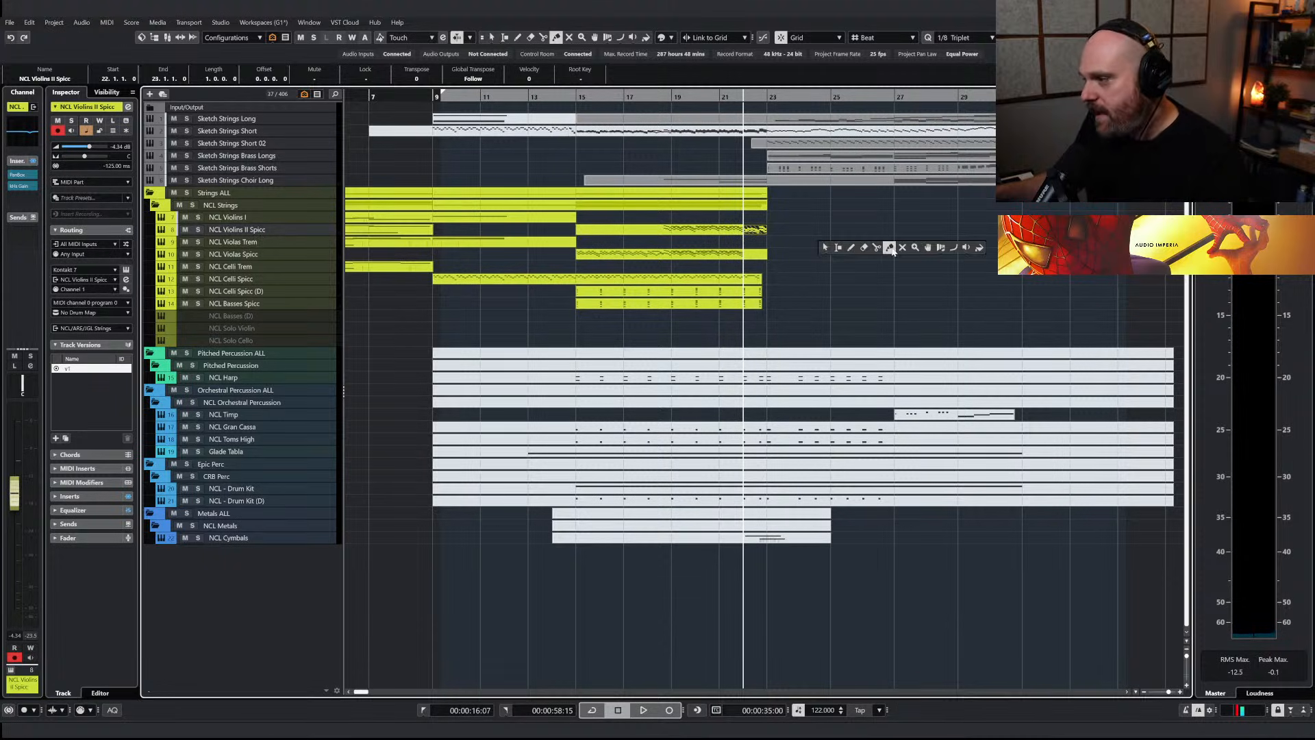
pyautogui.click(735, 229)
pyautogui.rightClick(743, 241)
pyautogui.click(749, 246)
# Paste the copied bar 22 notes onto NCL Violas Spicc and glue them to that track's existing part
pyautogui.hotkey('alt', 'x')
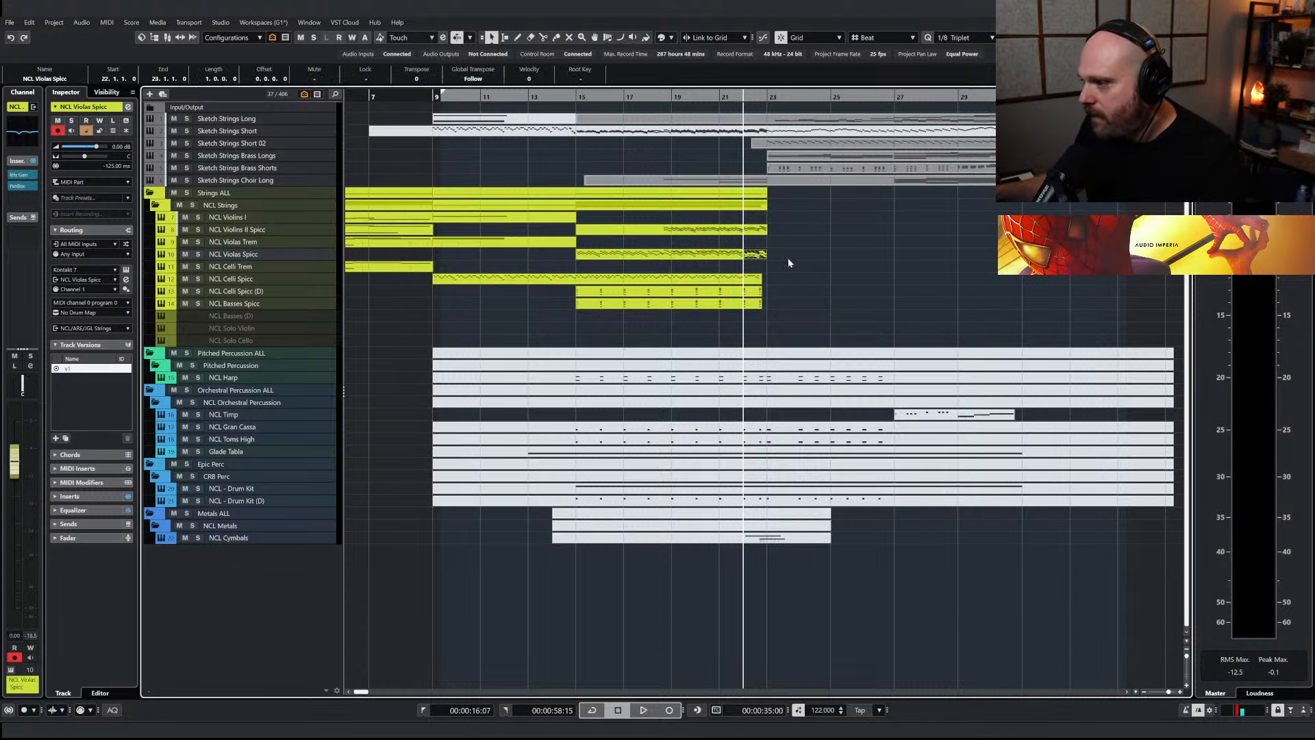
pyautogui.rightClick(819, 263)
pyautogui.click(884, 263)
pyautogui.click(737, 254)
pyautogui.rightClick(795, 267)
pyautogui.click(794, 268)
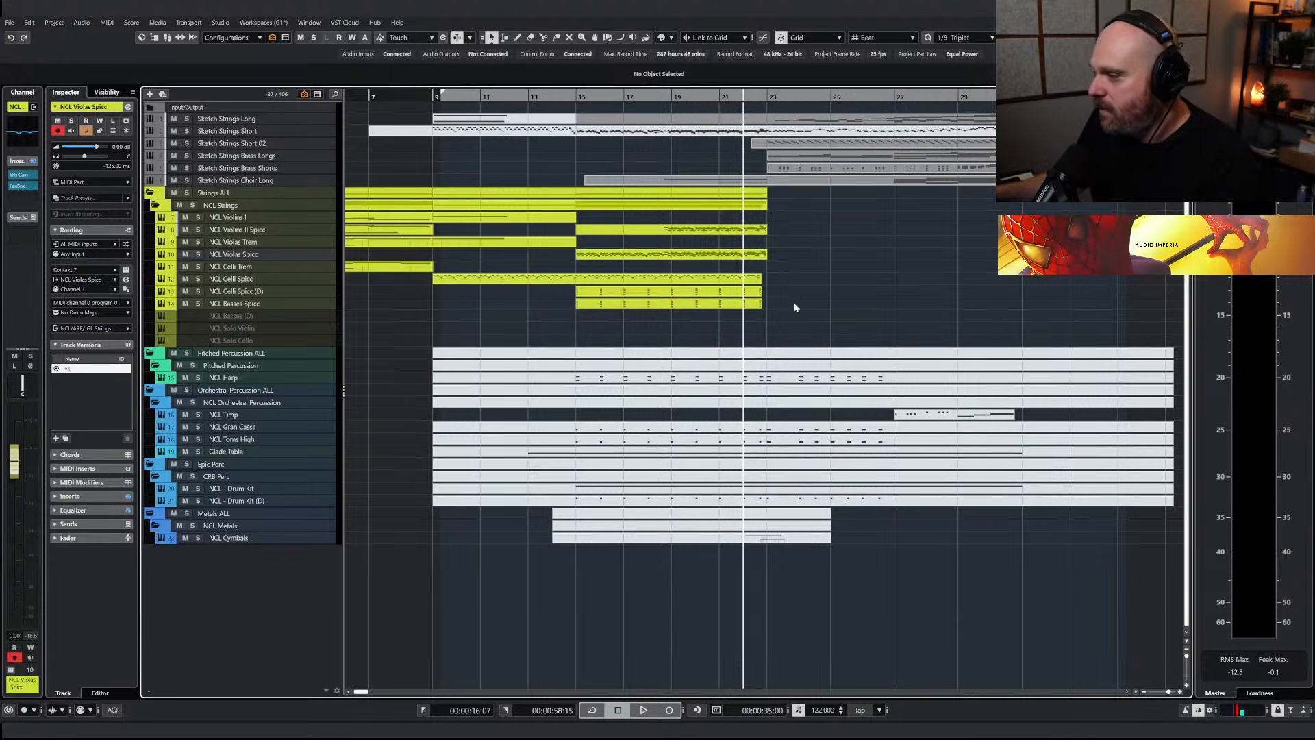
# Extend the NCL Celli Spicc, NCL Celli Spicc (D) and NCL Basses Spicc parts to bar 23 and play from bar 9
pyautogui.moveTo(762, 282); pyautogui.dragTo(762, 282)
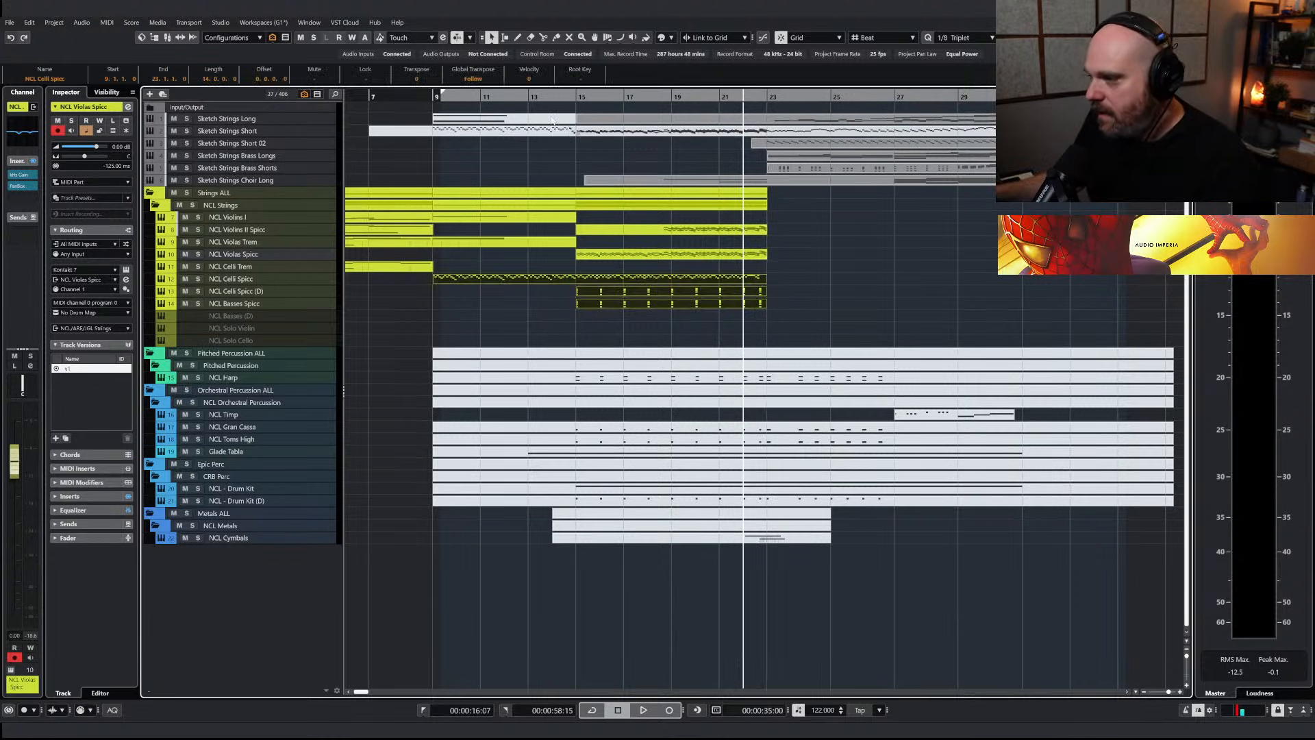
pyautogui.click(462, 100)
pyautogui.press('space')
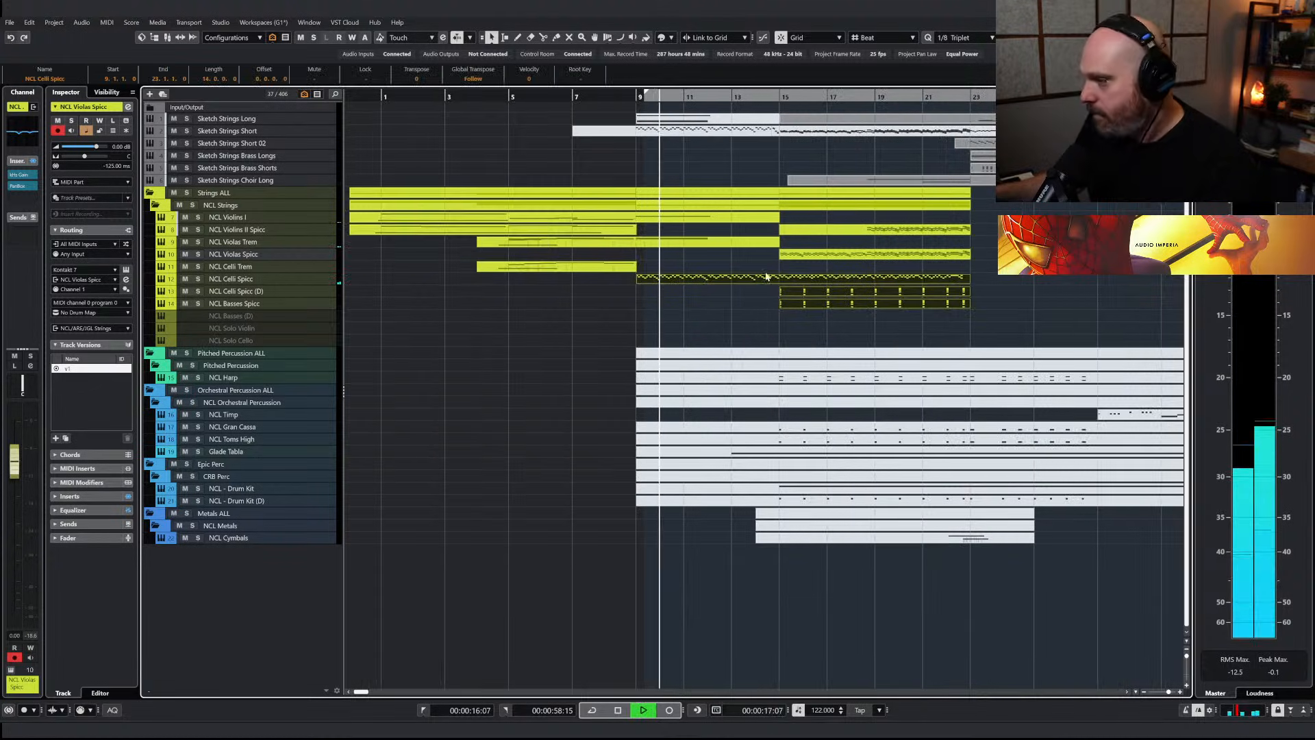
pyautogui.press('space')
# Open the NCL Celli Spicc Kontakt instrument's advanced view, enable its Envelope section, and play back the result
pyautogui.click(273, 280)
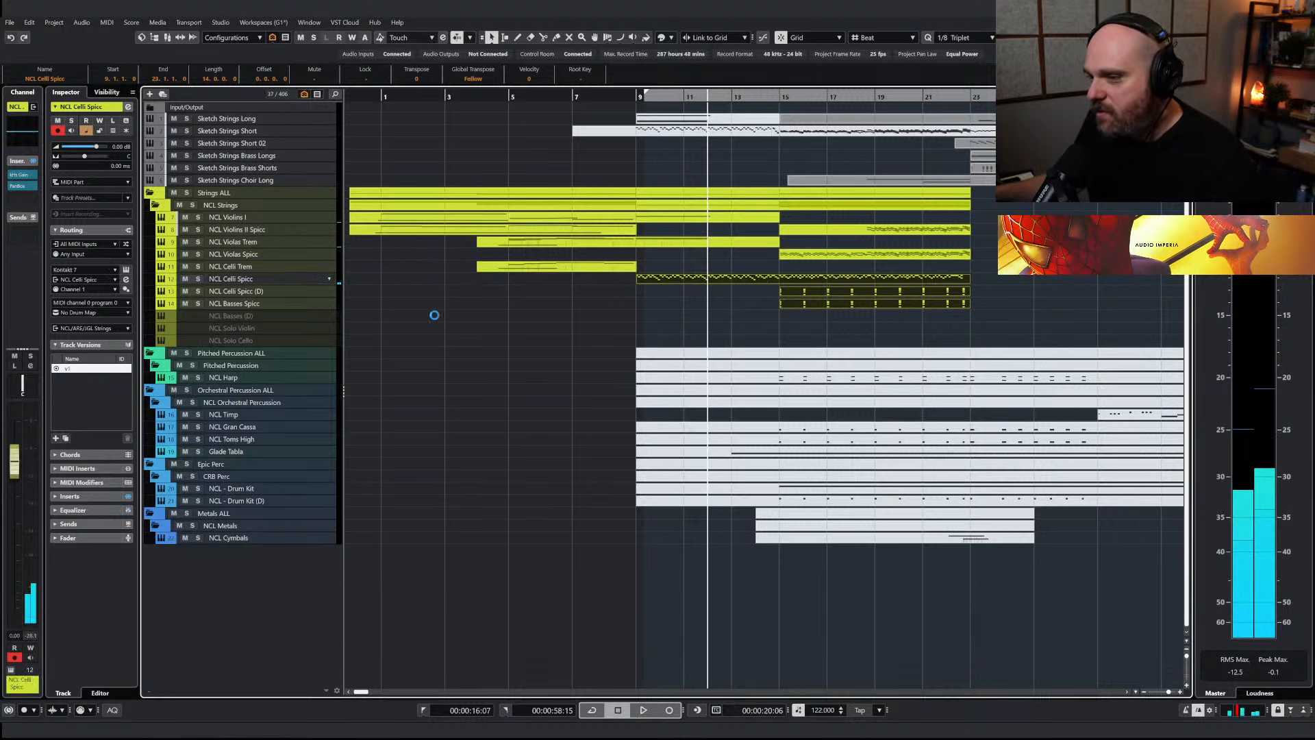
pyautogui.press('e')
pyautogui.moveTo(715, 334); pyautogui.dragTo(705, 149)
pyautogui.click(708, 263)
pyautogui.click(781, 369)
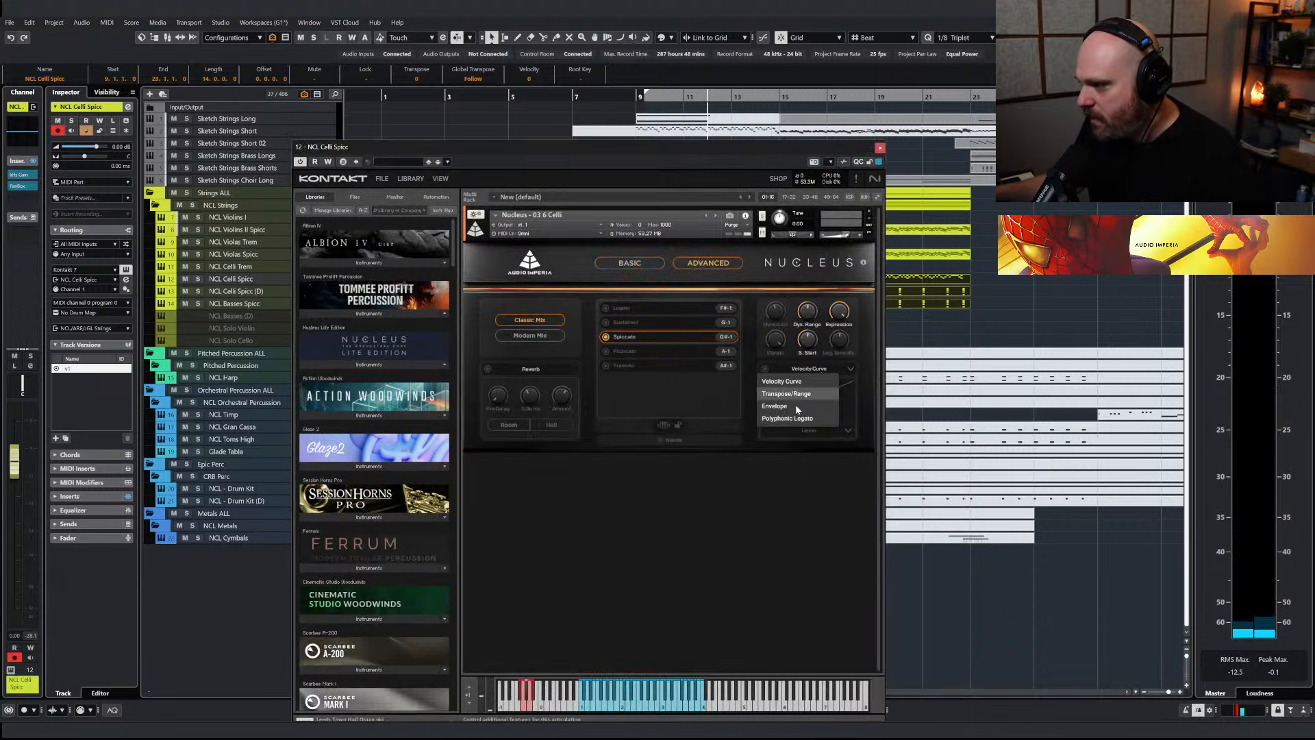
pyautogui.click(766, 369)
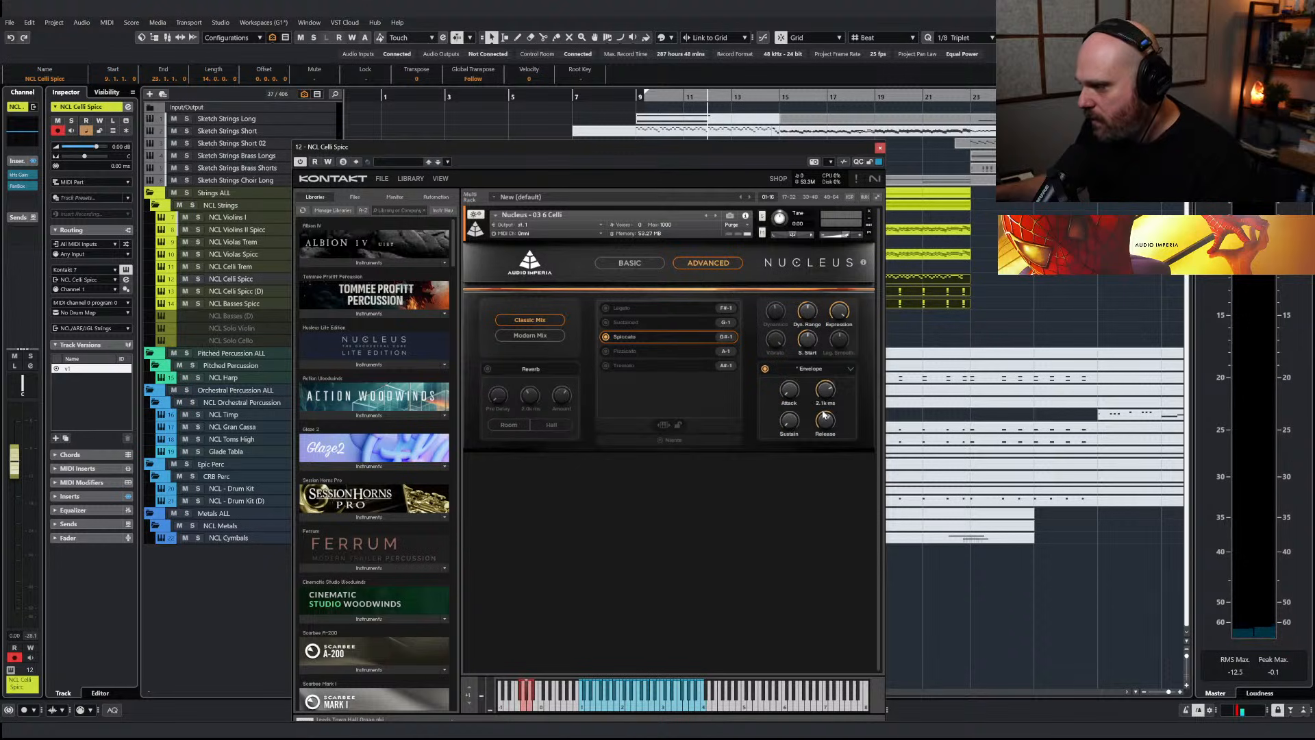
pyautogui.press('space')
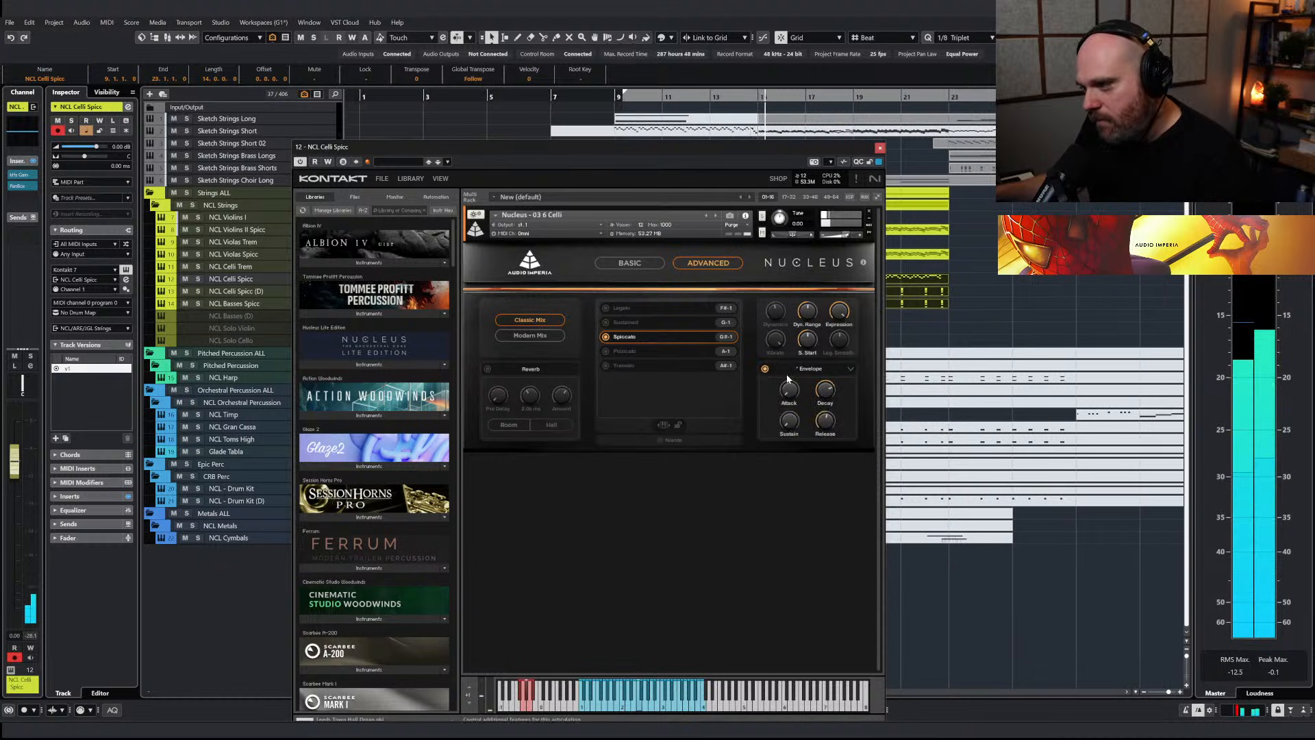
pyautogui.click(879, 149)
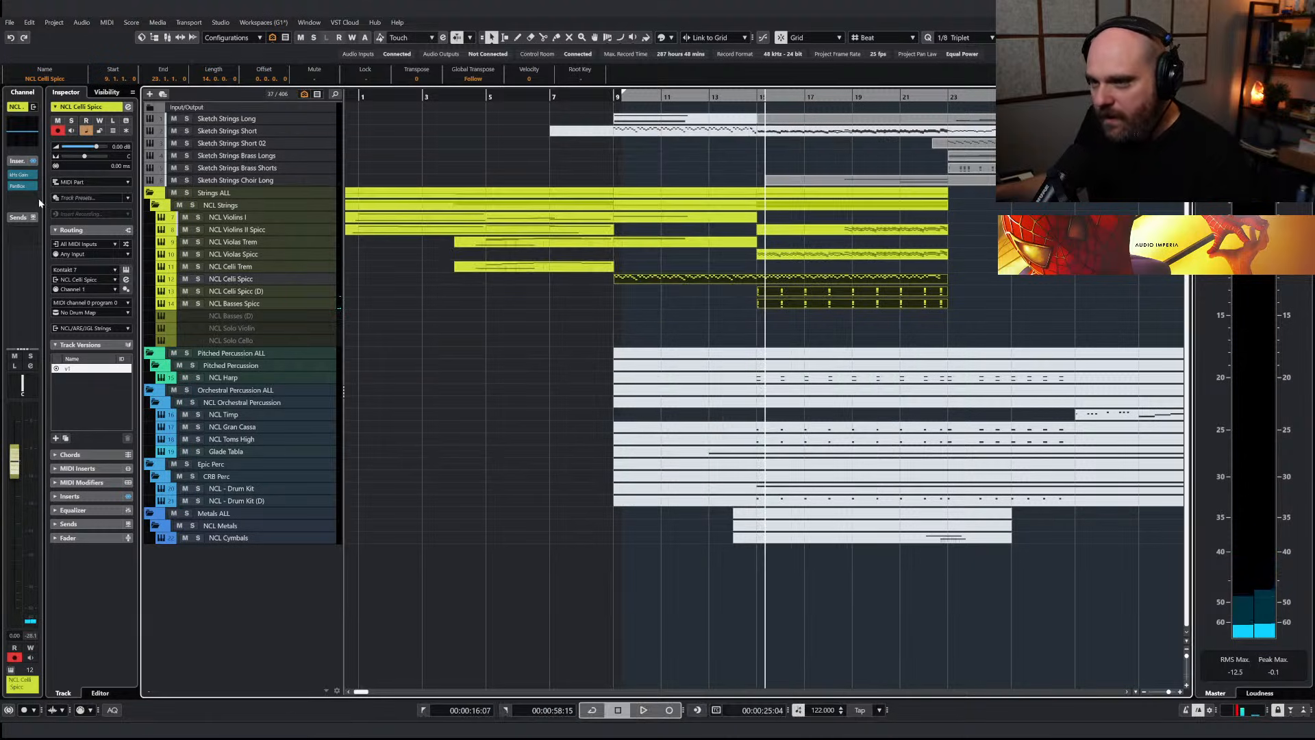
# Edit the gain value of the kHs Gain insert on the NCL Celli Spicc track
pyautogui.click(23, 178)
pyautogui.doubleClick(658, 391)
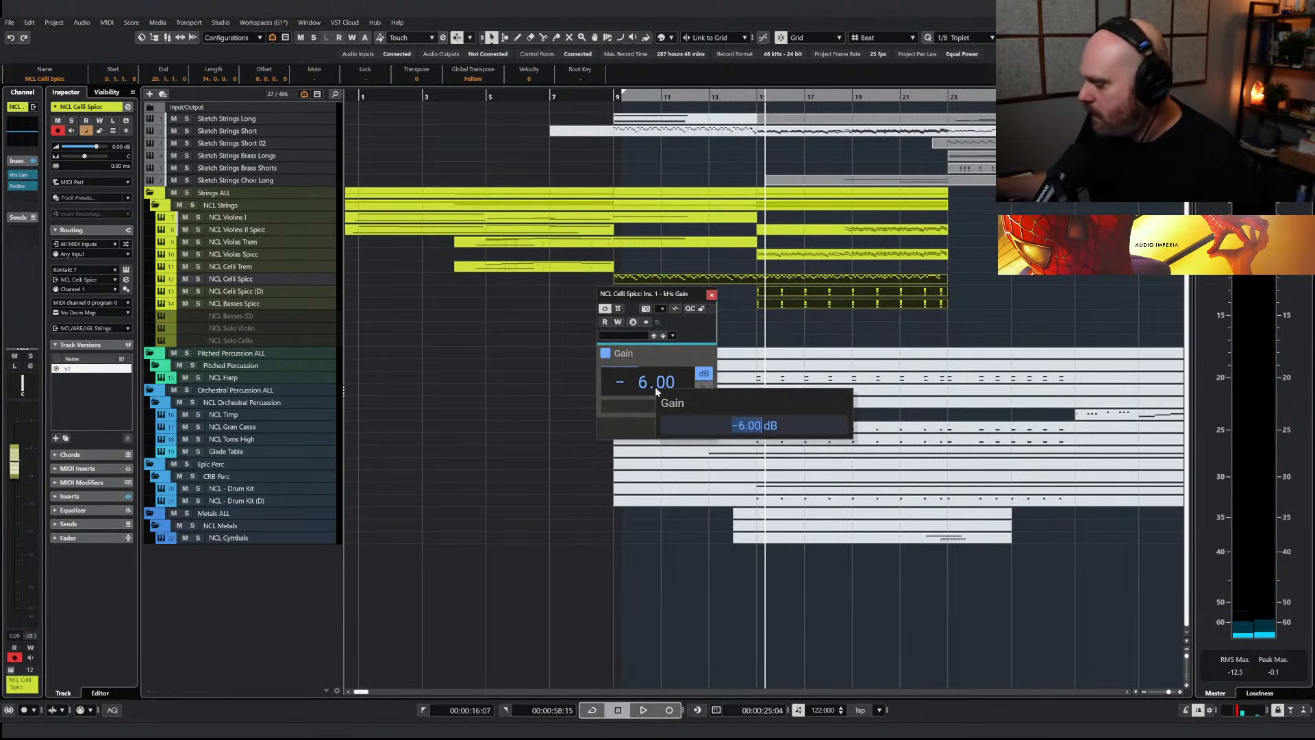
pyautogui.press('Return')
pyautogui.click(712, 294)
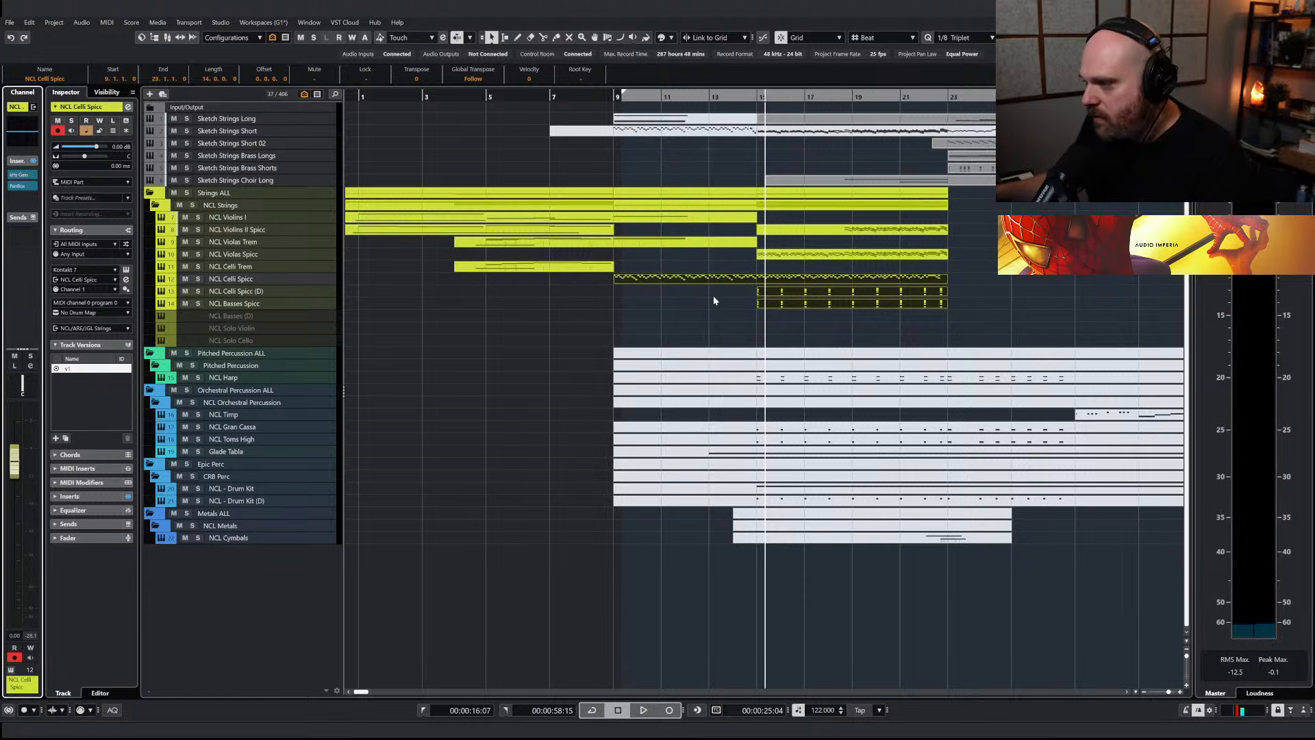
# Play from shortly before bar 9 and lower the NCL Celli Spicc volume to -3.81 dB
pyautogui.click(567, 98)
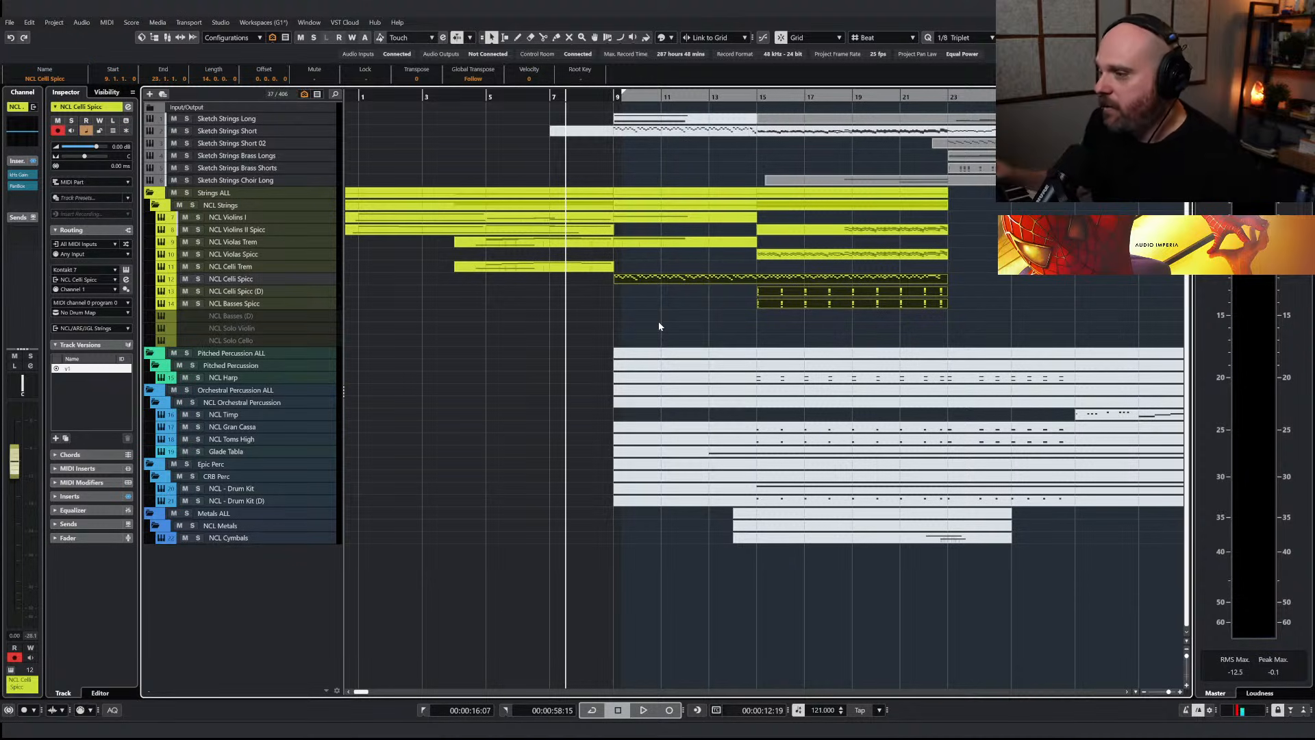
pyautogui.press('space')
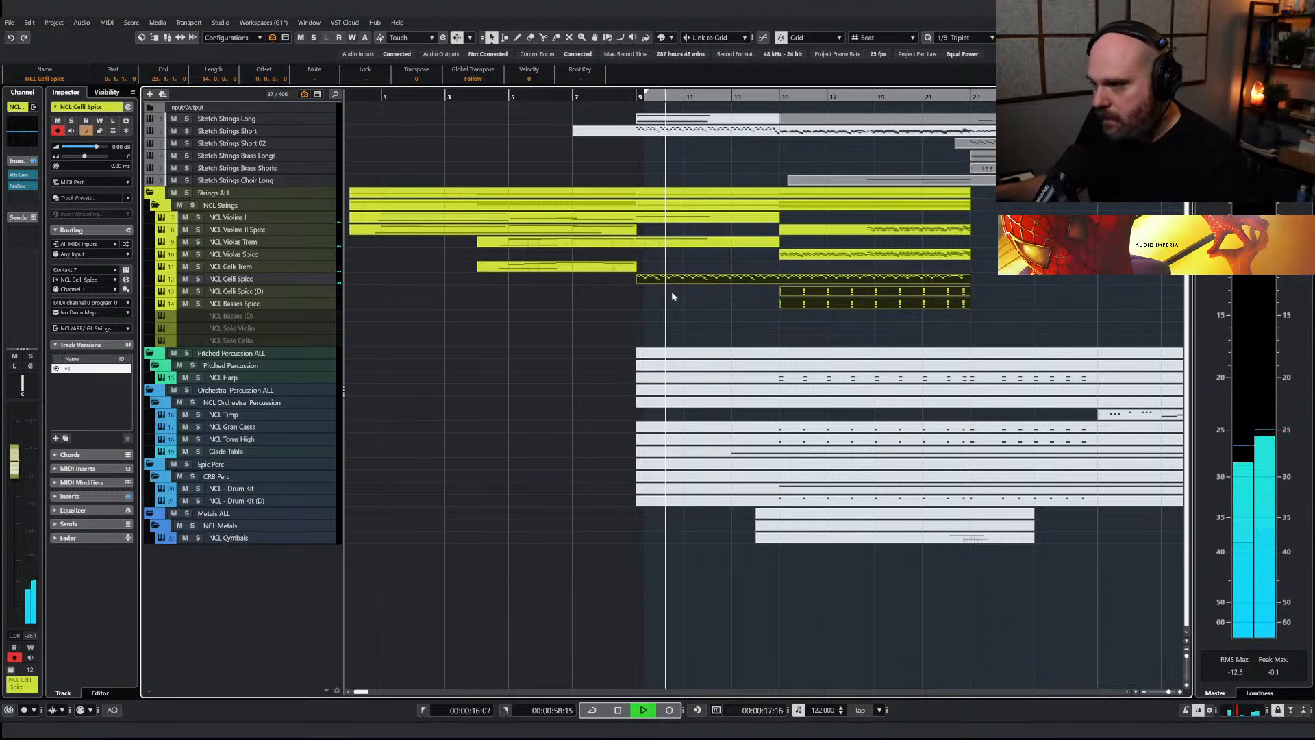
pyautogui.moveTo(14, 461); pyautogui.dragTo(21, 494)
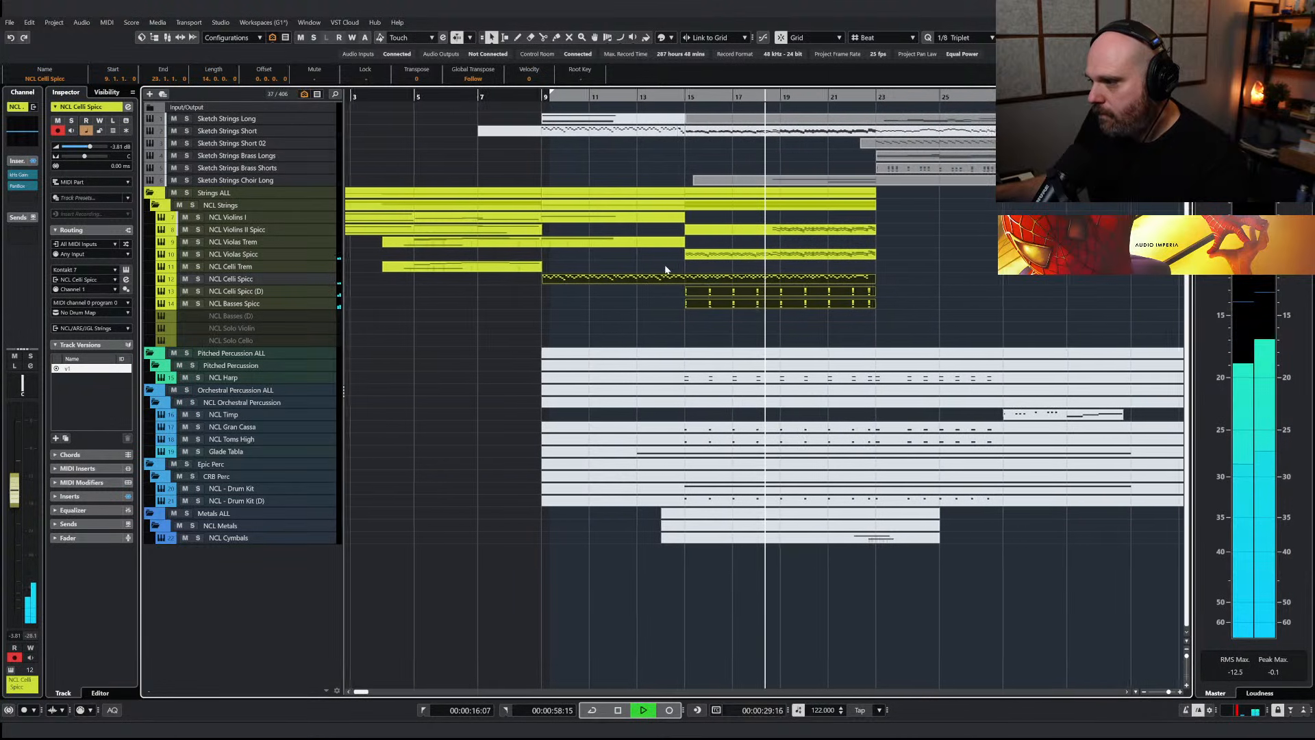
# Split the Sketch Strings Choir Long part at bar 23 and unmute the segment before the split
pyautogui.rightClick(817, 195)
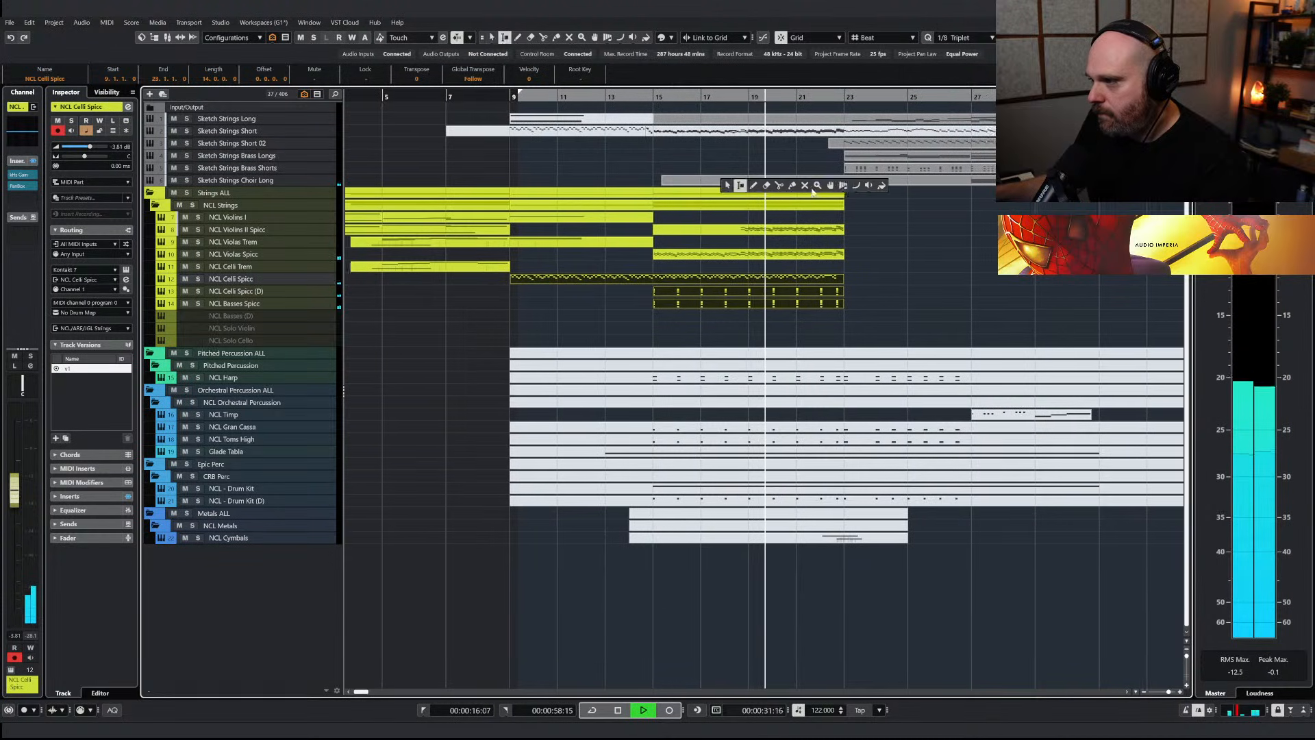
pyautogui.click(779, 185)
pyautogui.click(813, 182)
pyautogui.rightClick(874, 202)
pyautogui.click(824, 195)
pyautogui.click(713, 180)
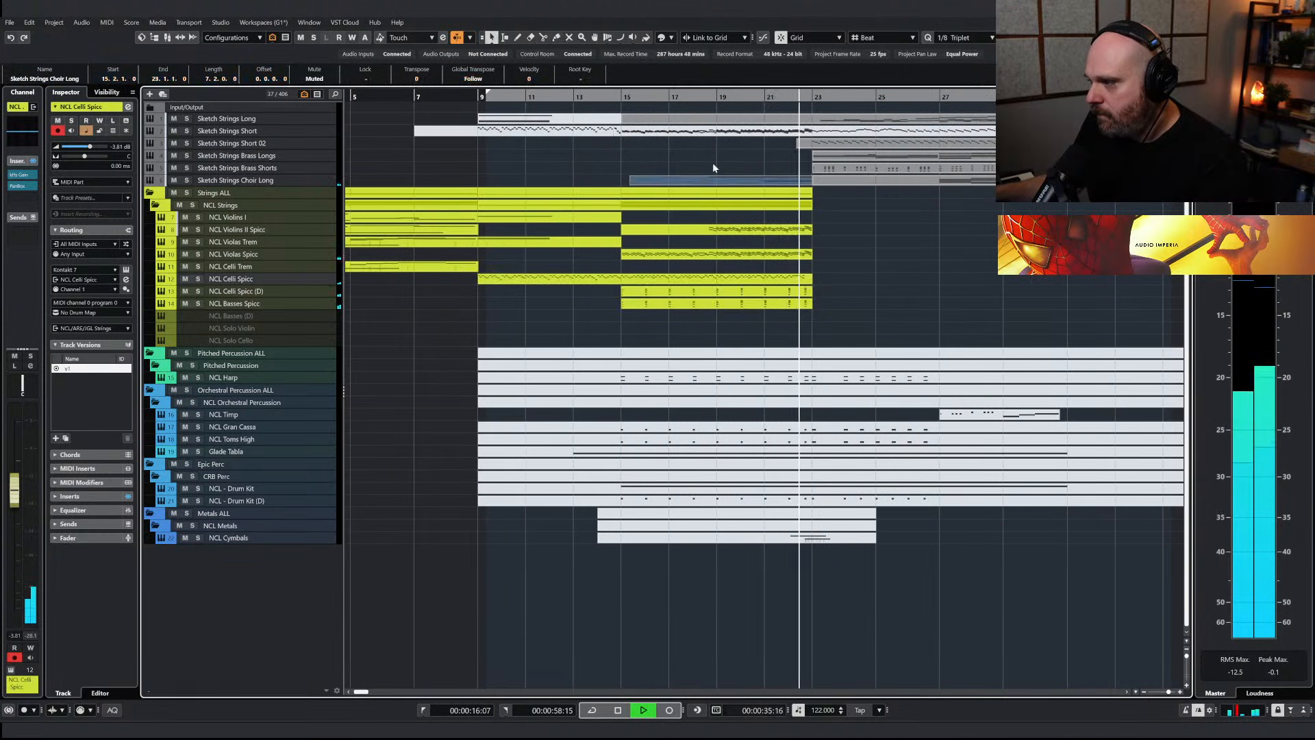
# Play from about bar 20 and solo the Strings ALL folder to check the string parts
pyautogui.press('space')
pyautogui.click(761, 278)
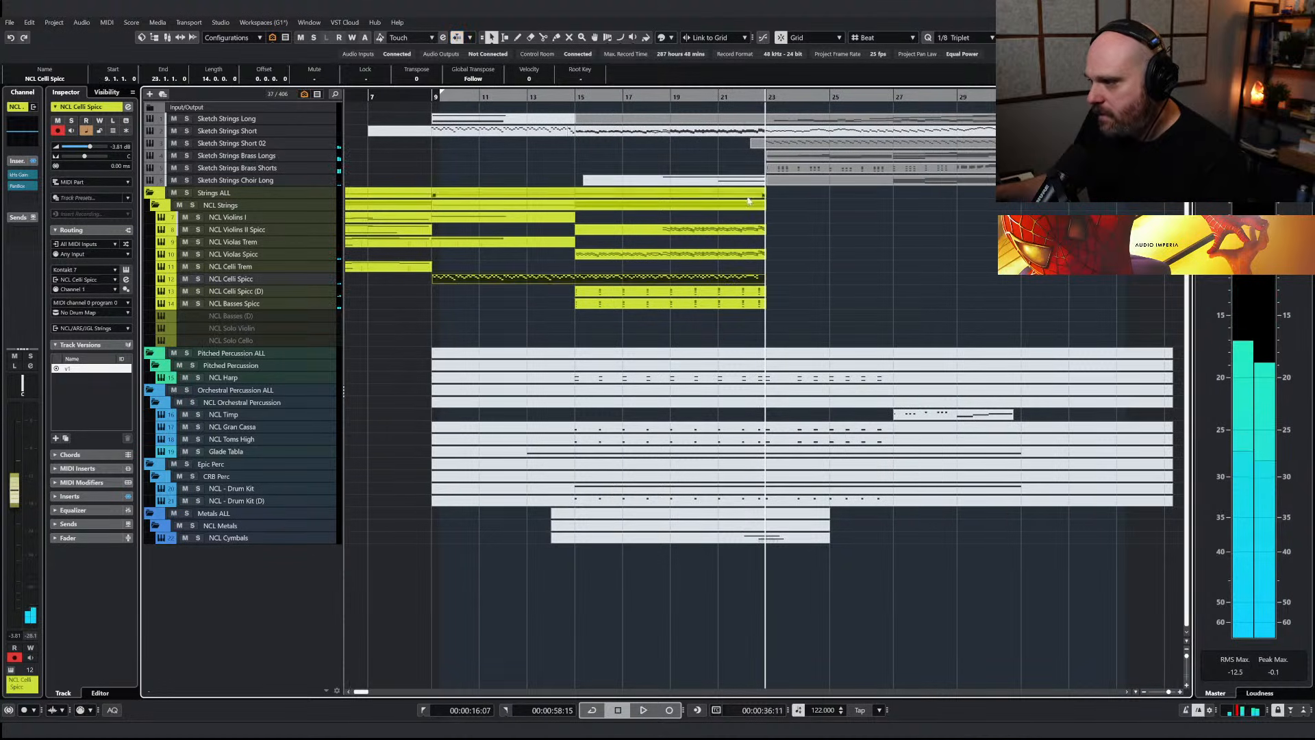
pyautogui.click(700, 96)
pyautogui.press('space')
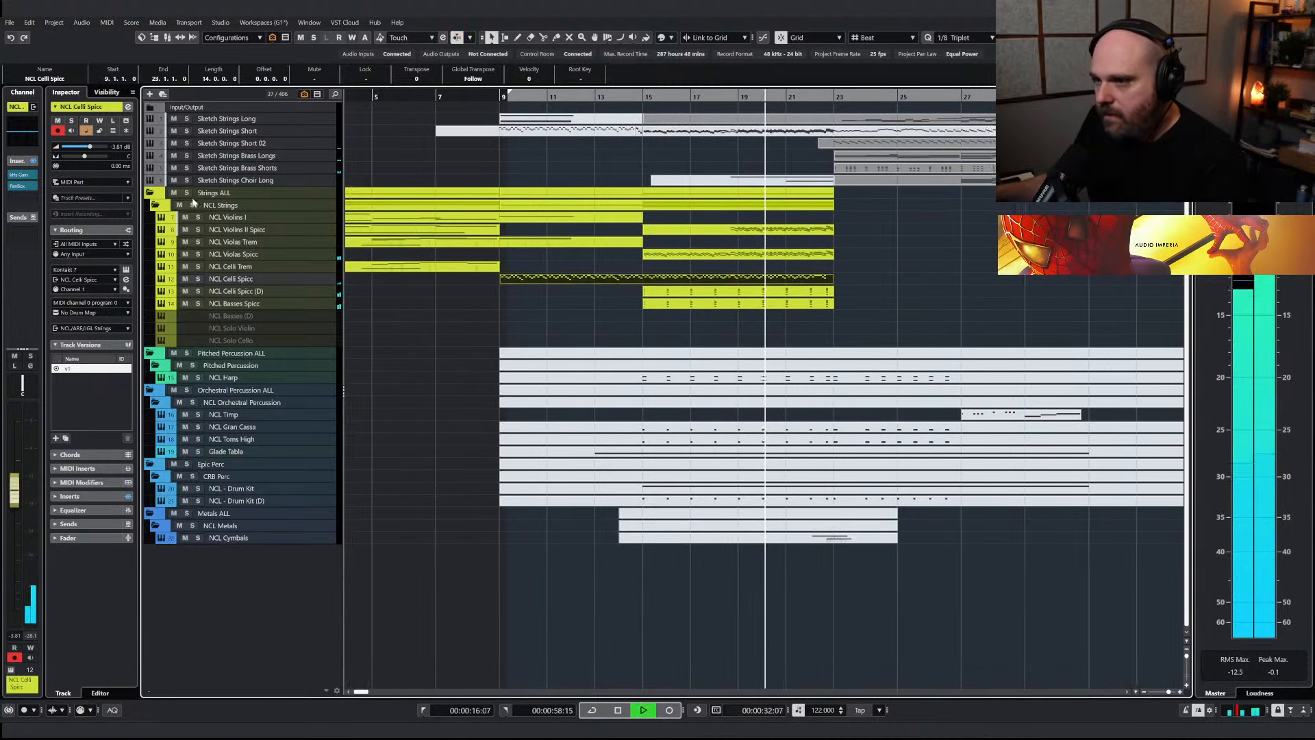
pyautogui.click(186, 193)
# Raise the velocities of the bar 22 notes in the NCL Violins II Spicc part
pyautogui.doubleClick(749, 233)
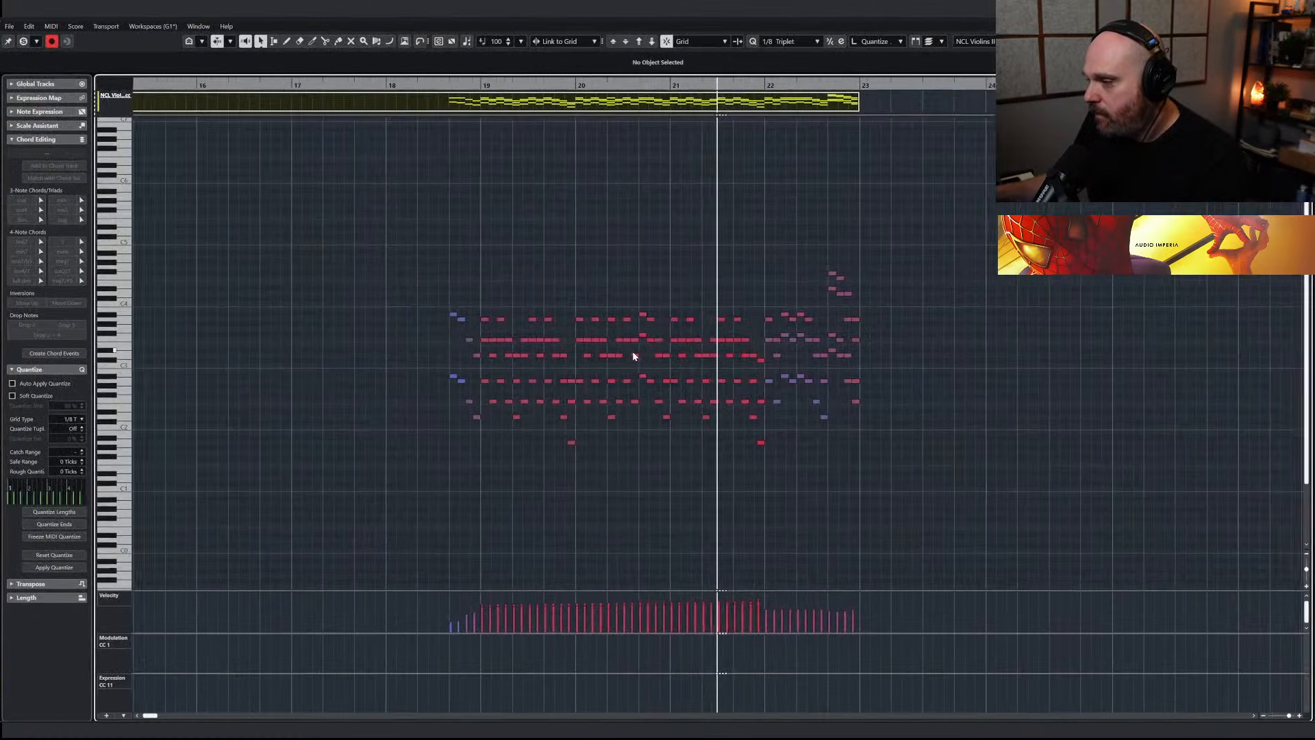
pyautogui.moveTo(785, 322); pyautogui.dragTo(719, 270)
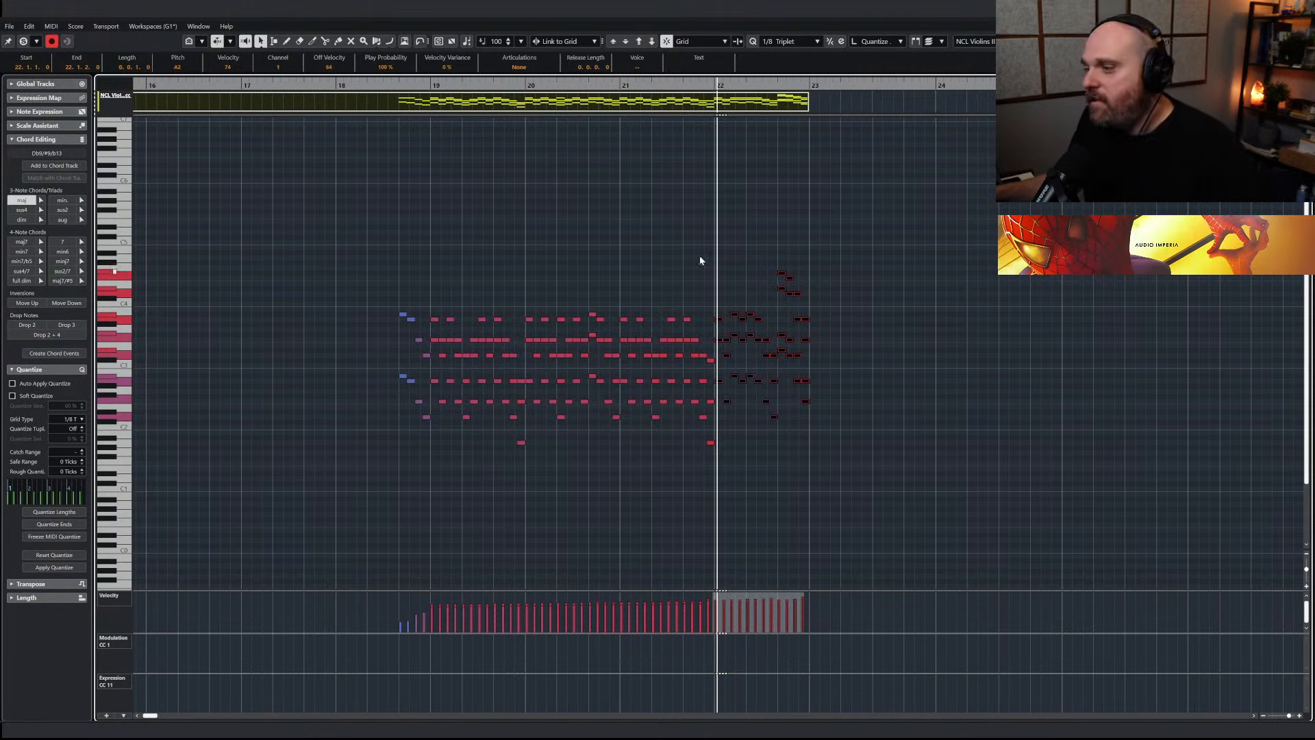
pyautogui.press('Return')
# Raise the velocities of the bar 22 notes in the NCL Violas Spicc part
pyautogui.click(765, 254)
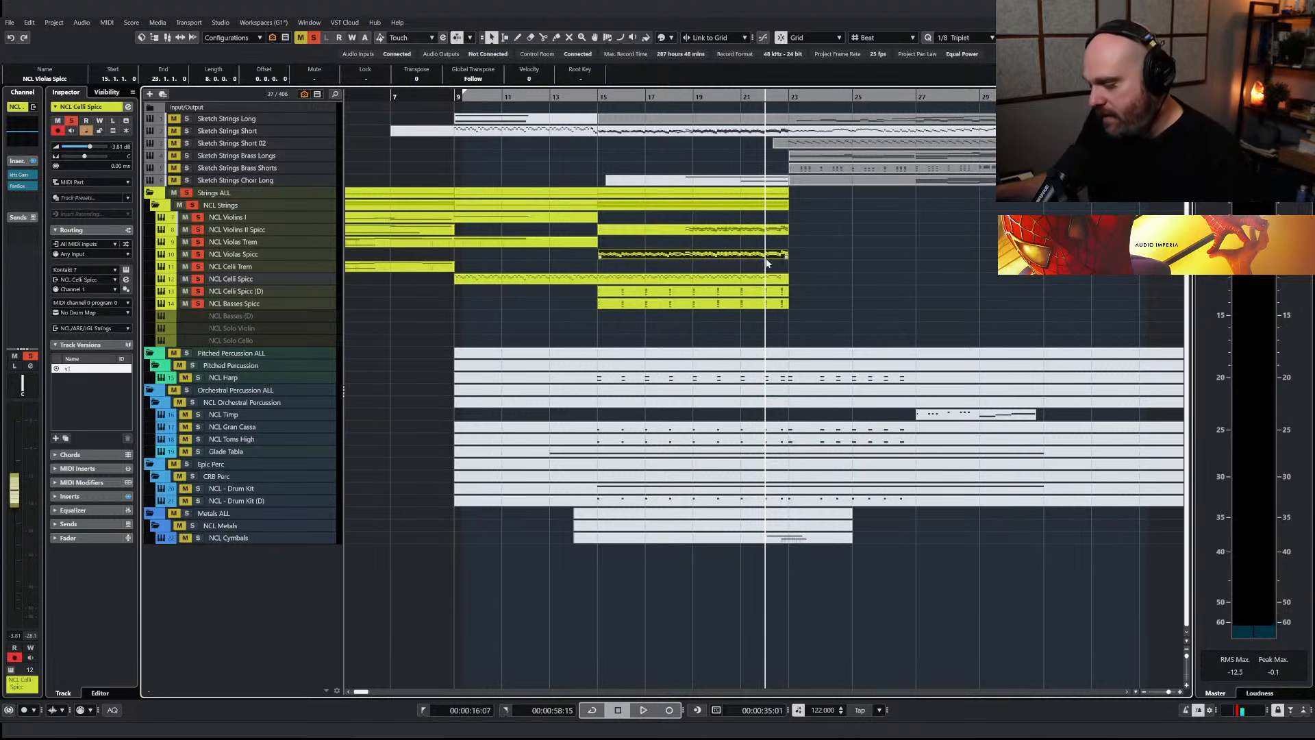
pyautogui.press('Return')
pyautogui.moveTo(961, 431); pyautogui.dragTo(798, 272)
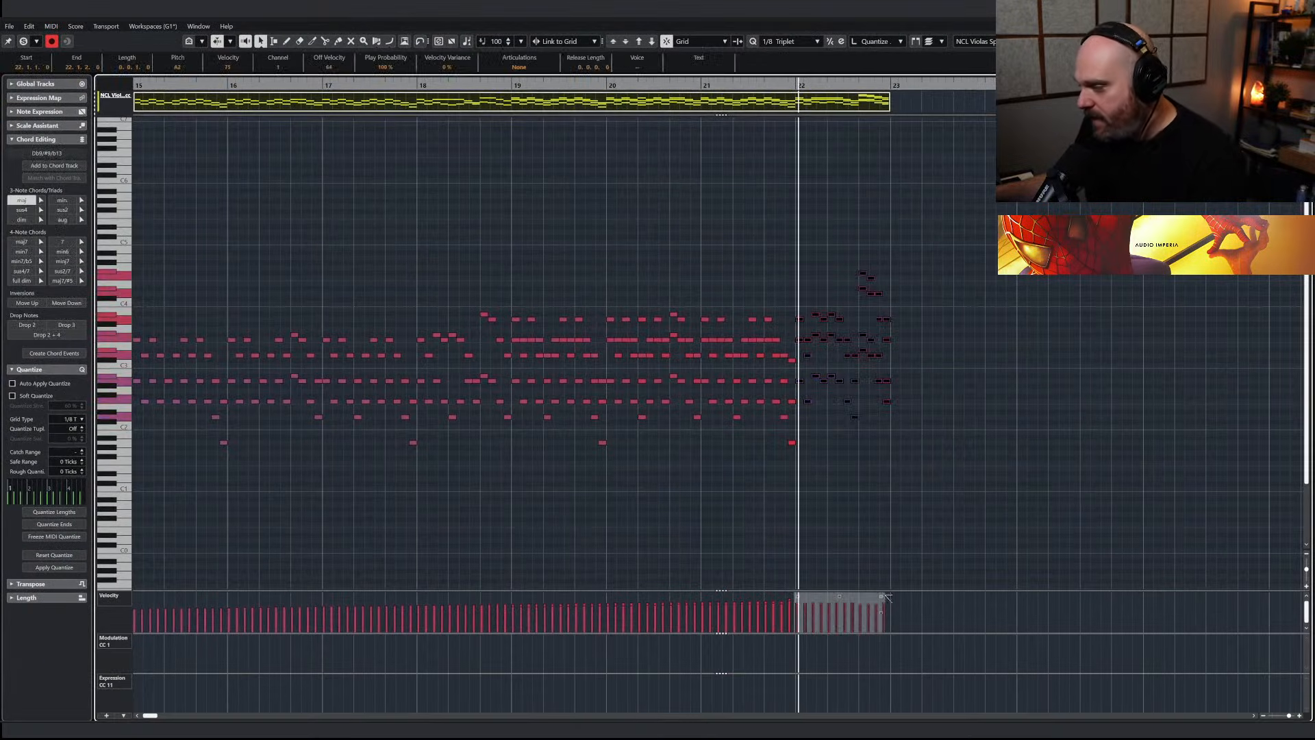
pyautogui.press('Return')
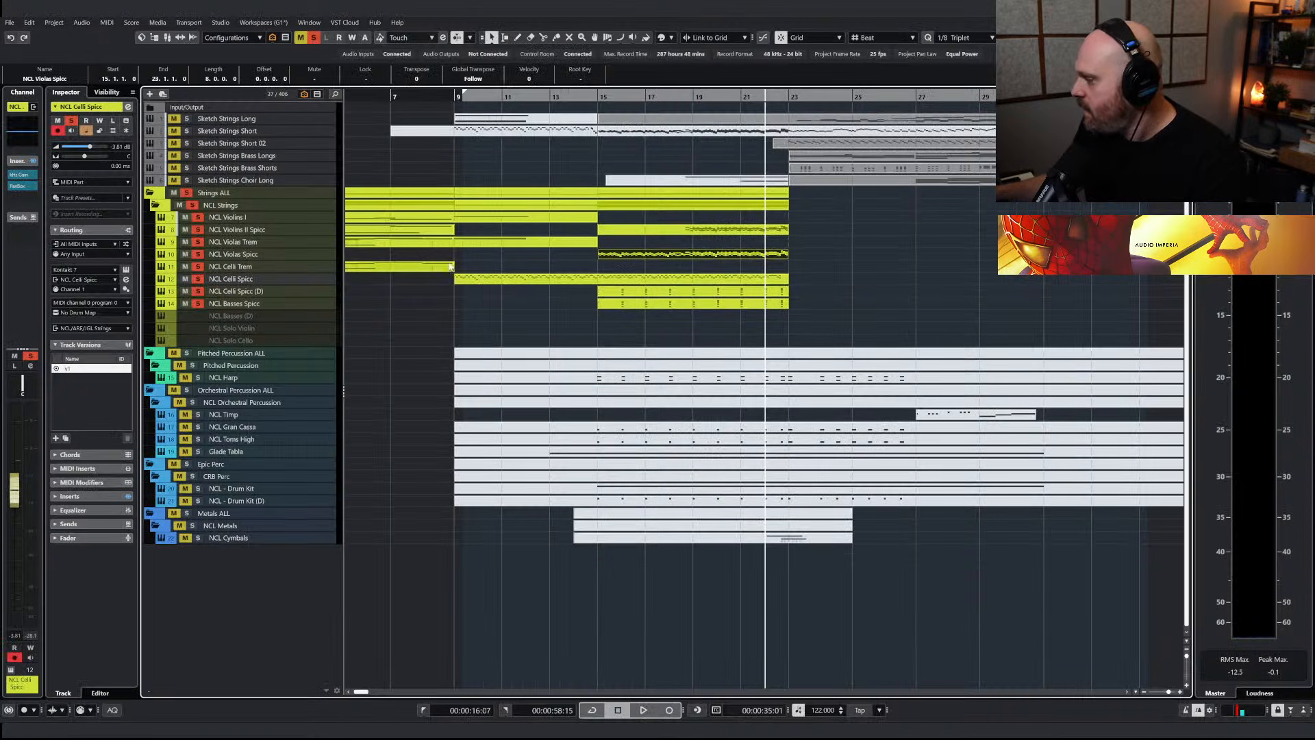
# Play the soloed strings from just before bar 21 and again from bar 9
pyautogui.click(734, 99)
pyautogui.press('space')
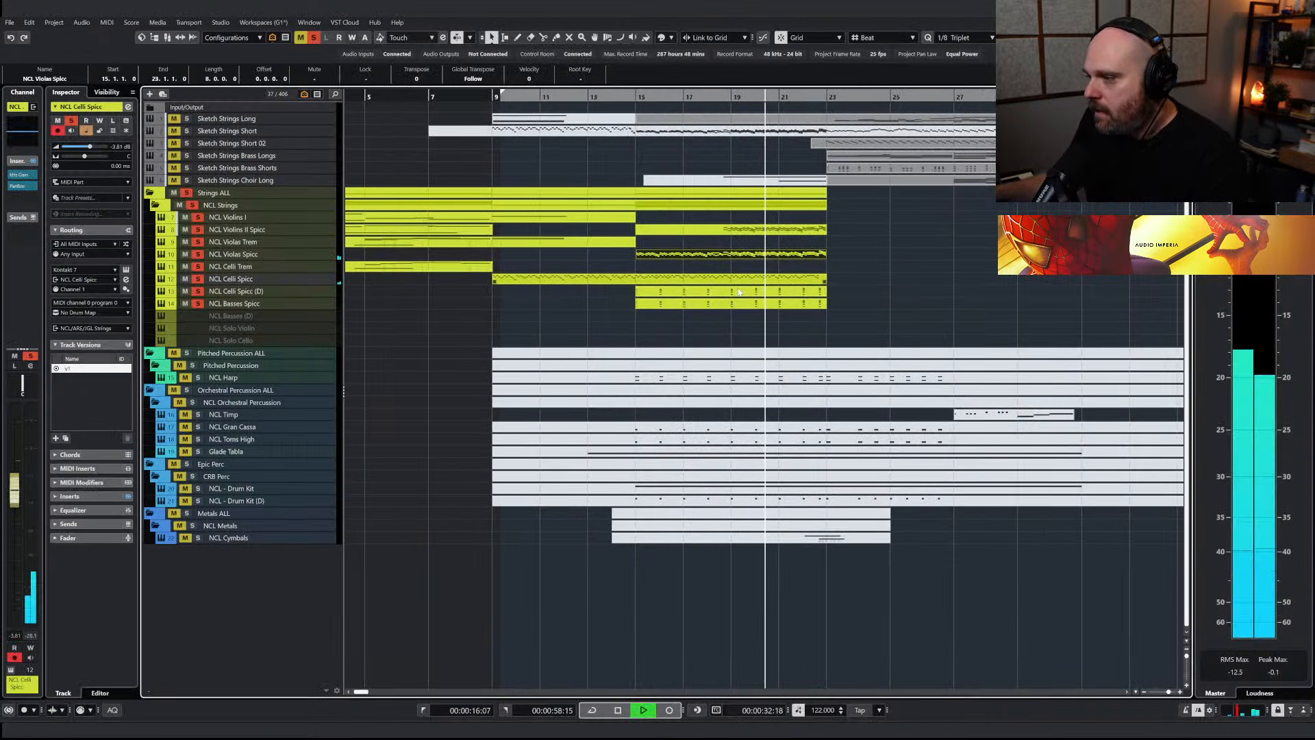
pyautogui.click(755, 281)
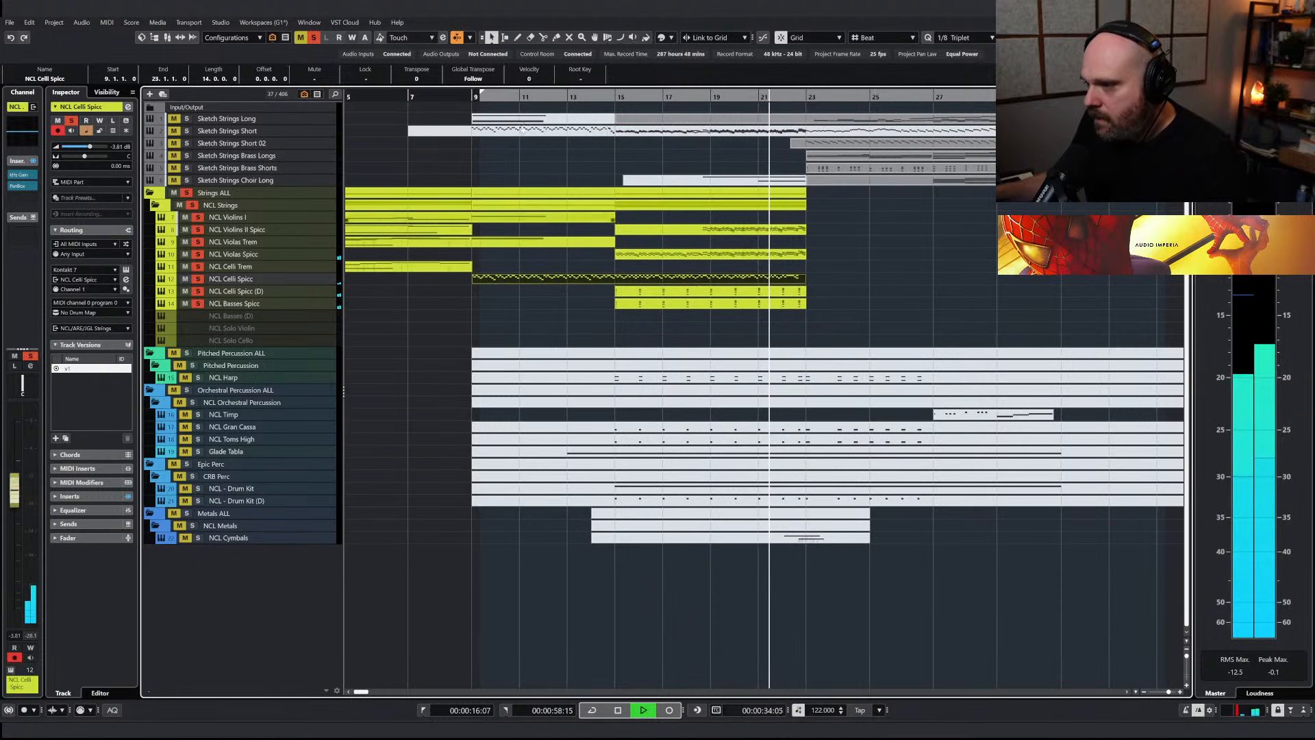
pyautogui.click(469, 98)
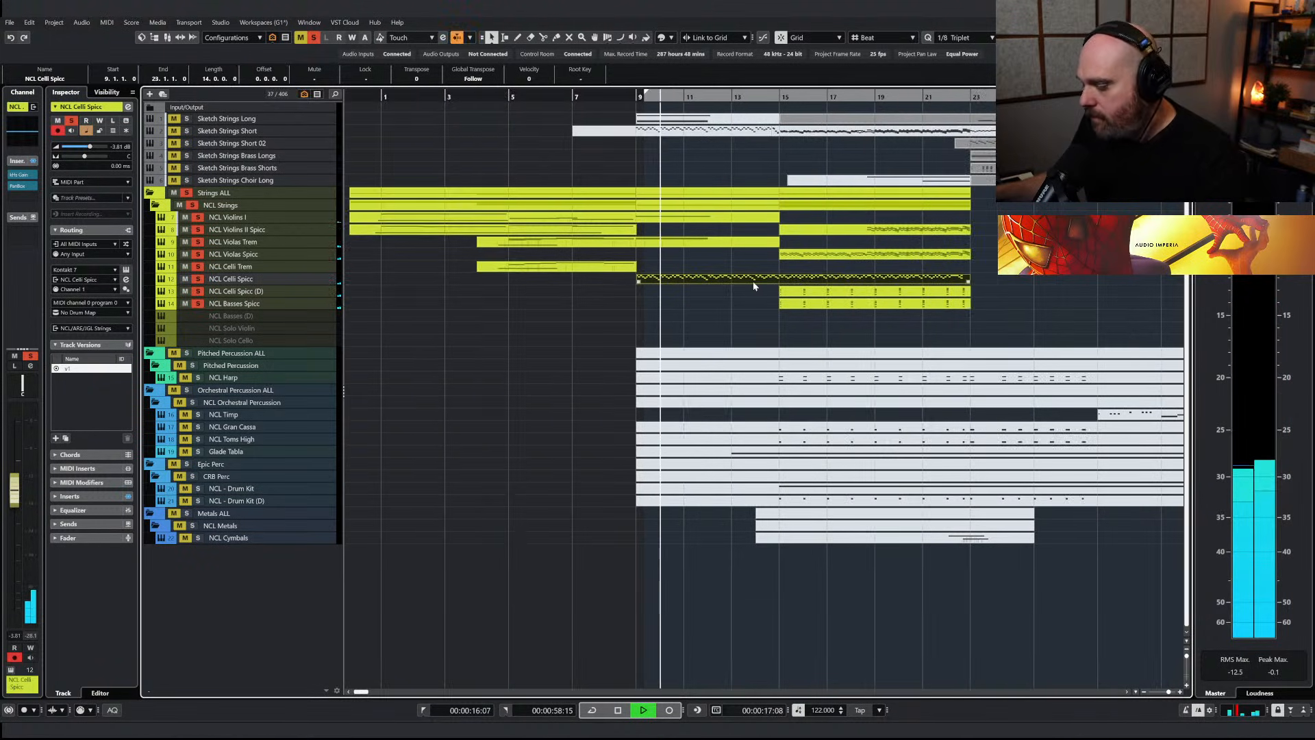
# Review the velocities of all NCL Celli Spicc notes and set that track's delay to -125 ms
pyautogui.doubleClick(734, 274)
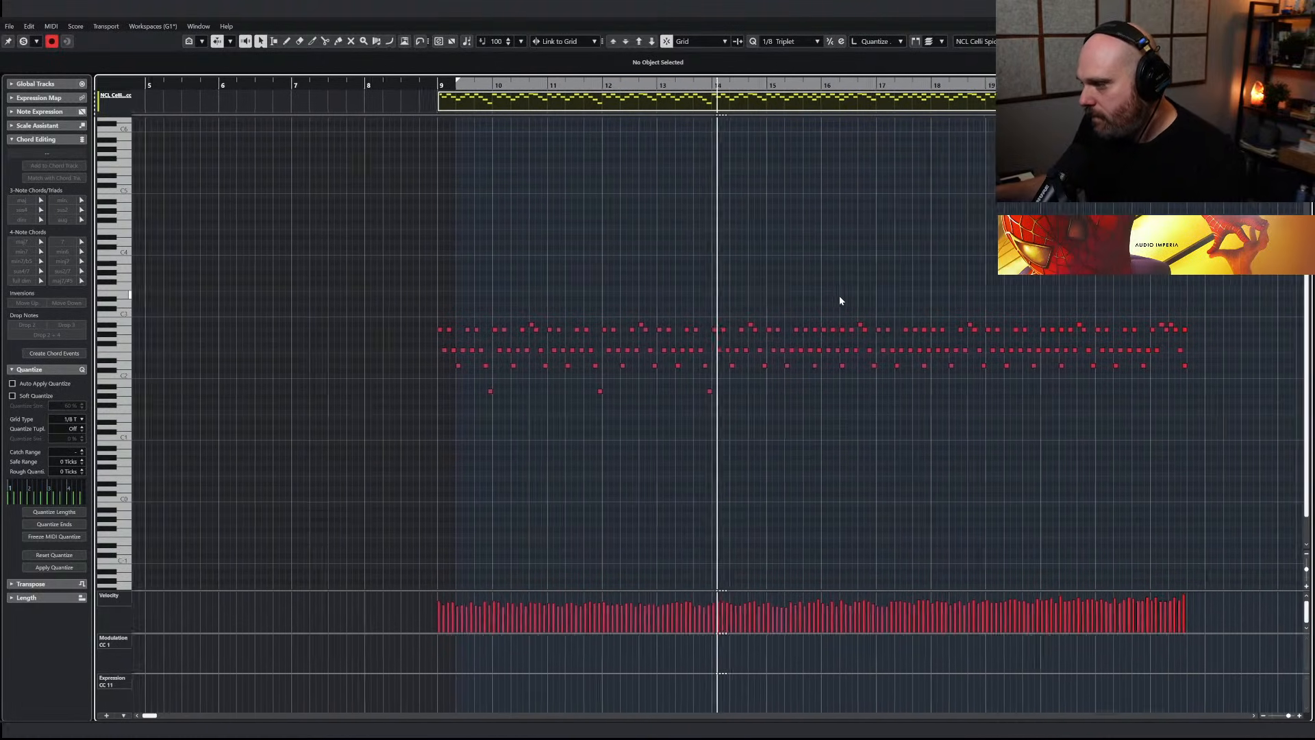
pyautogui.moveTo(354, 292); pyautogui.dragTo(1218, 449)
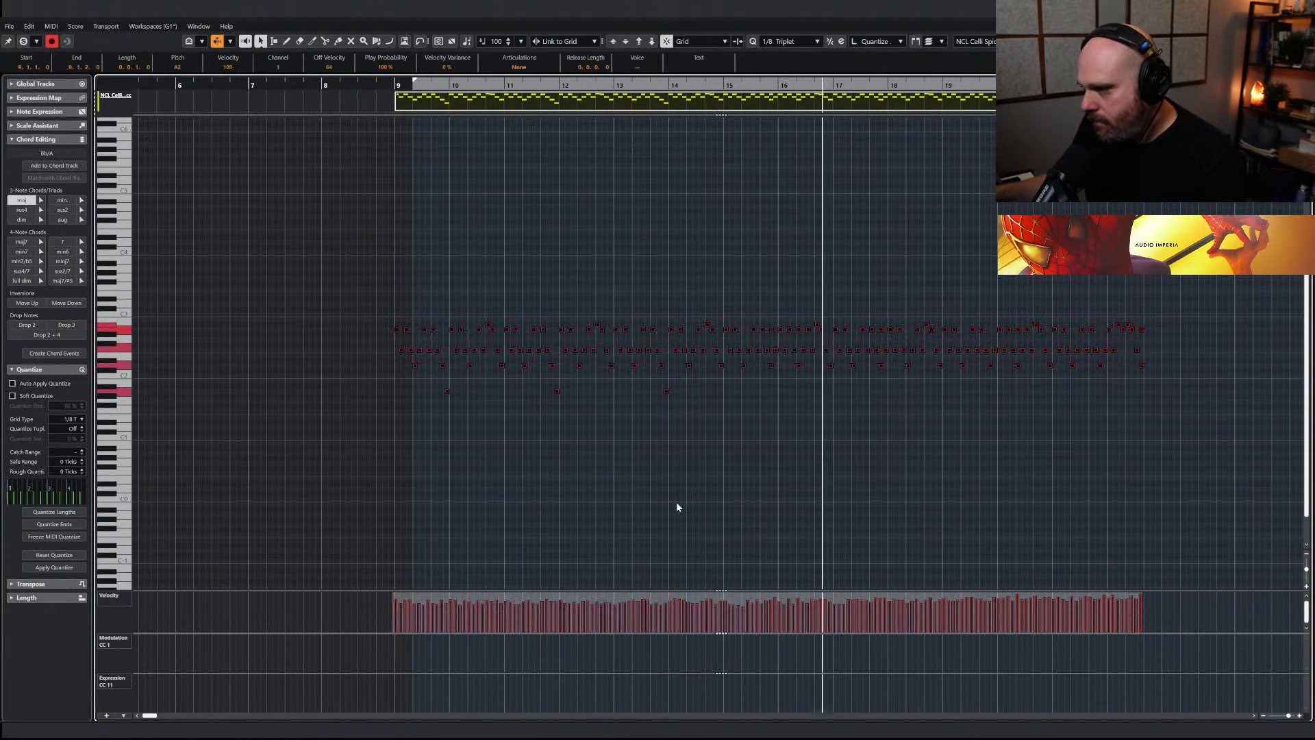
pyautogui.press('Return')
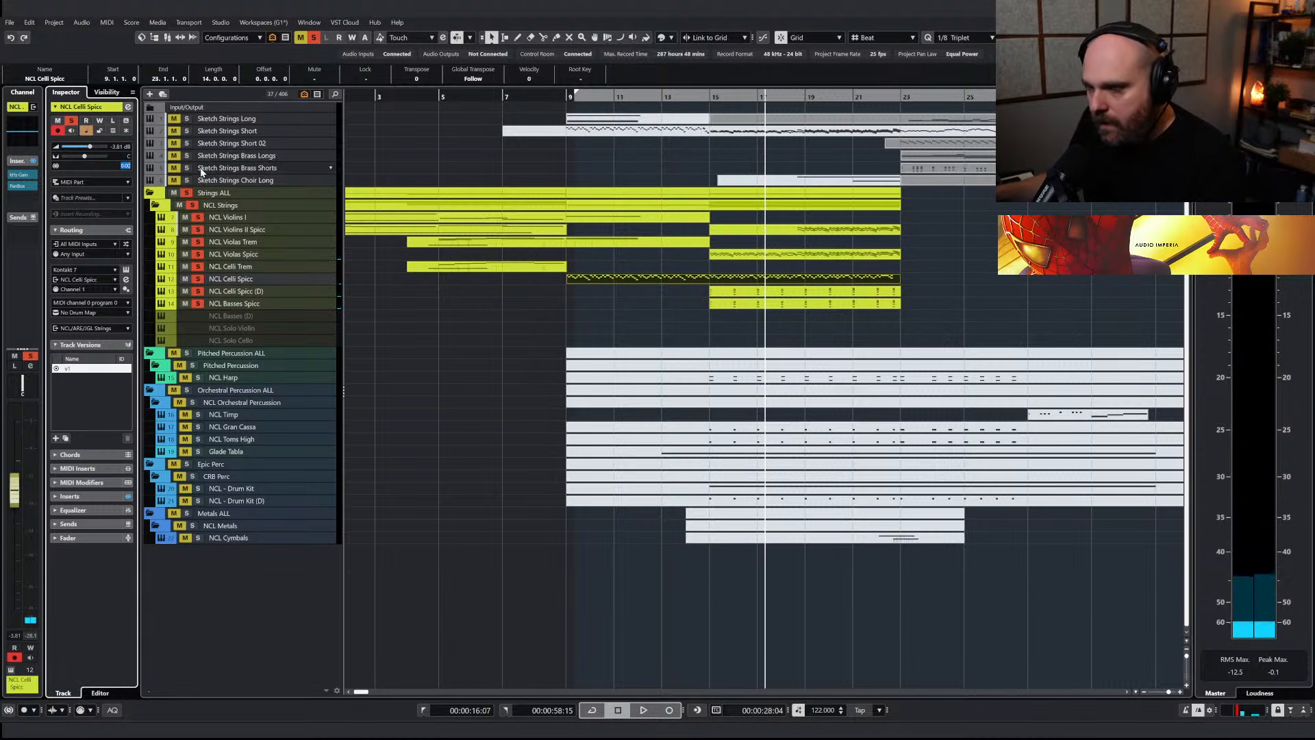
# Set the track delay of NCL Celli Trem to -125 ms
pyautogui.click(250, 293)
pyautogui.click(241, 267)
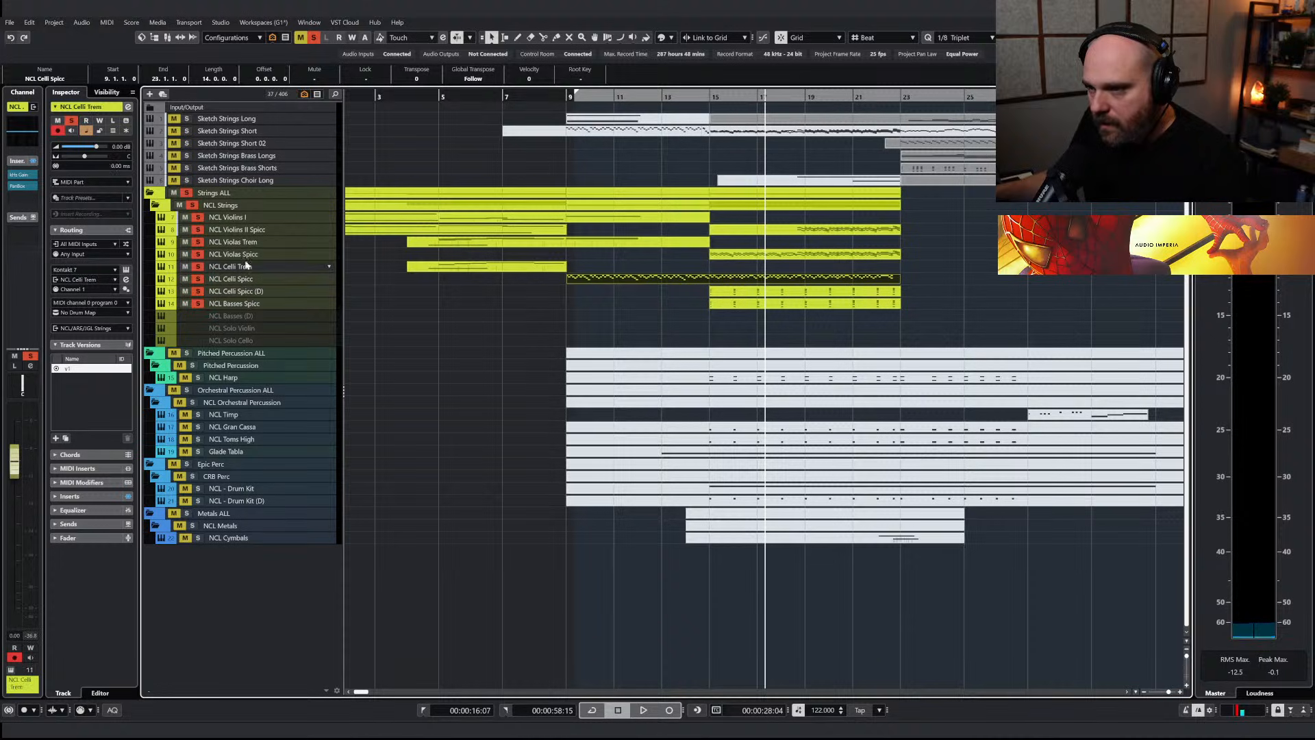
pyautogui.click(122, 166)
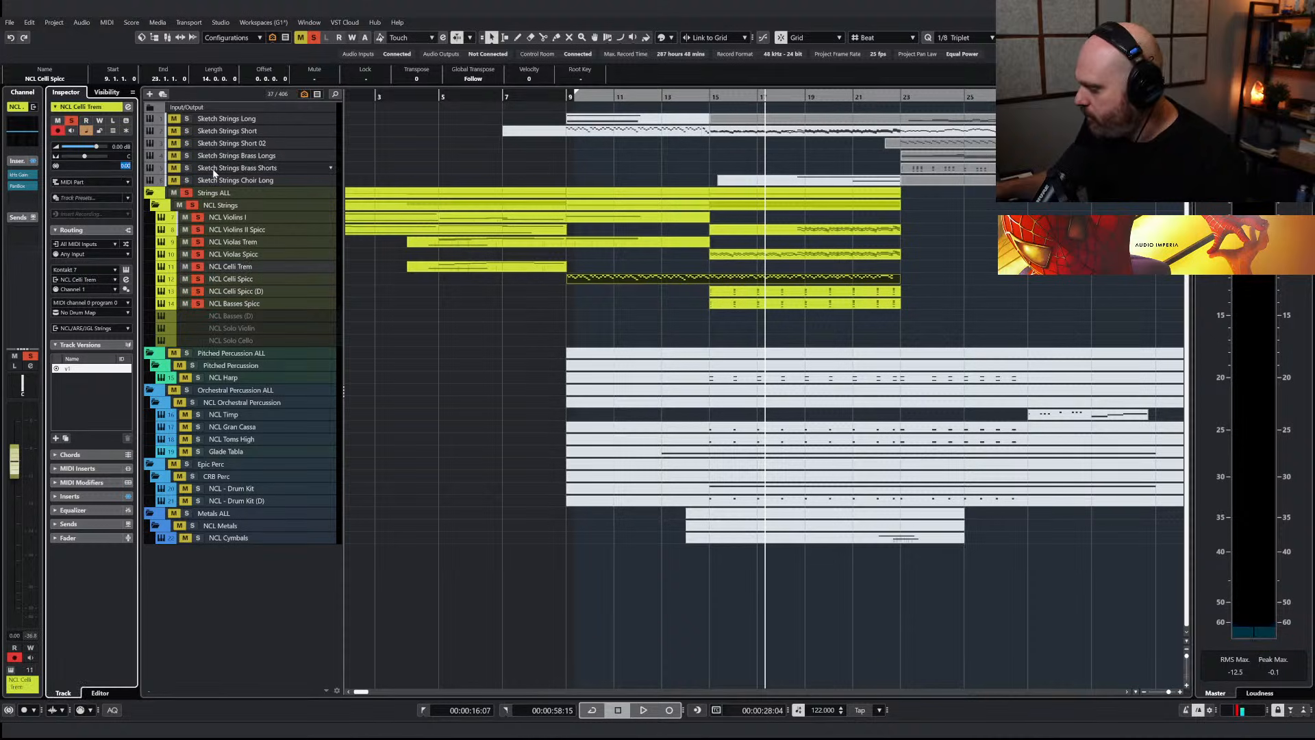
pyautogui.write('-125')
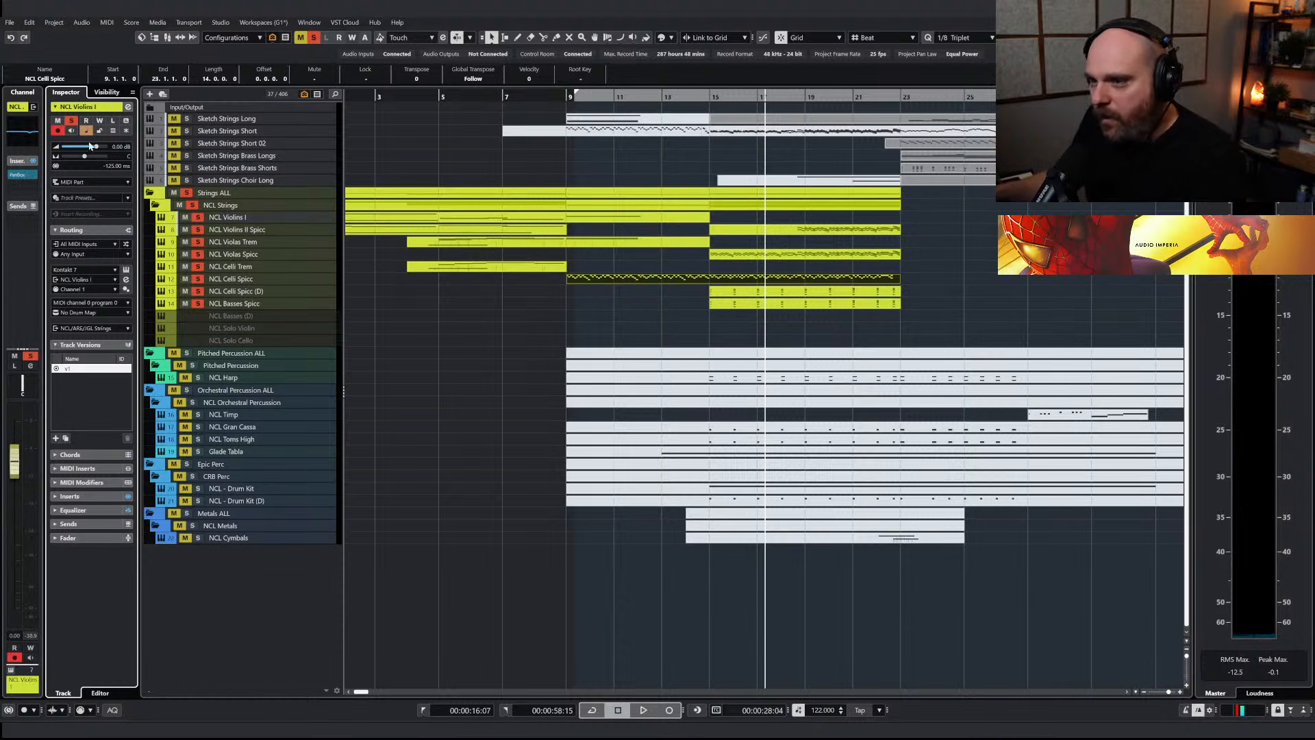
# Clear all solos and play the full arrangement from about bar 14 up to bar 23
pyautogui.click(695, 98)
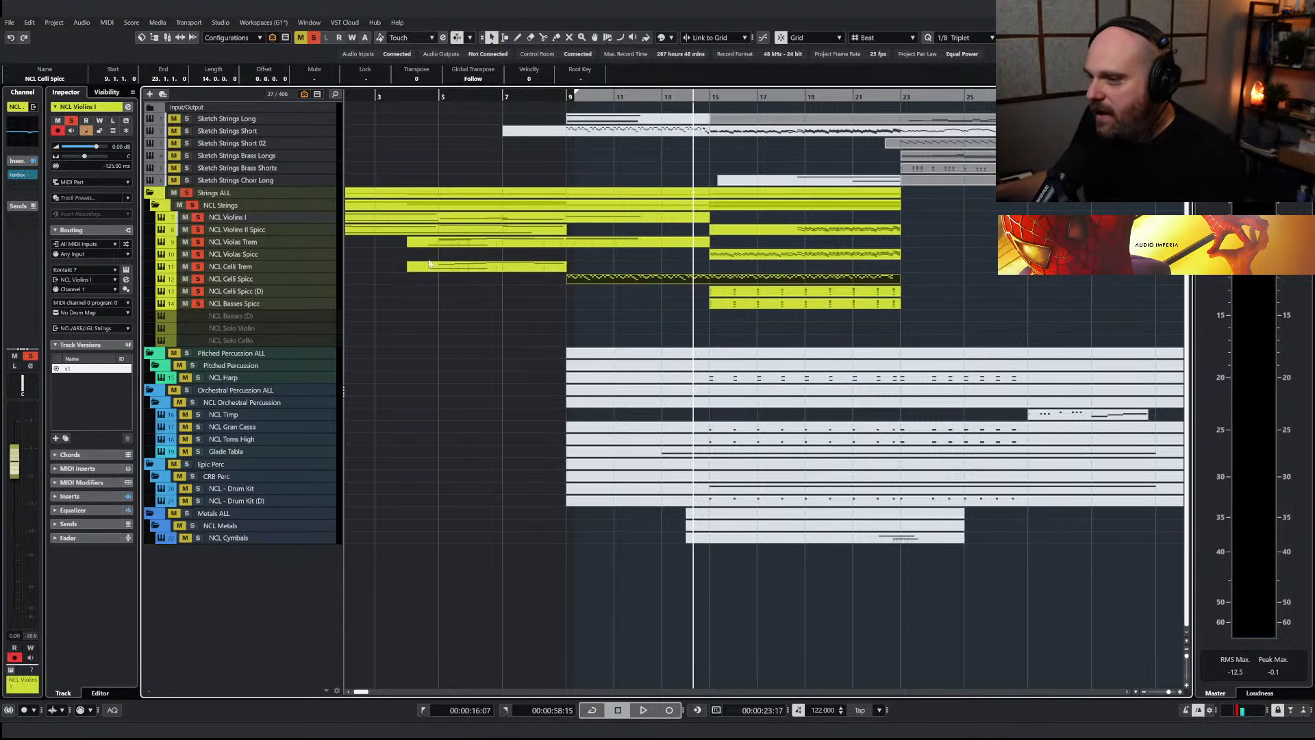
pyautogui.click(313, 37)
pyautogui.press('space')
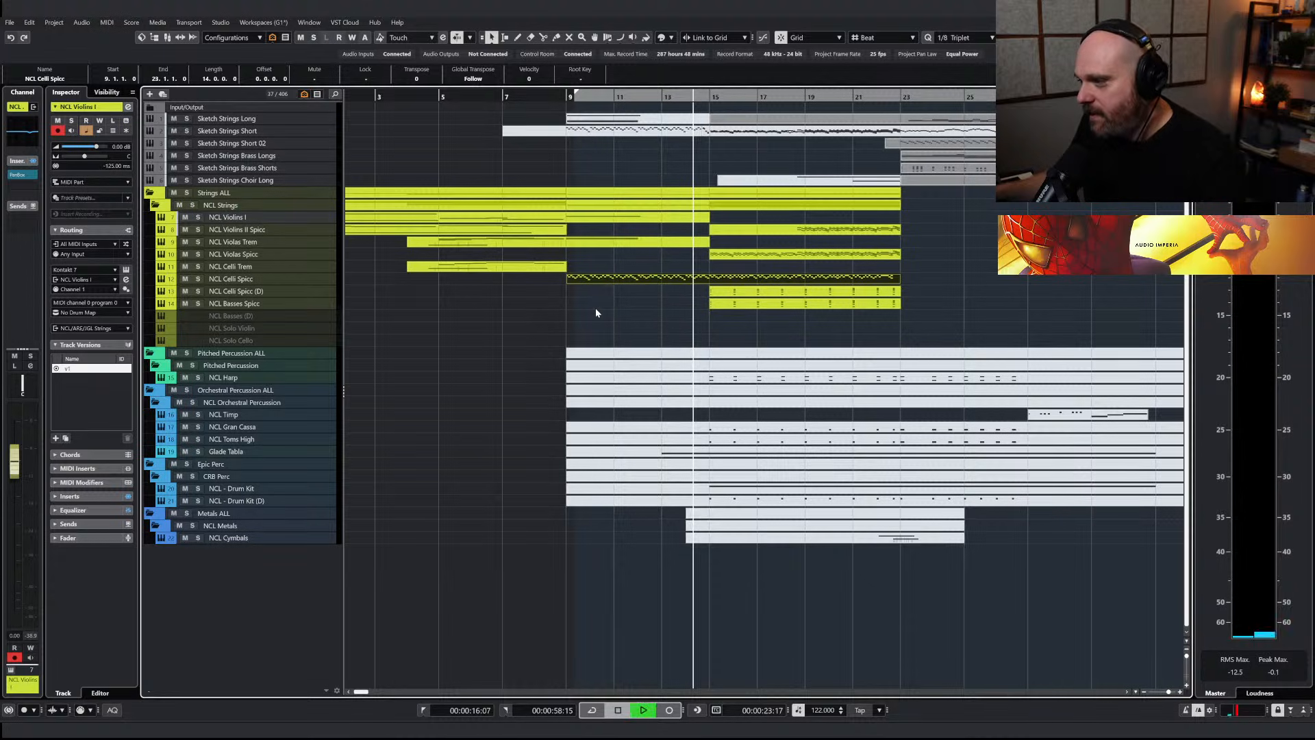
pyautogui.hscroll(-2, 594, 307)
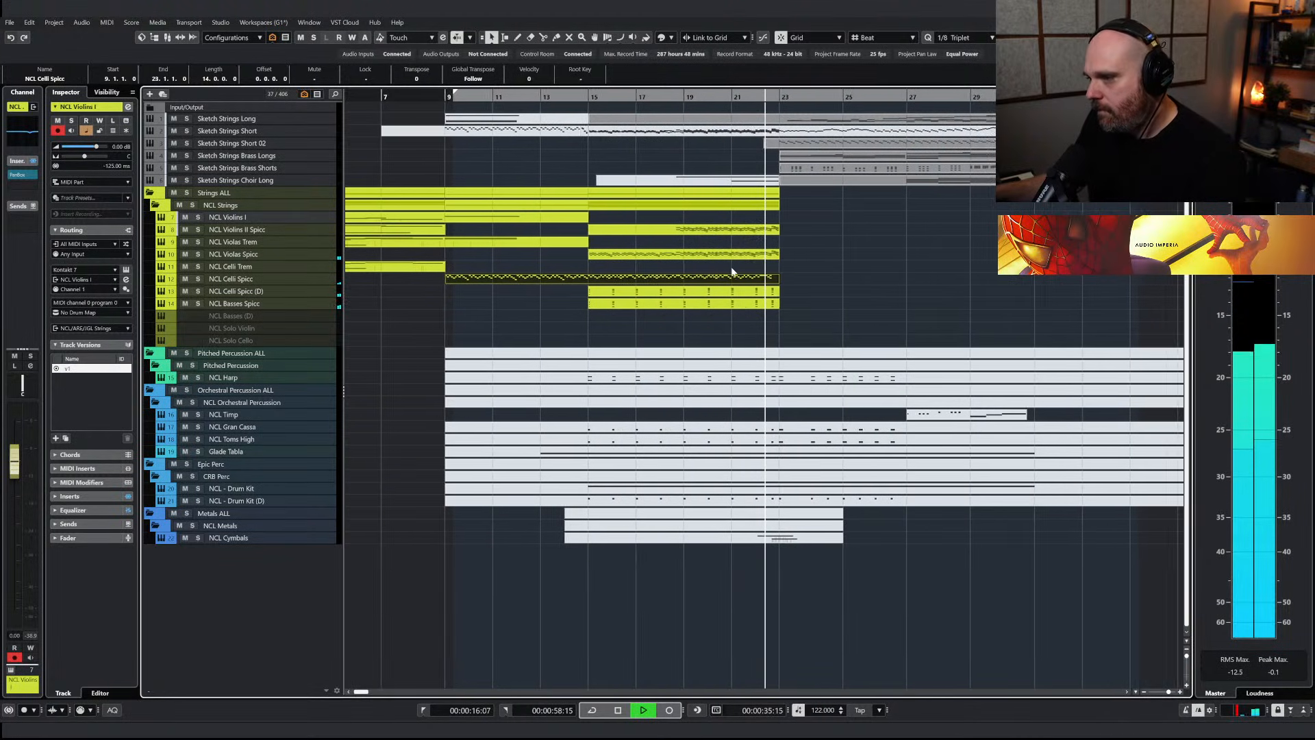
pyautogui.press('space')
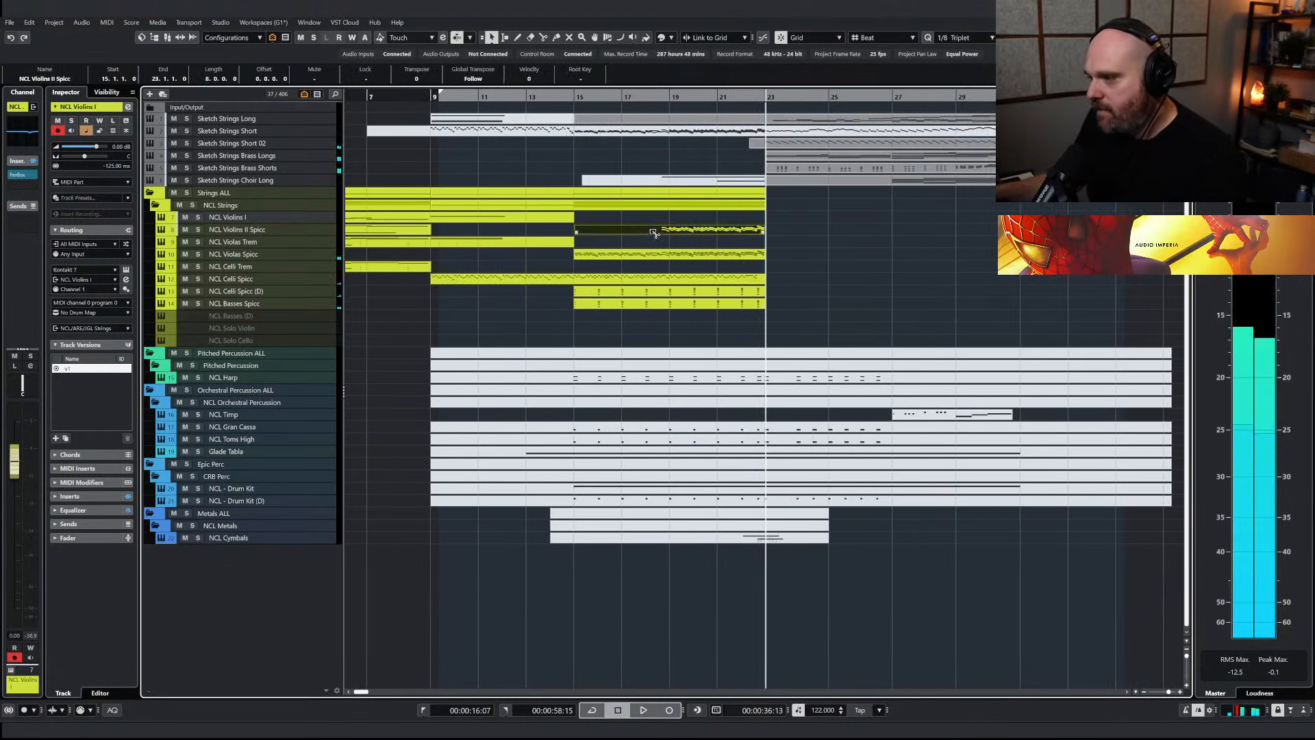
pyautogui.click(655, 233)
pyautogui.moveTo(655, 233); pyautogui.dragTo(655, 221)
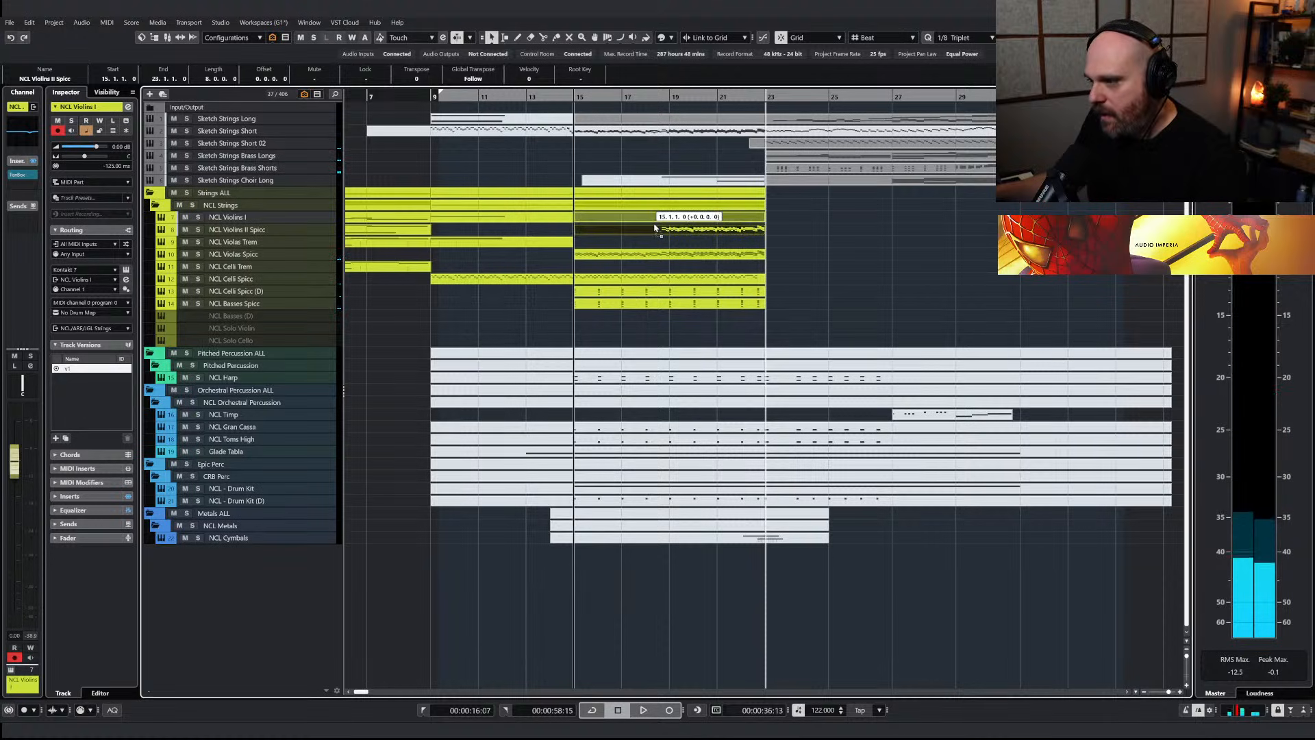
pyautogui.hotkey('ctrl', 'z')
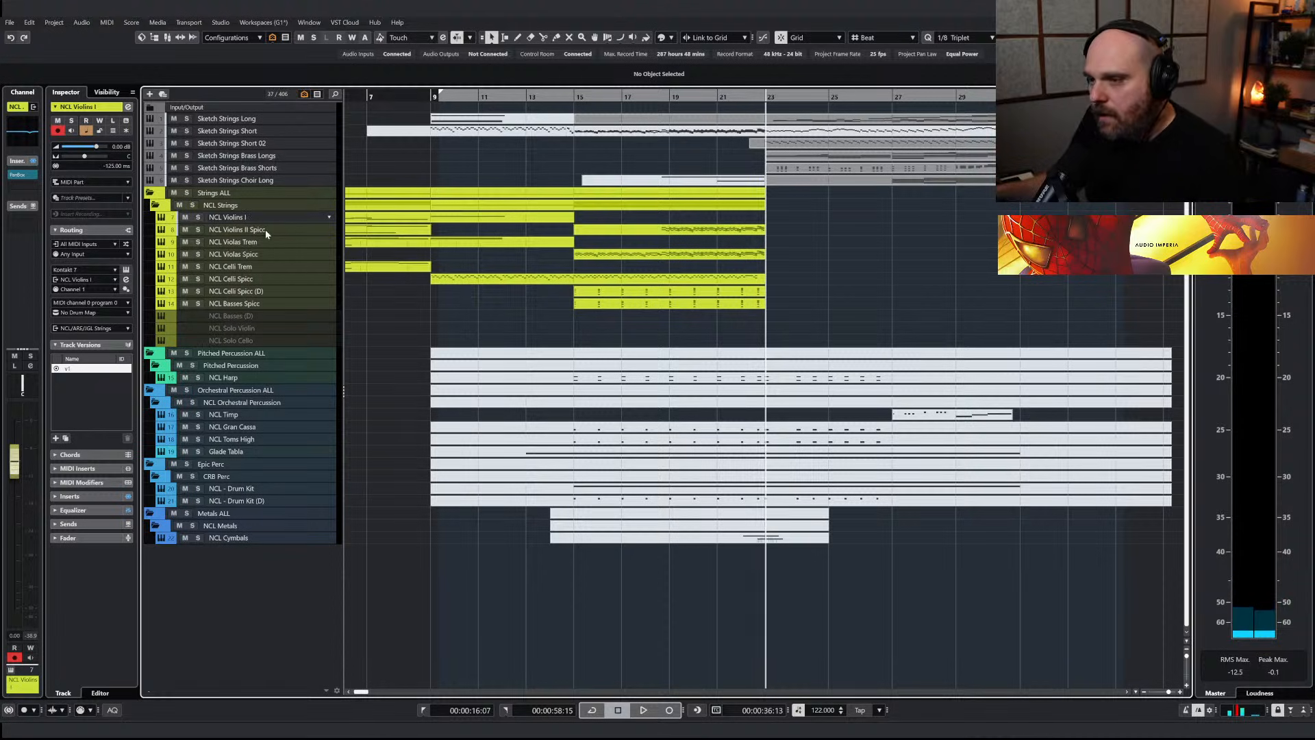
# Duplicate the NCL Violins I track as NCL Violins I Spicc with only the Spiccato articulation loaded
pyautogui.hotkey('ctrl', 'shift', 'd')
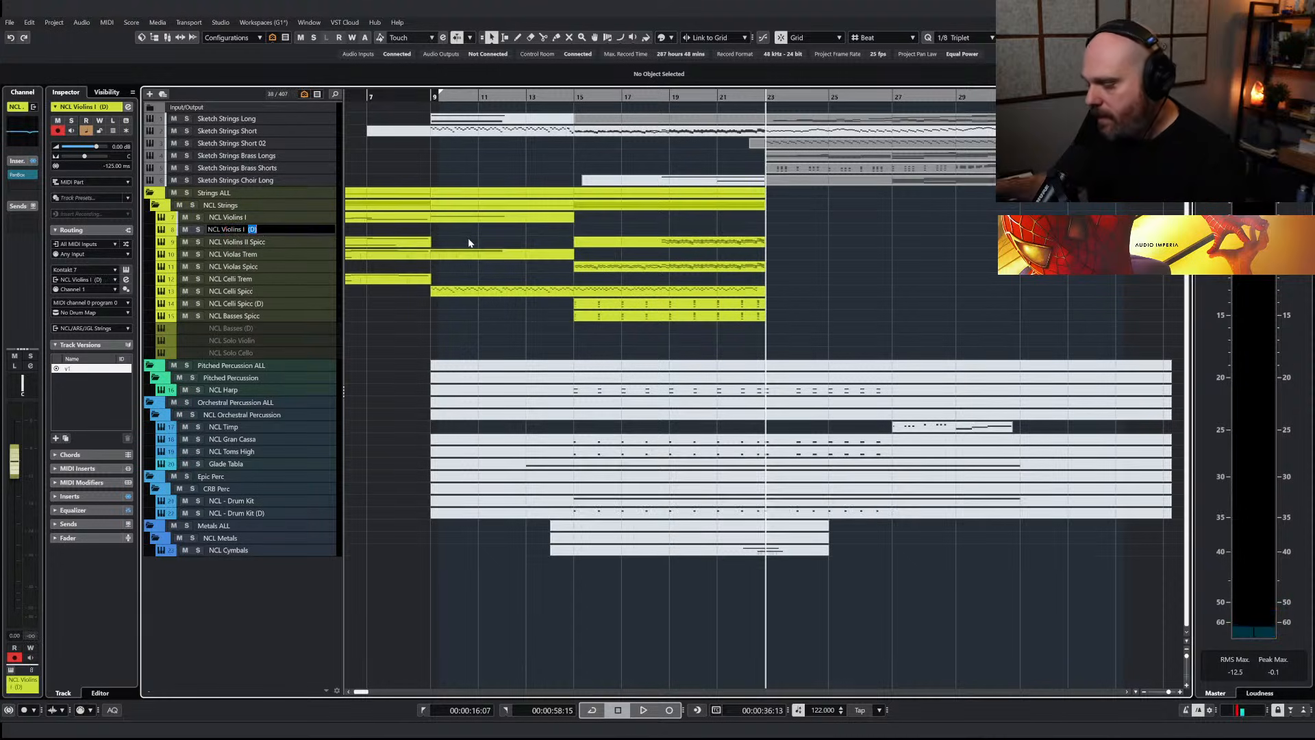
pyautogui.press('Return')
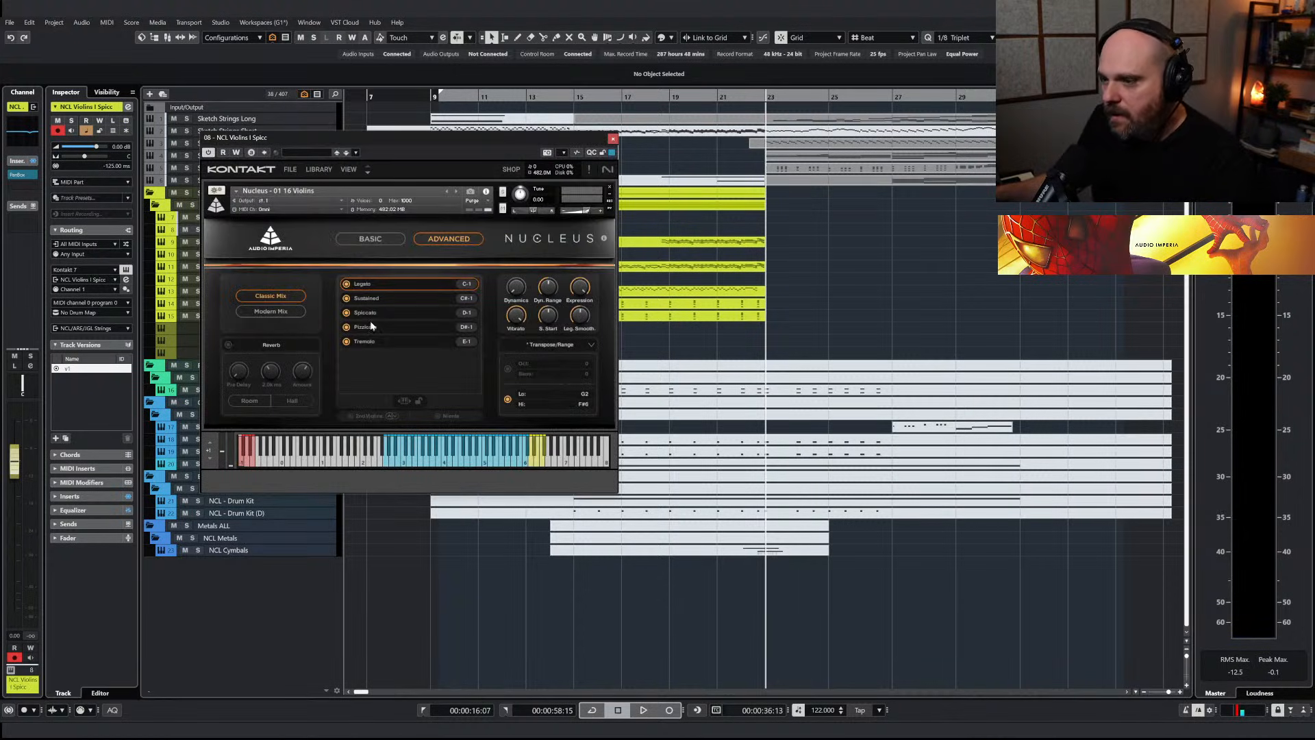
pyautogui.click(349, 315)
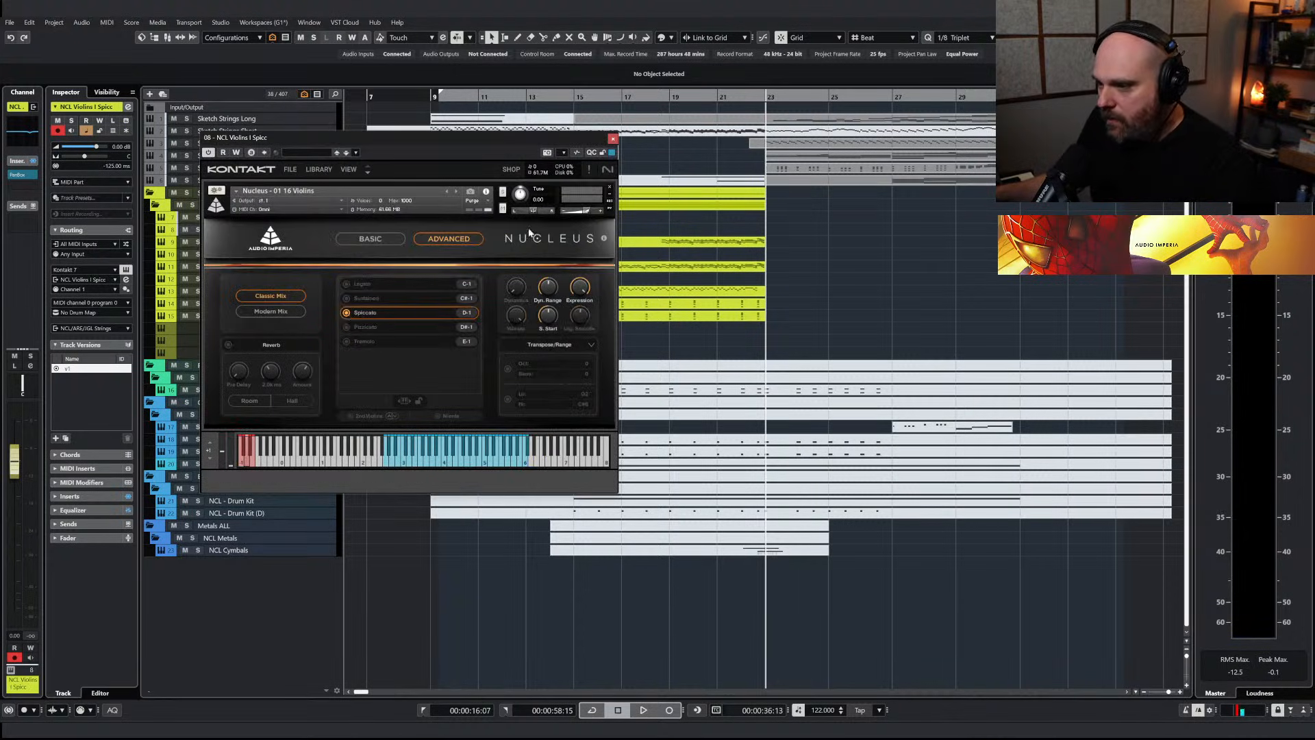
pyautogui.click(613, 139)
# Copy the NCL Violins II Spicc part onto NCL Violins I Spicc and delete its notes before bar 22
pyautogui.click(667, 243)
pyautogui.moveTo(664, 245); pyautogui.dragTo(665, 232)
pyautogui.press('Return')
pyautogui.press('h')
pyautogui.moveTo(609, 280); pyautogui.dragTo(992, 484)
pyautogui.press('Delete')
# Ramp the velocities of the bar 22 notes in NCL Violins I Spicc gradually upward
pyautogui.moveTo(1137, 495); pyautogui.dragTo(1004, 275)
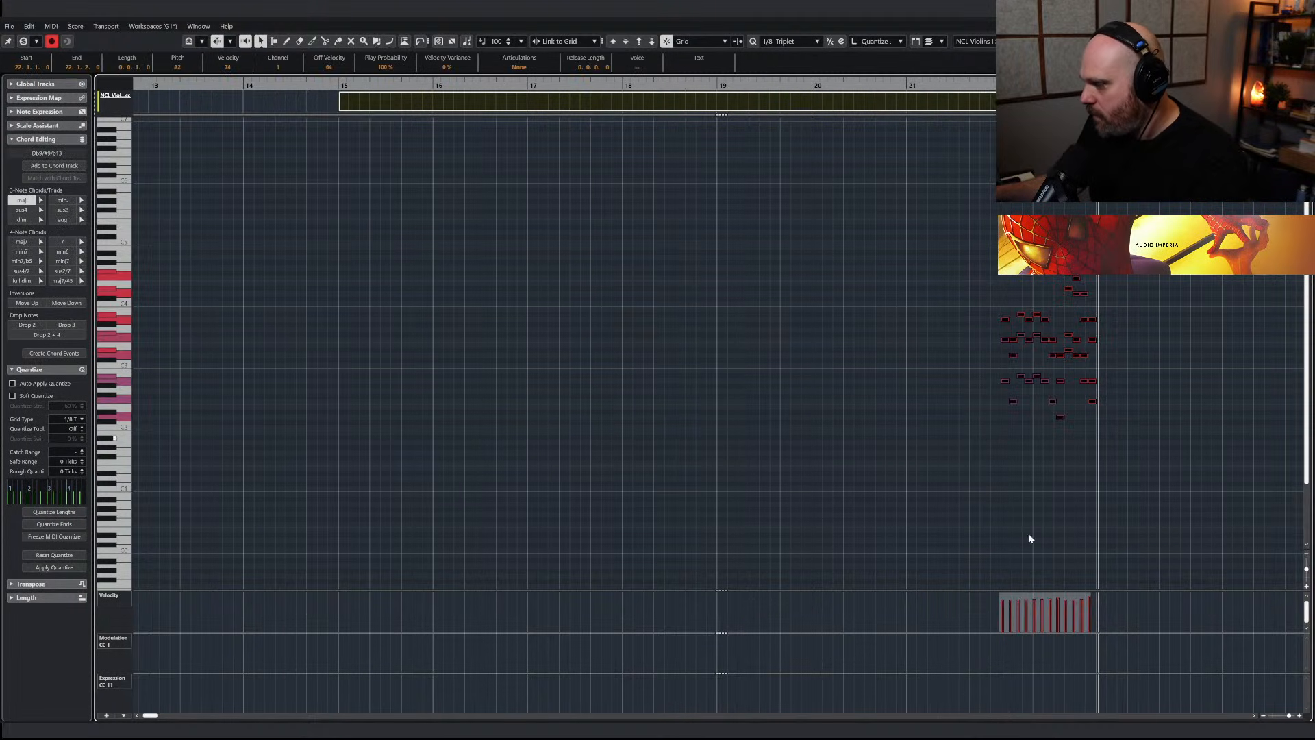
pyautogui.moveTo(1086, 603); pyautogui.dragTo(1090, 597)
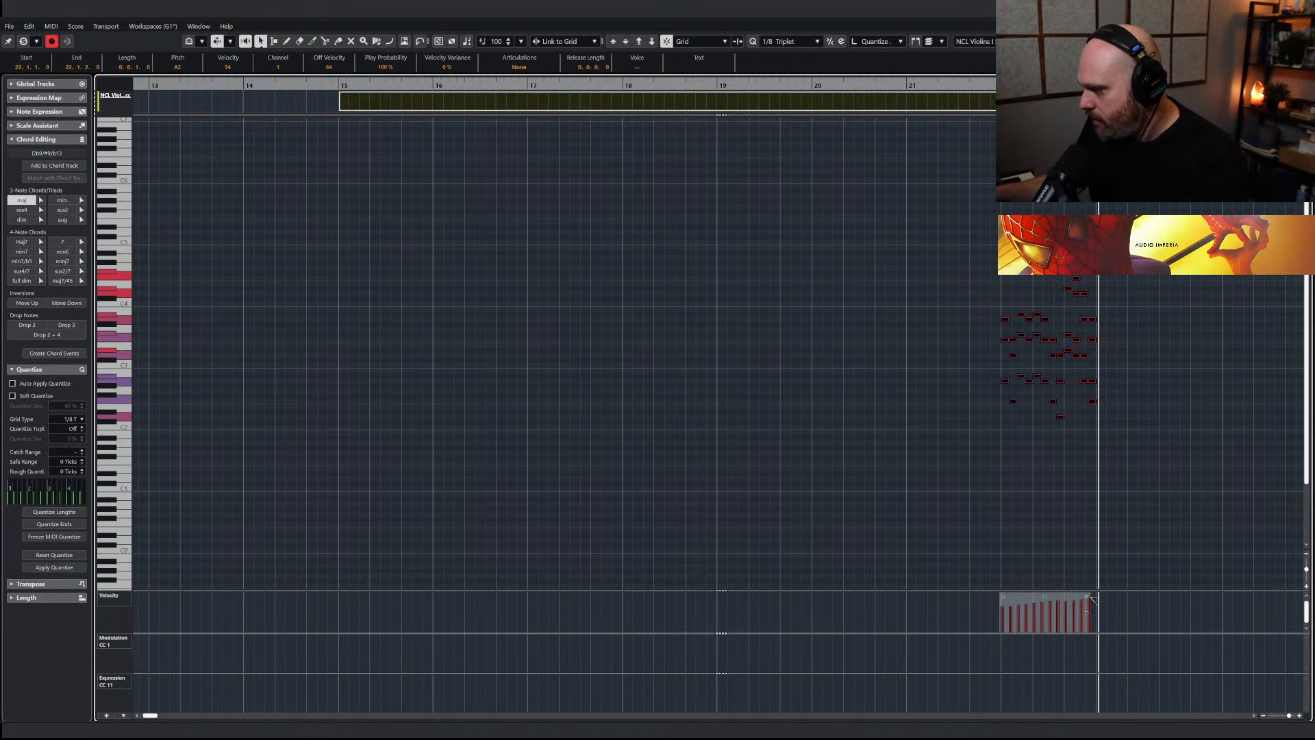
pyautogui.click(1068, 505)
pyautogui.press('Return')
# Play the arrangement with the new Violins I spiccato part from about bar 22 up to bar 23
pyautogui.click(738, 105)
pyautogui.press('space')
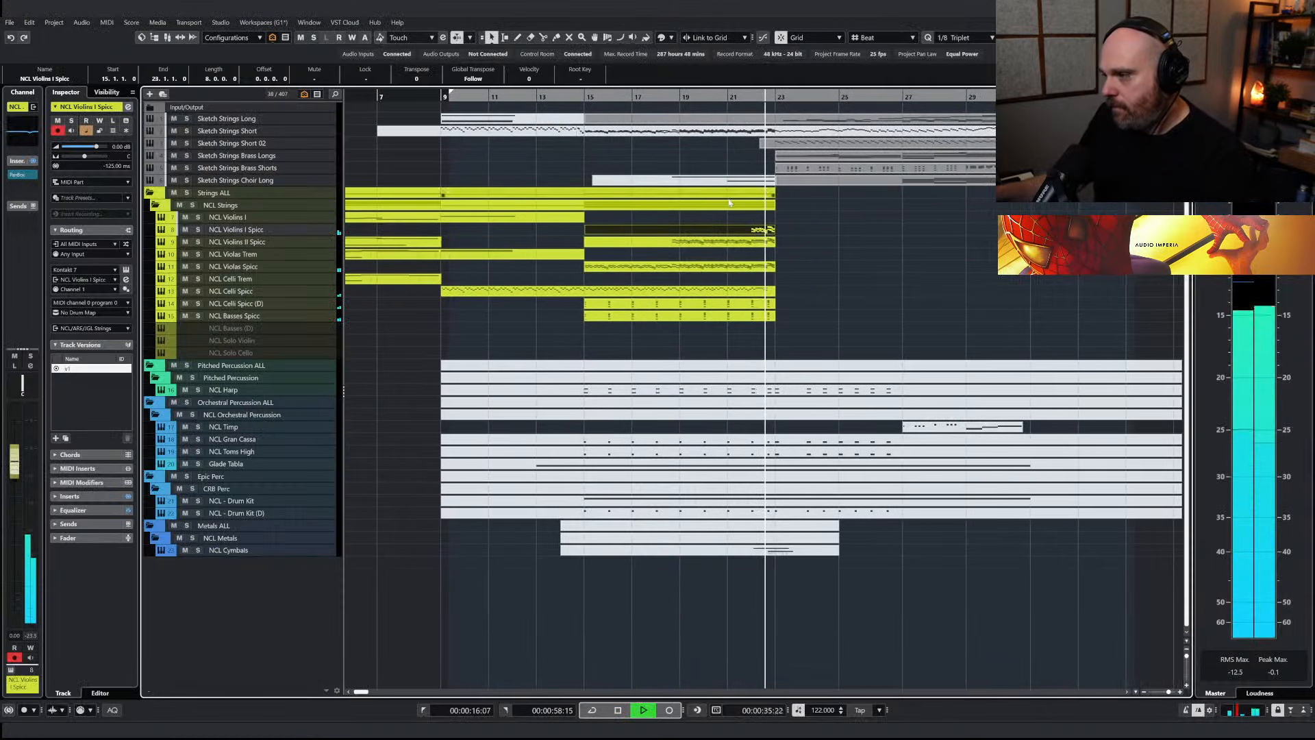
pyautogui.press('space')
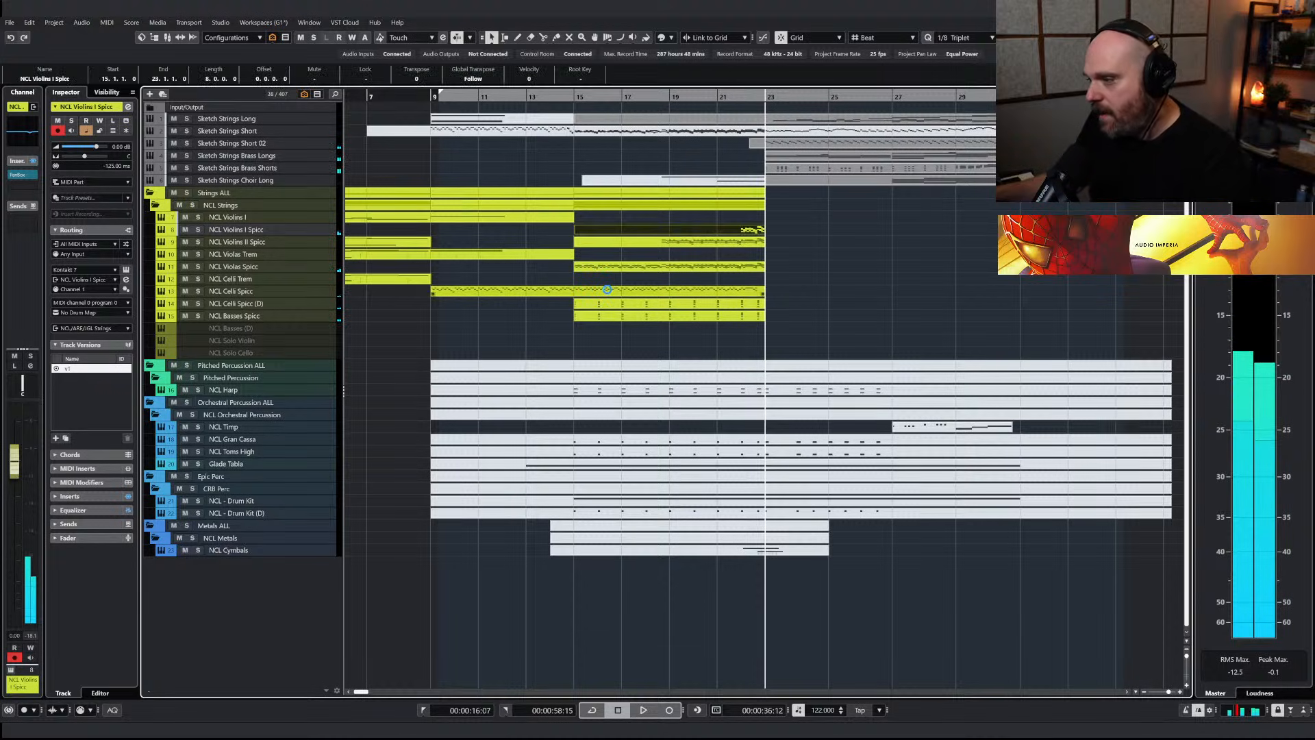
# Enable the envelope for the Violins I Spicc spiccato articulation in Kontakt with a release of 368.3 ms
pyautogui.click(567, 346)
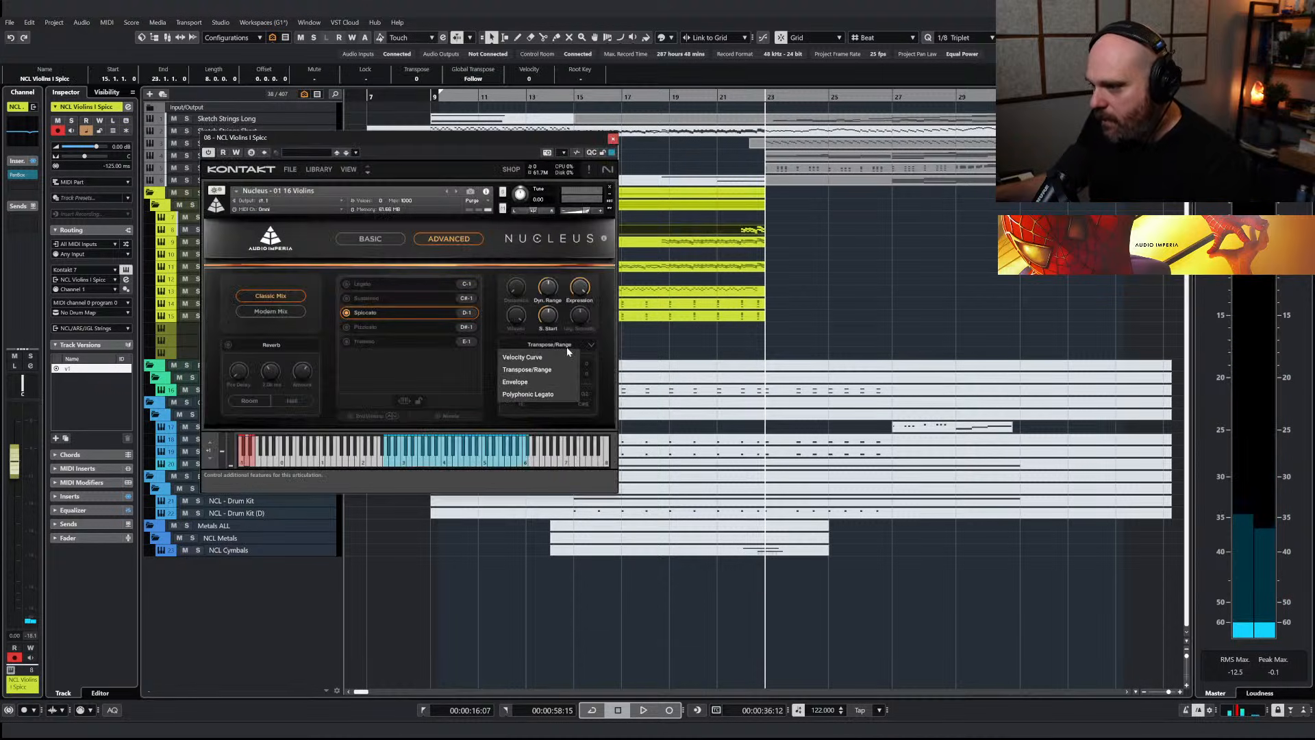
pyautogui.click(515, 381)
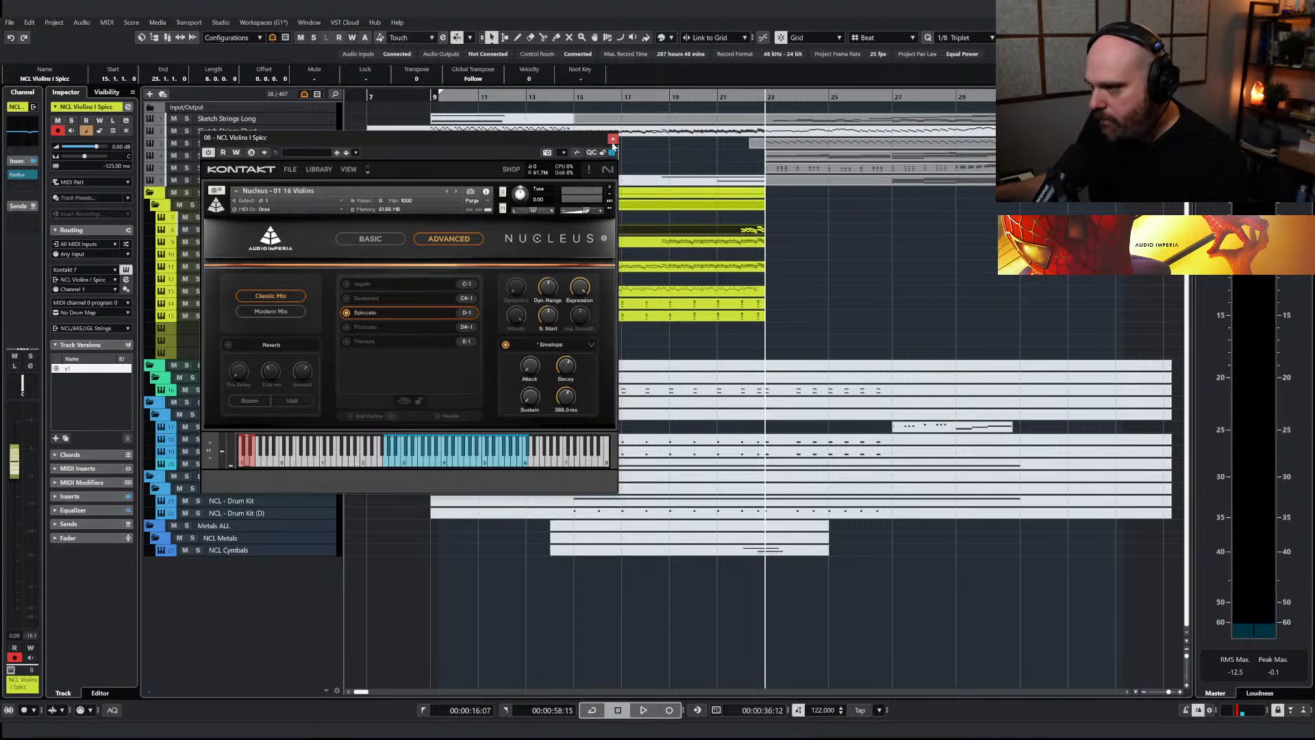
pyautogui.click(613, 139)
# Play the arrangement across bar 23 and set the playhead back between bars 20 and 21
pyautogui.press('space')
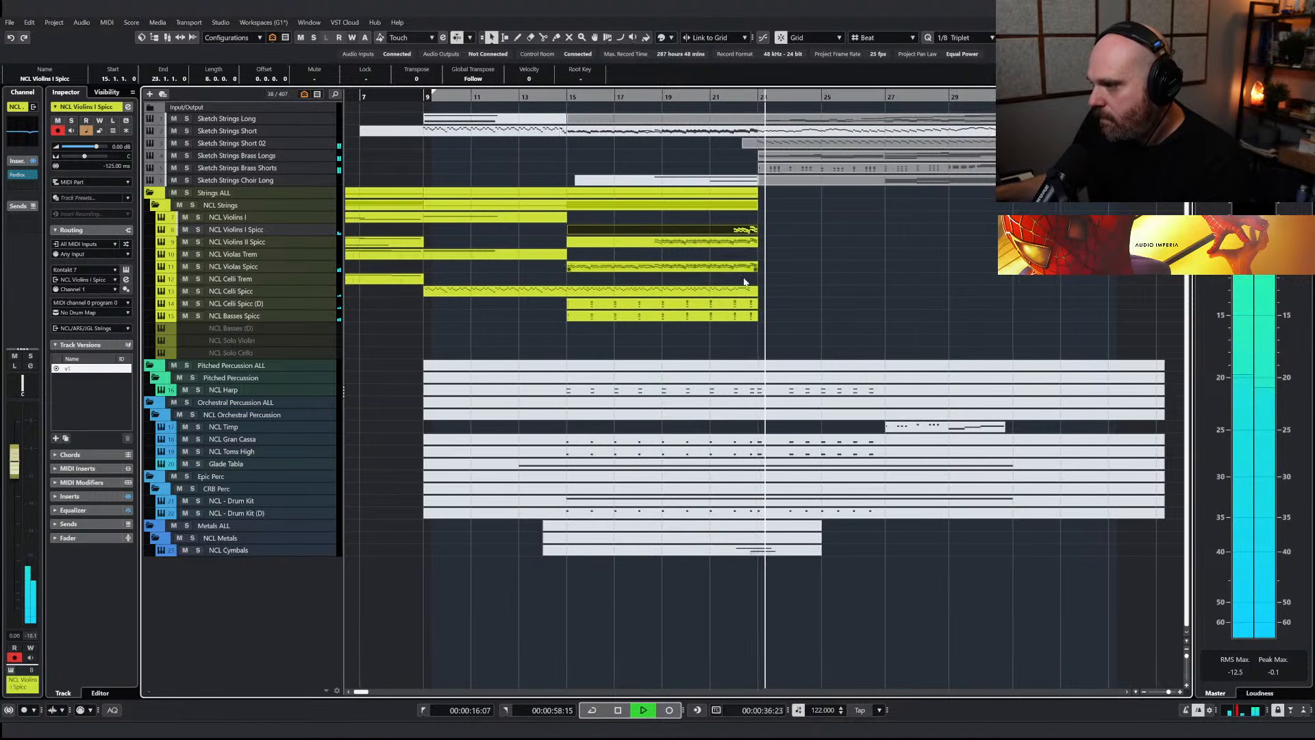
pyautogui.press('g')
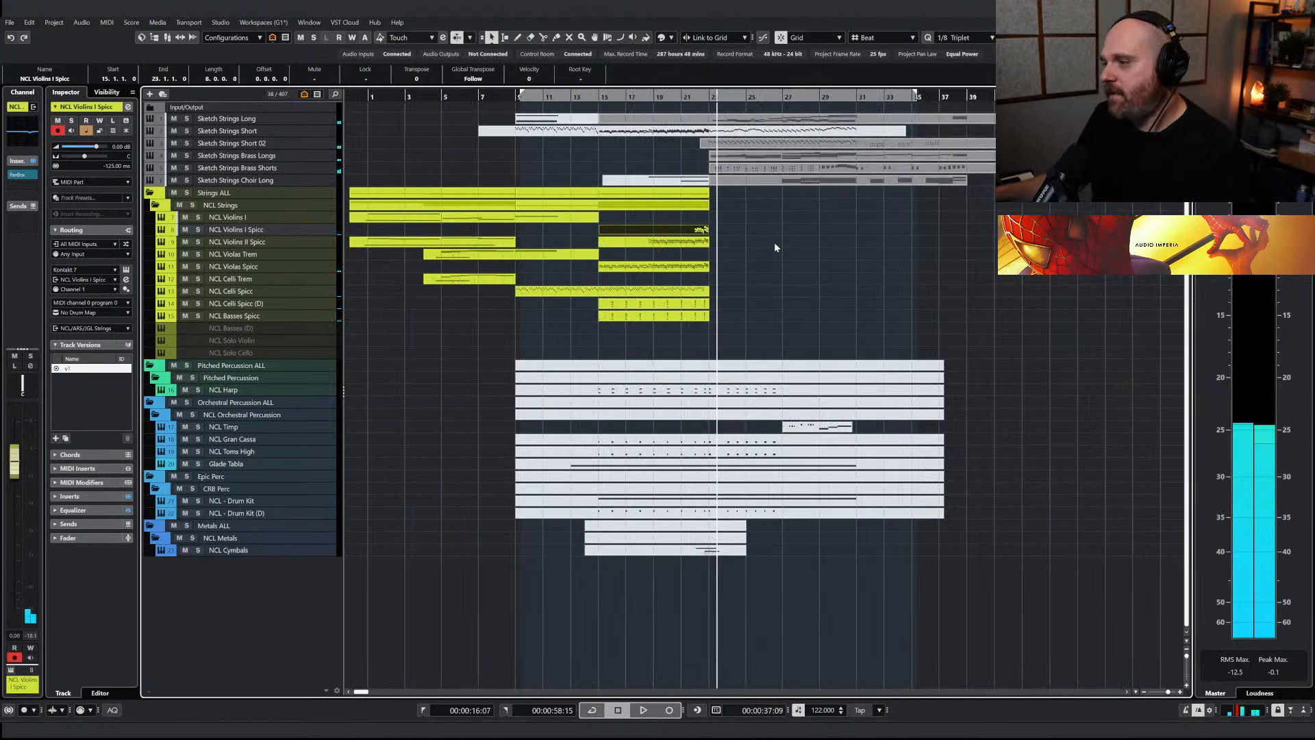
pyautogui.press('h')
pyautogui.moveTo(933, 99); pyautogui.dragTo(532, 99)
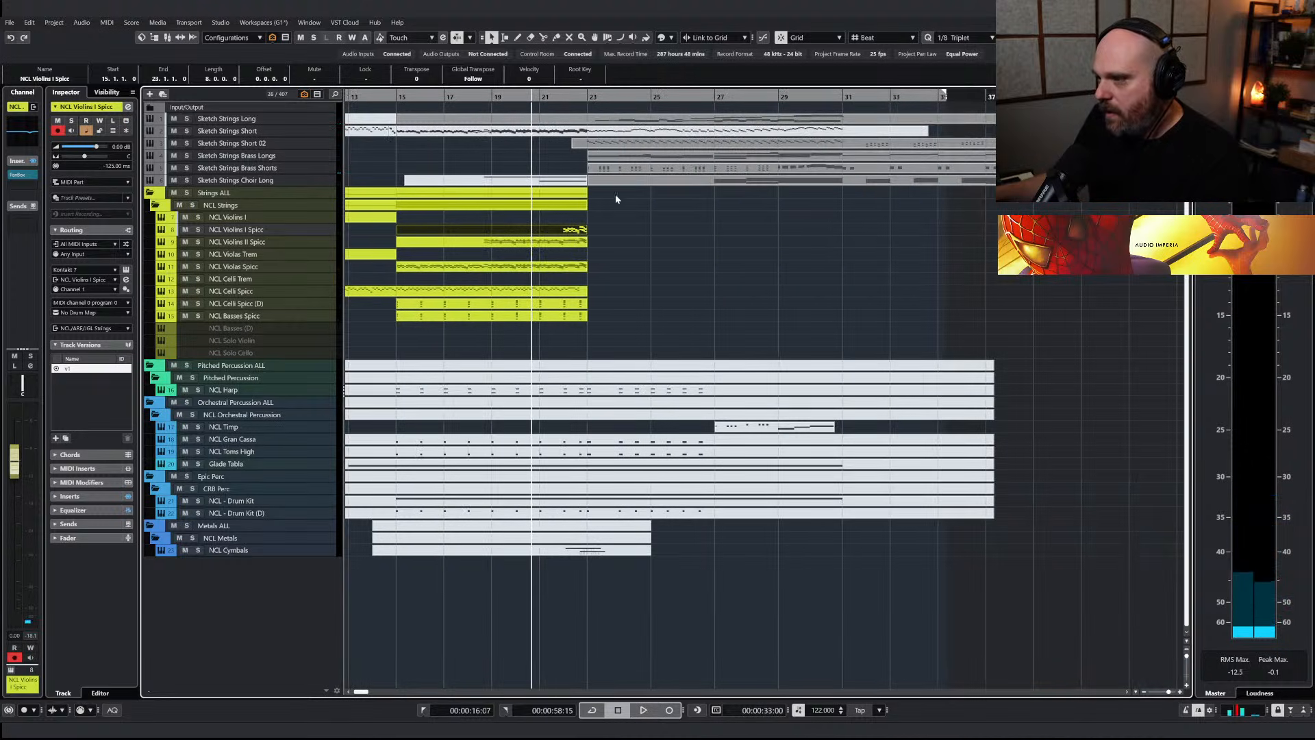
# Find the NCL 6 Horns track by searching for "ncl" and enable it
pyautogui.click(620, 161)
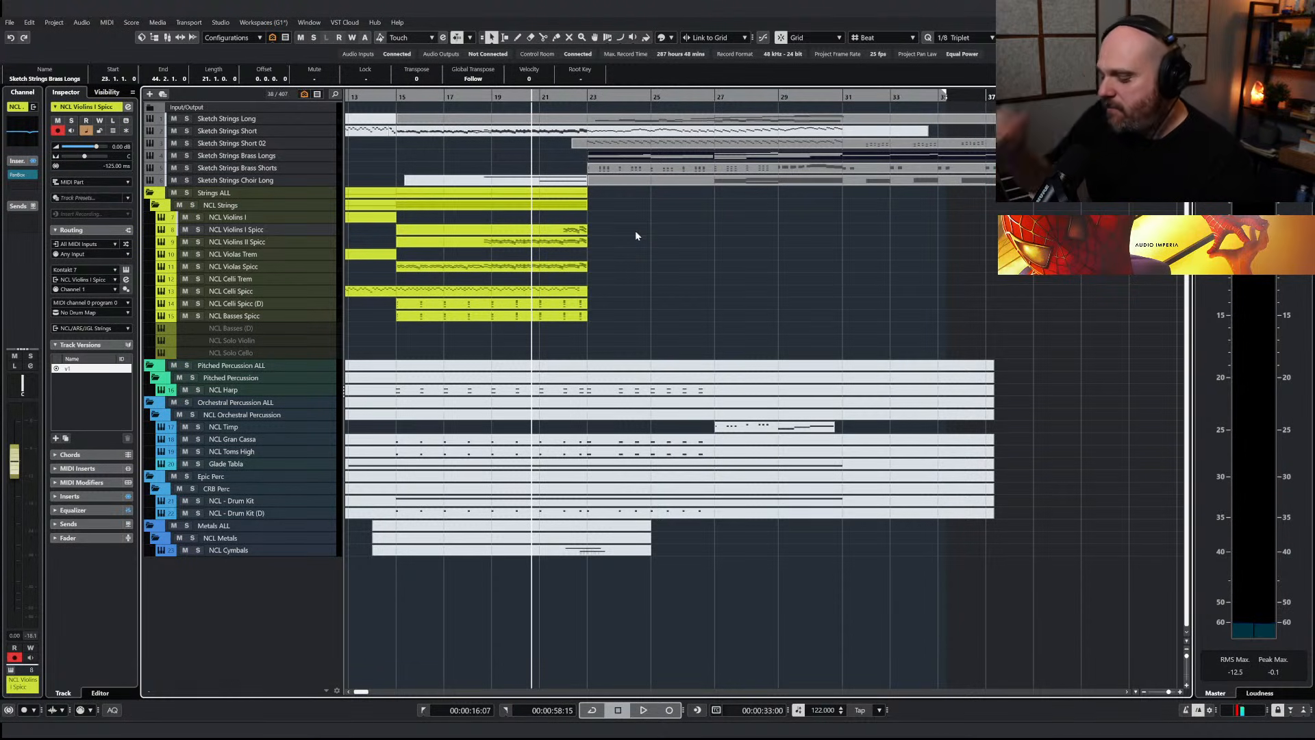
pyautogui.hotkey('ctrl', 'f')
pyautogui.write('ncl')
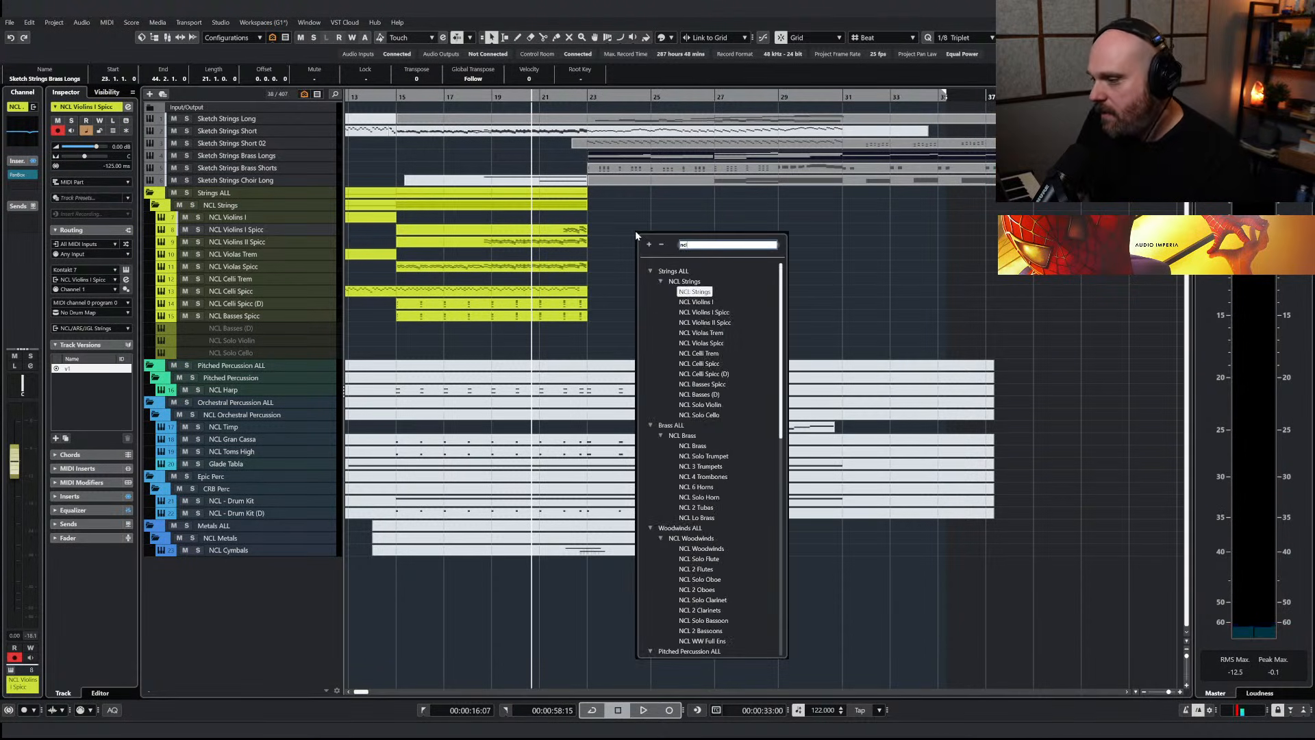
pyautogui.click(681, 487)
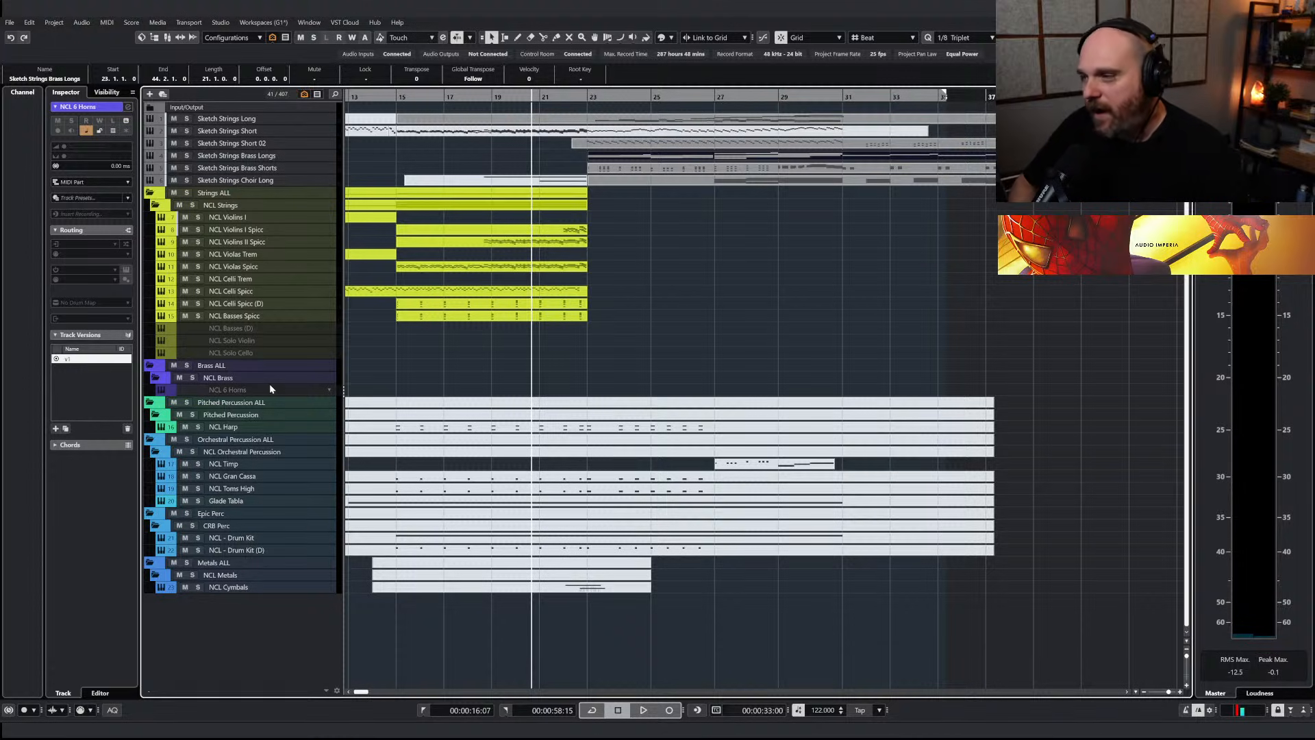
pyautogui.hotkey('shift', 'd')
# Copy the Sketch Strings Brass Longs part onto NCL 6 Horns and play it soloed across bar 23
pyautogui.moveTo(614, 154); pyautogui.dragTo(615, 393)
pyautogui.click(198, 390)
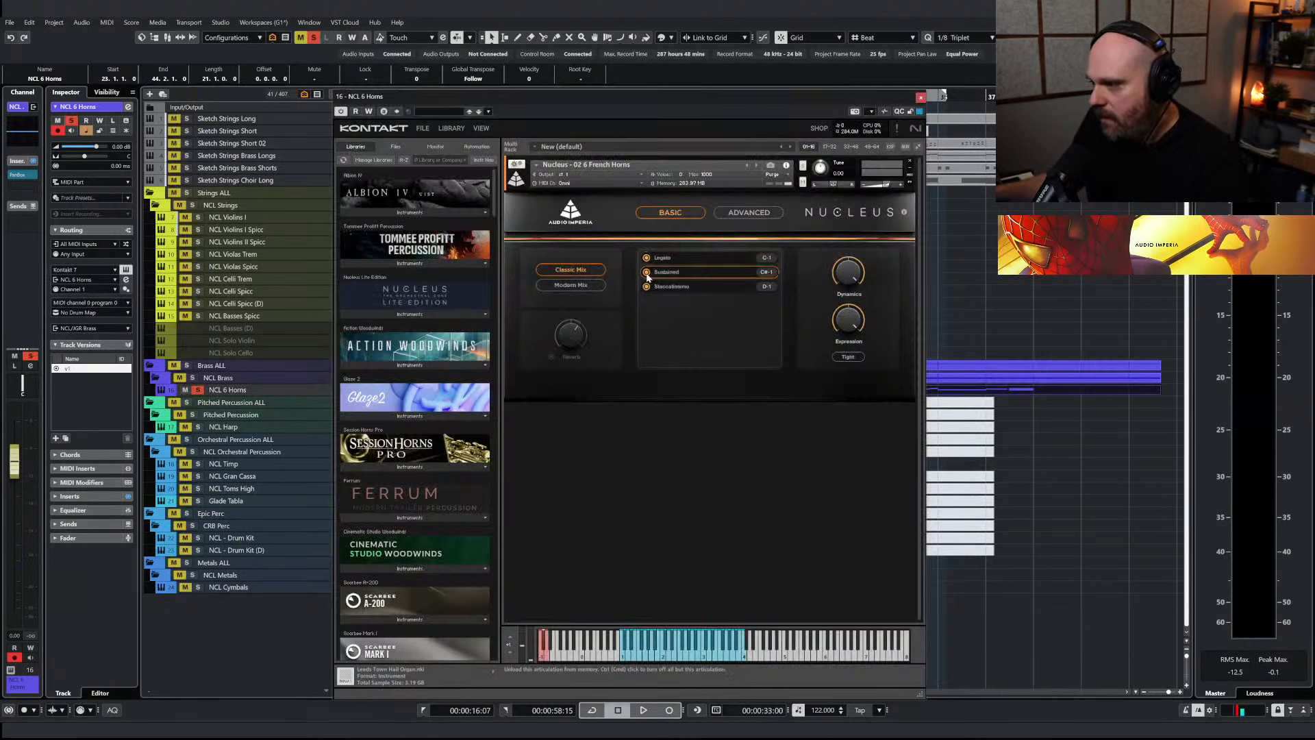
pyautogui.click(922, 97)
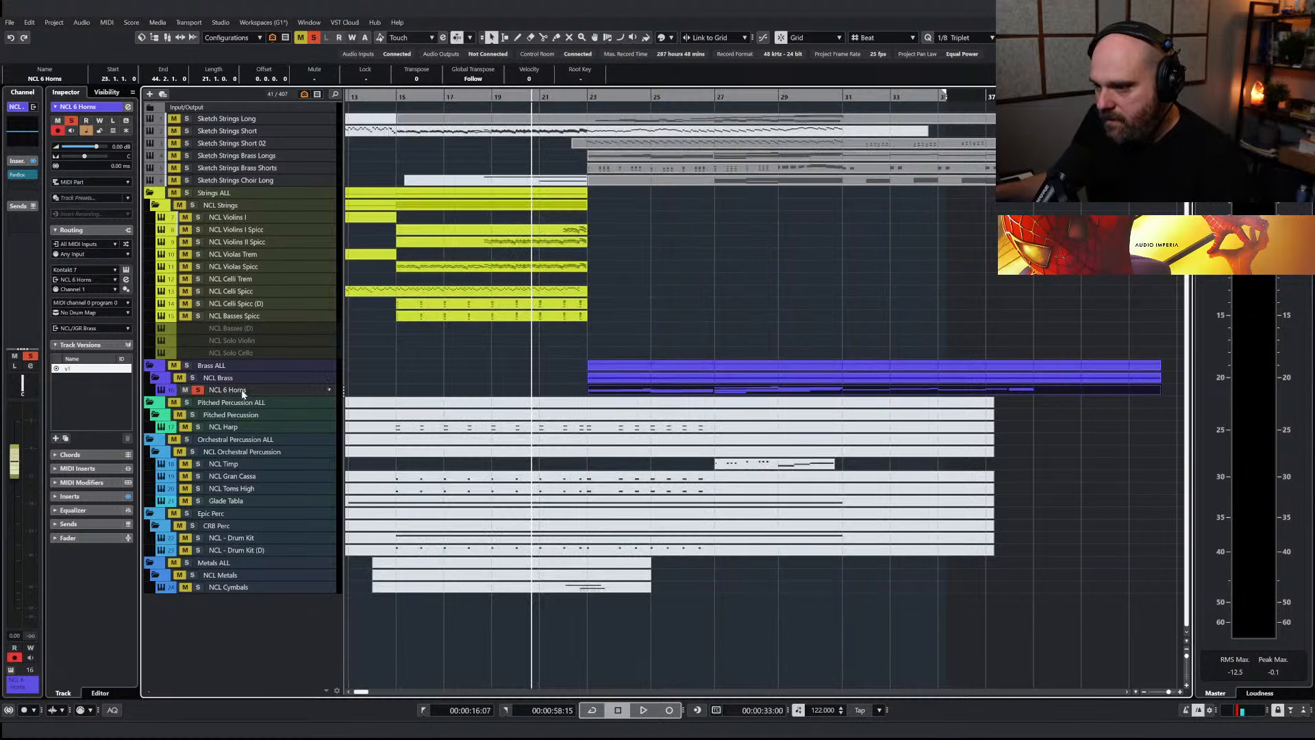
pyautogui.hscroll(-5, 488, 352)
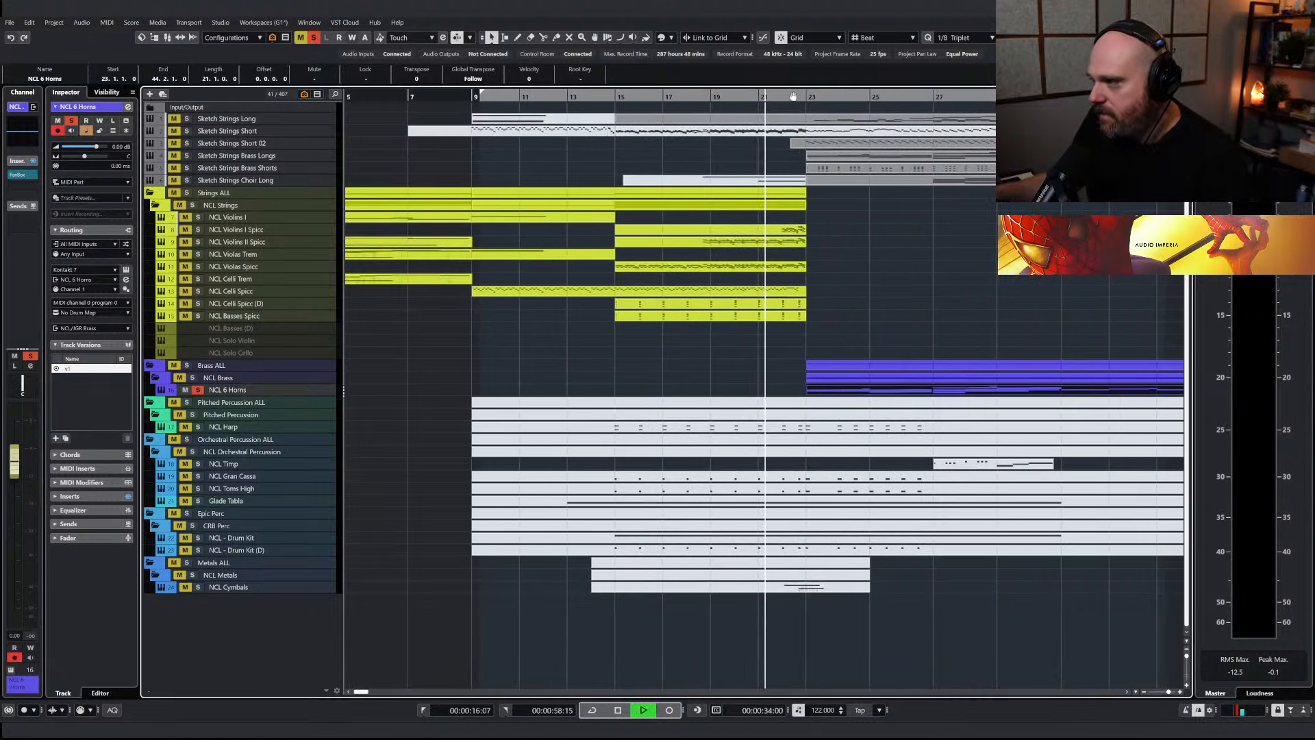
pyautogui.press('f')
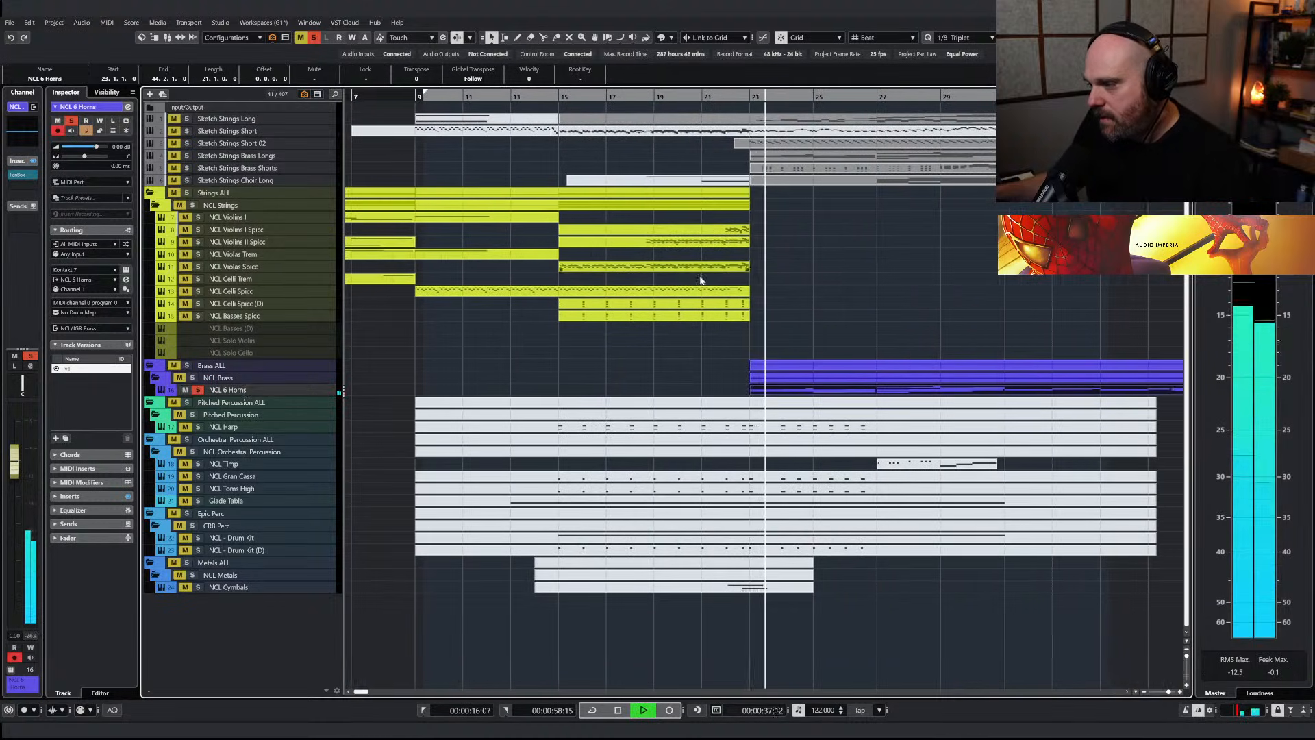
# Delete the high notes of the NCL 6 Horns chords from bar 27 into bar 29
pyautogui.doubleClick(810, 373)
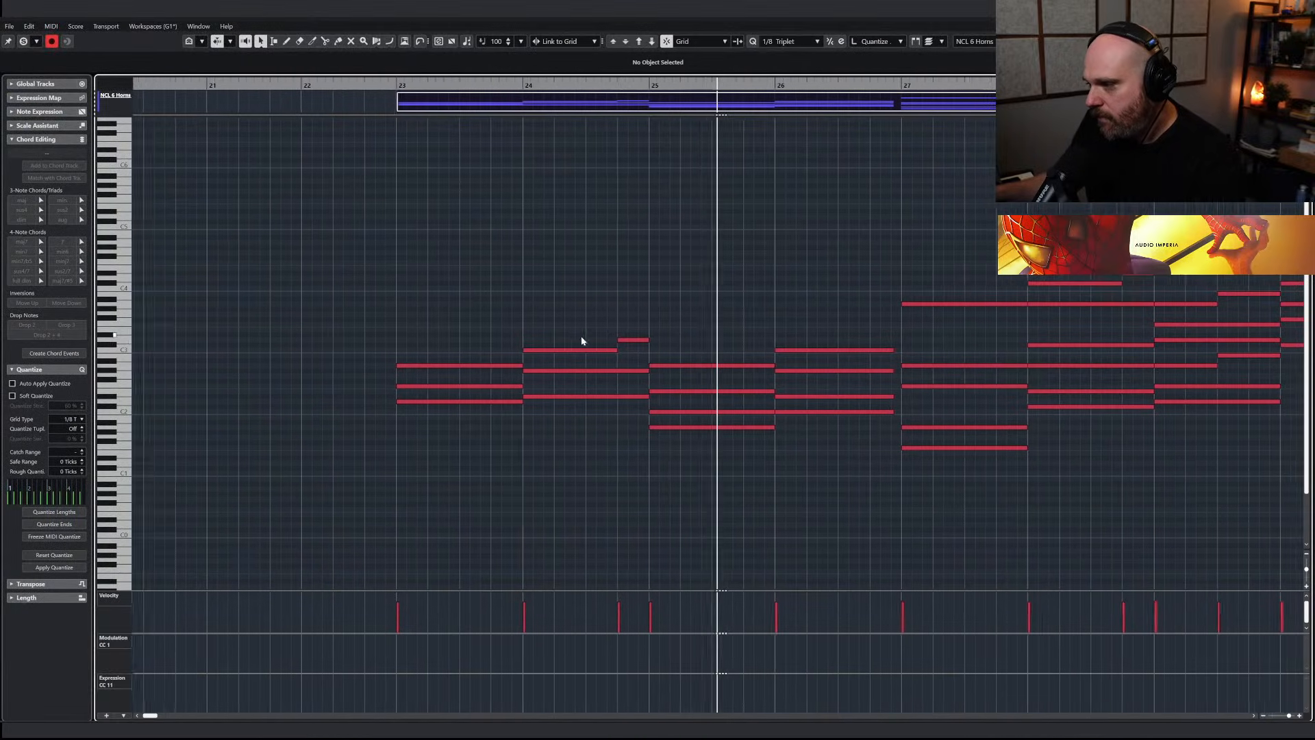
pyautogui.press('g')
pyautogui.press('g')
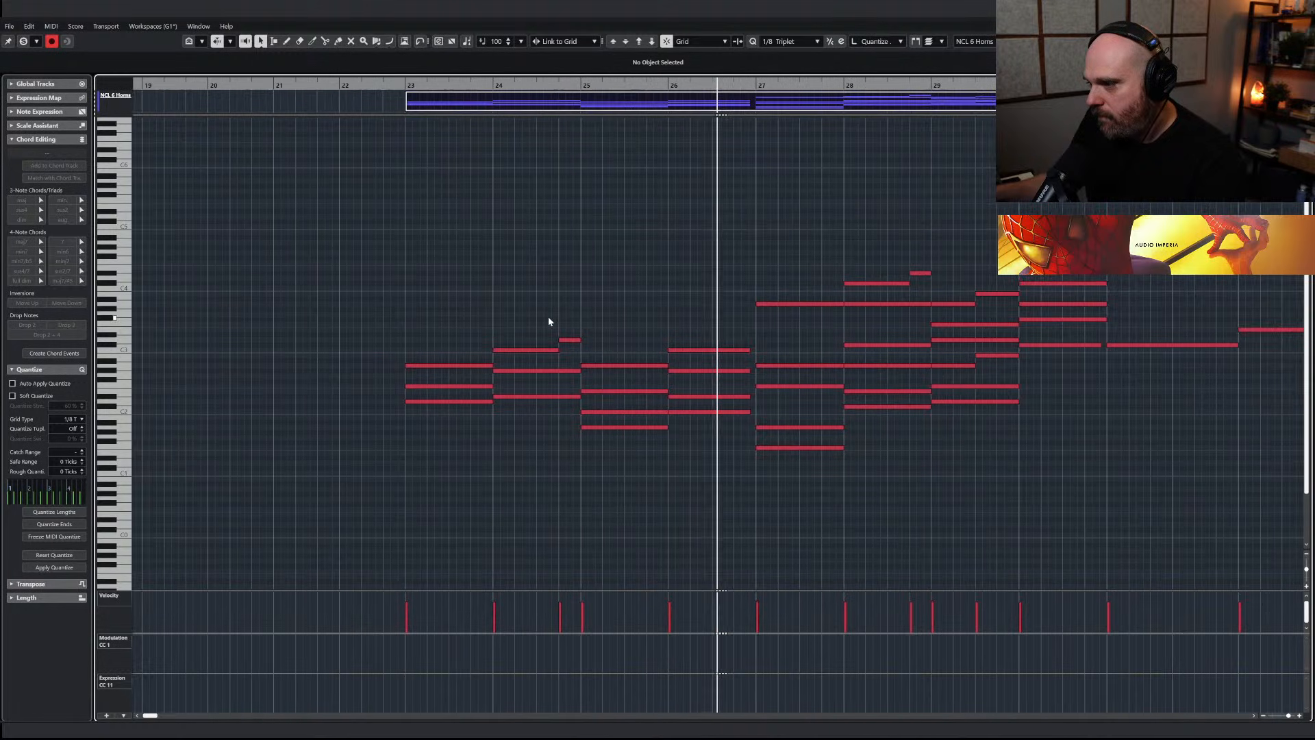
pyautogui.press('space')
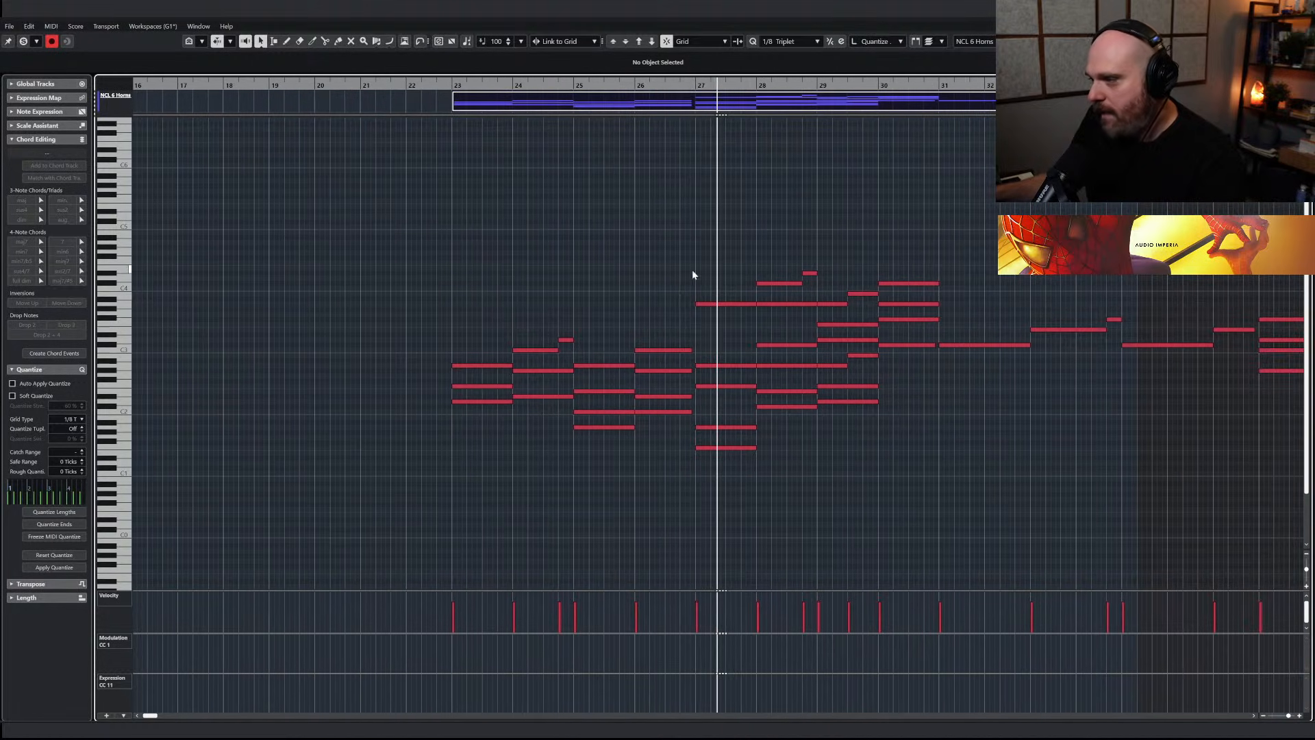
pyautogui.click(737, 303)
pyautogui.press('Delete')
pyautogui.press('Delete')
pyautogui.moveTo(738, 269); pyautogui.dragTo(820, 319)
pyautogui.press('Delete')
pyautogui.press('Delete')
# Draw a gently swelling CC 1 modulation curve for the horns from bar 23 to bar 27 and play it
pyautogui.click(520, 316)
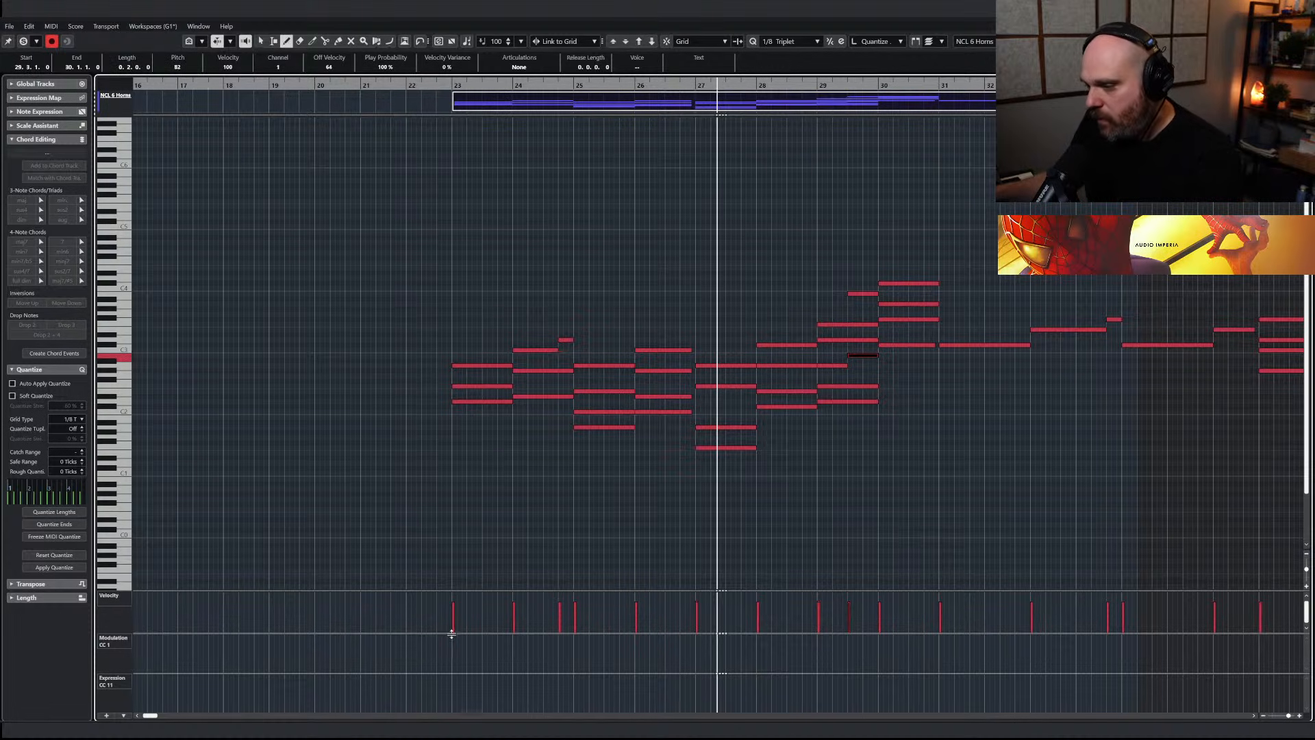
pyautogui.moveTo(469, 645)
pyautogui.mouseDown()
pyautogui.moveTo(457, 649)
pyautogui.moveTo(696, 650)
pyautogui.mouseUp()
pyautogui.click(447, 85)
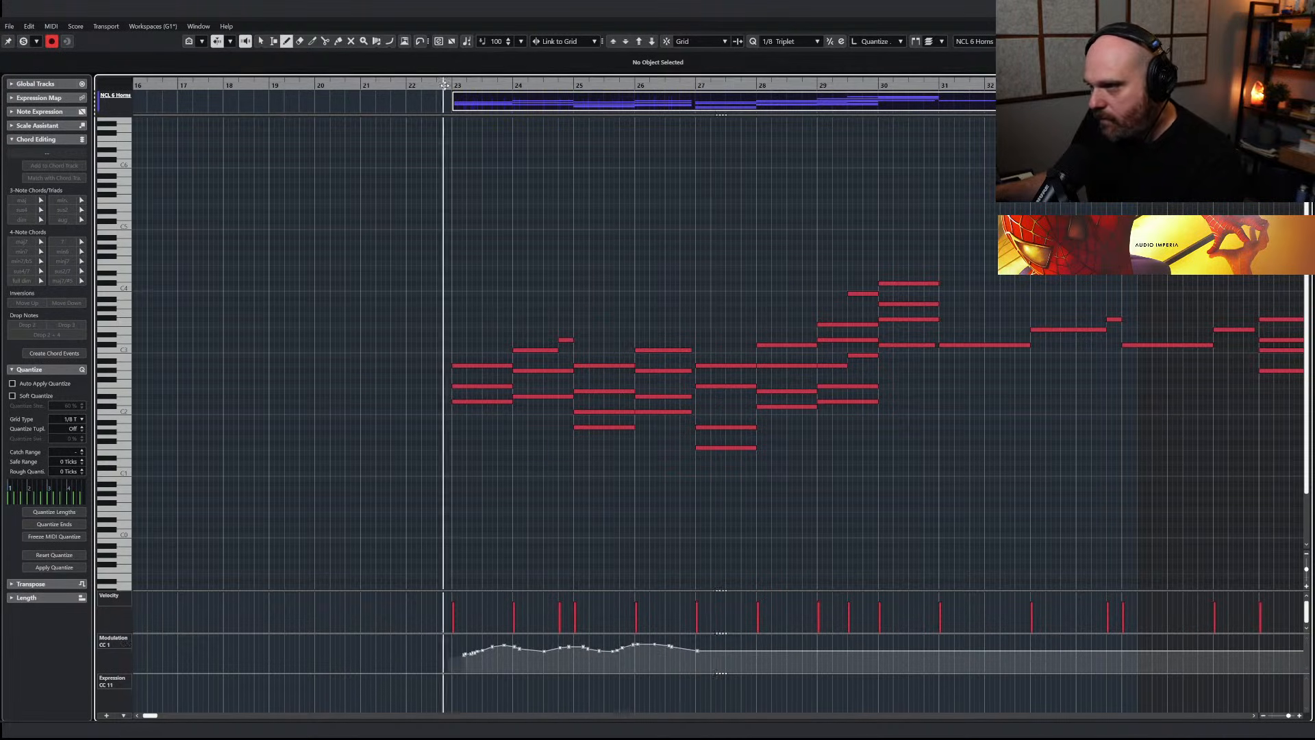
pyautogui.press('space')
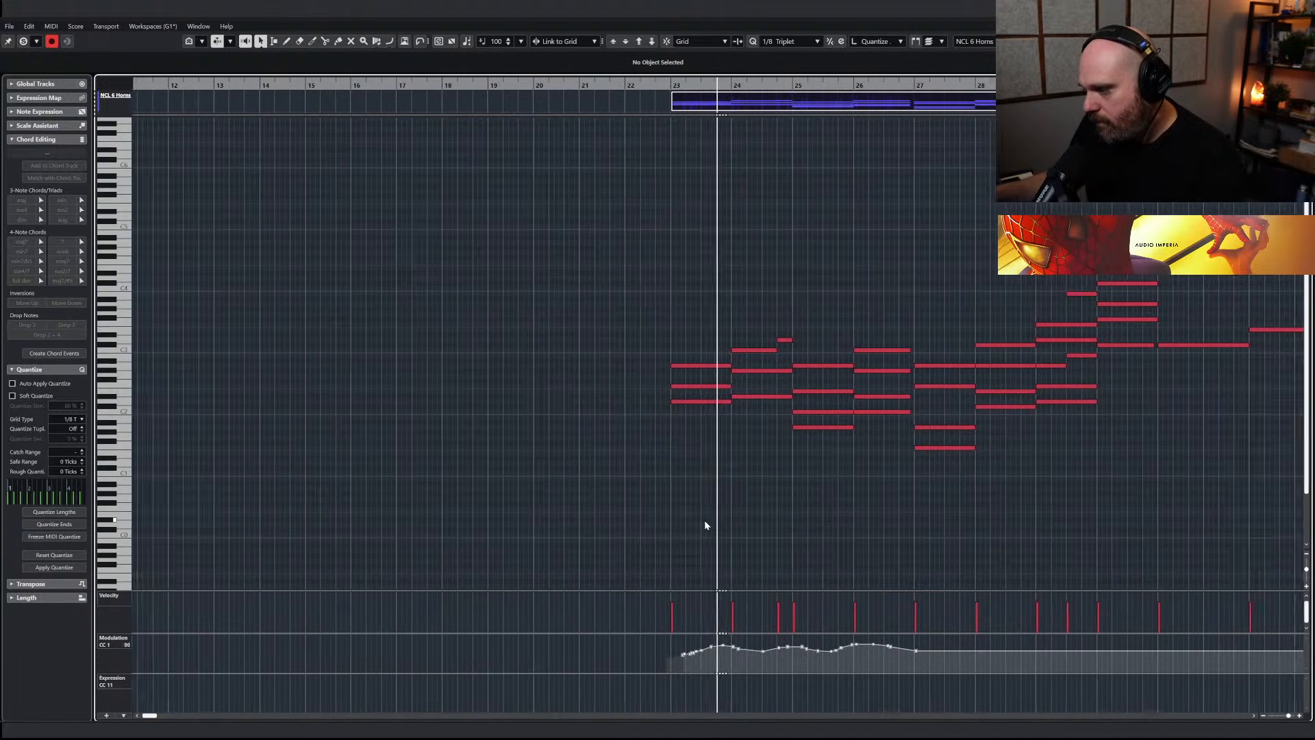
# Redraw the horns' modulation curve so that it starts at the bar 23 downbeat and runs to bar 27
pyautogui.rightClick(705, 534)
pyautogui.click(731, 534)
pyautogui.press('space')
pyautogui.moveTo(605, 656); pyautogui.dragTo(853, 649)
pyautogui.rightClick(723, 450)
pyautogui.click(729, 455)
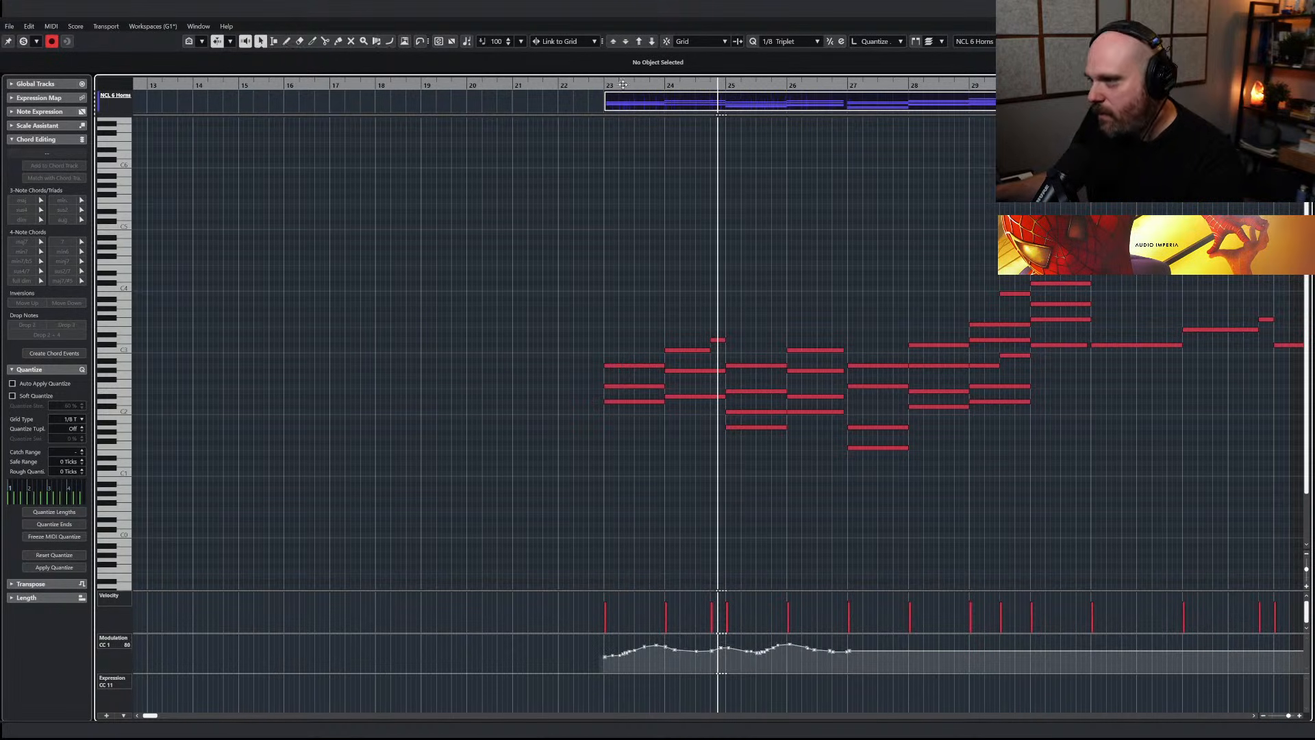
# Play the horns from just before bar 23, select their modulation points up to bar 27, and leave the editor
pyautogui.click(584, 86)
pyautogui.press('space')
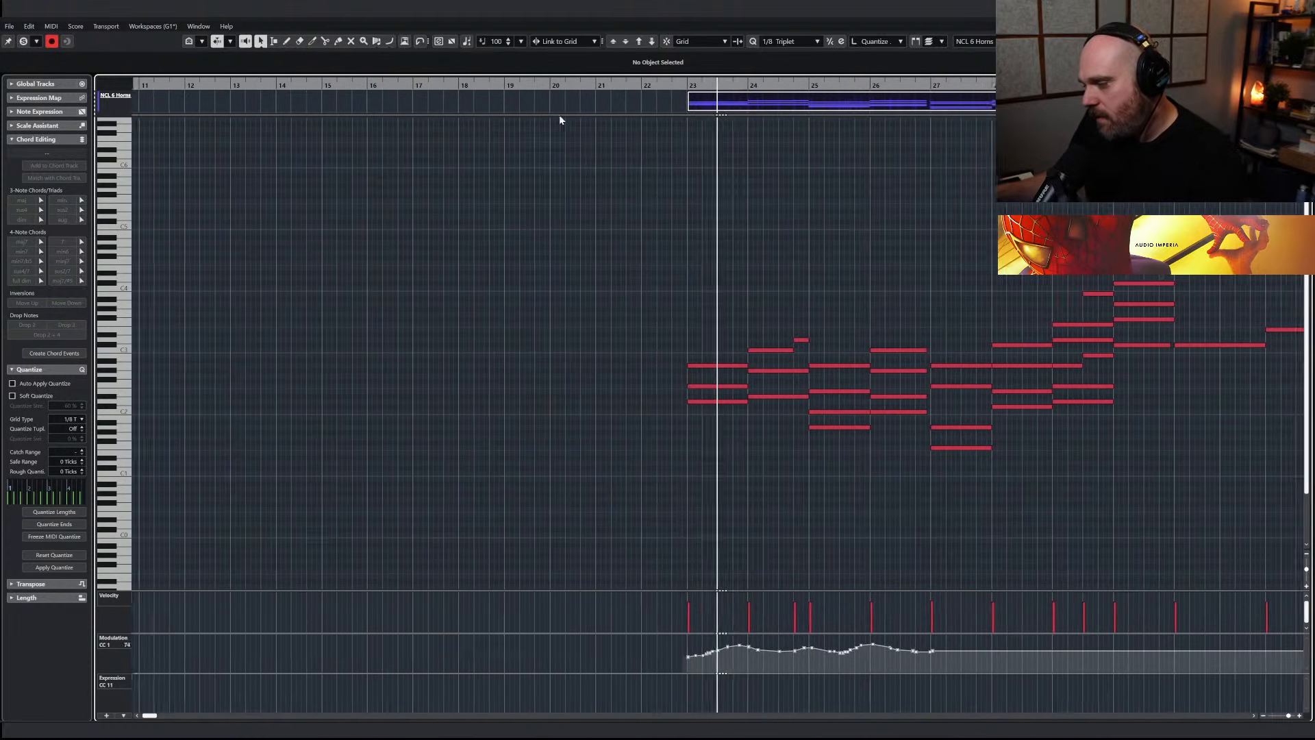
pyautogui.moveTo(637, 648); pyautogui.dragTo(1016, 699)
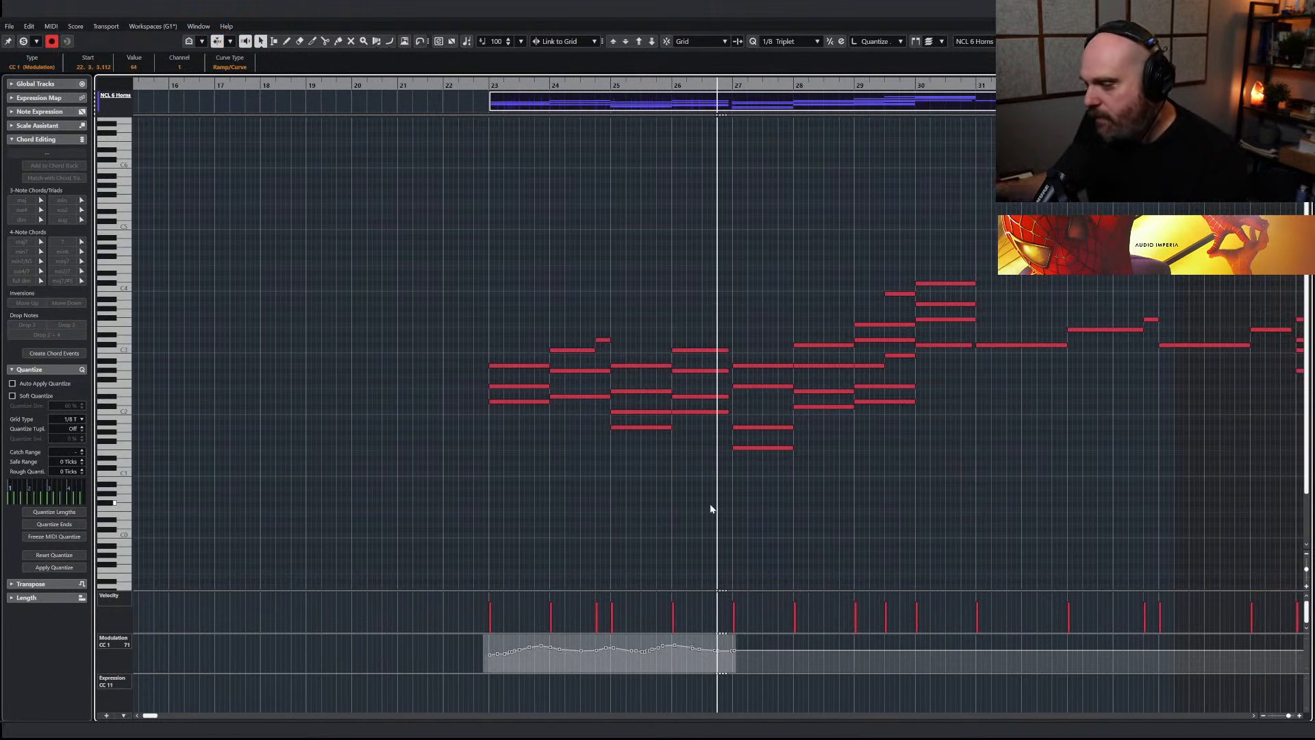
pyautogui.press('Return')
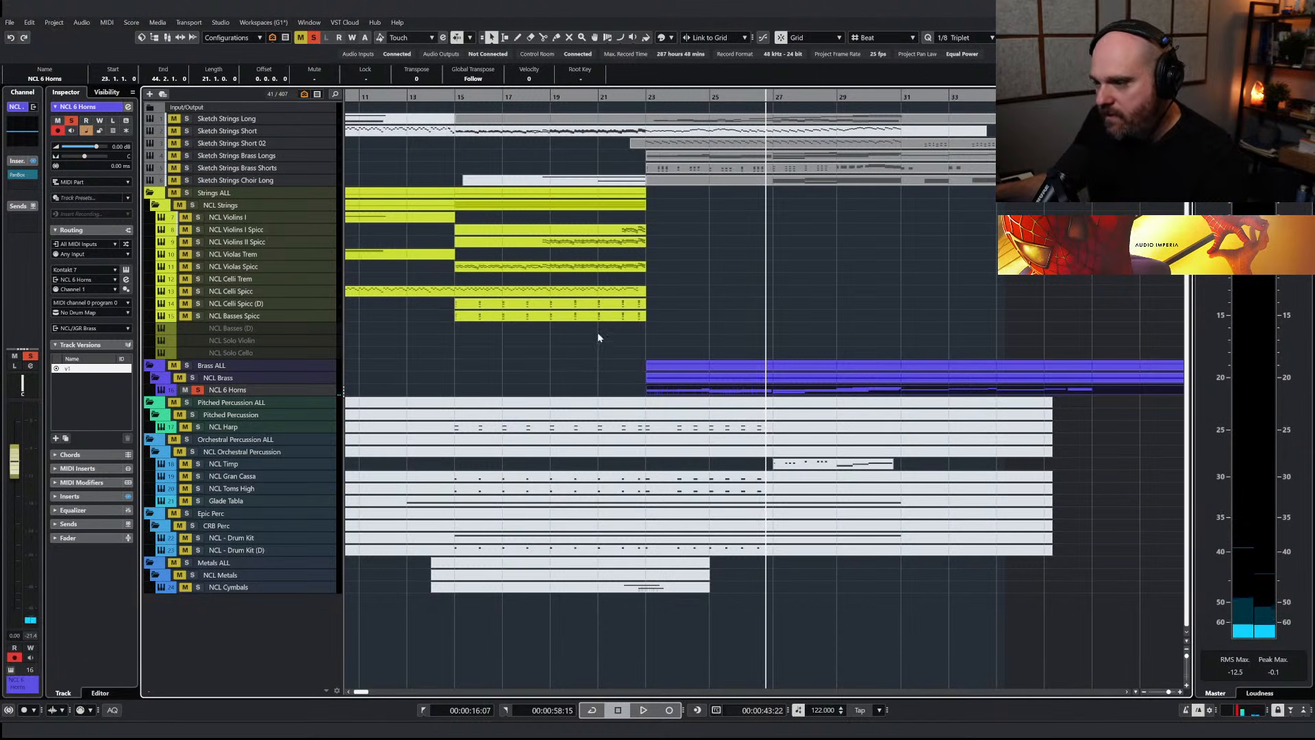
# Clear the horns' solo and play the full arrangement from about bar 20
pyautogui.click(583, 96)
pyautogui.click(313, 36)
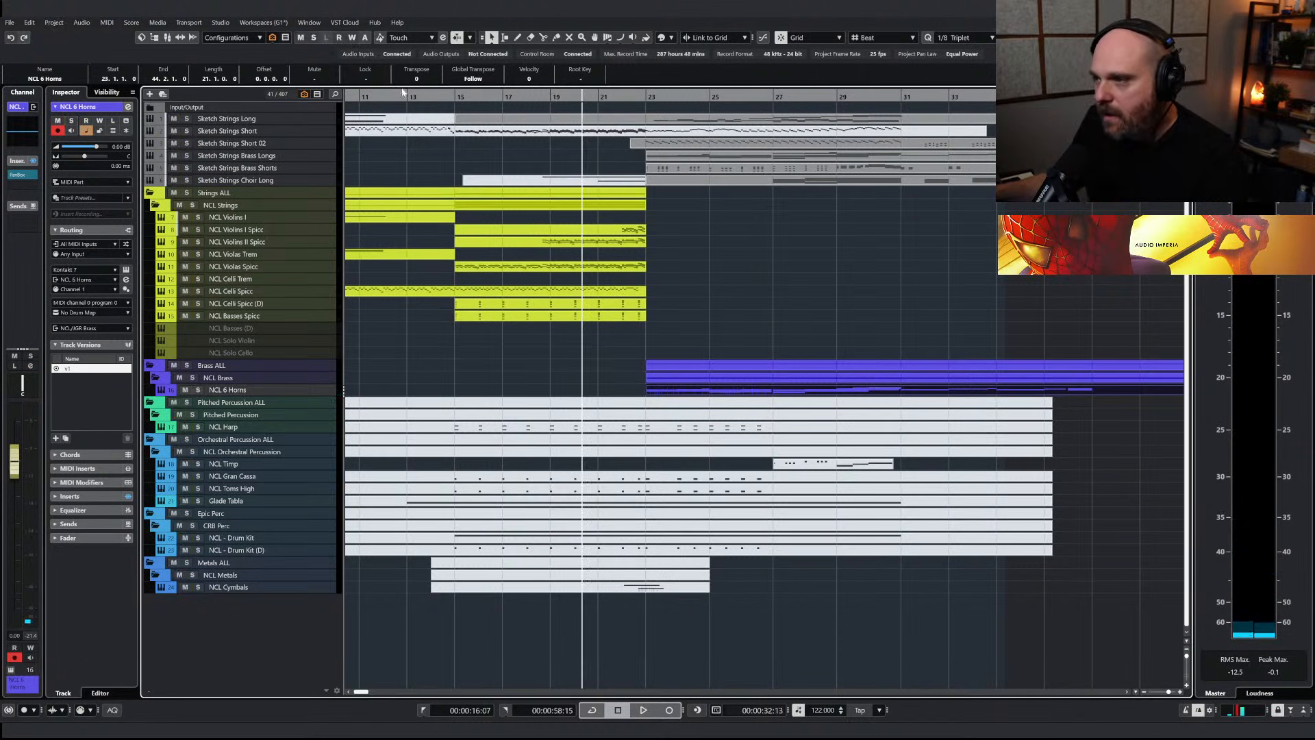
pyautogui.press('space')
pyautogui.rightClick(827, 238)
pyautogui.press('space')
pyautogui.click(750, 235)
# Unmute the Sketch Strings Short 02, Brass Longs, Brass Shorts and Choir Long parts after bar 22, leaving Sketch Strings Long muted
pyautogui.moveTo(913, 222)
pyautogui.mouseDown()
pyautogui.moveTo(882, 150)
pyautogui.moveTo(854, 146)
pyautogui.mouseUp()
pyautogui.rightClick(861, 250)
pyautogui.click(886, 250)
pyautogui.rightClick(872, 206)
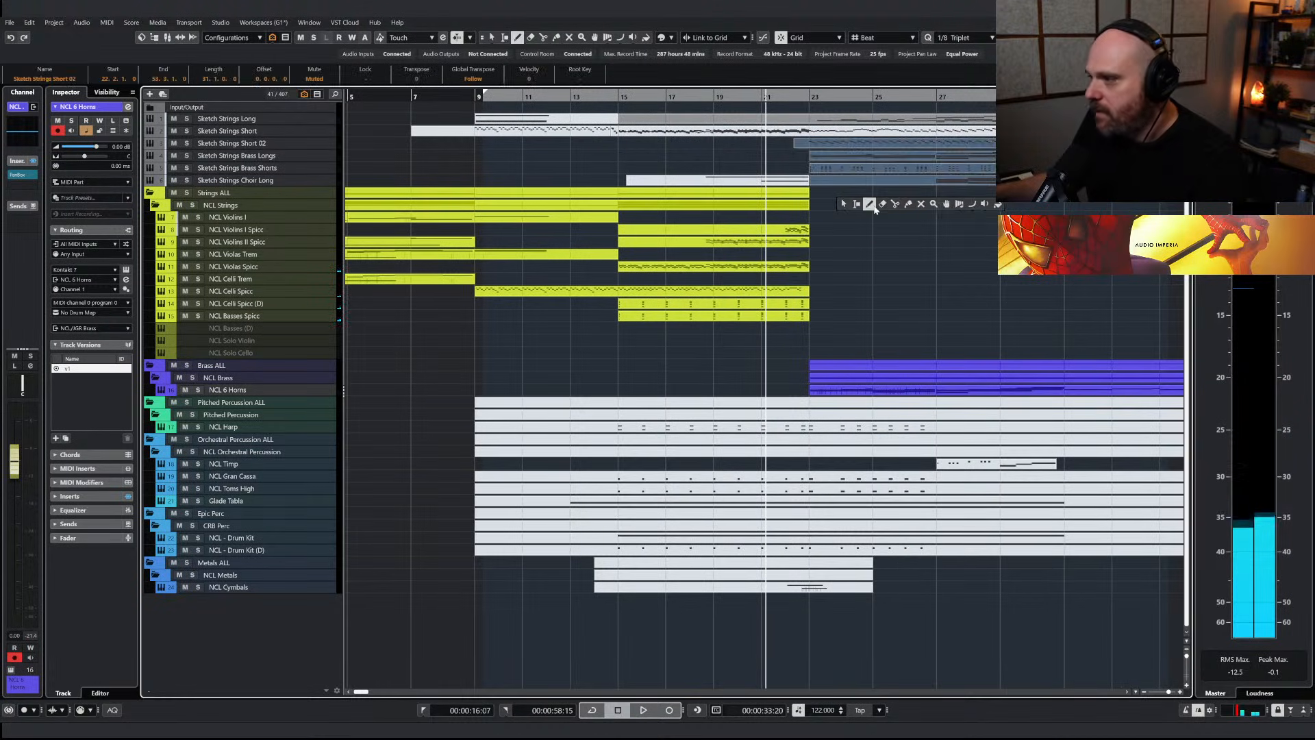
pyautogui.click(920, 205)
pyautogui.hotkey('ctrl', 'z')
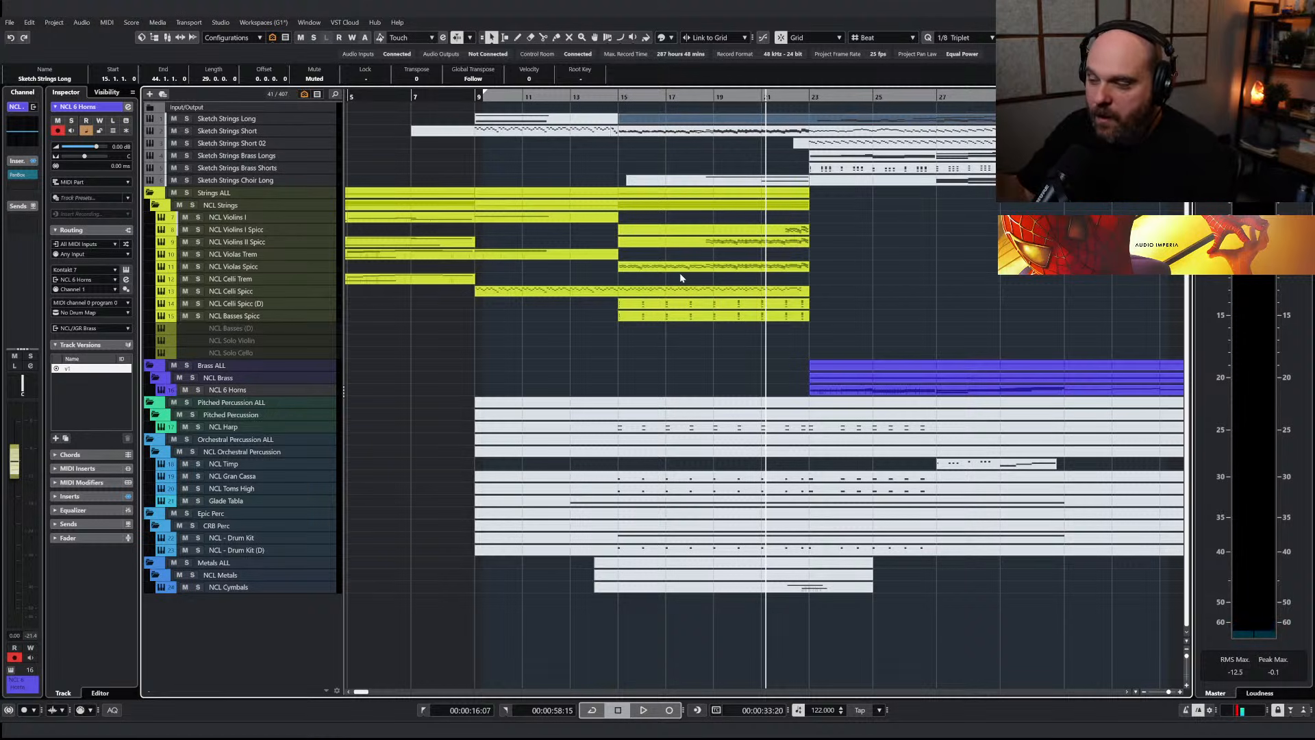
# Search the track list for "ncl" and bring up the NCL Soprano choir track
pyautogui.hotkey('ctrl', 'f')
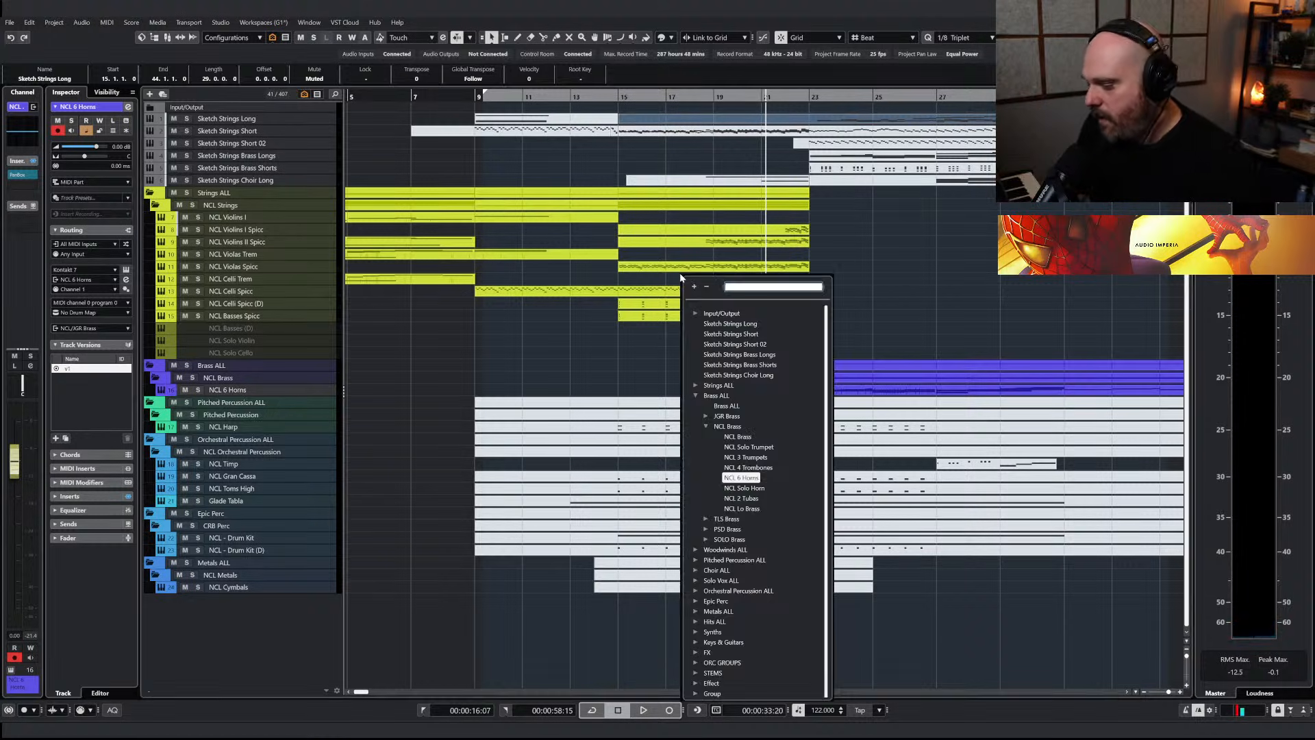
pyautogui.write('ncl')
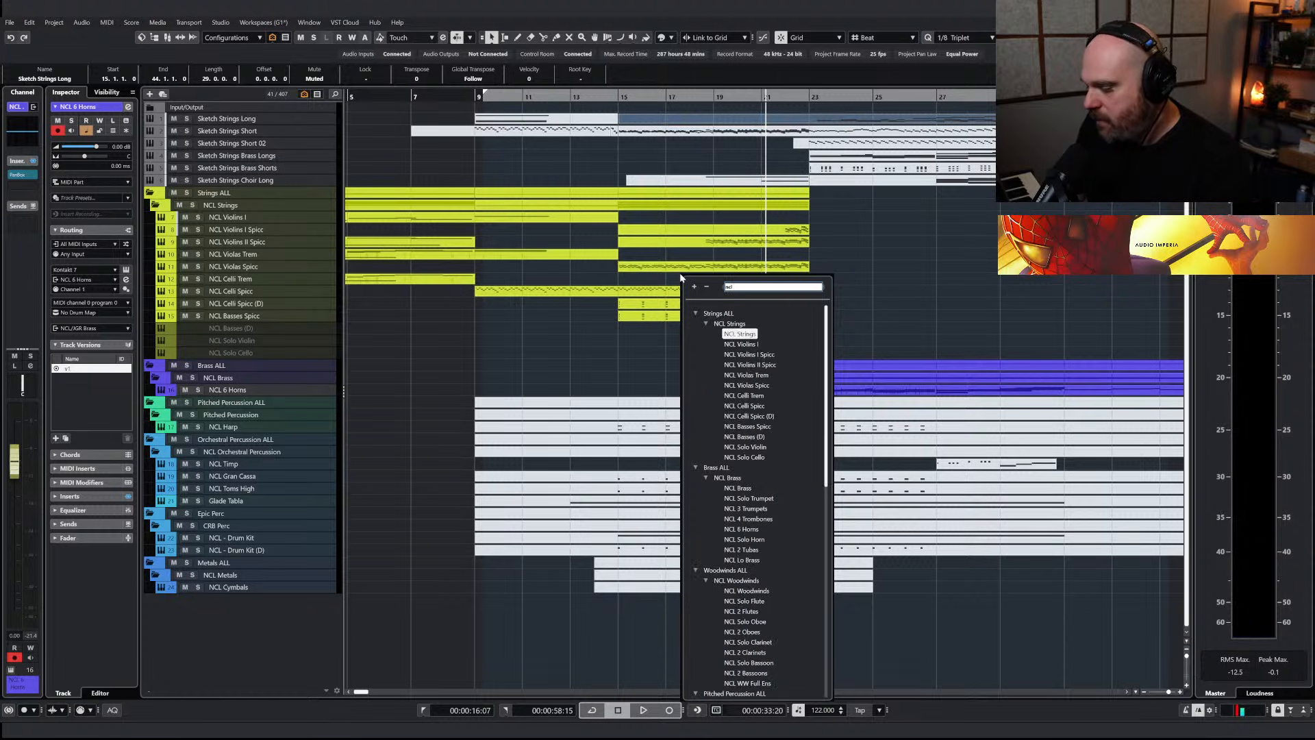
pyautogui.scroll(-10, 749, 580)
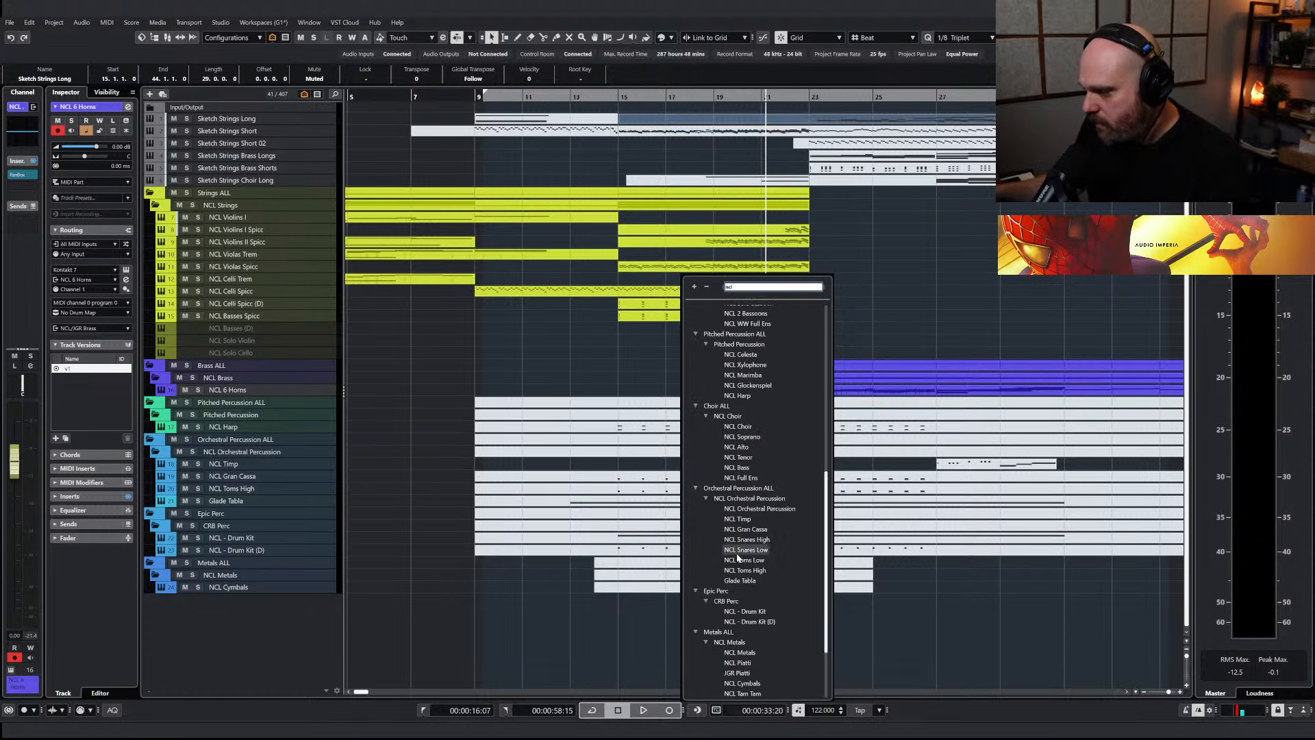
pyautogui.click(744, 439)
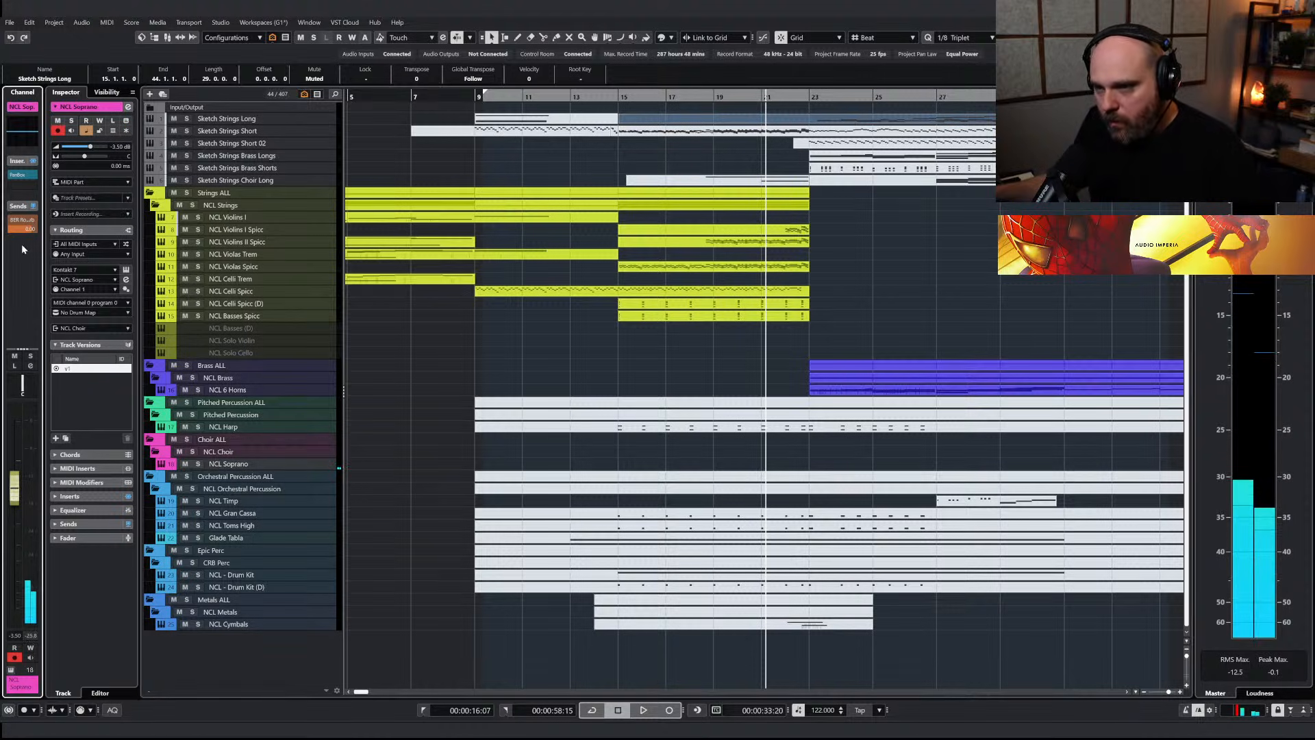
# Add a 7H Tail Verb send to the NCL Soprano track with its level at -5
pyautogui.click(237, 463)
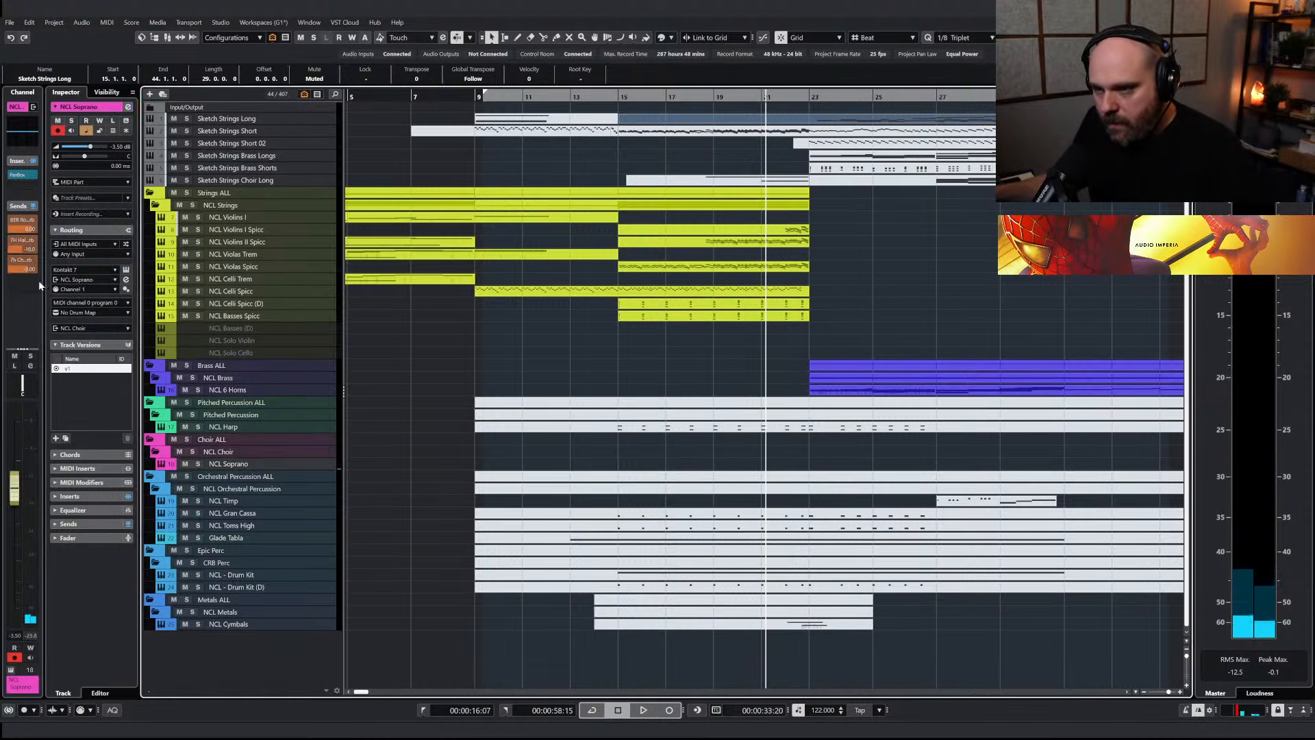
pyautogui.click(30, 287)
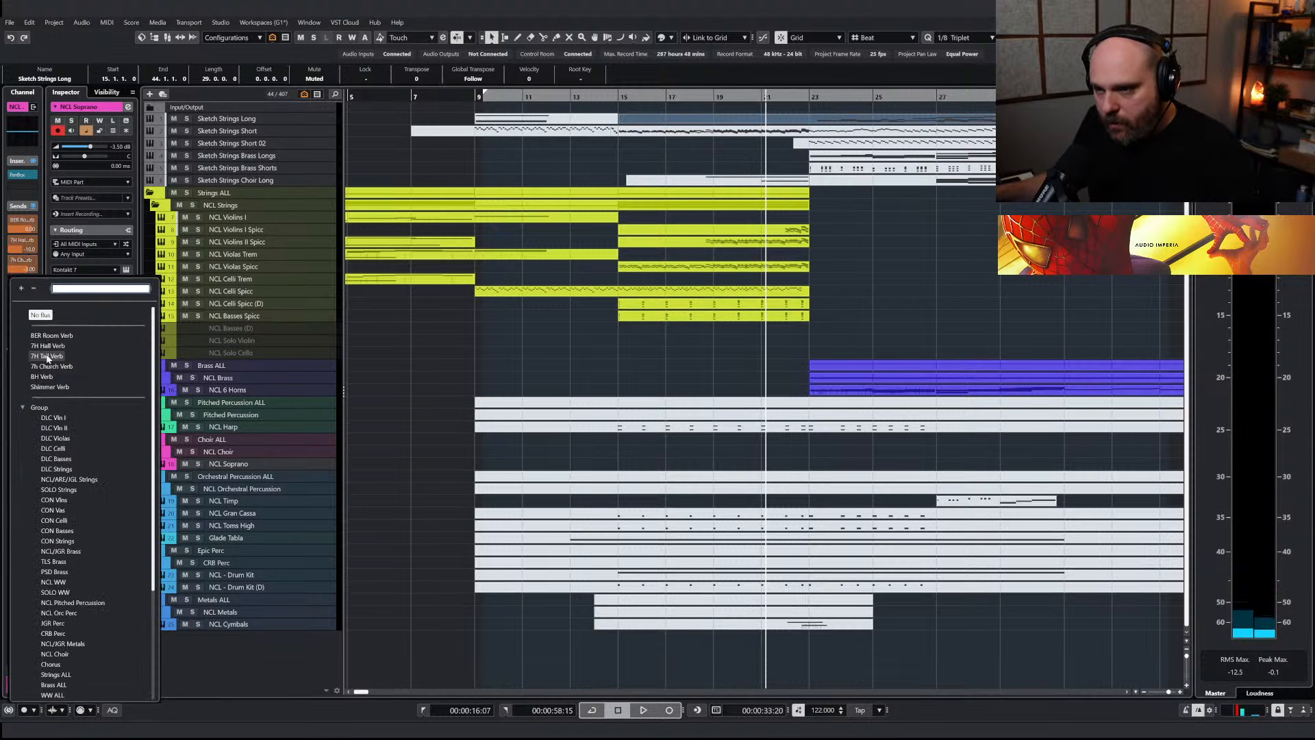
pyautogui.click(48, 357)
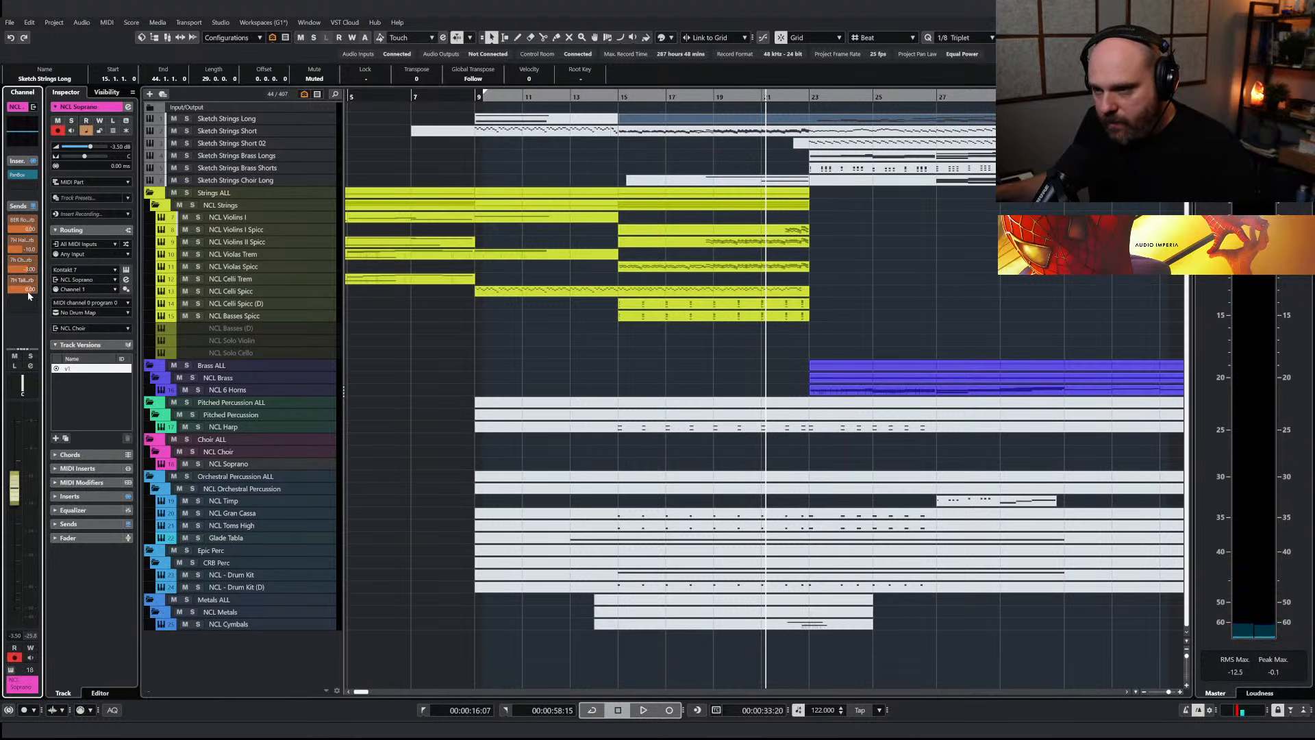
pyautogui.doubleClick(28, 290)
pyautogui.write('-5')
pyautogui.press('Return')
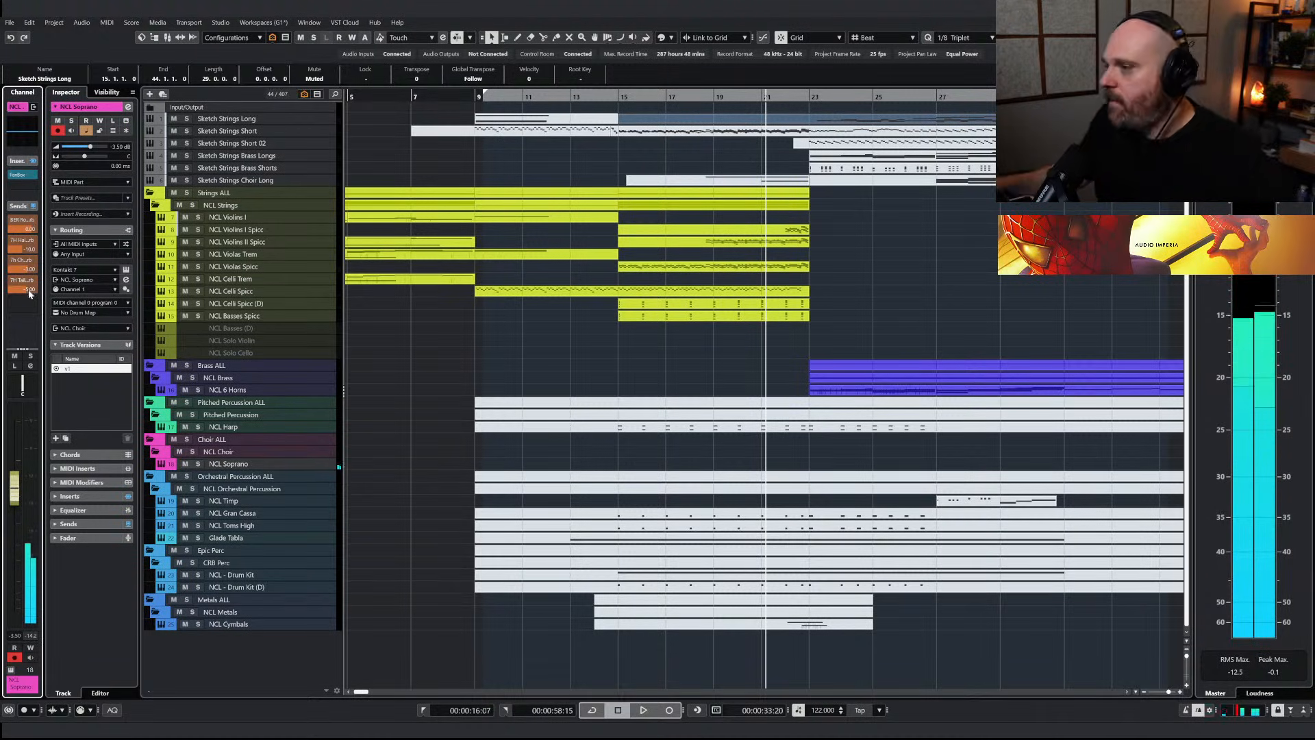
# Play from about bar 14, then copy the Sketch Strings Choir Long part onto NCL Soprano and unmute it
pyautogui.click(595, 95)
pyautogui.press('space')
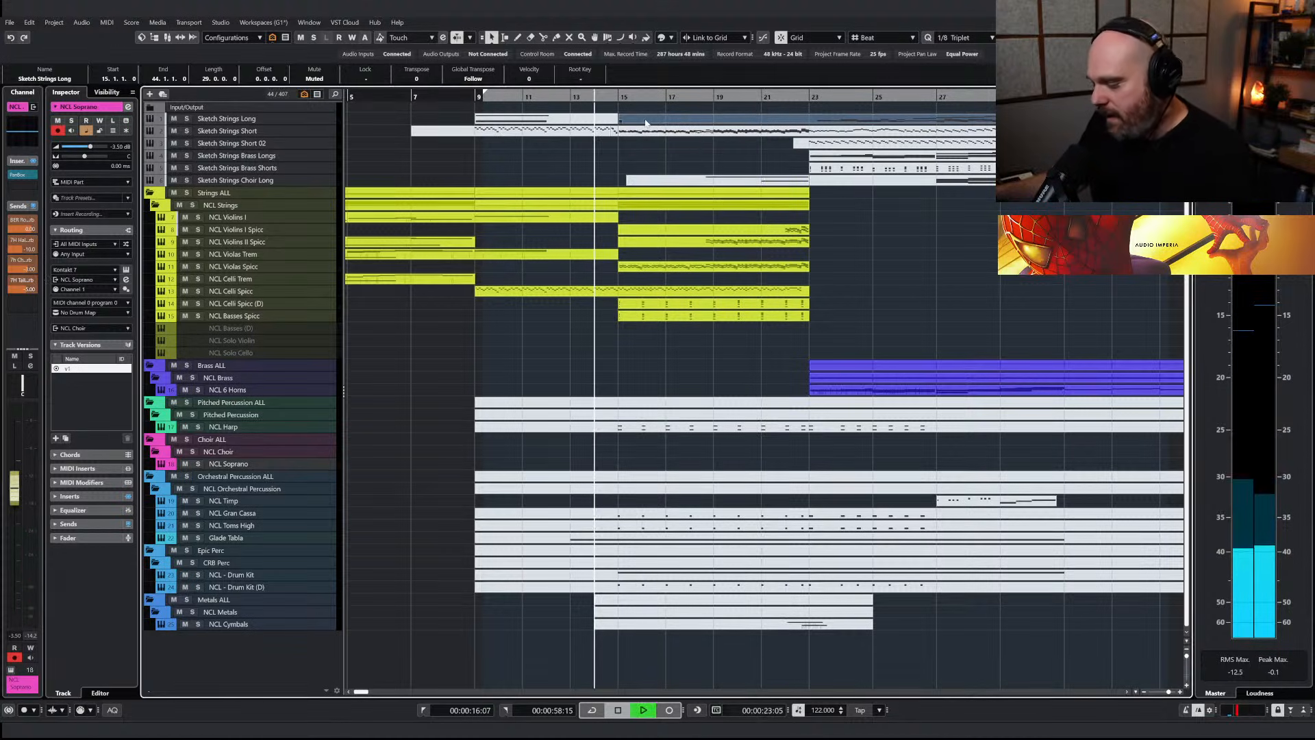
pyautogui.hscroll(-3, 746, 159)
pyautogui.click(890, 182)
pyautogui.moveTo(854, 180); pyautogui.dragTo(849, 466)
pyautogui.press('7')
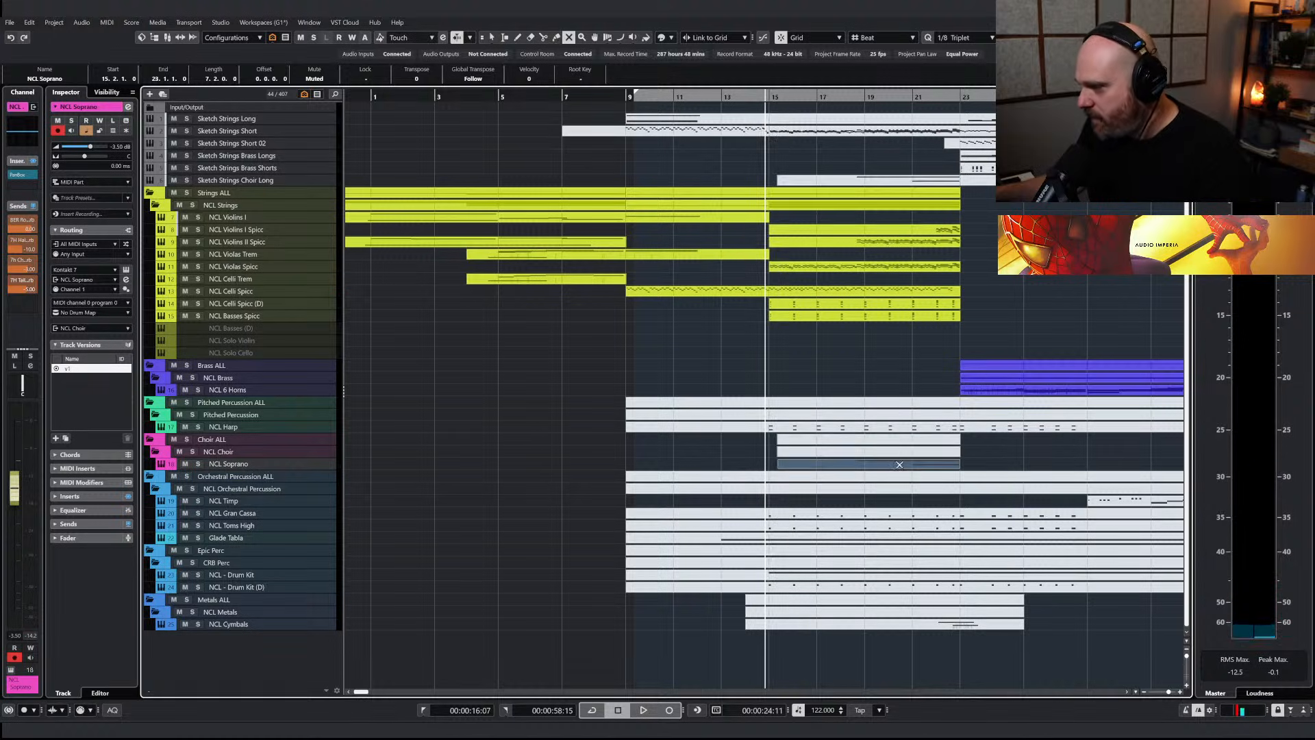
pyautogui.click(899, 465)
# Delete the soprano part's lower note from bar 21 and draw a rising modulation curve from just before bar 19 to bar 23
pyautogui.rightClick(885, 464)
pyautogui.click(889, 467)
pyautogui.doubleClick(889, 467)
pyautogui.rightClick(624, 385)
pyautogui.click(633, 386)
pyautogui.moveTo(404, 370); pyautogui.dragTo(453, 404)
pyautogui.press('Delete')
pyautogui.rightClick(455, 402)
pyautogui.click(561, 388)
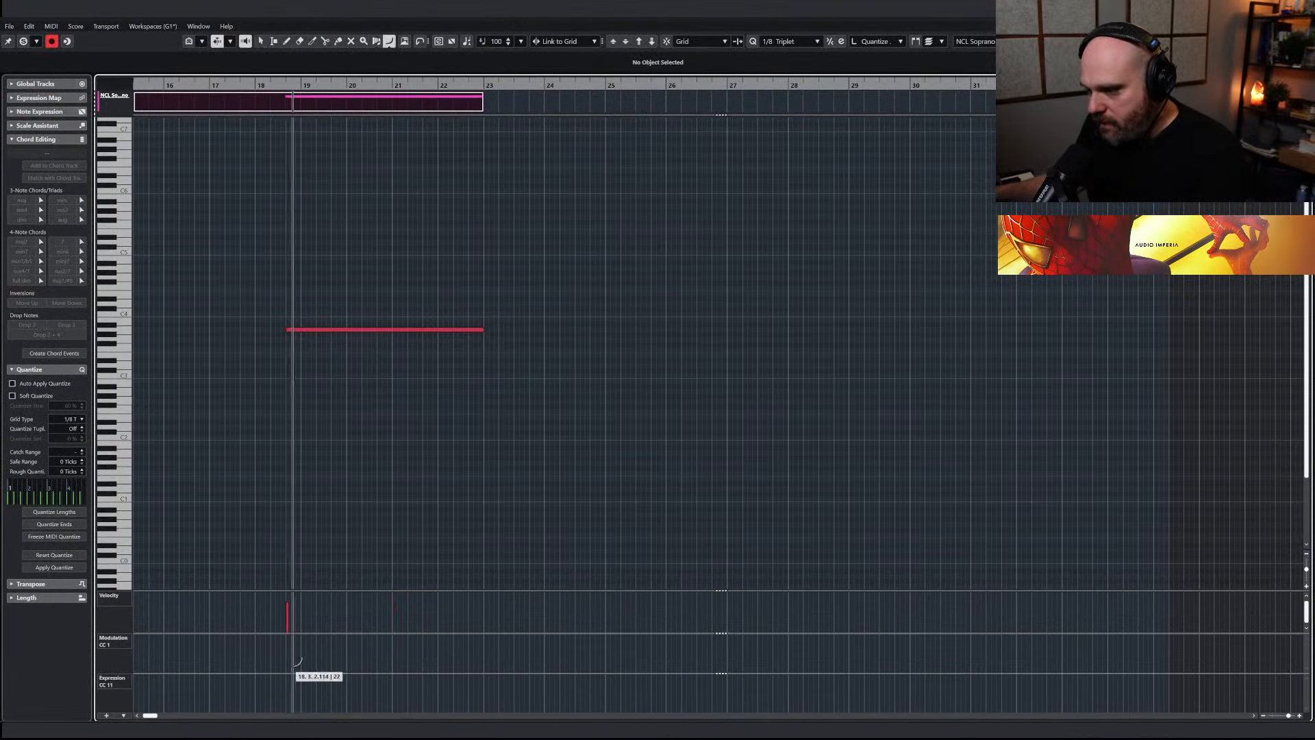
pyautogui.moveTo(282, 657); pyautogui.dragTo(483, 638)
# Return to the arrangement, play it and set the NCL Soprano track delay to -125 ms
pyautogui.press('KP_0')
pyautogui.press('Escape')
pyautogui.press('space')
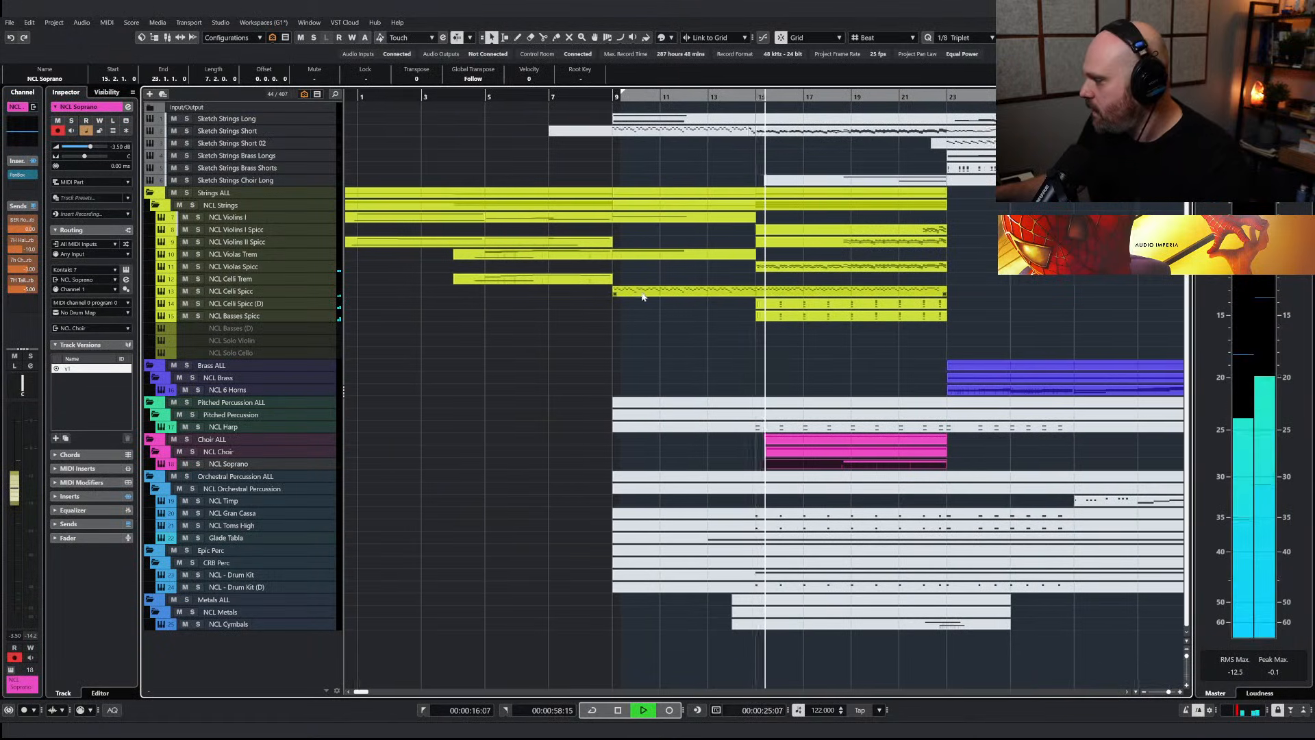
pyautogui.press('space')
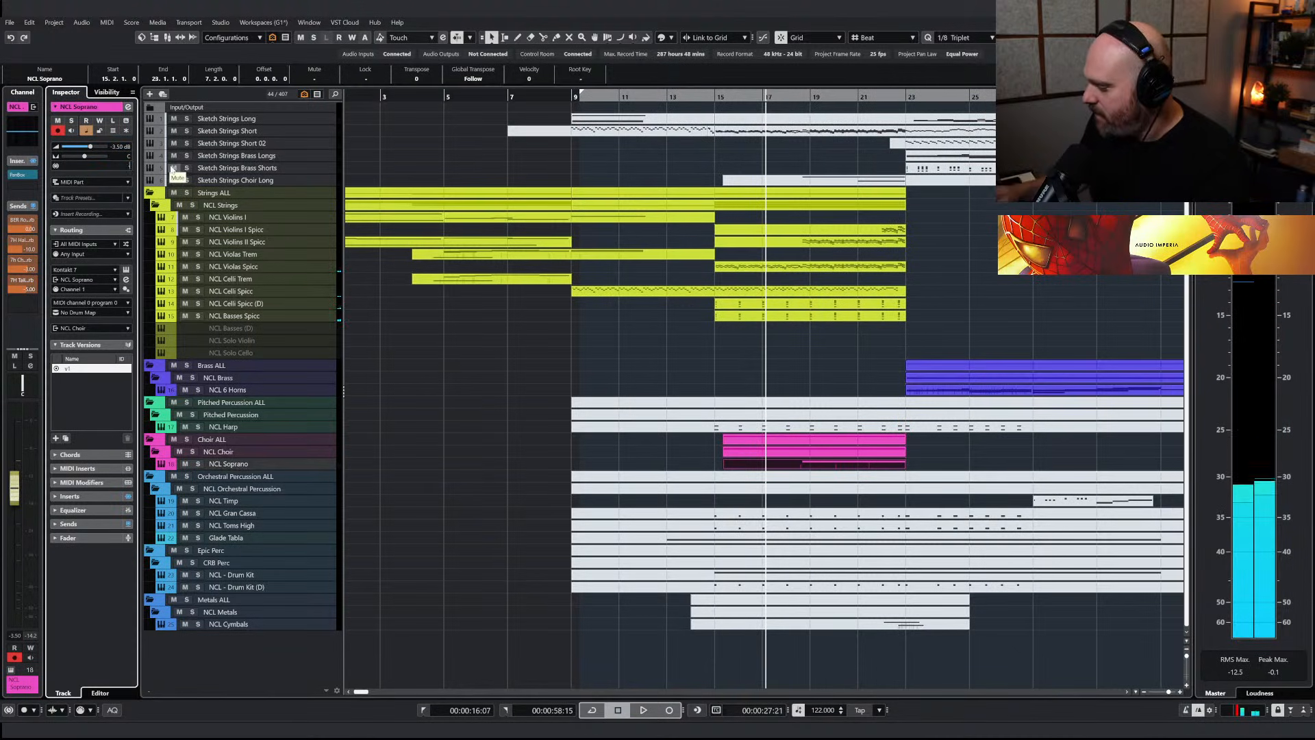
pyautogui.press('space')
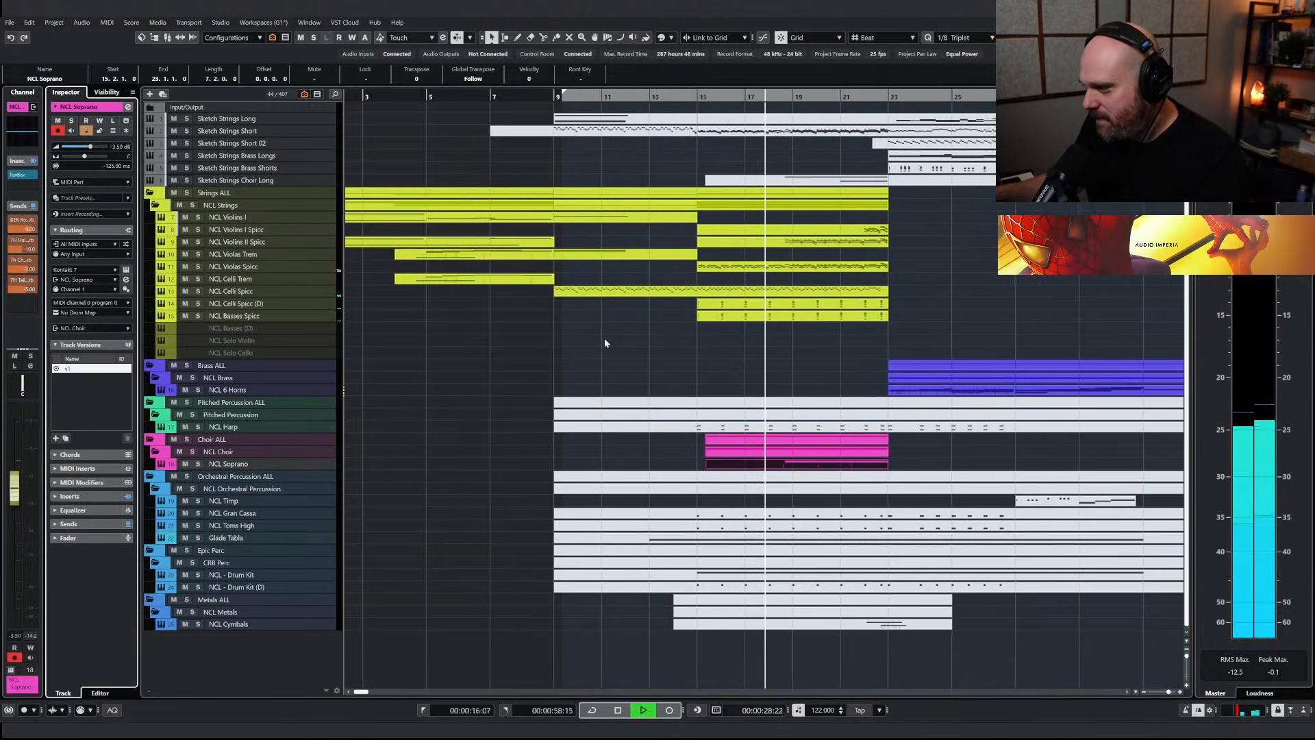
# Move the soprano's A3 note to start on the bar 19 downbeat, stop playback and leave the editor
pyautogui.doubleClick(765, 469)
pyautogui.moveTo(652, 329); pyautogui.dragTo(659, 331)
pyautogui.press('j')
pyautogui.rightClick(663, 353)
pyautogui.press('space')
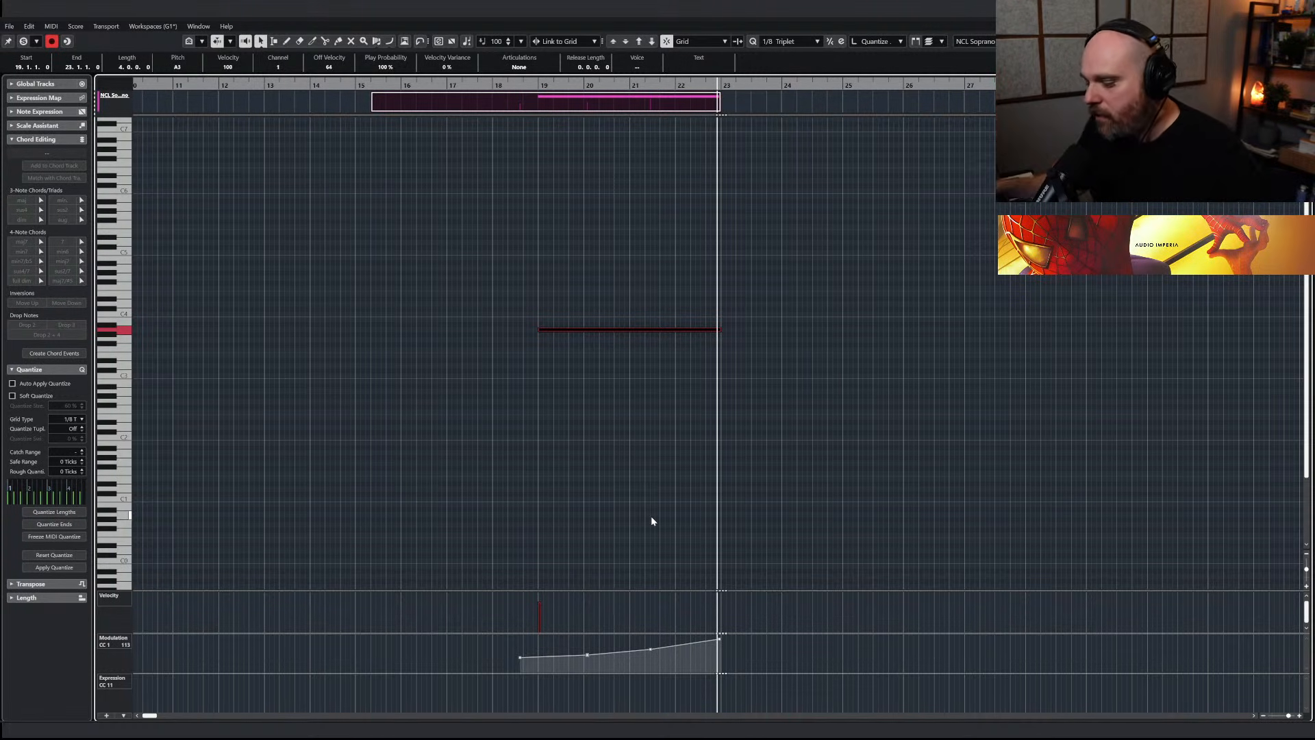
pyautogui.press('Escape')
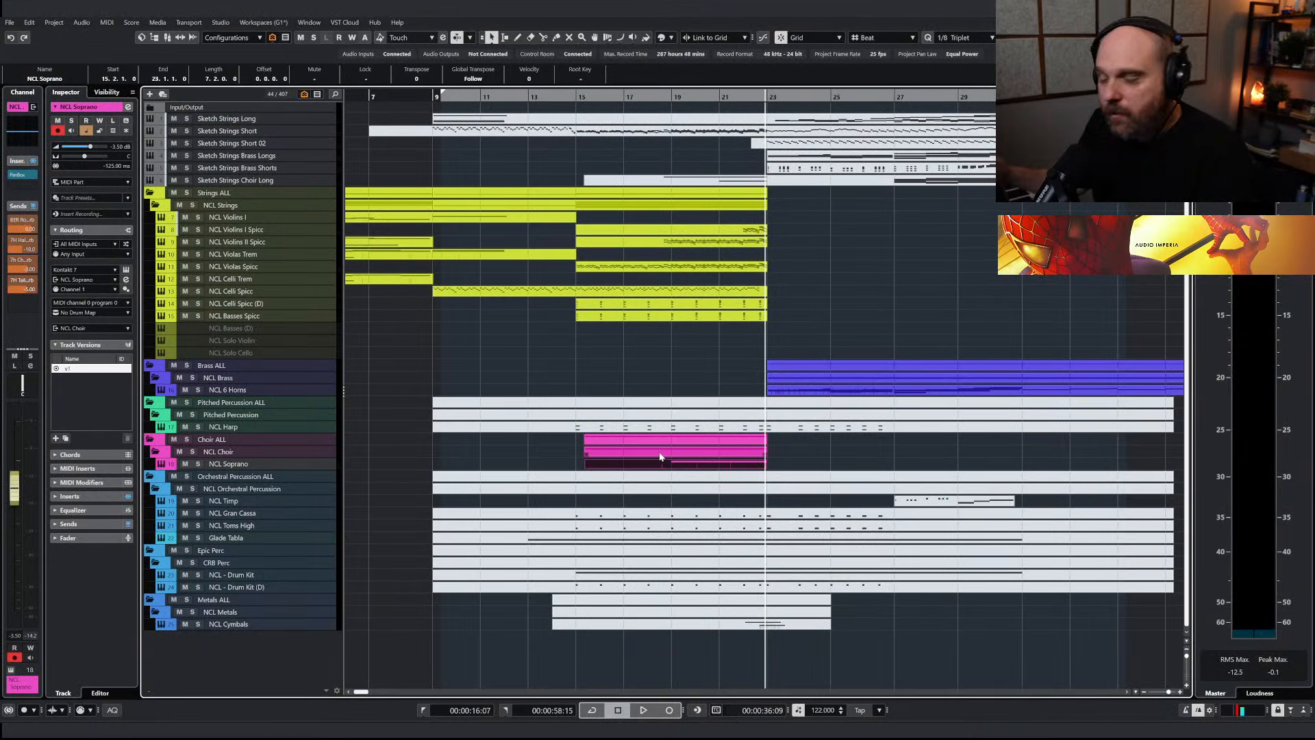
# Play the arrangement from about bar 19 to hear the soprano line against the strings
pyautogui.click(668, 100)
pyautogui.press('space')
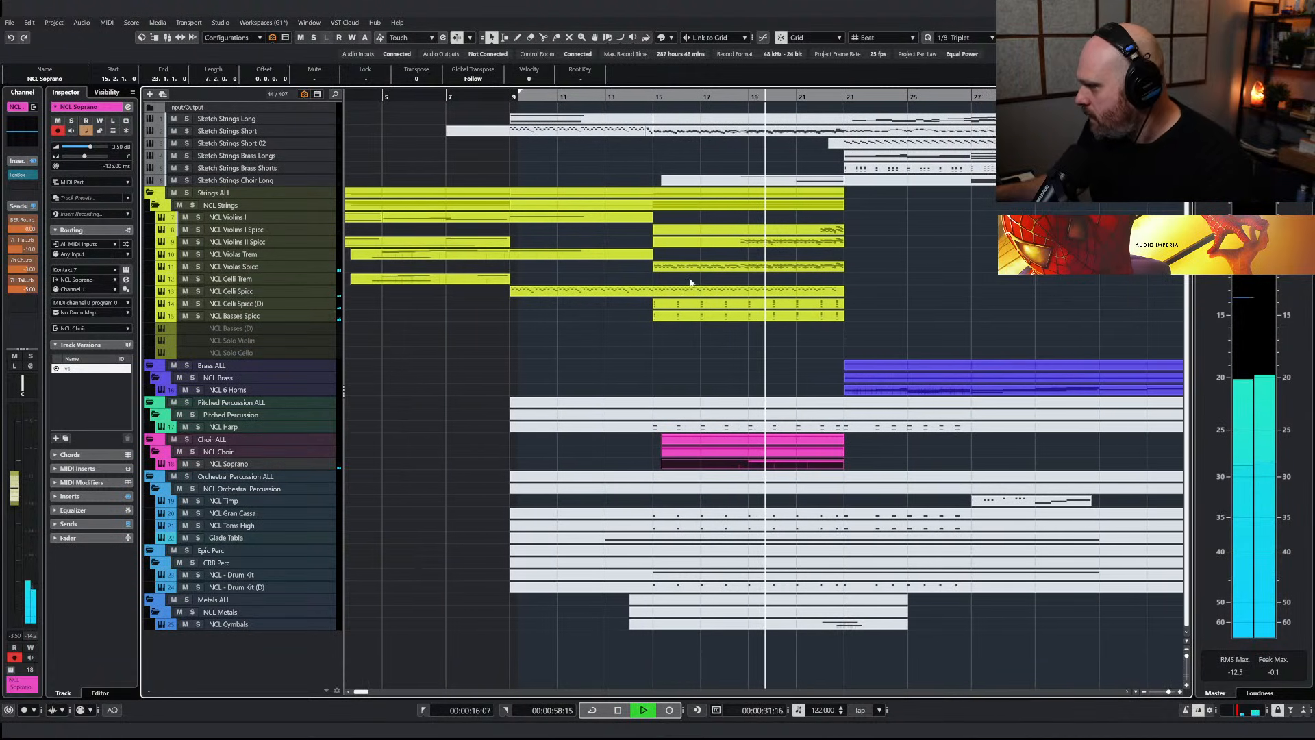
pyautogui.click(758, 467)
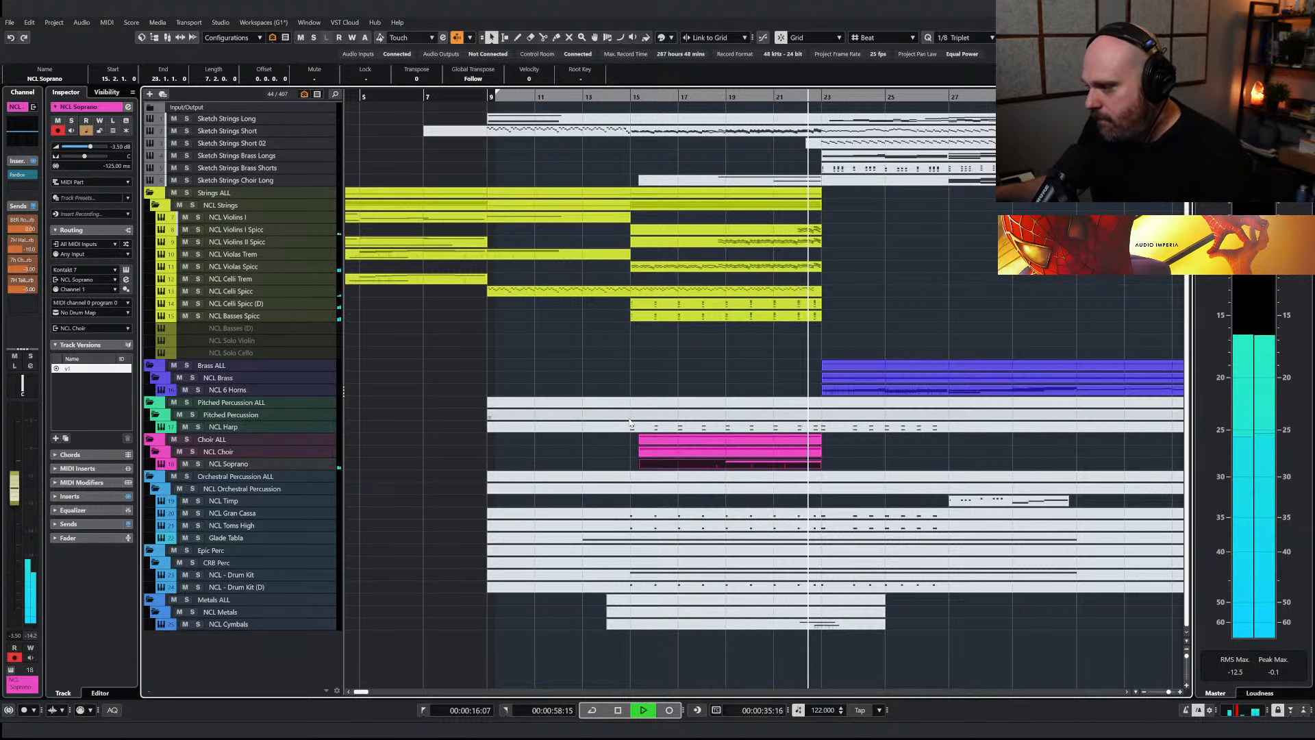
pyautogui.press('space')
# Find the NCL Tenor track, copy the Sketch Strings Choir Long part onto it and unmute the copy
pyautogui.hotkey('ctrl', 'f')
pyautogui.write('tenor')
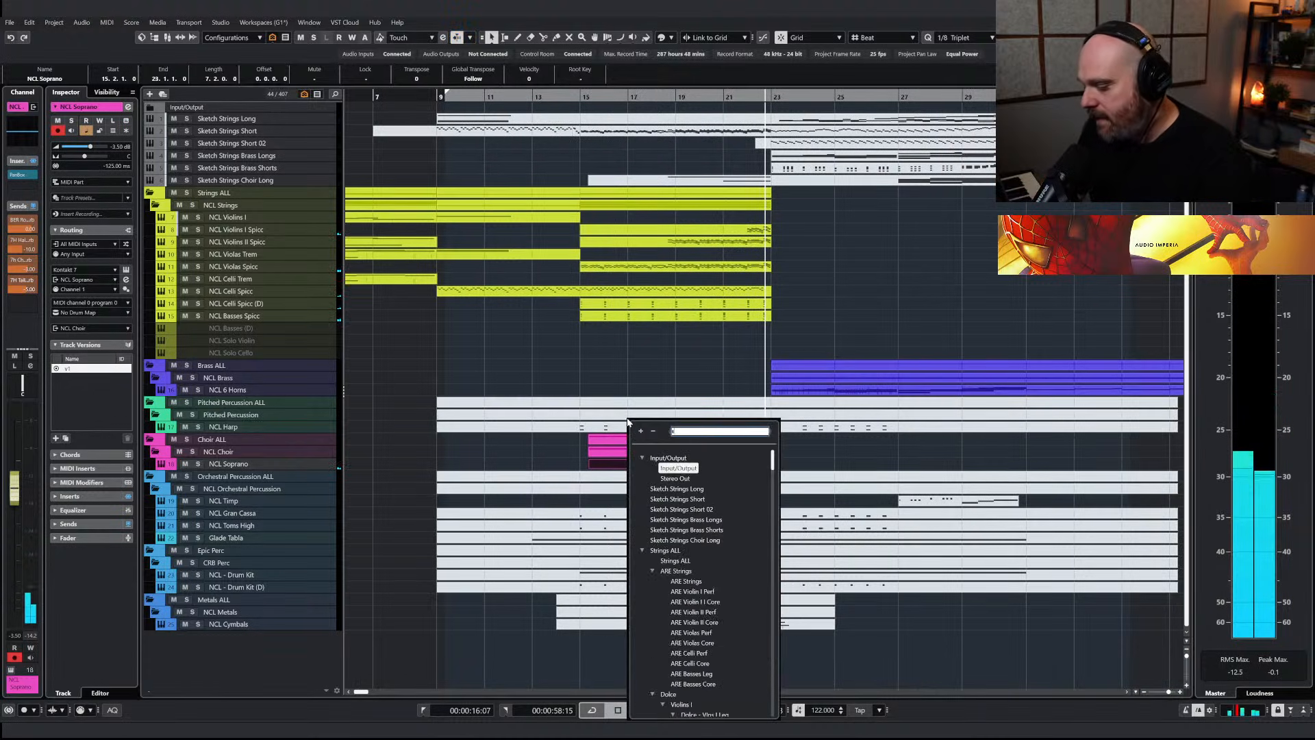
pyautogui.press('Return')
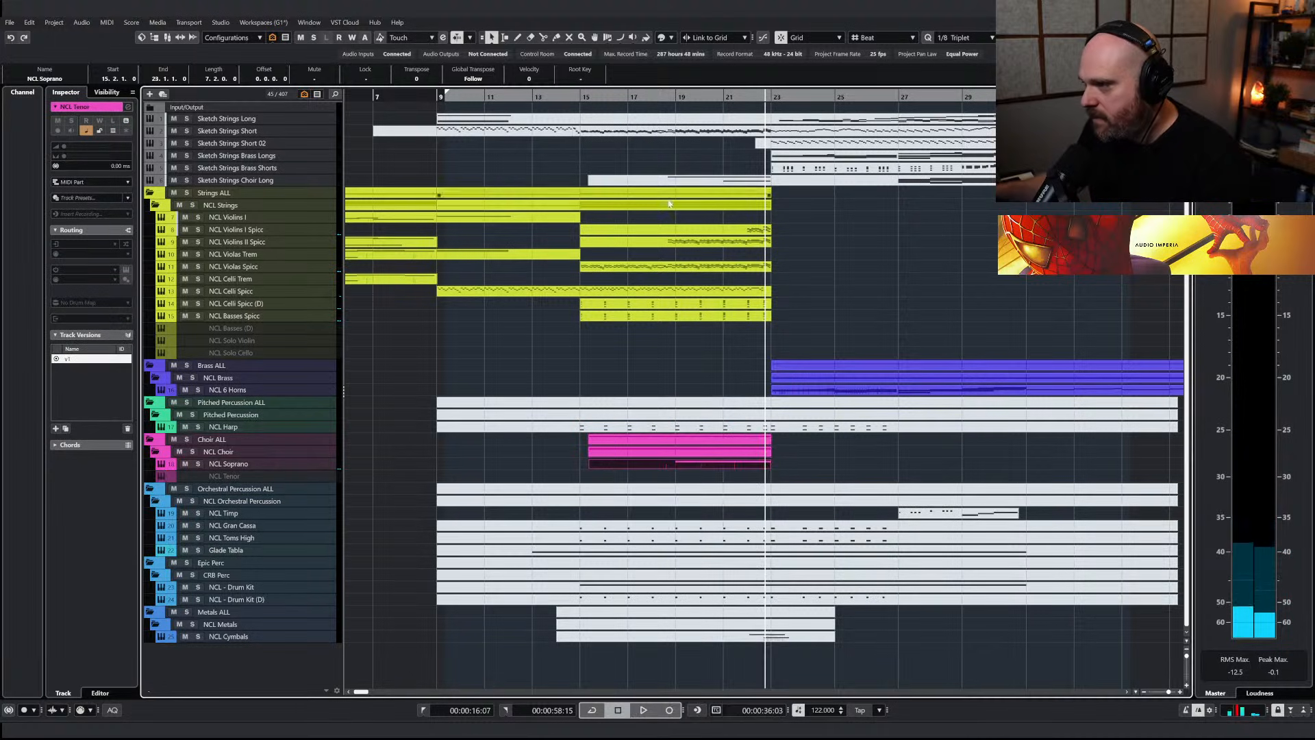
pyautogui.click(668, 181)
pyautogui.moveTo(693, 181); pyautogui.dragTo(691, 476)
pyautogui.rightClick(789, 482)
pyautogui.click(789, 481)
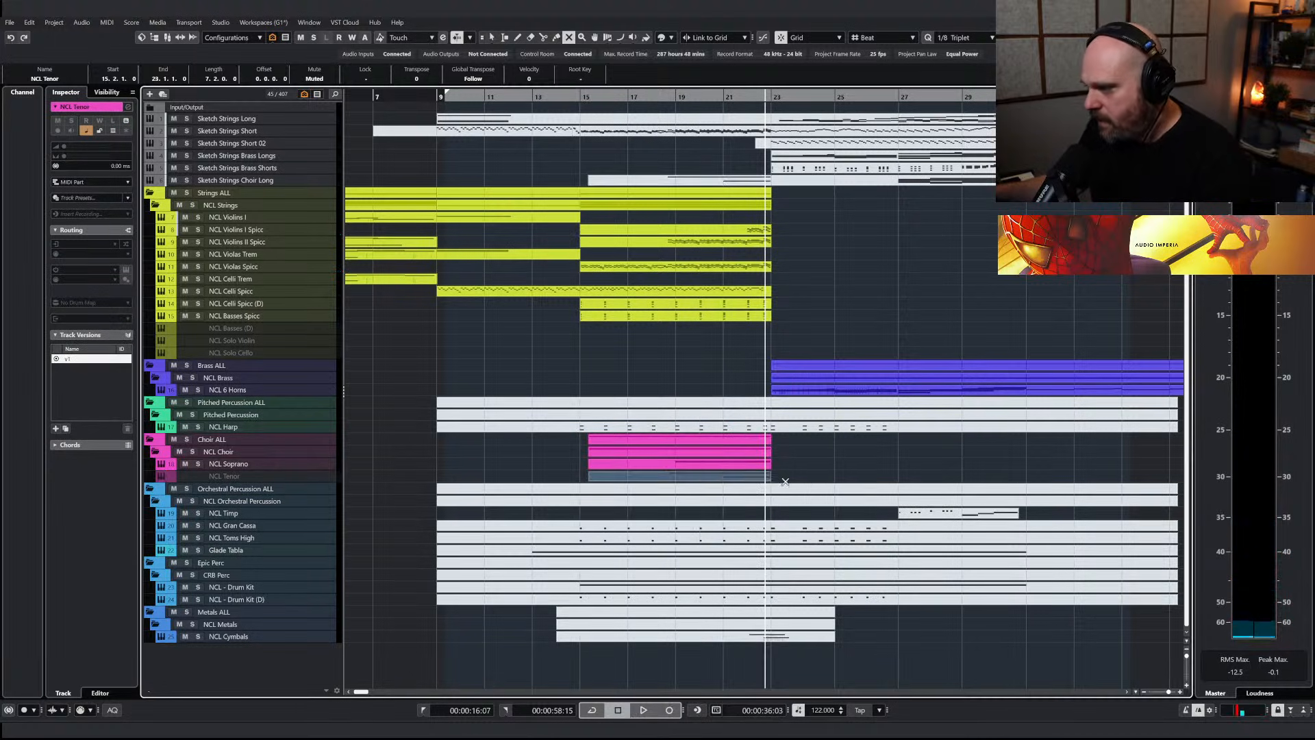
pyautogui.click(733, 476)
# Delete the tenor part's upper A3 note and draw a rising modulation curve from bar 21 to bar 23
pyautogui.doubleClick(733, 479)
pyautogui.click(412, 329)
pyautogui.press('Delete')
pyautogui.rightClick(465, 351)
pyautogui.click(427, 352)
pyautogui.click(529, 351)
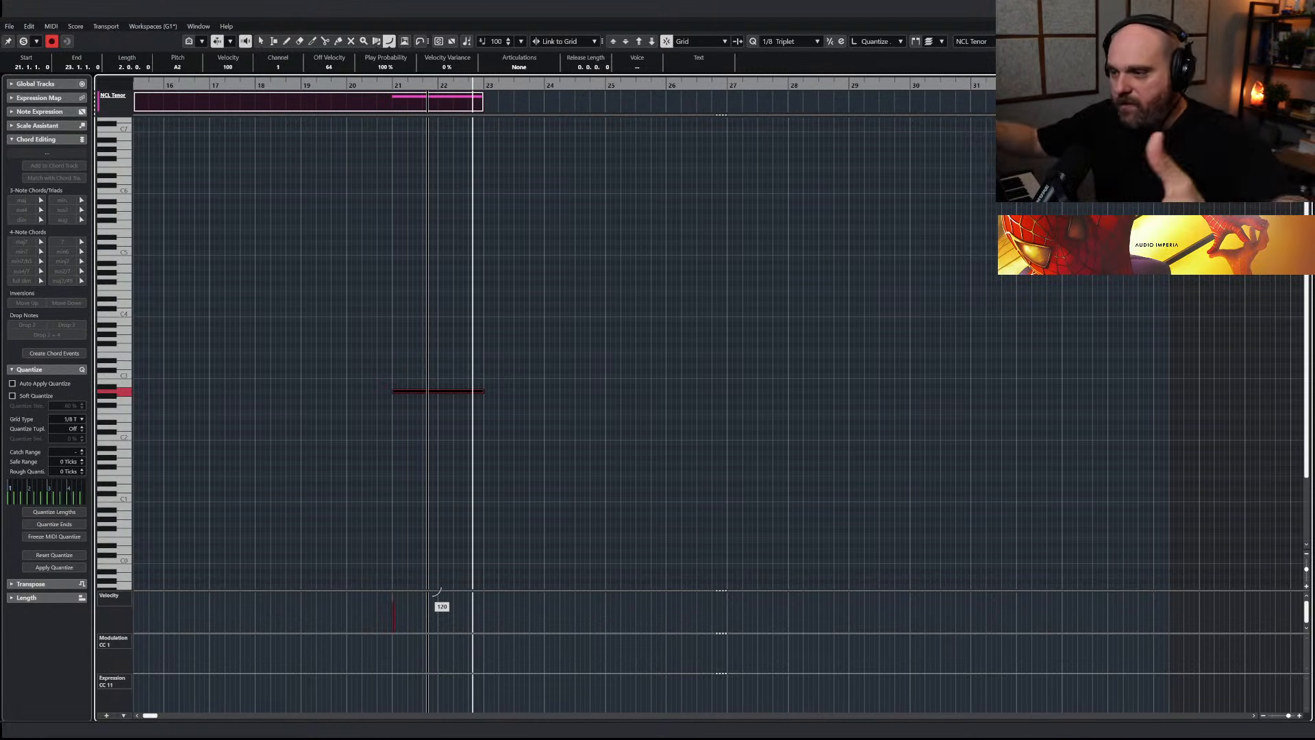
pyautogui.moveTo(392, 663); pyautogui.dragTo(484, 640)
pyautogui.press('1')
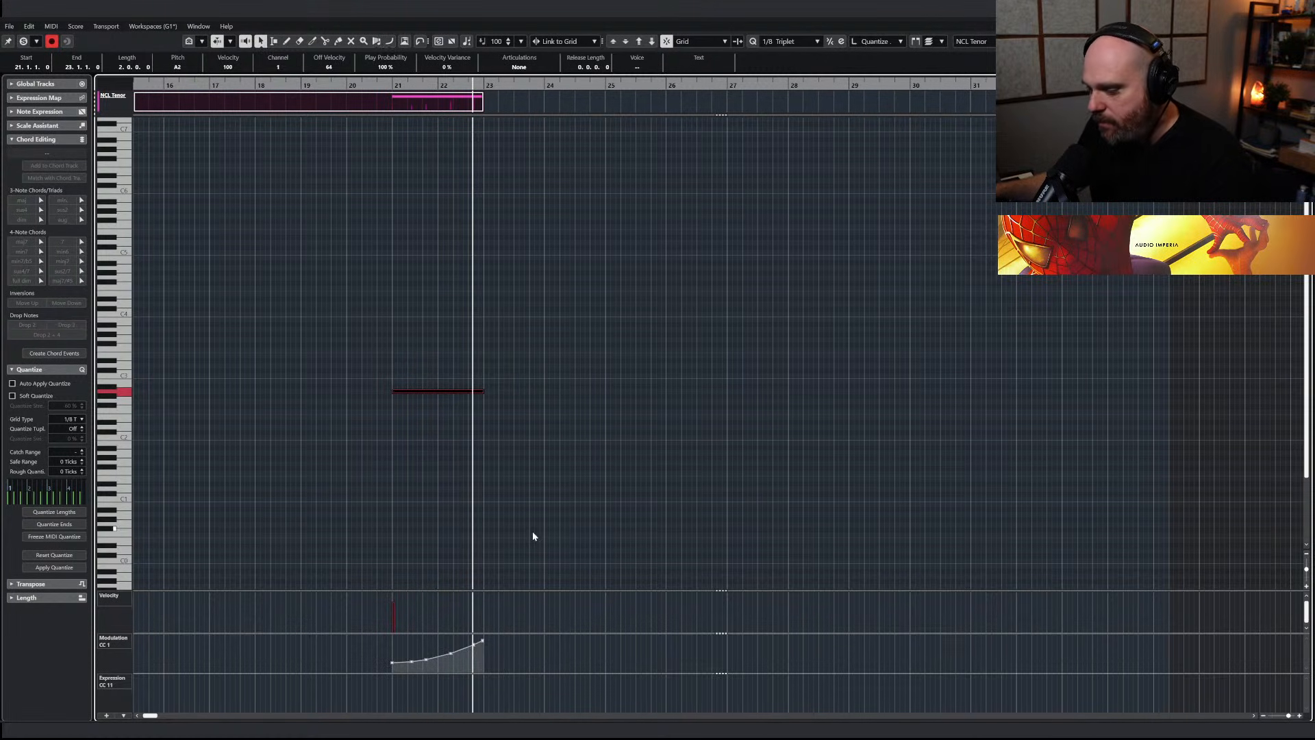
# Leave the note editor and play the full arrangement from about bar 15
pyautogui.press('Return')
pyautogui.click(685, 100)
pyautogui.click(572, 100)
pyautogui.press('space')
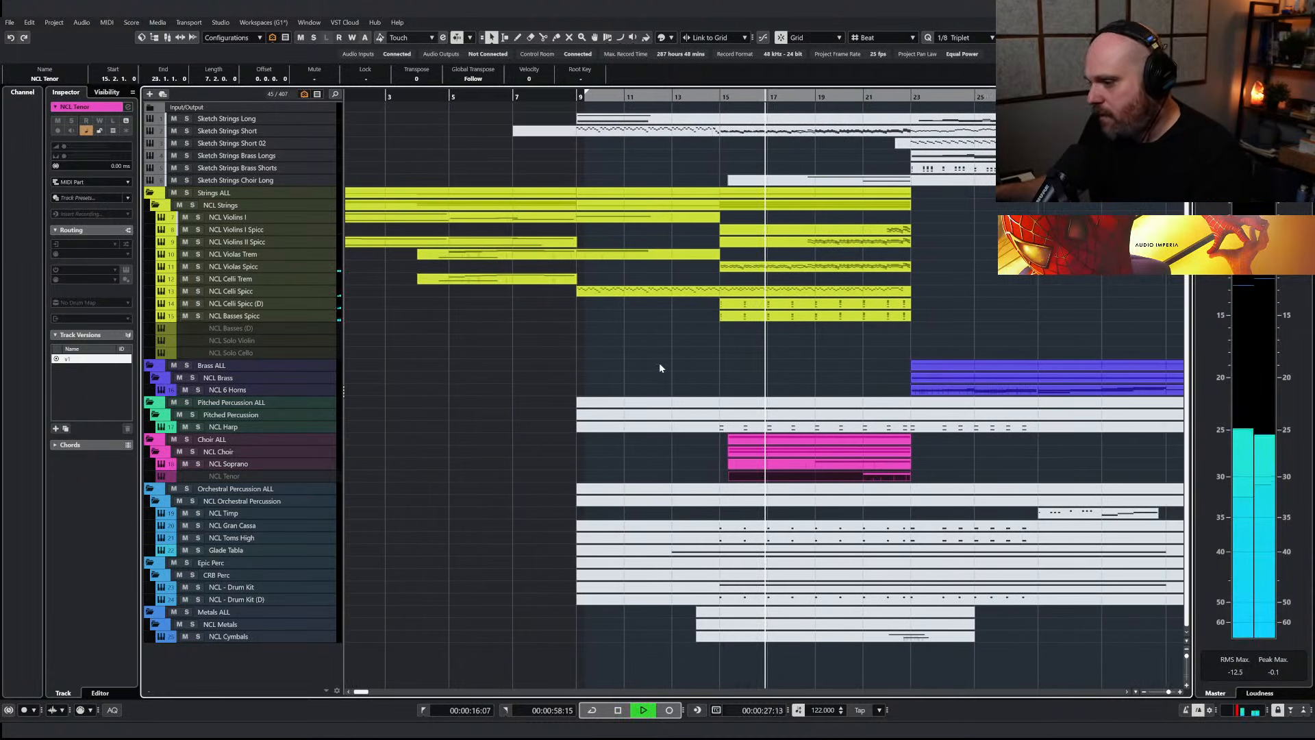
# Enable the NCL Tenor track, set its track delay to -125 ms and play on briefly
pyautogui.press('space')
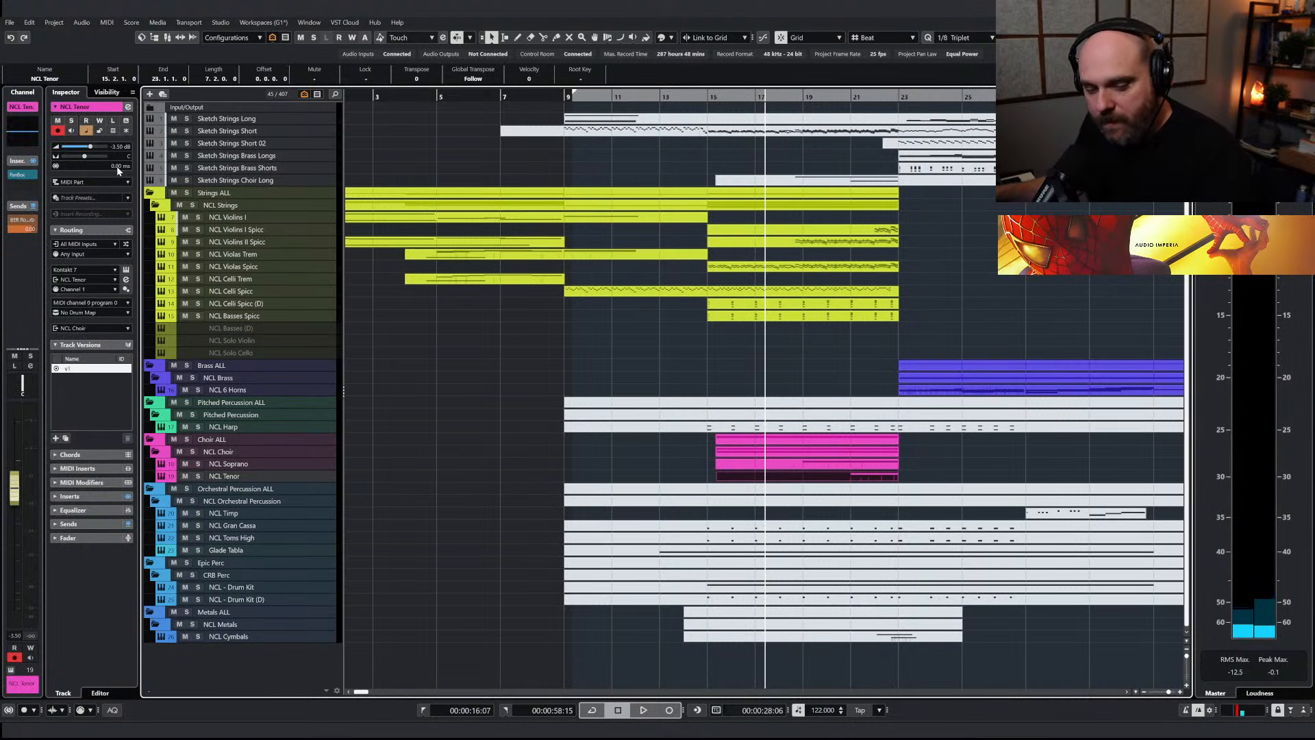
pyautogui.click(119, 168)
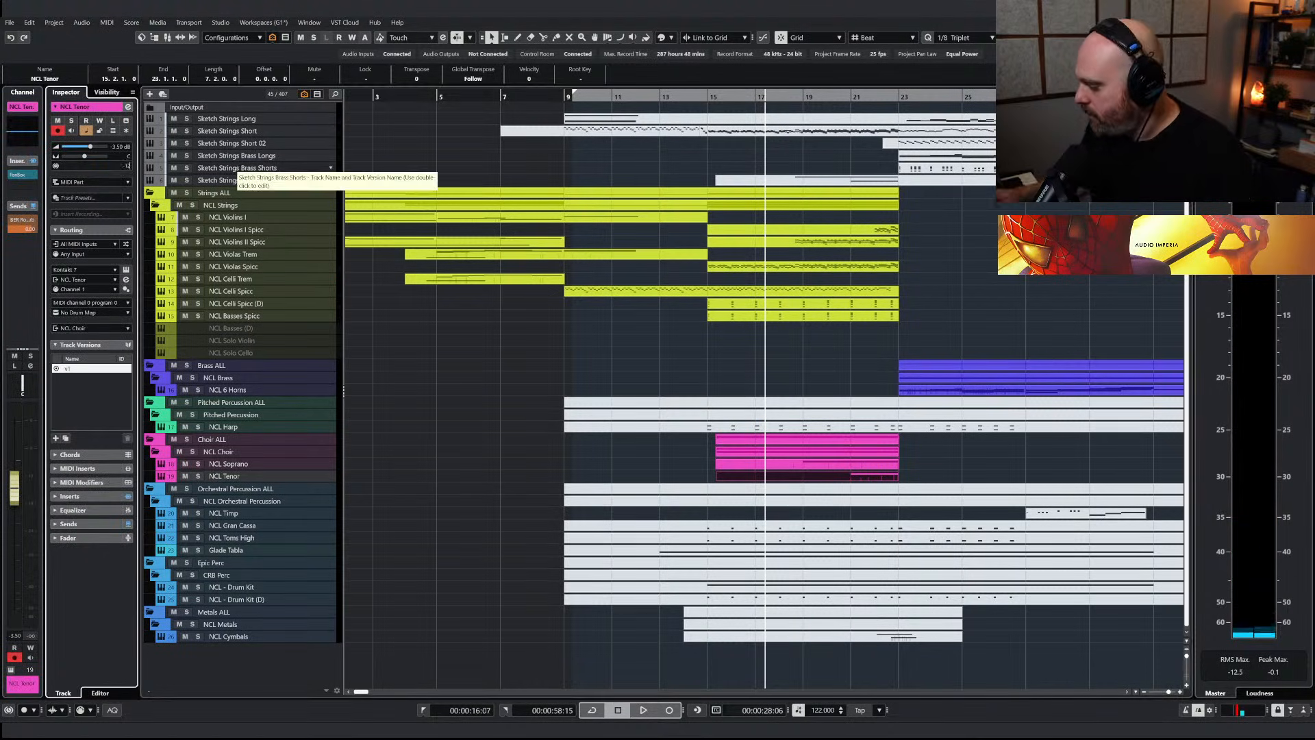
pyautogui.press('space')
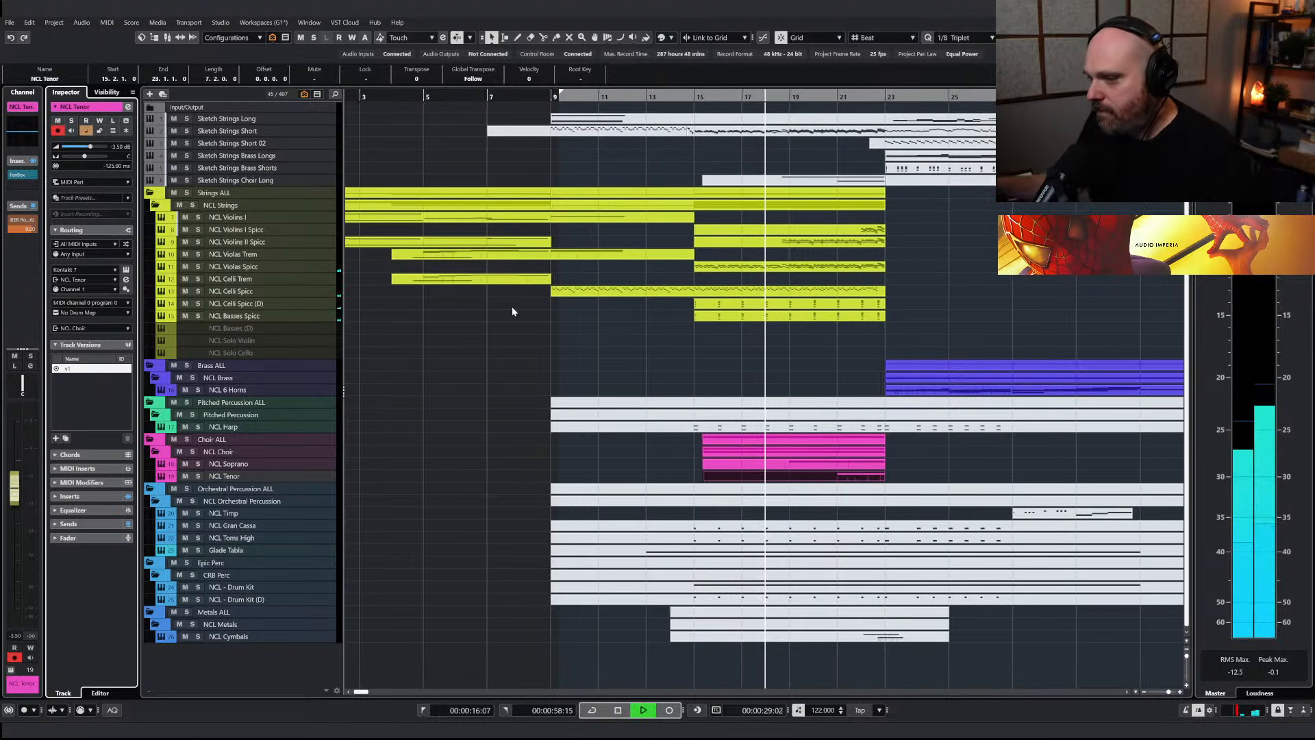
pyautogui.press('space')
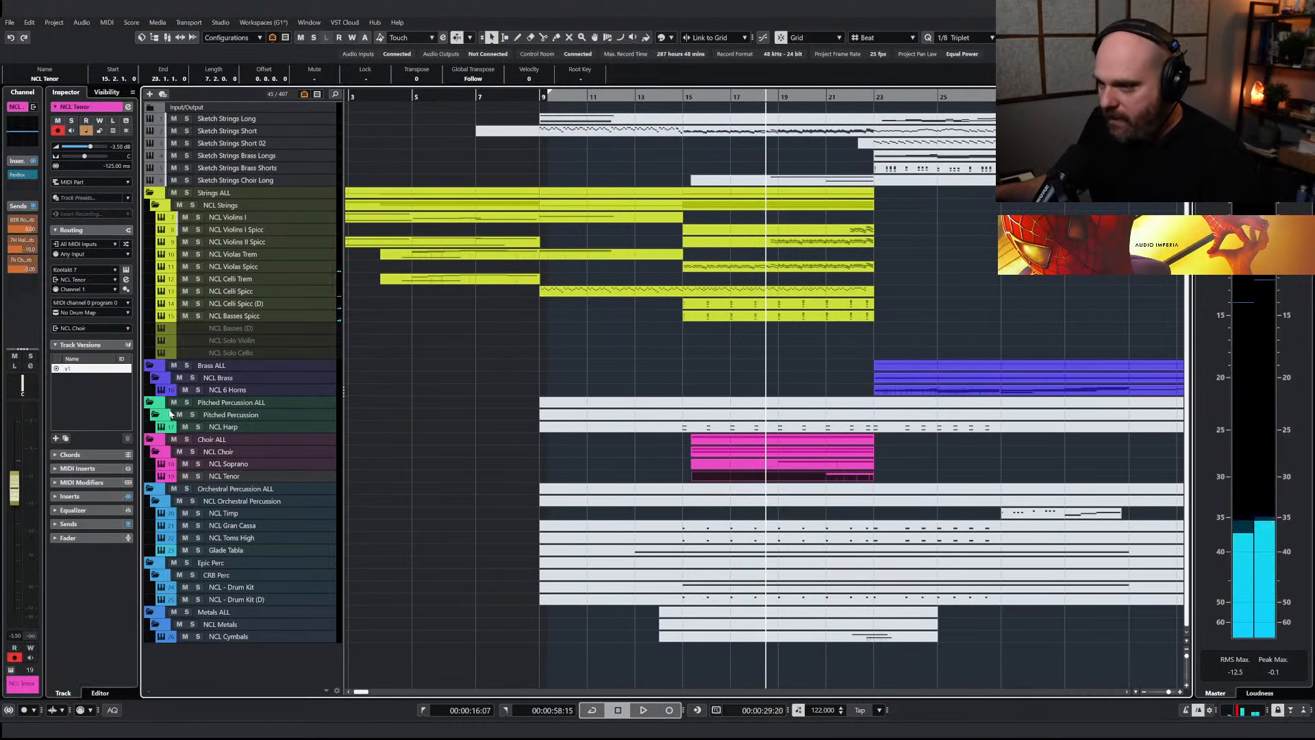
# Add a 7H Tail Verb send to the NCL Tenor track, adjust the send level and play the arrangement
pyautogui.click(32, 283)
pyautogui.click(43, 358)
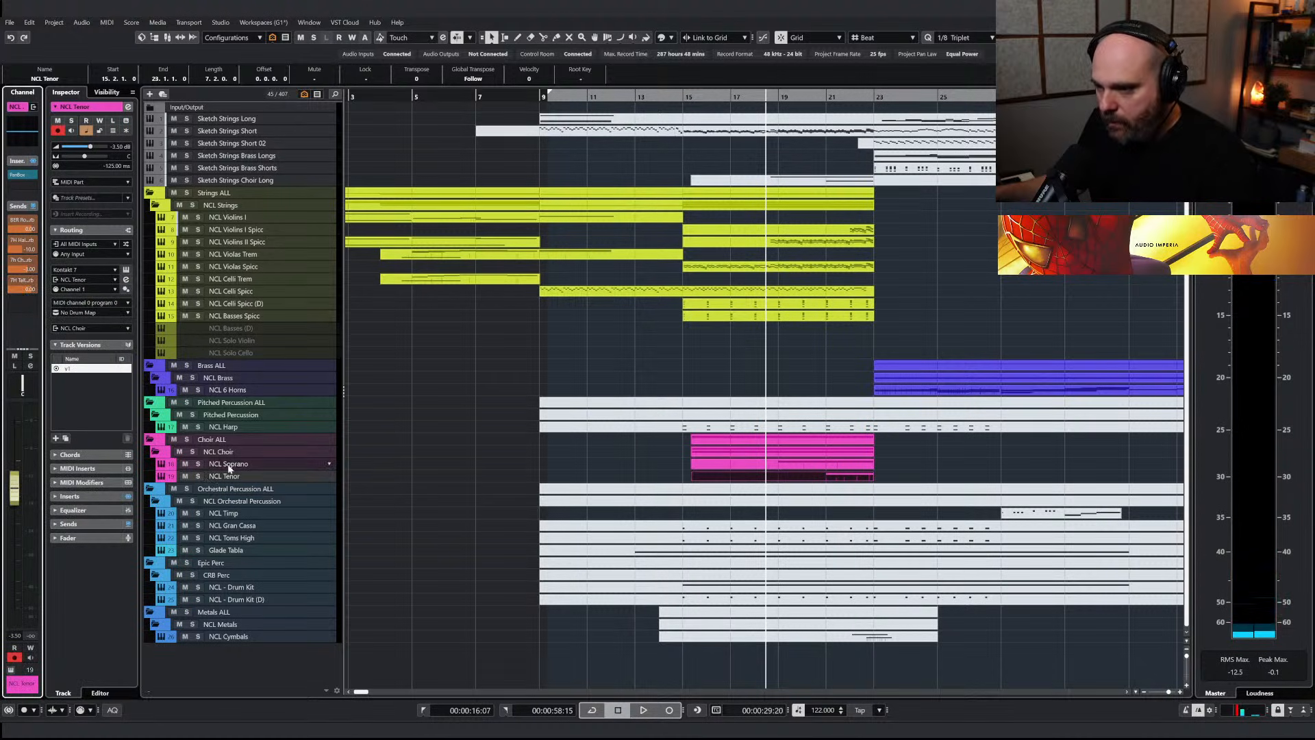
pyautogui.doubleClick(24, 288)
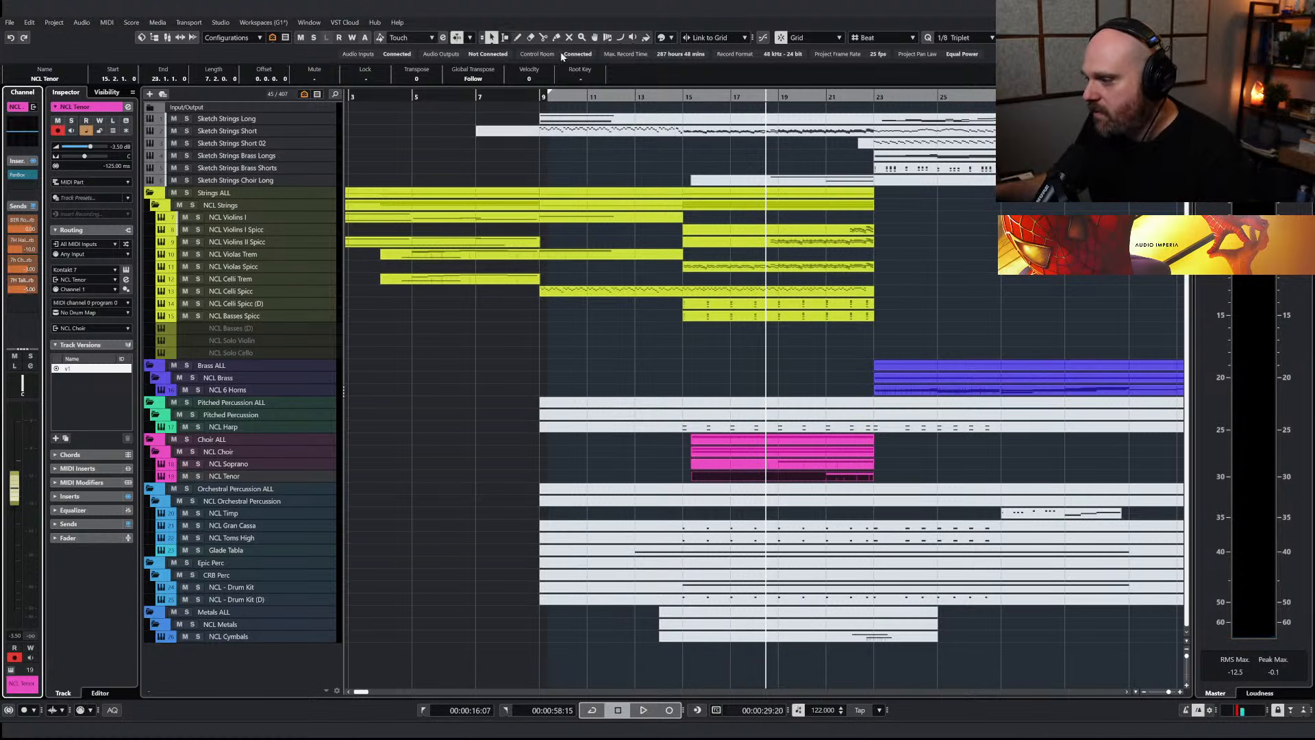
pyautogui.press('space')
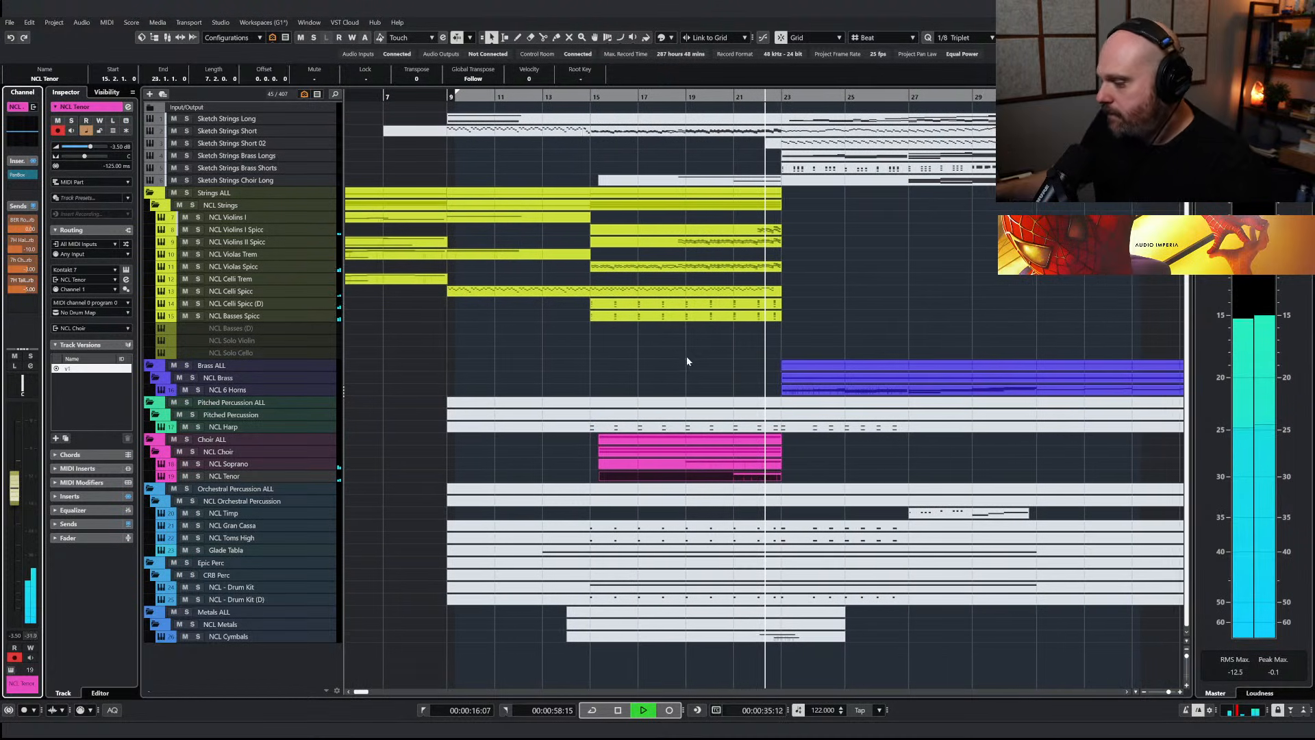
# Open the tenor part, adjust the end of its modulation curve near bar 23 and return to the arrangement
pyautogui.doubleClick(757, 478)
pyautogui.press('space')
pyautogui.rightClick(596, 372)
pyautogui.click(701, 372)
pyautogui.click(712, 371)
pyautogui.moveTo(717, 642); pyautogui.dragTo(716, 641)
pyautogui.rightClick(680, 464)
pyautogui.click(679, 465)
pyautogui.press('Escape')
pyautogui.rightClick(620, 350)
pyautogui.click(620, 349)
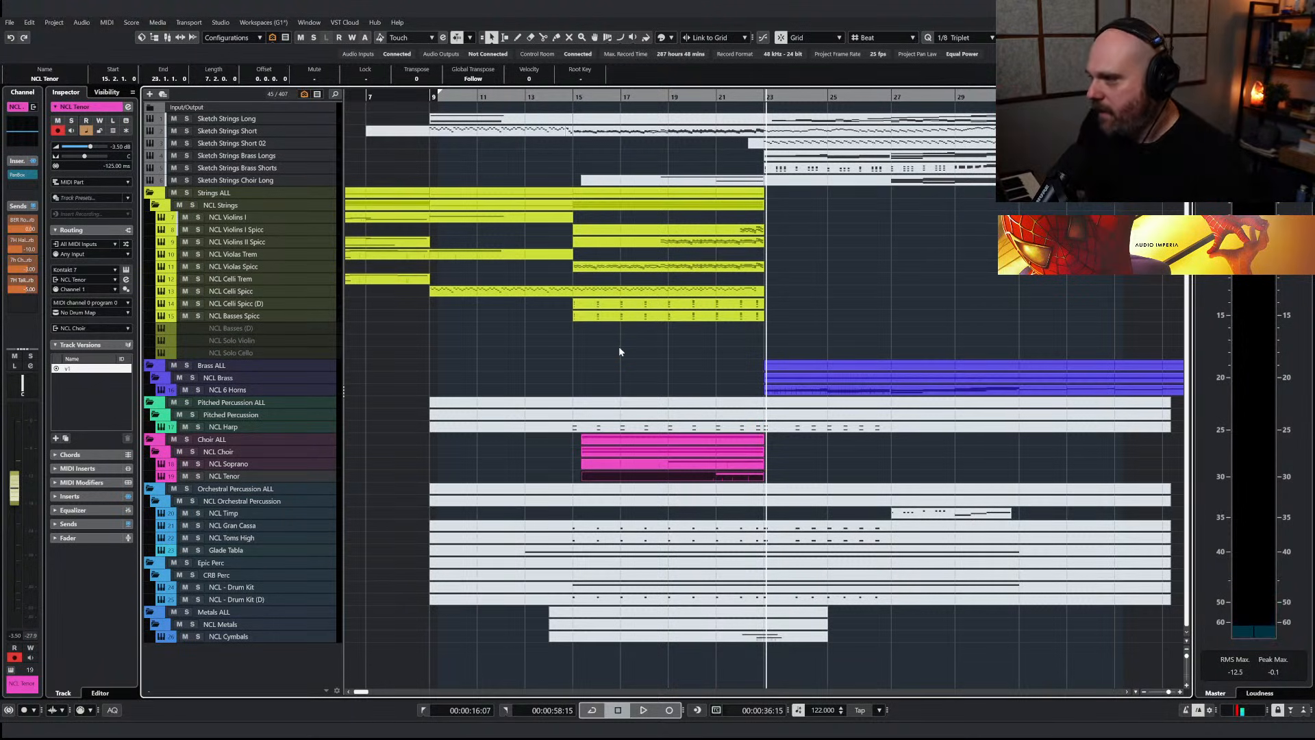
# Play the transition into bar 23 from about bar 21
pyautogui.moveTo(725, 97); pyautogui.dragTo(709, 97)
pyautogui.press('space')
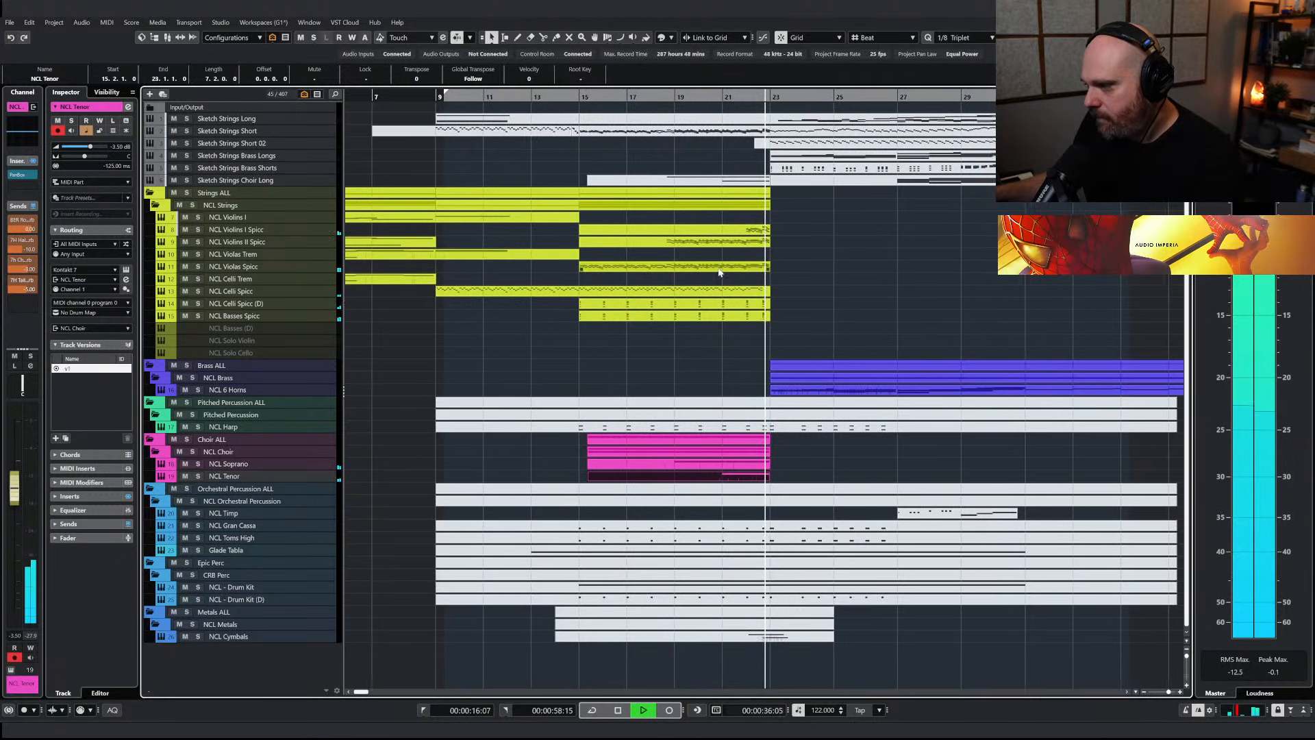
pyautogui.press('space')
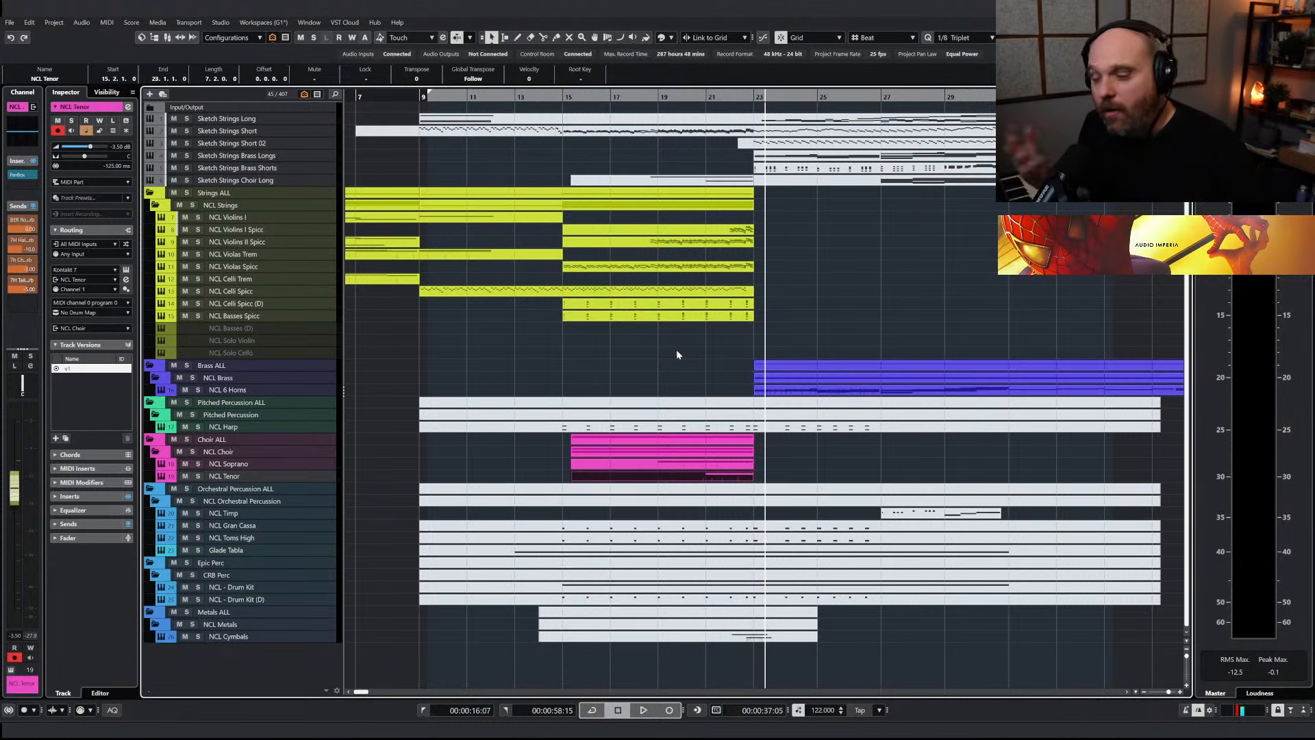
# Select the Glade Tabla part and solo the Glade Tabla track
pyautogui.rightClick(679, 398)
pyautogui.click(757, 401)
pyautogui.click(540, 549)
pyautogui.rightClick(565, 472)
pyautogui.click(485, 474)
pyautogui.click(197, 551)
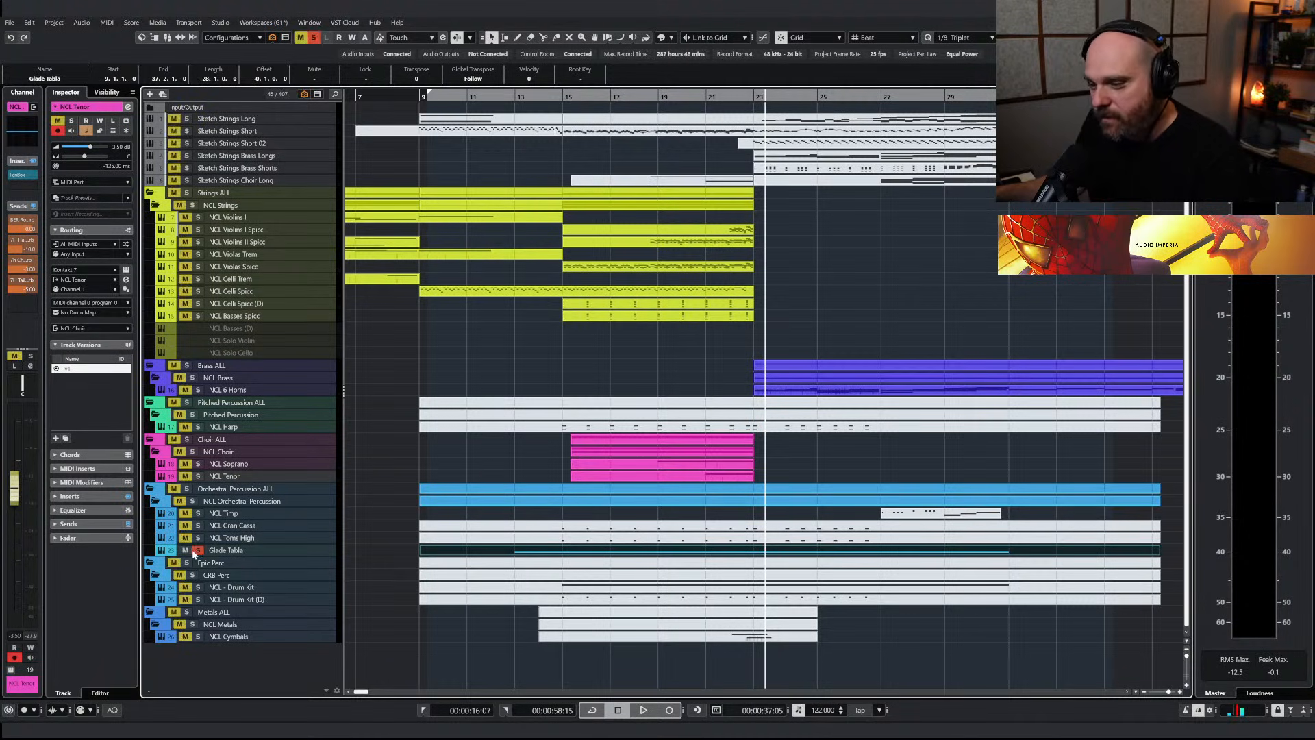
# Play the soloed Glade Tabla from just before bar 13 and look at its Kontakt instrument
pyautogui.click(507, 97)
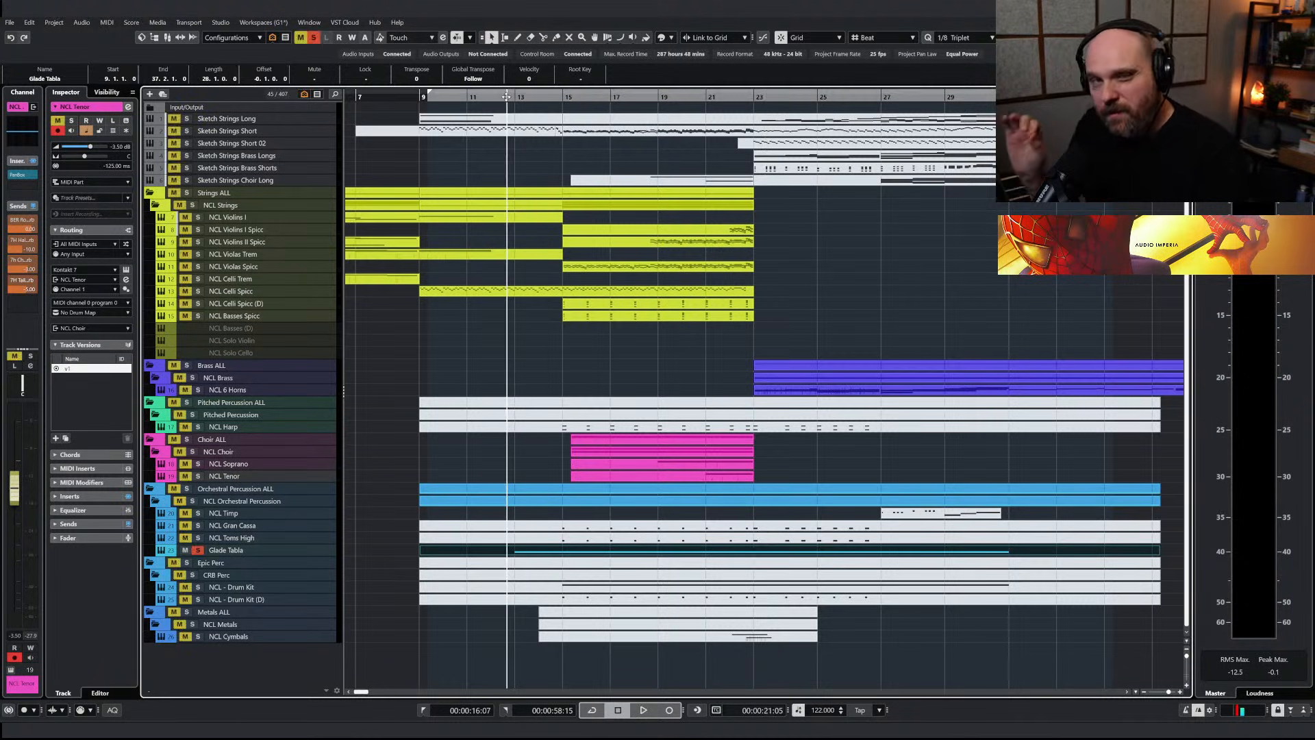
pyautogui.press('space')
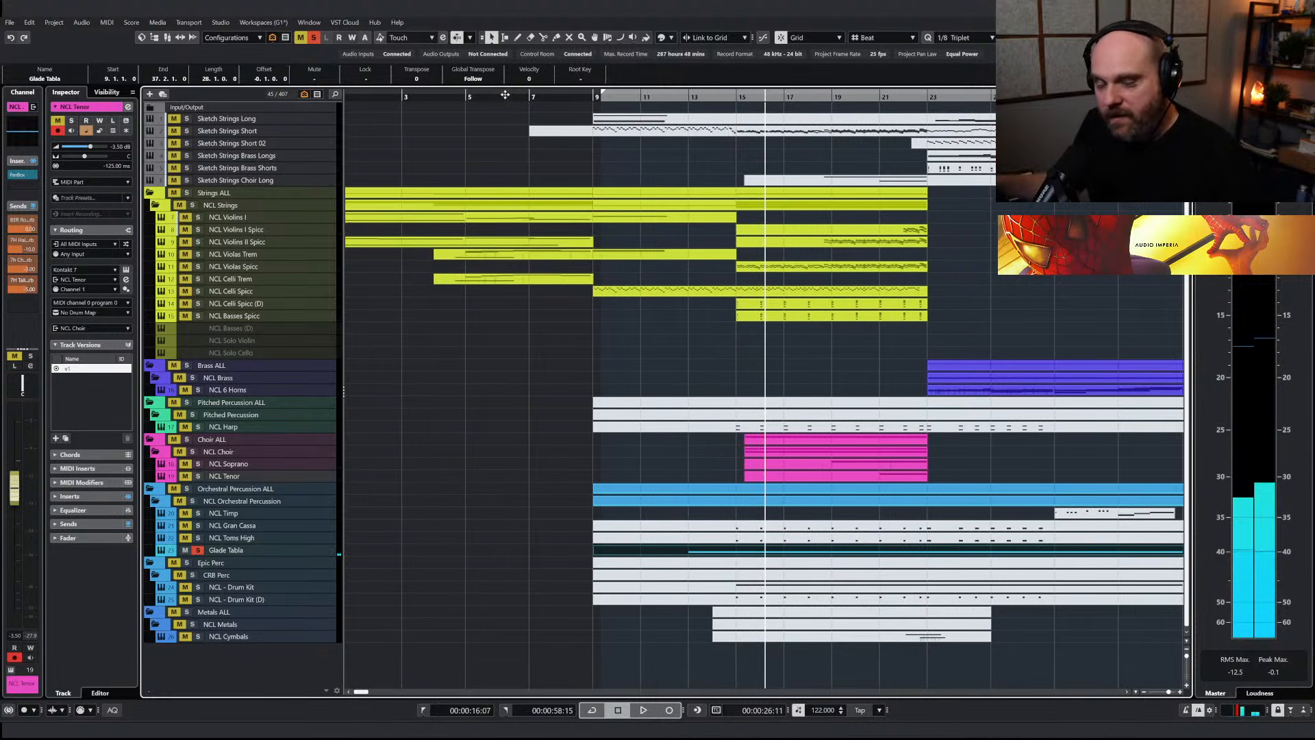
pyautogui.click(258, 551)
pyautogui.press('e')
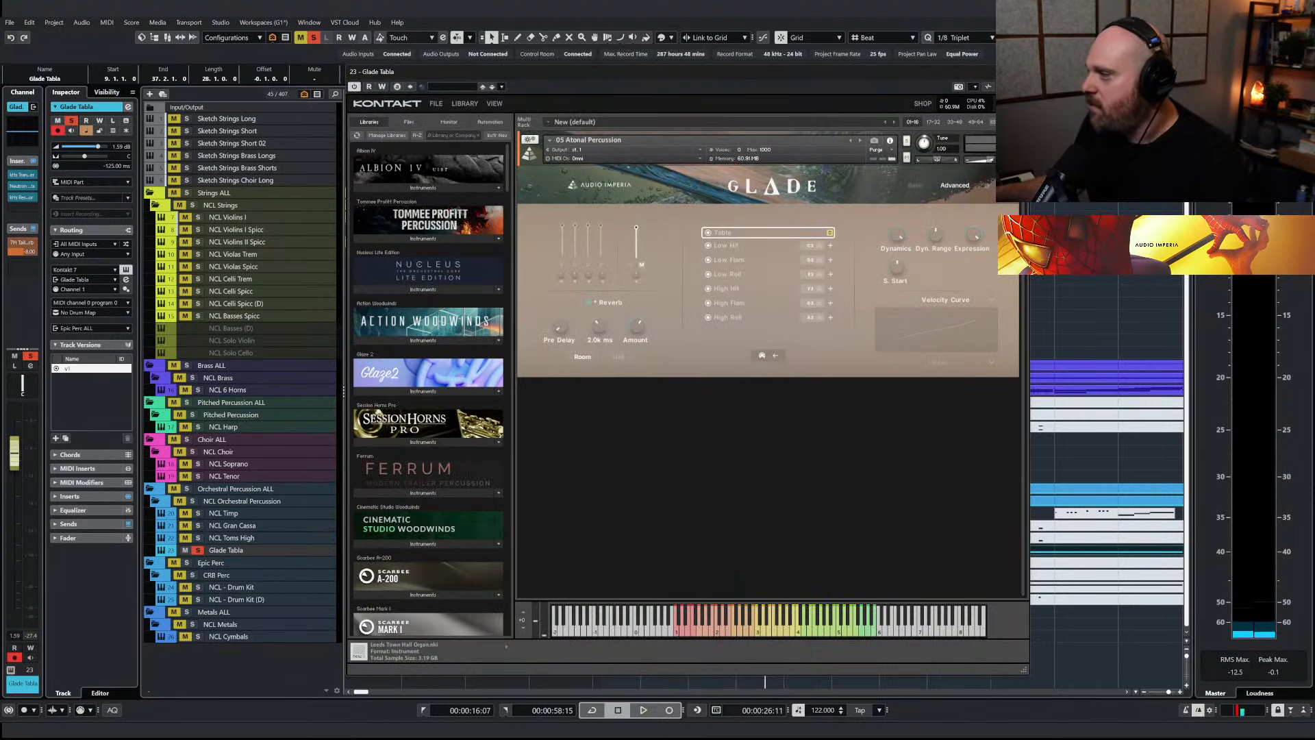
pyautogui.press('Escape')
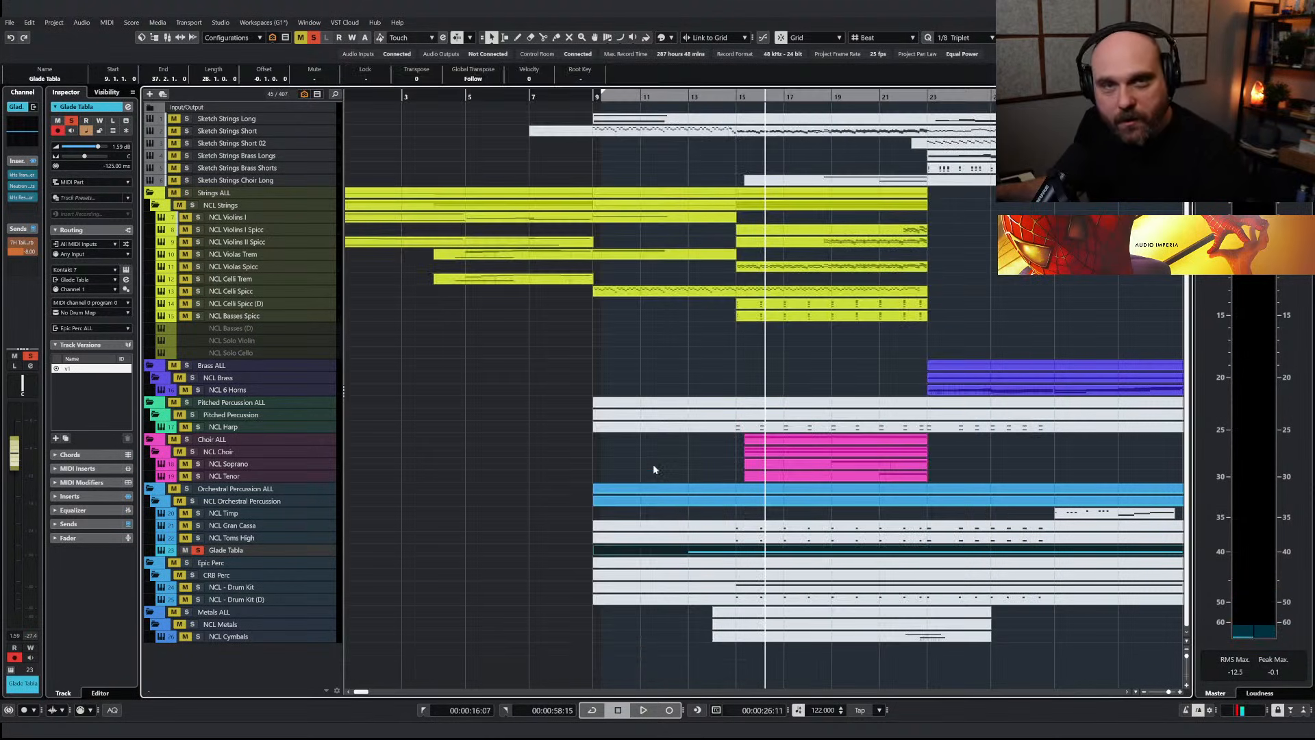
# Replay the soloed tabla entrance from just before bar 13 and clear the solo on all tracks
pyautogui.click(694, 97)
pyautogui.click(680, 97)
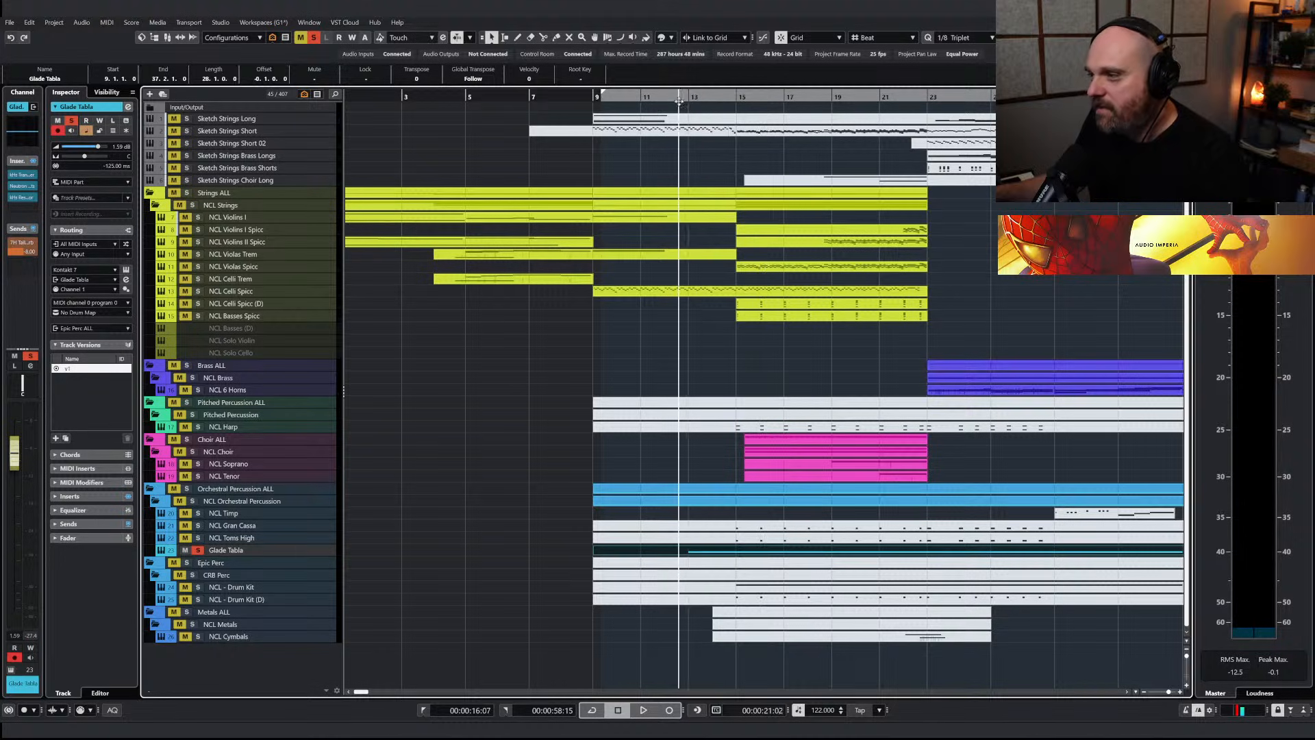
pyautogui.hscroll(-1, 631, 153)
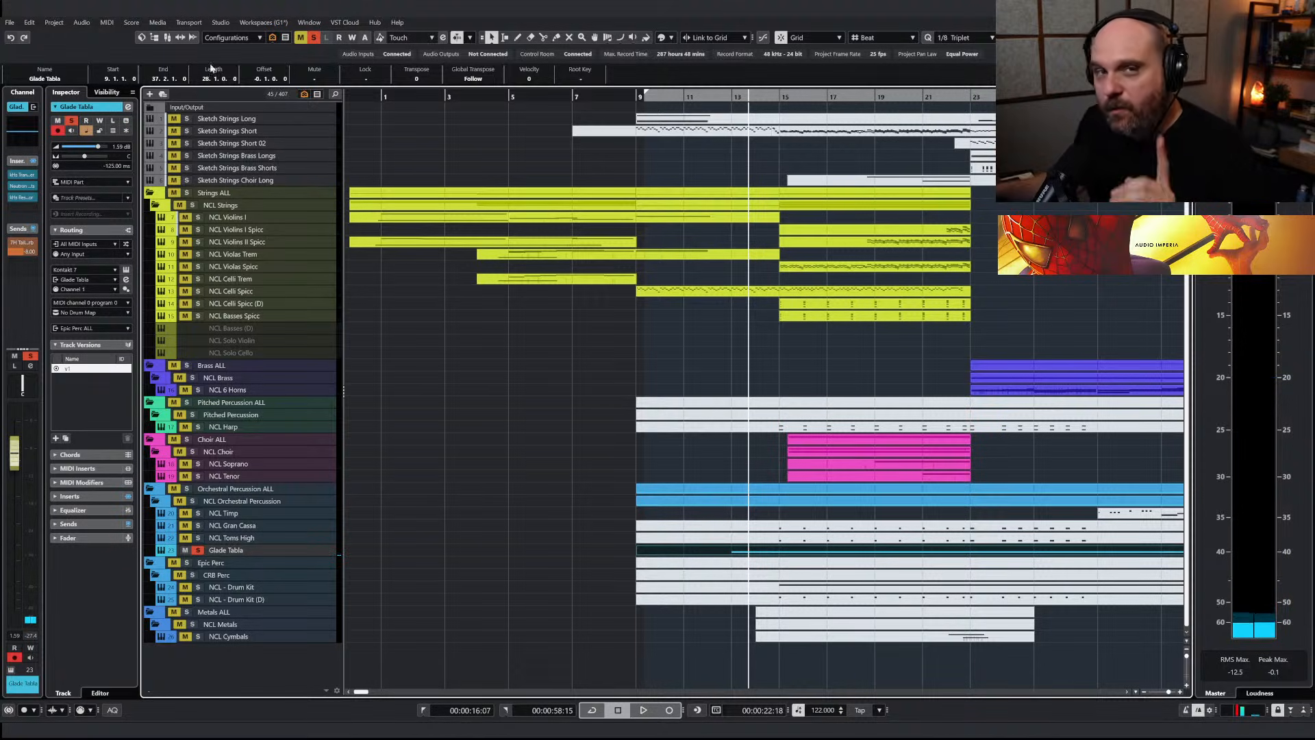
pyautogui.click(313, 37)
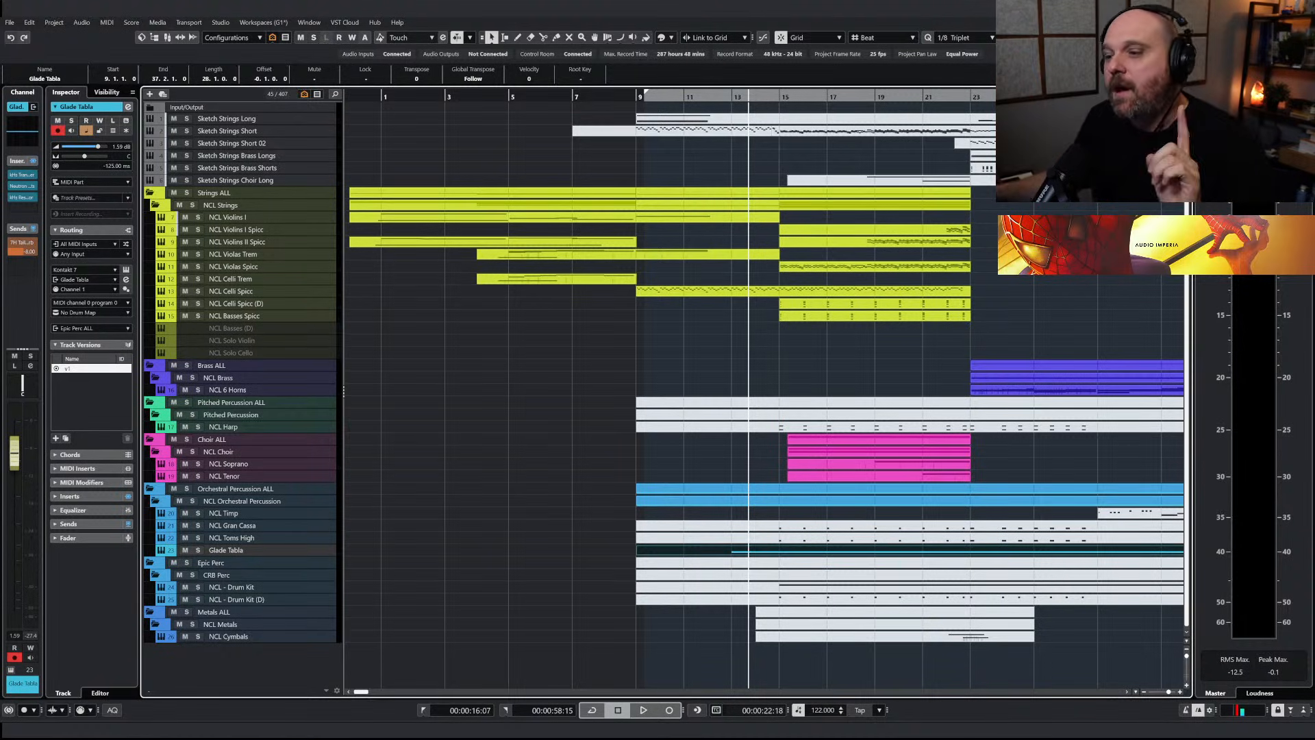
# Examine the advanced controls of the NCL Violins I instrument, including its sample start setting, and close the instrument
pyautogui.click(248, 215)
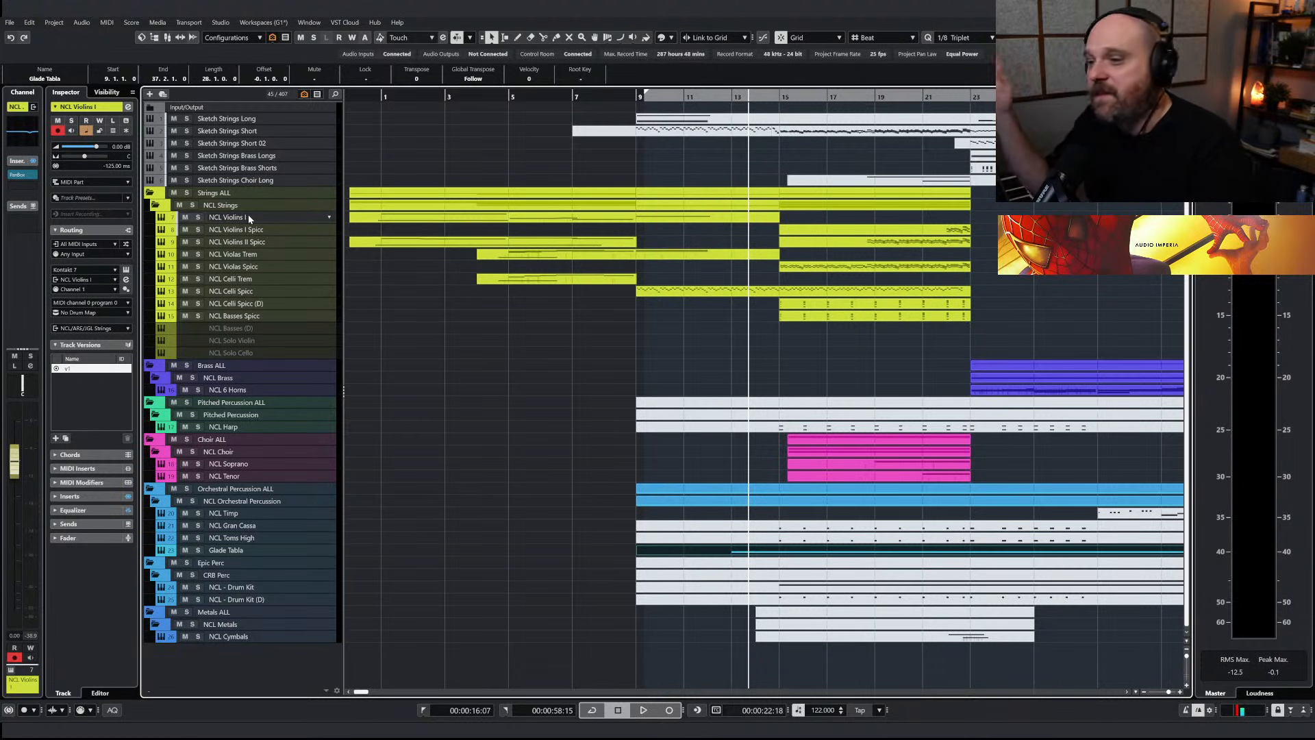
pyautogui.press('e')
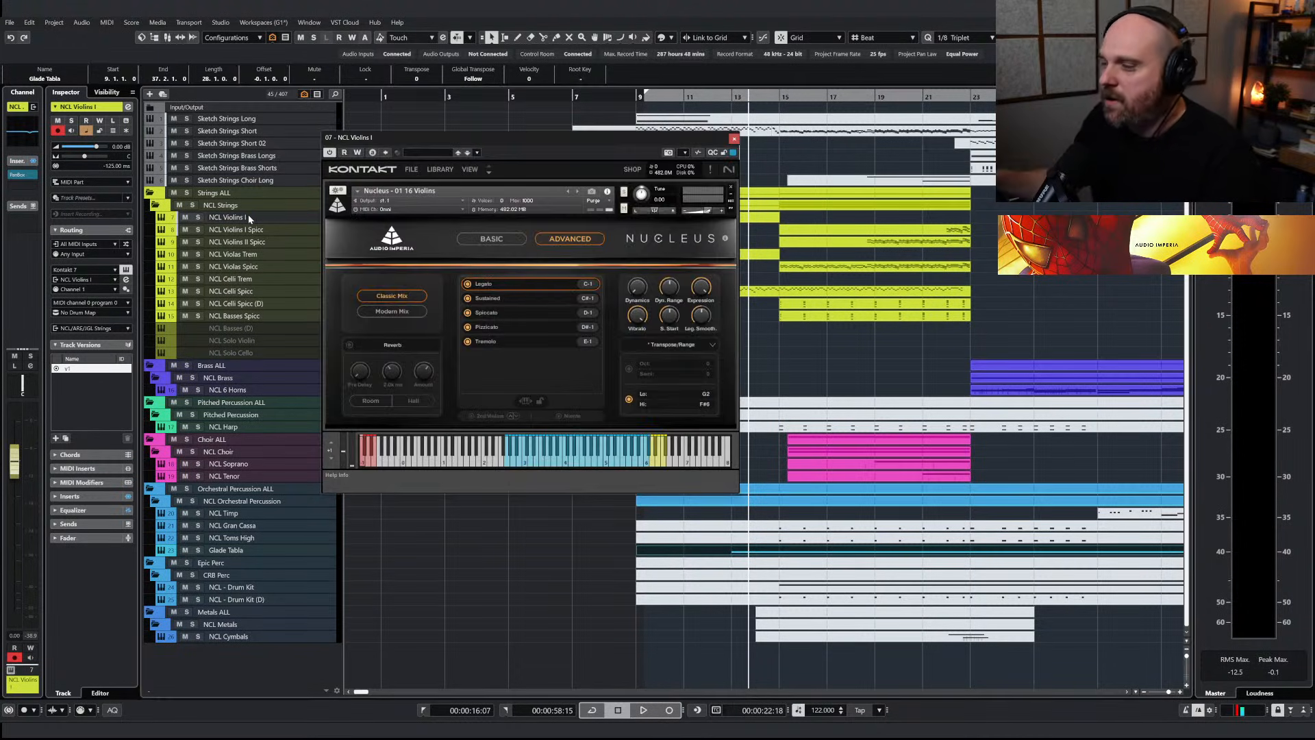
pyautogui.moveTo(667, 322); pyautogui.dragTo(669, 317)
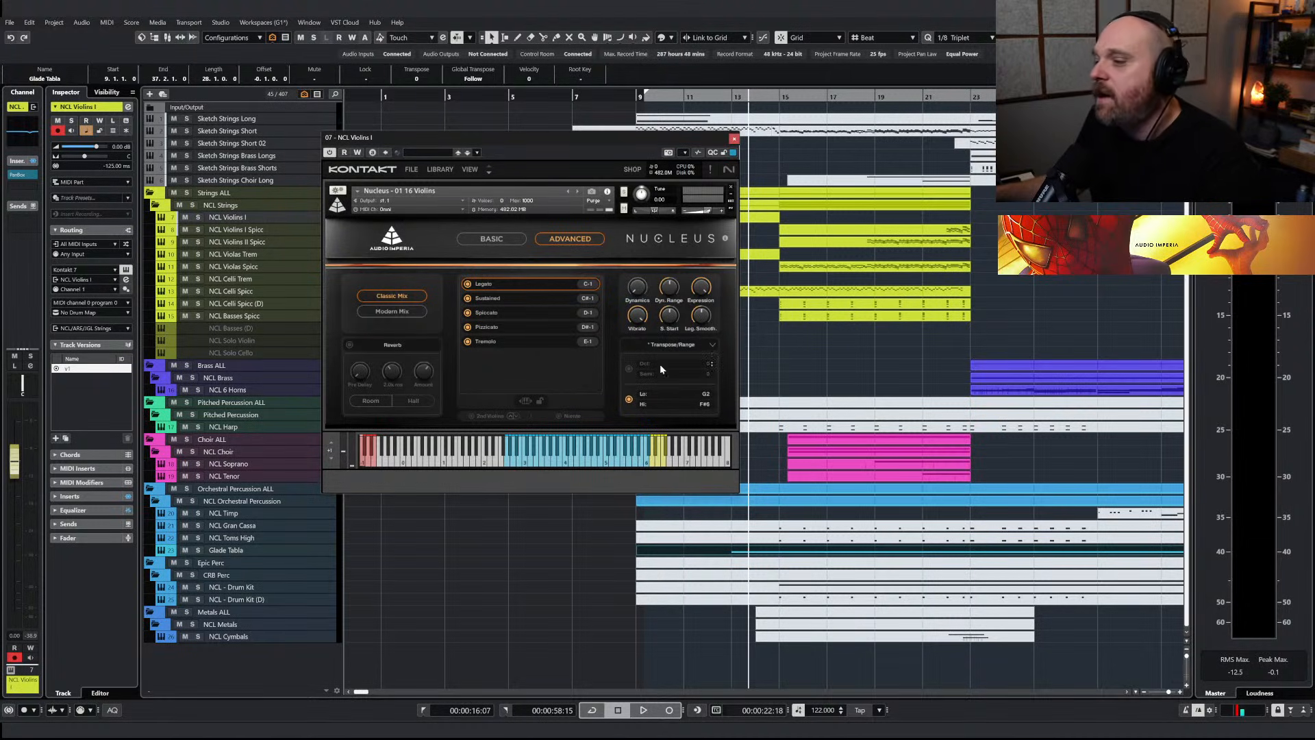
pyautogui.click(735, 138)
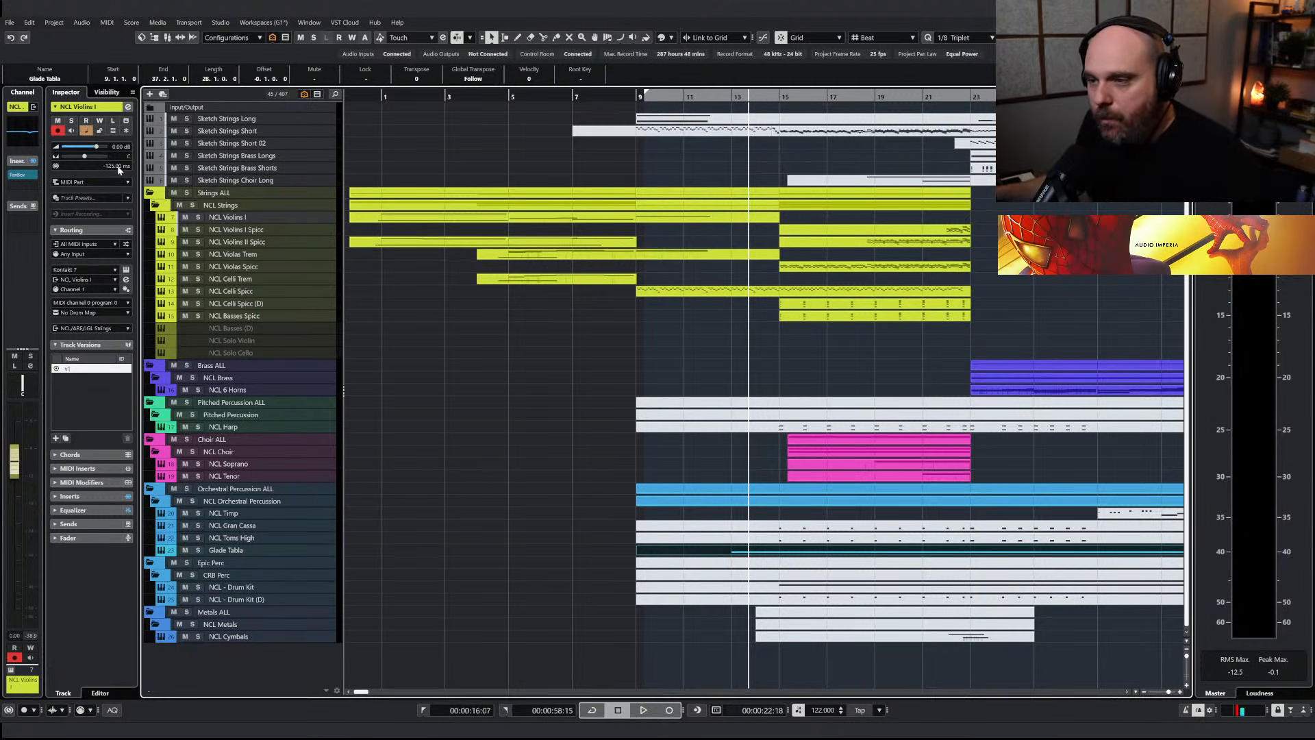
pyautogui.doubleClick(240, 217)
pyautogui.moveTo(664, 321)
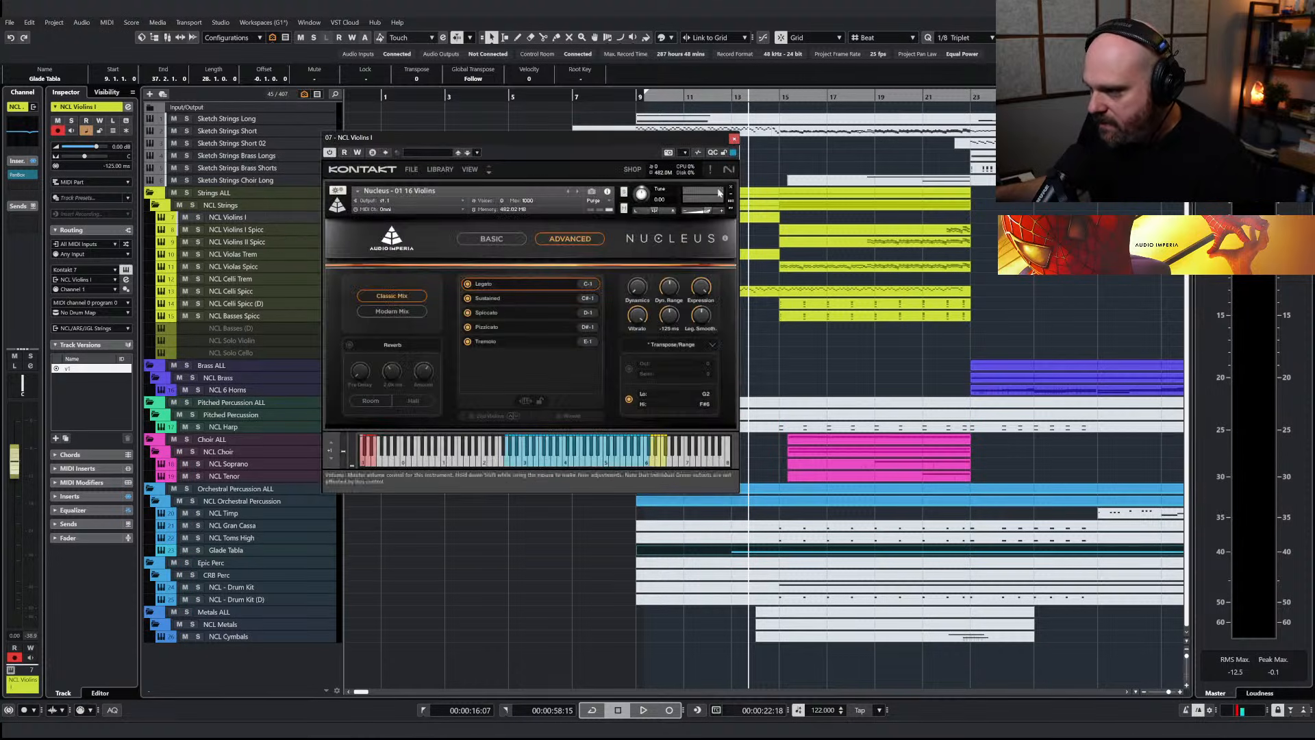
pyautogui.click(734, 139)
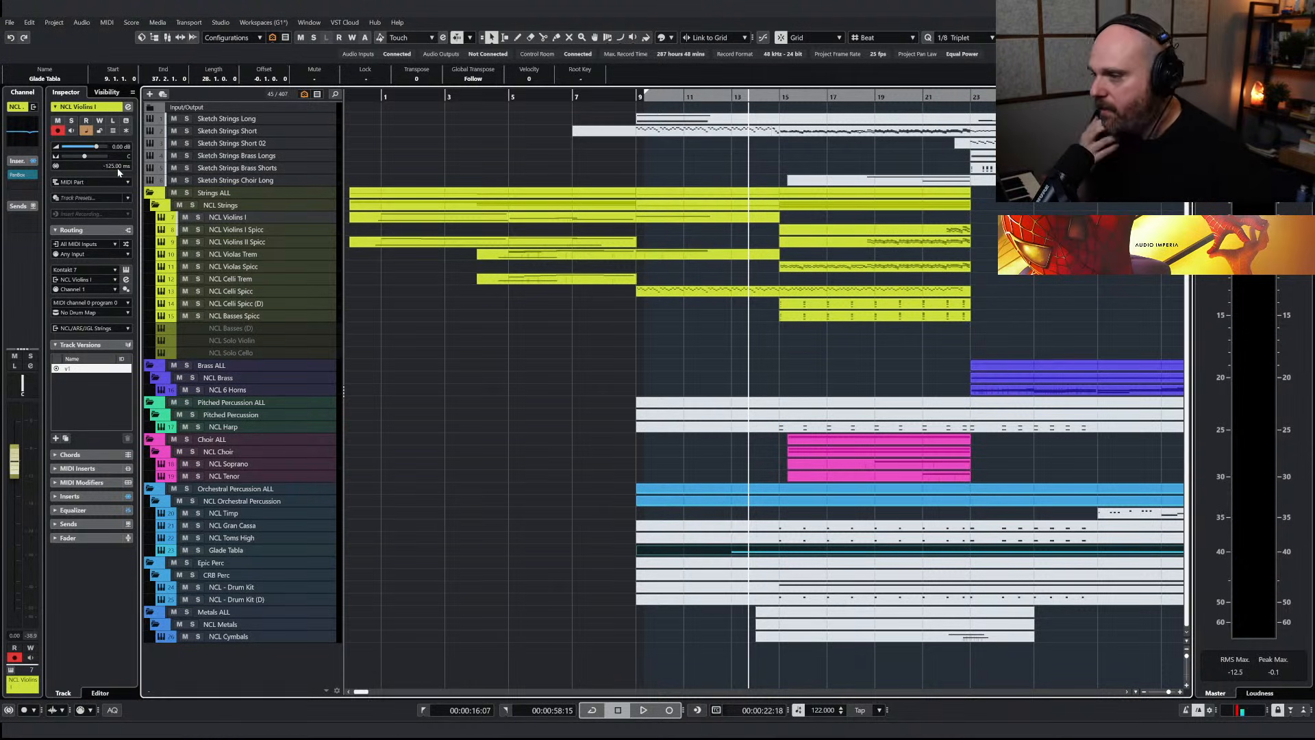
# Open the NCL Celli Spicc part to view its notes from bar 9 and return to the arrangement
pyautogui.click(657, 293)
pyautogui.doubleClick(657, 294)
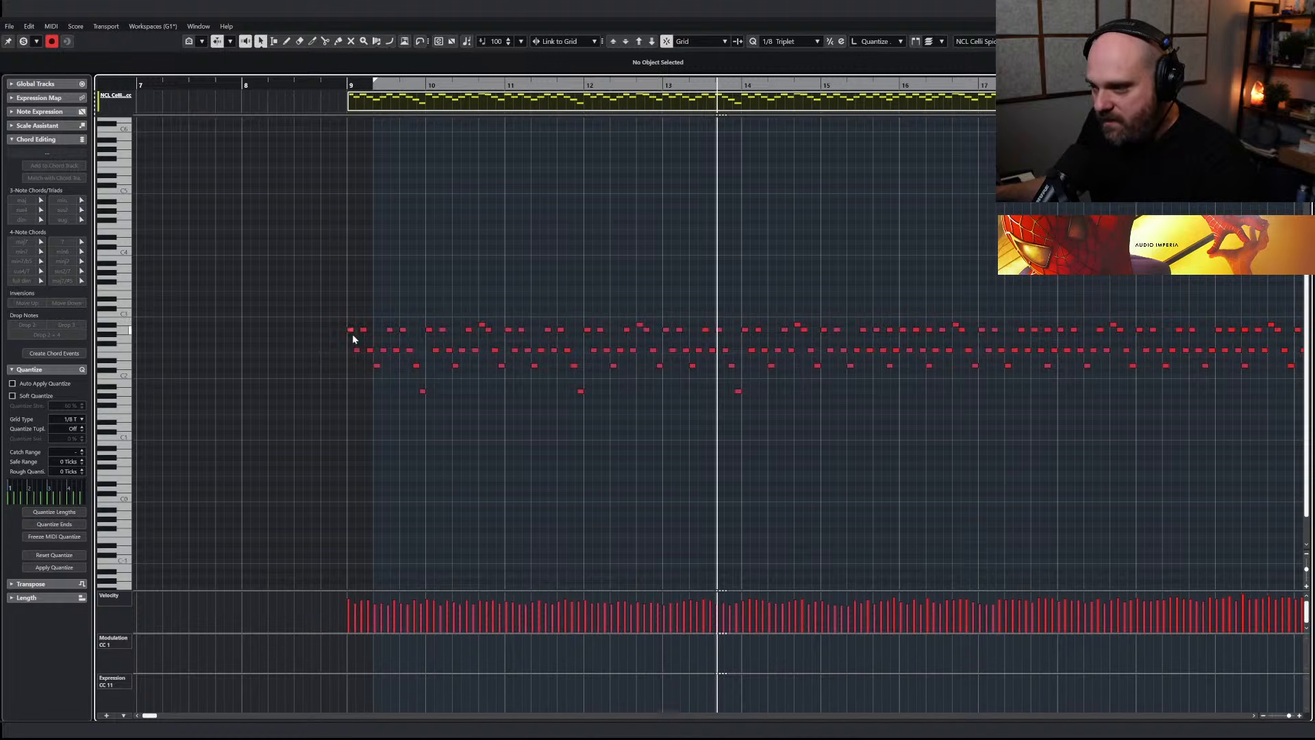
pyautogui.rightClick(706, 267)
pyautogui.press('Escape')
pyautogui.press('Escape')
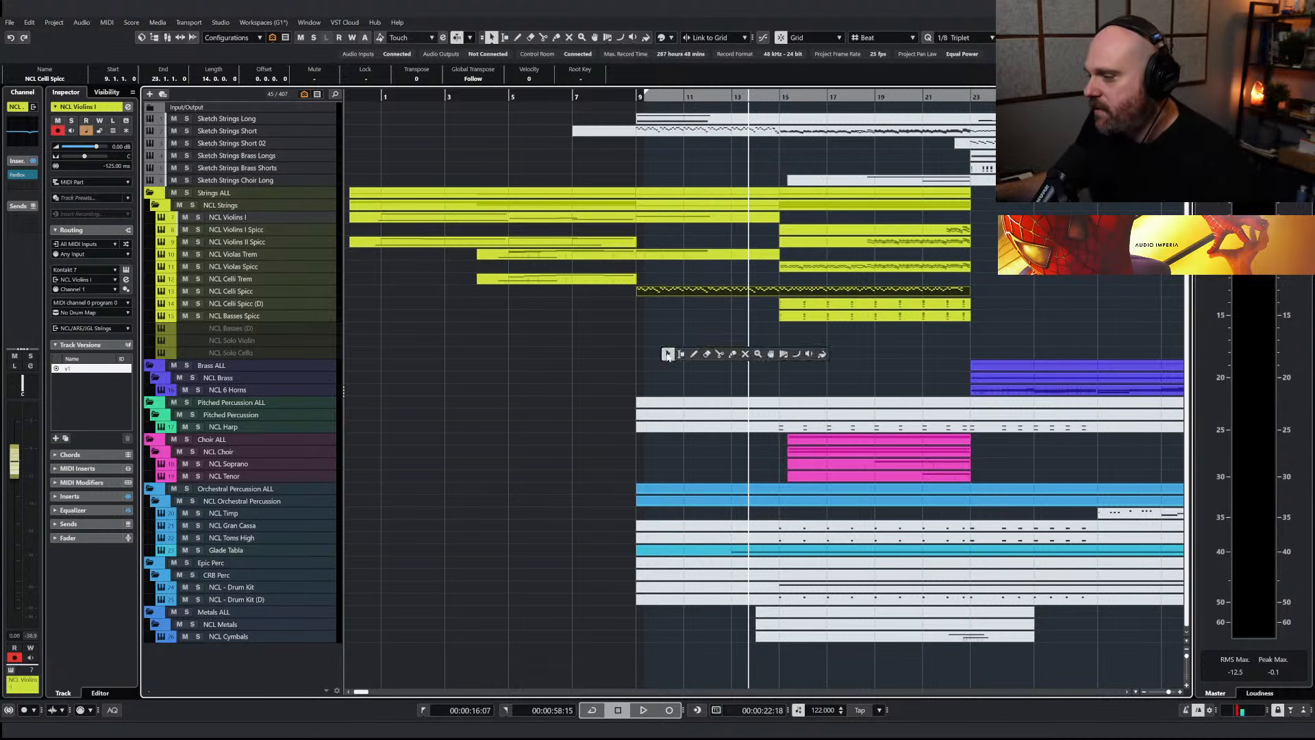
# Select the Glade Tabla part, solo its track and play it from just before bar 13
pyautogui.press('g')
pyautogui.press('g')
pyautogui.click(693, 549)
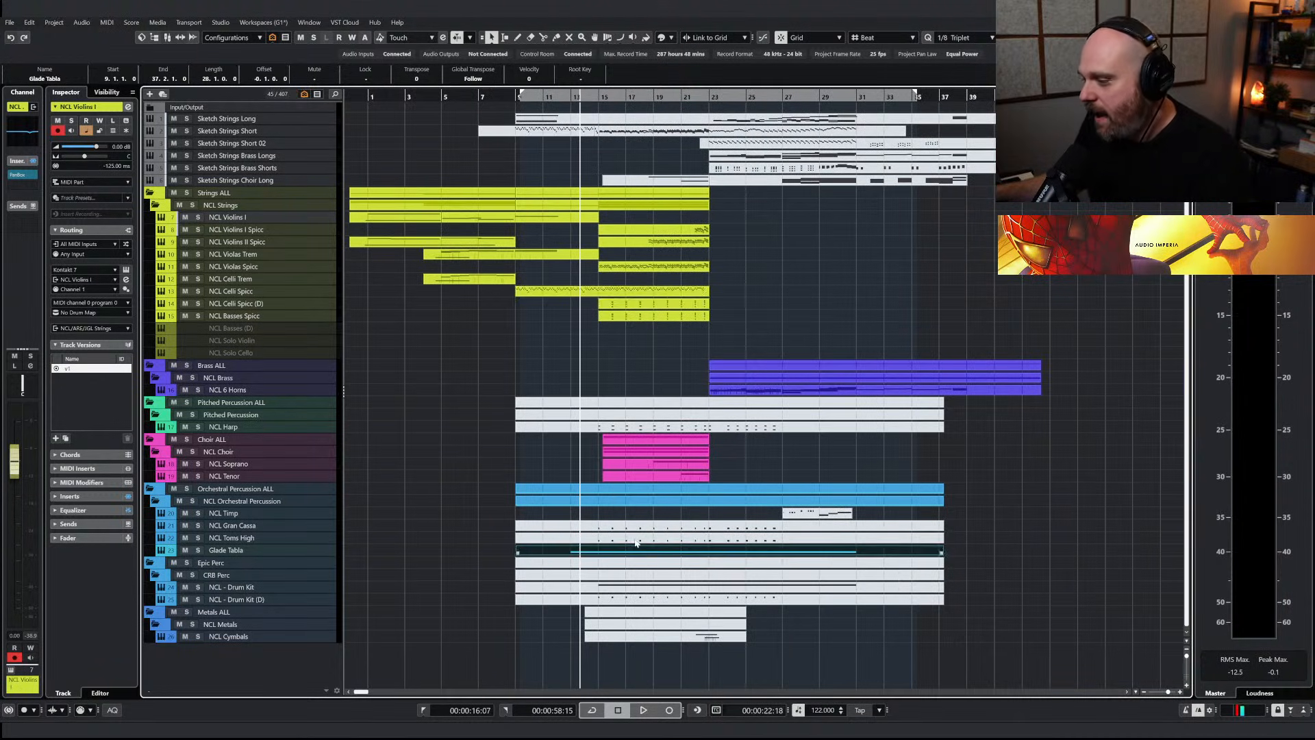
pyautogui.press('h')
pyautogui.press('h')
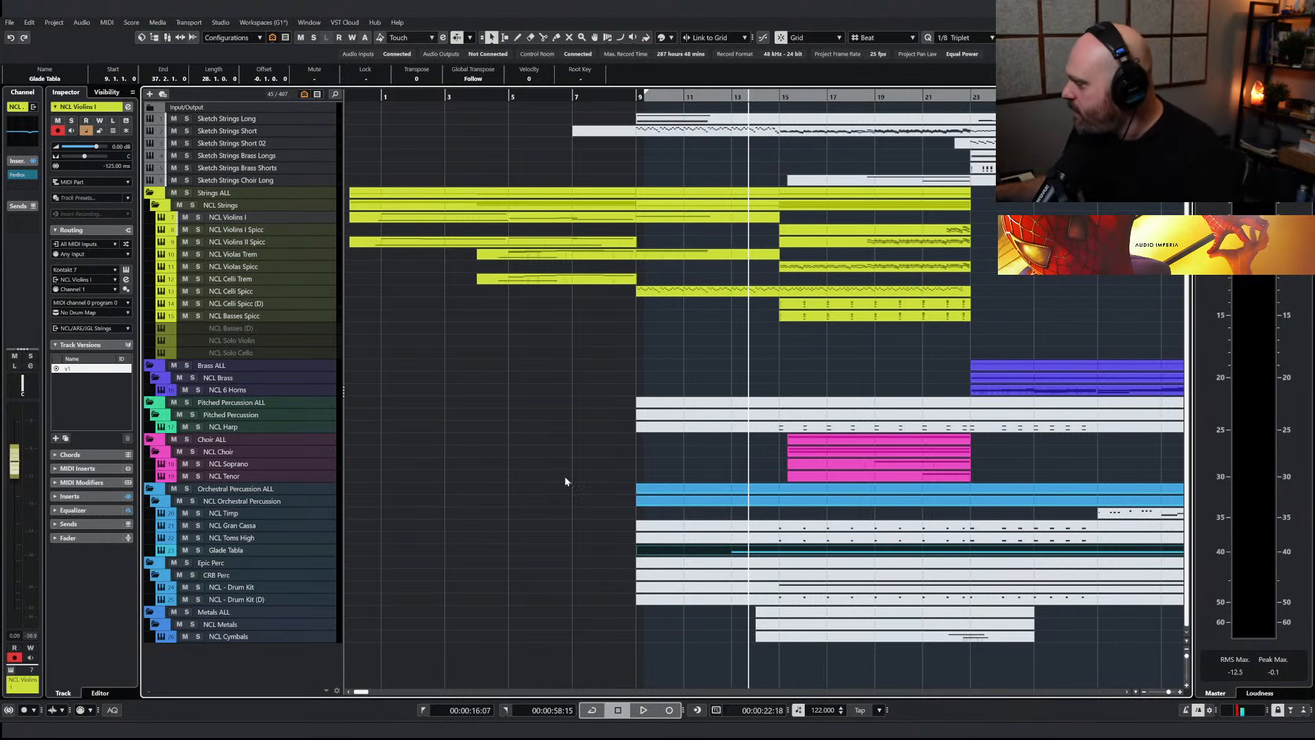
pyautogui.rightClick(583, 405)
pyautogui.click(582, 406)
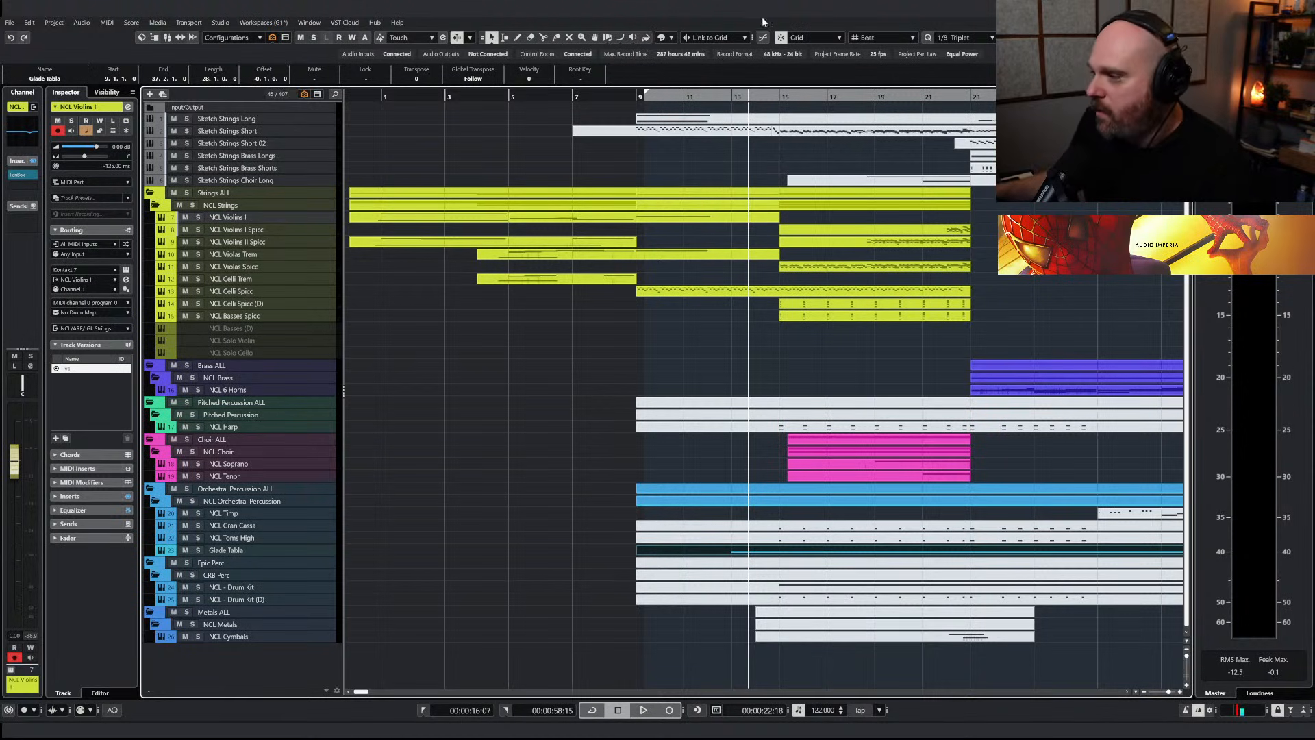
pyautogui.click(727, 93)
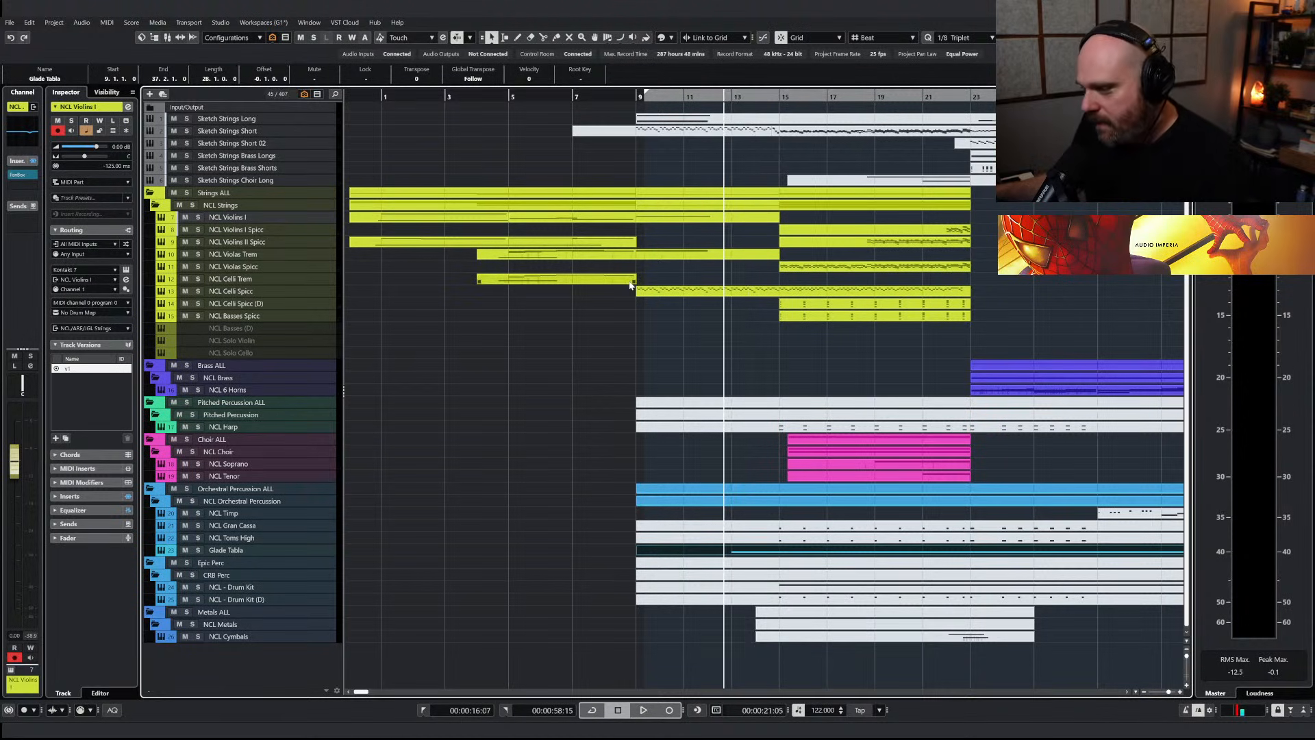
pyautogui.click(198, 551)
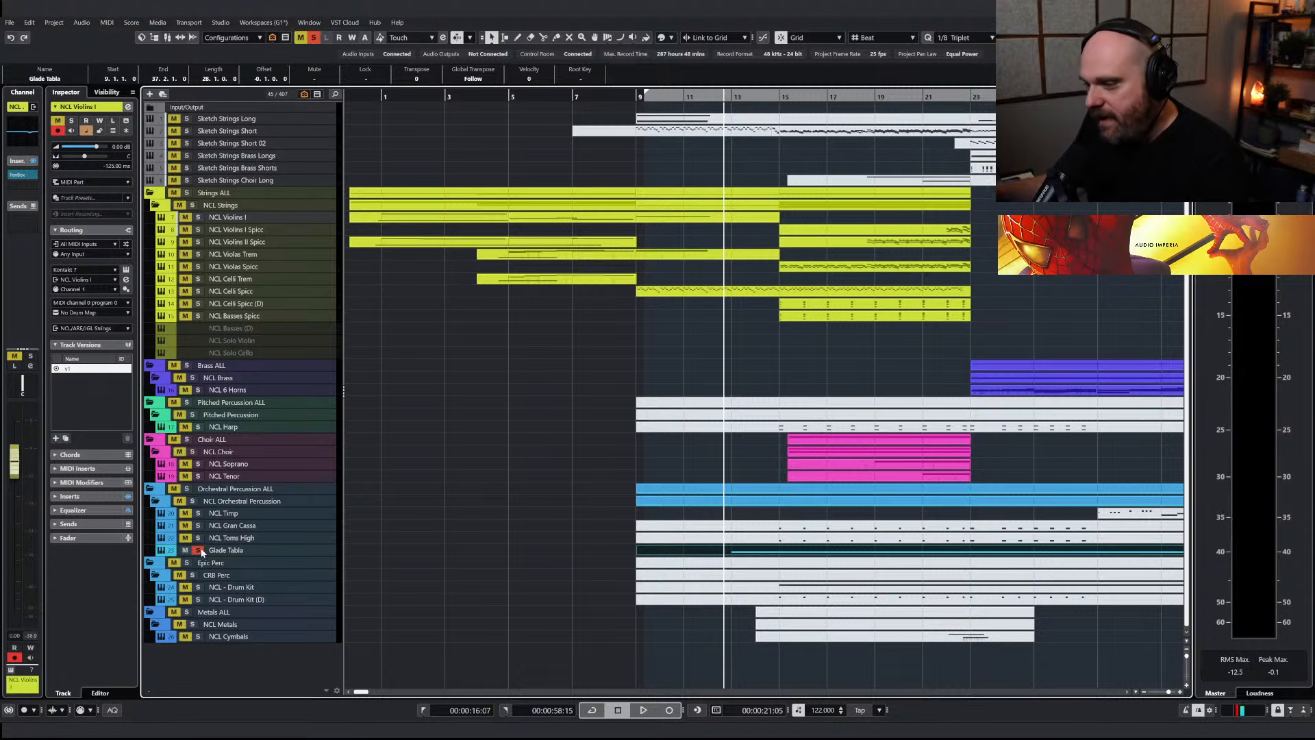
pyautogui.press('space')
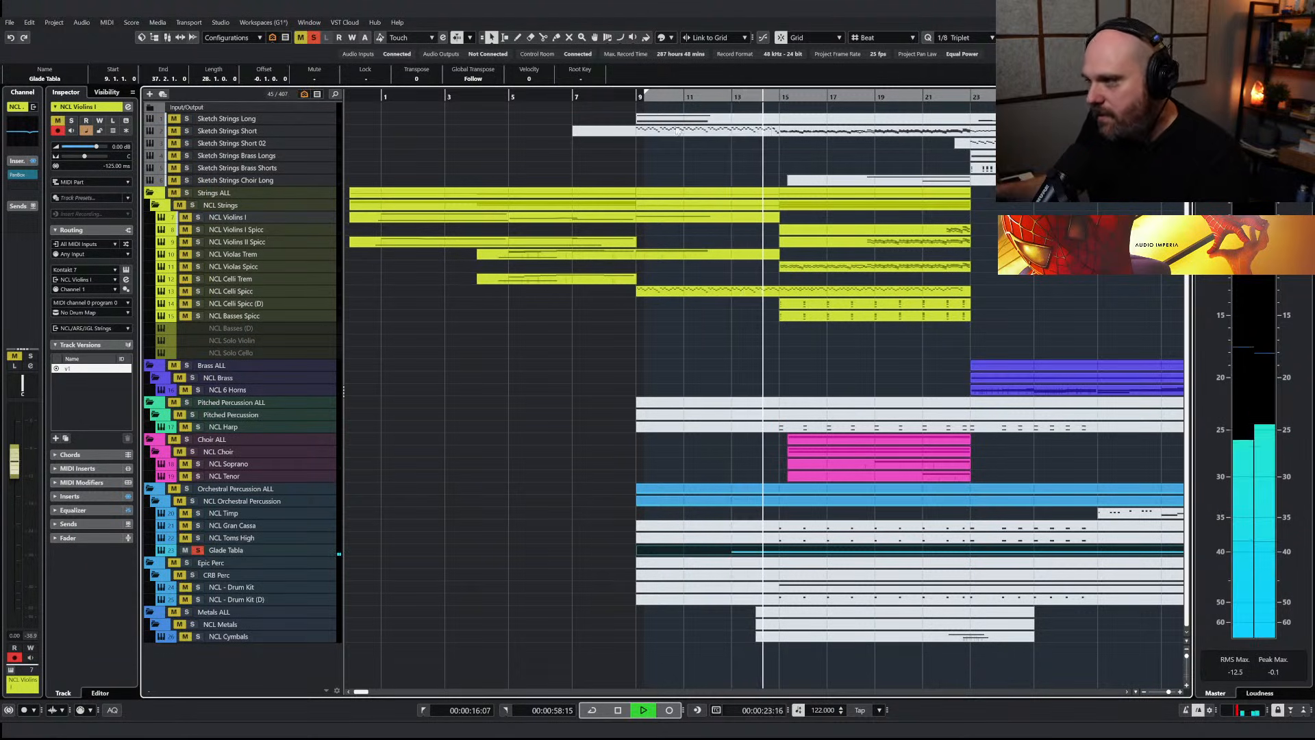
pyautogui.moveTo(733, 97); pyautogui.dragTo(727, 98)
pyautogui.press('space')
# Clear the solo and play the full arrangement from between bars 7 and 8
pyautogui.click(590, 97)
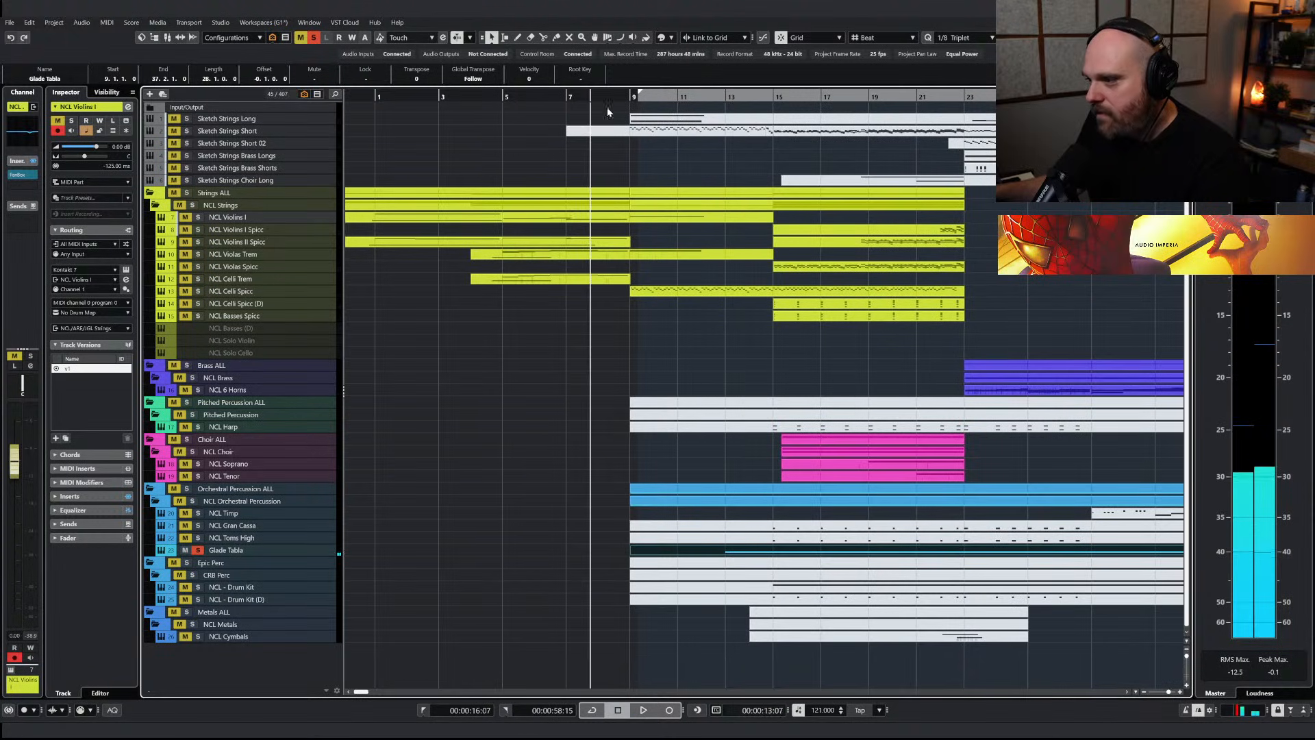
pyautogui.click(315, 38)
pyautogui.press('space')
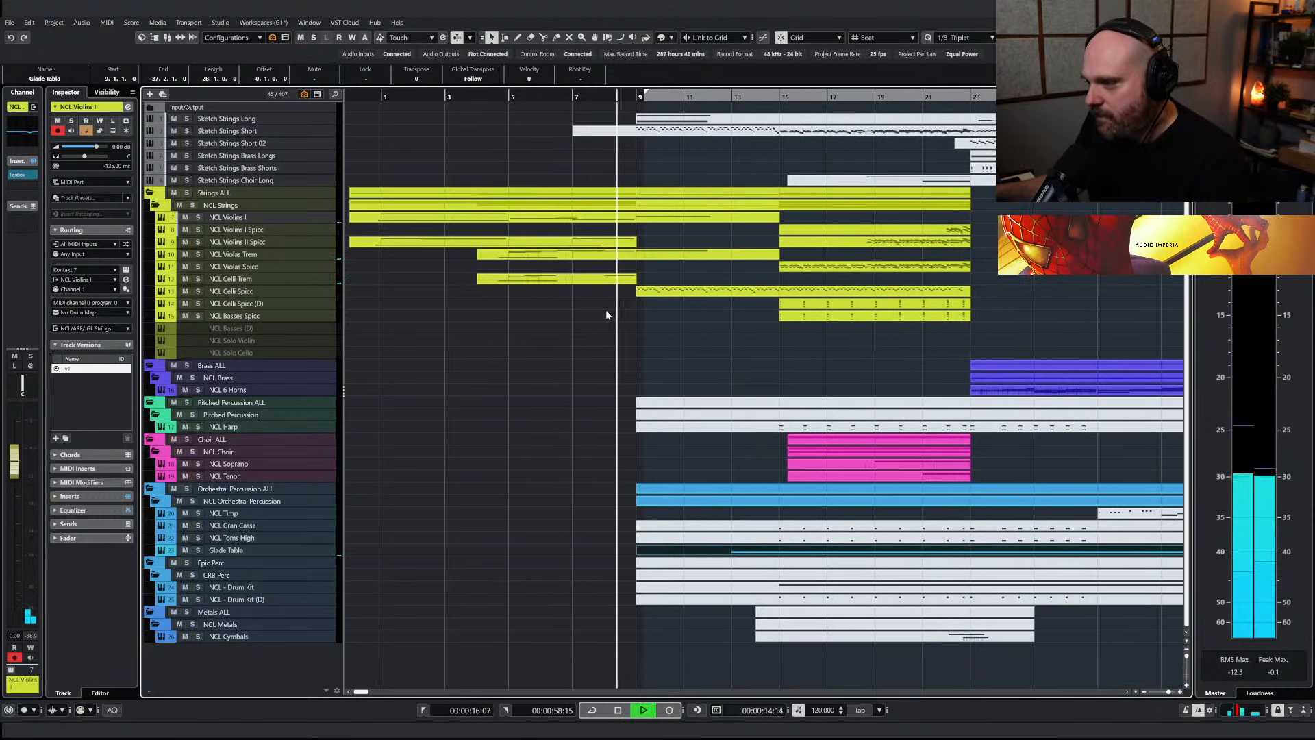
# Lower the Glade Tabla track's volume to about -1.78 dB during playback and stop at bar 23
pyautogui.click(226, 551)
pyautogui.moveTo(17, 479); pyautogui.dragTo(16, 493)
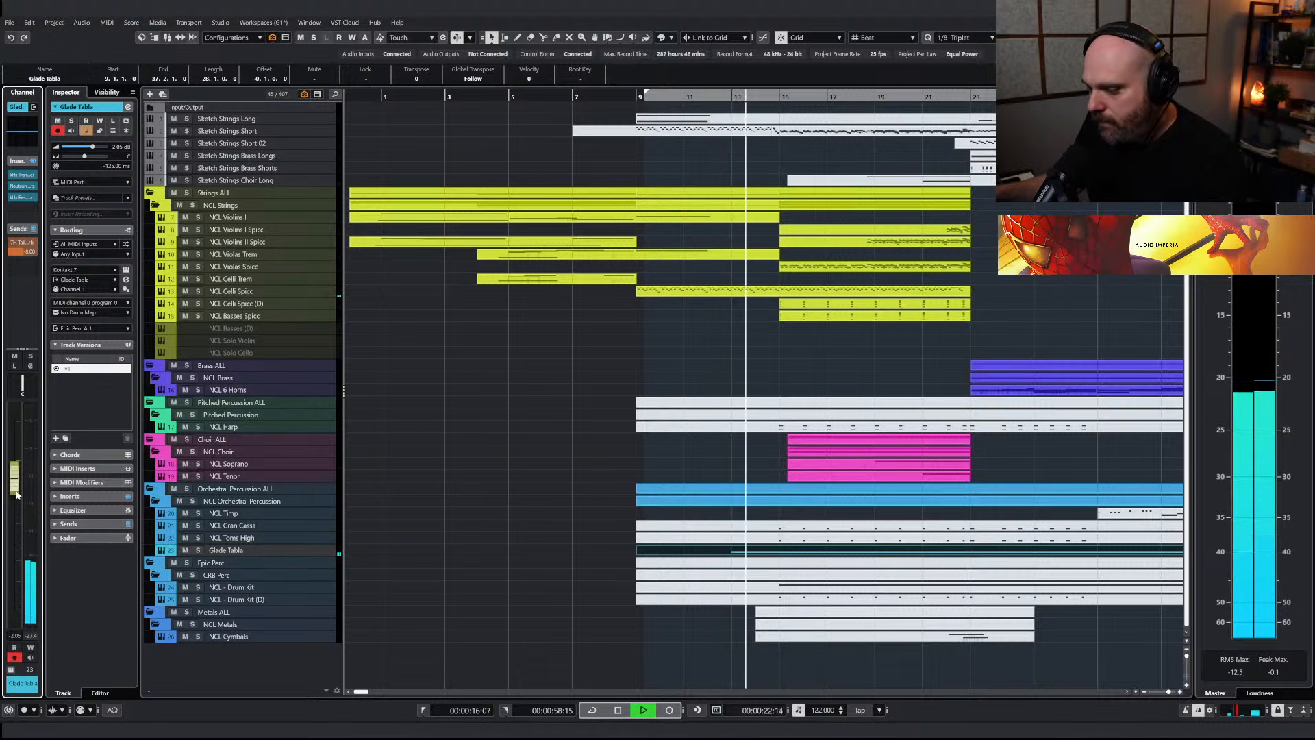
pyautogui.moveTo(17, 492); pyautogui.dragTo(17, 482)
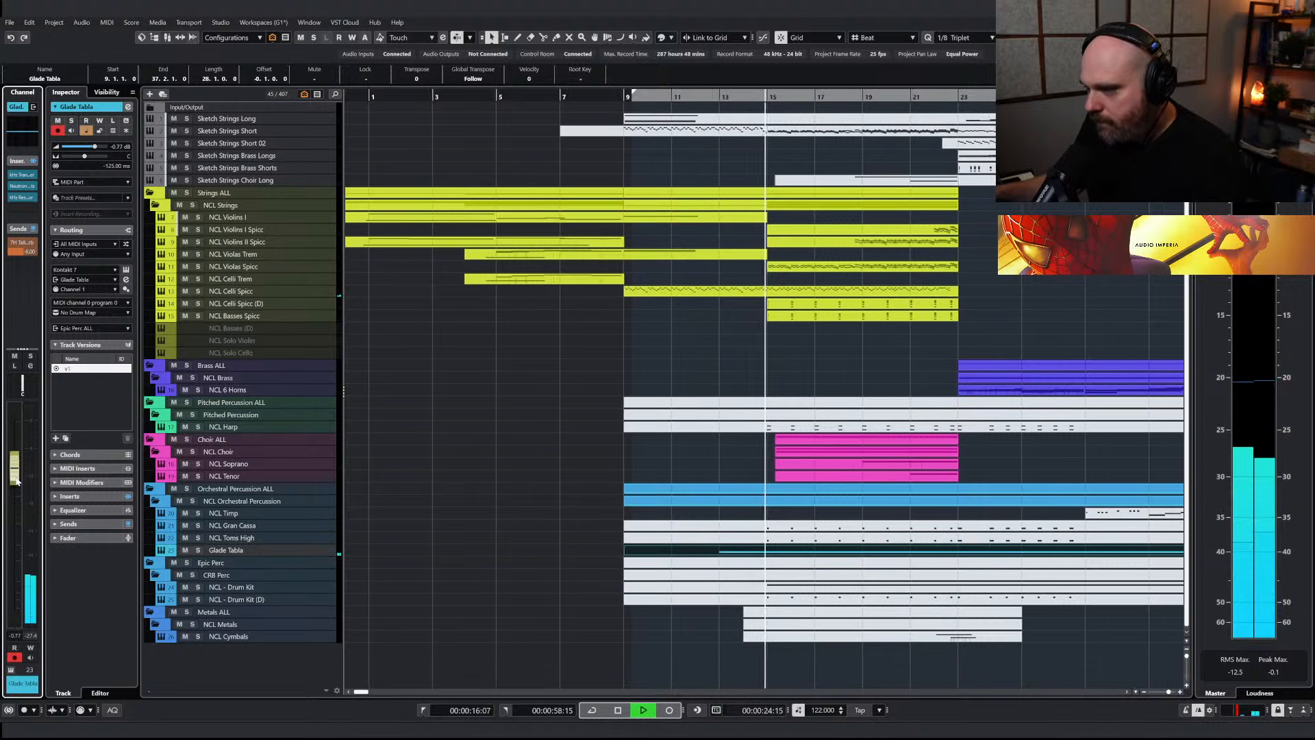
pyautogui.moveTo(17, 482); pyautogui.dragTo(17, 490)
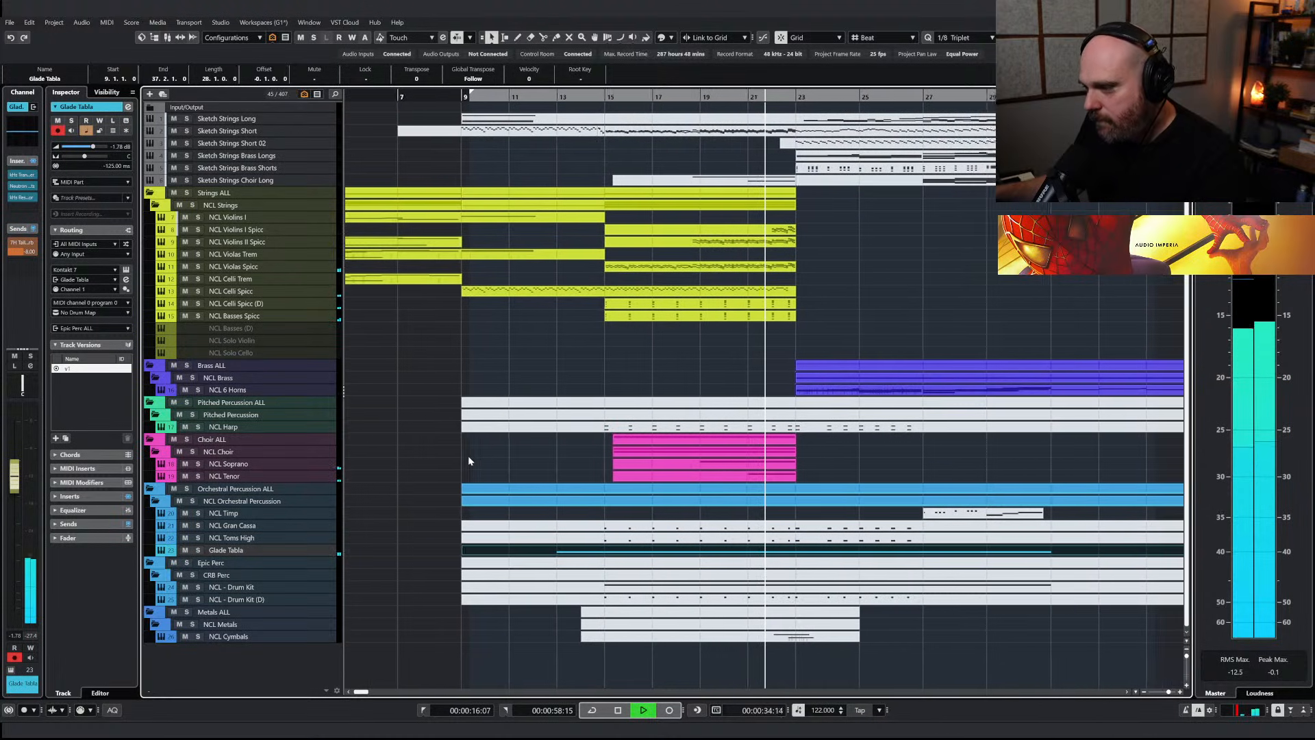
pyautogui.press('space')
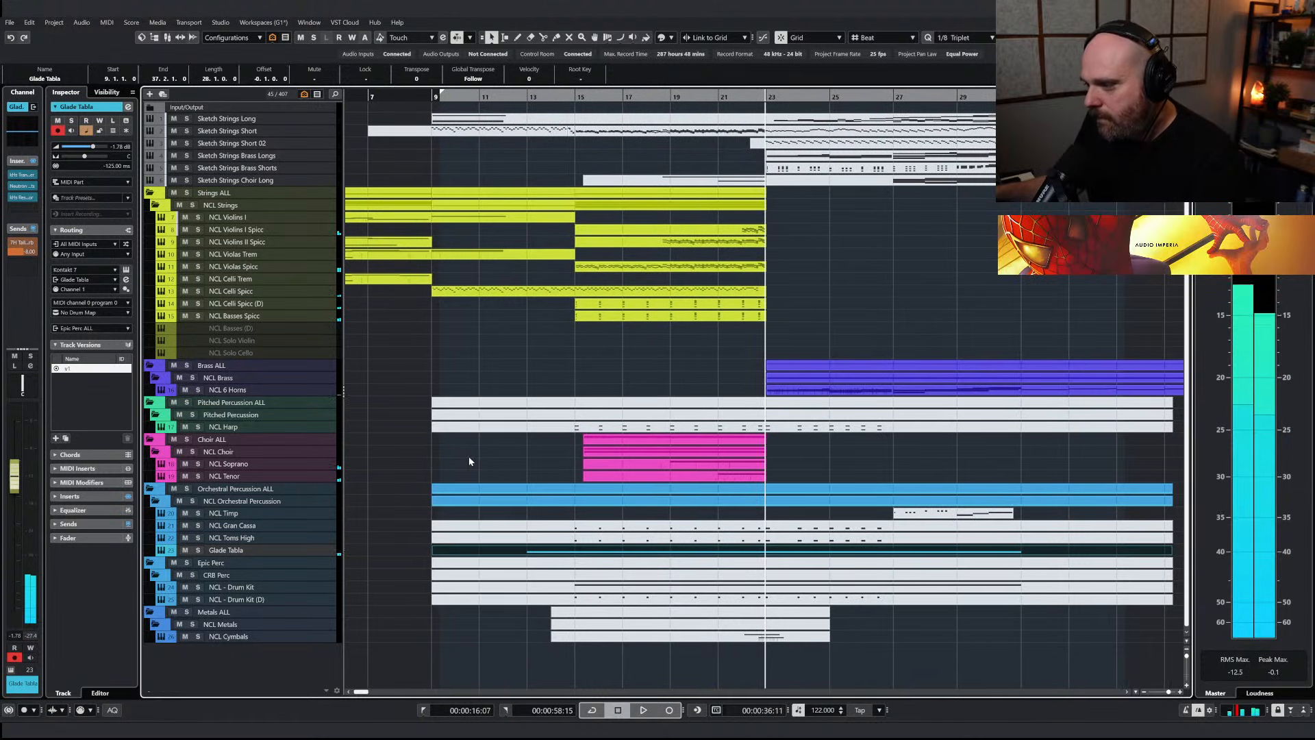
pyautogui.rightClick(469, 456)
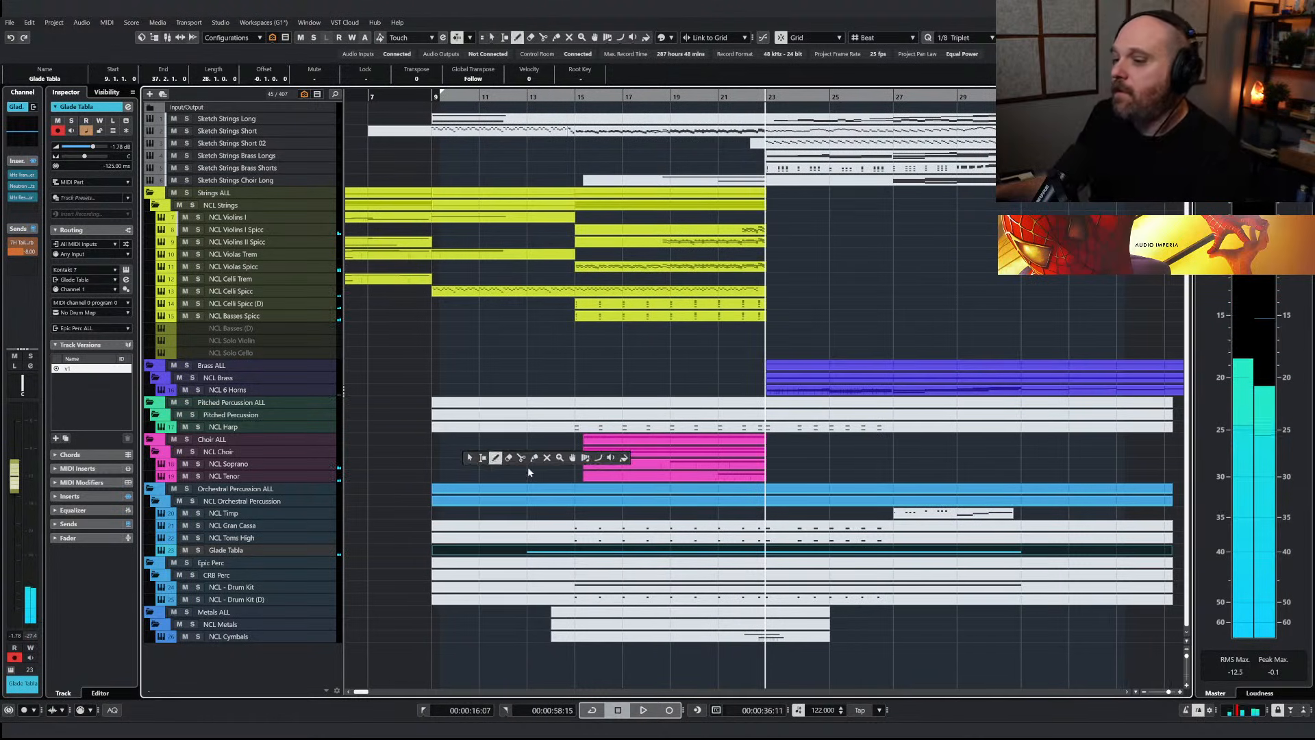
# Look at the NCL - Drum Kit track's Kontakt instrument and its Compressor insert, closing both
pyautogui.click(213, 588)
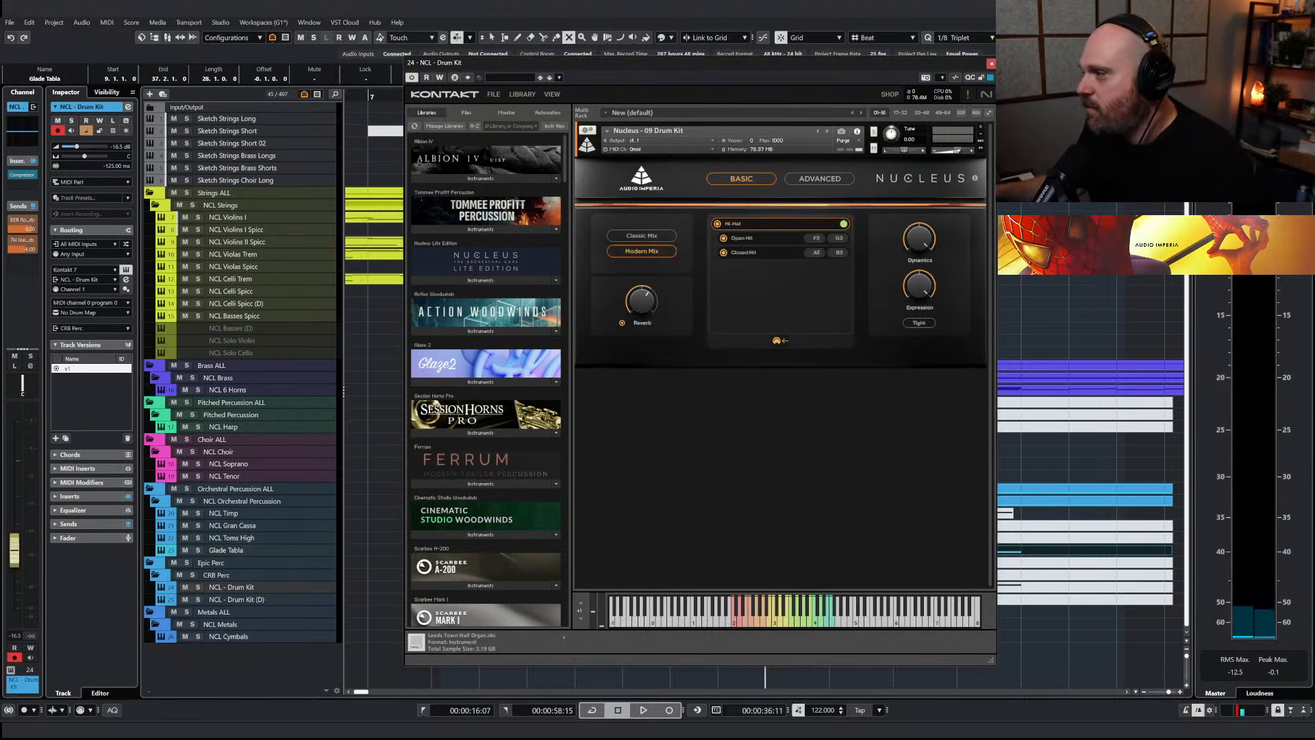
pyautogui.click(991, 63)
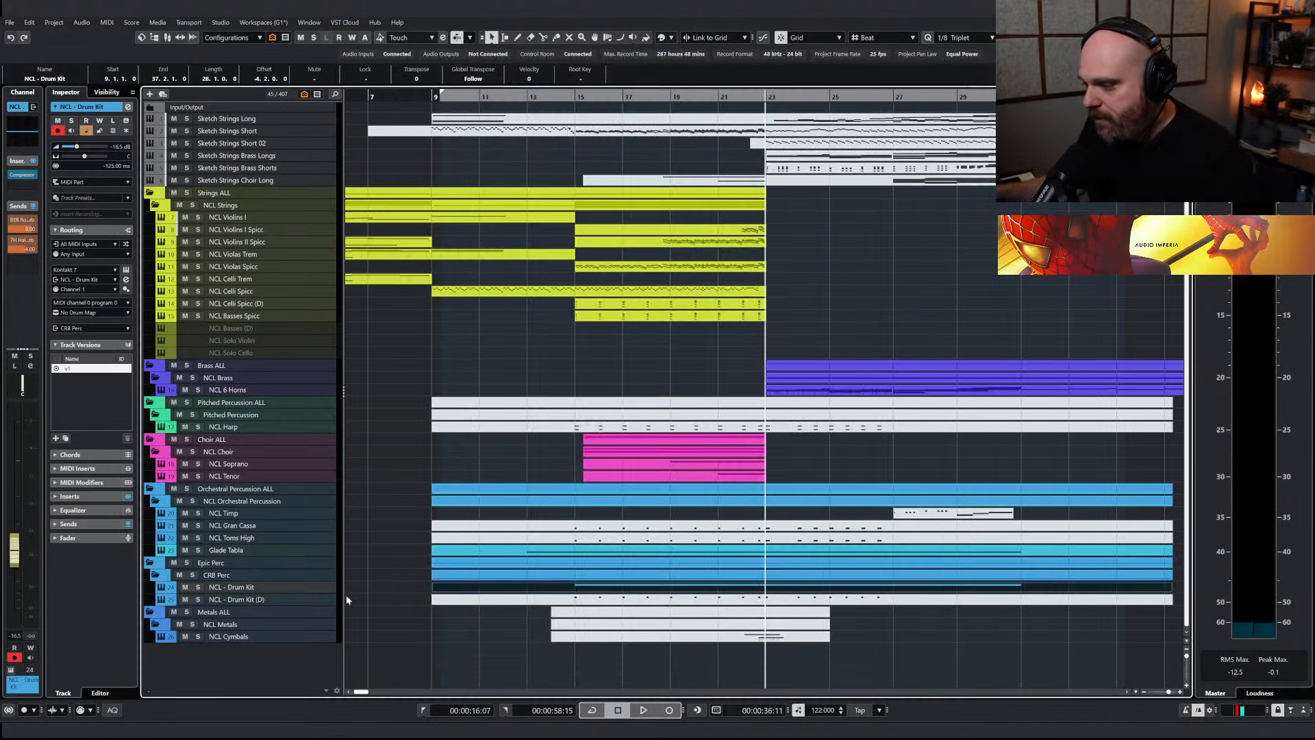
pyautogui.click(23, 176)
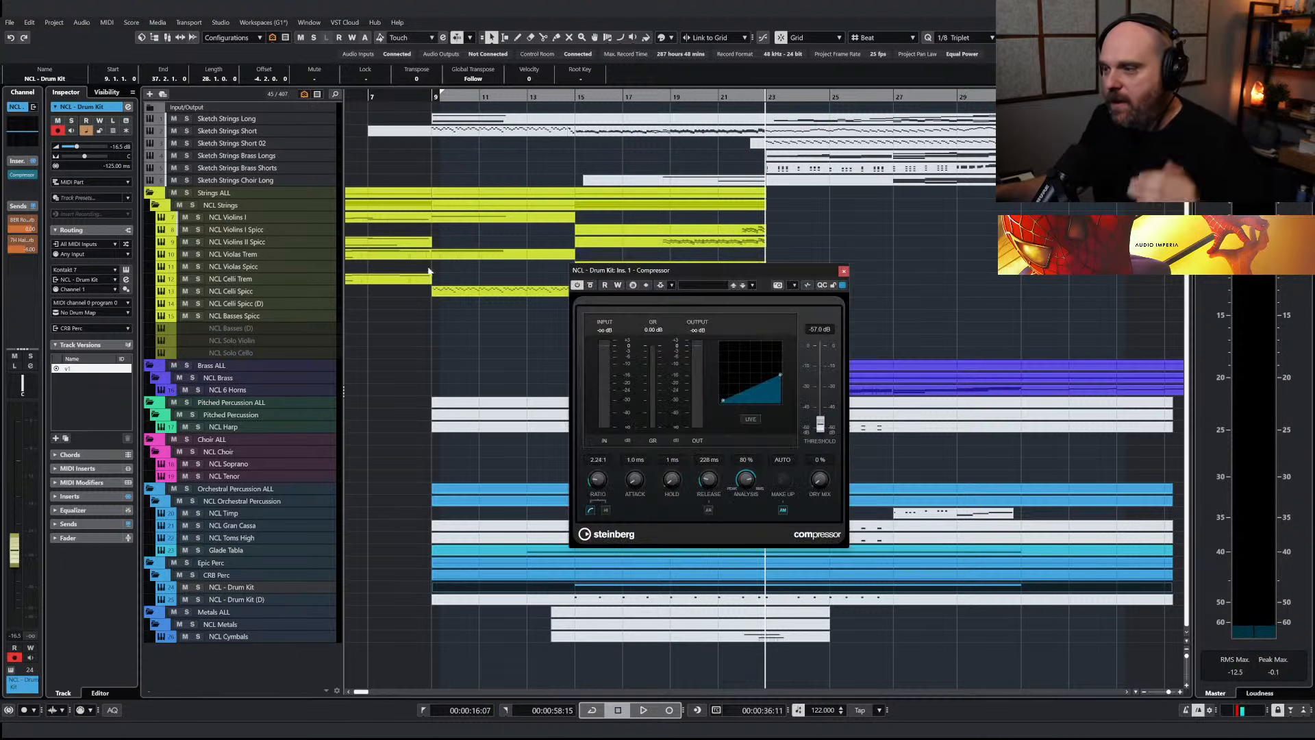
pyautogui.click(843, 272)
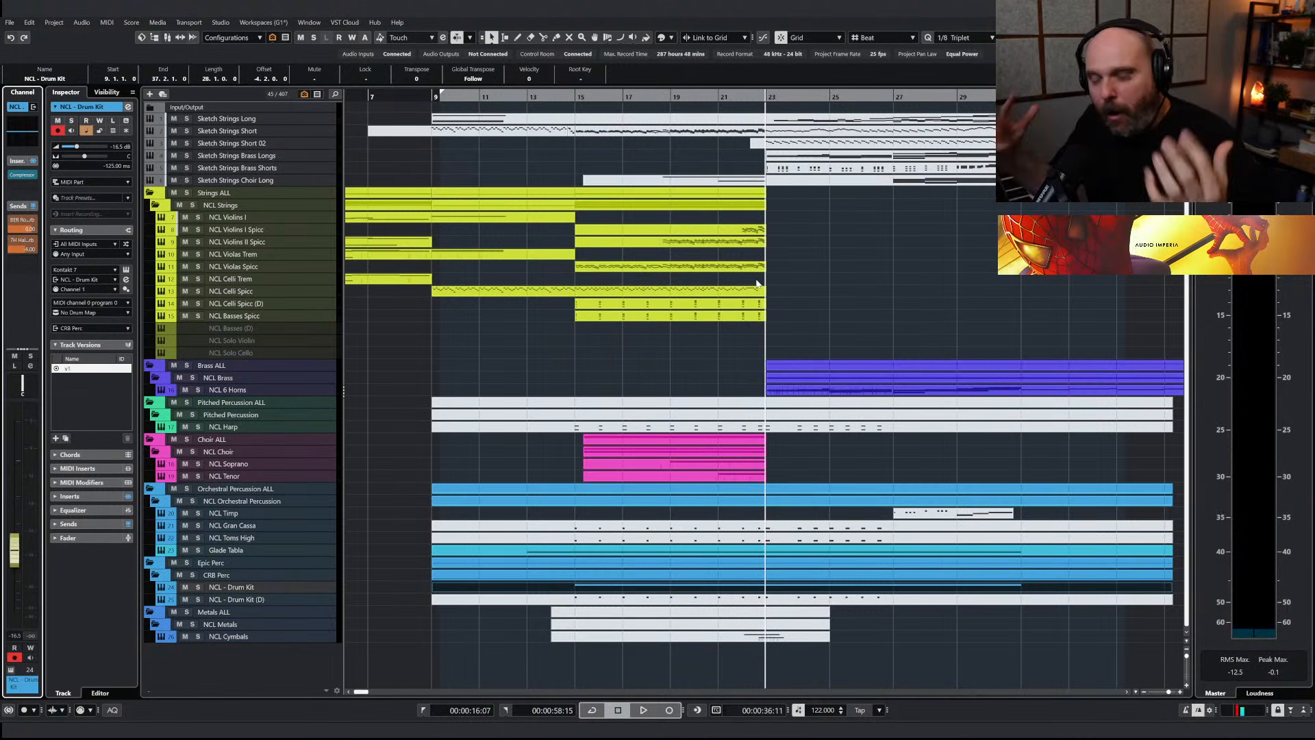
# Play the arrangement from about bar 9 and lower the NCL - Drum Kit track's volume to about -20.7 dB
pyautogui.moveTo(476, 95); pyautogui.dragTo(446, 124)
pyautogui.press('space')
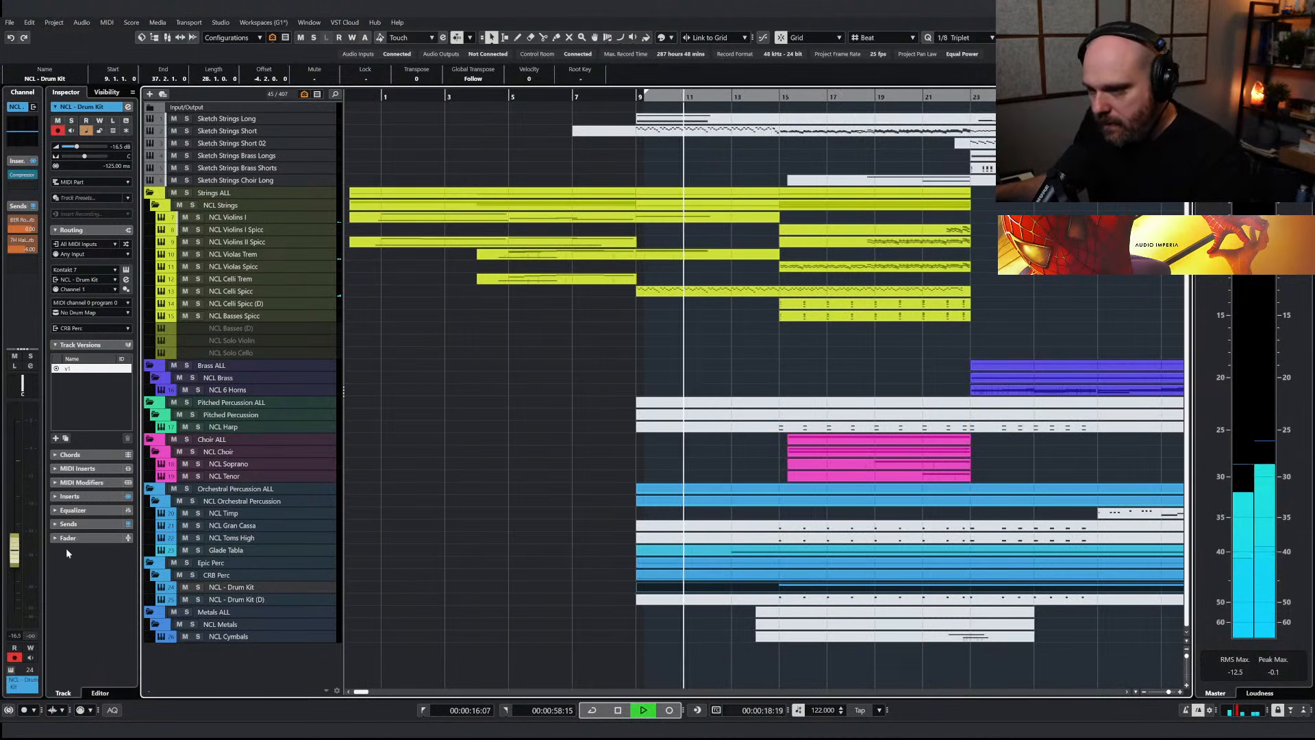
pyautogui.moveTo(18, 557); pyautogui.dragTo(19, 562)
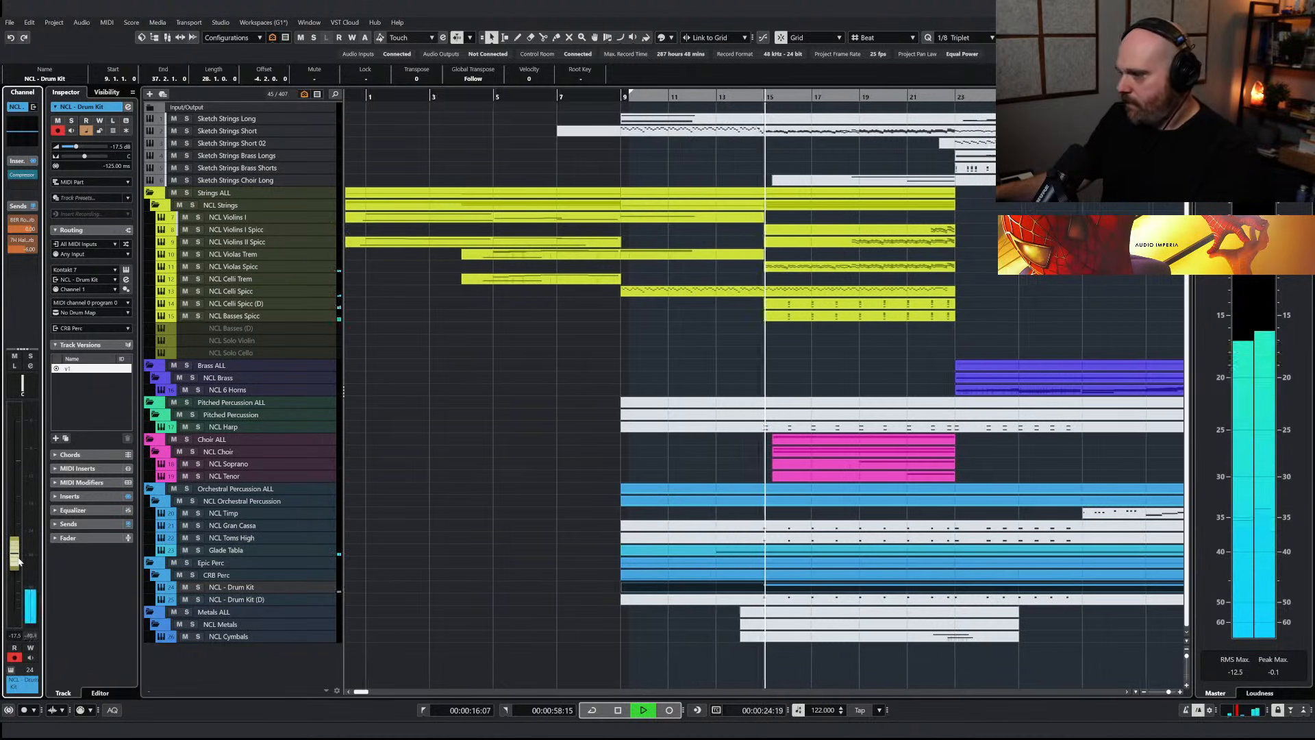
pyautogui.moveTo(20, 566); pyautogui.dragTo(20, 573)
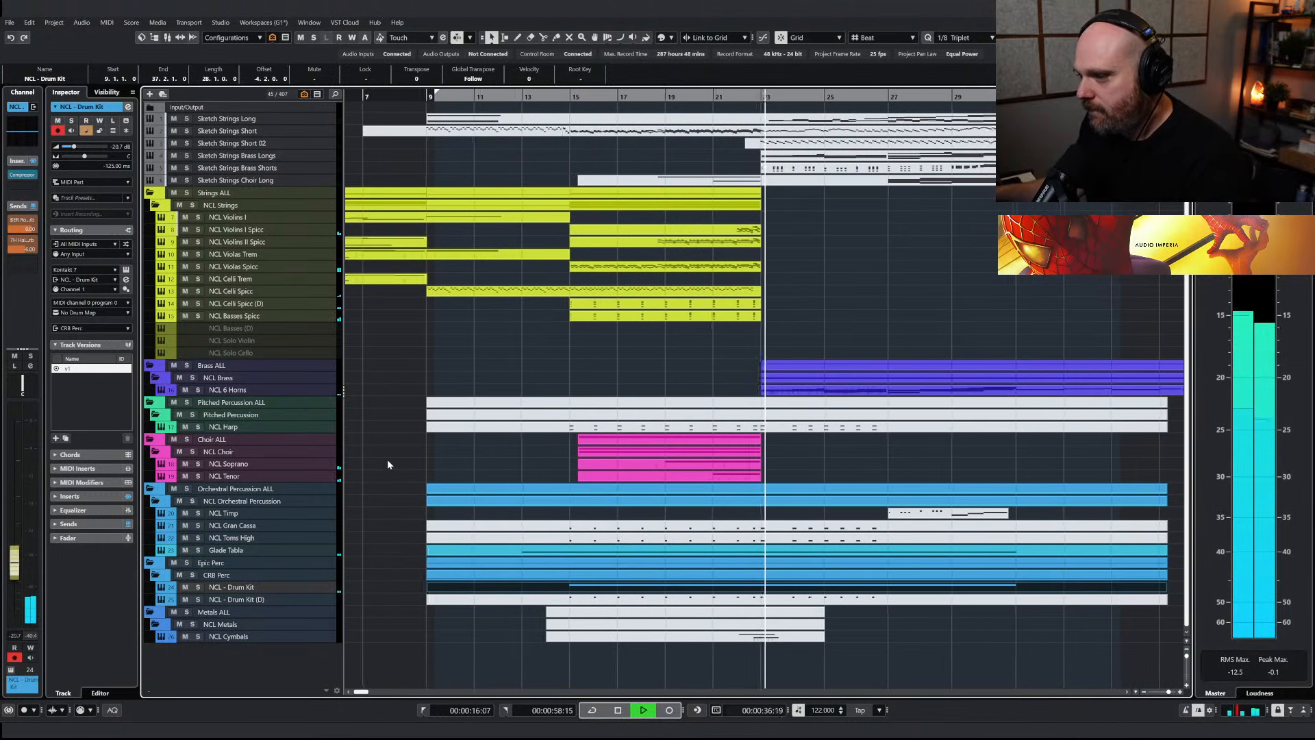
# Set the NCL 6 Horns track's delay to -125 ms and play the arrangement into bar 23
pyautogui.doubleClick(748, 391)
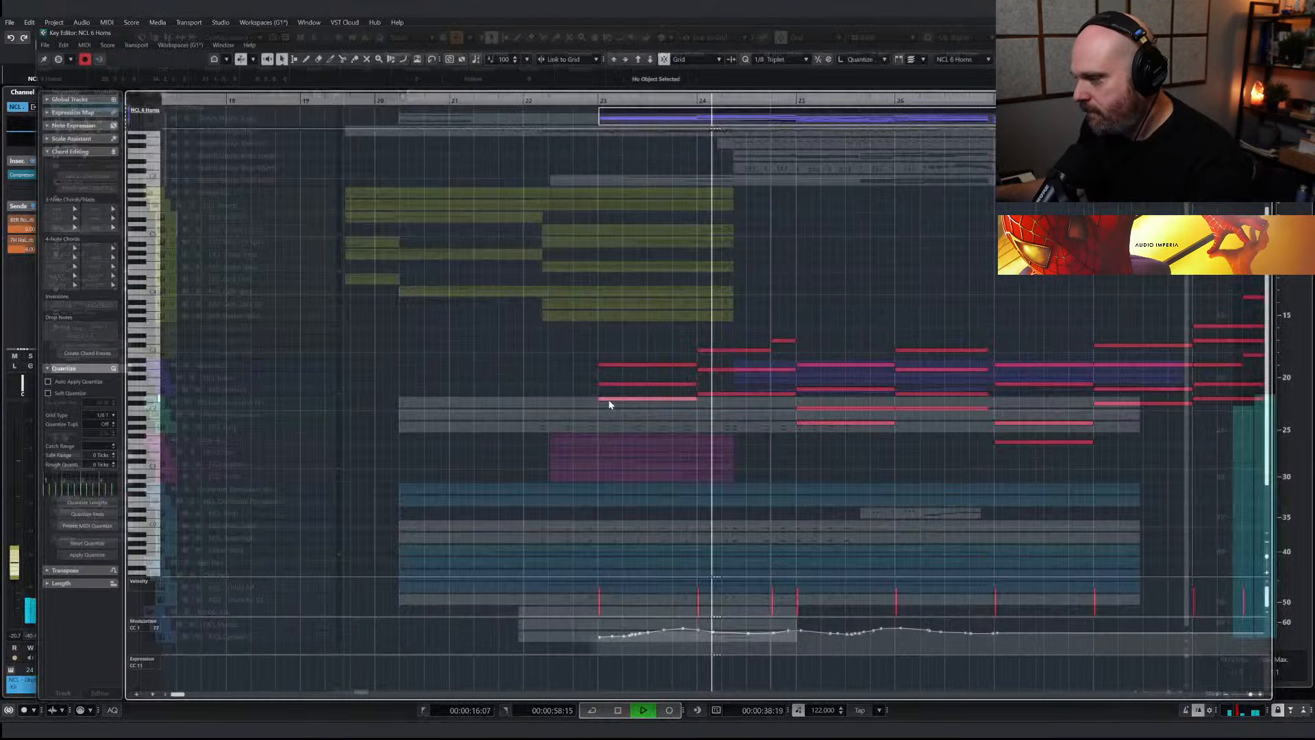
pyautogui.press('space')
pyautogui.press('Escape')
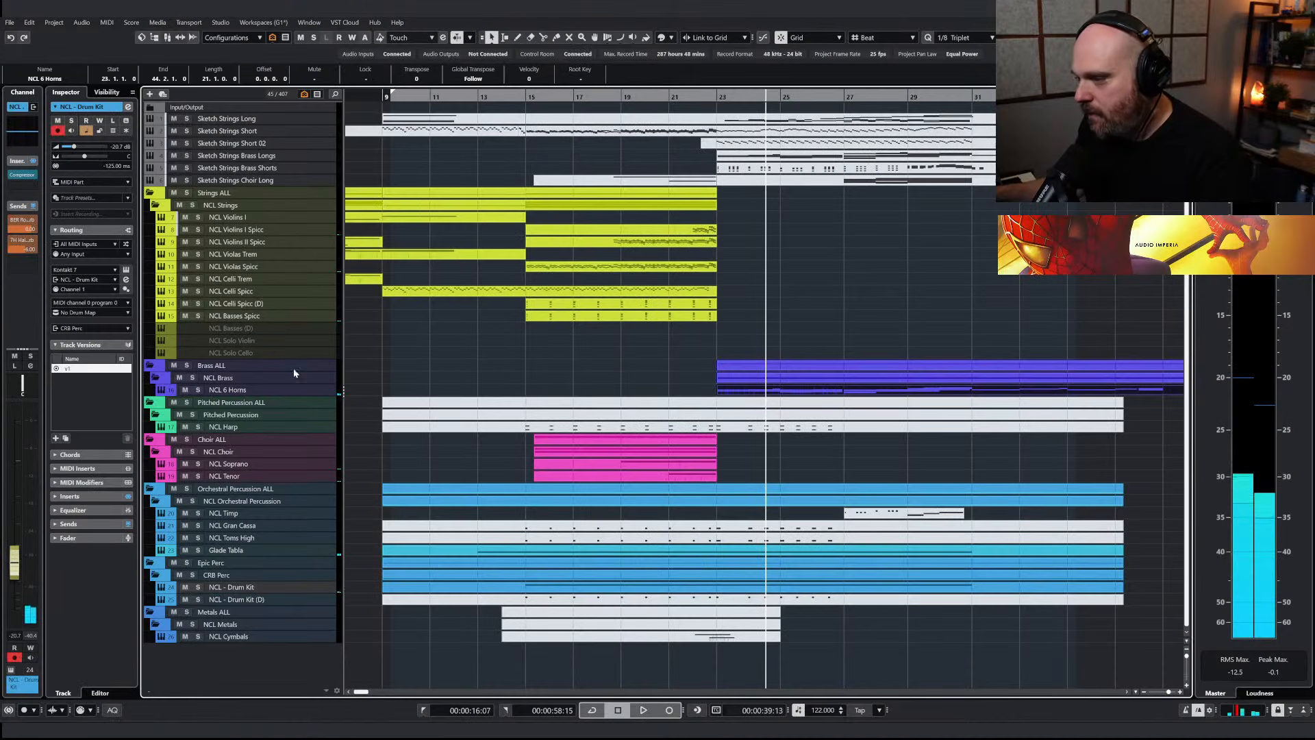
pyautogui.click(220, 390)
pyautogui.click(116, 165)
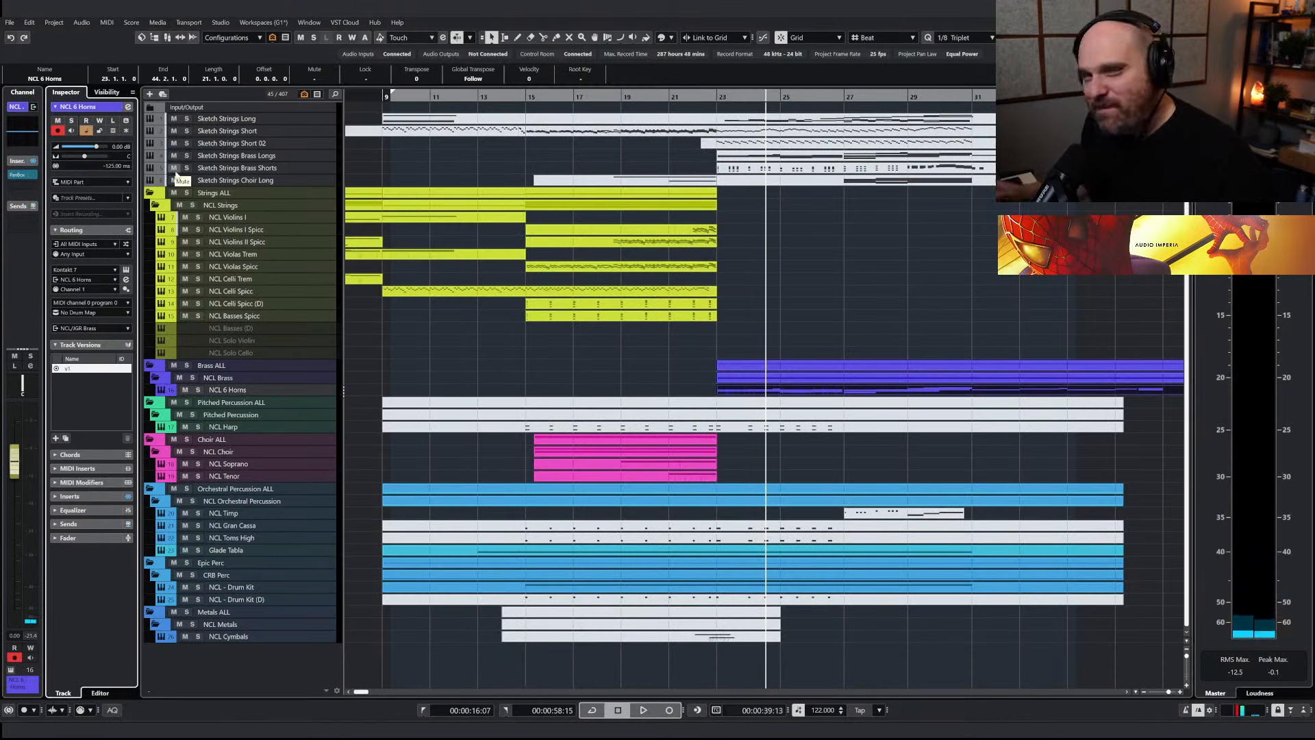
pyautogui.press('space')
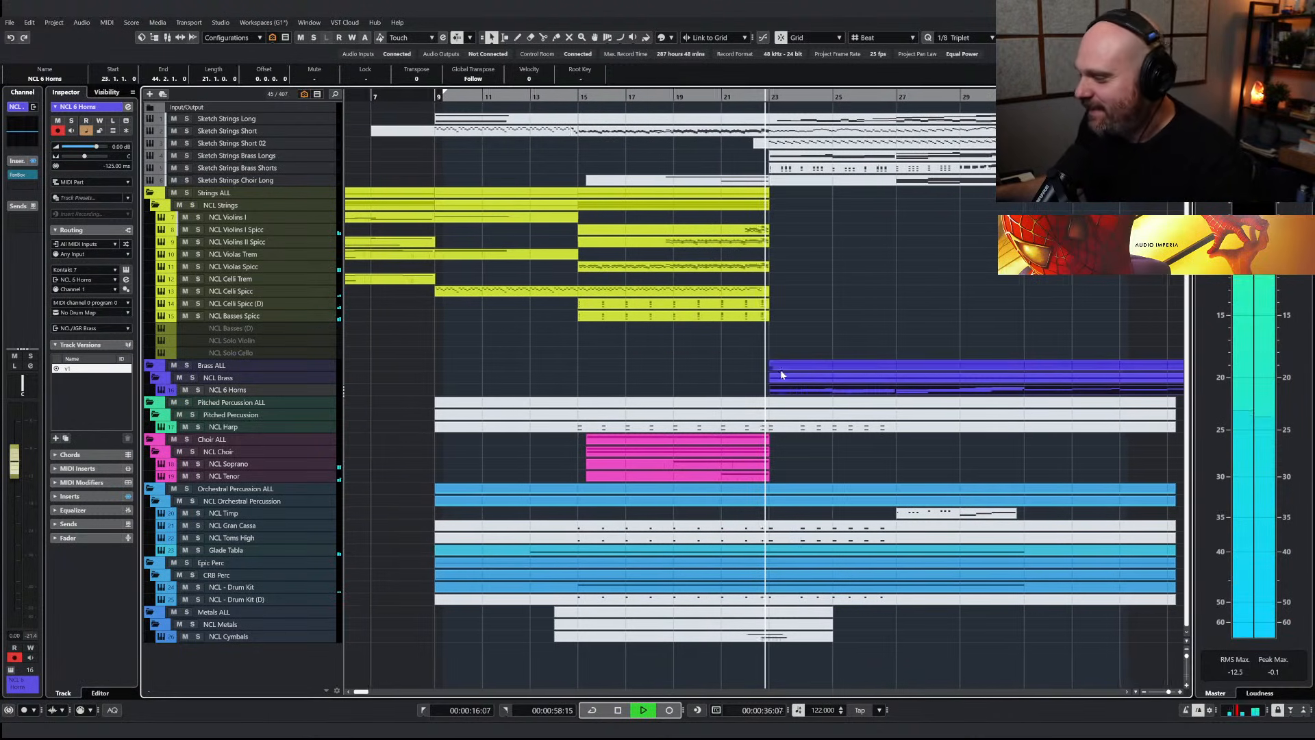
# Raise the modulation (CC1) curve of the NCL 6 Horns part slightly between bars 23 and 27 and replay the section
pyautogui.doubleClick(765, 392)
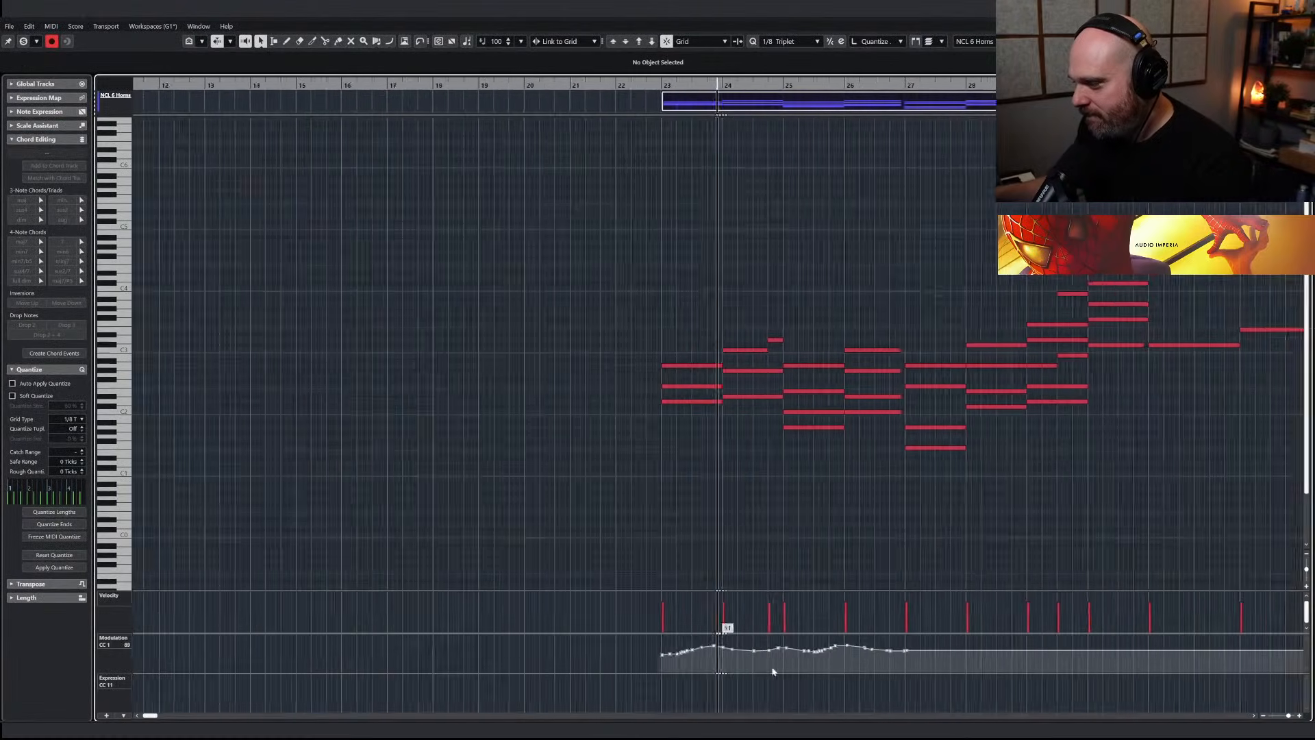
pyautogui.moveTo(871, 685); pyautogui.dragTo(871, 686)
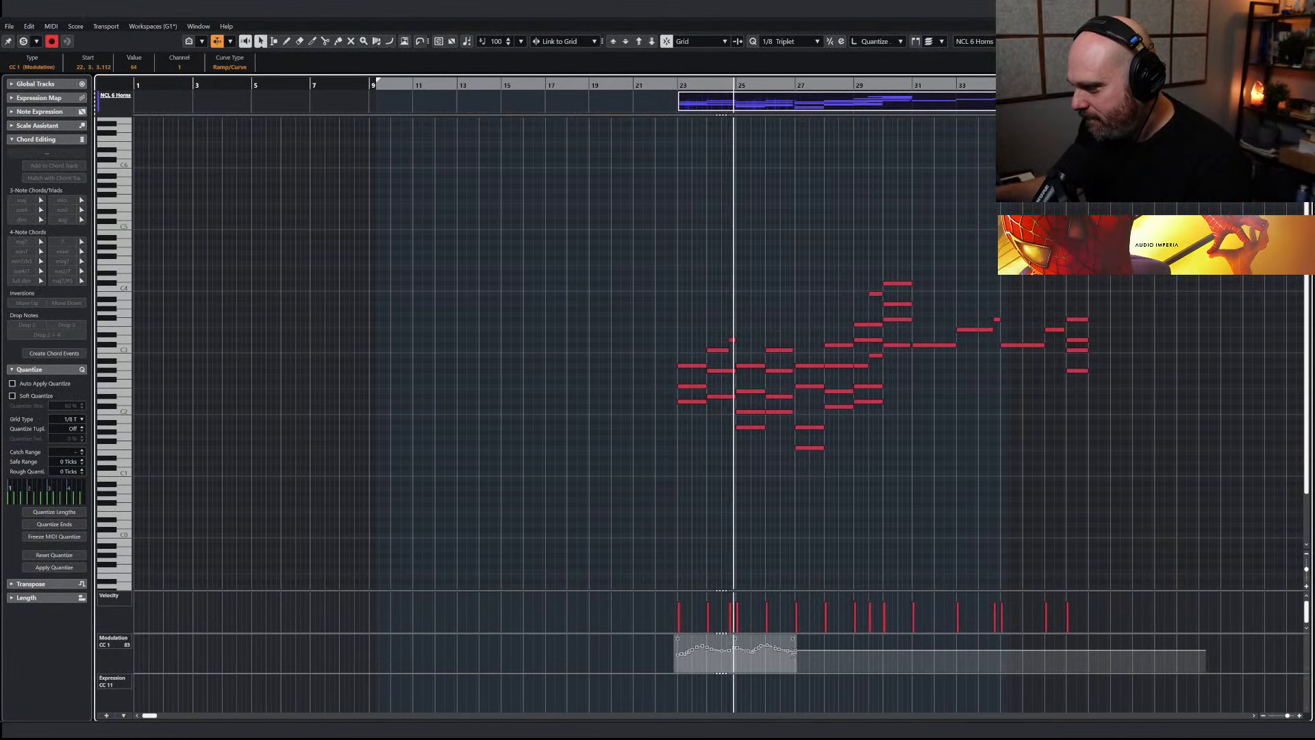
pyautogui.moveTo(726, 635); pyautogui.dragTo(725, 628)
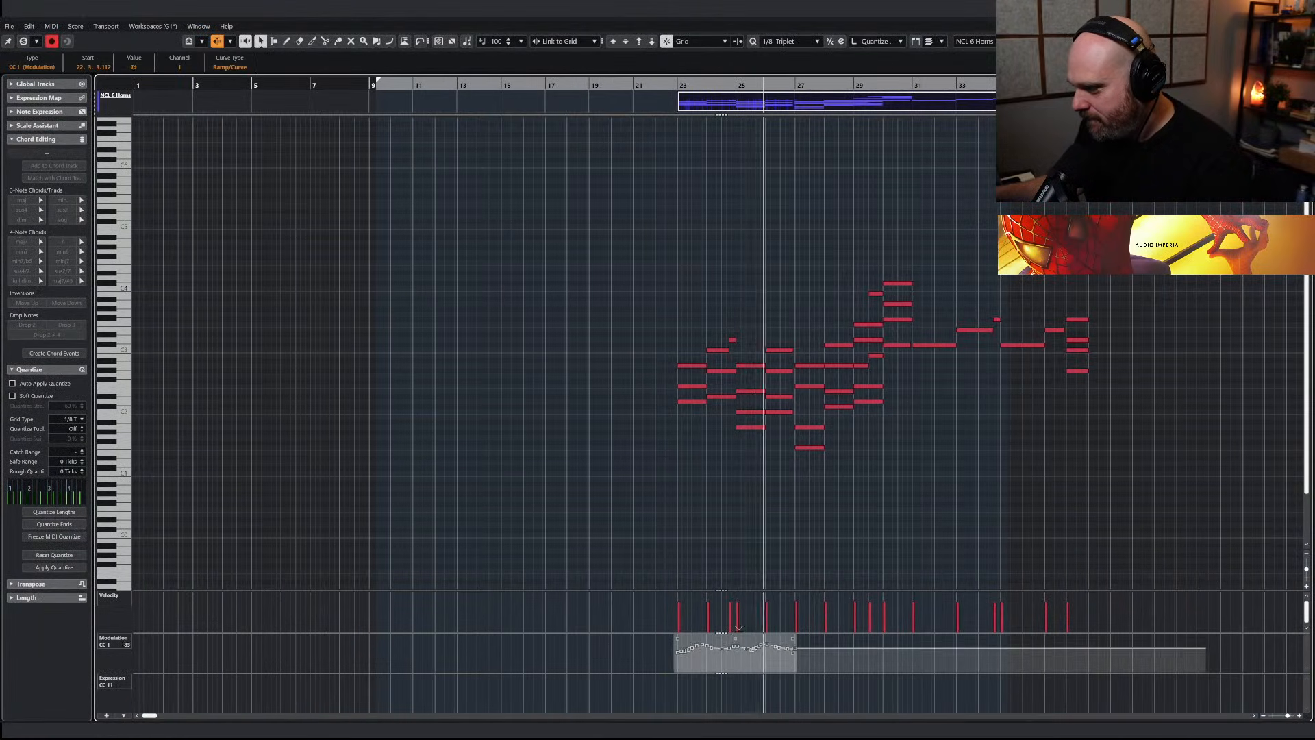
pyautogui.click(735, 544)
pyautogui.press('Escape')
pyautogui.press('space')
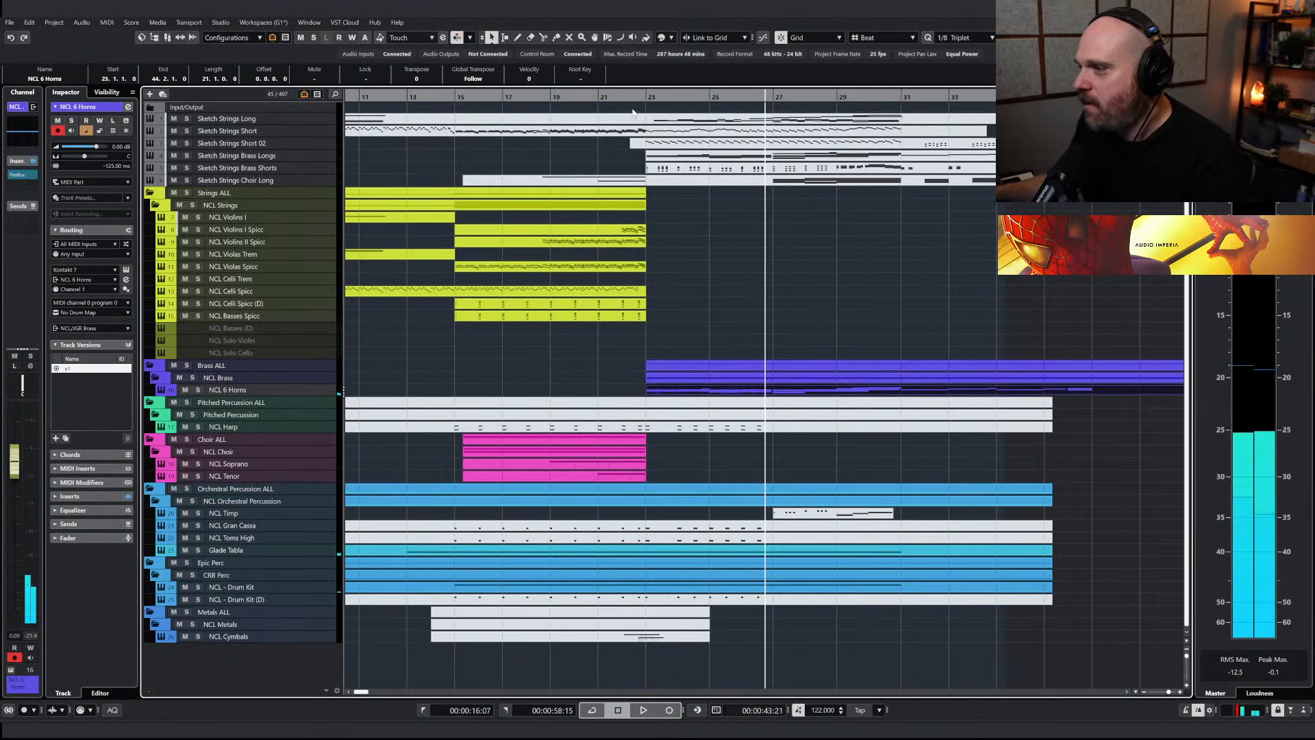
pyautogui.press('KP_0')
pyautogui.press('space')
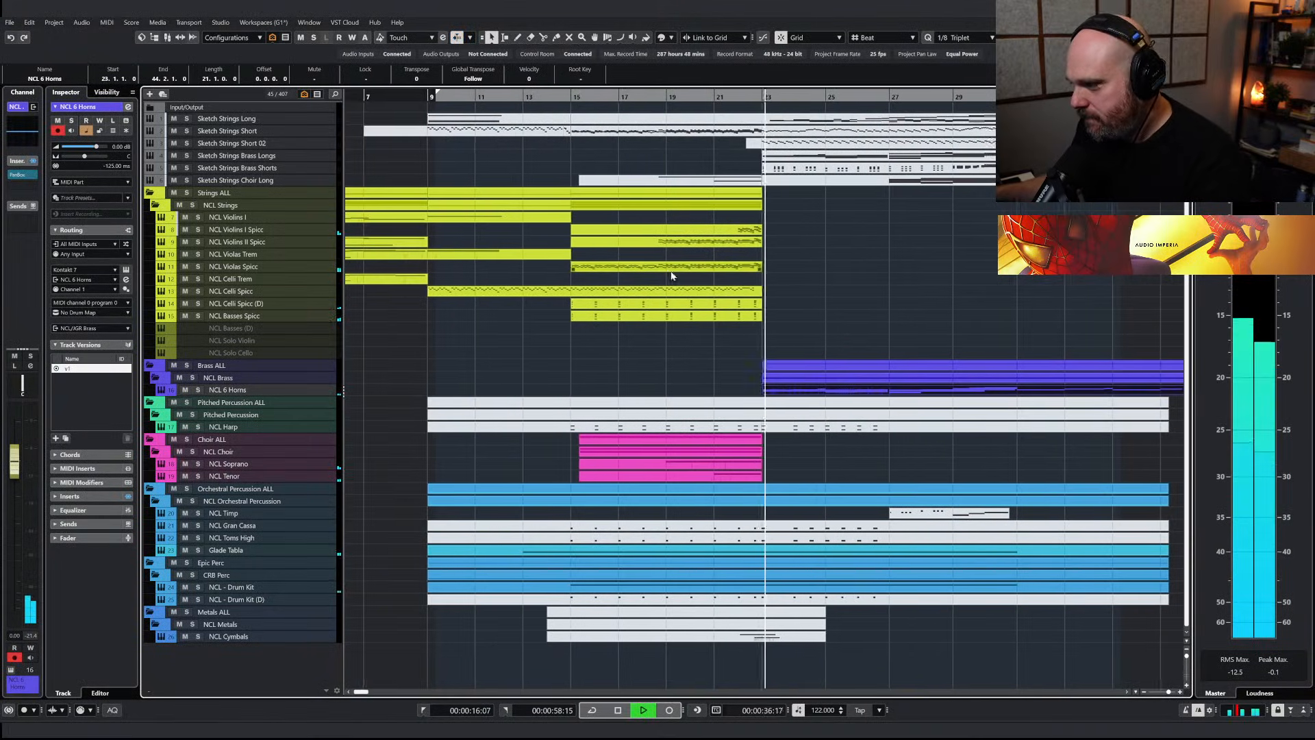
# Copy the Sketch Strings Long part that starts at bar 23 onto the disabled NCL Basses (D) track
pyautogui.press('g')
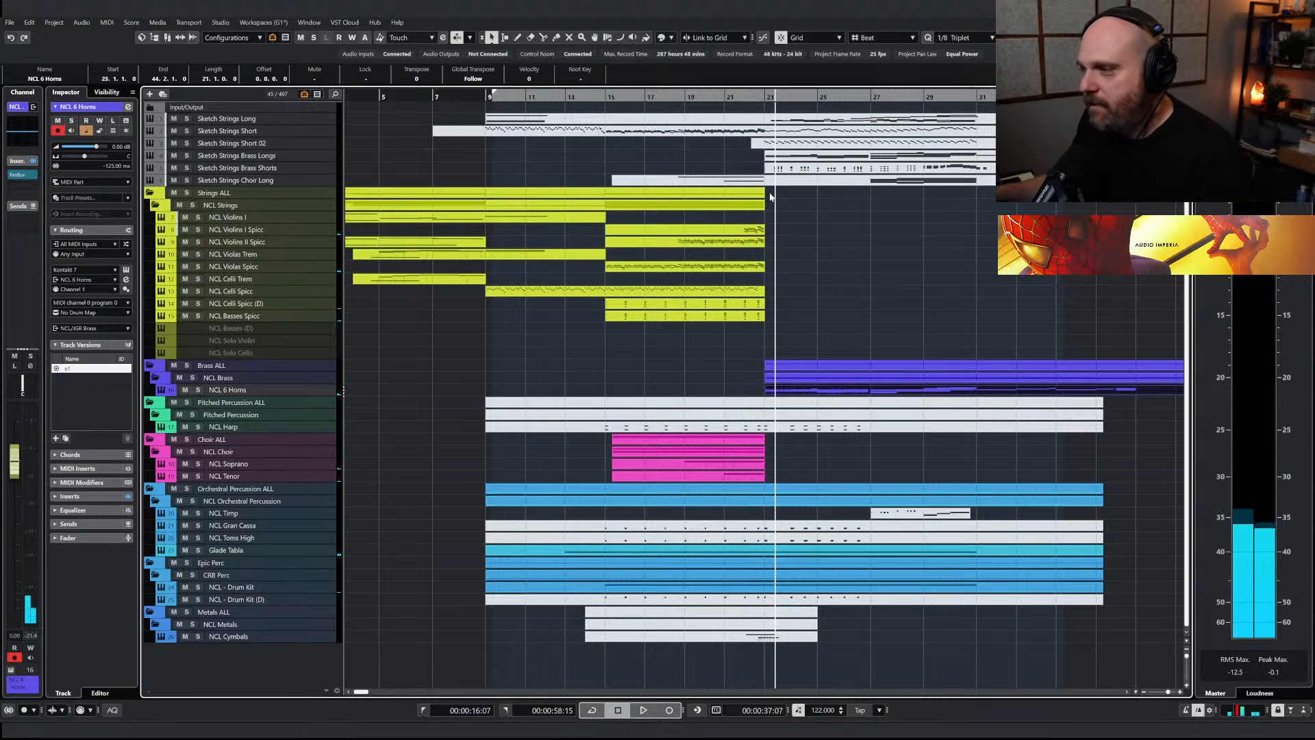
pyautogui.rightClick(756, 197)
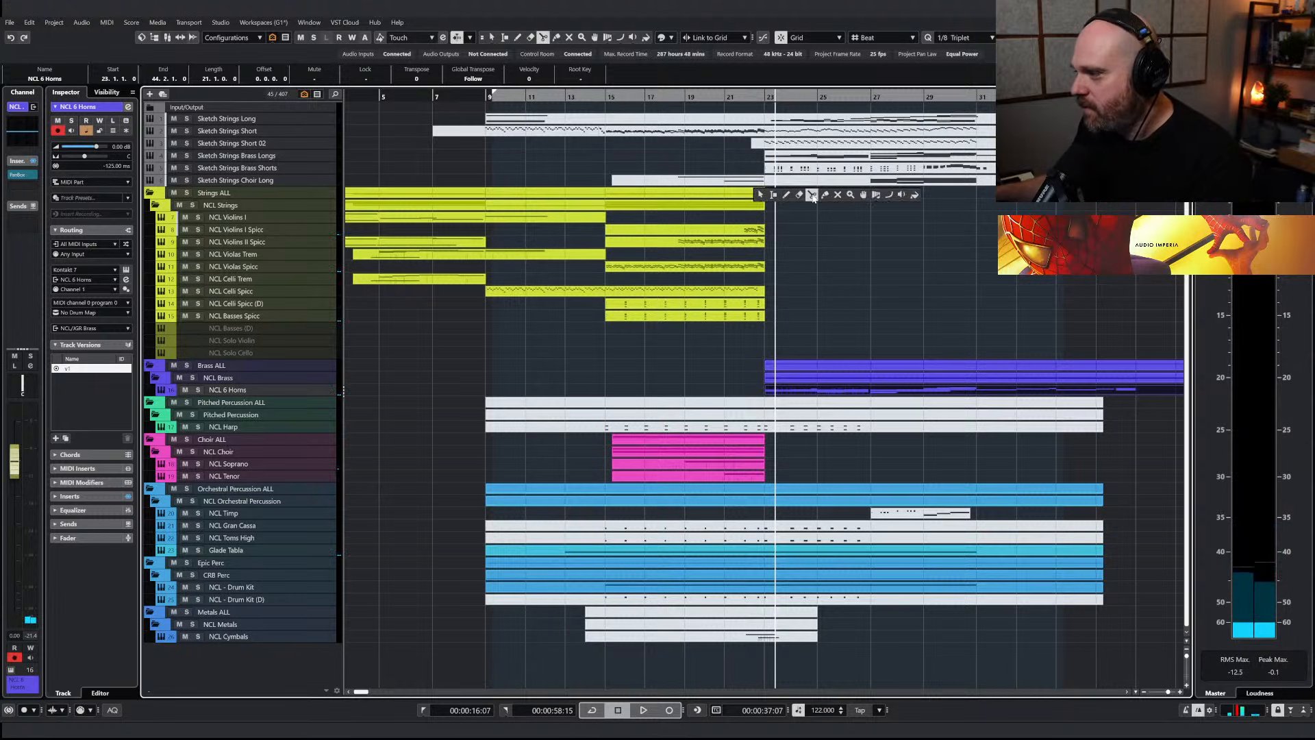
pyautogui.click(813, 197)
pyautogui.rightClick(799, 196)
pyautogui.click(804, 195)
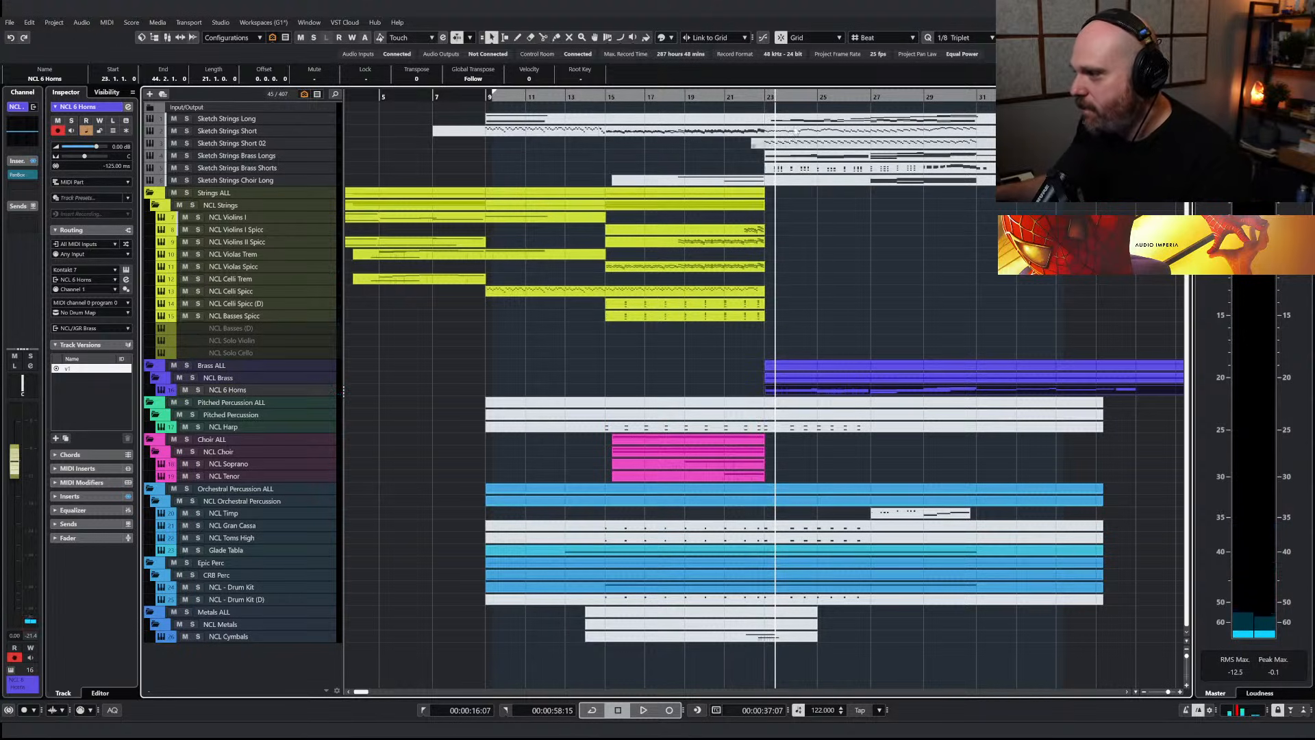
pyautogui.click(795, 122)
pyautogui.moveTo(804, 144)
pyautogui.mouseDown()
pyautogui.moveTo(822, 307)
pyautogui.moveTo(800, 327)
pyautogui.mouseUp()
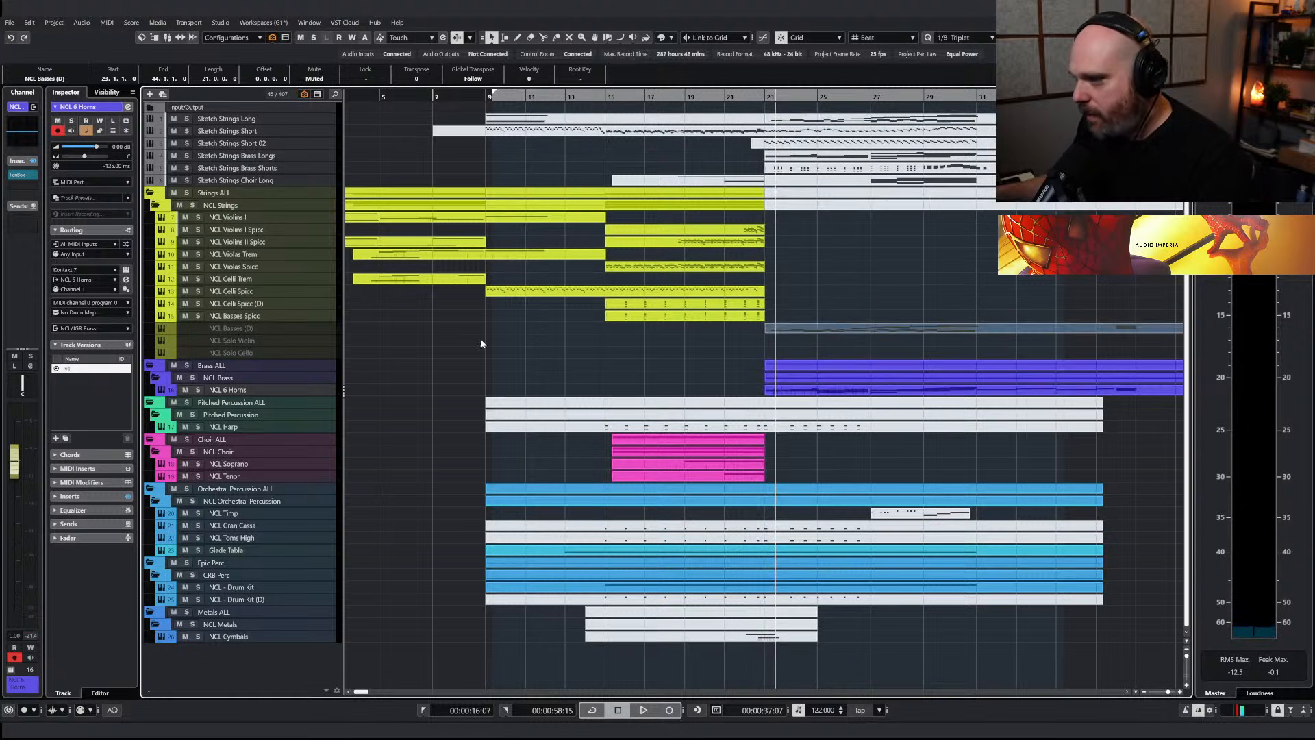
# Look at the NCL Celli Spicc (D) track's Kontakt instrument and close its window
pyautogui.click(254, 317)
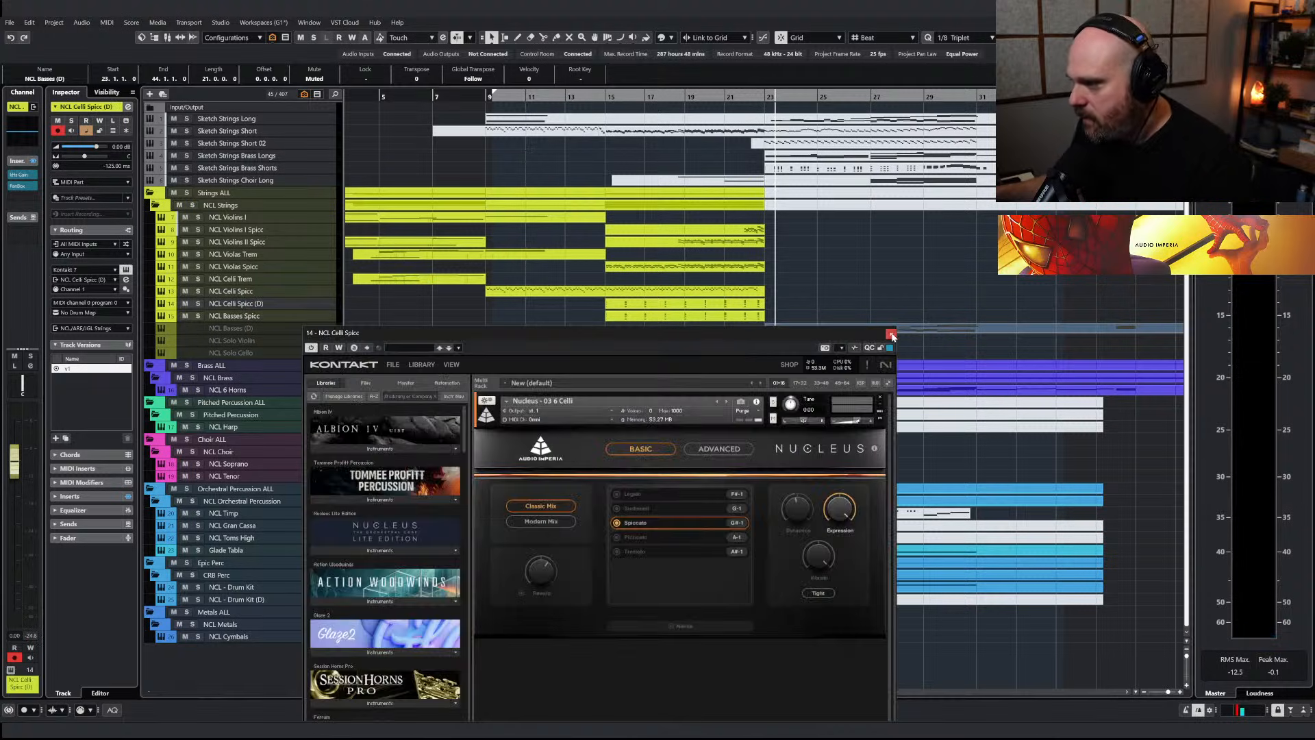
pyautogui.click(891, 334)
pyautogui.click(250, 307)
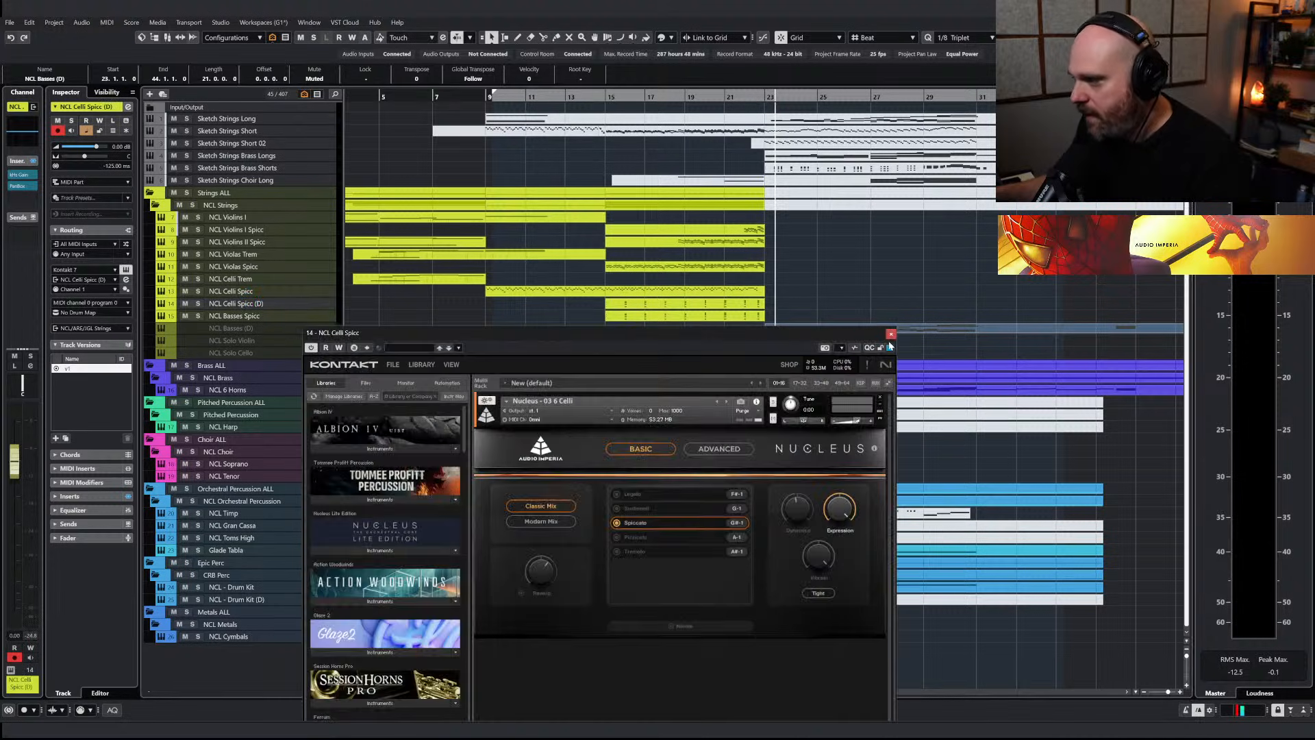
pyautogui.click(891, 335)
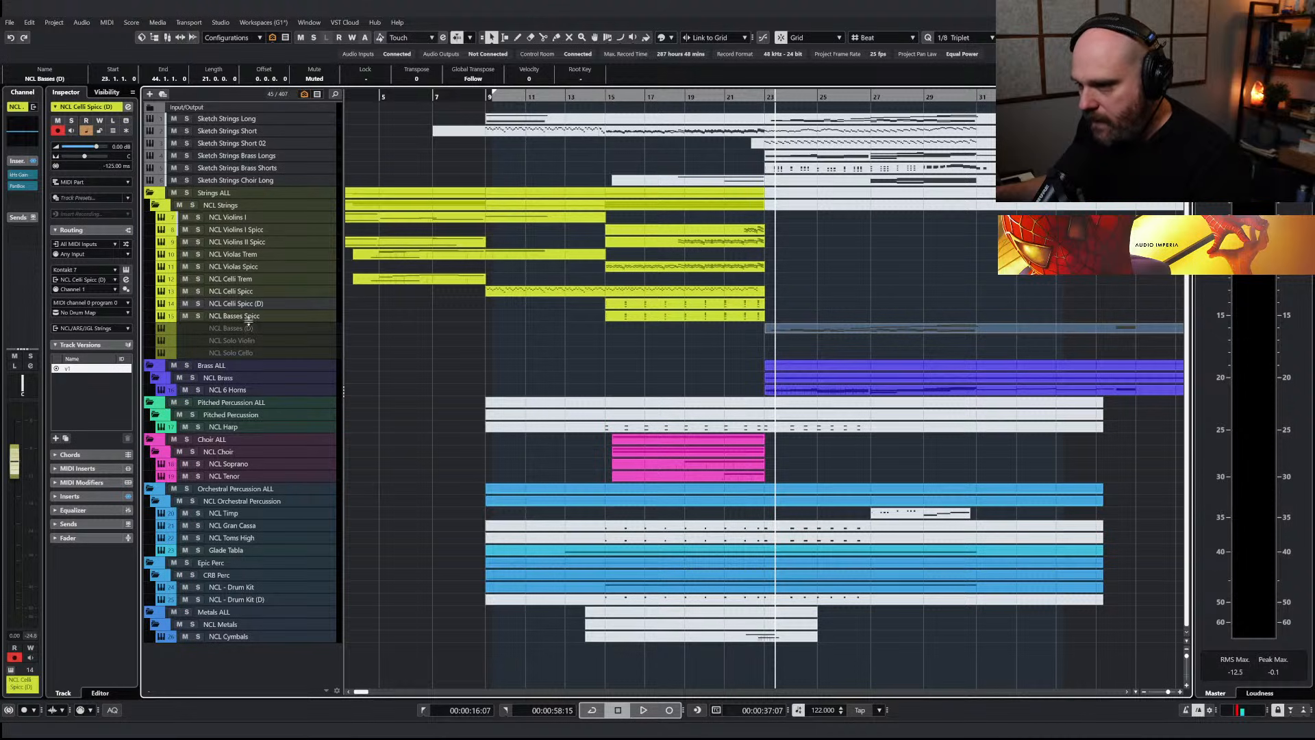
# Enable the NCL Basses (D) track under the name NCL Basses Sus and unmute its part from bar 23
pyautogui.click(248, 329)
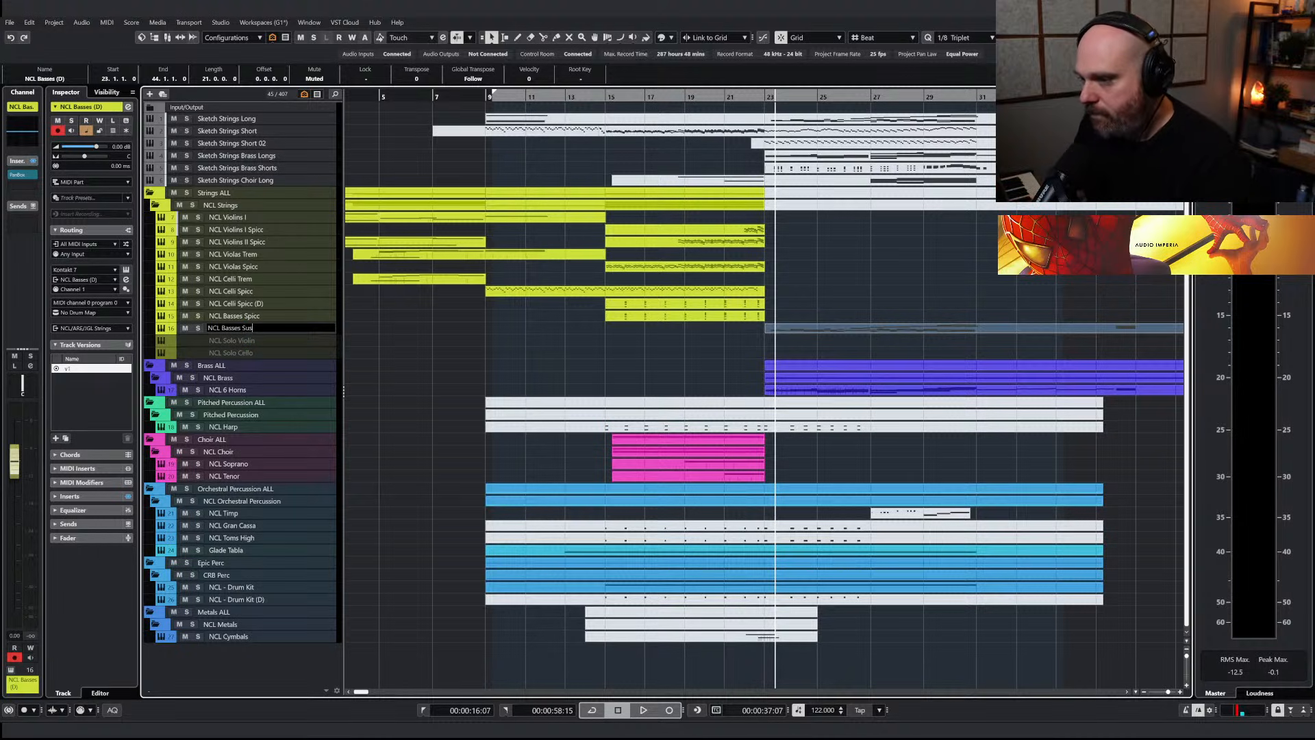
pyautogui.rightClick(846, 334)
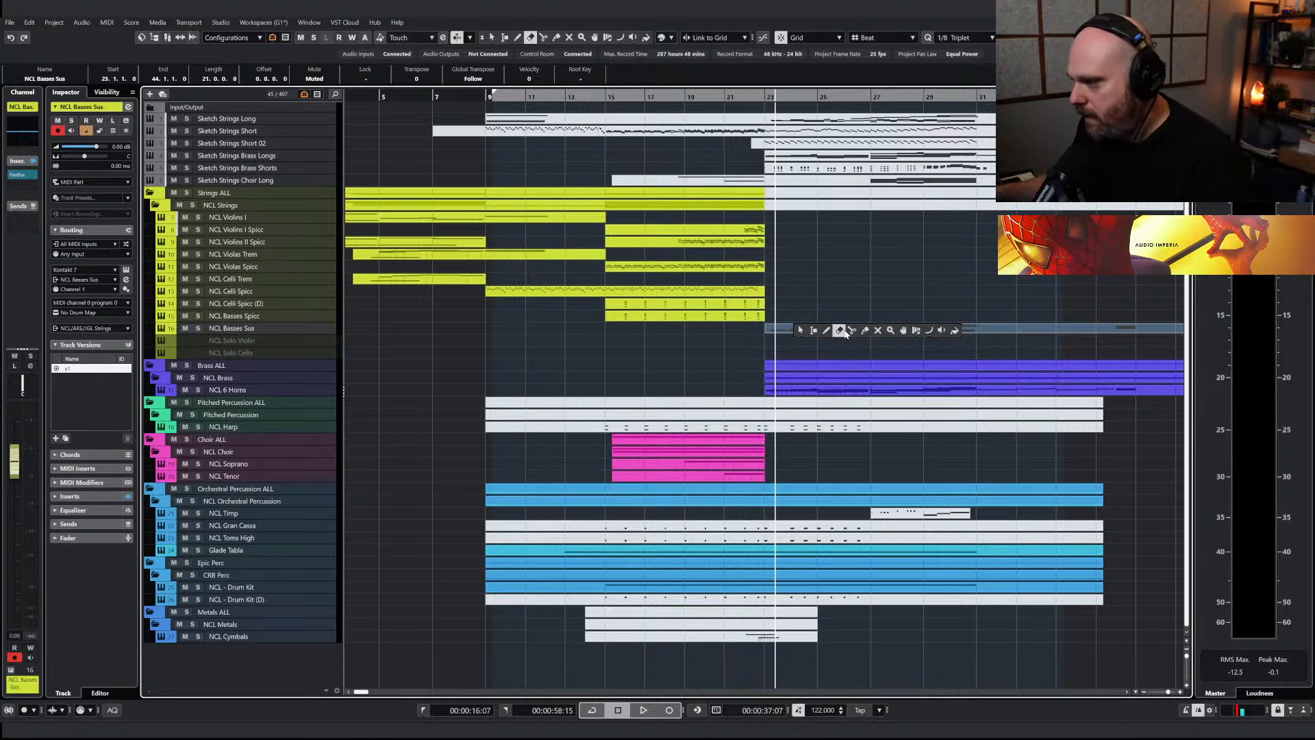
pyautogui.click(879, 331)
pyautogui.click(879, 330)
pyautogui.rightClick(857, 316)
pyautogui.click(811, 315)
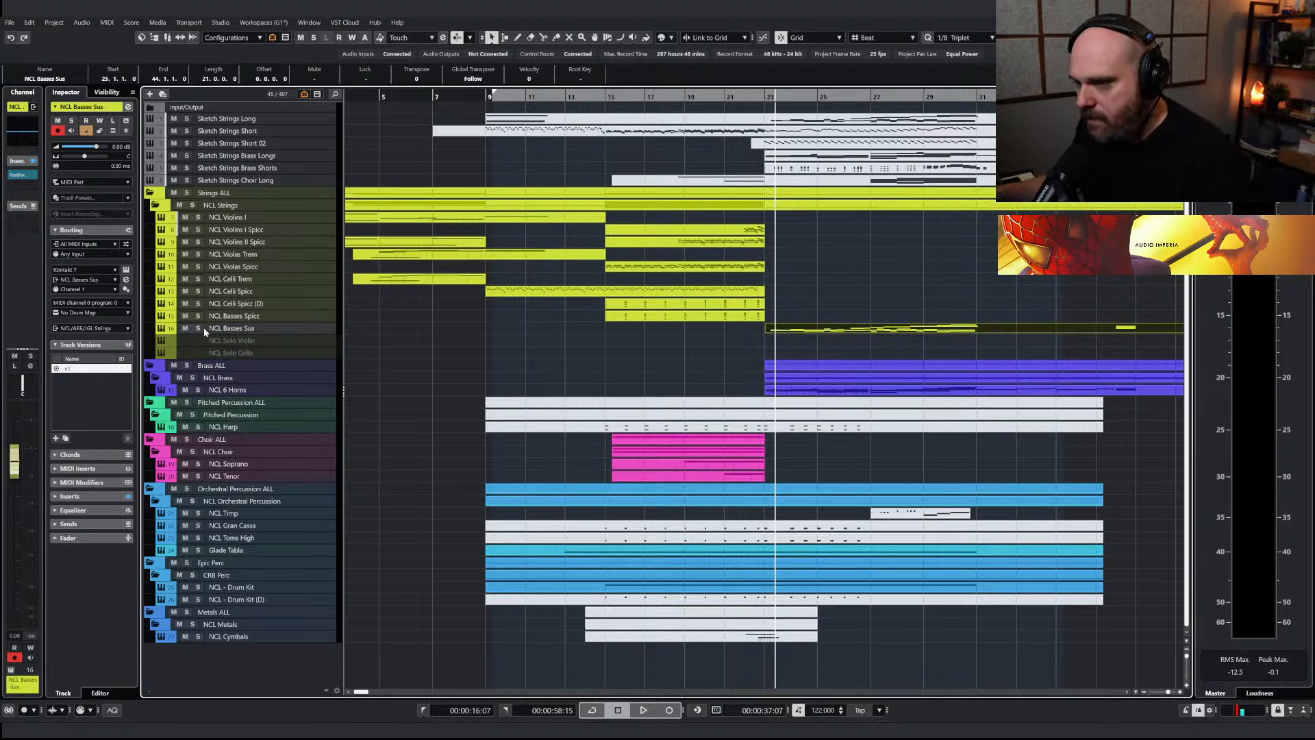
# Solo NCL Basses Sus and delete the upper notes of its part from bar 23 to about bar 25, keeping the lowest line
pyautogui.click(199, 329)
pyautogui.press('space')
pyautogui.doubleClick(772, 331)
pyautogui.rightClick(587, 356)
pyautogui.click(587, 355)
pyautogui.press('h')
pyautogui.press('h')
pyautogui.press('h')
pyautogui.moveTo(642, 433); pyautogui.dragTo(689, 480)
pyautogui.press('Delete')
pyautogui.press('Delete')
pyautogui.moveTo(699, 411); pyautogui.dragTo(792, 460)
# Delete the rising upper melody notes of the NCL Basses Sus part from about bar 25 to its high notes near bar 30
pyautogui.press('Delete')
pyautogui.press('Delete')
pyautogui.press('Delete')
pyautogui.moveTo(788, 400); pyautogui.dragTo(847, 457)
pyautogui.press('Delete')
pyautogui.moveTo(833, 348); pyautogui.dragTo(896, 388)
pyautogui.press('Delete')
pyautogui.moveTo(888, 315); pyautogui.dragTo(934, 342)
pyautogui.press('Delete')
pyautogui.moveTo(925, 228); pyautogui.dragTo(1149, 285)
pyautogui.press('Delete')
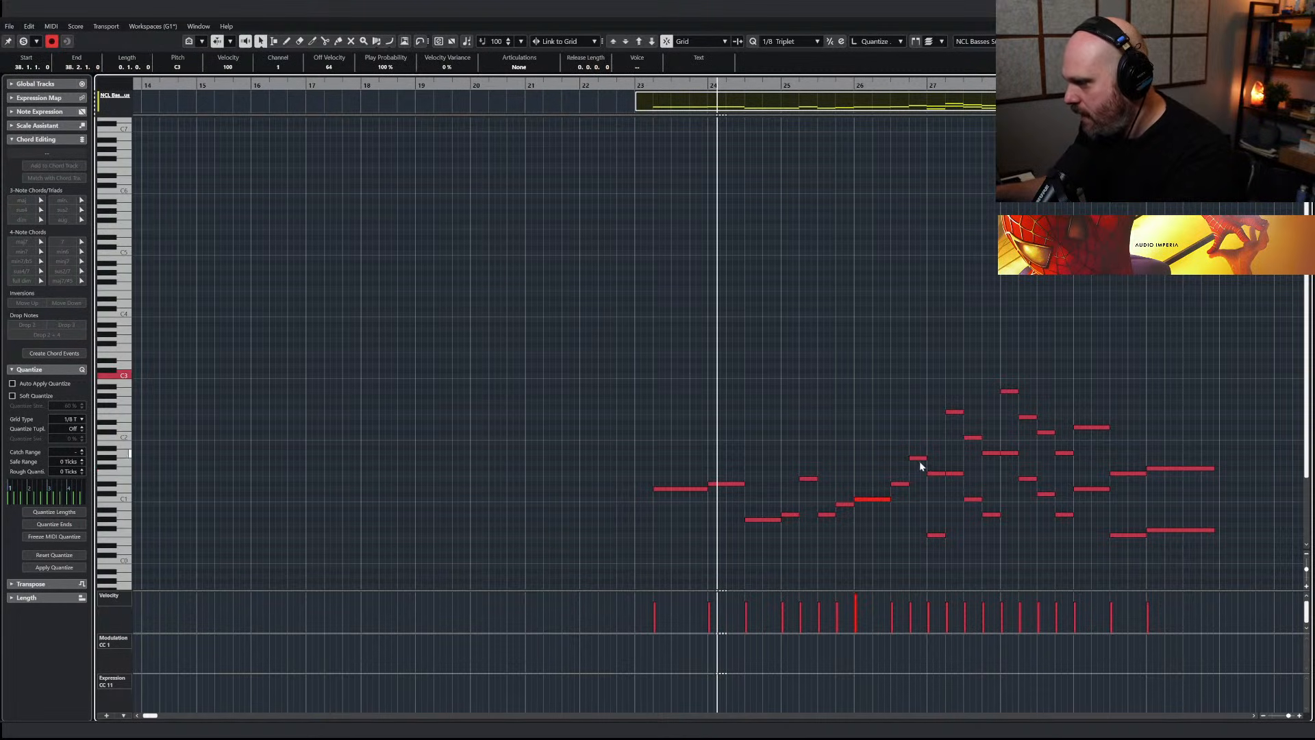
# Delete the remaining upper octave doublings in the NCL Basses Sus part from about bar 27 through bar 30, leaving a single bass line
pyautogui.moveTo(931, 463); pyautogui.dragTo(939, 480)
pyautogui.press('Delete')
pyautogui.moveTo(943, 406); pyautogui.dragTo(988, 455)
pyautogui.press('Delete')
pyautogui.press('Delete')
pyautogui.press('Delete')
pyautogui.moveTo(980, 380); pyautogui.dragTo(1069, 457)
pyautogui.press('Delete')
pyautogui.press('Delete')
pyautogui.press('Delete')
pyautogui.moveTo(1064, 406); pyautogui.dragTo(1093, 432)
pyautogui.press('Delete')
pyautogui.moveTo(1110, 439)
pyautogui.mouseDown()
pyautogui.moveTo(1131, 470)
pyautogui.moveTo(1179, 475)
pyautogui.mouseUp()
pyautogui.press('Delete')
# Play the trimmed bass line from just before bar 23, clear the solo and play the full arrangement
pyautogui.moveTo(637, 85); pyautogui.dragTo(622, 85)
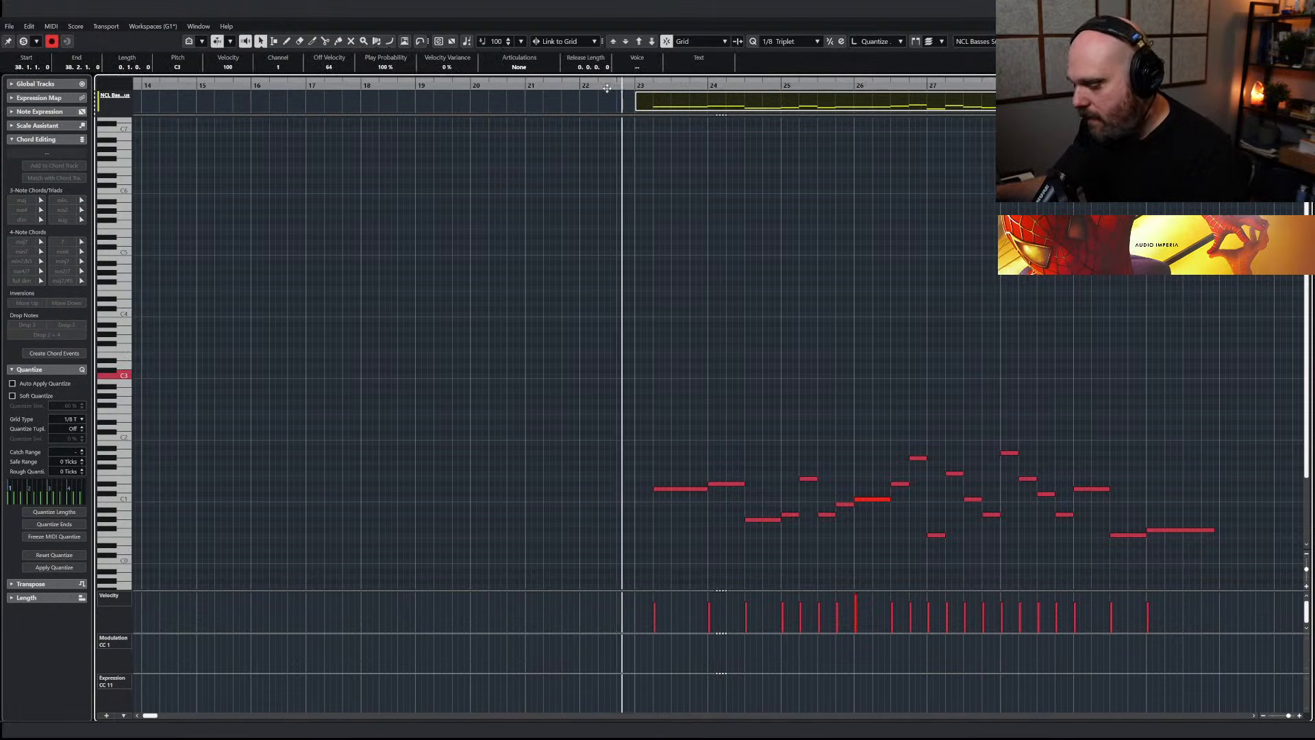
pyautogui.press('space')
pyautogui.press('Return')
pyautogui.press('space')
pyautogui.click(712, 98)
pyautogui.hscroll(-2, 731, 361)
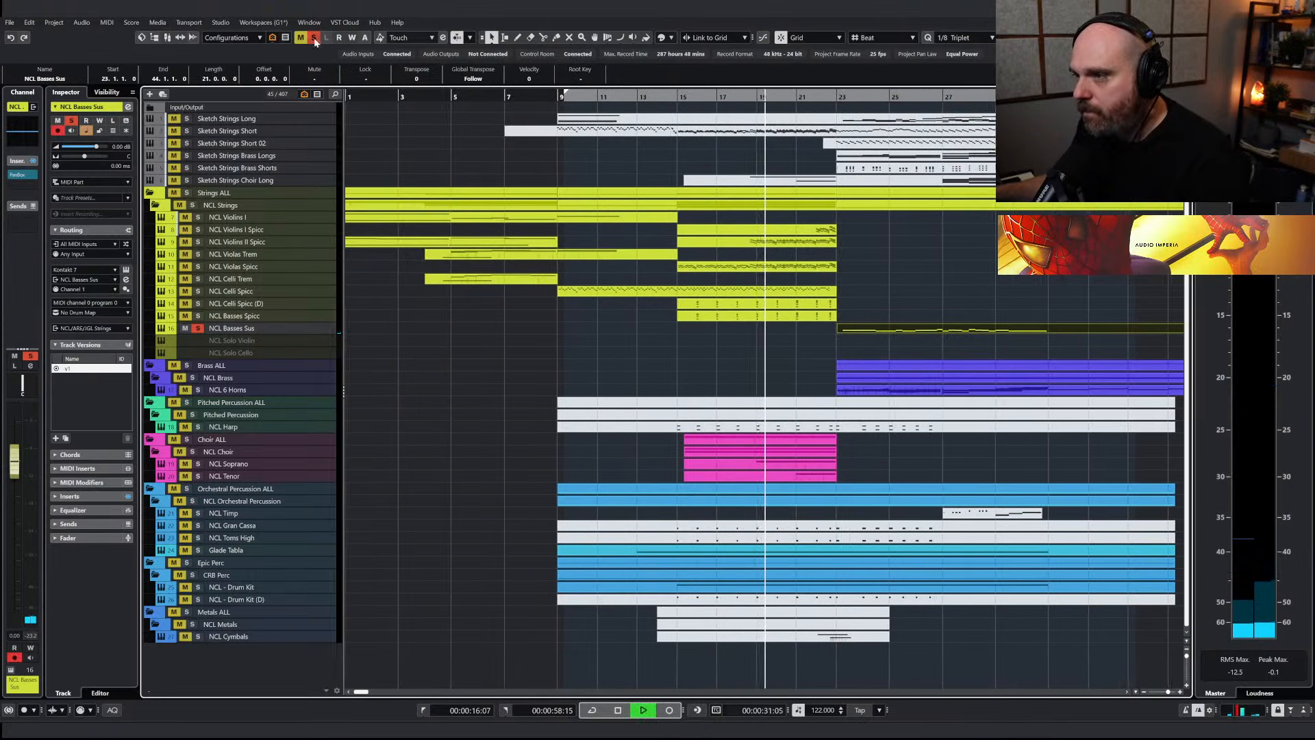
pyautogui.press('space')
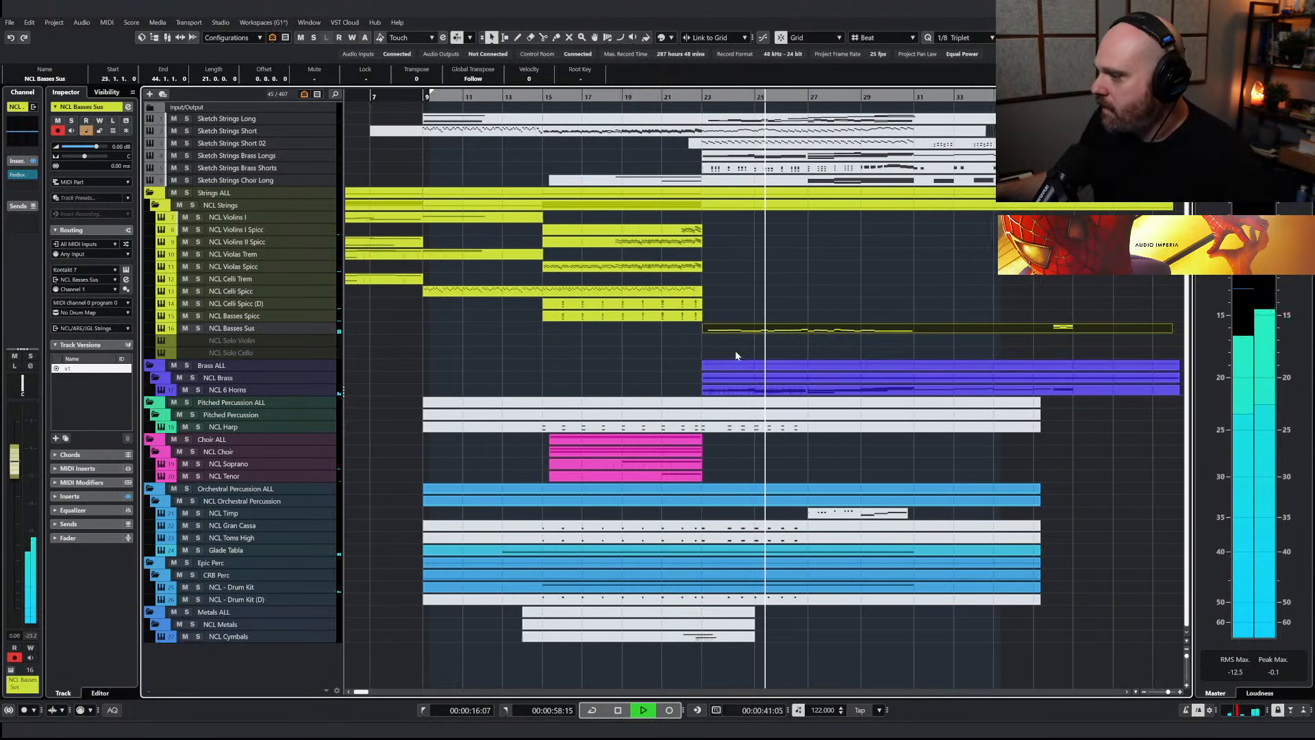
# Check the NCL Basses Sus notes, set the track's delay to -125 ms and replay the arrangement
pyautogui.hotkey('ctrl', 'e')
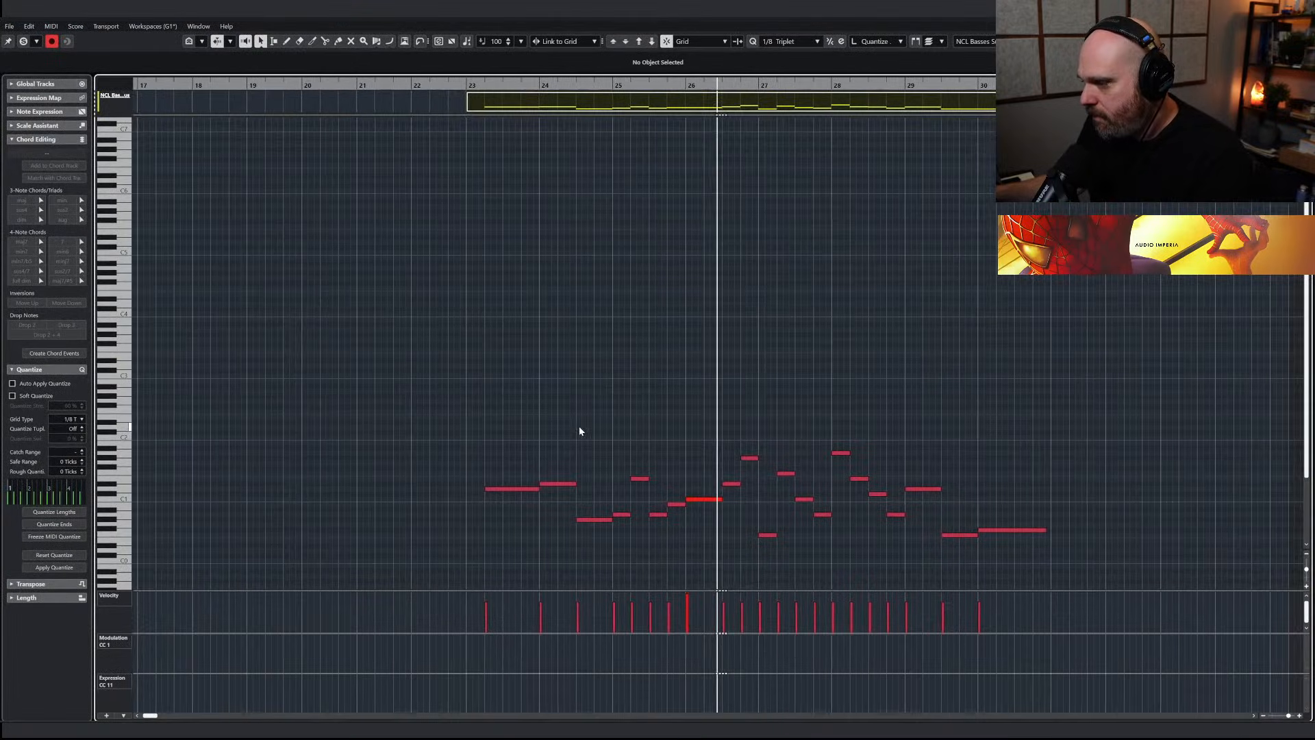
pyautogui.hotkey('ctrl', 'e')
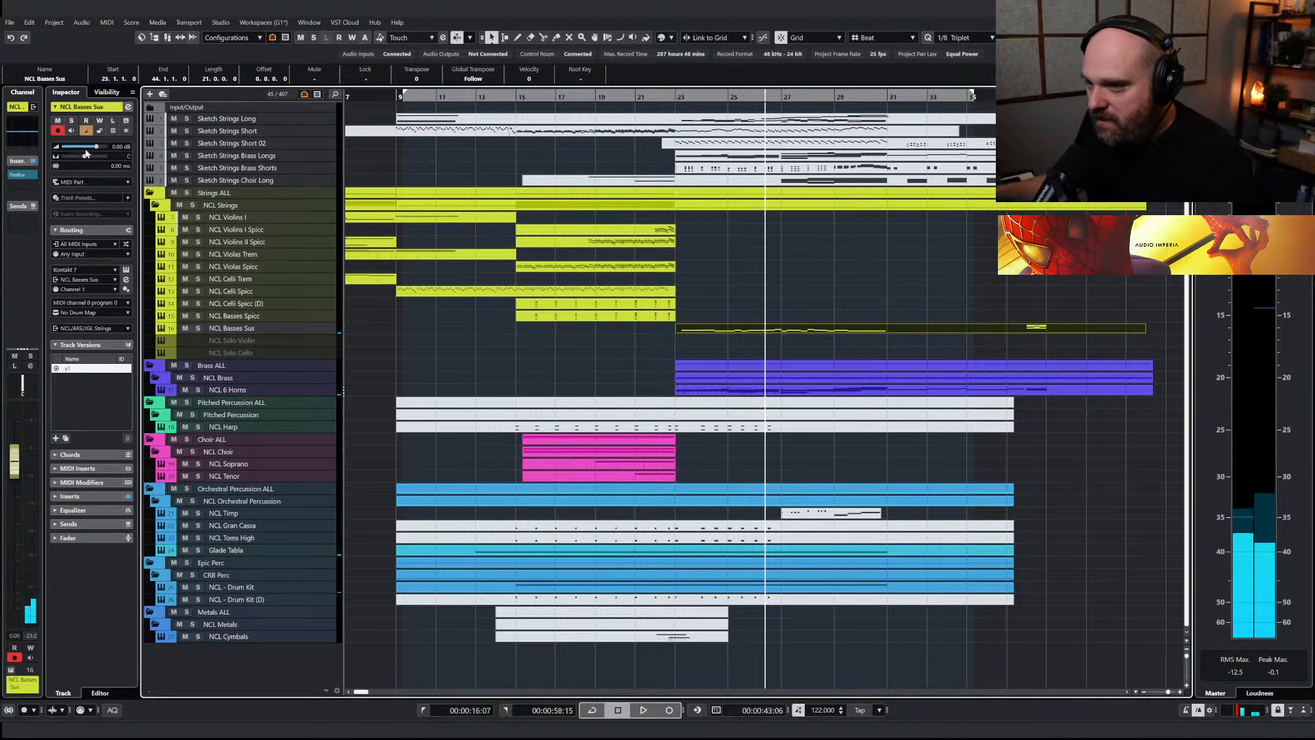
pyautogui.click(113, 166)
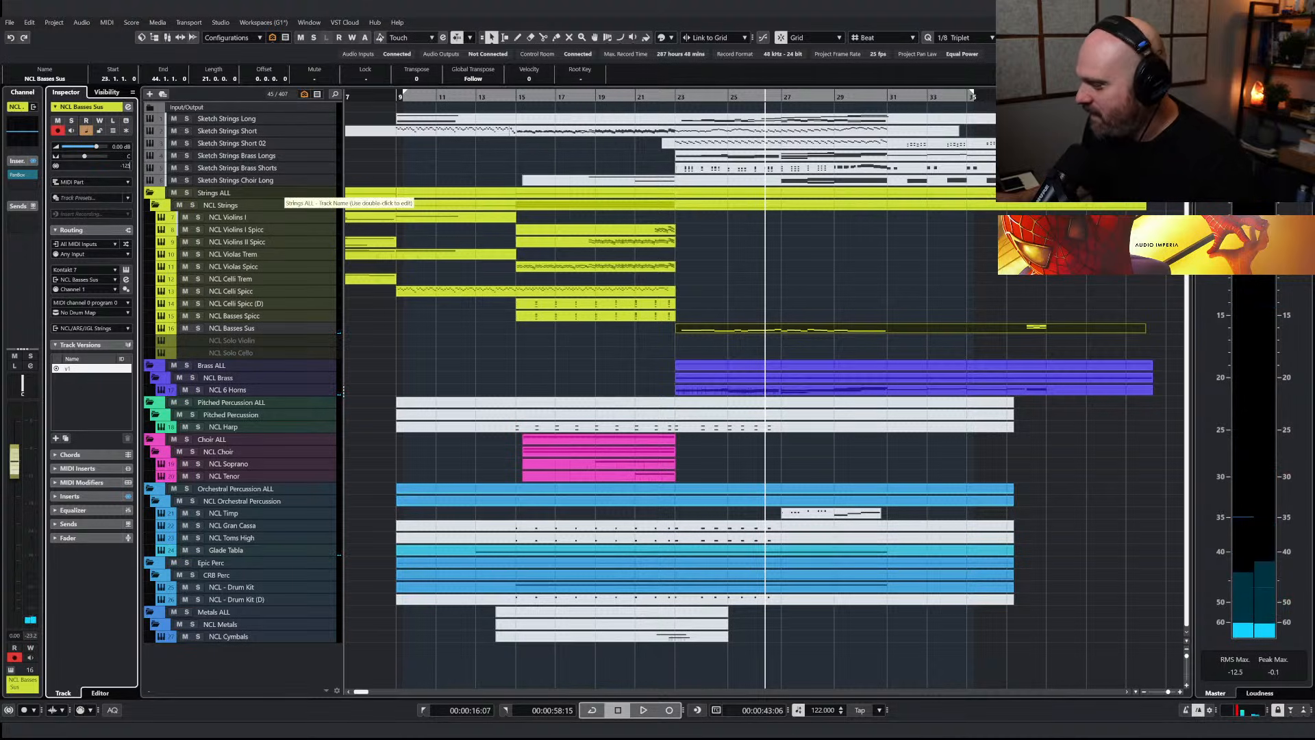
pyautogui.click(243, 317)
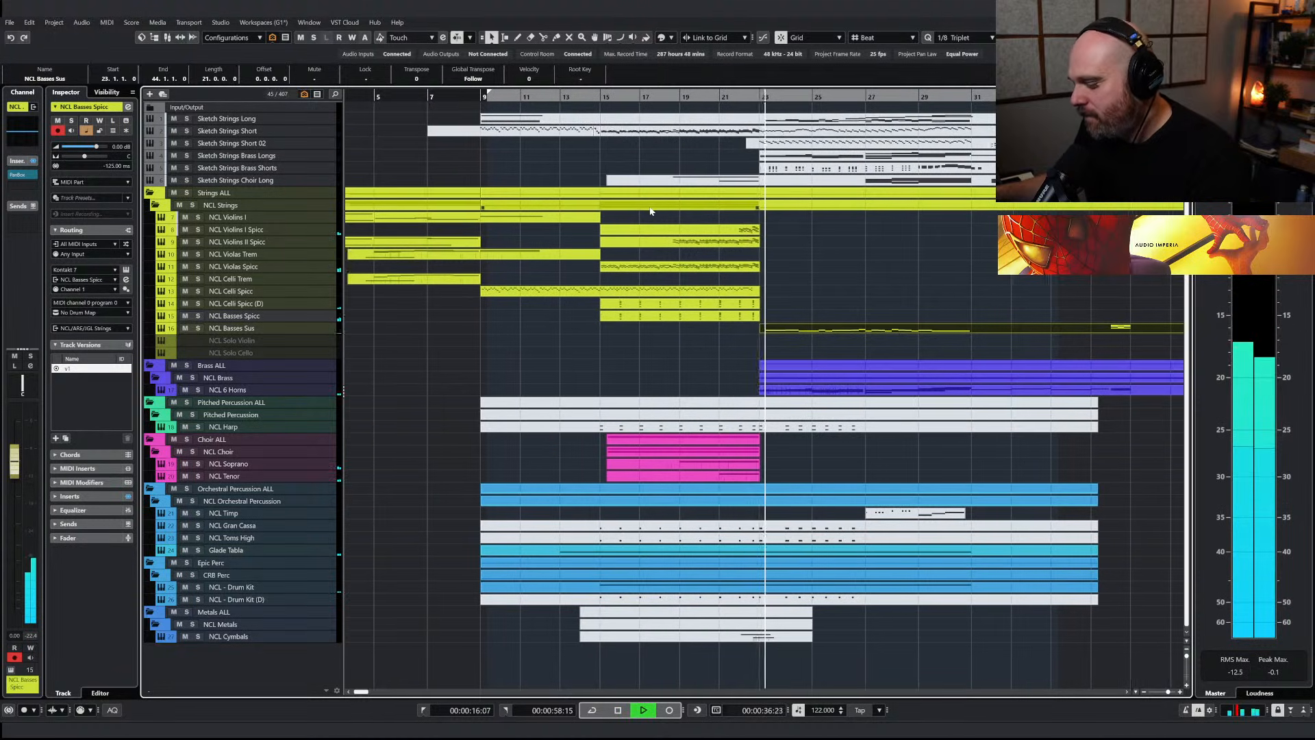
# Draw a gently varying modulation (CC1) curve around 80 under the NCL Basses Sus notes from bar 23 to about bar 31 and play it back
pyautogui.doubleClick(779, 328)
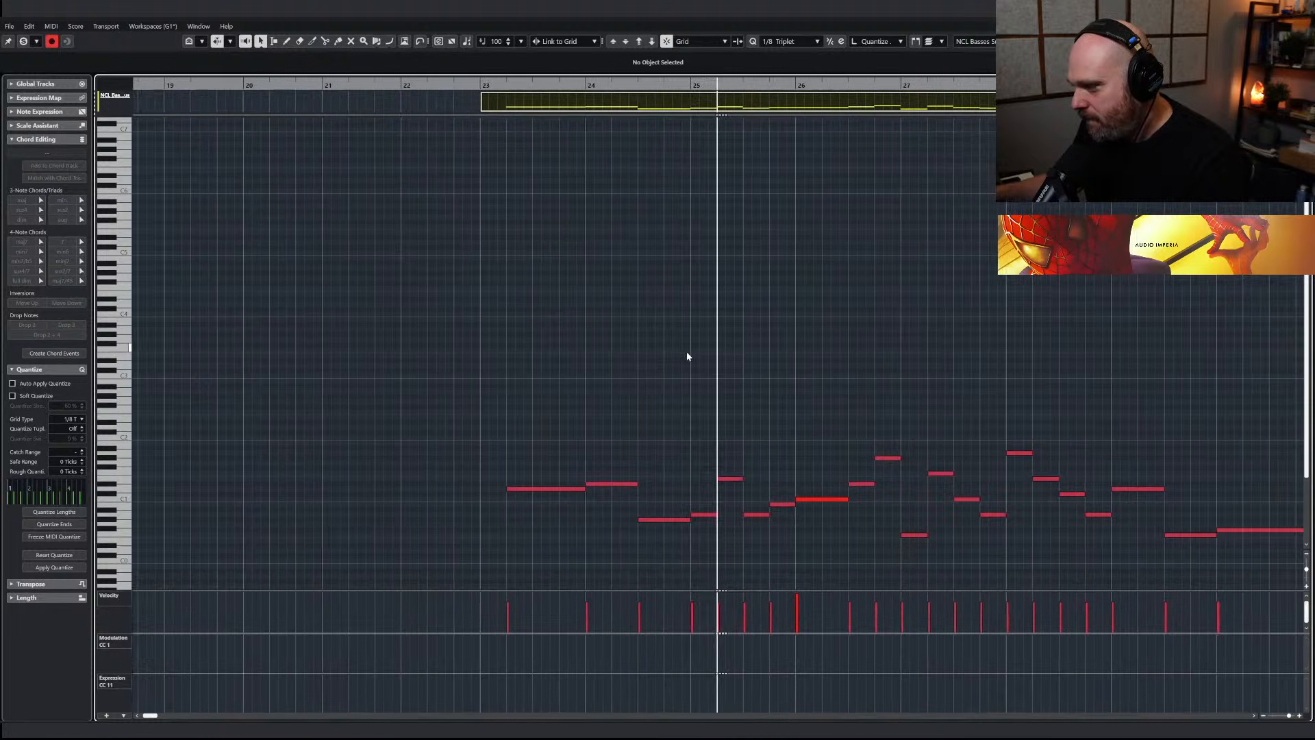
pyautogui.press('g')
pyautogui.press('g')
pyautogui.press('g')
pyautogui.press('g')
pyautogui.rightClick(663, 434)
pyautogui.click(691, 435)
pyautogui.press('g')
pyautogui.press('g')
pyautogui.press('h')
pyautogui.press('h')
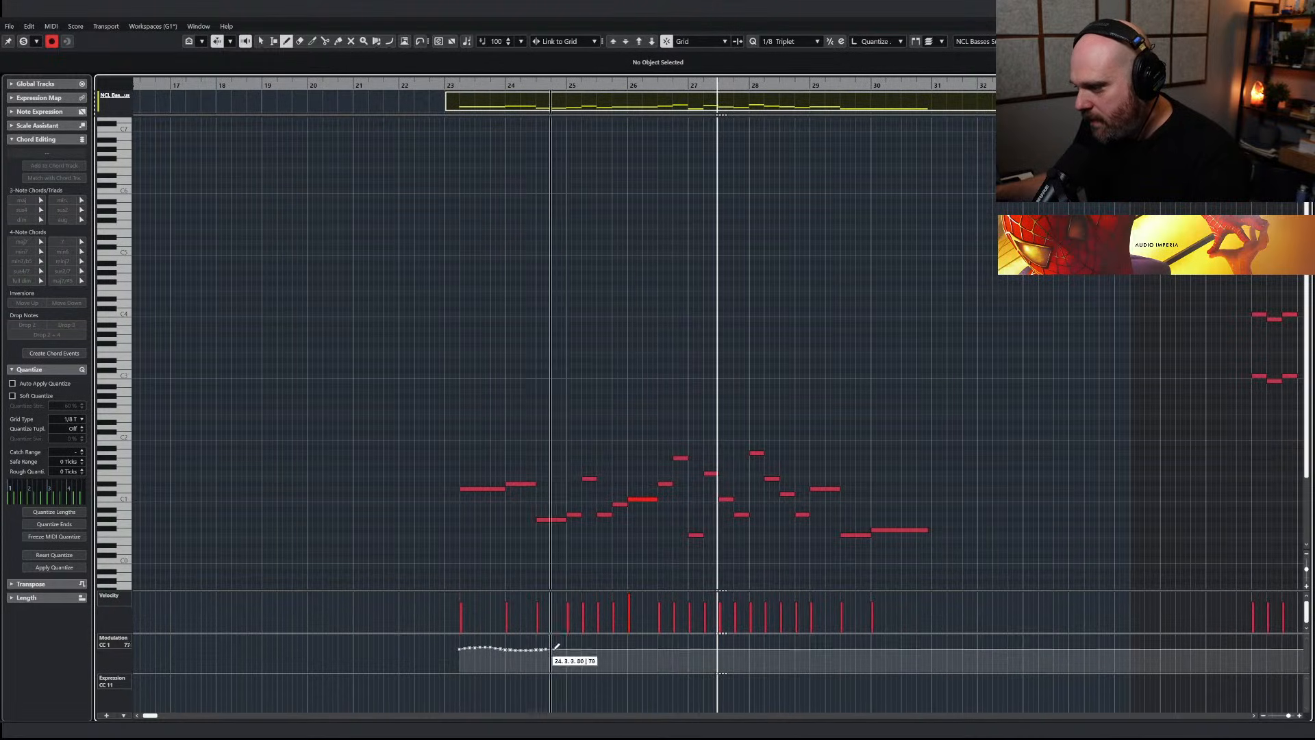
pyautogui.moveTo(591, 647); pyautogui.dragTo(786, 646)
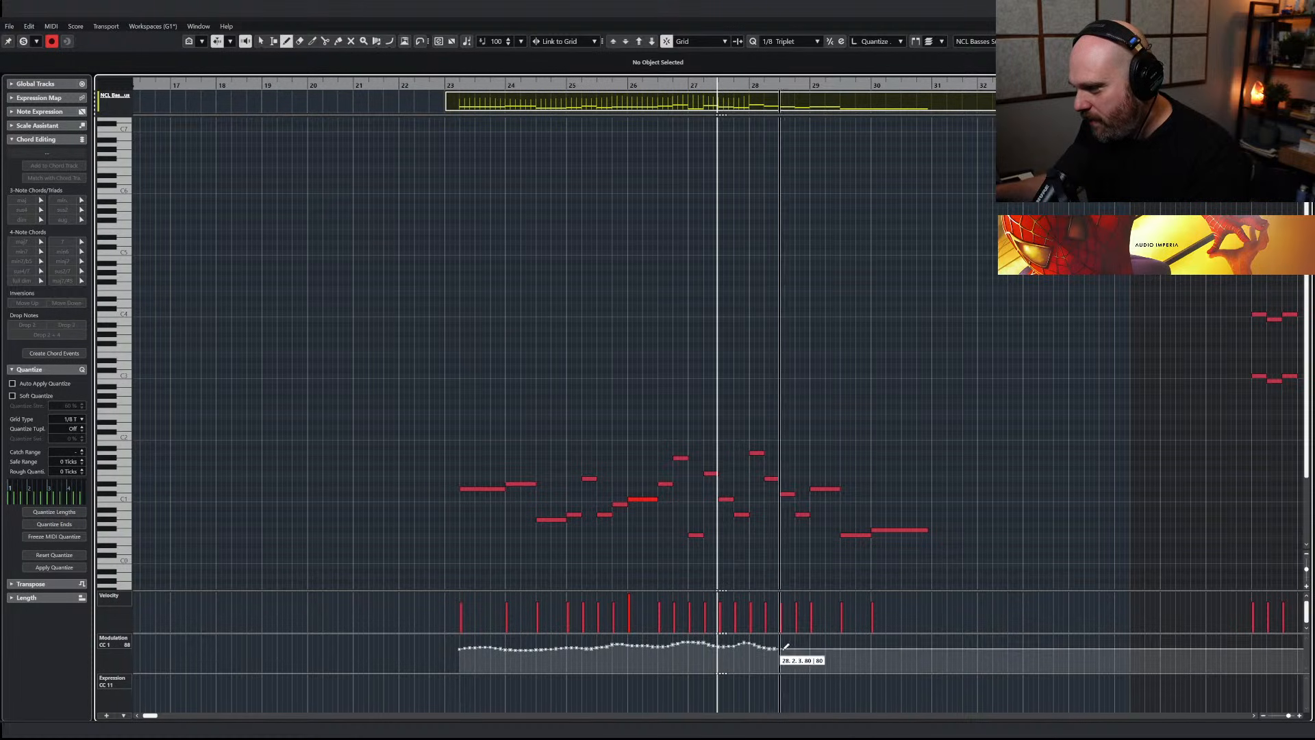
pyautogui.moveTo(882, 641); pyautogui.dragTo(935, 638)
pyautogui.press('Return')
pyautogui.press('space')
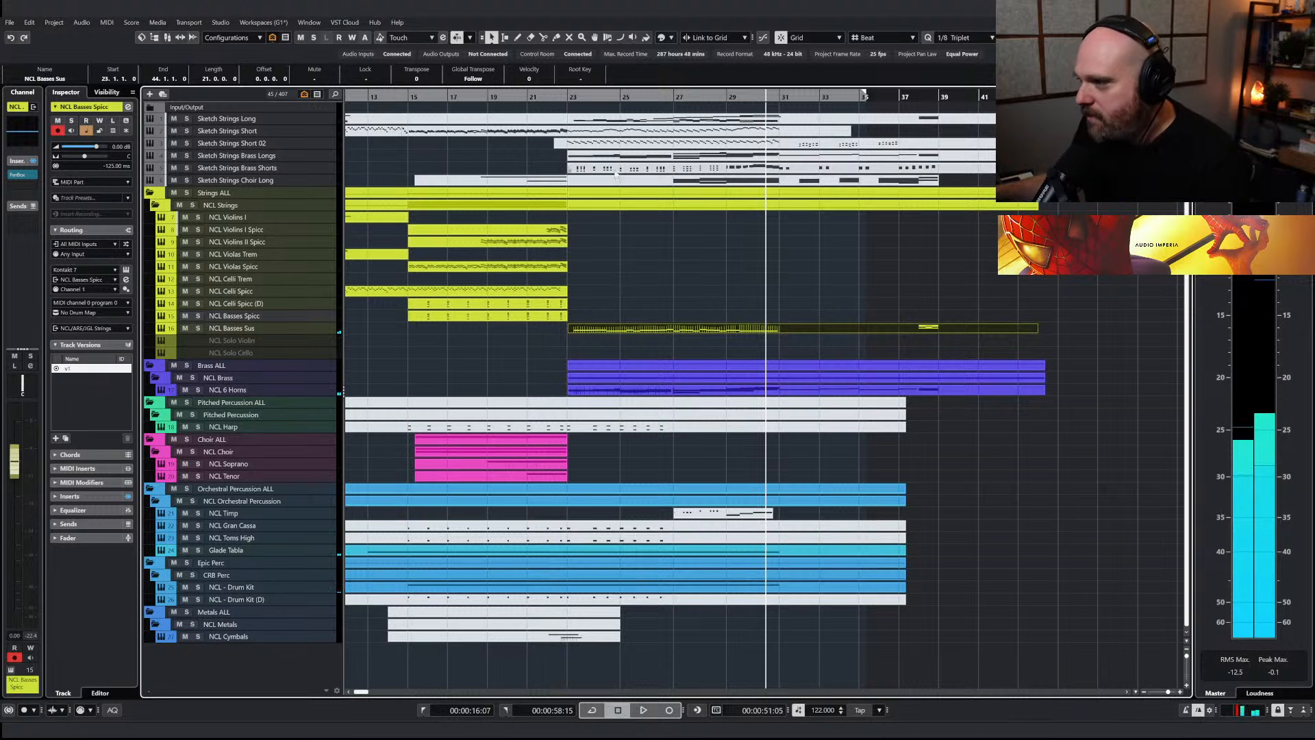
# Copy the Sketch Strings Long part from bar 23 onto the NCL Basses Spicc track
pyautogui.click(603, 121)
pyautogui.moveTo(609, 121)
pyautogui.mouseDown()
pyautogui.moveTo(622, 308)
pyautogui.moveTo(611, 322)
pyautogui.mouseUp()
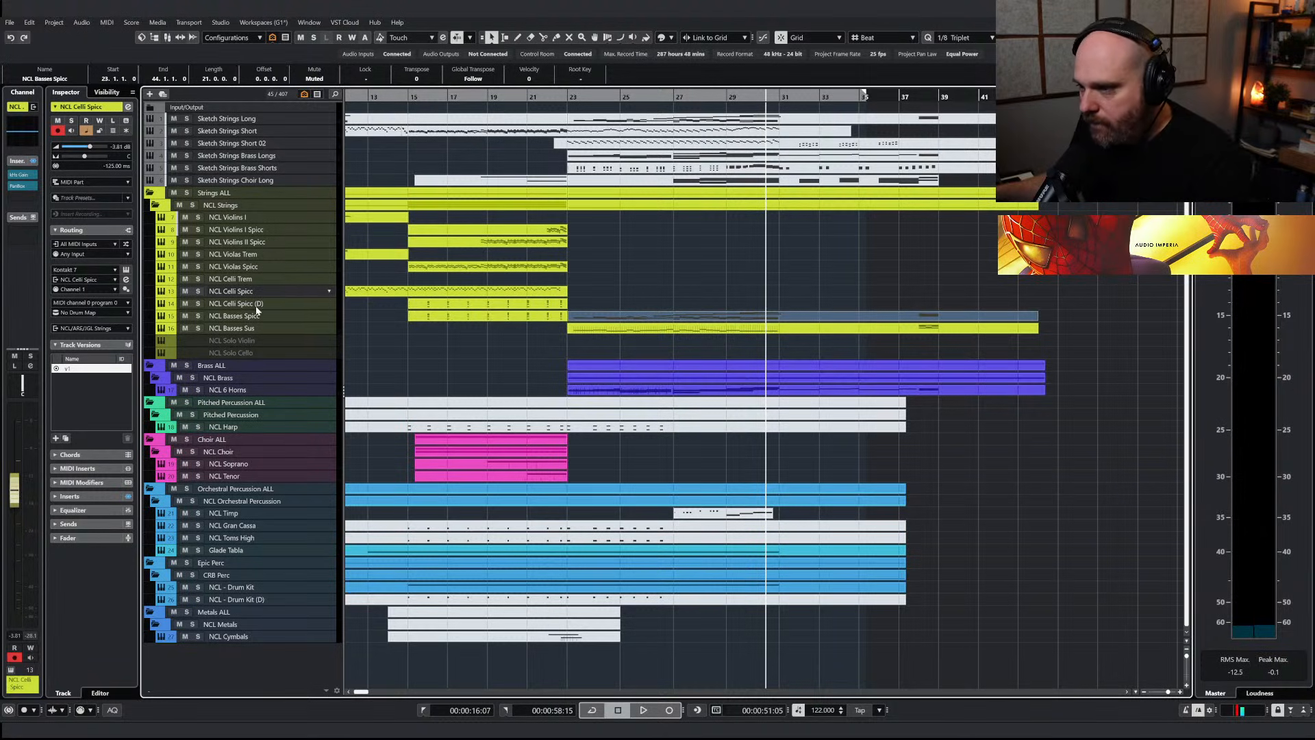
# Duplicate the NCL Celli Spicc track as NCL Celli Leg and select the Legato articulation in its Nucleus 6 Celli instrument
pyautogui.hotkey('ctrl', 'shift', 'd')
pyautogui.moveTo(246, 306); pyautogui.dragTo(244, 291)
pyautogui.doubleClick(247, 315)
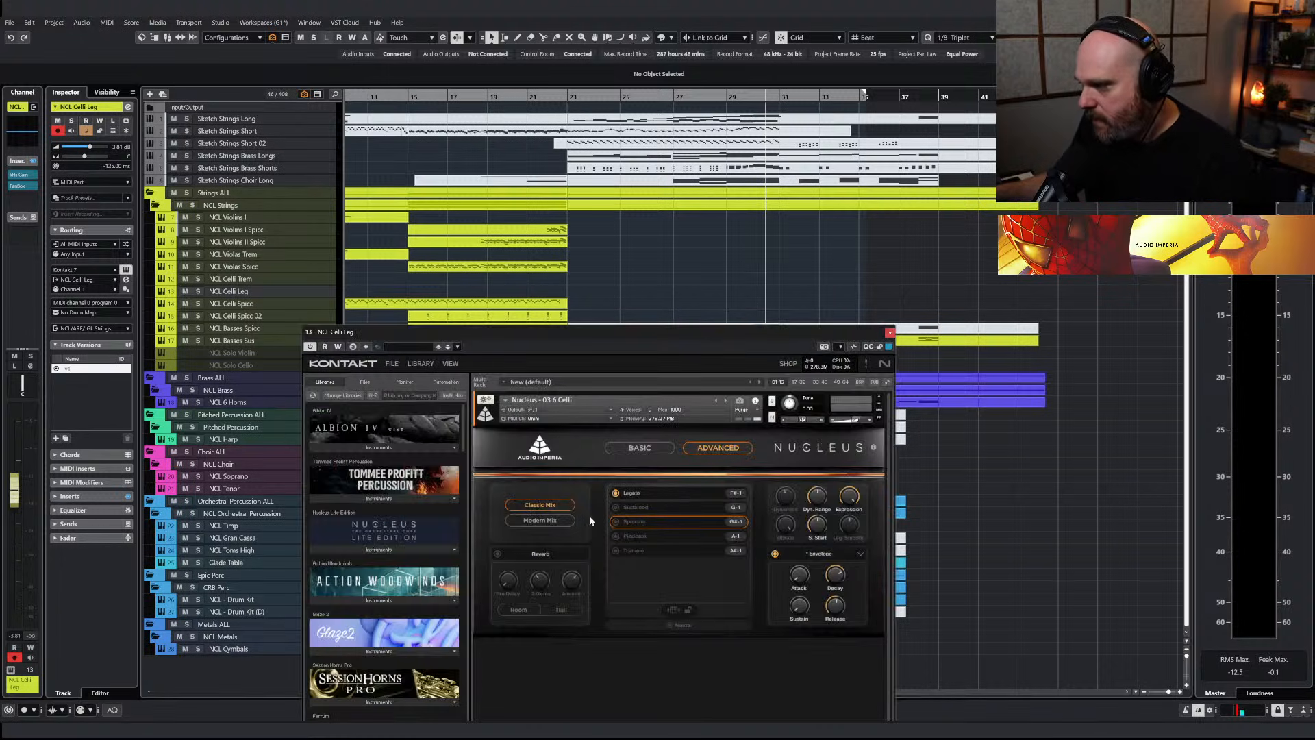
pyautogui.click(658, 493)
pyautogui.click(890, 335)
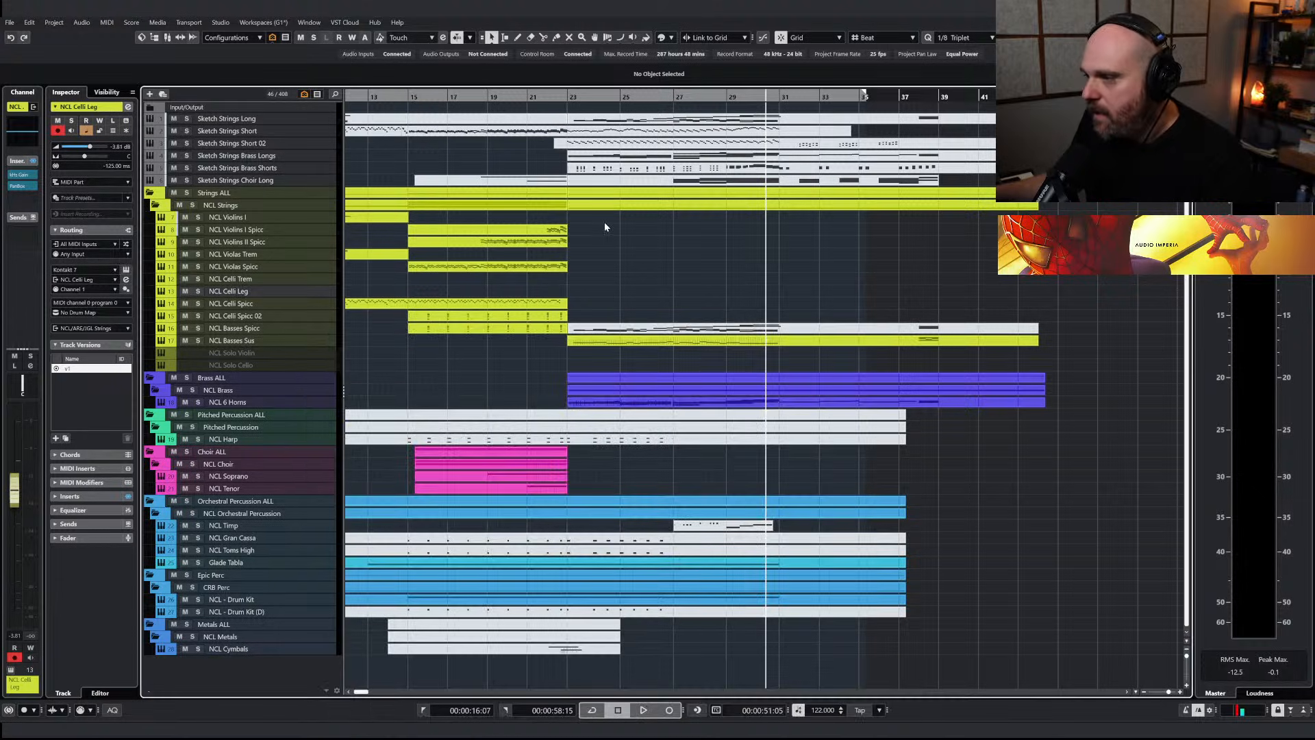
# Move the copied sketch part from NCL Basses Spicc onto the NCL Celli Leg track and open it for note editing
pyautogui.moveTo(605, 327); pyautogui.dragTo(606, 294)
pyautogui.doubleClick(605, 293)
pyautogui.press('h')
pyautogui.press('h')
pyautogui.press('h')
pyautogui.press('h')
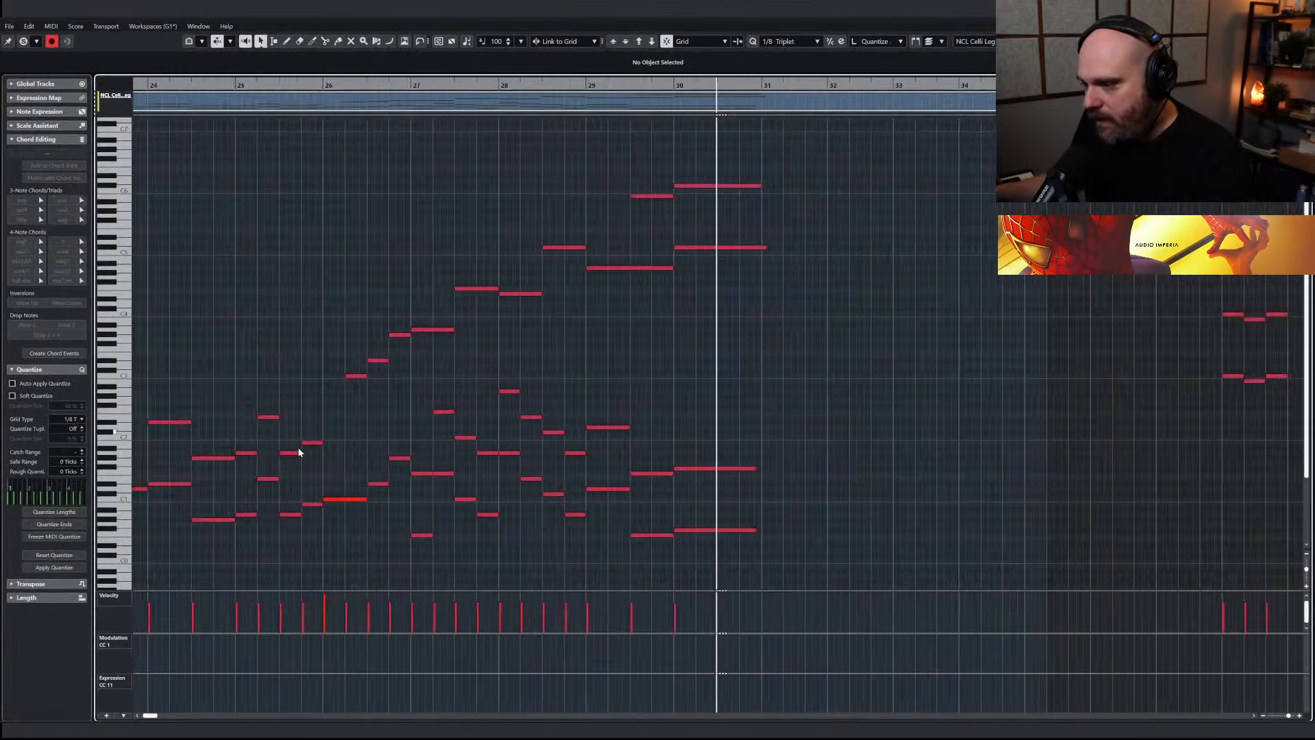
# Delete the lower octave doublings in the NCL Celli Leg part between bars 23 and 26
pyautogui.press('g')
pyautogui.press('g')
pyautogui.press('g')
pyautogui.hscroll(-3, 231, 84)
pyautogui.click(231, 85)
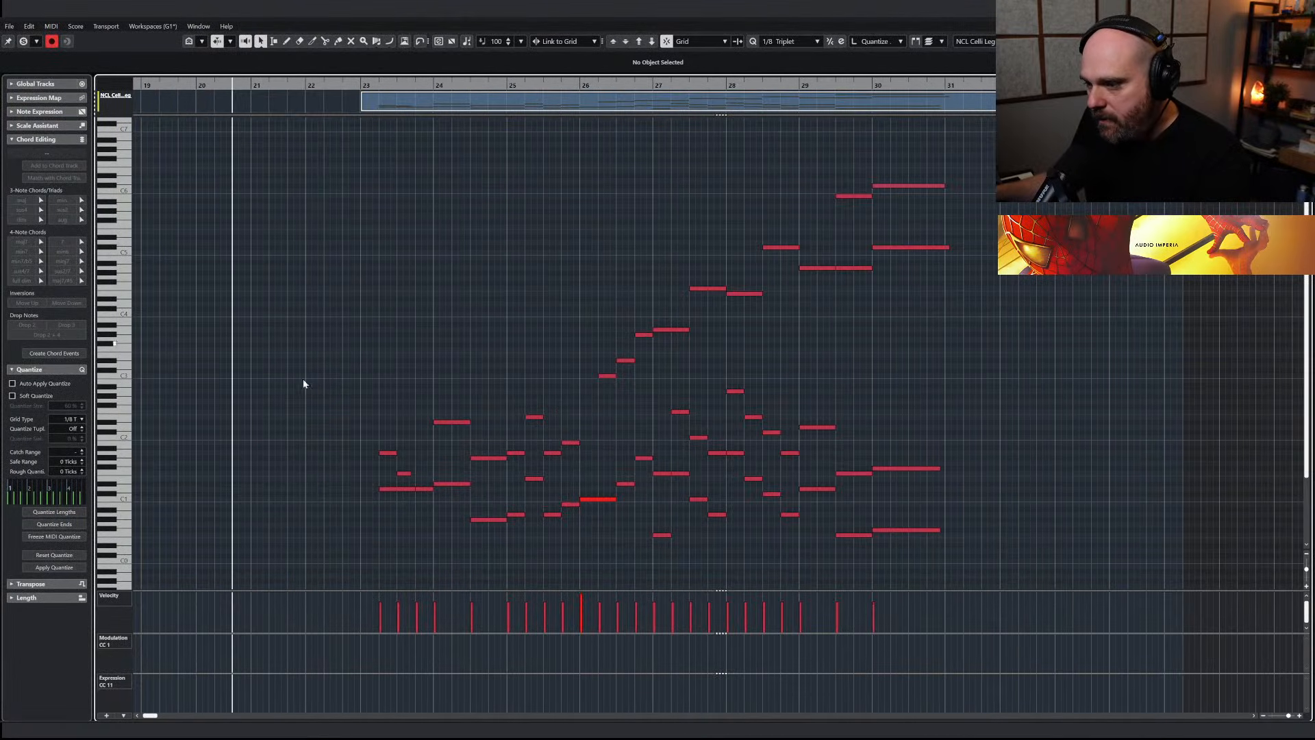
pyautogui.press('Delete')
pyautogui.moveTo(391, 502); pyautogui.dragTo(521, 525)
pyautogui.press('Delete')
pyautogui.press('Delete')
pyautogui.press('Delete')
pyautogui.moveTo(519, 469); pyautogui.dragTo(577, 533)
pyautogui.press('Delete')
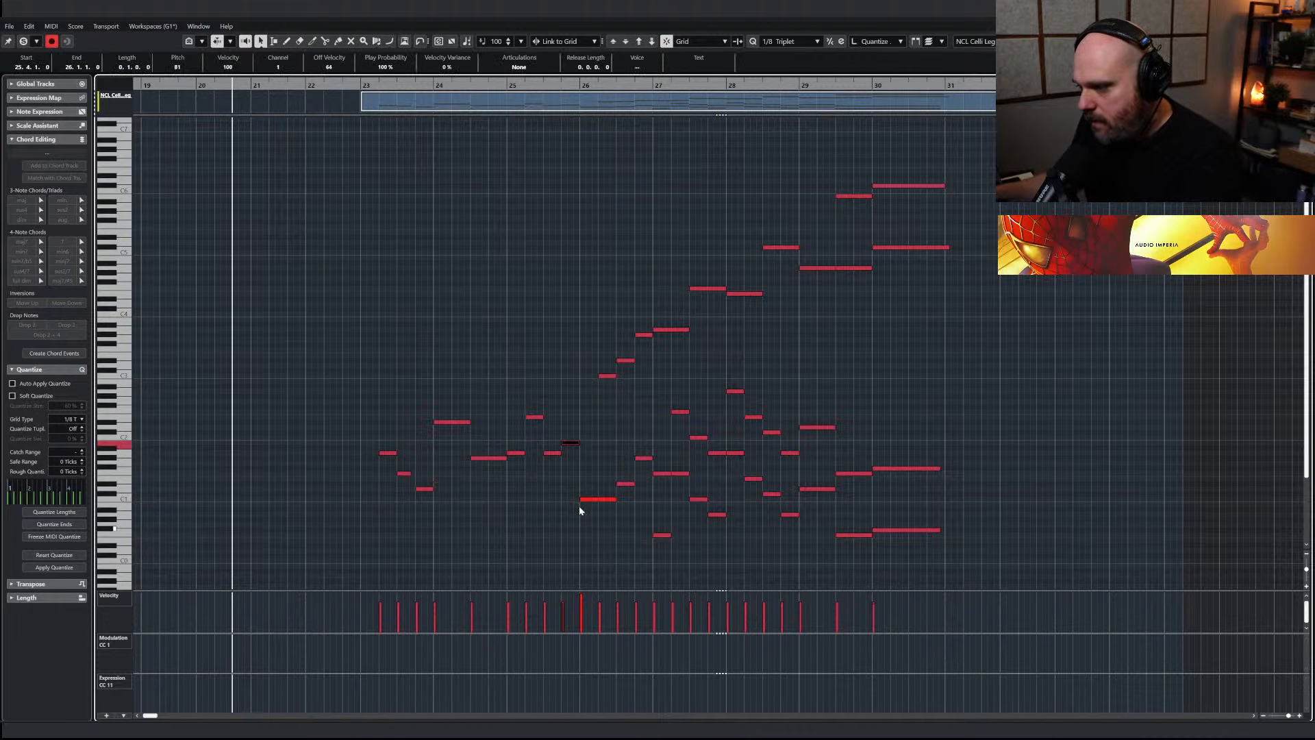
# Delete the high melody notes above the cello line from bar 26 to bar 31
pyautogui.moveTo(587, 475); pyautogui.dragTo(606, 494)
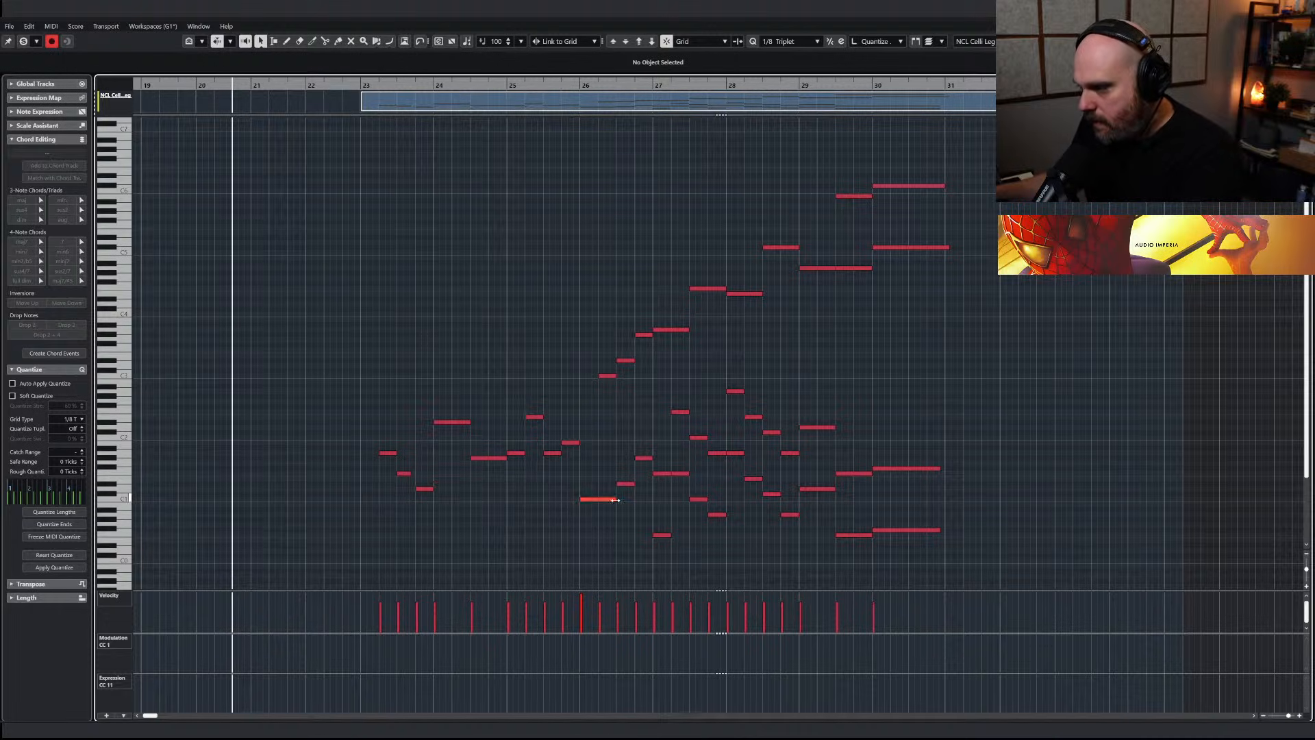
pyautogui.moveTo(578, 308); pyautogui.dragTo(668, 364)
pyautogui.press('Delete')
pyautogui.moveTo(616, 240); pyautogui.dragTo(814, 309)
pyautogui.press('Delete')
pyautogui.moveTo(585, 358); pyautogui.dragTo(629, 385)
pyautogui.press('Delete')
pyautogui.moveTo(761, 168); pyautogui.dragTo(969, 319)
pyautogui.press('Delete')
# Delete the lower octave doublings under the cello line from bar 27 to bar 31, leaving a single melodic line
pyautogui.click(594, 499)
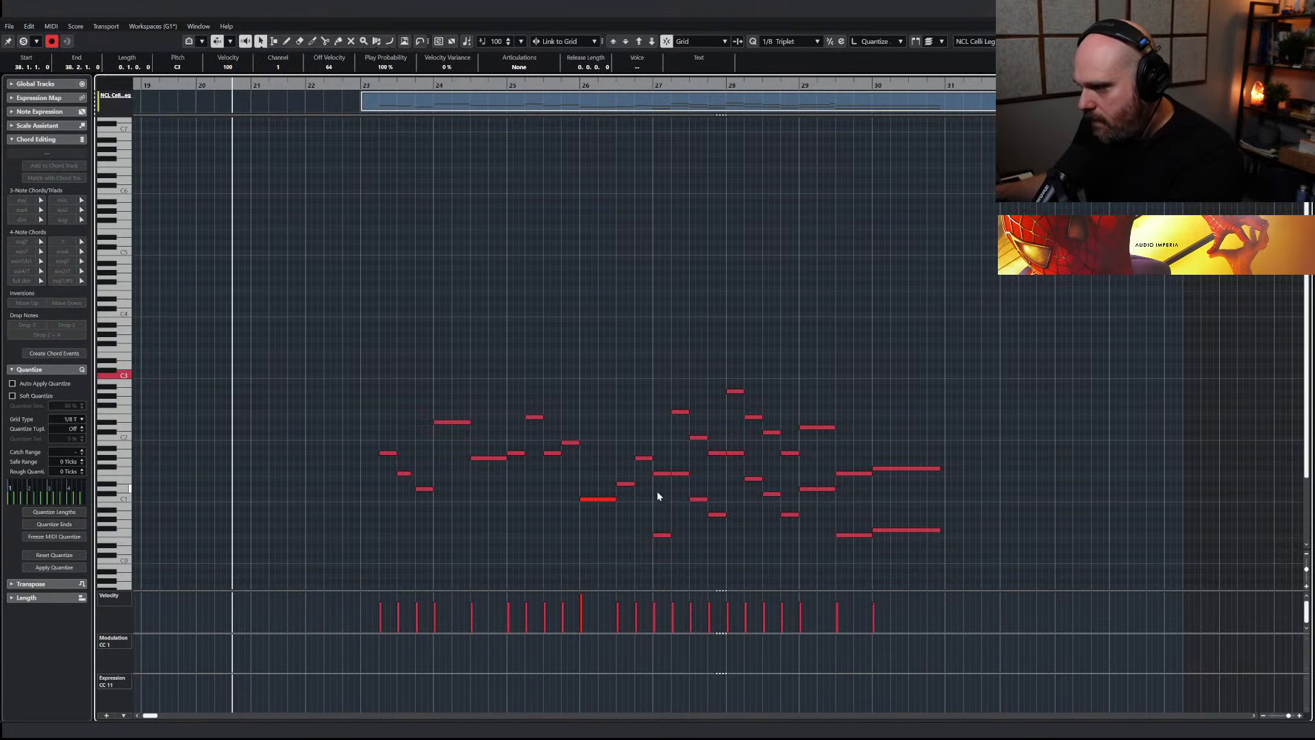
pyautogui.press('Delete')
pyautogui.moveTo(725, 550); pyautogui.dragTo(725, 548)
pyautogui.press('Delete')
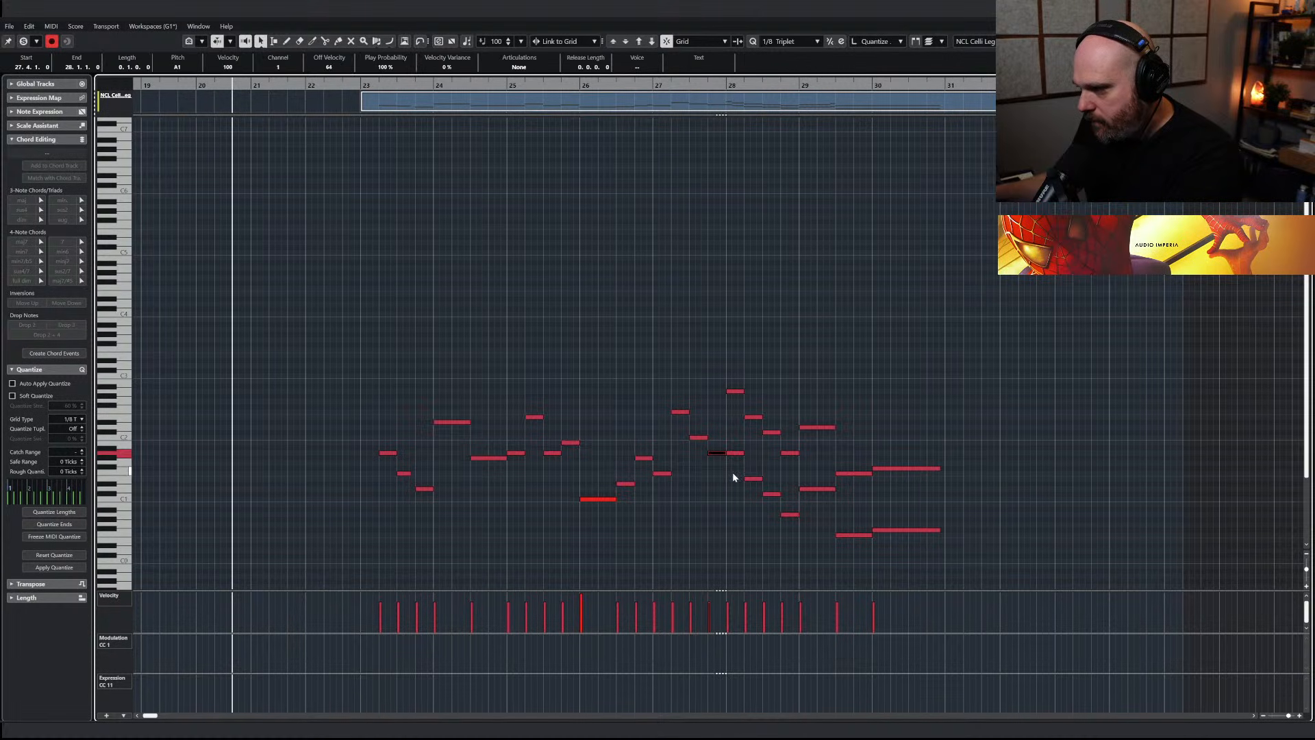
pyautogui.moveTo(744, 468); pyautogui.dragTo(793, 534)
pyautogui.press('Delete')
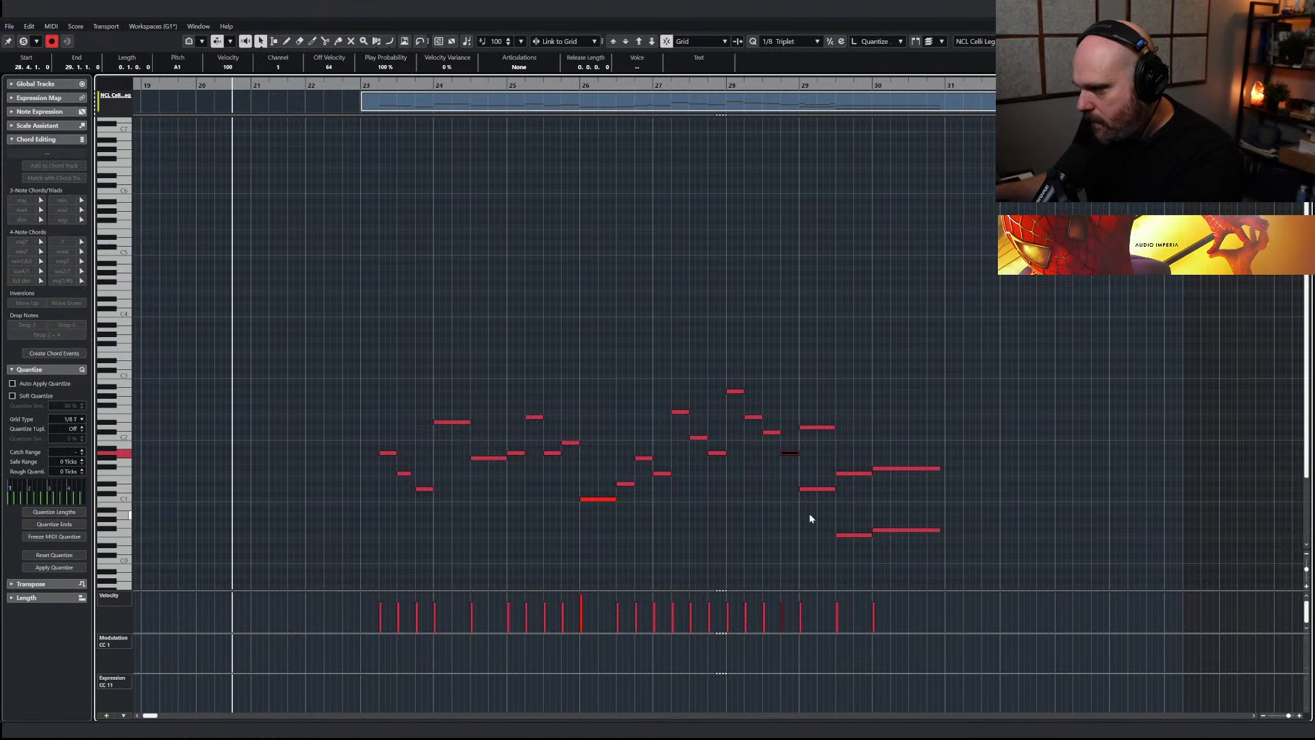
pyautogui.press('Delete')
pyautogui.moveTo(823, 481); pyautogui.dragTo(885, 545)
pyautogui.press('Delete')
# Lengthen all cello notes slightly so they overlap, and draw a modulation (CC1) curve from bar 23 to 31 that rises near bar 29
pyautogui.moveTo(371, 383); pyautogui.dragTo(972, 570)
pyautogui.moveTo(394, 455); pyautogui.dragTo(398, 455)
pyautogui.press('8')
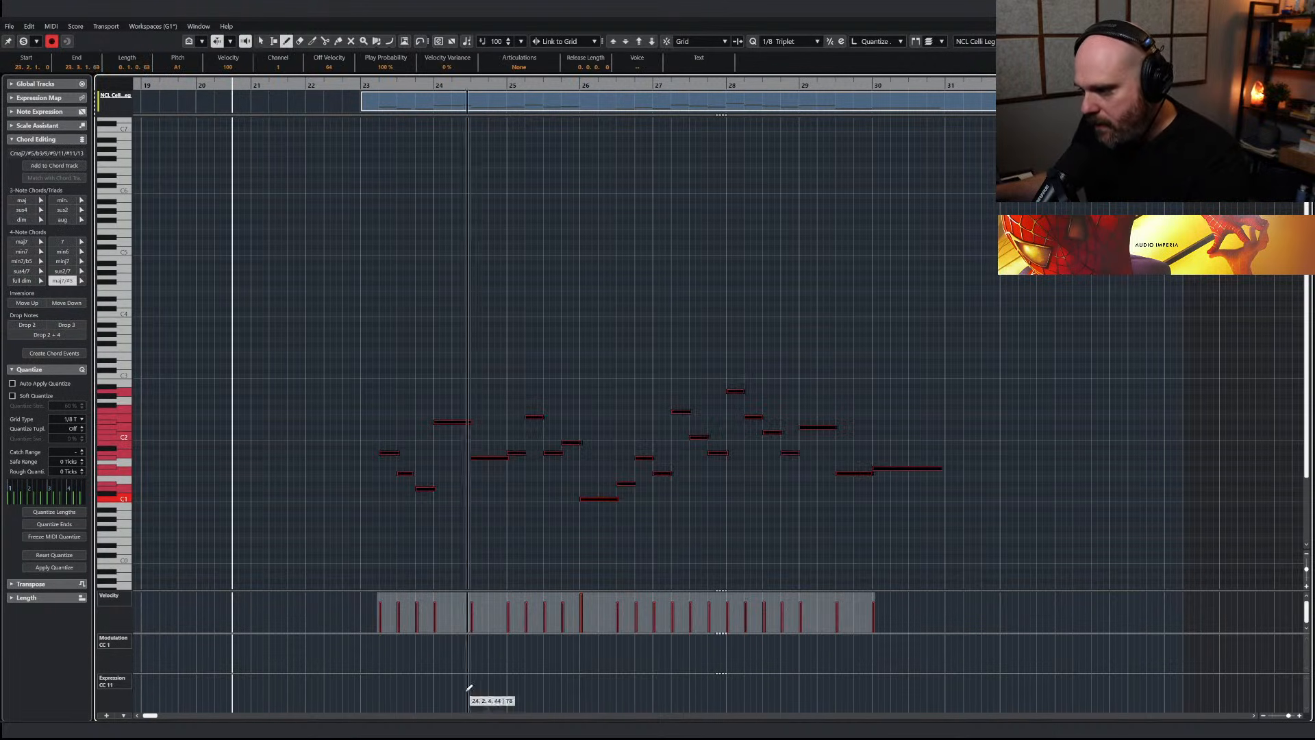
pyautogui.moveTo(372, 651); pyautogui.dragTo(954, 643)
pyautogui.press('1')
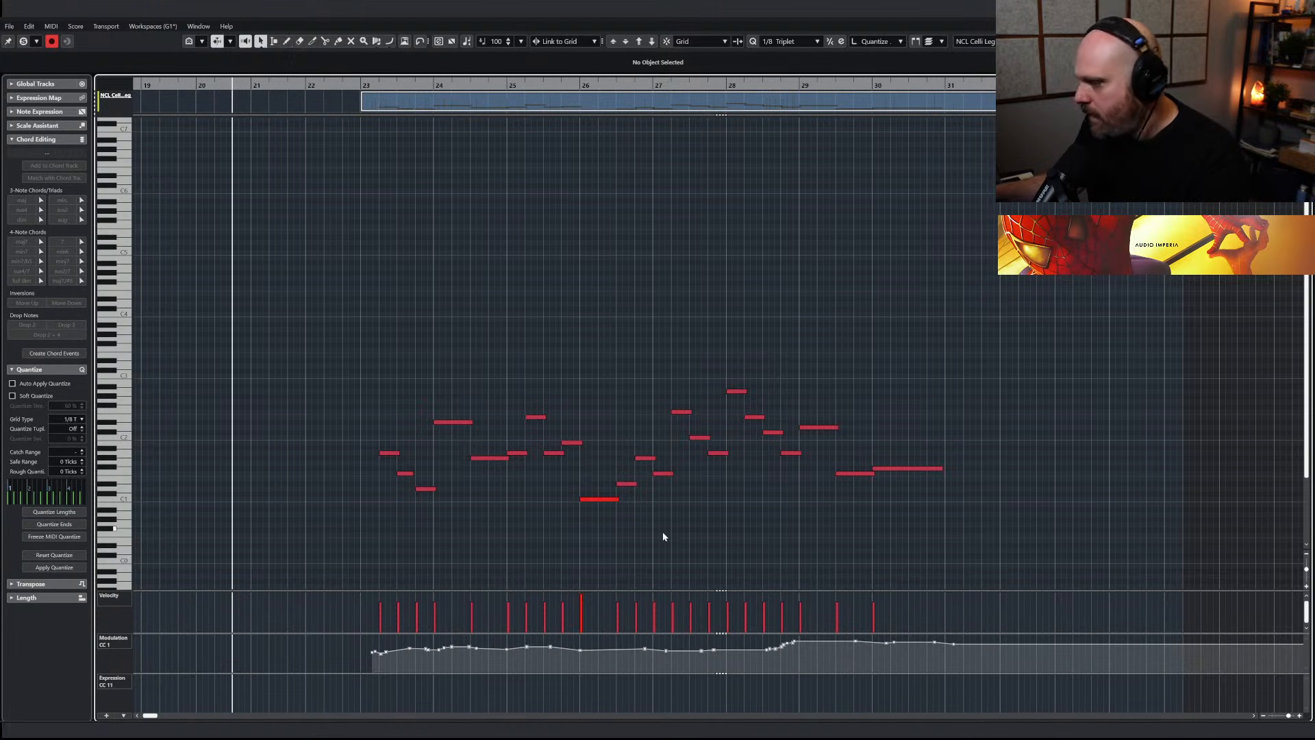
# Unmute the NCL Celli Leg part in the arrangement and play the section back
pyautogui.press('Return')
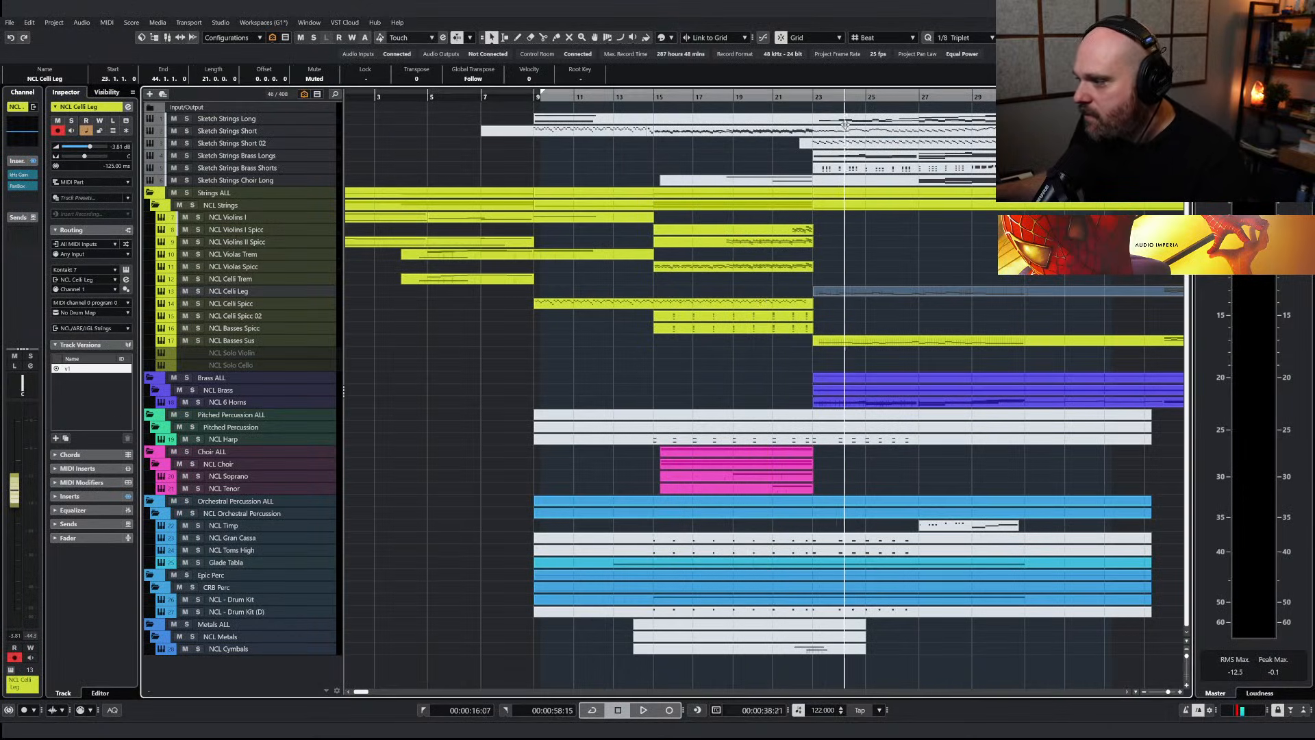
pyautogui.rightClick(938, 322)
pyautogui.rightClick(941, 313)
pyautogui.click(1017, 318)
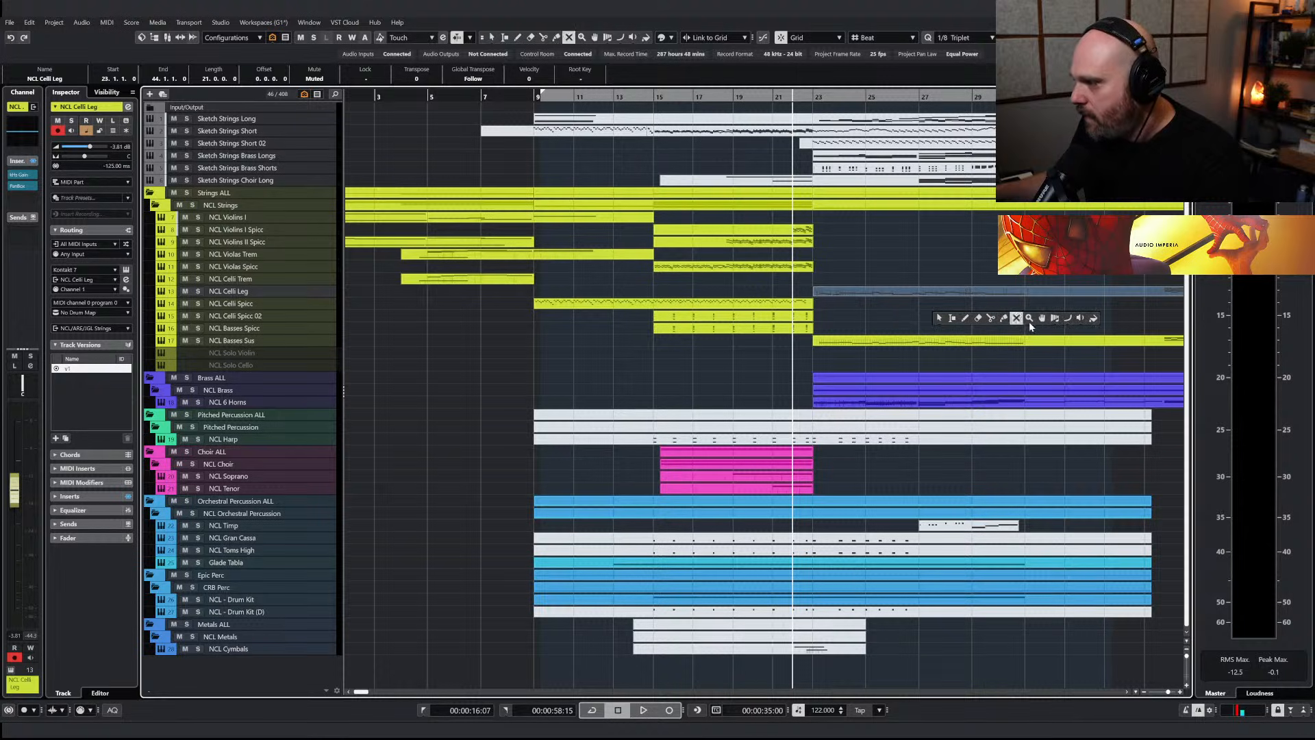
pyautogui.click(944, 291)
pyautogui.rightClick(891, 256)
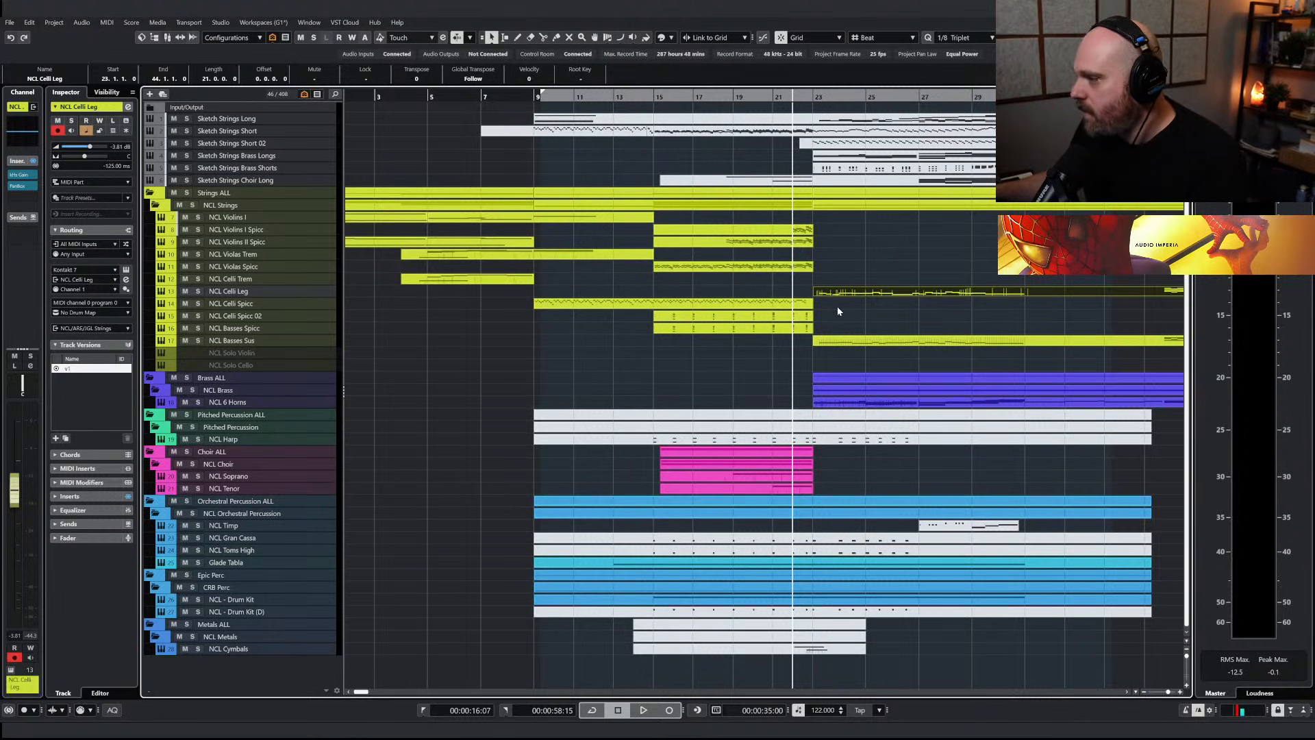
pyautogui.press('space')
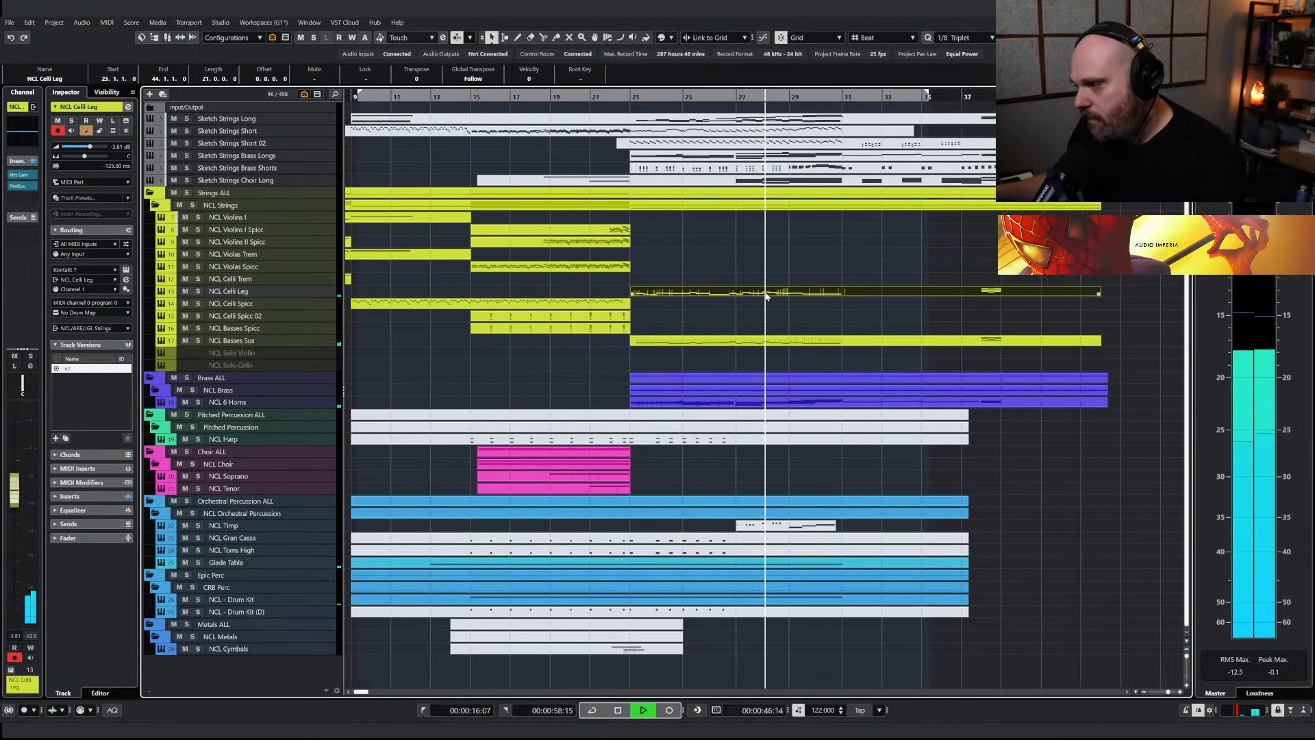
# Raise the NCL Celli Leg modulation (CC1) curve slightly across bars 23 to 31
pyautogui.press('Return')
pyautogui.moveTo(411, 639); pyautogui.dragTo(860, 678)
pyautogui.moveTo(815, 638); pyautogui.dragTo(818, 634)
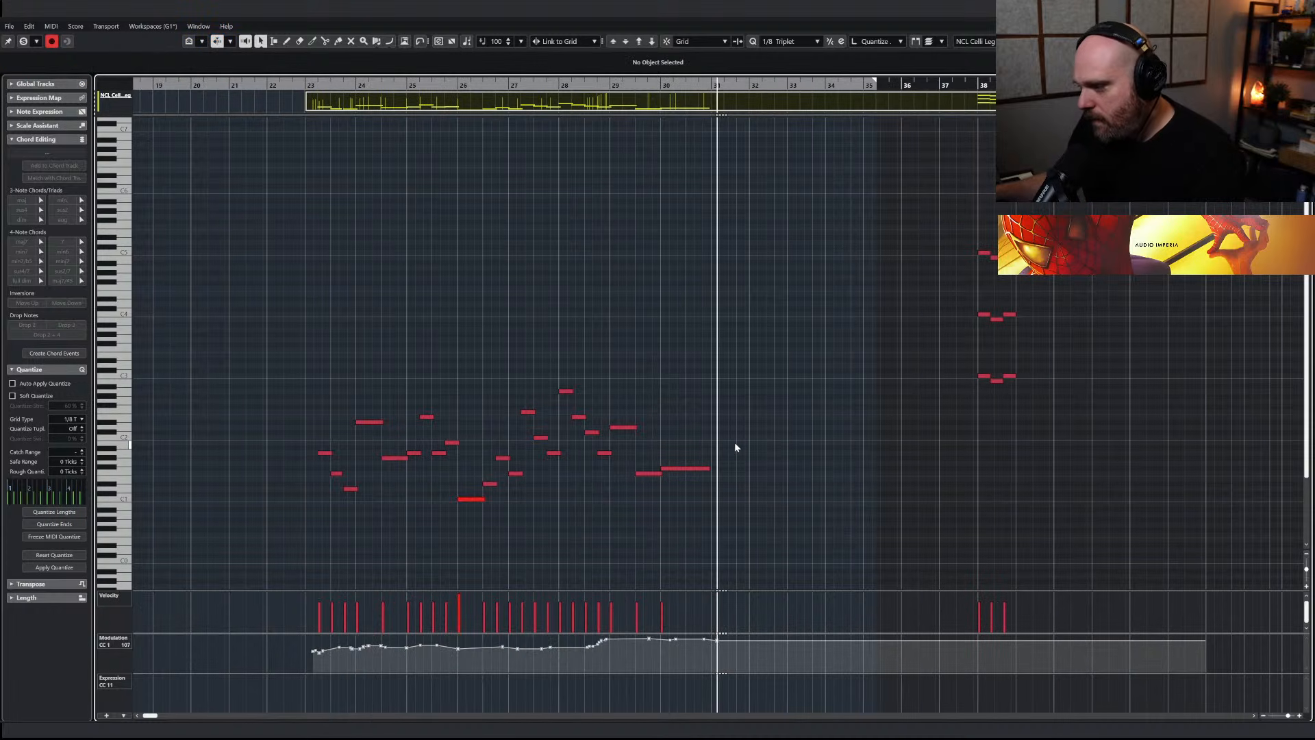
pyautogui.press('Return')
# Copy the Sketch Strings Choir Long part from bar 23 onto the NCL Soprano track and unmute the copy
pyautogui.rightClick(659, 248)
pyautogui.click(660, 246)
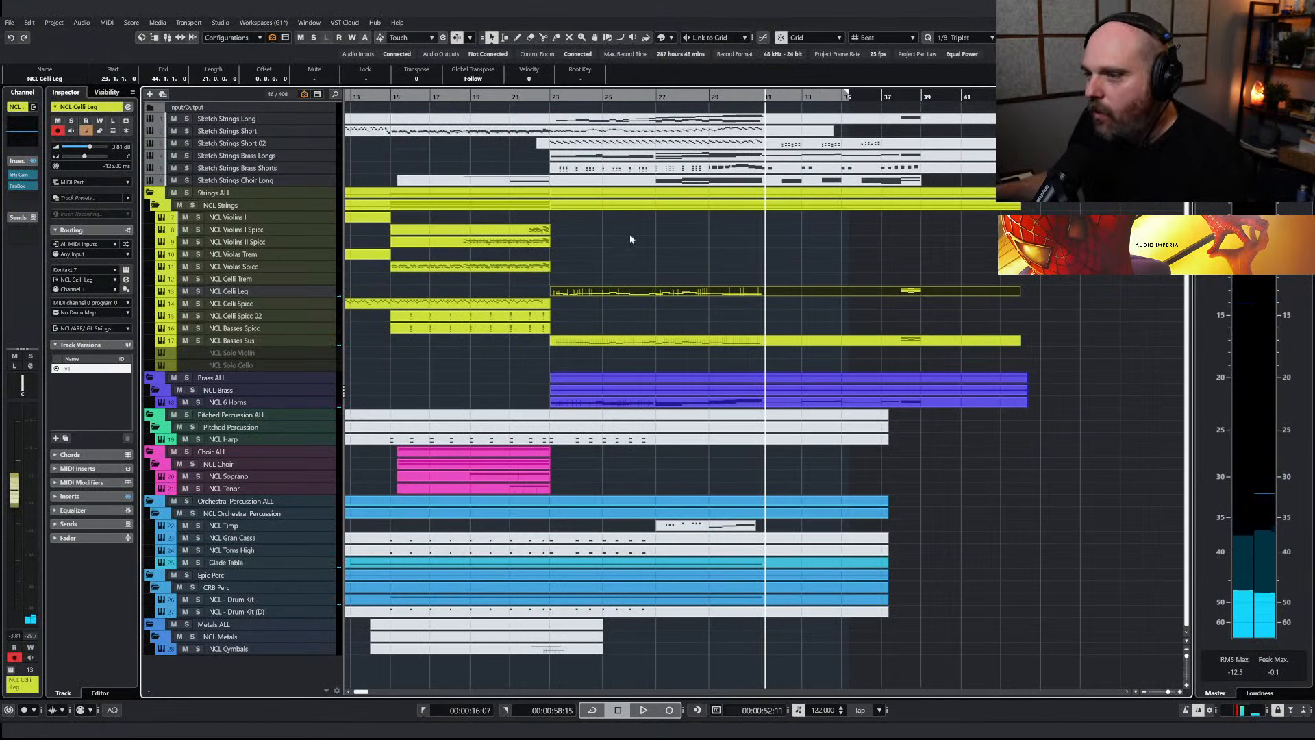
pyautogui.click(628, 180)
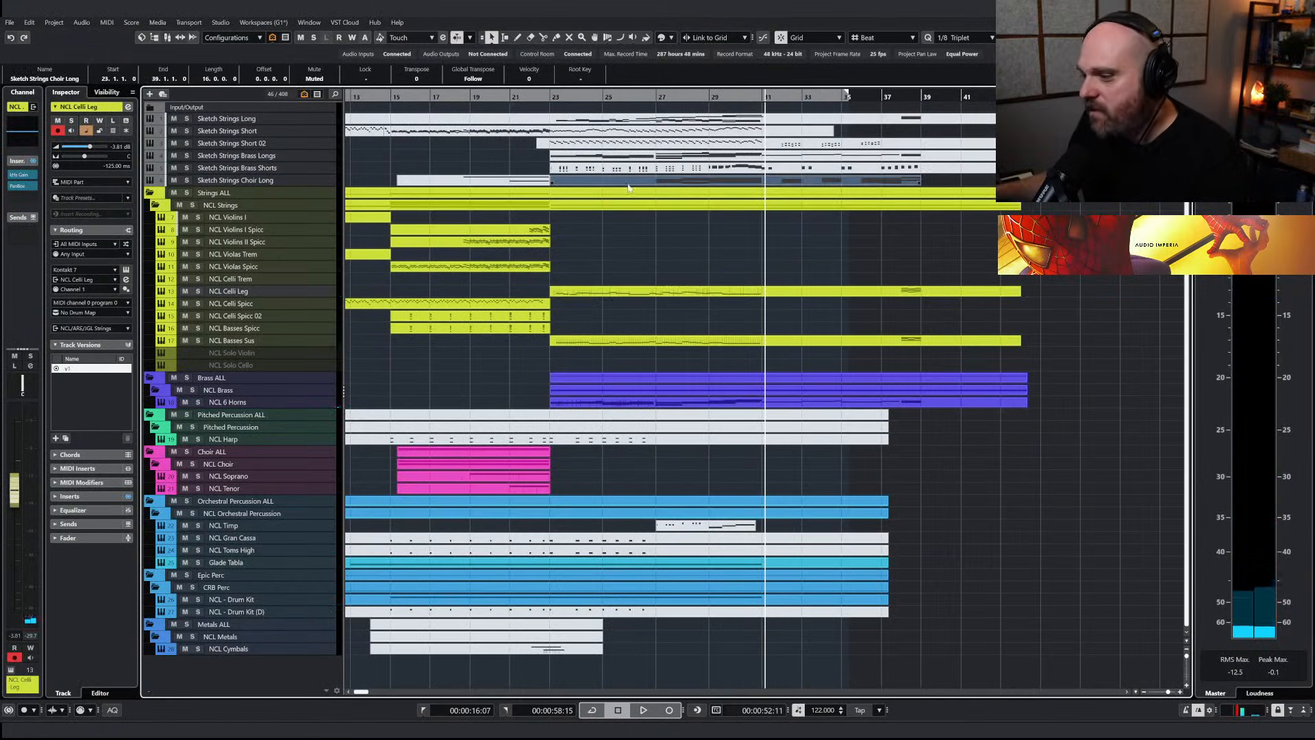
pyautogui.moveTo(600, 457); pyautogui.dragTo(616, 477)
pyautogui.rightClick(658, 488)
pyautogui.click(719, 481)
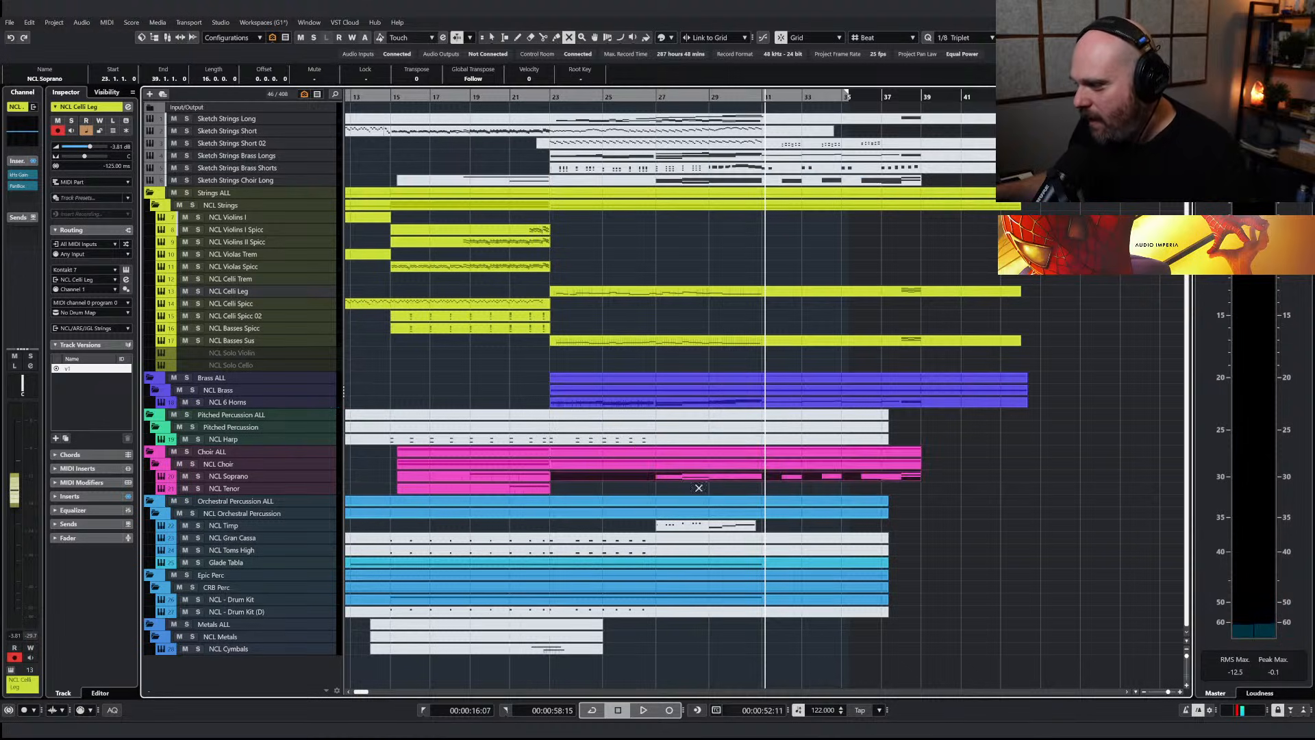
# Draw a gently swelling modulation (CC1) curve under the NCL Soprano chords from bar 27 to bar 31
pyautogui.doubleClick(698, 478)
pyautogui.click(578, 480)
pyautogui.moveTo(537, 652); pyautogui.dragTo(714, 644)
pyautogui.press('1')
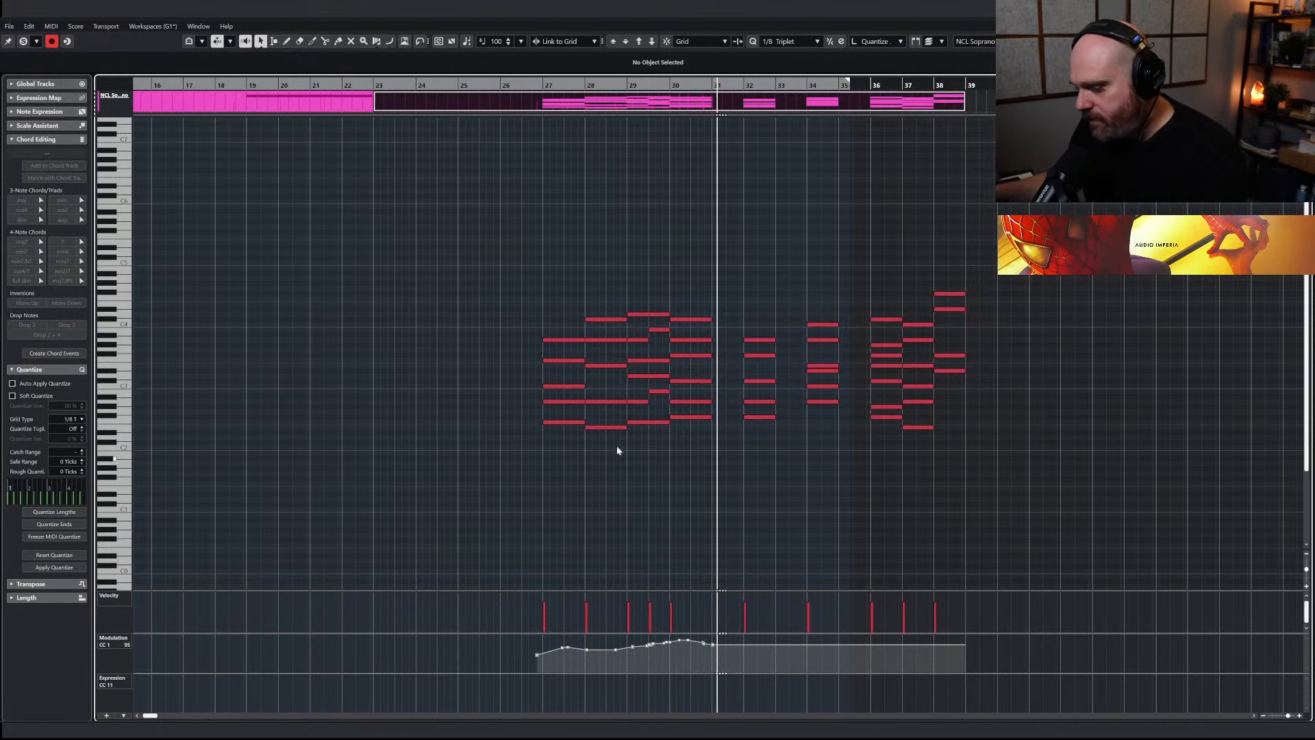
pyautogui.click(561, 423)
pyautogui.press('Return')
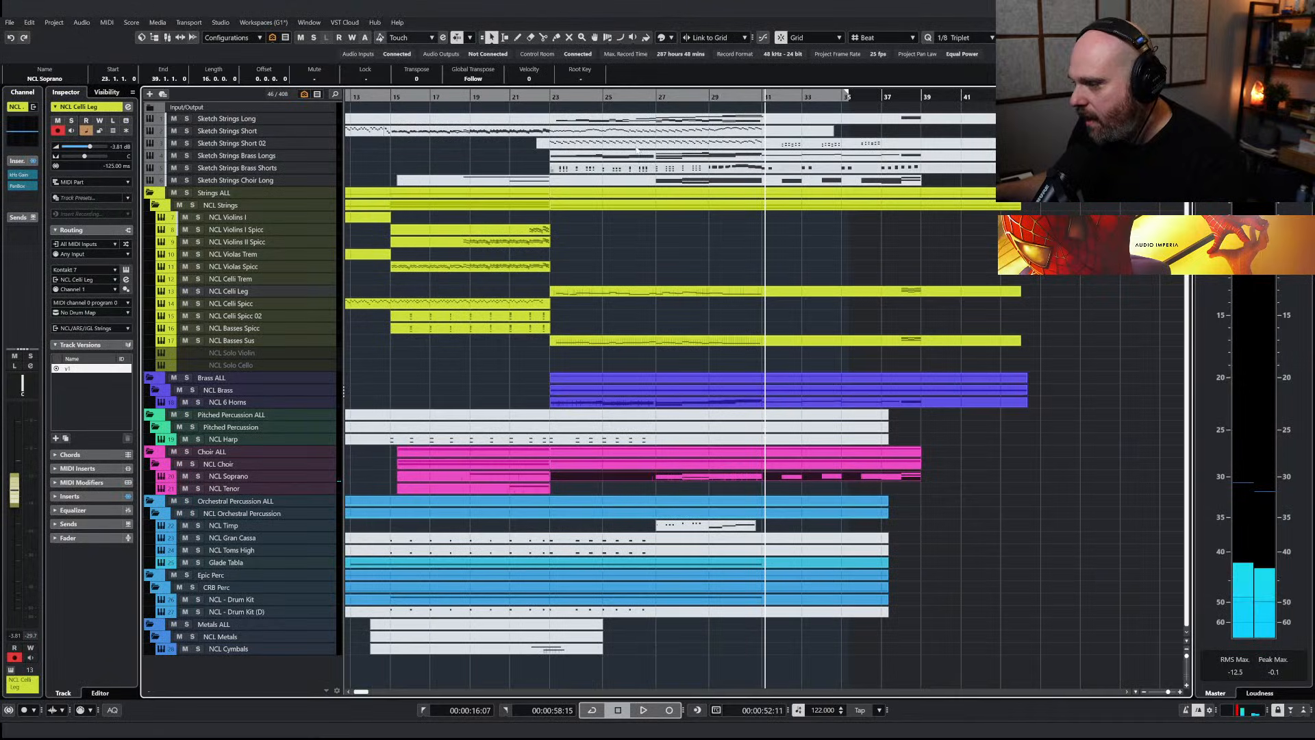
# Copy the NCL Soprano part onto NCL Tenor and draw a gradually rising modulation (CC1) curve from bar 27 to bar 31
pyautogui.click(651, 97)
pyautogui.moveTo(590, 478); pyautogui.dragTo(592, 496)
pyautogui.press('Return')
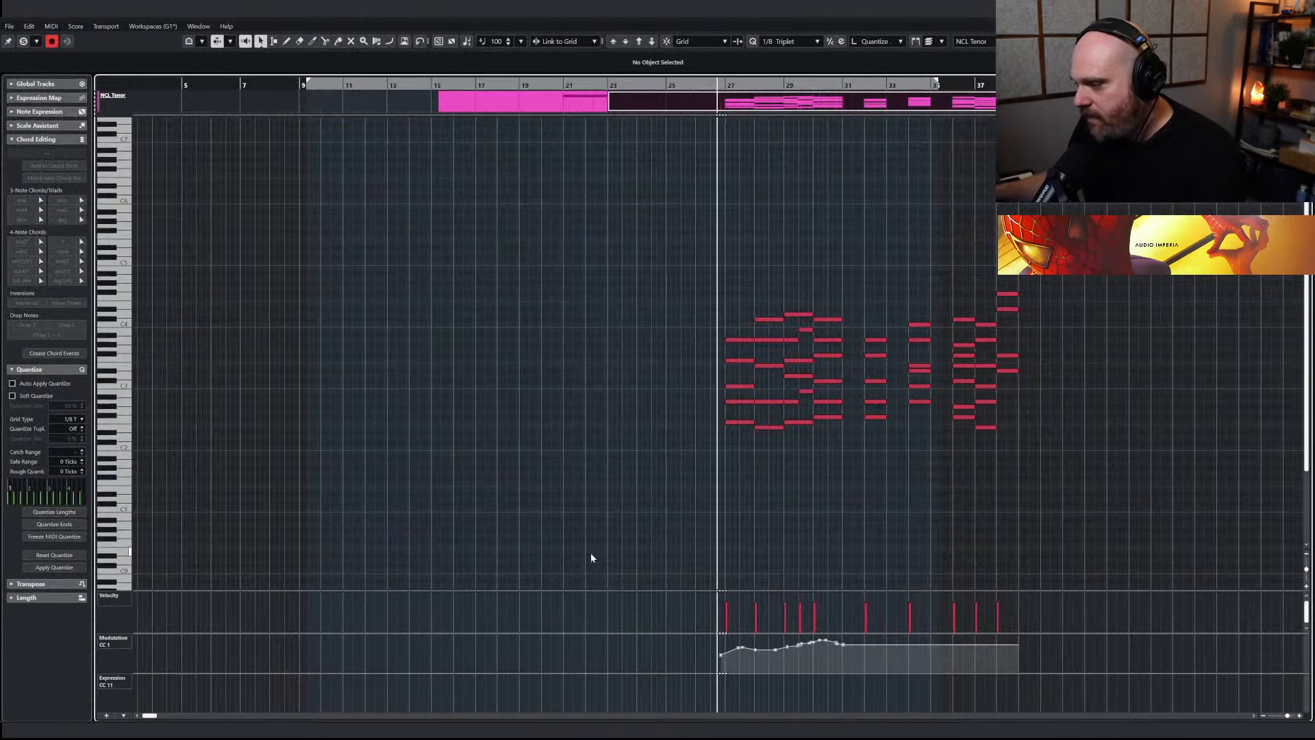
pyautogui.click(652, 561)
pyautogui.moveTo(716, 657); pyautogui.dragTo(853, 643)
pyautogui.press('1')
# Delete the top notes of the NCL Tenor chords between bars 27 and 31 and play the section back
pyautogui.moveTo(705, 294); pyautogui.dragTo(846, 353)
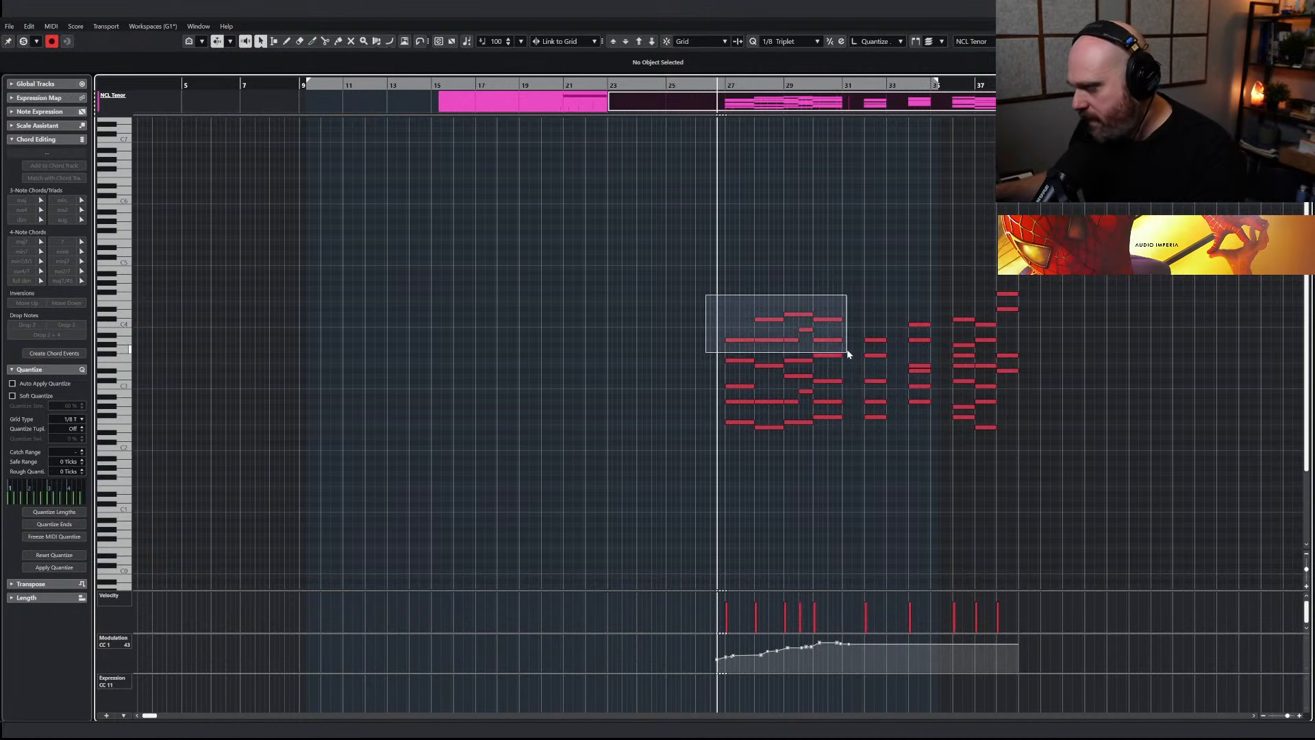
pyautogui.press('Delete')
pyautogui.press('Return')
pyautogui.press('space')
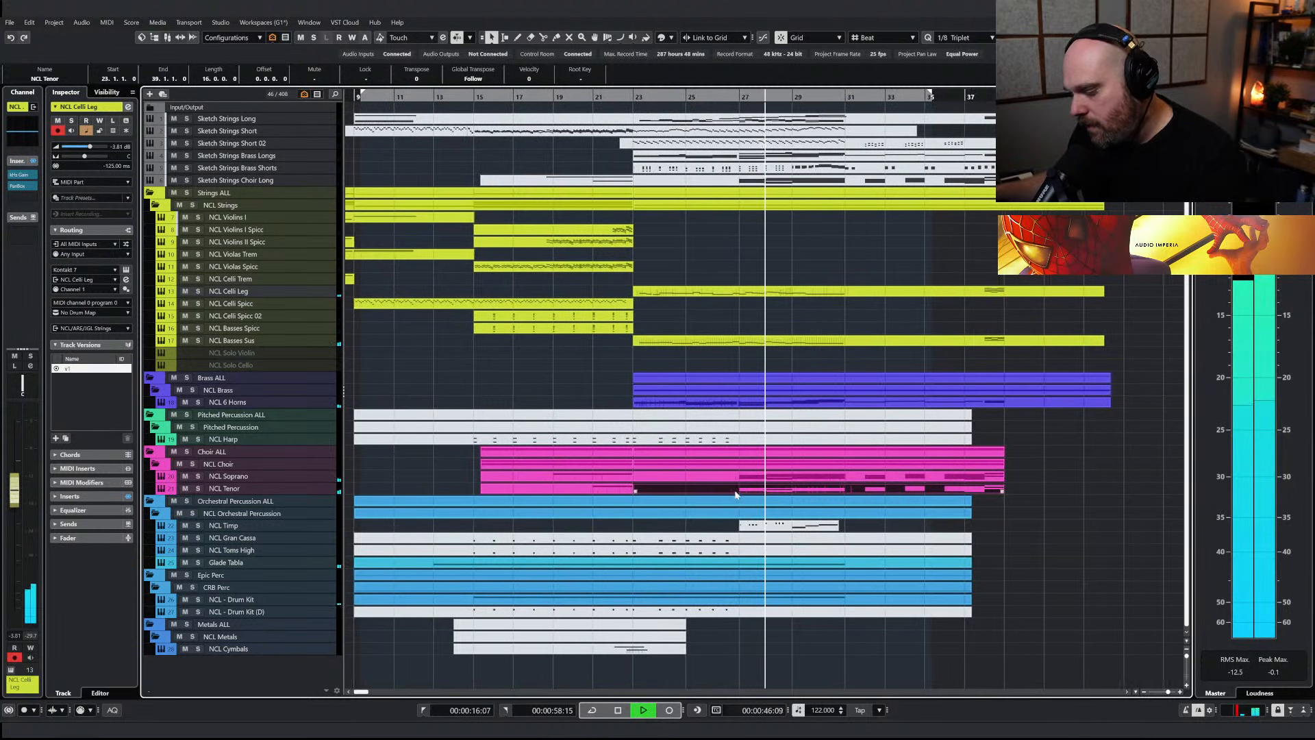
# Redraw the modulation (CC1) curve under the NCL Soprano chords up to about bar 31
pyautogui.click(700, 481)
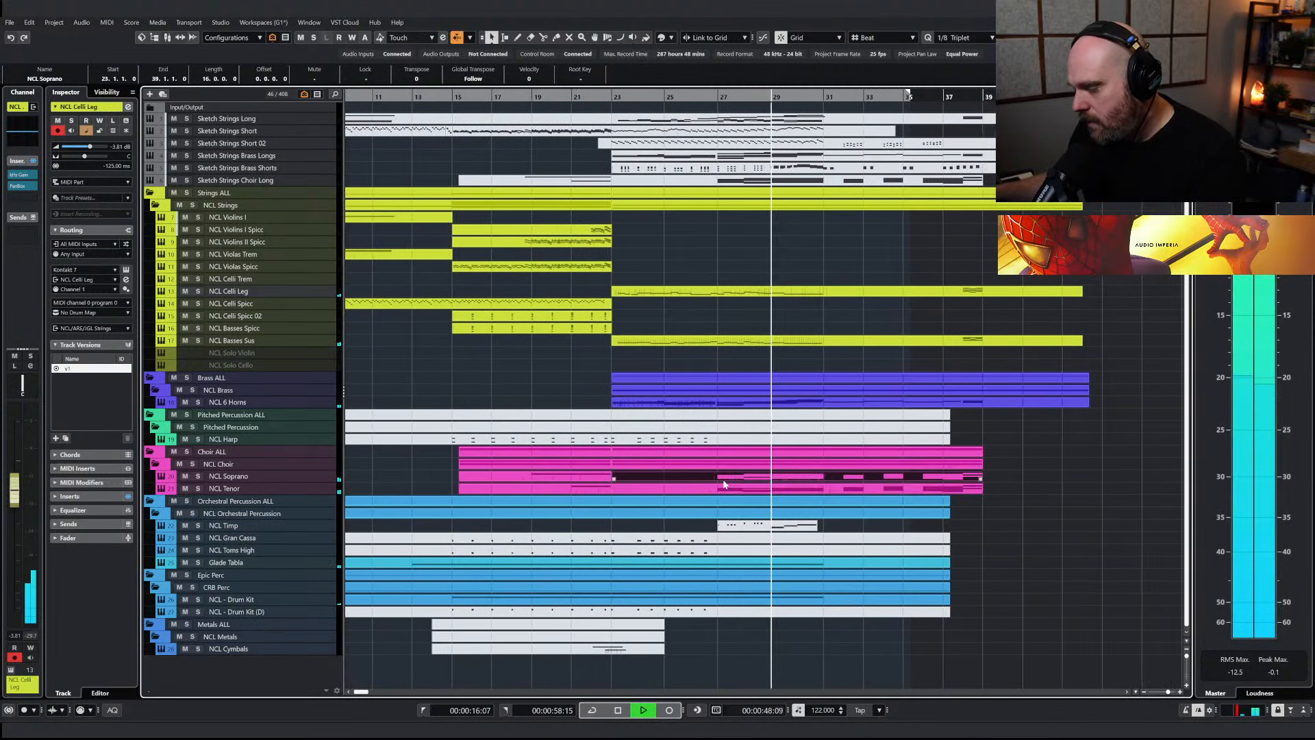
pyautogui.press('Return')
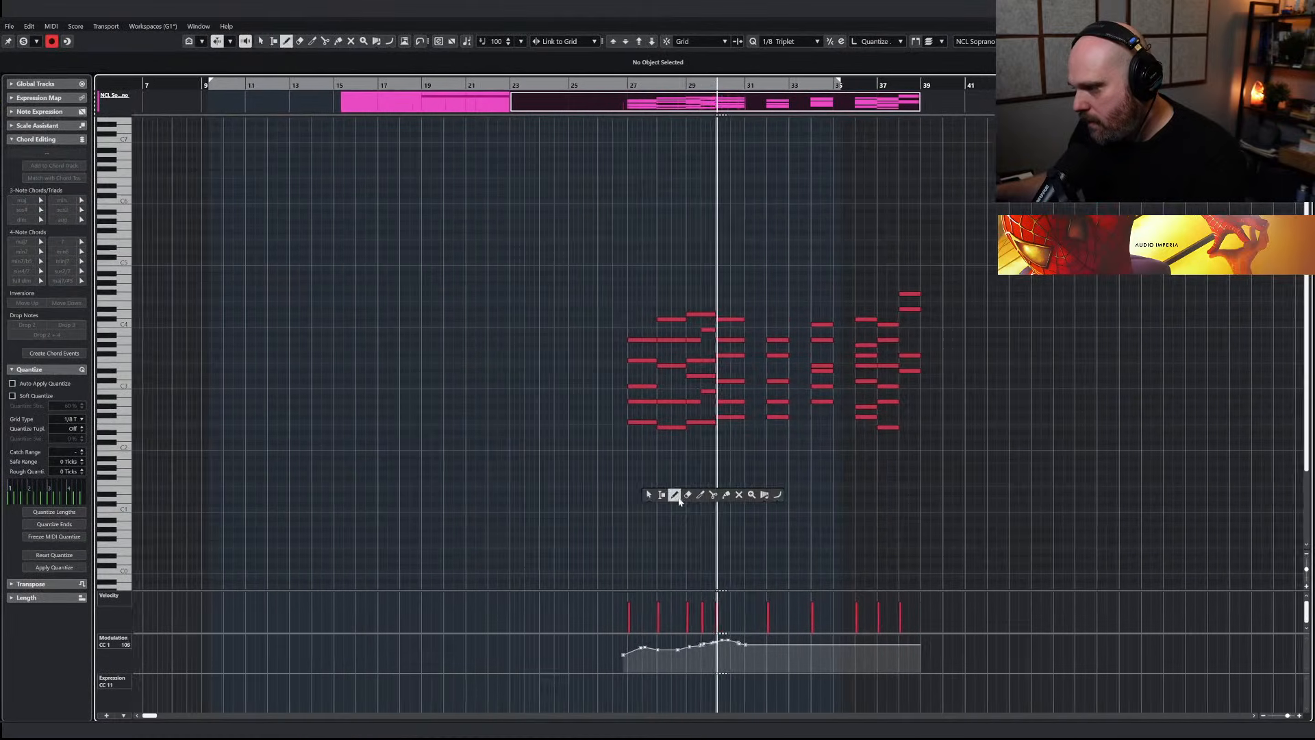
pyautogui.press('h')
pyautogui.rightClick(636, 548)
pyautogui.click(661, 548)
pyautogui.press('space')
pyautogui.moveTo(517, 657); pyautogui.dragTo(743, 640)
pyautogui.rightClick(693, 472)
pyautogui.click(696, 472)
pyautogui.press('Return')
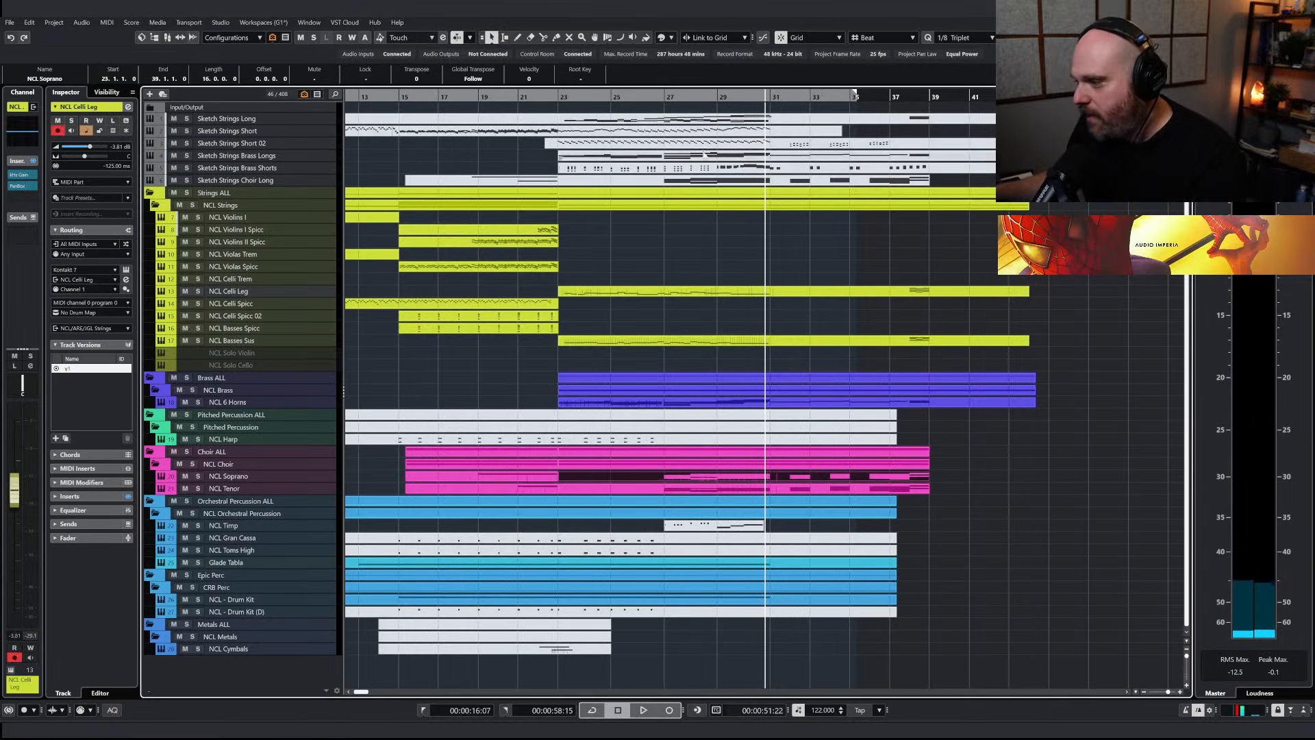
# Redraw the NCL Tenor modulation (CC1) curve with small swells from just before bar 27, climbing to about 105 near bar 30
pyautogui.doubleClick(667, 485)
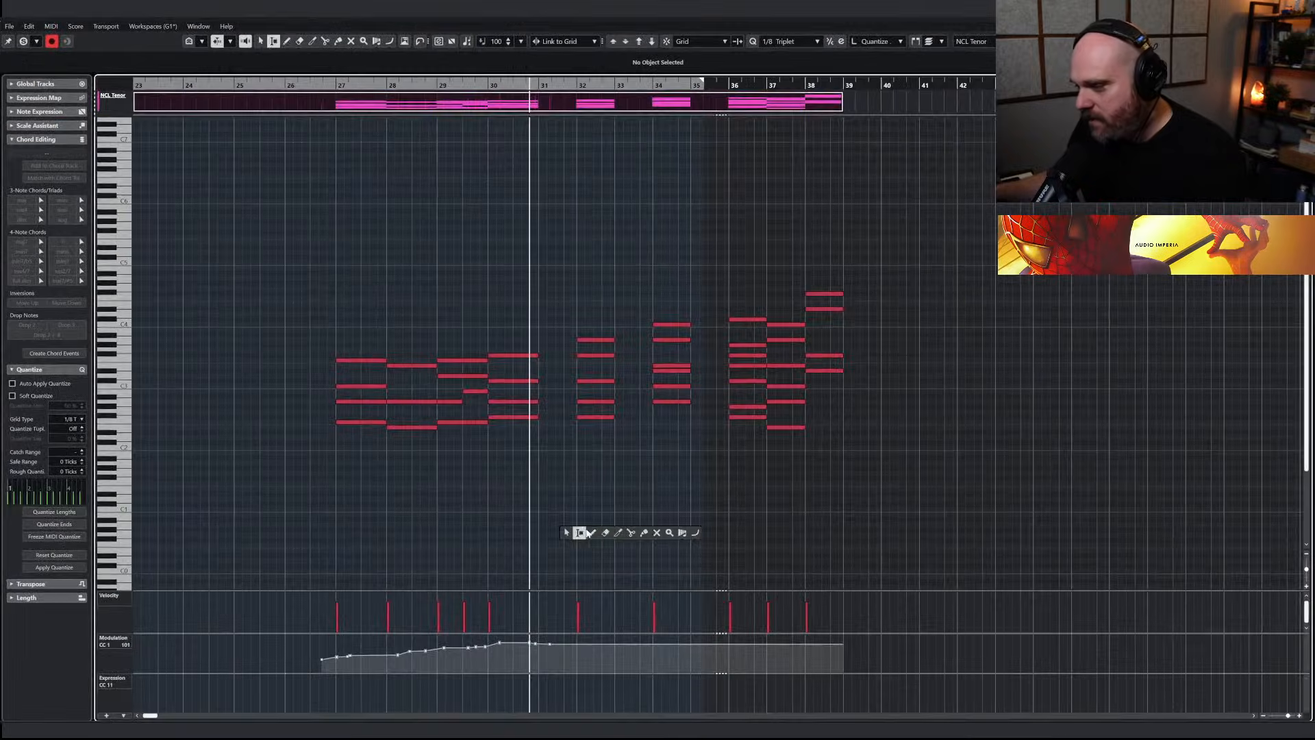
pyautogui.moveTo(368, 646)
pyautogui.mouseDown()
pyautogui.moveTo(325, 669)
pyautogui.moveTo(368, 664)
pyautogui.moveTo(321, 664)
pyautogui.moveTo(377, 657)
pyautogui.mouseUp()
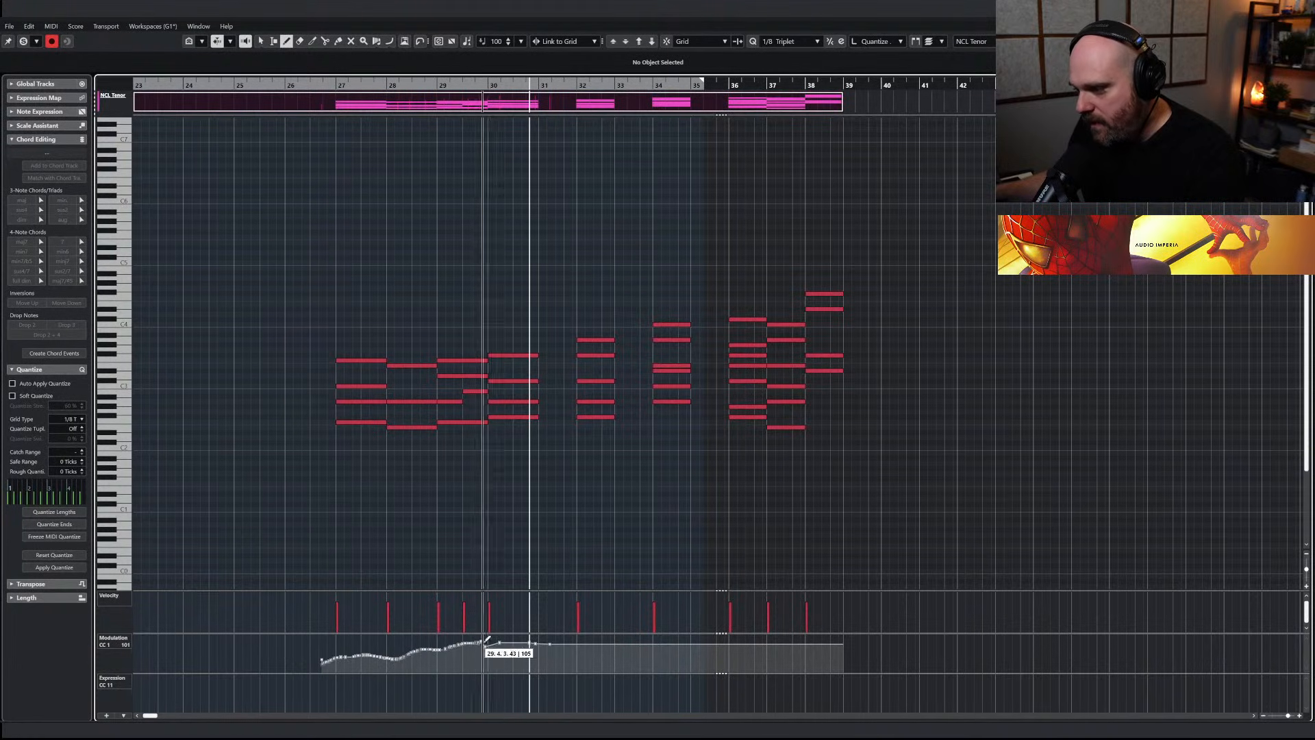
pyautogui.rightClick(544, 537)
pyautogui.click(547, 537)
pyautogui.press('Return')
# Play the section back up to about bar 31 to check the revised choir with the strings and horns
pyautogui.moveTo(691, 96); pyautogui.dragTo(595, 97)
pyautogui.press('space')
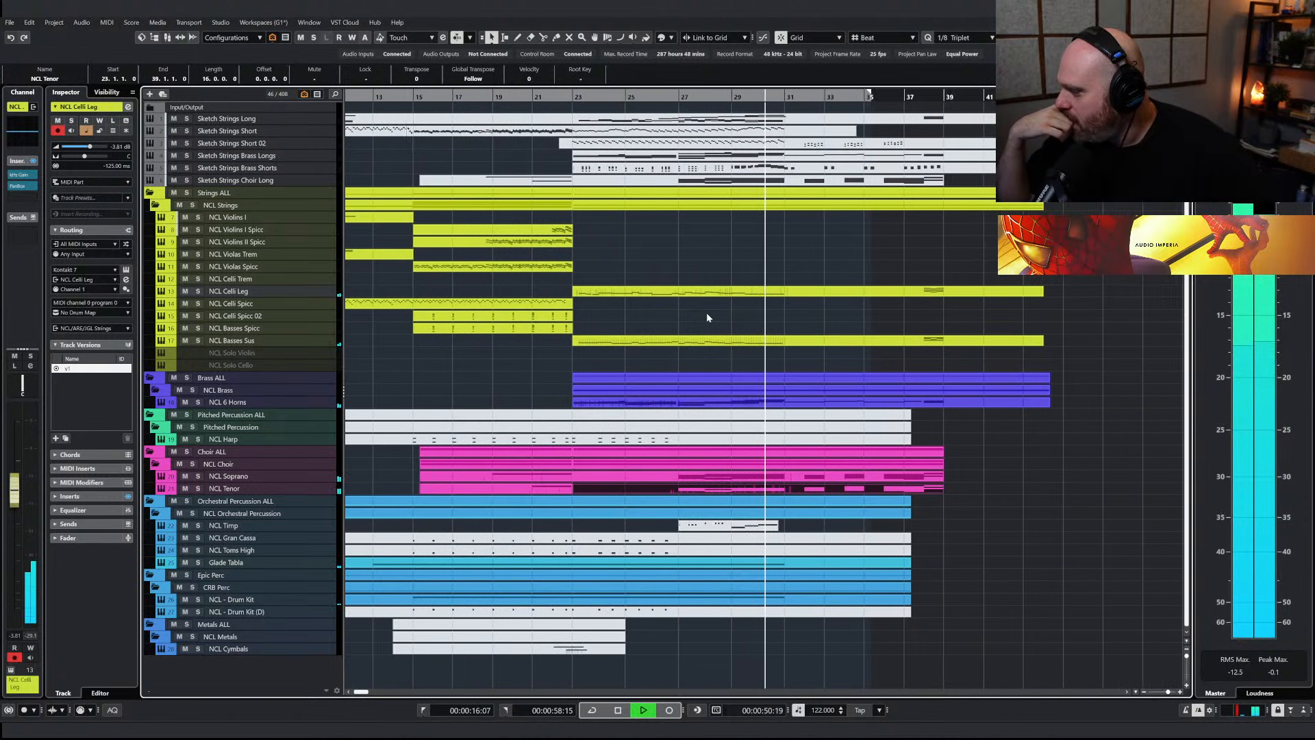
pyautogui.press('space')
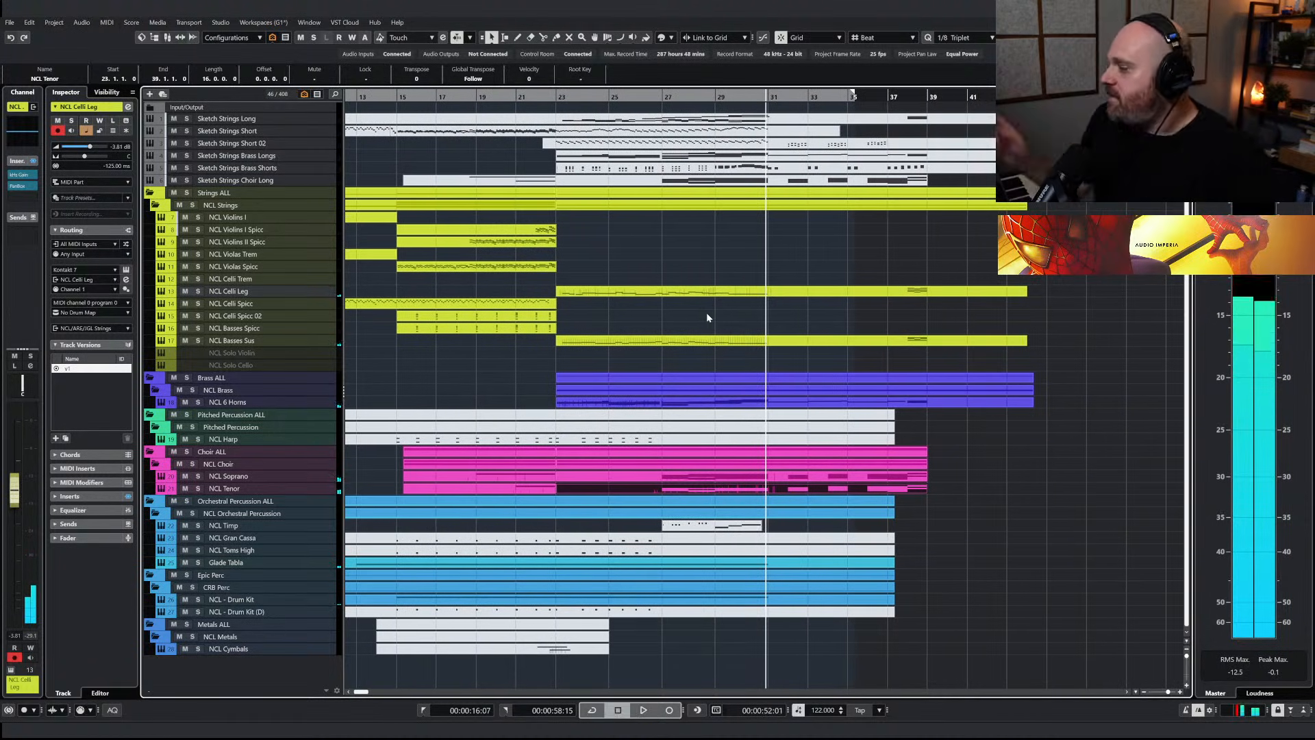
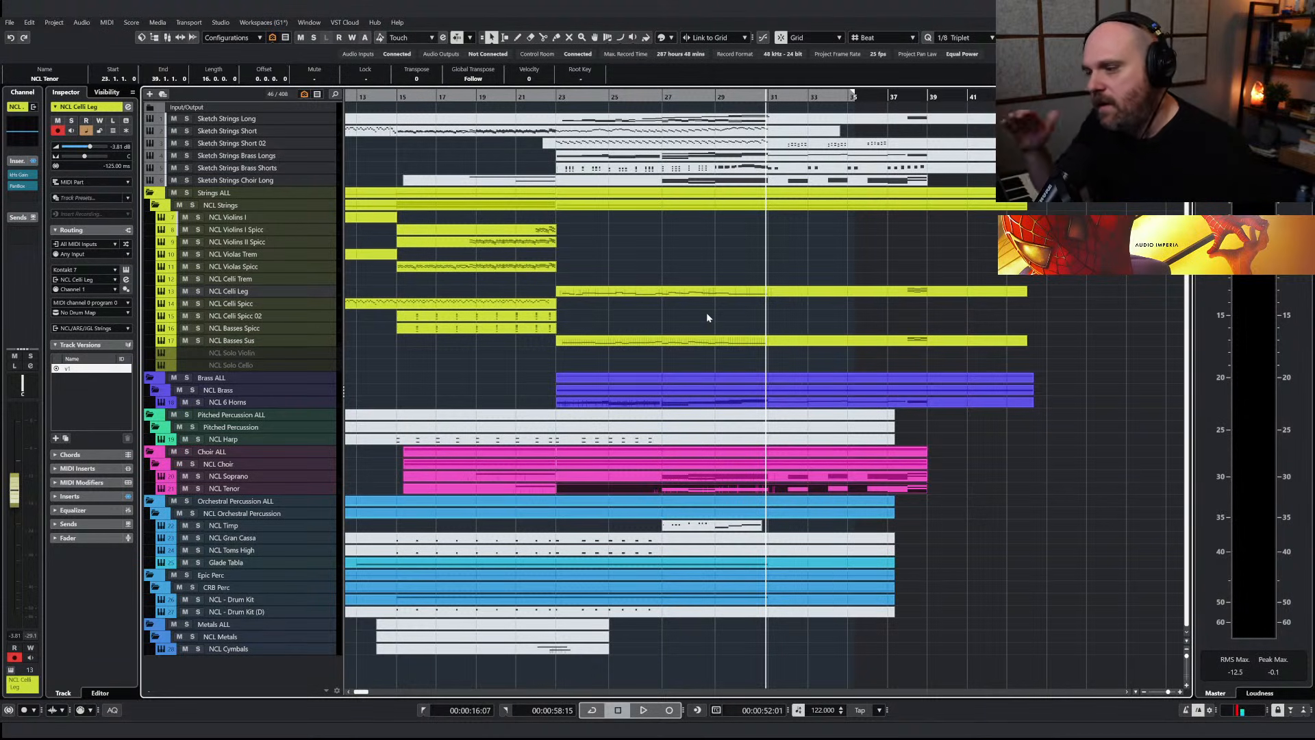
# Play the section from bar 23 and raise the NCL 6 Horns modulation (CC1) curve between bars 23 and 27
pyautogui.click(563, 264)
pyautogui.press('space')
pyautogui.press('space')
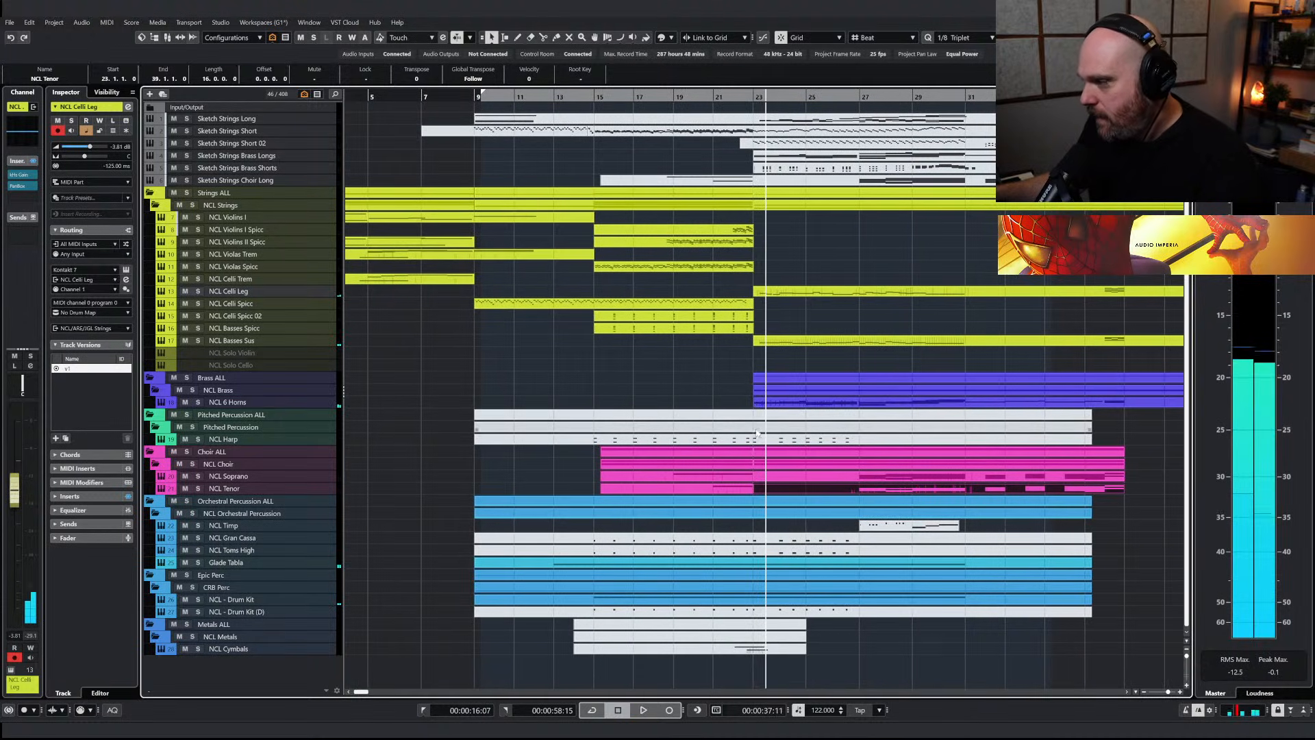
pyautogui.click(785, 403)
pyautogui.hotkey('ctrl', 'e')
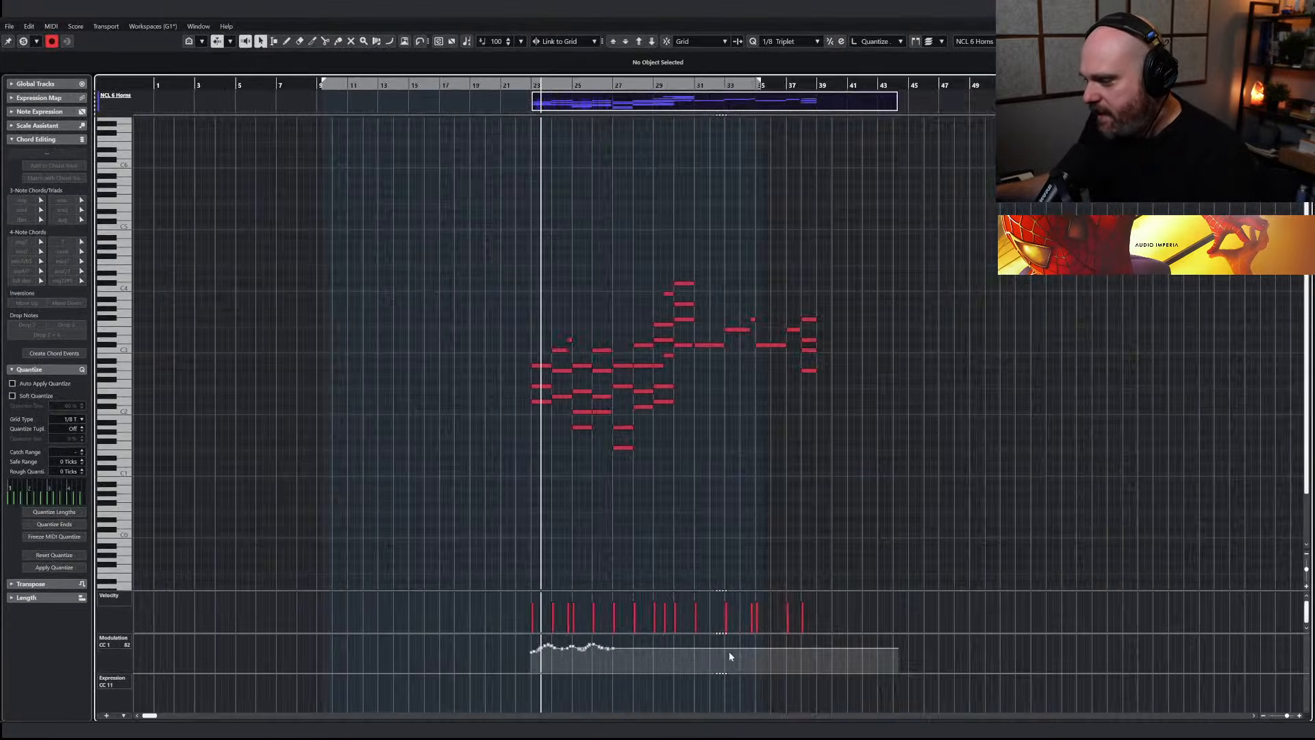
pyautogui.moveTo(533, 645); pyautogui.dragTo(601, 659)
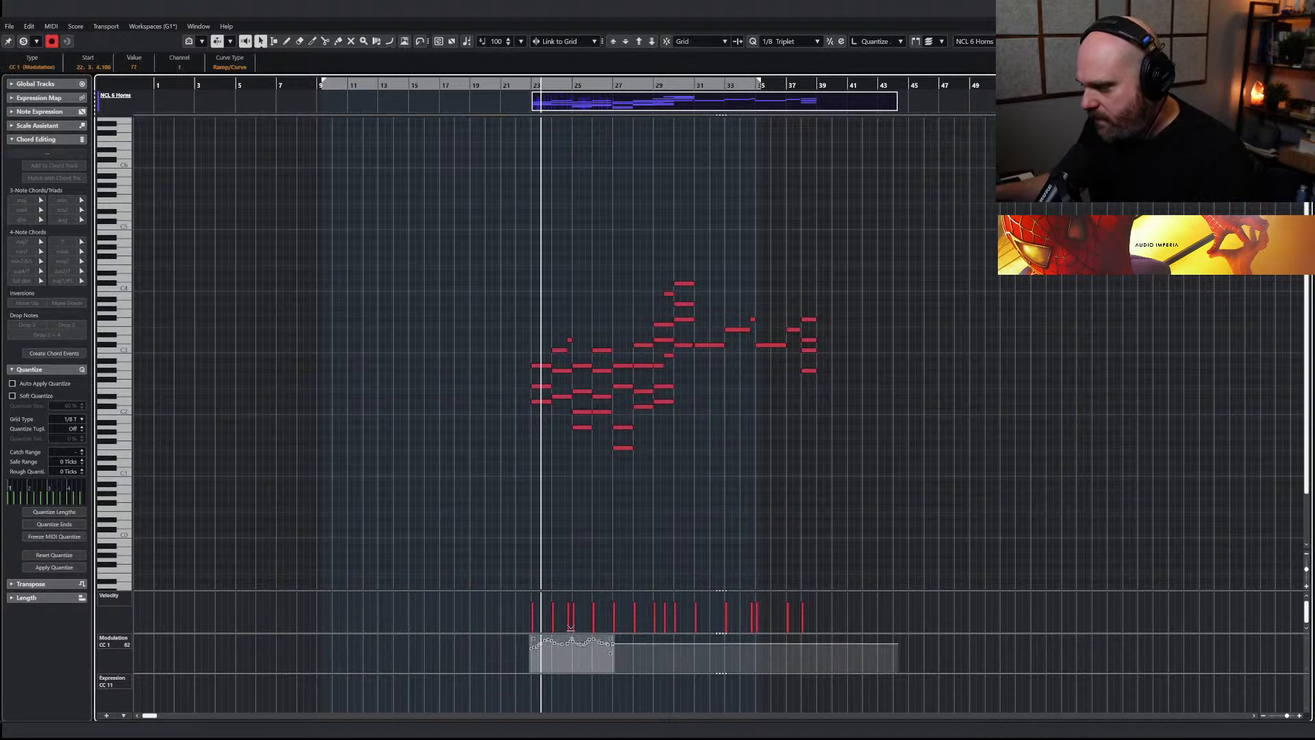
pyautogui.hotkey('ctrl', 'e')
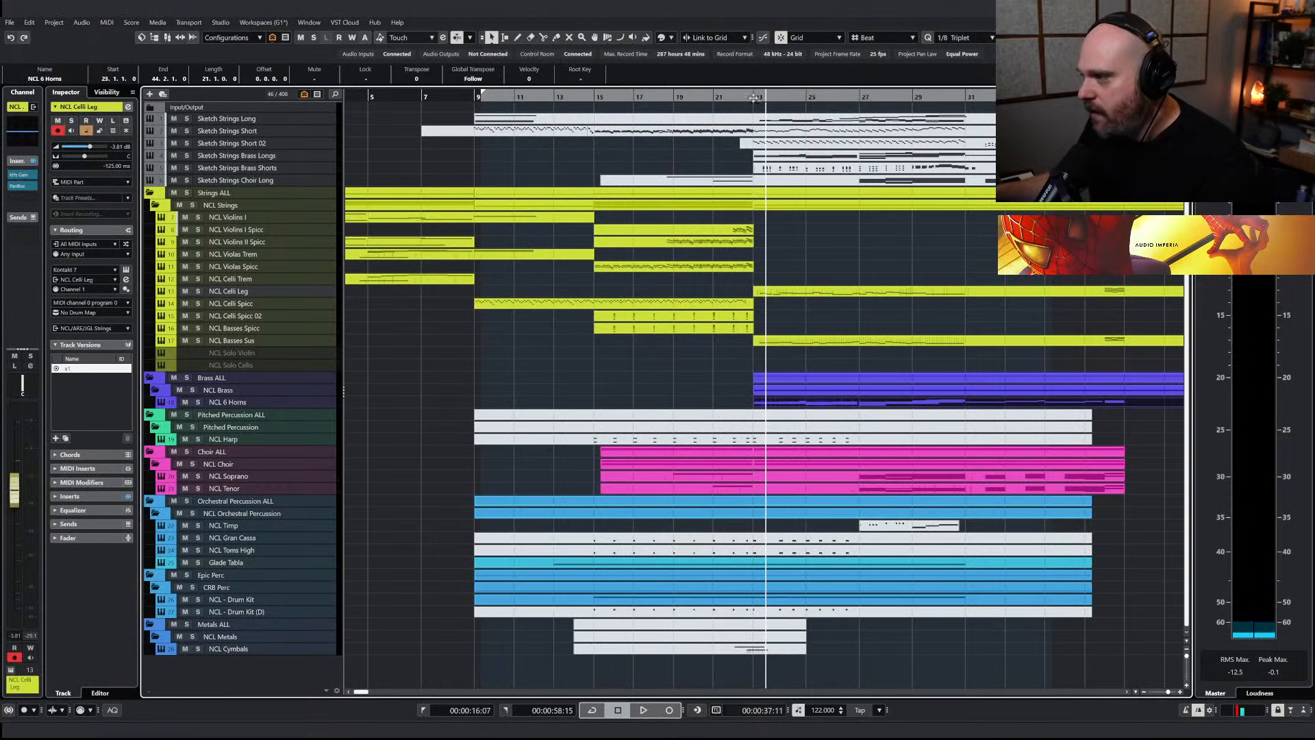
# Play the horns back and lift their modulation (CC1) curve between bars 23 and 27 slightly further
pyautogui.press('space')
pyautogui.click(749, 405)
pyautogui.doubleClick(754, 404)
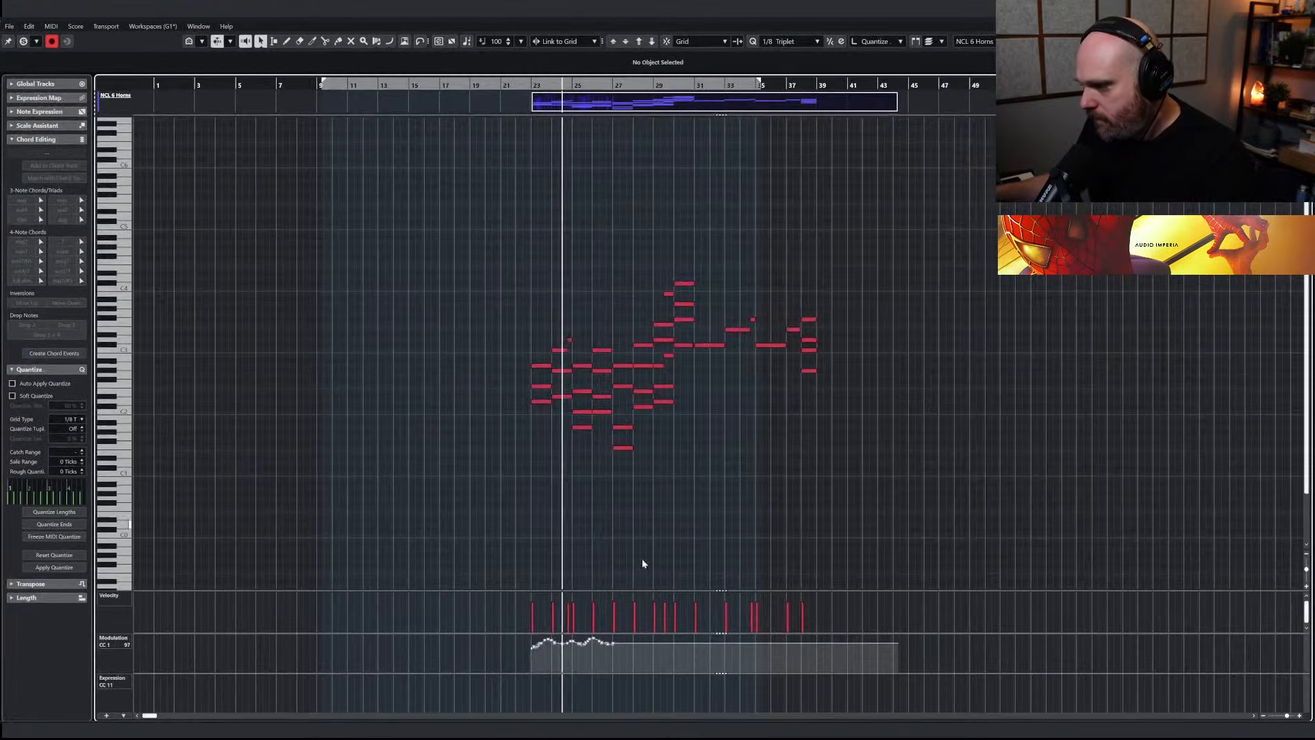
pyautogui.moveTo(527, 638); pyautogui.dragTo(573, 636)
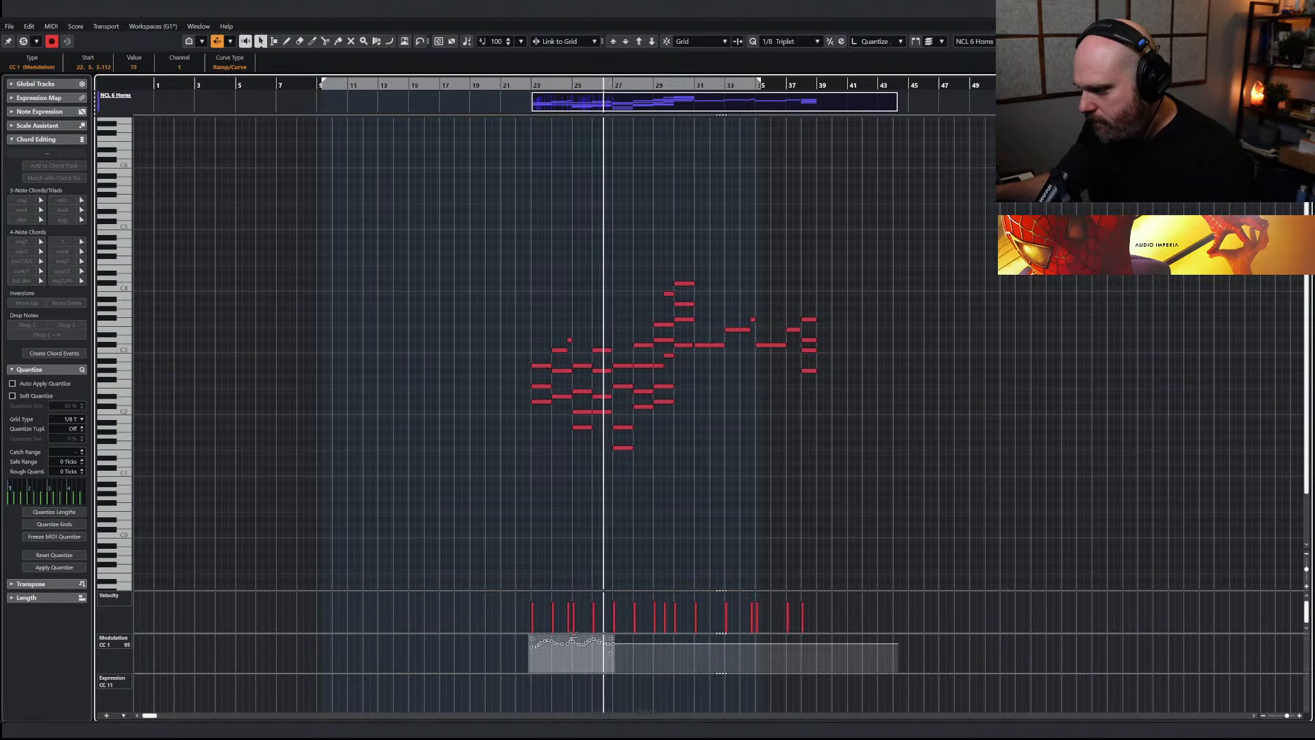
pyautogui.press('Return')
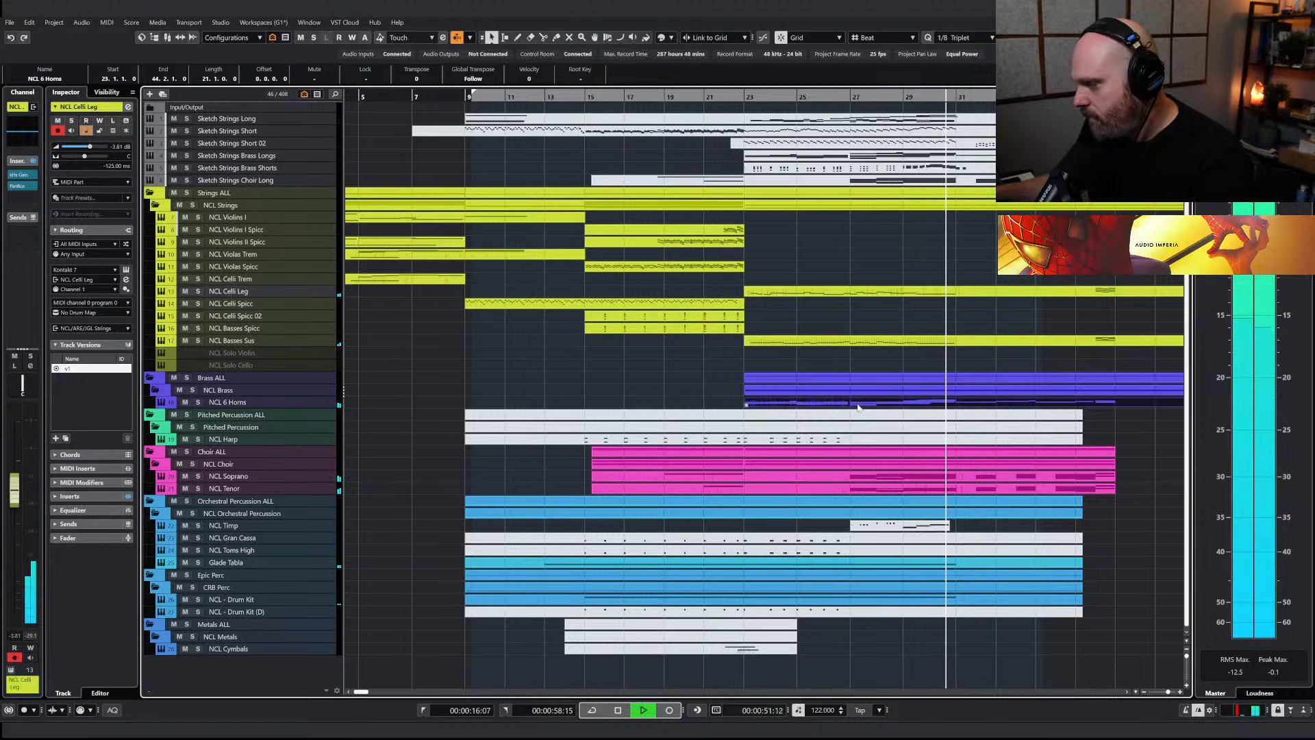
# Set the NCL Tenor track volume to -4.71 dB and play the section back up to about bar 31
pyautogui.press('space')
pyautogui.click(248, 478)
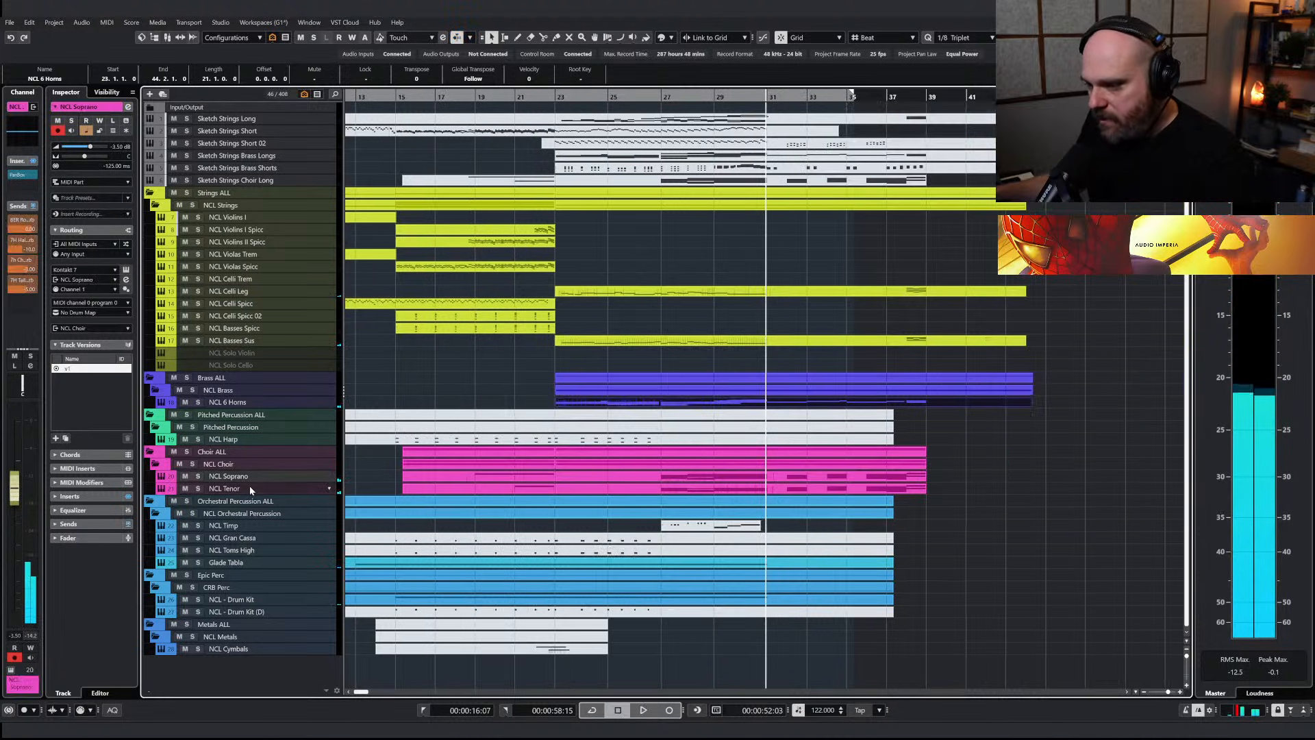
pyautogui.click(203, 491)
pyautogui.moveTo(18, 494); pyautogui.dragTo(17, 502)
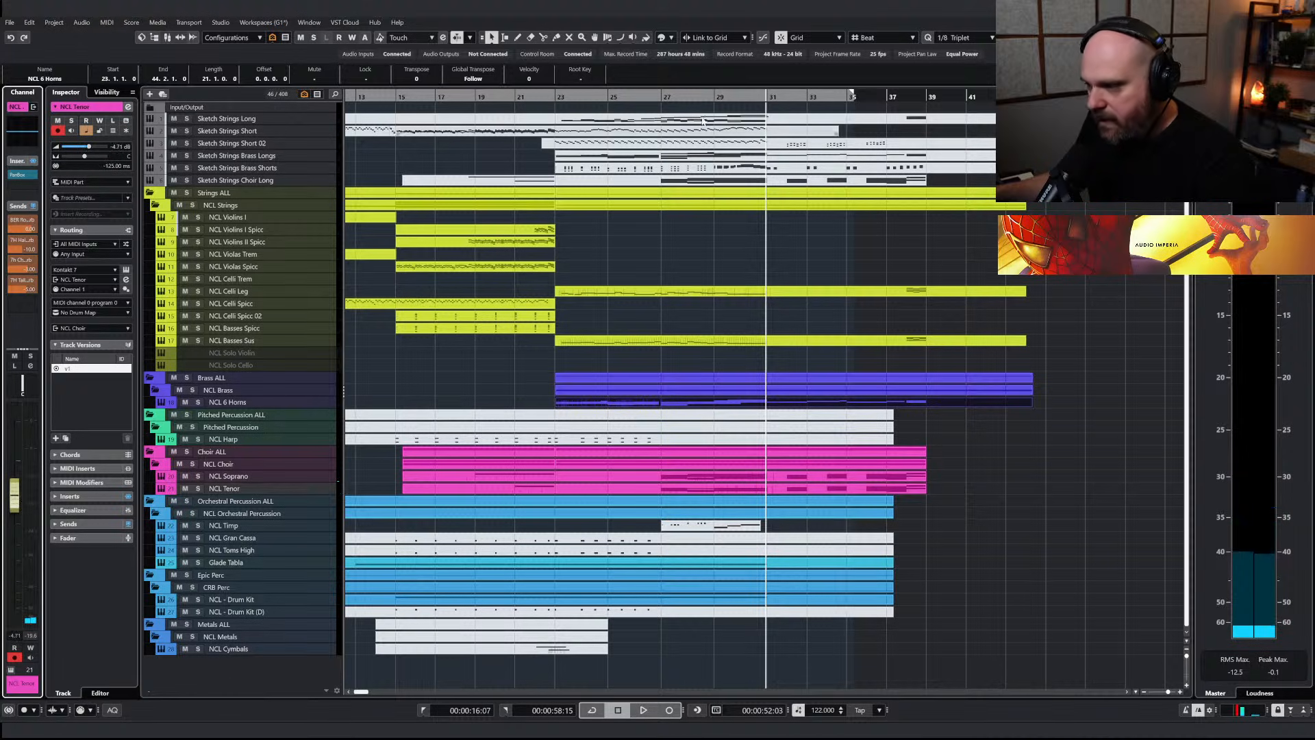
pyautogui.doubleClick(669, 94)
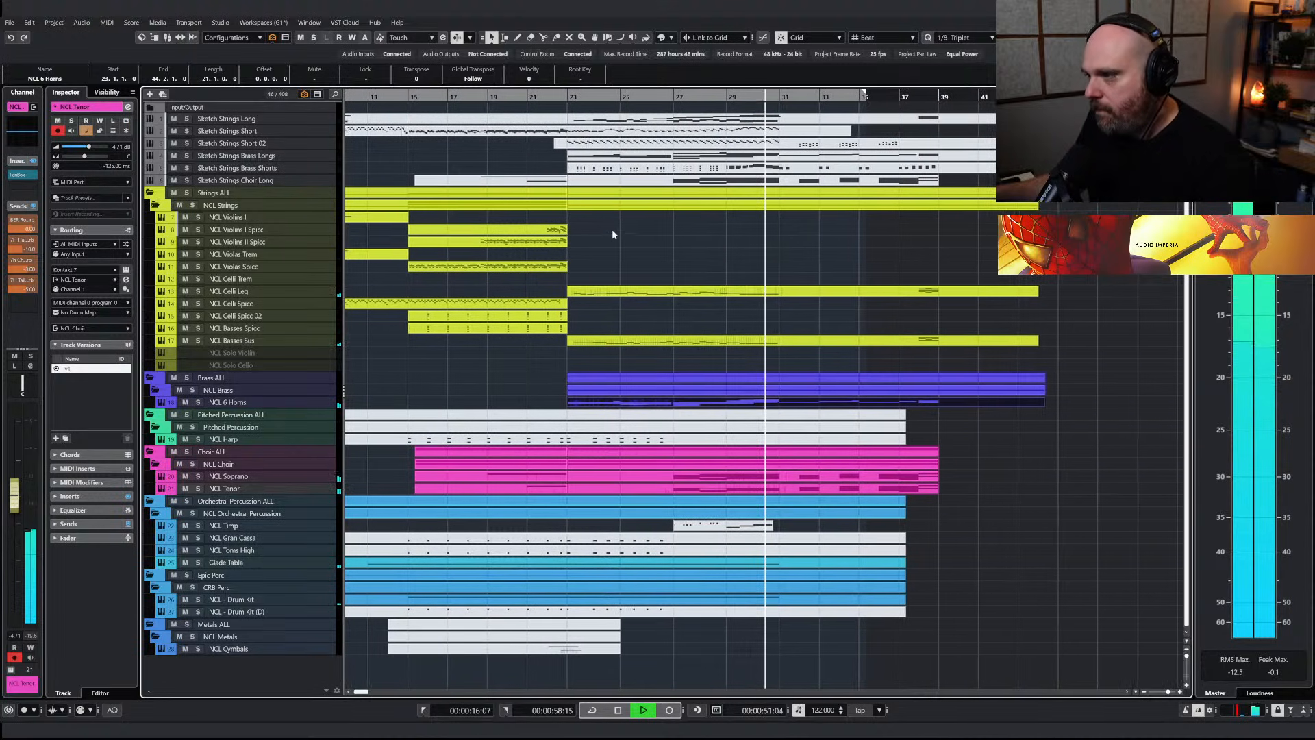
# Unmute the Sketch Strings Short 02 part and trim its start to bar 23
pyautogui.rightClick(621, 249)
pyautogui.click(699, 248)
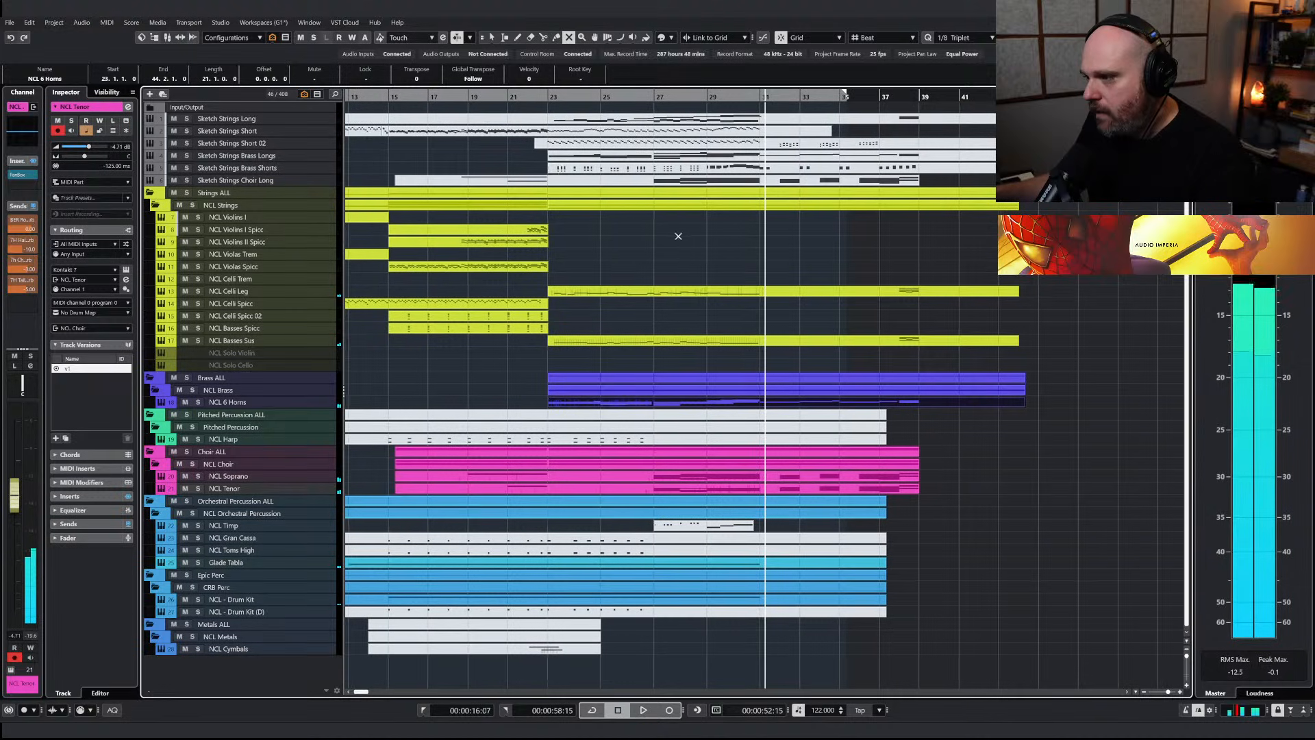
pyautogui.click(556, 147)
pyautogui.rightClick(609, 267)
pyautogui.click(610, 268)
pyautogui.moveTo(537, 147); pyautogui.dragTo(551, 147)
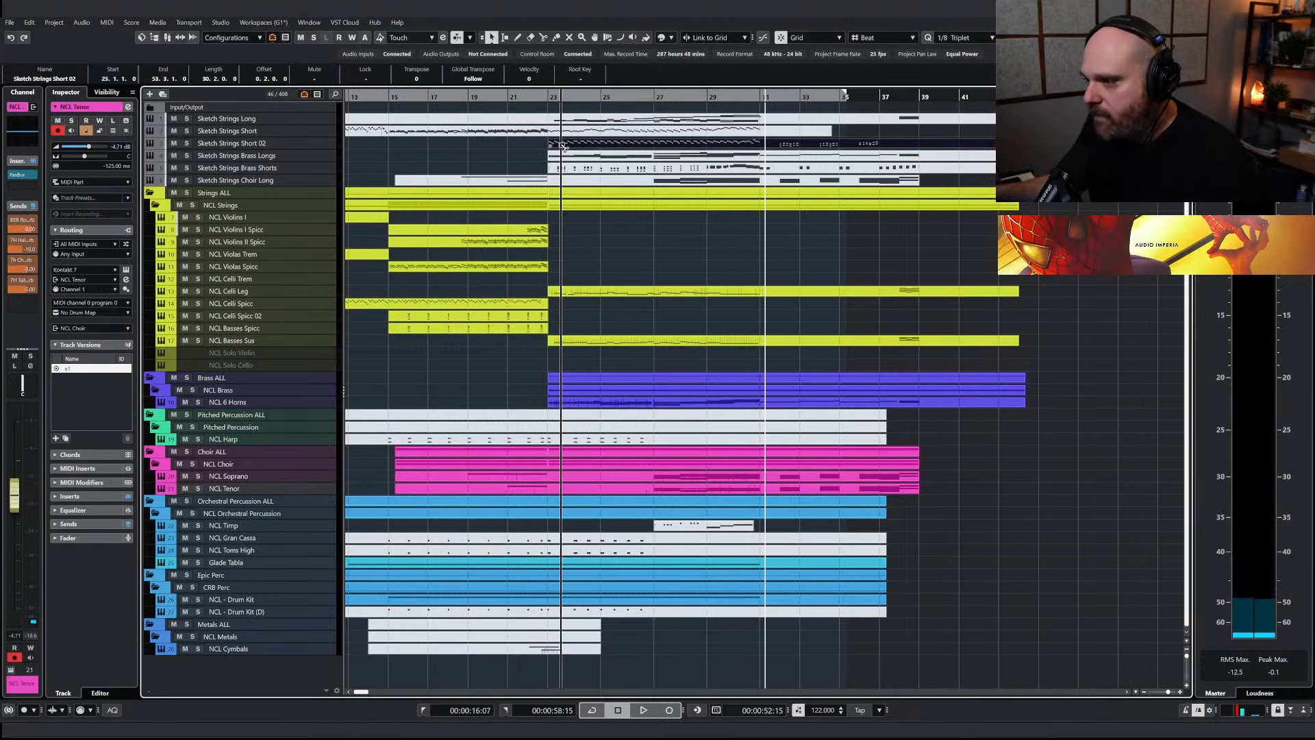
# Copy the Sketch Strings Short 02 part to the NCL Celli Spicc track at bar 23 and audition the transition
pyautogui.moveTo(562, 146); pyautogui.dragTo(563, 306)
pyautogui.rightClick(569, 278)
pyautogui.click(532, 101)
pyautogui.press('space')
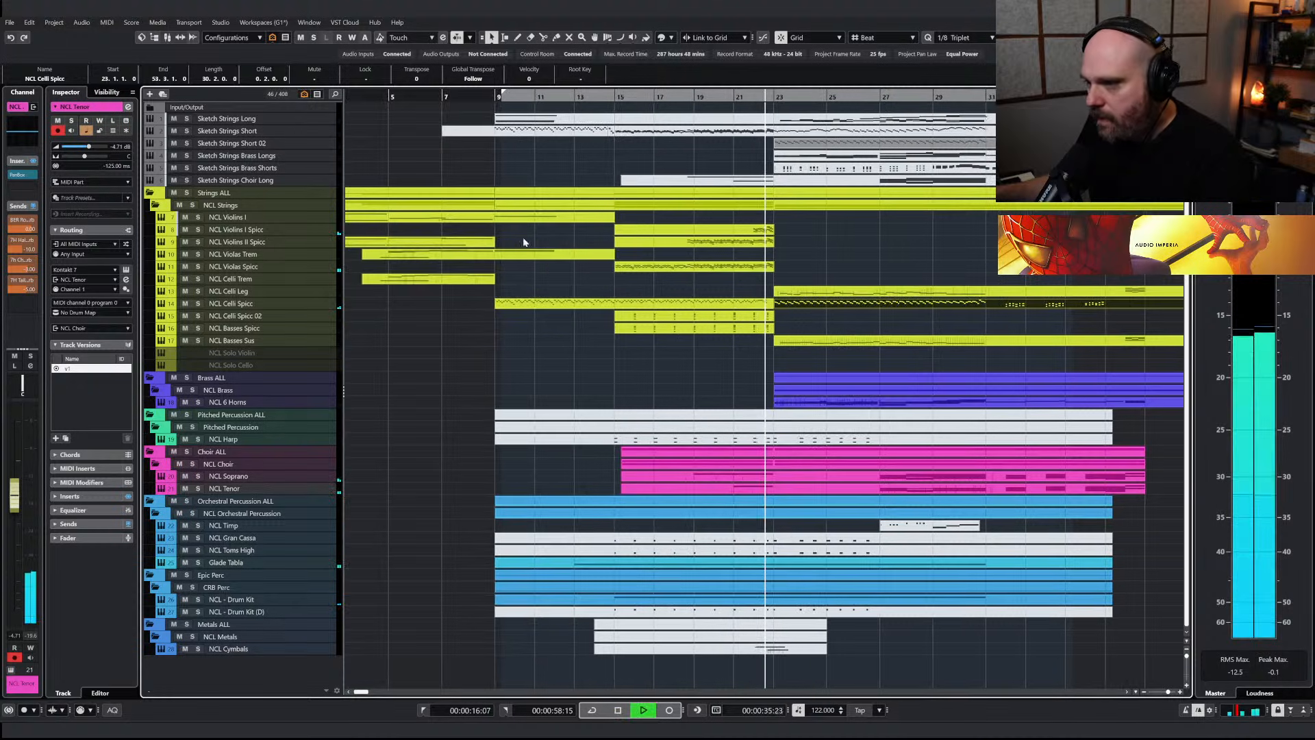
pyautogui.press('space')
# Copy the lower notes at the very end of the NCL Violas Spicc part, from beat 3 of bar 22
pyautogui.click(738, 303)
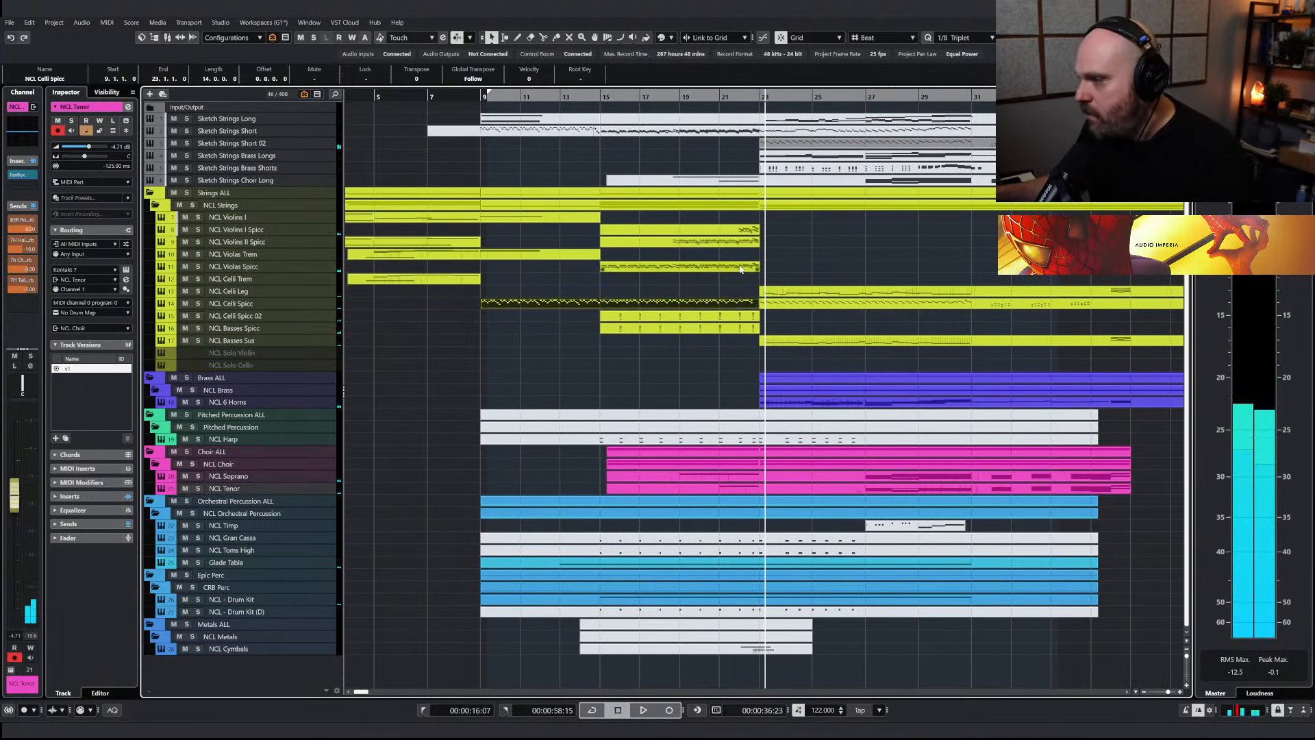
pyautogui.doubleClick(740, 269)
pyautogui.press('h')
pyautogui.moveTo(1077, 363); pyautogui.dragTo(1072, 352)
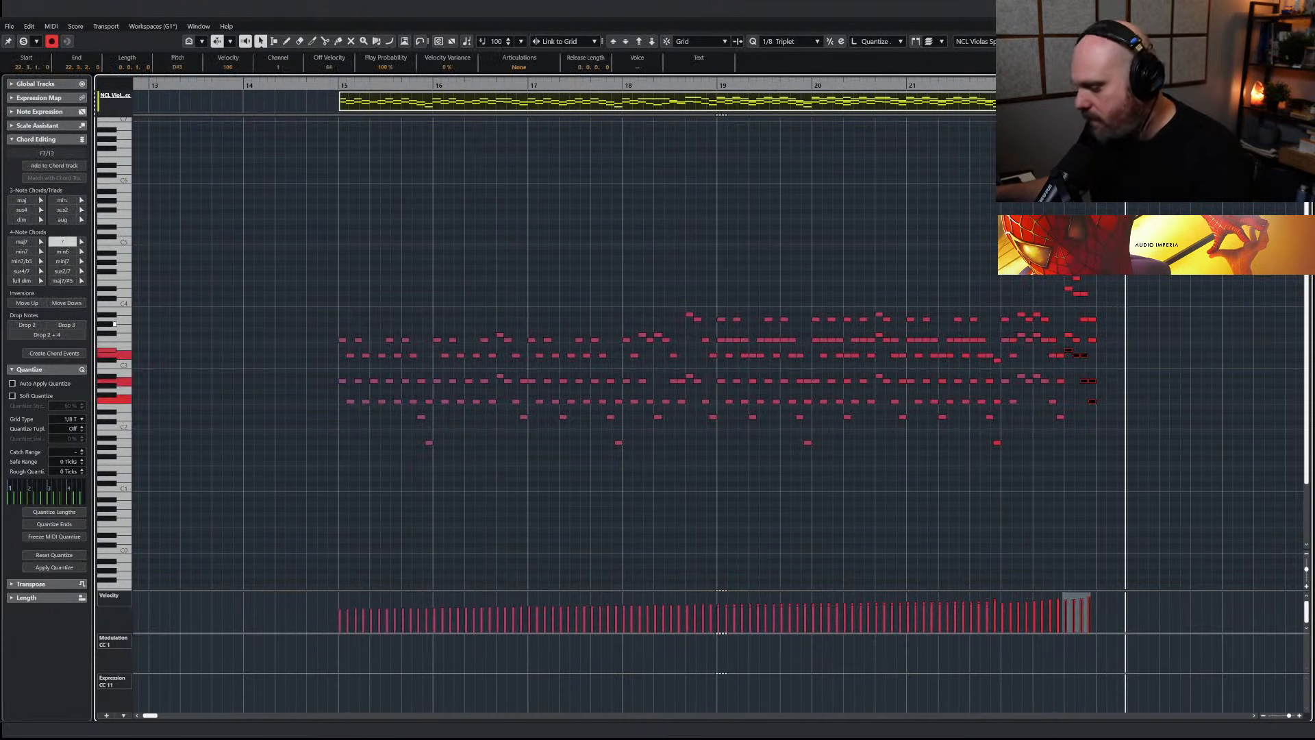
pyautogui.press('Escape')
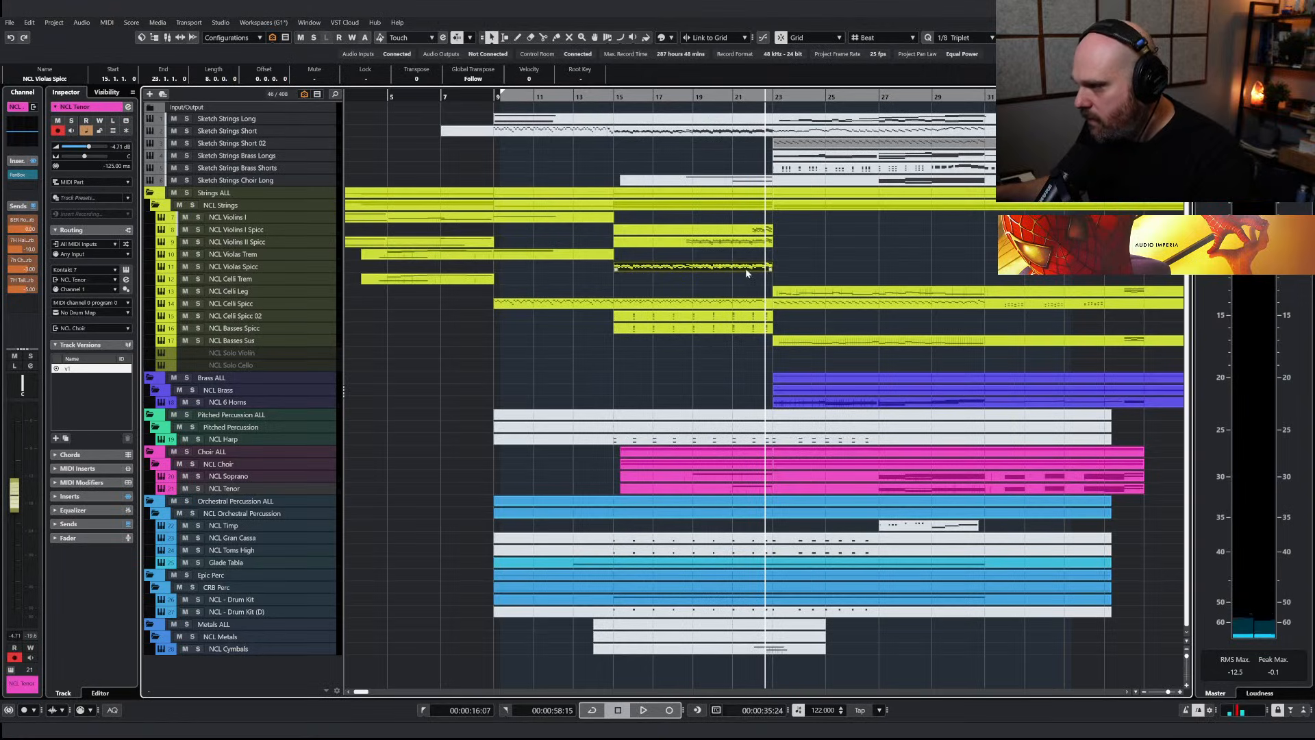
# Paste the copied viola notes into the earlier NCL Celli Spicc part at beat 3 of bar 22 and lower them an octave
pyautogui.click(706, 304)
pyautogui.press('Return')
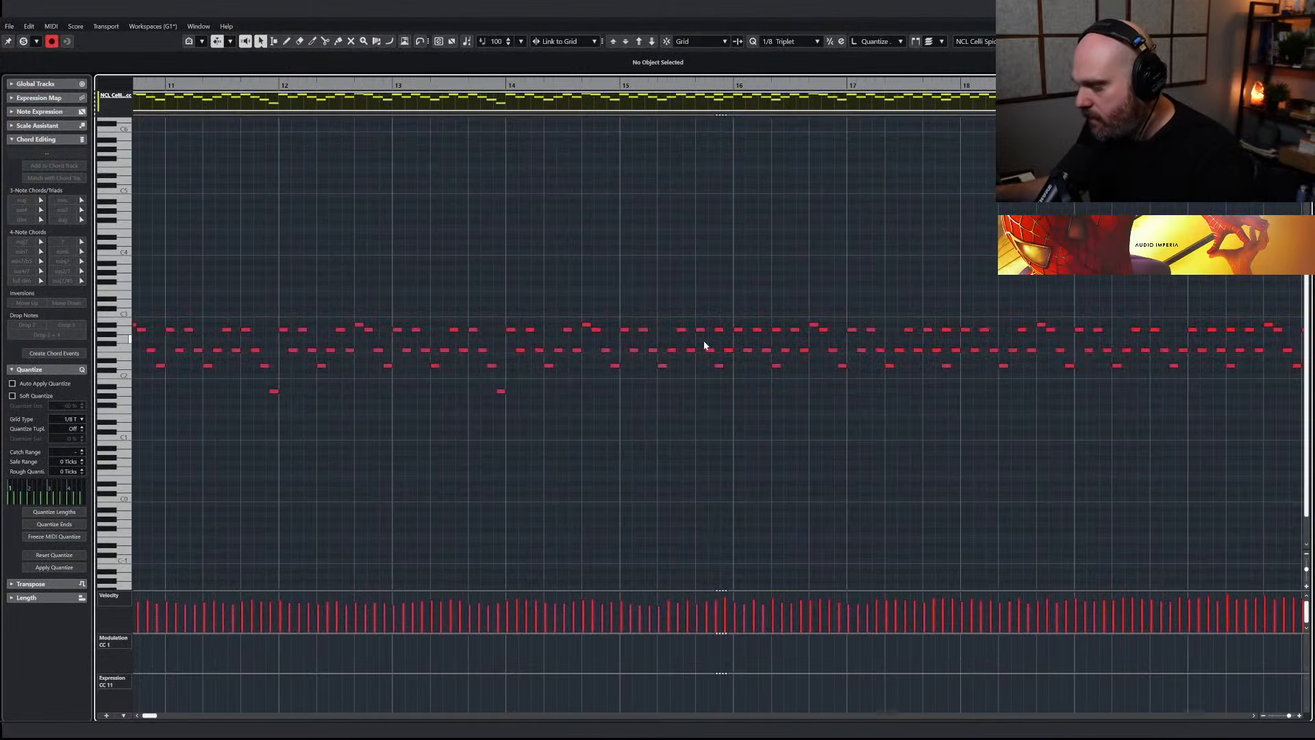
pyautogui.rightClick(688, 335)
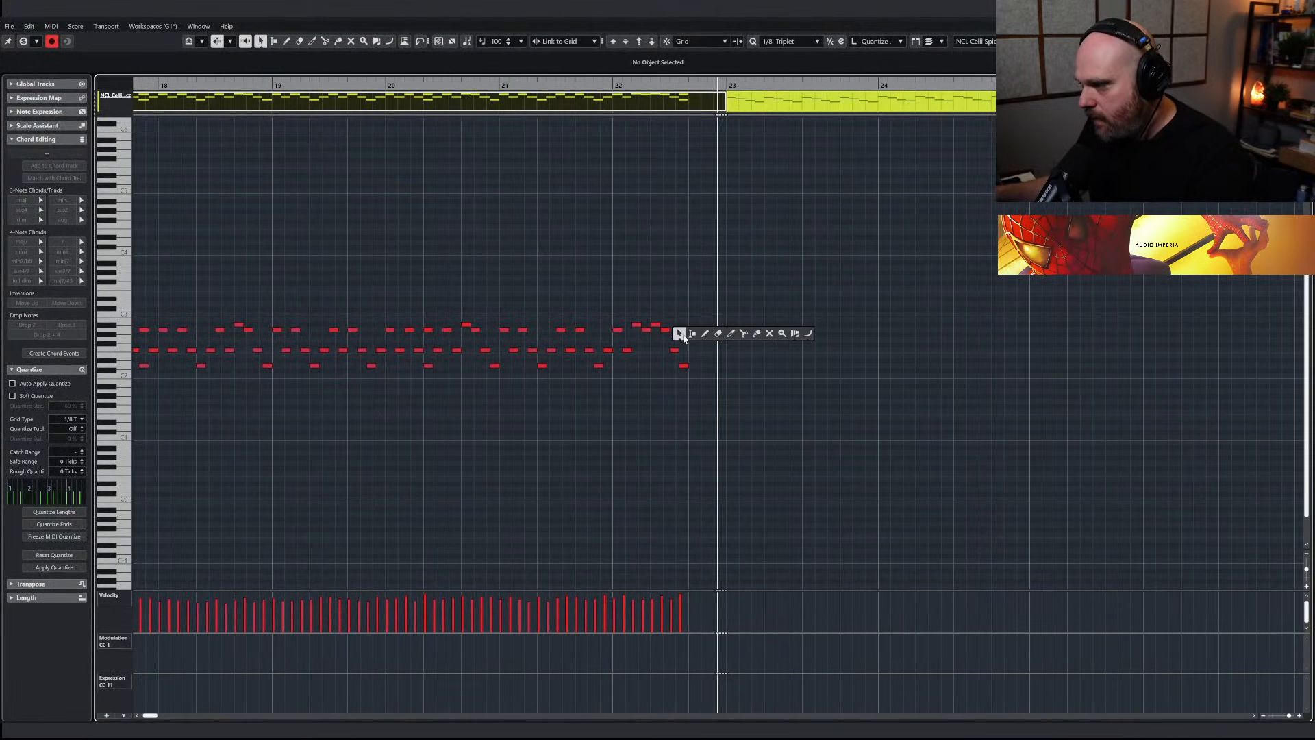
pyautogui.click(689, 85)
pyautogui.hotkey('ctrl', 'v')
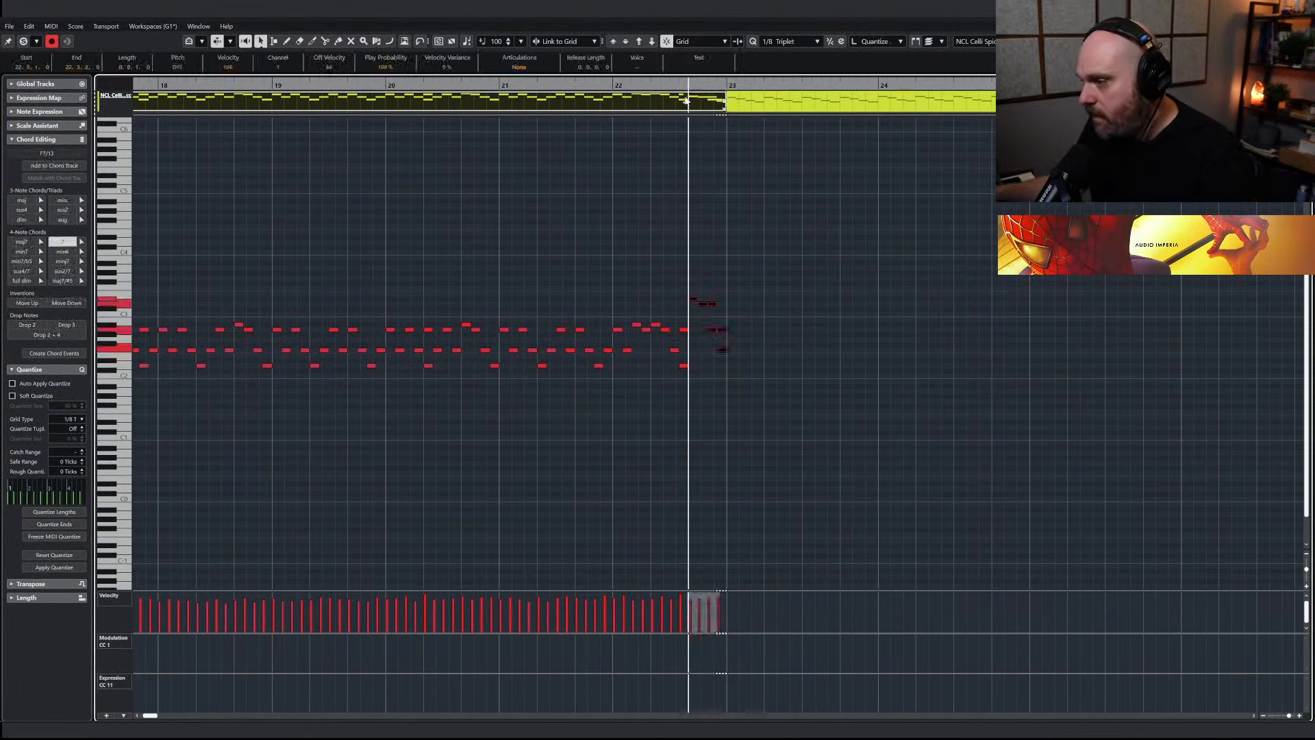
pyautogui.hotkey('shift', 'Down')
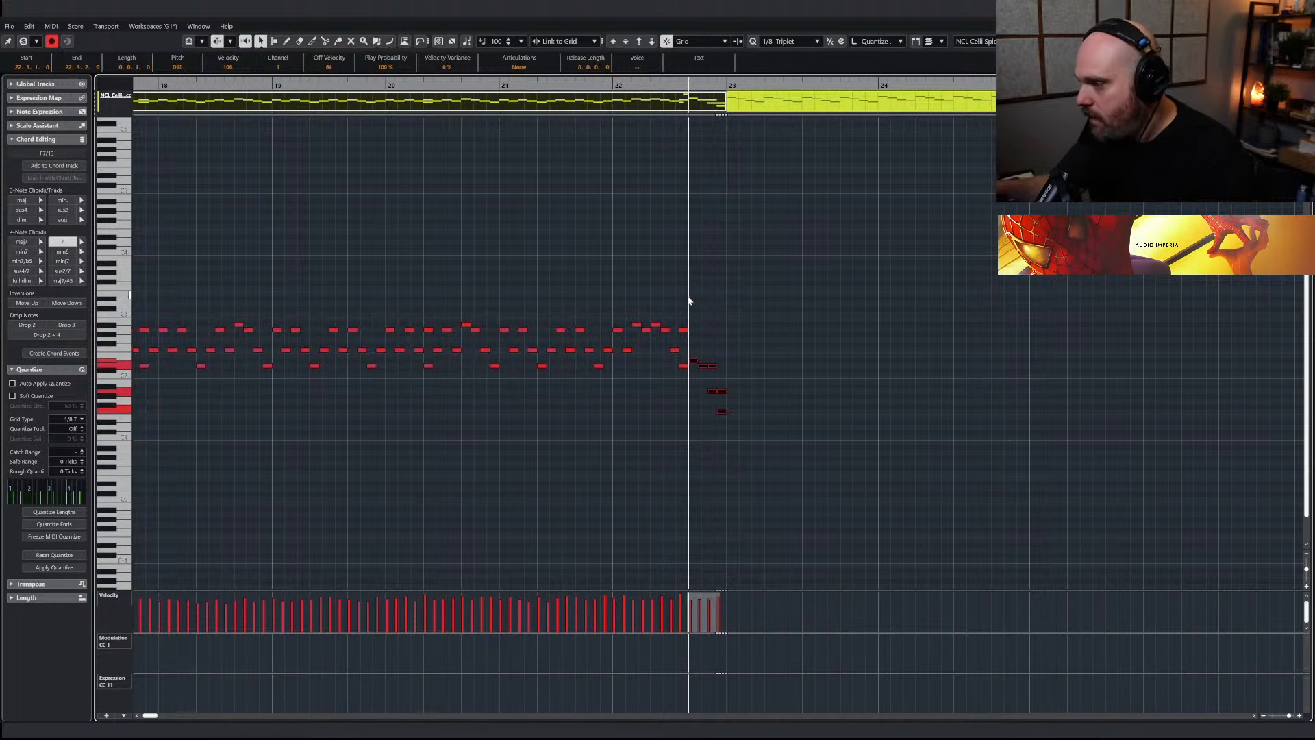
# Transpose the pasted closing notes in the NCL Celli Spicc part back upward as a group
pyautogui.click(657, 325)
pyautogui.press('Right')
pyautogui.press('Right')
pyautogui.press('Right')
pyautogui.press('Right')
pyautogui.moveTo(691, 351); pyautogui.dragTo(716, 382)
pyautogui.moveTo(739, 429); pyautogui.dragTo(694, 355)
pyautogui.press('Up')
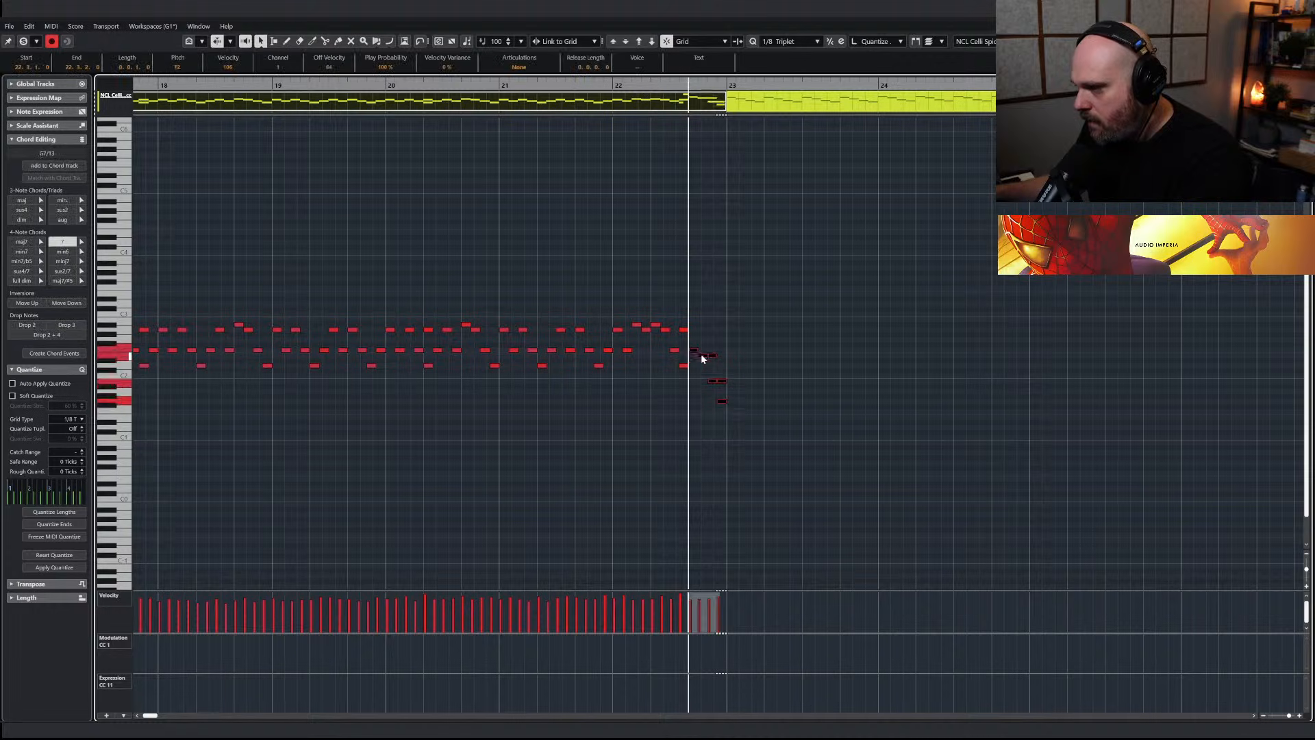
# Set the grid to 1/16 and rework the pasted notes before bar 23 into a single descending run, deleting the doubled notes
pyautogui.click(781, 42)
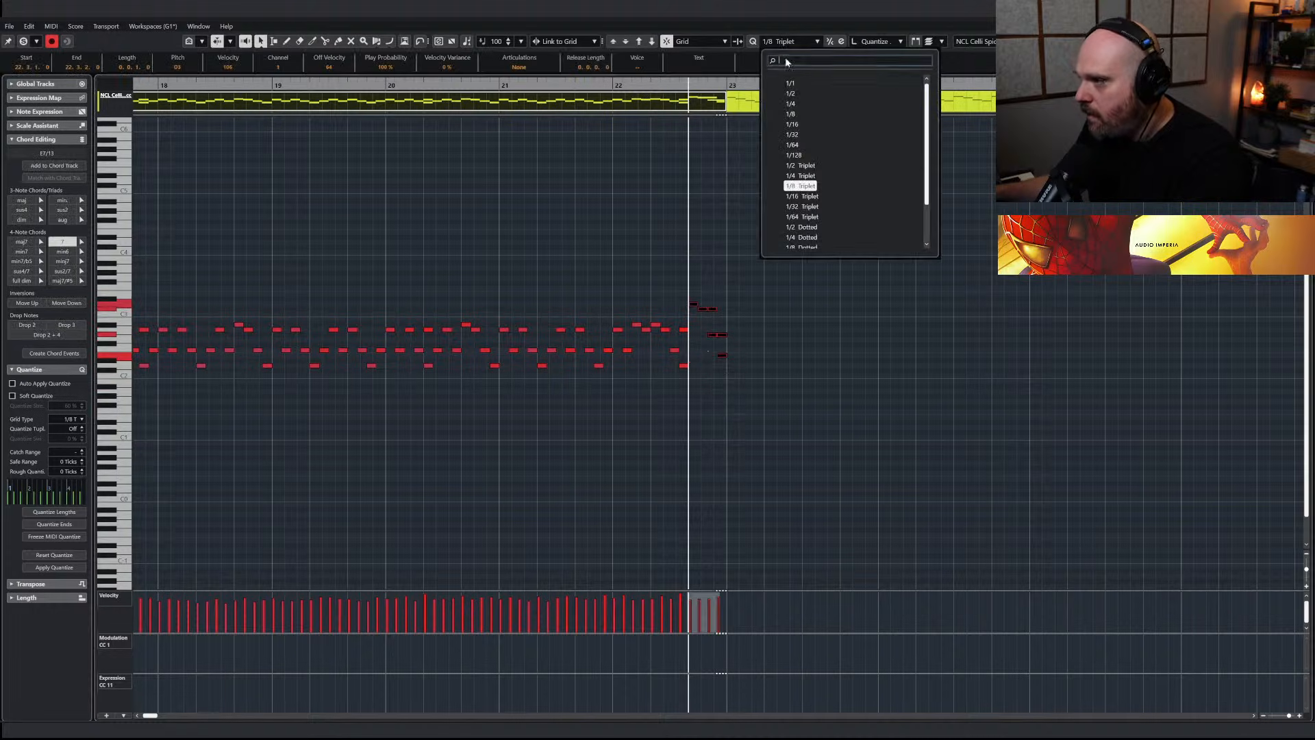
pyautogui.click(794, 126)
pyautogui.click(704, 319)
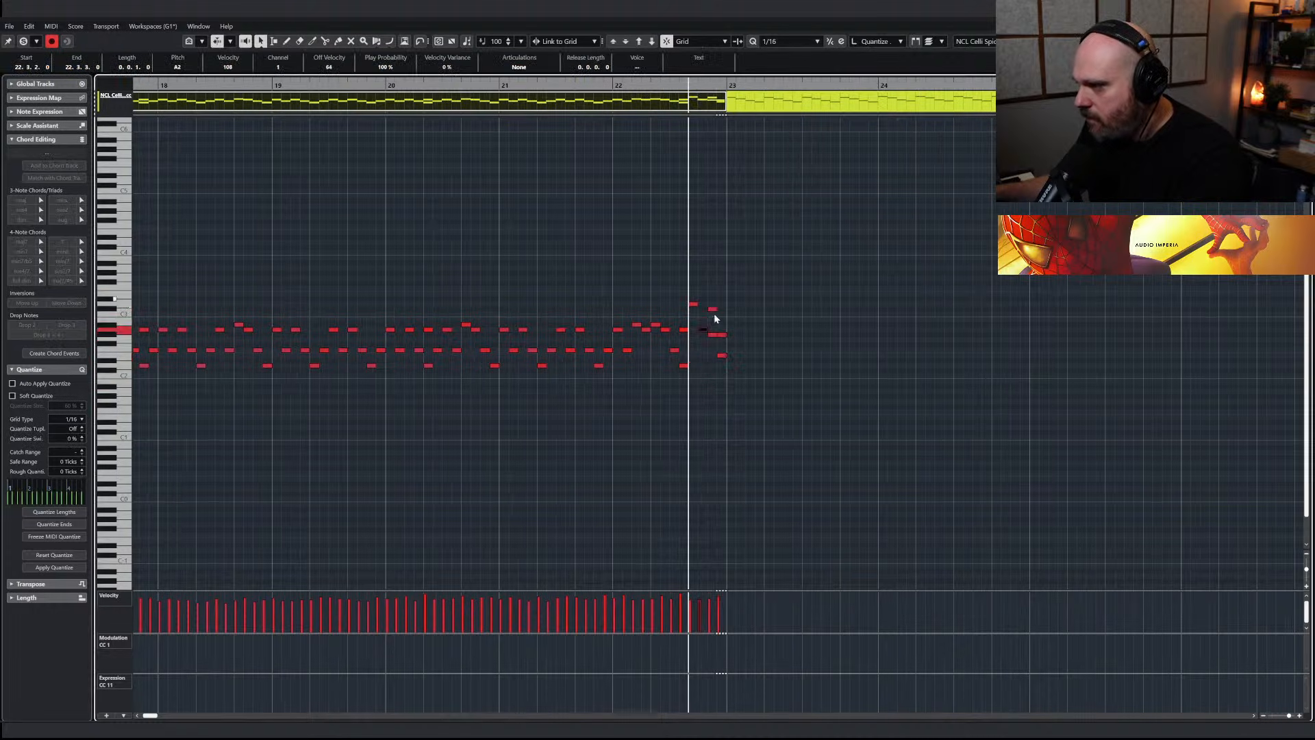
pyautogui.moveTo(713, 309); pyautogui.dragTo(722, 354)
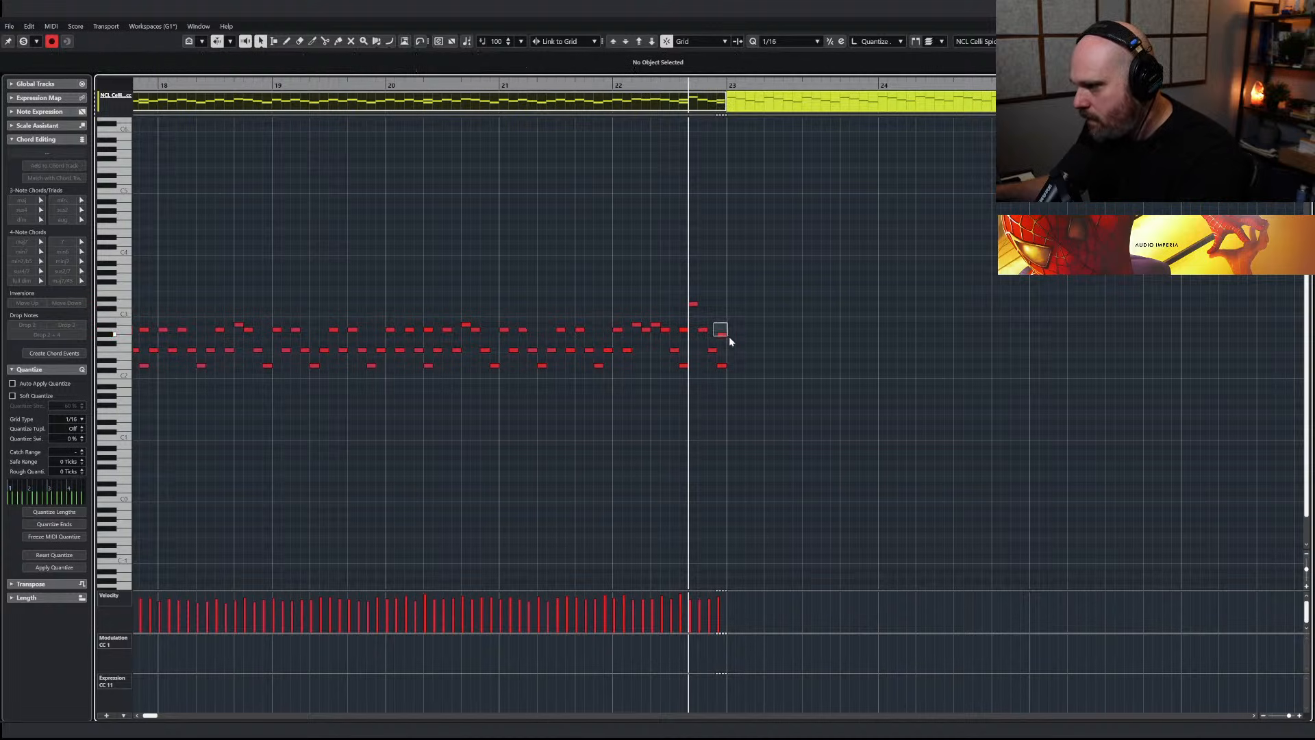
pyautogui.press('Delete')
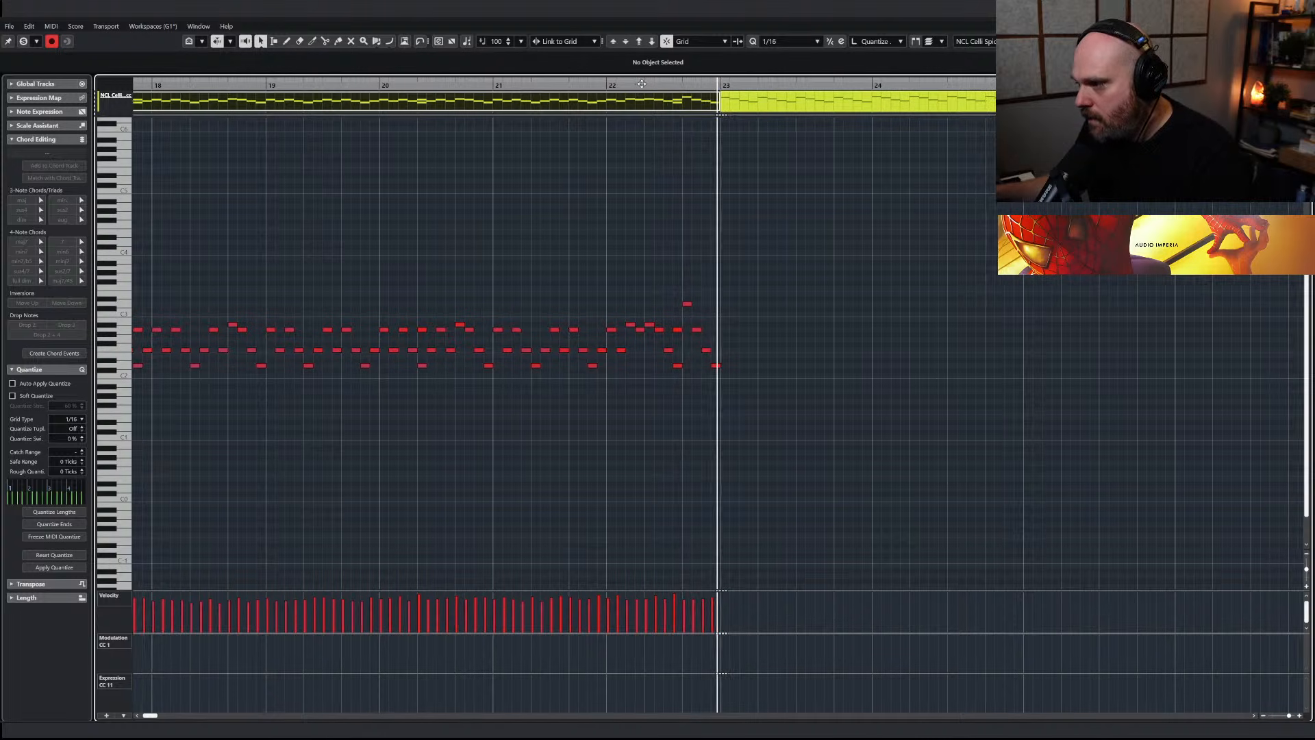
# Mute the Sketch Strings Short 02 part again and open the NCL Celli Spicc part that starts at bar 23
pyautogui.press('Escape')
pyautogui.rightClick(769, 235)
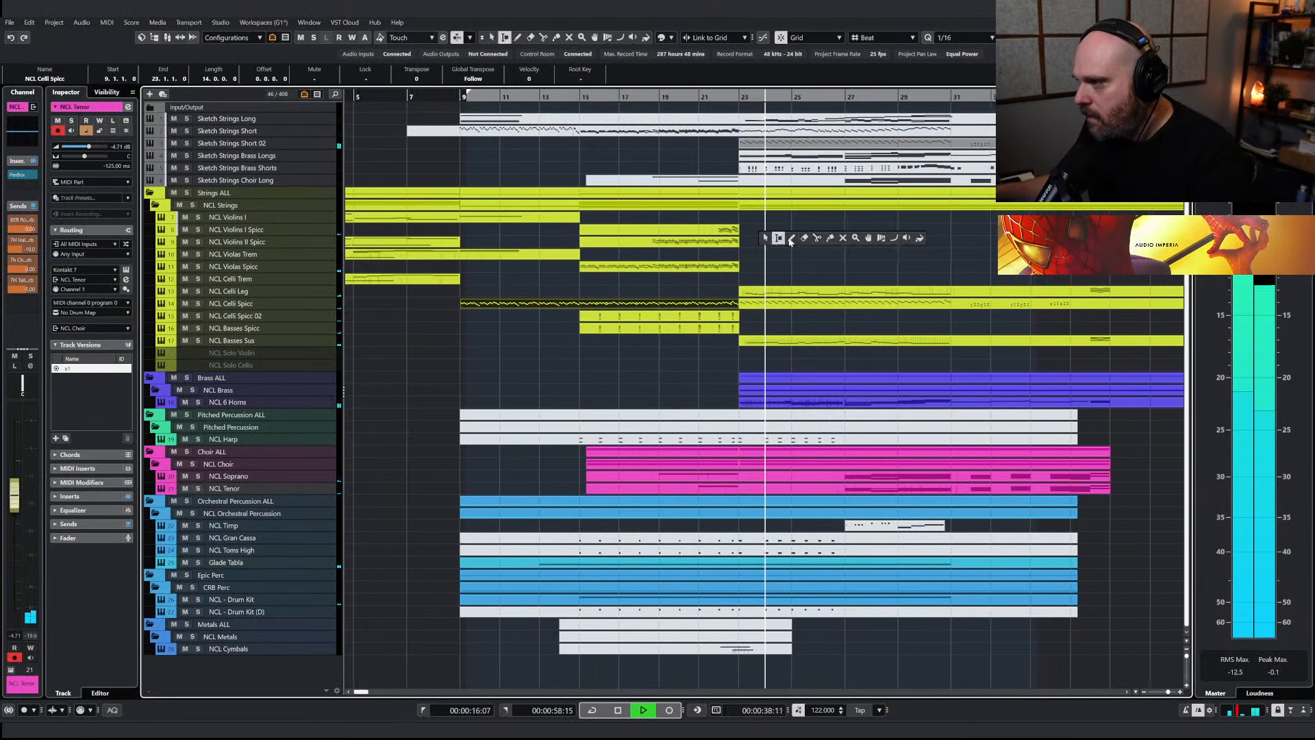
pyautogui.click(759, 144)
pyautogui.doubleClick(758, 303)
# Select the NCL Celli Spicc notes between bars 23 and 31 and audition the track soloed
pyautogui.rightClick(646, 351)
pyautogui.click(646, 352)
pyautogui.press('g')
pyautogui.press('space')
pyautogui.moveTo(492, 282); pyautogui.dragTo(917, 428)
pyautogui.moveTo(697, 259); pyautogui.dragTo(938, 359)
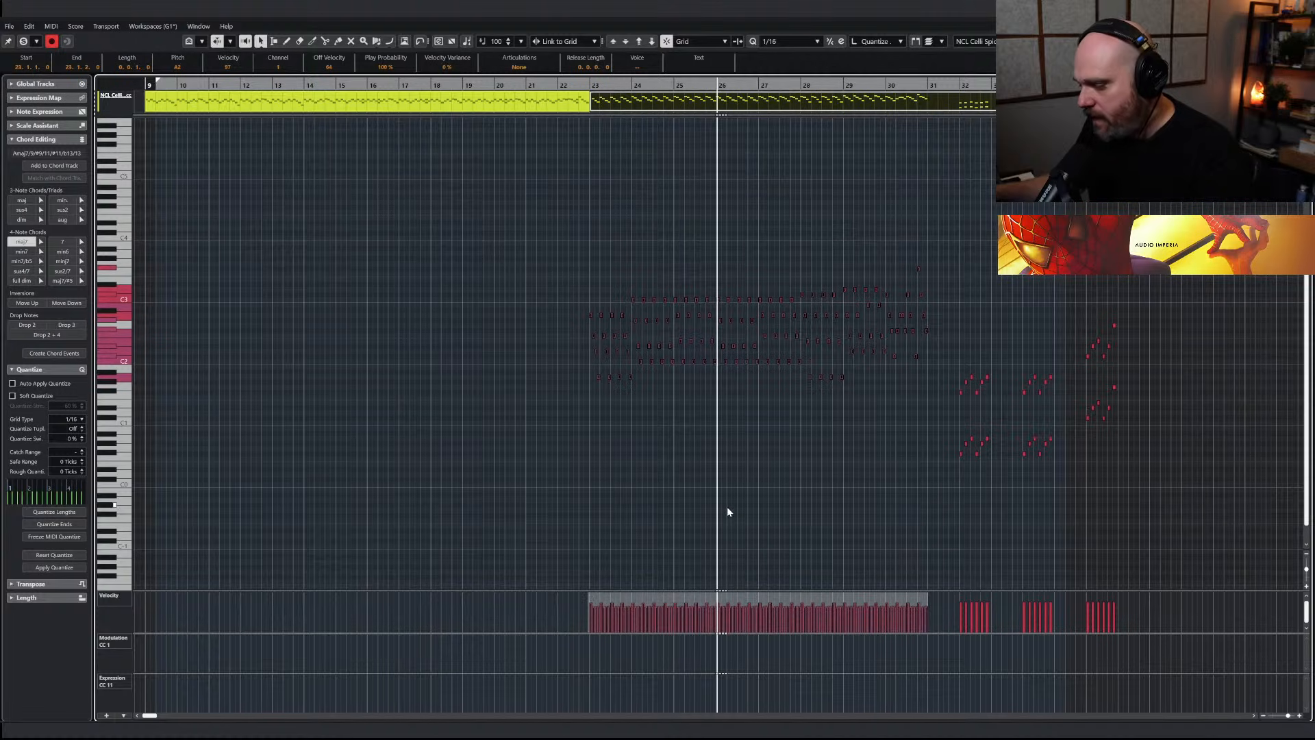
pyautogui.press('Return')
pyautogui.press('space')
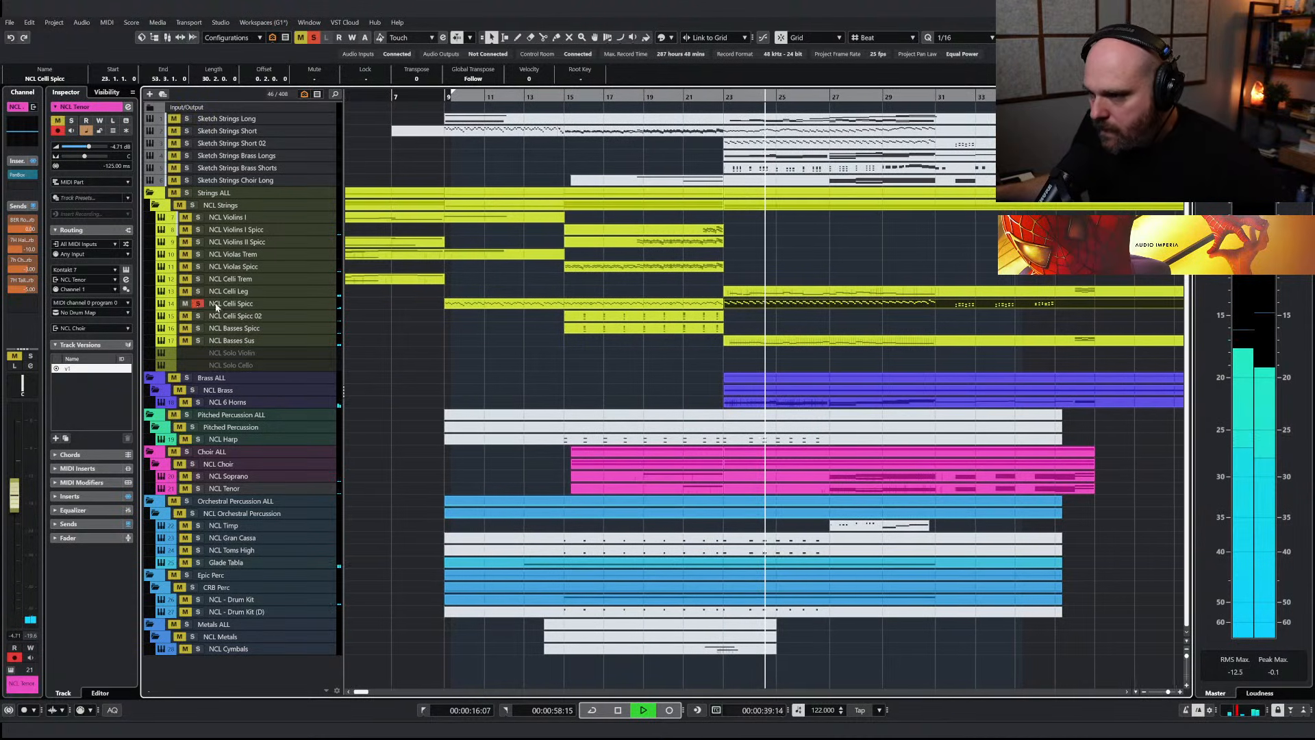
# Raise the velocities of the NCL Celli Spicc notes between bars 23 and 31 and check them in playback
pyautogui.doubleClick(730, 303)
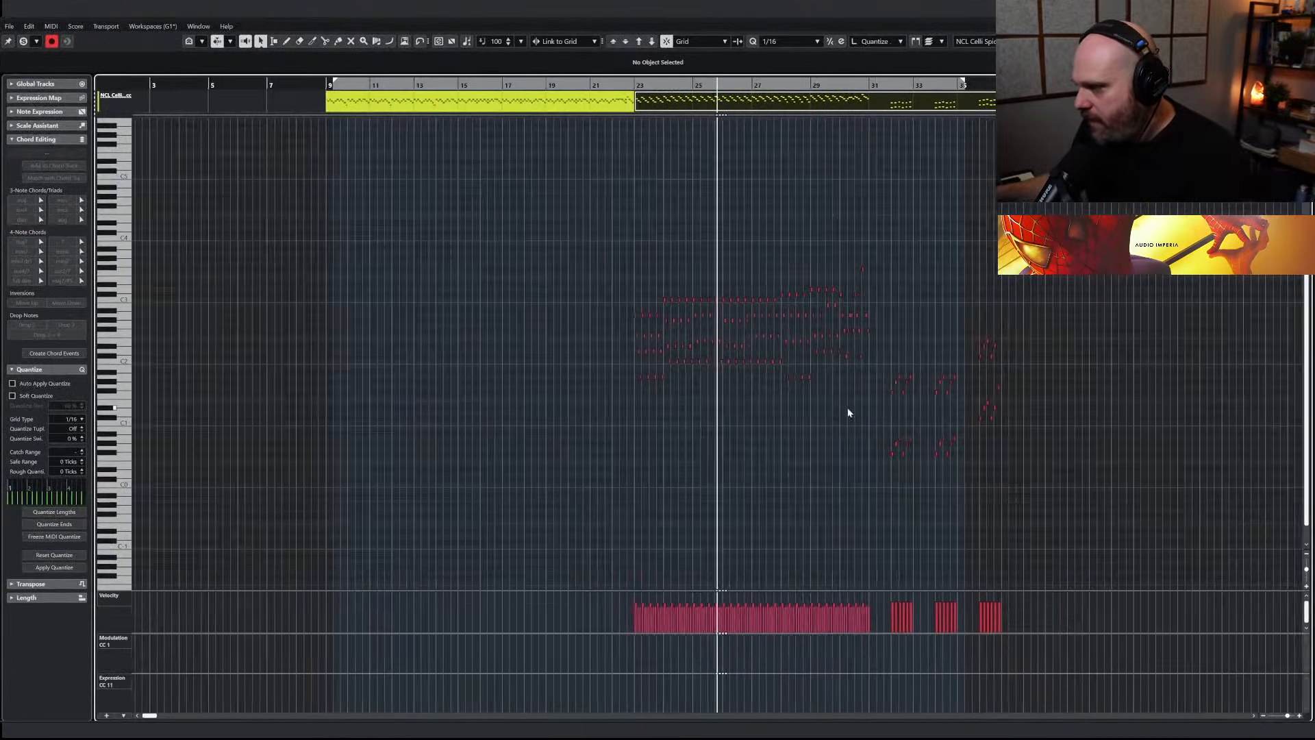
pyautogui.moveTo(862, 405); pyautogui.dragTo(507, 211)
pyautogui.moveTo(749, 597); pyautogui.dragTo(749, 588)
pyautogui.moveTo(748, 500); pyautogui.dragTo(748, 439)
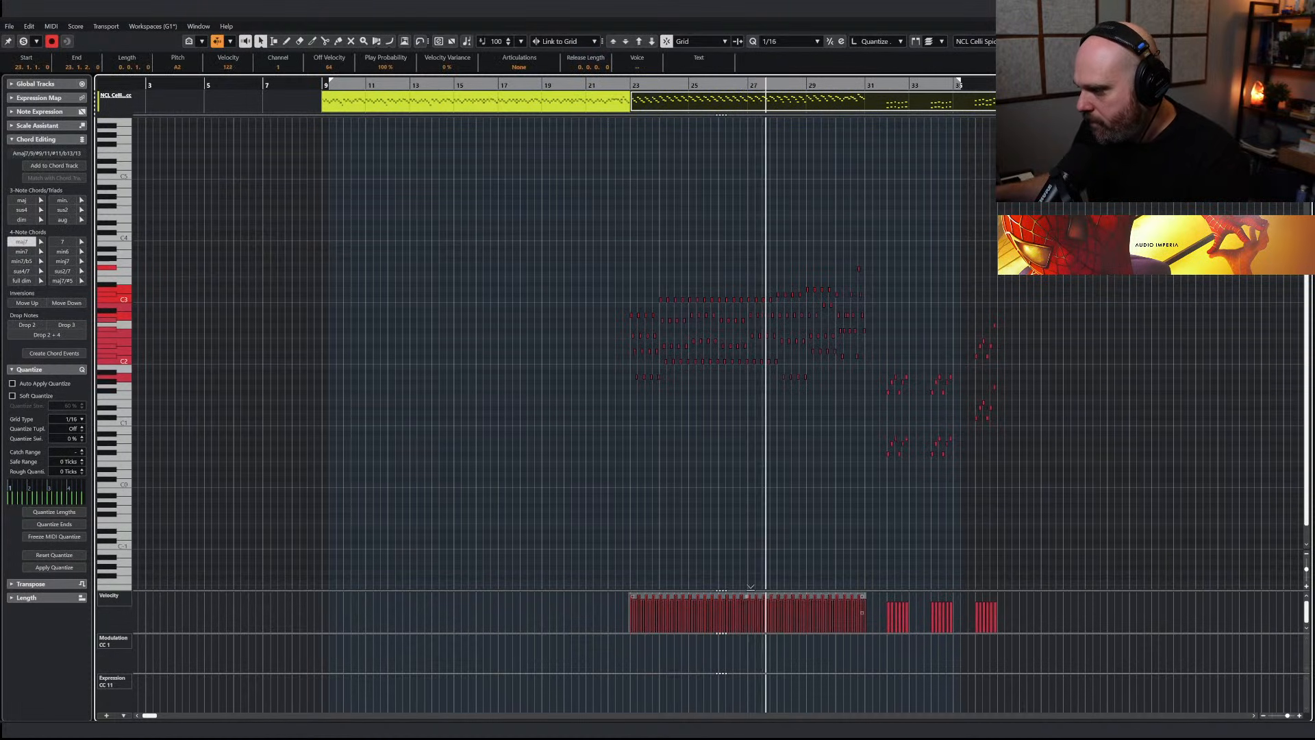
pyautogui.press('Return')
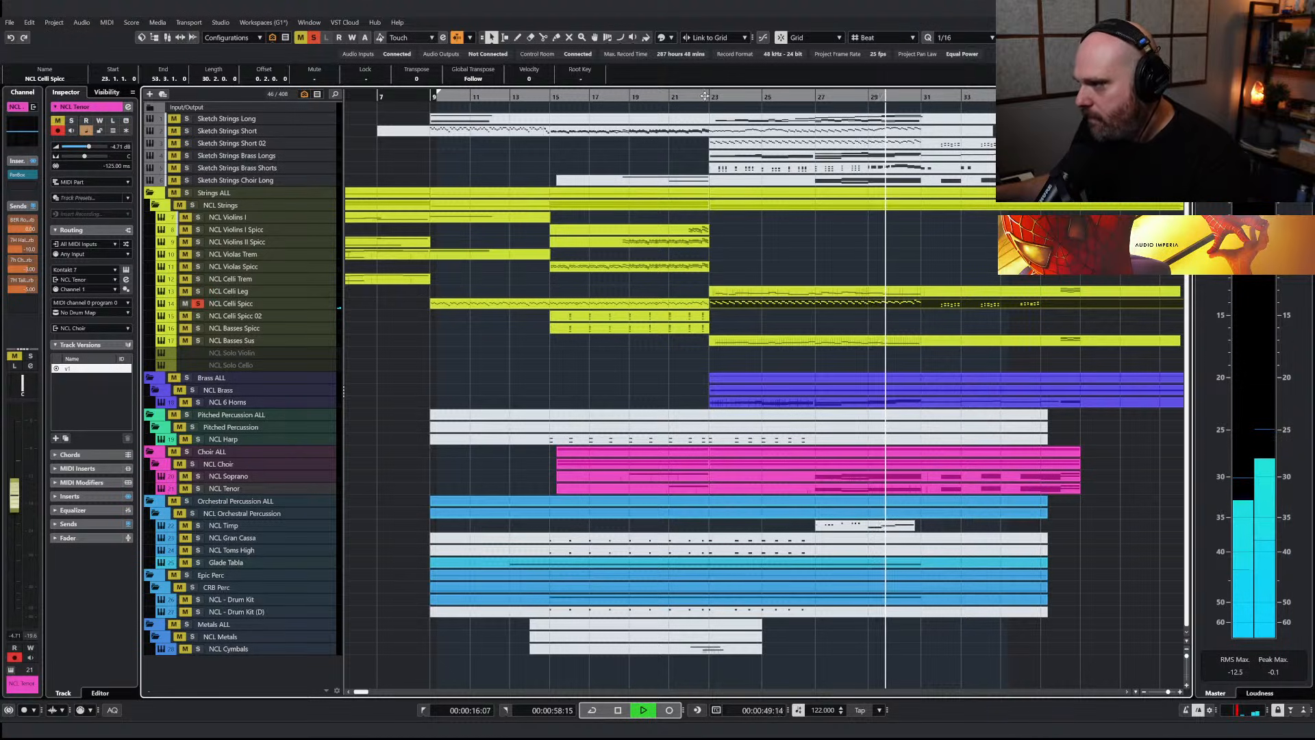
pyautogui.press('space')
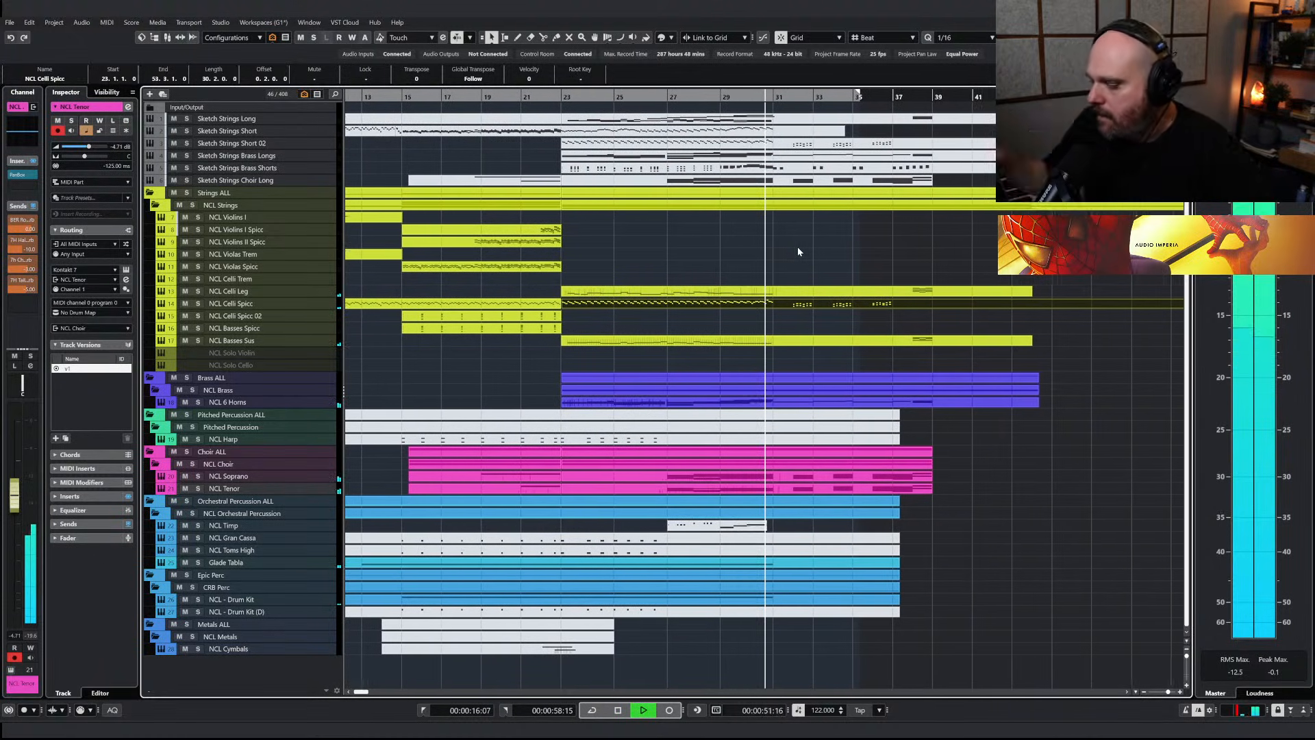
pyautogui.press('space')
# Draw the NCL 6 Horns modulation (CC1) curve onward from bar 27 to about bar 31 and return the playhead to about bar 26
pyautogui.doubleClick(670, 403)
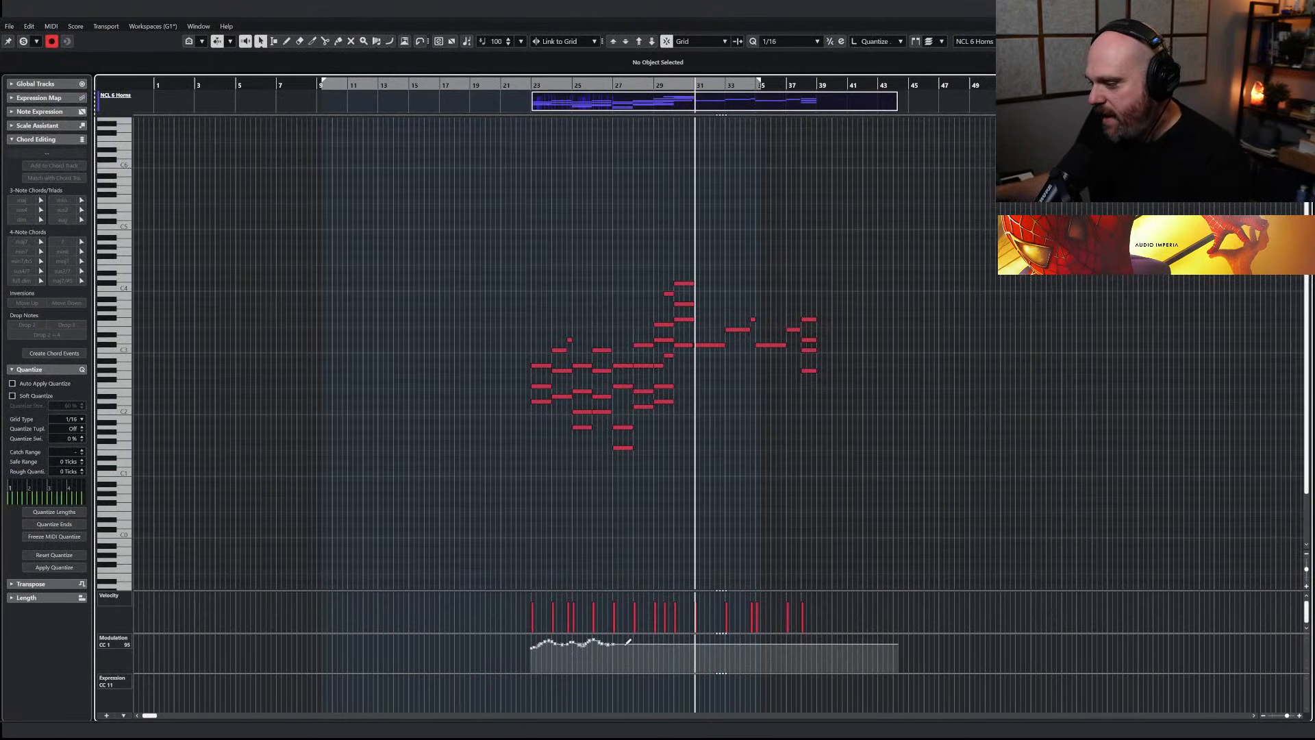
pyautogui.click(613, 642)
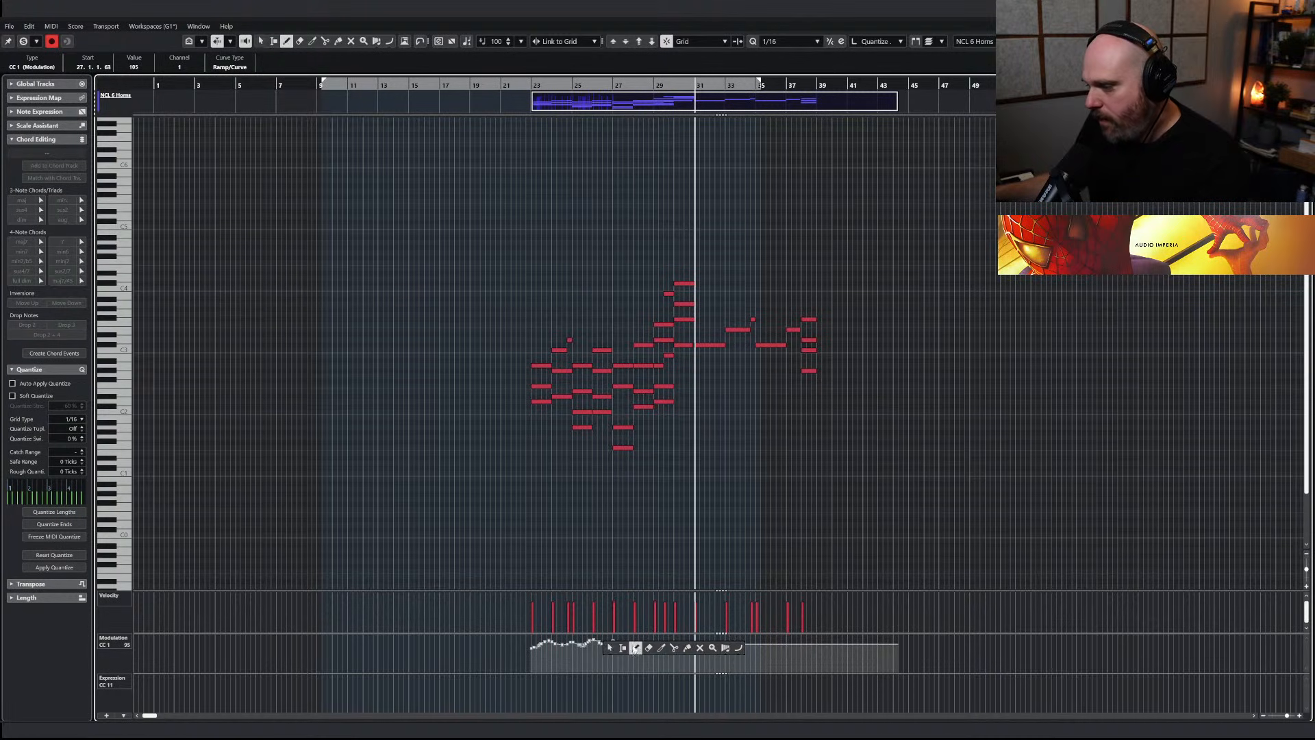
pyautogui.moveTo(610, 643); pyautogui.dragTo(692, 638)
pyautogui.press('Return')
pyautogui.click(631, 96)
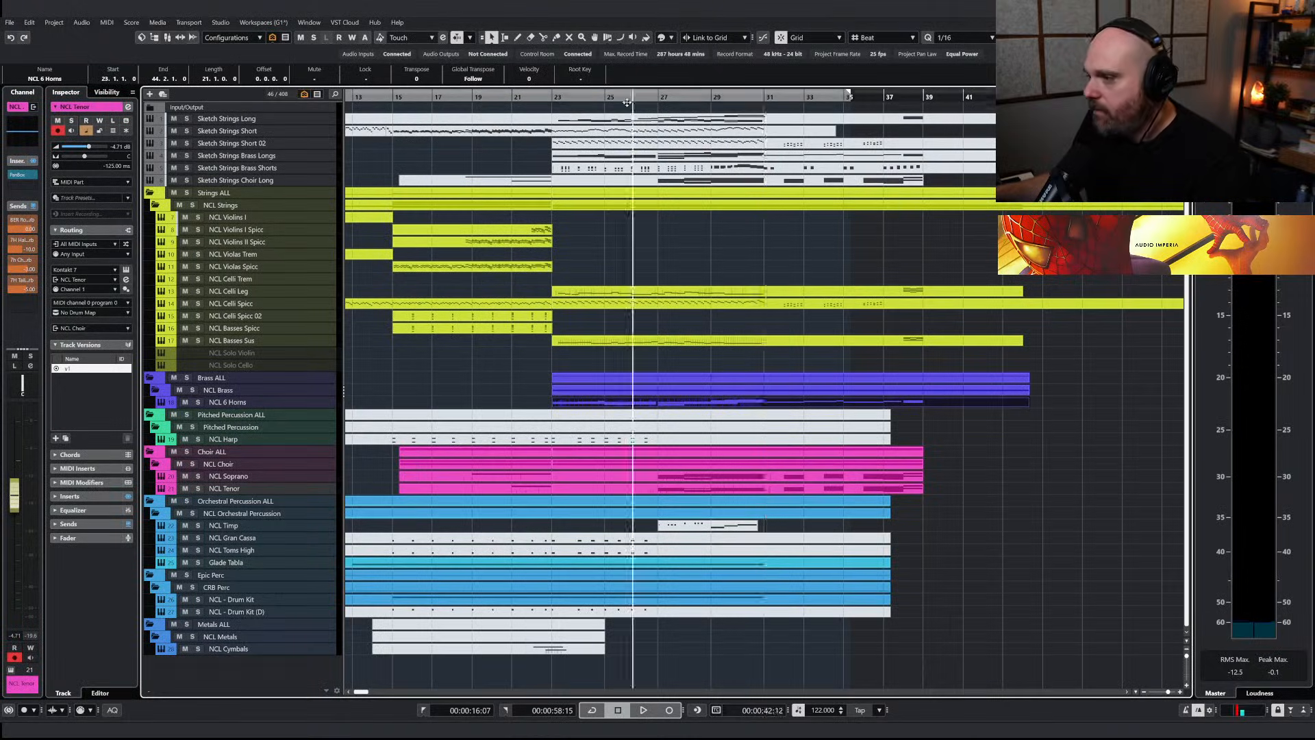
# Split the Sketch Strings Short part at bar 23
pyautogui.press('space')
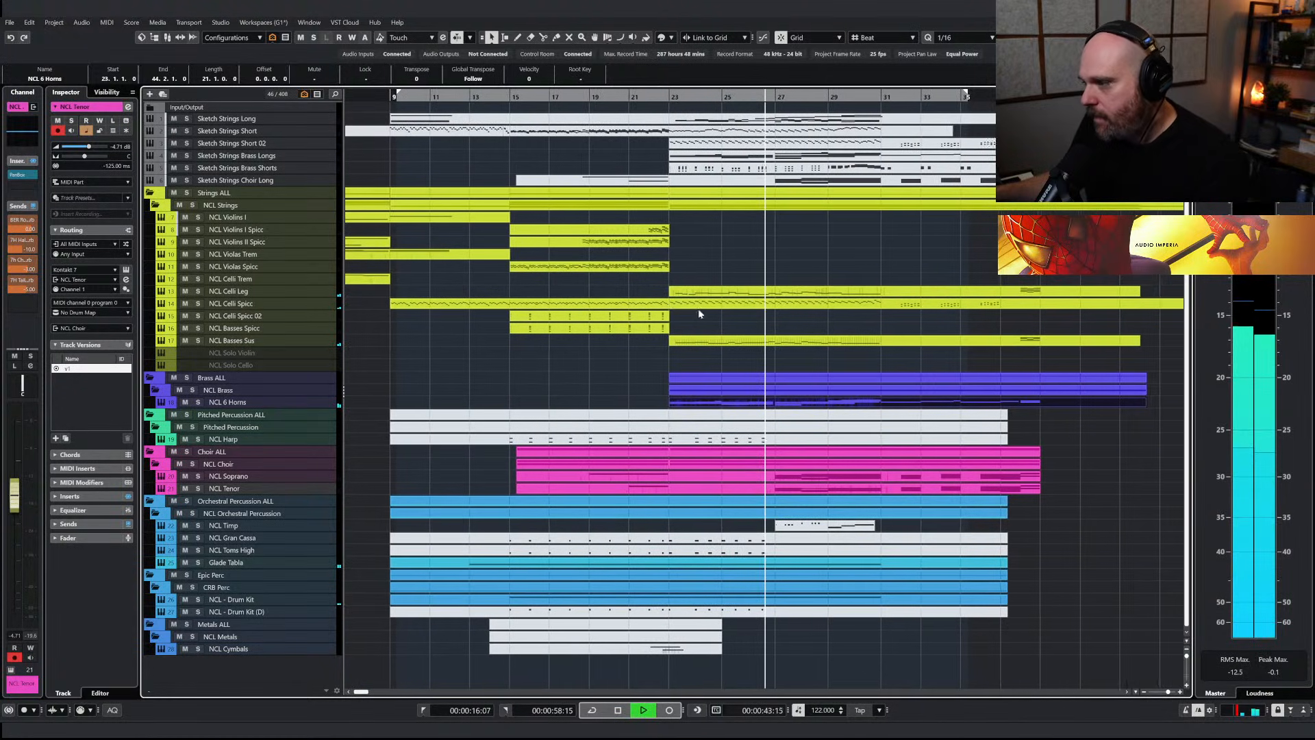
pyautogui.rightClick(689, 256)
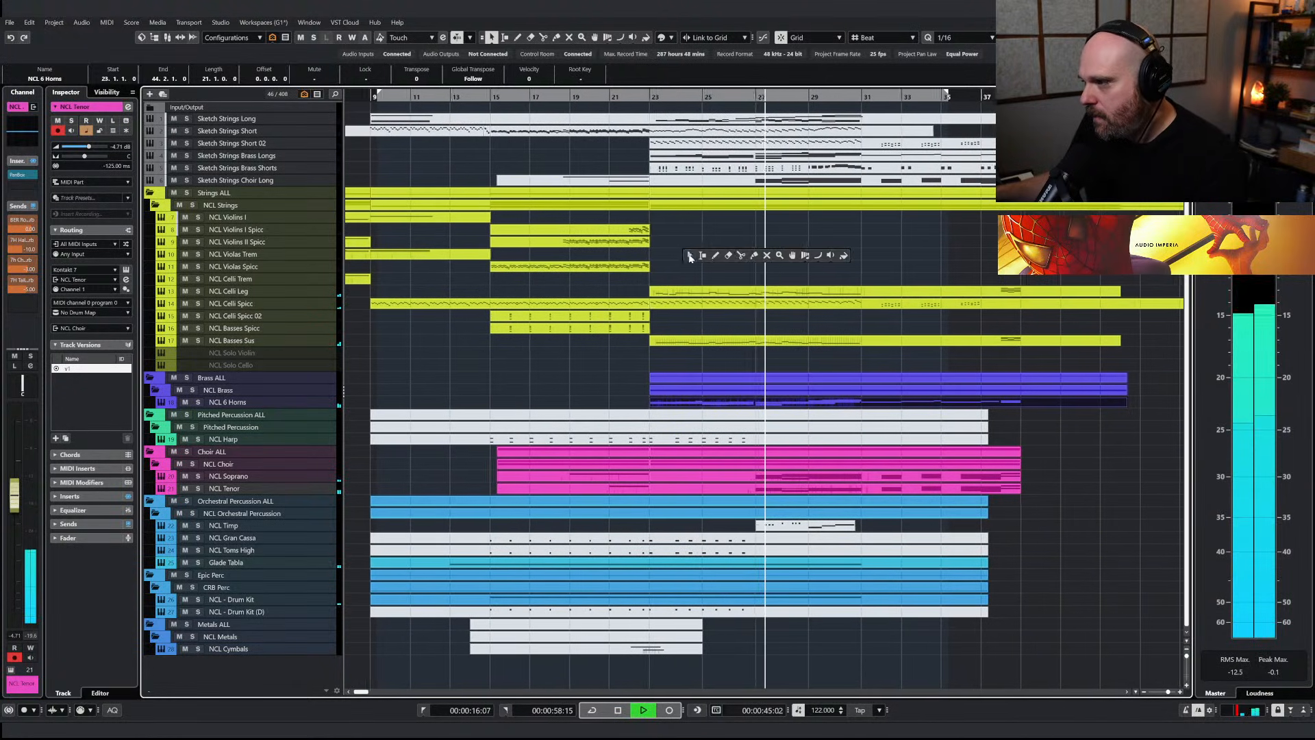
pyautogui.click(742, 256)
pyautogui.press('space')
pyautogui.click(642, 133)
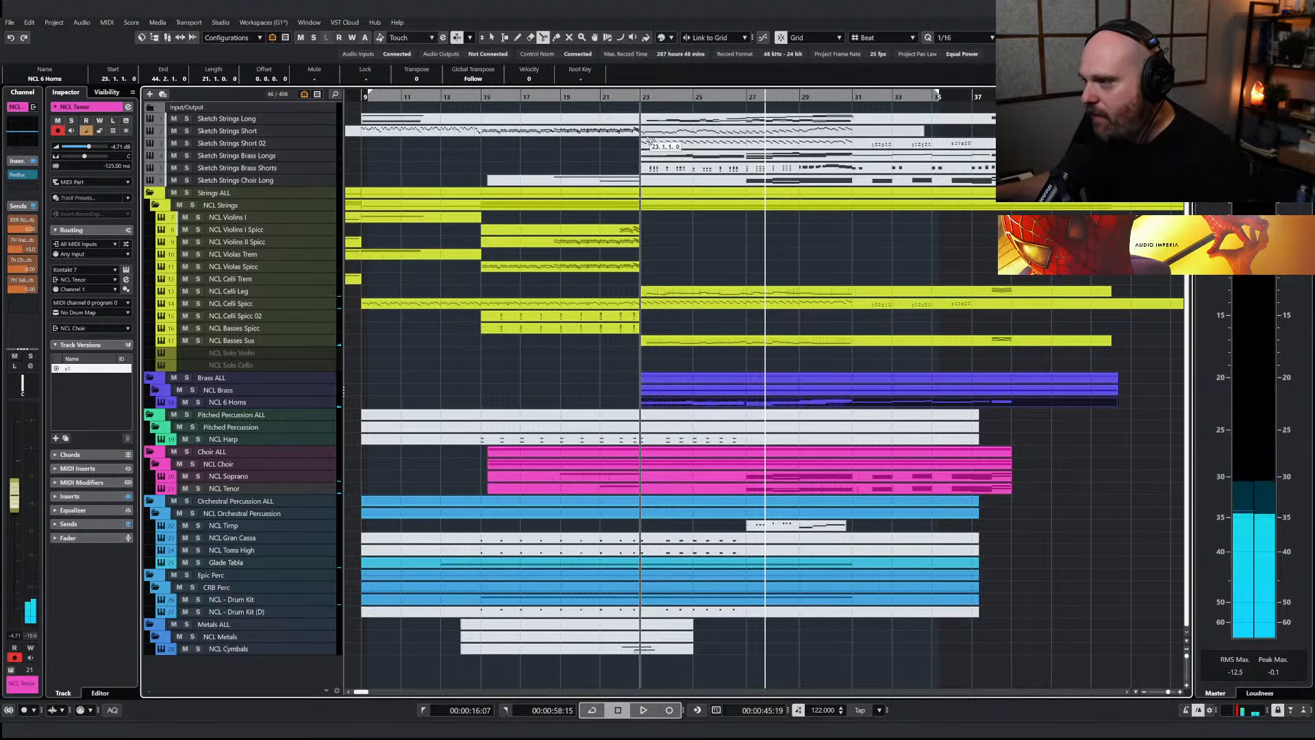
# Mute the Sketch Strings Short part from bar 23 and copy it to the NCL Violins I Spicc track at the same position
pyautogui.rightClick(688, 247)
pyautogui.click(692, 252)
pyautogui.click(685, 133)
pyautogui.hotkey('shift', 'm')
pyautogui.moveTo(686, 133); pyautogui.dragTo(688, 233)
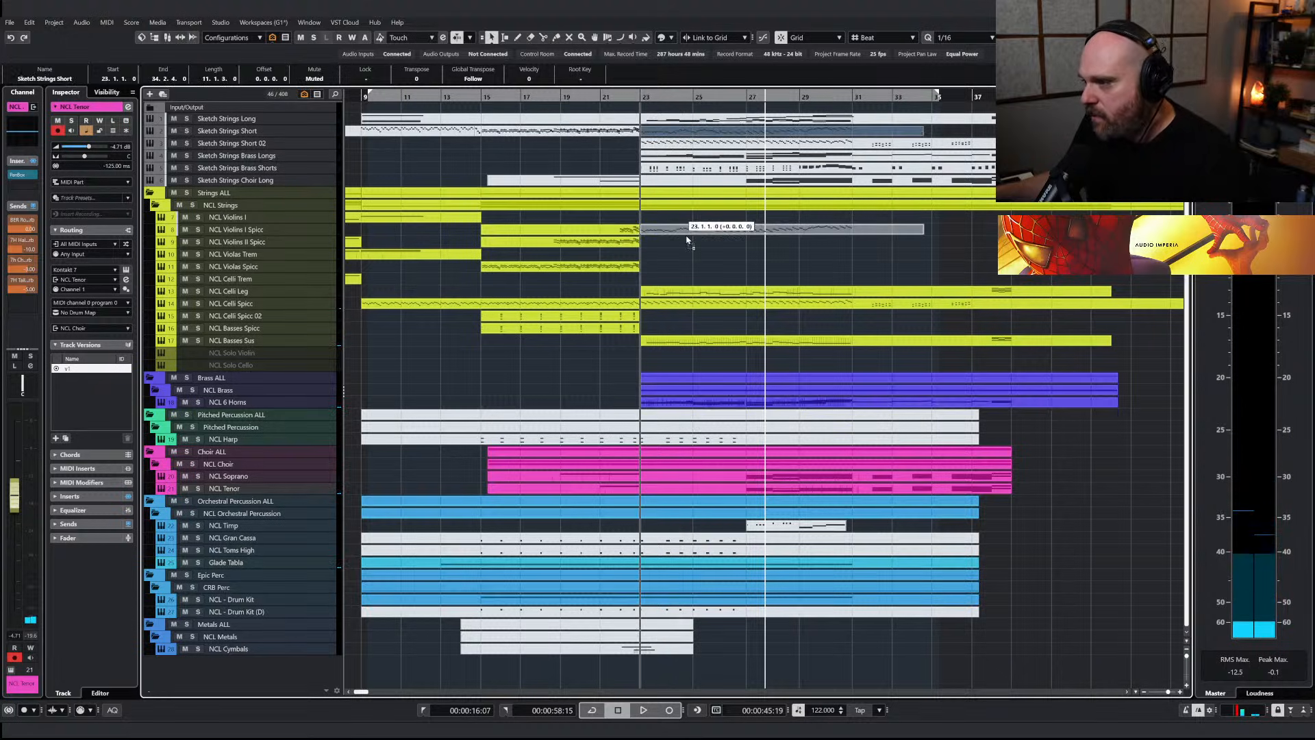
# Unmute the copied part on the NCL Violins I Spicc track and return to object selection
pyautogui.rightClick(691, 254)
pyautogui.click(770, 254)
pyautogui.click(731, 224)
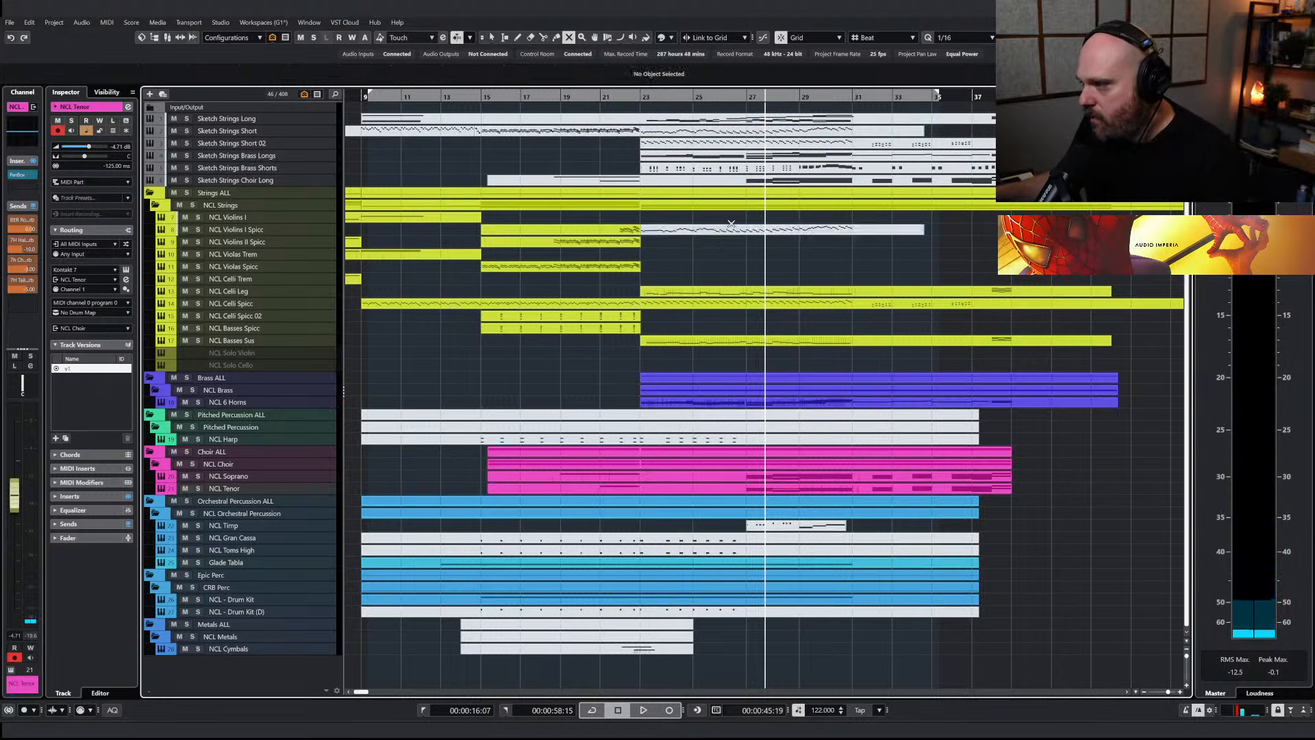
pyautogui.click(718, 234)
pyautogui.press('1')
# Audition the NCL Violins I Spicc track soloed from just before bar 23
pyautogui.click(634, 97)
pyautogui.click(198, 229)
pyautogui.press('space')
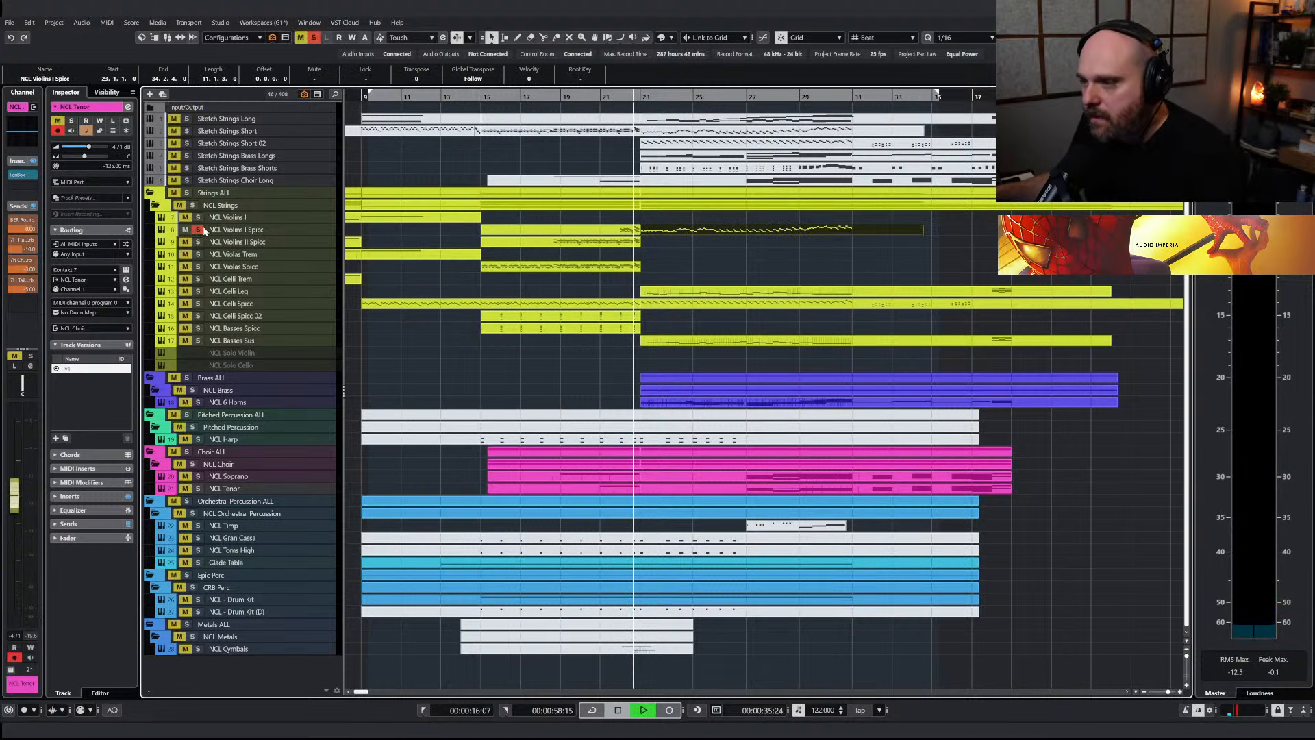
pyautogui.hscroll(-5, 668, 349)
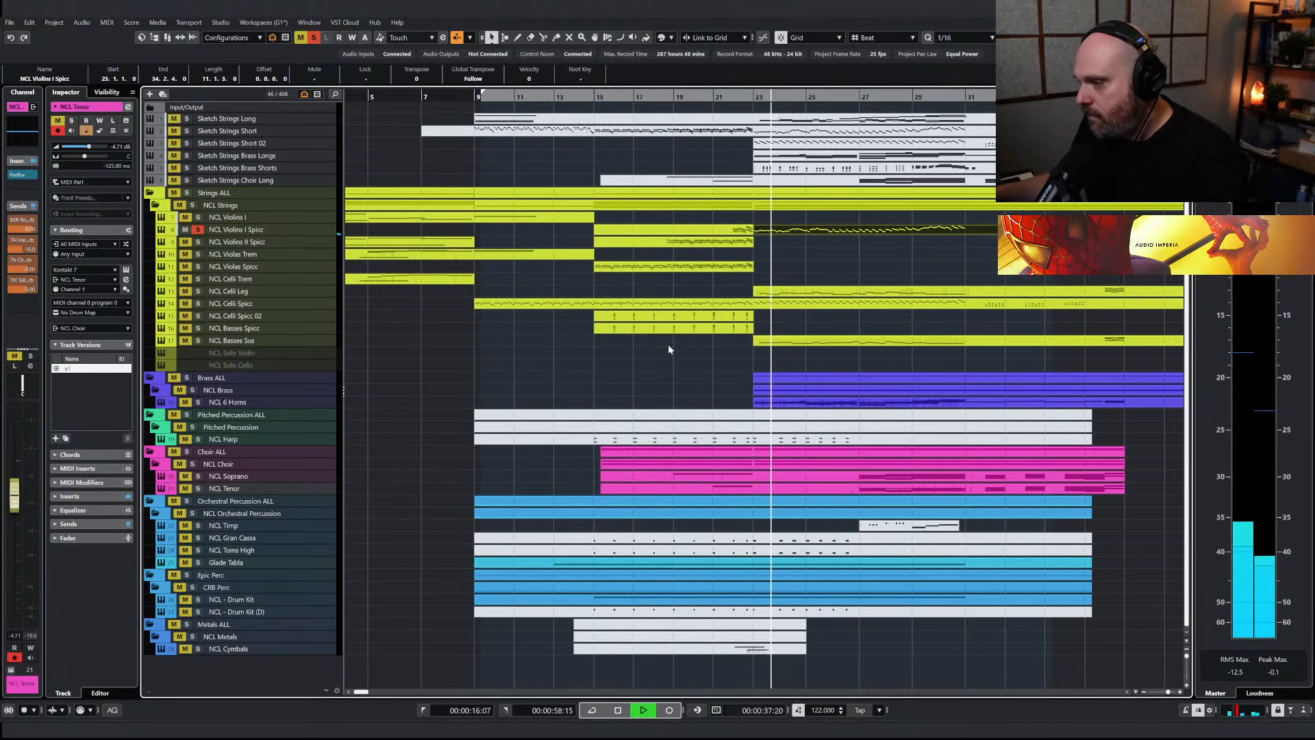
# Raise the velocities of all NCL Violins I Spicc notes between bars 23 and 31 while checking them in playback
pyautogui.hotkey('ctrl', 'e')
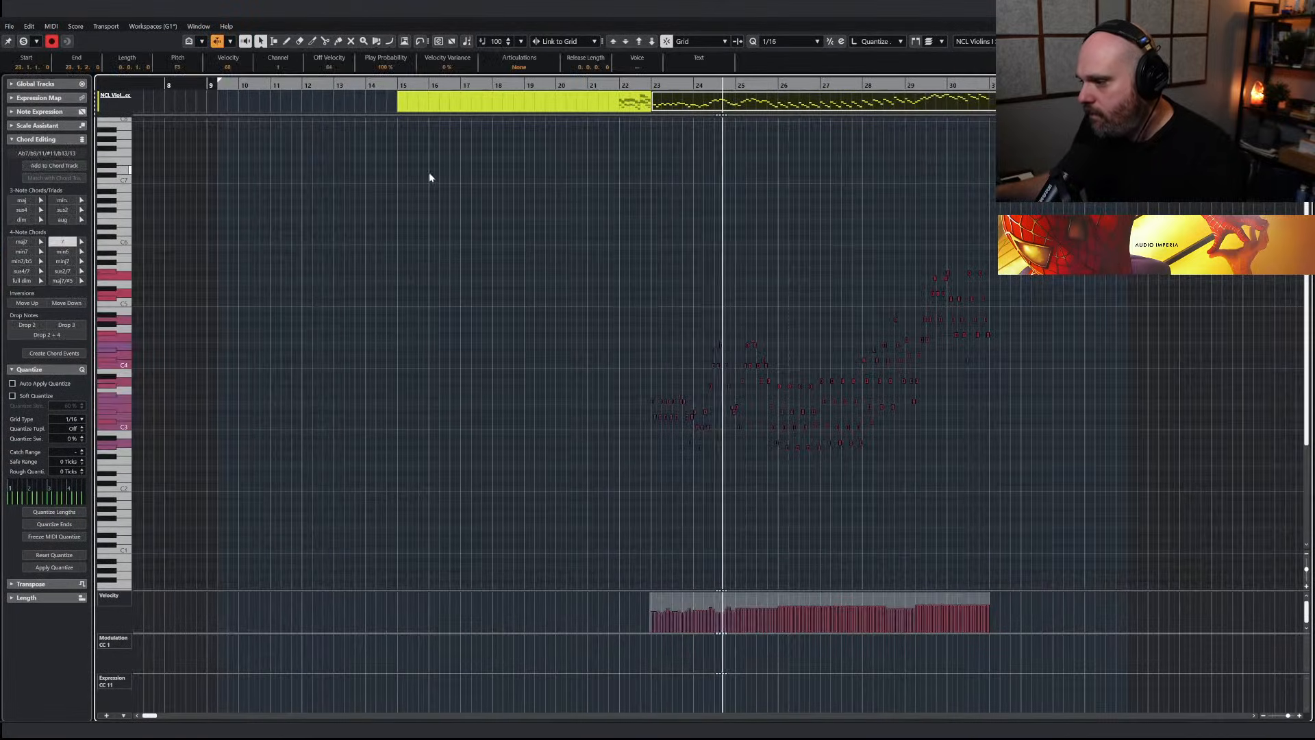
pyautogui.hotkey('ctrl', 'a')
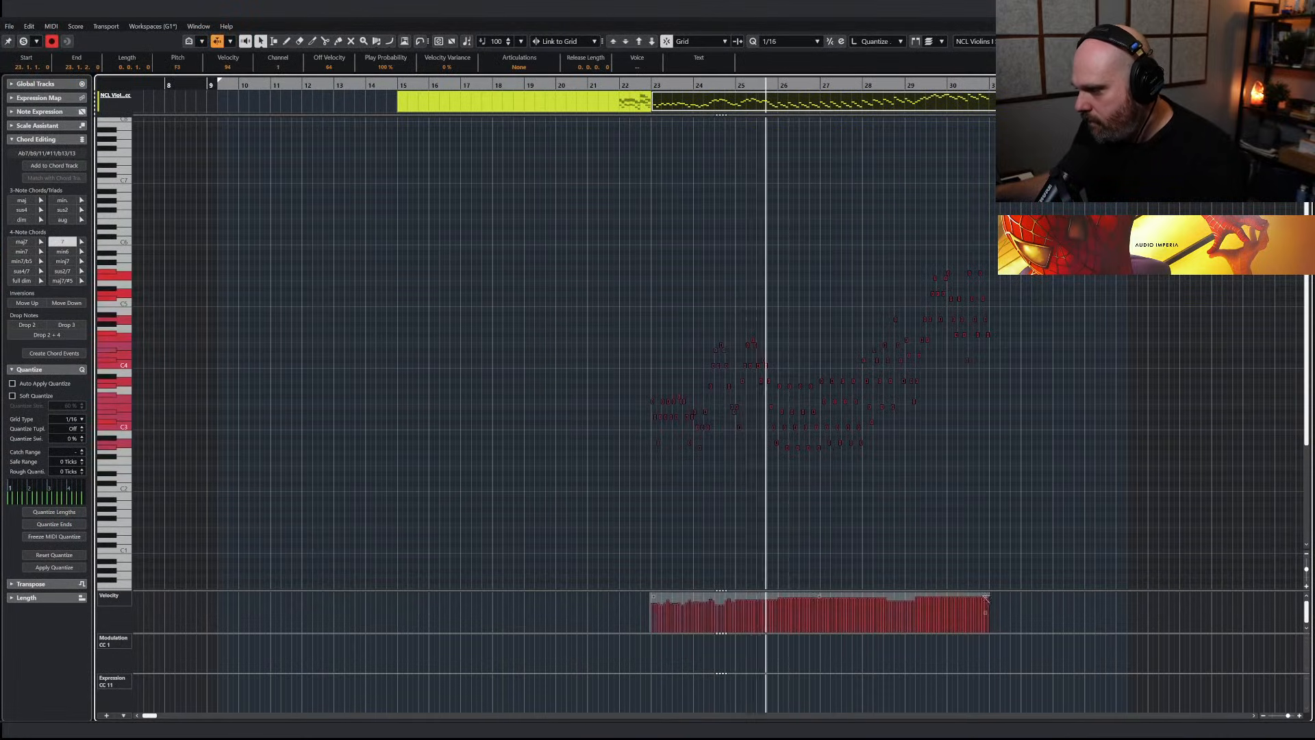
pyautogui.moveTo(820, 594); pyautogui.dragTo(820, 583)
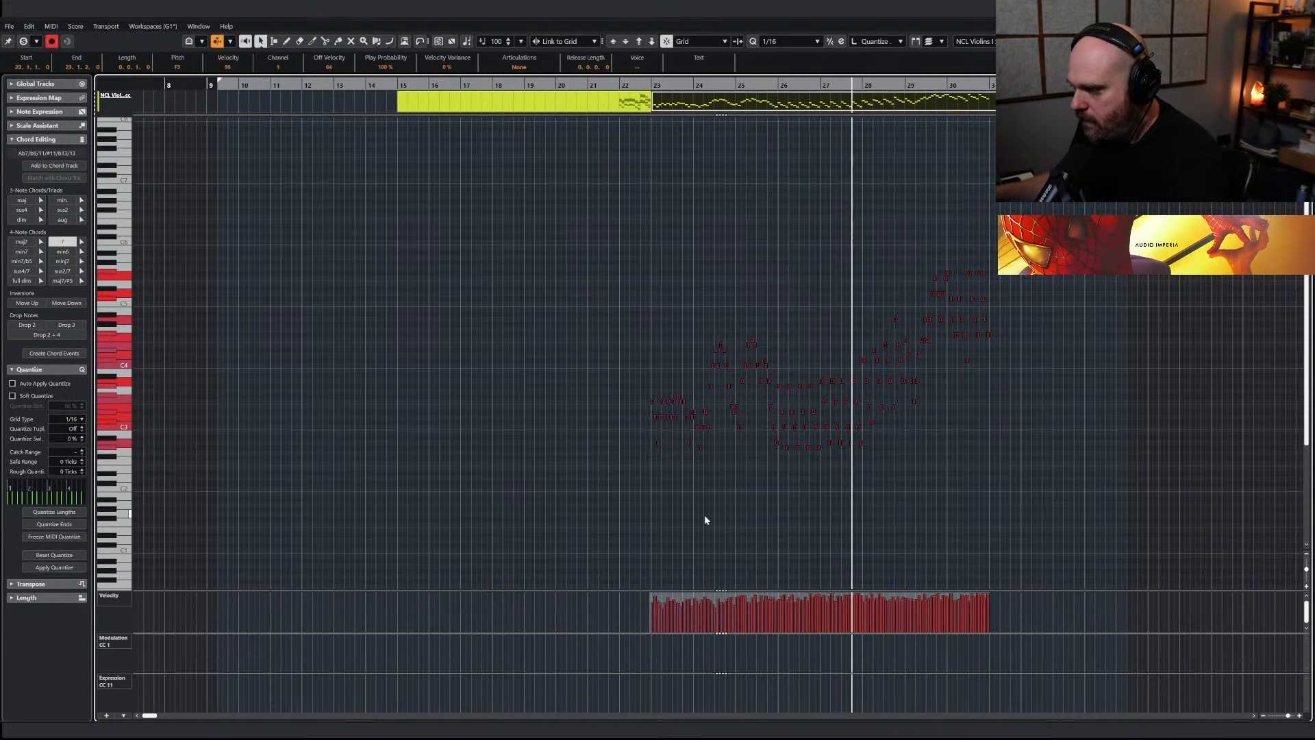
pyautogui.press('Escape')
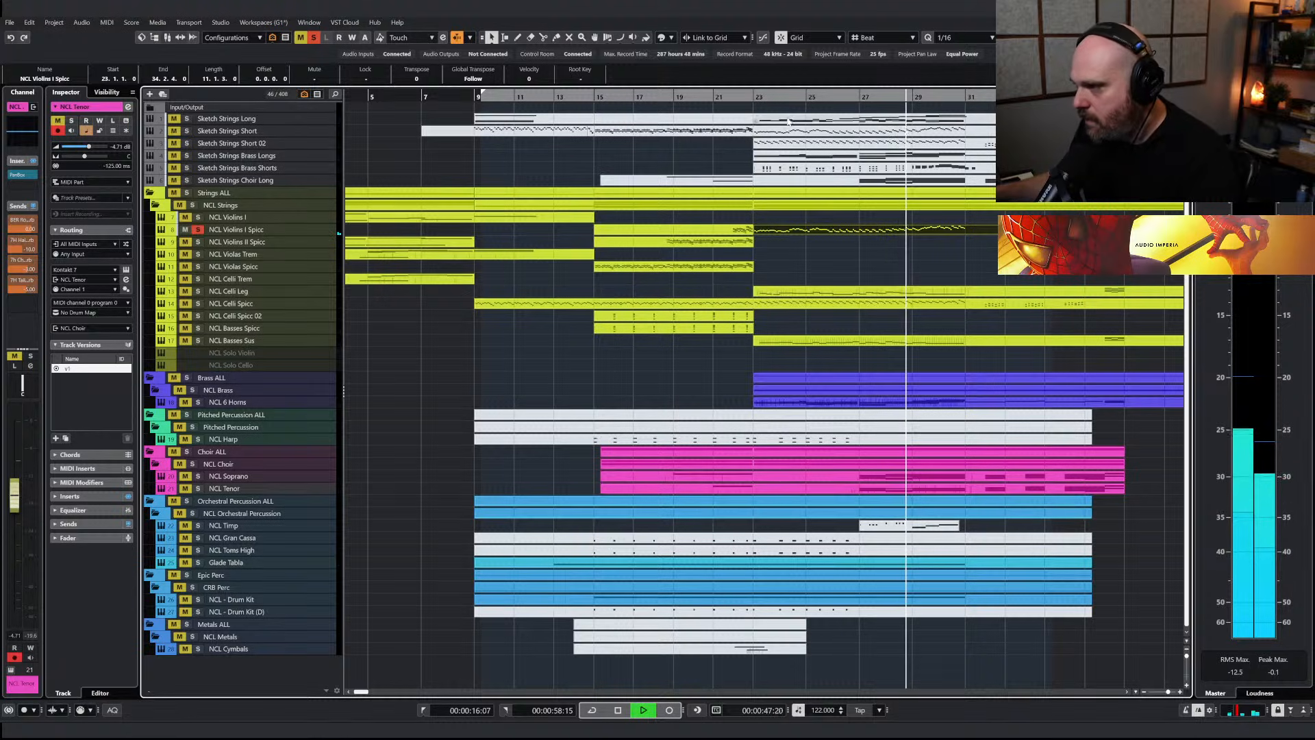
pyautogui.press('space')
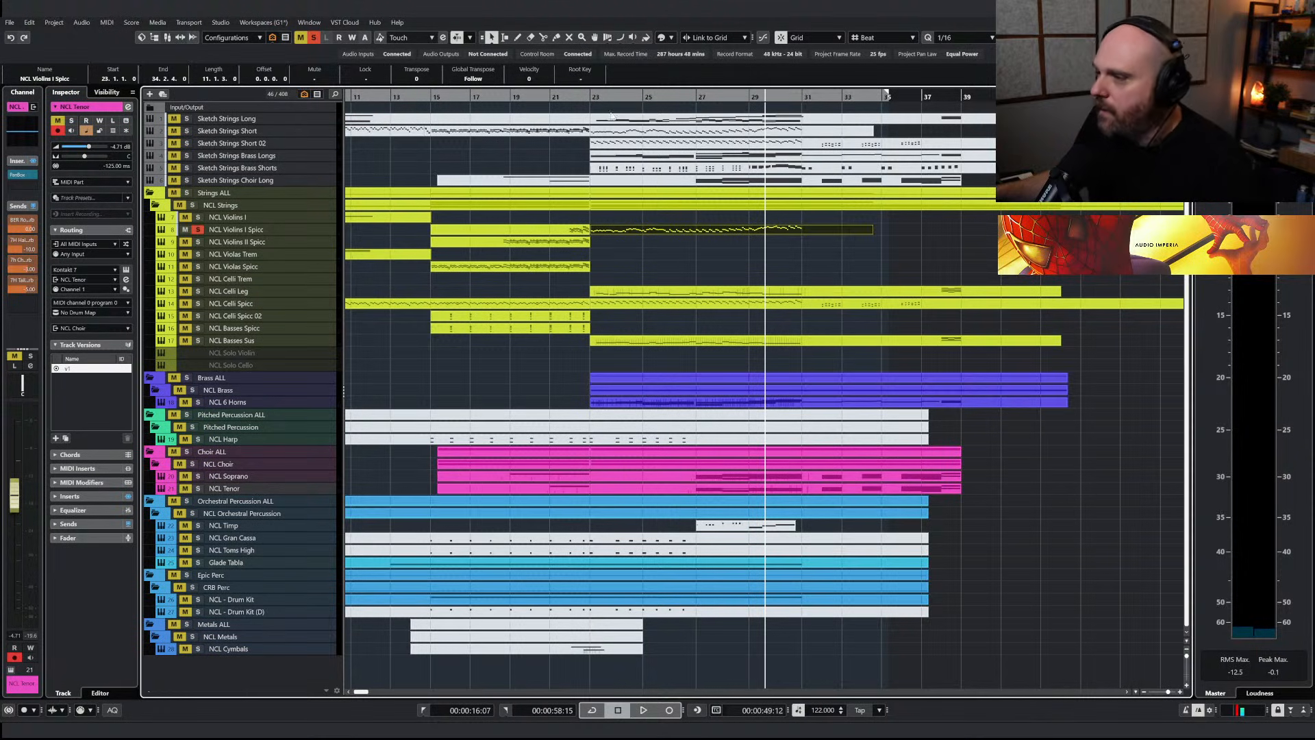
# Deactivate all solos and play the full arrangement from just before bar 23
pyautogui.click(584, 97)
pyautogui.click(316, 39)
pyautogui.press('space')
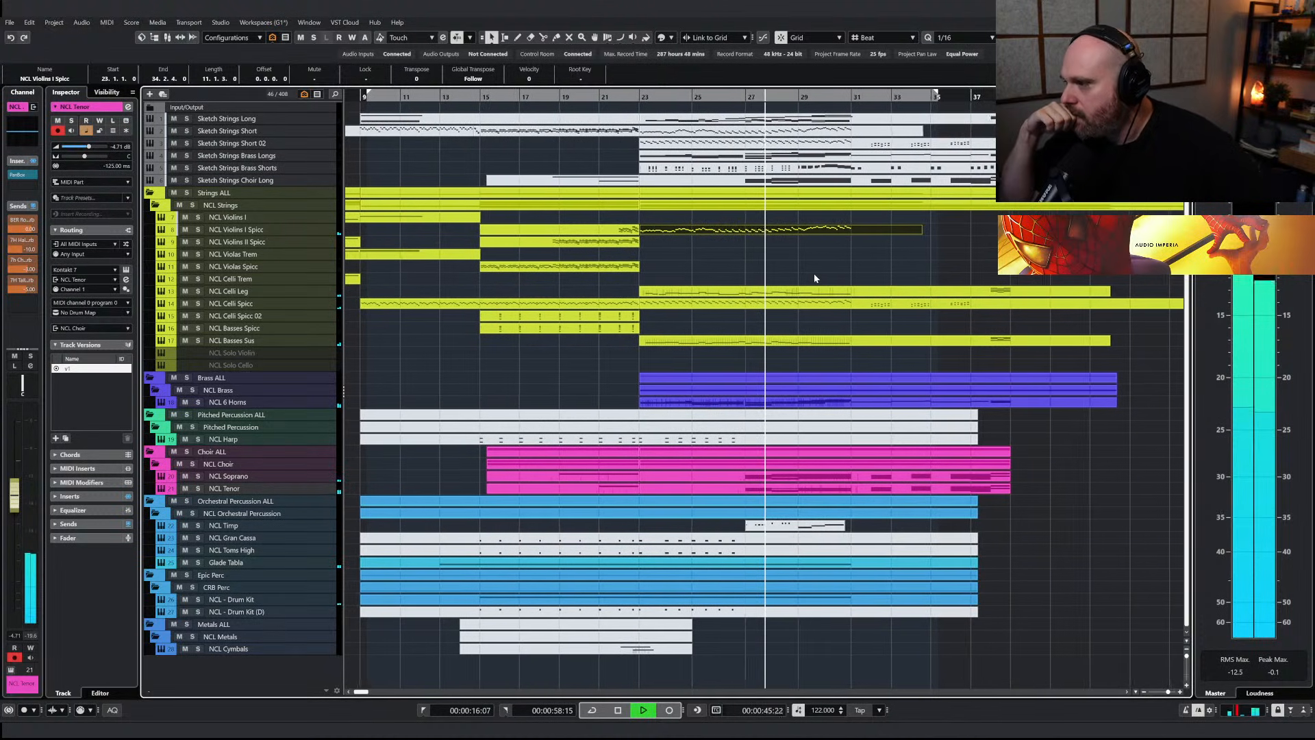
# Reshape the velocities of all NCL Violins I Spicc notes so they build toward bar 31
pyautogui.press('Return')
pyautogui.moveTo(972, 487); pyautogui.dragTo(256, 265)
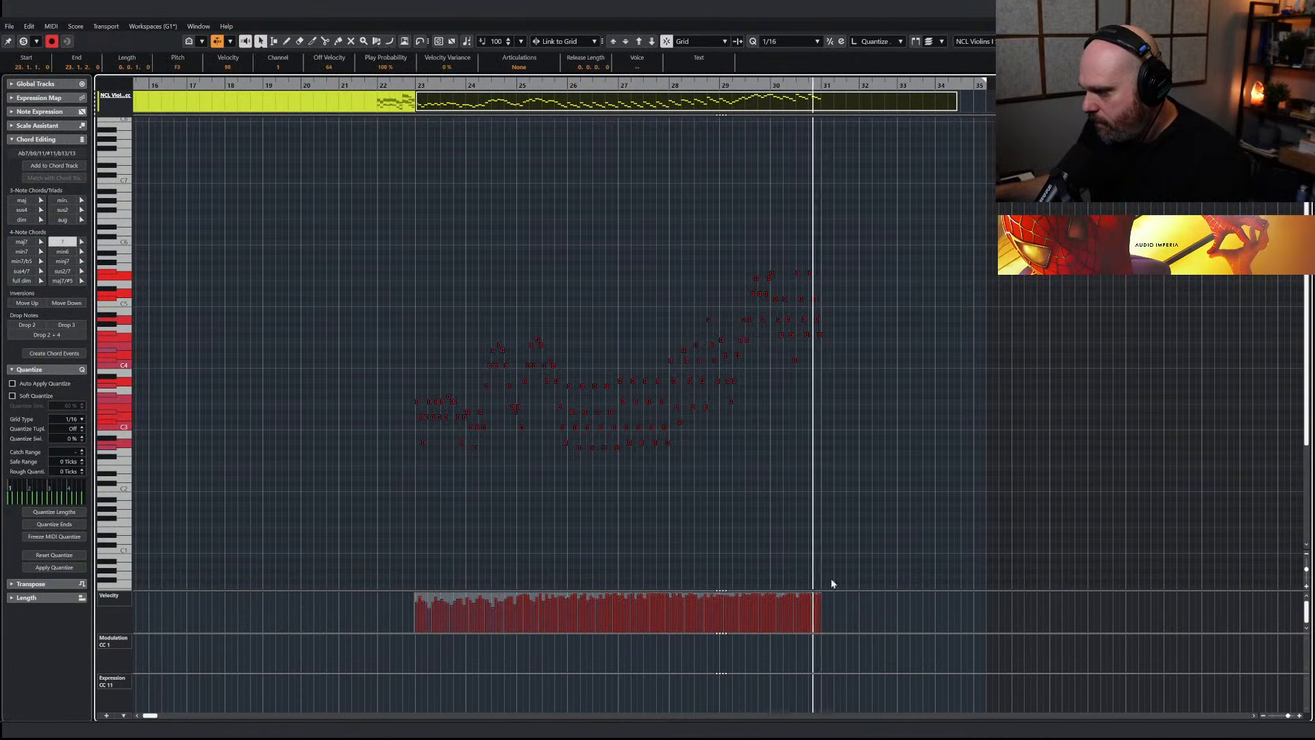
pyautogui.press('Return')
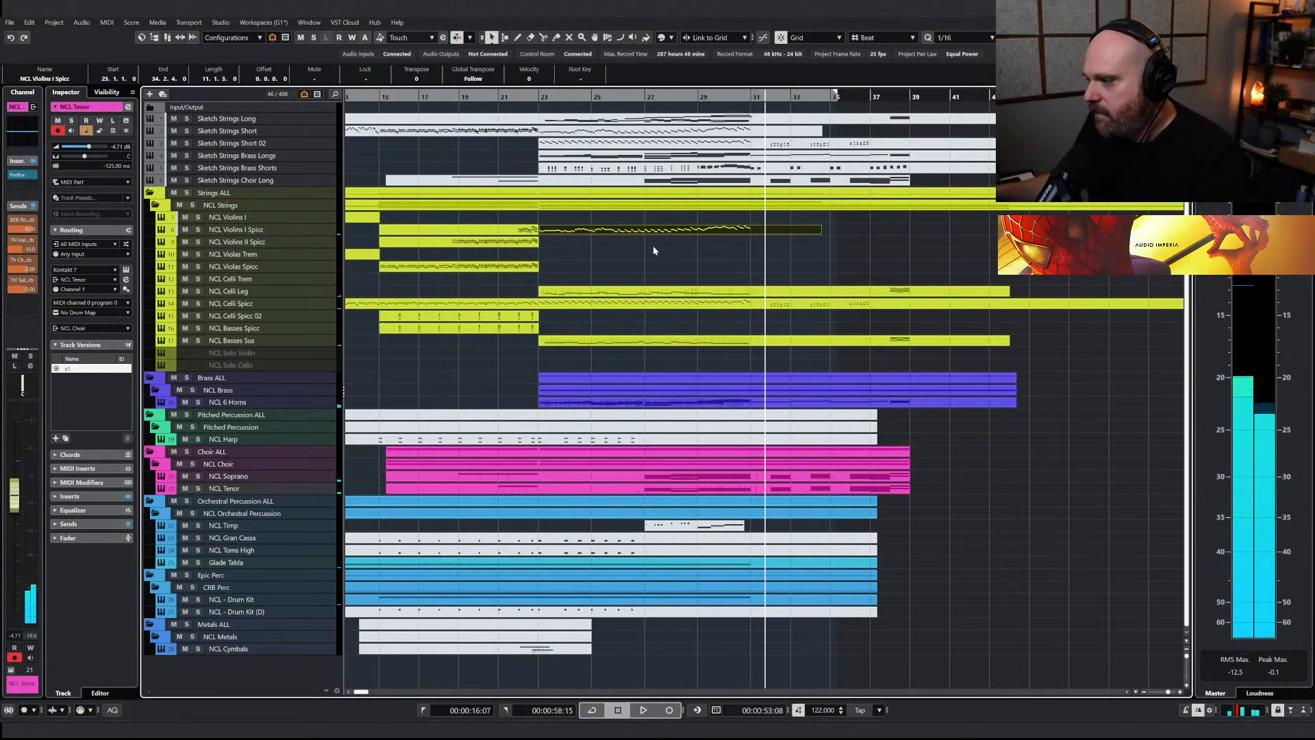
# Return the playhead to just before bar 23 and find the NCL 4 Trombones track with "tromb" to show it under NCL Brass
pyautogui.click(788, 402)
pyautogui.click(541, 97)
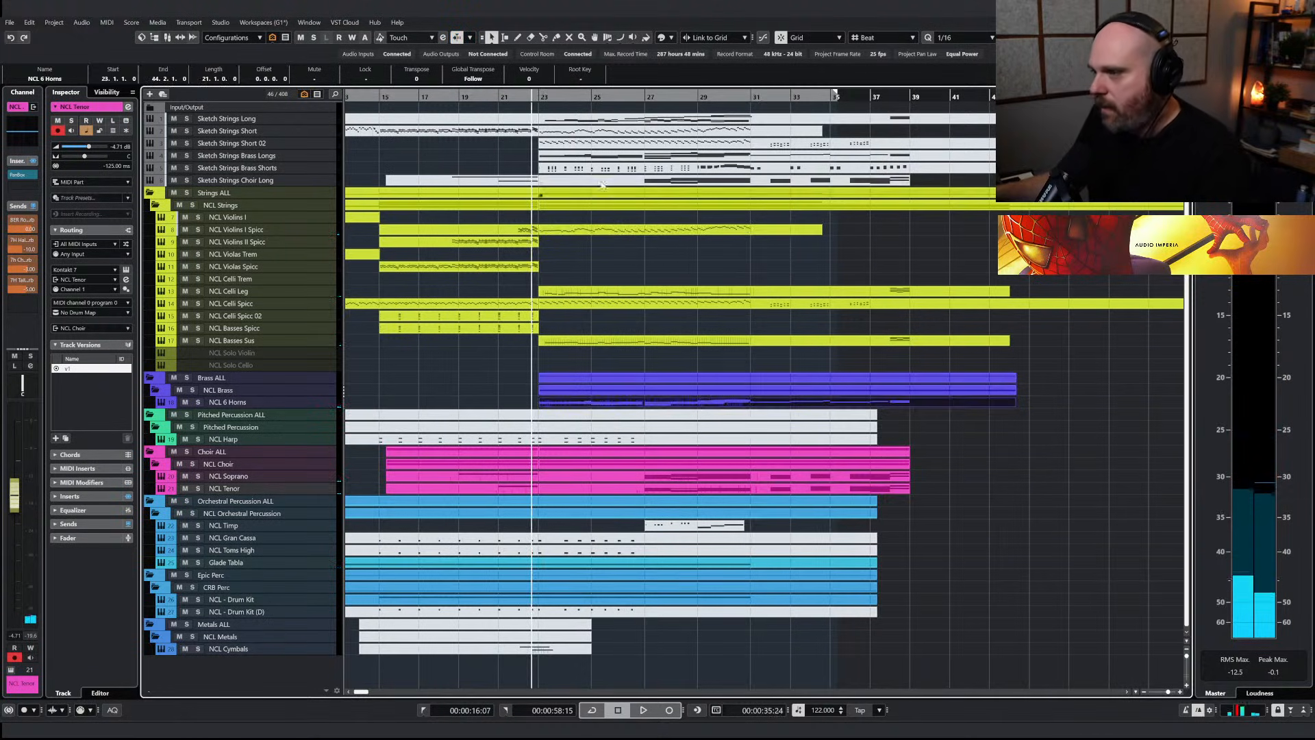
pyautogui.click(602, 171)
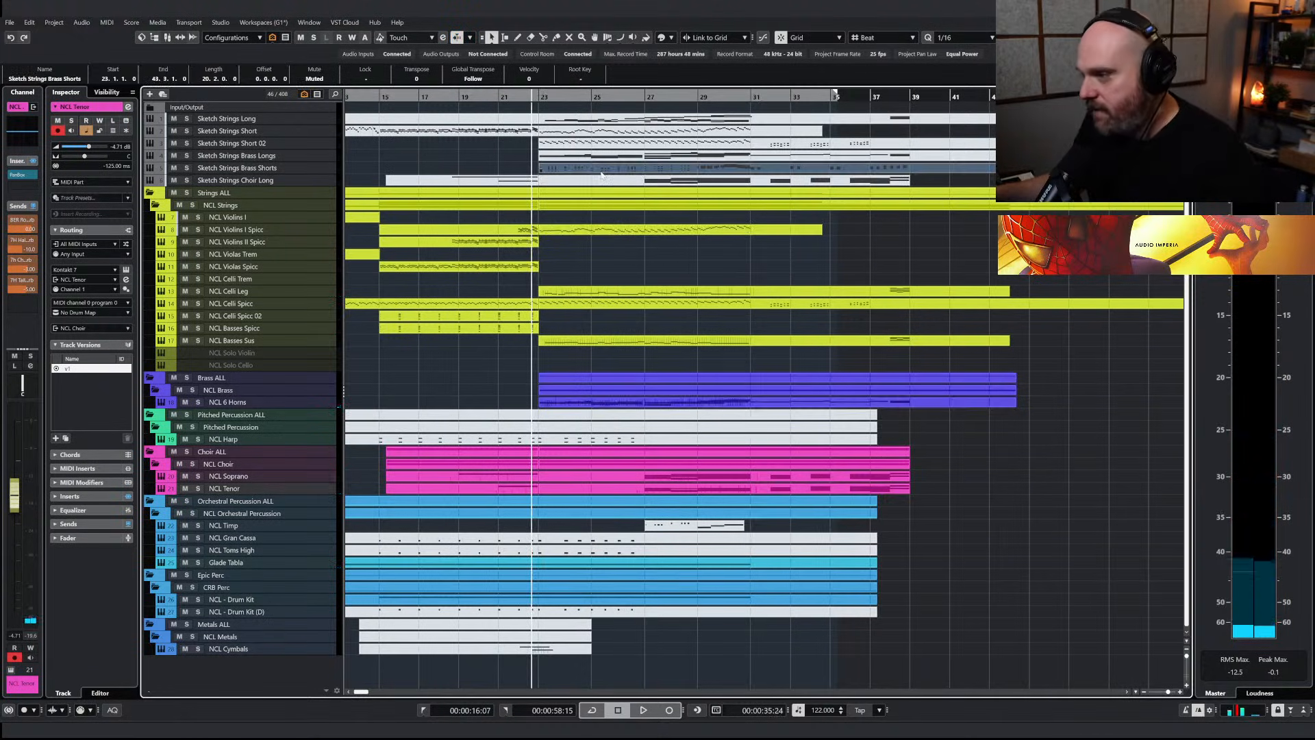
pyautogui.hotkey('ctrl', 'f')
pyautogui.write('tromb')
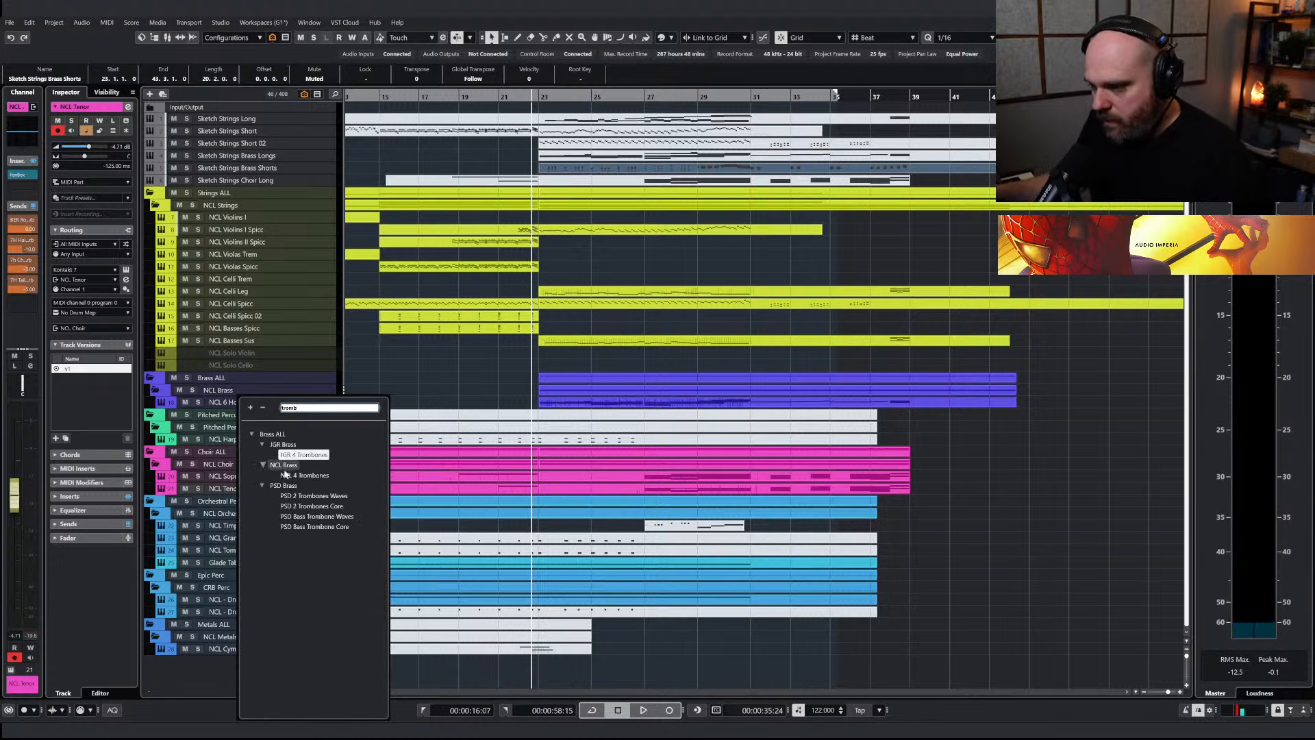
pyautogui.click(286, 475)
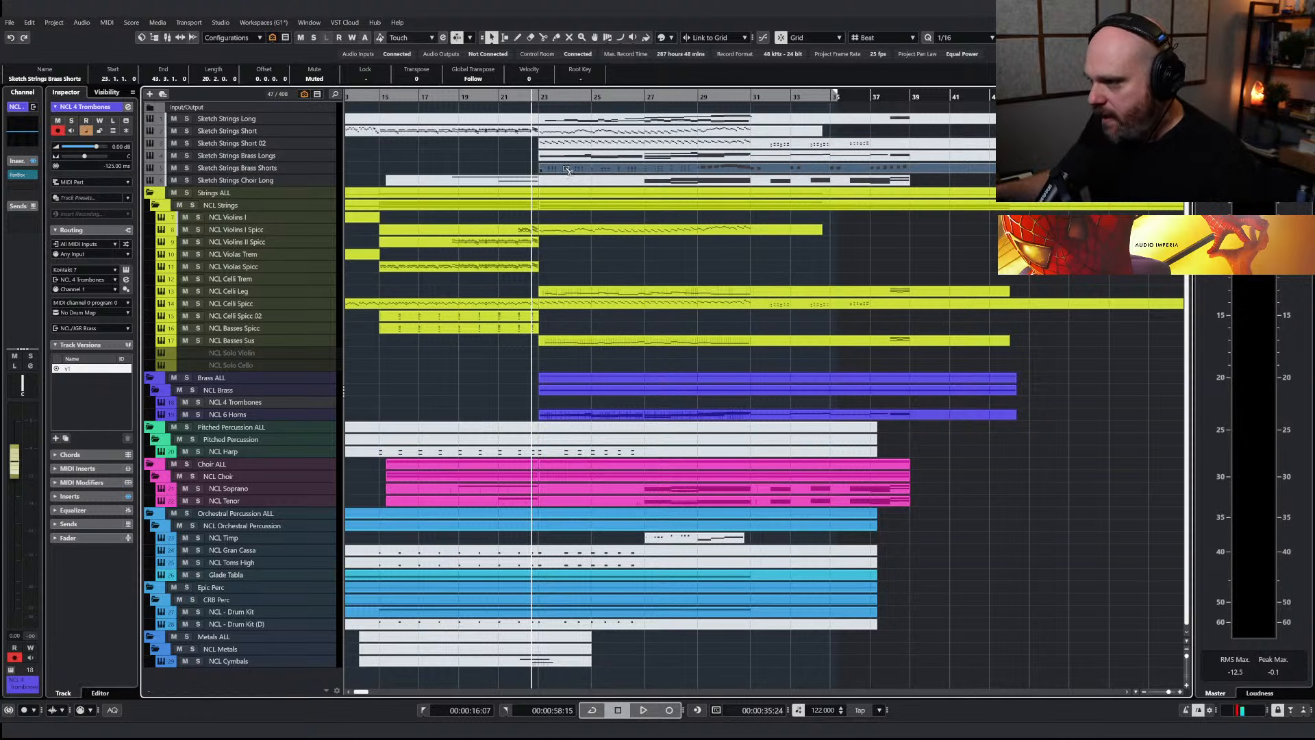
# Copy the Sketch Strings Brass Shorts part to the NCL 4 Trombones track at bar 23 and unmute the copy
pyautogui.moveTo(570, 167); pyautogui.dragTo(569, 404)
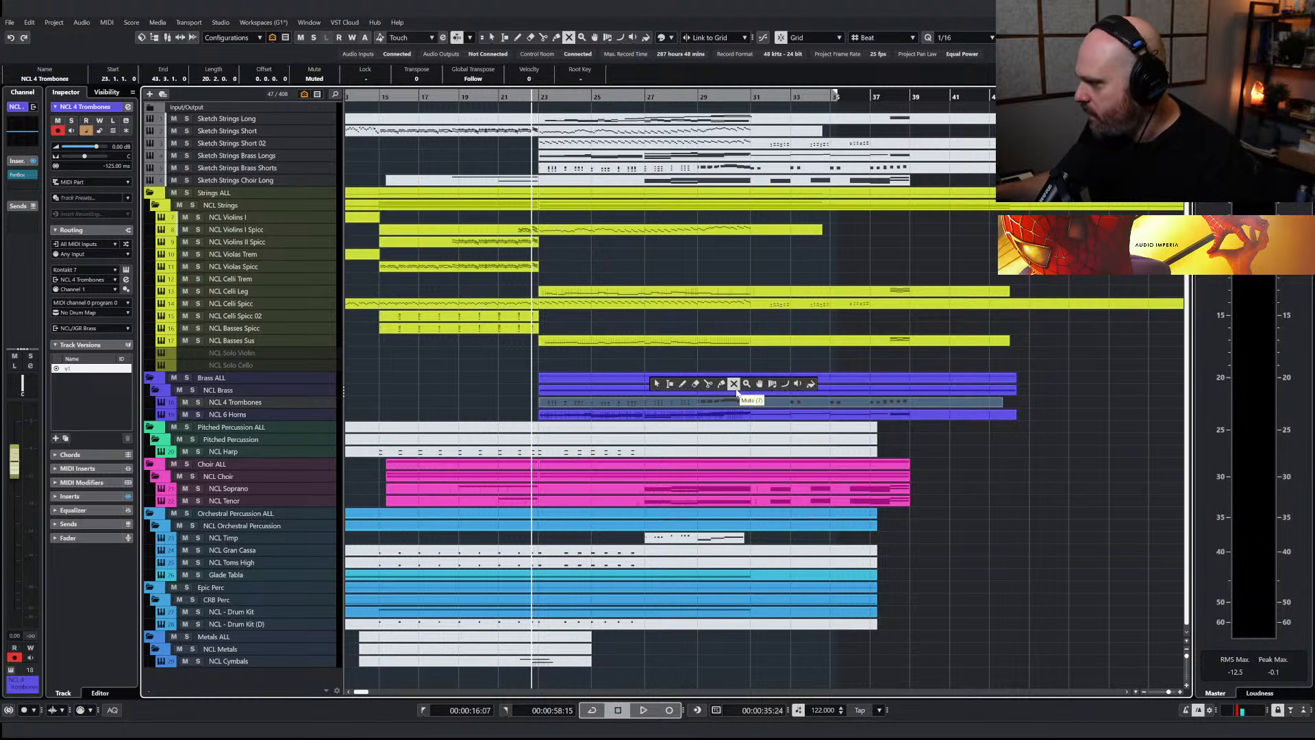
pyautogui.click(666, 404)
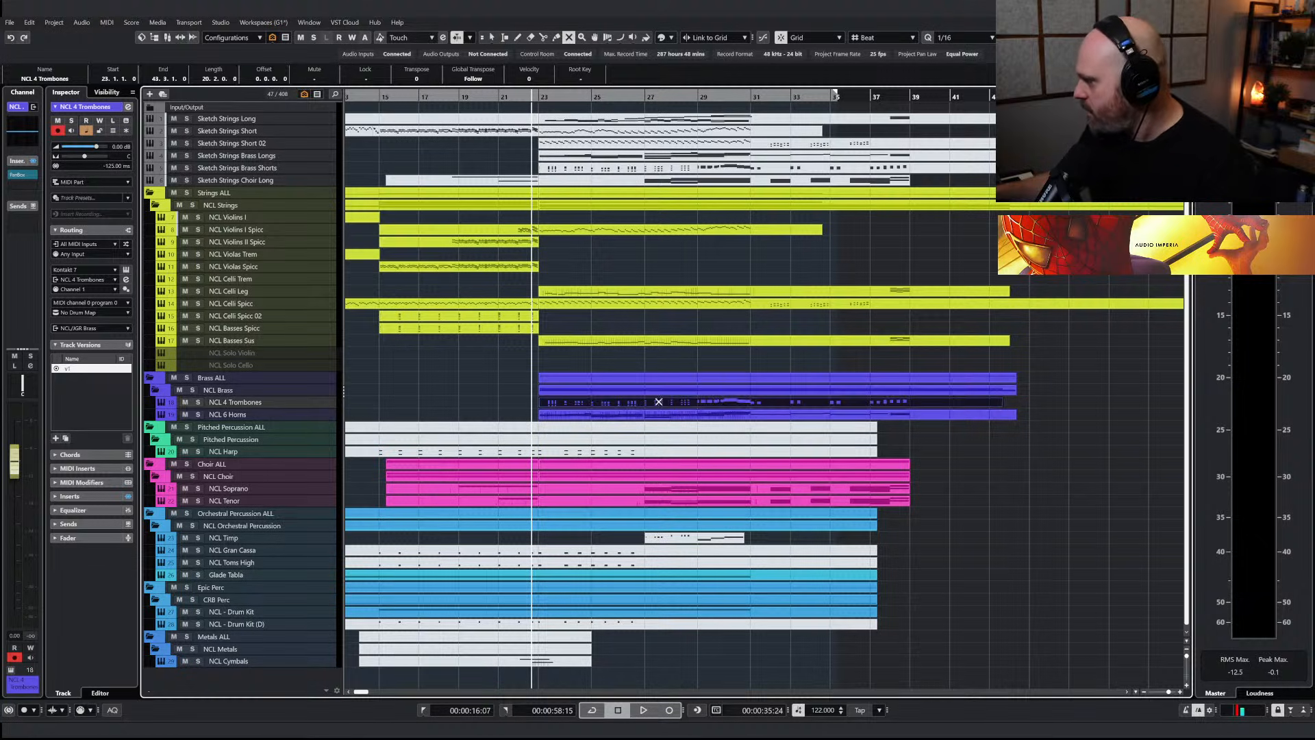
pyautogui.click(642, 363)
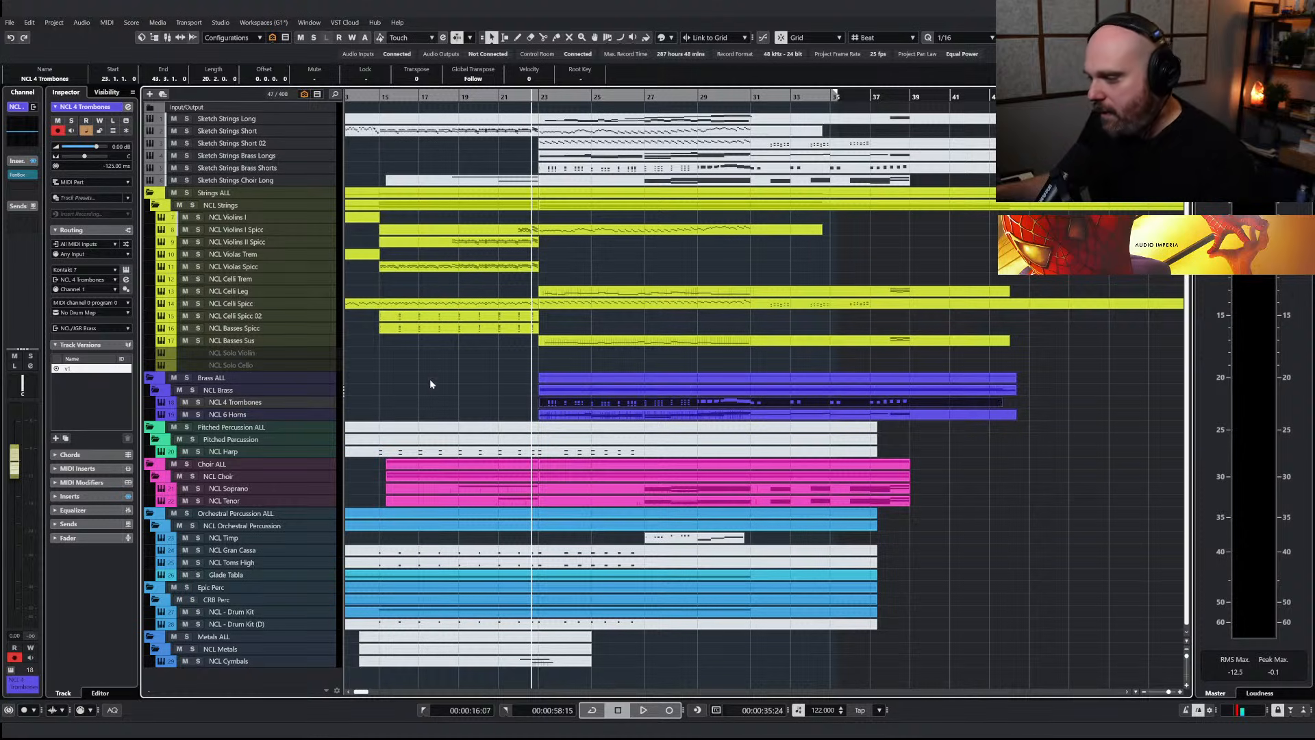
# Mute all NCL 4 Trombones notes from bar 31 onward inside the part
pyautogui.press('Return')
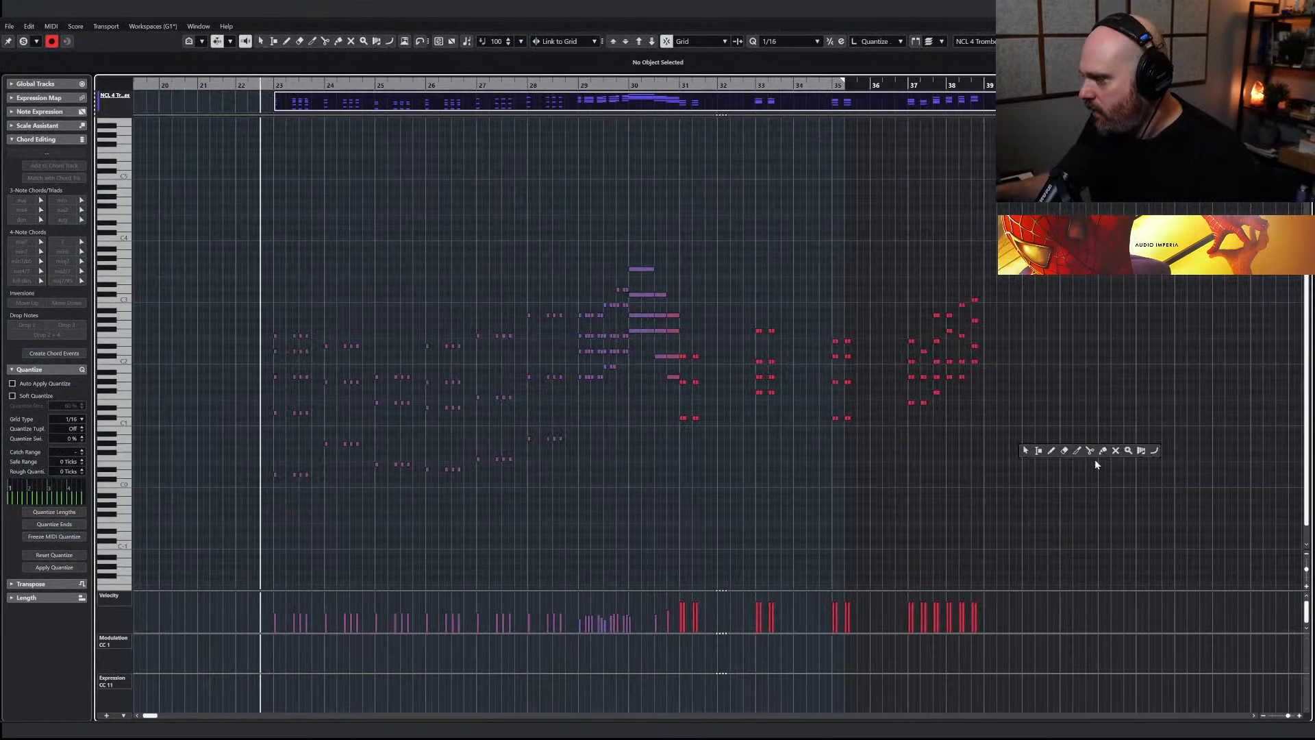
pyautogui.click(1115, 451)
pyautogui.moveTo(1155, 489); pyautogui.dragTo(684, 263)
pyautogui.rightClick(794, 330)
pyautogui.click(796, 319)
pyautogui.moveTo(682, 348); pyautogui.dragTo(681, 450)
pyautogui.press('1')
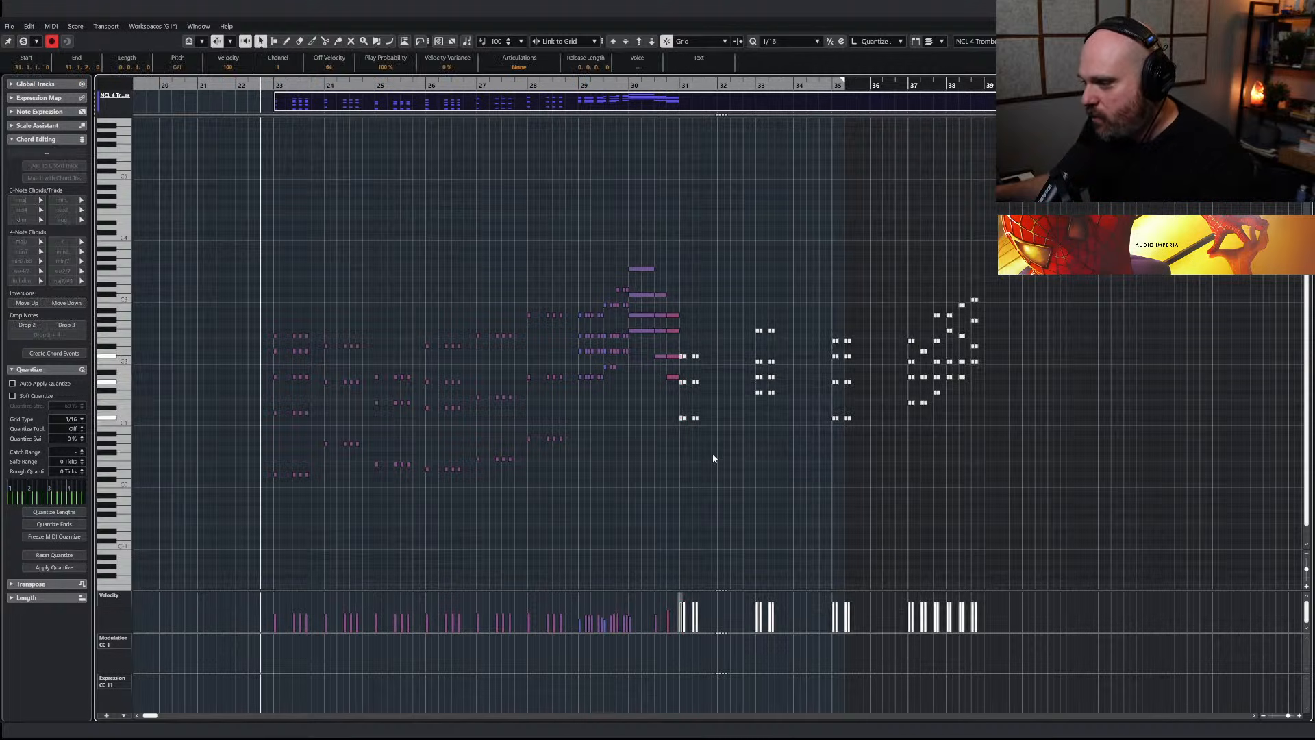
pyautogui.scroll(1, 490, 347)
pyautogui.moveTo(163, 277); pyautogui.dragTo(652, 531)
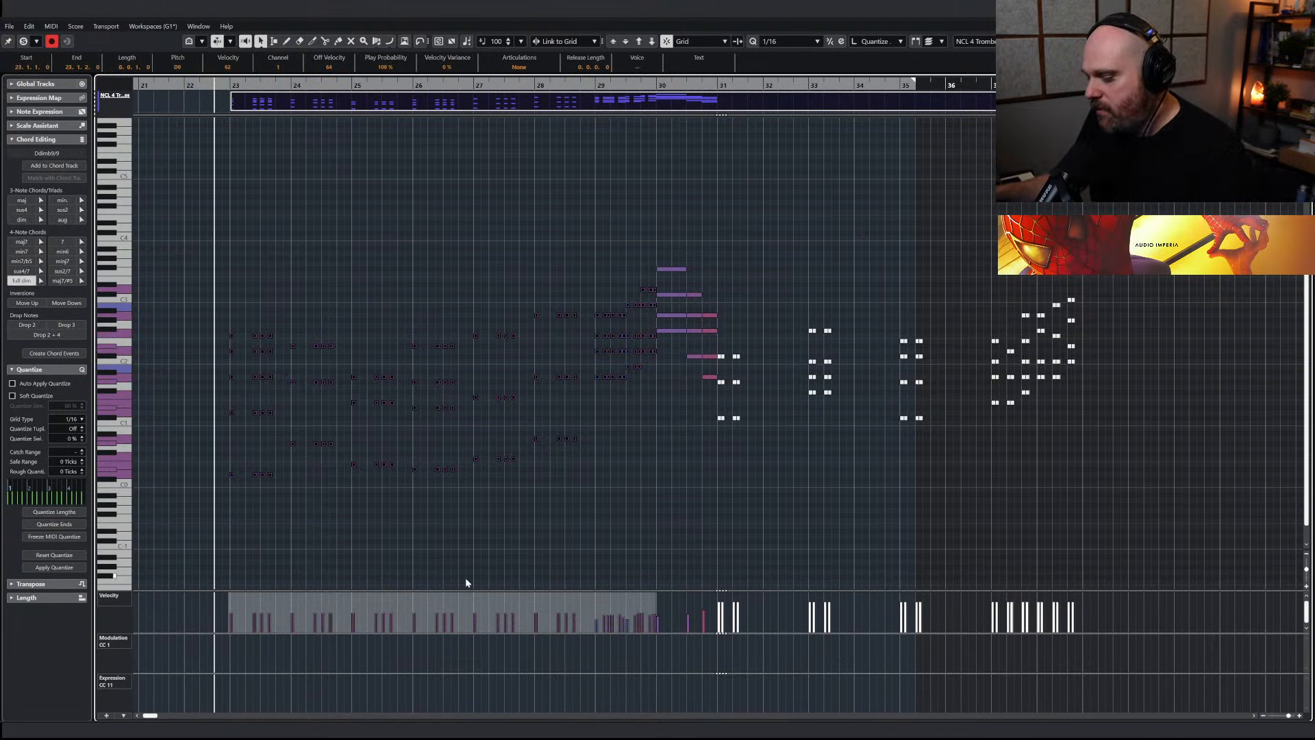
pyautogui.press('Return')
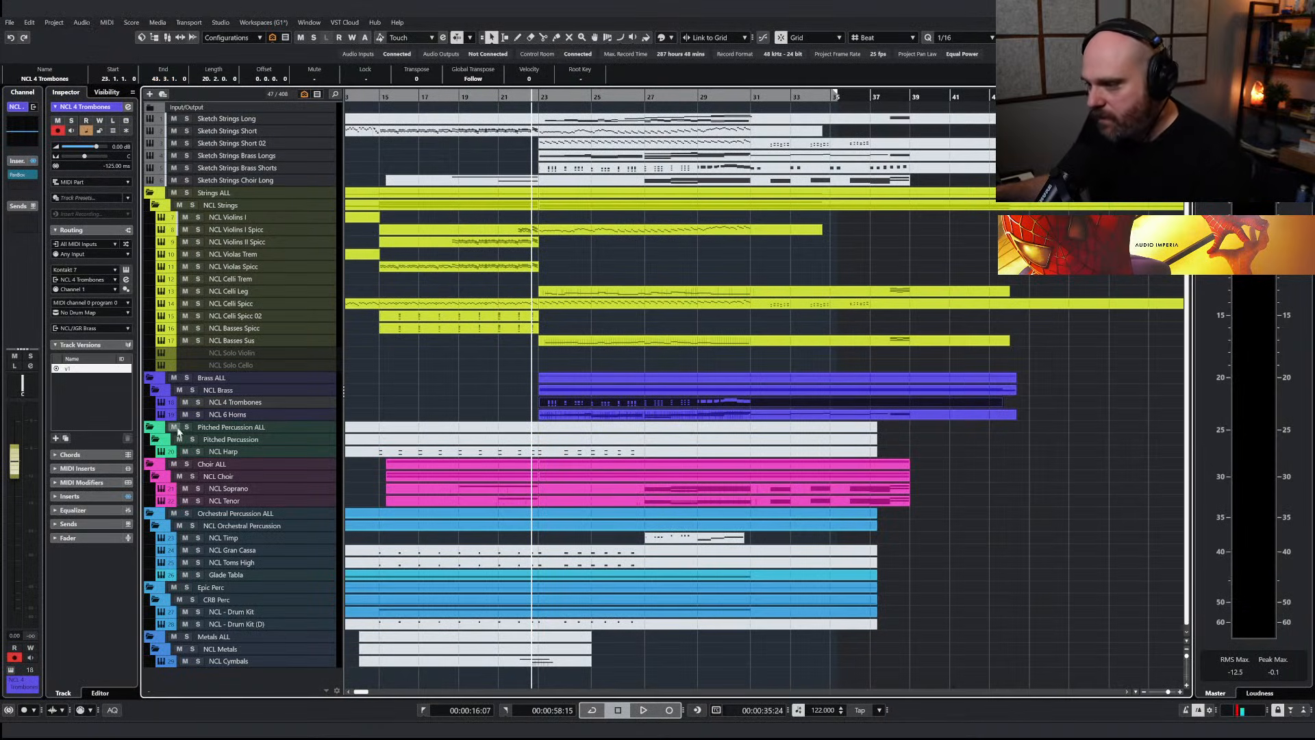
# Solo the NCL 4 Trombones track and audition its notes from bar 23 in the note editor
pyautogui.click(198, 402)
pyautogui.press('h')
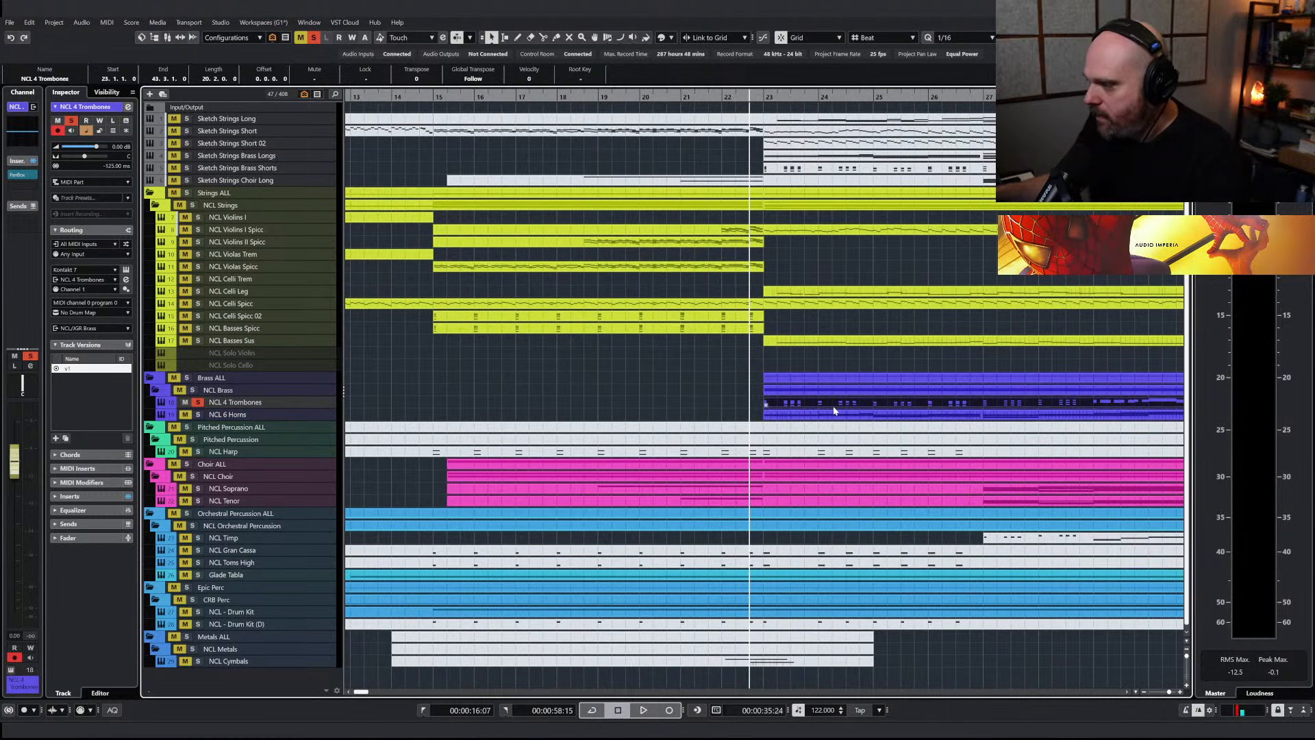
pyautogui.press('Return')
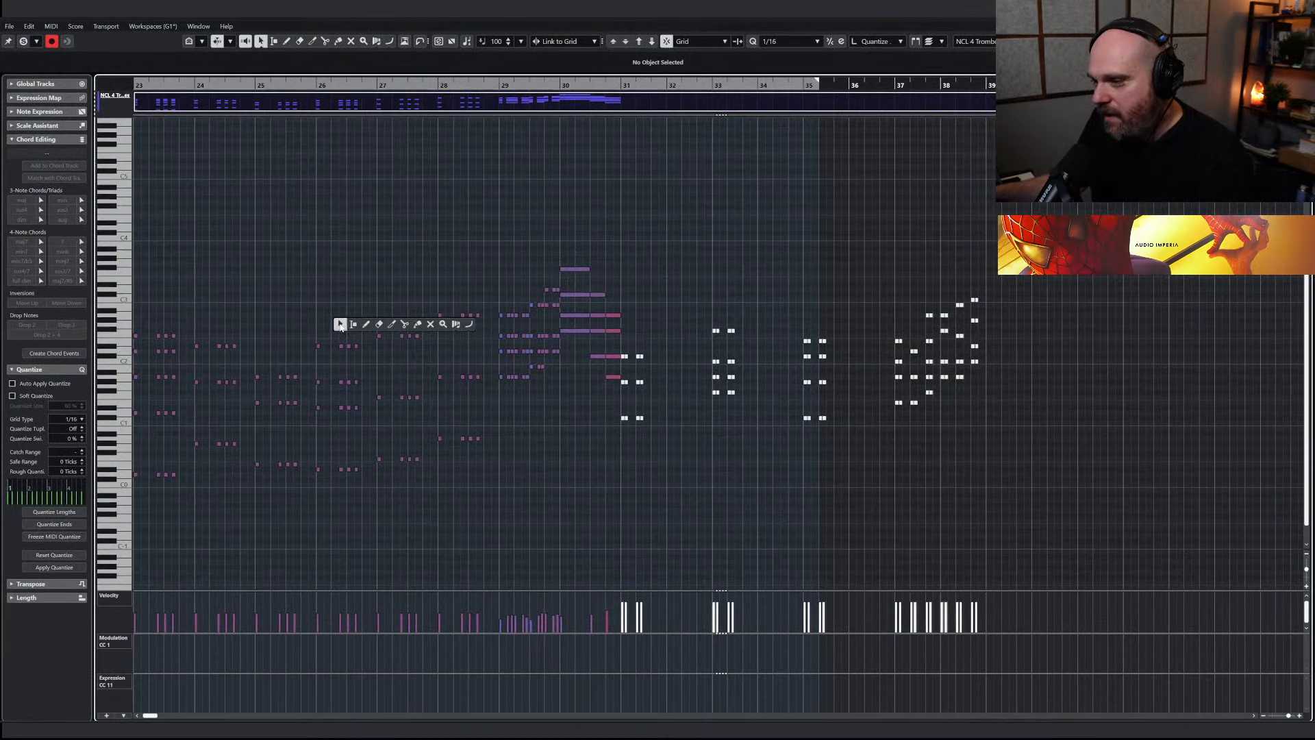
pyautogui.press('h')
pyautogui.press('h')
pyautogui.press('h')
pyautogui.press('h')
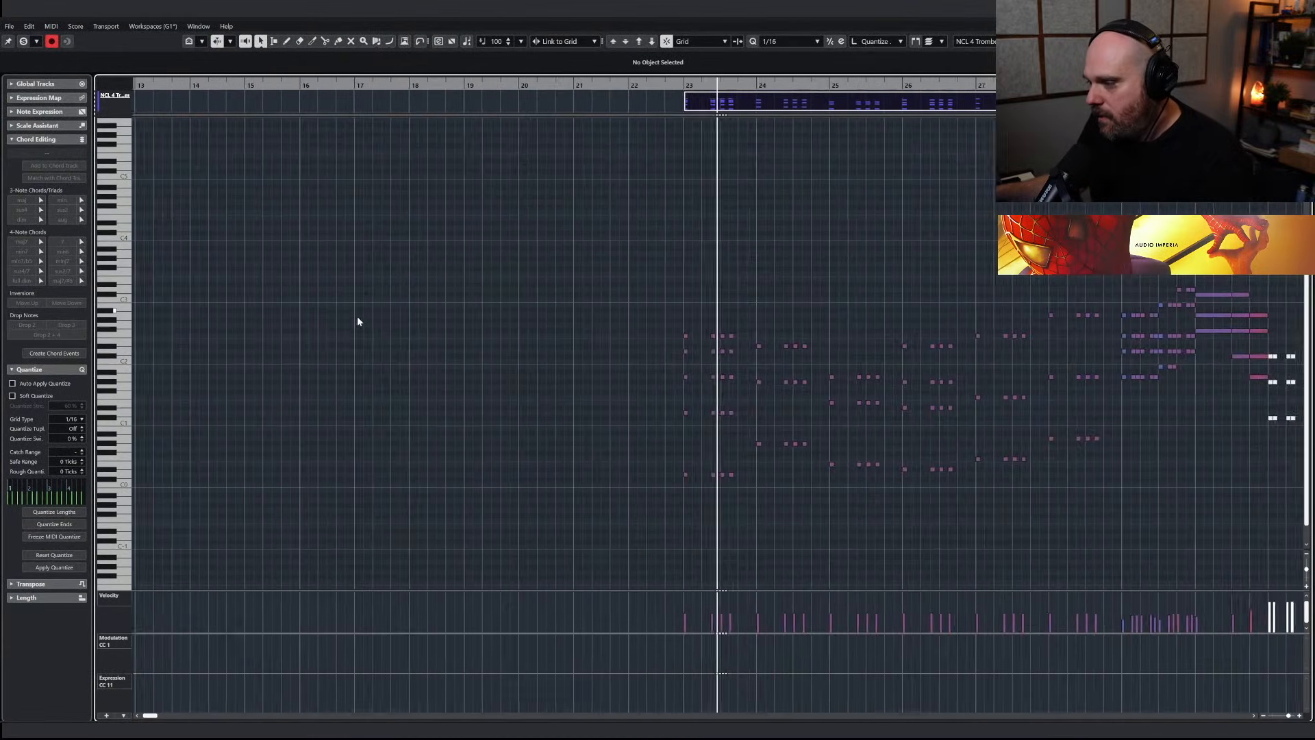
pyautogui.press('g')
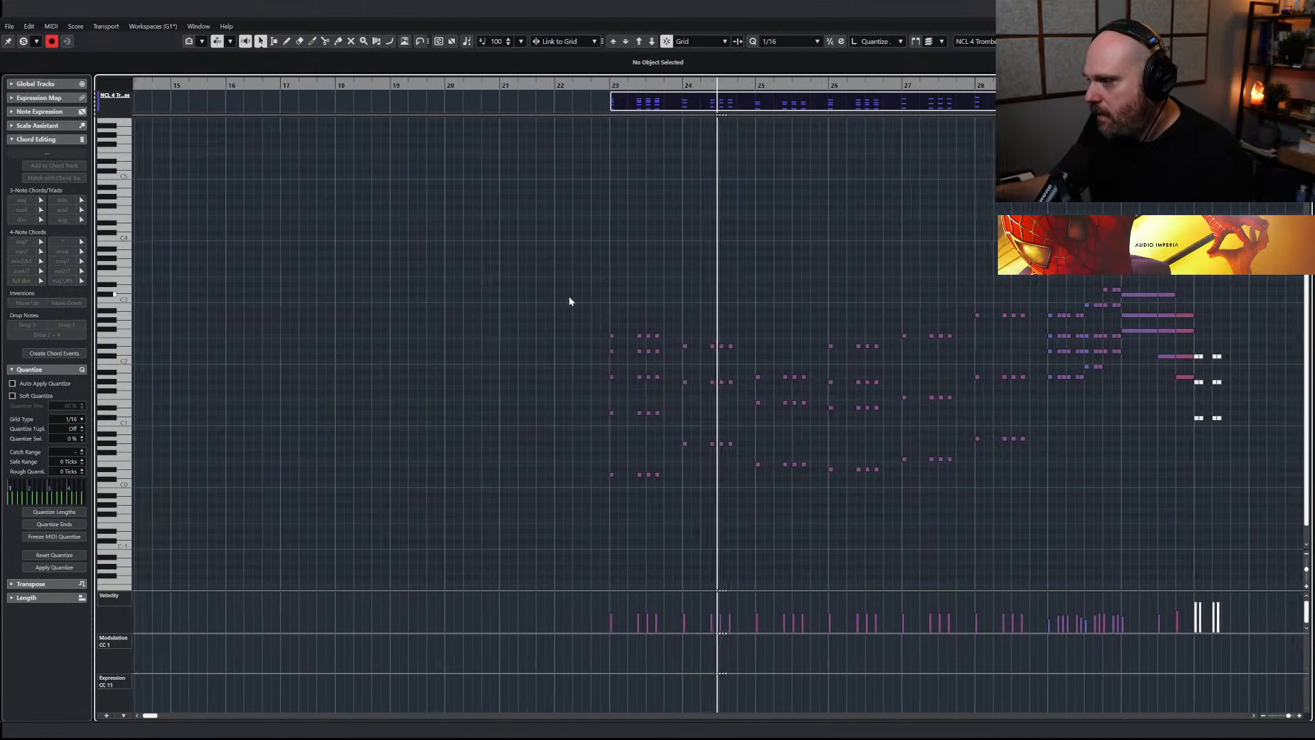
# Lower the velocities of the NCL 4 Trombones notes between bars 23 and 30 strongly and check them in playback
pyautogui.moveTo(490, 282); pyautogui.dragTo(1046, 530)
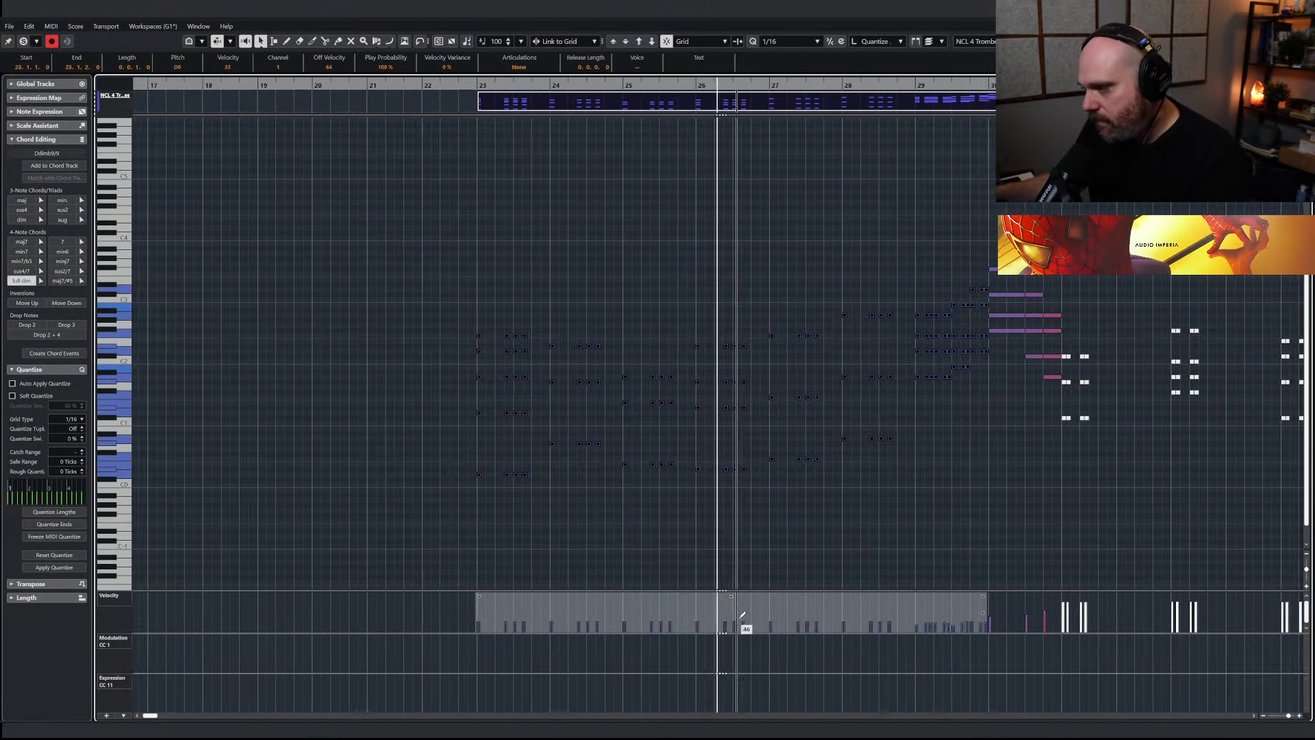
pyautogui.moveTo(689, 597); pyautogui.dragTo(694, 627)
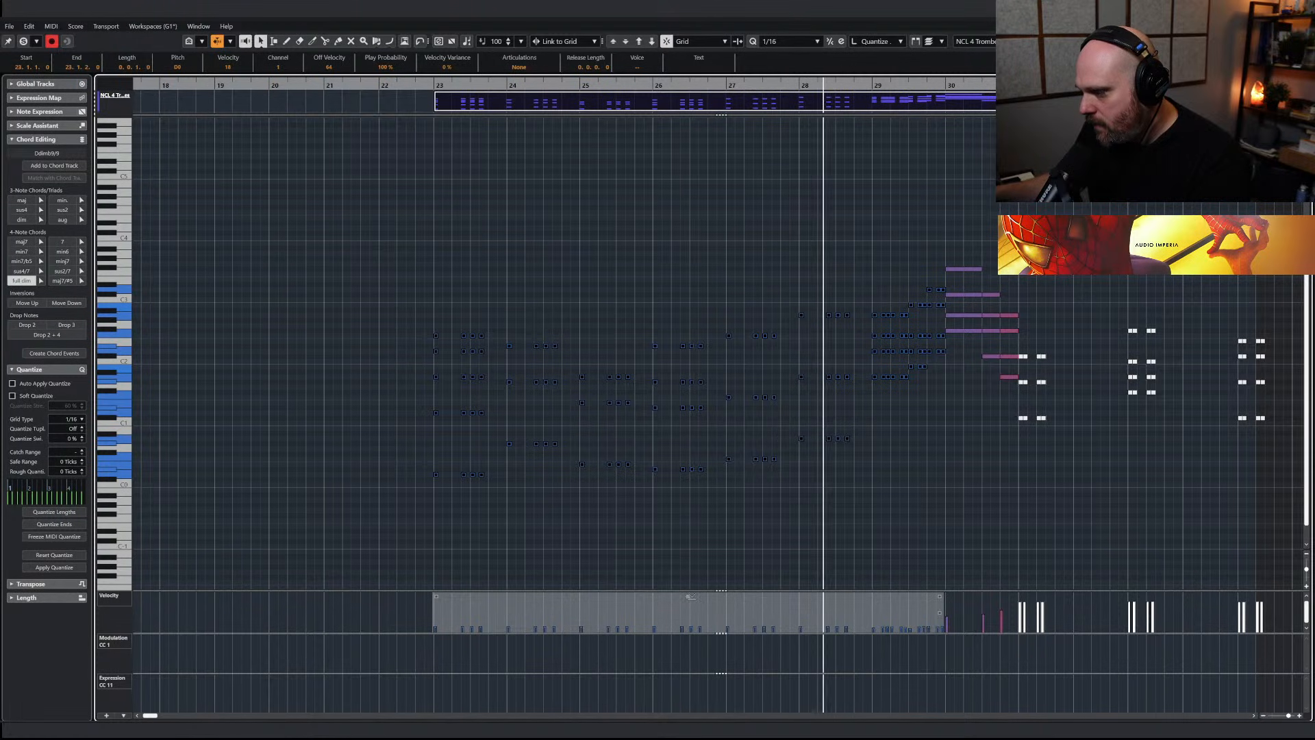
pyautogui.press('Escape')
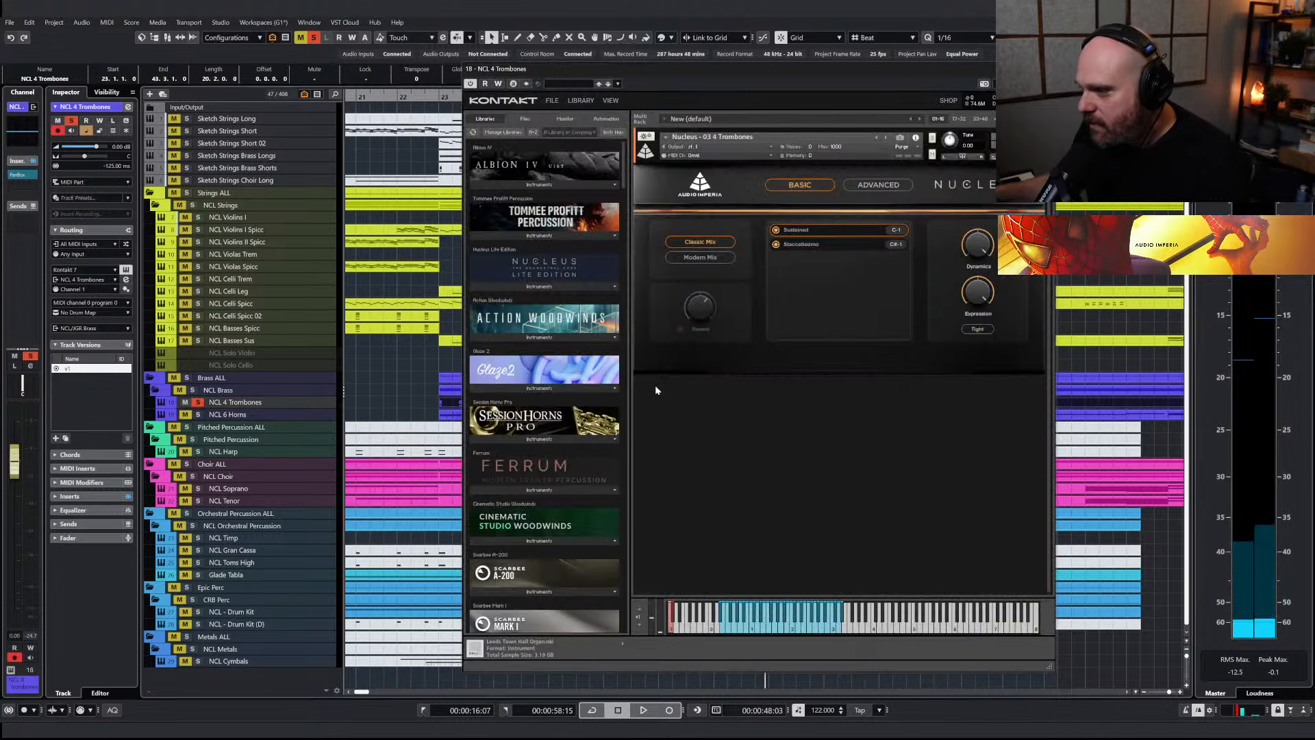
# Close the trombones instrument, rename its track NCL 4 Trombones Stacc and play it from just before bar 23
pyautogui.press('Escape')
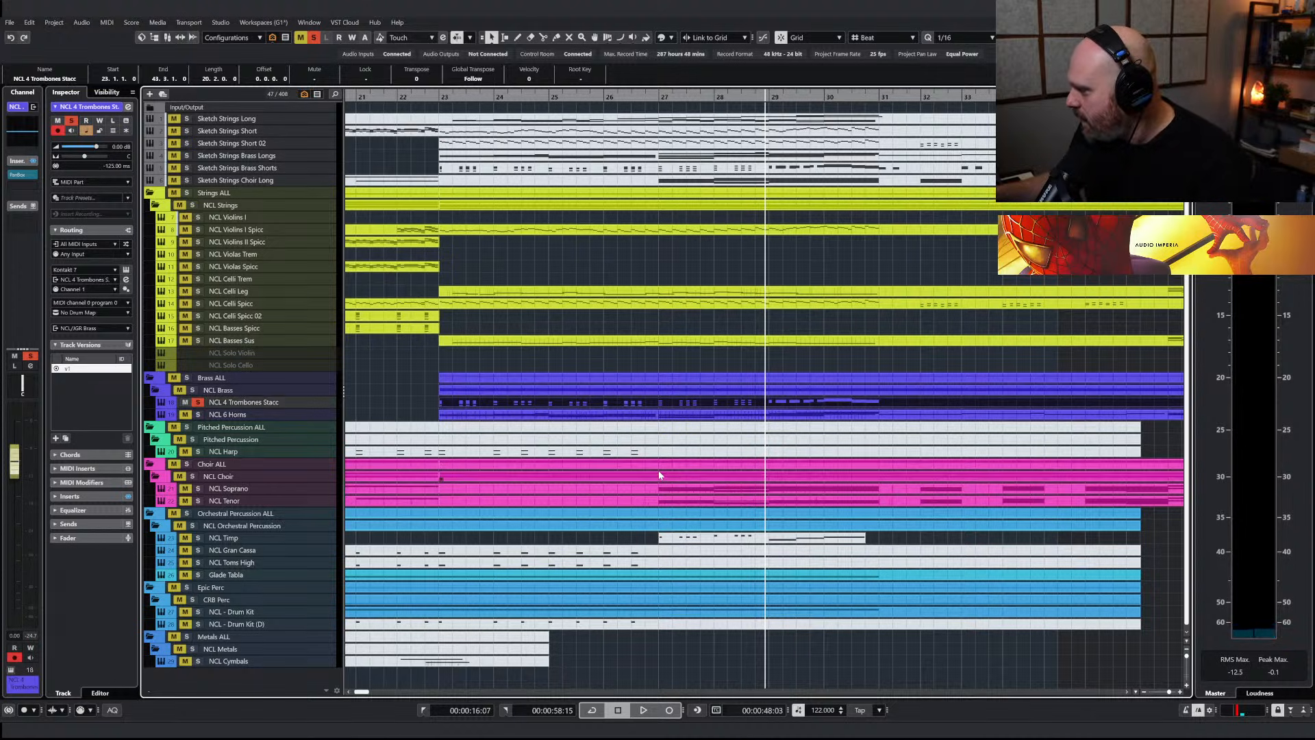
pyautogui.rightClick(722, 384)
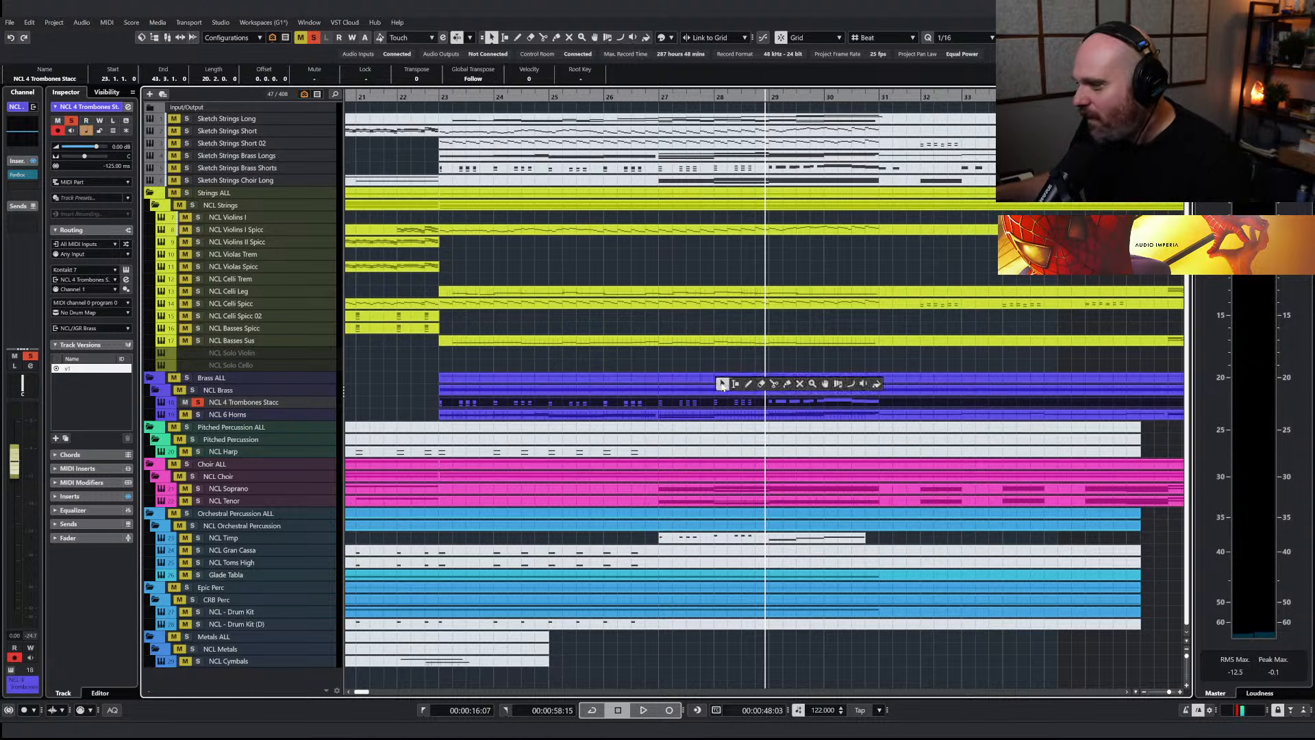
pyautogui.click(453, 98)
pyautogui.rightClick(551, 377)
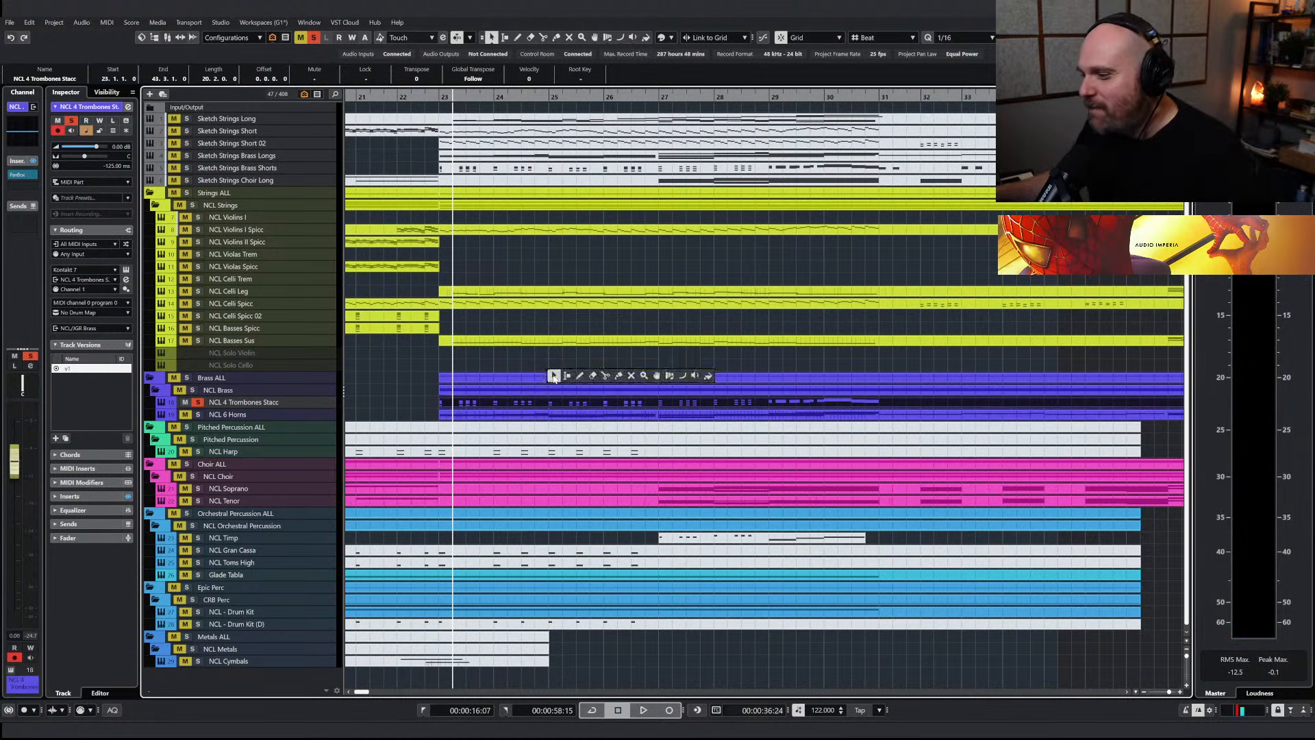
pyautogui.click(552, 376)
pyautogui.press('h')
pyautogui.press('h')
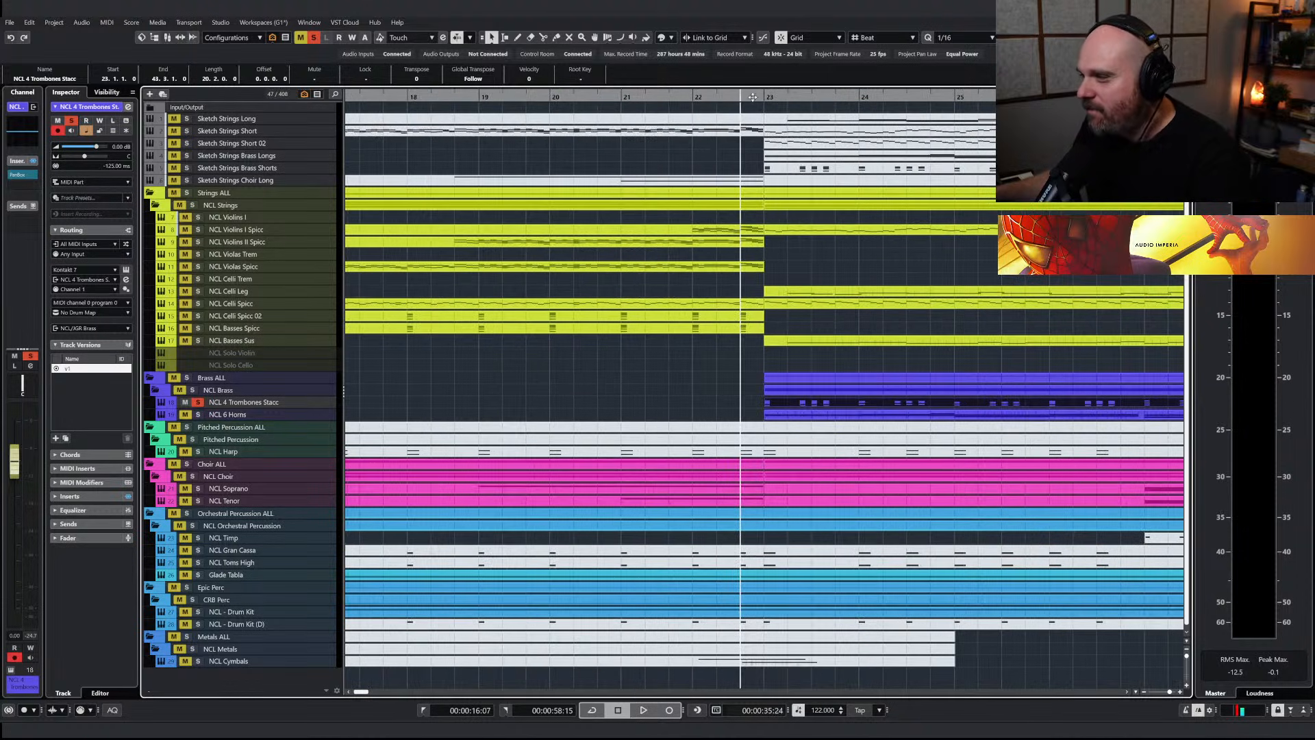
pyautogui.press('g')
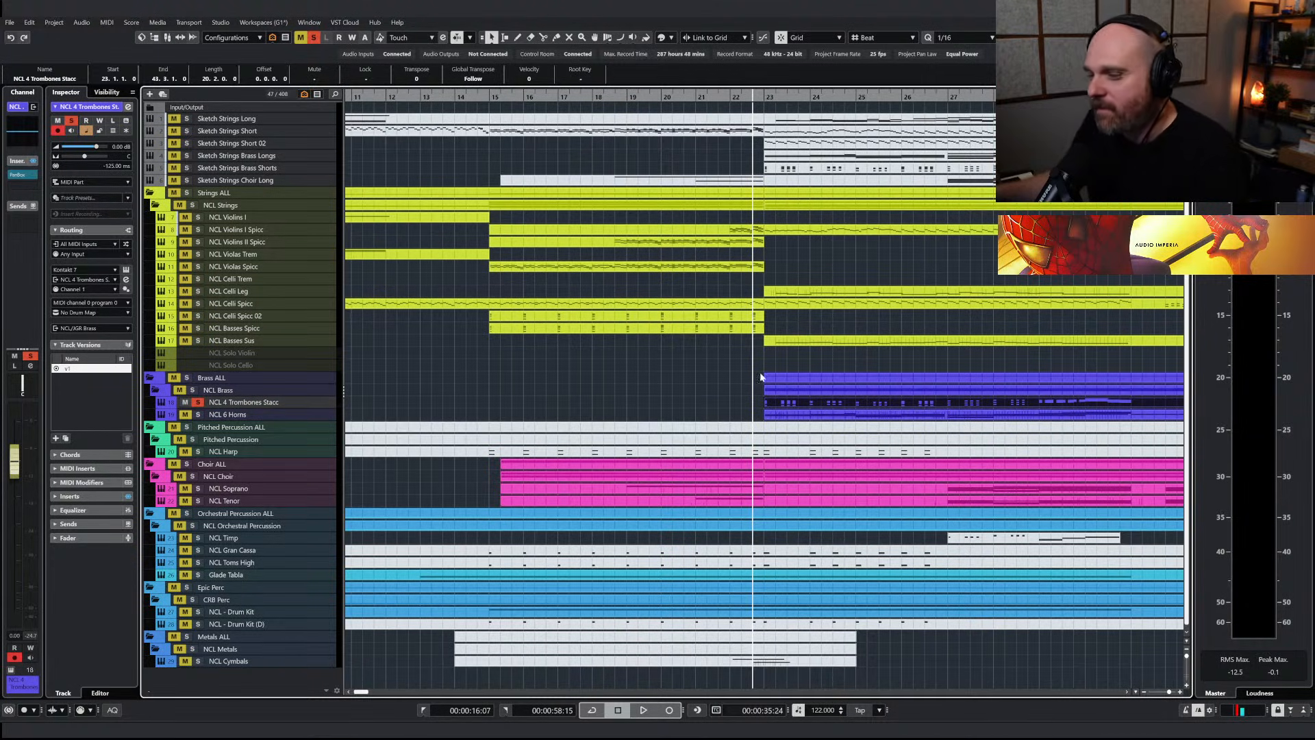
pyautogui.press('space')
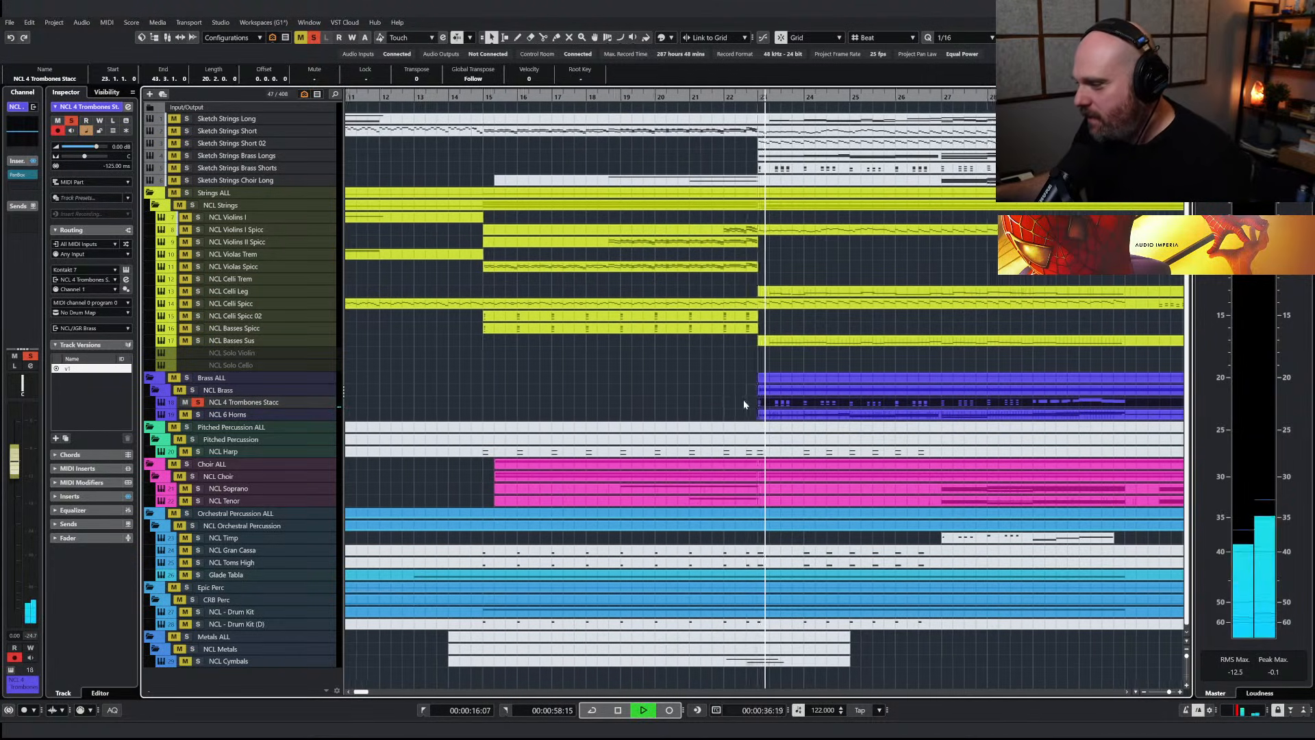
# Mute the long chords in bar 30 of the NCL 4 Trombones Stacc part
pyautogui.doubleClick(795, 409)
pyautogui.moveTo(595, 262); pyautogui.dragTo(973, 577)
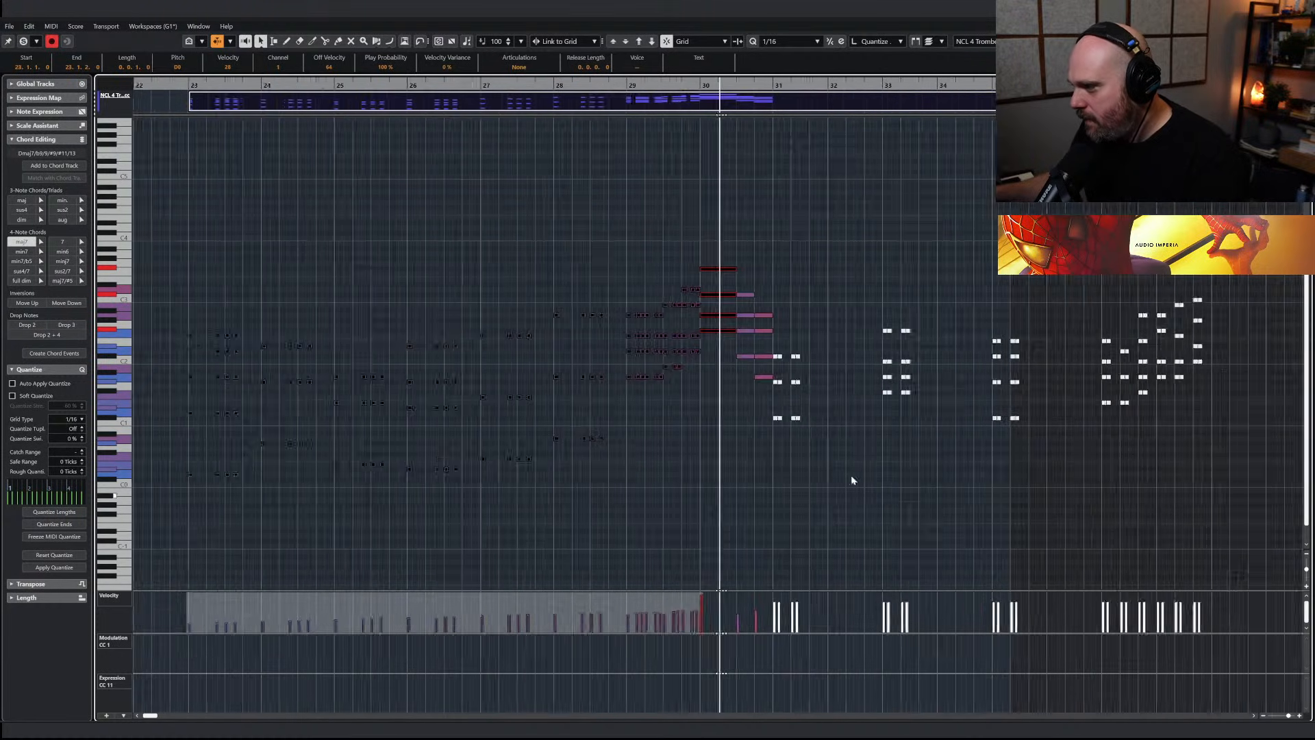
pyautogui.rightClick(712, 316)
pyautogui.moveTo(695, 260); pyautogui.dragTo(759, 384)
pyautogui.rightClick(678, 431)
pyautogui.click(677, 429)
# Adjust the velocities of the staccato trombone notes in bar 29 and replay the track from bar 23
pyautogui.moveTo(605, 289); pyautogui.dragTo(606, 397)
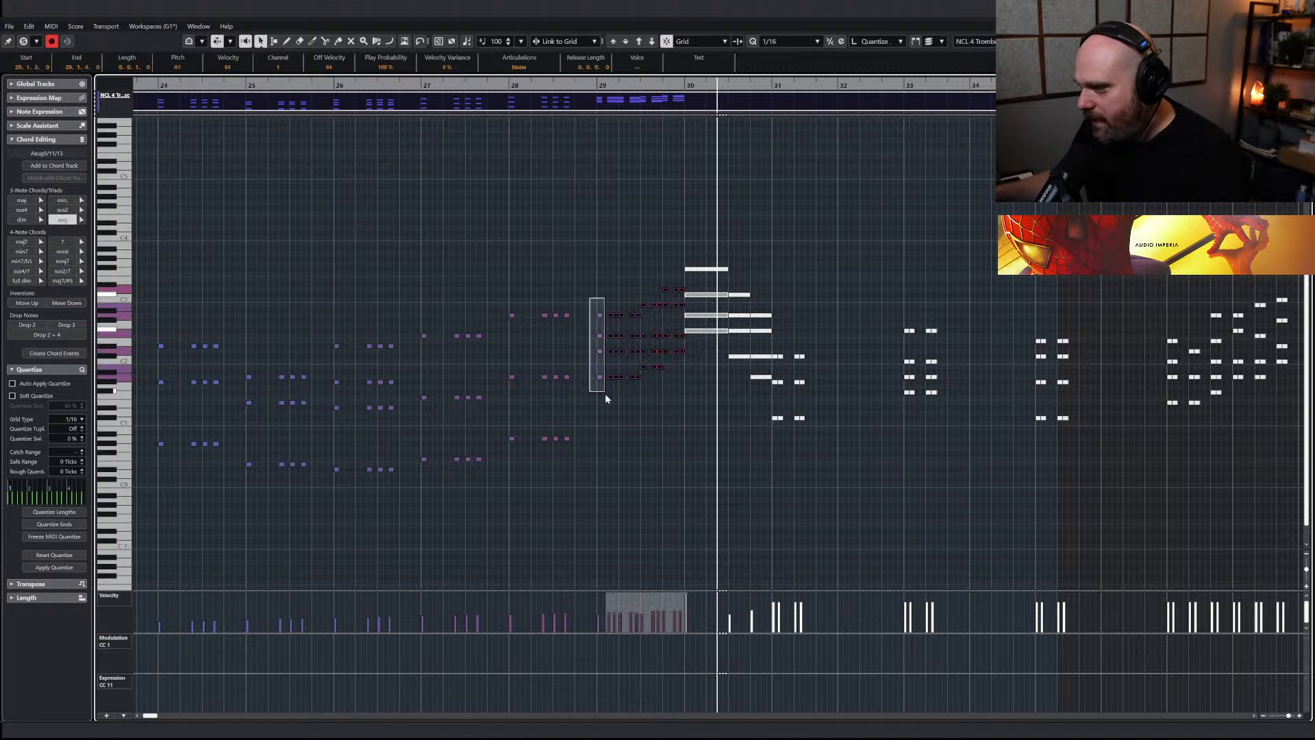
pyautogui.click(669, 517)
pyautogui.press('Return')
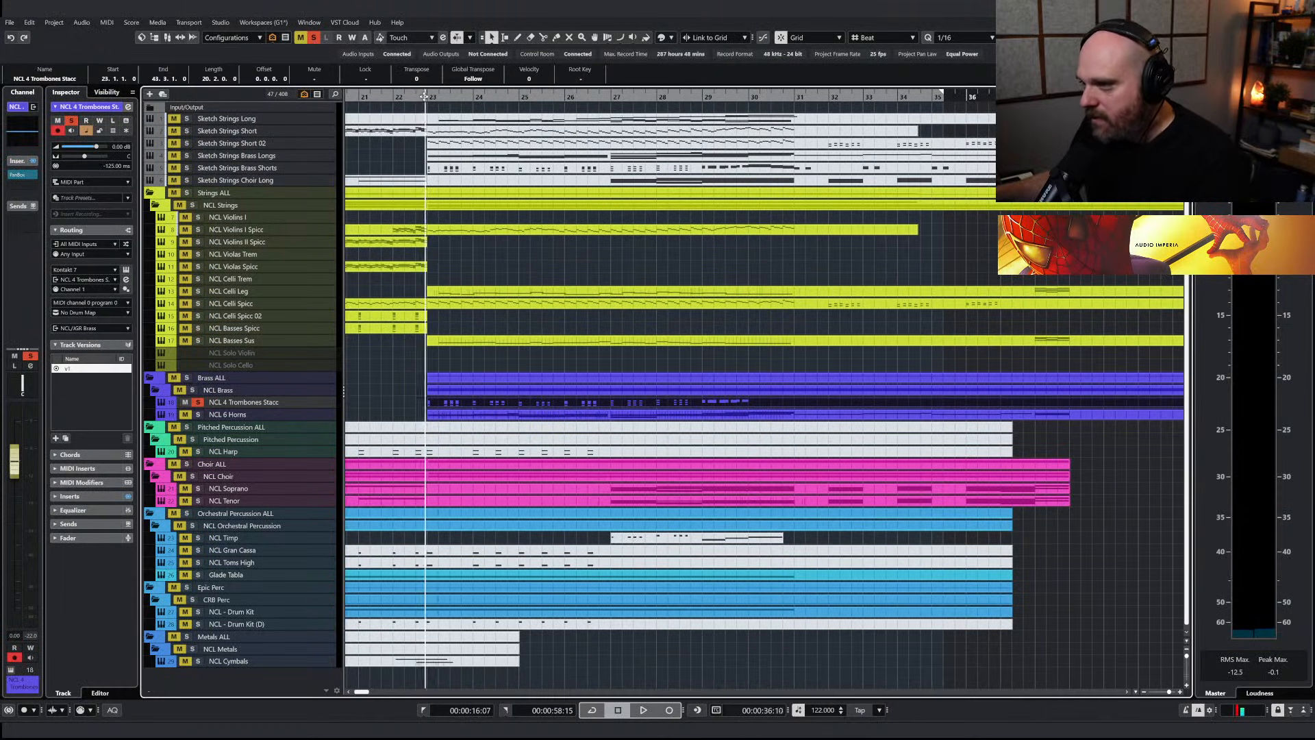
pyautogui.press('space')
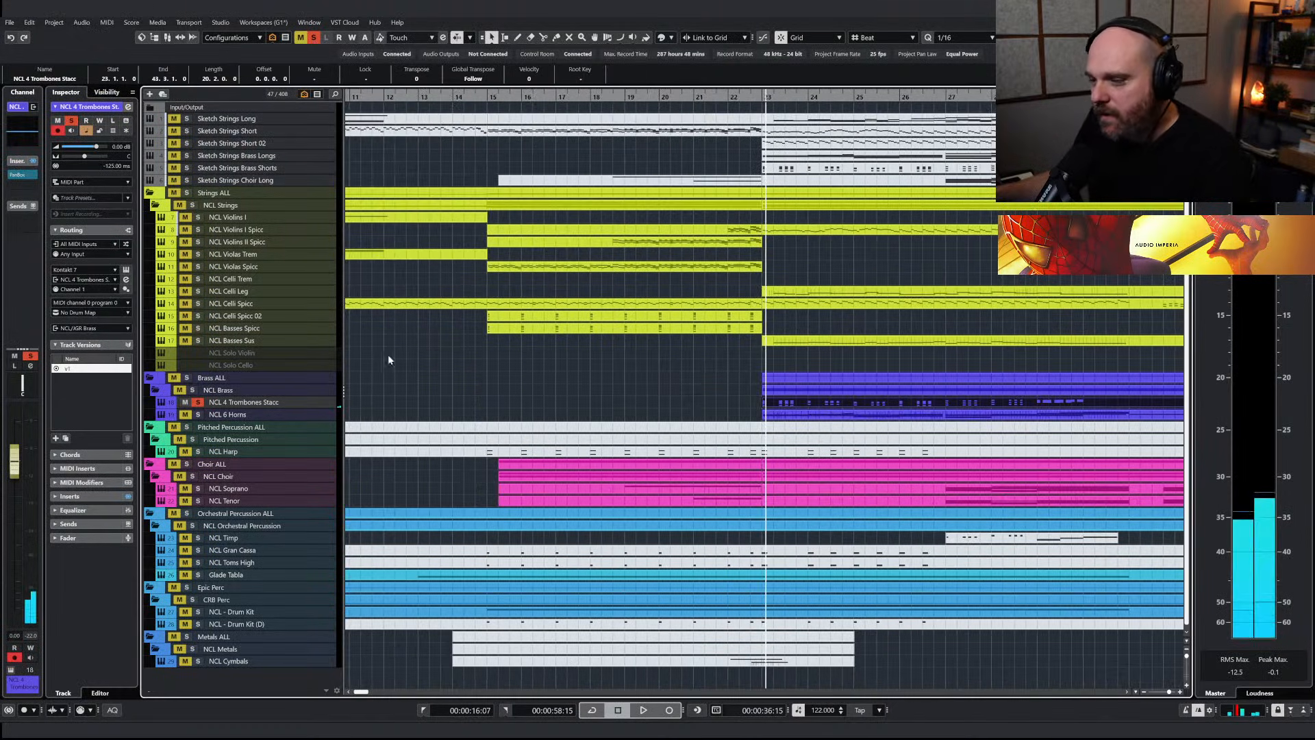
# Disable all solos and play the trombones with the full arrangement from just before bar 23
pyautogui.click(736, 98)
pyautogui.click(314, 37)
pyautogui.press('space')
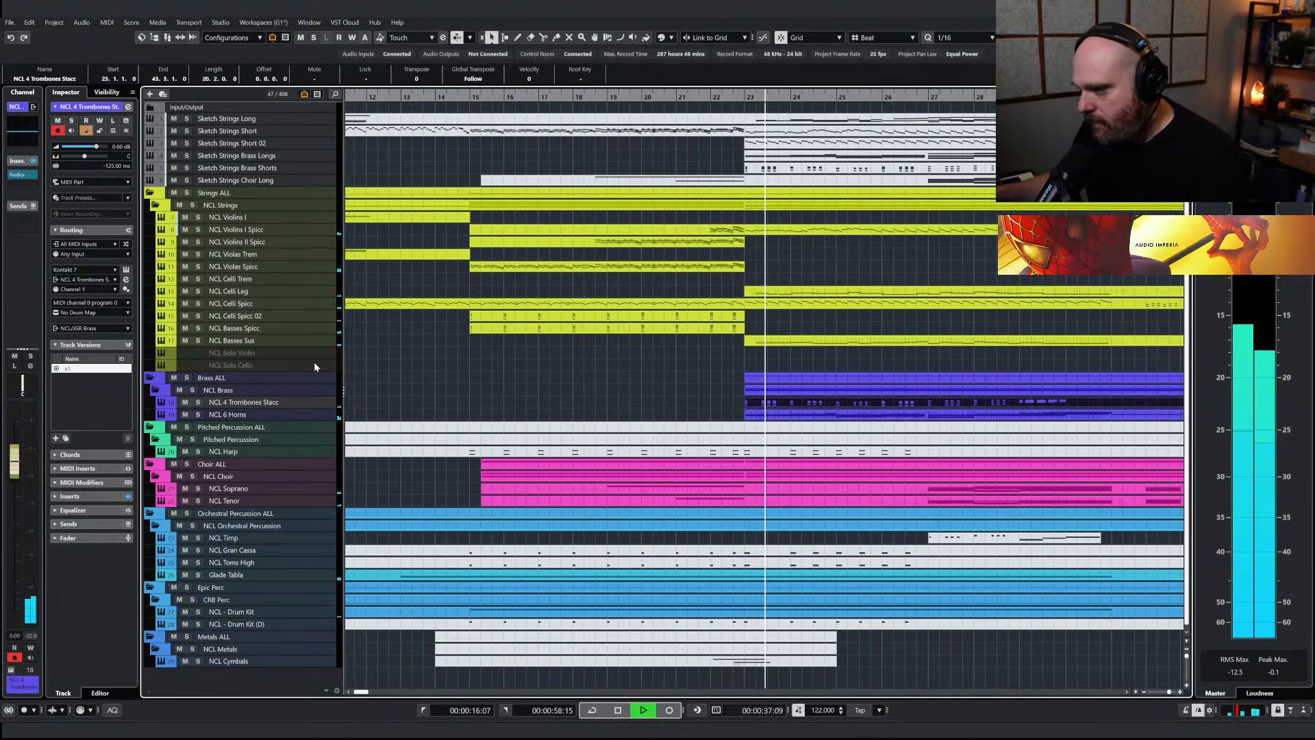
# Raise the velocities of the staccato trombone notes in bars 23 to 29, building gradually toward bar 30
pyautogui.doubleClick(741, 403)
pyautogui.moveTo(542, 320); pyautogui.dragTo(1017, 539)
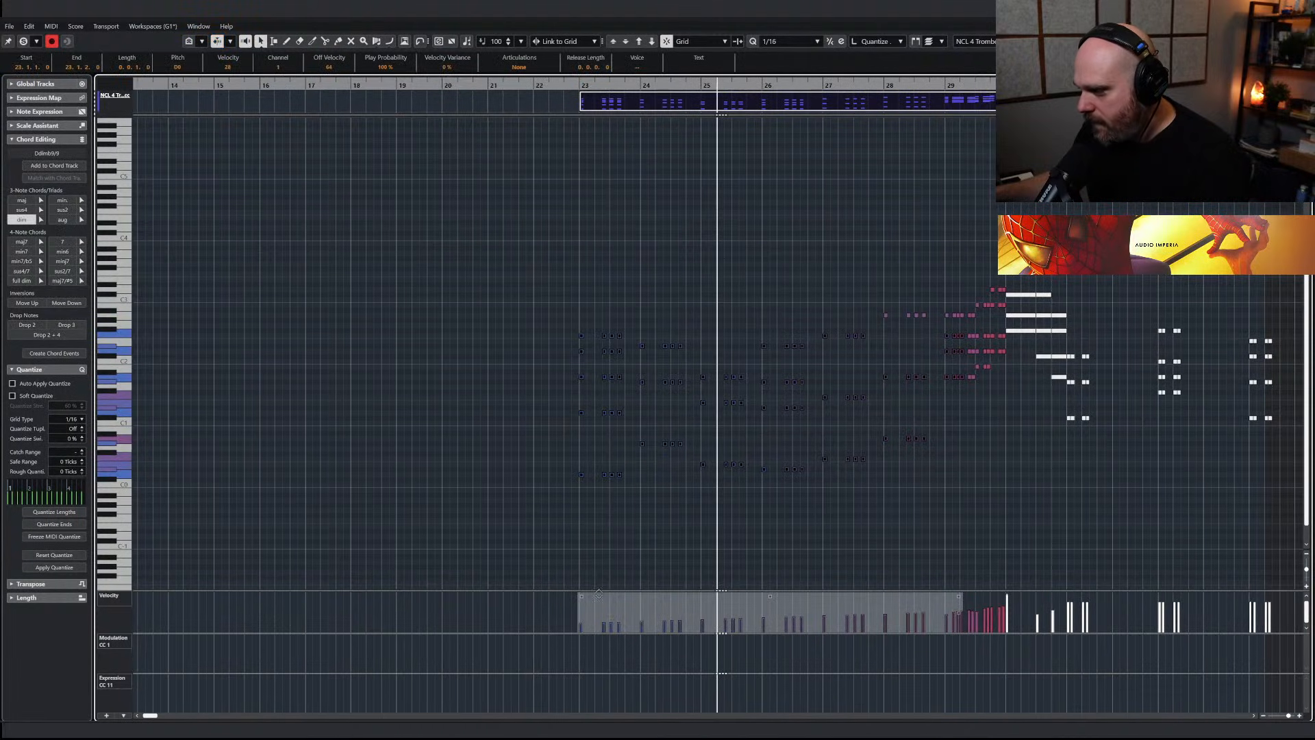
pyautogui.moveTo(784, 270); pyautogui.dragTo(1005, 506)
pyautogui.moveTo(798, 256); pyautogui.dragTo(1005, 496)
pyautogui.moveTo(1007, 598)
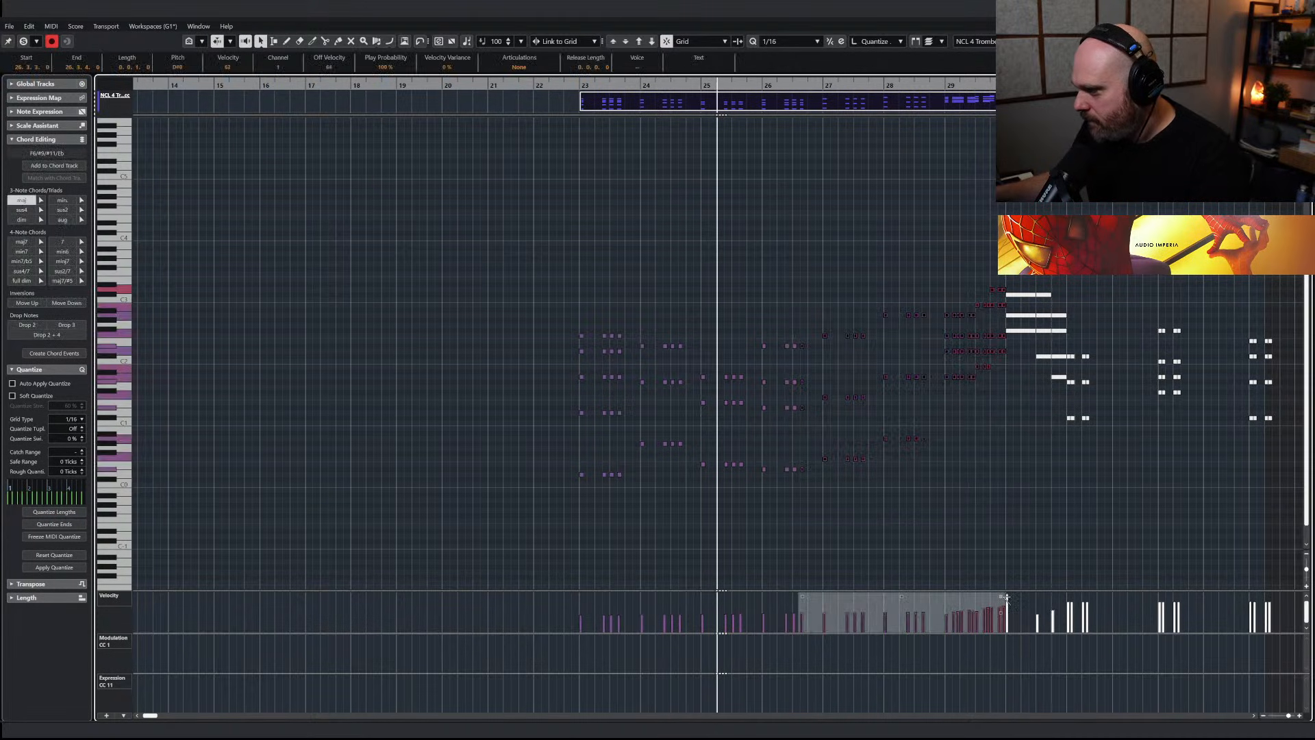
pyautogui.press('Return')
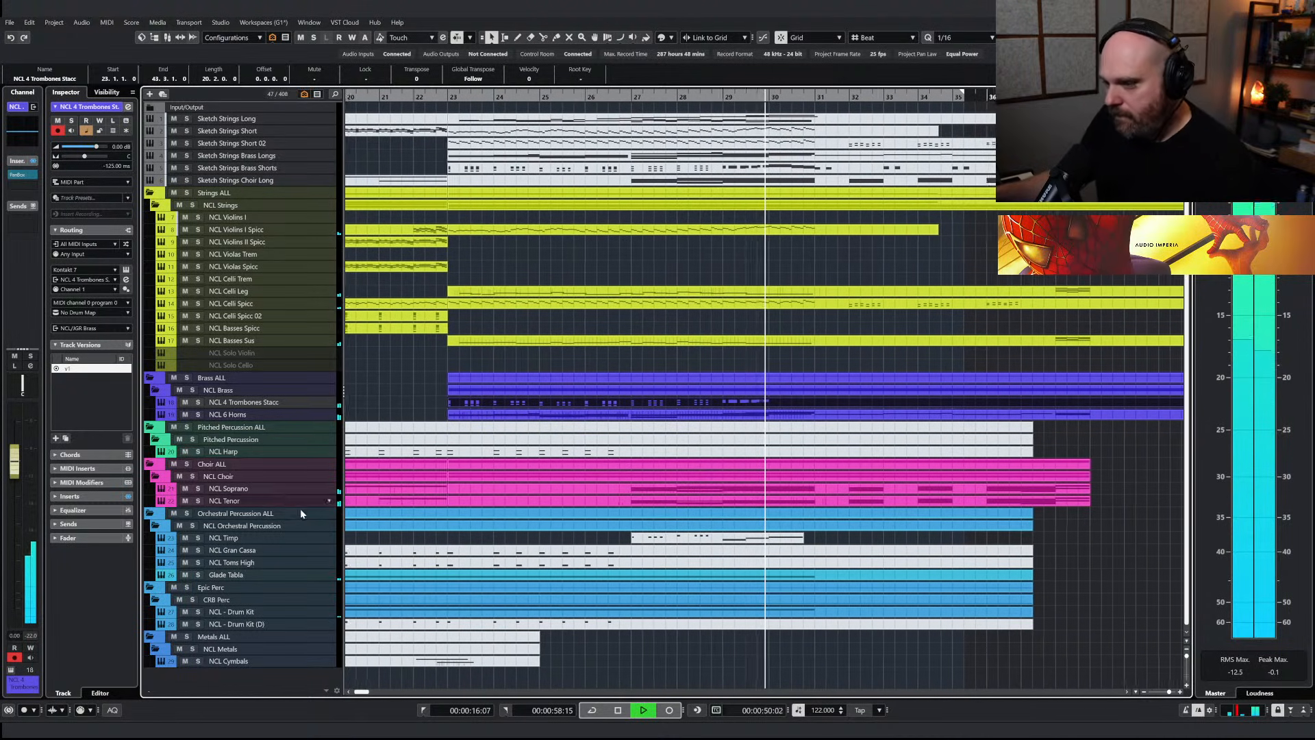
# Solo the NCL Soprano track and play it from bar 27
pyautogui.press('space')
pyautogui.click(198, 488)
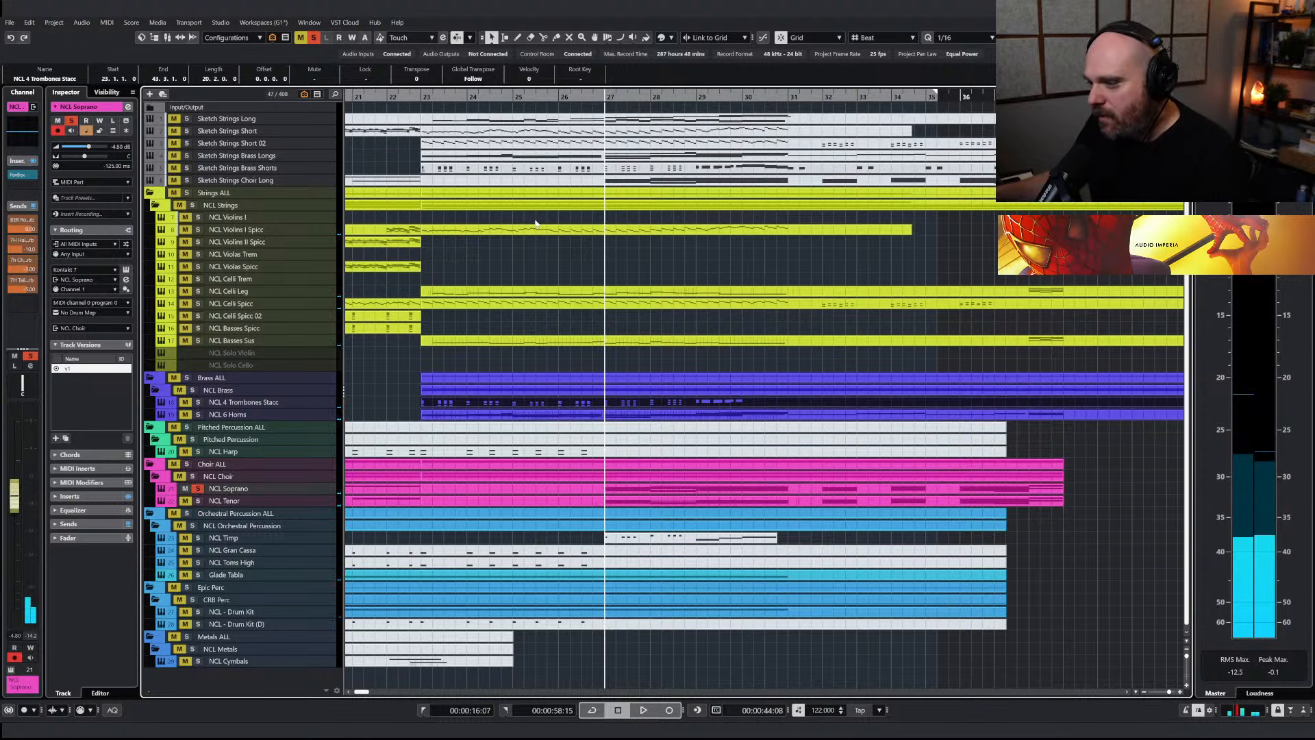
pyautogui.press('space')
# Equalize NCL Soprano with cuts of 5.5 dB near 360 Hz and 2.6 dB at 1217 Hz, and a 2.8 dB high boost at 3807 Hz
pyautogui.click(25, 136)
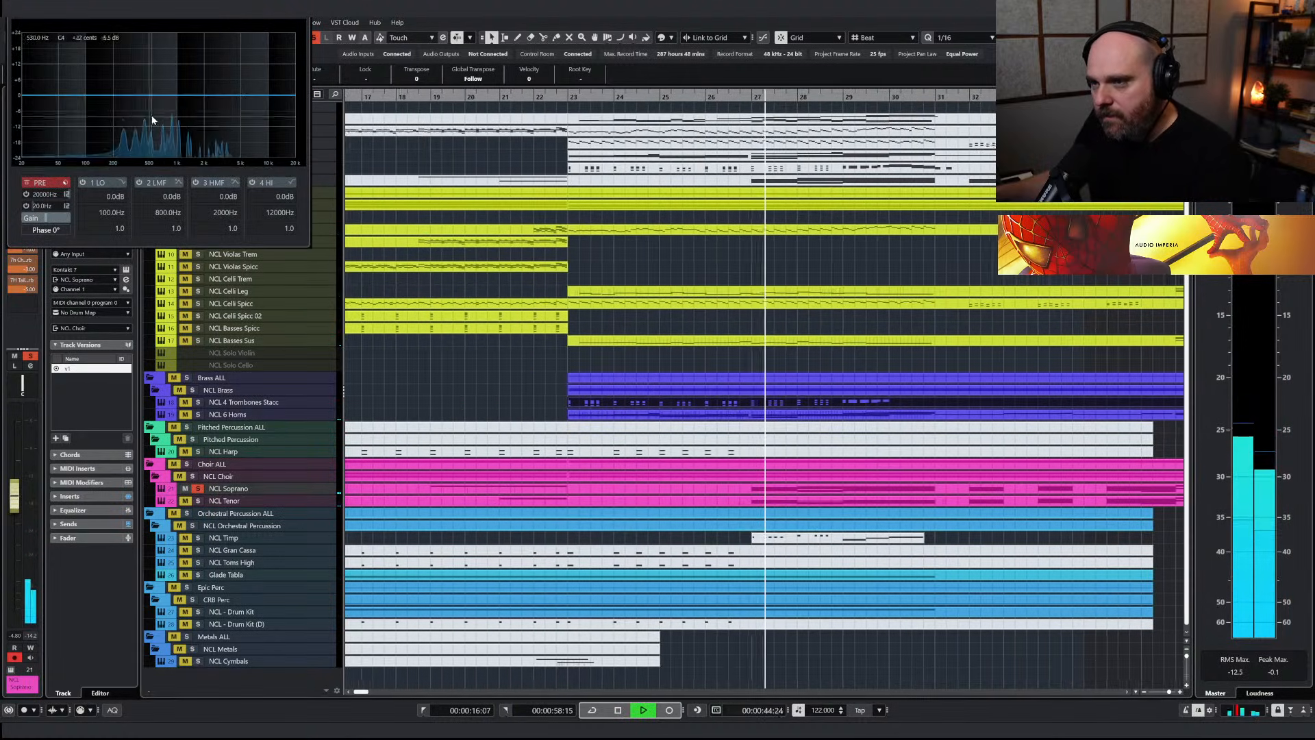
pyautogui.moveTo(139, 99); pyautogui.dragTo(136, 109)
pyautogui.moveTo(250, 92)
pyautogui.mouseDown()
pyautogui.moveTo(227, 77)
pyautogui.moveTo(185, 102)
pyautogui.moveTo(230, 88)
pyautogui.mouseUp()
pyautogui.click(565, 103)
pyautogui.click(568, 101)
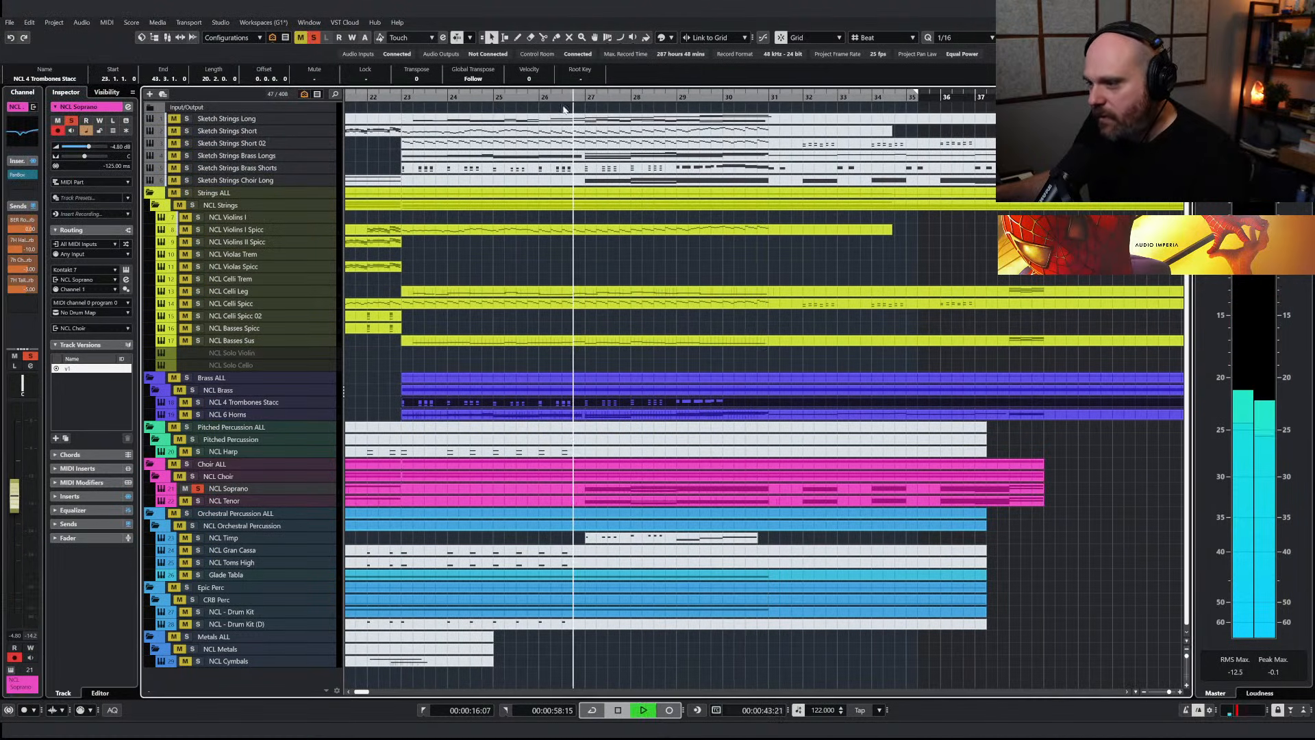
# Compare NCL Soprano with its EQ bands bypassed and active, and shift the low-mid cut to about 410 Hz
pyautogui.click(19, 129)
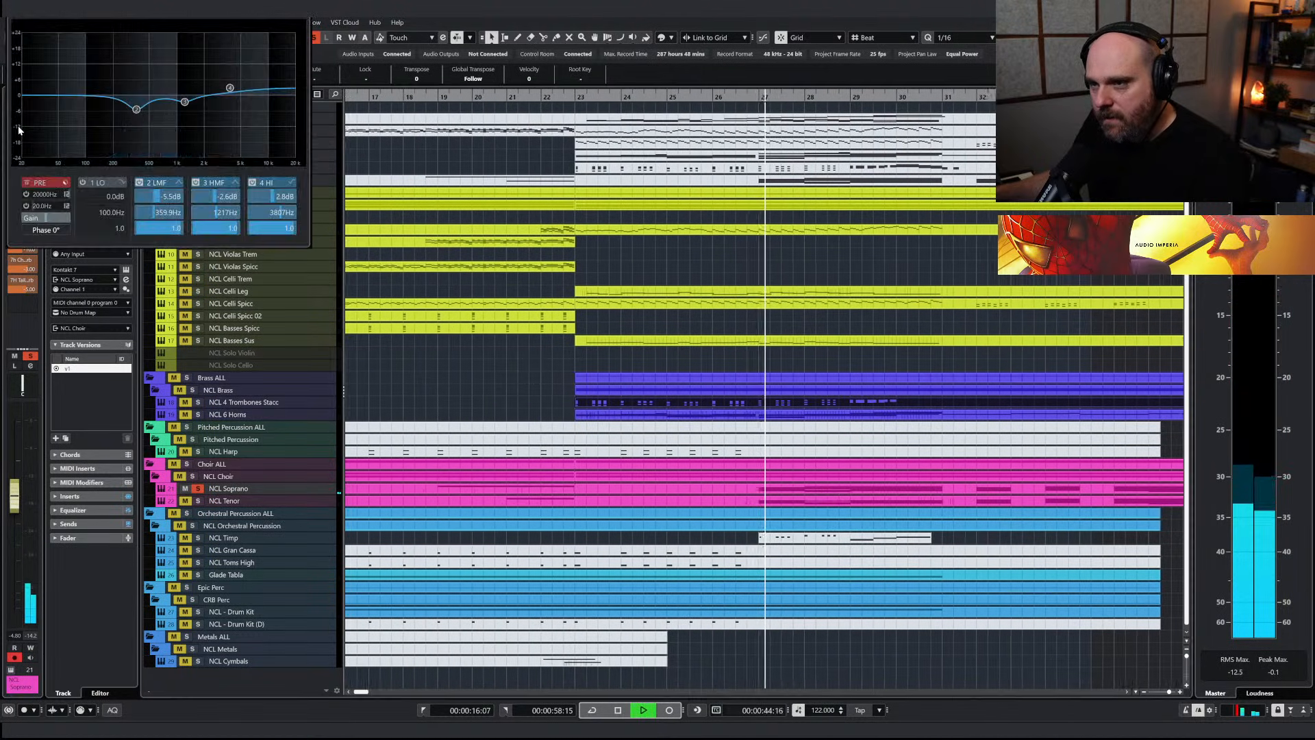
pyautogui.click(139, 182)
pyautogui.click(203, 184)
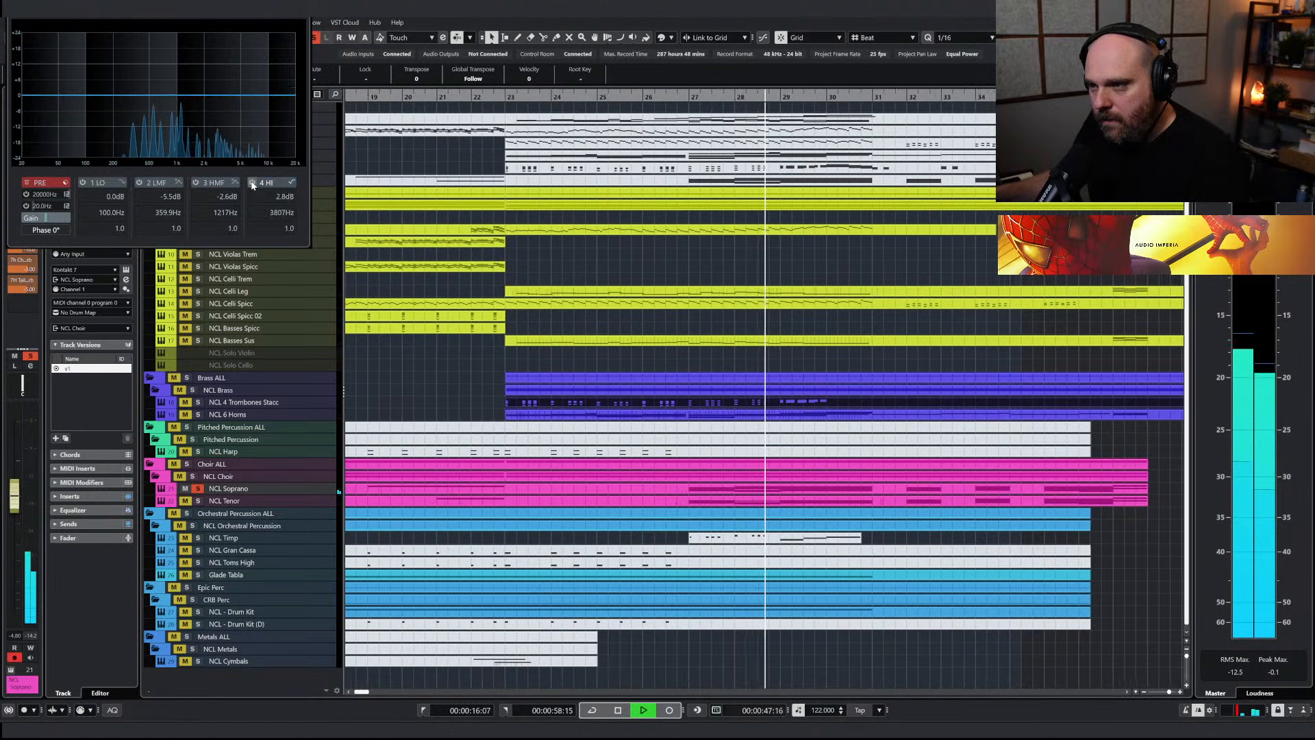
pyautogui.click(203, 183)
pyautogui.click(139, 183)
pyautogui.moveTo(137, 109); pyautogui.dragTo(146, 128)
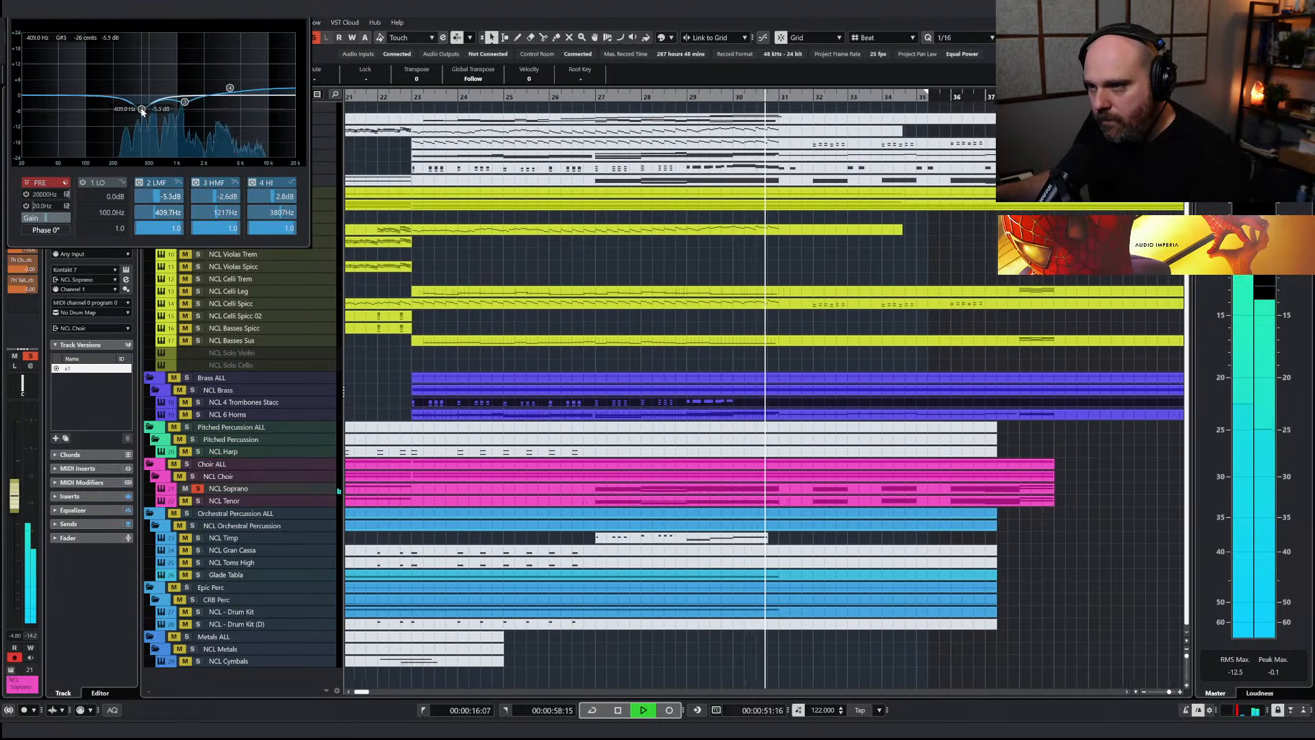
pyautogui.press('space')
# Disable solo, play the full arrangement from bar 26 and select the NCL Tenor track
pyautogui.click(549, 96)
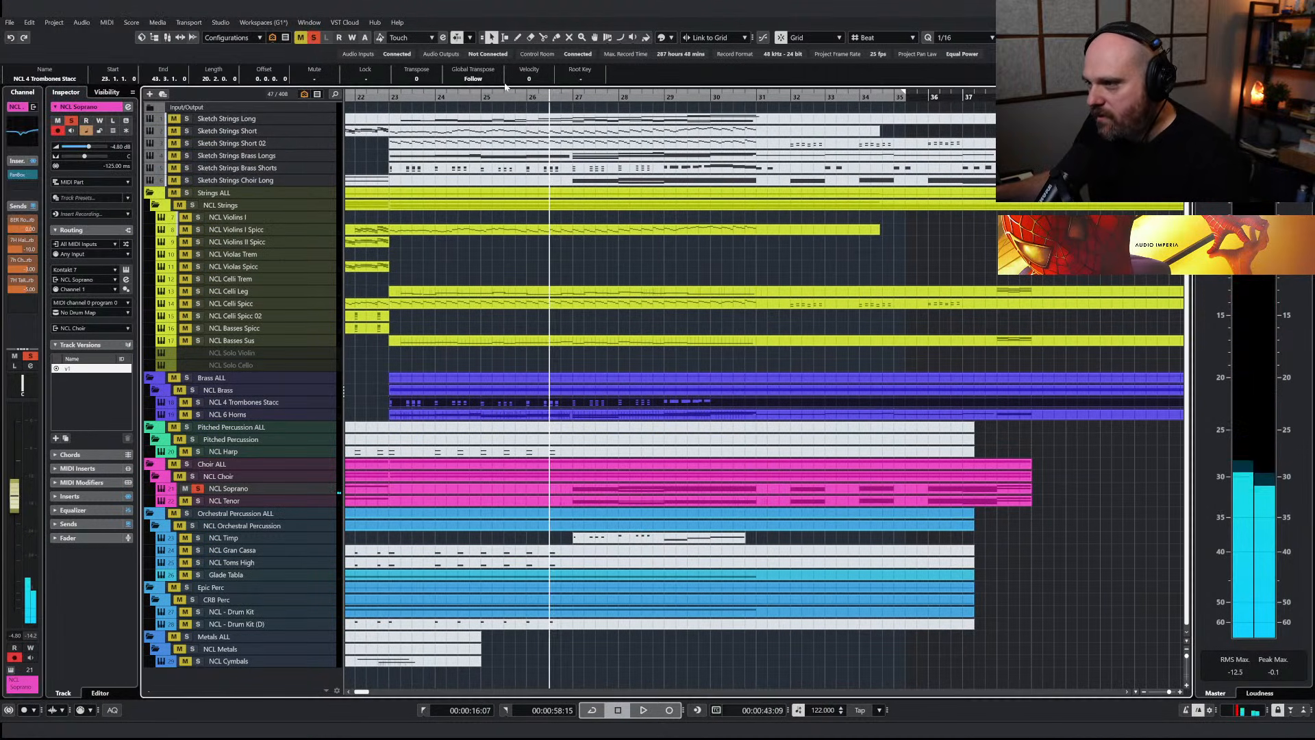
pyautogui.click(312, 39)
pyautogui.press('space')
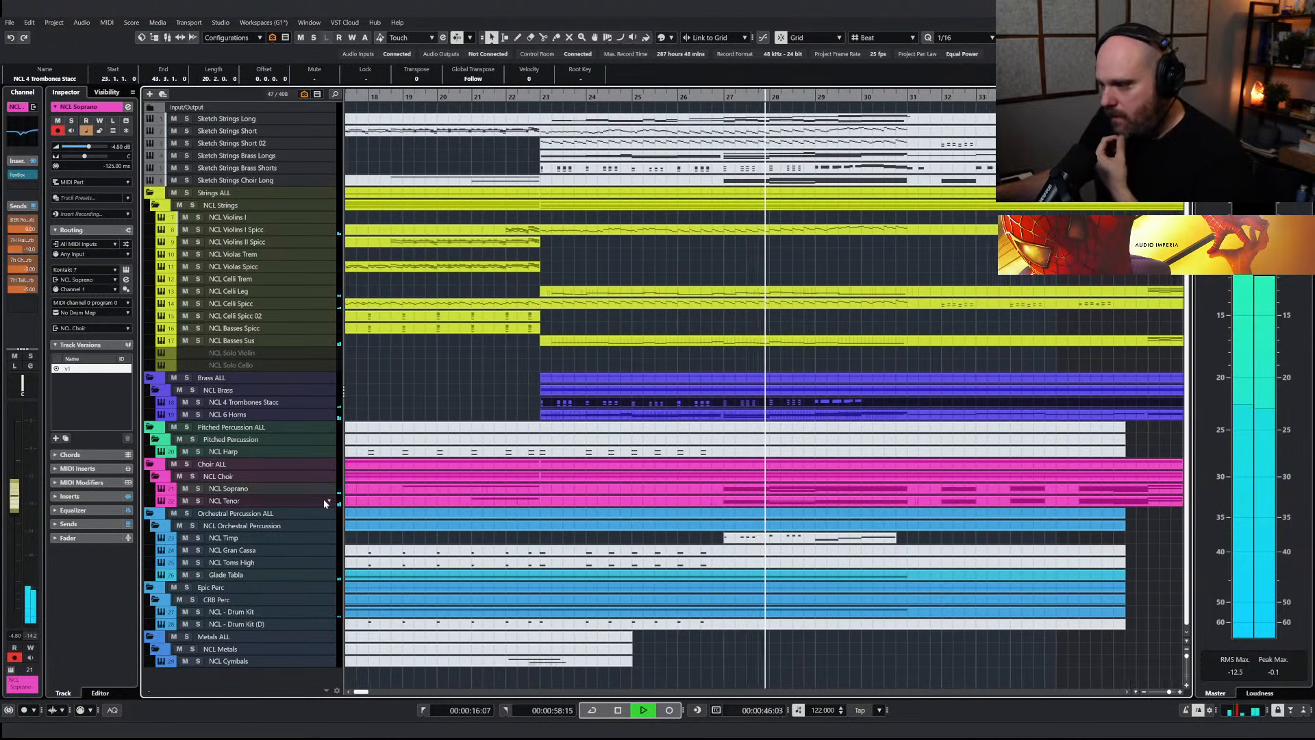
pyautogui.click(226, 501)
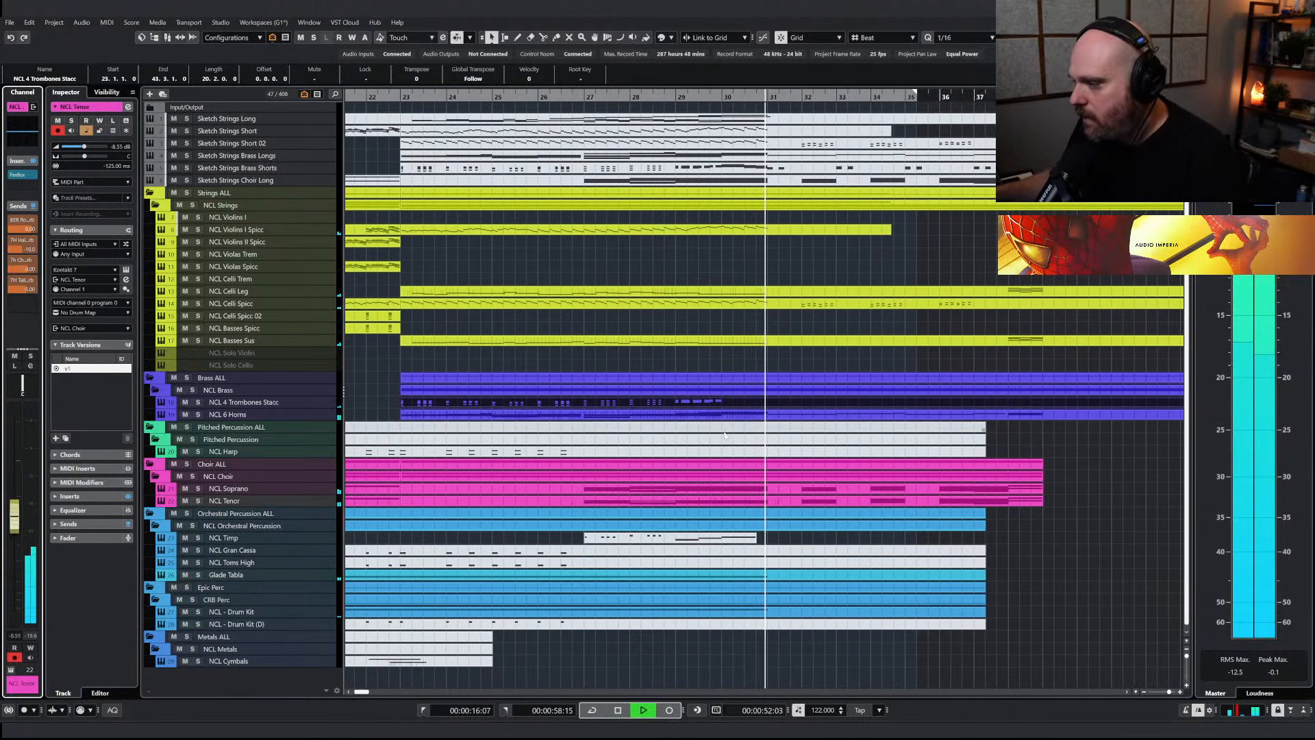
pyautogui.press('space')
# Search the project's tracks for alto and show the NCL Alto track
pyautogui.hotkey('ctrl', 'f')
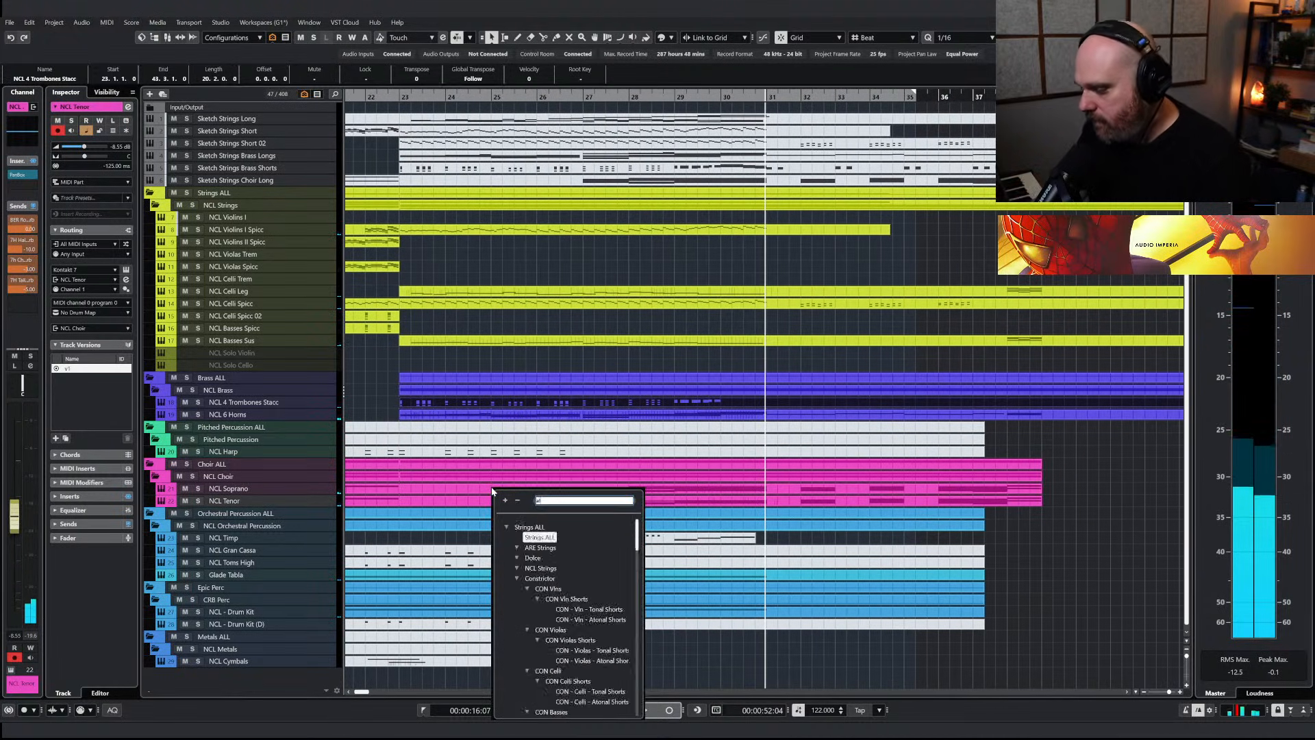
pyautogui.write('alto')
pyautogui.click(533, 548)
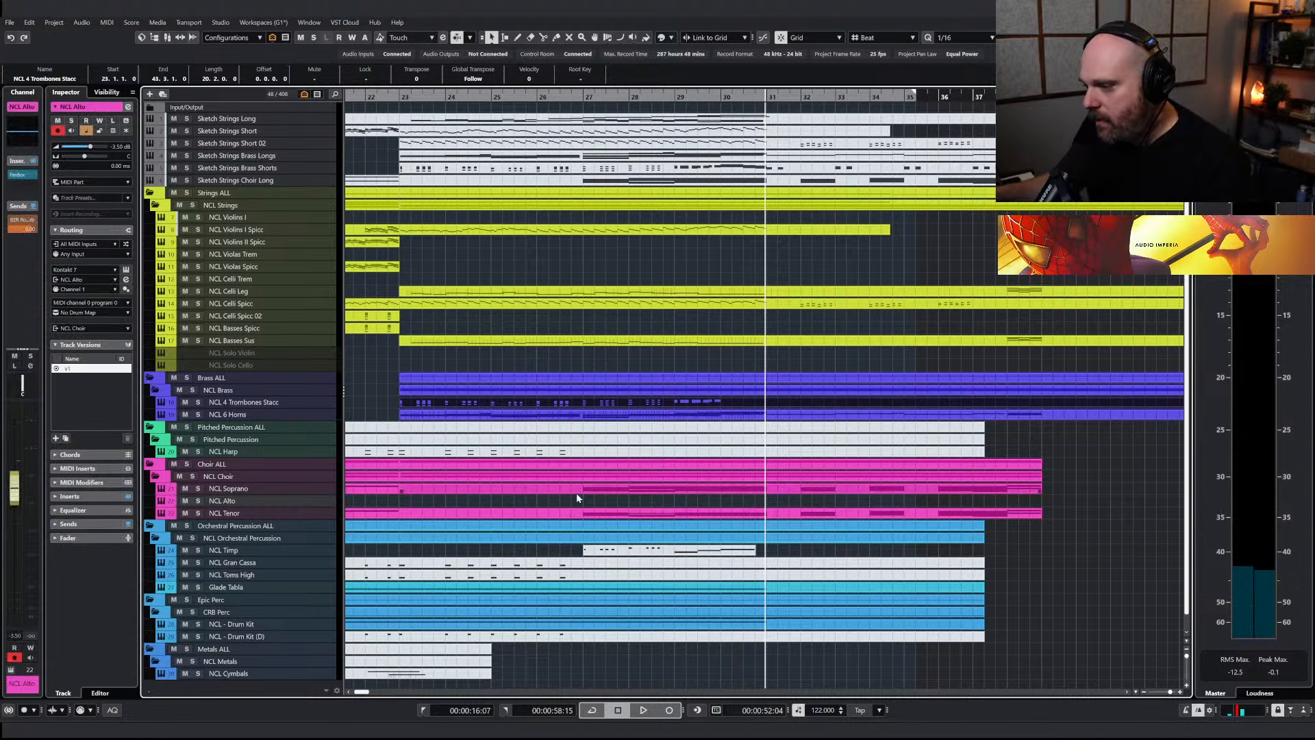
# Copy the soprano choir material from bar 27 to bar 31 onto the NCL Alto track
pyautogui.press('3')
pyautogui.press('1')
pyautogui.rightClick(750, 497)
pyautogui.click(801, 497)
pyautogui.click(770, 496)
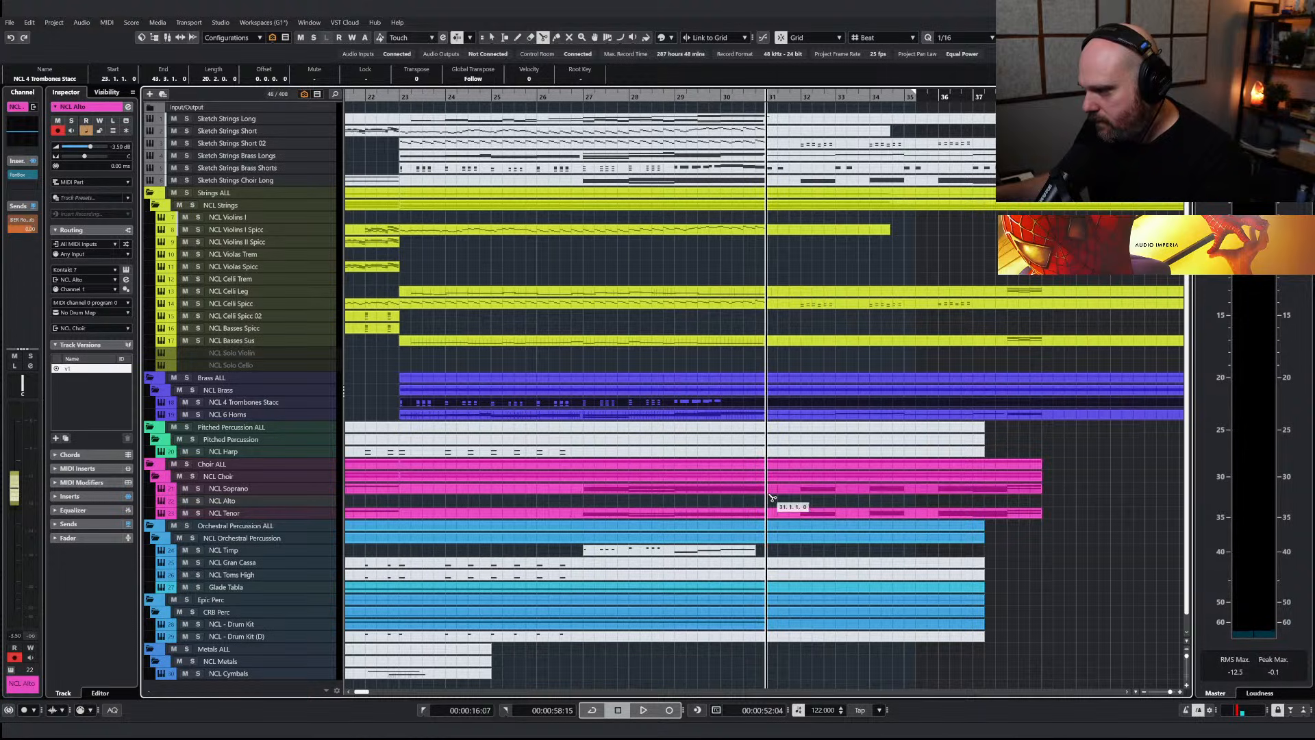
pyautogui.click(660, 494)
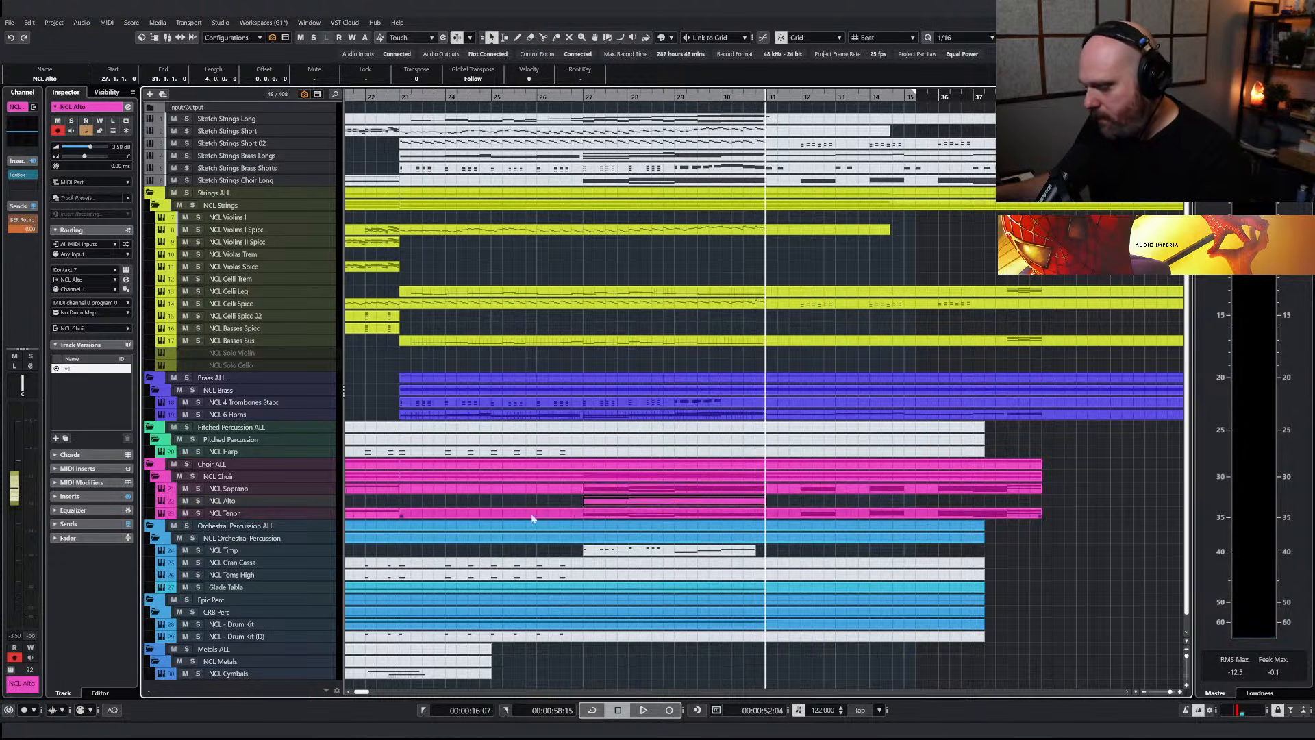
# Delete the notes in bars 27 and 28 of the NCL Alto part
pyautogui.press('Return')
pyautogui.moveTo(188, 244); pyautogui.dragTo(460, 516)
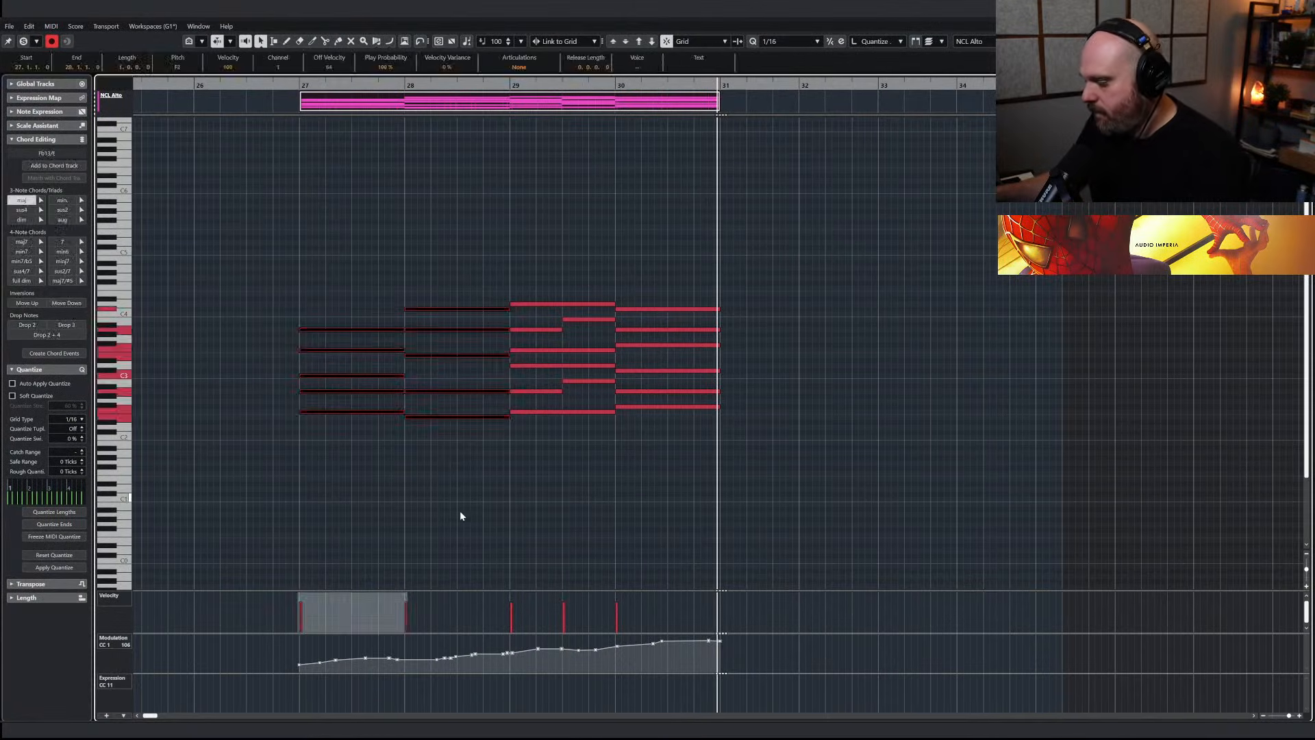
pyautogui.press('Delete')
# Redraw the NCL Alto modulation (CC 1) as a swell rising from just before bar 29 and staying high until bar 31
pyautogui.rightClick(463, 527)
pyautogui.click(597, 541)
pyautogui.moveTo(496, 669)
pyautogui.mouseDown()
pyautogui.moveTo(616, 642)
pyautogui.moveTo(719, 642)
pyautogui.mouseUp()
pyautogui.press('1')
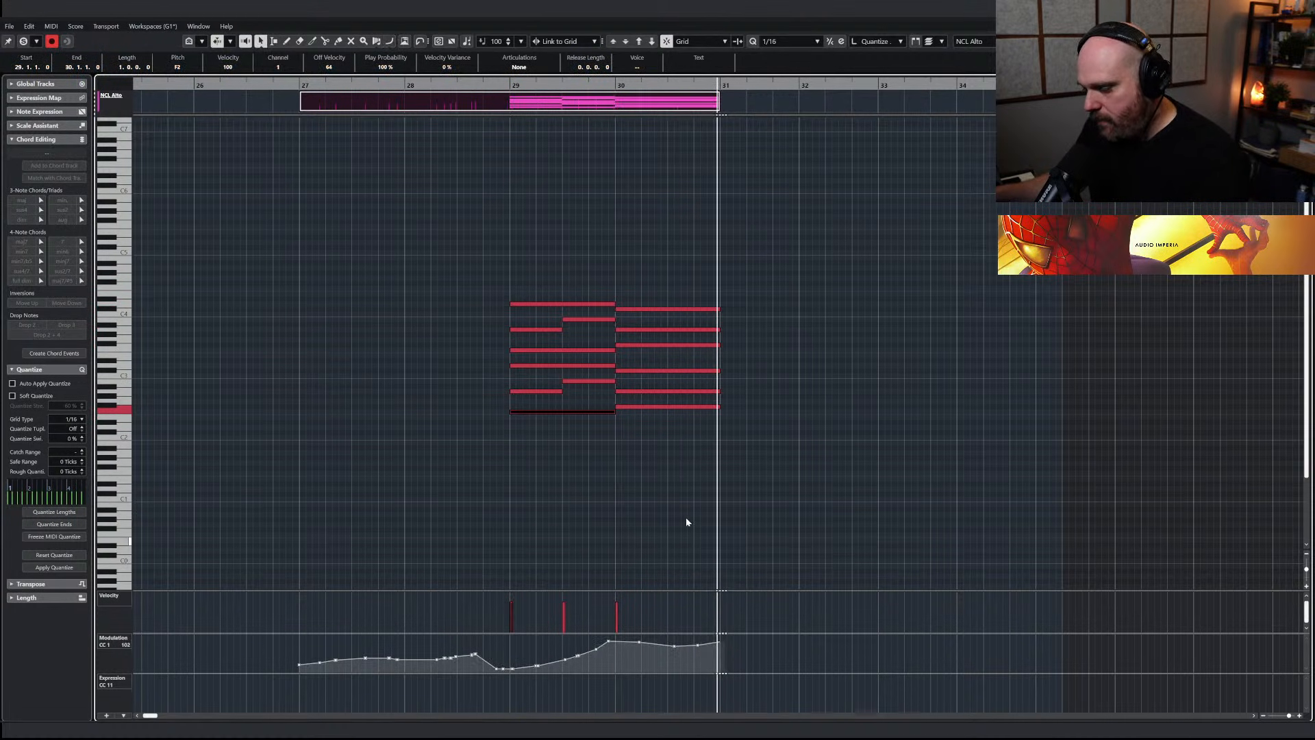
pyautogui.press('Return')
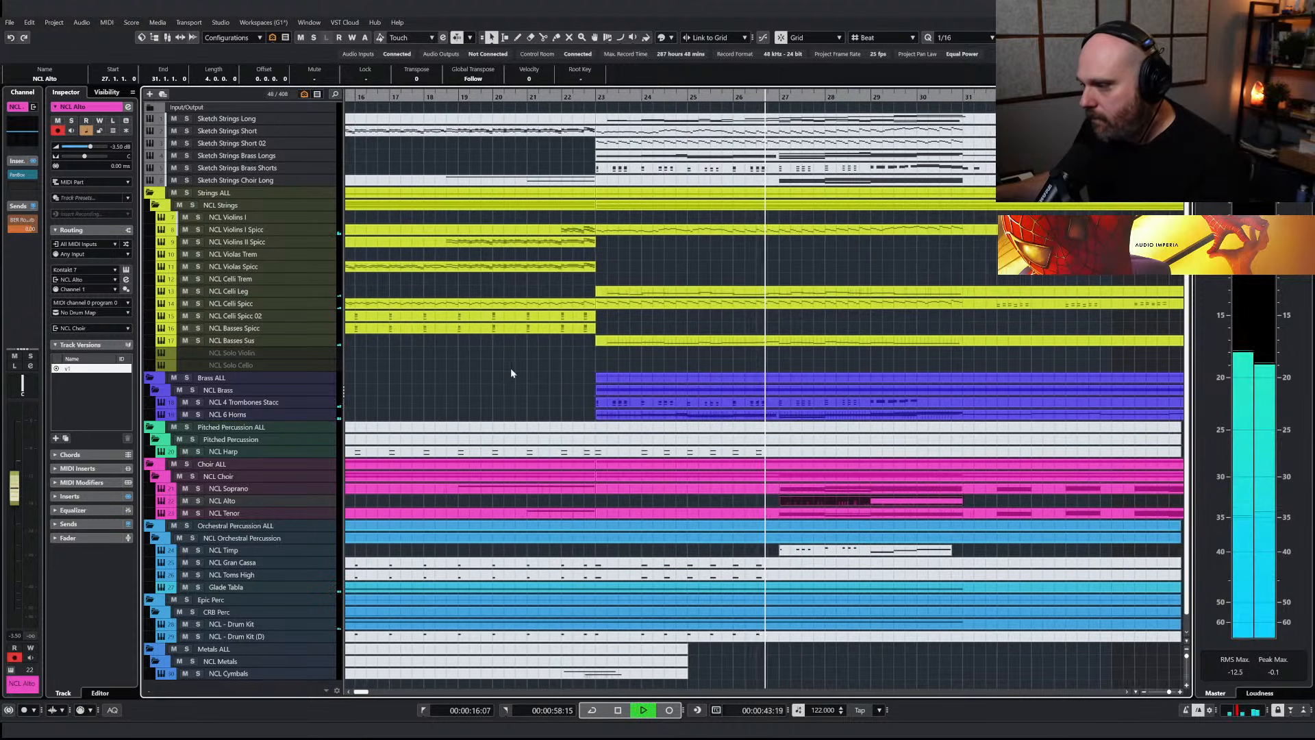
# Solo the Choir ALL folder, audition the layered choir parts and clear the part selection
pyautogui.click(186, 463)
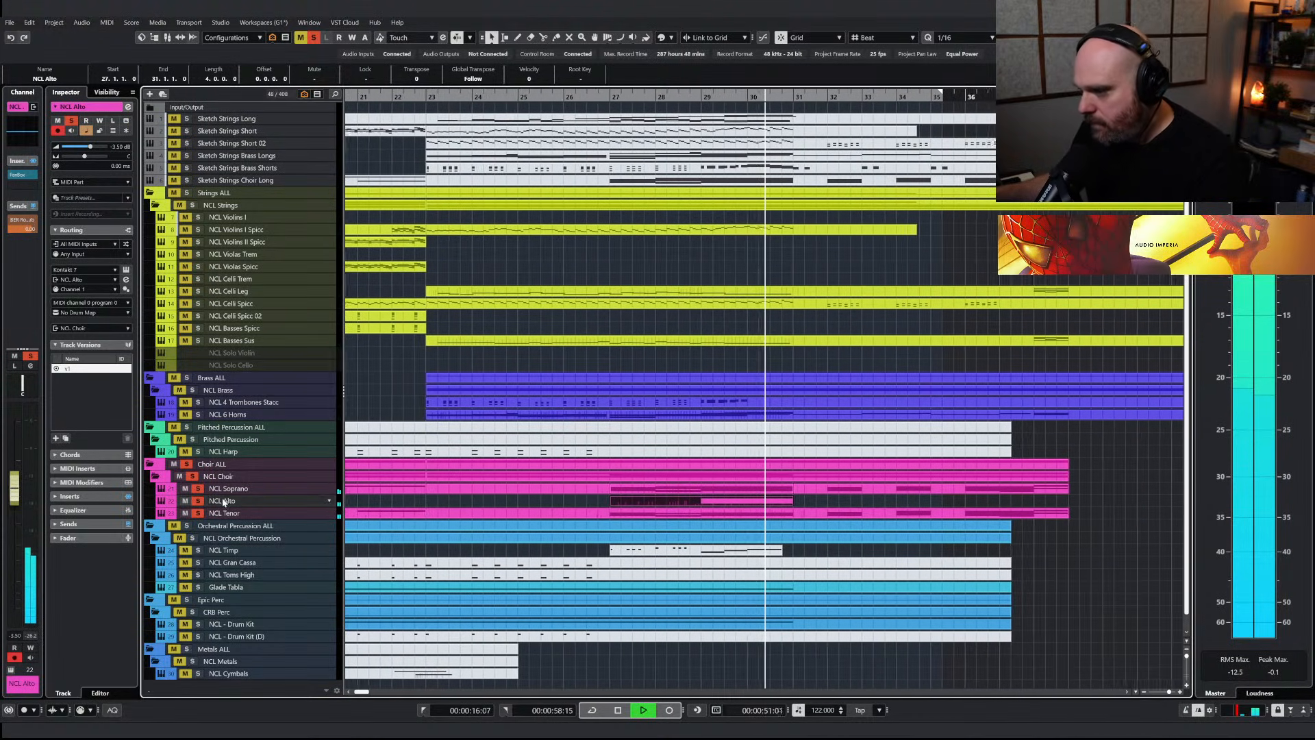
pyautogui.press('space')
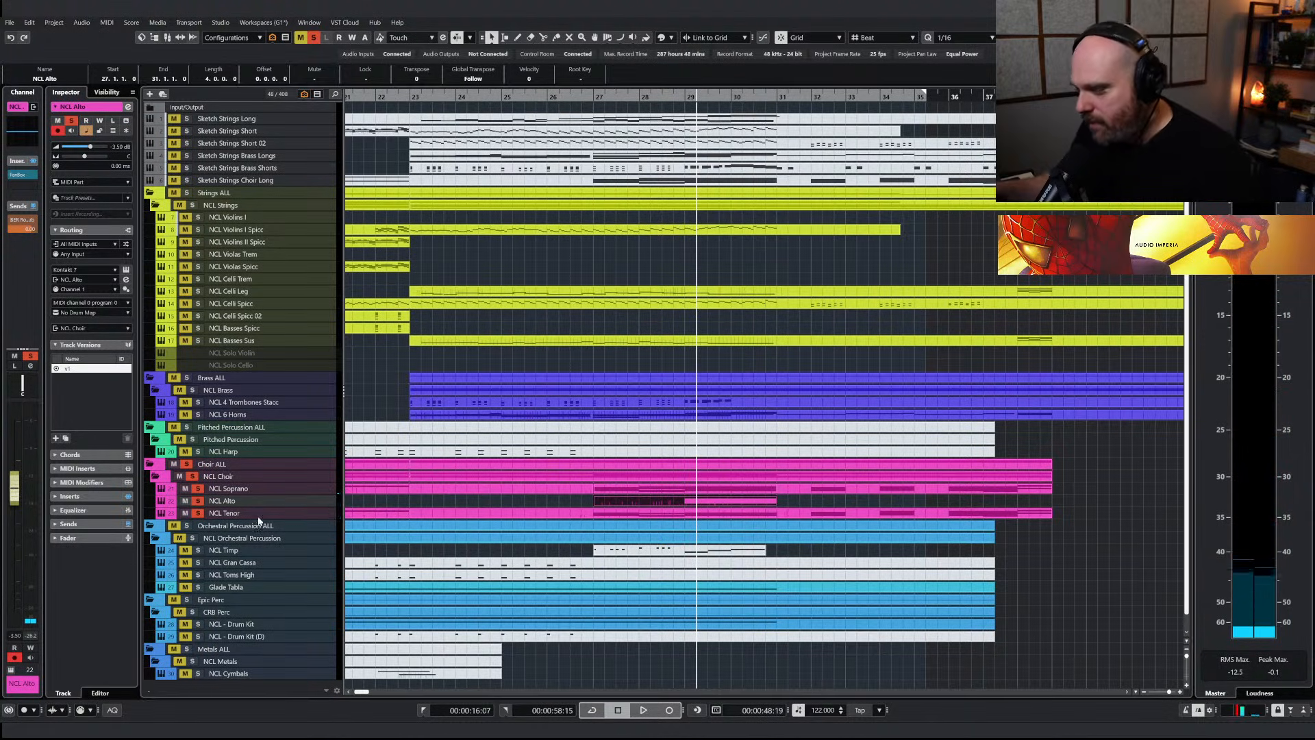
pyautogui.click(500, 504)
# Search the project's tracks for ncl bass and show the NCL Bass track from the choir
pyautogui.hotkey('ctrl', 'f')
pyautogui.write('ba')
pyautogui.press('BackSpace')
pyautogui.press('BackSpace')
pyautogui.press('BackSpace')
pyautogui.press('BackSpace')
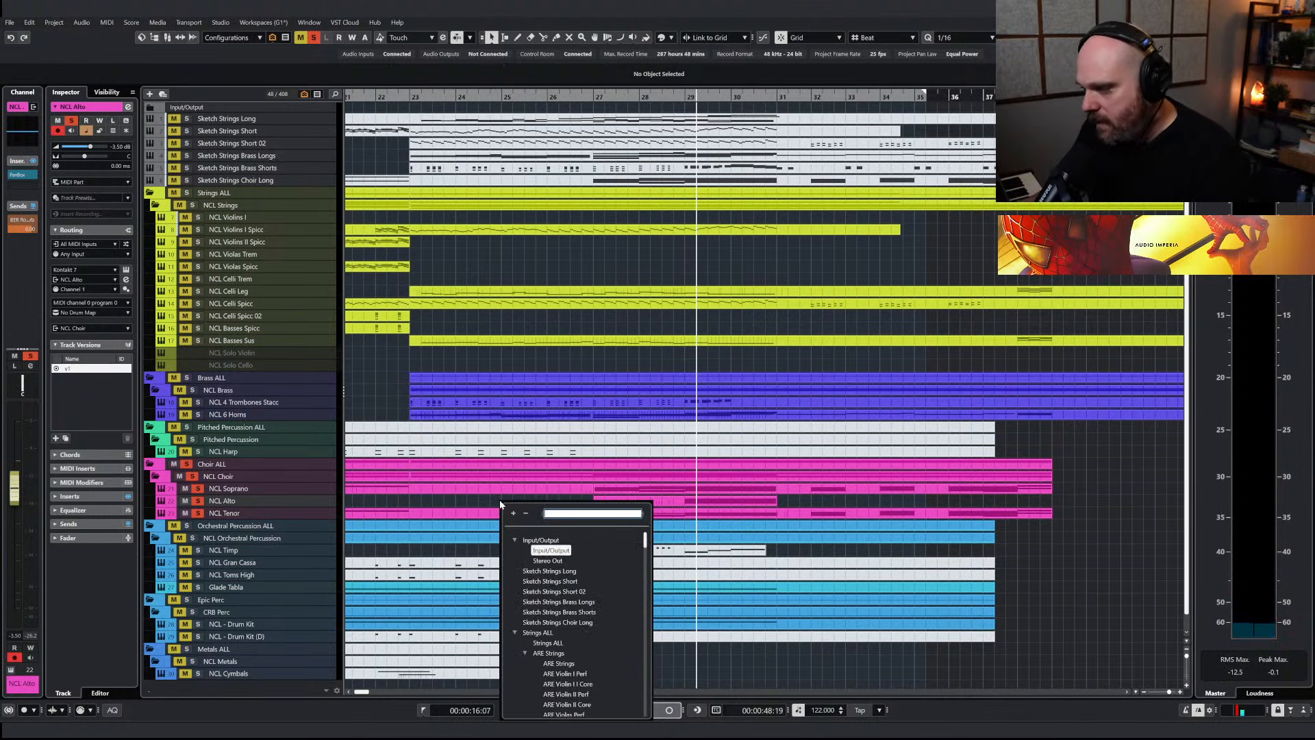
pyautogui.write('ncl bass')
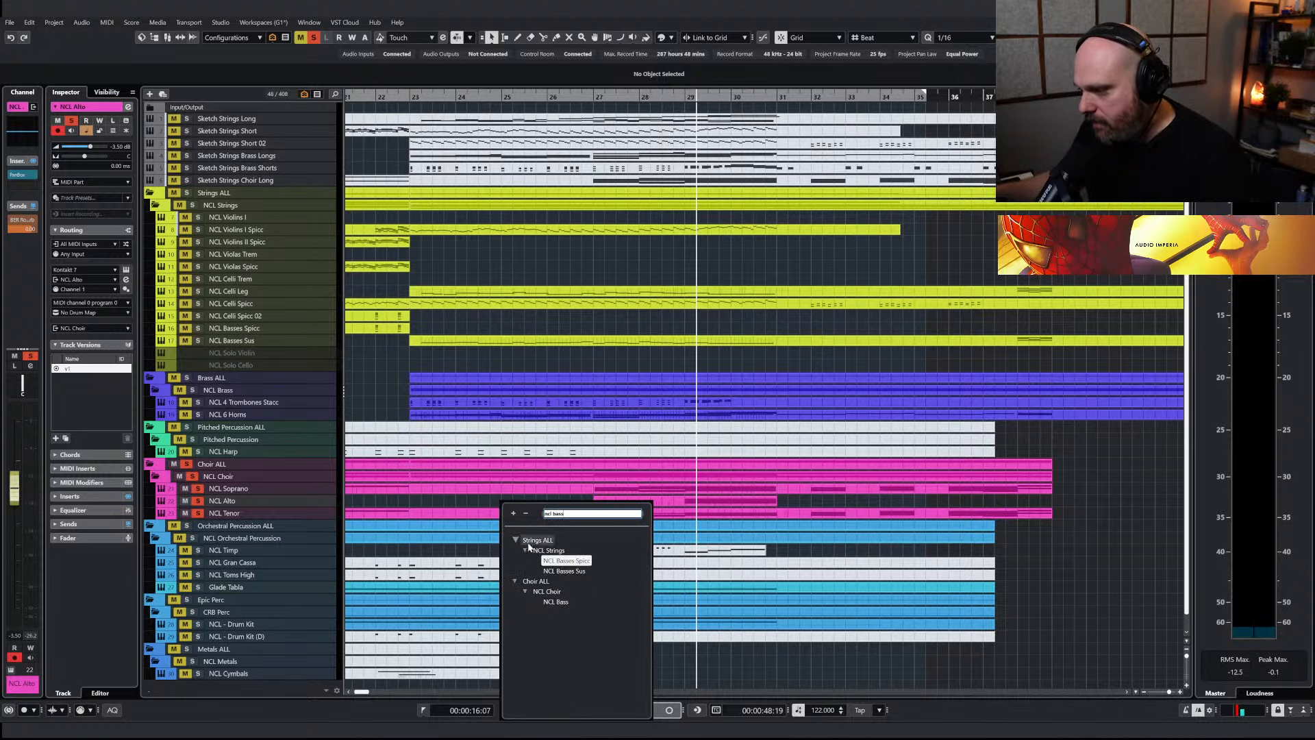
pyautogui.click(555, 602)
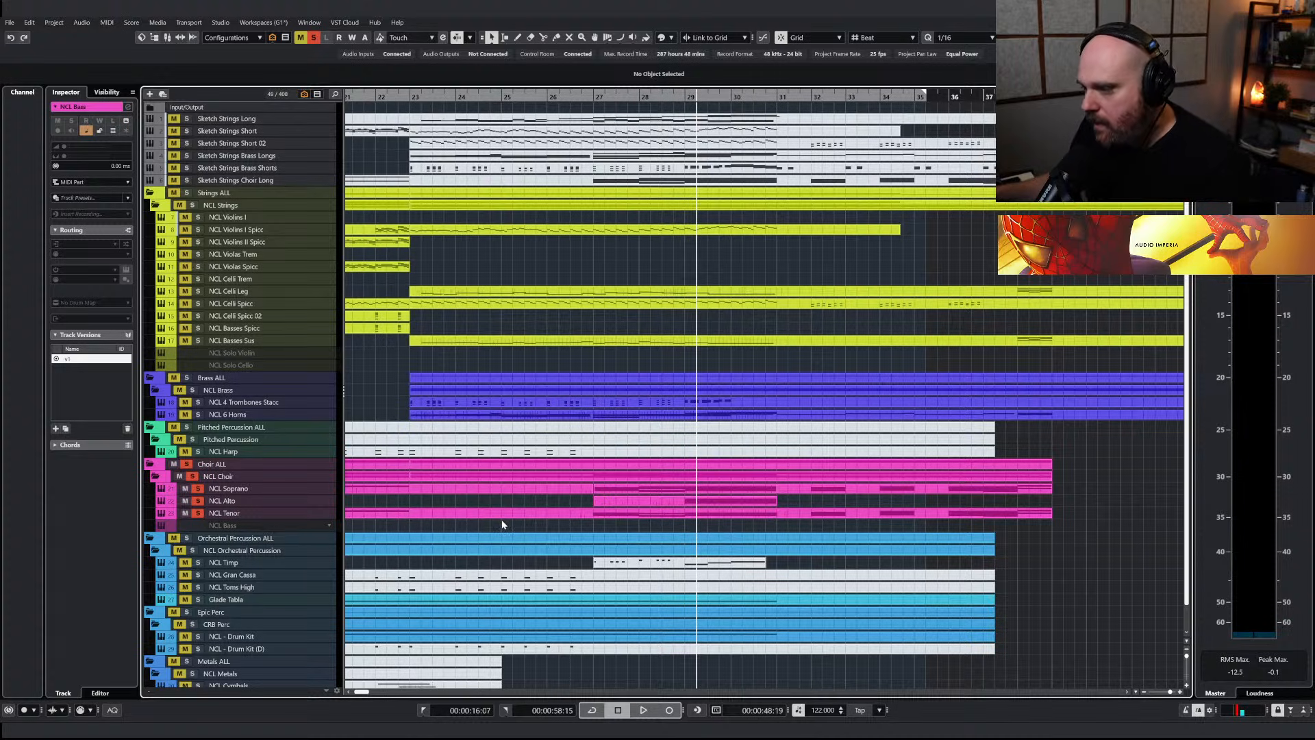
# Copy the NCL Tenor part starting at bar 23 onto the NCL Bass track and inspect its notes in the editor
pyautogui.click(449, 516)
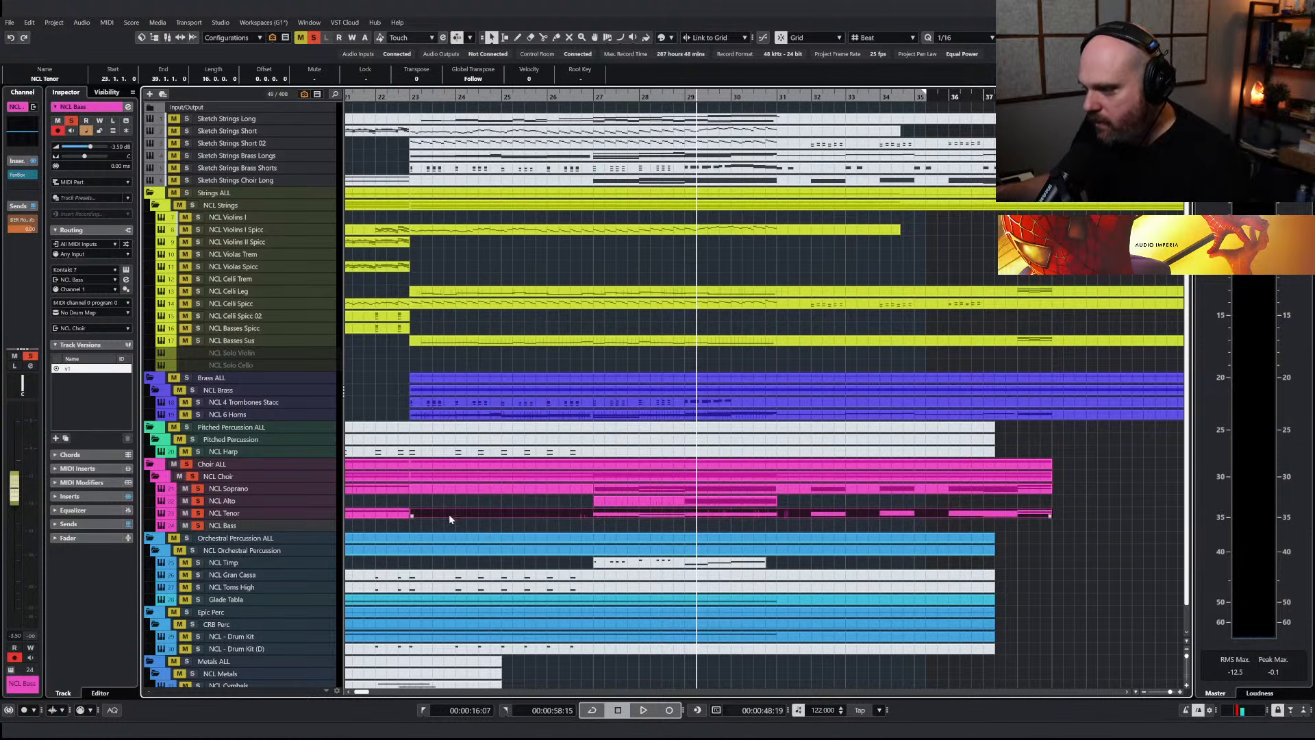
pyautogui.moveTo(449, 514); pyautogui.dragTo(491, 533)
pyautogui.doubleClick(444, 522)
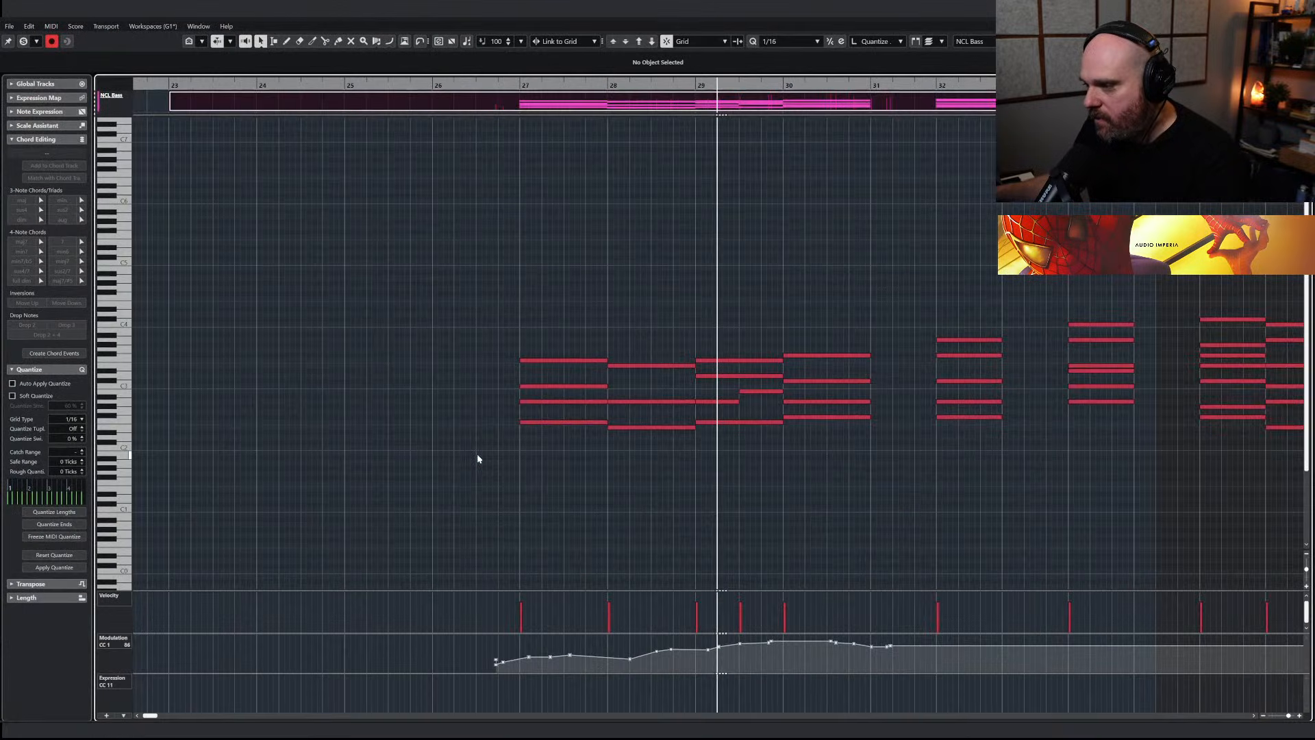
pyautogui.press('Return')
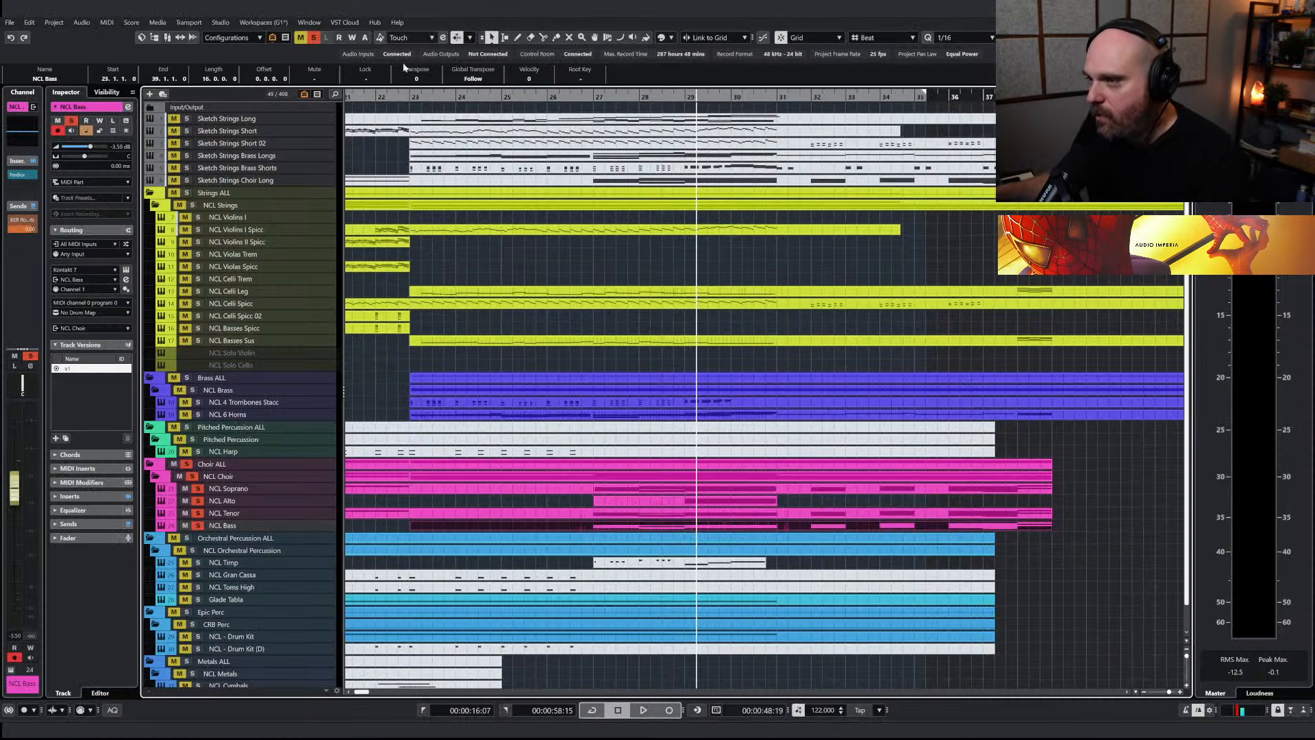
# Solo NCL Bass and cut its low-mid EQ band by about 7.5 dB near 670 Hz during playback
pyautogui.click(314, 38)
pyautogui.click(198, 525)
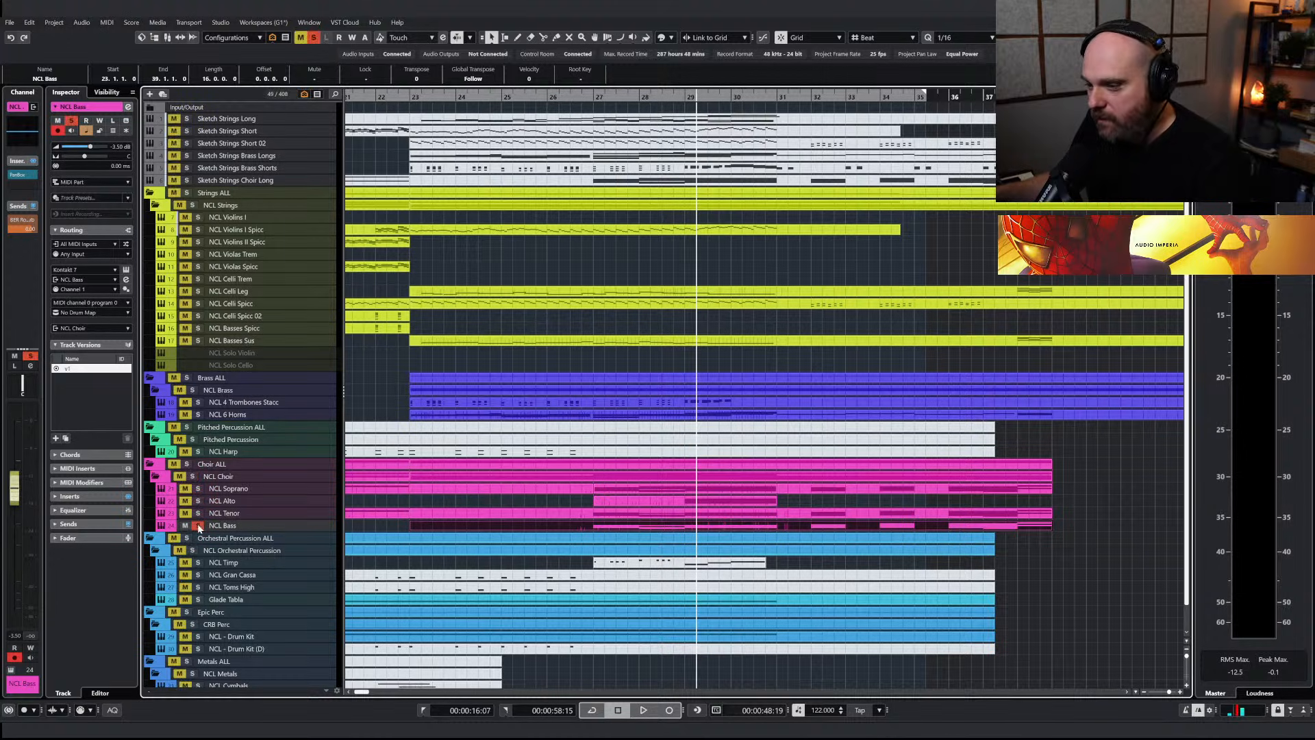
pyautogui.press('space')
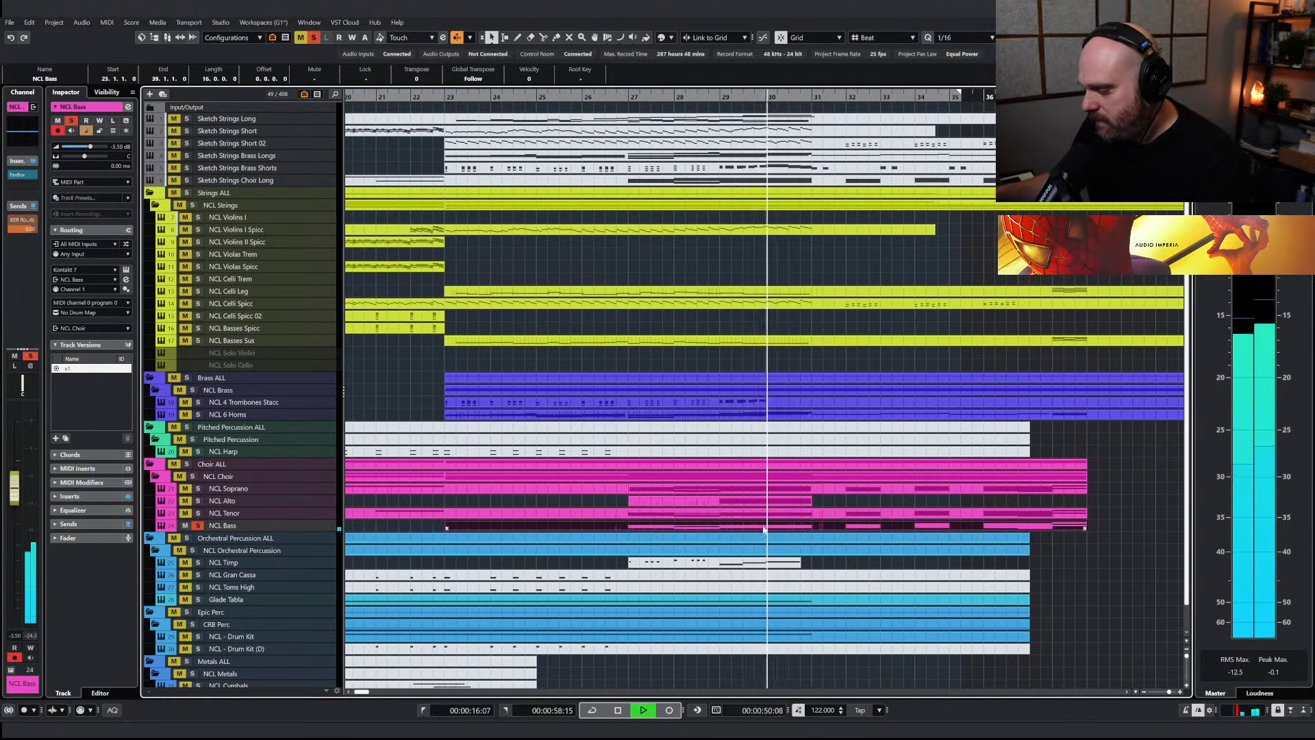
pyautogui.click(114, 131)
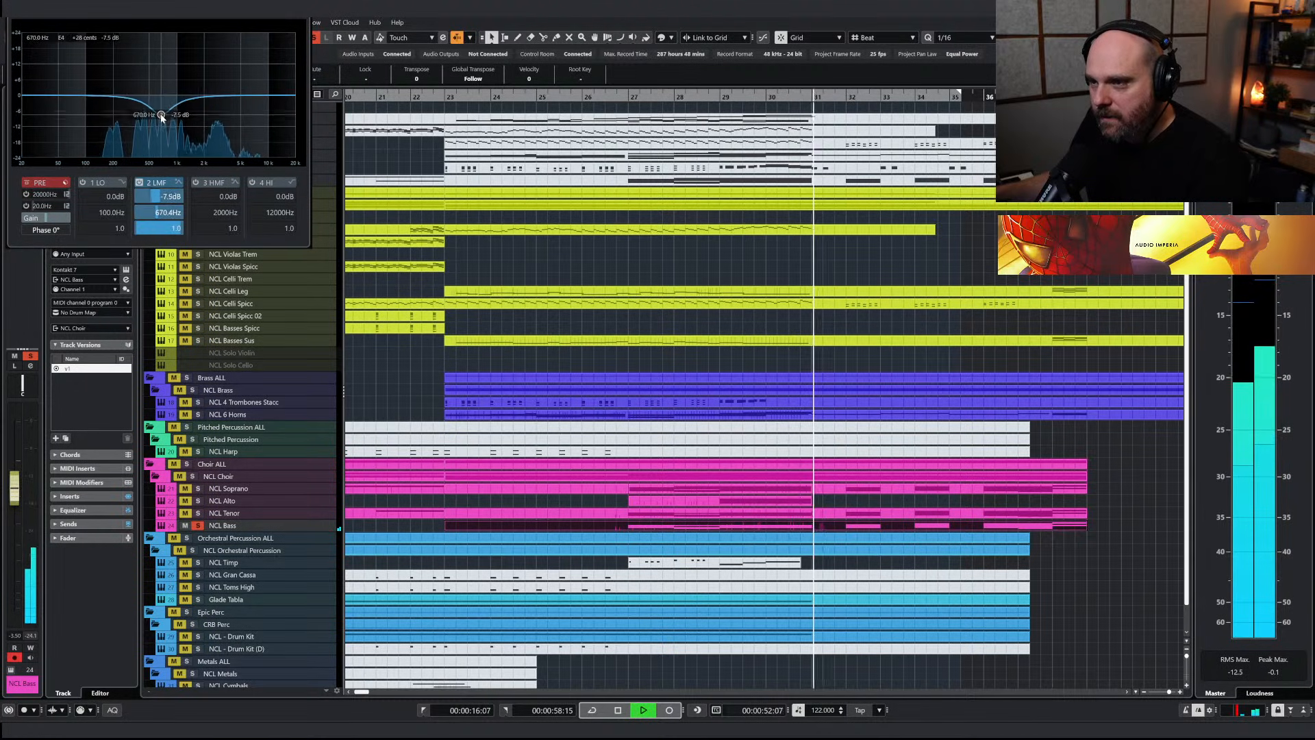
pyautogui.click(654, 377)
pyautogui.click(625, 97)
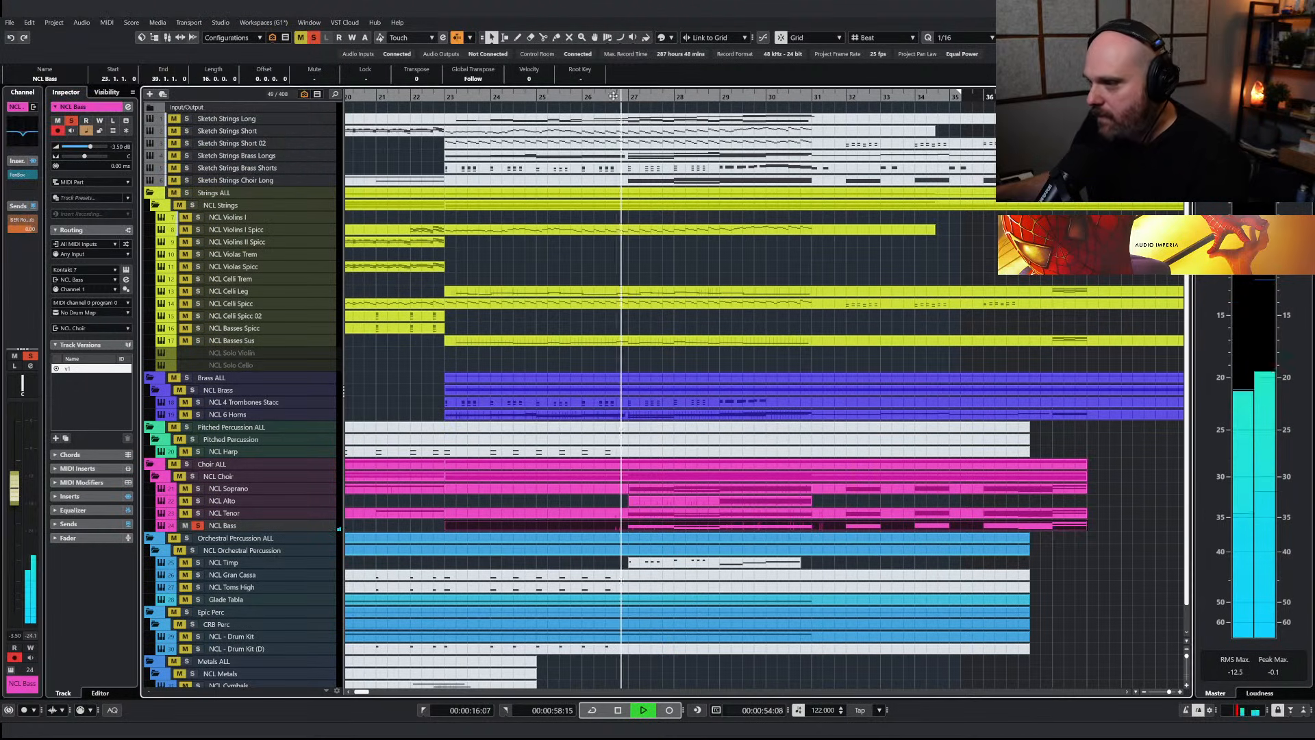
# Solo the Choir ALL folder, mute the NCL Bass notes in bars 27 and 28, and audition the choir
pyautogui.click(186, 464)
pyautogui.press('space')
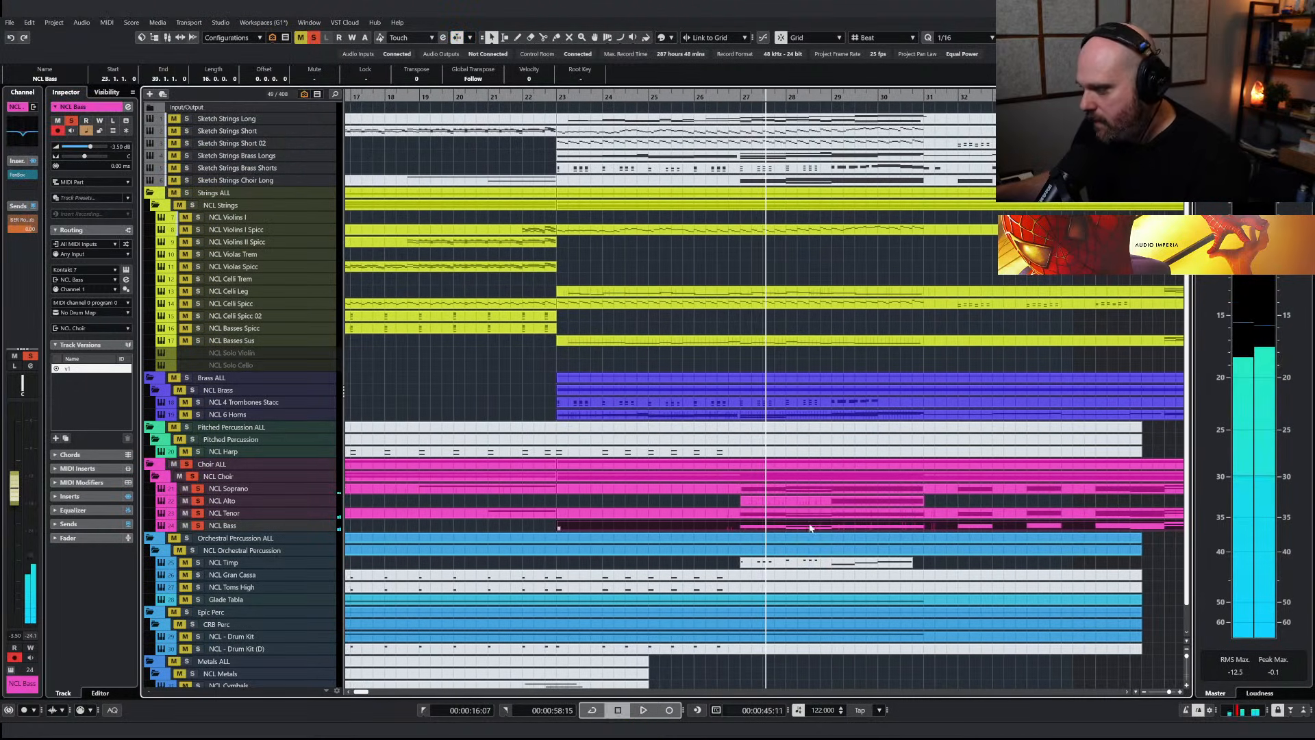
pyautogui.doubleClick(811, 527)
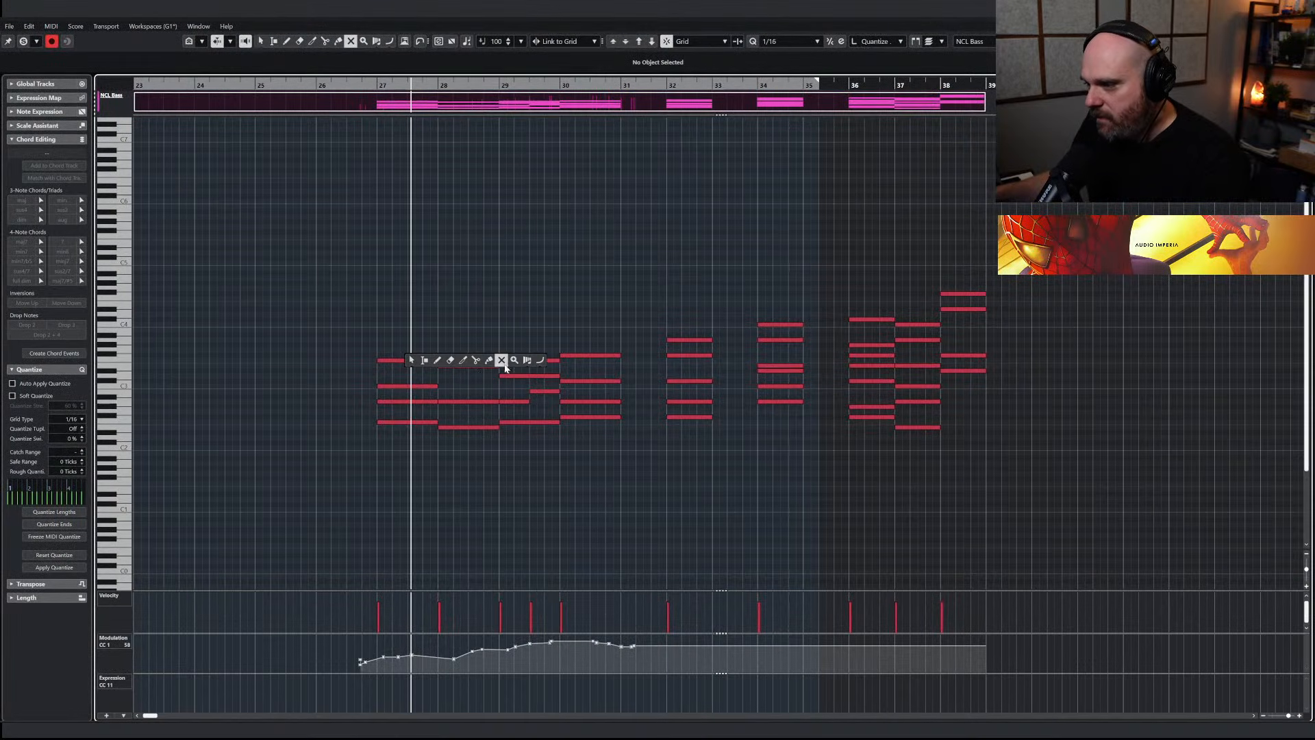
pyautogui.moveTo(434, 450); pyautogui.dragTo(465, 487)
pyautogui.press('1')
pyautogui.press('Return')
pyautogui.press('space')
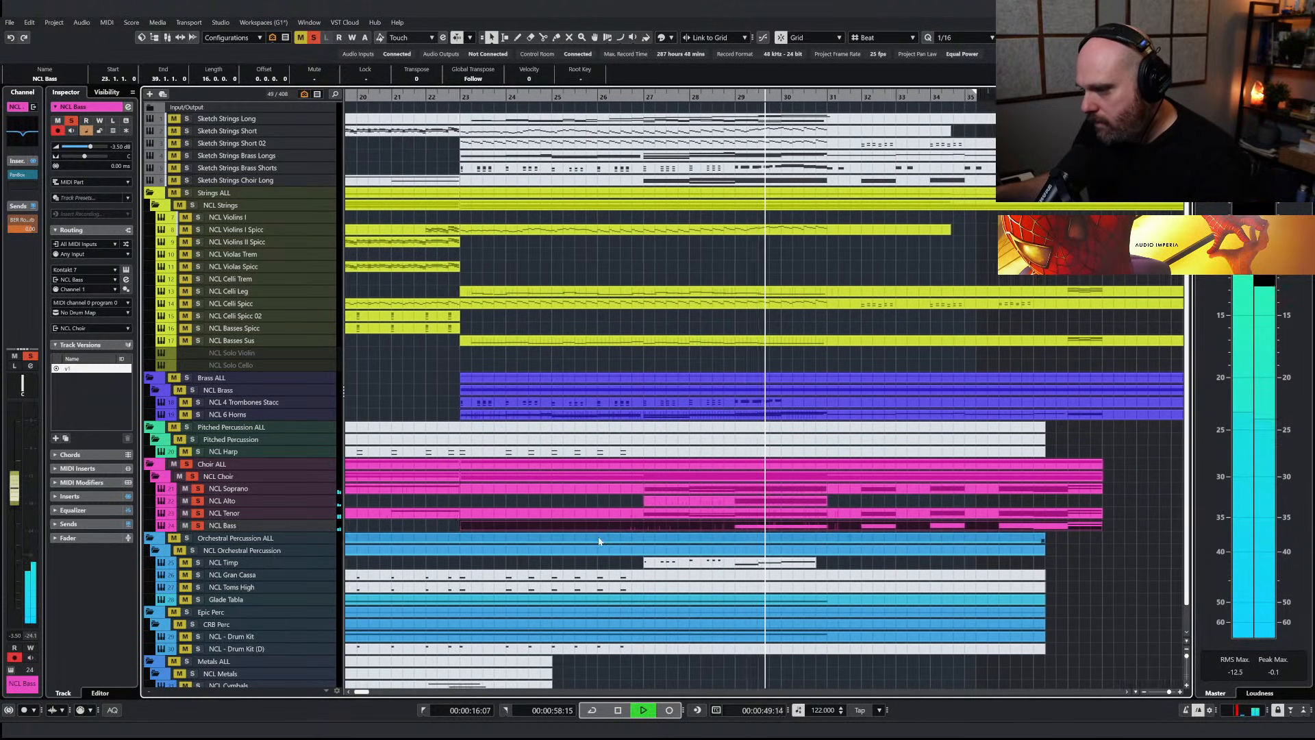
pyautogui.press('space')
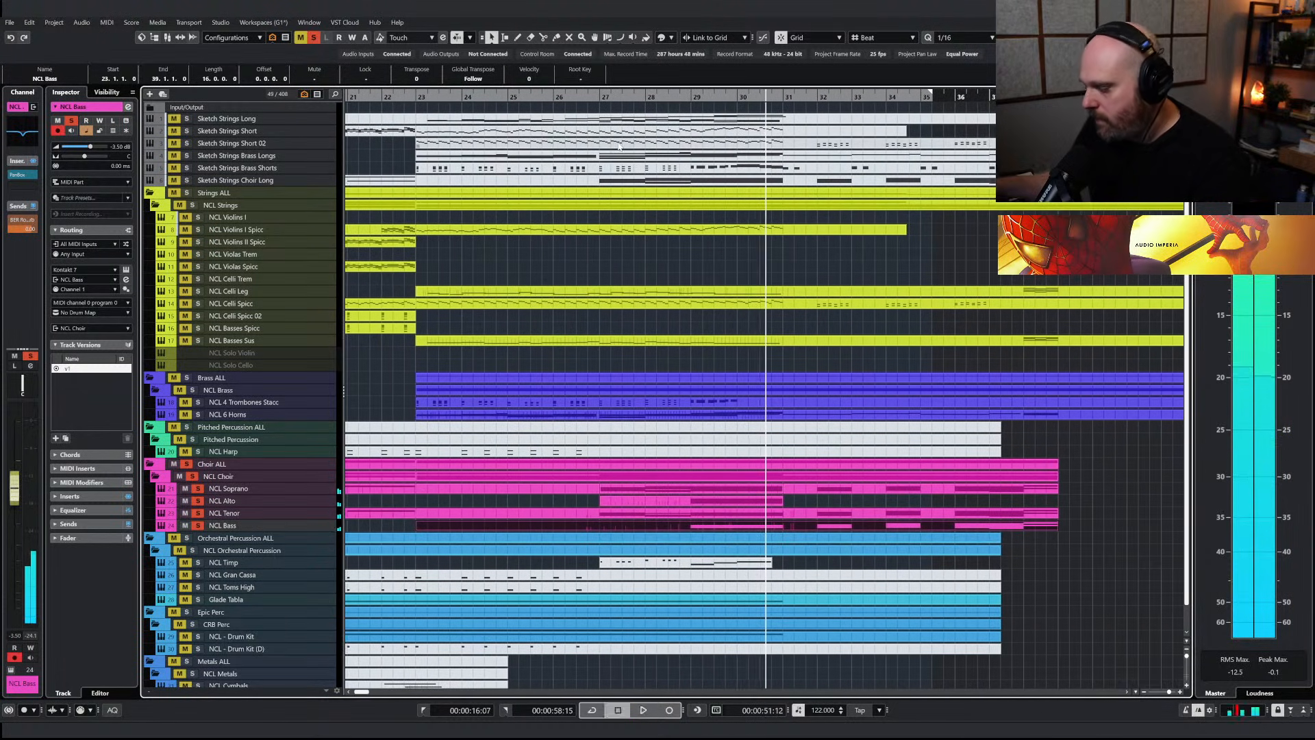
# Insert a Compressor on the Choir ALL channel with a ratio of about 4:1 and a threshold of about -31 dB
pyautogui.press('alt+KP_2')
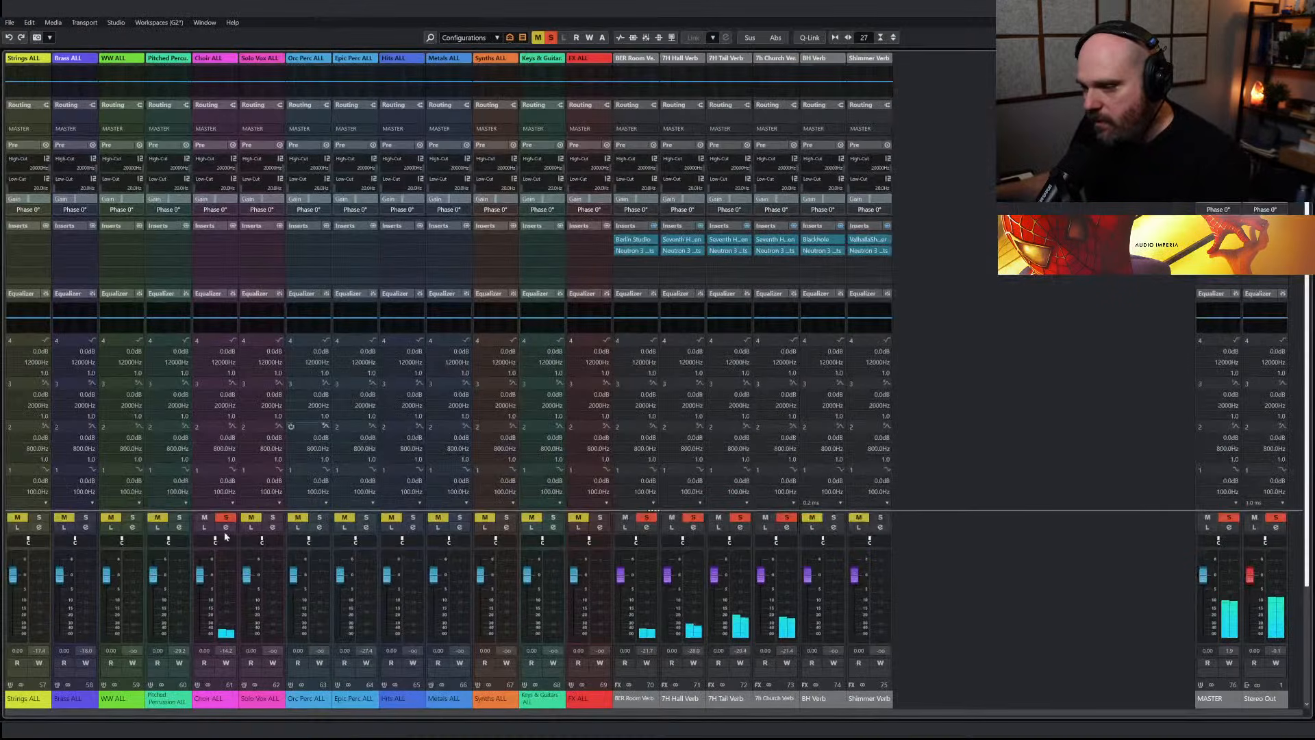
pyautogui.click(209, 236)
pyautogui.write('compress')
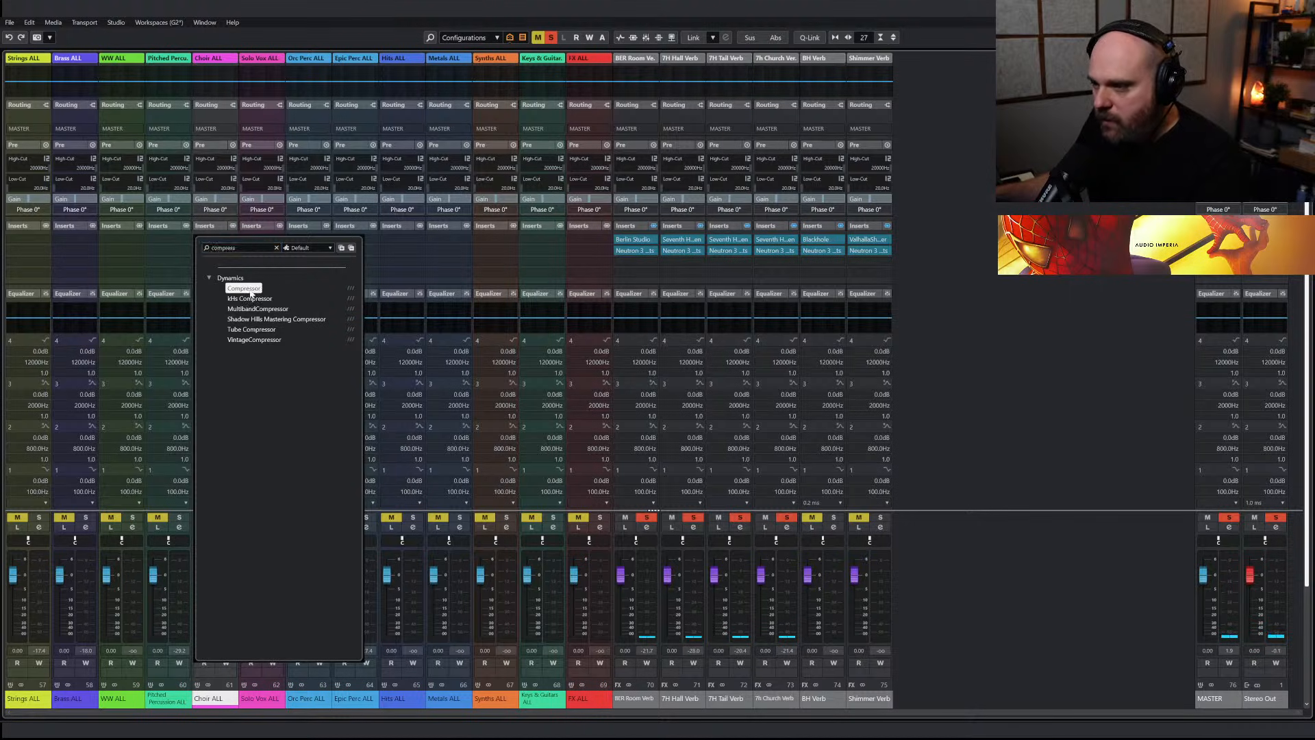
pyautogui.click(248, 289)
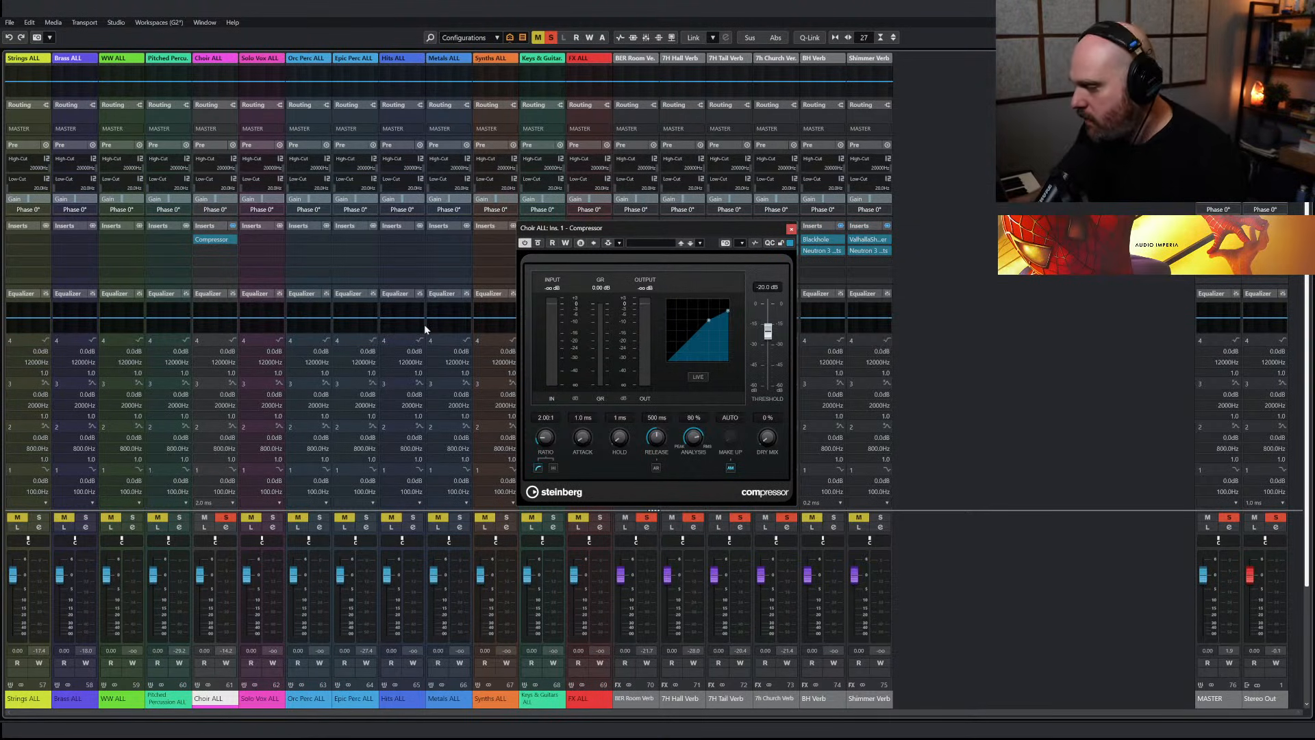
pyautogui.press('space')
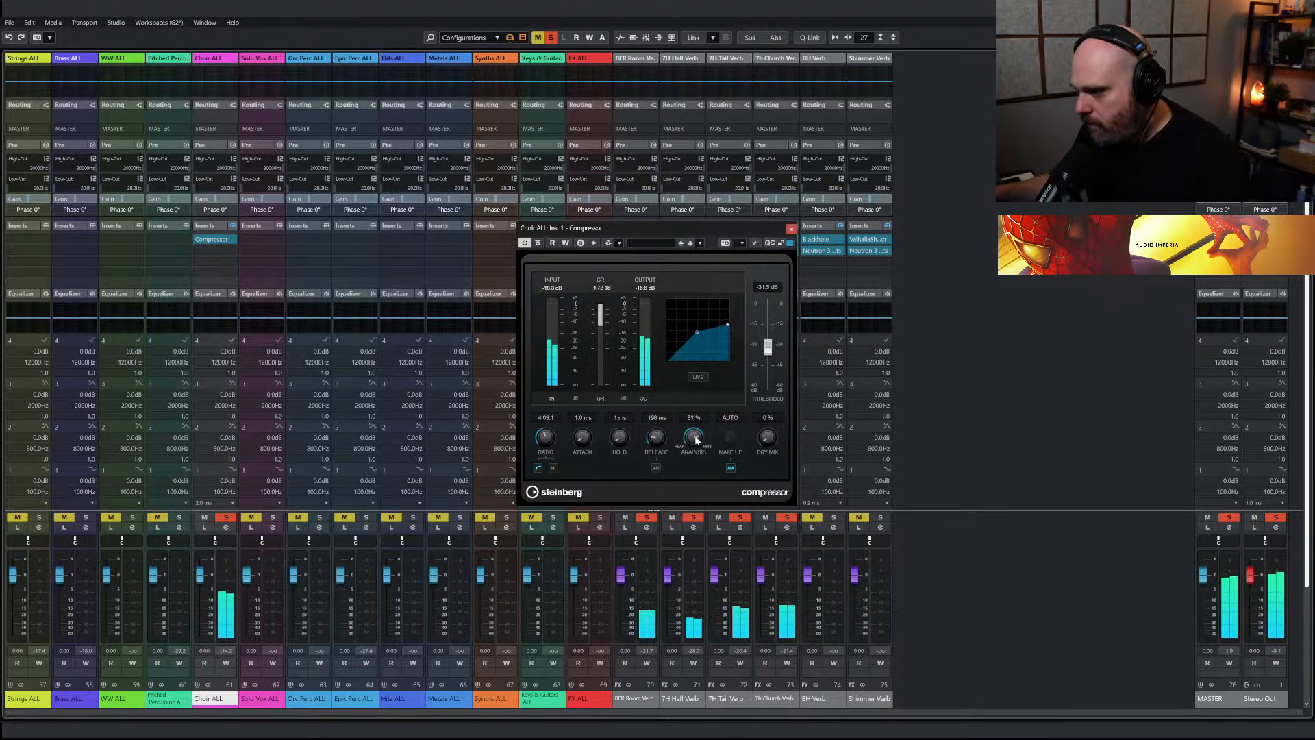
pyautogui.click(791, 228)
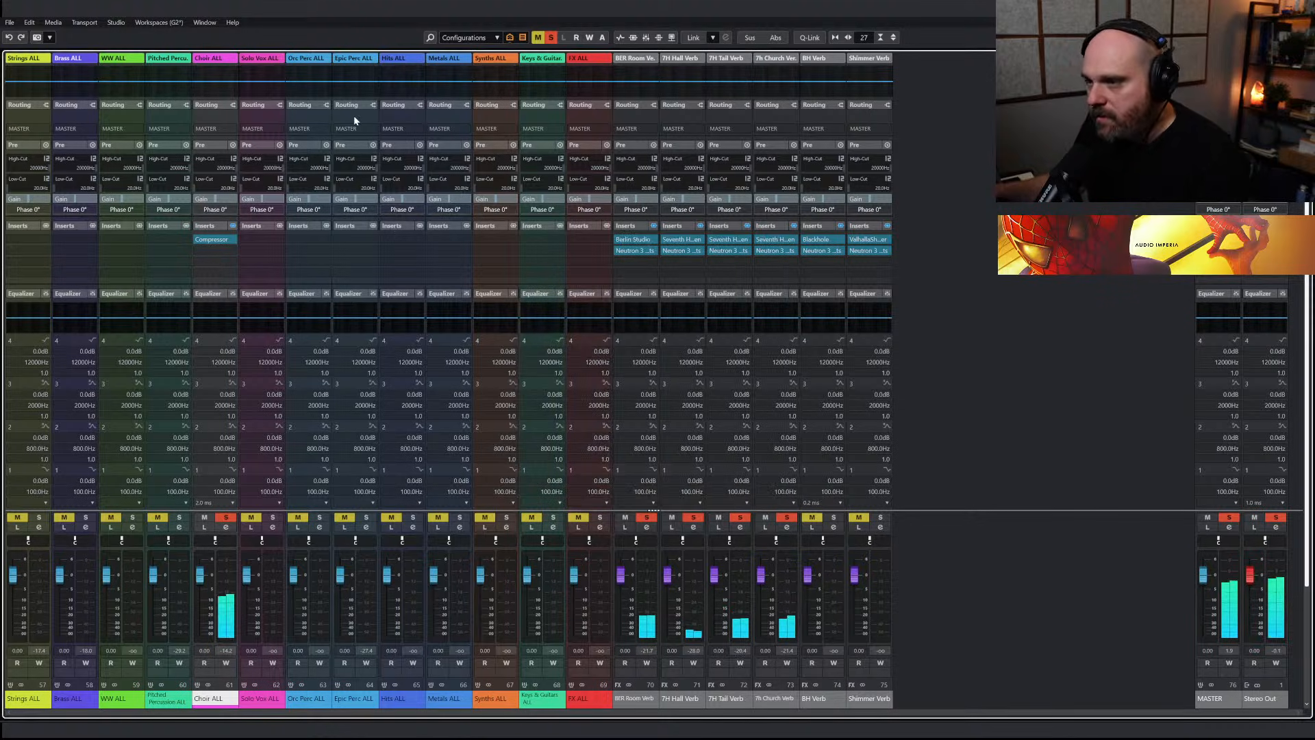
# Add EQ dips on the Choir ALL channel of about -4.7 dB near 449 Hz and -2.4 dB near 1141 Hz
pyautogui.click(209, 88)
pyautogui.moveTo(224, 93)
pyautogui.mouseDown()
pyautogui.moveTo(206, 117)
pyautogui.moveTo(202, 106)
pyautogui.moveTo(238, 100)
pyautogui.mouseUp()
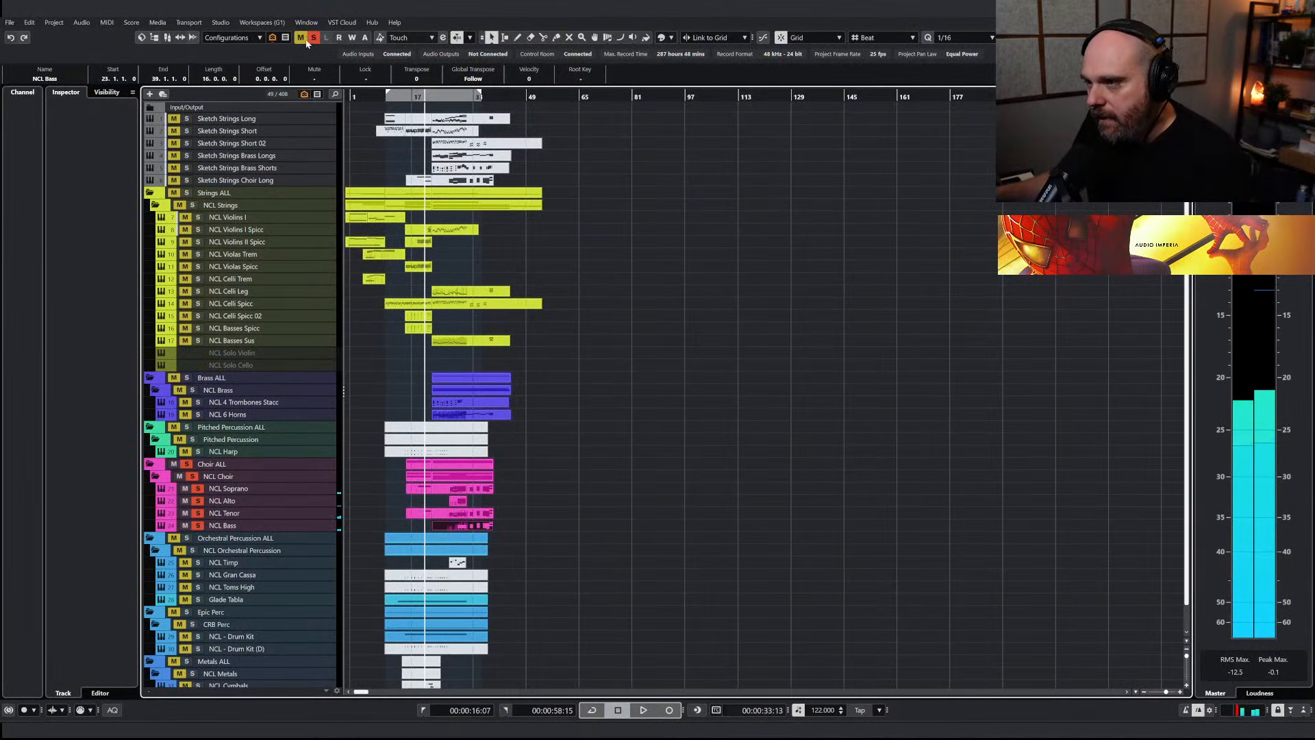
# Clear all solos and audition the full mix, including the layered choir passage from about bar 27
pyautogui.click(311, 39)
pyautogui.press('space')
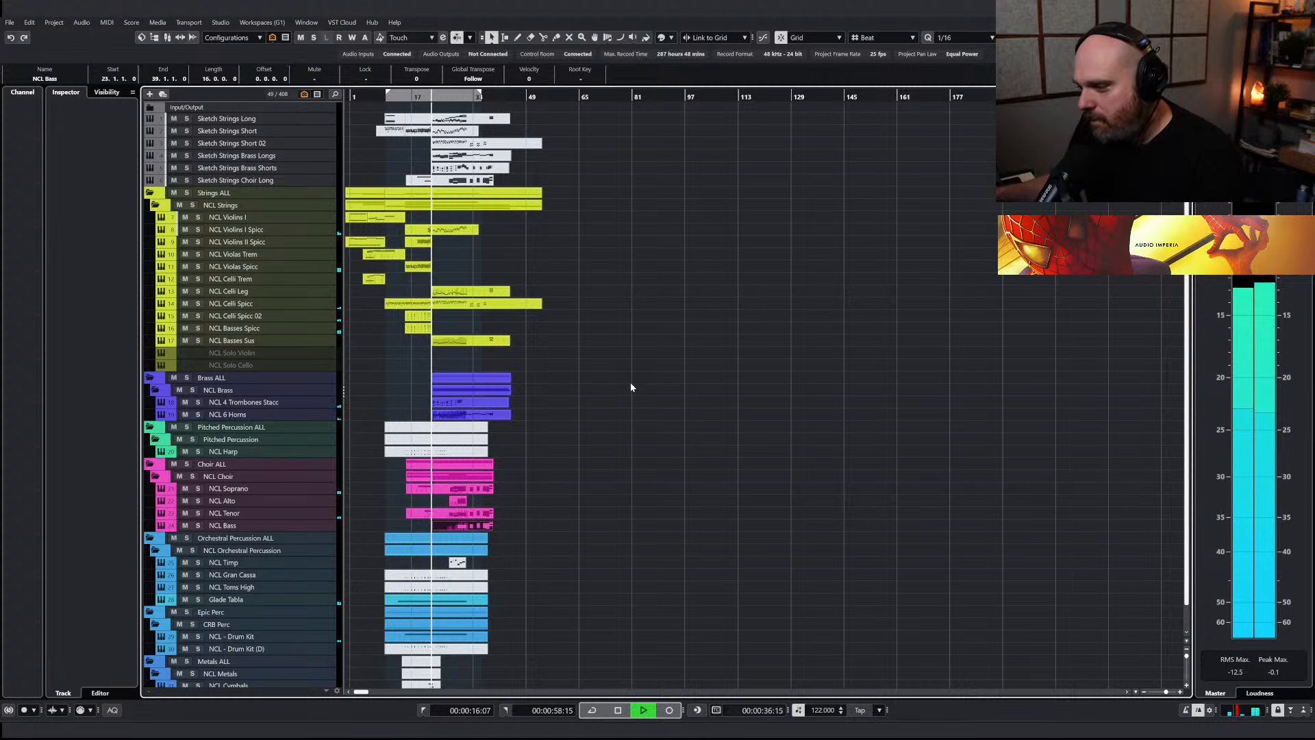
pyautogui.press('space')
pyautogui.press('h')
pyautogui.press('h')
pyautogui.press('h')
pyautogui.press('h')
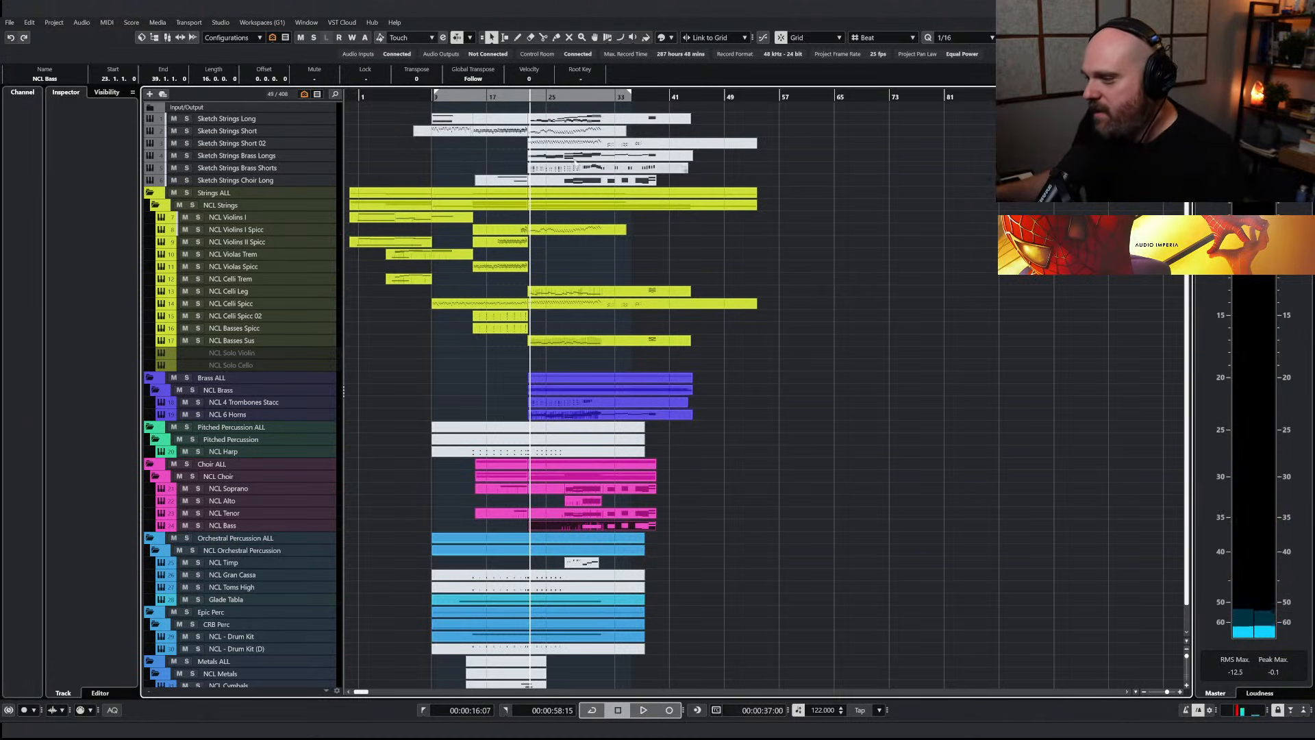
pyautogui.click(573, 97)
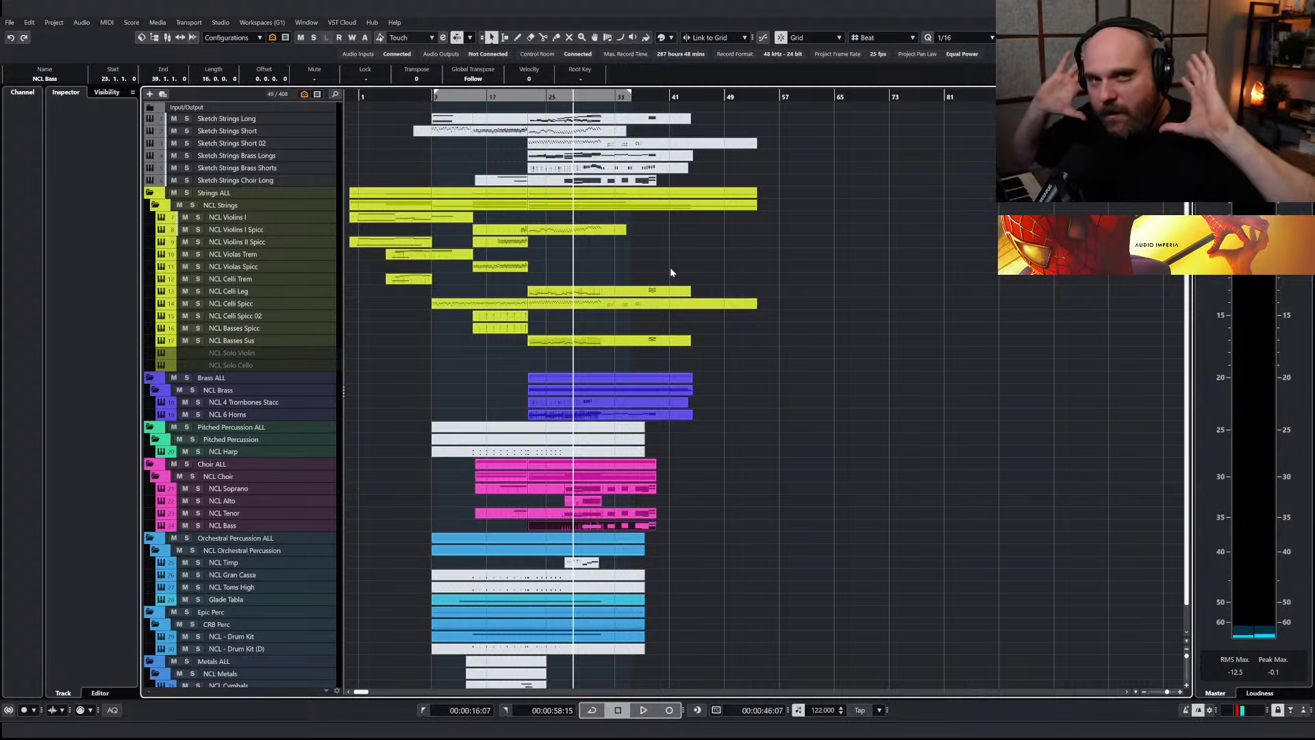
pyautogui.press('space')
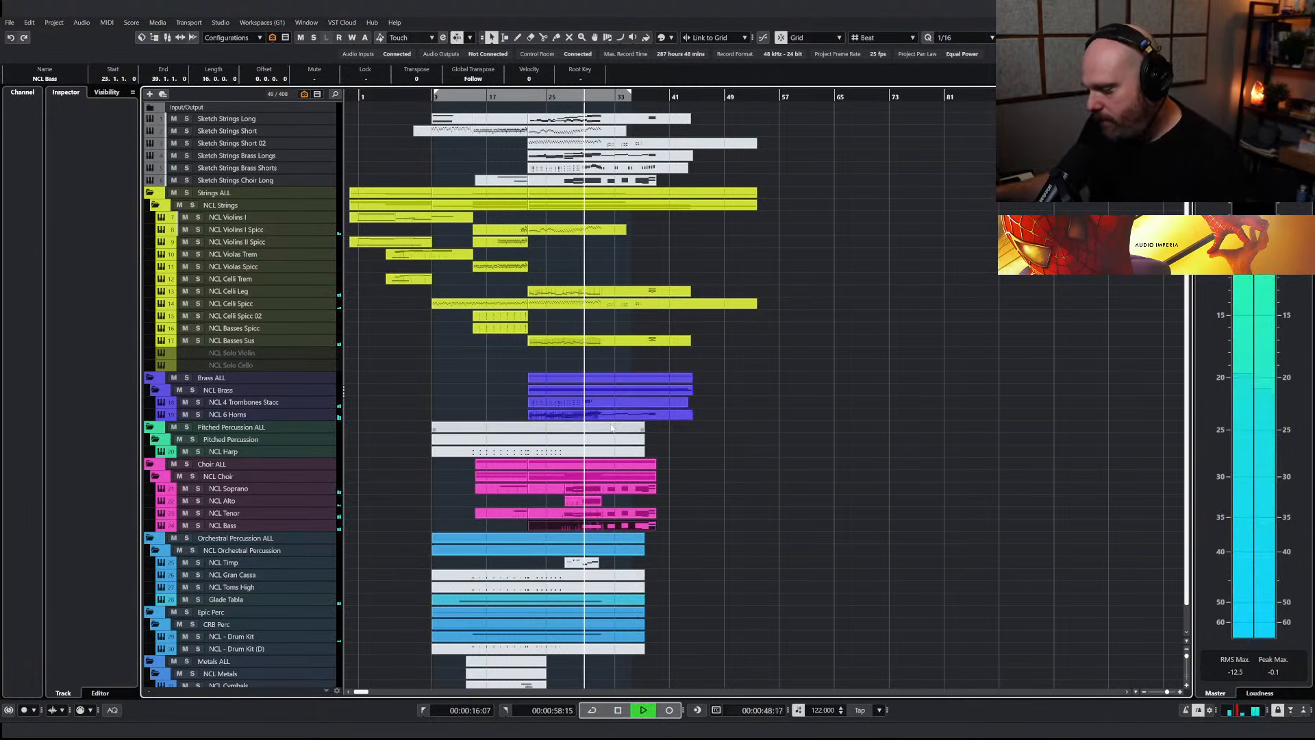
# Adjust the pre-gain of the Choir ALL channel against the full mix
pyautogui.click(331, 489)
pyautogui.hotkey('alt', '2')
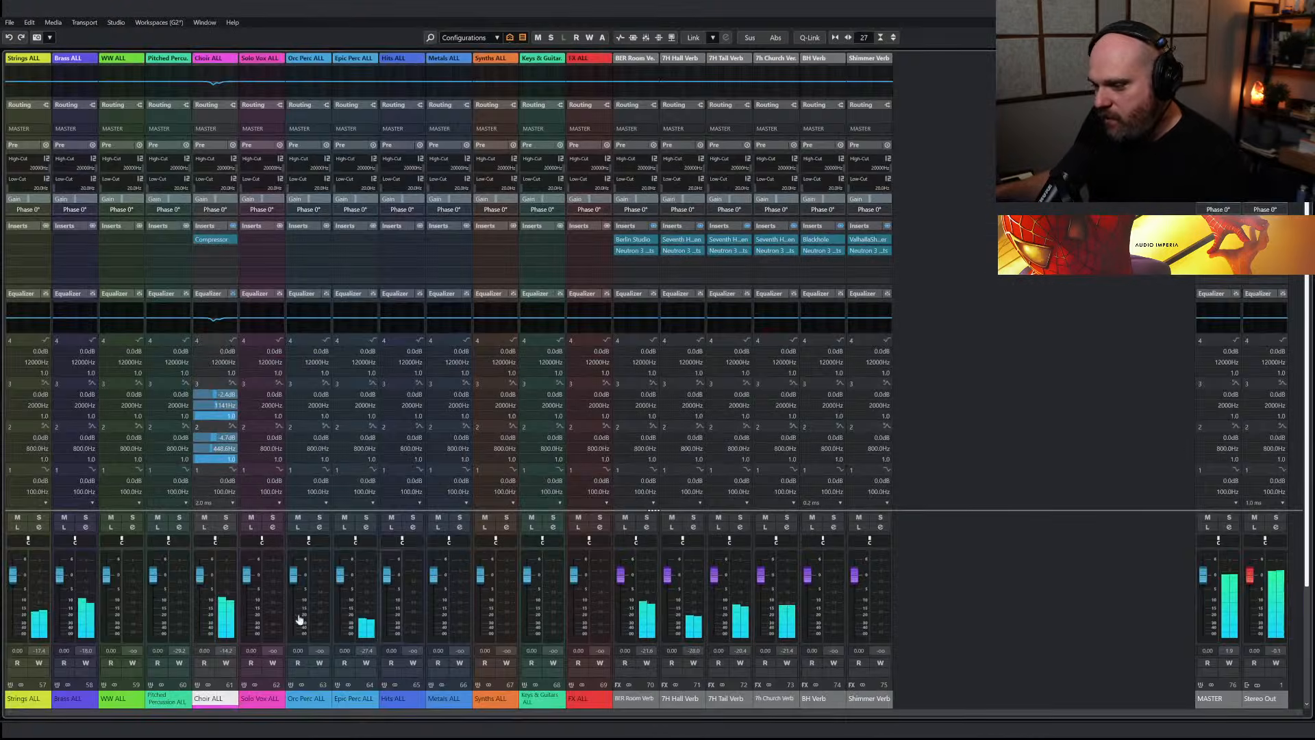
pyautogui.click(210, 146)
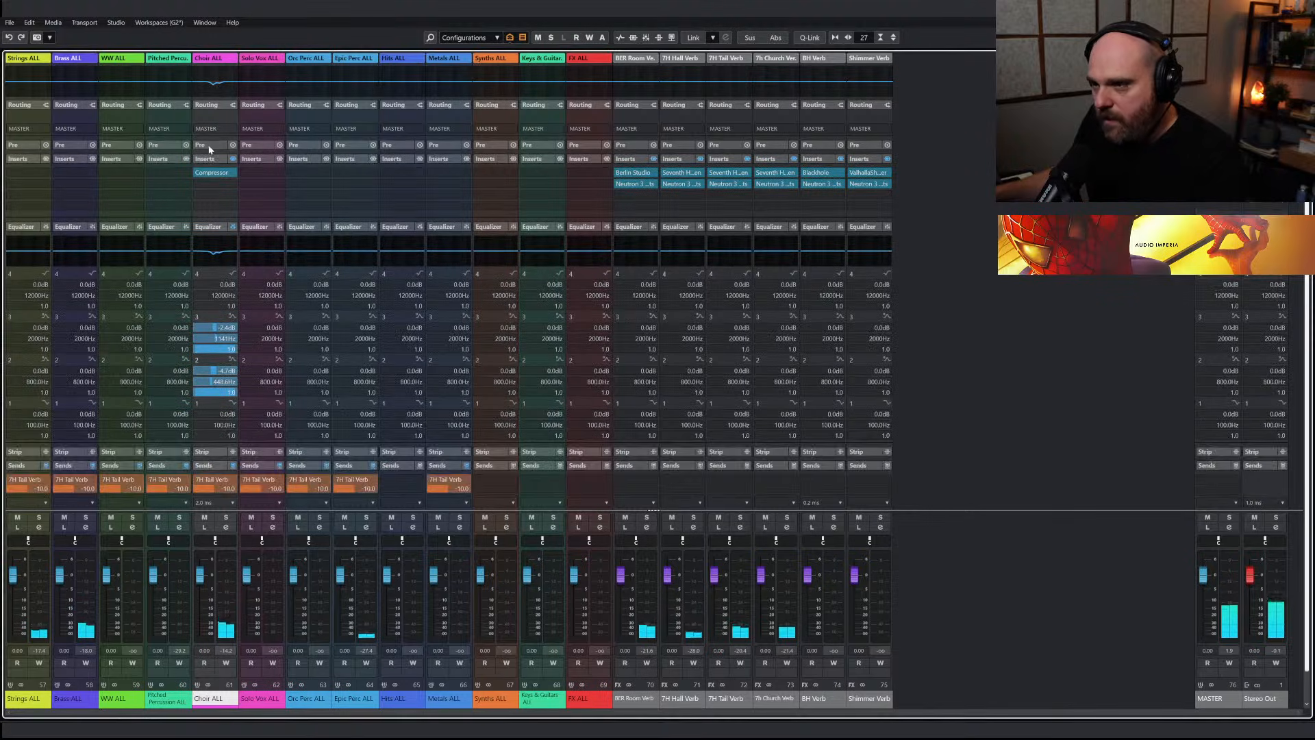
pyautogui.click(210, 146)
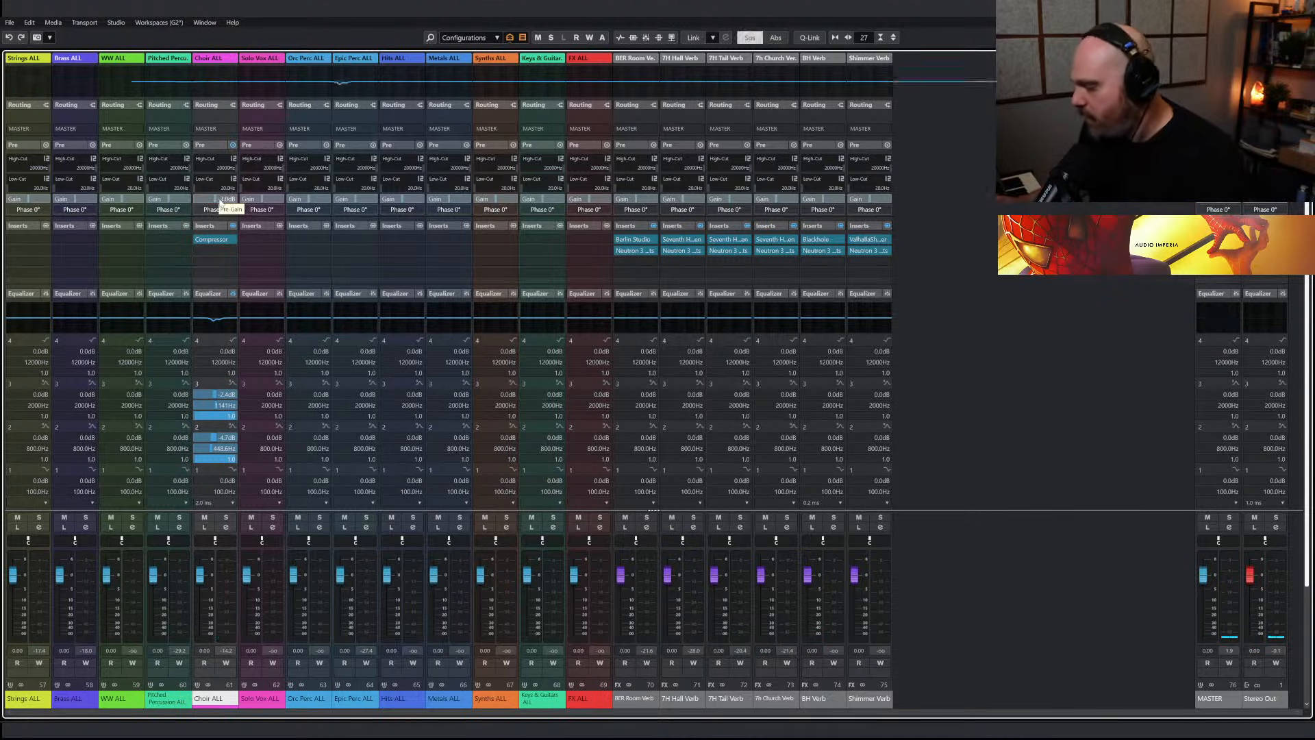
# Return to the project start and unmute the NCL Cymbals, Drum Kit (D), Timp, Gran Cassa and Toms High parts
pyautogui.hotkey('alt', '1')
pyautogui.moveTo(433, 101); pyautogui.dragTo(344, 102)
pyautogui.press('h')
pyautogui.press('h')
pyautogui.press('h')
pyautogui.press('h')
pyautogui.press('h')
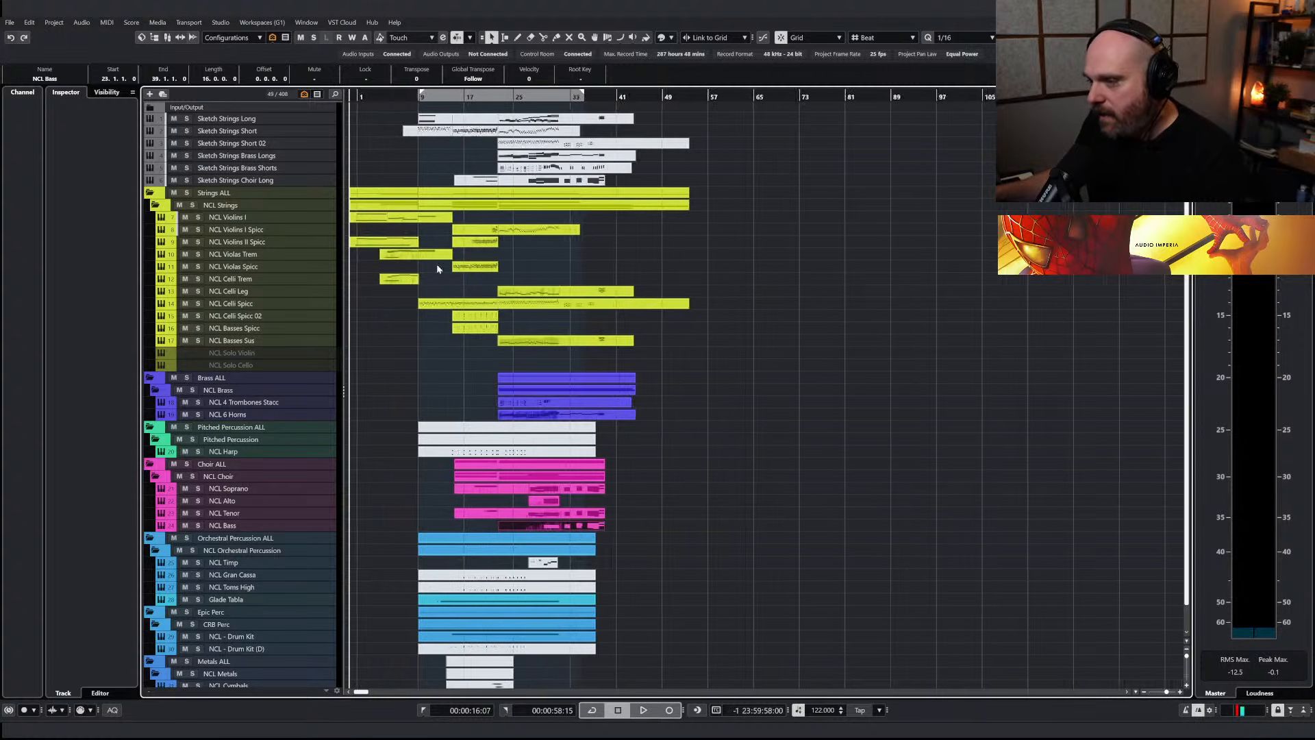
pyautogui.scroll(-2, 407, 431)
pyautogui.rightClick(407, 431)
pyautogui.click(485, 432)
pyautogui.press('h')
pyautogui.press('h')
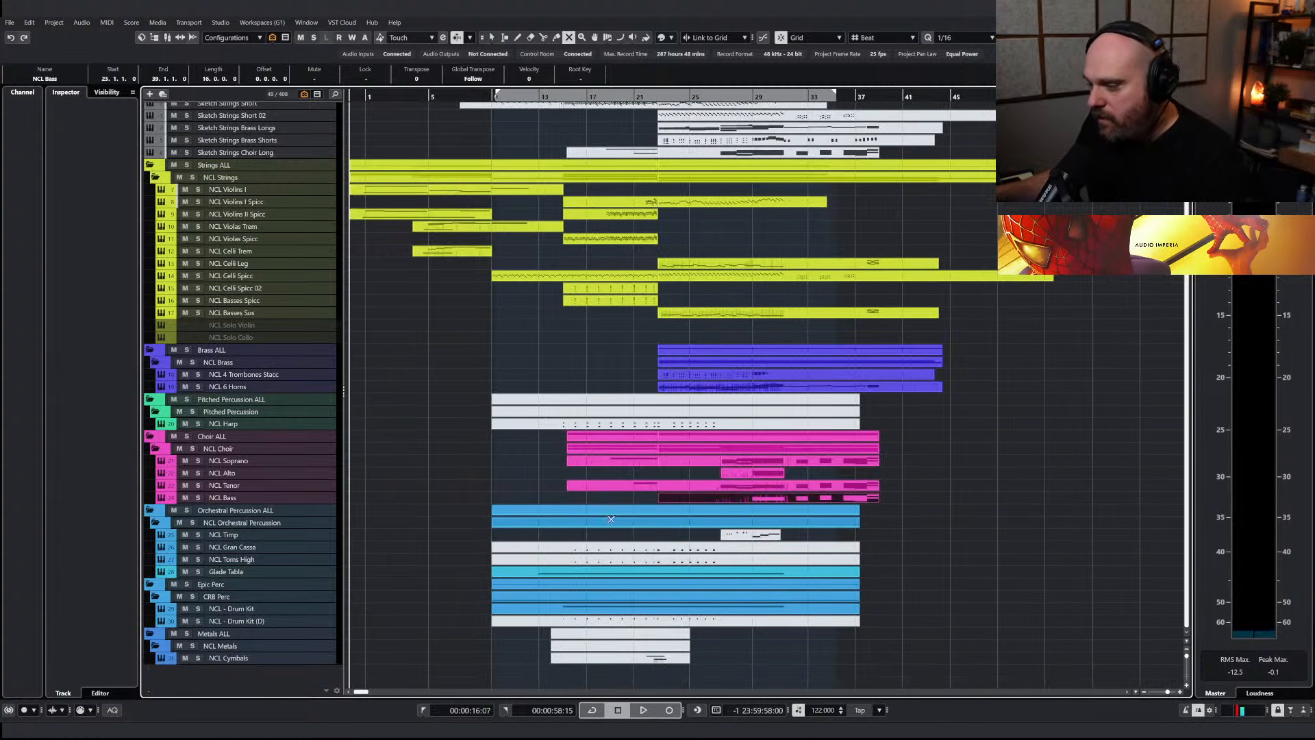
pyautogui.moveTo(732, 660); pyautogui.dragTo(529, 618)
pyautogui.moveTo(889, 562); pyautogui.dragTo(654, 536)
pyautogui.rightClick(589, 538)
pyautogui.click(588, 538)
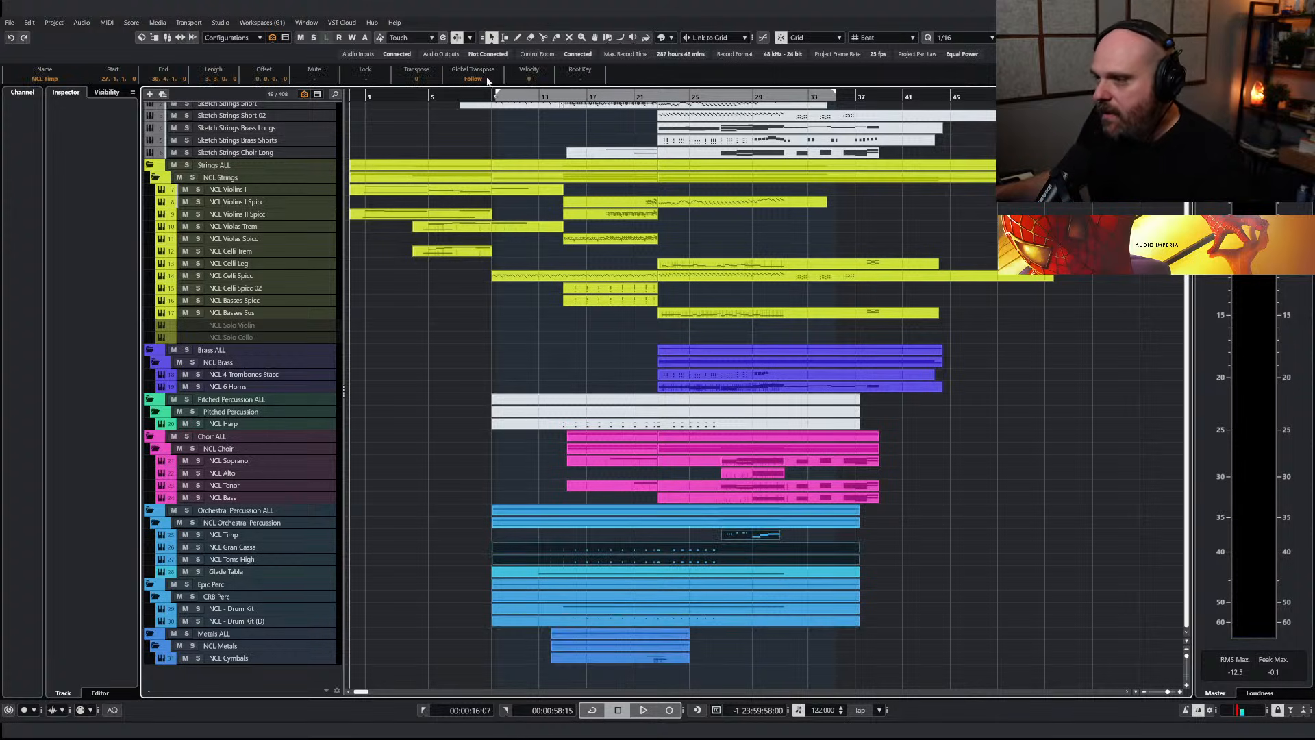
# Solo NCL Gran Cassa and NCL Toms High and audition them from about bar 14
pyautogui.click(197, 546)
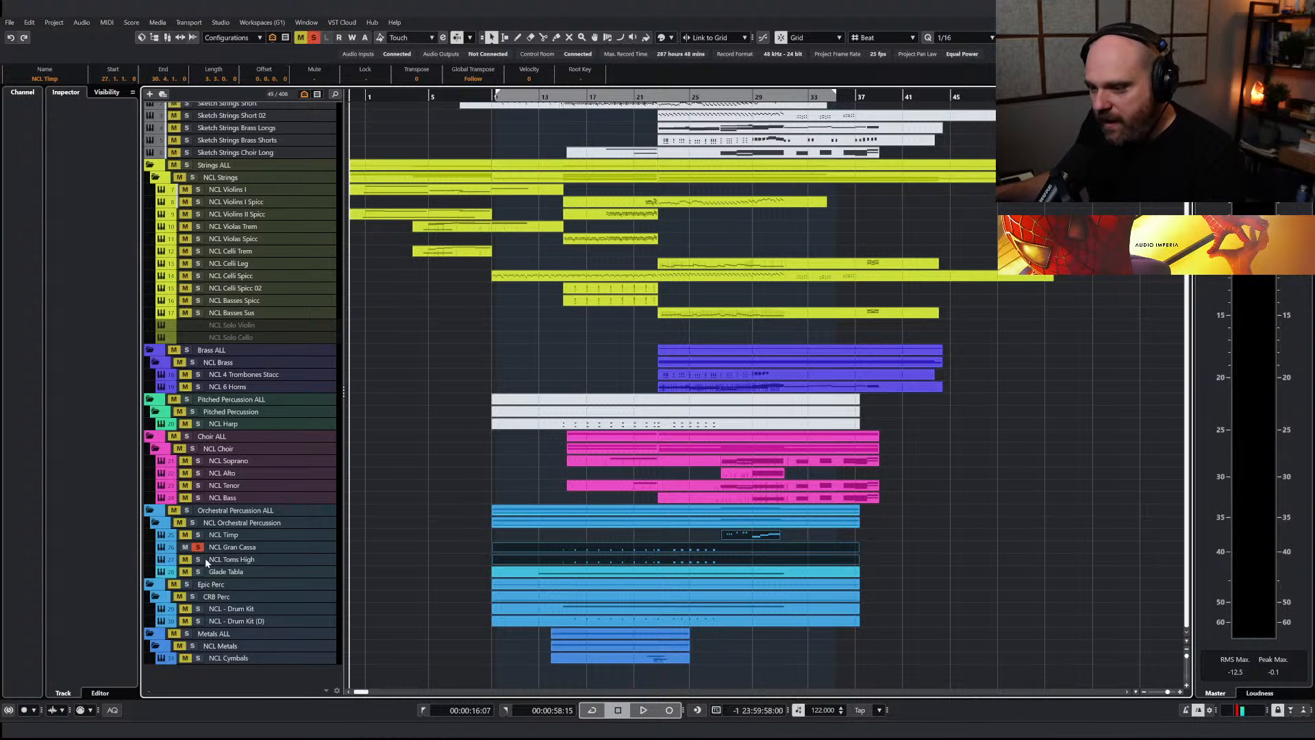
pyautogui.click(228, 560)
pyautogui.click(561, 100)
pyautogui.press('space')
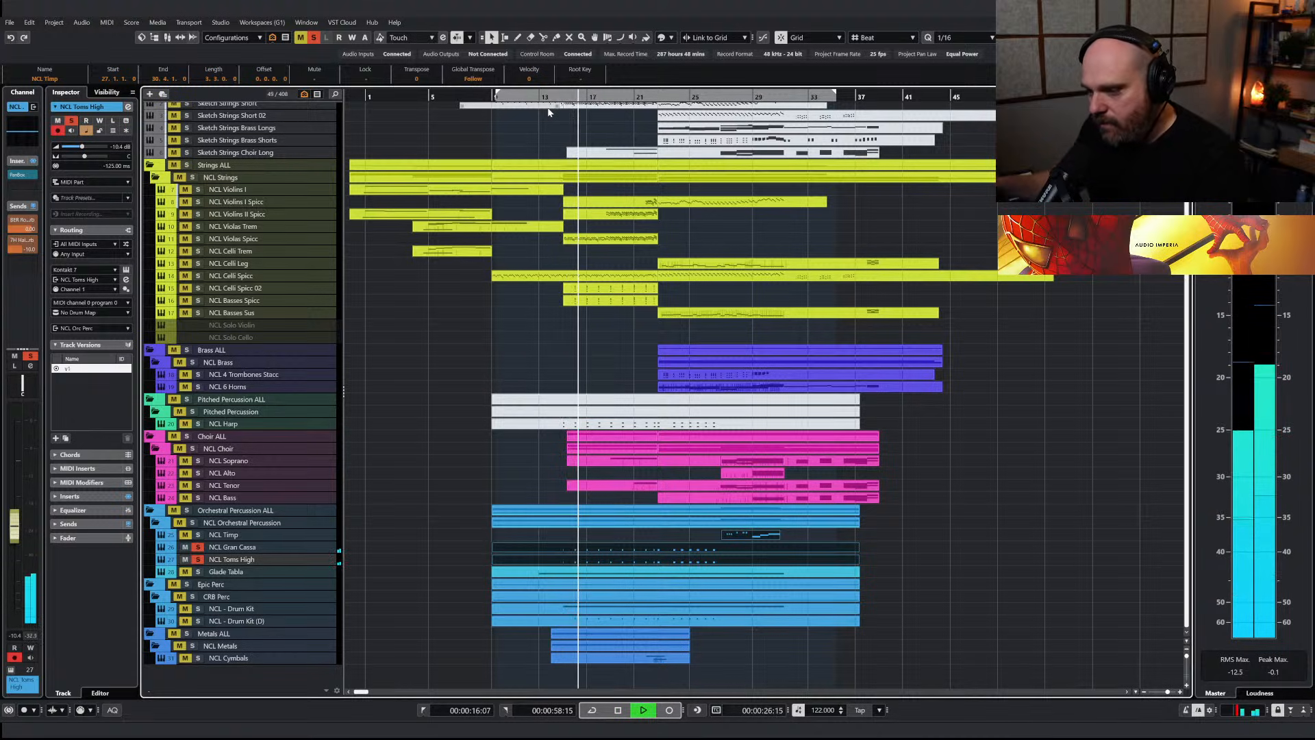
# Add NCL - Drum Kit (D) to the soloed percussion and lower its volume to about -14.8 dB
pyautogui.click(198, 621)
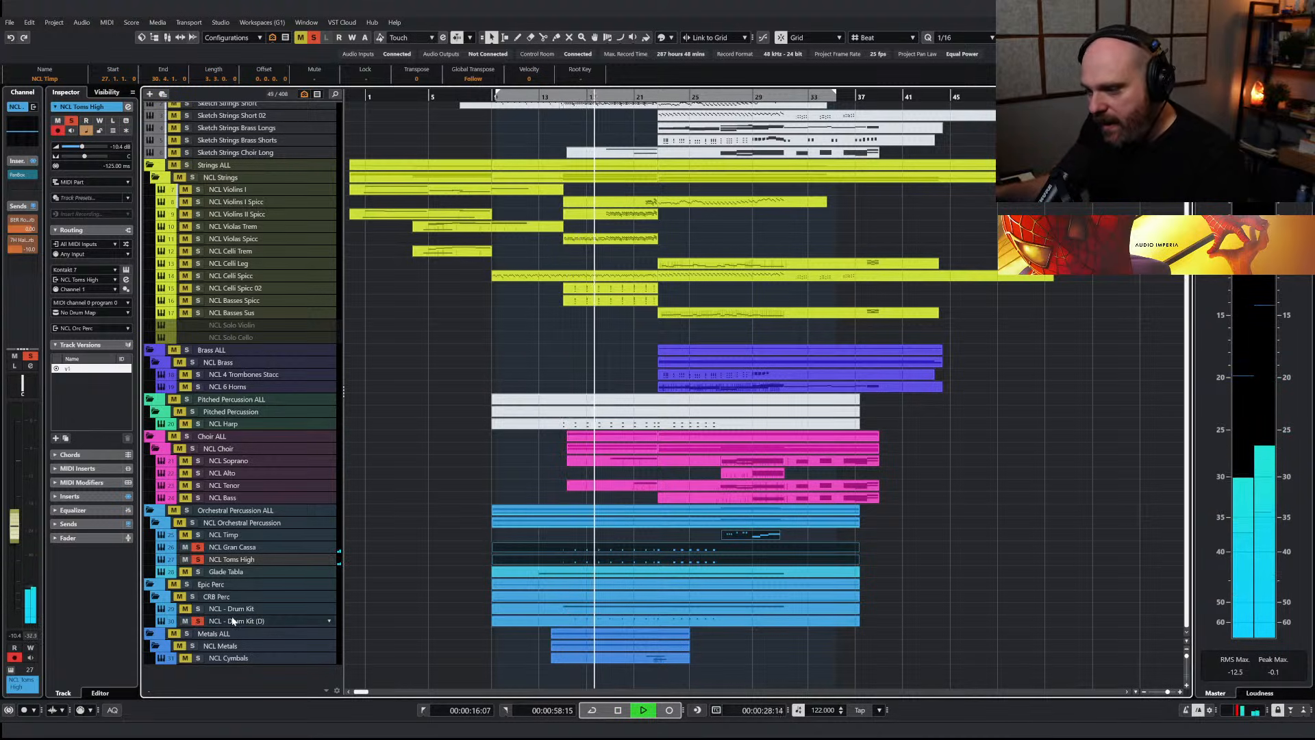
pyautogui.click(232, 621)
pyautogui.moveTo(19, 521); pyautogui.dragTo(20, 540)
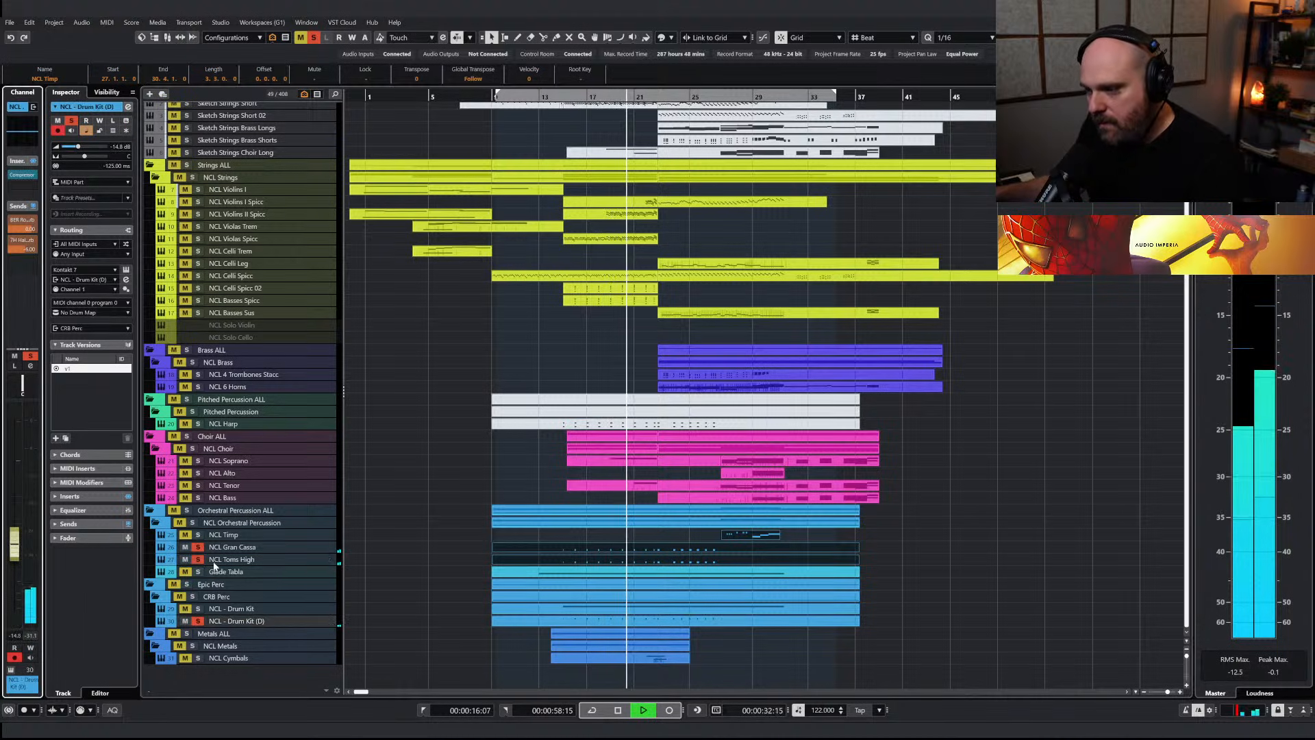
pyautogui.press('space')
# Unmute and solo the NCL Harp part alongside the percussion and raise its volume to -0.30 dB
pyautogui.rightClick(643, 334)
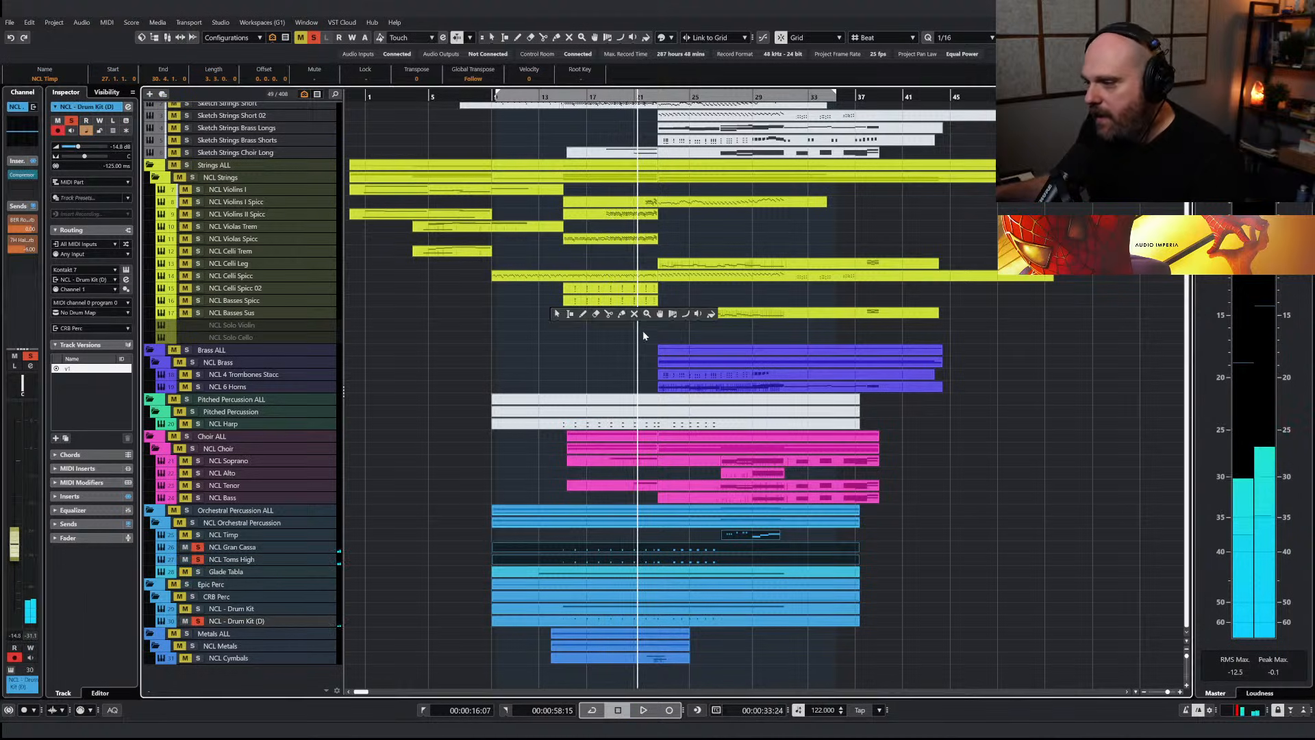
pyautogui.click(556, 313)
pyautogui.click(572, 424)
pyautogui.click(557, 97)
pyautogui.press('space')
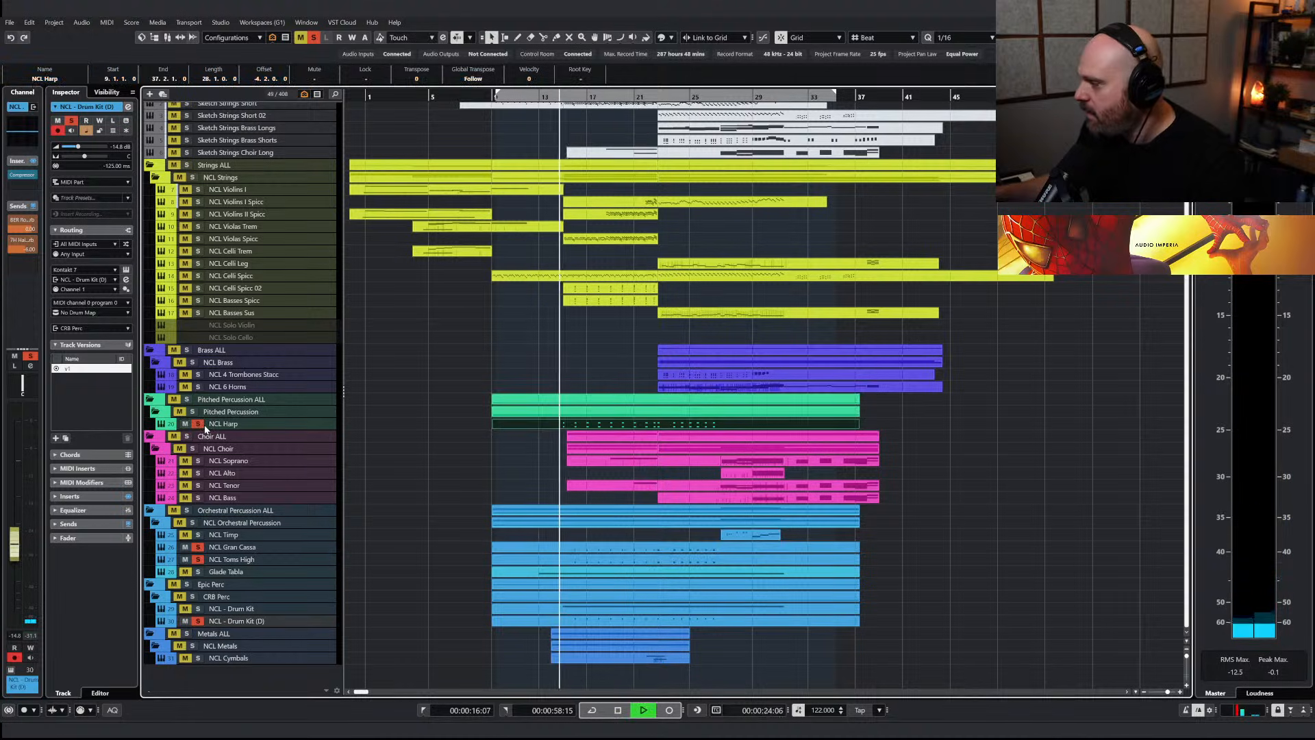
pyautogui.click(206, 426)
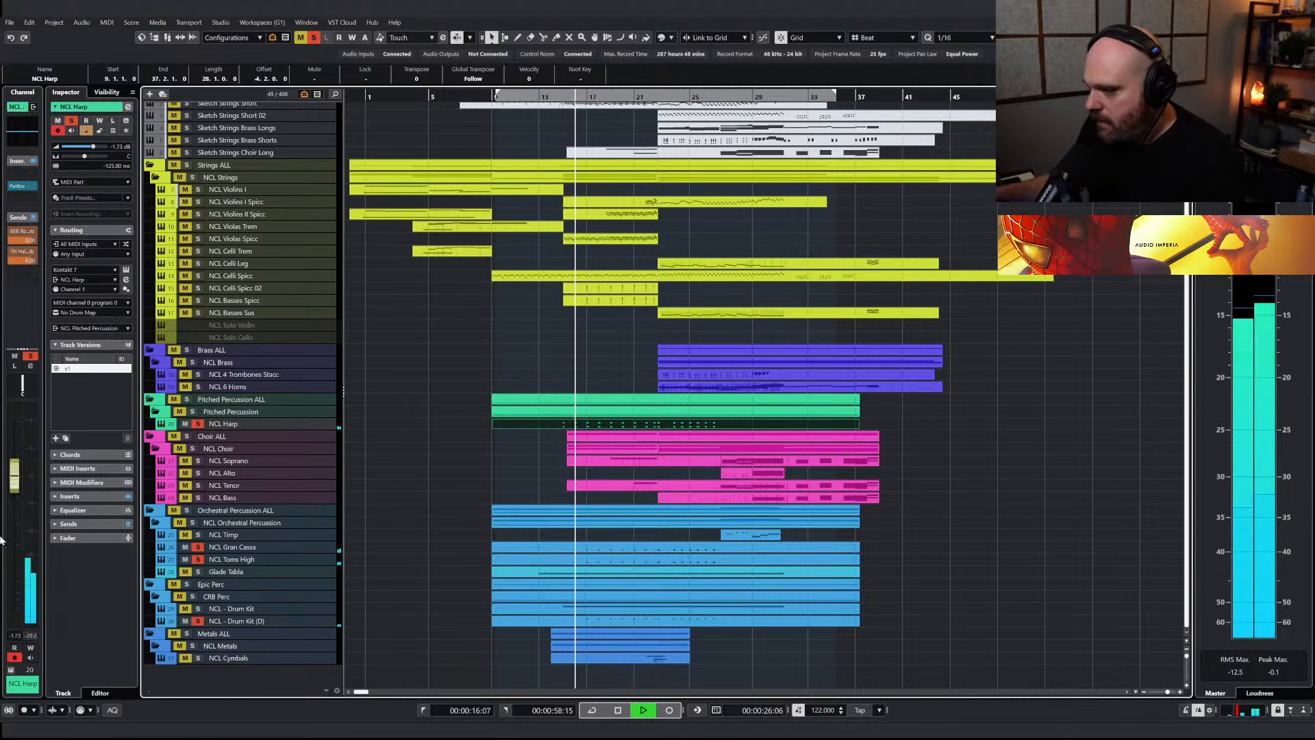
pyautogui.moveTo(16, 471); pyautogui.dragTo(17, 476)
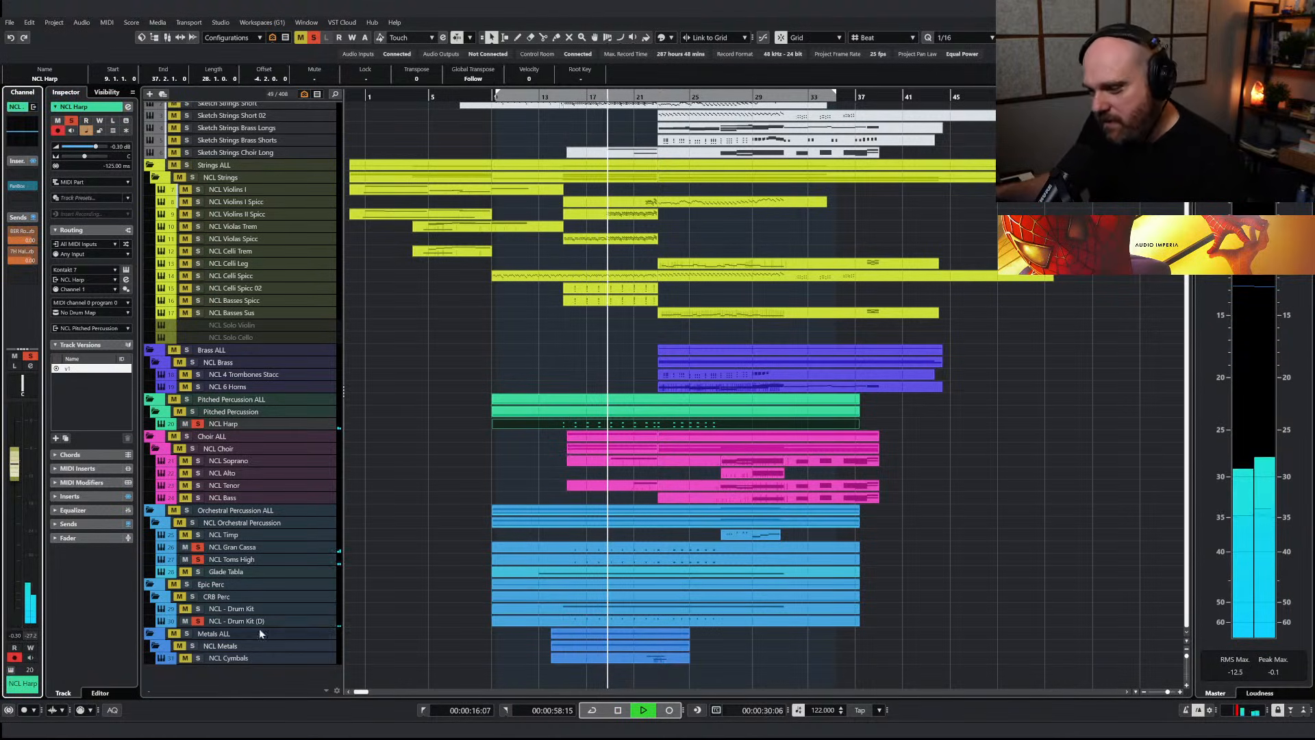
# Stop the percussion audition, clear all solos and play the full arrangement from the project start
pyautogui.click(527, 97)
pyautogui.press('space')
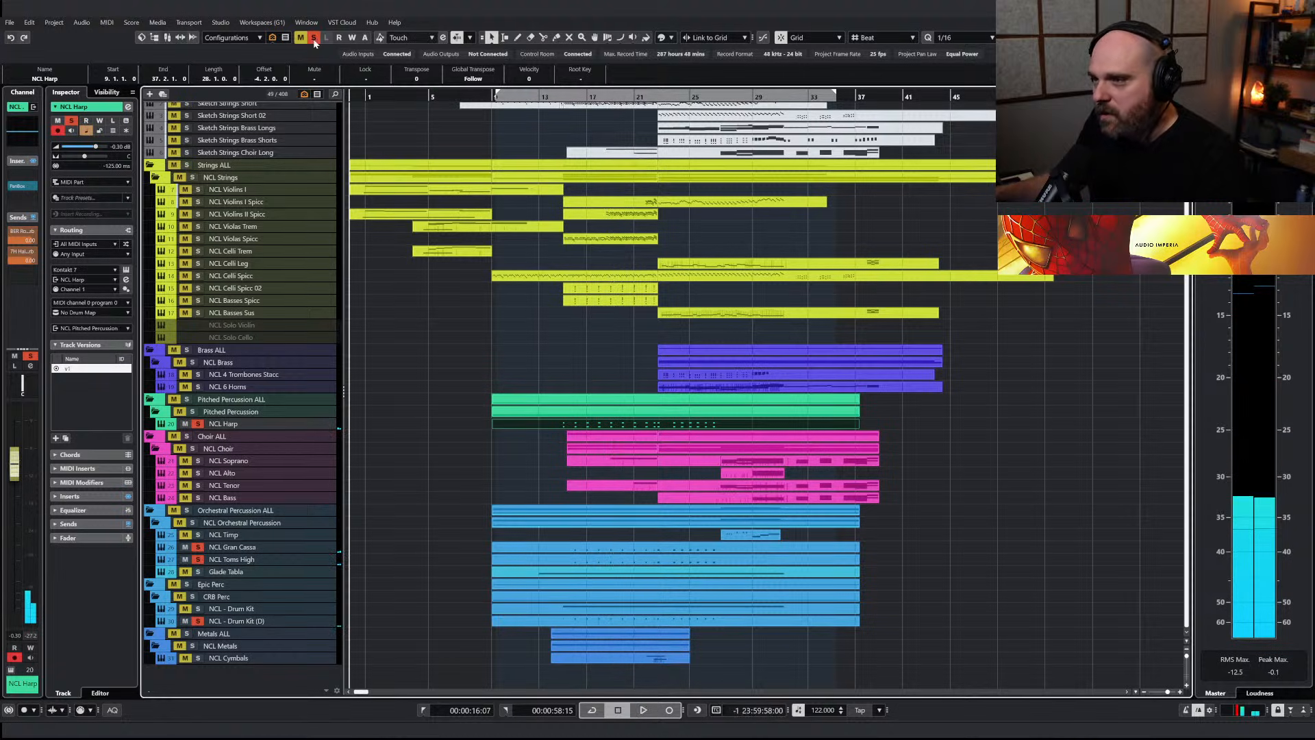
pyautogui.click(314, 37)
pyautogui.click(363, 97)
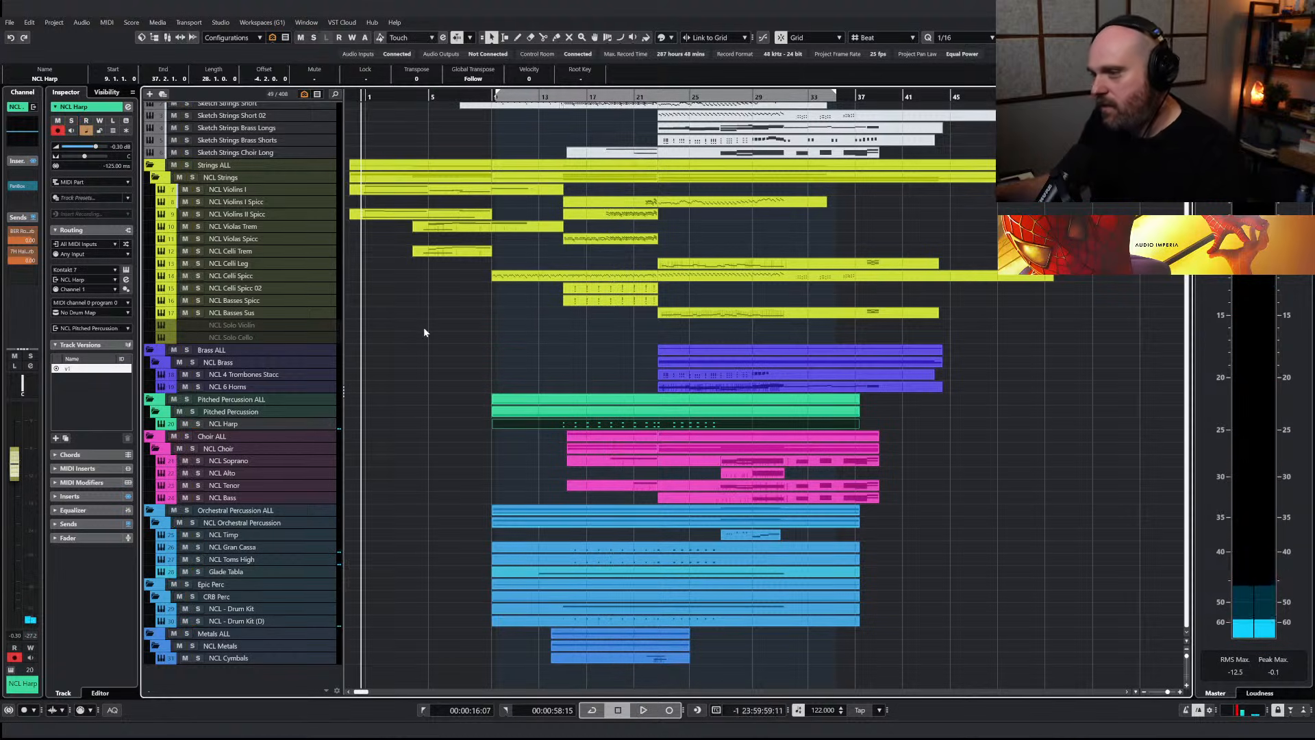
pyautogui.press('space')
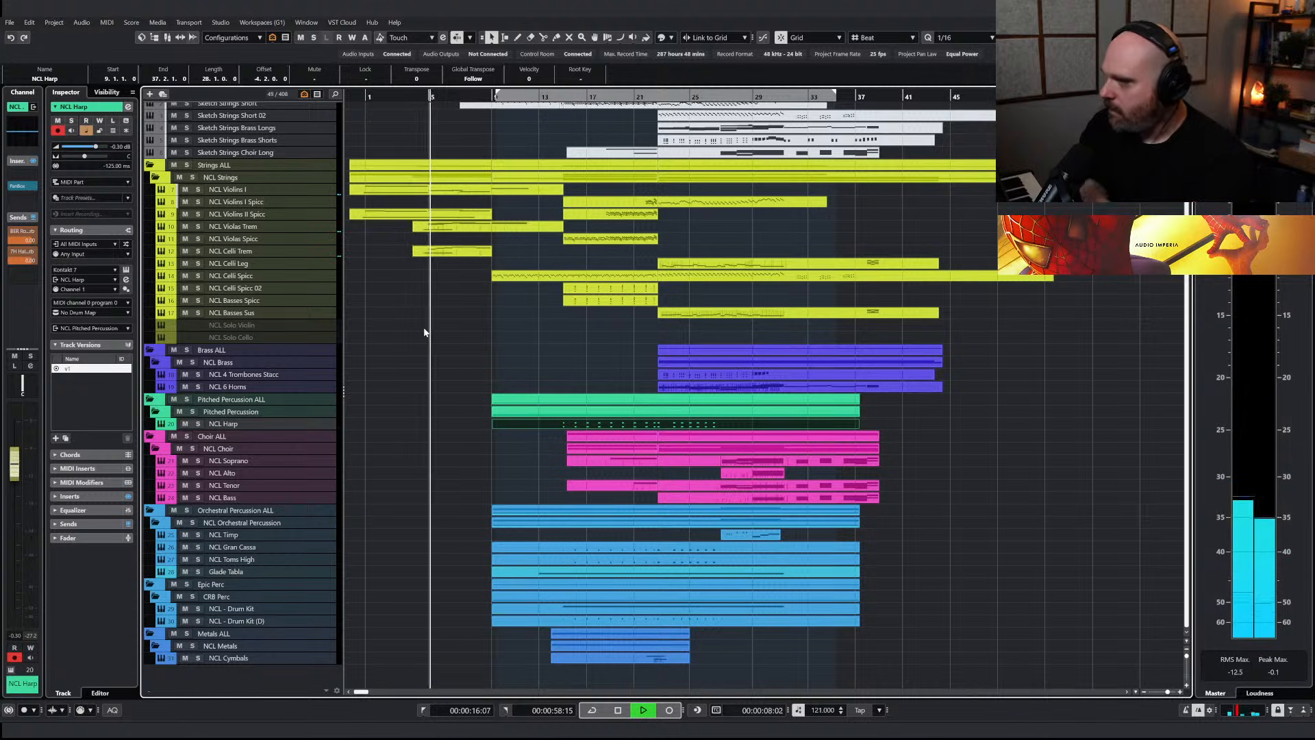
# Glue the separate NCL Violins II Spicc events into one part and replay it from the project start
pyautogui.rightClick(423, 328)
pyautogui.click(478, 306)
pyautogui.press('space')
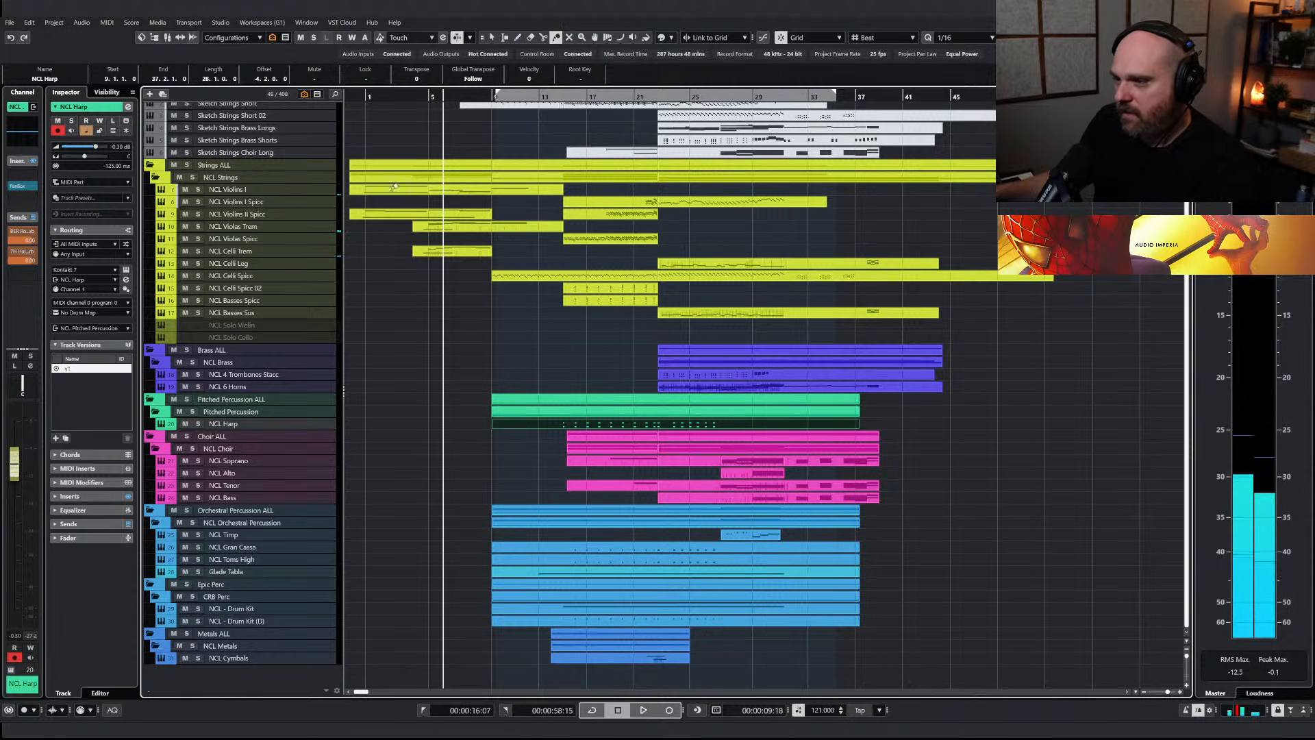
pyautogui.click(384, 213)
pyautogui.click(368, 95)
pyautogui.press('space')
pyautogui.click(389, 217)
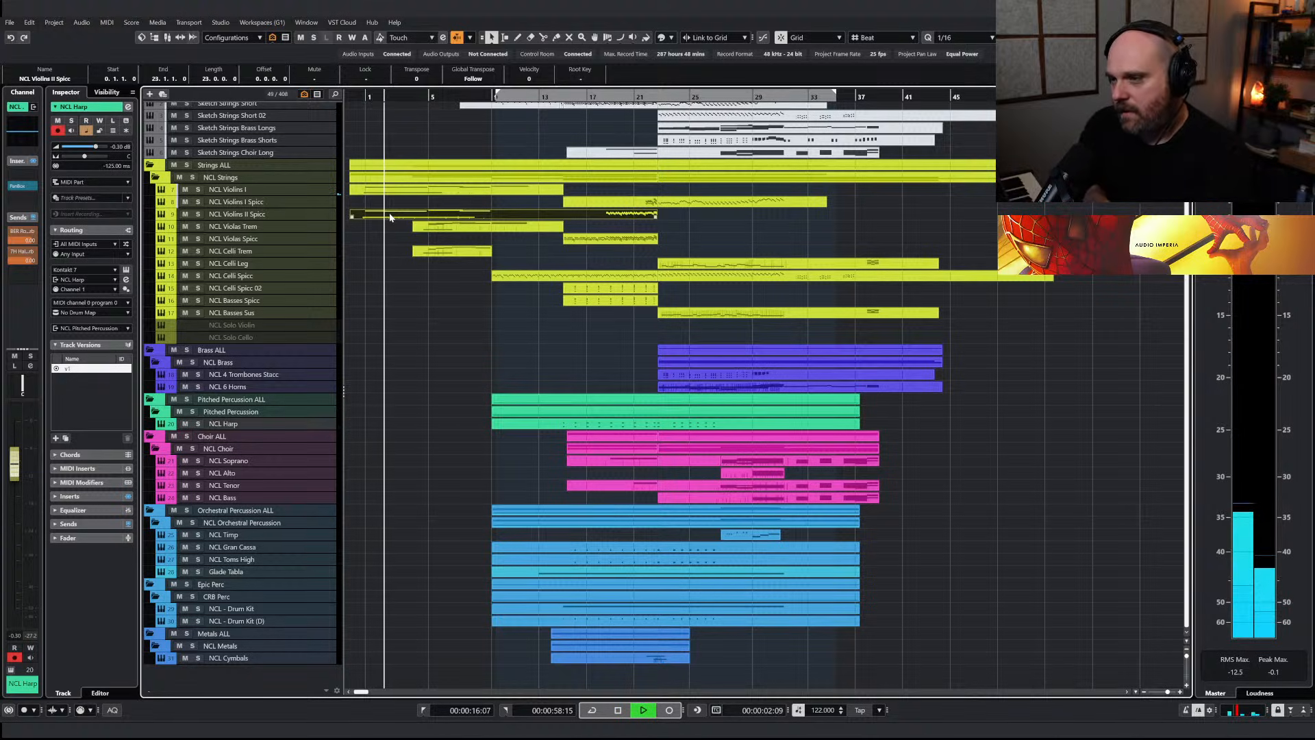
# Solo NCL Violins II Spicc and enable the Sustained articulation in its Nucleus 16 Violins instrument
pyautogui.press('space')
pyautogui.click(198, 214)
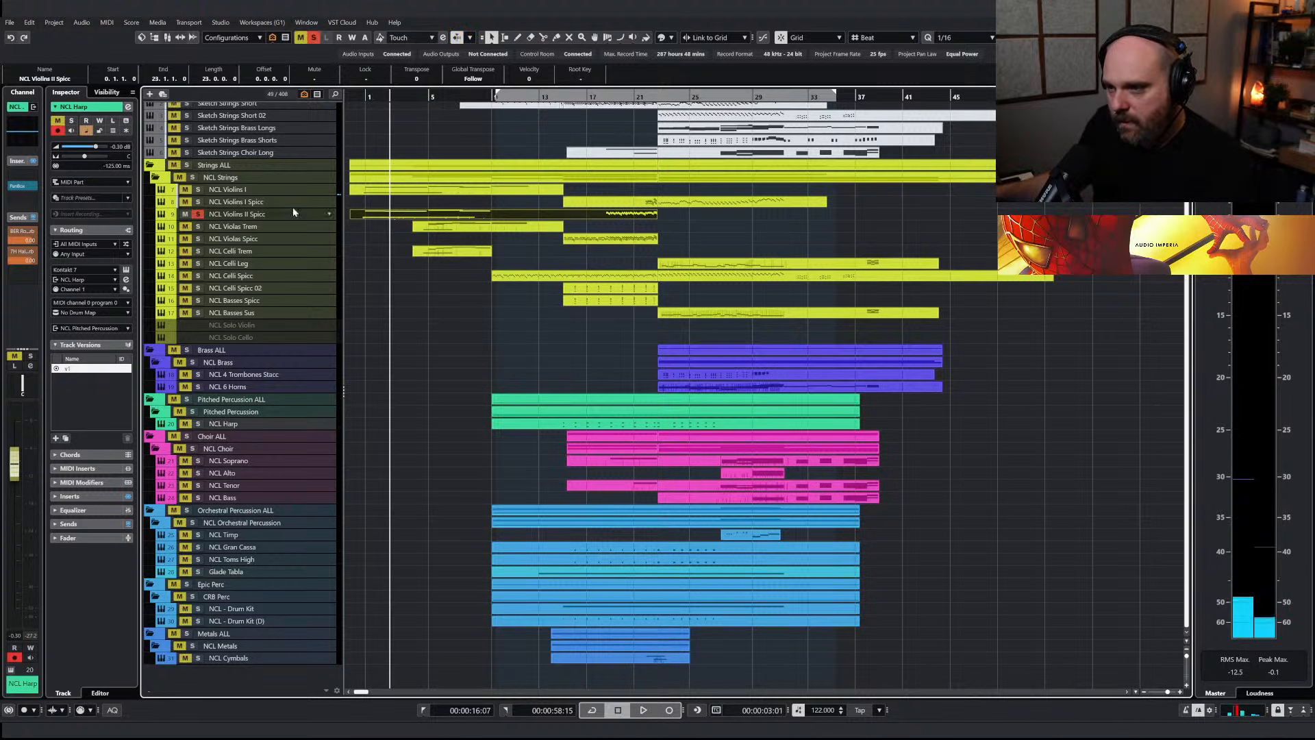
pyautogui.click(266, 217)
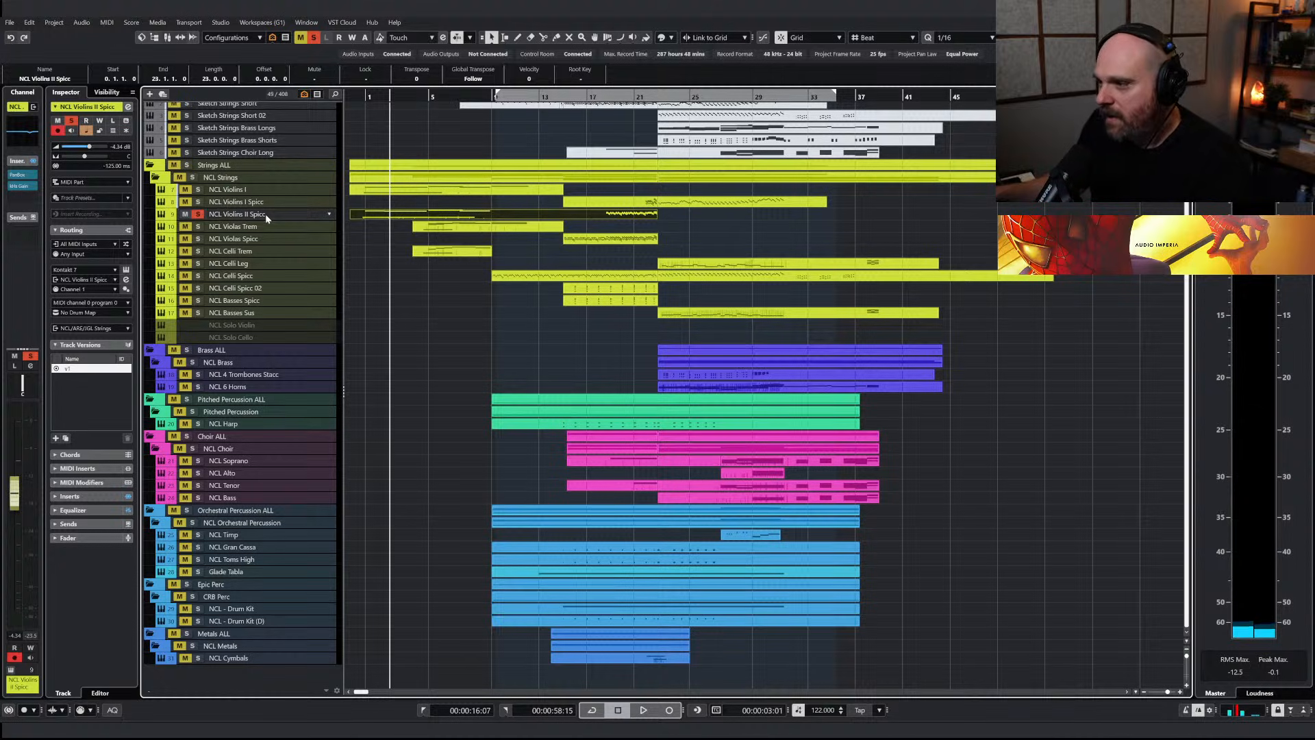
pyautogui.rightClick(363, 217)
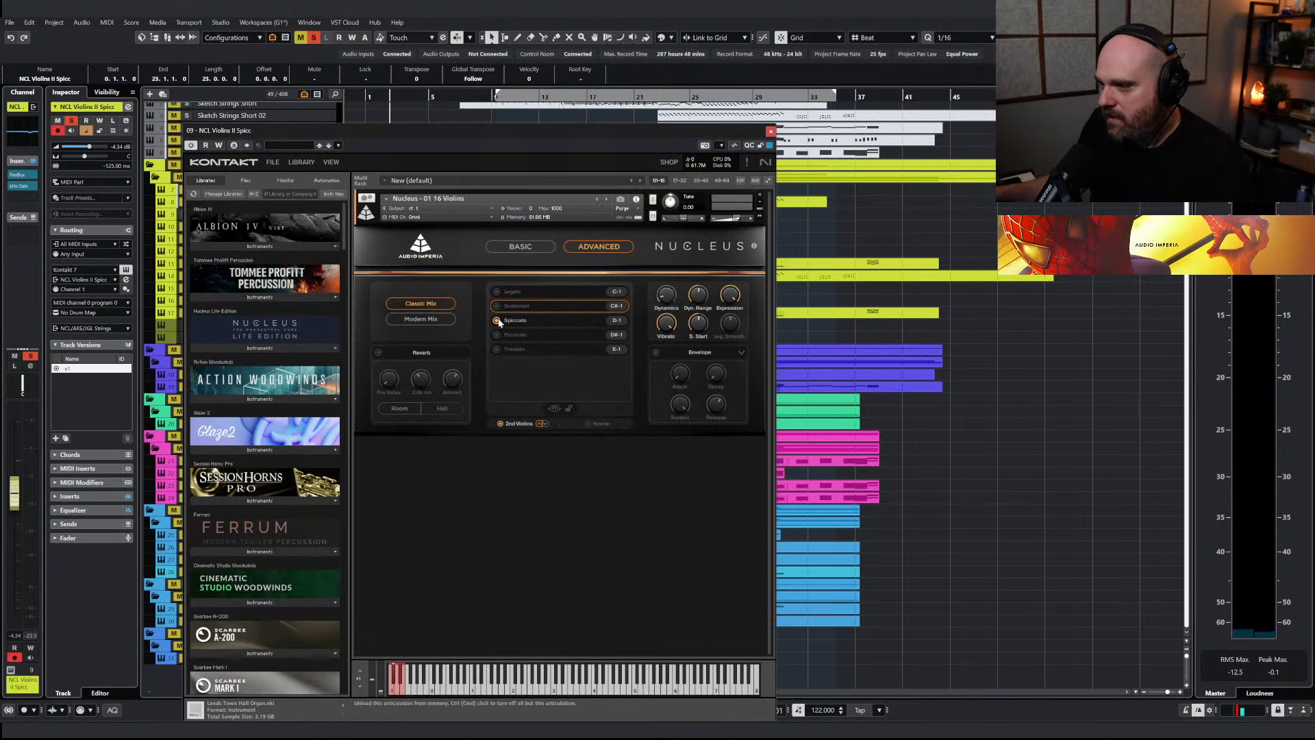
pyautogui.click(519, 322)
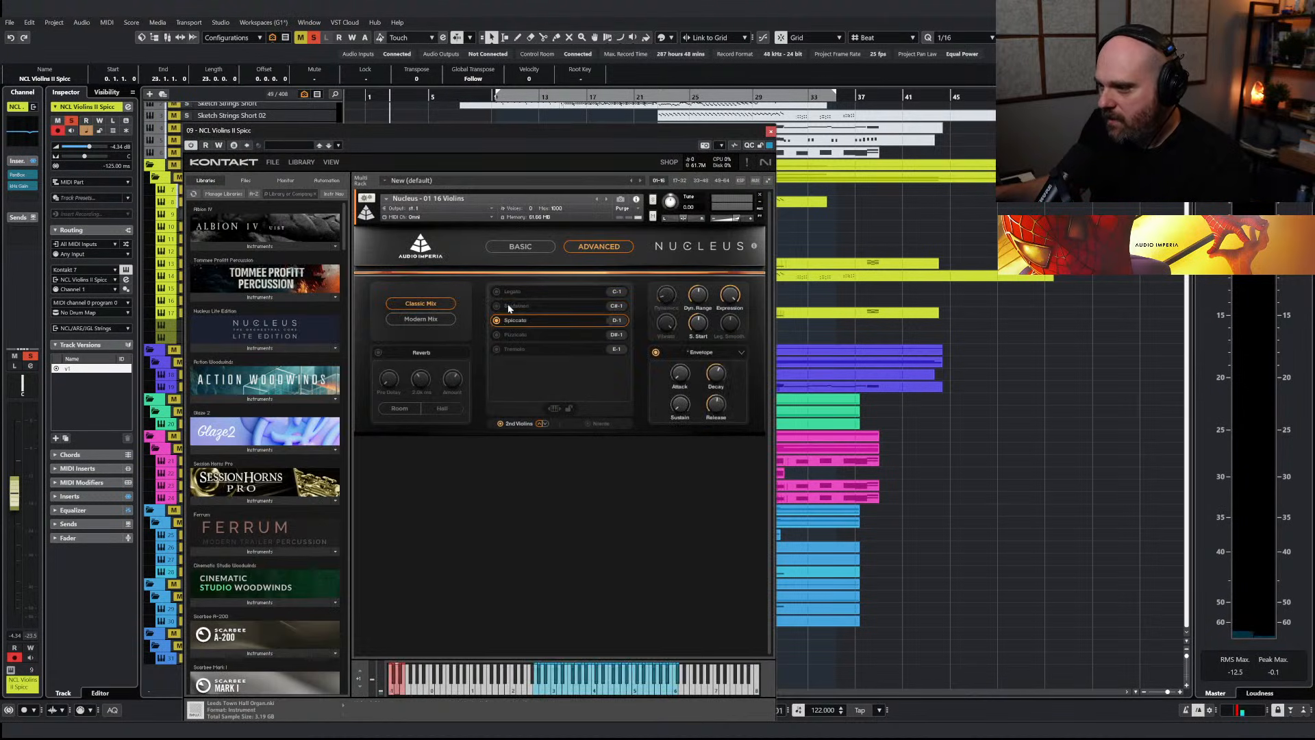
pyautogui.click(508, 306)
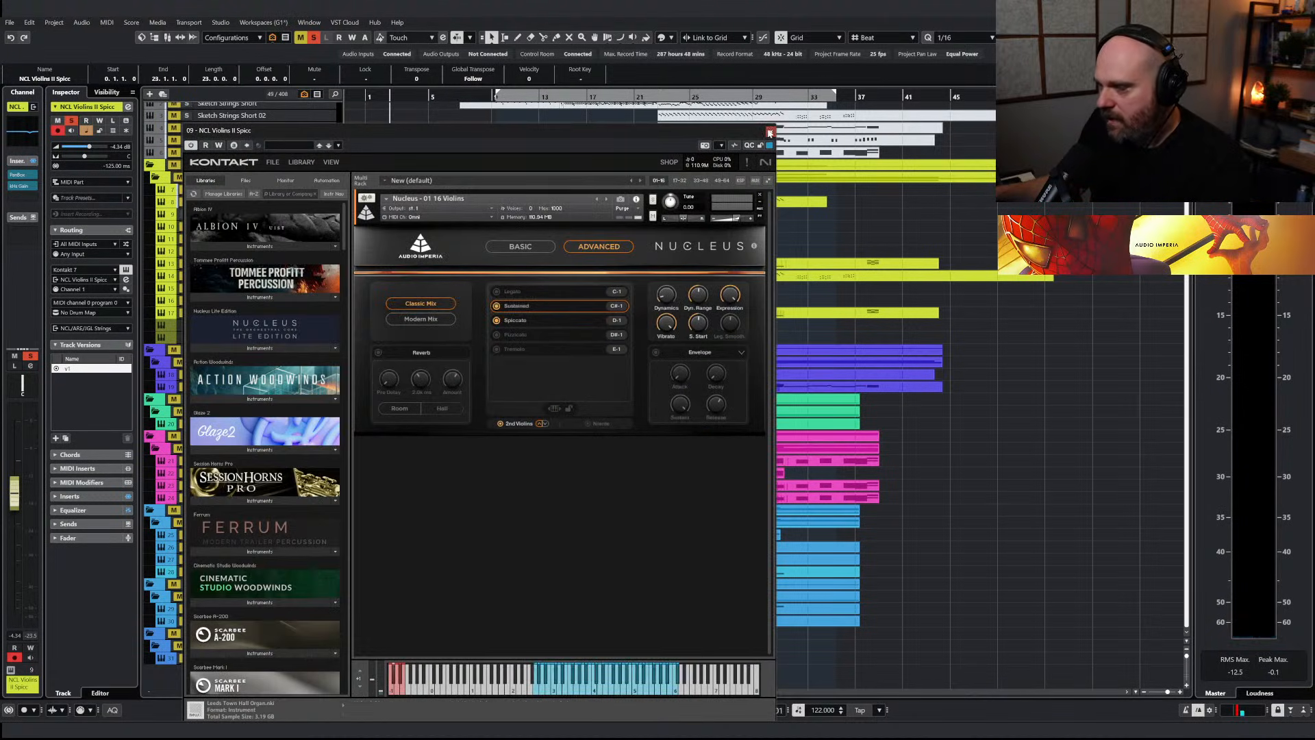
pyautogui.click(770, 132)
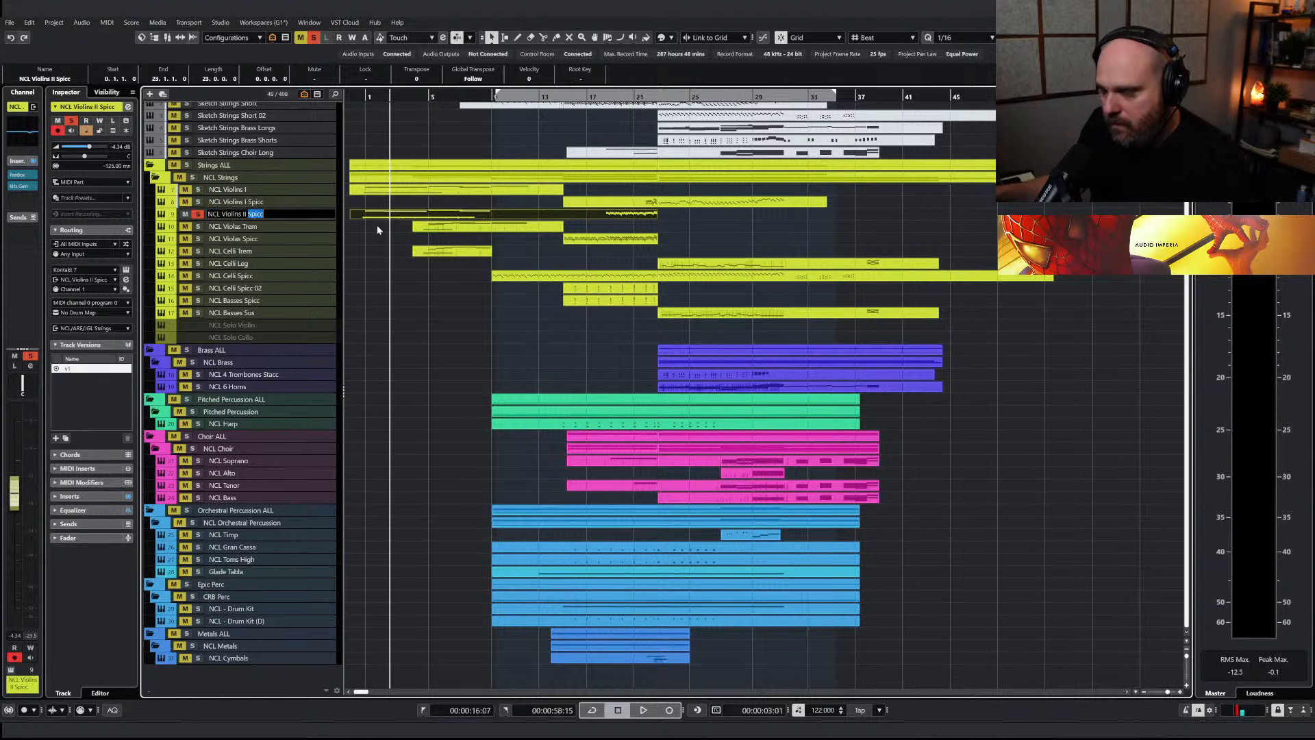
# Rename the soloed violin track NCL Violins II Sus and split its part at bar 9
pyautogui.rightClick(705, 212)
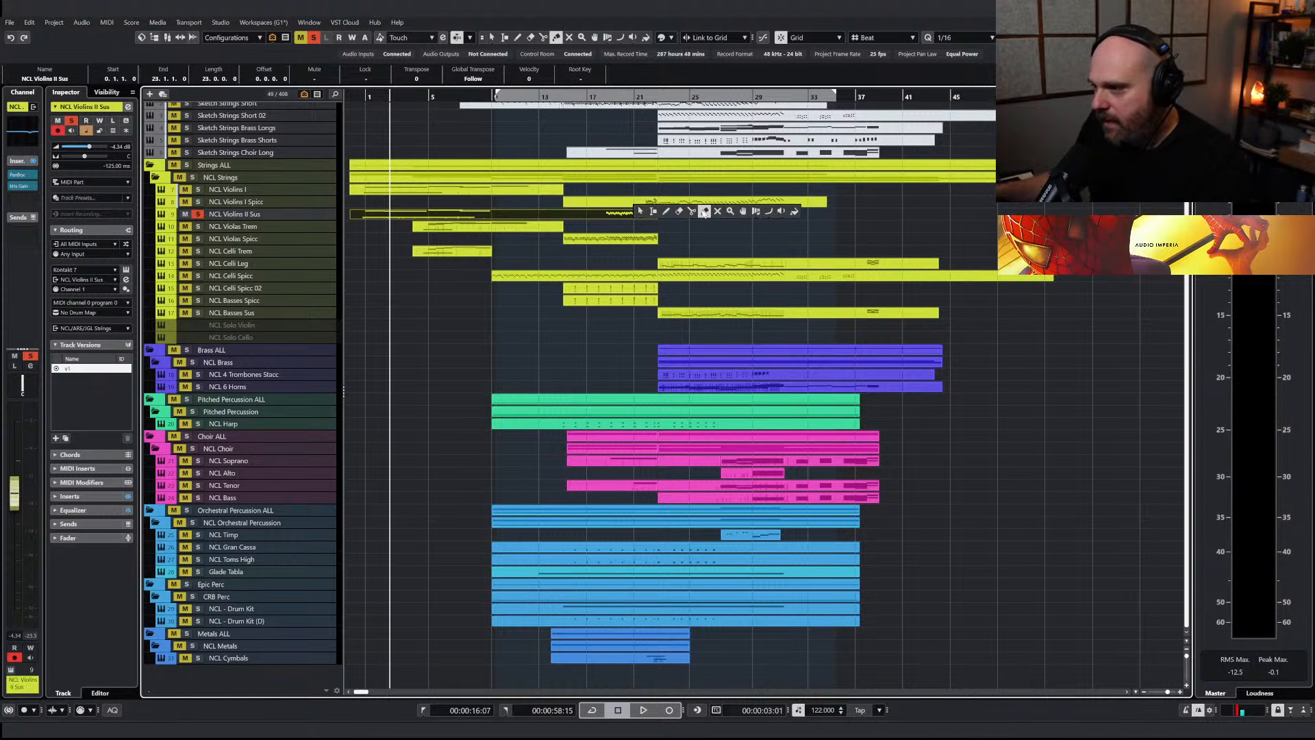
pyautogui.click(692, 211)
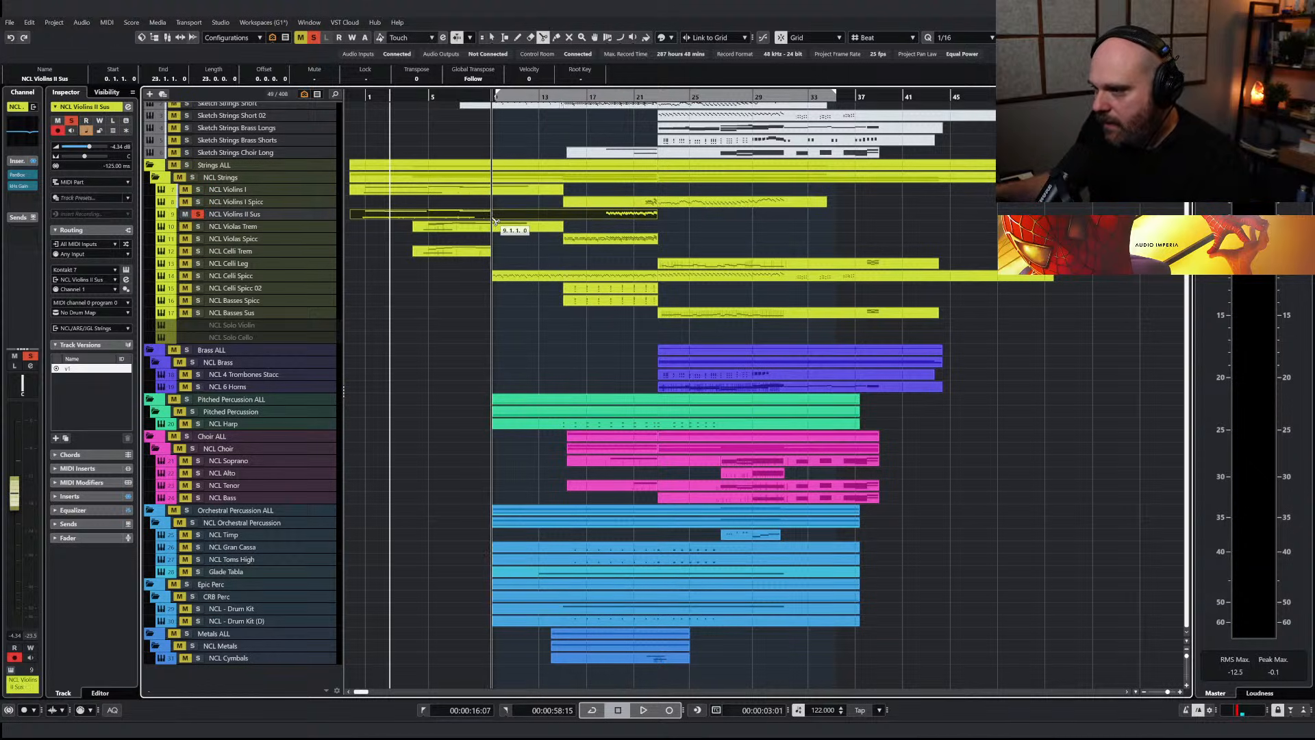
pyautogui.click(494, 217)
pyautogui.press('1')
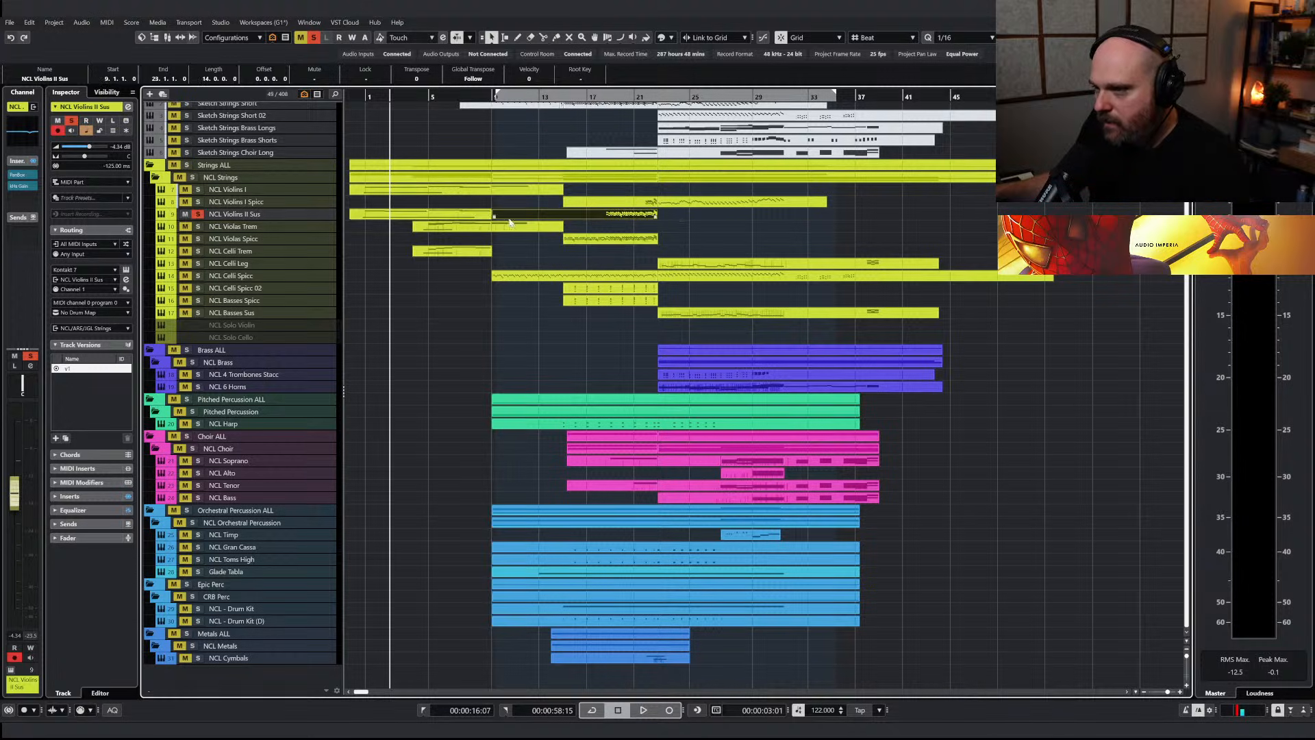
# Duplicate the track as NCL Violins II Spicc and move the part starting at bar 9 onto it
pyautogui.hotkey('ctrl', 'shift', 'd')
pyautogui.doubleClick(252, 226)
pyautogui.click(252, 227)
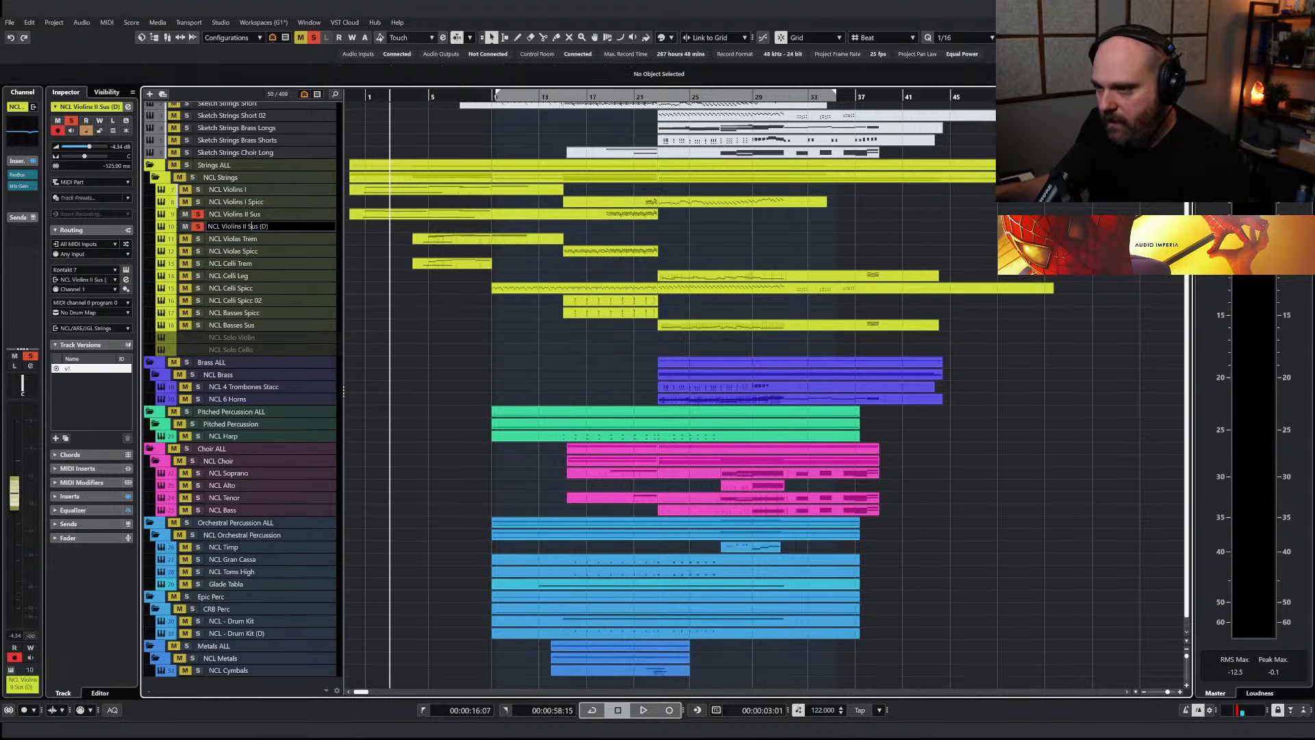
pyautogui.click(596, 216)
pyautogui.moveTo(584, 219); pyautogui.dragTo(583, 231)
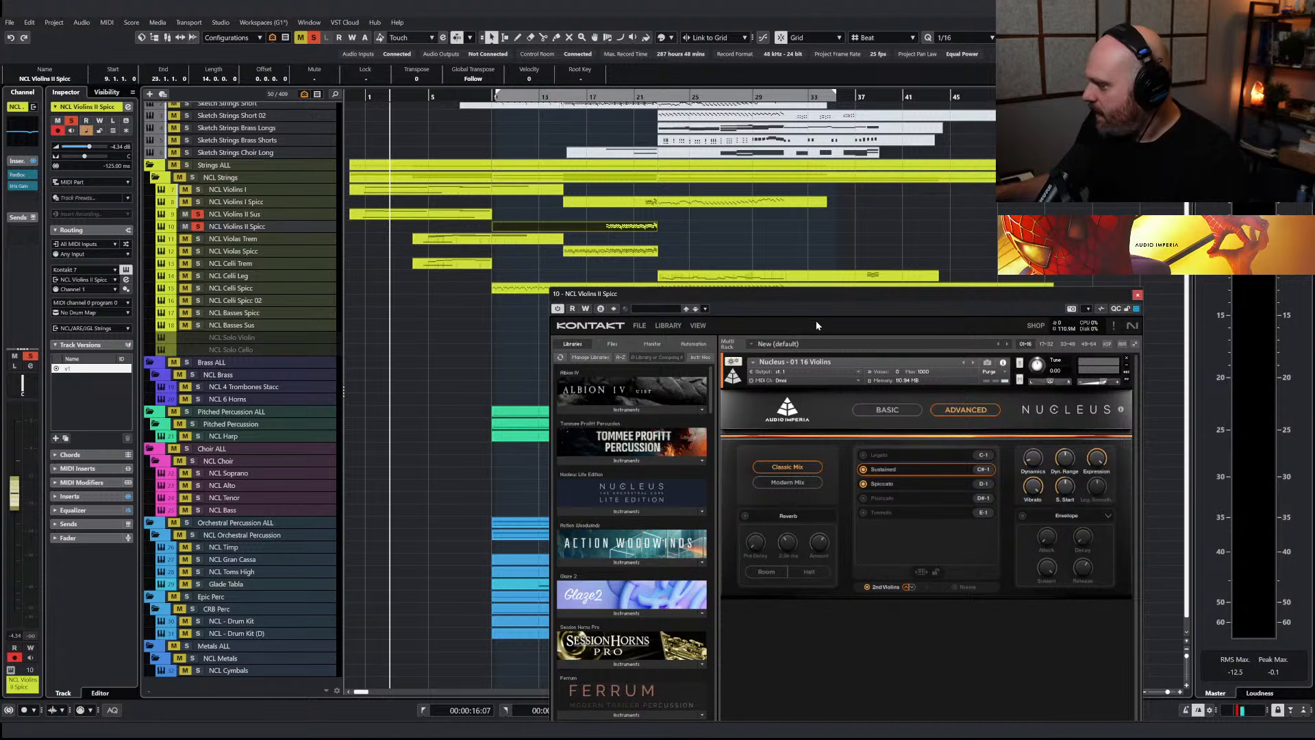
# Switch the duplicated NCL Violins II Spicc instrument to the Spiccato articulation in Kontakt
pyautogui.moveTo(859, 326); pyautogui.dragTo(748, 192)
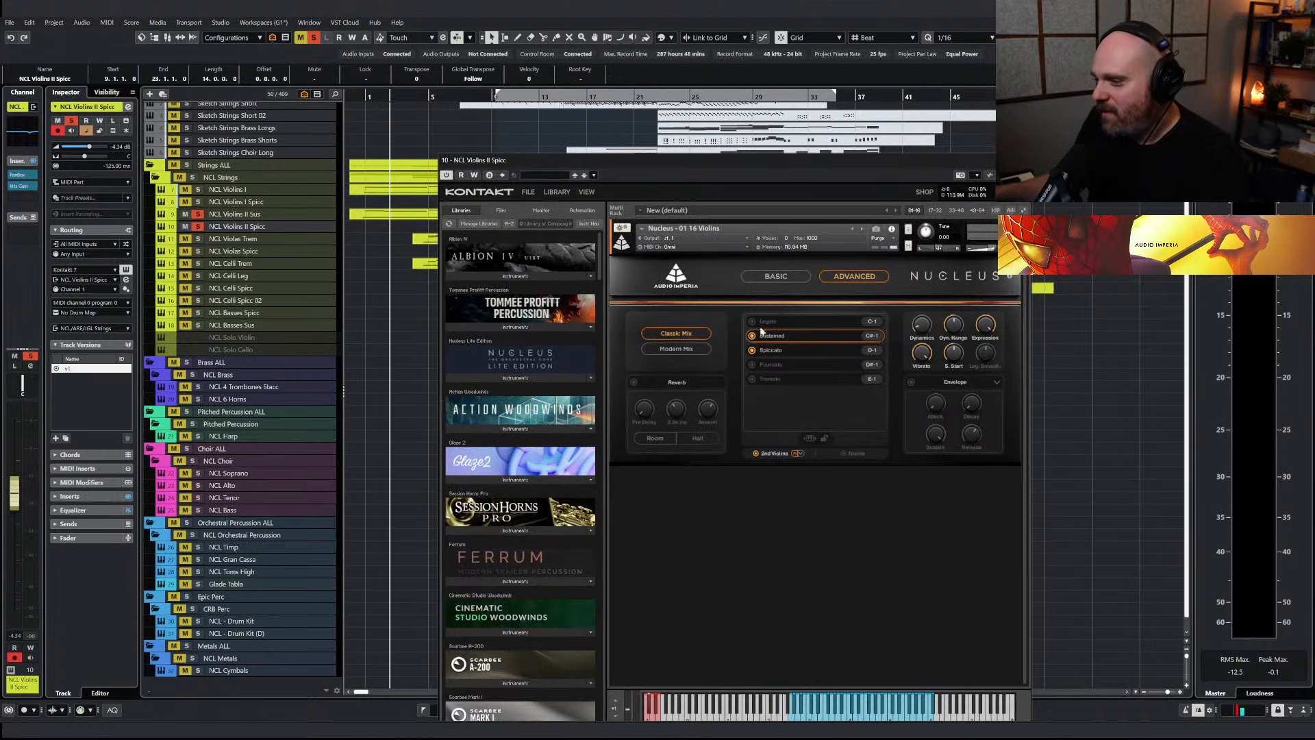
pyautogui.click(770, 350)
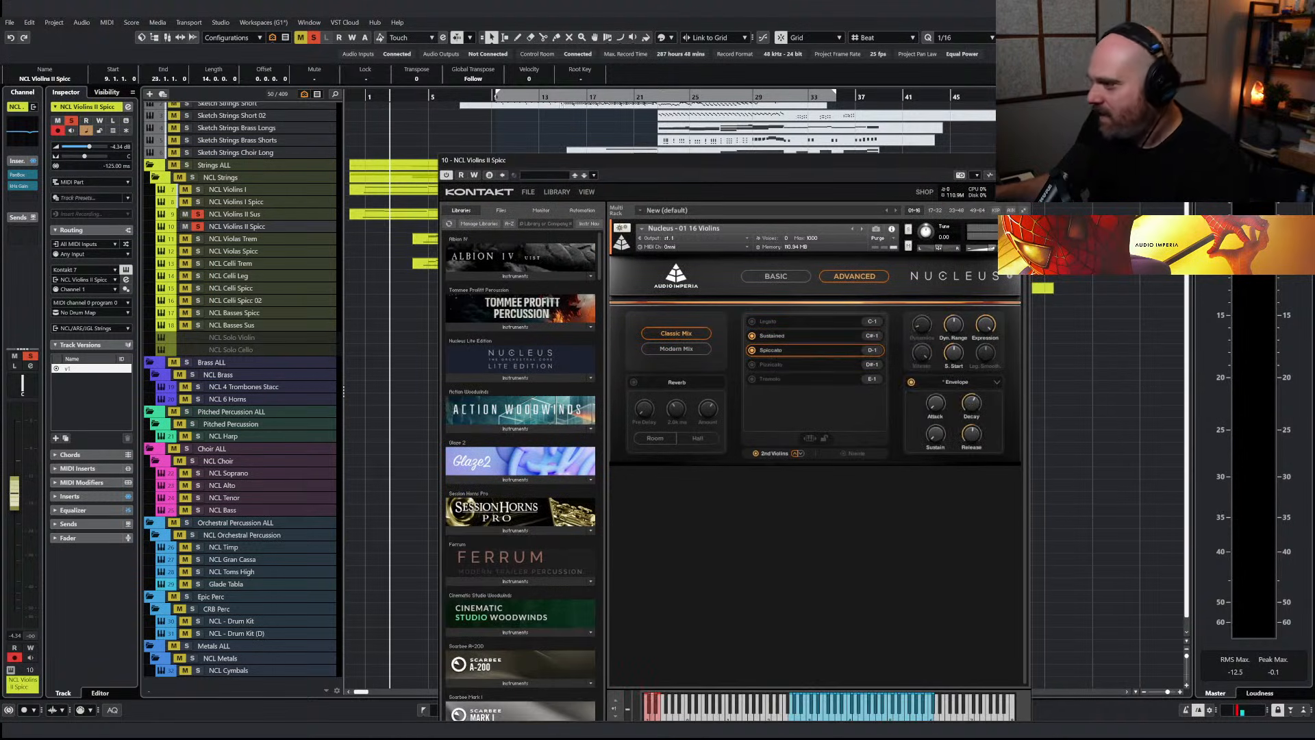
pyautogui.click(1022, 160)
# Audition the two soloed Violins II tracks, clear all solos and return to the project start
pyautogui.press('space')
pyautogui.click(425, 97)
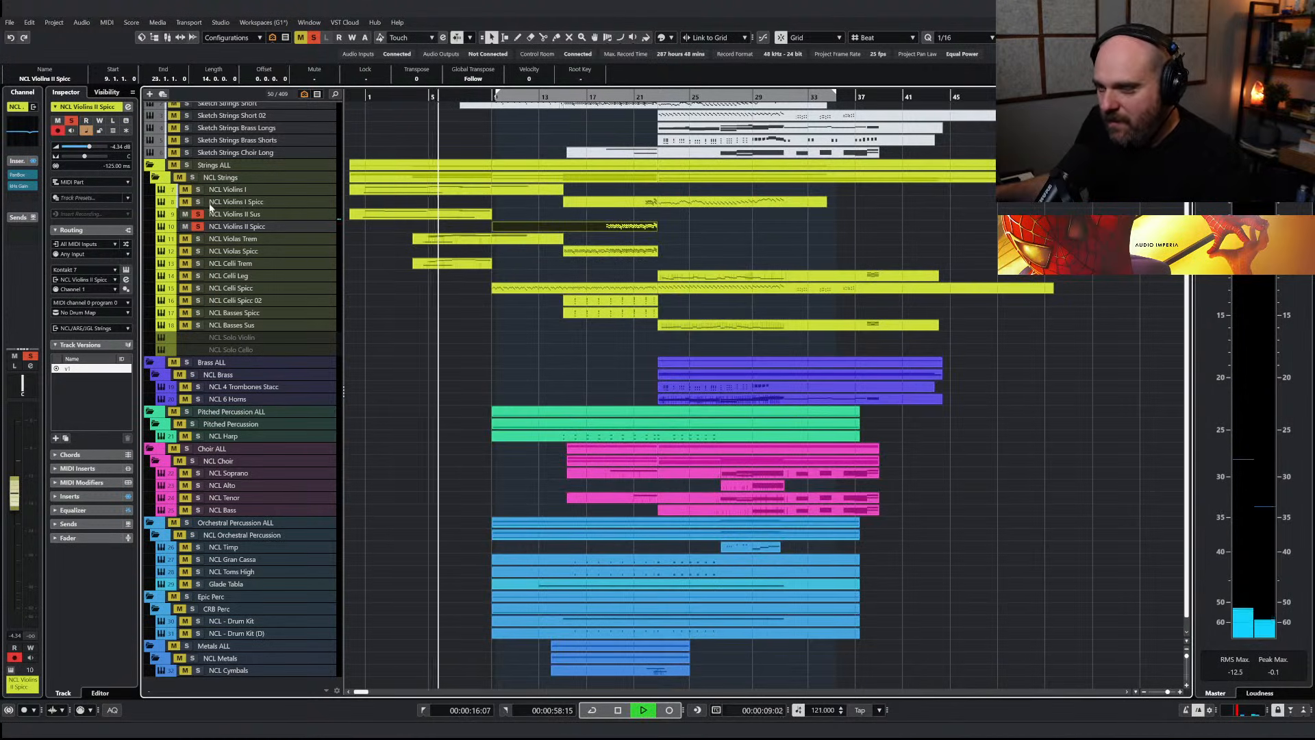
pyautogui.click(362, 97)
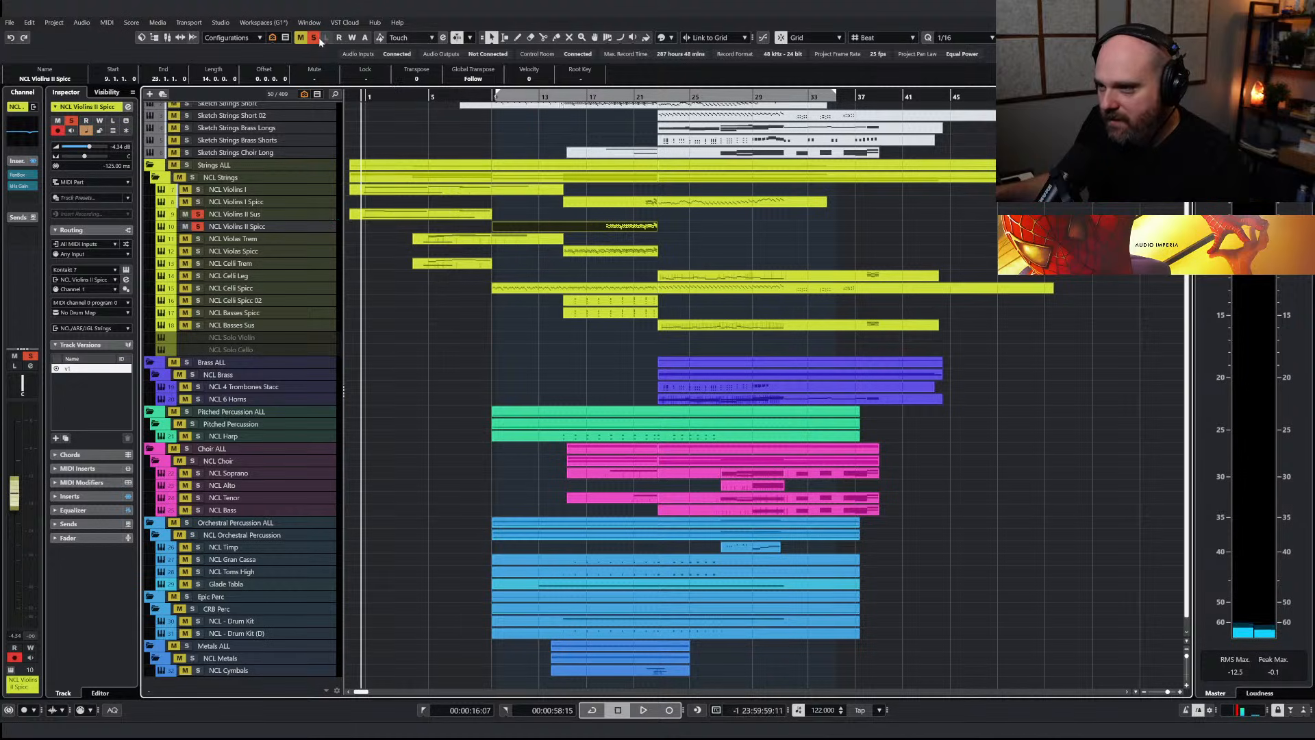
pyautogui.click(314, 36)
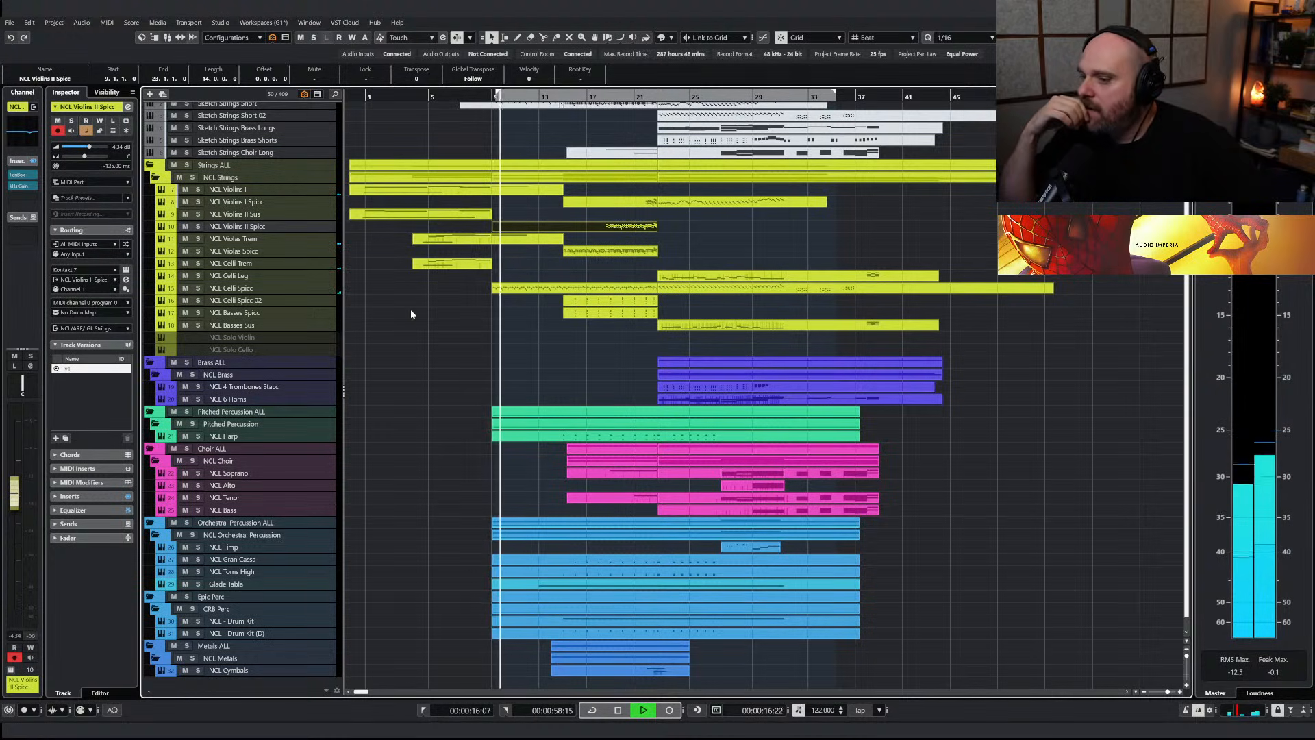
# Set the NCL Celli Spicc volume to -2.26 dB during playback
pyautogui.click(250, 288)
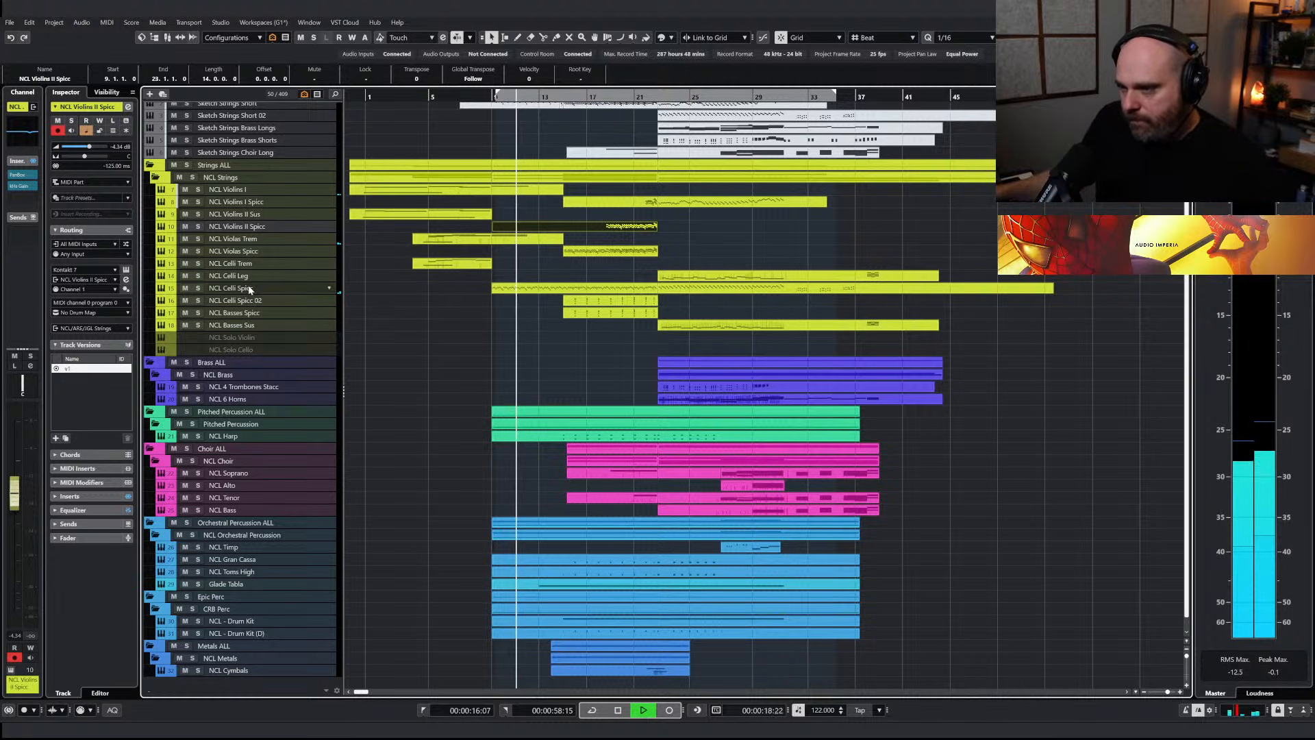
pyautogui.moveTo(14, 505); pyautogui.dragTo(15, 495)
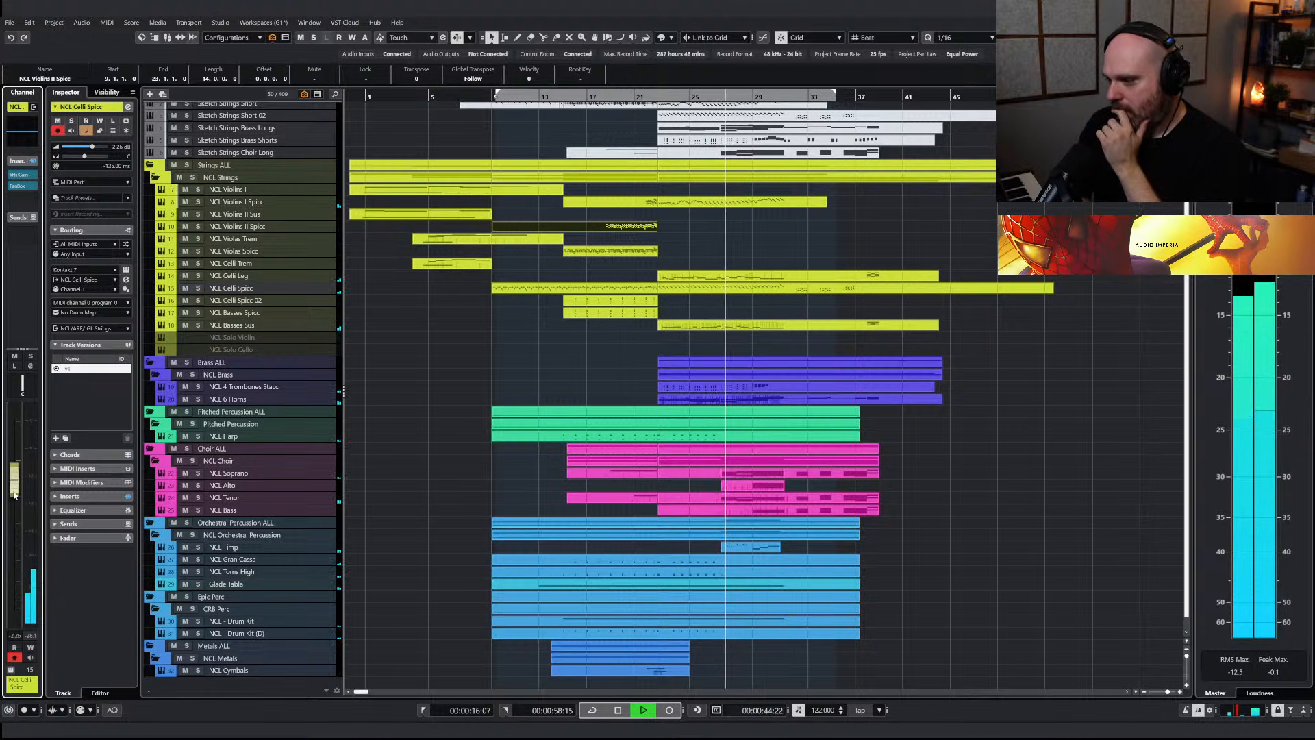
pyautogui.click(906, 530)
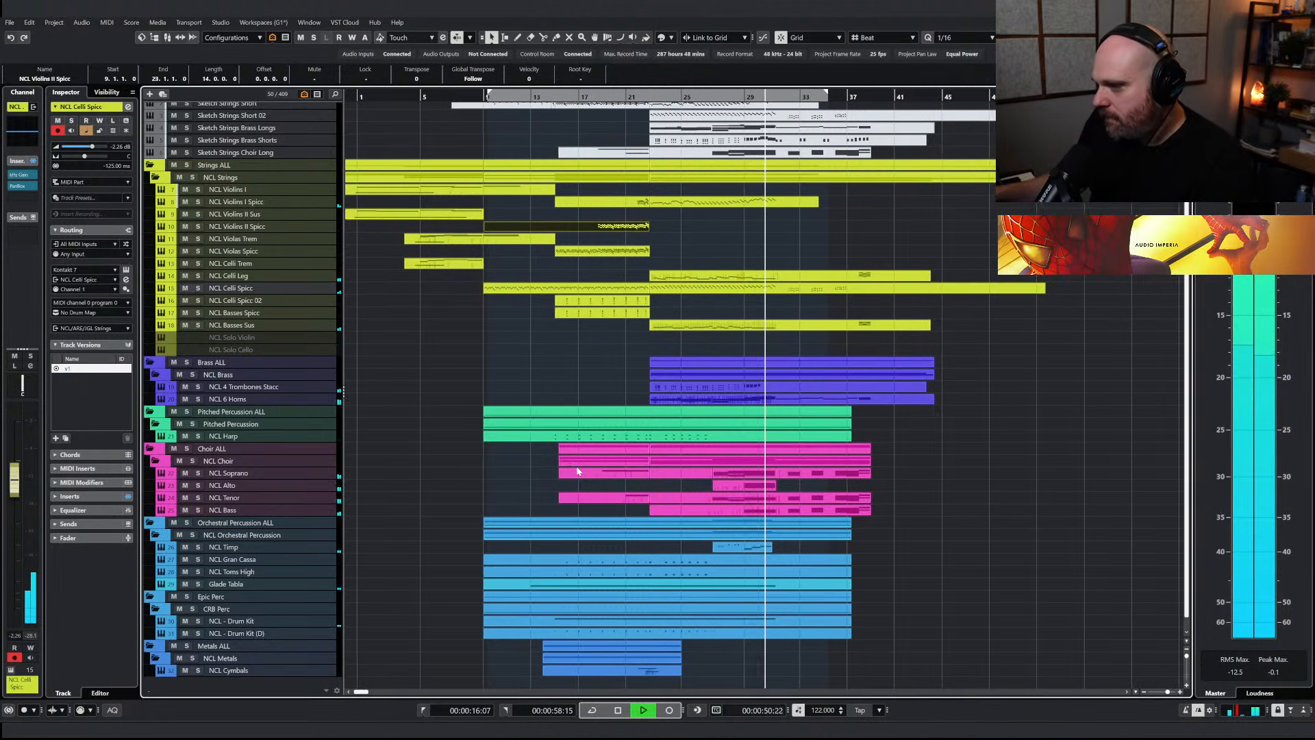
# Stop playback and briefly audition the arrangement again from about bar 26
pyautogui.press('space')
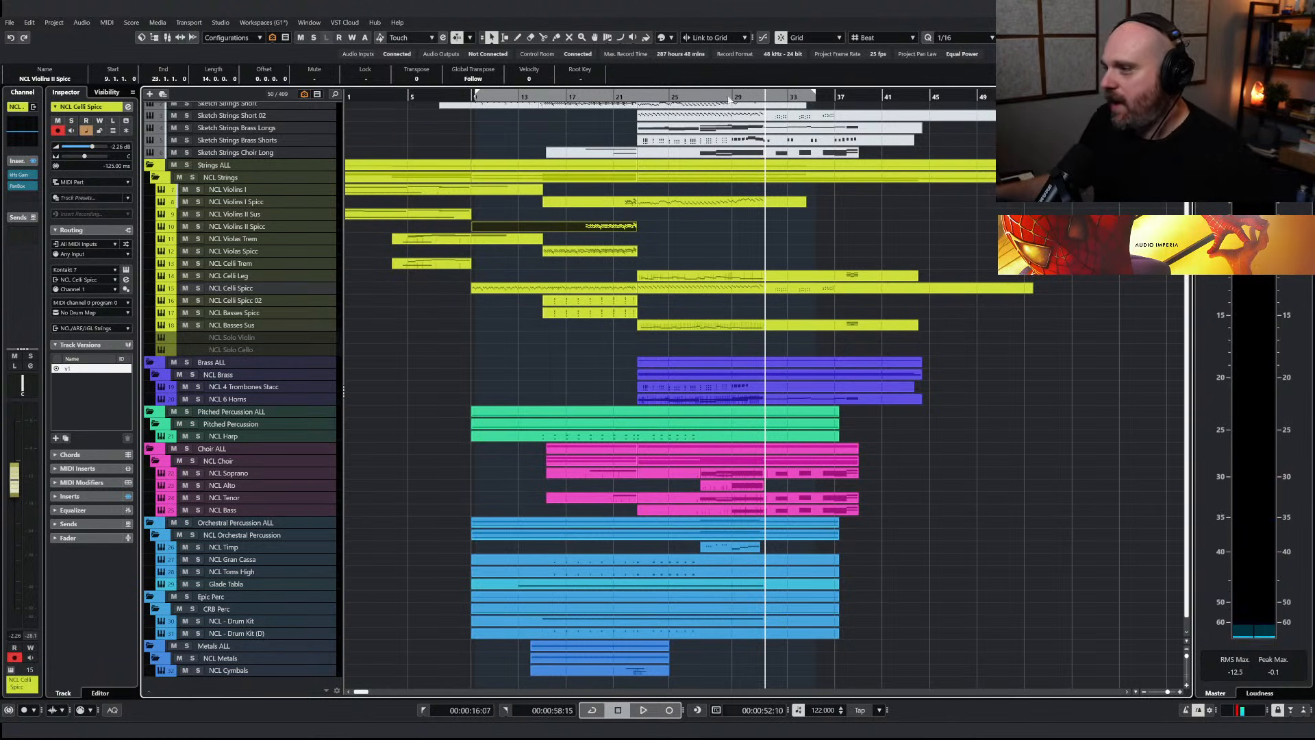
pyautogui.click(694, 96)
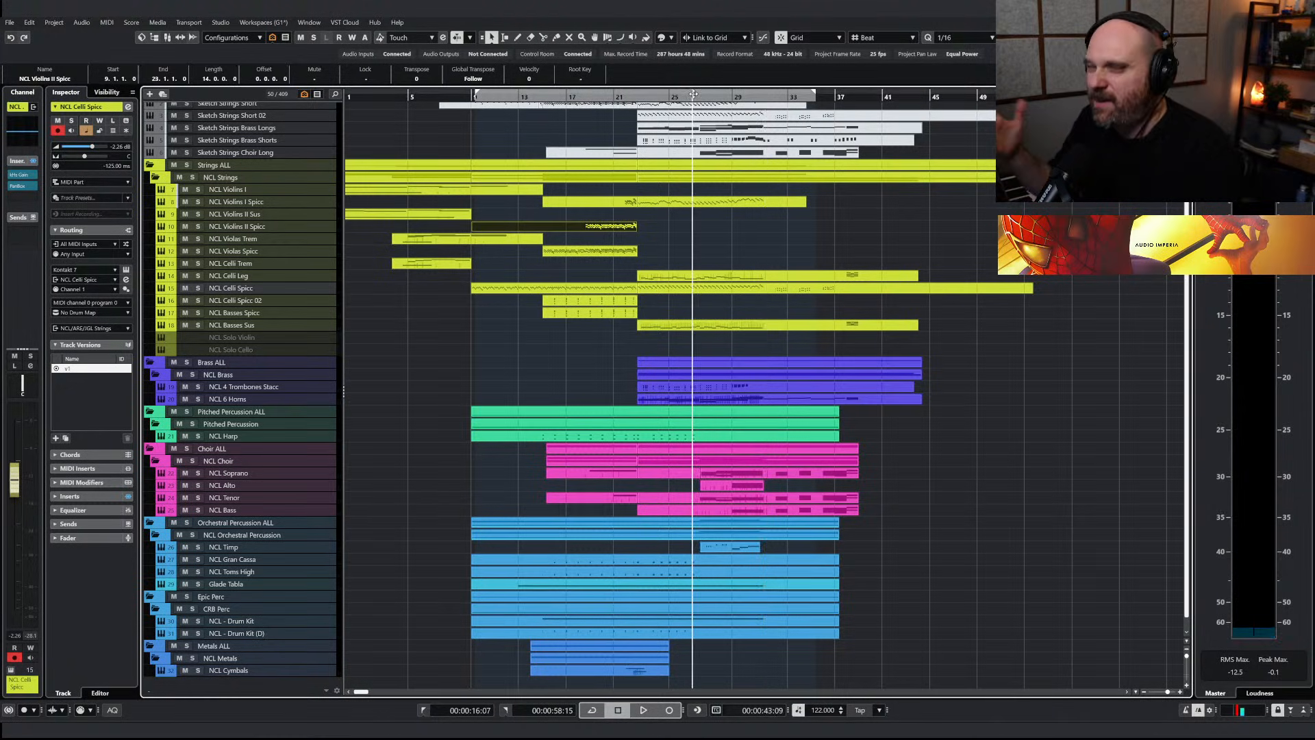
pyautogui.press('space')
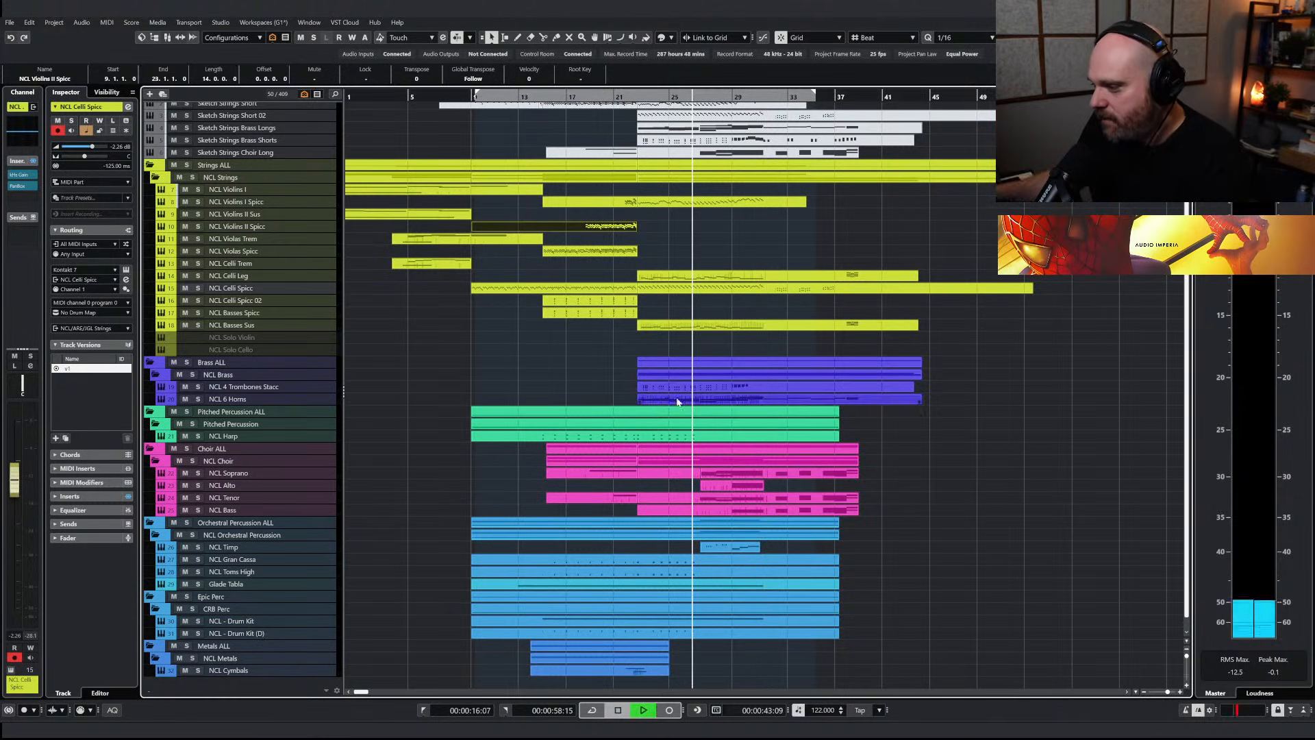
pyautogui.press('space')
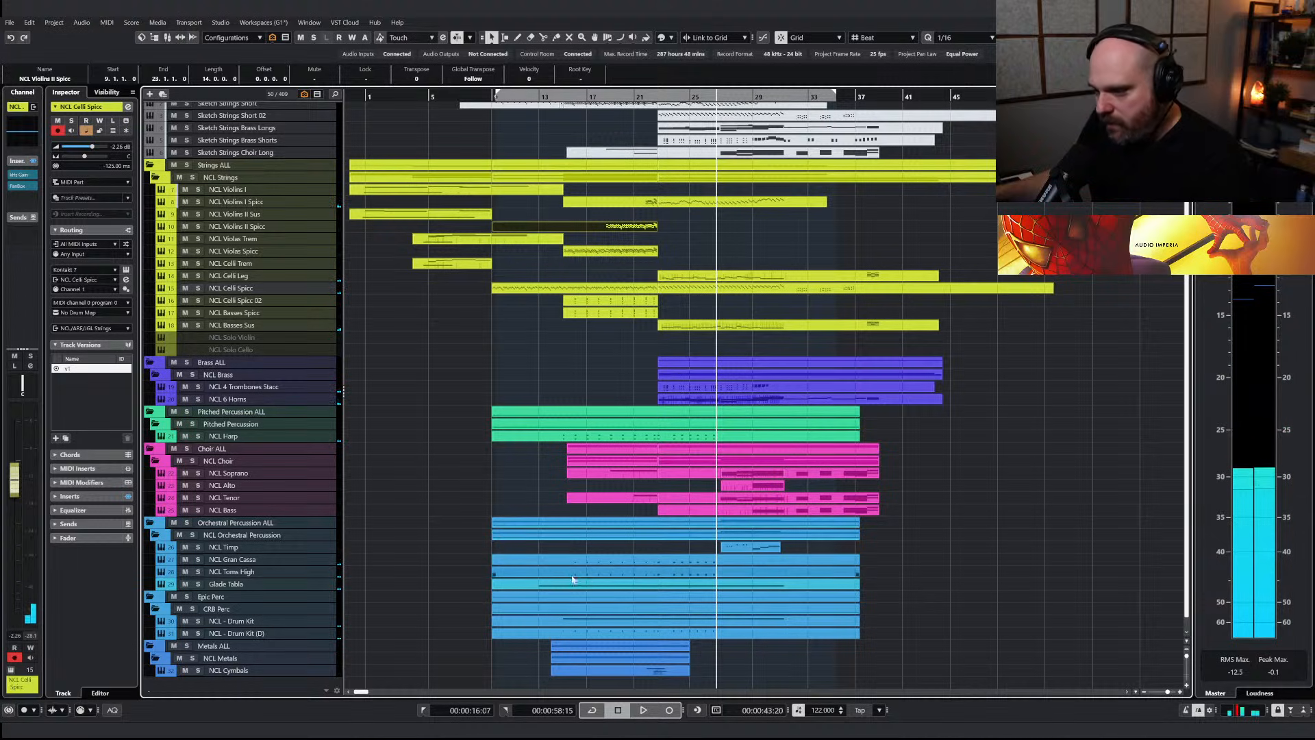
# Lower the velocities of the NCL - Drum Kit (D) notes from bar 23 onward
pyautogui.click(698, 628)
pyautogui.doubleClick(699, 627)
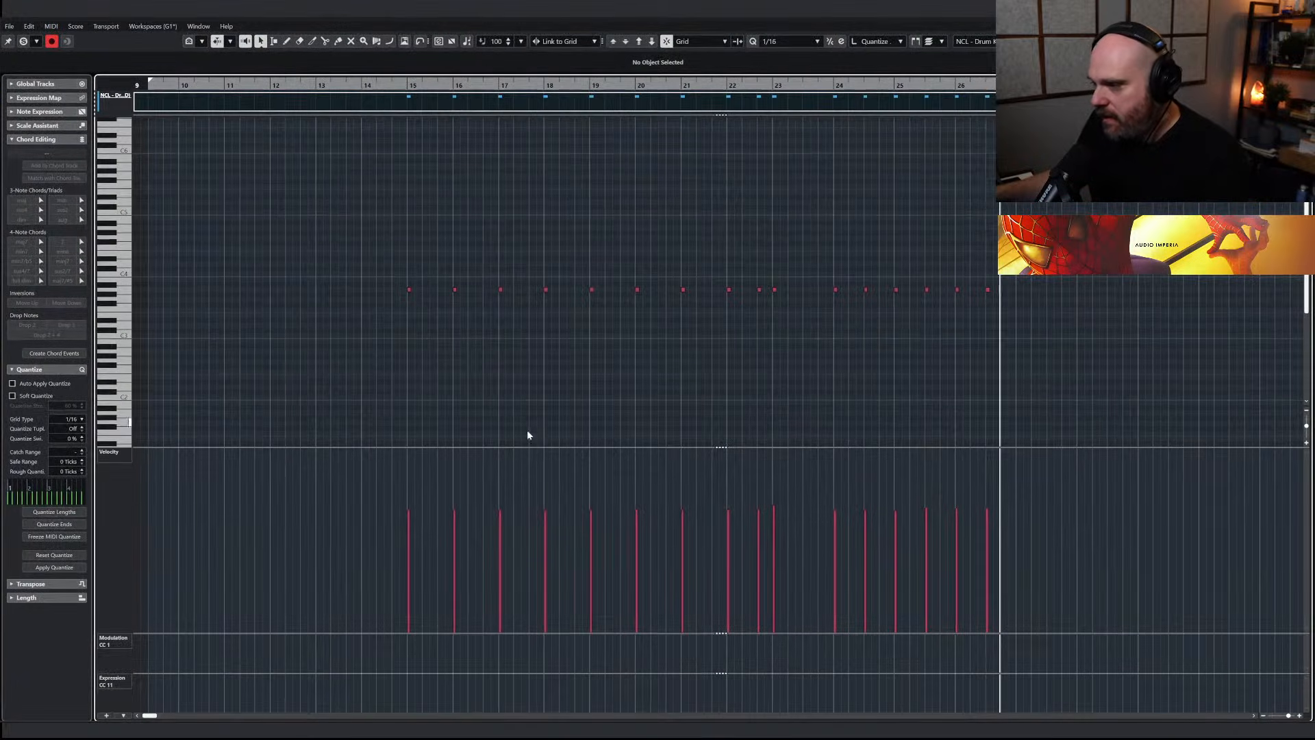
pyautogui.click(777, 85)
pyautogui.moveTo(711, 274); pyautogui.dragTo(1028, 341)
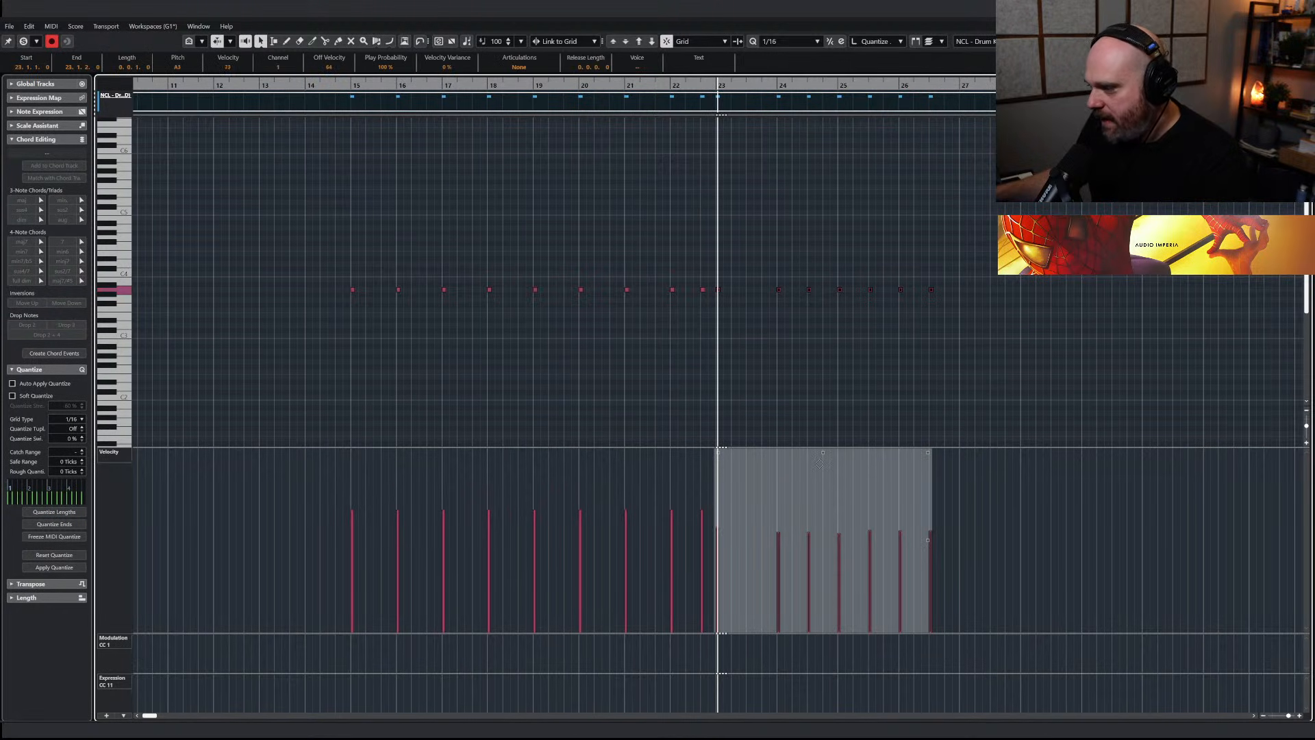
pyautogui.press('Return')
# Lower the velocities of the NCL Gran Cassa and NCL Toms High notes from bar 23 onward and play back
pyautogui.moveTo(885, 571); pyautogui.dragTo(630, 554)
pyautogui.doubleClick(631, 557)
pyautogui.moveTo(1071, 344); pyautogui.dragTo(772, 279)
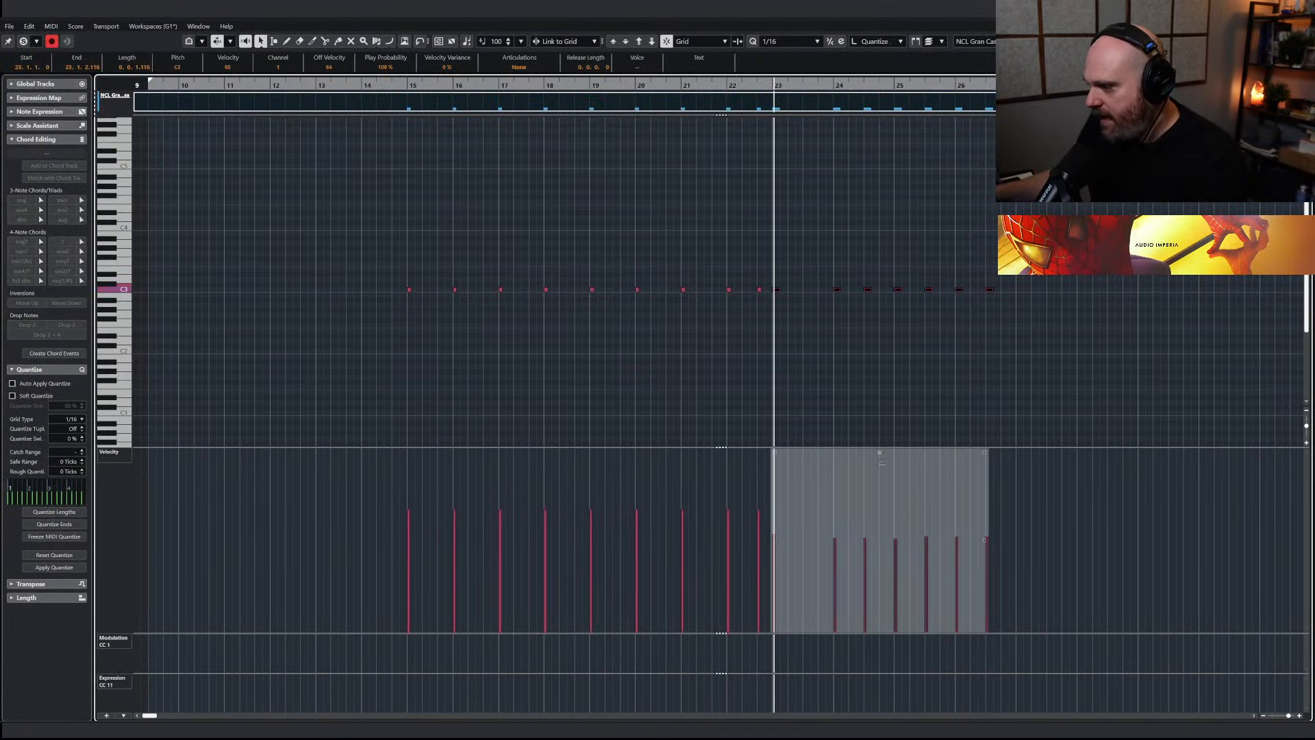
pyautogui.rightClick(953, 362)
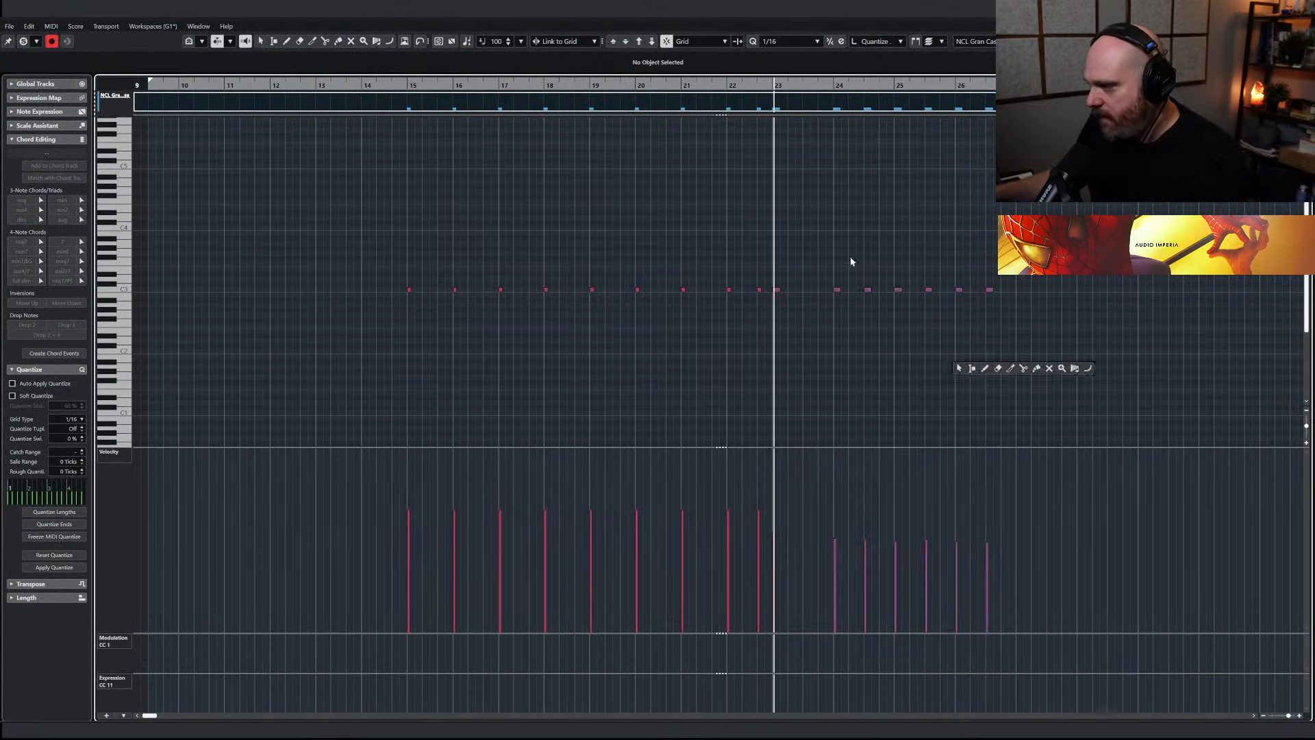
pyautogui.press('space')
pyautogui.press('Return')
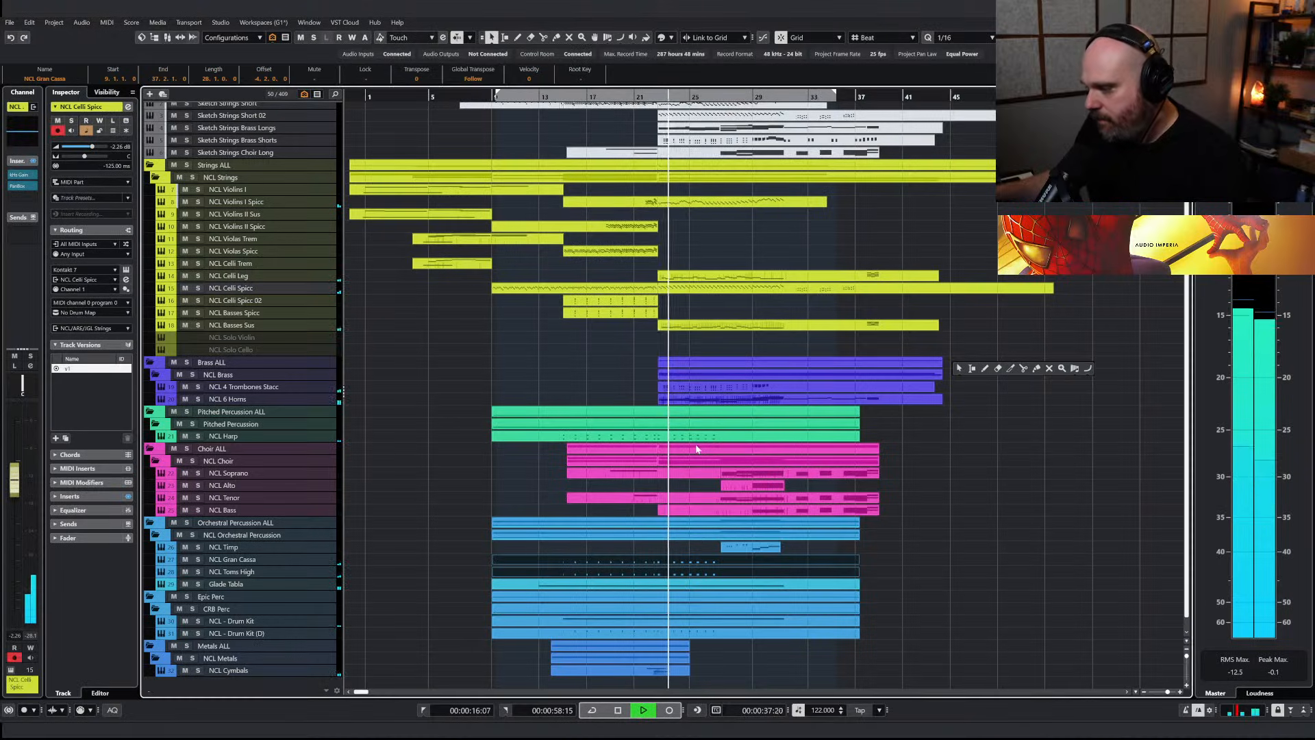
# Solo the NCL Cymbals track, insert OTT on it and audition the effect from just before bar 23
pyautogui.click(197, 670)
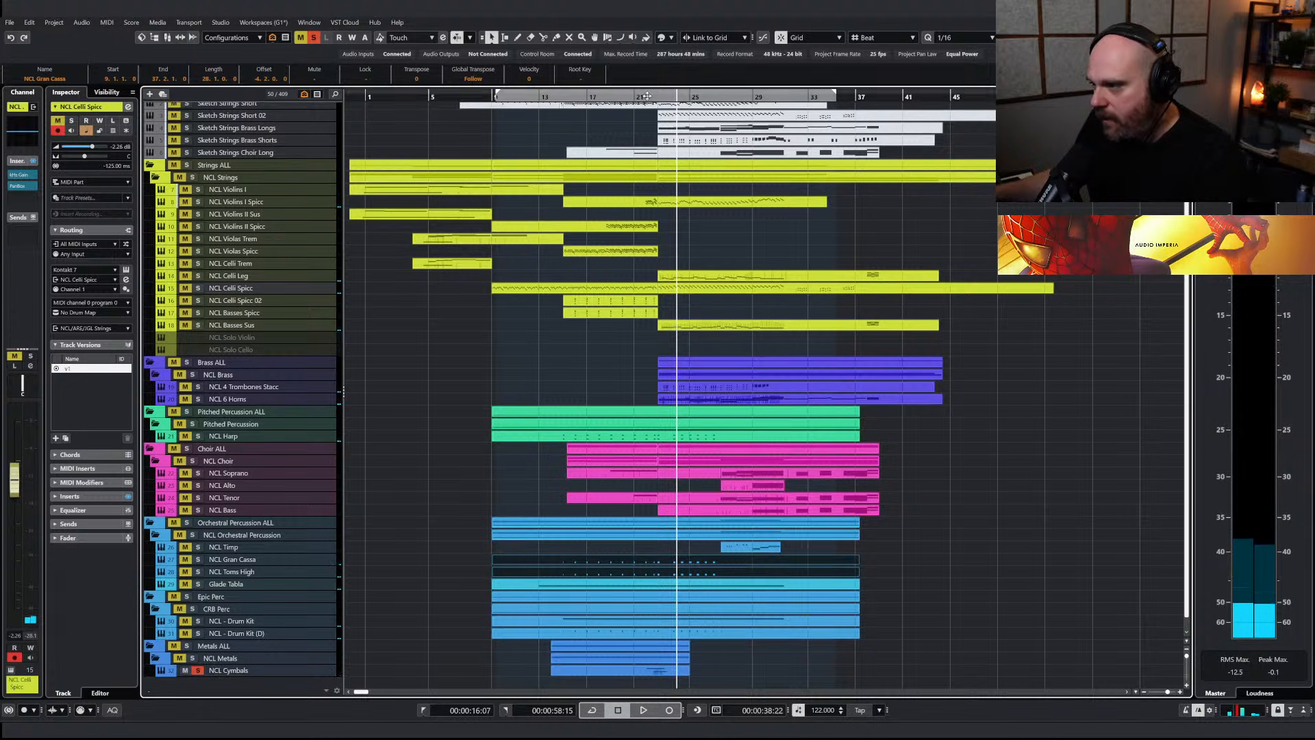
pyautogui.press('space')
pyautogui.click(228, 671)
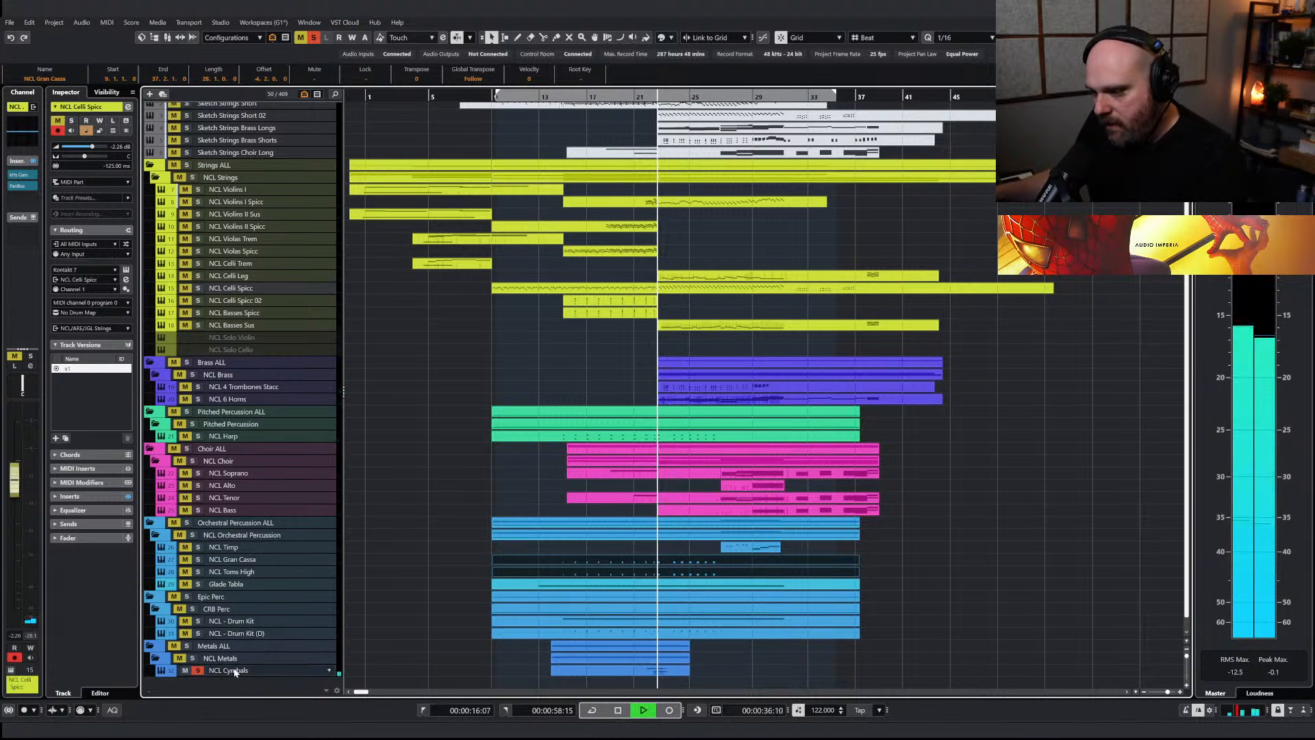
pyautogui.click(19, 187)
pyautogui.write('ott')
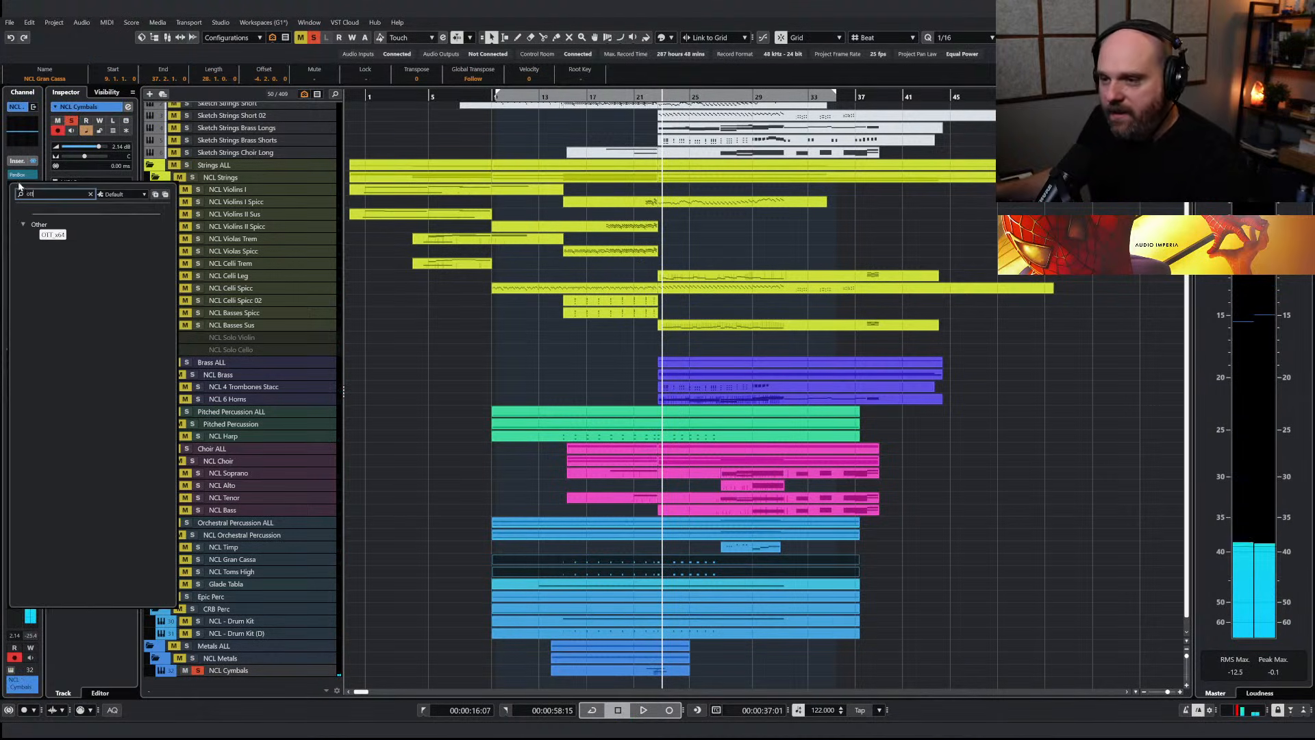
pyautogui.click(48, 234)
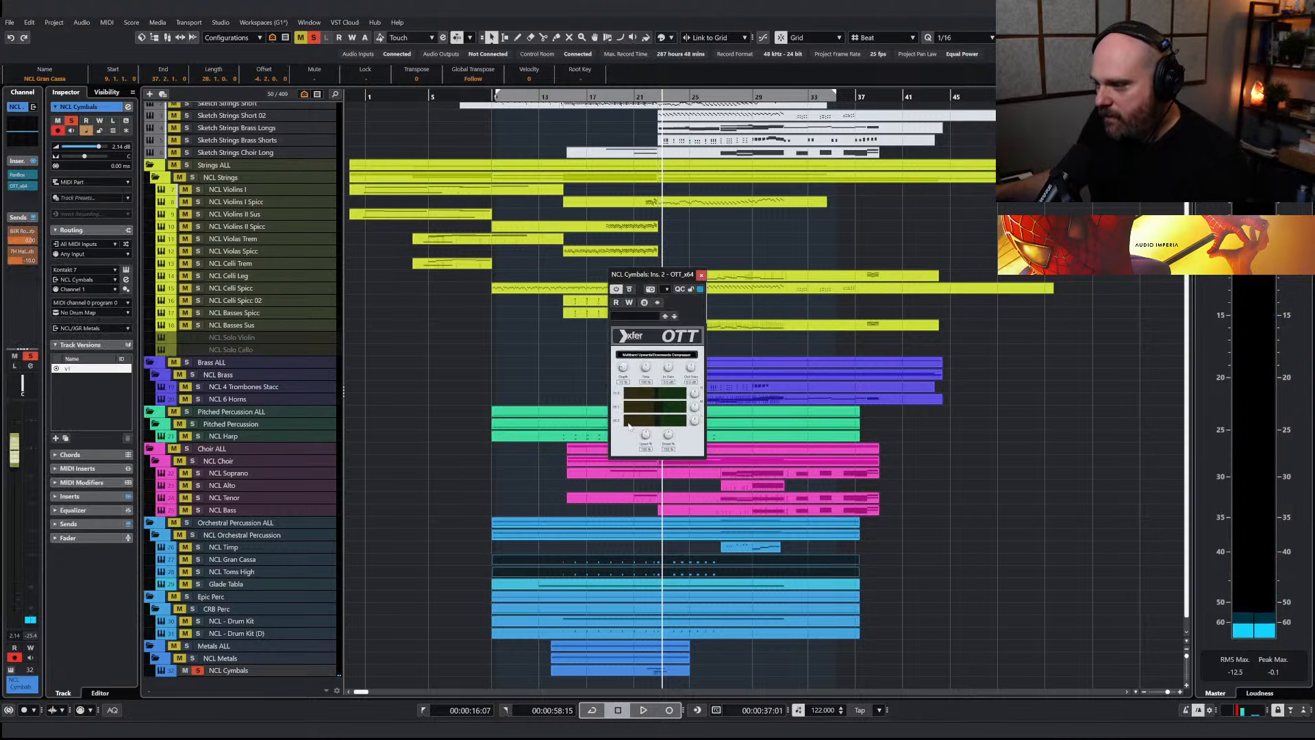
pyautogui.click(653, 99)
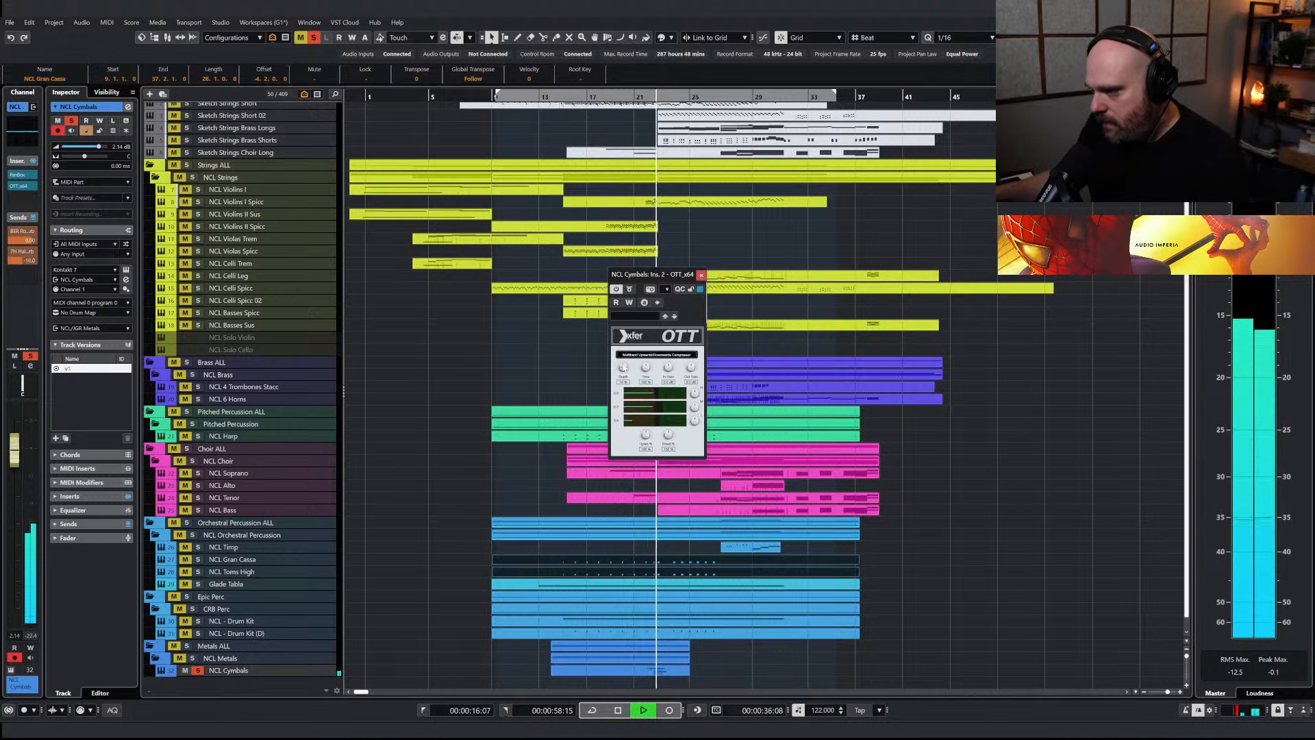
pyautogui.click(701, 275)
pyautogui.press('space')
# Insert ValhallaVintageVerb after OTT on NCL Cymbals, with the mix at 32.3% and the predelay at 15.82 ms
pyautogui.click(26, 198)
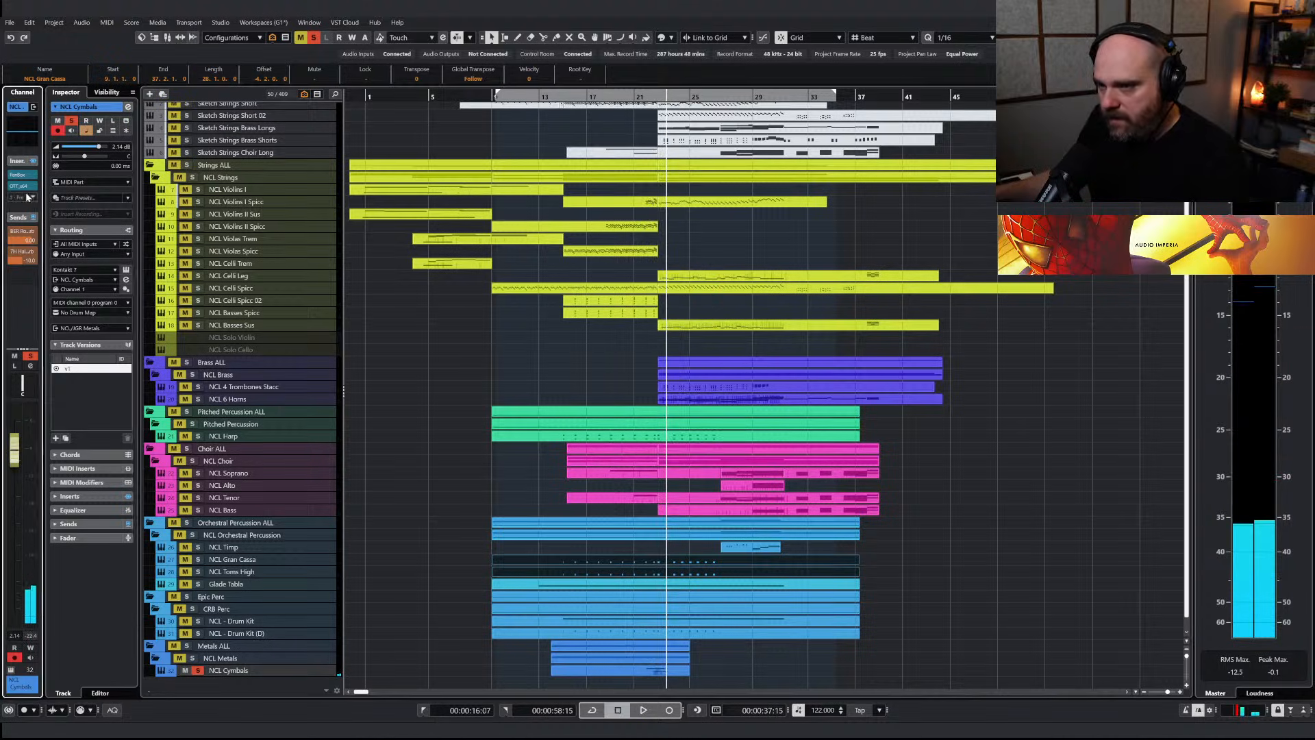
pyautogui.write('vint')
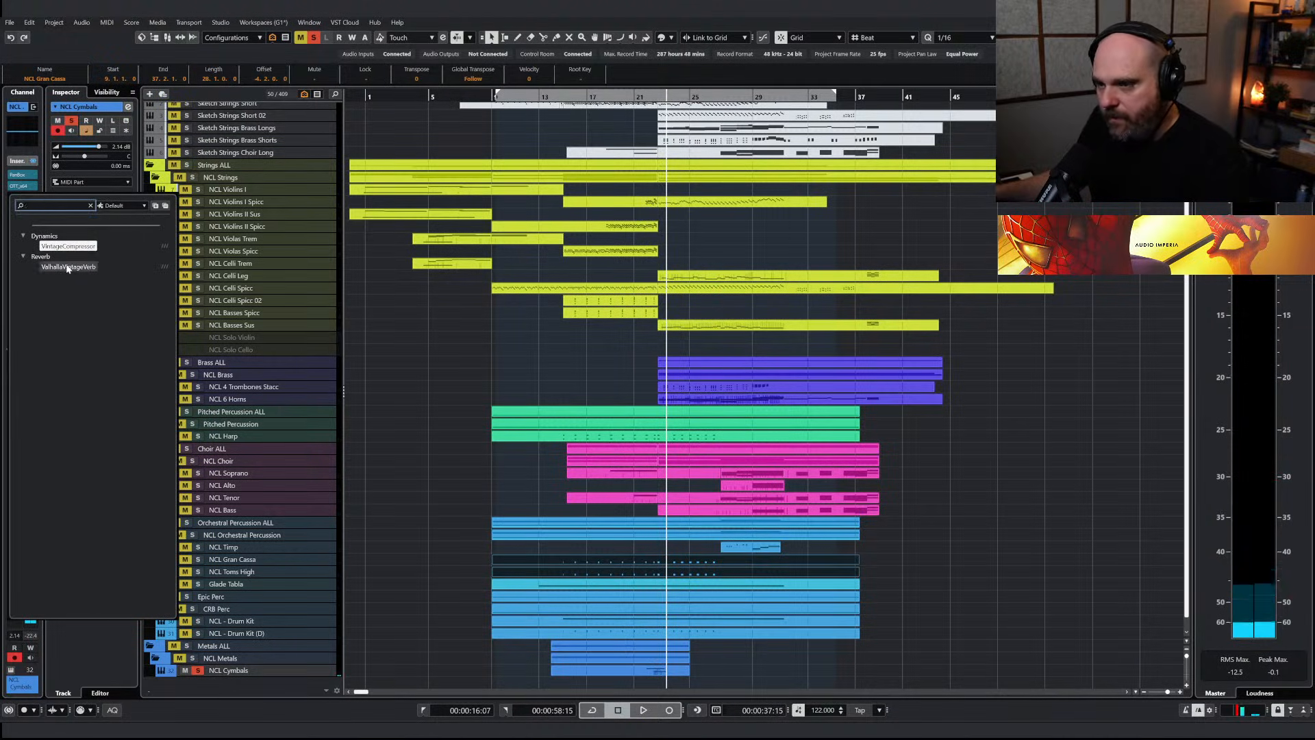
pyautogui.click(65, 268)
pyautogui.click(644, 100)
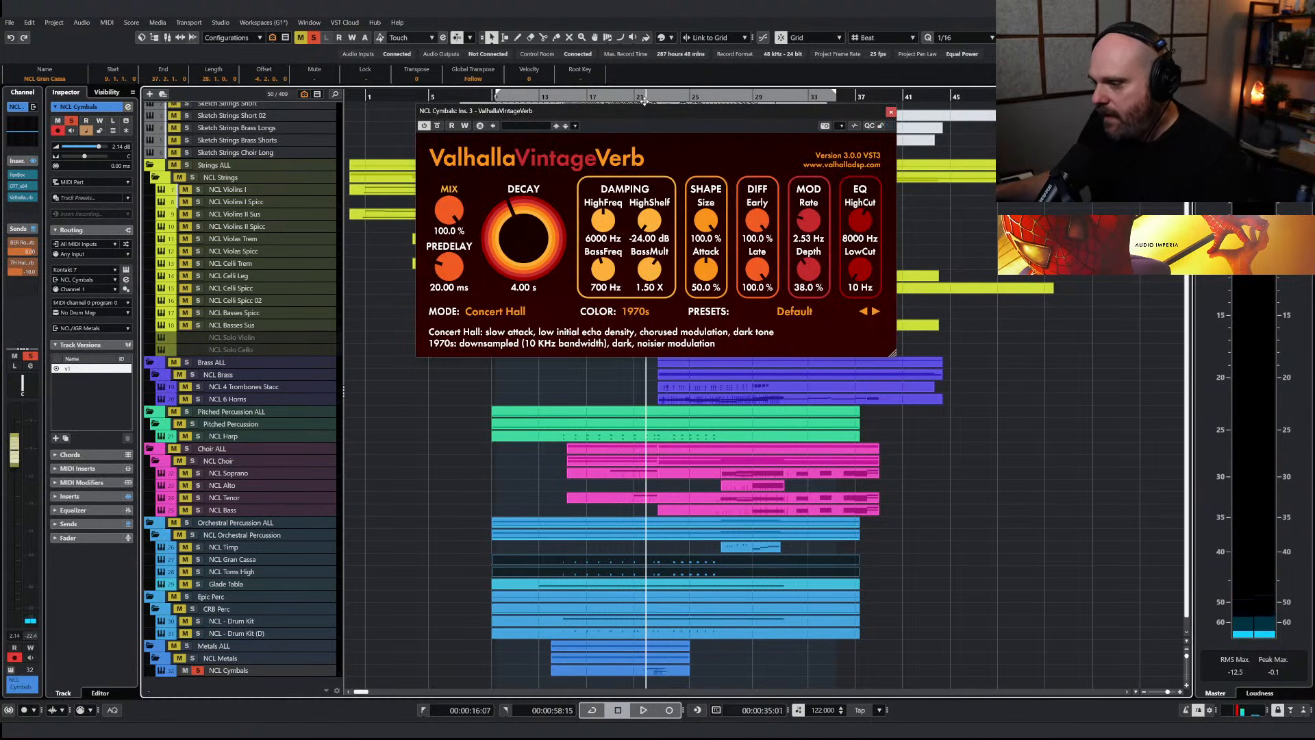
pyautogui.moveTo(449, 209); pyautogui.dragTo(456, 277)
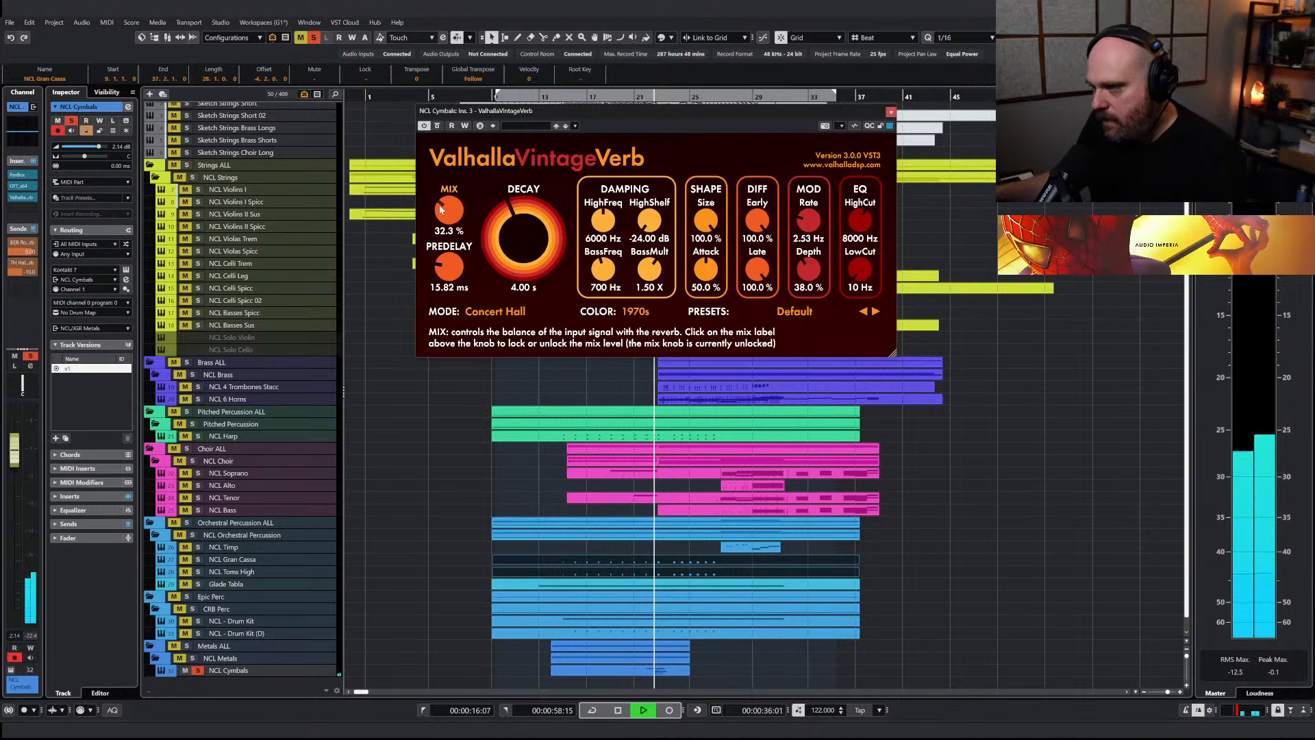
pyautogui.click(890, 112)
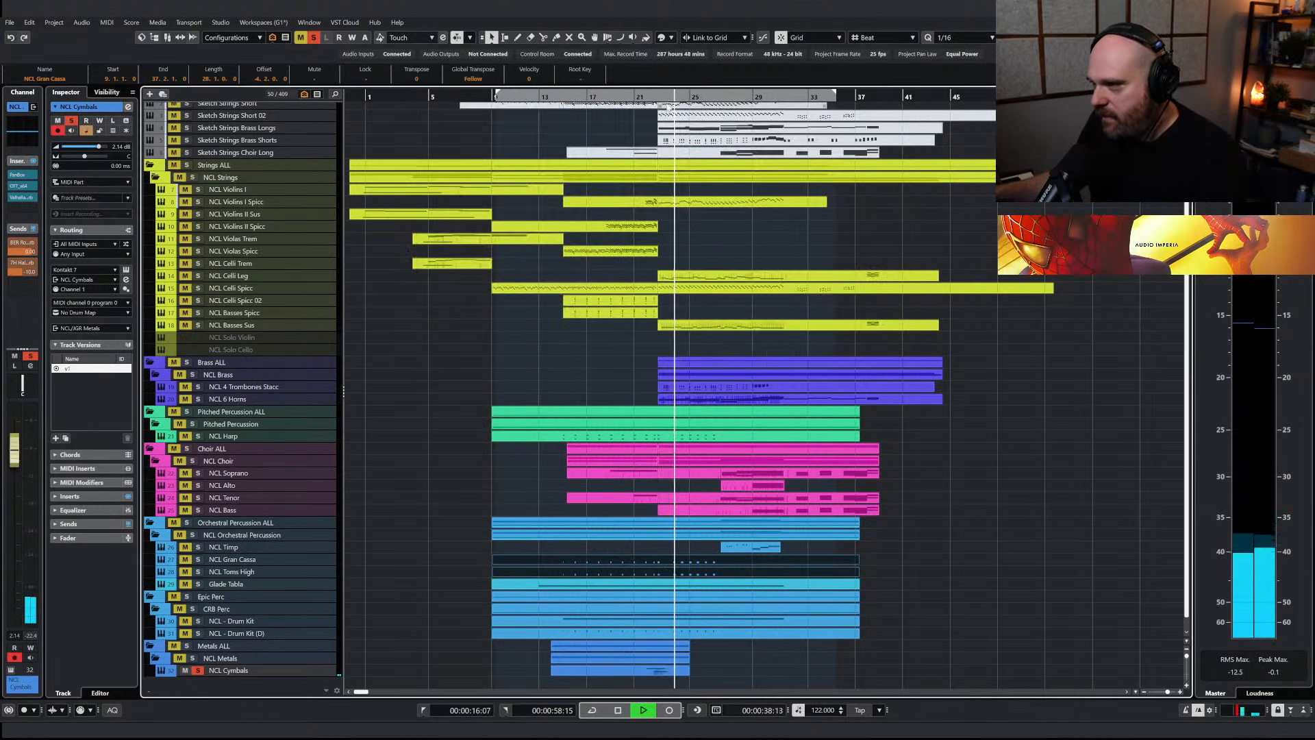
# Clear the cymbals solo and audition the full arrangement around bar 23
pyautogui.click(313, 37)
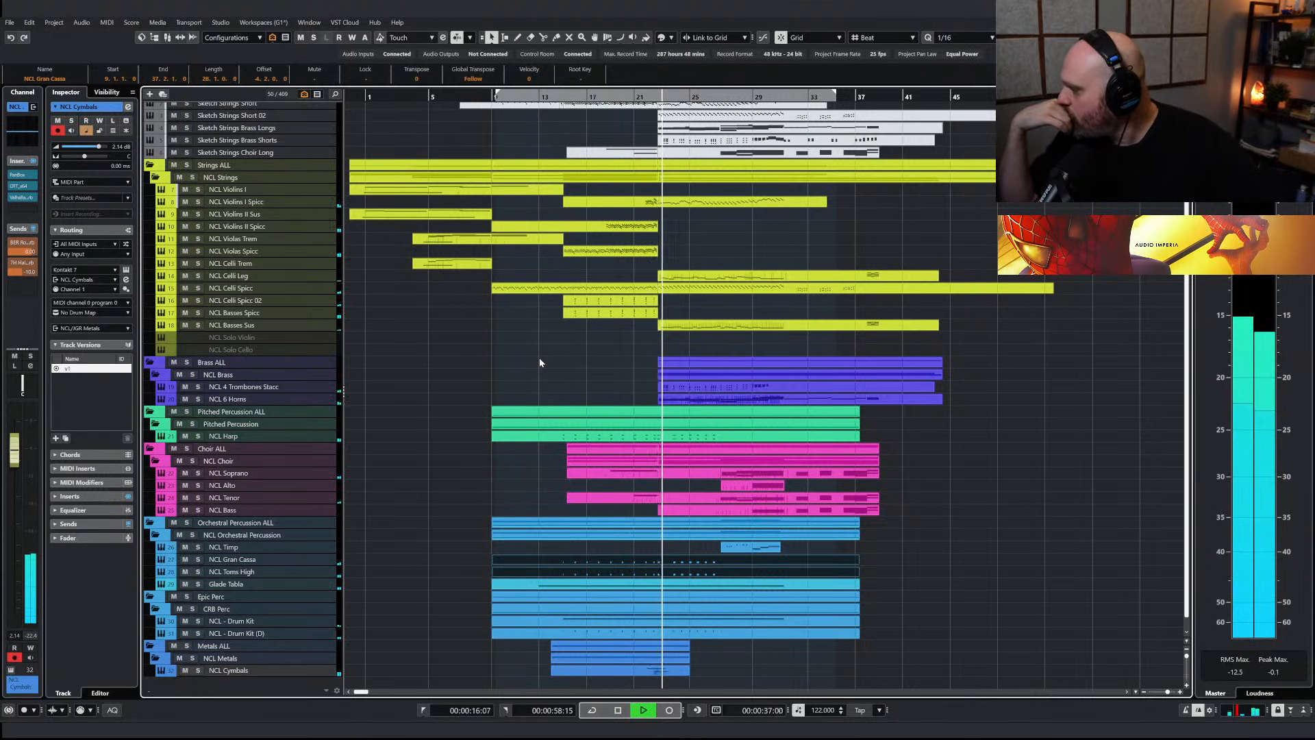
pyautogui.press('space')
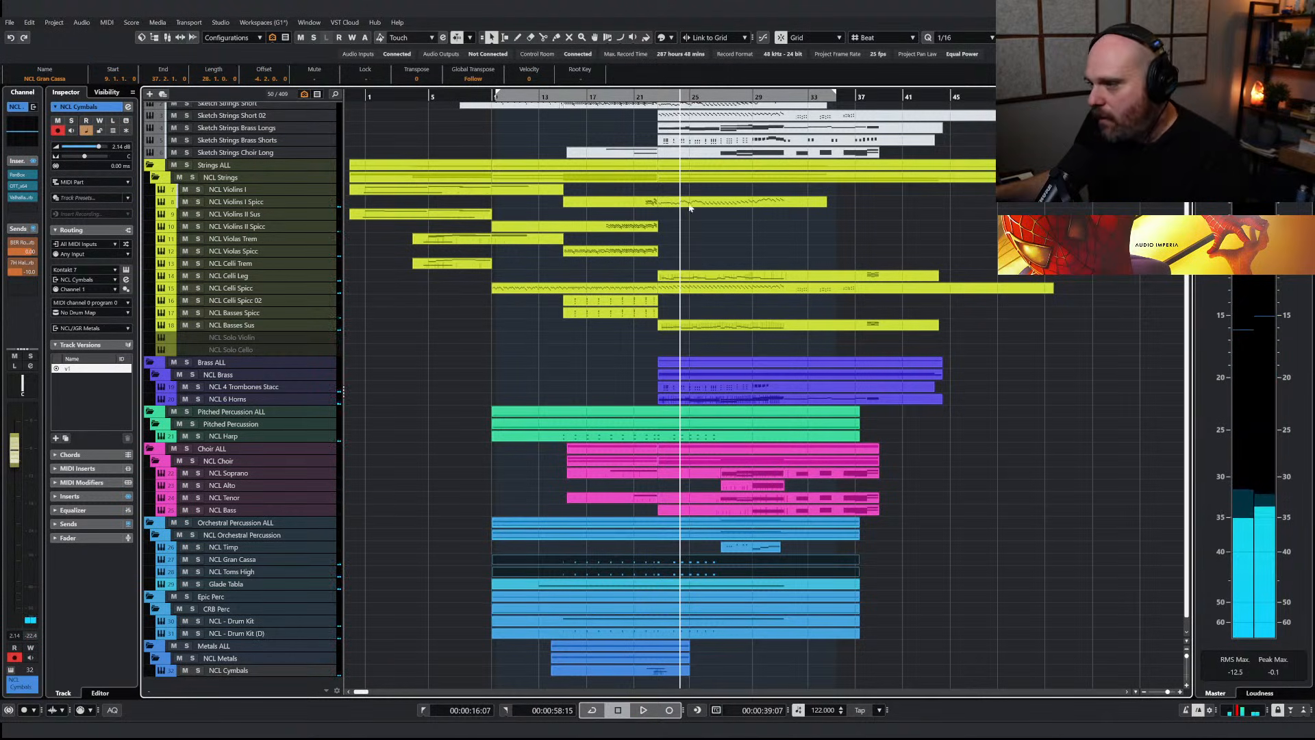
pyautogui.click(651, 204)
pyautogui.click(646, 97)
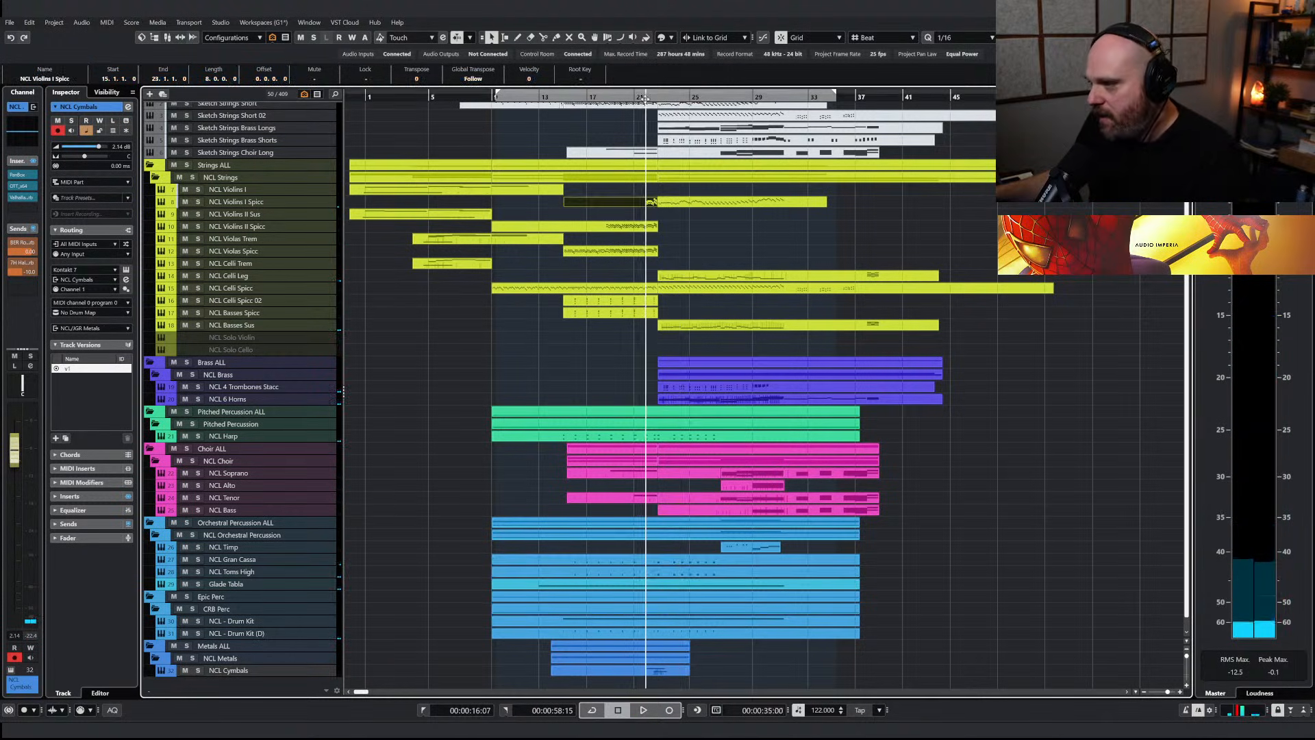
# Open the NCL Violins I Spicc part starting at bar 23 and examine its notes and velocities during playback
pyautogui.click(747, 202)
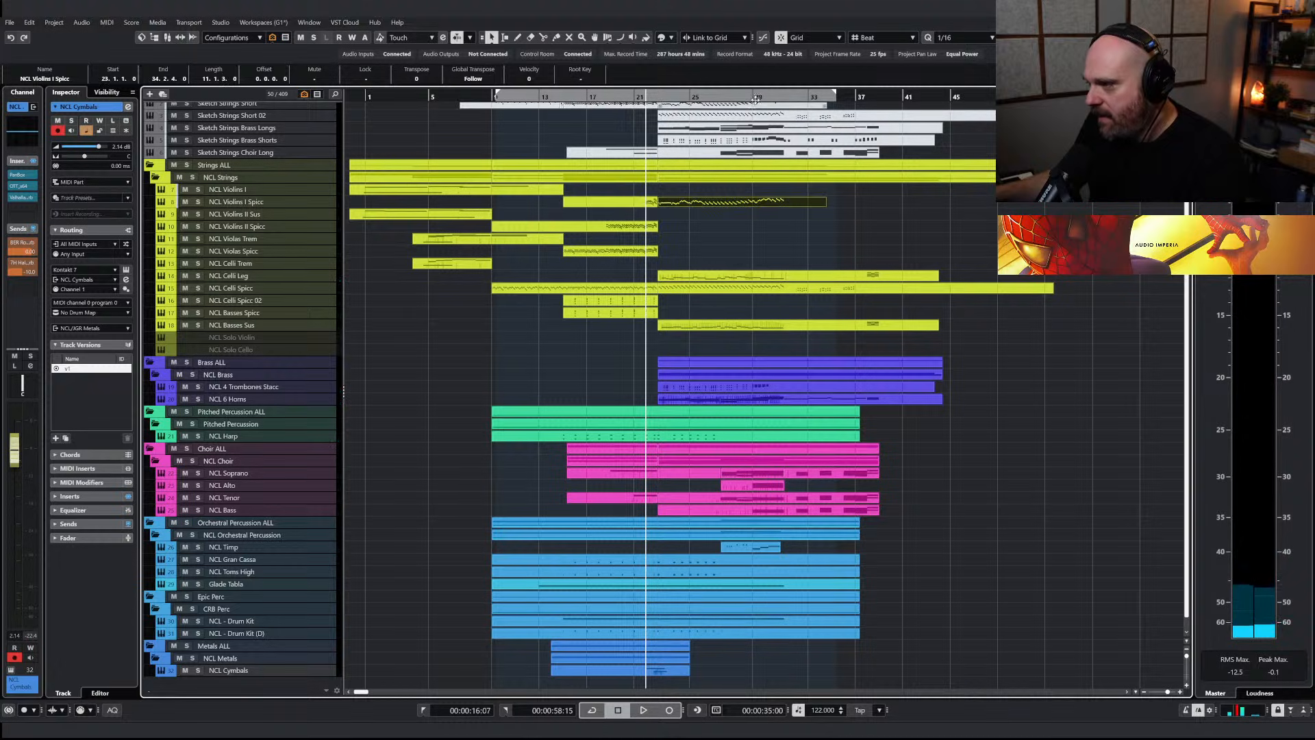
pyautogui.doubleClick(757, 202)
pyautogui.rightClick(753, 392)
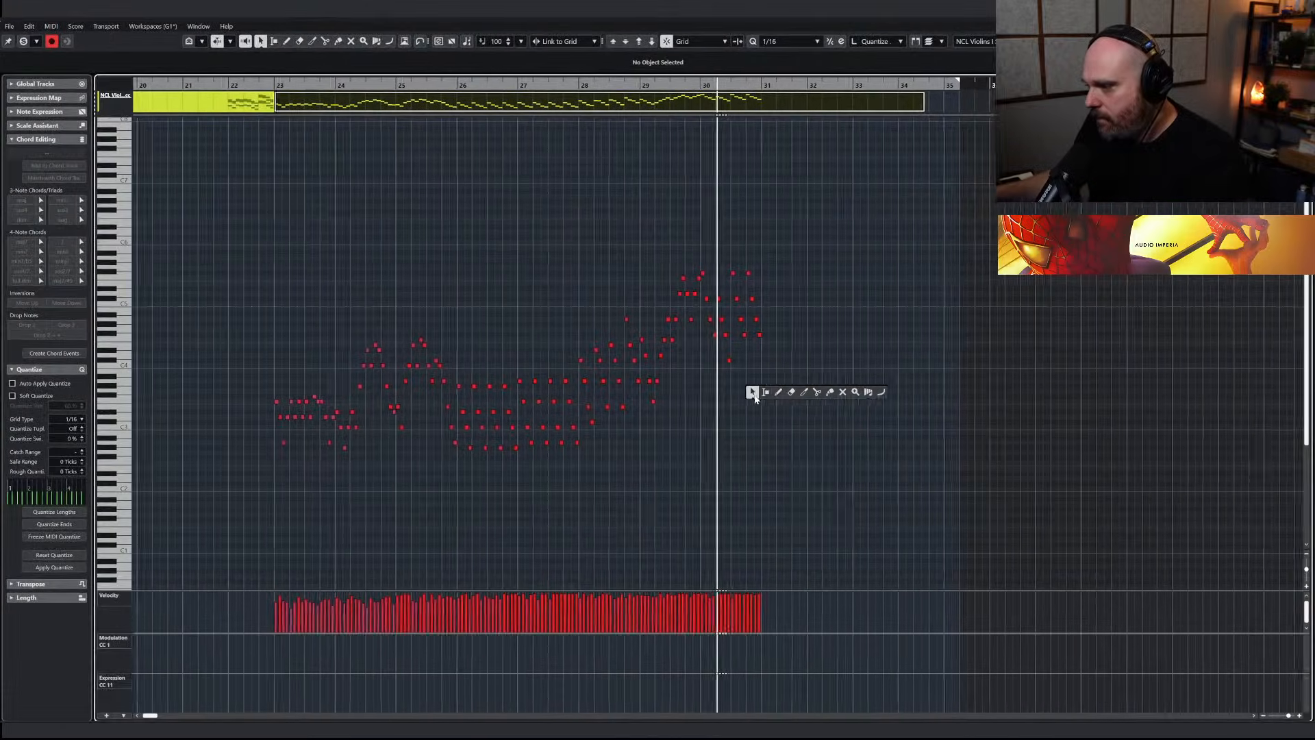
pyautogui.press('Escape')
pyautogui.press('space')
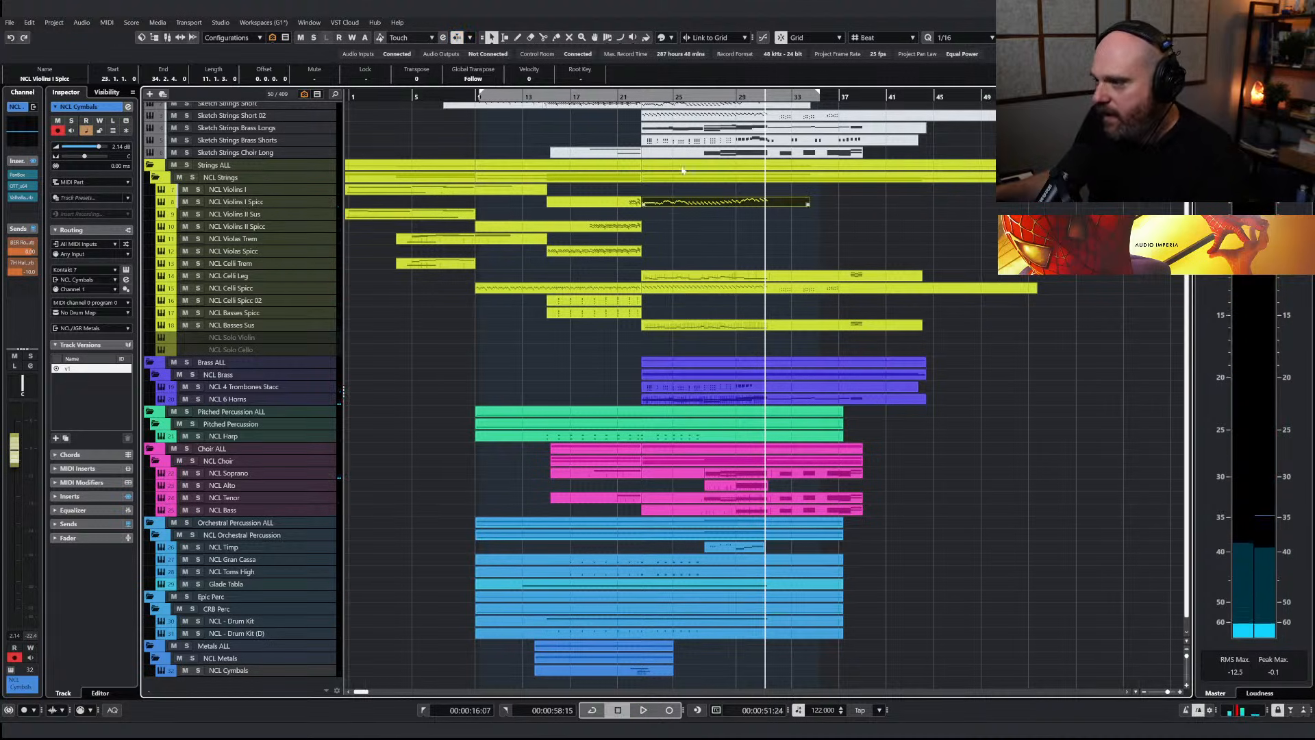
# Automate the NCL Violins I Spicc volume to rise from 0.00 dB at bar 28 to 1.31 dB at bar 31, and audition it
pyautogui.click(163, 205)
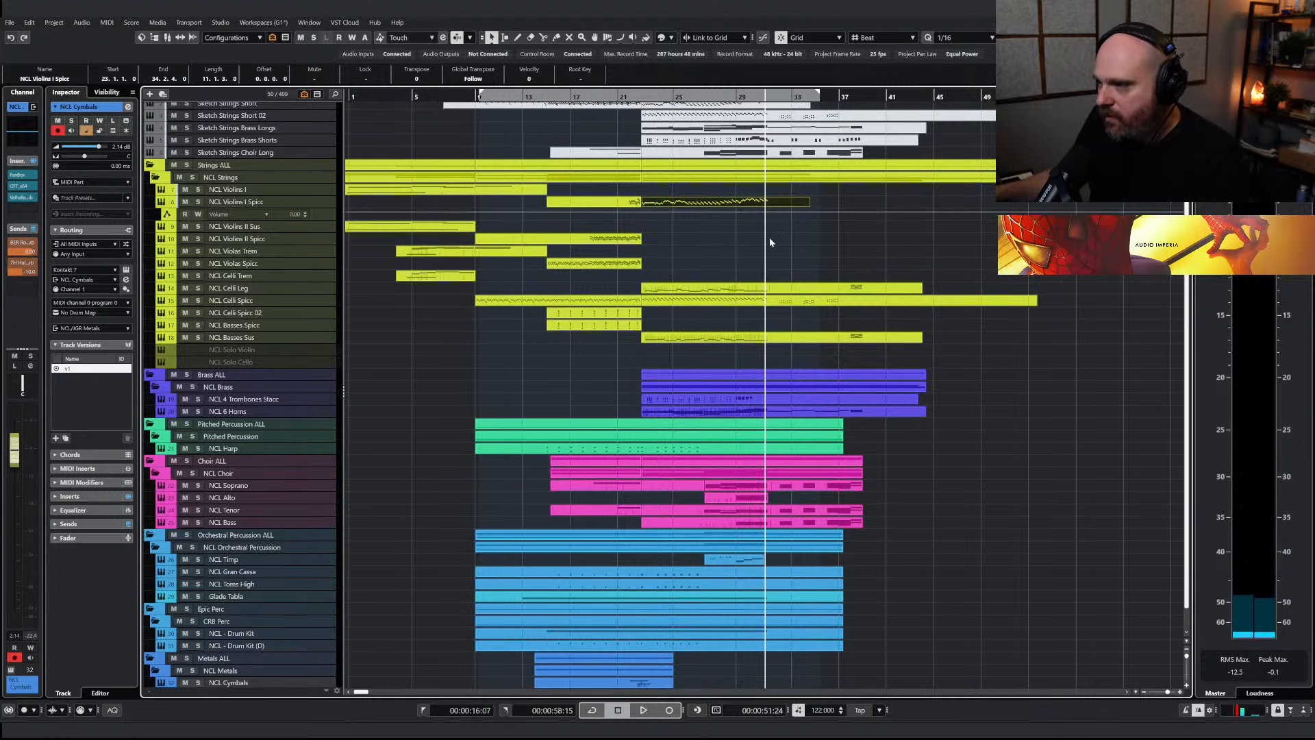
pyautogui.click(323, 215)
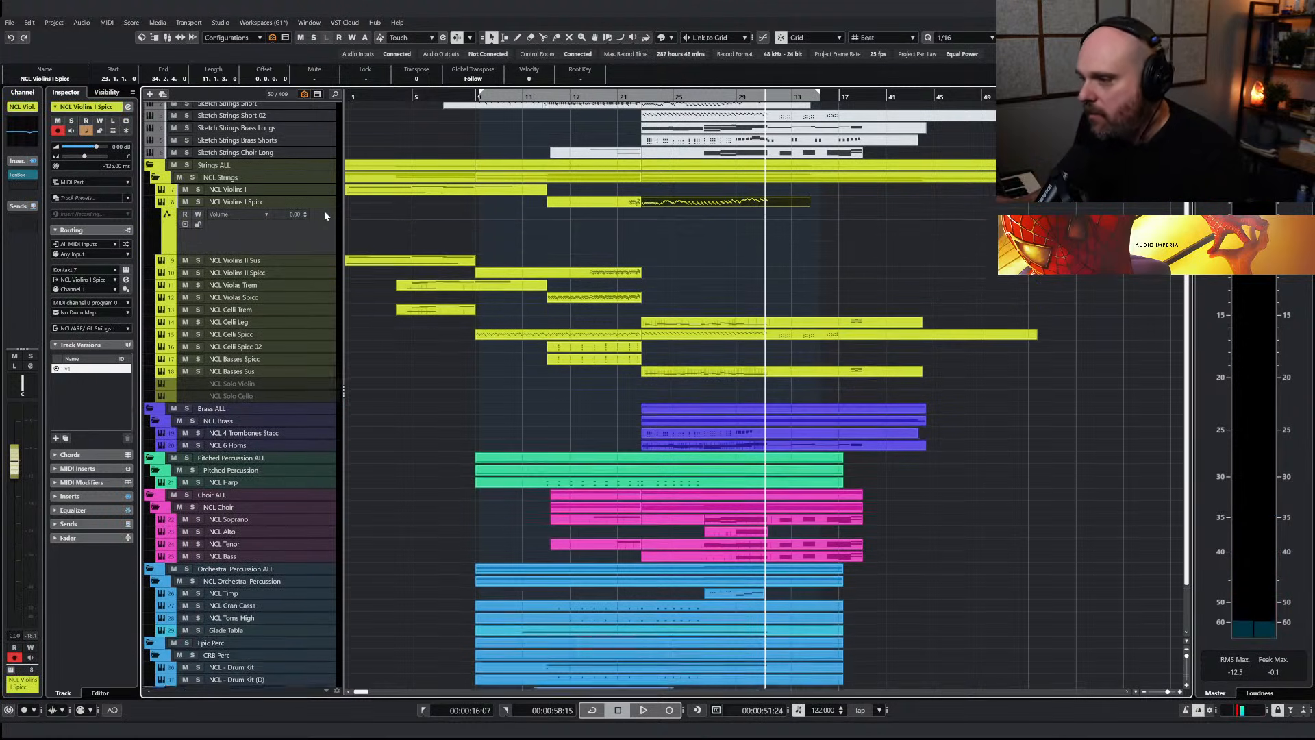
pyautogui.click(724, 229)
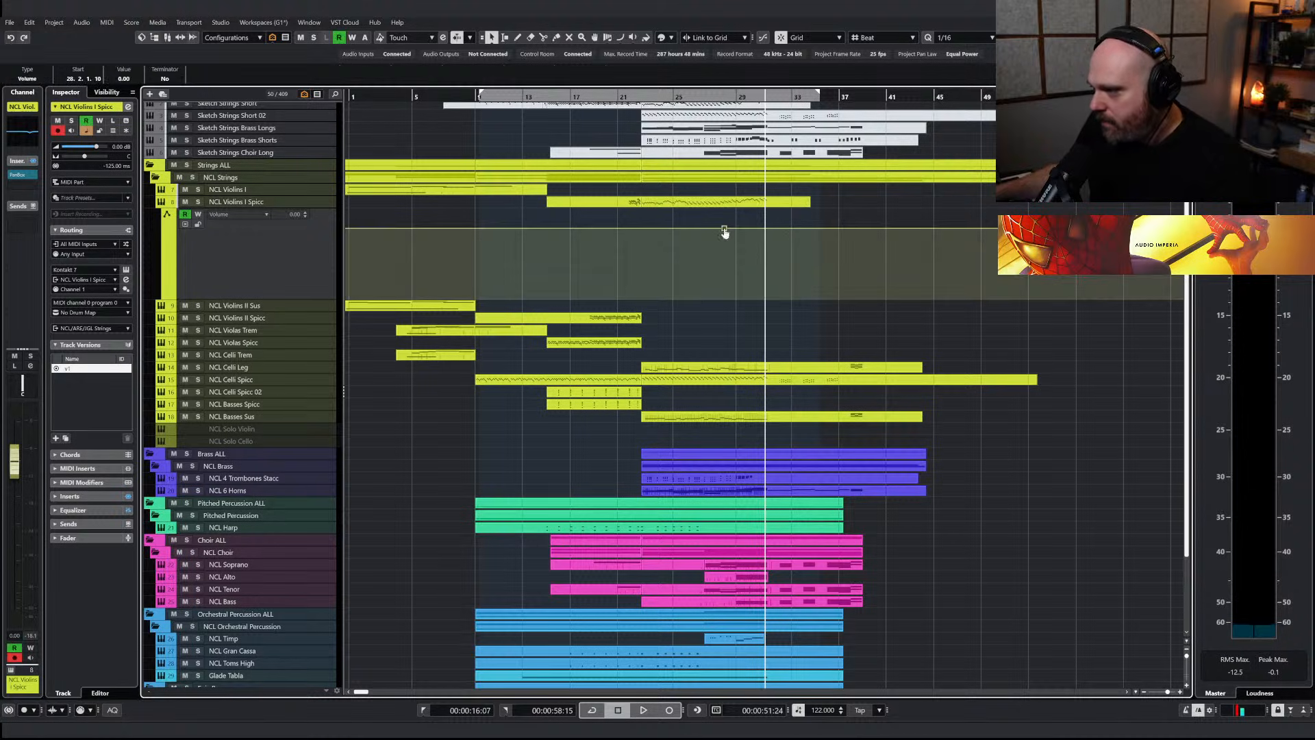
pyautogui.click(768, 226)
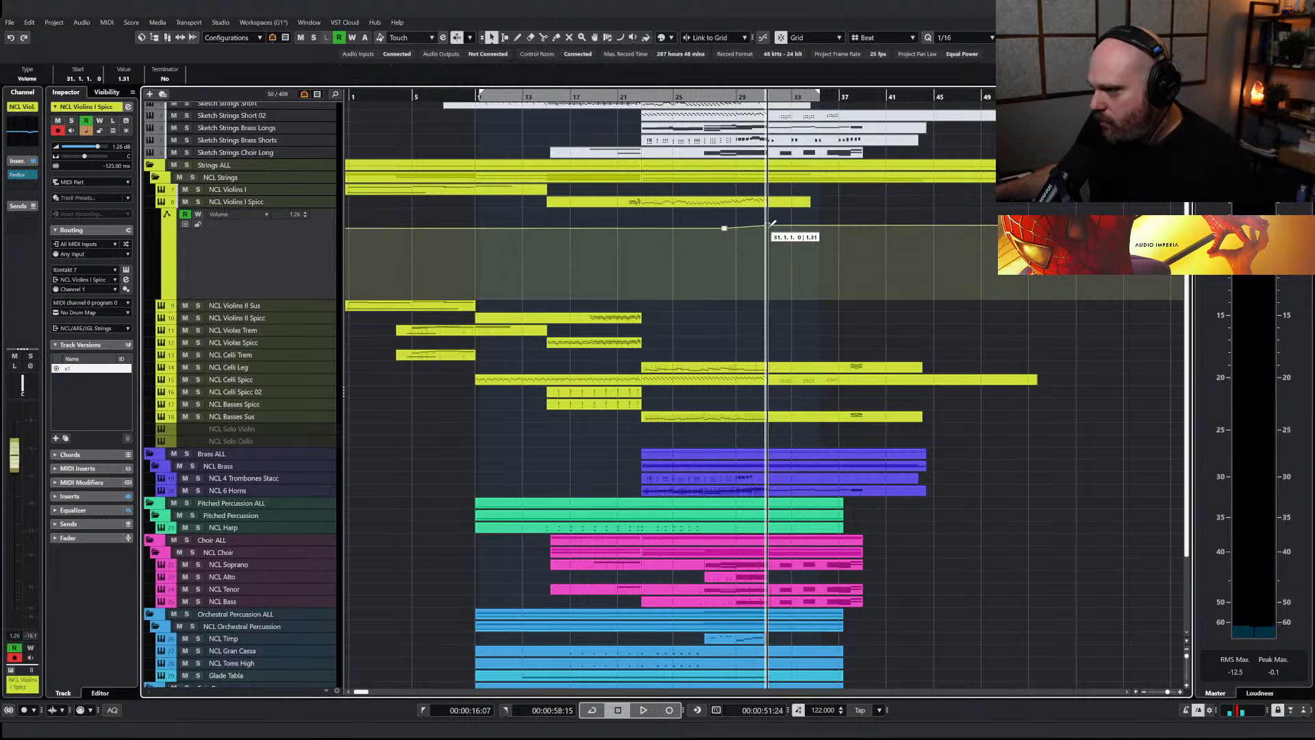
pyautogui.click(734, 95)
pyautogui.press('space')
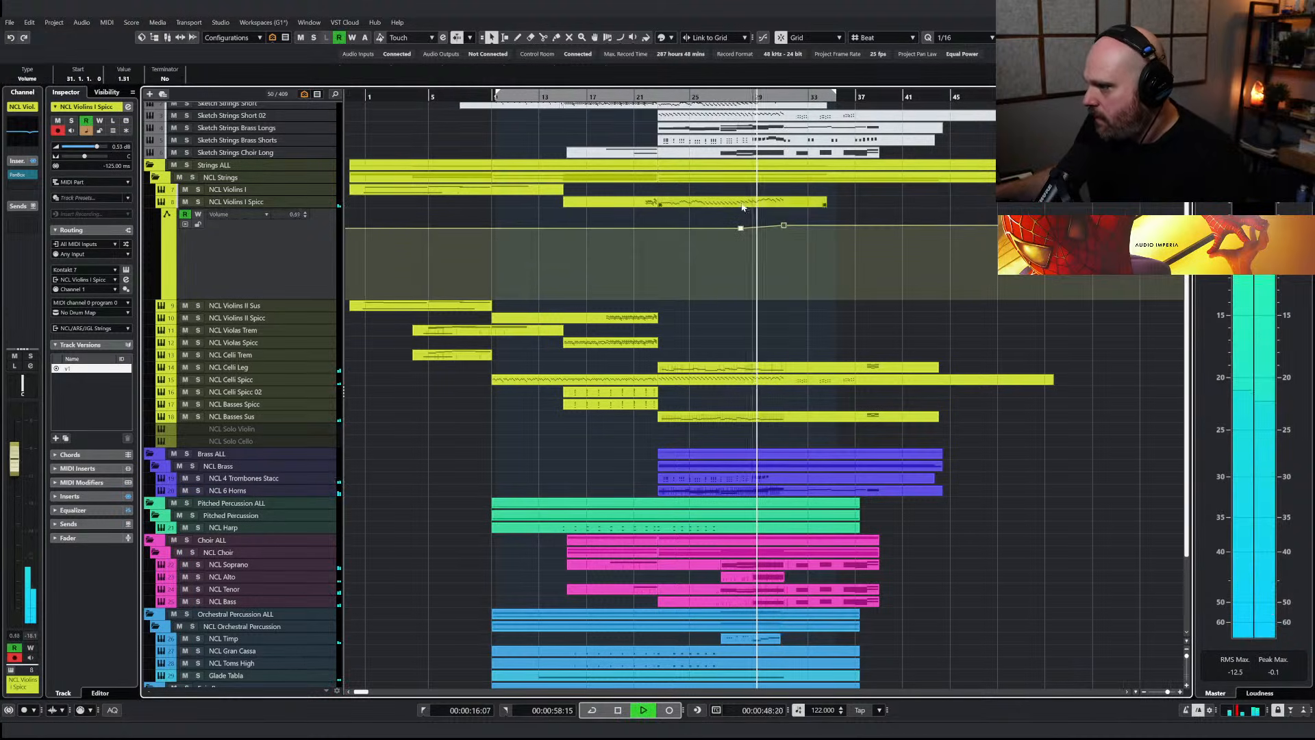
pyautogui.click(776, 232)
pyautogui.press('space')
# Redraw the velocities of the closing notes in the NCL Violins I Spicc part near bar 31 and audition them
pyautogui.rightClick(728, 296)
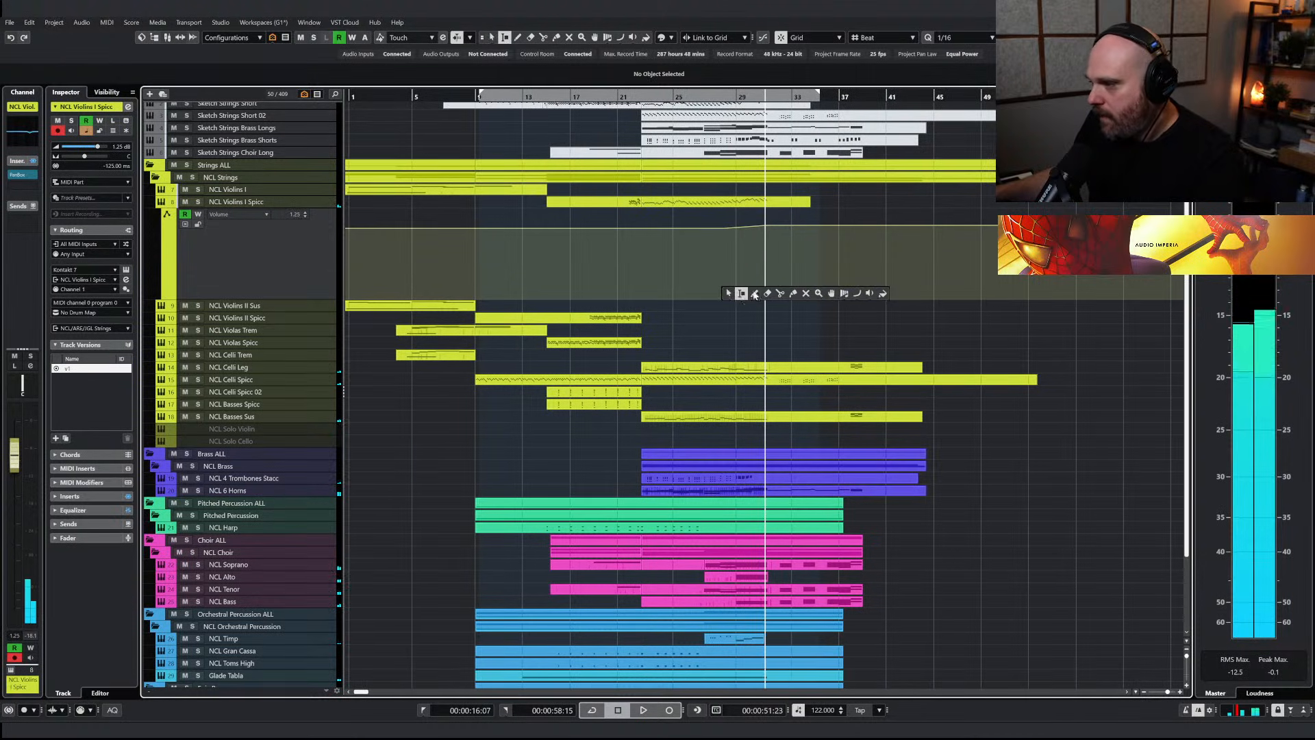
pyautogui.click(756, 295)
pyautogui.rightClick(736, 201)
pyautogui.click(736, 201)
pyautogui.click(738, 203)
pyautogui.doubleClick(736, 203)
pyautogui.rightClick(706, 257)
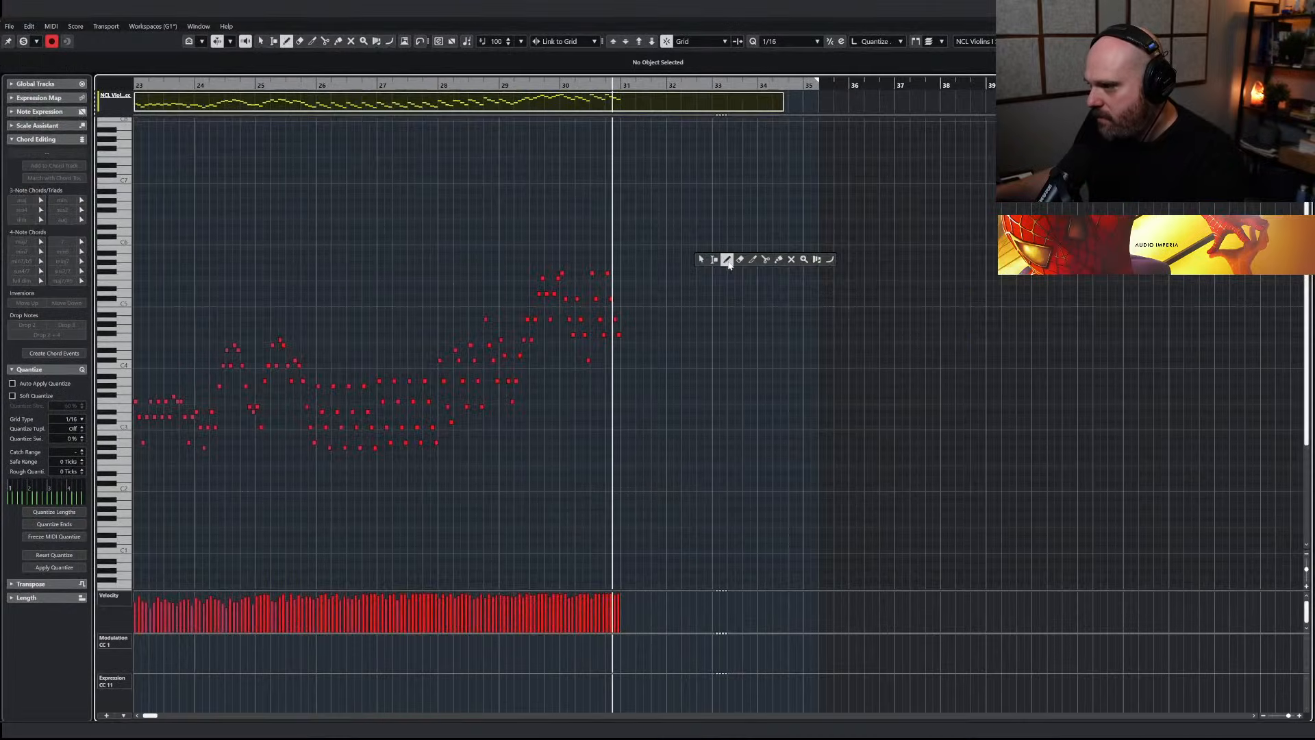
pyautogui.click(726, 259)
pyautogui.moveTo(612, 599); pyautogui.dragTo(728, 593)
pyautogui.press('1')
pyautogui.moveTo(590, 87); pyautogui.dragTo(568, 101)
pyautogui.press('space')
pyautogui.press('Return')
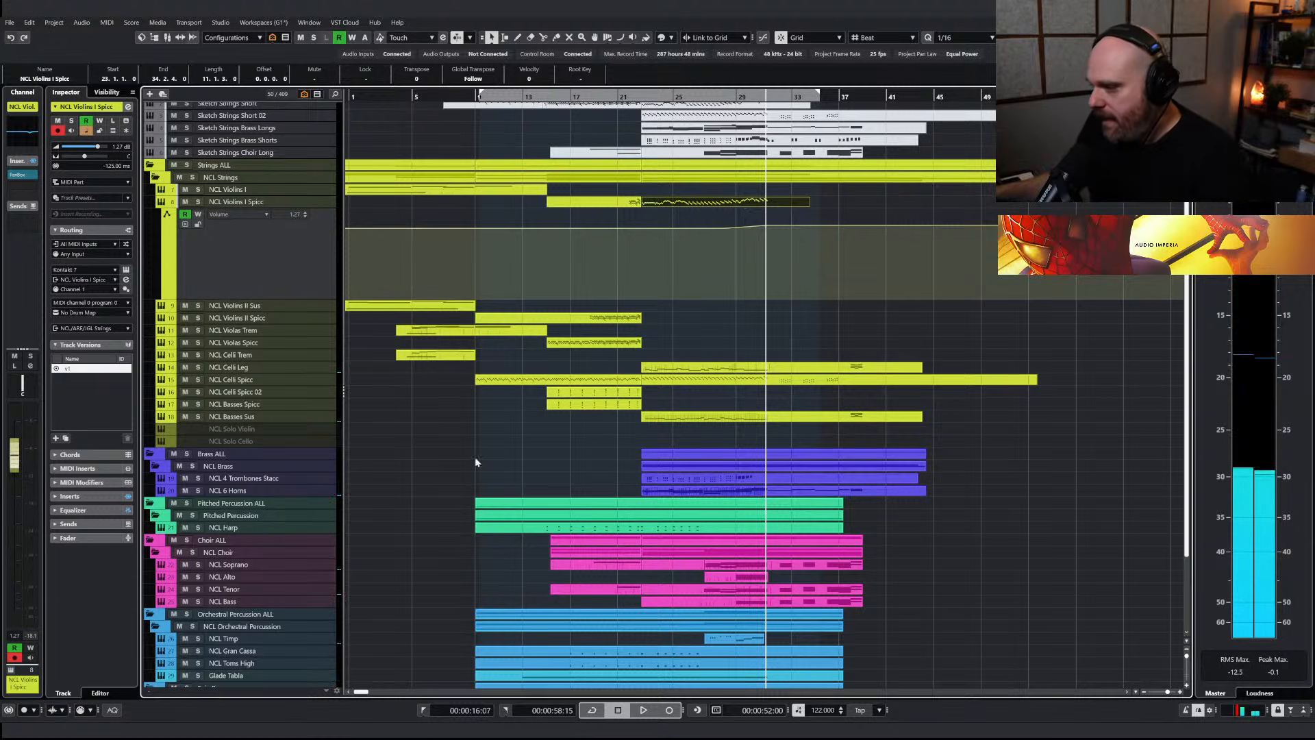
# Find the NCL 2 Clarinets track, show it in the project and enable it
pyautogui.click(509, 450)
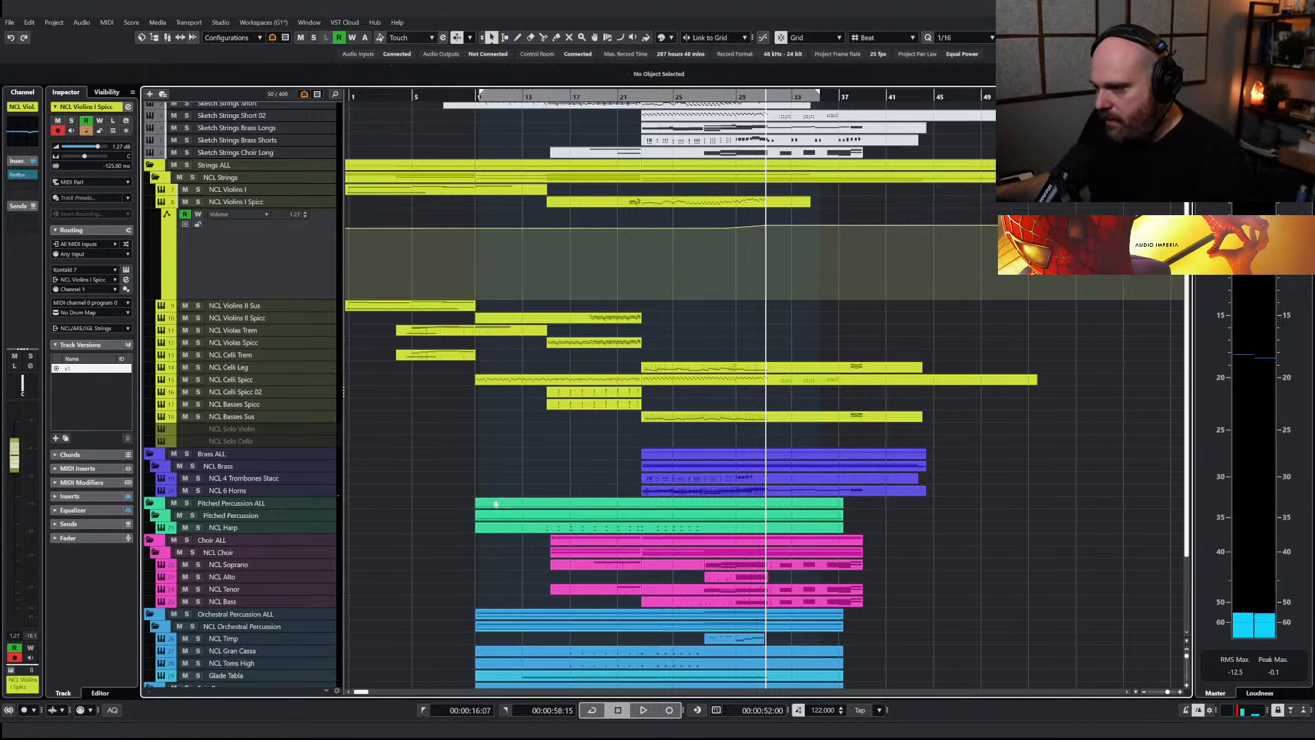
pyautogui.hotkey('ctrl', 'f')
pyautogui.write('clarin')
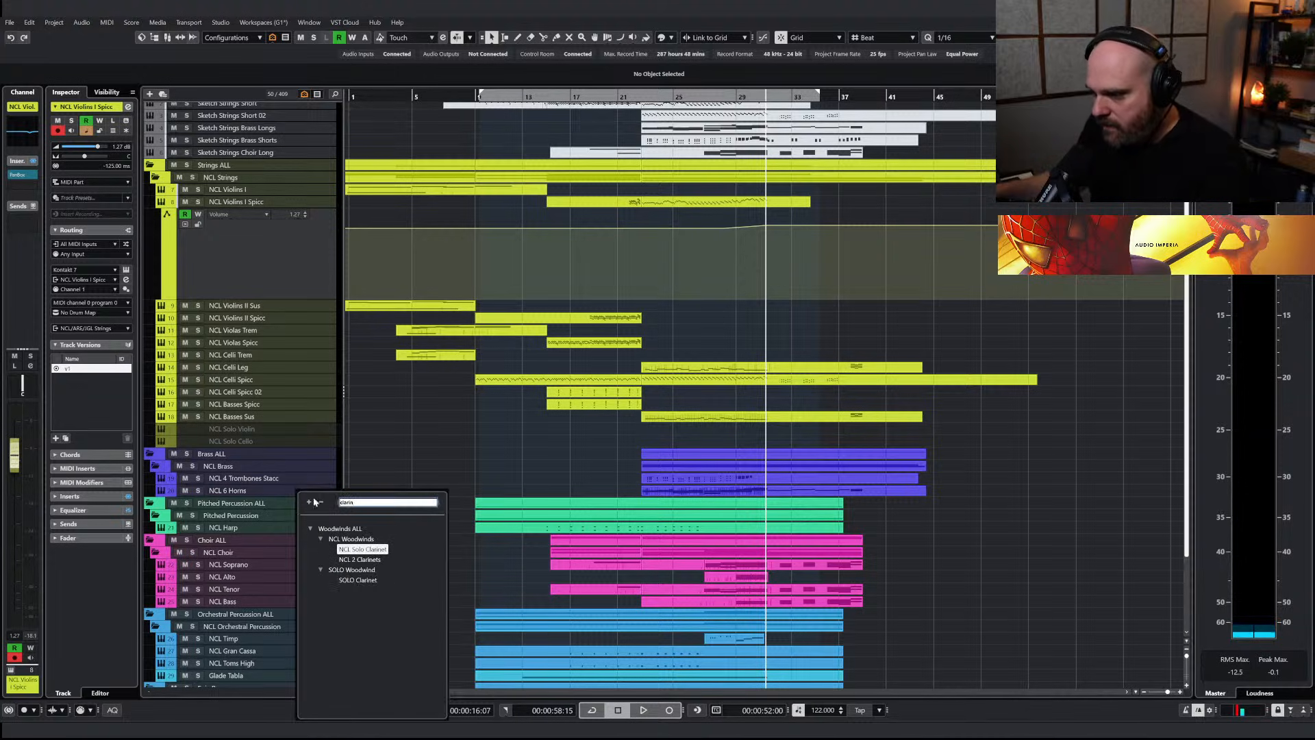
pyautogui.press('Down')
pyautogui.press('Return')
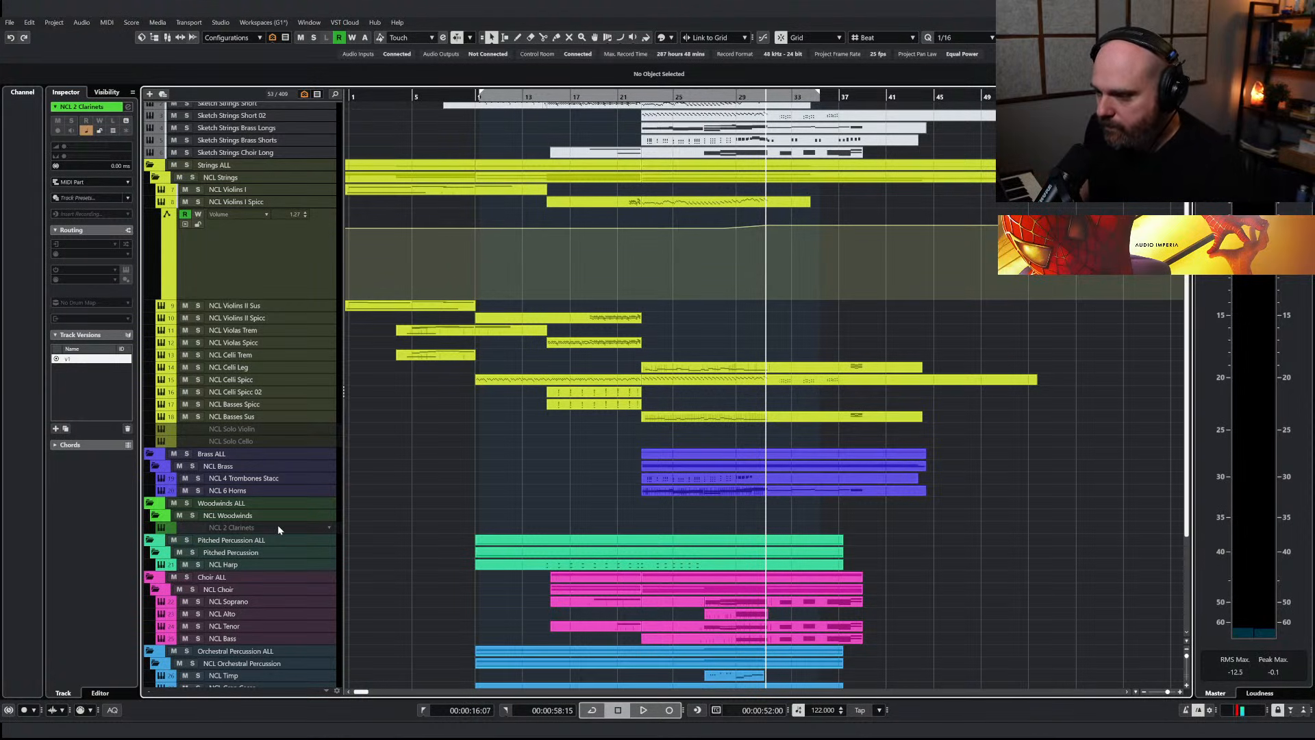
pyautogui.hotkey('shift', 'd')
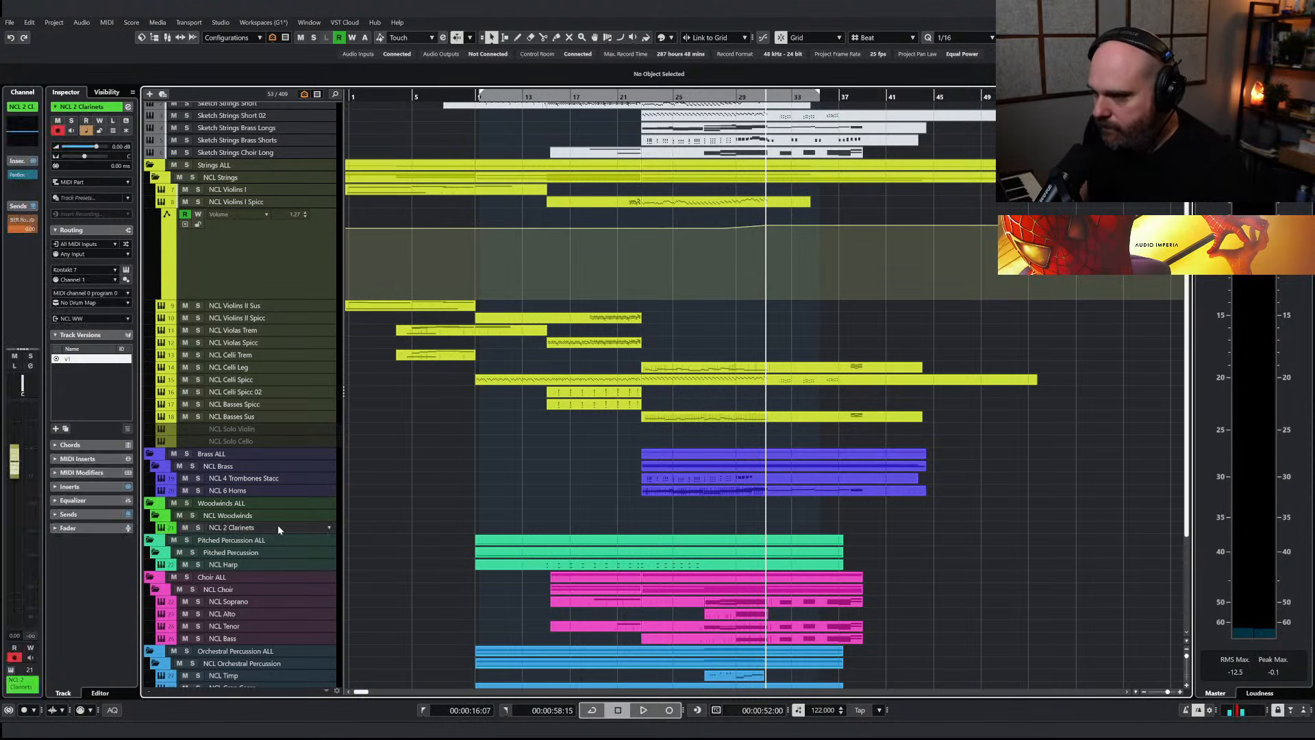
# Copy the NCL 6 Horns part onto the NCL 2 Clarinets track at bar 23, then solo and play the clarinets
pyautogui.click(654, 491)
pyautogui.moveTo(657, 491); pyautogui.dragTo(658, 527)
pyautogui.click(199, 527)
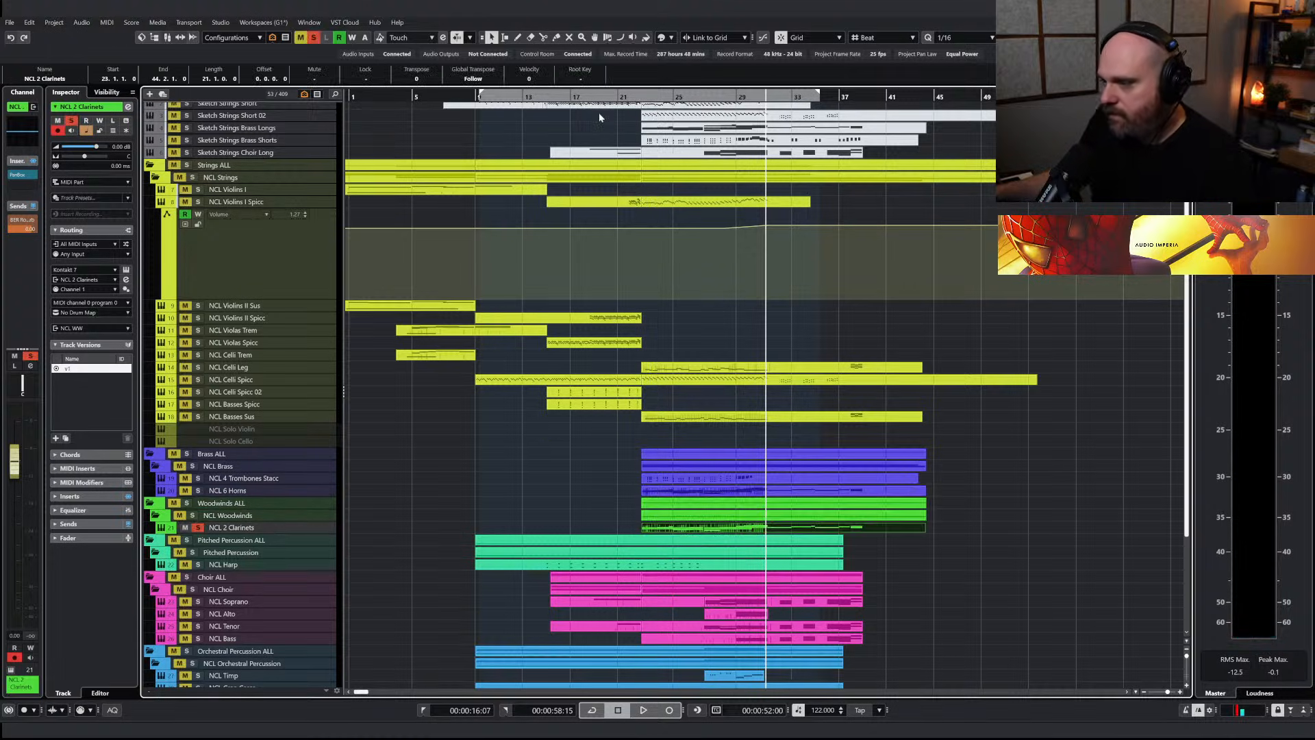
pyautogui.click(637, 98)
pyautogui.press('space')
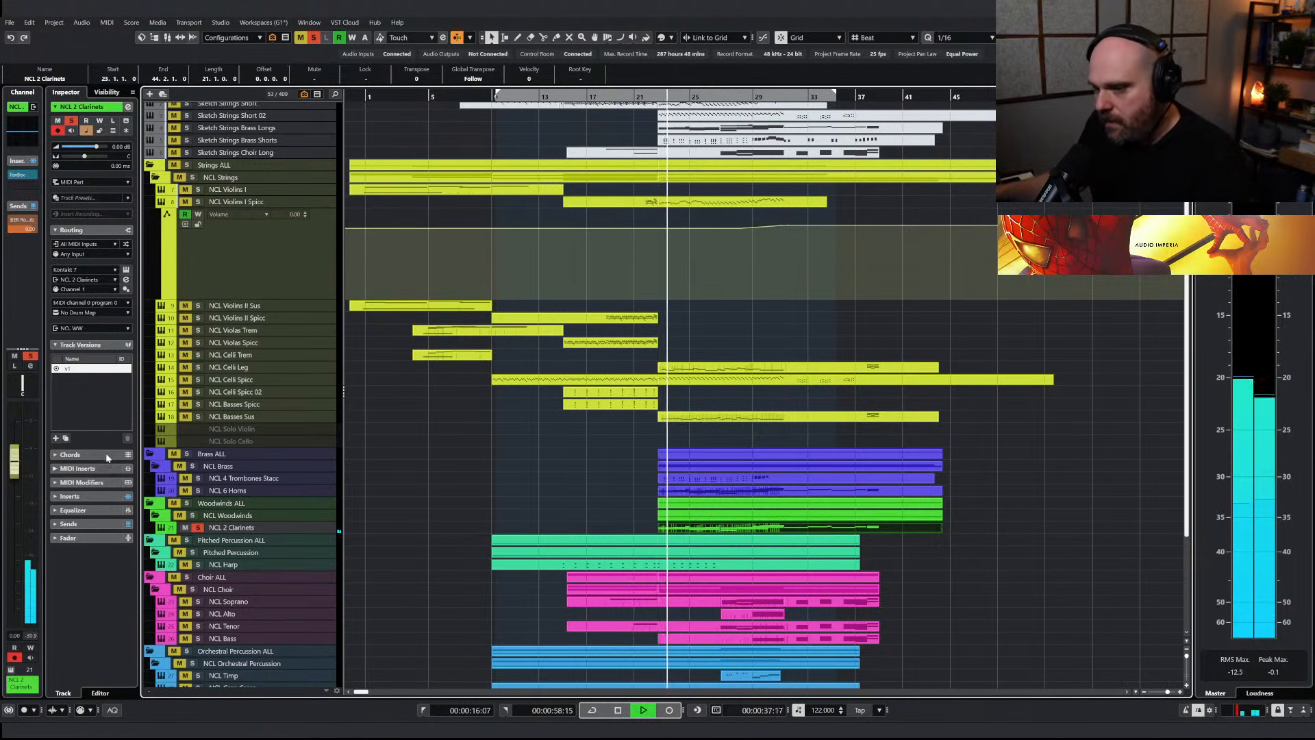
# Shape an EQ dip on the NCL 2 Clarinets channel and audition it together with the NCL 6 Horns
pyautogui.click(14, 141)
pyautogui.moveTo(114, 103); pyautogui.dragTo(110, 110)
pyautogui.press('space')
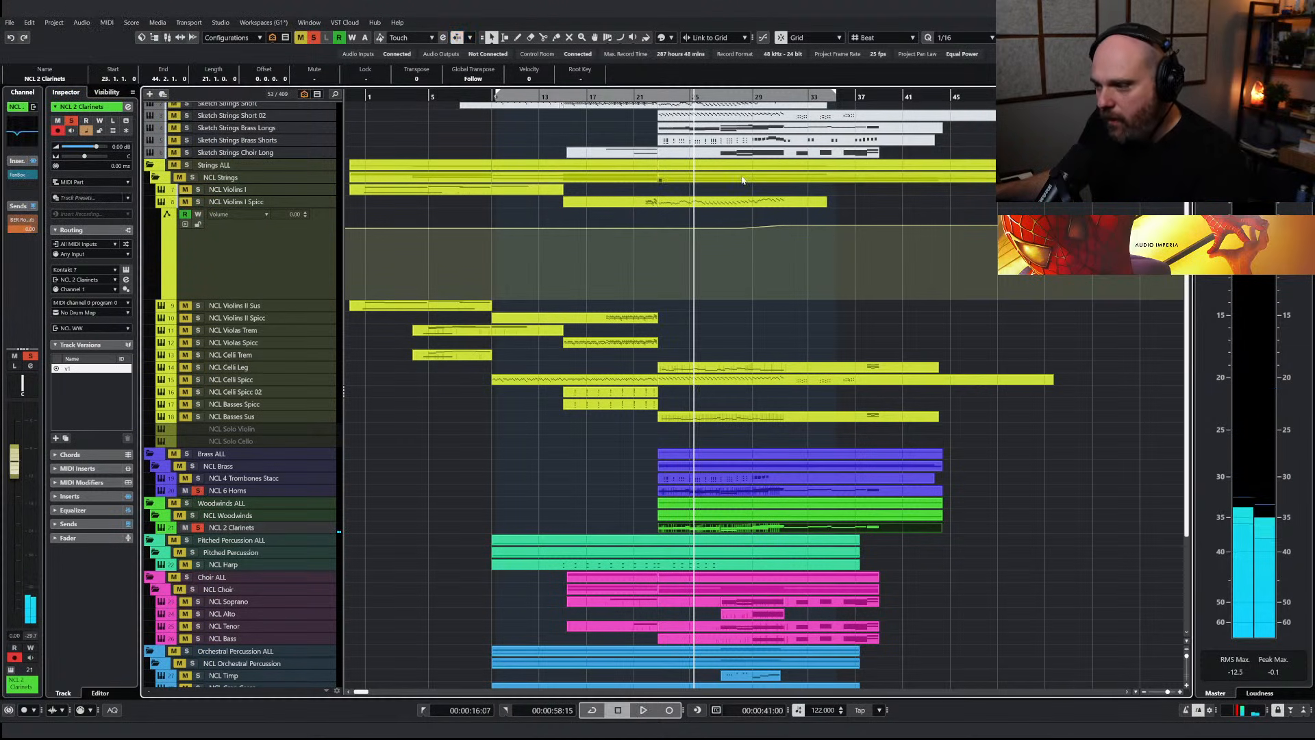
pyautogui.click(658, 96)
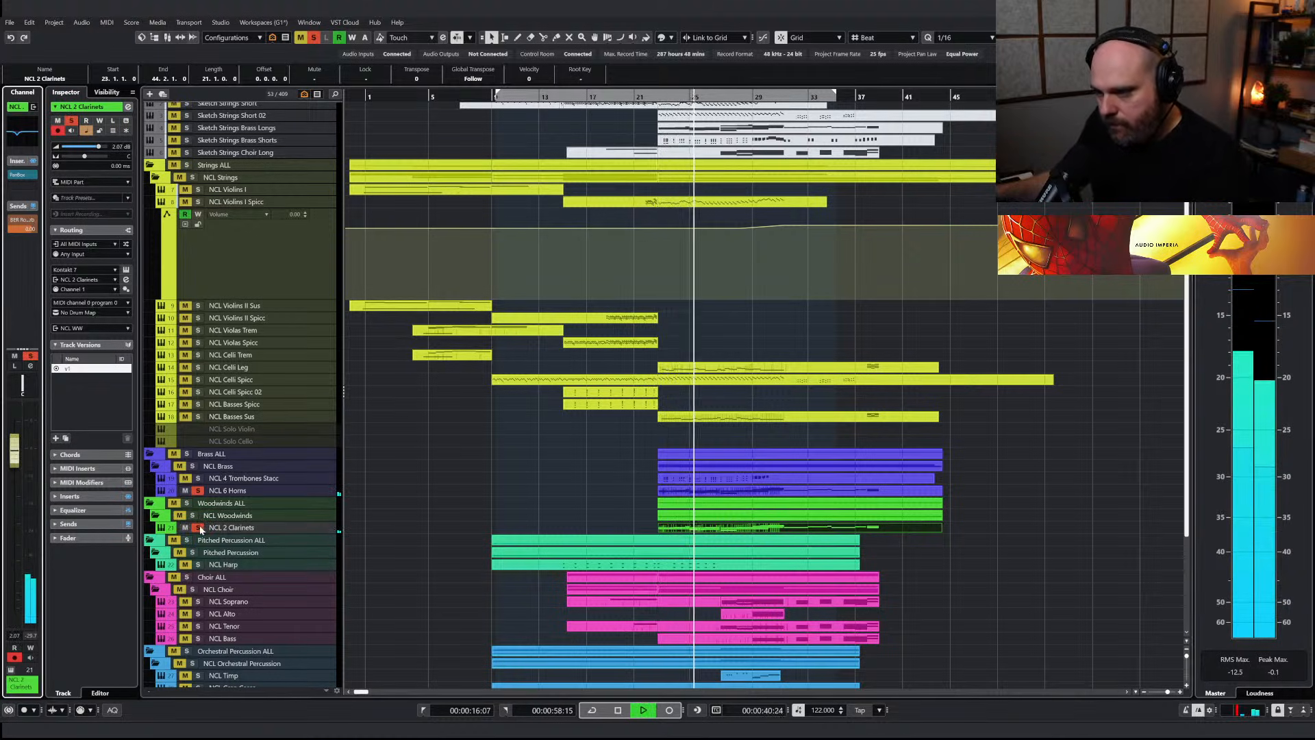
# Clear the solos, play from just before bar 23 and set the NCL 2 Clarinets volume to -1.20 dB
pyautogui.click(647, 98)
pyautogui.press('space')
pyautogui.click(314, 39)
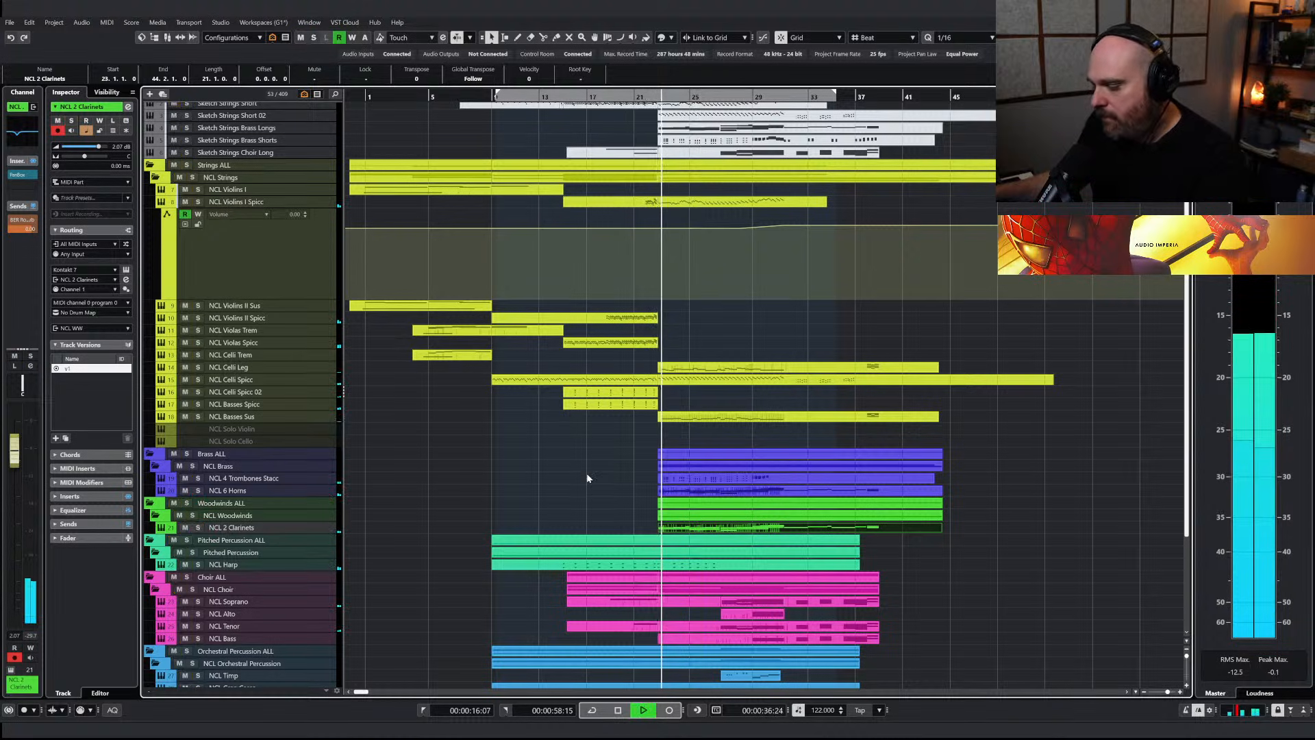
pyautogui.moveTo(13, 454); pyautogui.dragTo(15, 475)
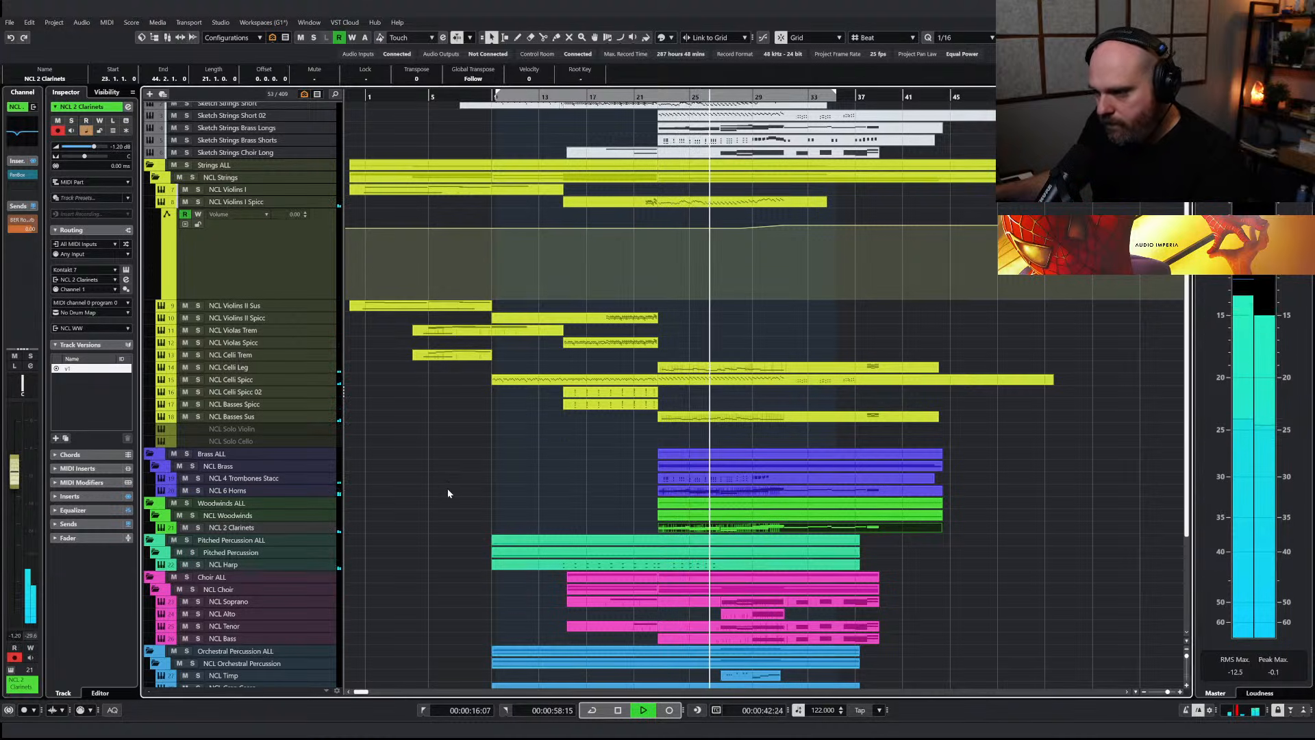
# Solo the NCL 6 Horns track to examine its part on its own, and clear the solo
pyautogui.click(197, 490)
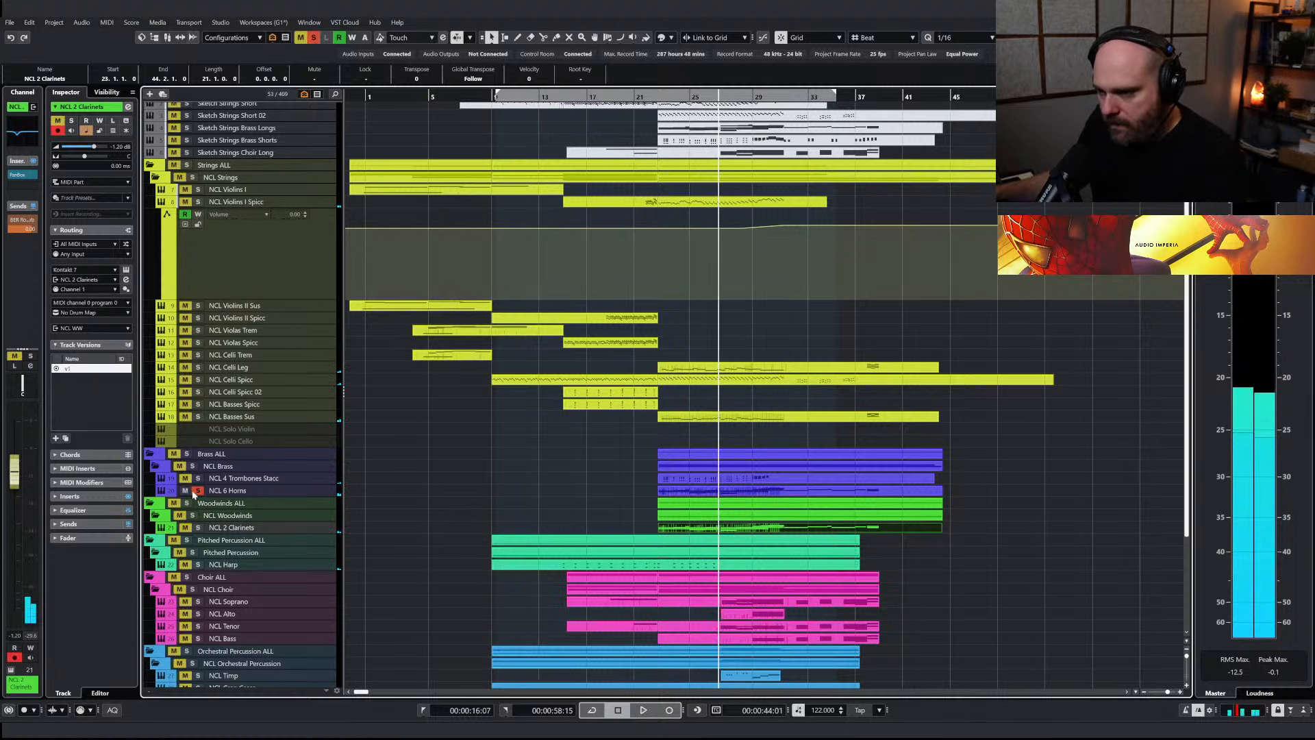
pyautogui.click(688, 492)
pyautogui.press('Return')
pyautogui.press('g')
pyautogui.press('g')
pyautogui.press('g')
pyautogui.press('g')
pyautogui.press('g')
pyautogui.rightClick(558, 524)
pyautogui.press('Return')
pyautogui.click(249, 491)
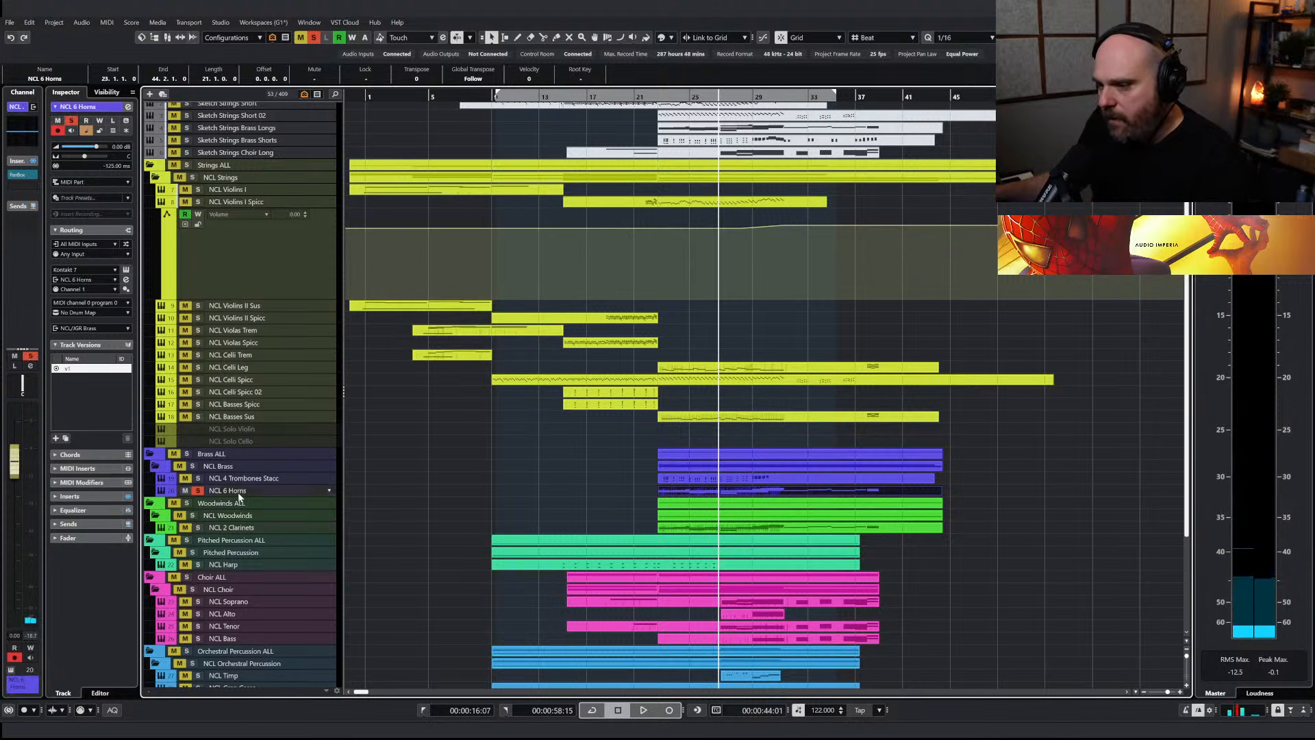
pyautogui.click(313, 40)
# Rename the NCL 6 Horns track as NCL 6 Horns Sus
pyautogui.hotkey('ctrl', 'f')
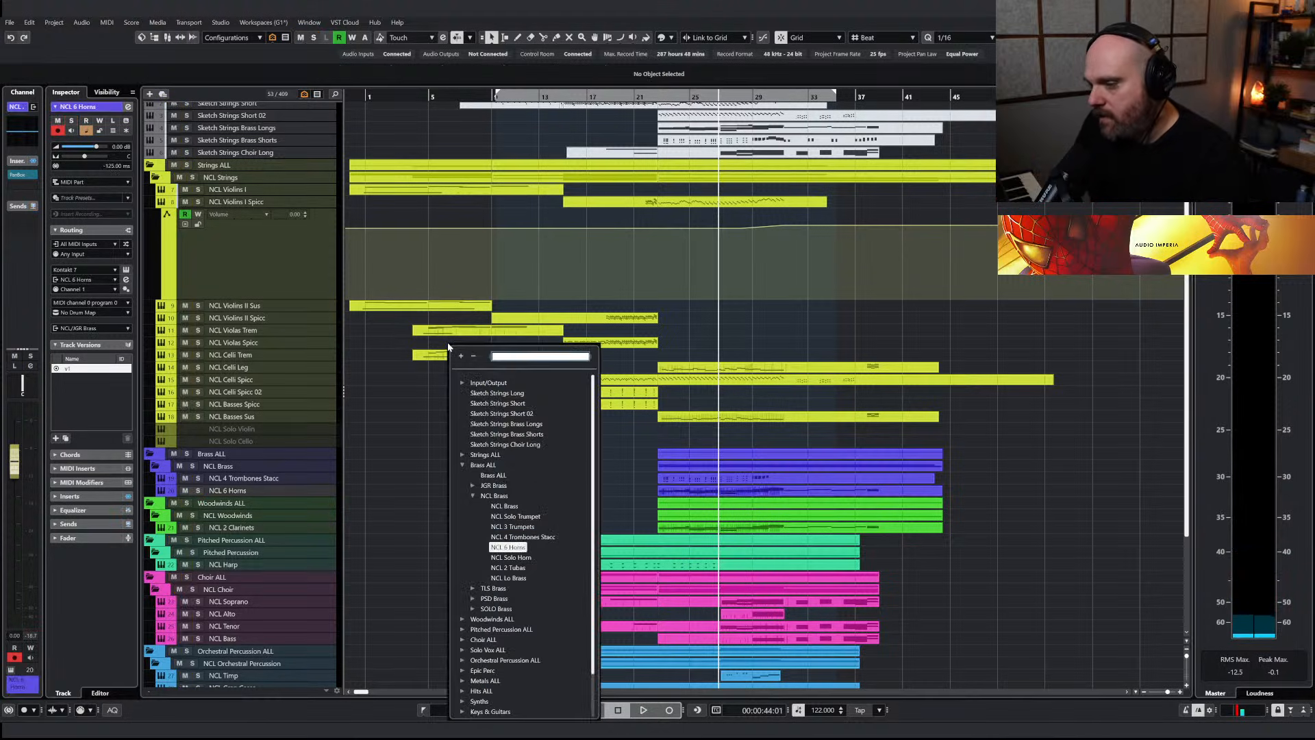
pyautogui.write('6')
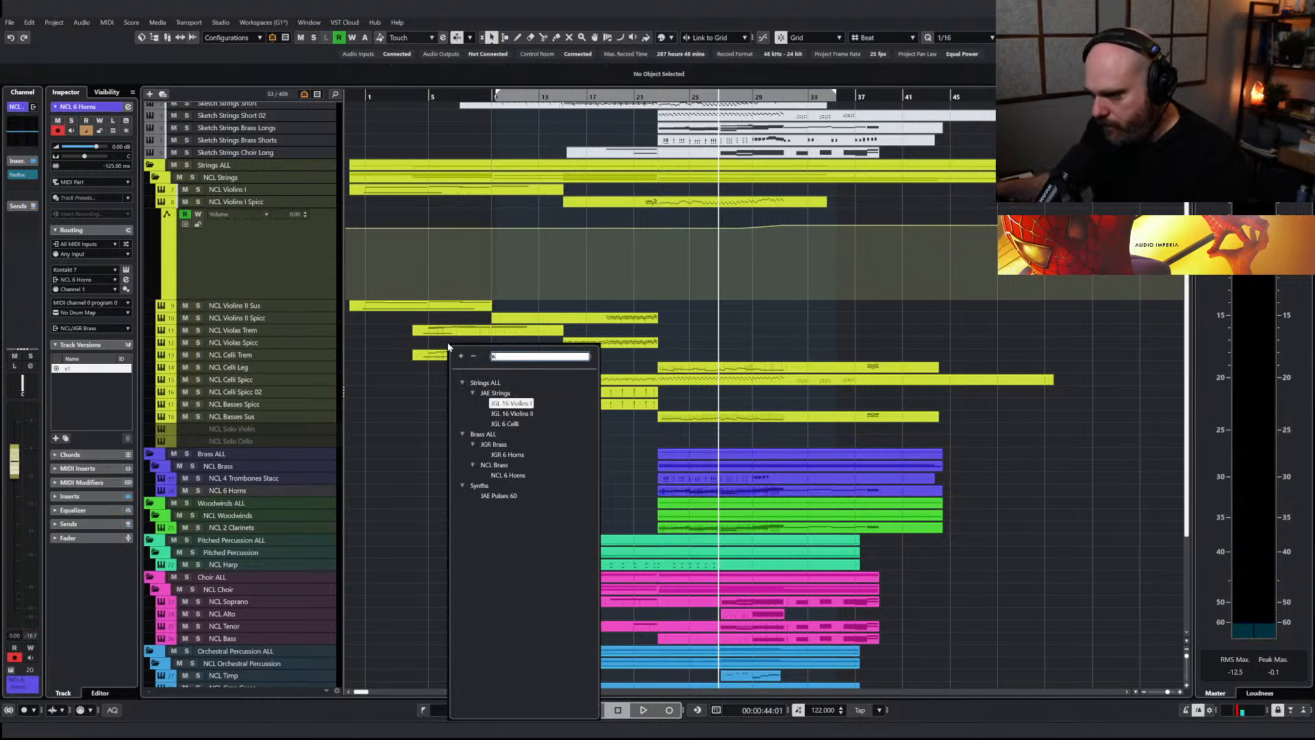
pyautogui.click(233, 493)
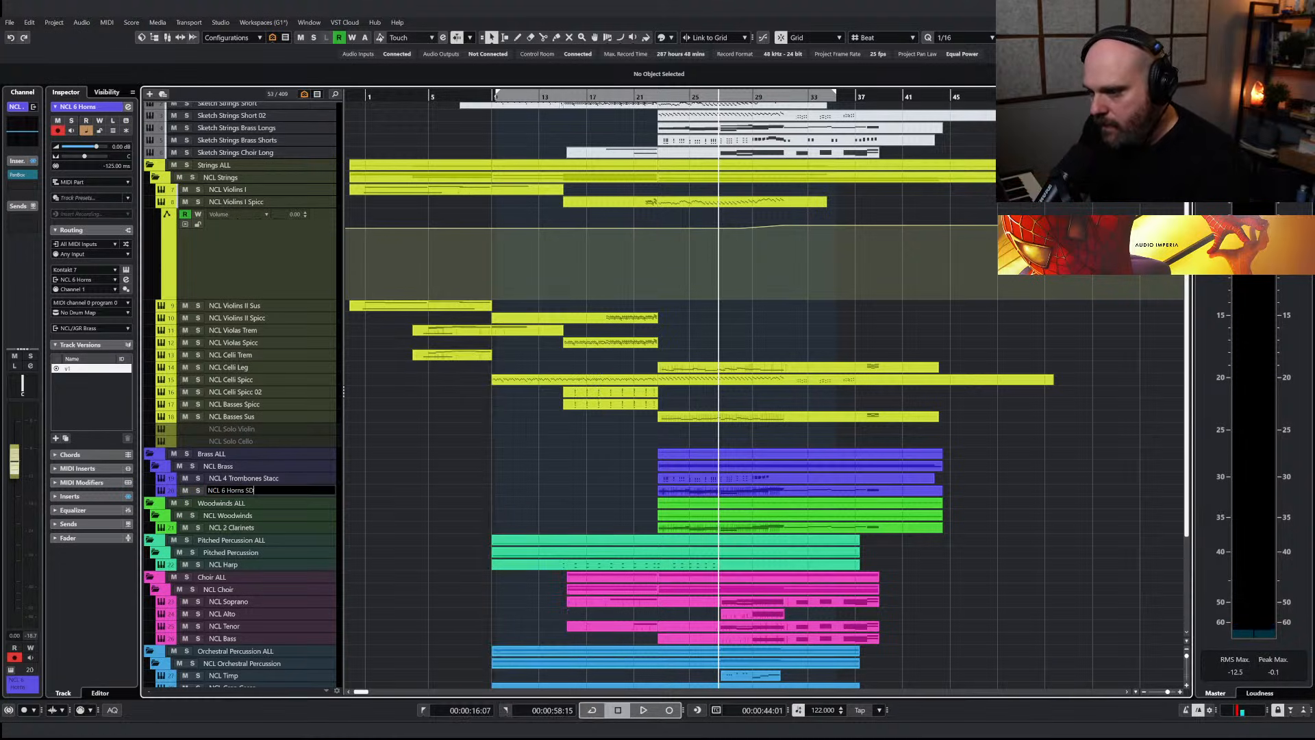
pyautogui.press('Return')
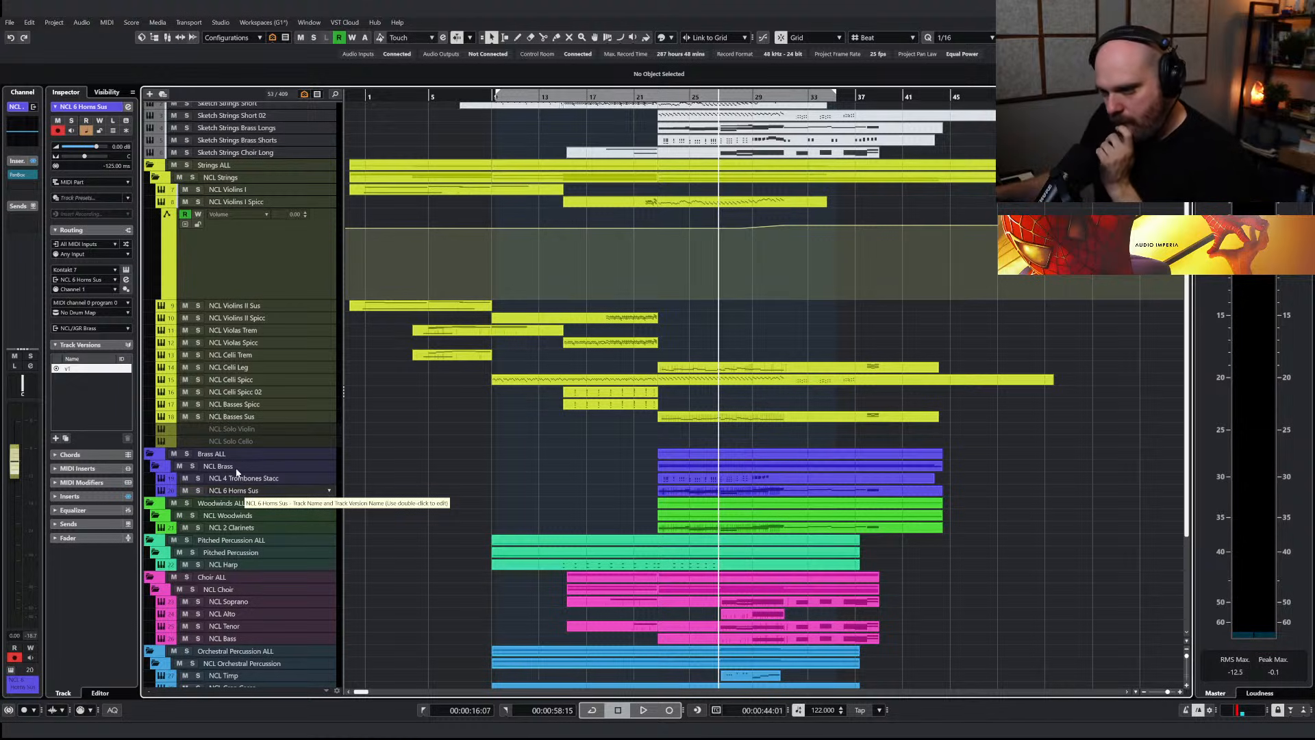
# Duplicate the NCL 6 Horns Sus track as NCL 6 Horns Leg and copy the horn part onto it at bar 23
pyautogui.hotkey('ctrl', 'd')
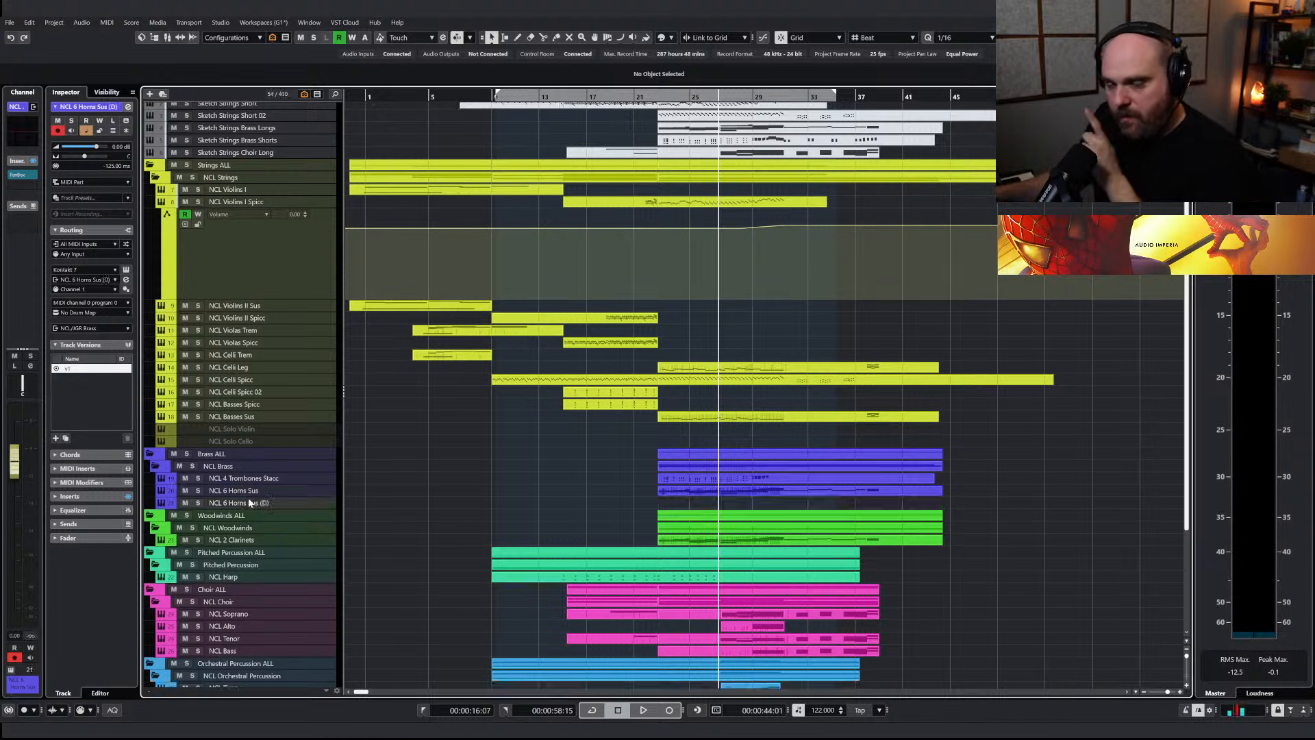
pyautogui.write('Leg')
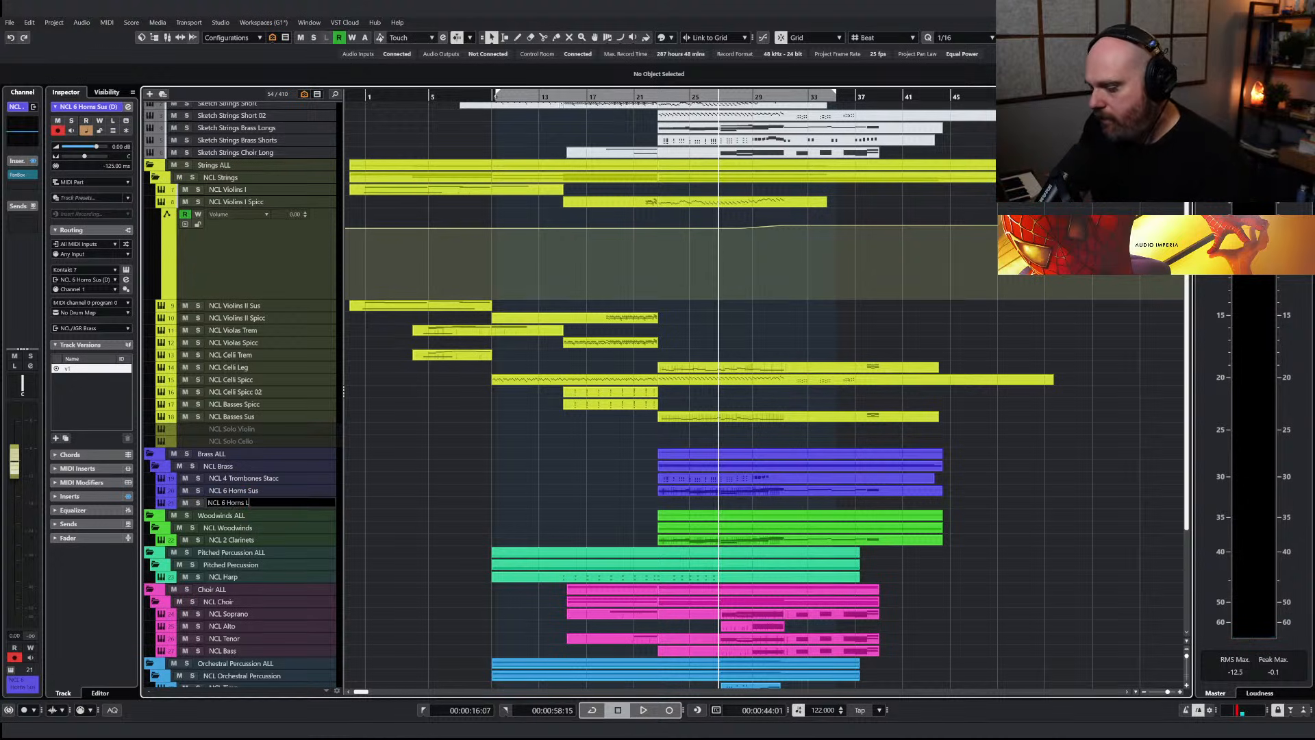
pyautogui.press('Return')
pyautogui.moveTo(678, 491); pyautogui.dragTo(677, 506)
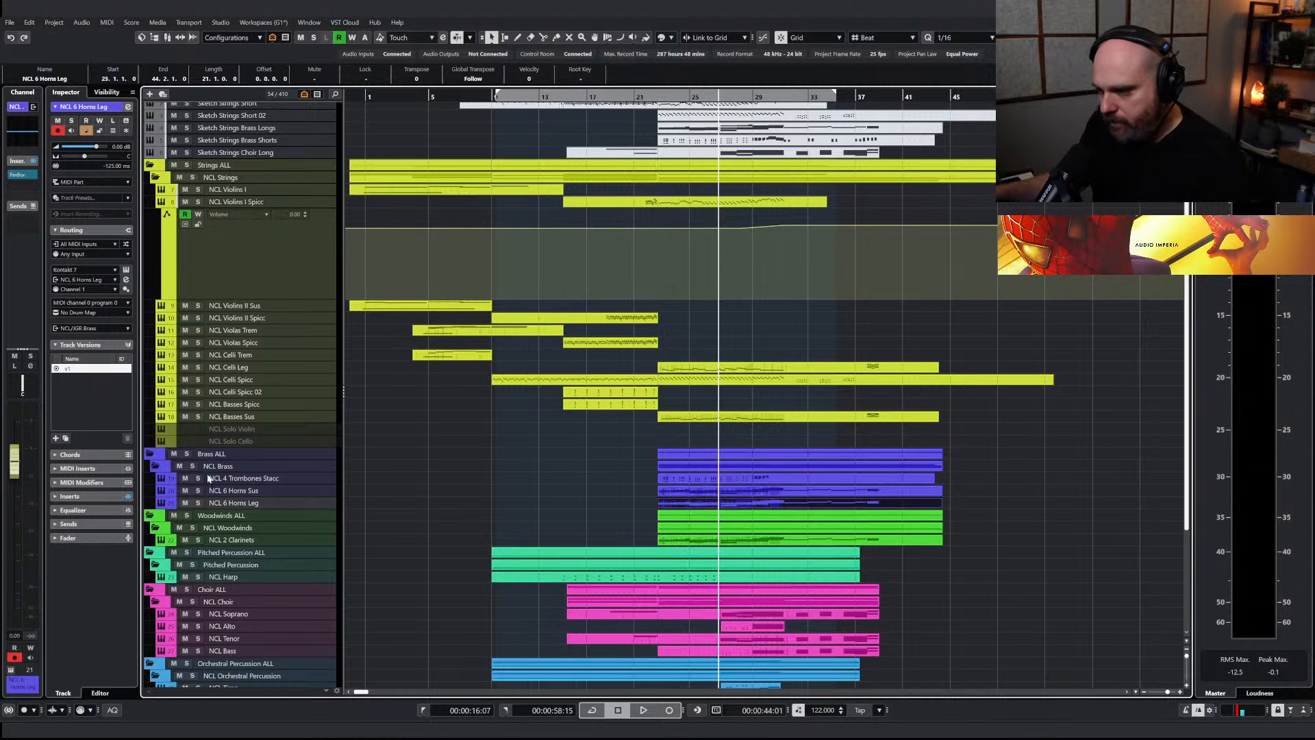
# Solo the NCL 6 Horns Leg track and set its French horns instrument to the Legato articulation
pyautogui.click(198, 502)
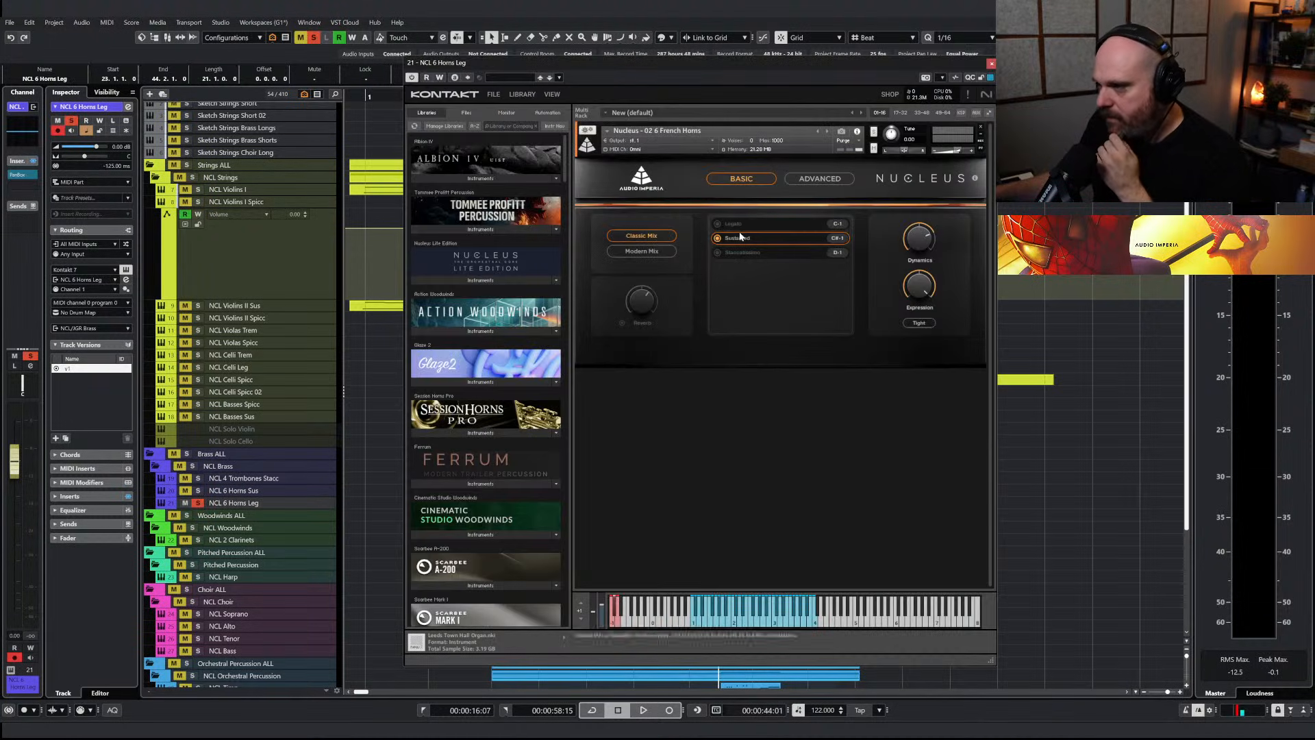
pyautogui.click(733, 238)
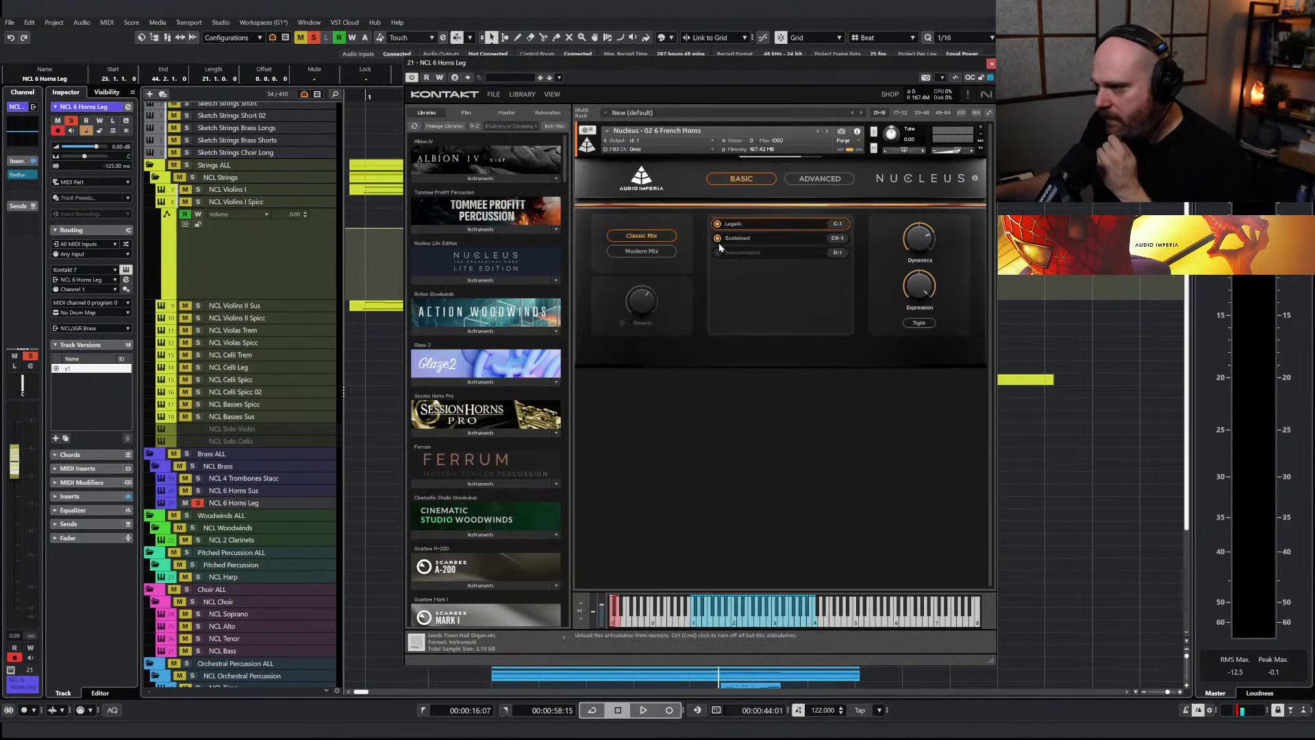
pyautogui.click(990, 64)
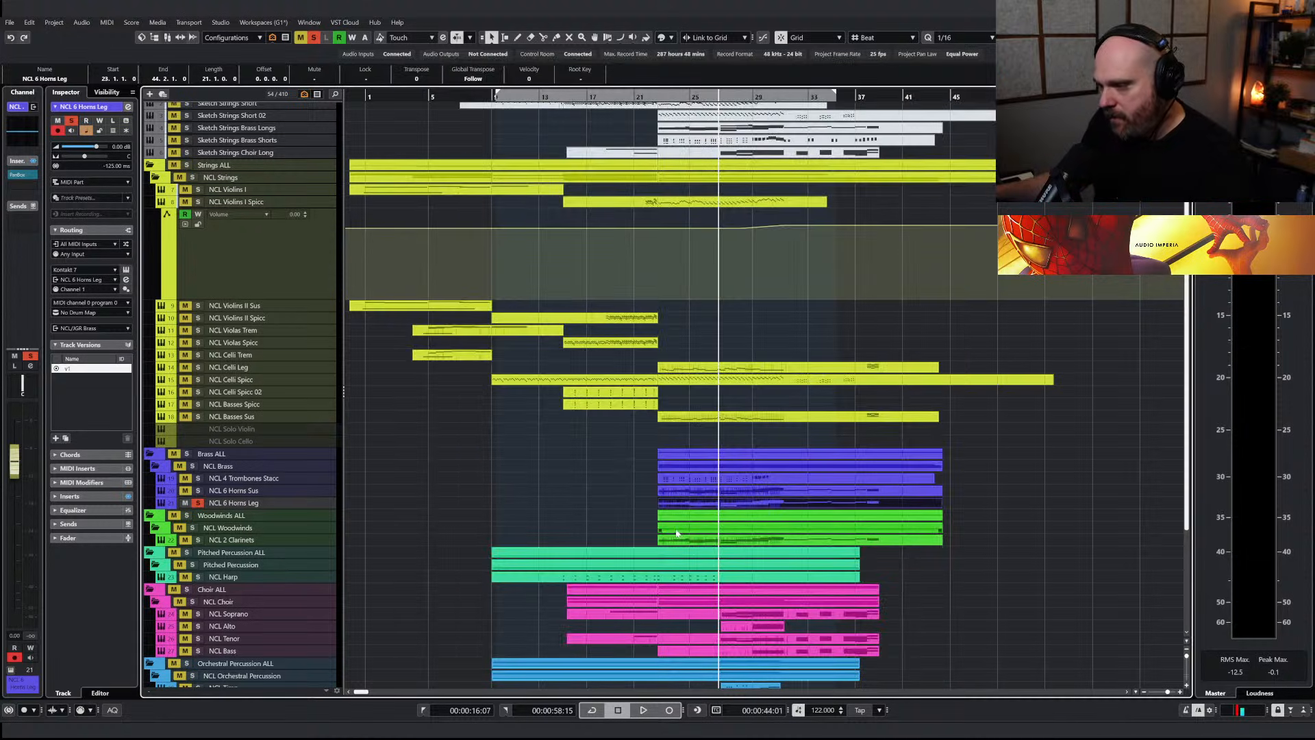
# Play NCL 6 Horns Leg from bar 23 and delete the extra harmony notes in its part, keeping a single melody line in the opening bars
pyautogui.click(658, 96)
pyautogui.press('space')
pyautogui.doubleClick(681, 506)
pyautogui.moveTo(776, 420); pyautogui.dragTo(775, 419)
pyautogui.press('Delete')
pyautogui.moveTo(752, 356); pyautogui.dragTo(814, 425)
pyautogui.press('Delete')
pyautogui.press('Delete')
pyautogui.moveTo(832, 369); pyautogui.dragTo(862, 439)
pyautogui.press('Delete')
pyautogui.moveTo(867, 375); pyautogui.dragTo(919, 460)
pyautogui.press('Delete')
pyautogui.moveTo(960, 374); pyautogui.dragTo(976, 405)
pyautogui.press('Delete')
pyautogui.moveTo(934, 349); pyautogui.dragTo(991, 370)
pyautogui.press('Delete')
# Lengthen the first three notes of the NCL 6 Horns Leg melody to overlap the notes that follow, and play them back
pyautogui.moveTo(663, 323); pyautogui.dragTo(791, 335)
pyautogui.click(788, 337)
pyautogui.press('space')
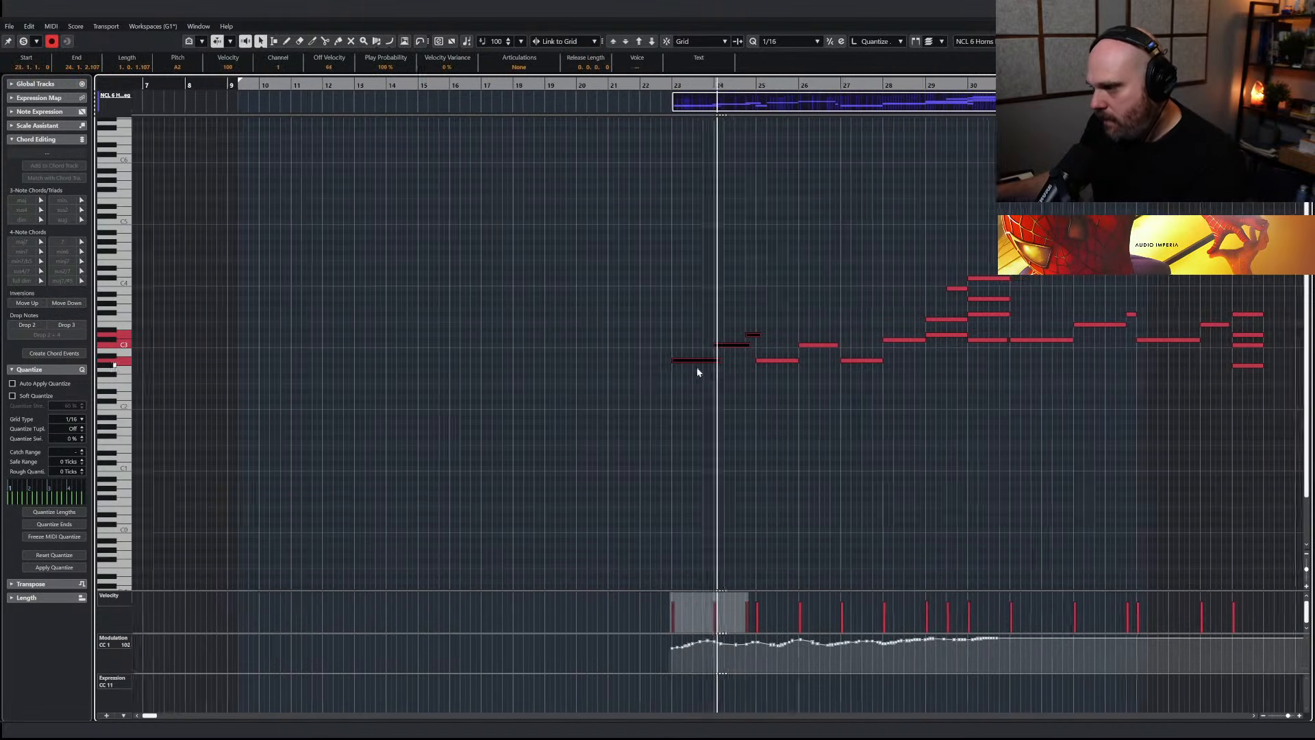
pyautogui.rightClick(718, 394)
pyautogui.press('Escape')
pyautogui.press('Escape')
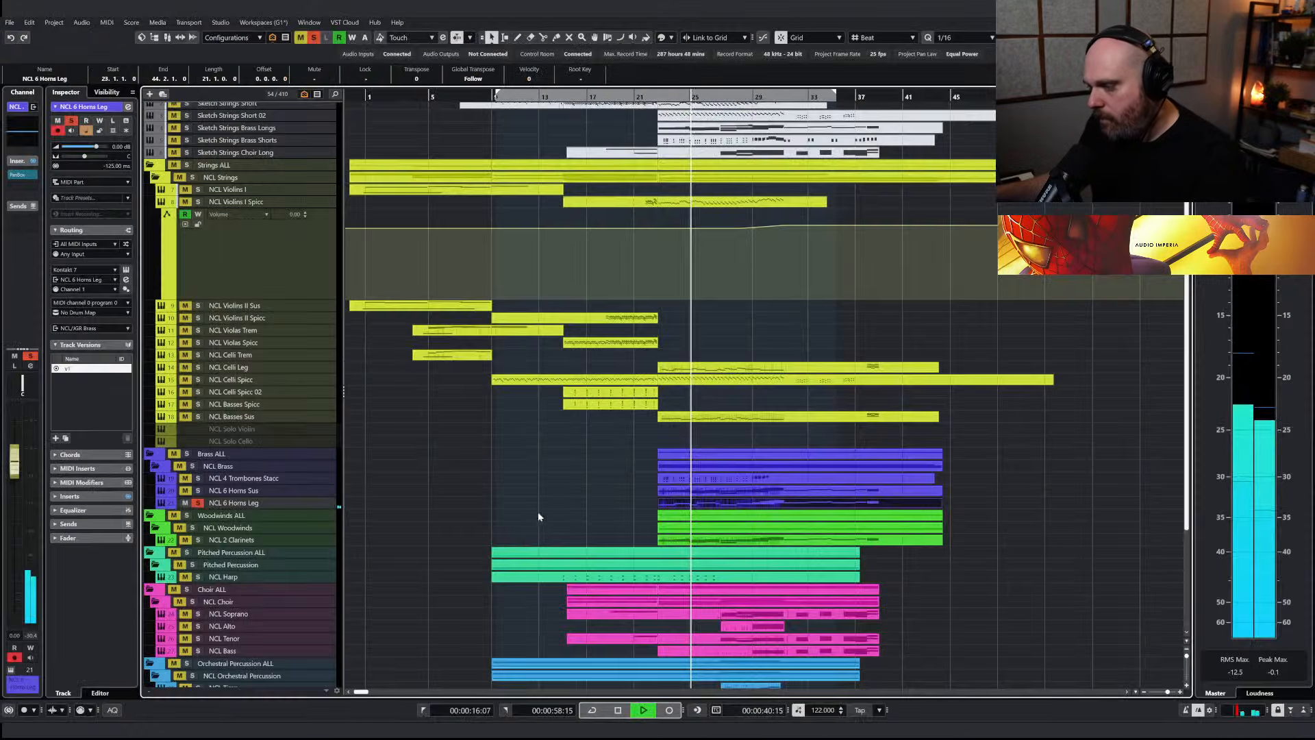
# Set the NCL 6 Horns Leg volume to 2.59 dB and shape its channel EQ curve while auditioning from bar 23
pyautogui.moveTo(13, 460); pyautogui.dragTo(13, 451)
pyautogui.press('space')
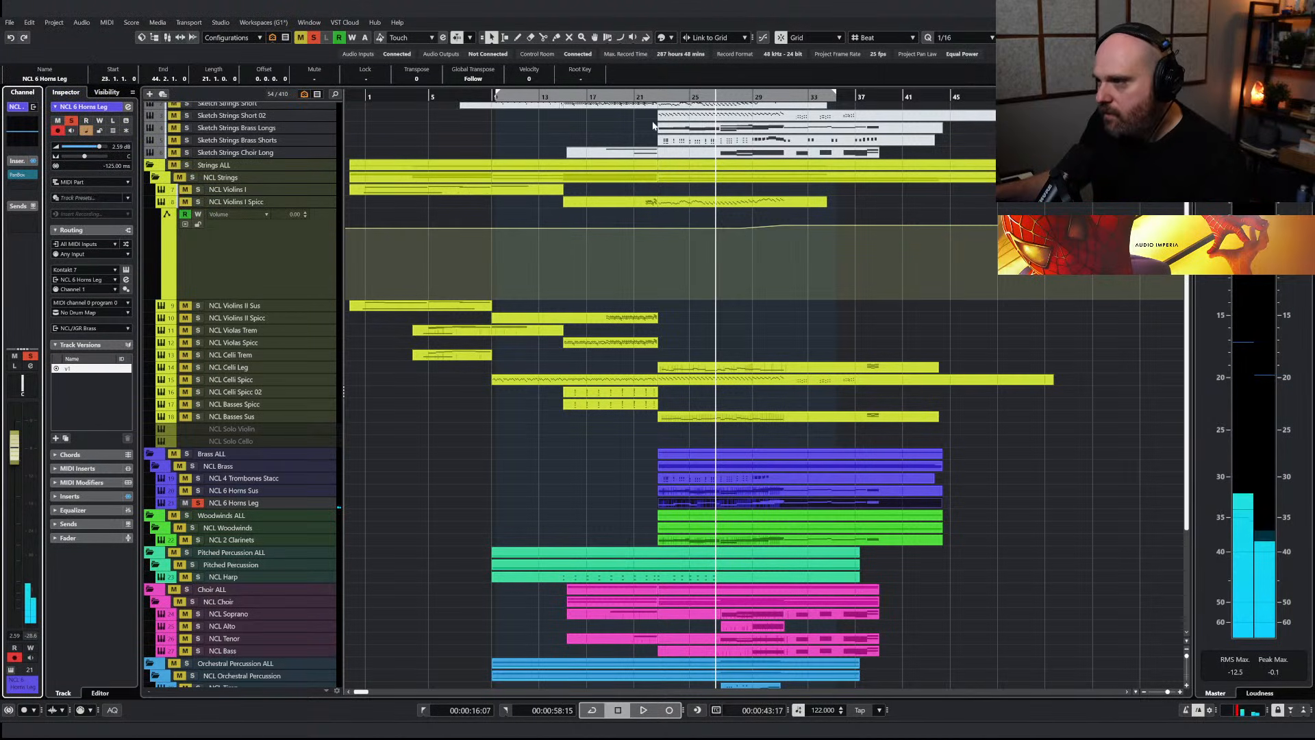
pyautogui.click(653, 125)
pyautogui.click(25, 141)
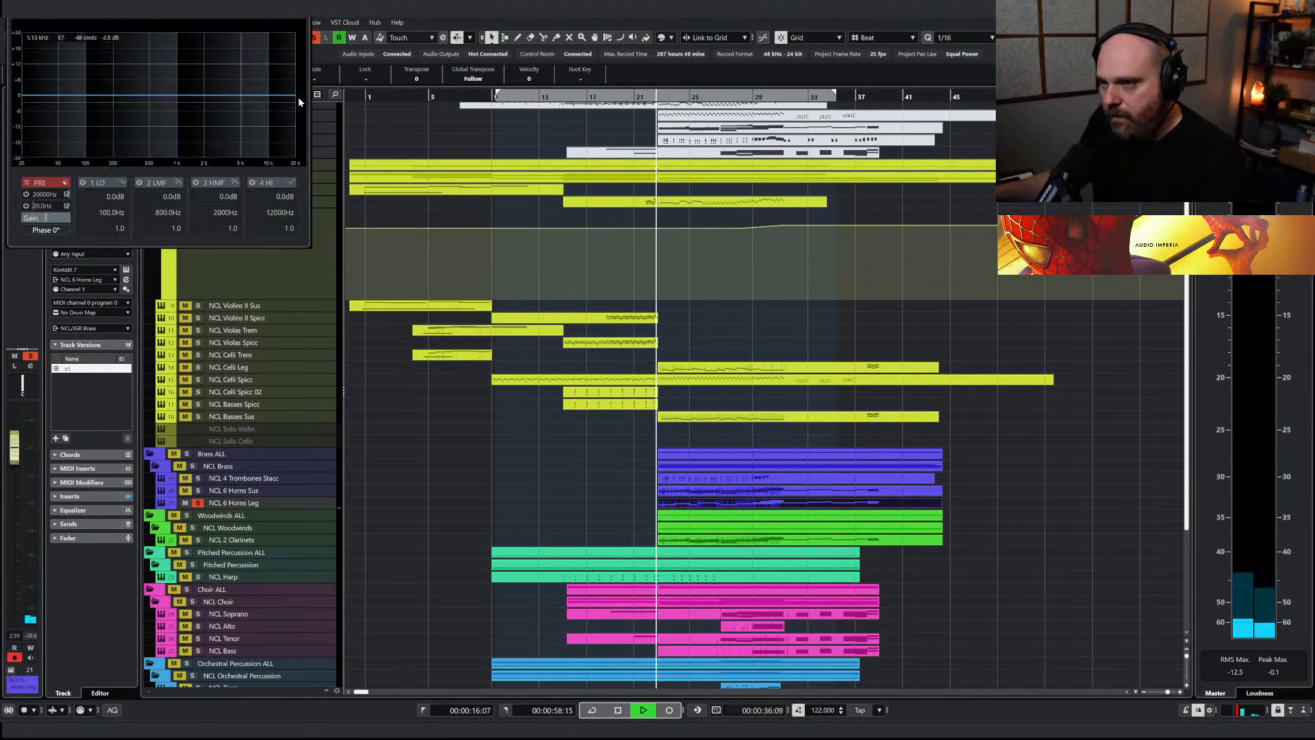
pyautogui.moveTo(259, 101); pyautogui.dragTo(126, 105)
pyautogui.click(608, 126)
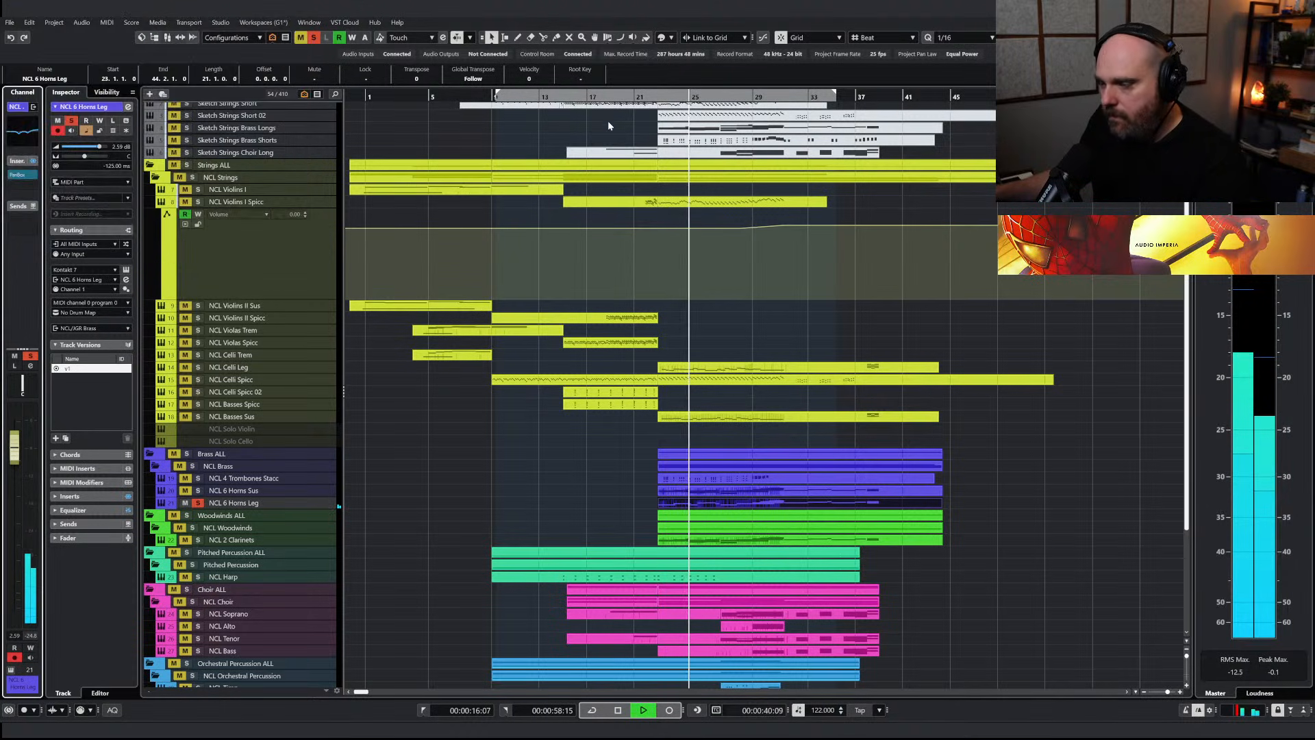
# Play the full mix from just before bar 23 with the solo cleared and lower the NCL 6 Horns Leg volume
pyautogui.click(643, 126)
pyautogui.click(313, 38)
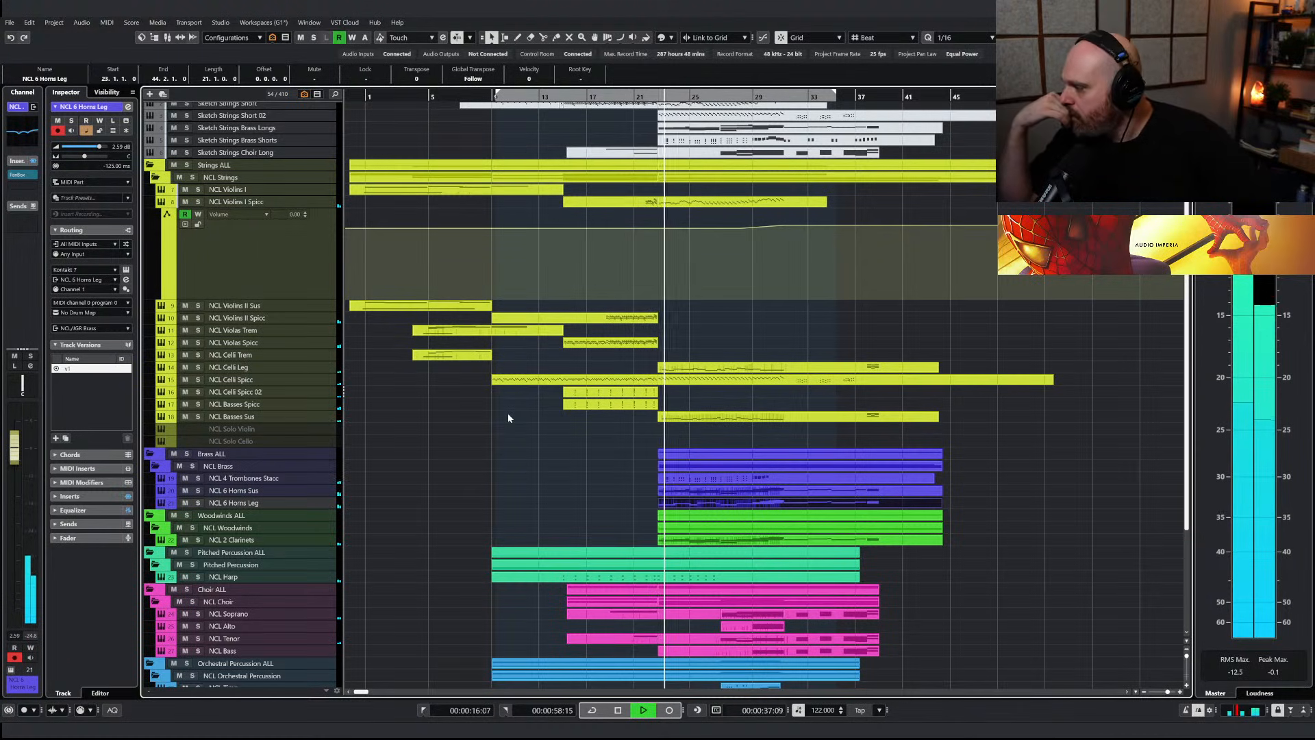
pyautogui.keyDown('ctrl'); pyautogui.click(15, 454); pyautogui.keyUp('ctrl')
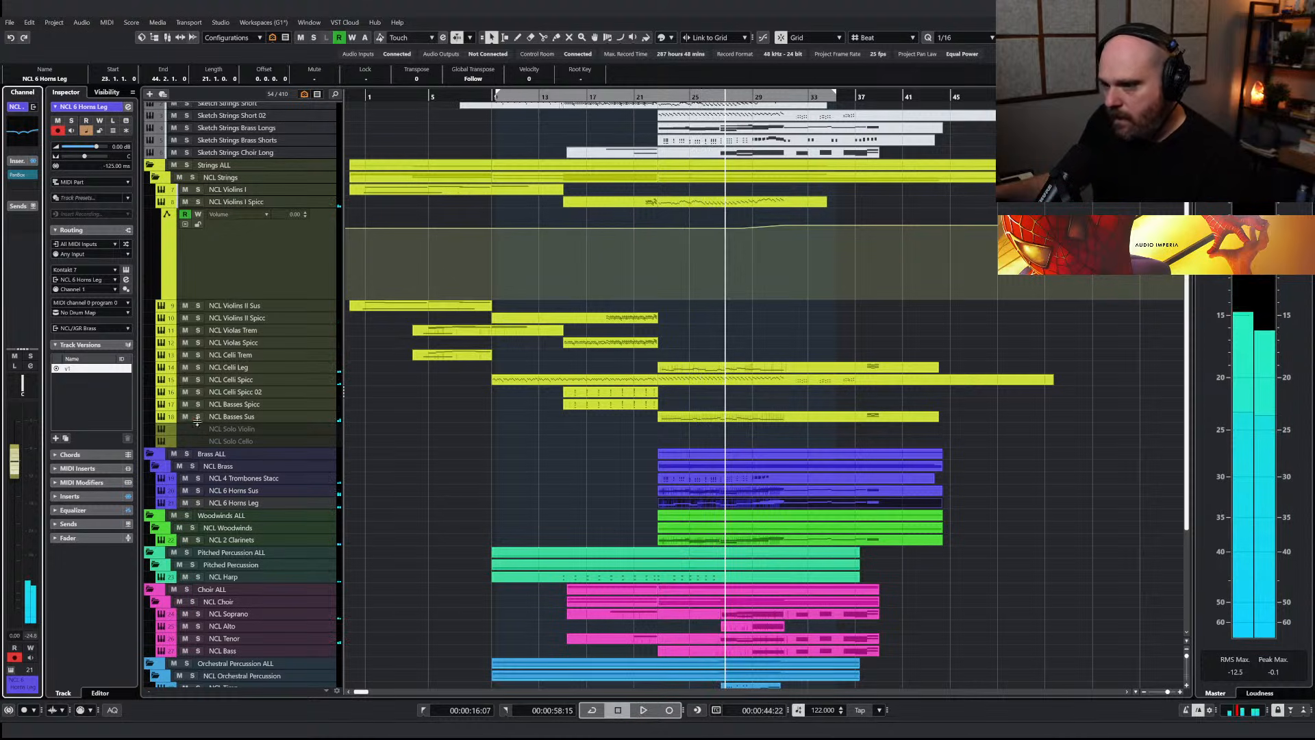
# Raise the whole CC1 modulation curve in the NCL Basses Sus part starting at bar 23
pyautogui.doubleClick(679, 416)
pyautogui.press('g')
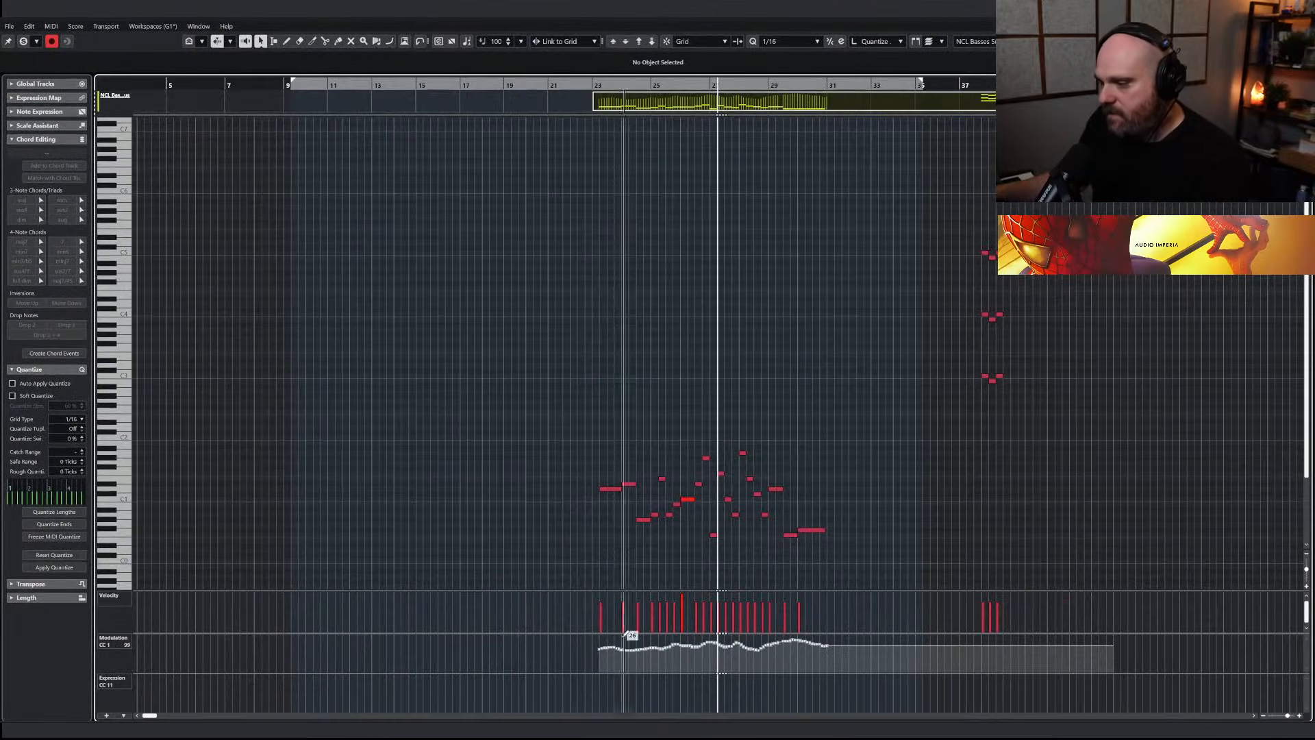
pyautogui.moveTo(588, 632); pyautogui.dragTo(631, 554)
pyautogui.moveTo(558, 582); pyautogui.dragTo(975, 672)
pyautogui.moveTo(706, 571); pyautogui.dragTo(711, 556)
pyautogui.click(815, 458)
pyautogui.press('Escape')
# Find and show the NCL 2 Tubas track, and copy the NCL Basses Sus part onto it at bar 23
pyautogui.write('ftub')
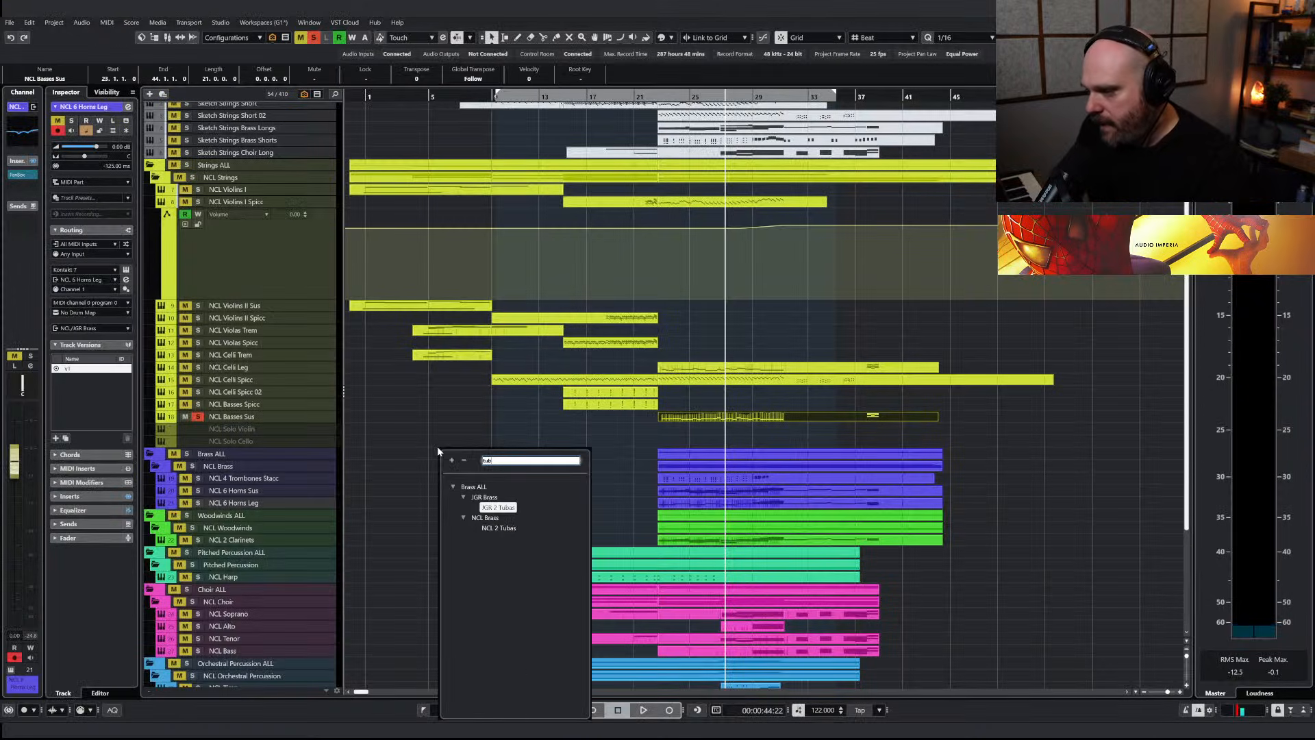
pyautogui.click(498, 527)
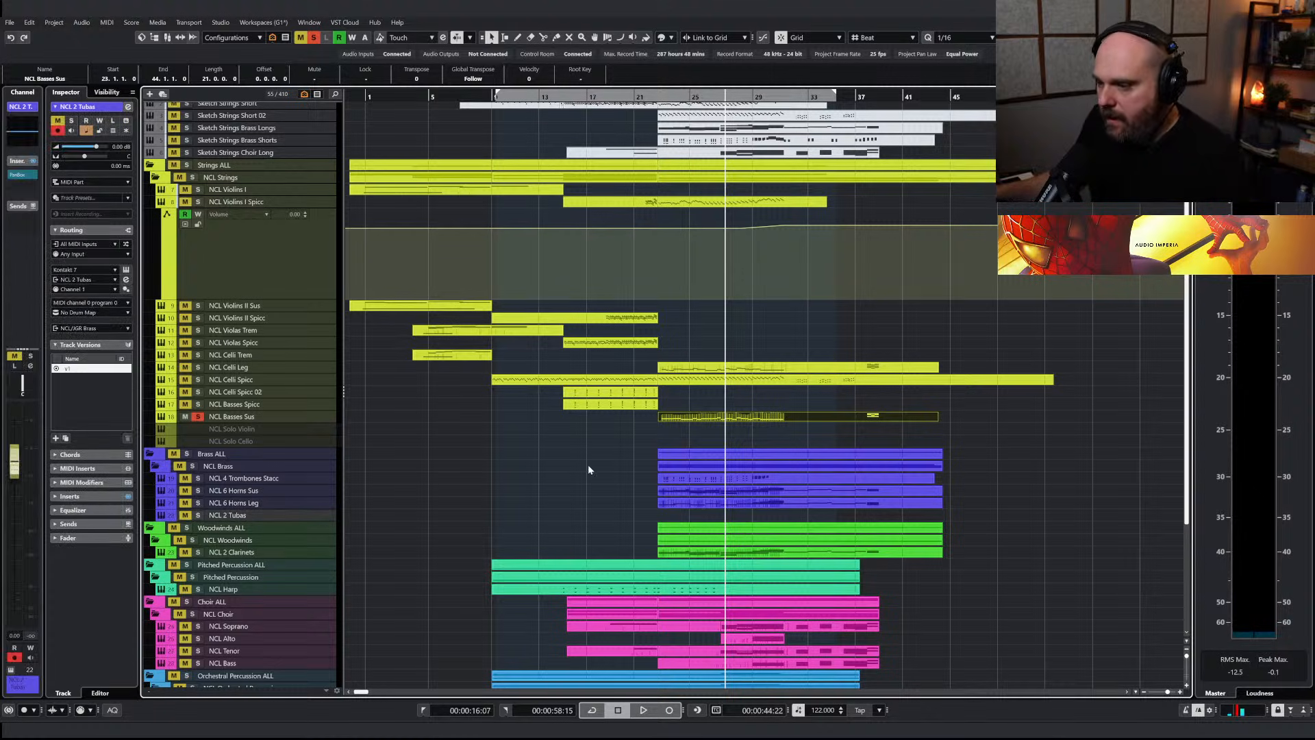
pyautogui.moveTo(674, 420); pyautogui.dragTo(674, 522)
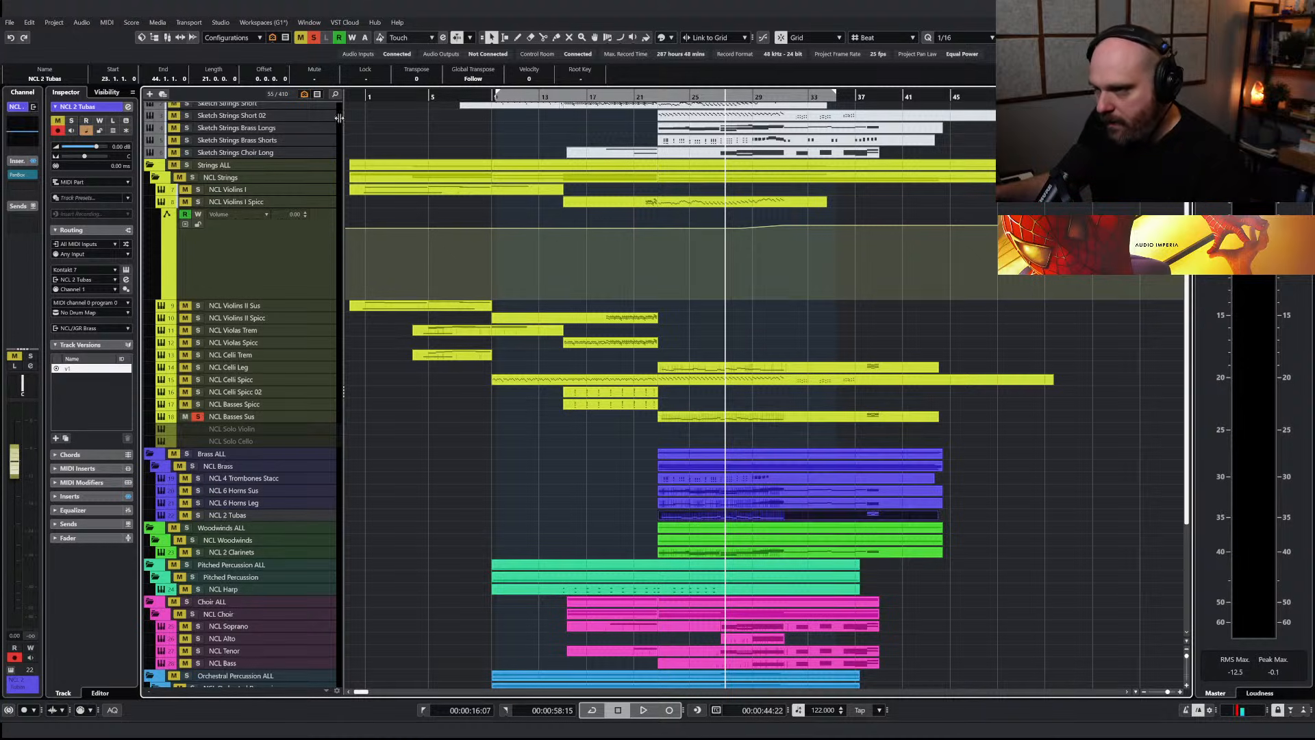
# Audition NCL 2 Tubas in solo while examining its notes and modulation, and replay from before bar 23 in the full mix
pyautogui.keyDown('ctrl'); pyautogui.click(197, 515); pyautogui.keyUp('ctrl')
pyautogui.press('space')
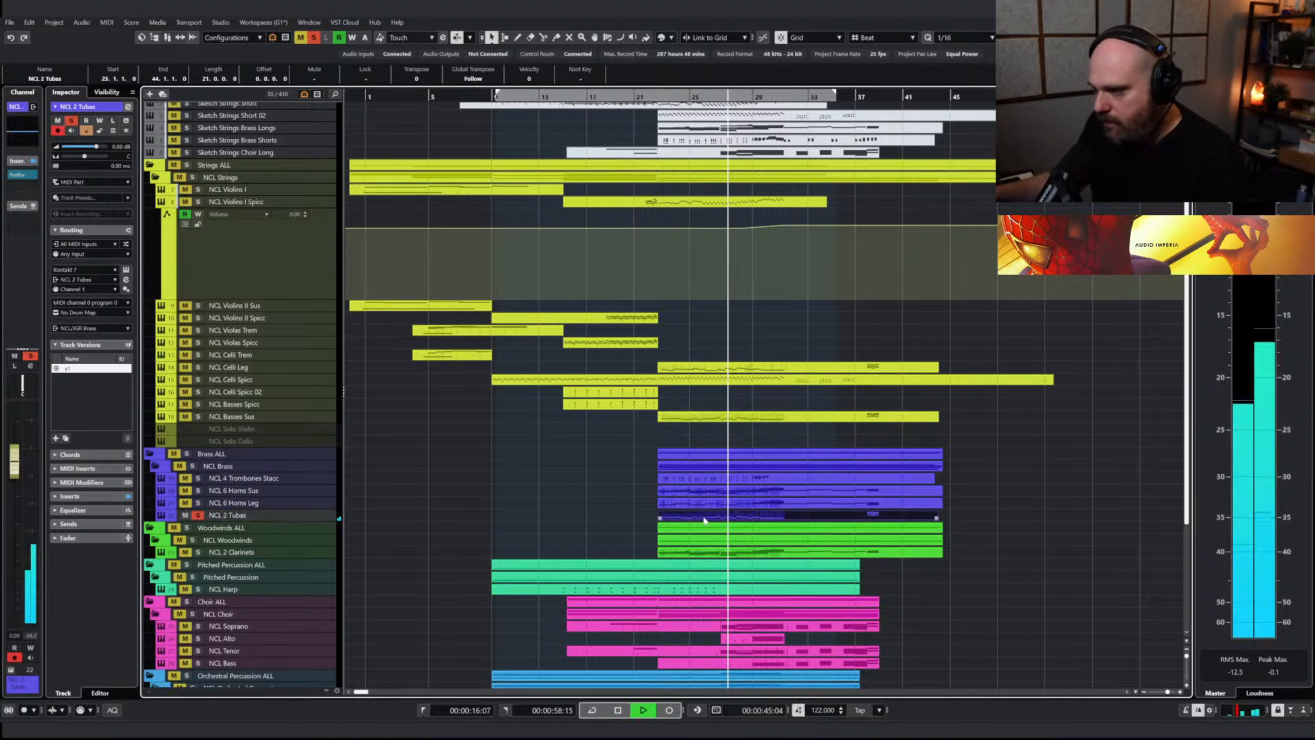
pyautogui.doubleClick(711, 523)
pyautogui.press('h')
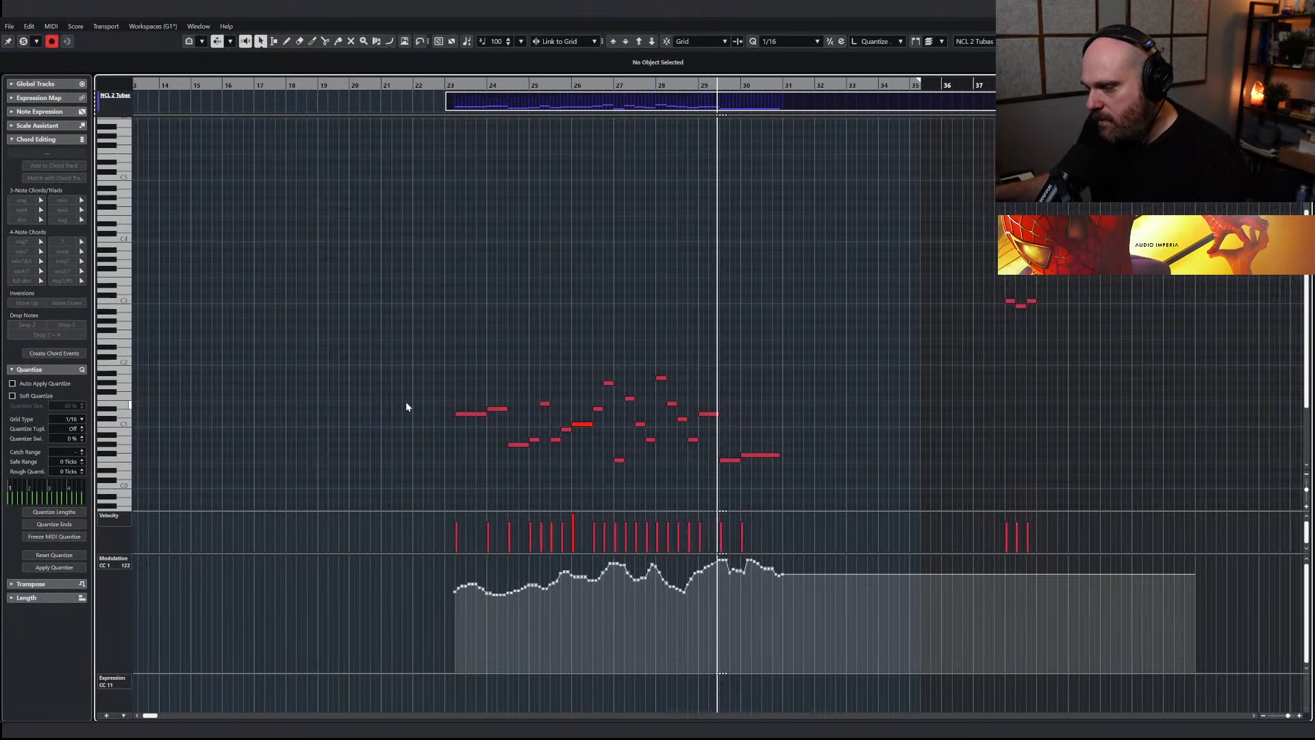
pyautogui.press('Return')
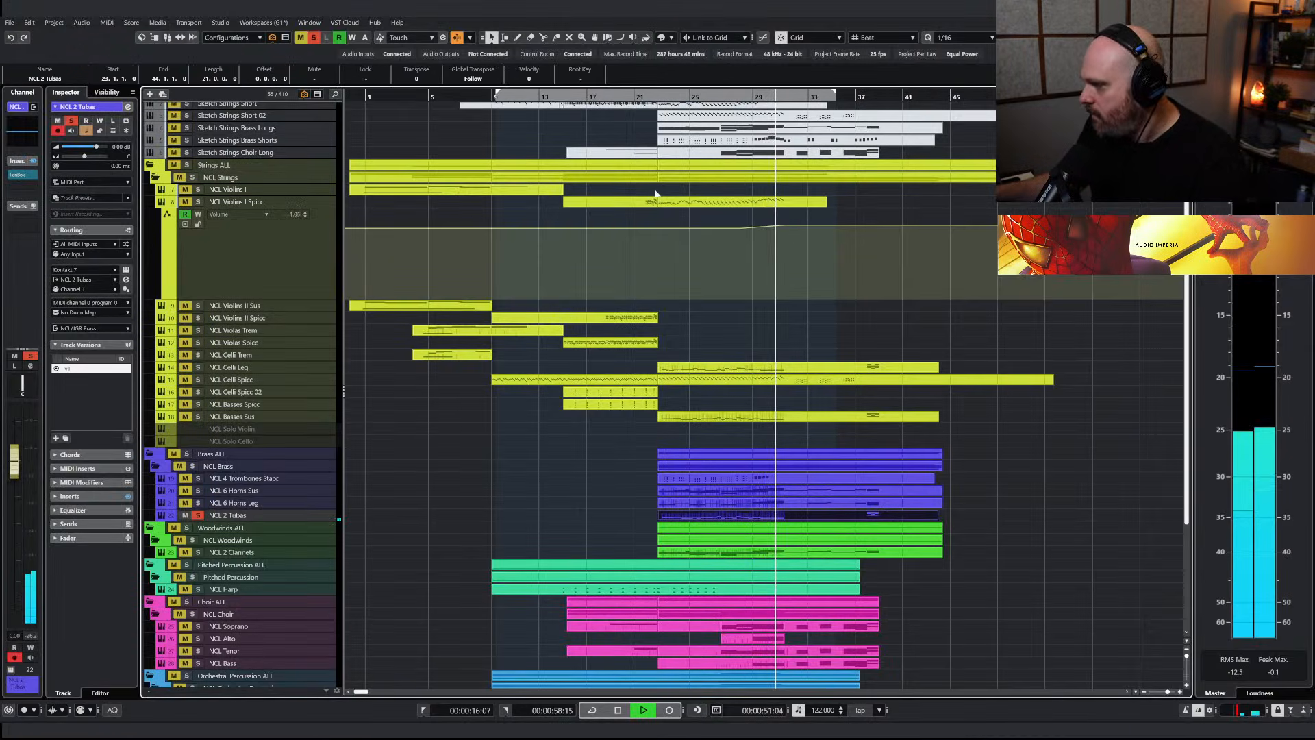
pyautogui.moveTo(651, 97); pyautogui.dragTo(629, 97)
pyautogui.click(314, 39)
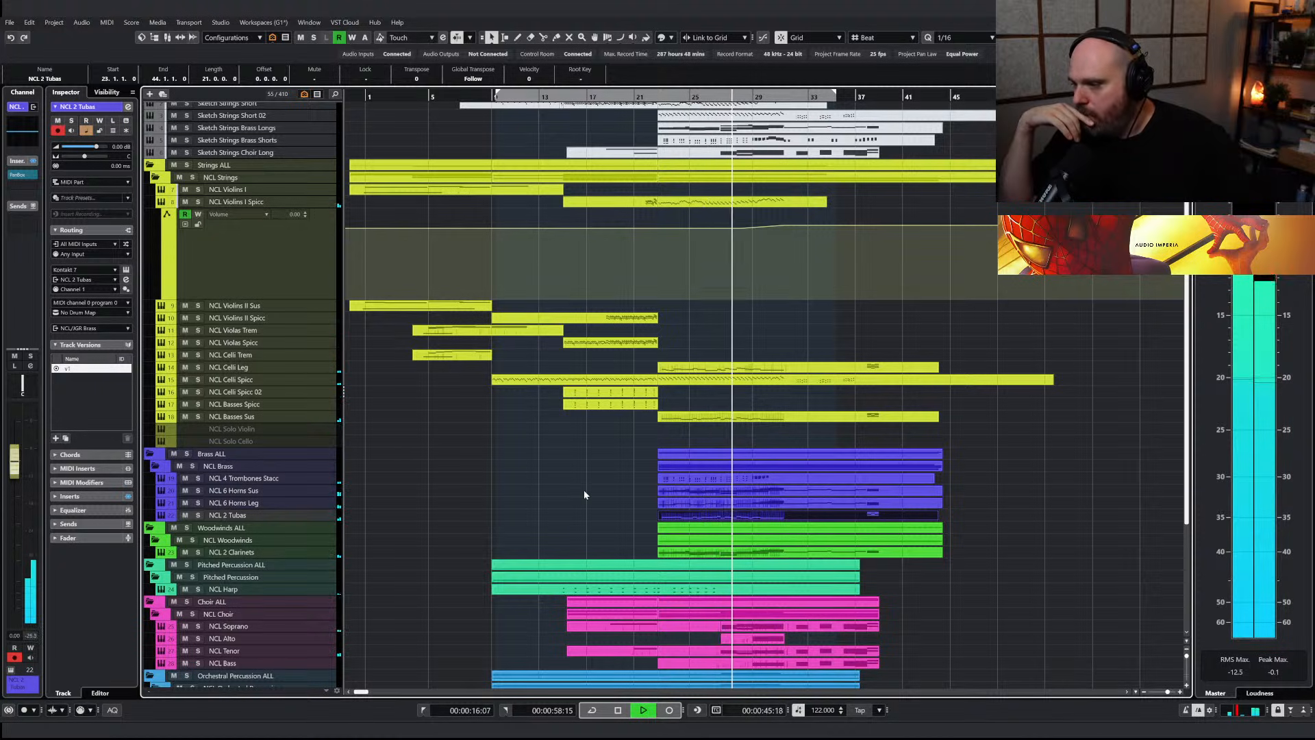
# Delete the NCL 6 Horns Leg notes from bar 27 through the chord at bar 30, and stop playback
pyautogui.click(714, 503)
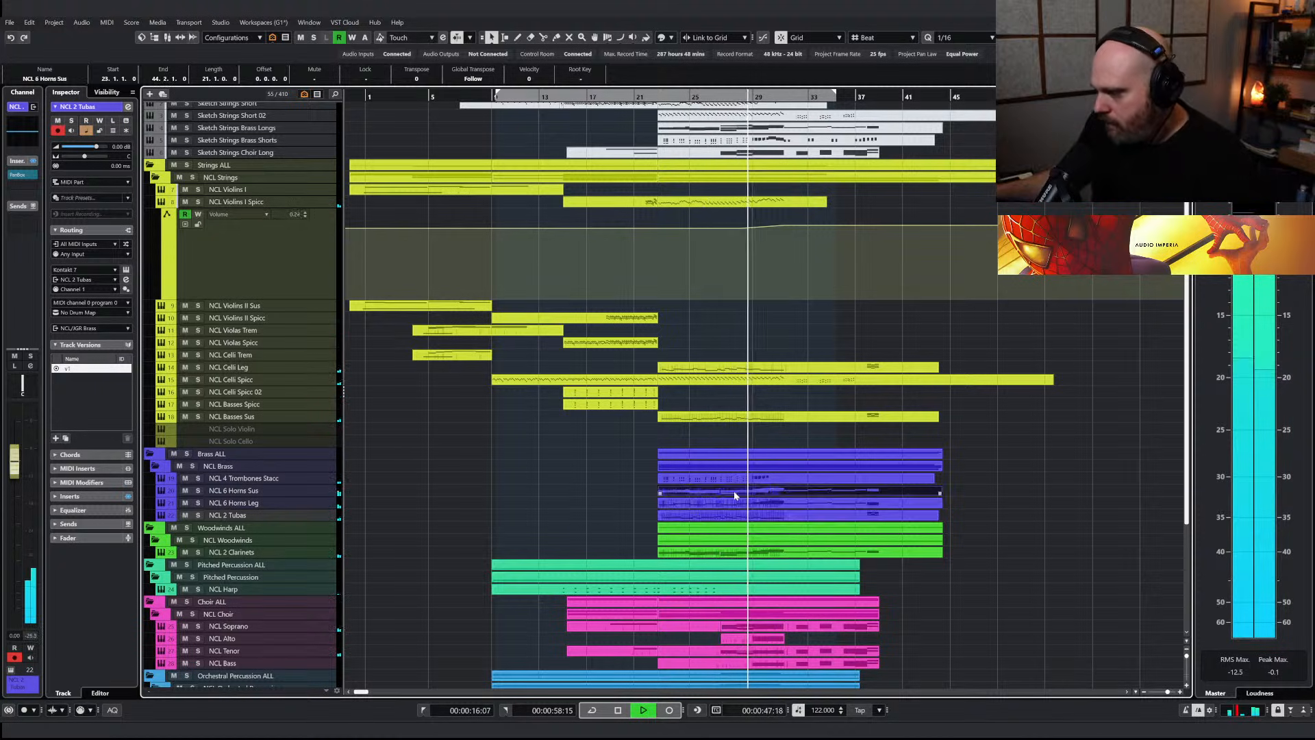
pyautogui.doubleClick(725, 503)
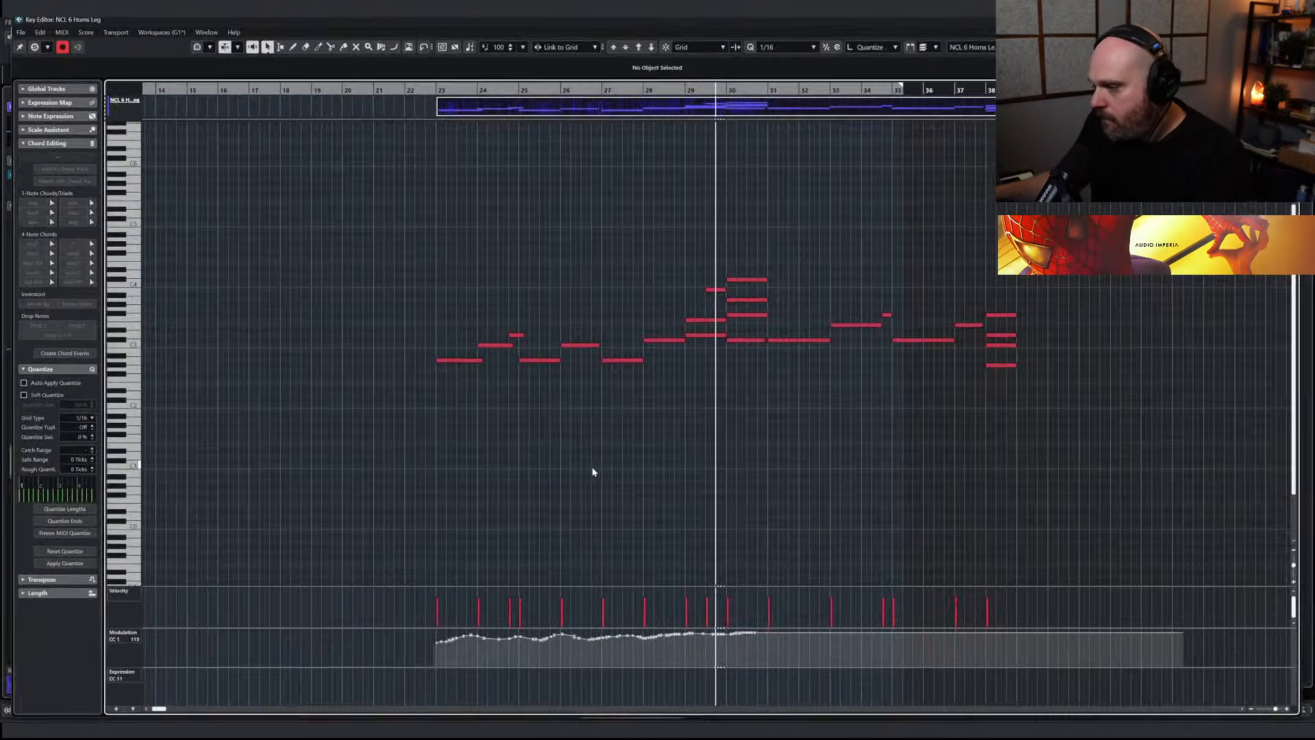
pyautogui.moveTo(523, 228); pyautogui.dragTo(727, 418)
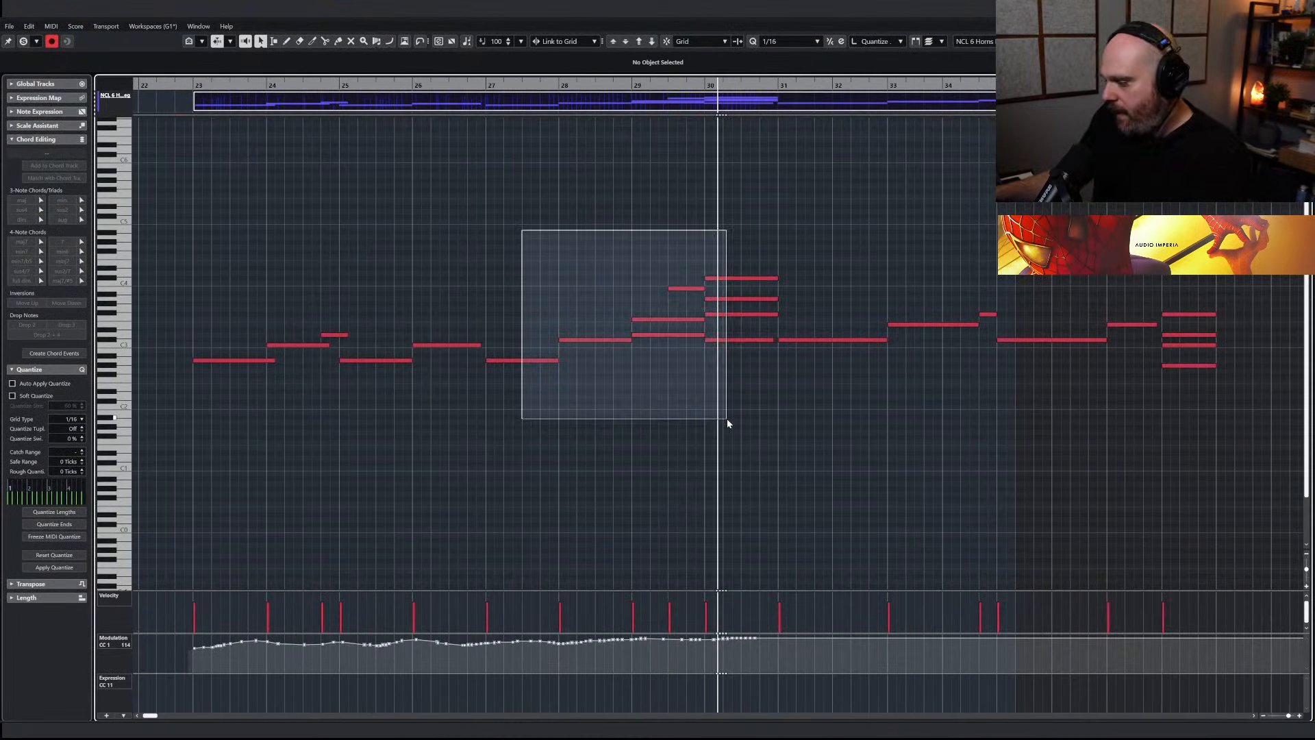
pyautogui.press('Delete')
pyautogui.click(364, 86)
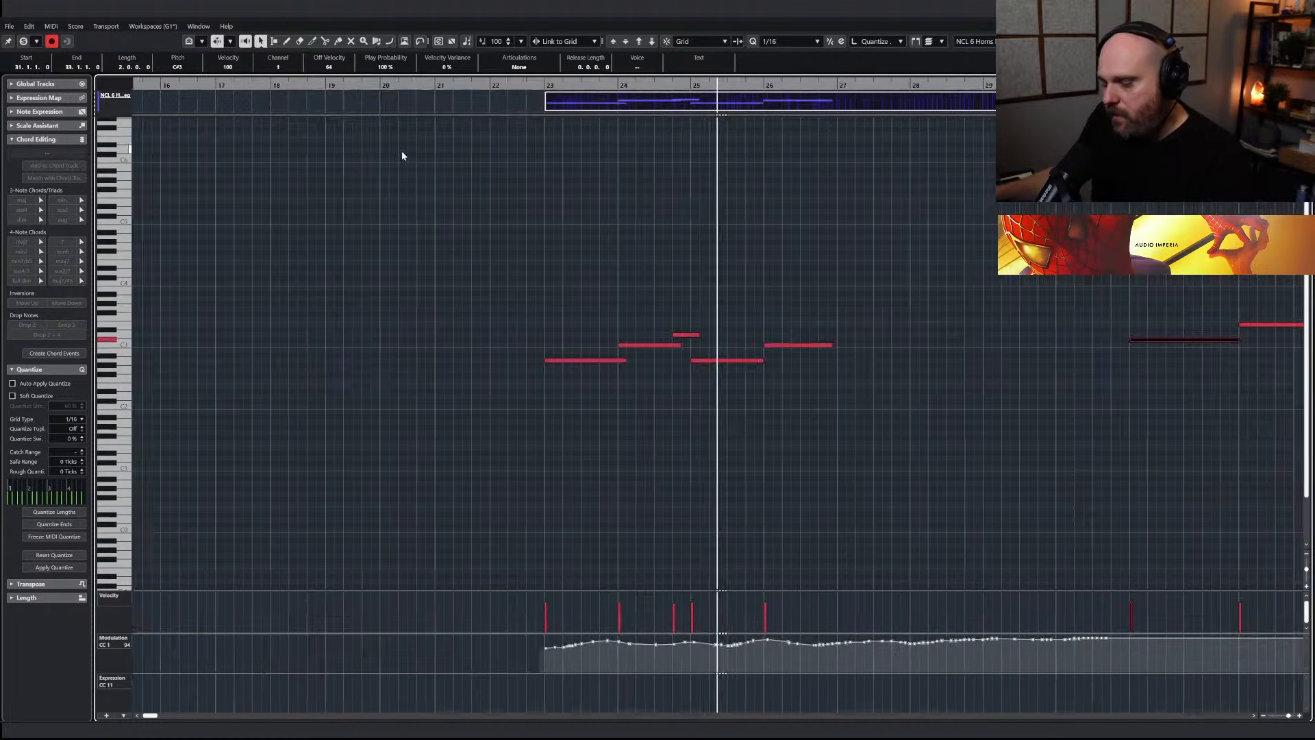
pyautogui.press('Escape')
pyautogui.press('space')
# Find the NCL Solo Clarinet track, show and enable it in the project, and select the NCL 6 Horns Leg track
pyautogui.write('fsolo cla')
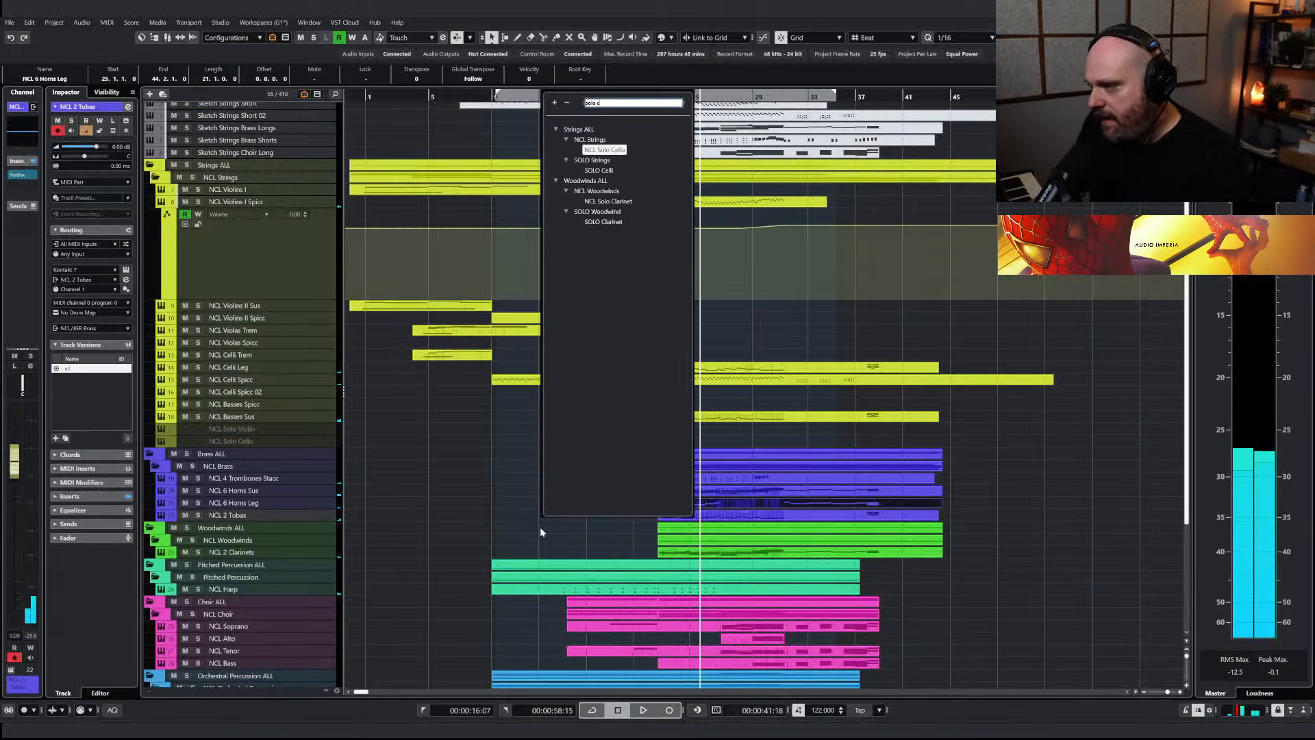
pyautogui.click(602, 151)
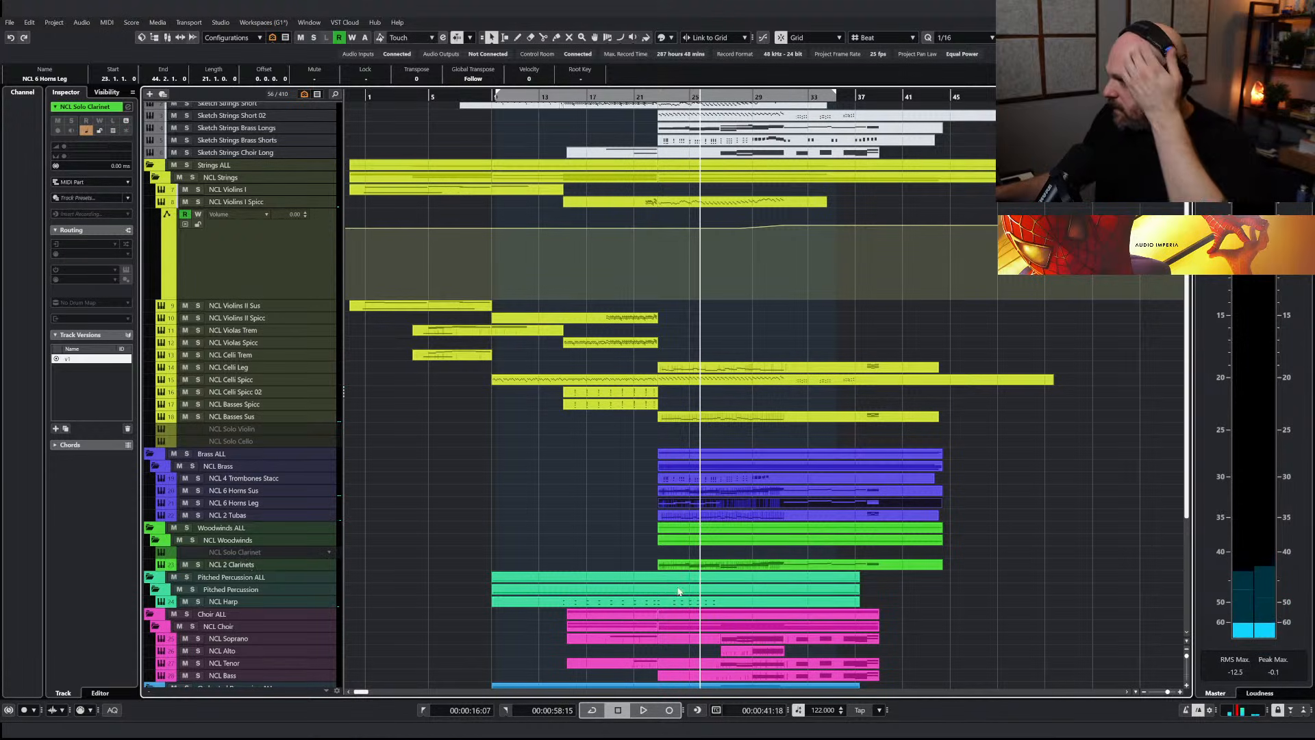
pyautogui.click(234, 515)
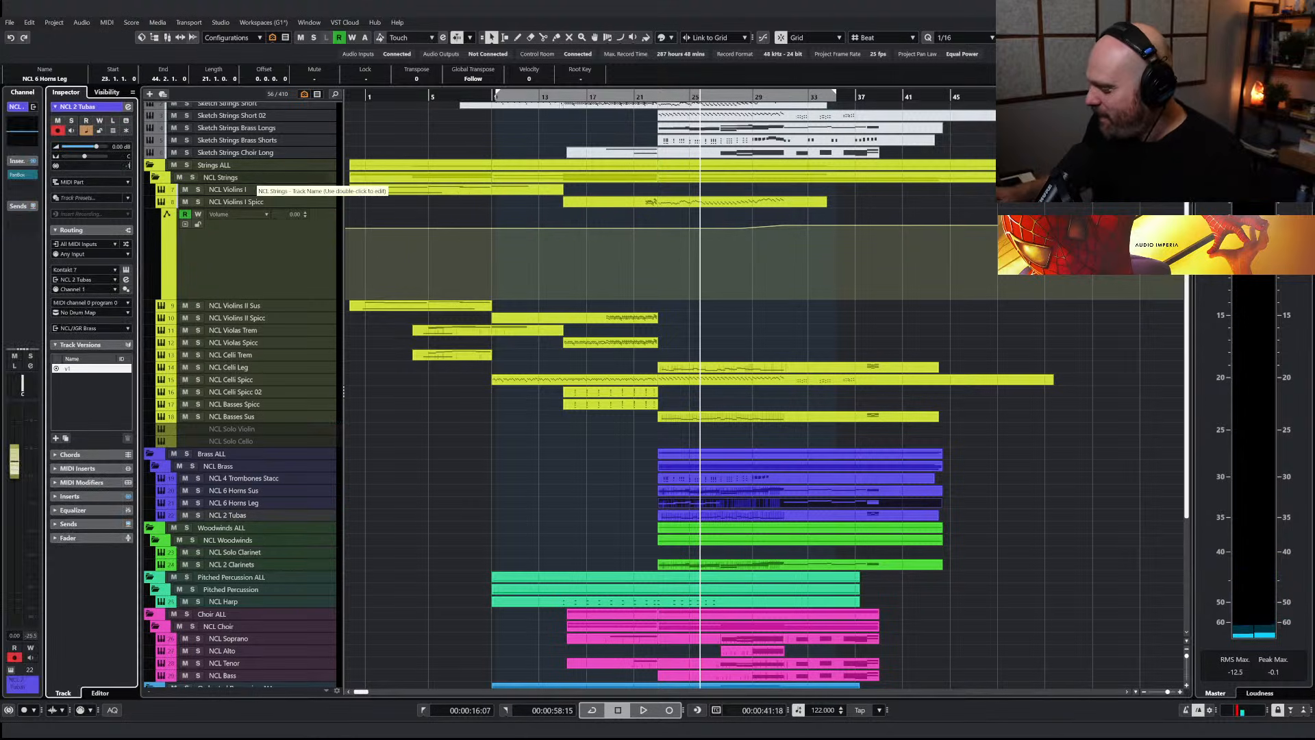
pyautogui.click(259, 505)
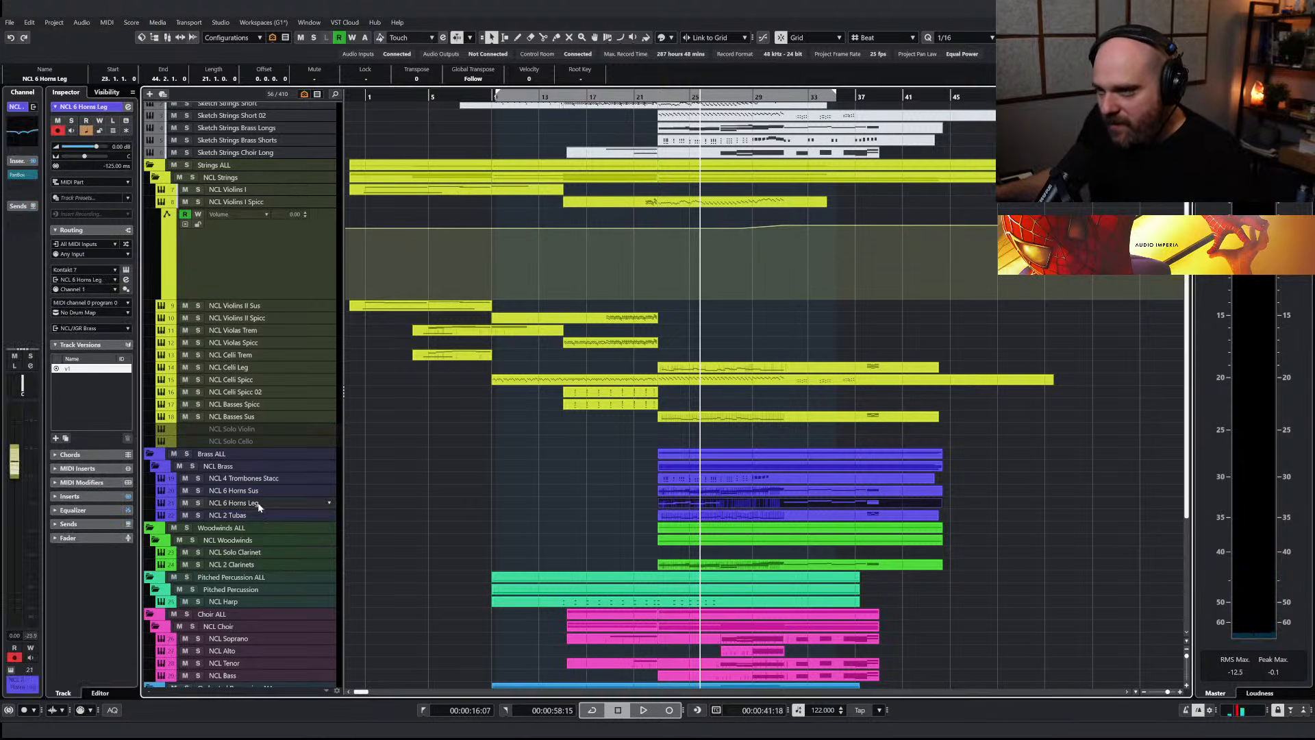
# Copy the NCL 6 Horns Leg part onto the NCL Solo Clarinet track at bar 23
pyautogui.press('Up')
pyautogui.press('Up')
pyautogui.press('Up')
pyautogui.press('Down')
pyautogui.press('Down')
pyautogui.press('Down')
pyautogui.press('Down')
pyautogui.press('Down')
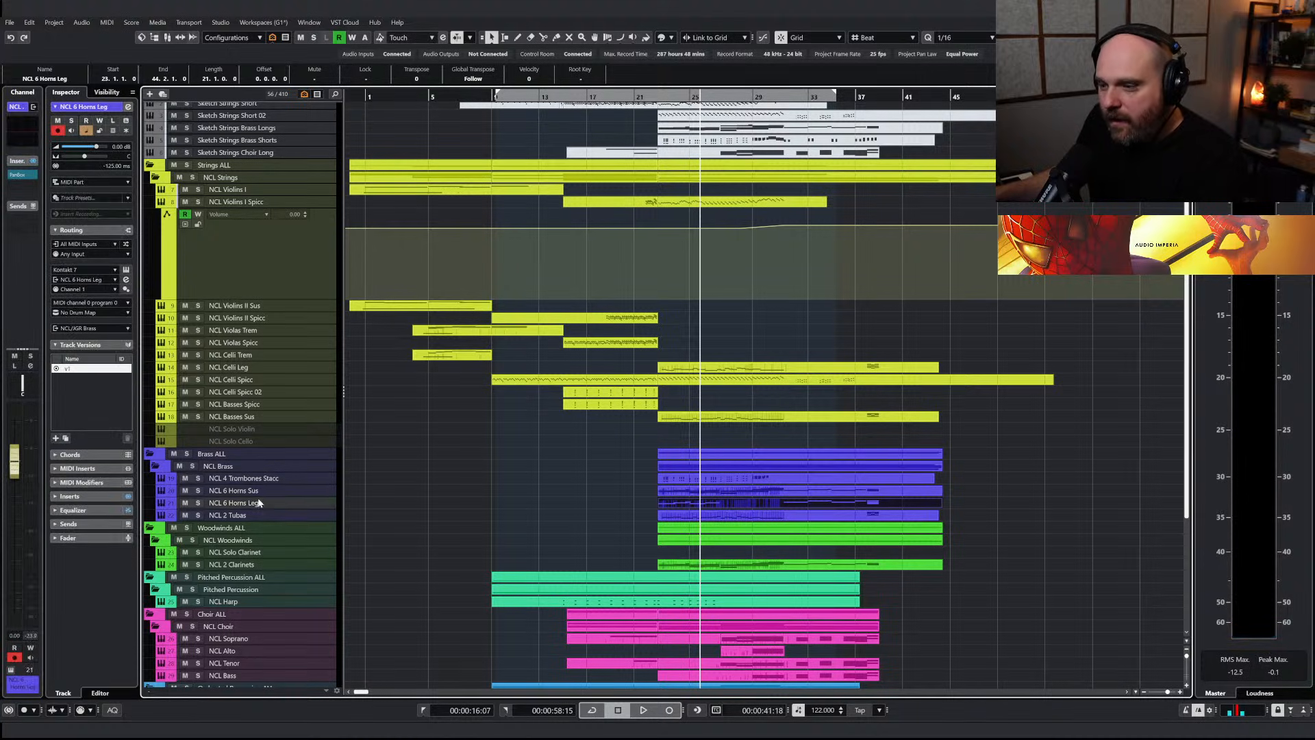
pyautogui.click(246, 565)
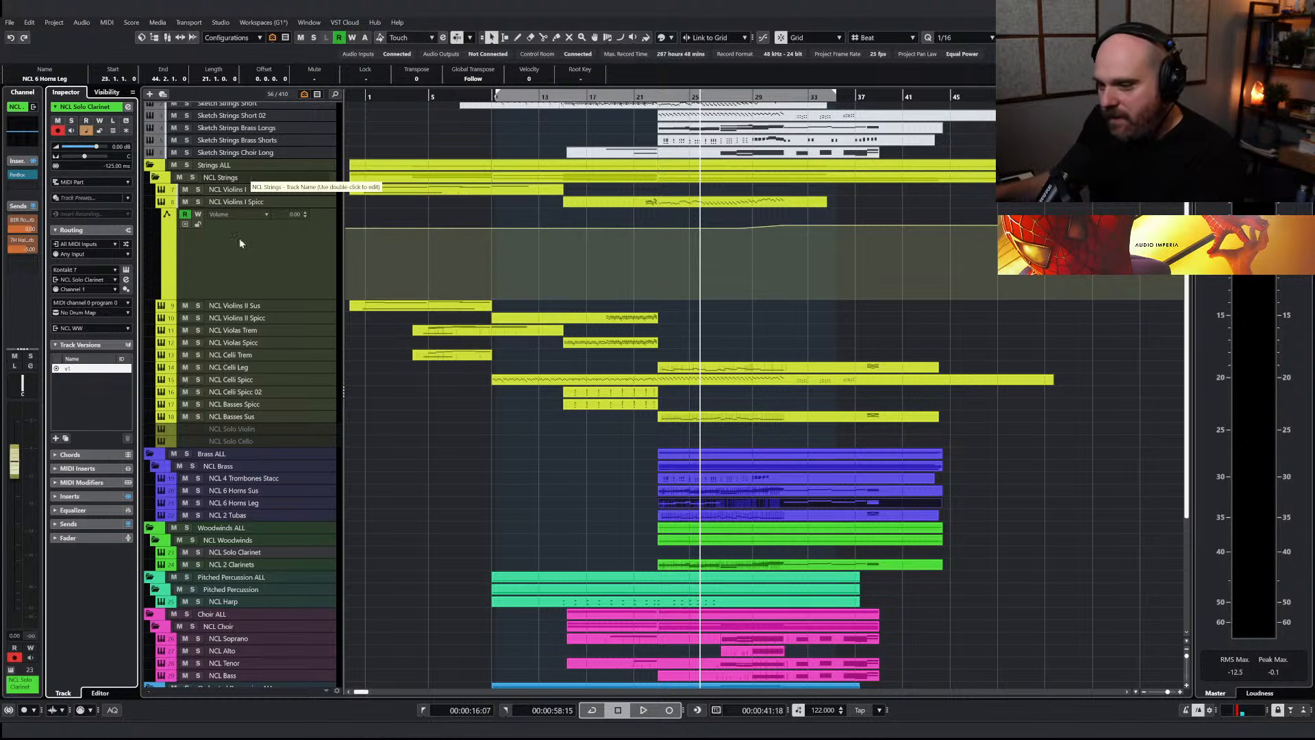
pyautogui.click(235, 567)
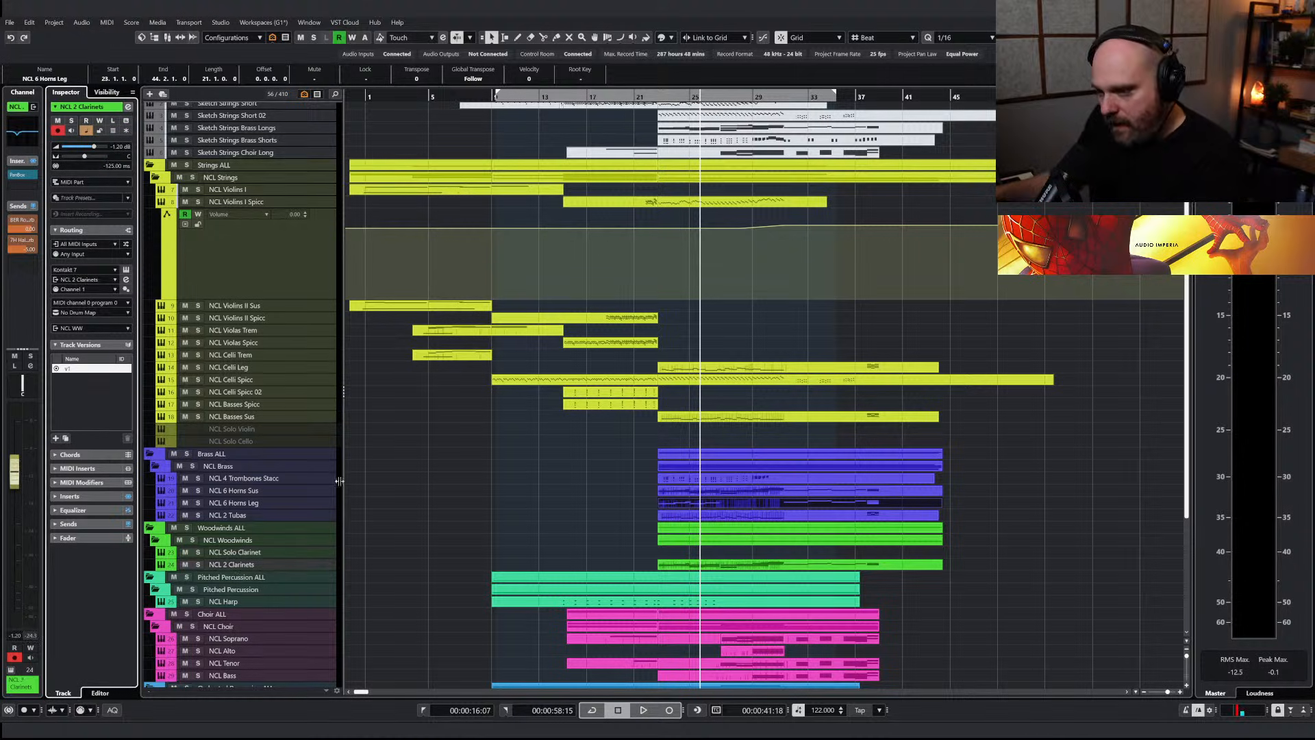
pyautogui.moveTo(686, 504); pyautogui.dragTo(686, 554)
# Audition the NCL Solo Clarinet part in solo from bar 23, also comparing it with NCL 6 Horns Leg soloed
pyautogui.click(198, 553)
pyautogui.press('space')
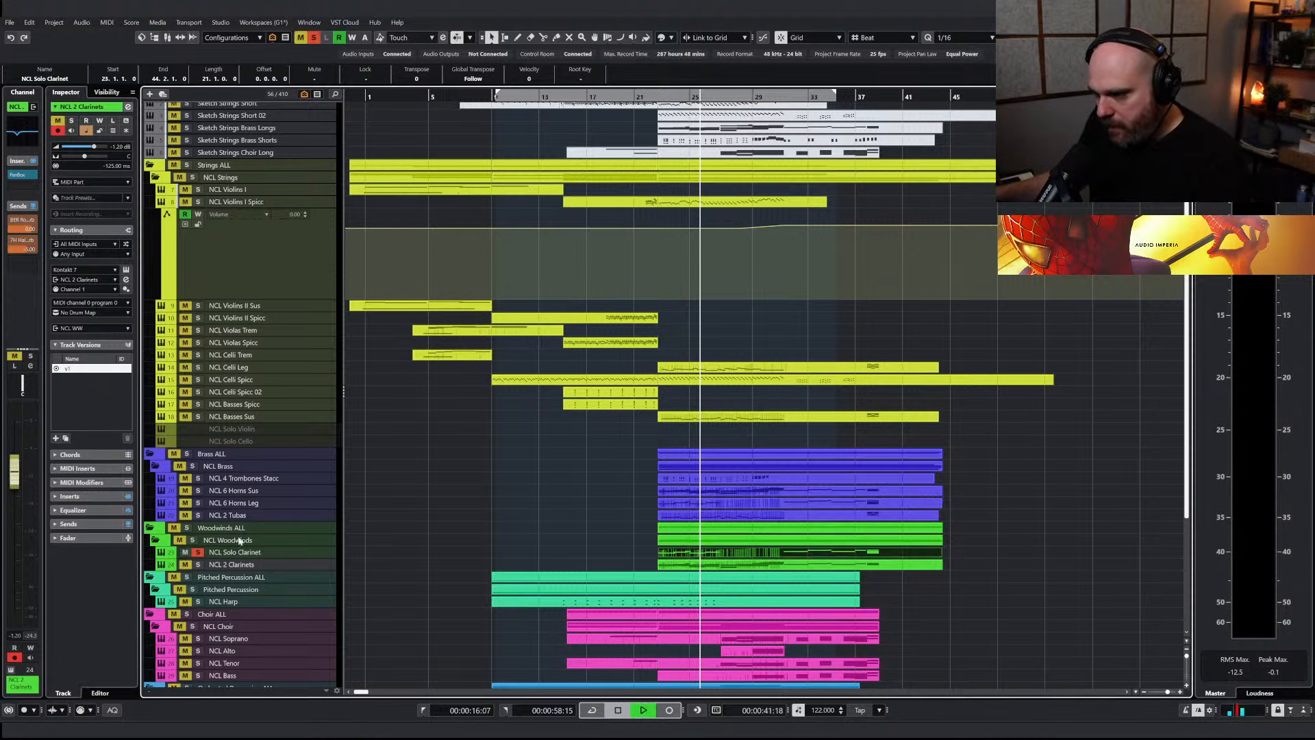
pyautogui.click(651, 98)
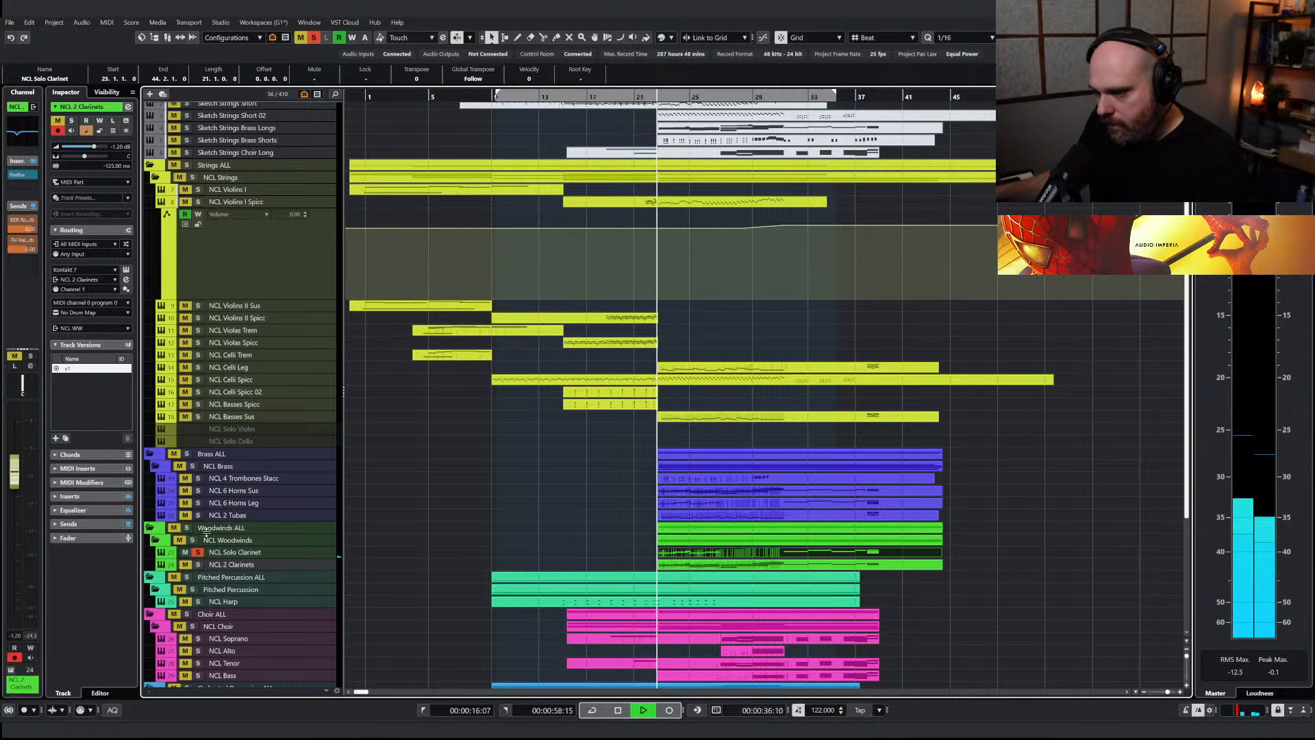
pyautogui.click(197, 503)
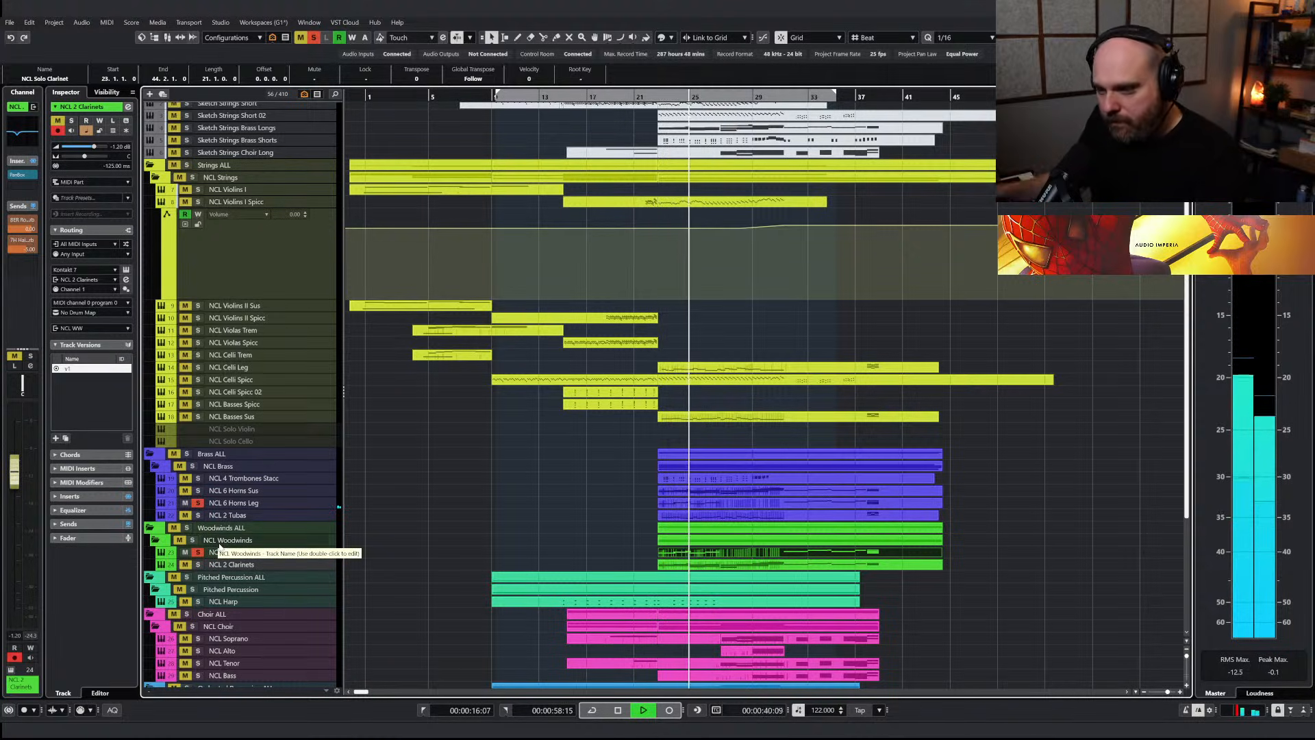
pyautogui.click(198, 552)
pyautogui.click(198, 552)
# Clear all solos, replay the full mix from just before bar 23, and select NCL 2 Tubas before stopping playback
pyautogui.click(656, 97)
pyautogui.click(313, 38)
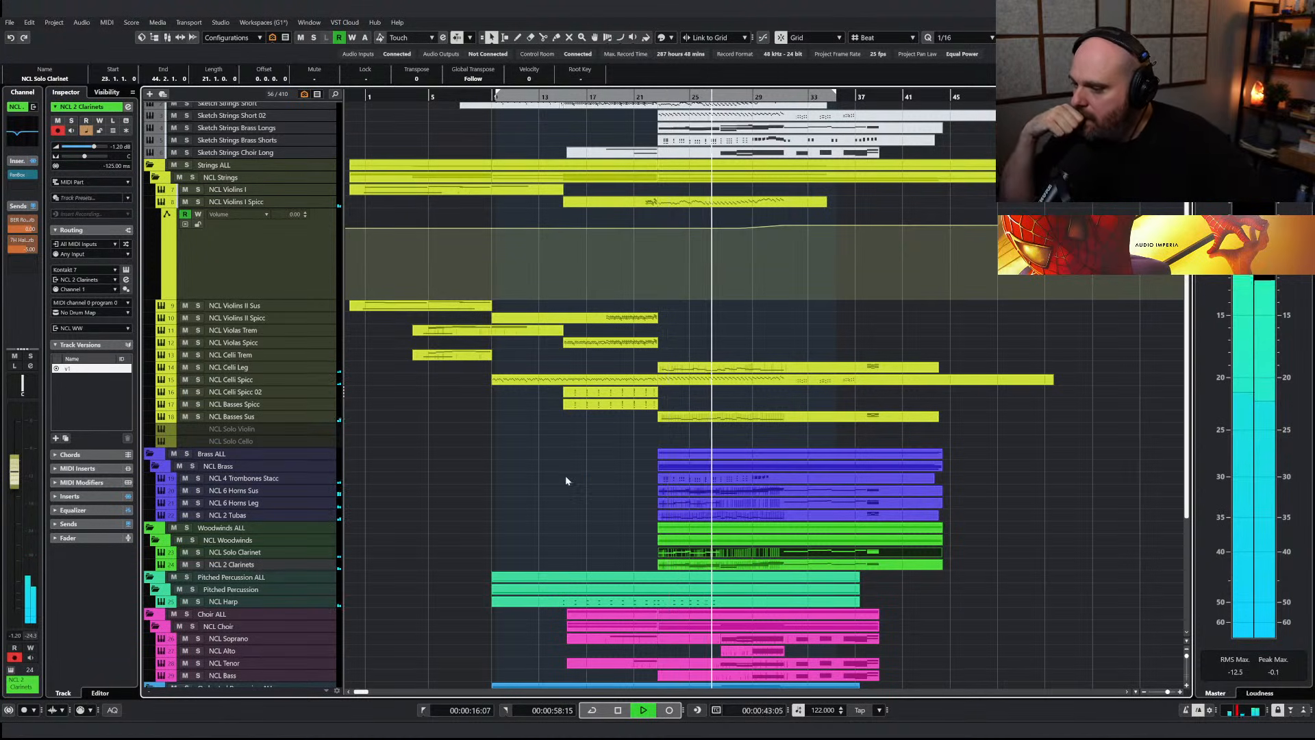
pyautogui.press('space')
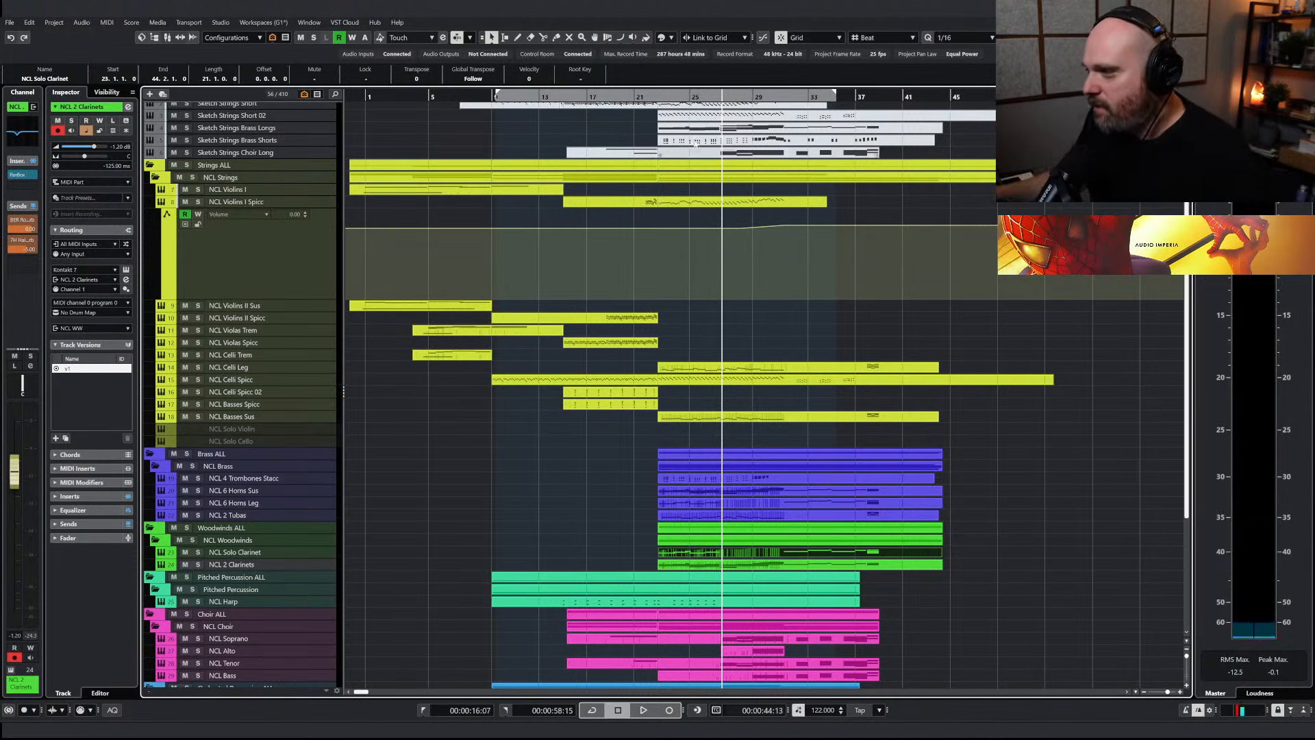
pyautogui.click(654, 97)
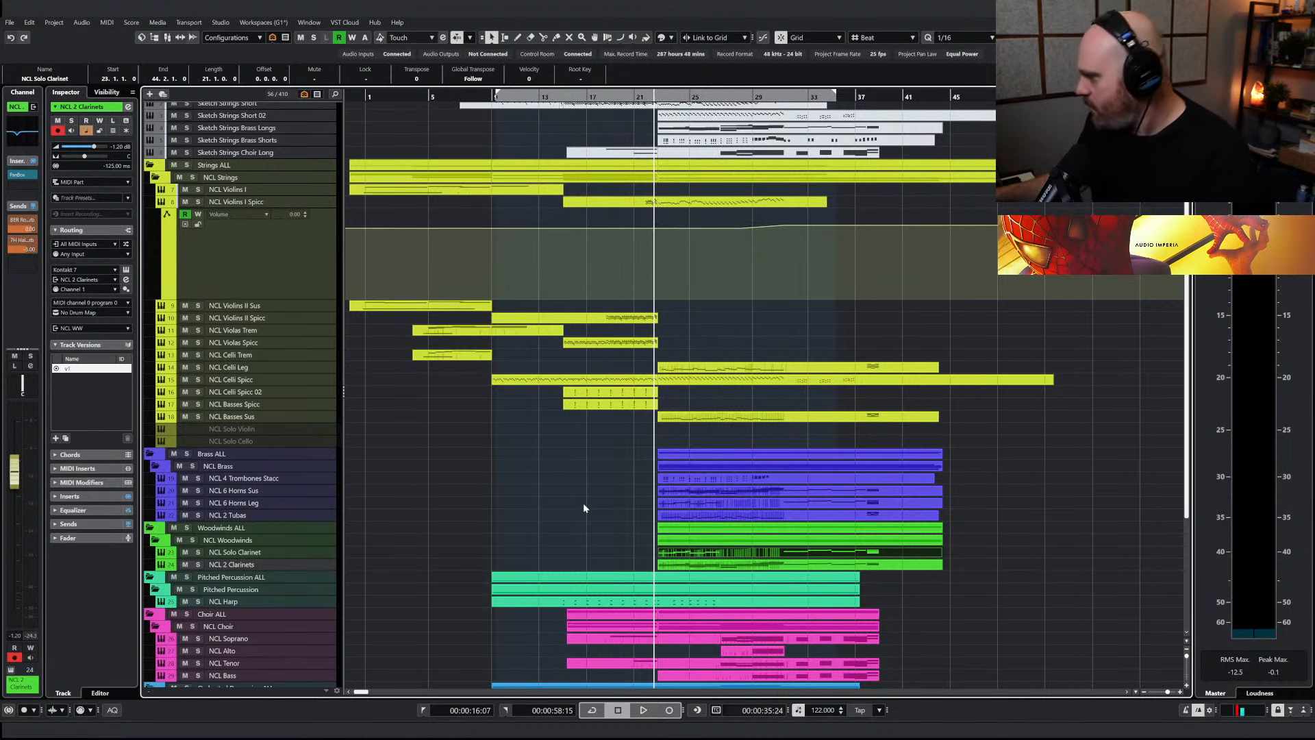
pyautogui.press('space')
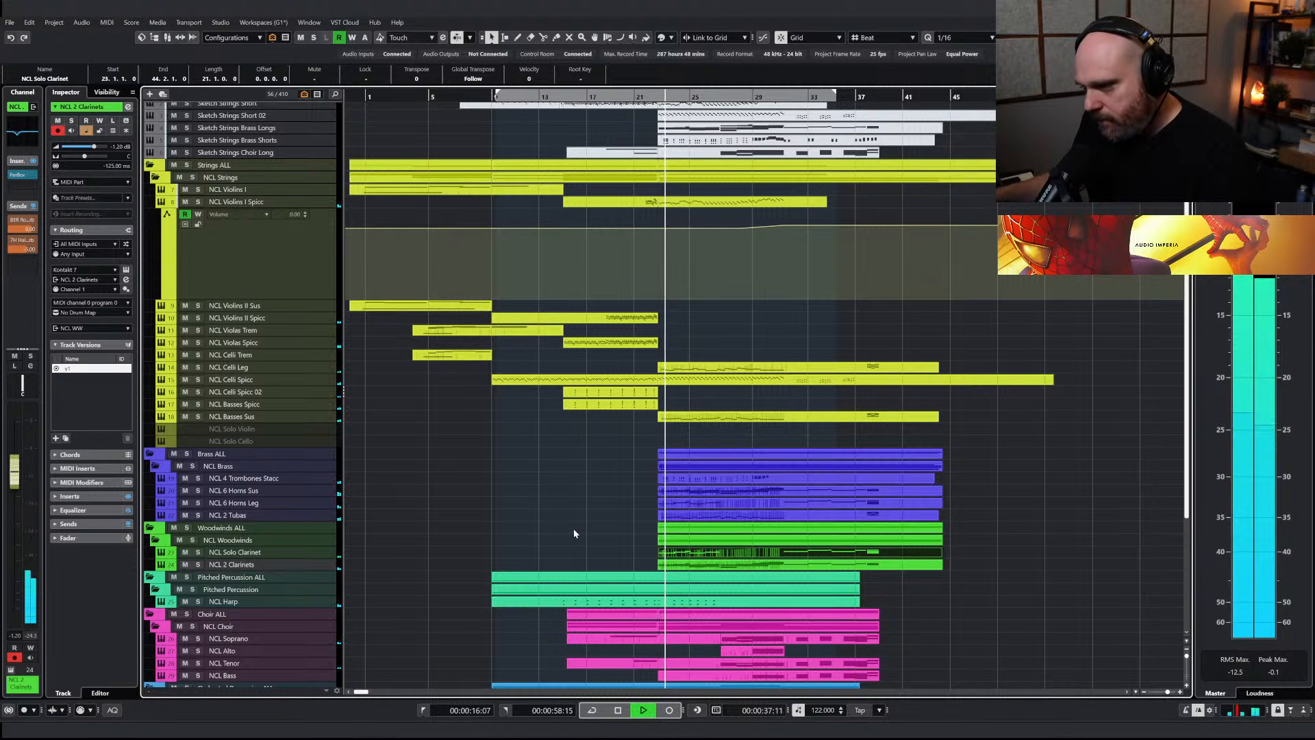
pyautogui.click(257, 515)
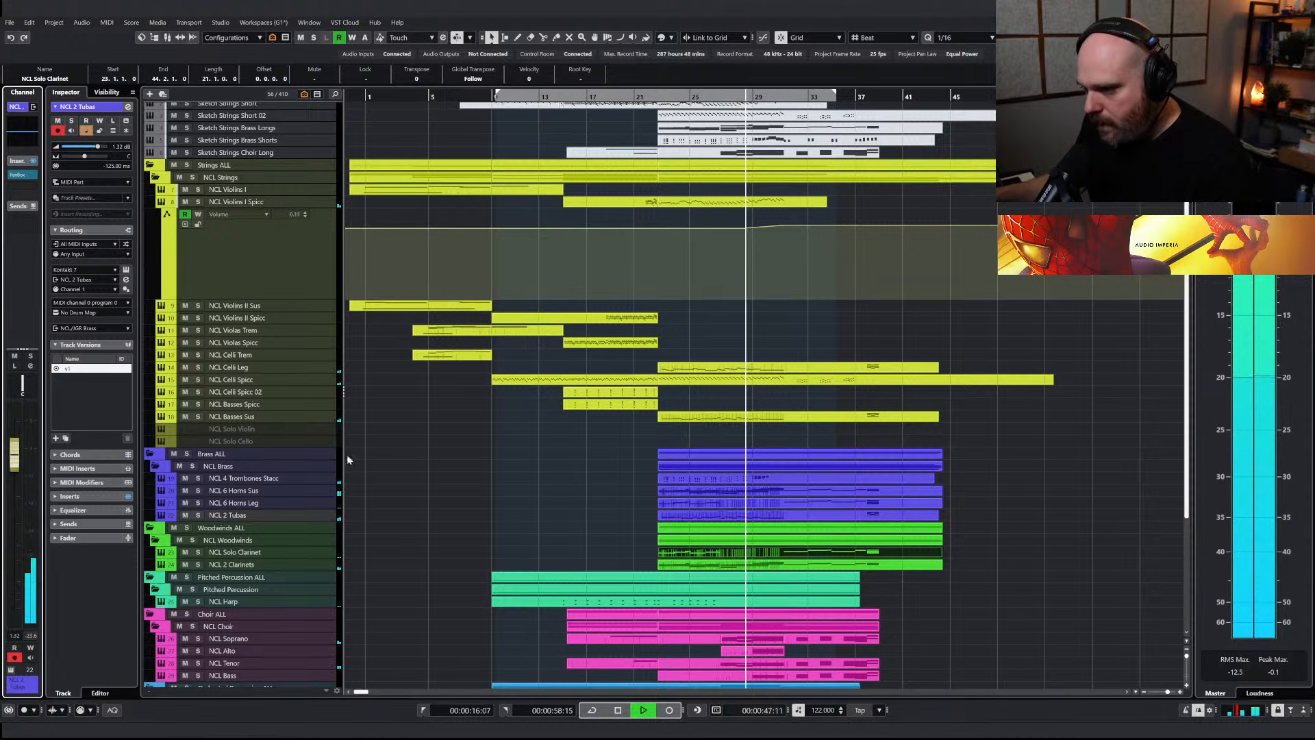
pyautogui.press('space')
# Duplicate the NCL 4 Trombones Stacc track without its parts and rename the copy NCL 4 Trombones Sus
pyautogui.click(318, 479)
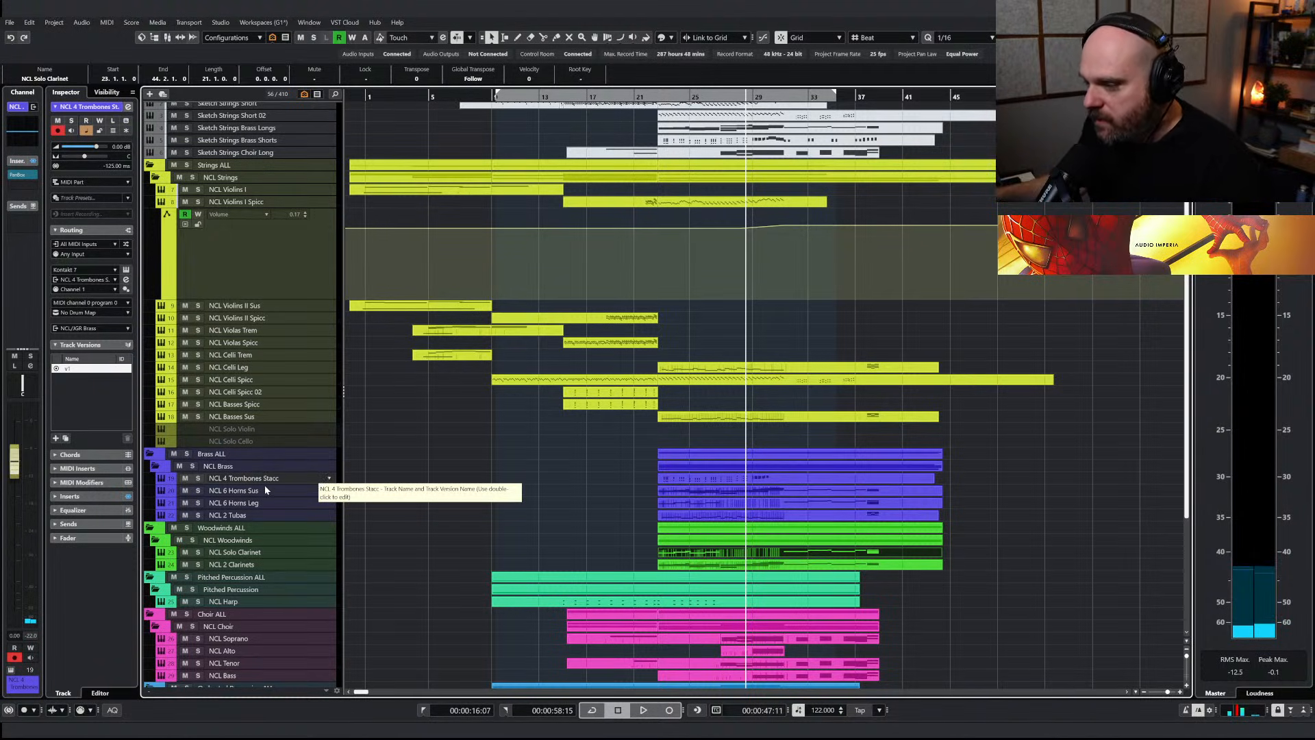
pyautogui.hotkey('ctrl', 'shift', 'd')
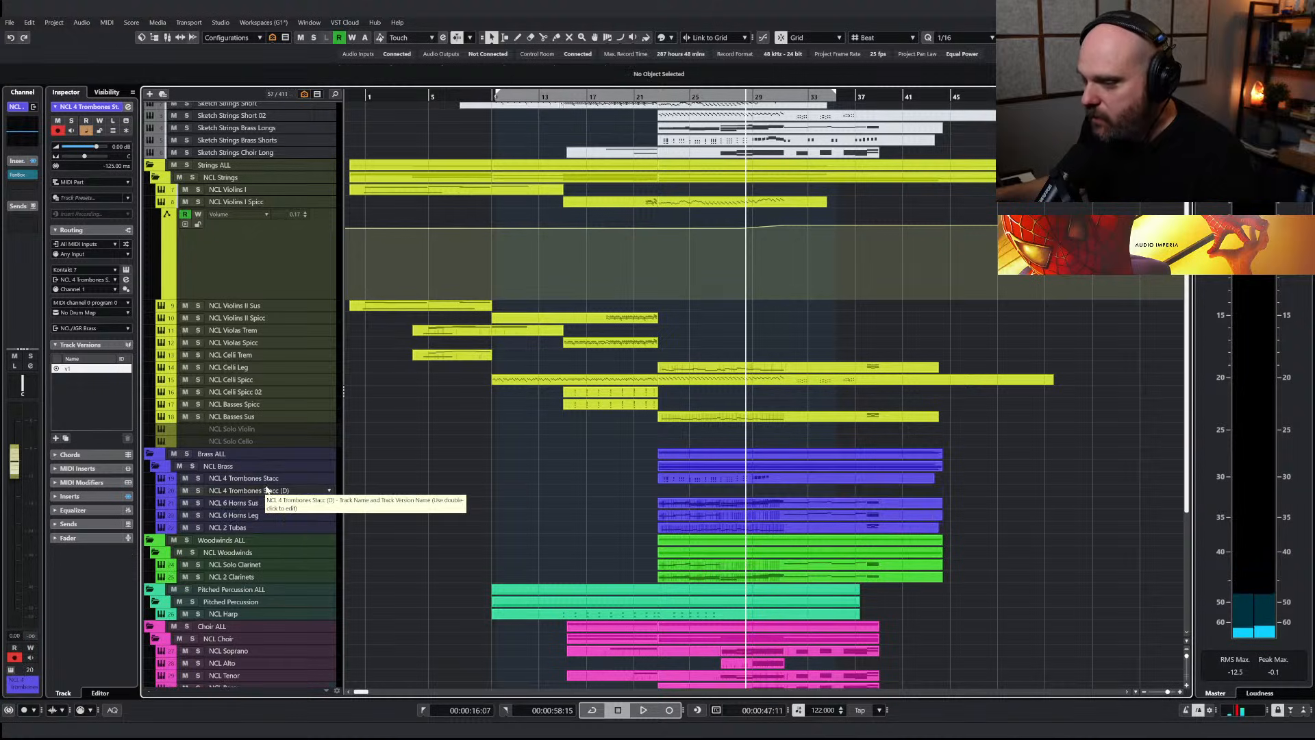
pyautogui.doubleClick(266, 490)
pyautogui.press('BackSpace')
pyautogui.press('BackSpace')
pyautogui.write('us')
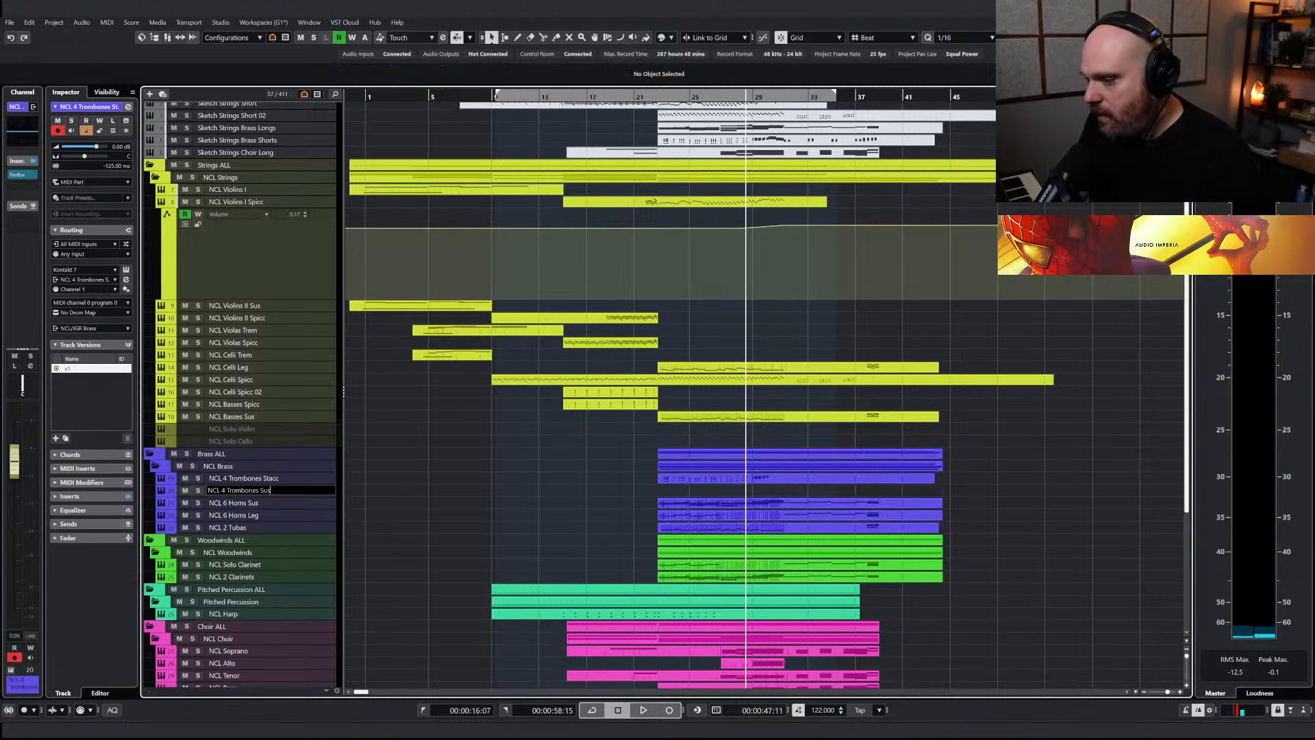
pyautogui.press('Return')
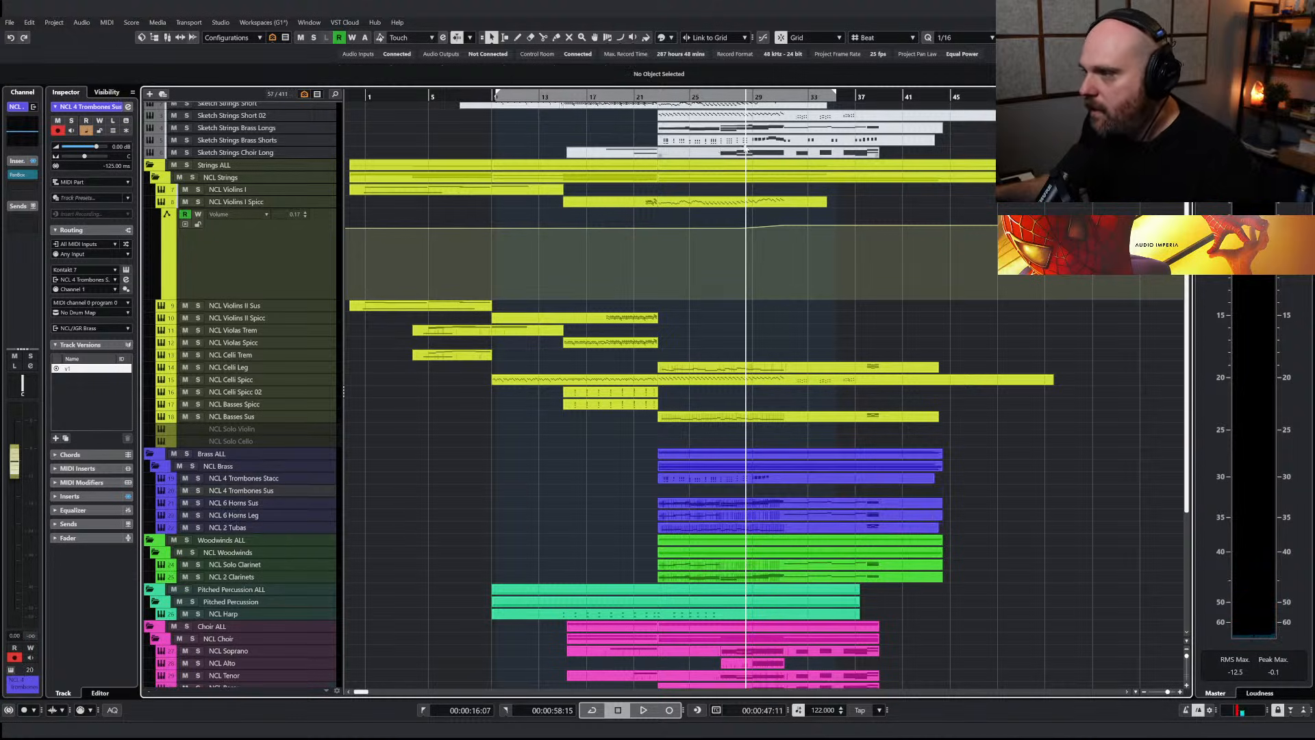
# Copy the lower chord notes of bars 27 to 30 from Sketch Strings Brass Longs onto NCL 4 Trombones Sus at bar 27
pyautogui.doubleClick(726, 129)
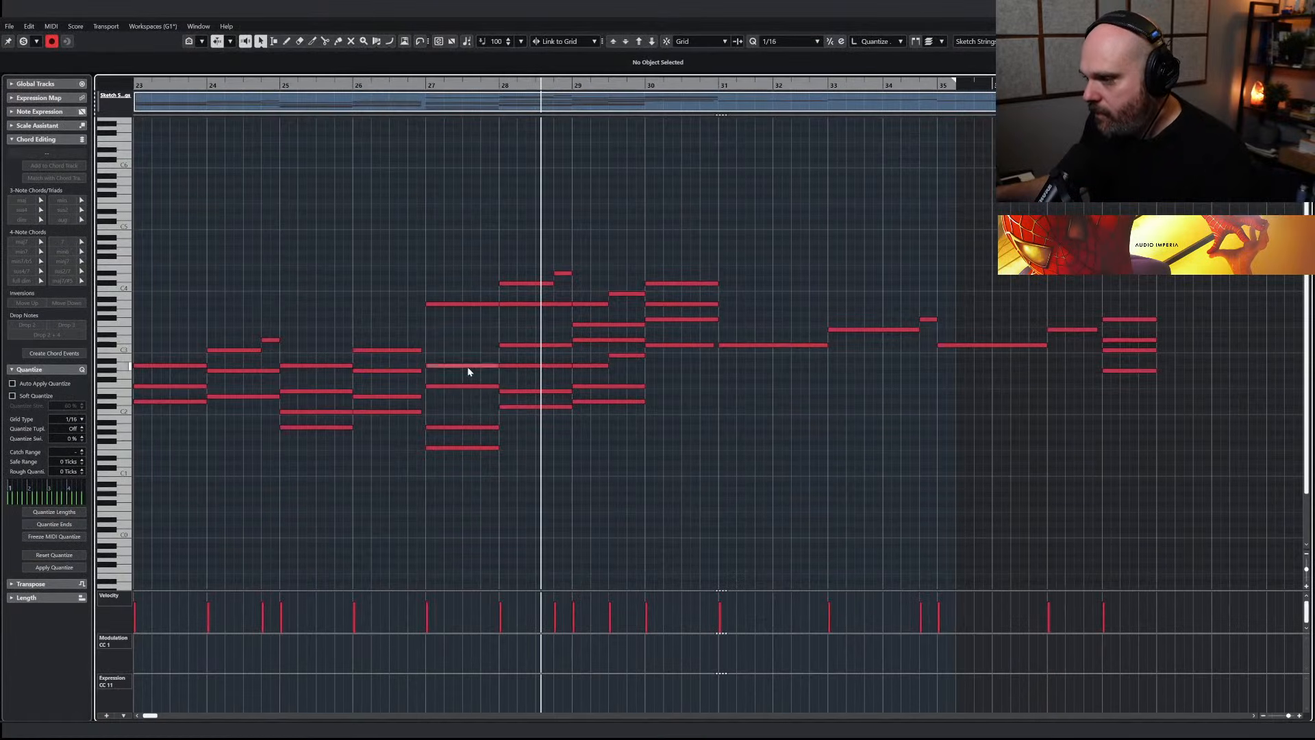
pyautogui.moveTo(428, 348); pyautogui.dragTo(647, 485)
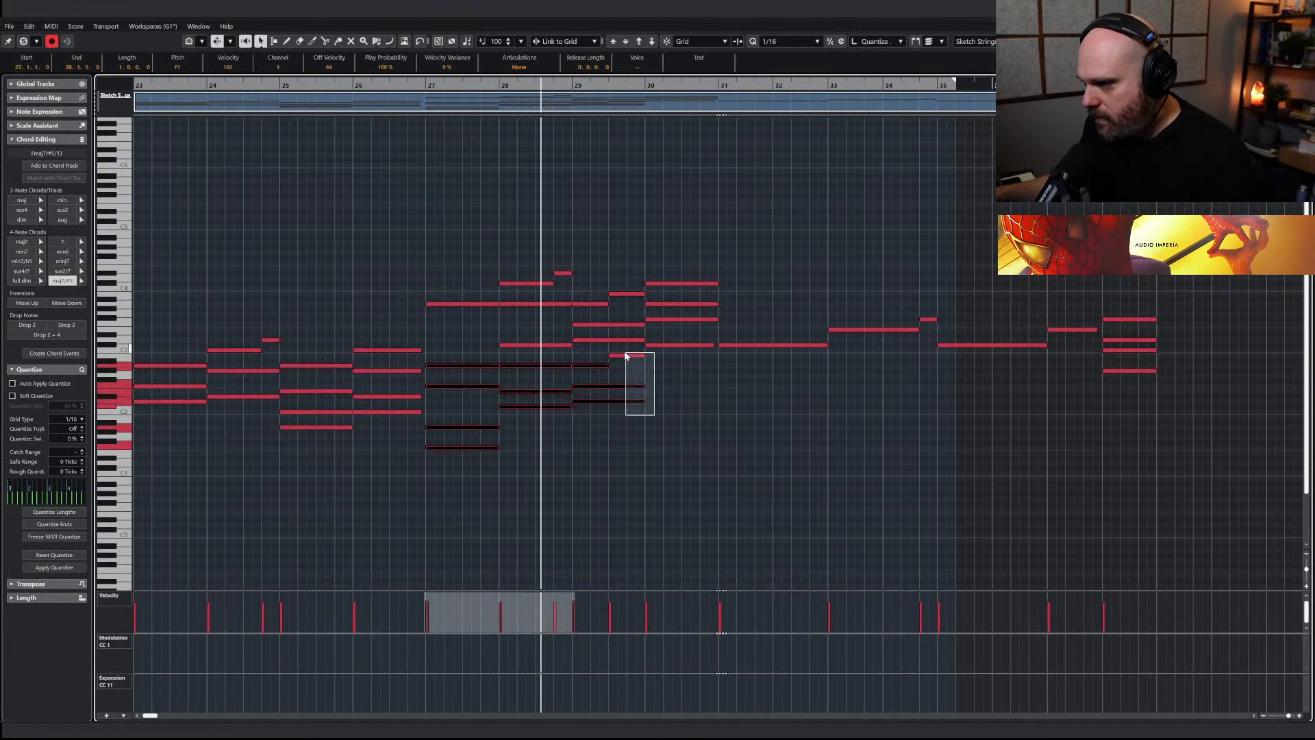
pyautogui.moveTo(625, 355); pyautogui.dragTo(627, 354)
pyautogui.click(425, 87)
pyautogui.press('j')
pyautogui.click(426, 87)
pyautogui.press('Return')
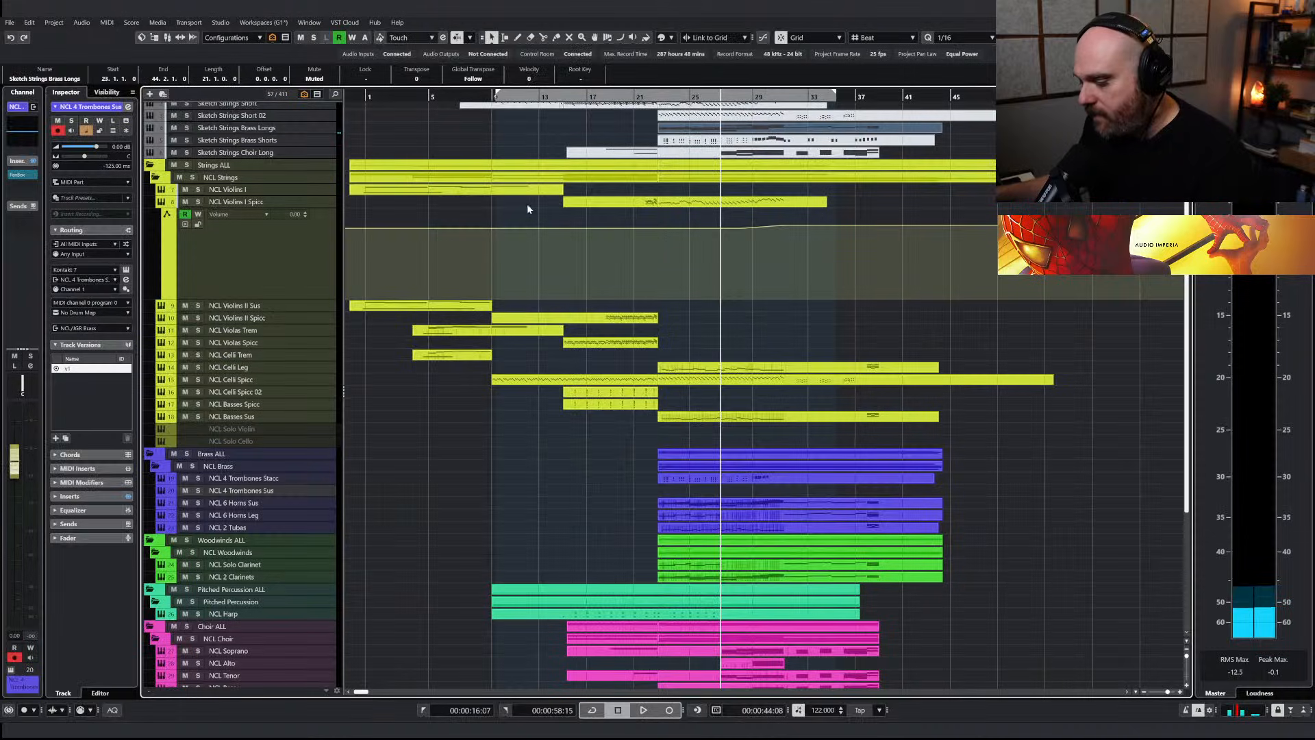
pyautogui.click(269, 493)
# Solo and play NCL 4 Trombones Sus, and activate the Sustained articulation in its Kontakt instrument
pyautogui.click(198, 490)
pyautogui.press('space')
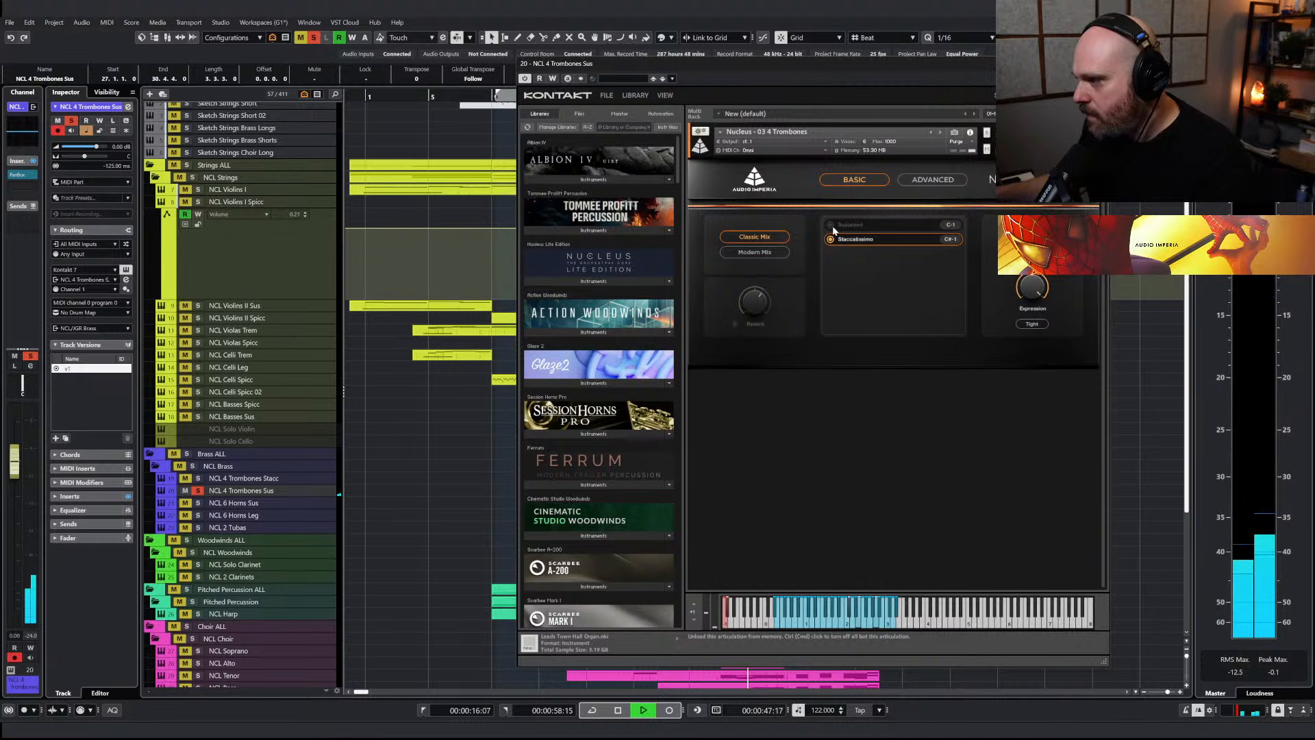
pyautogui.click(832, 226)
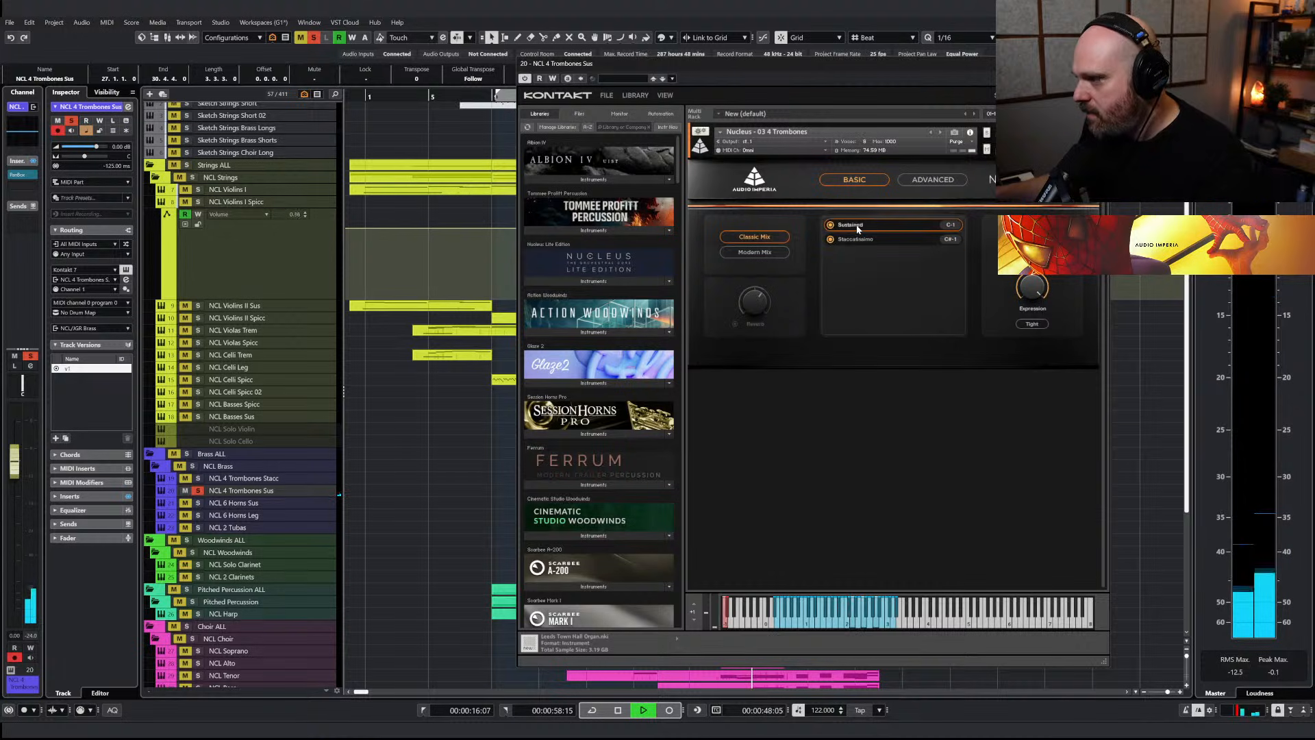
pyautogui.click(1101, 63)
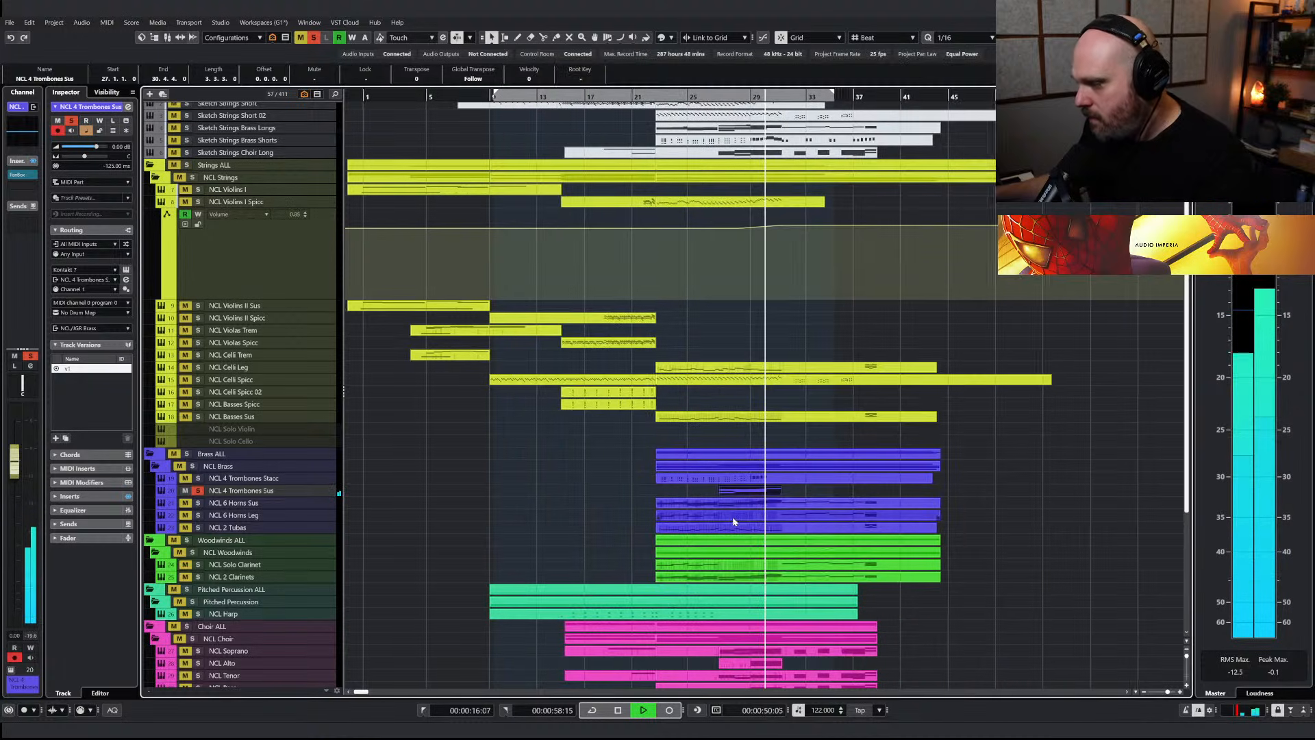
pyautogui.press('space')
# Add sustained A2 and F#2 notes beneath the top note at bar 30 in the NCL 4 Trombones Sus part
pyautogui.doubleClick(746, 493)
pyautogui.rightClick(667, 471)
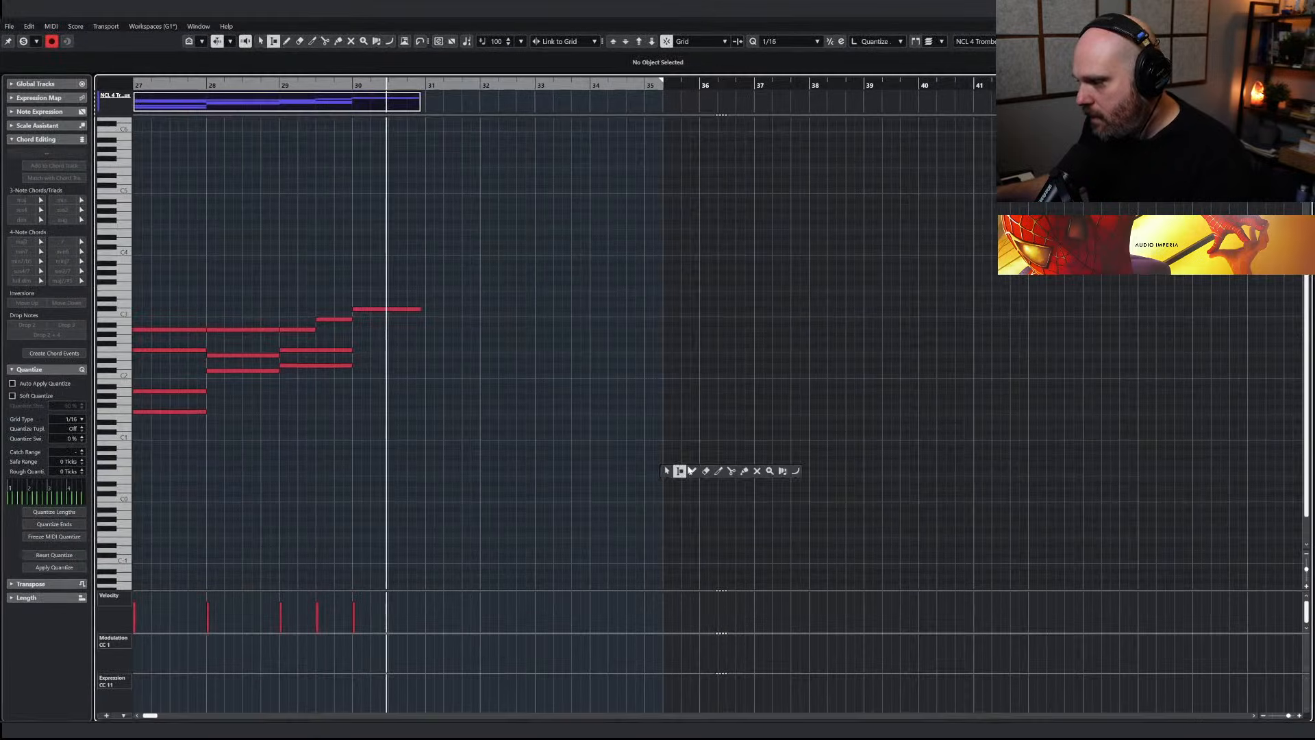
pyautogui.click(693, 470)
pyautogui.press('h')
pyautogui.press('h')
pyautogui.press('h')
pyautogui.moveTo(663, 329); pyautogui.dragTo(772, 327)
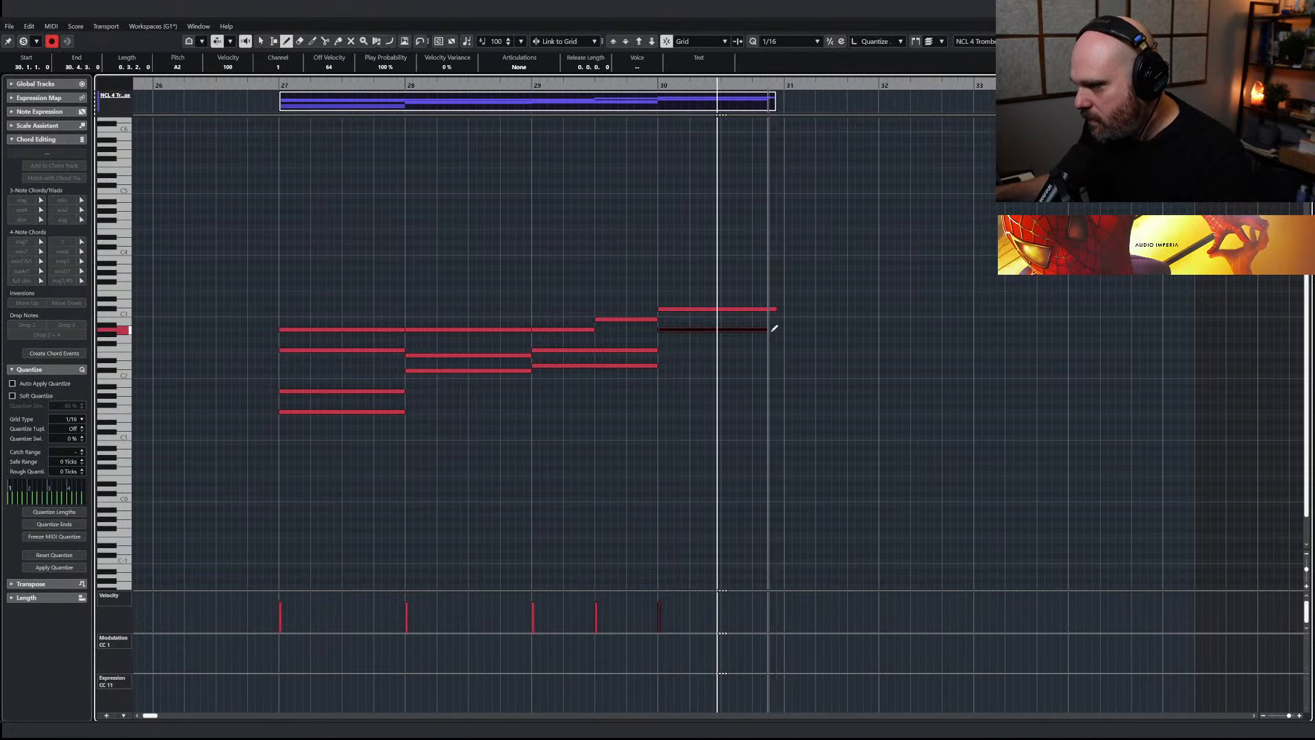
pyautogui.moveTo(664, 345); pyautogui.dragTo(791, 345)
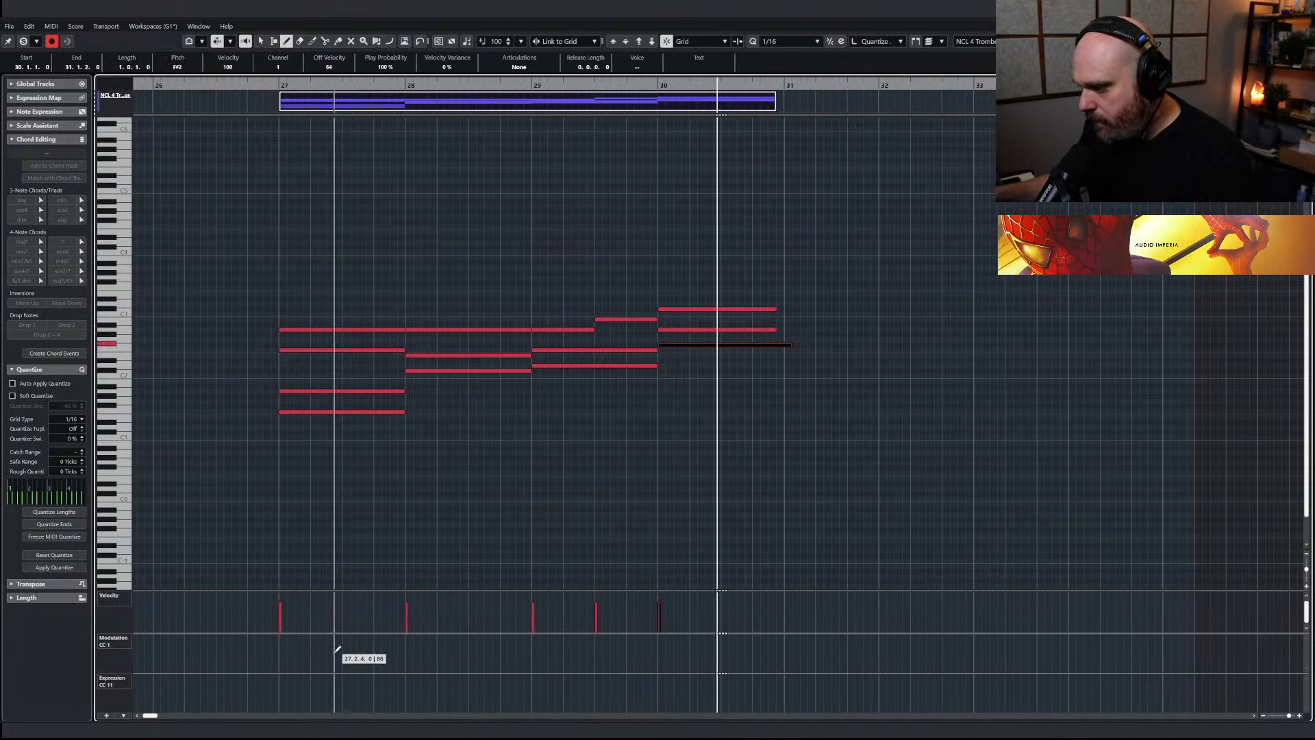
# Draw a gradually rising CC 1 modulation curve for the trombones from bar 27 through bar 30, and play it back
pyautogui.moveTo(276, 649); pyautogui.dragTo(775, 636)
pyautogui.press('1')
pyautogui.click(282, 97)
pyautogui.moveTo(288, 640); pyautogui.dragTo(792, 683)
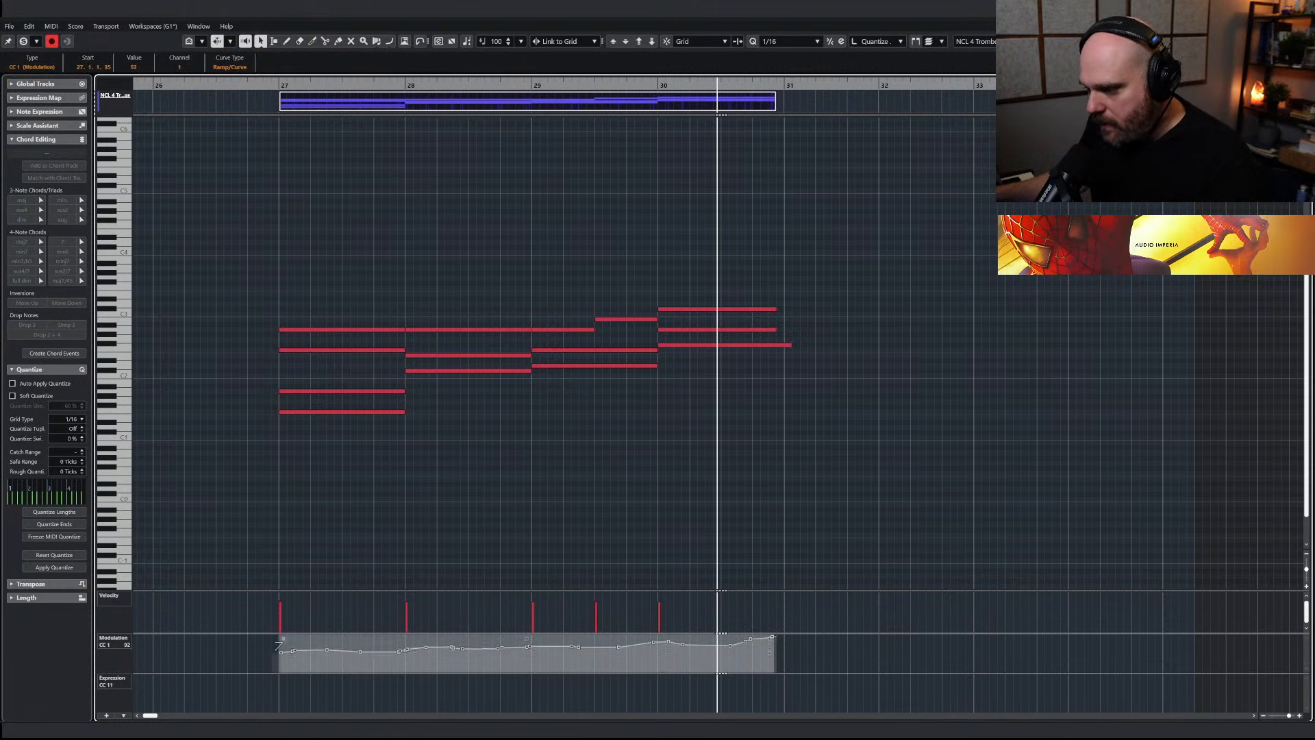
pyautogui.click(266, 86)
pyautogui.press('space')
pyautogui.press('Escape')
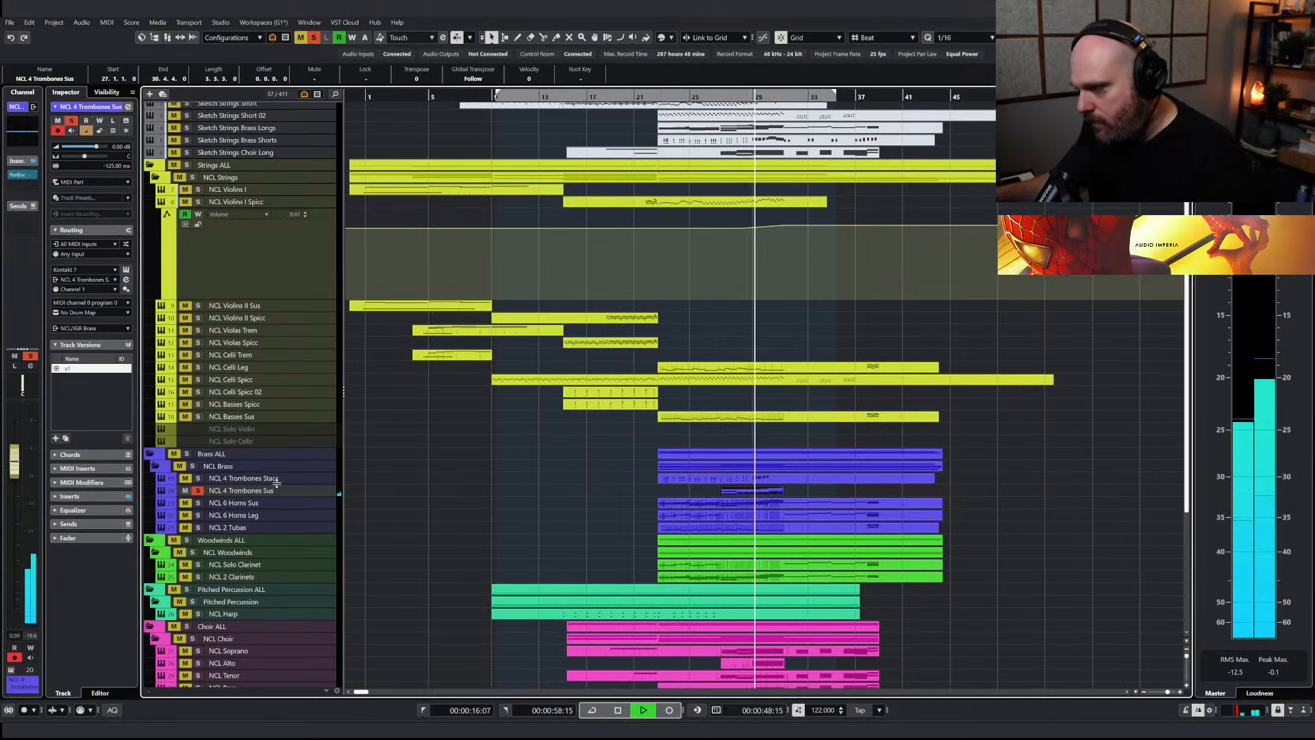
# Redraw the trombones' modulation from bar 29 with a swell into bar 30, a dip and a final rise, and audition it
pyautogui.doubleClick(746, 492)
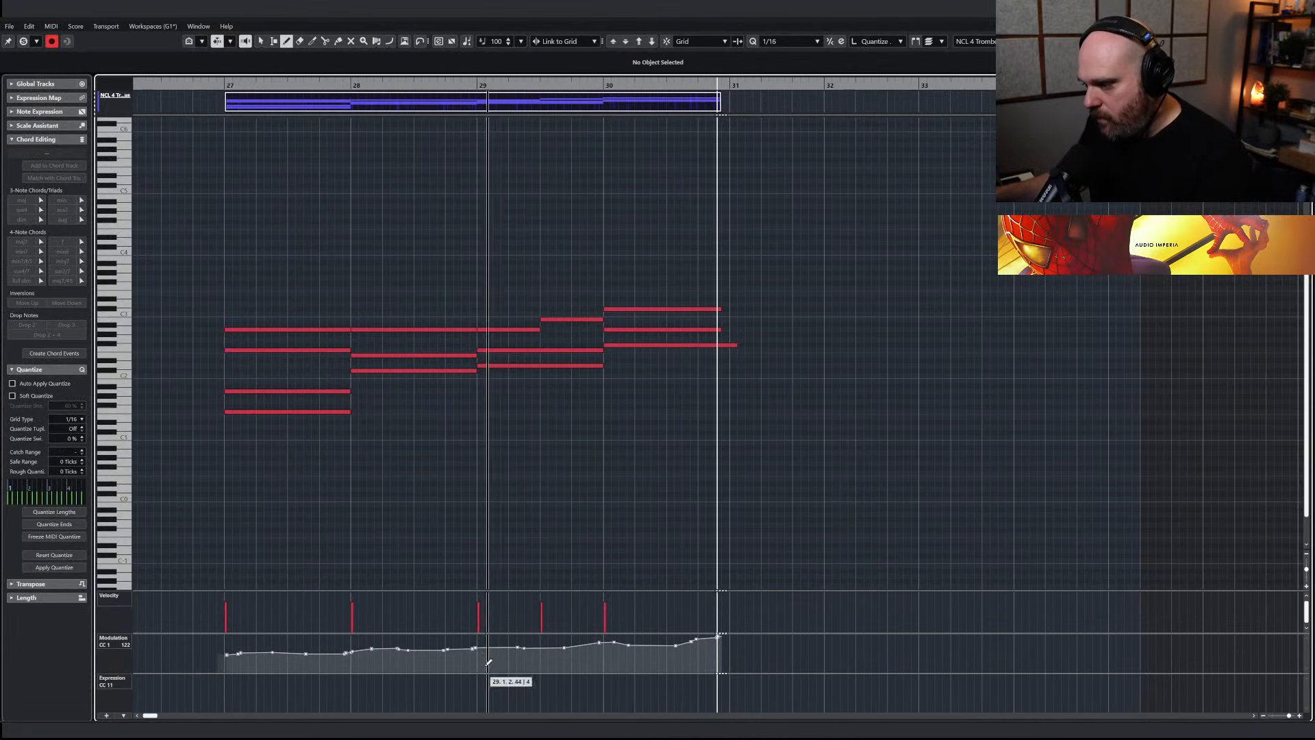
pyautogui.moveTo(473, 646); pyautogui.dragTo(720, 634)
pyautogui.press('1')
pyautogui.click(471, 86)
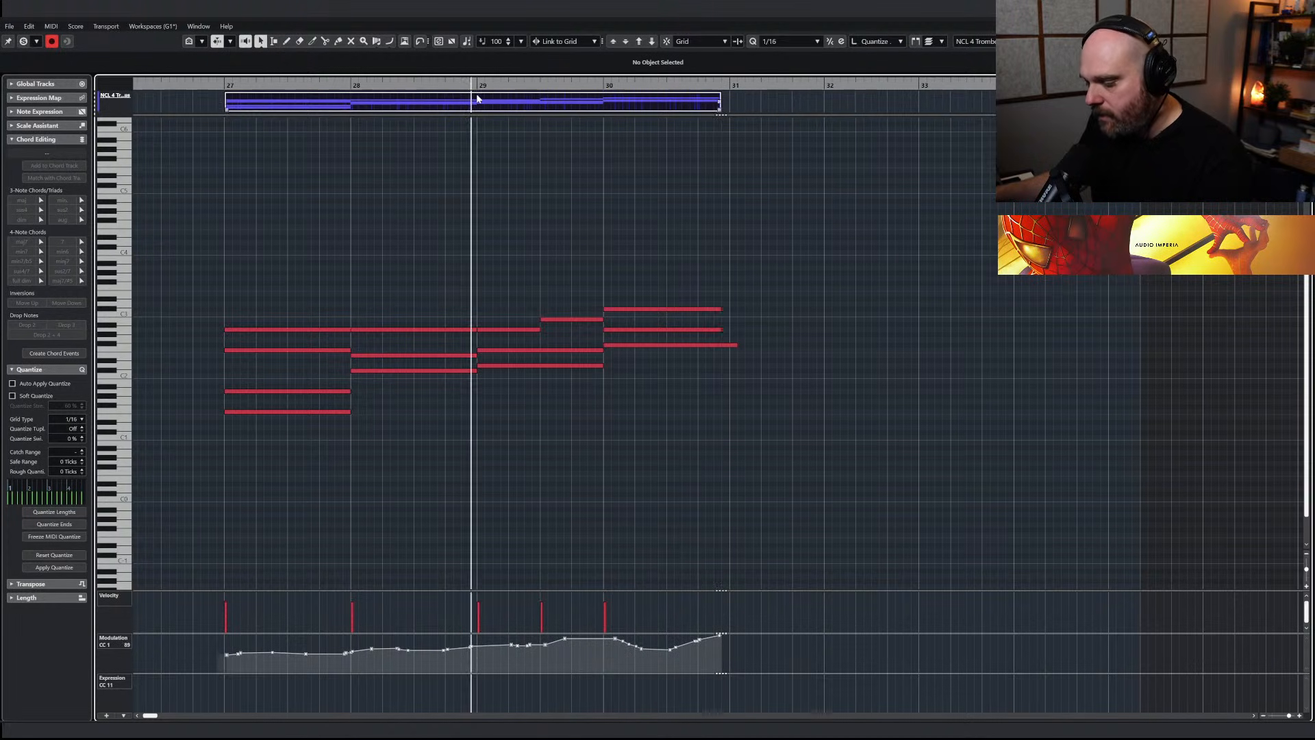
pyautogui.press('space')
pyautogui.press('Return')
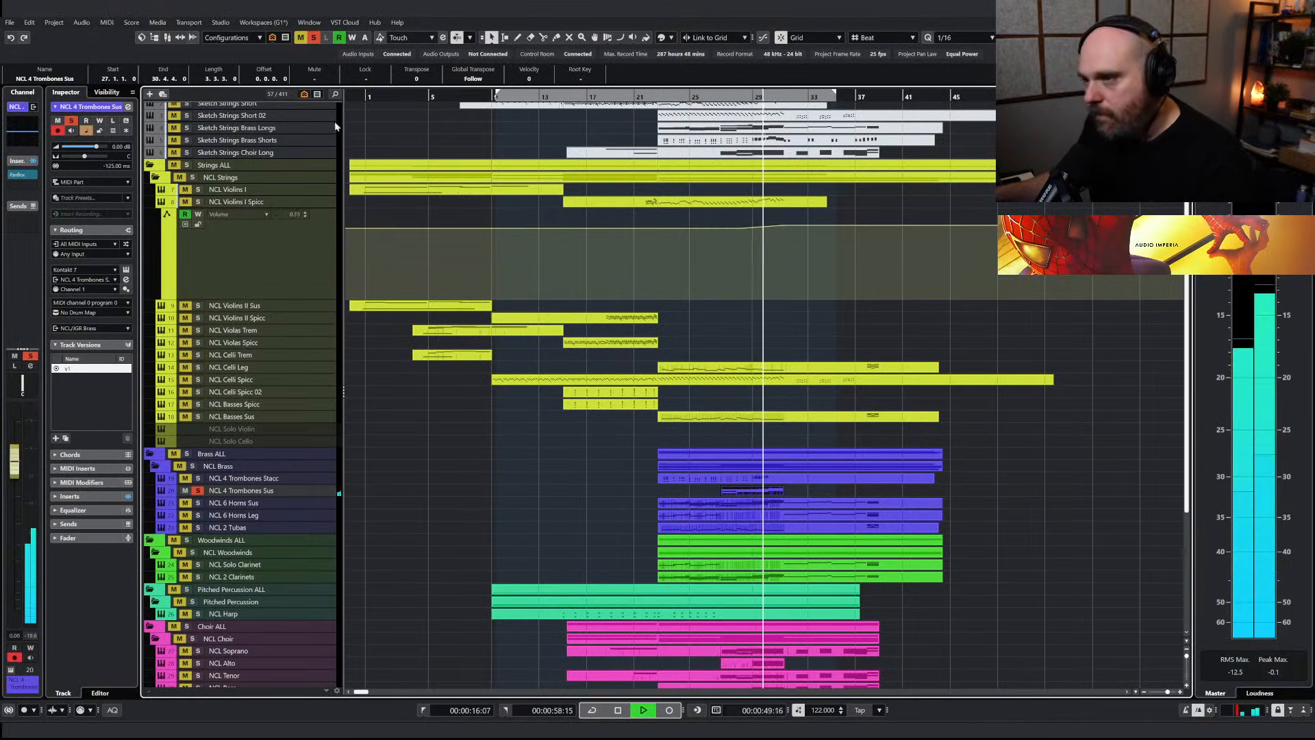
# Clear the trombones' solo, listen to the sustained trombones in the full mix, and stop playback
pyautogui.click(314, 38)
pyautogui.click(626, 120)
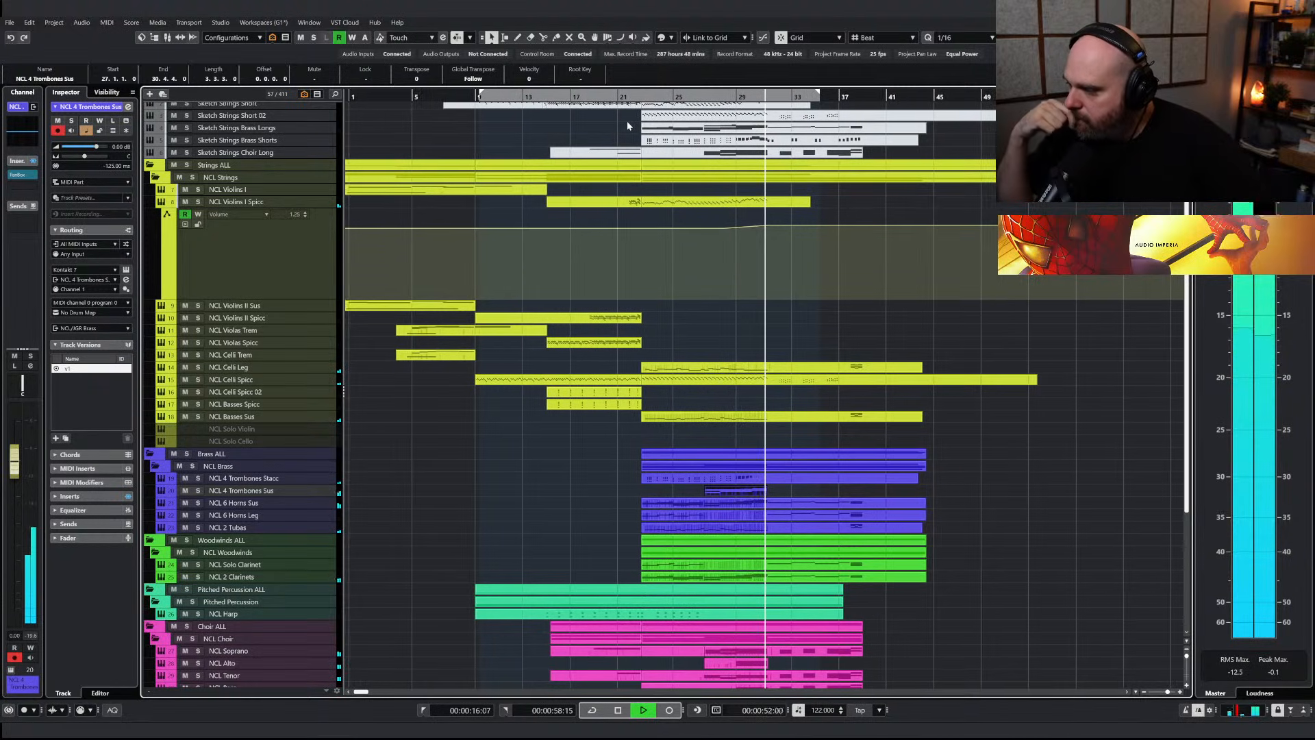
pyautogui.press('space')
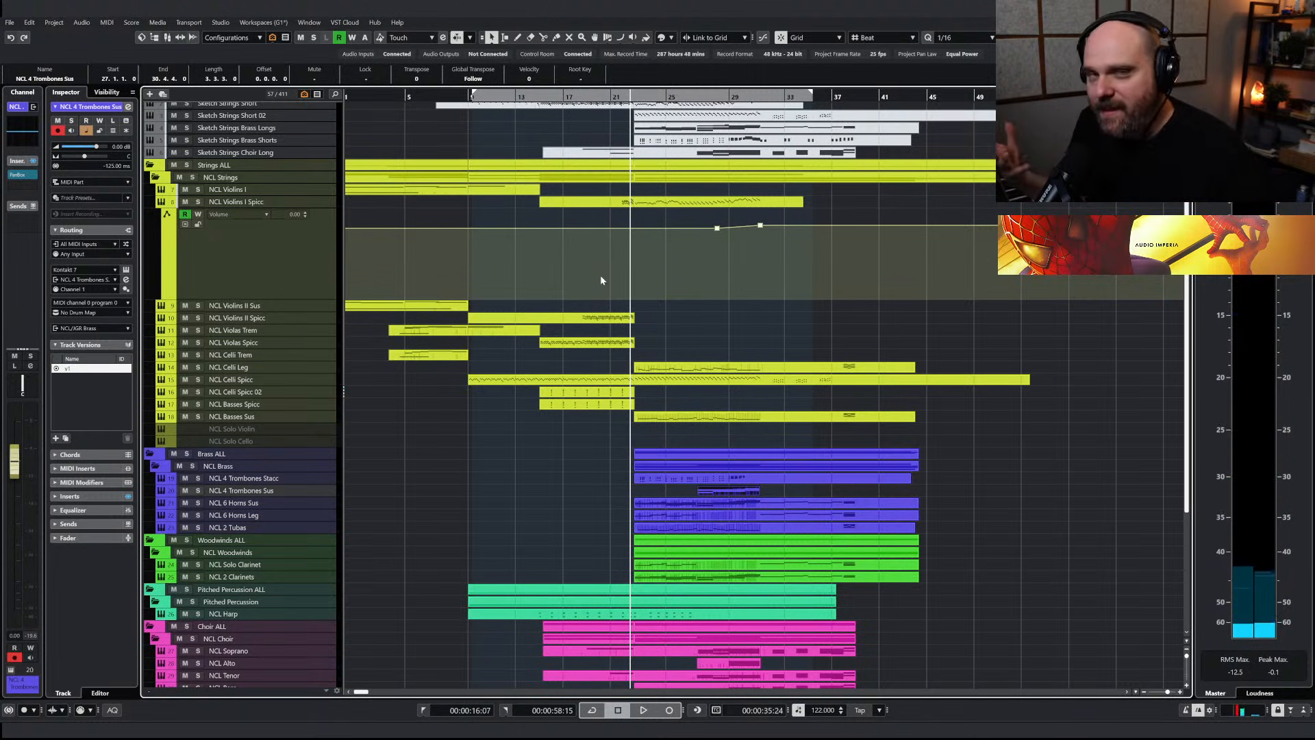
# Find the NCL 3 Trumpets track by searching for "trumpe" and show it in the project
pyautogui.hotkey('ctrl', 'f')
pyautogui.write('trumpe')
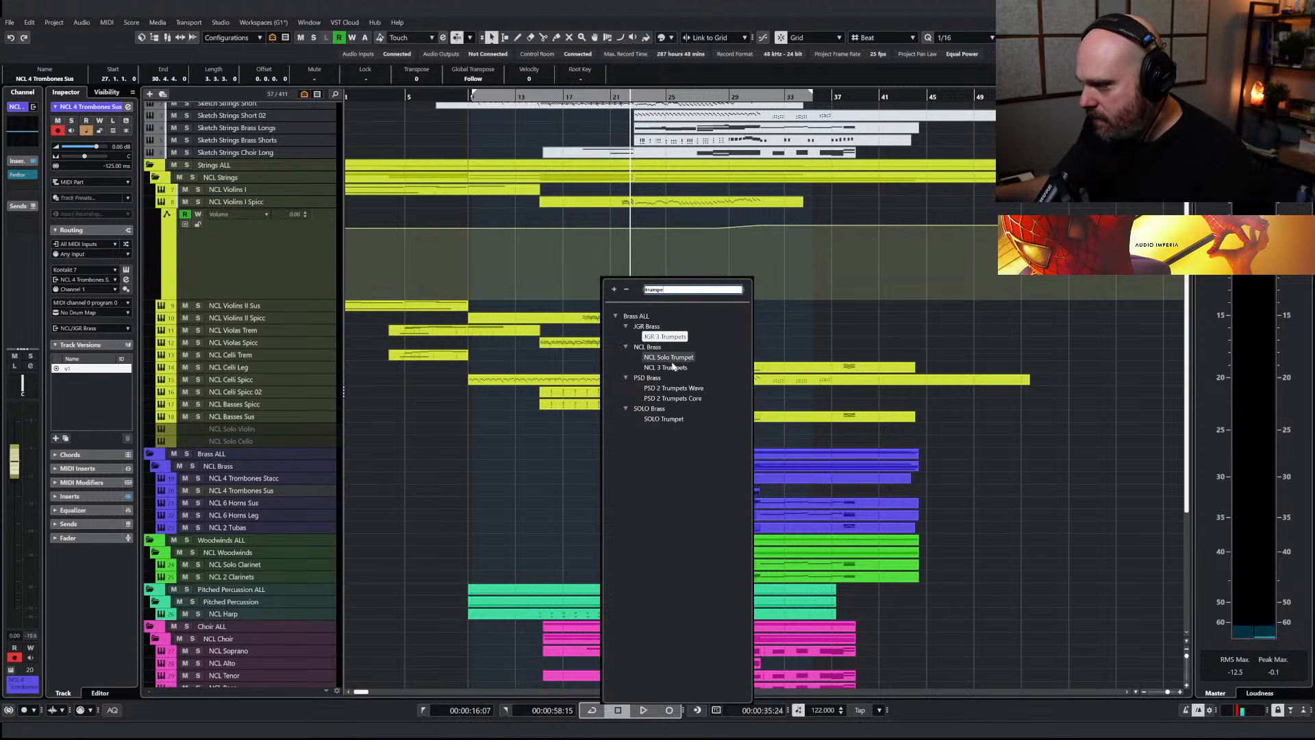
pyautogui.click(668, 367)
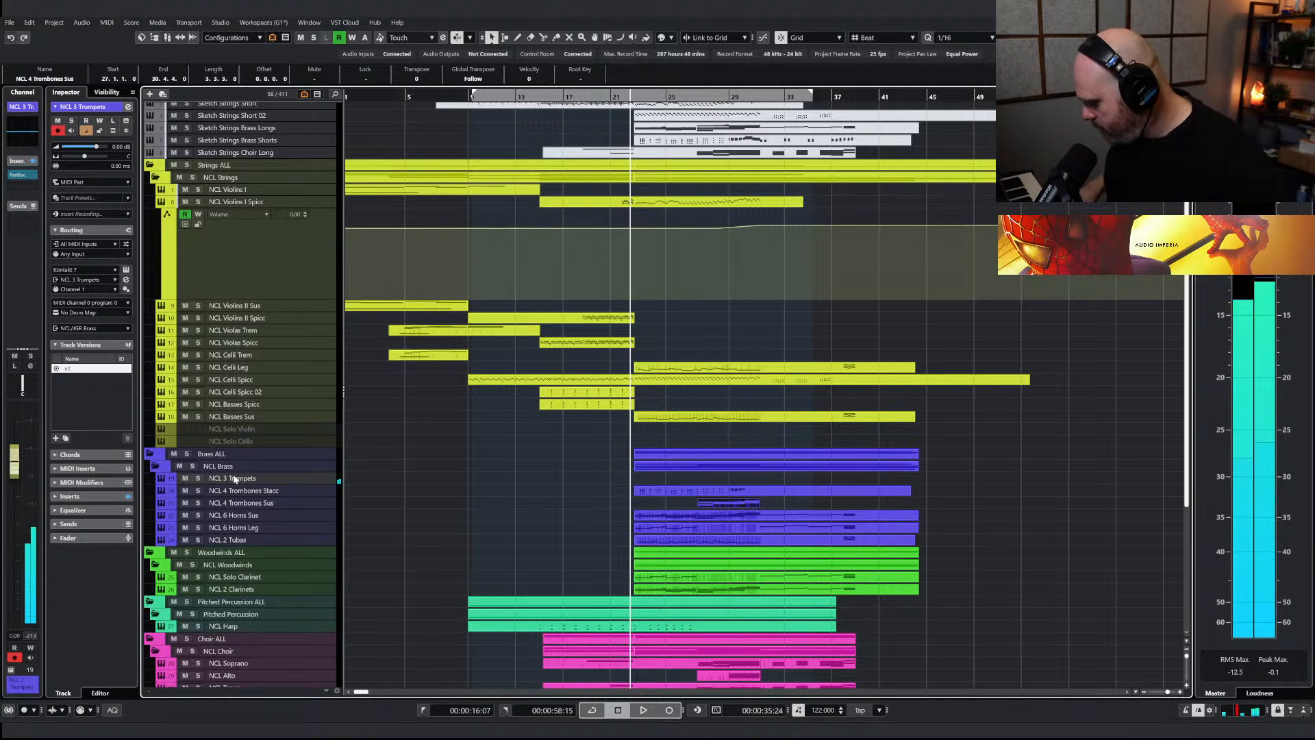
# Examine the upper melody notes in bars 27 to 29 of the Sketch Strings Long part, auditioning individual notes and starting playback position near bar 27
pyautogui.scroll(2, 603, 312)
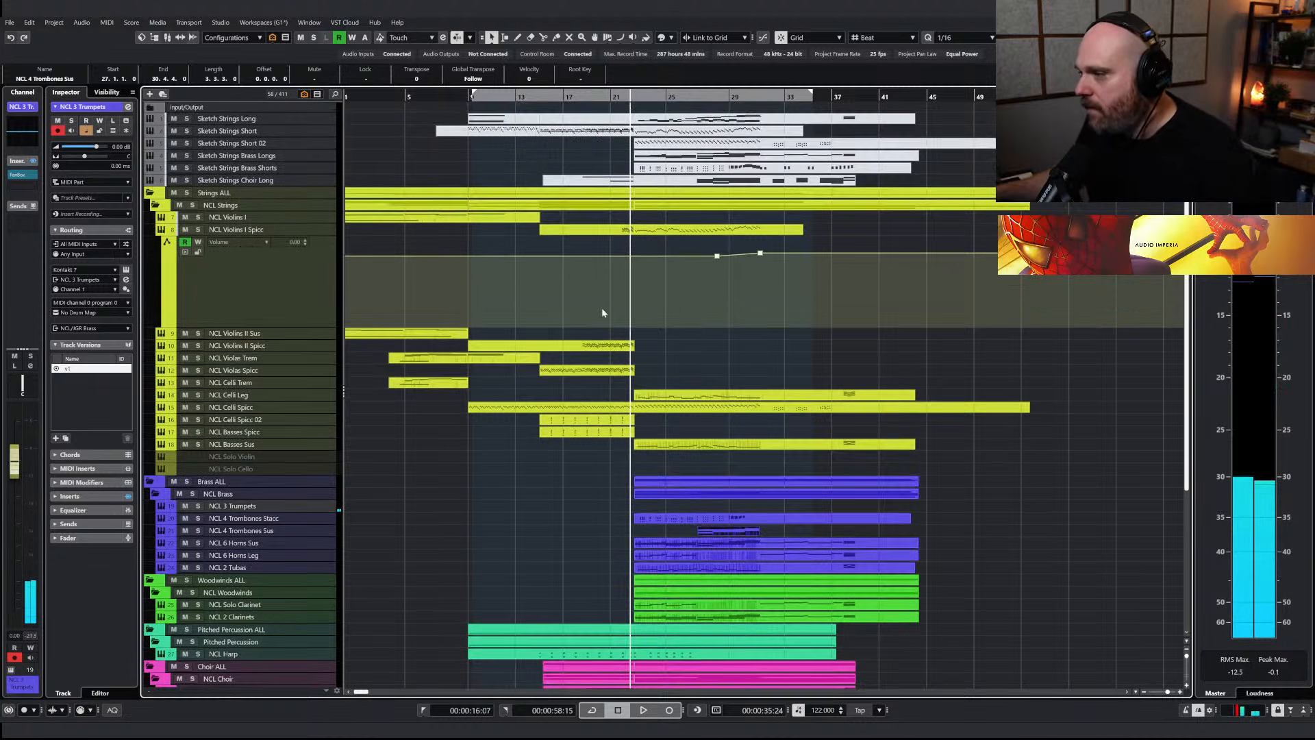
pyautogui.click(661, 120)
pyautogui.doubleClick(660, 122)
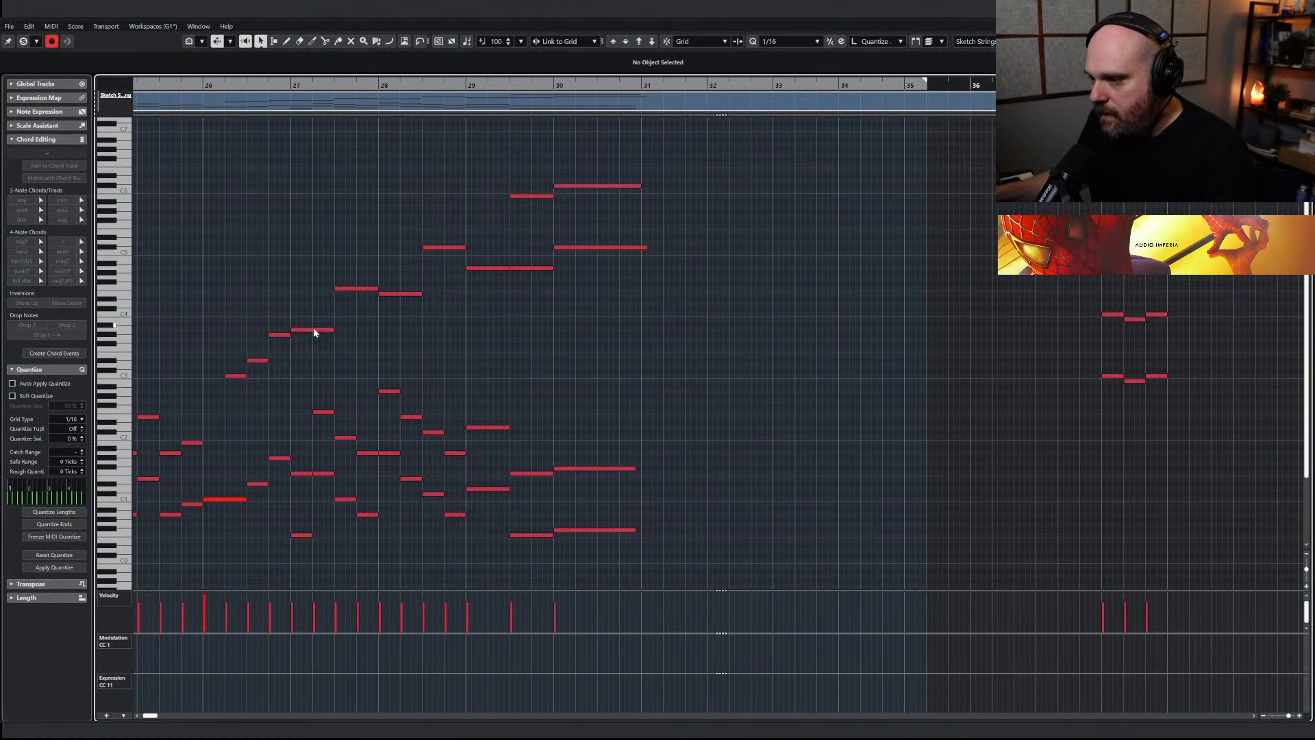
pyautogui.click(314, 329)
pyautogui.click(359, 288)
pyautogui.click(490, 268)
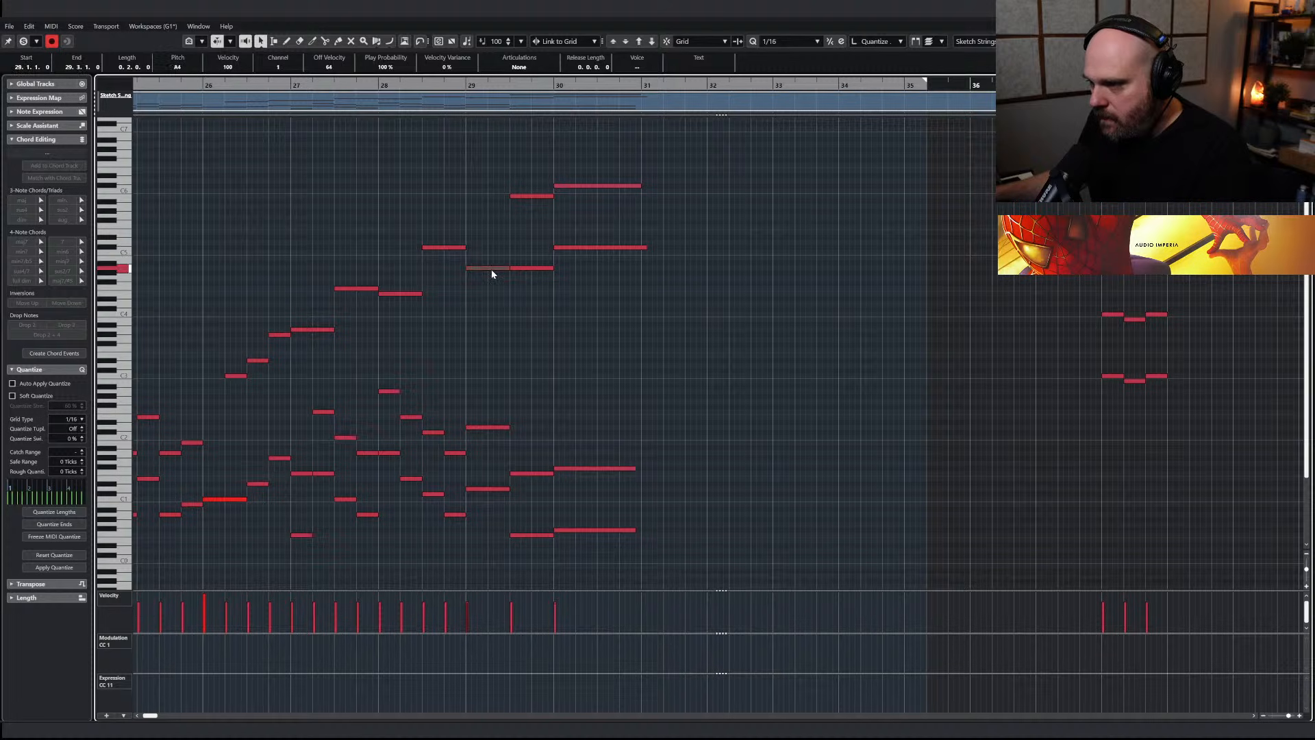
pyautogui.click(286, 85)
pyautogui.press('Escape')
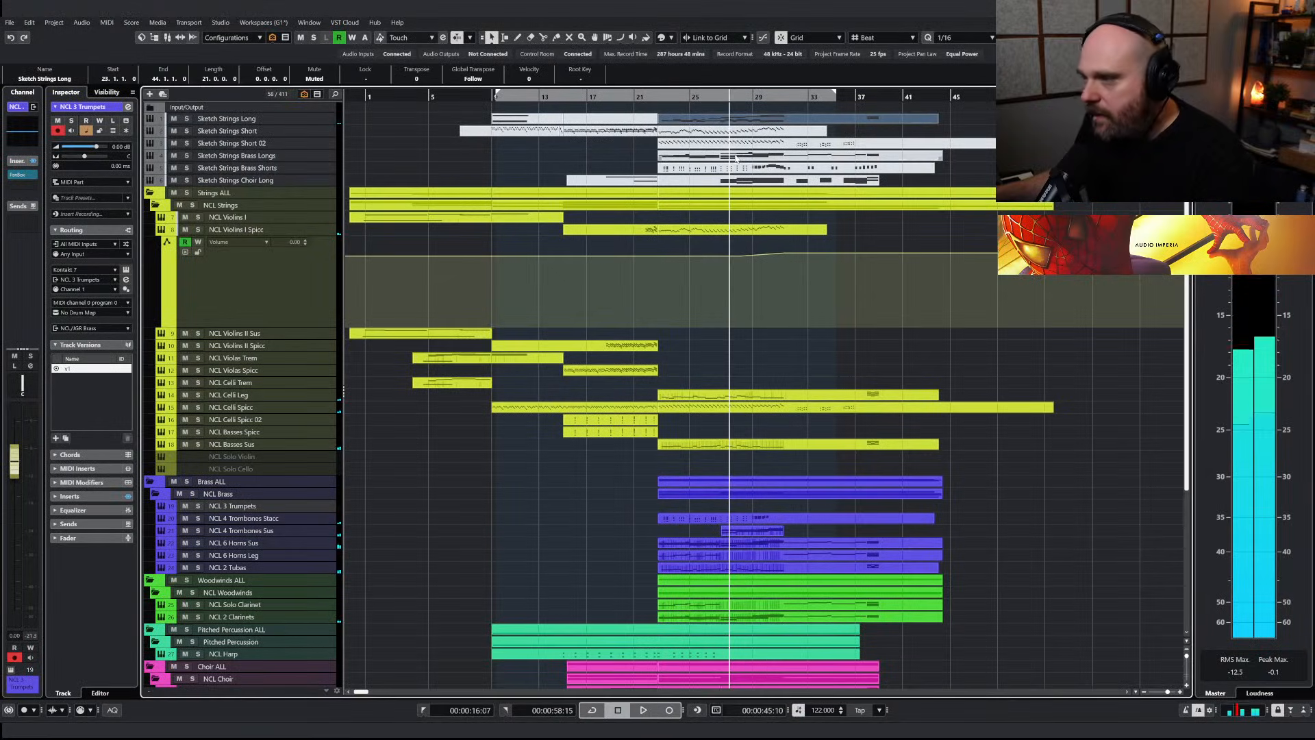
# Examine the Sketch Strings Brass Longs chords from bar 25 onward, playing them and picking out the top-line notes in bars 27 and 28
pyautogui.doubleClick(741, 155)
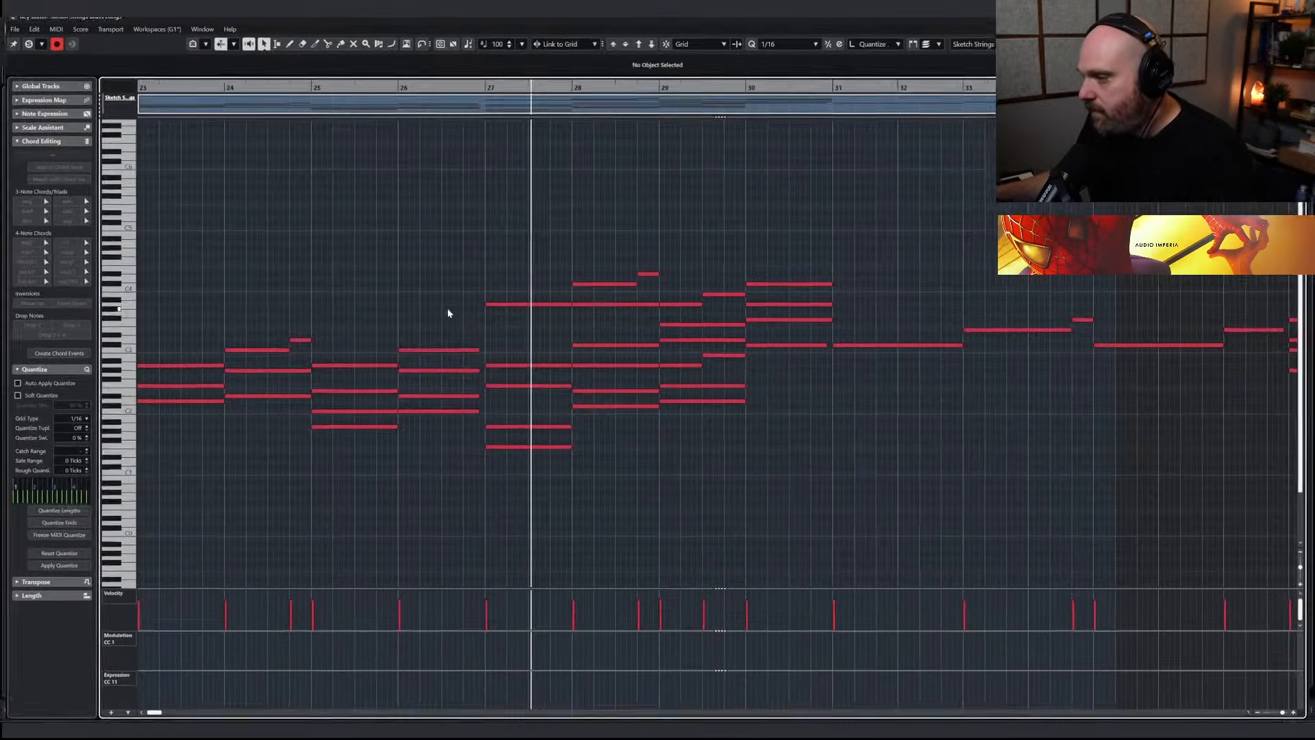
pyautogui.click(348, 367)
pyautogui.click(419, 351)
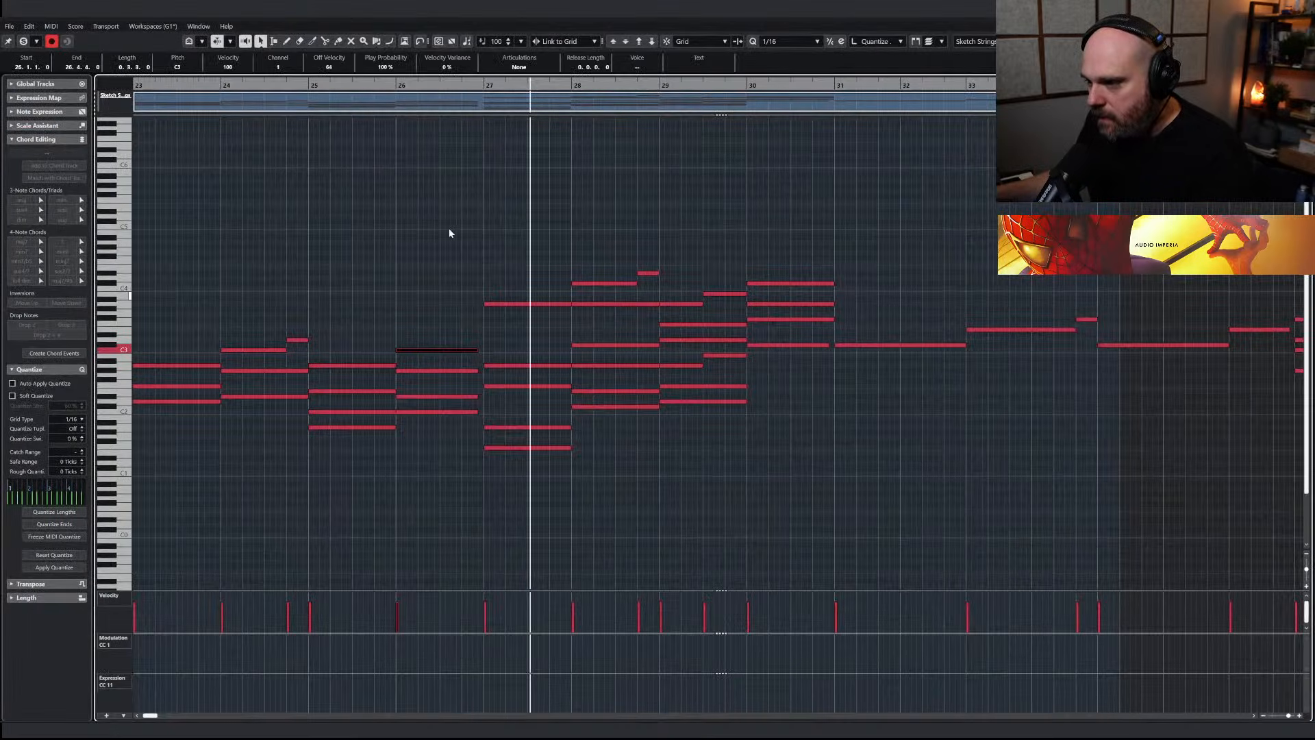
pyautogui.click(303, 84)
pyautogui.press('space')
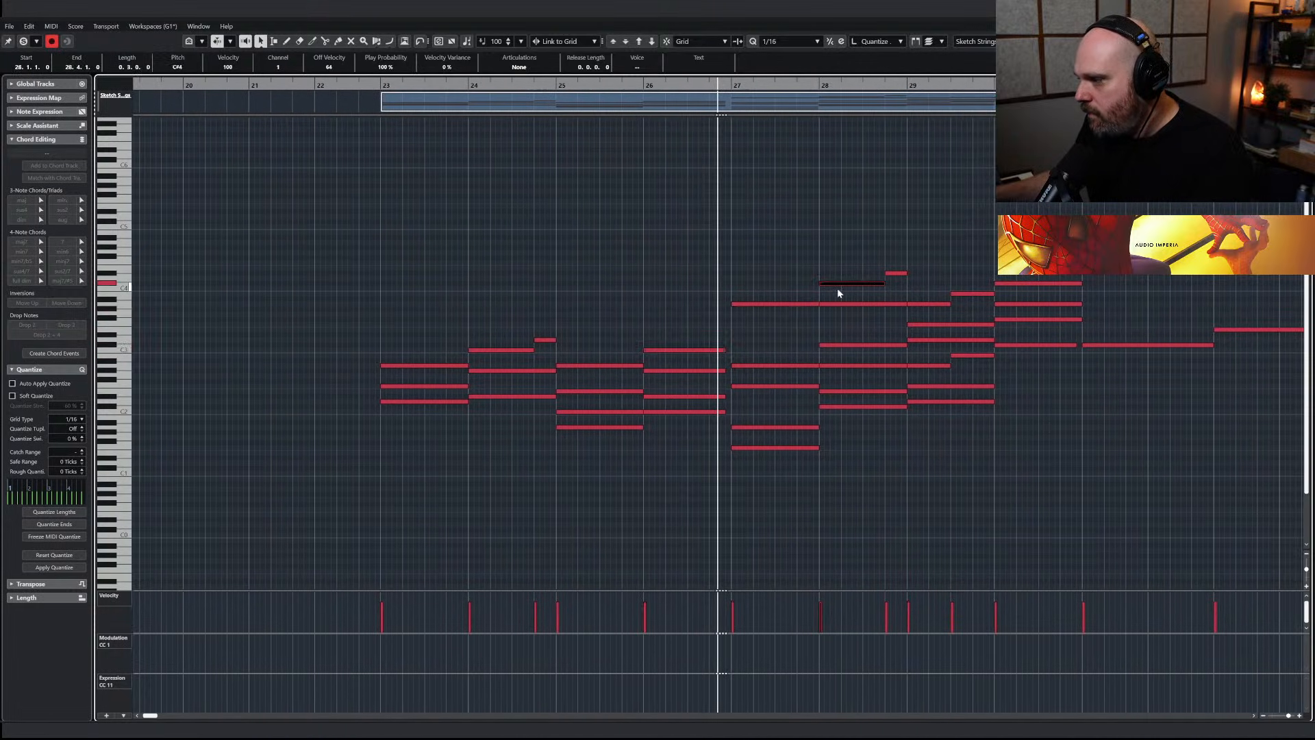
pyautogui.keyDown('shift'); pyautogui.click(847, 284); pyautogui.keyUp('shift')
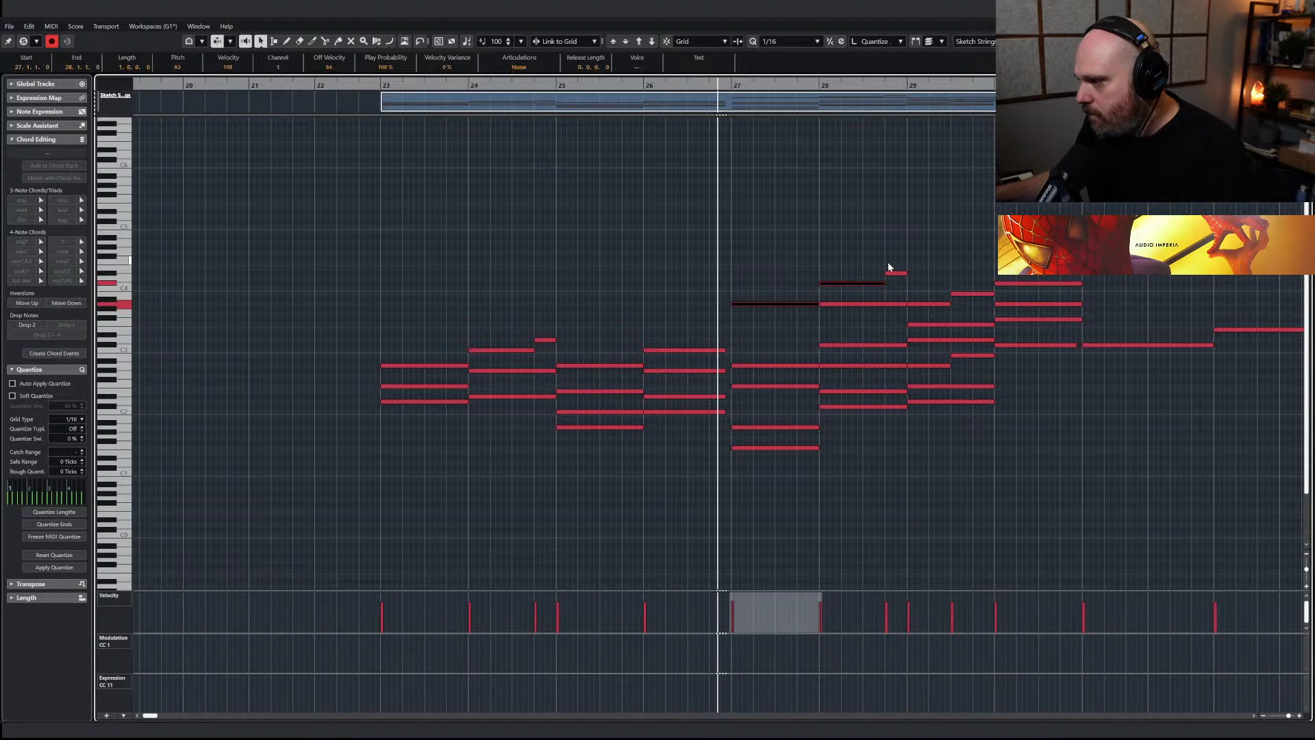
pyautogui.keyDown('shift'); pyautogui.click(894, 272); pyautogui.keyUp('shift')
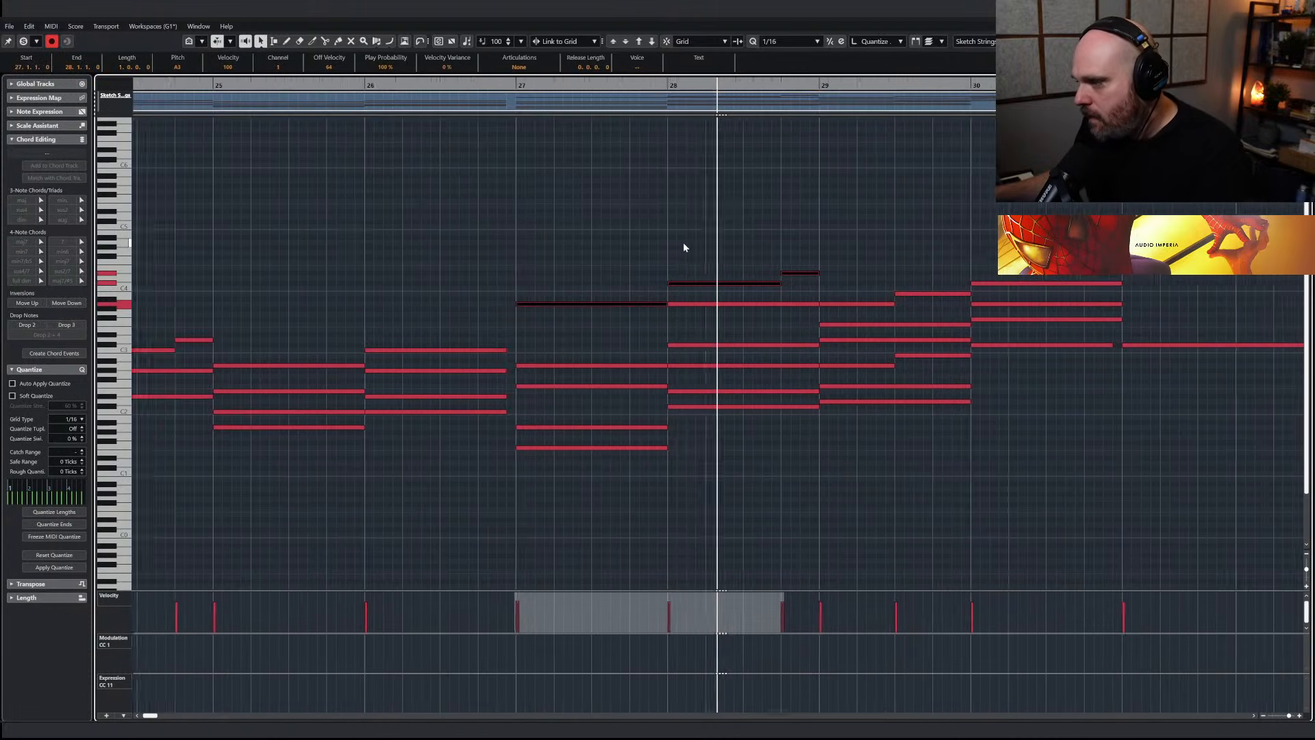
pyautogui.press('Return')
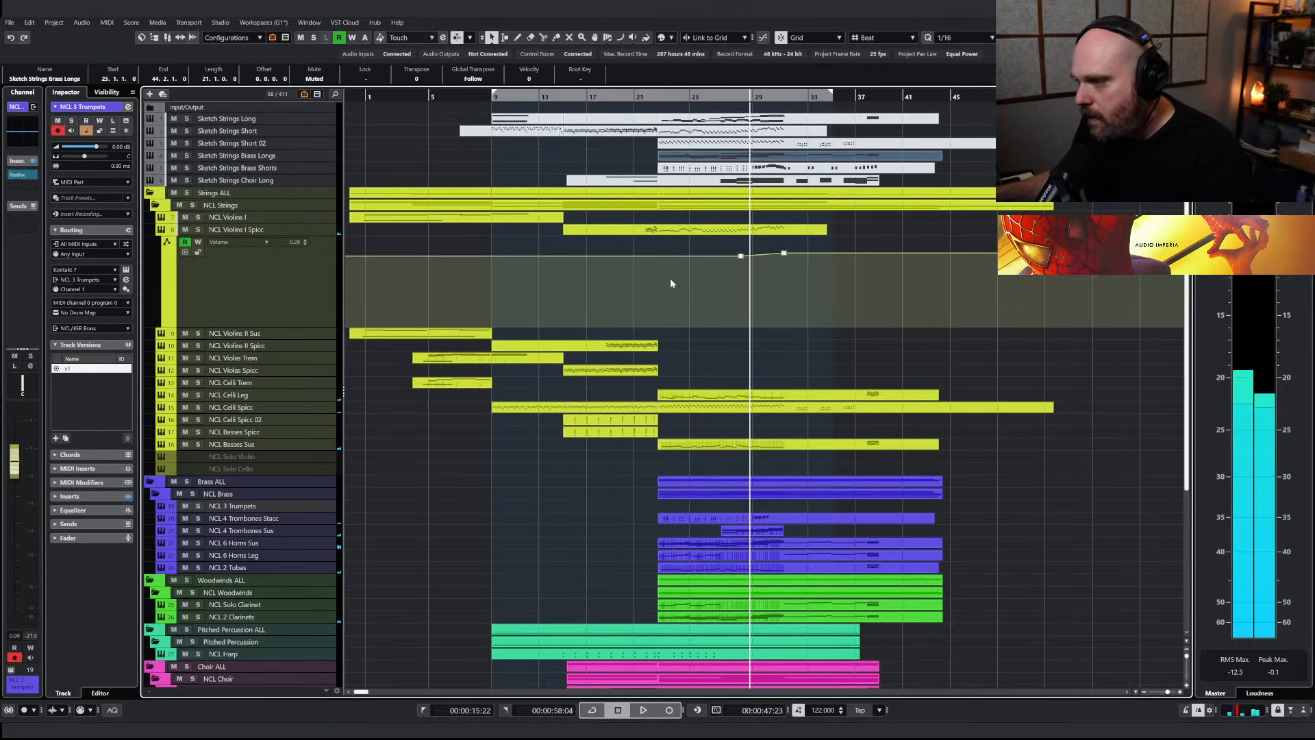
# Select the rising upper melody line from bar 26 through bar 30 in Sketch Strings Long and place the project cursor at its first note
pyautogui.press('Return')
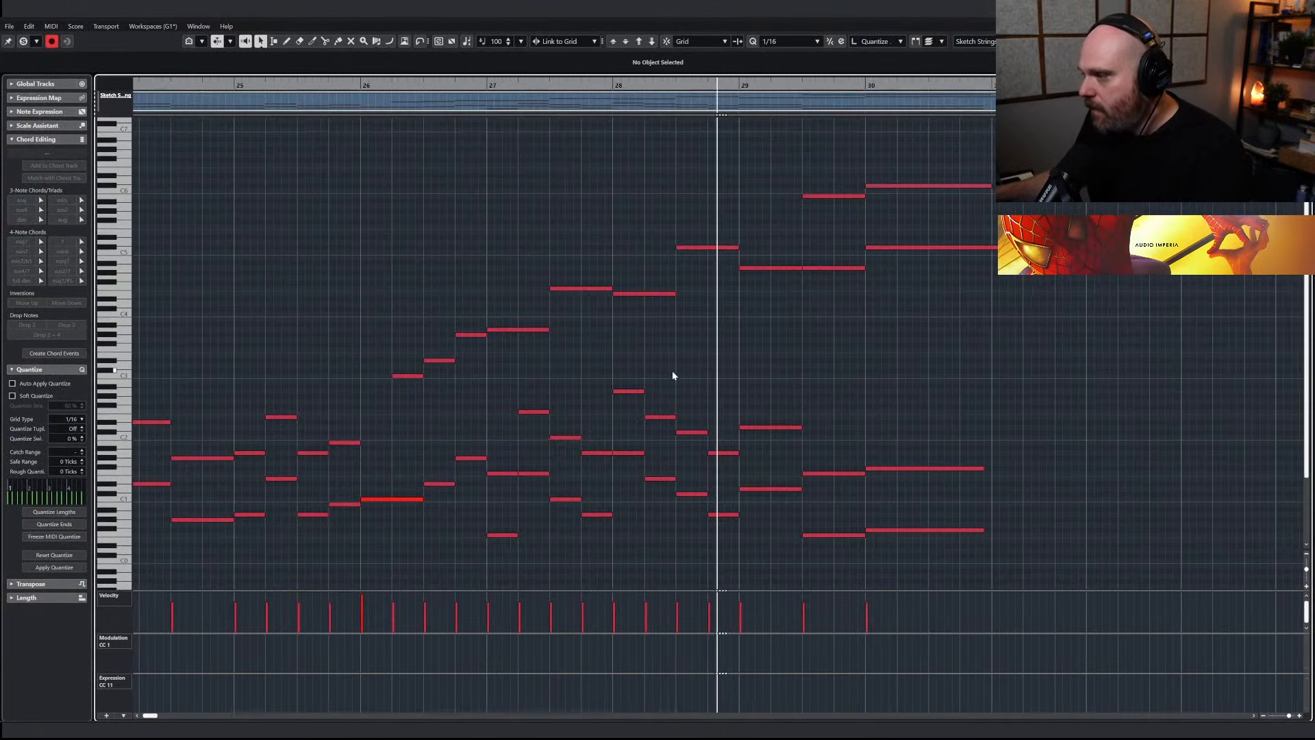
pyautogui.moveTo(402, 329); pyautogui.dragTo(536, 396)
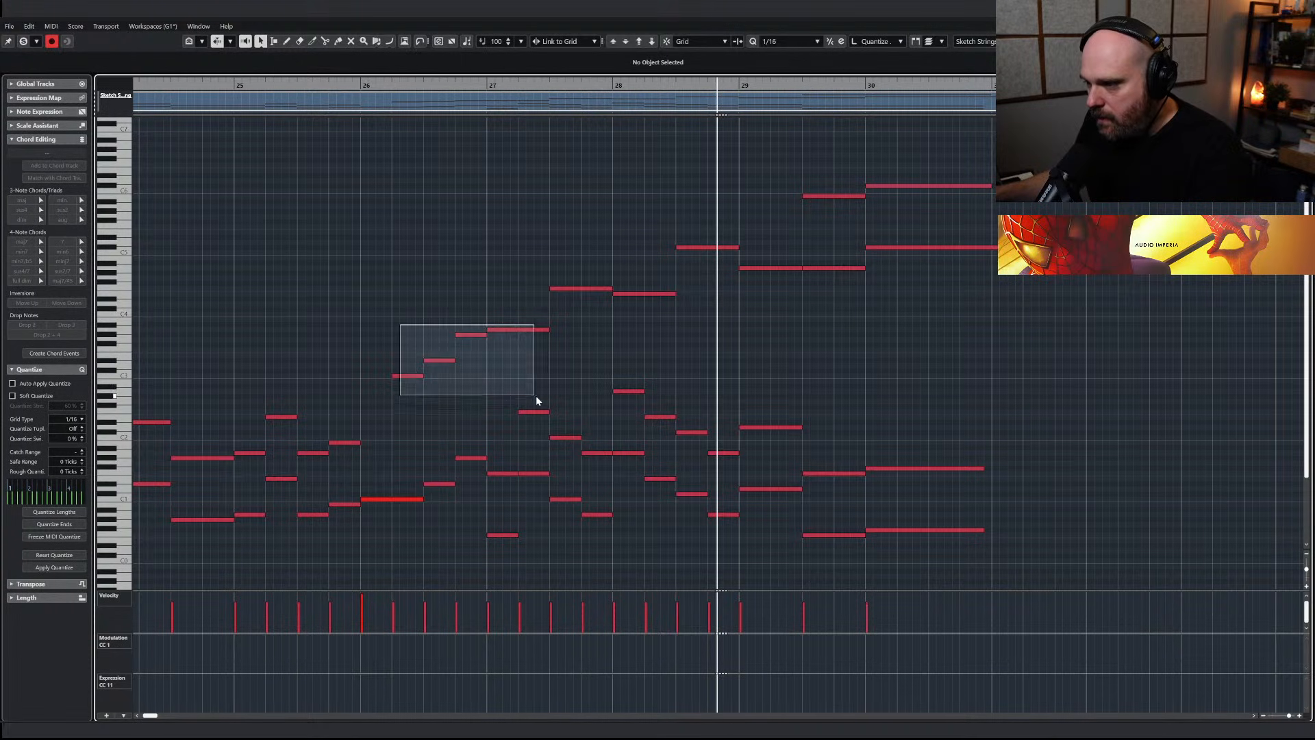
pyautogui.moveTo(543, 276); pyautogui.dragTo(678, 301)
pyautogui.moveTo(681, 241); pyautogui.dragTo(797, 305)
pyautogui.moveTo(790, 168); pyautogui.dragTo(1067, 311)
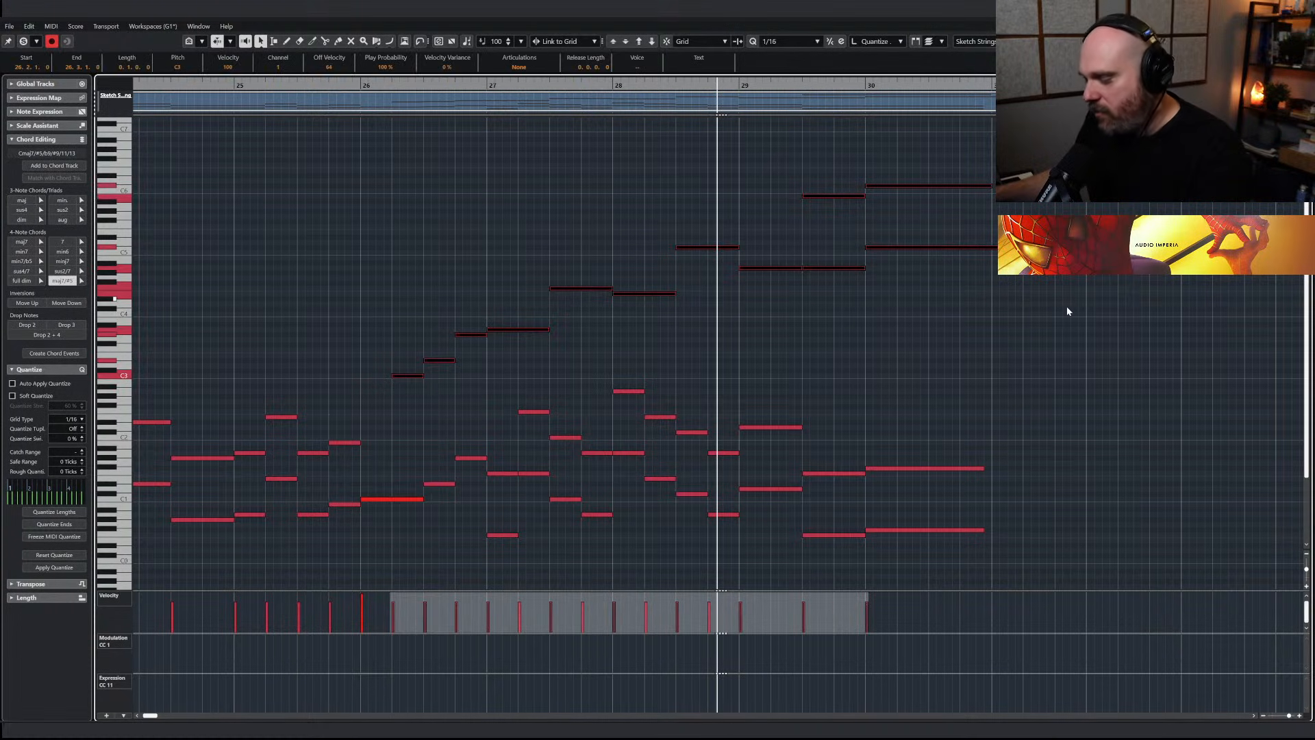
pyautogui.click(389, 87)
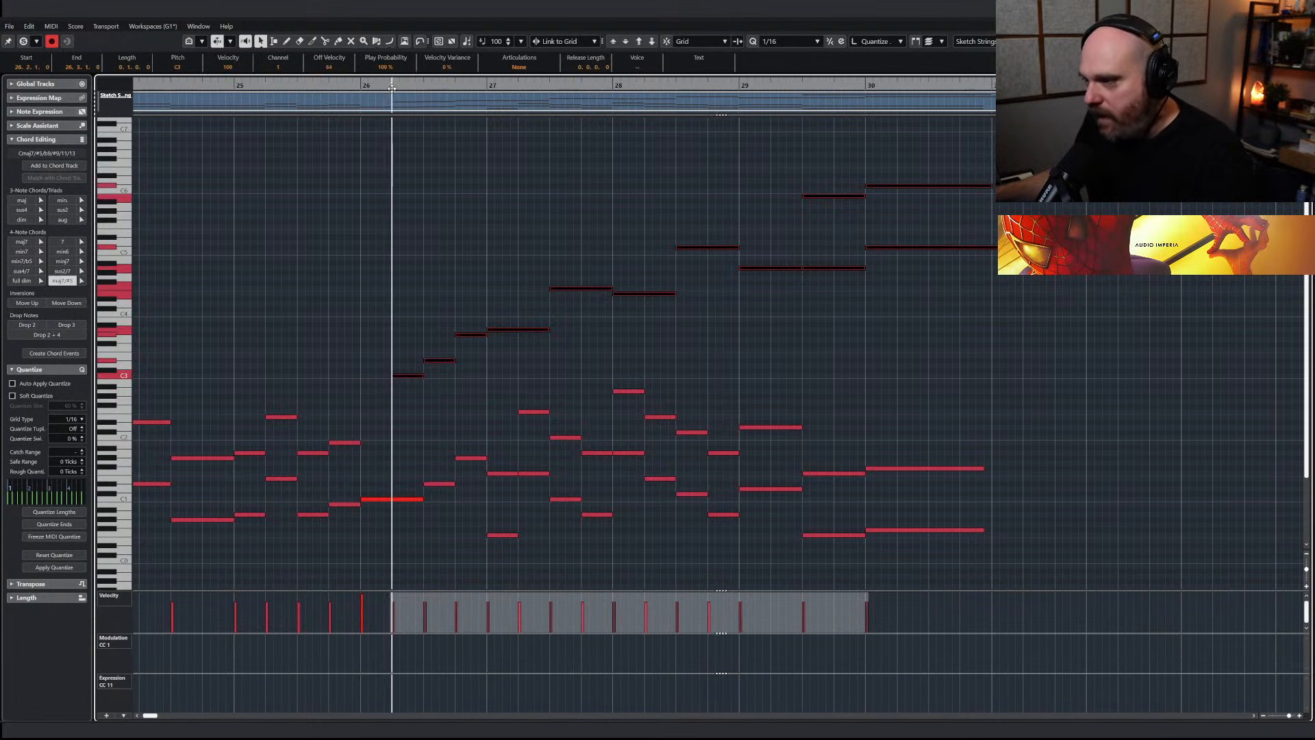
pyautogui.press('Return')
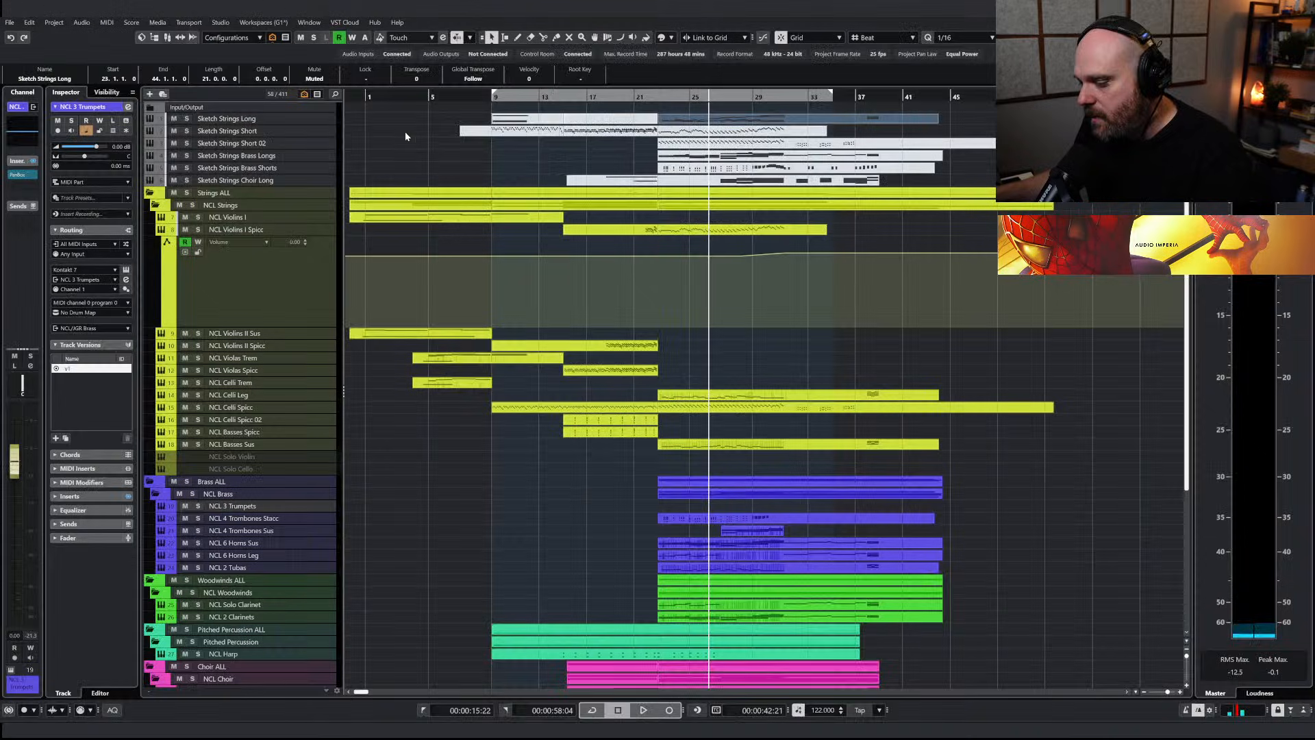
# Rename the NCL Violins I track by adding Leg to the end of its name
pyautogui.click(253, 218)
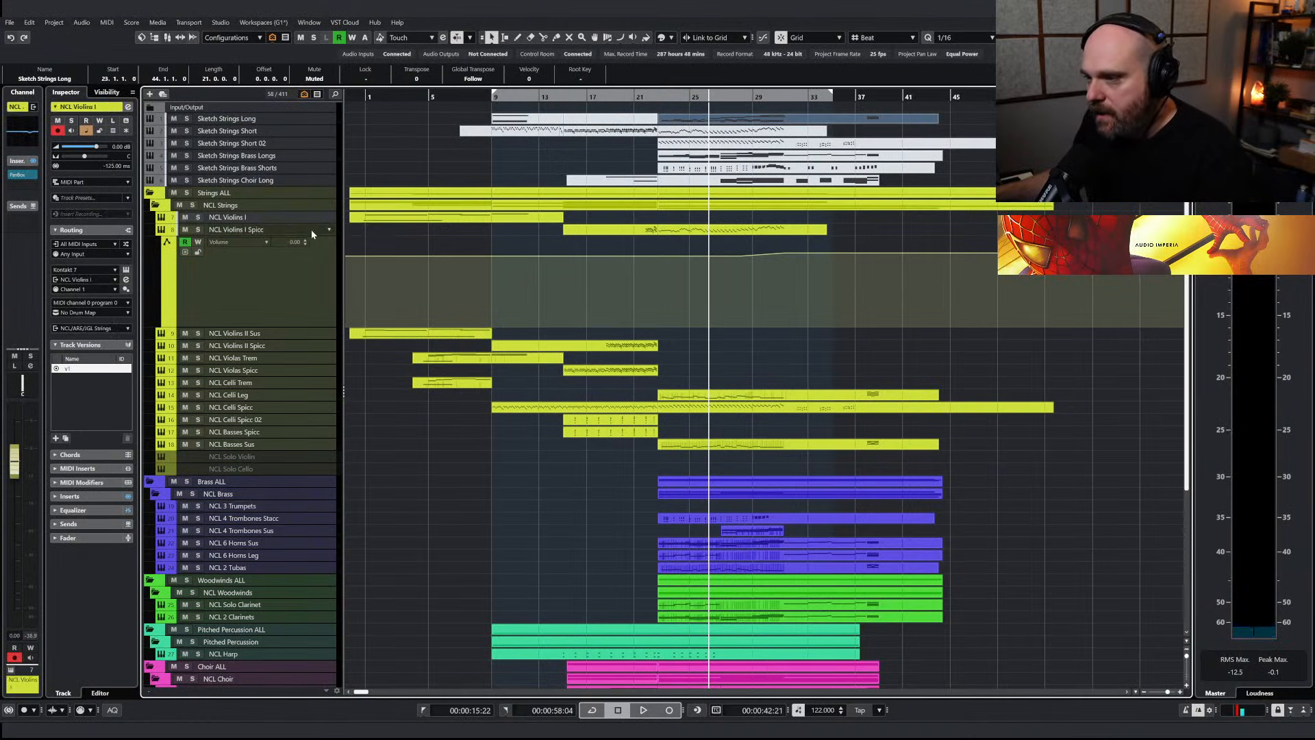
pyautogui.doubleClick(248, 218)
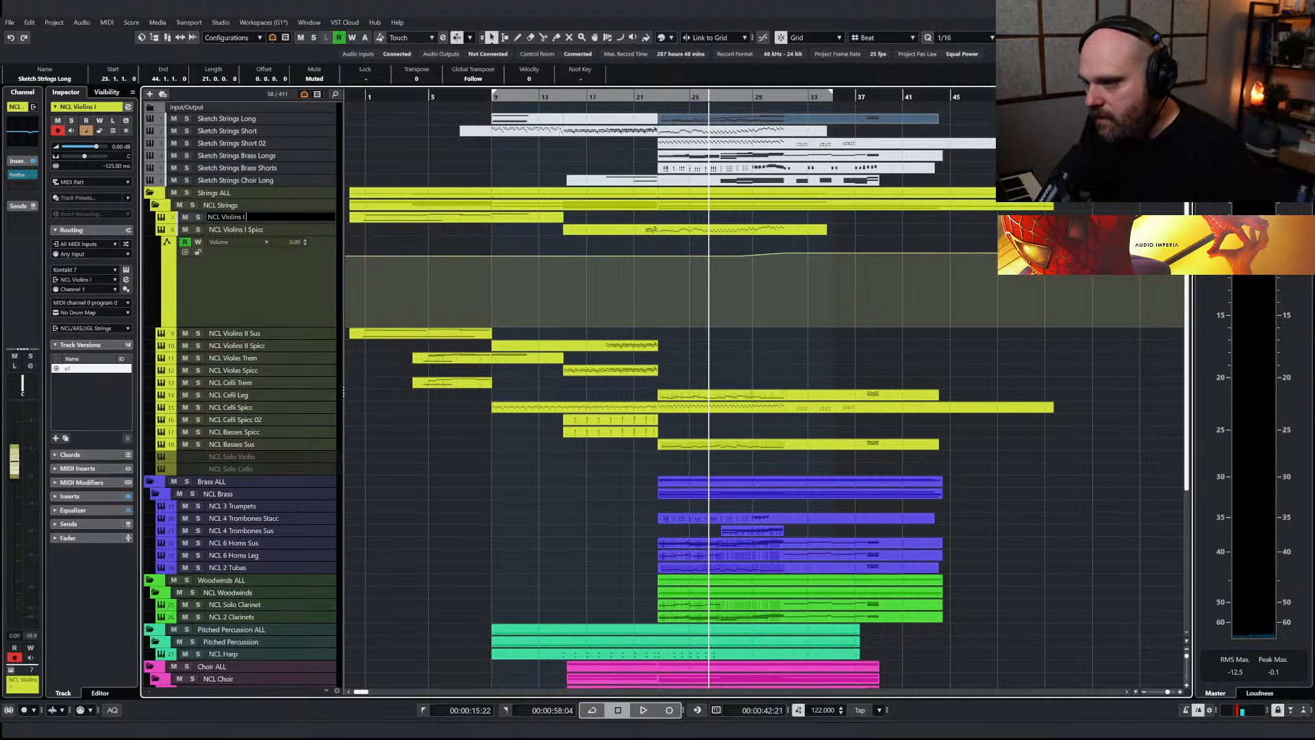
pyautogui.doubleClick(259, 218)
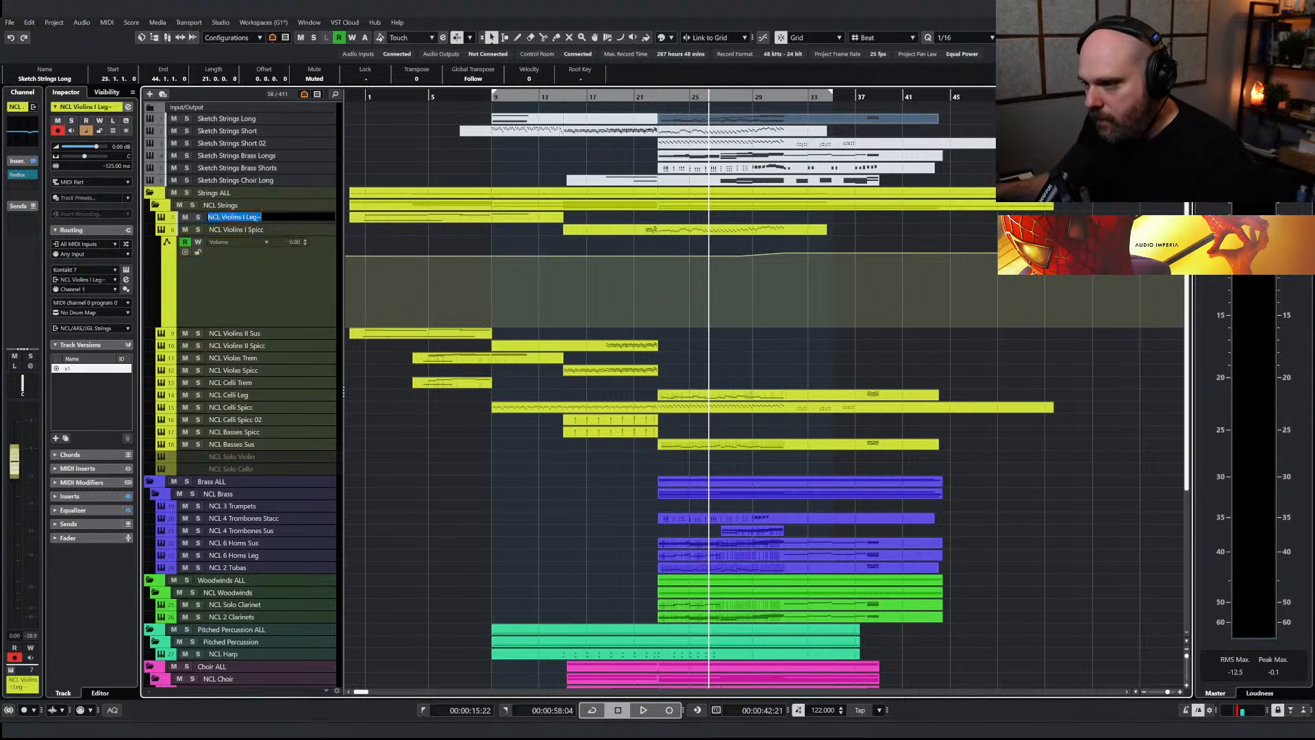
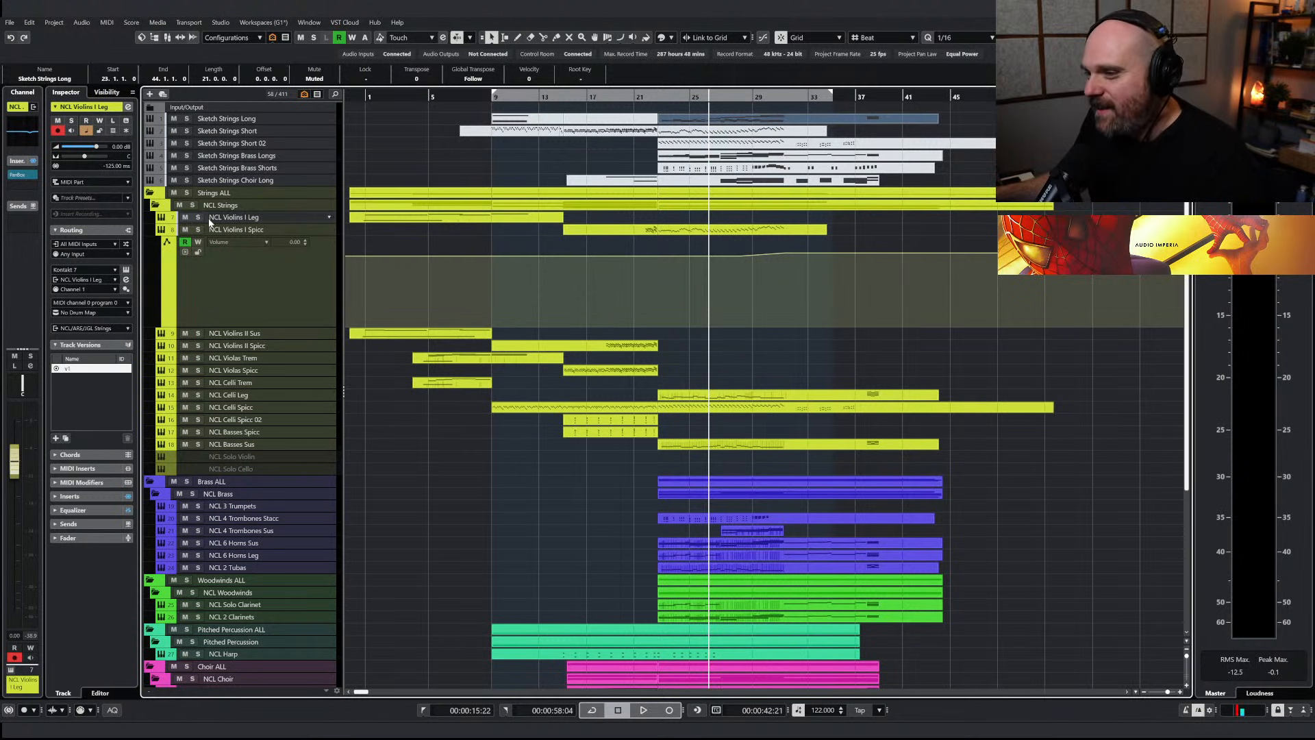
# Paste the rising melody onto NCL Violins I Leg at bar 26 and play it soloed
pyautogui.hotkey('ctrl', 'v')
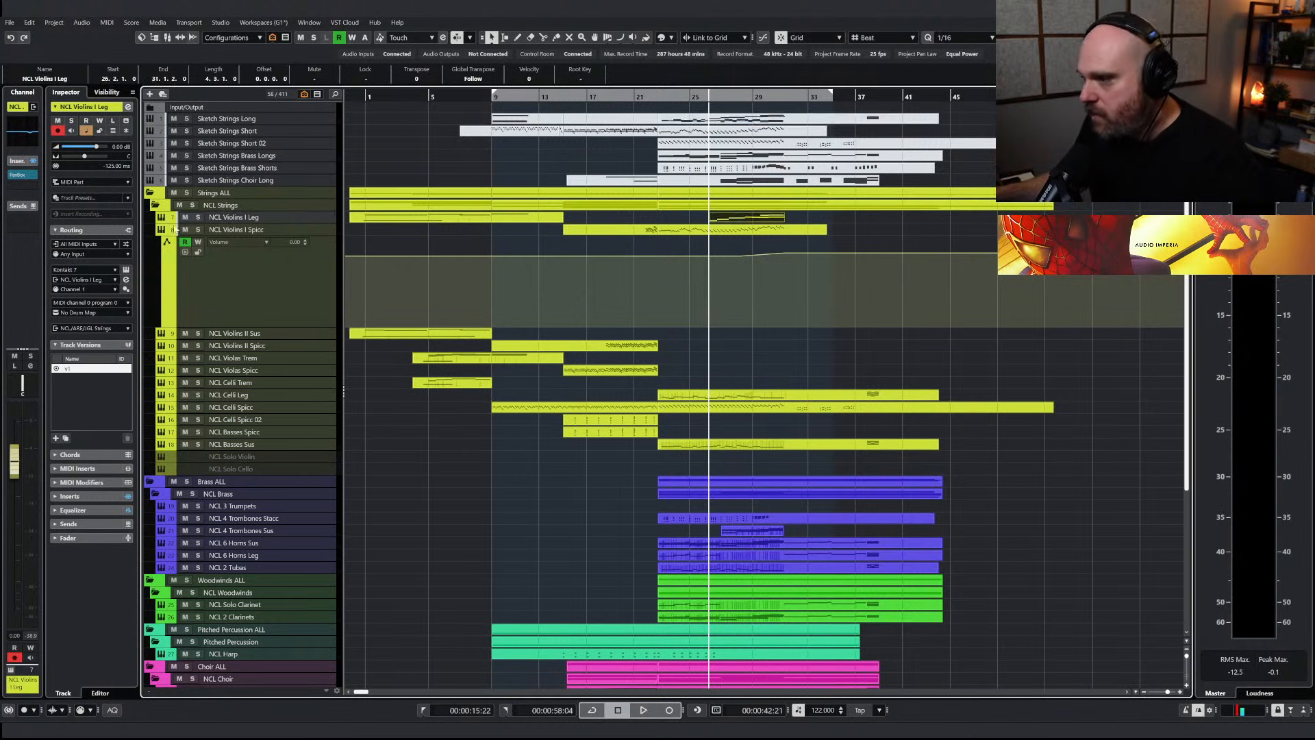
pyautogui.click(198, 217)
pyautogui.press('space')
# Lengthen the Violins I Leg melody notes slightly so they overlap, and delete the lower-octave closing notes in bars 29 and 30
pyautogui.doubleClick(737, 219)
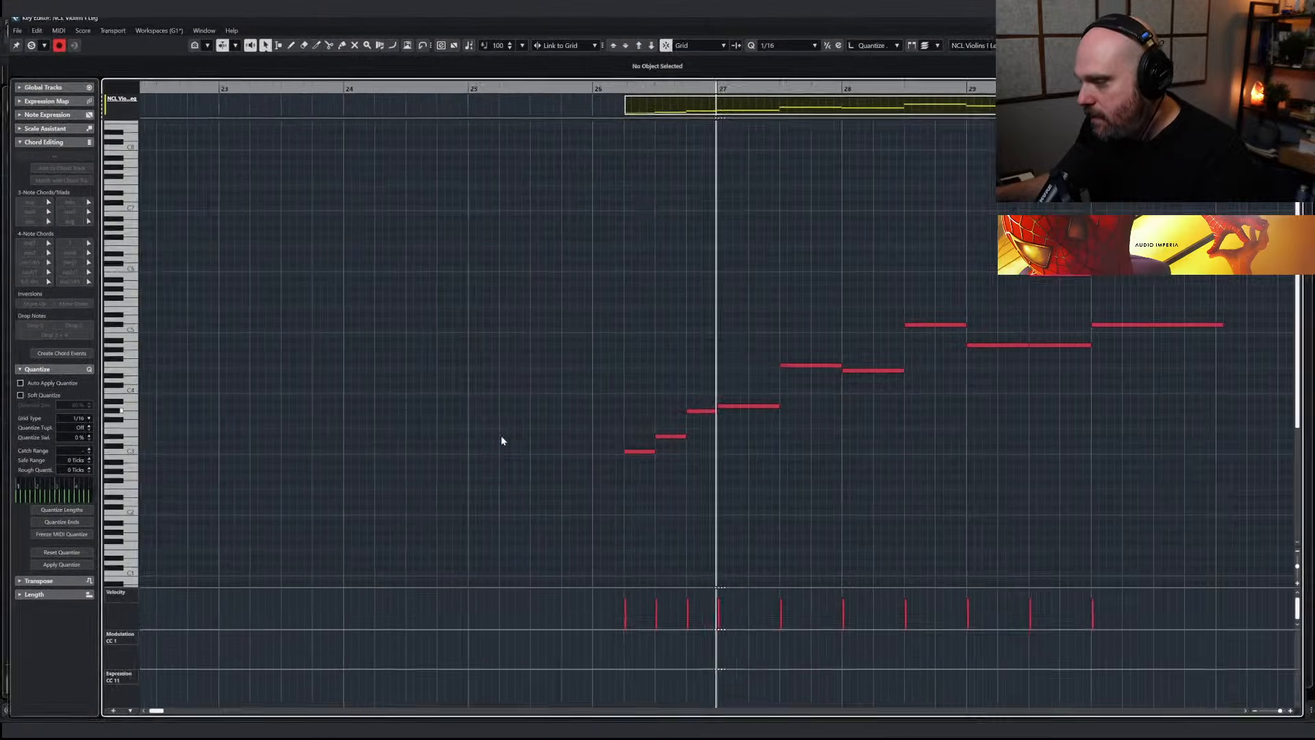
pyautogui.rightClick(503, 441)
pyautogui.click(530, 439)
pyautogui.rightClick(617, 437)
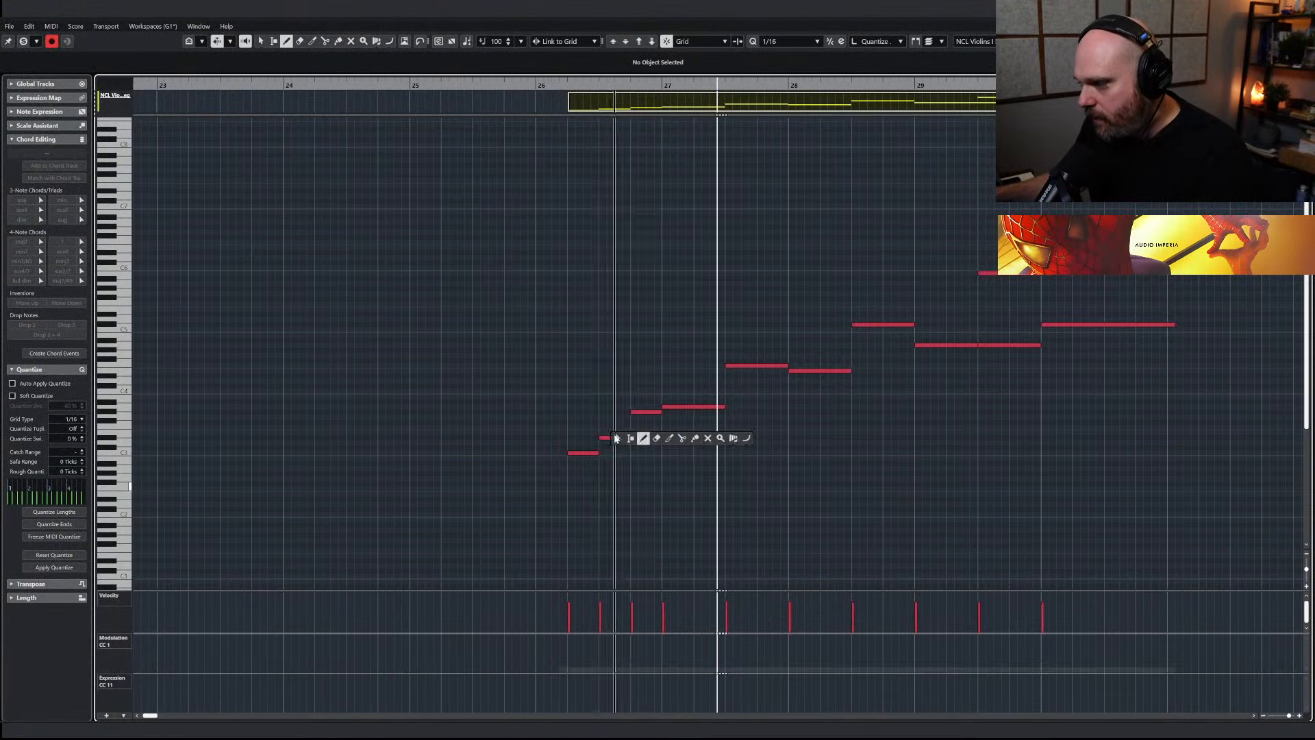
pyautogui.click(616, 439)
pyautogui.moveTo(496, 388); pyautogui.dragTo(757, 502)
pyautogui.moveTo(694, 330); pyautogui.dragTo(856, 380)
pyautogui.moveTo(845, 279); pyautogui.dragTo(962, 394)
pyautogui.moveTo(1025, 294); pyautogui.dragTo(1066, 301)
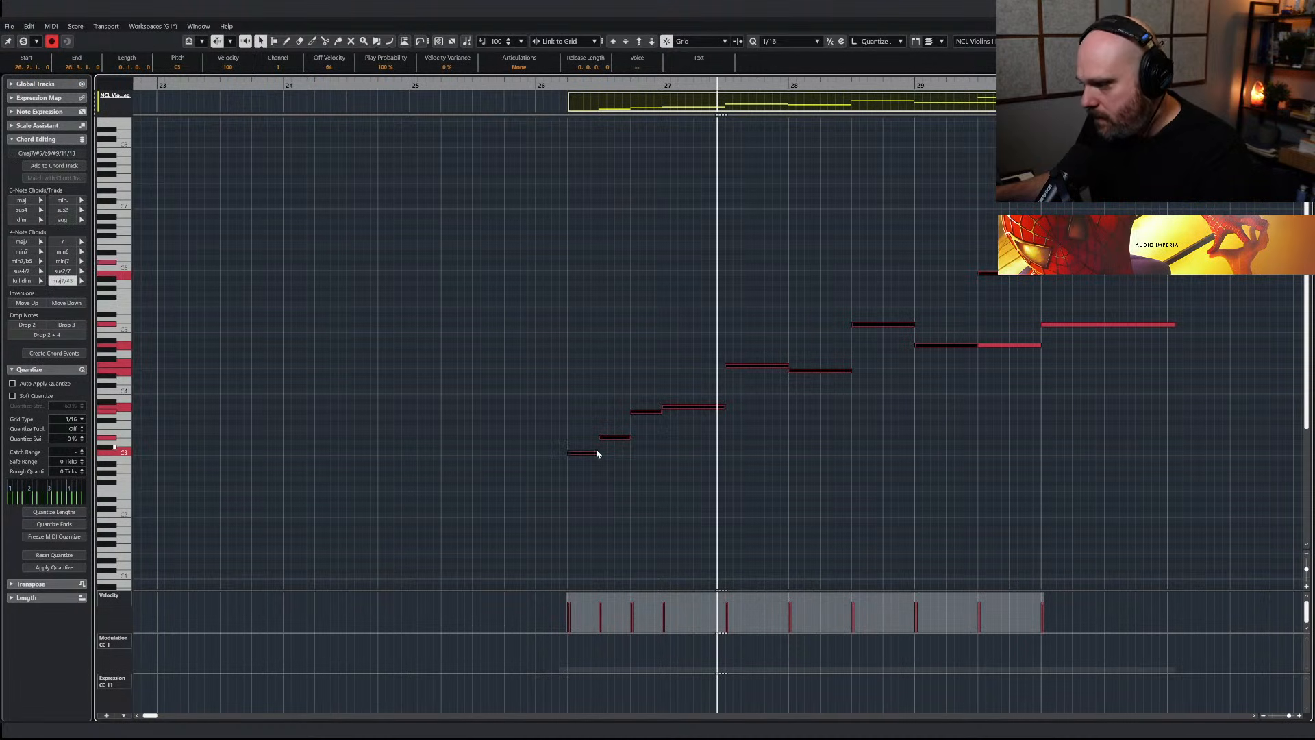
pyautogui.moveTo(630, 438); pyautogui.dragTo(635, 438)
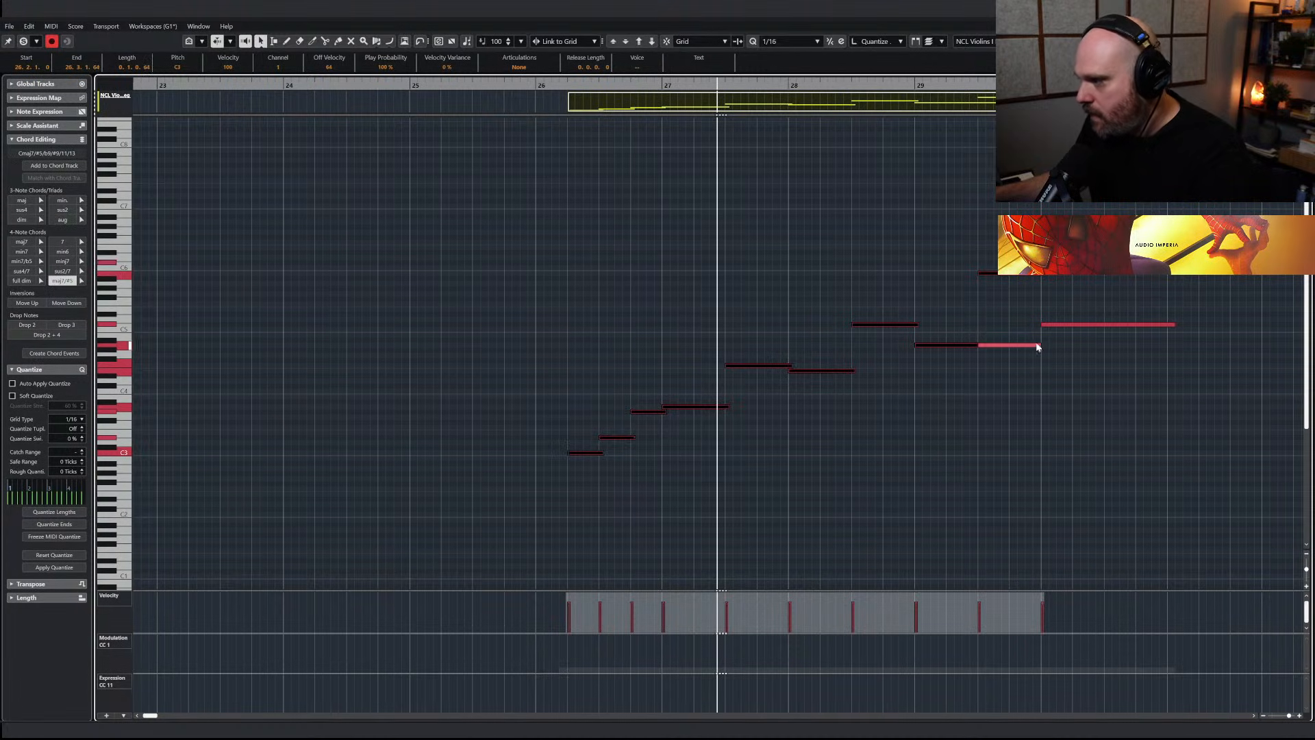
pyautogui.moveTo(1024, 309); pyautogui.dragTo(1102, 362)
pyautogui.press('Delete')
# Draw a rising Modulation CC 1 curve under the Violins I Leg melody with the Line tool and play the part
pyautogui.click(695, 455)
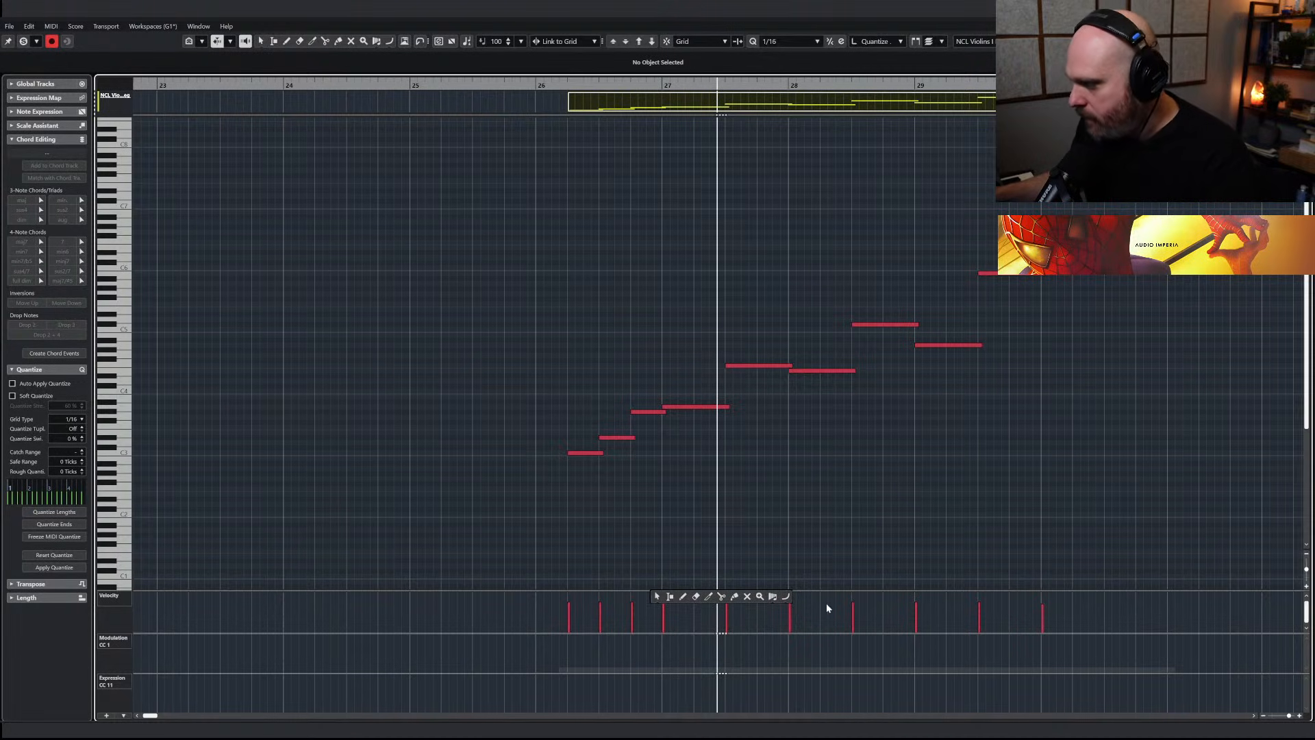
pyautogui.click(786, 596)
pyautogui.moveTo(569, 646); pyautogui.dragTo(1052, 634)
pyautogui.press('space')
pyautogui.press('Escape')
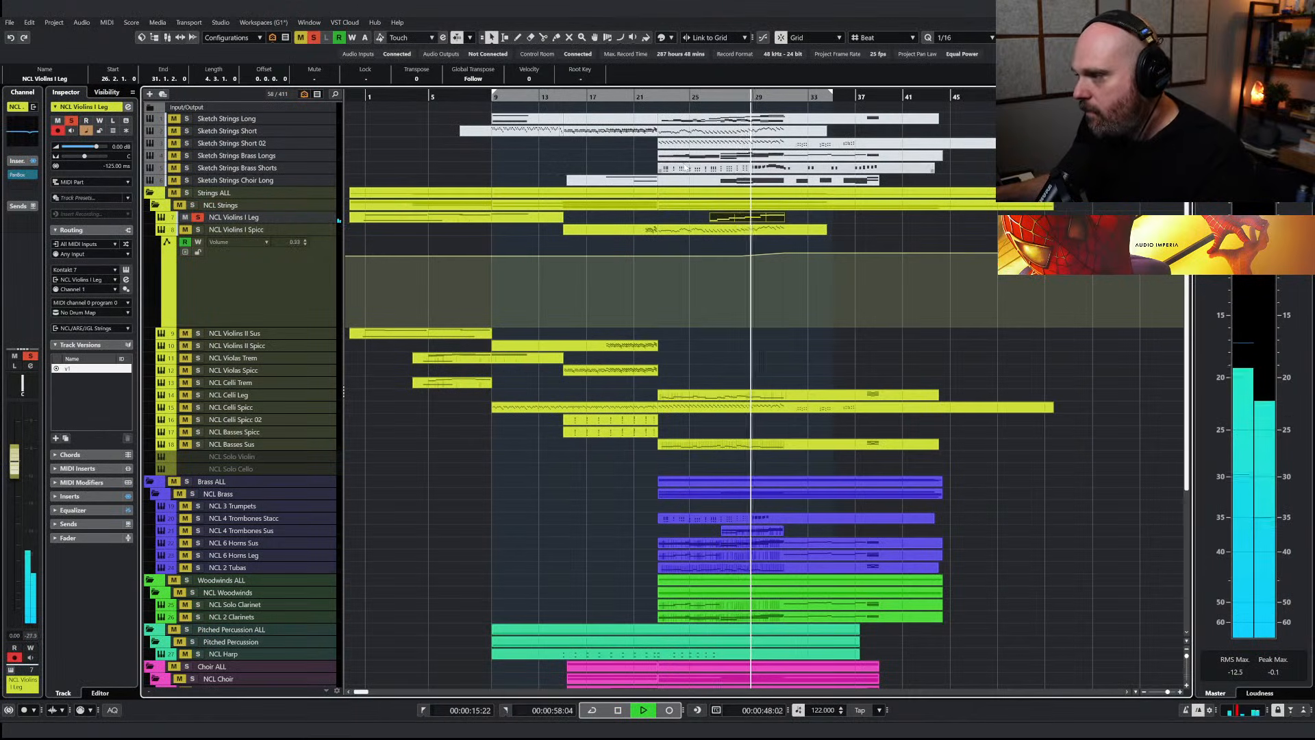
# Replay the violin melody from about bar 25 and clear the solo to hear it within the full arrangement
pyautogui.click(706, 96)
pyautogui.moveTo(705, 97); pyautogui.dragTo(692, 96)
pyautogui.click(313, 38)
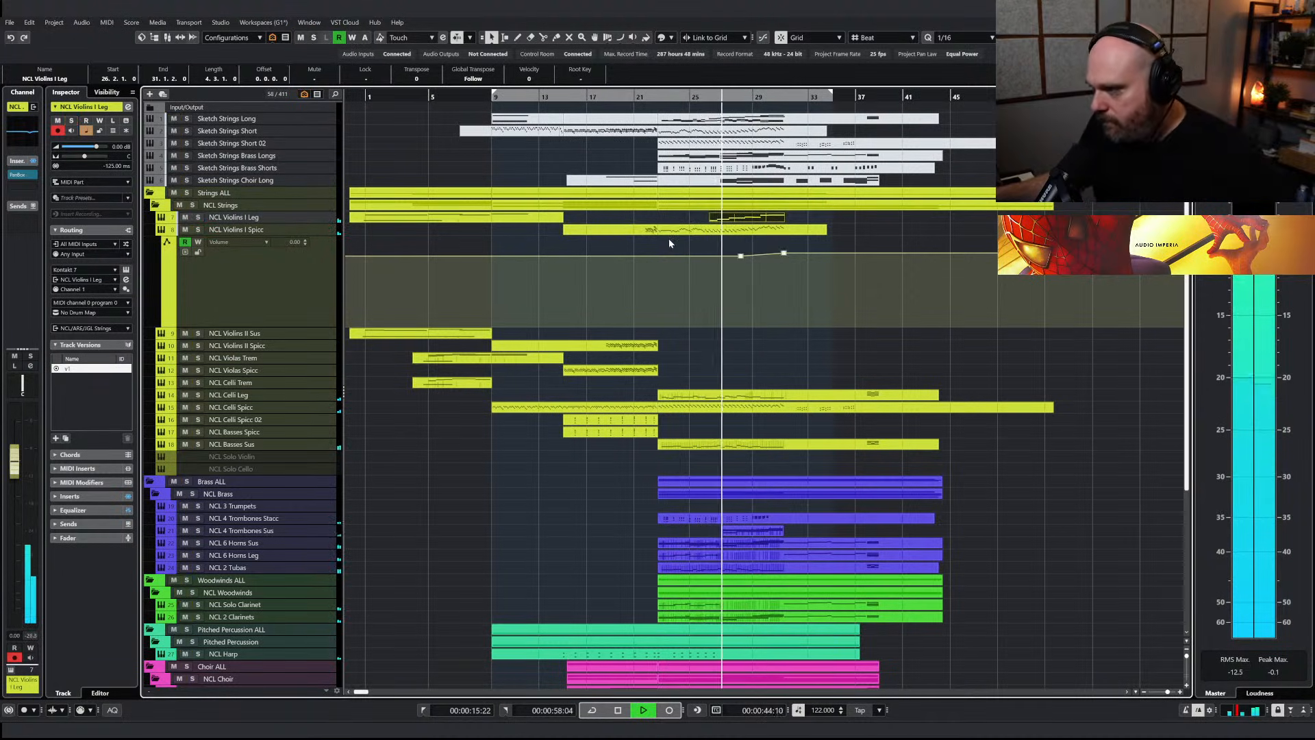
# Copy the Violins I Leg melody part onto the NCL 3 Trumpets track at bar 26 and play it soloed
pyautogui.click(723, 220)
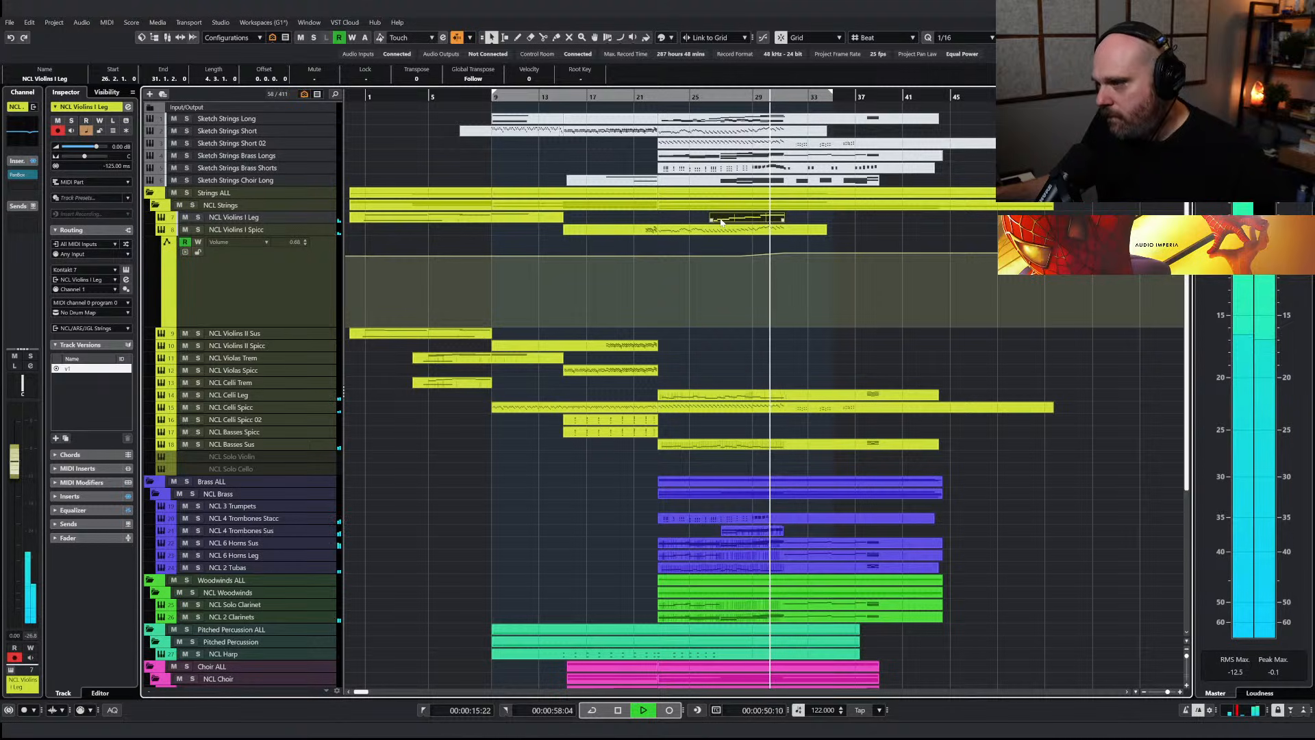
pyautogui.press('space')
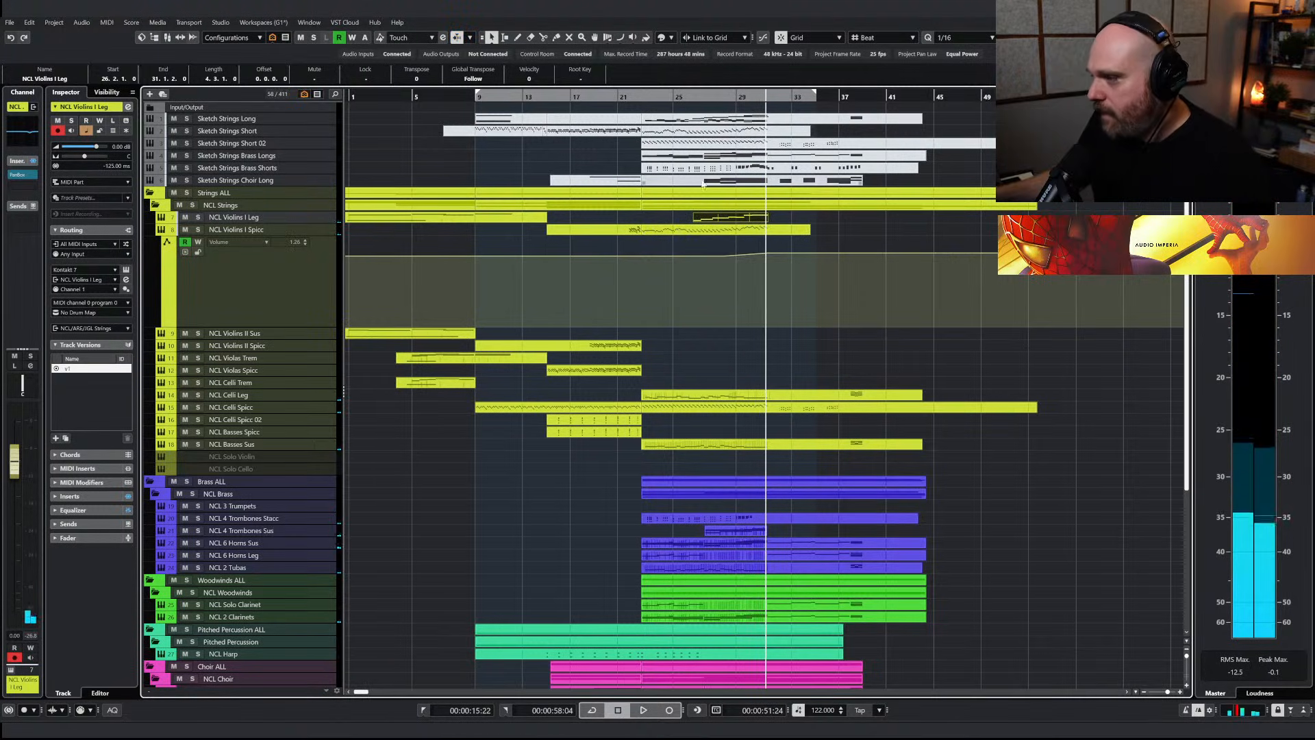
pyautogui.click(694, 105)
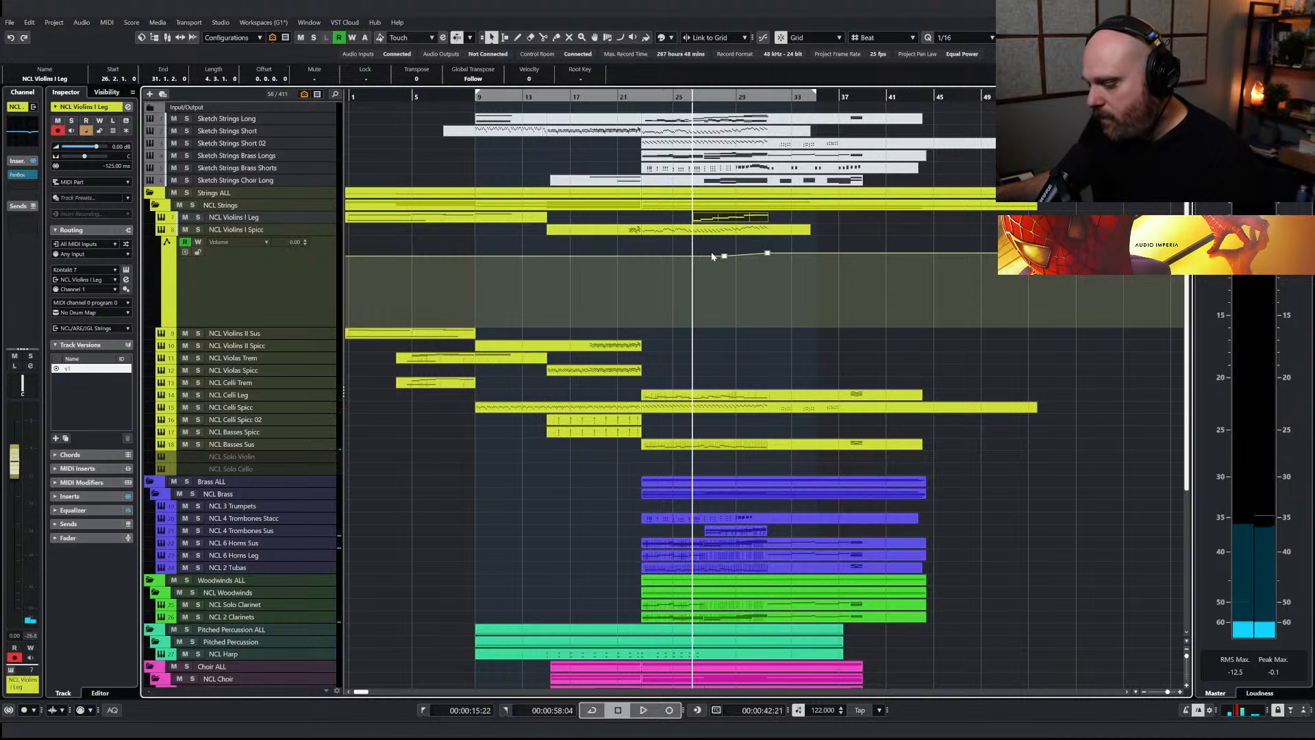
pyautogui.click(227, 506)
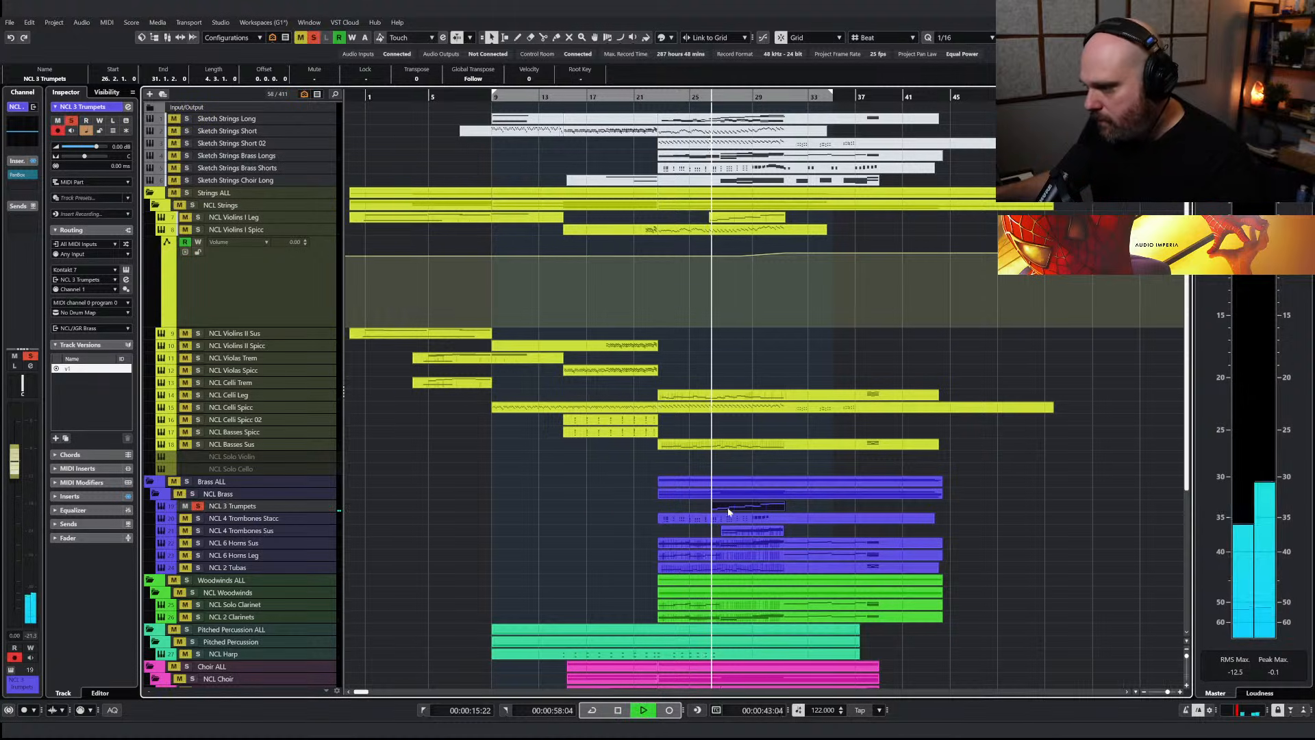
# Rework the trumpet melody's ending into two short rising notes in the second half of bar 28, deleting all the higher notes after them
pyautogui.doubleClick(729, 507)
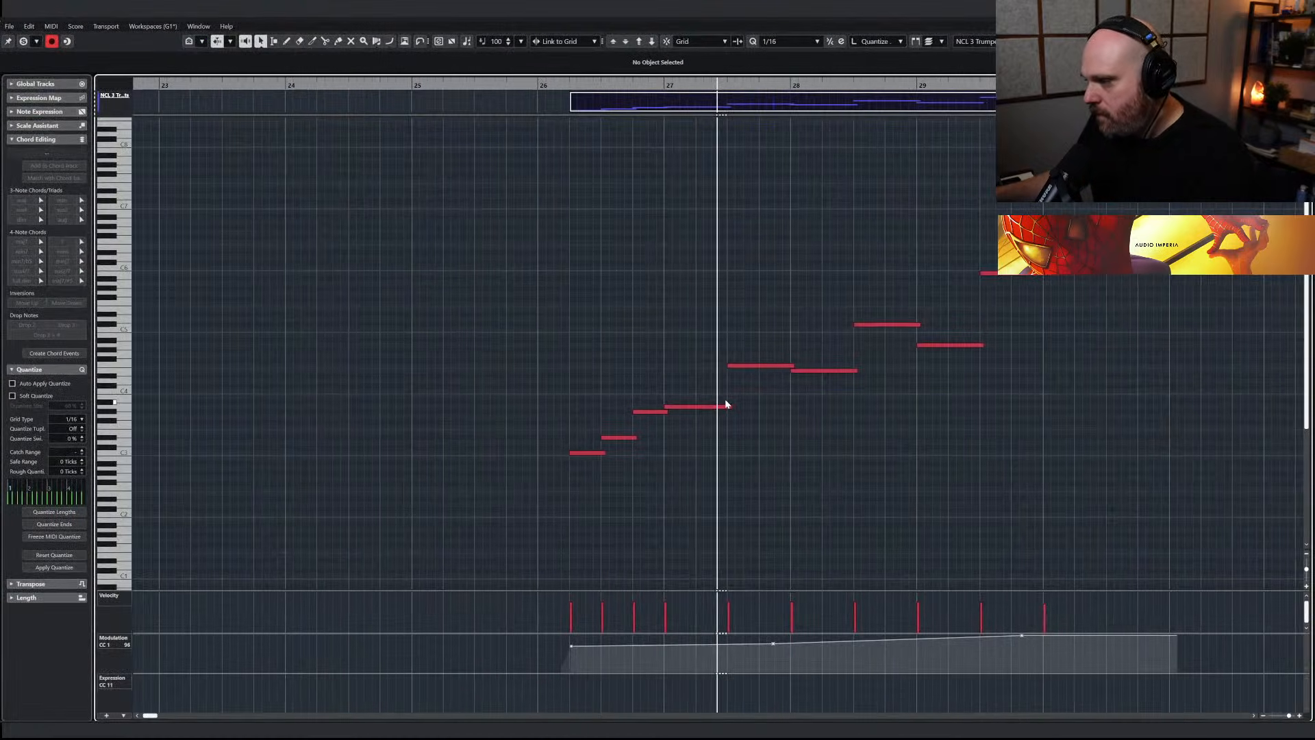
pyautogui.rightClick(728, 427)
pyautogui.click(754, 426)
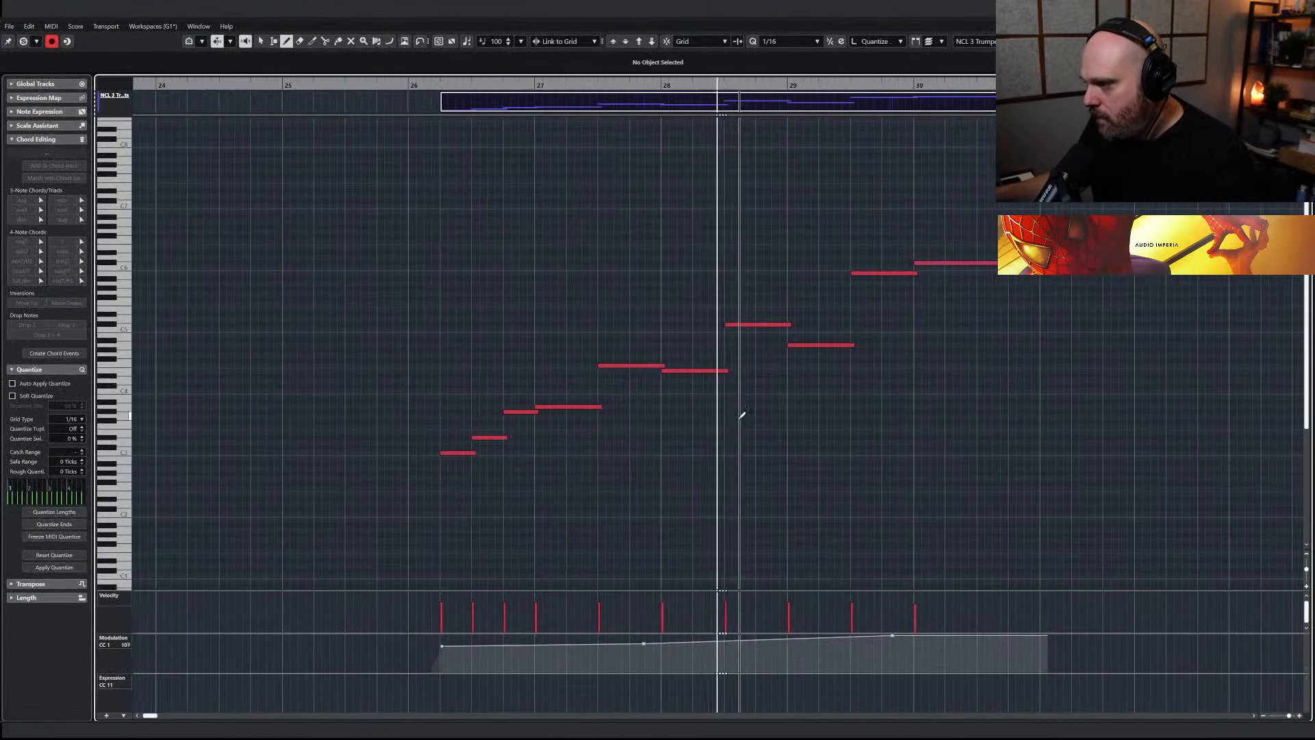
pyautogui.moveTo(693, 348)
pyautogui.mouseDown()
pyautogui.moveTo(763, 333)
pyautogui.moveTo(815, 349)
pyautogui.mouseUp()
pyautogui.rightClick(715, 319)
pyautogui.click(715, 320)
pyautogui.click(708, 324)
pyautogui.press('Delete')
pyautogui.press('Delete')
pyautogui.moveTo(818, 244); pyautogui.dragTo(1000, 328)
pyautogui.press('Delete')
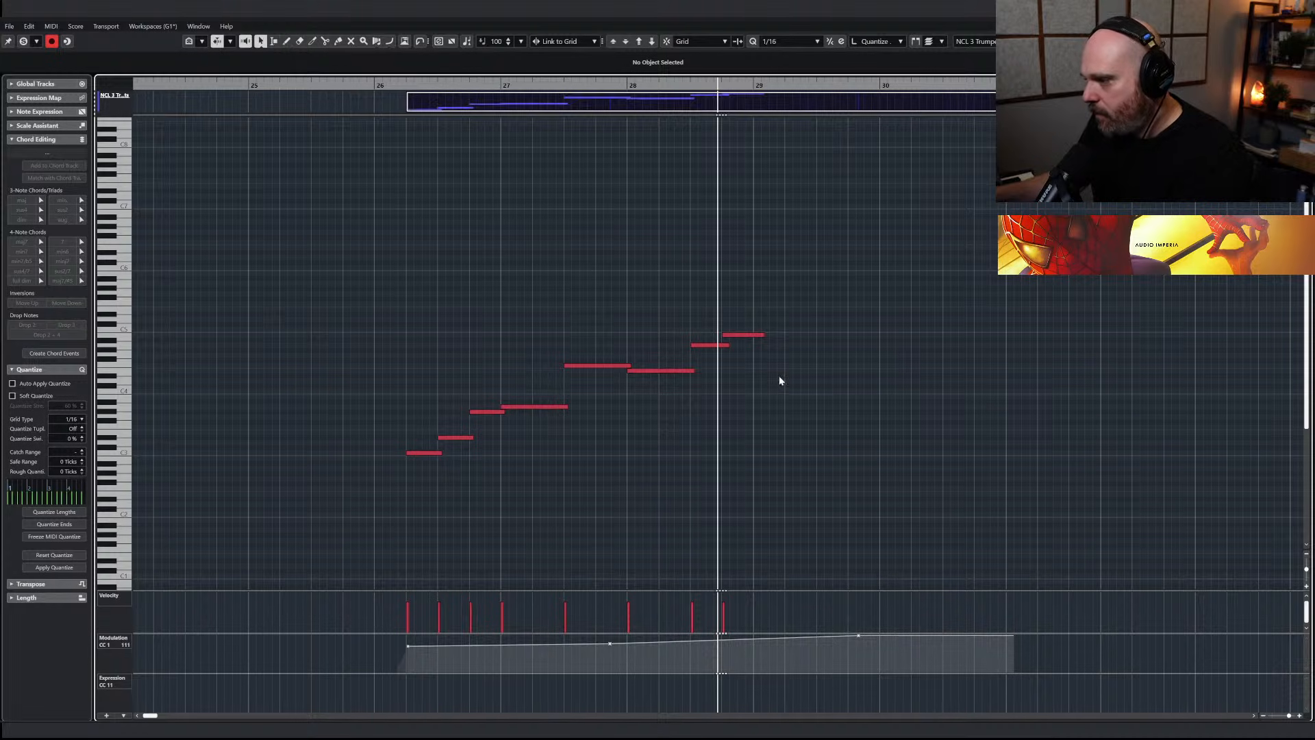
pyautogui.moveTo(764, 335); pyautogui.dragTo(754, 335)
pyautogui.rightClick(755, 335)
pyautogui.click(759, 335)
# Rename the trumpets track NCL 3 Trumpets Leg, then duplicate it without its part and clear the solo
pyautogui.press('Return')
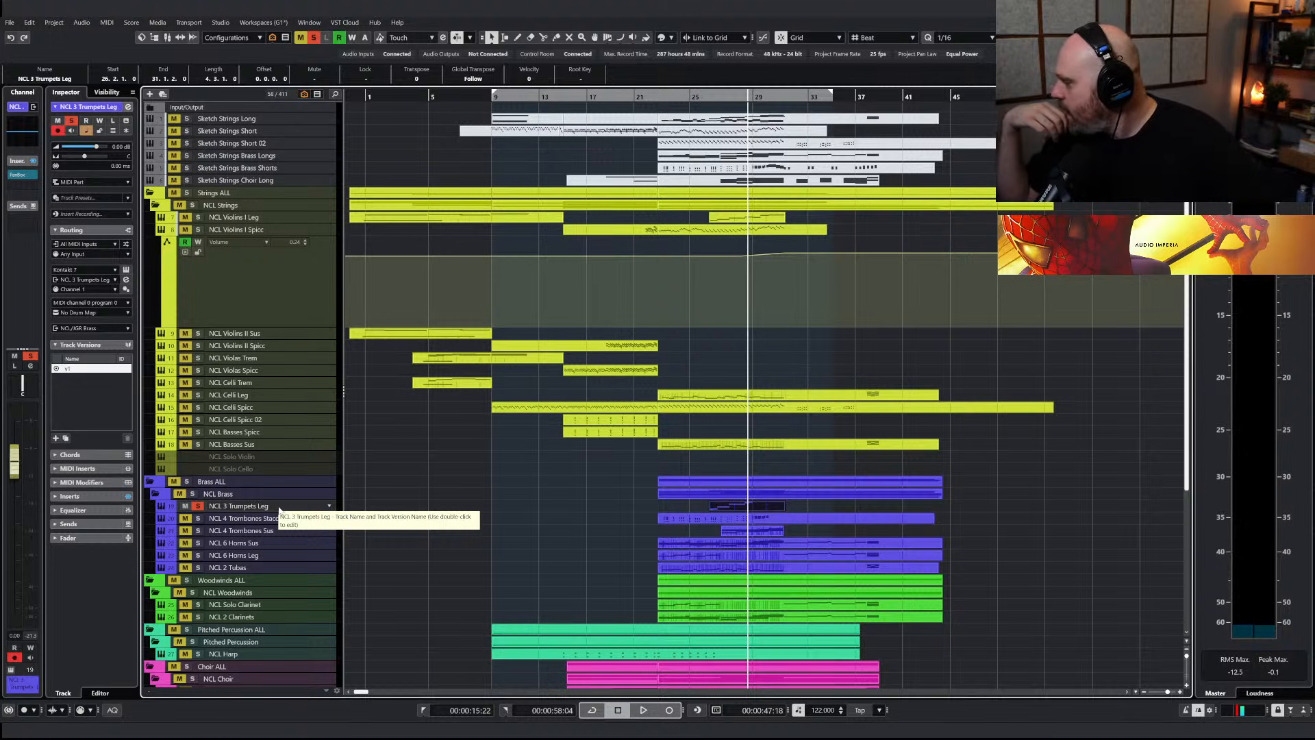
pyautogui.hotkey('ctrl', 'shift', 'd')
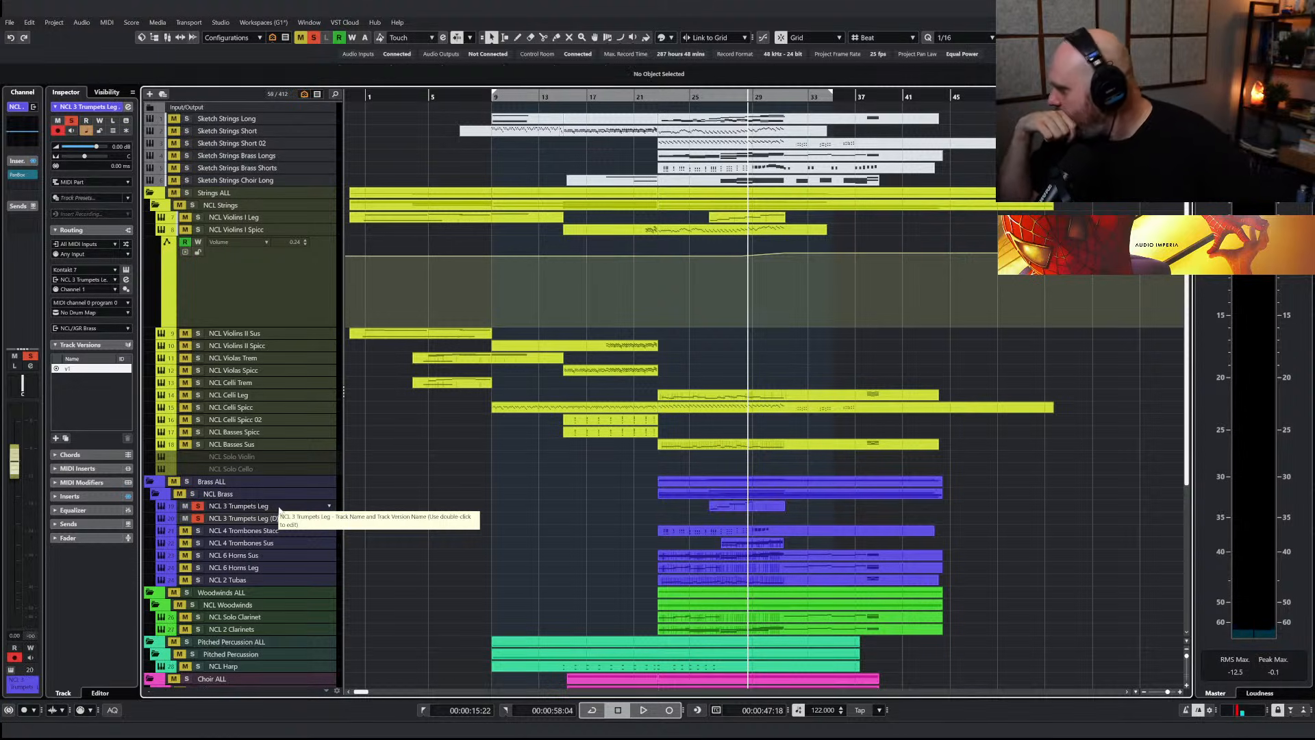
pyautogui.click(313, 39)
# Search the hidden tracks for "sub", reveal the Sine Sub Bass track and enable it
pyautogui.scroll(-5, 521, 521)
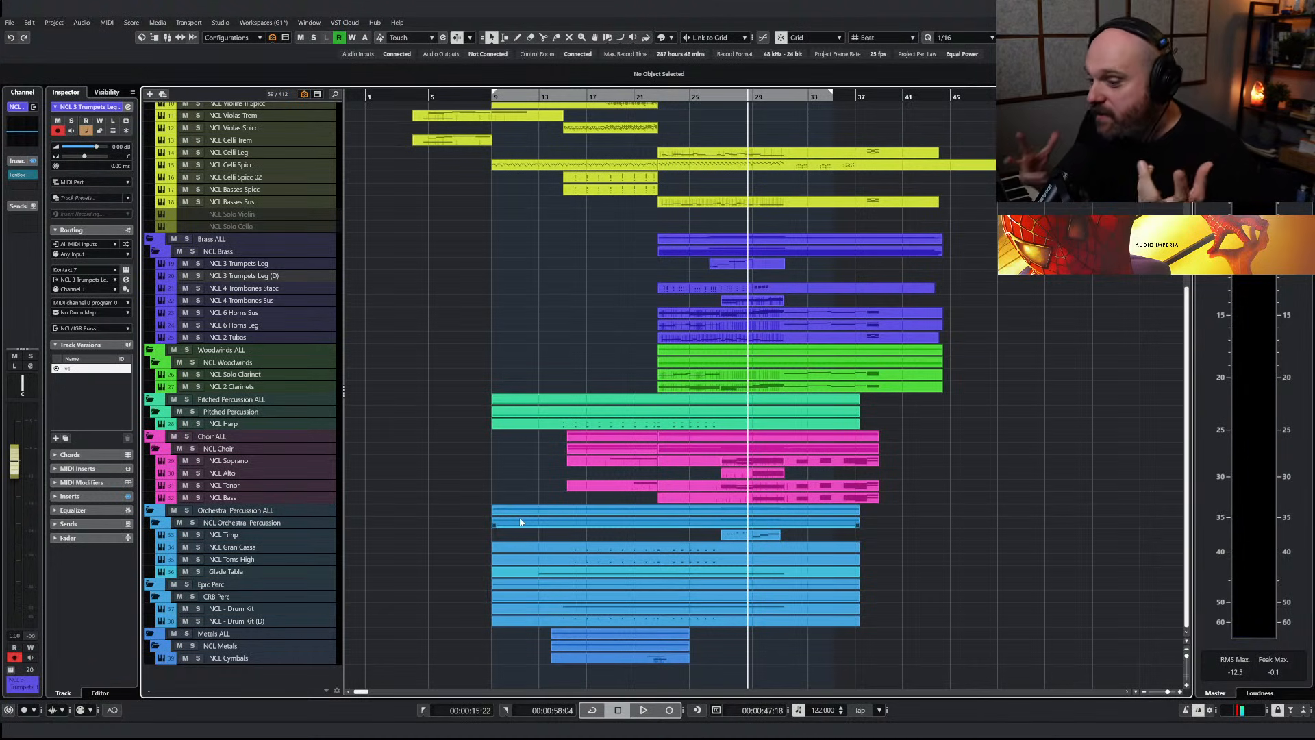
pyautogui.hotkey('ctrl', 'f')
pyautogui.write('sub')
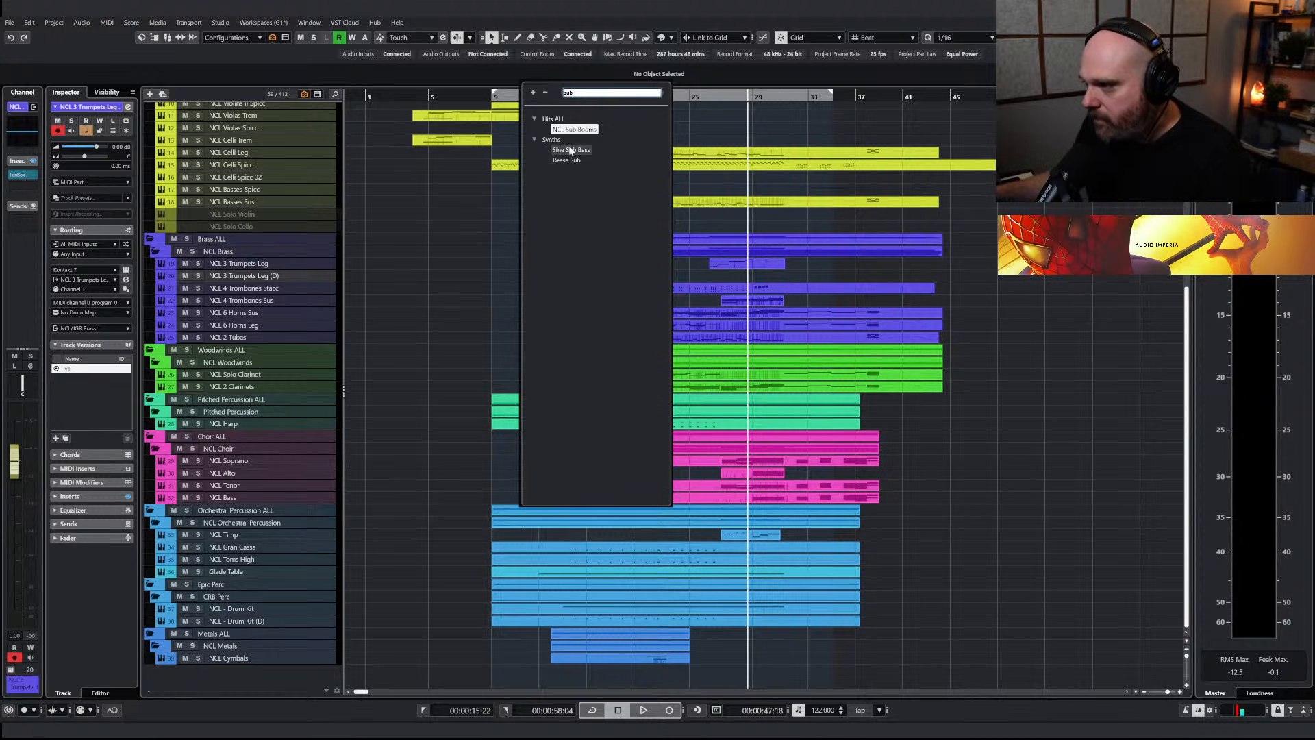
pyautogui.click(570, 150)
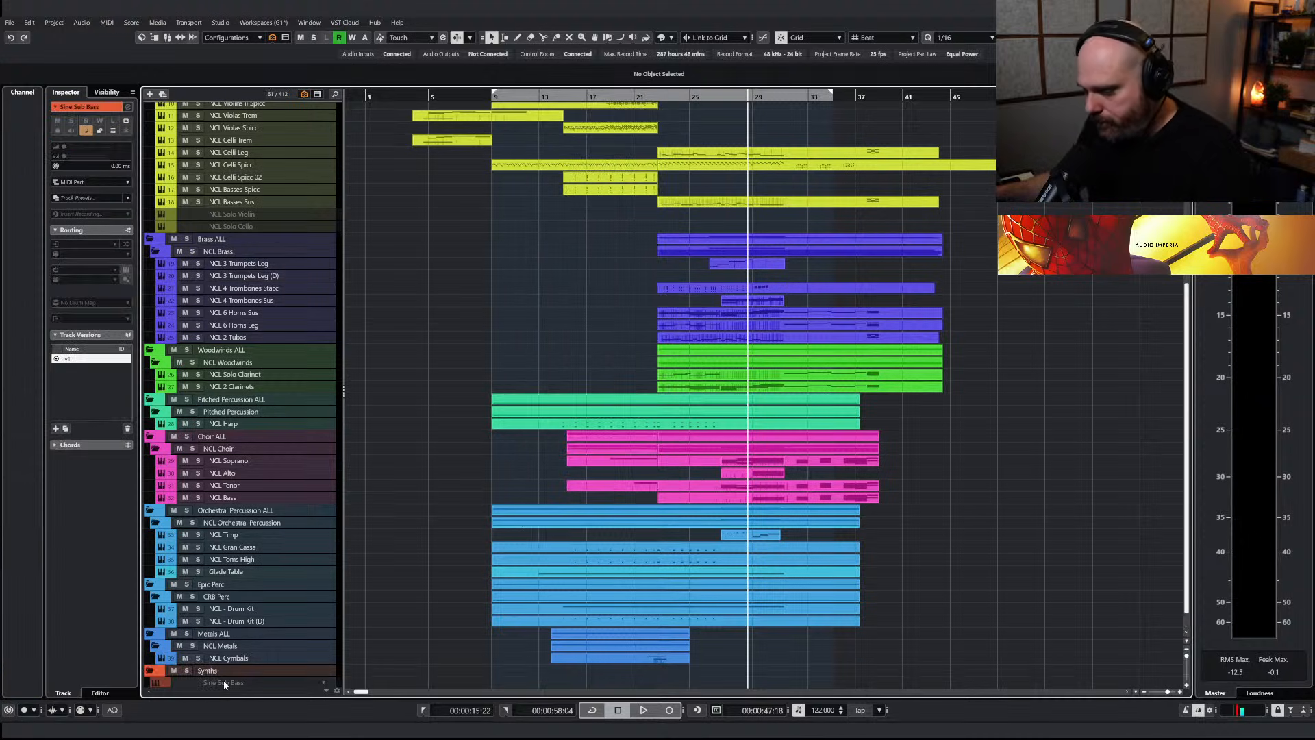
pyautogui.hotkey('shift', 'd')
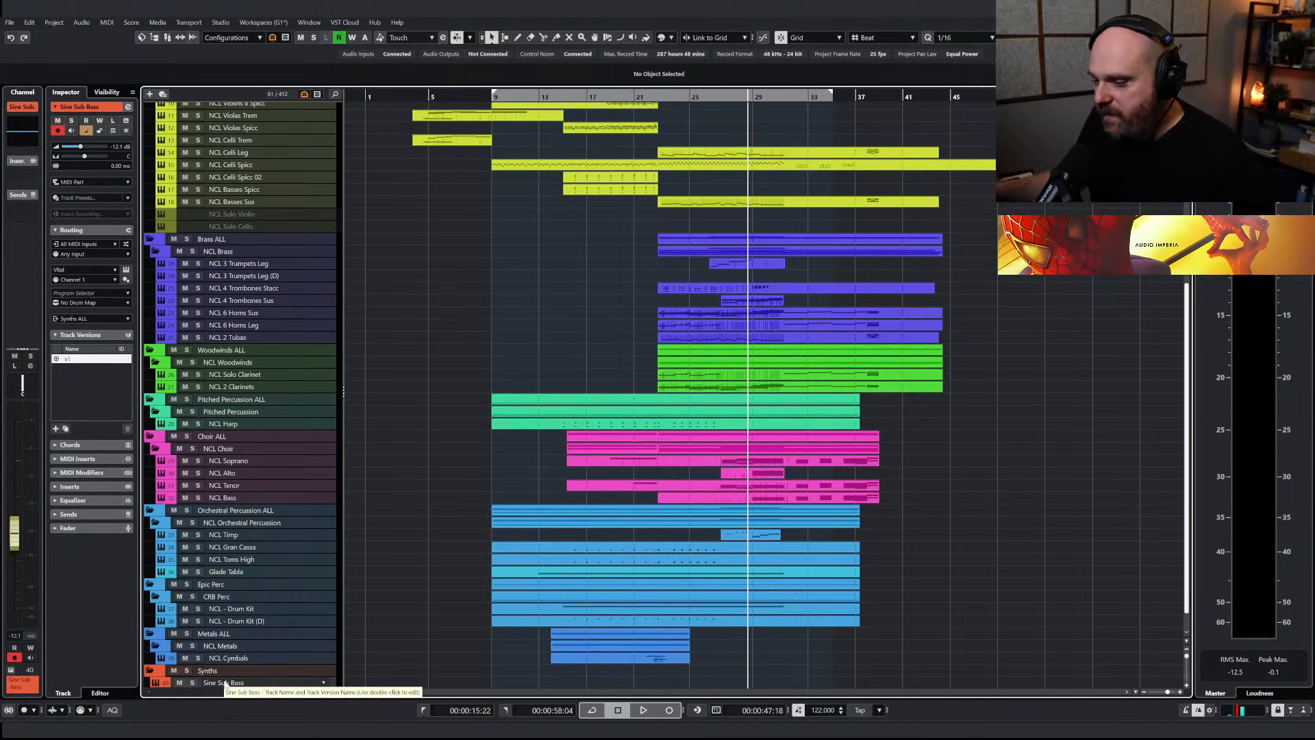
# Audition the Basic Sub Bass patch in the Sine Sub Bass track's Vital instrument and close the instrument
pyautogui.scroll(-1, 373, 596)
pyautogui.press('e')
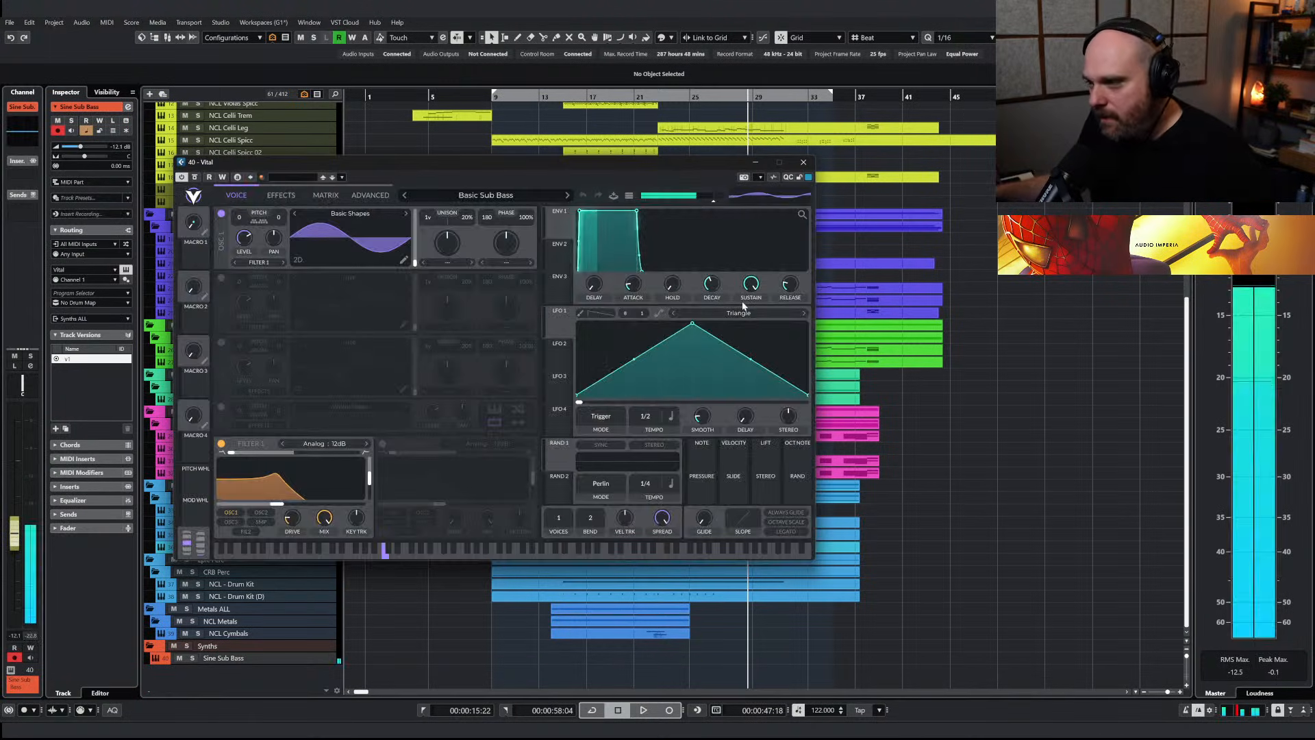
pyautogui.click(804, 162)
# Copy the NCL Basses Sus part onto the Sine Sub Bass track at bar 23
pyautogui.scroll(5, 733, 453)
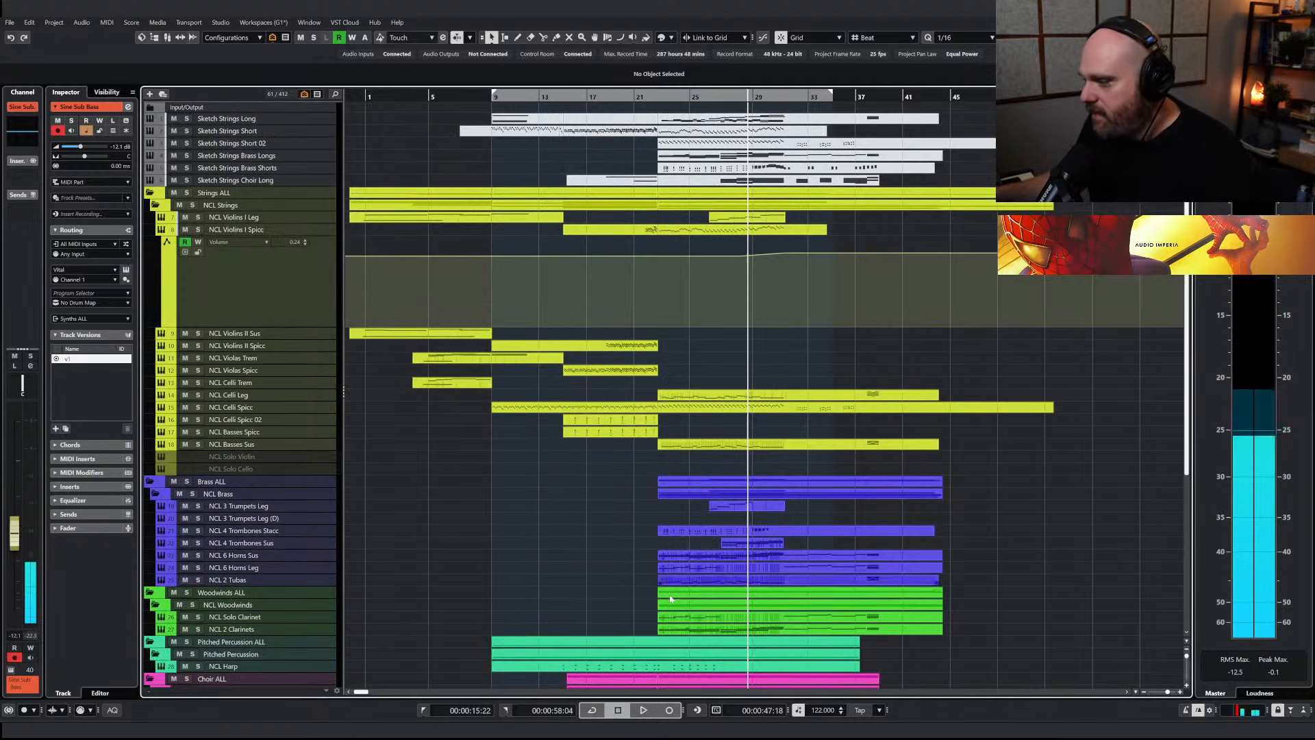
pyautogui.click(724, 449)
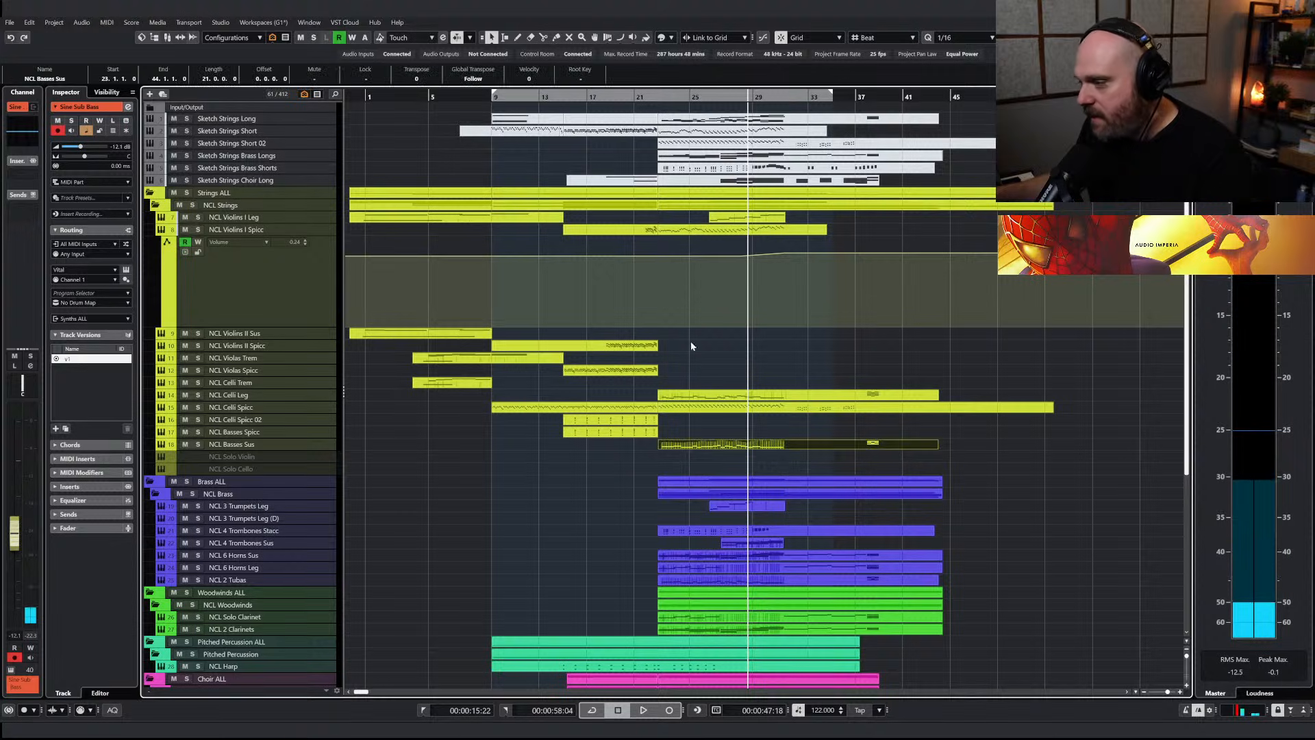
pyautogui.click(653, 100)
pyautogui.scroll(-5, 557, 458)
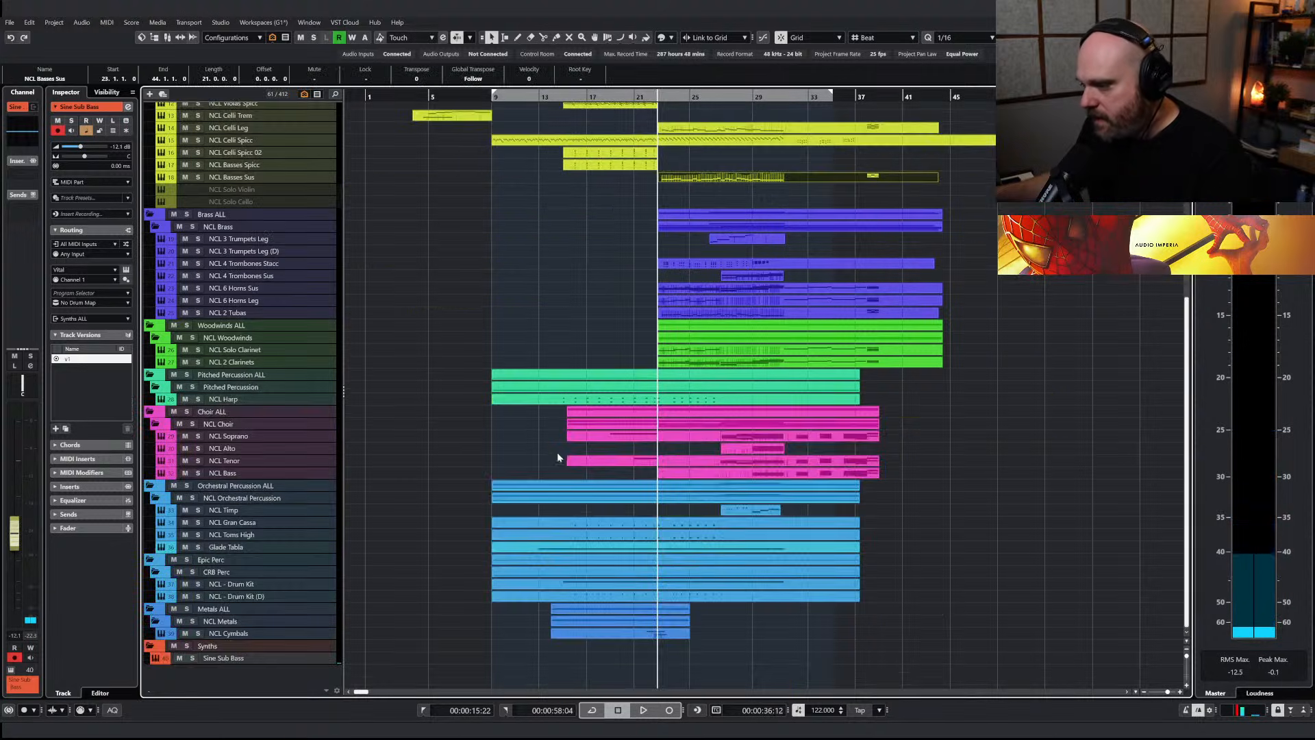
pyautogui.hotkey('ctrl', 'v')
# Lower the Sine Sub Bass volume to -40.8 dB during playback and select the notes across its part
pyautogui.press('space')
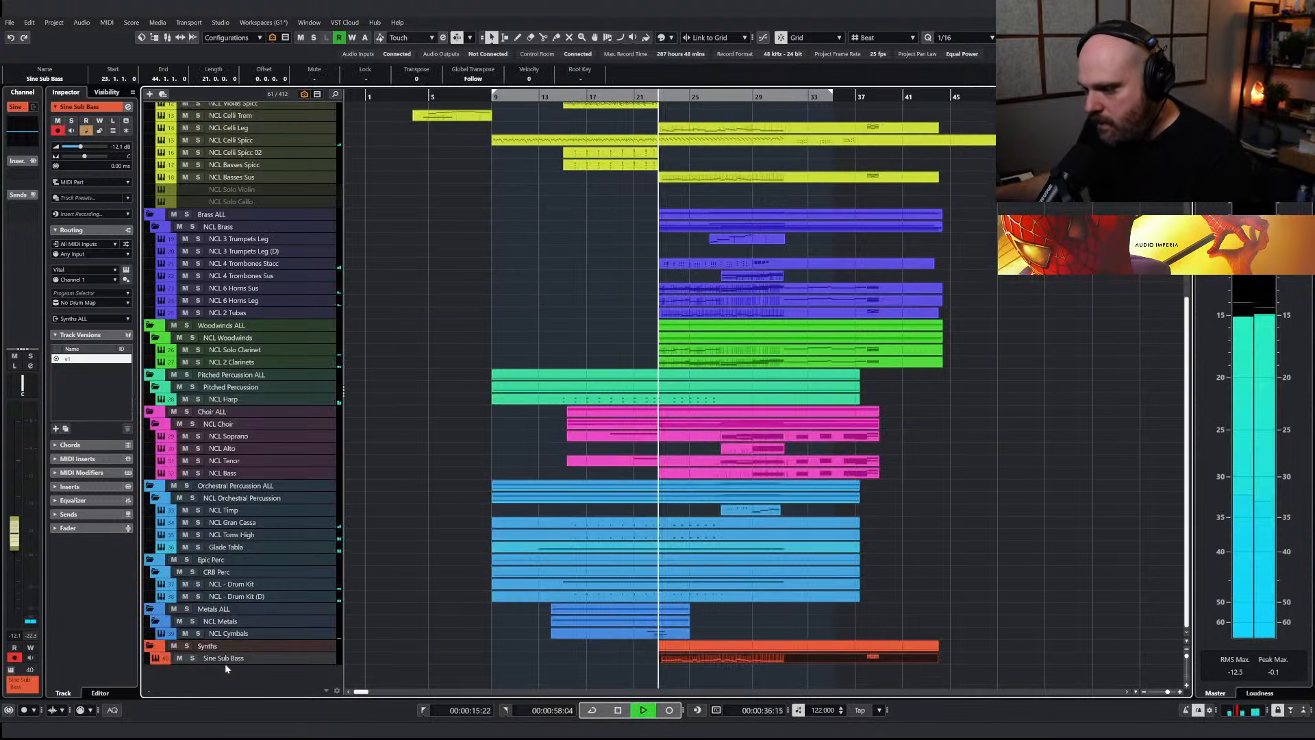
pyautogui.moveTo(14, 547); pyautogui.dragTo(20, 606)
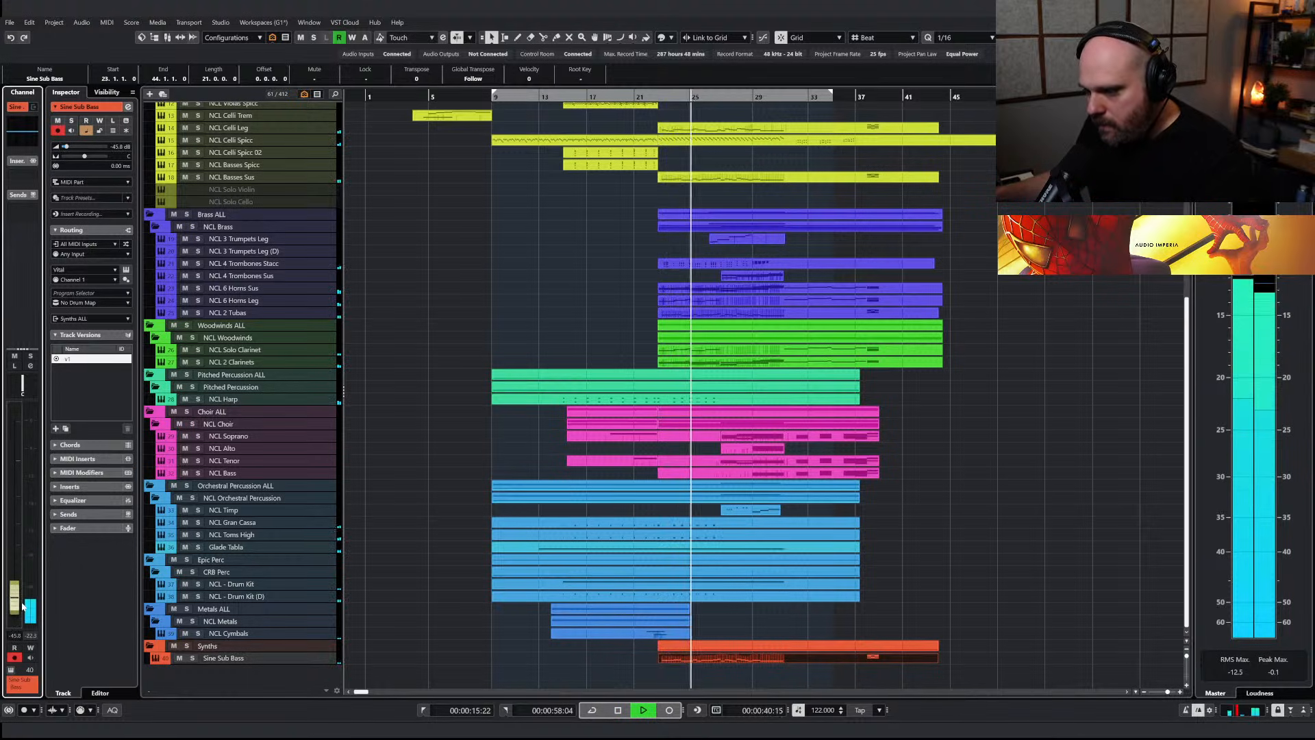
pyautogui.doubleClick(671, 659)
pyautogui.moveTo(437, 423); pyautogui.dragTo(923, 499)
pyautogui.press('Escape')
pyautogui.scroll(5, 651, 522)
pyautogui.press('space')
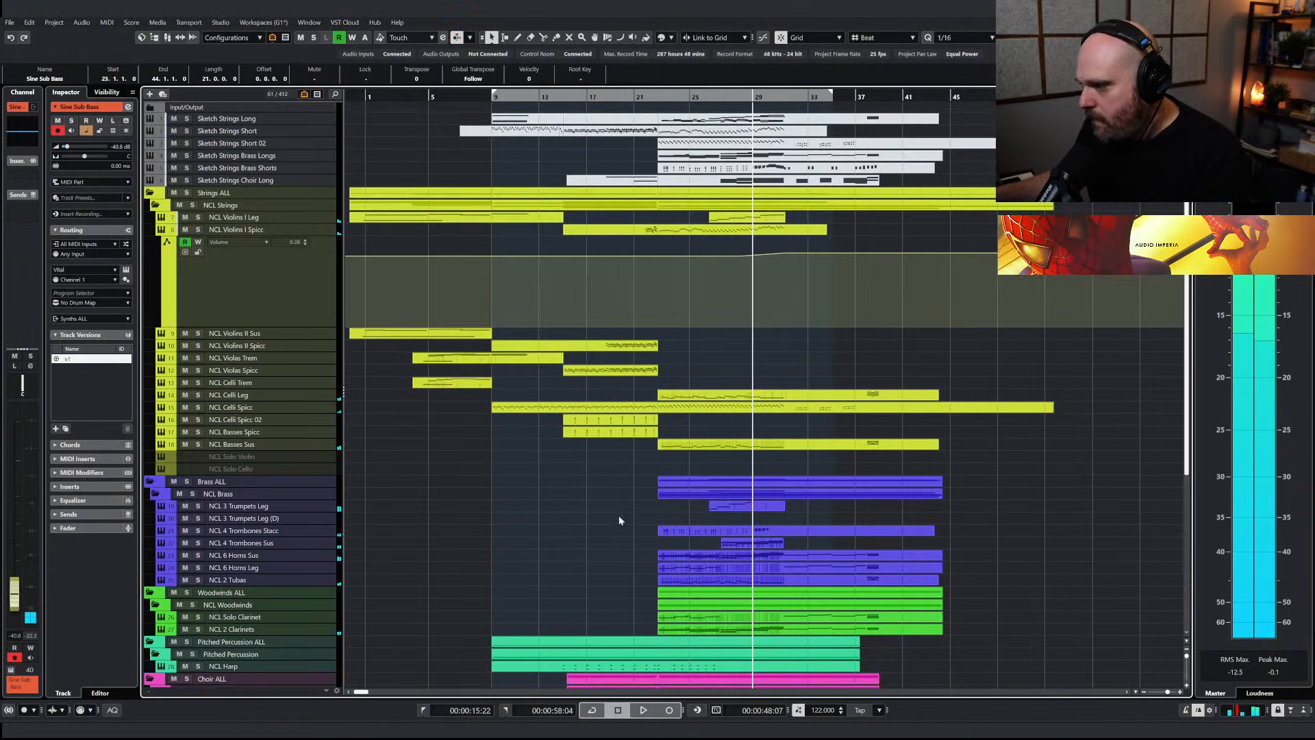
# Audition the notes of the NCL 3 Trumpets Leg melody and delete its last short note at the end of bar 28
pyautogui.click(227, 509)
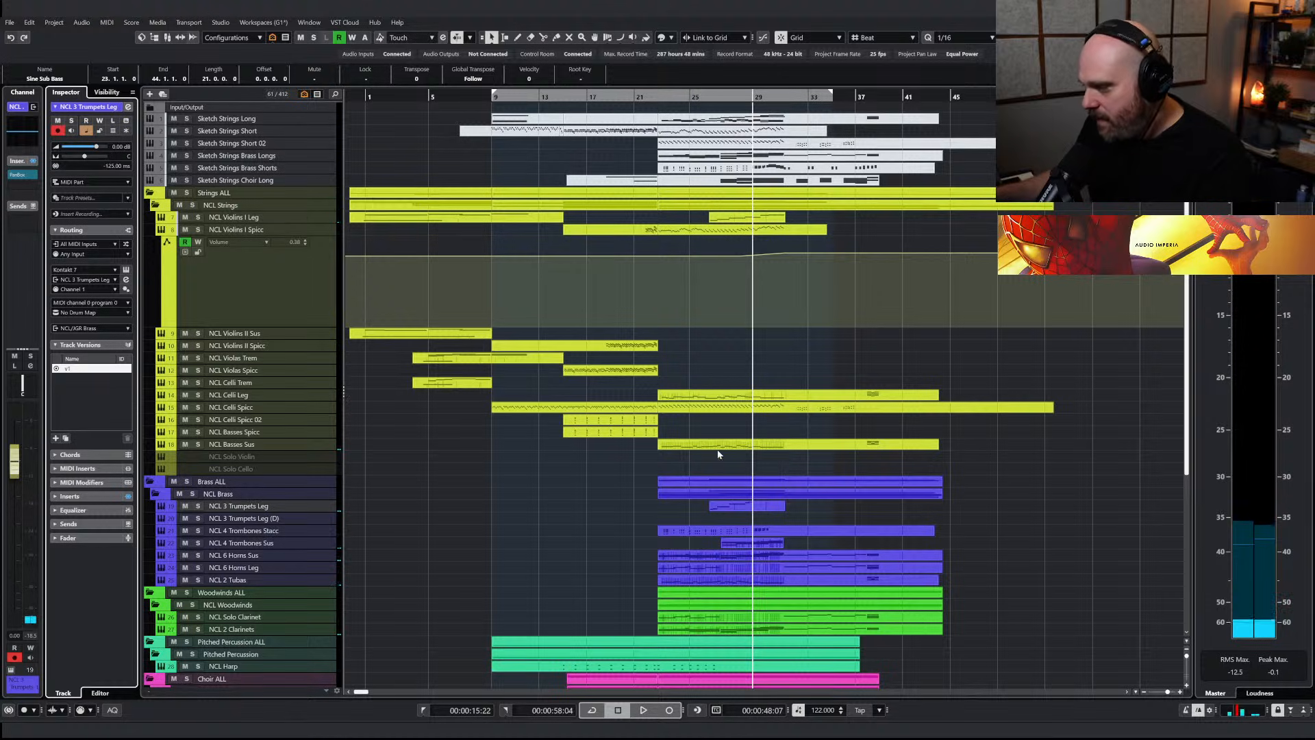
pyautogui.doubleClick(750, 508)
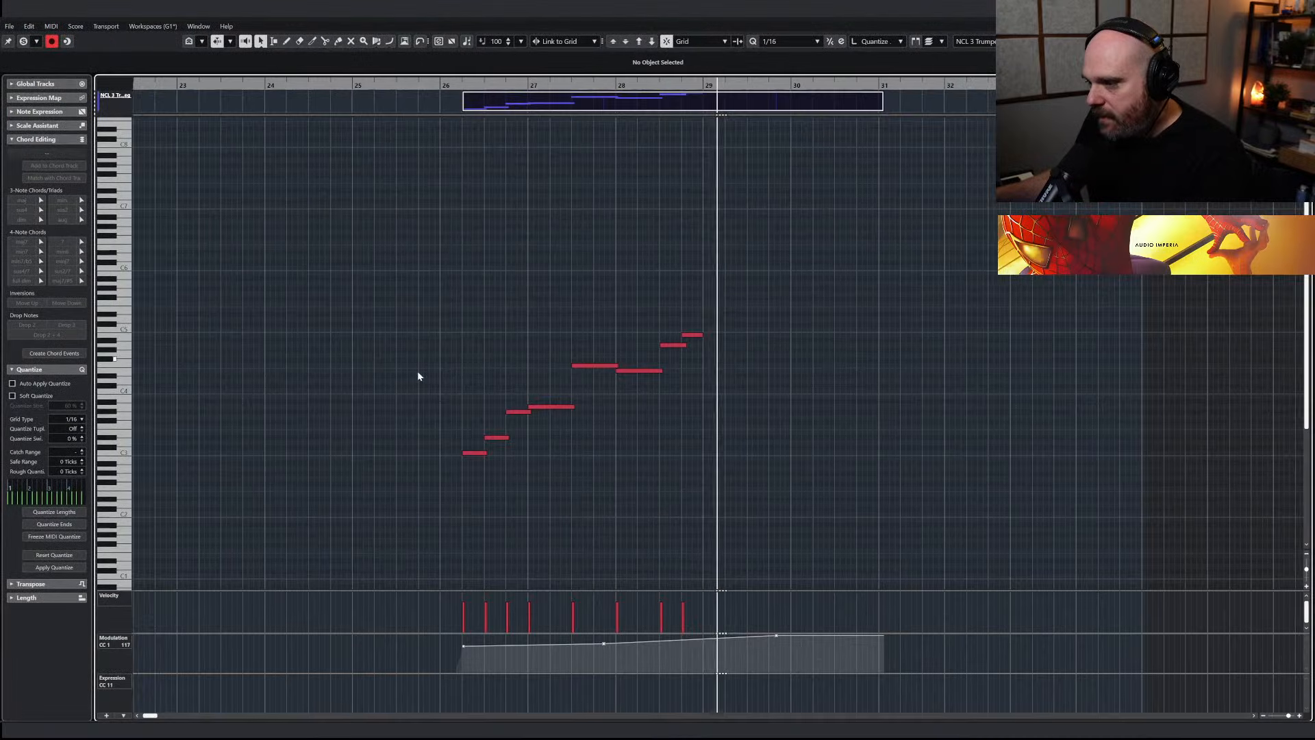
pyautogui.click(467, 452)
pyautogui.click(524, 411)
pyautogui.click(545, 407)
pyautogui.click(581, 365)
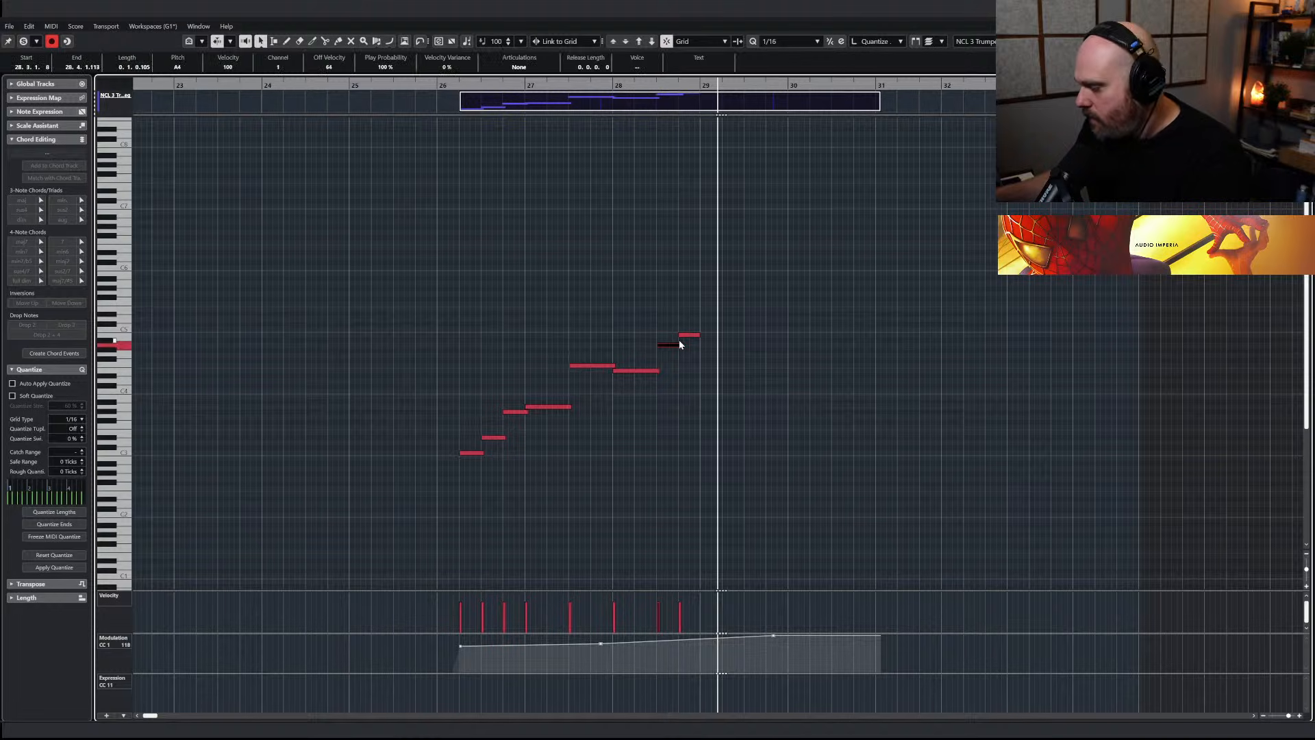
pyautogui.moveTo(674, 326); pyautogui.dragTo(688, 334)
pyautogui.click(735, 572)
# Redraw the trumpets' Modulation CC 1 curve as a smooth, gradual rise from bar 26 to bar 28 and play the passage
pyautogui.moveTo(461, 661); pyautogui.dragTo(673, 640)
pyautogui.press('1')
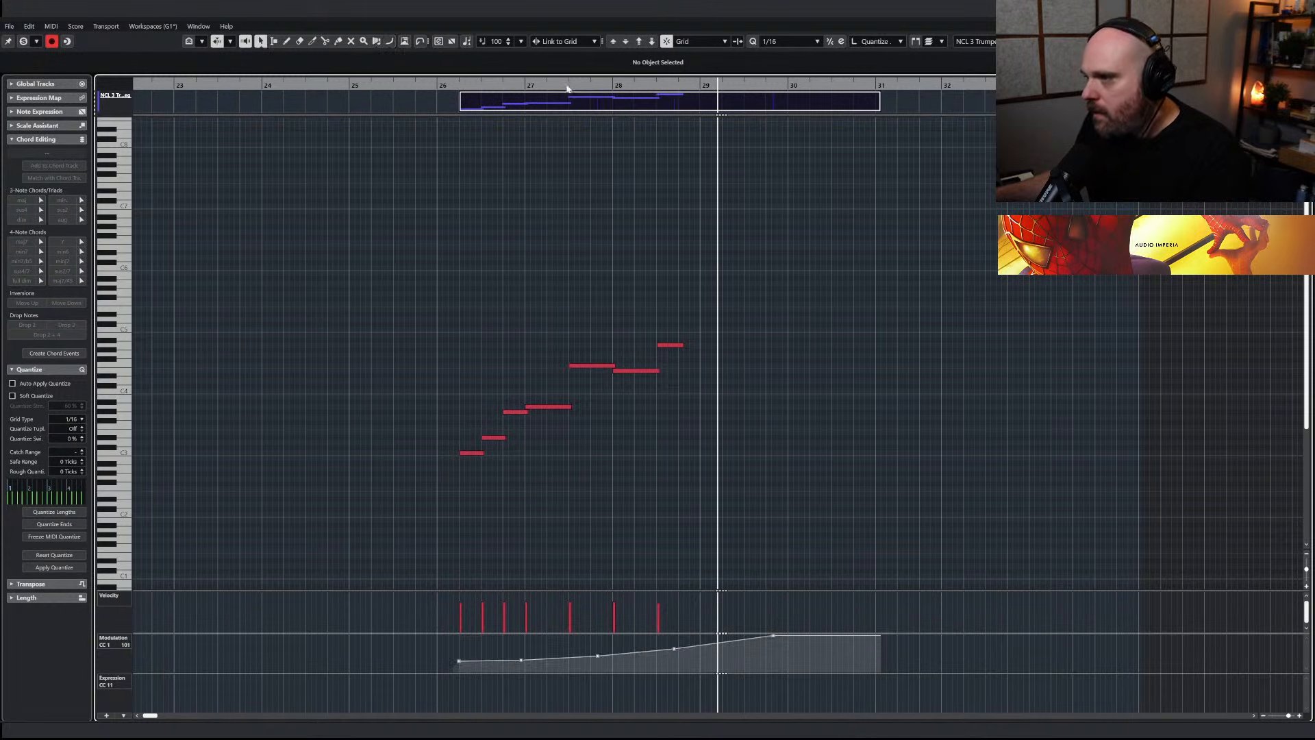
pyautogui.moveTo(580, 84); pyautogui.dragTo(437, 95)
pyautogui.press('space')
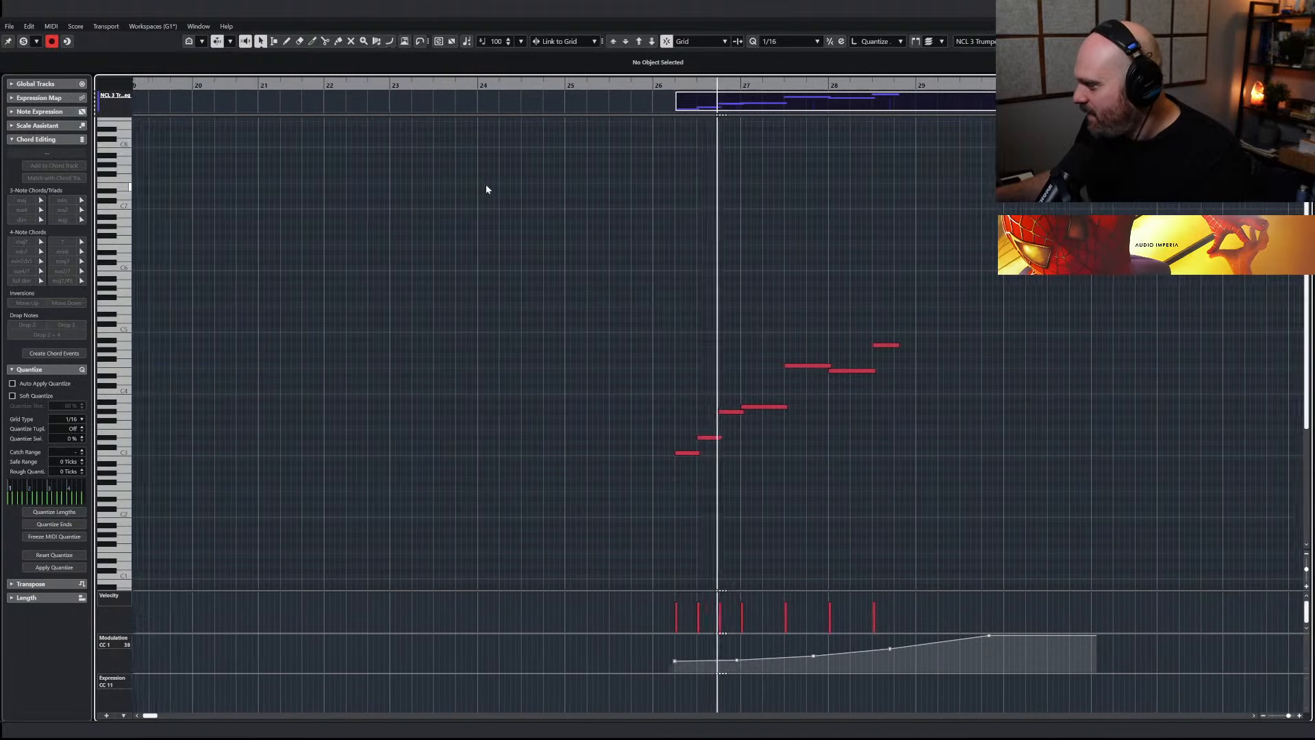
# Draw a freehand, swelling Modulation CC 1 curve under the trumpet melody and extend its final note to the end of bar 28
pyautogui.rightClick(631, 505)
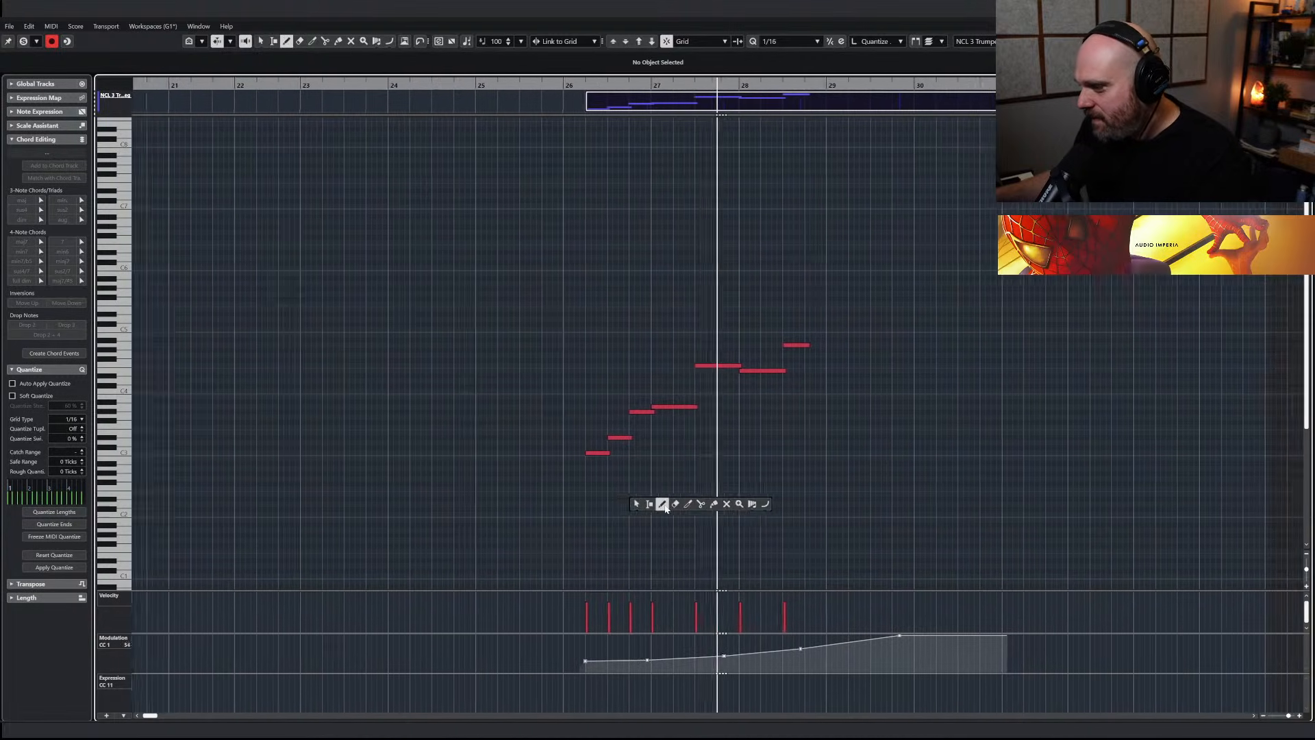
pyautogui.click(663, 504)
pyautogui.moveTo(585, 659)
pyautogui.mouseDown()
pyautogui.moveTo(561, 659)
pyautogui.moveTo(790, 638)
pyautogui.mouseUp()
pyautogui.moveTo(783, 344); pyautogui.dragTo(797, 343)
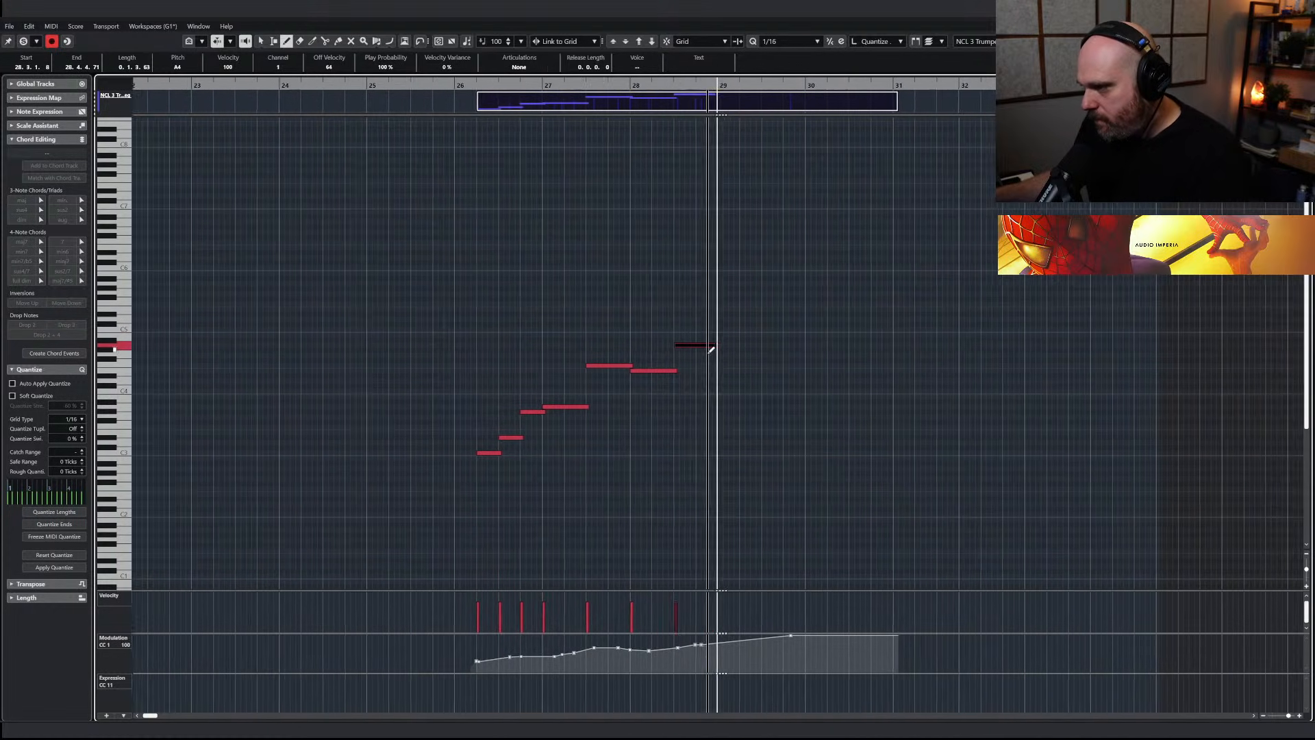
# Rename the duplicated trumpet track as NCL 3 Trumpets Sus and set its Nucleus instrument to the Sustained articulation
pyautogui.press('Return')
pyautogui.press('space')
pyautogui.doubleClick(266, 518)
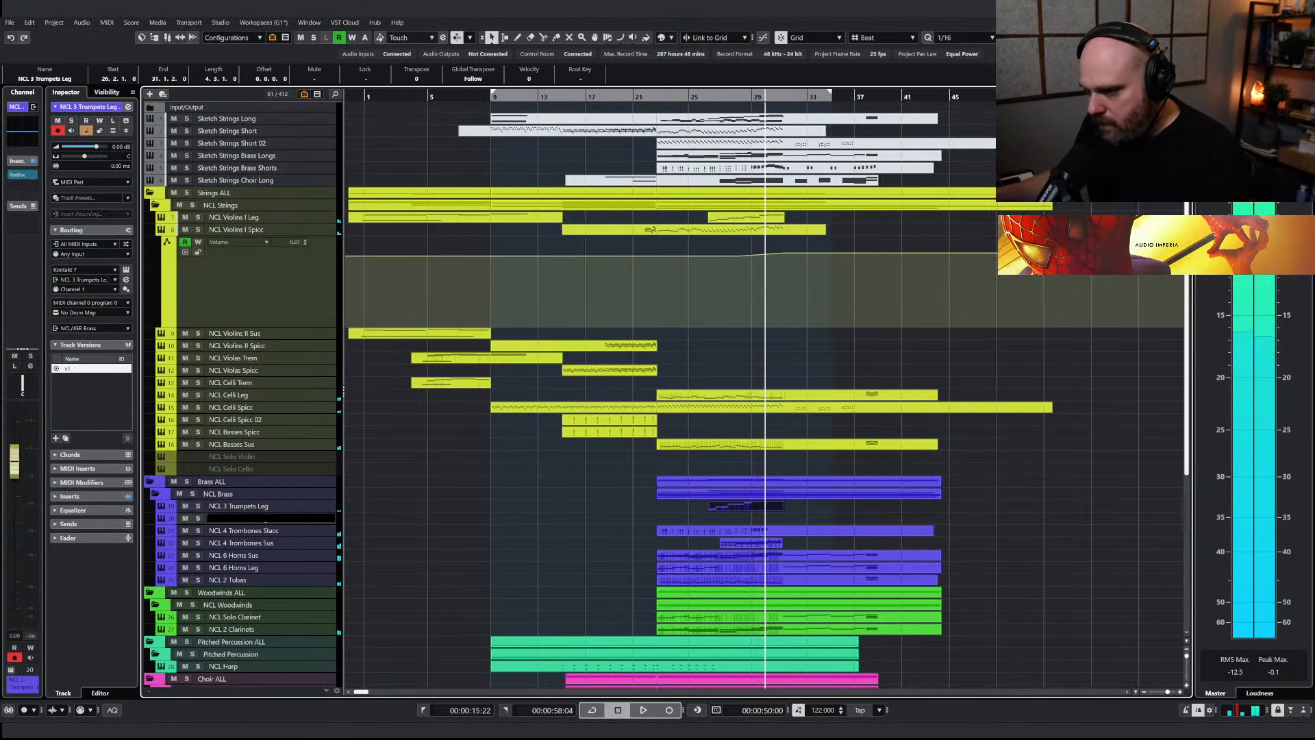
pyautogui.press('BackSpace')
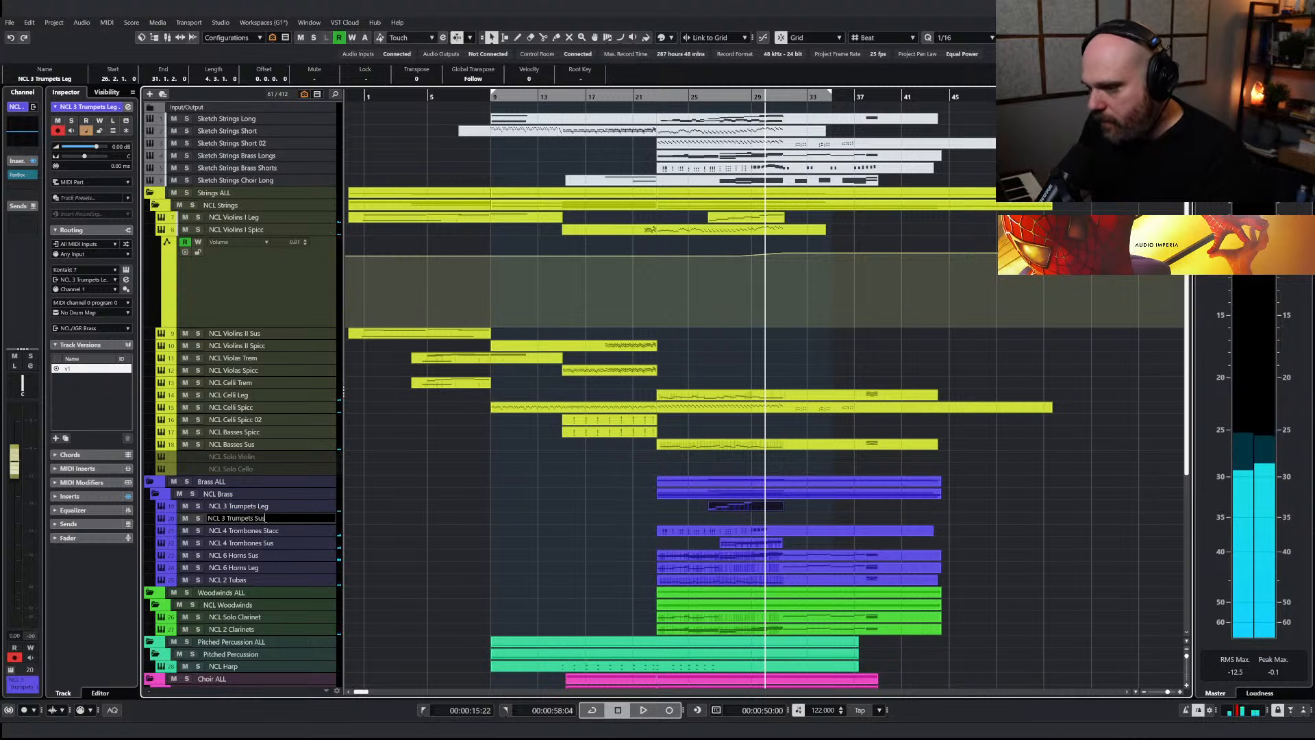
pyautogui.press('Return')
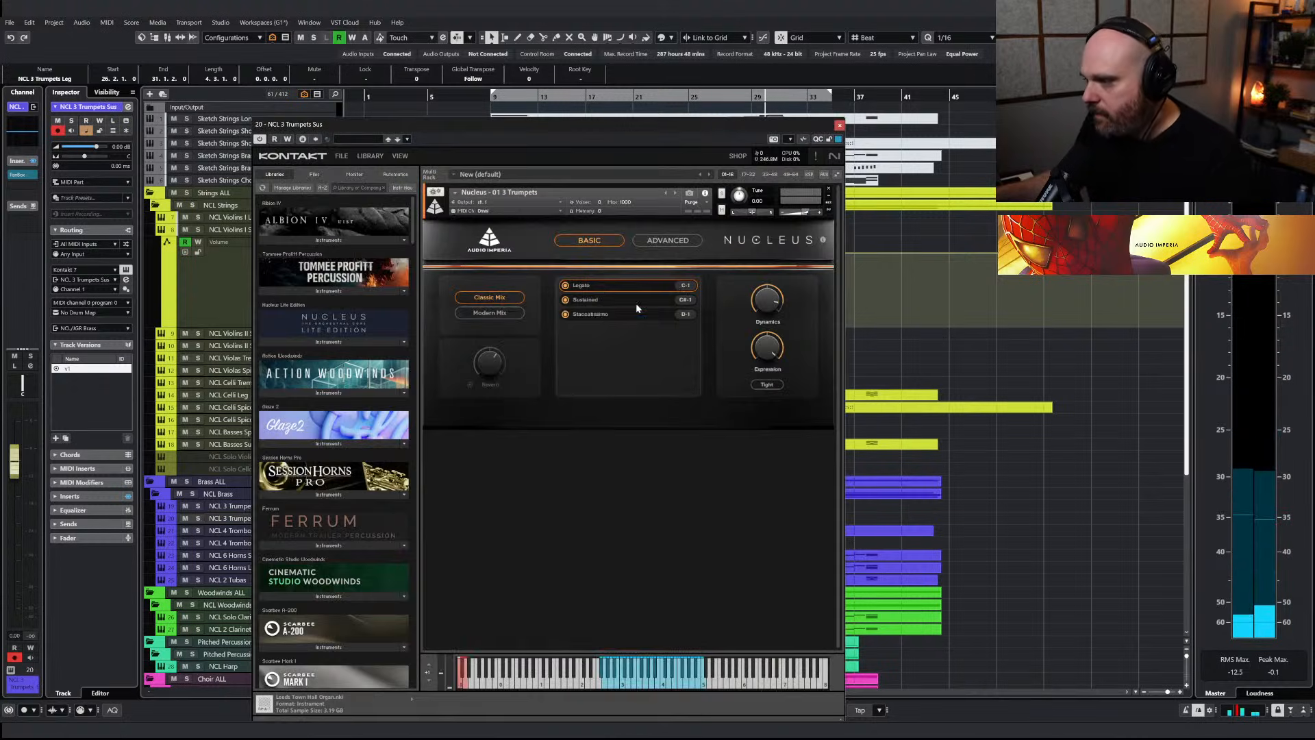
pyautogui.click(593, 301)
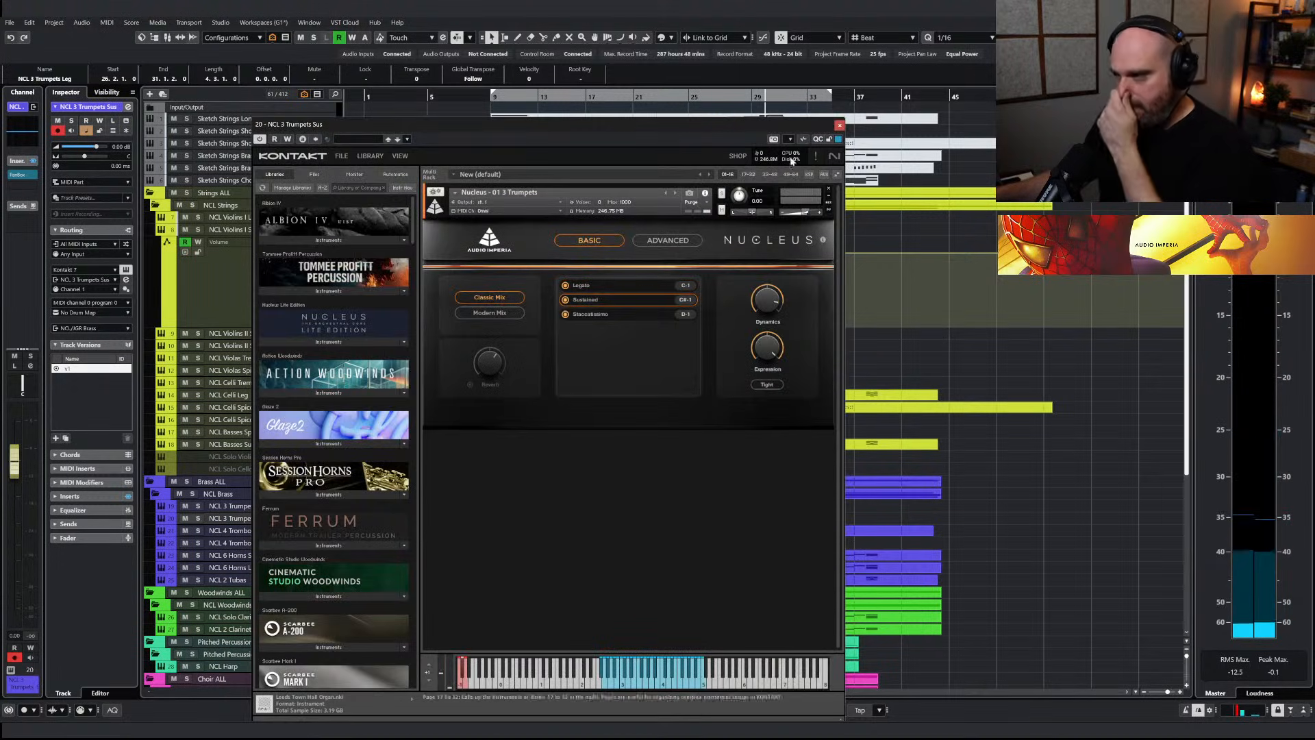
pyautogui.click(840, 127)
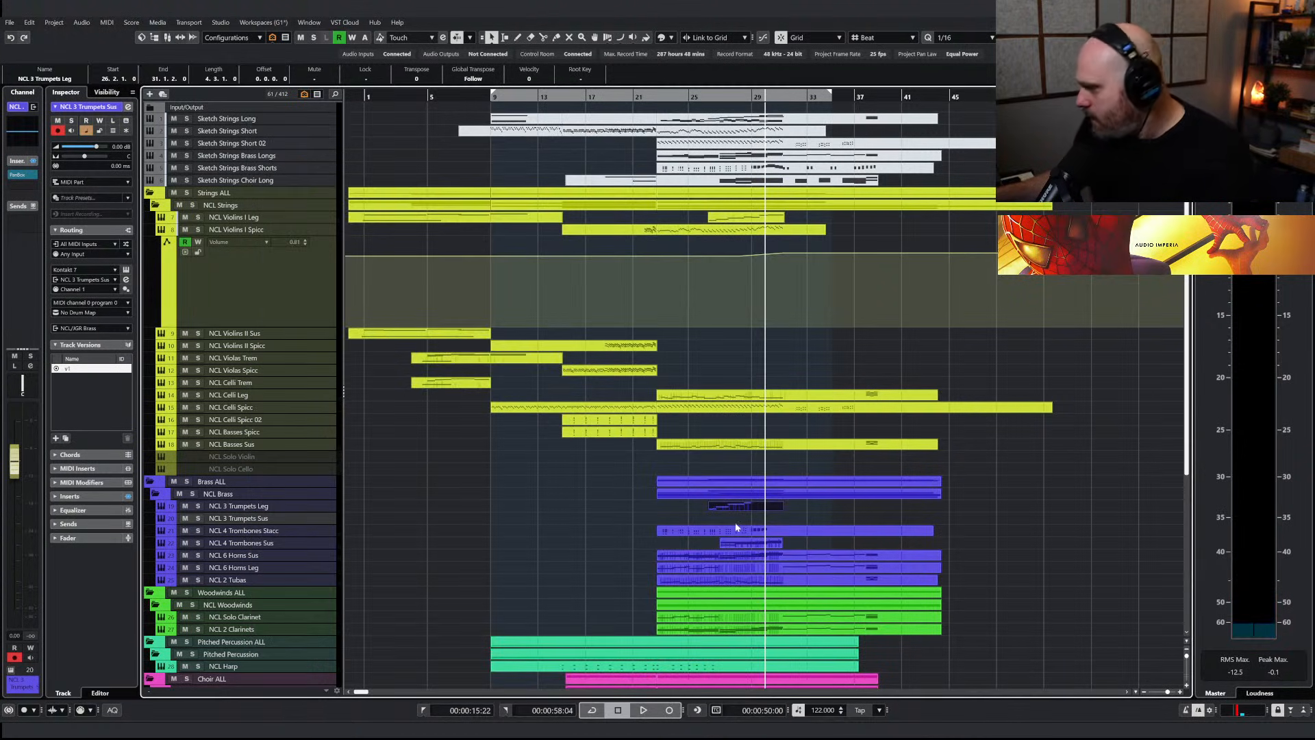
# Copy the upper three-part chords in bars 29 and 30 of Sketch Strings Brass Longs to the NCL 3 Trumpets Sus track
pyautogui.click(736, 96)
pyautogui.press('space')
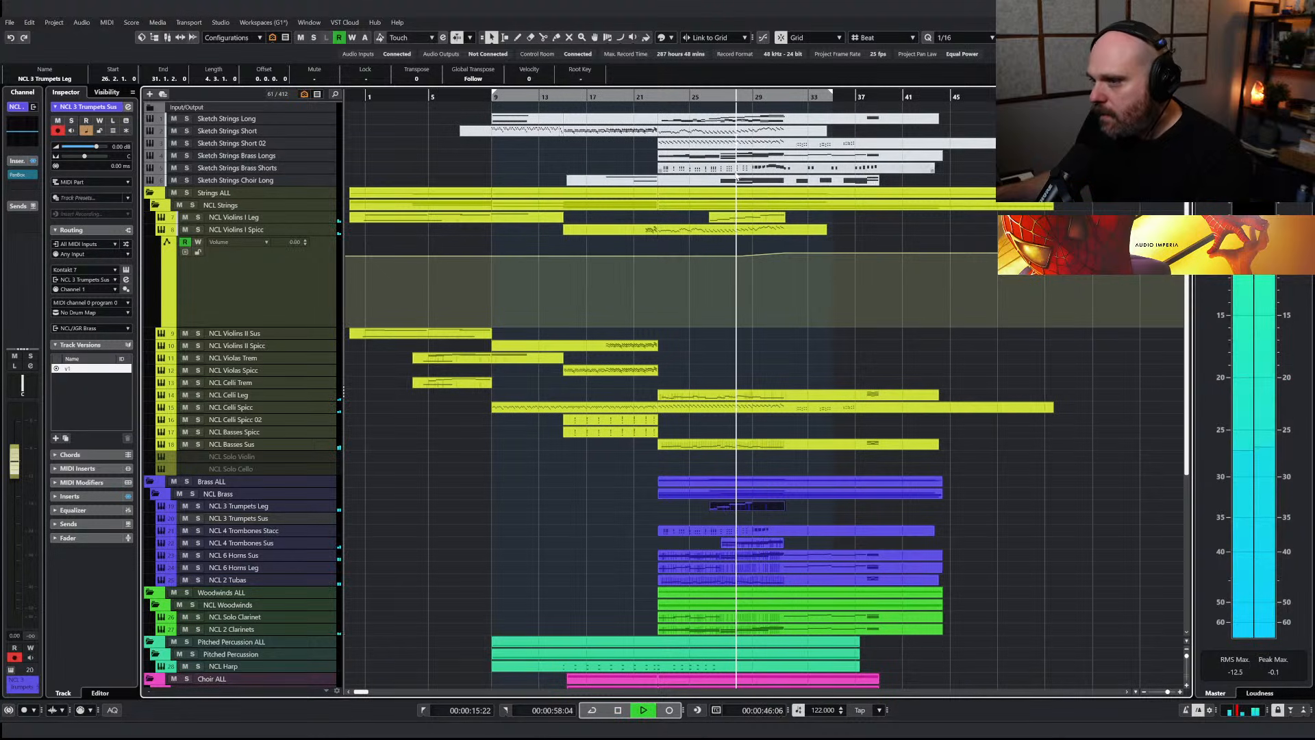
pyautogui.click(733, 157)
pyautogui.press('Return')
pyautogui.press('space')
pyautogui.moveTo(728, 282)
pyautogui.mouseDown()
pyautogui.moveTo(785, 346)
pyautogui.moveTo(839, 321)
pyautogui.mouseUp()
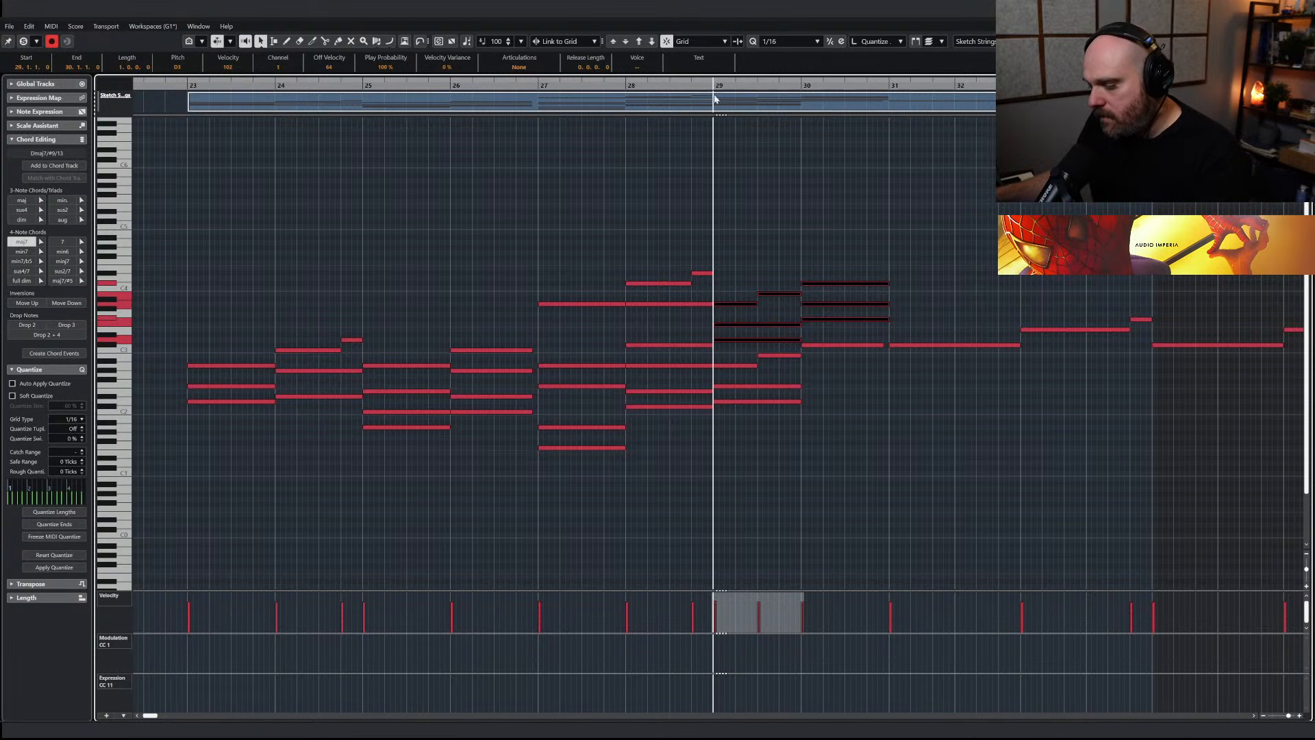
pyautogui.press('Return')
pyautogui.hotkey('ctrl', 'v')
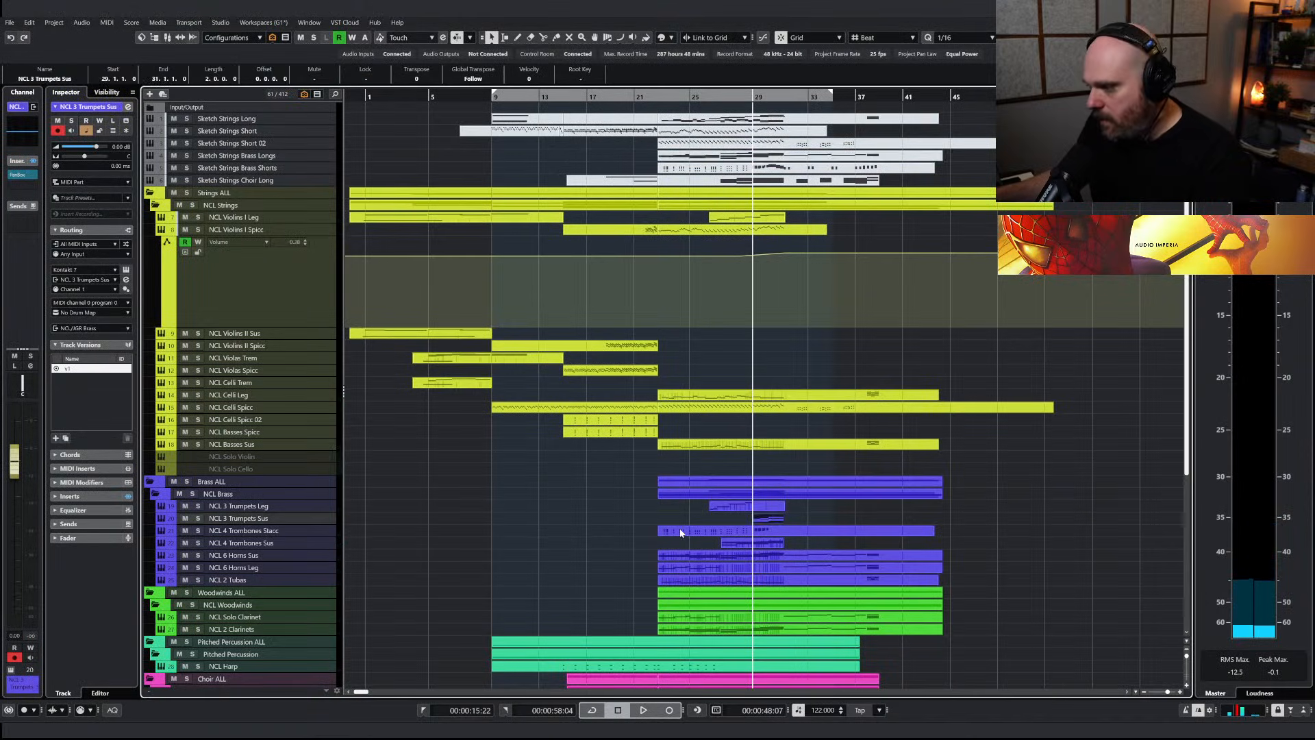
# Split the lower notes halfway through bar 29 in NCL 3 Trumpets Sus and slightly shorten all the chords to leave gaps
pyautogui.click(242, 121)
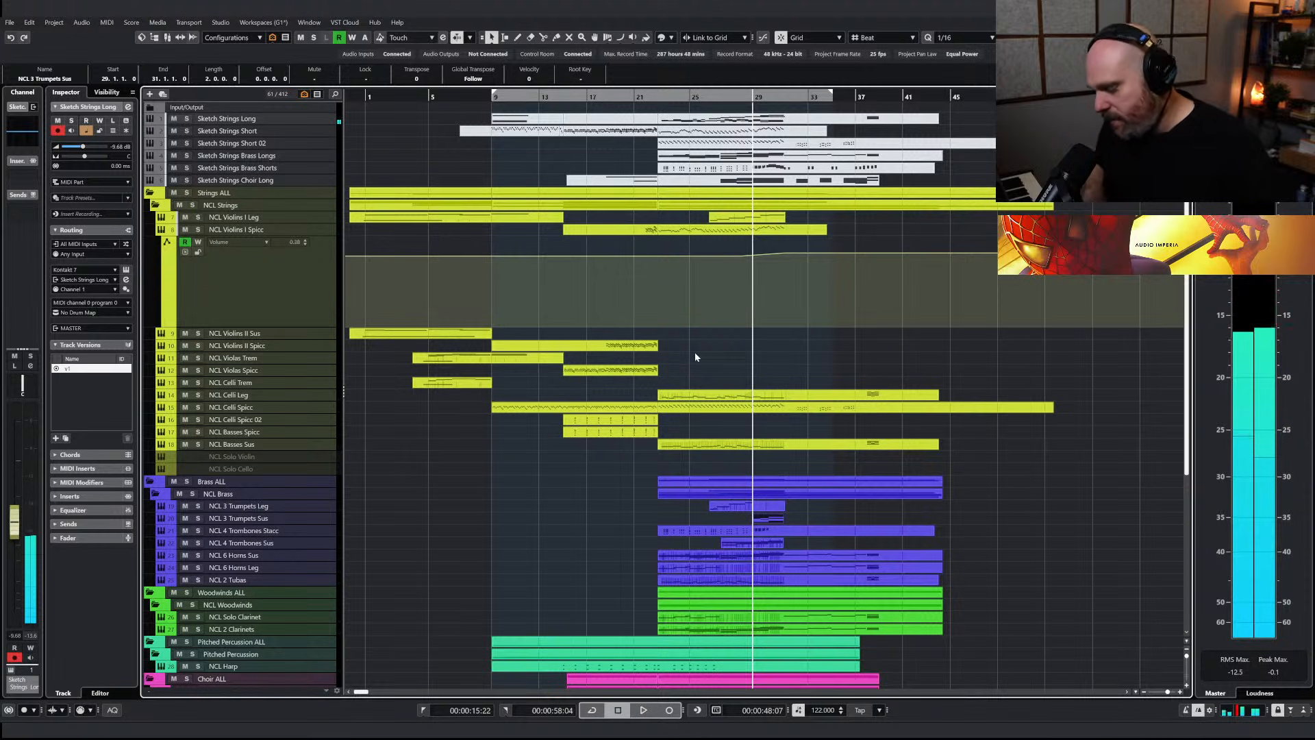
pyautogui.hotkey('ctrl', 'e')
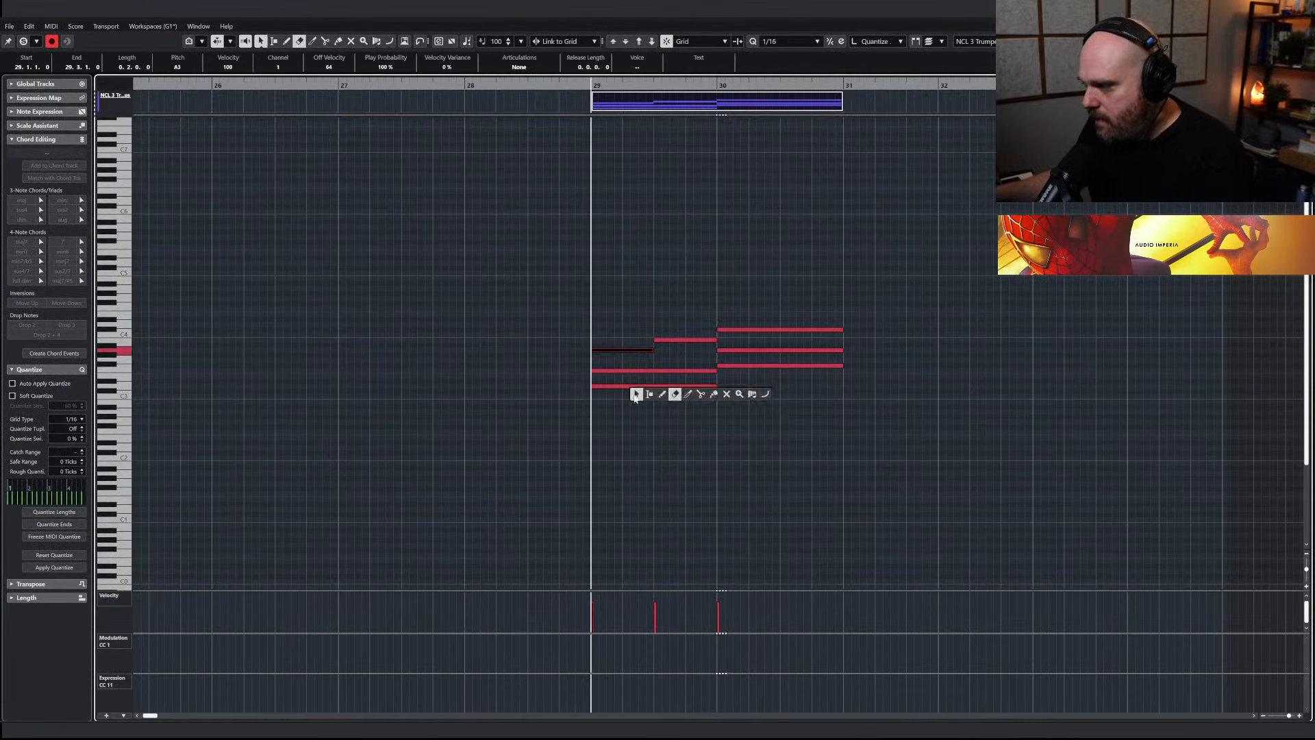
pyautogui.click(651, 373)
pyautogui.moveTo(659, 398)
pyautogui.mouseDown()
pyautogui.moveTo(693, 365)
pyautogui.moveTo(651, 376)
pyautogui.mouseUp()
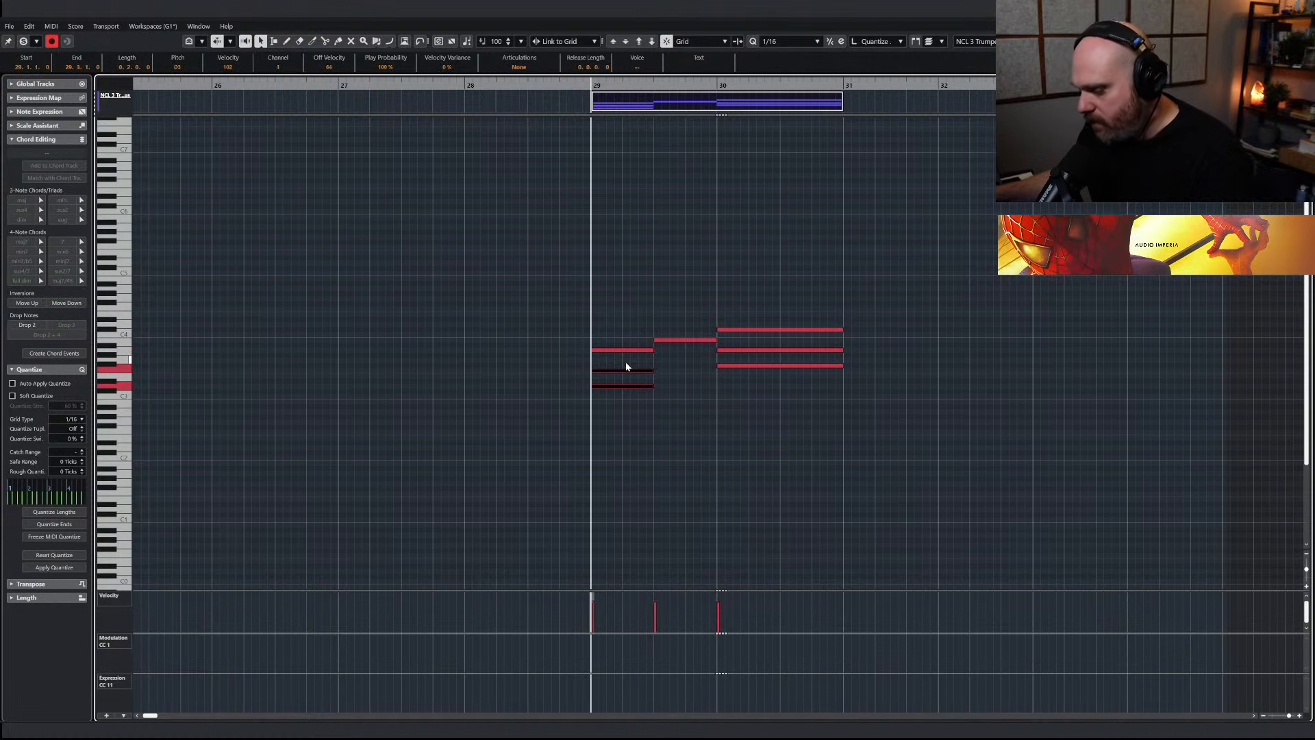
pyautogui.moveTo(618, 326); pyautogui.dragTo(771, 409)
pyautogui.moveTo(652, 350); pyautogui.dragTo(647, 350)
# Draw a rising Modulation CC 1 curve under the sustained trumpet chords from bar 29 to bar 31 and play the passage
pyautogui.rightClick(623, 327)
pyautogui.click(650, 325)
pyautogui.moveTo(591, 650); pyautogui.dragTo(841, 641)
pyautogui.press('Escape')
pyautogui.press('space')
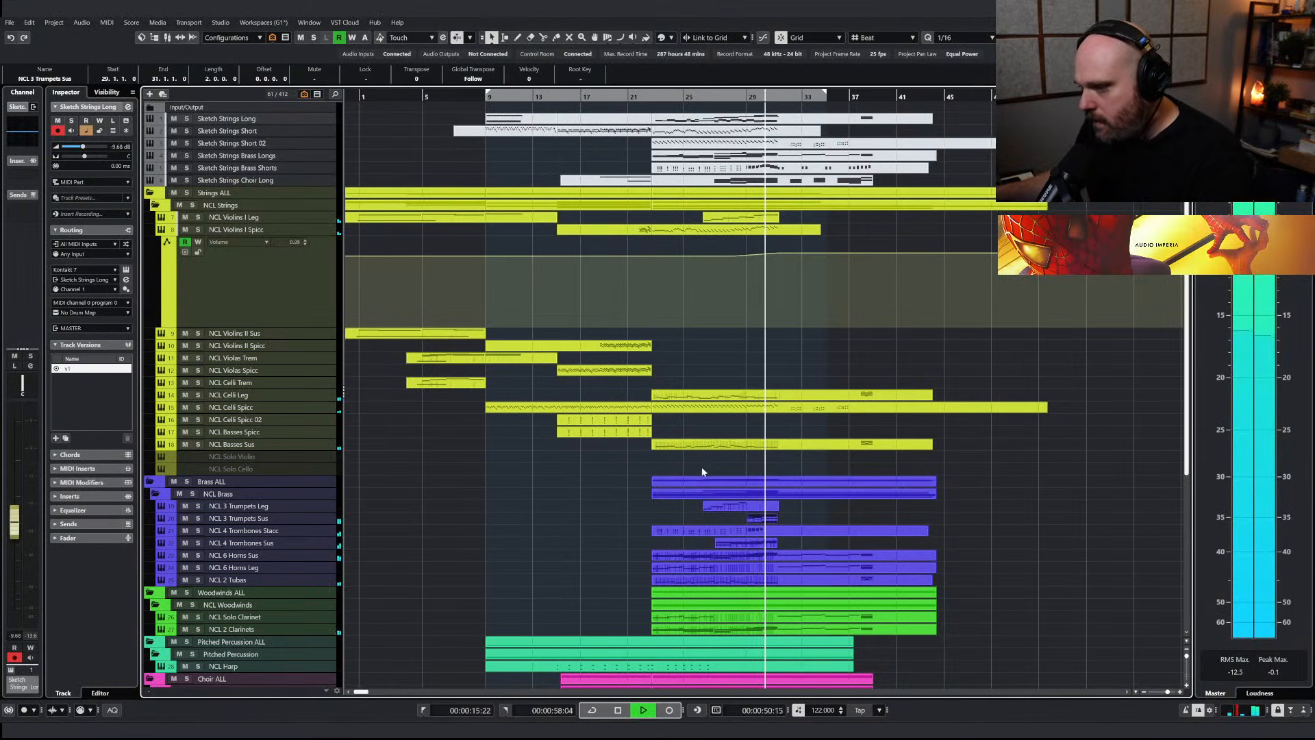
# Redraw the NCL 3 Trumpets Sus Modulation CC 1 curve through bar 30 as a swell up to 127 and replay the section
pyautogui.doubleClick(750, 518)
pyautogui.click(677, 474)
pyautogui.moveTo(587, 646); pyautogui.dragTo(729, 635)
pyautogui.rightClick(672, 529)
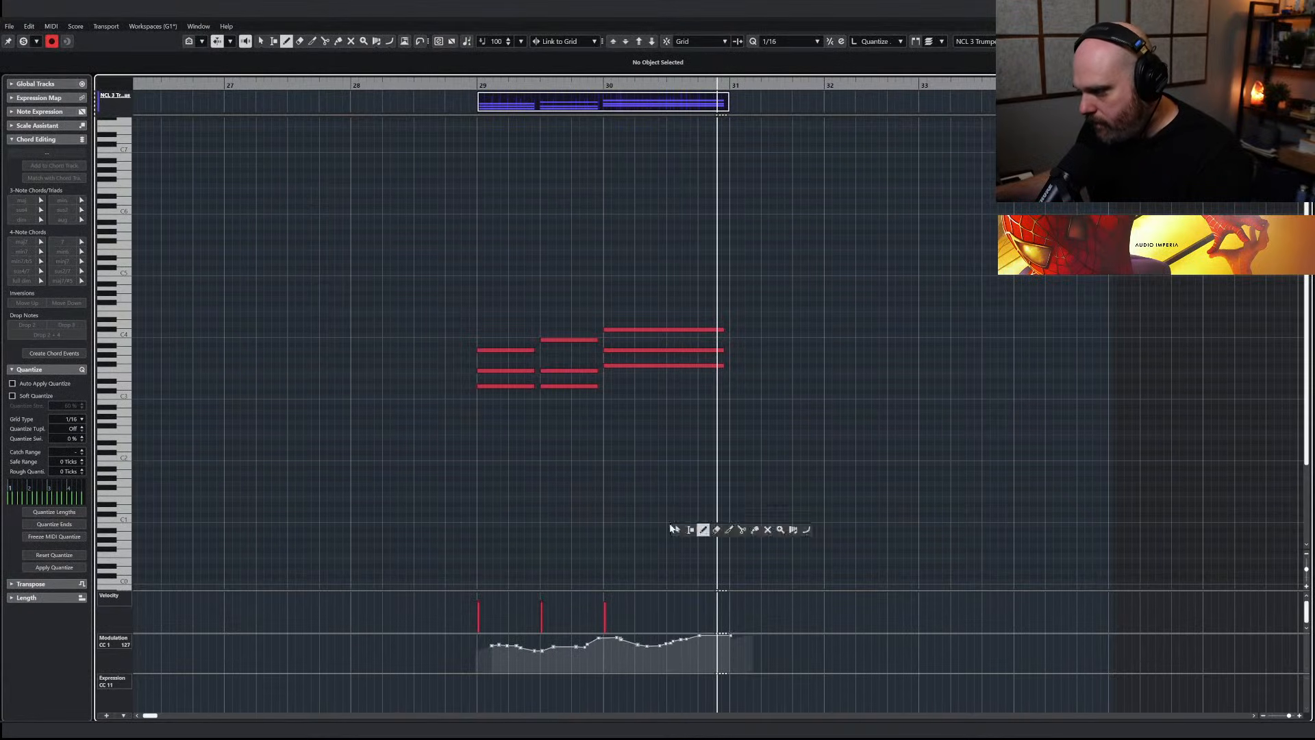
pyautogui.click(674, 529)
pyautogui.press('Escape')
pyautogui.moveTo(593, 99); pyautogui.dragTo(361, 152)
pyautogui.press('space')
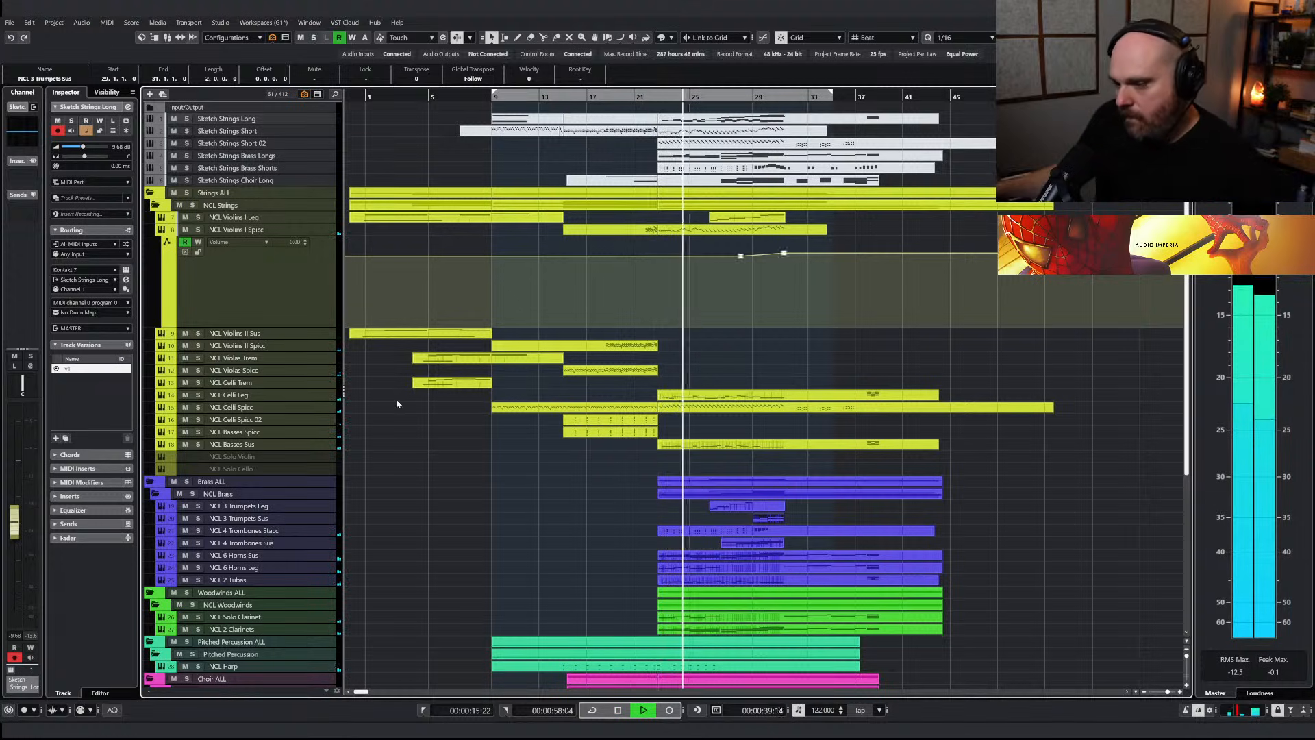
# Redraw the start of the NCL 6 Horns Leg Modulation CC 1 curve as a gradual rise through bar 23
pyautogui.doubleClick(701, 568)
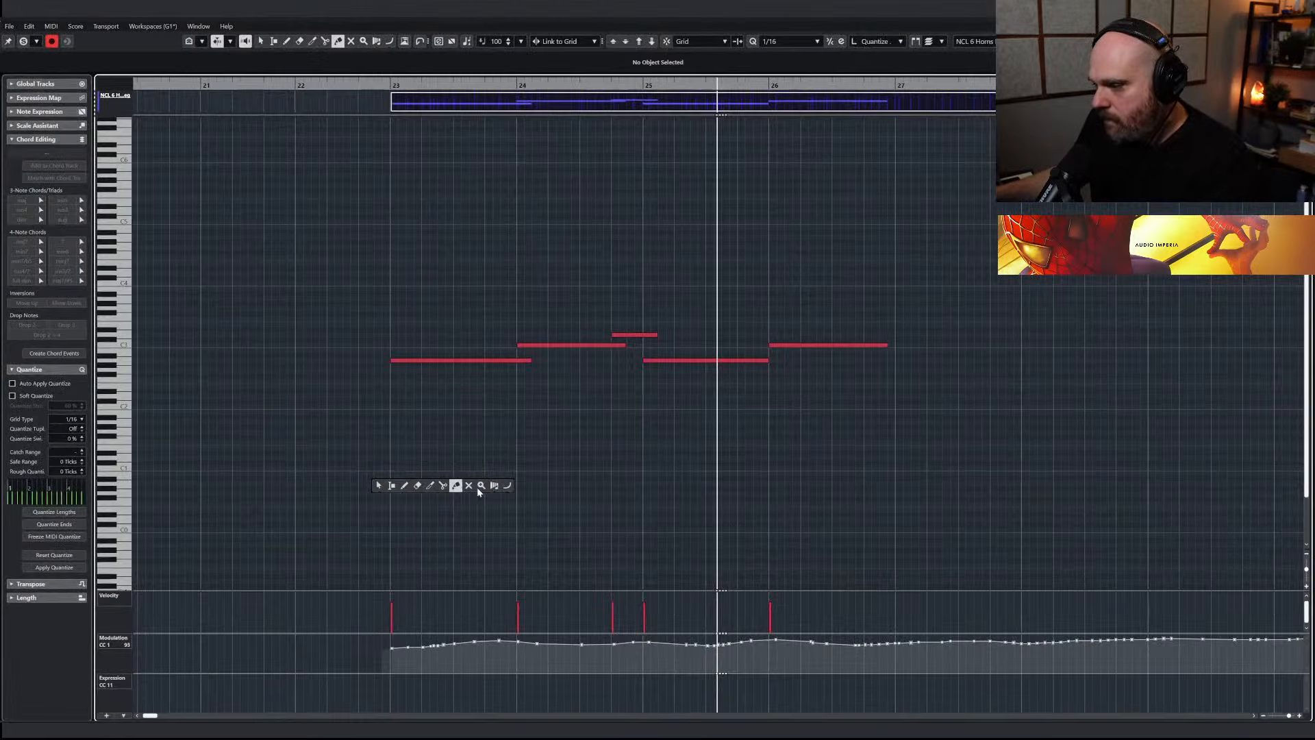
pyautogui.moveTo(325, 656); pyautogui.dragTo(460, 642)
pyautogui.rightClick(352, 640)
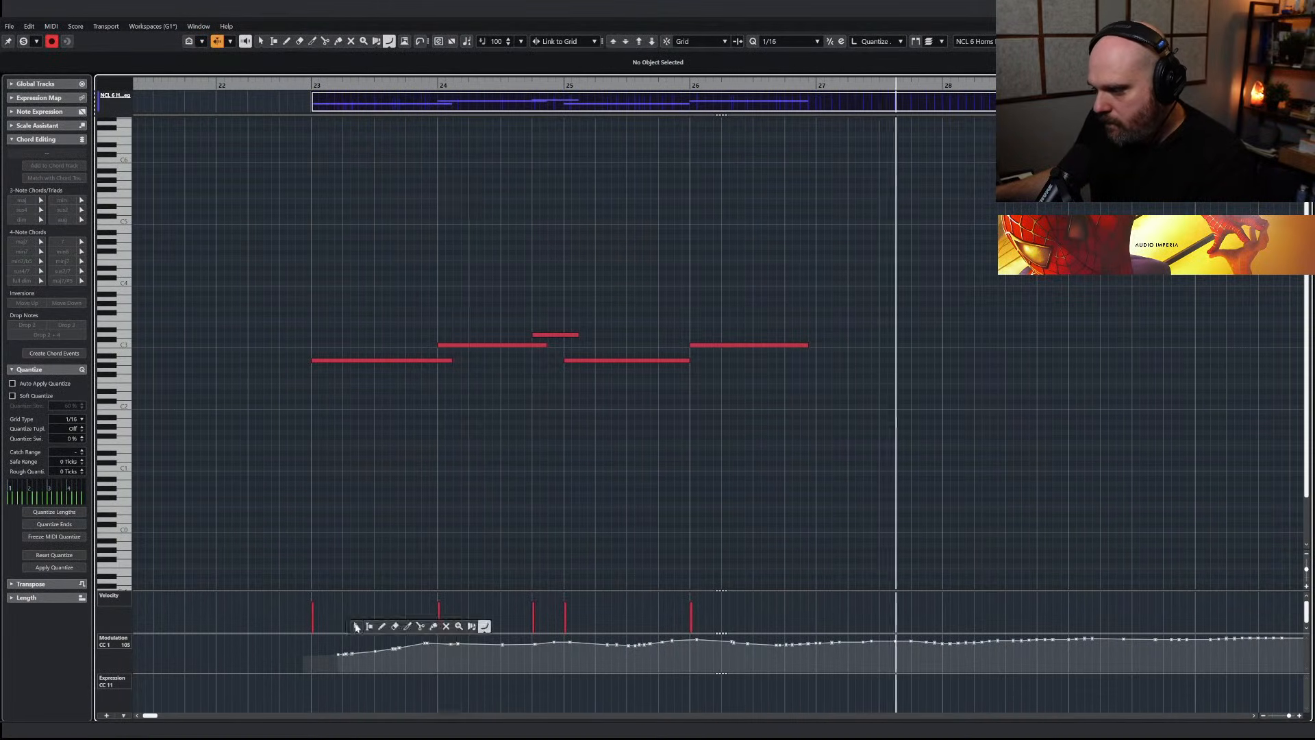
pyautogui.click(381, 626)
pyautogui.moveTo(314, 656); pyautogui.dragTo(430, 644)
pyautogui.press('Escape')
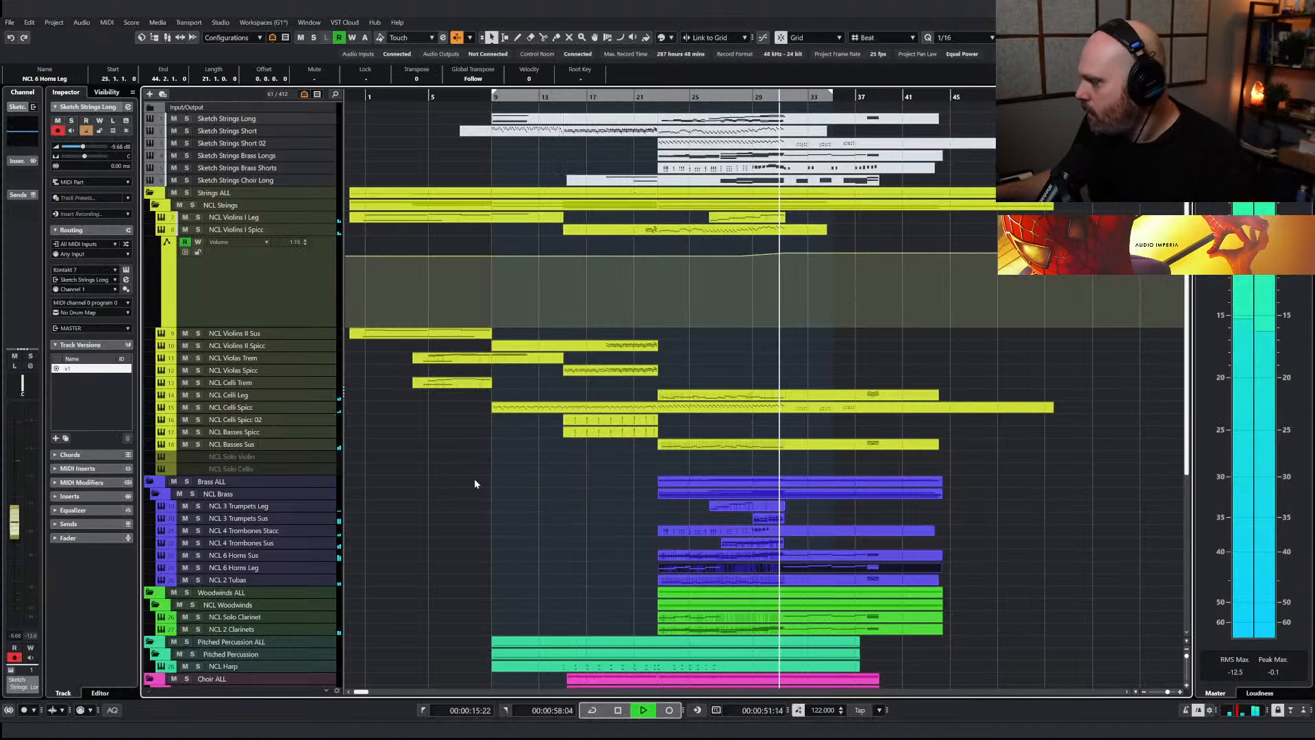
# Redraw the NCL 3 Trumpets Leg Modulation CC 1 curve as a roughly level line under the final note in bar 28
pyautogui.moveTo(765, 97); pyautogui.dragTo(729, 465)
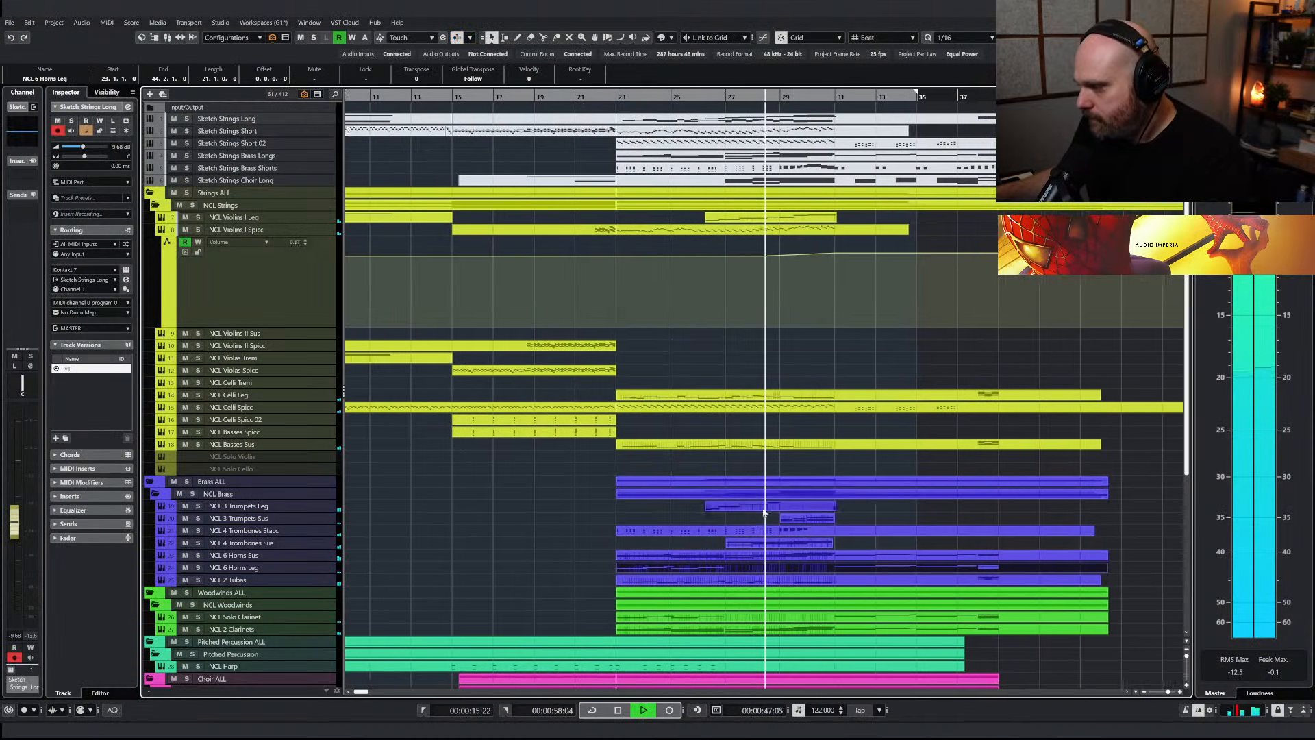
pyautogui.click(738, 504)
pyautogui.press('Return')
pyautogui.rightClick(665, 389)
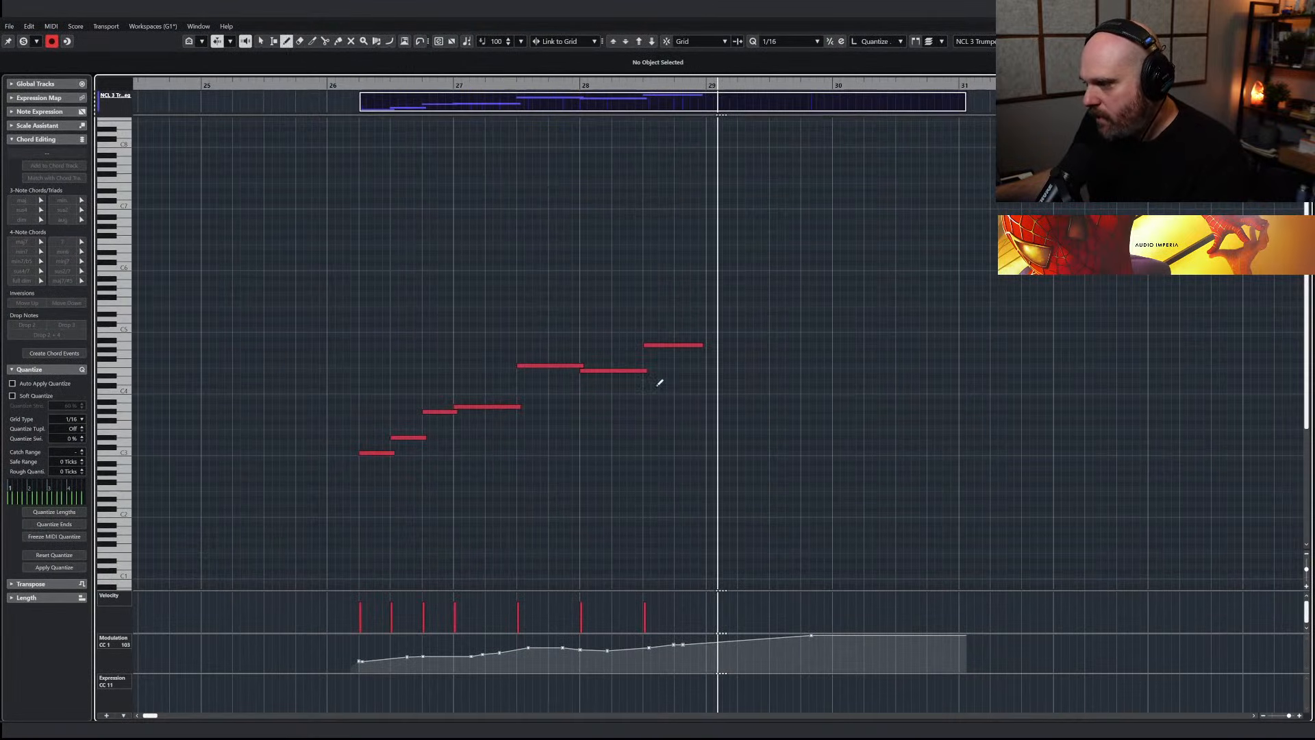
pyautogui.moveTo(644, 647); pyautogui.dragTo(719, 647)
pyautogui.press('Return')
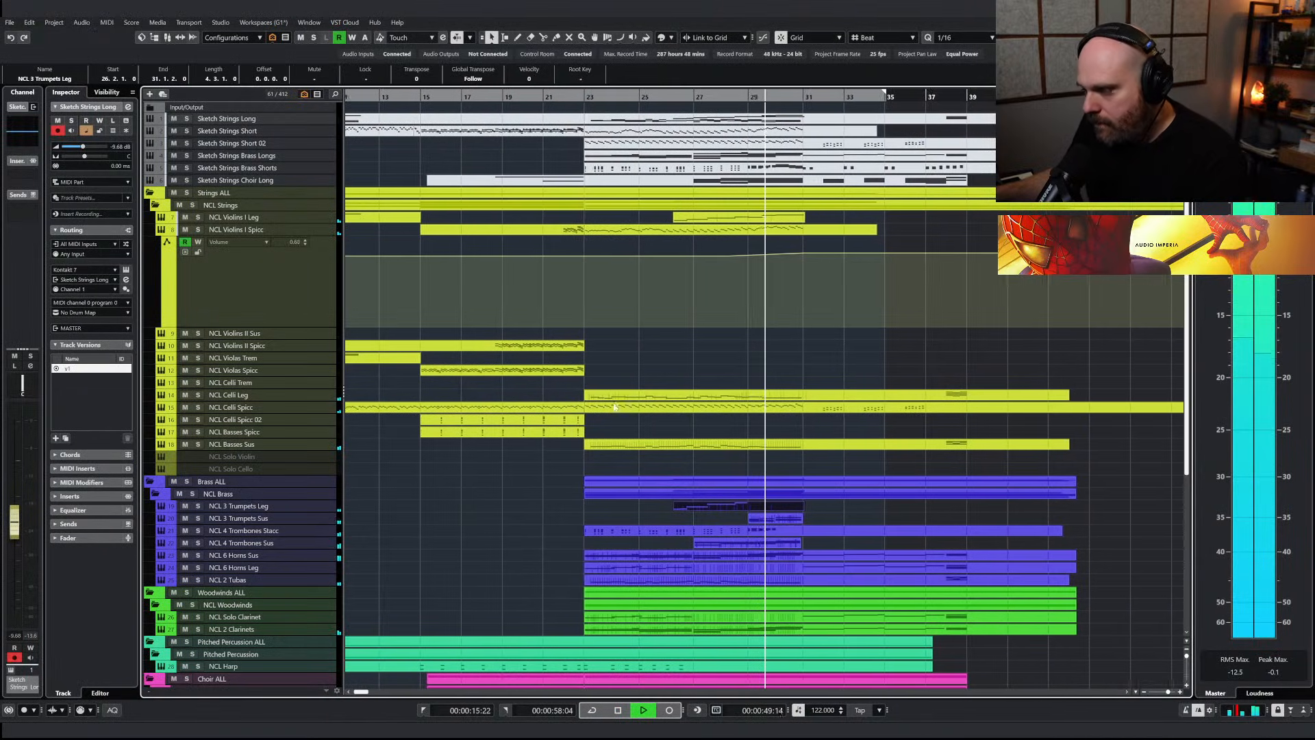
# Review the Sketch Strings Long part during playback and duplicate the NCL Violins I Leg track
pyautogui.click(728, 97)
pyautogui.click(793, 122)
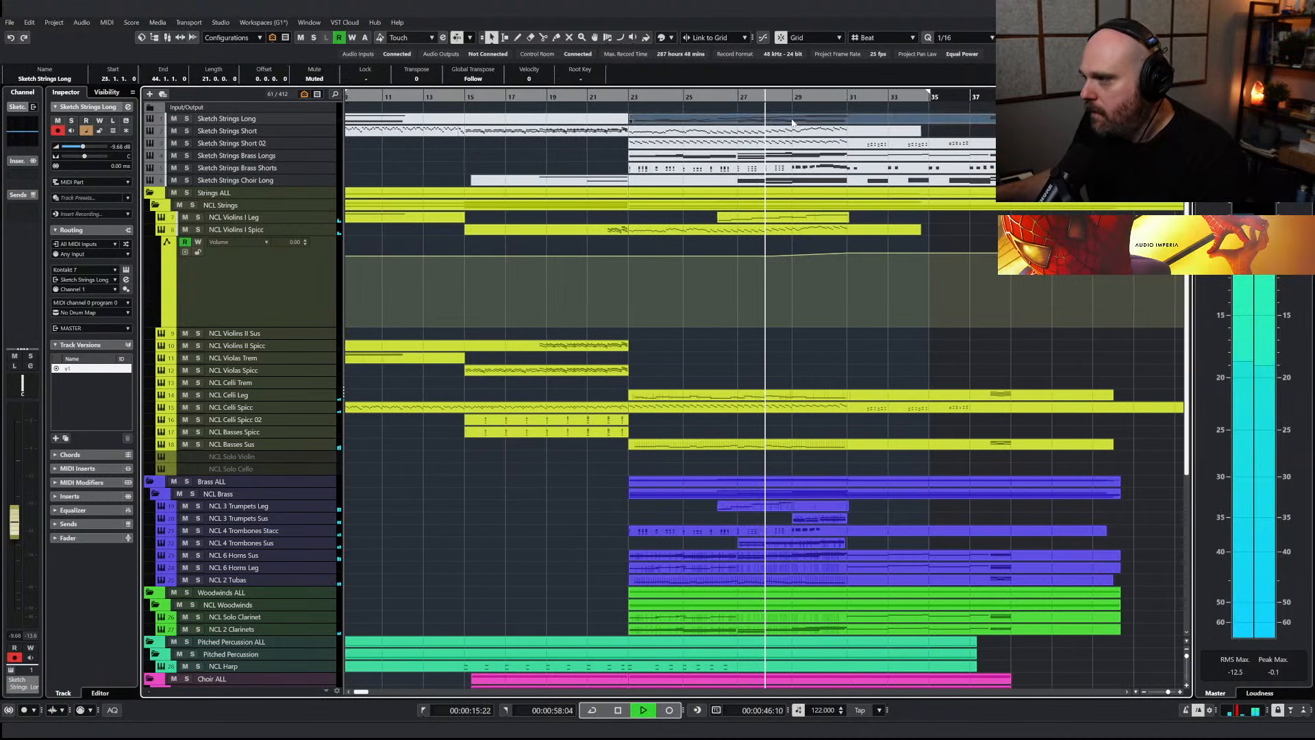
pyautogui.doubleClick(792, 122)
pyautogui.press('space')
pyautogui.press('Escape')
pyautogui.click(277, 219)
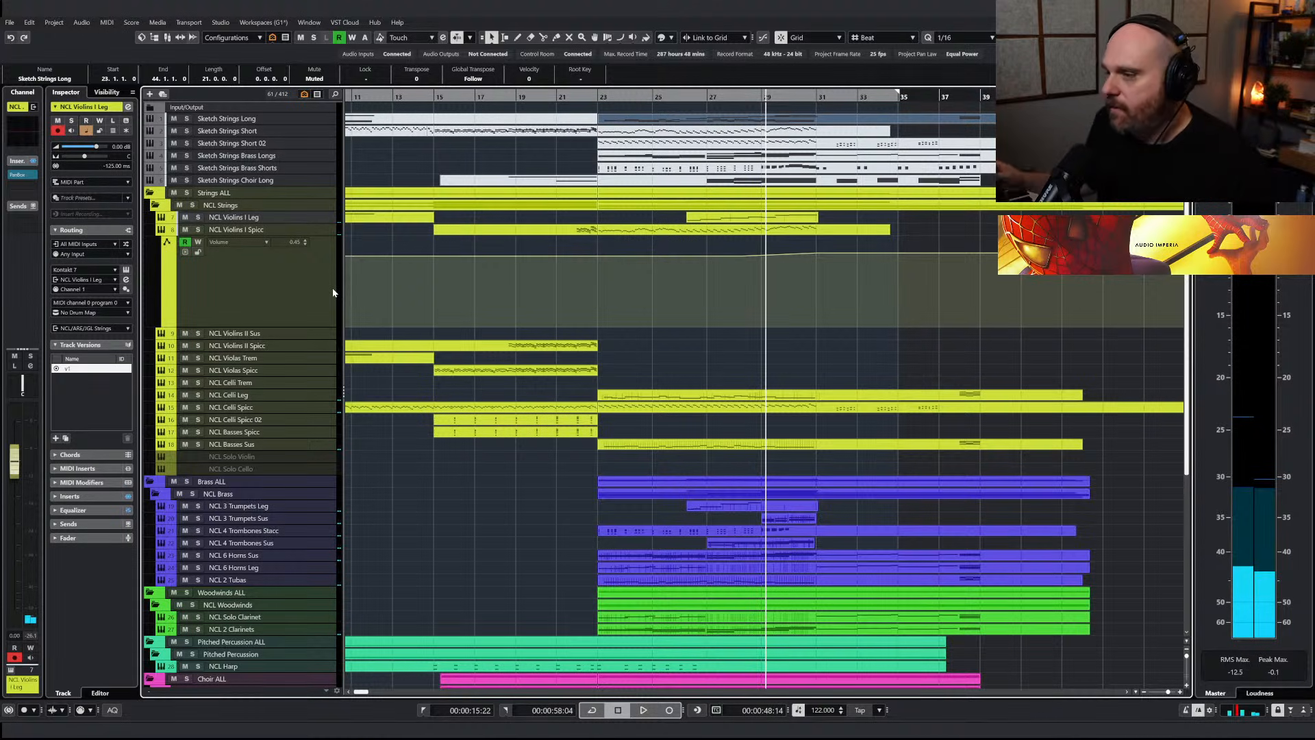
pyautogui.hotkey('ctrl', 'shift', 'd')
# Raise the Sine Sub Bass volume to -25.6 dB while playing from bar 25, comparing the mix with the track muted
pyautogui.click(659, 96)
pyautogui.scroll(-8, 685, 384)
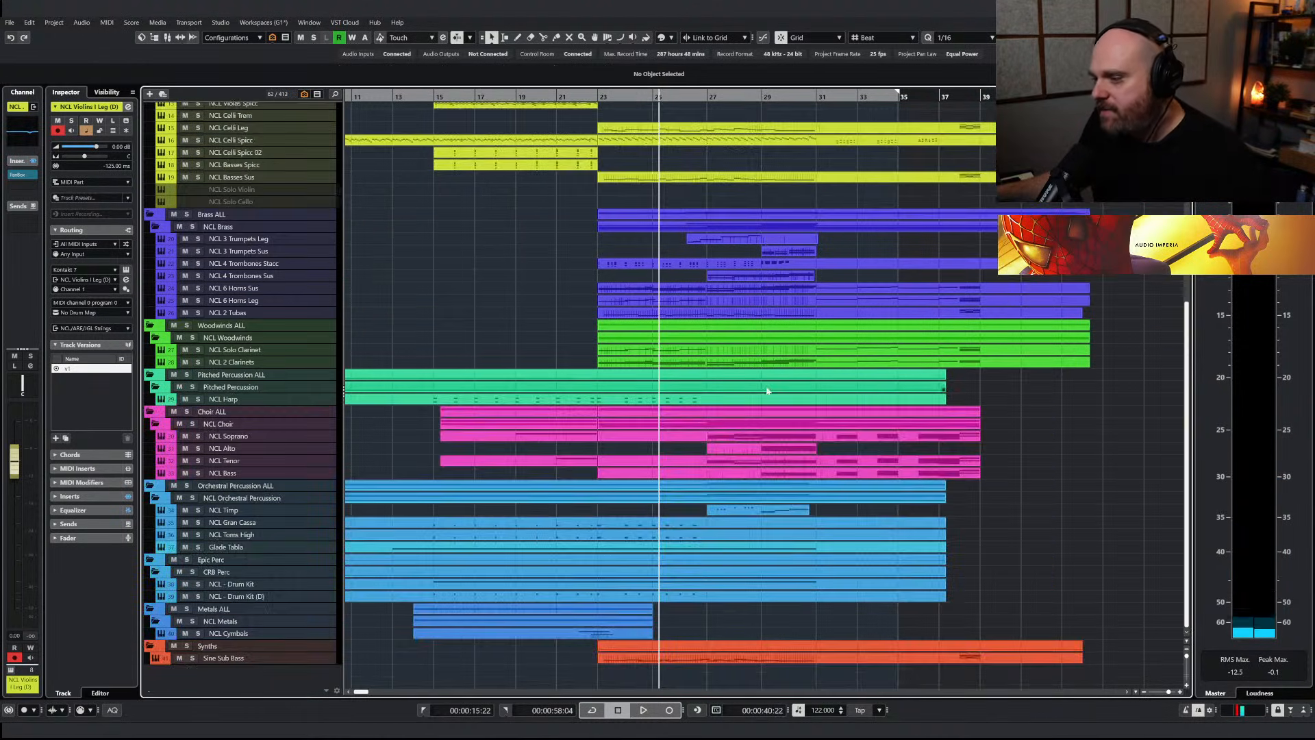
pyautogui.click(195, 661)
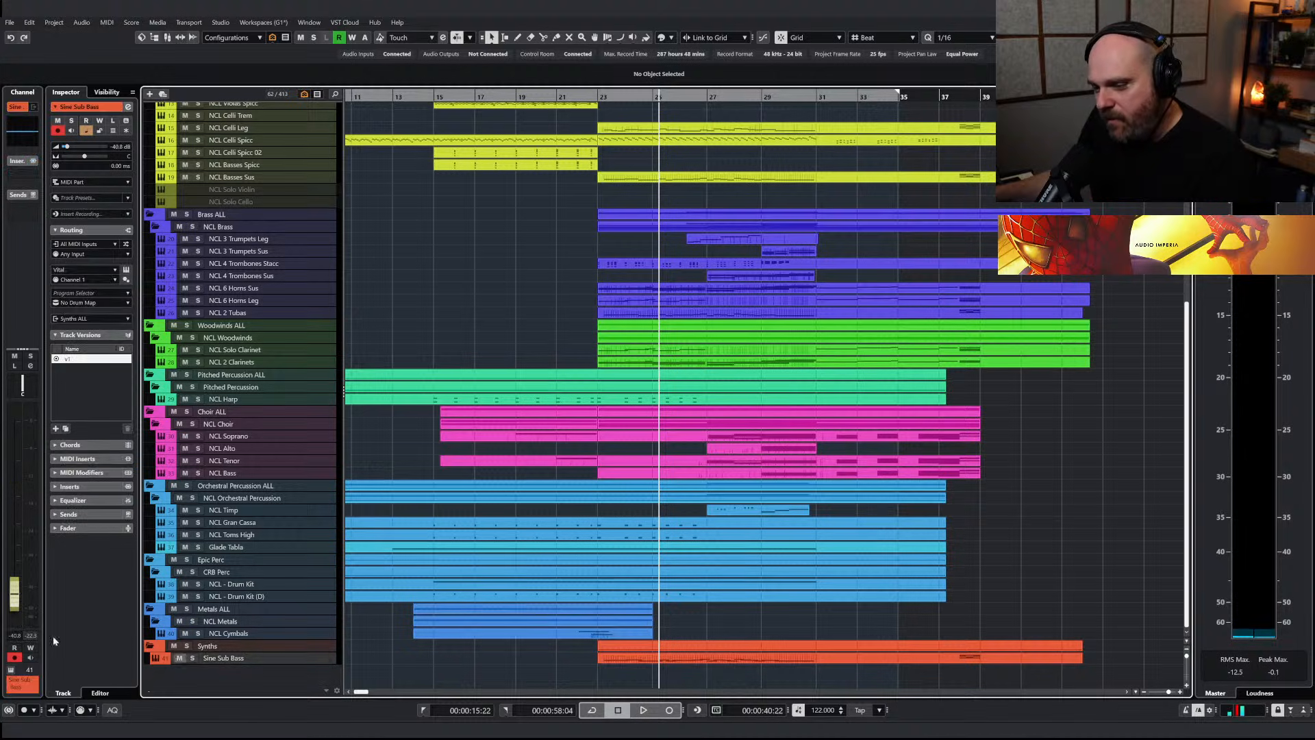
pyautogui.click(17, 585)
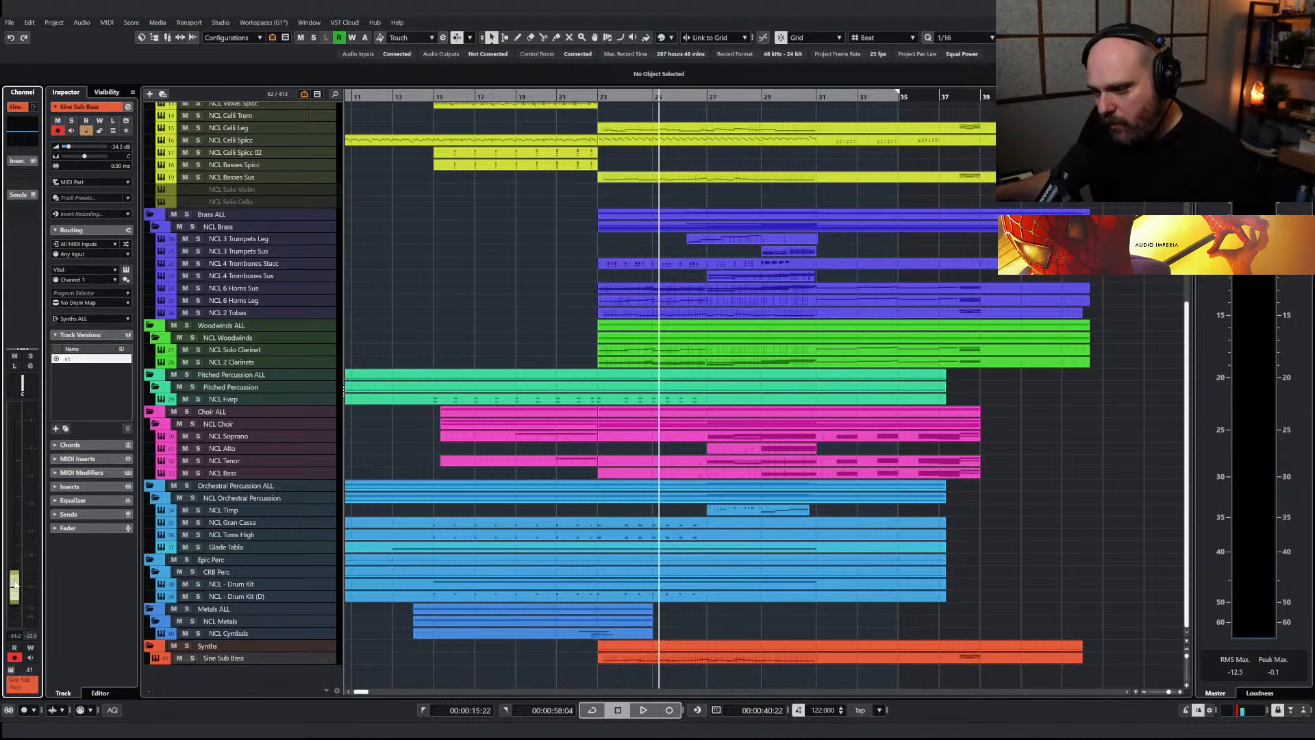
pyautogui.press('space')
pyautogui.click(14, 357)
pyautogui.click(15, 357)
pyautogui.moveTo(9, 601); pyautogui.dragTo(9, 593)
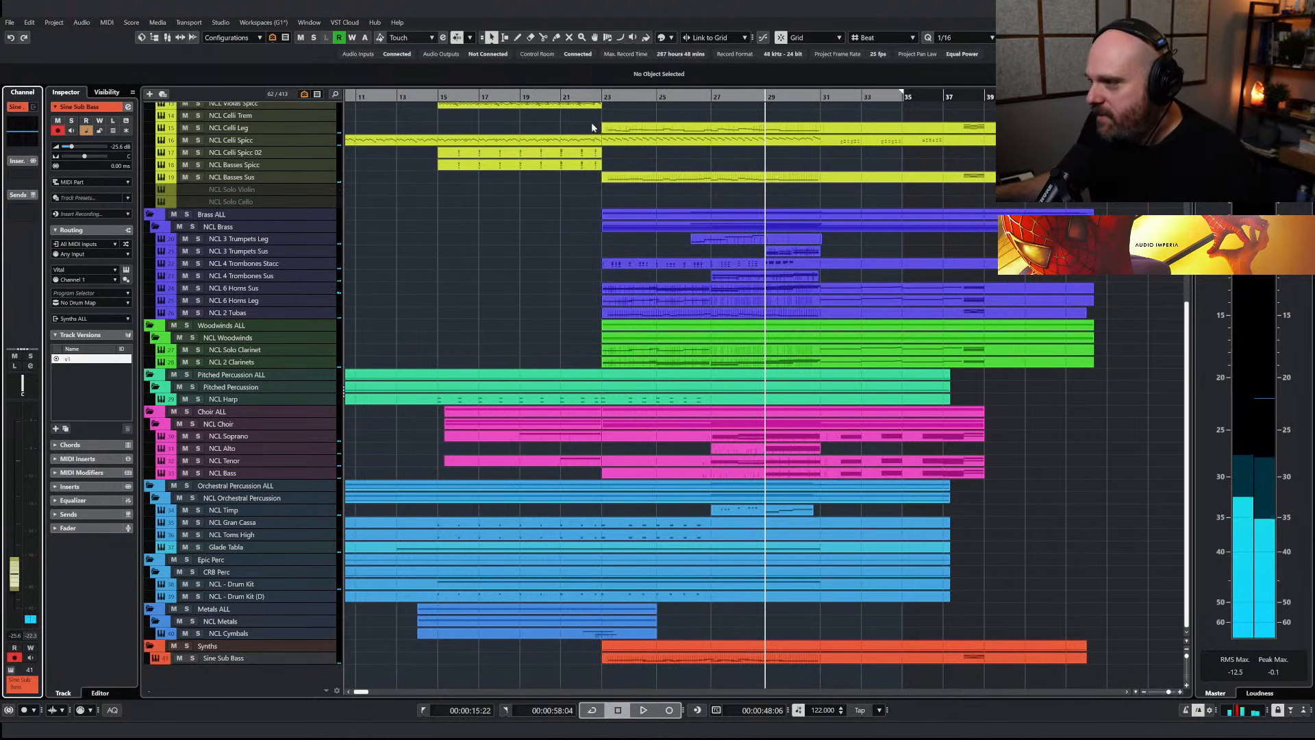
# Solo the Sine Sub Bass, insert Neutron 3 Elements on it and check its frequency spectrum during playback from bar 23
pyautogui.click(616, 98)
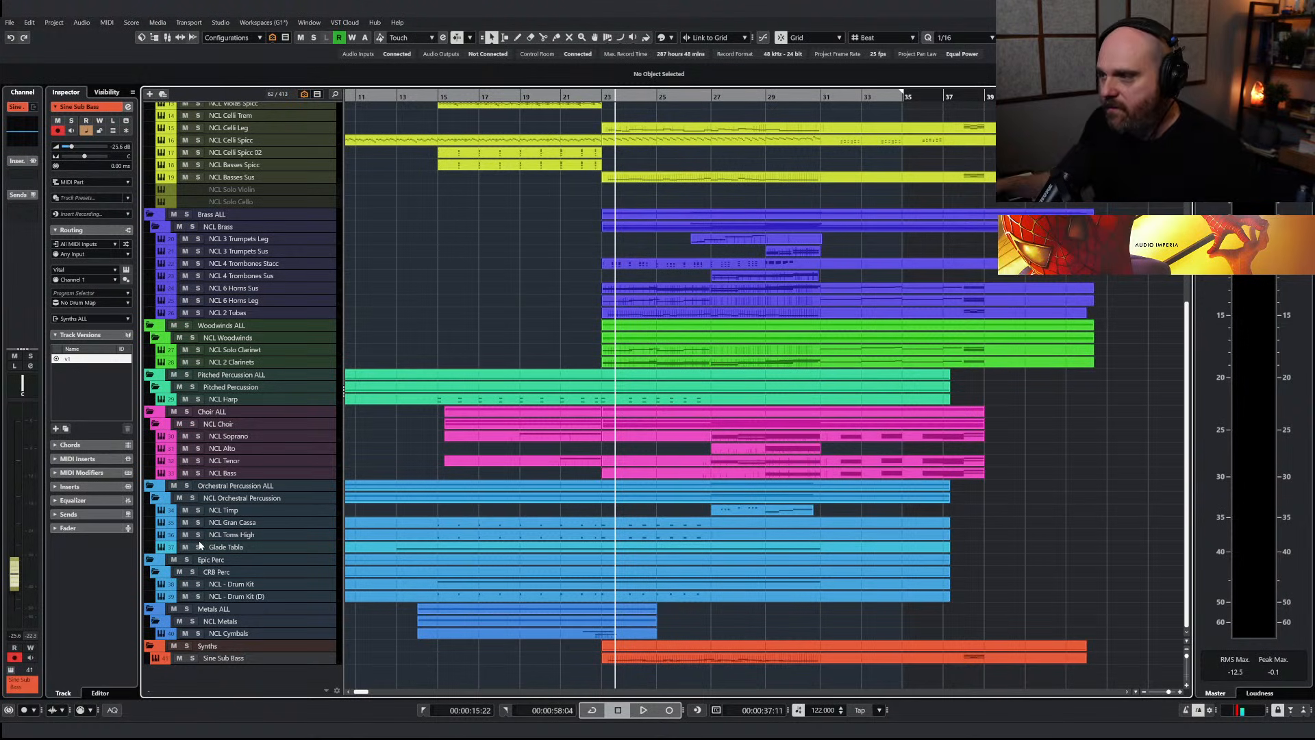
pyautogui.click(193, 657)
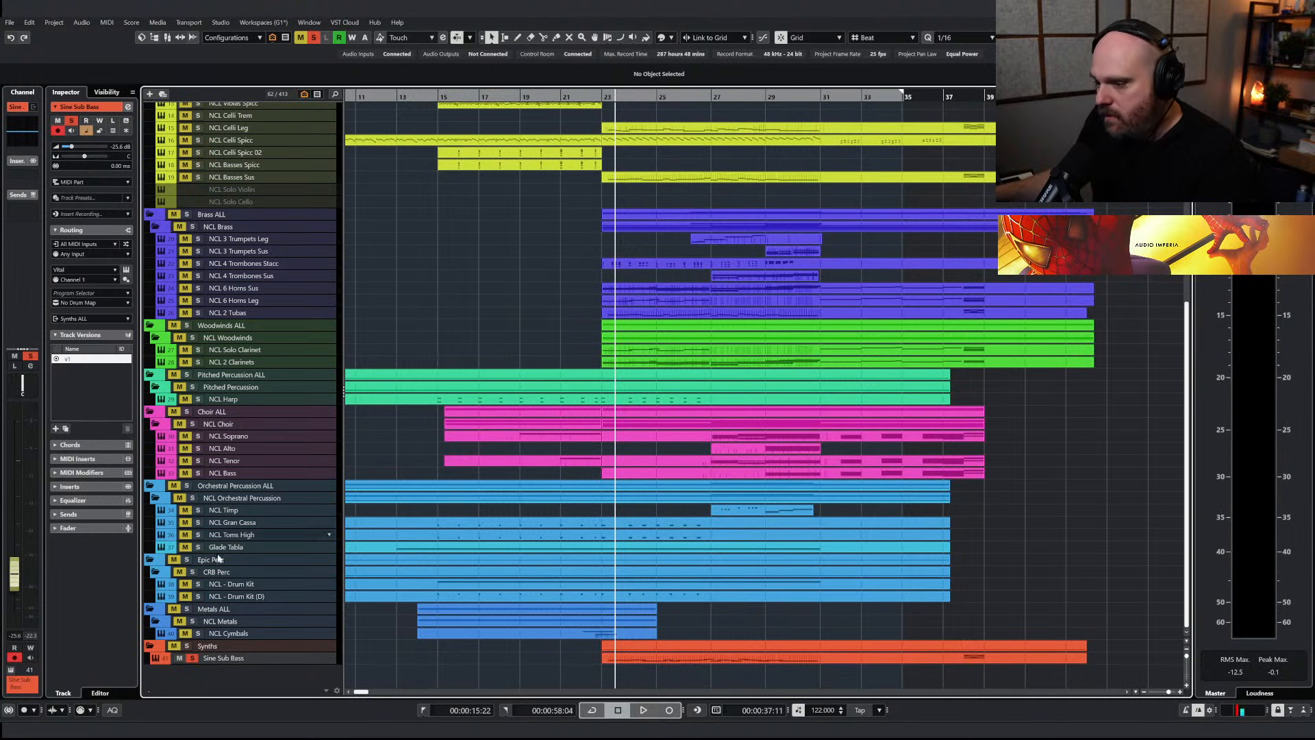
pyautogui.click(22, 179)
pyautogui.write('neutr')
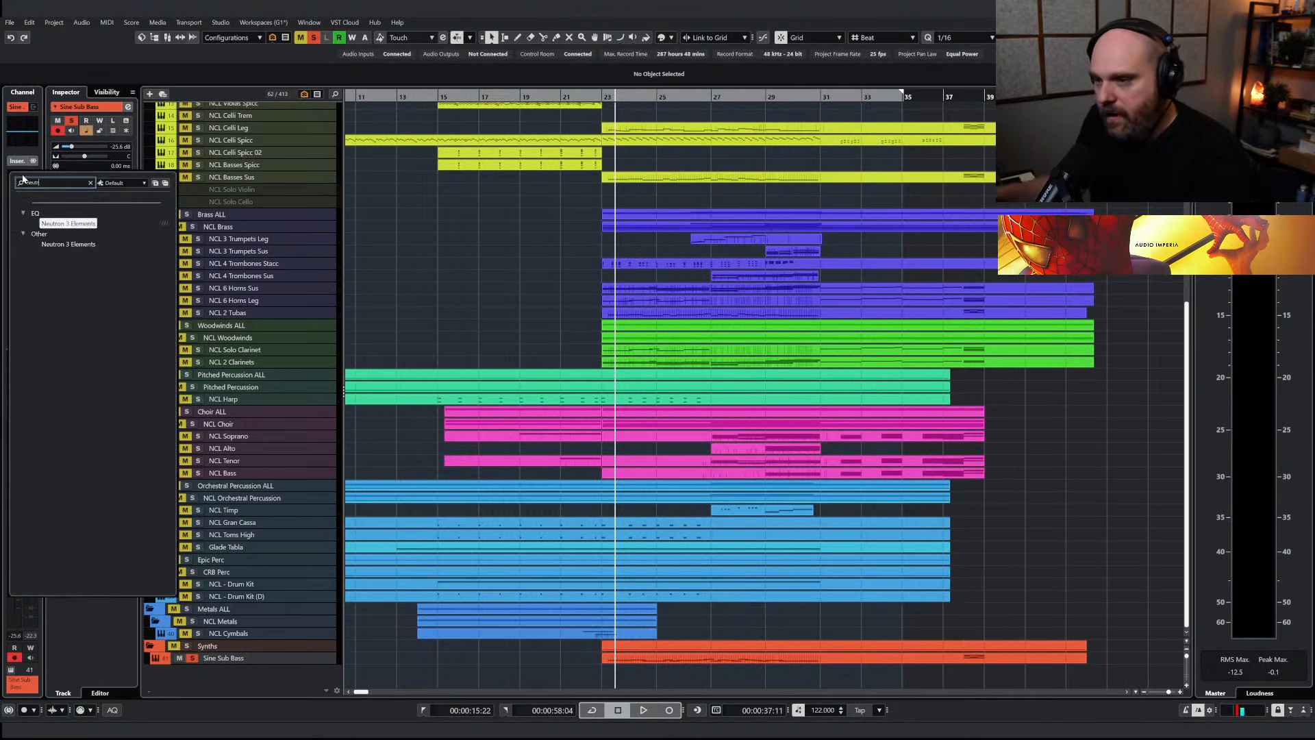
pyautogui.press('Return')
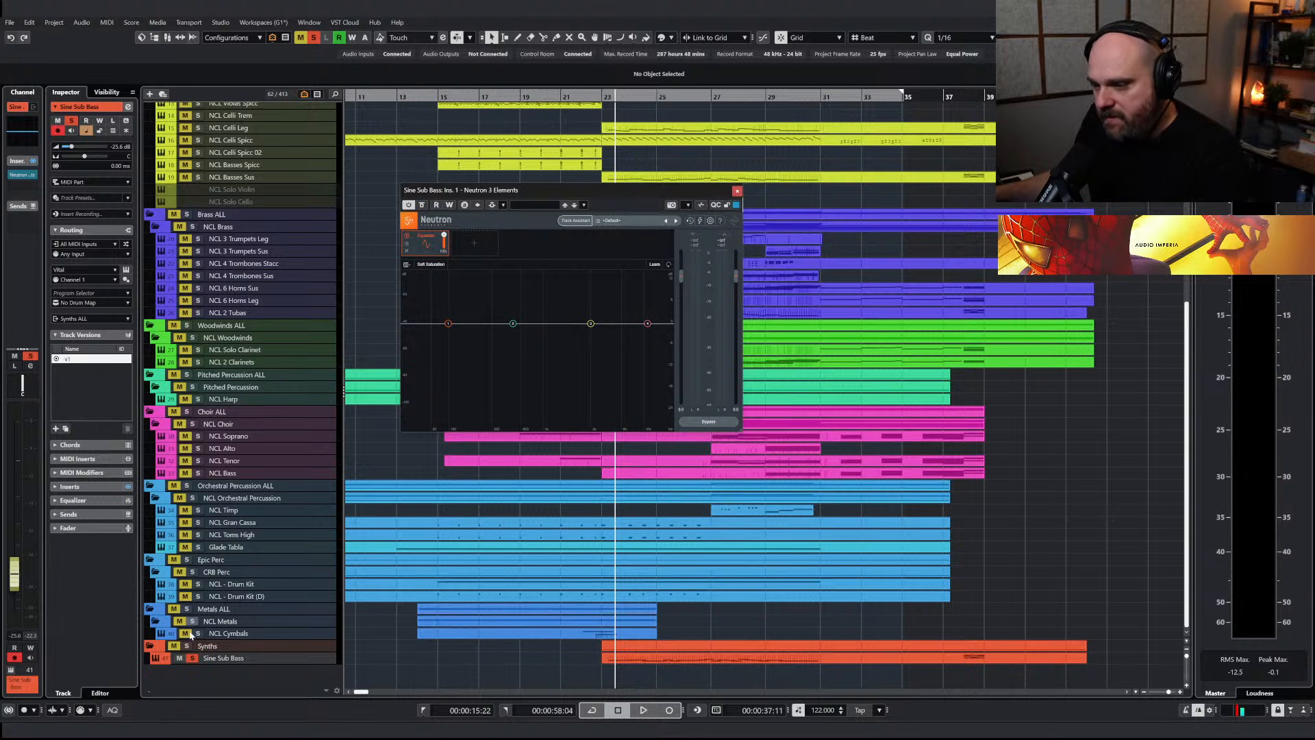
pyautogui.press('space')
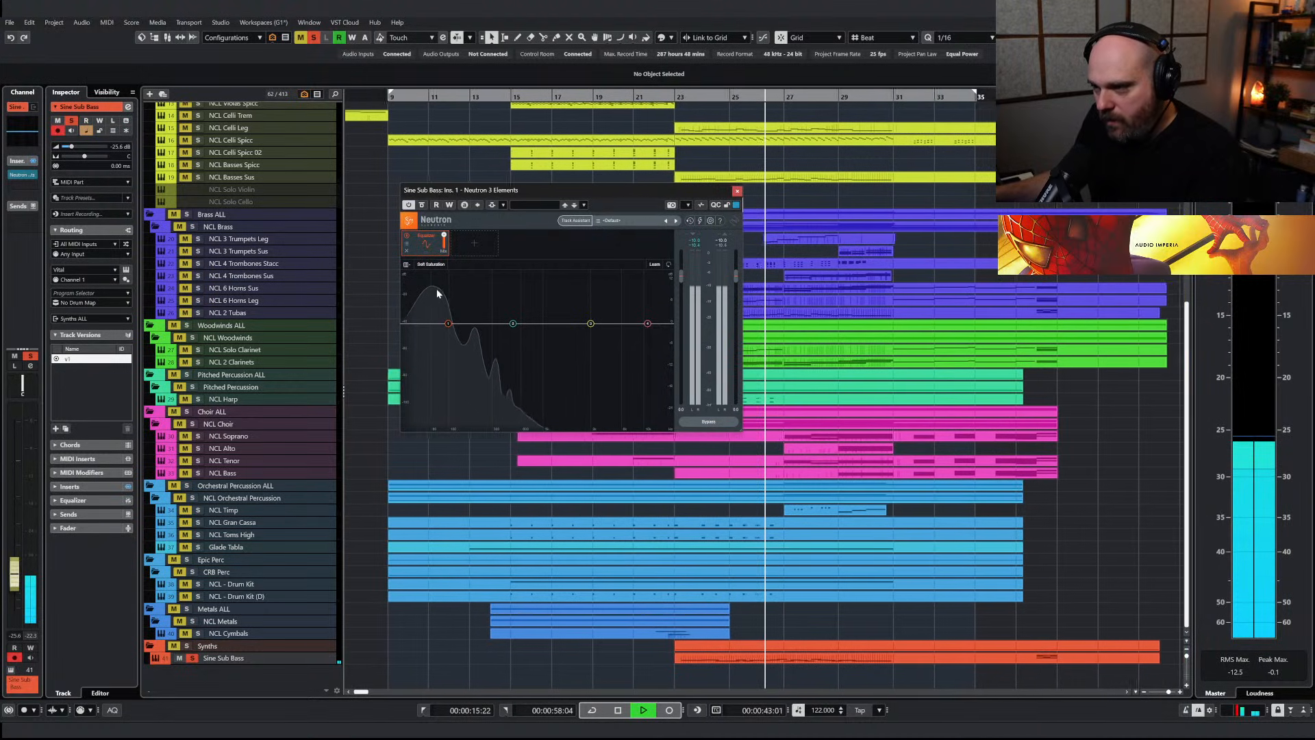
pyautogui.press('space')
pyautogui.click(737, 191)
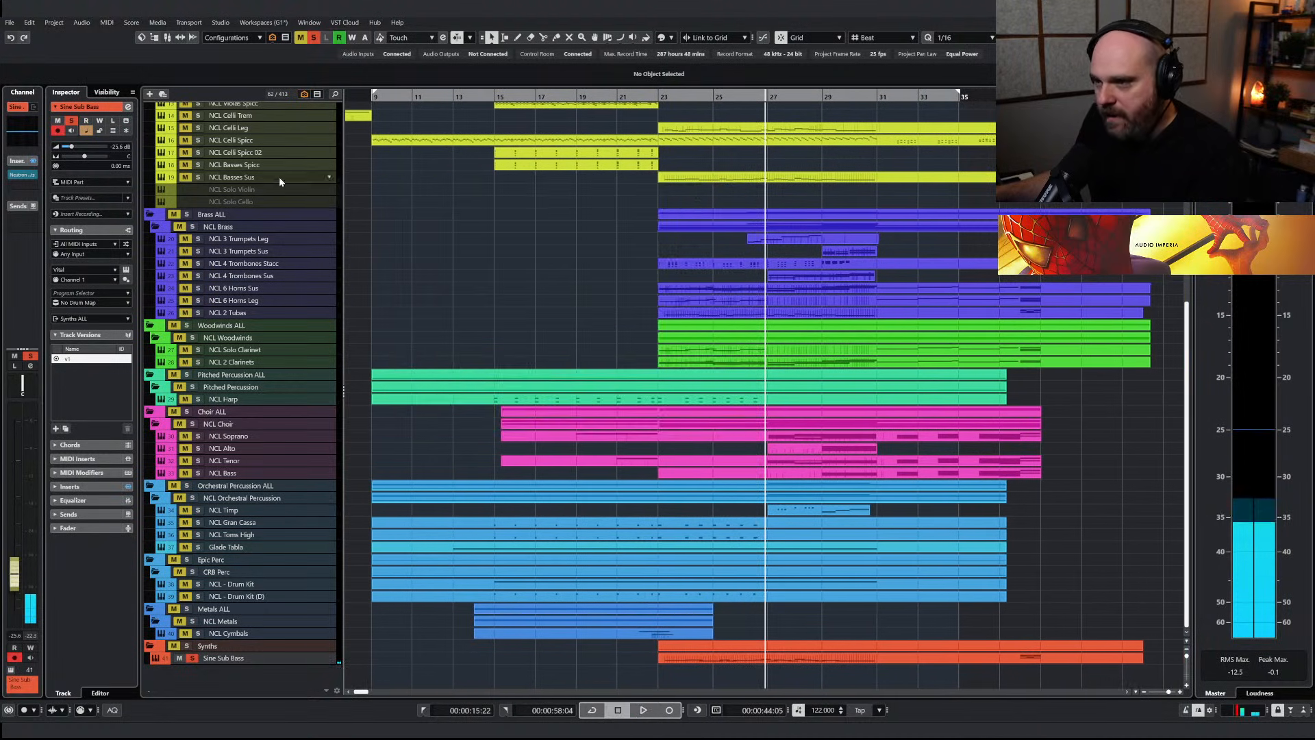
# Insert Neutron 3 Elements on the NCL Basses Sus track and solo that track
pyautogui.click(279, 181)
pyautogui.click(23, 187)
pyautogui.write('neutr')
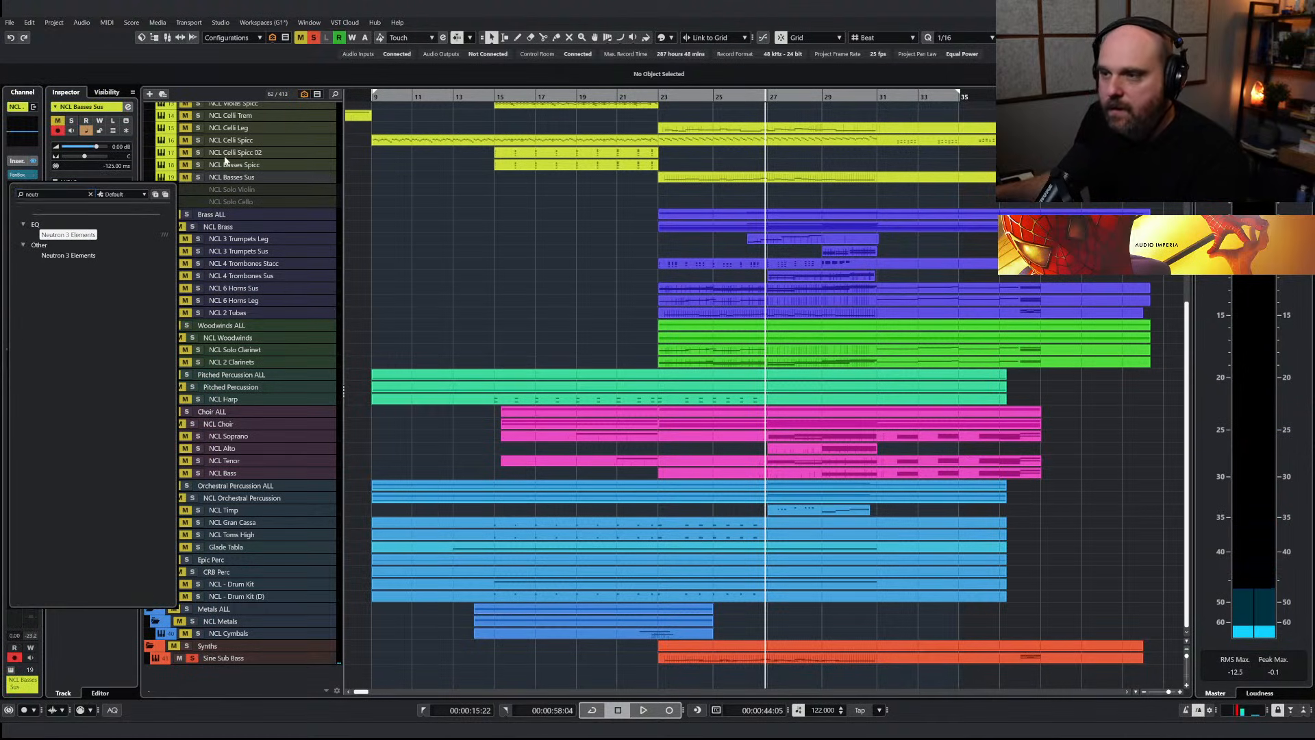
pyautogui.press('Return')
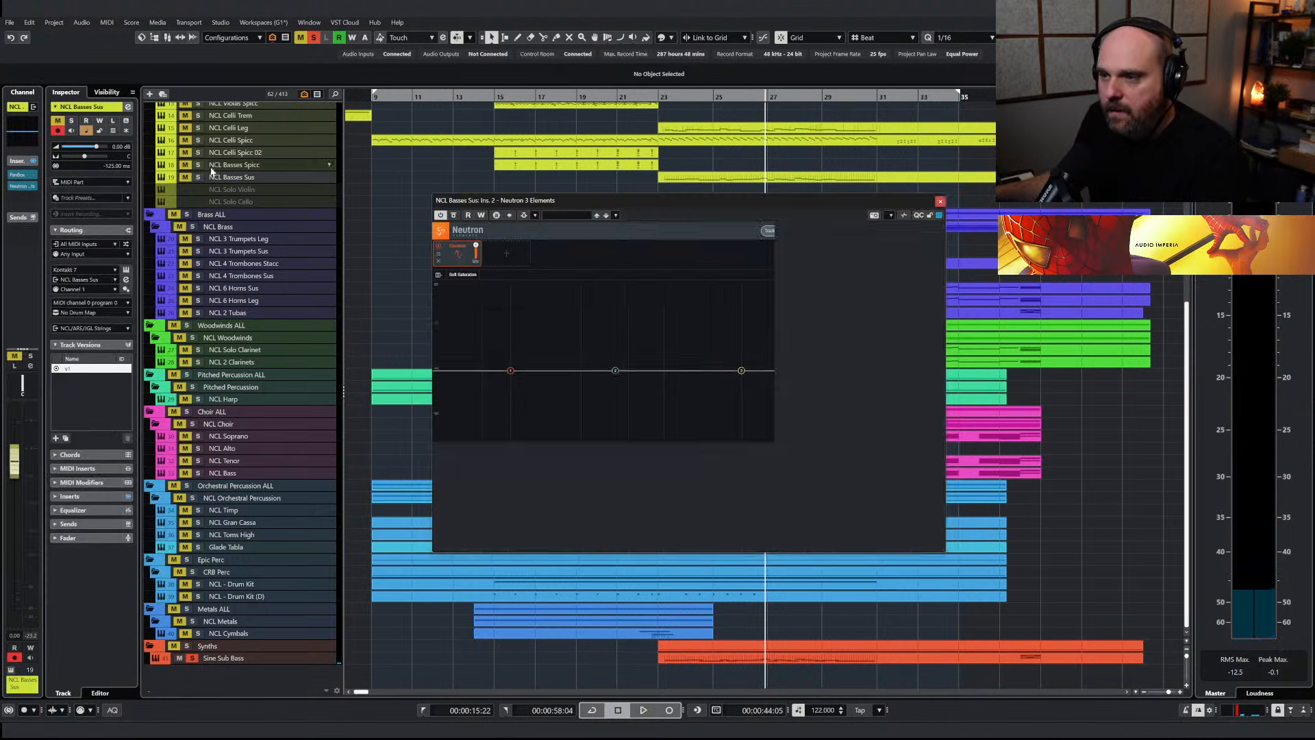
pyautogui.click(768, 202)
pyautogui.press('s')
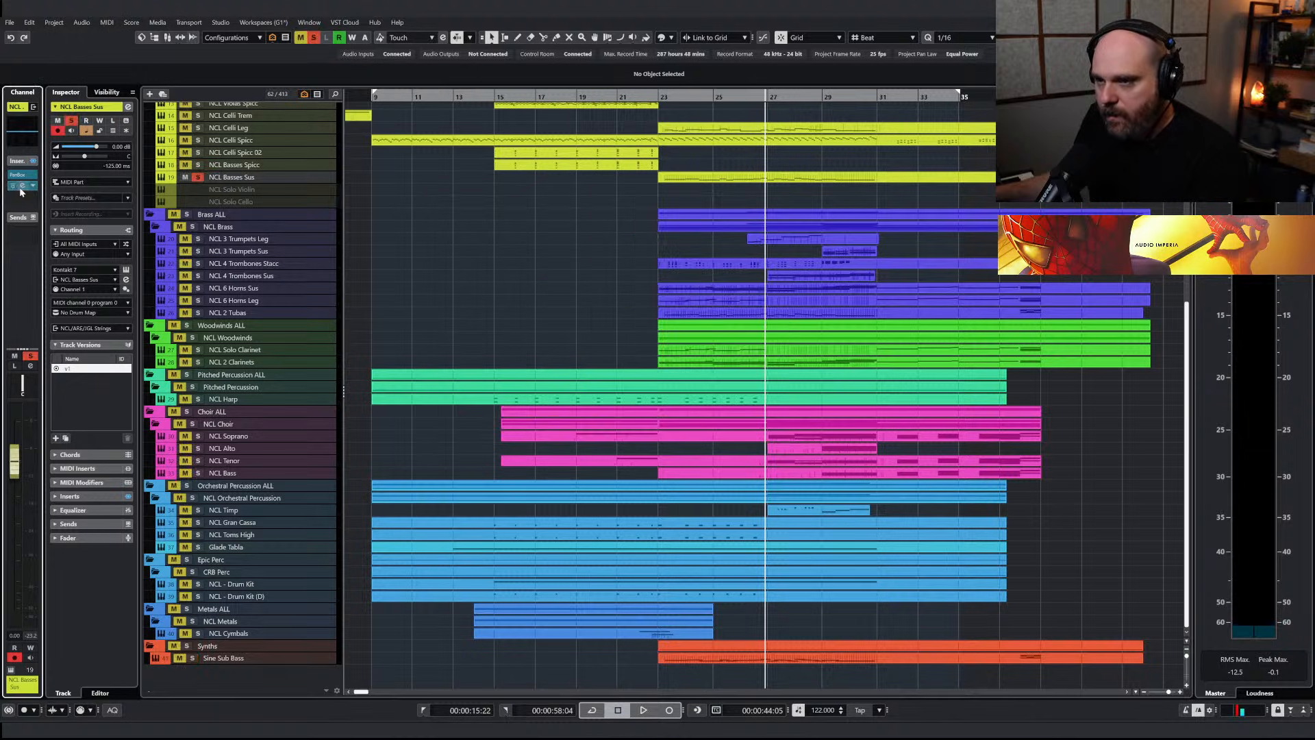
# Examine the soloed NCL Basses Sus track's frequency spectrum in Neutron 3 Elements during playback, and close the plug-in
pyautogui.click(14, 187)
pyautogui.press('space')
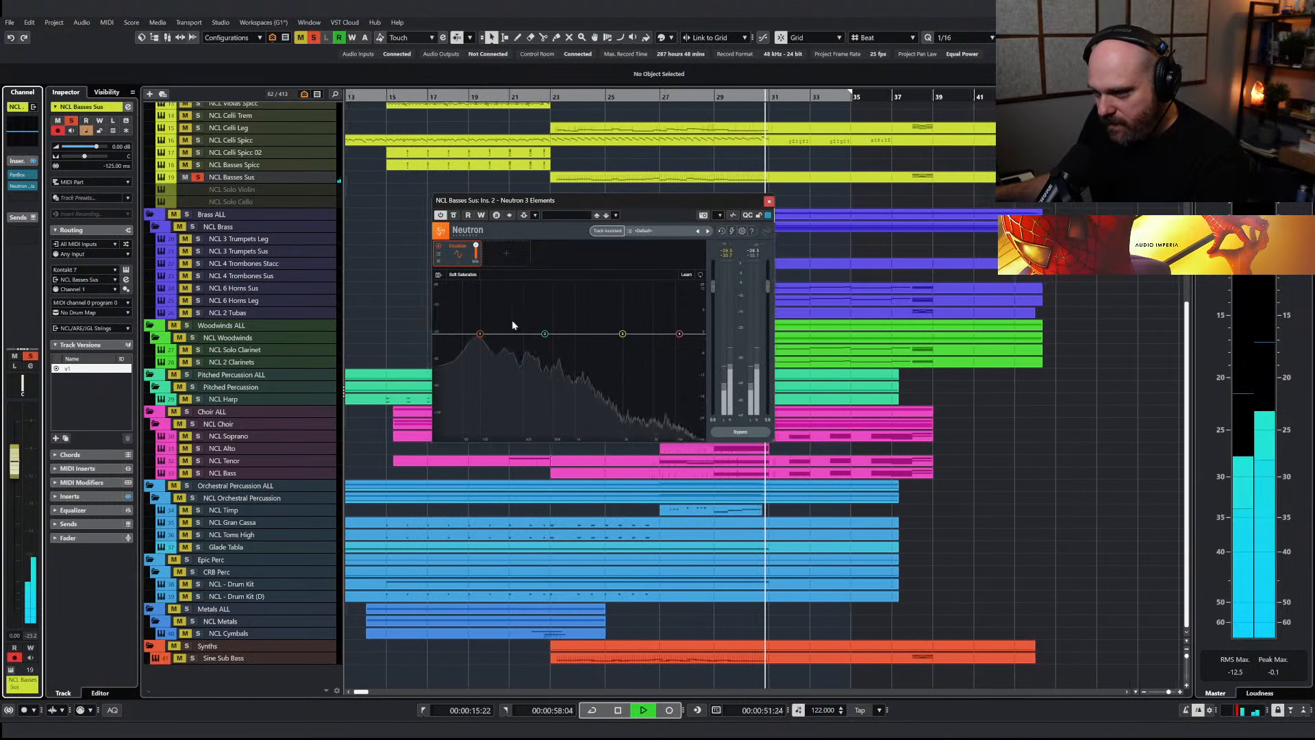
pyautogui.press('space')
pyautogui.click(769, 201)
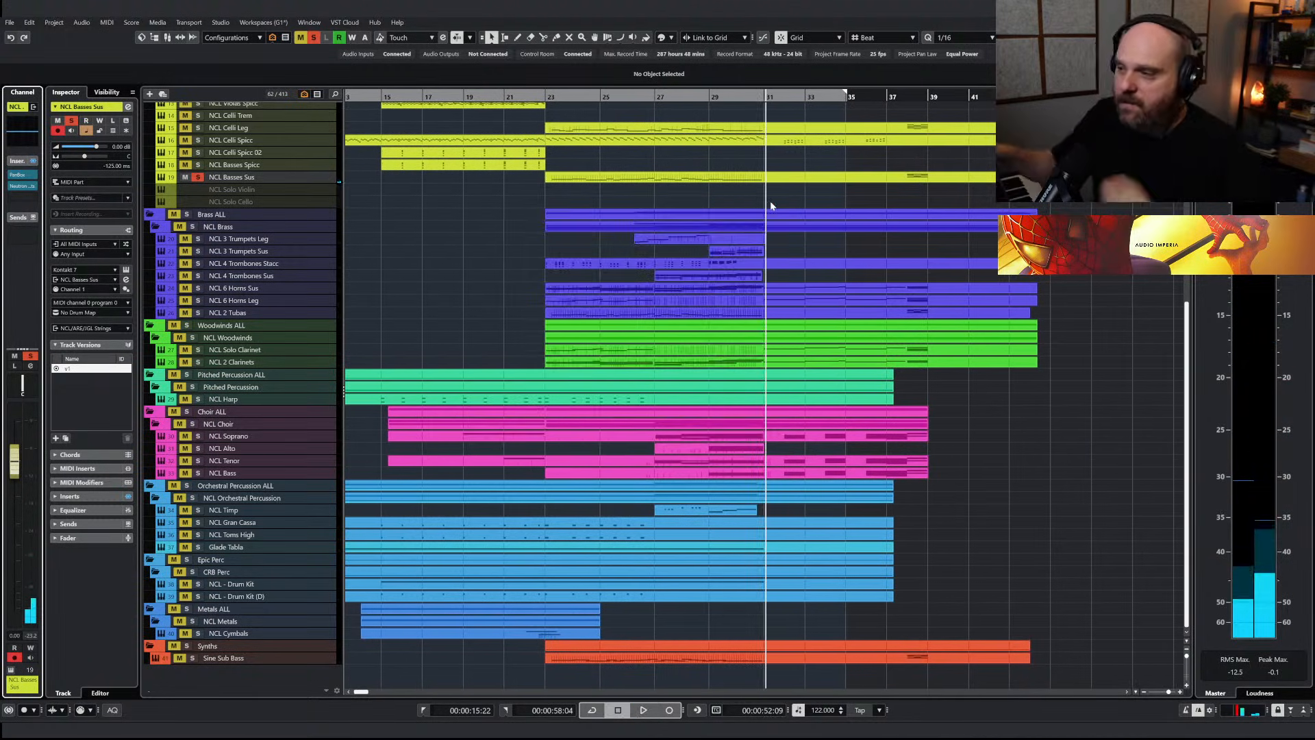
# Play the soloed NCL Basses Sus and Sine Sub Bass together from bar 23 and clear all solos
pyautogui.click(566, 93)
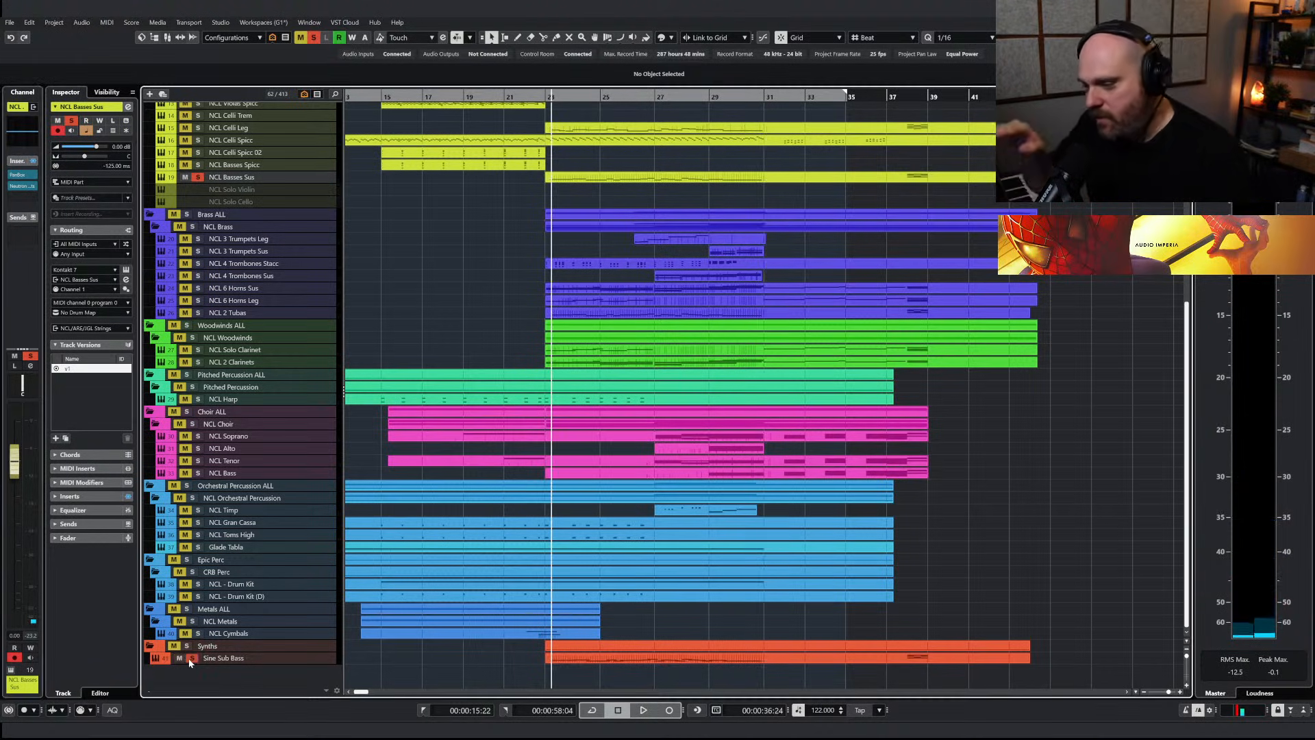
pyautogui.press('space')
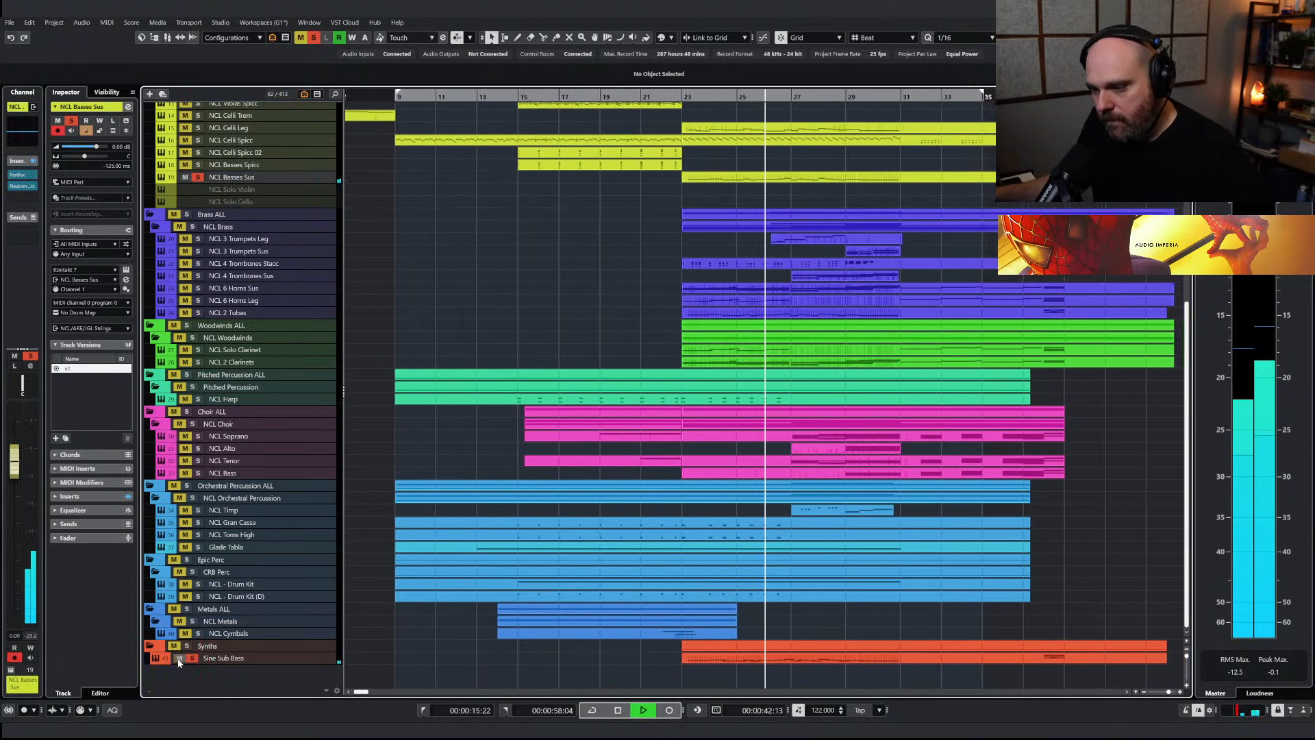
pyautogui.click(313, 38)
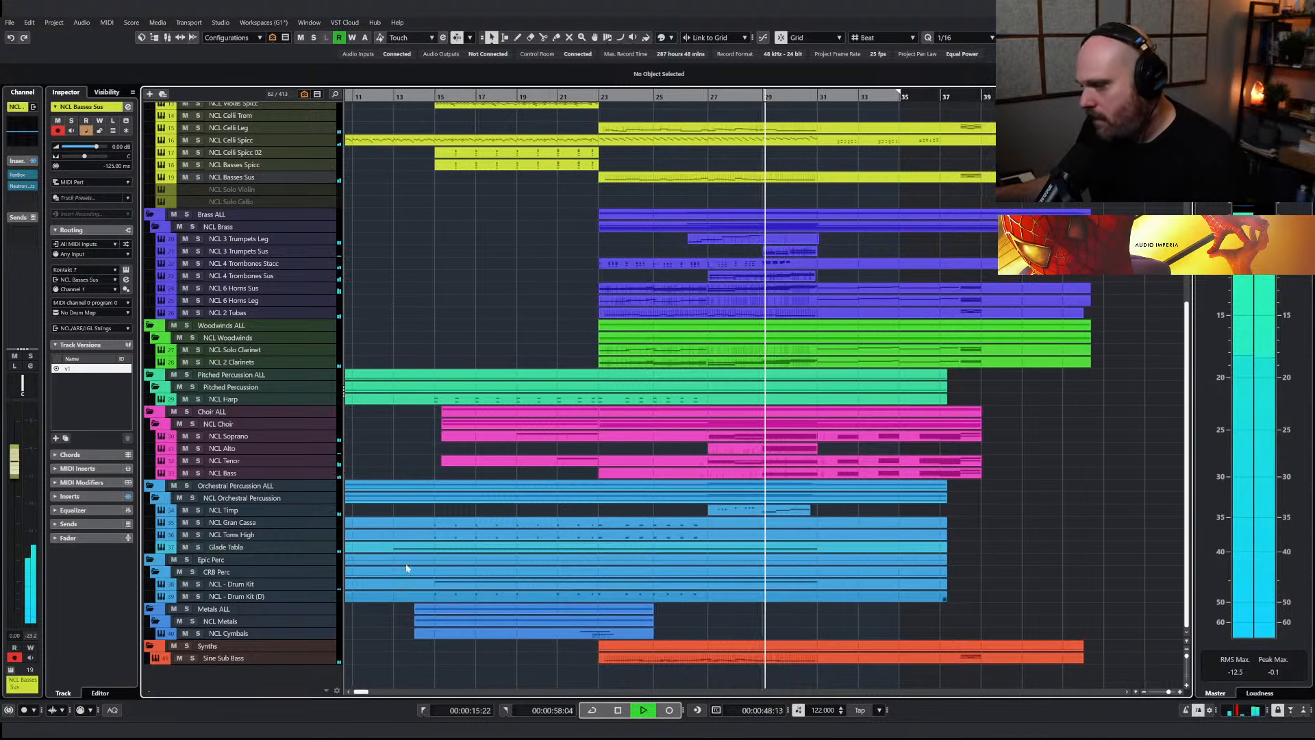
# Lower the Sine Sub Bass volume to -27.0 dB while listening to the full mix
pyautogui.click(247, 656)
pyautogui.moveTo(17, 571); pyautogui.dragTo(17, 574)
pyautogui.click(428, 450)
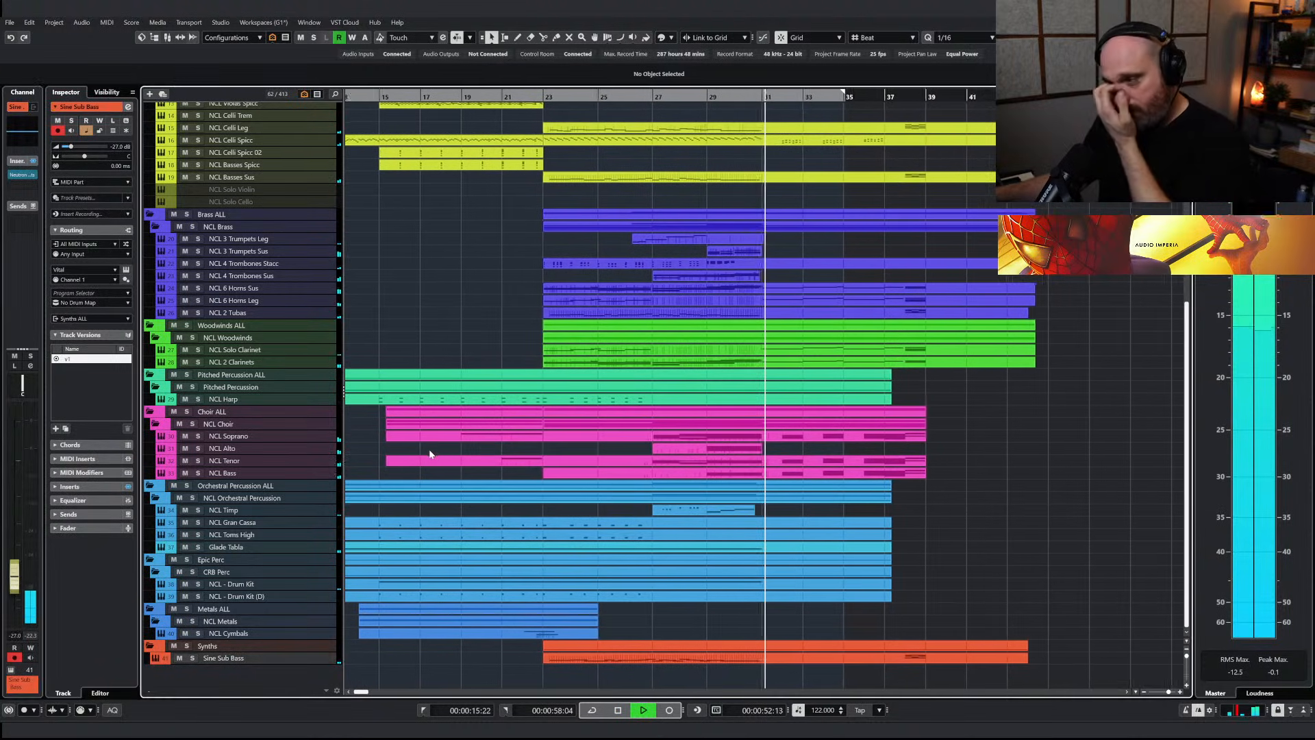
pyautogui.scroll(8, 430, 454)
pyautogui.press('space')
# Redraw the Modulation curve of the NCL Violins I Leg part from mid-bar 29 to bar 31, dipping and rising again
pyautogui.doubleClick(723, 221)
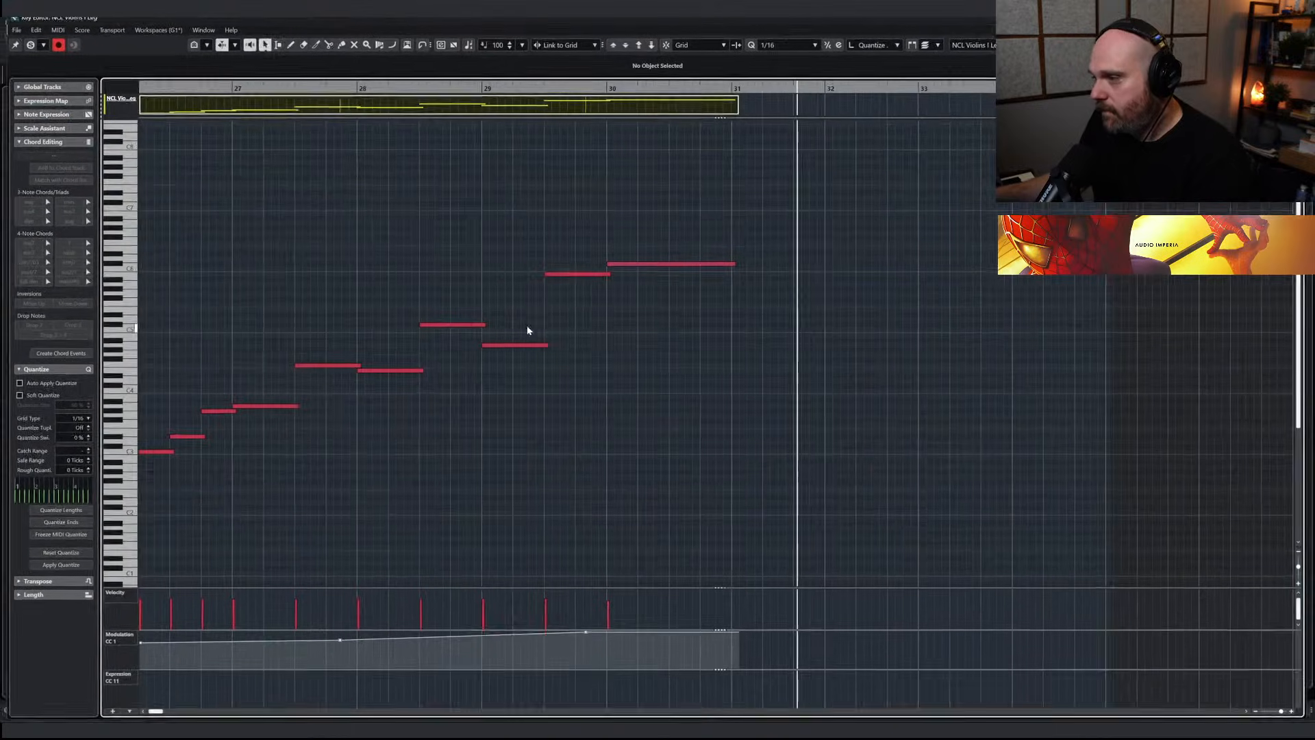
pyautogui.press('8')
pyautogui.hscroll(-3, 558, 338)
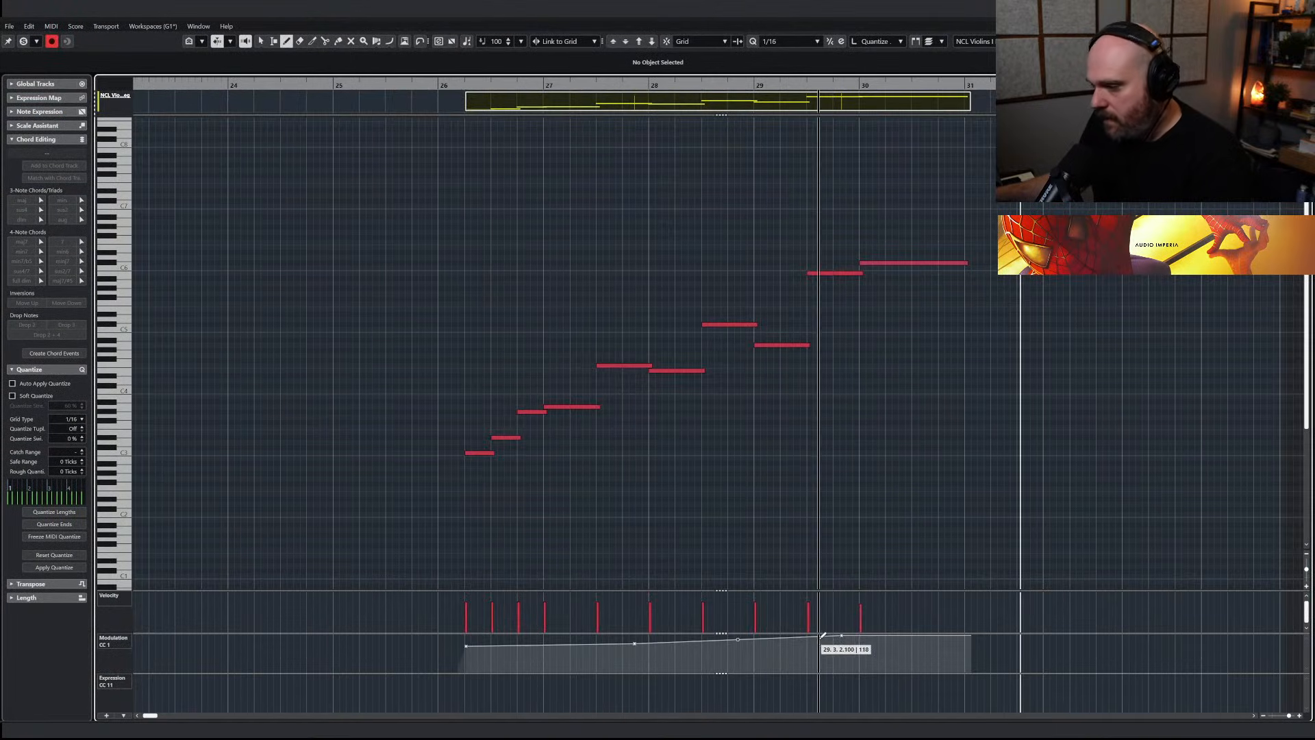
pyautogui.moveTo(851, 645)
pyautogui.mouseDown()
pyautogui.moveTo(869, 641)
pyautogui.moveTo(835, 639)
pyautogui.moveTo(966, 637)
pyautogui.mouseUp()
pyautogui.press('1')
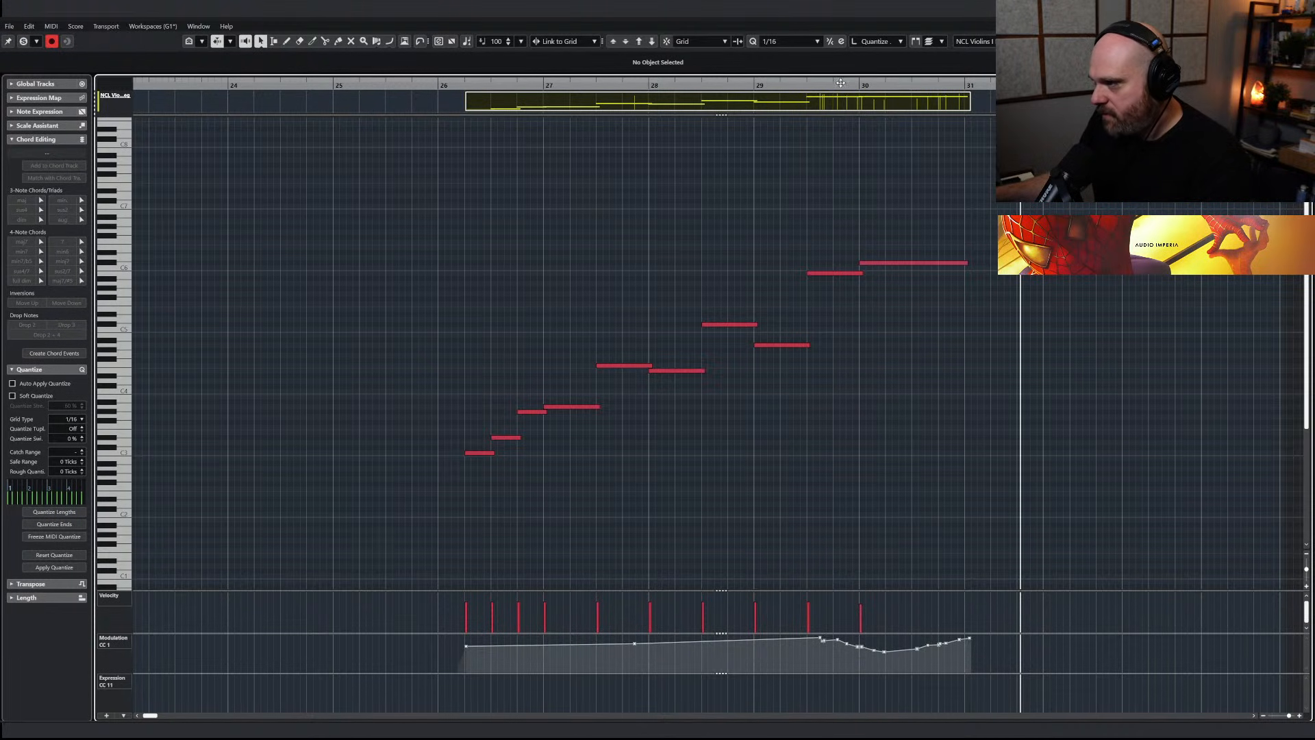
# Play the NCL Violins I Leg part from bar 29 to hear its new dynamics in the mix
pyautogui.click(830, 85)
pyautogui.press('space')
pyautogui.press('Return')
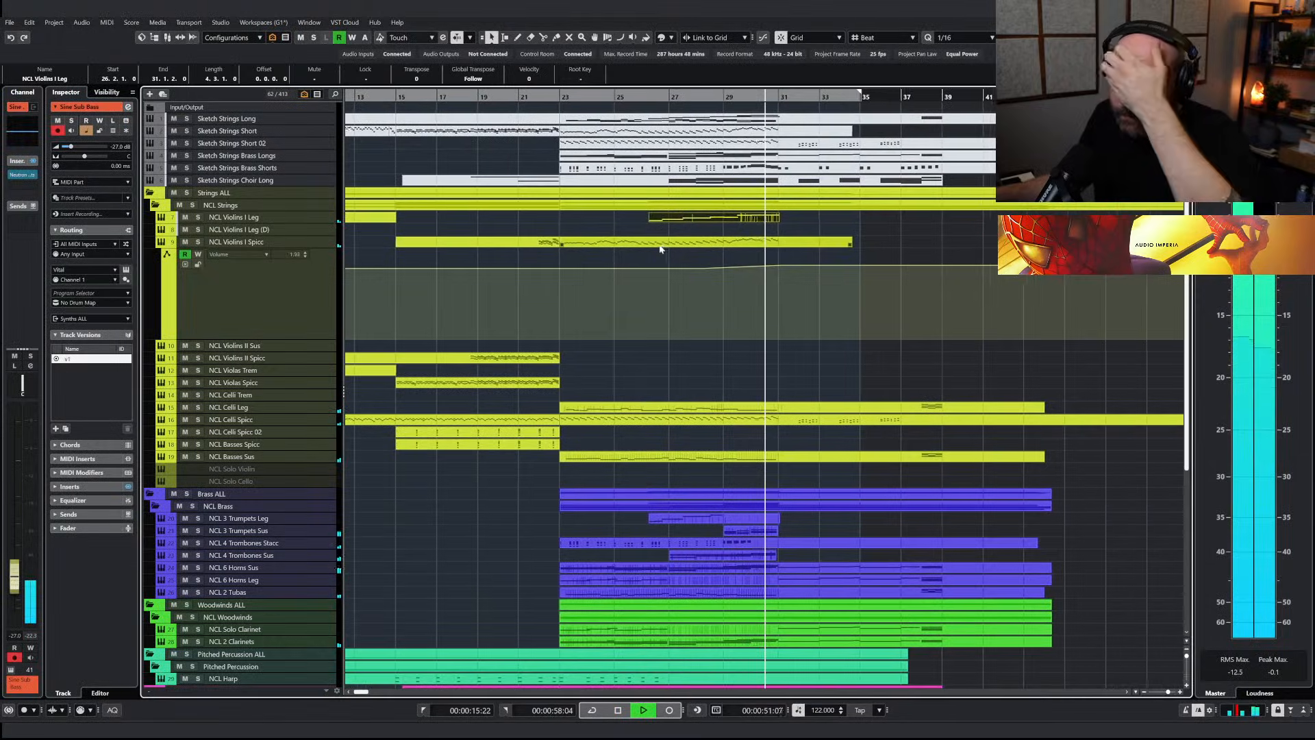
pyautogui.press('space')
# Search the project for "solo oboe", reveal the NCL Solo Oboe track and enable it
pyautogui.hotkey('ctrl', 'f')
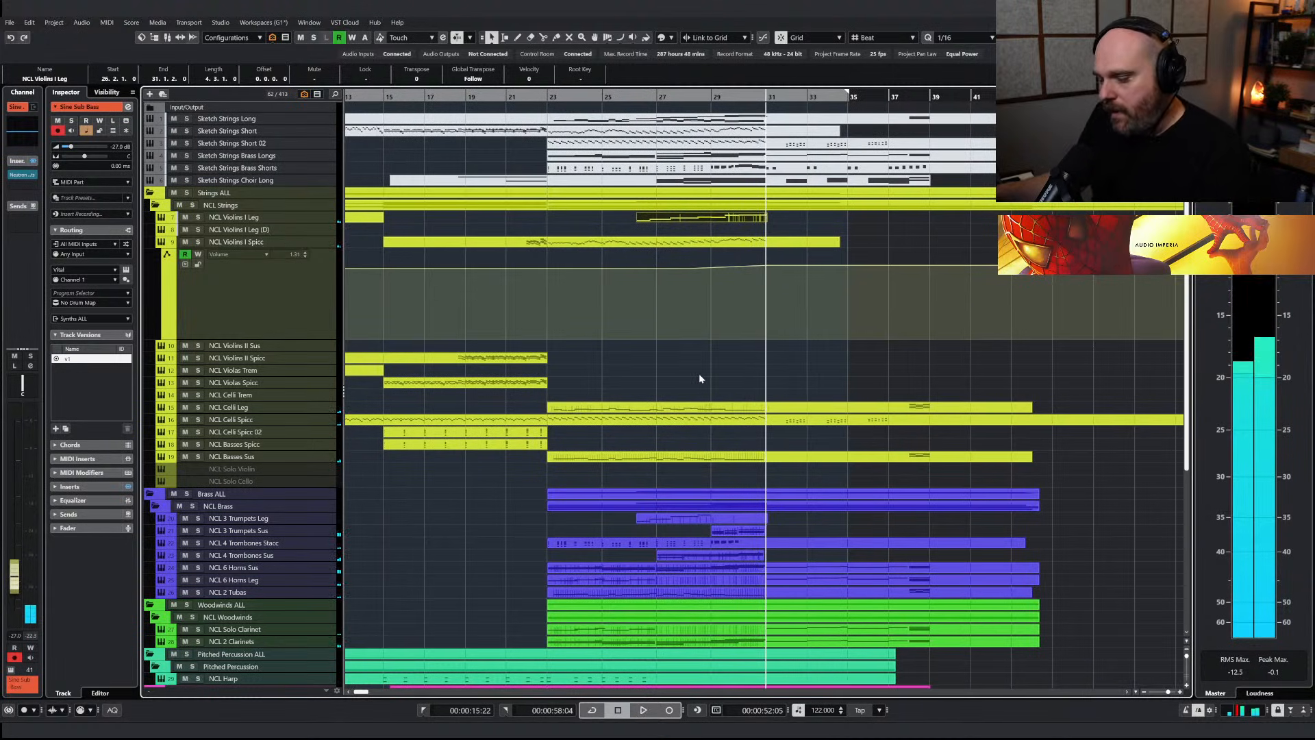
pyautogui.write('solo obo')
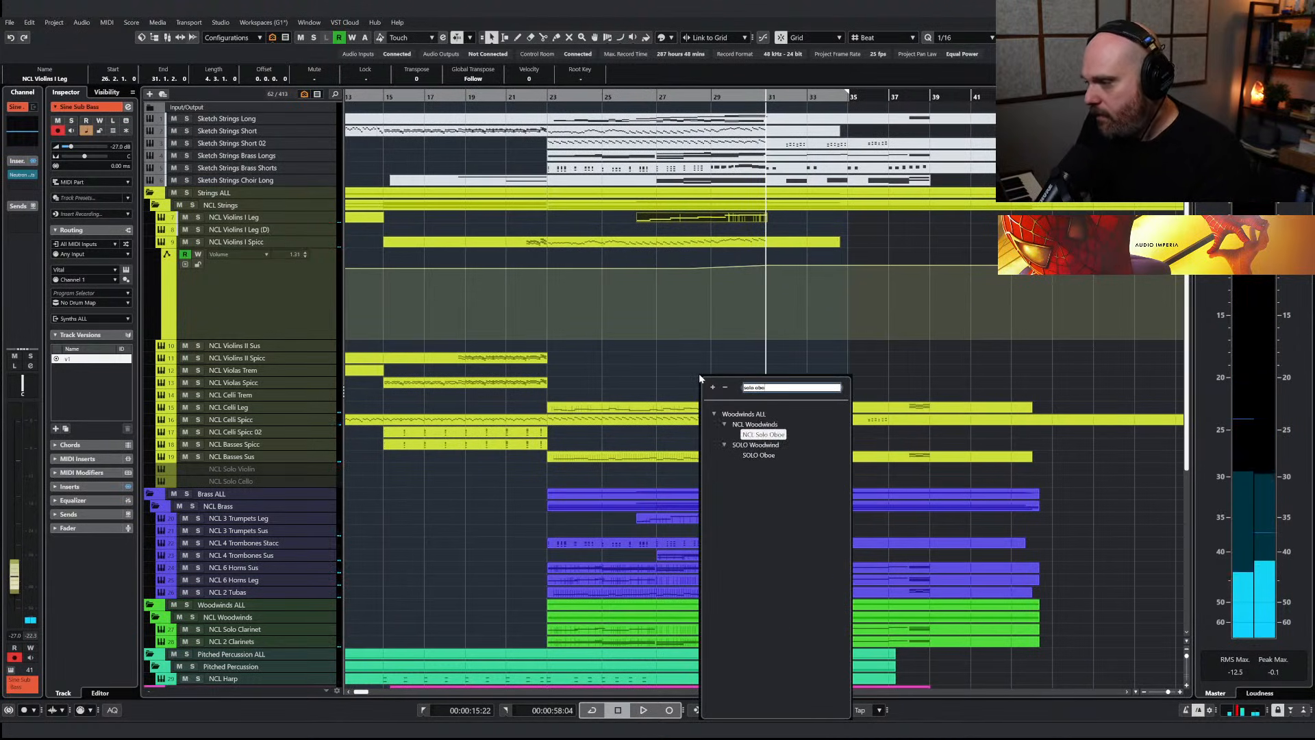
pyautogui.click(782, 438)
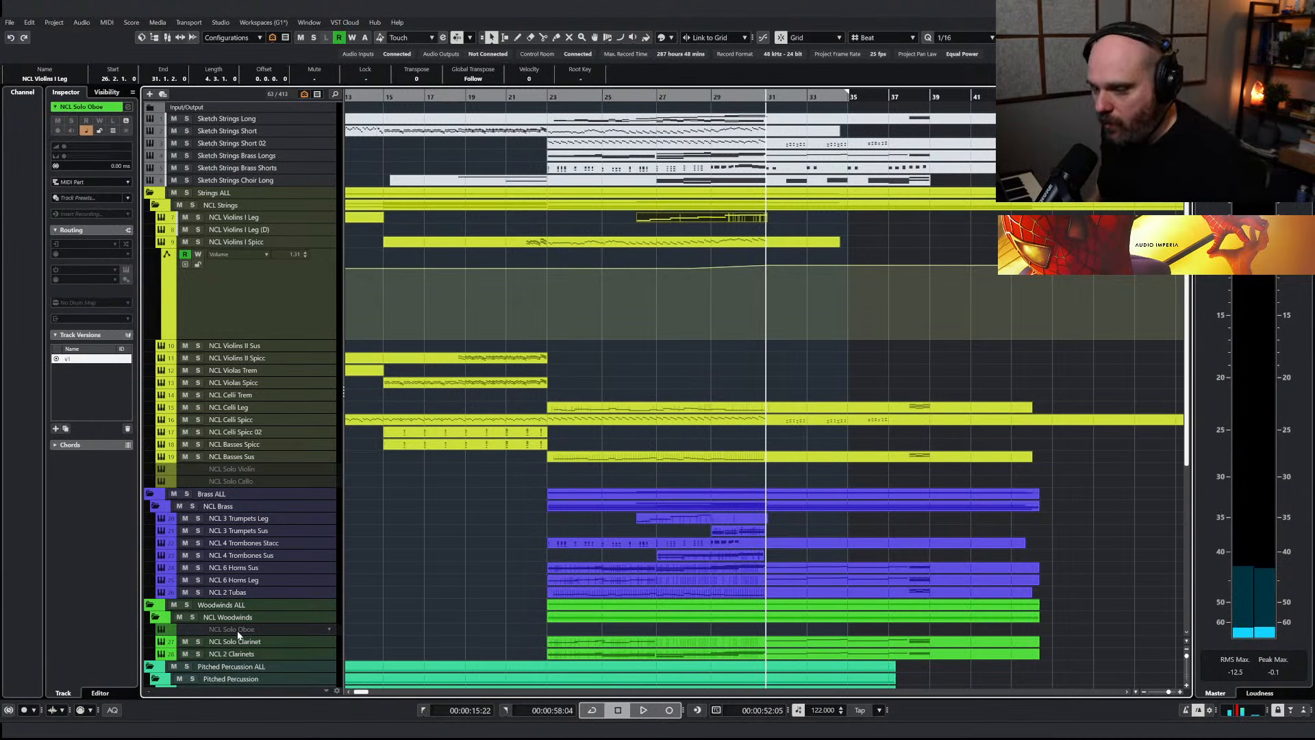
pyautogui.hotkey('shift', 'd')
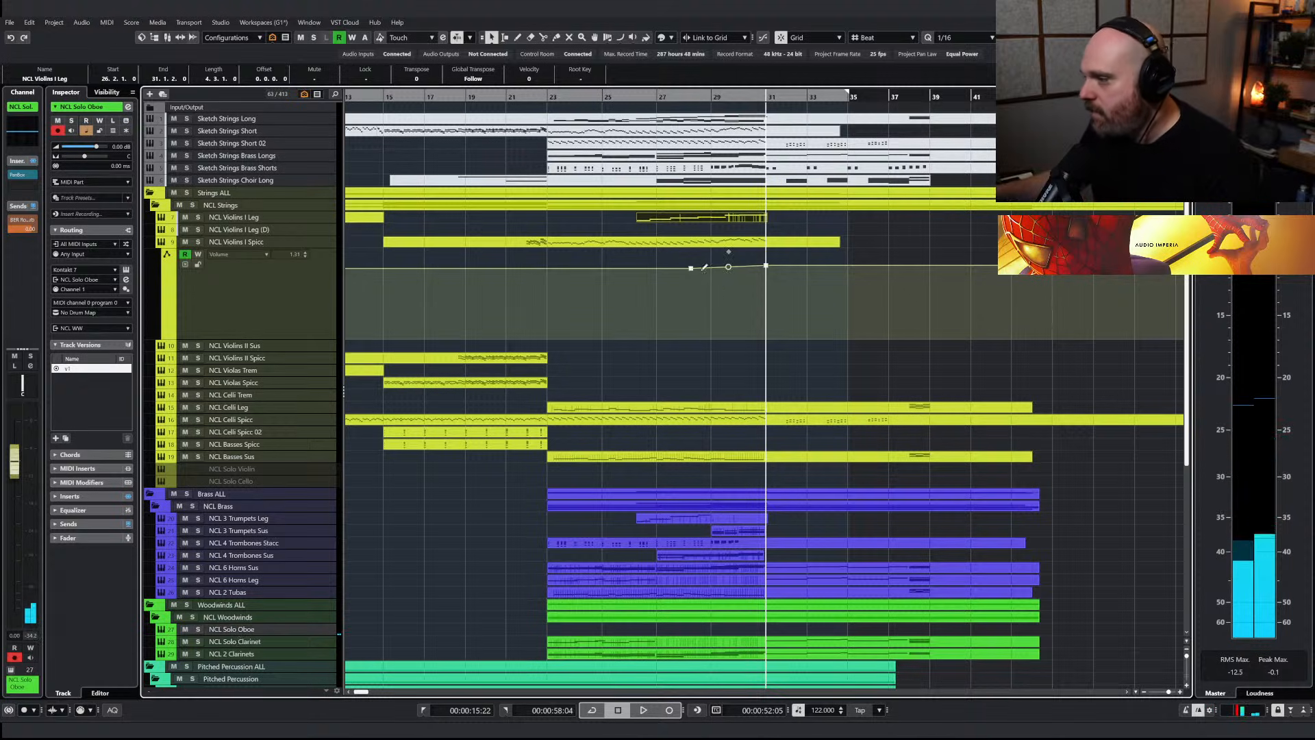
# Paste the NCL Violins I Leg part onto NCL Solo Oboe at 26.2.1 and play both tracks soloed
pyautogui.click(640, 96)
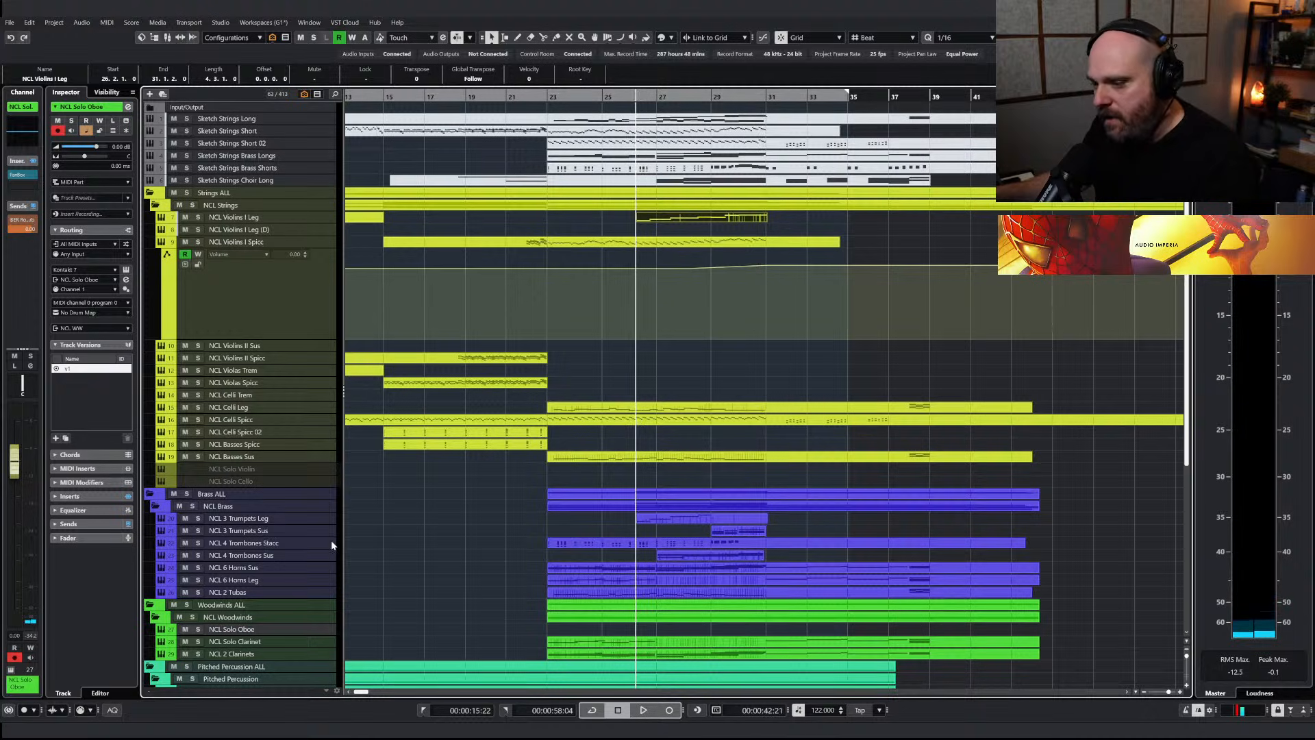
pyautogui.hotkey('ctrl', 'v')
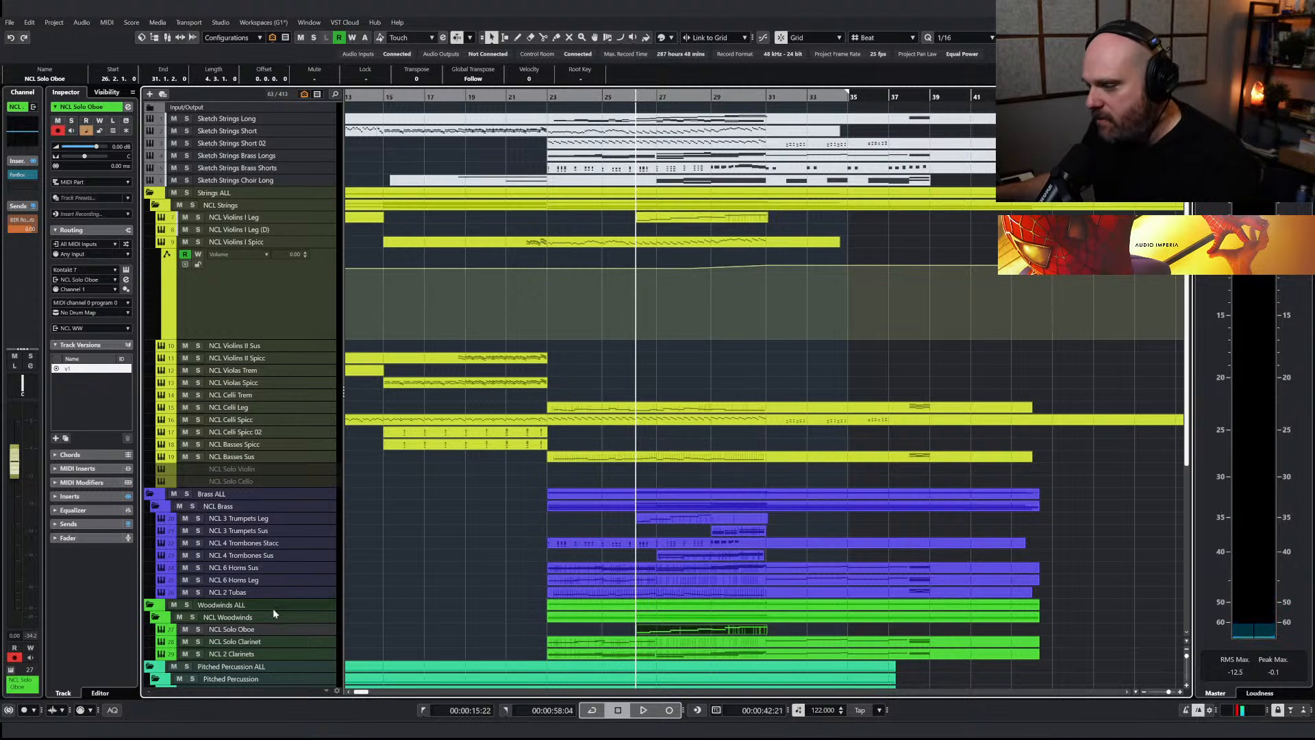
pyautogui.click(198, 628)
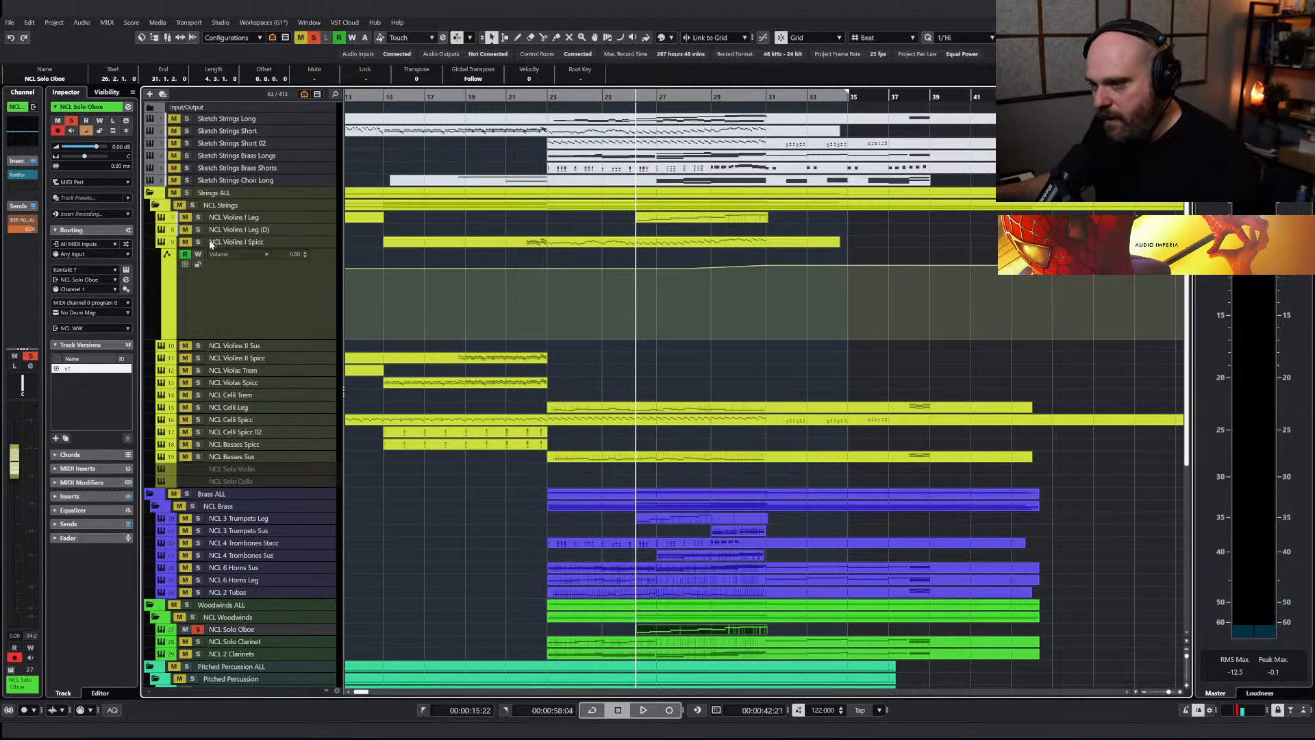
pyautogui.click(198, 629)
pyautogui.press('space')
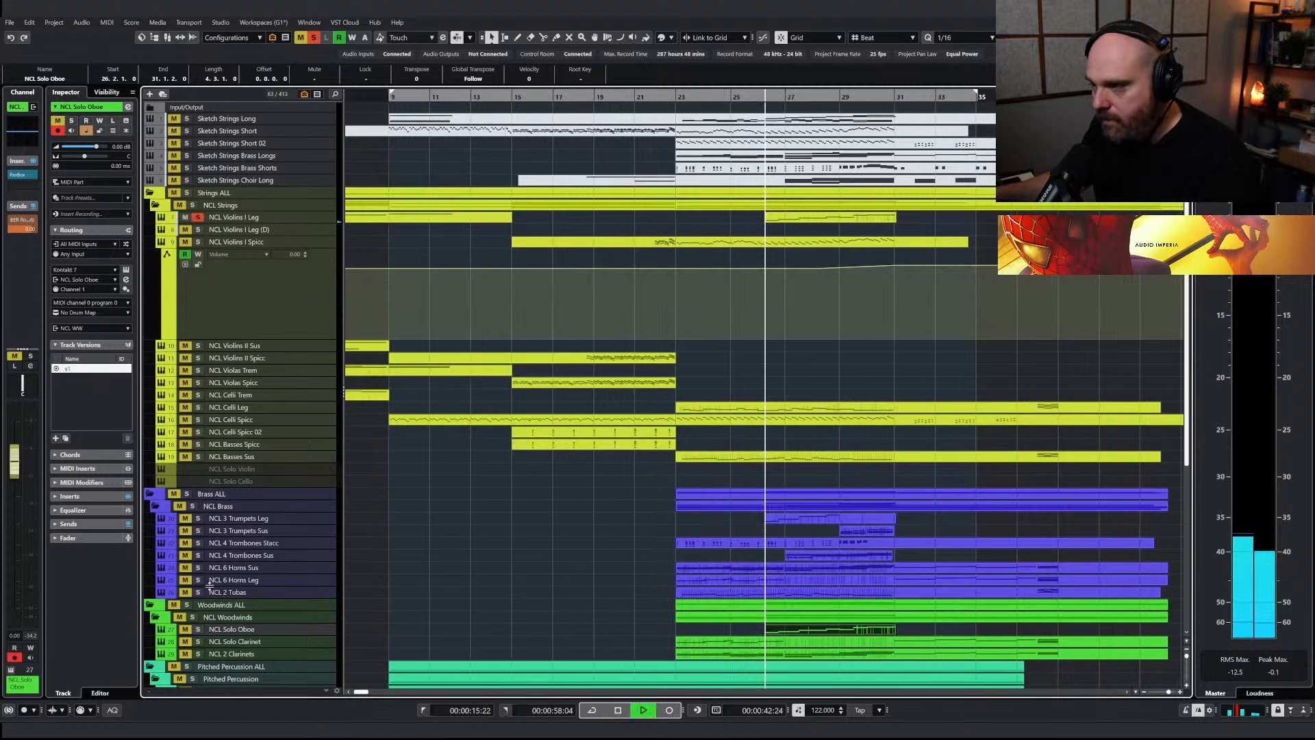
pyautogui.click(198, 629)
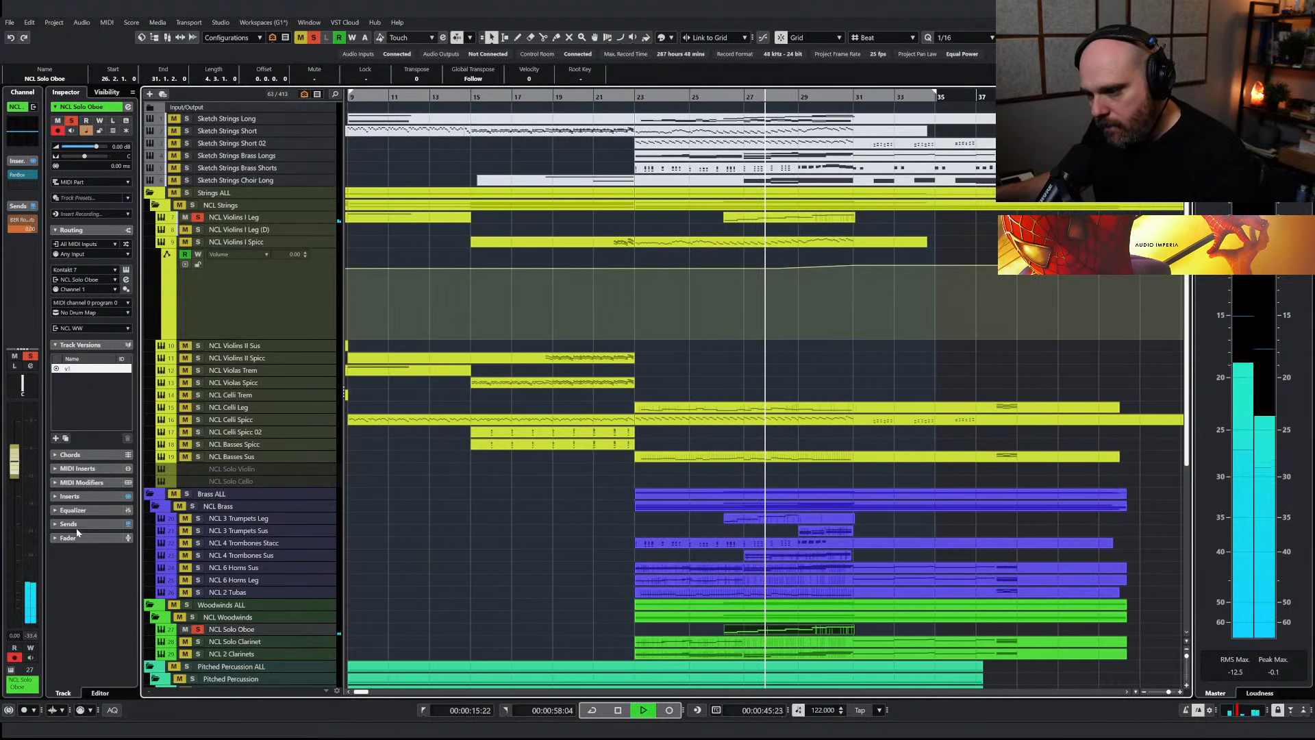
# Transpose the last four notes of the NCL Solo Oboe part, from mid-bar 28 onward, down one octave
pyautogui.doubleClick(745, 633)
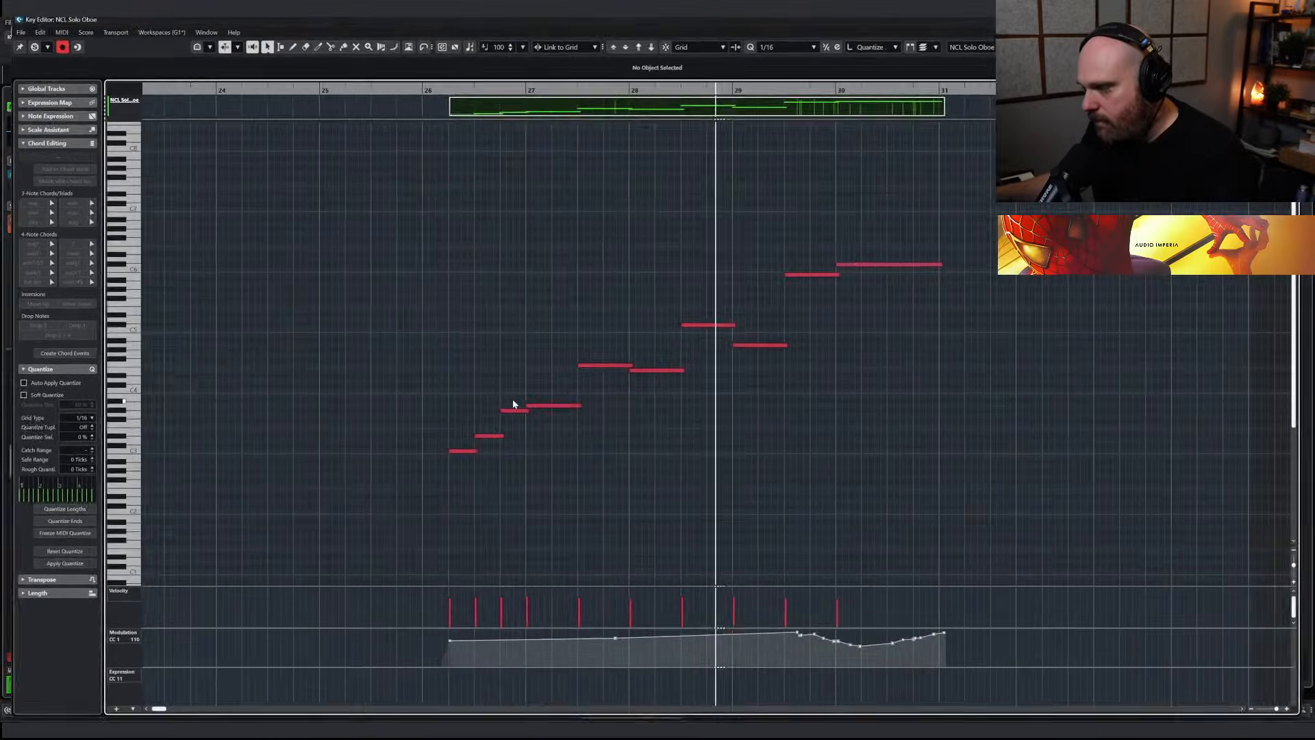
pyautogui.moveTo(233, 337); pyautogui.dragTo(592, 496)
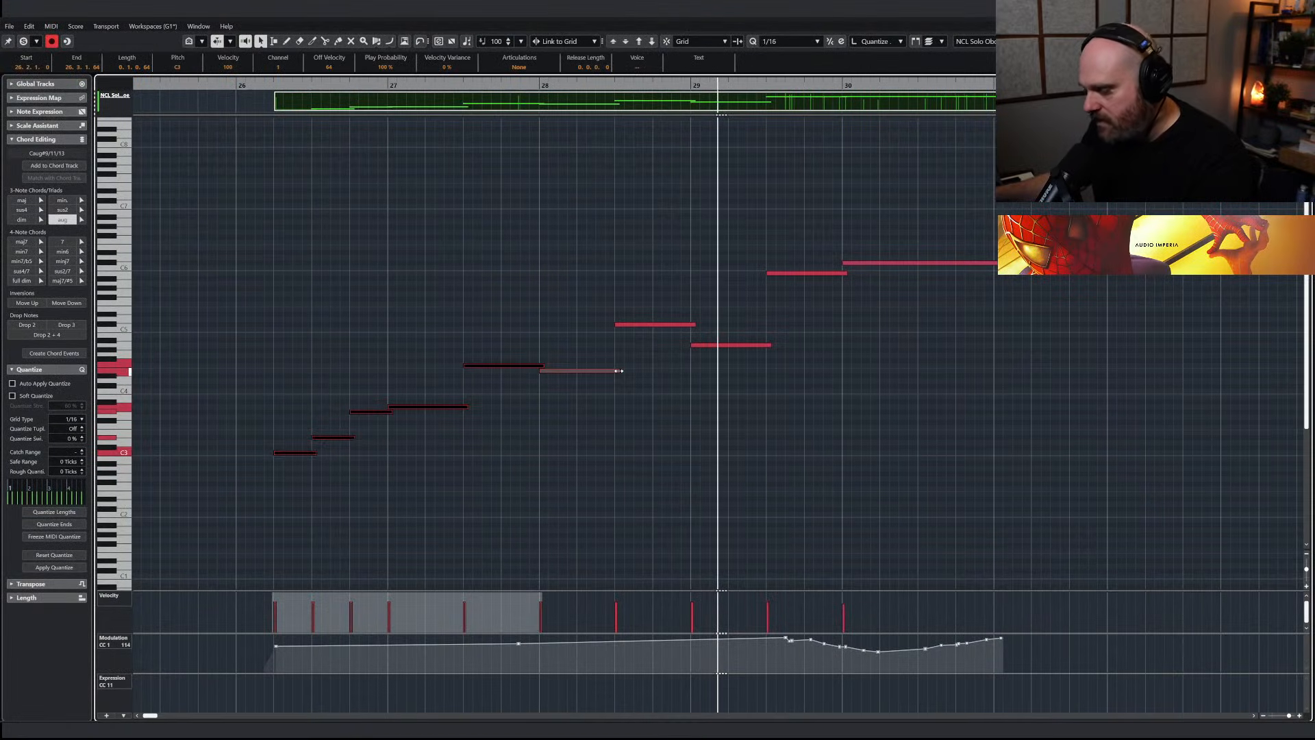
pyautogui.moveTo(647, 250); pyautogui.dragTo(967, 403)
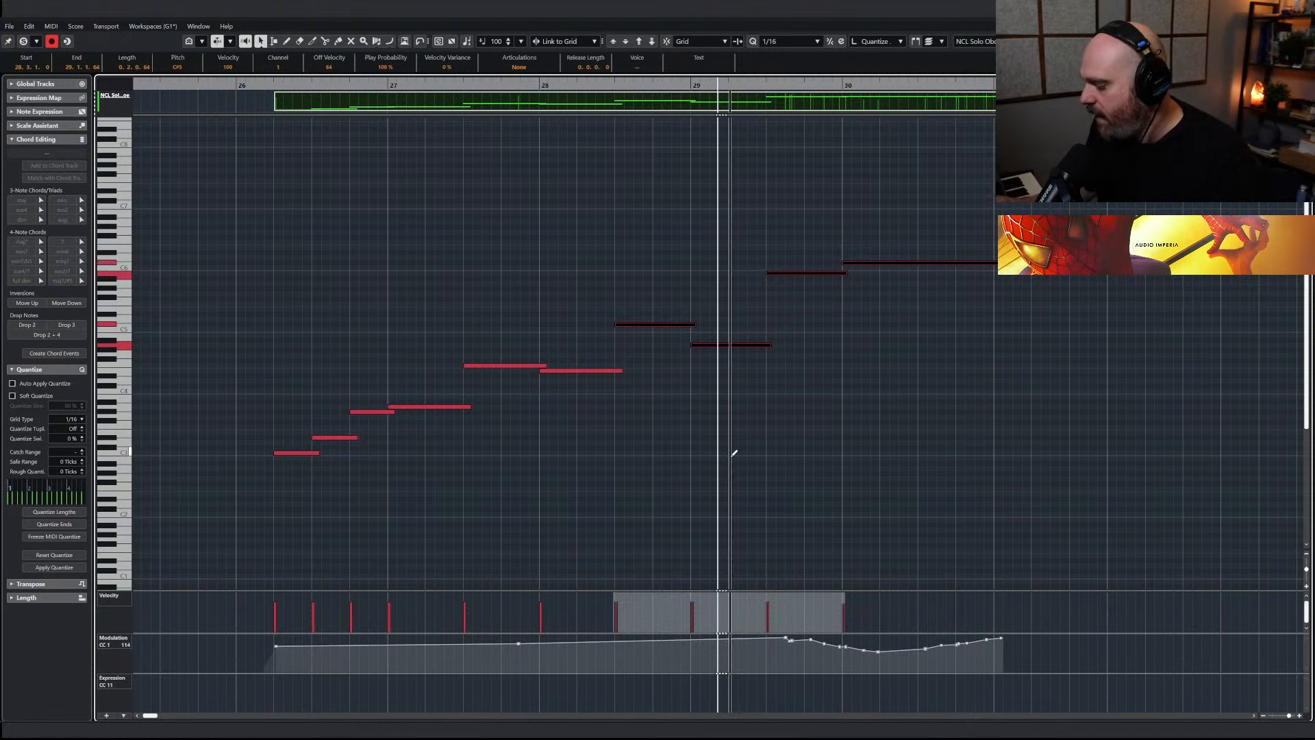
pyautogui.hotkey('shift', 'Down')
pyautogui.click(586, 371)
pyautogui.click(602, 380)
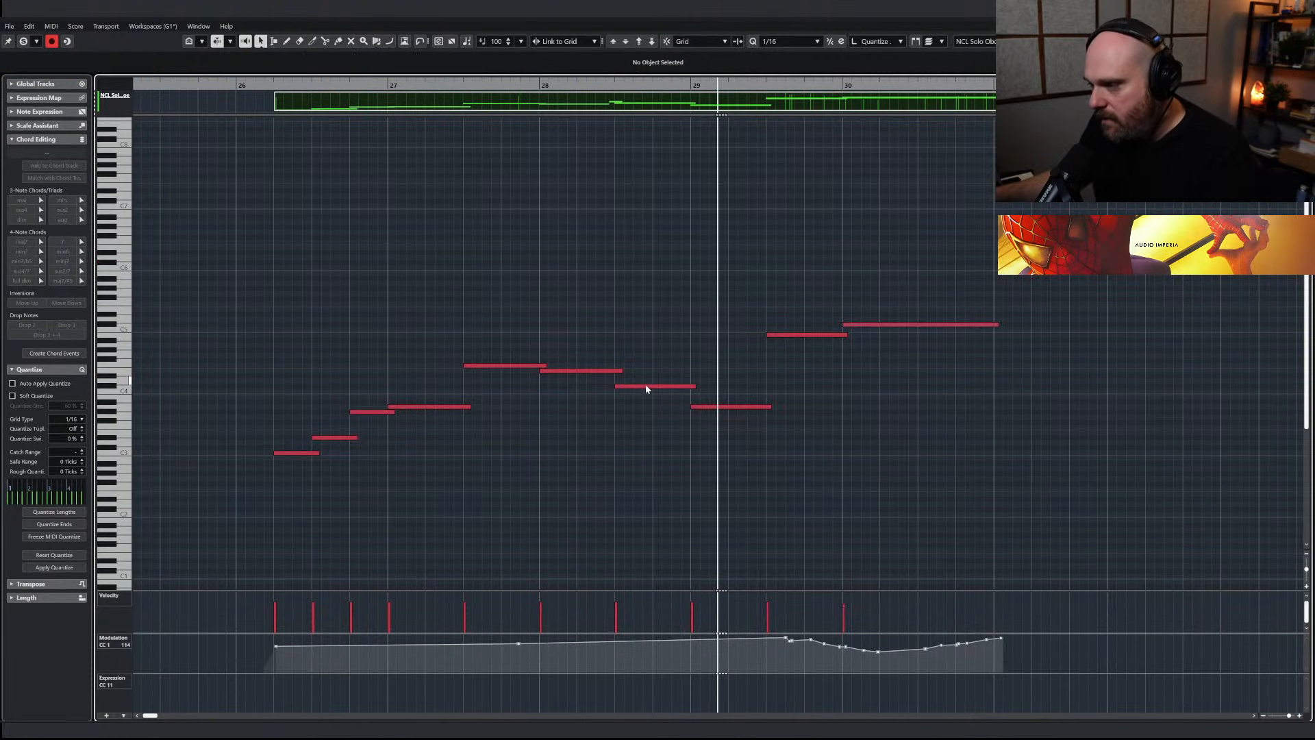
pyautogui.click(794, 334)
pyautogui.click(866, 323)
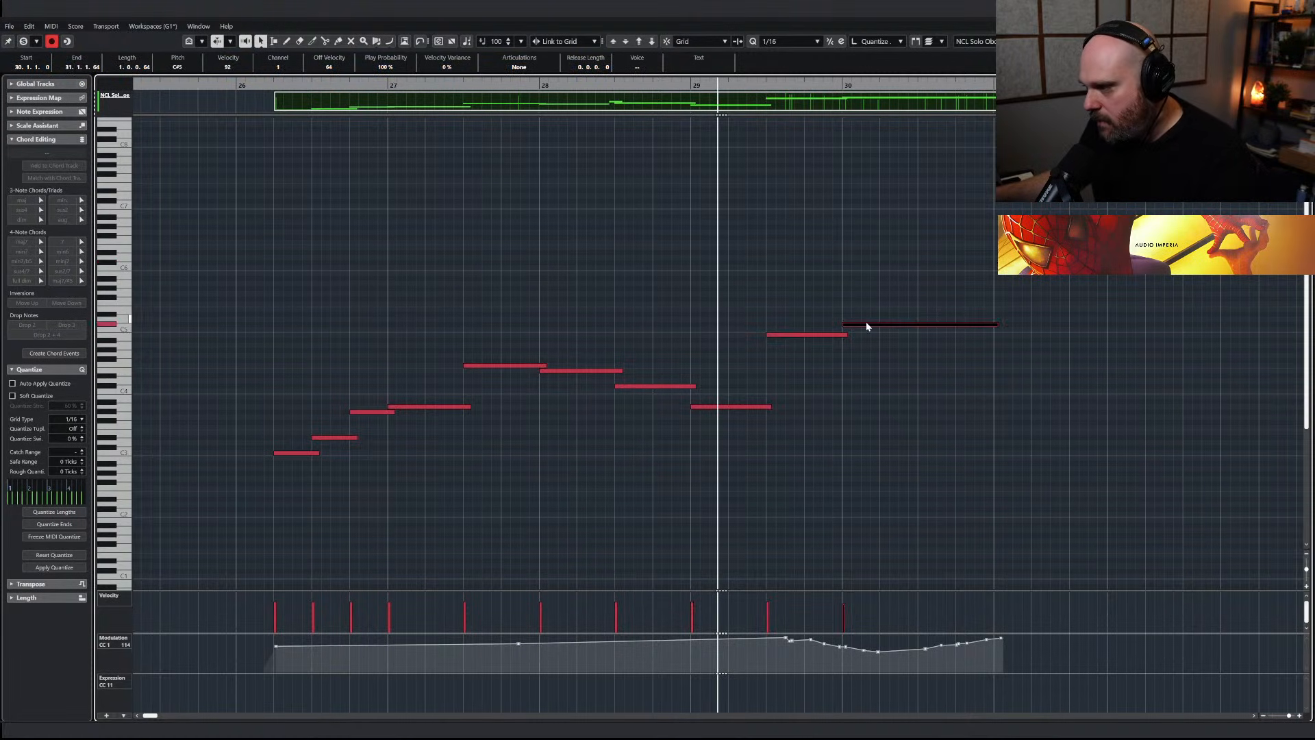
pyautogui.click(404, 161)
pyautogui.press('Return')
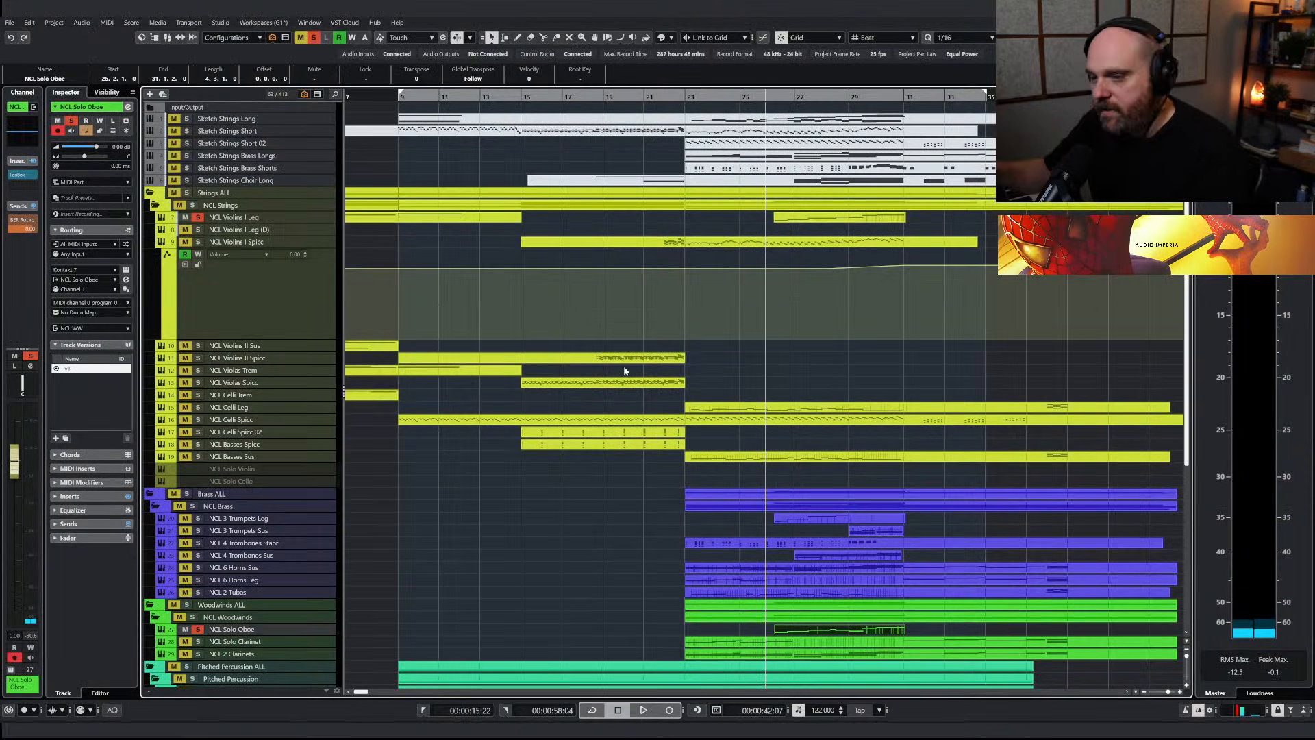
# Clear all solos and lower the NCL Solo Oboe volume to -2.19 dB during full-mix playback
pyautogui.click(314, 38)
pyautogui.press('space')
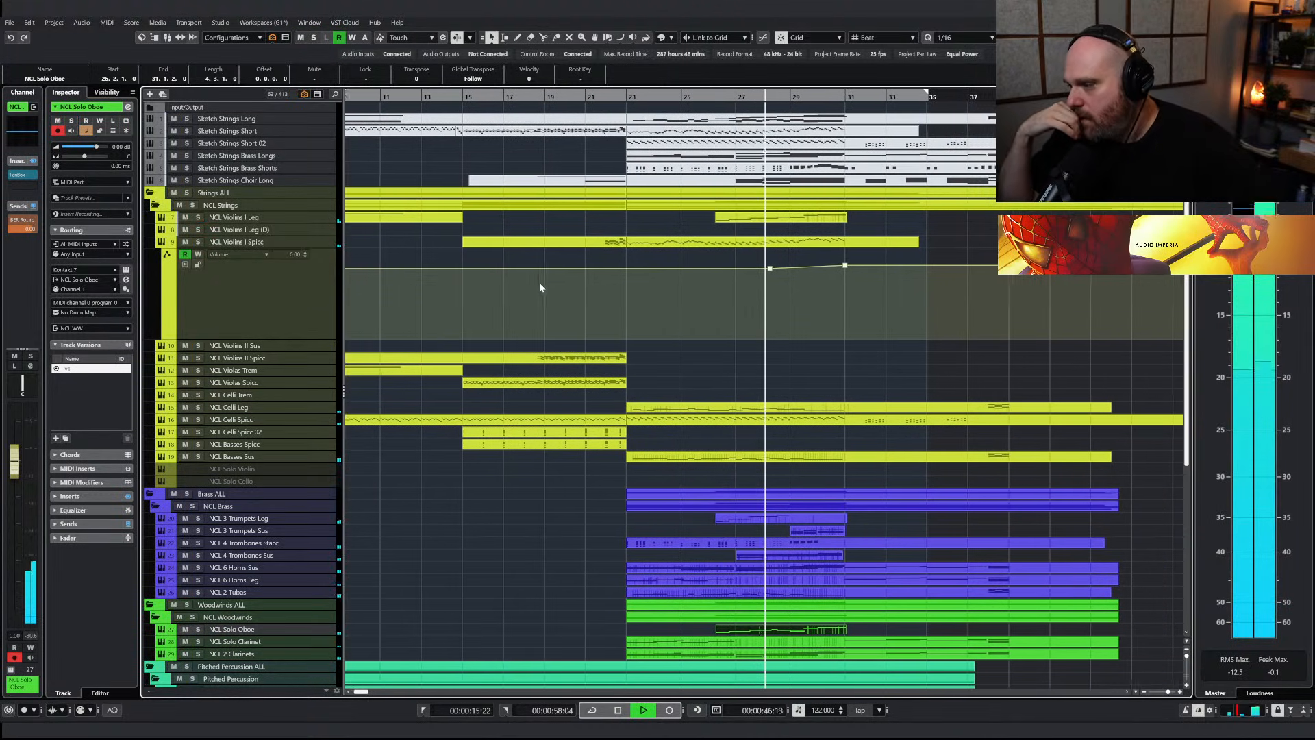
pyautogui.moveTo(17, 465); pyautogui.dragTo(17, 484)
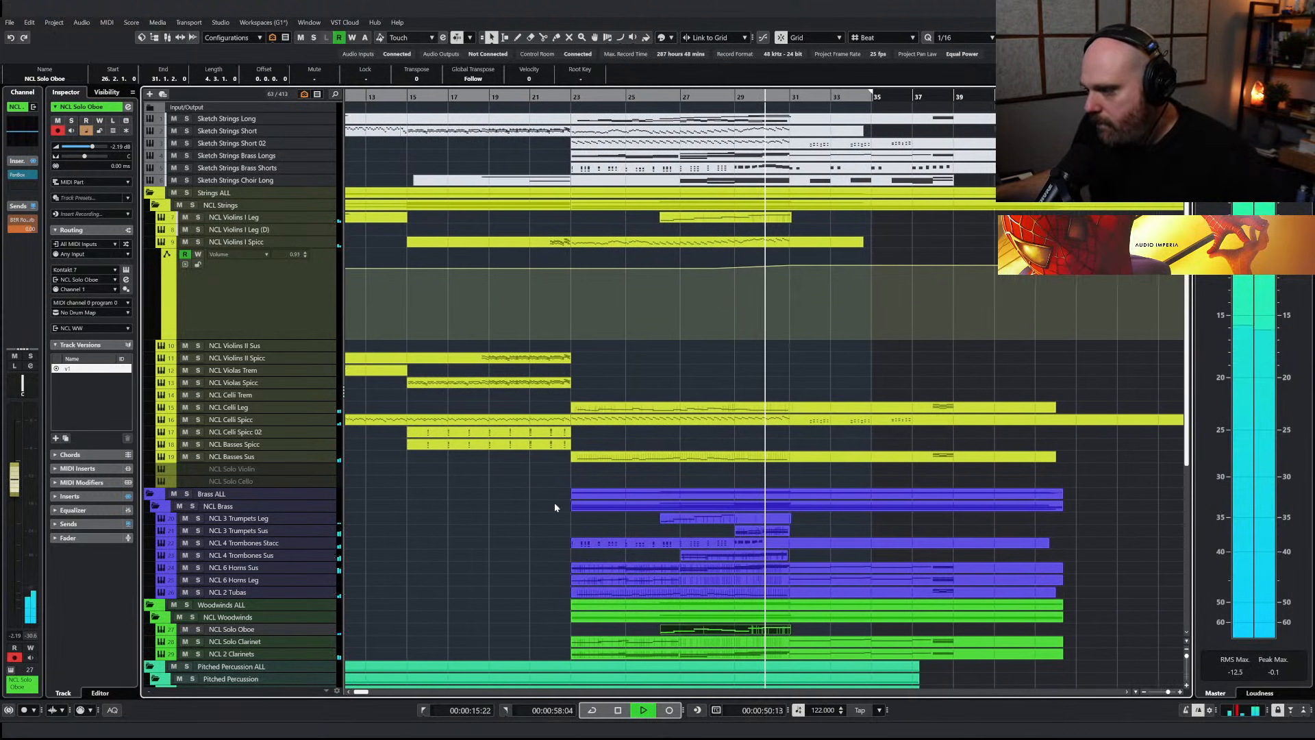
# Draw notes from bar 29 toward bar 31 in the NCL 3 Trumpets Leg part and a rising Modulation curve beneath them
pyautogui.doubleClick(735, 519)
pyautogui.rightClick(619, 441)
pyautogui.moveTo(552, 365)
pyautogui.mouseDown()
pyautogui.moveTo(640, 365)
pyautogui.moveTo(628, 365)
pyautogui.moveTo(633, 406)
pyautogui.moveTo(833, 385)
pyautogui.mouseUp()
pyautogui.moveTo(574, 656)
pyautogui.mouseDown()
pyautogui.moveTo(546, 657)
pyautogui.moveTo(850, 635)
pyautogui.mouseUp()
pyautogui.rightClick(553, 578)
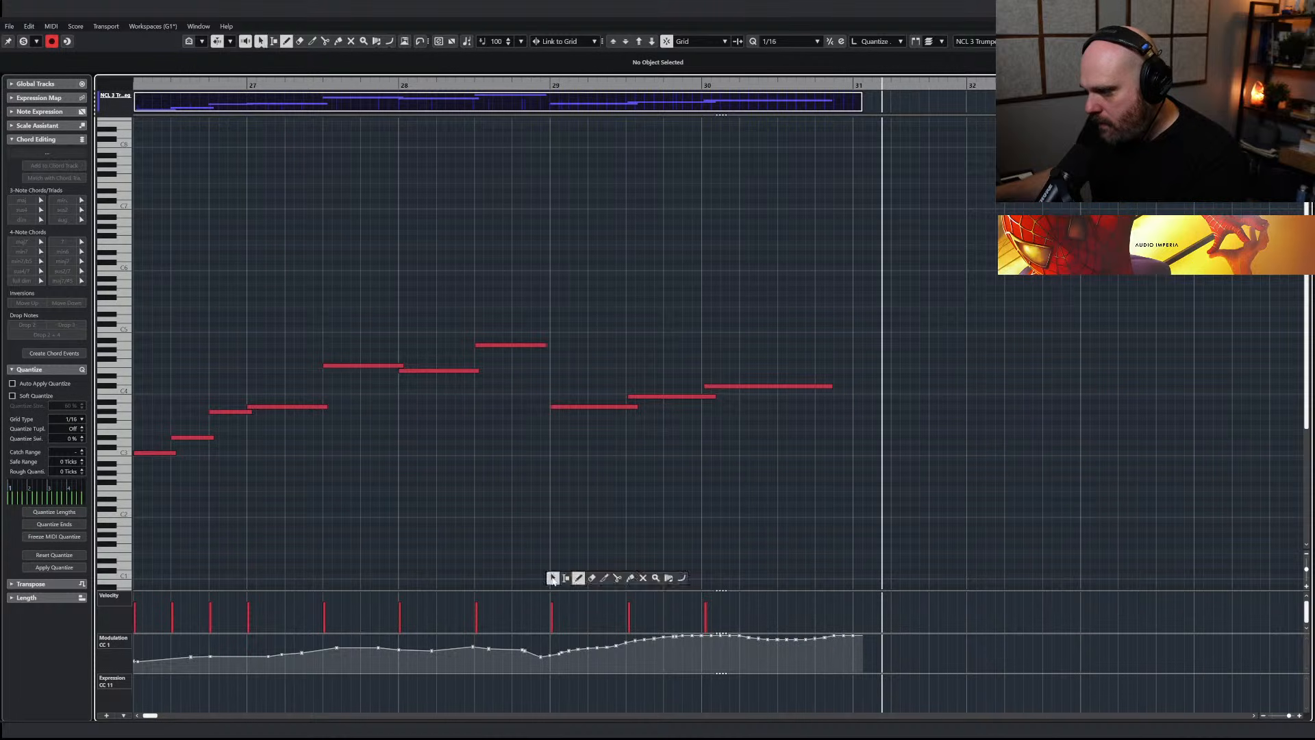
pyautogui.click(729, 577)
pyautogui.moveTo(520, 648); pyautogui.dragTo(847, 635)
pyautogui.rightClick(775, 535)
pyautogui.click(780, 537)
pyautogui.press('Return')
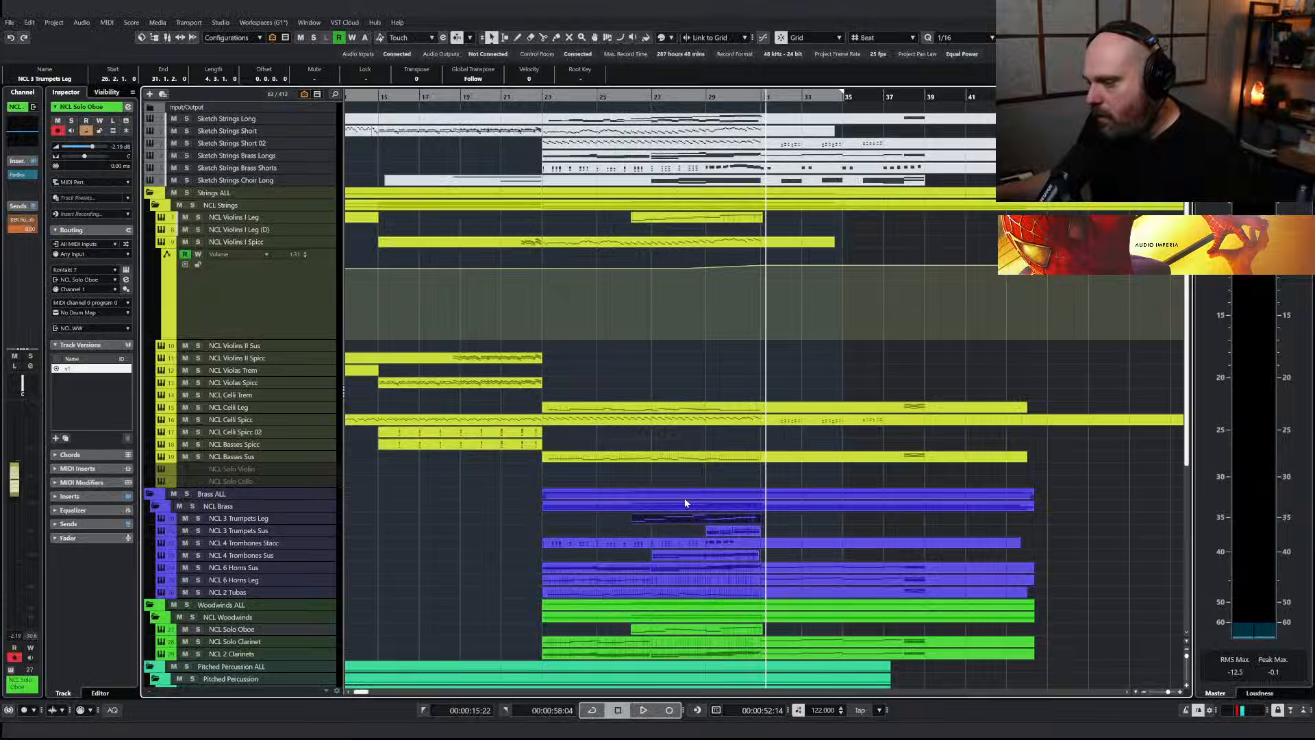
# Search the project for "lo bra", reveal the NCL Lo Brass track and enable it
pyautogui.hotkey('ctrl', 'f')
pyautogui.write('lo bras')
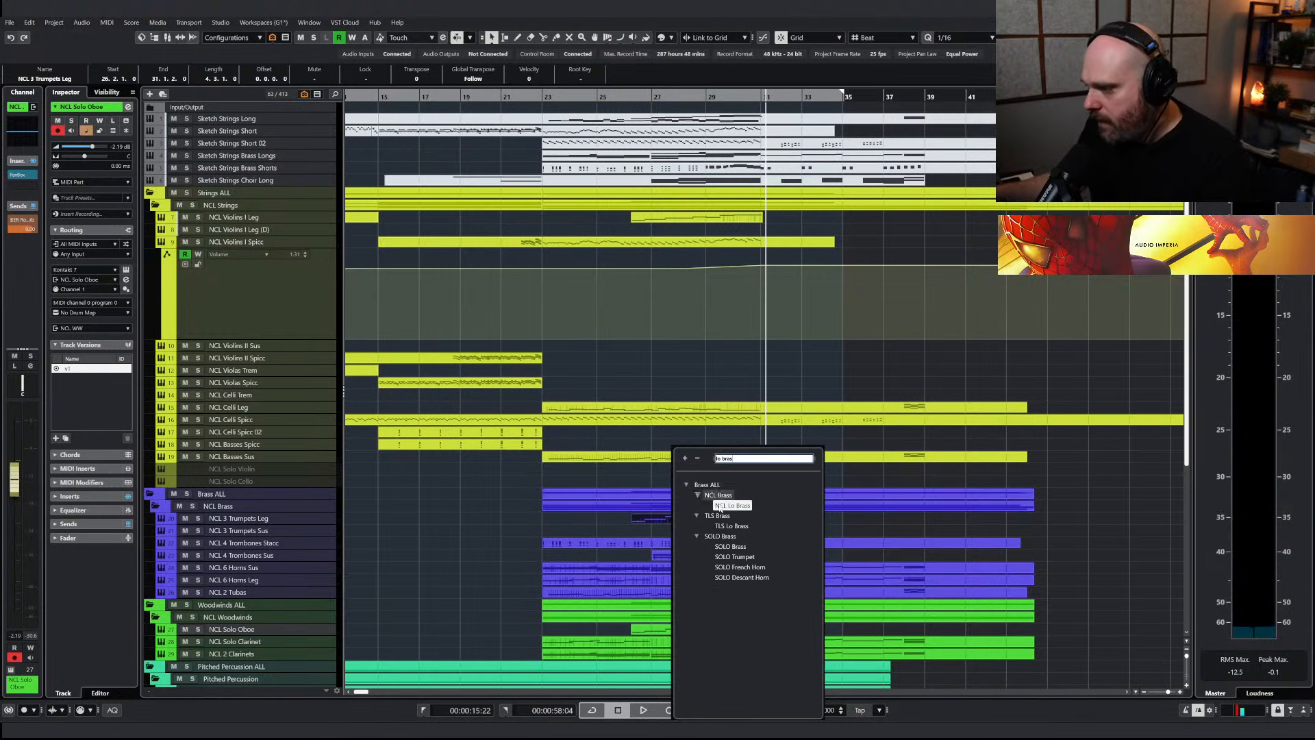
pyautogui.click(722, 506)
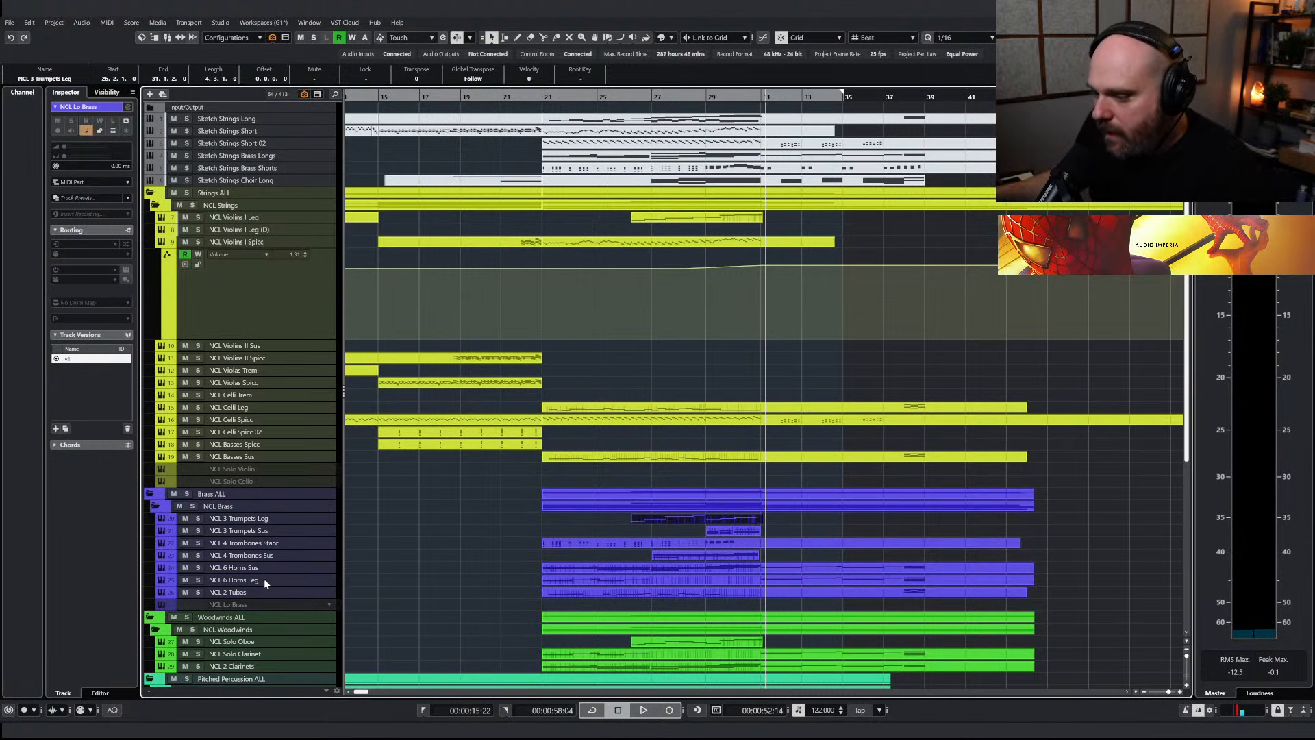
pyautogui.hotkey('shift', 'd')
# Split the NCL 2 Tubas part at bar 29 and copy its second section onto the NCL Lo Brass track
pyautogui.rightClick(767, 578)
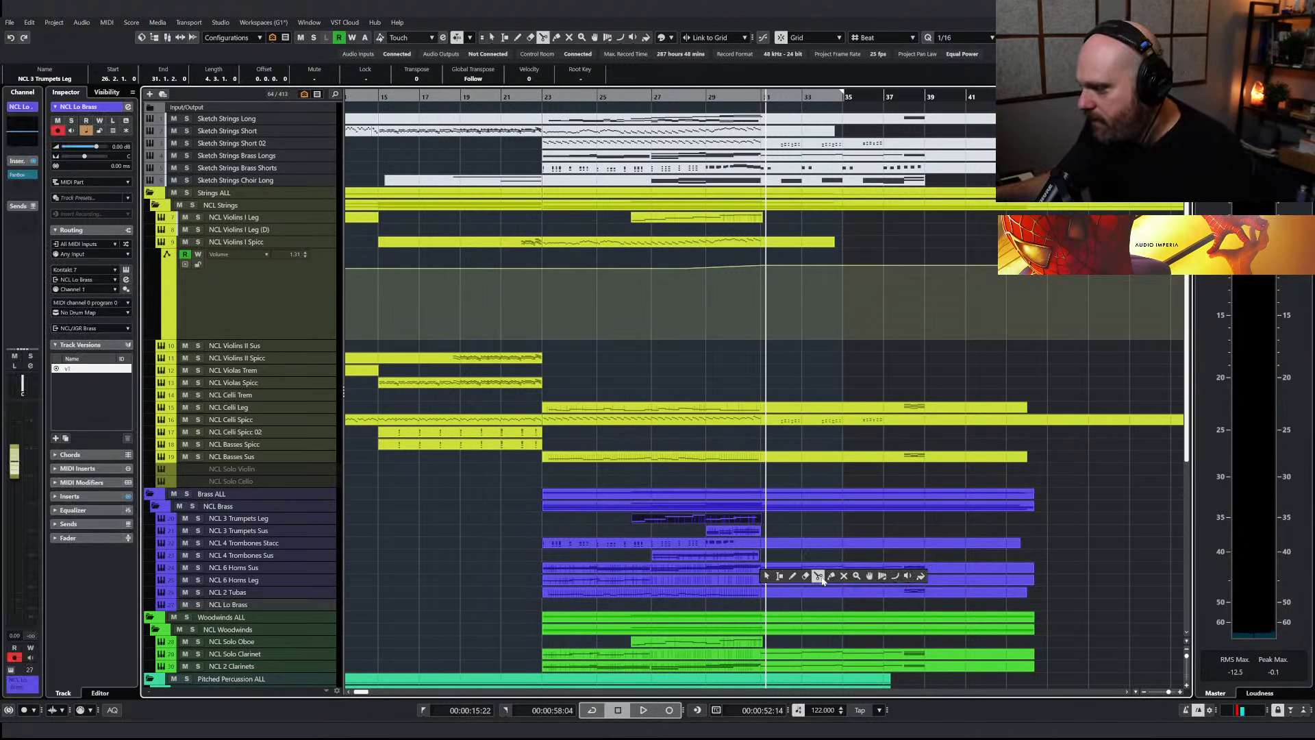
pyautogui.click(819, 577)
pyautogui.scroll(2, 815, 600)
pyautogui.press('h')
pyautogui.click(896, 596)
pyautogui.rightClick(917, 597)
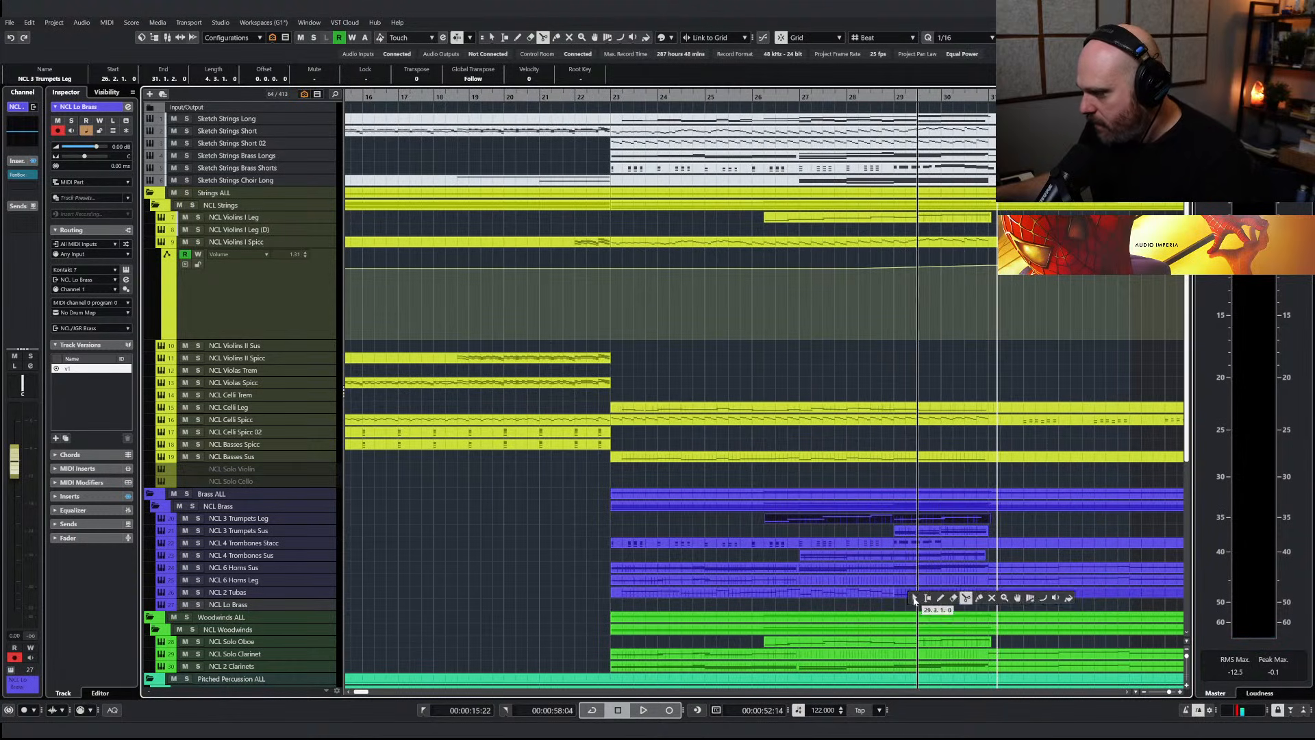
pyautogui.click(916, 597)
pyautogui.click(914, 596)
pyautogui.moveTo(917, 605); pyautogui.dragTo(895, 616)
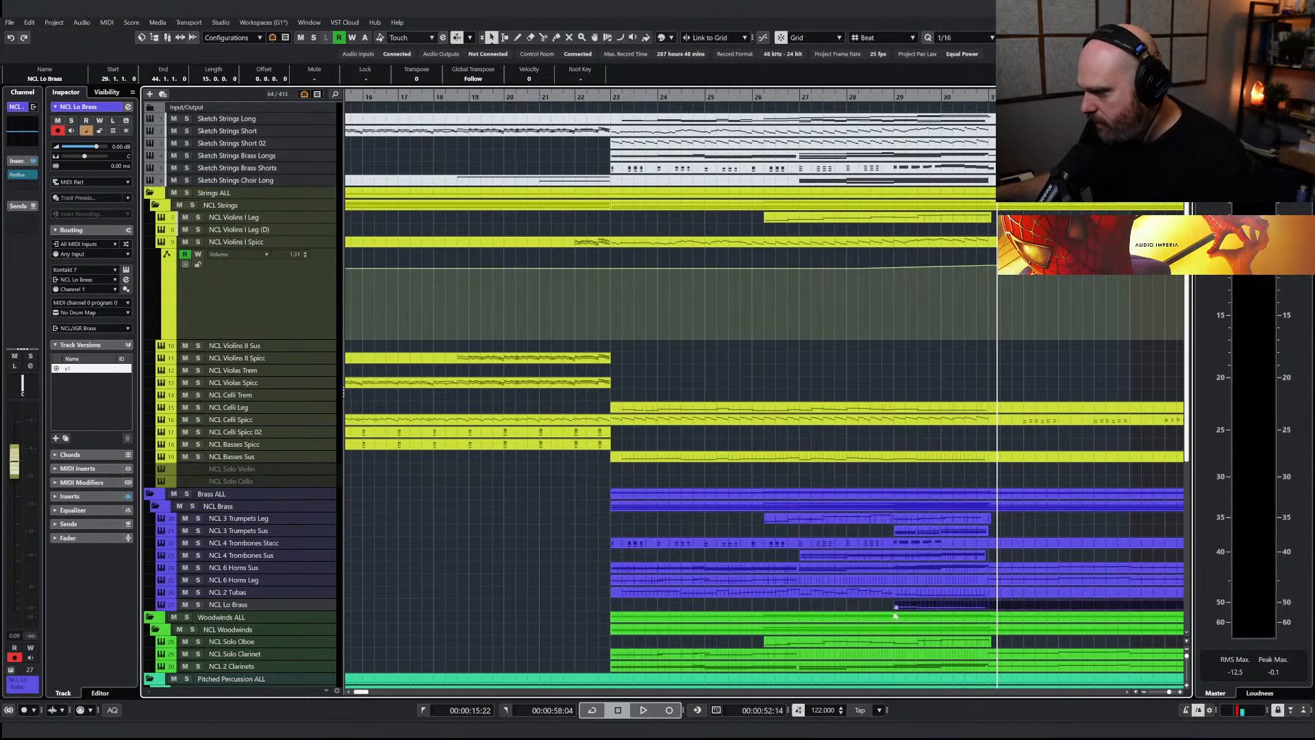
# Solo the NCL Lo Brass track and play its copied part from bar 29
pyautogui.click(198, 604)
pyautogui.click(931, 102)
pyautogui.press('space')
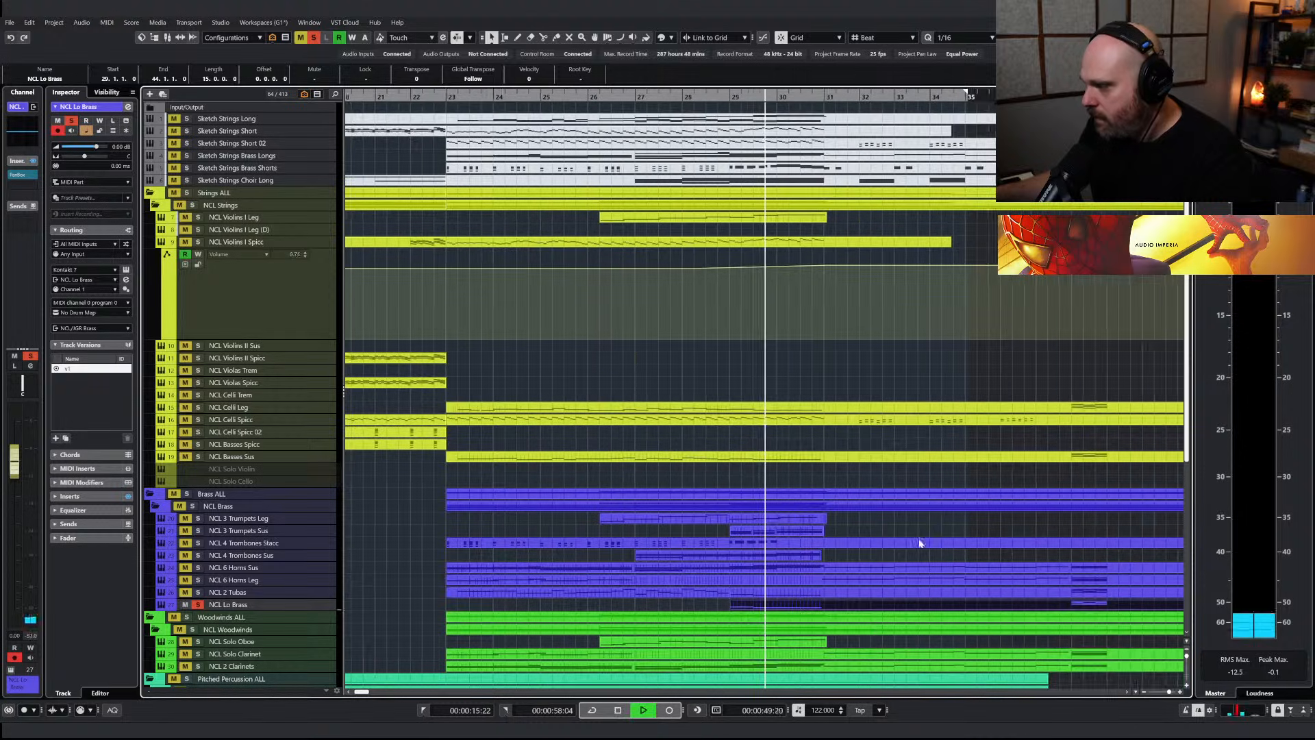
# Stop playback and extend the start of the NCL Lo Brass part back to bar 28.3
pyautogui.click(716, 612)
pyautogui.press('space')
pyautogui.moveTo(708, 609); pyautogui.dragTo(687, 610)
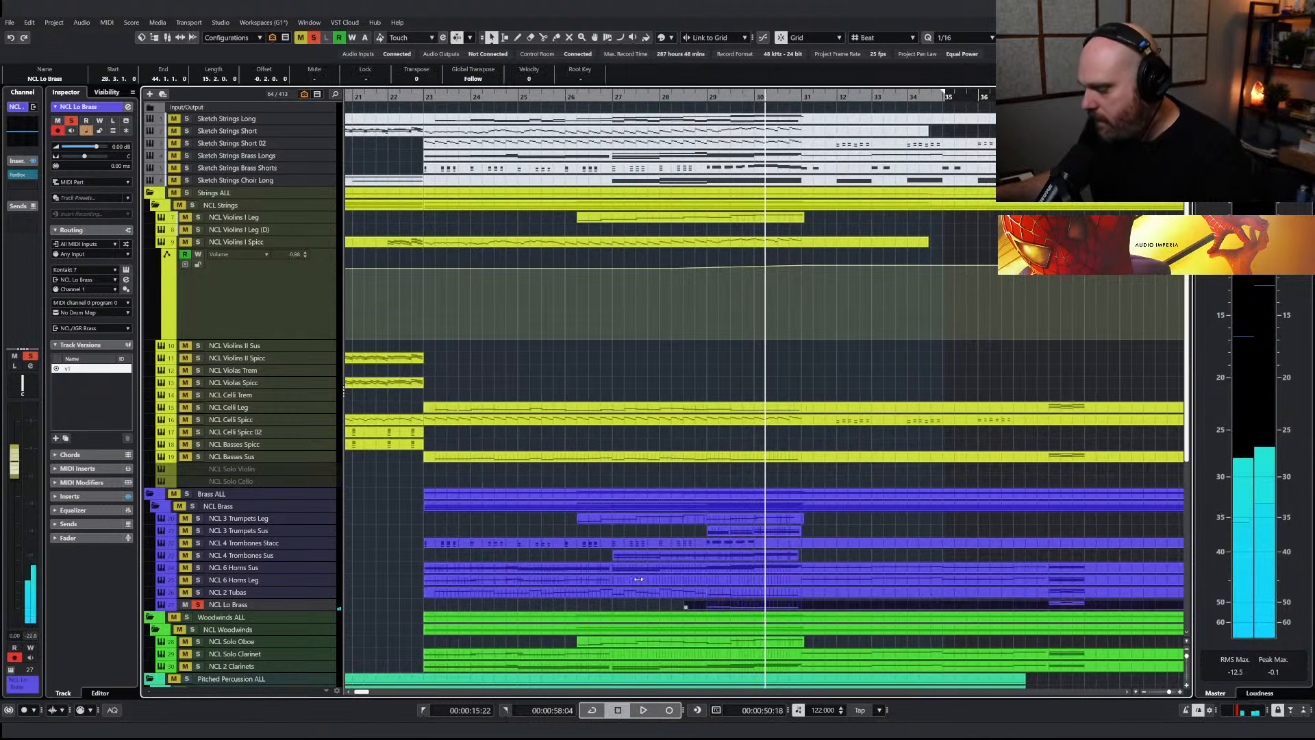
# Redraw the NCL Lo Brass Modulation curve from bar 29 to 31 with swells toward bars 30 and 31, then reduce its range
pyautogui.doubleClick(691, 609)
pyautogui.rightClick(633, 623)
pyautogui.click(620, 619)
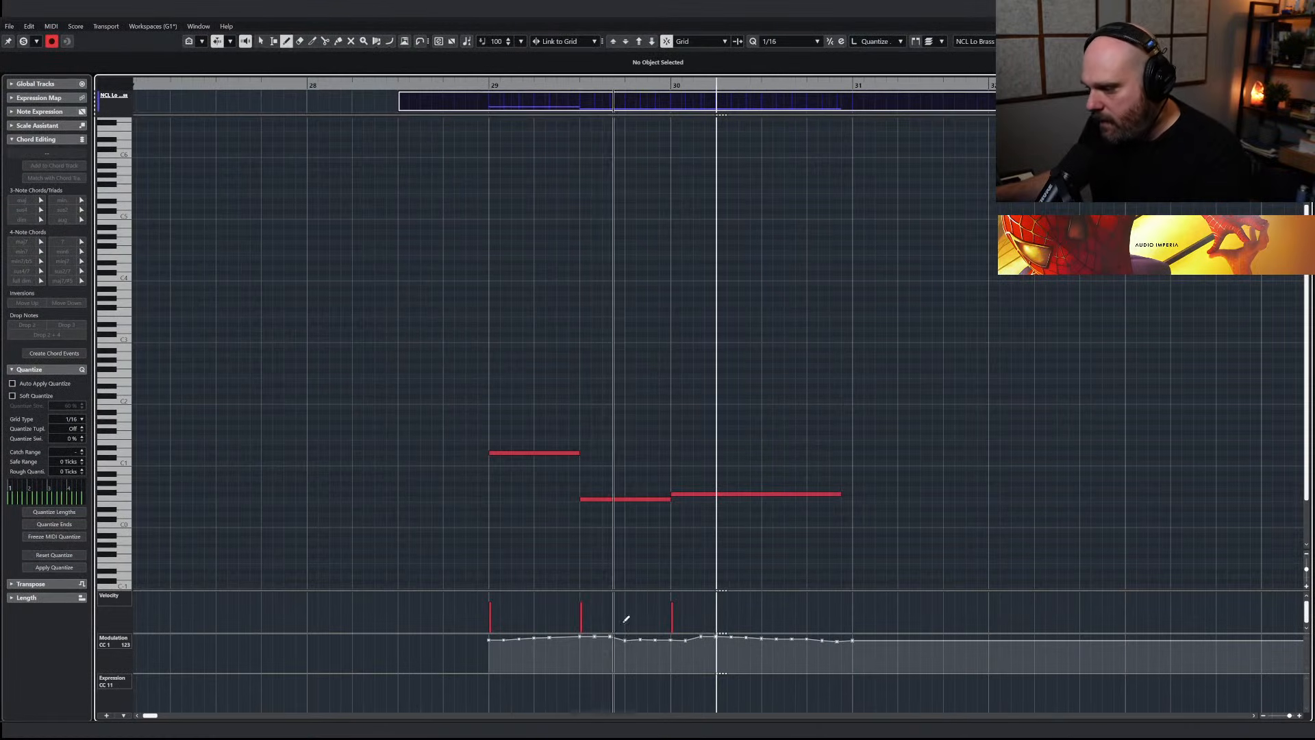
pyautogui.moveTo(489, 658); pyautogui.dragTo(858, 636)
pyautogui.press('1')
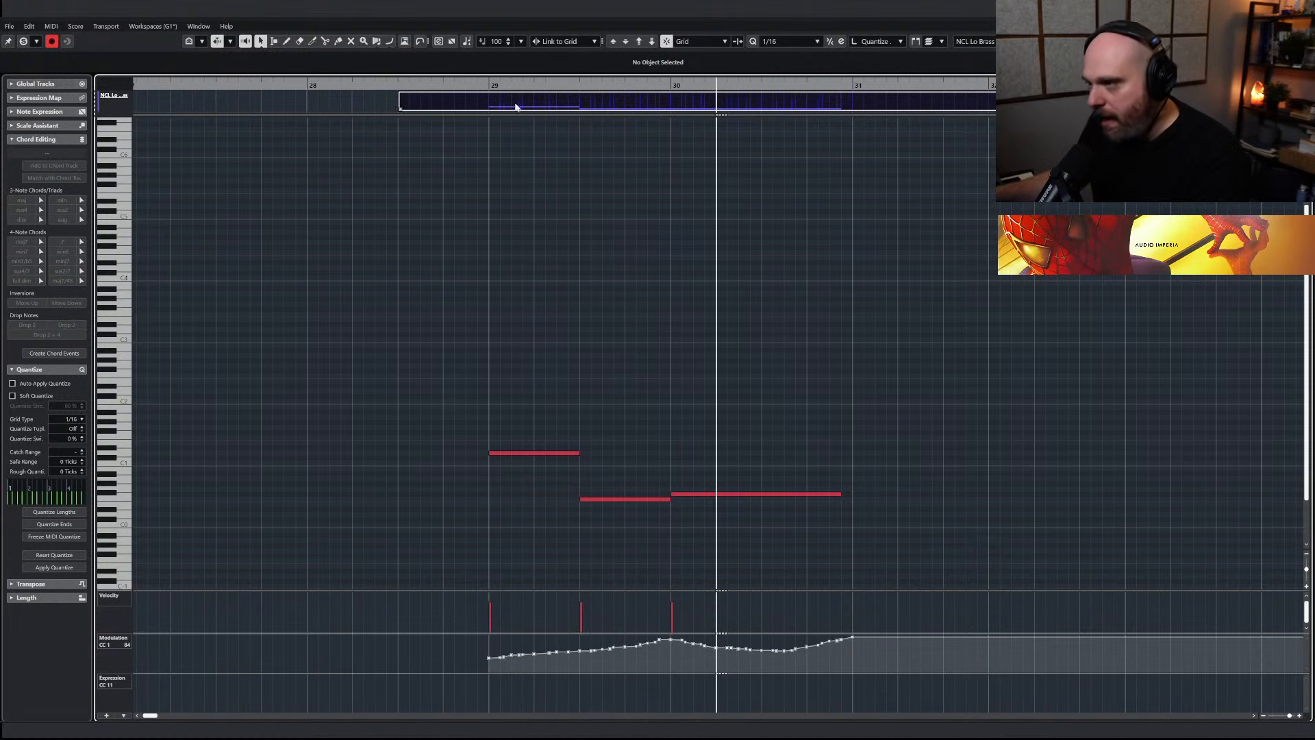
pyautogui.press('space')
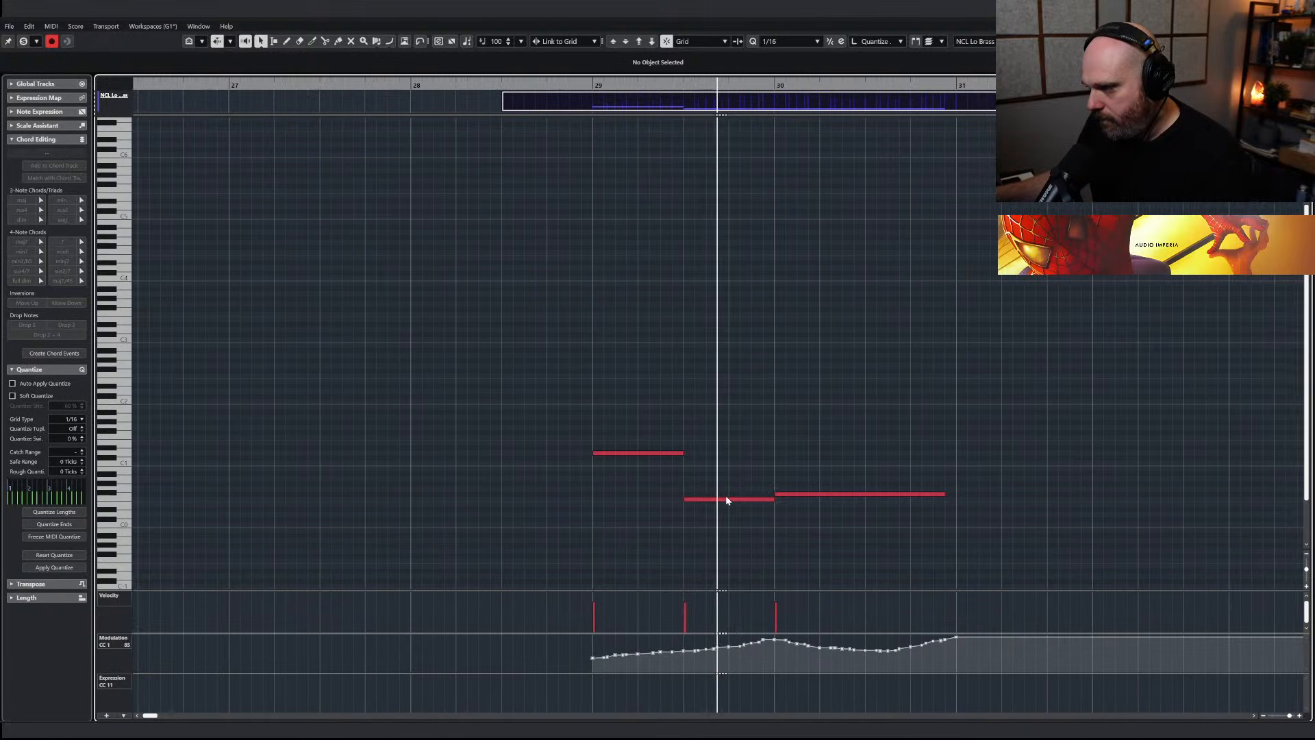
pyautogui.moveTo(575, 640); pyautogui.dragTo(948, 690)
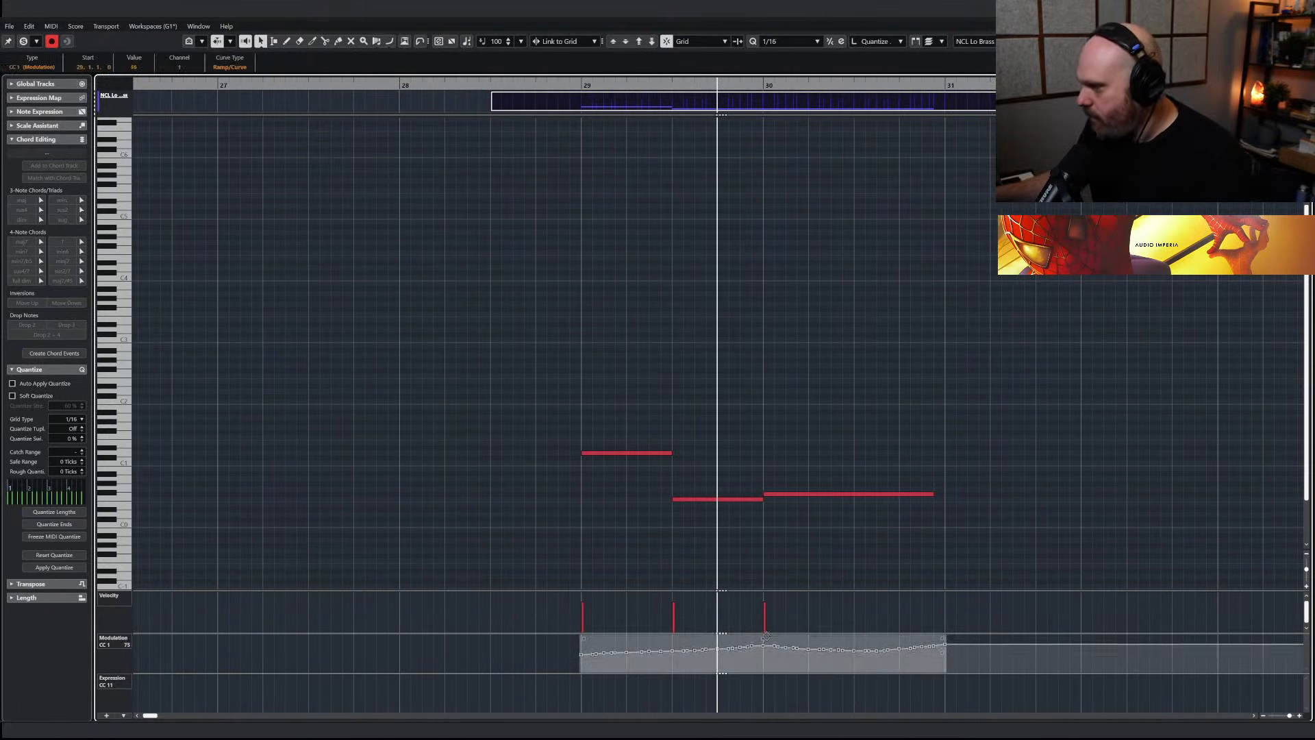
# Shorten the three NCL Lo Brass notes slightly to leave small gaps between them, and audition the phrase
pyautogui.click(570, 88)
pyautogui.moveTo(659, 409); pyautogui.dragTo(858, 545)
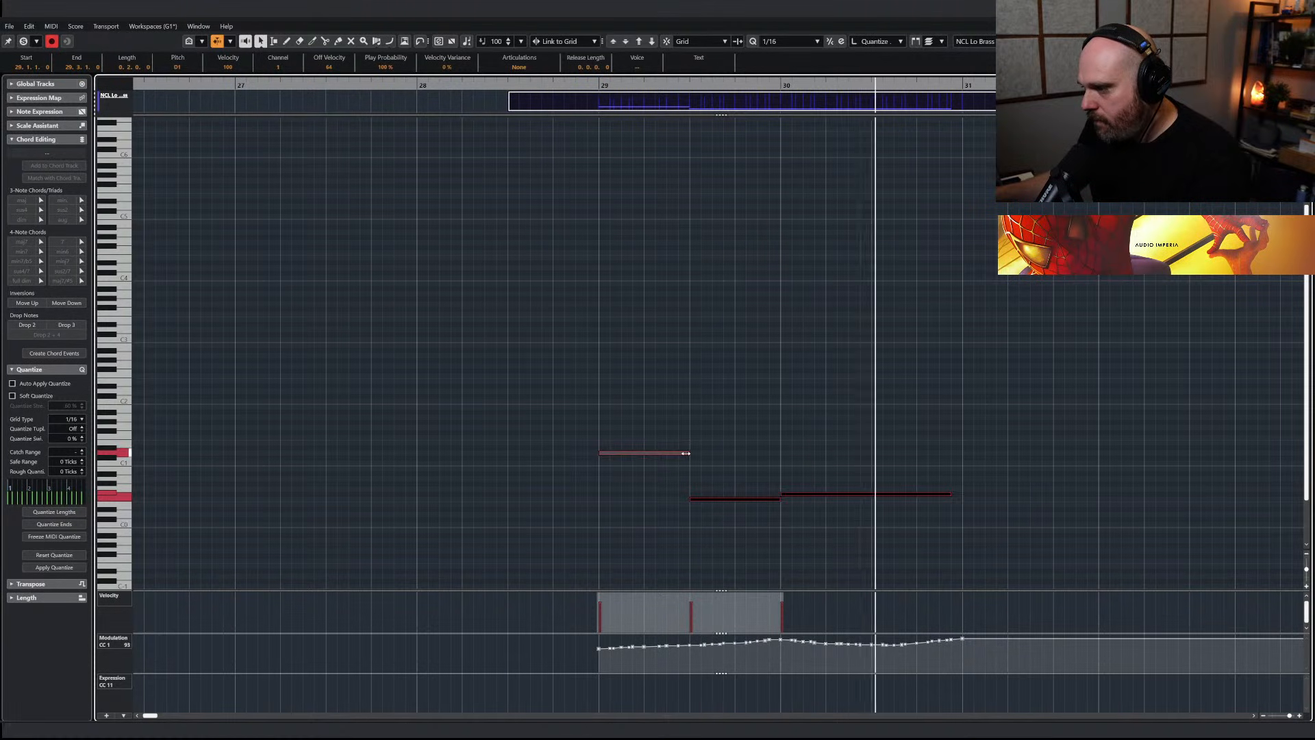
pyautogui.moveTo(682, 453); pyautogui.dragTo(681, 453)
pyautogui.press('space')
pyautogui.click(875, 541)
# Duplicate the three NCL Lo Brass notes an octave higher, audition them and return to the project
pyautogui.moveTo(357, 411); pyautogui.dragTo(773, 600)
pyautogui.hotkey('shift', 'Up')
pyautogui.press('space')
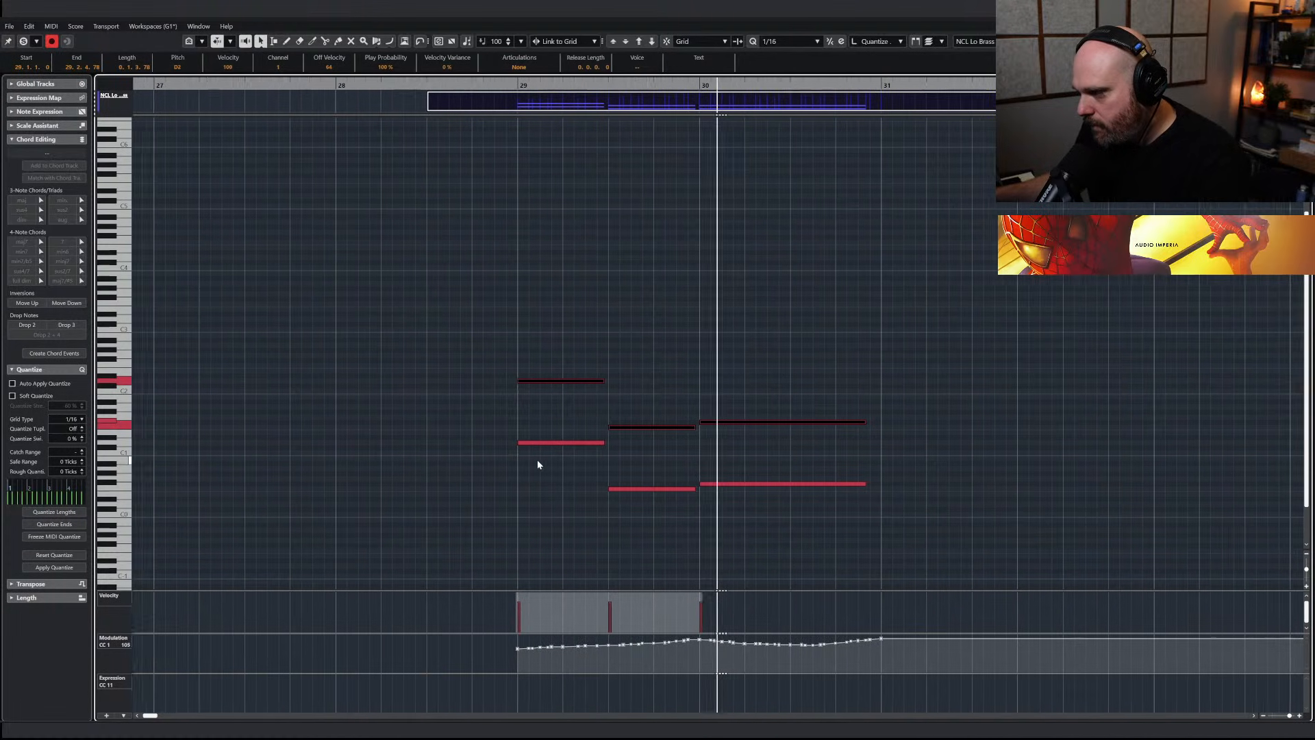
pyautogui.press('Return')
pyautogui.press('space')
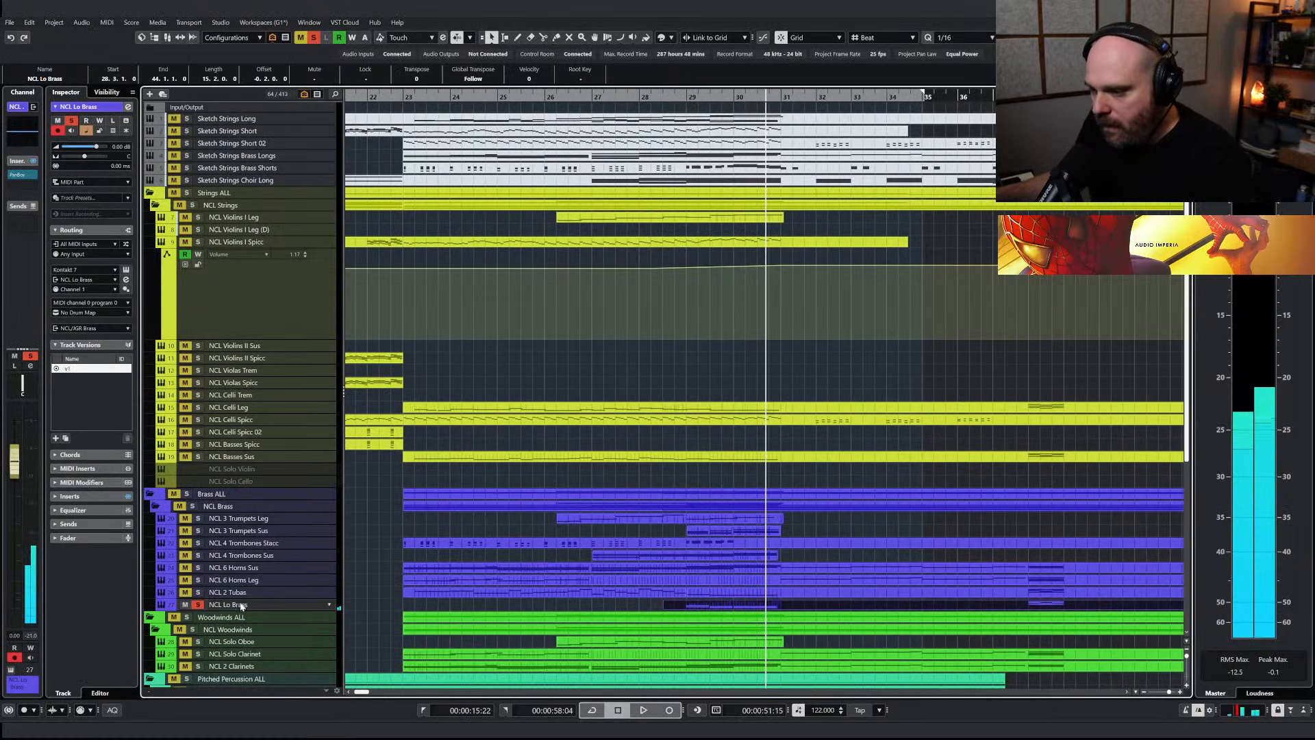
# Cut the NCL Lo Brass channel EQ's LMF band by 4.1 dB at 288.7 Hz while its part plays
pyautogui.click(9, 90)
pyautogui.click(674, 97)
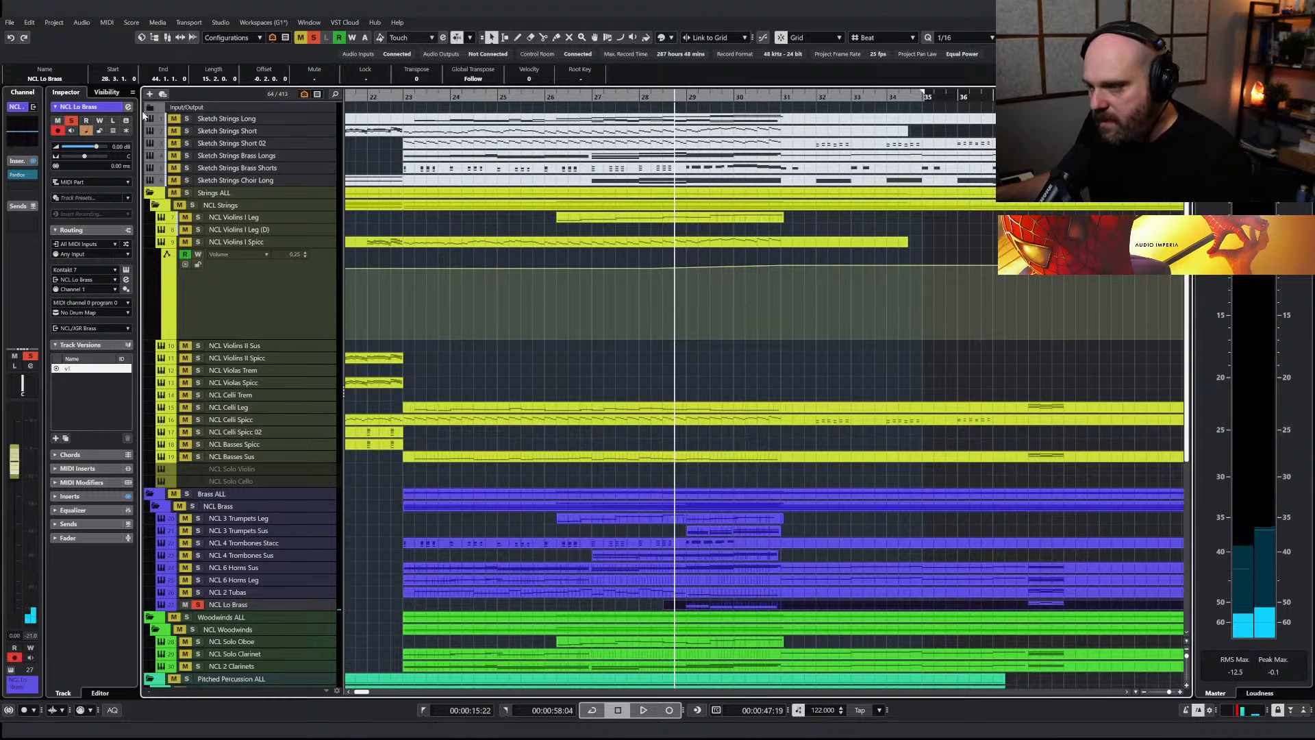
pyautogui.press('space')
pyautogui.click(23, 131)
pyautogui.moveTo(130, 98)
pyautogui.mouseDown()
pyautogui.moveTo(137, 113)
pyautogui.moveTo(127, 106)
pyautogui.mouseUp()
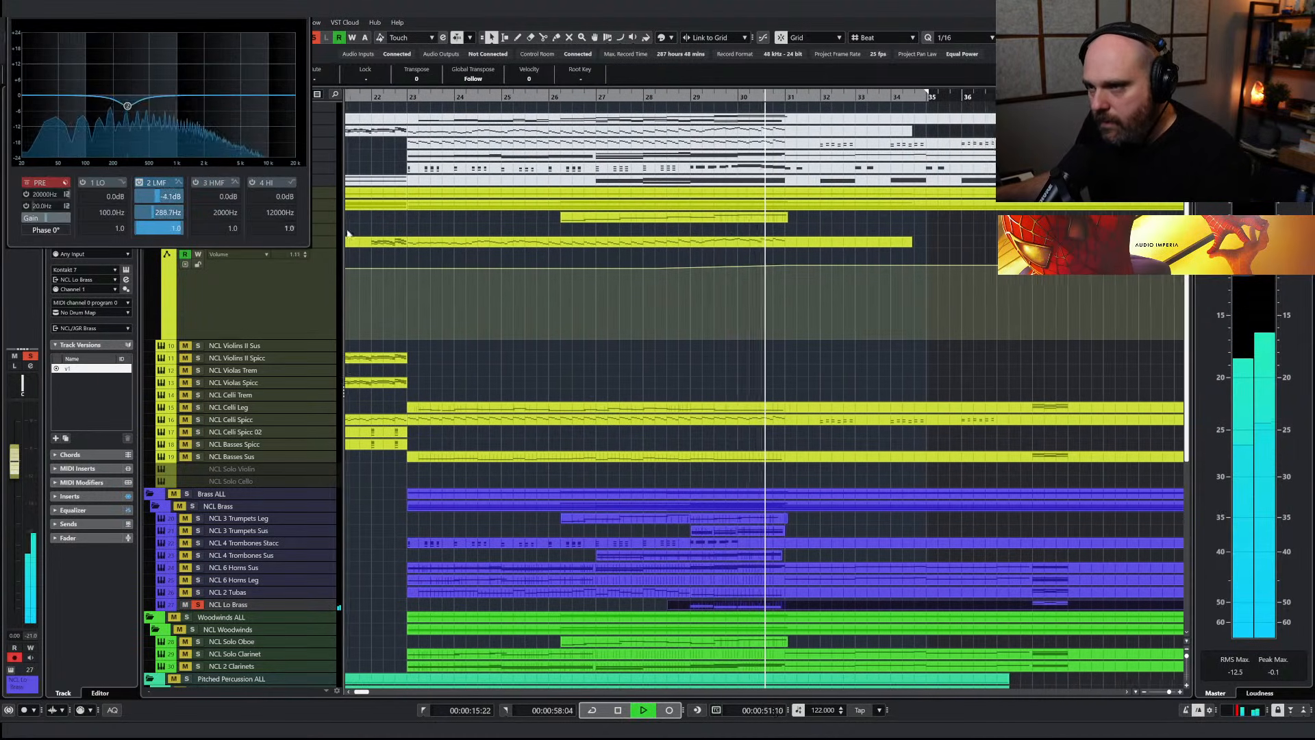
pyautogui.press('space')
# Solo the Brass ALL folder, play the brass and lower the NCL Lo Brass volume to -0.36 dB
pyautogui.click(630, 97)
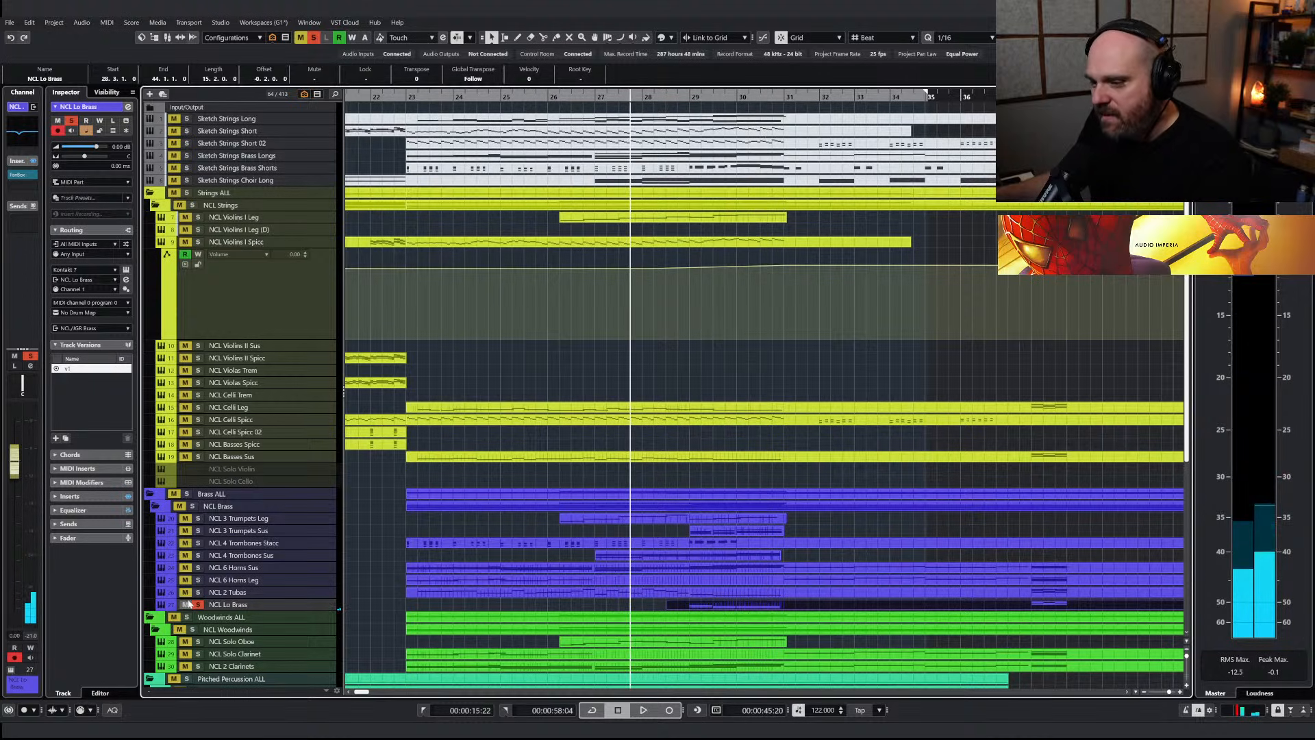
pyautogui.click(186, 494)
pyautogui.press('space')
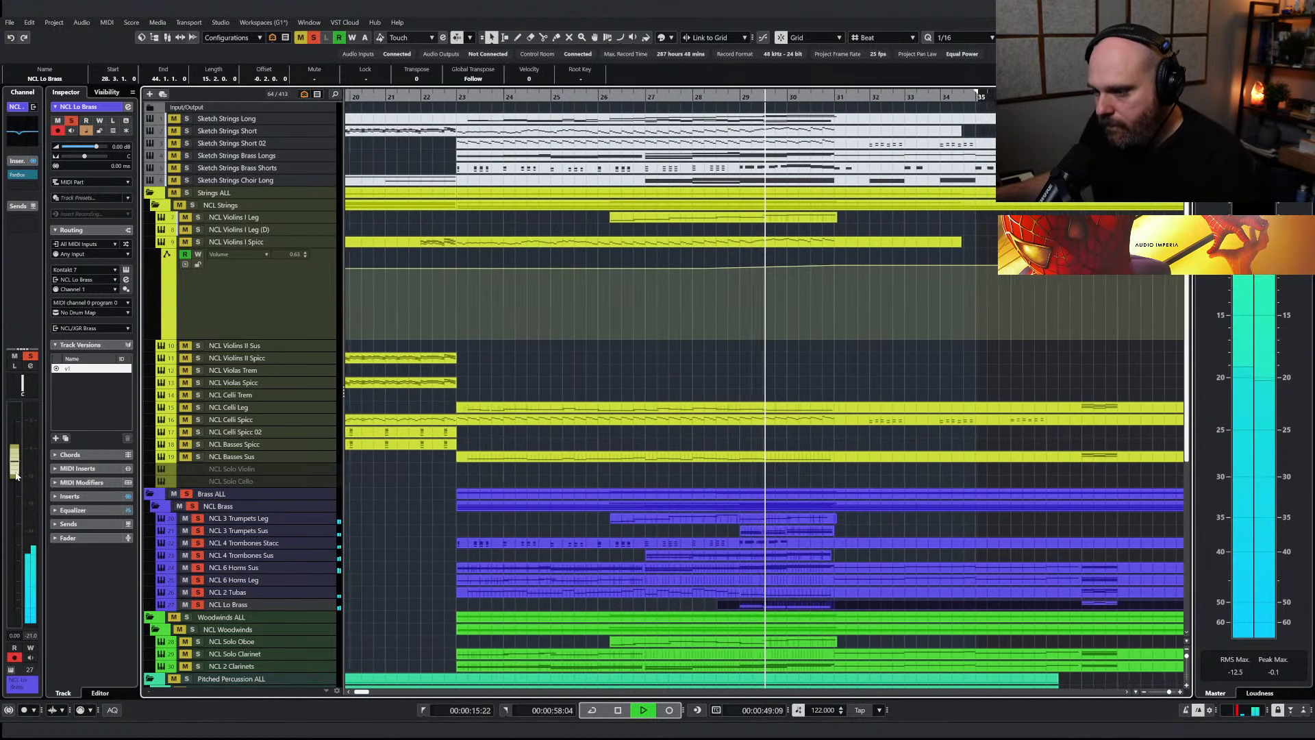
pyautogui.moveTo(17, 475); pyautogui.dragTo(16, 478)
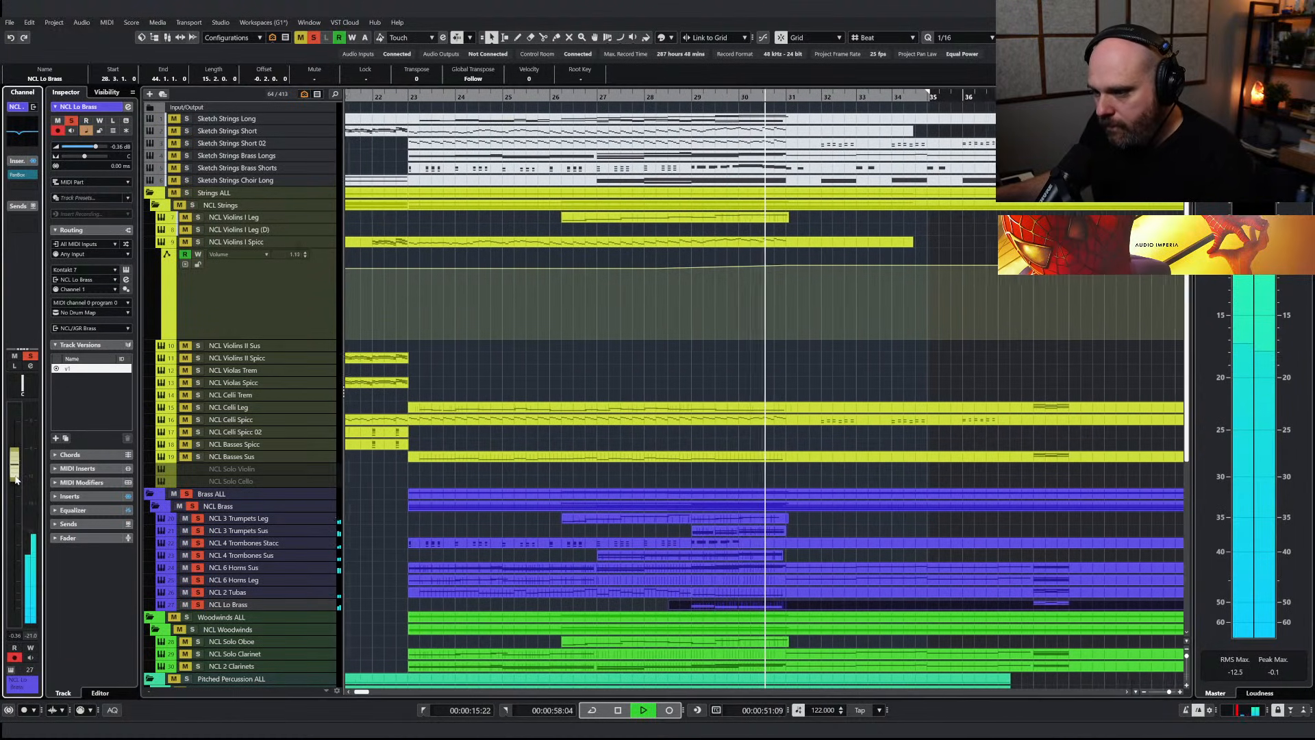
# Clear all solos and play the full arrangement from just before bar 23
pyautogui.moveTo(601, 96); pyautogui.dragTo(642, 97)
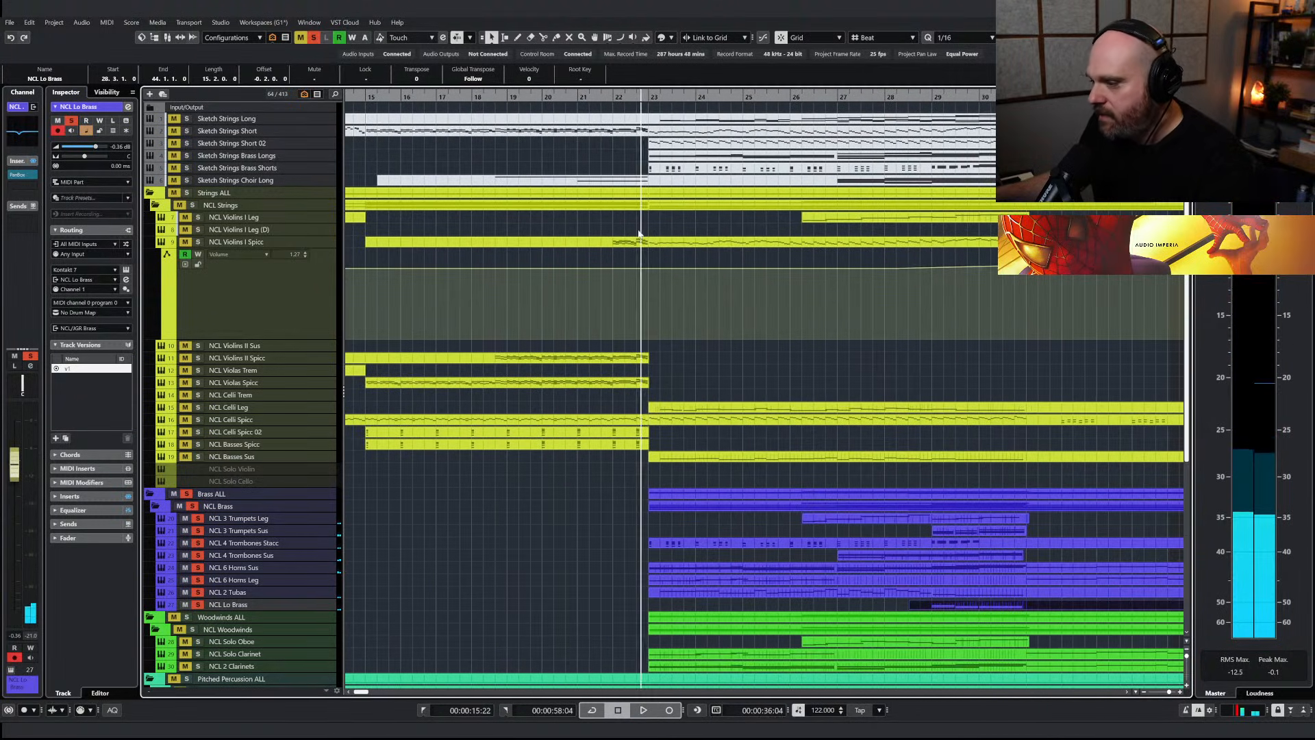
pyautogui.click(313, 39)
pyautogui.press('space')
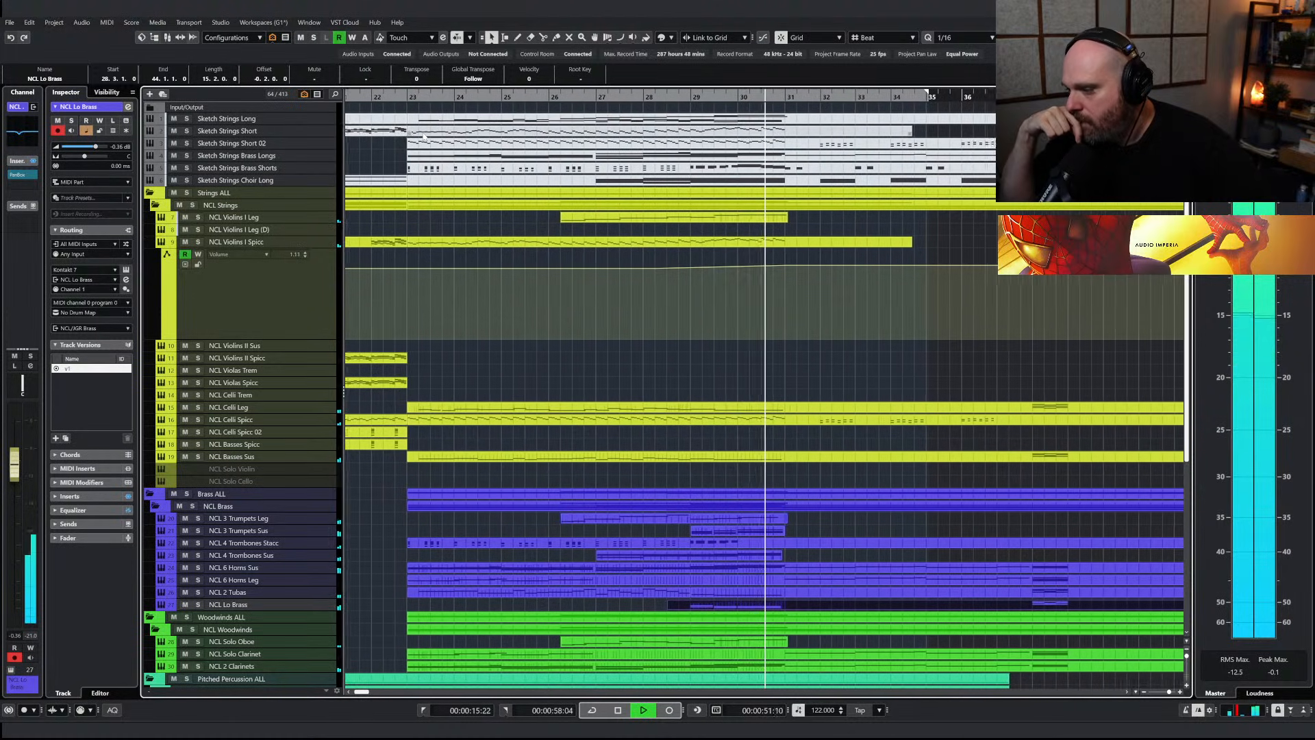
pyautogui.press('space')
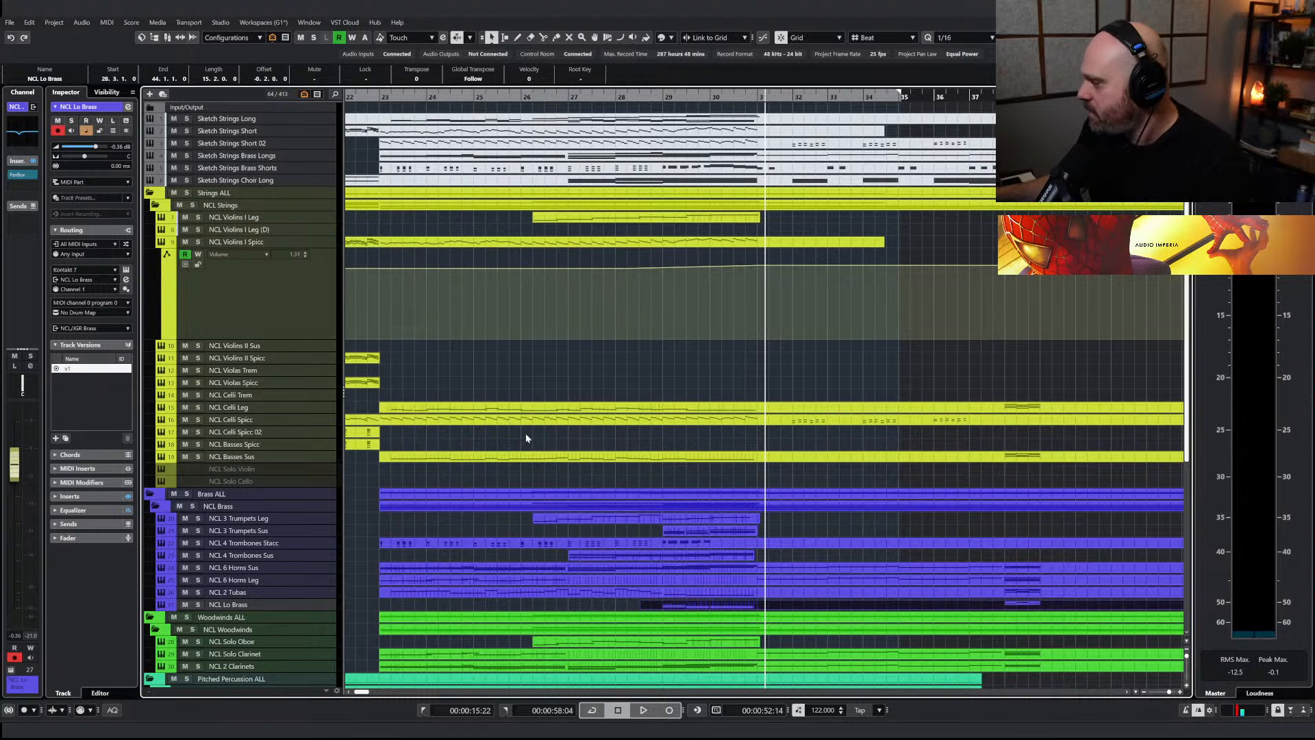
pyautogui.click(368, 97)
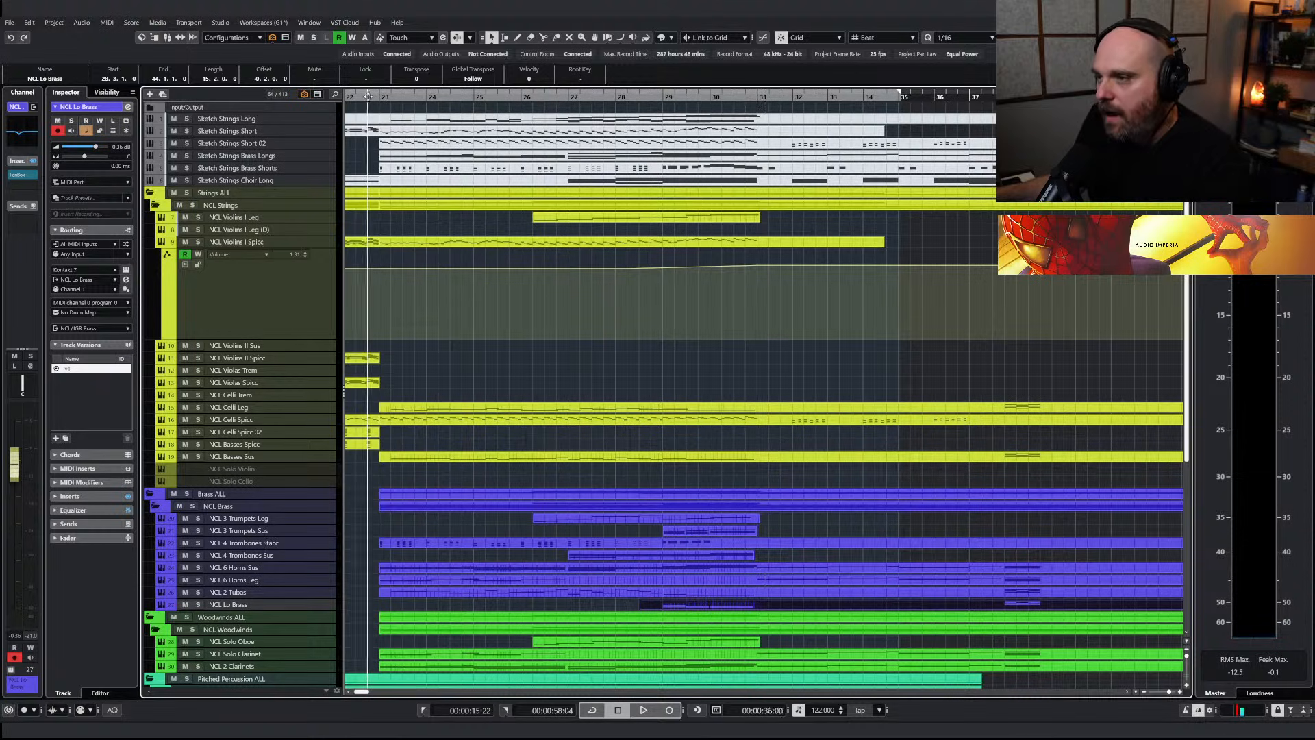
pyautogui.press('space')
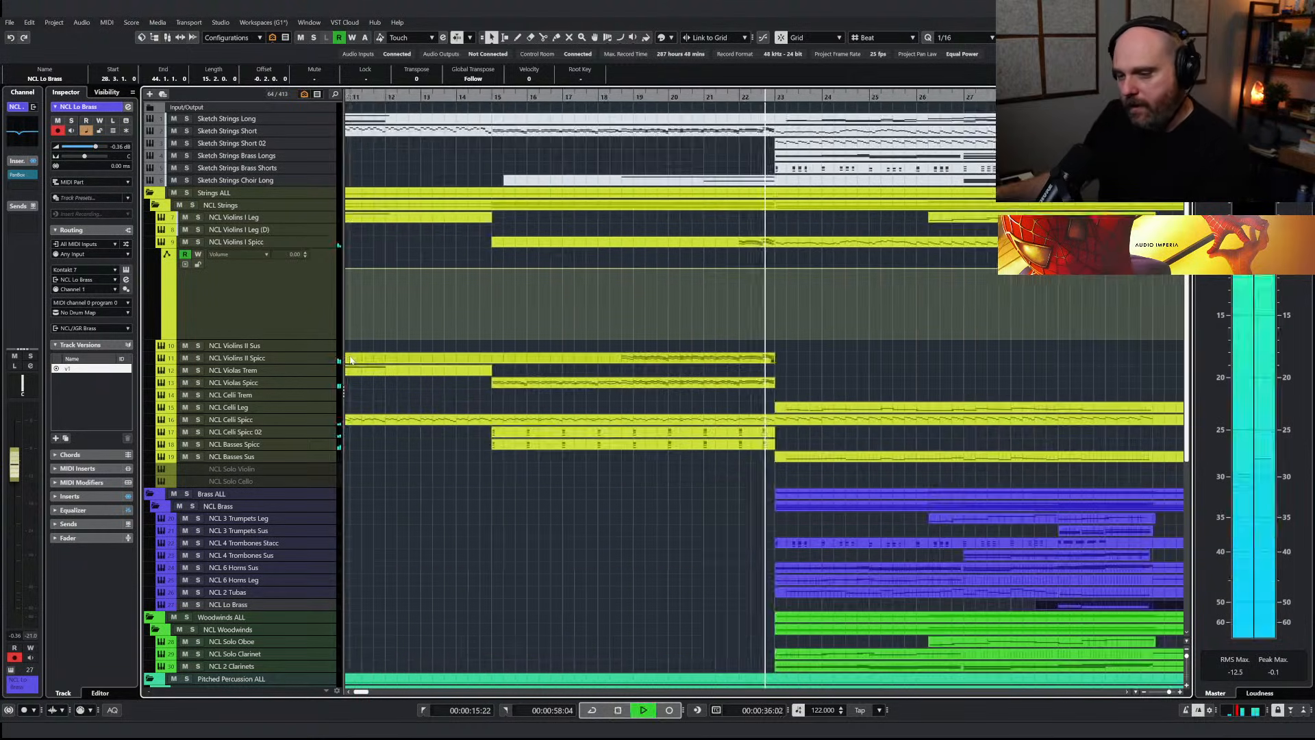
# Search the project for "ncl ww" and reveal the NCL WW Full Ens track
pyautogui.scroll(-5, 444, 454)
pyautogui.hotkey('ctrl', 'f')
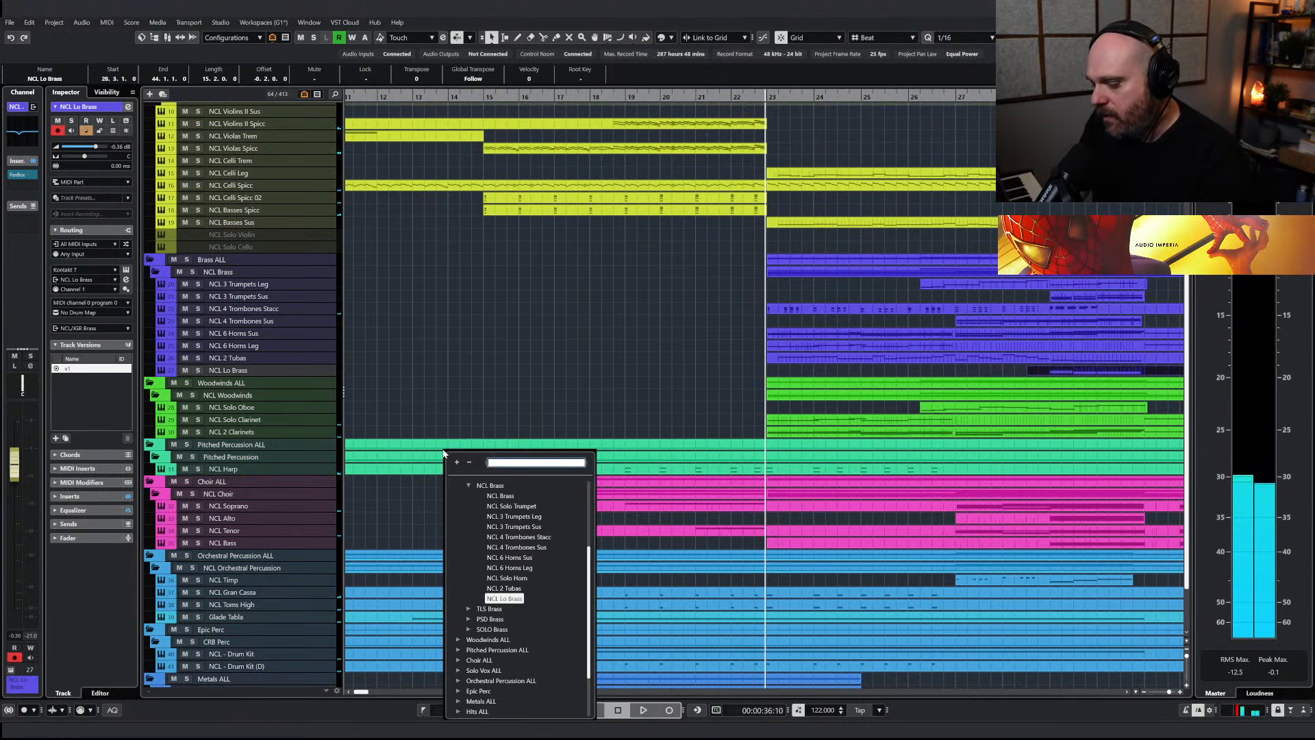
pyautogui.write('ncl ww')
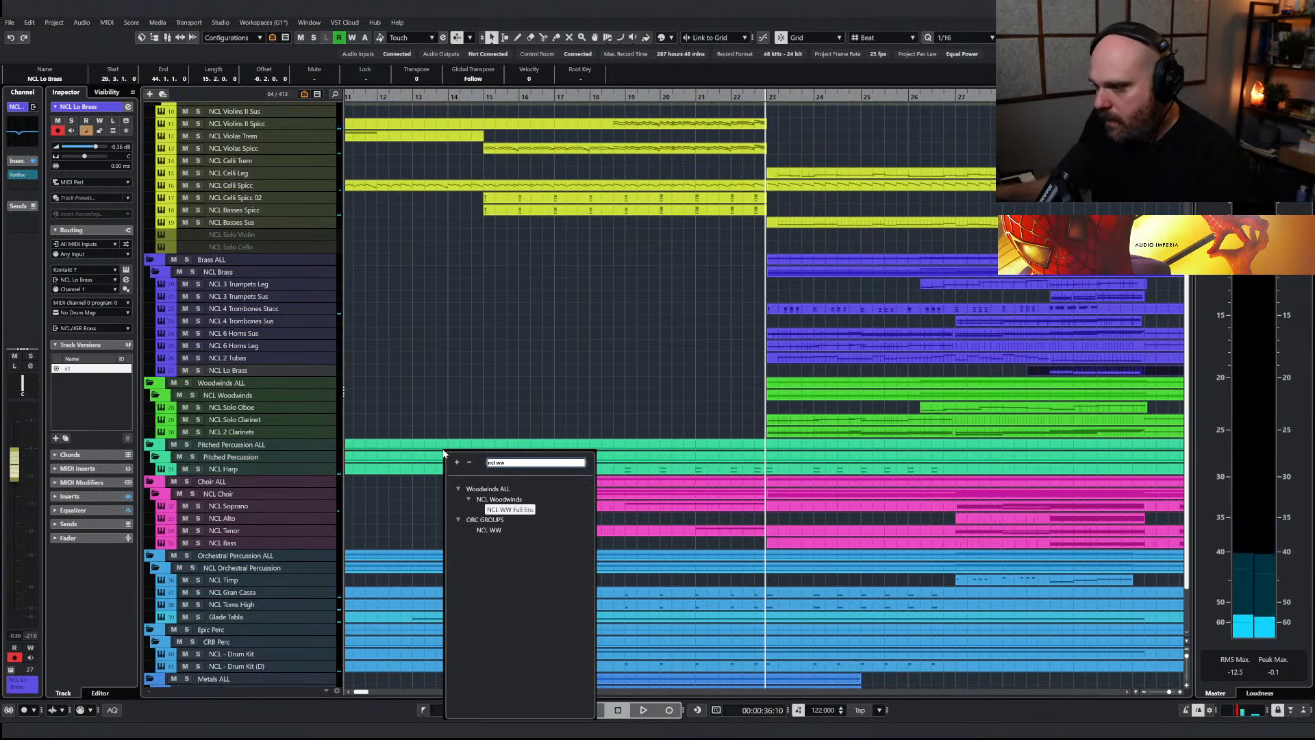
pyautogui.click(507, 511)
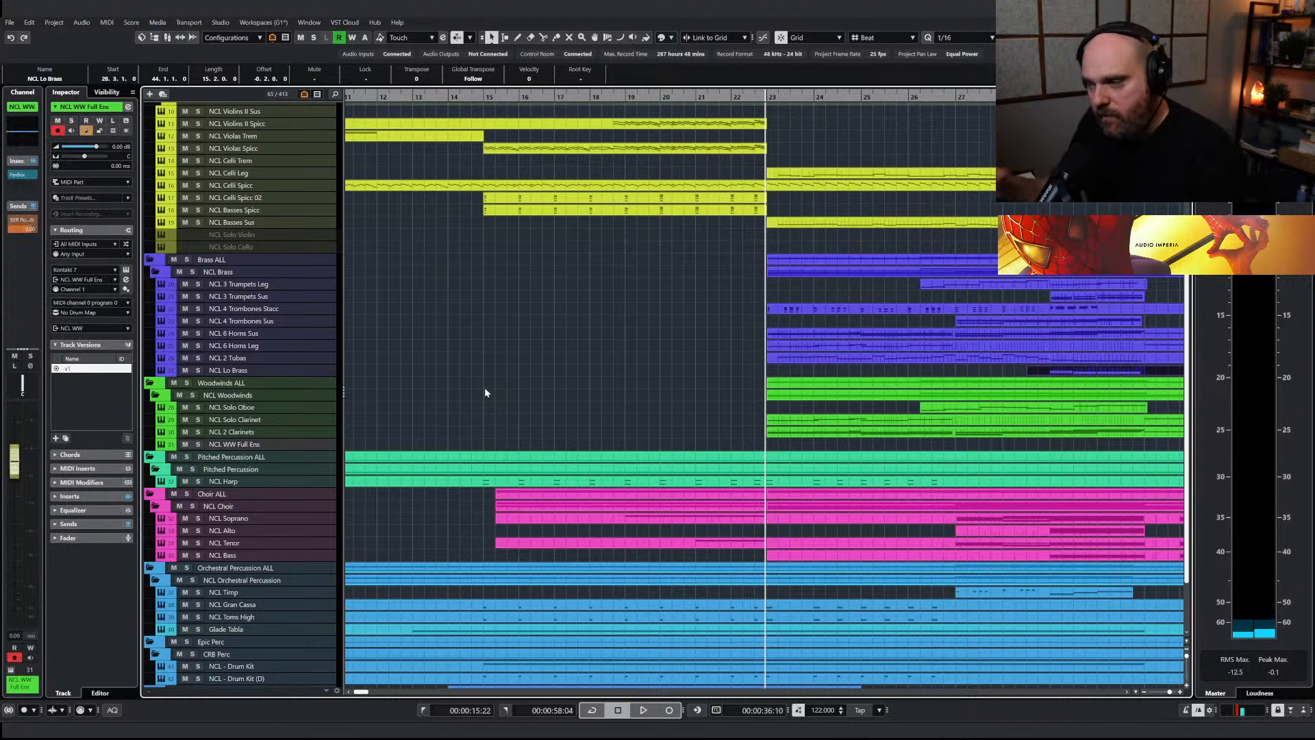
# Copy the NCL 2 Tubas part starting at bar 23 onto the NCL WW Full Ens track
pyautogui.click(775, 360)
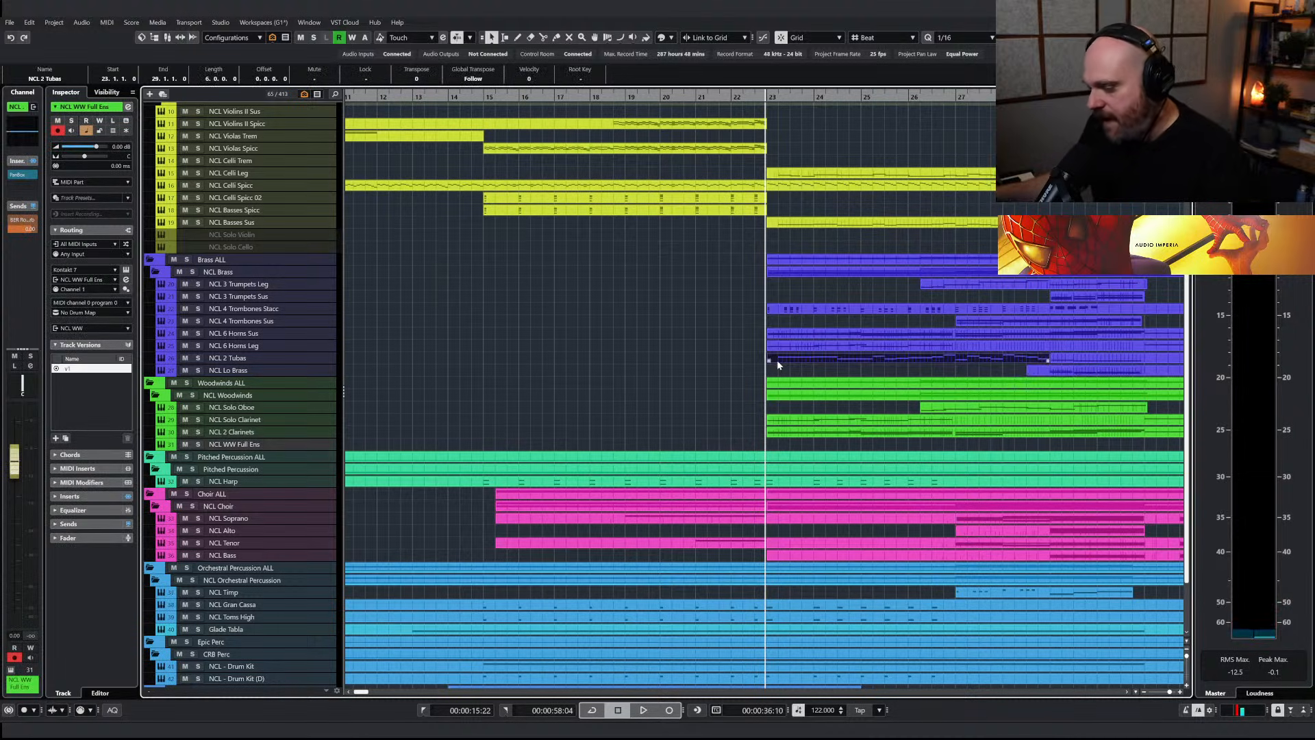
pyautogui.press('g')
pyautogui.moveTo(714, 359); pyautogui.dragTo(1024, 364)
pyautogui.moveTo(1116, 361); pyautogui.dragTo(1115, 362)
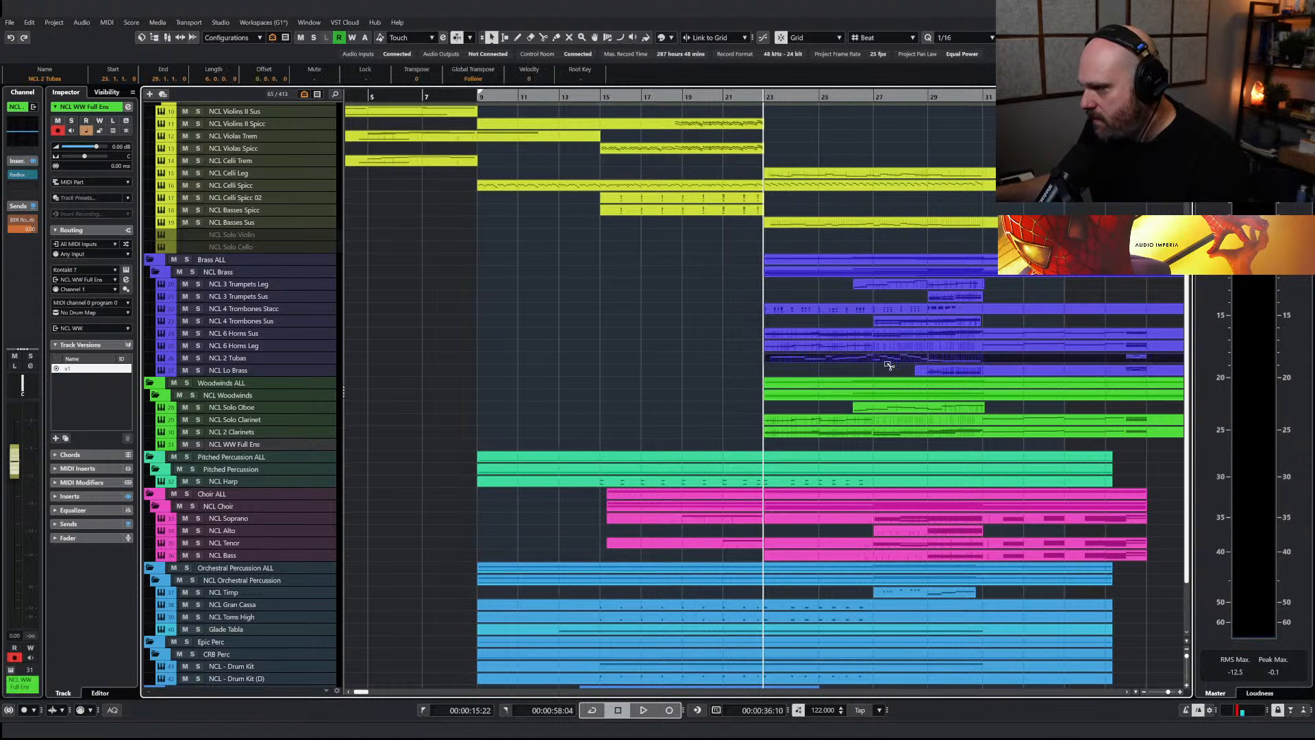
pyautogui.moveTo(849, 360); pyautogui.dragTo(838, 448)
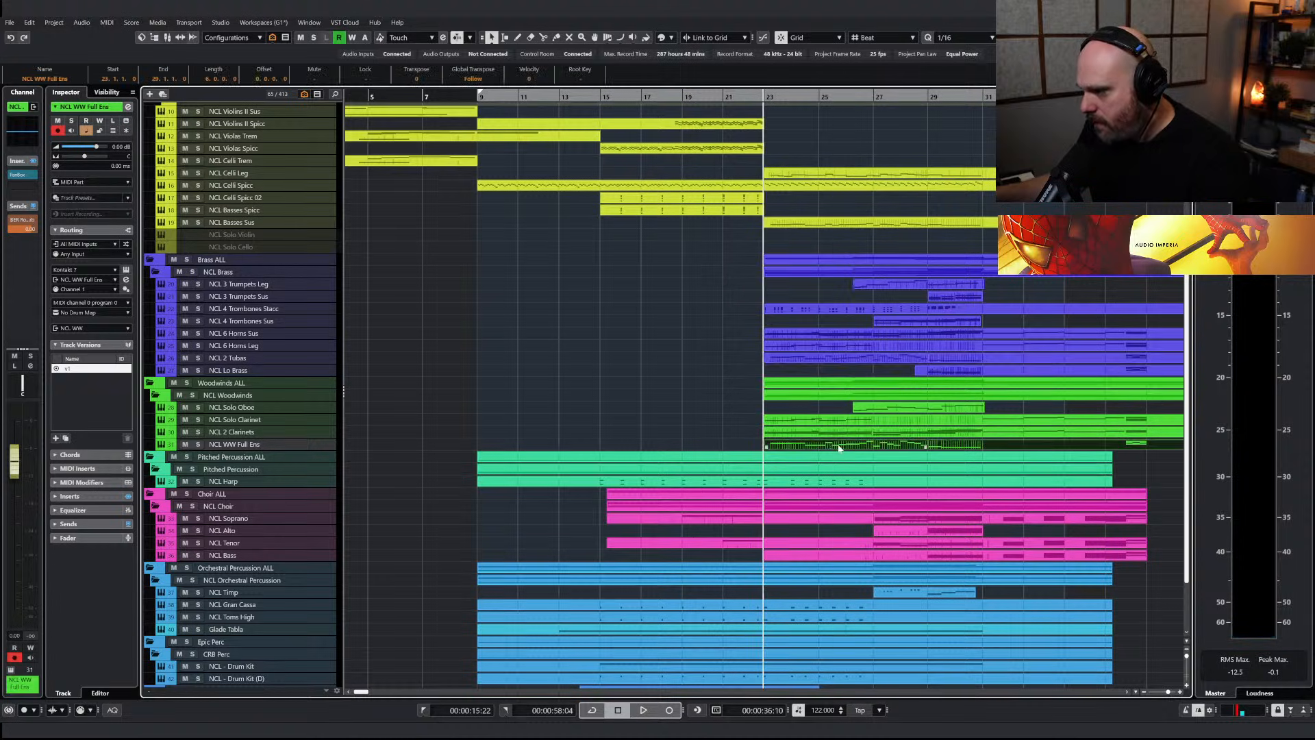
# Open the copied NCL WW Full Ens part and switch its Nucleus woodwind patch to the Sustained articulation
pyautogui.doubleClick(765, 445)
pyautogui.press('g')
pyautogui.press('g')
pyautogui.press('g')
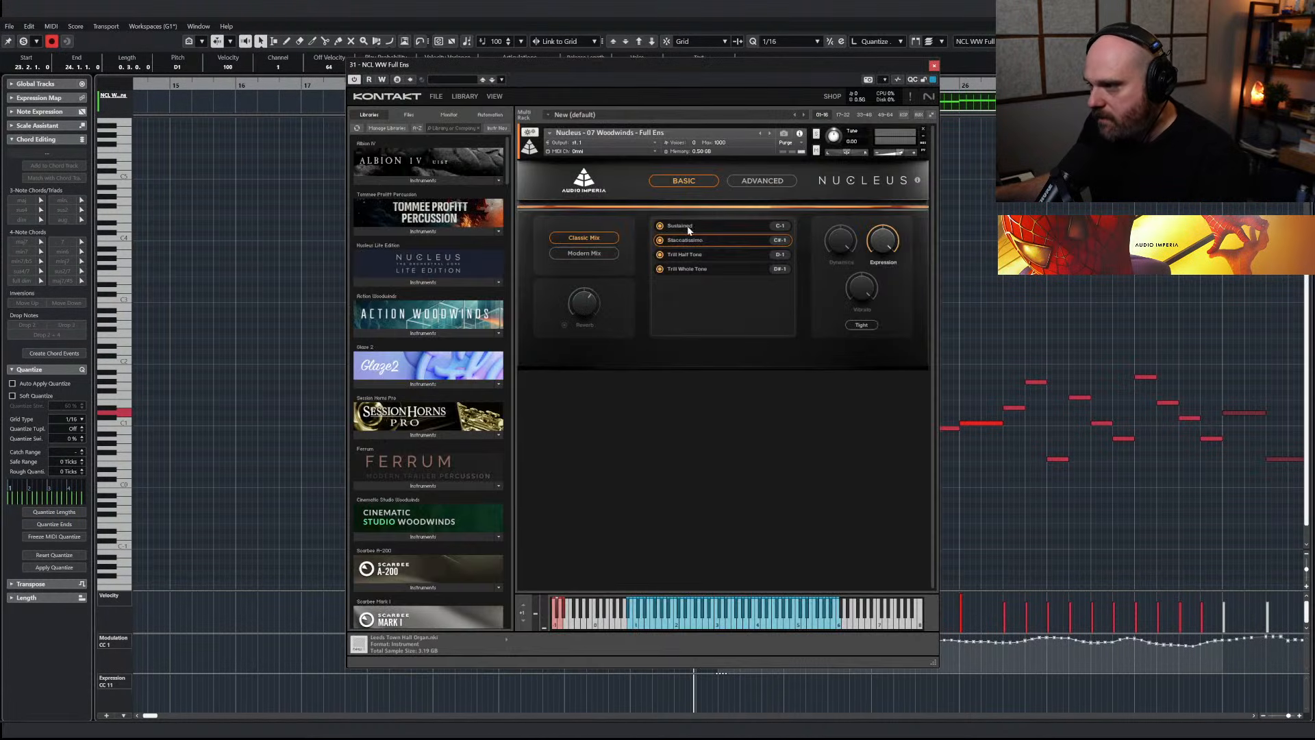
pyautogui.click(933, 66)
# Solo the NCL WW Full Ens track, play its copied part and reopen the part for editing
pyautogui.click(33, 43)
pyautogui.press('space')
pyautogui.click(25, 42)
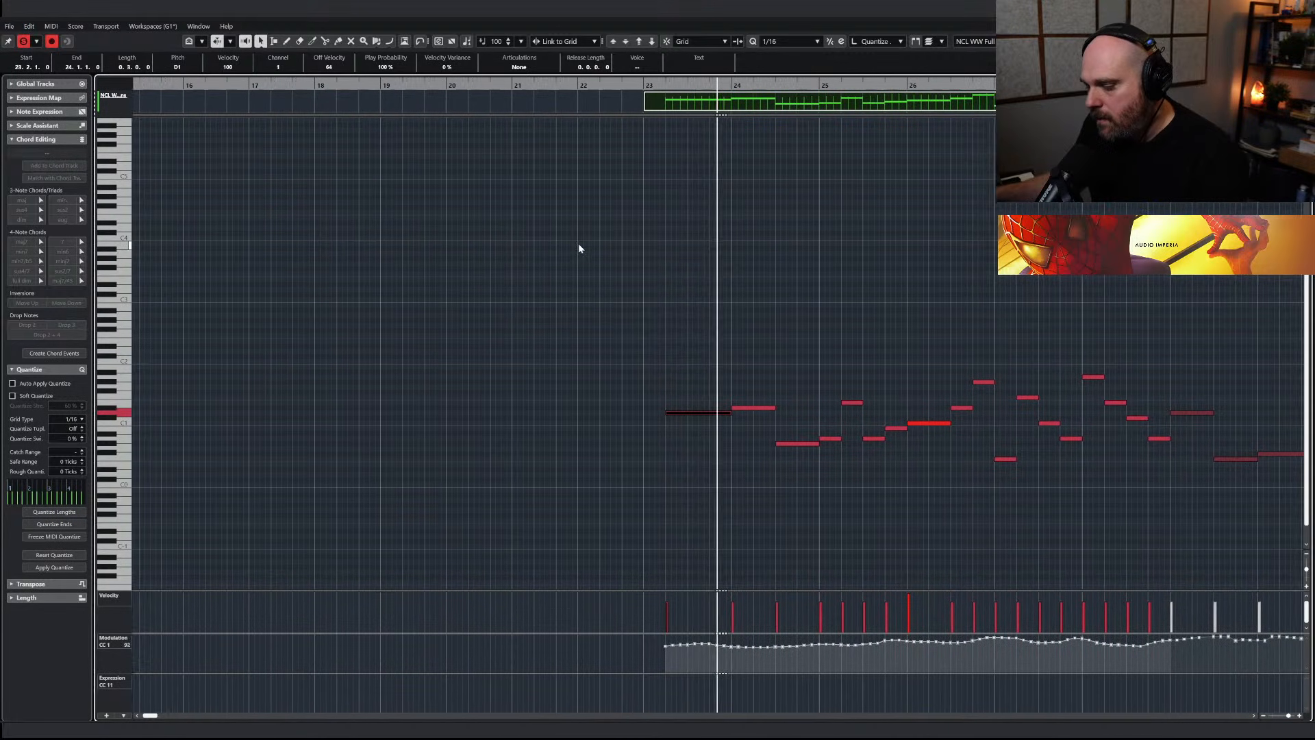
pyautogui.press('Return')
pyautogui.press('s')
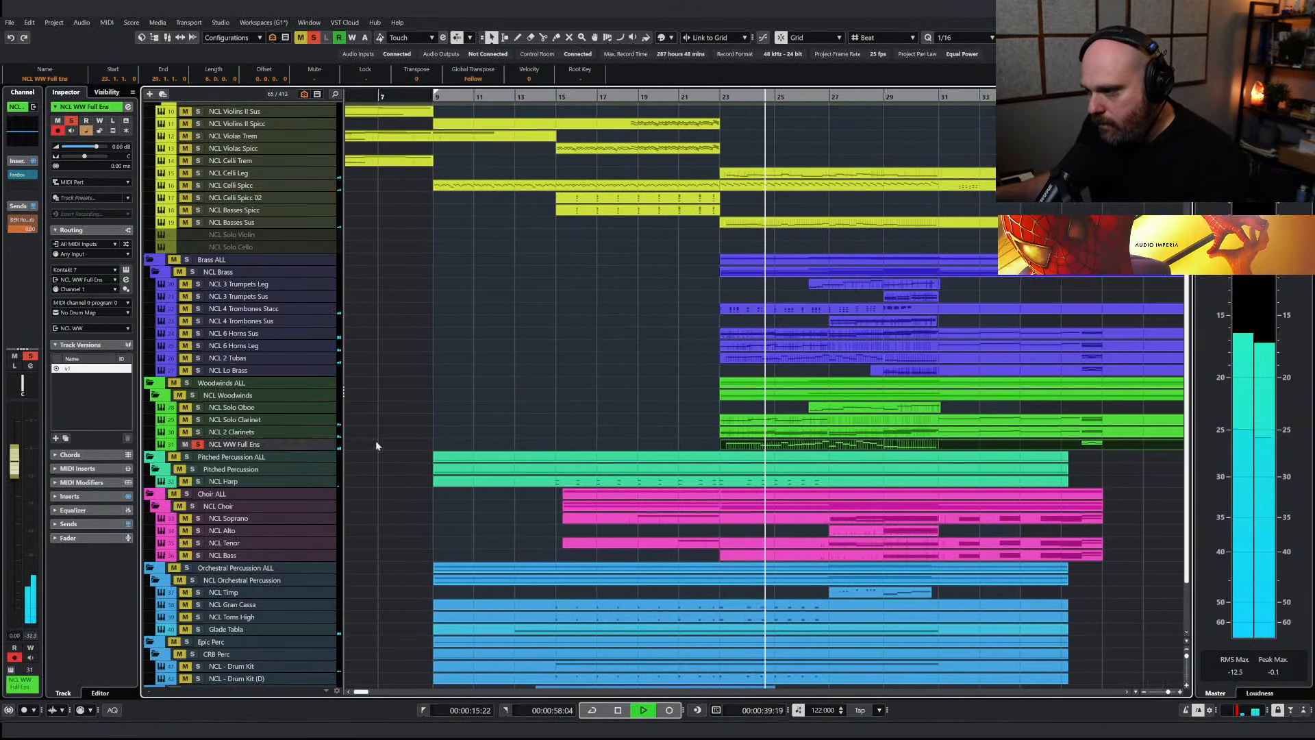
pyautogui.press('Return')
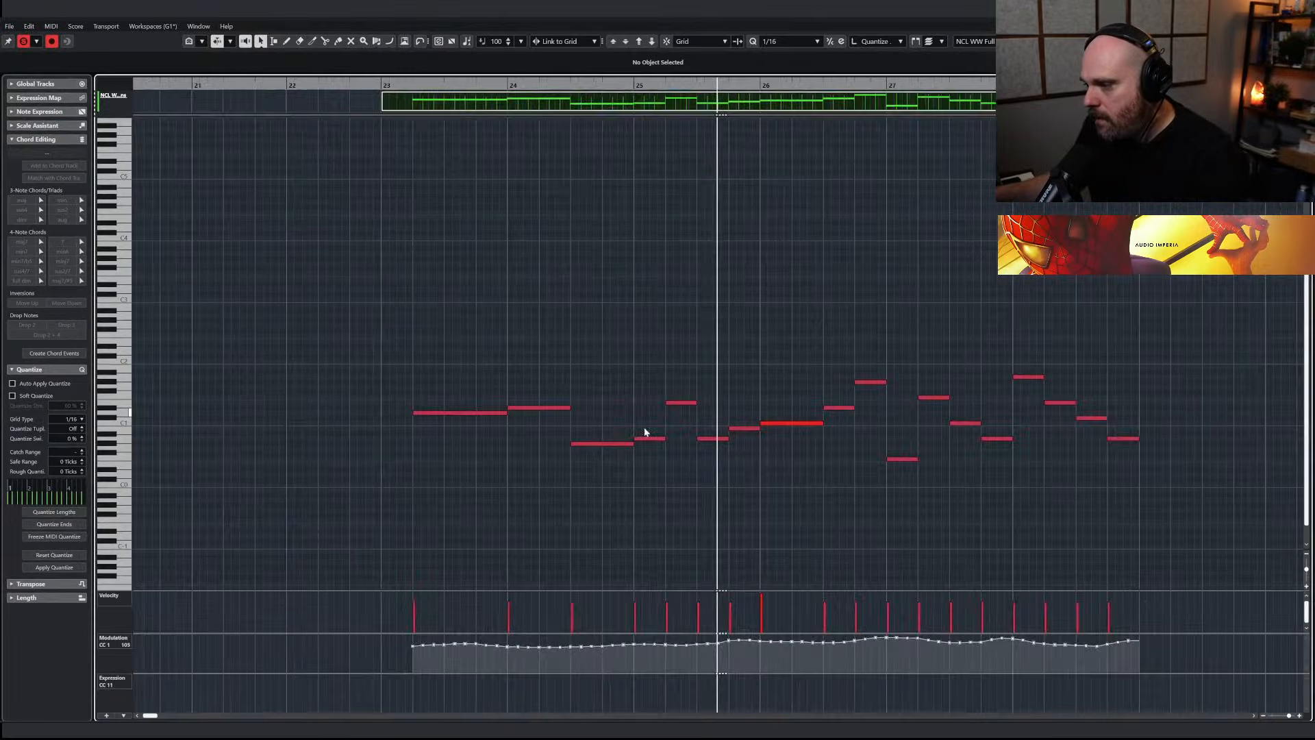
# Try transposing all NCL WW Full Ens notes from bar 23 to 29 up an octave
pyautogui.moveTo(1080, 537); pyautogui.dragTo(385, 354)
pyautogui.hotkey('shift', 'Up')
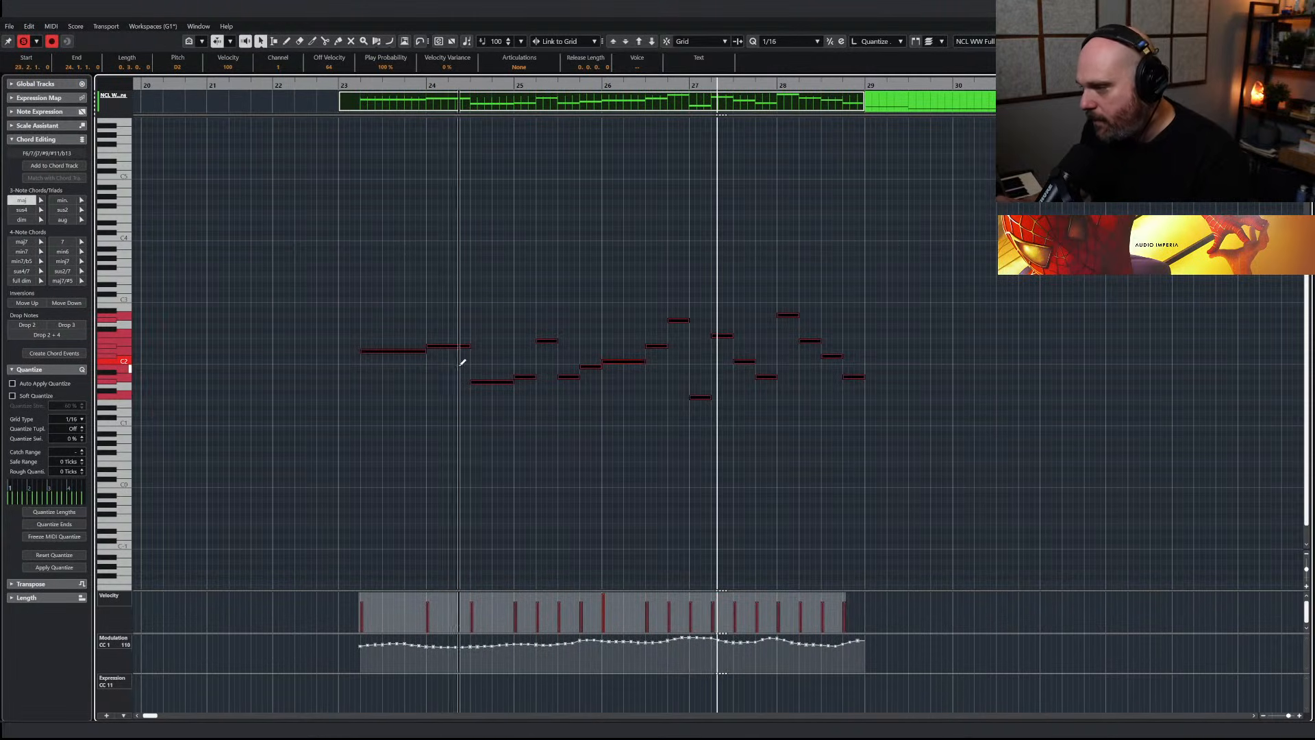
pyautogui.hotkey('shift', 'Down')
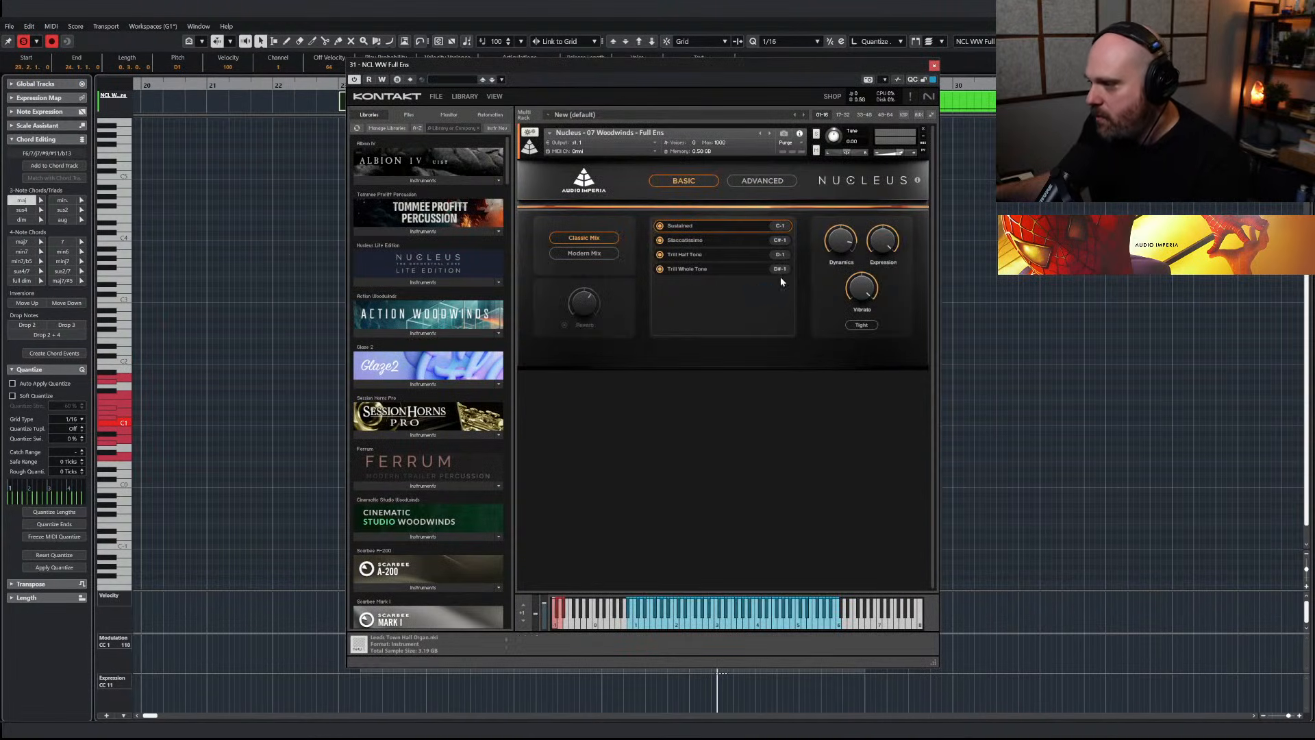
# Show the Nucleus woodwind patch's advanced Transpose/Range settings and enable its note range option
pyautogui.click(783, 183)
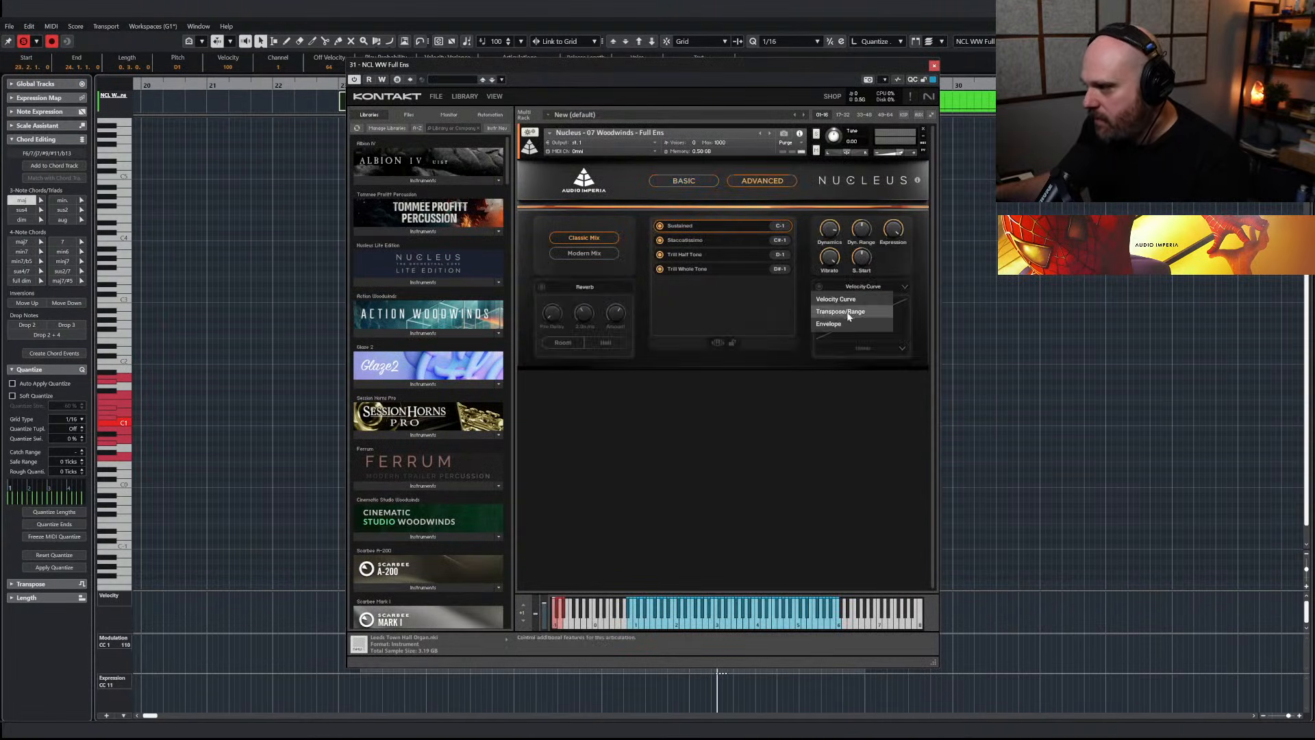
pyautogui.click(823, 338)
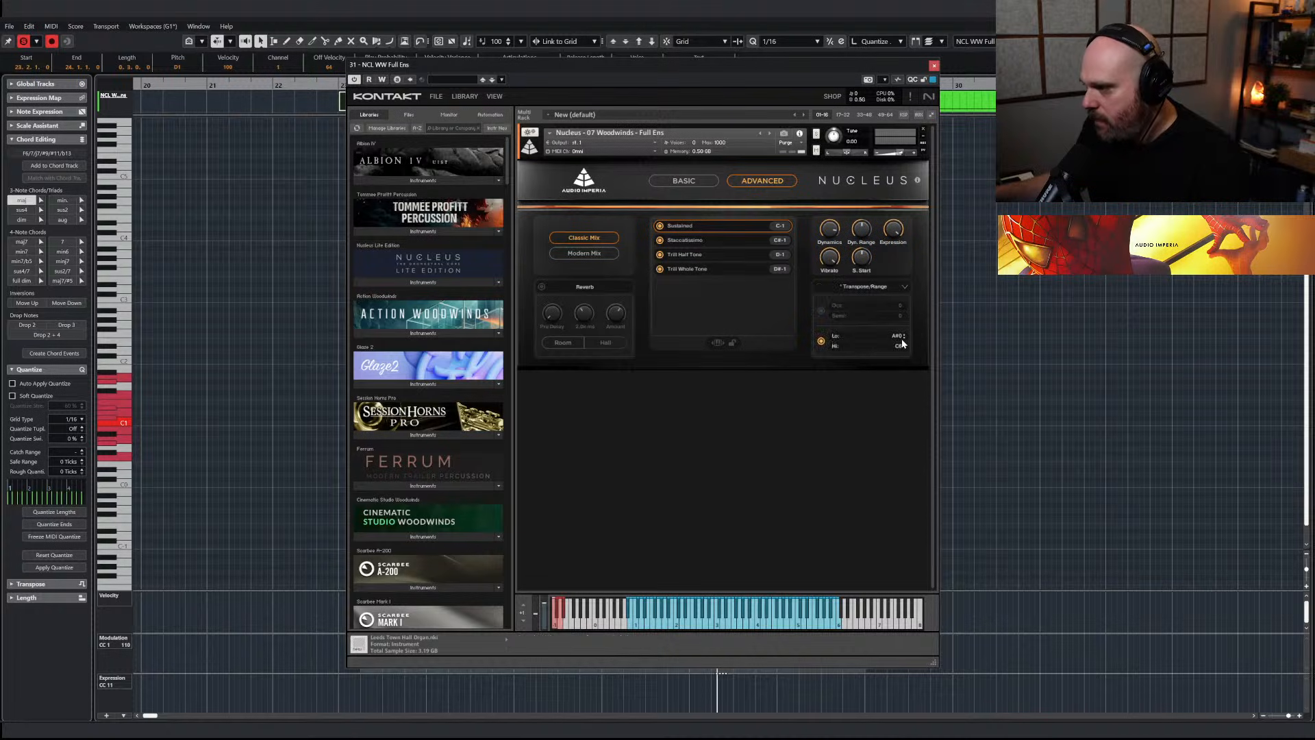
pyautogui.click(934, 66)
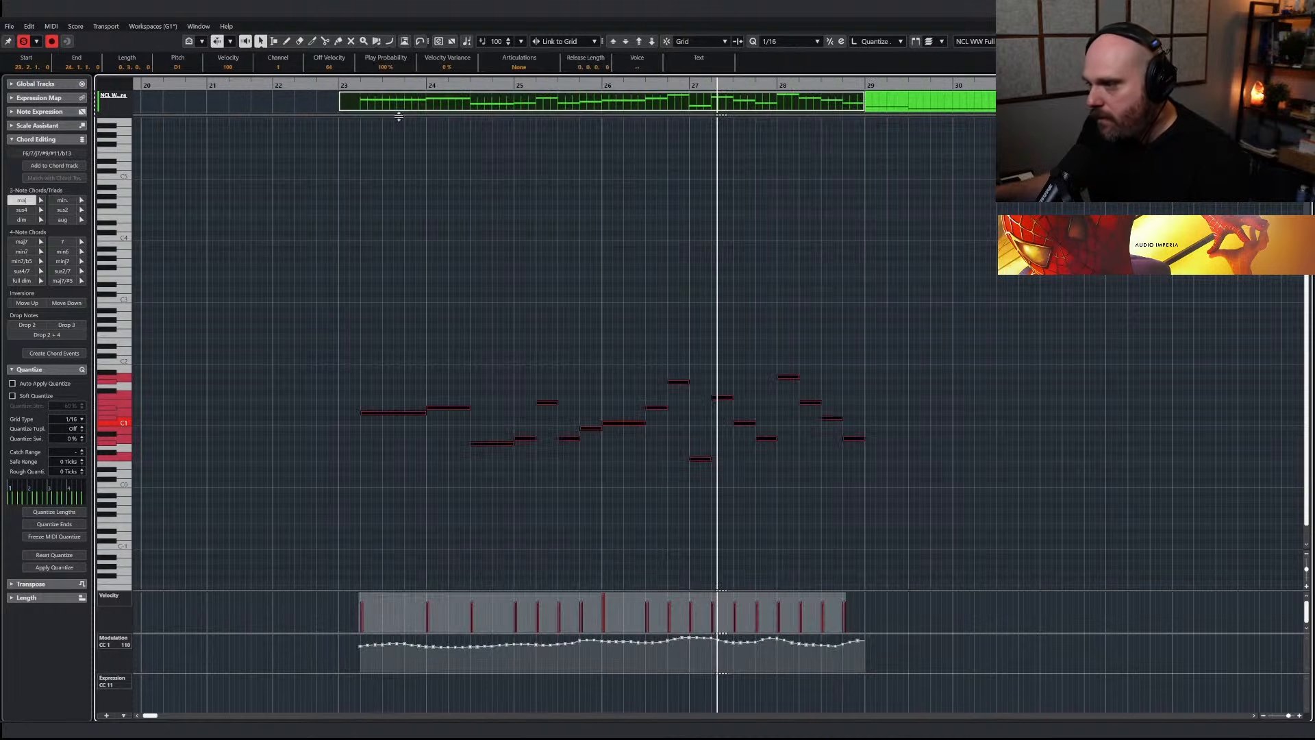
# Play the NCL WW Full Ens part and duplicate all its notes an octave higher
pyautogui.press('space')
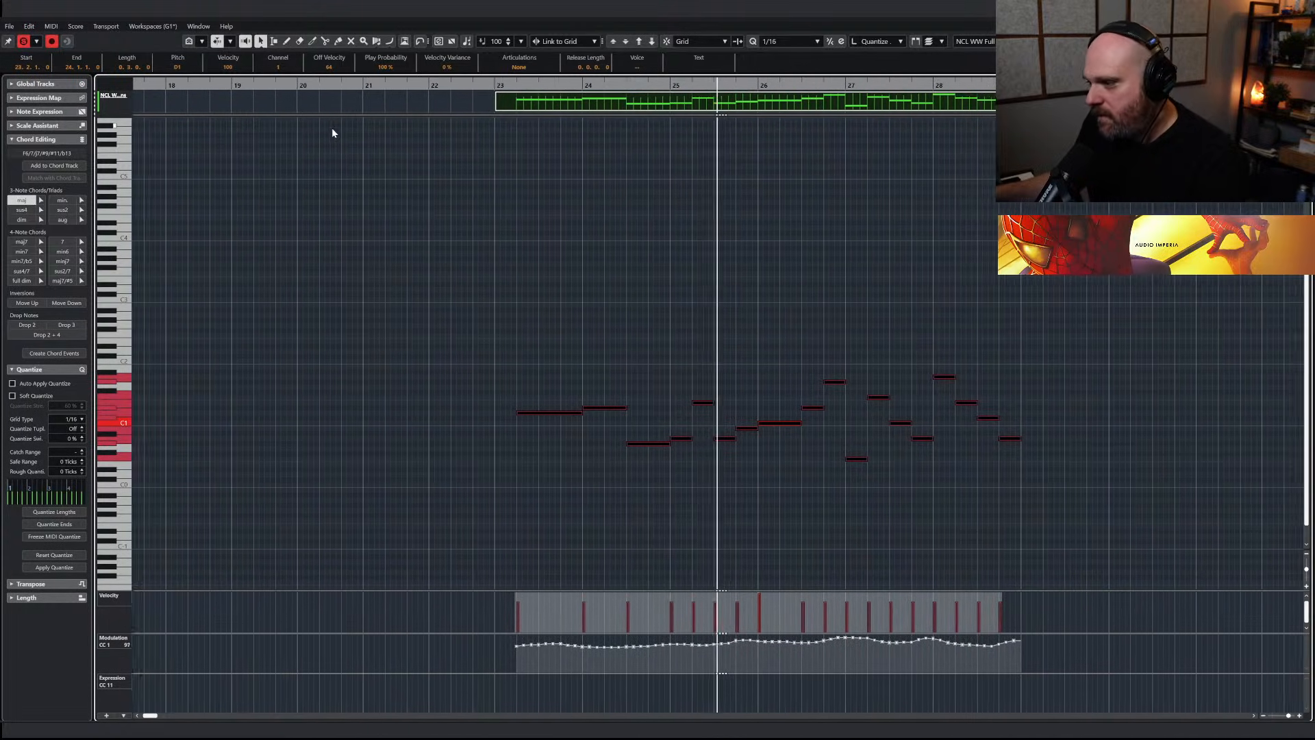
pyautogui.moveTo(383, 300); pyautogui.dragTo(1026, 525)
pyautogui.hotkey('alt', 'Up')
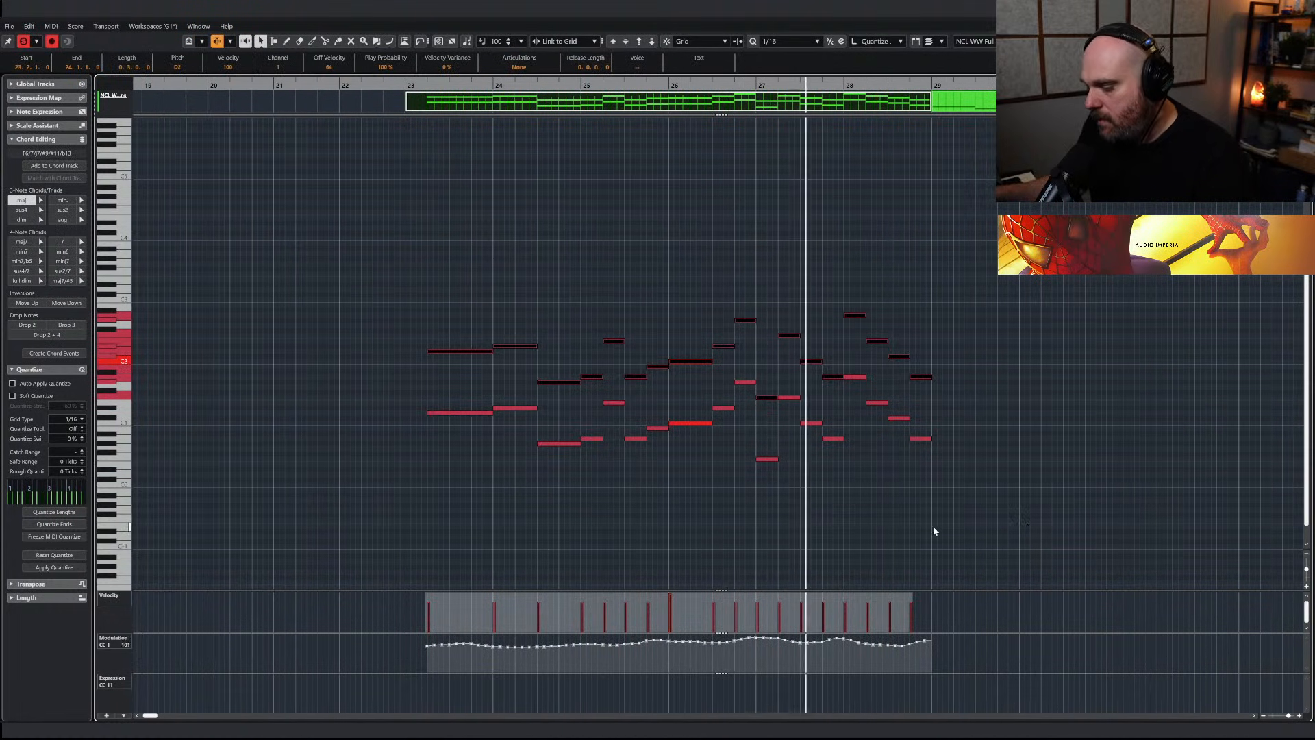
# Glue the NCL WW Full Ens parts into one and duplicate its notes in bars 29 to 31 an octave higher
pyautogui.press('Return')
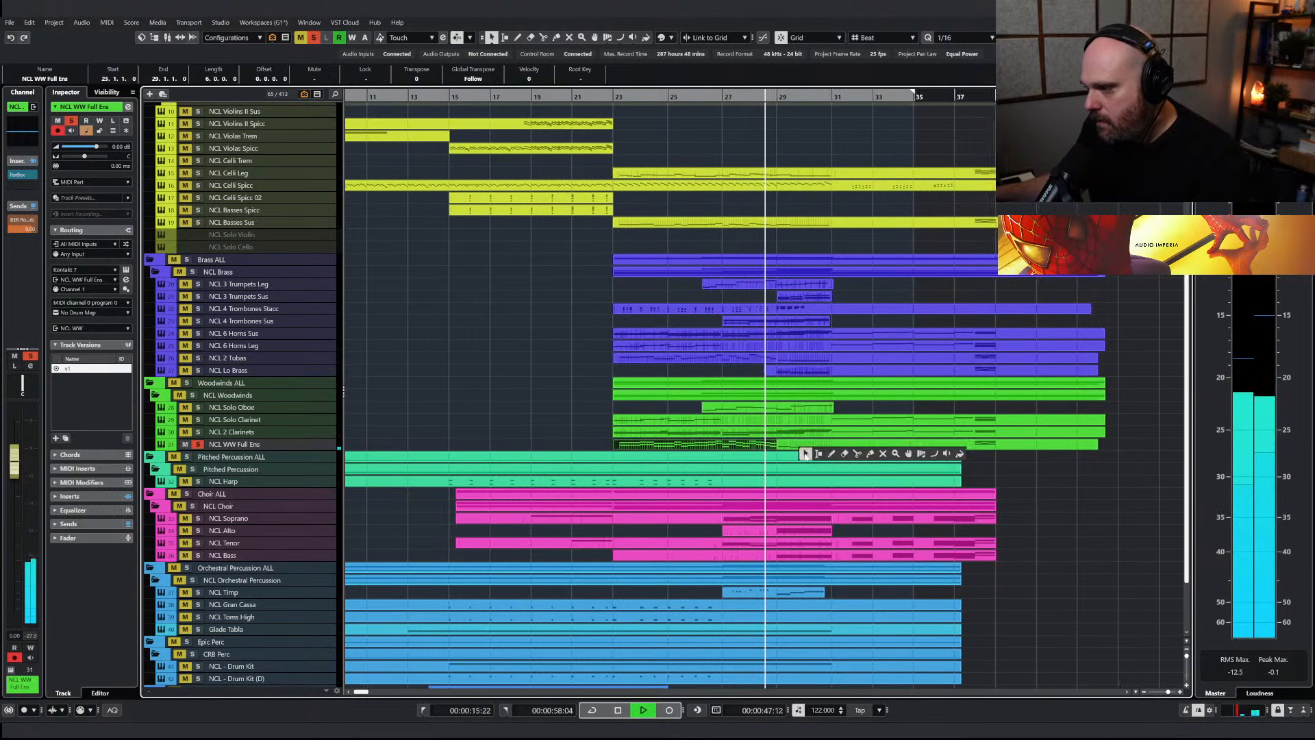
pyautogui.click(757, 442)
pyautogui.rightClick(753, 444)
pyautogui.click(751, 445)
pyautogui.doubleClick(752, 445)
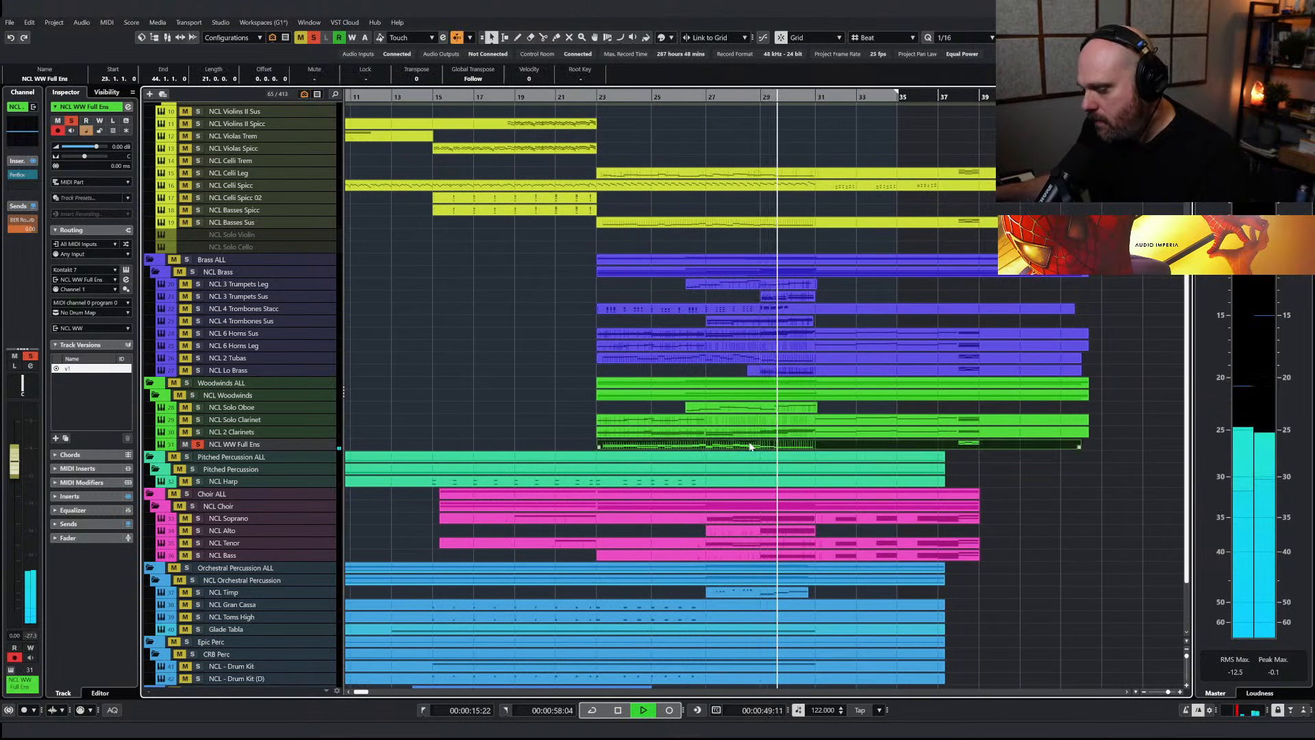
pyautogui.hotkey('shift', 'Up')
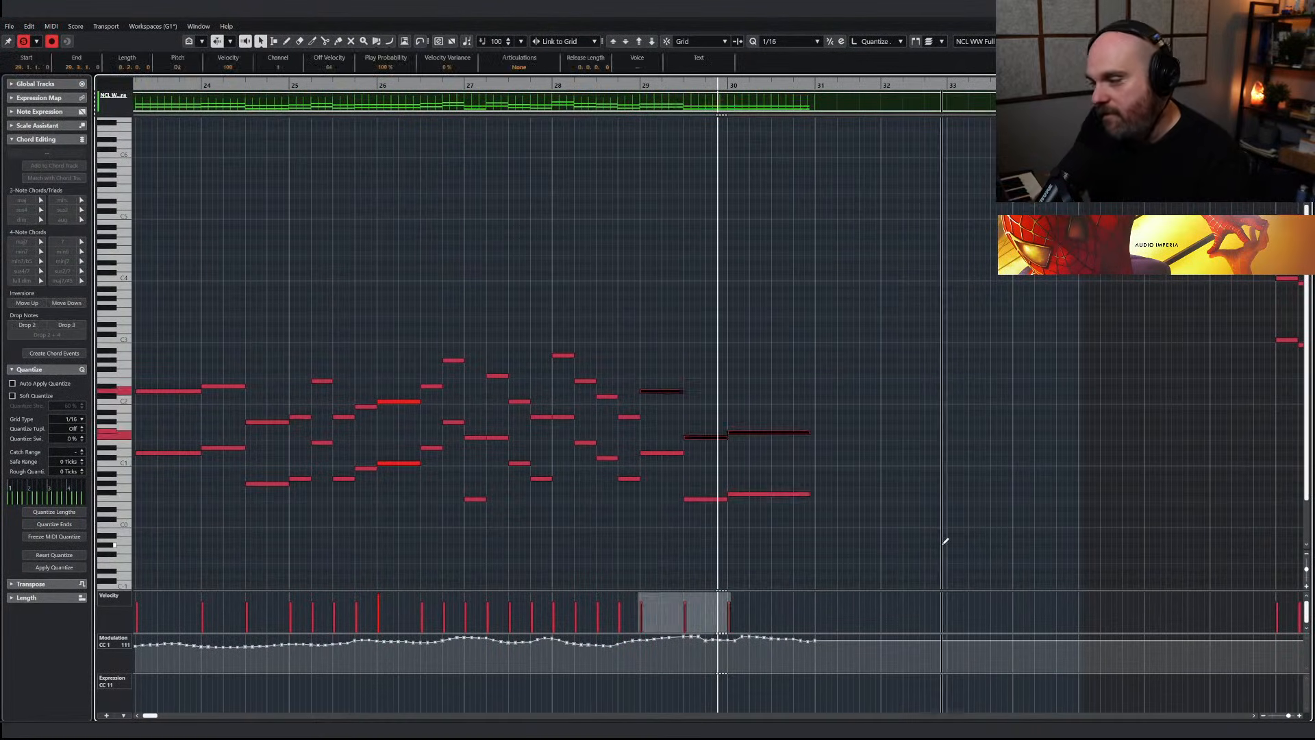
pyautogui.press('Return')
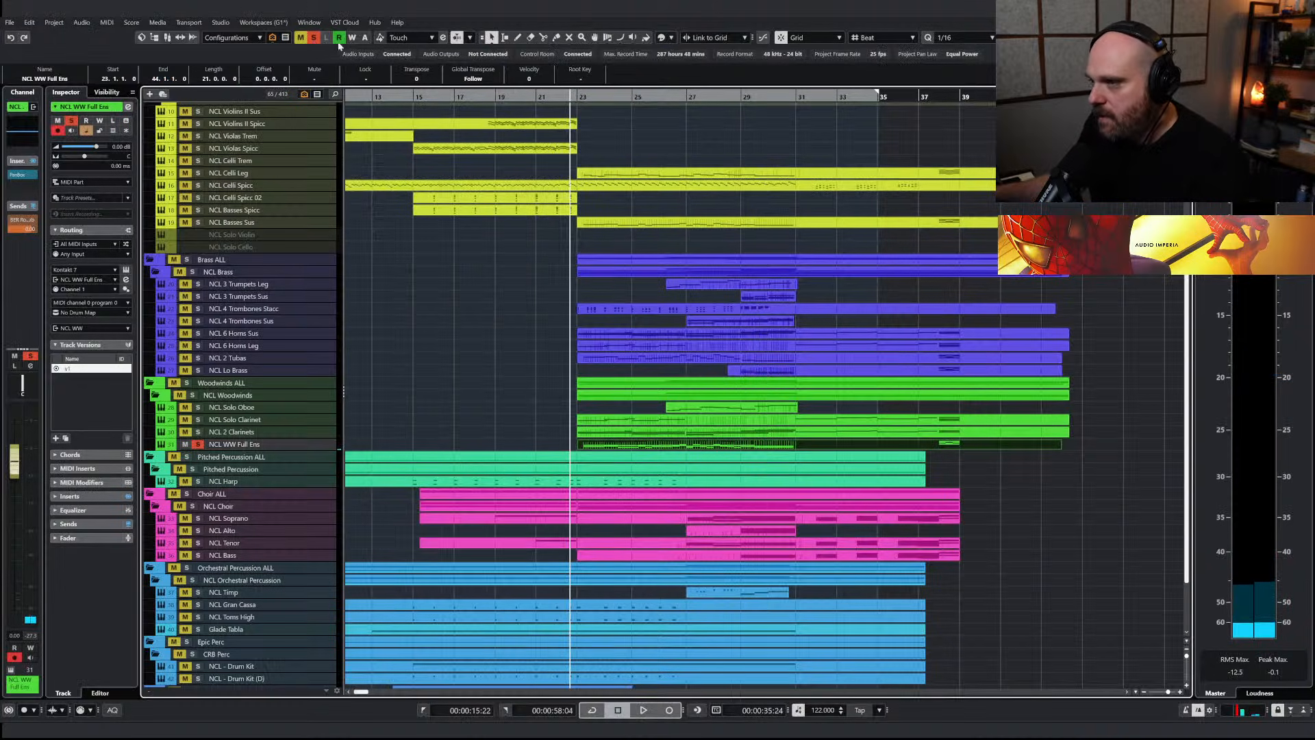
# Audition NCL WW Full Ens with the soloed brass, clear all solos and lower the woodwind track's volume to -3.73 dB
pyautogui.press('space')
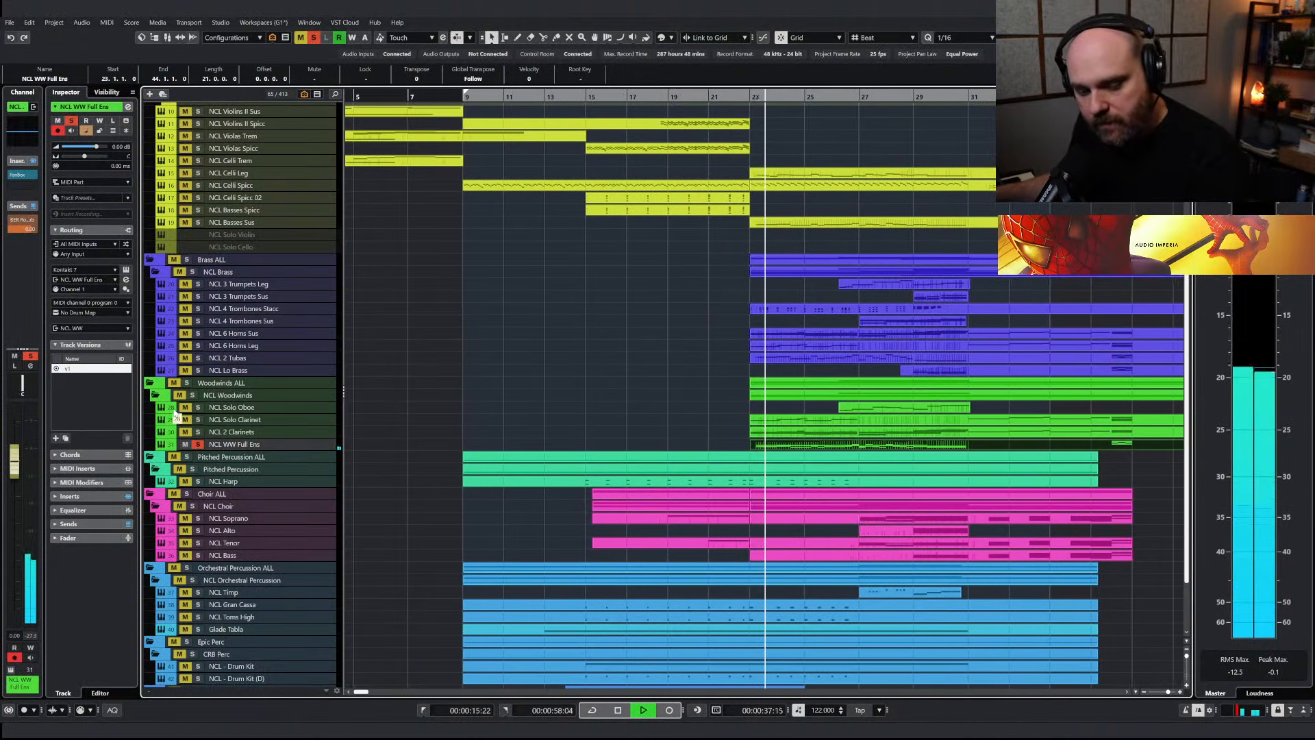
pyautogui.click(187, 260)
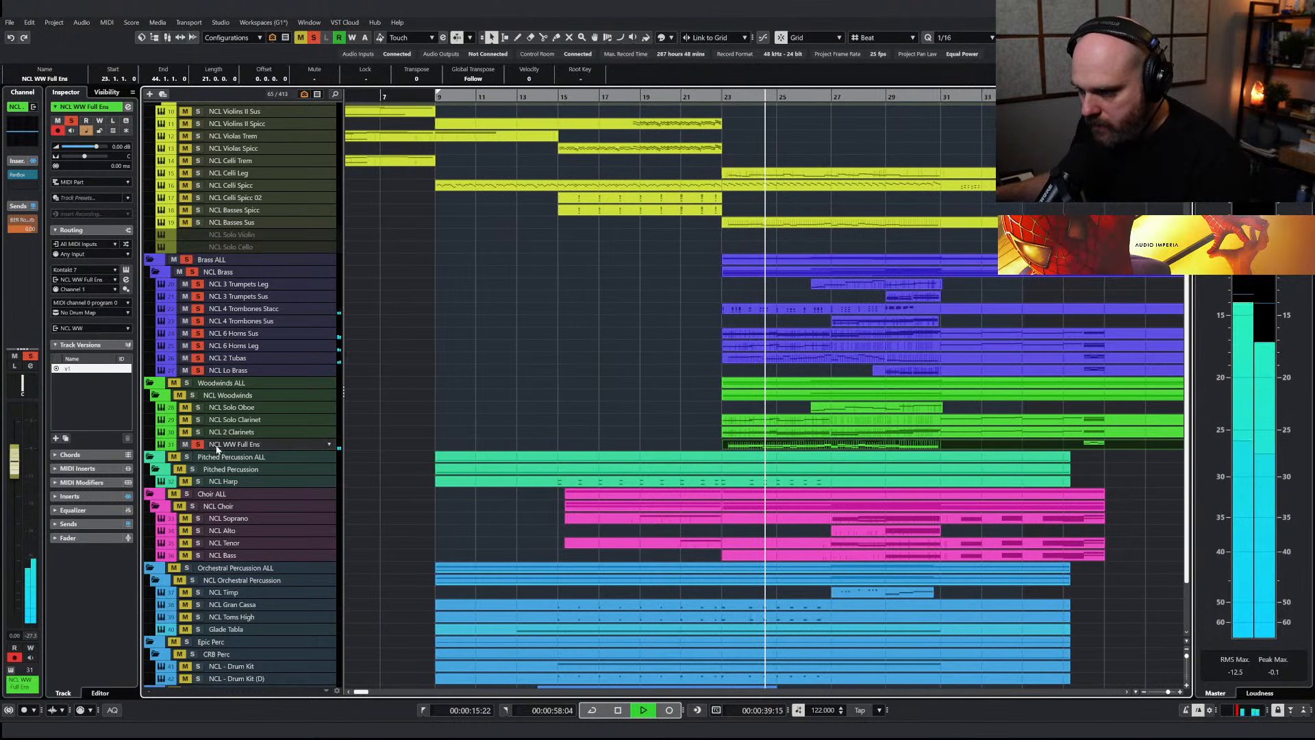
pyautogui.moveTo(15, 478); pyautogui.dragTo(20, 497)
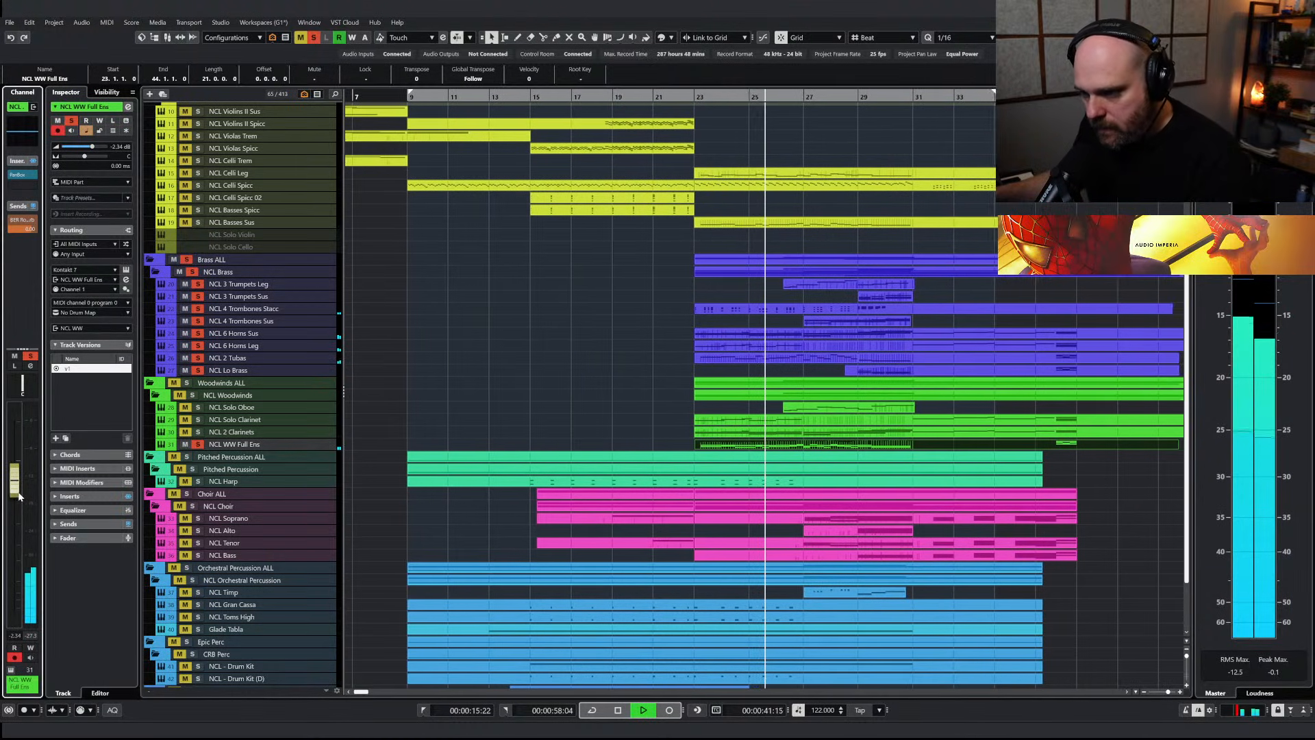
pyautogui.click(613, 98)
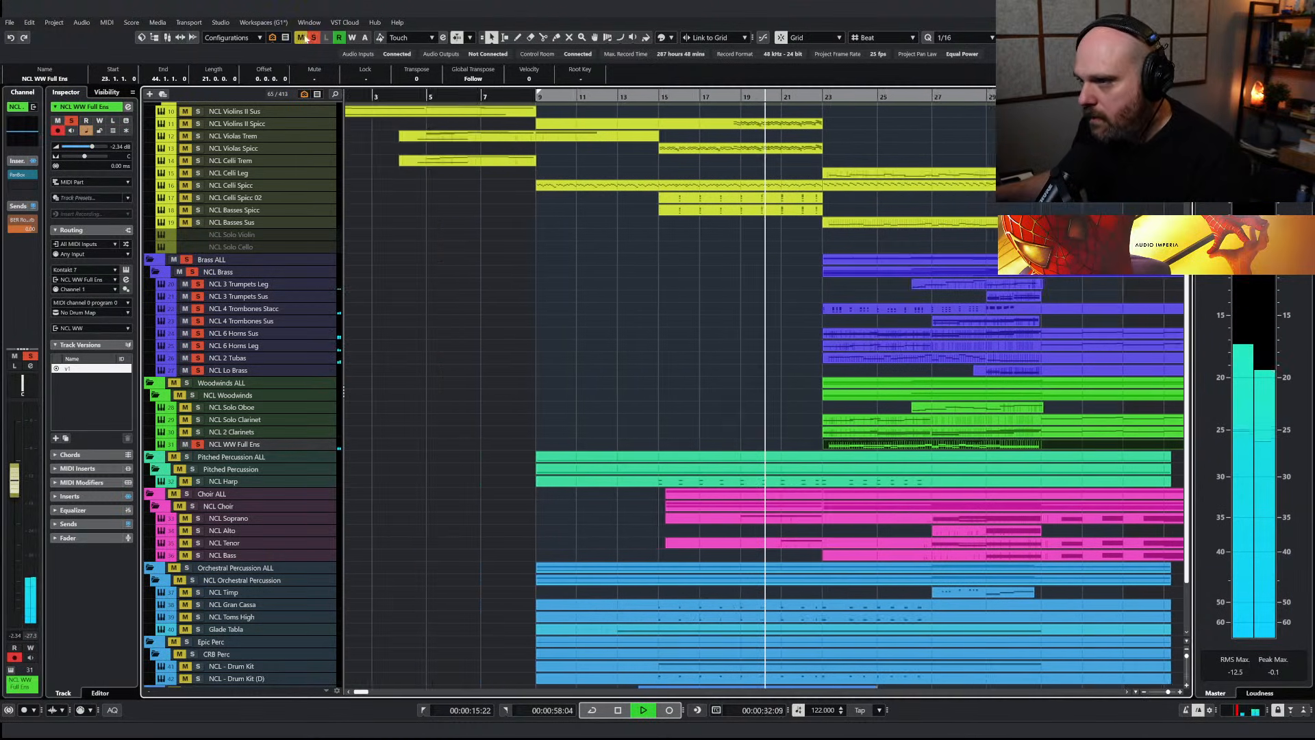
pyautogui.click(312, 37)
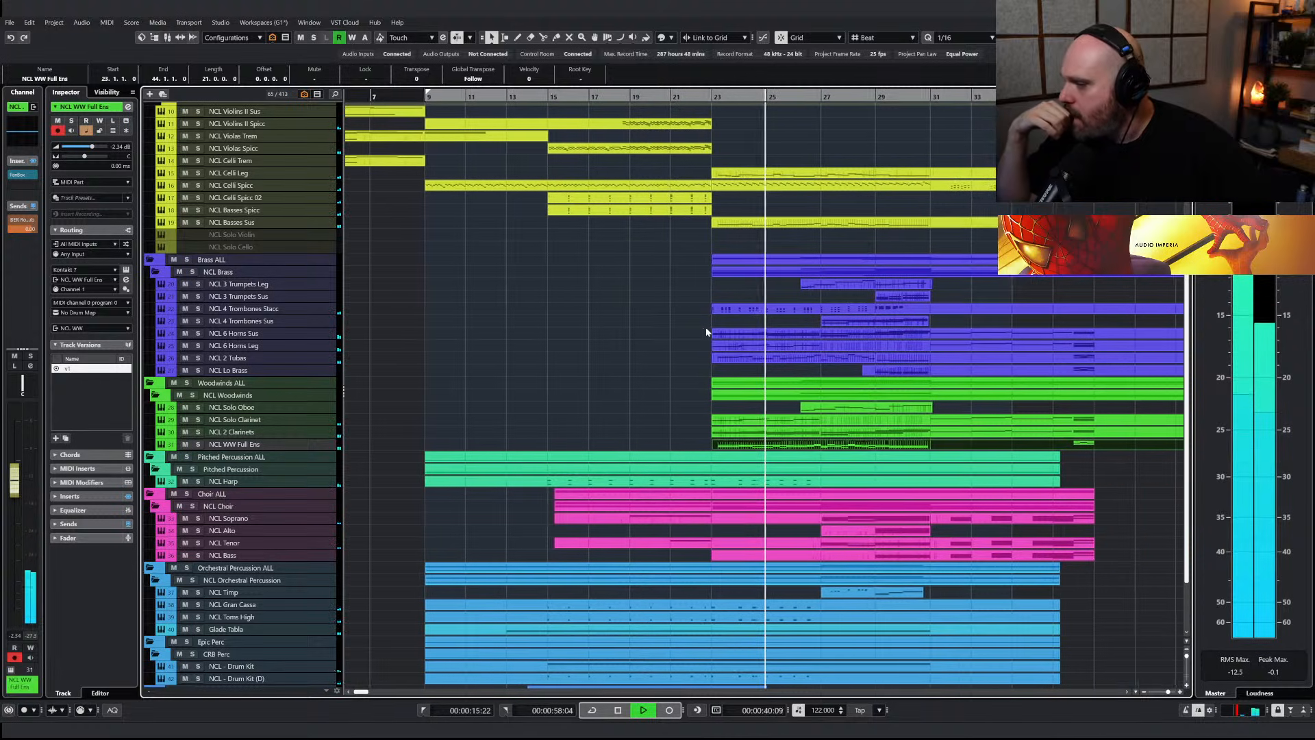
pyautogui.moveTo(16, 480); pyautogui.dragTo(22, 489)
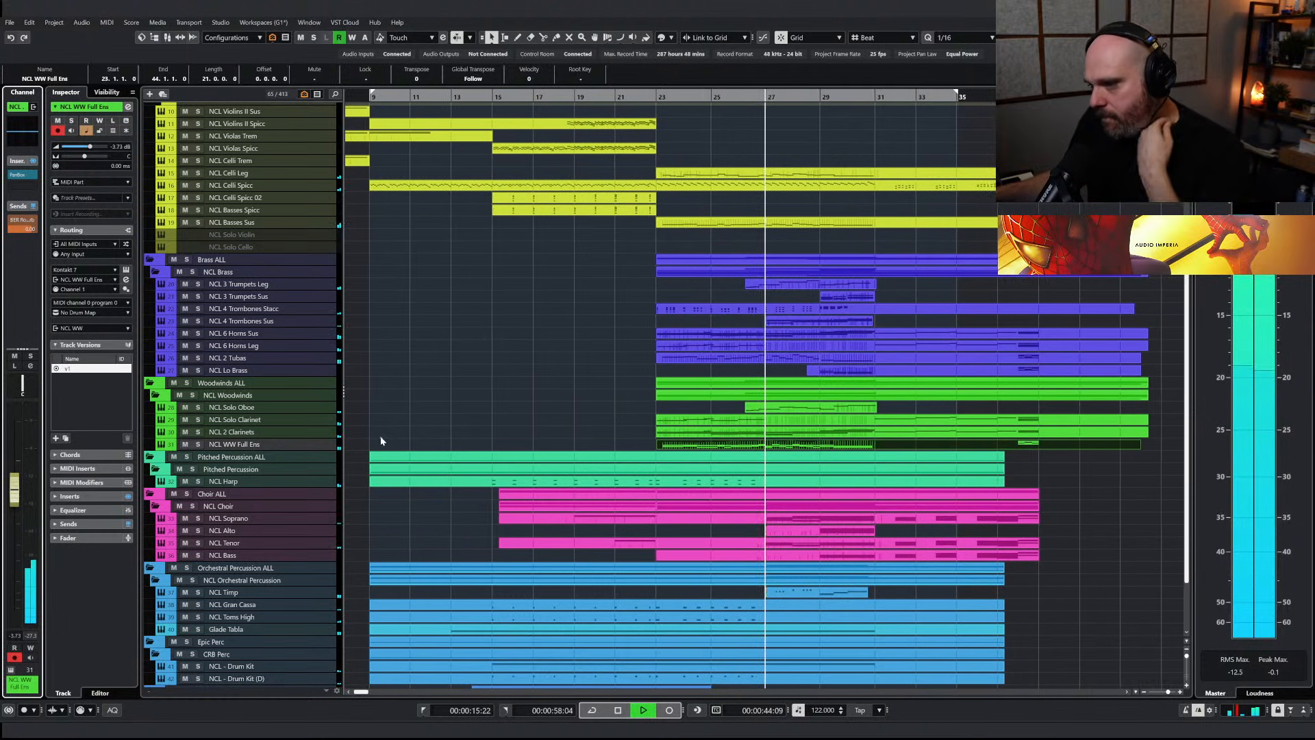
# Play back the full mix, select the NCL Lo Brass track and solo NCL Timp to hear it alone
pyautogui.scroll(3, 489, 365)
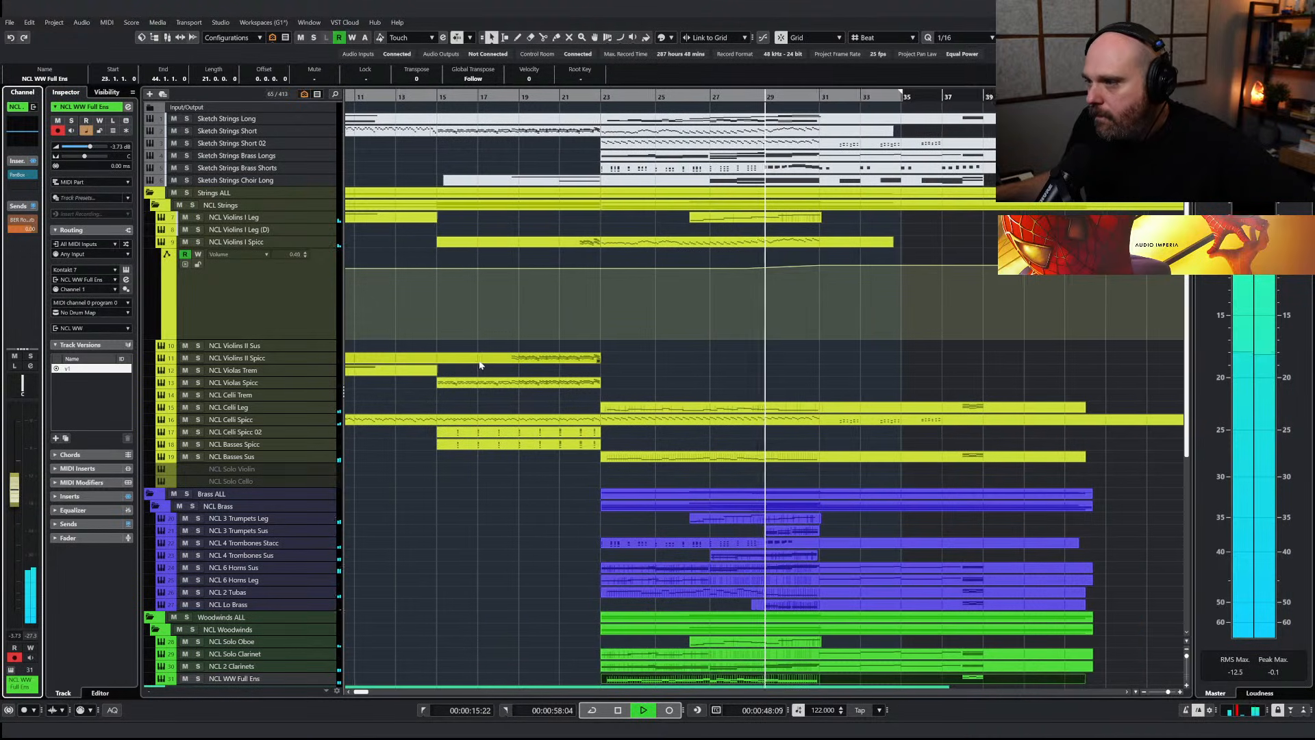
pyautogui.scroll(-3, 589, 439)
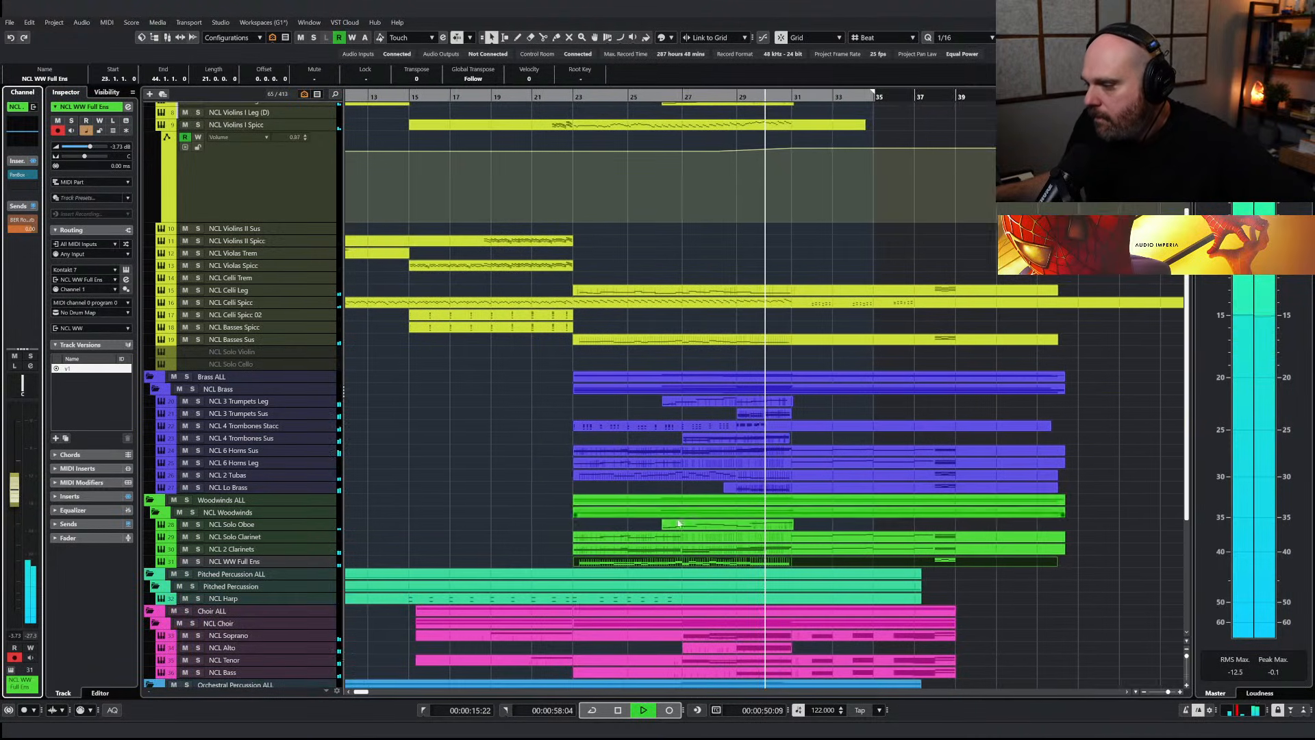
pyautogui.click(265, 487)
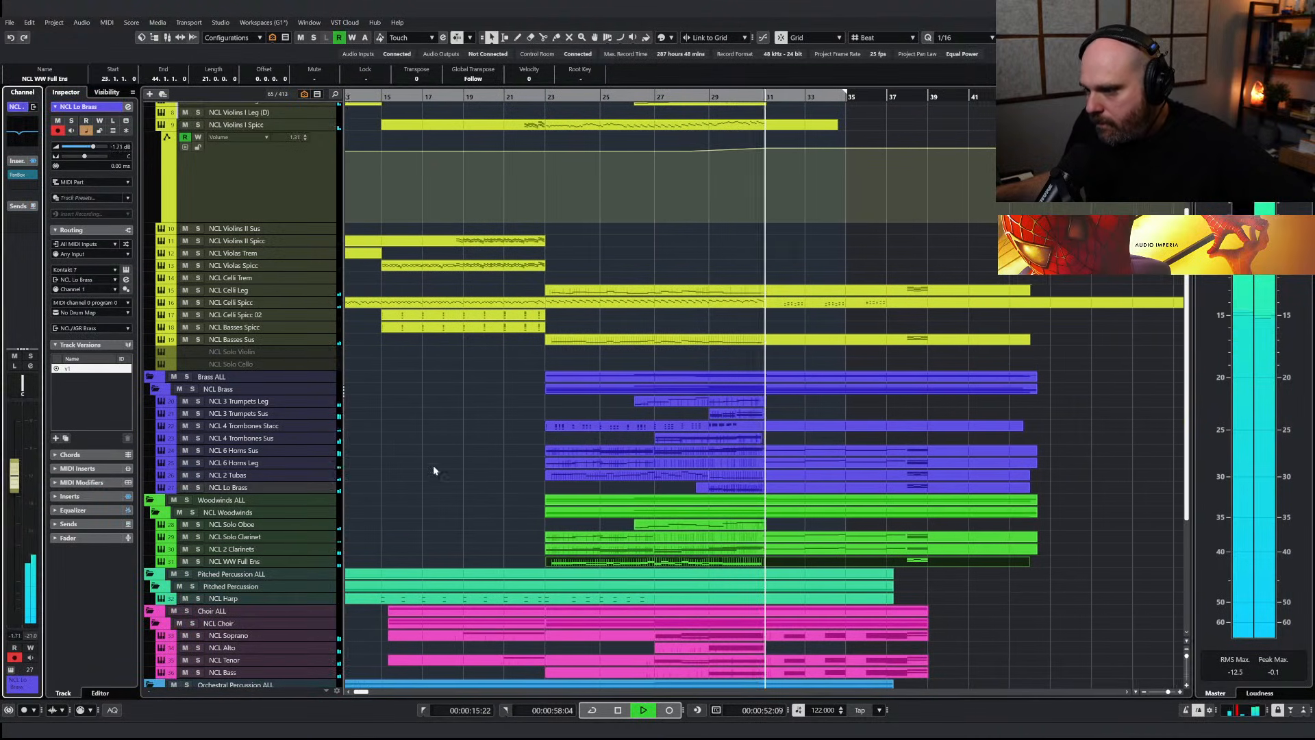
pyautogui.press('space')
pyautogui.click(640, 100)
pyautogui.press('space')
pyautogui.scroll(-6, 570, 294)
pyautogui.click(197, 509)
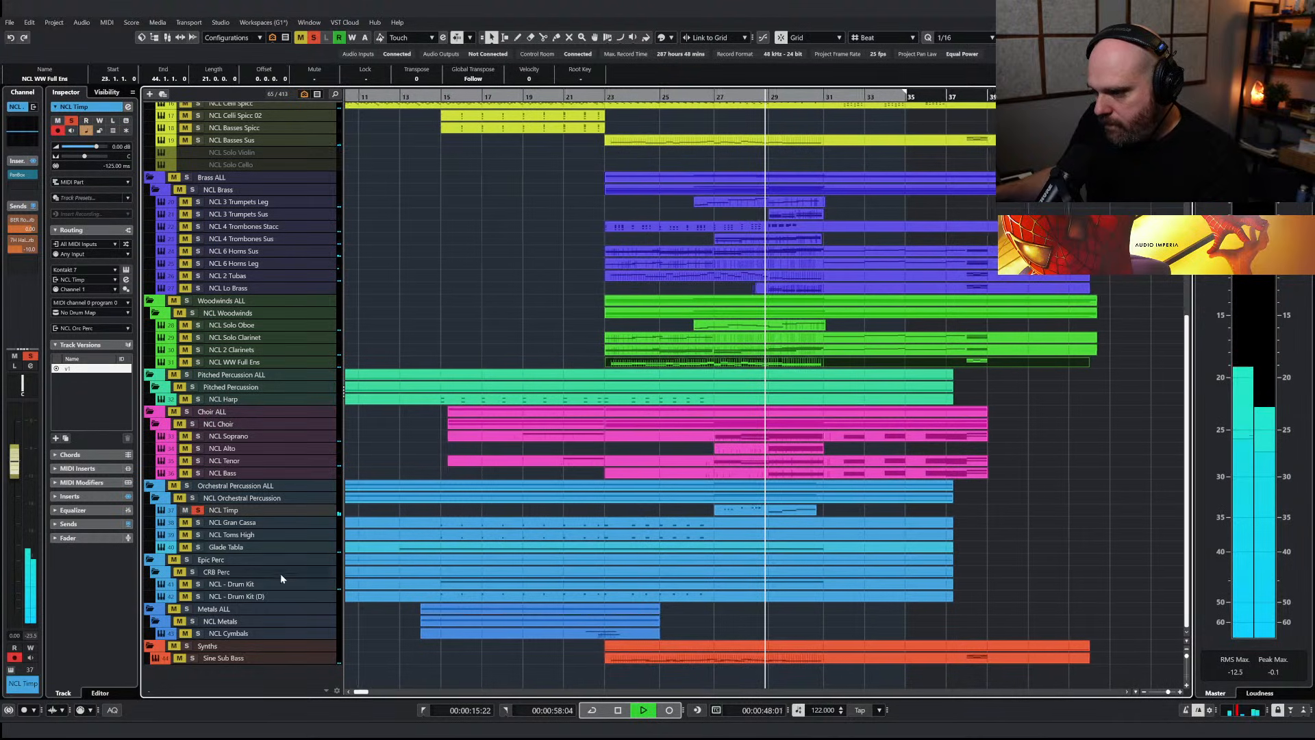
# Extend the NCL Cymbals part to bar 37 and draw an E4 note filling bar 30
pyautogui.click(594, 634)
pyautogui.press('space')
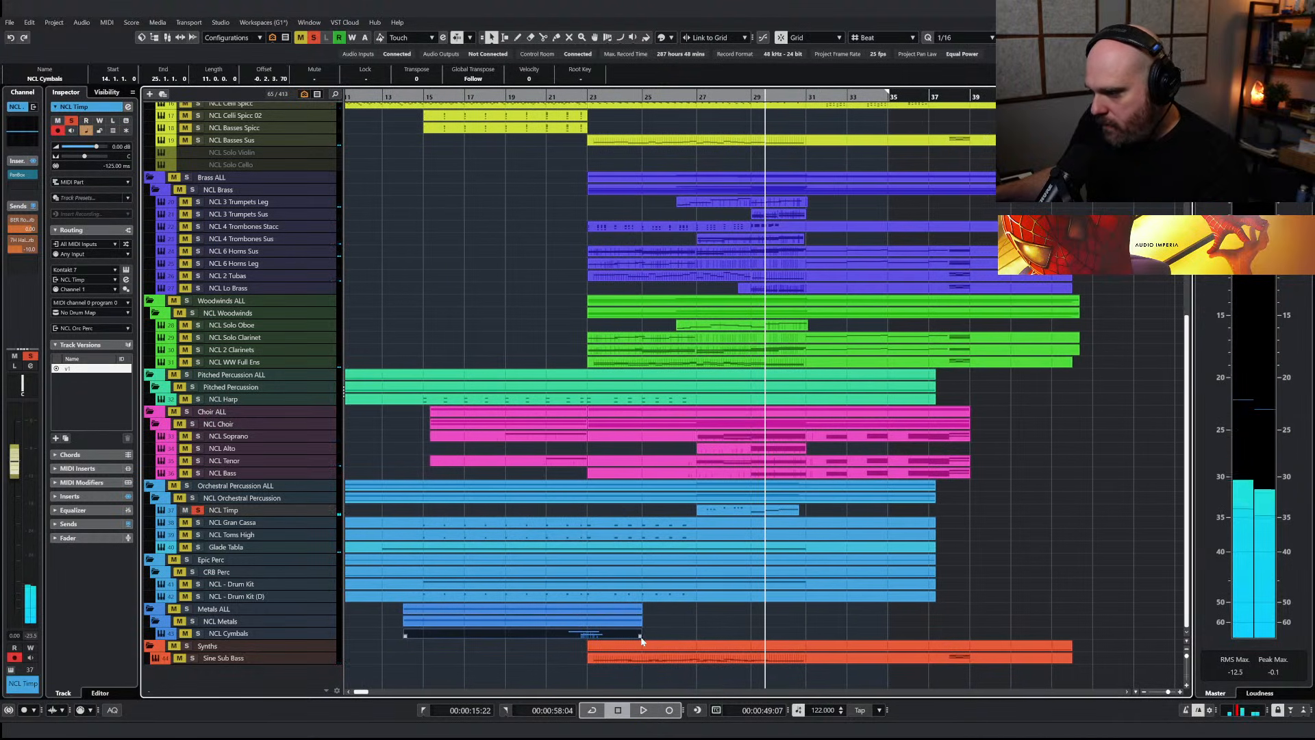
pyautogui.doubleClick(642, 637)
pyautogui.rightClick(507, 331)
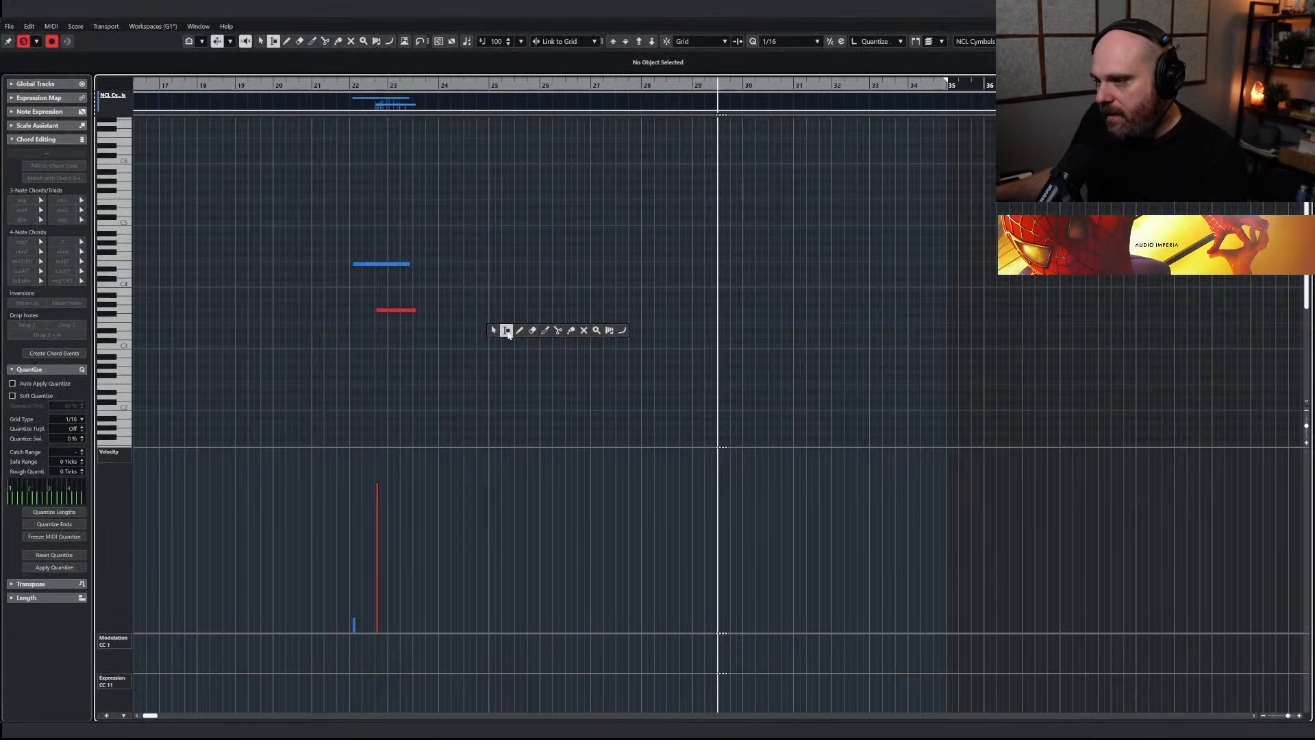
pyautogui.click(520, 331)
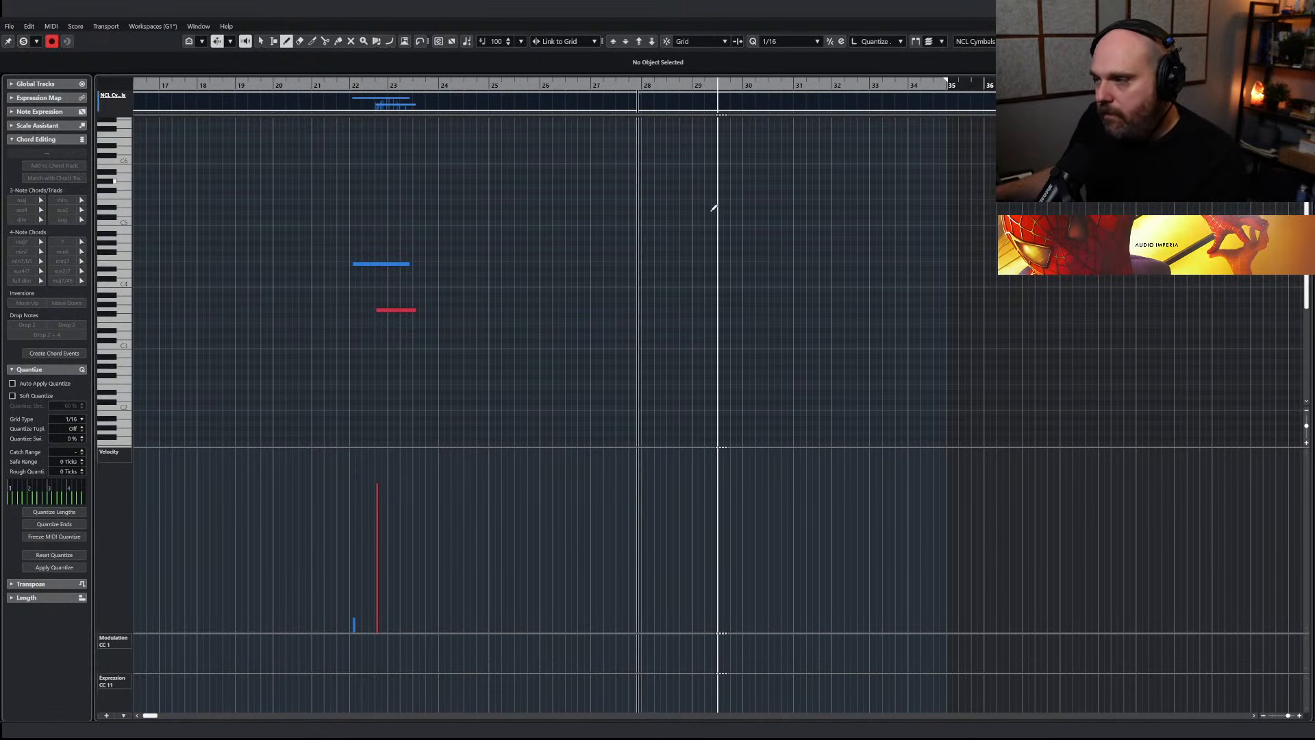
pyautogui.press('h')
pyautogui.press('h')
pyautogui.press('h')
pyautogui.press('h')
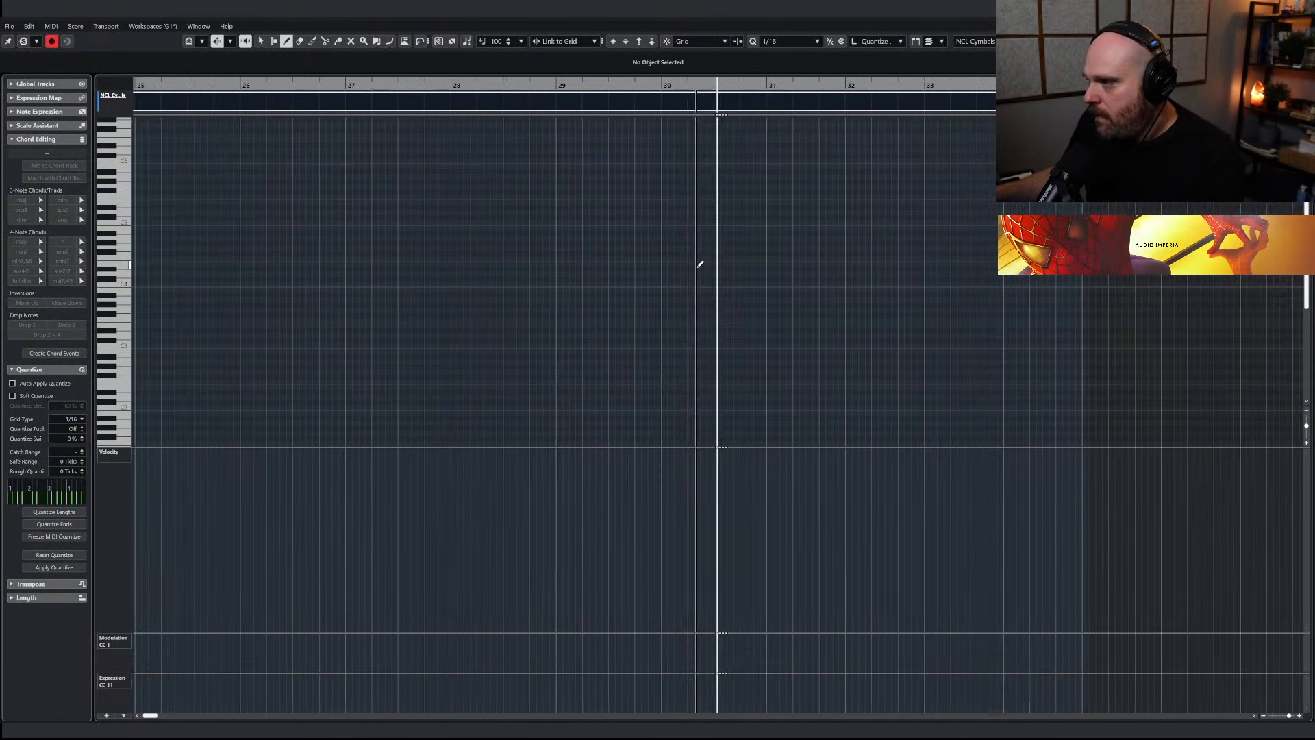
pyautogui.moveTo(657, 263); pyautogui.dragTo(769, 271)
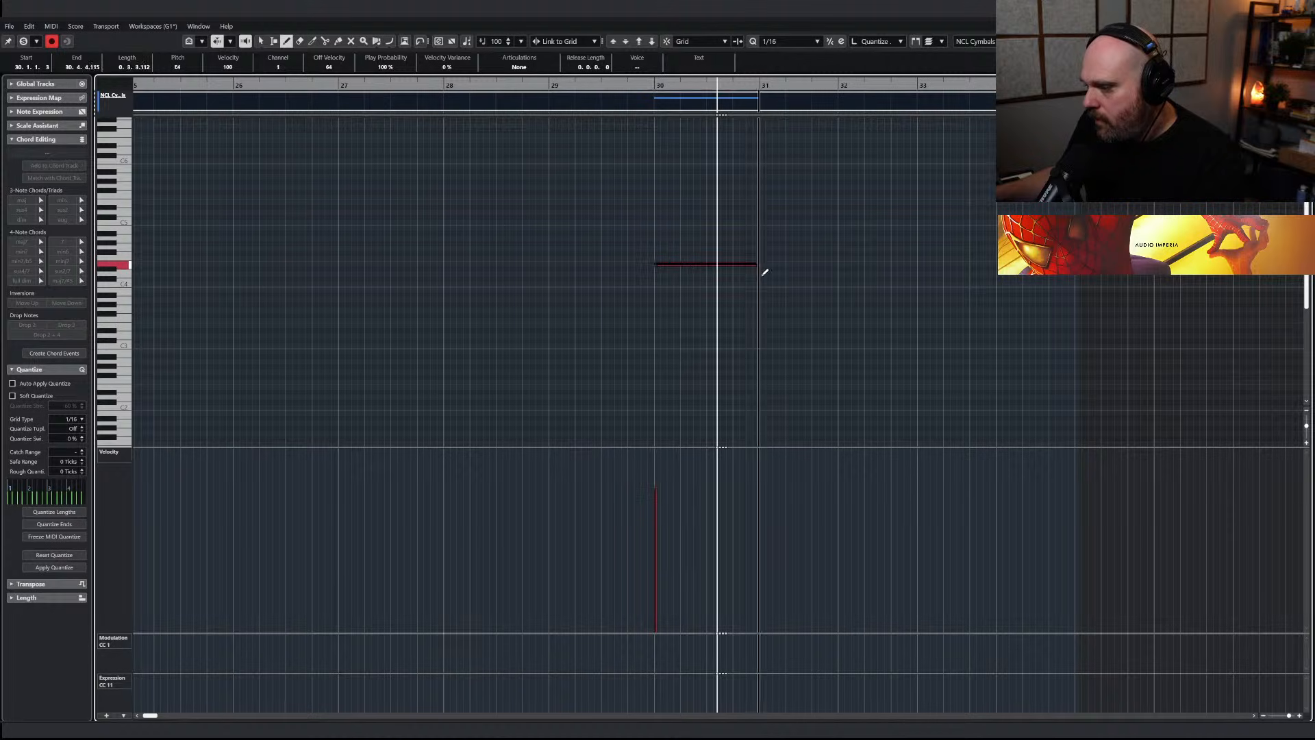
# Draw a rising modulation curve under the new cymbal note from bar 30 to bar 31
pyautogui.rightClick(623, 541)
pyautogui.click(748, 546)
pyautogui.moveTo(664, 664)
pyautogui.mouseDown()
pyautogui.moveTo(784, 650)
pyautogui.moveTo(761, 638)
pyautogui.mouseUp()
pyautogui.press('1')
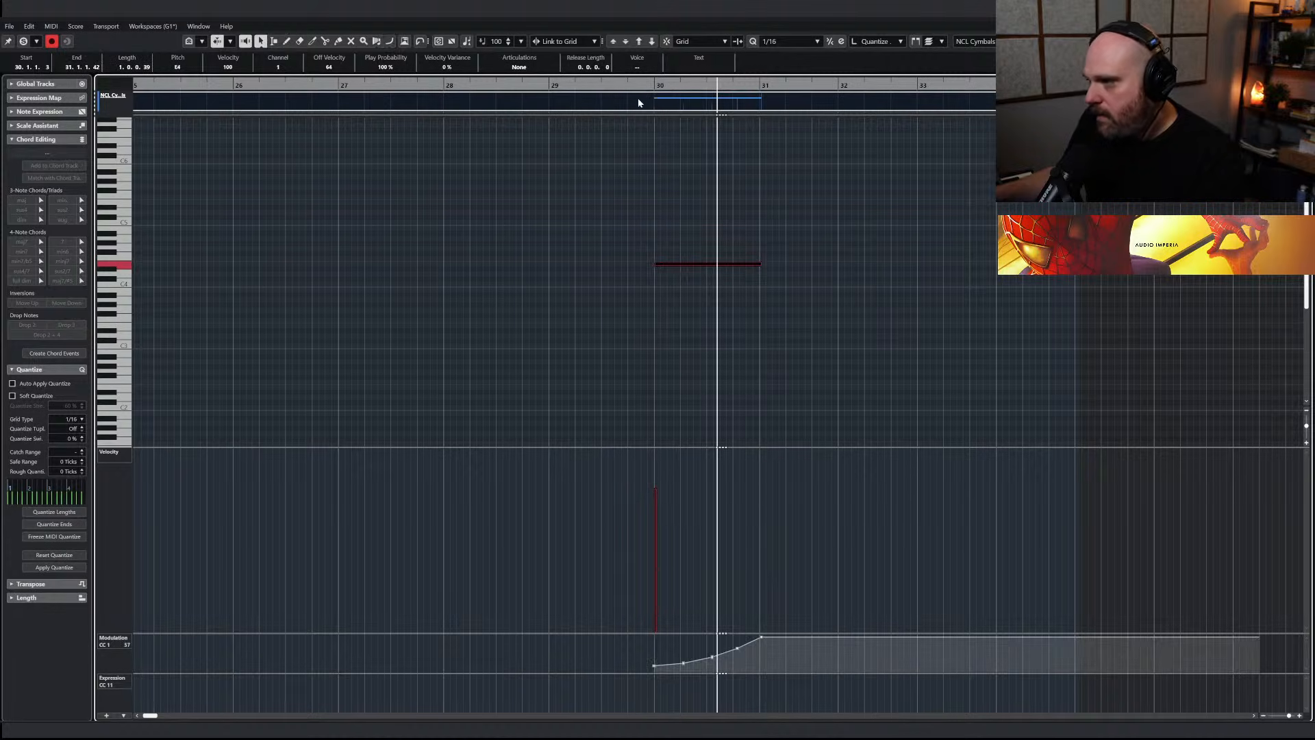
pyautogui.press('Return')
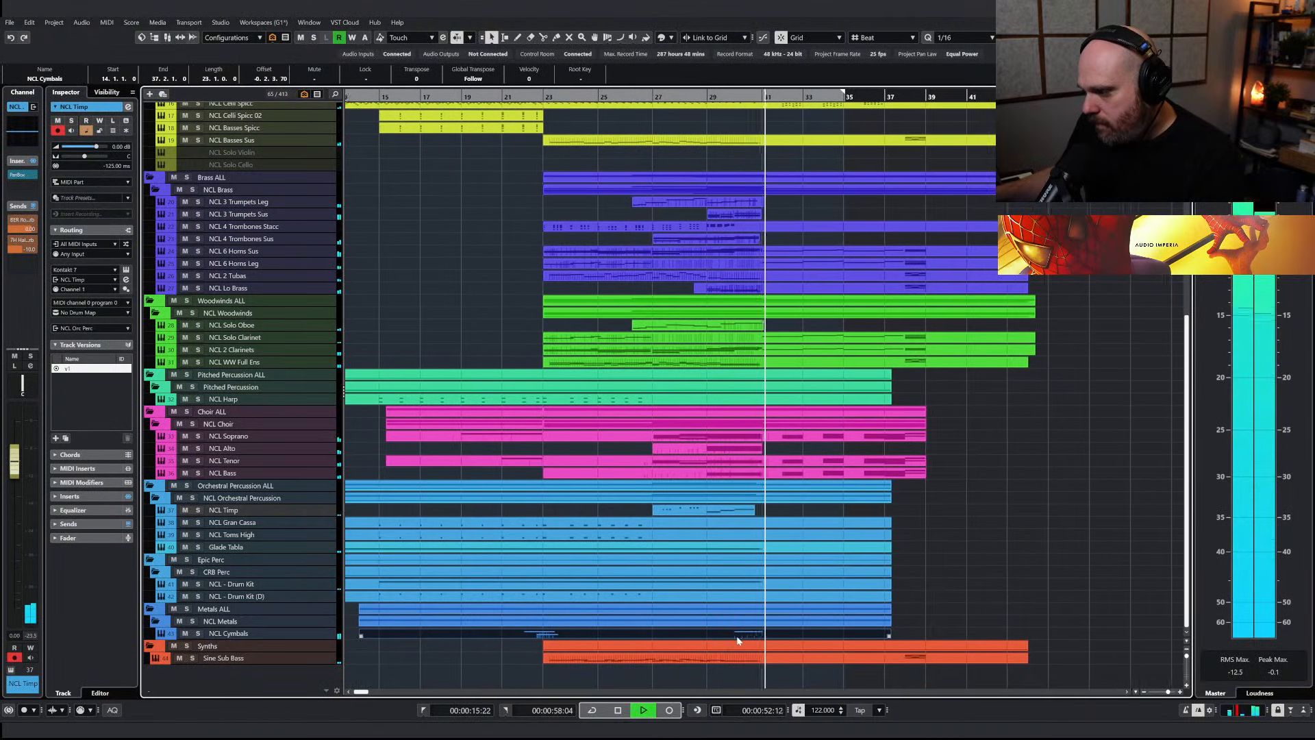
# Reopen the NCL Cymbals part, adjust the modulation swell across bar 30 and return playback to about bar 23
pyautogui.press('Return')
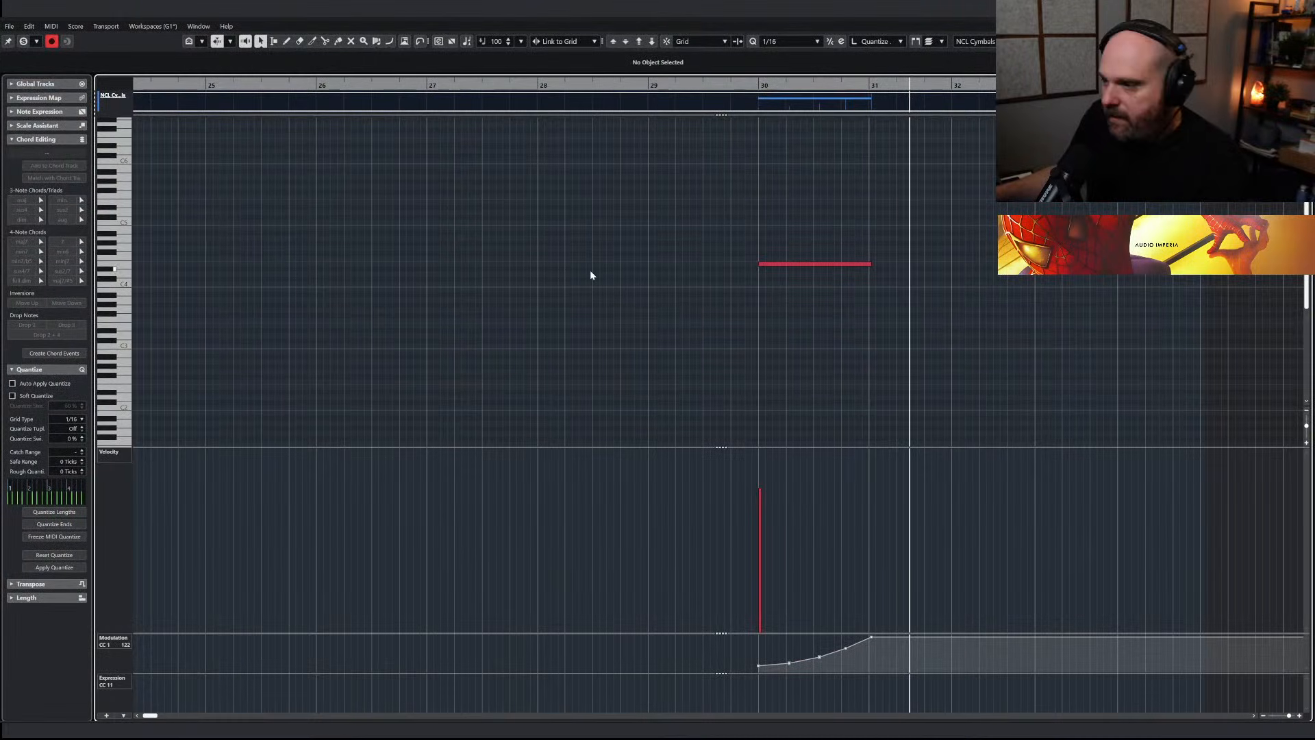
pyautogui.click(719, 272)
pyautogui.moveTo(758, 665); pyautogui.dragTo(876, 639)
pyautogui.press('Return')
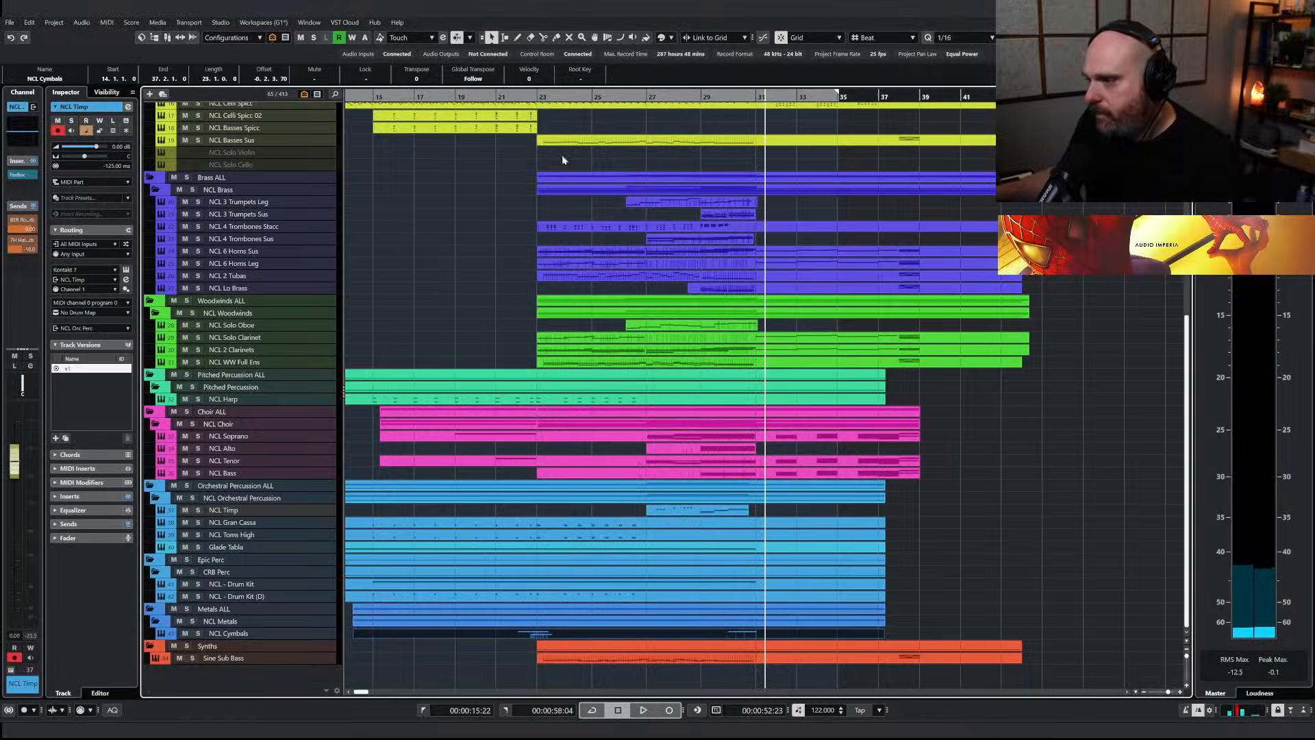
pyautogui.click(544, 96)
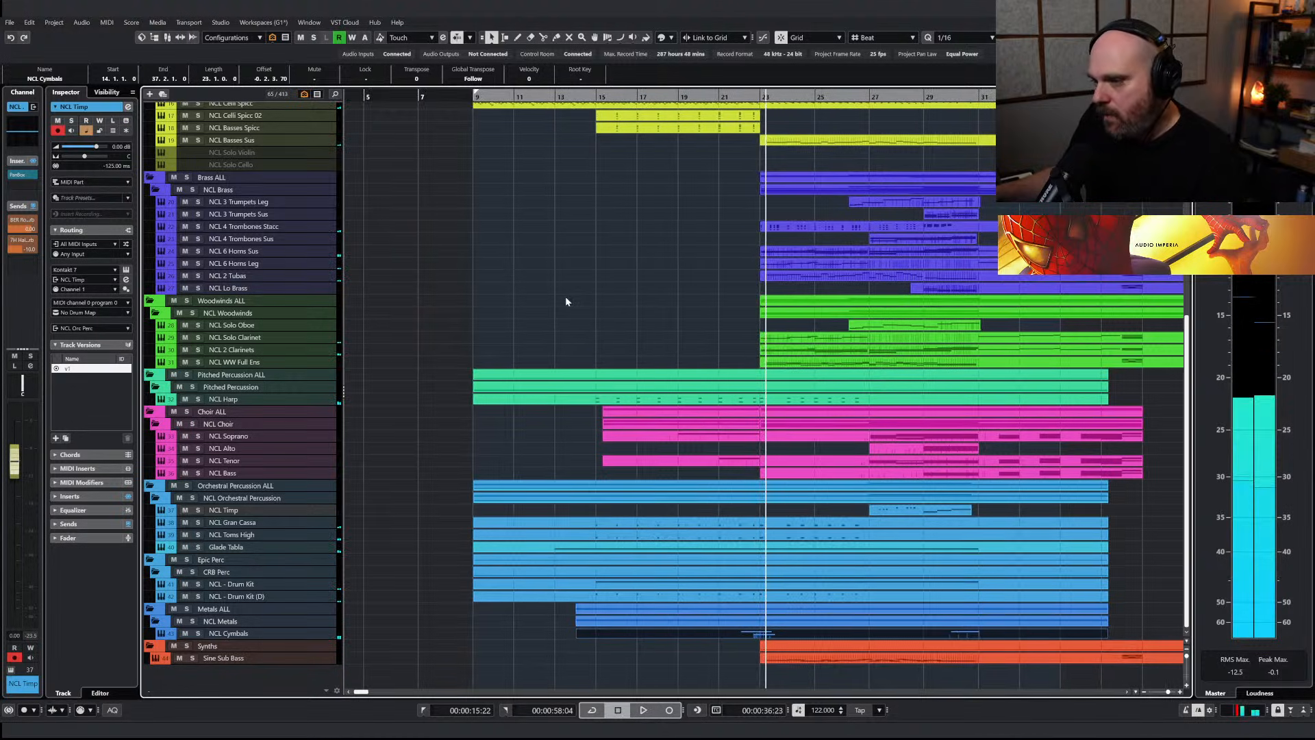
# Search the project's tracks for "flute", show the NCL 2 Flutes track and enable it
pyautogui.hotkey('ctrl', 'f')
pyautogui.write('flute')
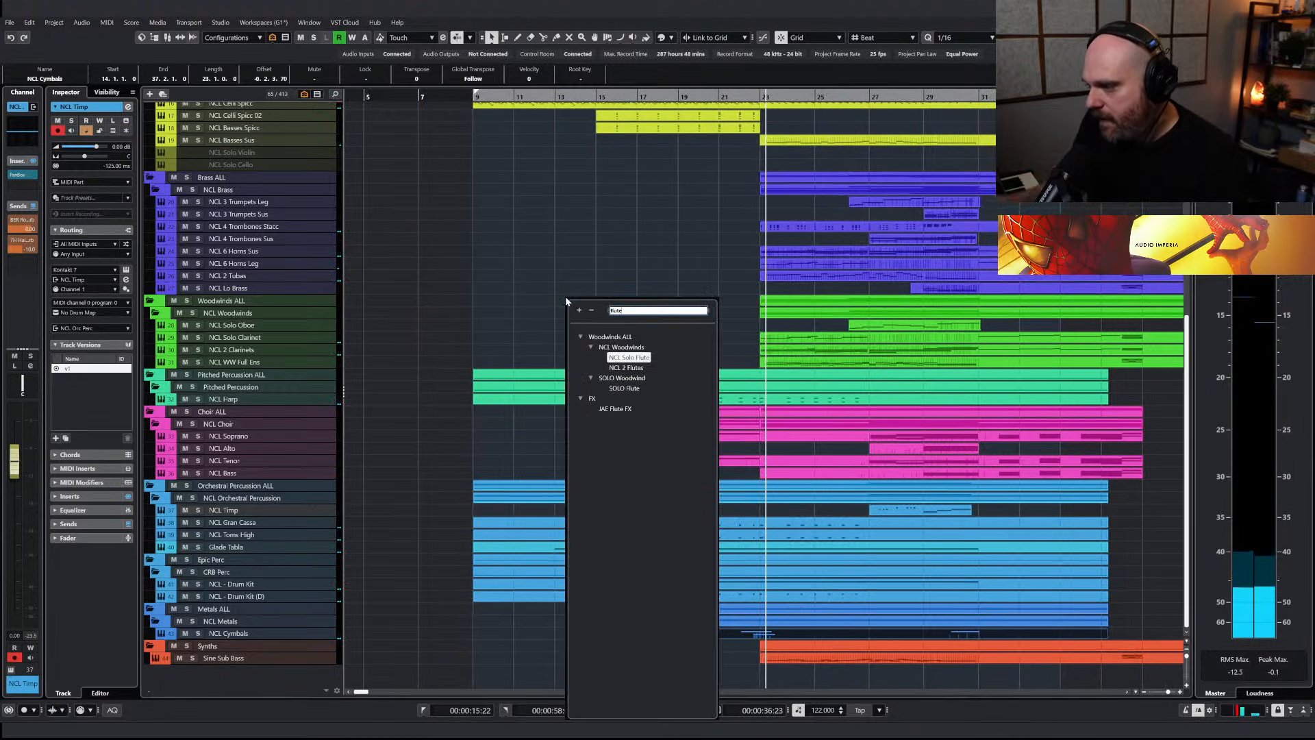
pyautogui.click(627, 367)
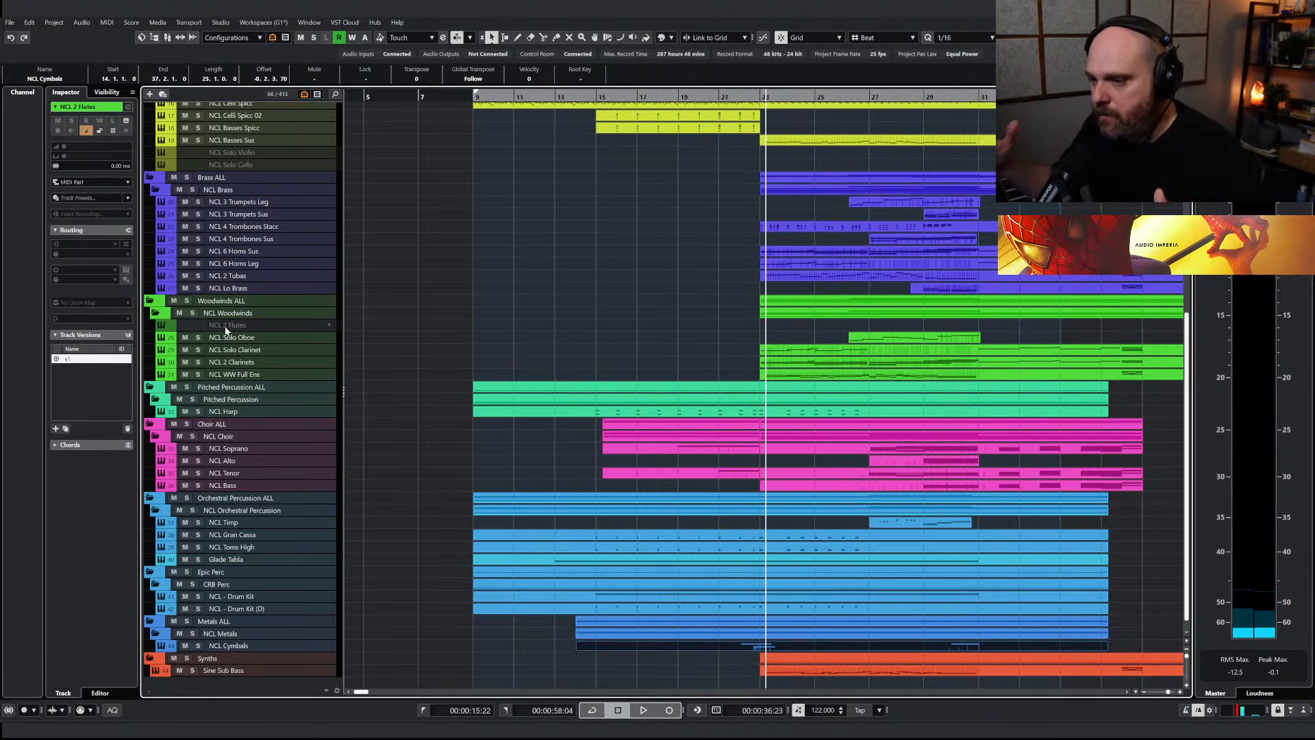
pyautogui.hotkey('shift', 'd')
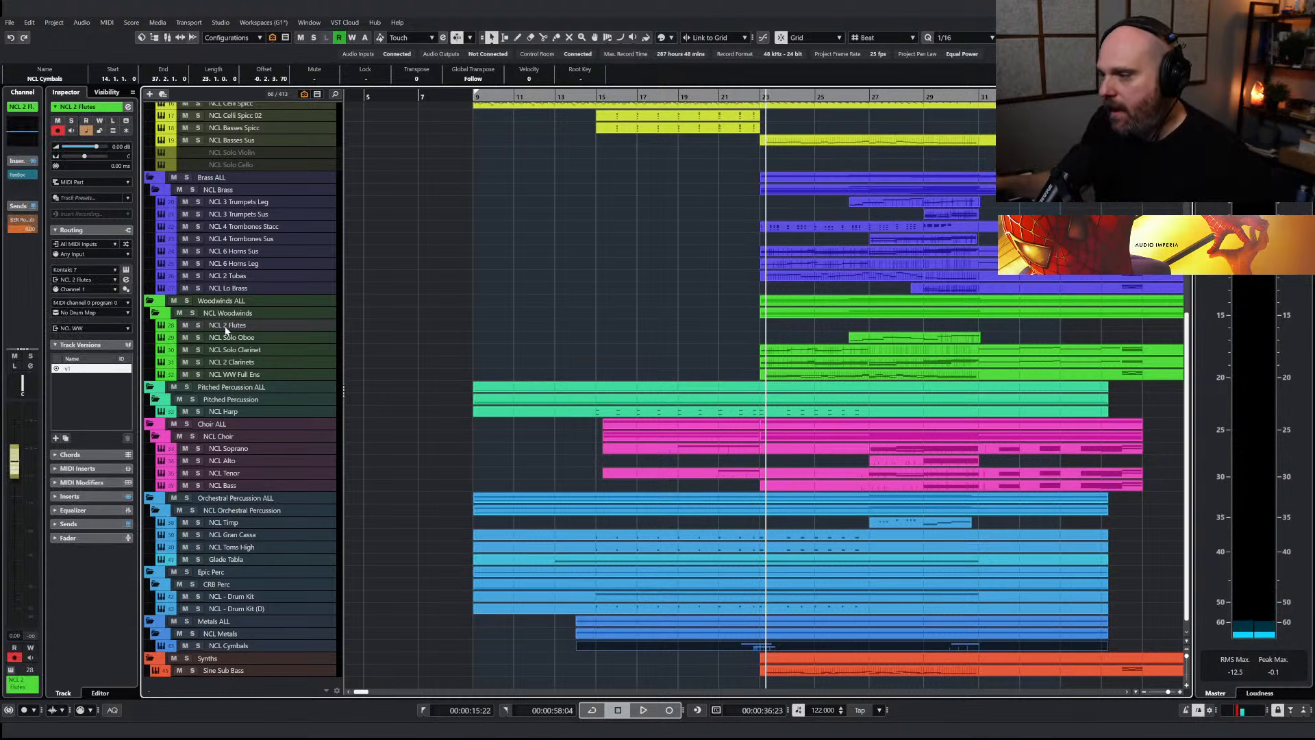
# Copy the NCL Violins I Spicc part starting at bar 23 onto the NCL 2 Flutes track
pyautogui.press('g')
pyautogui.press('g')
pyautogui.scroll(6, 748, 262)
pyautogui.click(727, 243)
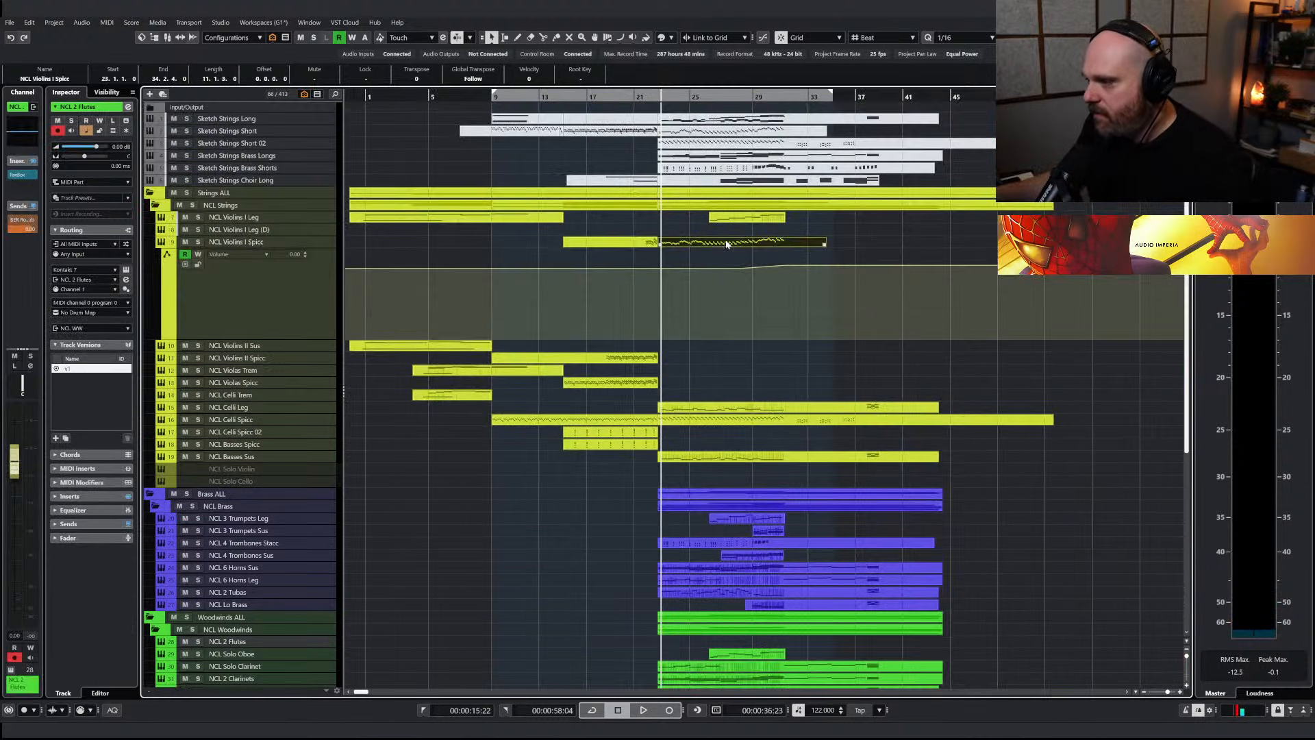
pyautogui.press('h')
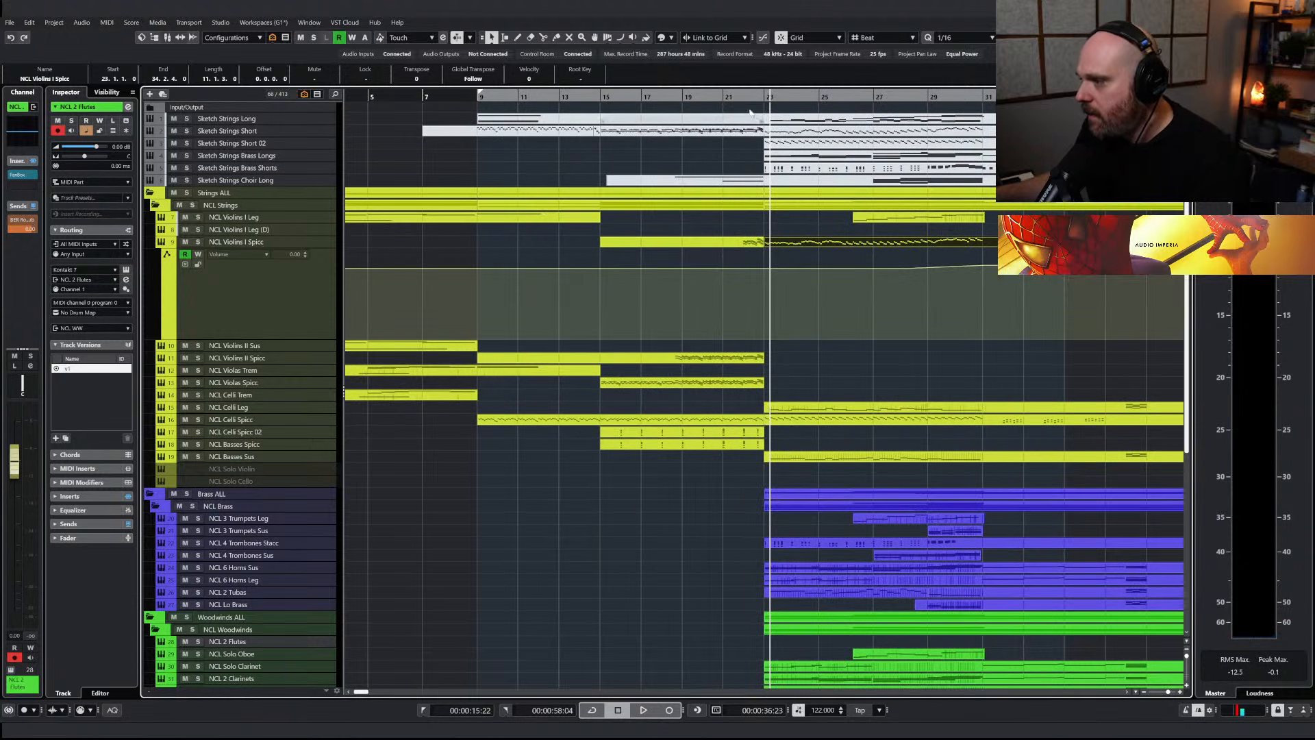
pyautogui.scroll(-8, 233, 389)
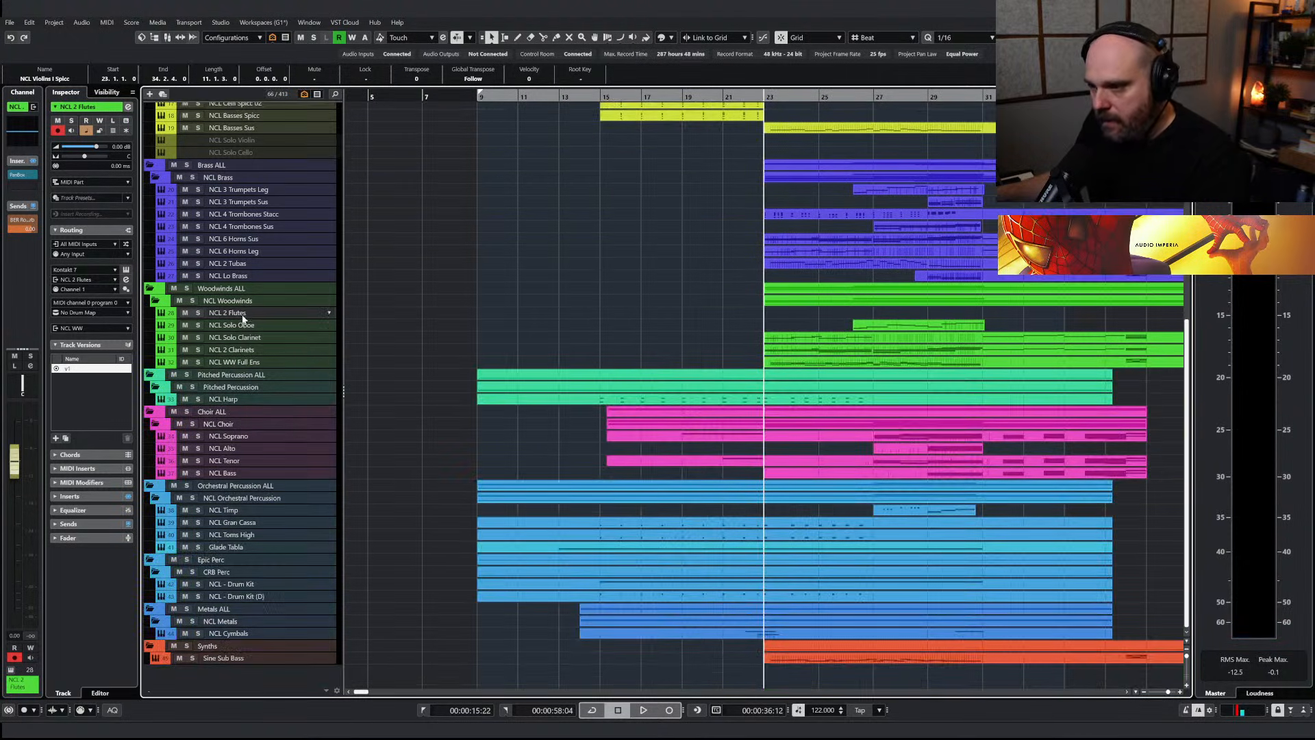
pyautogui.click(797, 316)
# Solo and play NCL 2 Flutes and choose the Staccatissimo articulation in its Nucleus patch
pyautogui.press('s')
pyautogui.press('space')
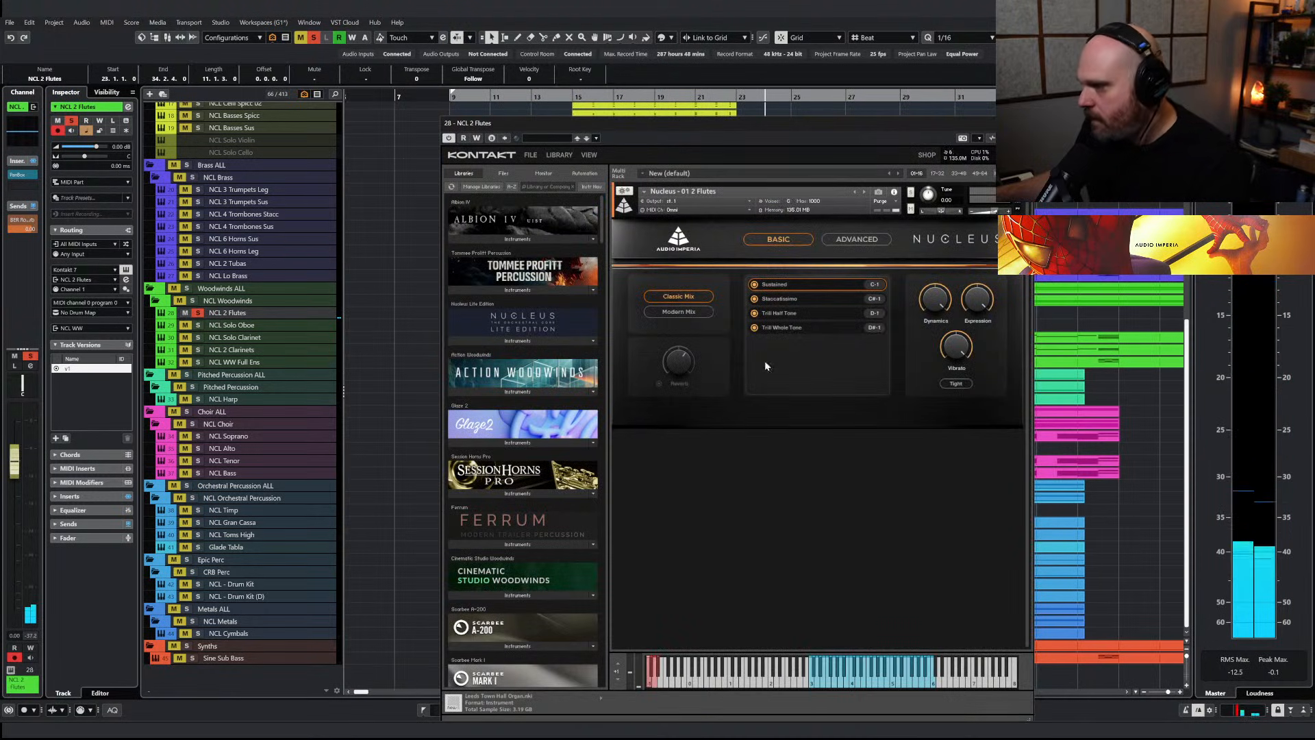
pyautogui.click(778, 301)
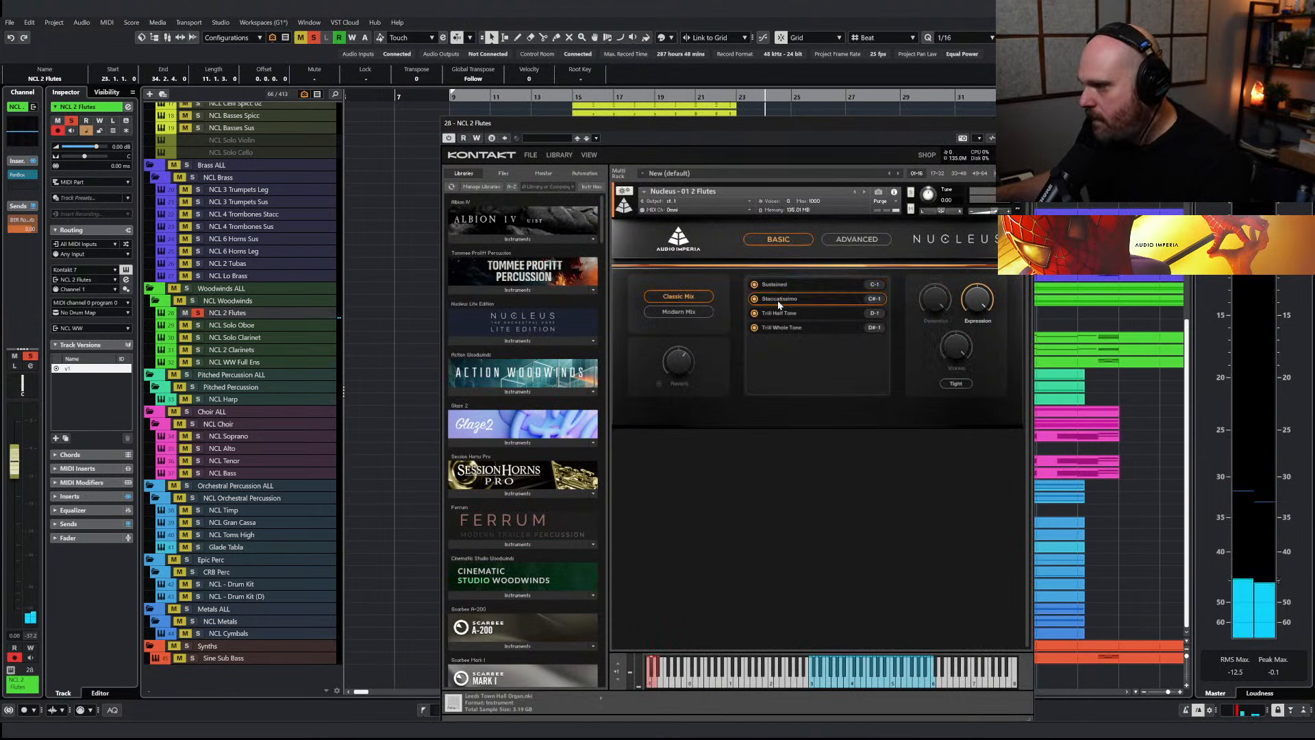
pyautogui.click(1025, 124)
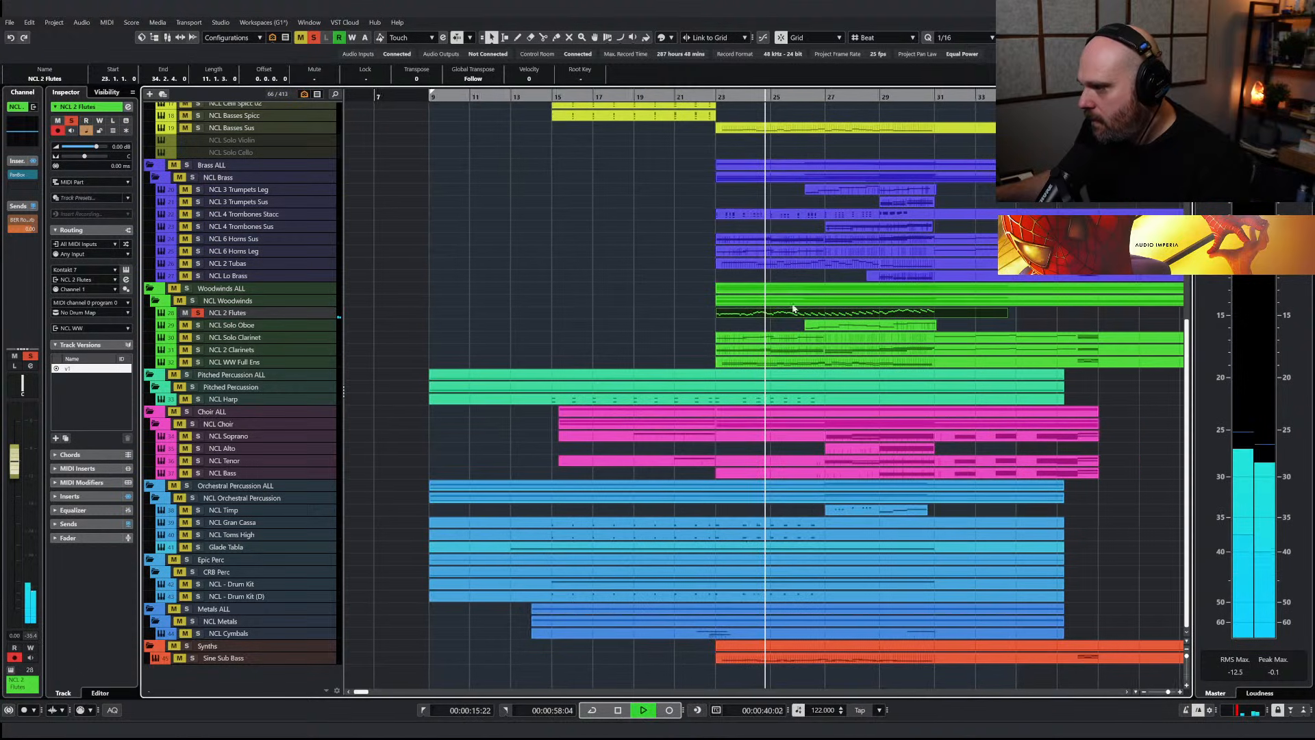
# Delete the NCL 2 Flutes notes before bar 27 and transpose the remaining notes up an octave
pyautogui.doubleClick(794, 315)
pyautogui.scroll(1, 759, 360)
pyautogui.scroll(-4, 734, 361)
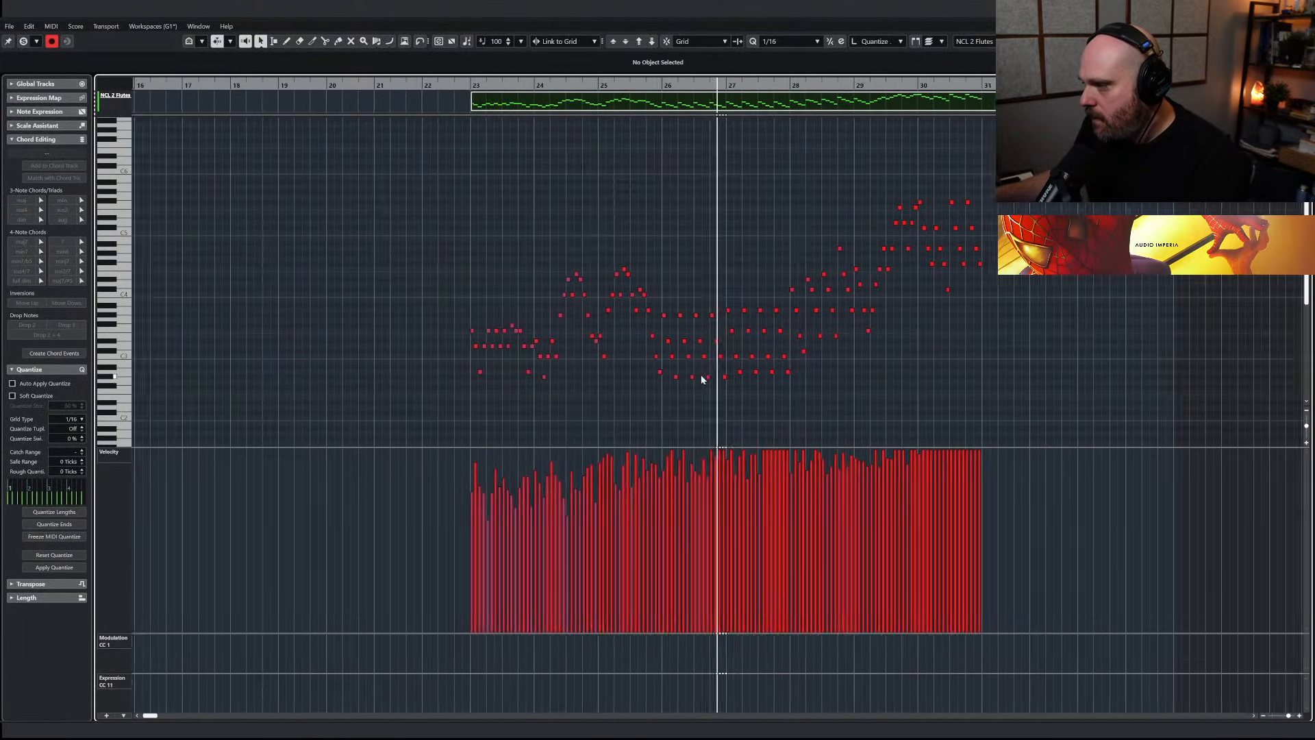
pyautogui.moveTo(425, 272); pyautogui.dragTo(700, 400)
pyautogui.press('Delete')
pyautogui.moveTo(644, 118); pyautogui.dragTo(1096, 400)
pyautogui.hotkey('shift', 'Up')
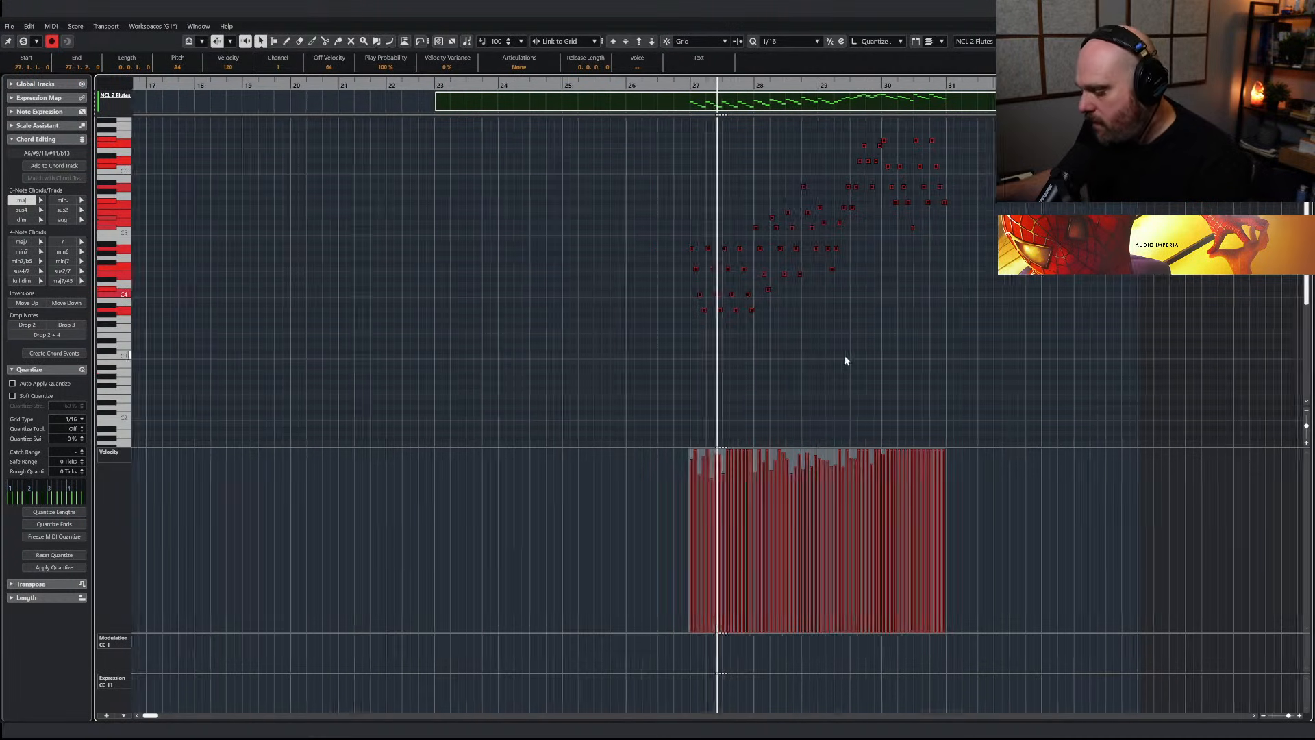
# Transpose the highest NCL 2 Flutes notes, from the middle of bar 29 up to bar 31, down an octave
pyautogui.scroll(3, 850, 357)
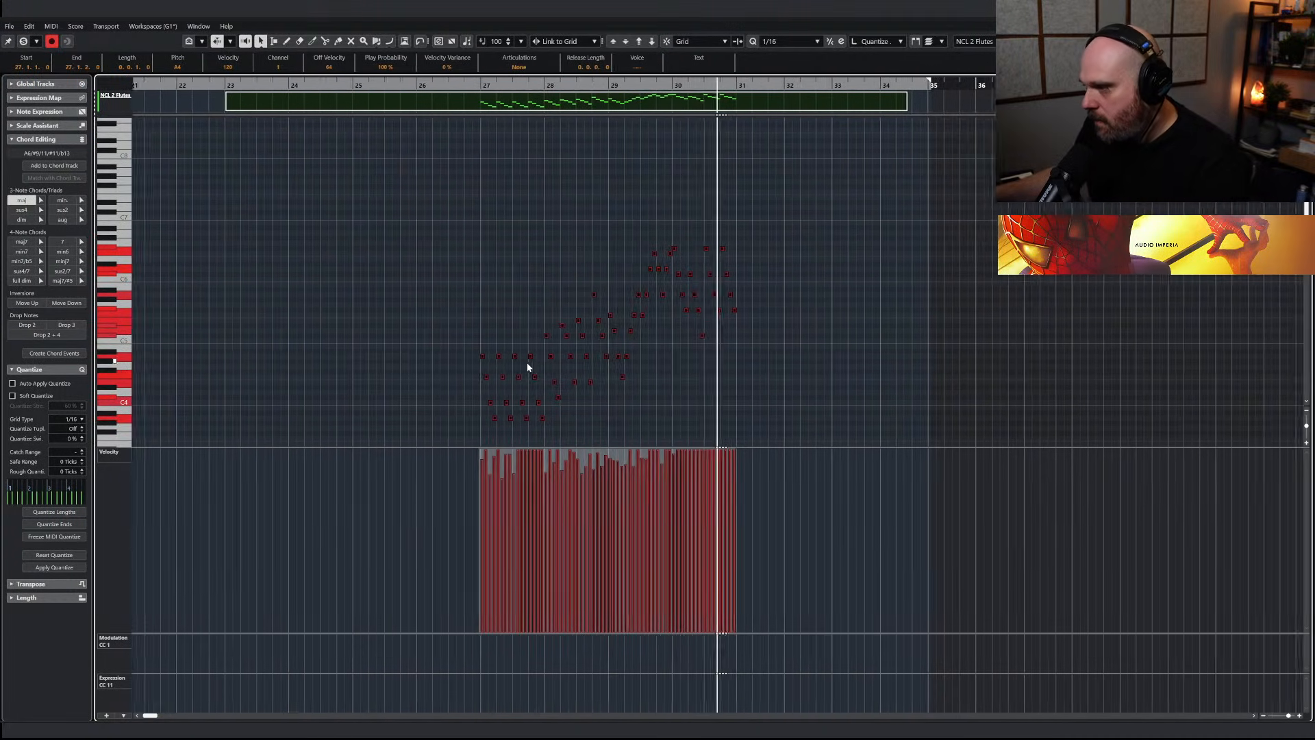
pyautogui.press('e')
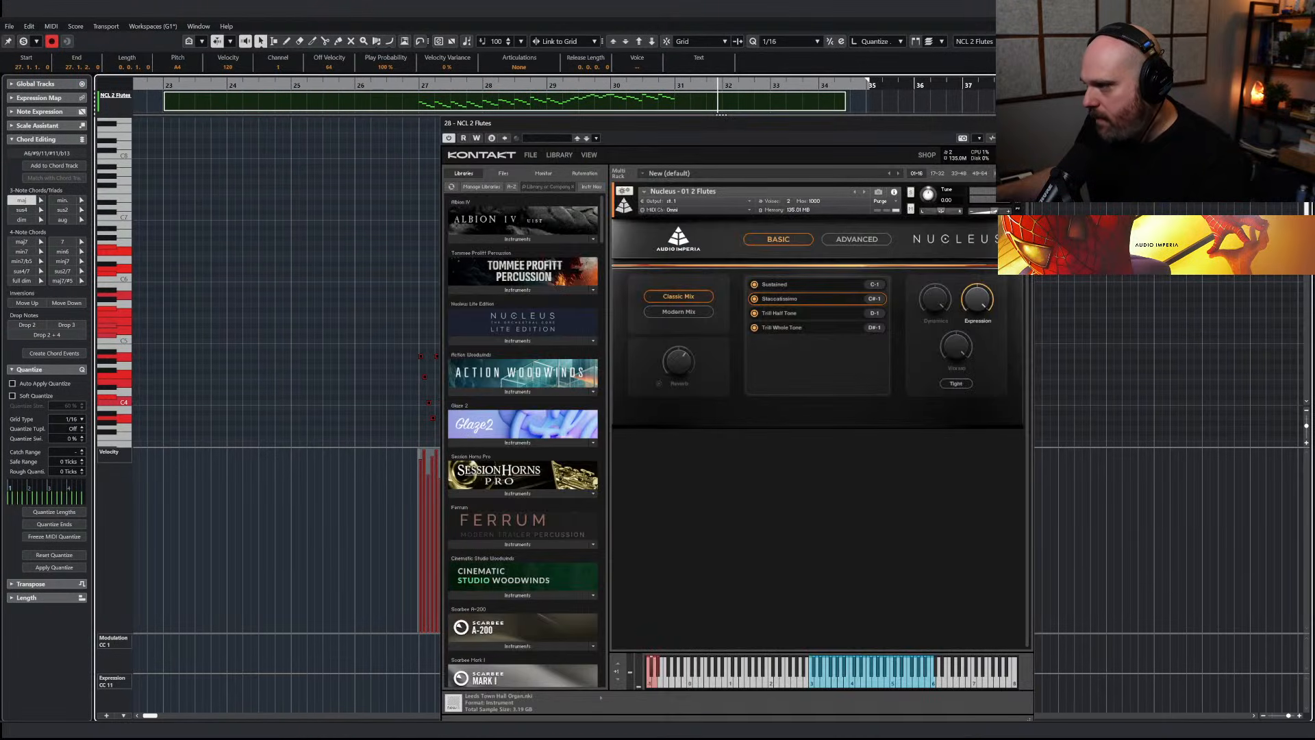
pyautogui.press('e')
pyautogui.moveTo(748, 384); pyautogui.dragTo(584, 235)
pyautogui.hotkey('shift', 'Down')
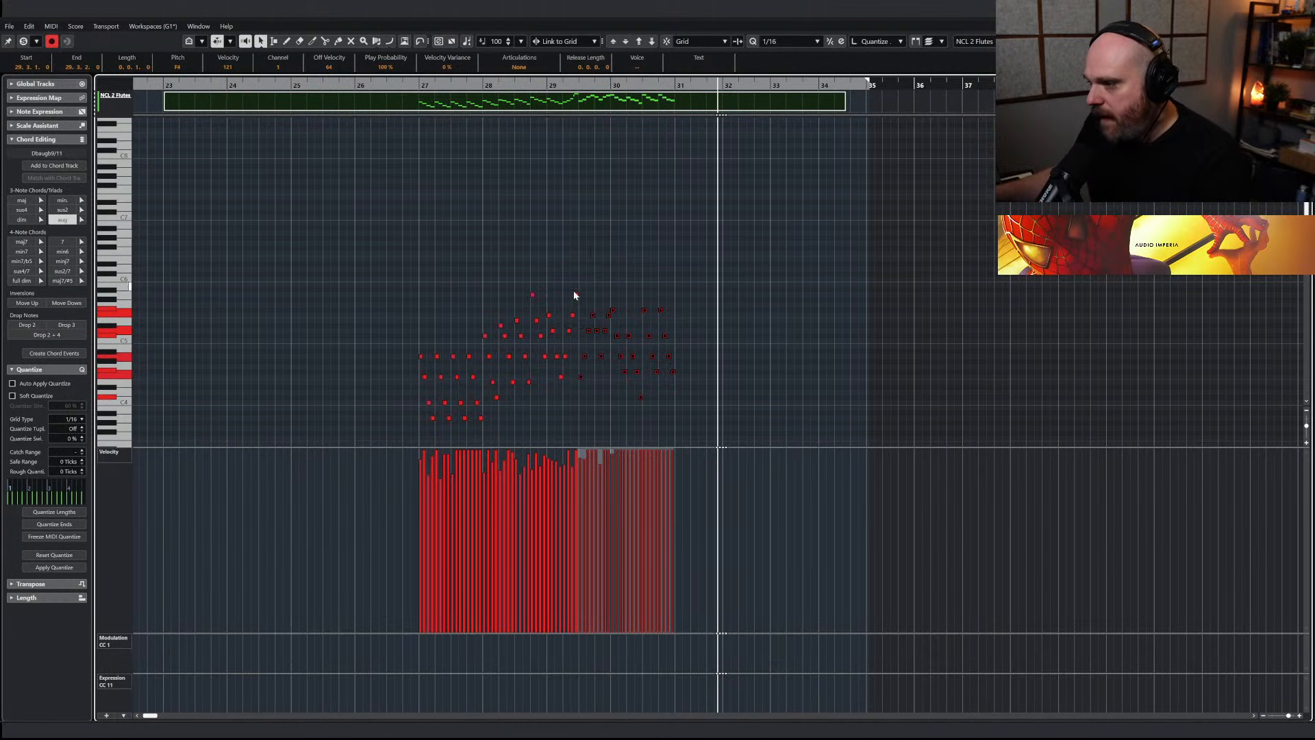
# Shape the velocities of all NCL 2 Flutes notes into a rising ramp across bars 27 to 30 and scale down the peak
pyautogui.moveTo(384, 288); pyautogui.dragTo(791, 460)
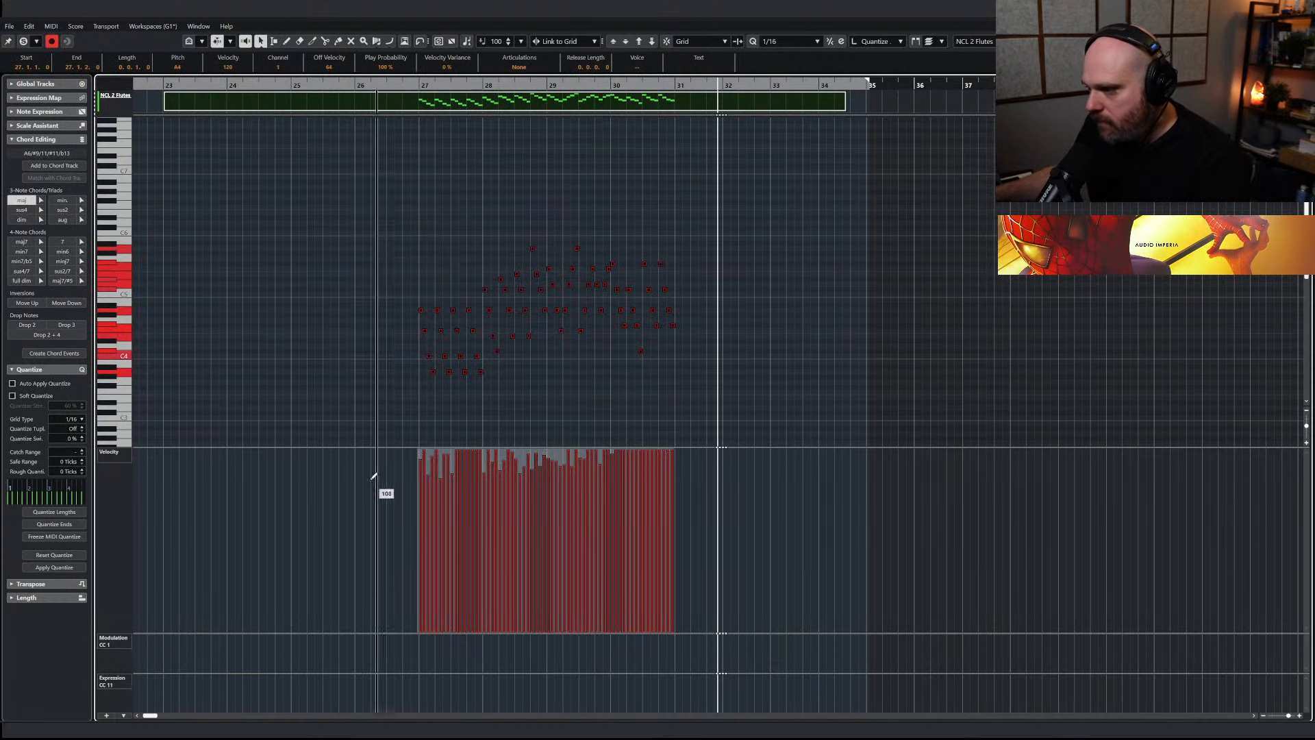
pyautogui.moveTo(417, 454); pyautogui.dragTo(420, 555)
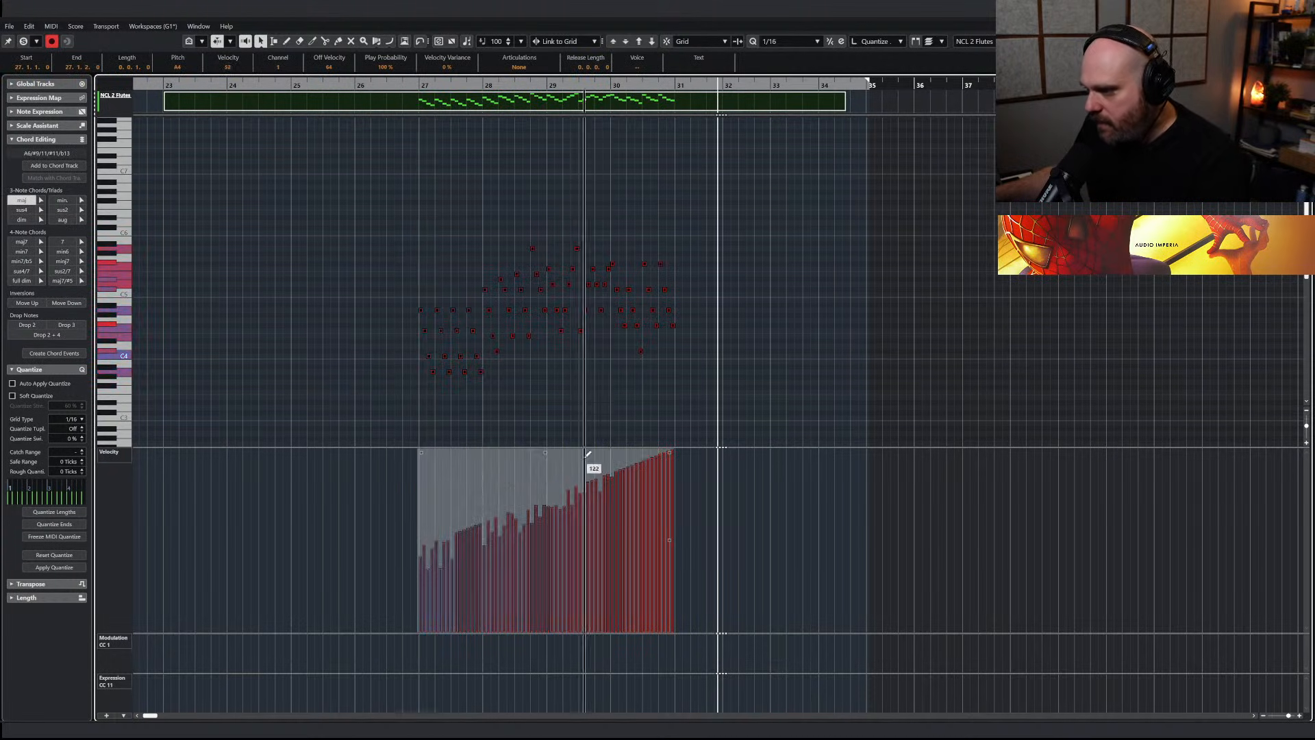
pyautogui.moveTo(417, 454); pyautogui.dragTo(417, 444)
pyautogui.moveTo(545, 452); pyautogui.dragTo(546, 471)
# Play the NCL 2 Flutes part from bar 27, close the note editor and take the track out of solo
pyautogui.click(423, 83)
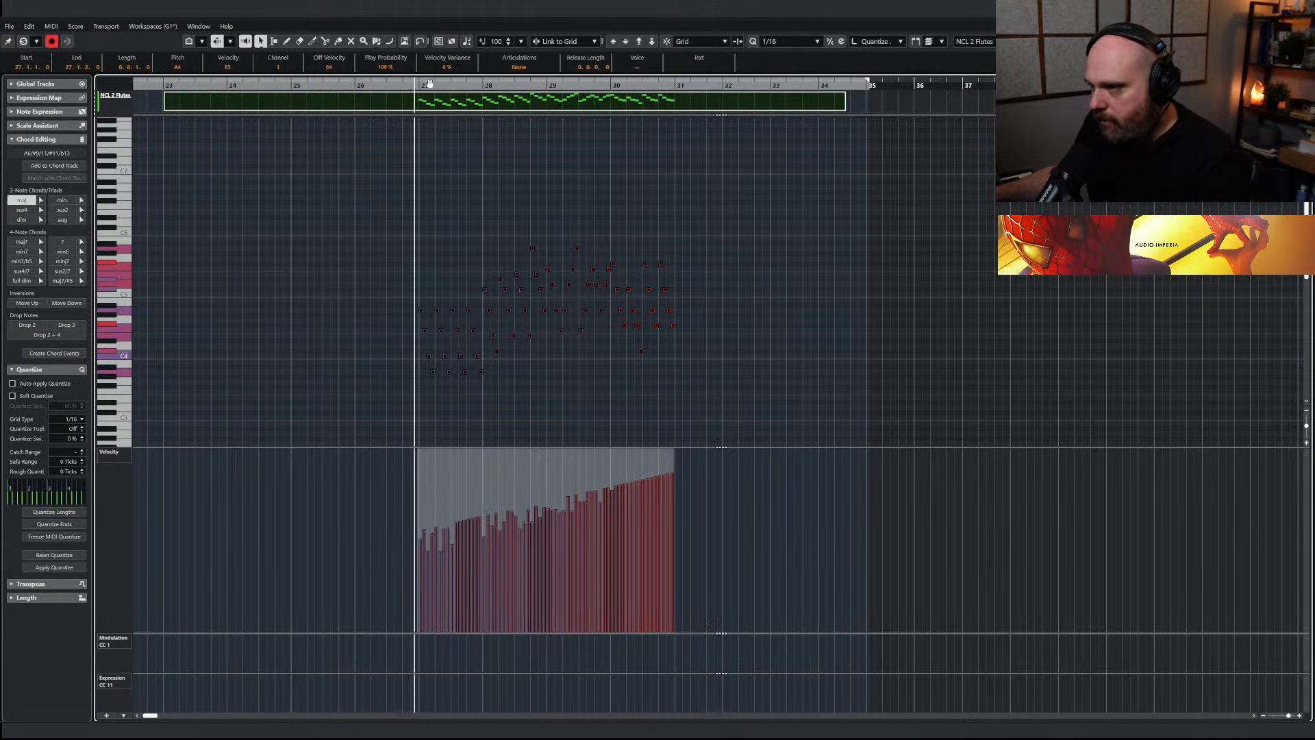
pyautogui.press('space')
pyautogui.press('Return')
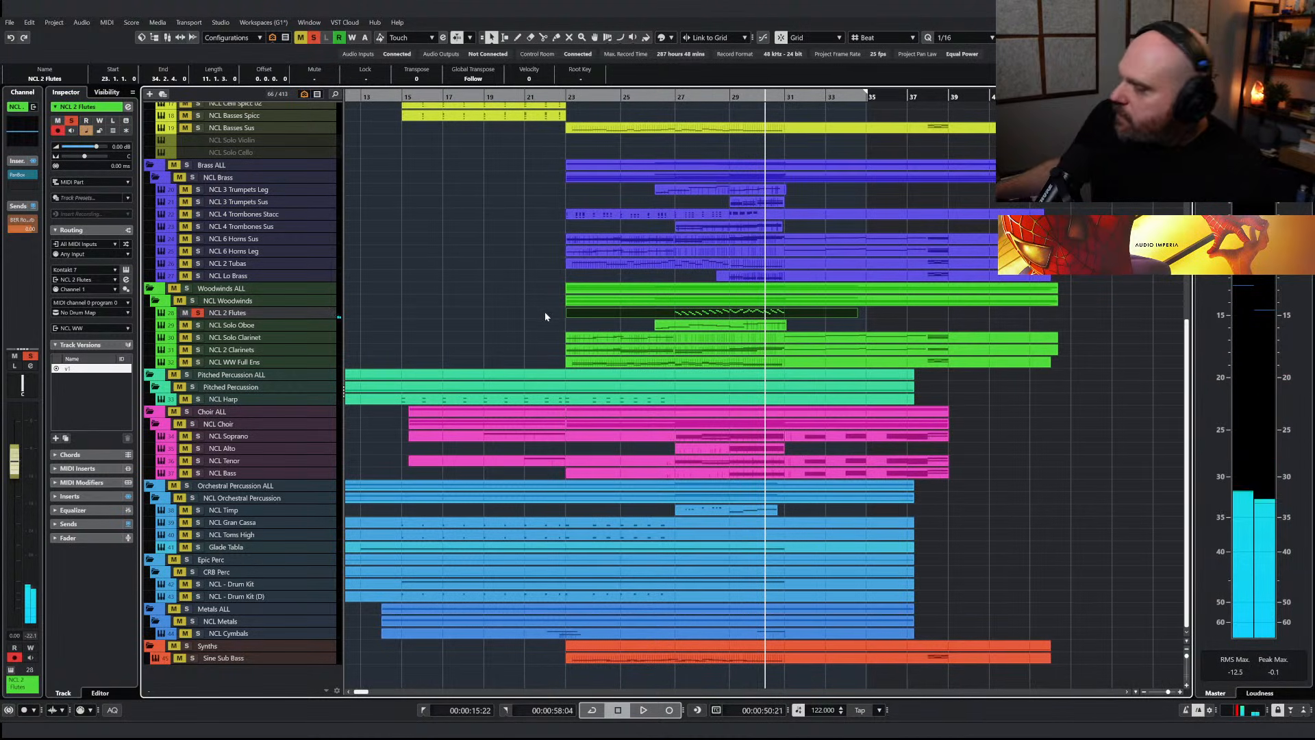
pyautogui.click(198, 312)
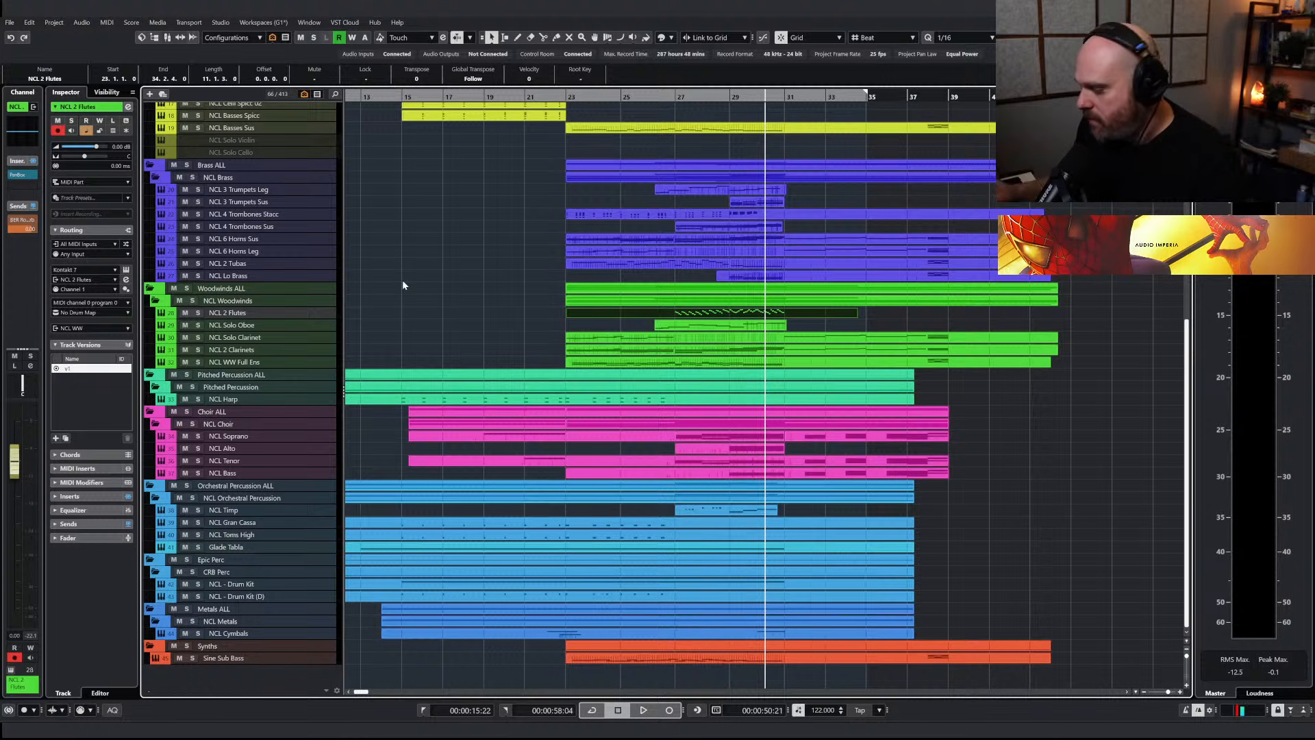
# Play the mix in the mixer and compare it with the reverb channels from BER Room Verb to 7h Church Verb muted
pyautogui.hotkey('alt', '2')
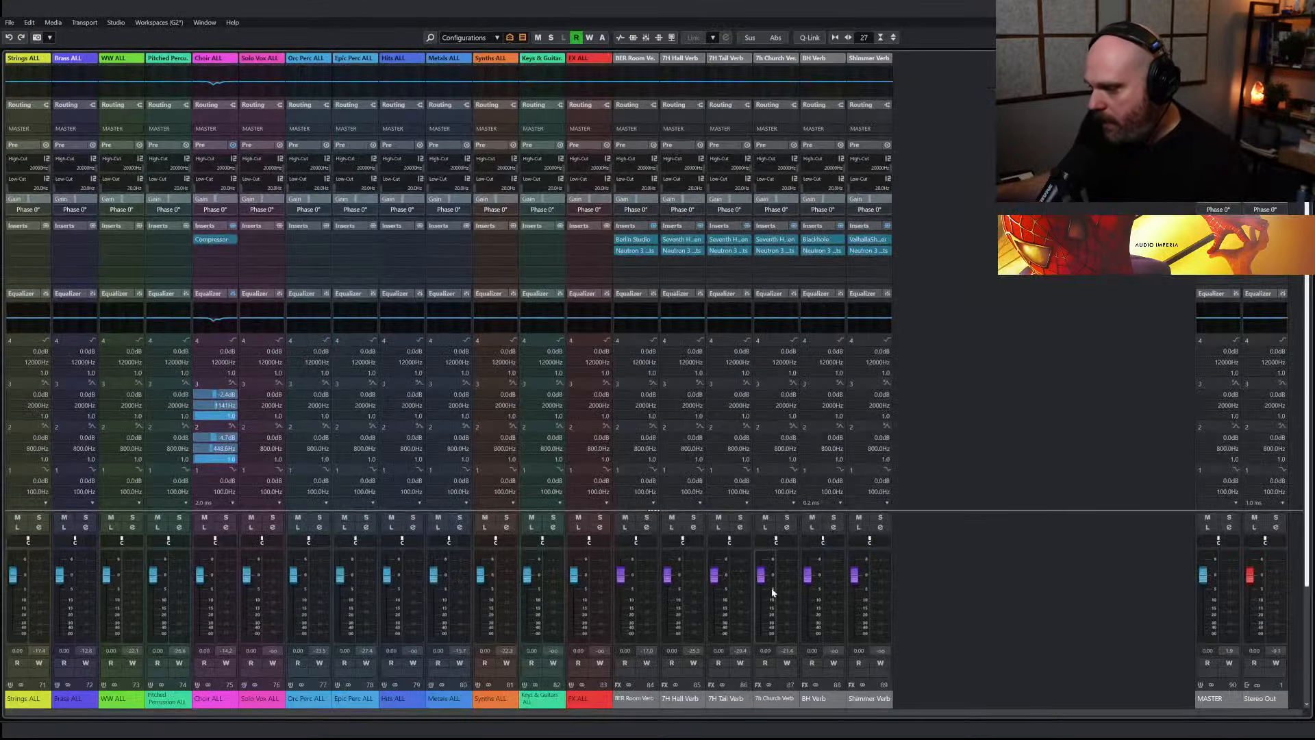
pyautogui.press('space')
pyautogui.click(625, 517)
pyautogui.click(766, 518)
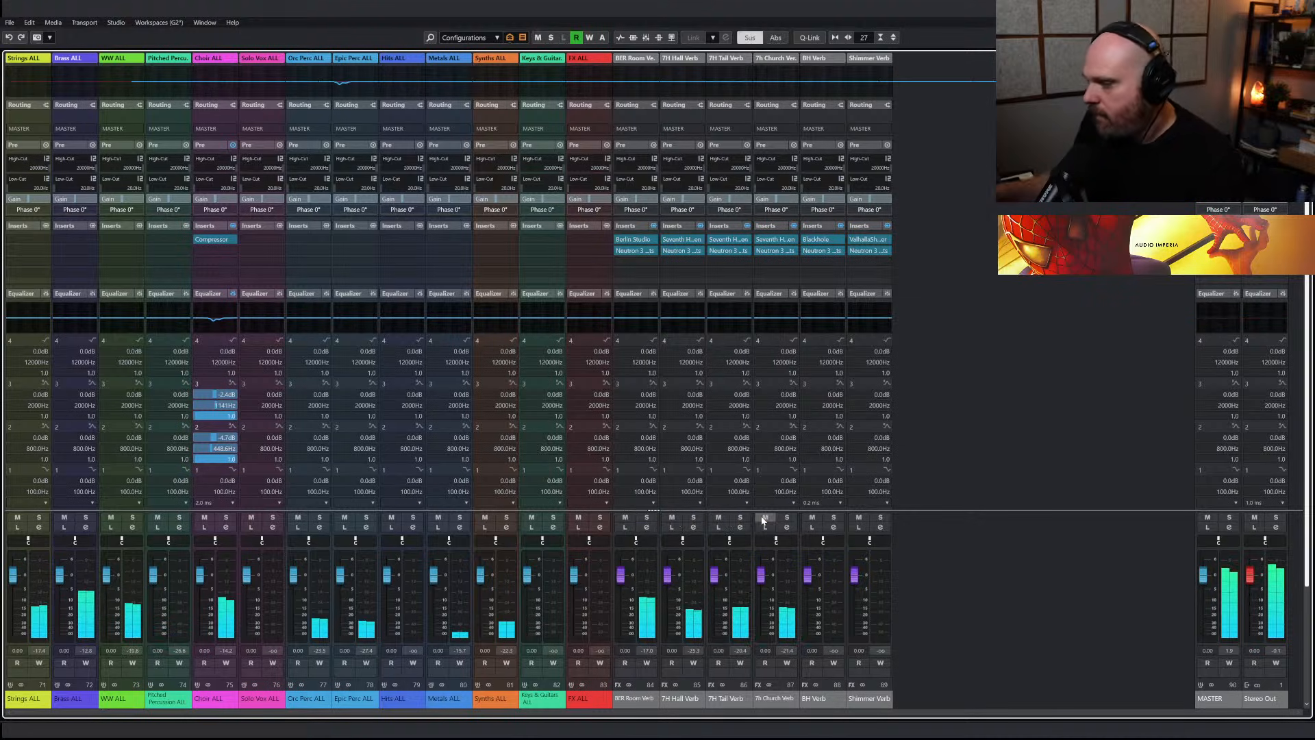
pyautogui.press('F3')
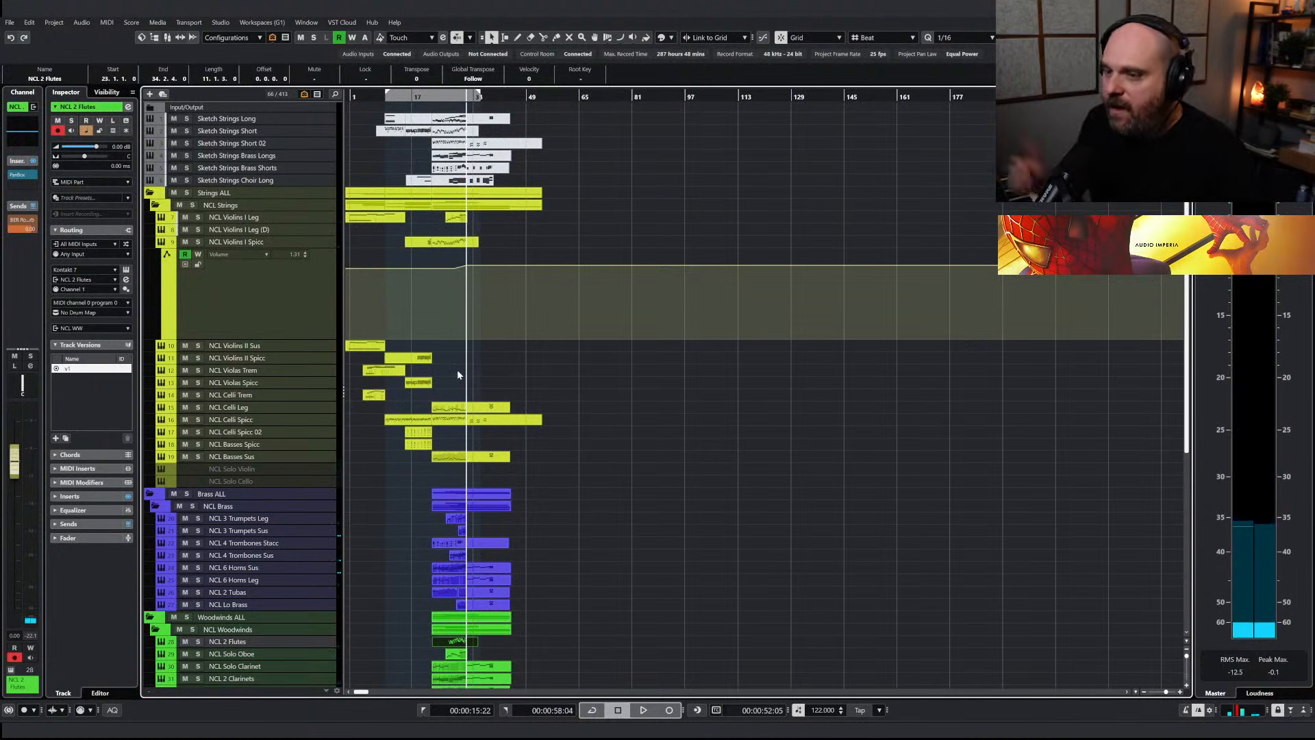
# Temporarily link the BER Room, 7H Hall, 7H Tail and 7h Church Verb channels and set their volume to -3 dB
pyautogui.hotkey('alt', 'Tab')
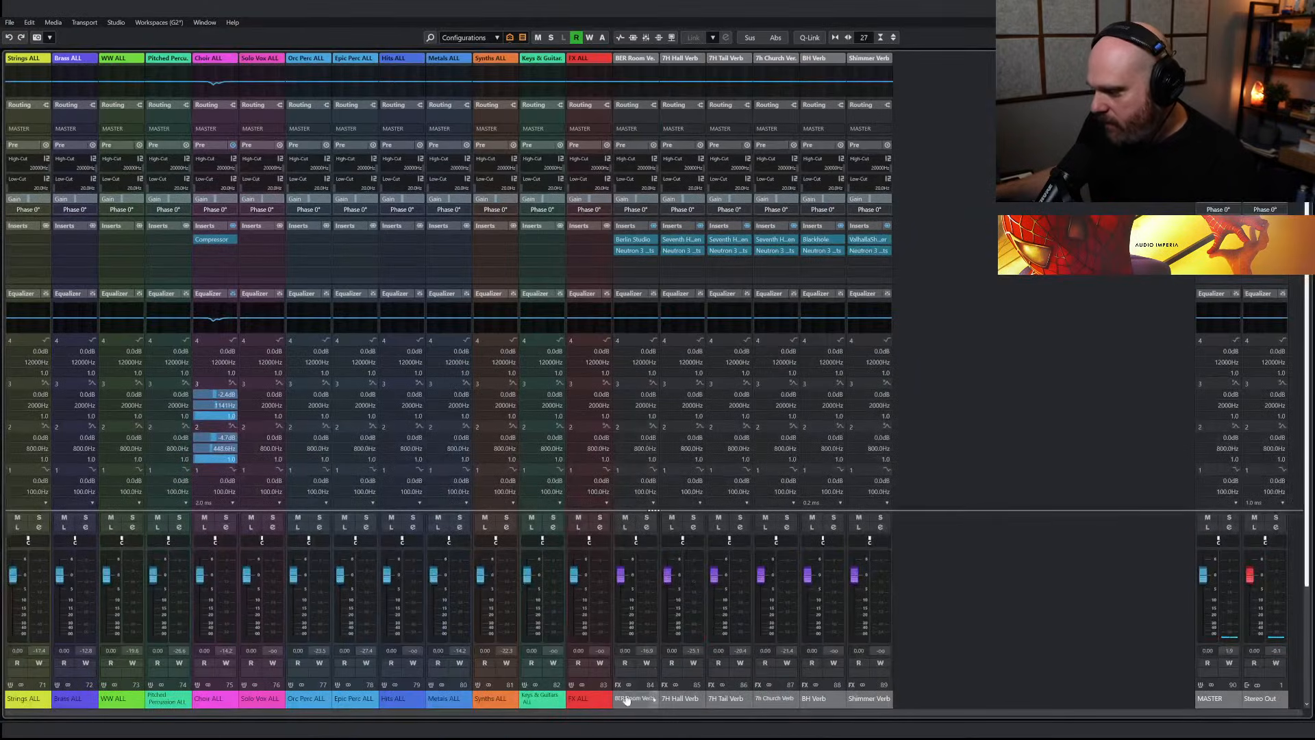
pyautogui.click(626, 700)
pyautogui.keyDown('shift'); pyautogui.click(773, 707); pyautogui.keyUp('shift')
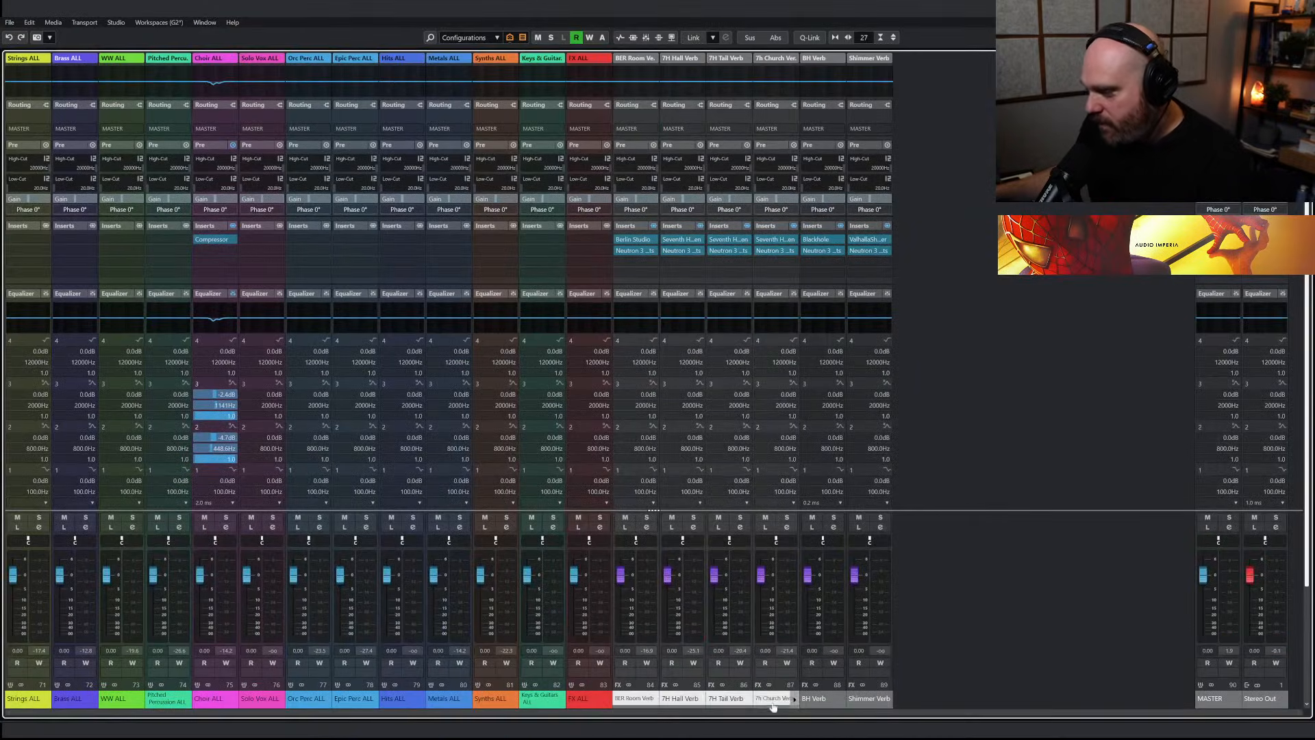
pyautogui.click(807, 40)
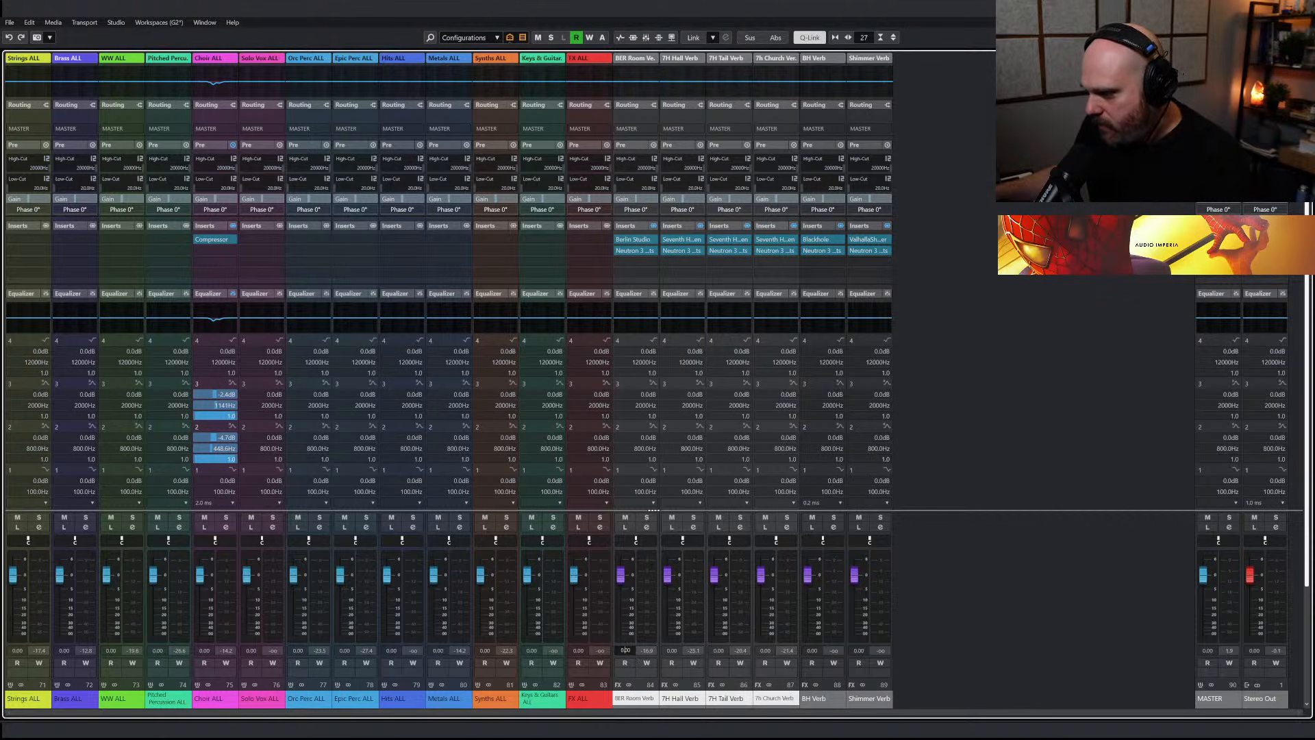
pyautogui.write('-3')
pyautogui.press('Return')
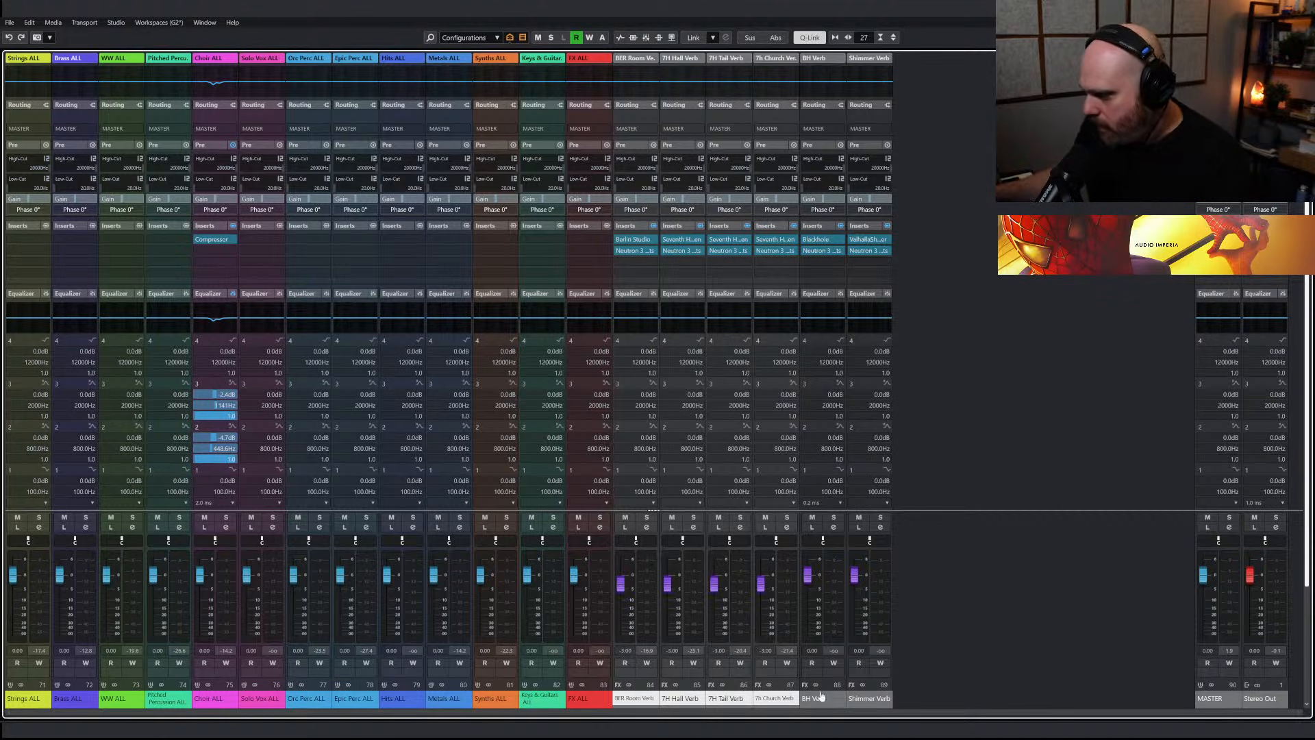
pyautogui.write('-3')
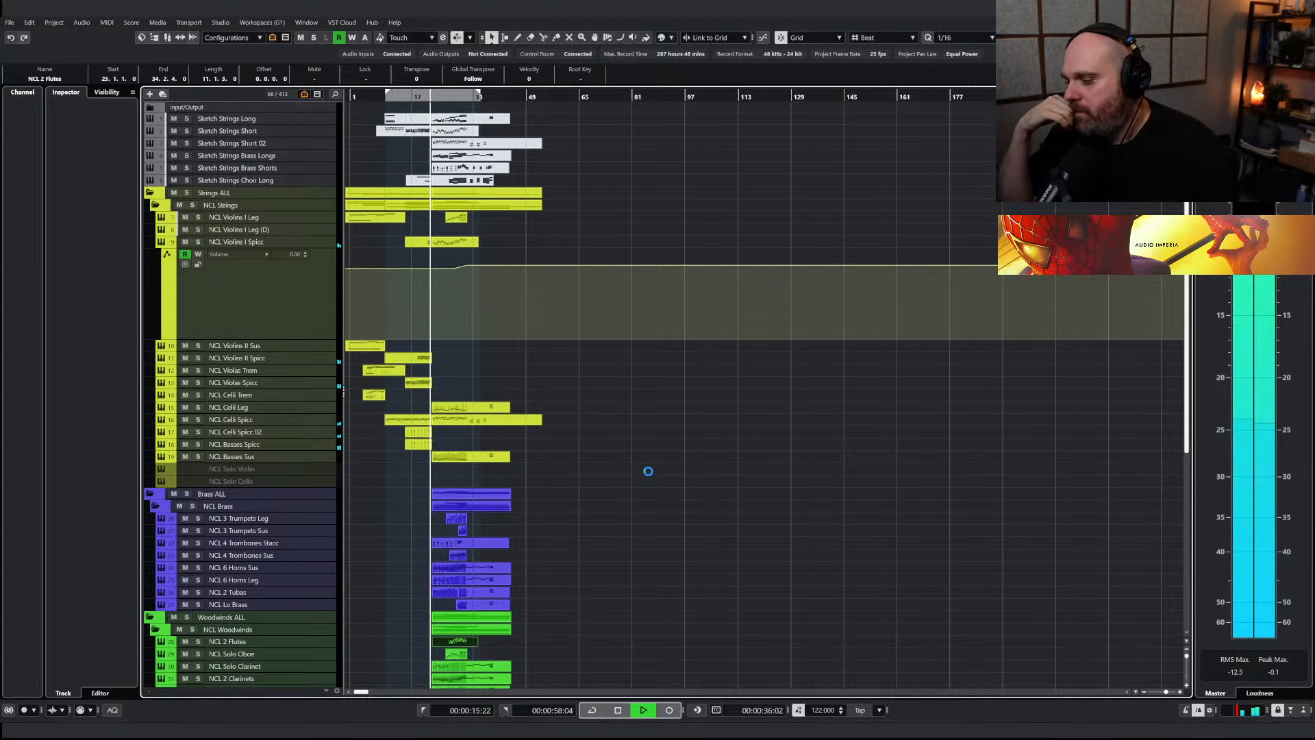
# Stop playback and examine the notes and velocities of the NCL 2 Flutes part in the key editor
pyautogui.press('space')
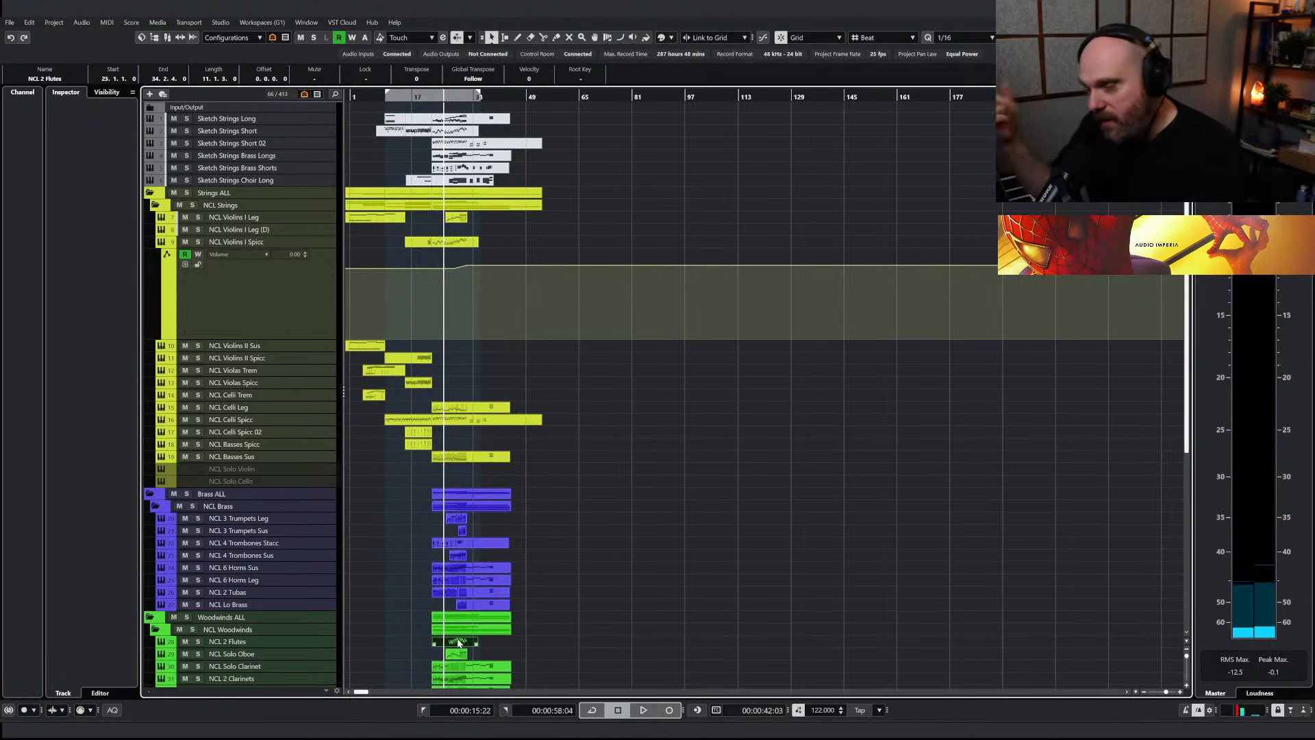
pyautogui.doubleClick(458, 642)
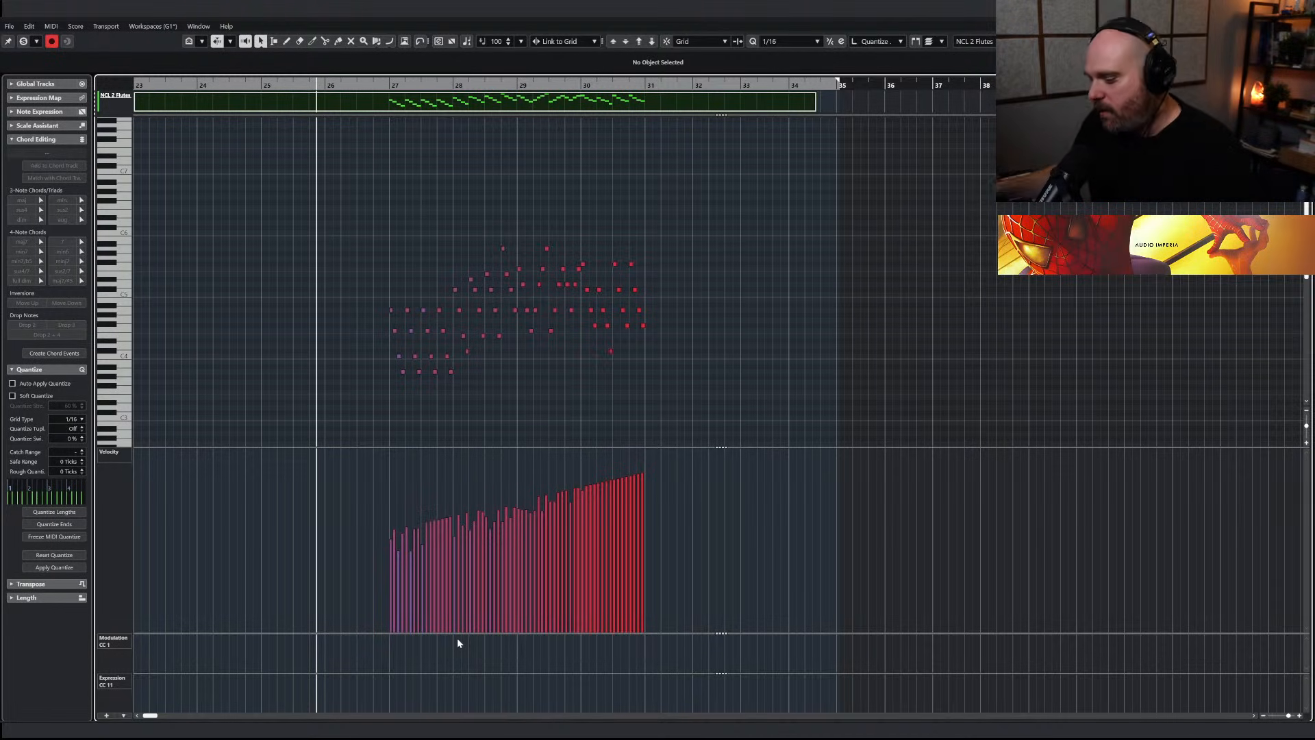
pyautogui.scroll(-6, 557, 354)
pyautogui.scroll(8, 467, 288)
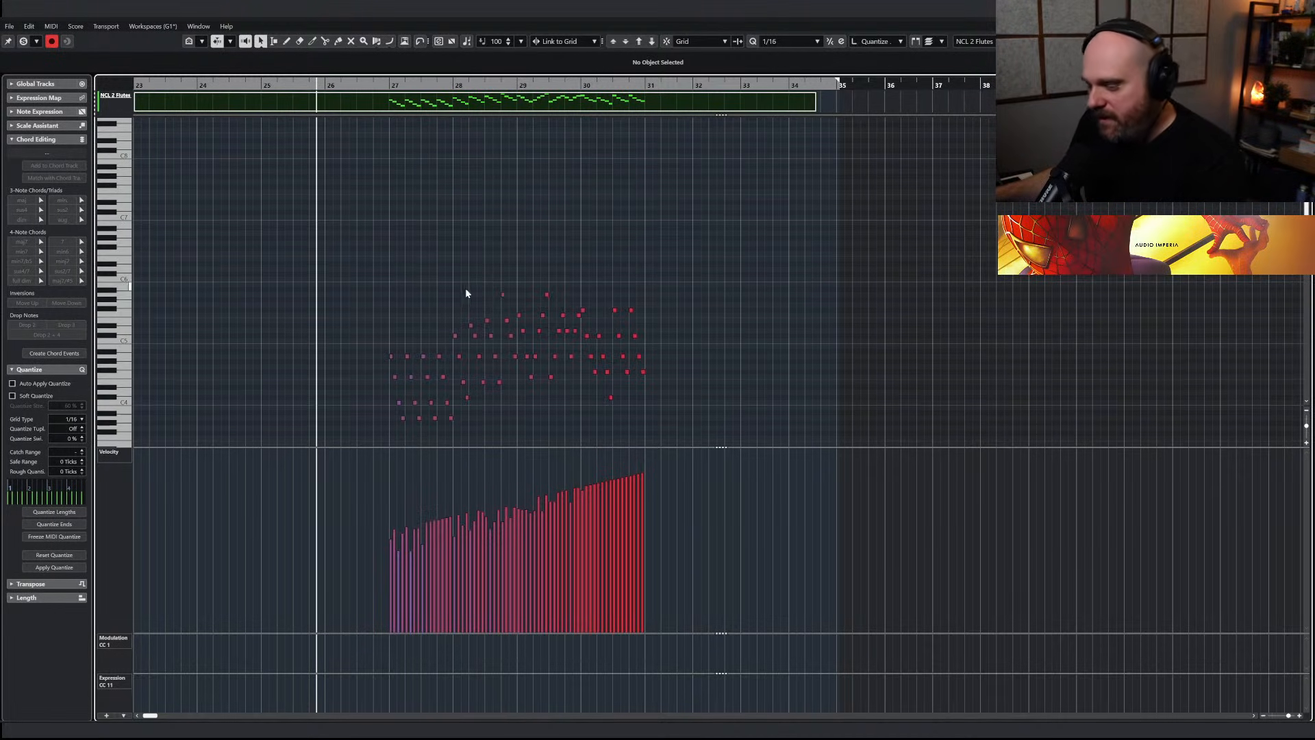
pyautogui.press('Return')
# Play the passage leading into bar 27 and review the woodwind and brass tracks in the arrangement
pyautogui.press('space')
pyautogui.press('space')
pyautogui.press('h')
pyautogui.press('h')
pyautogui.press('h')
pyautogui.press('h')
pyautogui.press('h')
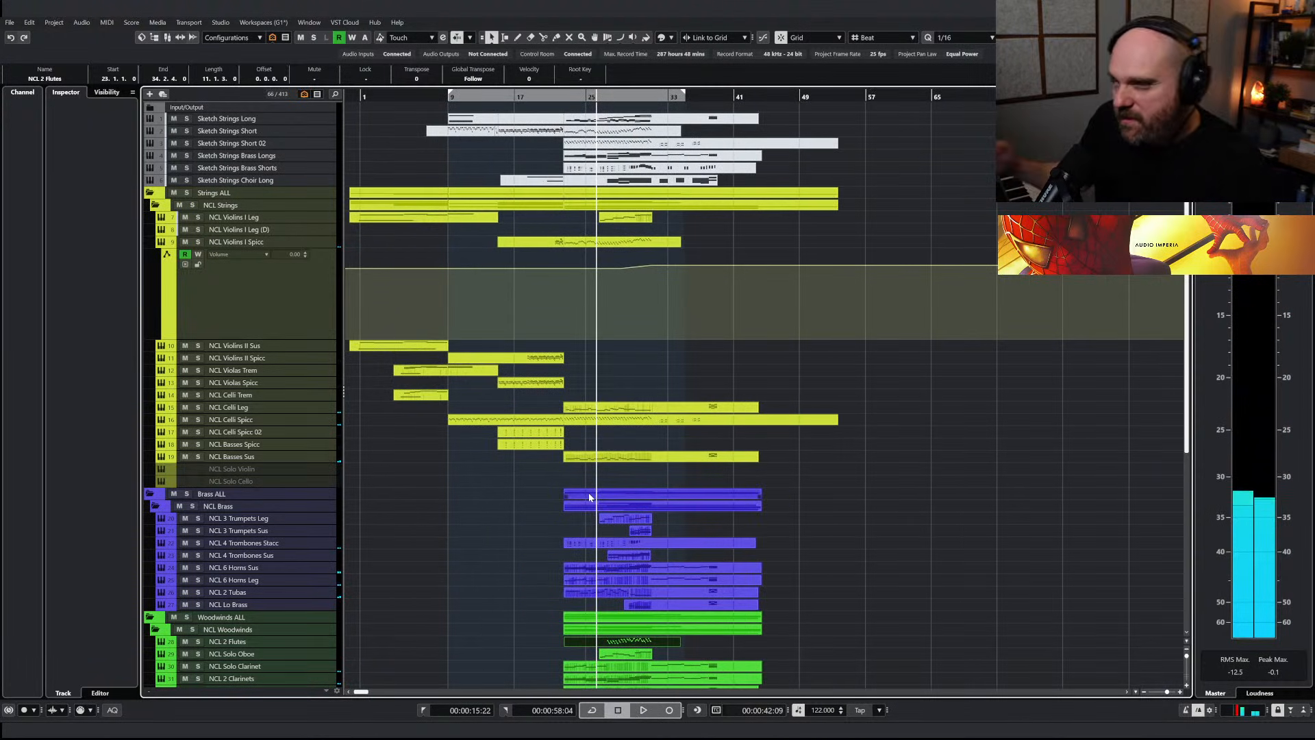
pyautogui.scroll(-5, 535, 480)
pyautogui.scroll(2, 479, 461)
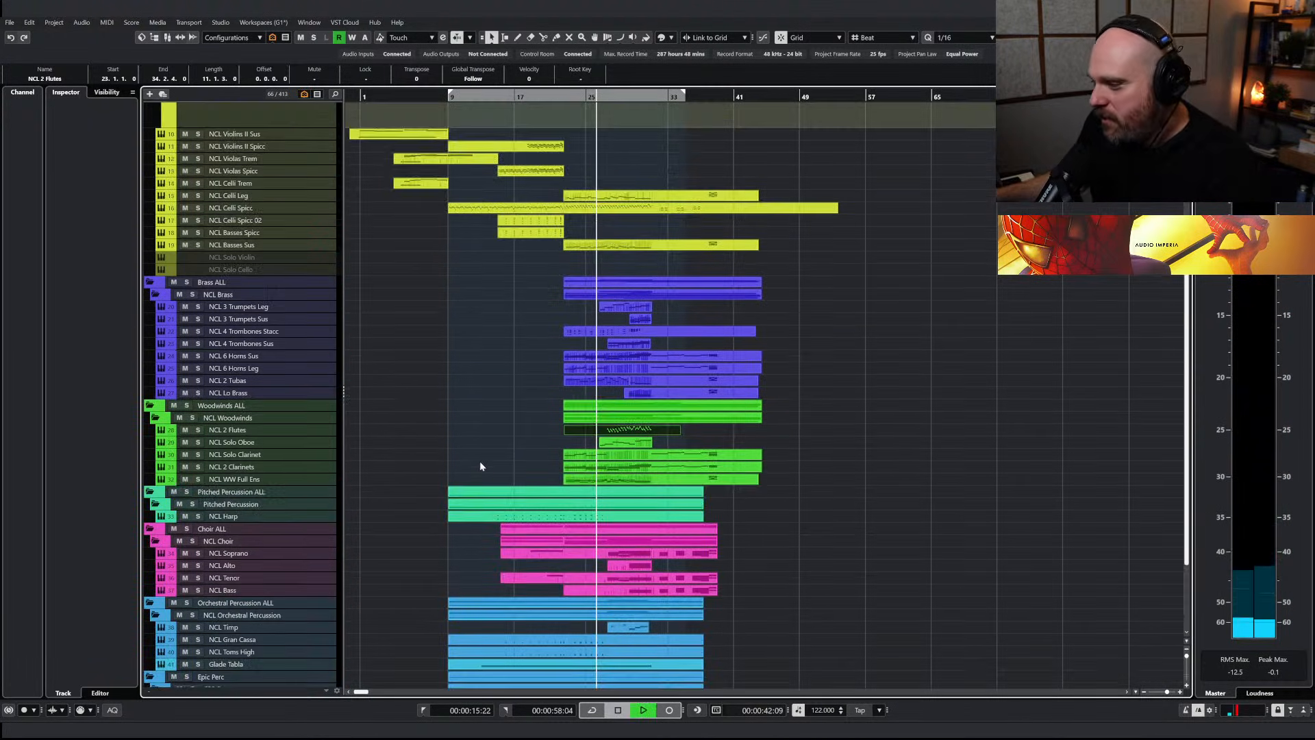
pyautogui.press('space')
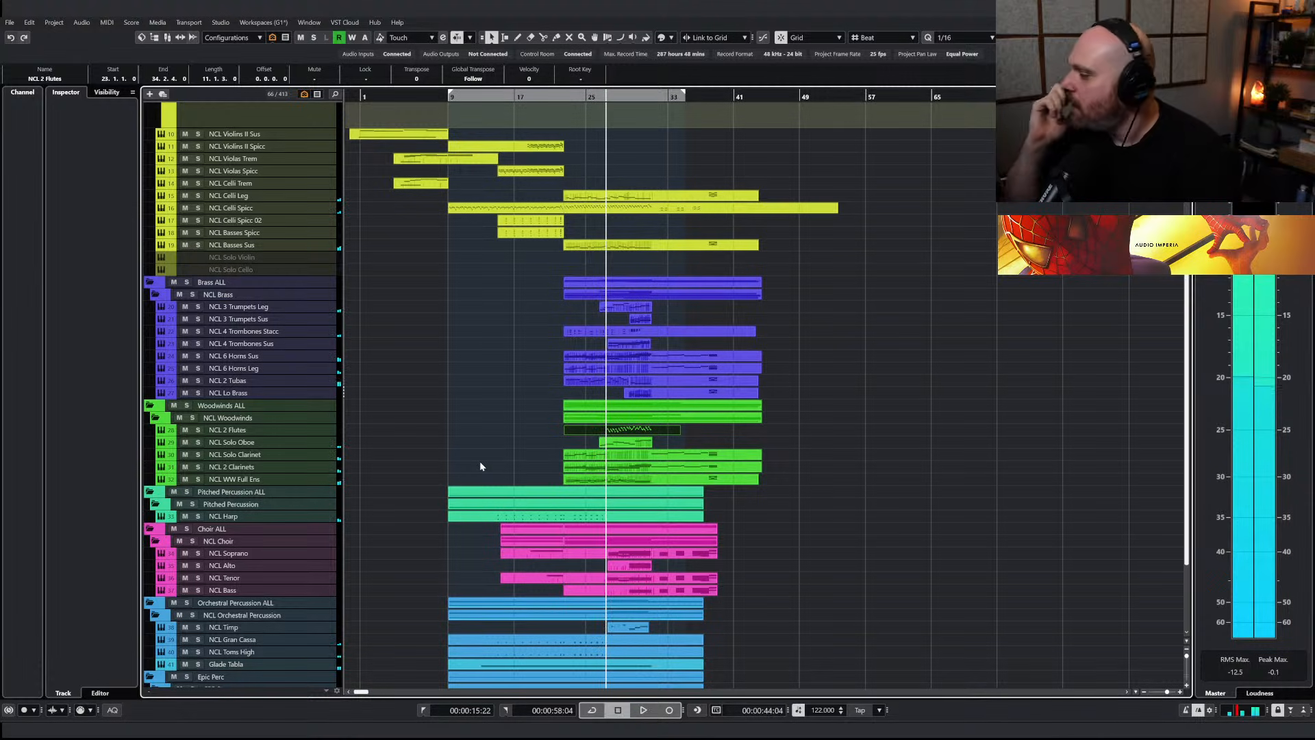
pyautogui.press('space')
# Set the track delay of the woodwind and brass tracks, including NCL 2 Flutes, Lo Brass and 3 Trumpets Sus, to -125 ms
pyautogui.click(250, 430)
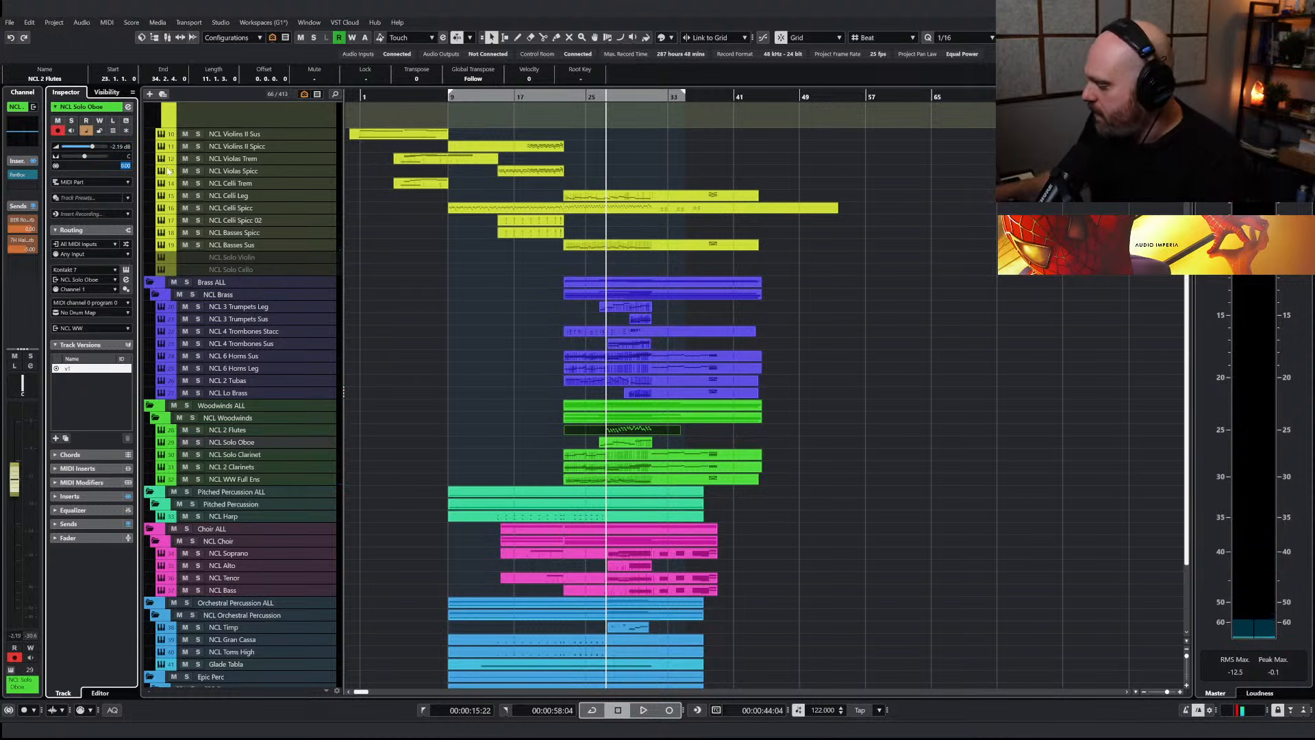
pyautogui.click(248, 454)
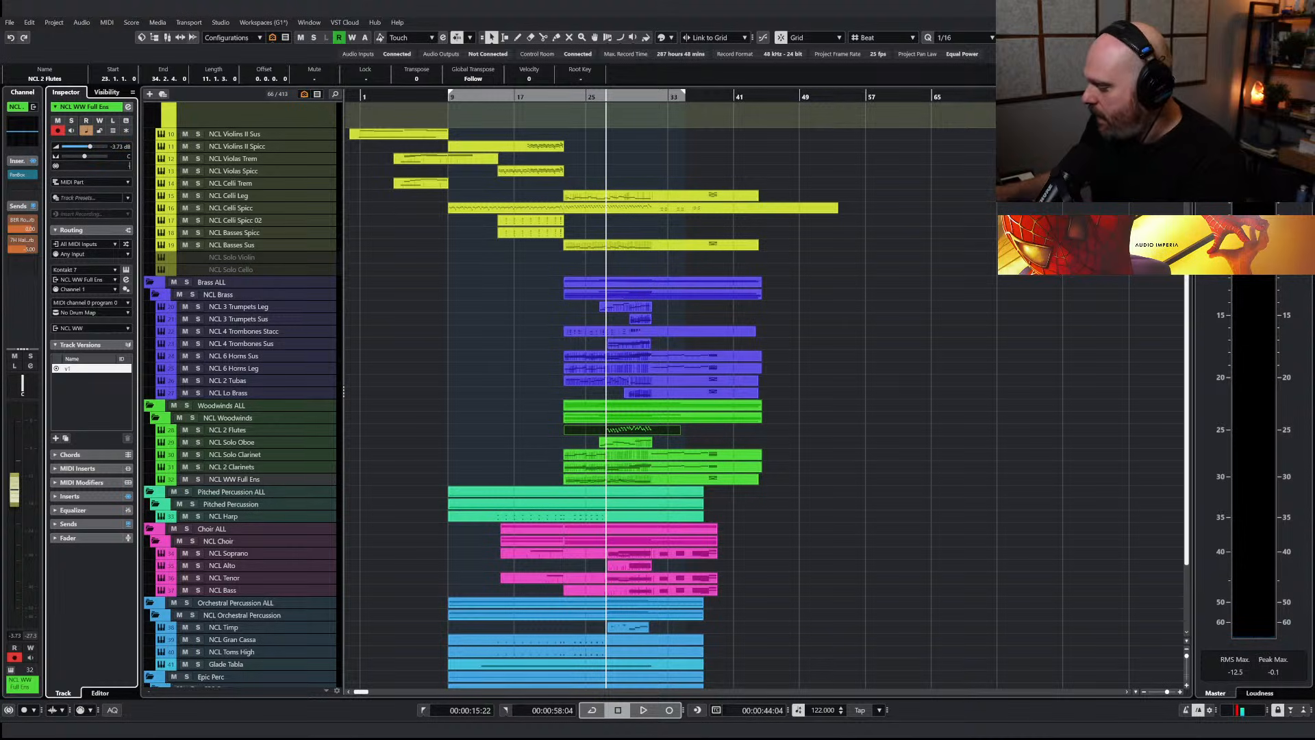
pyautogui.click(236, 395)
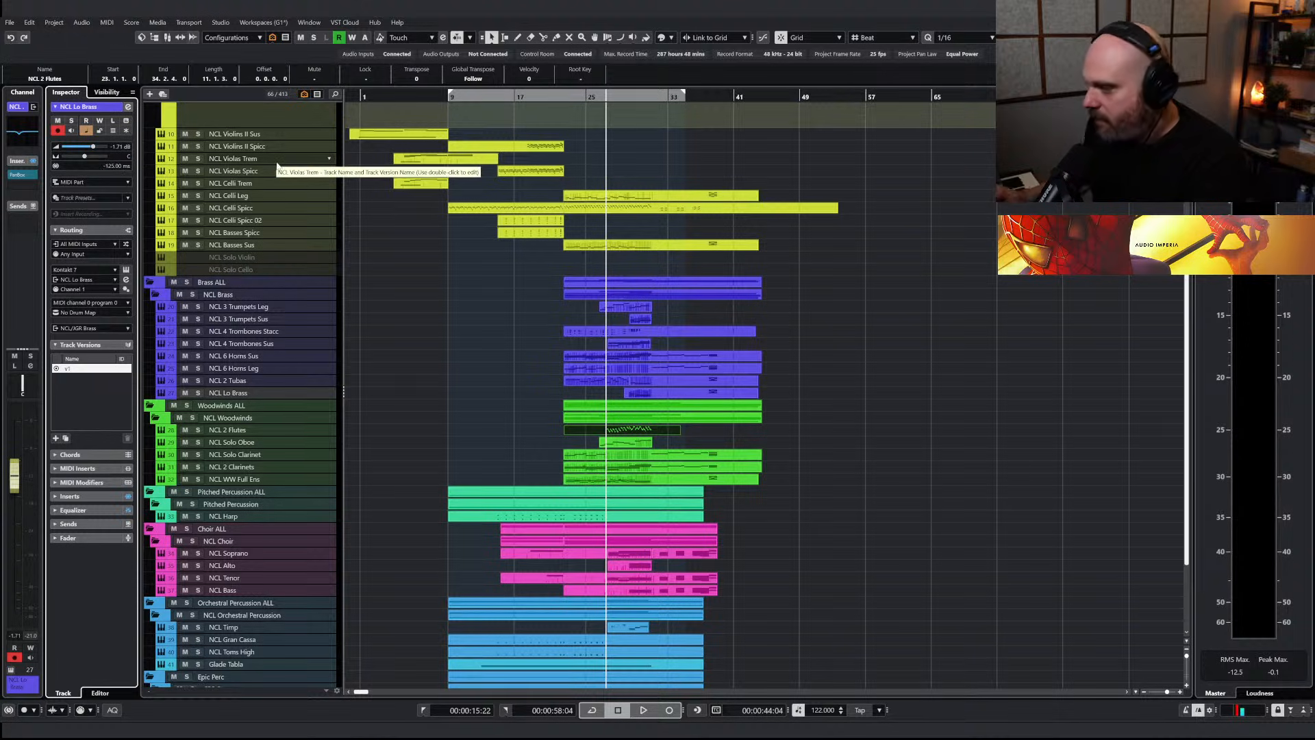
pyautogui.press('Up')
pyautogui.press('Up')
pyautogui.press('Up')
pyautogui.press('Up')
pyautogui.press('Up')
pyautogui.press('Up')
pyautogui.press('Down')
pyautogui.press('Down')
pyautogui.press('Down')
pyautogui.press('Down')
pyautogui.press('Down')
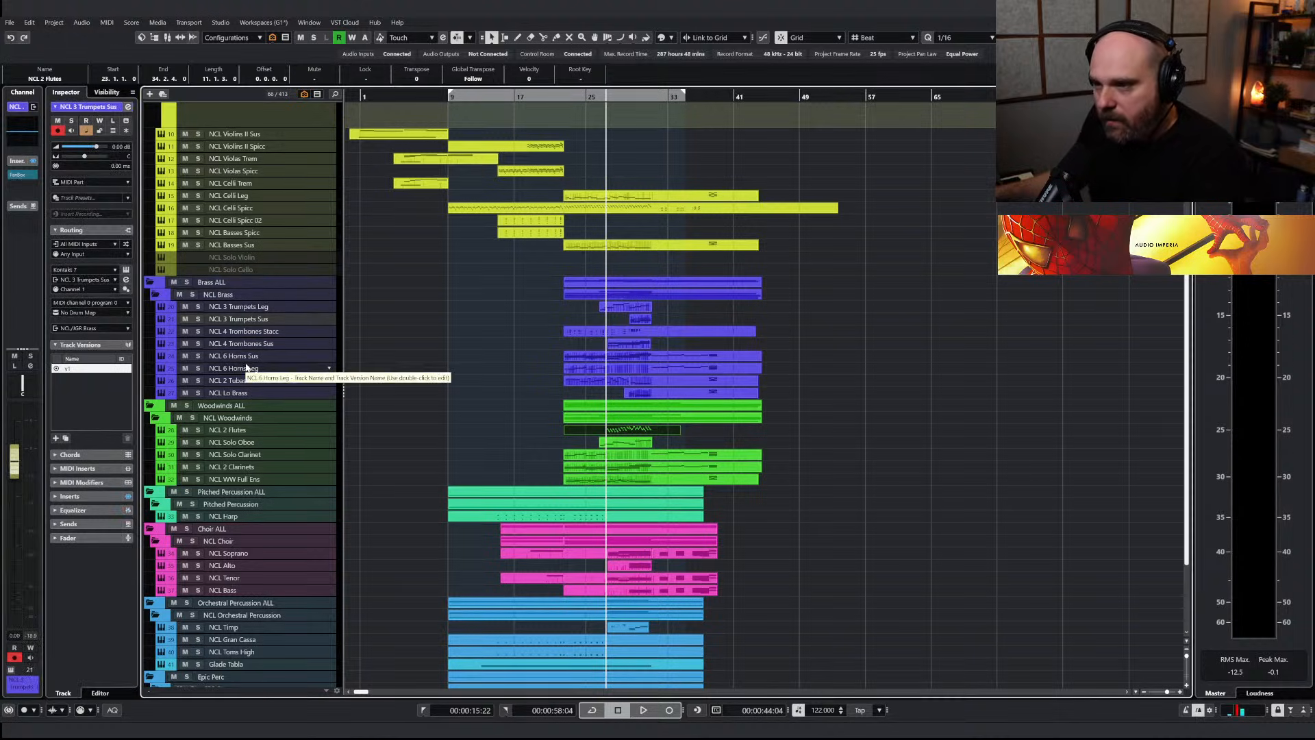
pyautogui.press('Up')
pyautogui.press('Up')
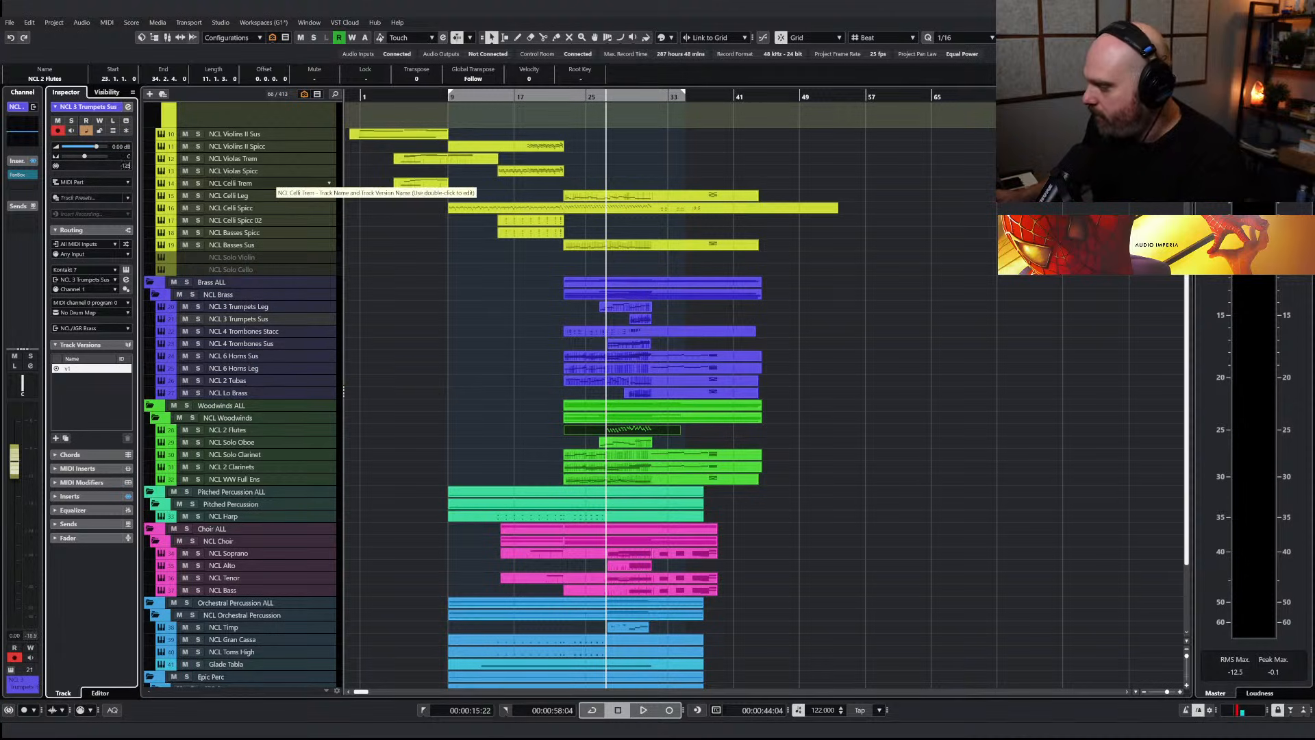
# Play the full passage, solo NCL 2 Flutes and examine the advanced settings of its Nucleus patch
pyautogui.press('space')
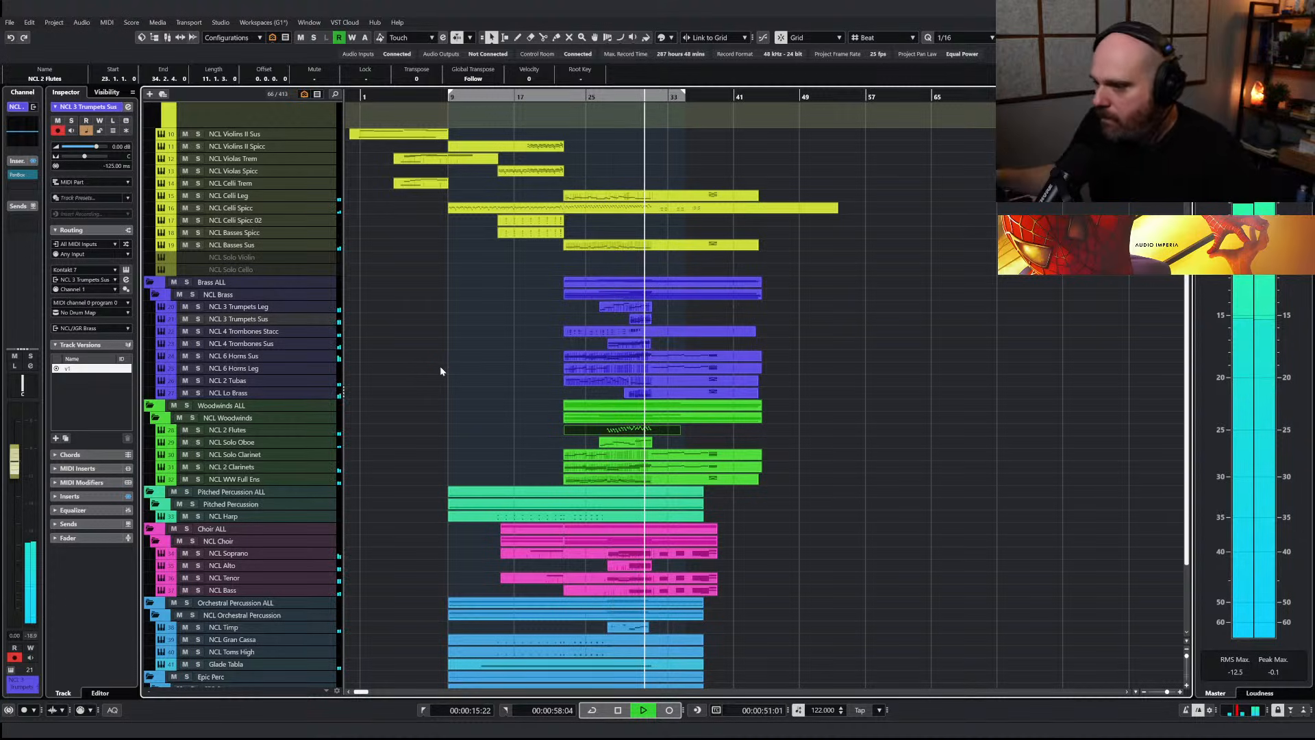
pyautogui.press('space')
pyautogui.click(198, 429)
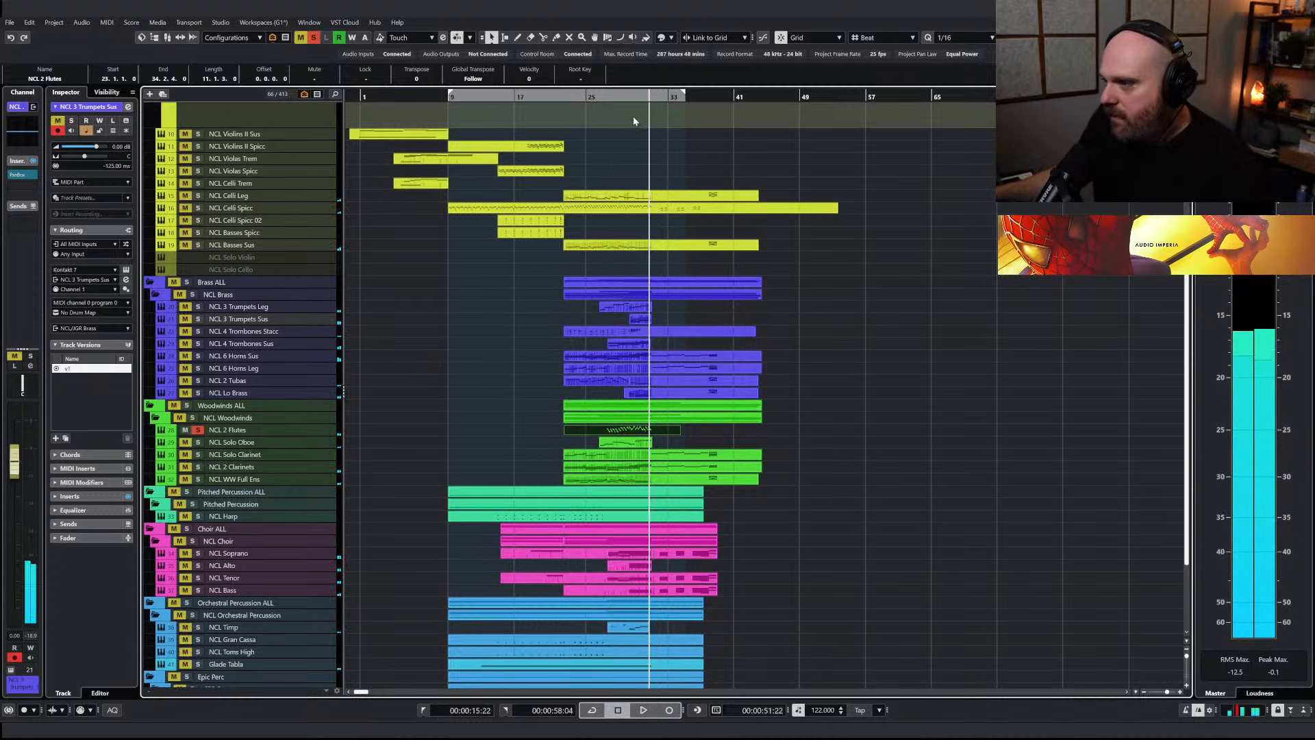
pyautogui.press('space')
pyautogui.click(225, 429)
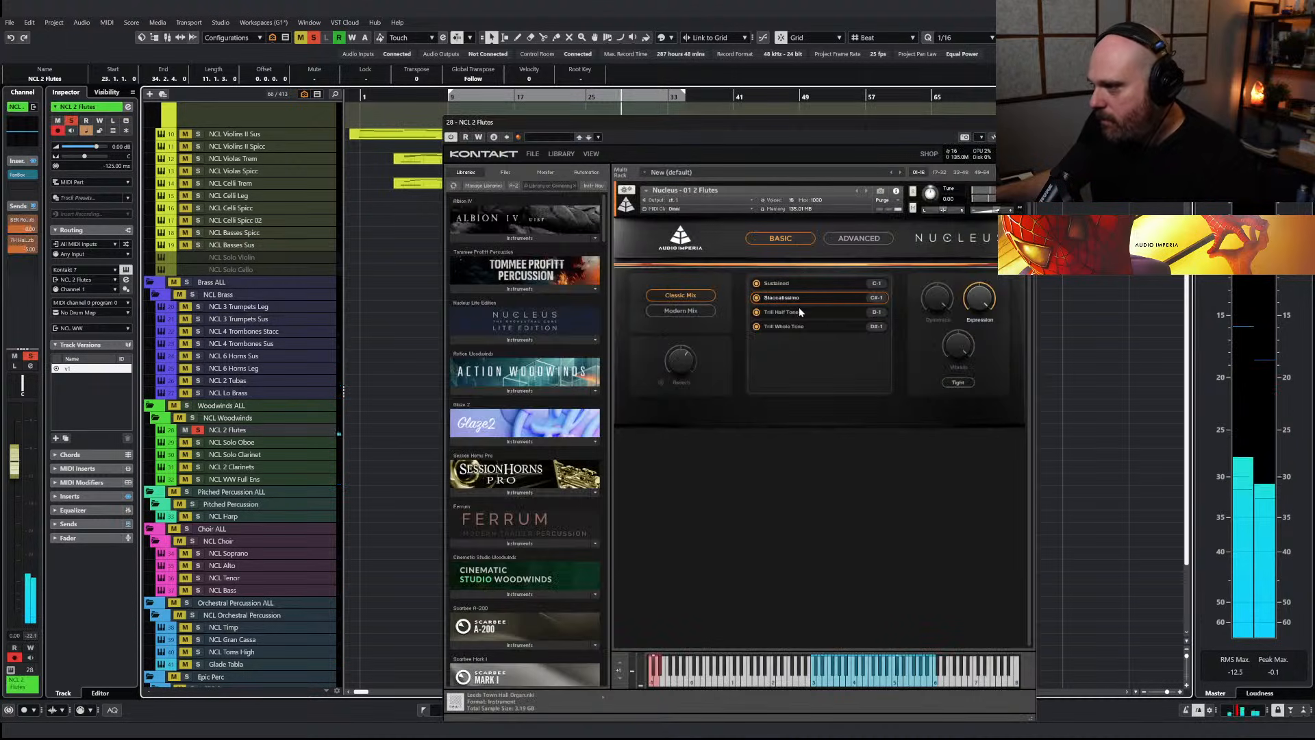
pyautogui.click(858, 238)
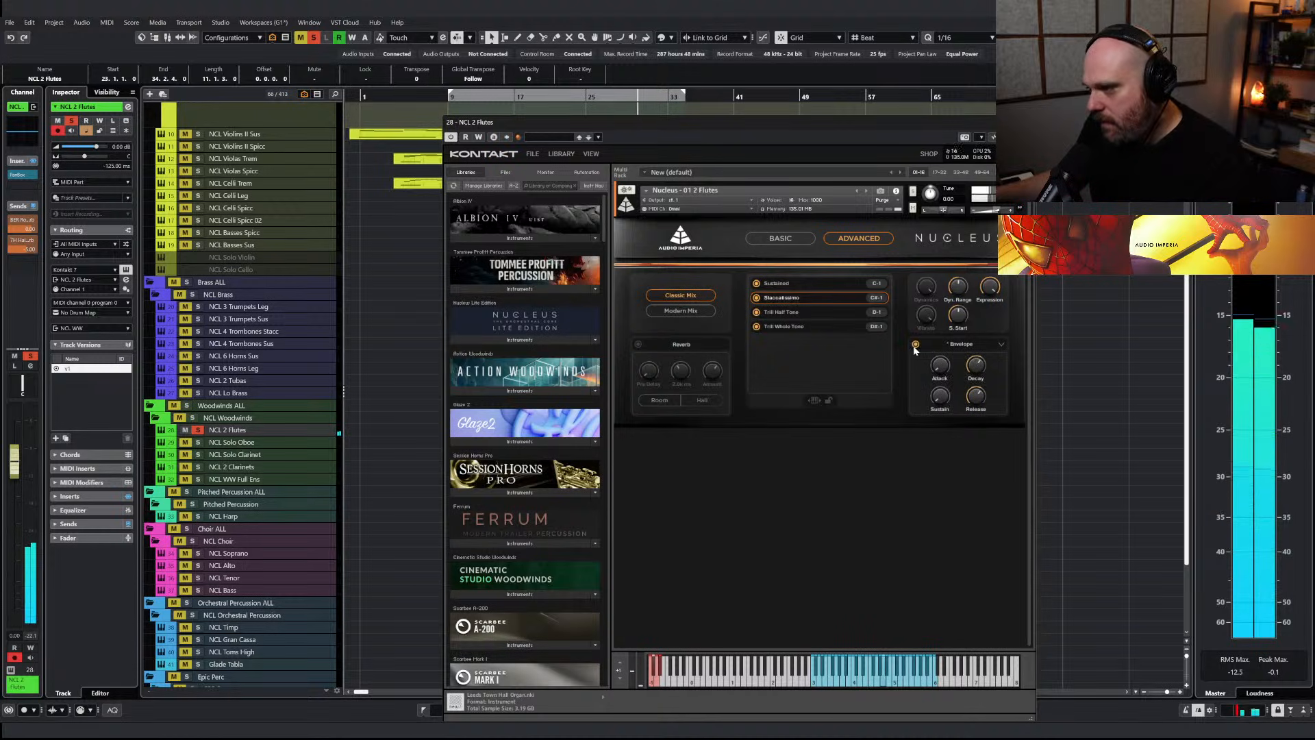
pyautogui.click(1026, 122)
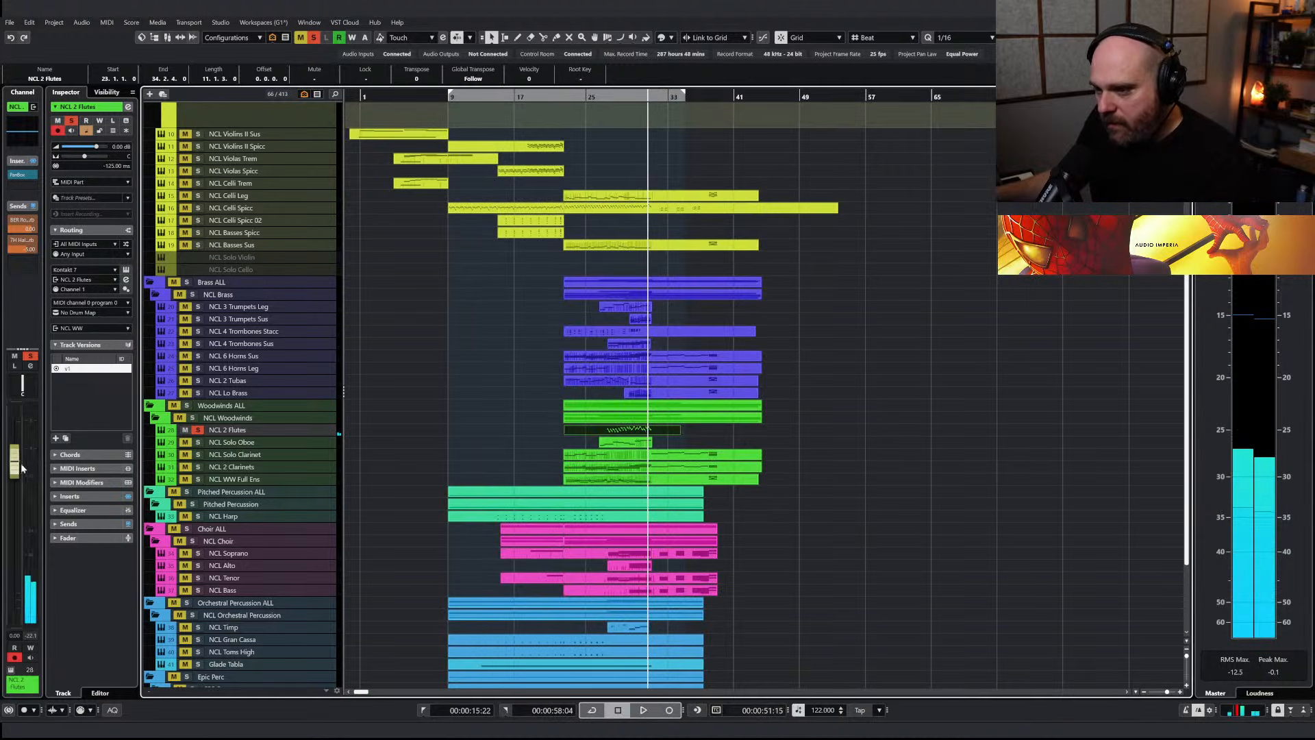
# Lower the NCL 2 Flutes volume to -1.71 dB and play from around bar 27 with the Woodwinds ALL folder soloed
pyautogui.moveTo(18, 465); pyautogui.dragTo(19, 489)
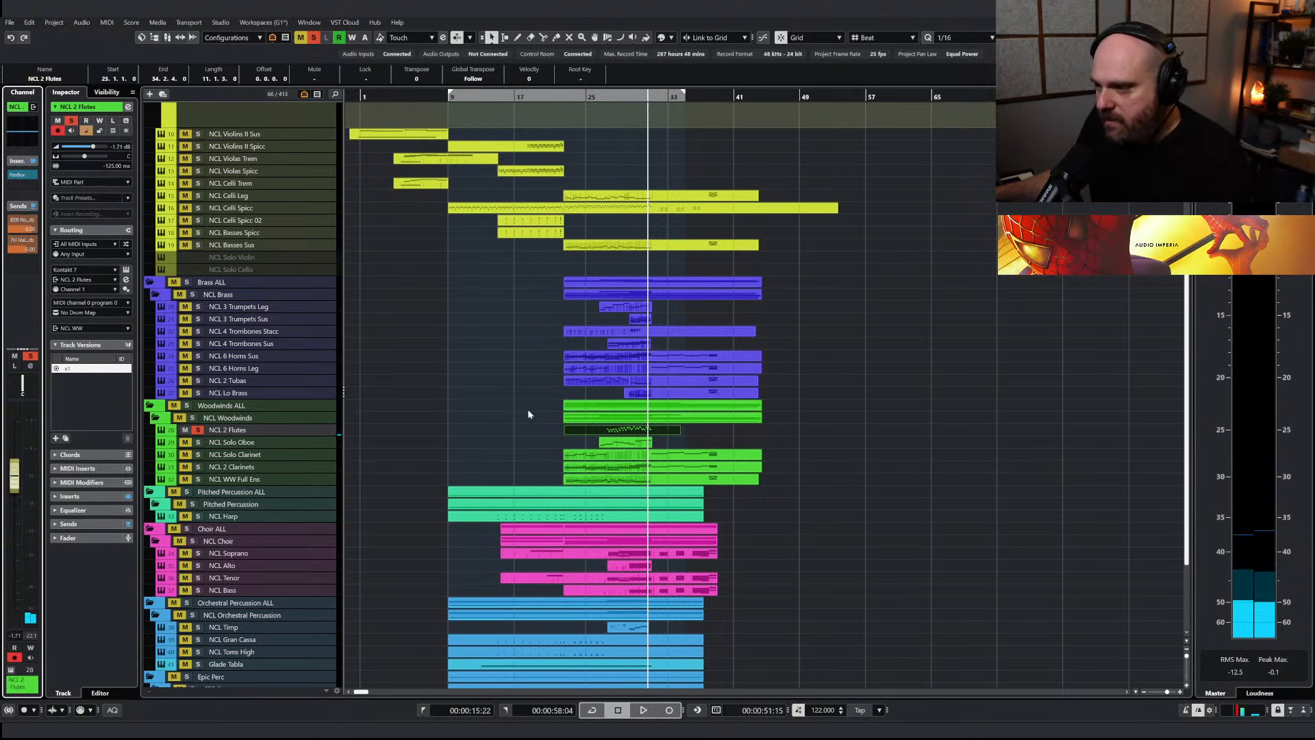
pyautogui.click(603, 97)
pyautogui.press('space')
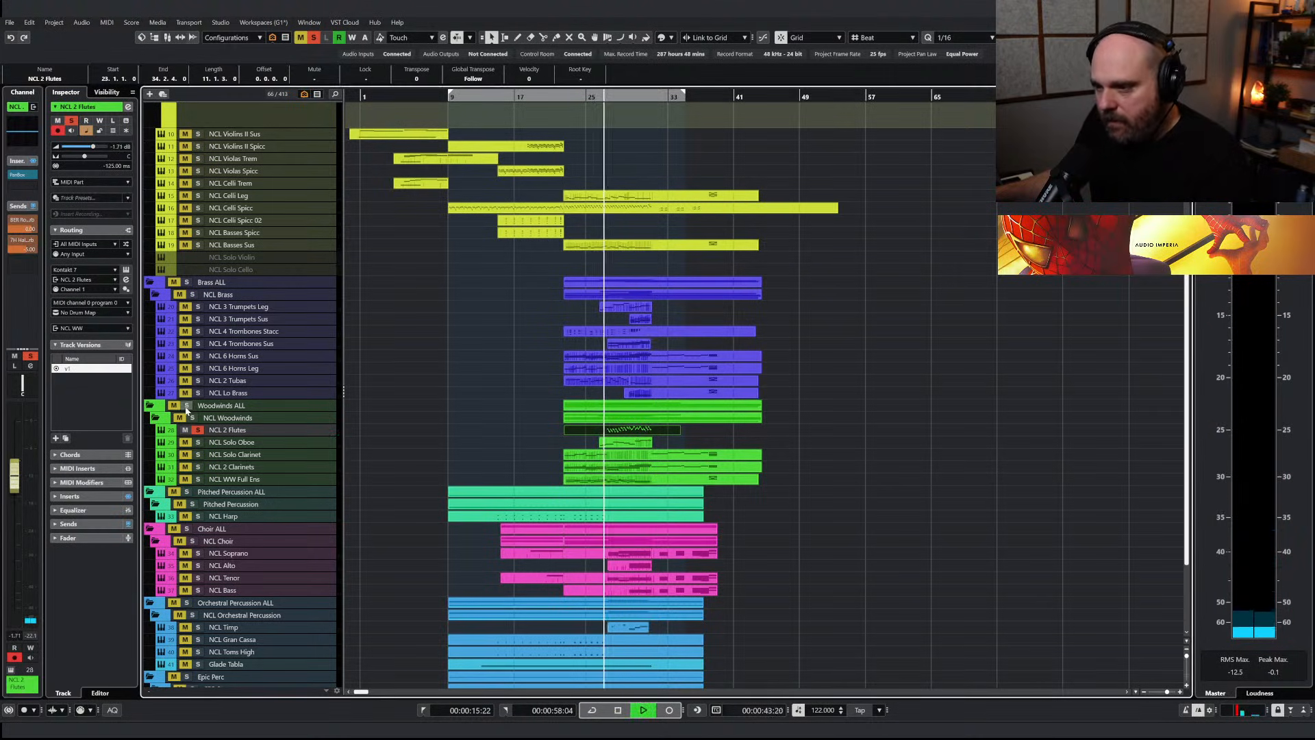
pyautogui.click(187, 406)
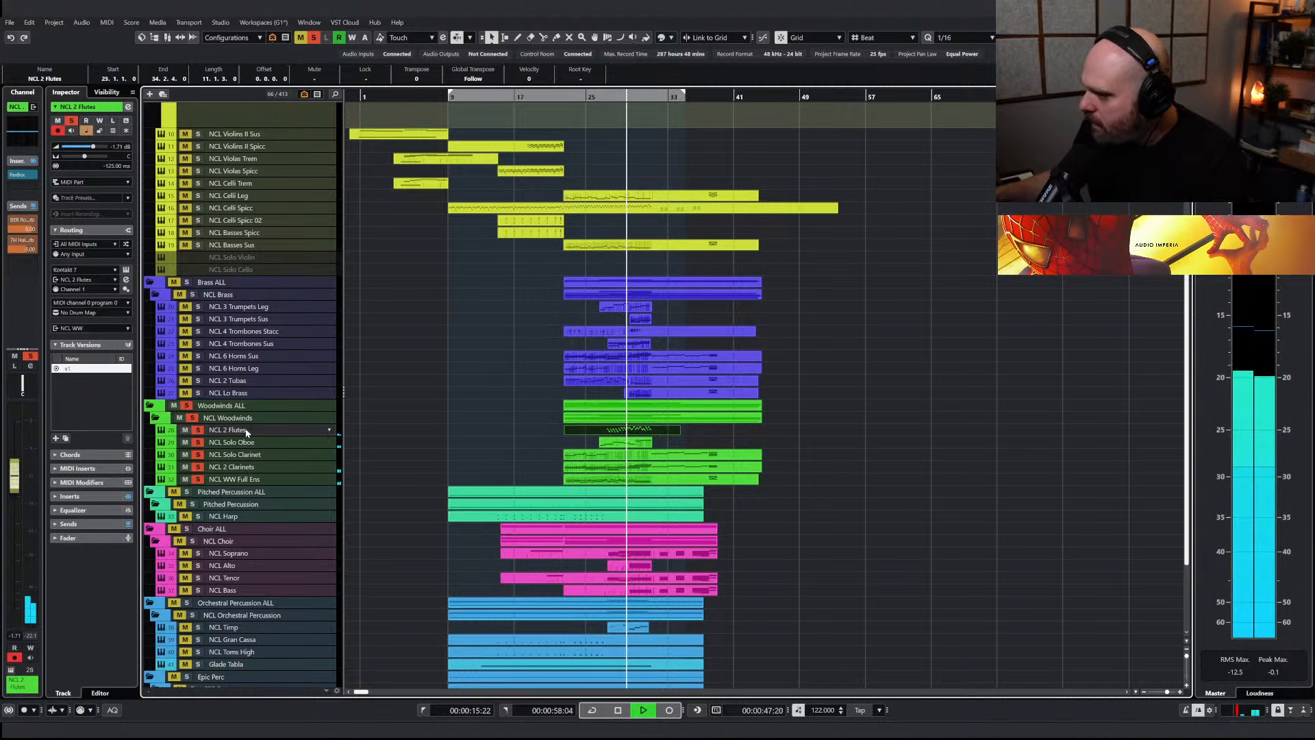
# Raise the NCL 2 Flutes channel volume to 0.82 dB and move playback to before bar 27
pyautogui.moveTo(15, 481); pyautogui.dragTo(18, 460)
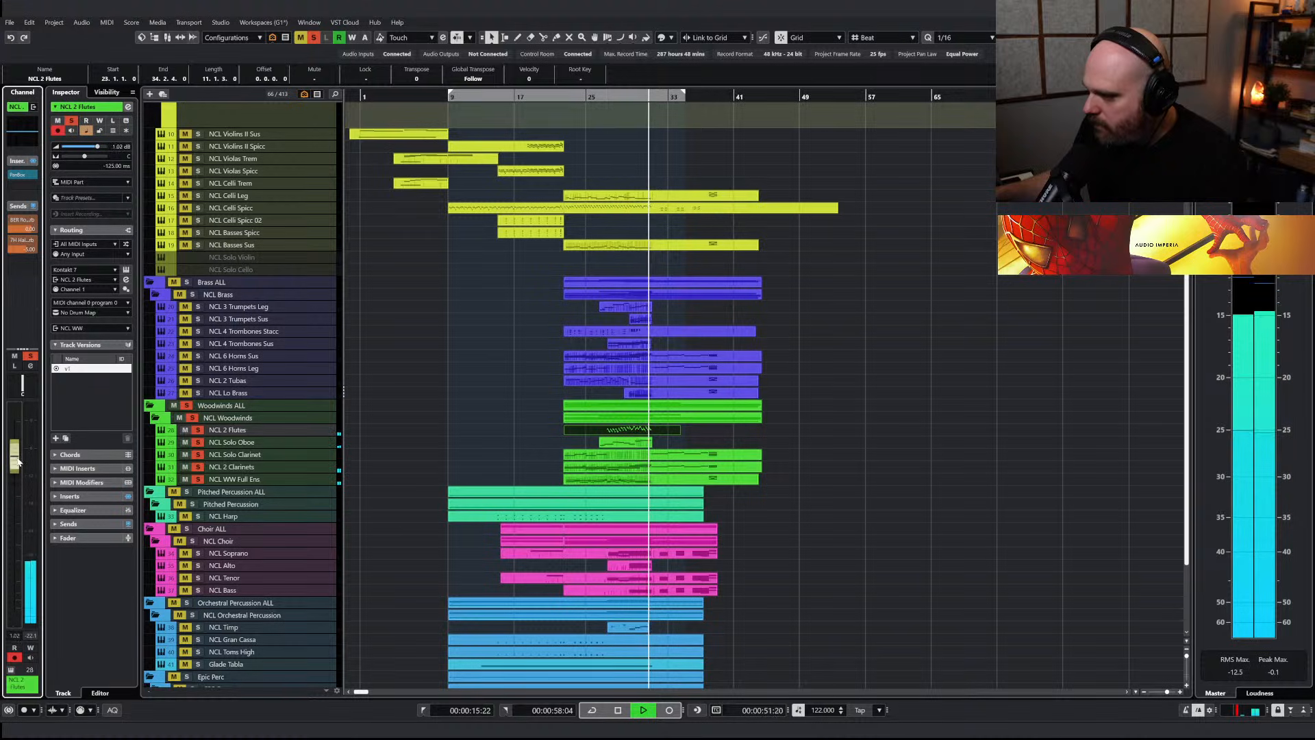
pyautogui.press('space')
pyautogui.click(600, 98)
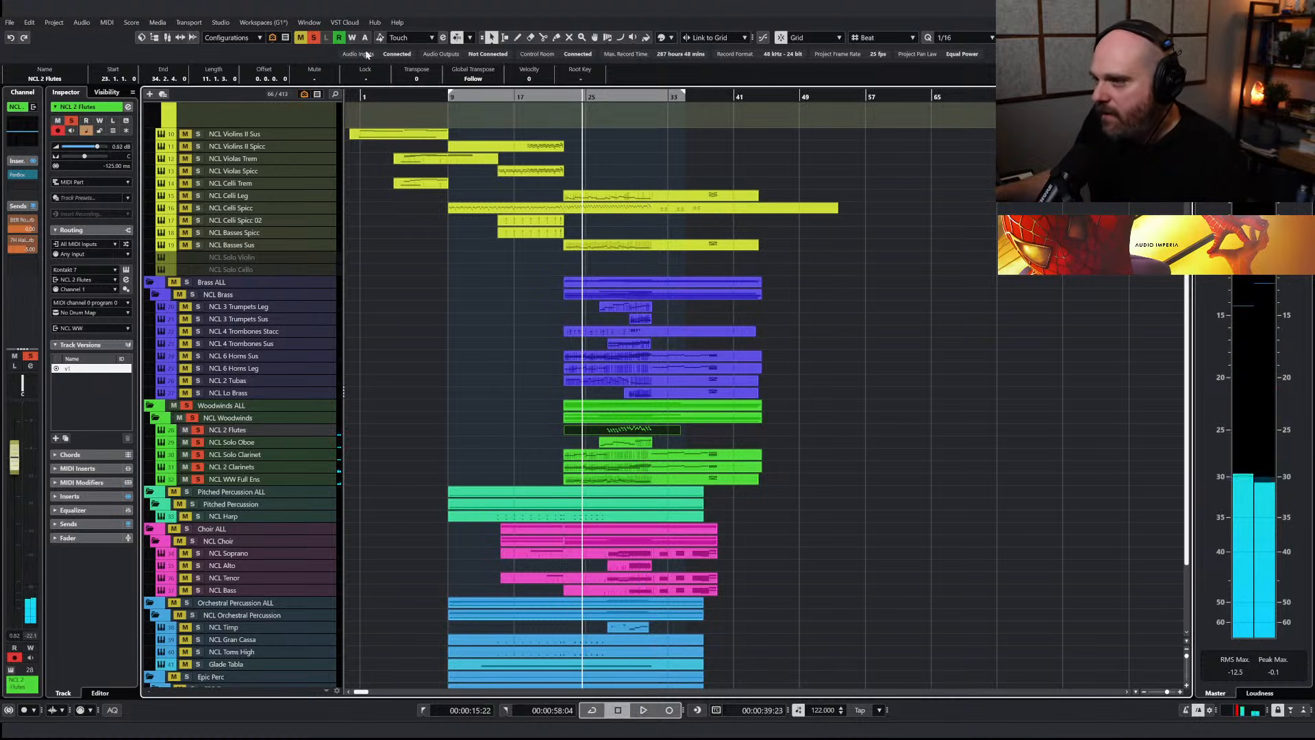
# Clear all track solos and play the full arrangement from around bar 25 to past bar 32
pyautogui.click(313, 37)
pyautogui.press('h')
pyautogui.press('h')
pyautogui.press('space')
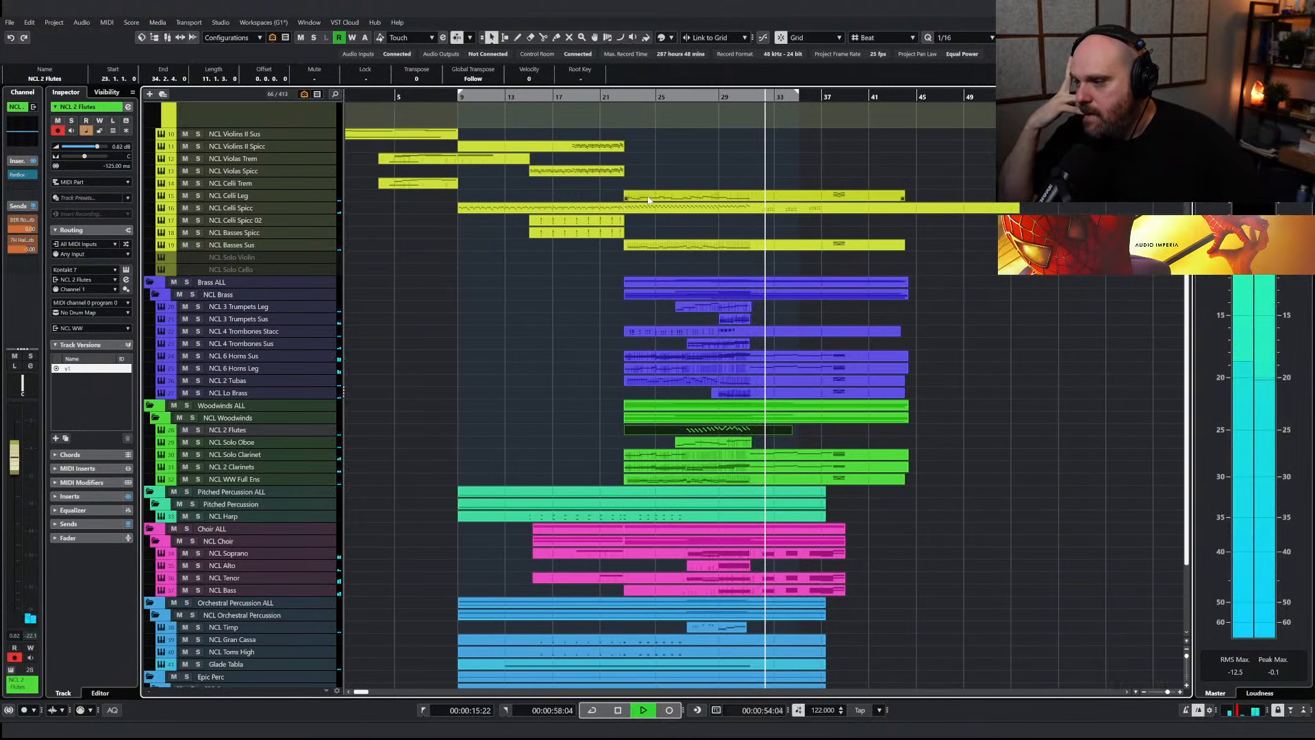
pyautogui.press('space')
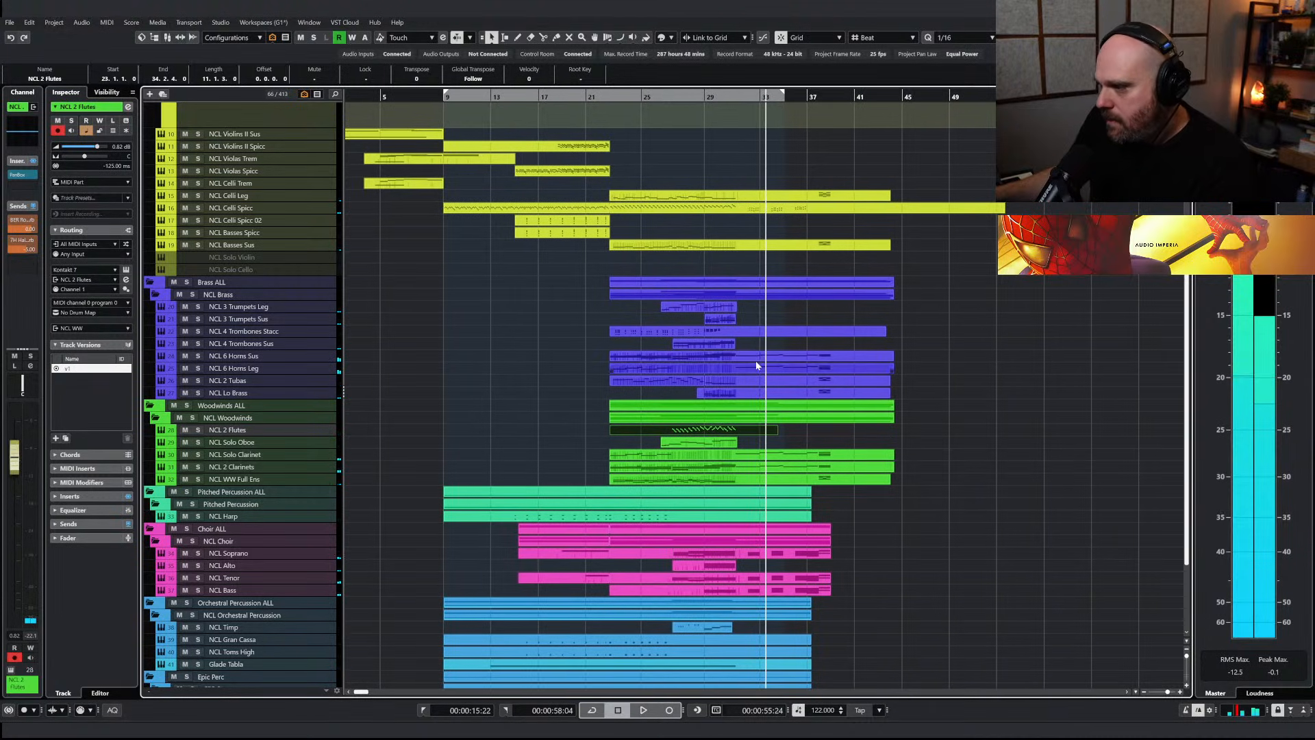
# Split the NCL 6 Horns Sus part at bar 31 and delete the section after it
pyautogui.rightClick(754, 359)
pyautogui.click(807, 359)
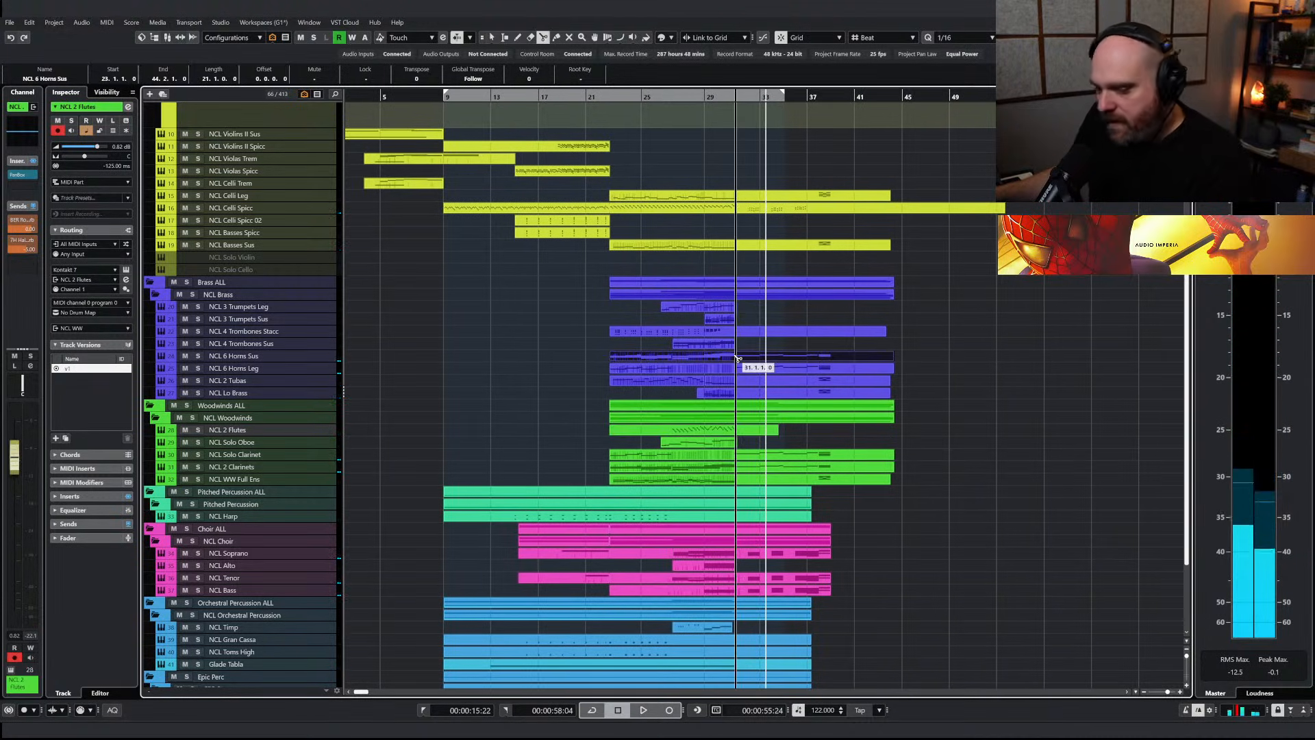
pyautogui.press('h')
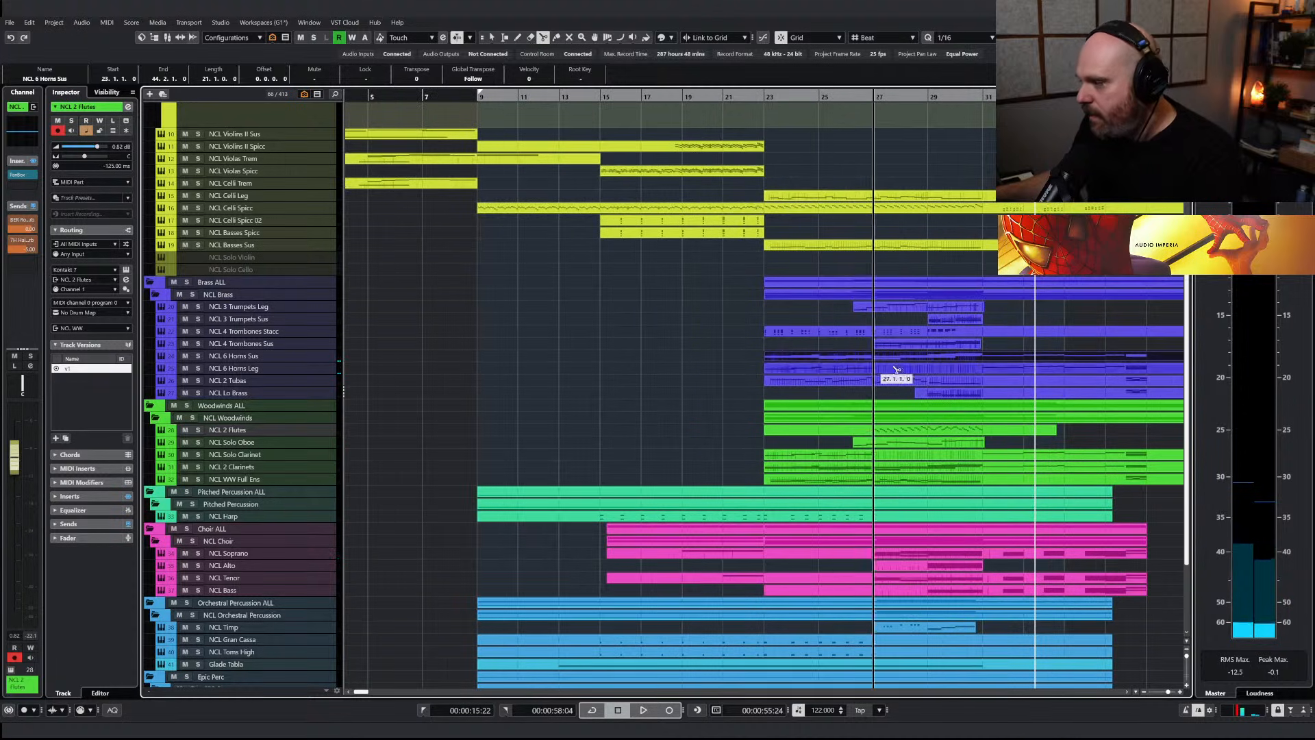
pyautogui.press('j')
pyautogui.click(984, 360)
pyautogui.press('1')
pyautogui.press('h')
pyautogui.press('Delete')
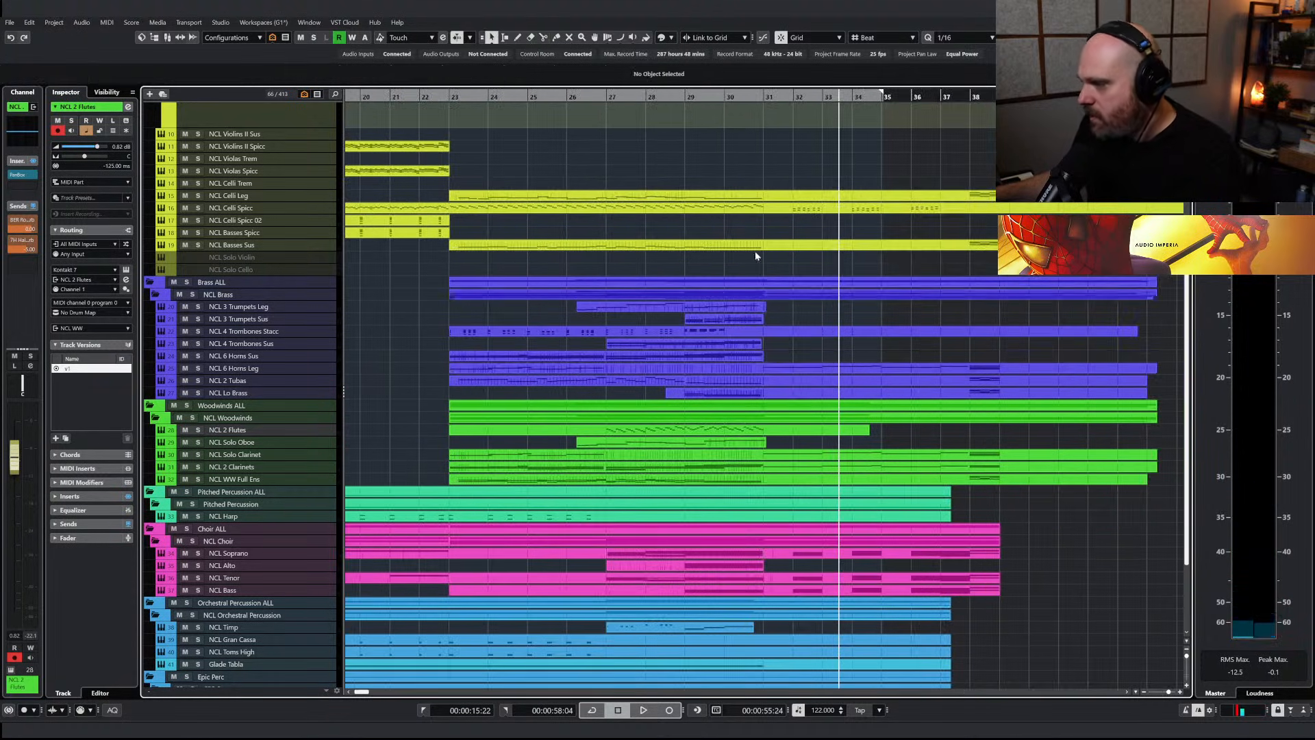
# Play the transition into bar 31 and draw a level modulation line in the NCL 6 Horns Leg part
pyautogui.click(712, 100)
pyautogui.press('space')
pyautogui.press('g')
pyautogui.press('g')
pyautogui.rightClick(789, 360)
pyautogui.click(790, 360)
pyautogui.doubleClick(787, 369)
pyautogui.rightClick(710, 472)
pyautogui.click(737, 470)
pyautogui.moveTo(688, 644); pyautogui.dragTo(787, 644)
pyautogui.press('1')
pyautogui.press('Escape')
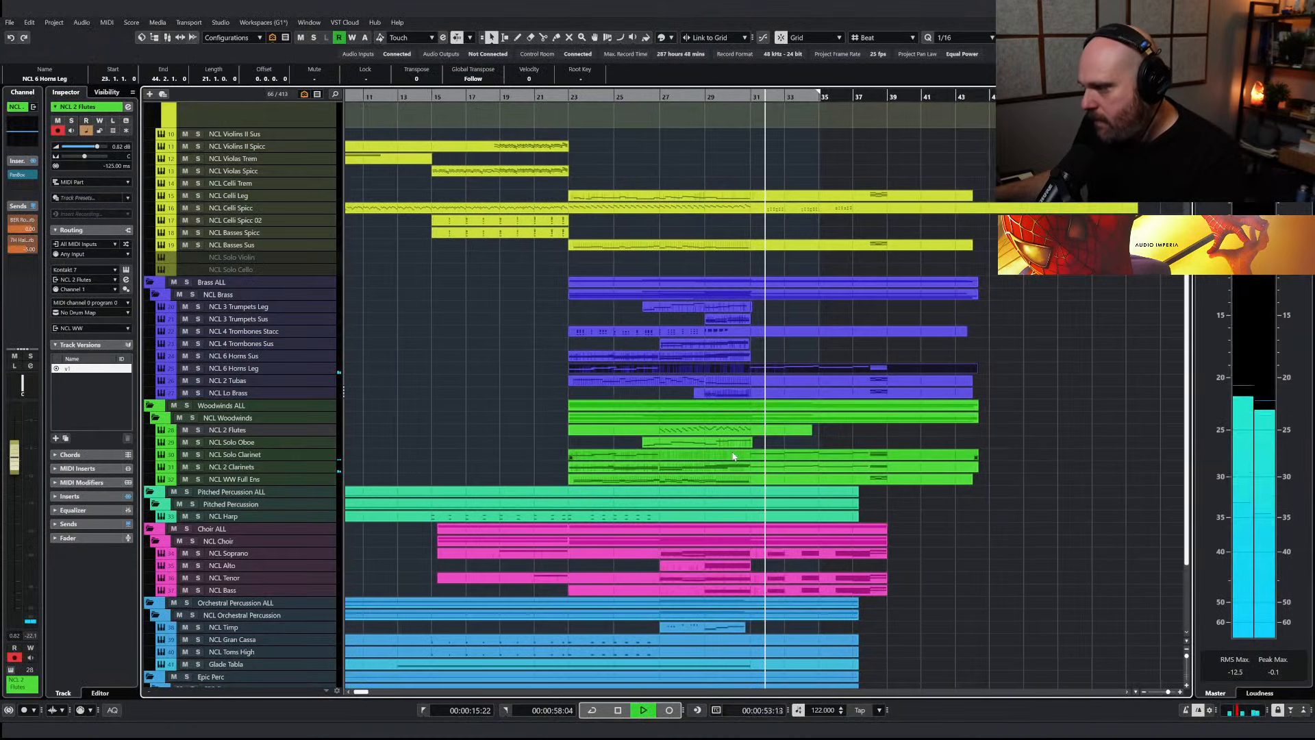
# Reopen the NCL 6 Horns Leg part, touch up its notes and modulation curve, and play the passage
pyautogui.doubleClick(770, 370)
pyautogui.moveTo(621, 298); pyautogui.dragTo(921, 382)
pyautogui.moveTo(909, 324); pyautogui.dragTo(905, 326)
pyautogui.press('space')
pyautogui.moveTo(476, 646); pyautogui.dragTo(450, 632)
pyautogui.moveTo(536, 637); pyautogui.dragTo(535, 632)
pyautogui.moveTo(478, 86); pyautogui.dragTo(471, 86)
pyautogui.press('space')
pyautogui.press('Return')
# Split the NCL Solo Clarinet part at bar 31 and remove the section after it
pyautogui.click(780, 457)
pyautogui.press('space')
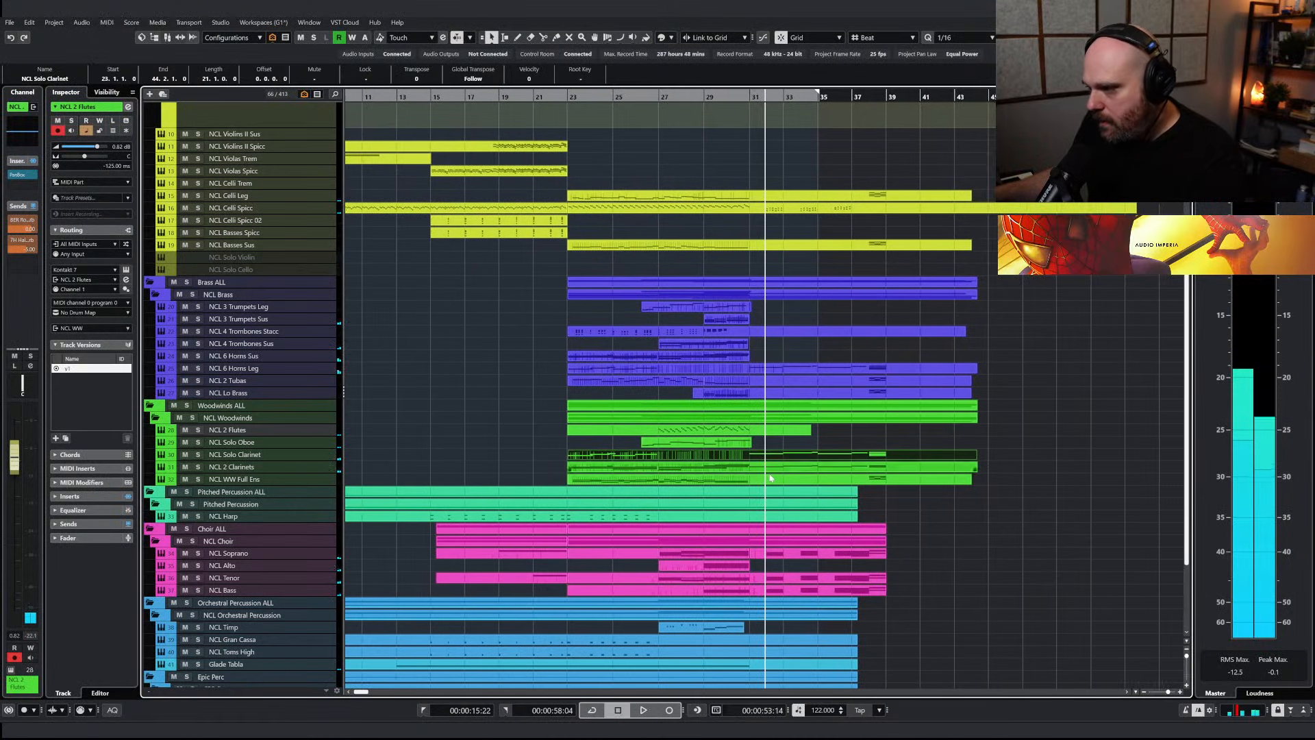
pyautogui.rightClick(780, 459)
pyautogui.click(796, 473)
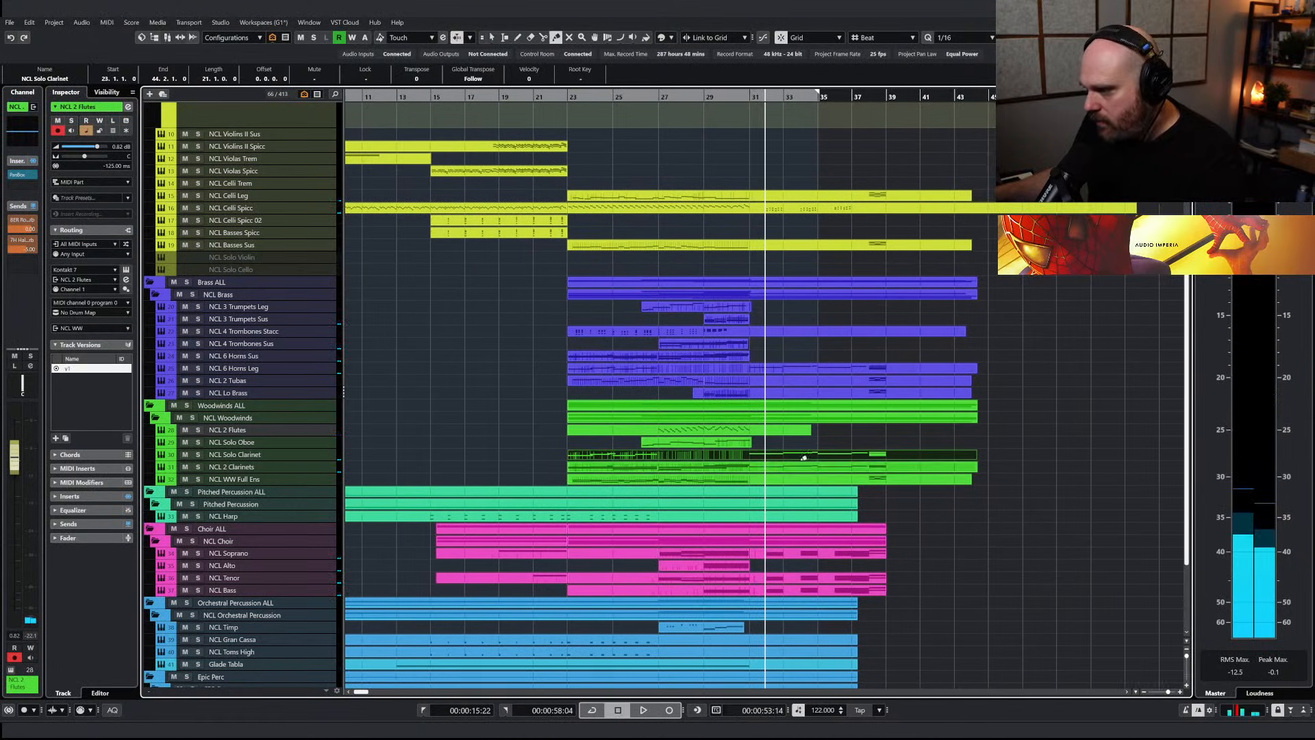
pyautogui.click(823, 473)
pyautogui.rightClick(828, 461)
pyautogui.click(825, 460)
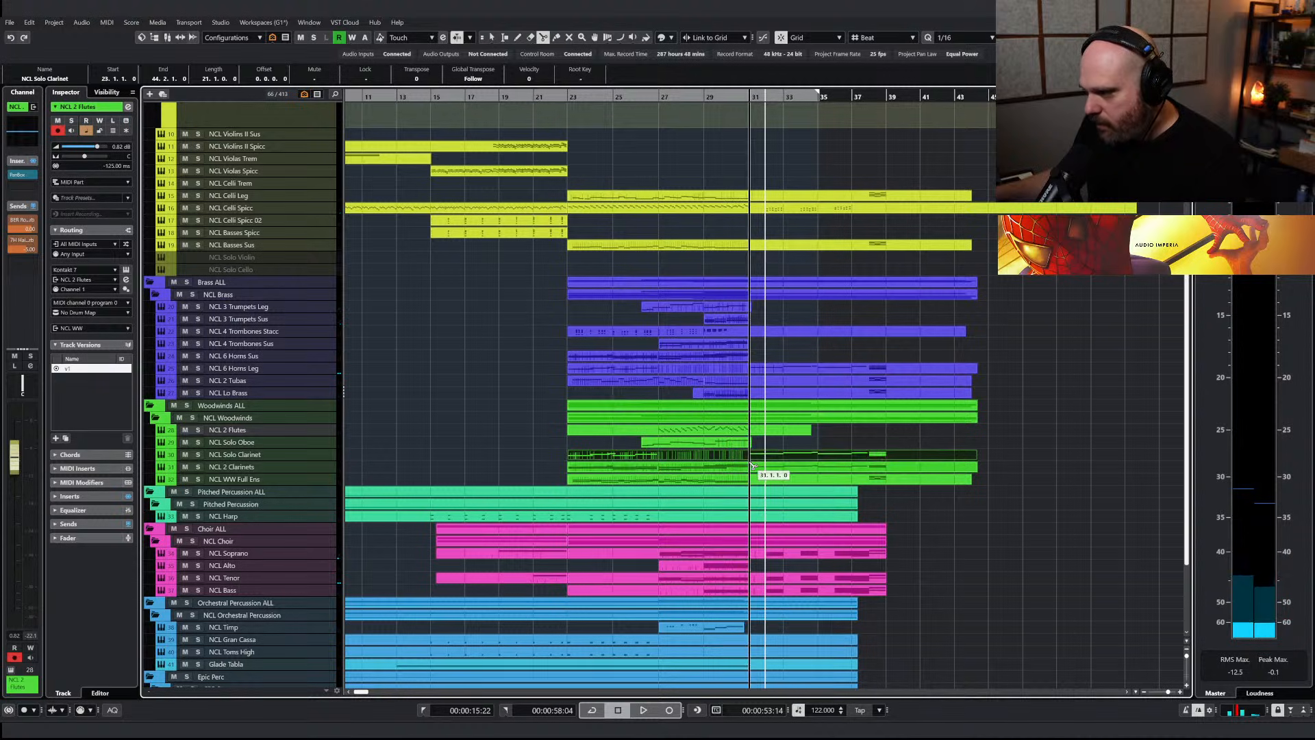
pyautogui.click(753, 457)
pyautogui.press('1')
pyautogui.click(814, 459)
# Draw the NCL 2 Clarinets CC1 modulation down to about 77 at bar 31 and play the transition
pyautogui.doubleClick(793, 467)
pyautogui.rightClick(659, 556)
pyautogui.click(683, 554)
pyautogui.moveTo(684, 635); pyautogui.dragTo(699, 647)
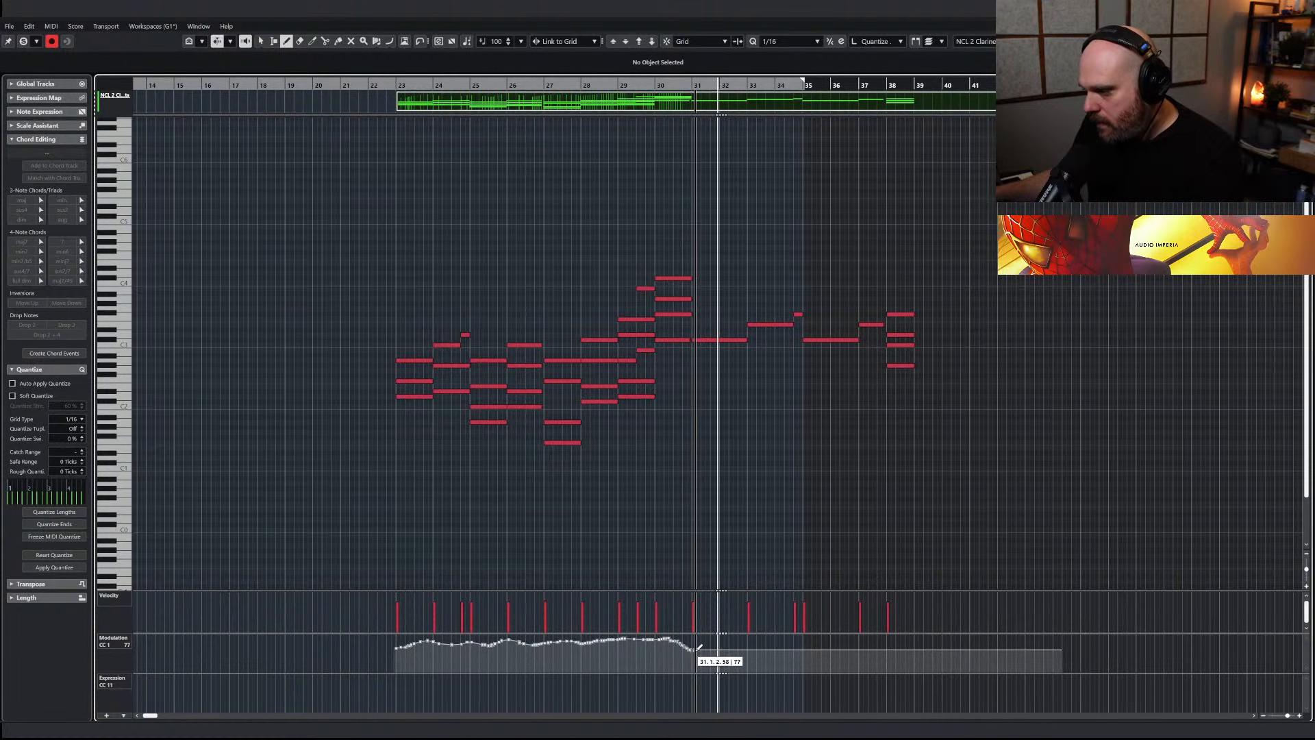
pyautogui.click(685, 85)
pyautogui.press('space')
pyautogui.press('Escape')
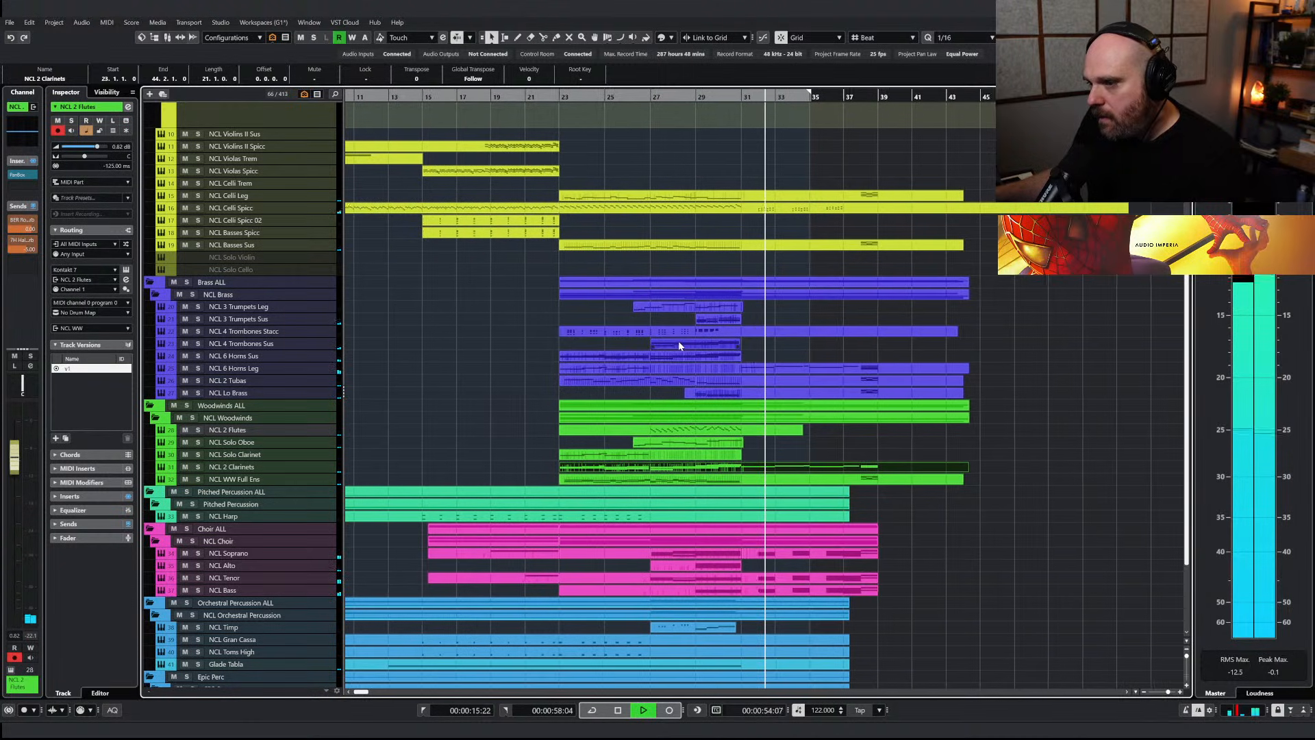
# Review the string tracks during playback, solo NCL Celli Spicc and play it from around bar 31
pyautogui.scroll(3, 699, 348)
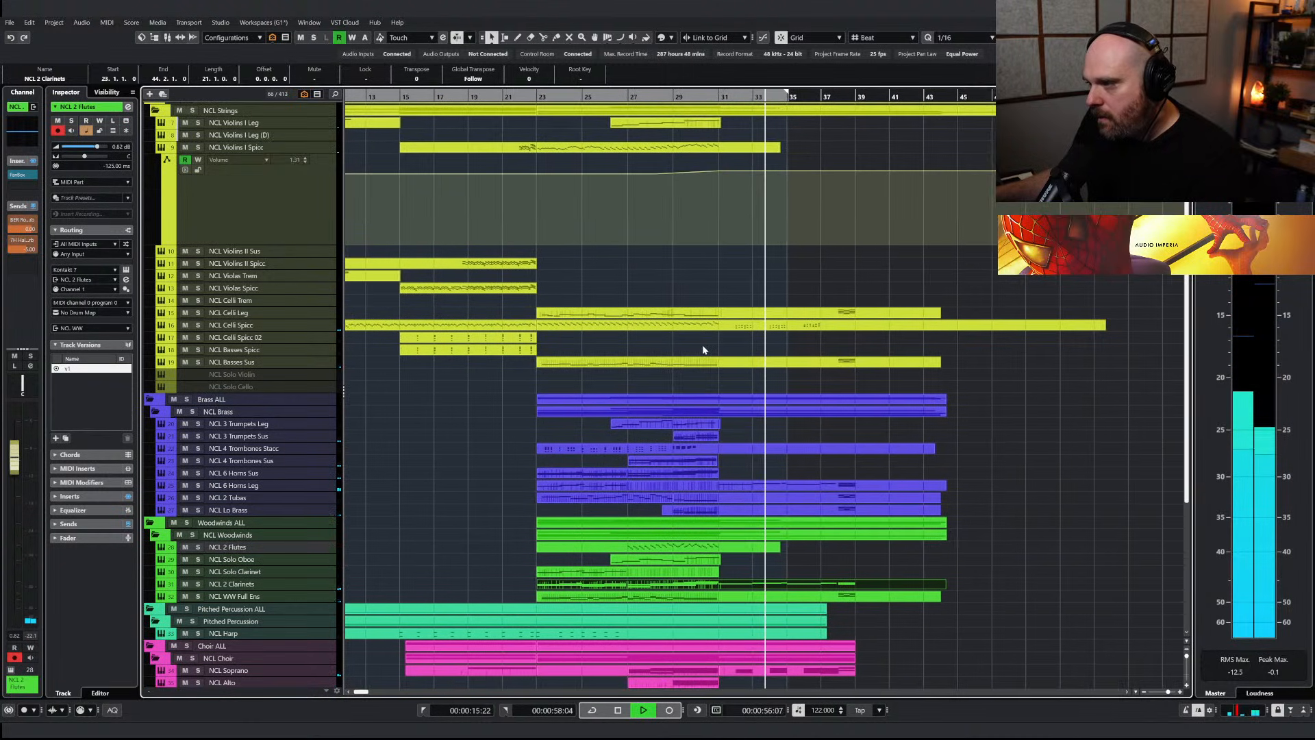
pyautogui.press('space')
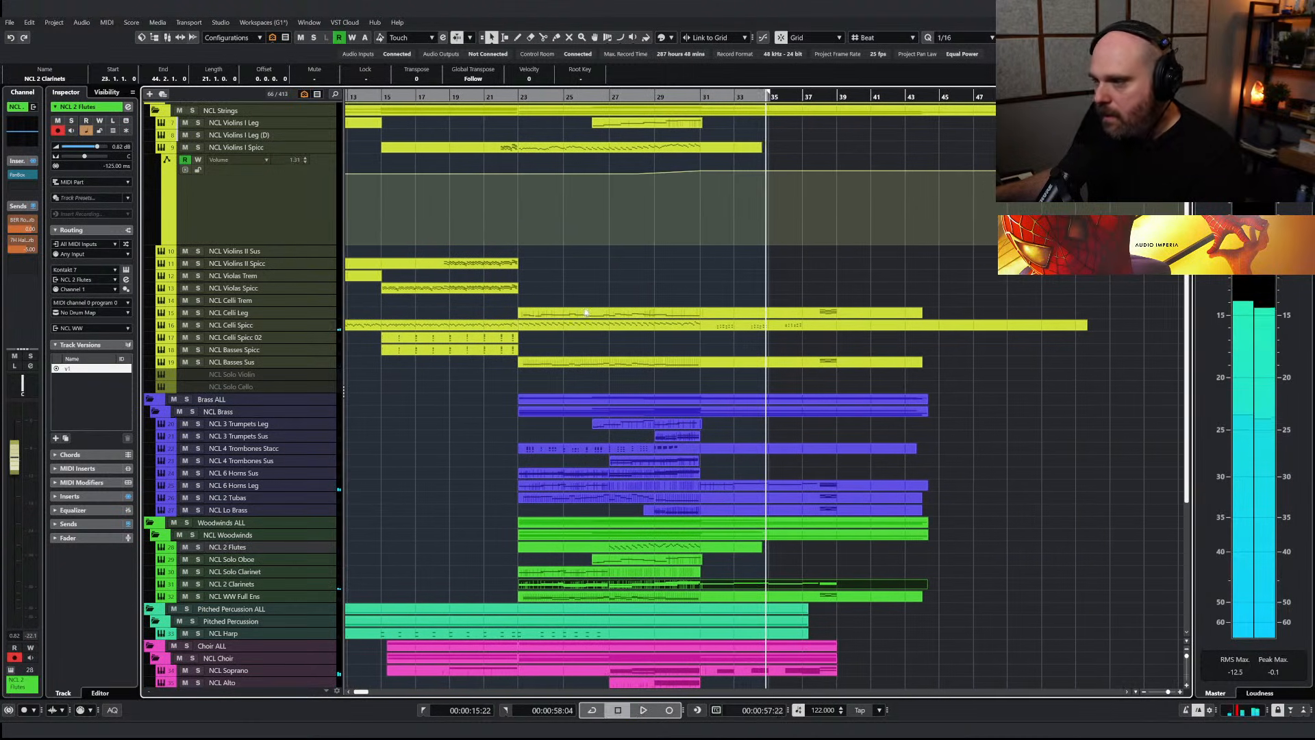
pyautogui.press('h')
pyautogui.press('h')
pyautogui.press('h')
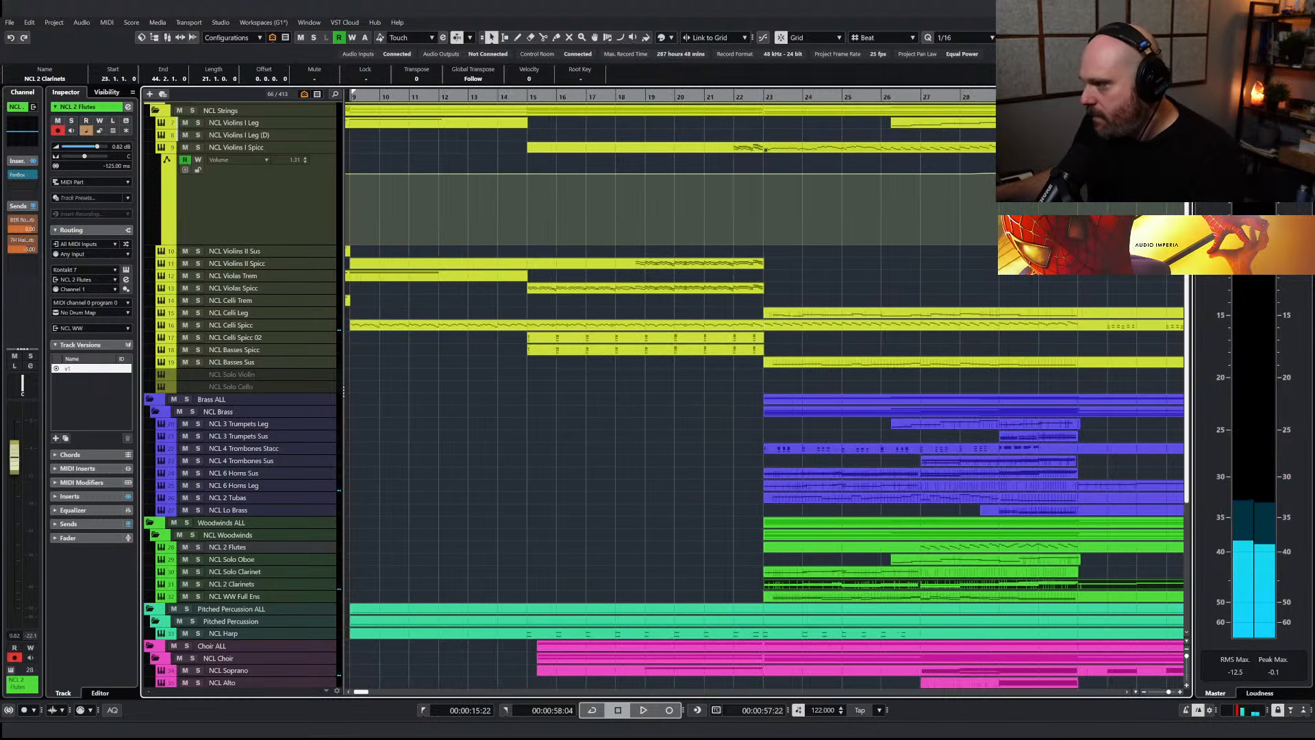
pyautogui.hscroll(5, 764, 411)
pyautogui.moveTo(589, 97); pyautogui.dragTo(523, 205)
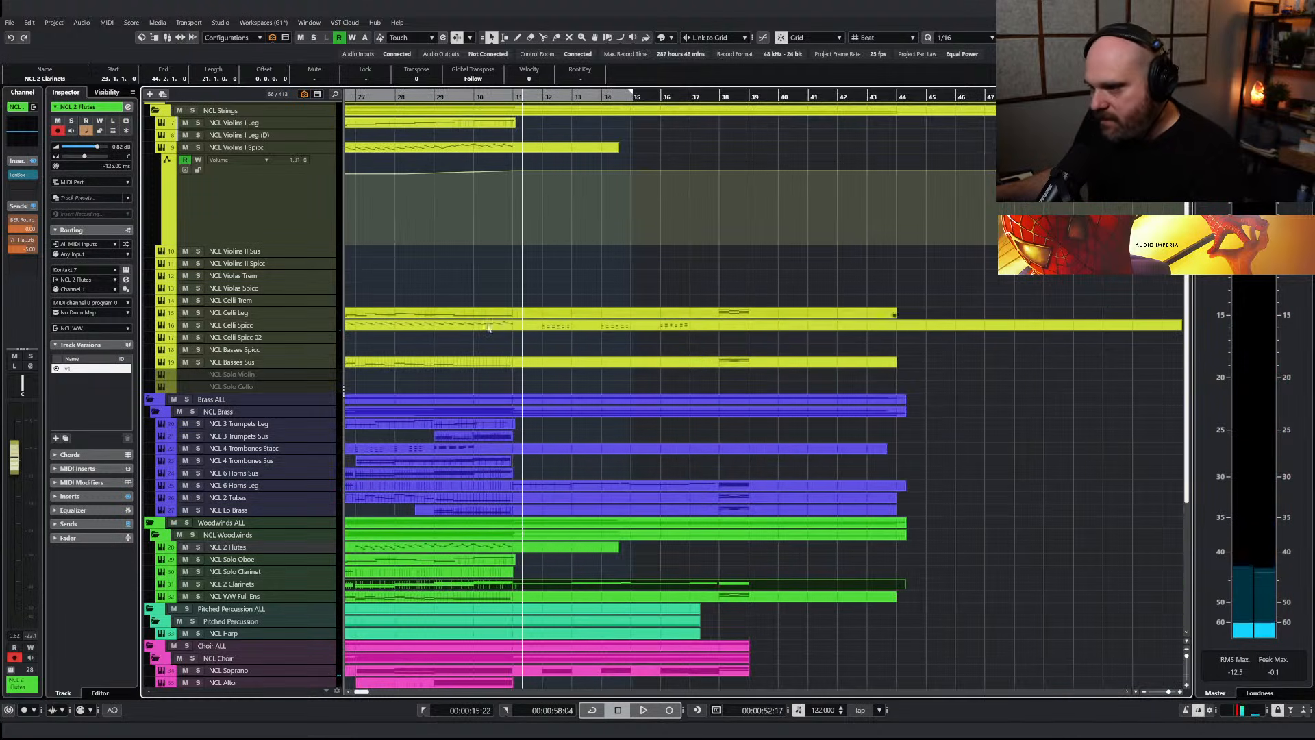
pyautogui.click(200, 325)
pyautogui.press('space')
# Double the NCL Celli Spicc figures from bar 32 with softer repeats a sixteenth note later, and play the result
pyautogui.doubleClick(784, 326)
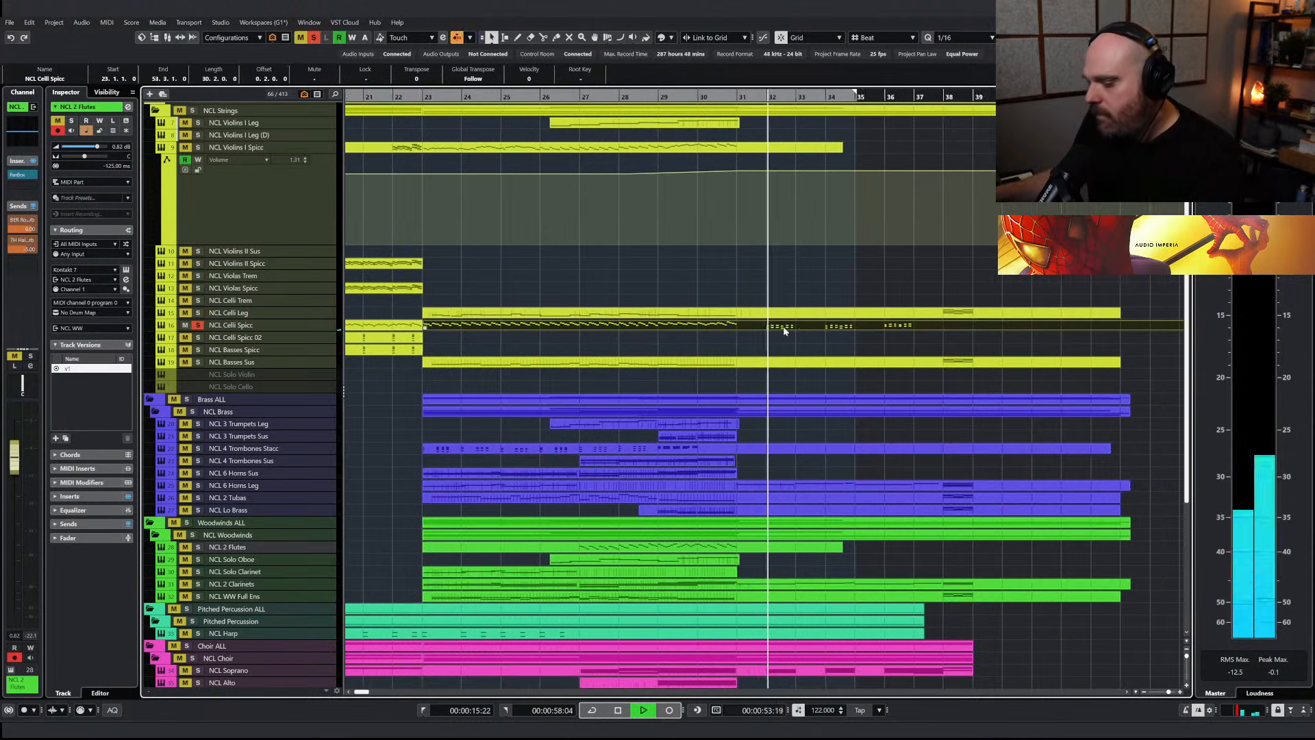
pyautogui.press('h')
pyautogui.press('h')
pyautogui.moveTo(553, 274); pyautogui.dragTo(1177, 557)
pyautogui.moveTo(620, 395); pyautogui.dragTo(637, 396)
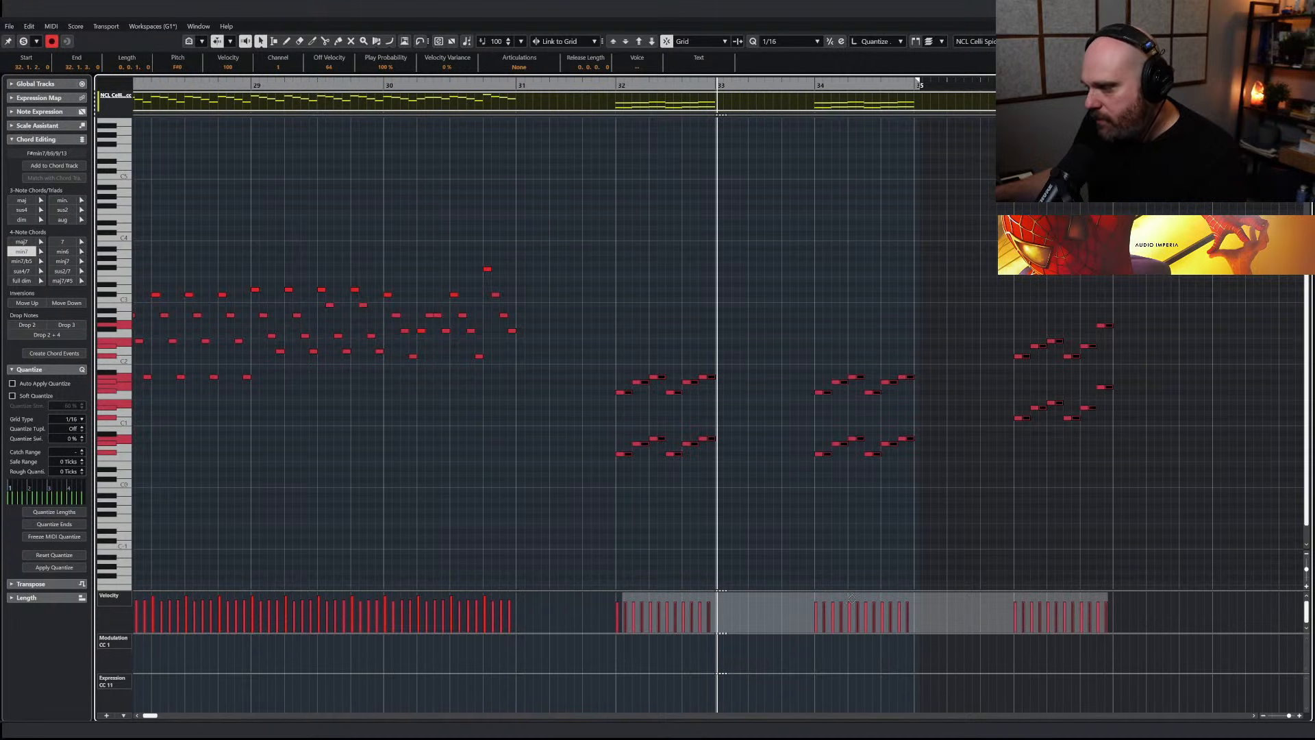
pyautogui.click(619, 87)
pyautogui.press('space')
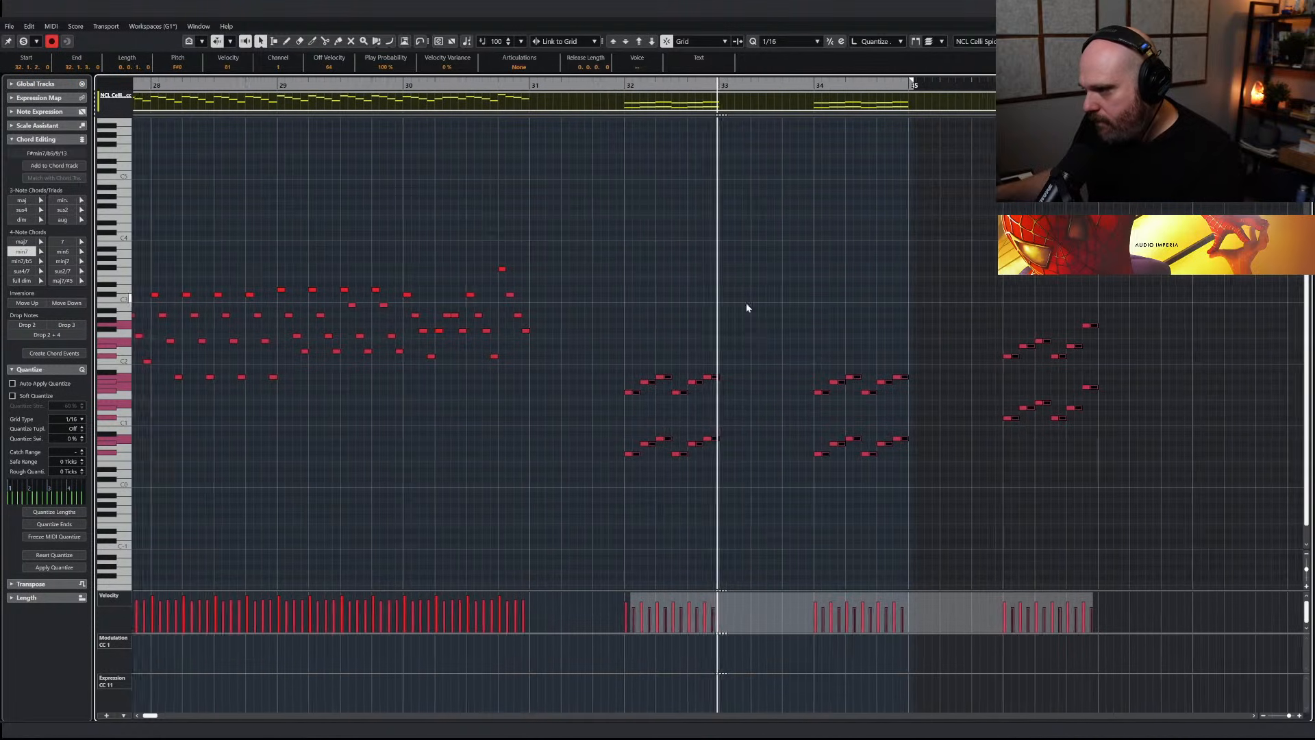
pyautogui.hotkey('ctrl', 'e')
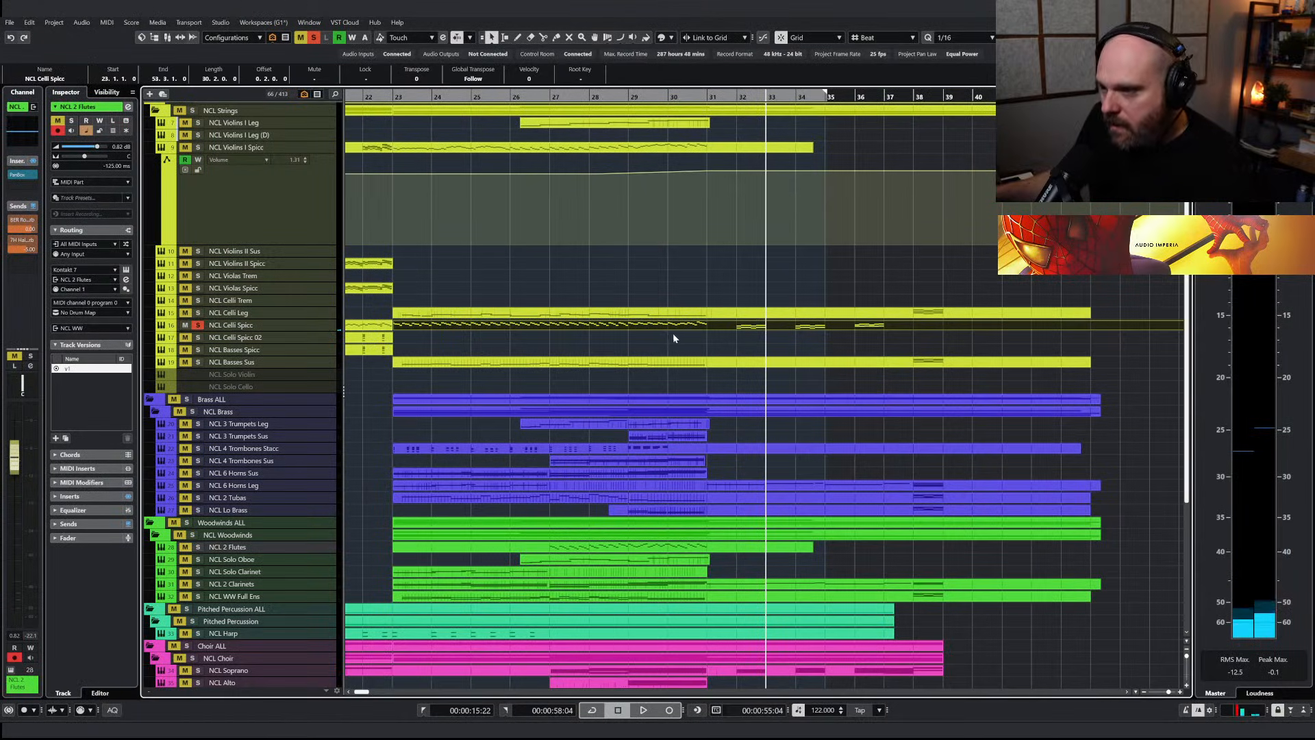
# Split the NCL Celli Spicc part at bar 32 and copy the section after it onto the NCL Celli Trem track
pyautogui.rightClick(702, 341)
pyautogui.click(743, 348)
pyautogui.click(758, 347)
pyautogui.click(745, 334)
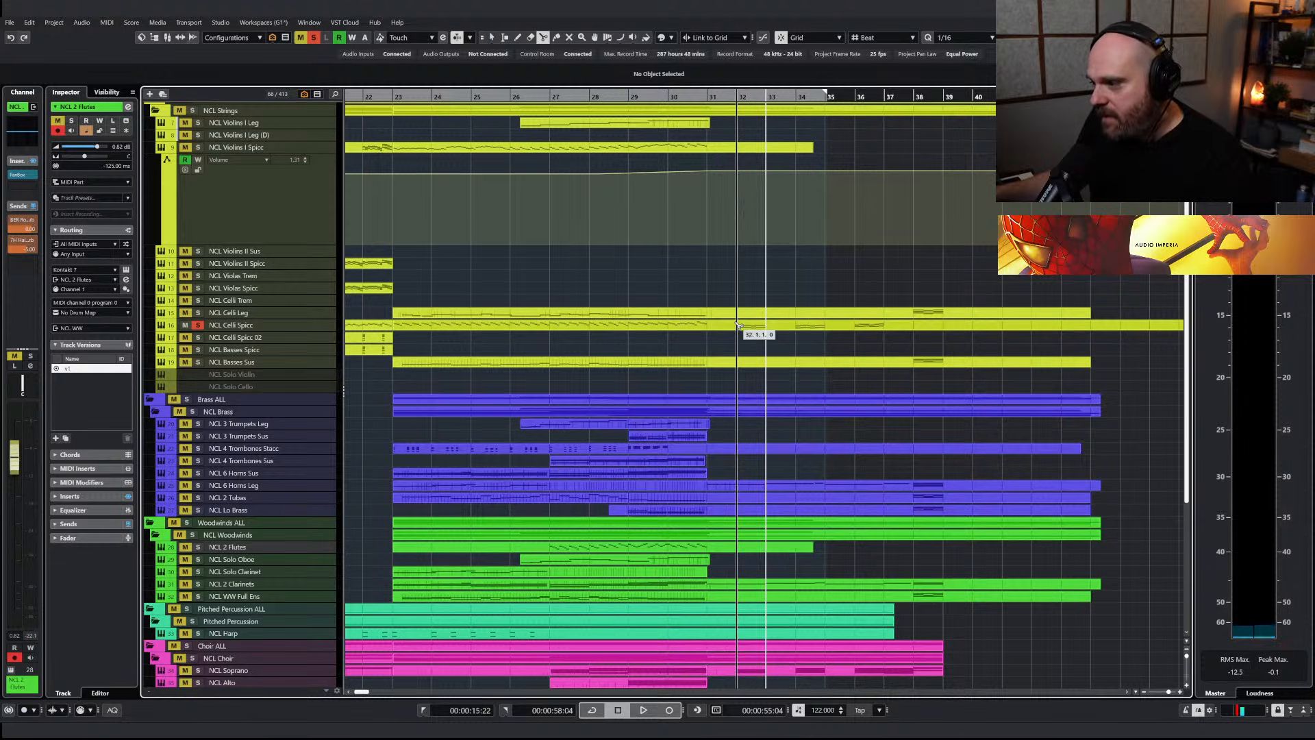
pyautogui.click(754, 326)
pyautogui.moveTo(755, 326); pyautogui.dragTo(753, 308)
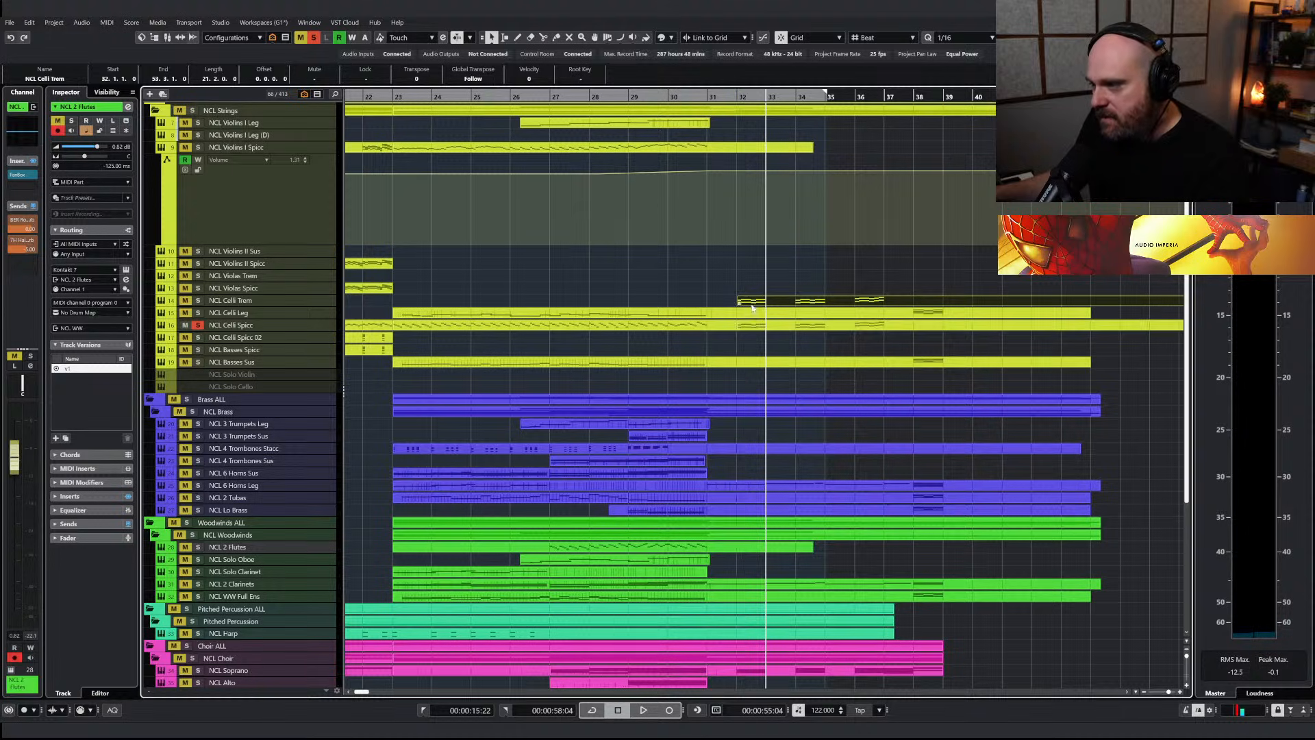
# Play the copied figures from before bar 32 with both celli tracks soloed and with NCL Celli Trem alone
pyautogui.click(742, 96)
pyautogui.press('space')
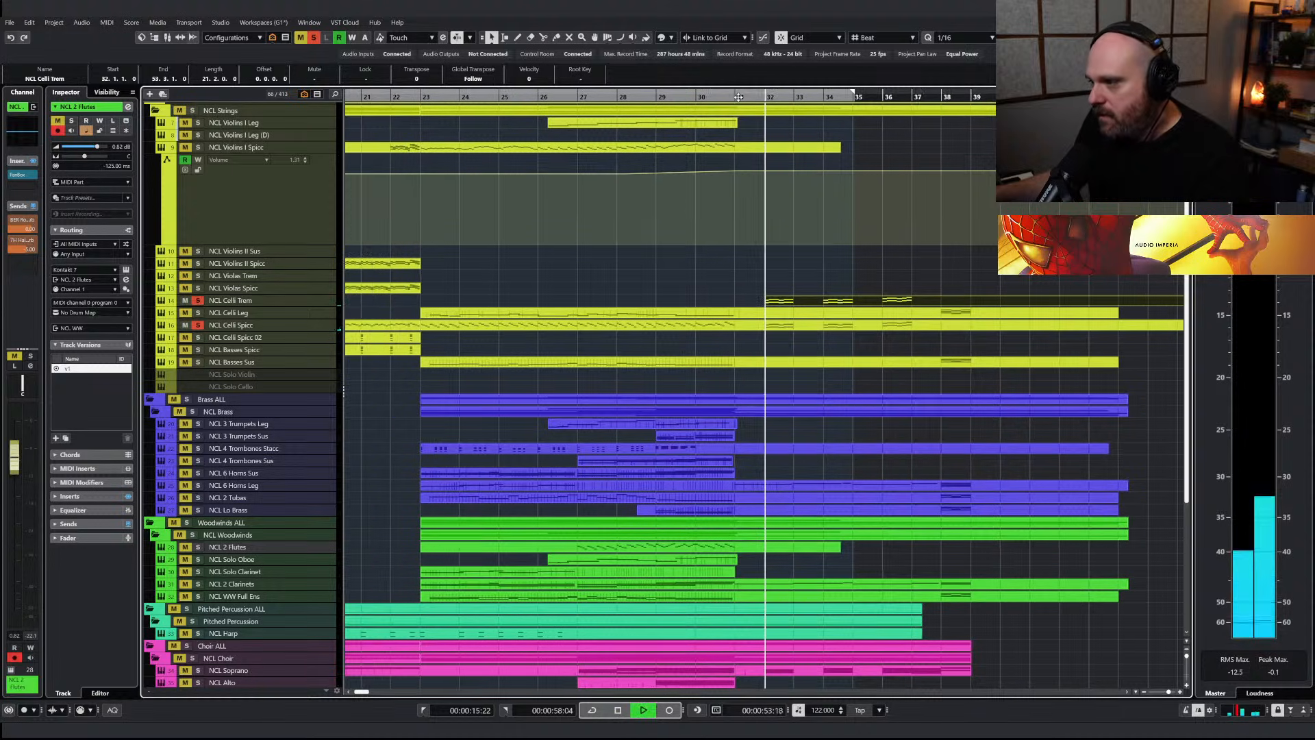
pyautogui.press('space')
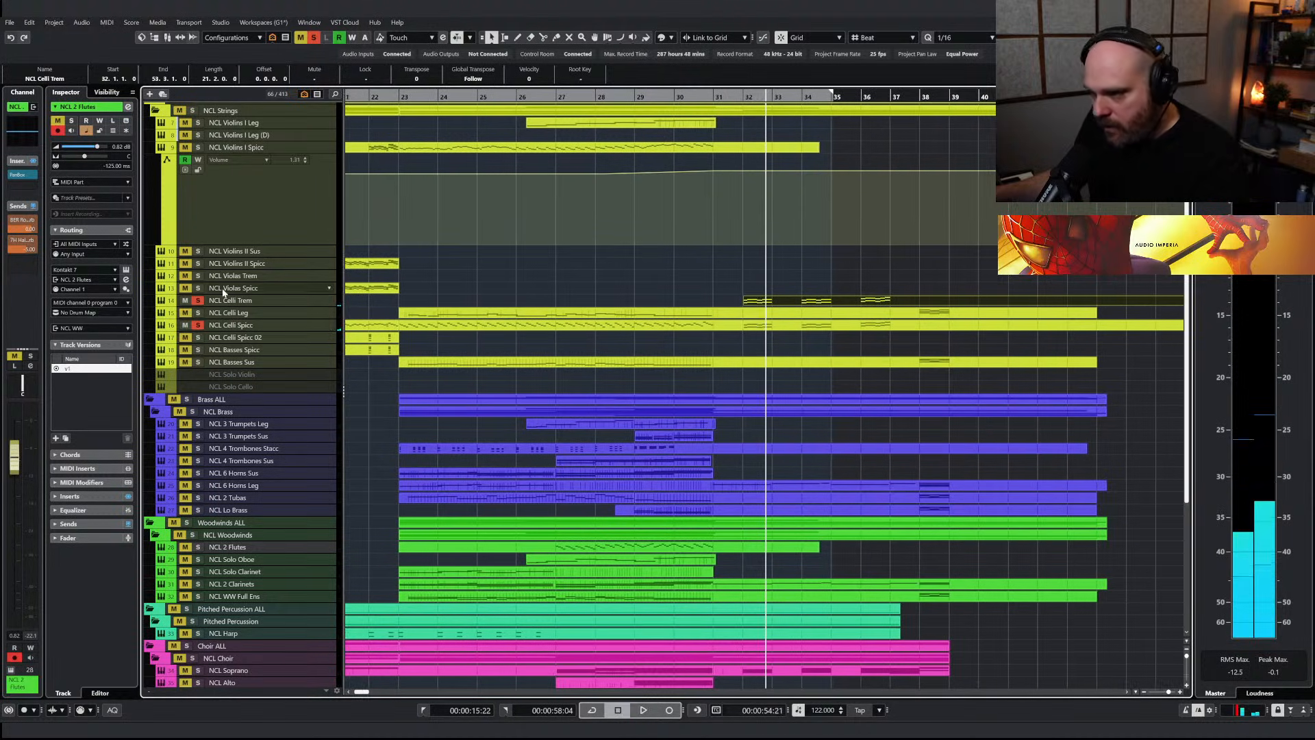
pyautogui.press('space')
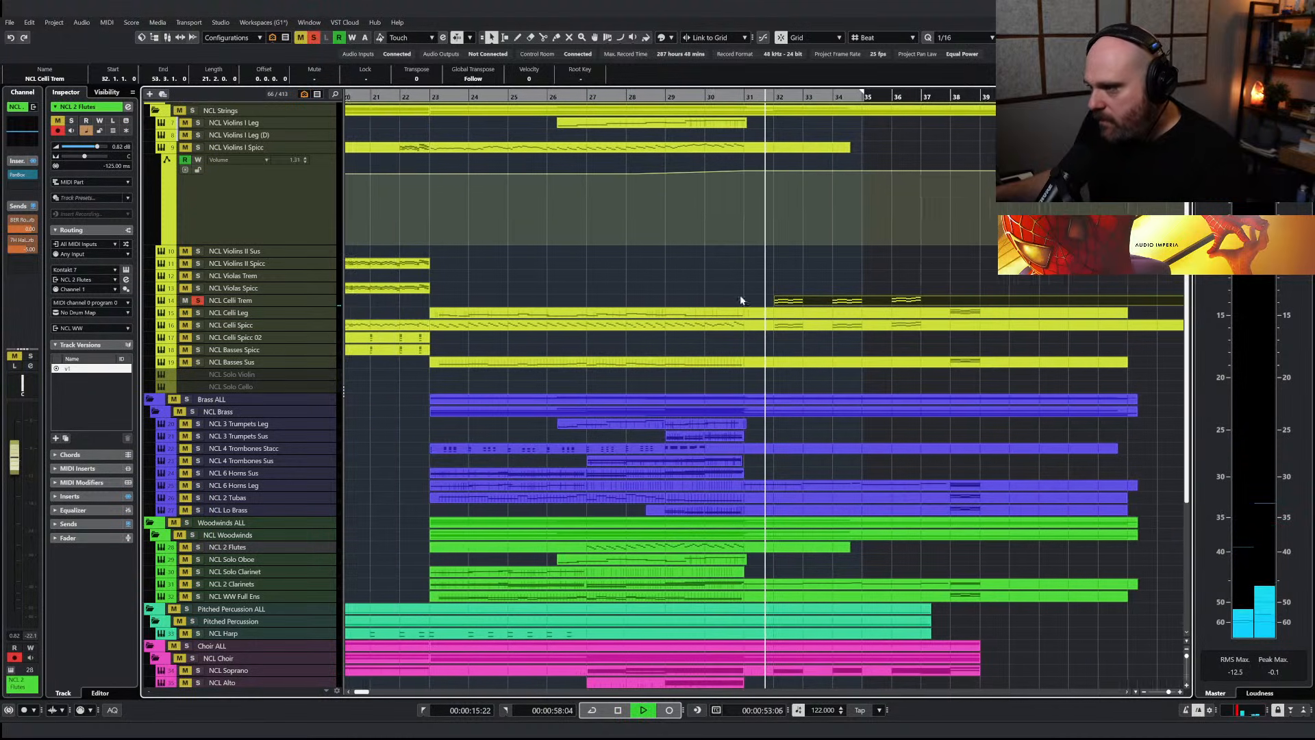
# Delete every repeated note in bar 32 of the NCL Celli Trem part and lengthen the remaining notes to fill the gaps
pyautogui.doubleClick(737, 300)
pyautogui.click(652, 379)
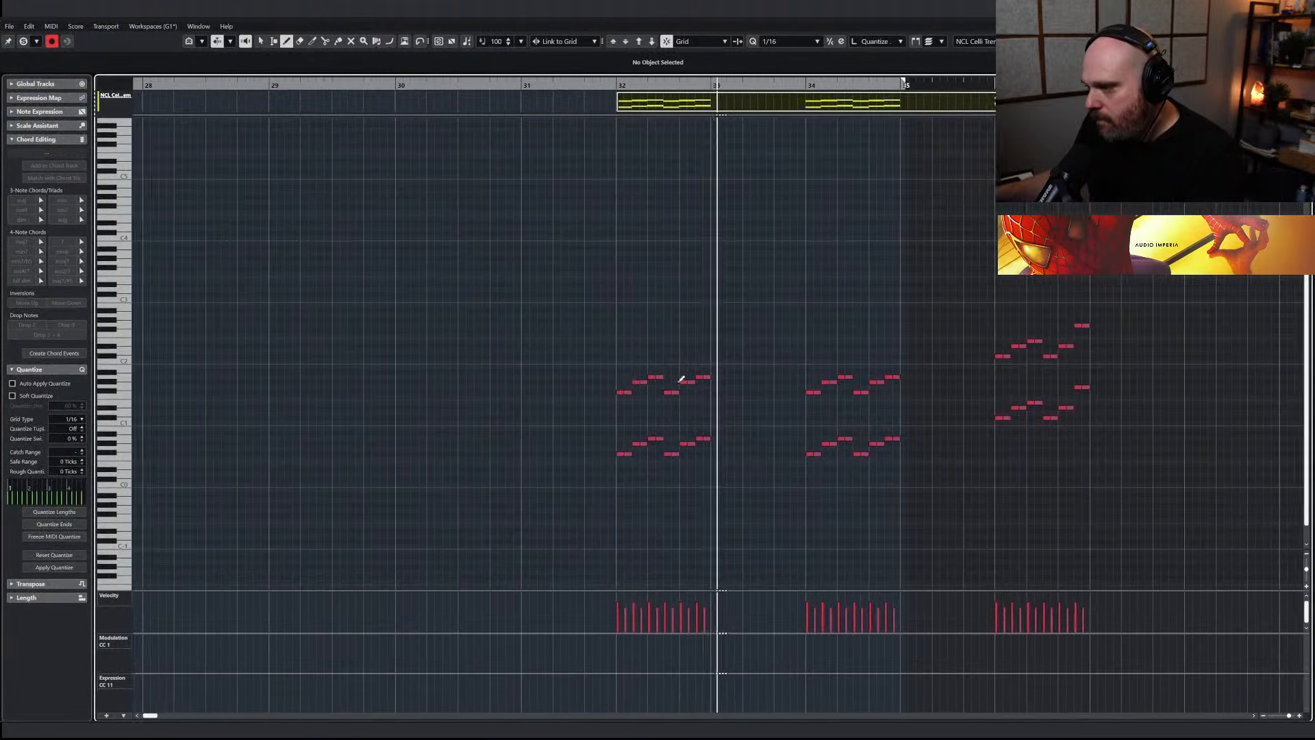
pyautogui.moveTo(627, 465); pyautogui.dragTo(627, 466)
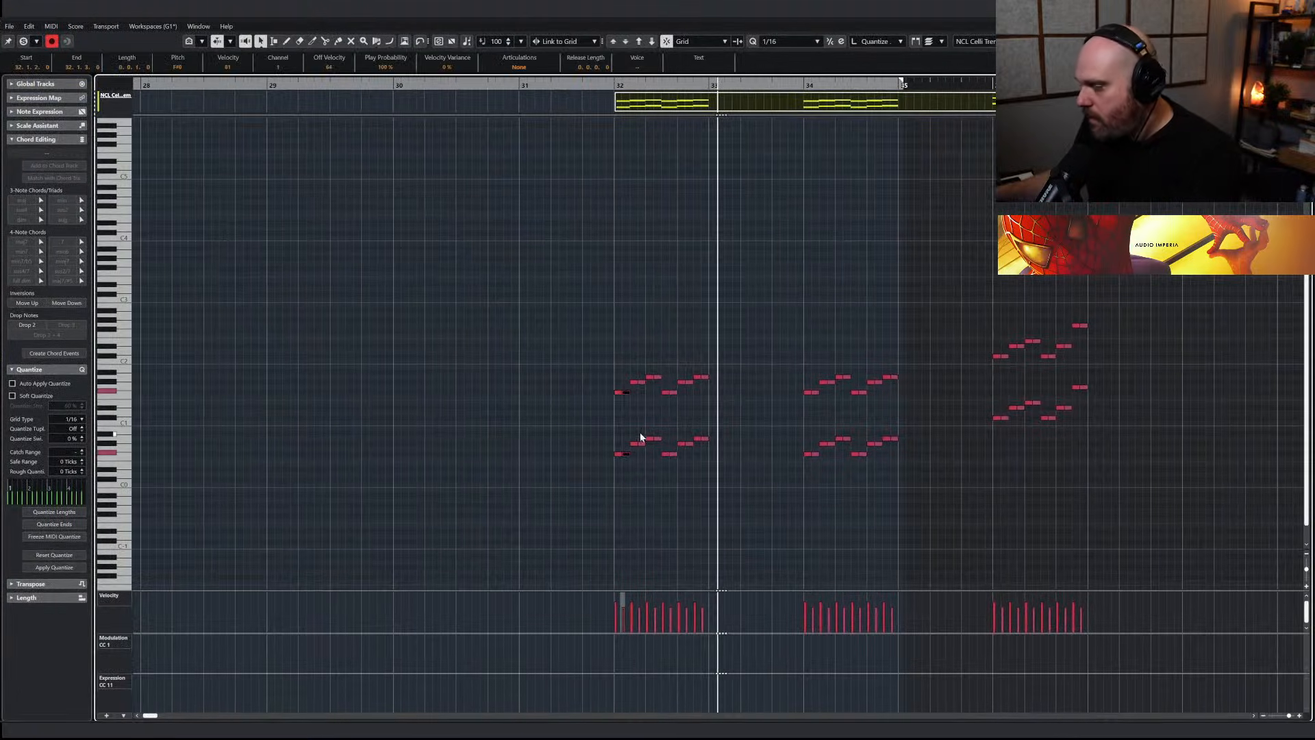
pyautogui.press('Delete')
pyautogui.moveTo(644, 369); pyautogui.dragTo(639, 452)
pyautogui.press('Delete')
pyautogui.moveTo(656, 374); pyautogui.dragTo(658, 451)
pyautogui.press('Delete')
pyautogui.moveTo(671, 376); pyautogui.dragTo(671, 470)
pyautogui.press('Delete')
pyautogui.moveTo(692, 369); pyautogui.dragTo(581, 347)
pyautogui.press('Delete')
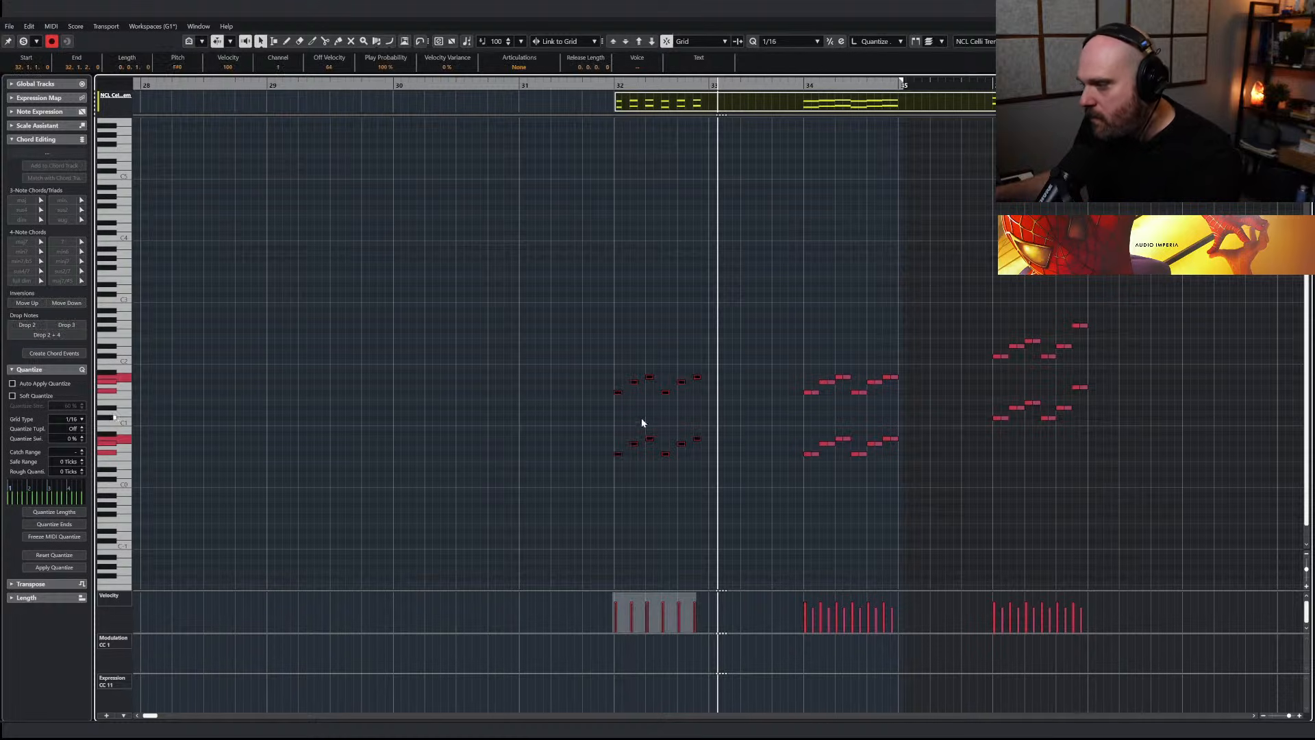
pyautogui.moveTo(617, 392); pyautogui.dragTo(624, 393)
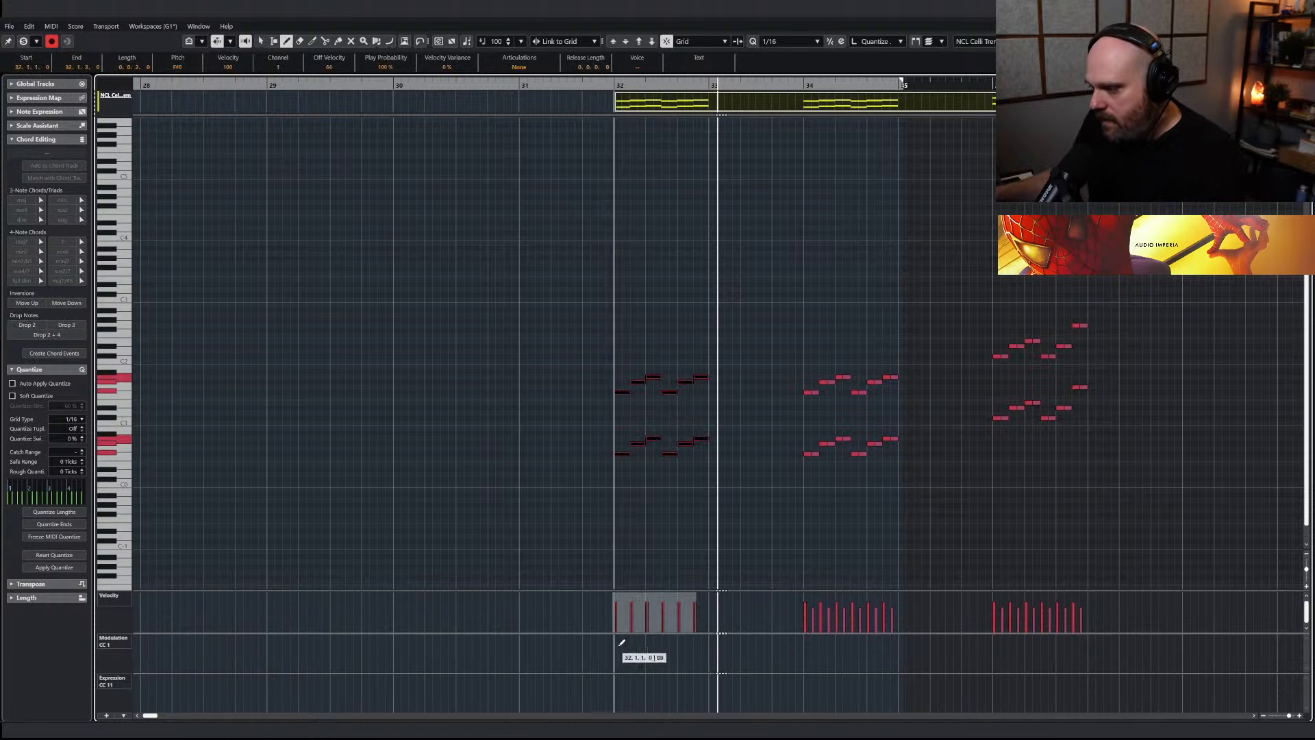
# Draw a rising CC1 modulation curve across bar 32 of the NCL Celli Trem part and play it back
pyautogui.click(622, 642)
pyautogui.press('space')
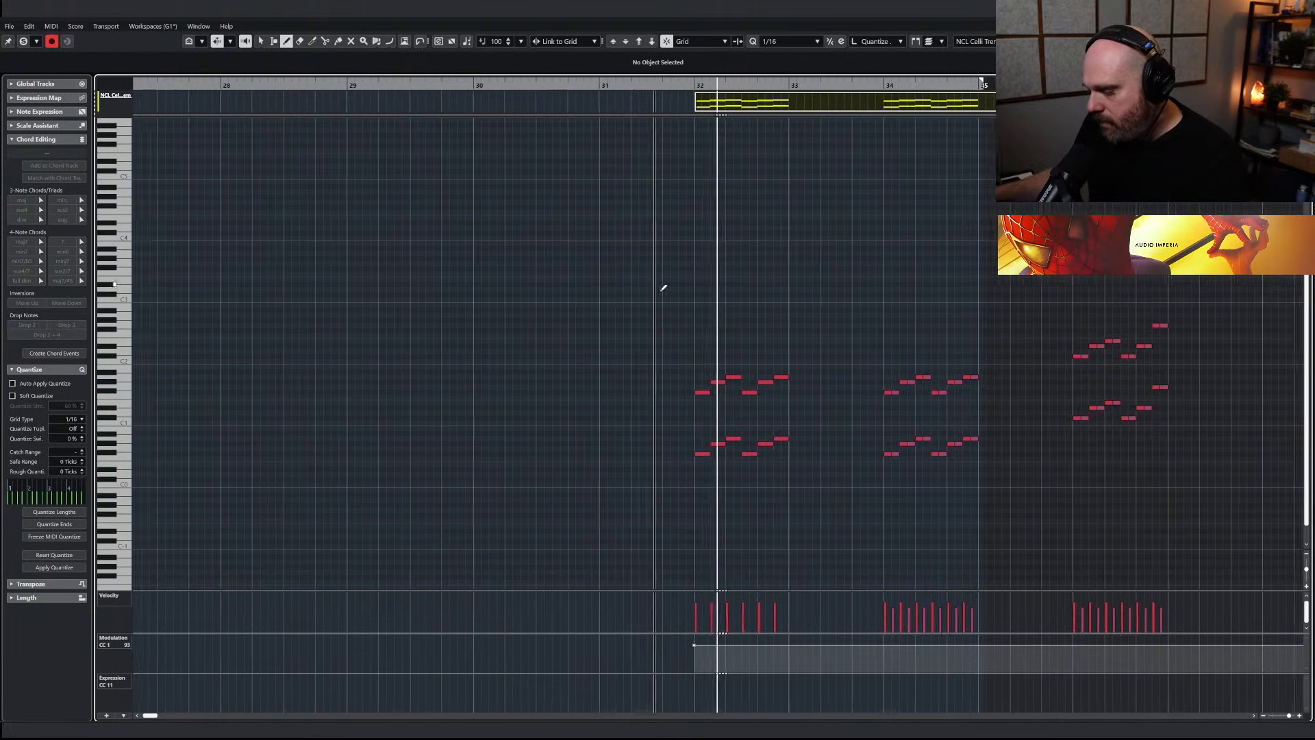
pyautogui.moveTo(636, 646); pyautogui.dragTo(730, 637)
pyautogui.rightClick(738, 526)
pyautogui.click(738, 526)
pyautogui.press('Return')
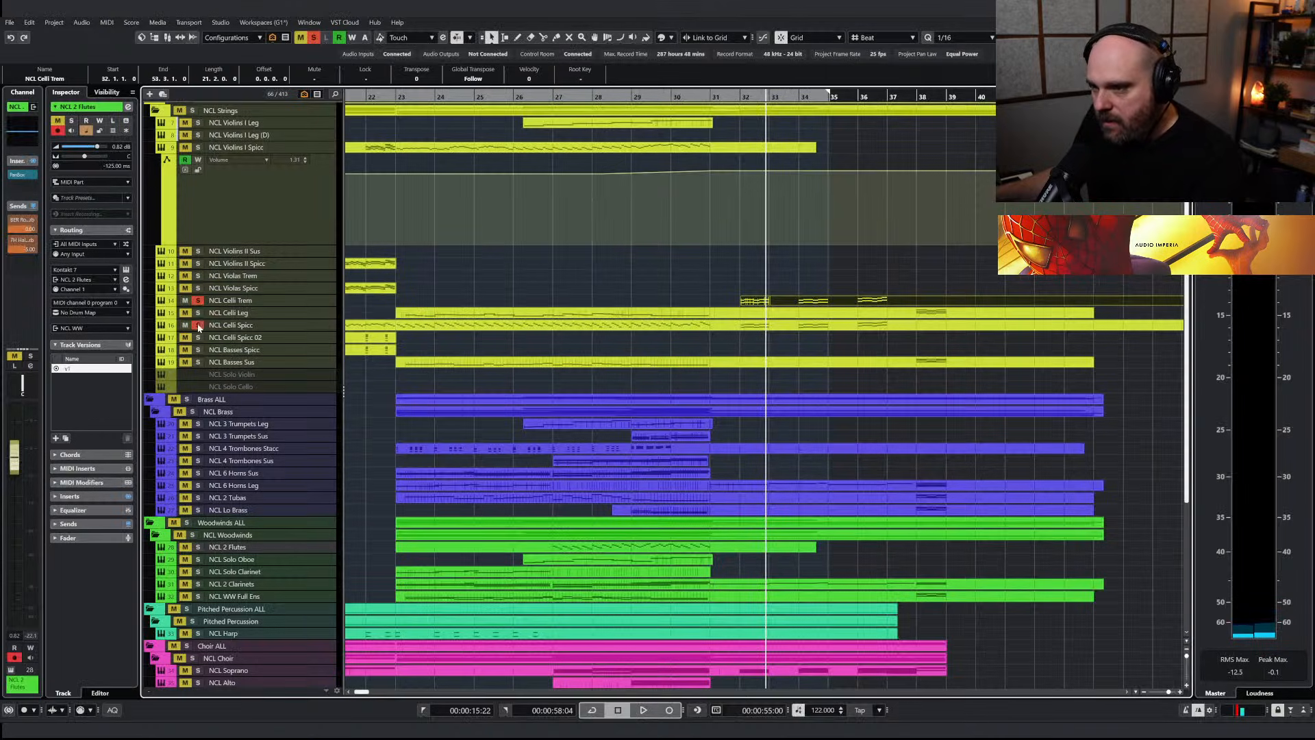
# Compare NCL Celli Trem alone with NCL Celli Trem and NCL Celli Spicc together by toggling solos and replaying bar 32
pyautogui.press('space')
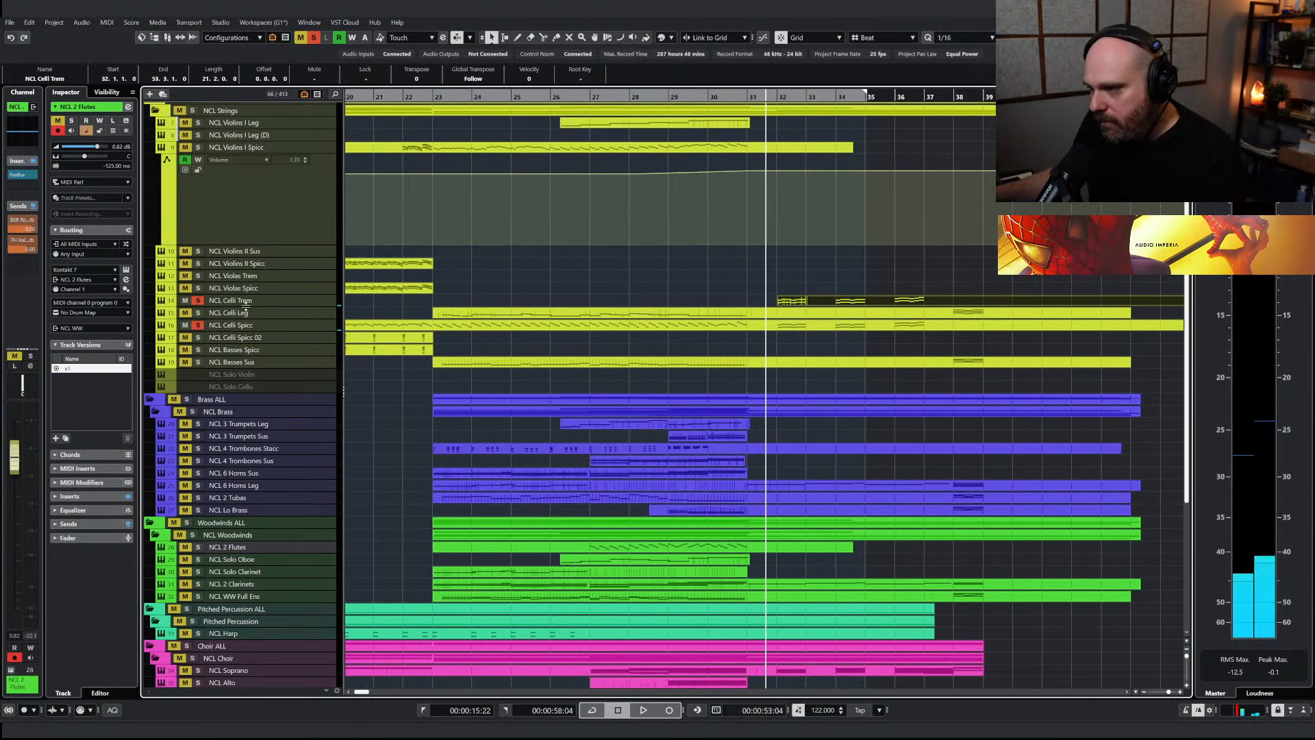
pyautogui.click(654, 172)
pyautogui.click(200, 326)
pyautogui.click(198, 300)
pyautogui.press('space')
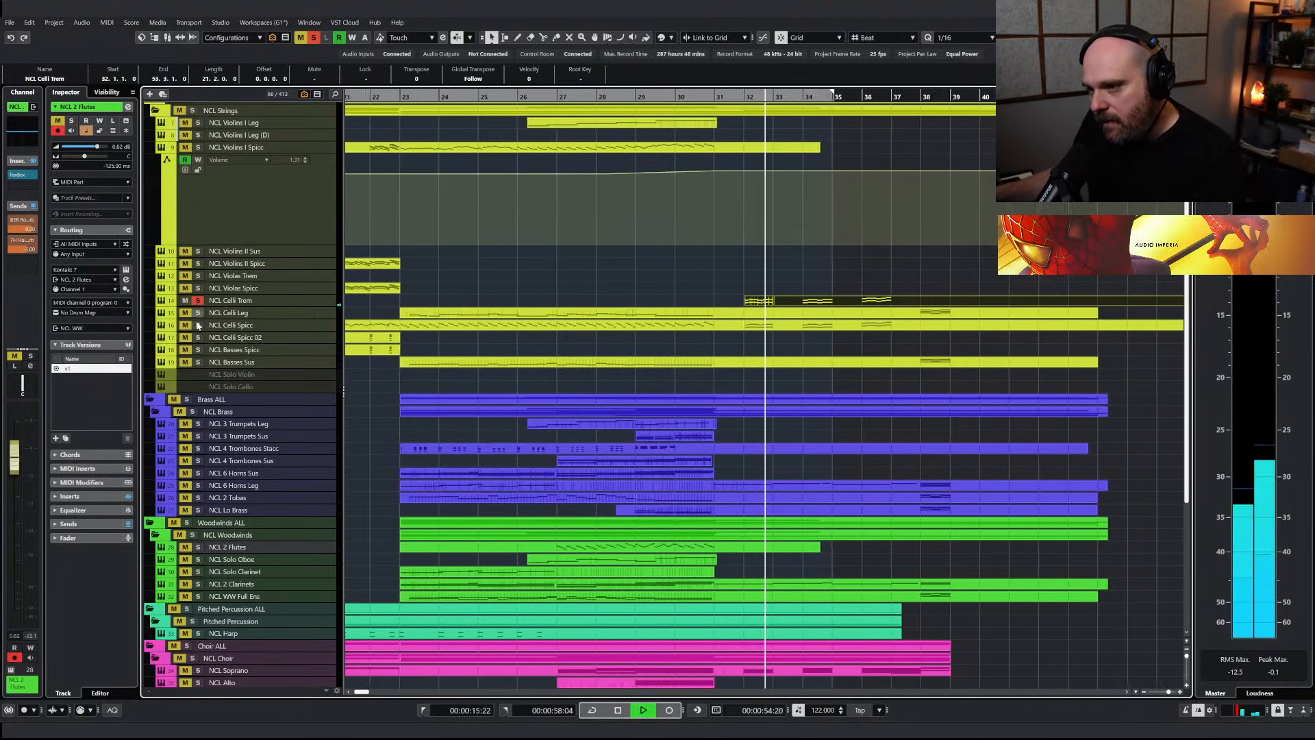
pyautogui.click(198, 326)
pyautogui.press('space')
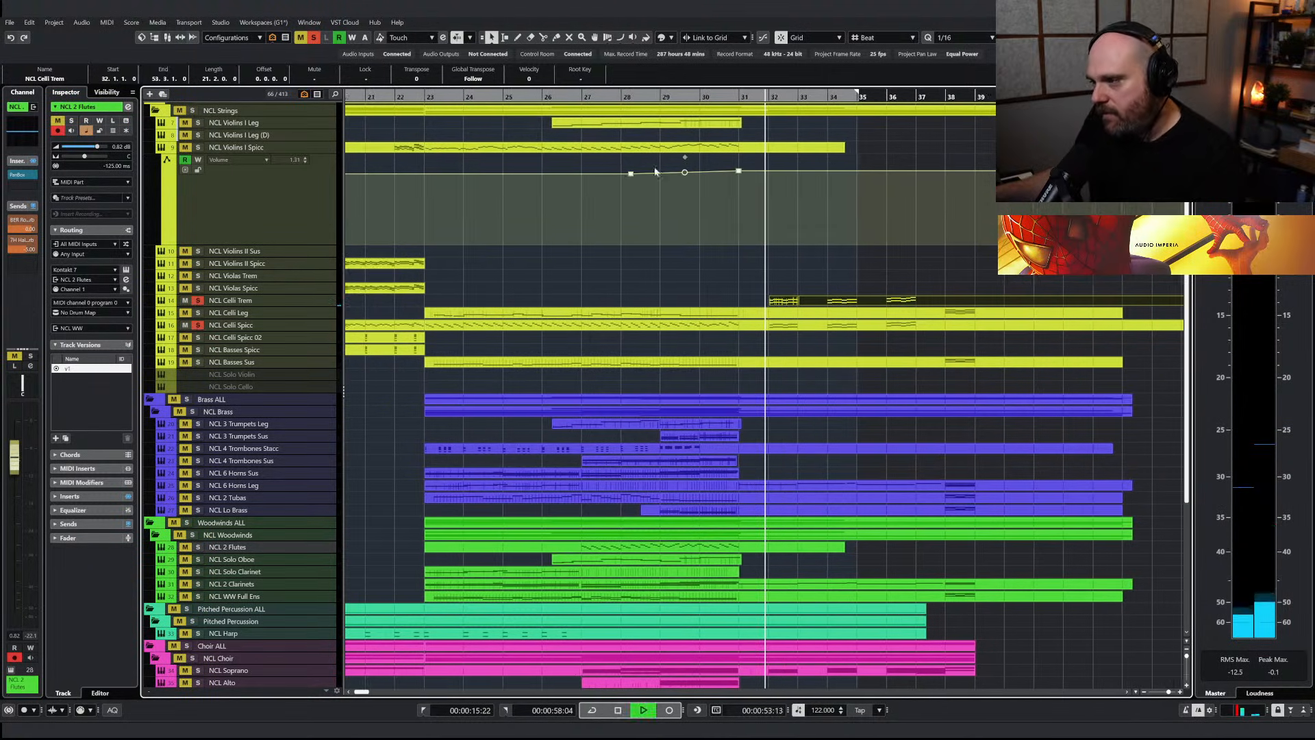
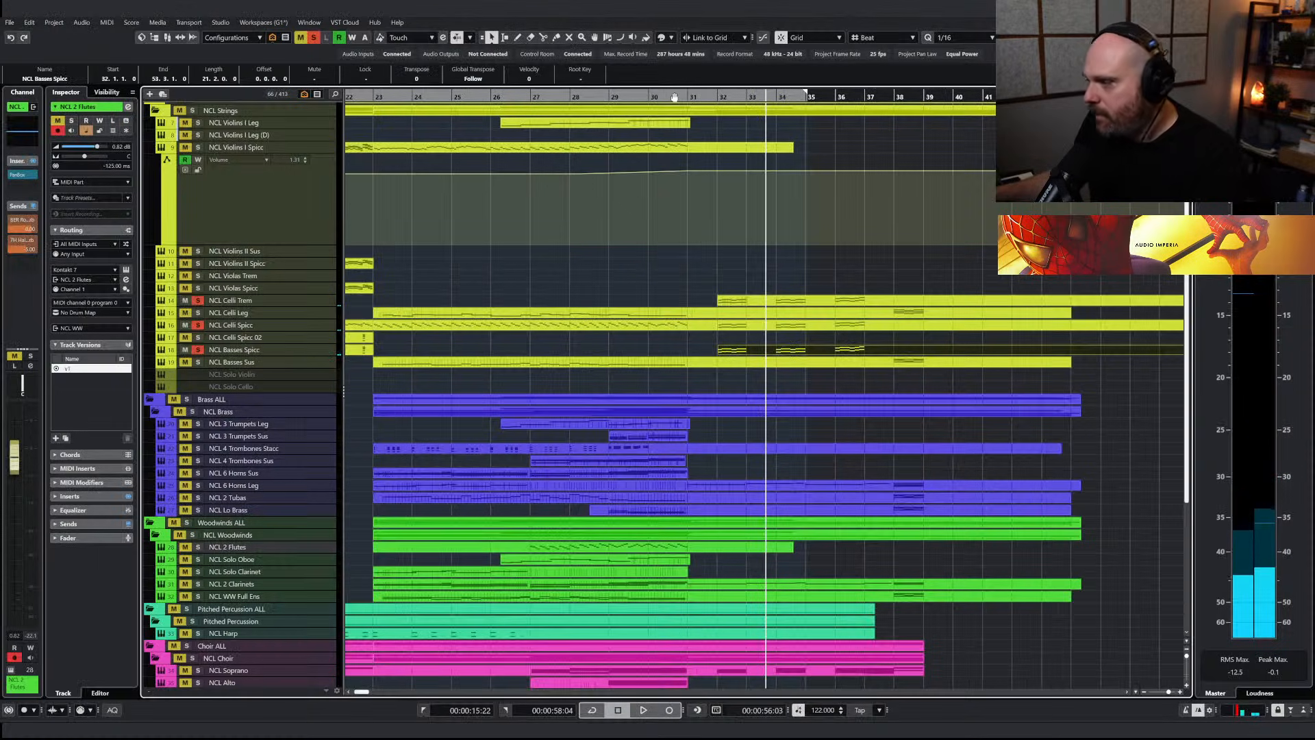
# Start playback, clear the soloed tracks, and replay the full arrangement from just before bar 32
pyautogui.press('space')
pyautogui.click(314, 38)
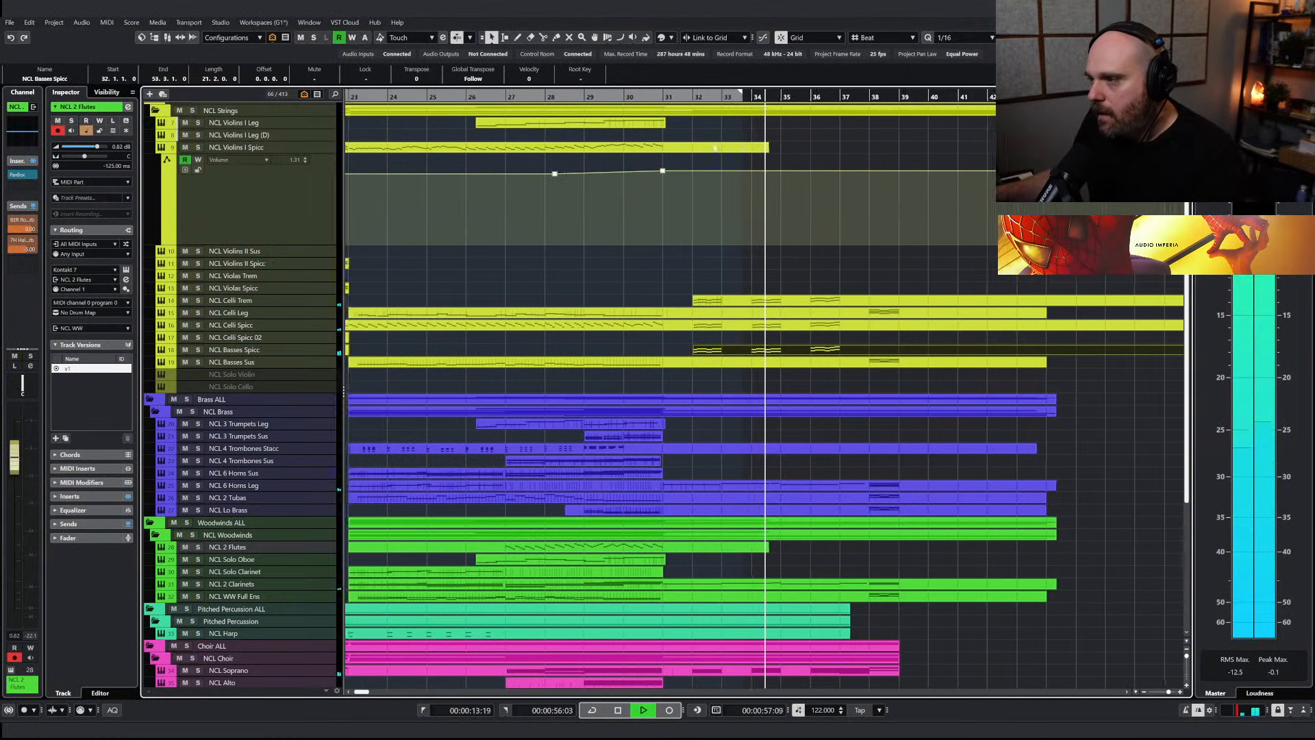
pyautogui.click(682, 98)
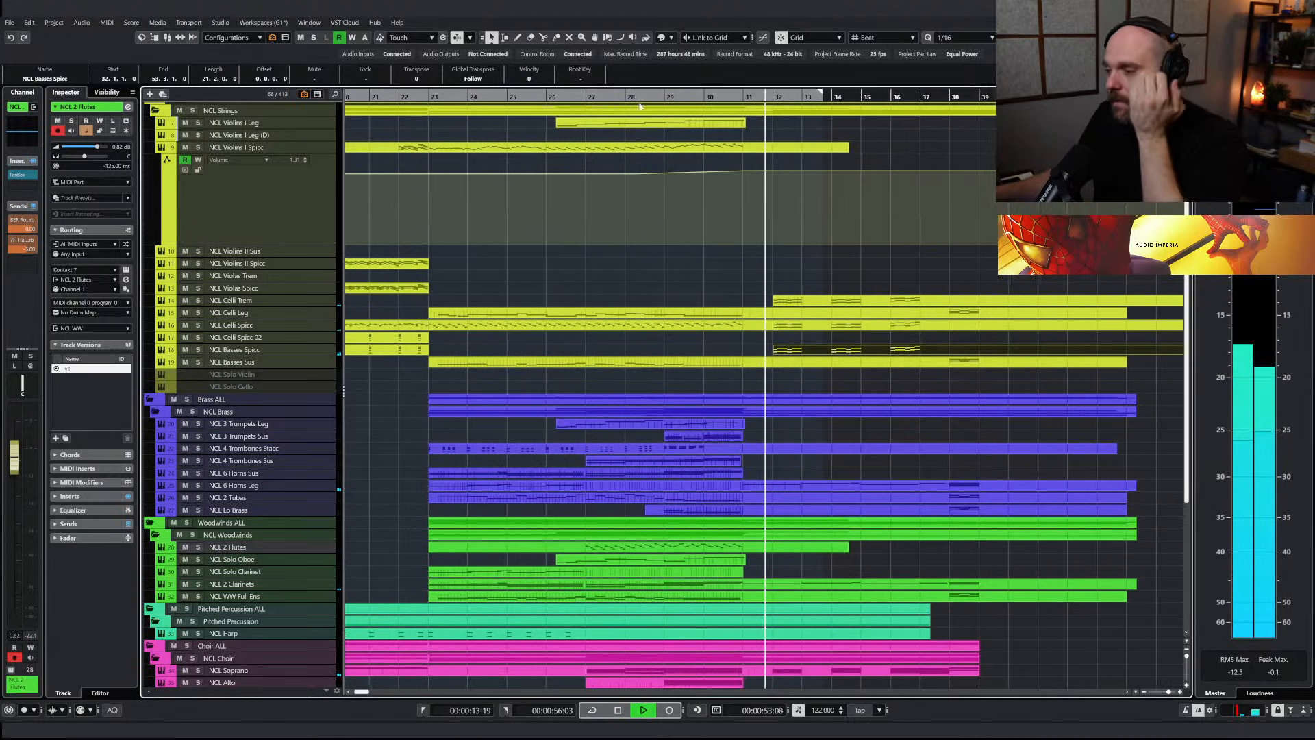
# Inspect the NCL Basses Spicc part in the note editor with all of its notes selected
pyautogui.doubleClick(816, 351)
pyautogui.hotkey('ctrl', 'a')
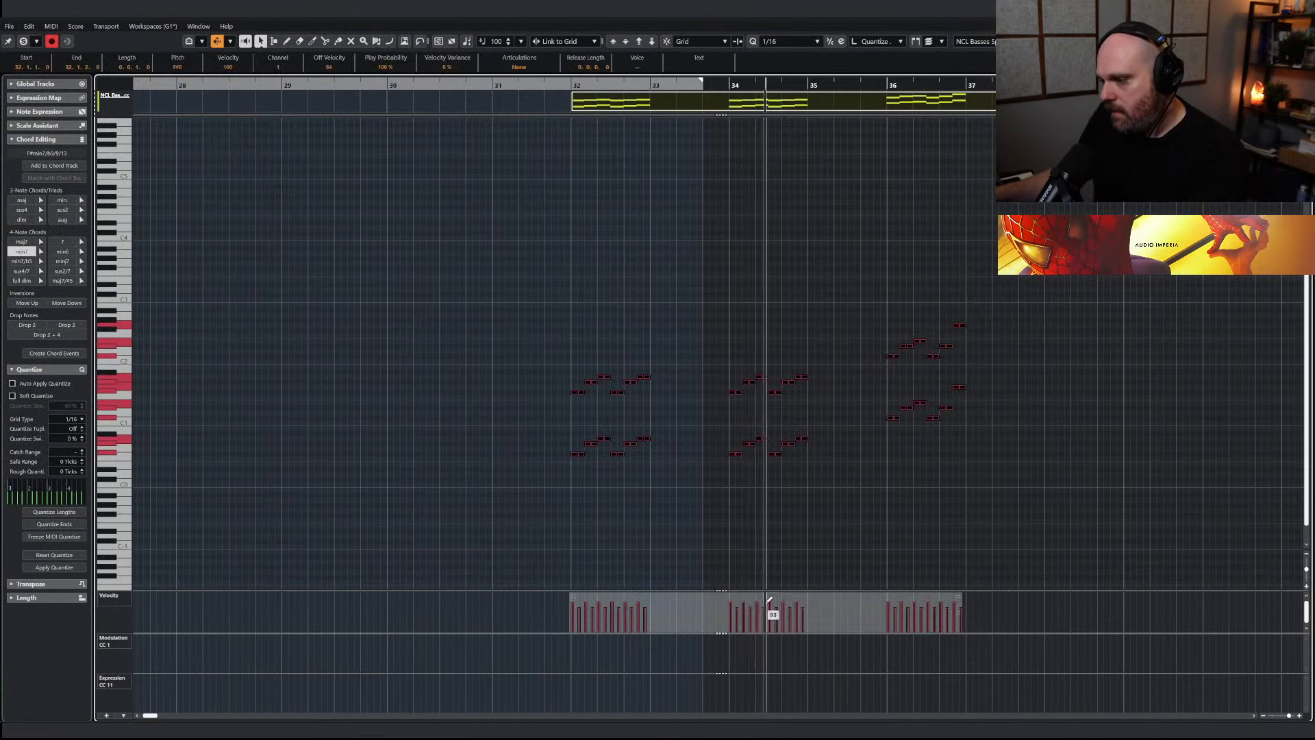
pyautogui.press('Return')
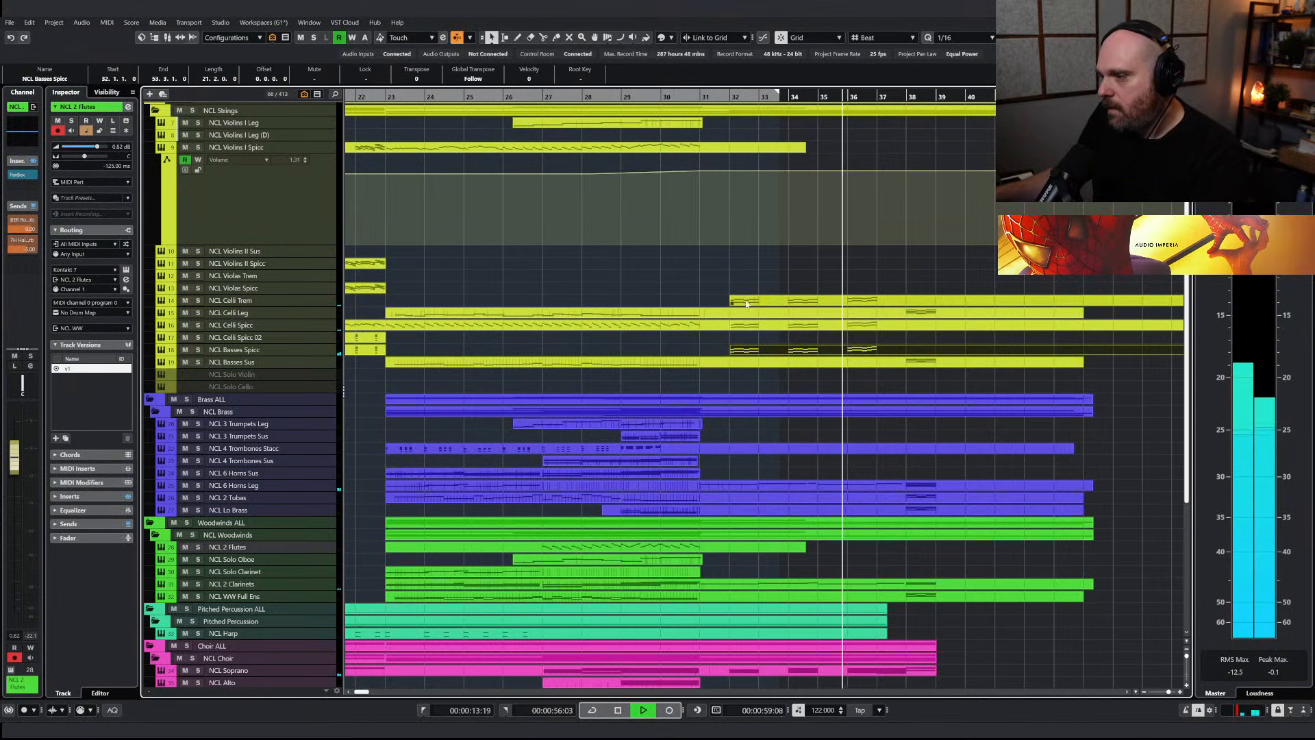
# Stop playback and listen to the arrangement again from about bar 30
pyautogui.scroll(3, 735, 287)
pyautogui.hscroll(2, 735, 287)
pyautogui.press('space')
pyautogui.hscroll(-2, 708, 288)
pyautogui.scroll(-3, 706, 308)
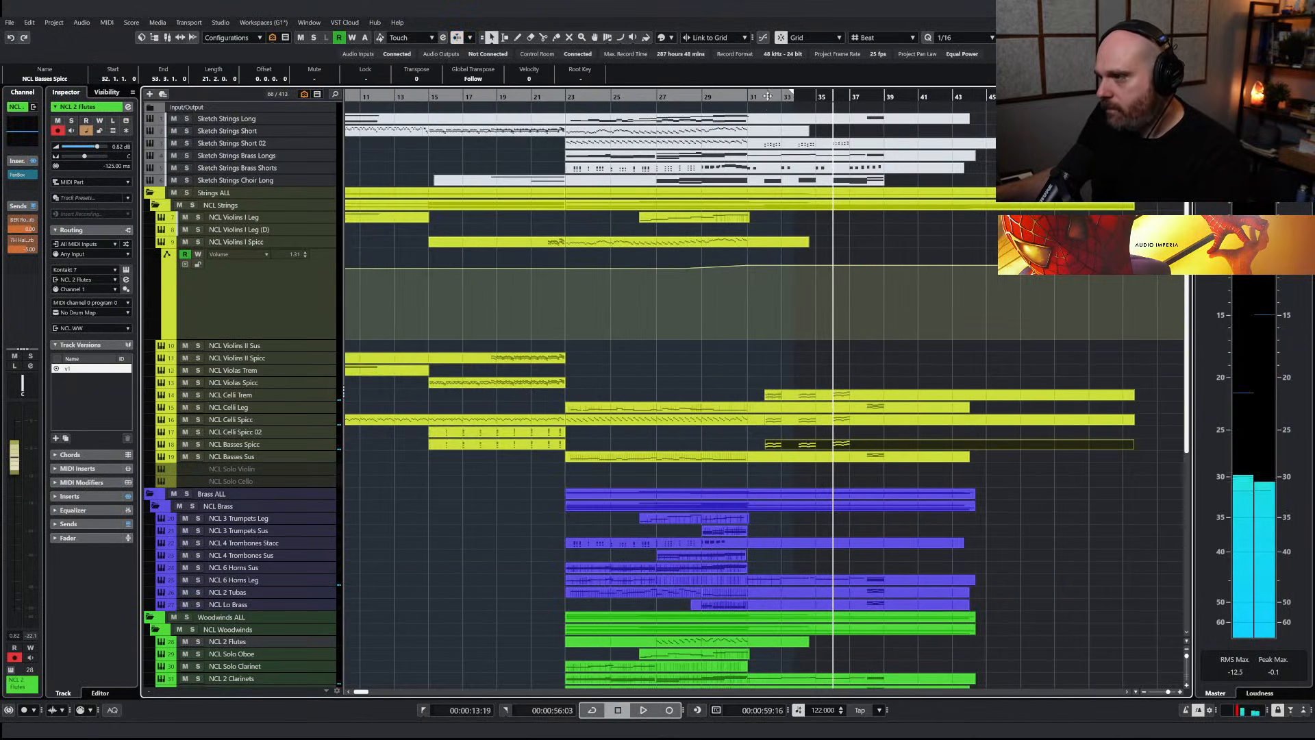
pyautogui.click(719, 97)
pyautogui.press('space')
pyautogui.scroll(4, 830, 469)
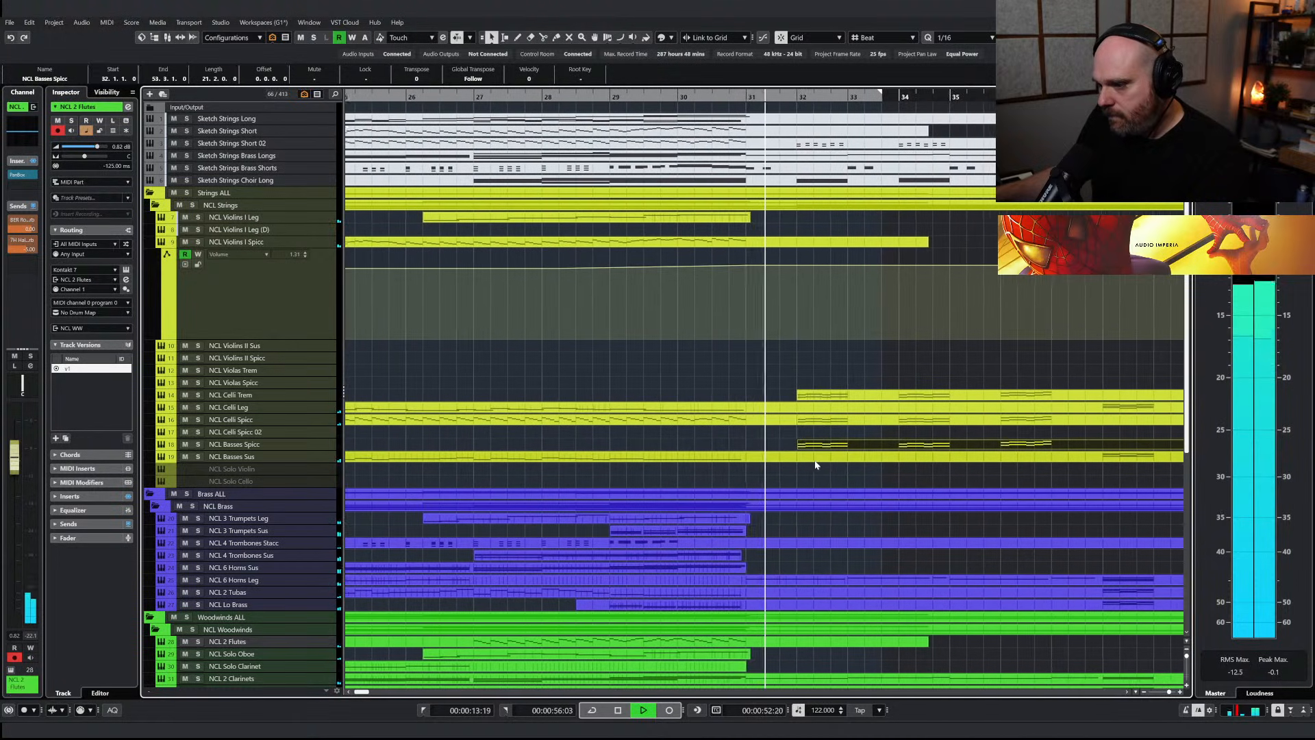
# Extend the repeated notes in the NCL - Drum Kit part from bar 31 to about bar 36 by duplicating them
pyautogui.scroll(-1, 815, 461)
pyautogui.scroll(-2, 815, 465)
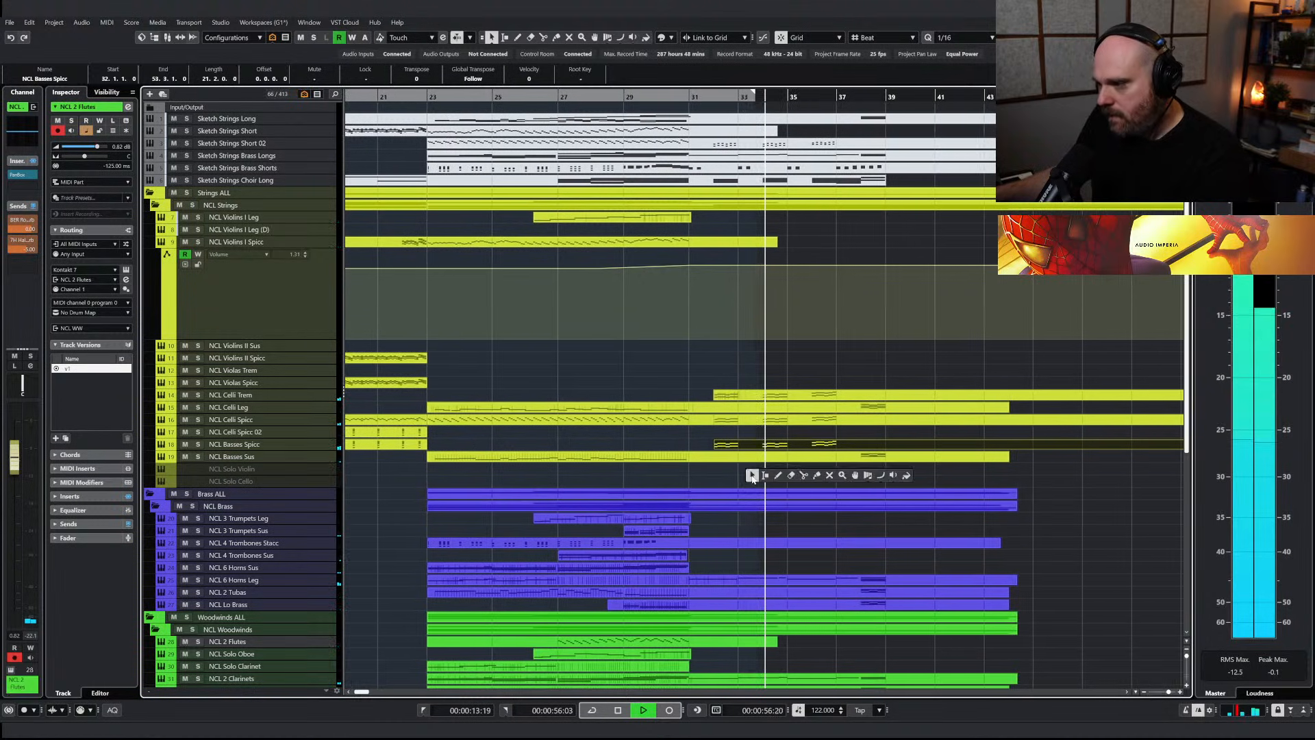
pyautogui.scroll(-5, 751, 475)
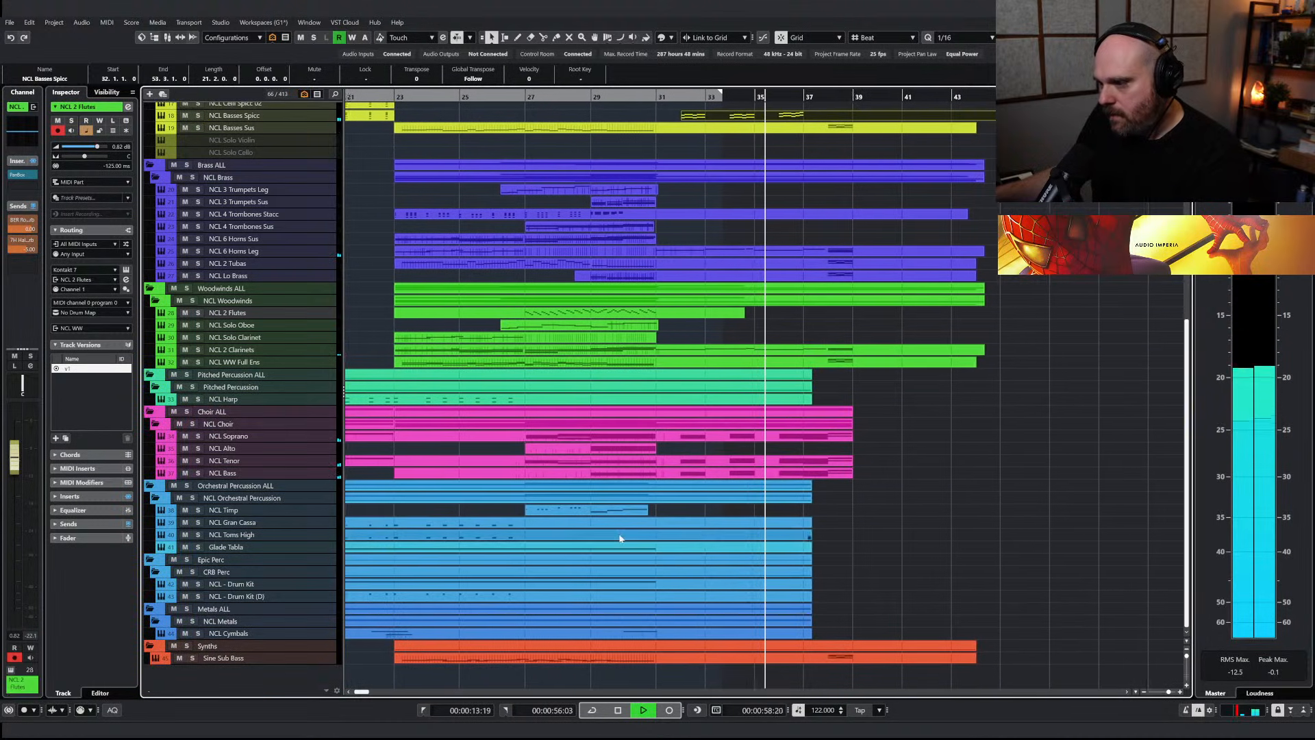
pyautogui.doubleClick(684, 583)
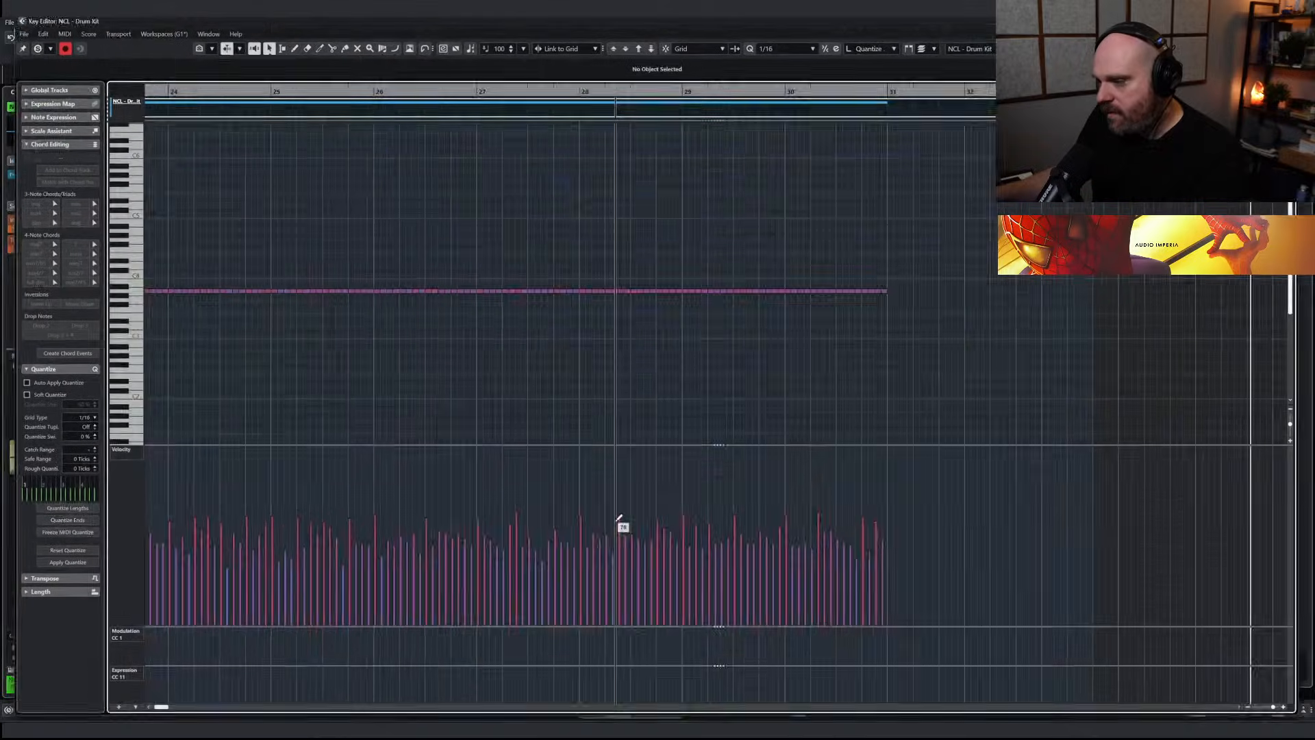
pyautogui.moveTo(593, 349); pyautogui.dragTo(315, 276)
pyautogui.moveTo(444, 286); pyautogui.dragTo(598, 316)
pyautogui.moveTo(685, 337); pyautogui.dragTo(463, 282)
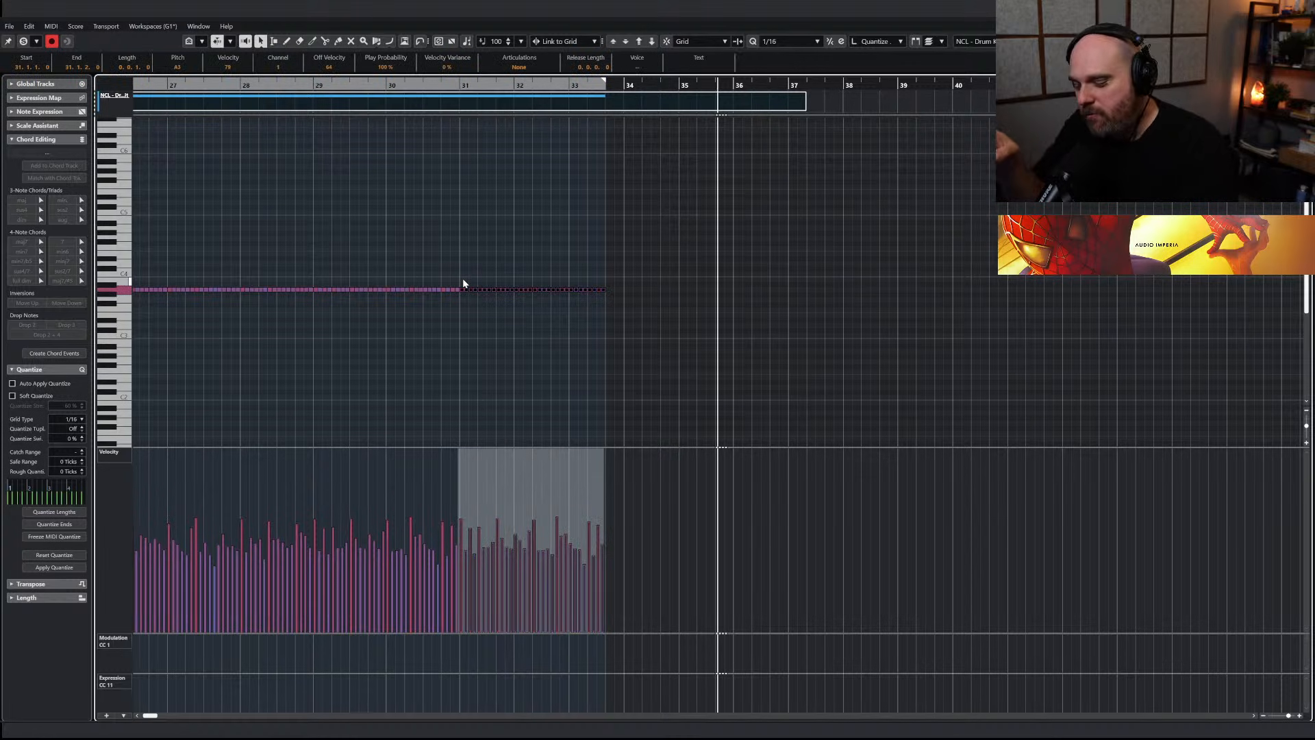
pyautogui.press('Return')
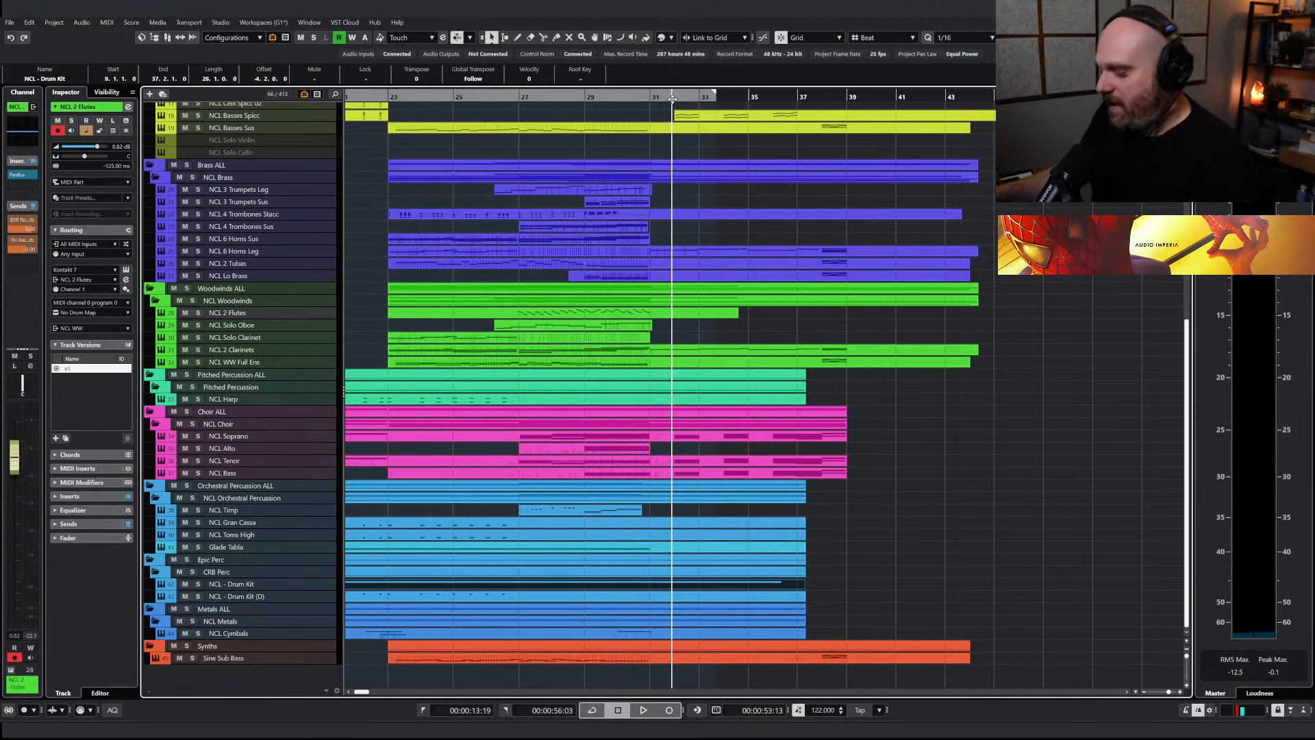
# Duplicate the repeated notes in the Glade Tabla part so the pattern continues from bar 31 to about bar 35
pyautogui.press('space')
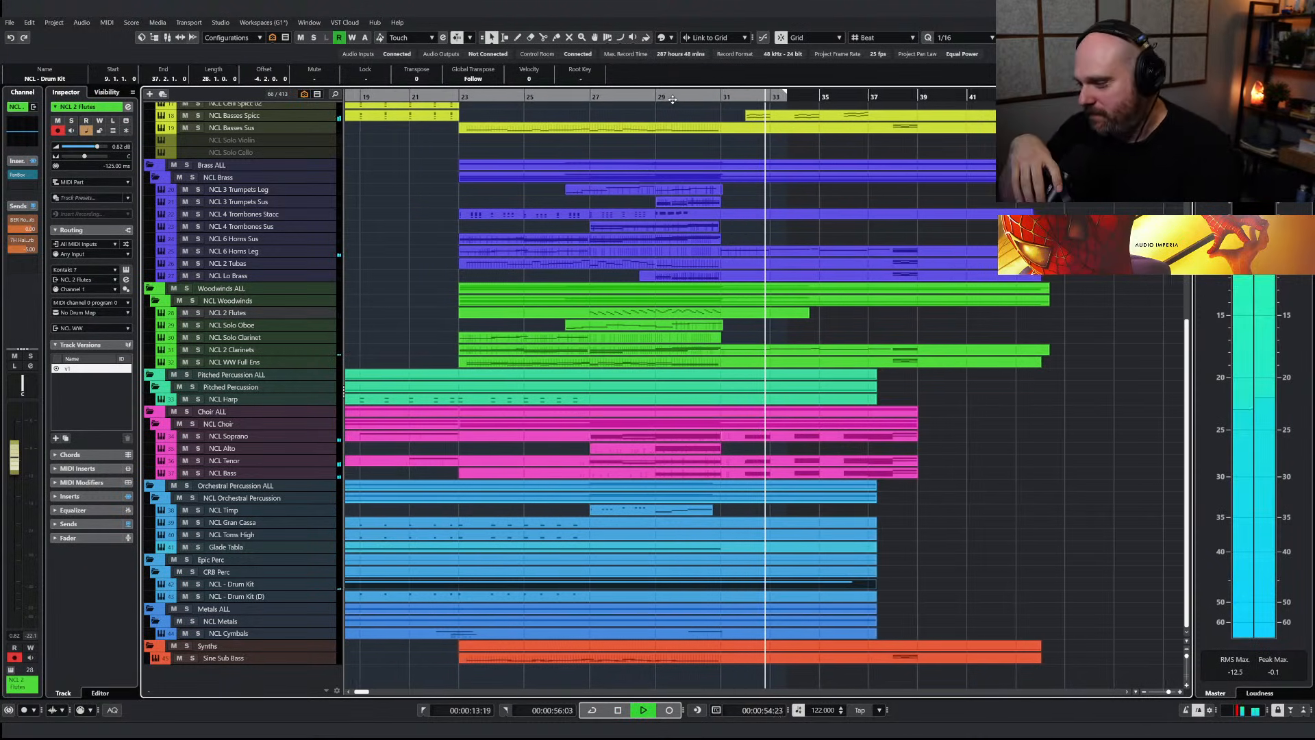
pyautogui.doubleClick(742, 549)
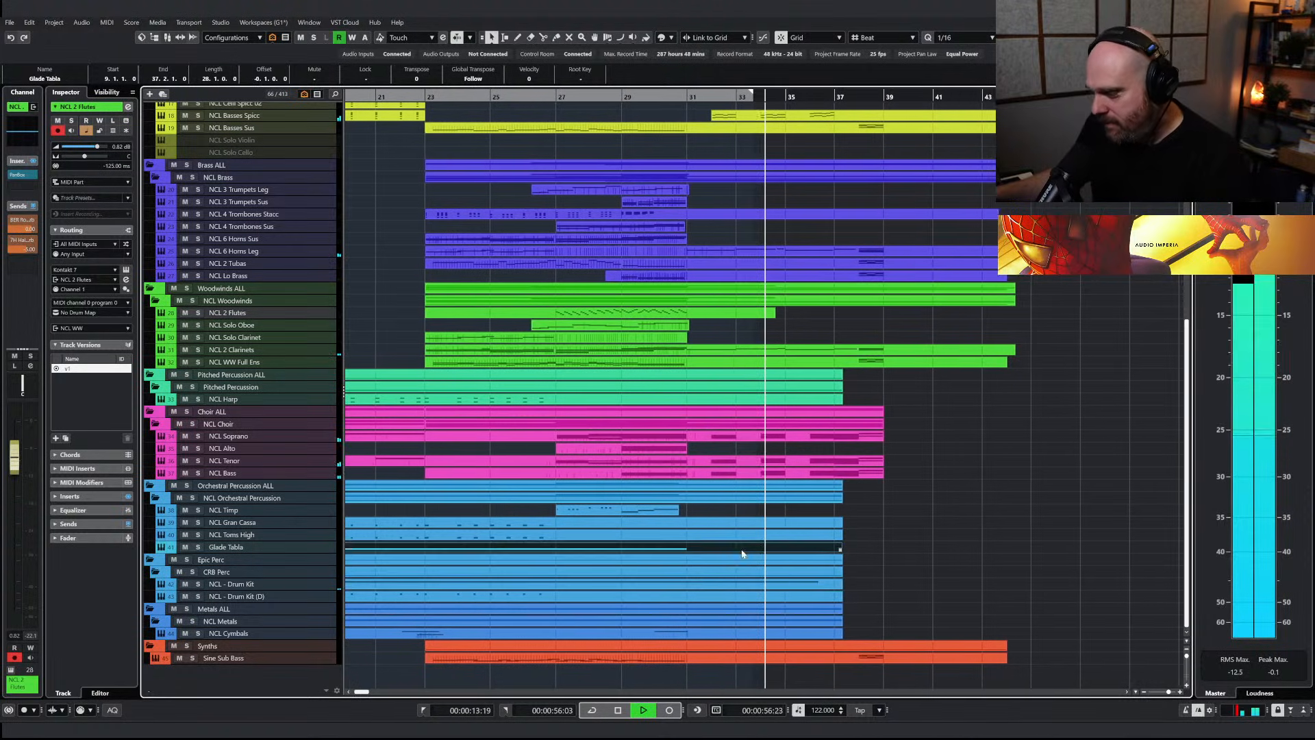
pyautogui.moveTo(625, 407); pyautogui.dragTo(293, 348)
pyautogui.hotkey('ctrl', 'd')
pyautogui.rightClick(549, 274)
pyautogui.press('Return')
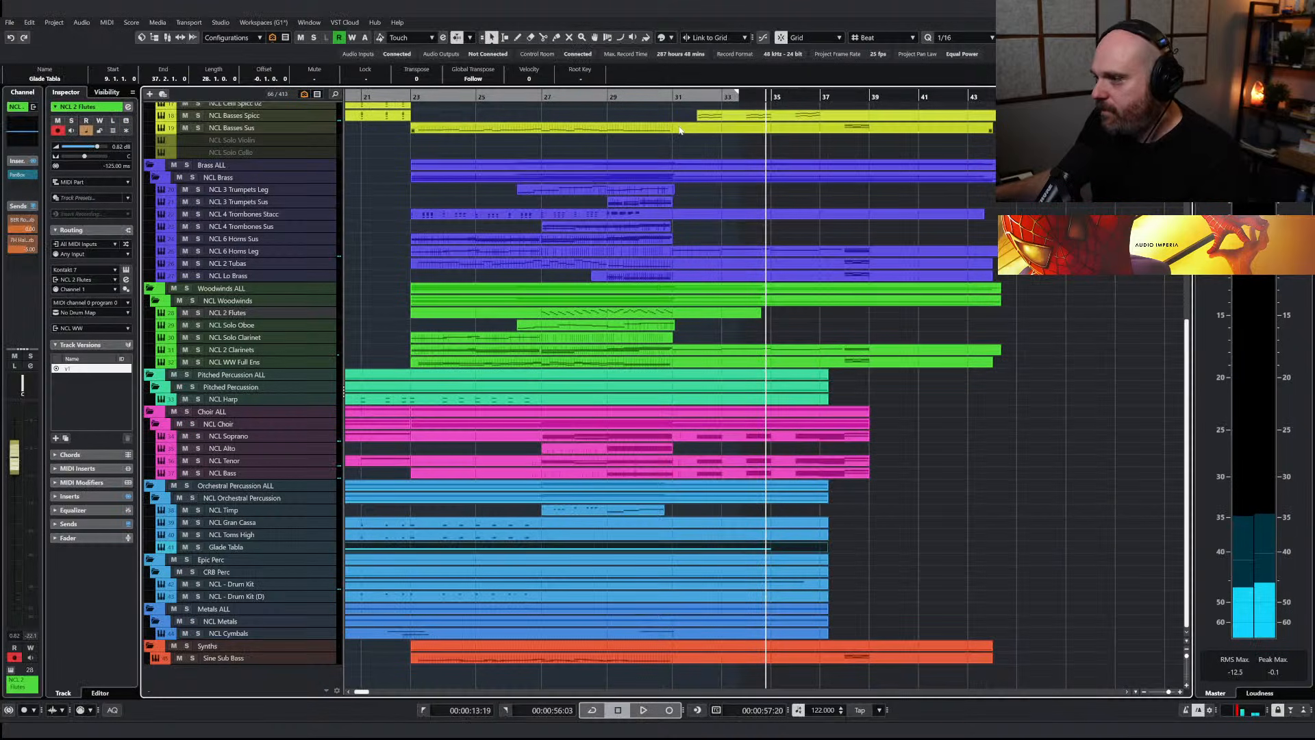
# Play the arrangement from just before bar 31 to check the extended percussion, and stop around bar 33
pyautogui.click(658, 97)
pyautogui.press('space')
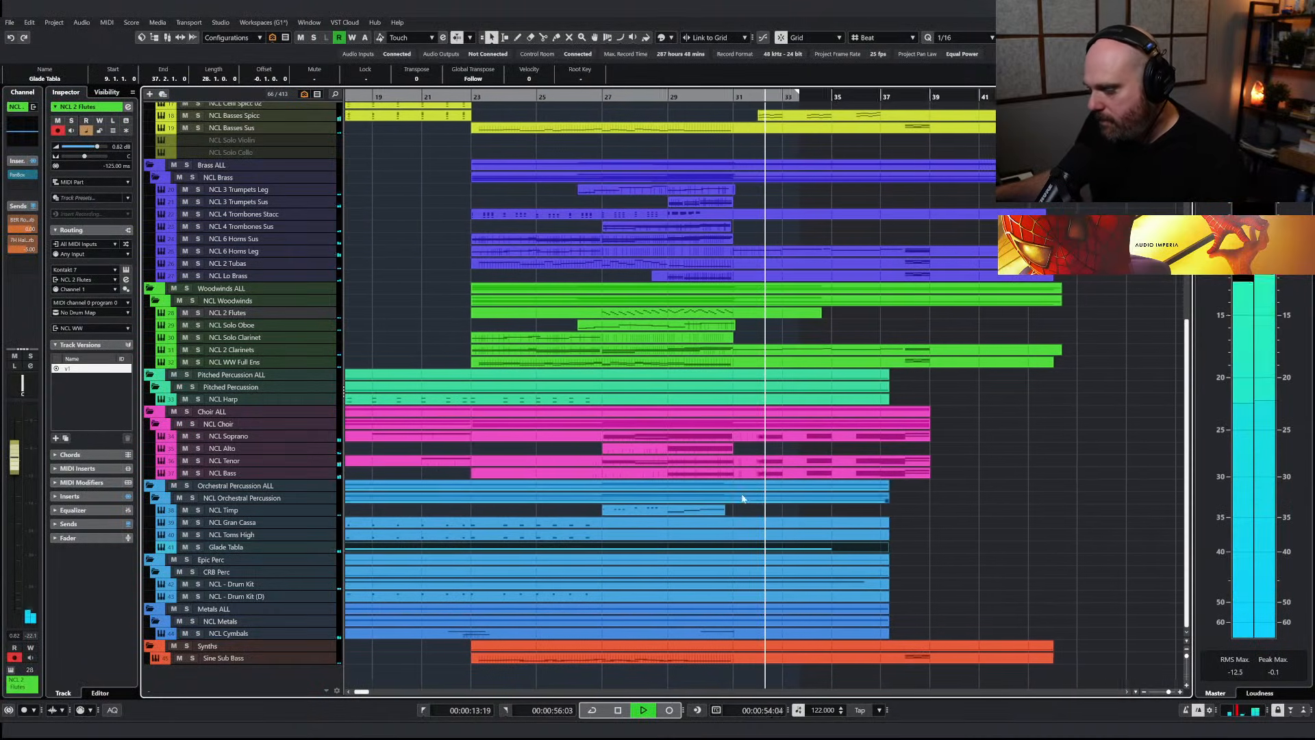
pyautogui.scroll(5, 753, 277)
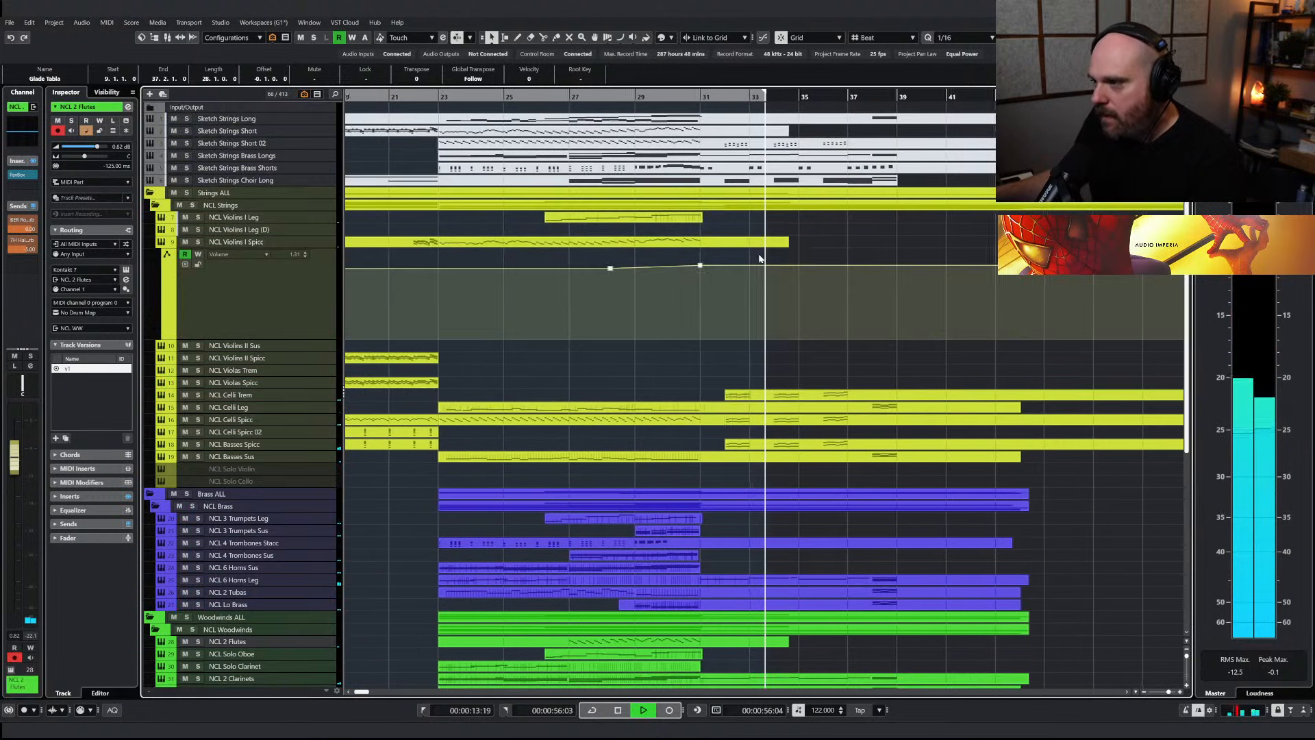
pyautogui.press('space')
# Copy the short brass notes in bars 31 to 35 of the Sketch Strings Brass Shorts part and place the playhead at bar 31
pyautogui.click(714, 173)
pyautogui.press('Return')
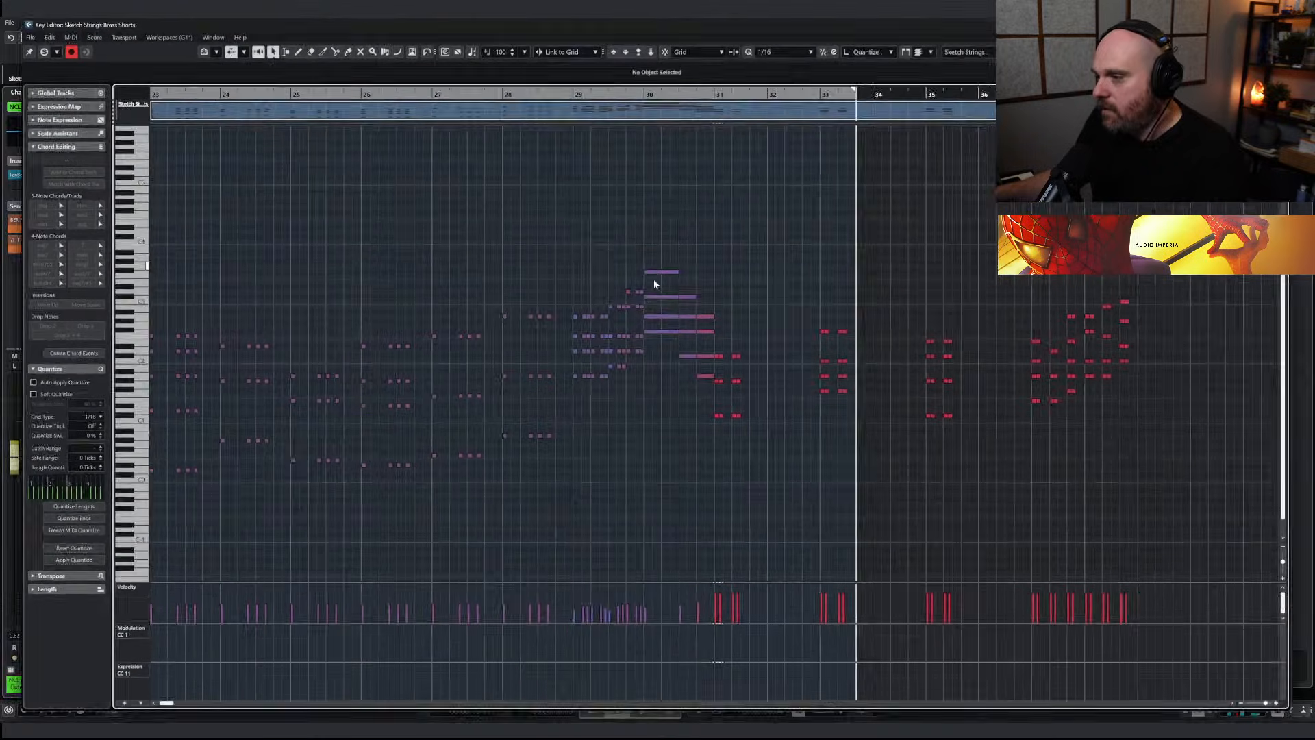
pyautogui.rightClick(669, 305)
pyautogui.moveTo(722, 310); pyautogui.dragTo(963, 488)
pyautogui.click(719, 87)
pyautogui.press('Return')
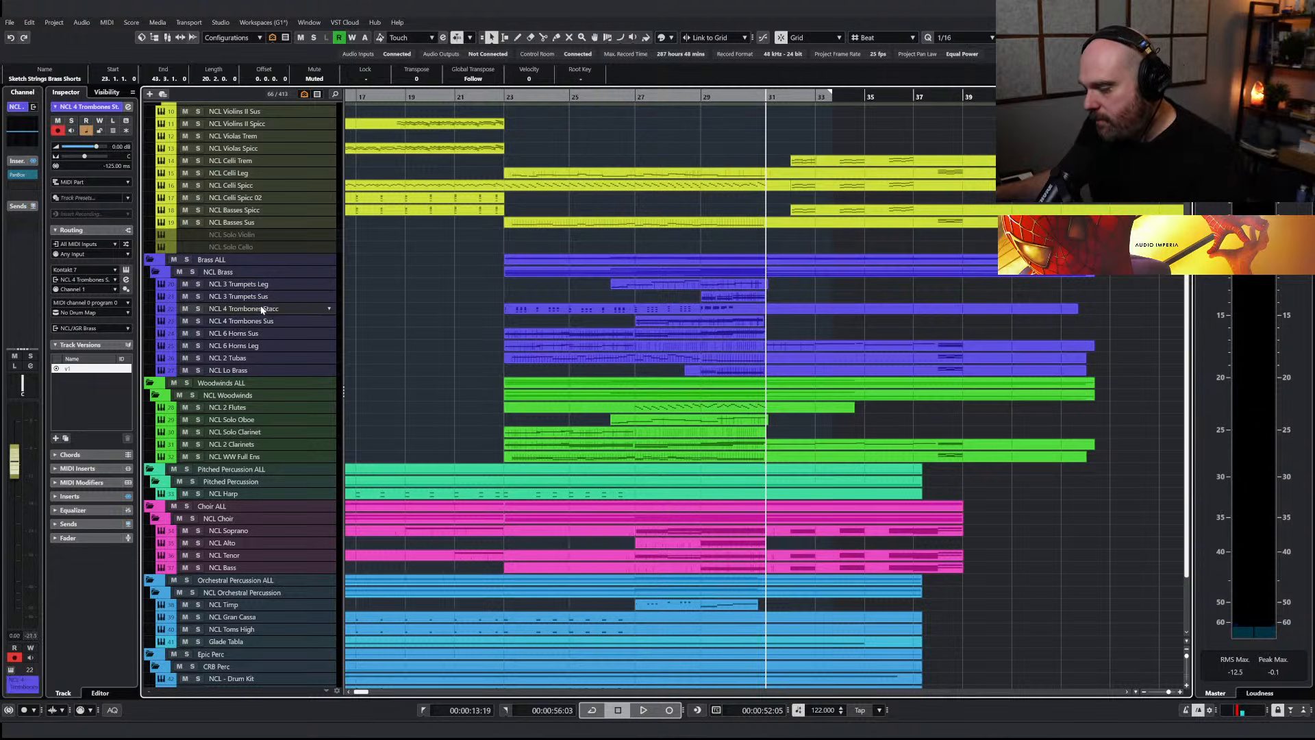
# Try to merge the copied brass notes into the NCL 4 Trombones Stacc part at bar 31 and inspect its notes
pyautogui.rightClick(798, 326)
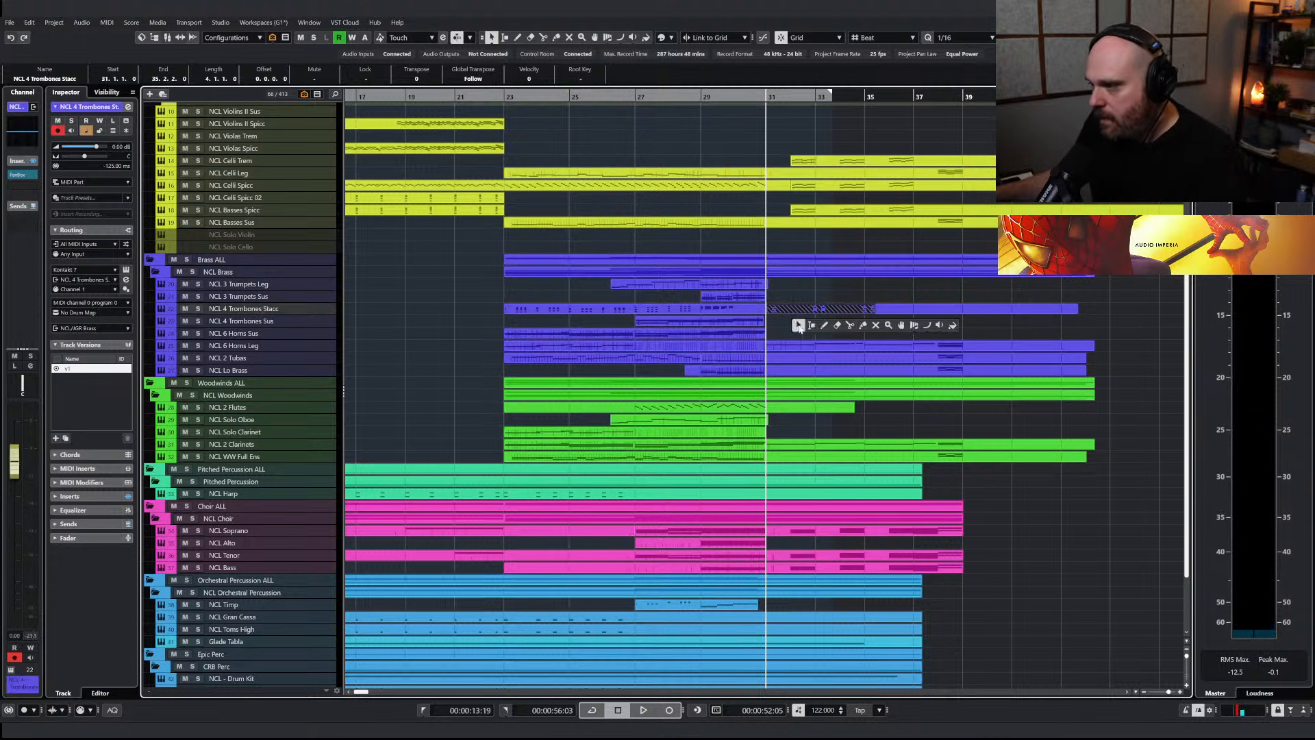
pyautogui.click(796, 309)
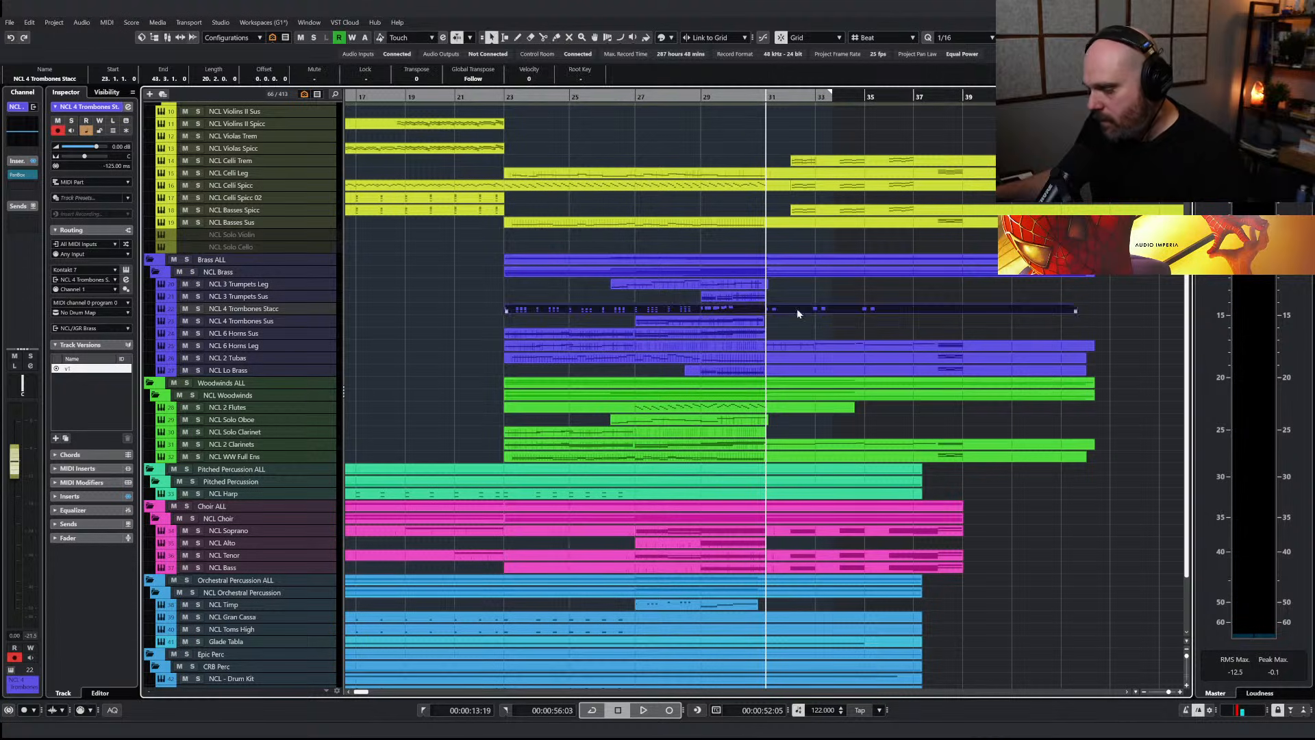
pyautogui.press('Return')
pyautogui.moveTo(619, 240); pyautogui.dragTo(705, 419)
pyautogui.click(718, 437)
pyautogui.hscroll(-5, 716, 433)
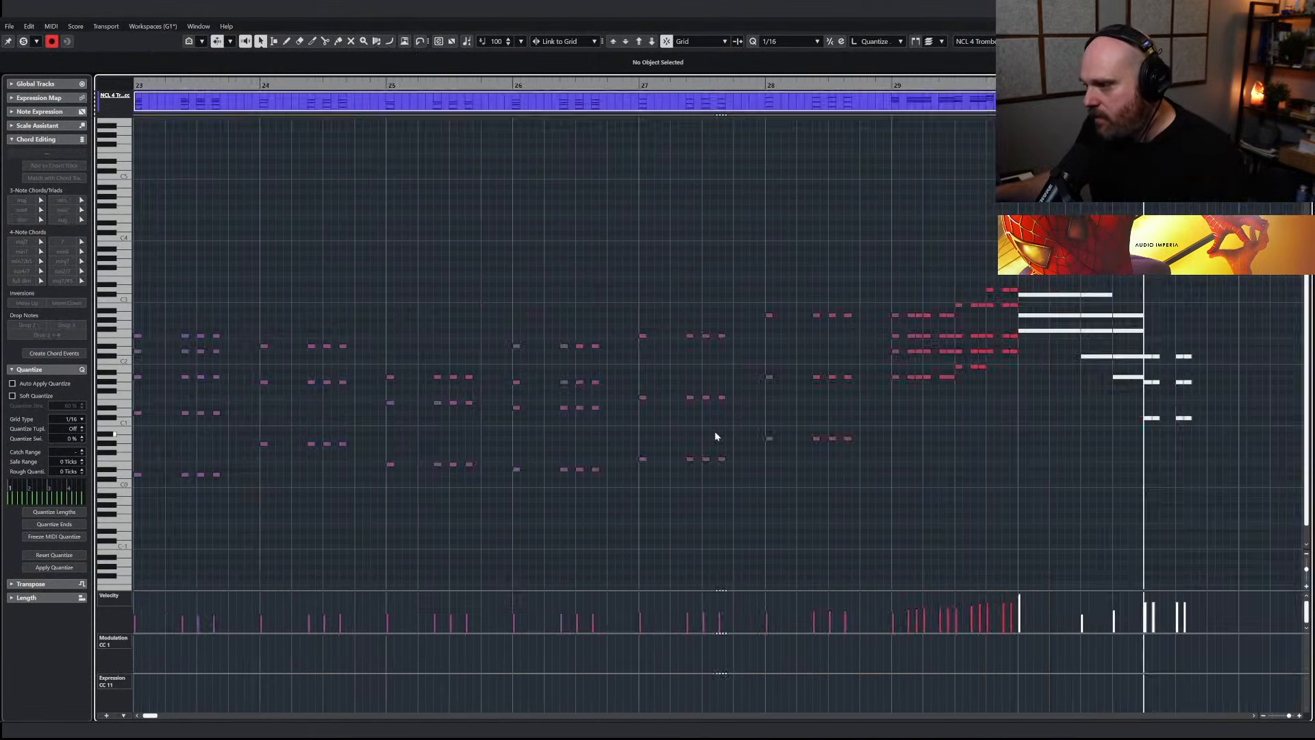
pyautogui.press('Return')
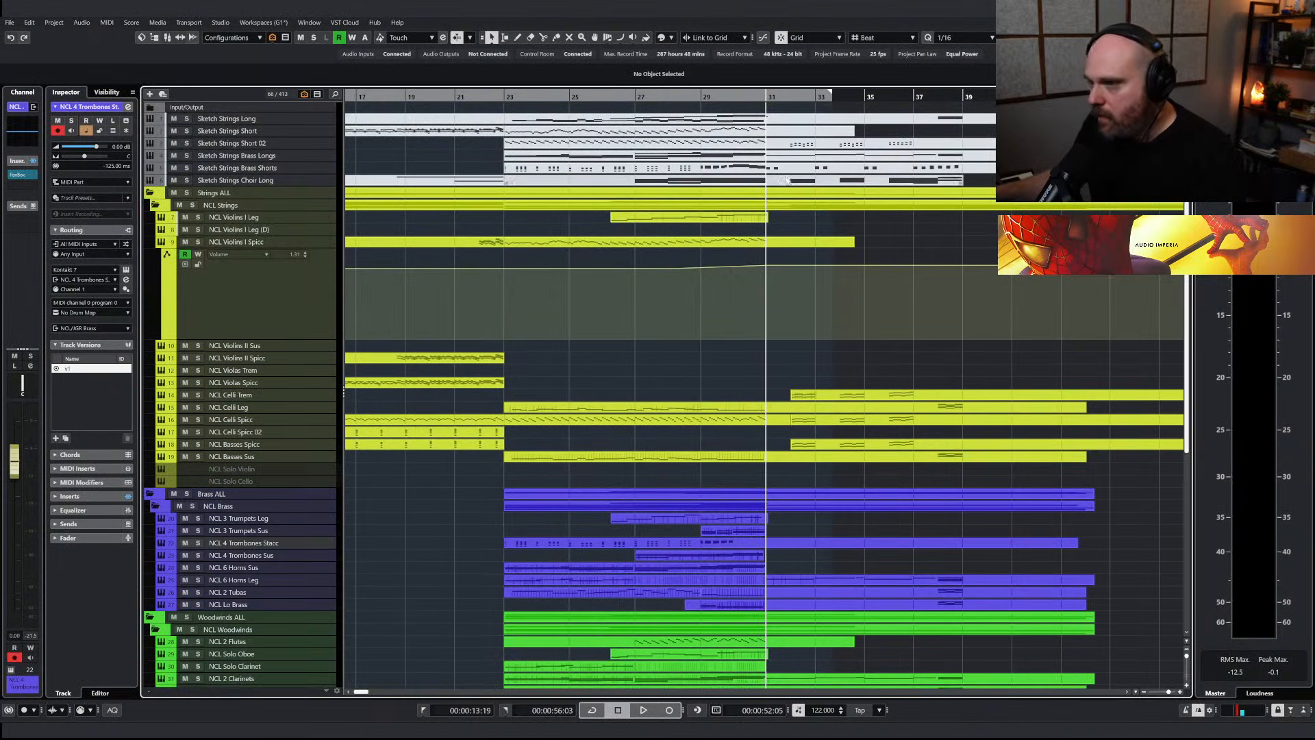
# Copy all short brass notes from bar 31 onward in the Sketch Strings Brass Shorts part
pyautogui.doubleClick(786, 169)
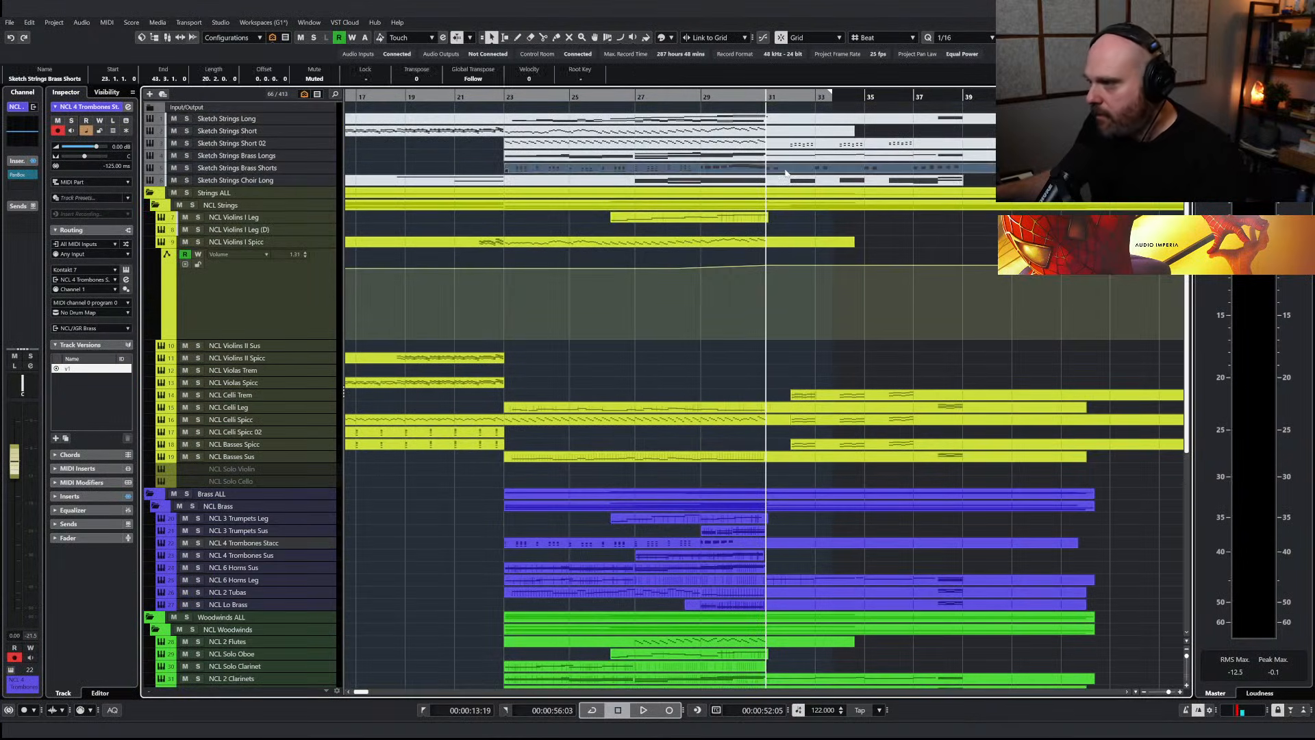
pyautogui.press('h')
pyautogui.press('g')
pyautogui.press('g')
pyautogui.press('g')
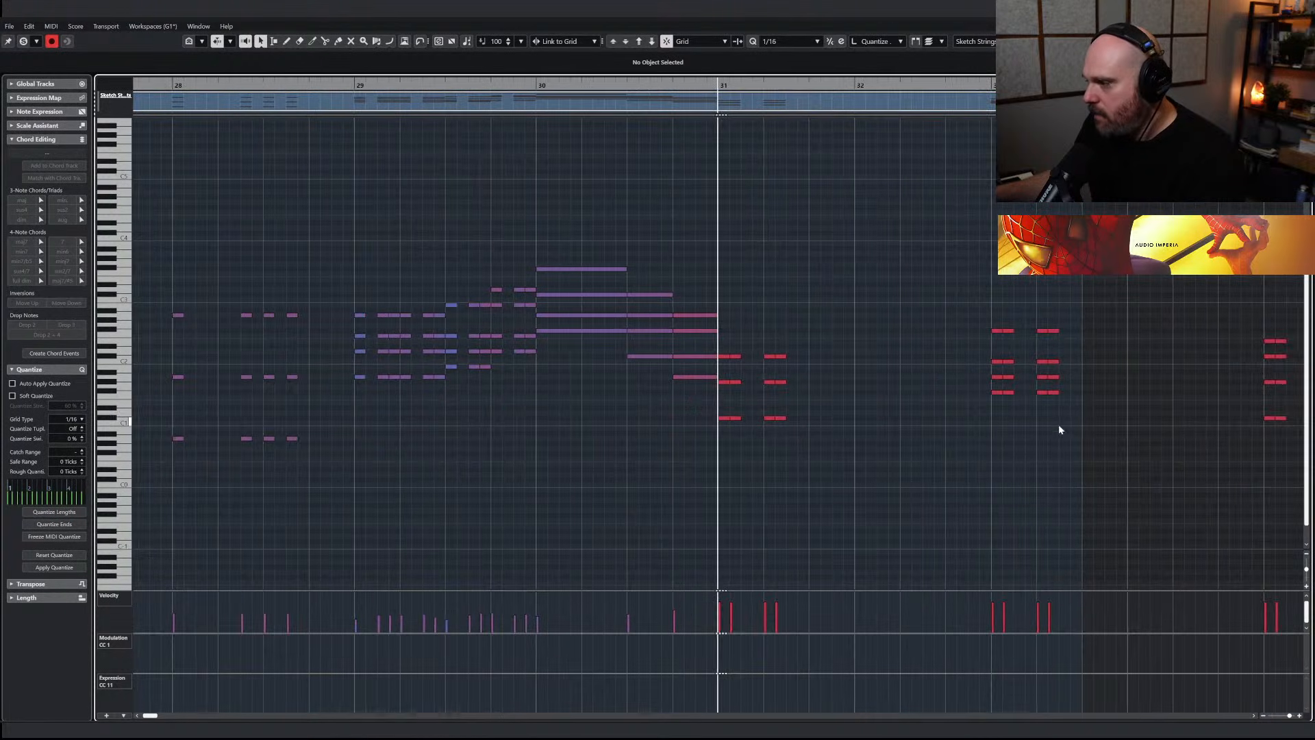
pyautogui.moveTo(1202, 440); pyautogui.dragTo(721, 319)
pyautogui.press('Return')
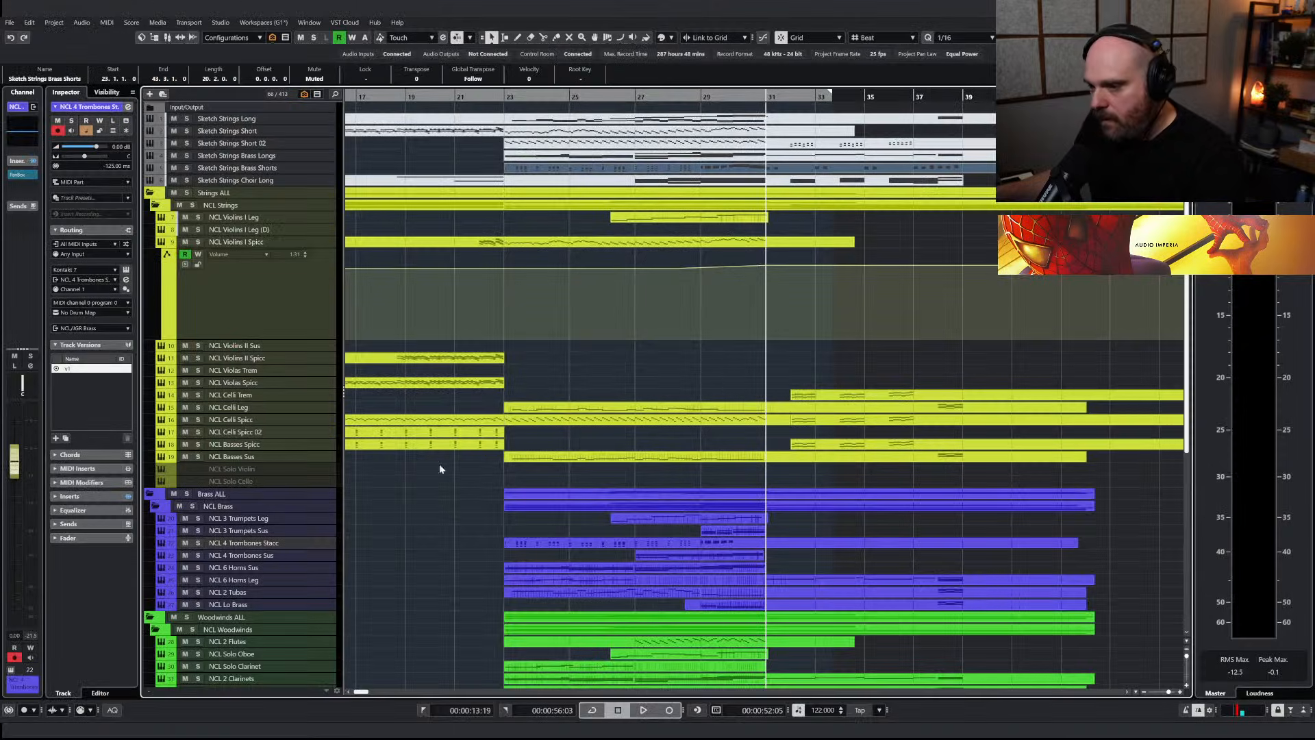
# Delete all notes from bar 30 onward in the NCL 4 Trombones Stacc part
pyautogui.scroll(-3, 404, 448)
pyautogui.doubleClick(767, 430)
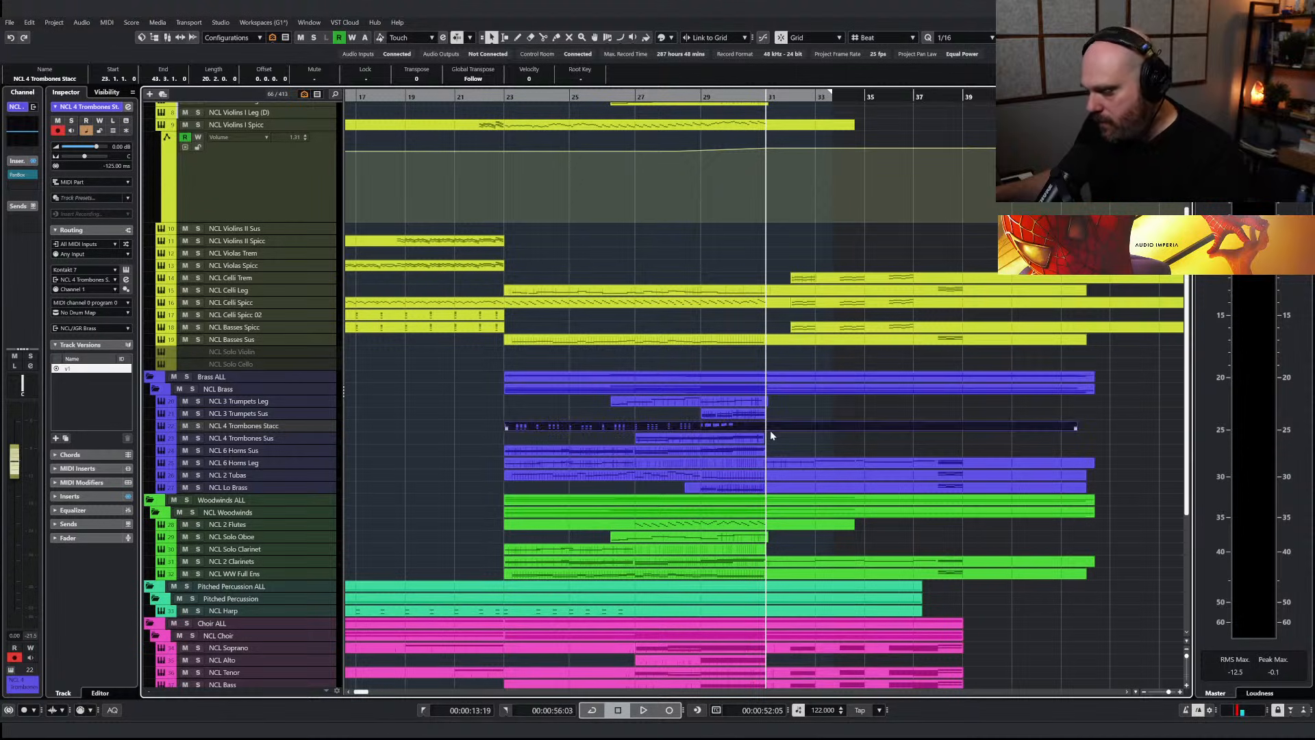
pyautogui.moveTo(1255, 436); pyautogui.dragTo(652, 260)
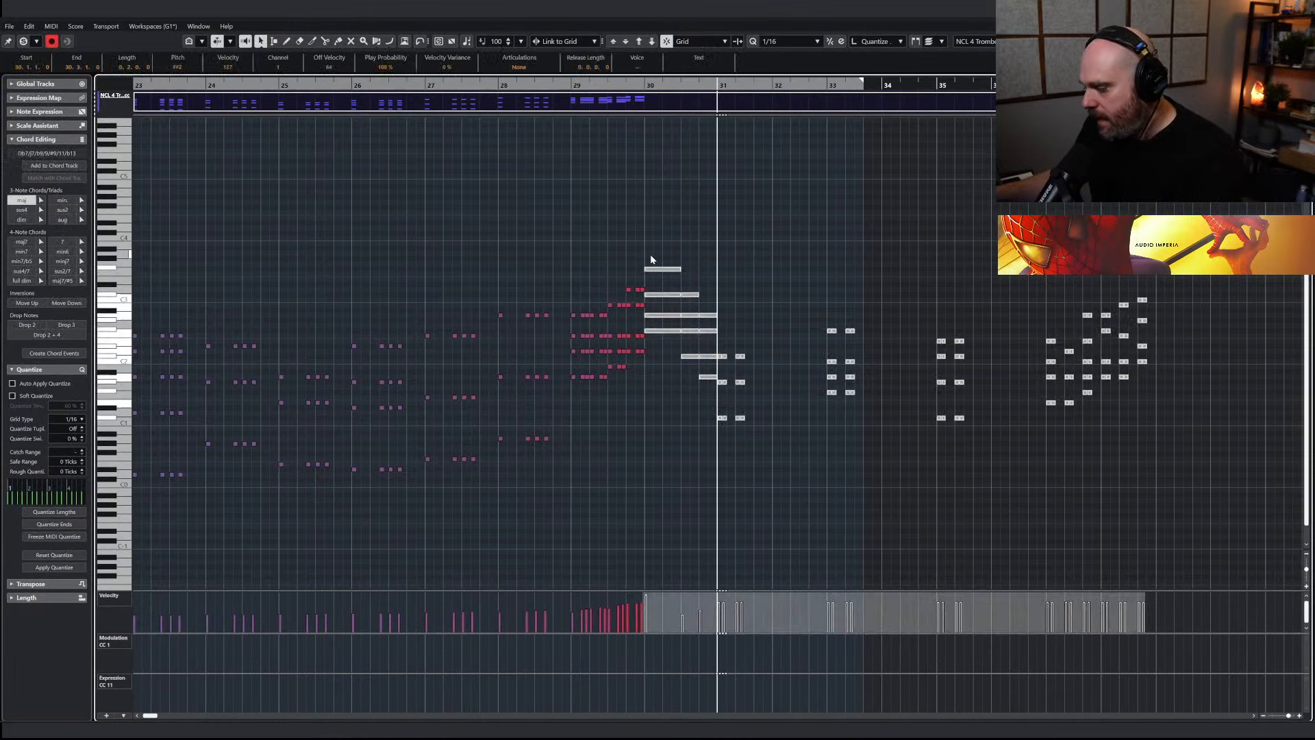
pyautogui.press('Delete')
# Paste the copied brass notes into the NCL 4 Trombones Stacc part and shift them to start at bar 31
pyautogui.click(645, 85)
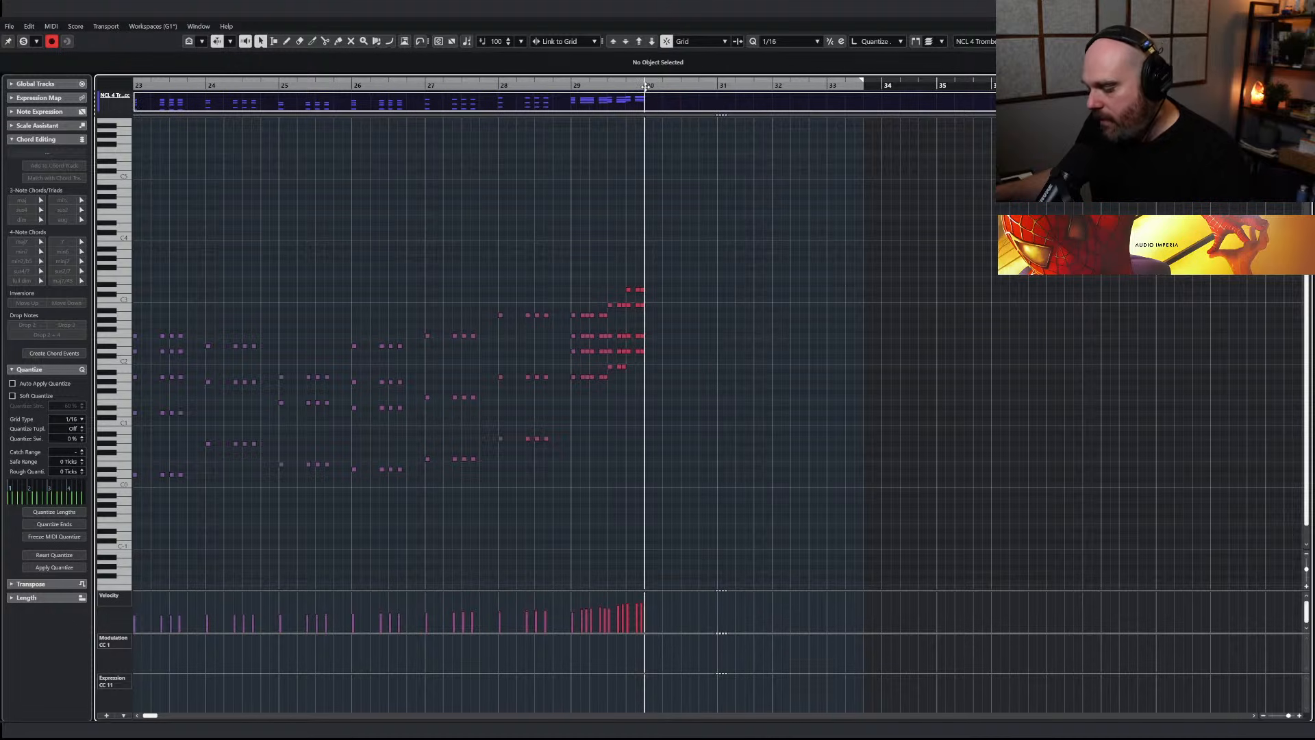
pyautogui.hotkey('ctrl', 'z')
pyautogui.press('space')
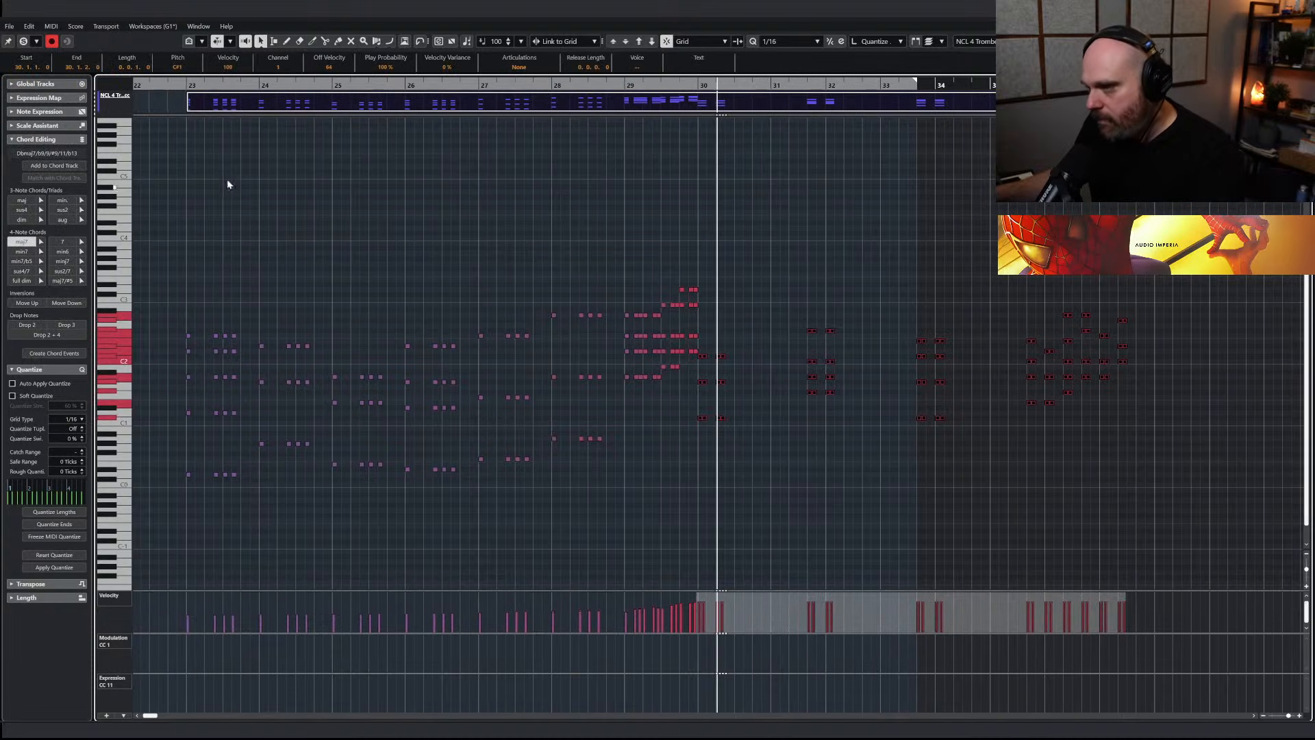
pyautogui.moveTo(1202, 499); pyautogui.dragTo(678, 292)
pyautogui.press('j')
pyautogui.moveTo(635, 355); pyautogui.dragTo(710, 363)
# Play through the pasted trombone notes from bar 31, check their velocities, and return to the arrangement
pyautogui.click(698, 86)
pyautogui.press('space')
pyautogui.press('g')
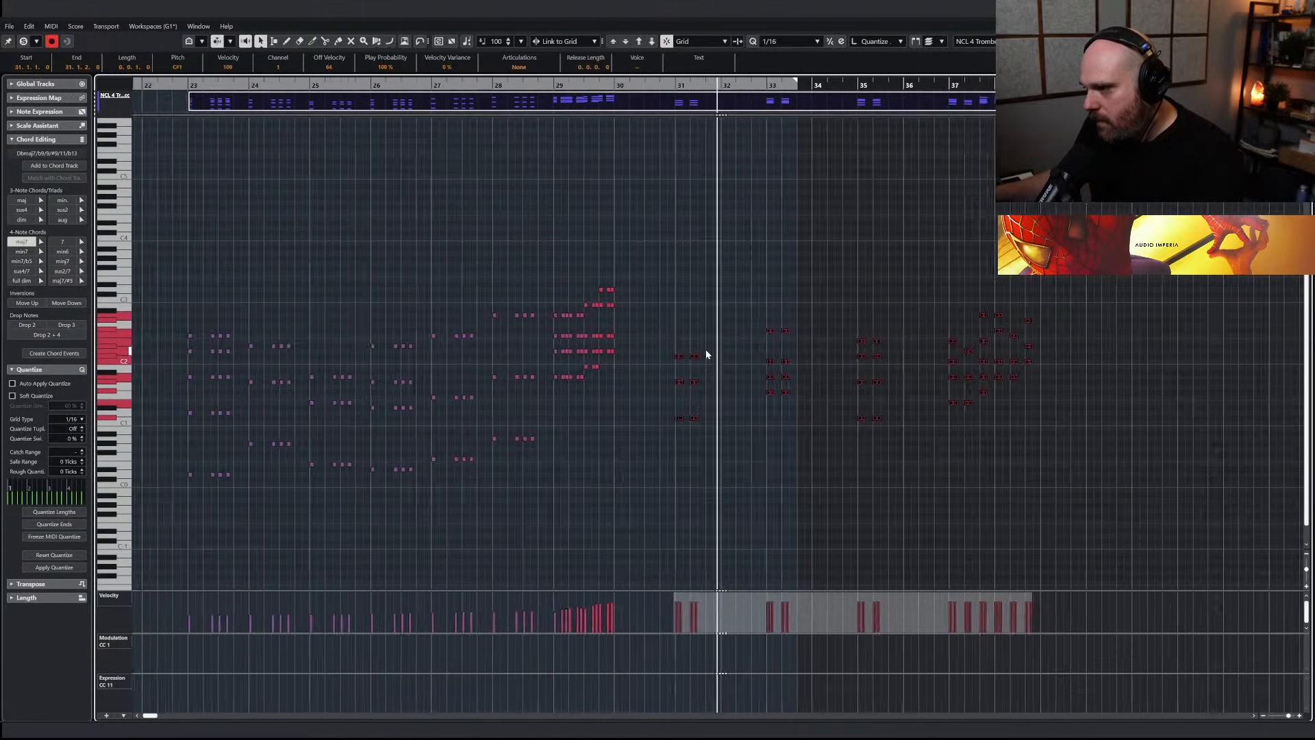
pyautogui.press('h')
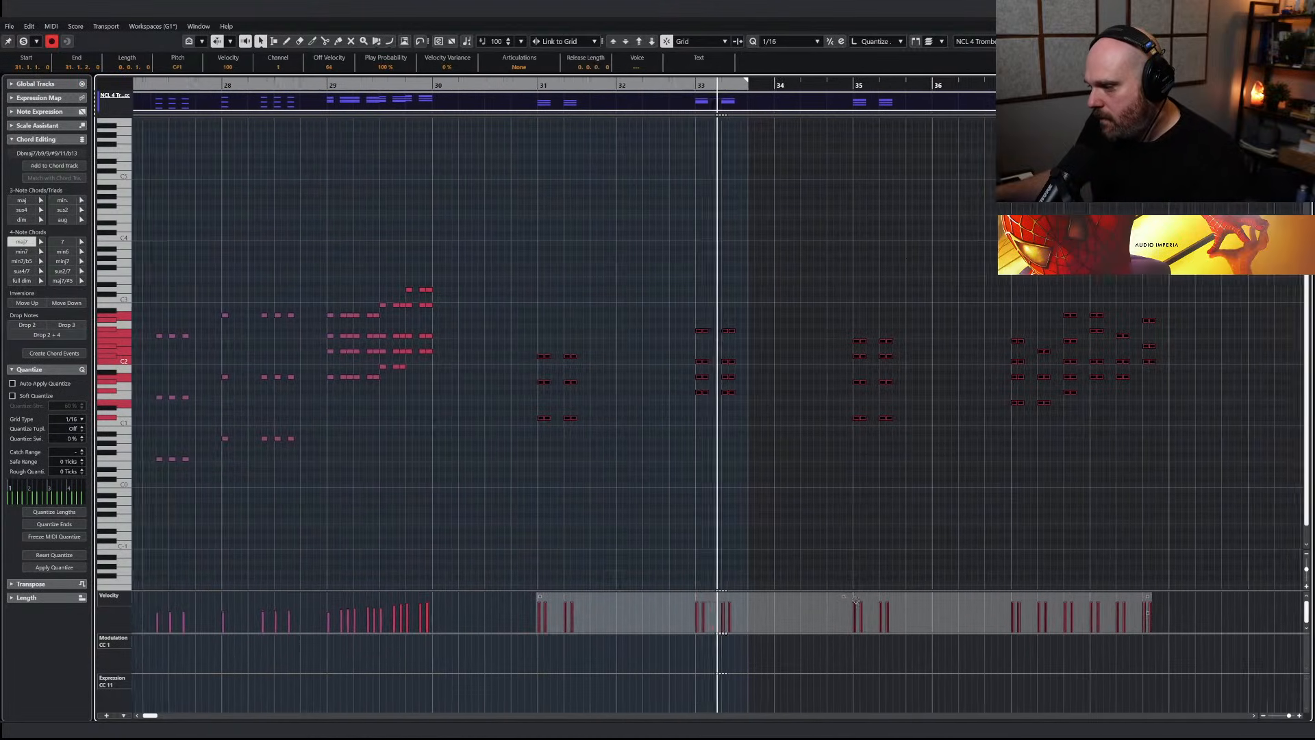
pyautogui.moveTo(834, 597); pyautogui.dragTo(834, 597)
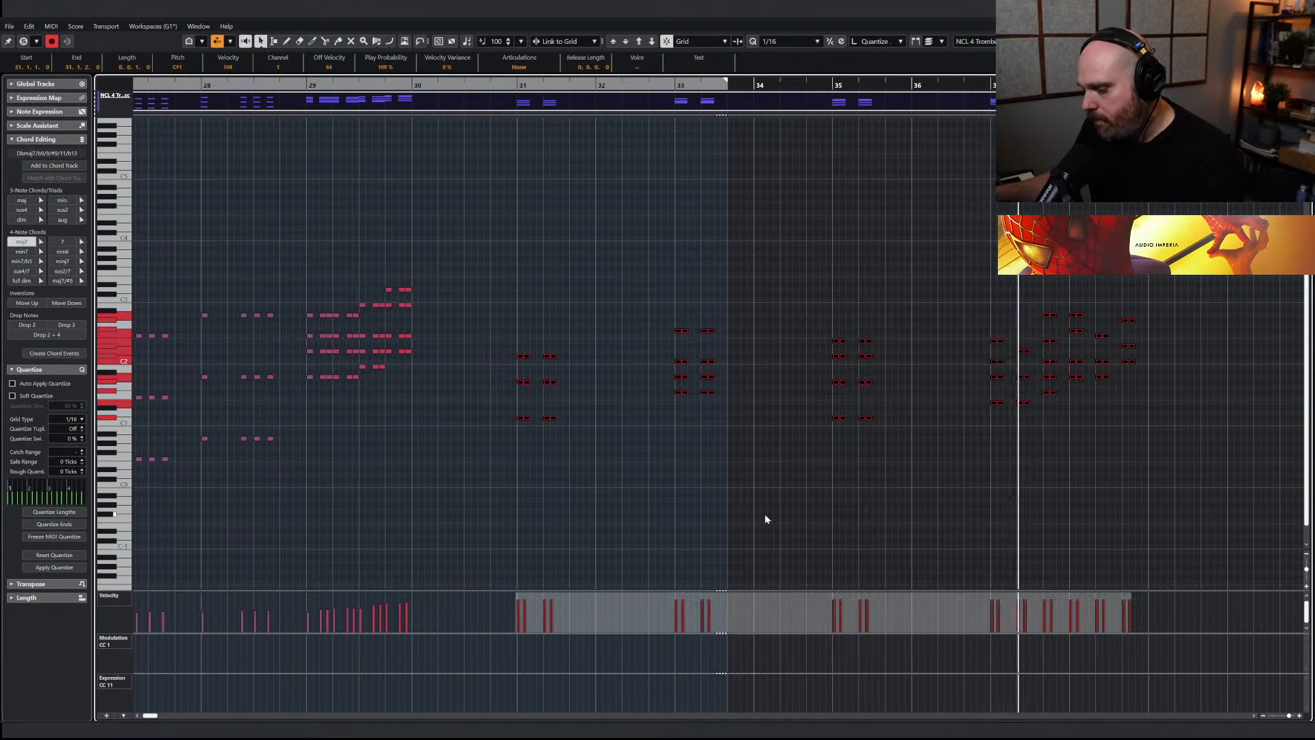
pyautogui.press('Return')
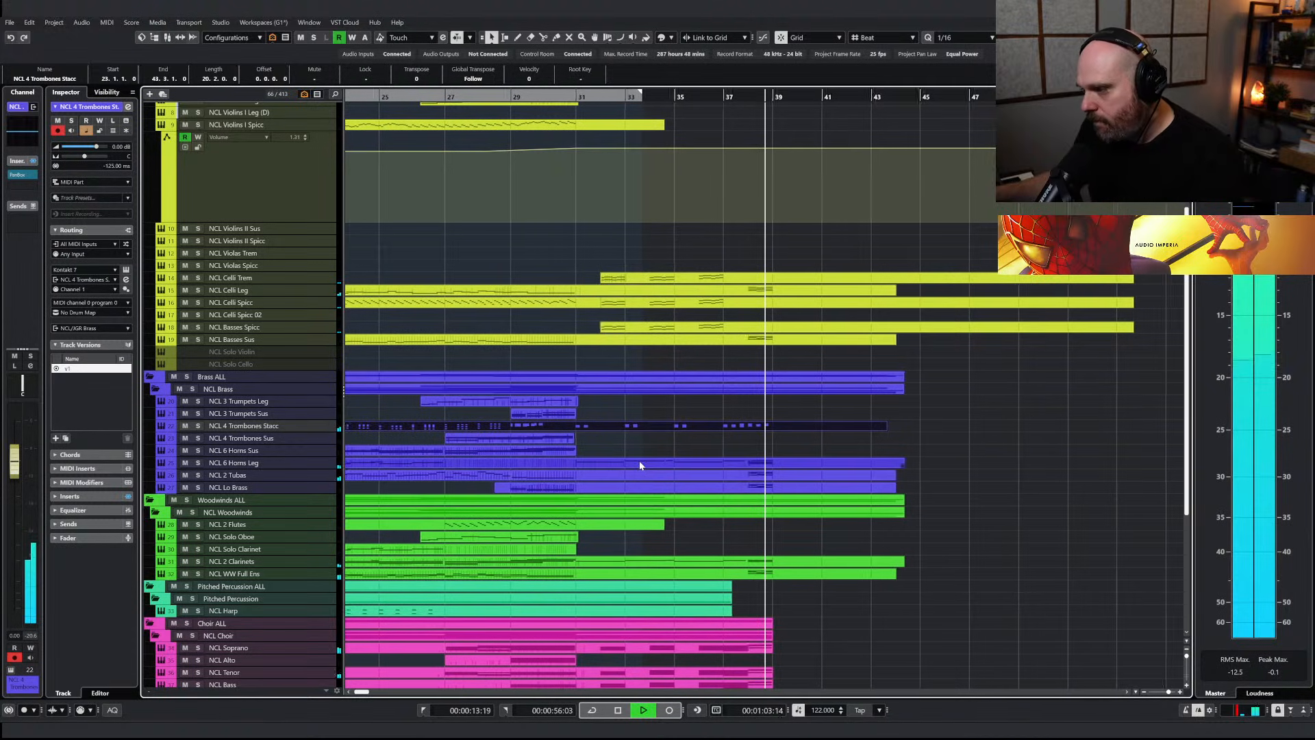
# Replay the full arrangement from just before bar 31 and review the lower tracks
pyautogui.scroll(3, 684, 475)
pyautogui.press('space')
pyautogui.rightClick(687, 489)
pyautogui.click(688, 491)
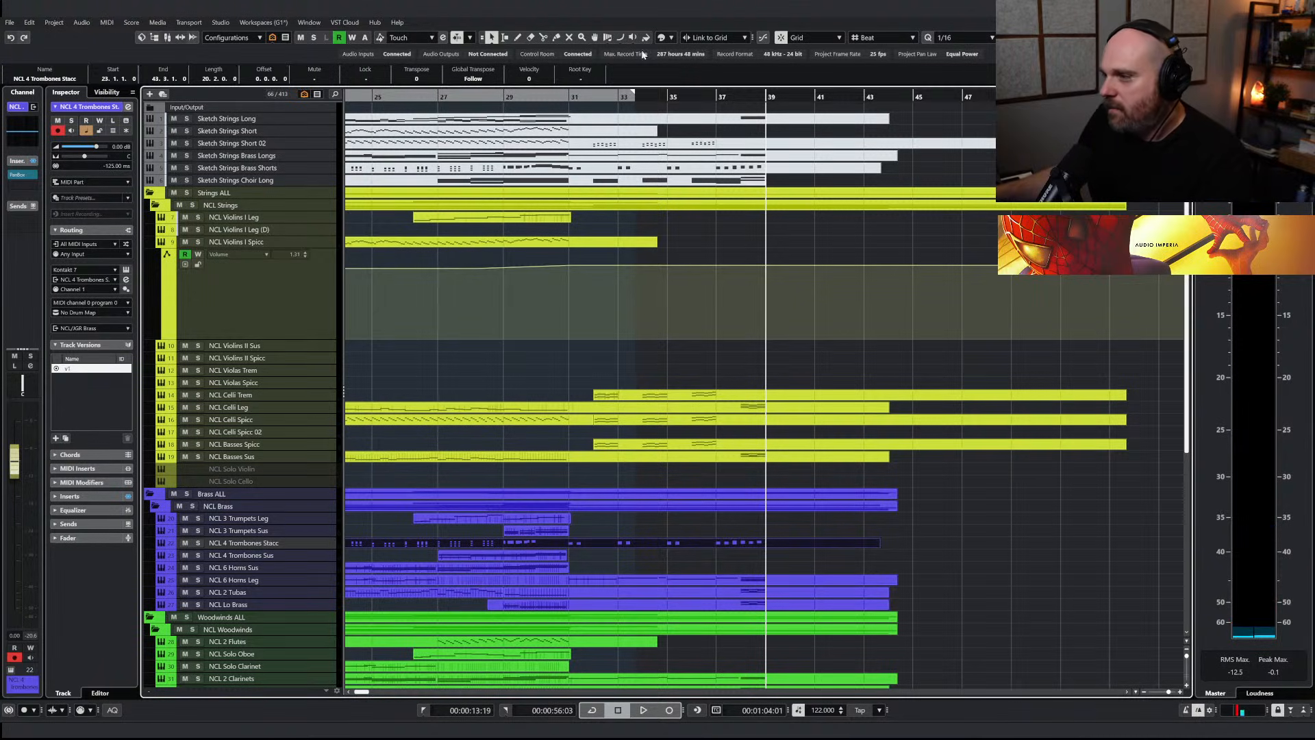
pyautogui.moveTo(669, 95); pyautogui.dragTo(556, 97)
pyautogui.press('space')
pyautogui.scroll(-6, 685, 438)
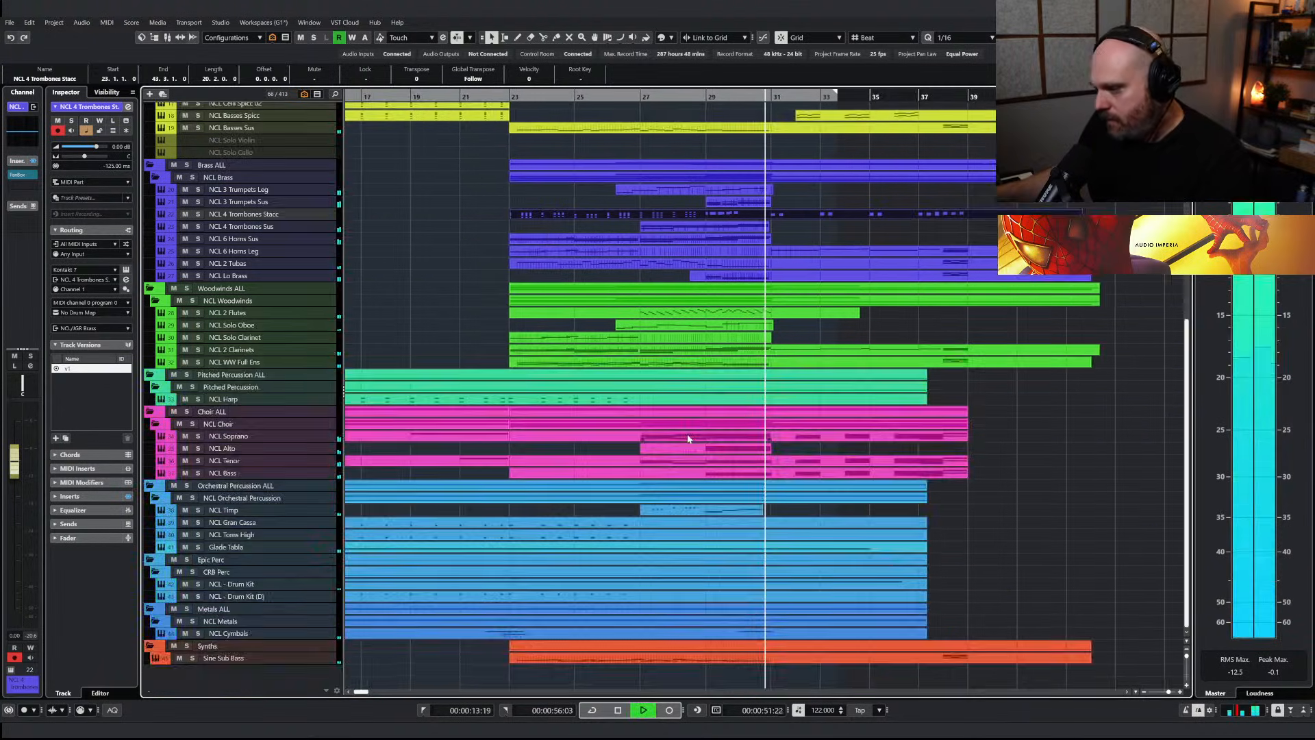
# Lengthen the NCL Timp part to about bar 37 and open it for note editing
pyautogui.click(730, 510)
pyautogui.press('space')
pyautogui.moveTo(746, 514); pyautogui.dragTo(896, 514)
pyautogui.press('Return')
# Draw a pair of short C#1 timpani notes at bar 31 and copy the pair to bars 32 and 33, with the bar 33 copy at F#1
pyautogui.rightClick(713, 474)
pyautogui.click(726, 476)
pyautogui.press('h')
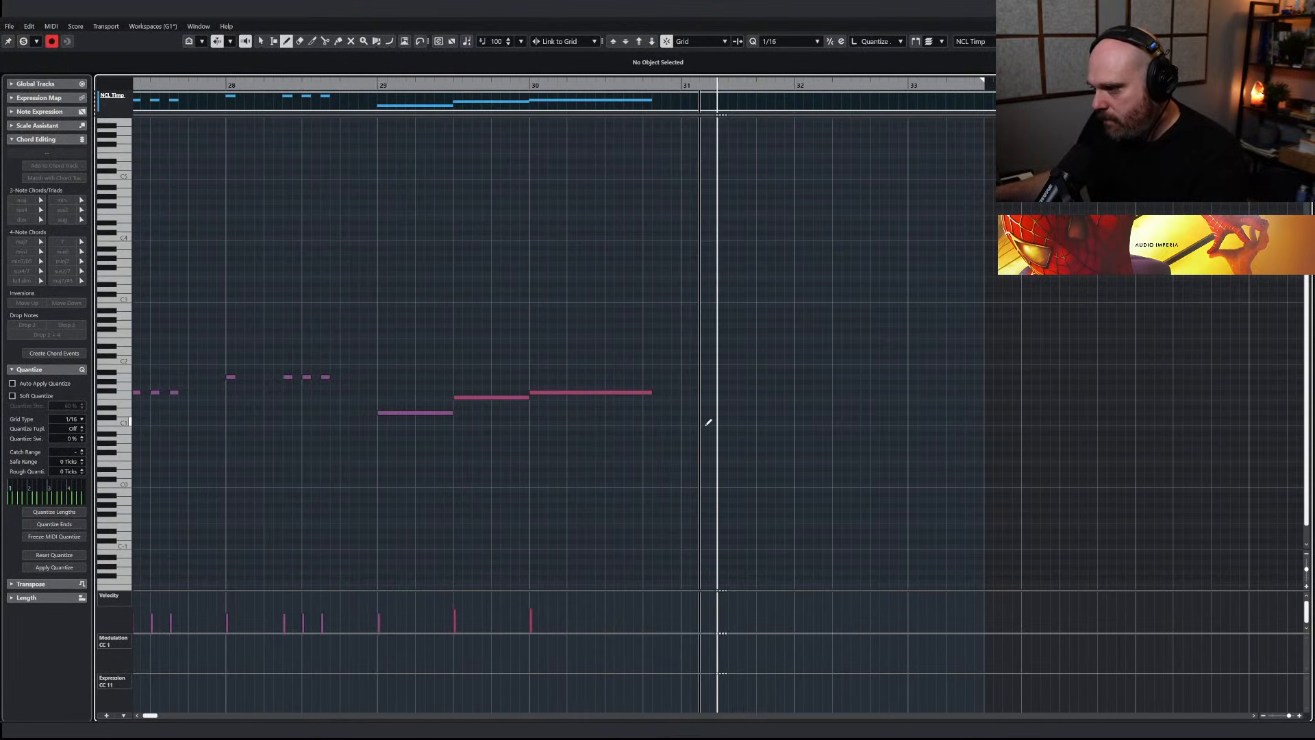
pyautogui.click(688, 416)
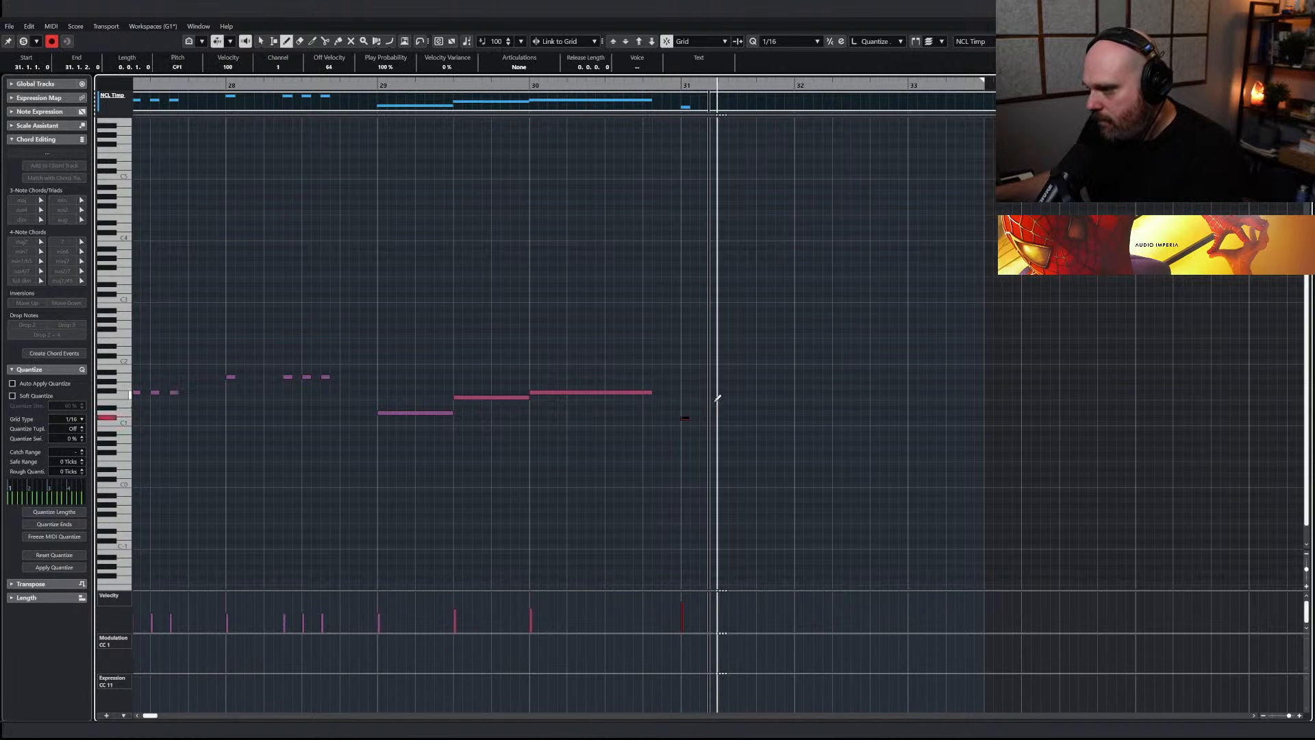
pyautogui.click(703, 418)
pyautogui.moveTo(686, 418); pyautogui.dragTo(932, 392)
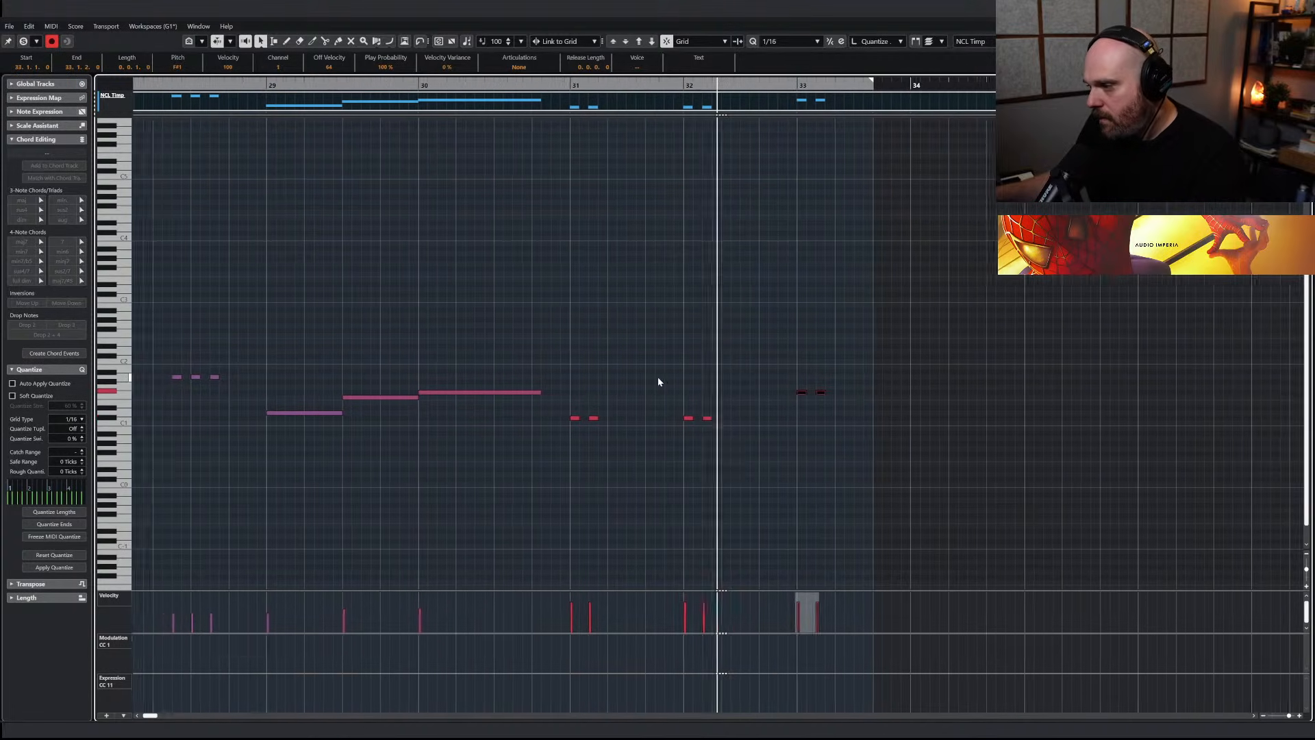
# Delete the timpani pair at bar 32 and raise the bar 31 pair to F#1
pyautogui.moveTo(753, 442); pyautogui.dragTo(633, 409)
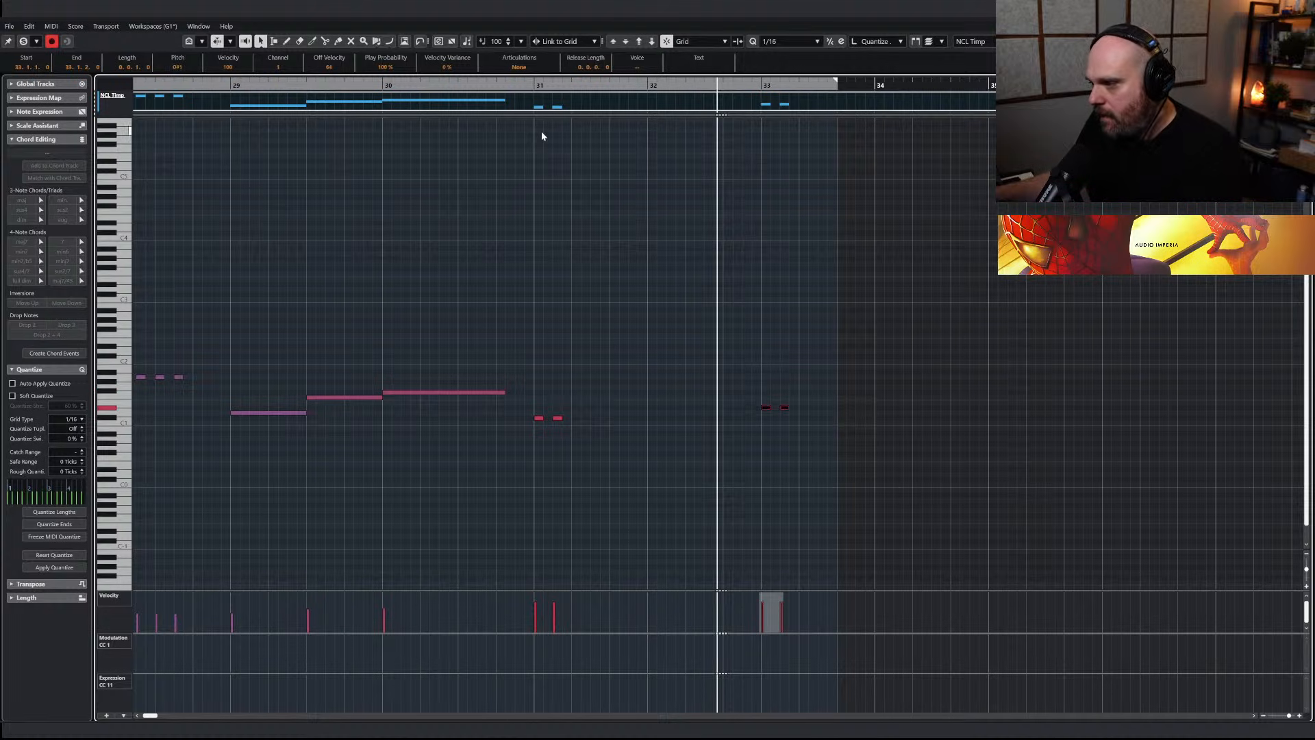
pyautogui.press('Up')
pyautogui.press('Up')
pyautogui.press('Up')
pyautogui.press('Up')
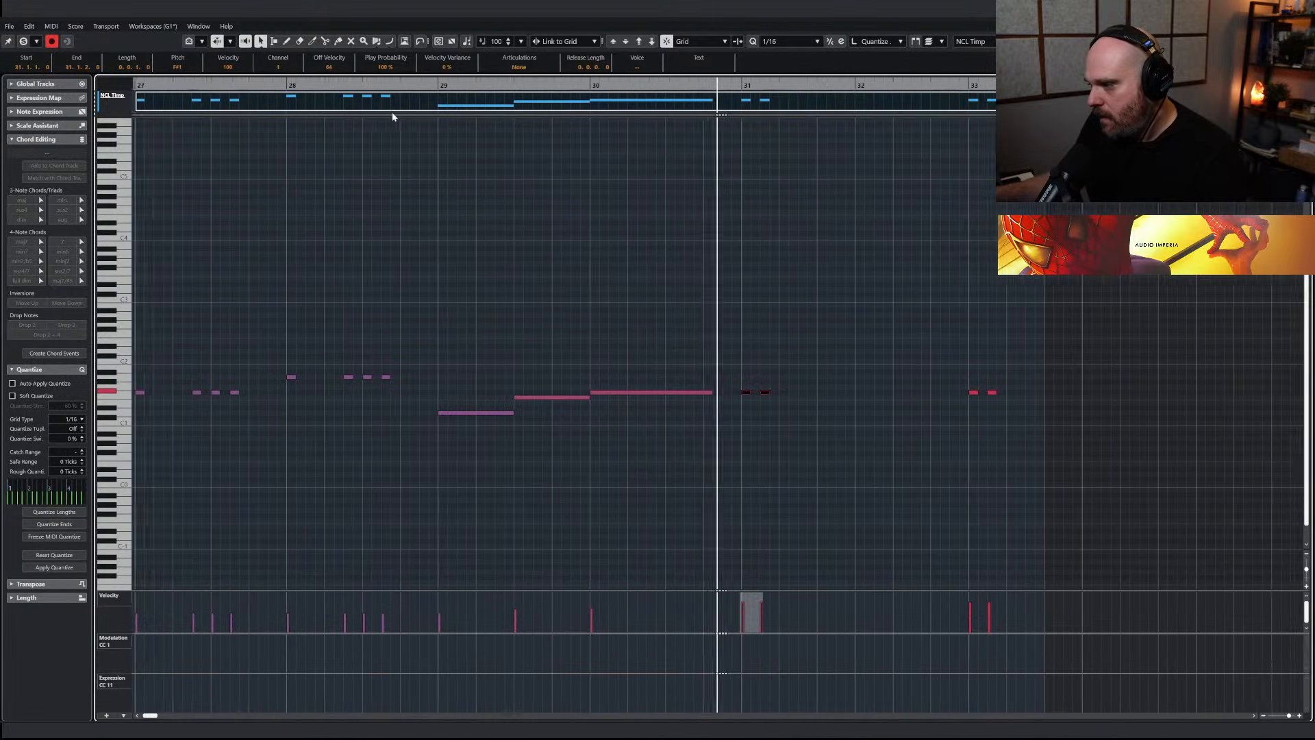
# Move the second timpani note of bars 31 and 33 to beat 2, raising the one in bar 33 to G1
pyautogui.moveTo(718, 420); pyautogui.dragTo(687, 393)
pyautogui.click(894, 392)
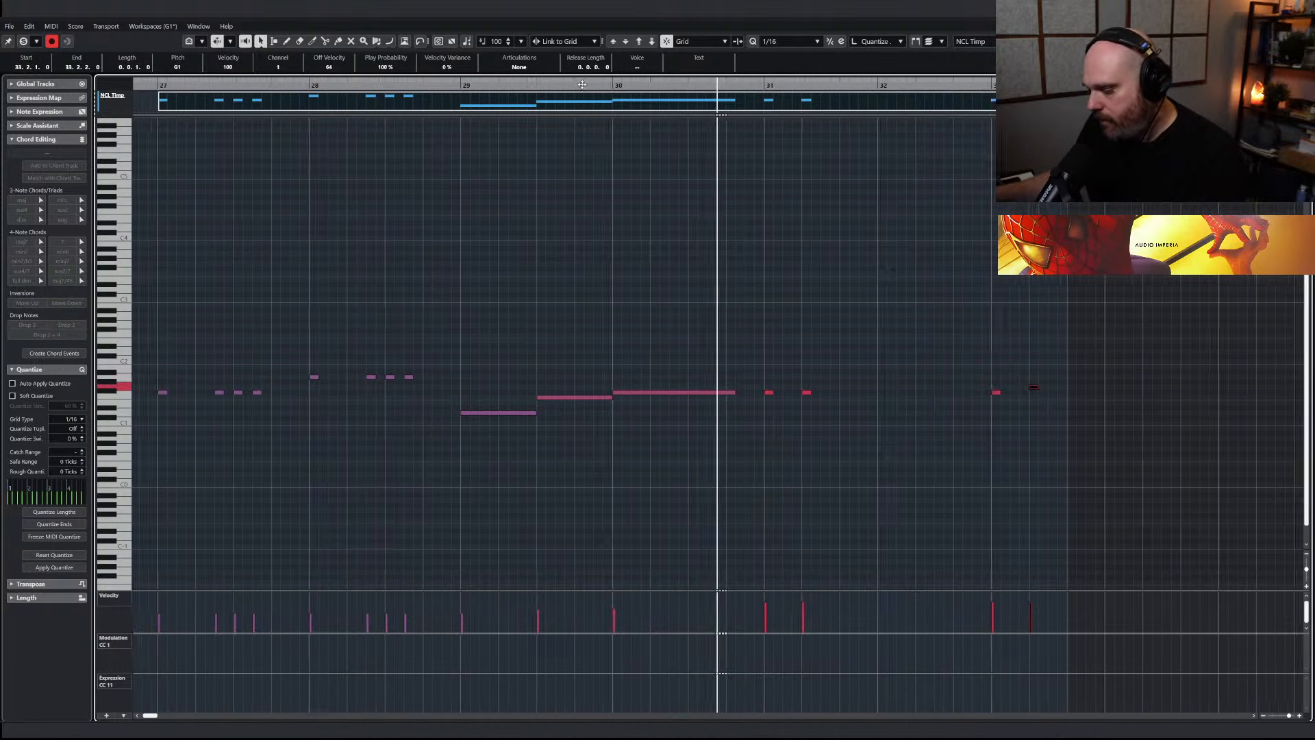
pyautogui.rightClick(750, 413)
# Copy the timpani pairs onward to bars 35 and 37, enlarging the part to fit, and transpose the copies down
pyautogui.moveTo(742, 419)
pyautogui.mouseDown()
pyautogui.moveTo(277, 328)
pyautogui.moveTo(356, 373)
pyautogui.moveTo(751, 396)
pyautogui.mouseUp()
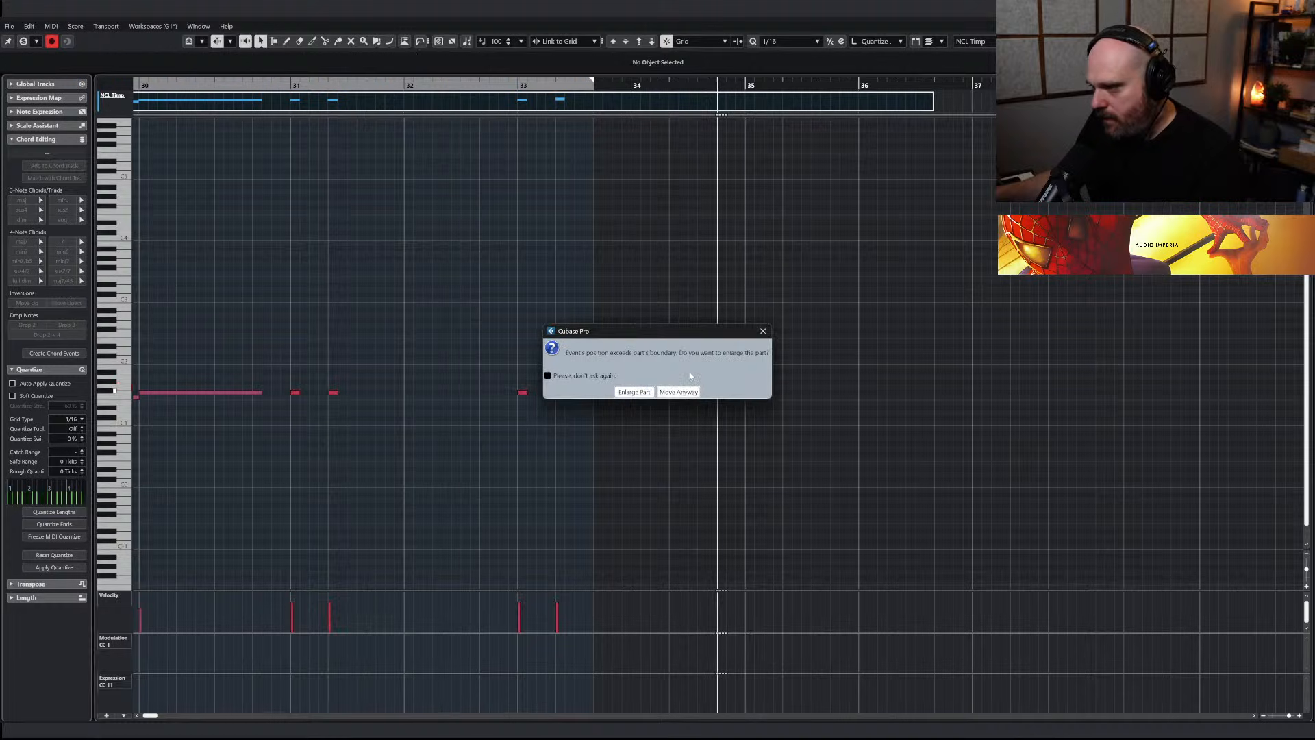
pyautogui.click(621, 395)
pyautogui.press('Down')
pyautogui.press('Down')
pyautogui.press('Down')
pyautogui.press('Down')
# Return to the arrangement and play the section around bar 31 with the new timpani notes
pyautogui.press('space')
pyautogui.press('Return')
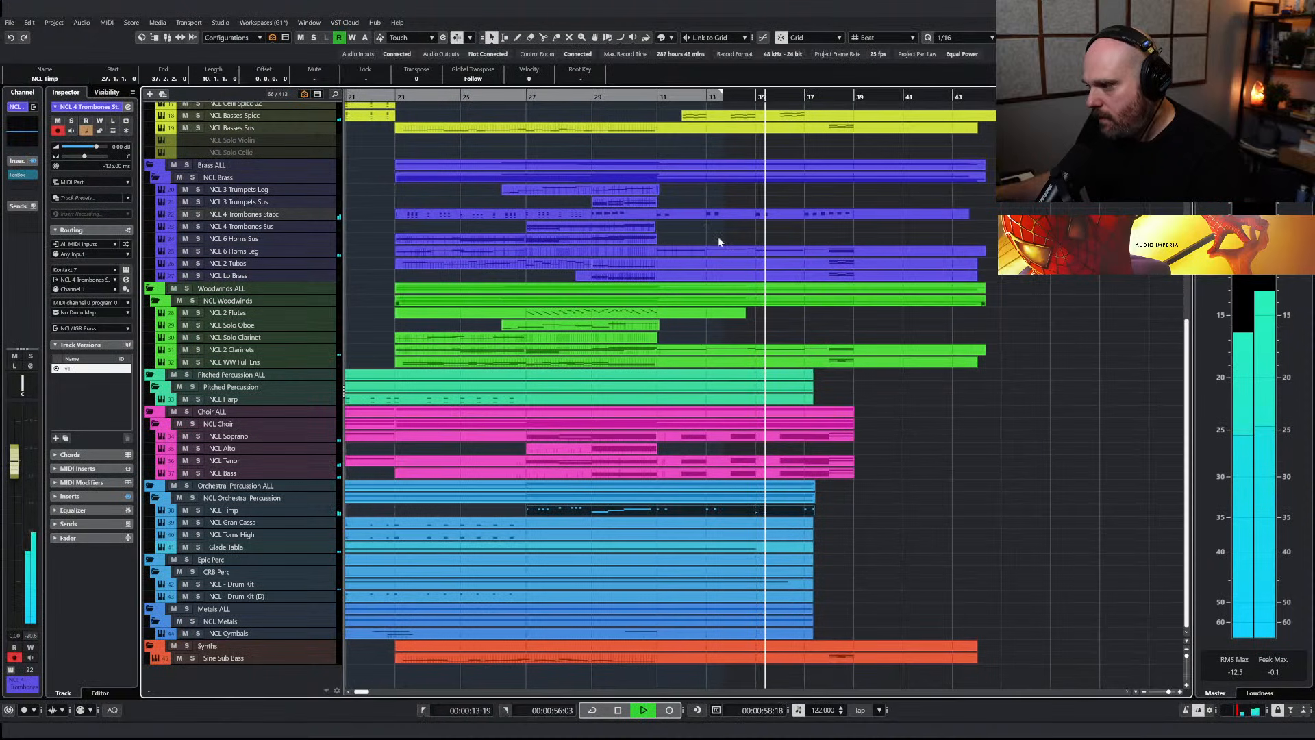
pyautogui.press('l')
pyautogui.rightClick(790, 344)
pyautogui.scroll(3, 791, 348)
pyautogui.press('g')
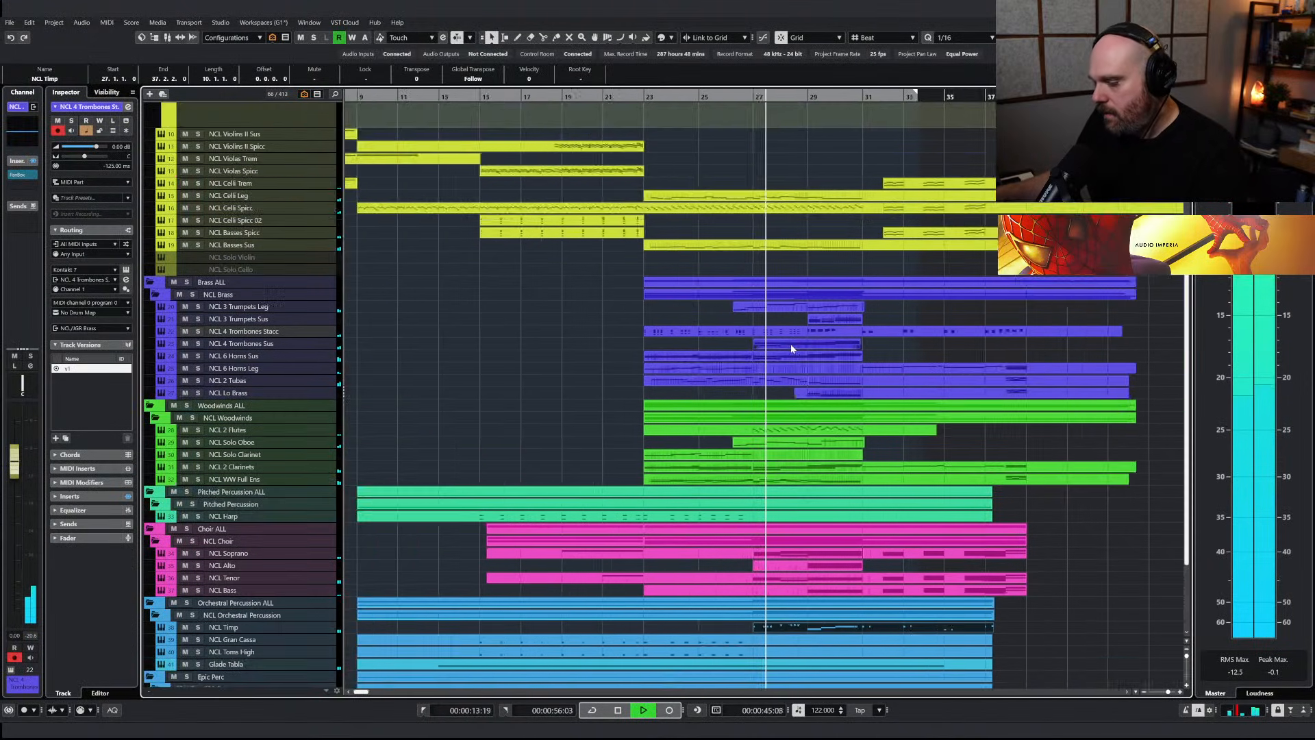
pyautogui.press('g')
# Draw rising modulation (CC1) swells under the NCL Soprano chords at bars 32, 34 and 36, and play the arrangement
pyautogui.click(871, 561)
pyautogui.click(815, 554)
pyautogui.doubleClick(815, 554)
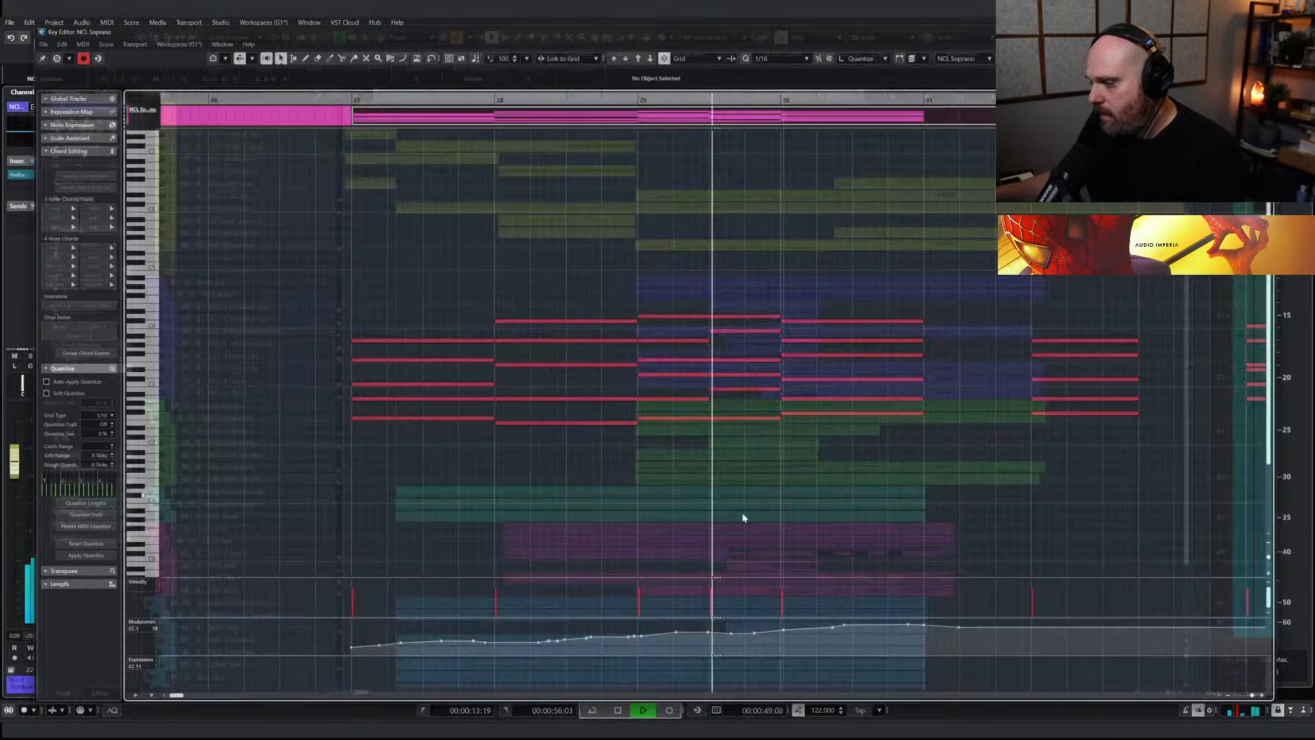
pyautogui.moveTo(900, 654); pyautogui.dragTo(1010, 636)
pyautogui.moveTo(1089, 655); pyautogui.dragTo(1198, 636)
pyautogui.press('g')
pyautogui.press('g')
pyautogui.press('g')
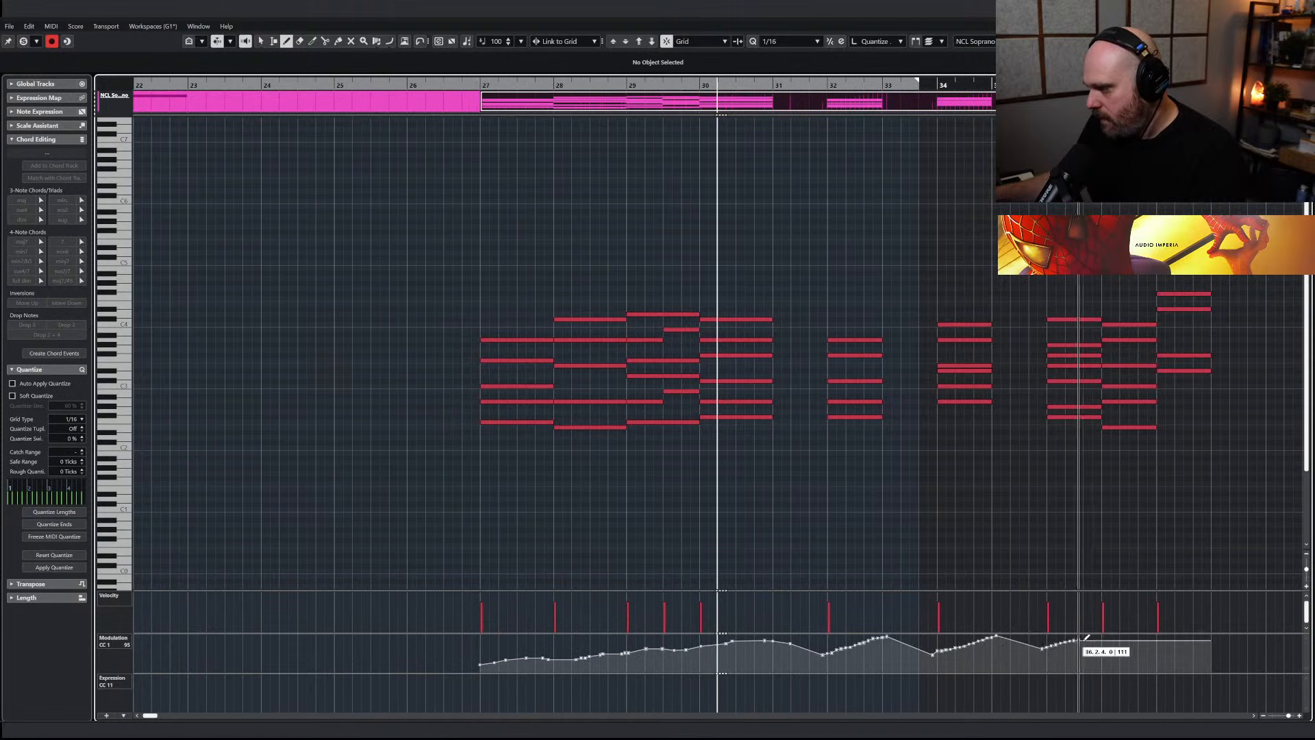
pyautogui.press('1')
pyautogui.press('space')
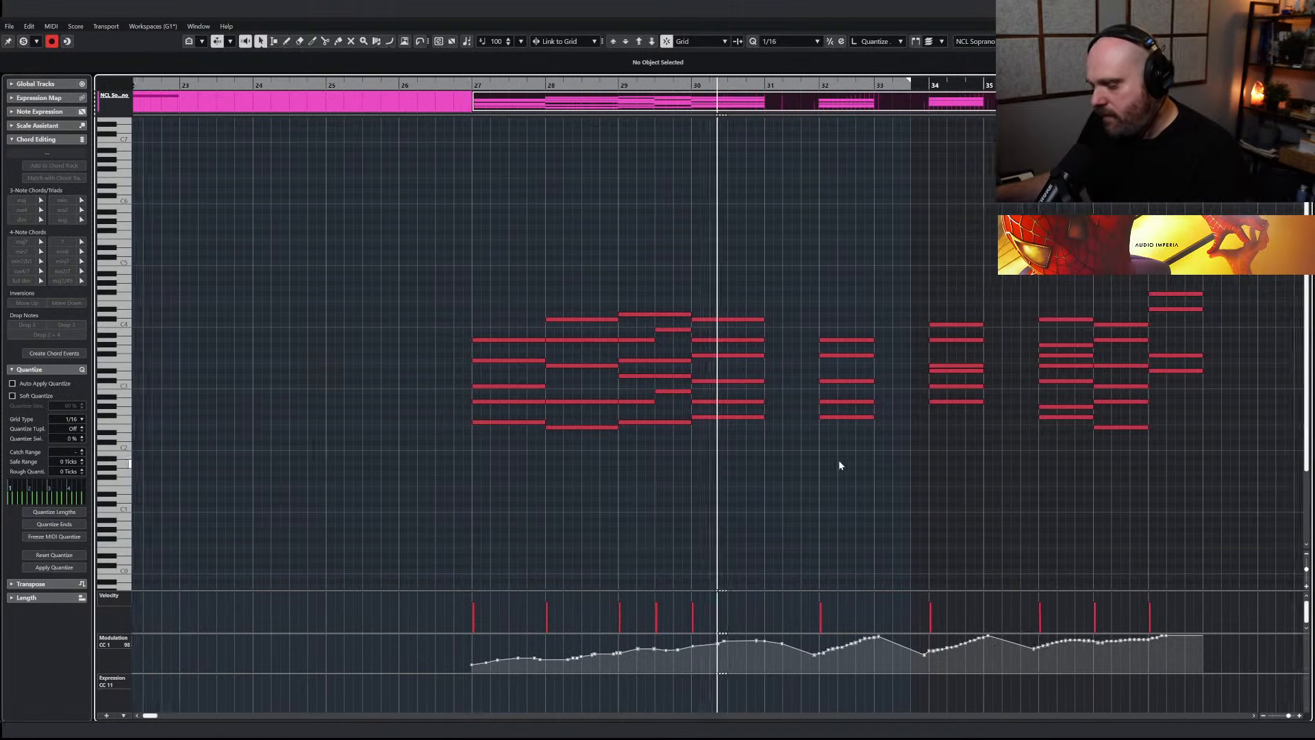
pyautogui.press('Return')
pyautogui.press('space')
# Draw rising modulation (CC1) swells under the NCL Tenor chords from bar 32 onward and return to the arrangement
pyautogui.doubleClick(813, 579)
pyautogui.rightClick(769, 548)
pyautogui.click(798, 546)
pyautogui.moveTo(775, 651); pyautogui.dragTo(959, 646)
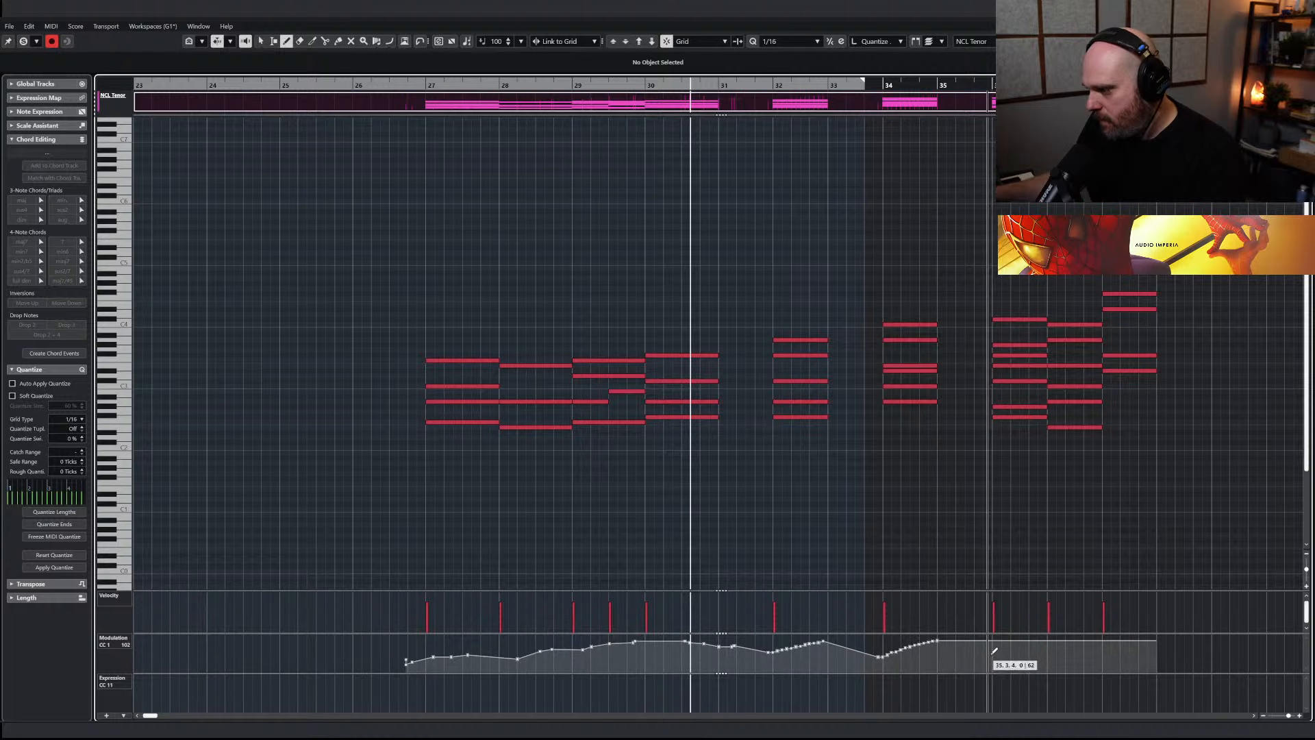
pyautogui.rightClick(976, 553)
pyautogui.click(976, 554)
pyautogui.press('space')
pyautogui.press('Return')
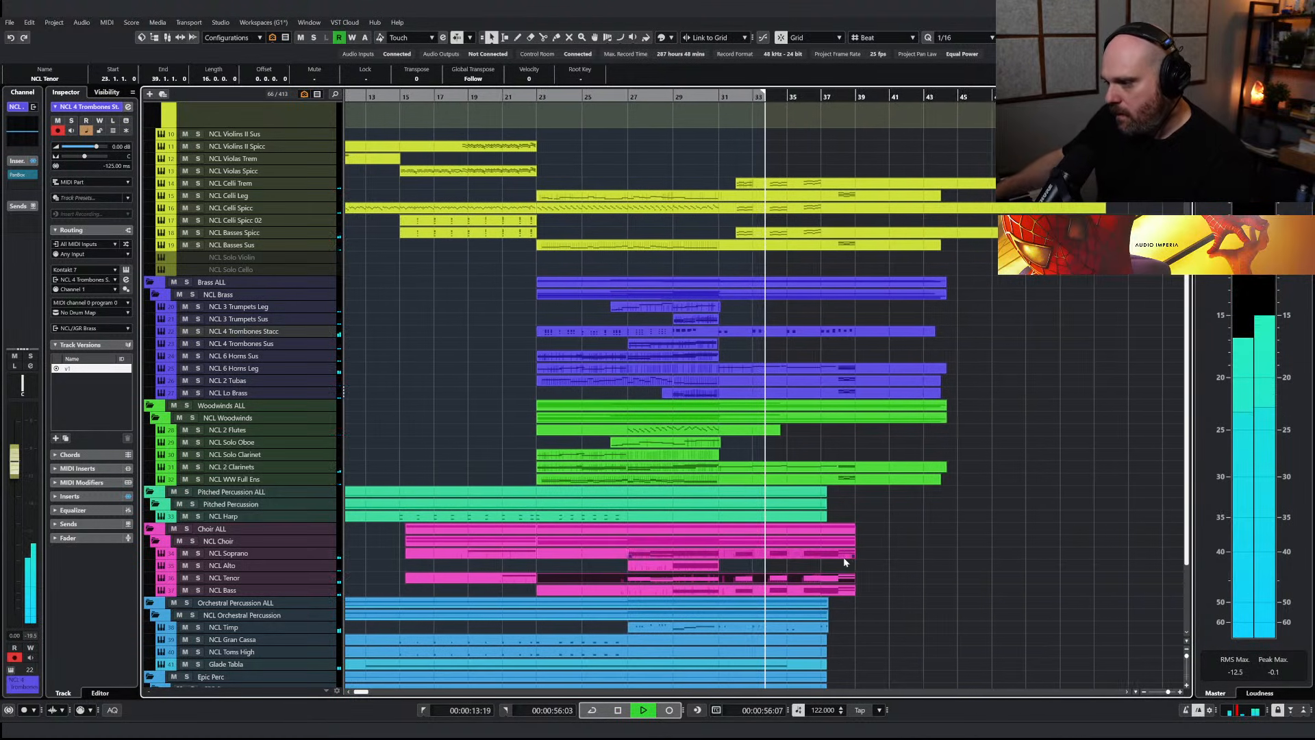
# Listen through the section to bar 37, replay the cue from its opening, and review all the orchestral tracks
pyautogui.click(750, 331)
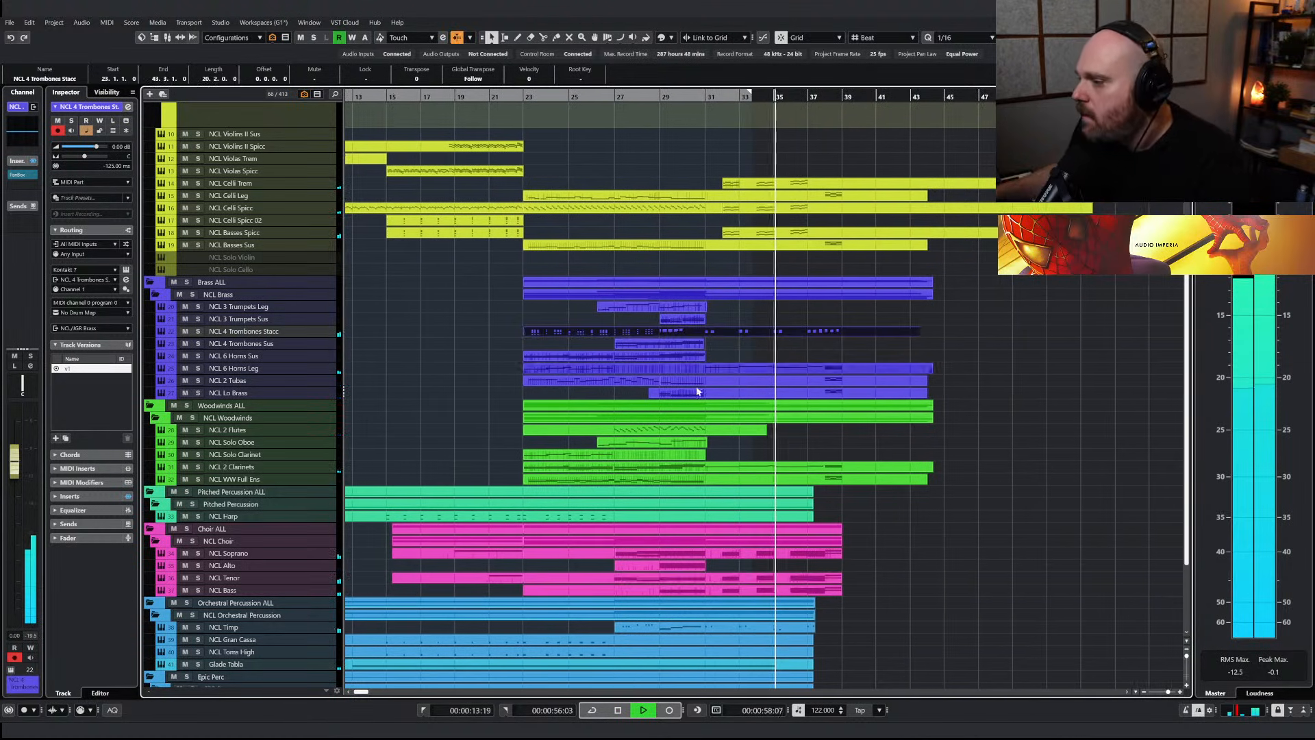
pyautogui.hscroll(-8, 696, 426)
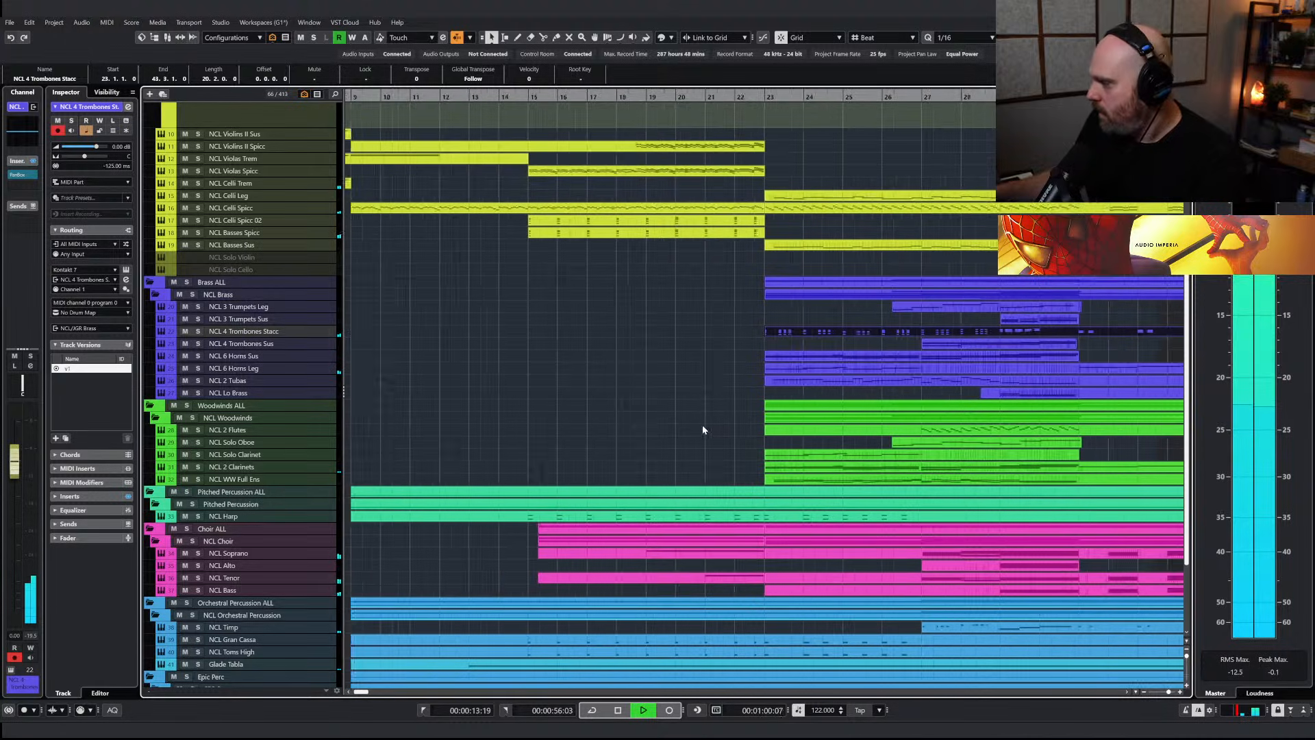
pyautogui.scroll(-2, 935, 314)
pyautogui.press('space')
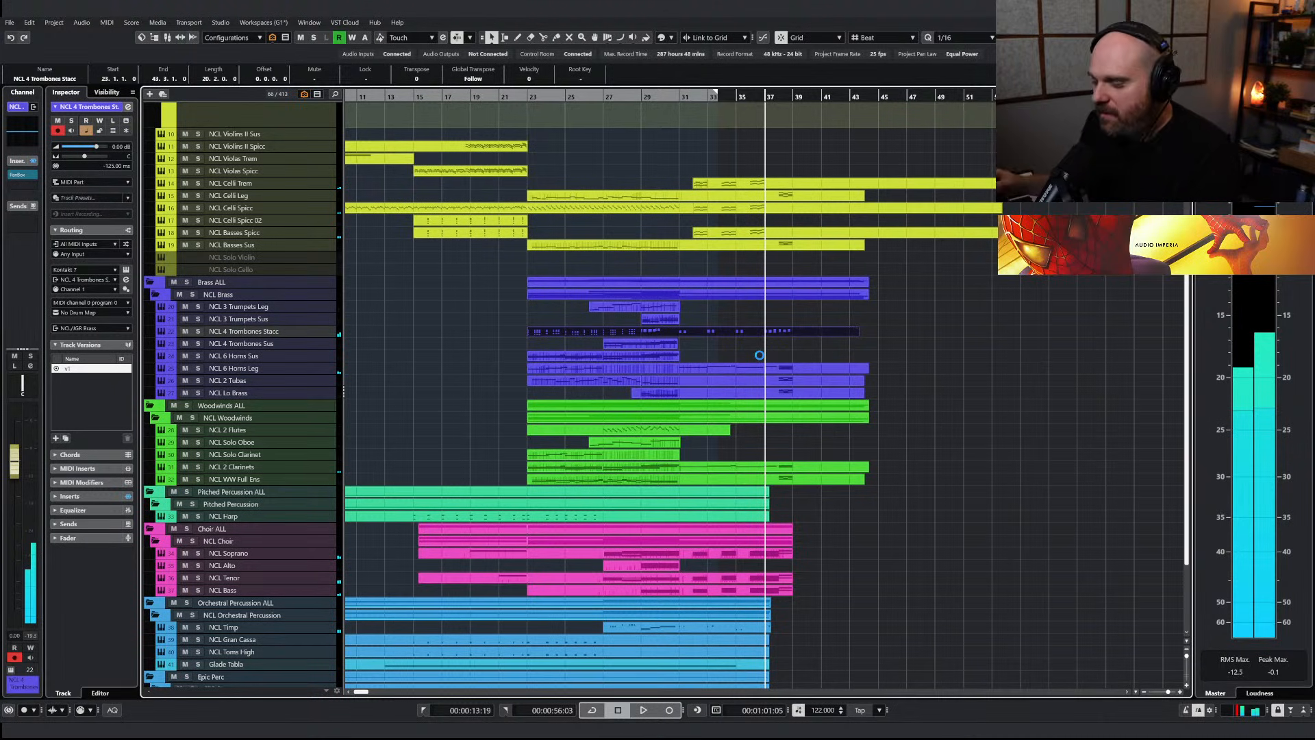
pyautogui.scroll(-2, 742, 446)
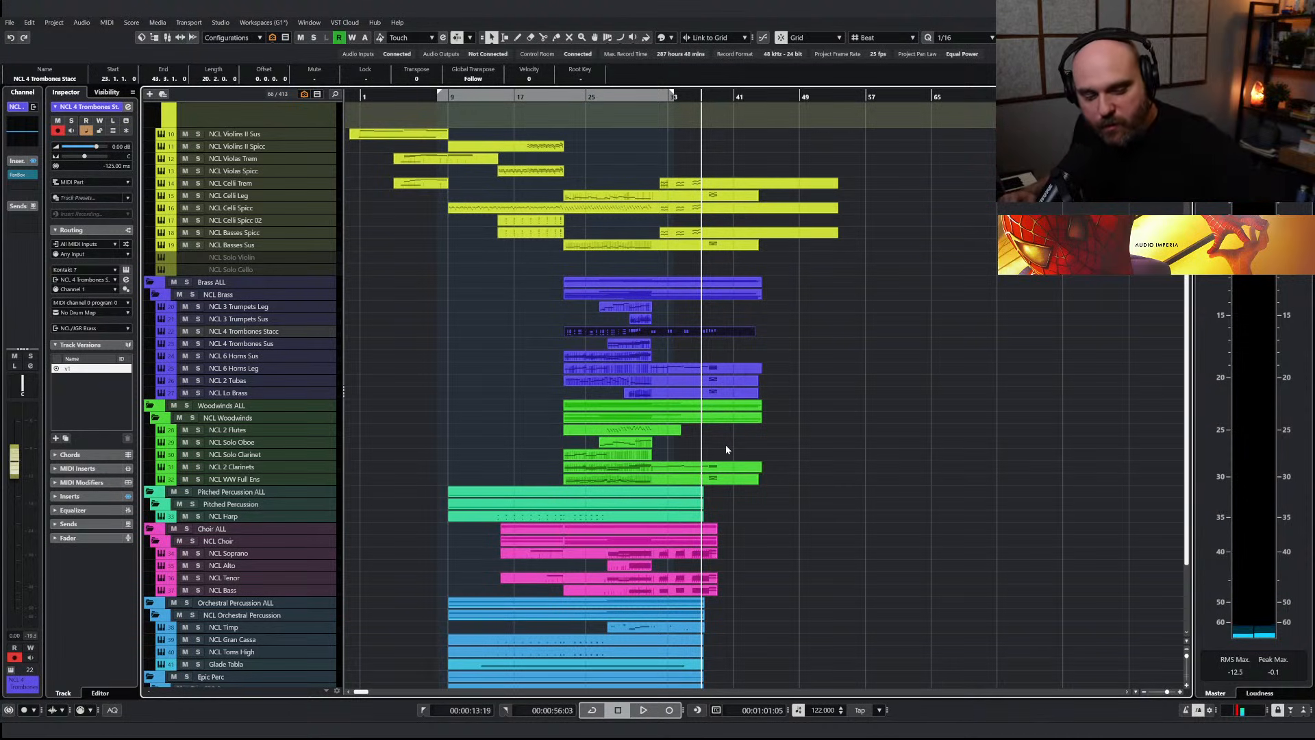
pyautogui.scroll(2, 839, 255)
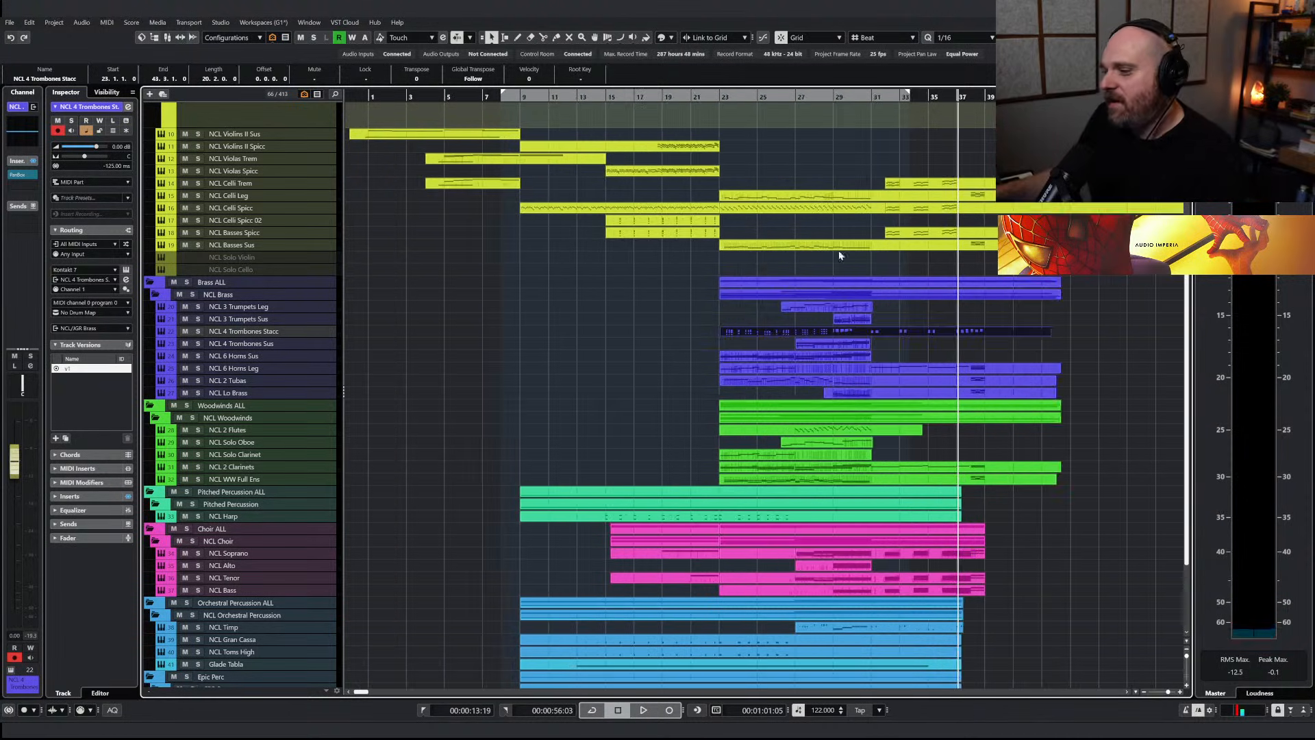
pyautogui.click(1037, 326)
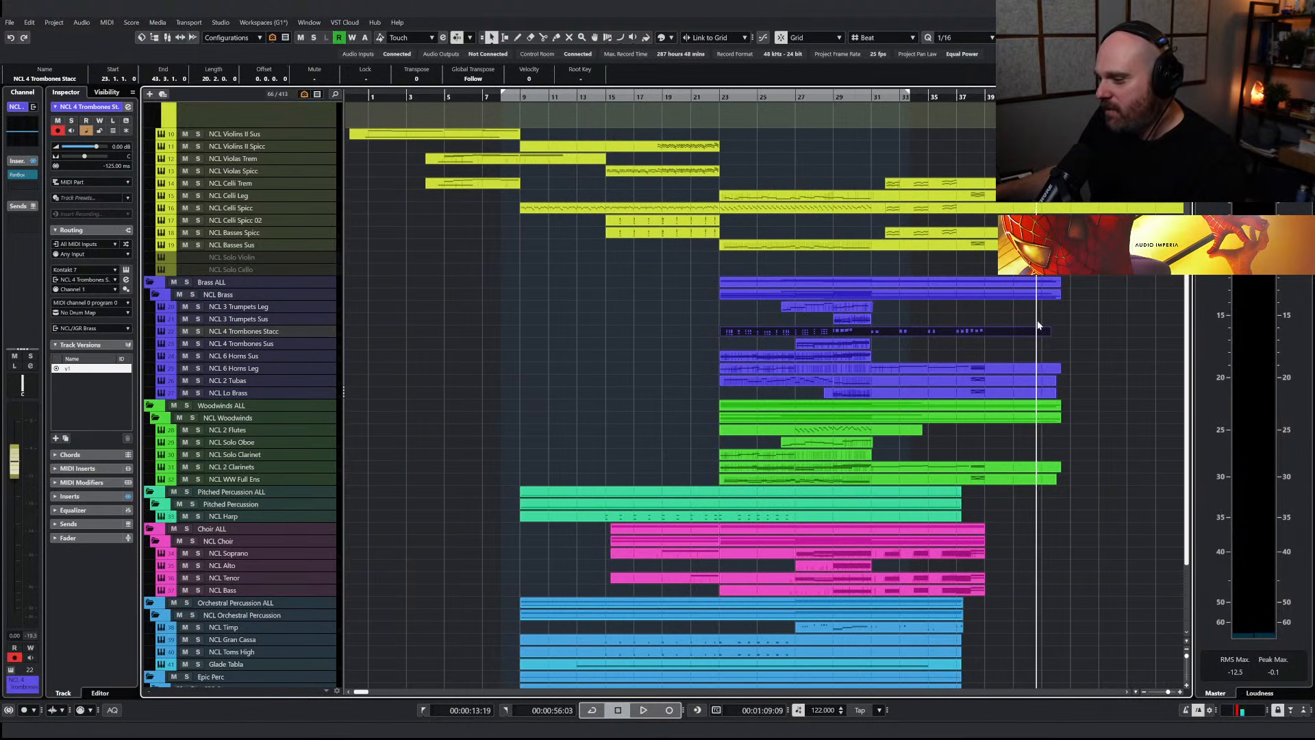
pyautogui.moveTo(841, 321); pyautogui.dragTo(843, 320)
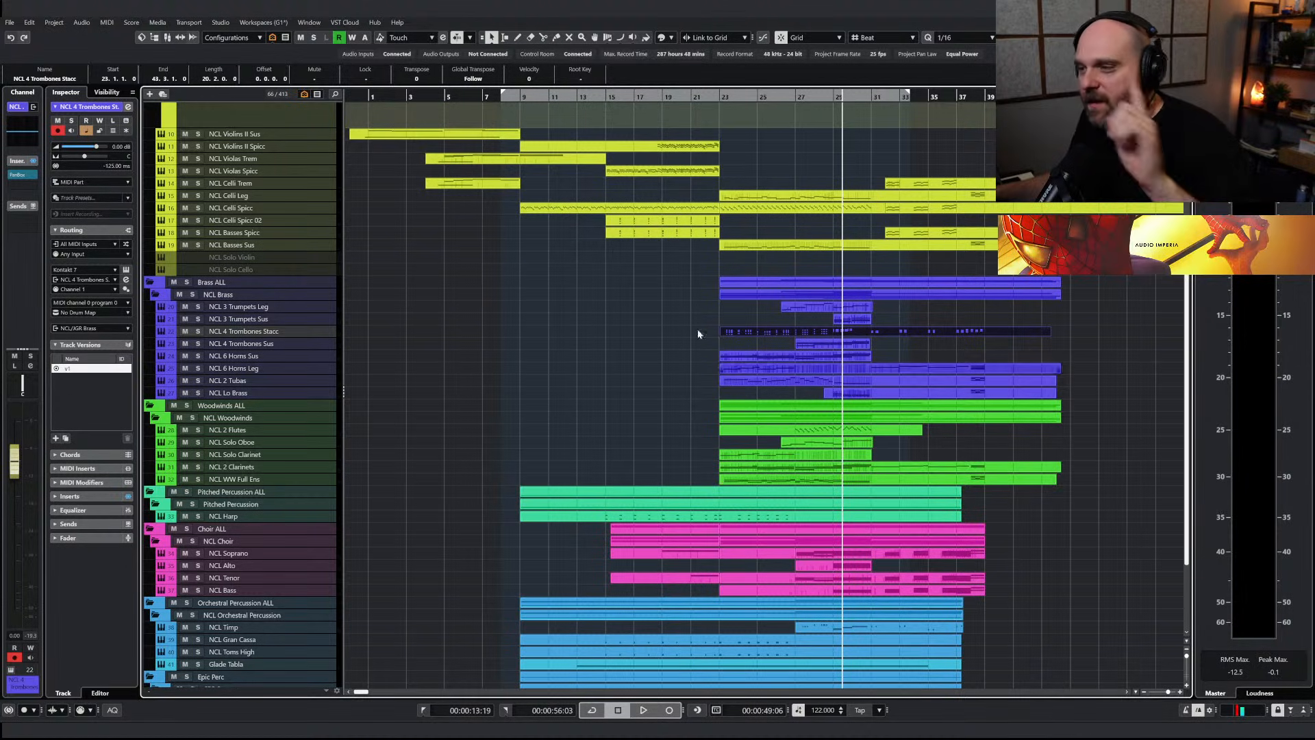
pyautogui.click(364, 94)
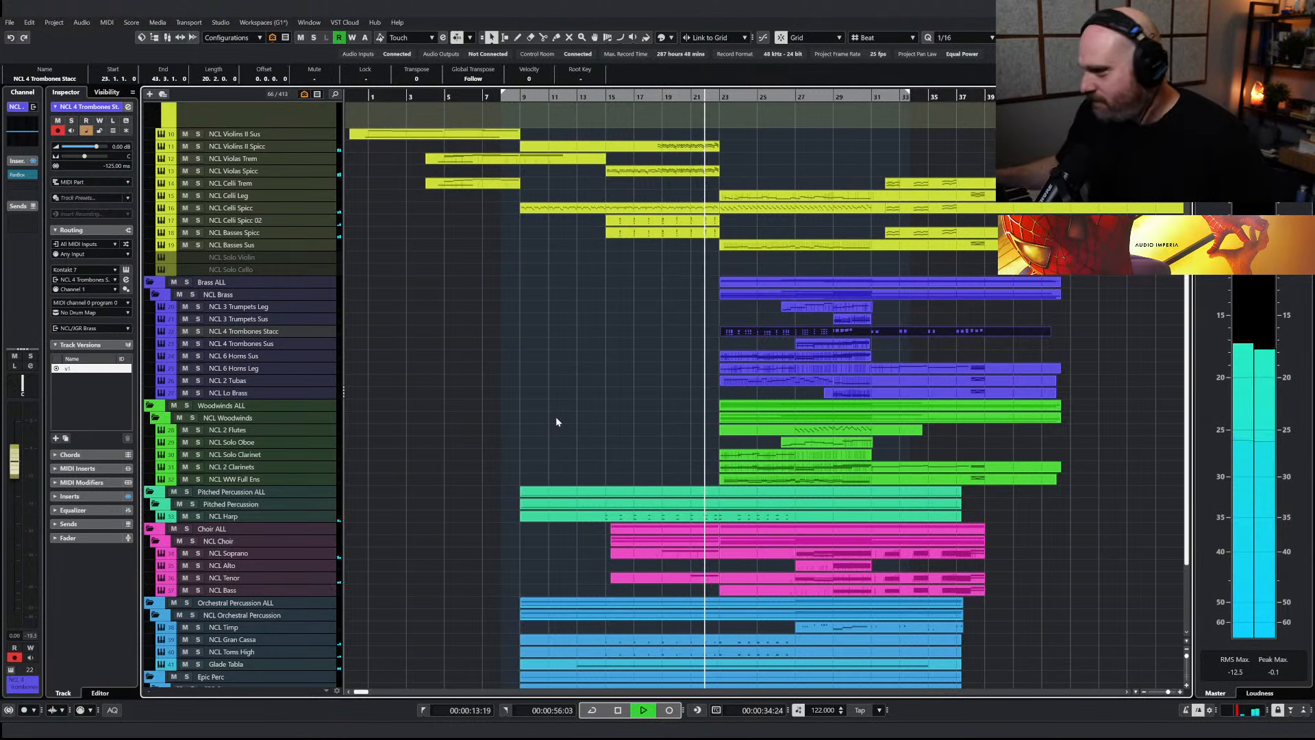
pyautogui.scroll(-3, 557, 415)
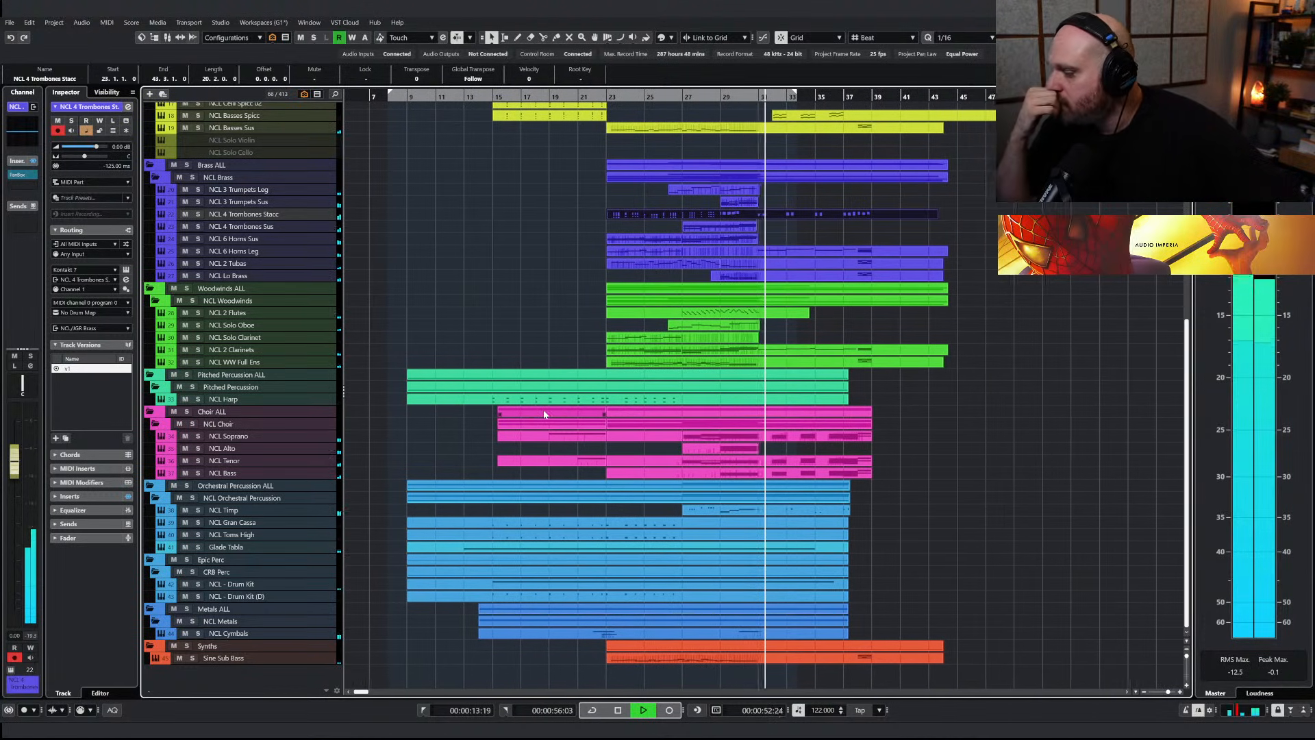
# Open the Sine Sub Bass part and draw a sustained F#0 note filling bar 31
pyautogui.click(670, 661)
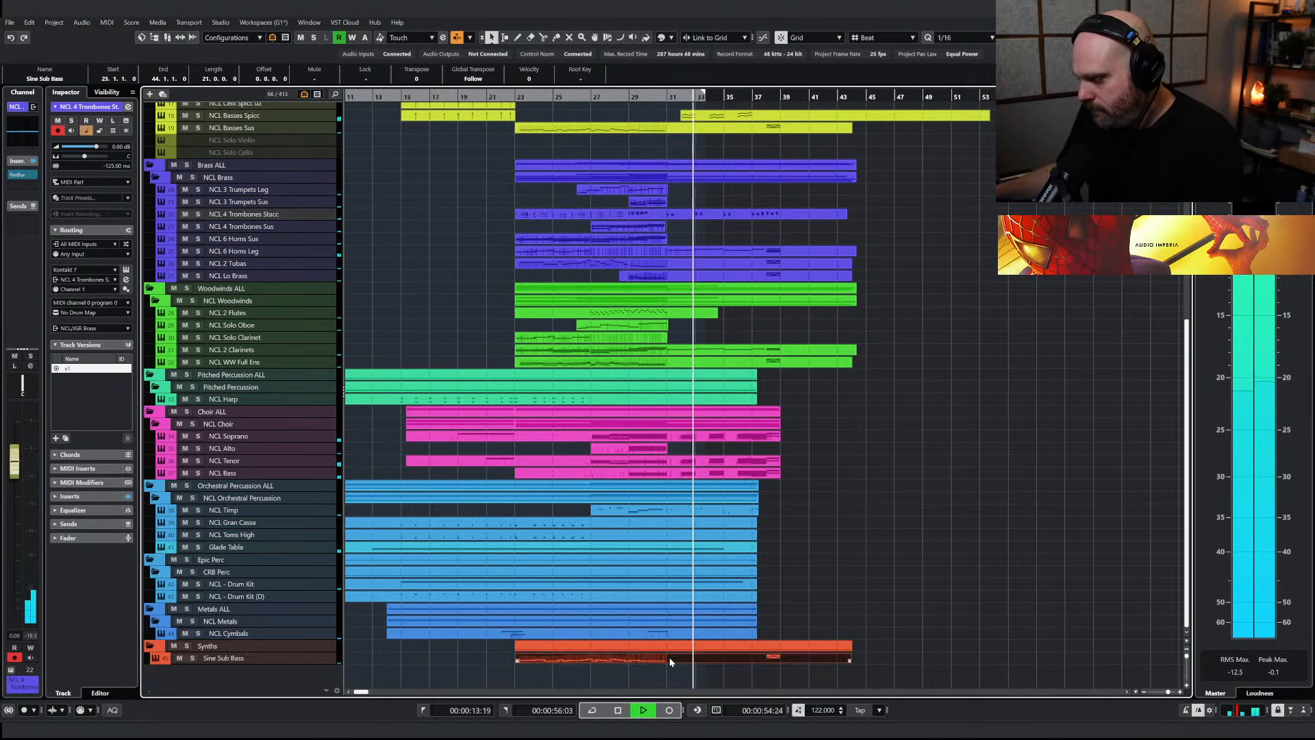
pyautogui.doubleClick(670, 662)
pyautogui.rightClick(588, 428)
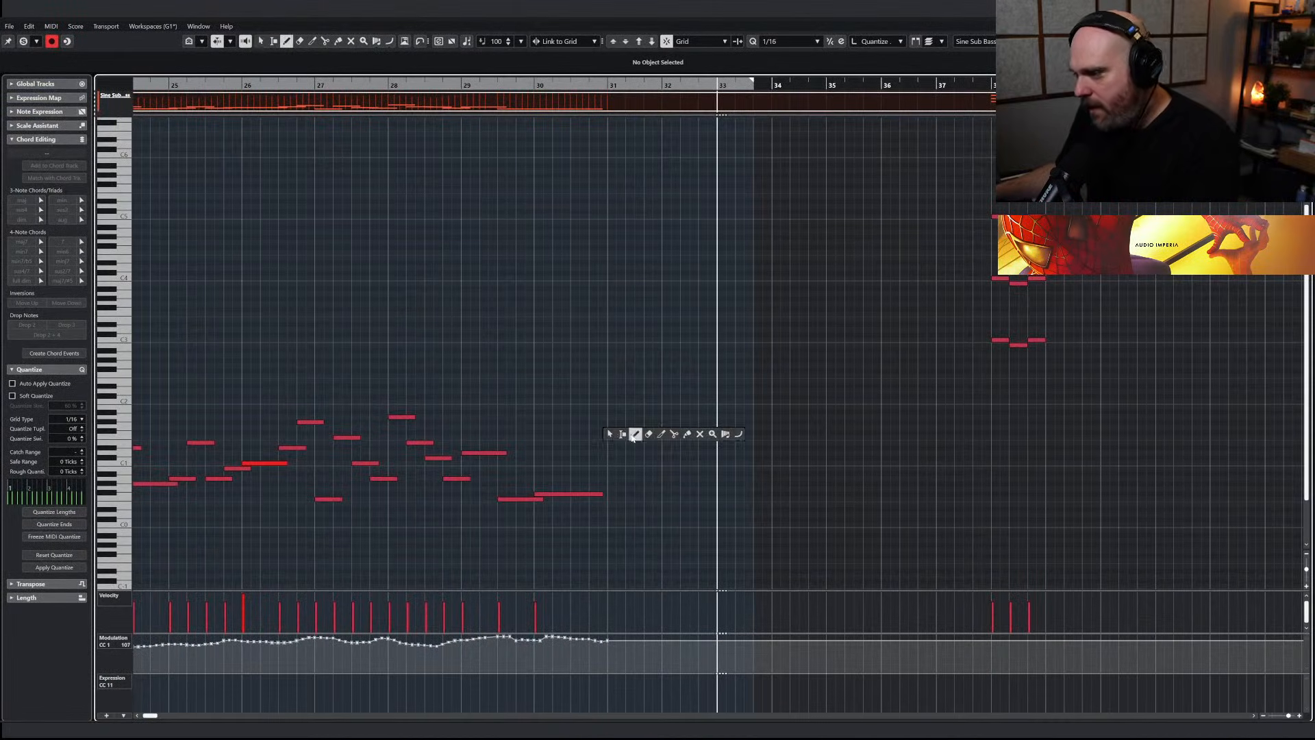
pyautogui.click(633, 435)
pyautogui.press('h')
pyautogui.press('h')
pyautogui.moveTo(563, 493); pyautogui.dragTo(648, 492)
pyautogui.press('Escape')
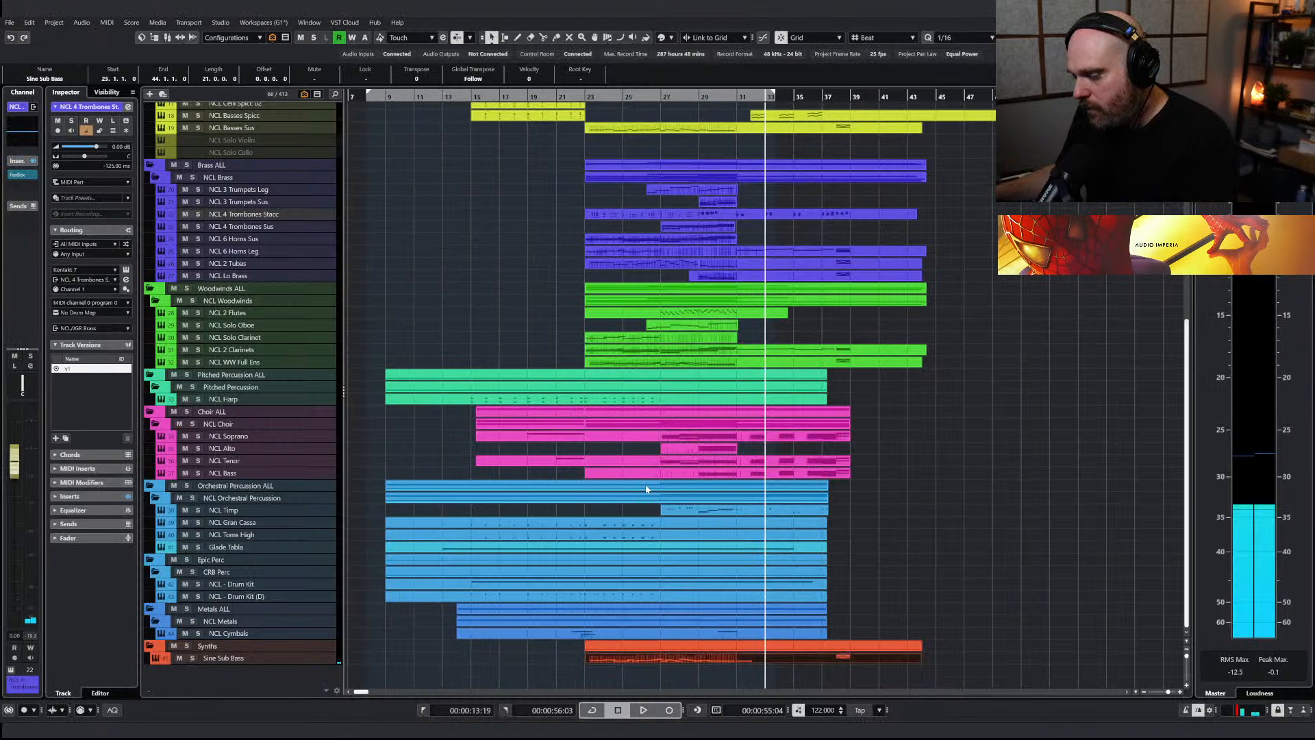
# Copy the bar 32 run from the NCL Basses Spicc part and place the playhead at the start of bar 32
pyautogui.scroll(5, 709, 319)
pyautogui.click(764, 303)
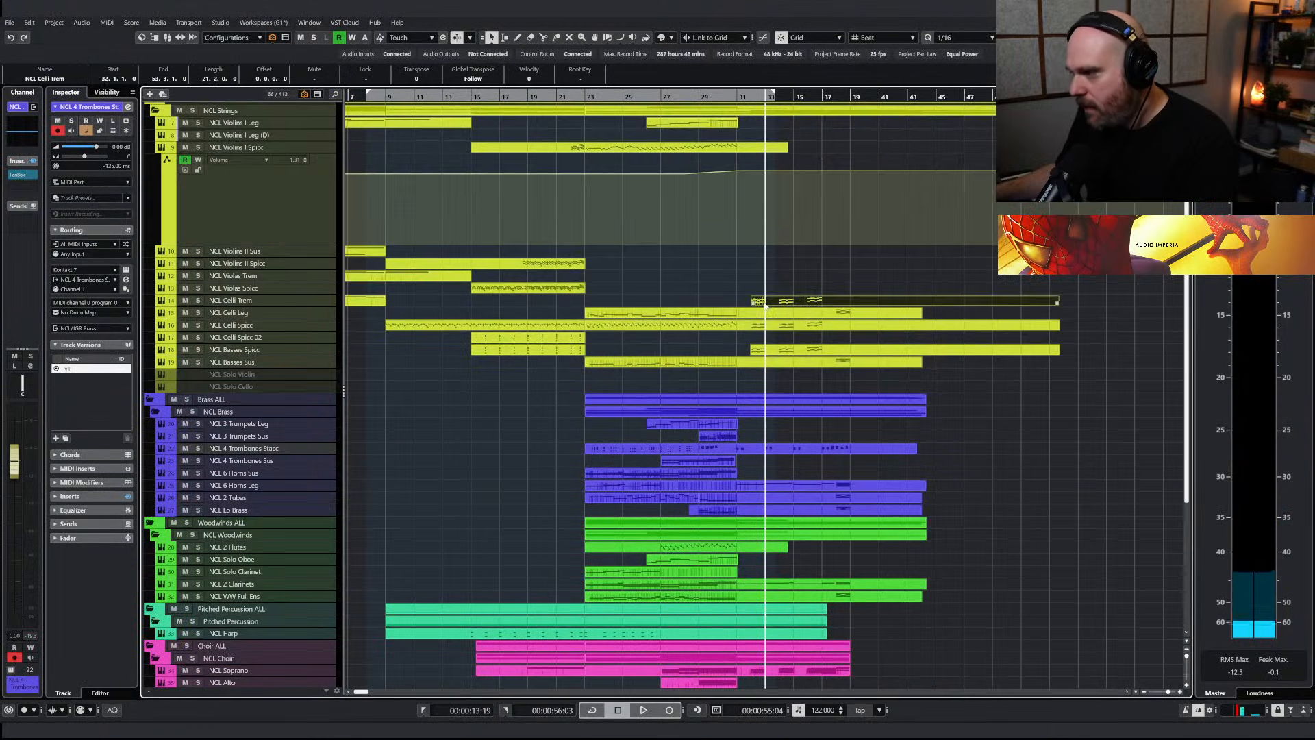
pyautogui.click(785, 352)
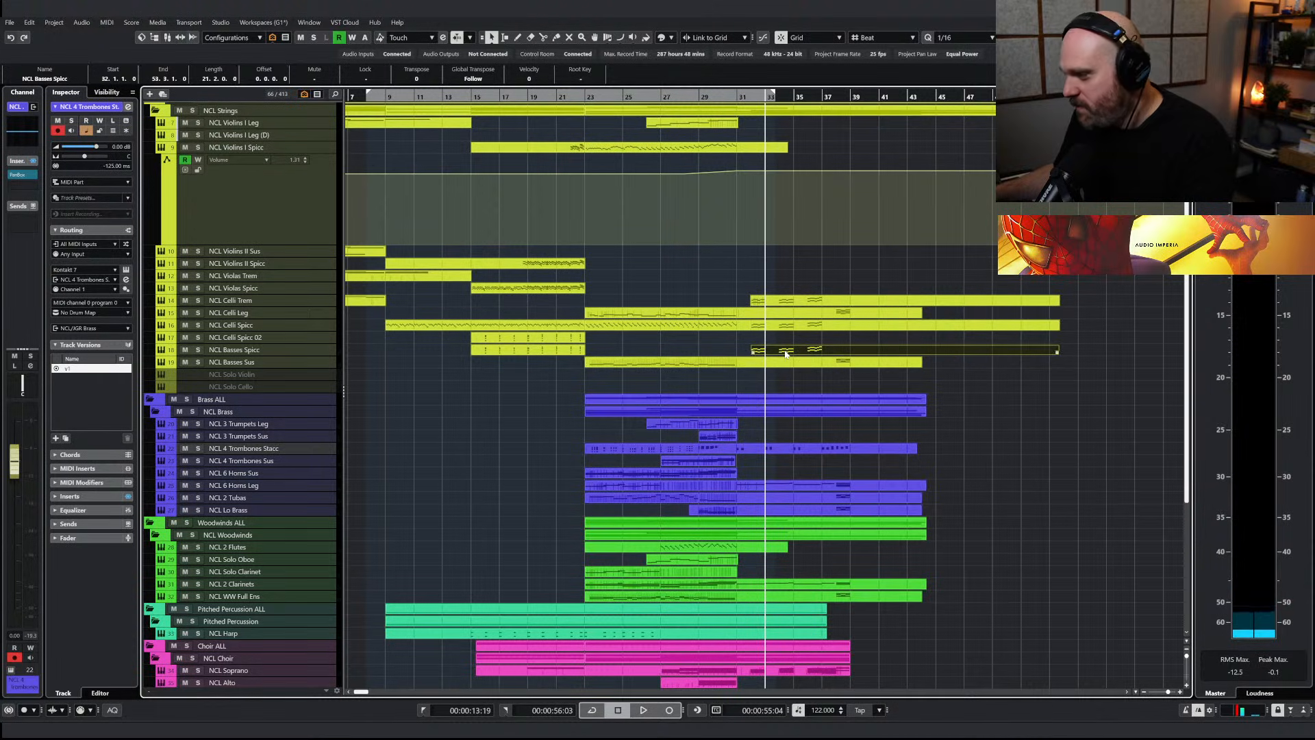
pyautogui.press('Return')
pyautogui.press('h')
pyautogui.press('h')
pyautogui.press('h')
pyautogui.moveTo(544, 328); pyautogui.dragTo(761, 505)
pyautogui.press('g')
pyautogui.press('g')
pyautogui.press('g')
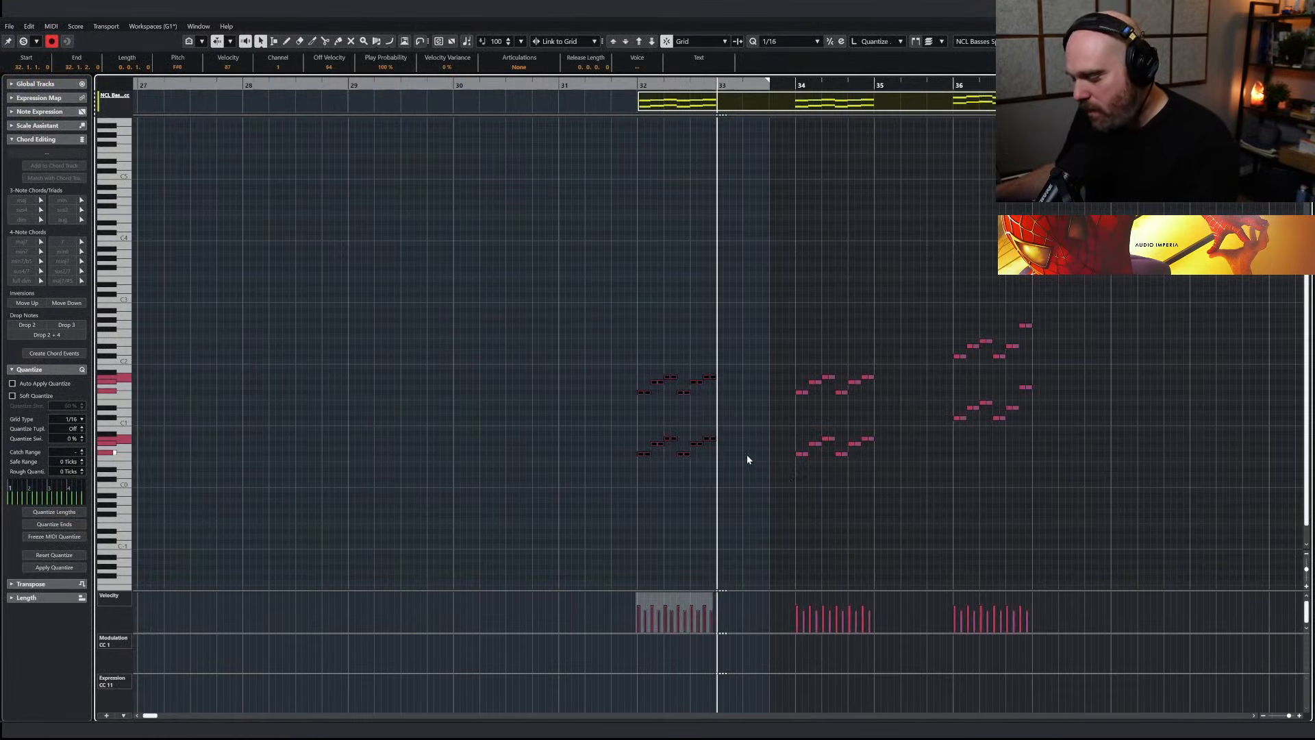
pyautogui.click(637, 83)
pyautogui.press('Return')
pyautogui.scroll(-5, 758, 384)
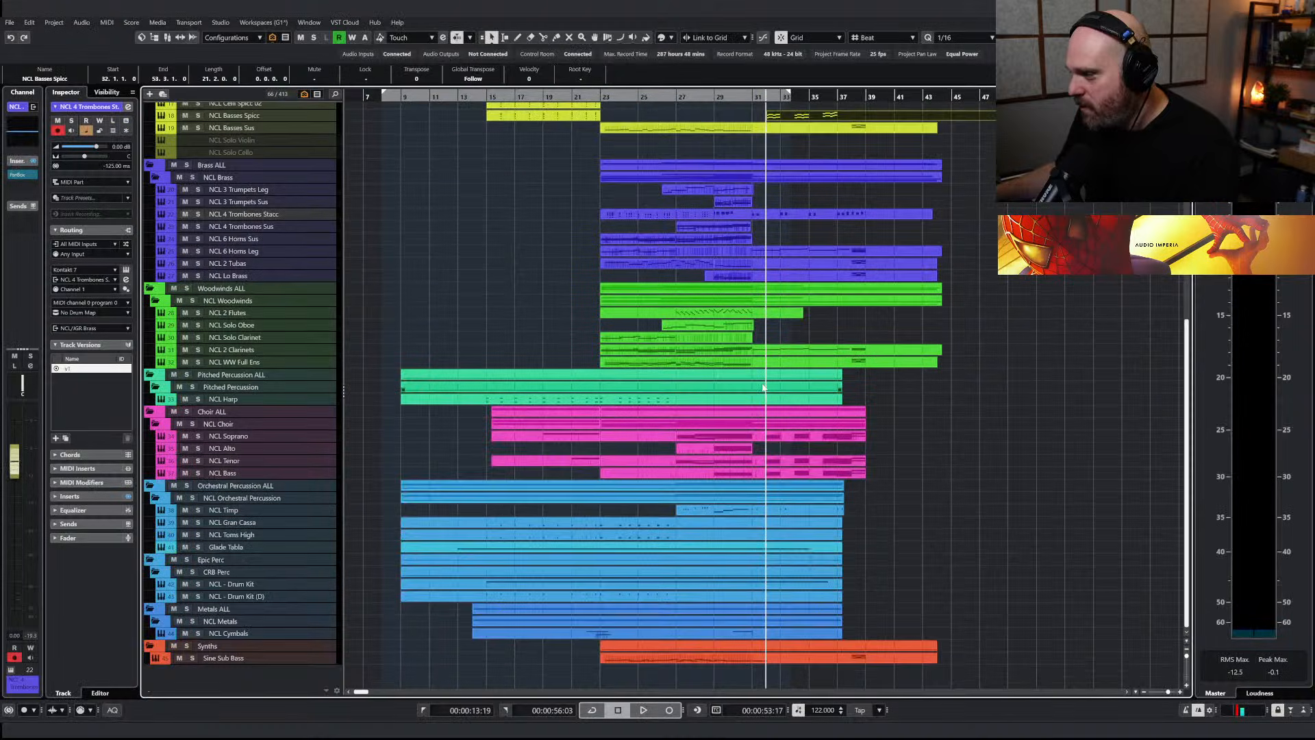
# Paste the copied basses run at bar 32 of the Sine Sub Bass part and delete its upper-octave notes
pyautogui.click(758, 360)
pyautogui.click(785, 661)
pyautogui.press('Return')
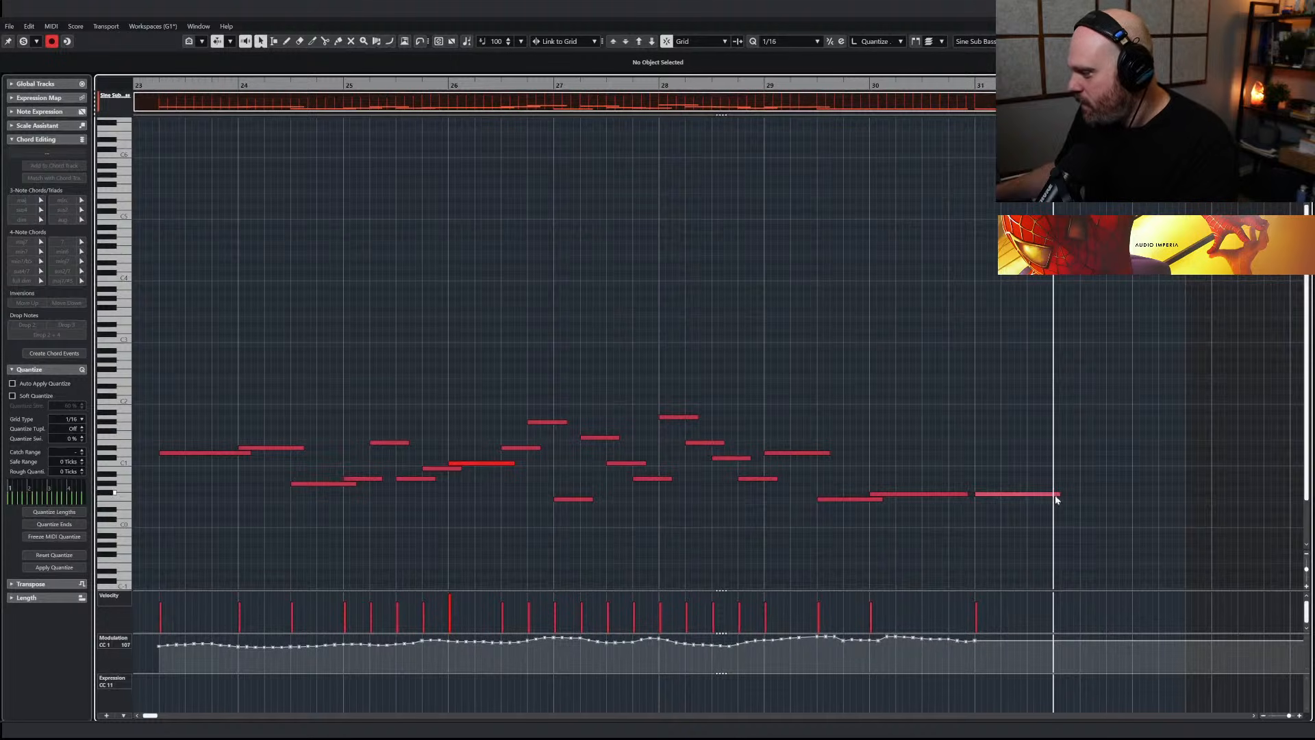
pyautogui.moveTo(1055, 495); pyautogui.dragTo(1053, 495)
pyautogui.hotkey('ctrl', 'v')
pyautogui.press('space')
pyautogui.press('space')
pyautogui.moveTo(674, 385); pyautogui.dragTo(796, 444)
pyautogui.press('Delete')
pyautogui.press('space')
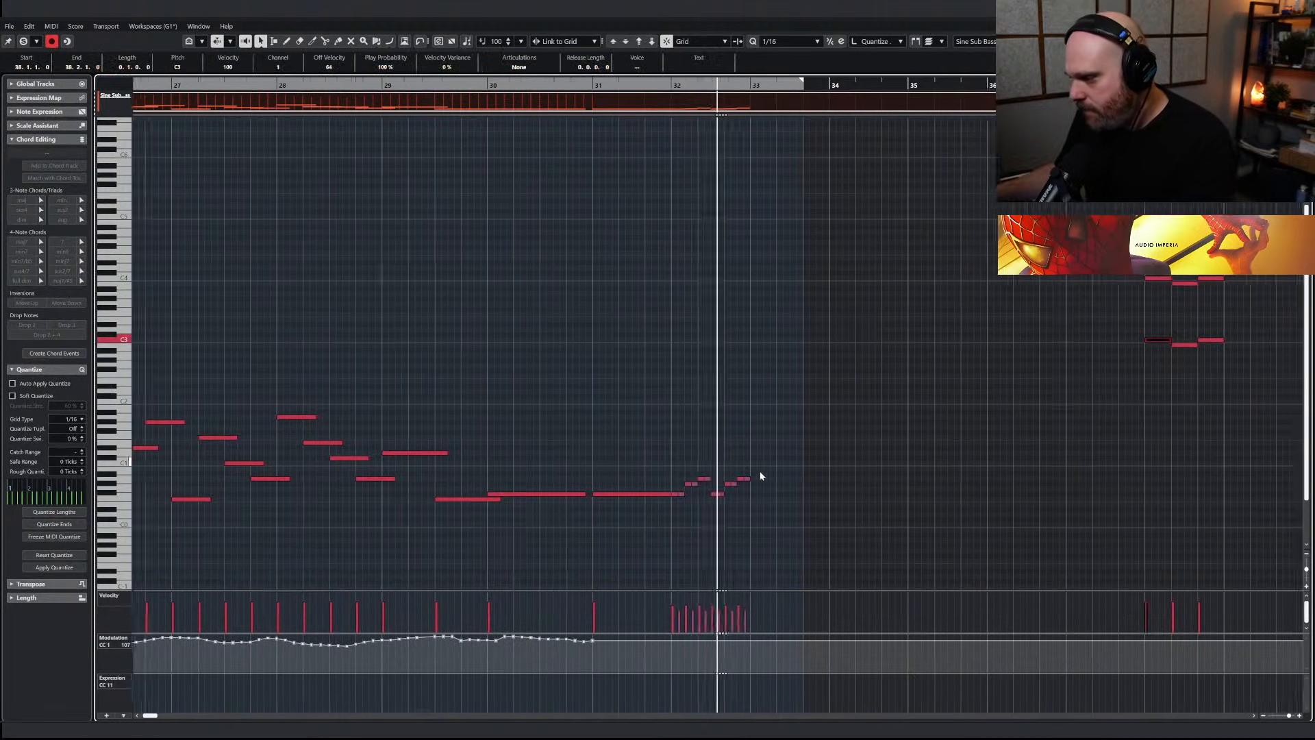
# Duplicate the sub bass sustained note and run into bars 33 and 34, and raise the sustained note at bar 33 to A0
pyautogui.moveTo(782, 520); pyautogui.dragTo(729, 497)
pyautogui.click(525, 86)
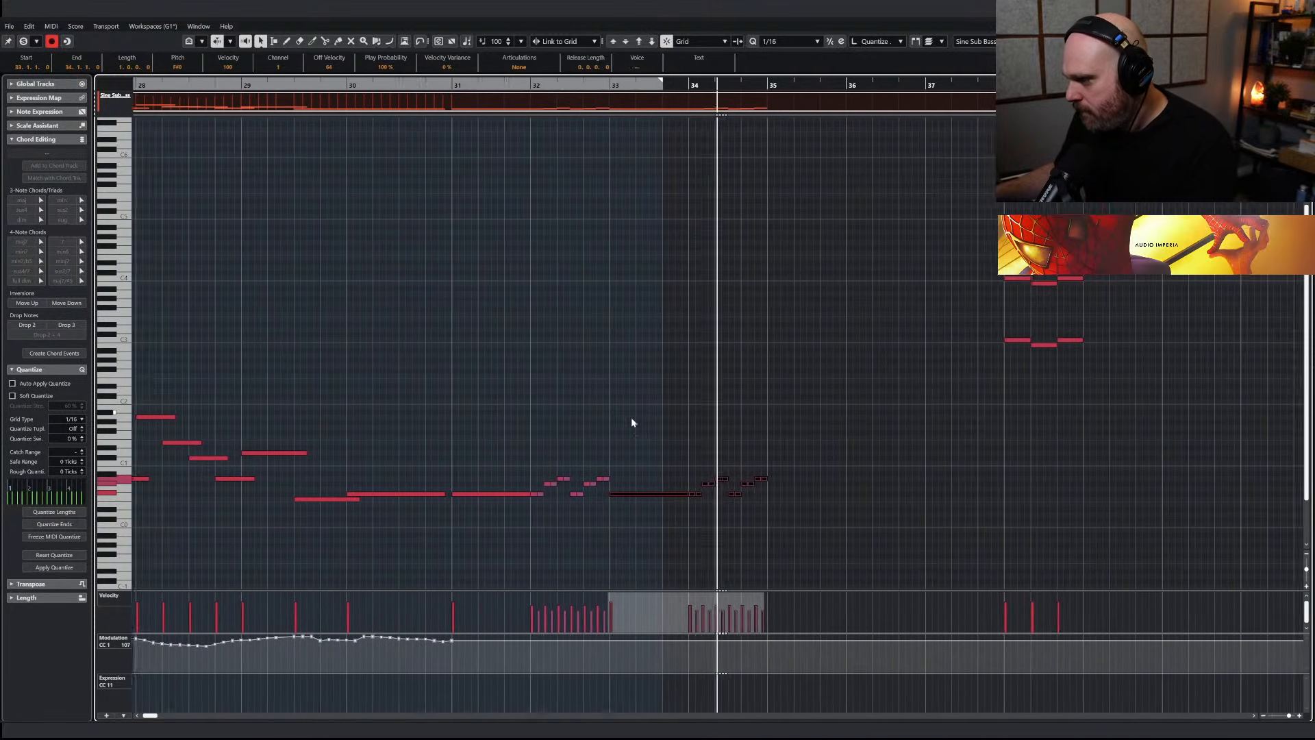
pyautogui.click(626, 493)
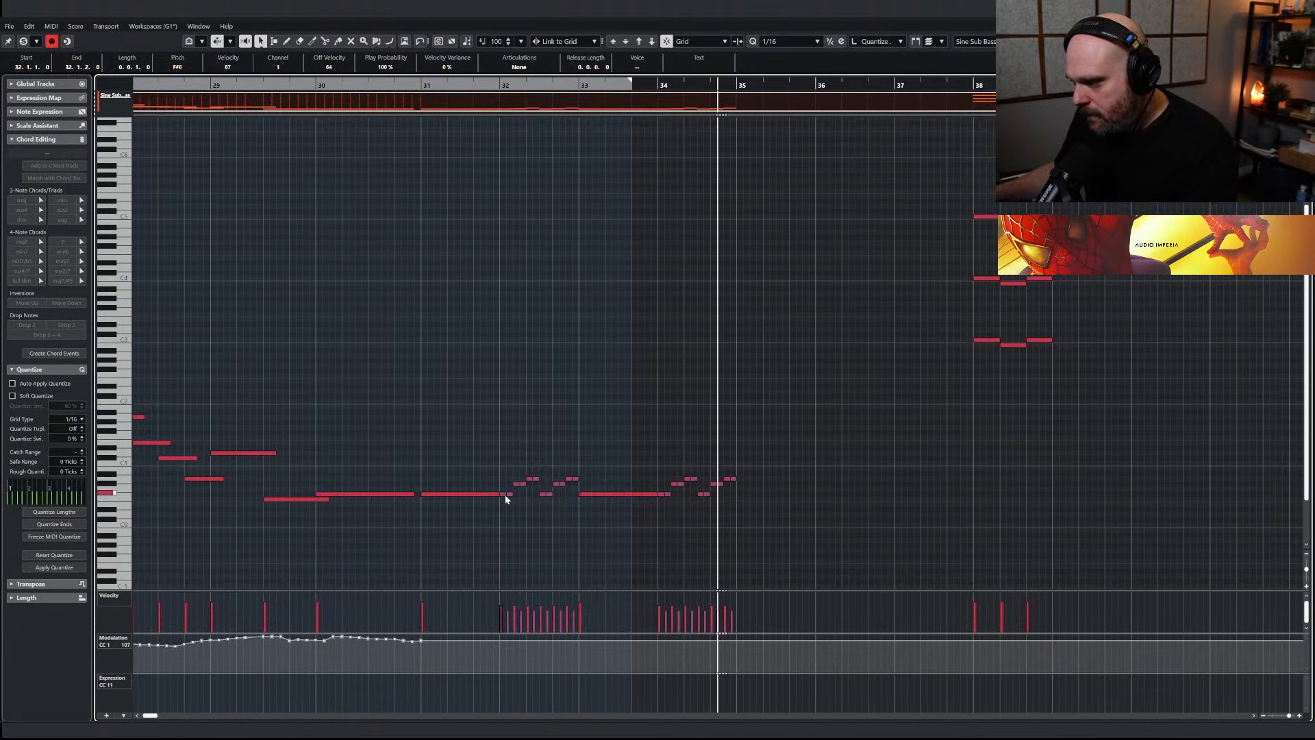
pyautogui.click(577, 84)
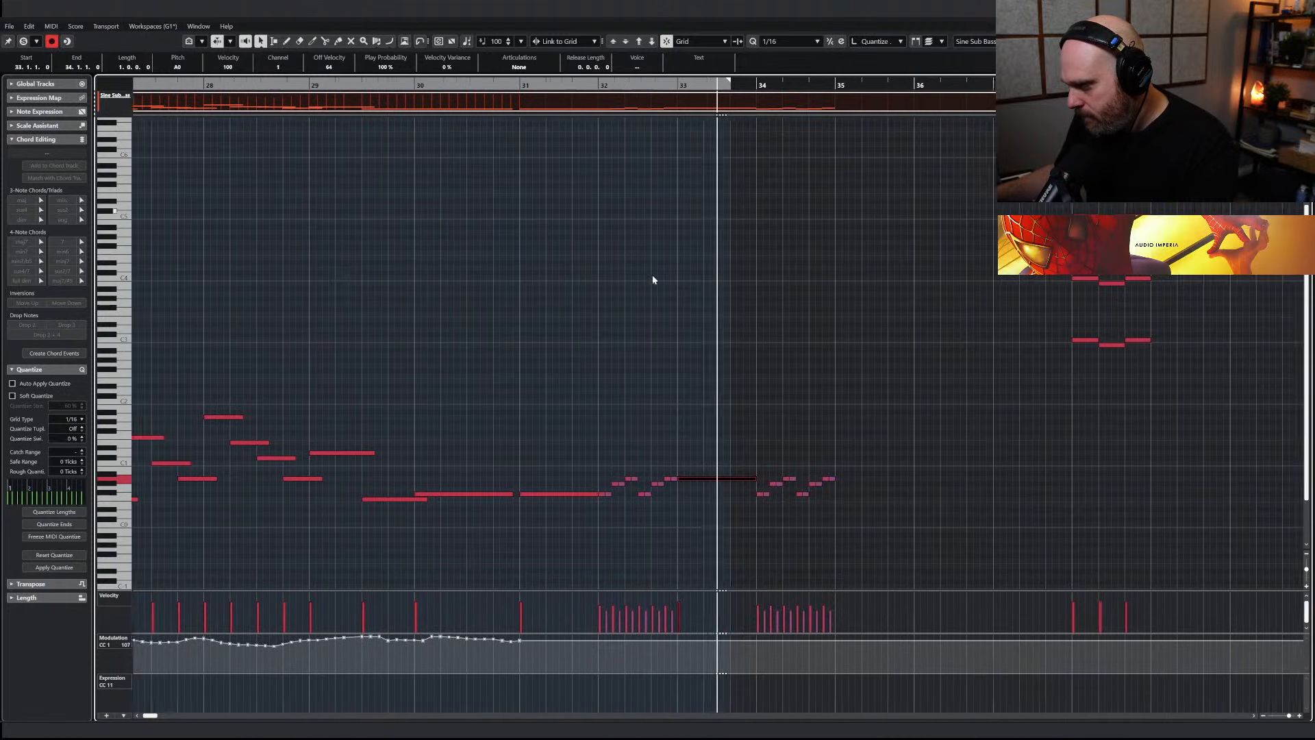
# Close the Sine Sub Bass part and play back the section around bar 31 to check the sub bass line
pyautogui.moveTo(594, 448); pyautogui.dragTo(752, 463)
pyautogui.press('Return')
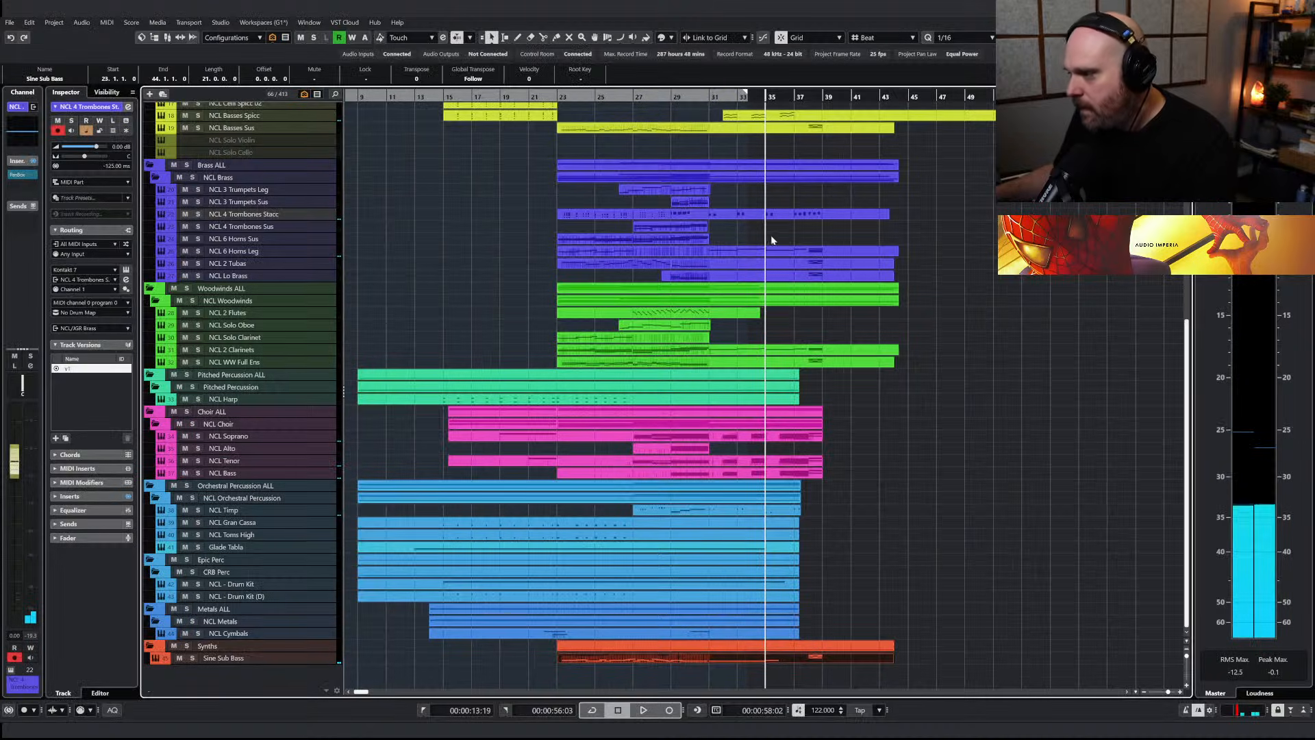
pyautogui.press('space')
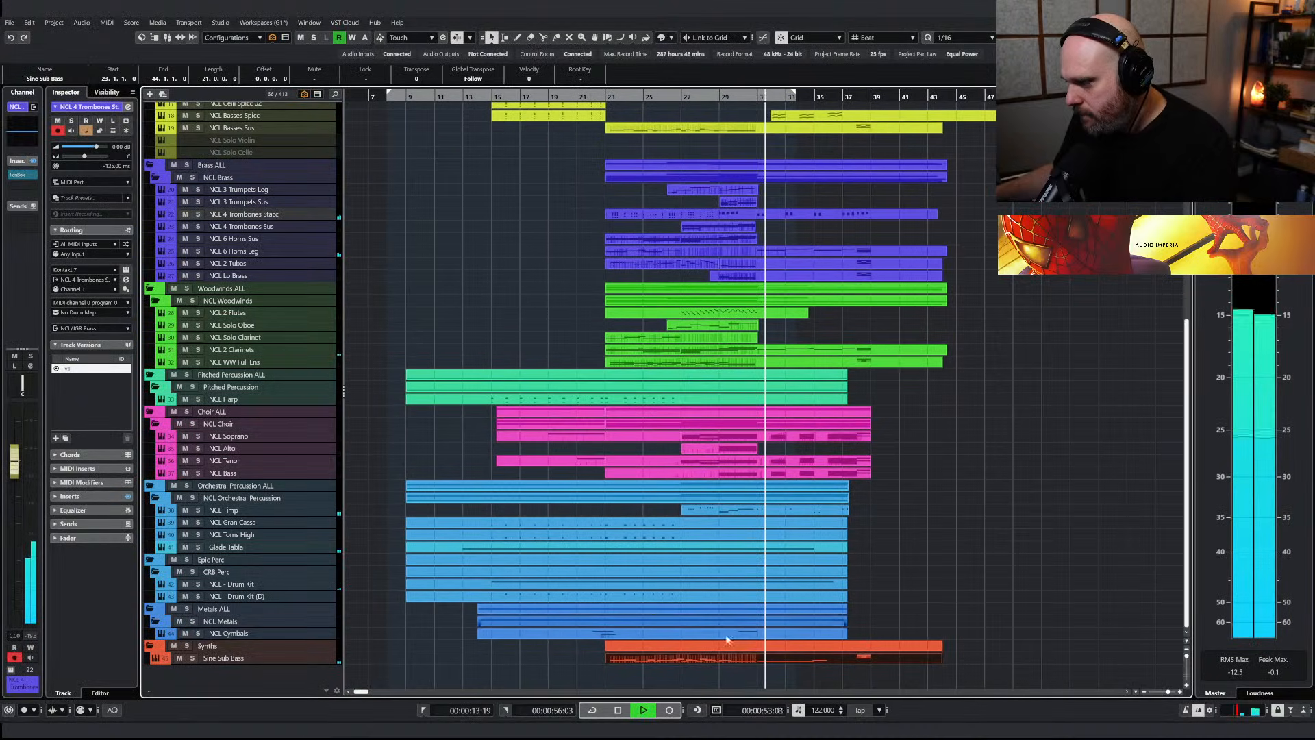
pyautogui.click(756, 658)
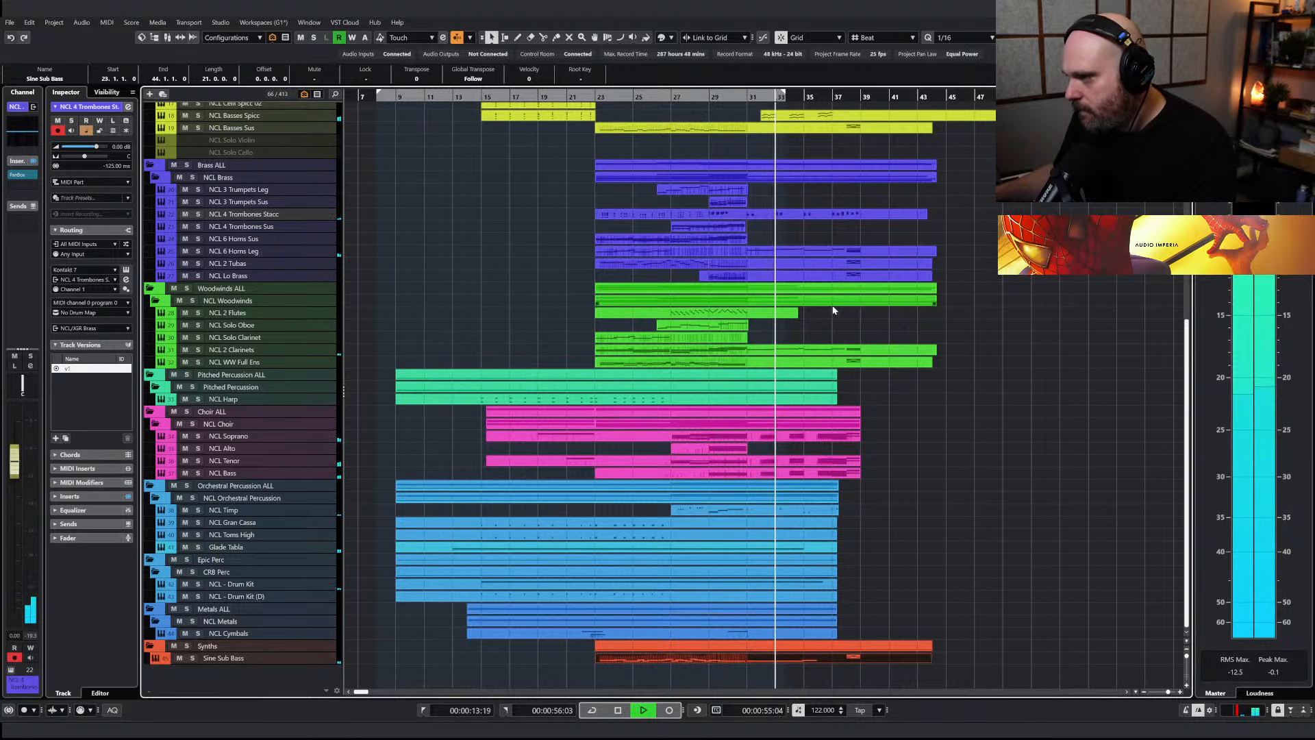
# Copy the chord hits at bars 31, 33 and 35 from the NCL 4 Trombones Stacc part
pyautogui.click(756, 216)
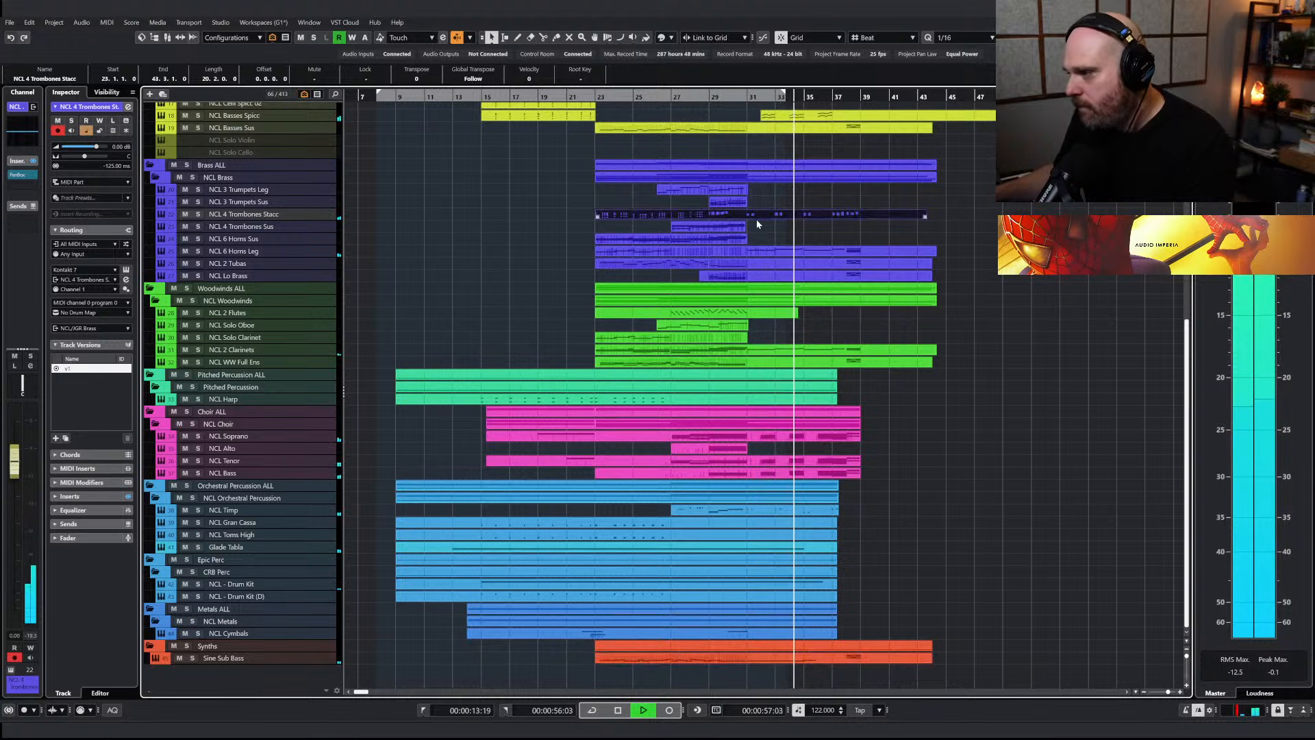
pyautogui.press('Return')
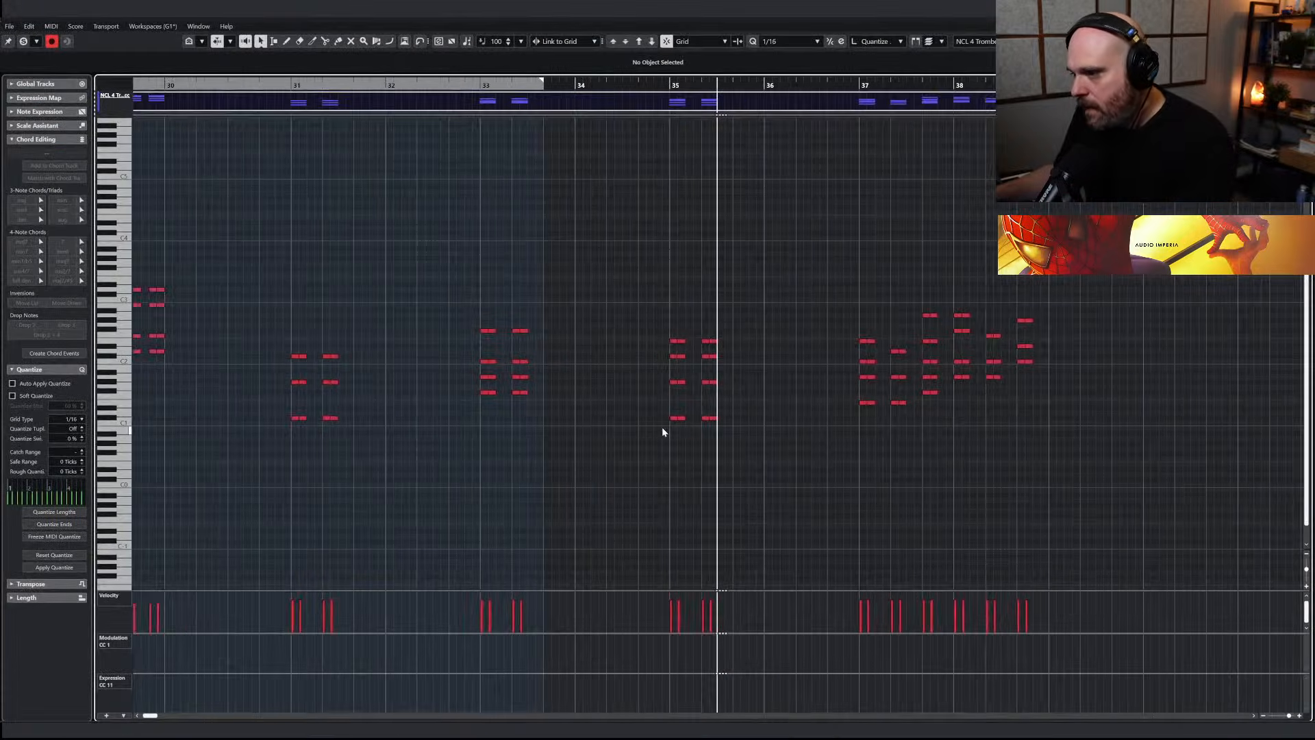
pyautogui.moveTo(732, 451); pyautogui.dragTo(465, 306)
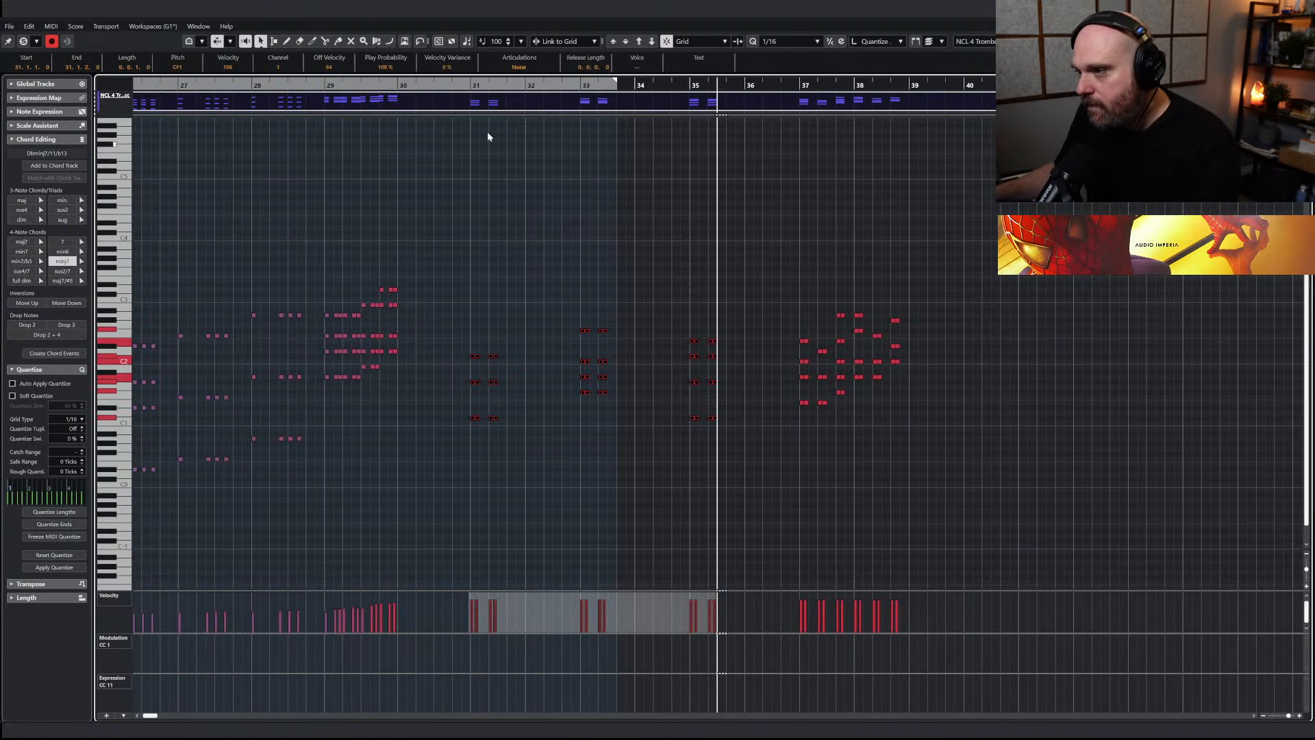
pyautogui.press('Return')
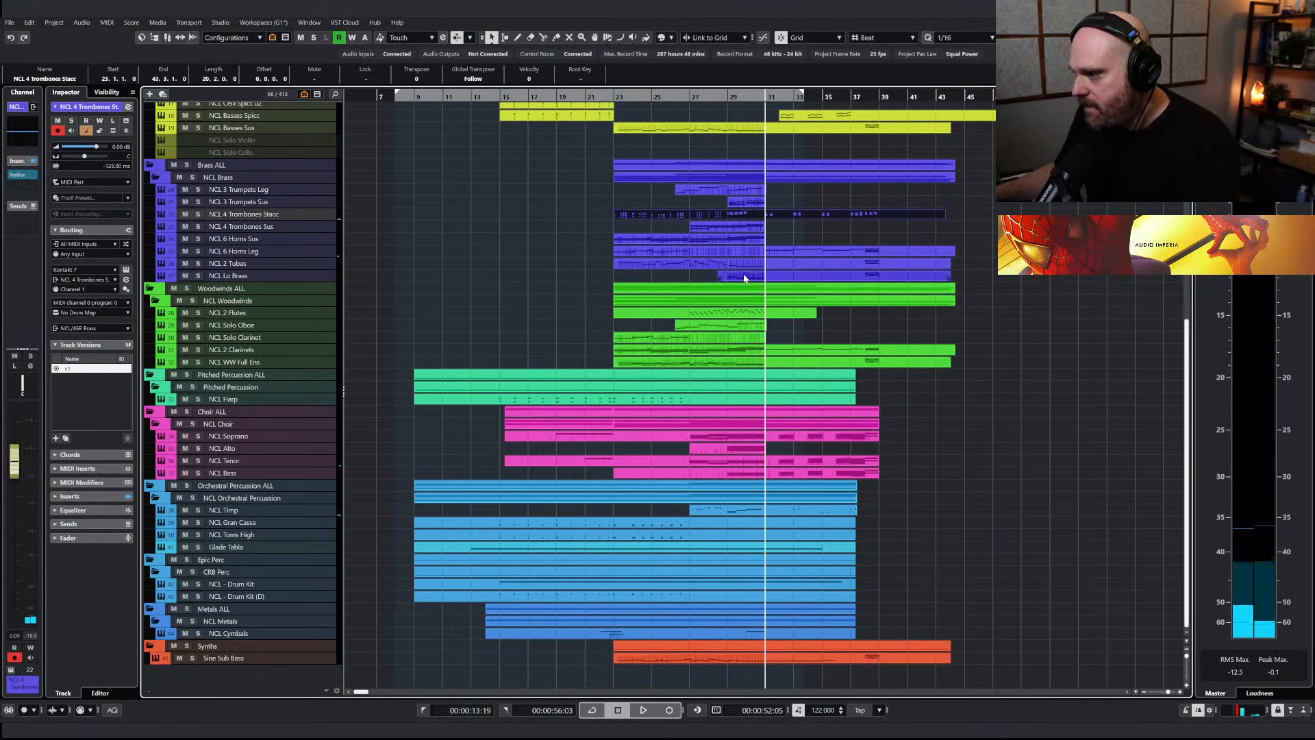
# Duplicate the NCL Lo Brass Sus track as NCL Lo Brass Spicc, paste the copied hits at bar 31 and open the new part
pyautogui.doubleClick(233, 276)
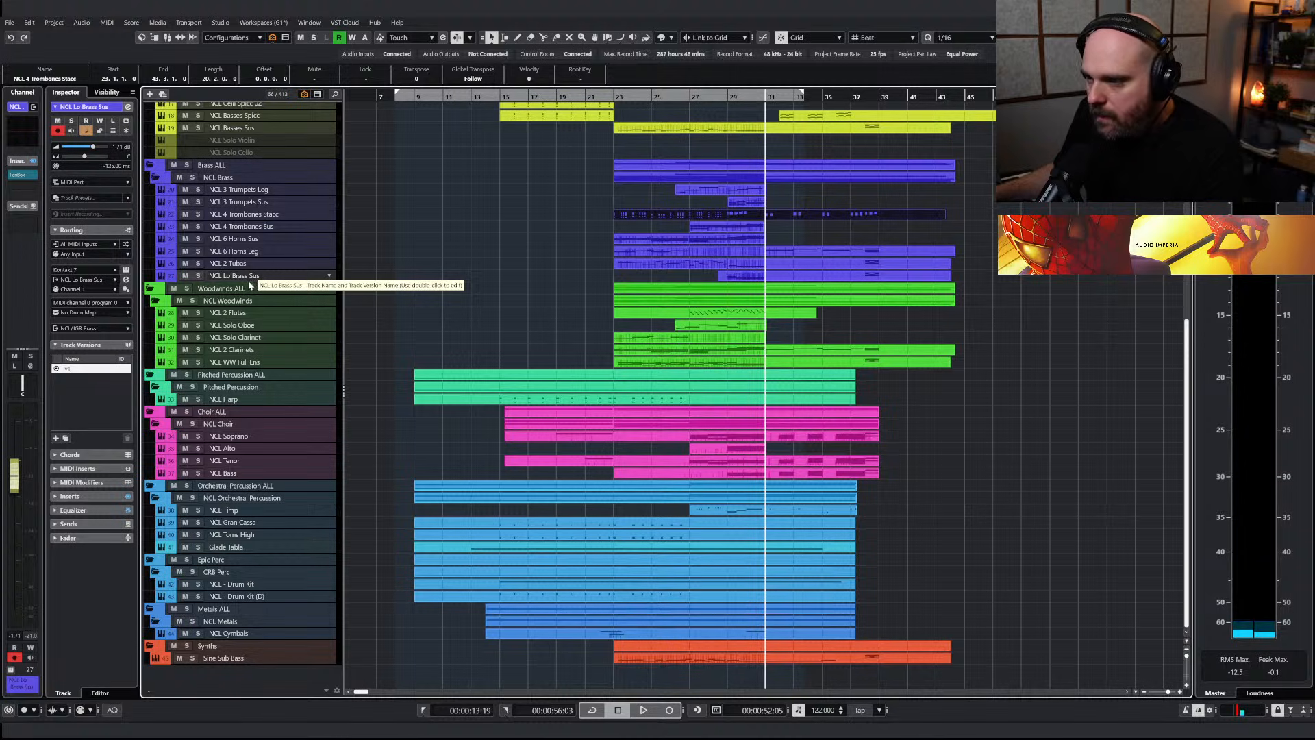
pyautogui.hotkey('ctrl', 'shift', 'd')
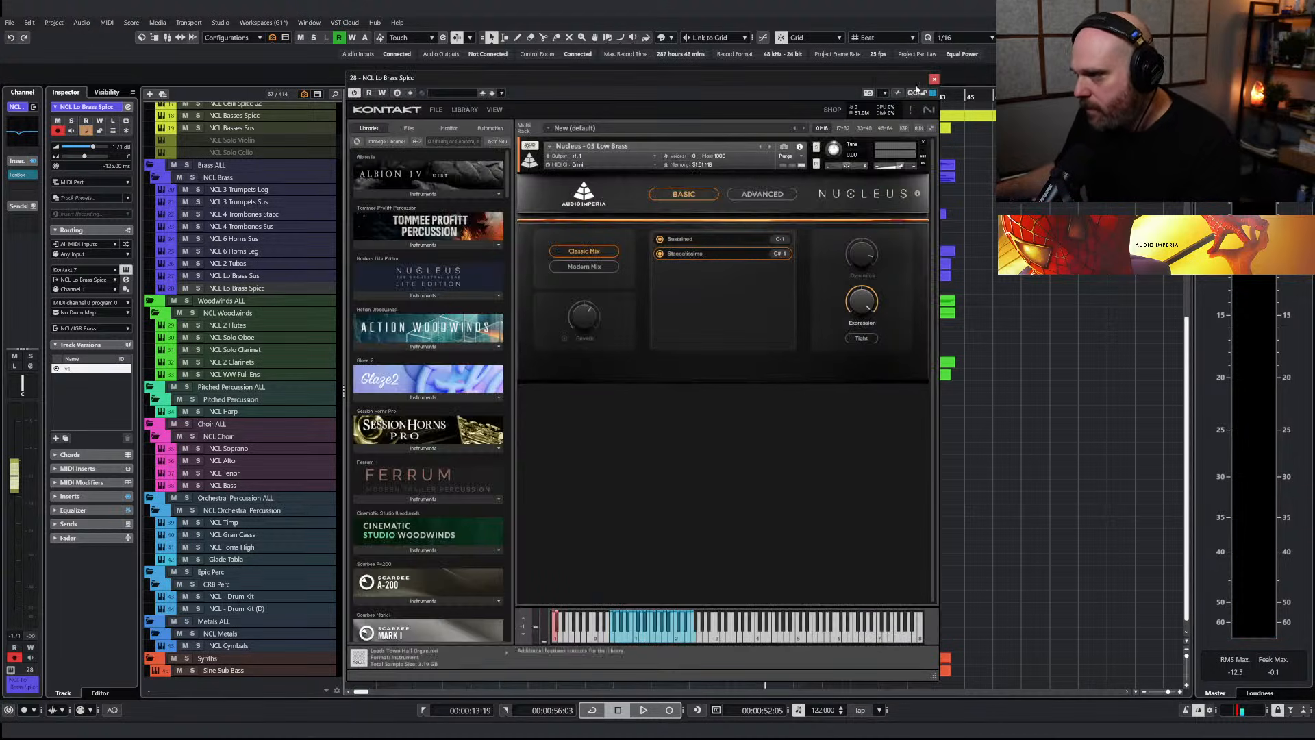
pyautogui.click(934, 81)
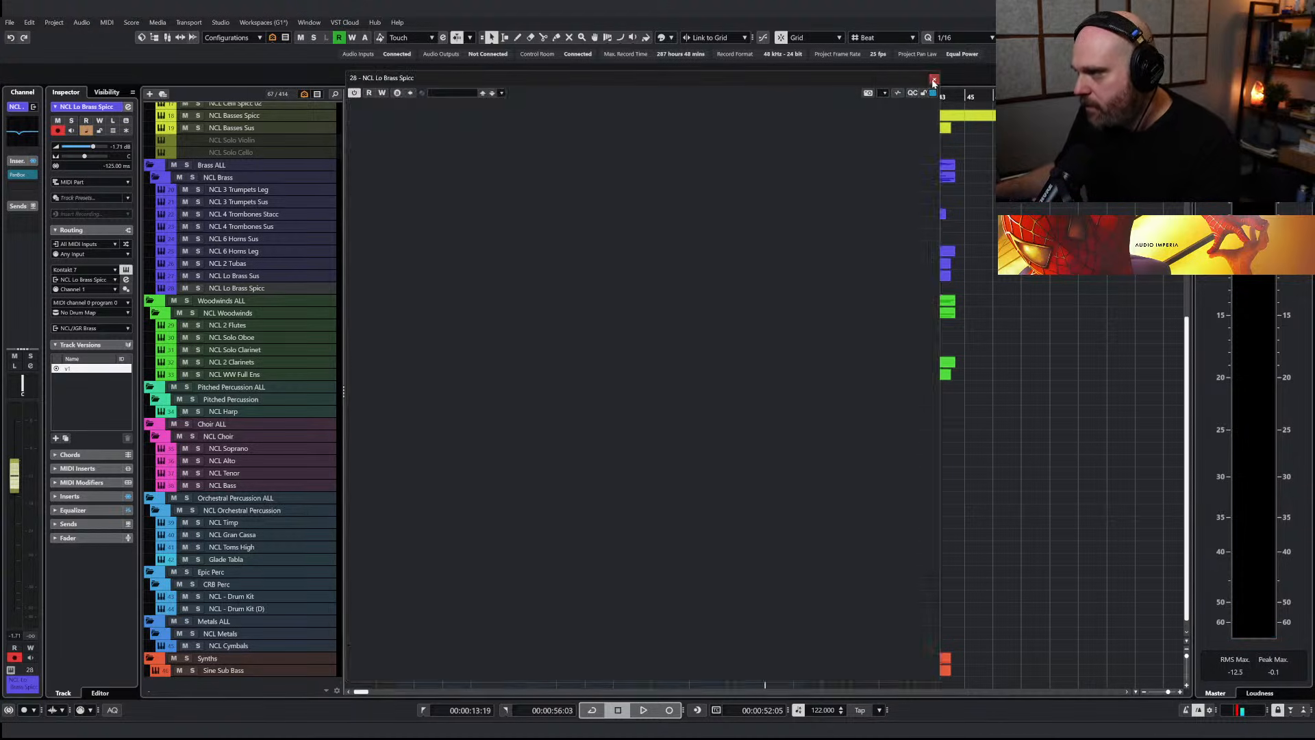
pyautogui.press('Right')
pyautogui.press('Return')
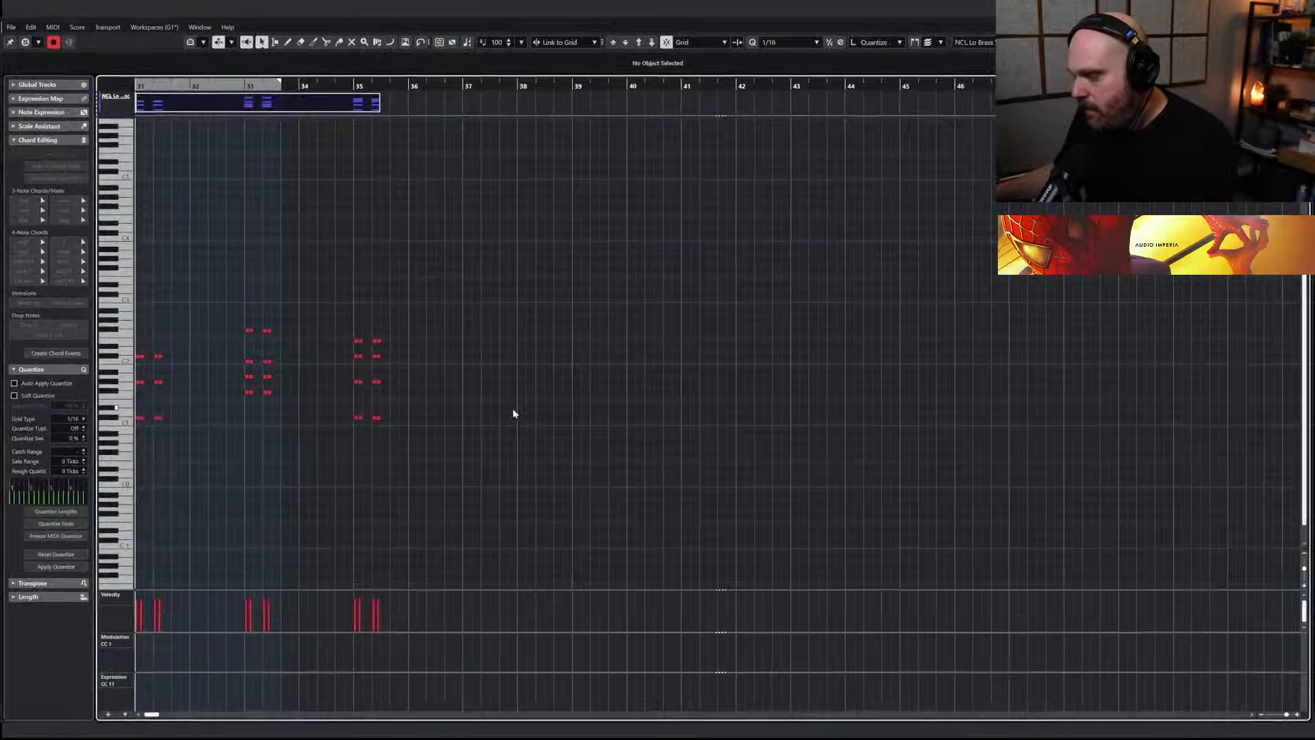
# Delete the upper chord notes in the low brass part, keep a single C#1 line at bar 35 and raise the bar 31 hits to F#1
pyautogui.moveTo(446, 298); pyautogui.dragTo(989, 382)
pyautogui.press('Delete')
pyautogui.moveTo(538, 412); pyautogui.dragTo(582, 423)
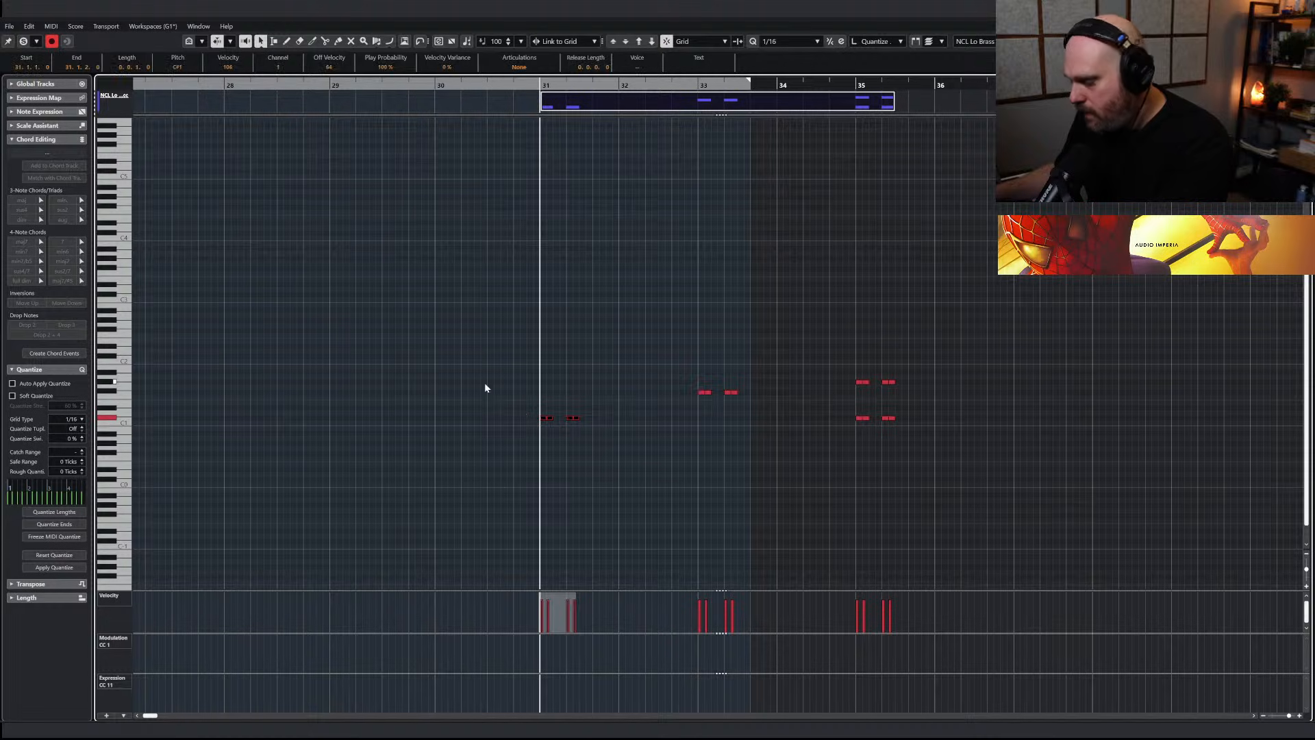
pyautogui.moveTo(839, 395); pyautogui.dragTo(915, 393)
pyautogui.press('Delete')
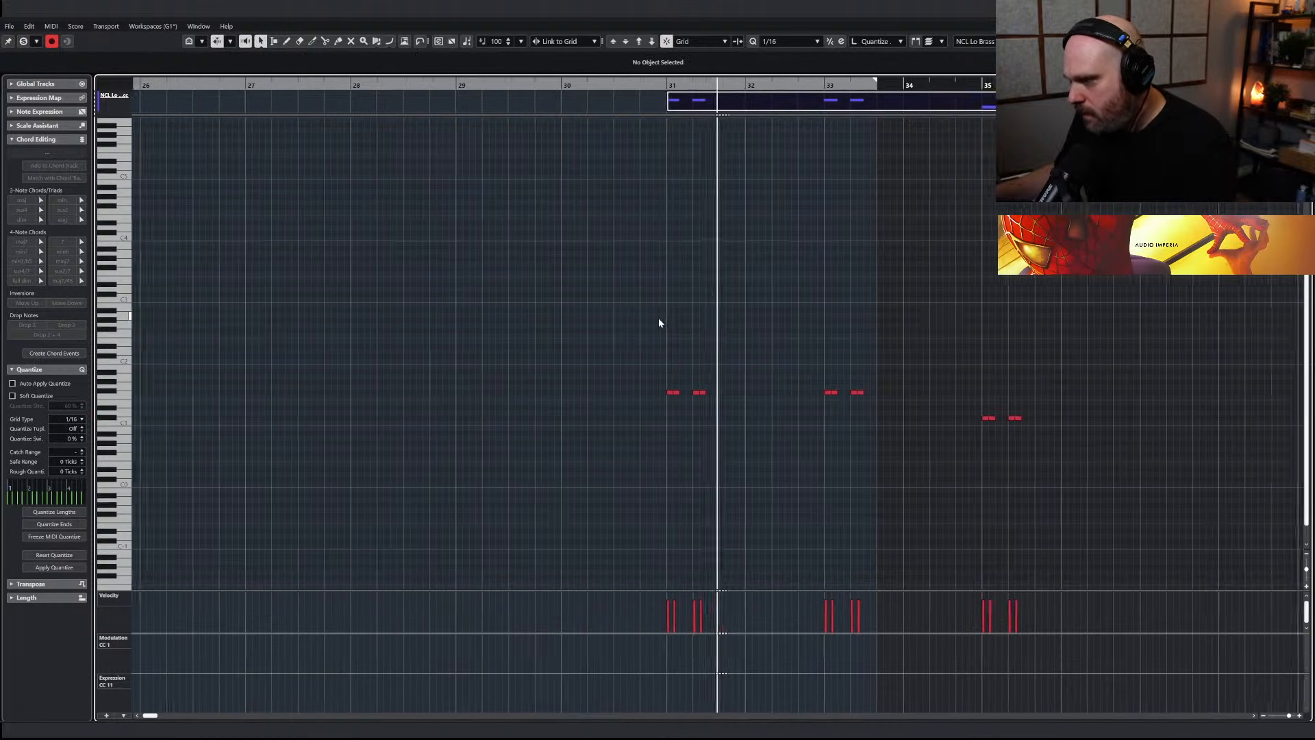
# Lower the velocity of all low brass spiccato hits to 74 and return to the arrangement
pyautogui.hotkey('ctrl', 'a')
pyautogui.moveTo(806, 596); pyautogui.dragTo(806, 610)
pyautogui.moveTo(635, 376); pyautogui.dragTo(732, 420)
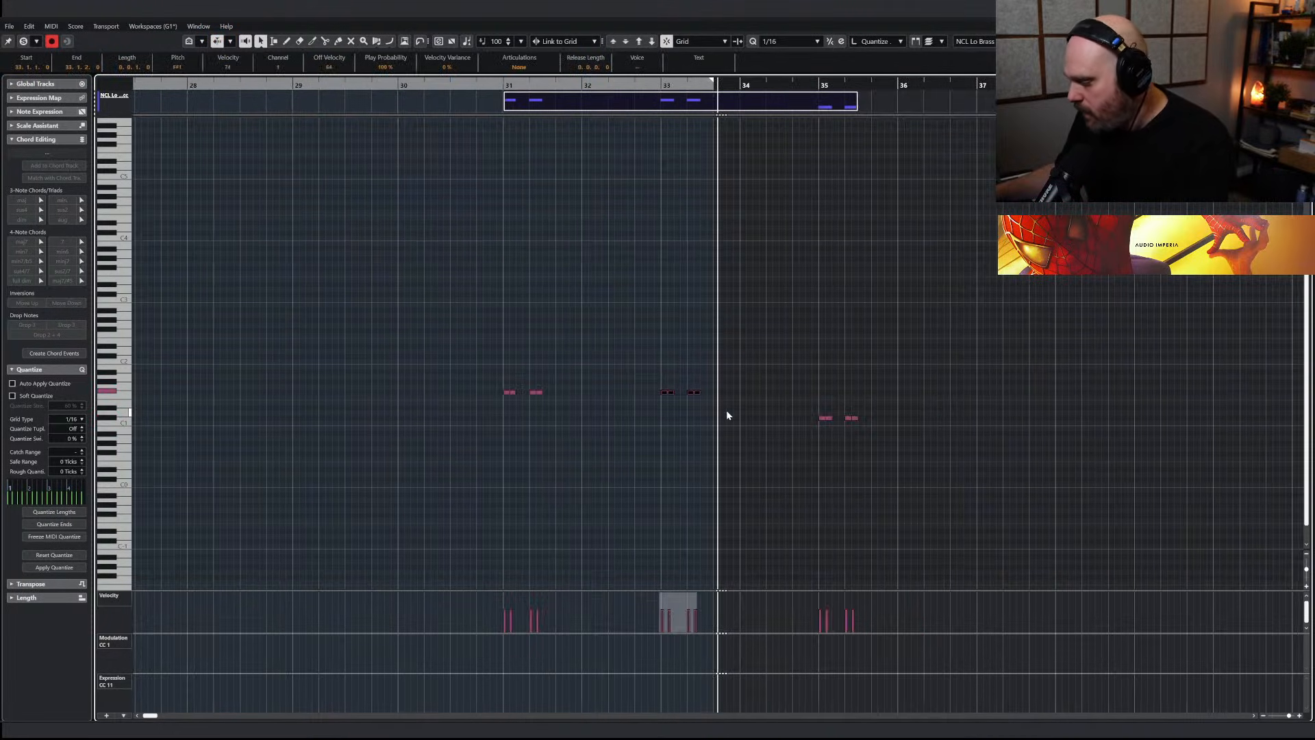
pyautogui.press('Escape')
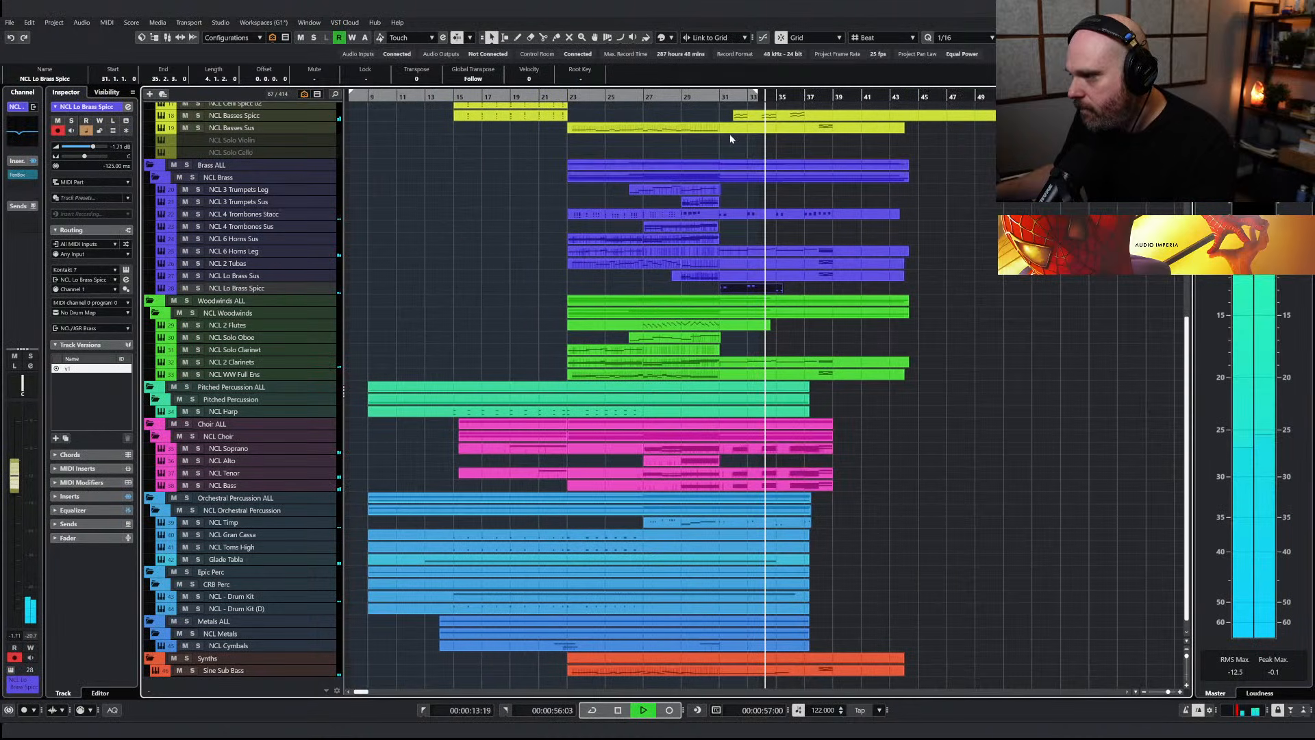
# Raise the lowest notes of the bar 31 hits in the NCL 4 Trombones Stacc part to F#1
pyautogui.click(705, 97)
pyautogui.click(799, 215)
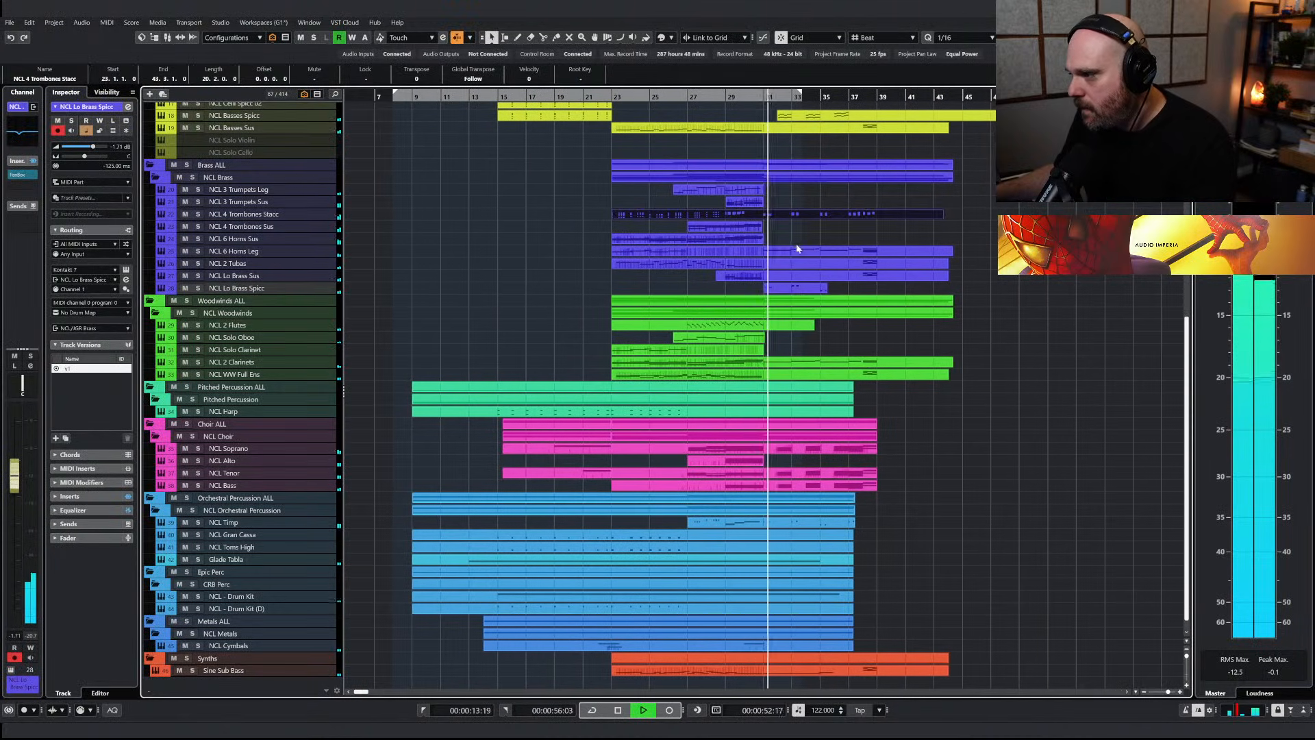
pyautogui.press('Return')
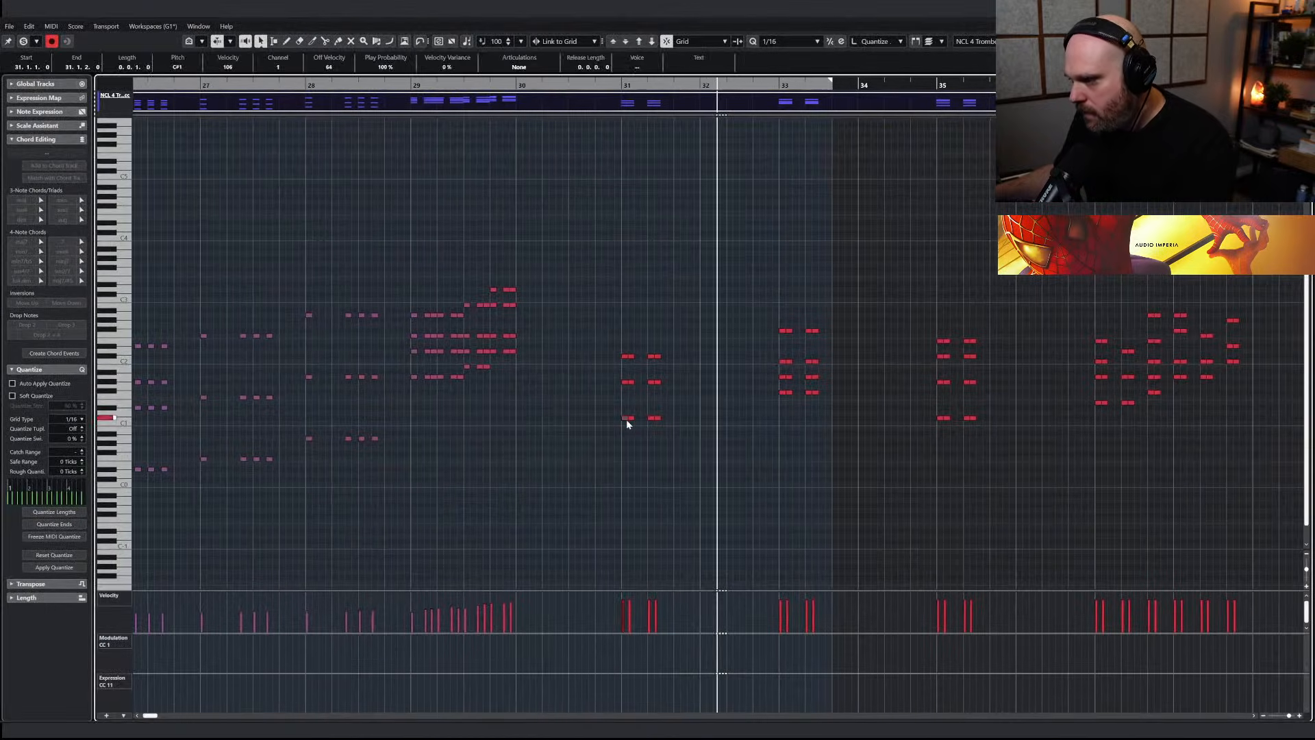
pyautogui.moveTo(613, 403); pyautogui.dragTo(726, 449)
pyautogui.press('Up')
pyautogui.press('Up')
pyautogui.press('Up')
pyautogui.press('Up')
pyautogui.press('Up')
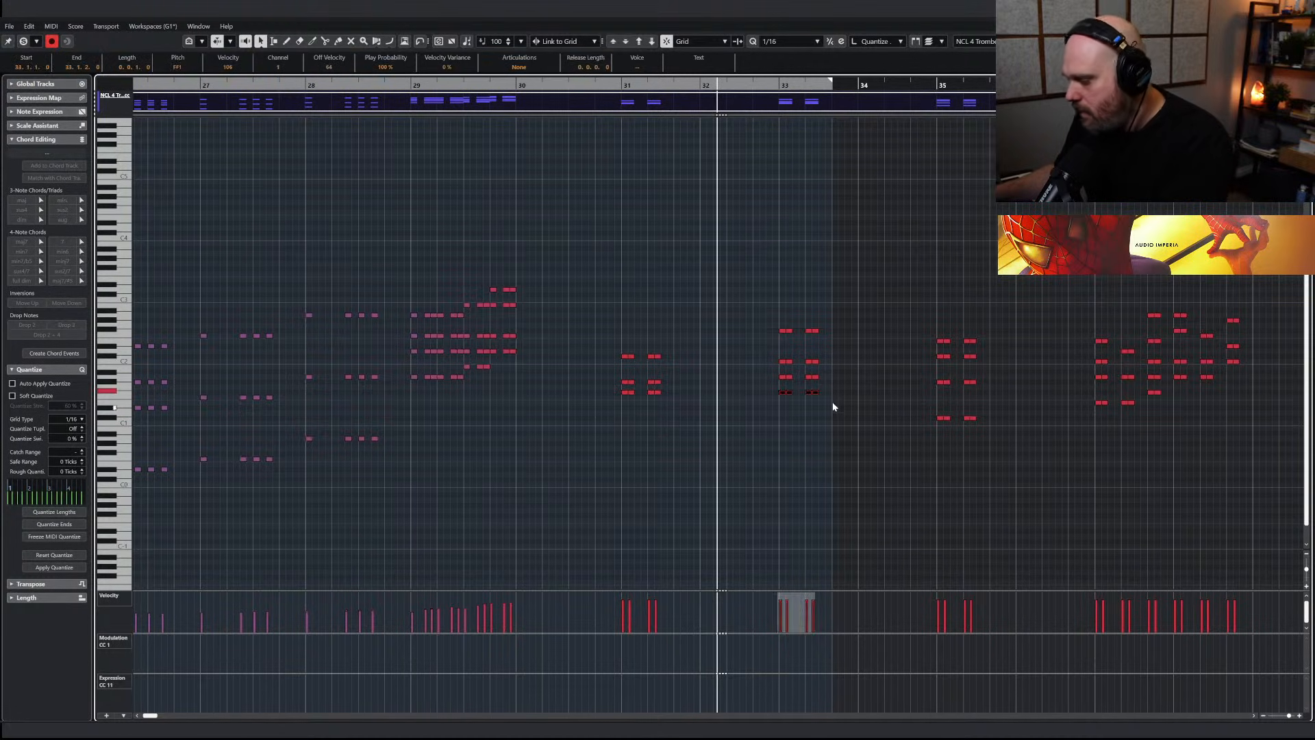
pyautogui.press('Return')
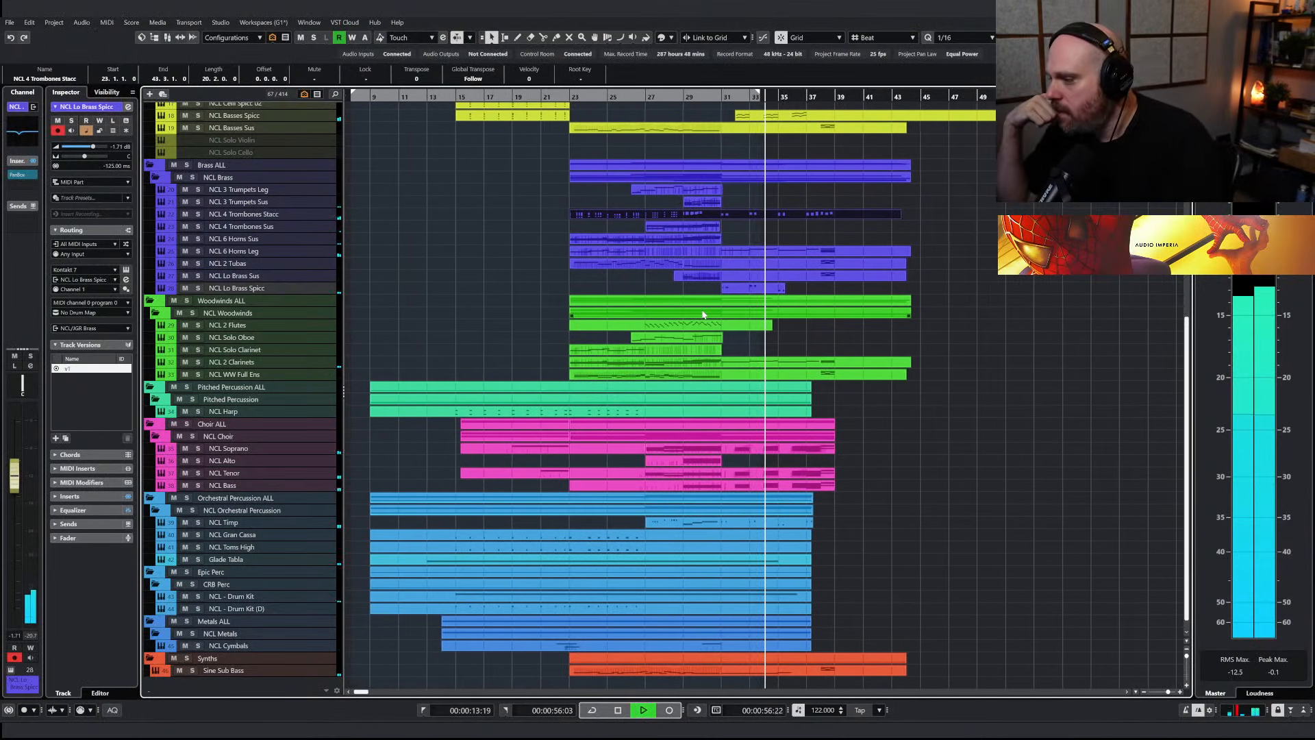
# Play back the section after bar 31 and review the string, brass and choir parts in the arrangement
pyautogui.press('h')
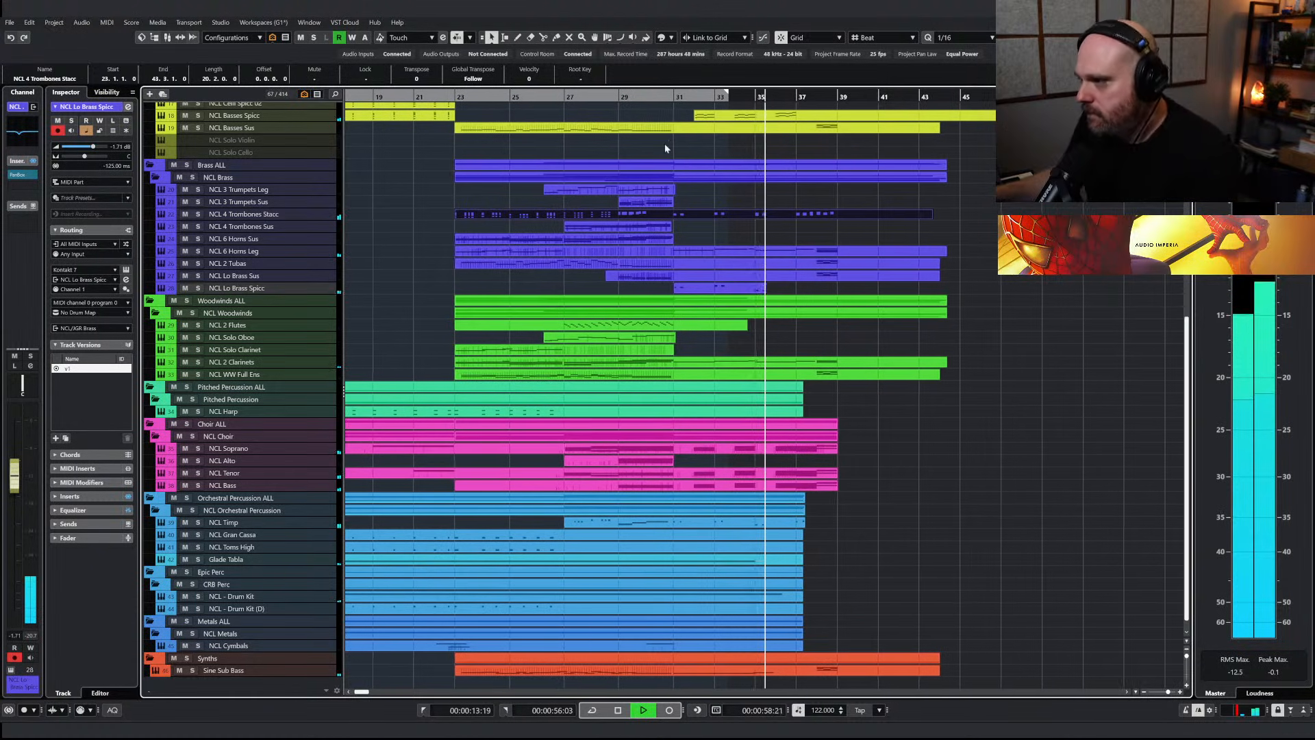
pyautogui.press('g')
pyautogui.scroll(5, 692, 314)
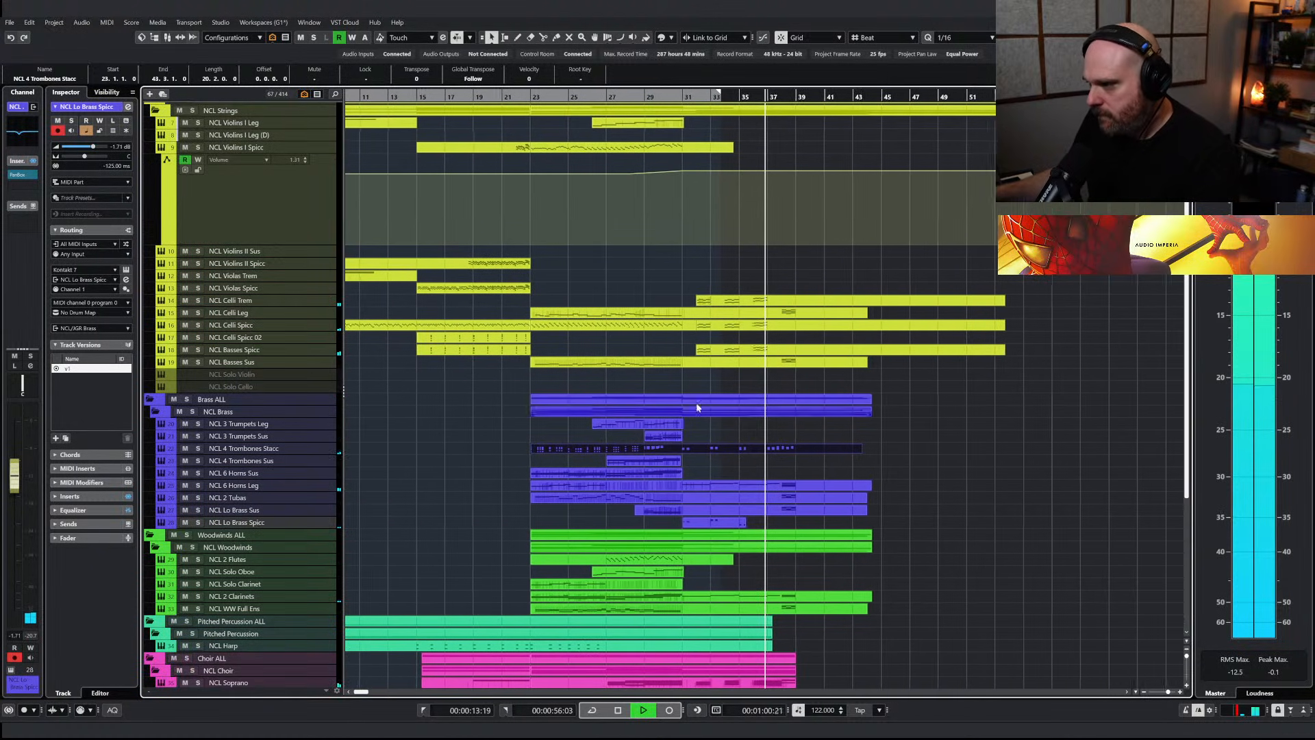
pyautogui.scroll(-6, 788, 480)
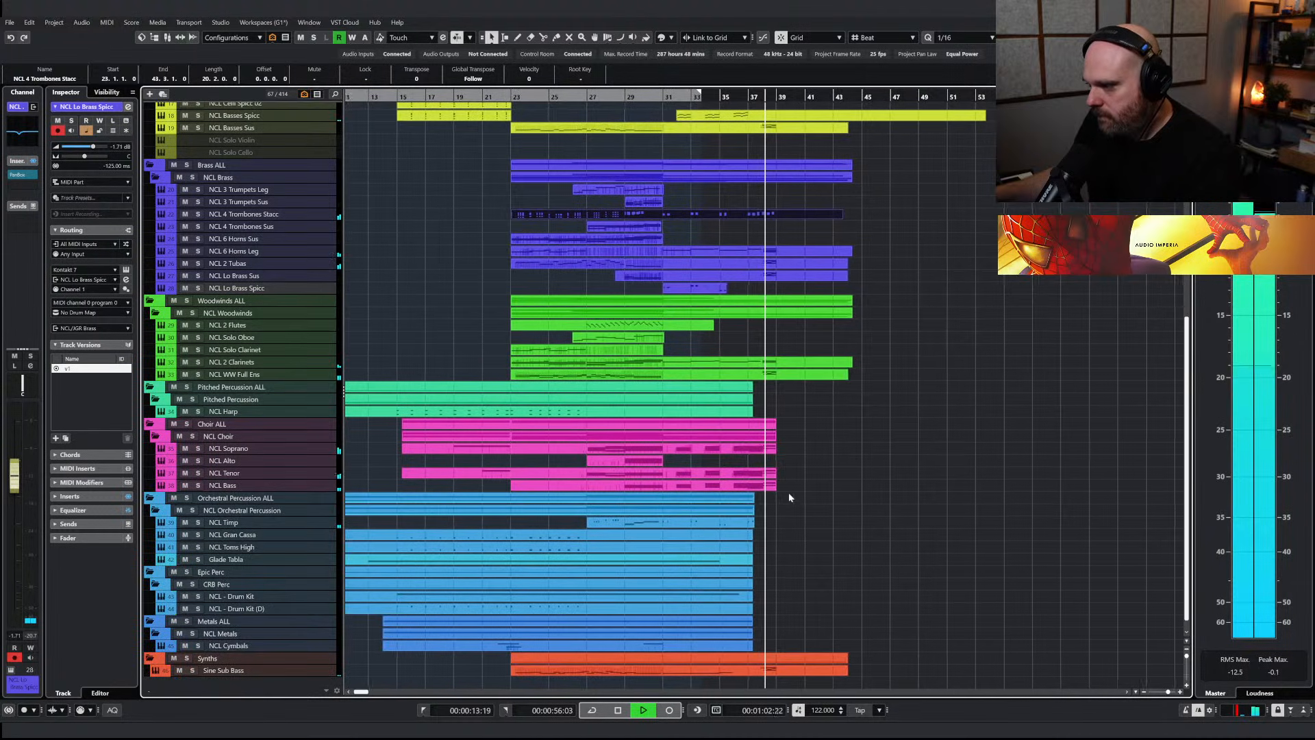
pyautogui.press('h')
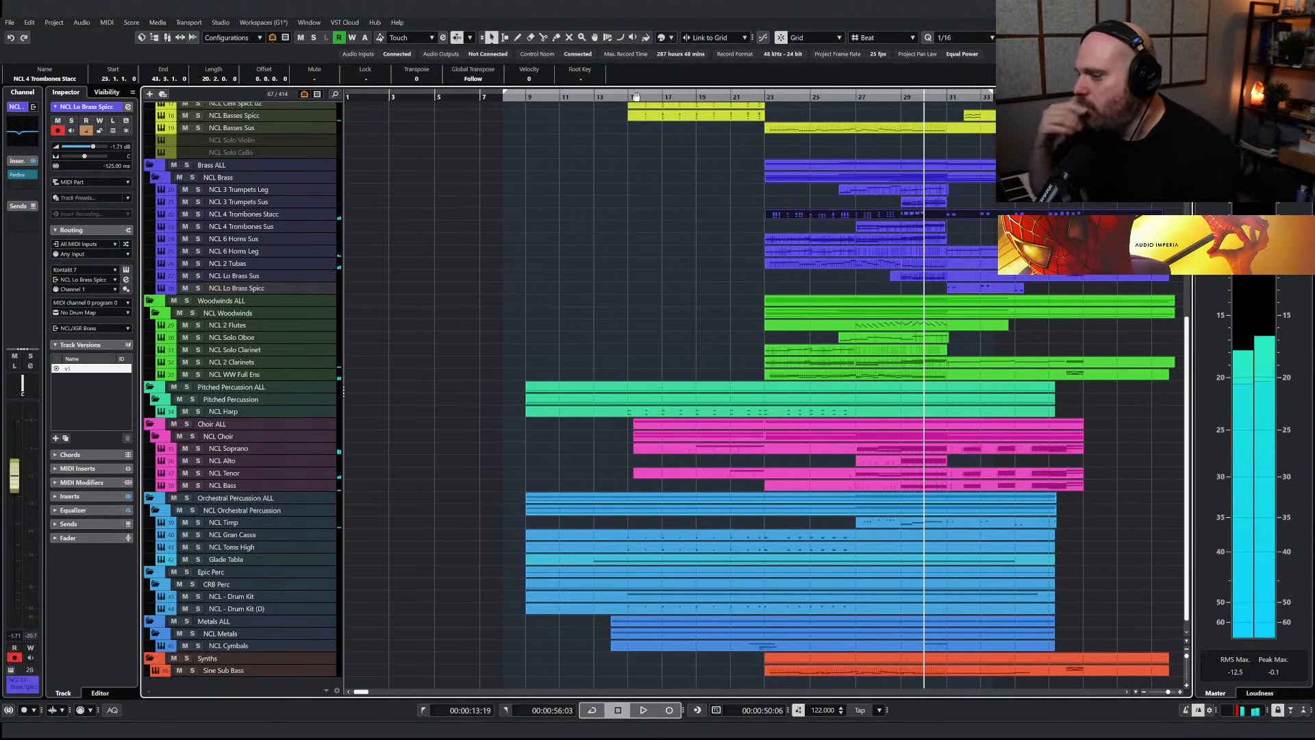
pyautogui.press('space')
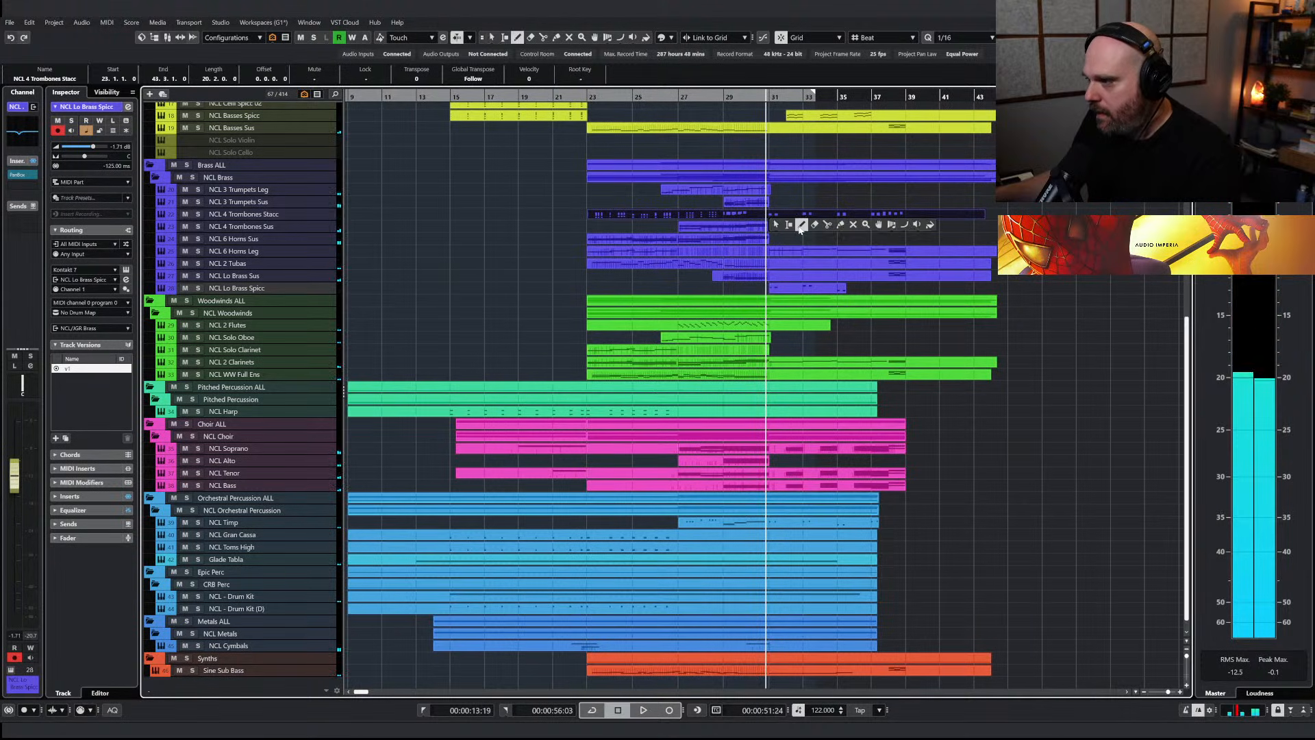
# Open the NCL 2 Tubas part and draw a sustained F#0 note filling bar 31
pyautogui.click(773, 264)
pyautogui.doubleClick(772, 266)
pyautogui.rightClick(731, 293)
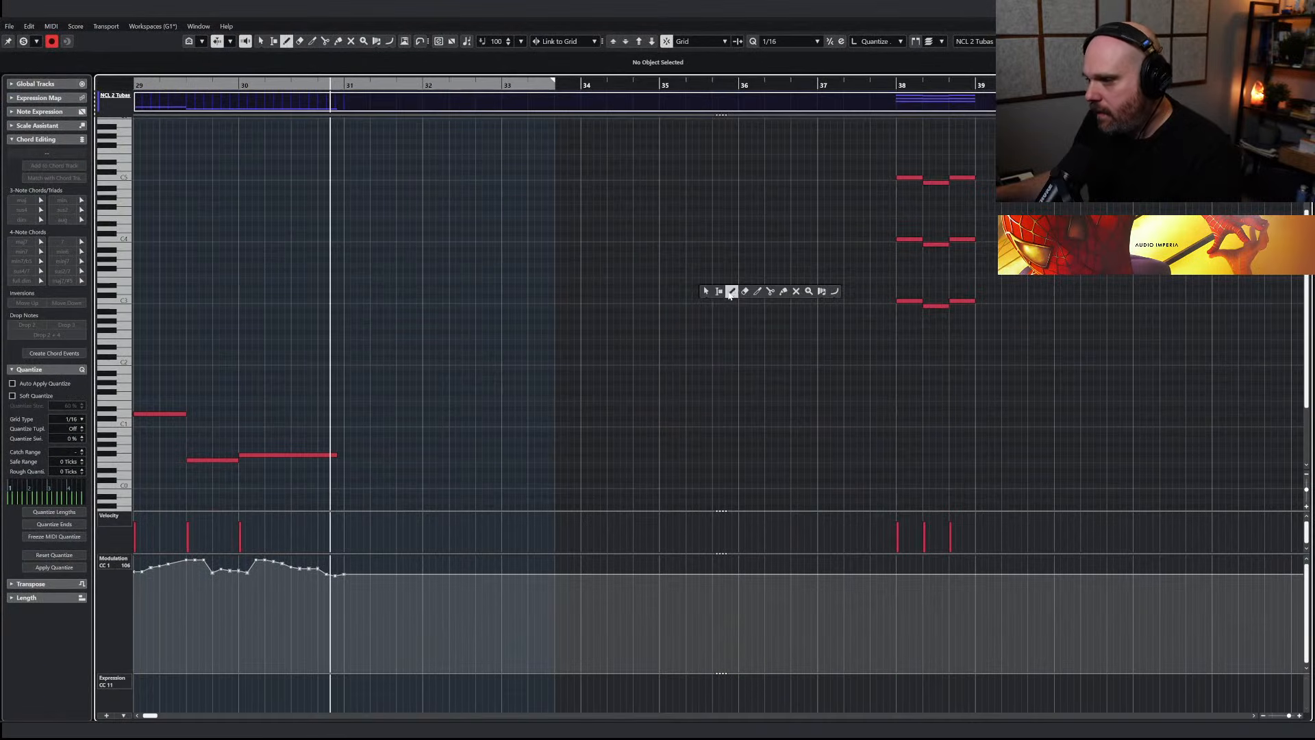
pyautogui.moveTo(351, 453); pyautogui.dragTo(400, 452)
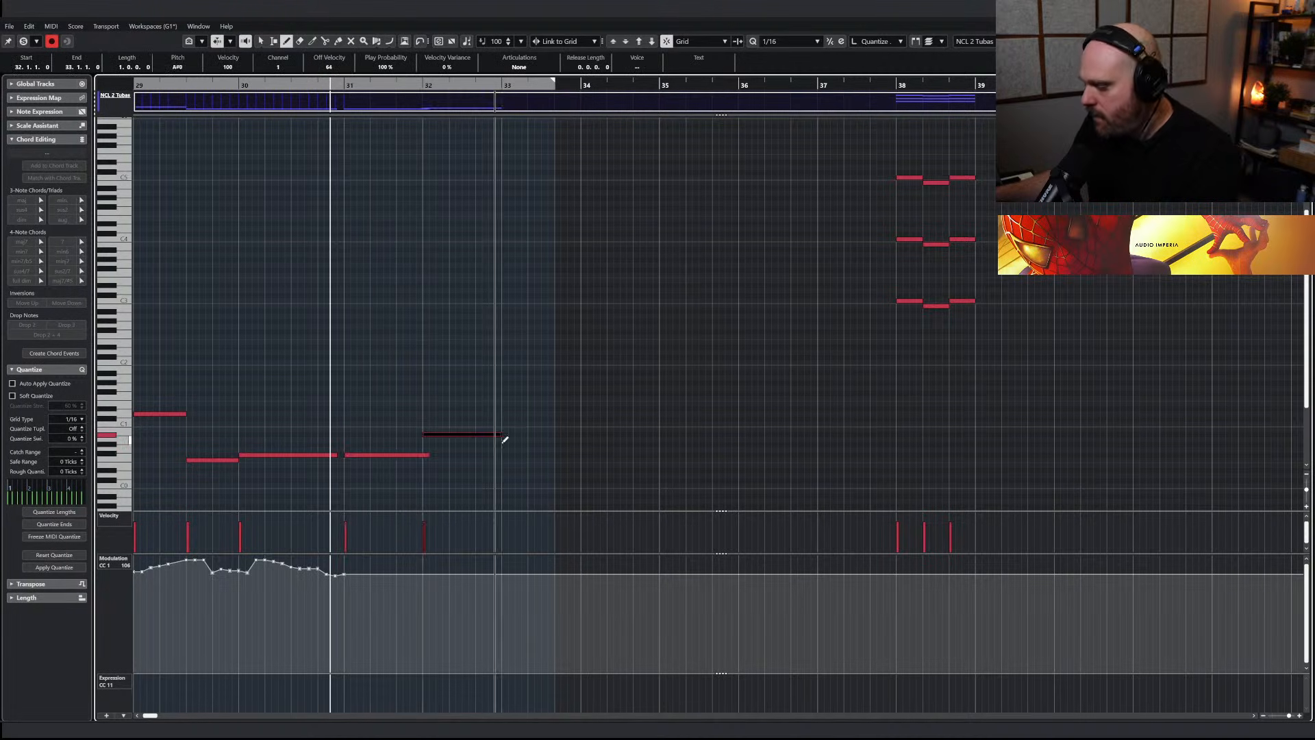
# Remove the trial tuba note at bar 32 and draw sustained notes A0 at bar 33 and C#1 at bar 35
pyautogui.press('space')
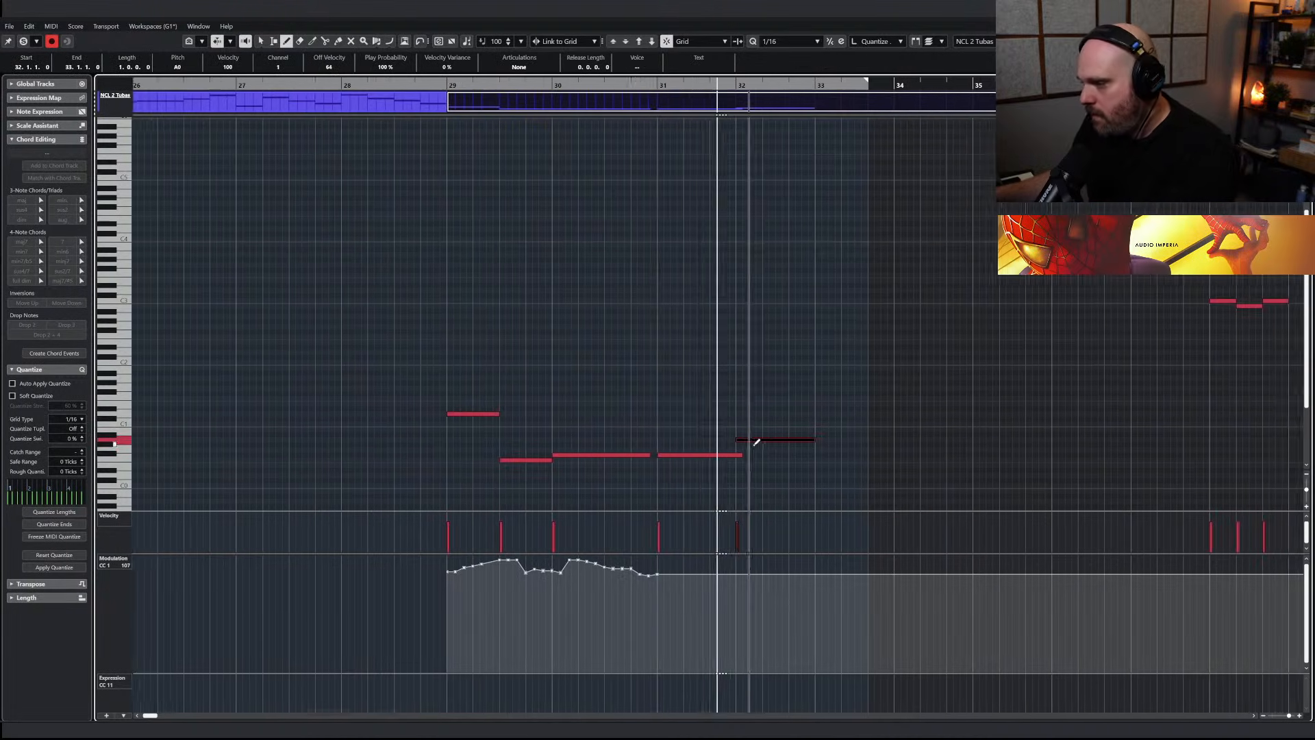
pyautogui.press('Delete')
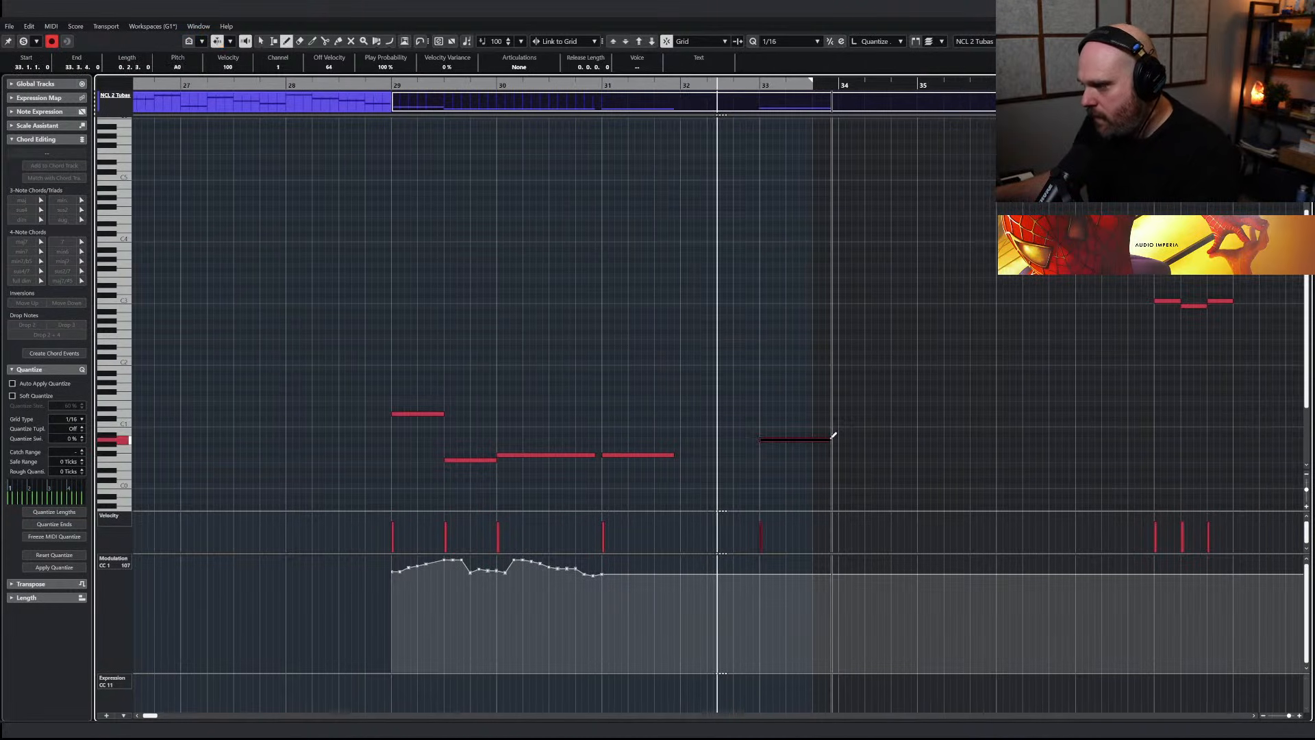
pyautogui.press('Up')
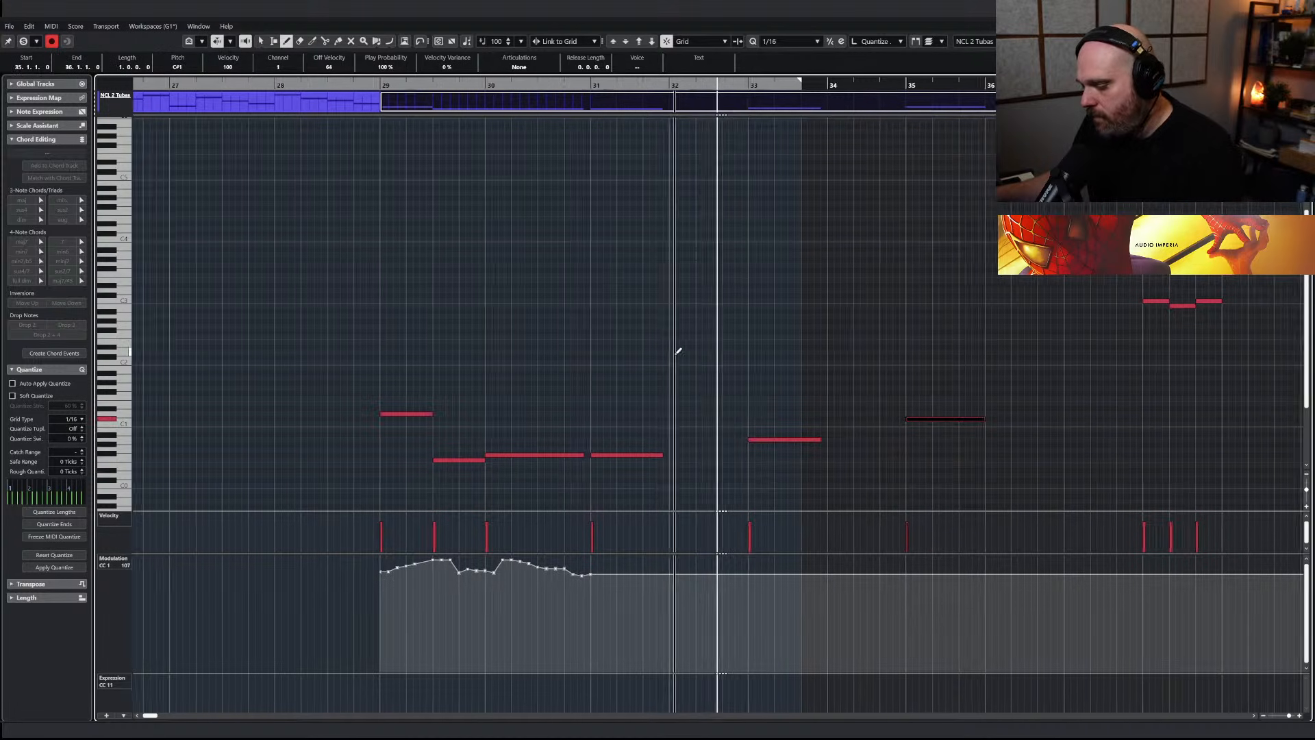
pyautogui.press('Return')
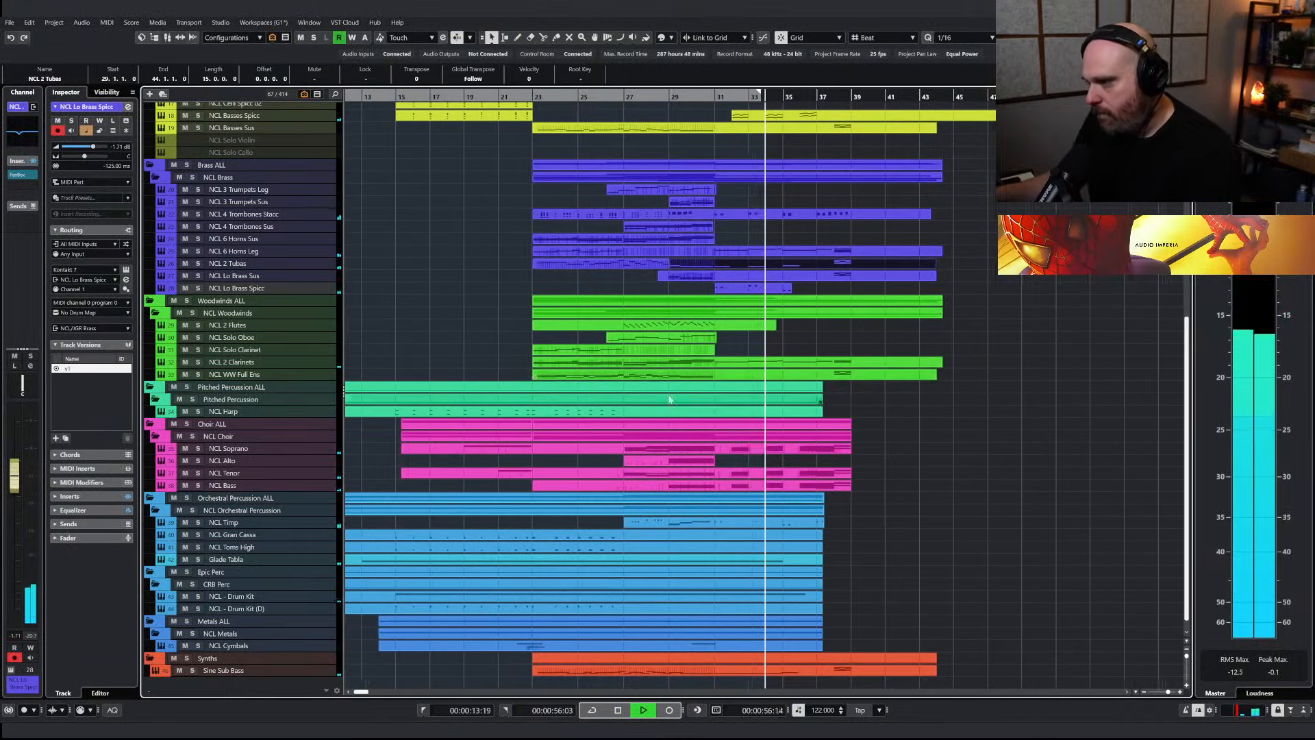
# Lengthen the tuba notes at bars 31, 33 and 35 slightly and draw a modulation swell under each one
pyautogui.press('Return')
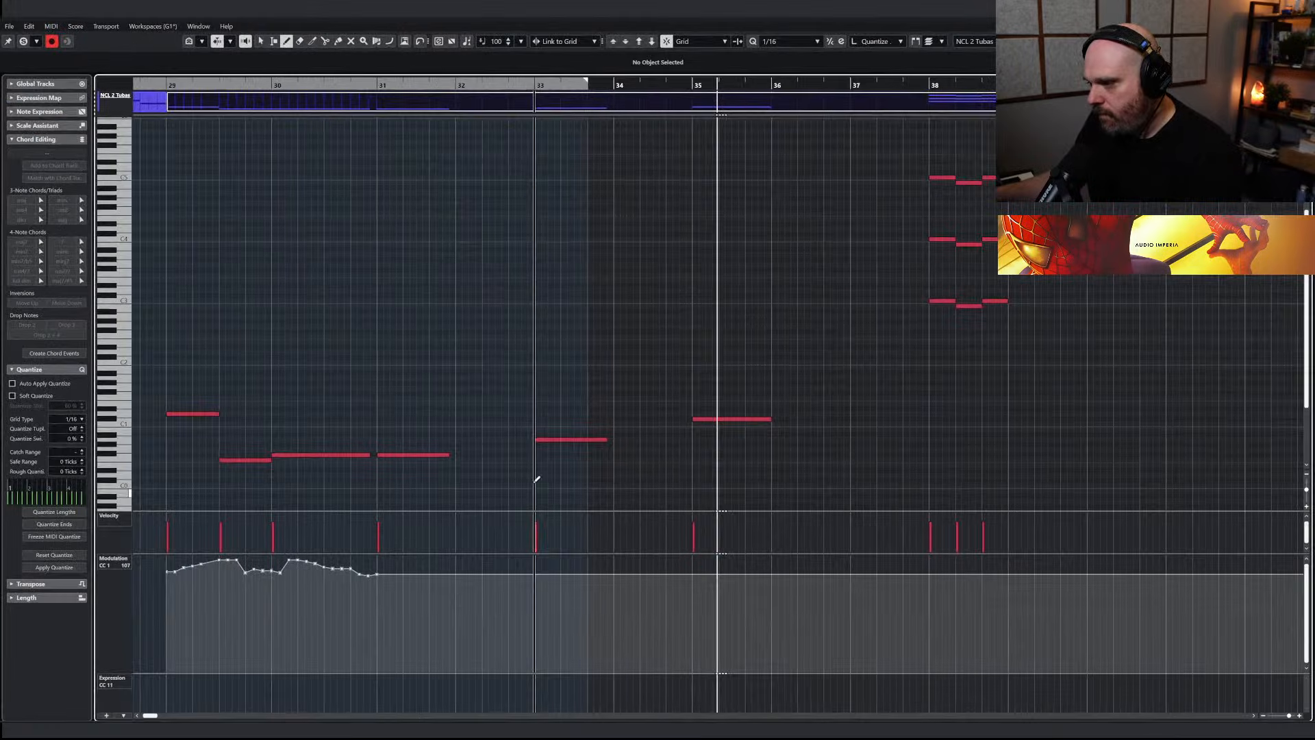
pyautogui.moveTo(389, 397); pyautogui.dragTo(759, 487)
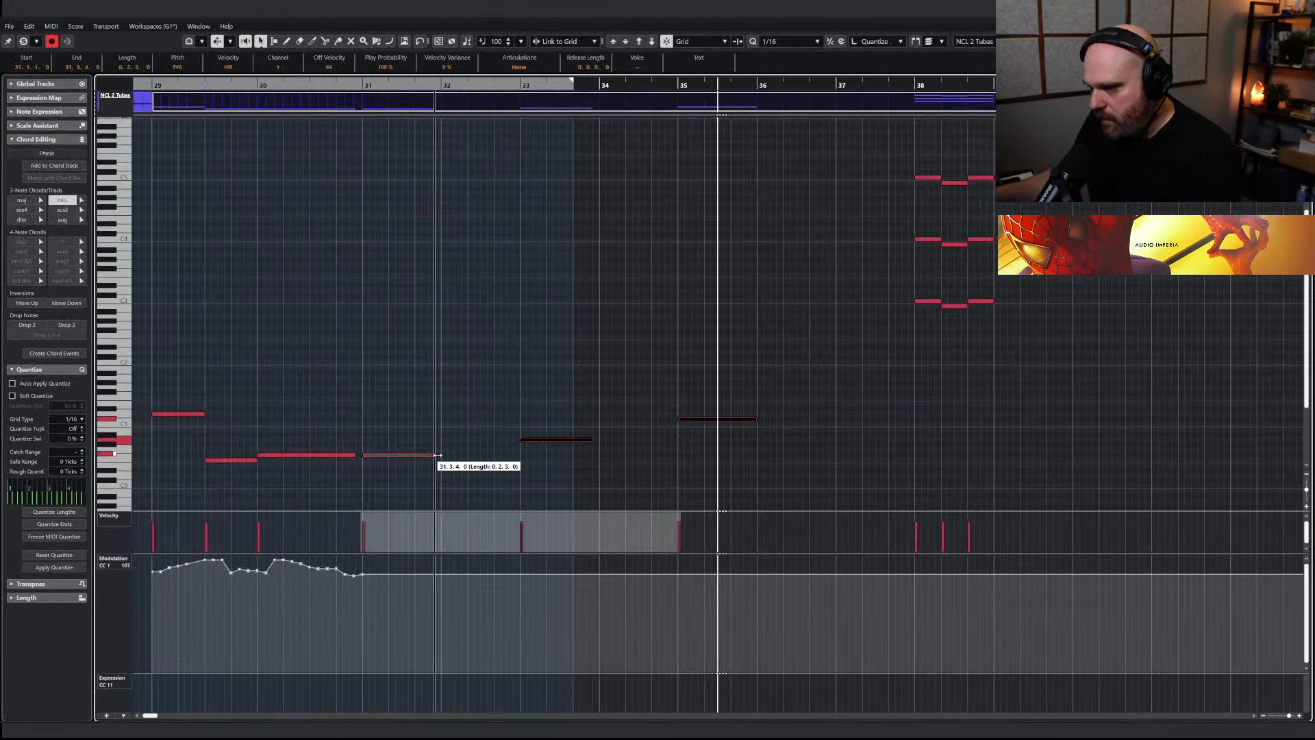
pyautogui.moveTo(366, 573)
pyautogui.mouseDown()
pyautogui.moveTo(719, 570)
pyautogui.moveTo(770, 582)
pyautogui.mouseUp()
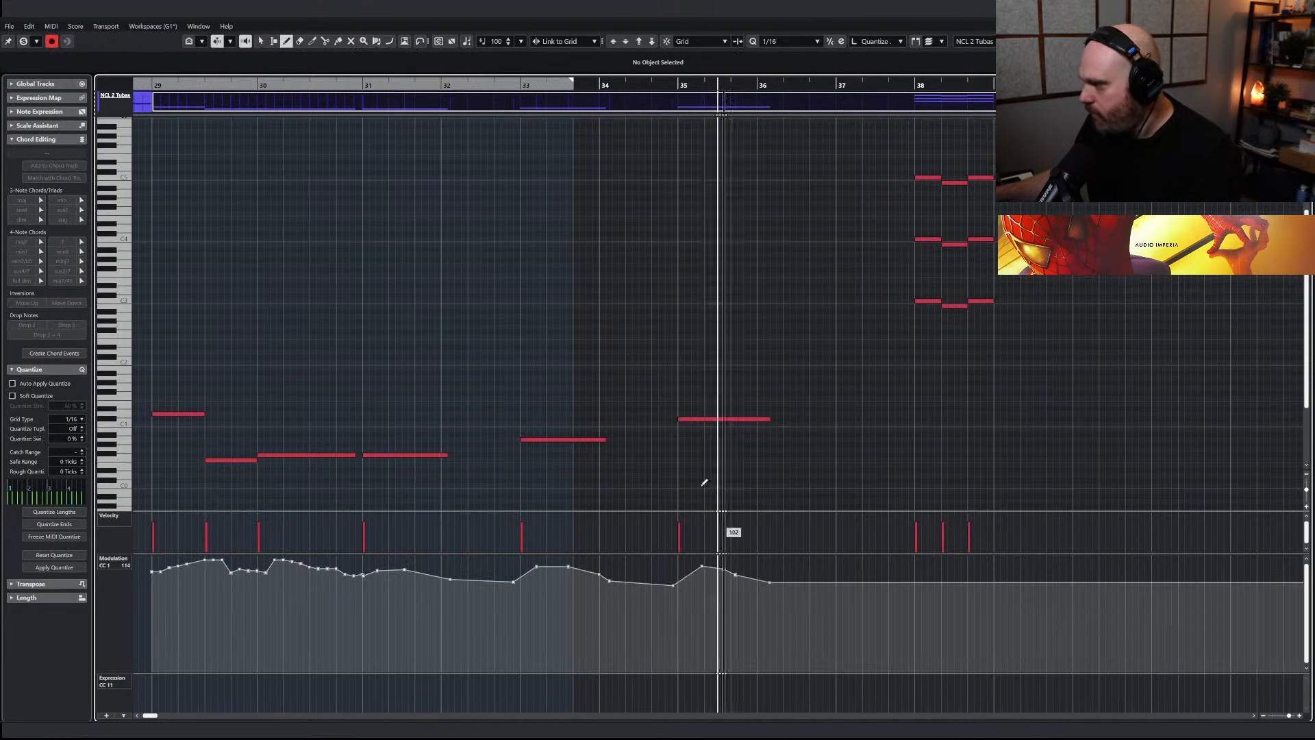
# Play back the tuba line from just before bar 30 to check the notes and swells, and switch back to the selection tool
pyautogui.moveTo(247, 85); pyautogui.dragTo(235, 86)
pyautogui.press('space')
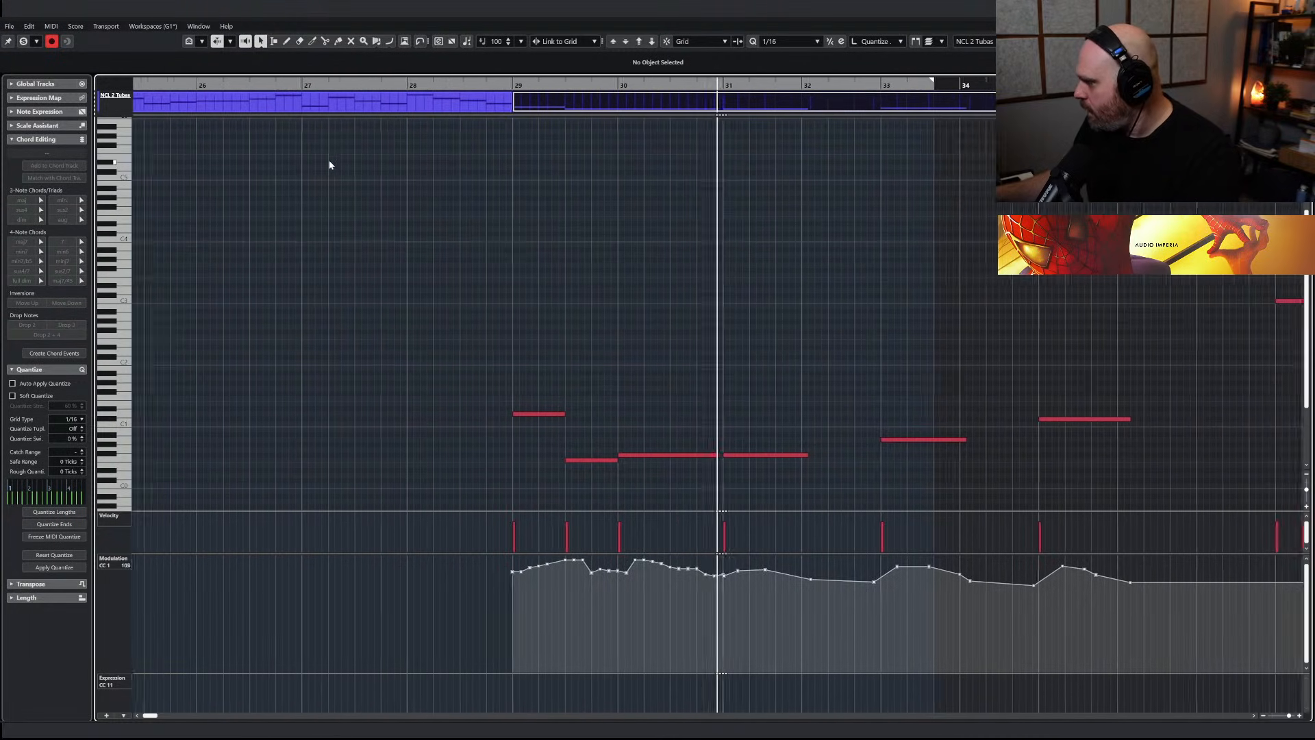
pyautogui.rightClick(622, 311)
pyautogui.click(620, 311)
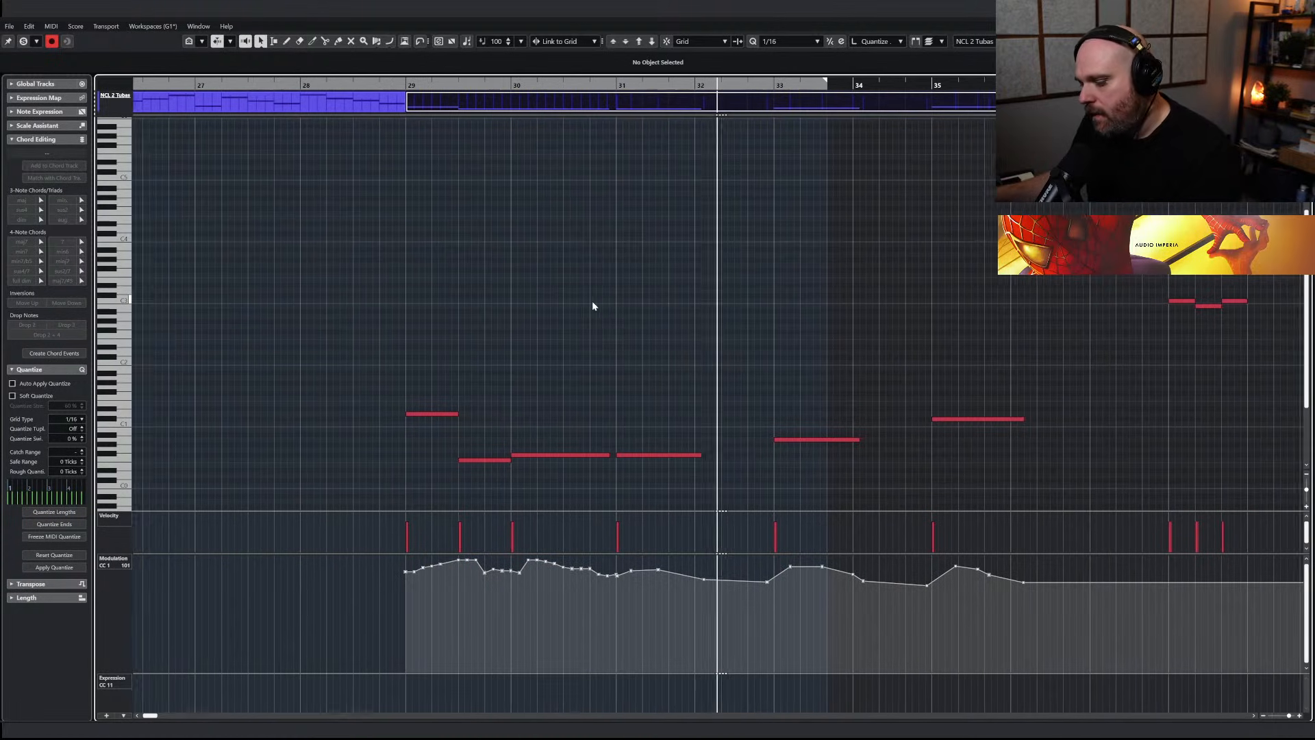
# Solo the NCL 2 Tubas track and lower the modulation curve across bars 31 to 36 of its part
pyautogui.press('Return')
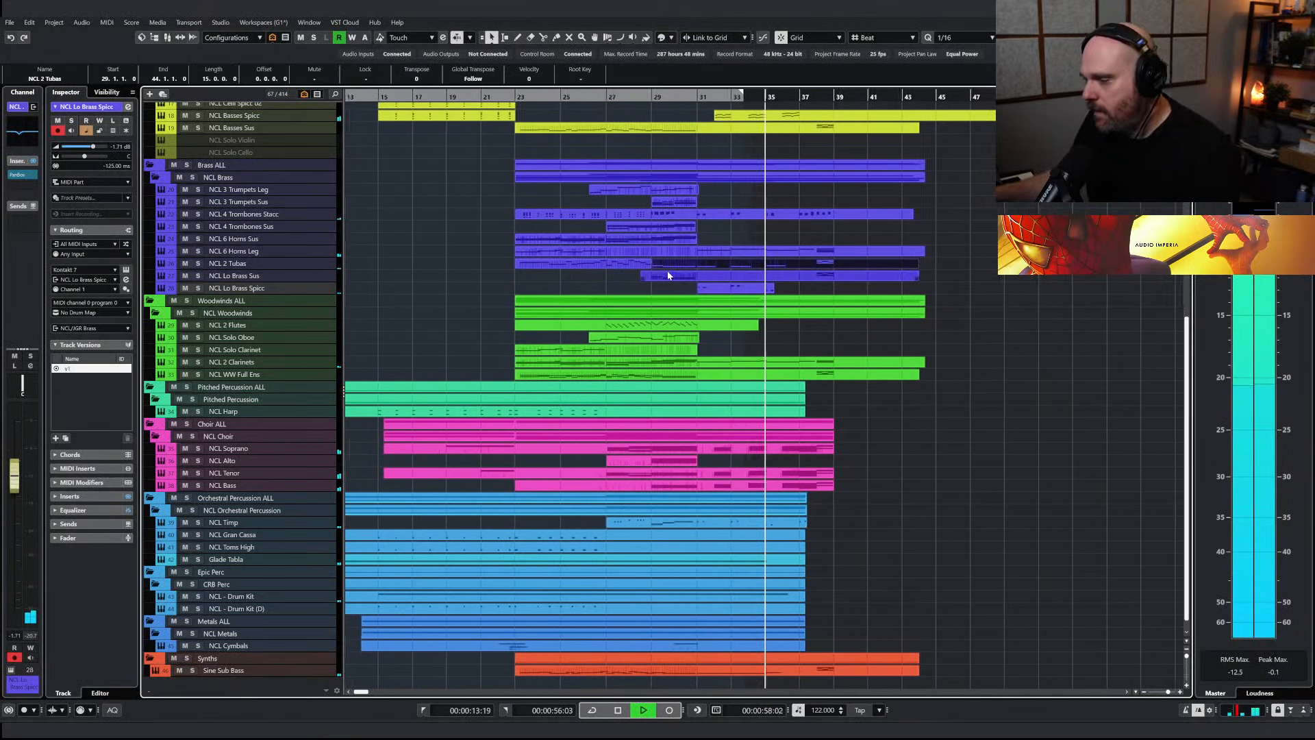
pyautogui.press('g')
pyautogui.click(198, 264)
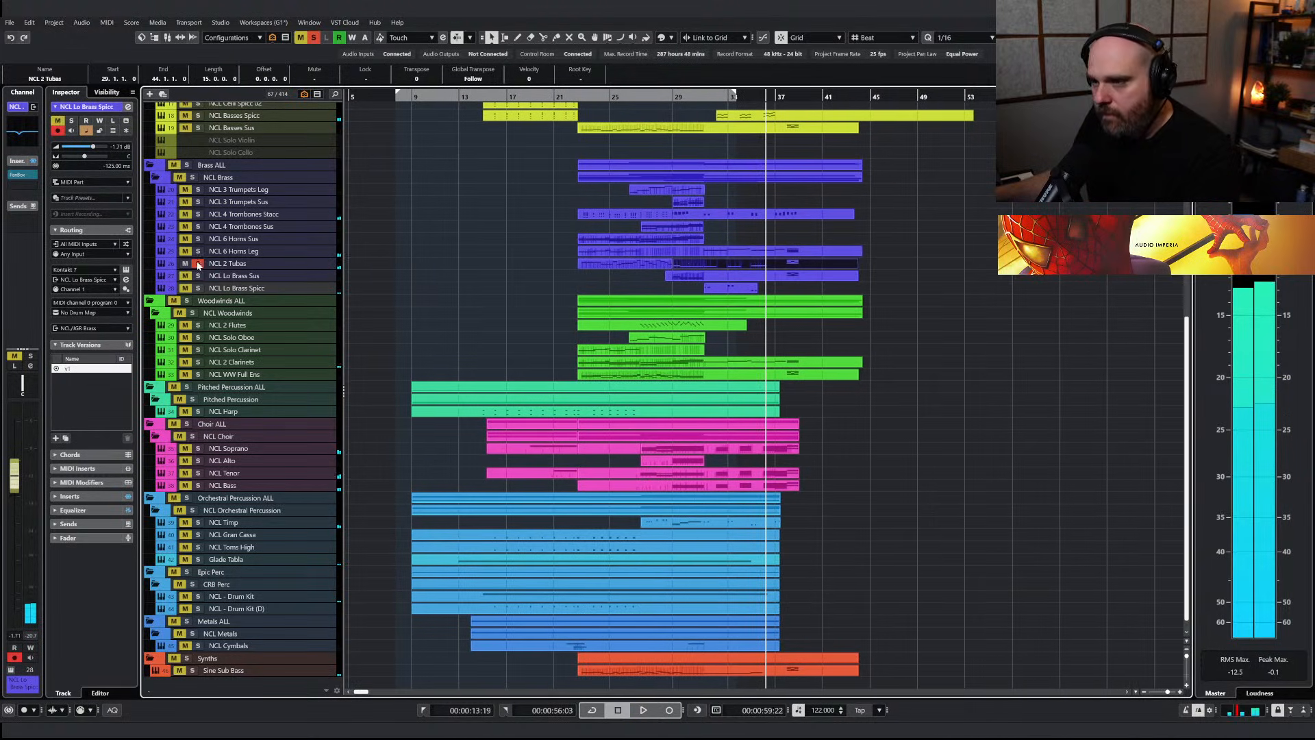
pyautogui.doubleClick(610, 266)
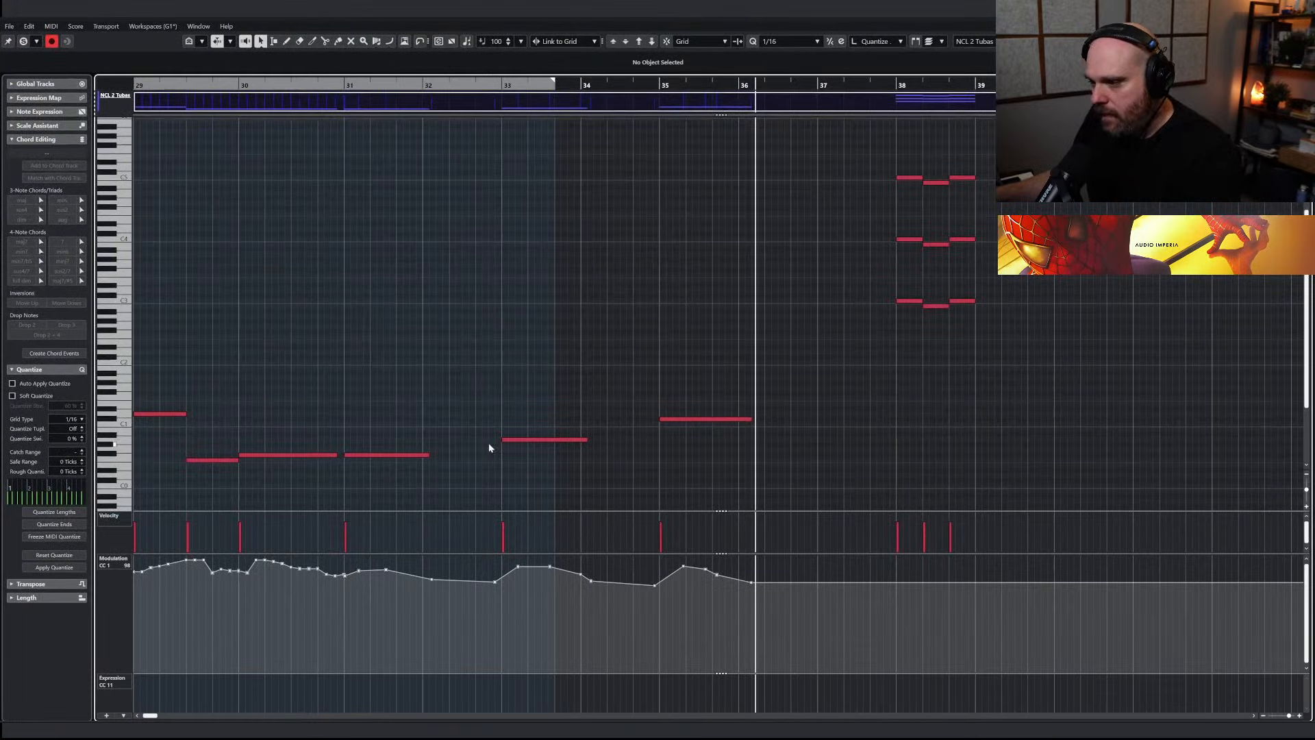
pyautogui.moveTo(393, 400); pyautogui.dragTo(672, 481)
pyautogui.moveTo(355, 560); pyautogui.dragTo(822, 670)
pyautogui.moveTo(541, 561); pyautogui.dragTo(541, 575)
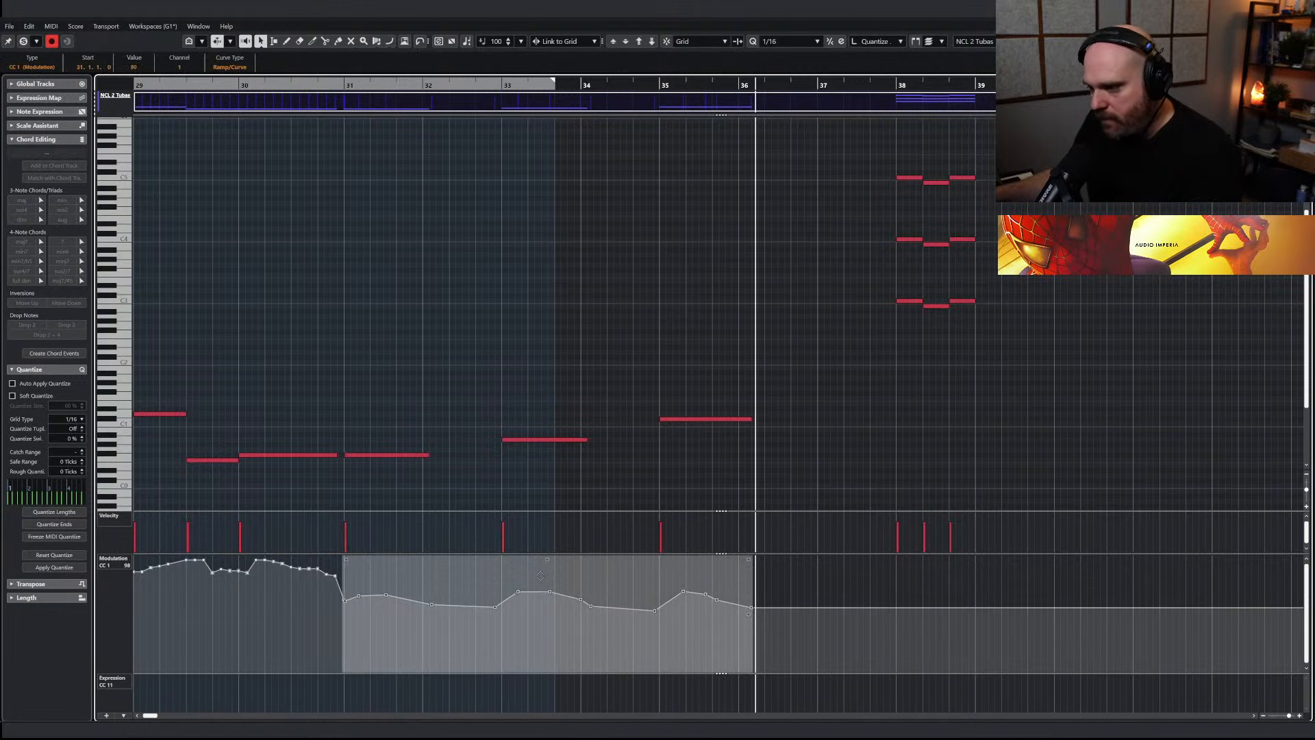
# Play back the tubas from about bar 30, then solo the whole Brass folder and replay from about bar 29
pyautogui.click(288, 86)
pyautogui.rightClick(548, 306)
pyautogui.press('Escape')
pyautogui.press('space')
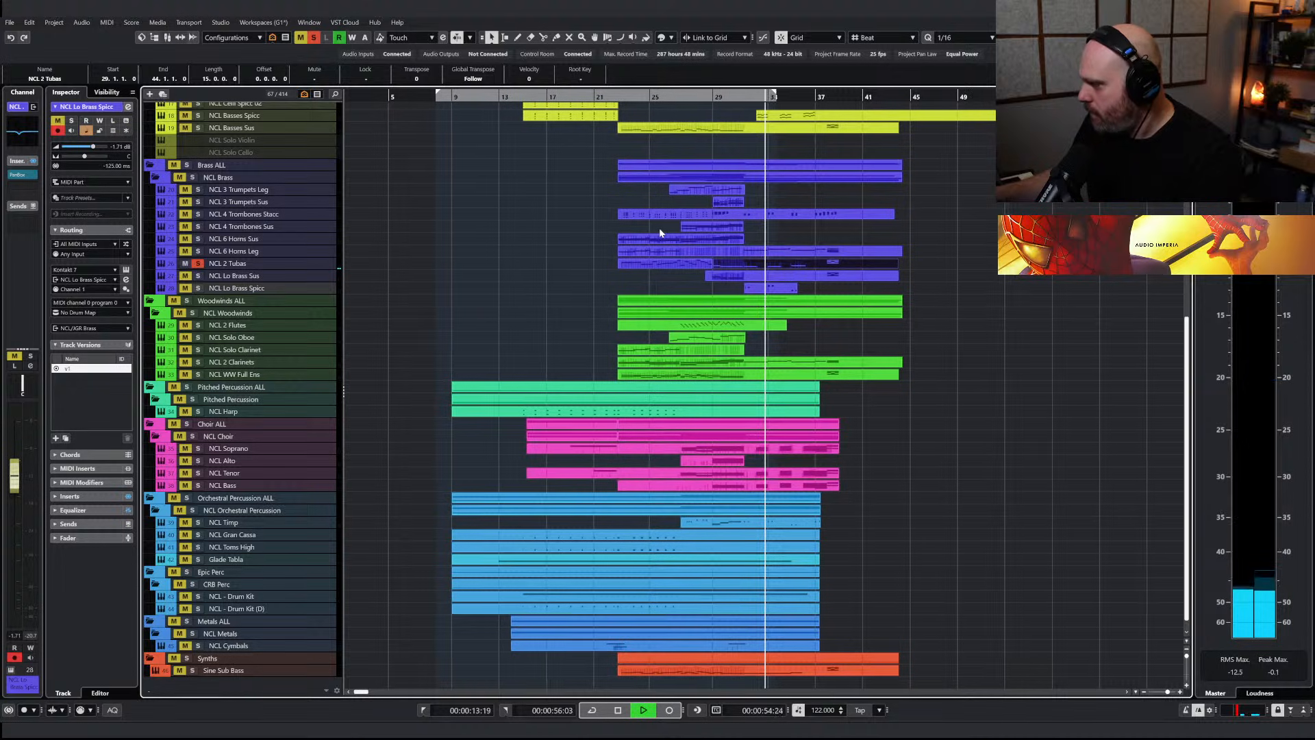
pyautogui.click(186, 165)
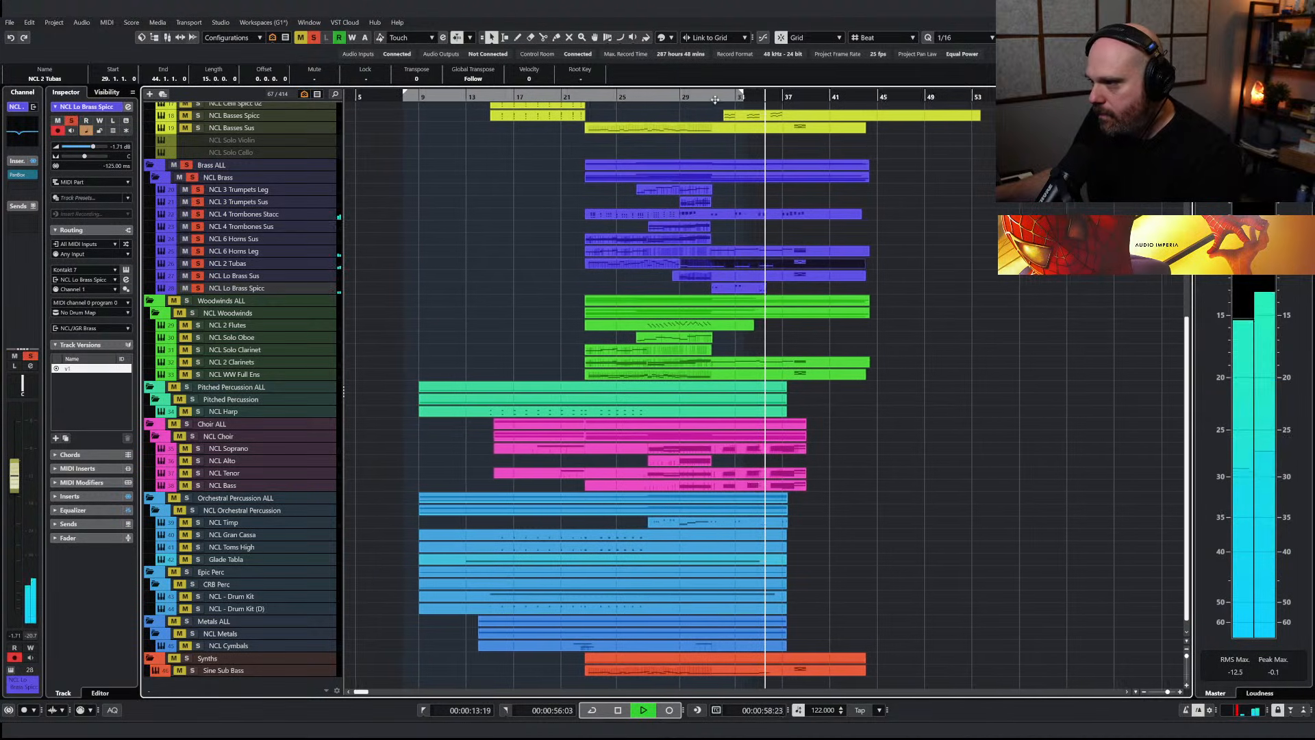
pyautogui.click(679, 98)
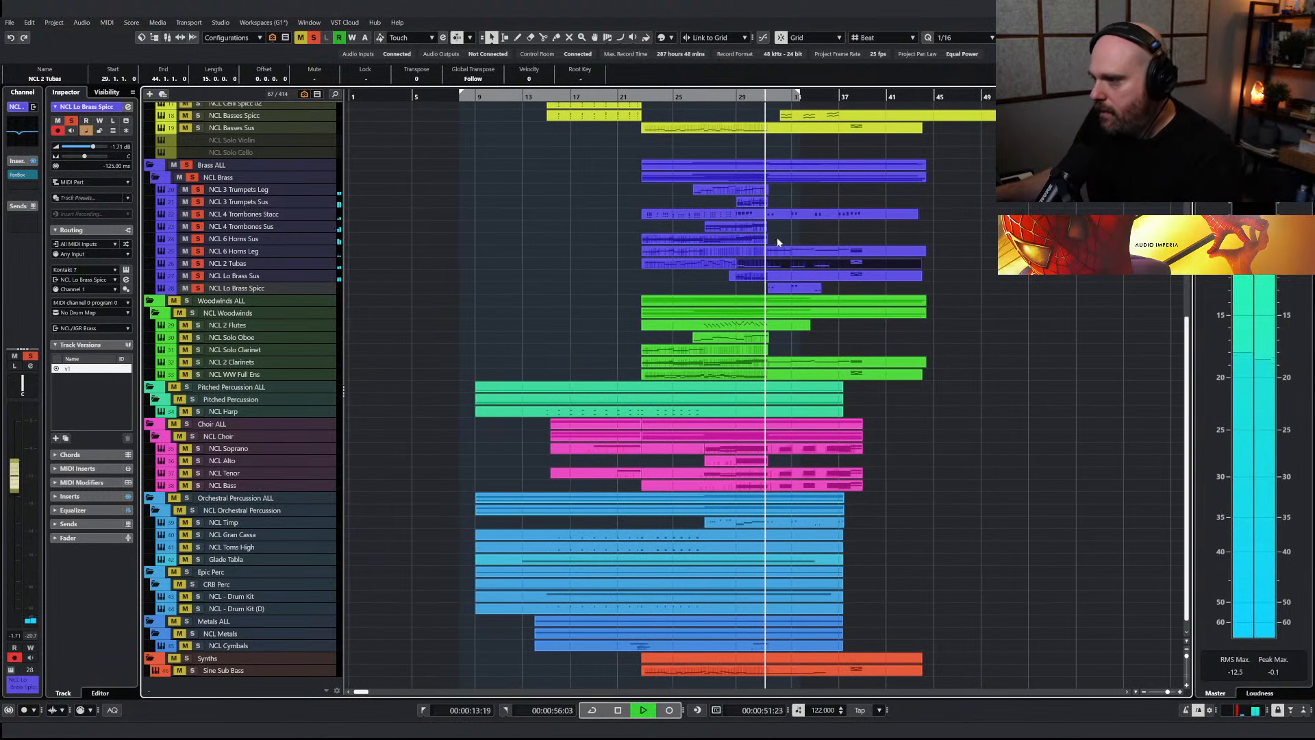
# Copy the NCL Soprano part spanning bars 31 to 39 onto the NCL 4 Trombones Sus track
pyautogui.click(838, 456)
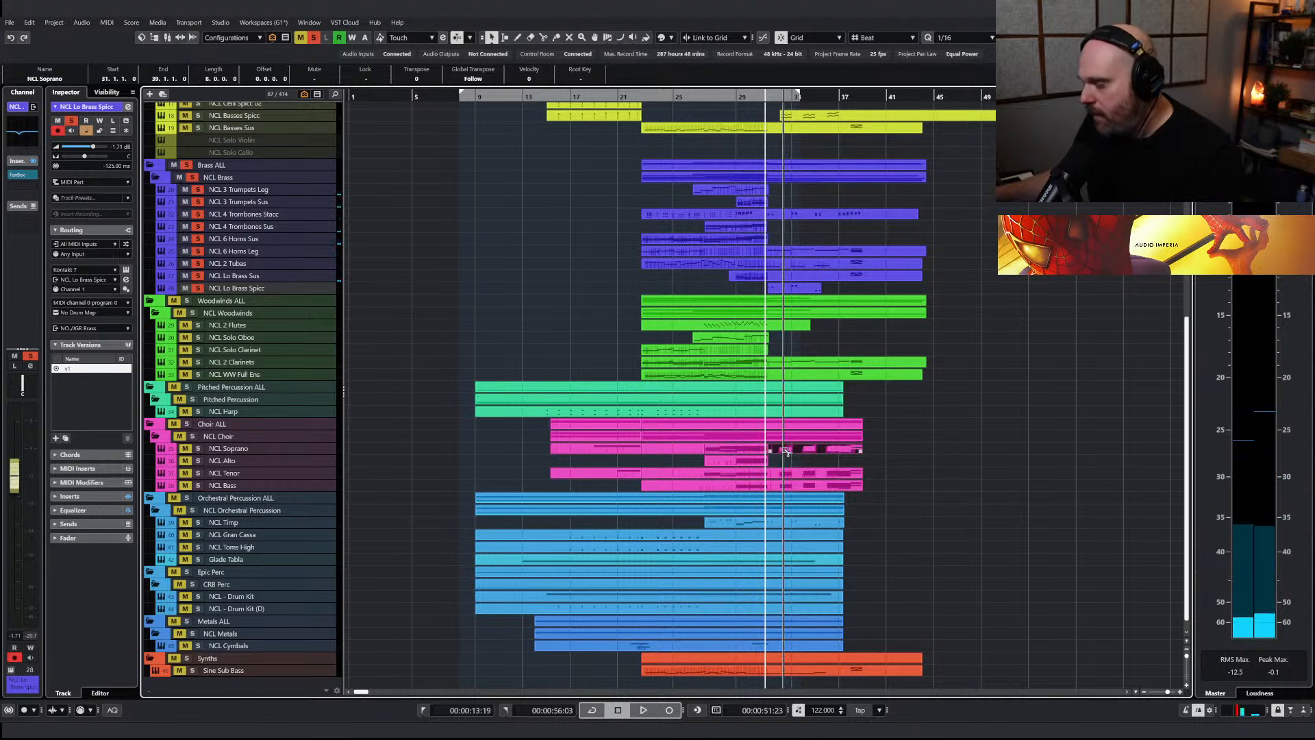
pyautogui.click(784, 227)
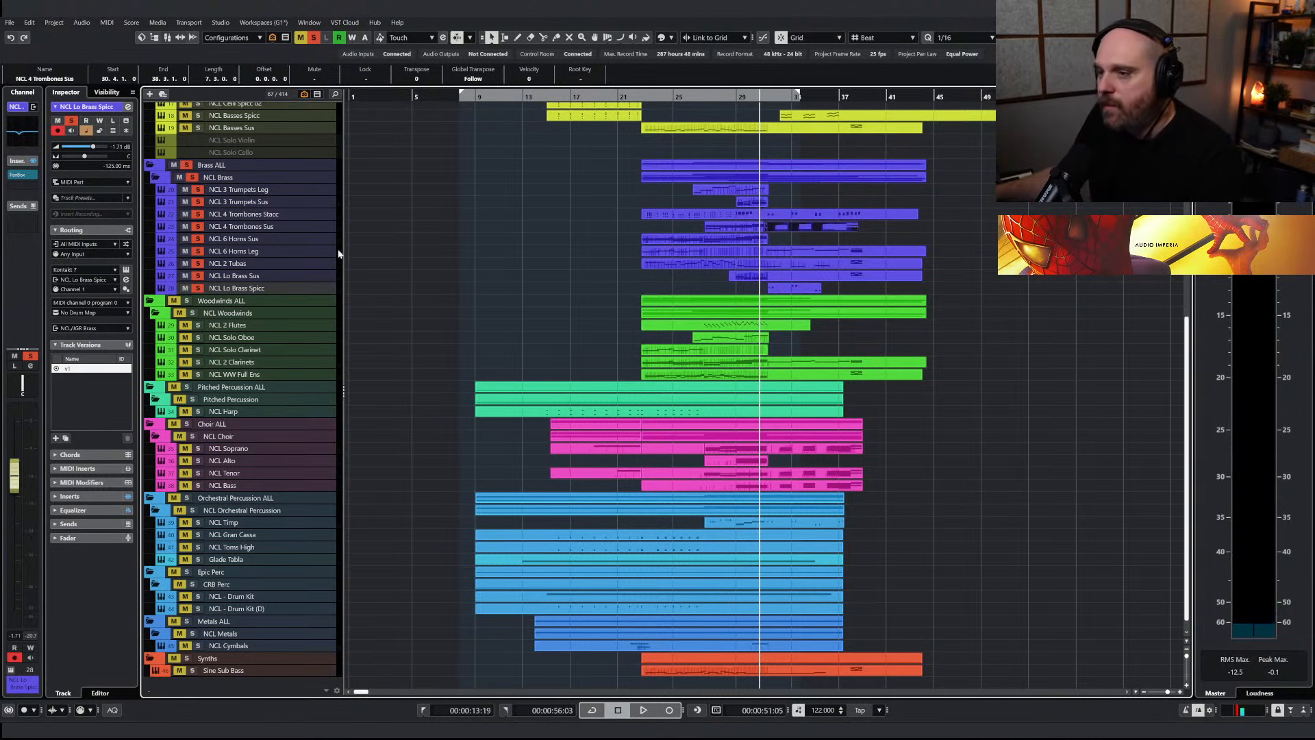
pyautogui.press('h')
pyautogui.press('h')
pyautogui.press('h')
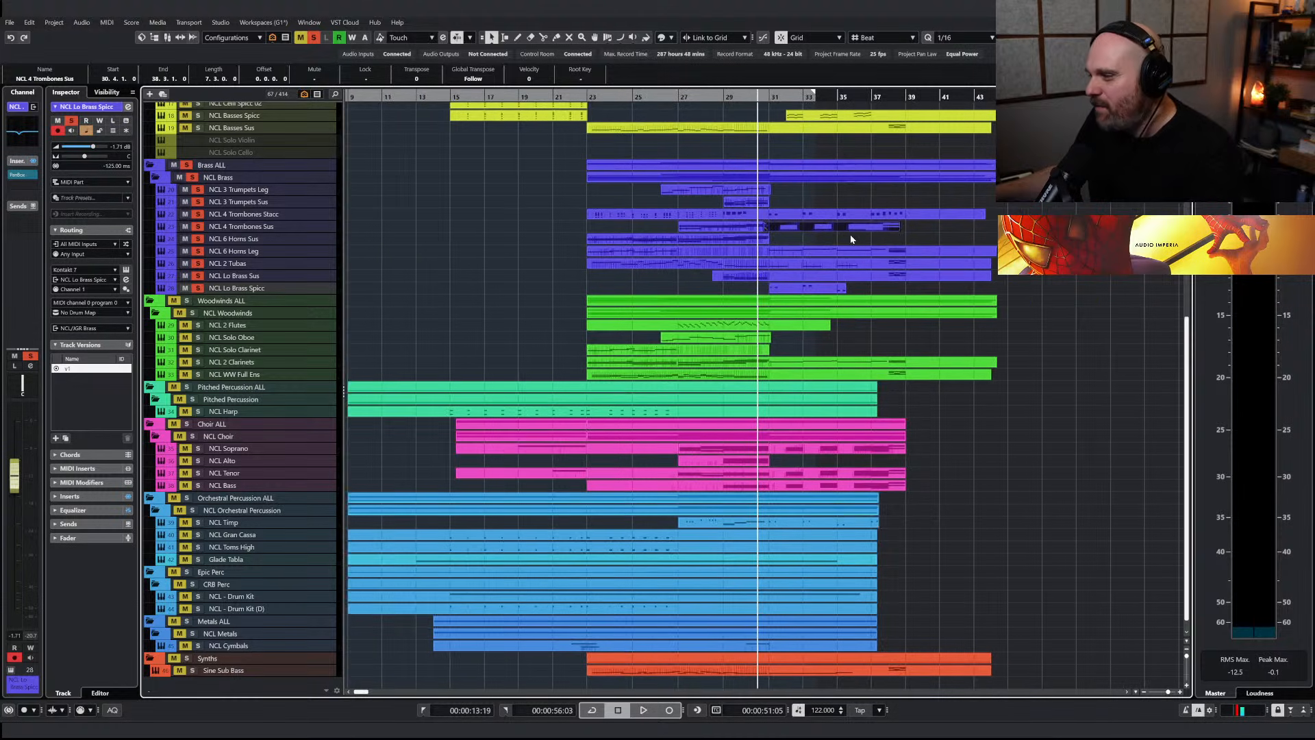
# Open the copied NCL 4 Trombones Sus part and transpose all its notes down one octave
pyautogui.doubleClick(826, 229)
pyautogui.moveTo(205, 274); pyautogui.dragTo(869, 500)
pyautogui.moveTo(557, 421); pyautogui.dragTo(557, 483)
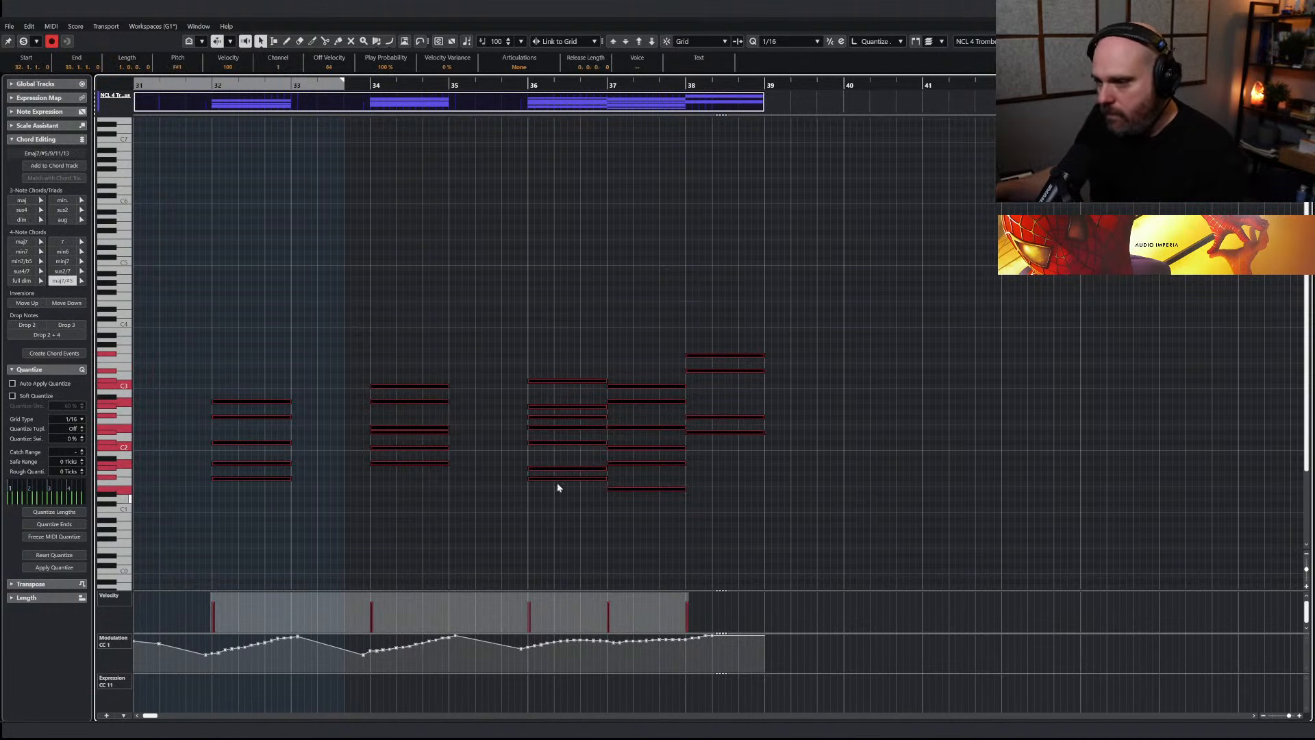
# Audition the top trombone note at bar 32 and play the sustained chords together with the other brass
pyautogui.click(257, 397)
pyautogui.click(258, 401)
pyautogui.press('space')
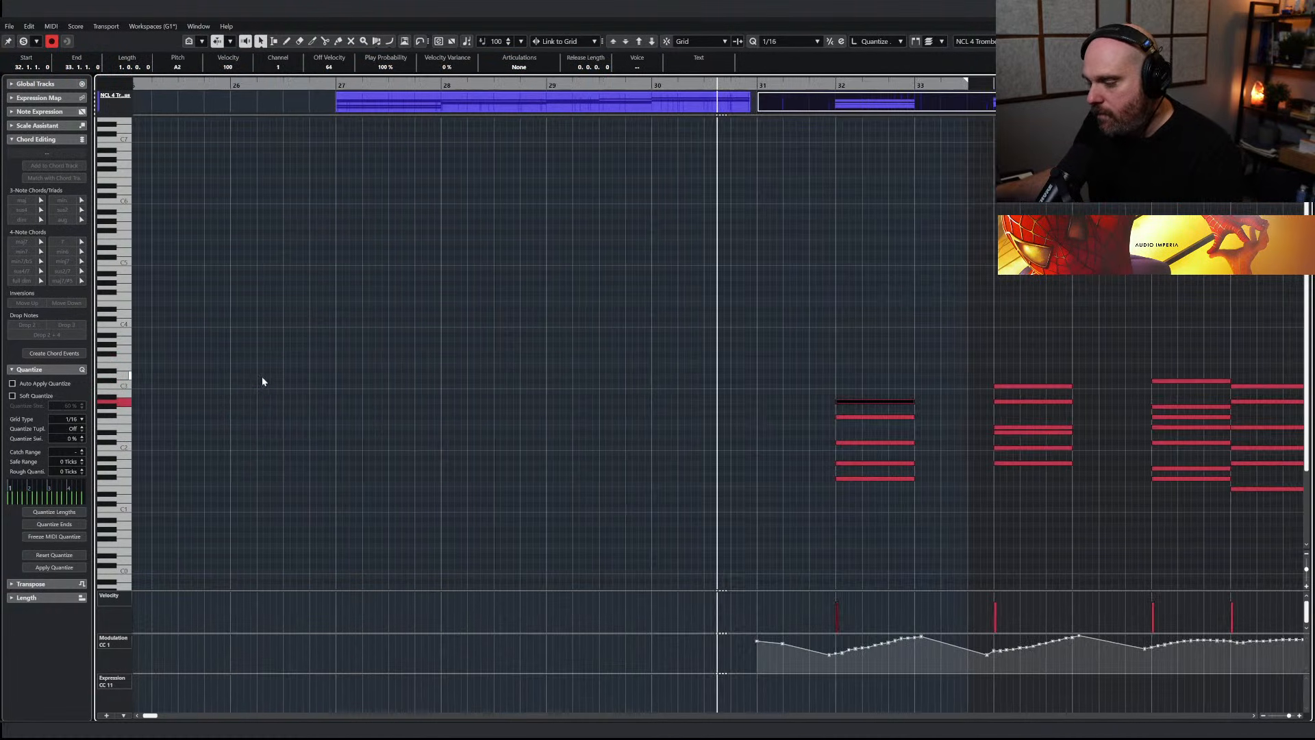
pyautogui.press('Return')
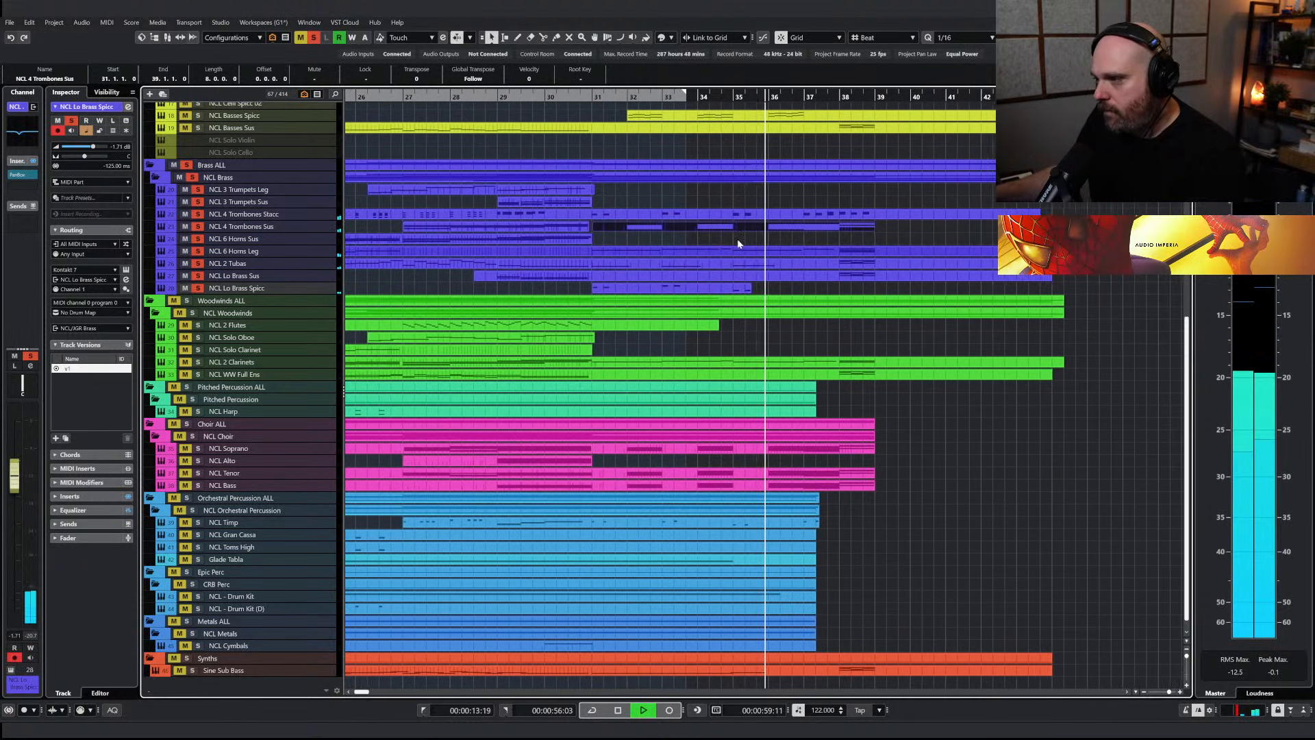
# Reopen the NCL 4 Trombones Sus part and remove the F#2 and G#1 notes from the chord at bar 36
pyautogui.doubleClick(735, 227)
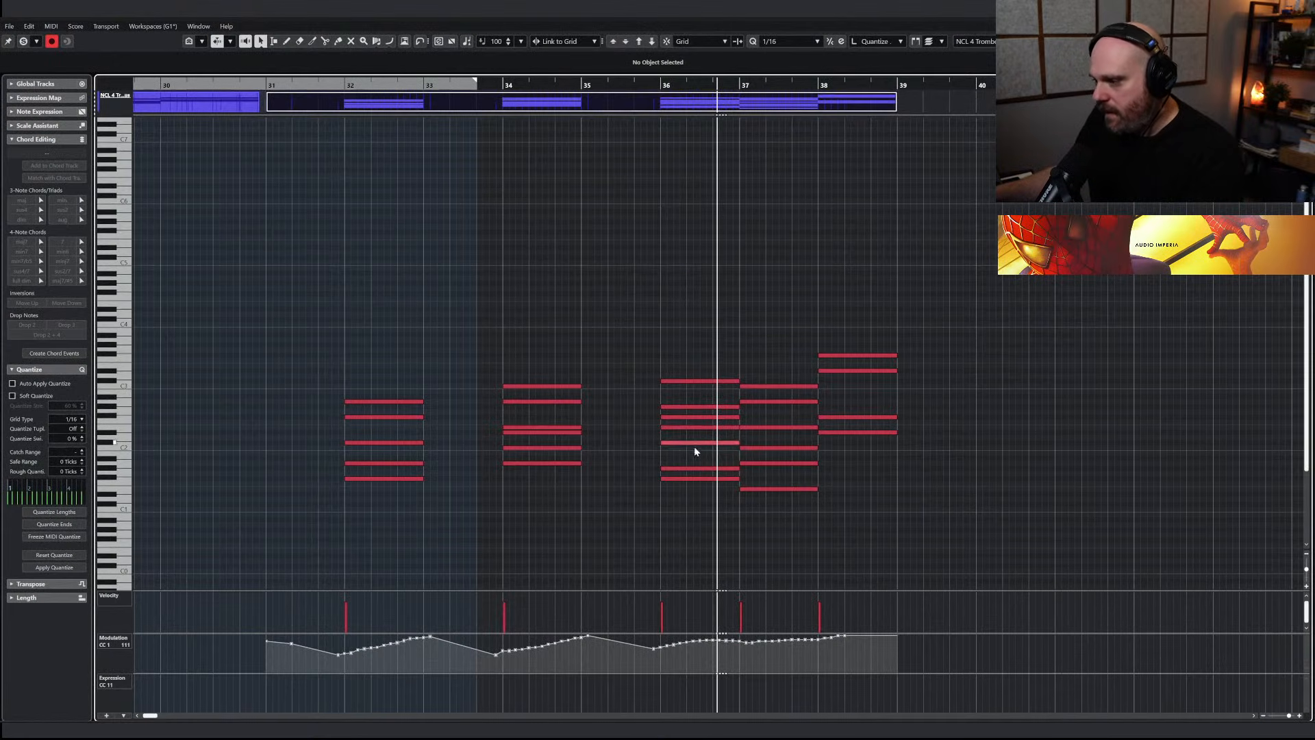
pyautogui.click(696, 443)
pyautogui.click(697, 468)
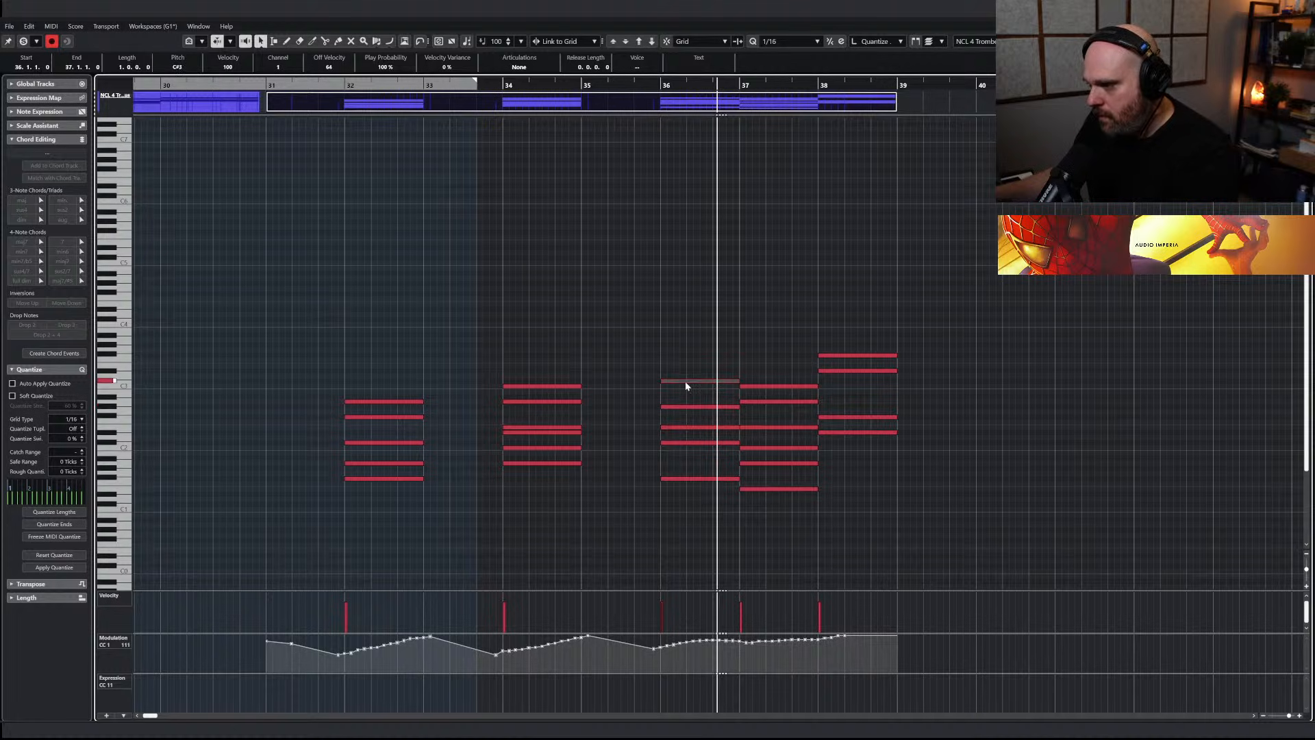
# Redraw deeper rising modulation swells under the trombone chords at bars 32, 34 and 36 to 39
pyautogui.moveTo(342, 663); pyautogui.dragTo(426, 638)
pyautogui.moveTo(500, 665); pyautogui.dragTo(581, 634)
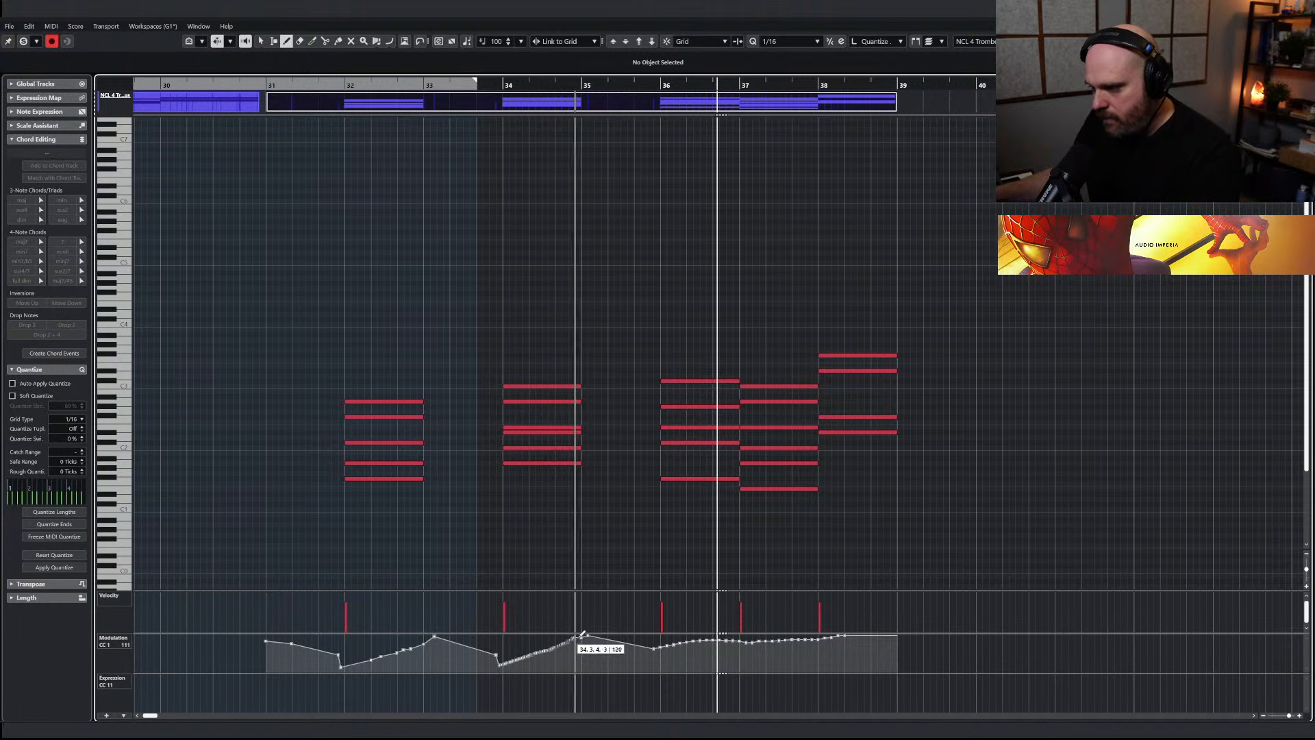
pyautogui.moveTo(649, 663)
pyautogui.mouseDown()
pyautogui.moveTo(739, 639)
pyautogui.moveTo(748, 650)
pyautogui.moveTo(895, 641)
pyautogui.mouseUp()
pyautogui.press('1')
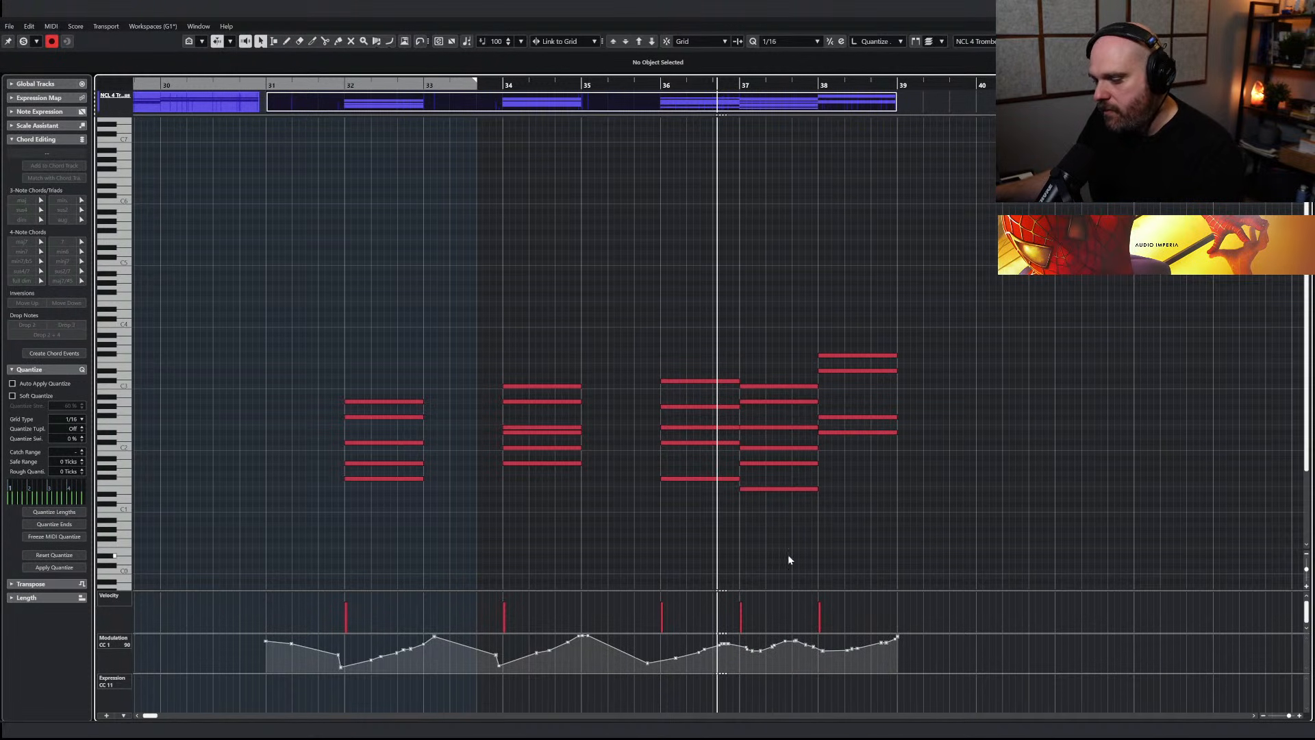
# Close the trombone part, start playback just before bar 23 and clear all solos
pyautogui.press('Return')
pyautogui.moveTo(425, 100); pyautogui.dragTo(620, 144)
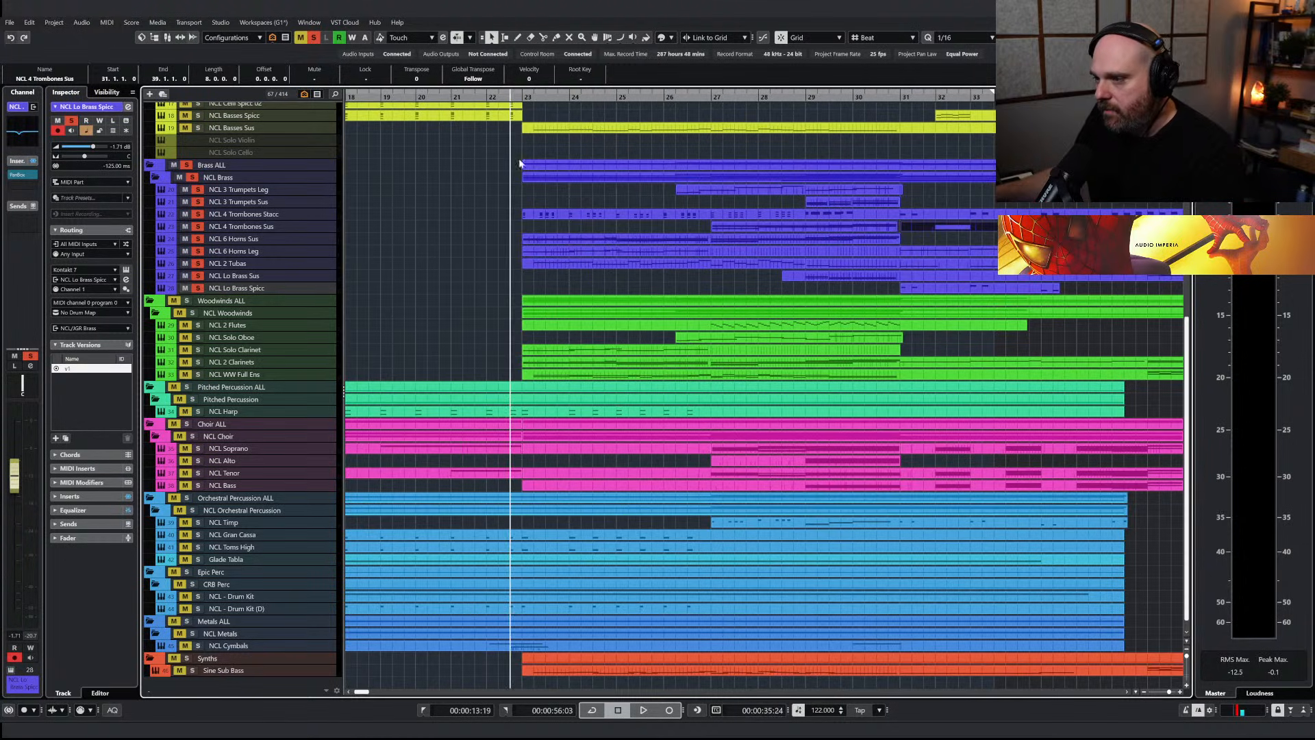
pyautogui.press('space')
pyautogui.click(315, 42)
pyautogui.scroll(5, 533, 168)
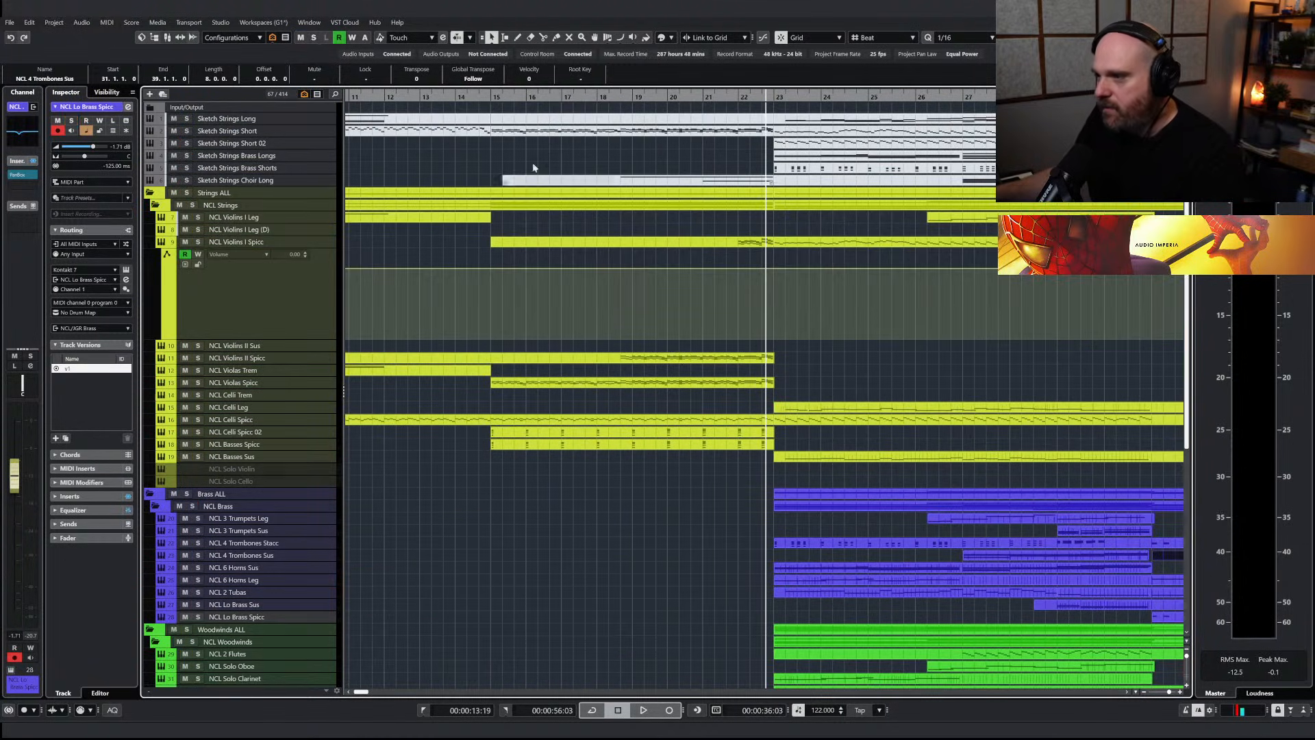
# Solo NCL Violas Spicc and inspect its Nucleus instrument's spiccato and envelope settings during playback
pyautogui.click(198, 383)
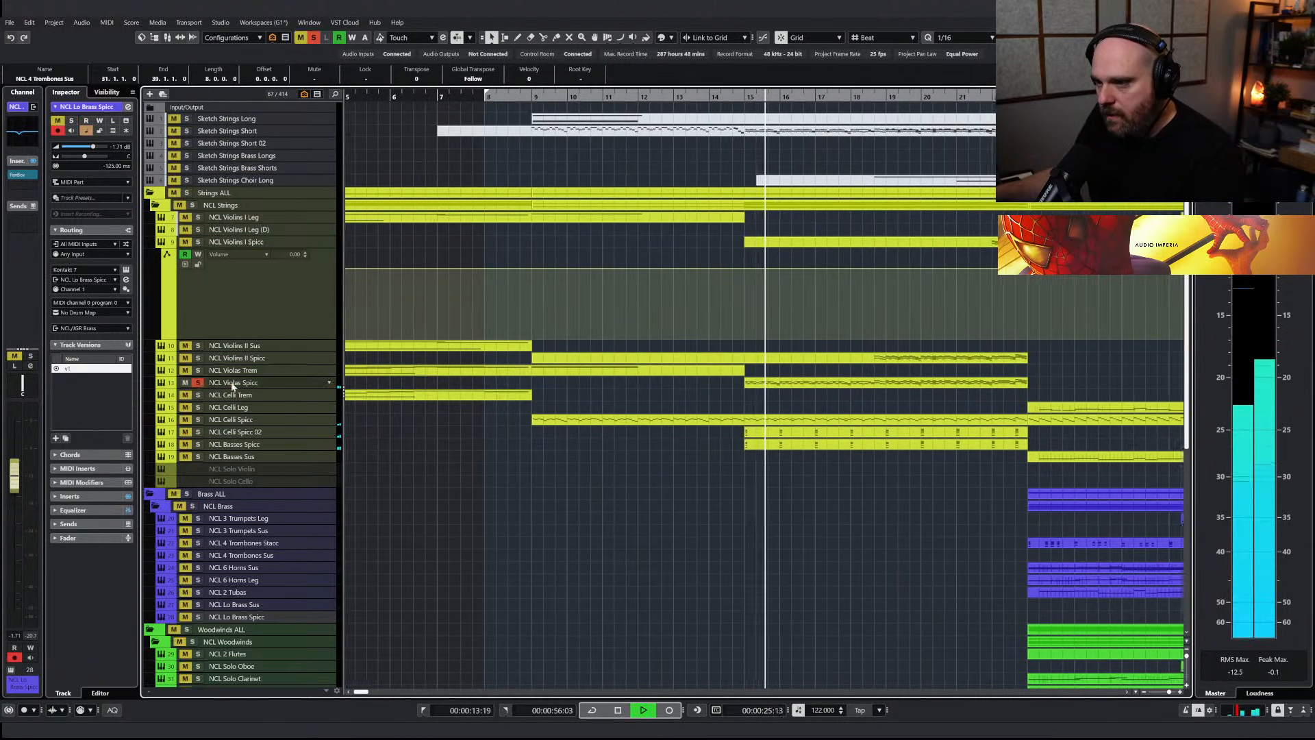
pyautogui.click(237, 382)
pyautogui.press('F11')
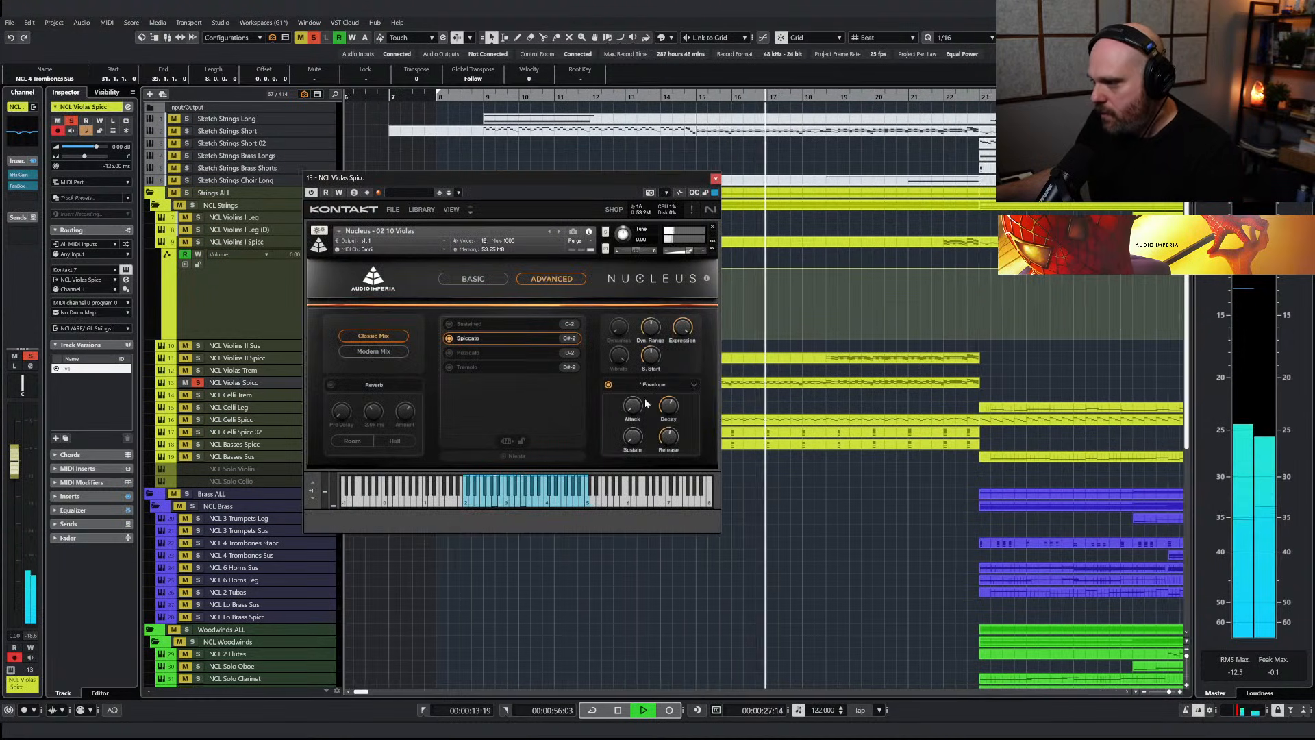
pyautogui.press('space')
pyautogui.press('space')
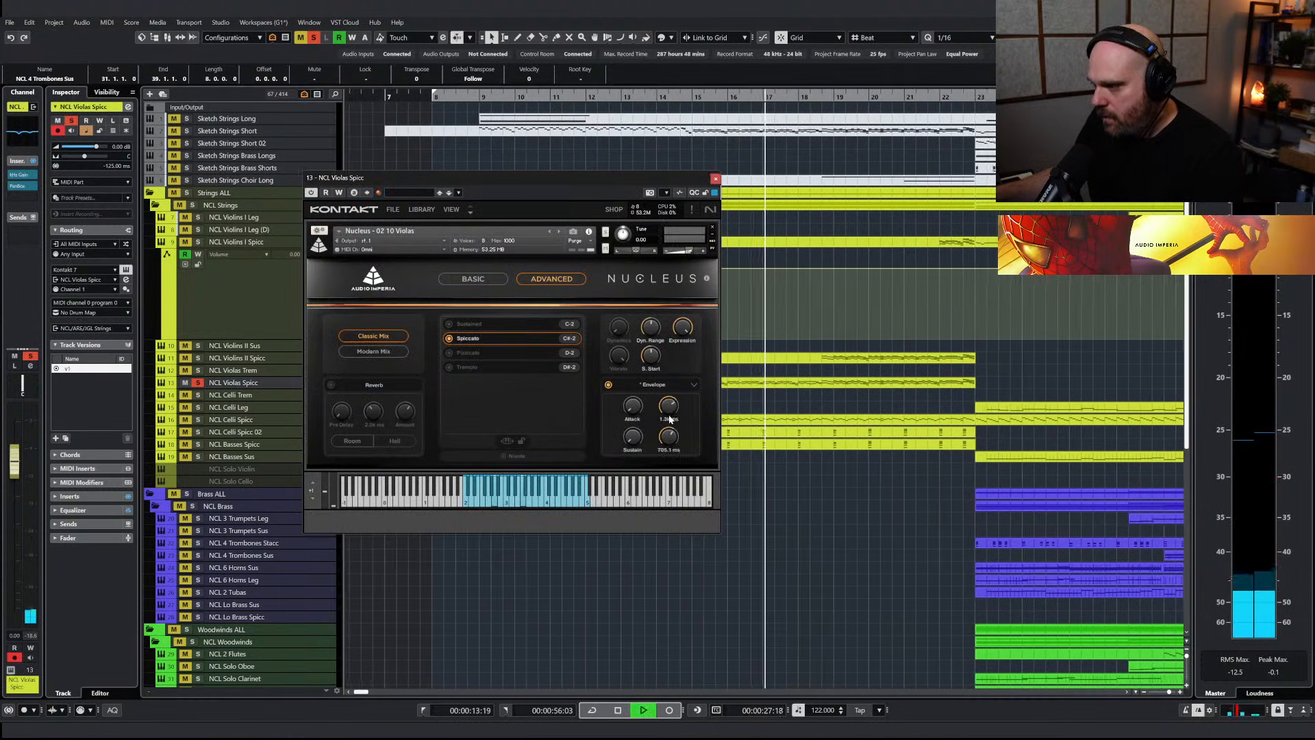
pyautogui.click(716, 178)
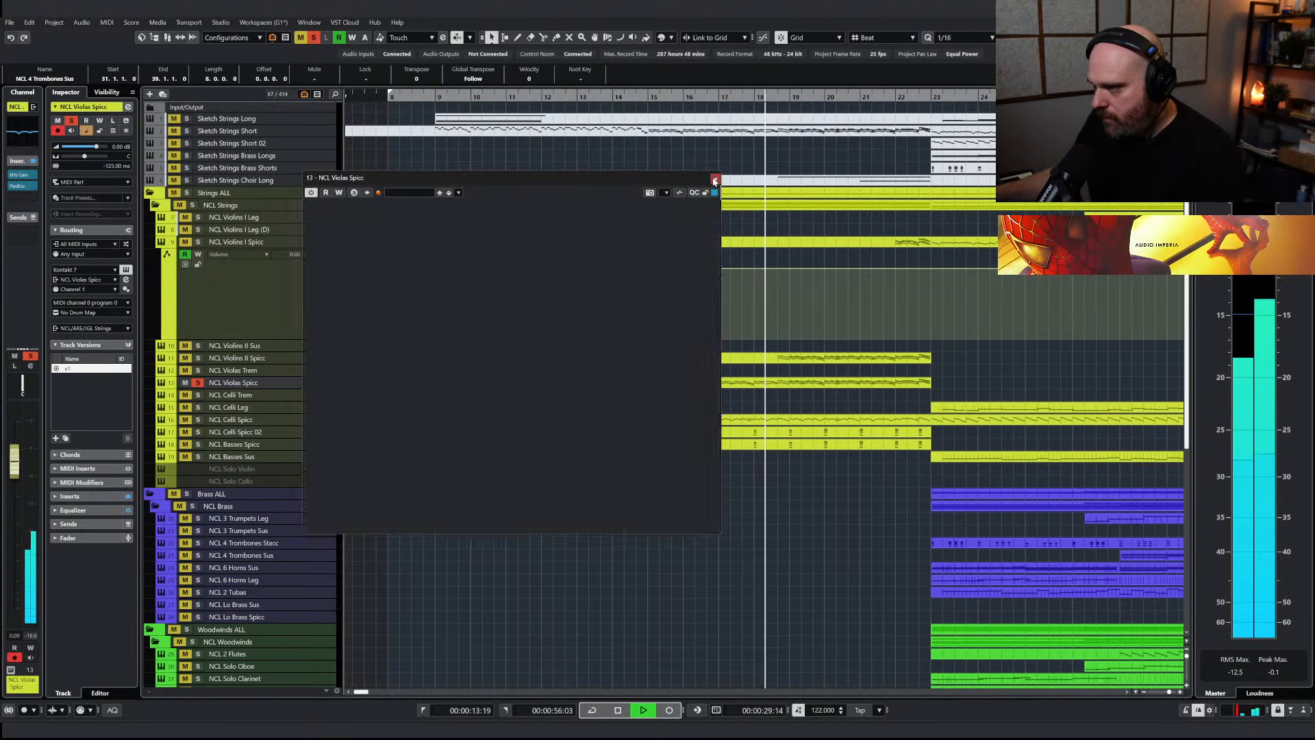
# Lower the NCL Violas Spicc track volume to about -6.1 dB, clear the solo and replay the full mix
pyautogui.moveTo(18, 476); pyautogui.dragTo(19, 512)
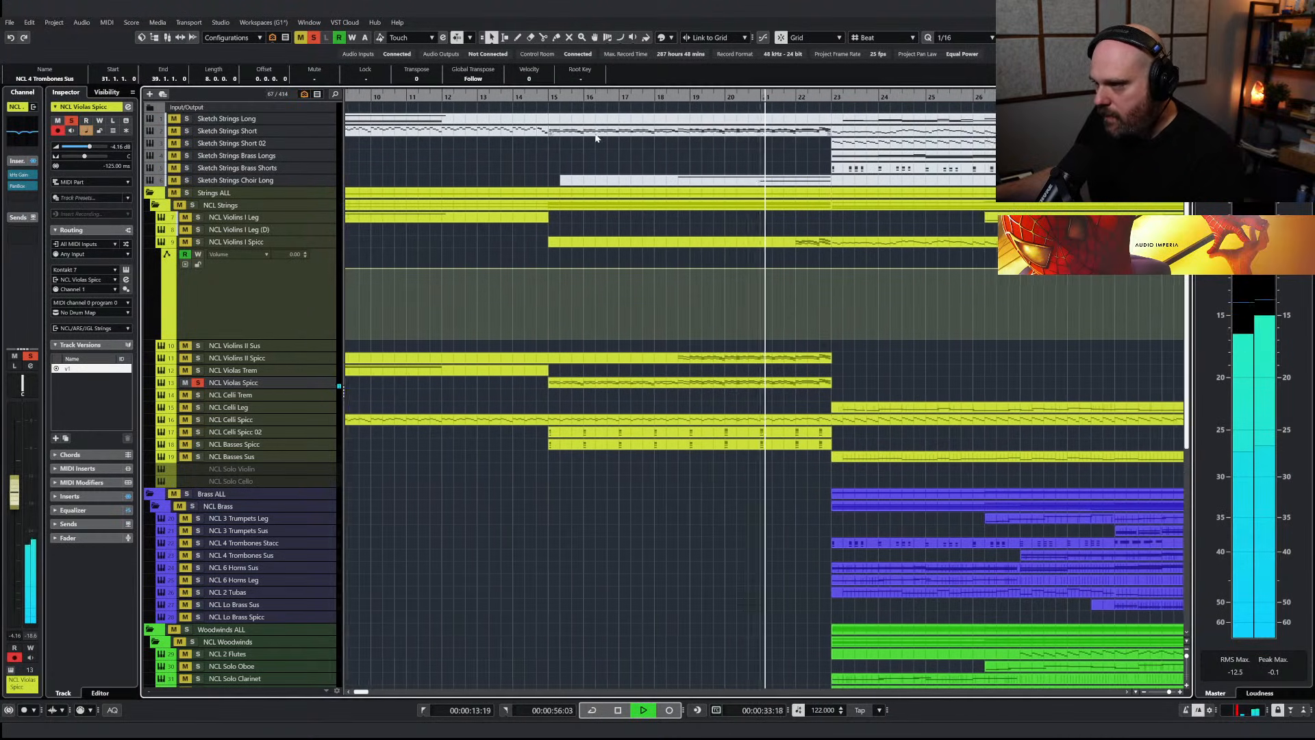
pyautogui.click(529, 98)
pyautogui.press('space')
pyautogui.click(313, 39)
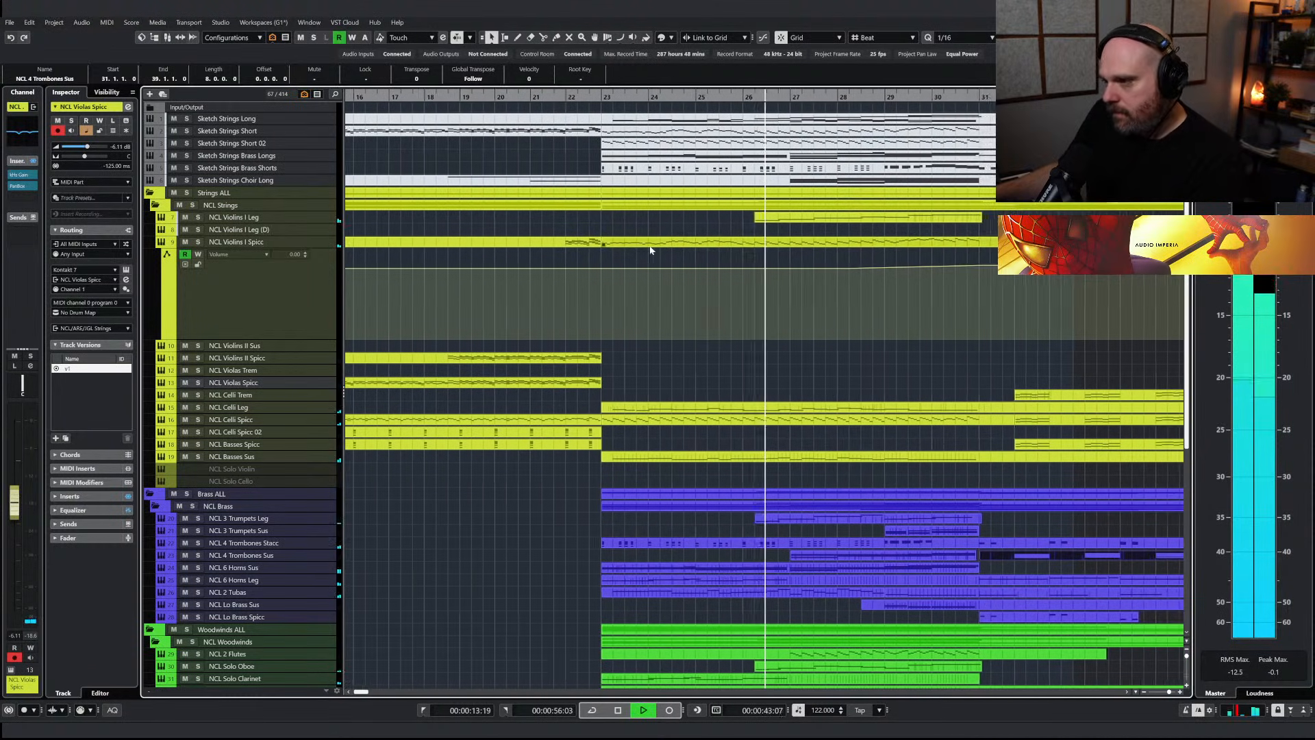
# Raise the NCL Violins I Spicc volume automation from bar 23 onward, reaching 2.66 at bar 31
pyautogui.press('g')
pyautogui.press('g')
pyautogui.press('g')
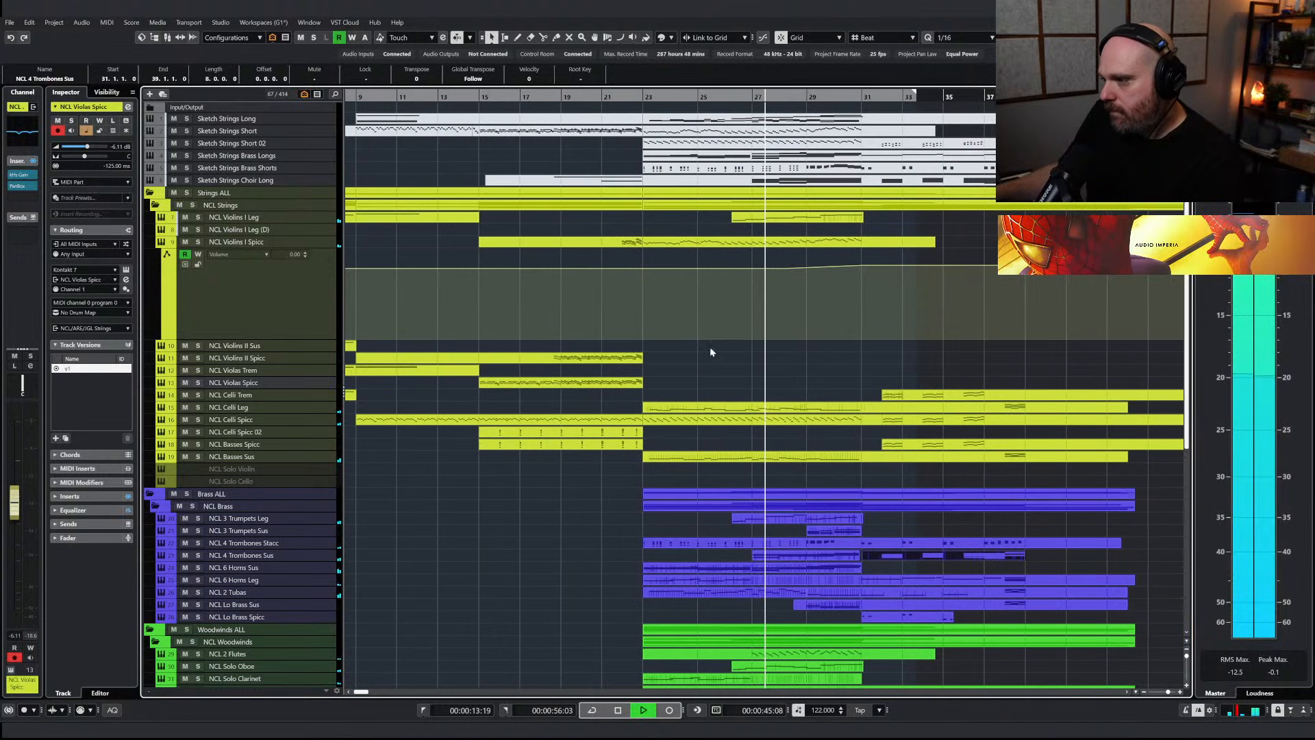
pyautogui.click(624, 268)
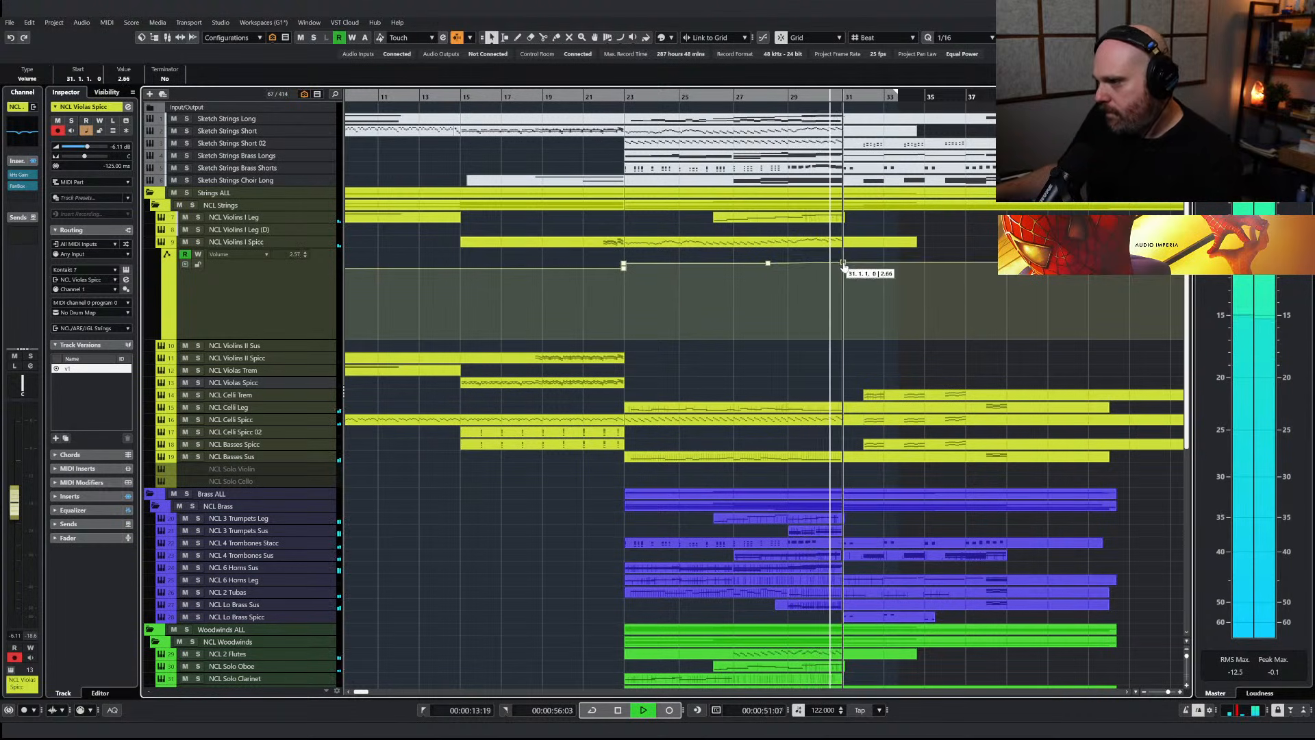
pyautogui.press('space')
# Copy the NCL Violins I Spicc part starting at bar 23 onto NCL Violins II Spicc and open the copy
pyautogui.click(598, 243)
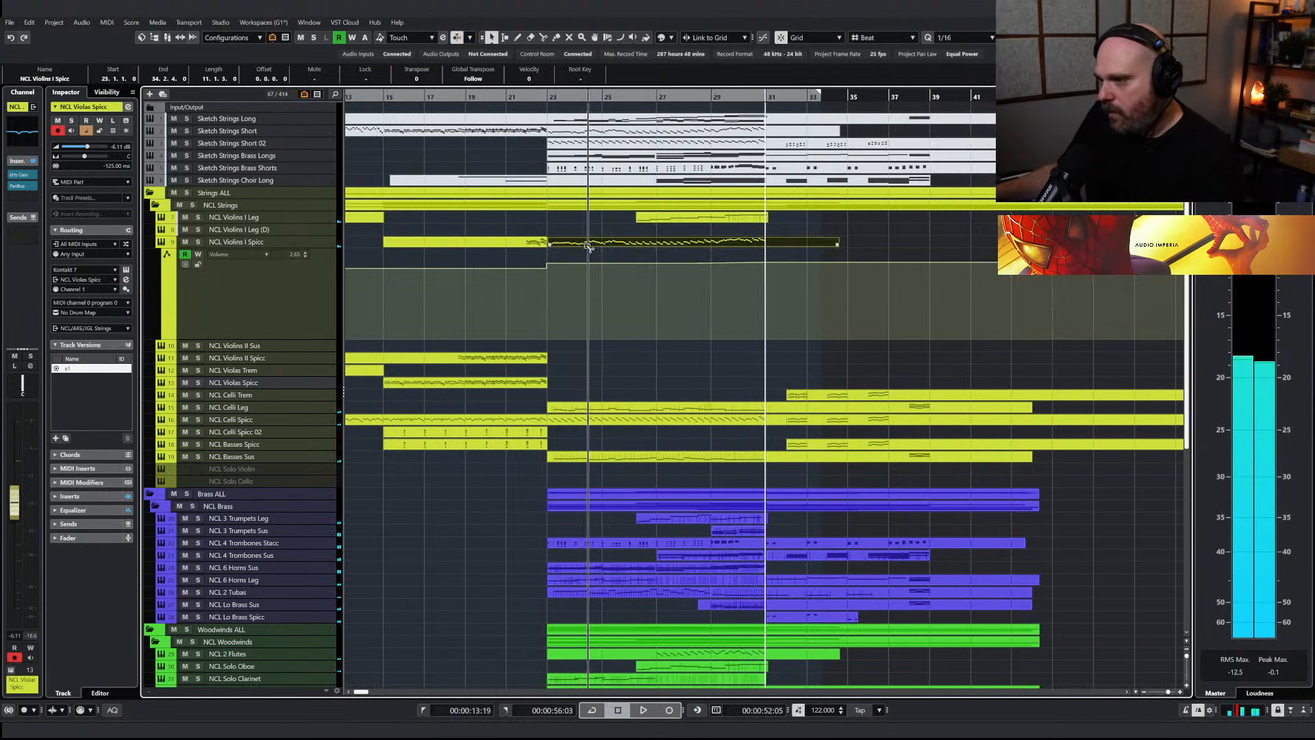
pyautogui.moveTo(588, 267); pyautogui.dragTo(578, 361)
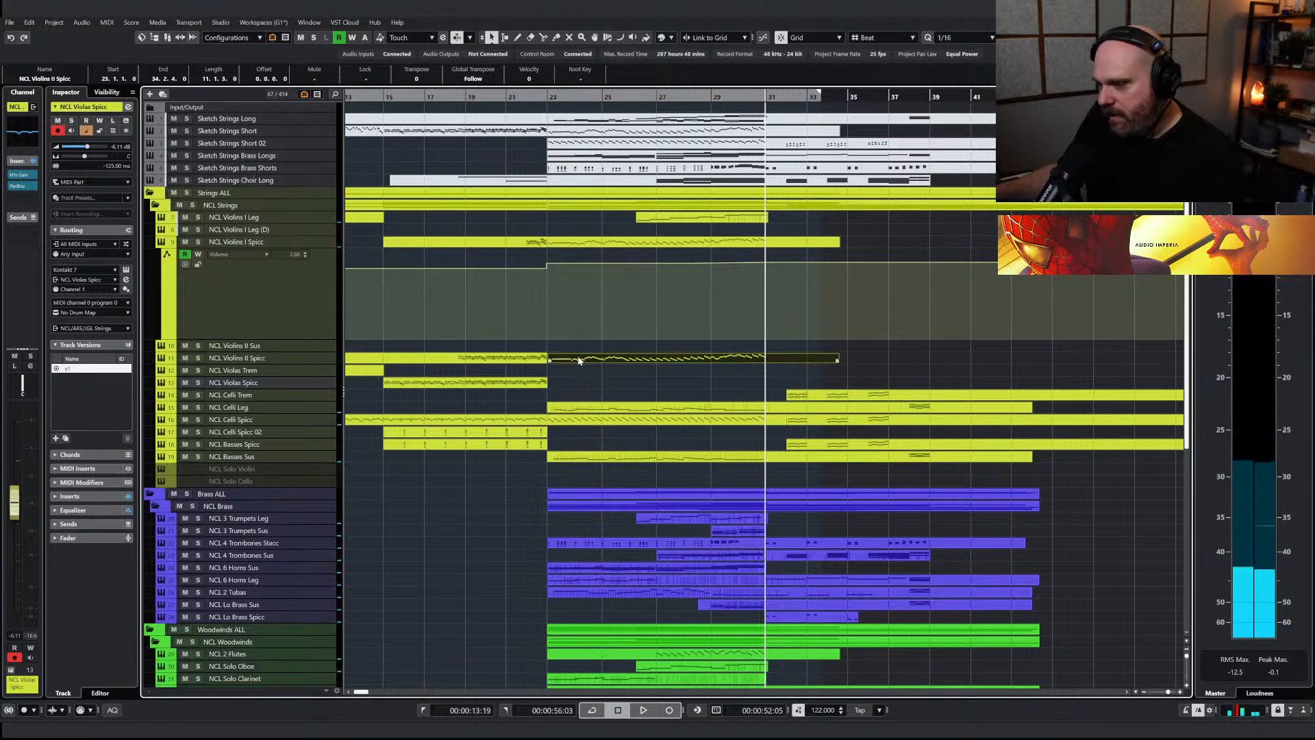
pyautogui.doubleClick(576, 359)
pyautogui.press('h')
# Try to harmonize the first five notes at bar 23 by changing them to D3, A2, D3, A2 and D#3
pyautogui.moveTo(2, 90); pyautogui.dragTo(724, 274)
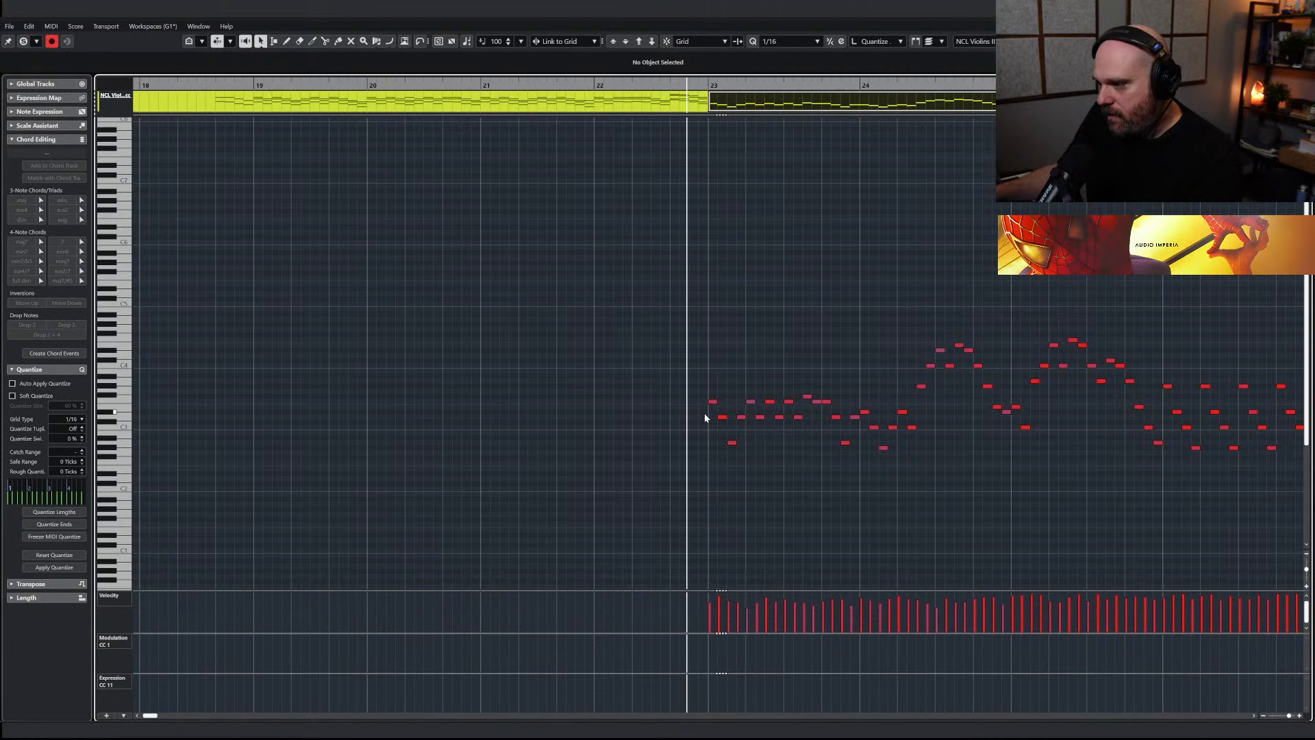
pyautogui.press('Down')
pyautogui.press('Down')
pyautogui.press('Down')
pyautogui.click(733, 448)
pyautogui.click(731, 443)
pyautogui.press('Up')
pyautogui.press('Up')
pyautogui.press('Up')
pyautogui.press('Up')
pyautogui.press('Up')
pyautogui.click(741, 417)
pyautogui.press('Down')
pyautogui.press('Down')
pyautogui.press('Down')
pyautogui.press('Down')
pyautogui.press('Down')
pyautogui.click(752, 403)
pyautogui.press('Down')
pyautogui.press('Down')
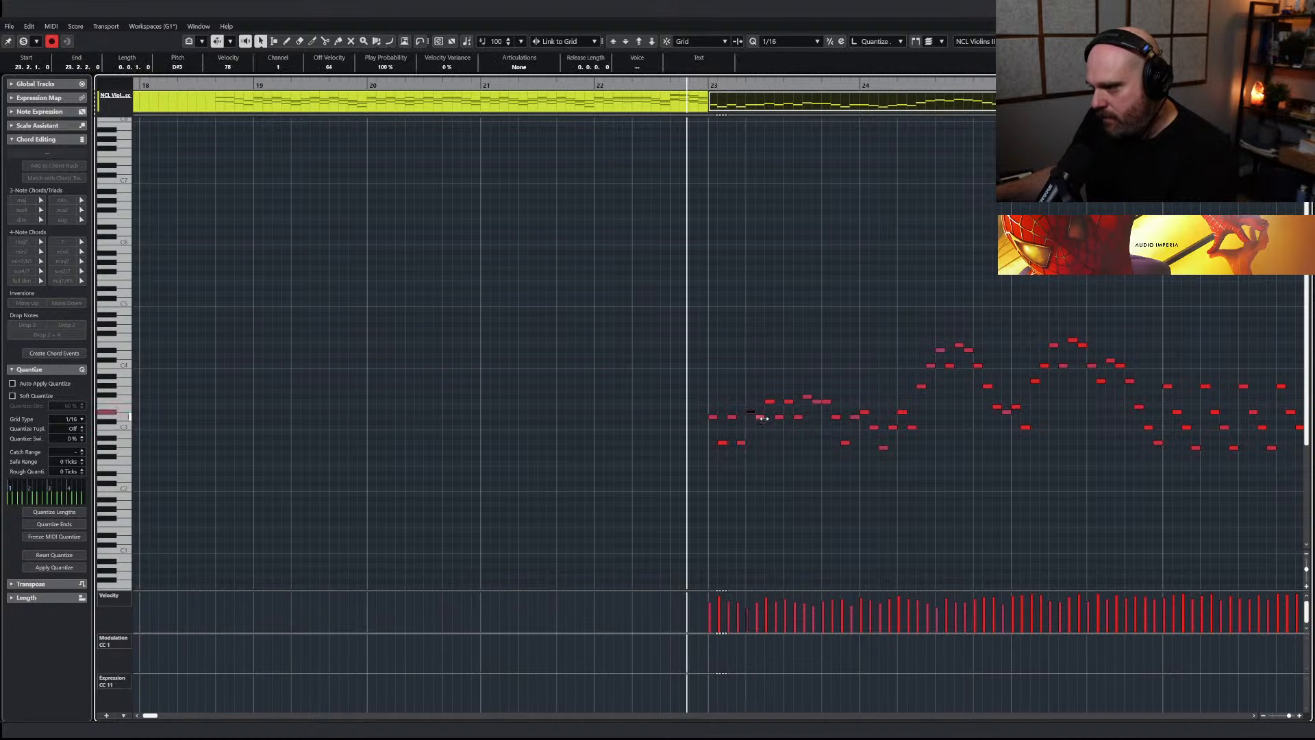
# Undo the harmony pitch changes on the opening notes at bar 23
pyautogui.hotkey('ctrl', 'z')
pyautogui.hotkey('ctrl', 'z')
pyautogui.hotkey('ctrl', 'z')
pyautogui.hotkey('ctrl', 'z')
pyautogui.hotkey('ctrl', 'z')
pyautogui.hotkey('ctrl', 'z')
pyautogui.hotkey('ctrl', 'z')
pyautogui.hotkey('ctrl', 'z')
pyautogui.hotkey('ctrl', 'z')
pyautogui.hotkey('ctrl', 'z')
pyautogui.hotkey('ctrl', 'z')
pyautogui.hotkey('ctrl', 'z')
pyautogui.hotkey('ctrl', 'z')
pyautogui.hotkey('ctrl', 'z')
pyautogui.hotkey('ctrl', 'z')
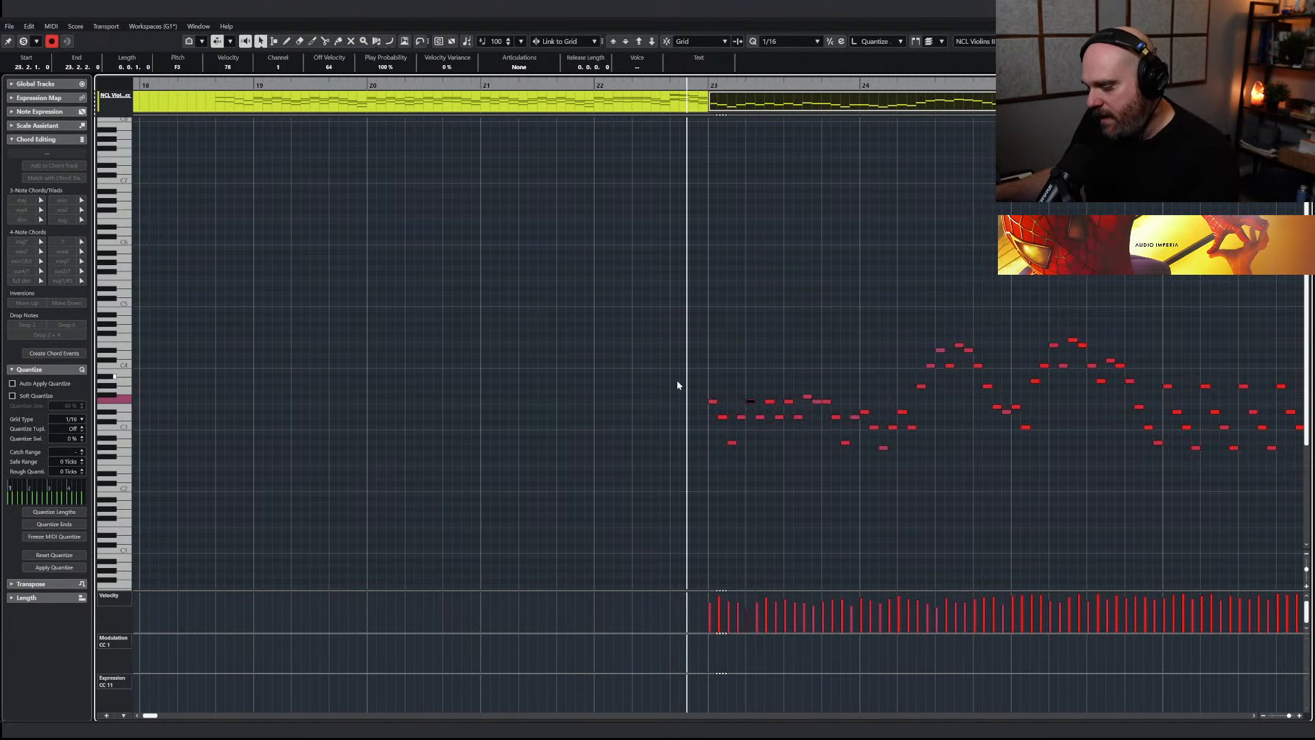
# Delete all notes from the copied NCL Violins II Spicc part, set the cursor to bar 23 and close the editor
pyautogui.press('g')
pyautogui.press('g')
pyautogui.press('g')
pyautogui.press('g')
pyautogui.press('g')
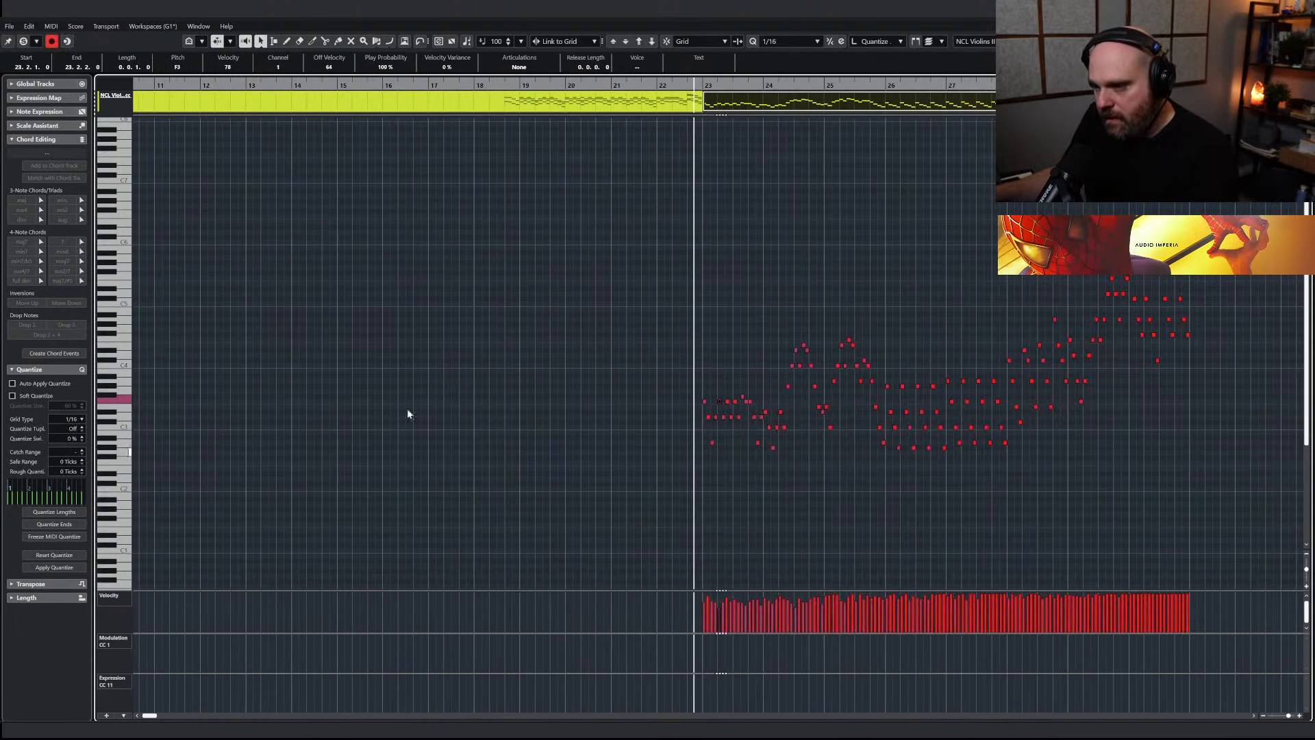
pyautogui.moveTo(572, 236); pyautogui.dragTo(1259, 516)
pyautogui.press('Delete')
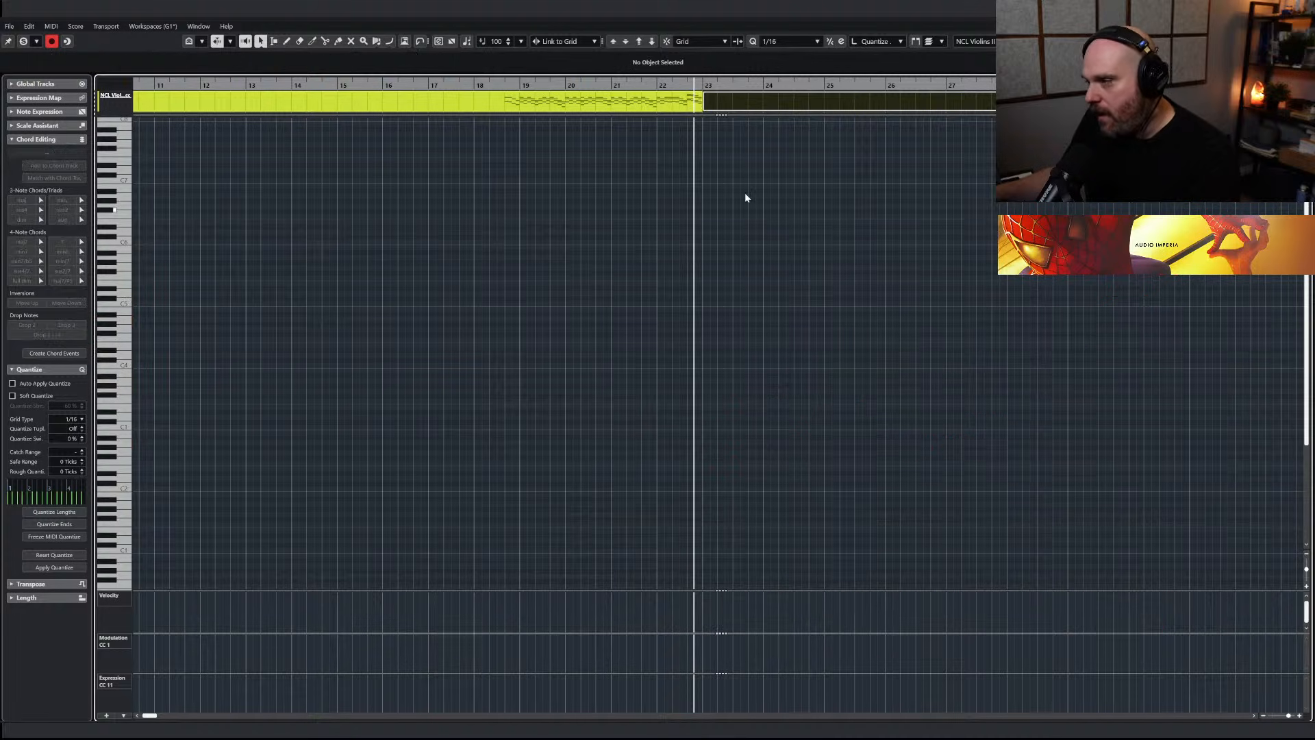
pyautogui.click(705, 84)
pyautogui.press('Return')
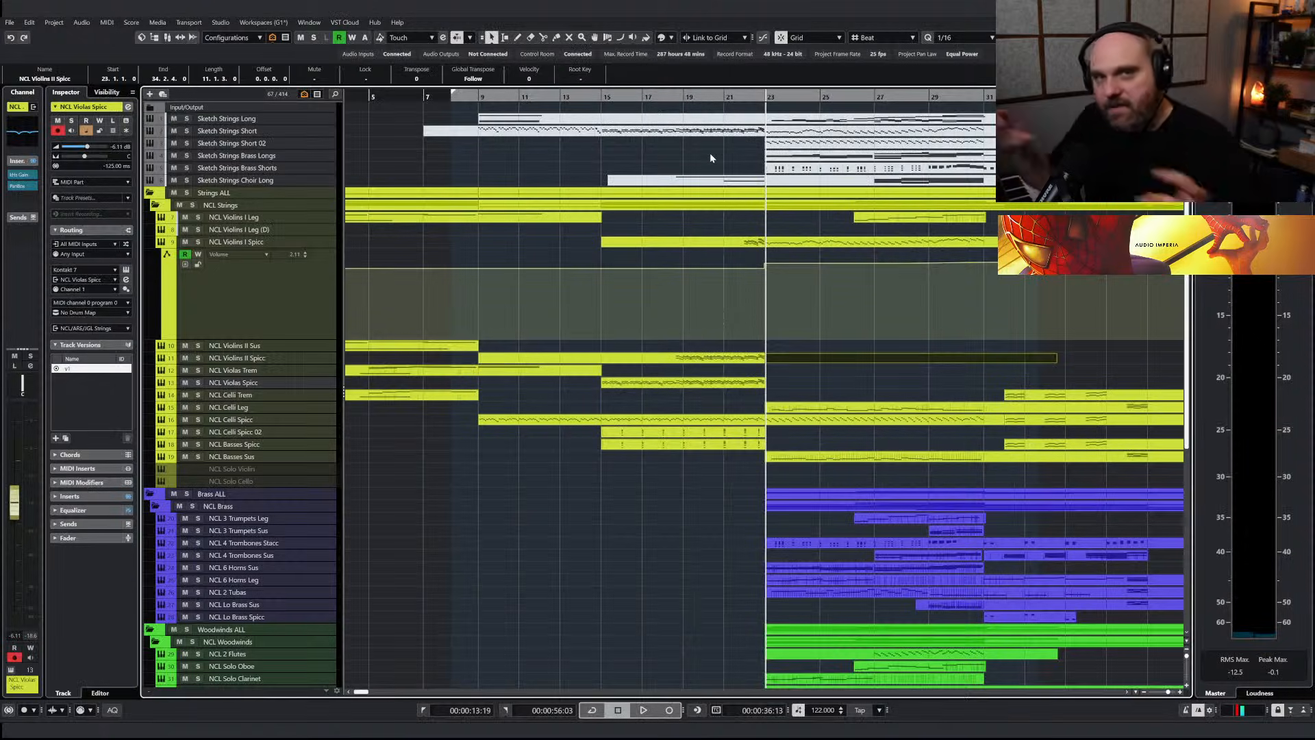
# Paste the copied spiccato notes into the empty NCL Violins II Spicc part at bar 23
pyautogui.click(255, 244)
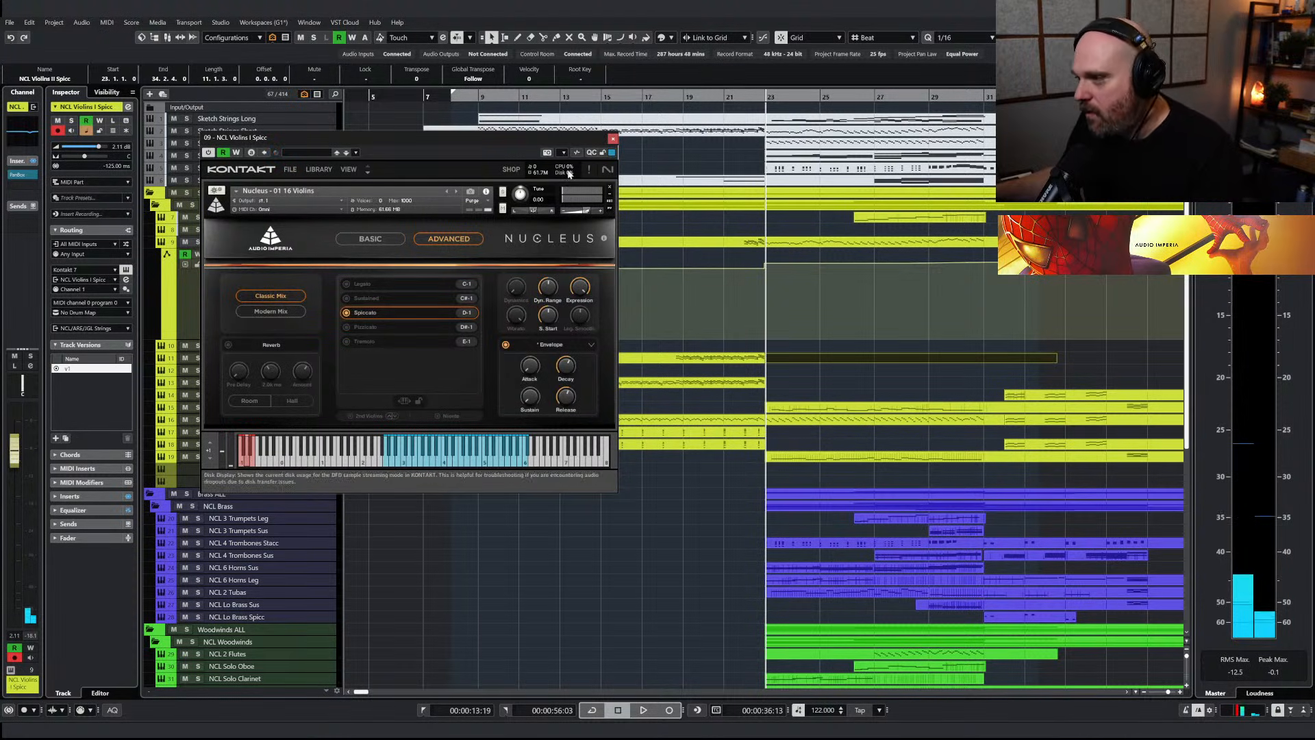
pyautogui.click(613, 139)
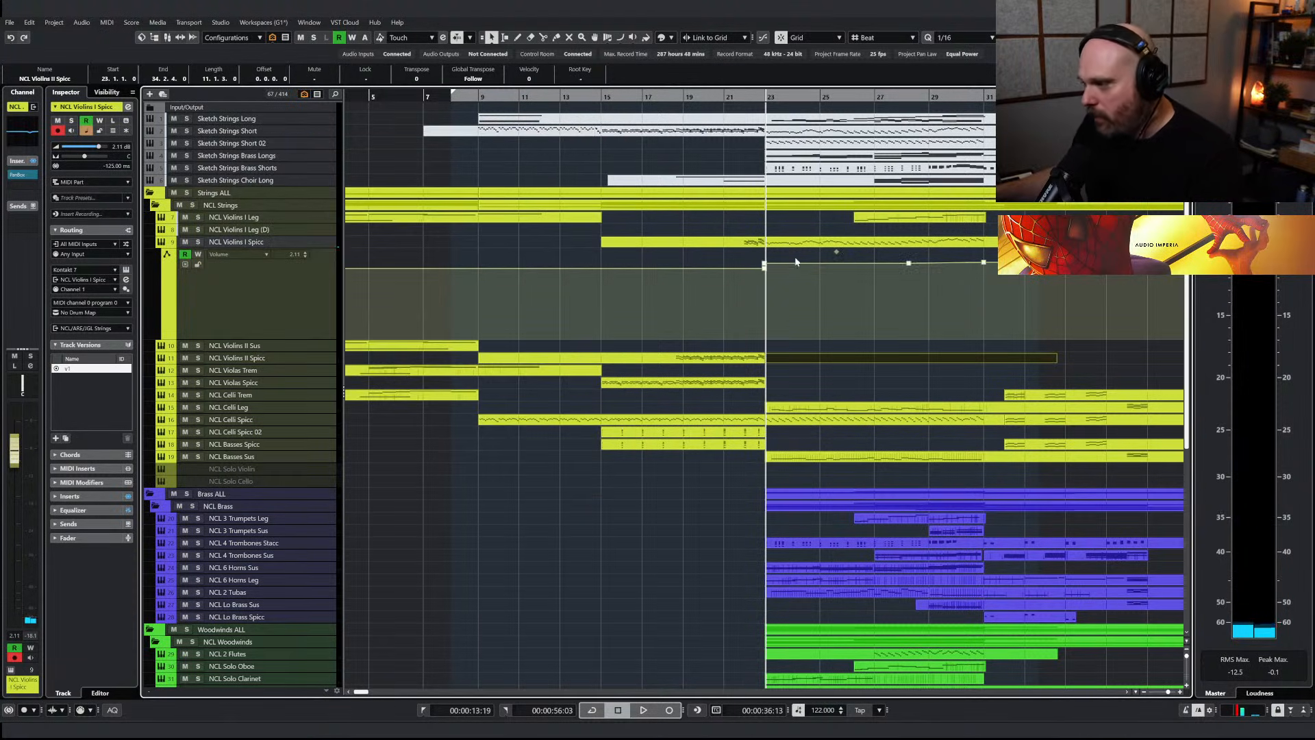
pyautogui.press('Return')
pyautogui.click(480, 339)
pyautogui.press('h')
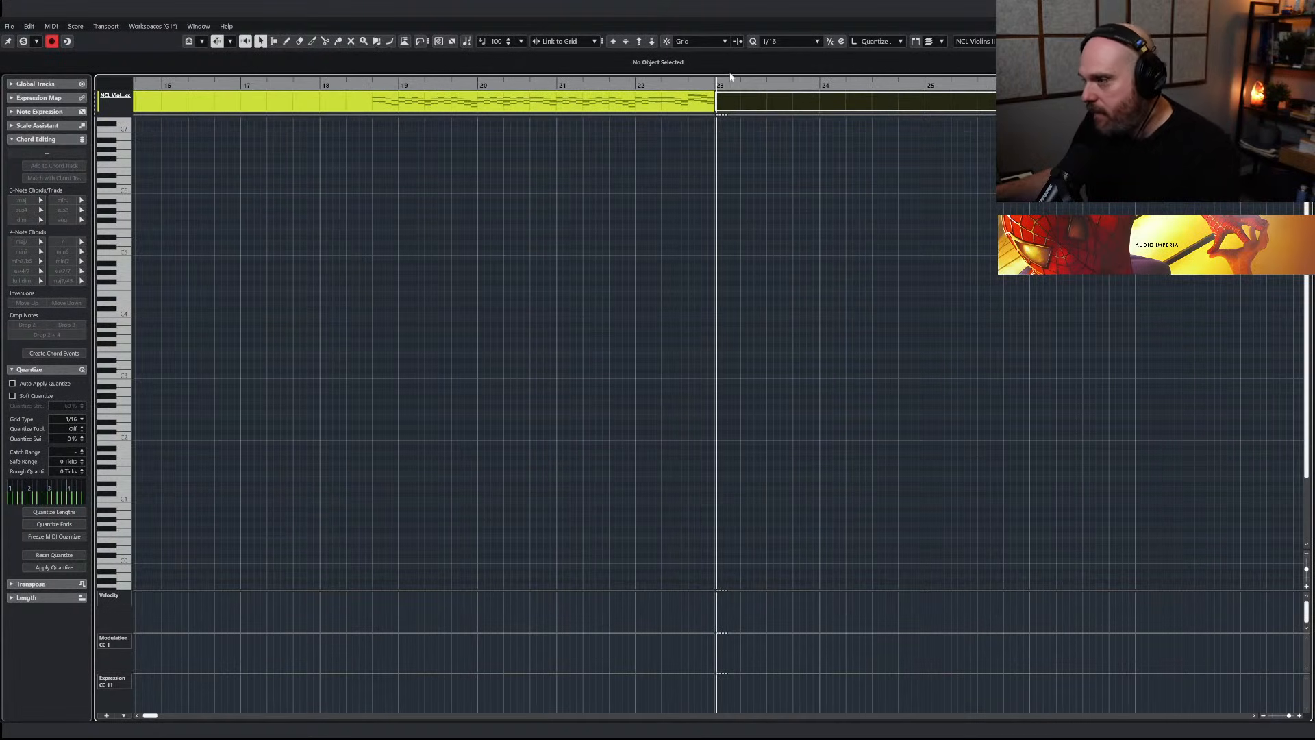
pyautogui.hotkey('ctrl', 'v')
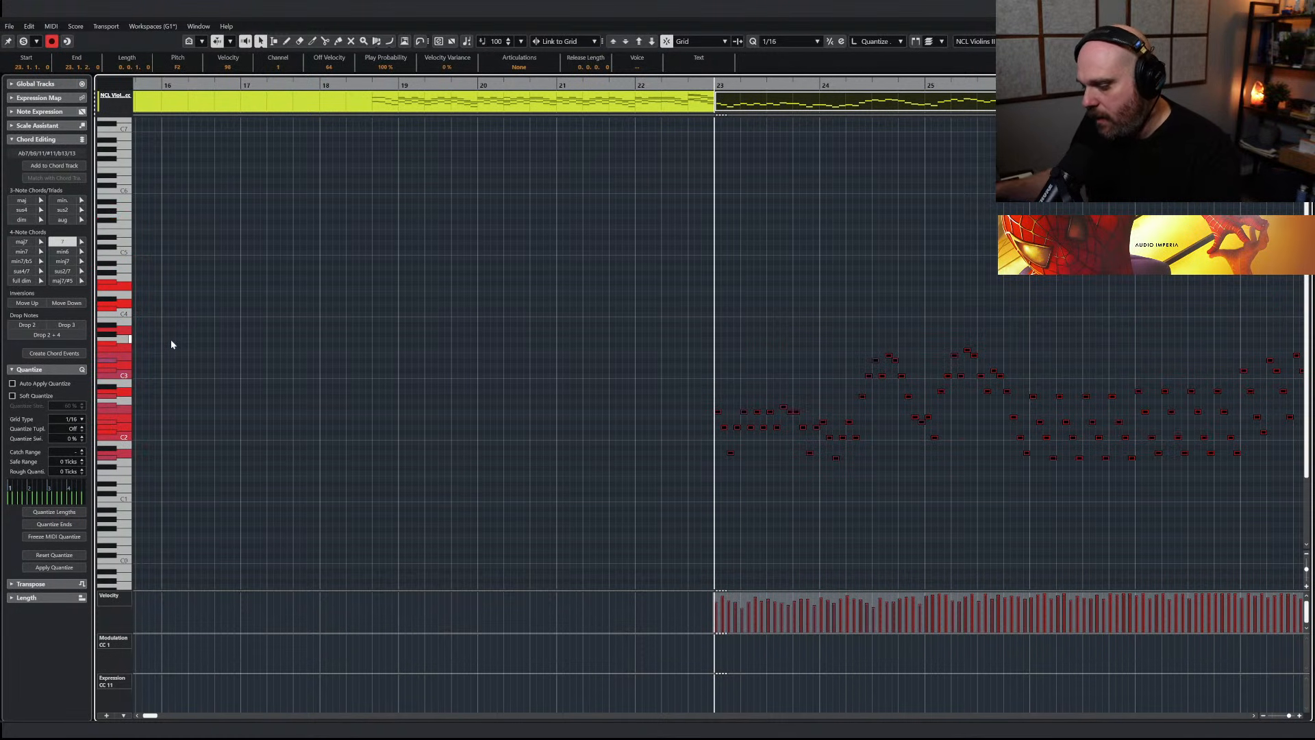
pyautogui.press('Return')
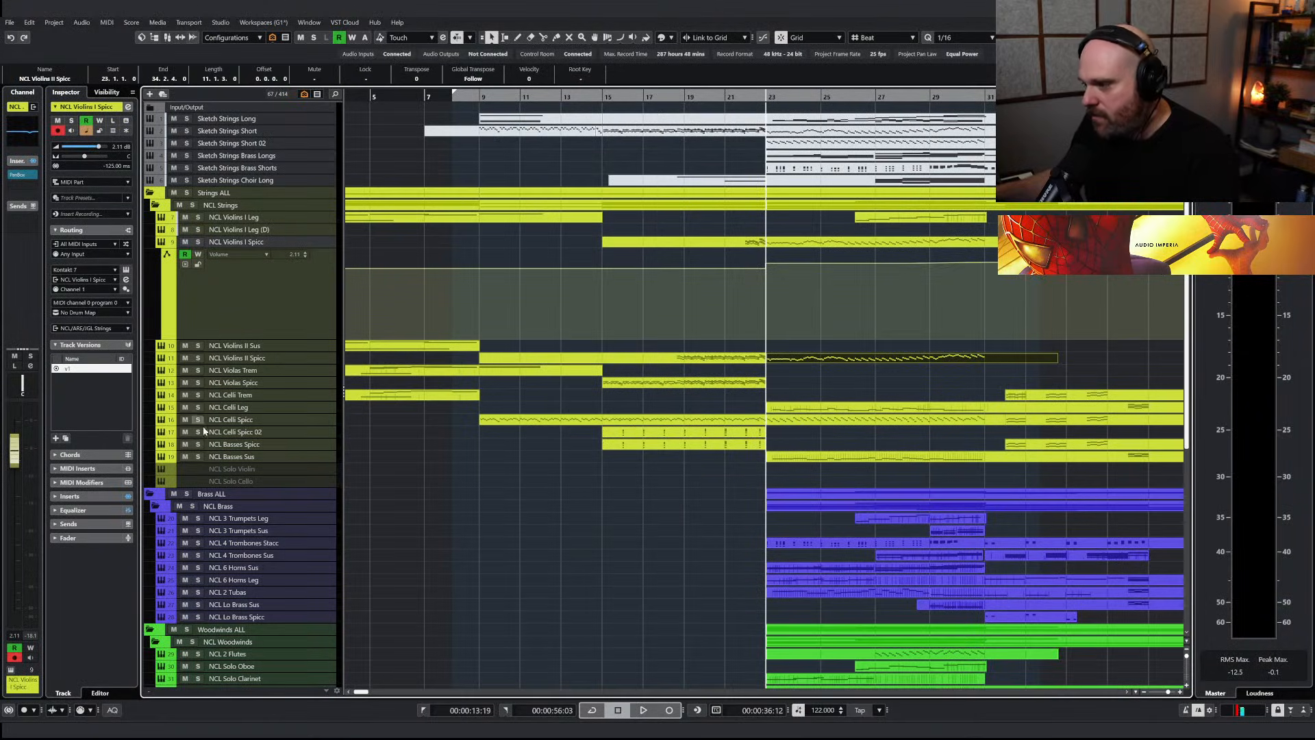
# Move the pasted part from NCL Violins II Spicc down to NCL Violas Spicc, solo that track and play it from bar 23
pyautogui.click(199, 384)
pyautogui.hotkey('ctrl', 'Down')
pyautogui.hotkey('ctrl', 'Down')
pyautogui.press('space')
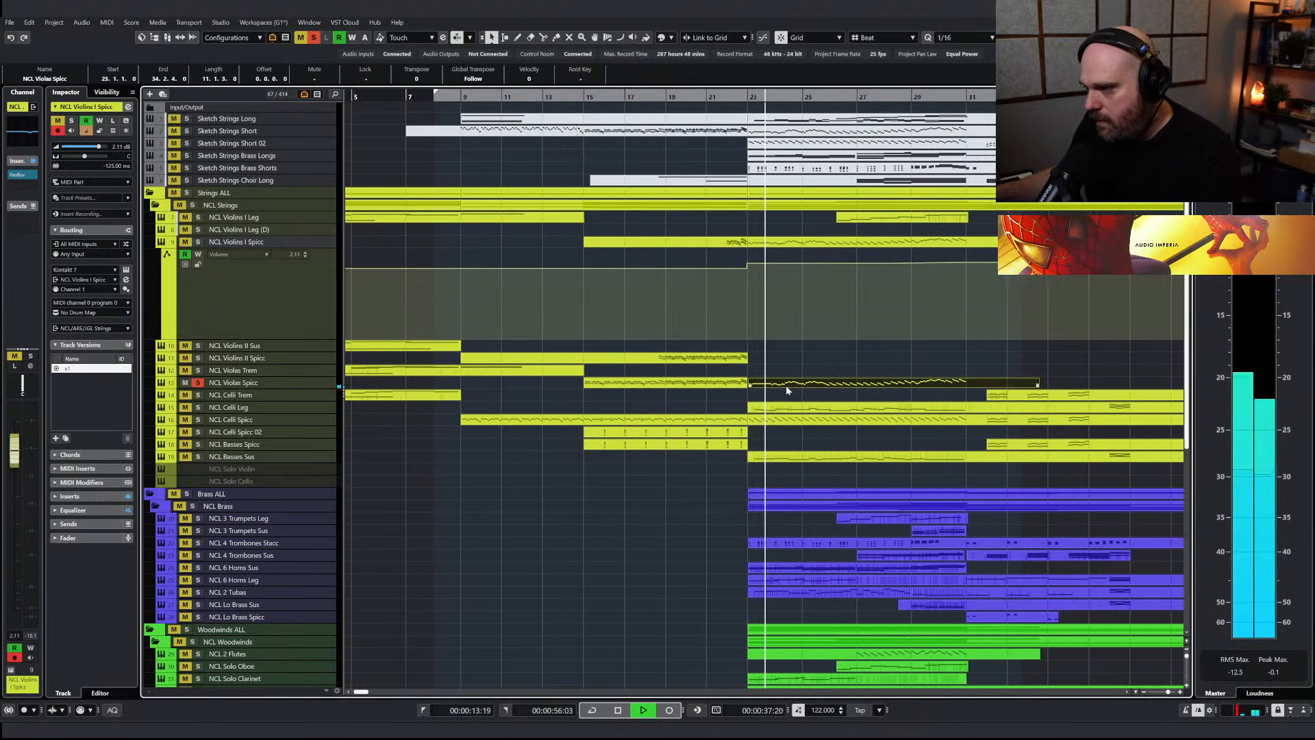
# Check the Transpose/Range settings of the NCL Violins I Spicc instrument
pyautogui.press('space')
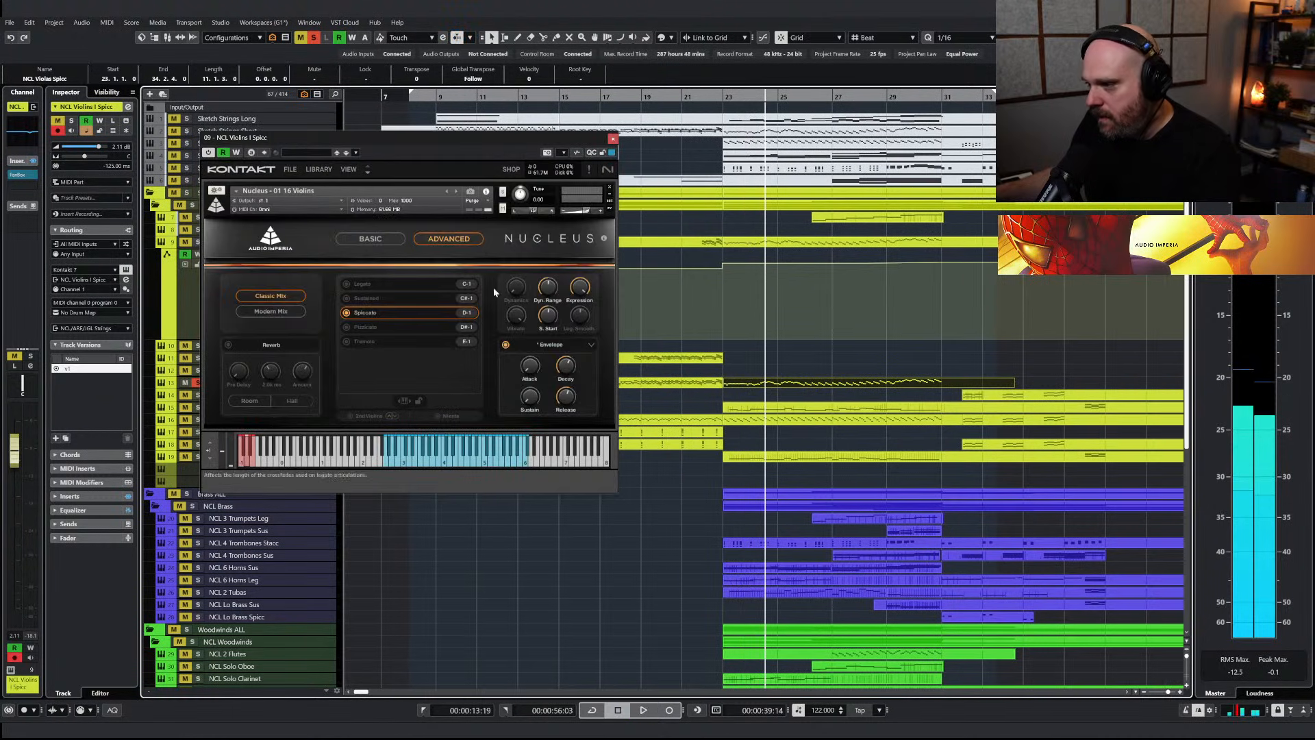
pyautogui.click(556, 345)
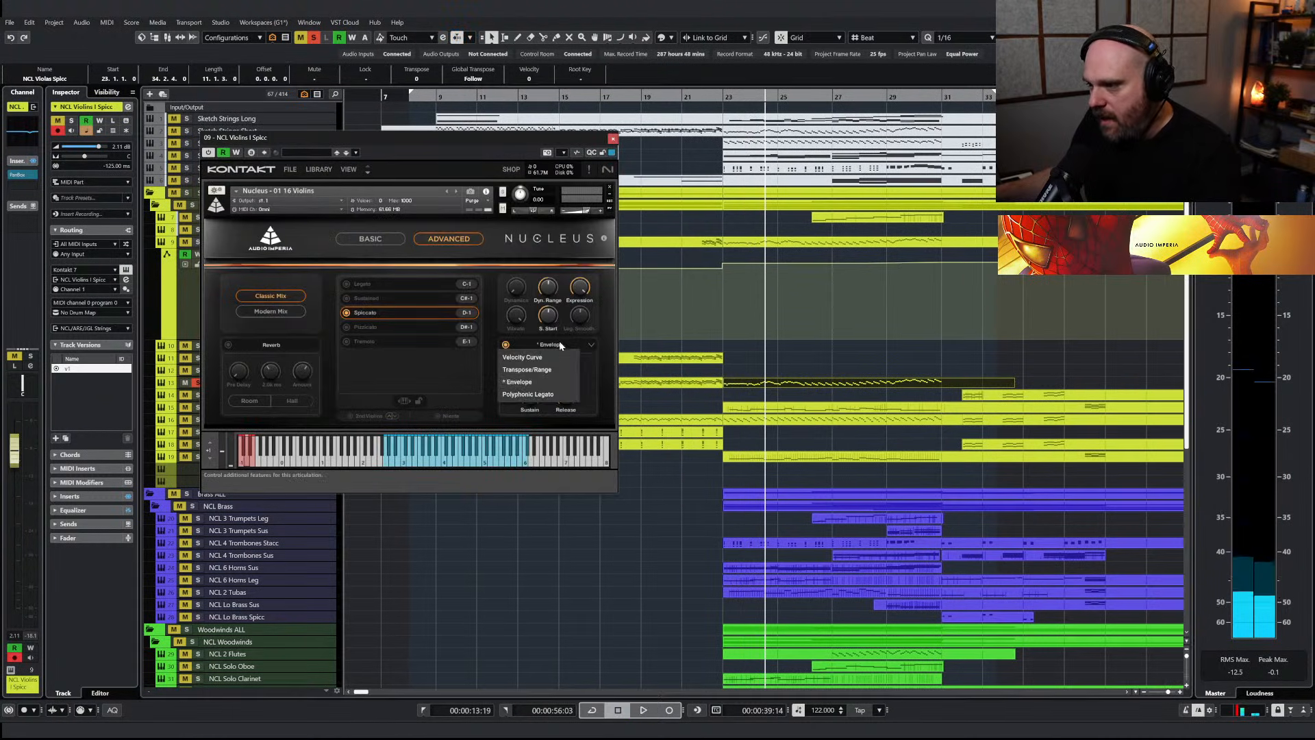
pyautogui.click(527, 369)
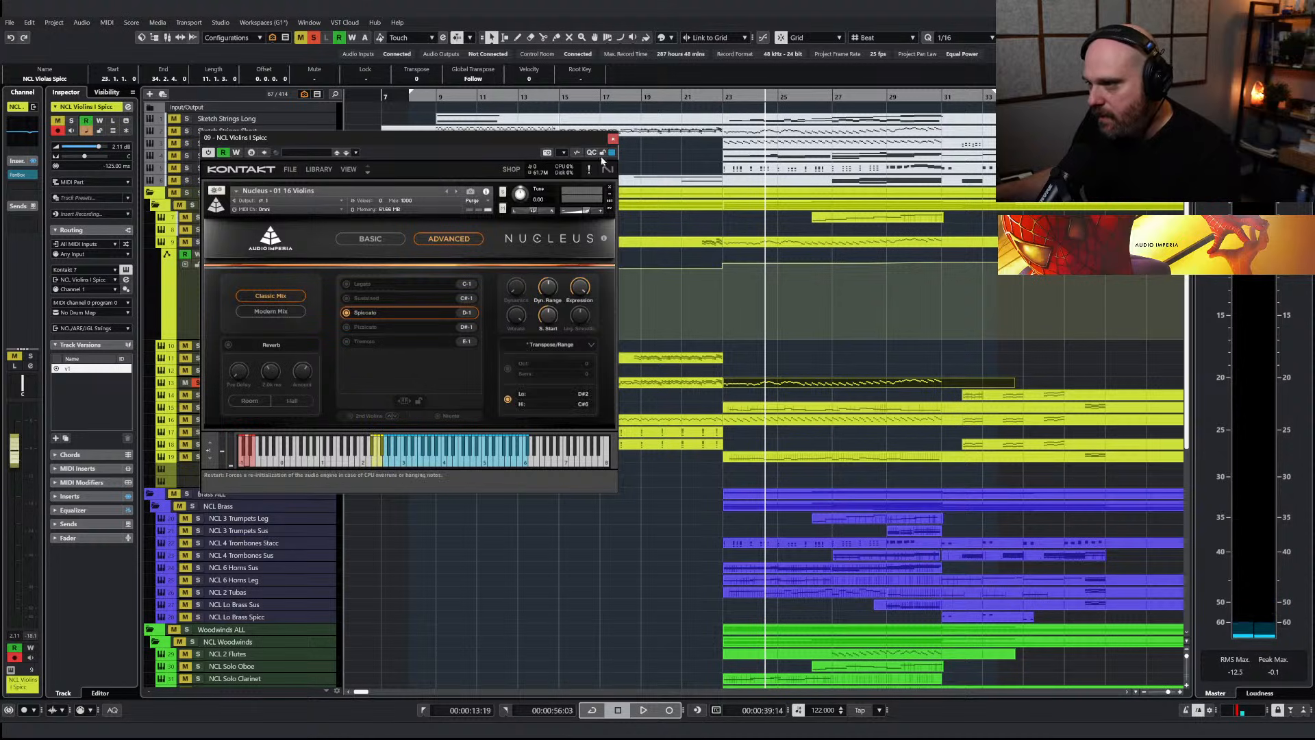
pyautogui.click(613, 139)
# Ramp the velocities of the NCL Violas Spicc notes upward from bar 23 towards bar 31
pyautogui.press('space')
pyautogui.doubleClick(748, 382)
pyautogui.scroll(-2, 700, 395)
pyautogui.moveTo(522, 253); pyautogui.dragTo(1011, 474)
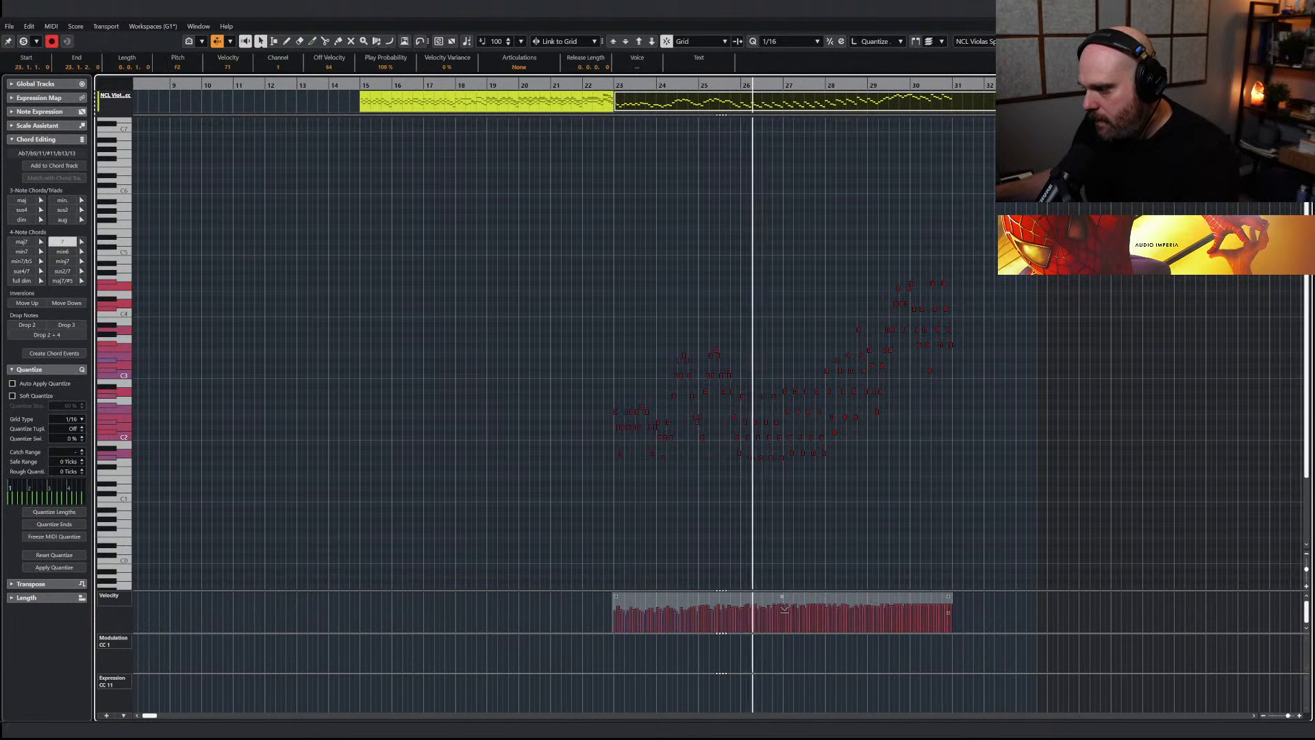
pyautogui.moveTo(948, 596); pyautogui.dragTo(949, 585)
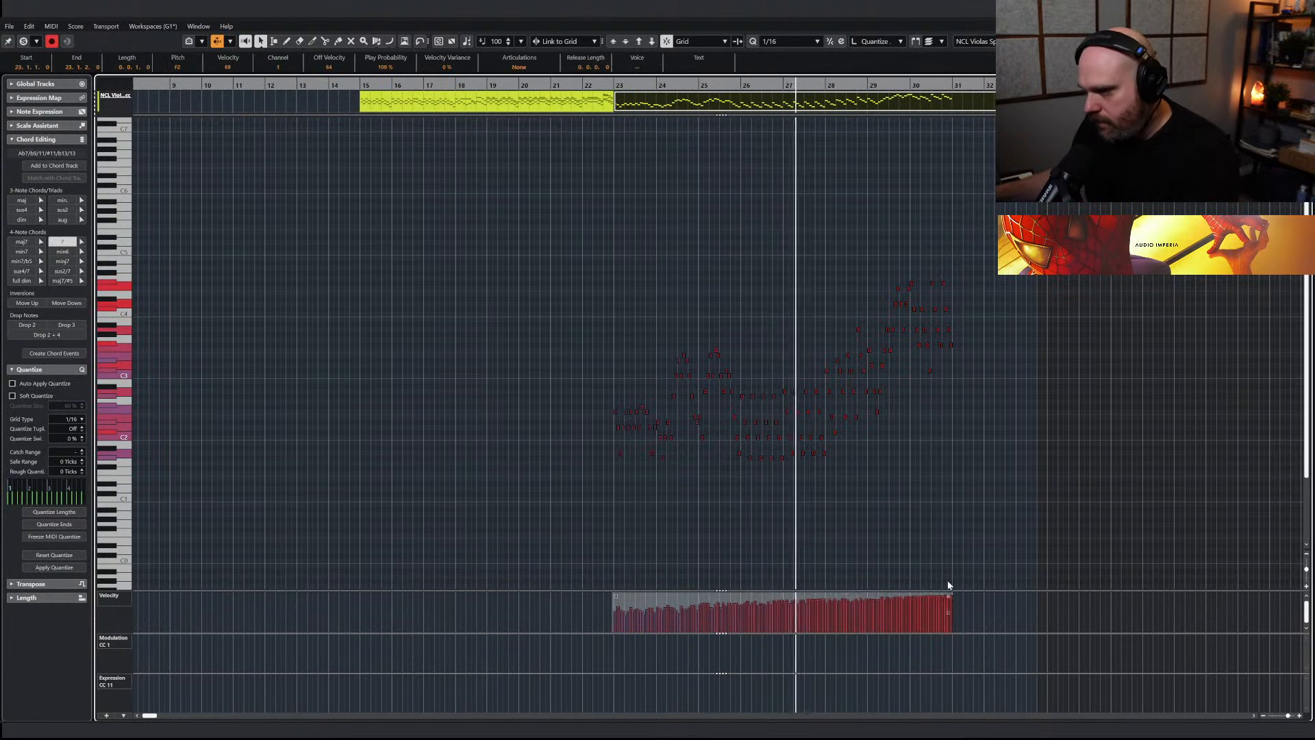
pyautogui.press('Escape')
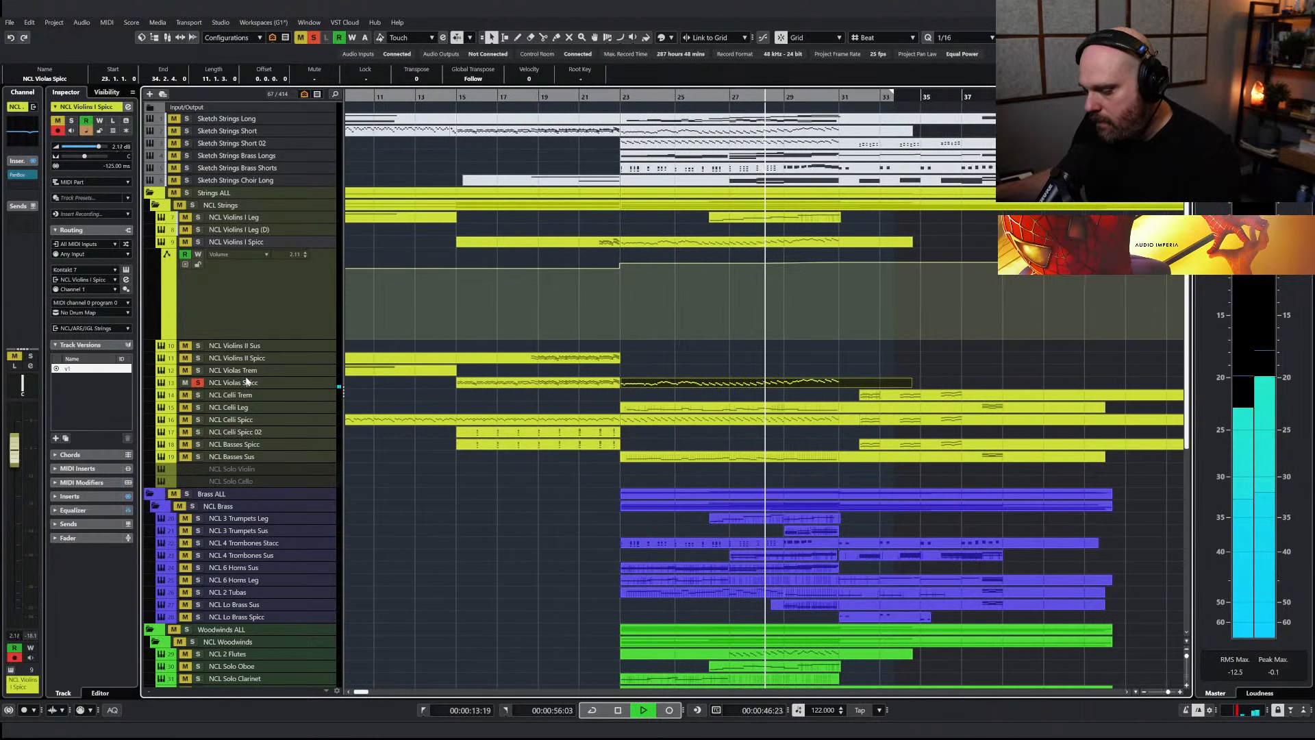
# Lower the NCL Violas Spicc velocities, most strongly at the start from bar 23, and play the passage with the track unsoloed
pyautogui.doubleClick(647, 383)
pyautogui.moveTo(388, 279); pyautogui.dragTo(945, 491)
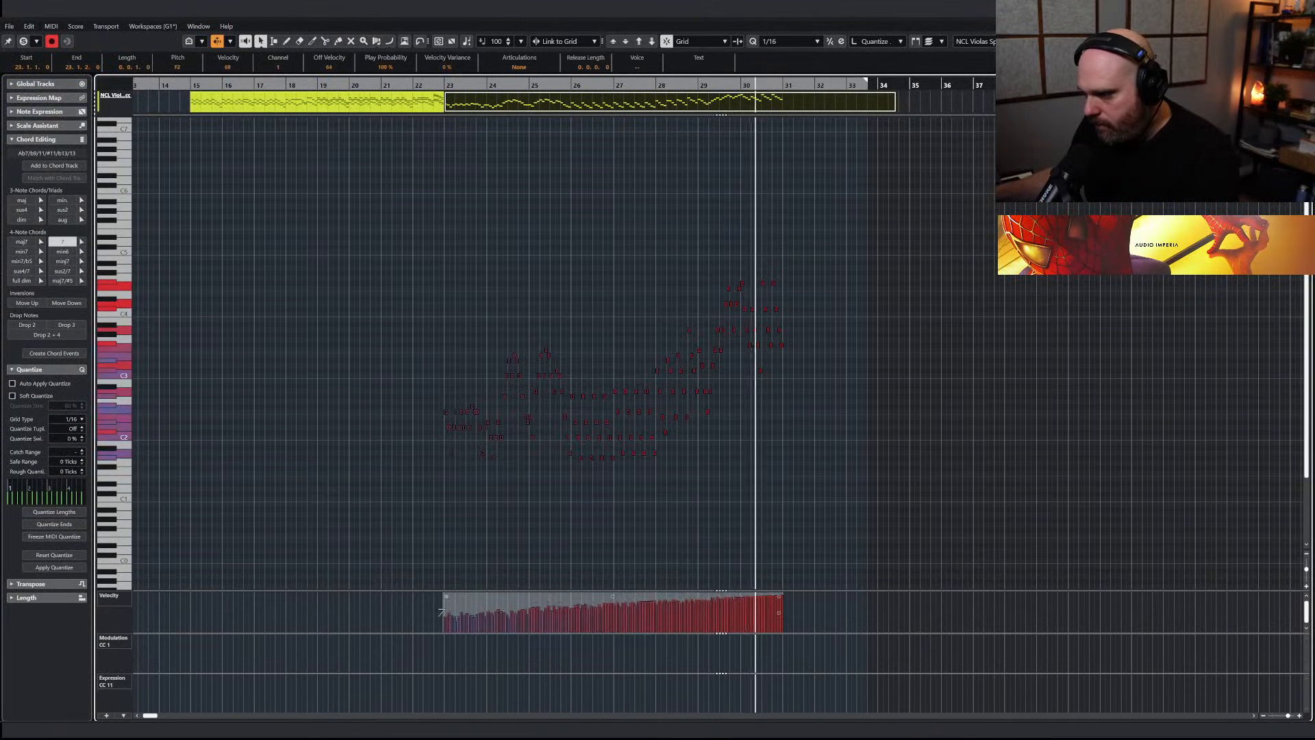
pyautogui.moveTo(735, 625); pyautogui.dragTo(620, 597)
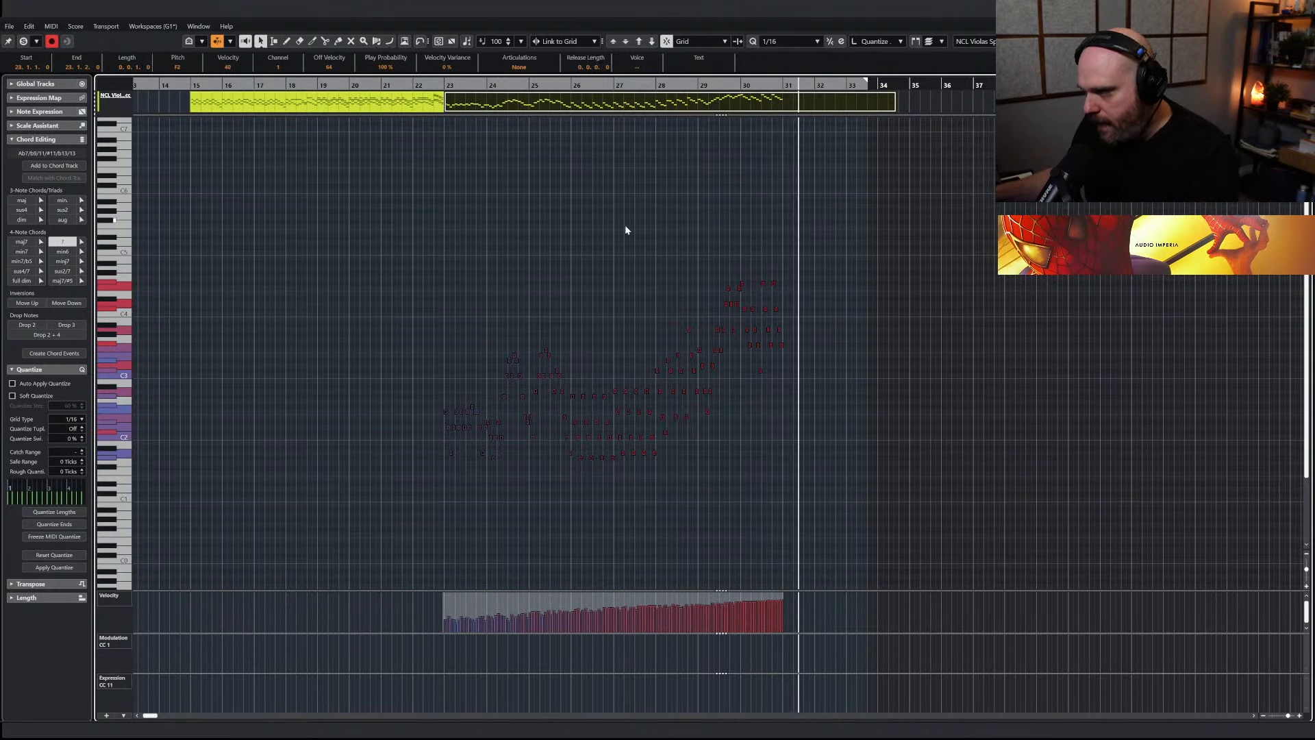
pyautogui.click(288, 84)
pyautogui.press('Return')
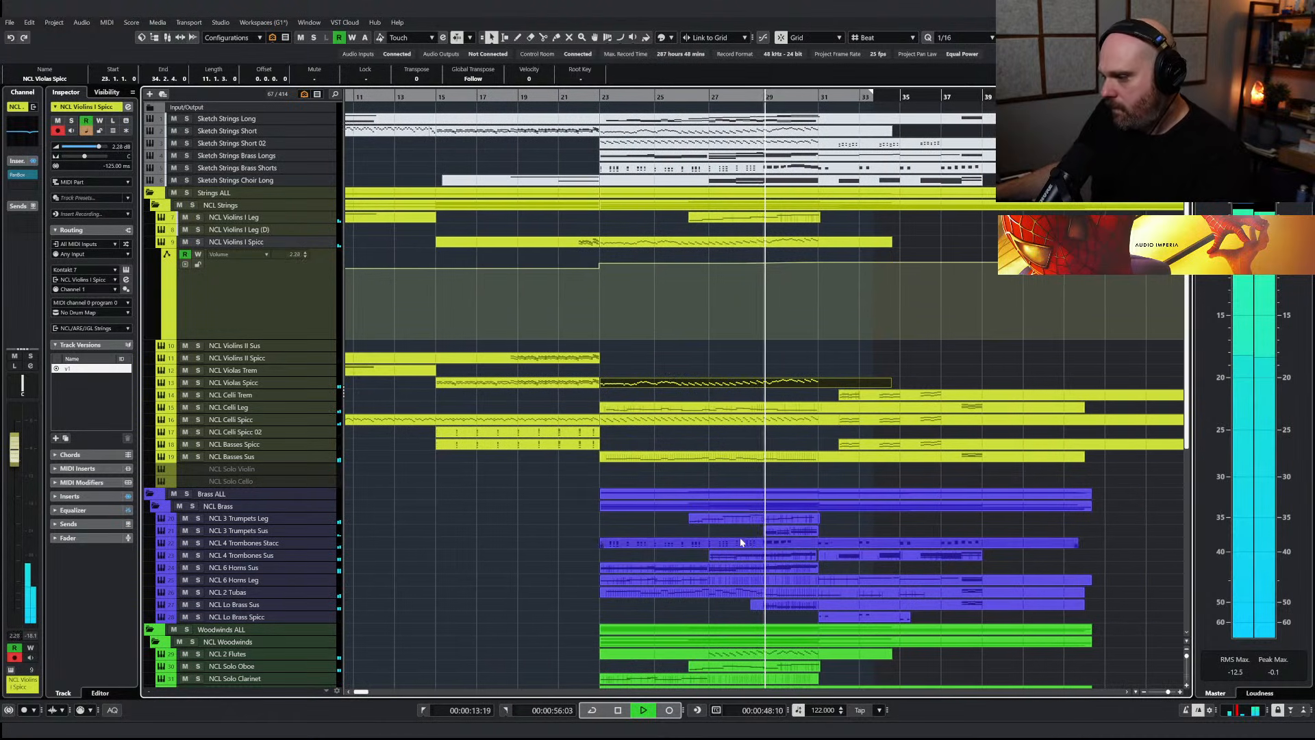
# Adjust the CC1 modulation curve of the NCL 3 Trumpets Leg part between bars 26 and 29 and replay the passage
pyautogui.doubleClick(729, 520)
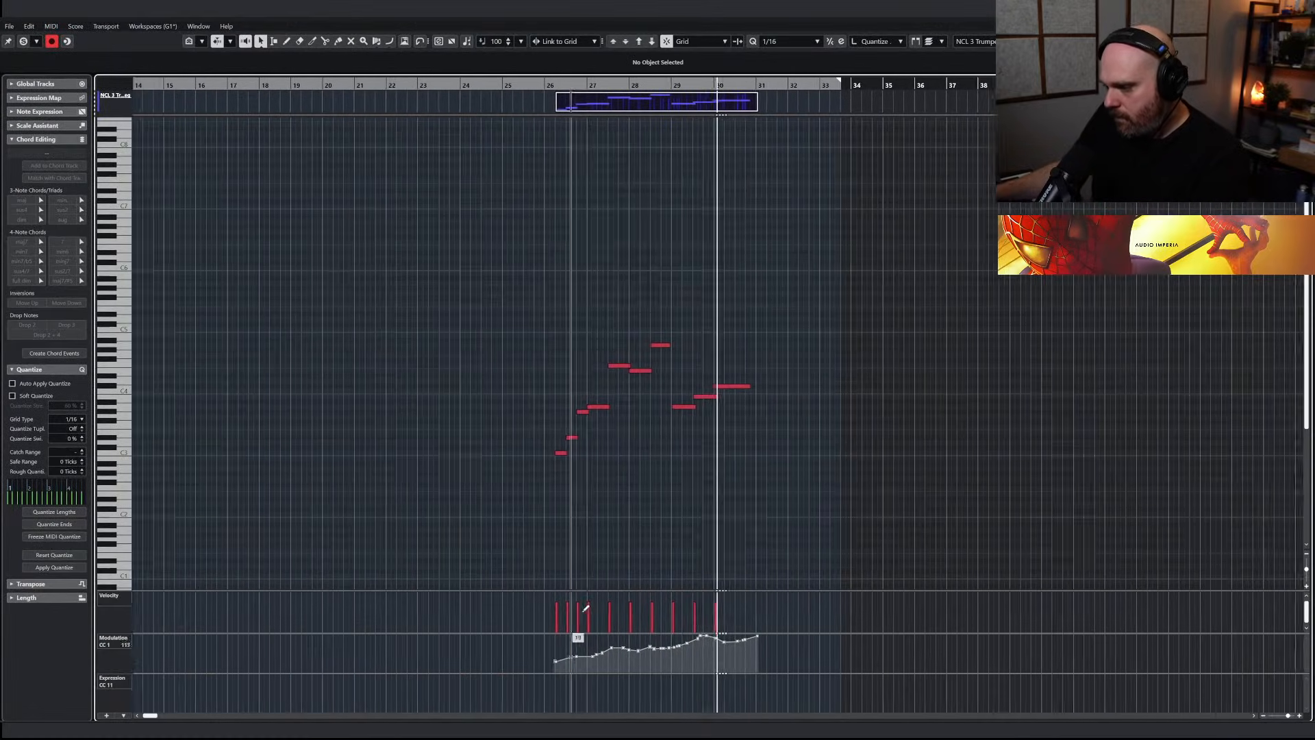
pyautogui.moveTo(529, 655); pyautogui.dragTo(729, 706)
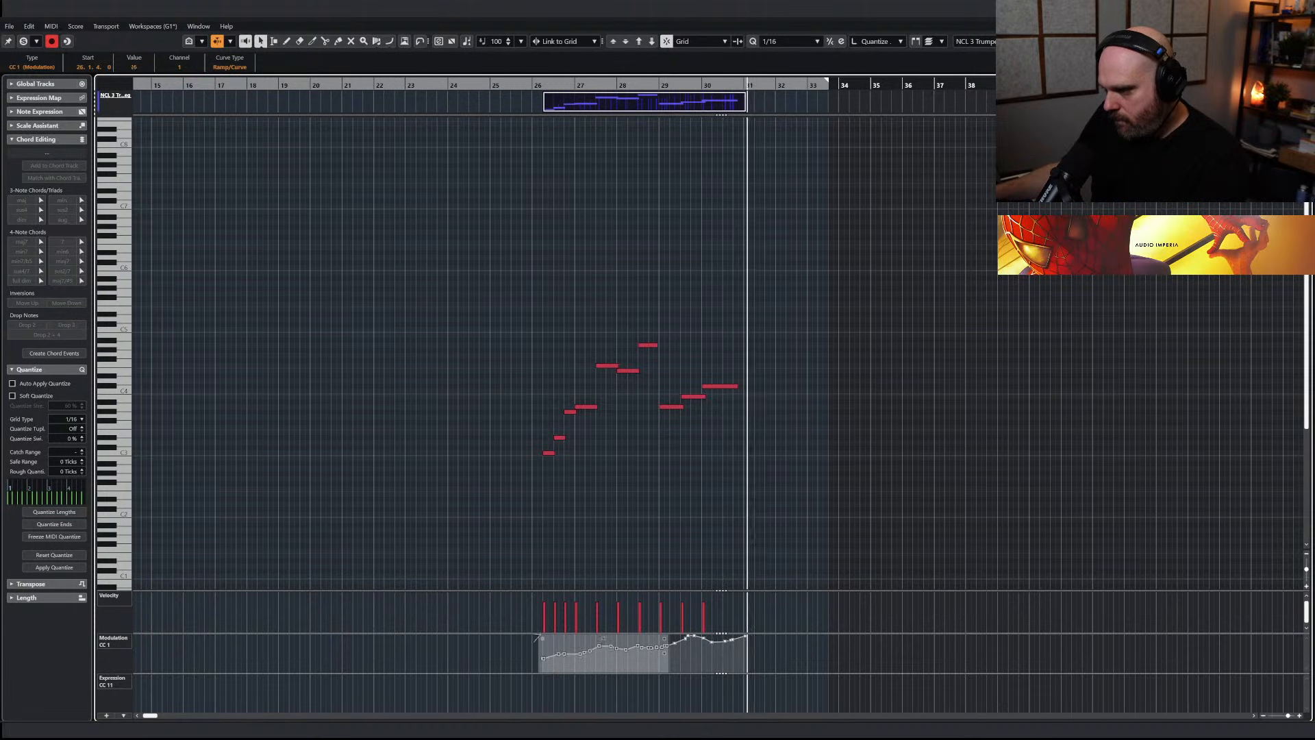
pyautogui.click(537, 87)
pyautogui.press('Return')
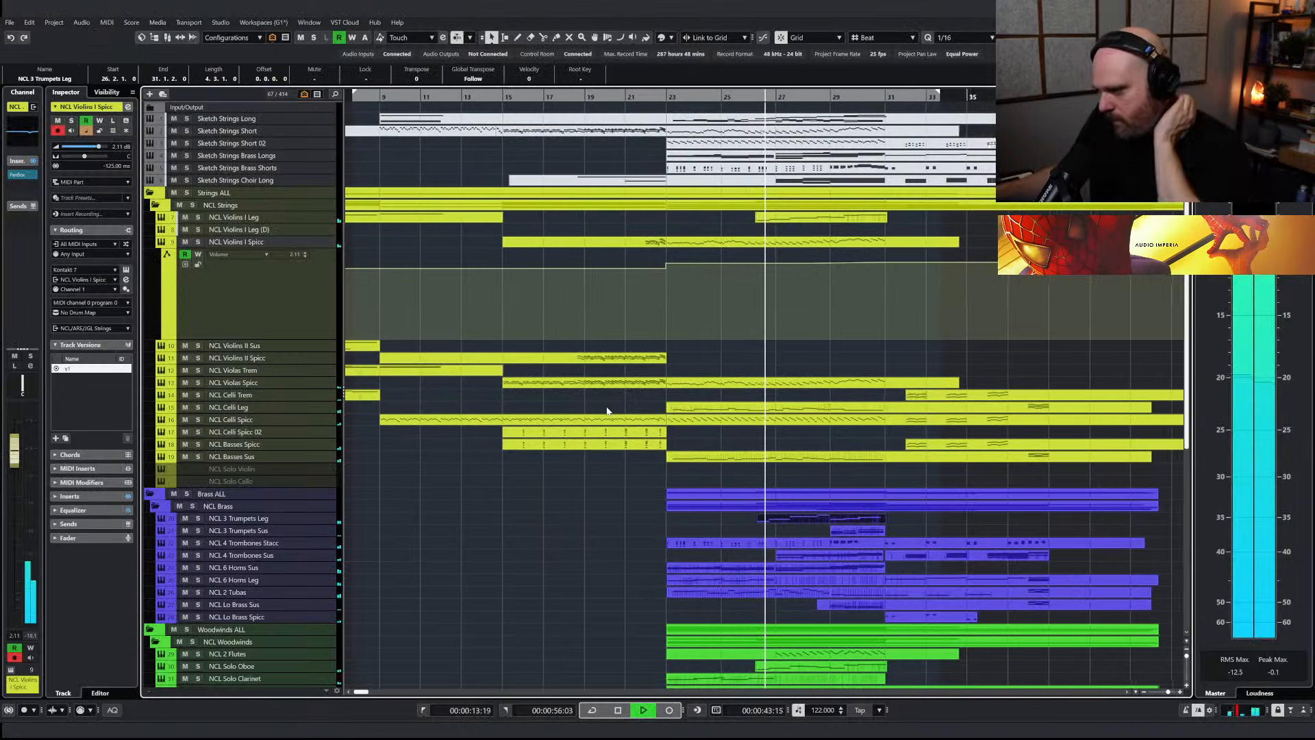
# Open the NCL Gran Cassa part for editing and locate the end of its drum pattern in bar 26
pyautogui.scroll(-7, 607, 411)
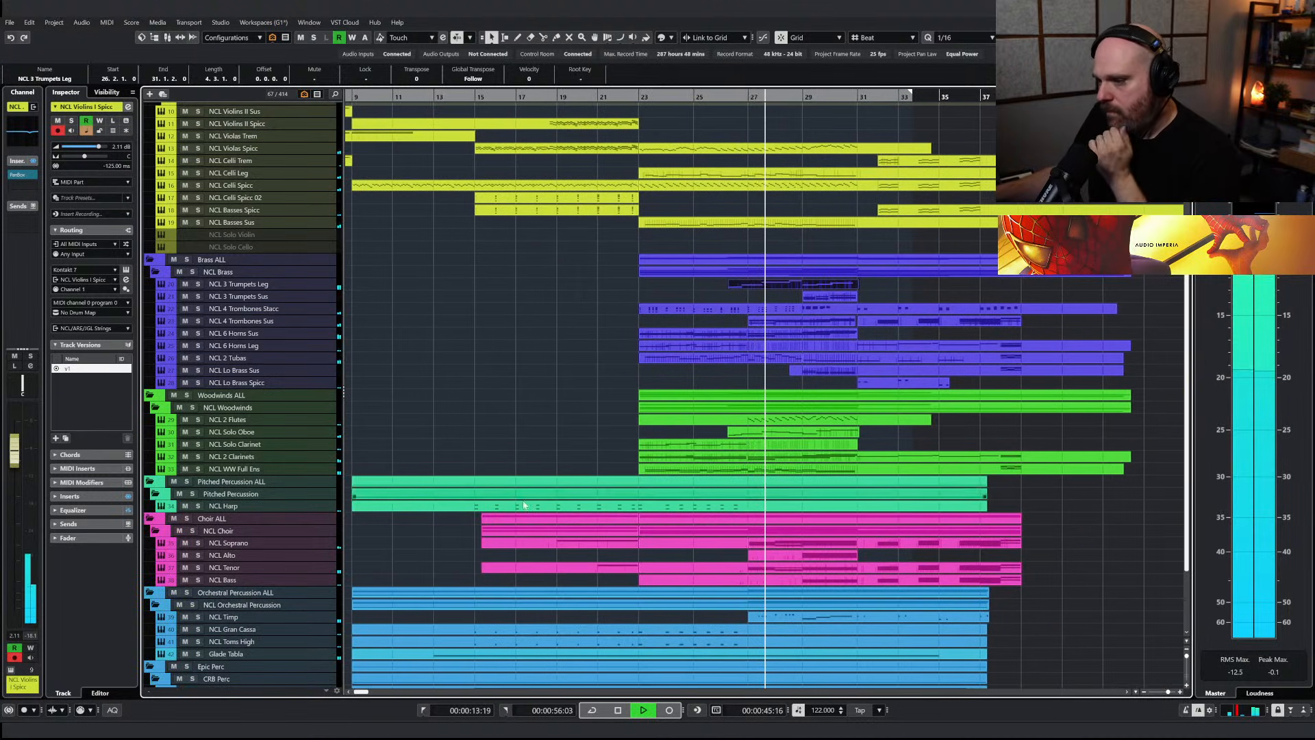
pyautogui.scroll(-3, 534, 506)
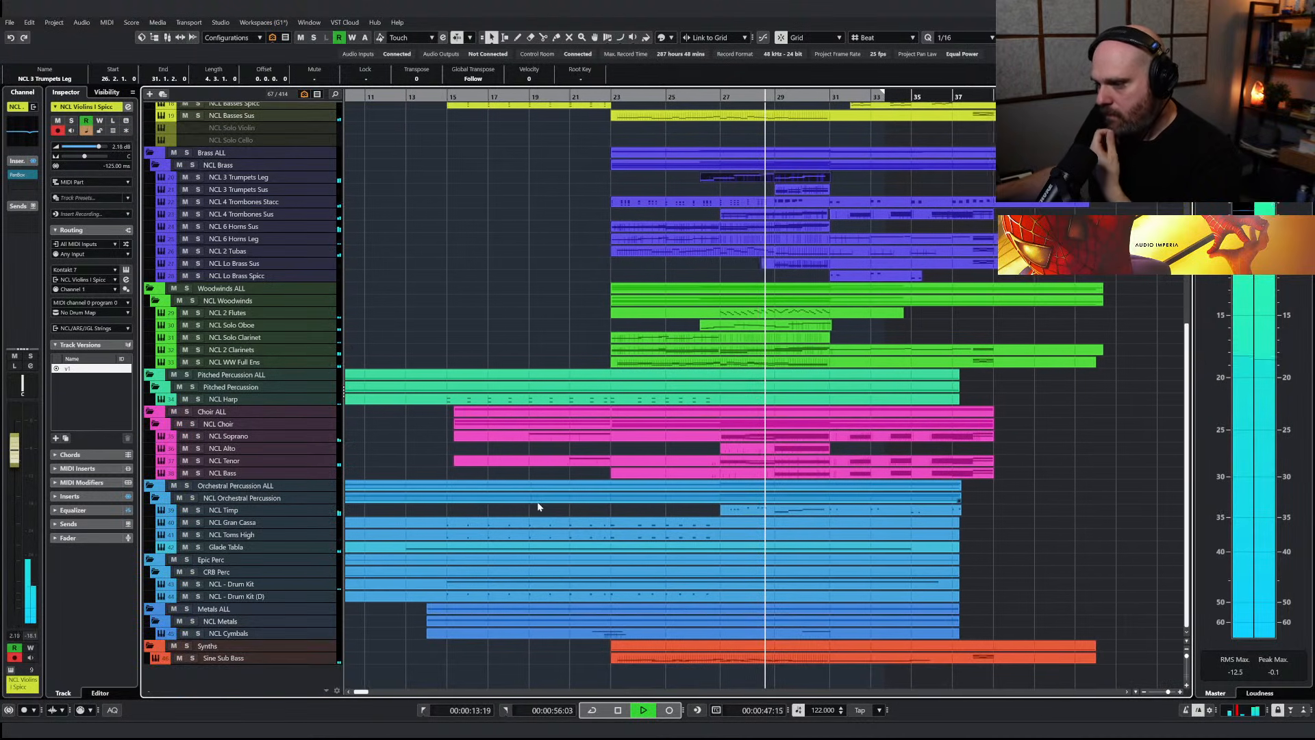
pyautogui.moveTo(970, 536); pyautogui.dragTo(708, 522)
pyautogui.press('Return')
pyautogui.press('space')
pyautogui.press('h')
pyautogui.moveTo(617, 354); pyautogui.dragTo(510, 285)
pyautogui.moveTo(589, 314); pyautogui.dragTo(543, 300)
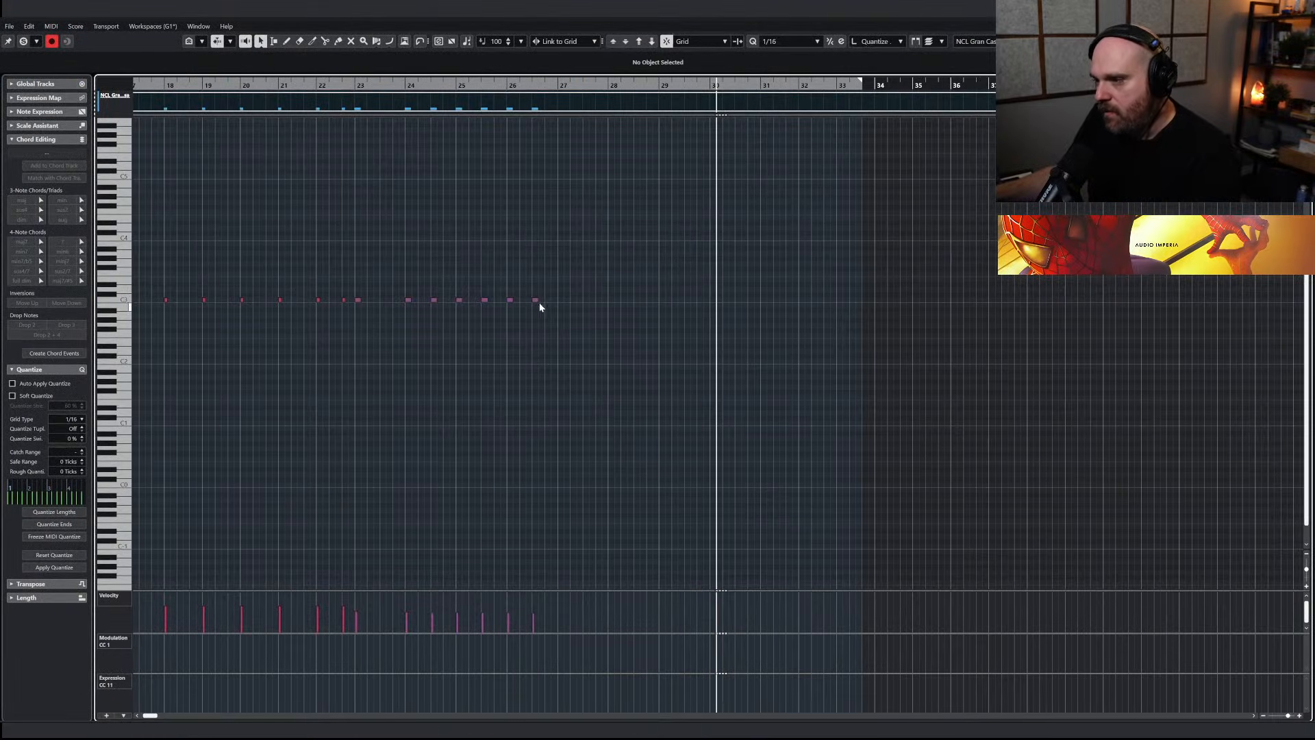
pyautogui.moveTo(643, 86); pyautogui.dragTo(624, 86)
pyautogui.press('space')
# Duplicate the last Gran Cassa hit in bar 26 to the start of bar 27
pyautogui.moveTo(631, 315); pyautogui.dragTo(587, 288)
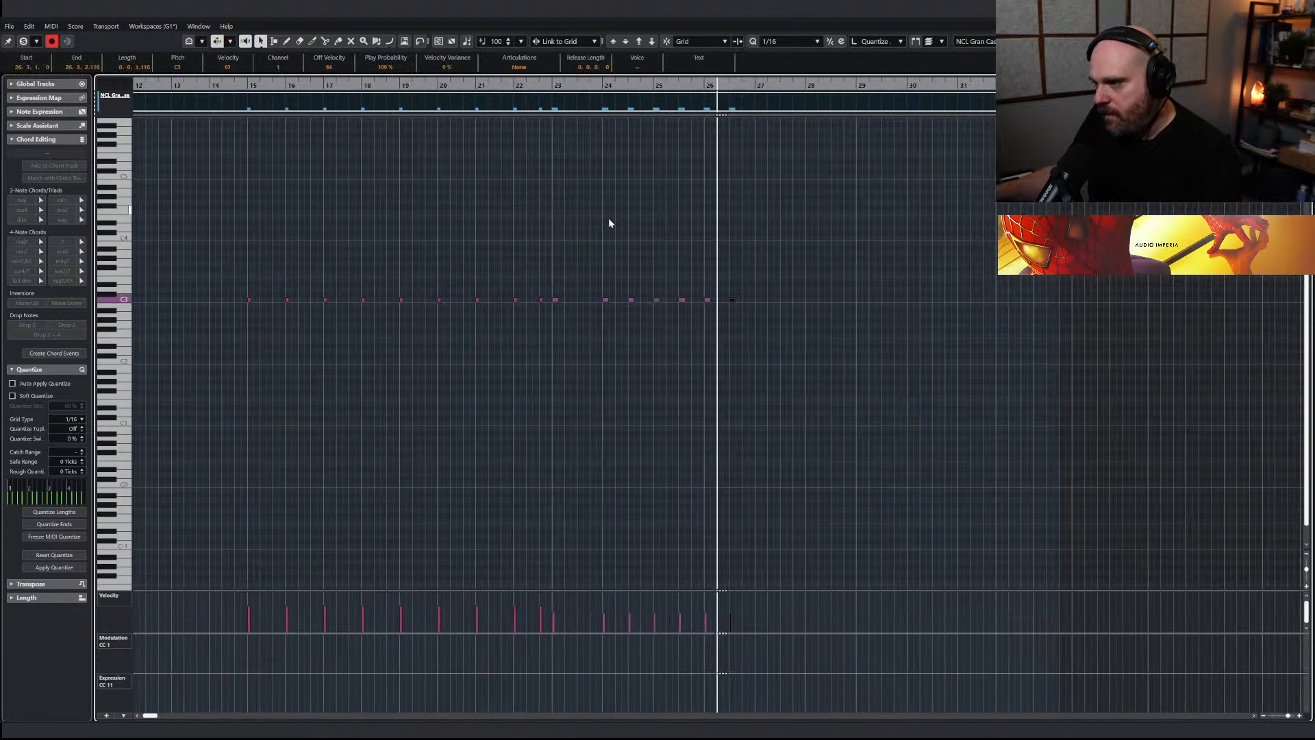
pyautogui.press('h')
pyautogui.press('h')
pyautogui.press('h')
pyautogui.moveTo(690, 301); pyautogui.dragTo(740, 292)
# Set the note grid to 1/2 and repeat the bar 27 Gran Cassa hit at the starts of bars 28, 29 and 30
pyautogui.click(788, 41)
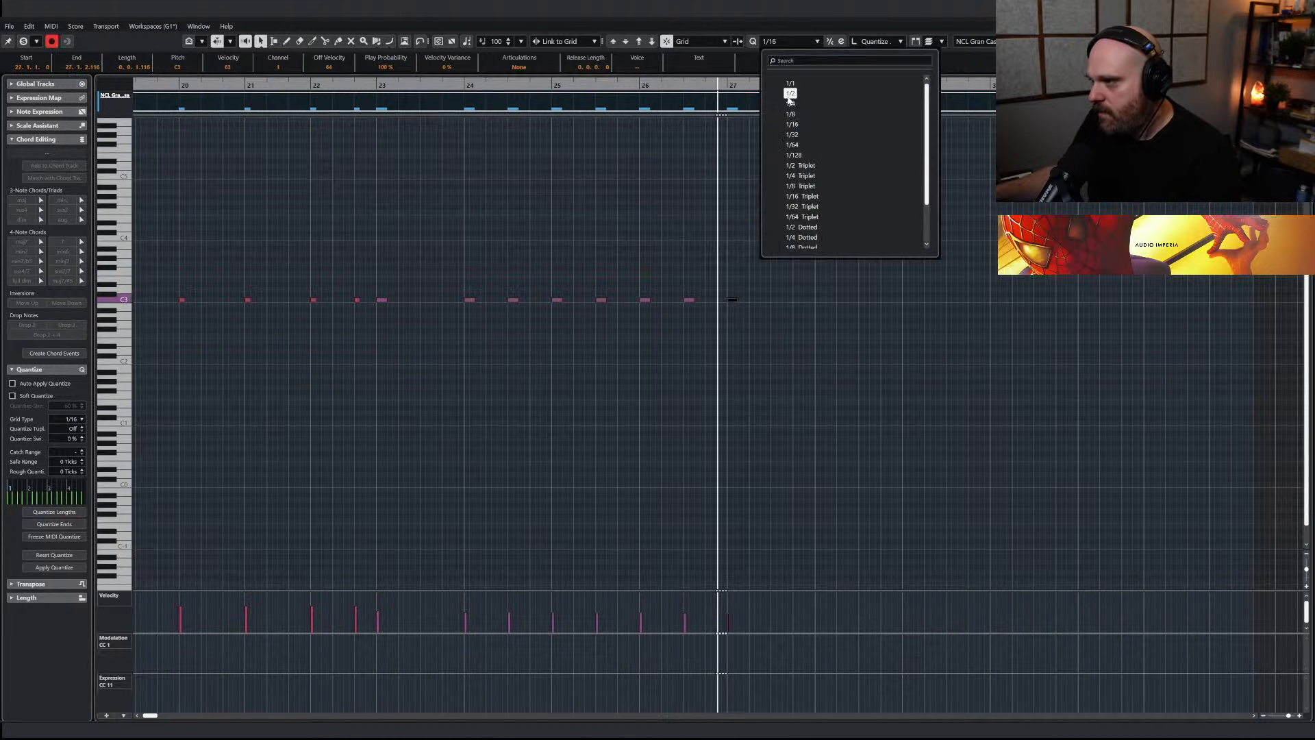
pyautogui.click(788, 89)
pyautogui.moveTo(735, 303); pyautogui.dragTo(1013, 306)
pyautogui.press('space')
pyautogui.press('g')
# Ramp the velocities of the new Gran Cassa hits upward from bar 27 to bar 30 and close the editor
pyautogui.moveTo(979, 362); pyautogui.dragTo(686, 286)
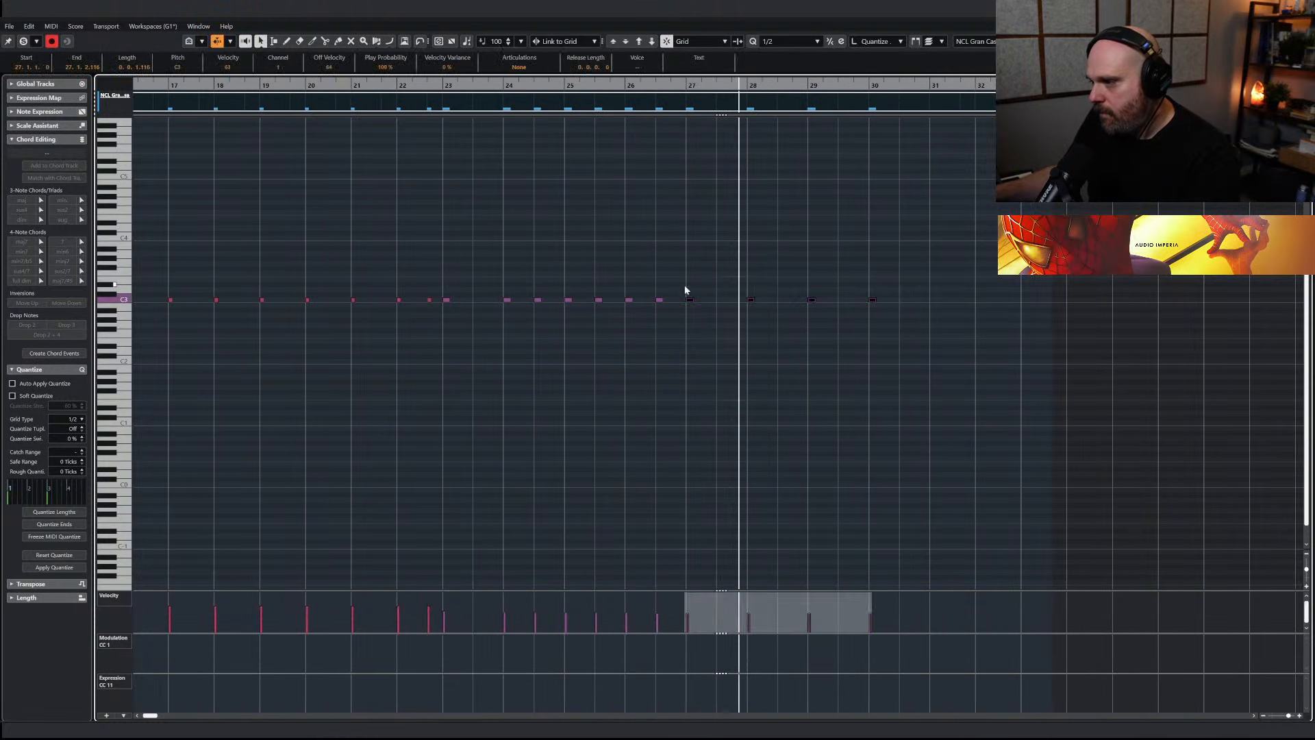
pyautogui.moveTo(870, 598); pyautogui.dragTo(872, 585)
pyautogui.click(903, 476)
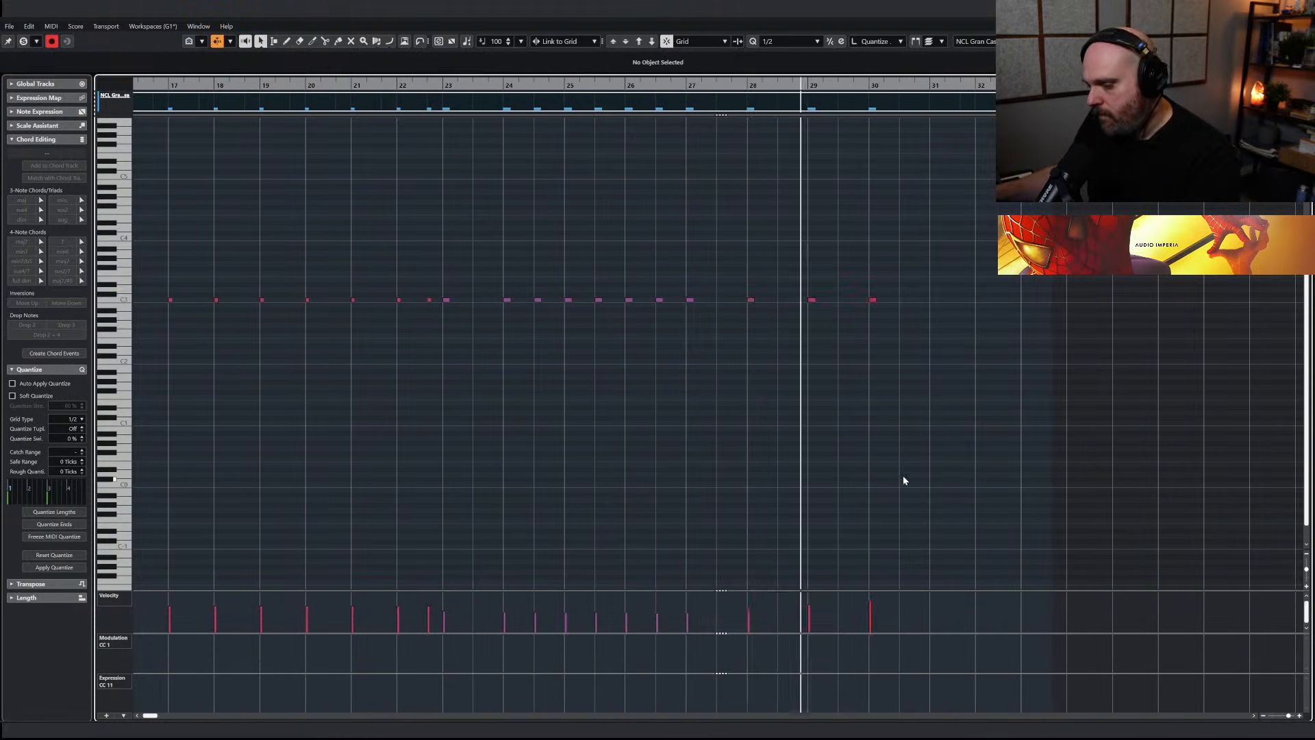
pyautogui.press('Return')
# Reopen the NCL Gran Cassa part and reduce the velocity rise of the hits leading up to bar 30
pyautogui.doubleClick(770, 524)
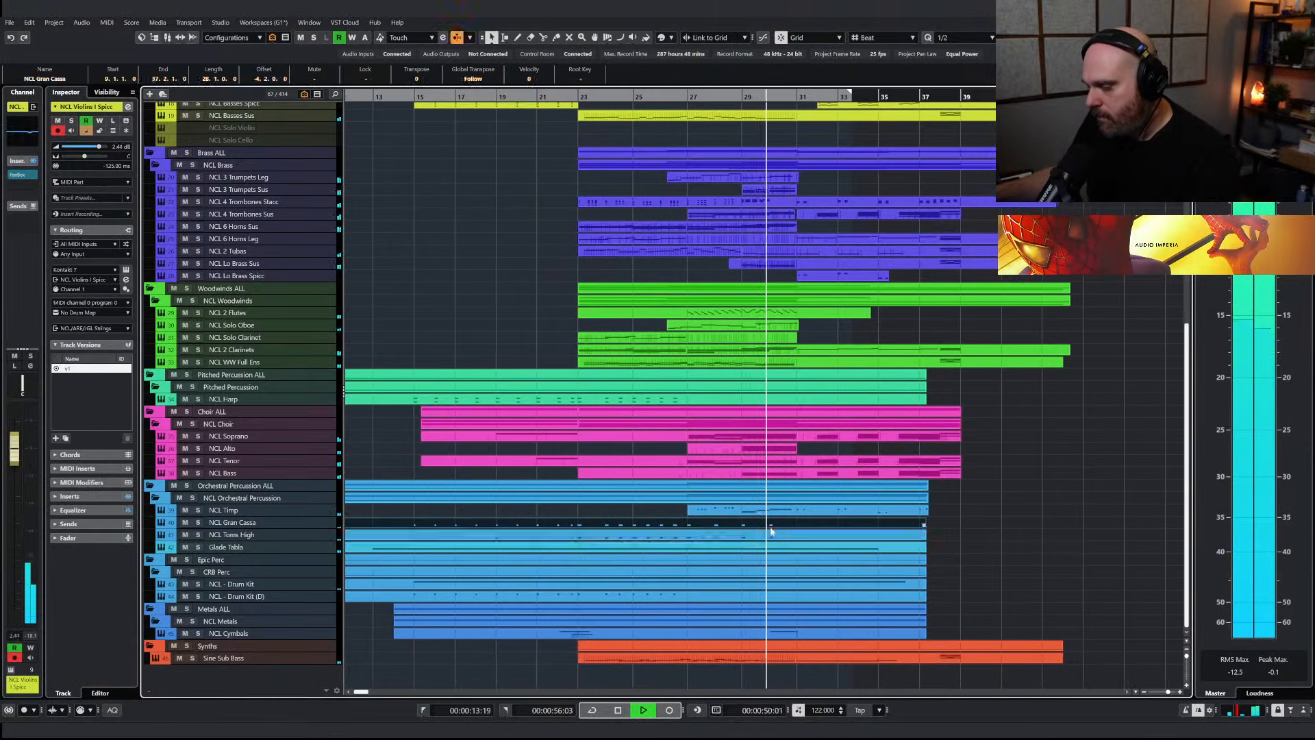
pyautogui.moveTo(772, 361); pyautogui.dragTo(546, 279)
pyautogui.moveTo(687, 452); pyautogui.dragTo(688, 463)
pyautogui.click(674, 363)
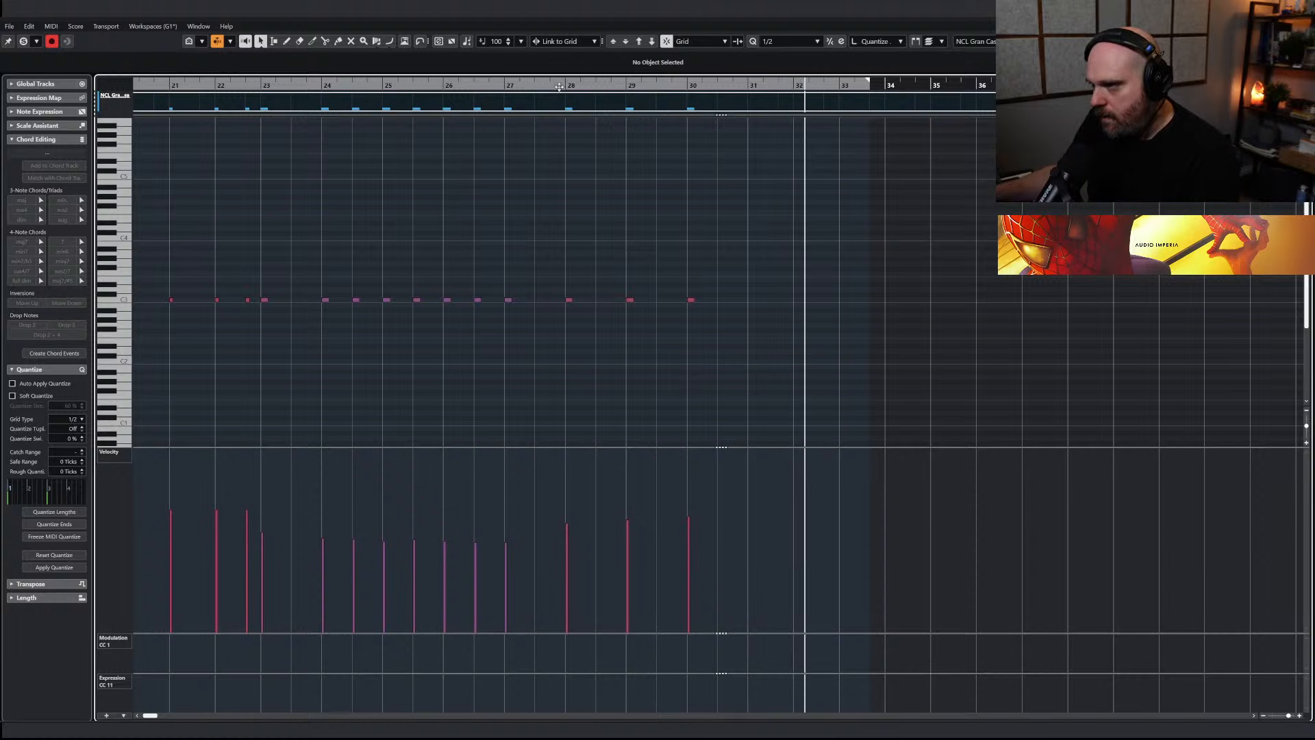
pyautogui.press('Escape')
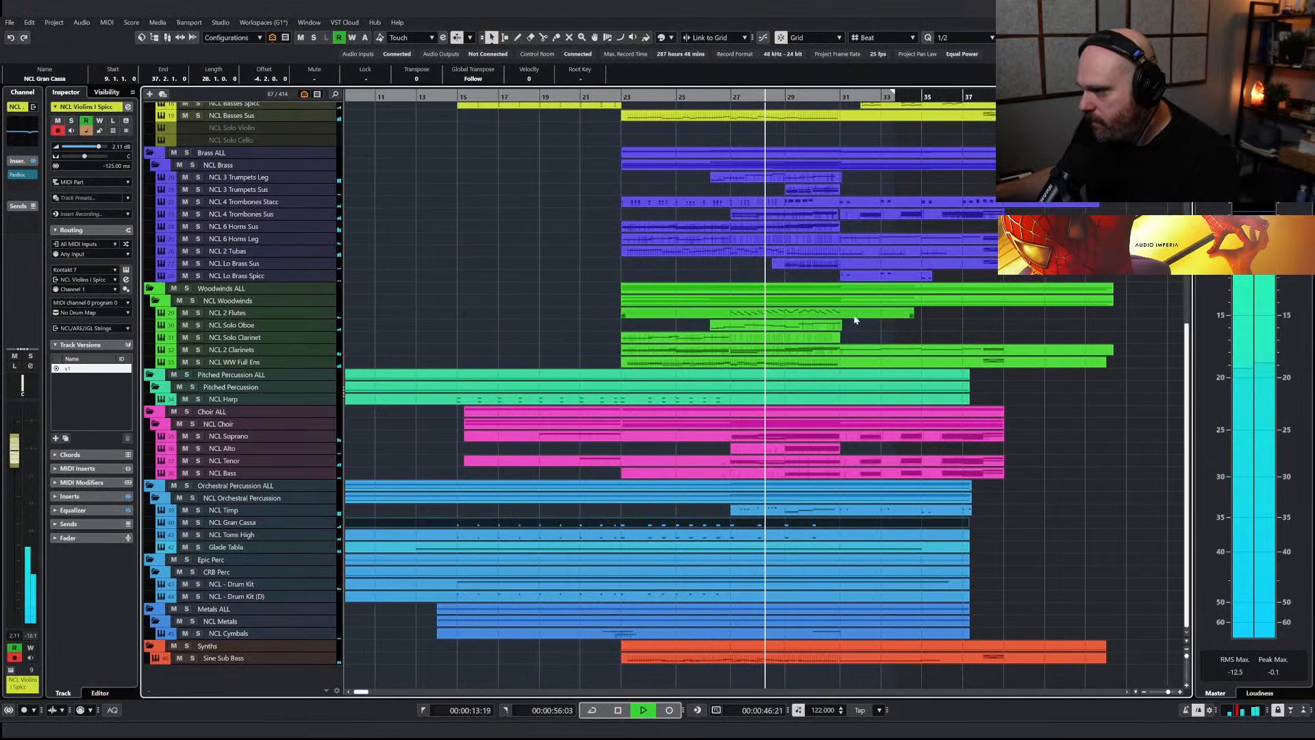
# Copy all NCL Lo Brass Spicc notes and paste them into the NCL Gran Cassa part starting at bar 31
pyautogui.doubleClick(854, 276)
pyautogui.moveTo(734, 319); pyautogui.dragTo(1061, 467)
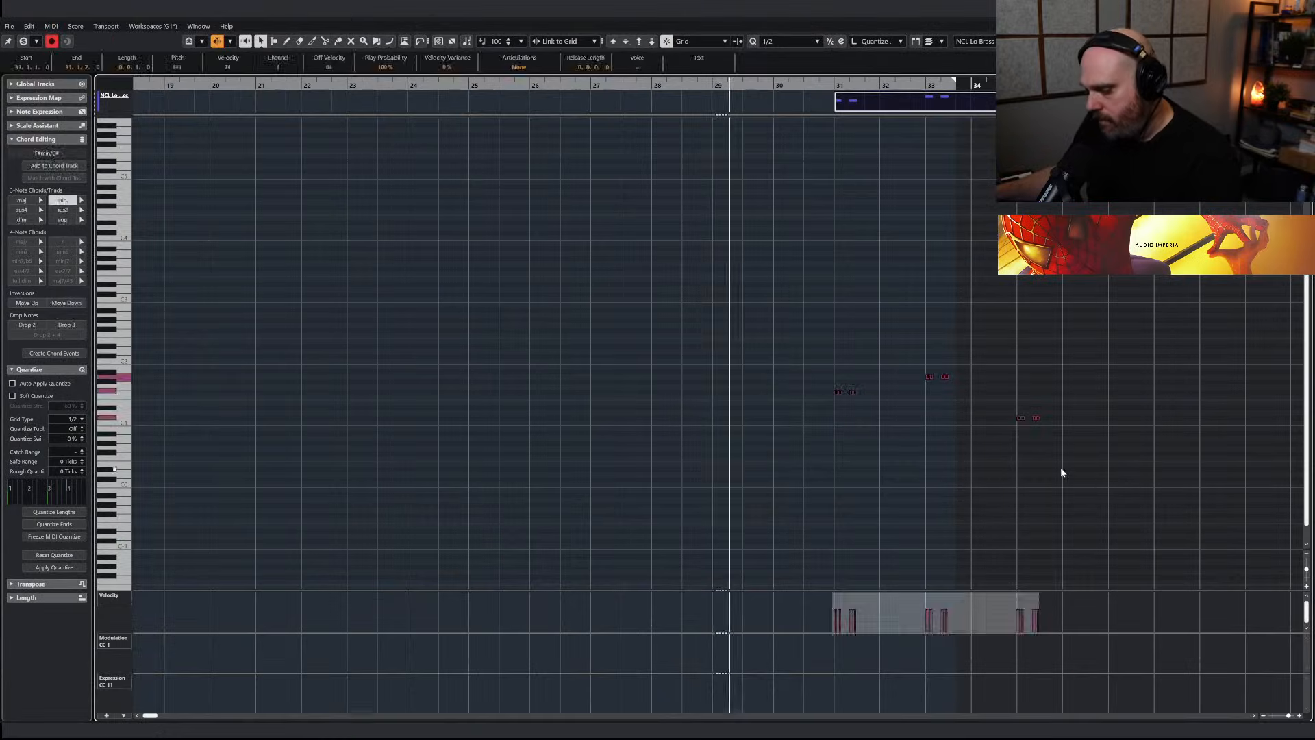
pyautogui.click(801, 84)
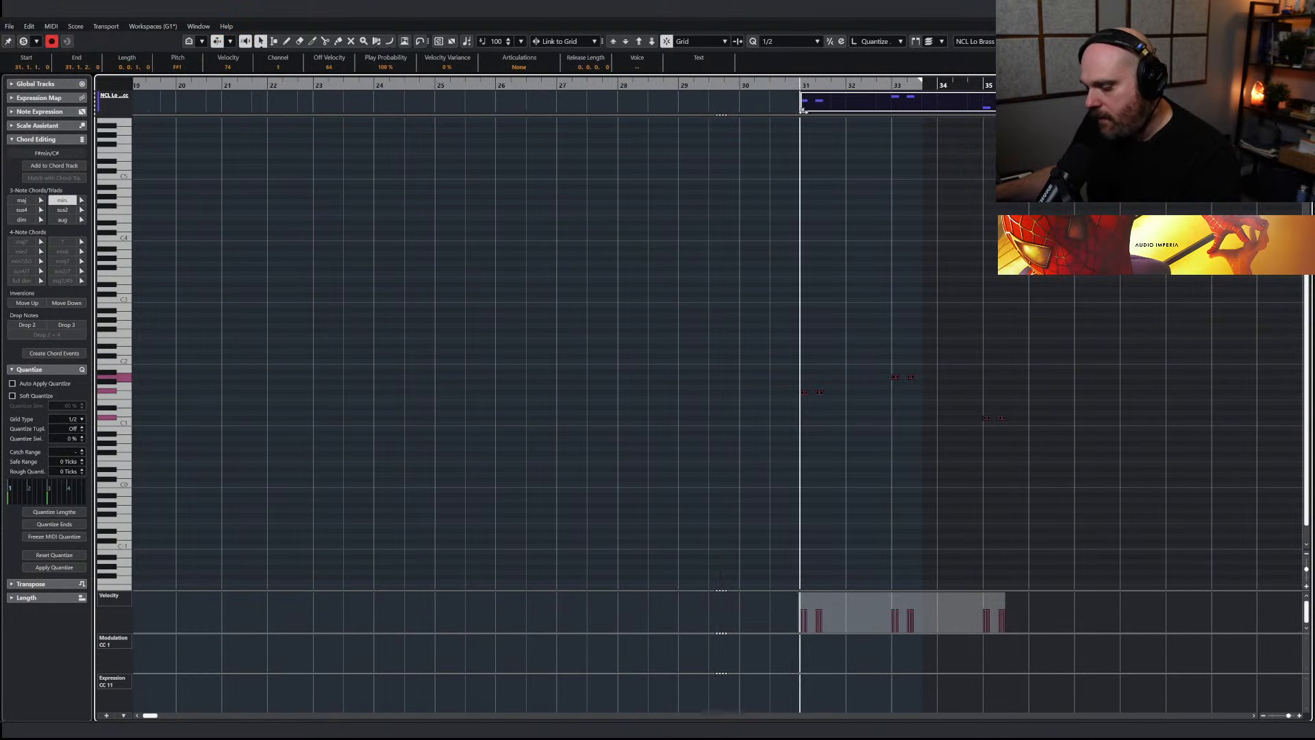
pyautogui.press('Escape')
pyautogui.doubleClick(781, 526)
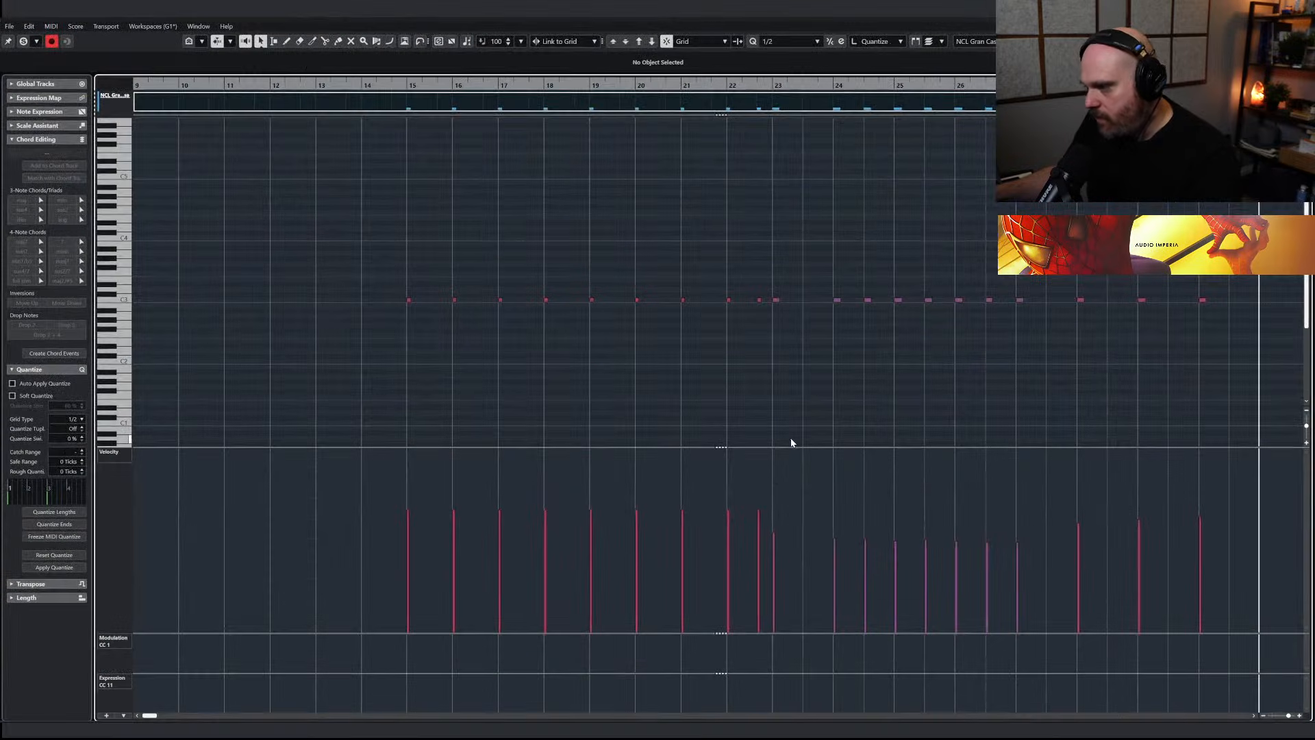
pyautogui.press('g')
pyautogui.press('space')
pyautogui.press('h')
pyautogui.press('h')
pyautogui.press('h')
pyautogui.press('space')
# Transpose the pasted Gran Cassa hits at bars 31, 33 and 35 so that all of them sit on C3
pyautogui.hotkey('shift', 'Up')
pyautogui.press('Up')
pyautogui.press('Up')
pyautogui.press('Up')
pyautogui.press('Up')
pyautogui.press('Up')
pyautogui.press('Up')
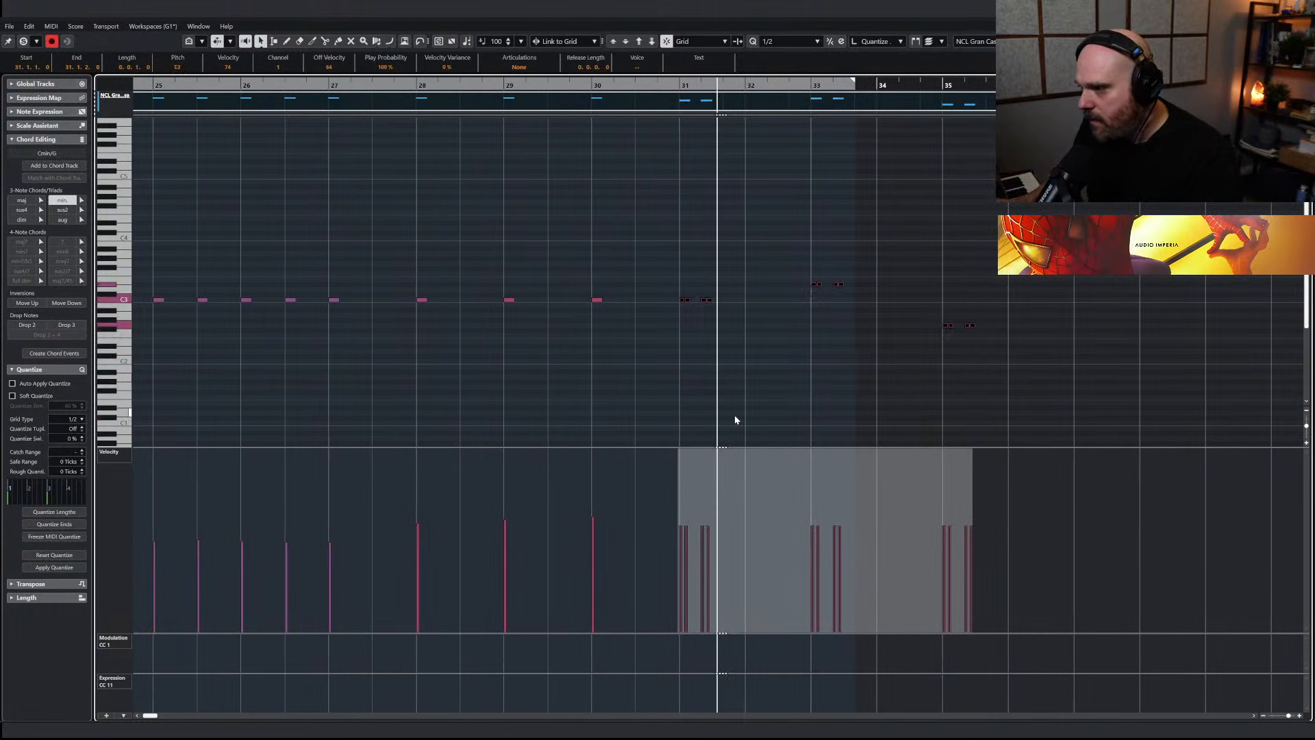
pyautogui.moveTo(769, 272); pyautogui.dragTo(1038, 339)
pyautogui.press('Down')
pyautogui.press('Down')
pyautogui.press('Down')
pyautogui.press('Up')
pyautogui.press('Up')
pyautogui.press('Up')
pyautogui.press('Up')
pyautogui.press('Up')
# Raise the velocities of the pasted Gran Cassa hits from bar 31 onward and play the transition back in the arrangement
pyautogui.moveTo(653, 268); pyautogui.dragTo(1001, 329)
pyautogui.click(825, 455)
pyautogui.moveTo(823, 454); pyautogui.dragTo(822, 441)
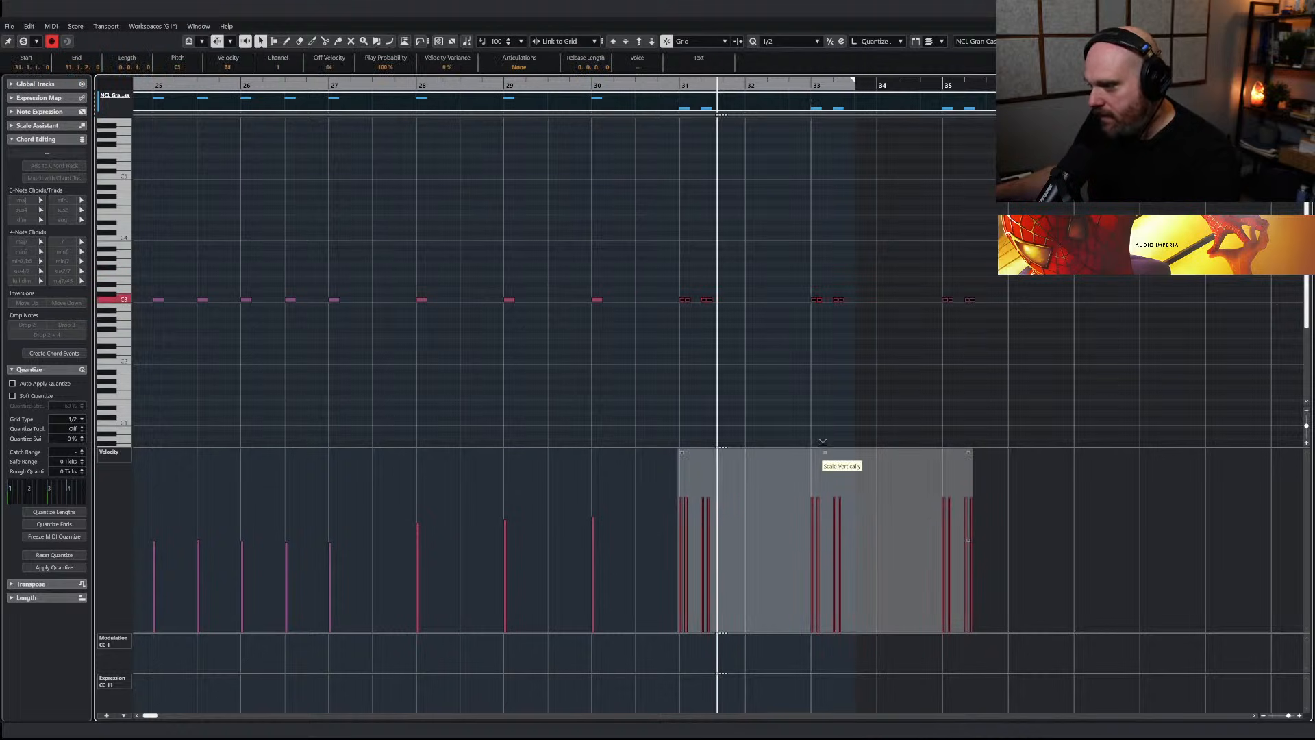
pyautogui.moveTo(669, 83); pyautogui.dragTo(634, 83)
pyautogui.press('space')
pyautogui.press('Return')
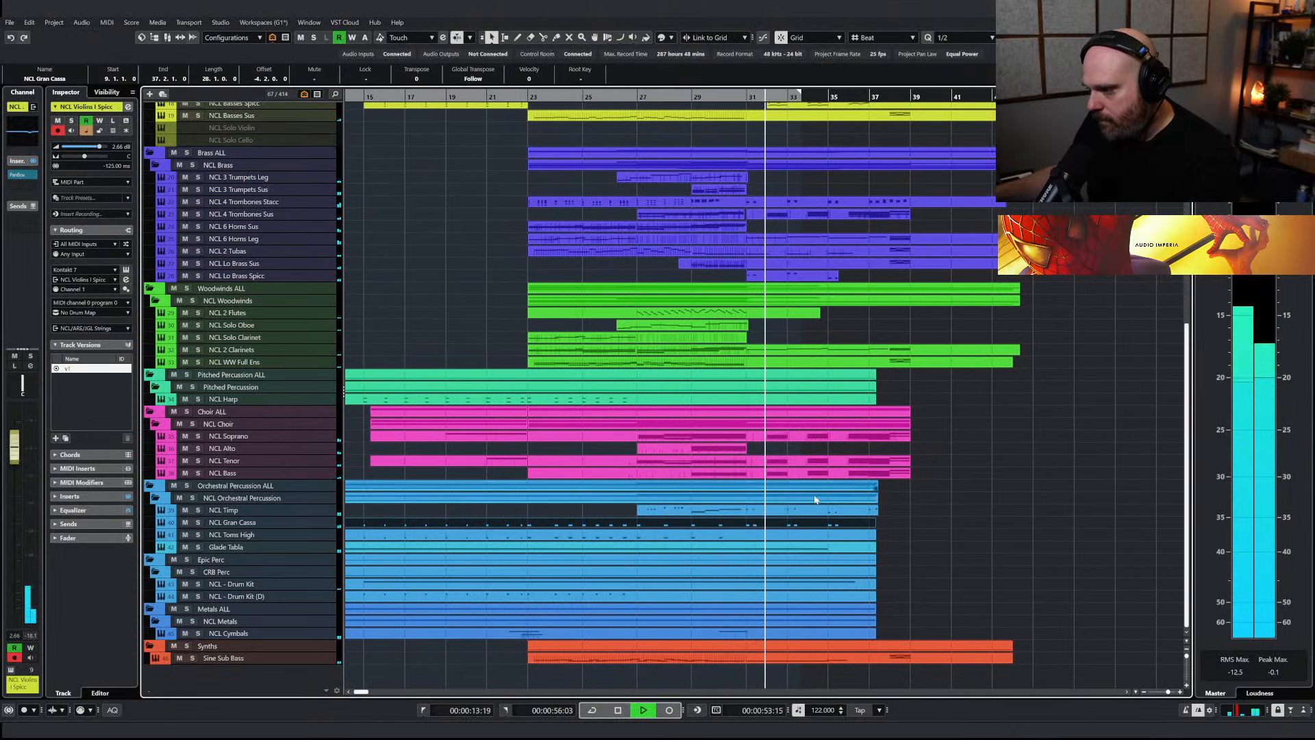
pyautogui.rightClick(752, 528)
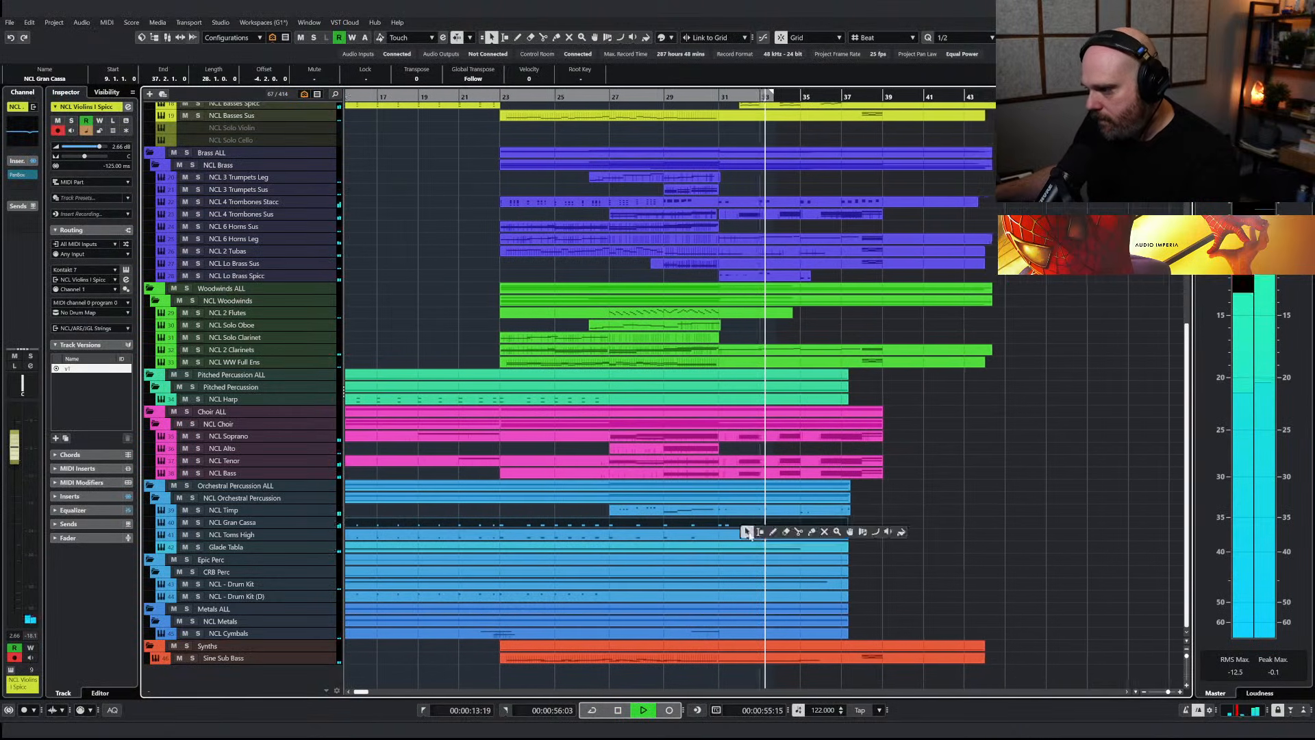
# Split the NCL Gran Cassa part at bar 31 and copy the section from there onto the NCL Toms High track
pyautogui.click(798, 533)
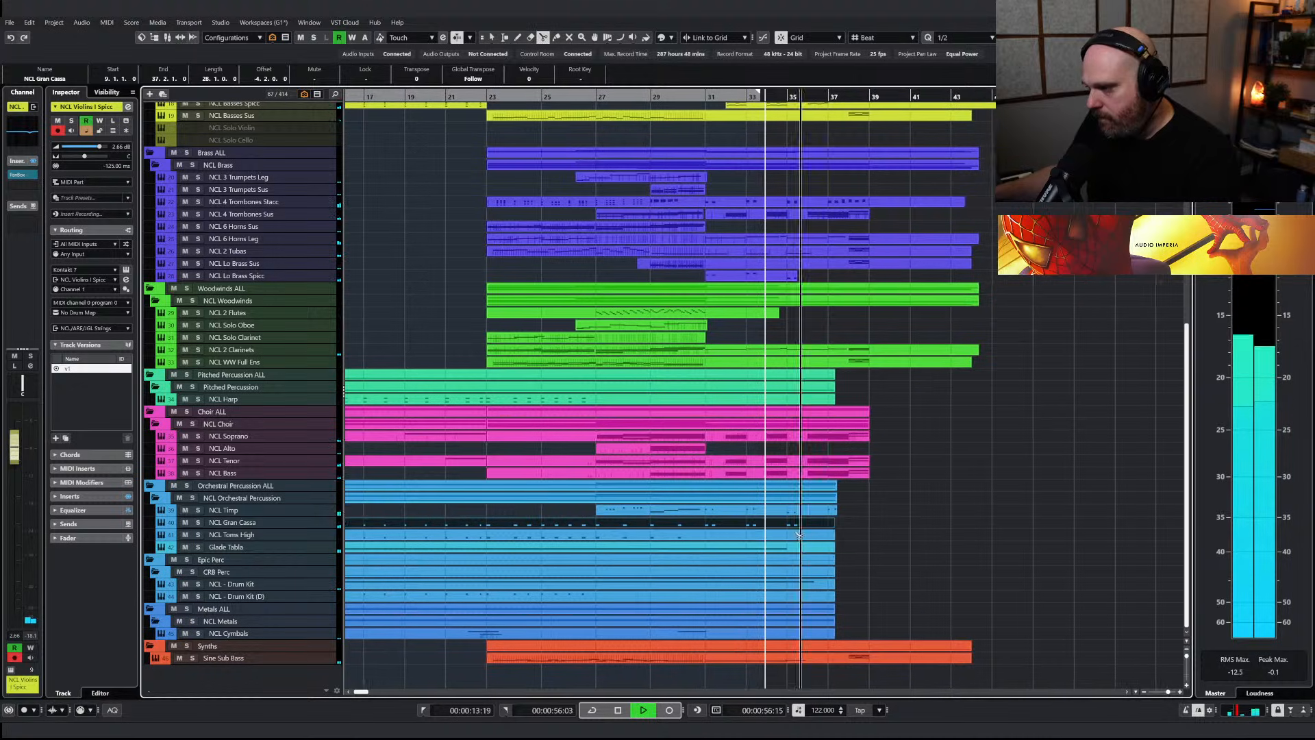
pyautogui.click(697, 526)
pyautogui.press('space')
pyautogui.press('1')
pyautogui.moveTo(692, 522); pyautogui.dragTo(692, 533)
pyautogui.doubleClick(692, 535)
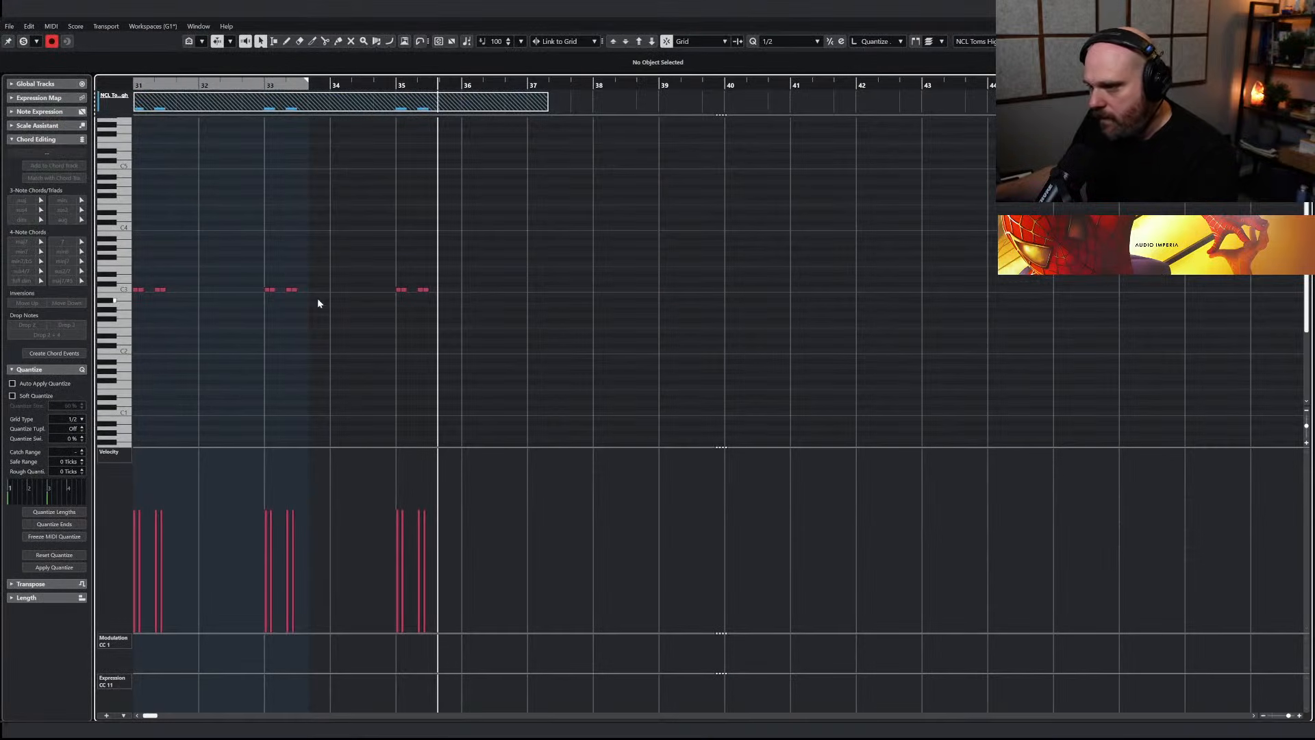
pyautogui.press('Escape')
pyautogui.rightClick(858, 607)
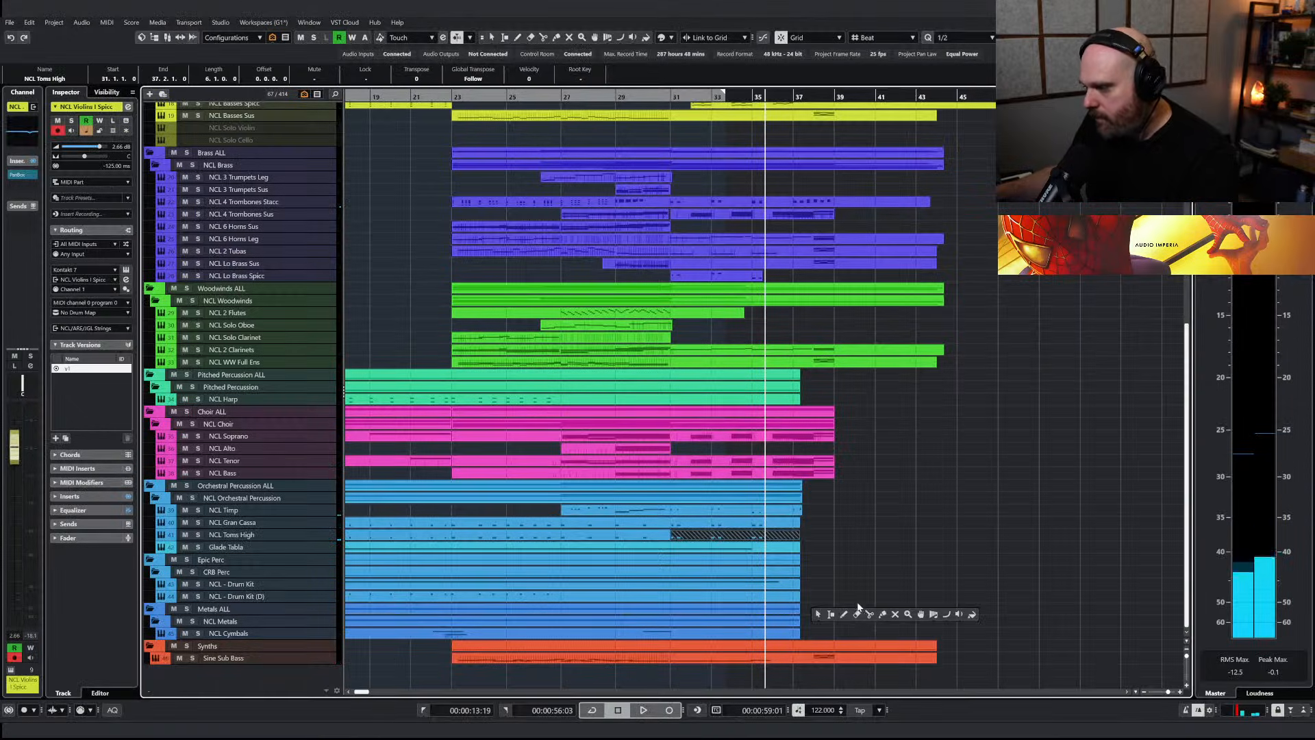
pyautogui.click(817, 614)
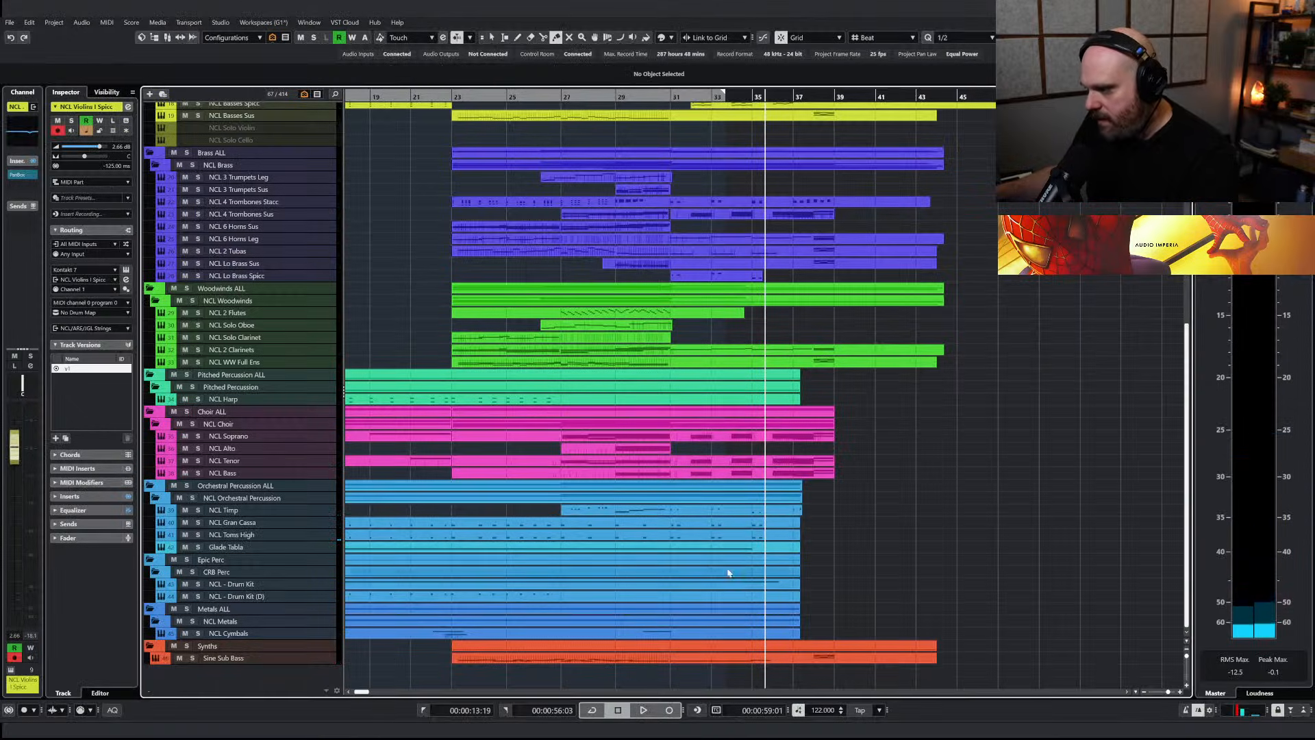
# Delete the long Sine Sub Bass notes starting at bars 31, 33 and 35, then play the transition back in the arrangement
pyautogui.doubleClick(726, 658)
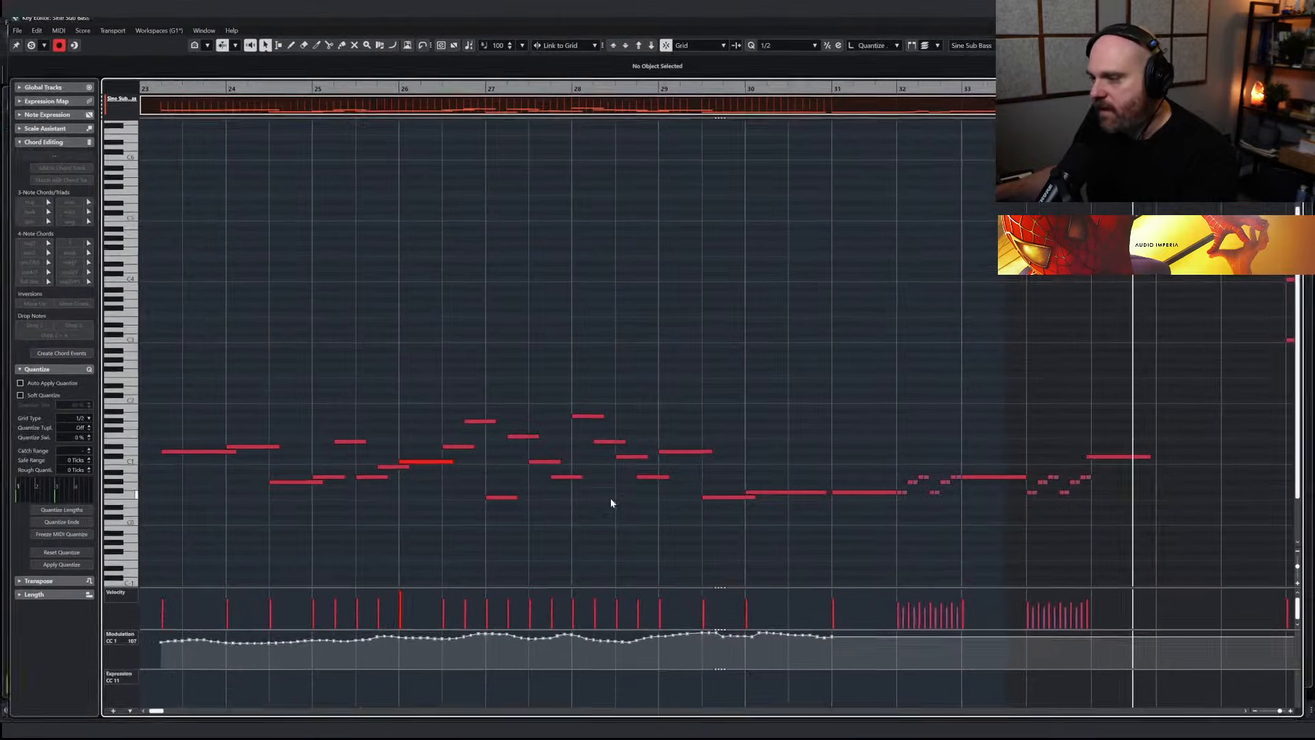
pyautogui.moveTo(795, 476); pyautogui.dragTo(846, 505)
pyautogui.press('Delete')
pyautogui.moveTo(987, 460); pyautogui.dragTo(1000, 493)
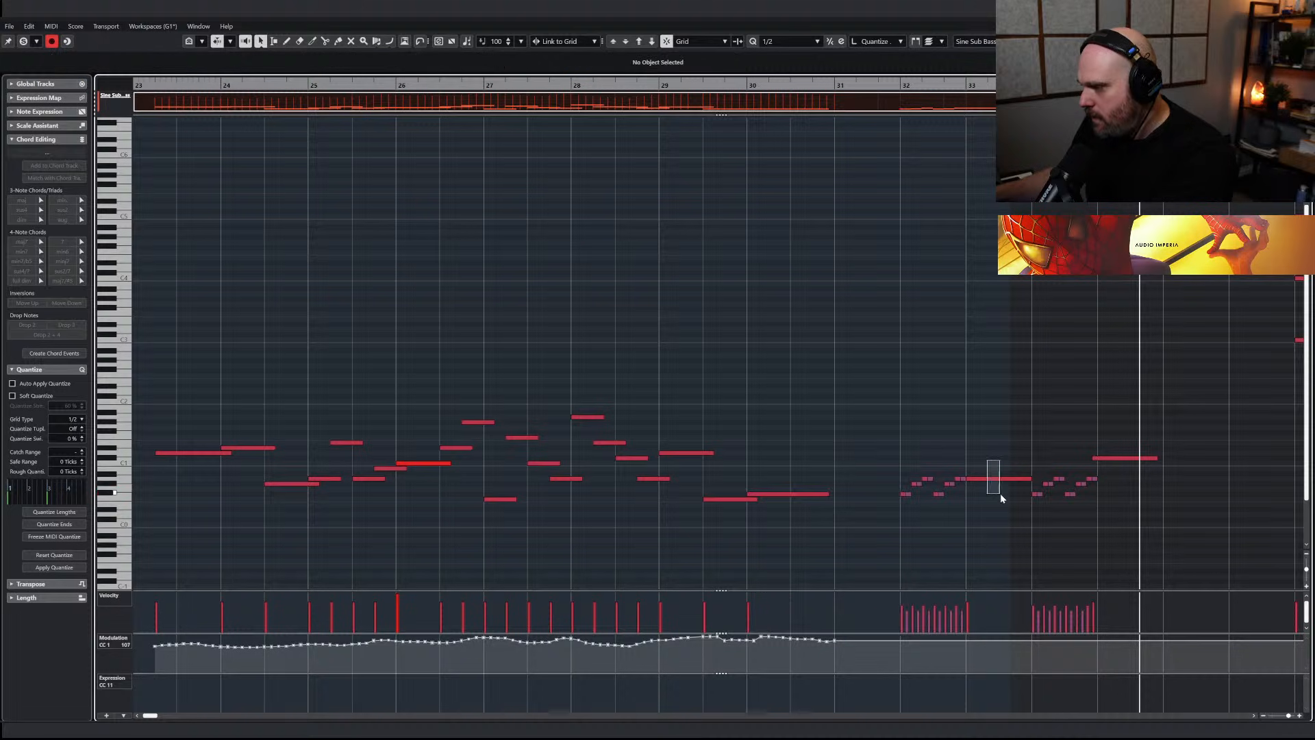
pyautogui.click(1125, 458)
pyautogui.press('Delete')
pyautogui.press('space')
pyautogui.press('Return')
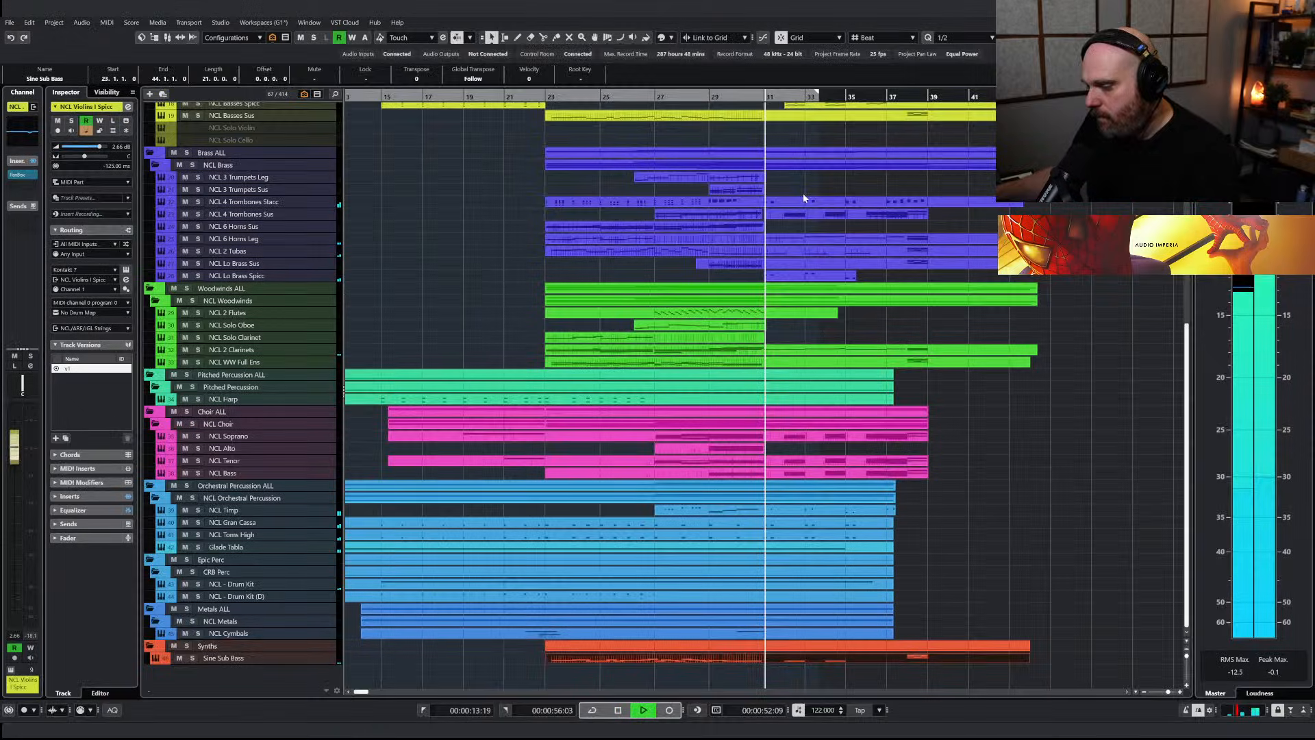
pyautogui.rightClick(792, 614)
pyautogui.click(793, 614)
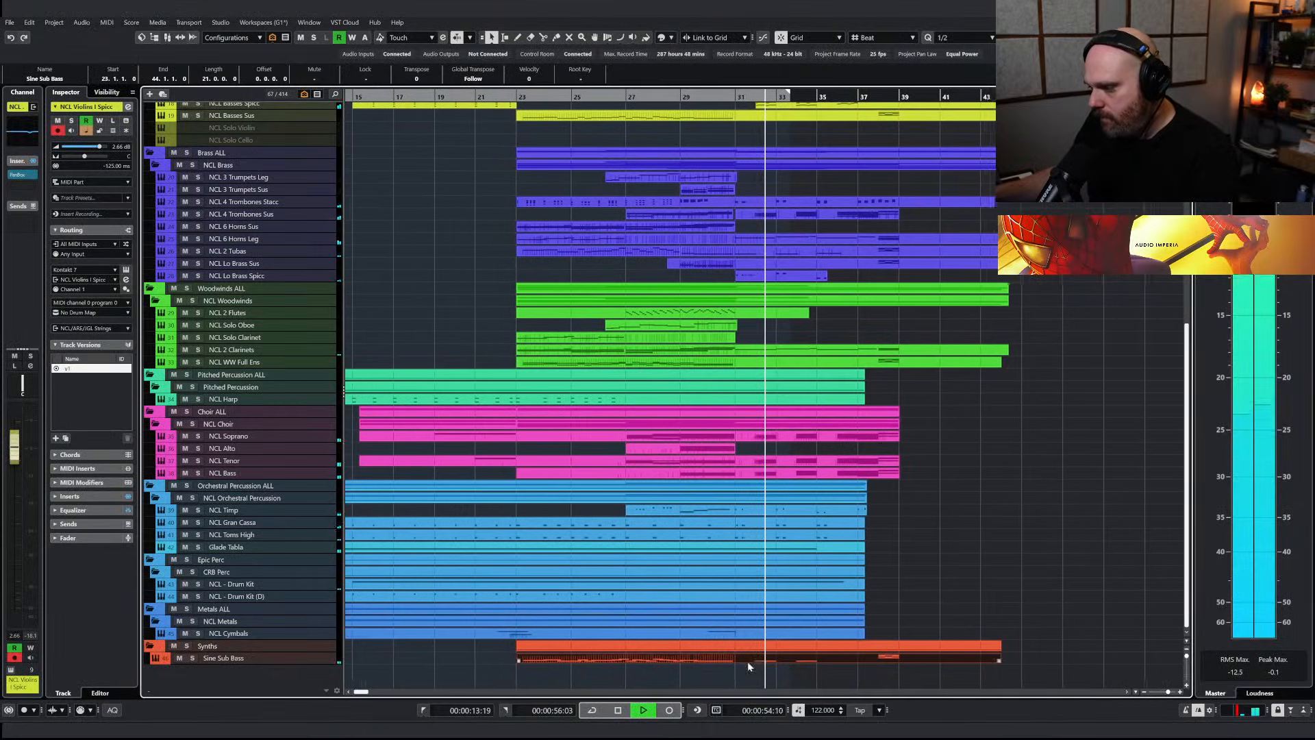
pyautogui.scroll(5, 718, 518)
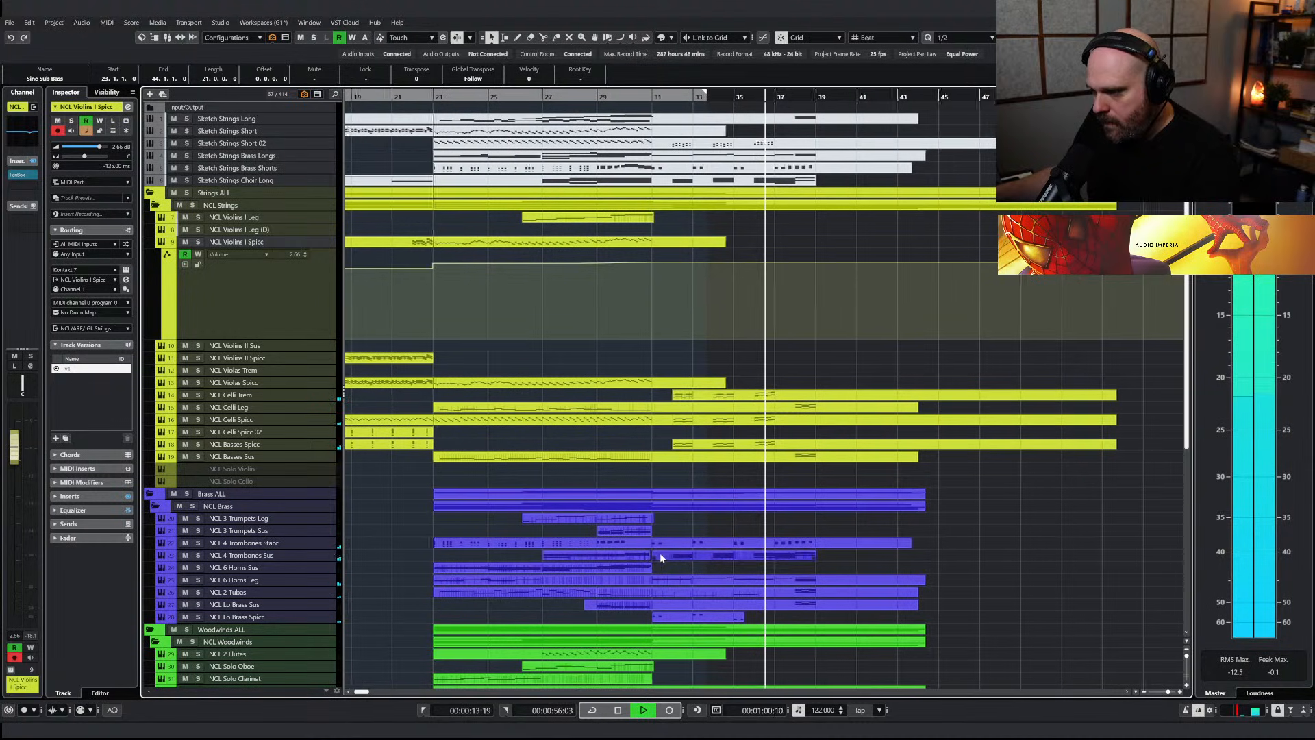
# Solo NCL 4 Trombones Sus and move its part from bar 31 onward down to the NCL 6 Horns Sus track
pyautogui.press('space')
pyautogui.click(302, 552)
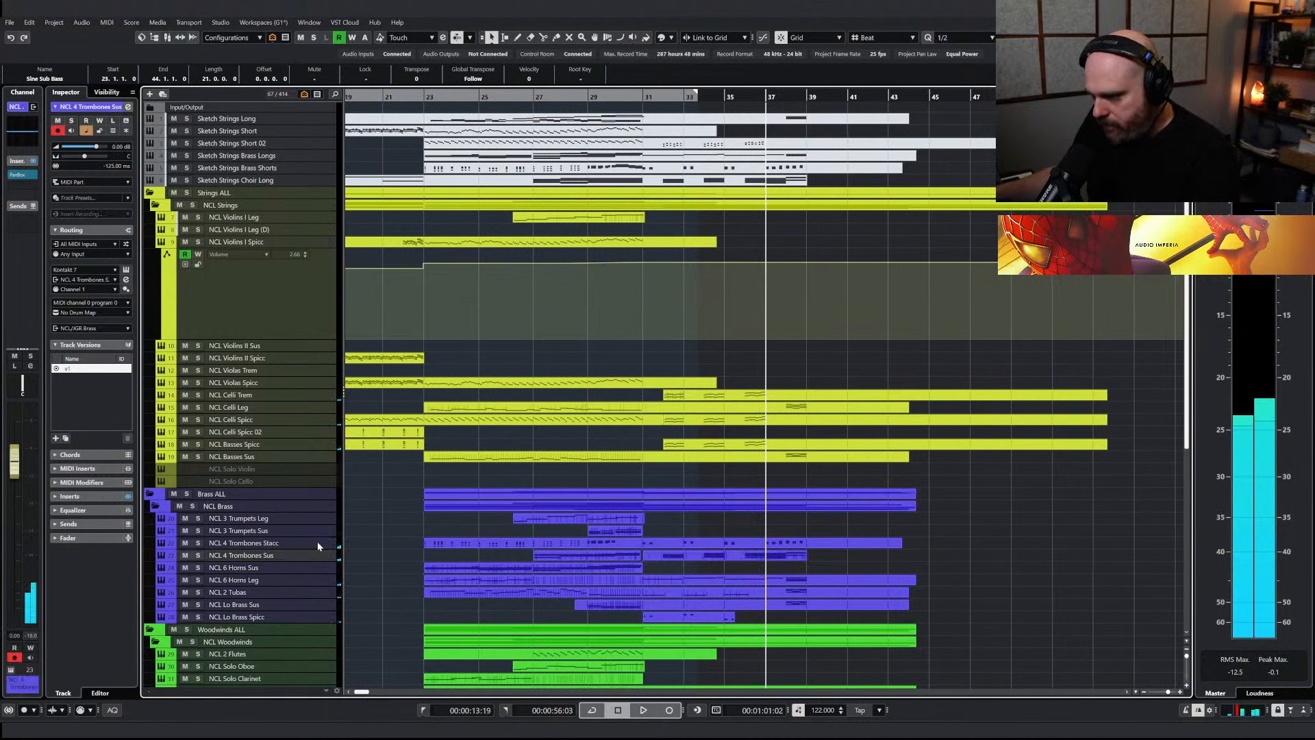
pyautogui.click(198, 555)
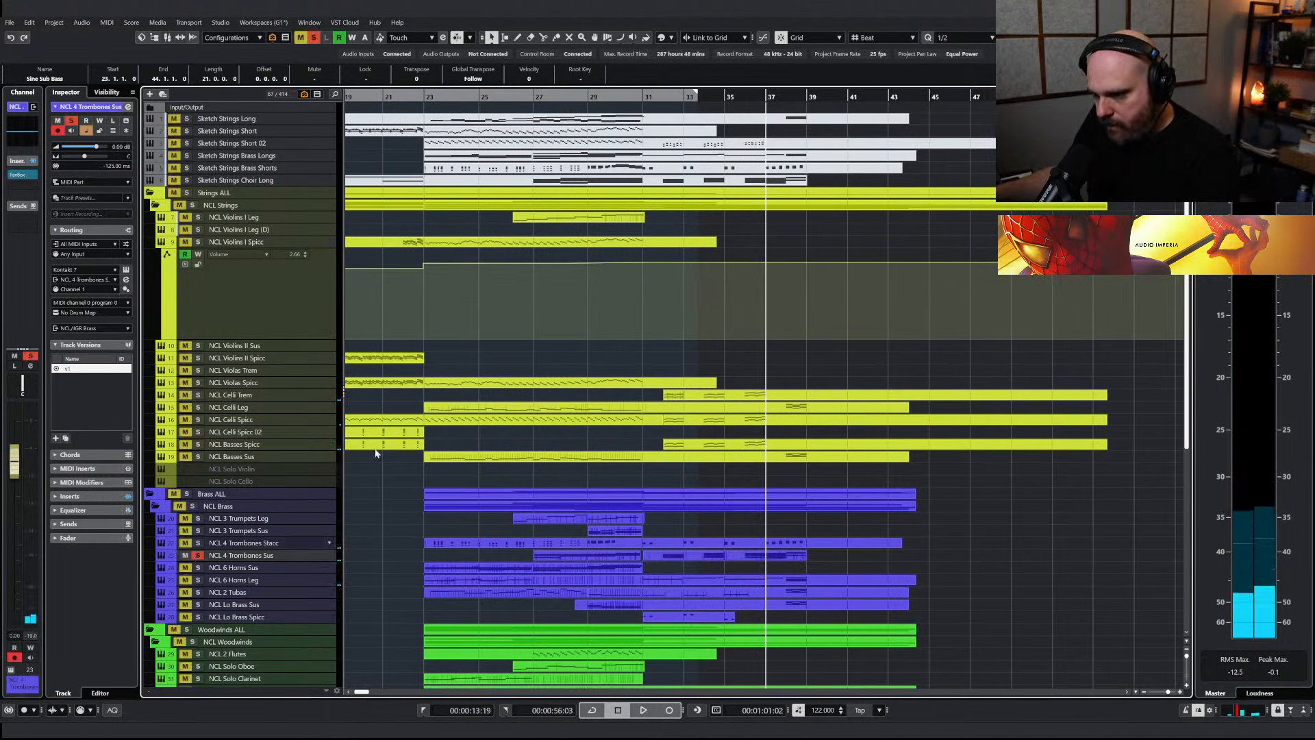
pyautogui.press('space')
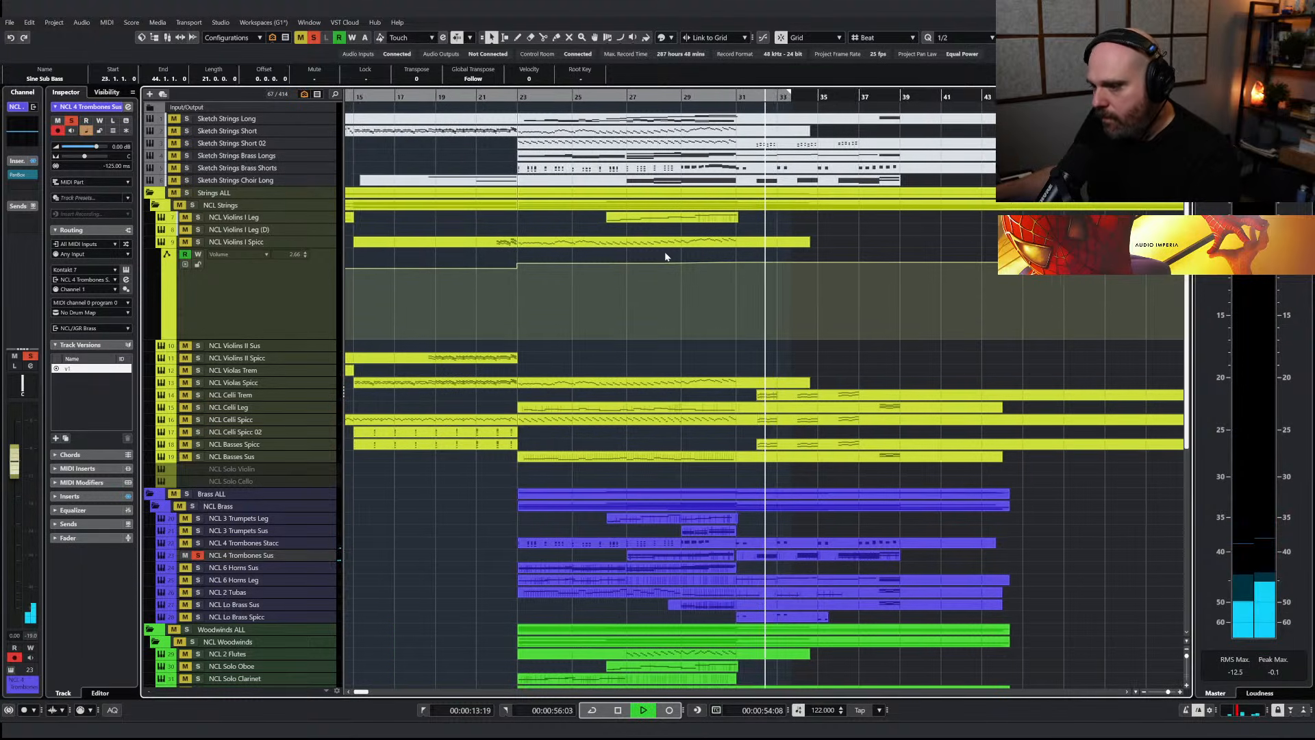
pyautogui.moveTo(772, 555); pyautogui.dragTo(773, 565)
pyautogui.rightClick(774, 563)
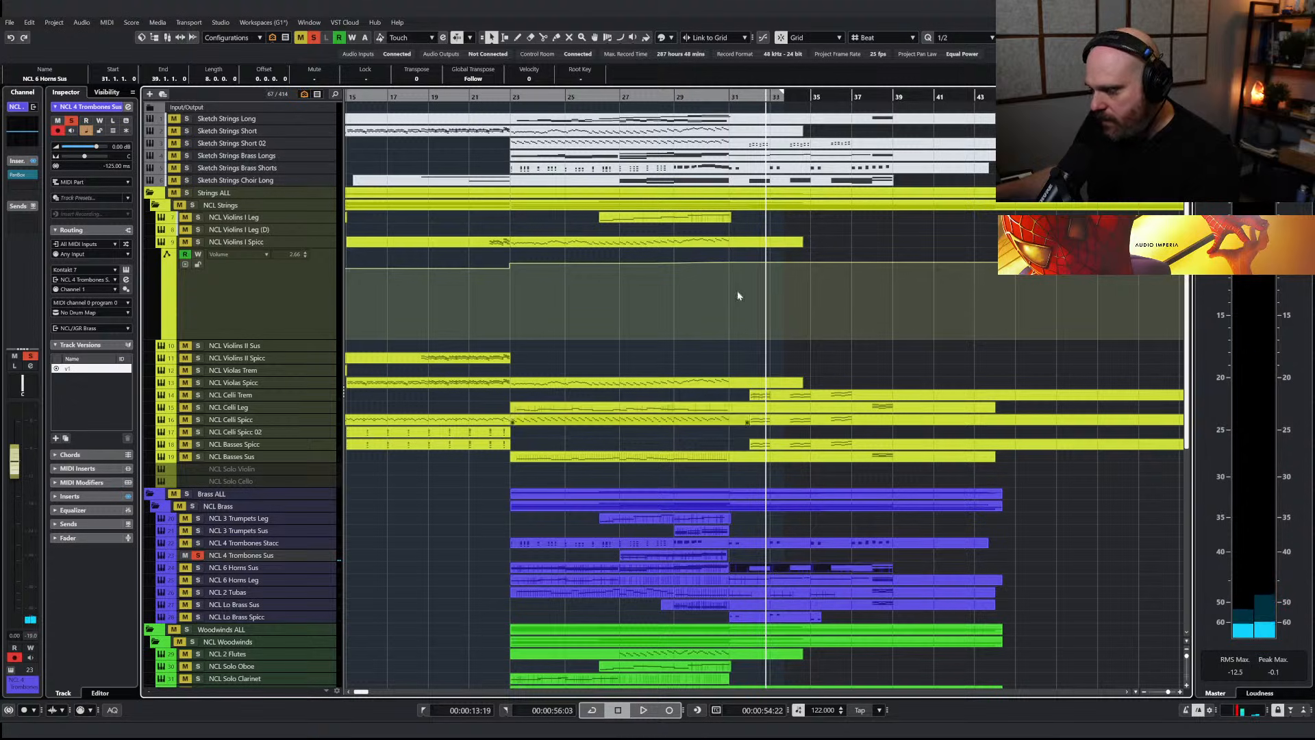
# Play from just before bar 31 with the whole Brass ALL folder soloed
pyautogui.moveTo(722, 97); pyautogui.dragTo(702, 97)
pyautogui.press('space')
pyautogui.click(187, 494)
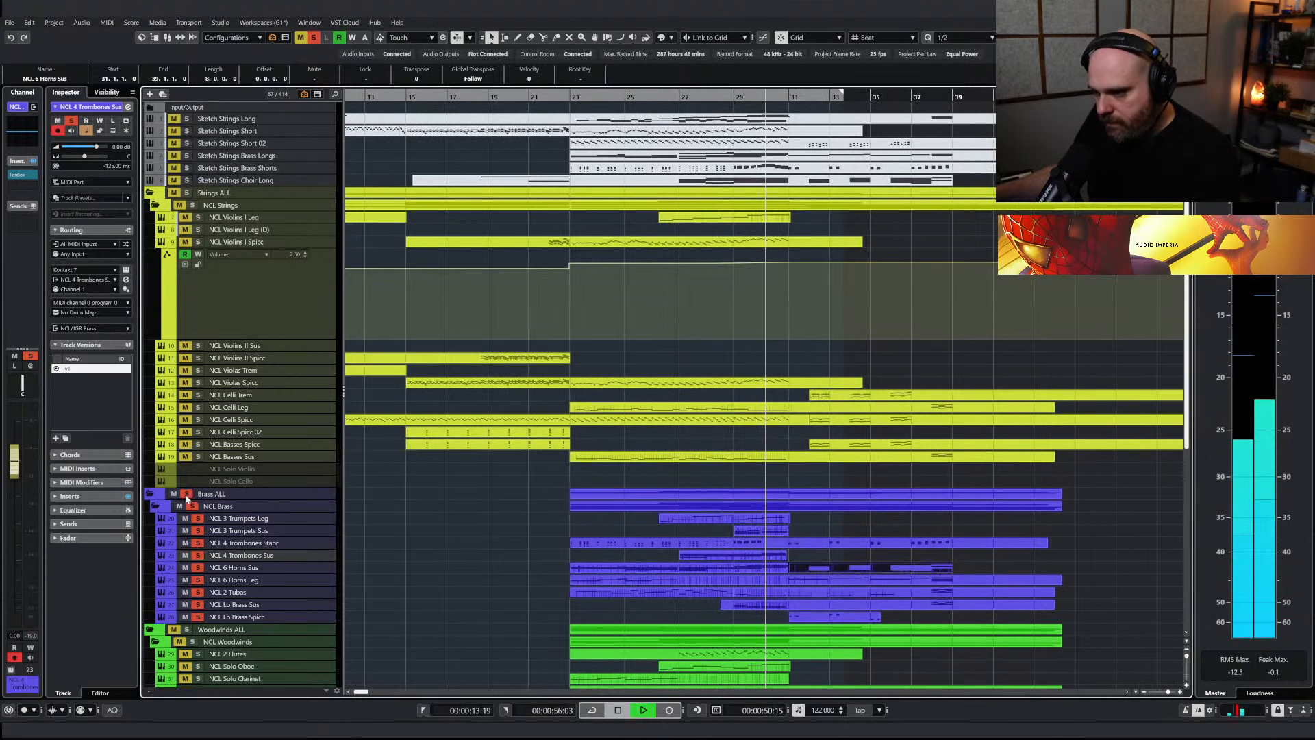
# Draw an empty part on NCL 4 Trombones Sus from bar 31 to bar 39 and open it for editing
pyautogui.click(275, 544)
pyautogui.rightClick(757, 563)
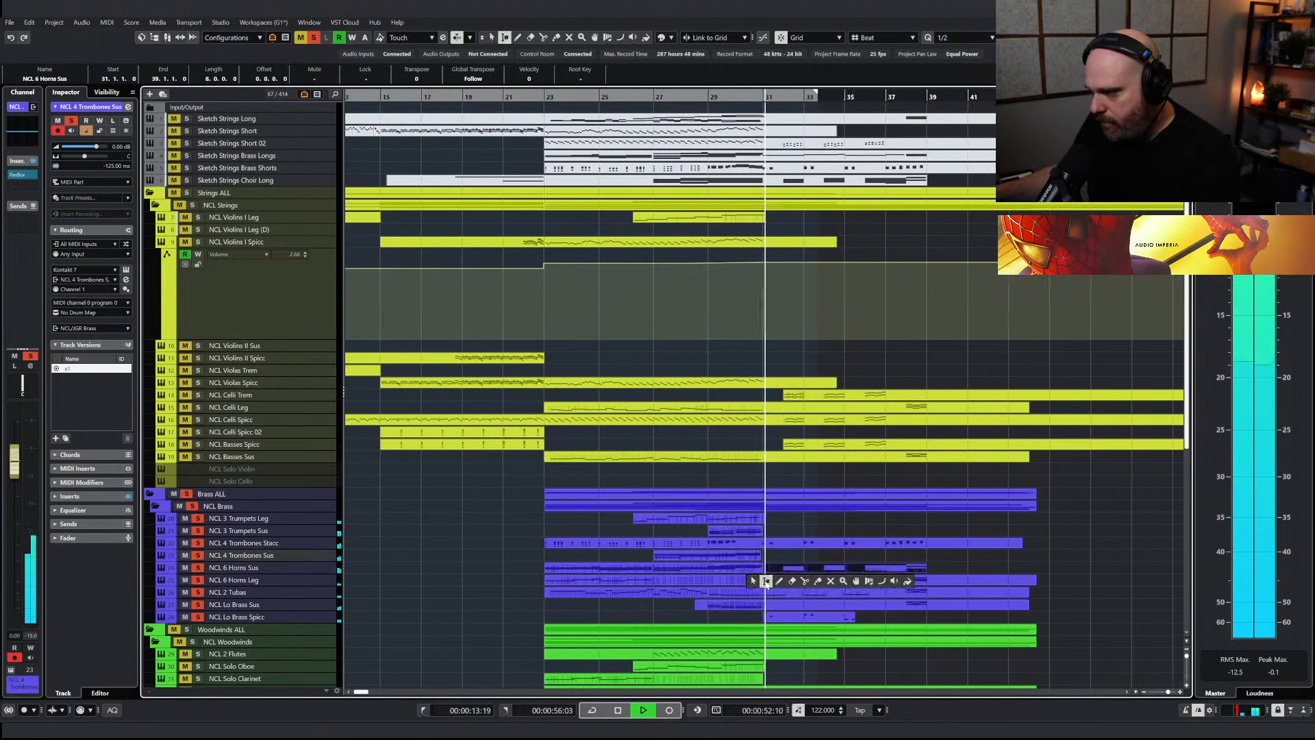
pyautogui.click(779, 581)
pyautogui.moveTo(753, 557); pyautogui.dragTo(911, 558)
pyautogui.doubleClick(912, 557)
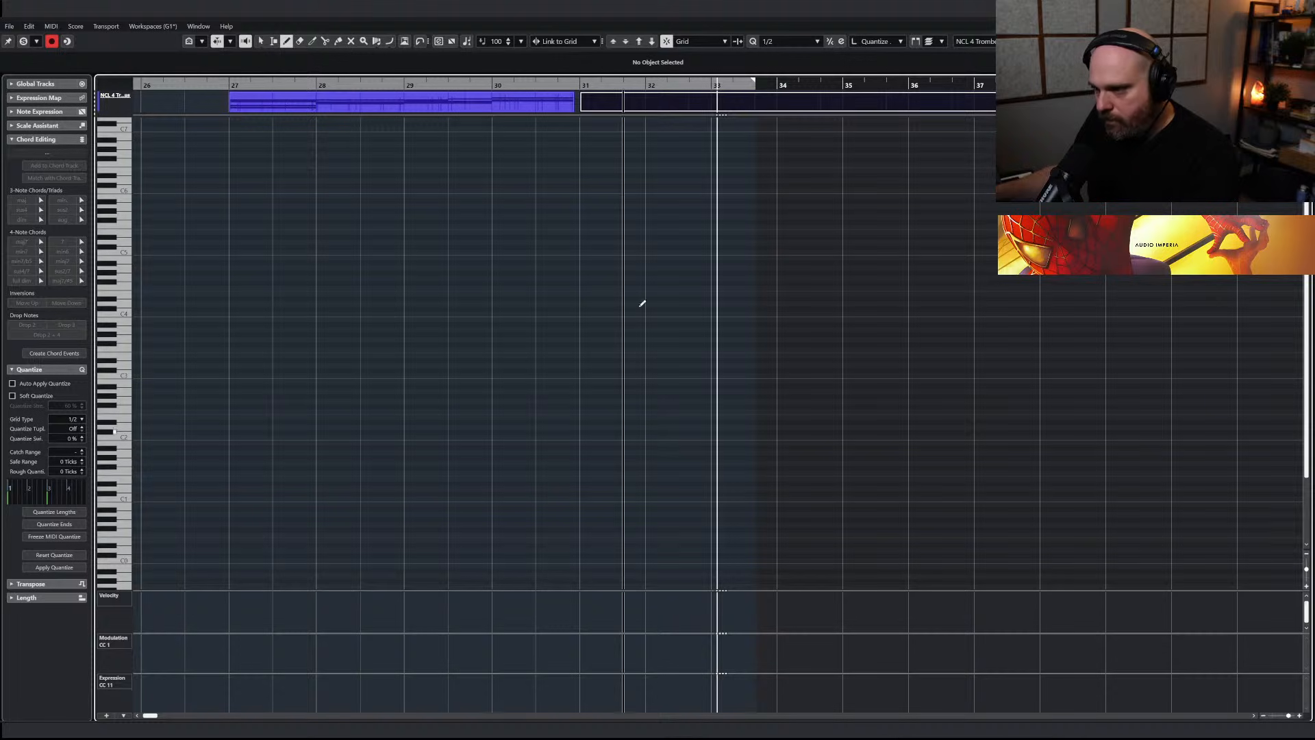
# Draw three two-bar trombone notes, F#1 at bar 31, A1 at bar 33 and C#1 at bar 35
pyautogui.click(572, 85)
pyautogui.moveTo(572, 85); pyautogui.dragTo(579, 103)
pyautogui.press('space')
pyautogui.moveTo(692, 468)
pyautogui.mouseDown()
pyautogui.moveTo(903, 470)
pyautogui.moveTo(859, 463)
pyautogui.mouseUp()
pyautogui.press('space')
pyautogui.press('g')
pyautogui.press('g')
pyautogui.press('g')
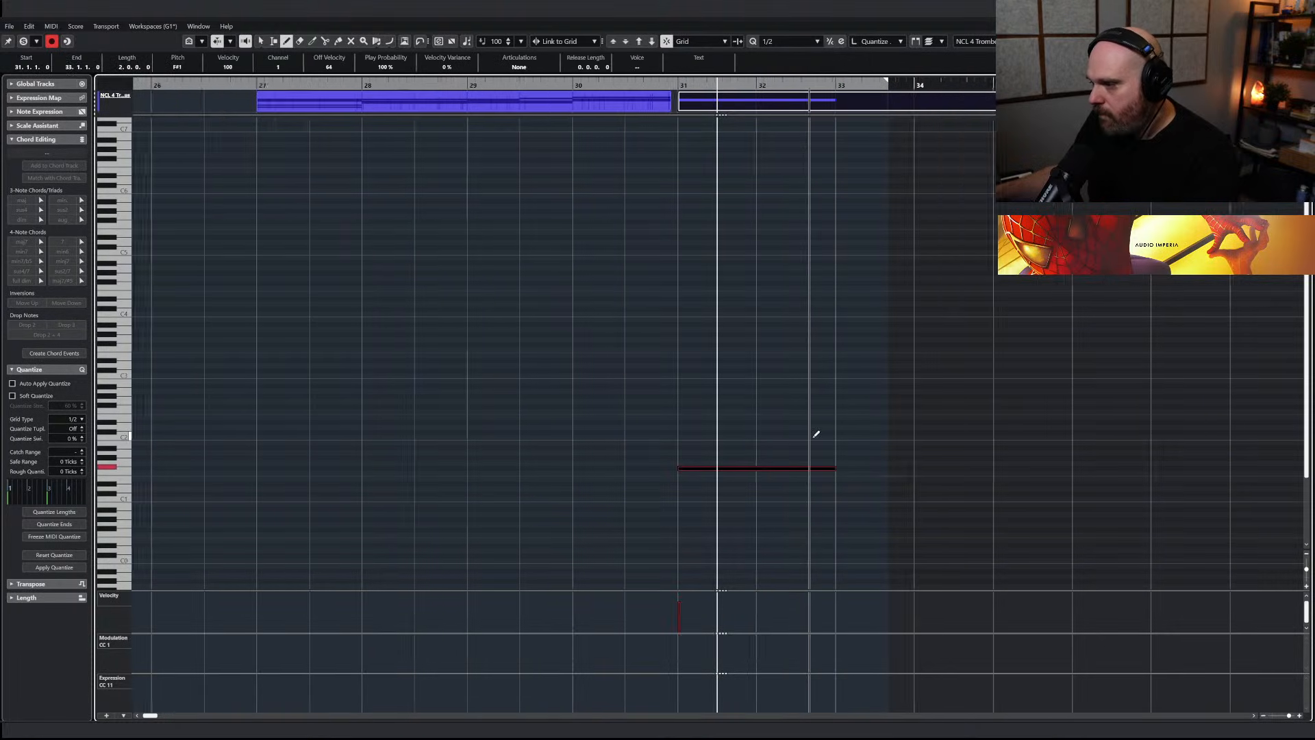
pyautogui.moveTo(655, 626); pyautogui.dragTo(655, 620)
pyautogui.moveTo(738, 452)
pyautogui.mouseDown()
pyautogui.moveTo(837, 454)
pyautogui.moveTo(951, 493)
pyautogui.mouseUp()
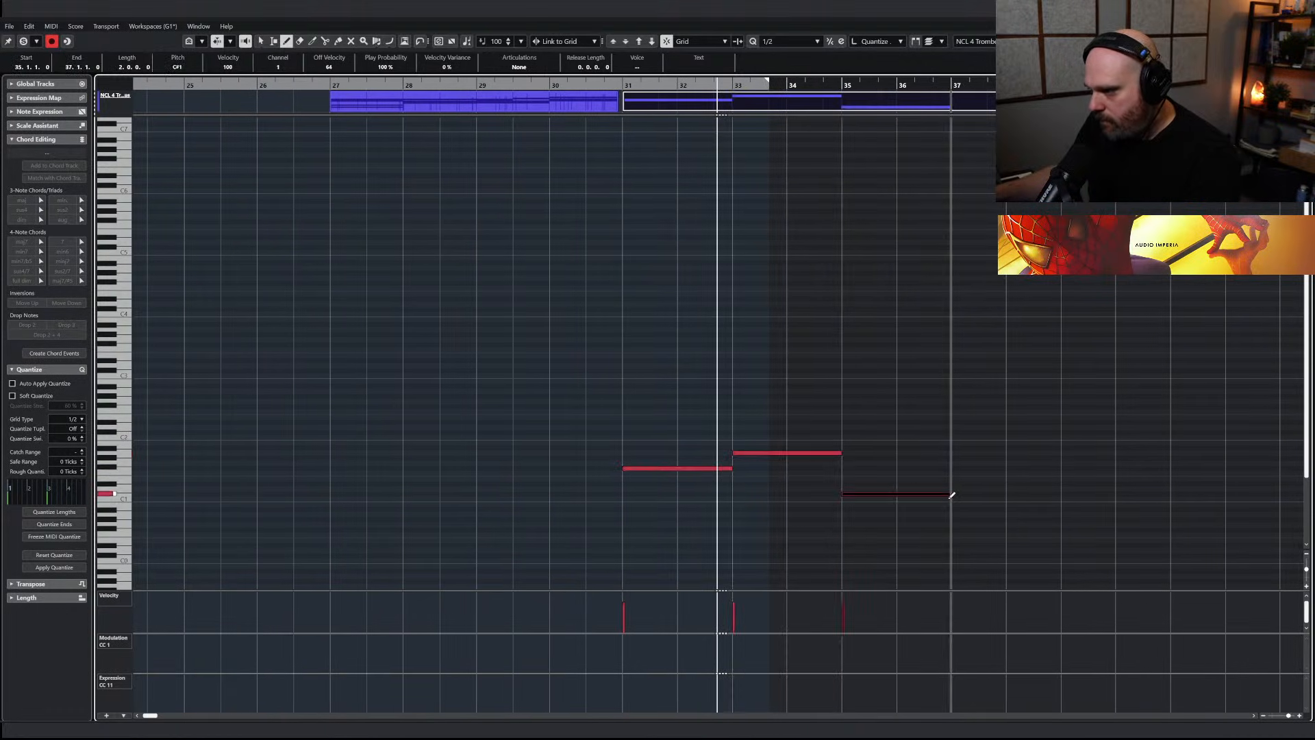
# Draw a gently swelling modulation curve under the three trombone notes from bar 31 to 37, reshaping it around bar 35
pyautogui.moveTo(627, 654); pyautogui.dragTo(954, 651)
pyautogui.press('space')
pyautogui.press('Return')
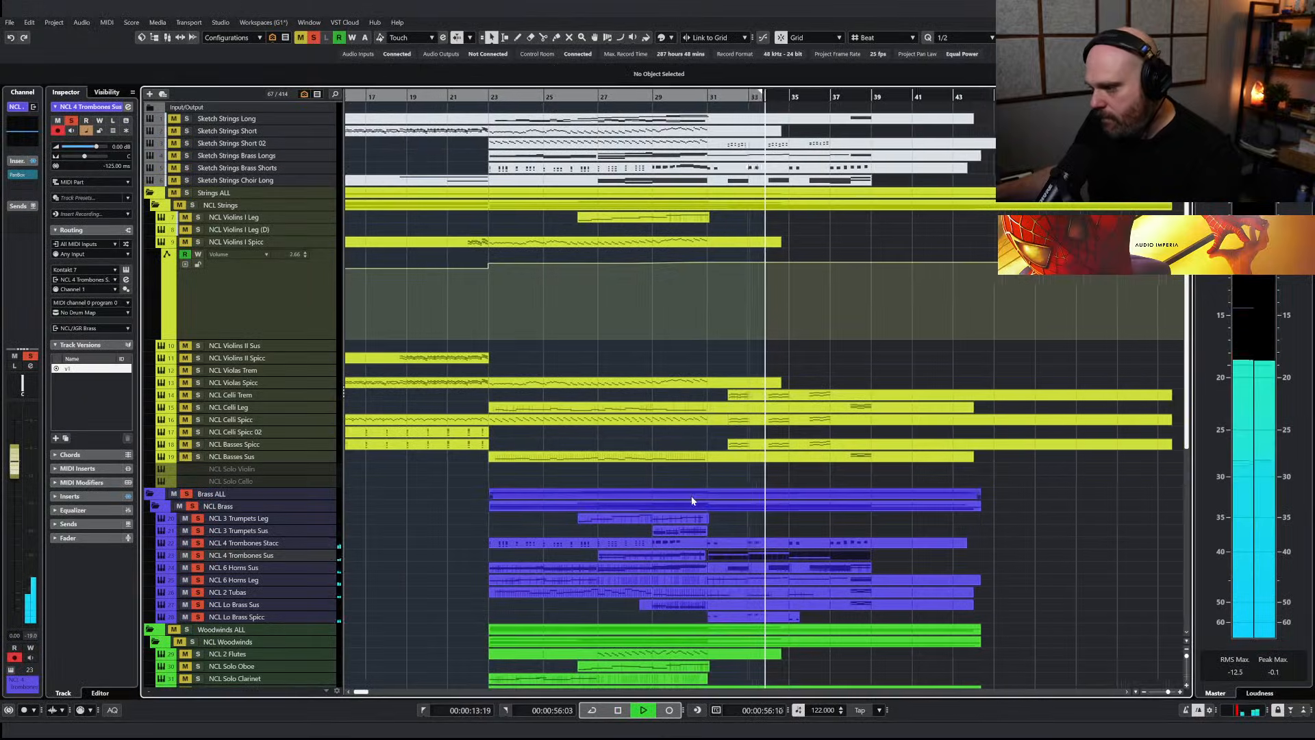
pyautogui.doubleClick(735, 553)
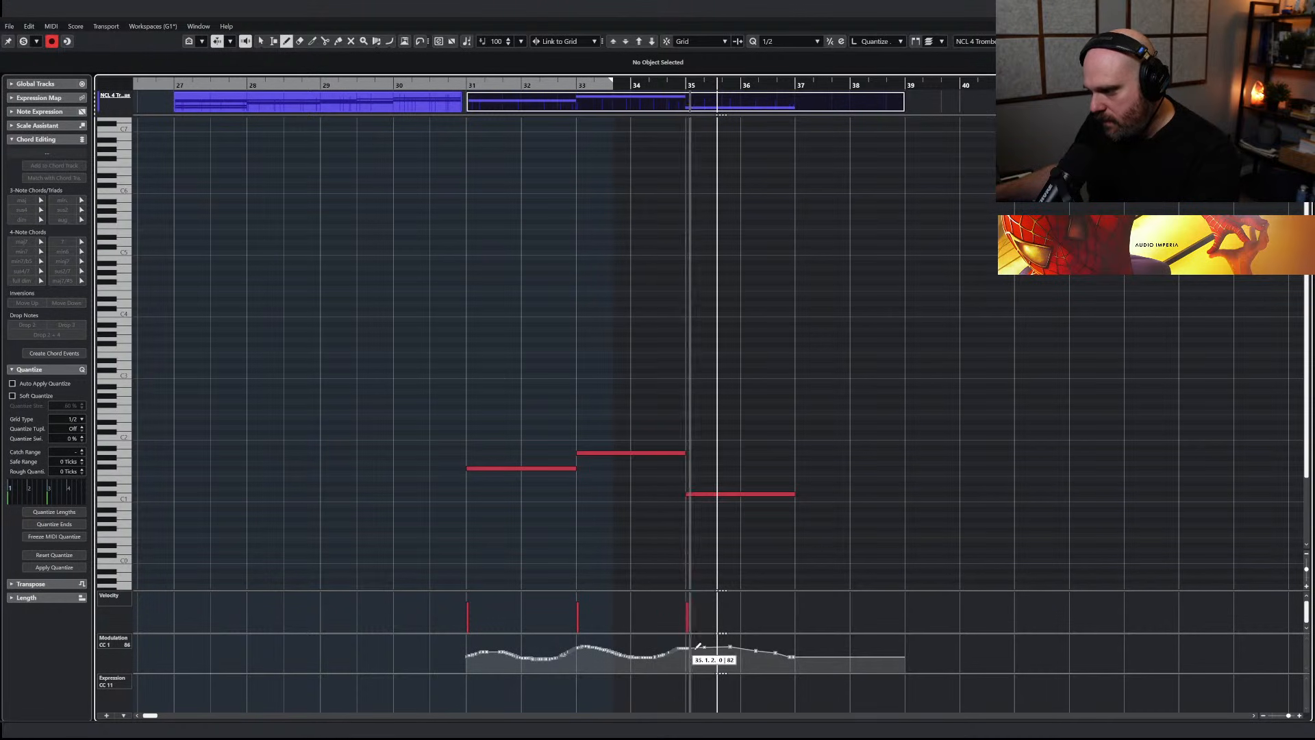
pyautogui.press('Return')
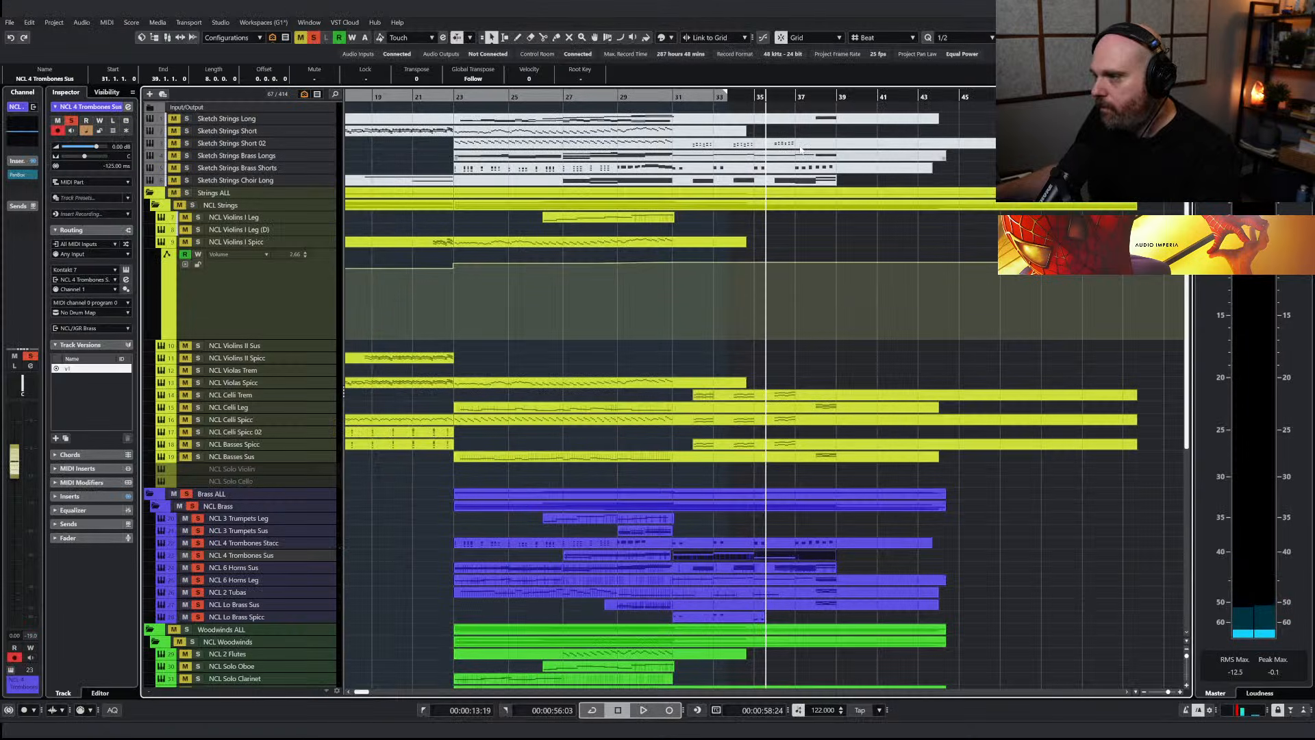
# Play the brass back from before bar 31 and switch off the brass solo to hear the full orchestra
pyautogui.click(694, 102)
pyautogui.press('space')
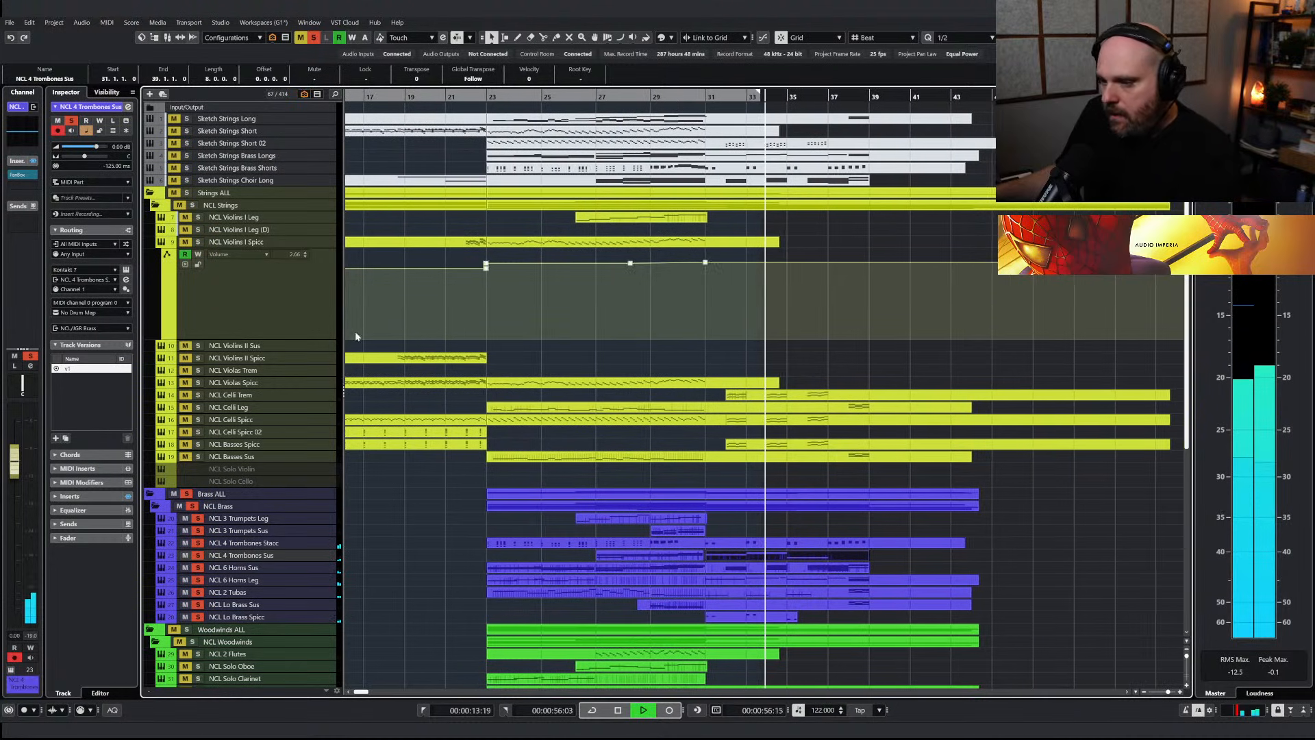
pyautogui.click(191, 505)
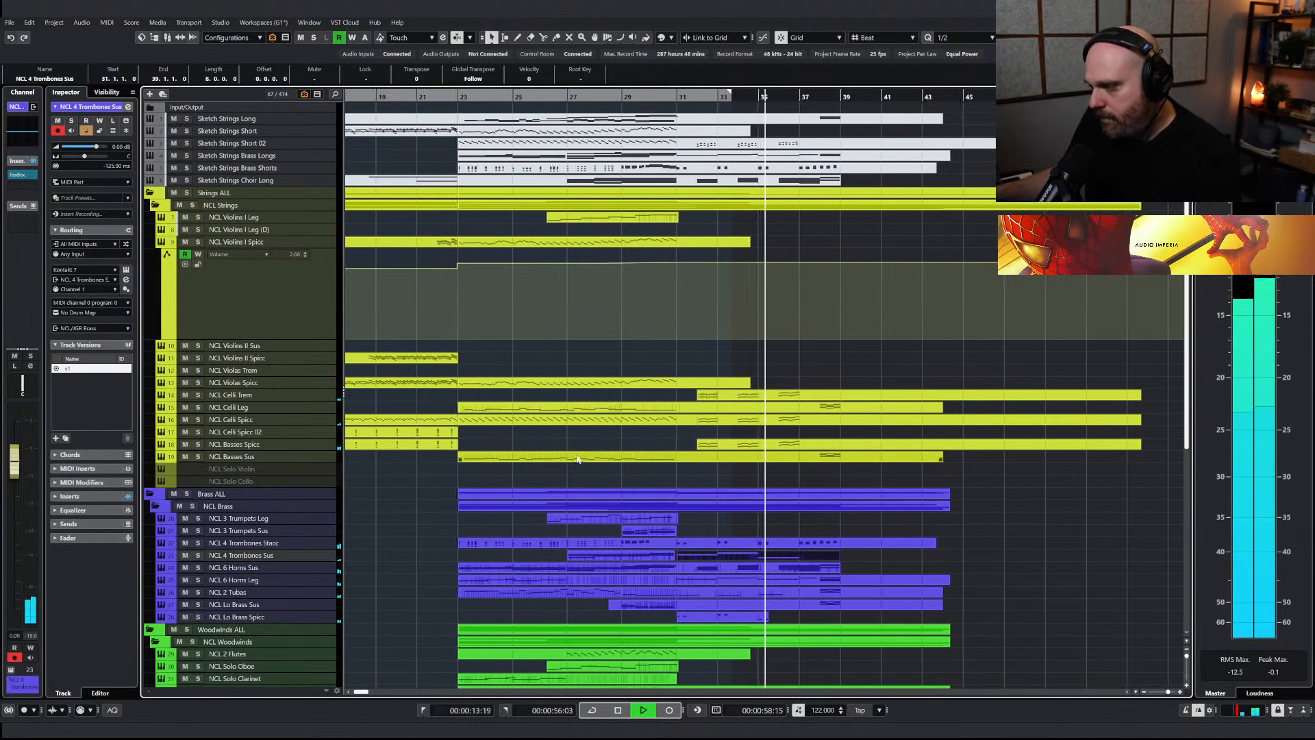
# Open the choir parts from bar 31 together and redraw the NCL Soprano modulation lower between bars 36 and 38
pyautogui.scroll(-8, 742, 462)
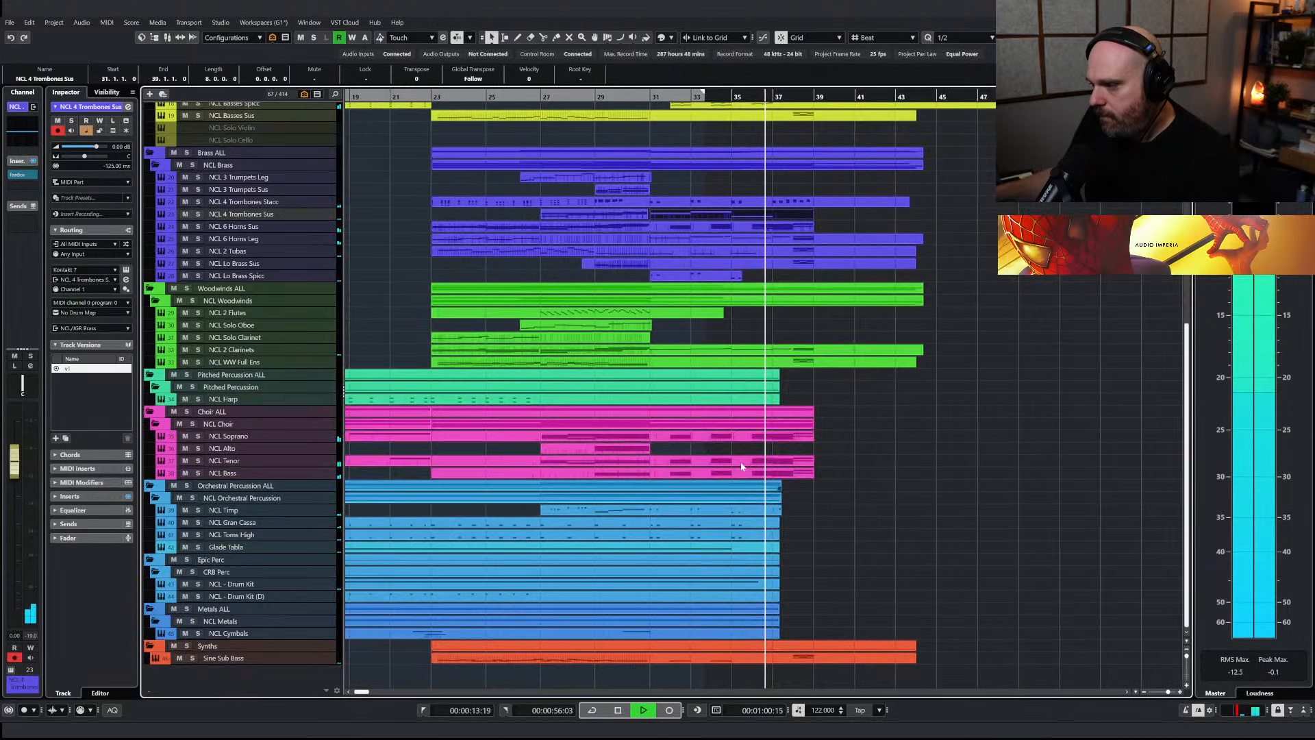
pyautogui.moveTo(872, 481); pyautogui.dragTo(759, 437)
pyautogui.press('Return')
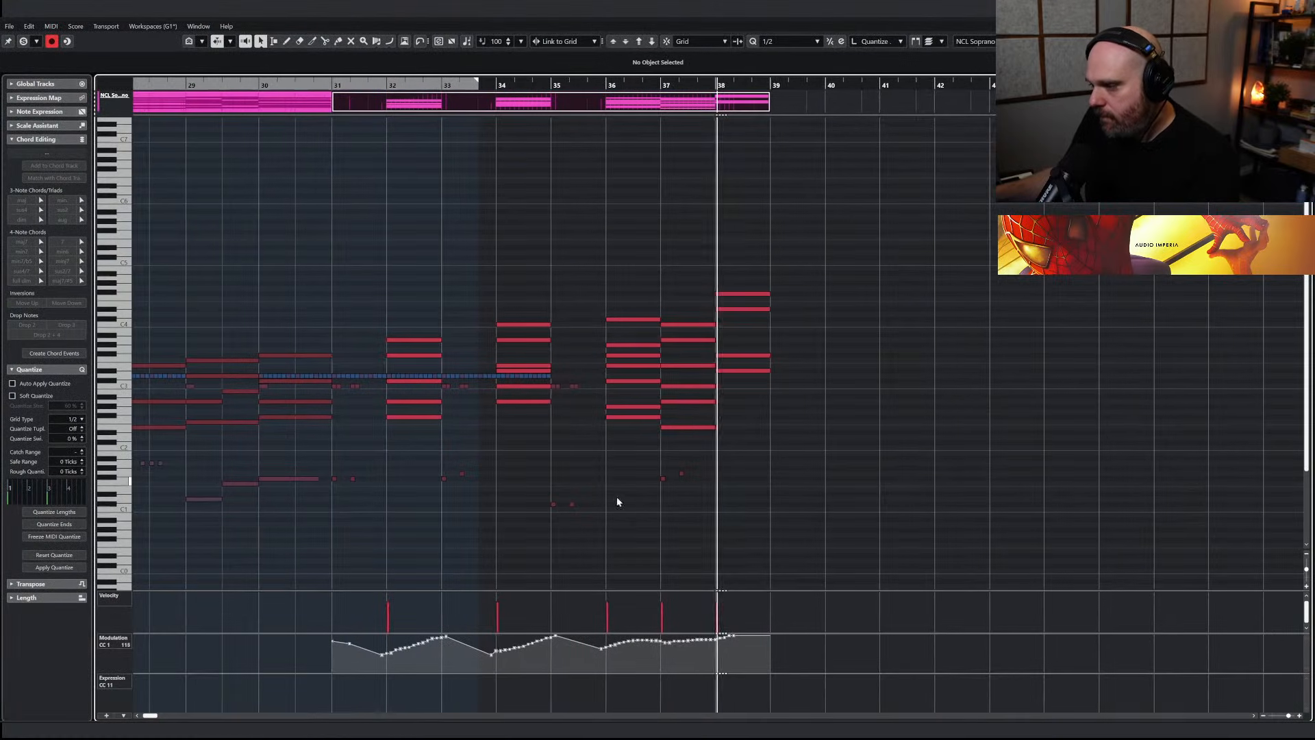
pyautogui.rightClick(645, 439)
pyautogui.click(675, 443)
pyautogui.moveTo(605, 658); pyautogui.dragTo(687, 653)
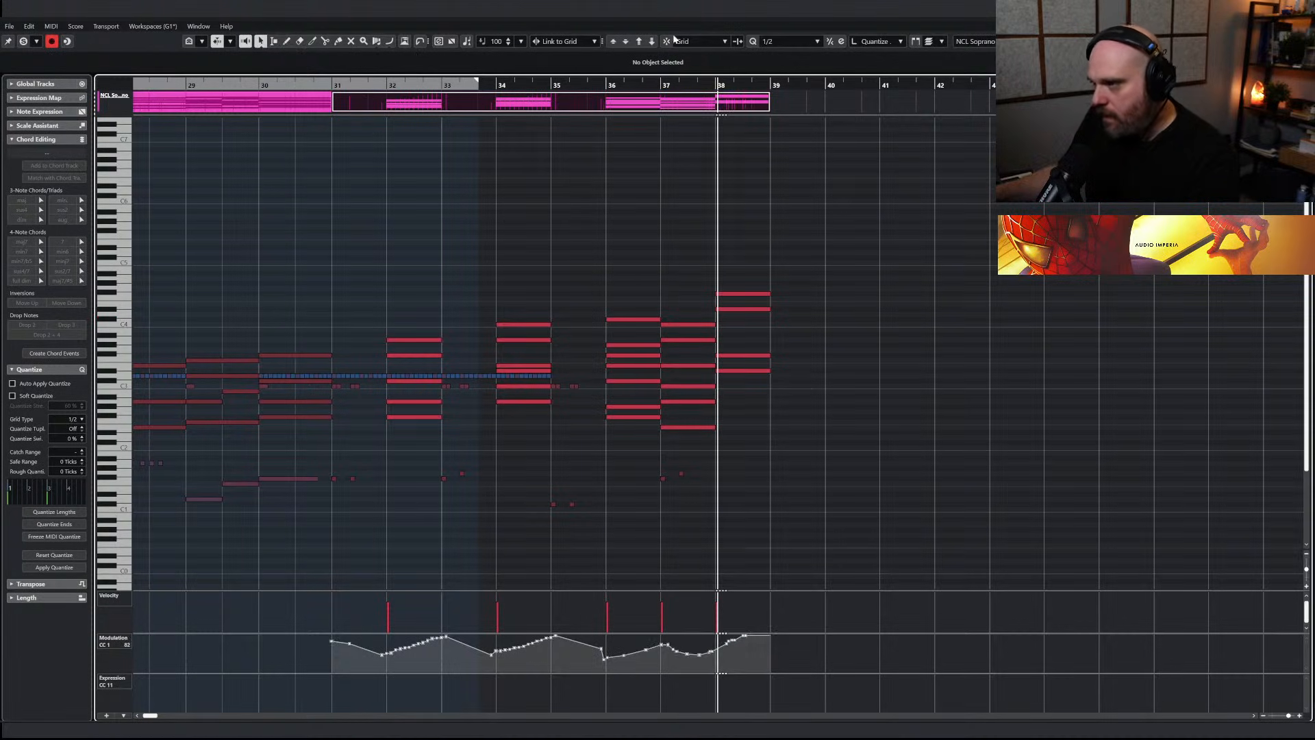
pyautogui.press('Return')
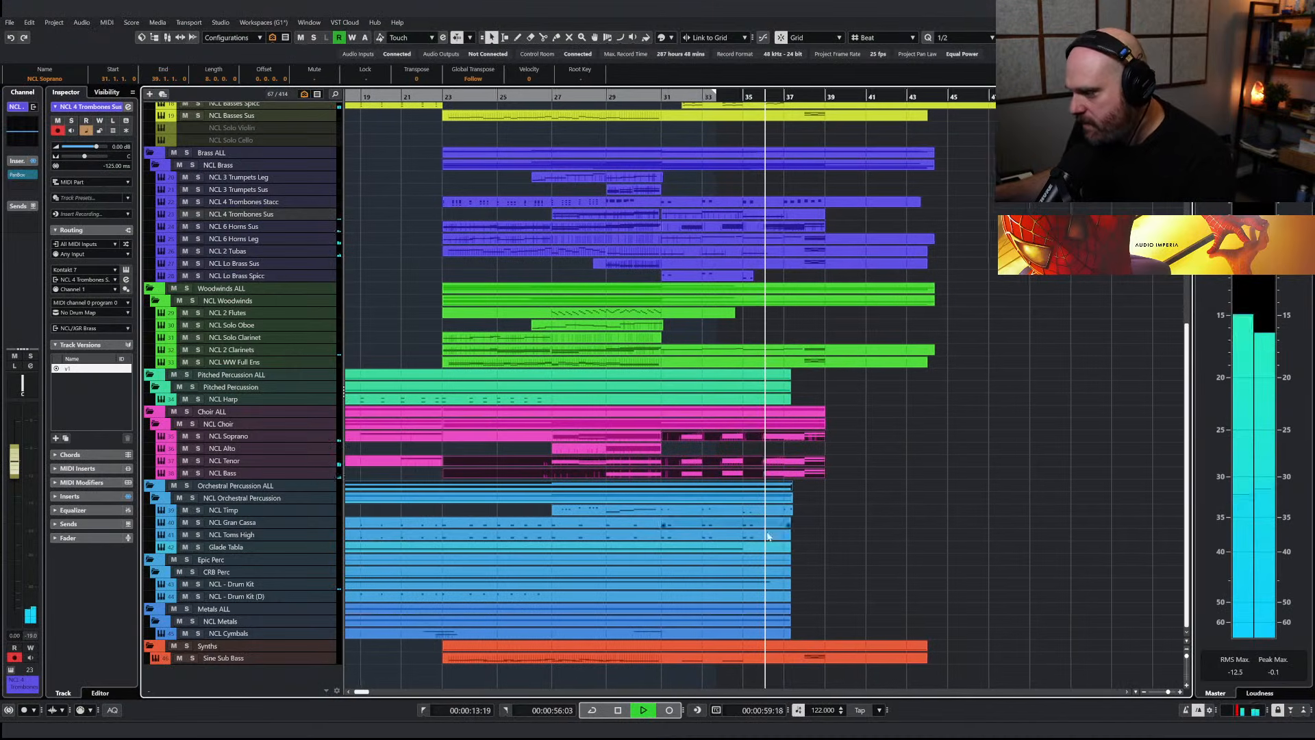
# Lengthen the NCL - Drum Kit and Glade Tabla parts to about bar 41
pyautogui.click(757, 572)
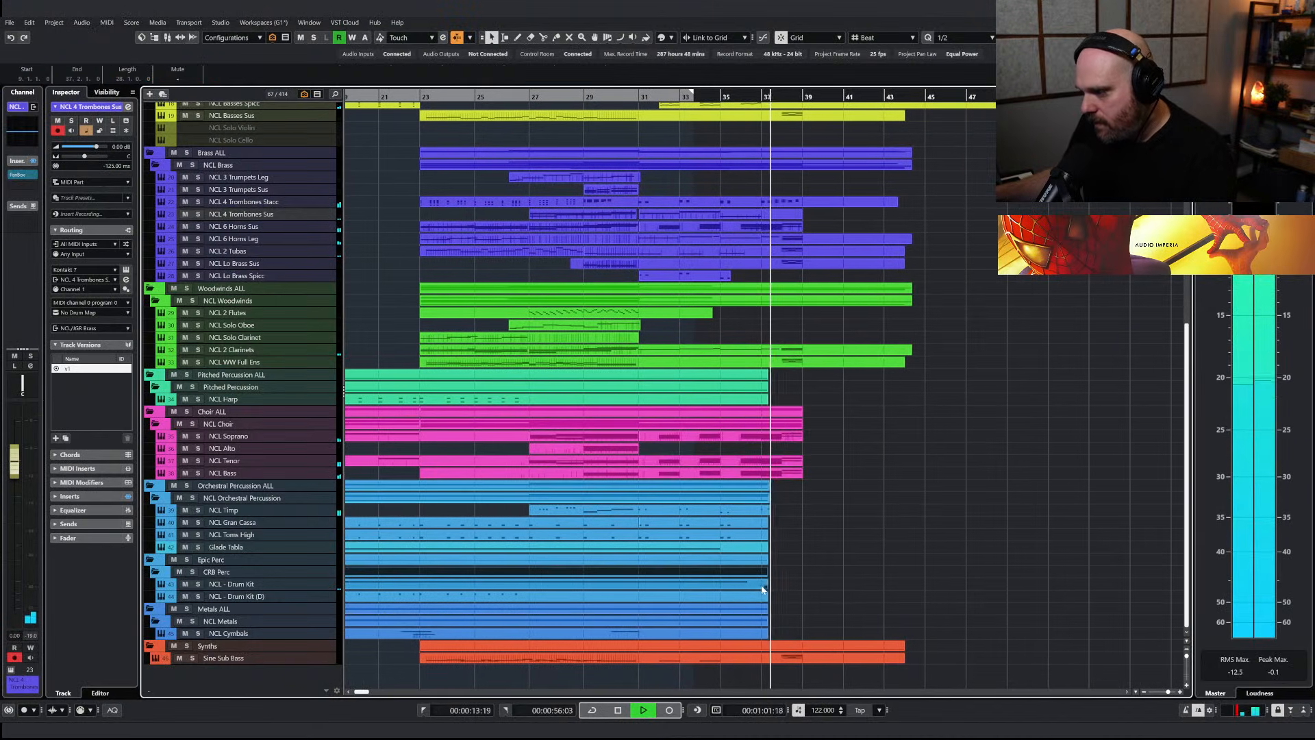
pyautogui.moveTo(765, 587); pyautogui.dragTo(843, 590)
pyautogui.press('space')
# Duplicate the closing Glade Tabla notes to continue the pattern up to bar 39, and delete the surplus notes beyond it
pyautogui.click(729, 552)
pyautogui.press('Return')
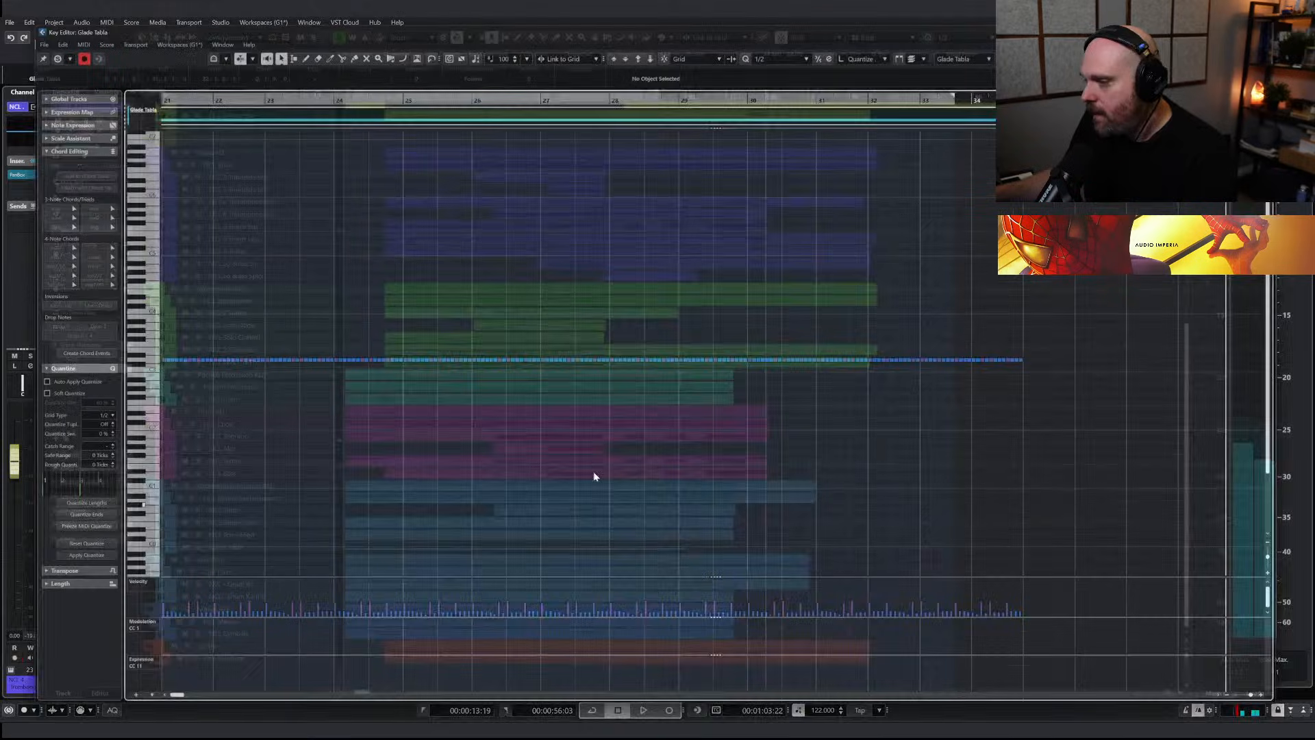
pyautogui.moveTo(682, 403); pyautogui.dragTo(454, 356)
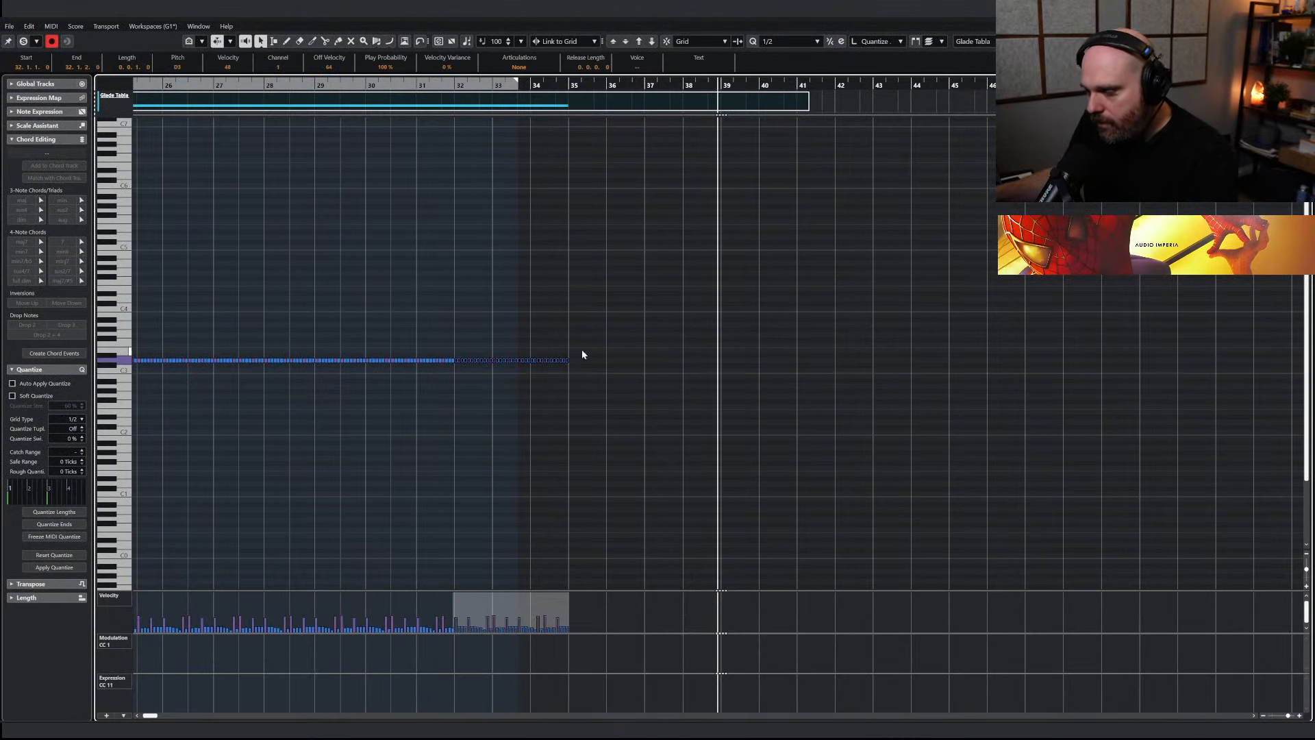
pyautogui.hotkey('ctrl', 'd')
pyautogui.press('space')
pyautogui.moveTo(791, 407); pyautogui.dragTo(661, 359)
pyautogui.hotkey('ctrl', 'd')
pyautogui.moveTo(843, 380); pyautogui.dragTo(775, 359)
pyautogui.press('Delete')
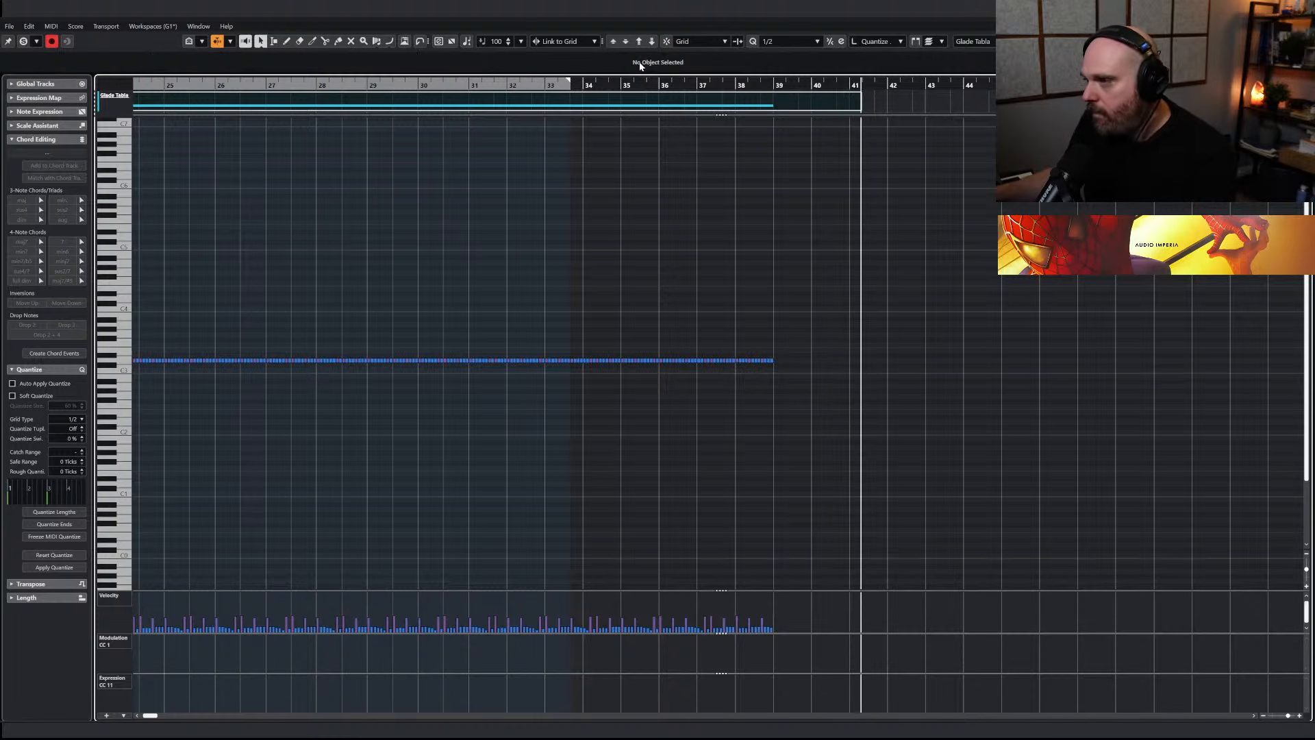
pyautogui.moveTo(643, 84); pyautogui.dragTo(529, 85)
pyautogui.press('Return')
# Open the NCL - Drum Kit part for editing around the end of its notes at bar 36
pyautogui.click(798, 596)
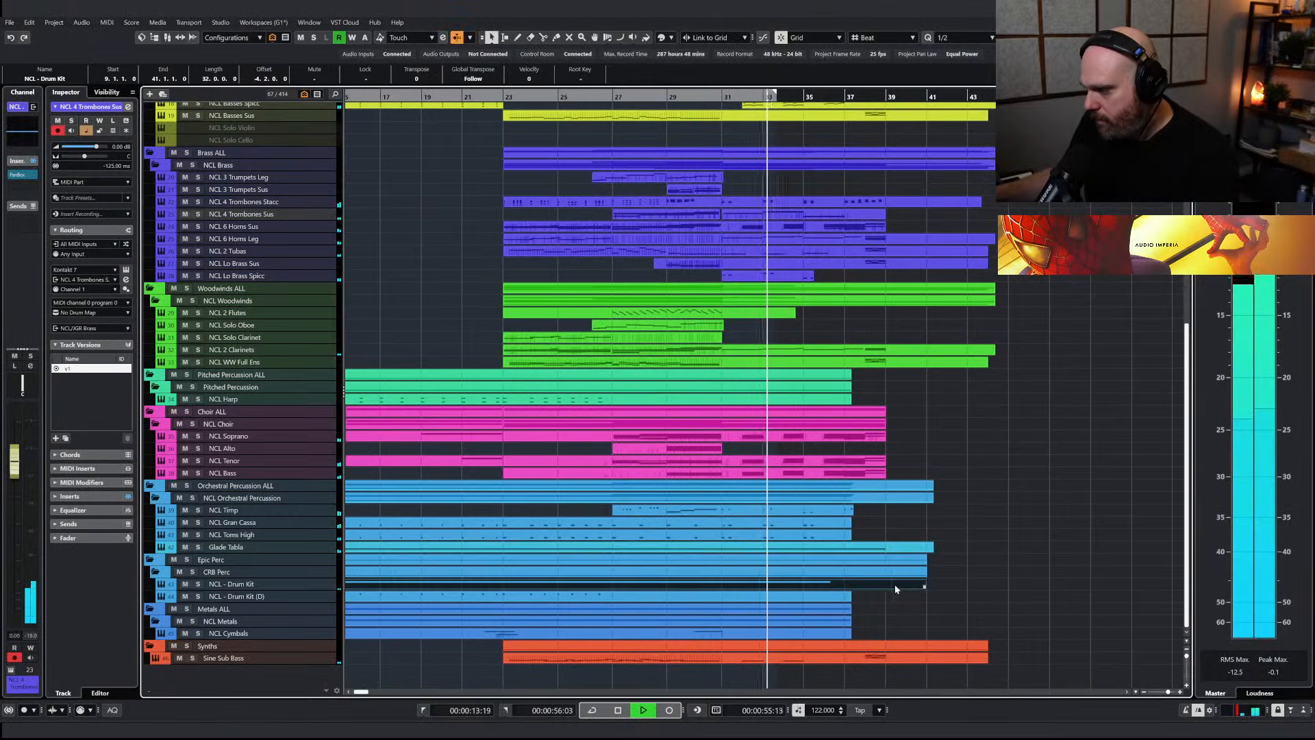
pyautogui.press('Return')
pyautogui.press('h')
pyautogui.press('h')
pyautogui.press('h')
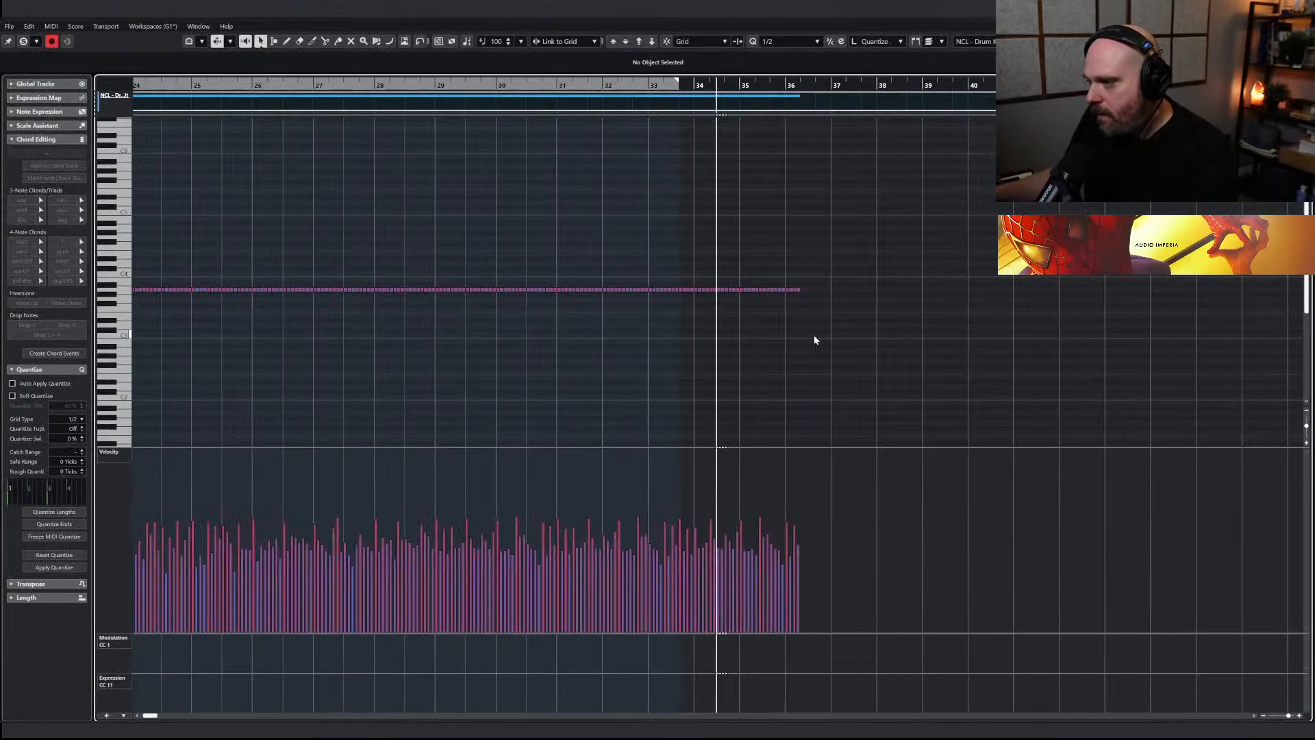
# Try to extend the drum kit pattern past bar 36 by duplicating its last notes
pyautogui.moveTo(853, 322); pyautogui.dragTo(678, 274)
pyautogui.hotkey('alt', 'd')
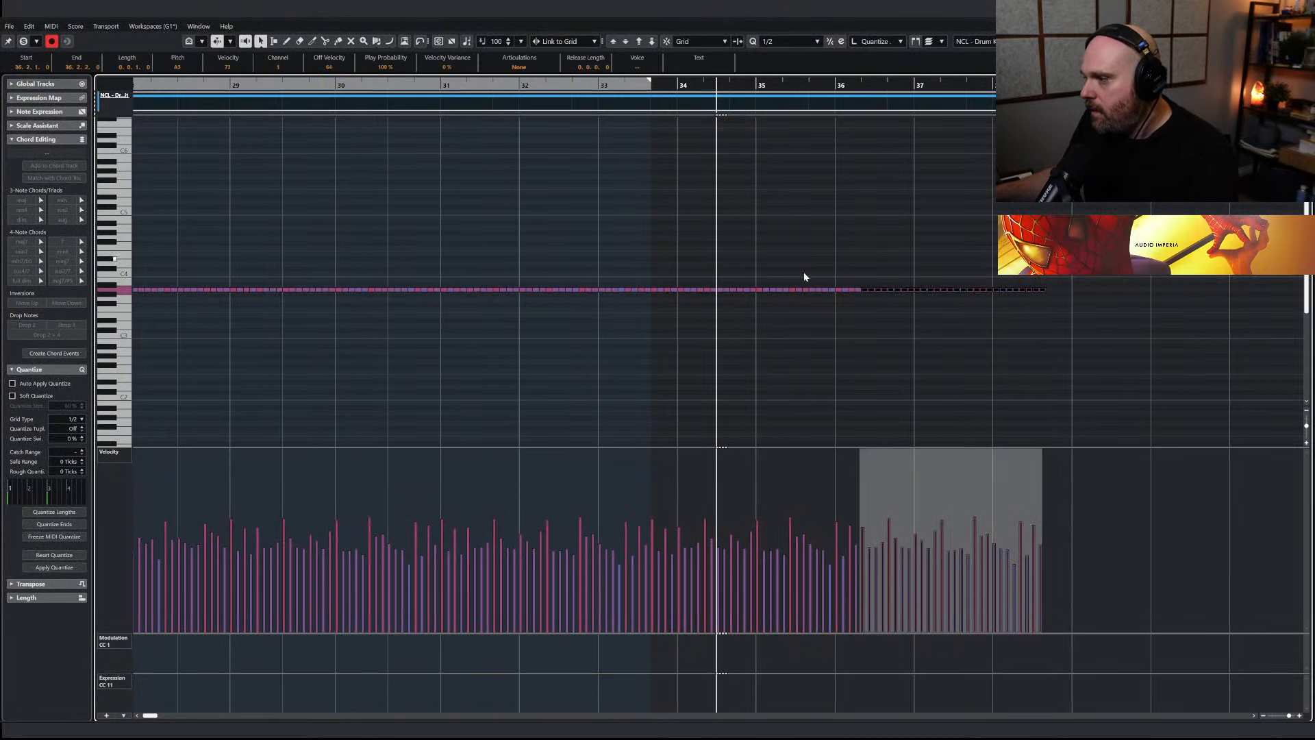
pyautogui.hotkey('ctrl', 'z')
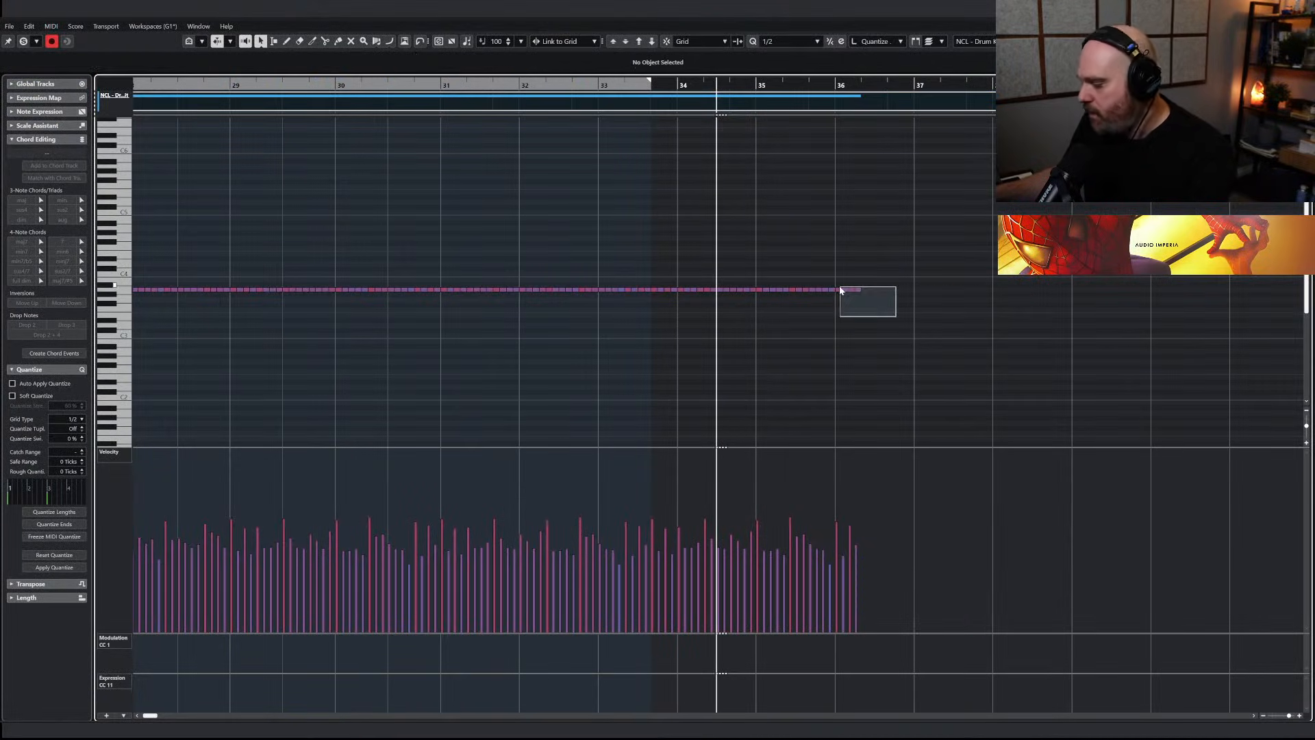
# Duplicate the last two bars of drum notes to continue the NCL - Drum Kit pattern from bar 36 to about bar 38
pyautogui.moveTo(881, 310); pyautogui.dragTo(681, 285)
pyautogui.hotkey('alt', 'd')
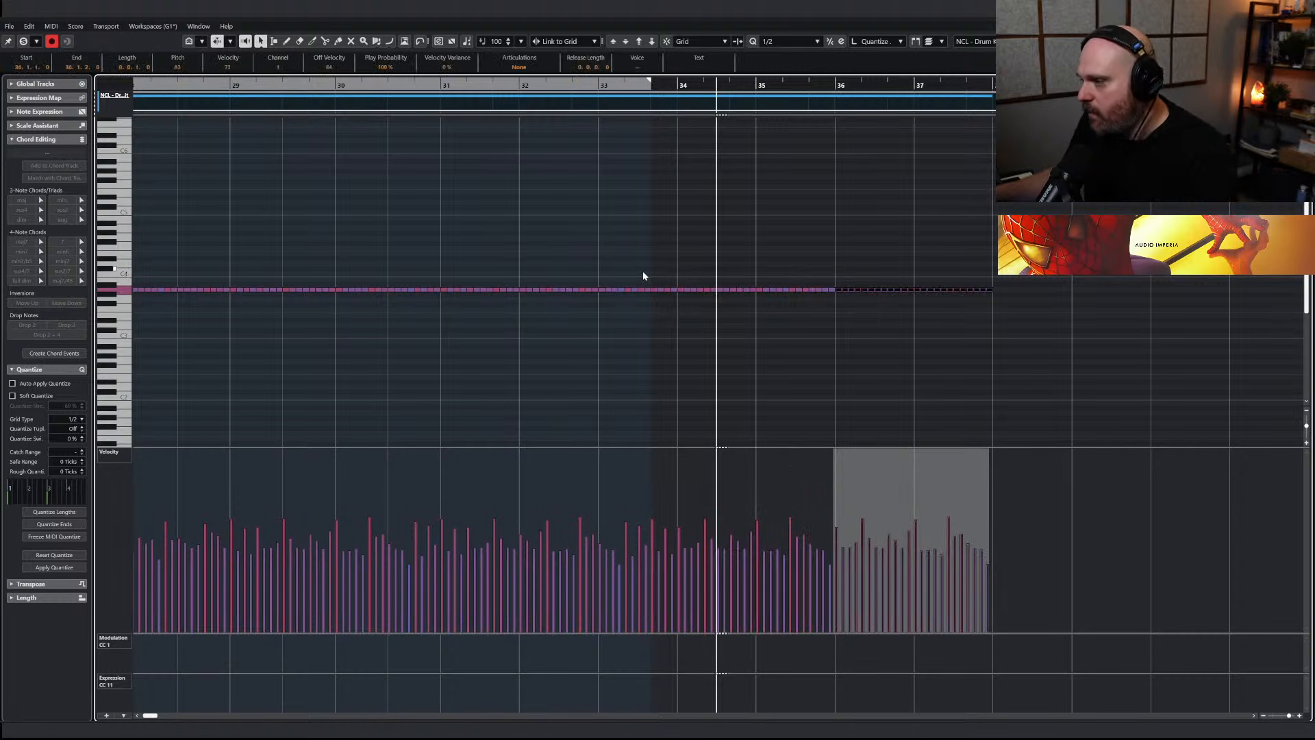
pyautogui.press('Escape')
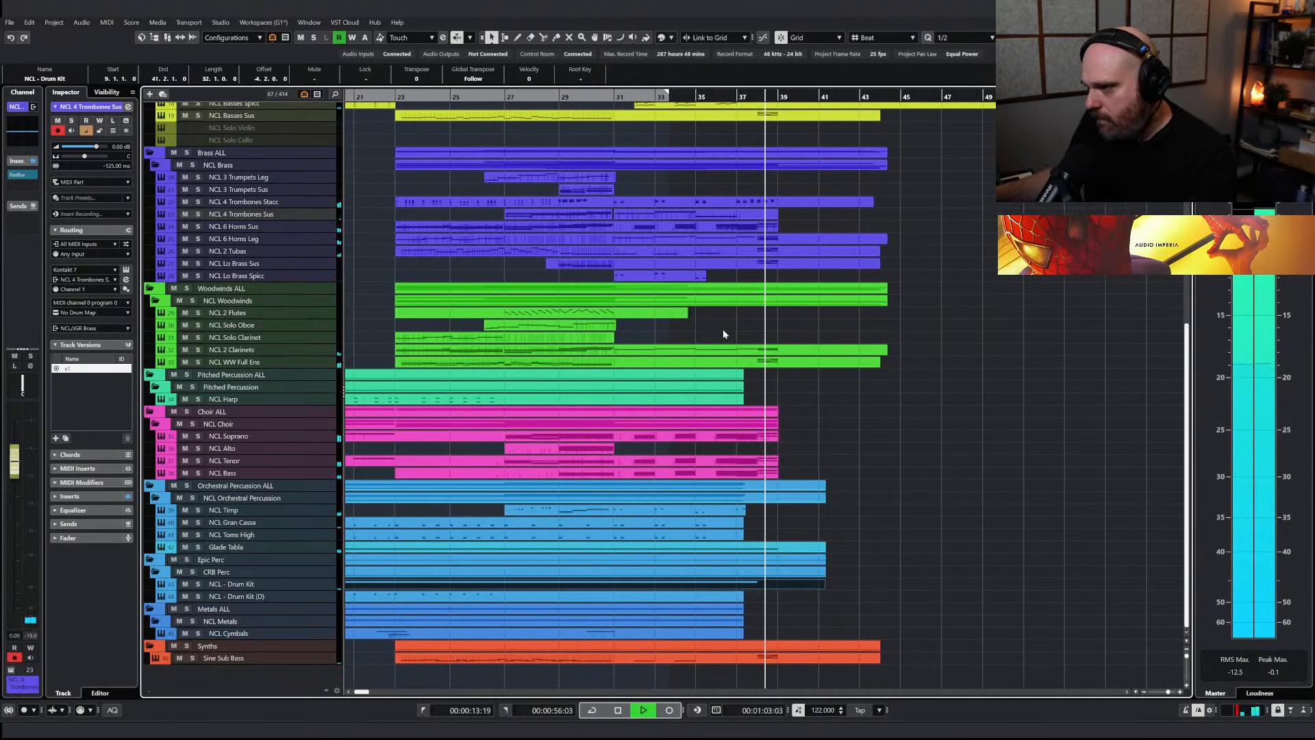
# Delete the chord notes at bar 38 from the NCL WW Full Ens part and play the passage
pyautogui.doubleClick(739, 360)
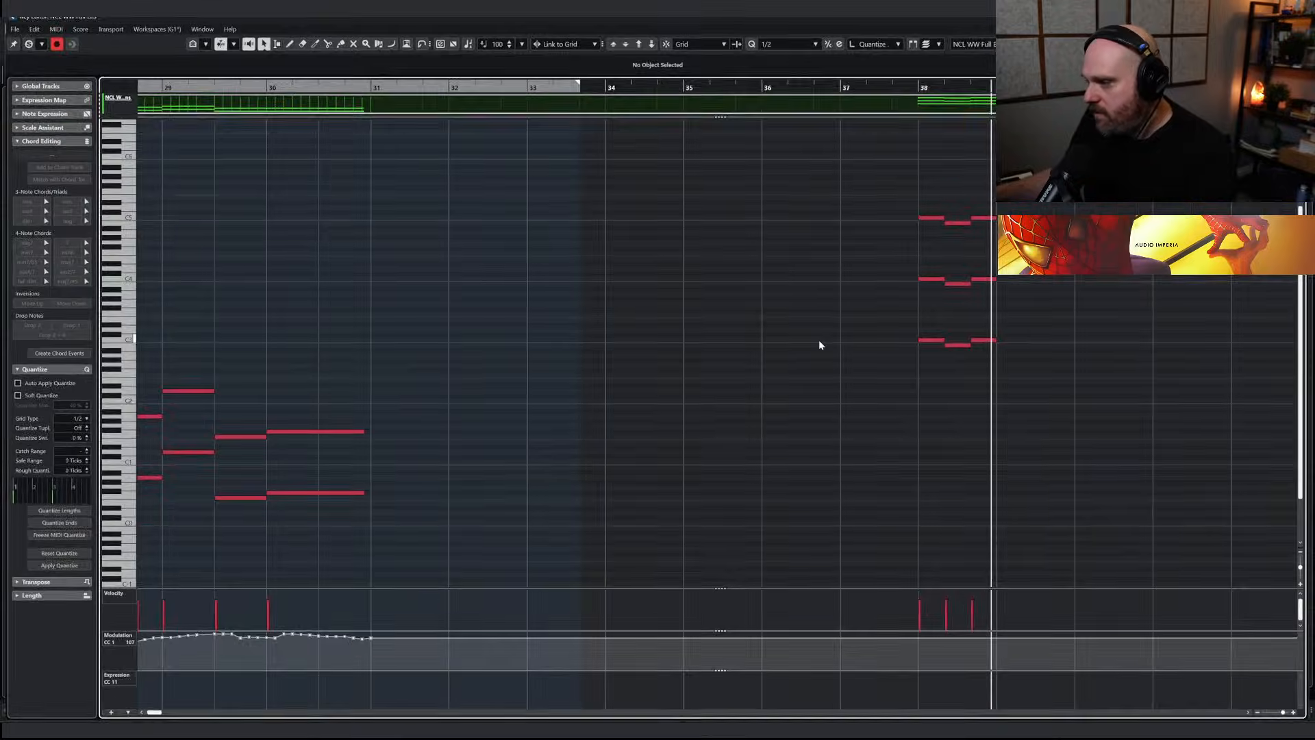
pyautogui.moveTo(917, 178); pyautogui.dragTo(1047, 364)
pyautogui.press('Delete')
pyautogui.moveTo(861, 84); pyautogui.dragTo(746, 83)
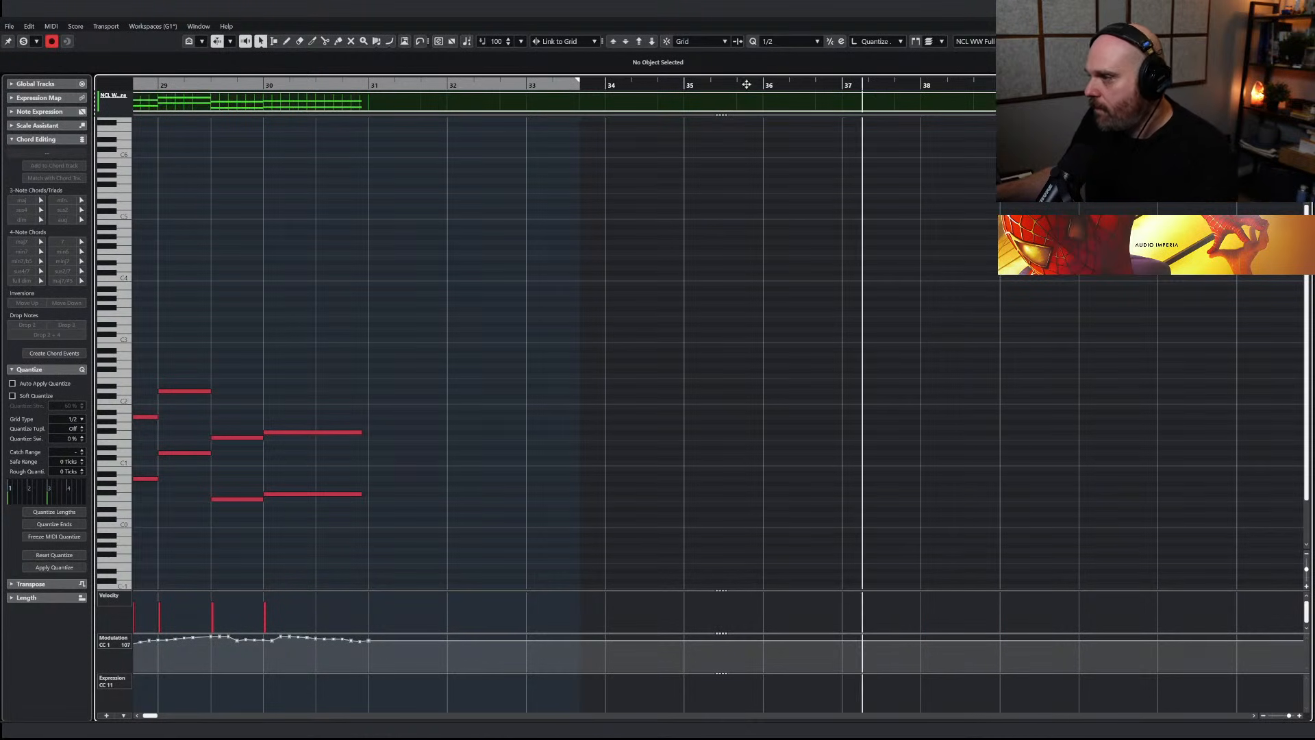
pyautogui.press('space')
pyautogui.press('Escape')
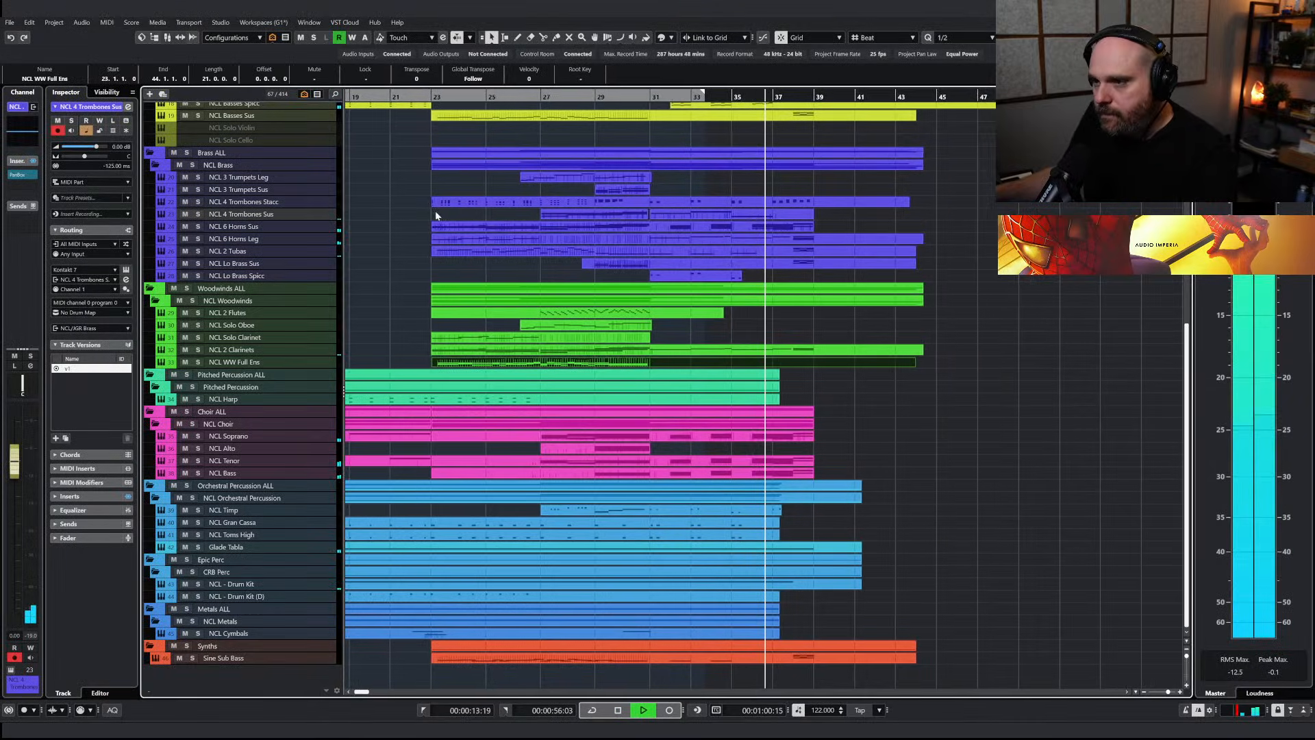
# Lengthen the NCL 3 Trumpets Leg part to bar 42 and open it for editing with a 1/16 quantize grid
pyautogui.click(615, 175)
pyautogui.moveTo(642, 181); pyautogui.dragTo(864, 181)
pyautogui.press('Return')
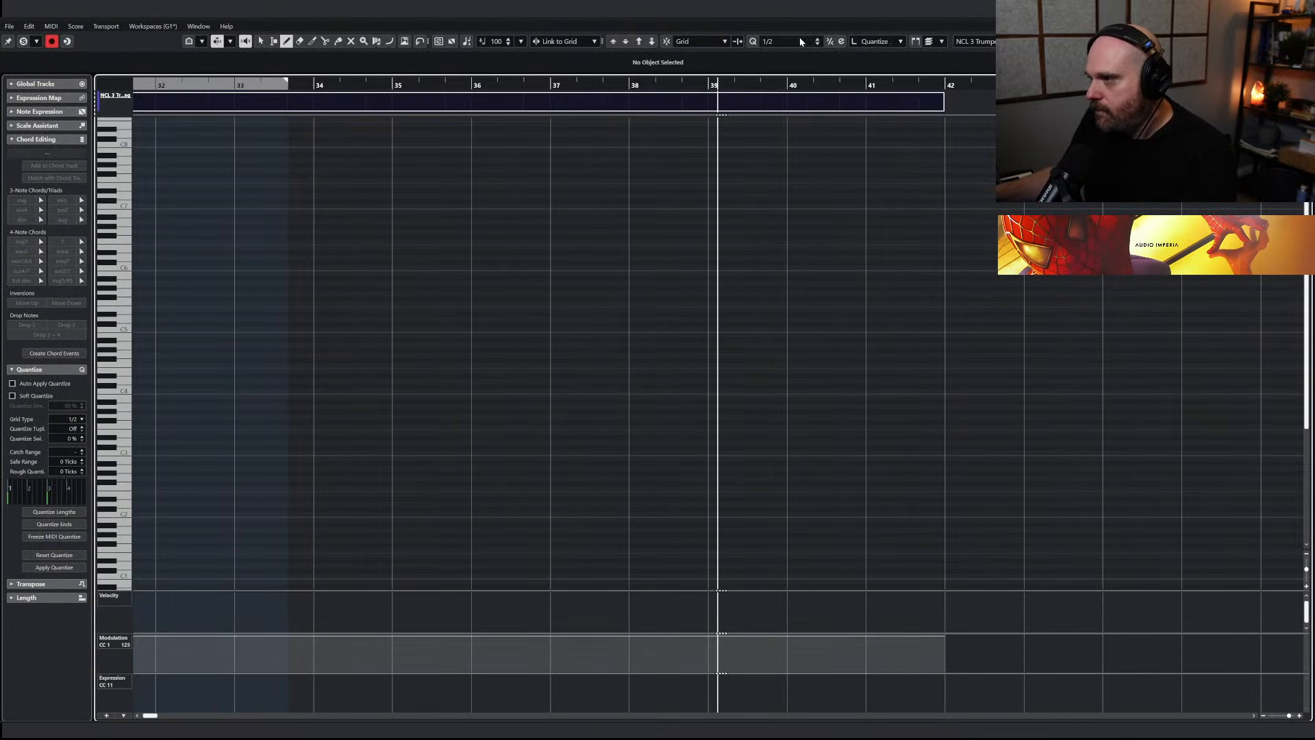
pyautogui.click(788, 41)
pyautogui.click(793, 124)
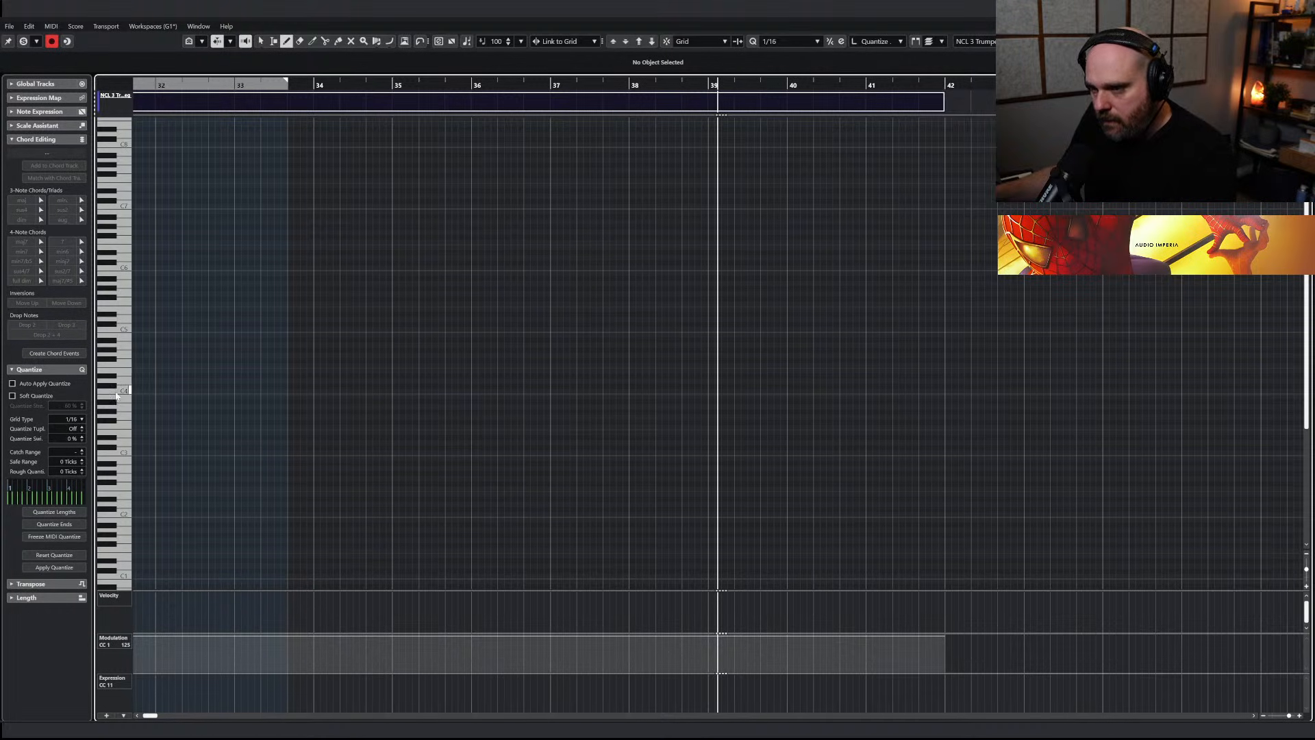
# Enter overlapping C4, B3 and C4 notes across bar 38 of NCL 3 Trumpets Leg, with a modulation curve rising towards bar 39
pyautogui.moveTo(614, 85)
pyautogui.mouseDown()
pyautogui.moveTo(719, 162)
pyautogui.moveTo(740, 295)
pyautogui.mouseUp()
pyautogui.press('space')
pyautogui.moveTo(677, 391)
pyautogui.mouseDown()
pyautogui.moveTo(831, 388)
pyautogui.moveTo(809, 392)
pyautogui.mouseUp()
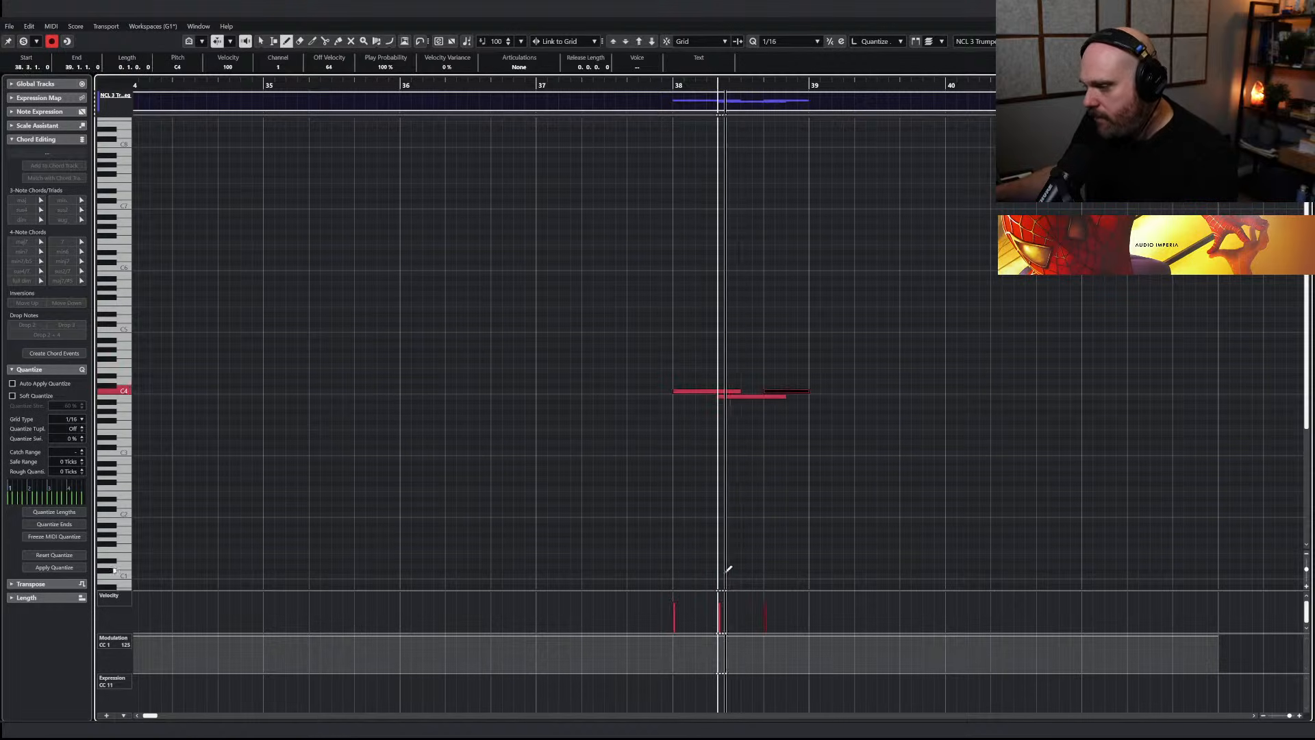
pyautogui.moveTo(668, 648); pyautogui.dragTo(813, 636)
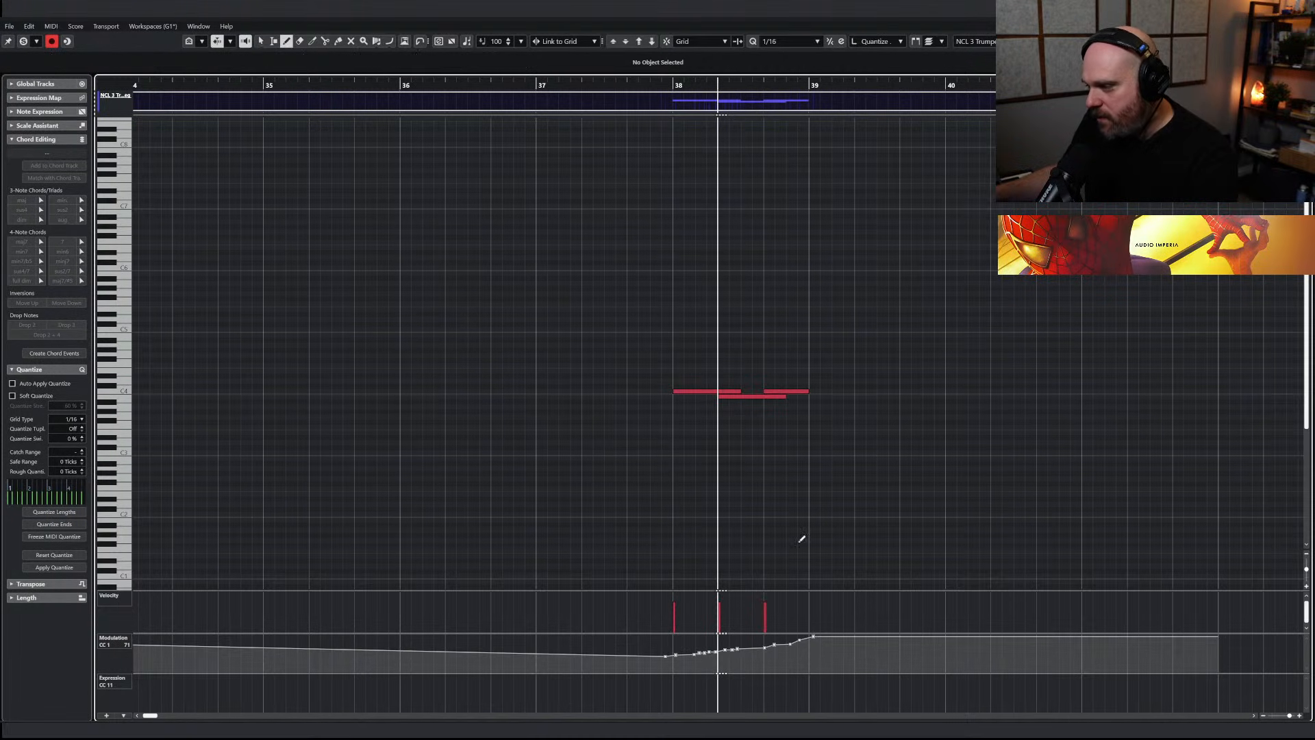
pyautogui.press('Return')
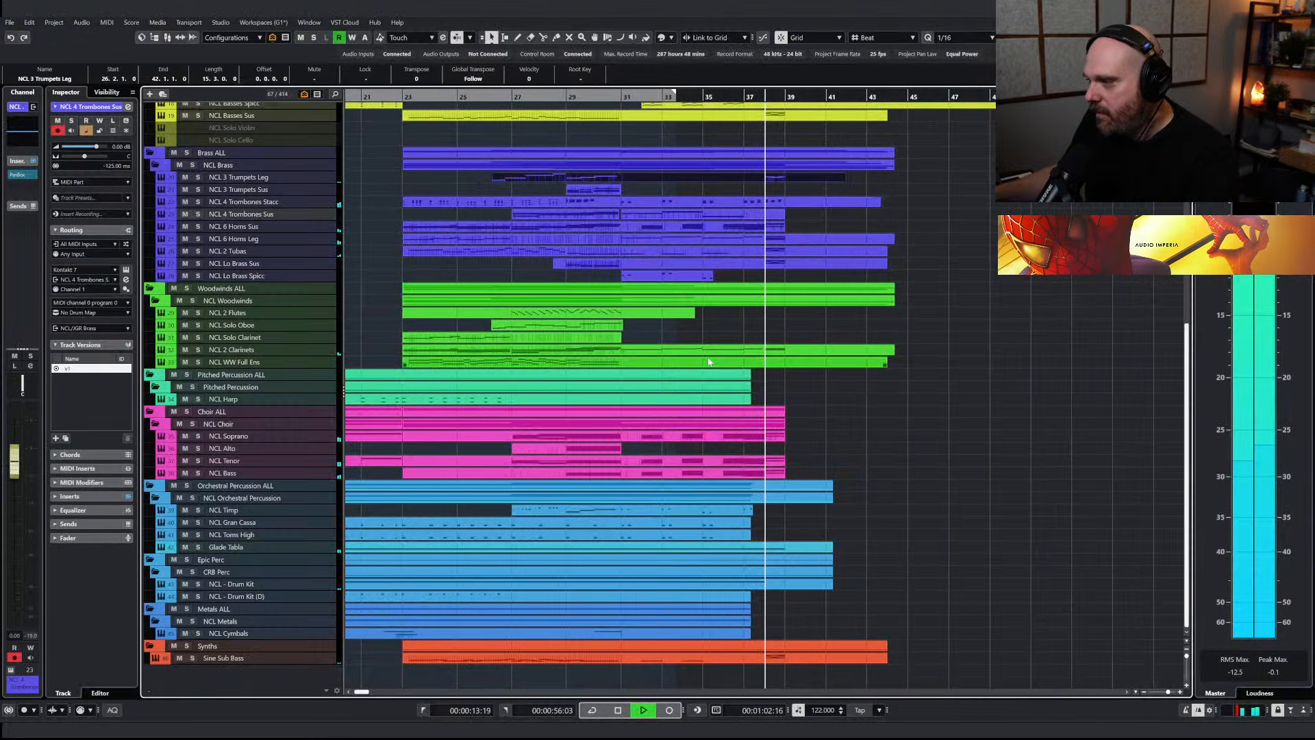
# Delete the bar 38 notes from the NCL Celli Leg and NCL Basses Sus parts
pyautogui.scroll(5, 719, 362)
pyautogui.click(760, 408)
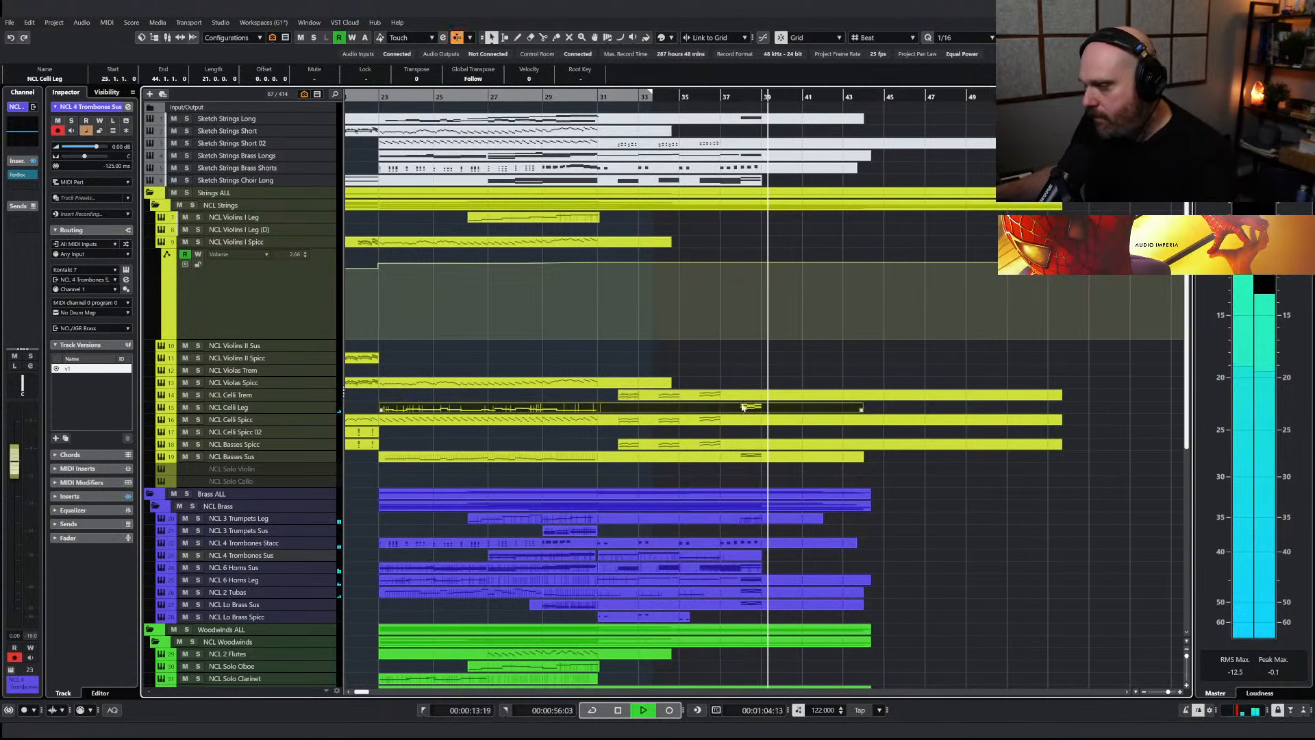
pyautogui.press('Return')
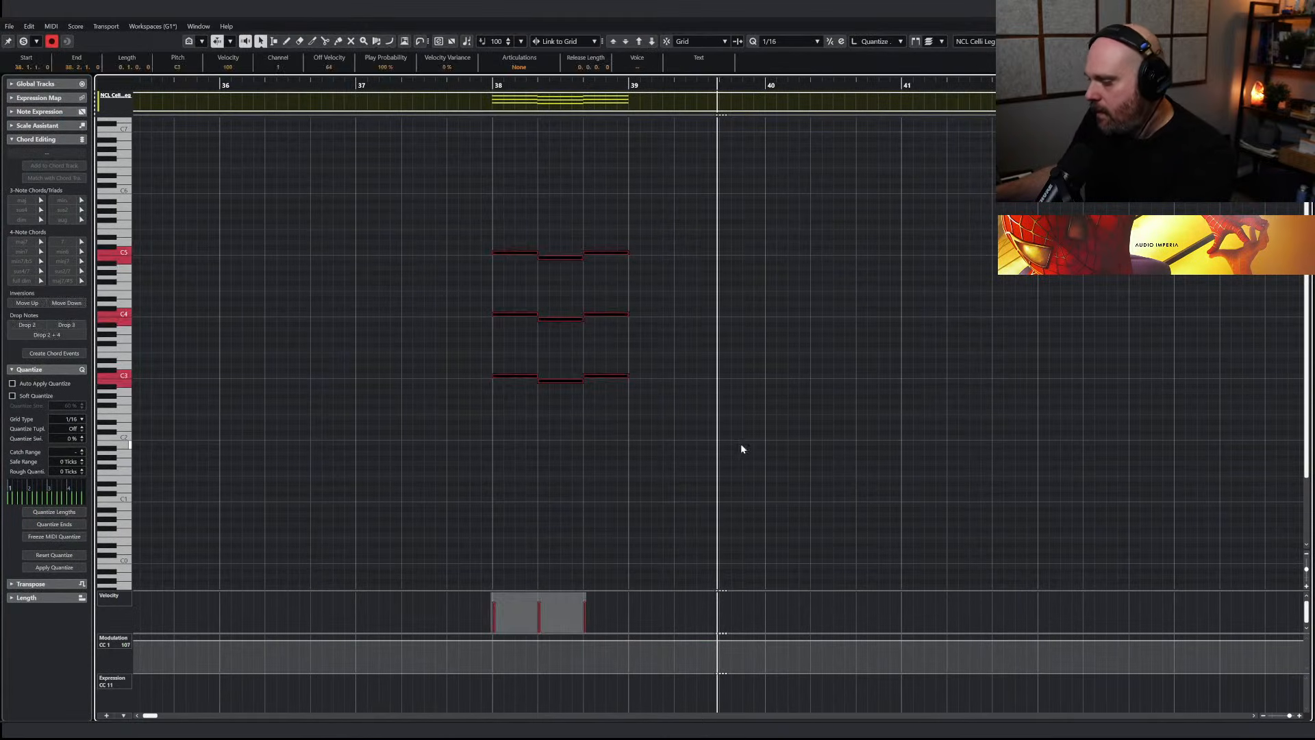
pyautogui.press('Return')
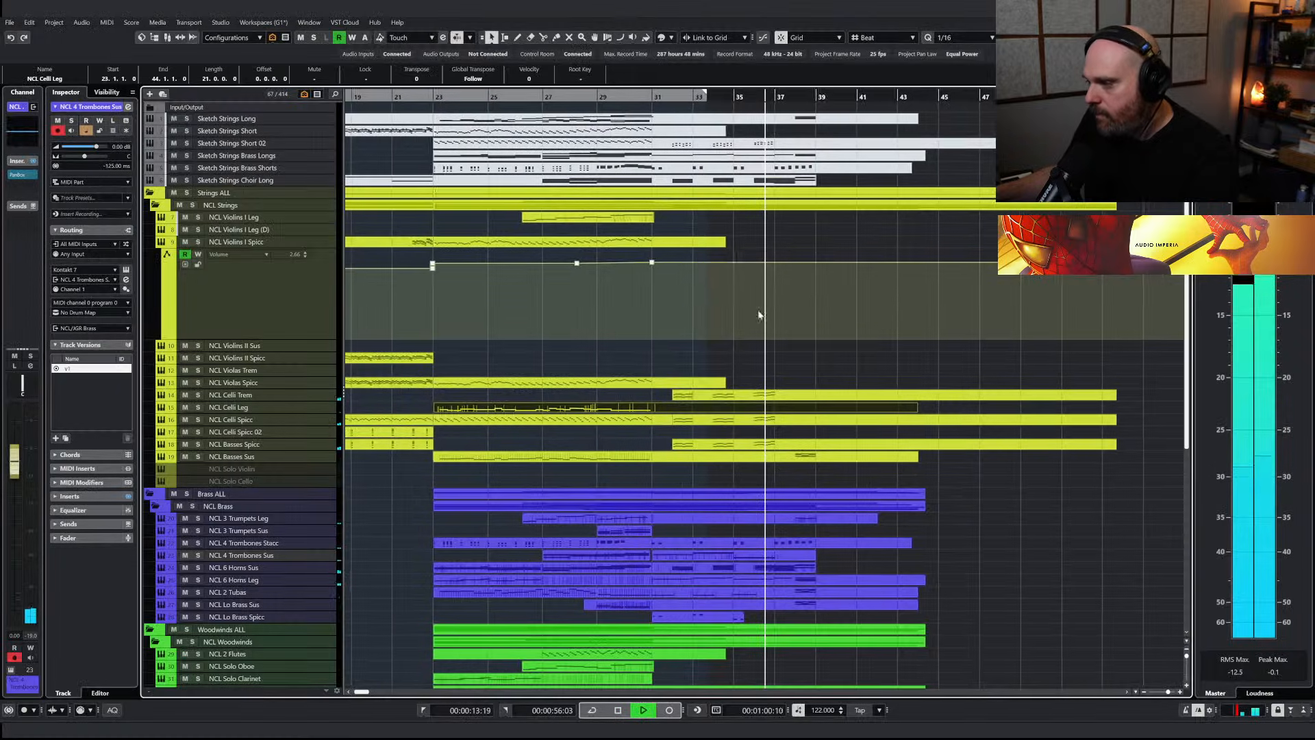
pyautogui.click(791, 457)
pyautogui.press('Return')
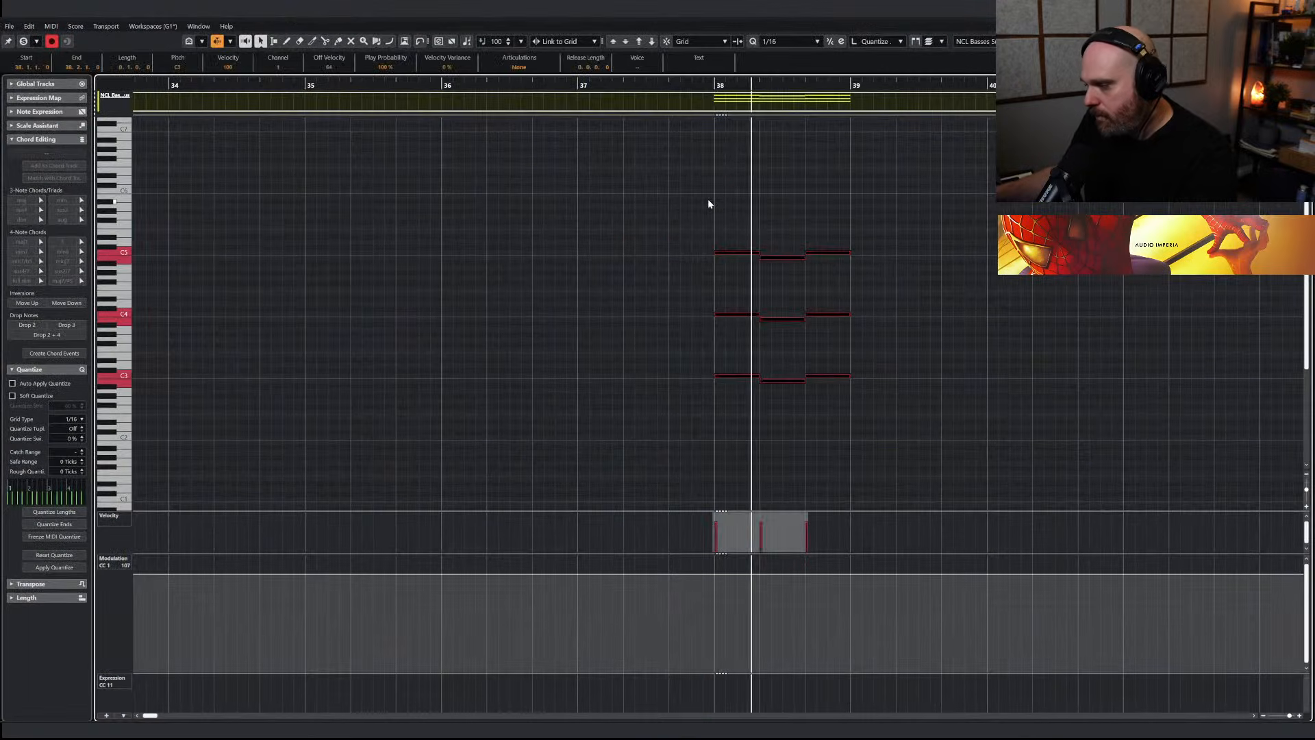
pyautogui.press('Return')
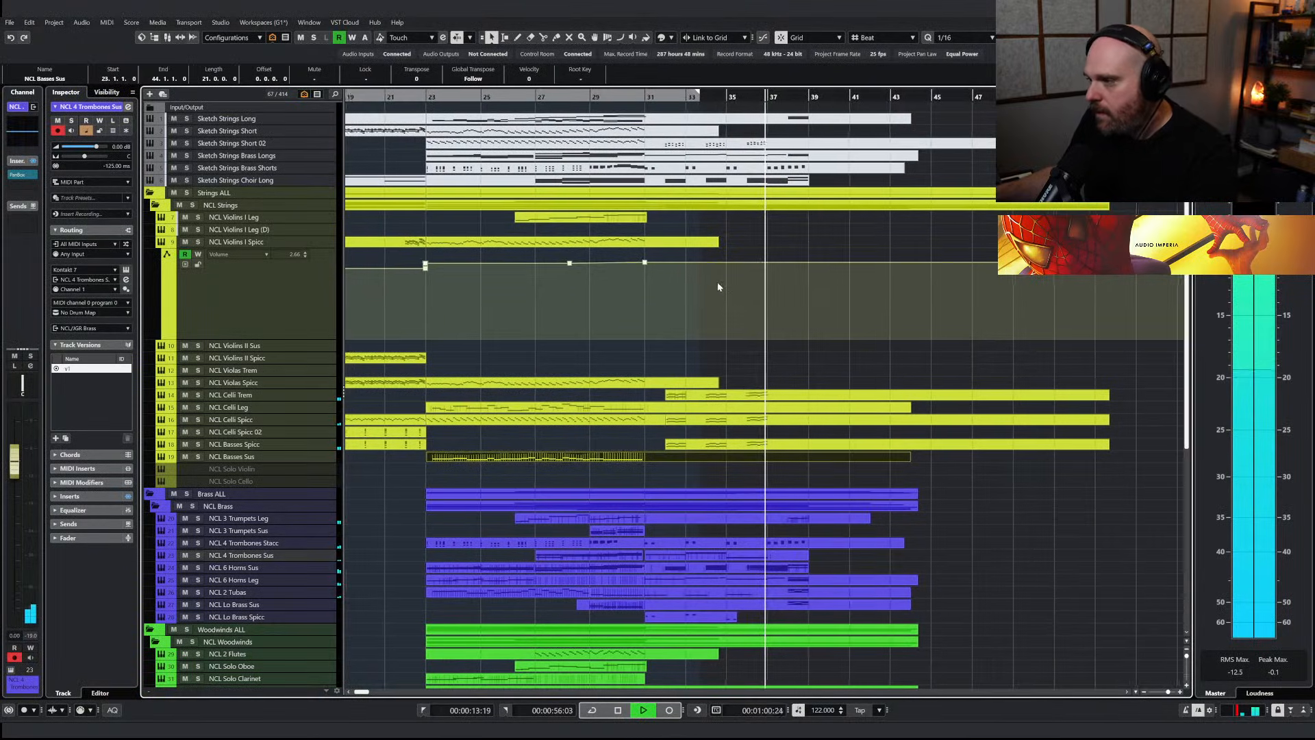
# Lengthen the NCL Violins I Leg part to bar 42, open it for editing and check its Kontakt instrument
pyautogui.click(592, 219)
pyautogui.press('Return')
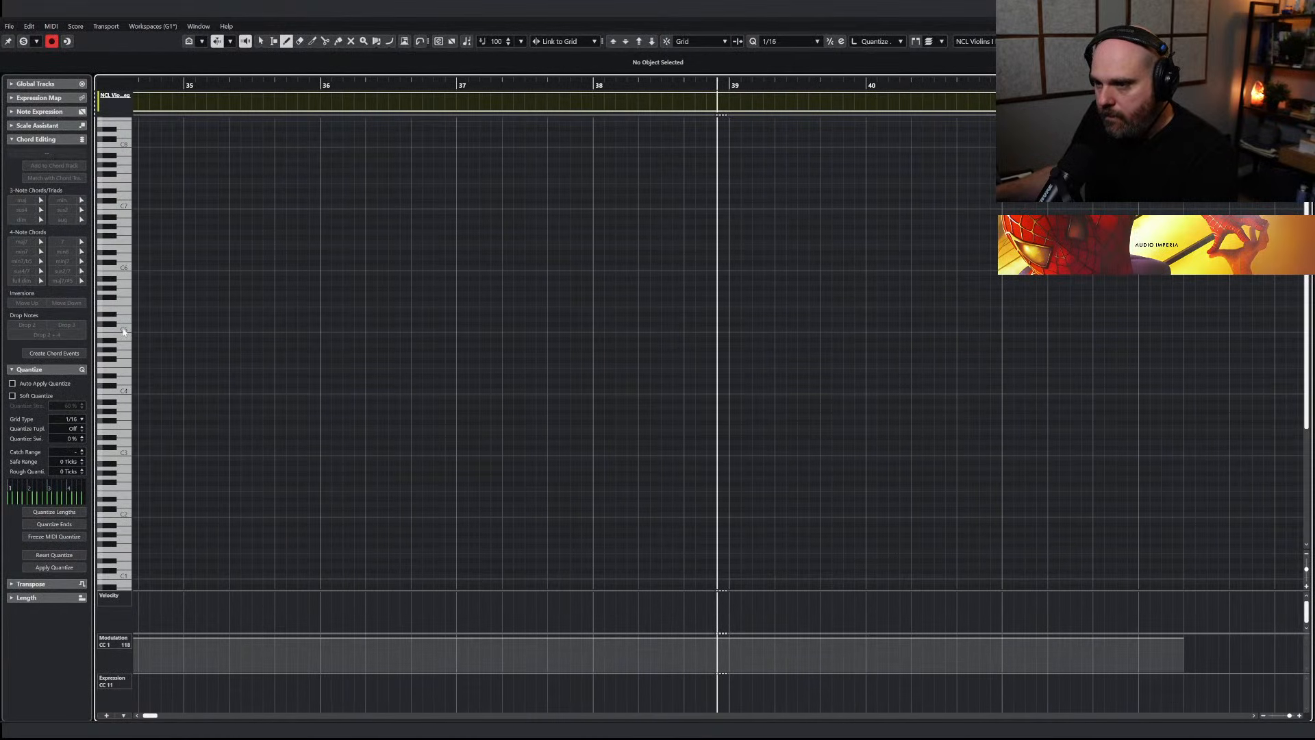
pyautogui.press('space')
pyautogui.press('j')
pyautogui.press('space')
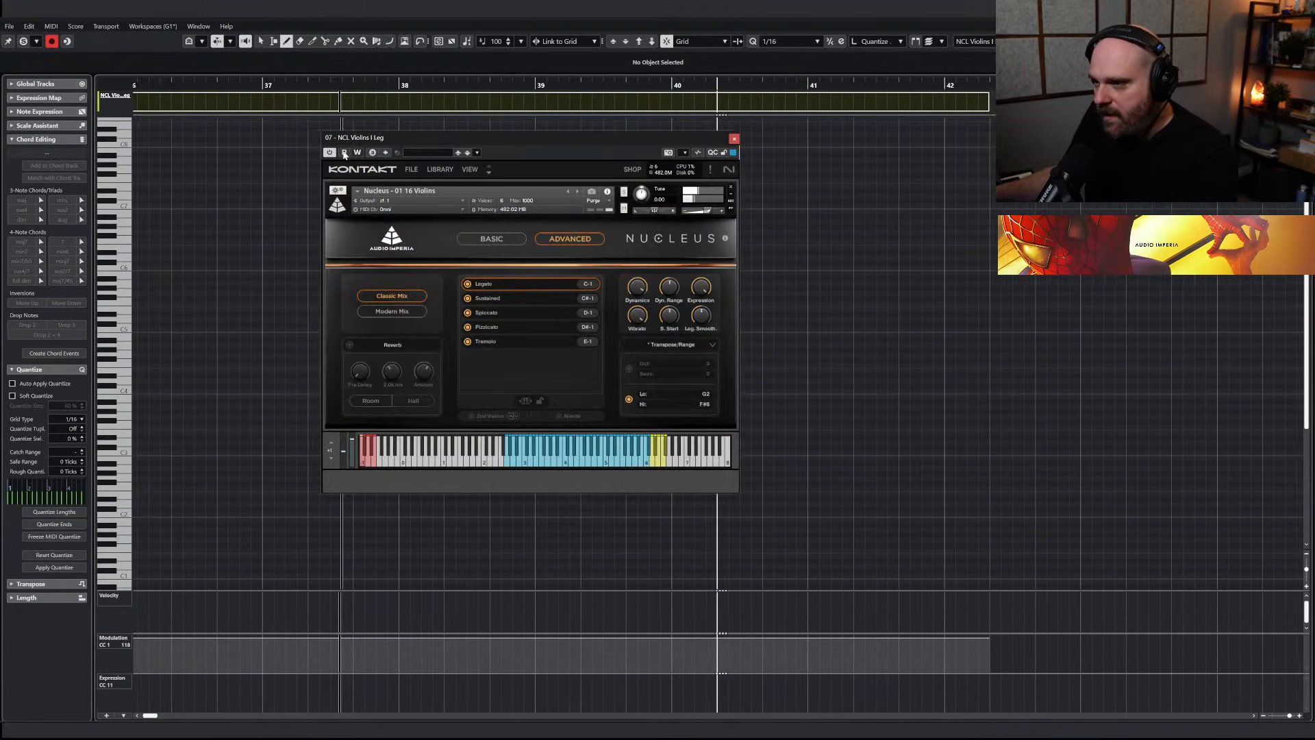
pyautogui.click(733, 138)
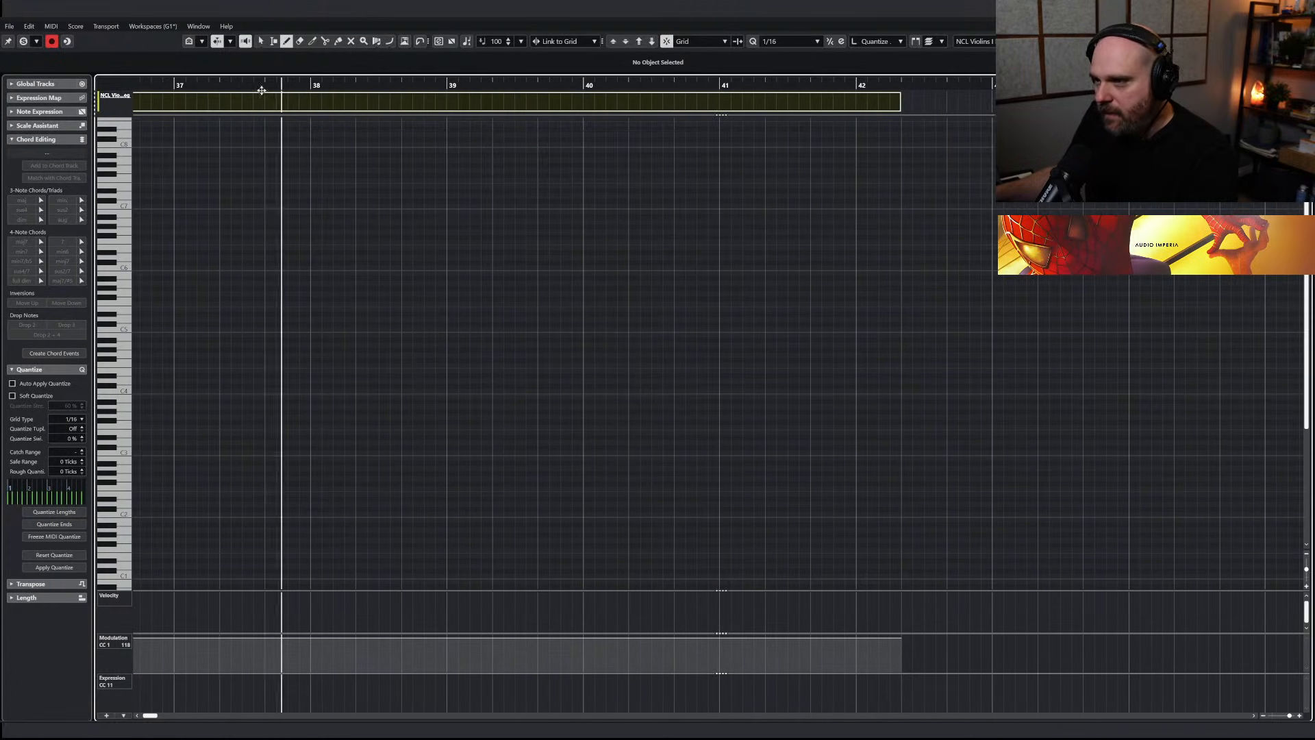
# Enter a legato line around C5 across bar 38 of NCL Violins I Leg, draw its modulation curve and play the passage
pyautogui.moveTo(651, 330); pyautogui.dragTo(748, 333)
pyautogui.moveTo(746, 329); pyautogui.dragTo(781, 330)
pyautogui.moveTo(662, 635)
pyautogui.mouseDown()
pyautogui.moveTo(737, 651)
pyautogui.moveTo(786, 639)
pyautogui.mouseUp()
pyautogui.press('1')
pyautogui.moveTo(656, 85); pyautogui.dragTo(620, 94)
pyautogui.press('Return')
pyautogui.press('space')
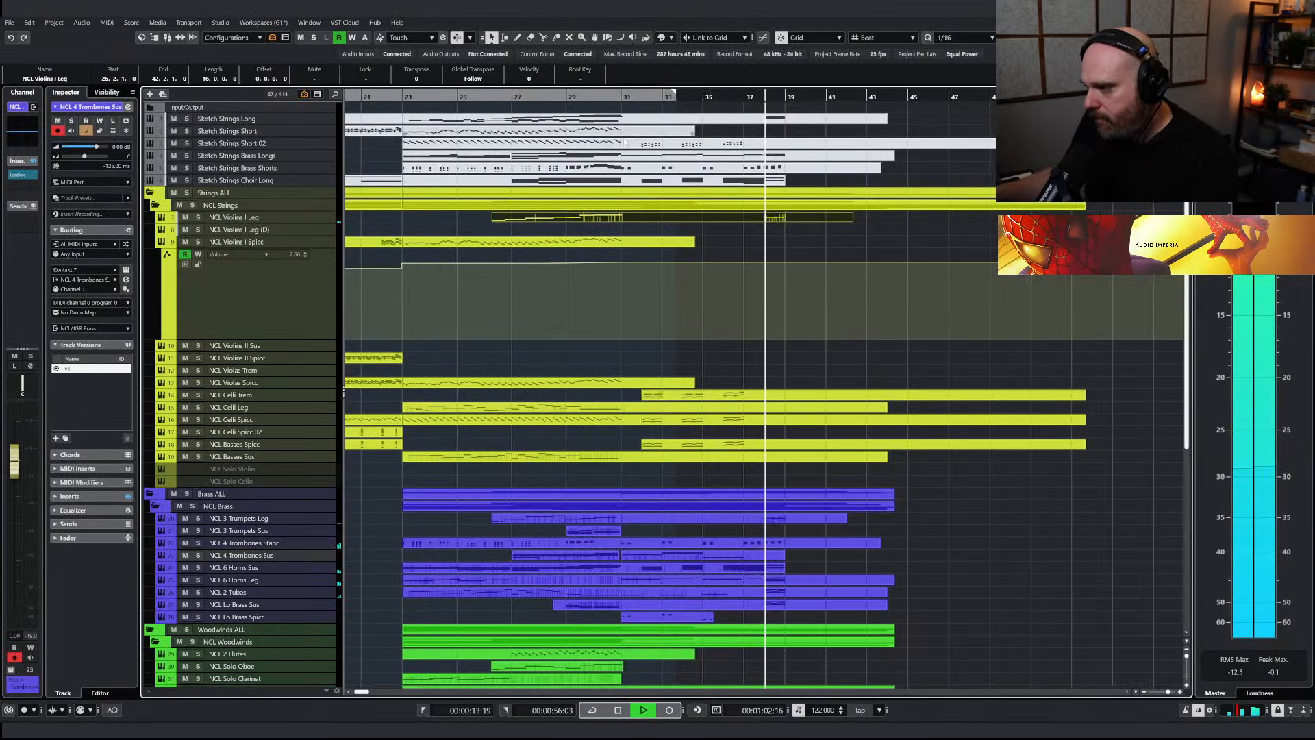
pyautogui.press('space')
# Play back the arrangement from around bar 16
pyautogui.rightClick(750, 324)
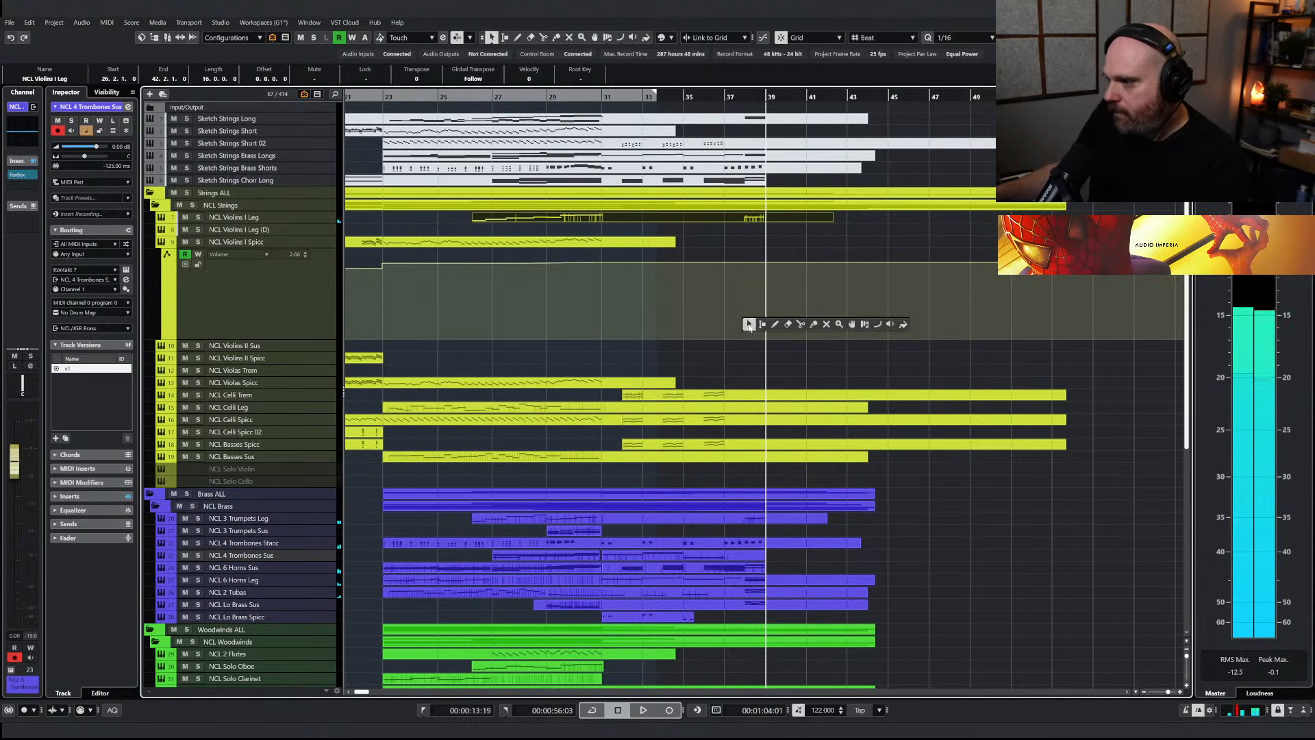
pyautogui.scroll(-3, 750, 325)
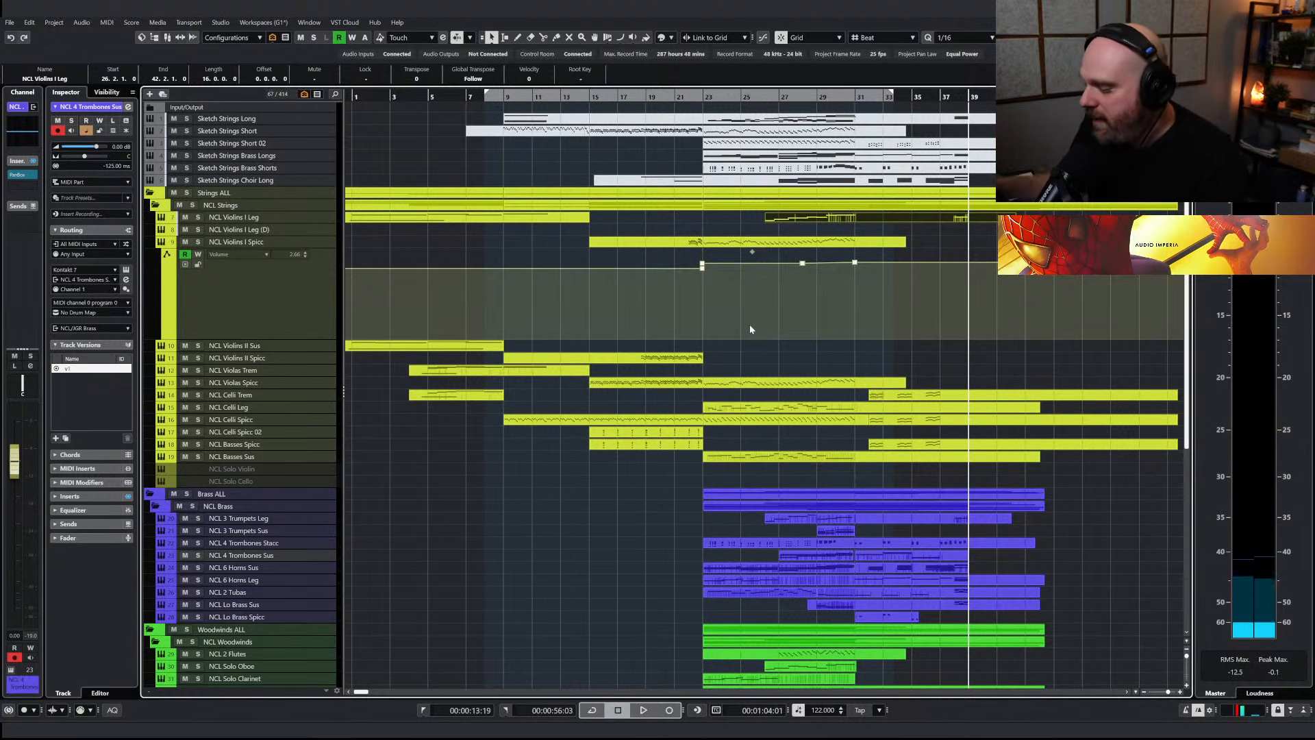
pyautogui.click(611, 97)
pyautogui.press('space')
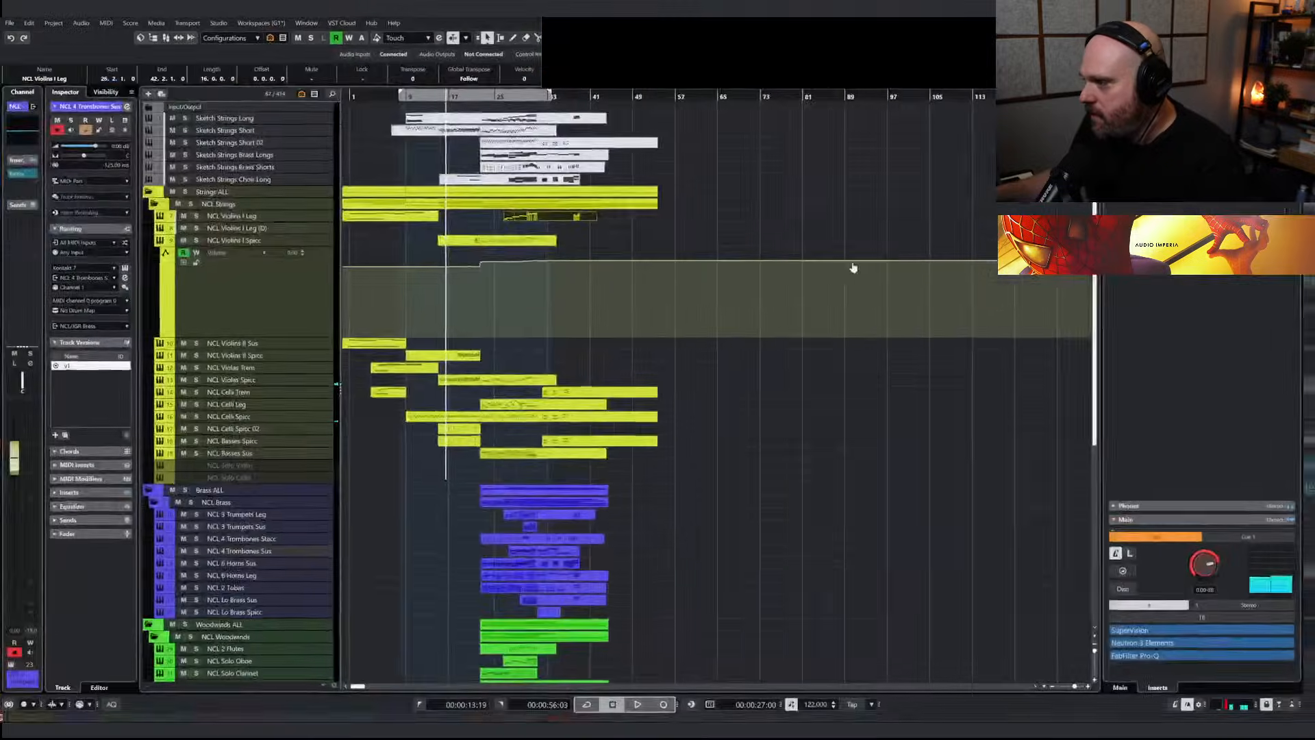
# Insert the Shadow Hills Mastering Compressor in the first insert slot of the MASTER channel
pyautogui.press('F3')
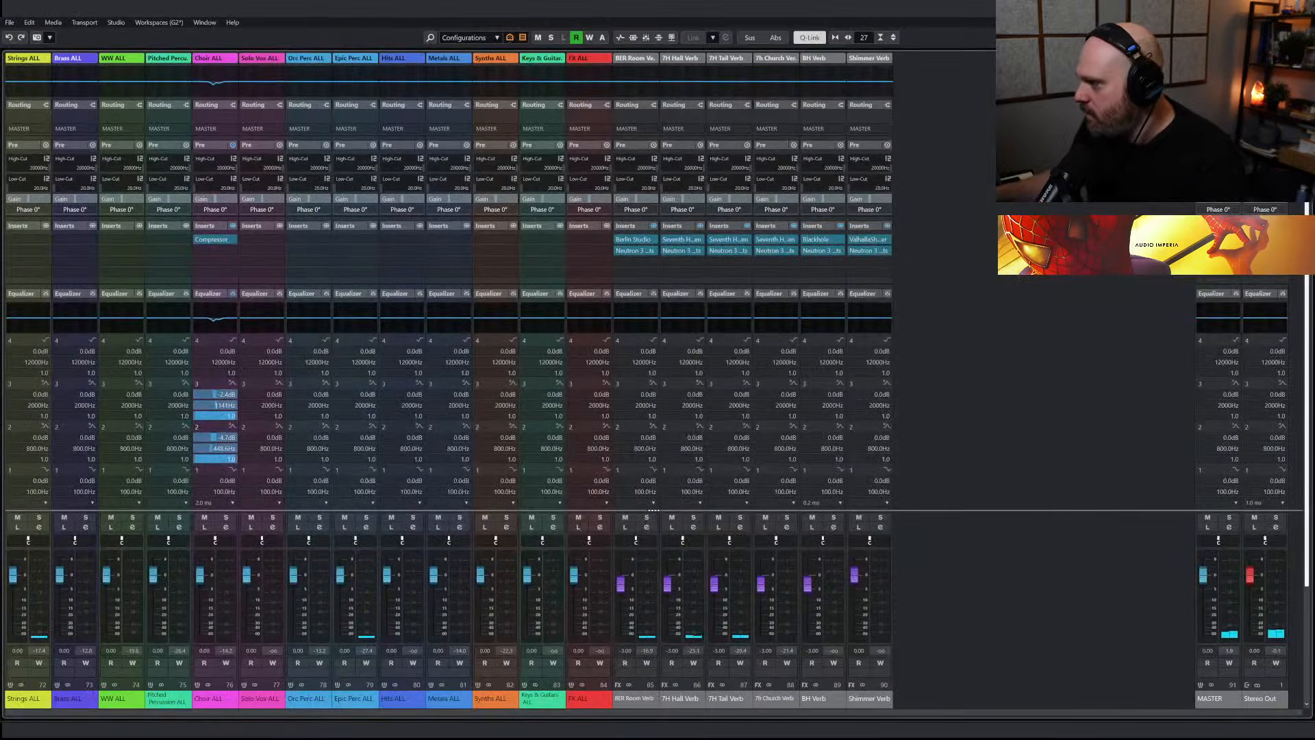
pyautogui.click(1217, 240)
pyautogui.write('mast')
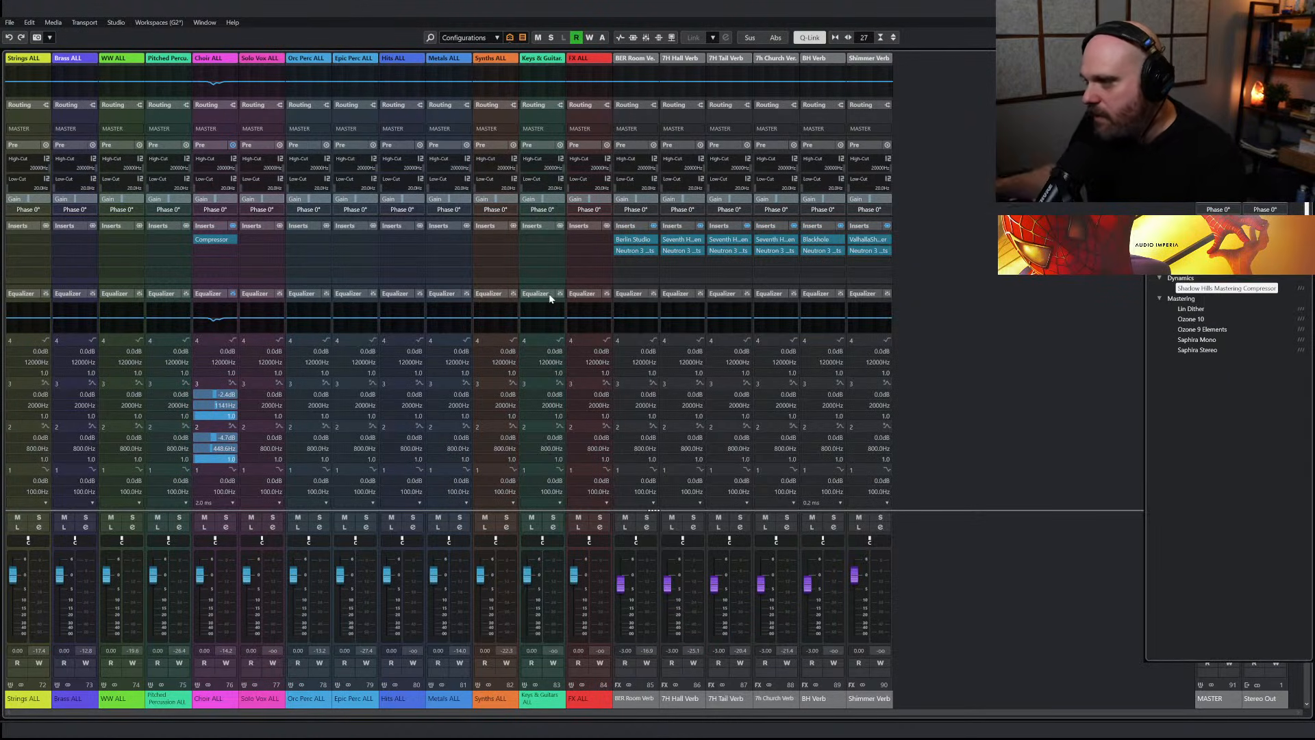
pyautogui.press('Return')
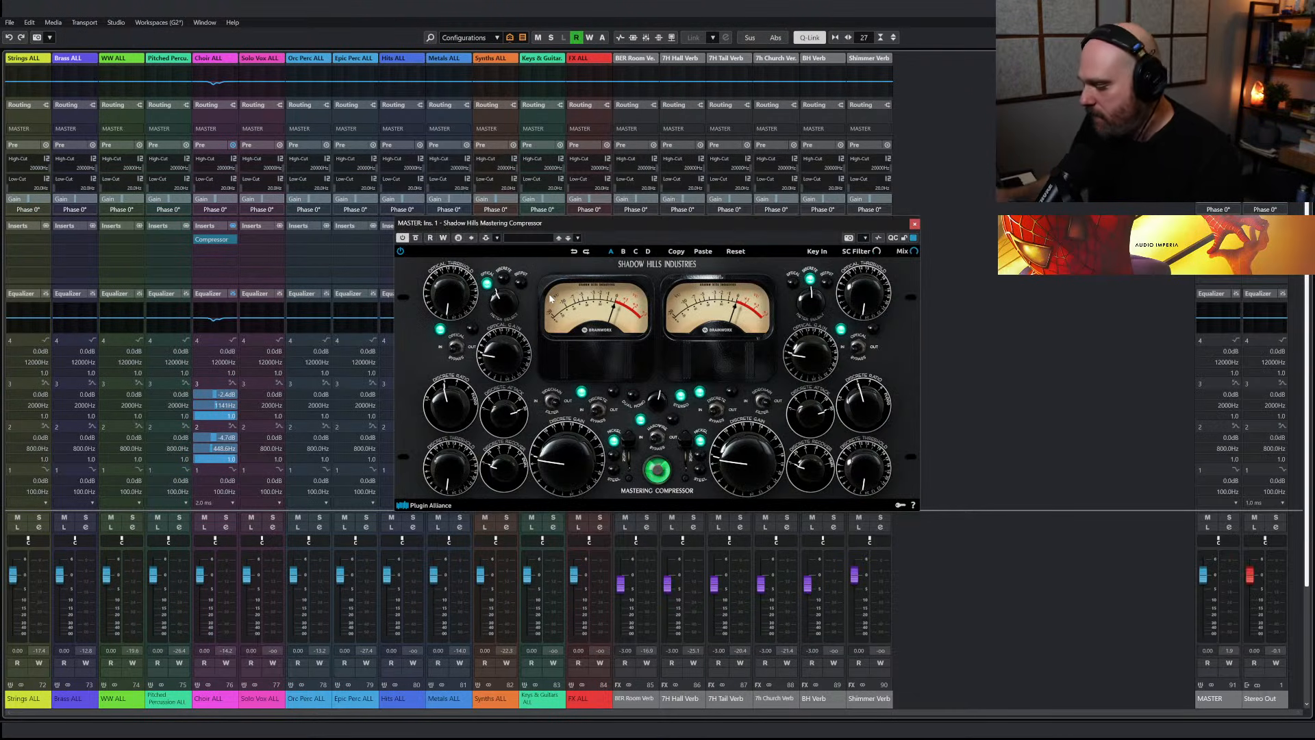
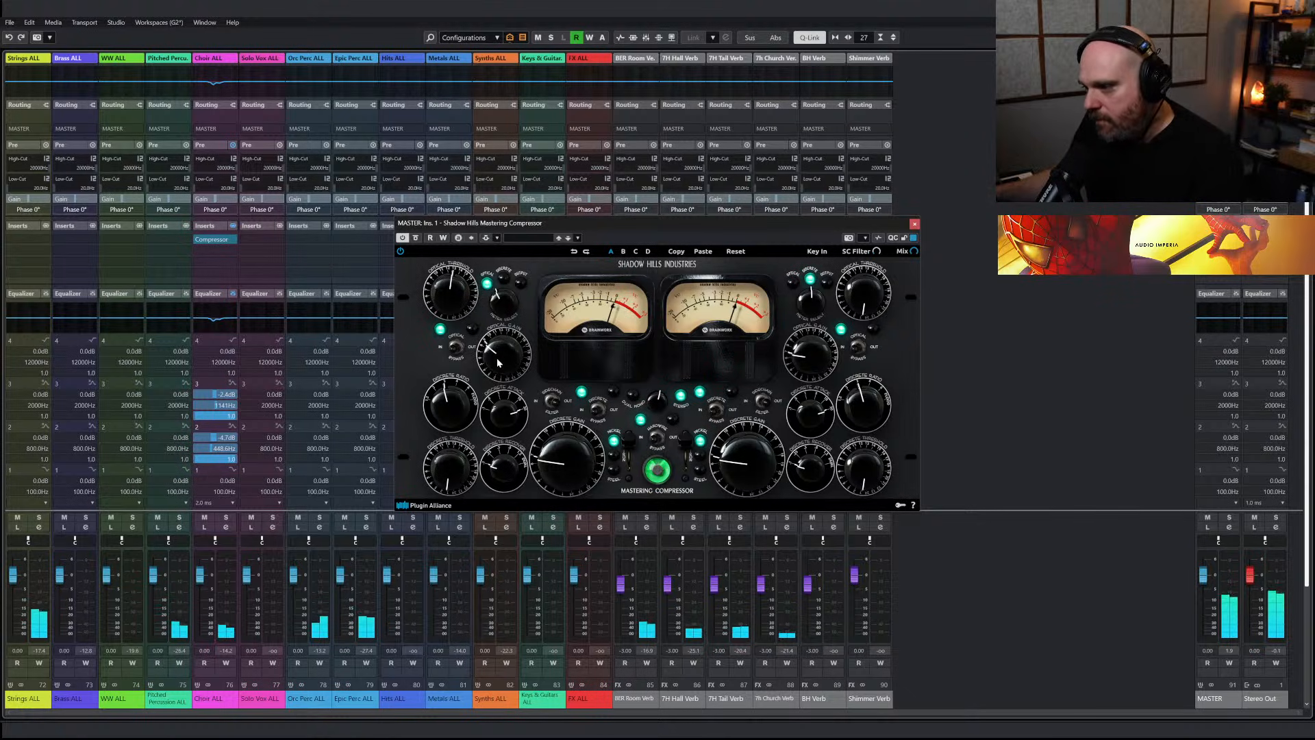
# Move the Shadow Hills compressor to the second MASTER insert slot and insert C6 Stereo in the first slot
pyautogui.moveTo(1218, 239); pyautogui.dragTo(1218, 251)
pyautogui.click(1218, 240)
pyautogui.scroll(-10, 1206, 288)
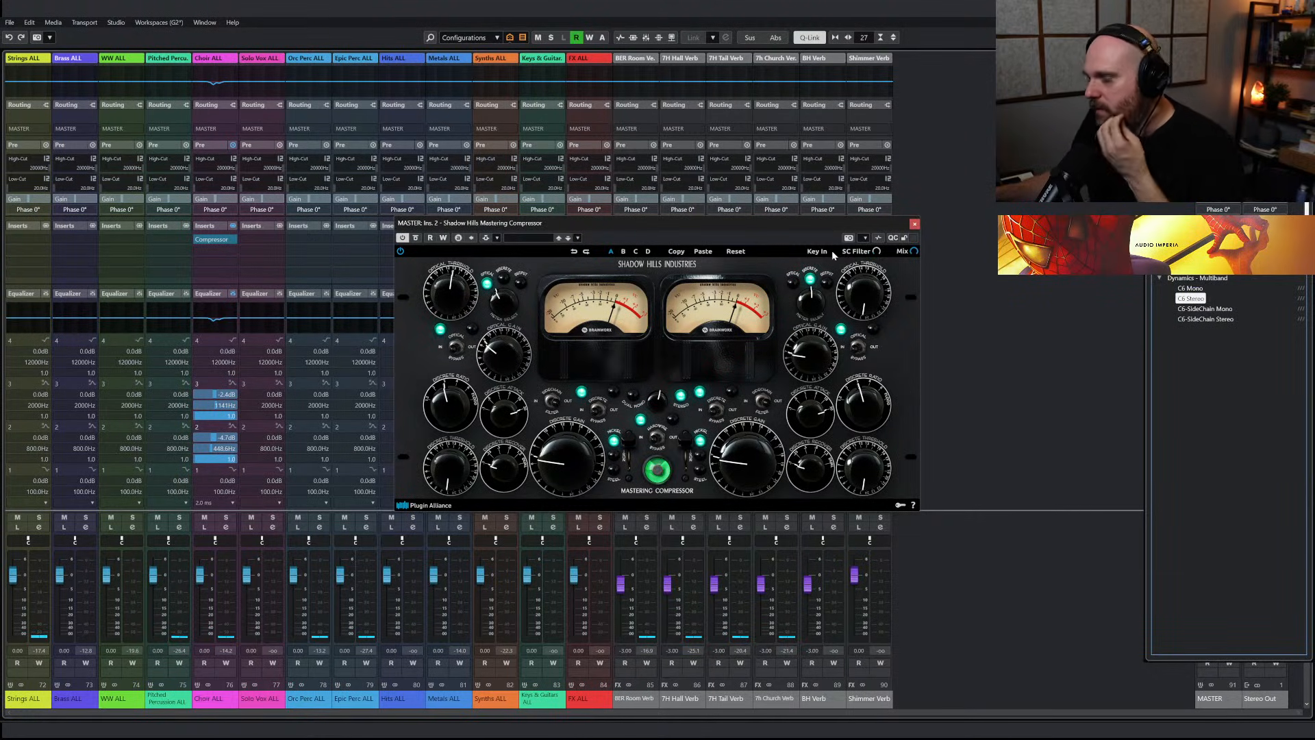
pyautogui.press('Return')
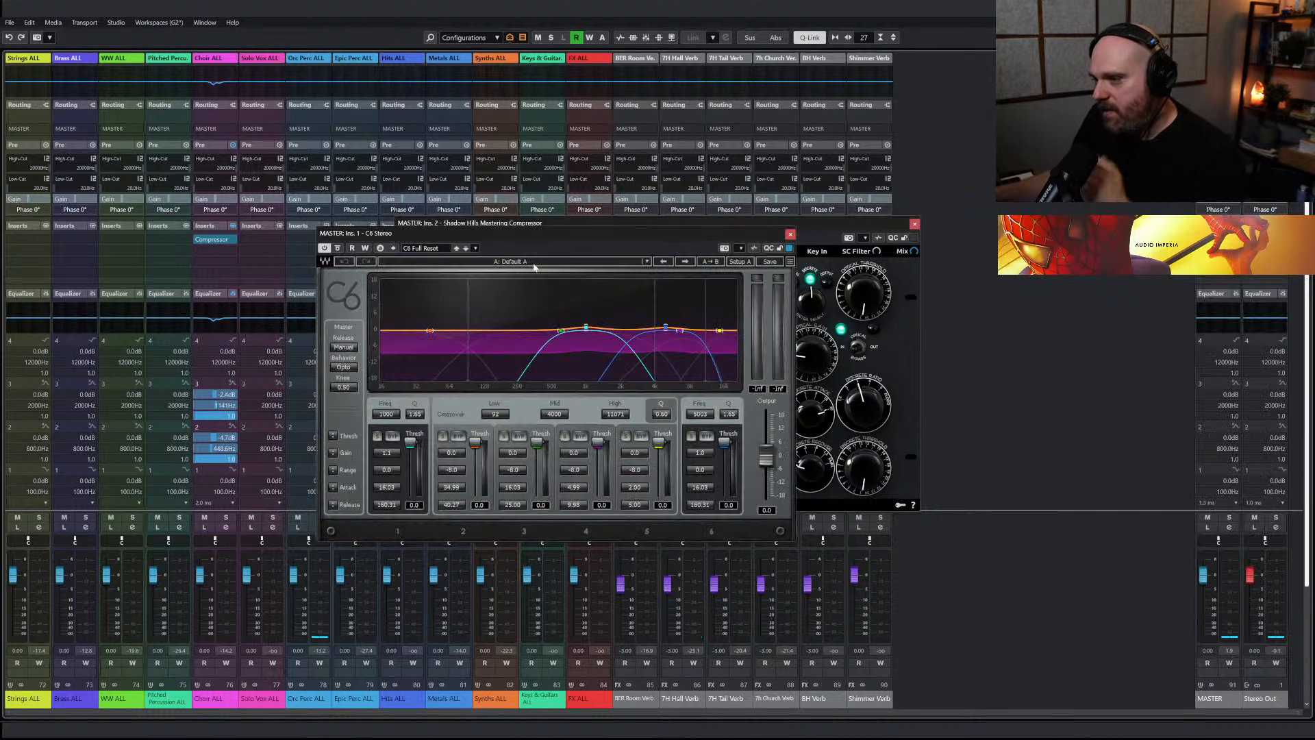
# Load the Hard basic preset in the C6 and adjust its low and mid band thresholds during playback
pyautogui.click(413, 250)
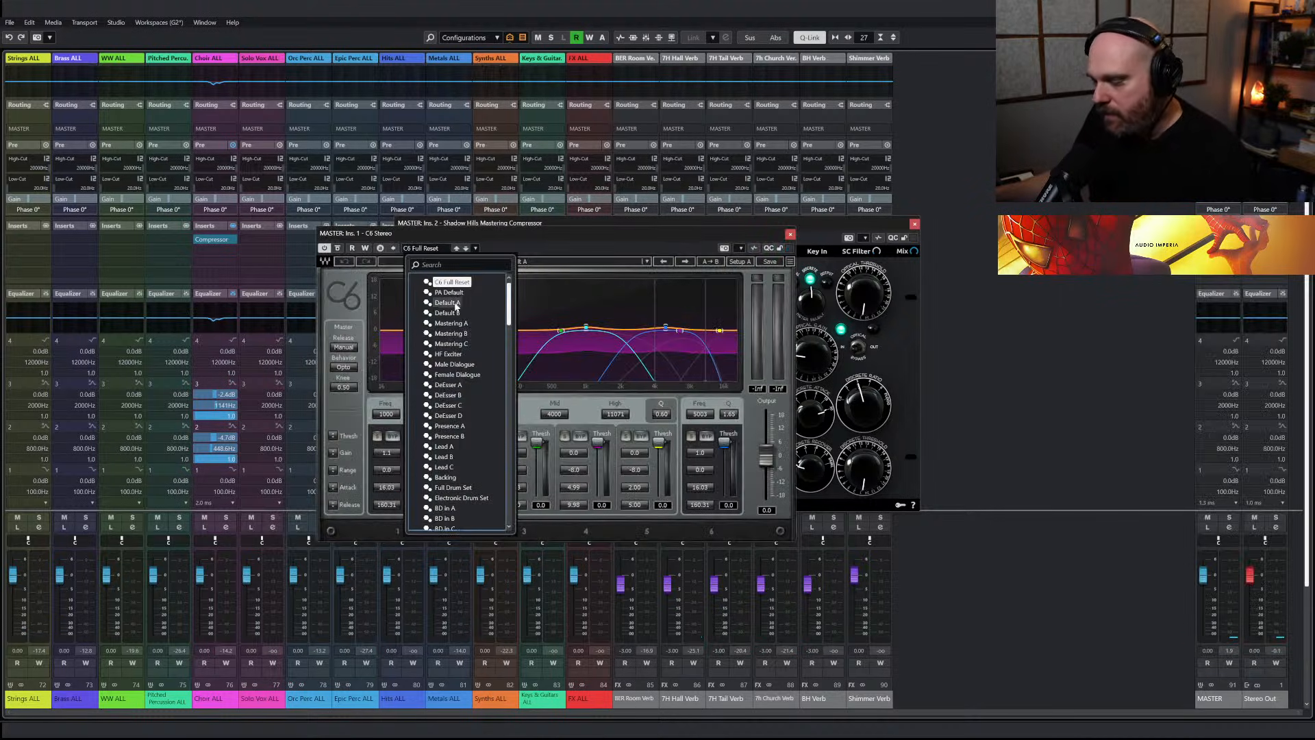
pyautogui.write('hard')
pyautogui.click(448, 284)
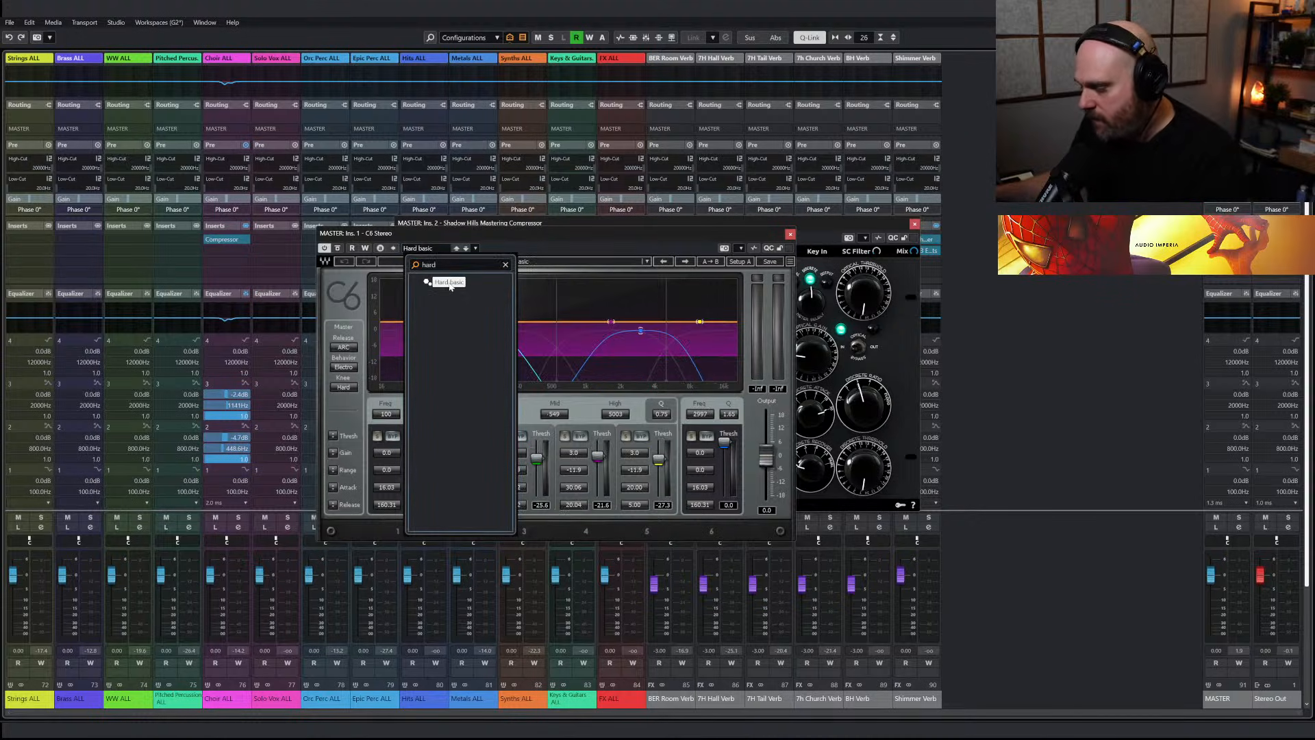
pyautogui.click(450, 287)
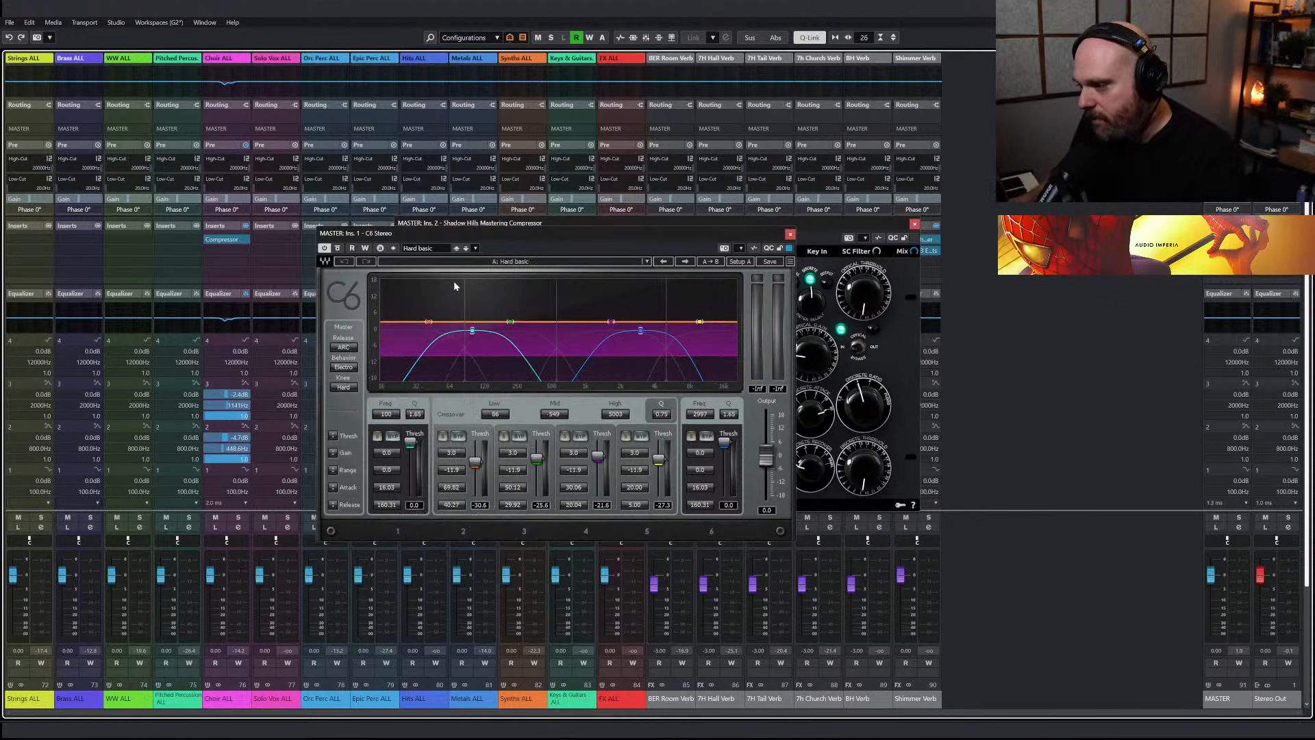
pyautogui.press('space')
pyautogui.moveTo(475, 463); pyautogui.dragTo(598, 452)
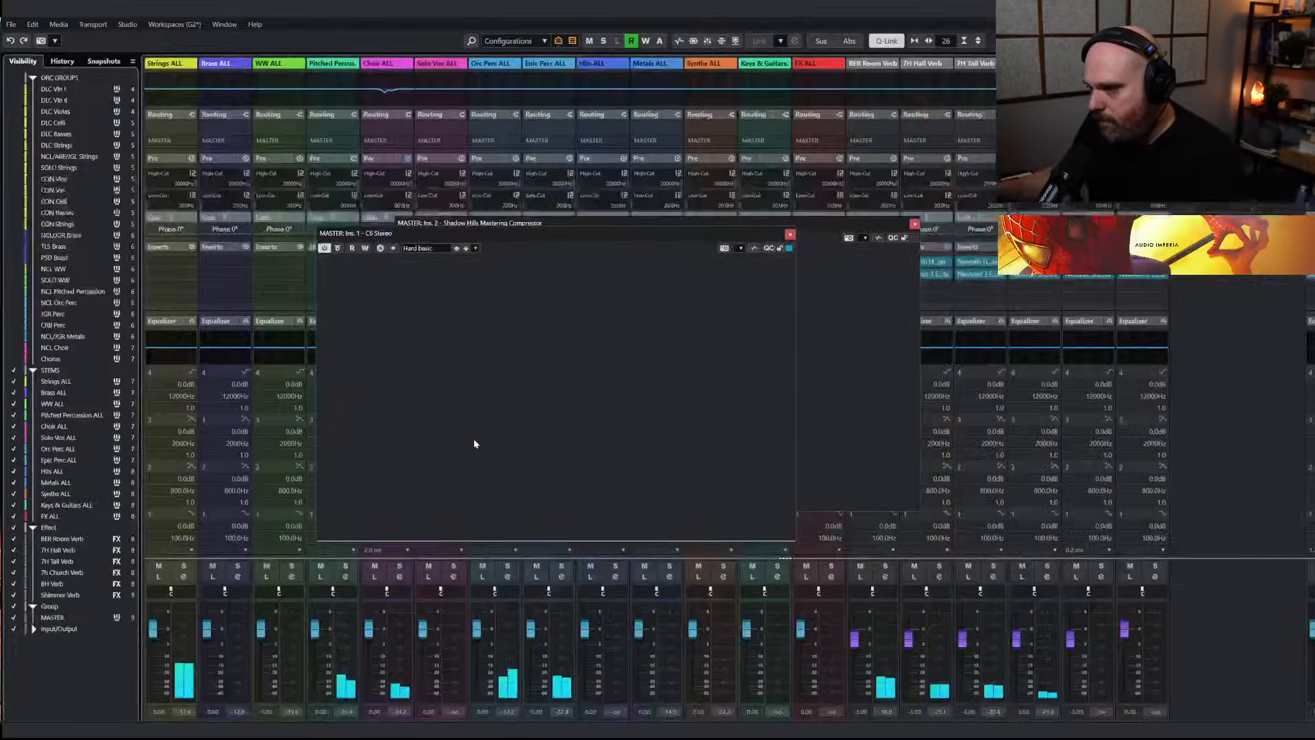
# Return to the arrangement, solo NCL Violins II Spicc during playback and inspect its Kontakt instrument
pyautogui.hotkey('alt', '1')
pyautogui.press('space')
pyautogui.press('KP_Subtract')
pyautogui.press('h')
pyautogui.press('h')
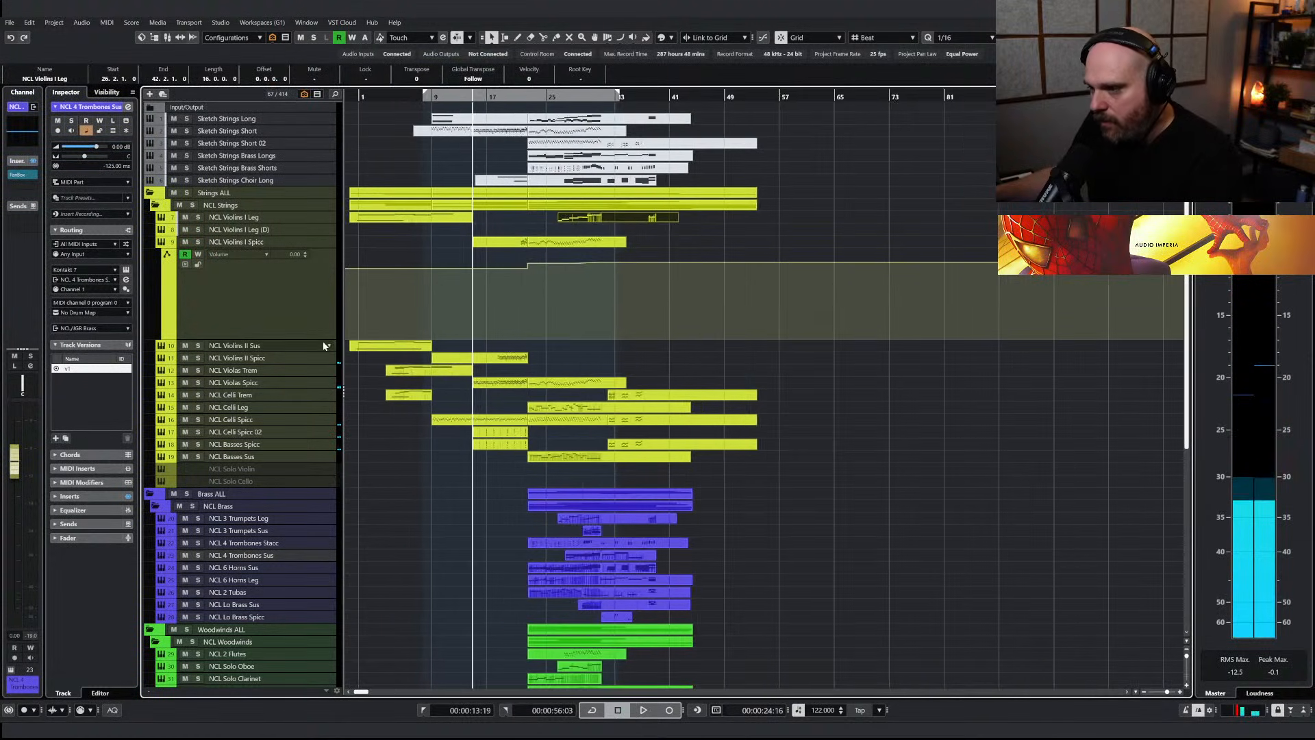
pyautogui.press('space')
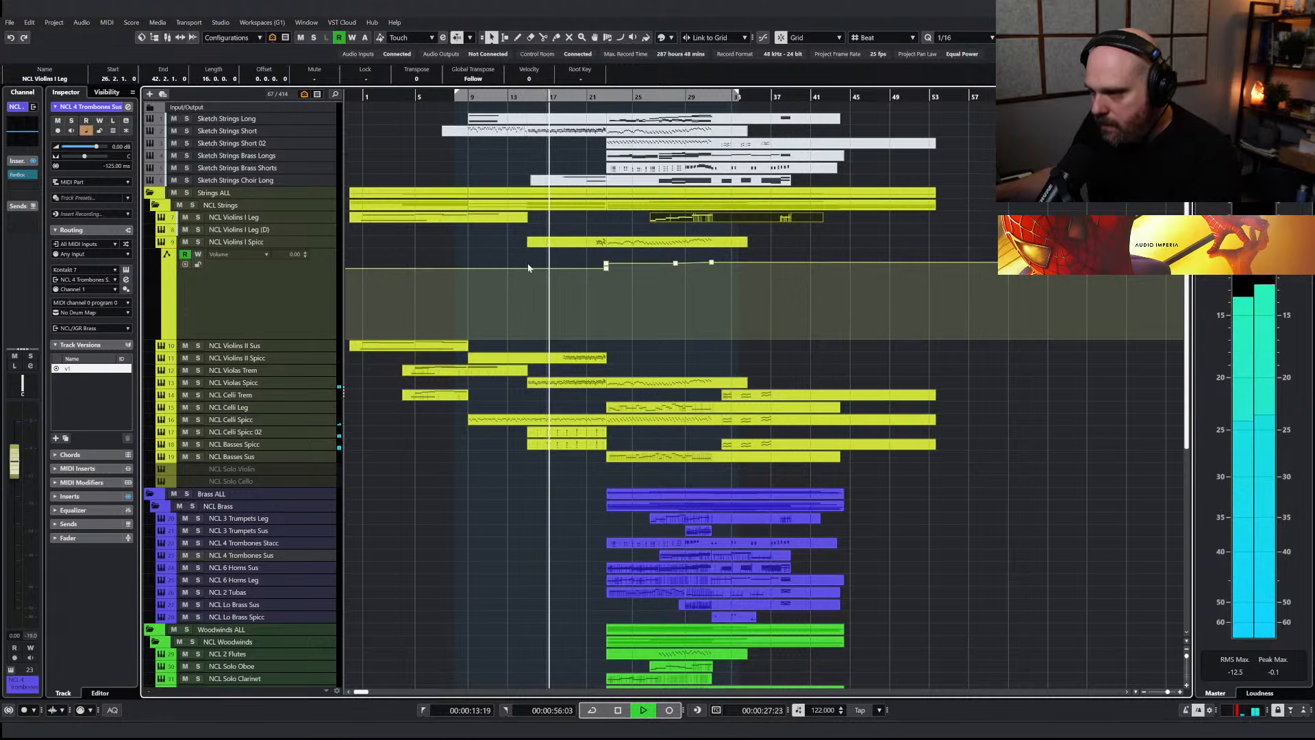
pyautogui.click(198, 358)
pyautogui.click(230, 358)
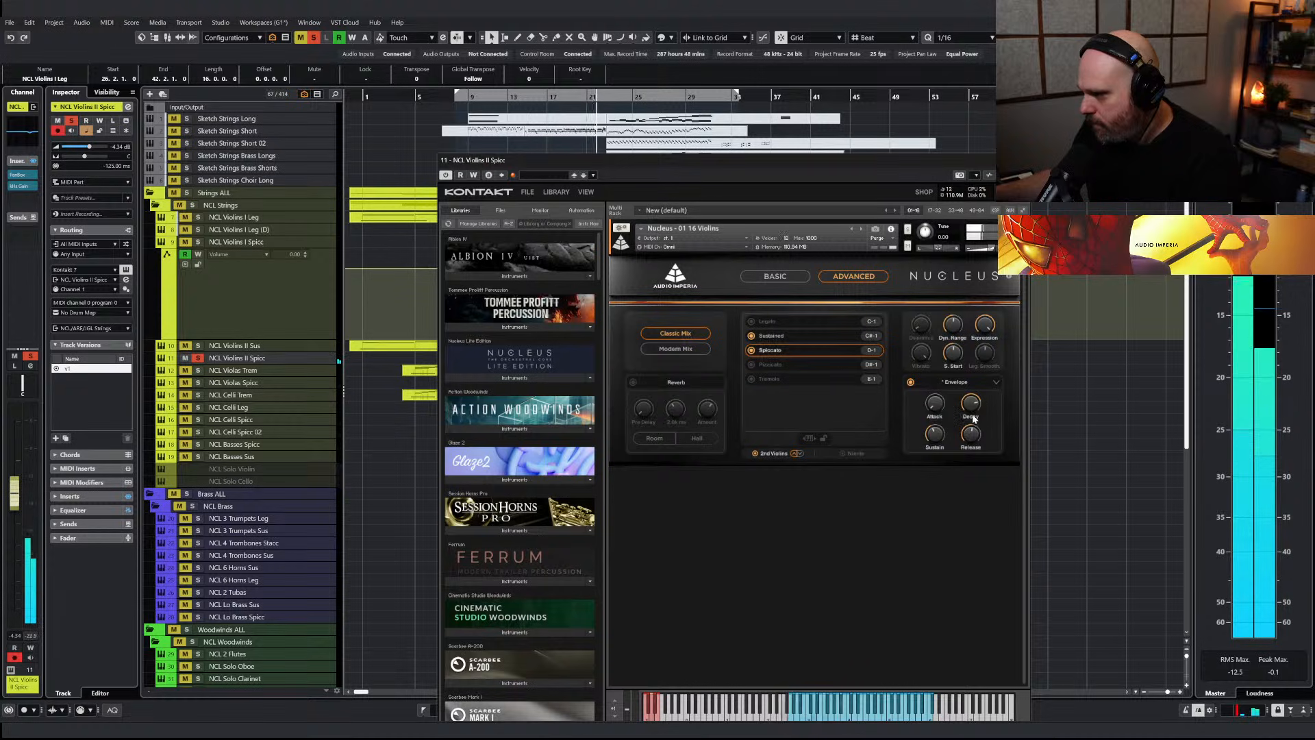
pyautogui.click(1021, 160)
# Replay from around bar 15 with NCL Violins II Spicc unsoloed and lower its volume to about -10 dB
pyautogui.press('space')
pyautogui.click(533, 97)
pyautogui.press('space')
pyautogui.press('s')
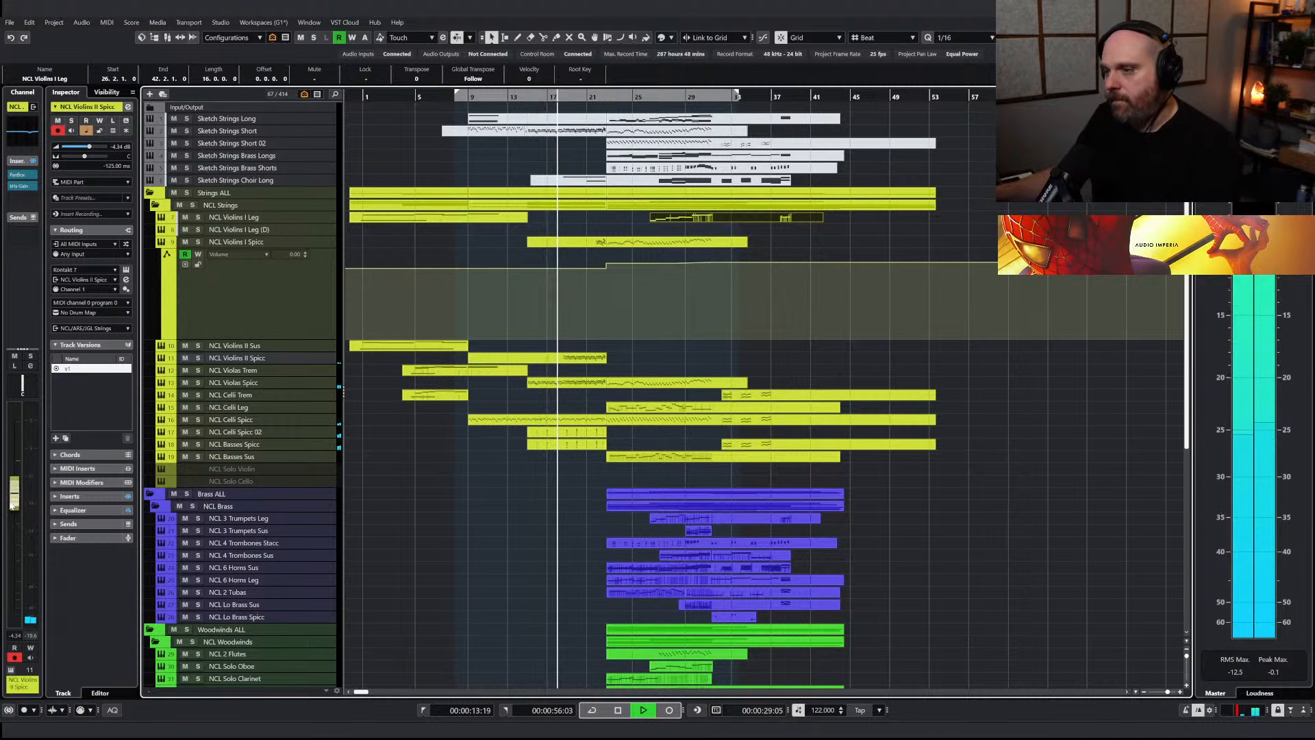
pyautogui.moveTo(12, 505); pyautogui.dragTo(13, 522)
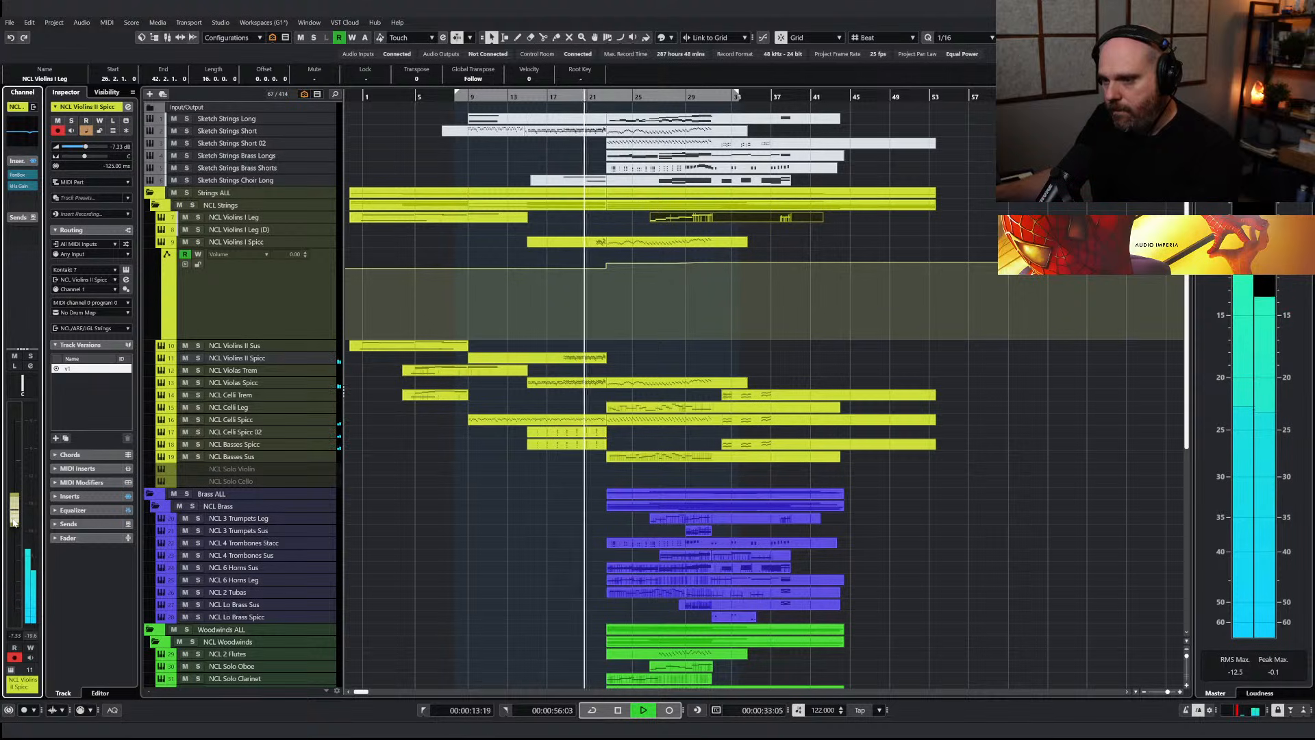
pyautogui.moveTo(13, 524); pyautogui.dragTo(19, 531)
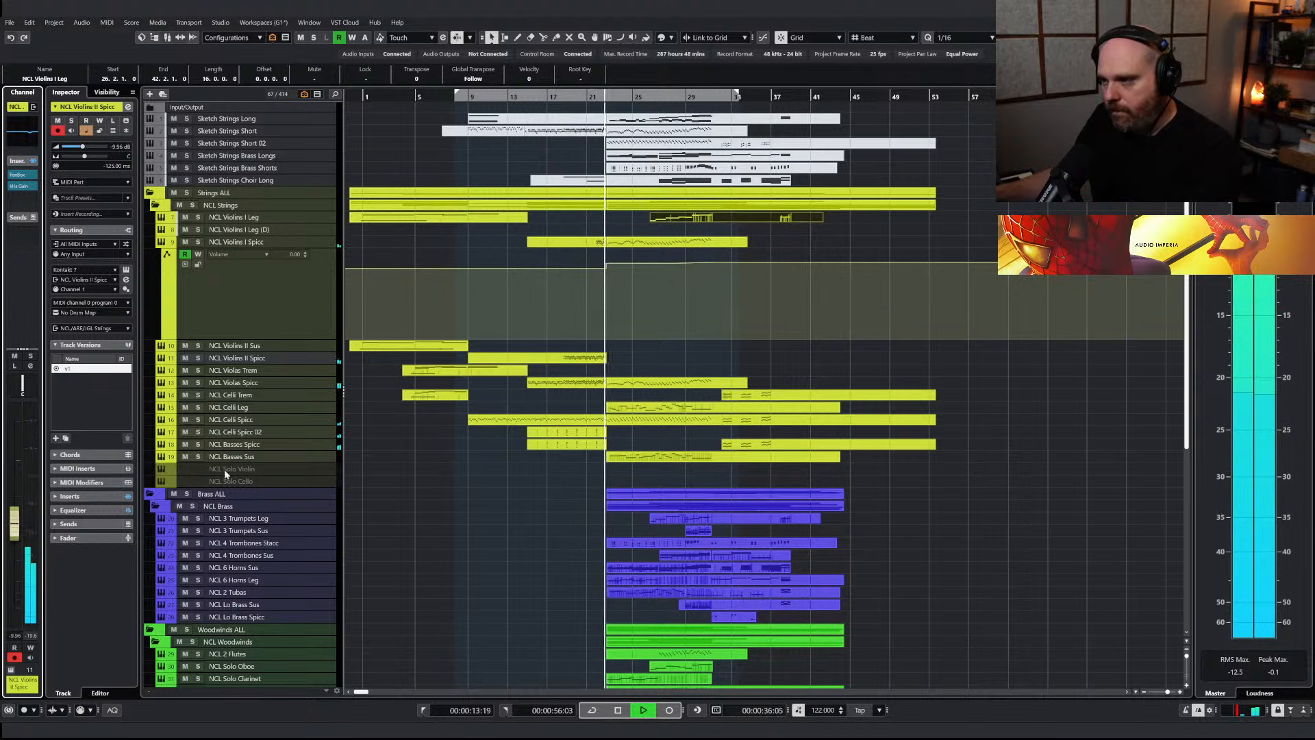
# Copy the NCL Violins I Spicc part starting at bar 23 to NCL Violins II Spicc and open it in the Key Editor
pyautogui.click(646, 245)
pyautogui.moveTo(638, 246); pyautogui.dragTo(641, 363)
pyautogui.doubleClick(641, 365)
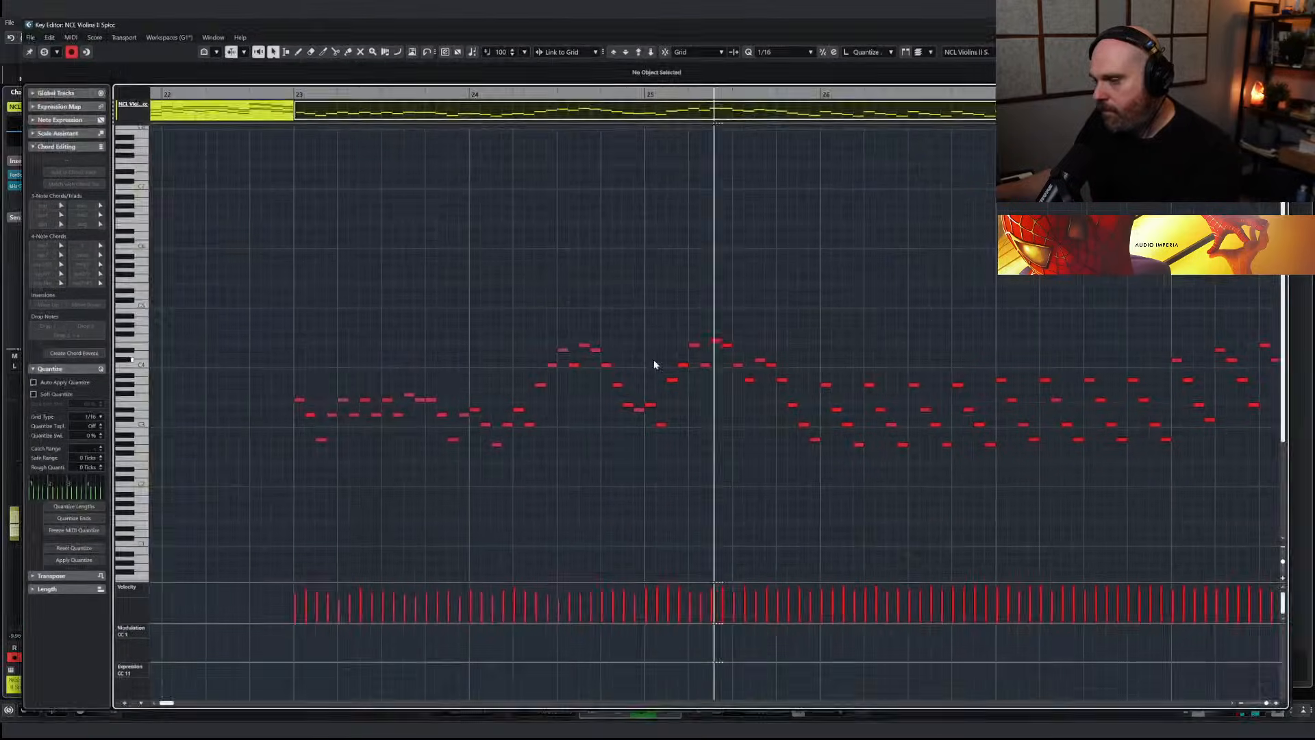
# Delete all notes before bar 27 from the copied NCL Violins II Spicc part
pyautogui.press('g')
pyautogui.press('g')
pyautogui.press('g')
pyautogui.moveTo(417, 319); pyautogui.dragTo(711, 471)
pyautogui.press('Delete')
pyautogui.moveTo(664, 369); pyautogui.dragTo(785, 470)
pyautogui.press('Delete')
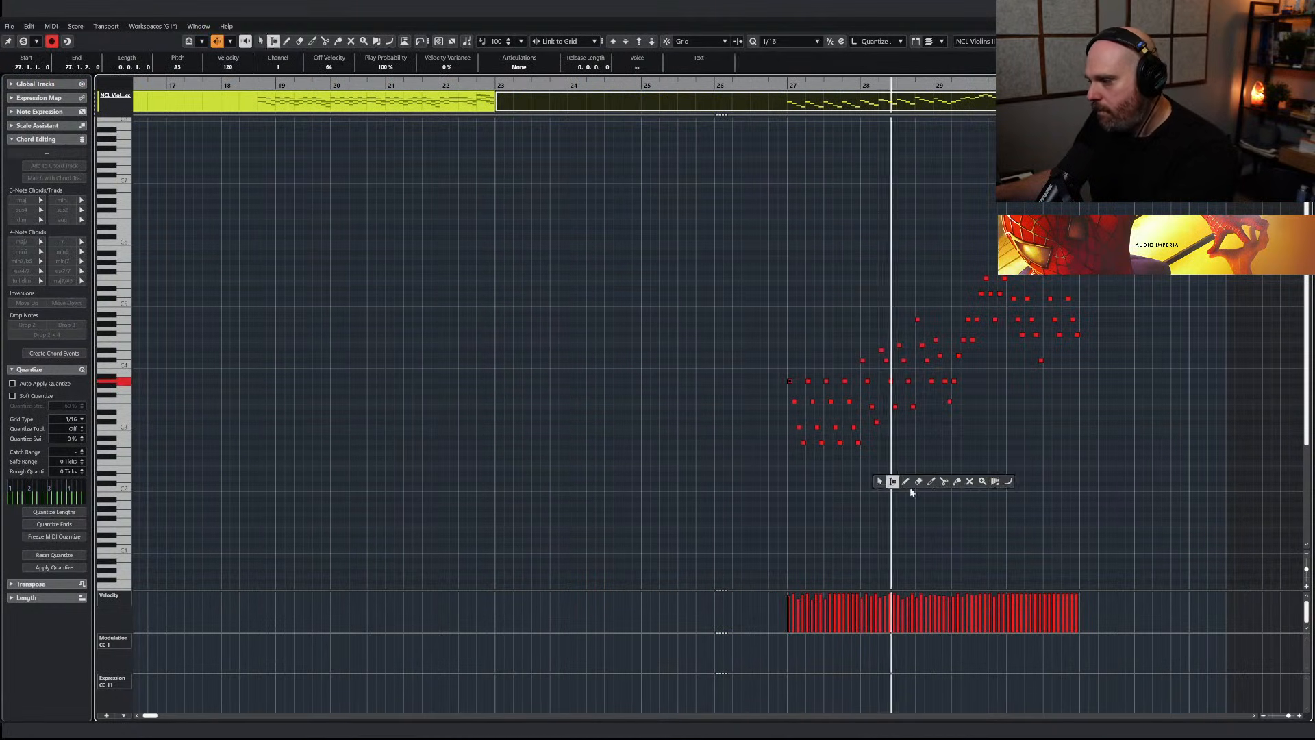
# Shape the velocities of all remaining notes into a rising ramp starting at 75 and return to the arrangement
pyautogui.hotkey('ctrl', 'a')
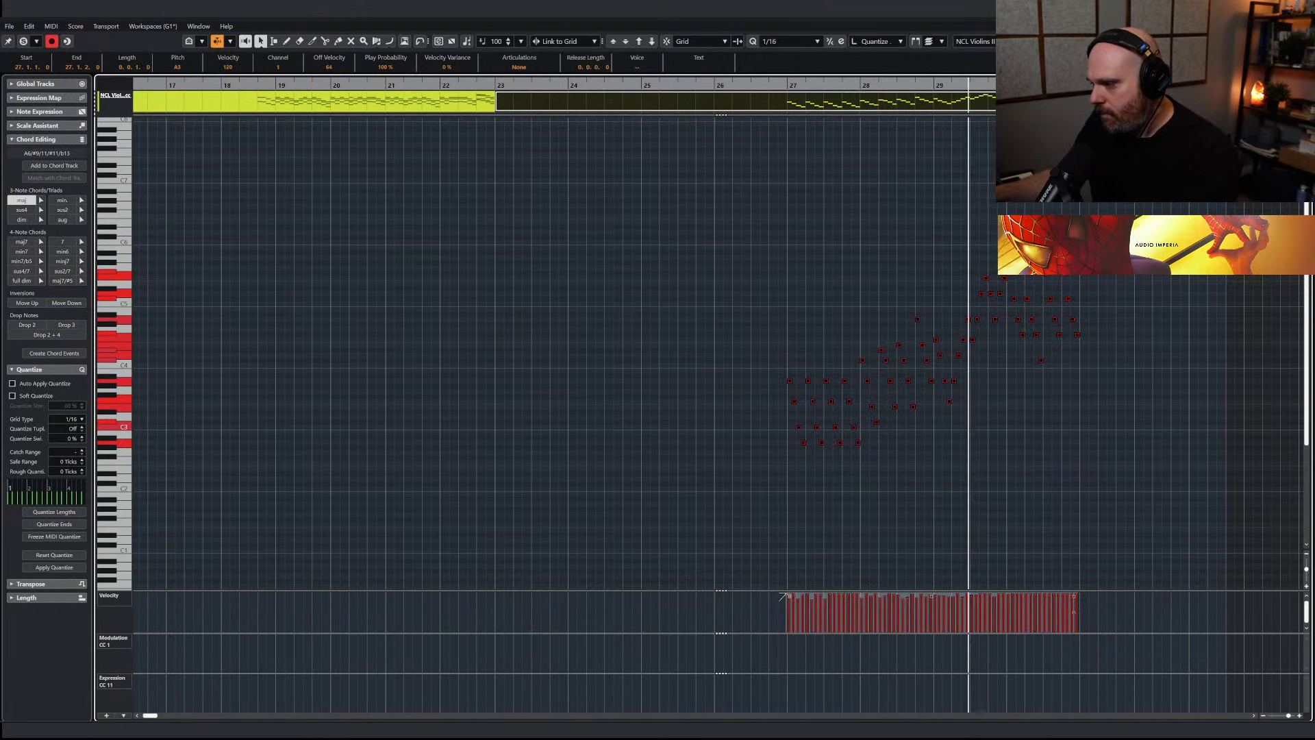
pyautogui.moveTo(788, 596); pyautogui.dragTo(781, 618)
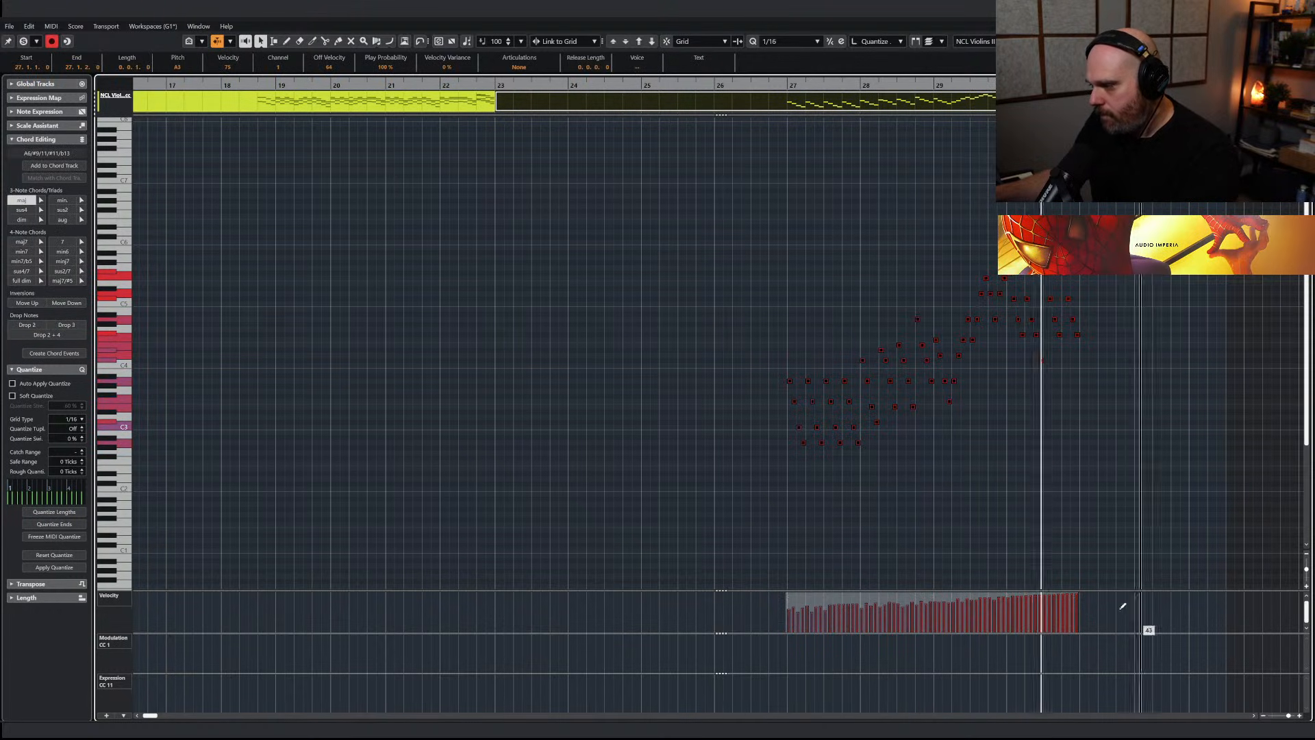
pyautogui.hotkey('ctrl', 'e')
pyautogui.press('g')
pyautogui.press('g')
pyautogui.press('g')
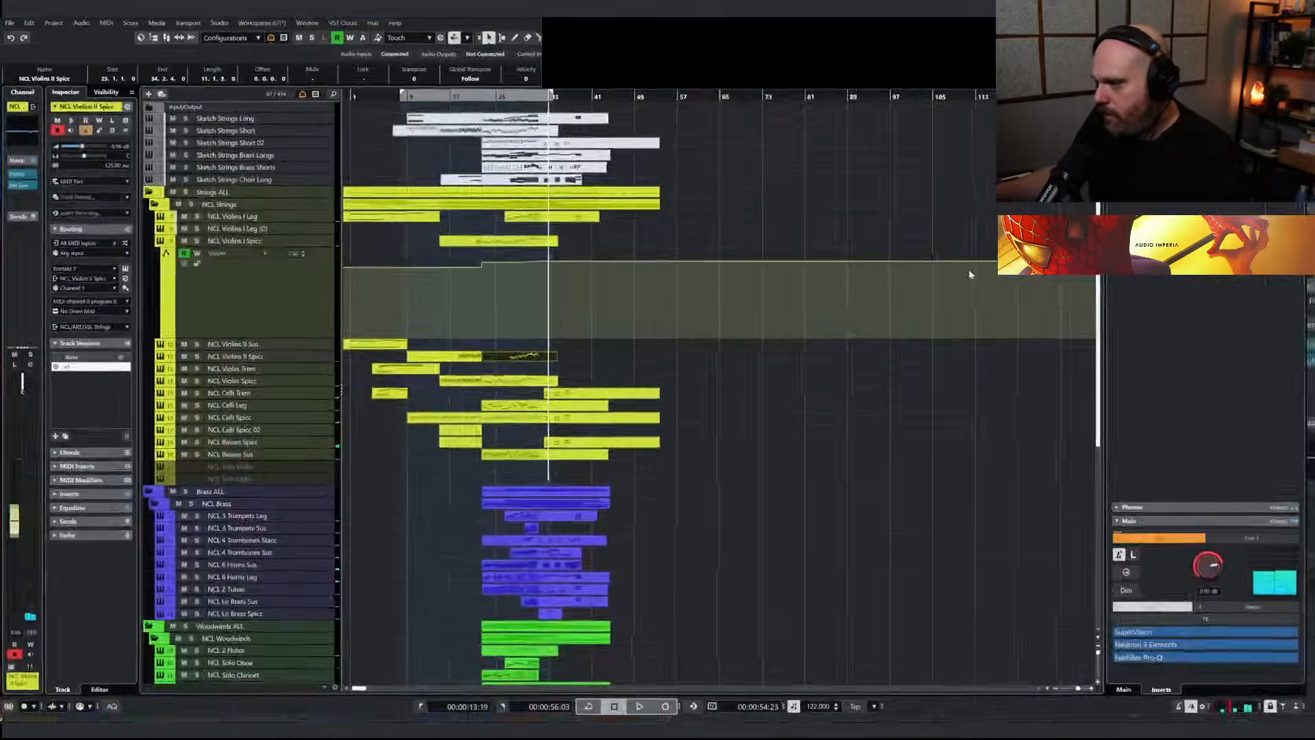
# Insert Oxford Inflator Native in the third insert slot of the MASTER channel
pyautogui.press('F3')
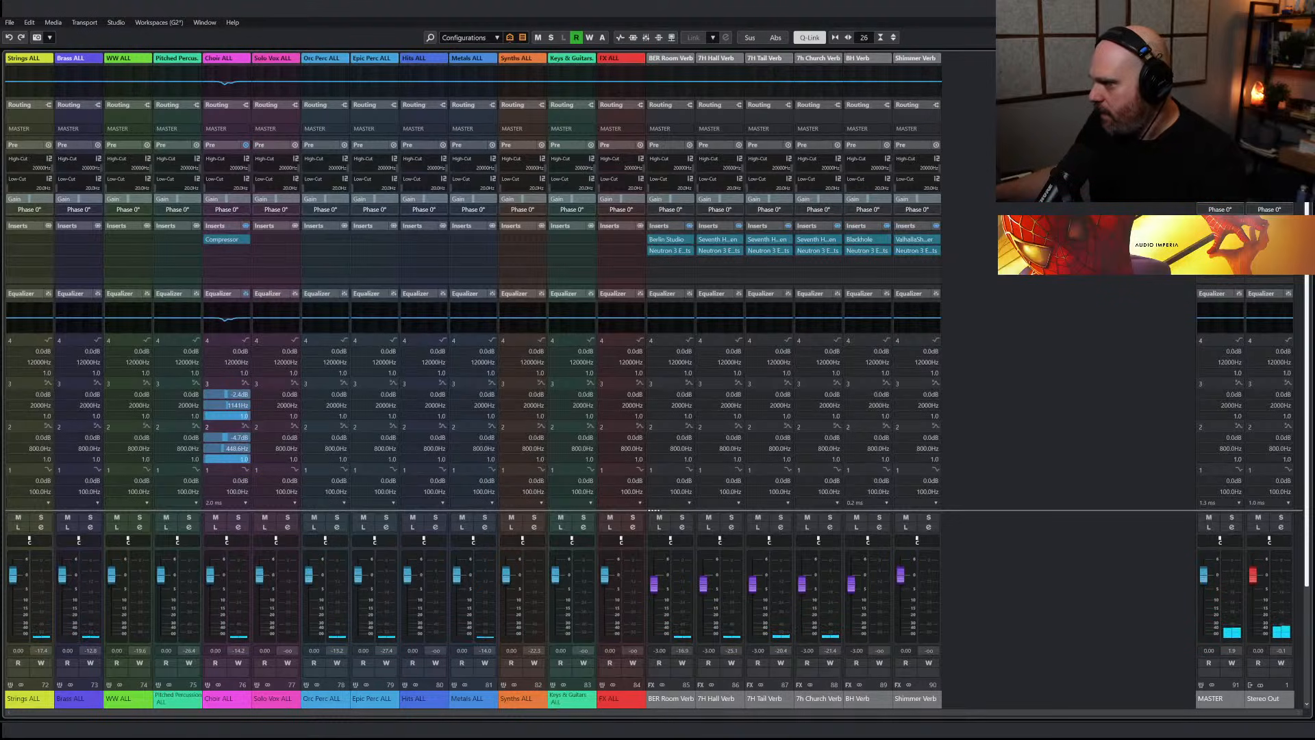
pyautogui.click(1220, 251)
pyautogui.write('oz')
pyautogui.press('BackSpace')
pyautogui.press('BackSpace')
pyautogui.write('in')
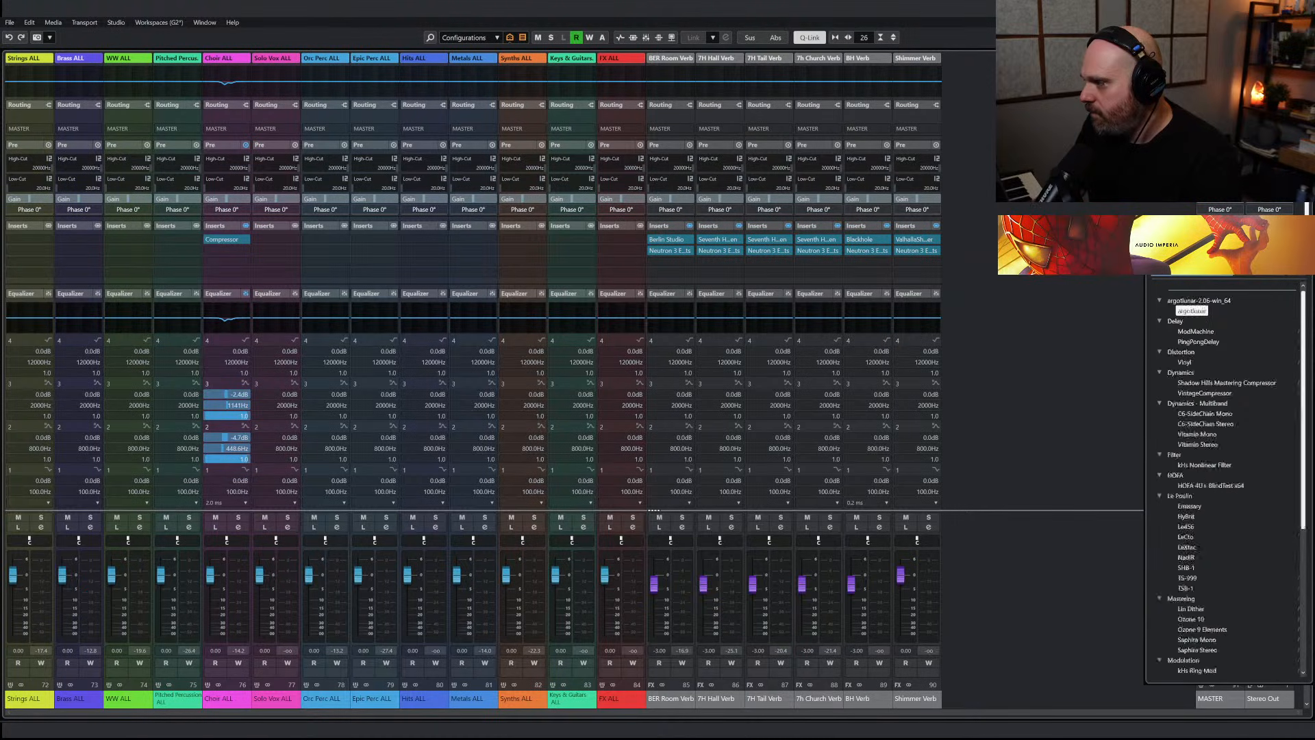
pyautogui.write('fl')
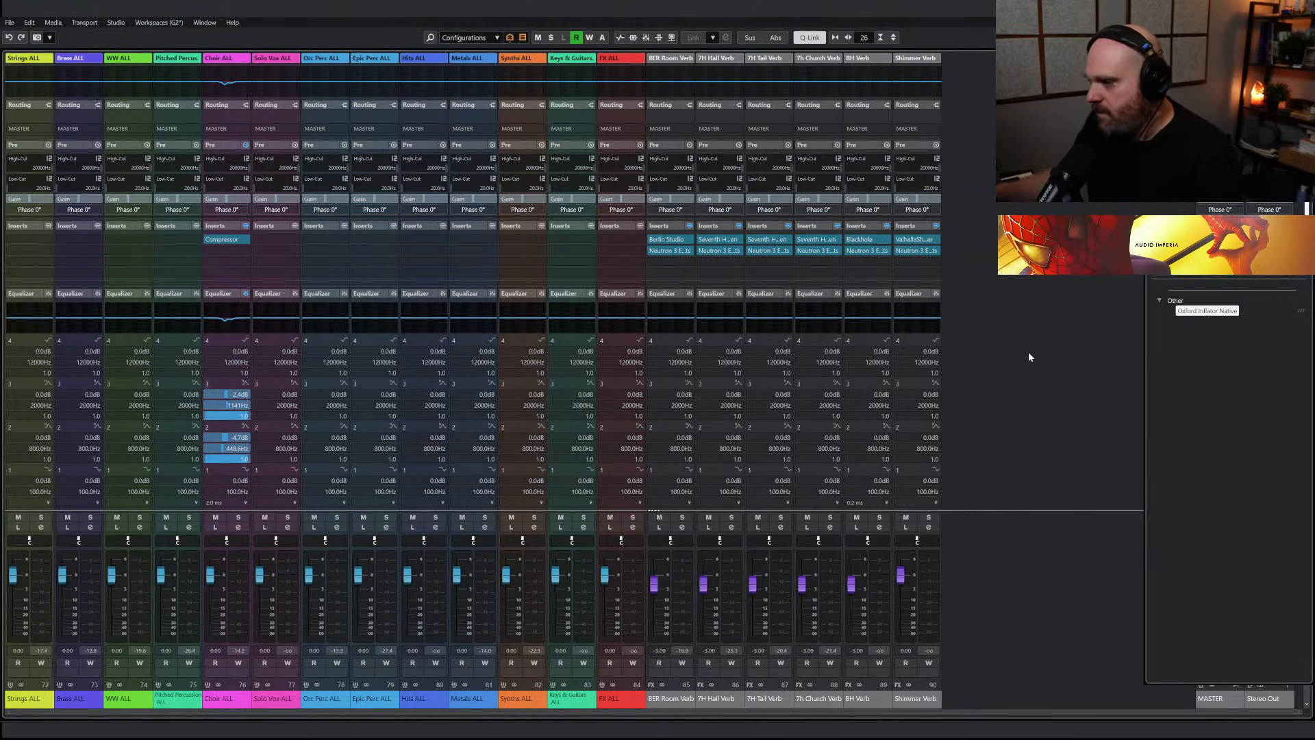
pyautogui.press('Return')
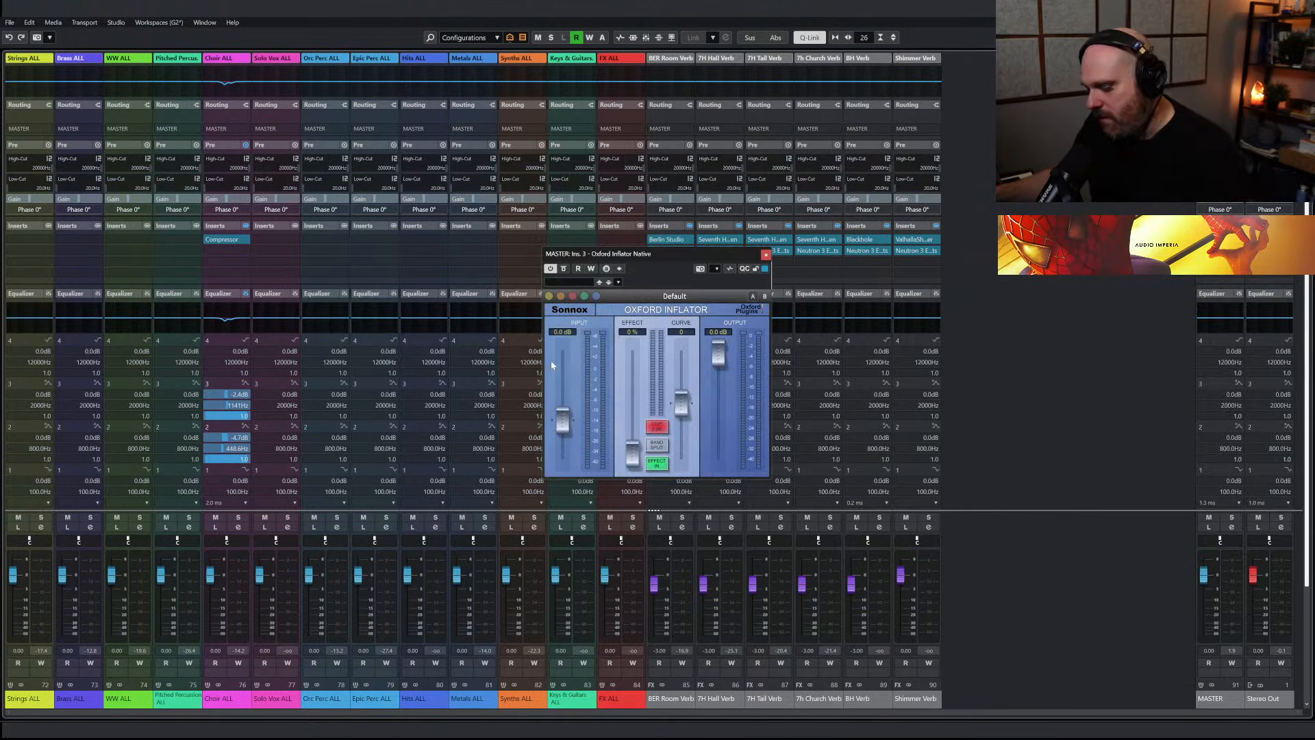
# Raise the Inflator's input to about 2 dB and its effect to about 61% during playback, and close the plug-in
pyautogui.press('space')
pyautogui.moveTo(562, 421); pyautogui.dragTo(567, 410)
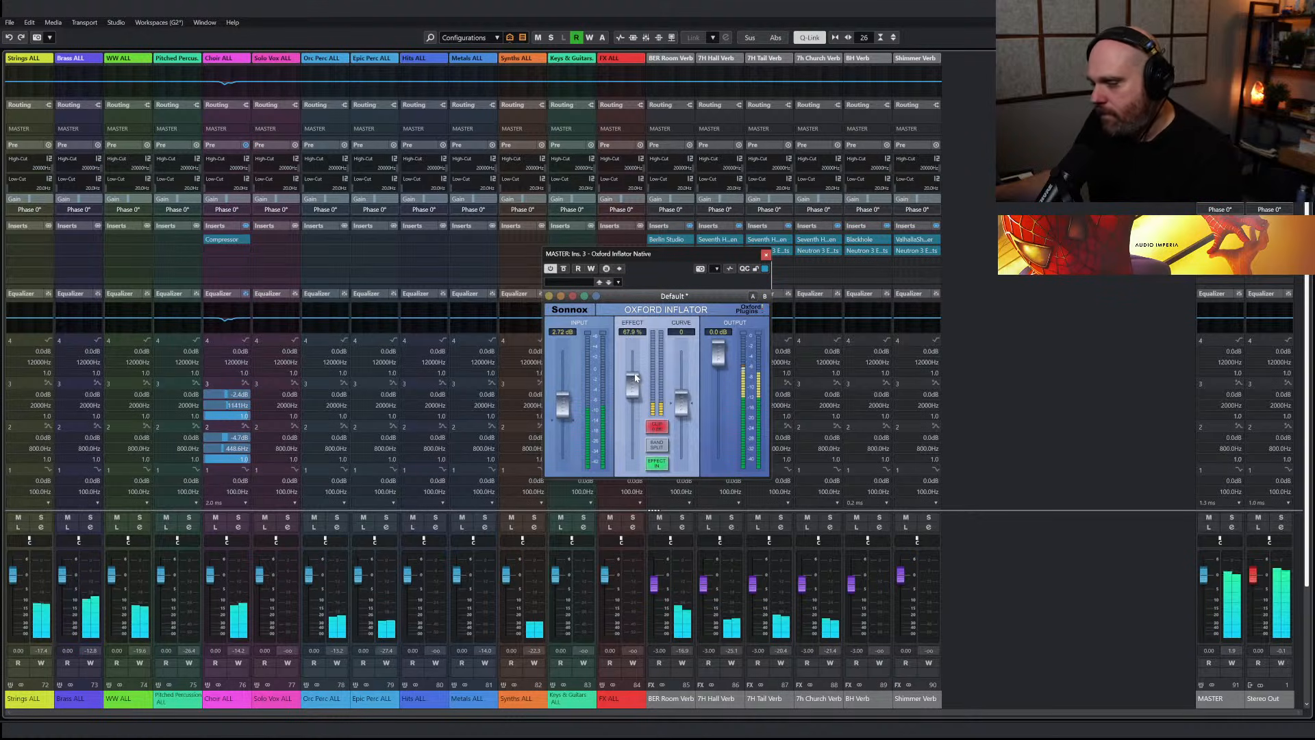
pyautogui.click(767, 257)
# Lower the Sine Sub Bass track volume to -28.4 dB and listen to the passage
pyautogui.press('alt+KP_1')
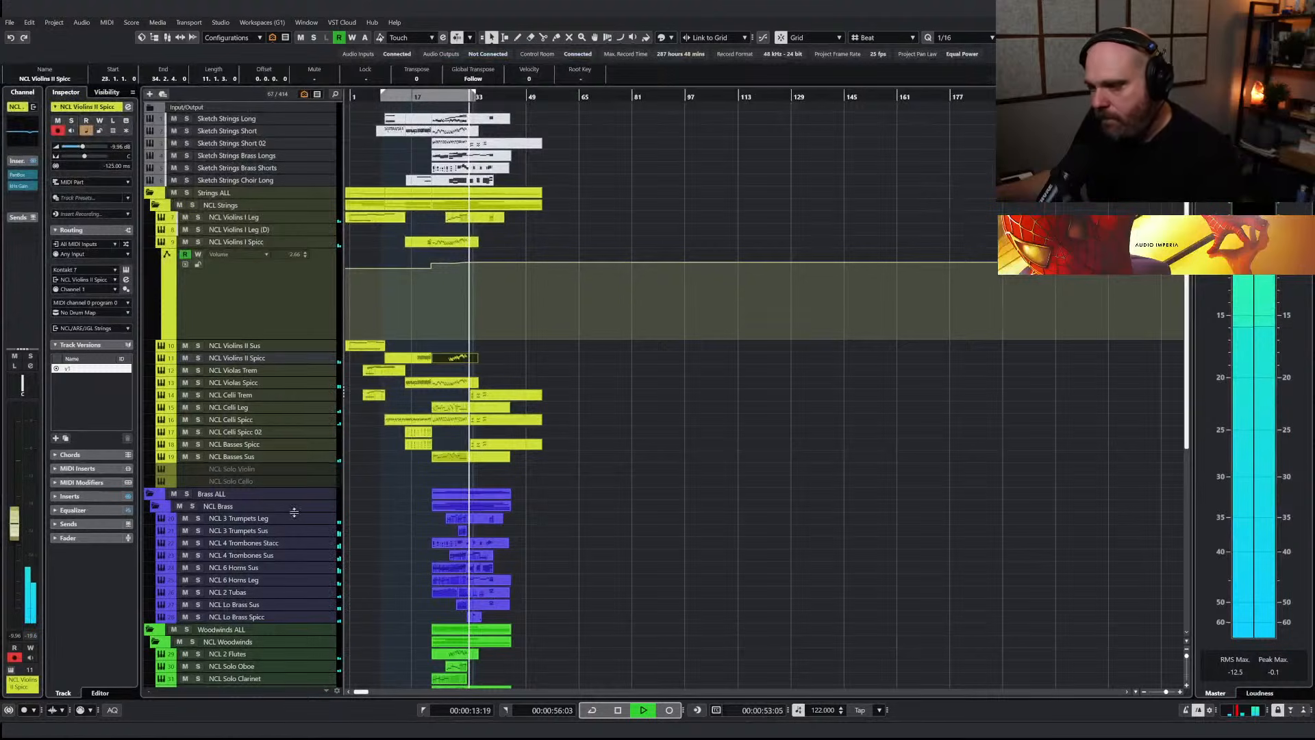
pyautogui.scroll(-8, 444, 524)
pyautogui.click(245, 656)
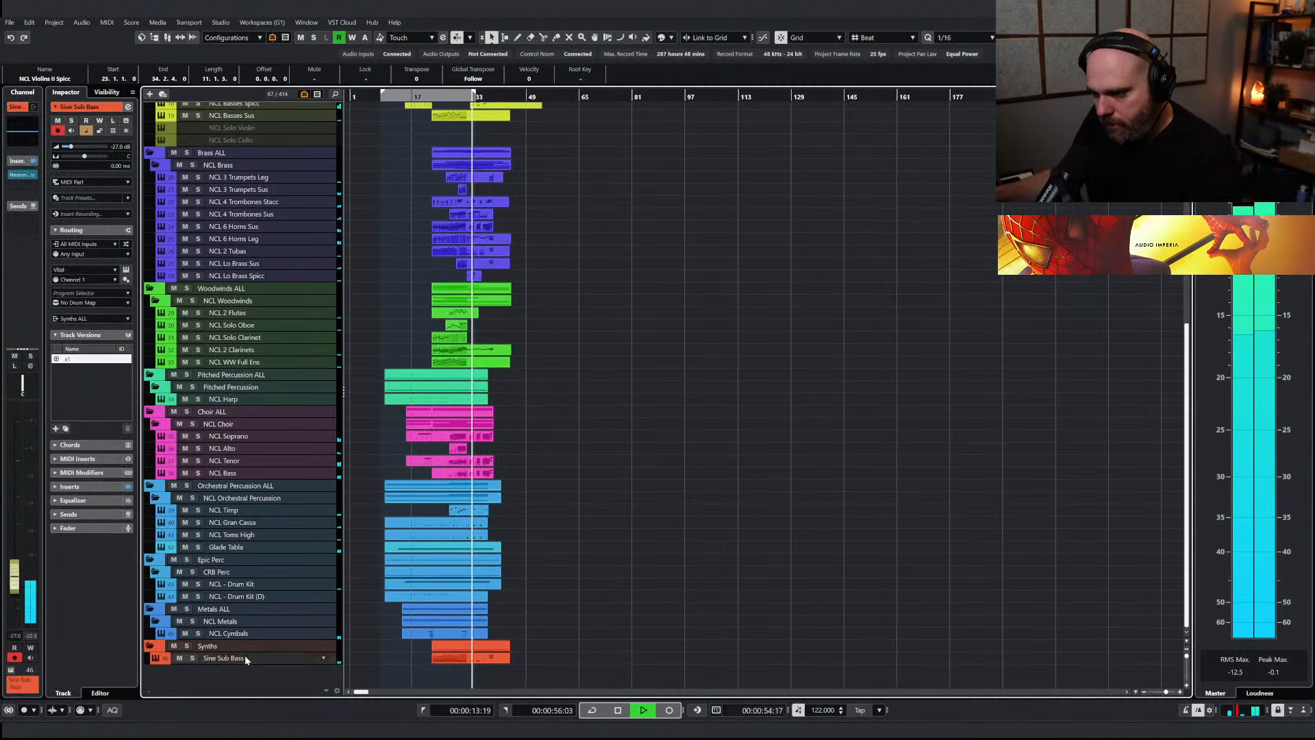
pyautogui.moveTo(17, 587); pyautogui.dragTo(18, 590)
pyautogui.rightClick(547, 572)
pyautogui.click(548, 572)
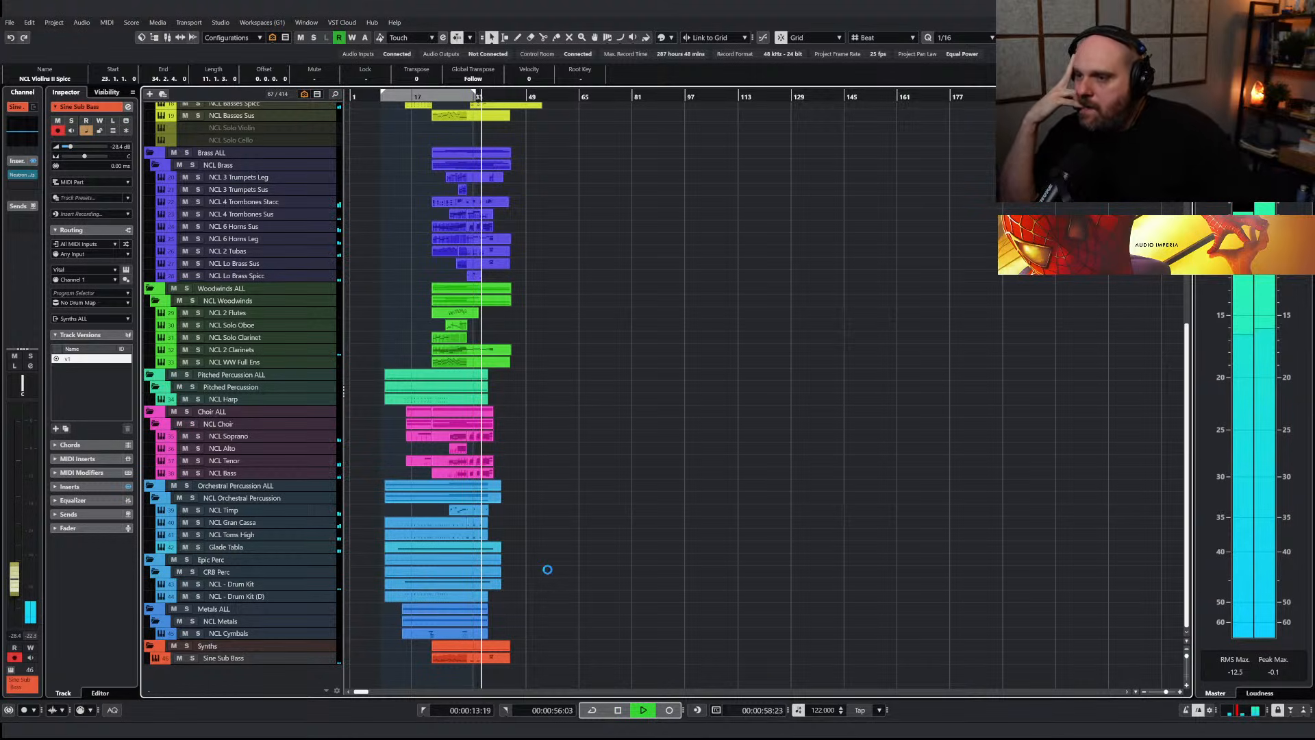
pyautogui.press('space')
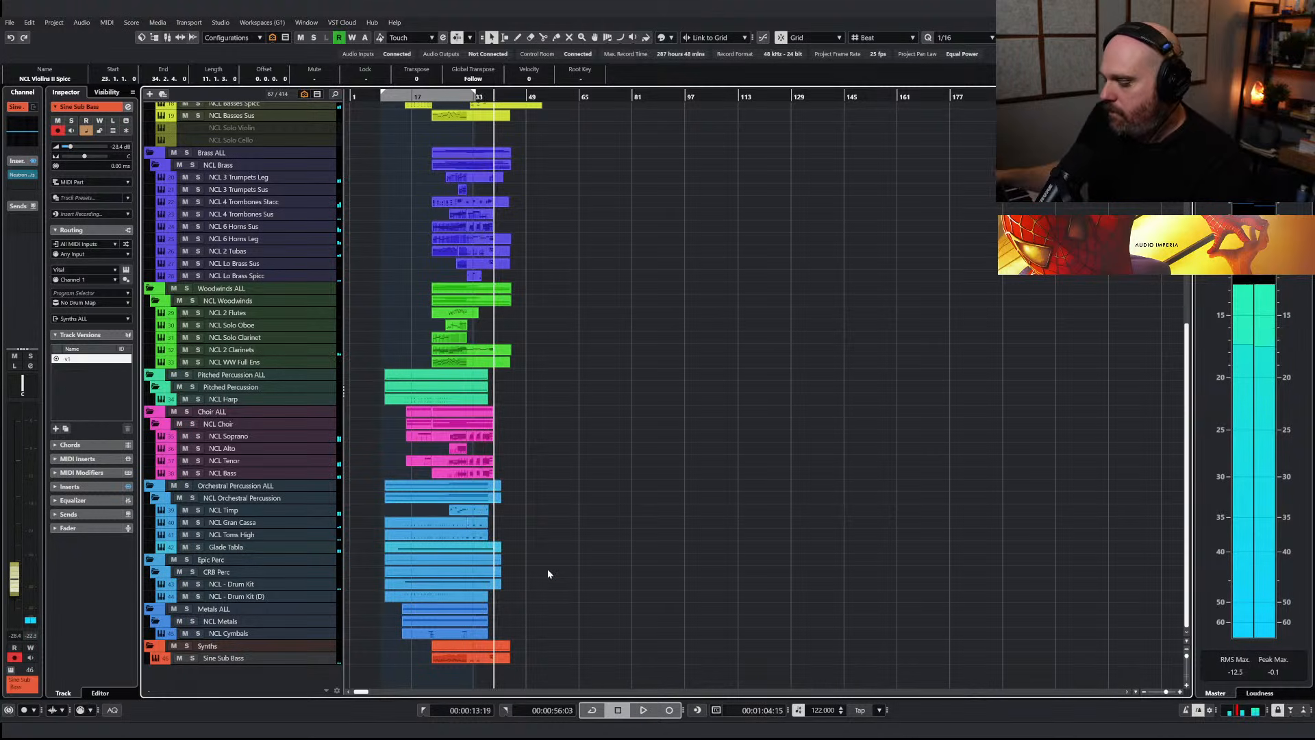
# Lengthen the NCL 6 Horns Sus part starting at bar 31 so it ends at bar 40
pyautogui.press('h')
pyautogui.press('h')
pyautogui.press('h')
pyautogui.press('h')
pyautogui.press('h')
pyautogui.press('h')
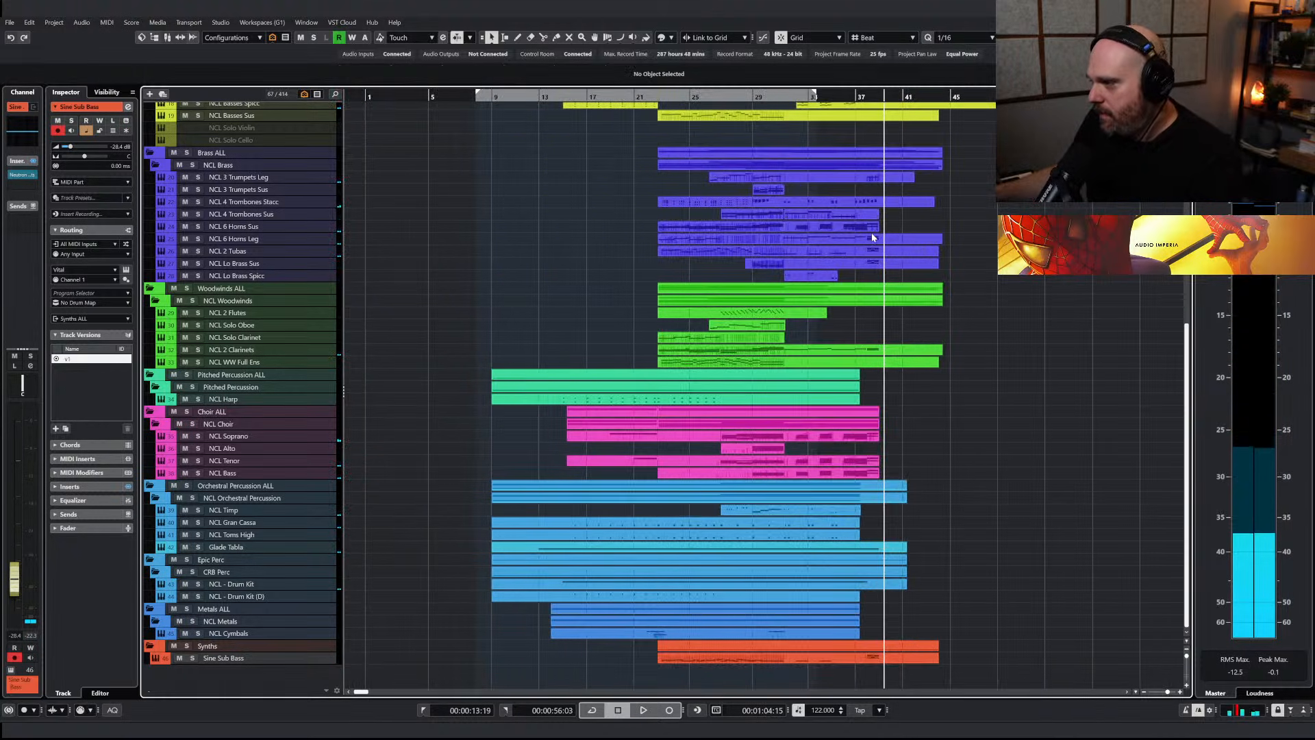
pyautogui.click(870, 230)
pyautogui.moveTo(877, 229); pyautogui.dragTo(889, 227)
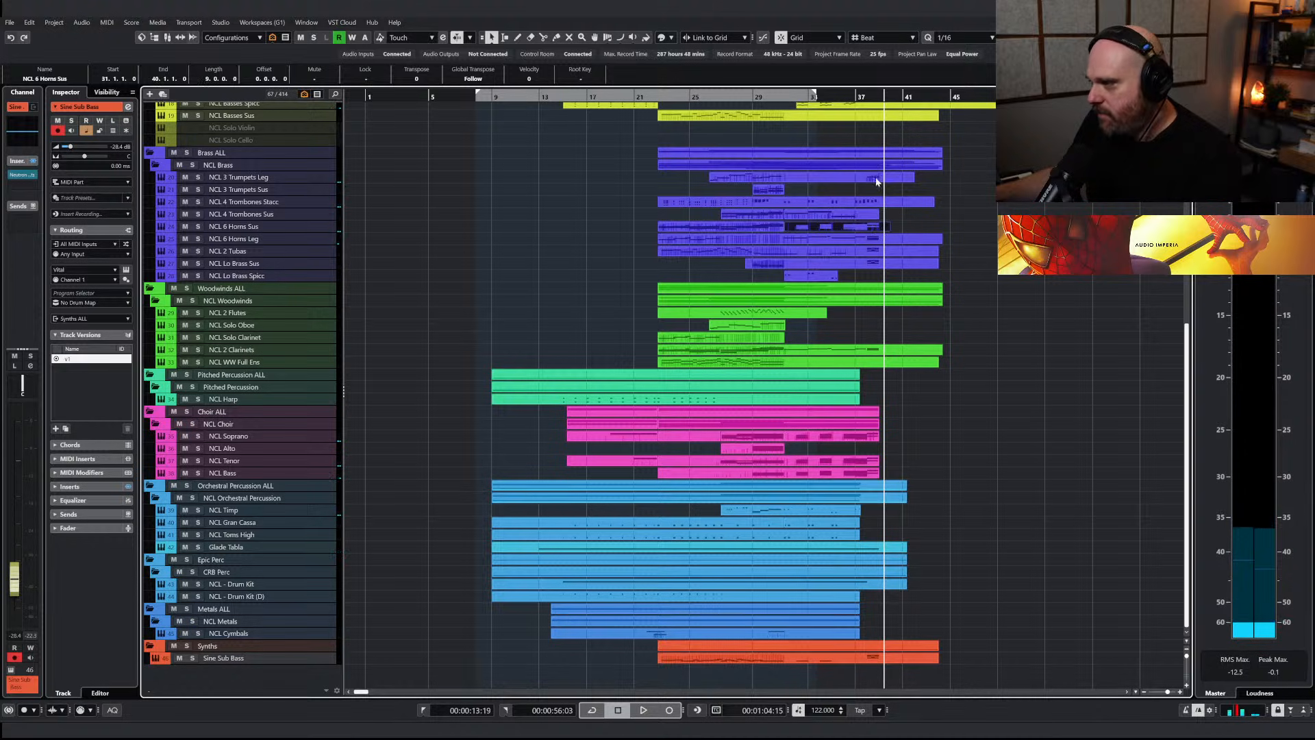
# Solo the Brass ALL folder and play it back from around bar 36
pyautogui.press('h')
pyautogui.press('h')
pyautogui.press('h')
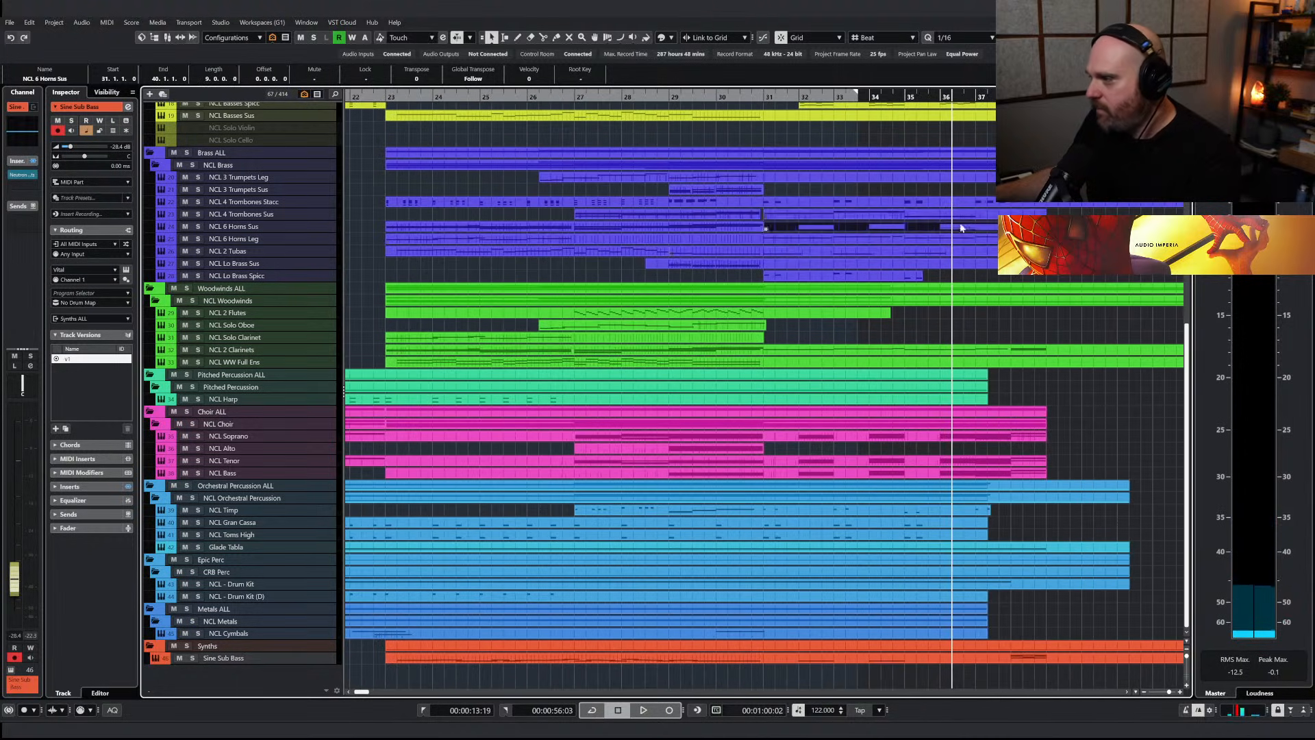
pyautogui.click(189, 153)
pyautogui.press('space')
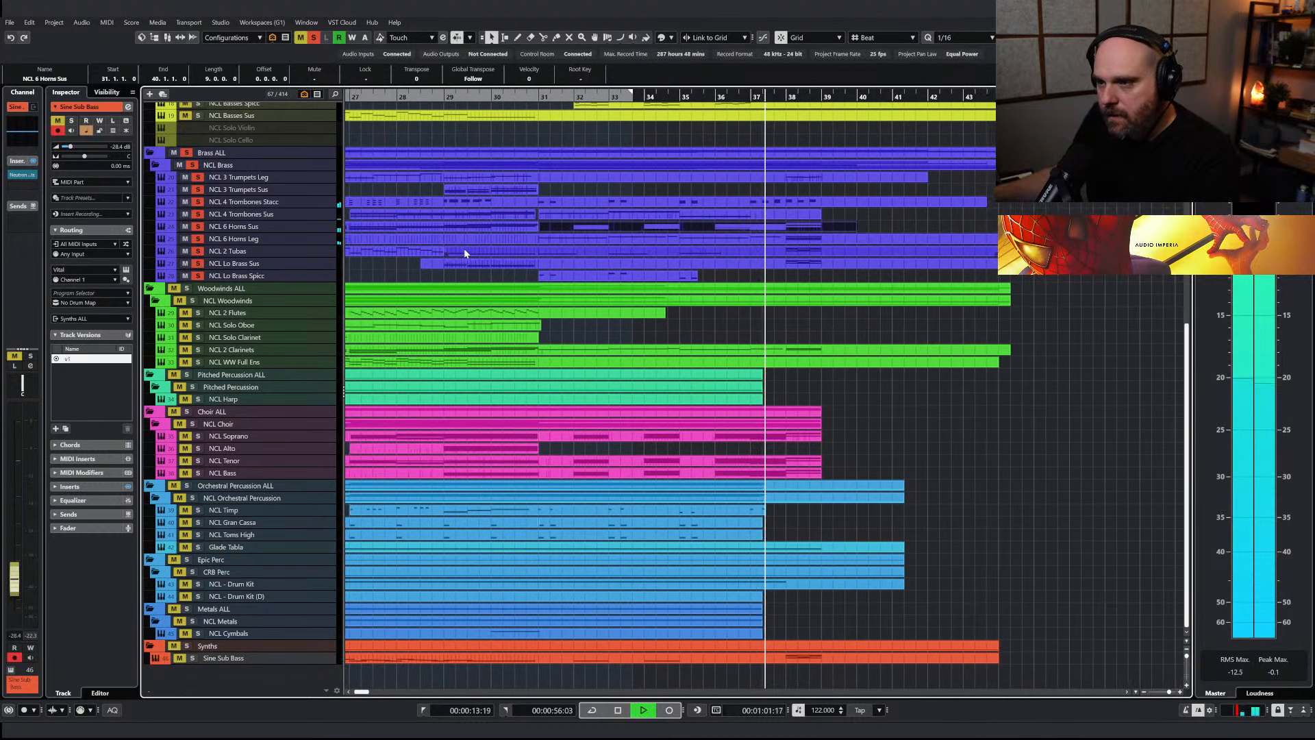
# Stop playback and split the NCL 6 Horns Sus part at bar 37
pyautogui.click(753, 215)
pyautogui.rightClick(767, 230)
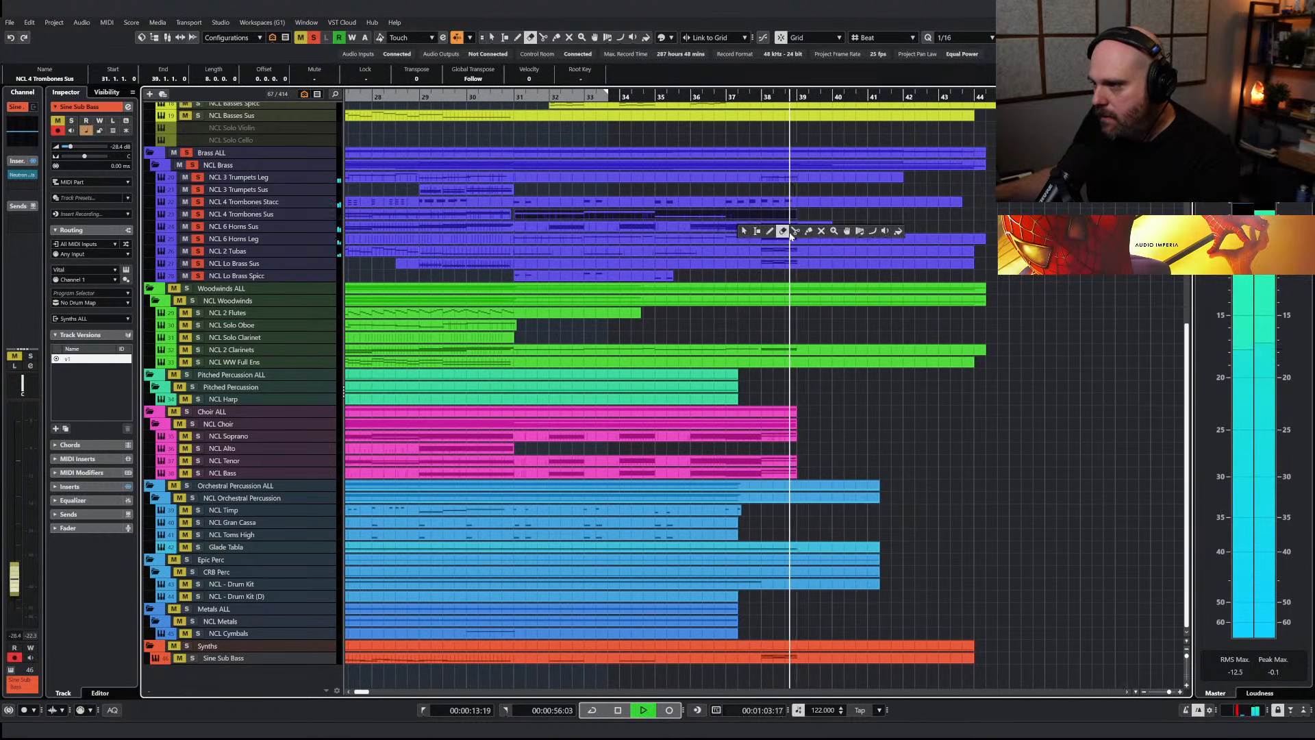
pyautogui.click(795, 231)
pyautogui.press('space')
pyautogui.click(697, 229)
pyautogui.rightClick(709, 228)
pyautogui.click(710, 229)
pyautogui.click(709, 229)
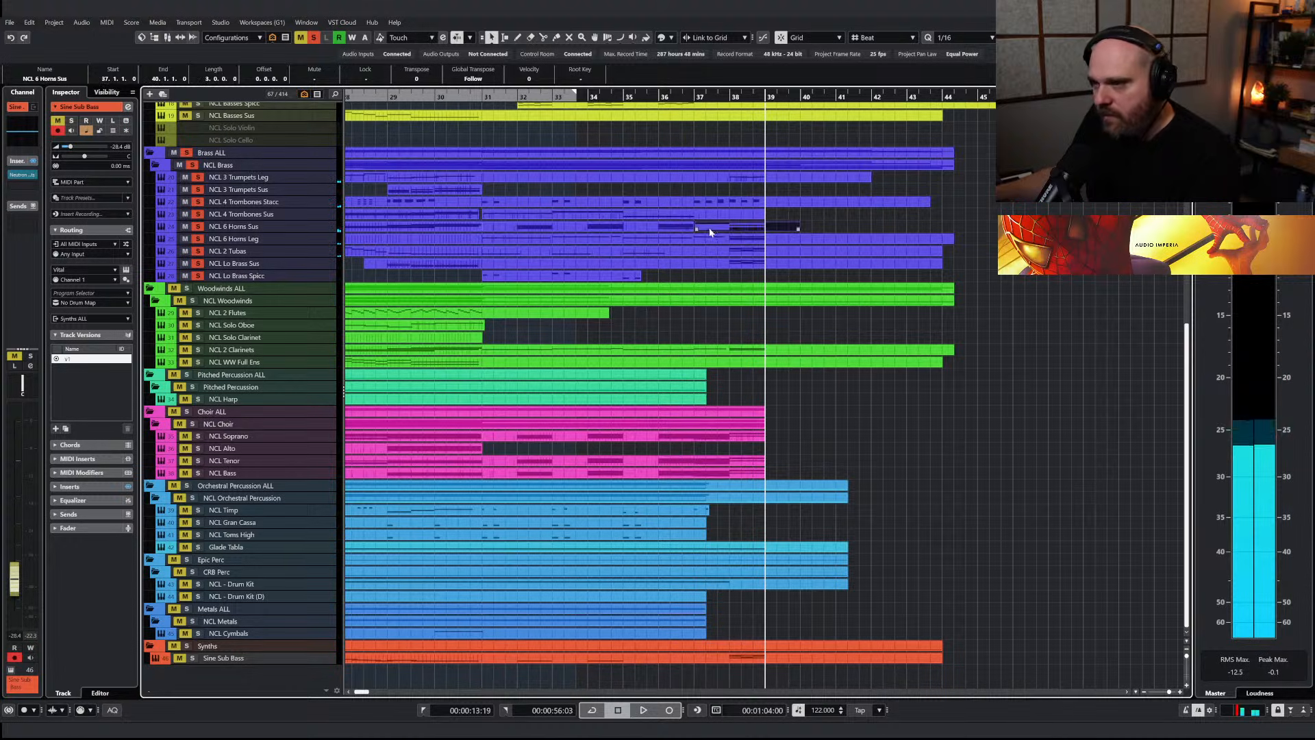
# Copy the horns part from bars 37 to 40 onto NCL 4 Trombones Sus and glue it with the part there
pyautogui.moveTo(709, 228); pyautogui.dragTo(710, 216)
pyautogui.rightClick(710, 217)
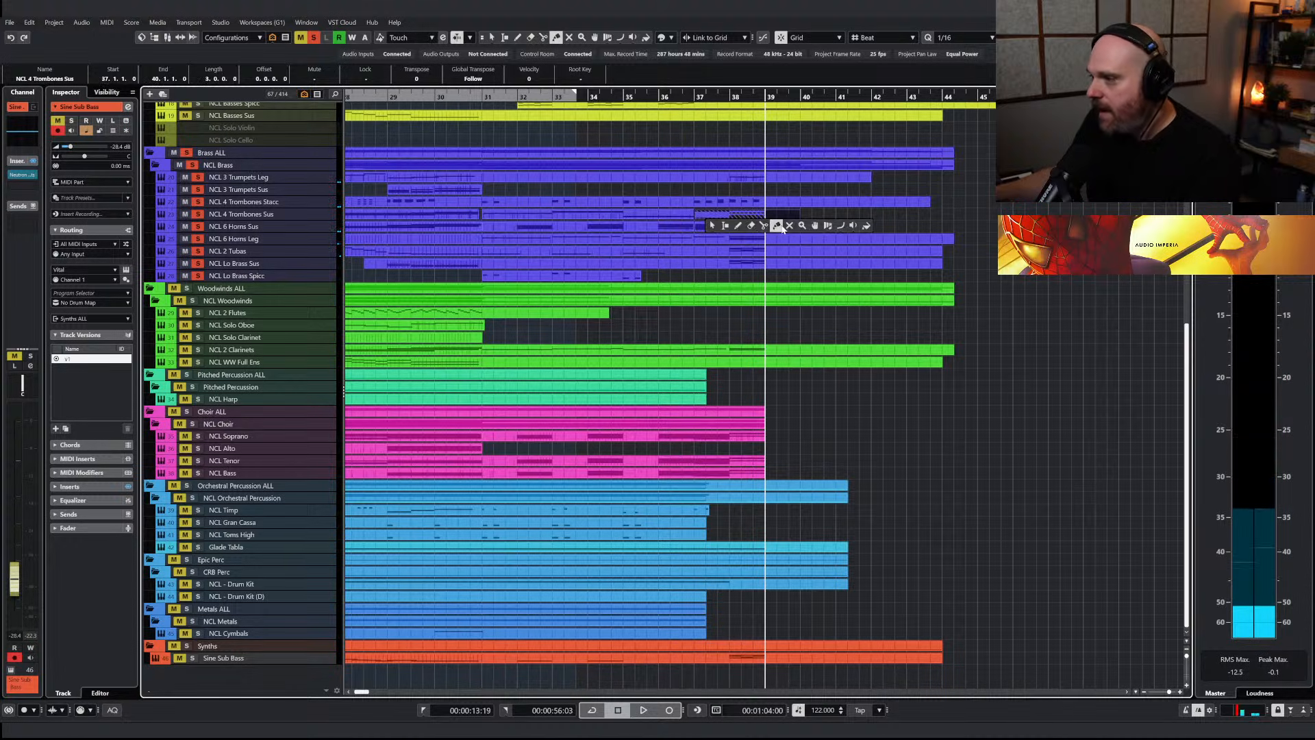
pyautogui.click(725, 214)
pyautogui.press('Return')
pyautogui.click(563, 445)
pyautogui.press('g')
pyautogui.press('g')
pyautogui.scroll(4, 631, 402)
pyautogui.rightClick(466, 305)
pyautogui.click(470, 307)
pyautogui.press('Return')
# Transpose all notes of the NCL 6 Horns Sus part from bars 37 to 40 down one octave
pyautogui.scroll(5, 702, 331)
pyautogui.scroll(-2, 411, 411)
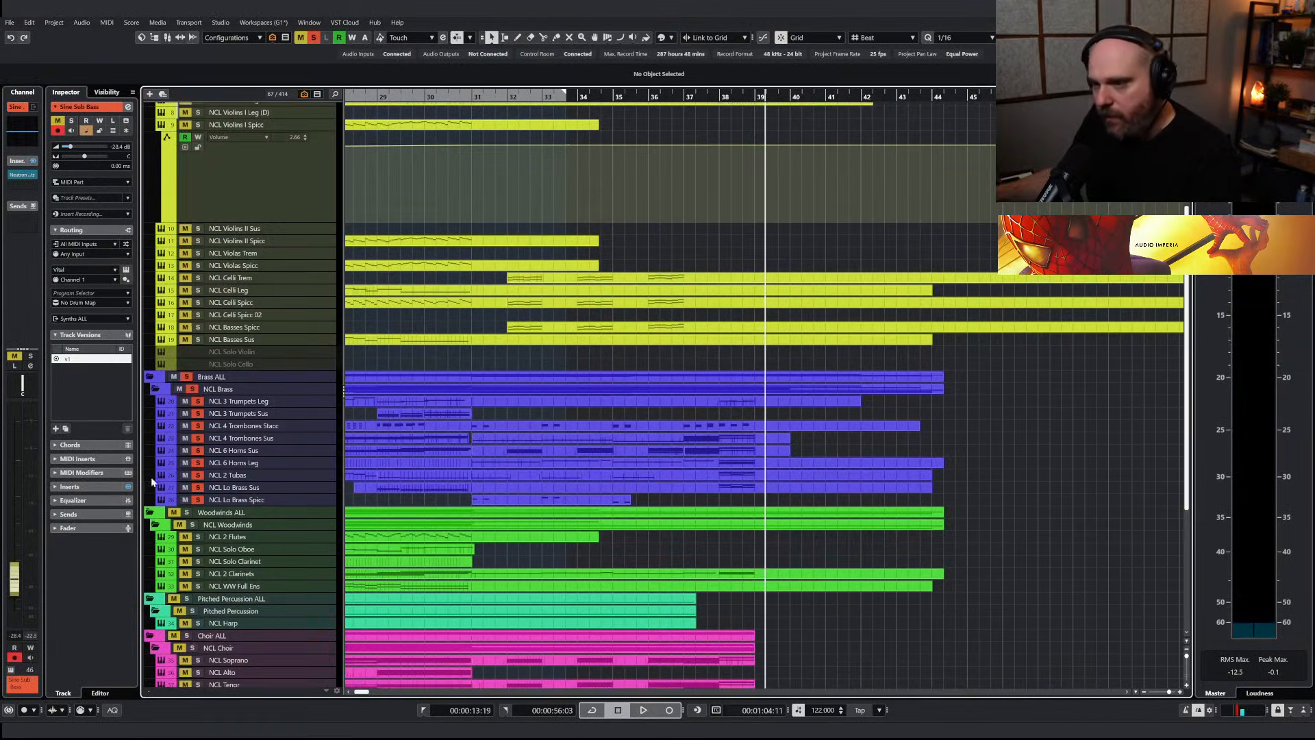
pyautogui.click(263, 440)
pyautogui.click(711, 447)
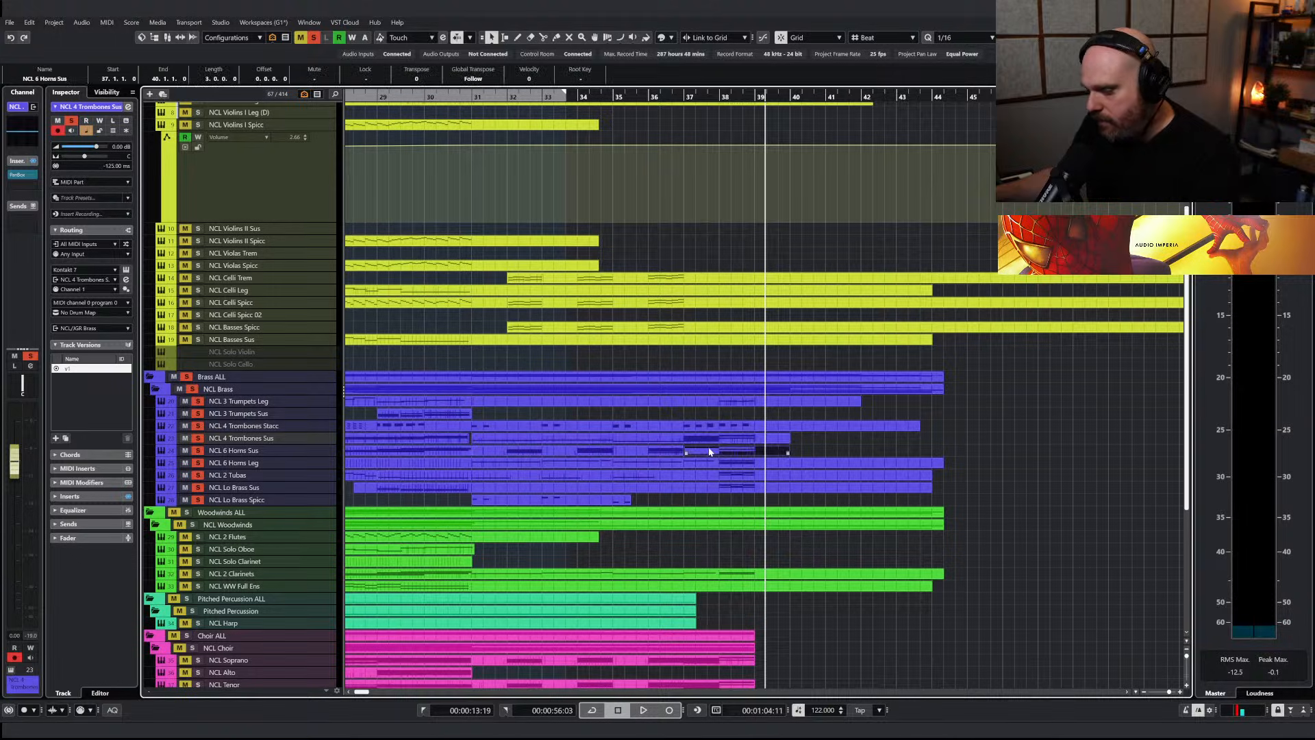
pyautogui.doubleClick(709, 452)
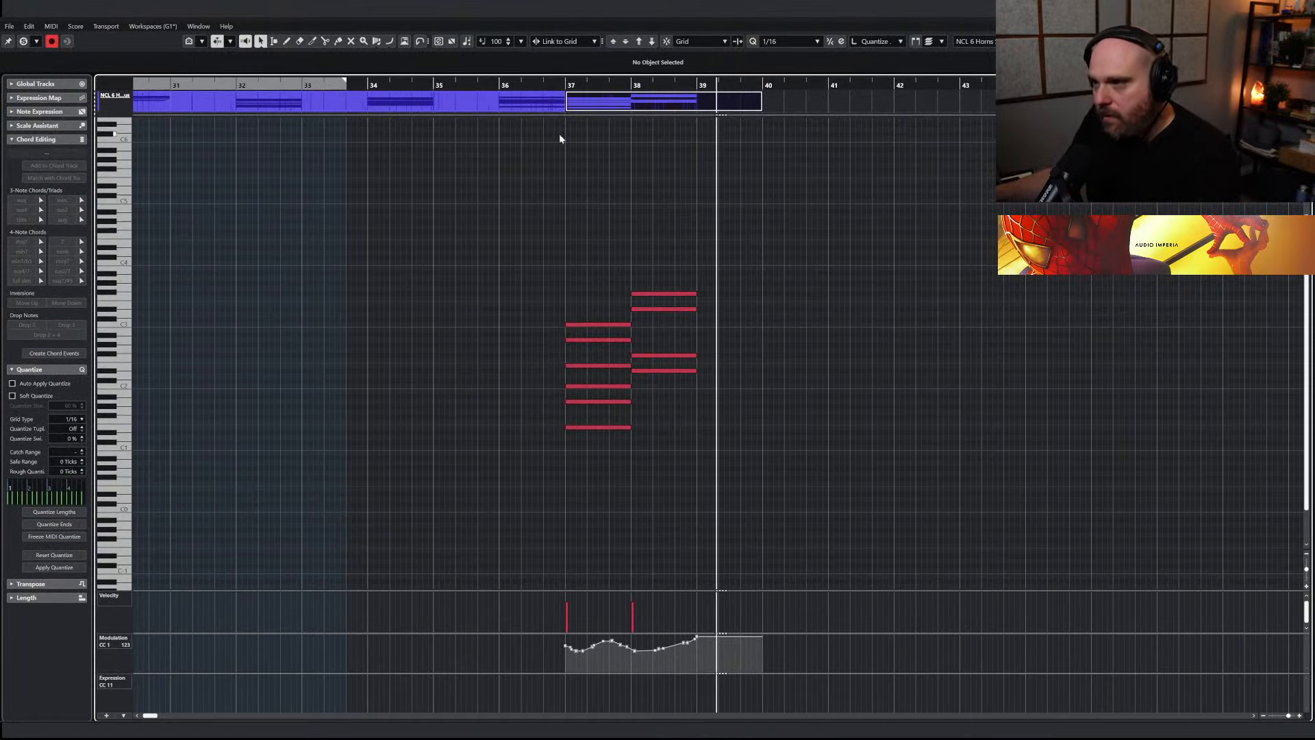
pyautogui.moveTo(628, 241); pyautogui.dragTo(917, 501)
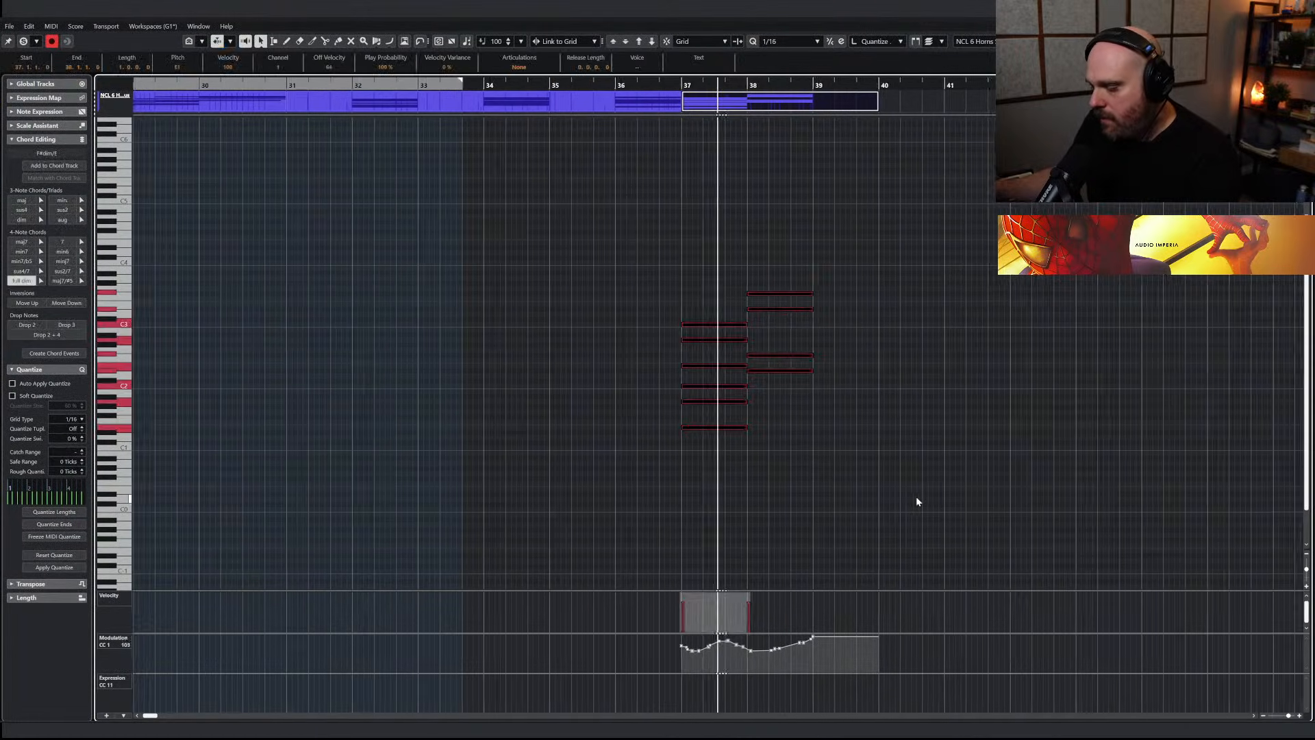
pyautogui.hotkey('shift', 'Down')
pyautogui.press('space')
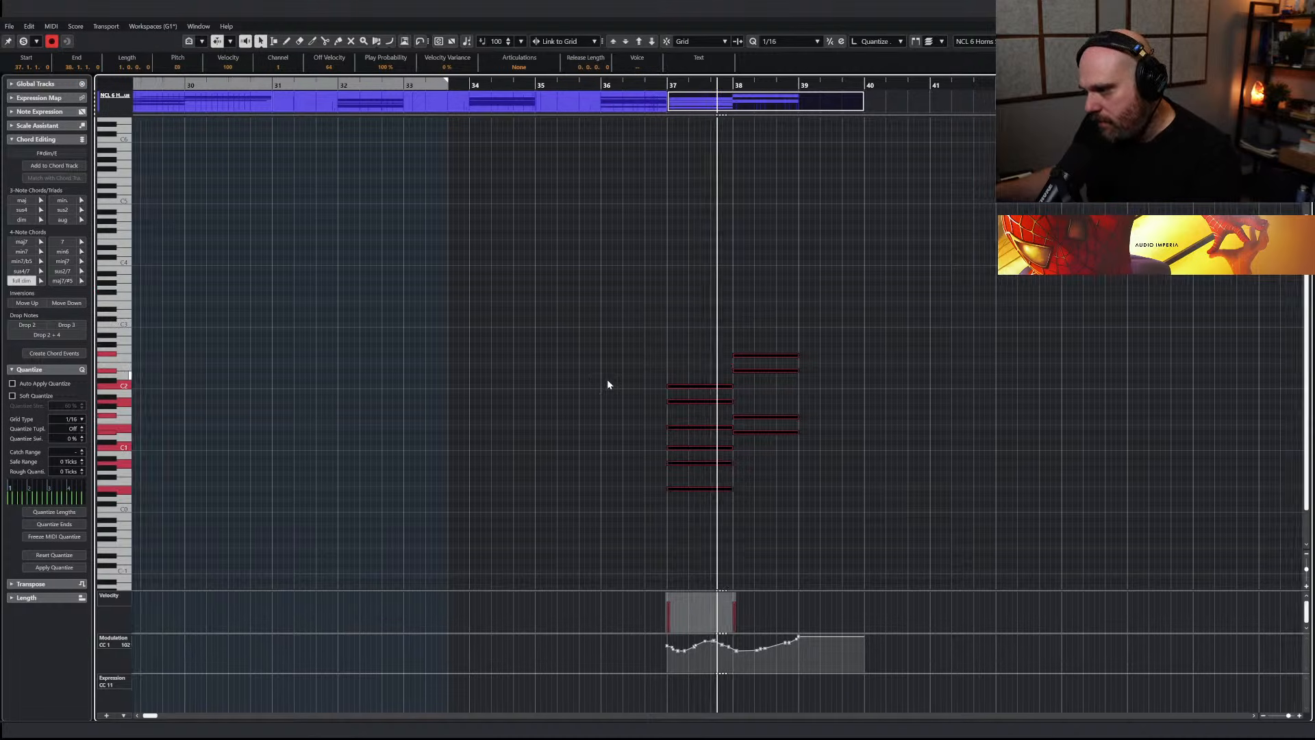
pyautogui.press('Escape')
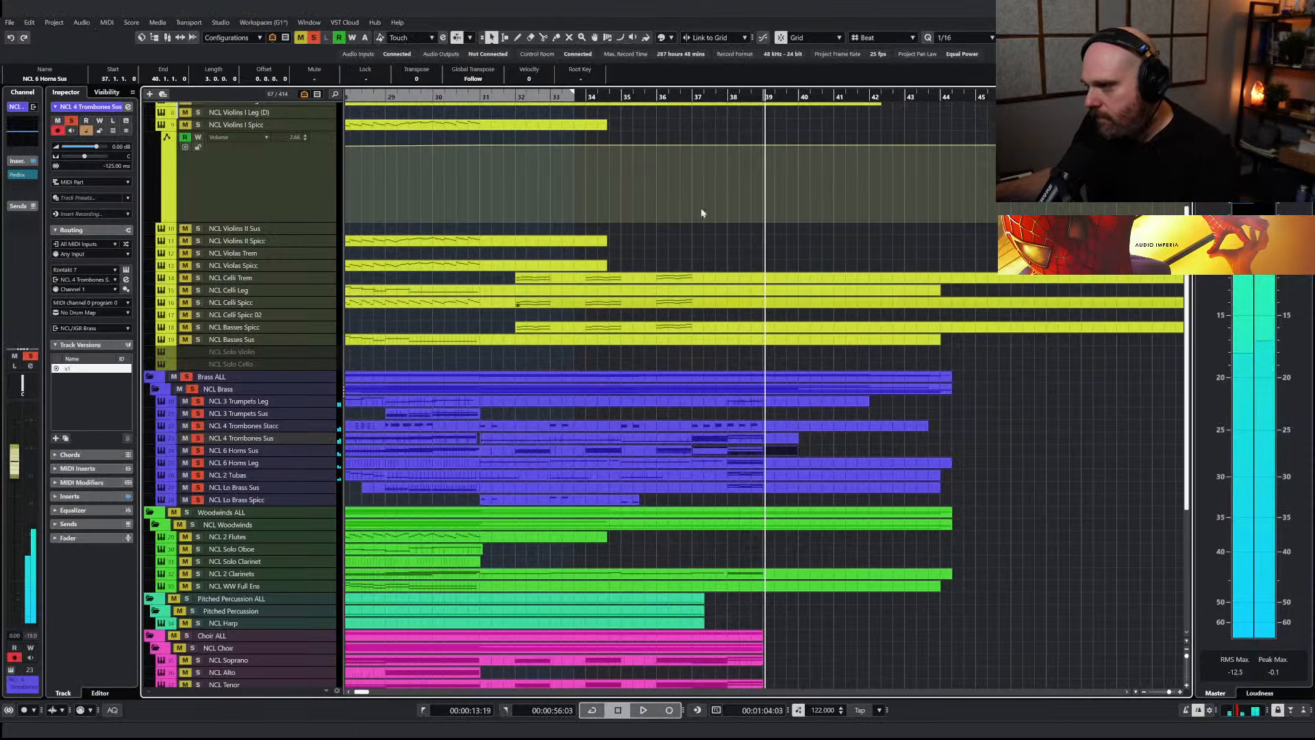
# Unsolo the Brass ALL folder and play back the full arrangement up to about bar 39
pyautogui.press('space')
pyautogui.click(186, 377)
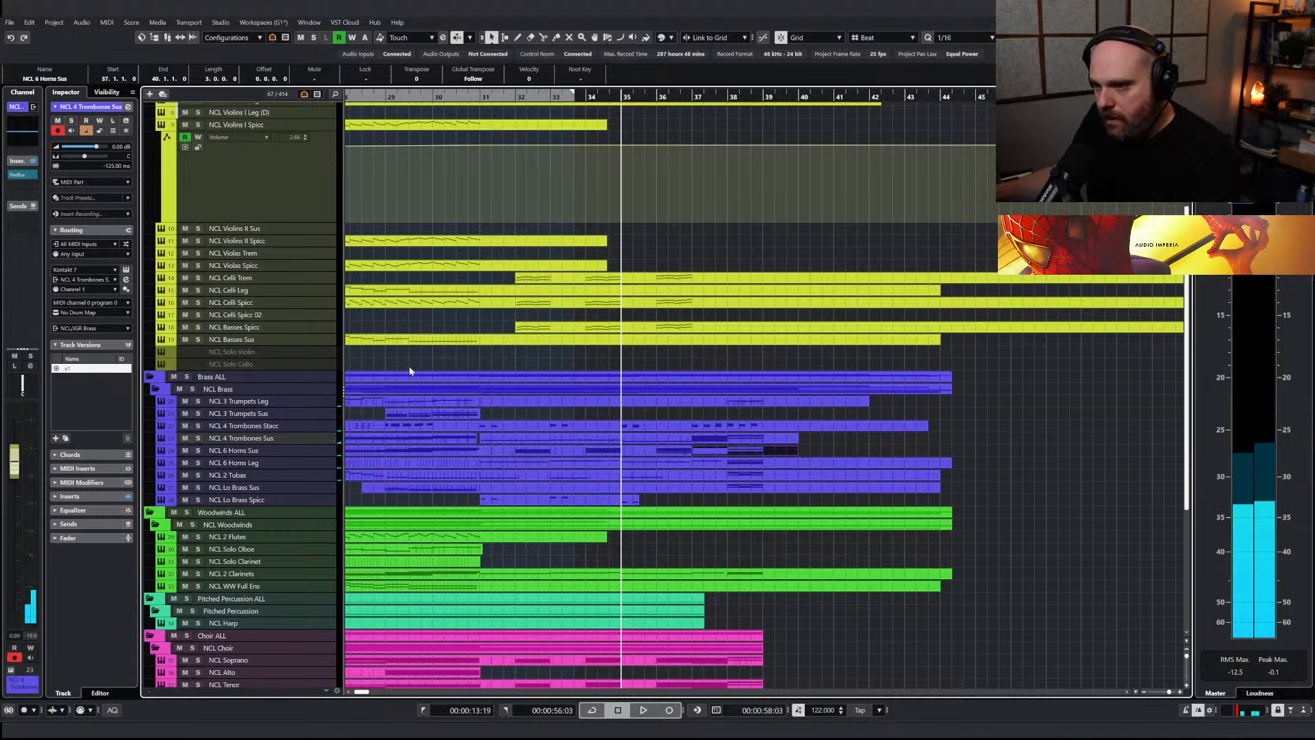
pyautogui.press('g')
pyautogui.press('g')
pyautogui.press('g')
pyautogui.press('g')
pyautogui.press('space')
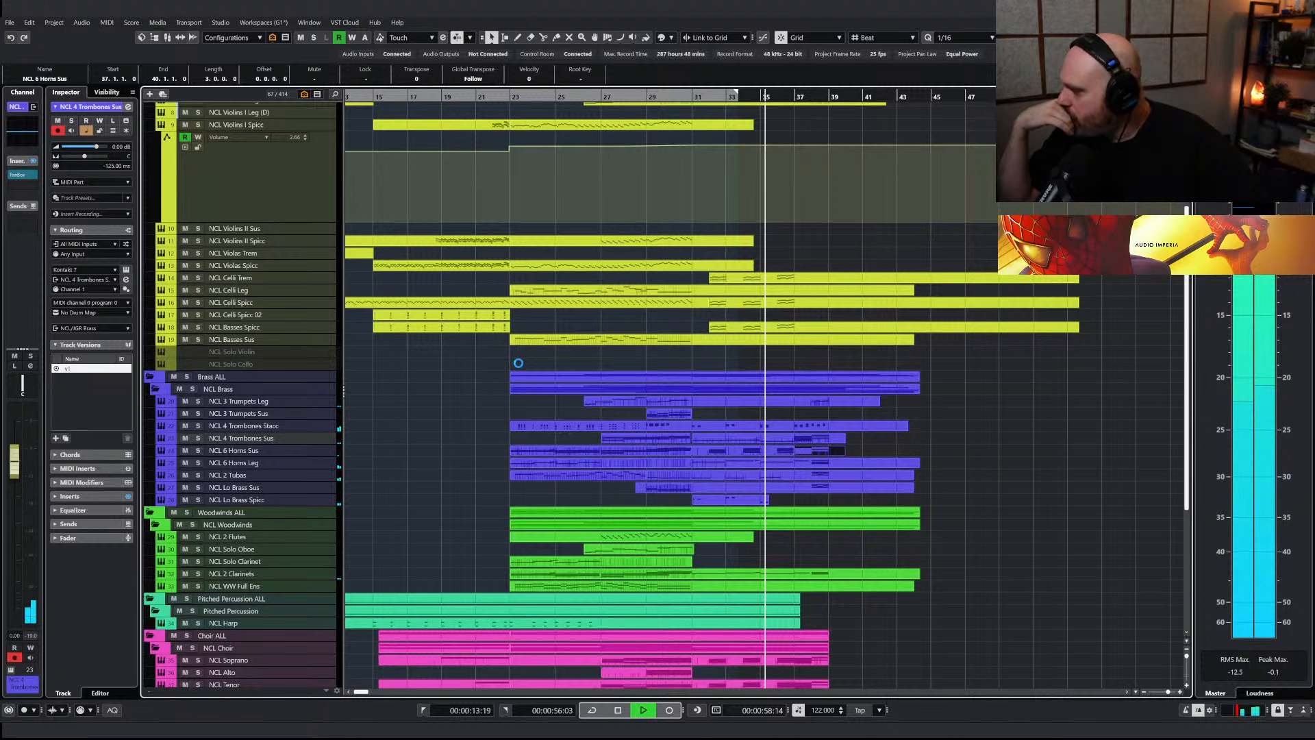
pyautogui.press('space')
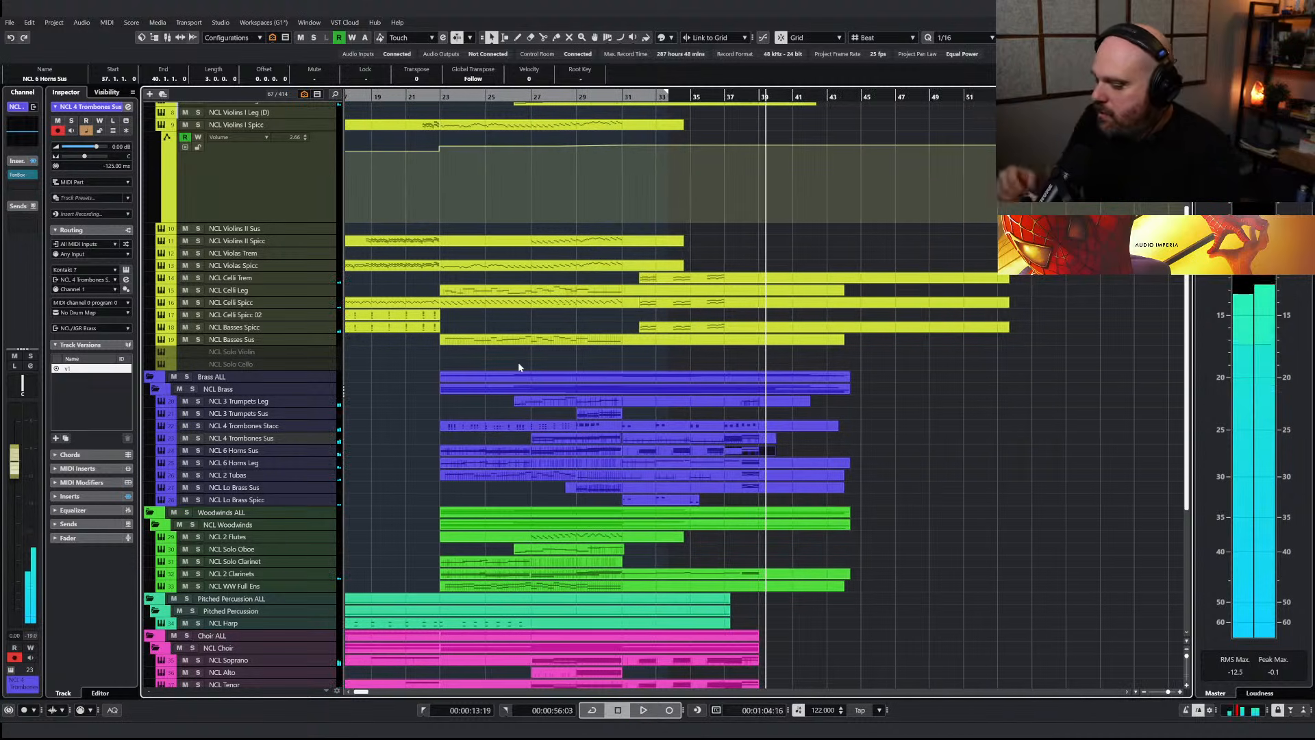
# Search the tracks for tubular bells, search for "ncl t" instead, and reveal the NCL Triangle track
pyautogui.hotkey('ctrl', 'f')
pyautogui.write('tub')
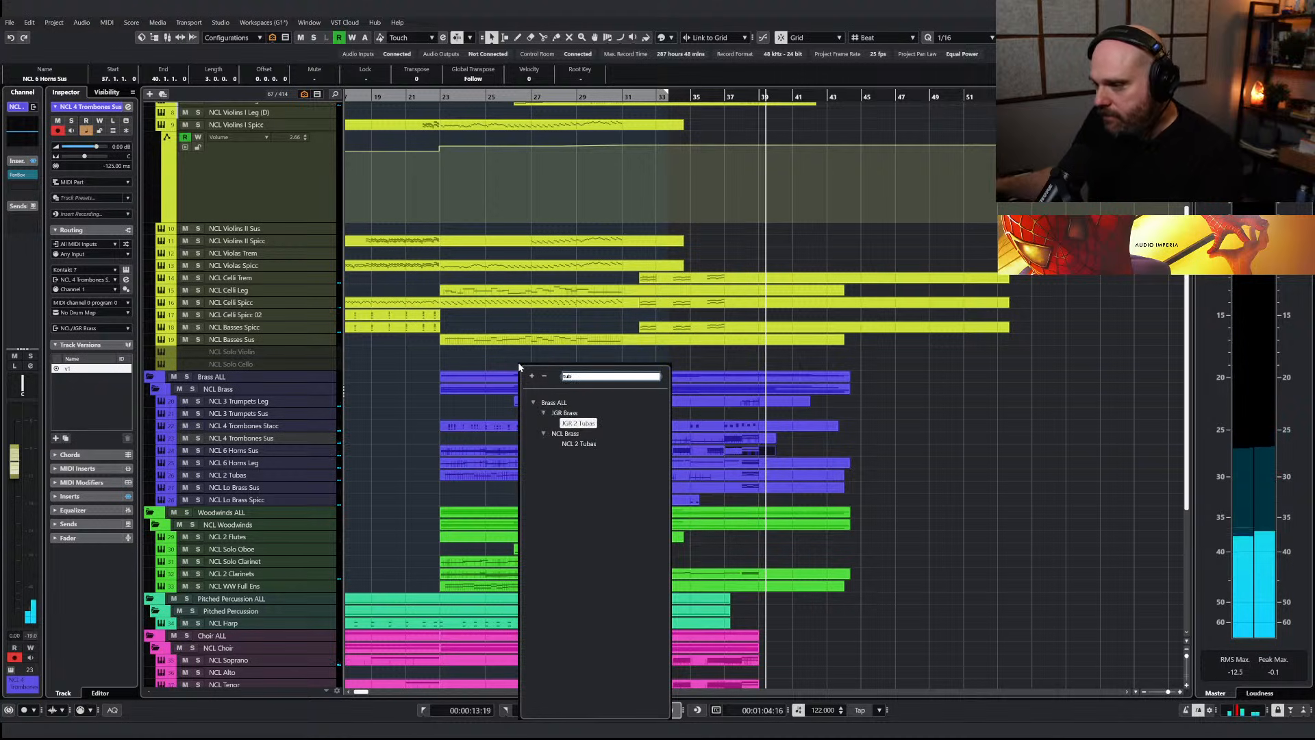
pyautogui.write('ular be')
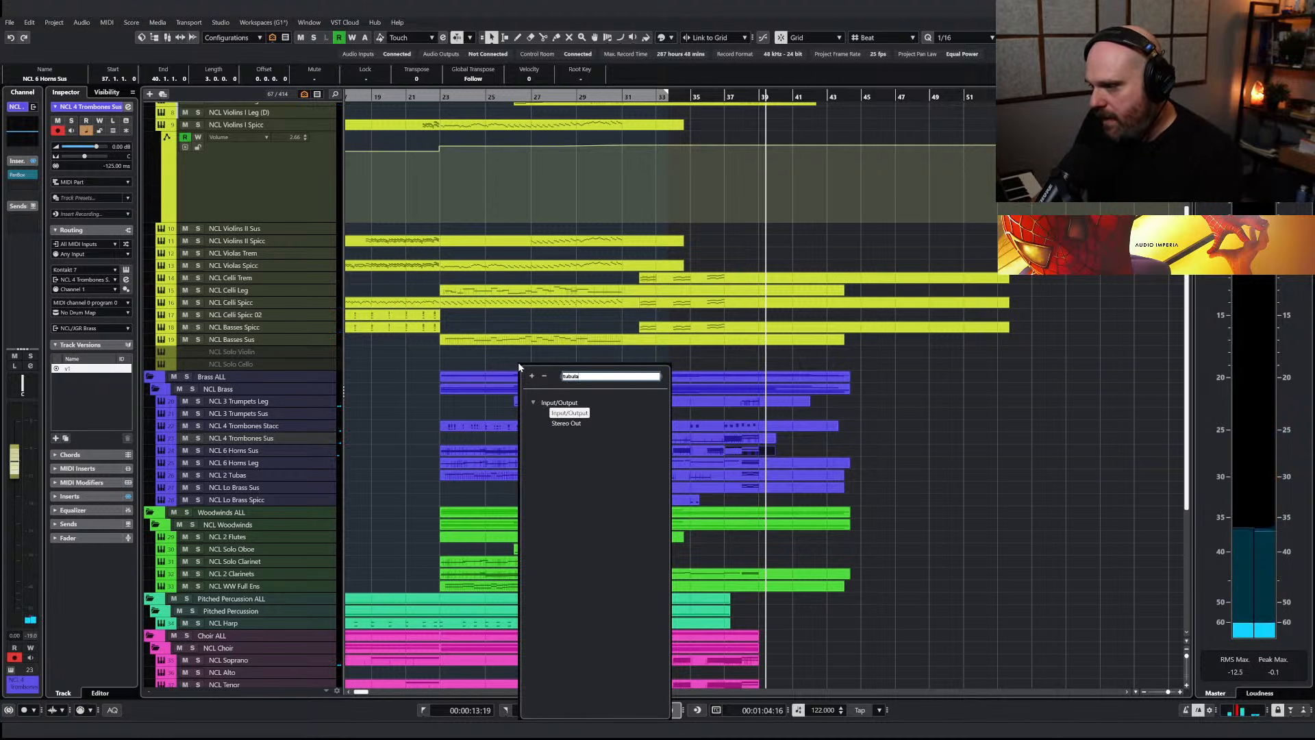
pyautogui.press('BackSpace')
pyautogui.press('BackSpace')
pyautogui.press('BackSpace')
pyautogui.press('BackSpace')
pyautogui.press('BackSpace')
pyautogui.press('BackSpace')
pyautogui.press('BackSpace')
pyautogui.press('BackSpace')
pyautogui.press('BackSpace')
pyautogui.press('BackSpace')
pyautogui.write('ncl t')
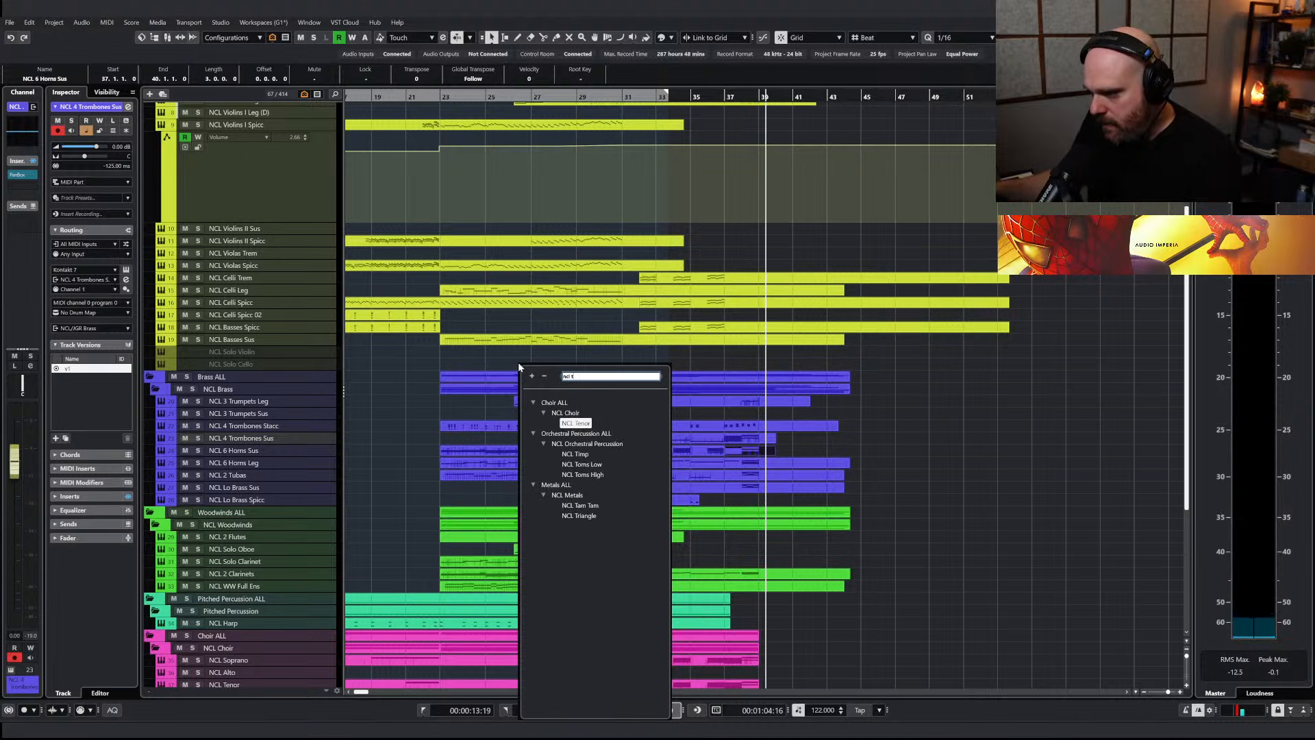
pyautogui.click(576, 516)
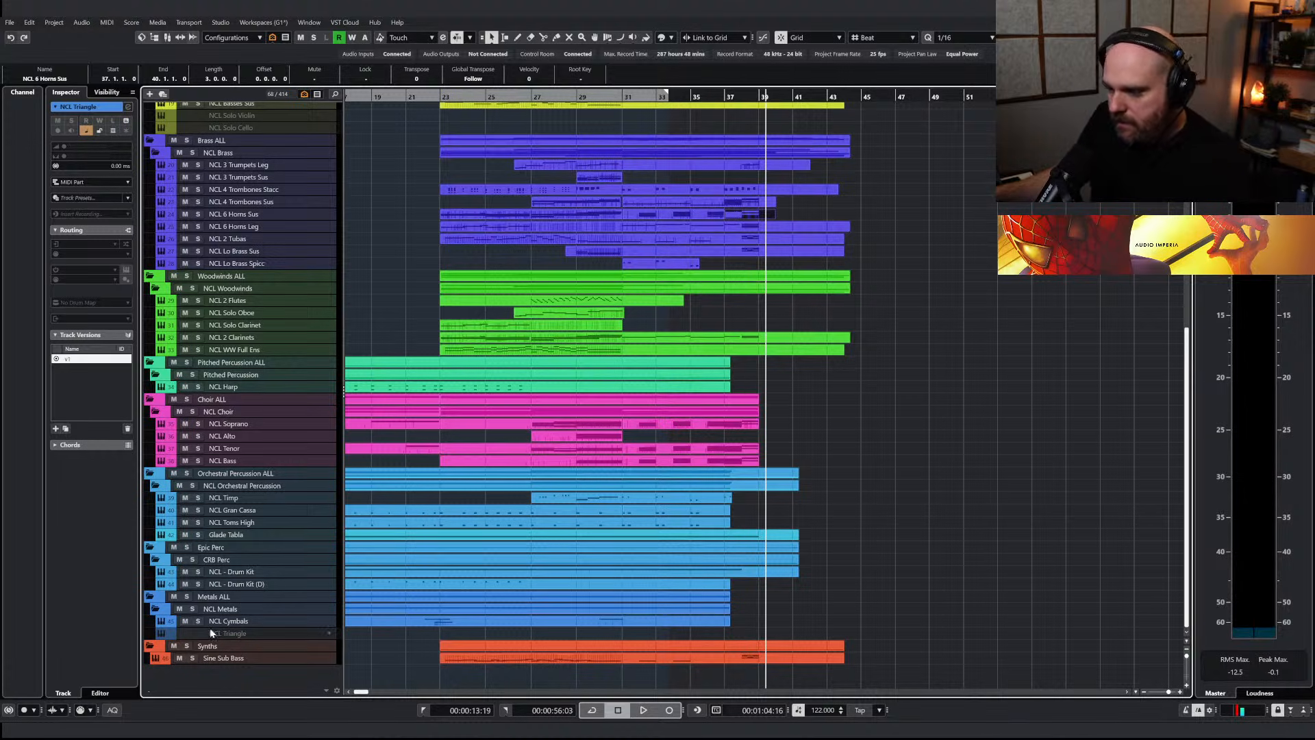
# Enable the NCL Triangle track and load Nucleus - 03 Tubular Bells in Kontakt, using the Classic Mix with reverb off
pyautogui.hotkey('shift', 'e')
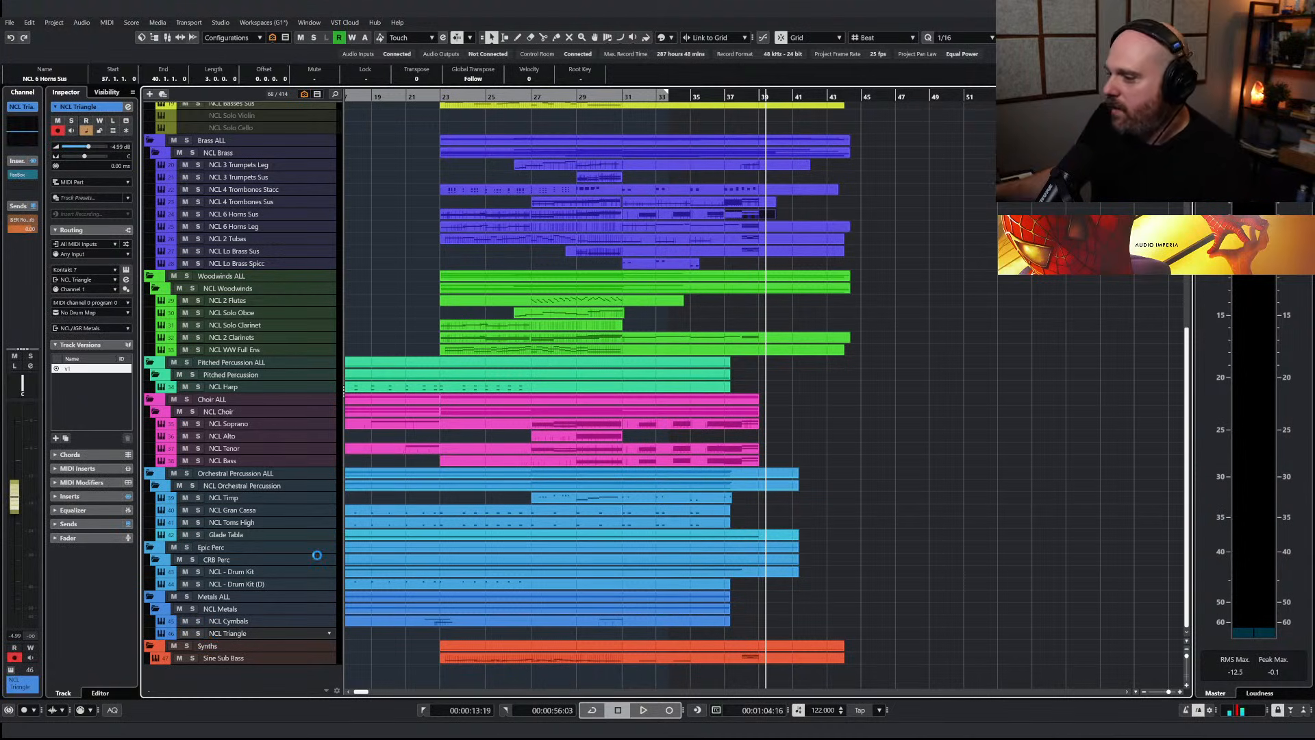
pyautogui.press('e')
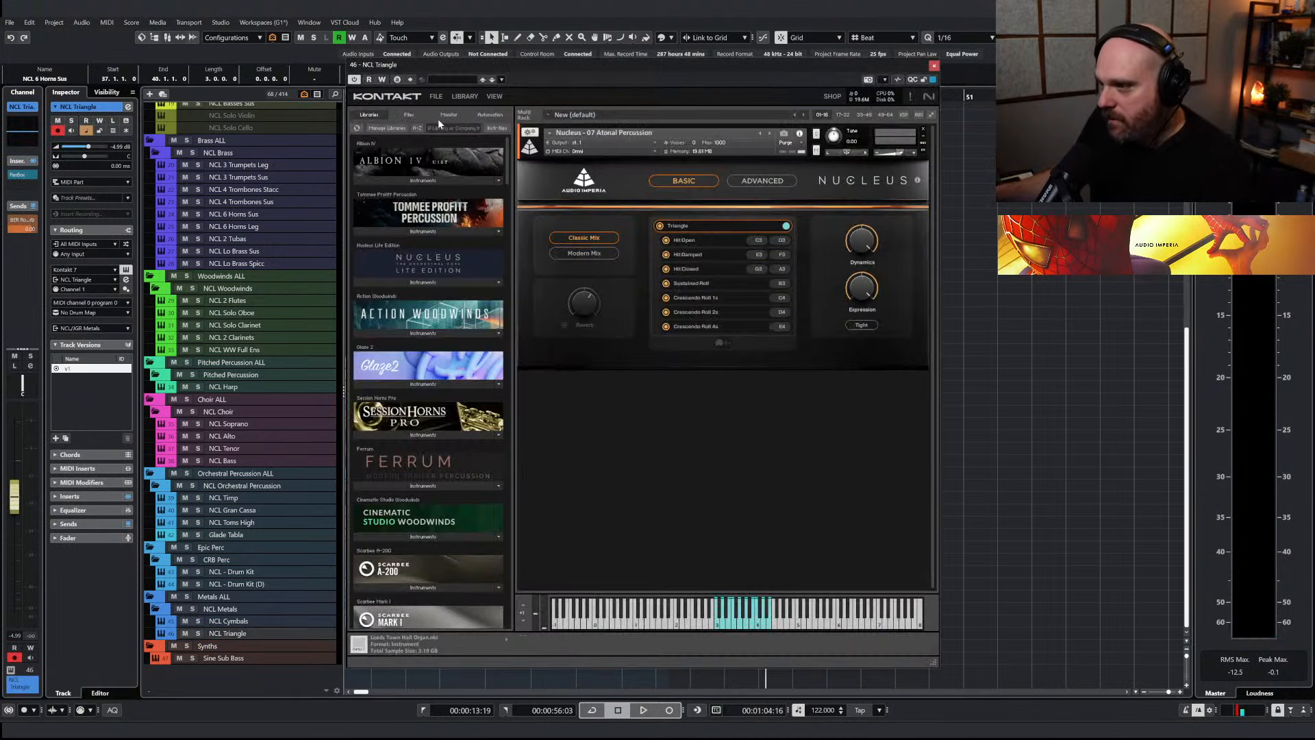
pyautogui.write('nucle')
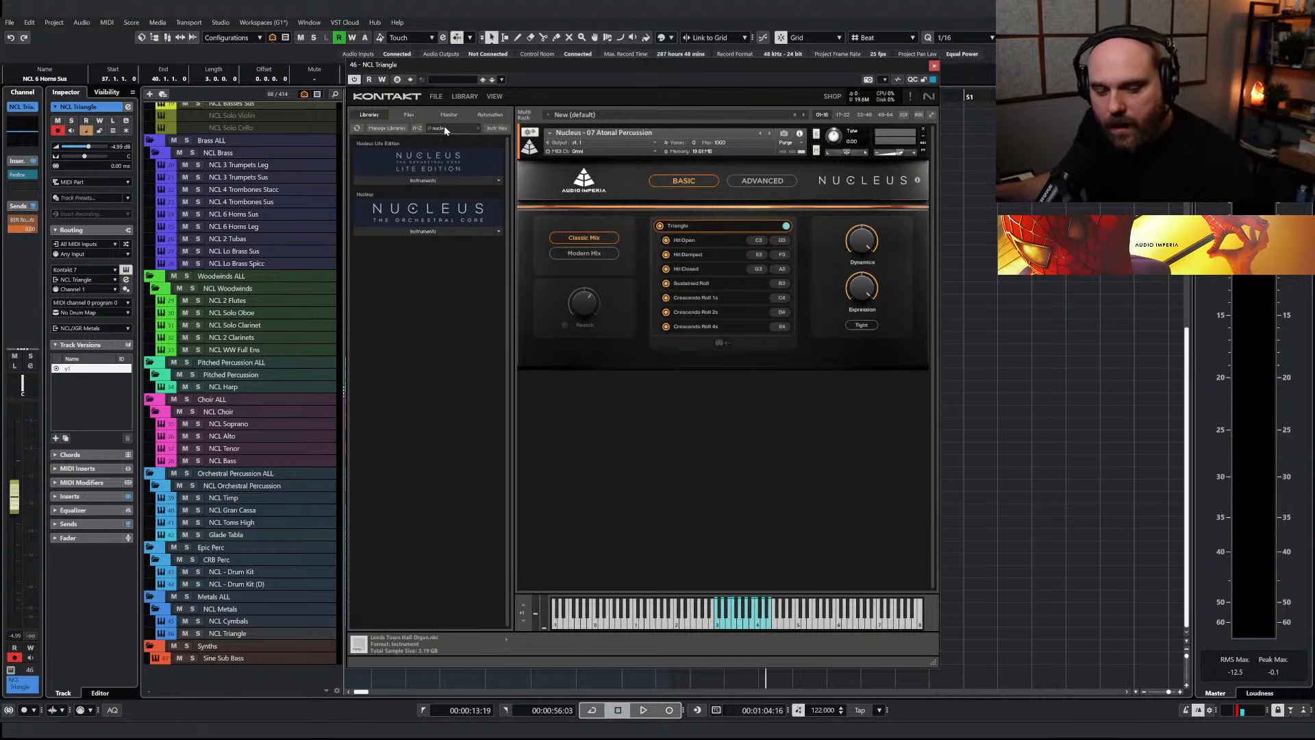
pyautogui.click(402, 231)
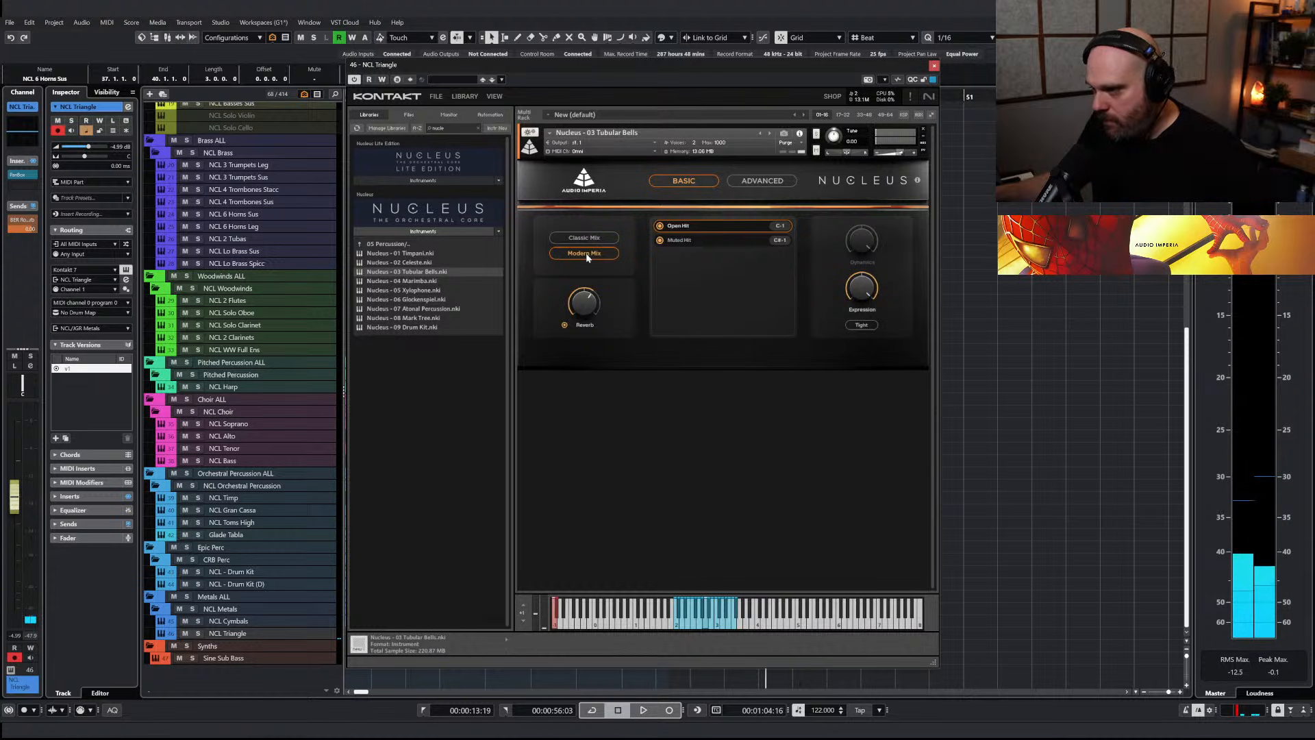
pyautogui.click(564, 326)
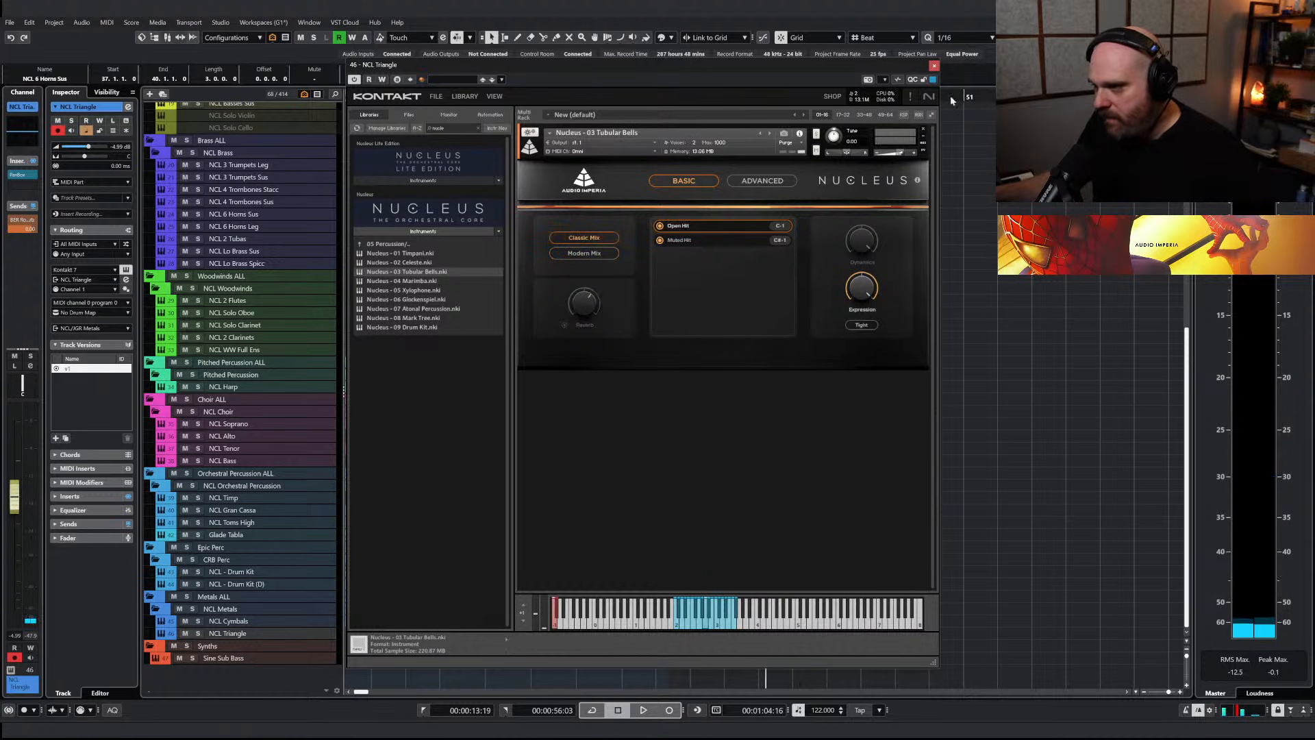
pyautogui.click(934, 65)
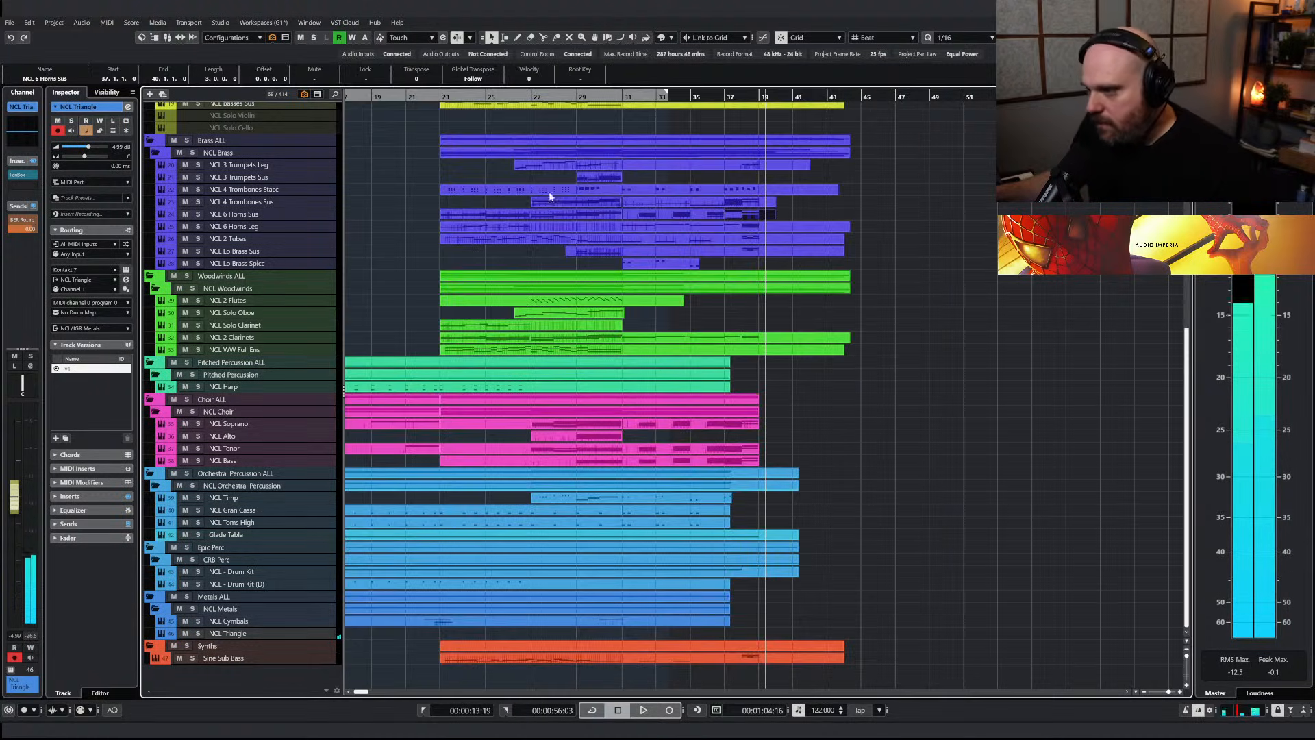
# Play back the passage around bar 23 and examine the Sine Sub Bass notes there
pyautogui.doubleClick(434, 101)
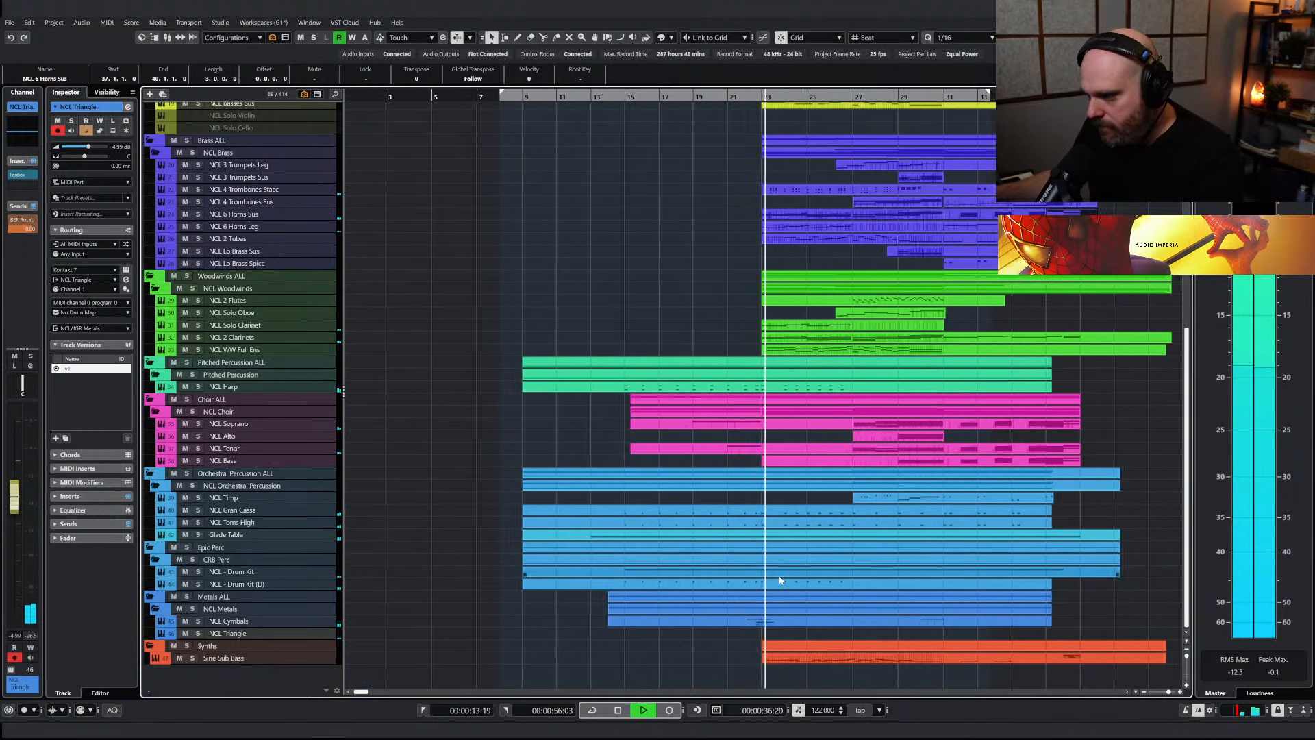
pyautogui.rightClick(787, 625)
pyautogui.press('space')
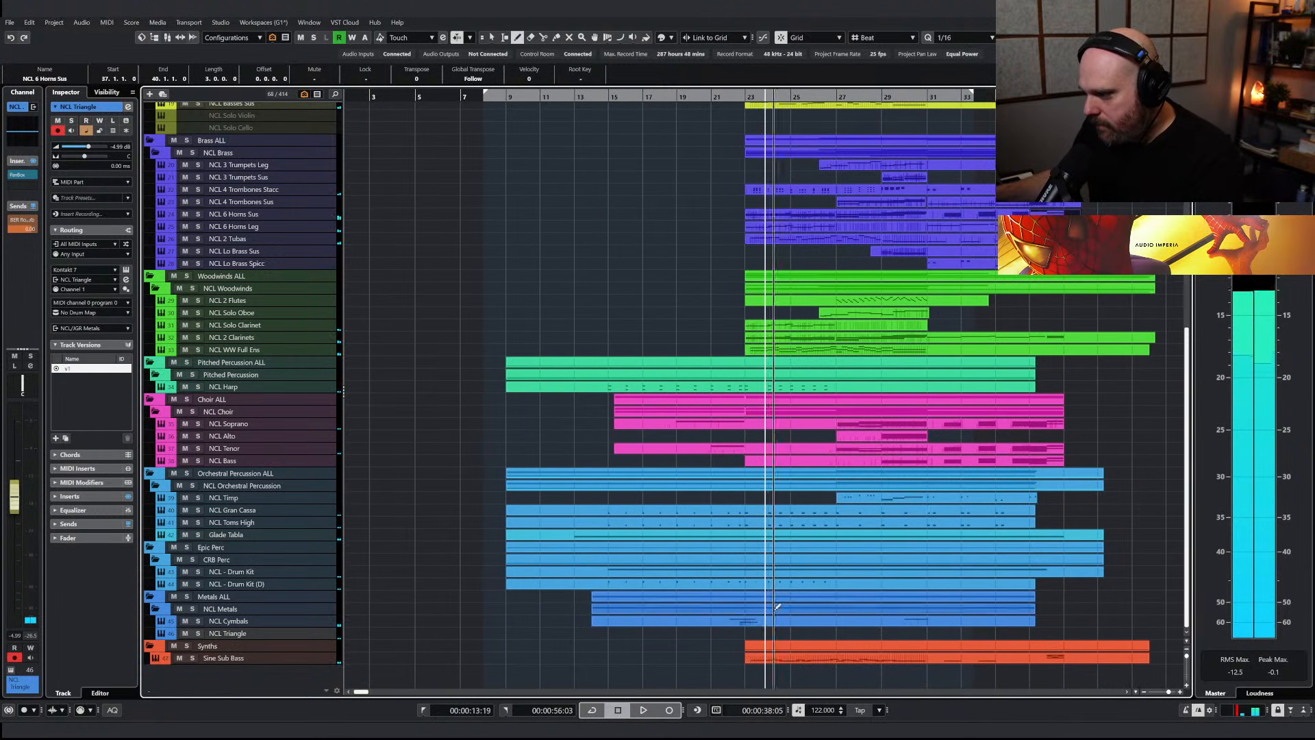
pyautogui.click(764, 661)
pyautogui.rightClick(631, 478)
pyautogui.press('h')
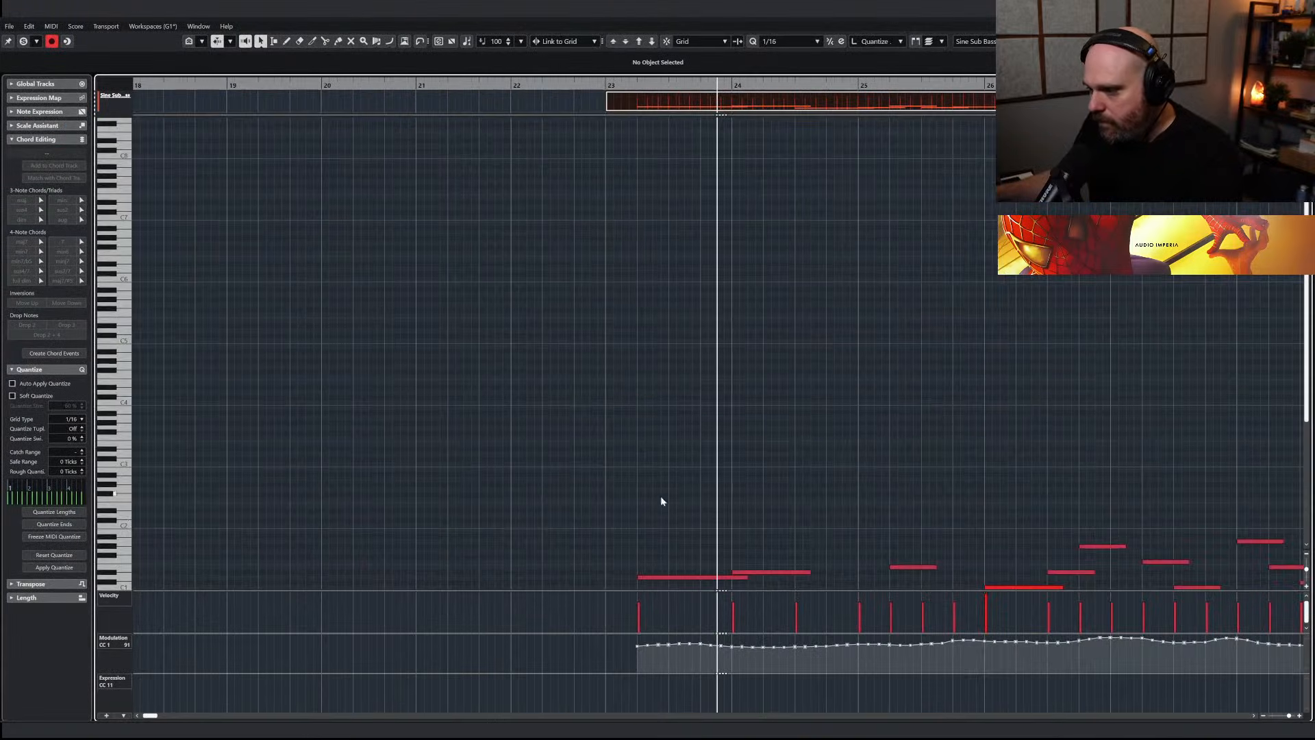
pyautogui.scroll(-3, 668, 490)
pyautogui.click(688, 393)
pyautogui.press('Return')
# Draw a new part on the NCL Triangle track from bar 22 beat 3 to bar 30 beat 2
pyautogui.rightClick(705, 457)
pyautogui.click(724, 459)
pyautogui.doubleClick(745, 632)
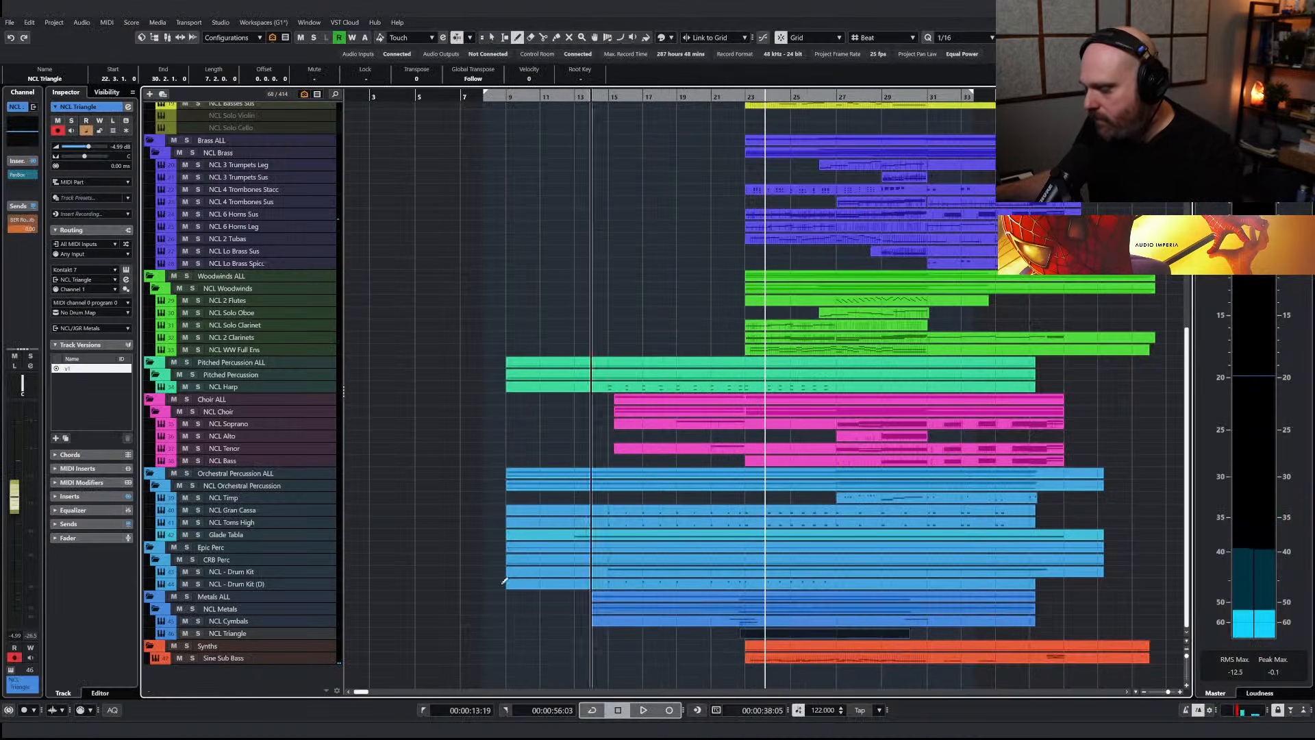
# Draw three rising one-bar notes at bars 23, 24 and 25 in the new NCL Triangle part
pyautogui.press('Return')
pyautogui.rightClick(470, 507)
pyautogui.click(487, 508)
pyautogui.press('space')
pyautogui.press('space')
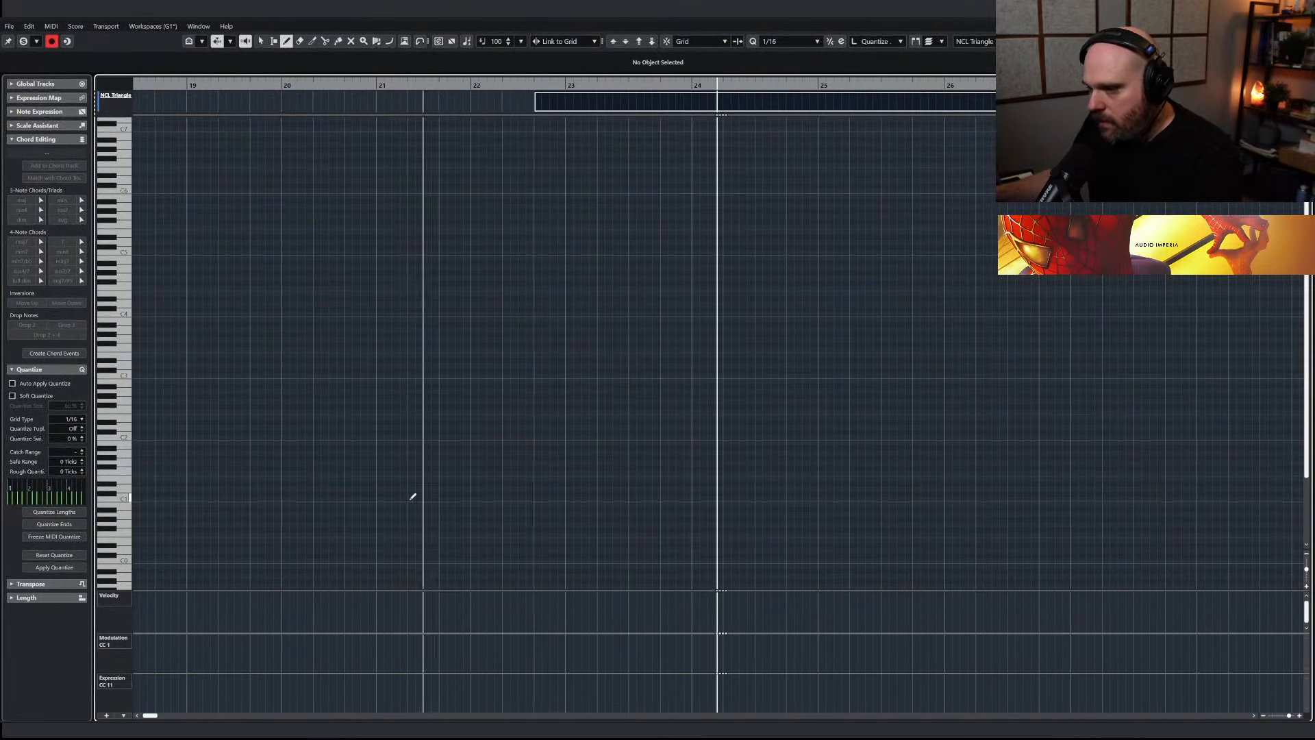
pyautogui.moveTo(566, 428); pyautogui.dragTo(948, 414)
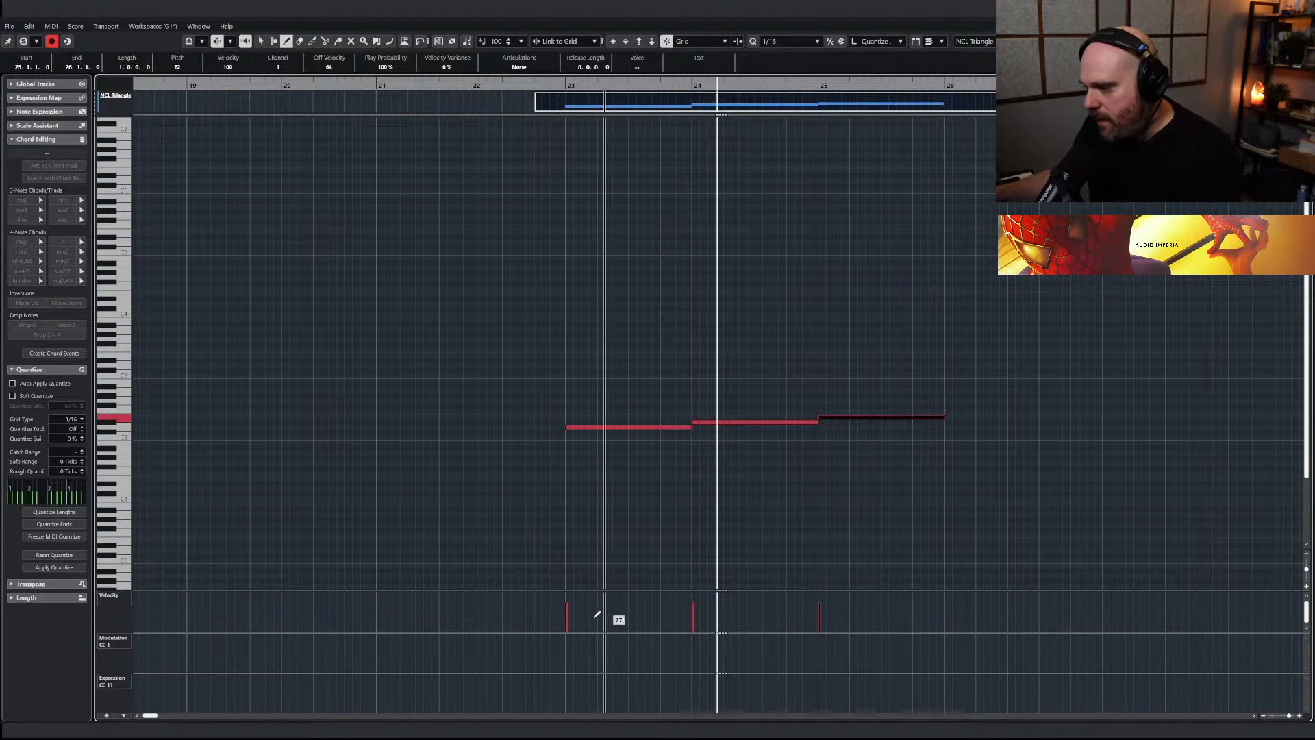
# Enlarge the velocity lane, lower the velocities of the three bell notes and audition them from before bar 23
pyautogui.rightClick(605, 587)
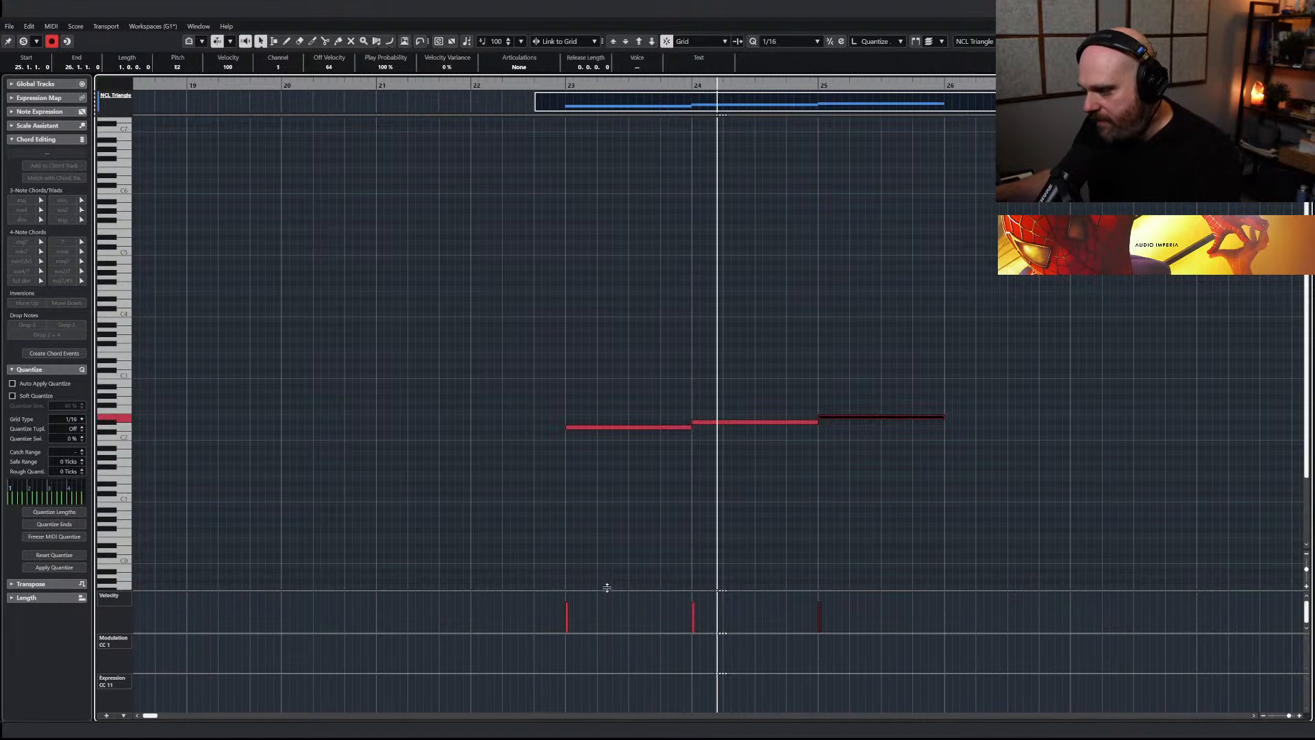
pyautogui.moveTo(607, 588); pyautogui.dragTo(607, 532)
pyautogui.rightClick(603, 579)
pyautogui.moveTo(565, 606)
pyautogui.mouseDown()
pyautogui.moveTo(672, 617)
pyautogui.moveTo(705, 596)
pyautogui.moveTo(802, 590)
pyautogui.moveTo(705, 607)
pyautogui.moveTo(842, 599)
pyautogui.mouseUp()
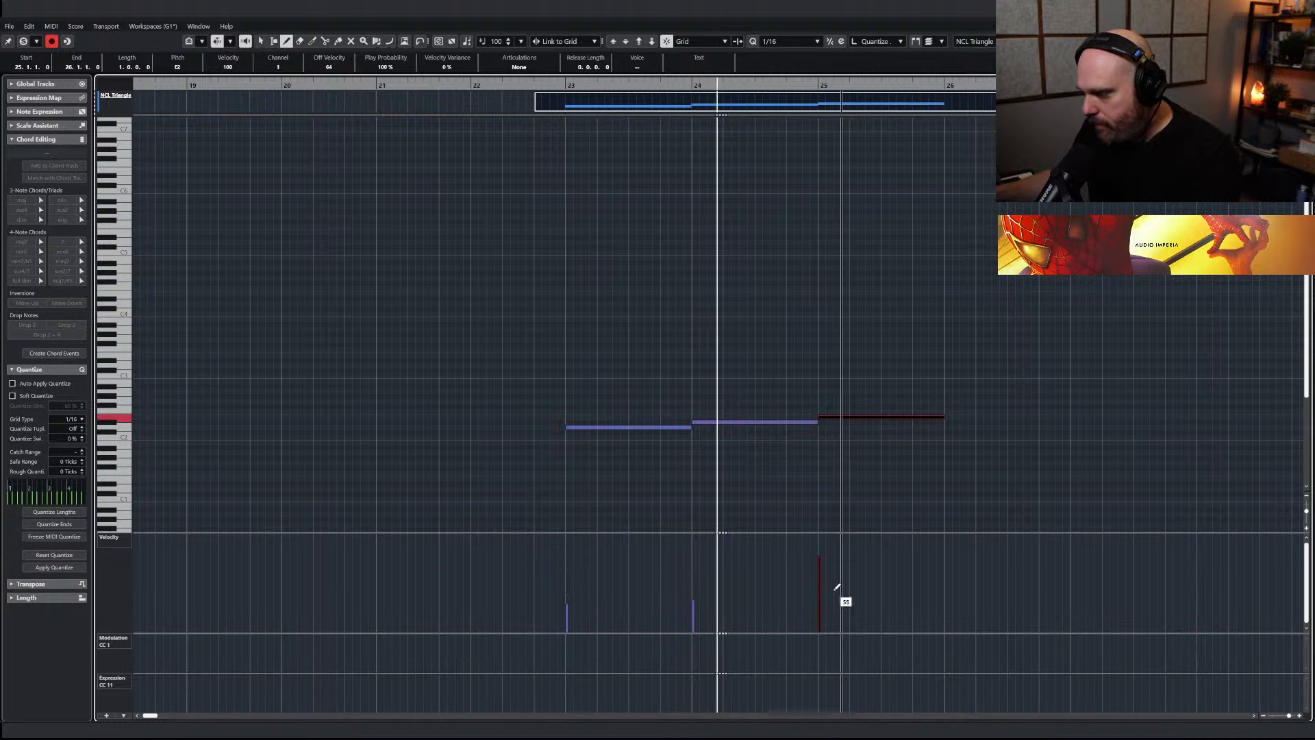
pyautogui.click(437, 86)
pyautogui.press('space')
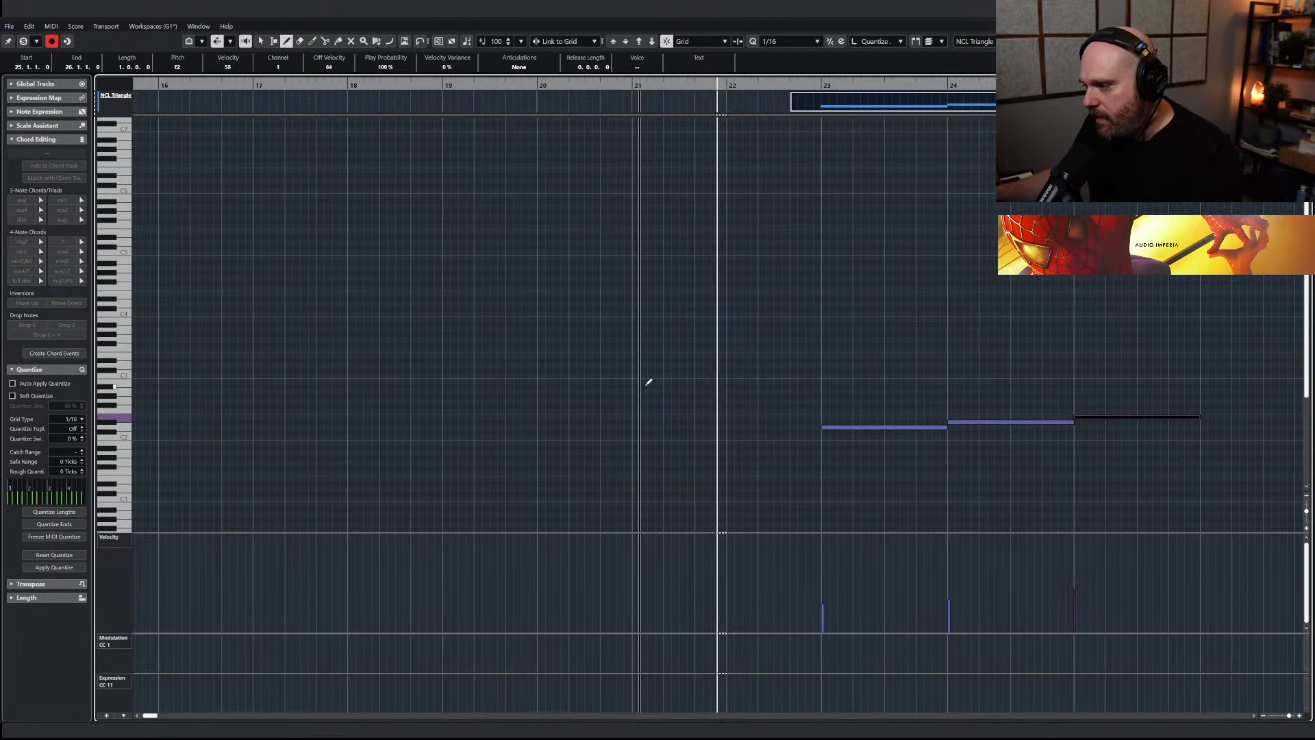
pyautogui.press('space')
# Redraw the bell velocities with the first note strongest and play them back within the arrangement
pyautogui.moveTo(695, 584)
pyautogui.mouseDown()
pyautogui.moveTo(837, 608)
pyautogui.moveTo(971, 604)
pyautogui.mouseUp()
pyautogui.moveTo(666, 85); pyautogui.dragTo(635, 85)
pyautogui.press('space')
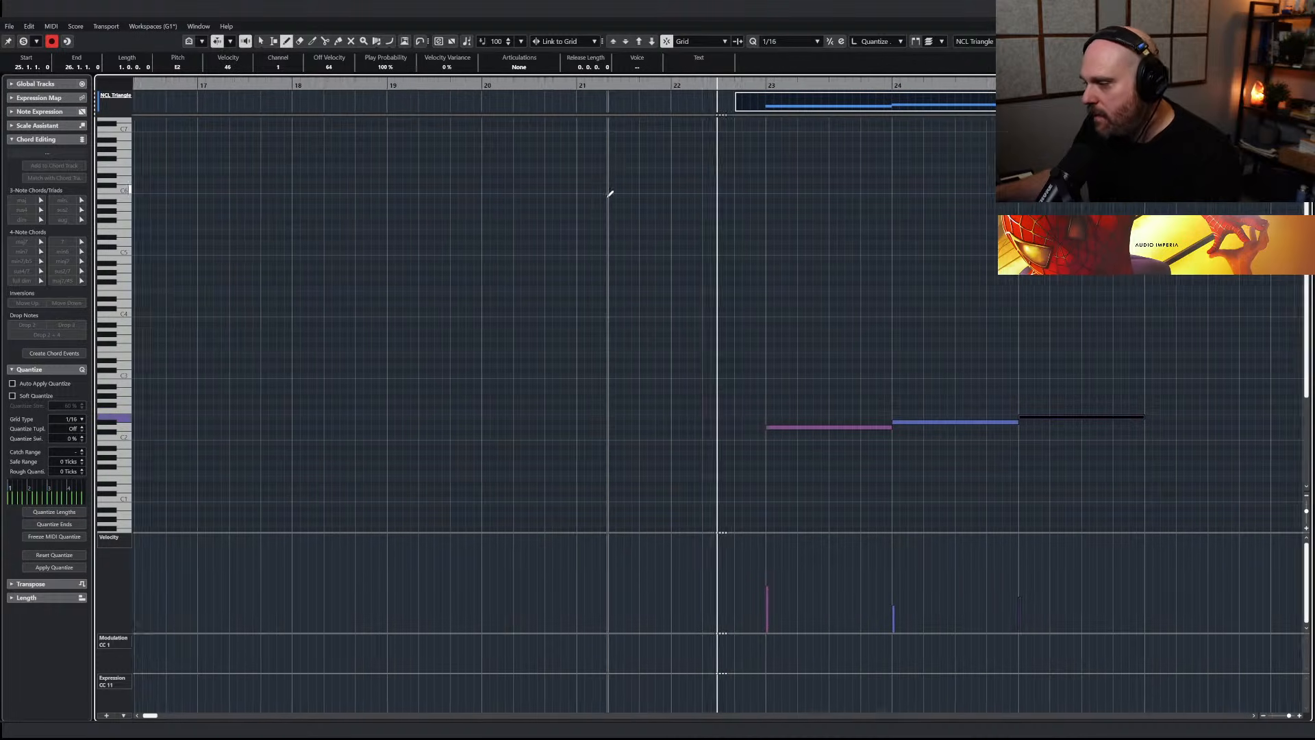
pyautogui.press('space')
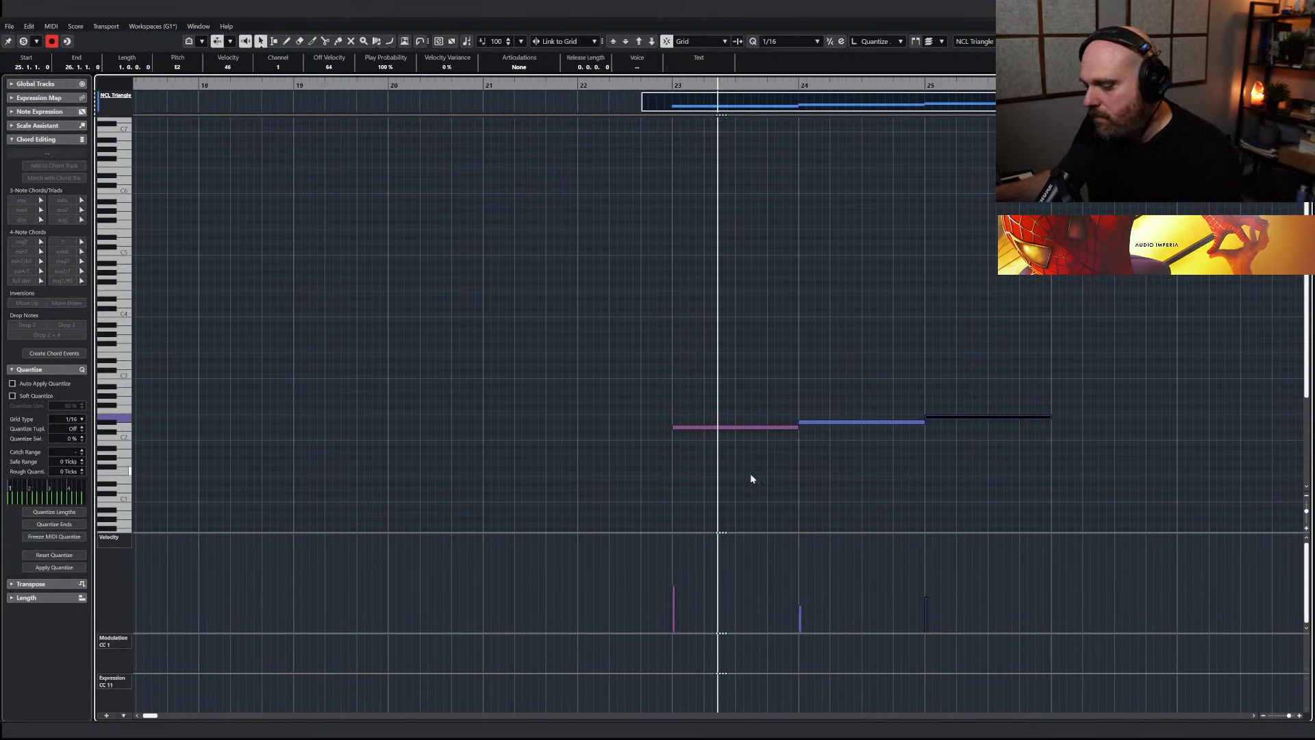
pyautogui.press('Return')
pyautogui.click(119, 166)
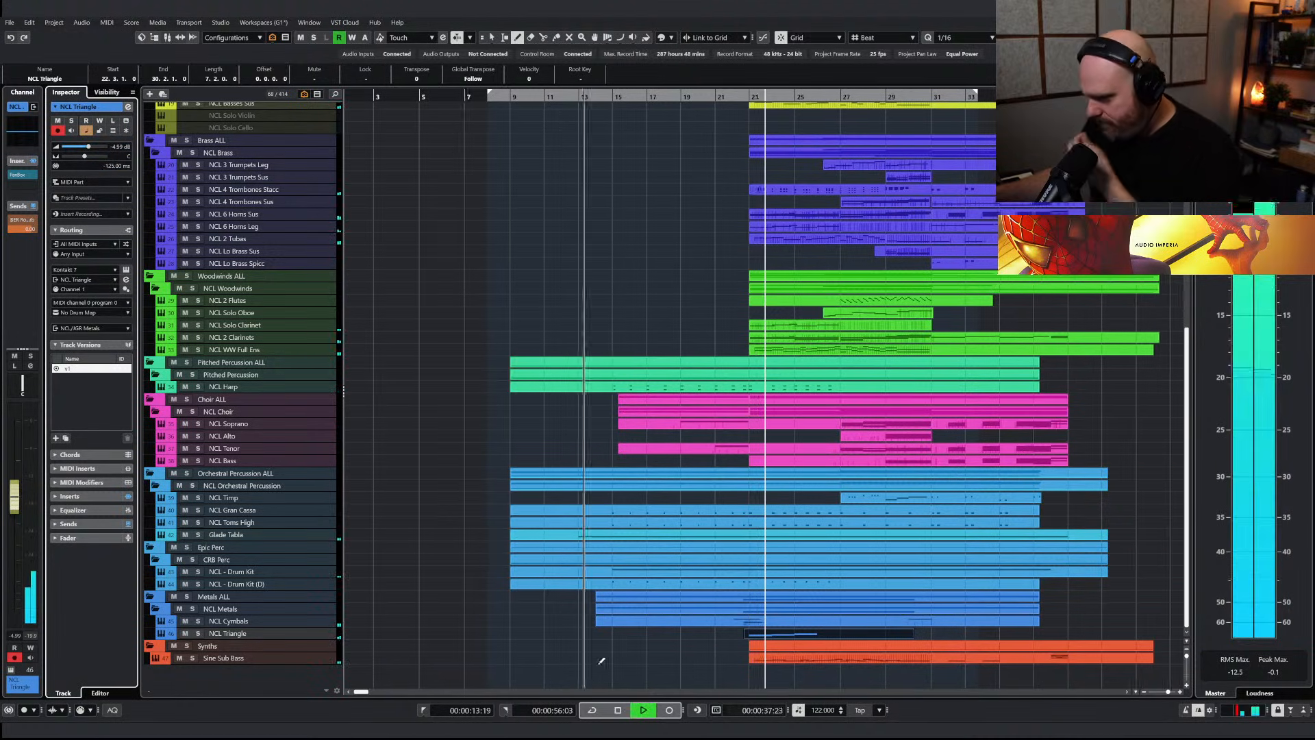
# Even out the velocities of the three bell notes at a moderate level and play back from before bar 23
pyautogui.doubleClick(756, 637)
pyautogui.rightClick(593, 499)
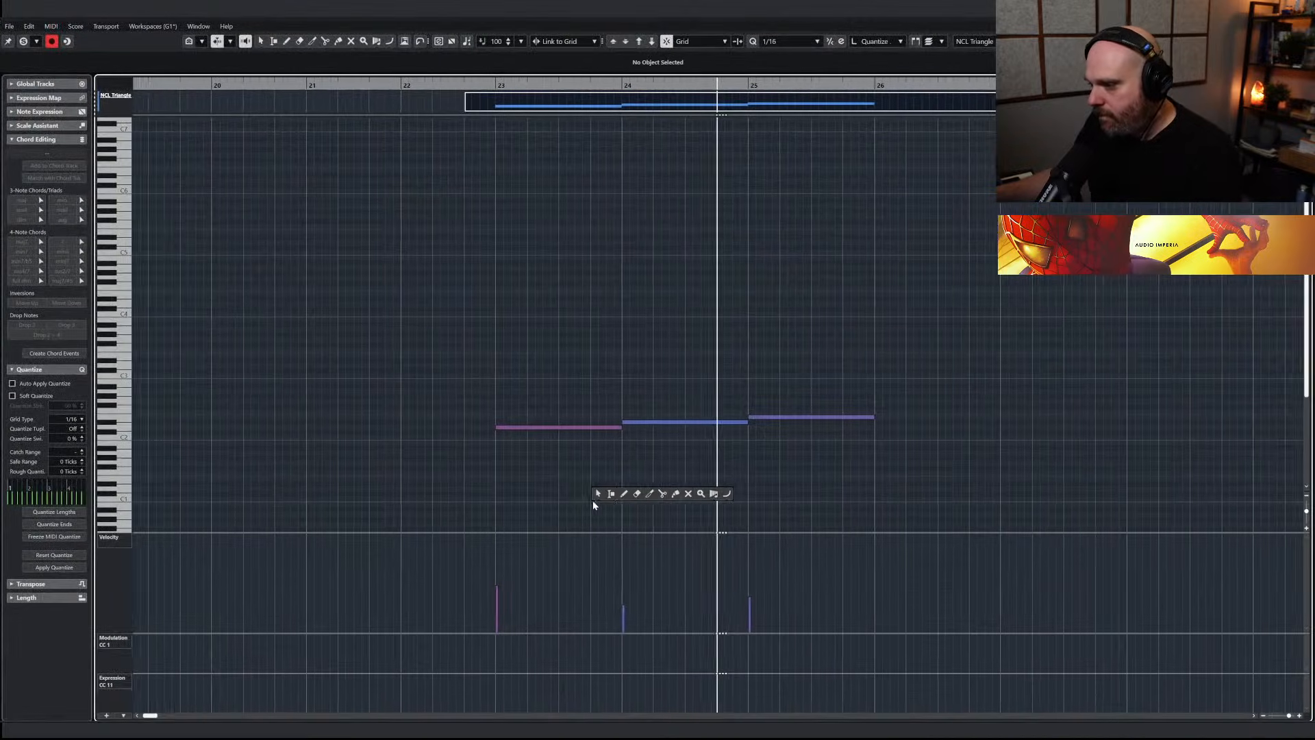
pyautogui.click(658, 499)
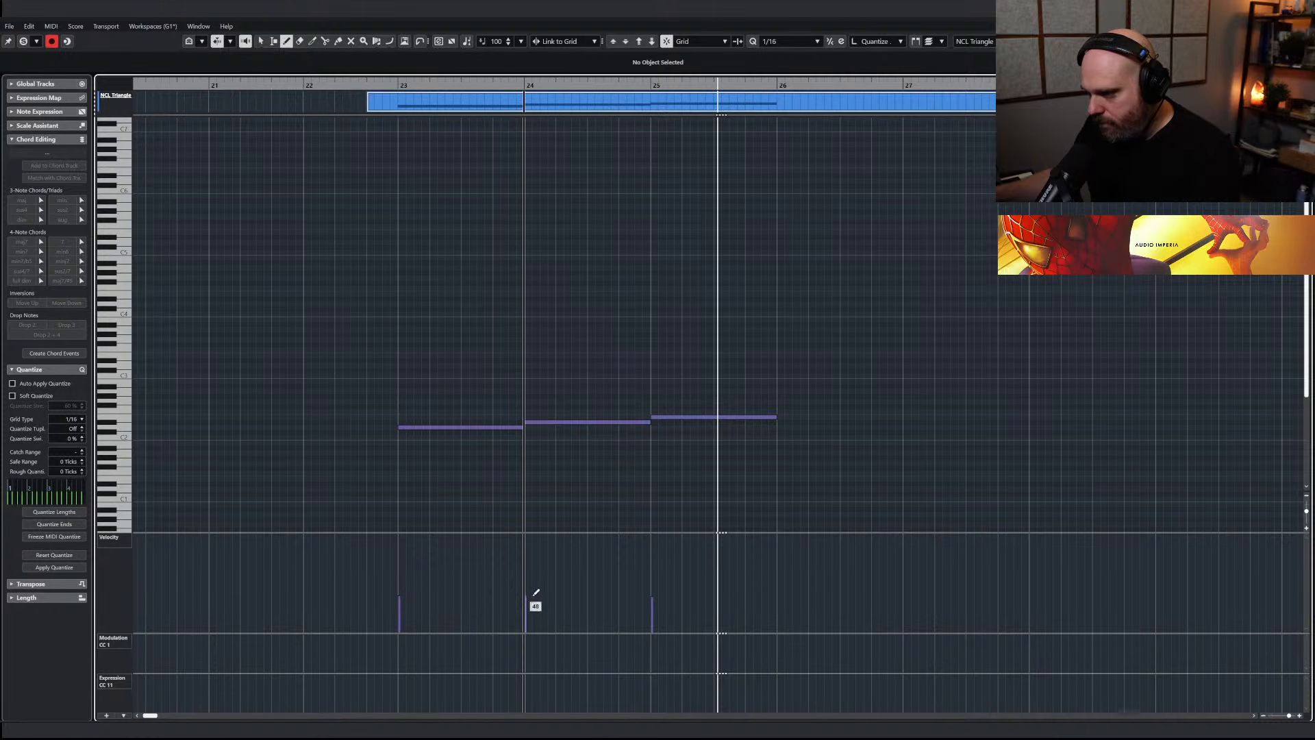
pyautogui.moveTo(388, 86); pyautogui.dragTo(363, 94)
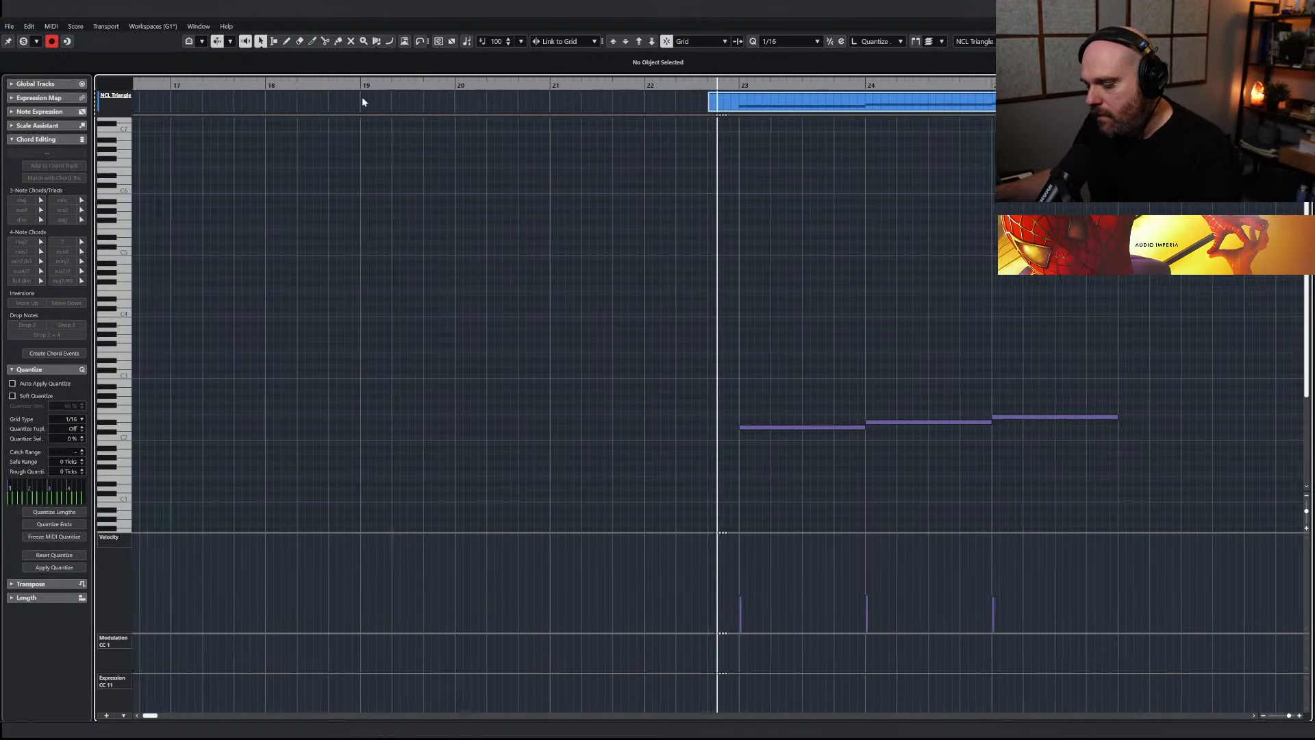
pyautogui.press('Escape')
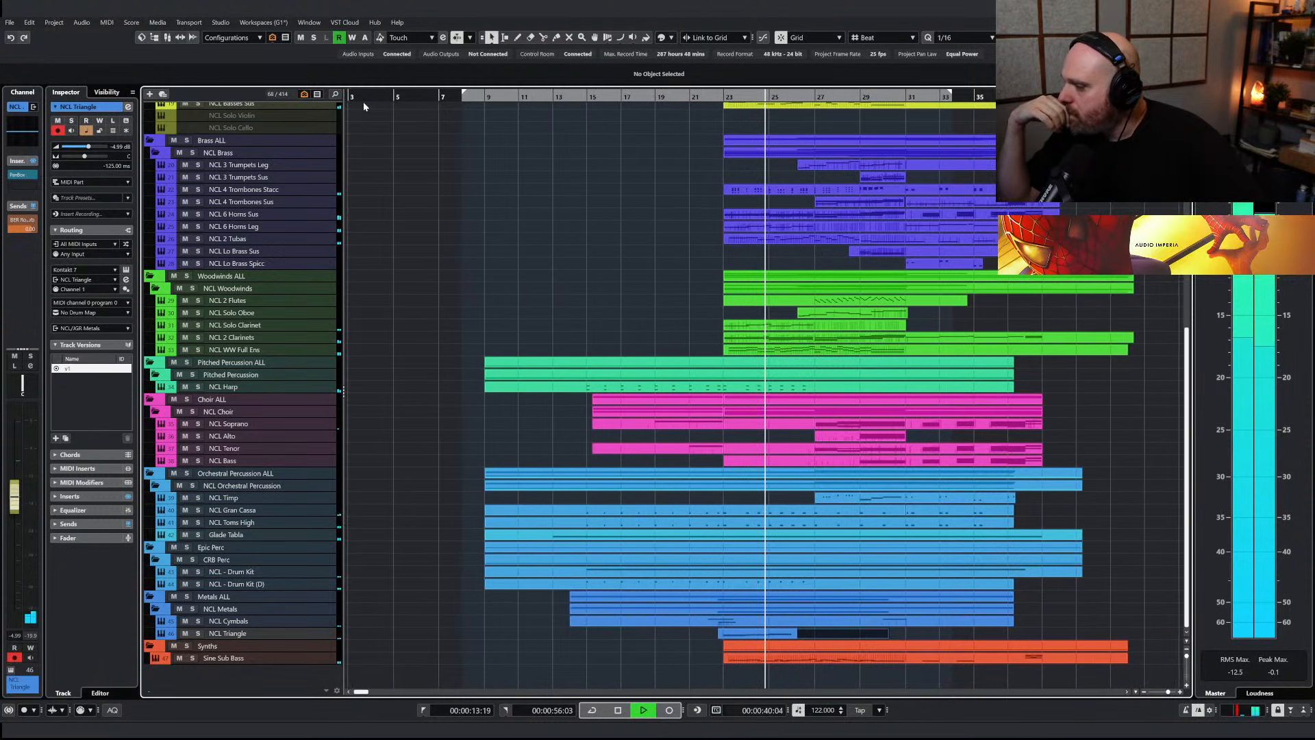
# Extend the NCL Triangle melody with one-bar notes at bars 26, 27 and 28, keep their velocities moderate and play it back
pyautogui.doubleClick(767, 632)
pyautogui.click(762, 618)
pyautogui.moveTo(620, 422); pyautogui.dragTo(743, 422)
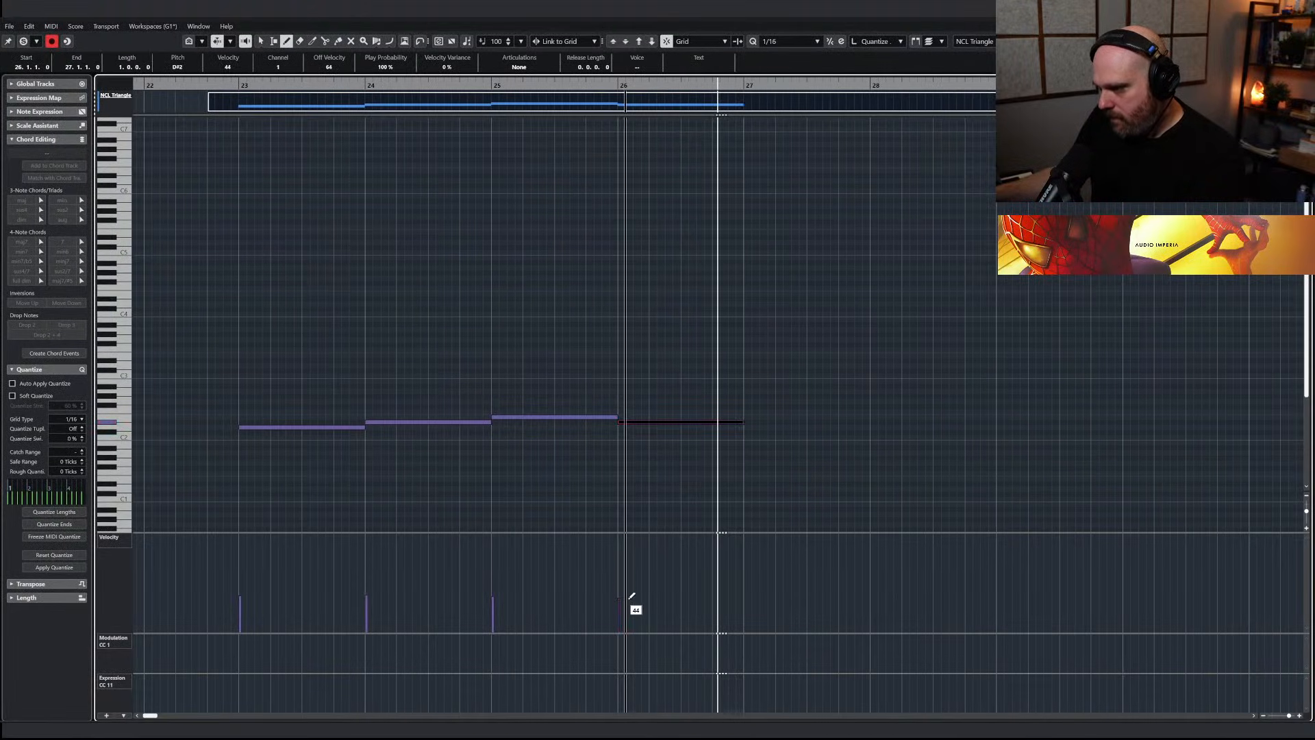
pyautogui.moveTo(747, 411)
pyautogui.mouseDown()
pyautogui.moveTo(878, 412)
pyautogui.moveTo(870, 401)
pyautogui.mouseUp()
pyautogui.moveTo(873, 392); pyautogui.dragTo(992, 382)
pyautogui.click(876, 587)
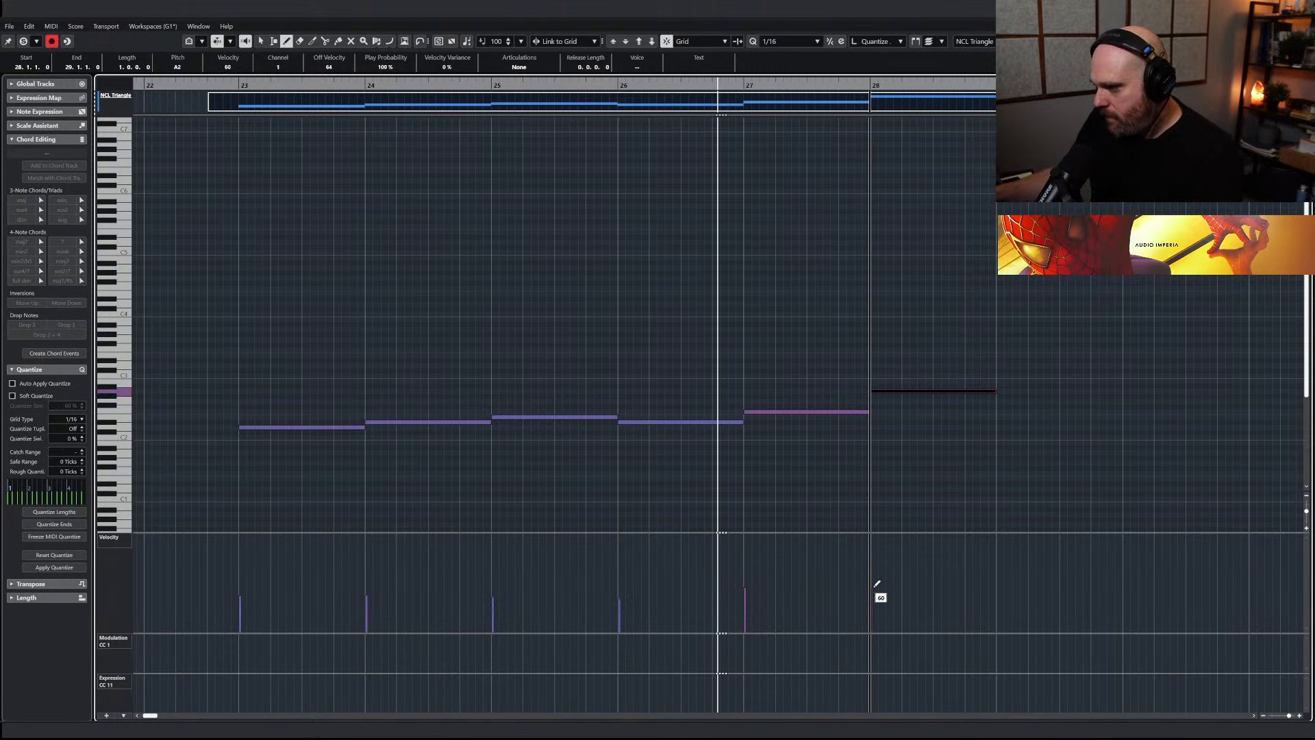
pyautogui.press('1')
pyautogui.click(831, 457)
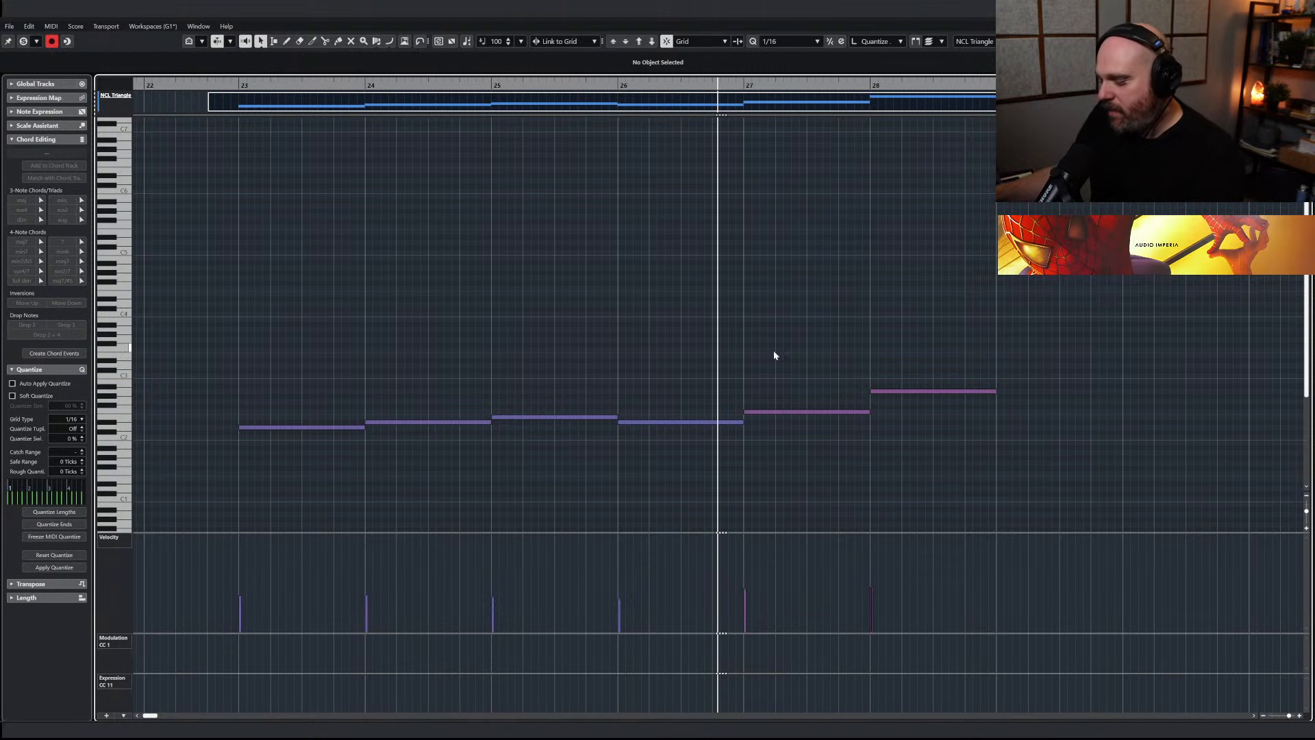
pyautogui.click(949, 432)
pyautogui.press('space')
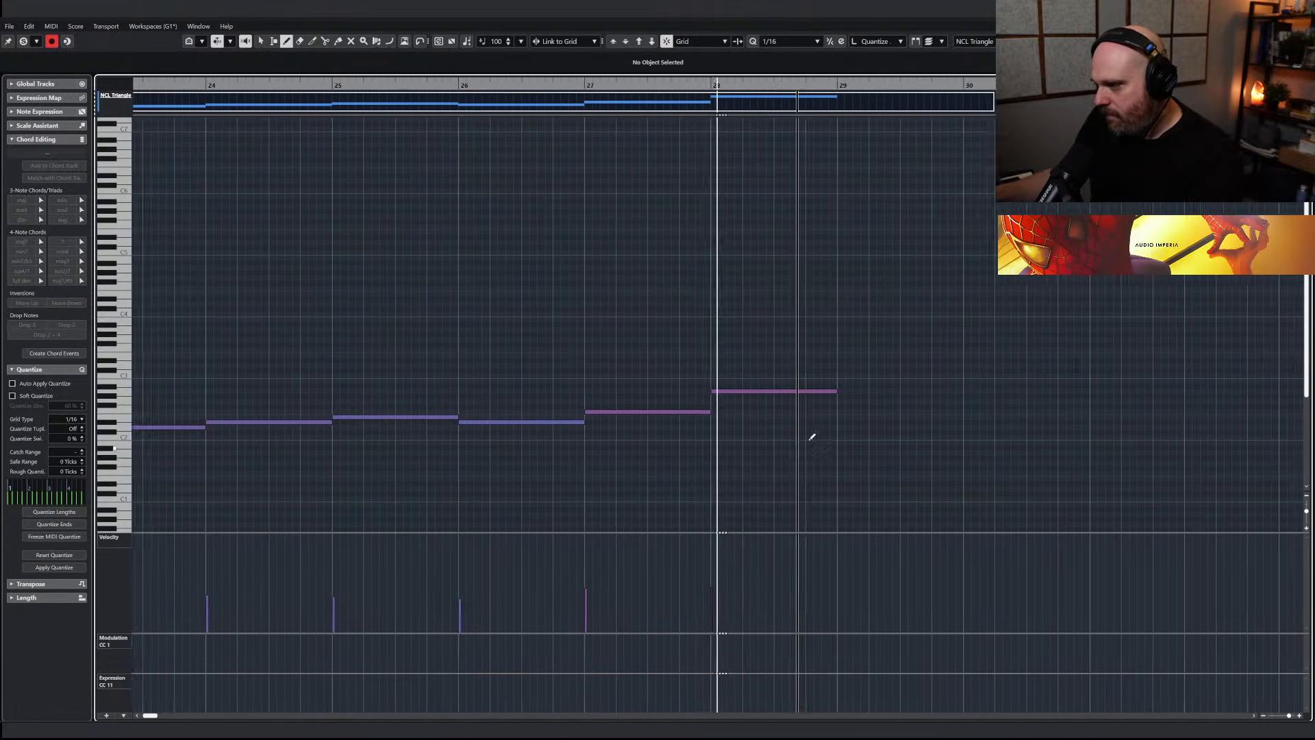
# Draw two half-bar notes in bar 29 and a one-bar note at bar 30 in the NCL Triangle part
pyautogui.press('space')
pyautogui.moveTo(773, 426); pyautogui.dragTo(861, 424)
pyautogui.moveTo(864, 412); pyautogui.dragTo(1140, 404)
pyautogui.press('g')
pyautogui.press('g')
pyautogui.press('g')
# Lower the velocities of the three notes in bars 29 and 30 to a moderate level and play the phrase back
pyautogui.click(616, 584)
pyautogui.click(669, 580)
pyautogui.click(721, 581)
pyautogui.press('g')
pyautogui.press('1')
pyautogui.click(629, 429)
pyautogui.press('space')
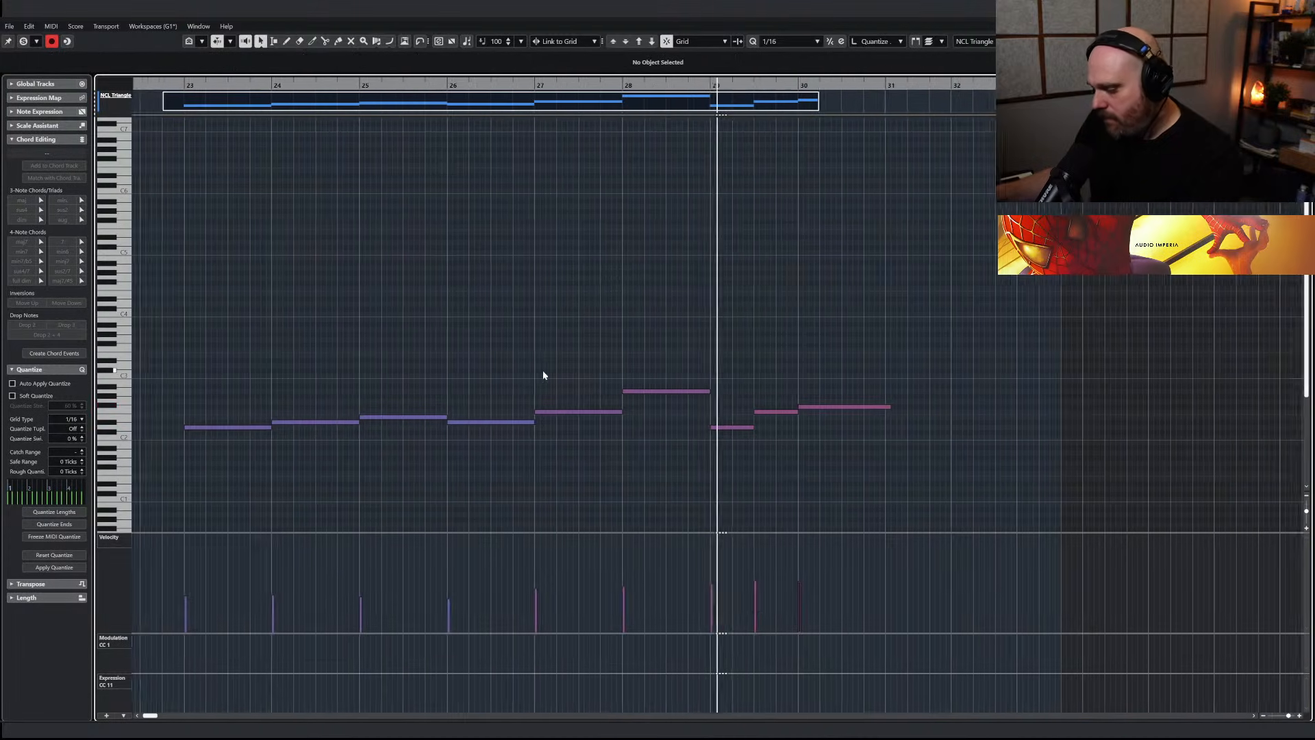
# Raise the velocities of the second bar 29 note and the bar 30 note, and play back from just before bar 29
pyautogui.rightClick(698, 454)
pyautogui.click(725, 456)
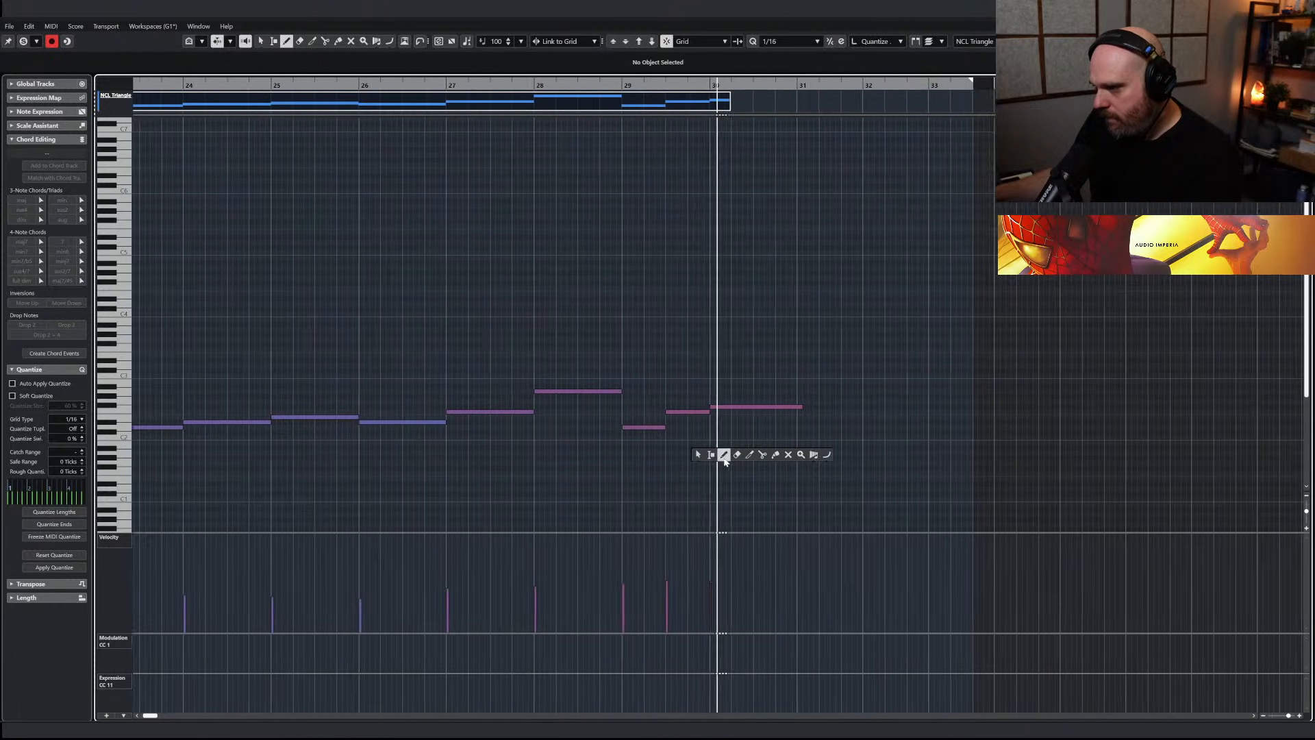
pyautogui.press('space')
pyautogui.click(651, 572)
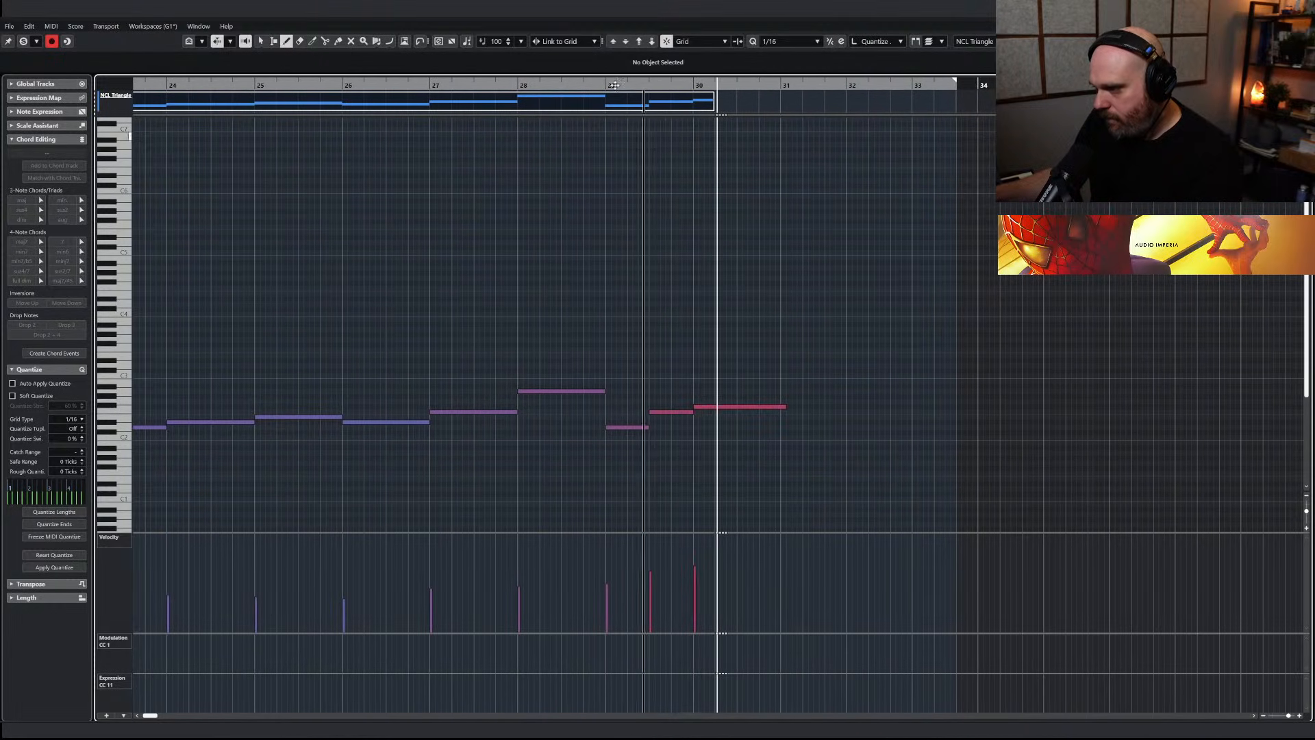
pyautogui.click(598, 87)
pyautogui.press('space')
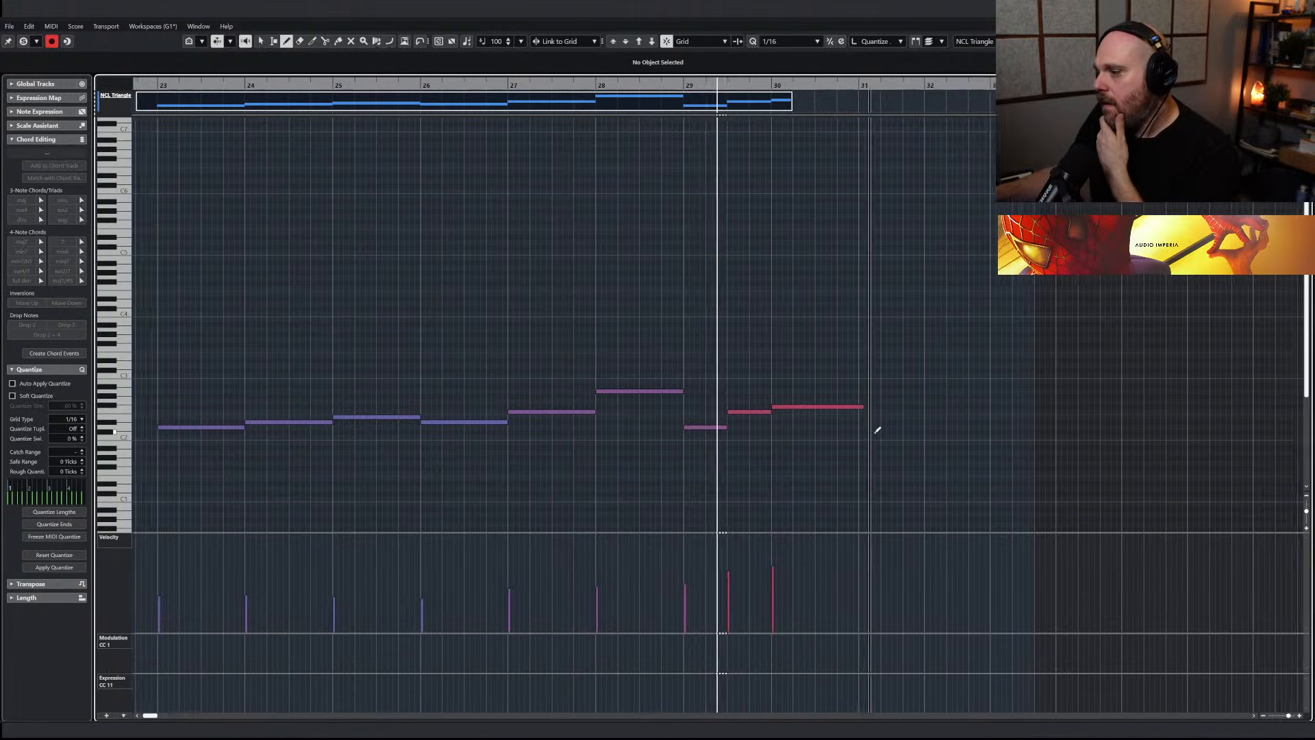
# Draw two-bar notes at bars 31, 33 and 35, and extend the NCL Triangle part to bar 37
pyautogui.press('space')
pyautogui.moveTo(809, 406)
pyautogui.mouseDown()
pyautogui.moveTo(1073, 388)
pyautogui.moveTo(1124, 432)
pyautogui.moveTo(1201, 432)
pyautogui.mouseUp()
pyautogui.press('1')
pyautogui.click(757, 158)
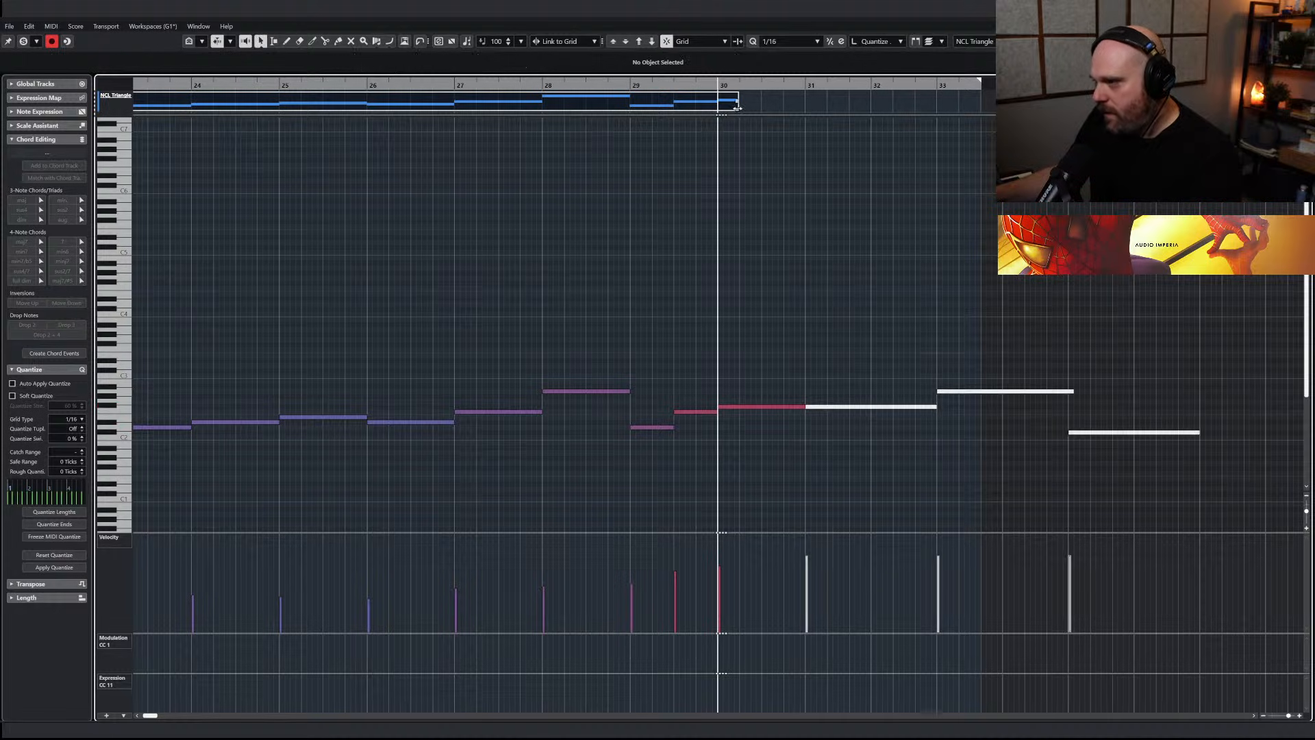
pyautogui.moveTo(737, 107); pyautogui.dragTo(987, 104)
pyautogui.press('g')
pyautogui.press('g')
# Lower the velocities of the notes at bars 31, 33 and 35, audition the passage and return to the arrangement
pyautogui.rightClick(749, 471)
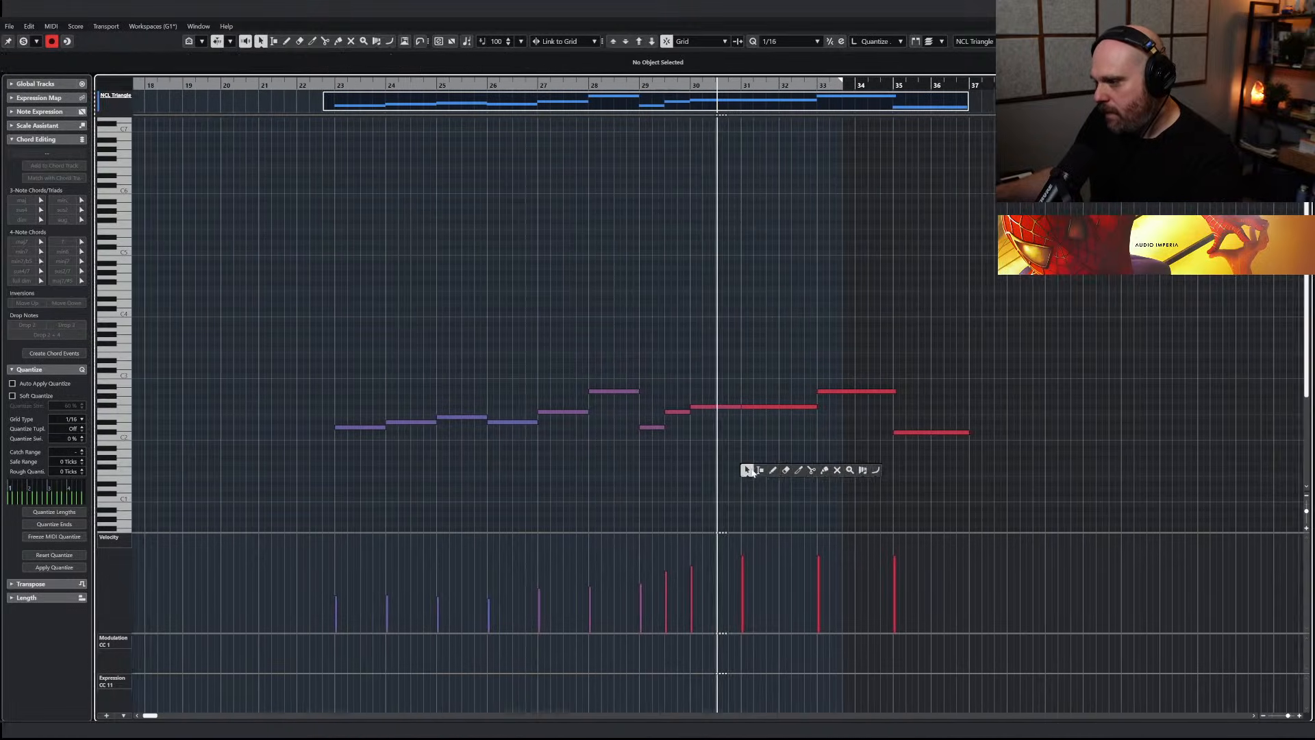
pyautogui.click(773, 470)
pyautogui.moveTo(722, 575)
pyautogui.mouseDown()
pyautogui.moveTo(711, 568)
pyautogui.moveTo(864, 571)
pyautogui.mouseUp()
pyautogui.click(663, 84)
pyautogui.hotkey('ctrl', 'e')
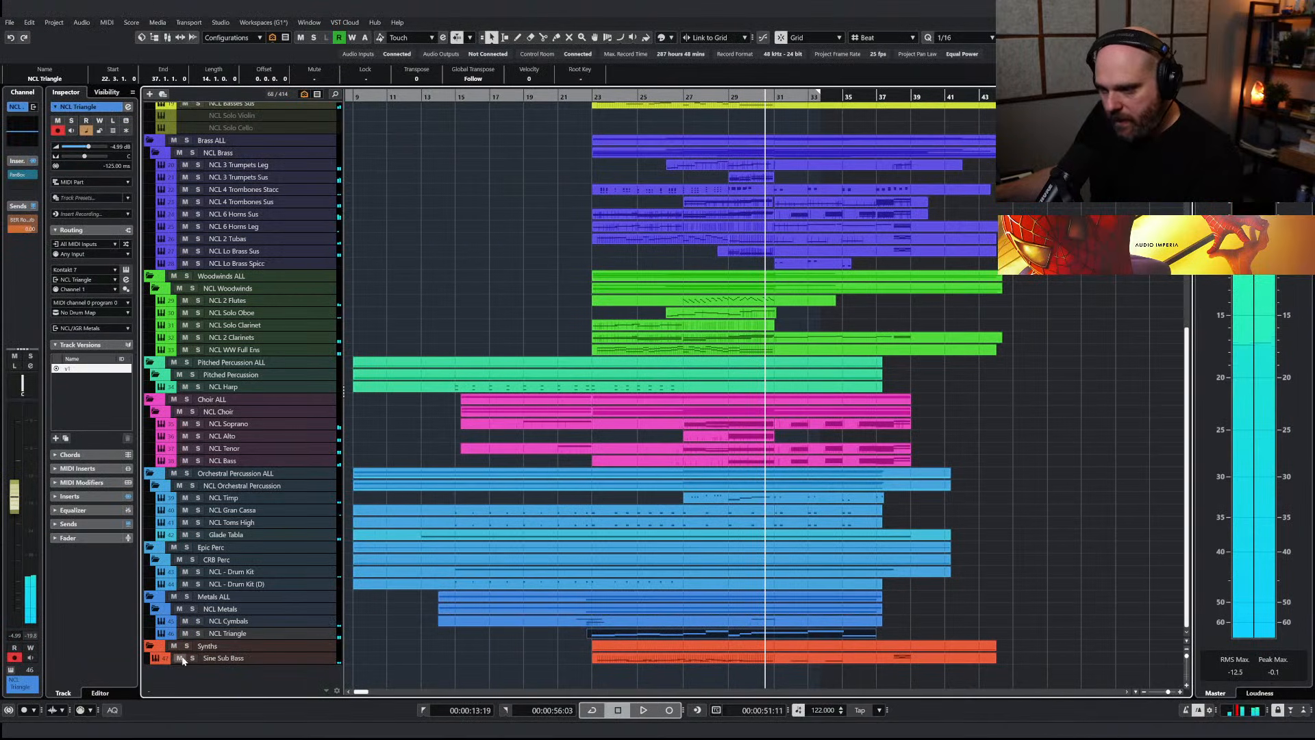
# Add two more effect sends to the NCL Triangle track, audition it soloed from around bar 23 and clear the solo
pyautogui.click(197, 634)
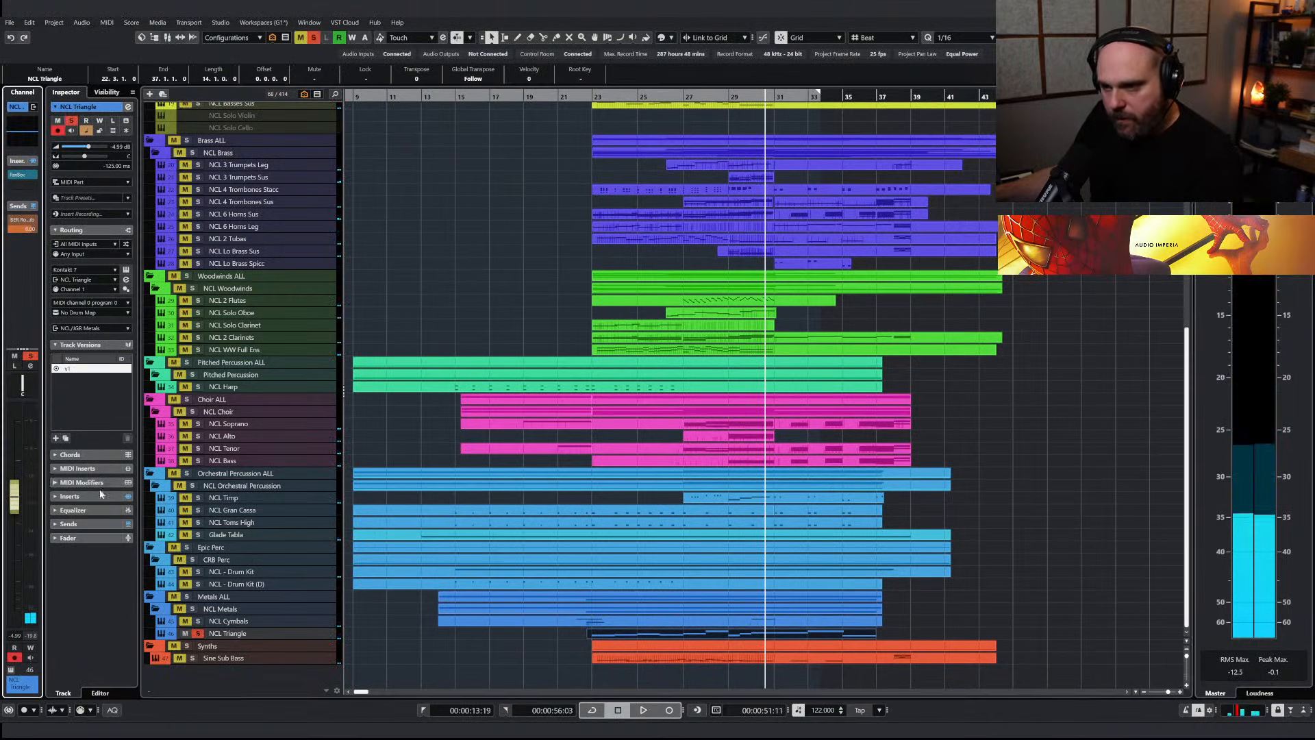
pyautogui.click(235, 622)
pyautogui.click(232, 632)
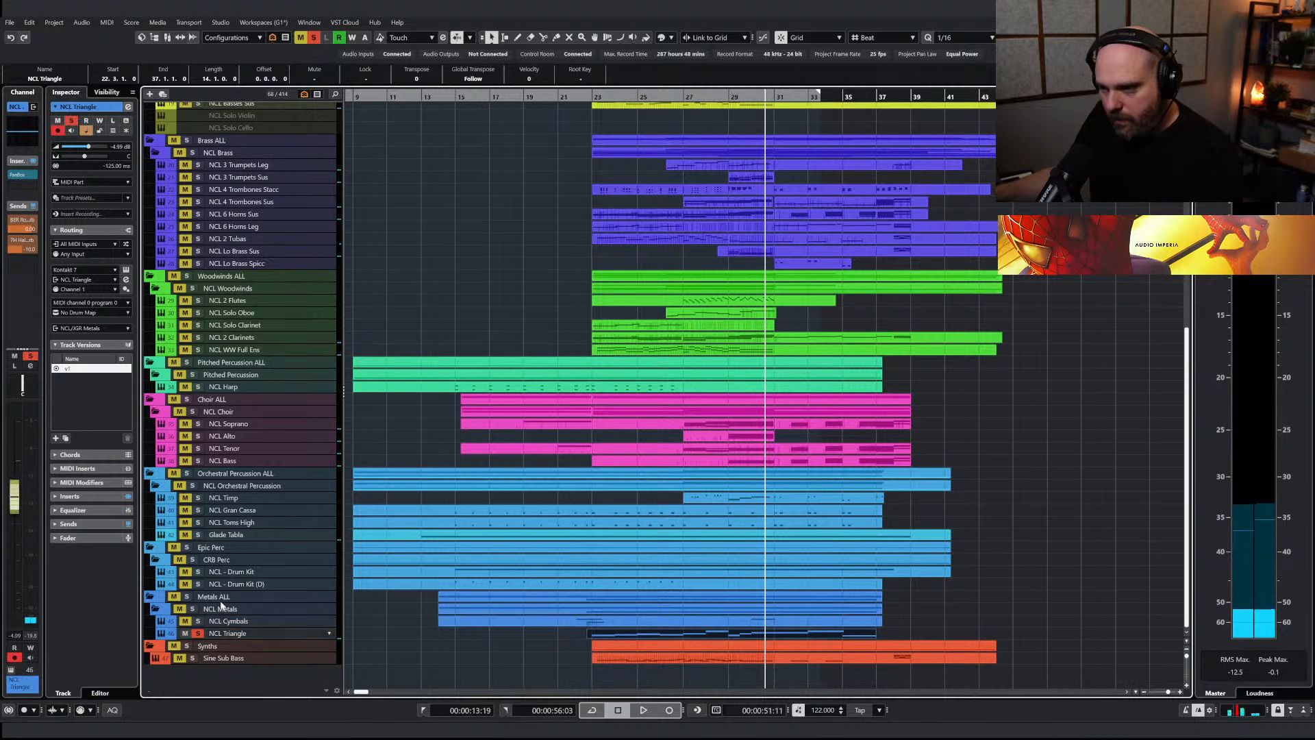
pyautogui.click(24, 267)
pyautogui.click(51, 336)
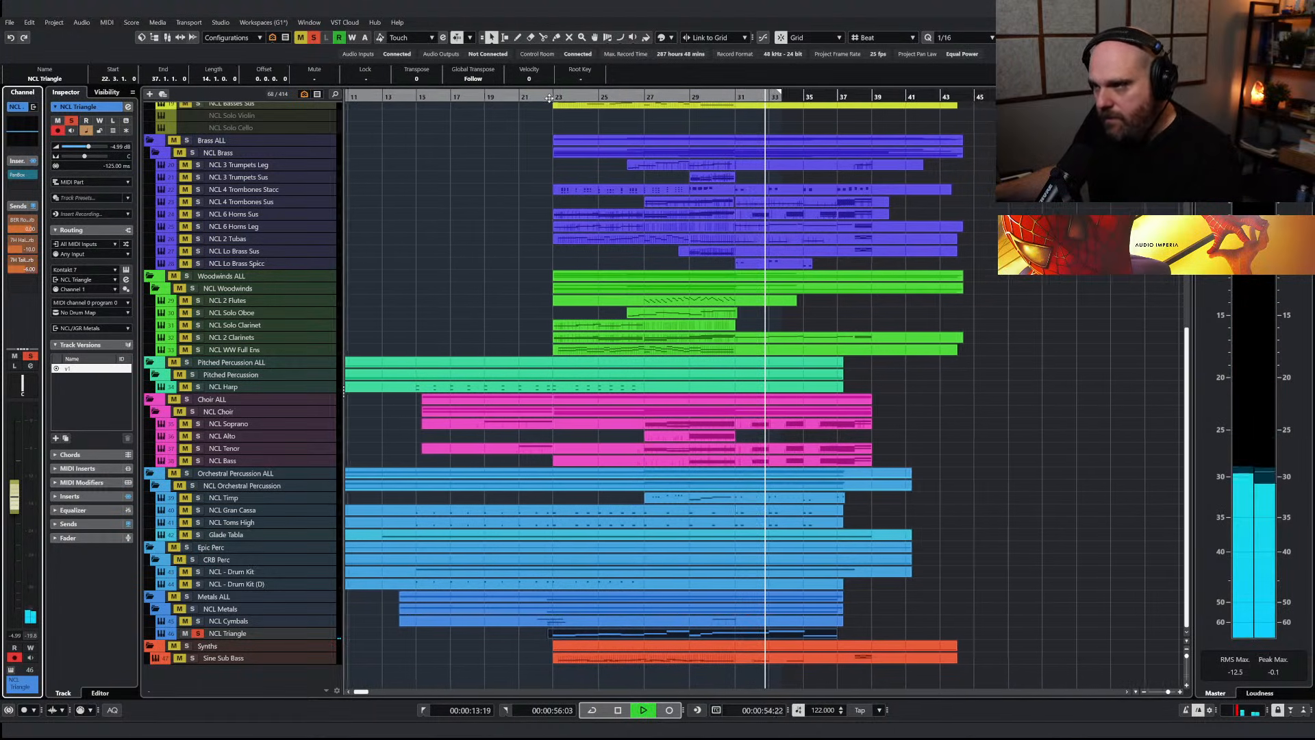
pyautogui.click(550, 98)
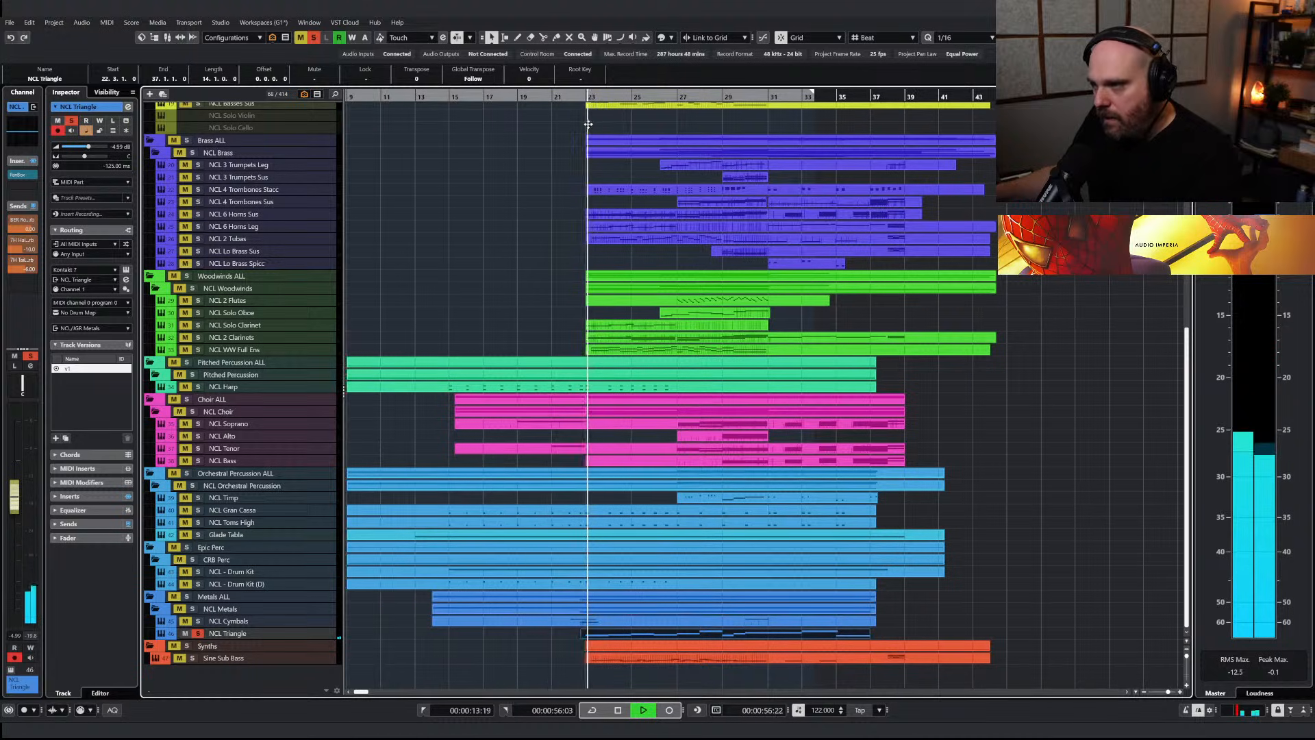
pyautogui.click(313, 37)
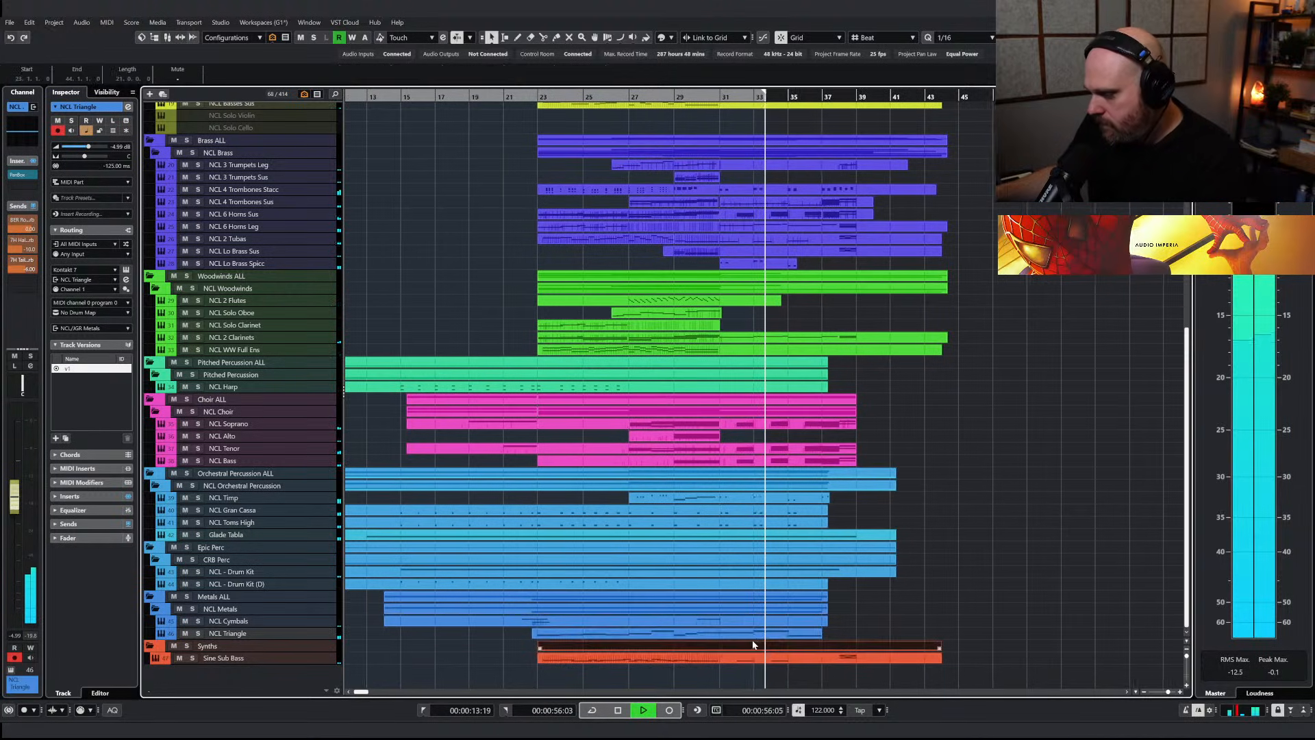
# Reopen the NCL Triangle part and slightly reduce the velocities of the notes at bars 31 and 33
pyautogui.doubleClick(750, 634)
pyautogui.rightClick(671, 437)
pyautogui.click(683, 438)
pyautogui.press('g')
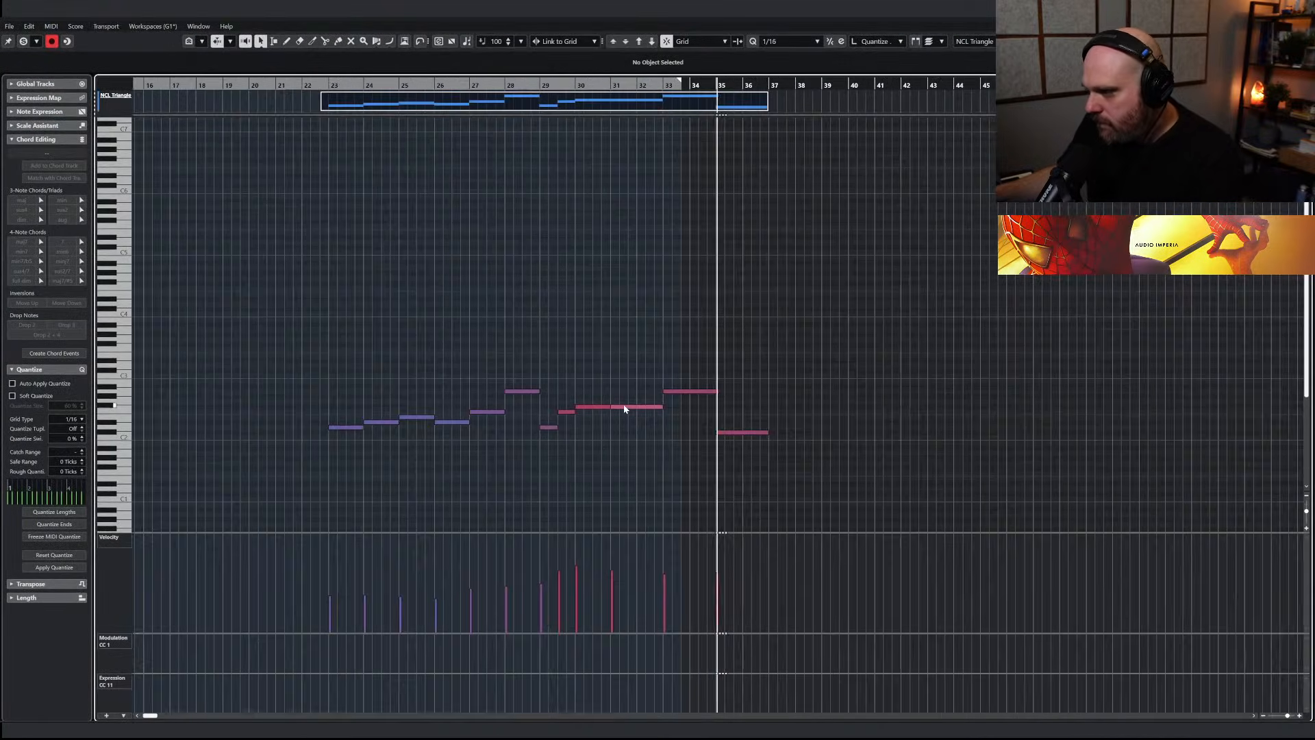
pyautogui.rightClick(666, 442)
pyautogui.click(676, 443)
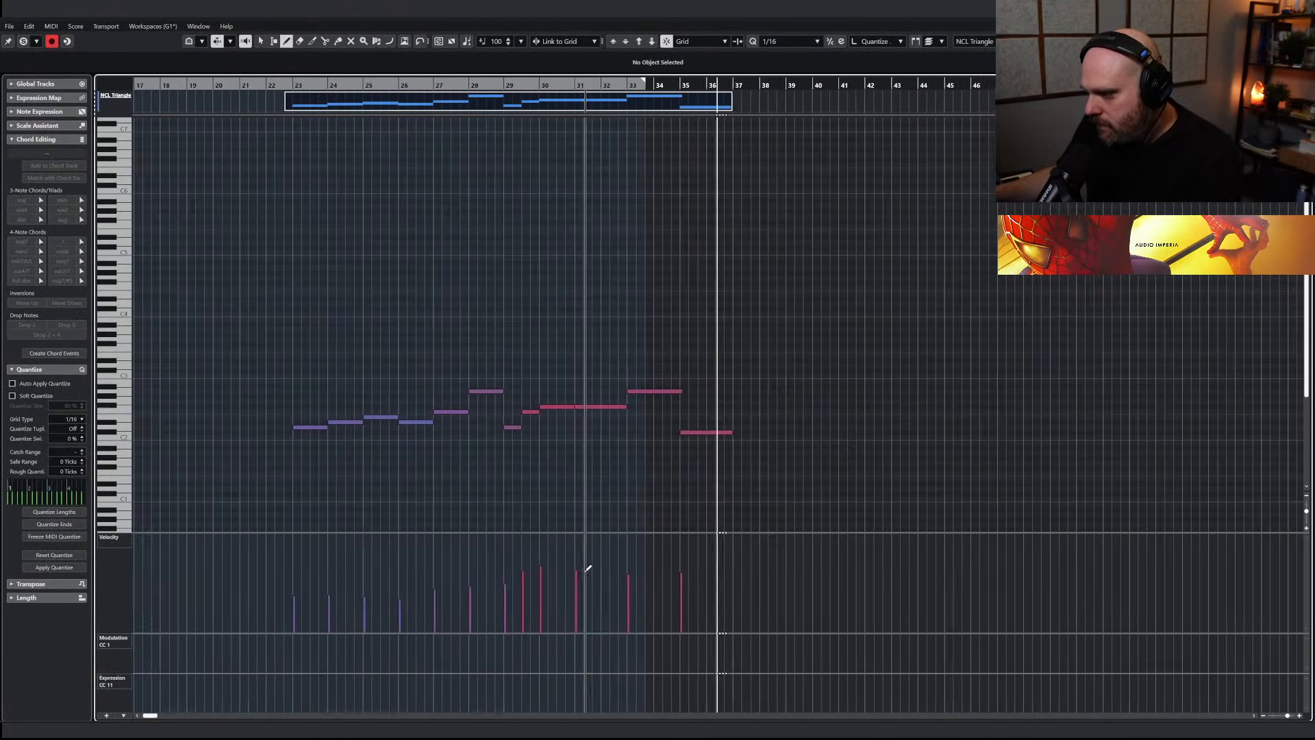
pyautogui.press('h')
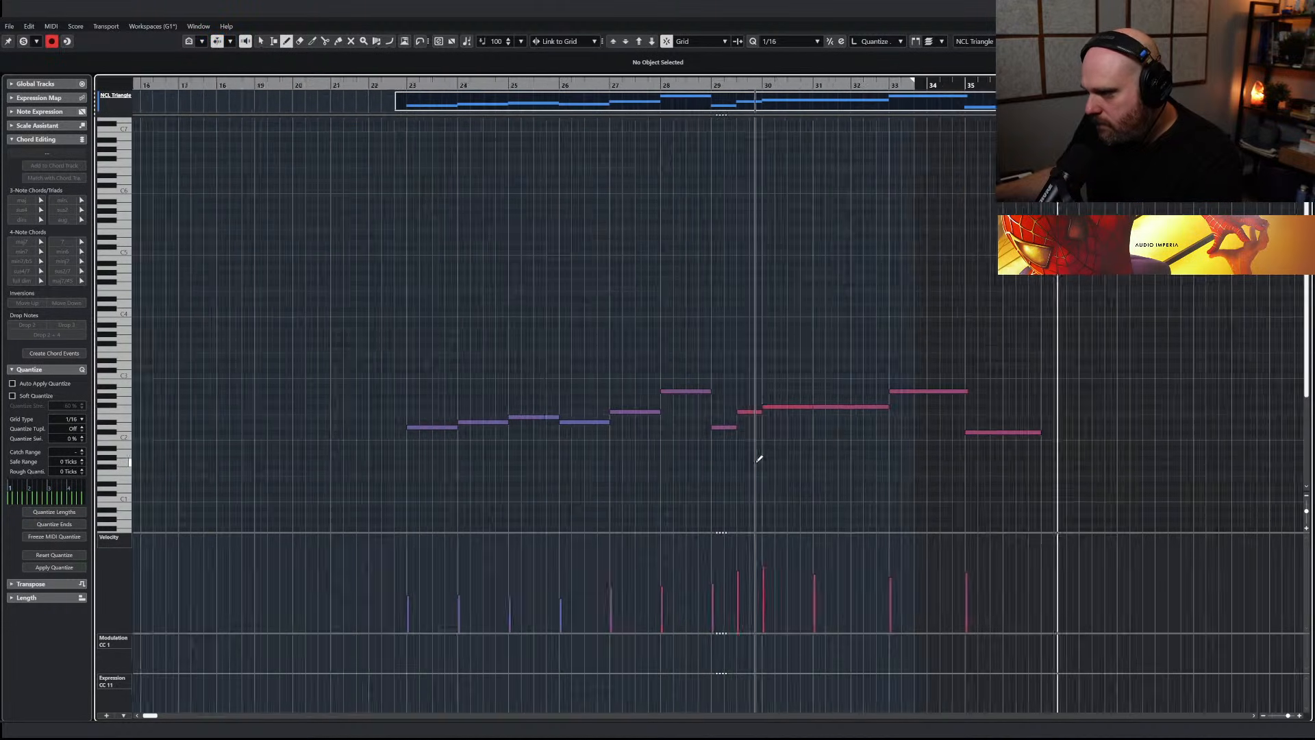
# Draw a closing note at bar 37, move it up to A2, set its velocity to 79 and play back the ending
pyautogui.moveTo(1109, 426); pyautogui.dragTo(1170, 427)
pyautogui.press('1')
pyautogui.press('Up')
pyautogui.press('Up')
pyautogui.press('Up')
pyautogui.press('Up')
pyautogui.press('Up')
pyautogui.press('Up')
pyautogui.press('Up')
pyautogui.press('8')
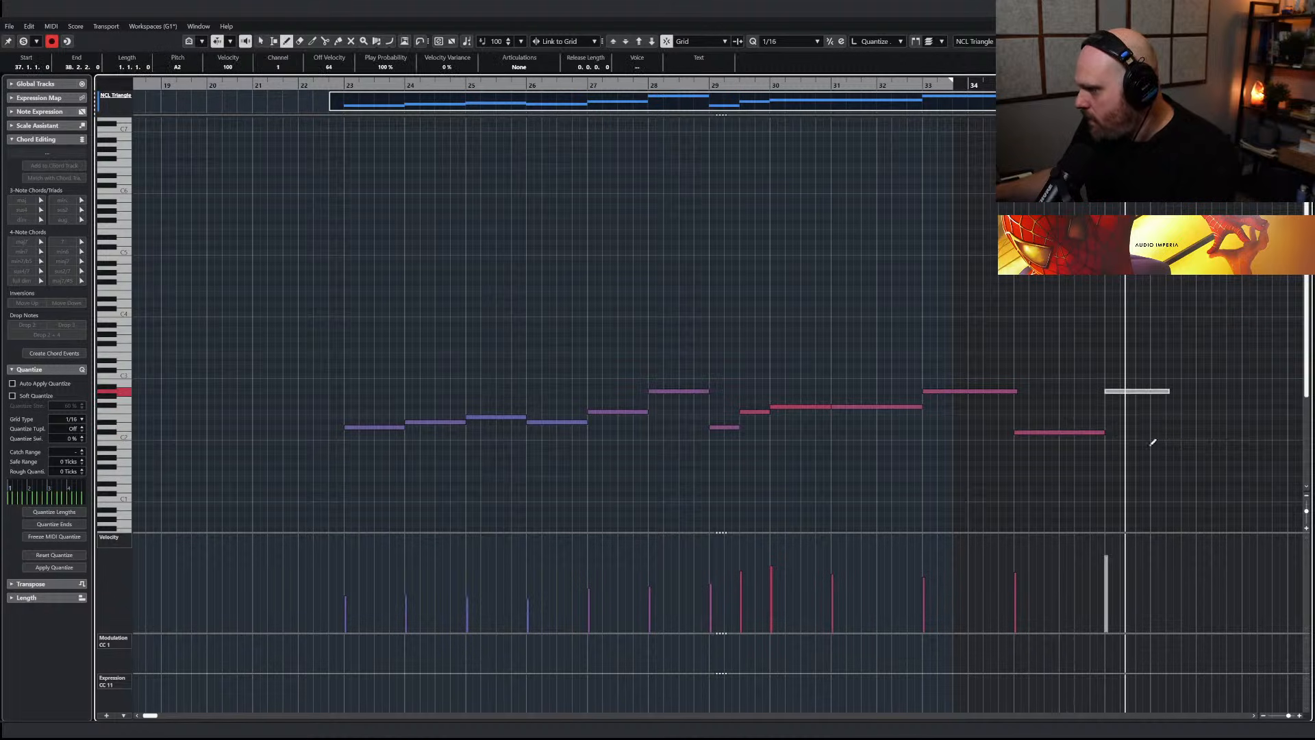
pyautogui.press('1')
pyautogui.press('8')
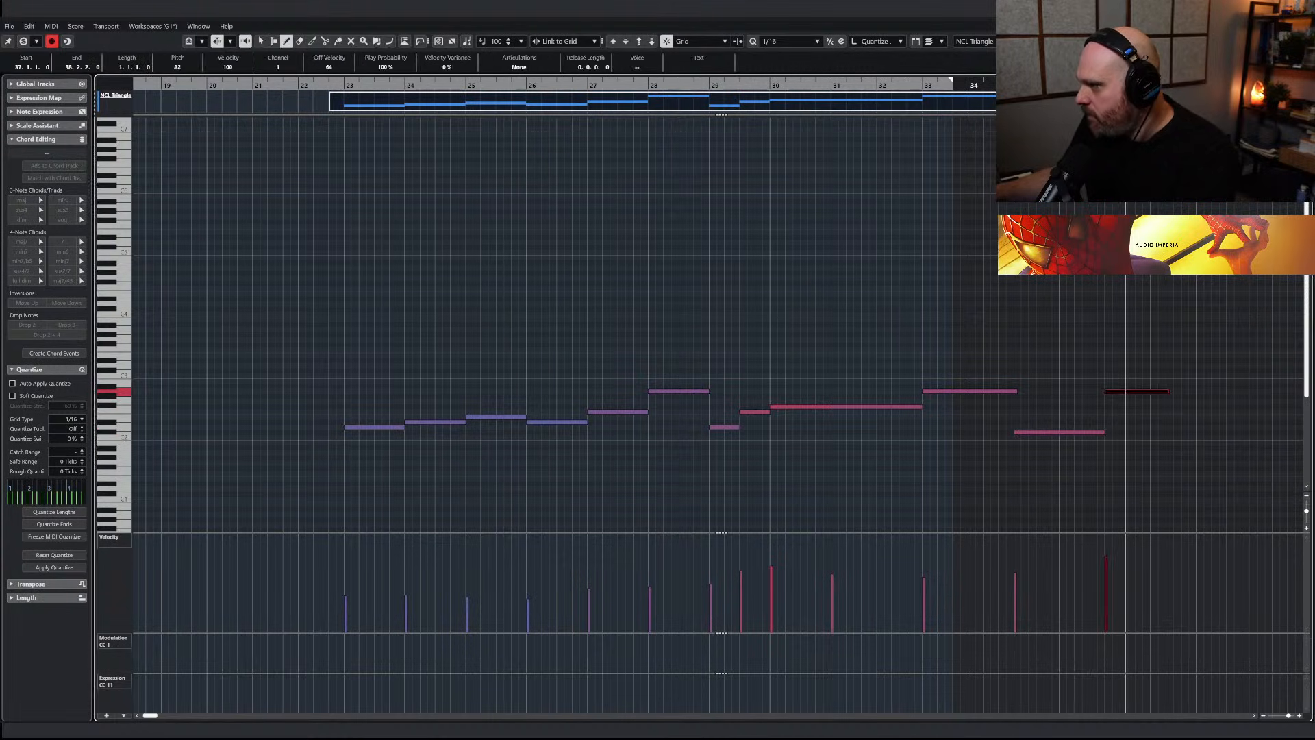
pyautogui.click(1067, 85)
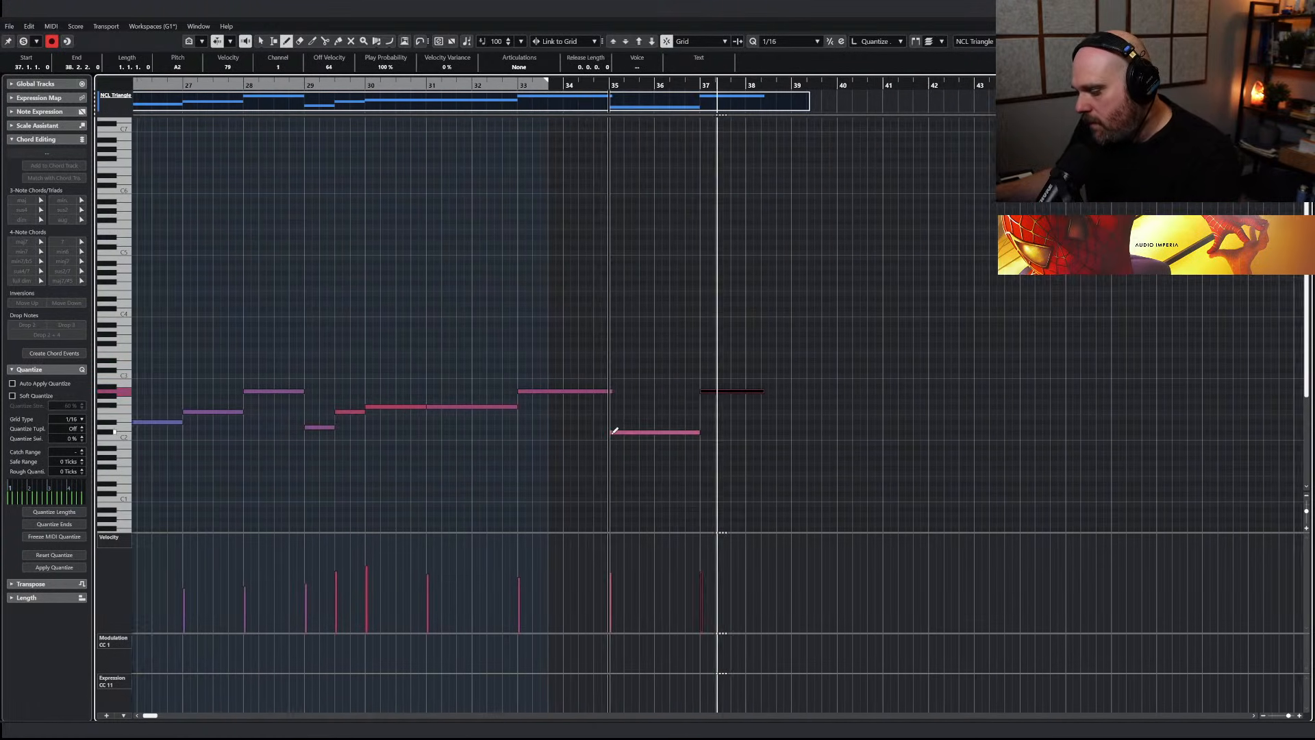
pyautogui.press('Return')
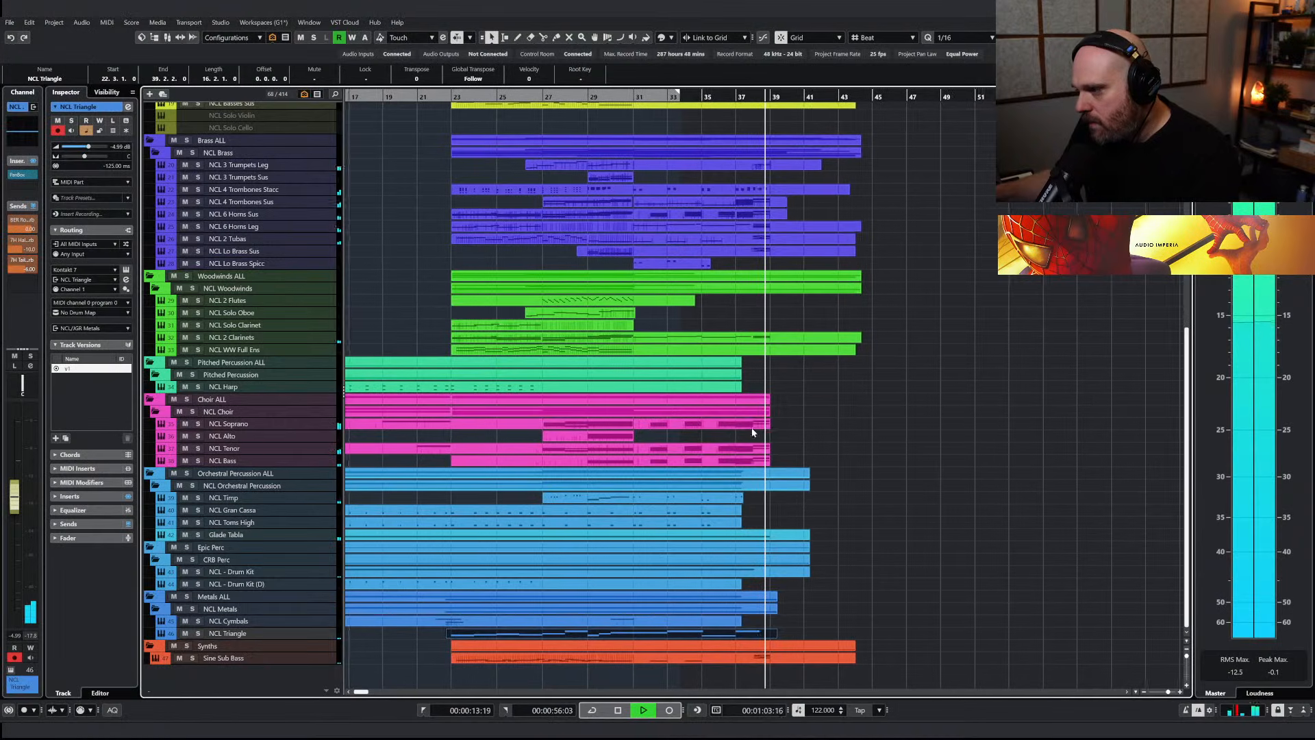
# Play the whole arrangement from bar 1 through to its end around bar 39
pyautogui.press('g')
pyautogui.press('space')
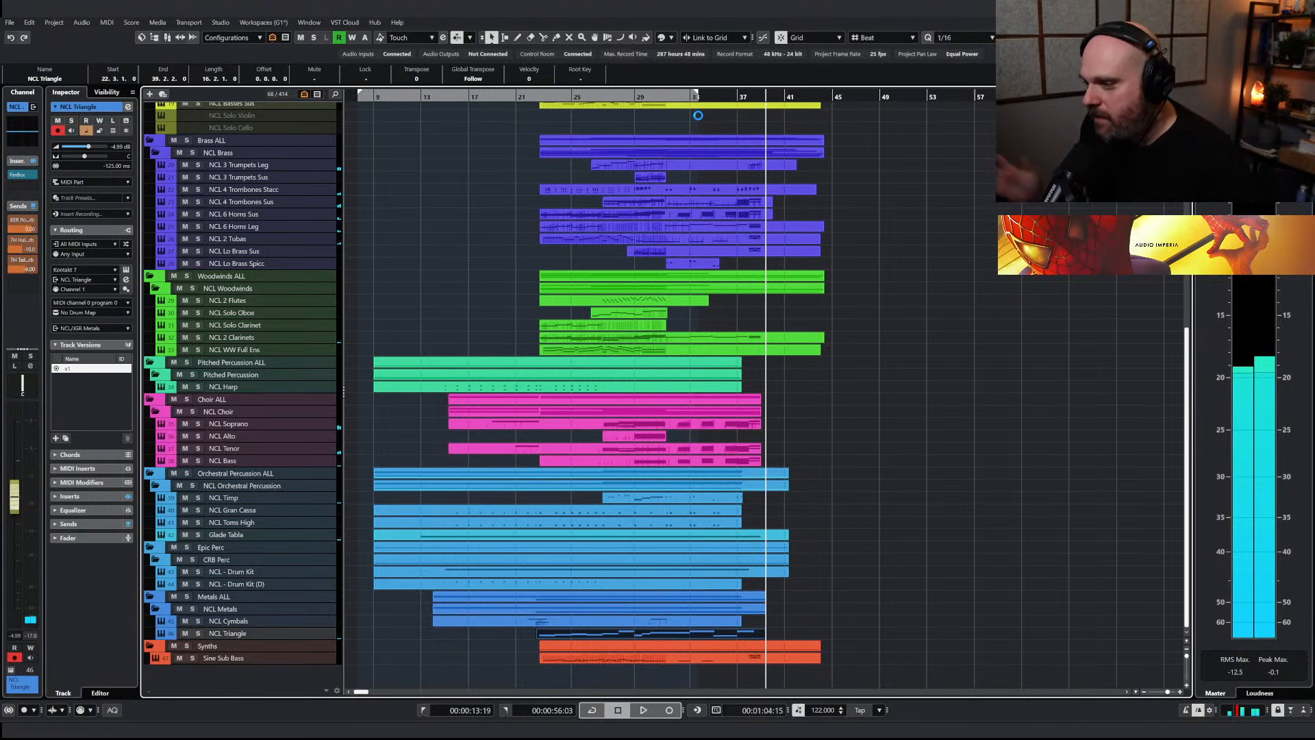
pyautogui.moveTo(378, 96); pyautogui.dragTo(356, 132)
pyautogui.scroll(10, 416, 350)
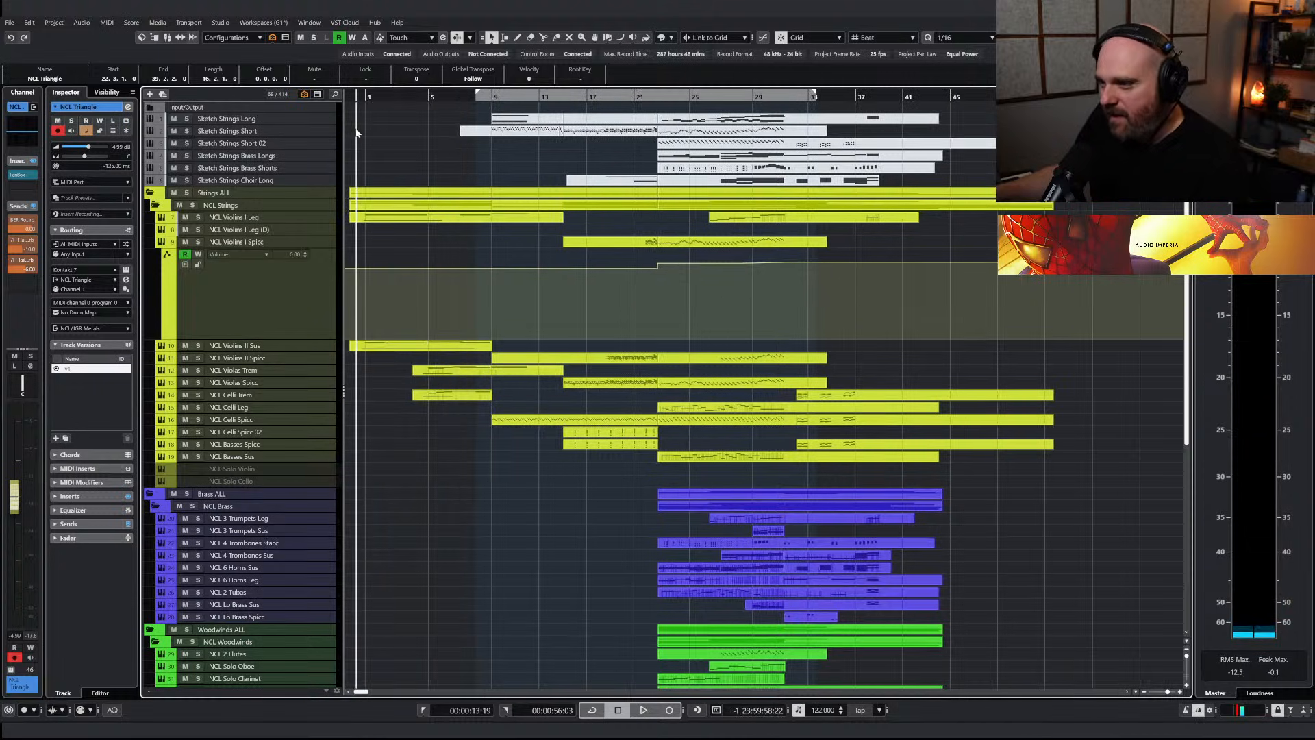
pyautogui.scroll(4, 357, 137)
pyautogui.hscroll(3, 393, 253)
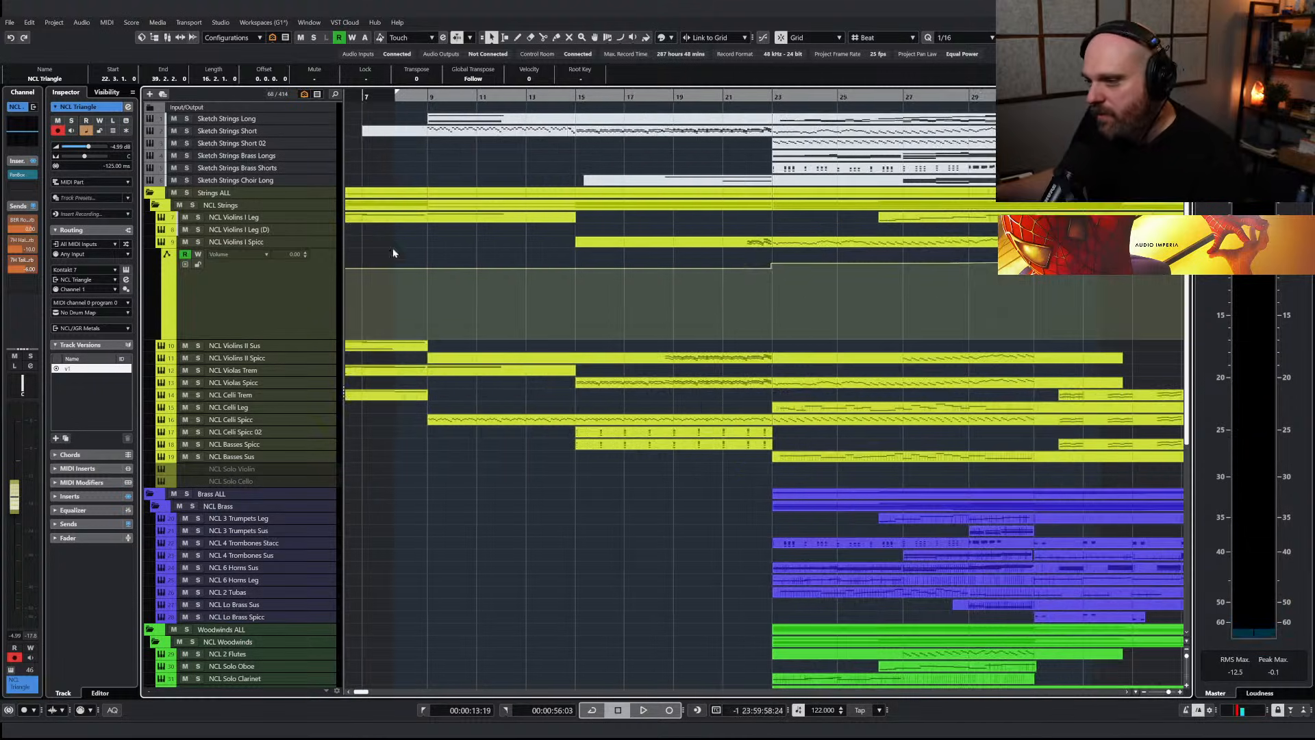
pyautogui.moveTo(373, 98); pyautogui.dragTo(388, 175)
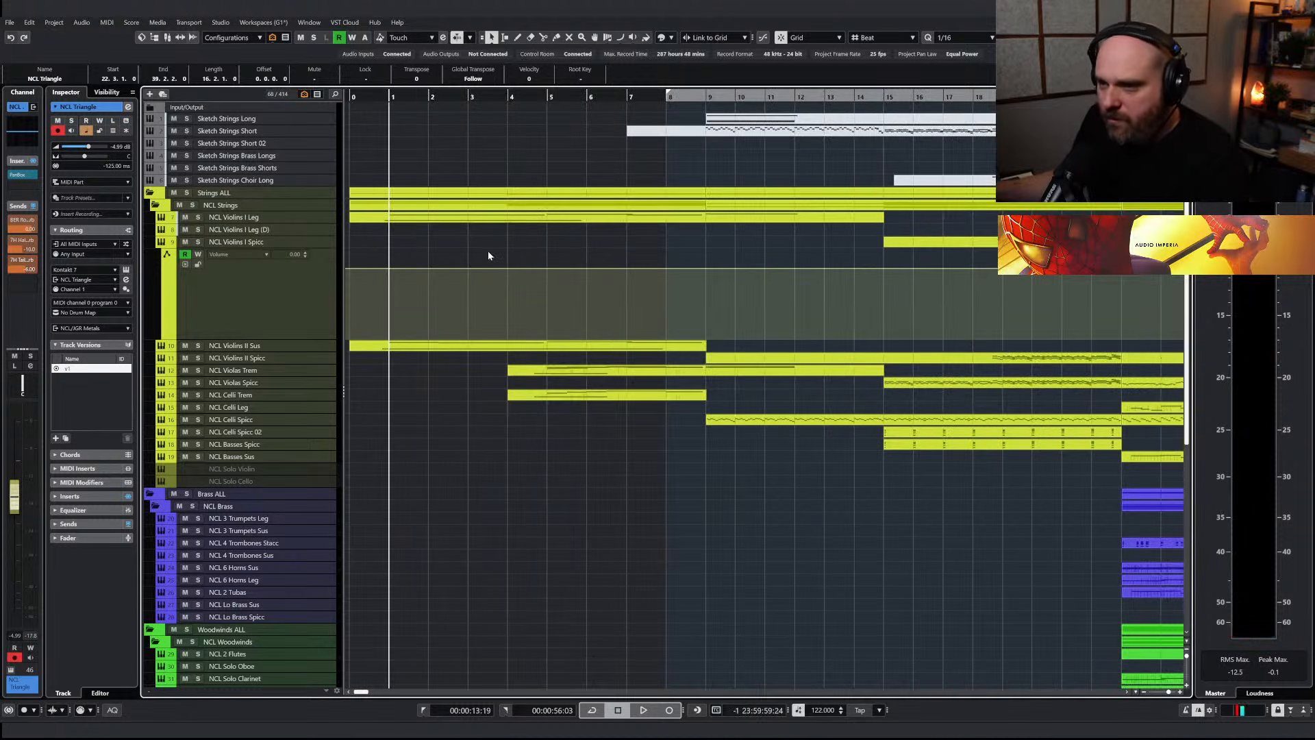
pyautogui.press('space')
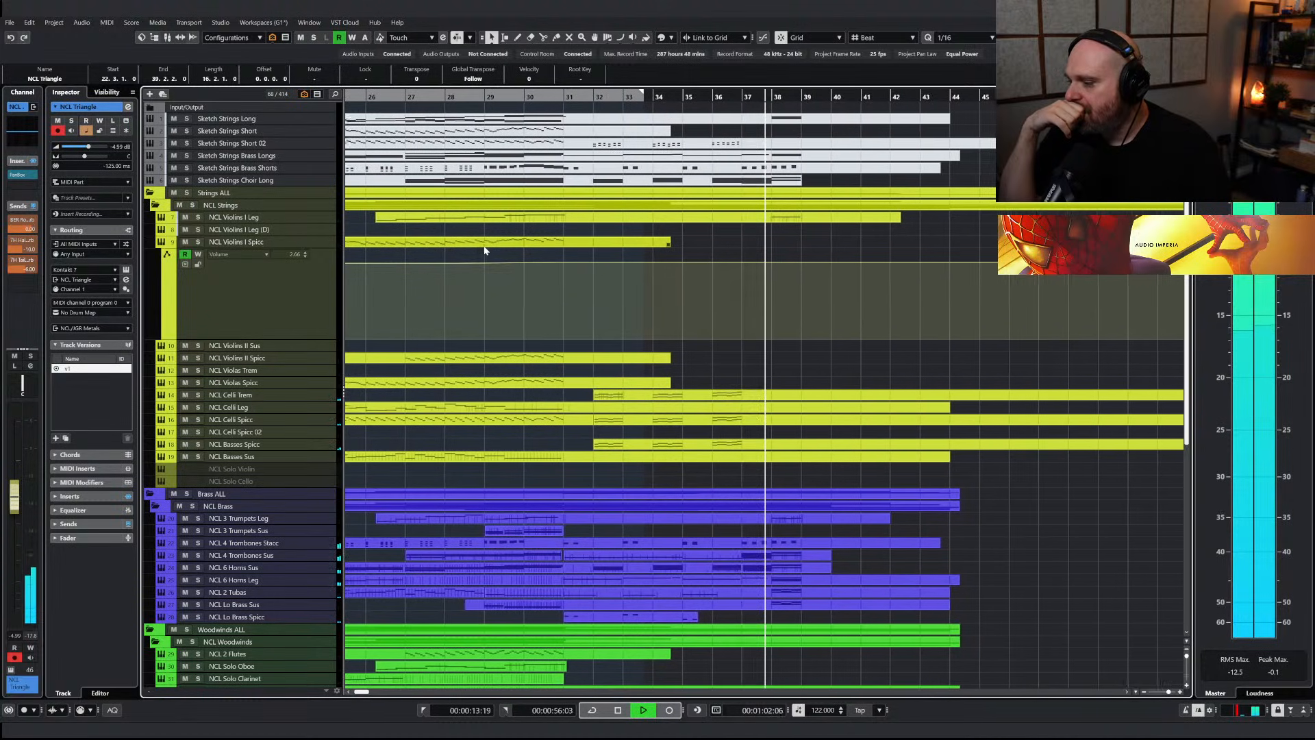
pyautogui.press('space')
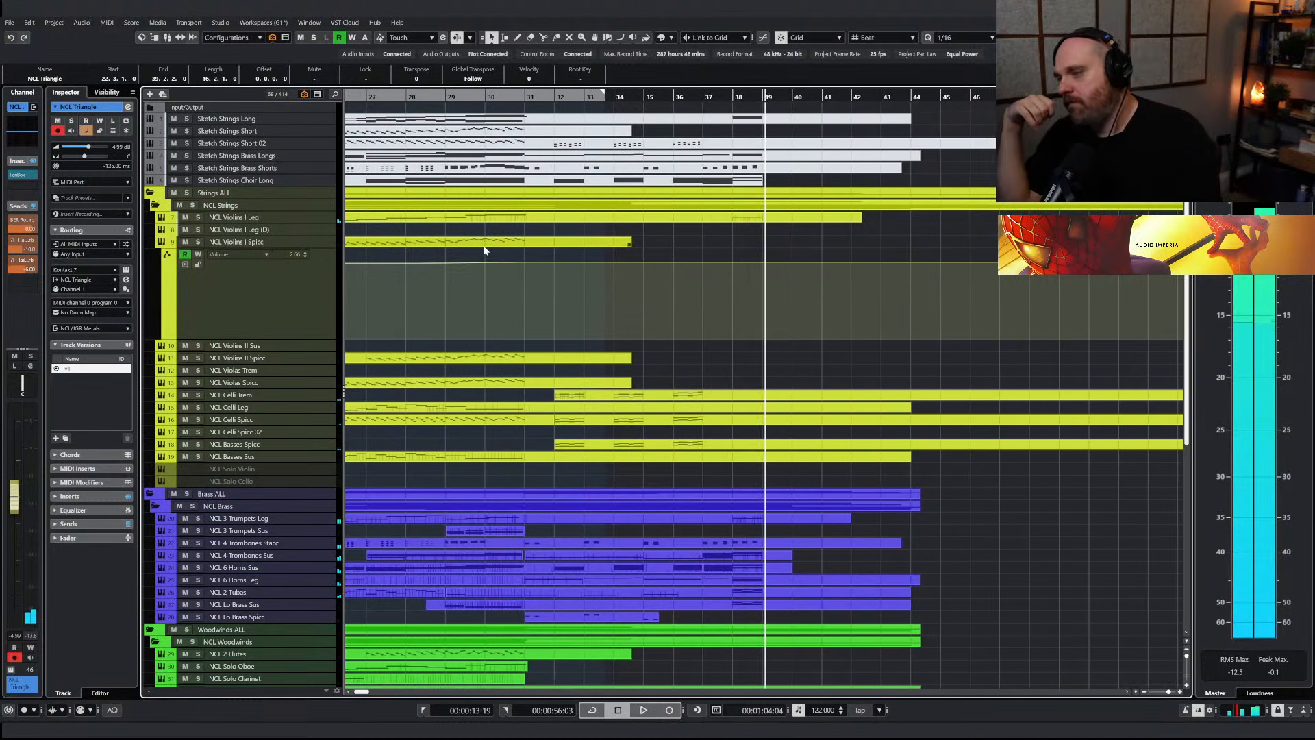
pyautogui.click(306, 240)
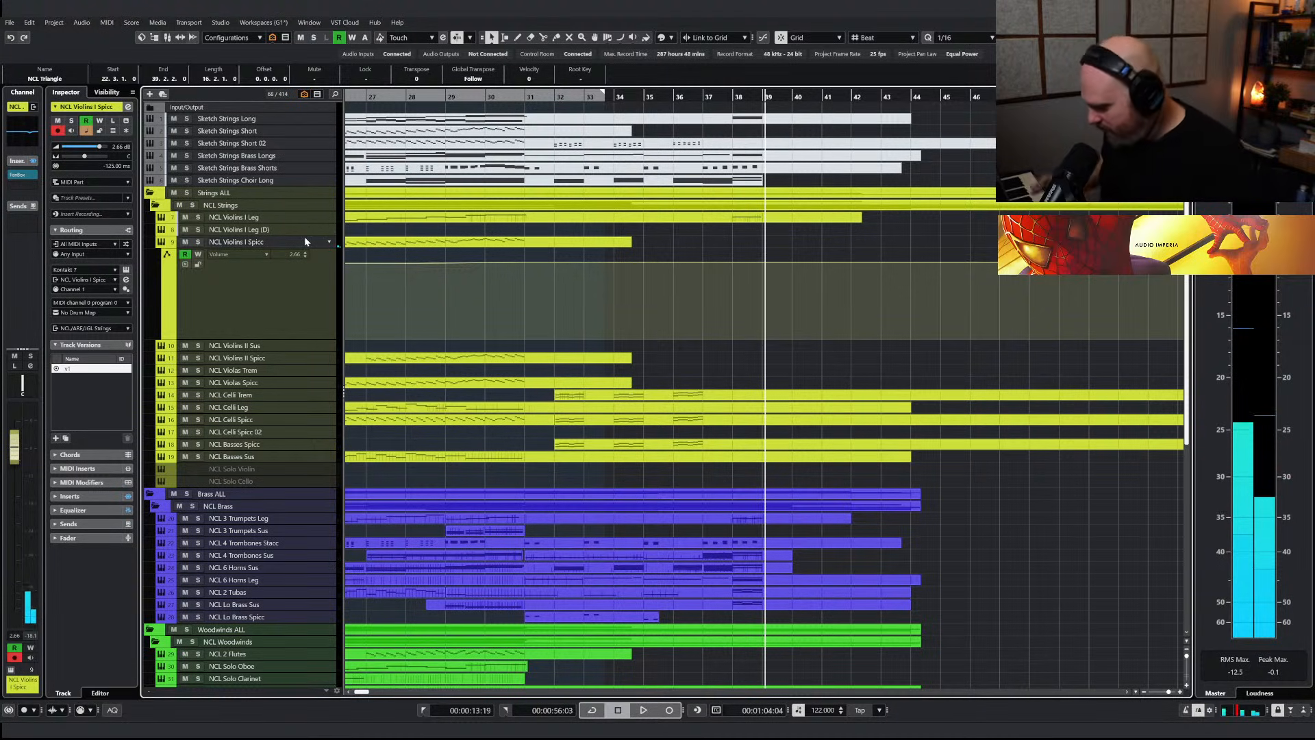
pyautogui.rightClick(686, 239)
pyautogui.click(686, 239)
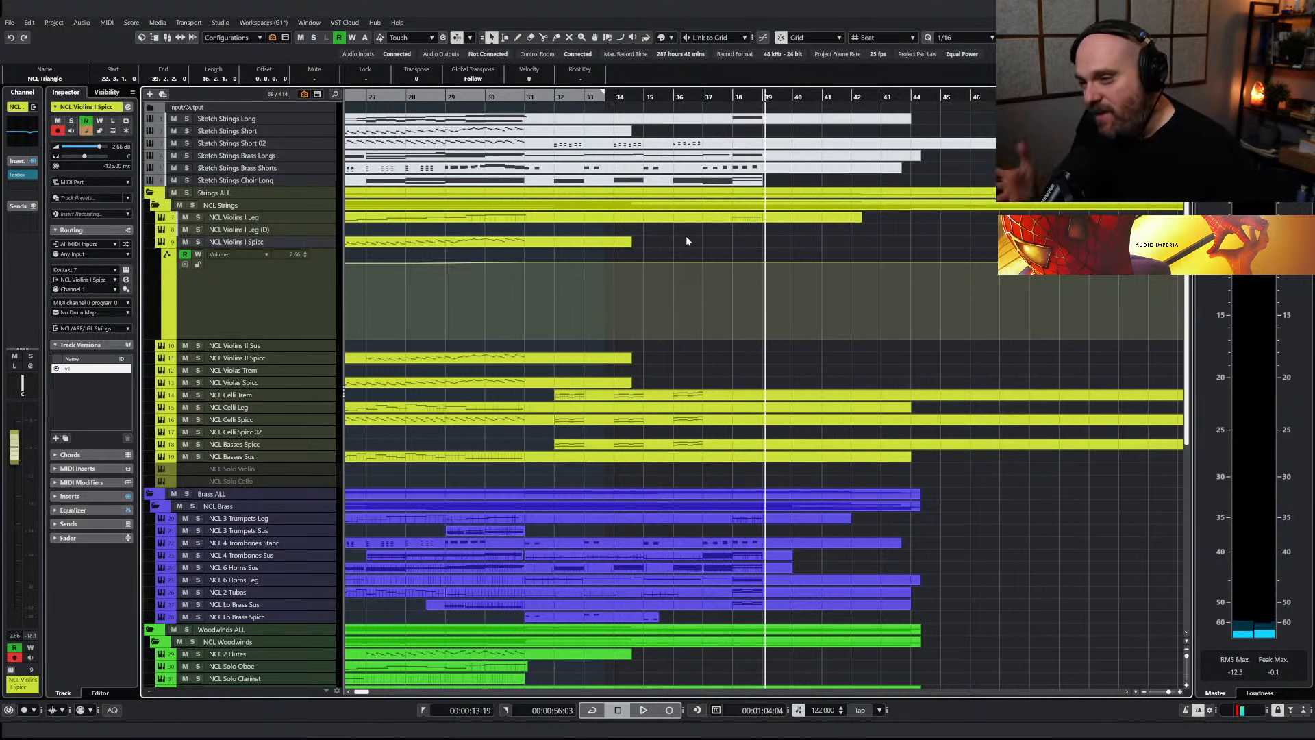
# Solo the Glade Tabla track and place the playback position at about bar 12
pyautogui.scroll(-2, 687, 241)
pyautogui.hscroll(-5, 687, 241)
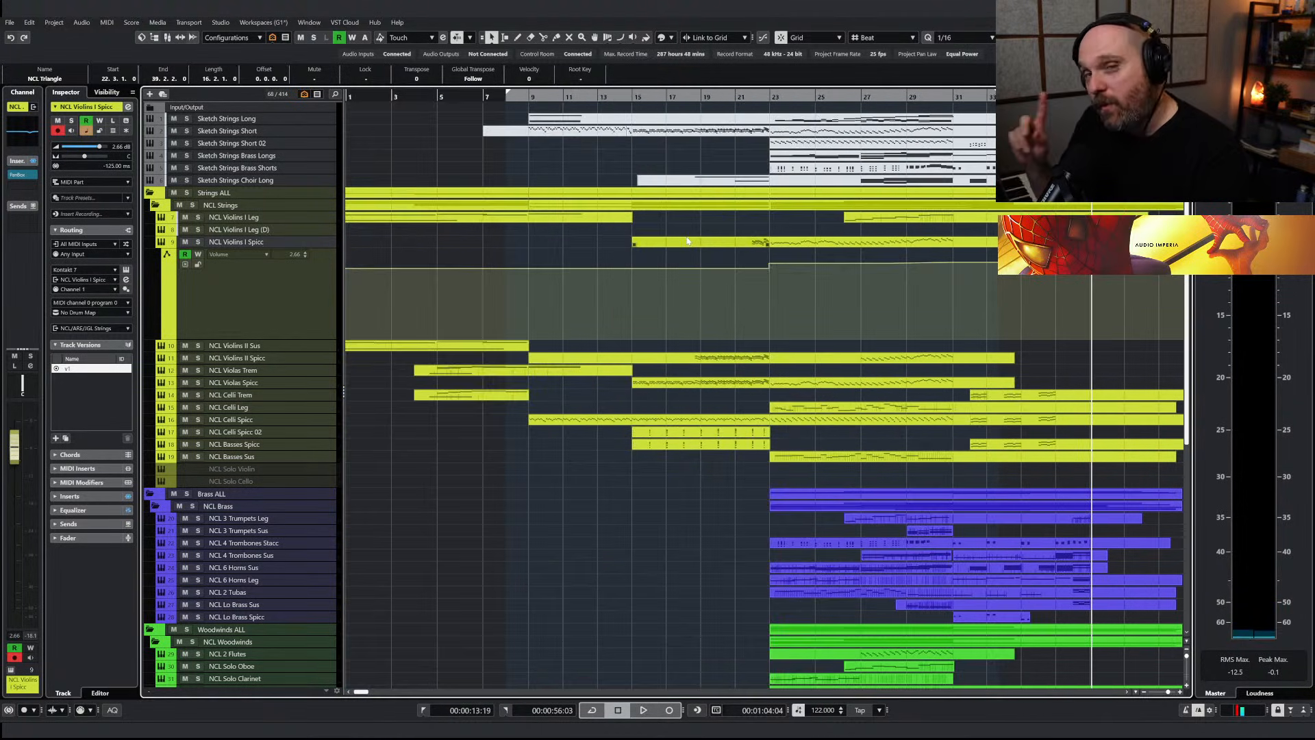
pyautogui.scroll(-5, 658, 274)
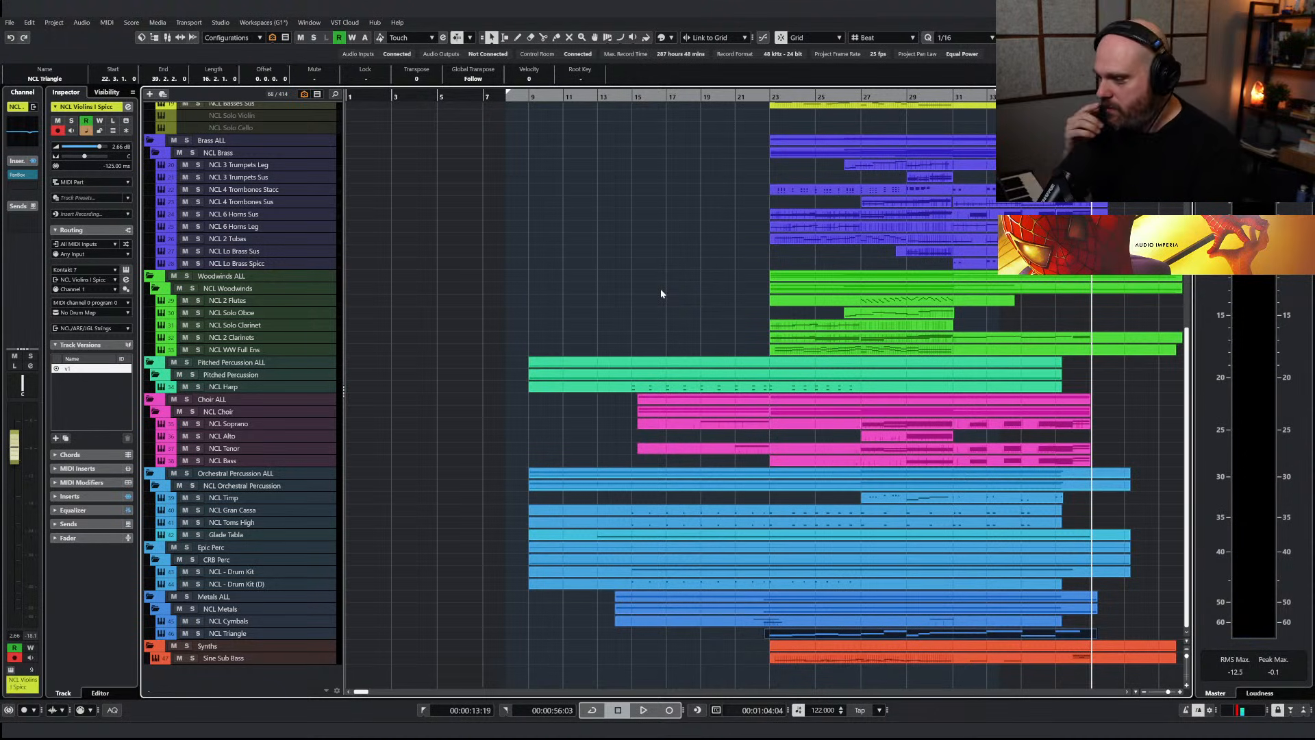
pyautogui.click(187, 547)
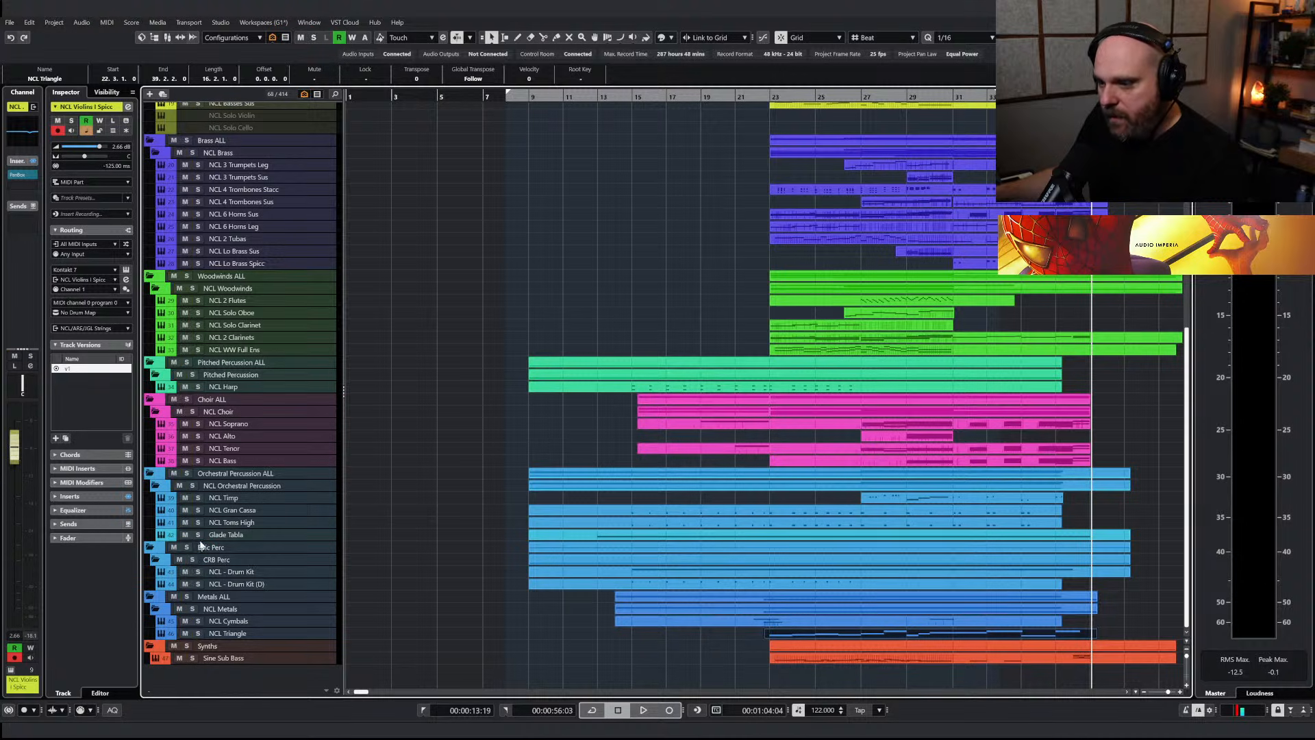
pyautogui.click(587, 100)
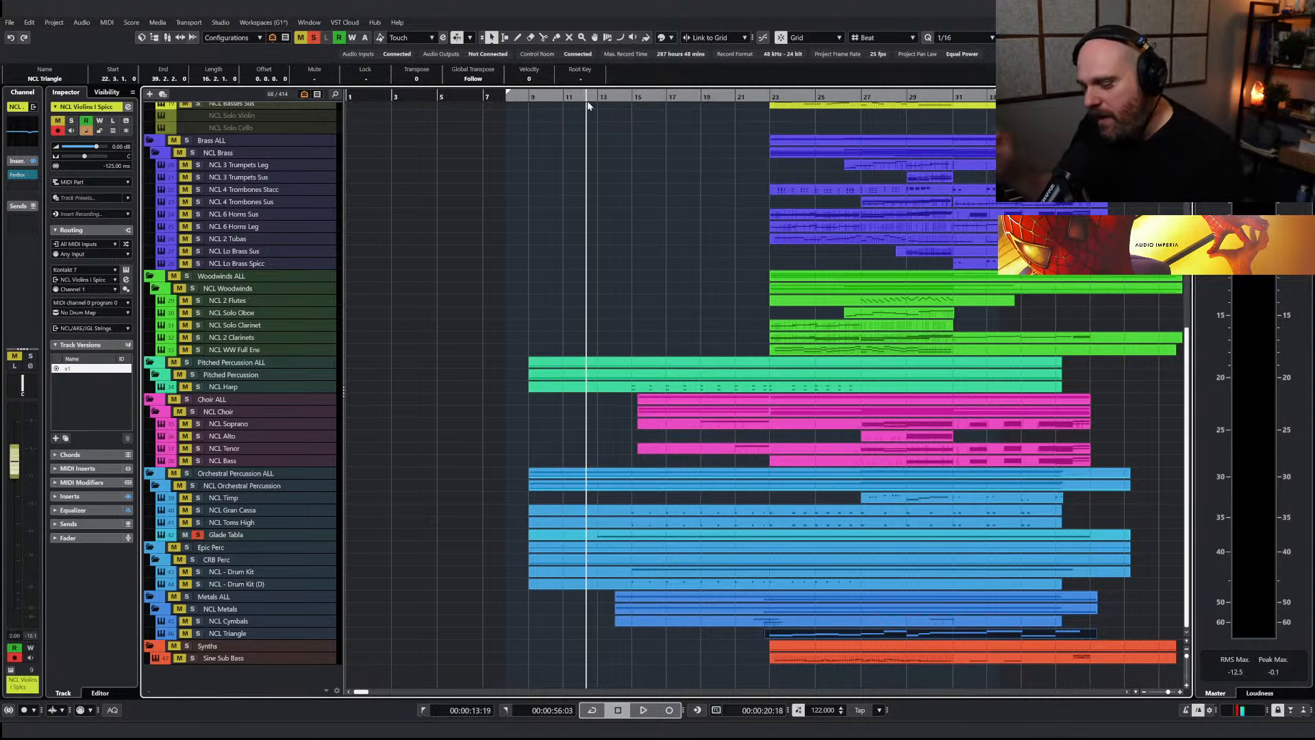
# Play back the soloed Glade Tabla part from about bar 12 and unsolo the track
pyautogui.press('h')
pyautogui.press('h')
pyautogui.press('h')
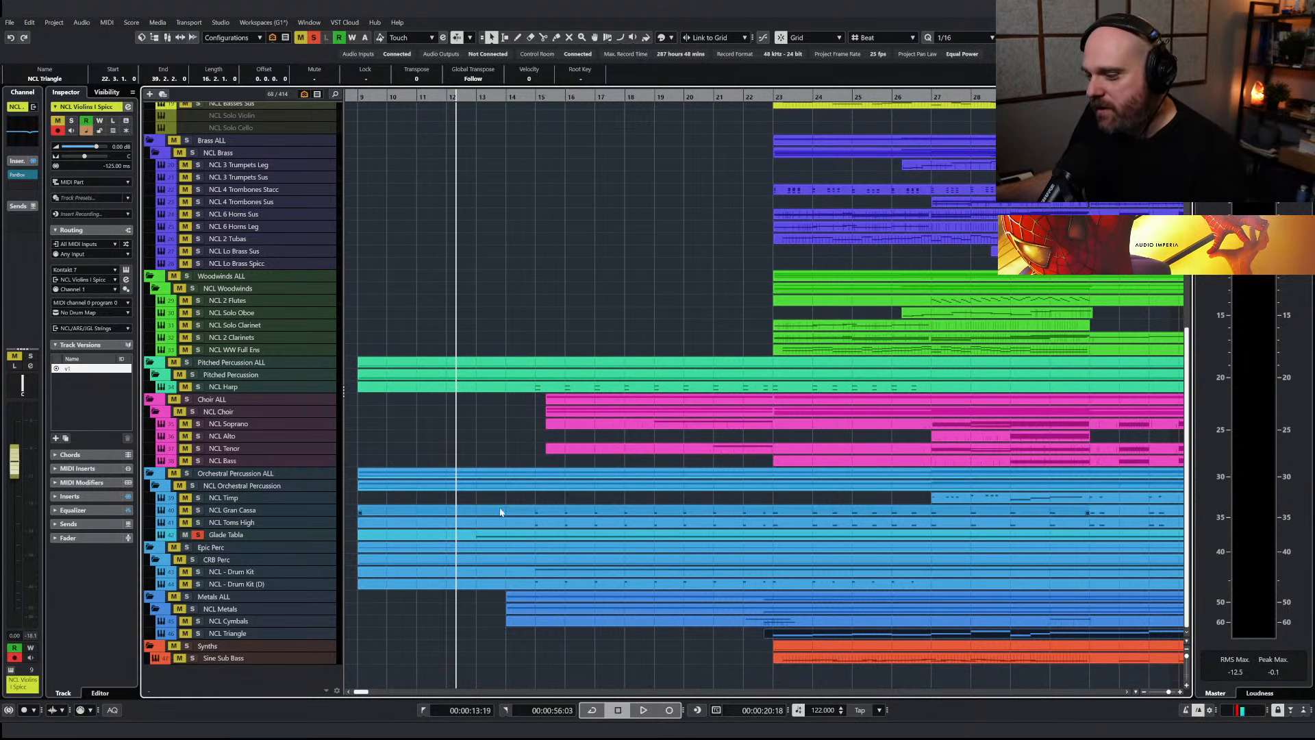
pyautogui.press('space')
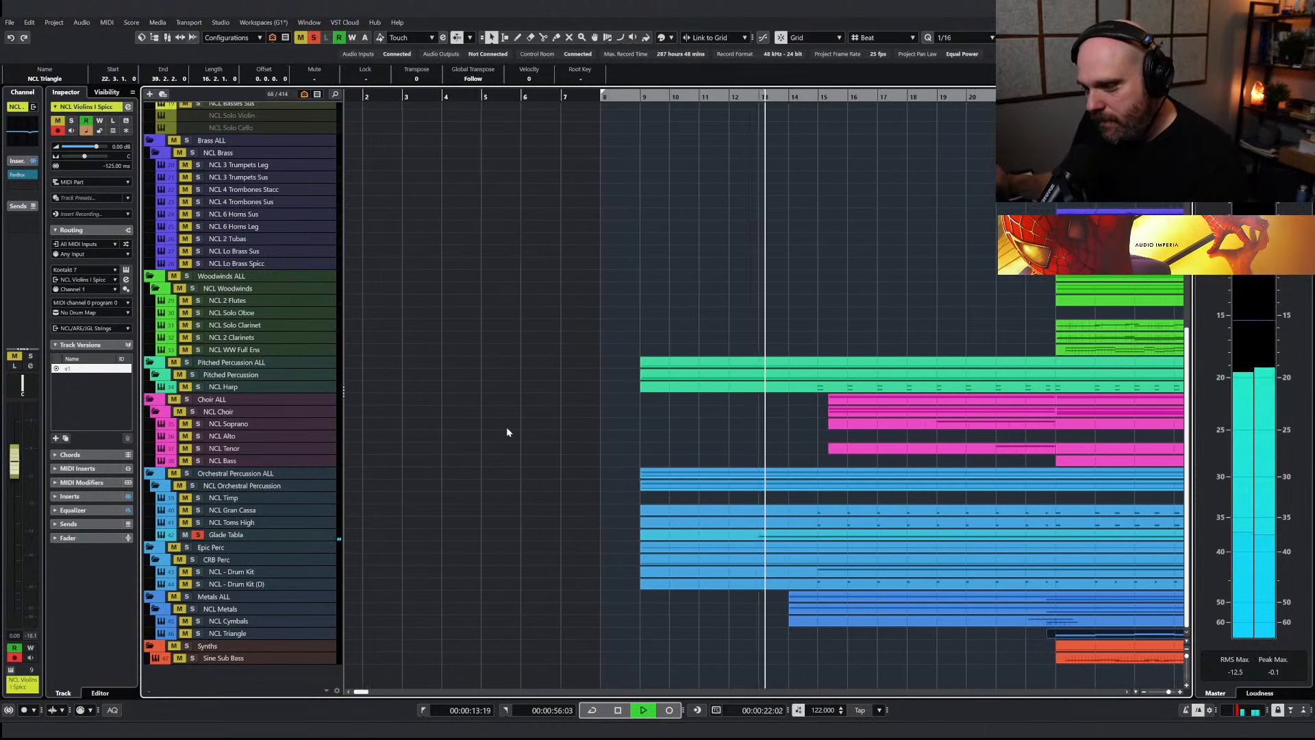
pyautogui.press('space')
pyautogui.click(199, 535)
# Solo the Sine Sub Bass track, place the playback position near bar 23 and inspect the track's Vital instrument
pyautogui.click(193, 657)
pyautogui.scroll(-3, 866, 370)
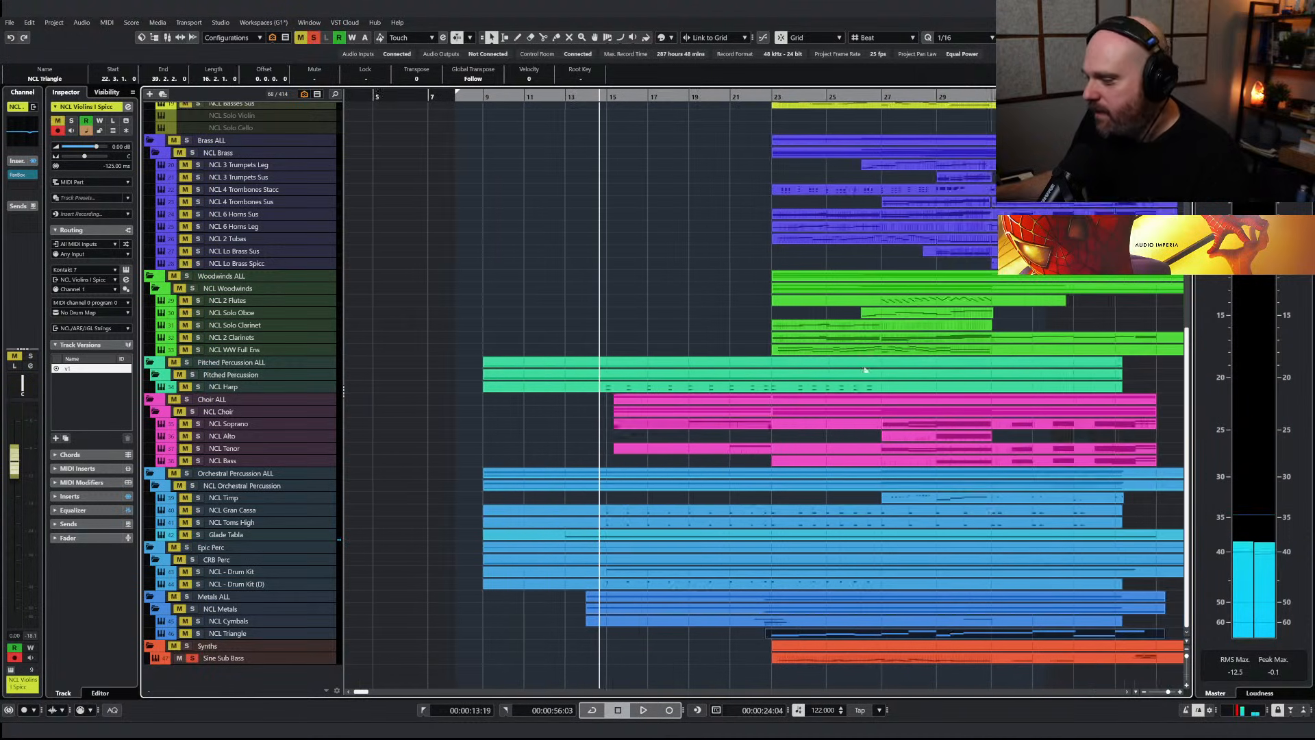
pyautogui.scroll(-1, 866, 370)
pyautogui.click(785, 96)
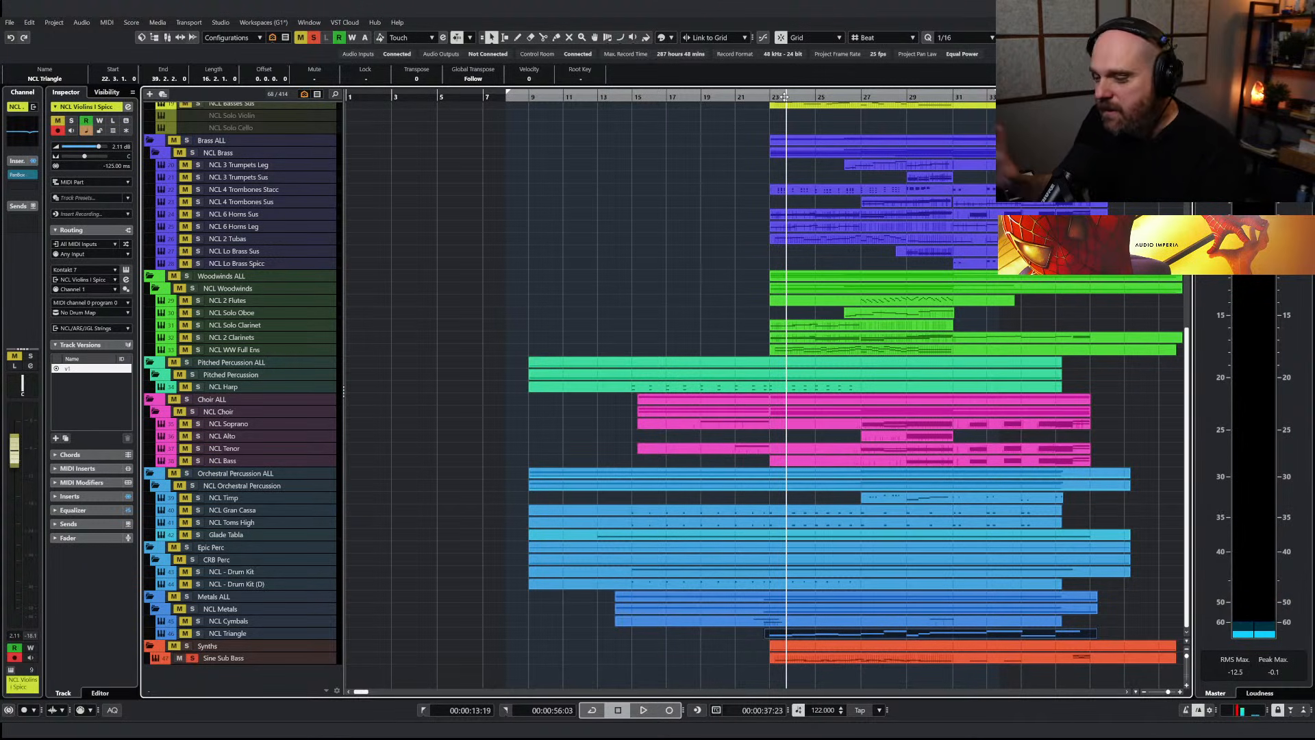
pyautogui.click(237, 658)
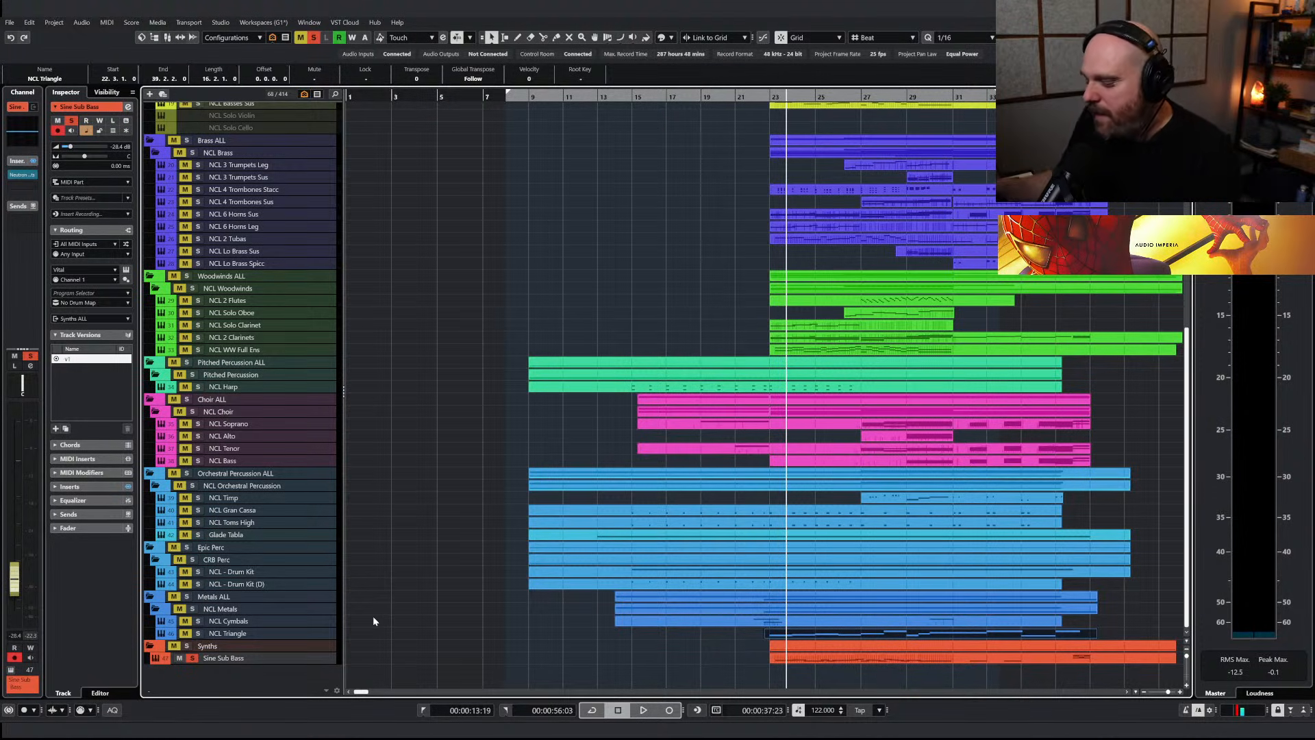
pyautogui.press('e')
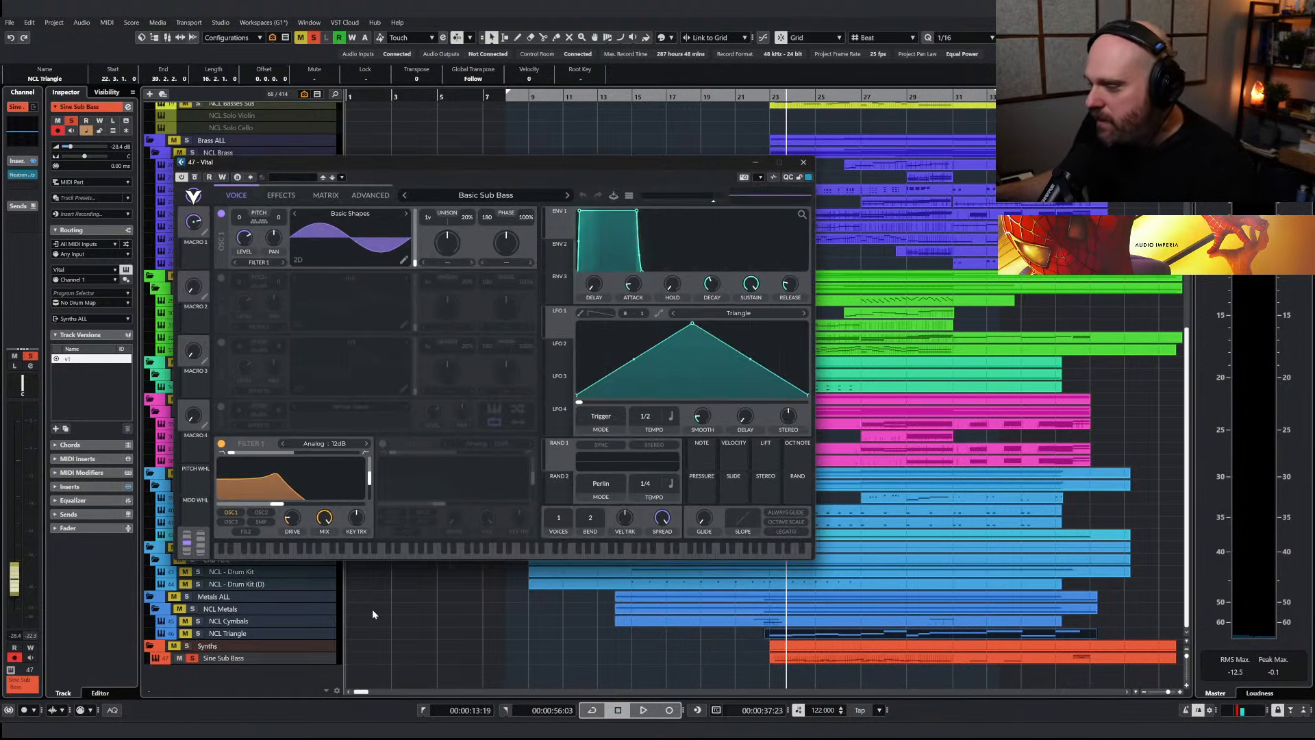
pyautogui.click(803, 162)
# Play back the soloed Sine Sub Bass part from about bar 23 to bar 27 and unsolo the track
pyautogui.press('space')
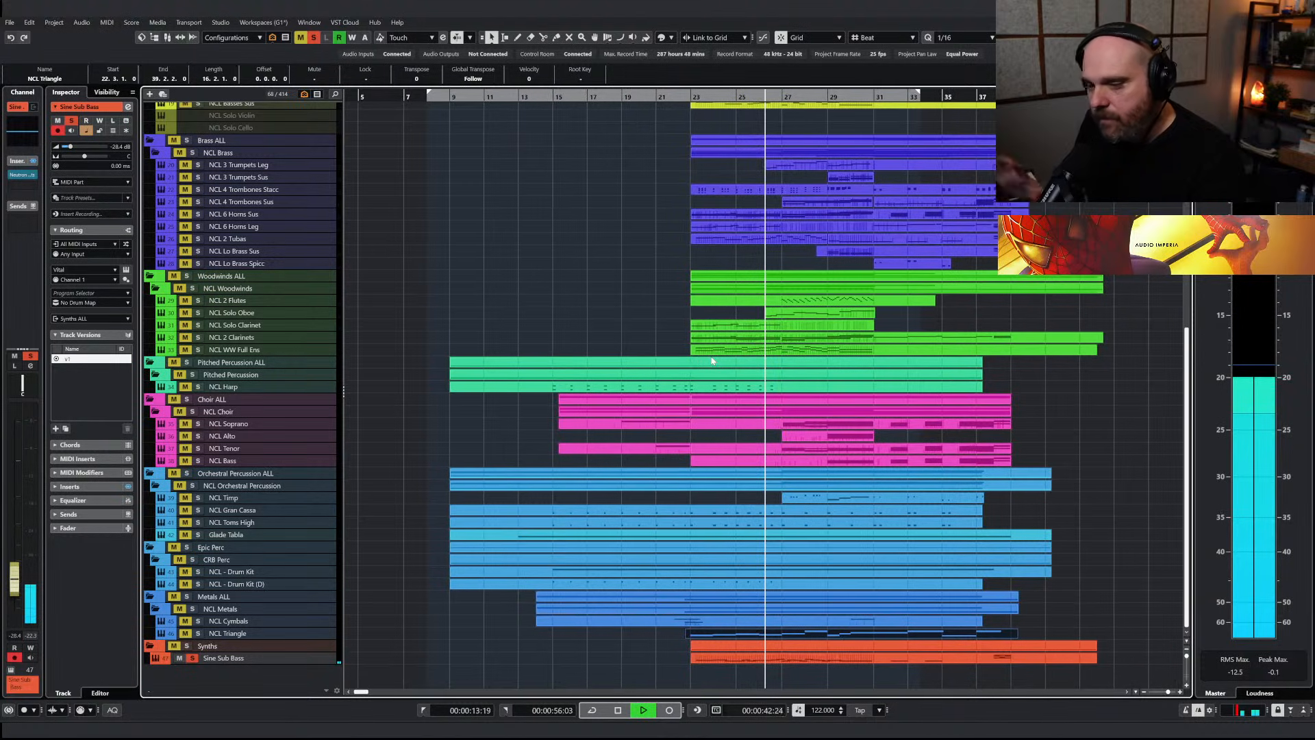
pyautogui.press('space')
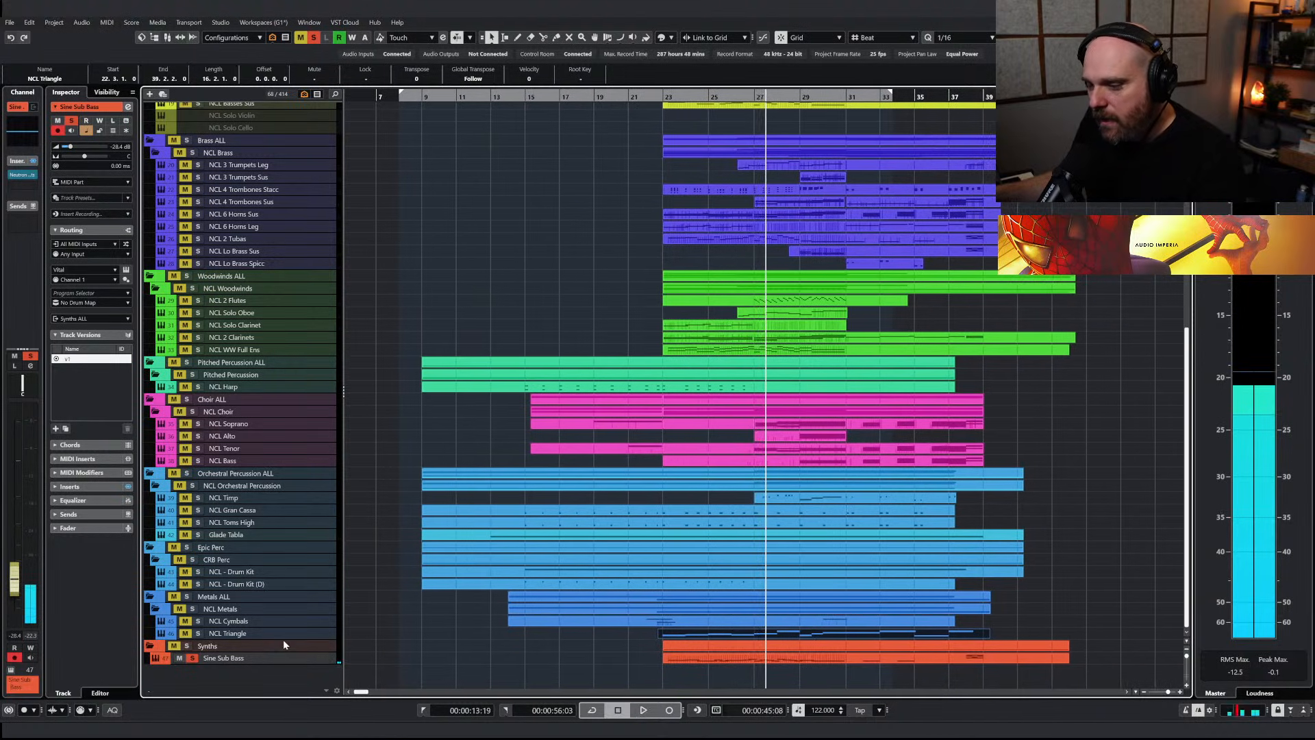
pyautogui.click(194, 659)
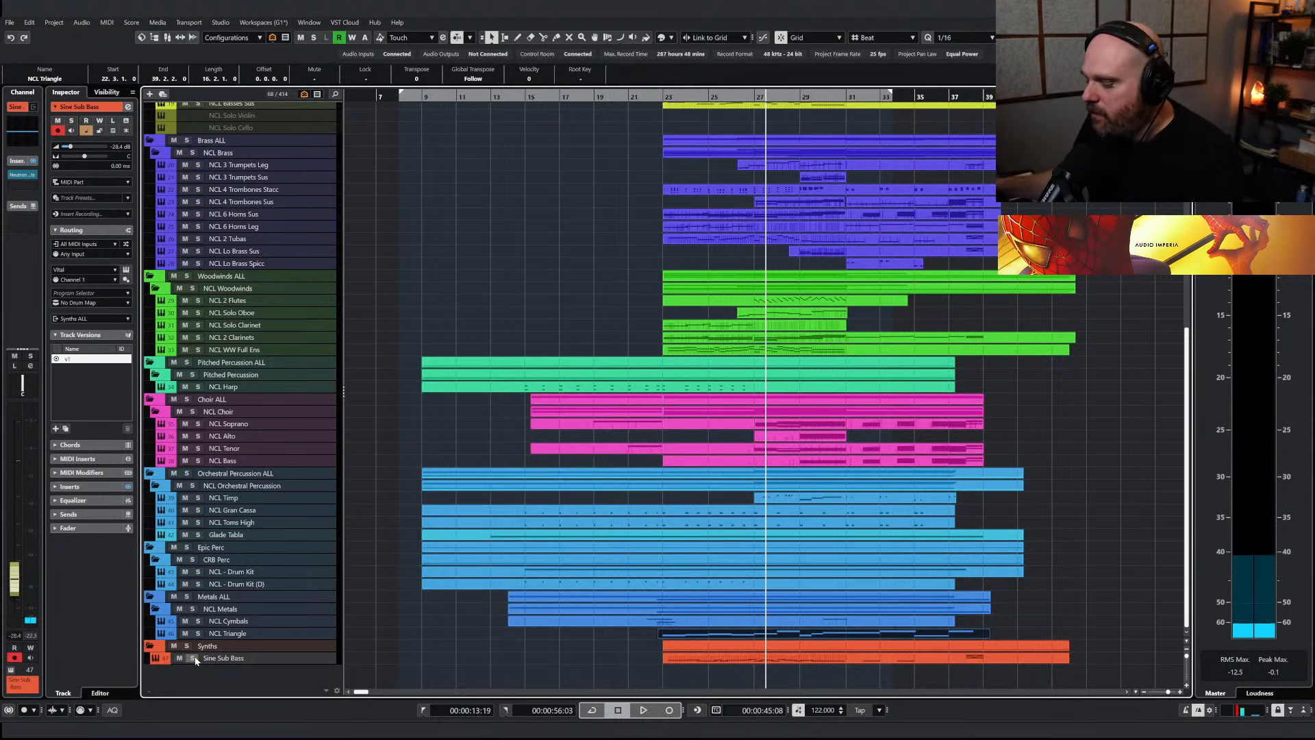
# Play the arrangement up to about bar 31 with Glade Tabla and Sine Sub Bass temporarily muted
pyautogui.rightClick(327, 448)
pyautogui.rightClick(356, 431)
pyautogui.press('g')
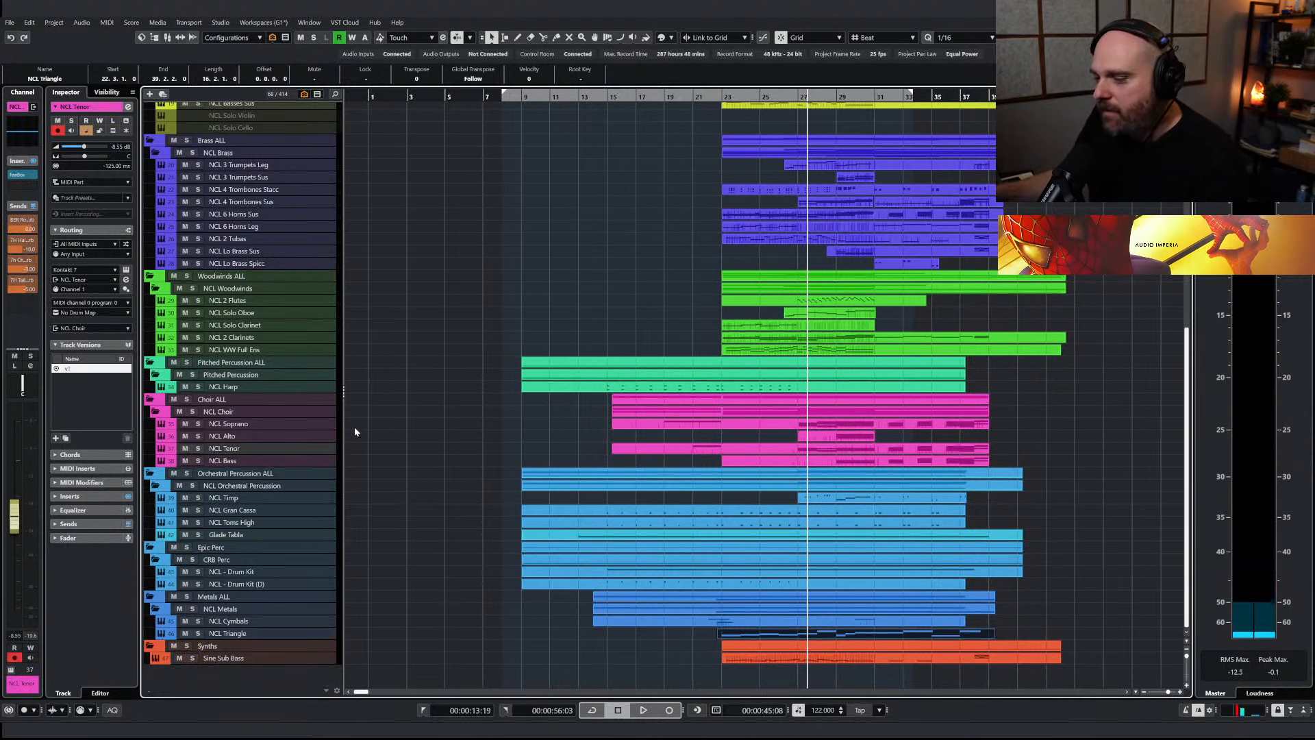
pyautogui.scroll(3, 297, 555)
pyautogui.scroll(-3, 356, 533)
pyautogui.click(181, 659)
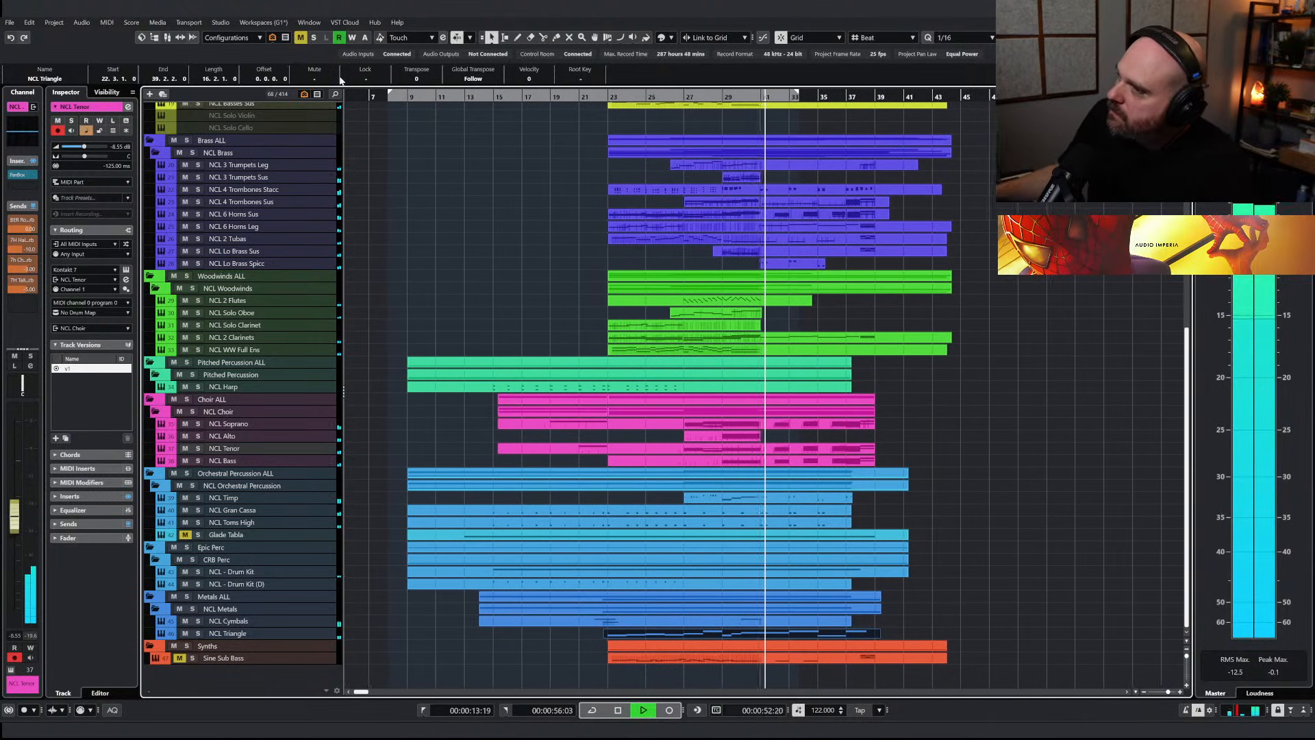
pyautogui.press('space')
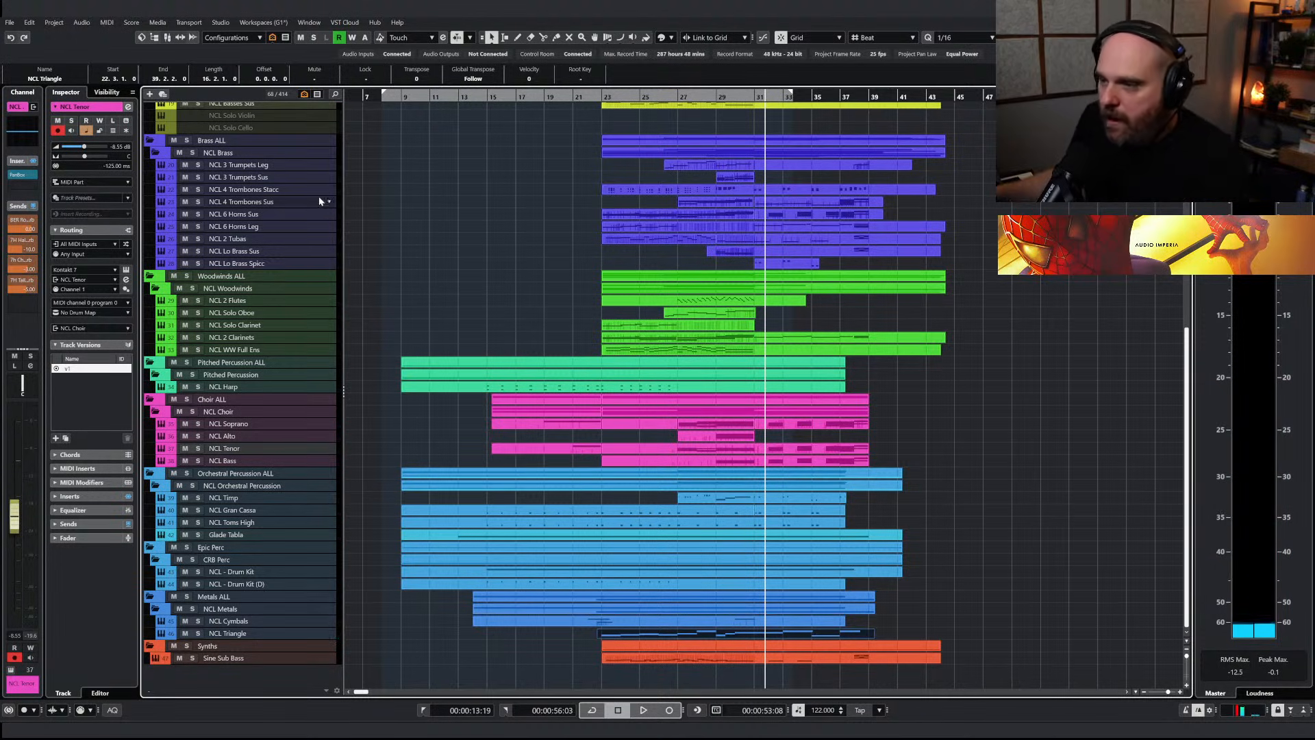
# Inspect the Kontakt instrument of the NCL 6 Horns Sus track and place the playback position at about bar 29
pyautogui.click(310, 214)
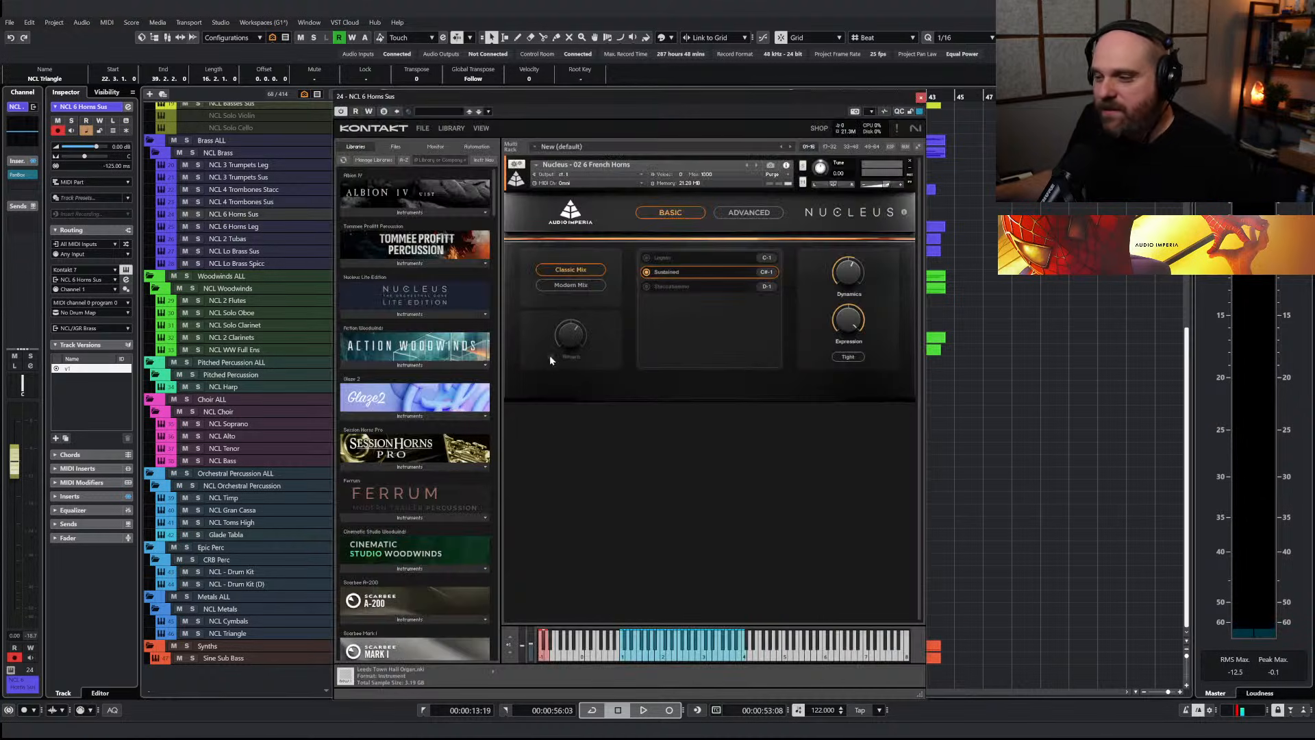
pyautogui.click(920, 97)
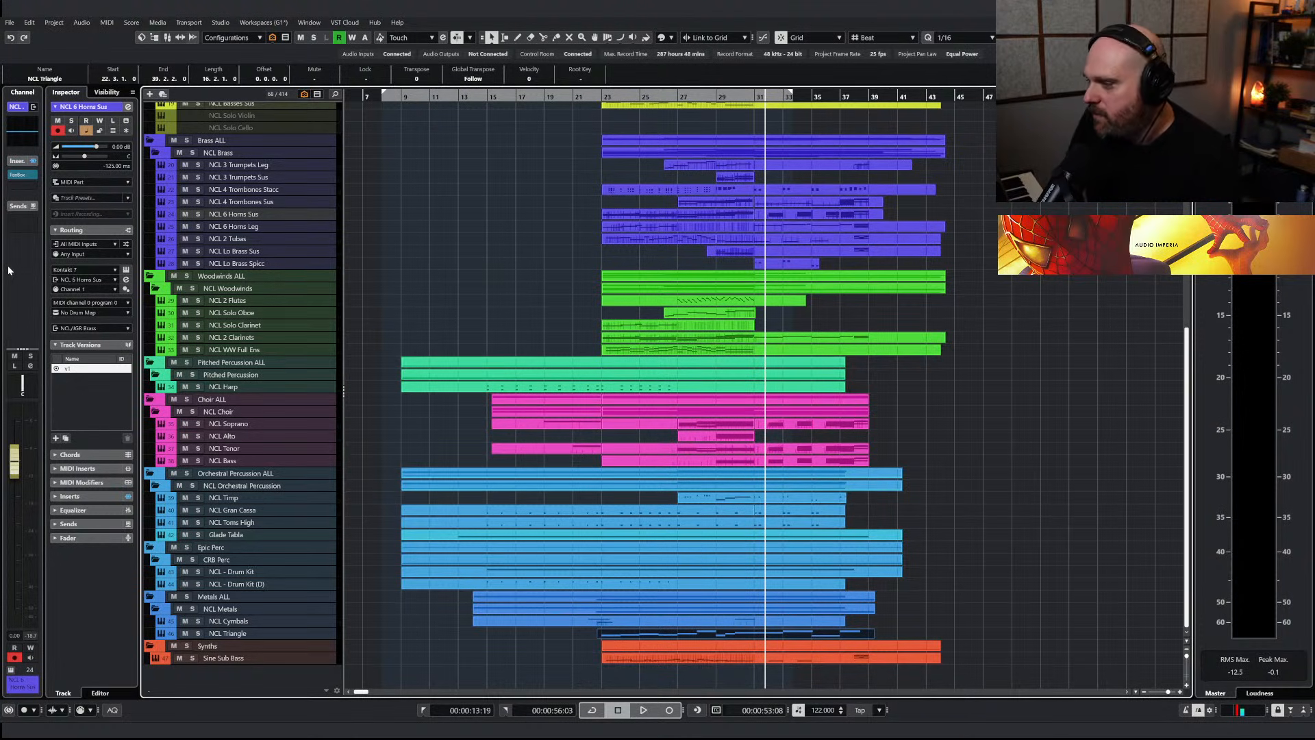
pyautogui.scroll(2, 425, 298)
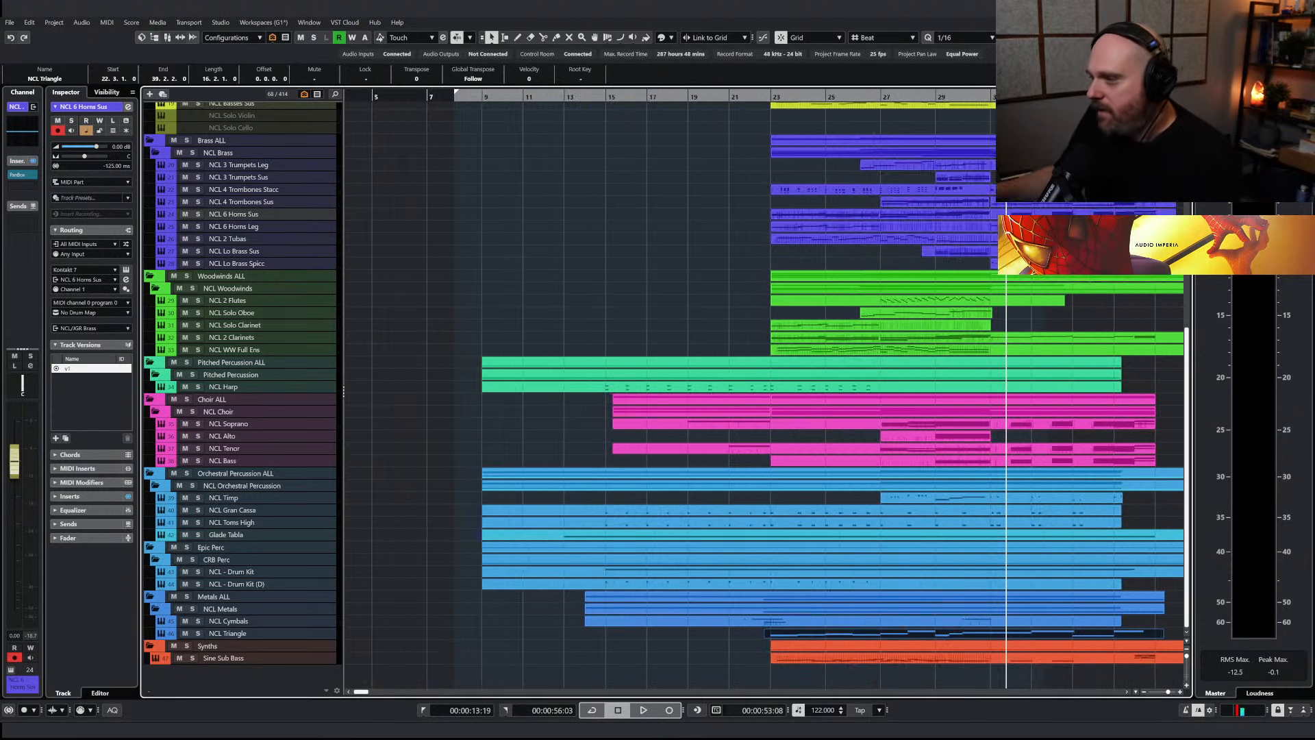
pyautogui.click(951, 98)
pyautogui.scroll(-2, 572, 308)
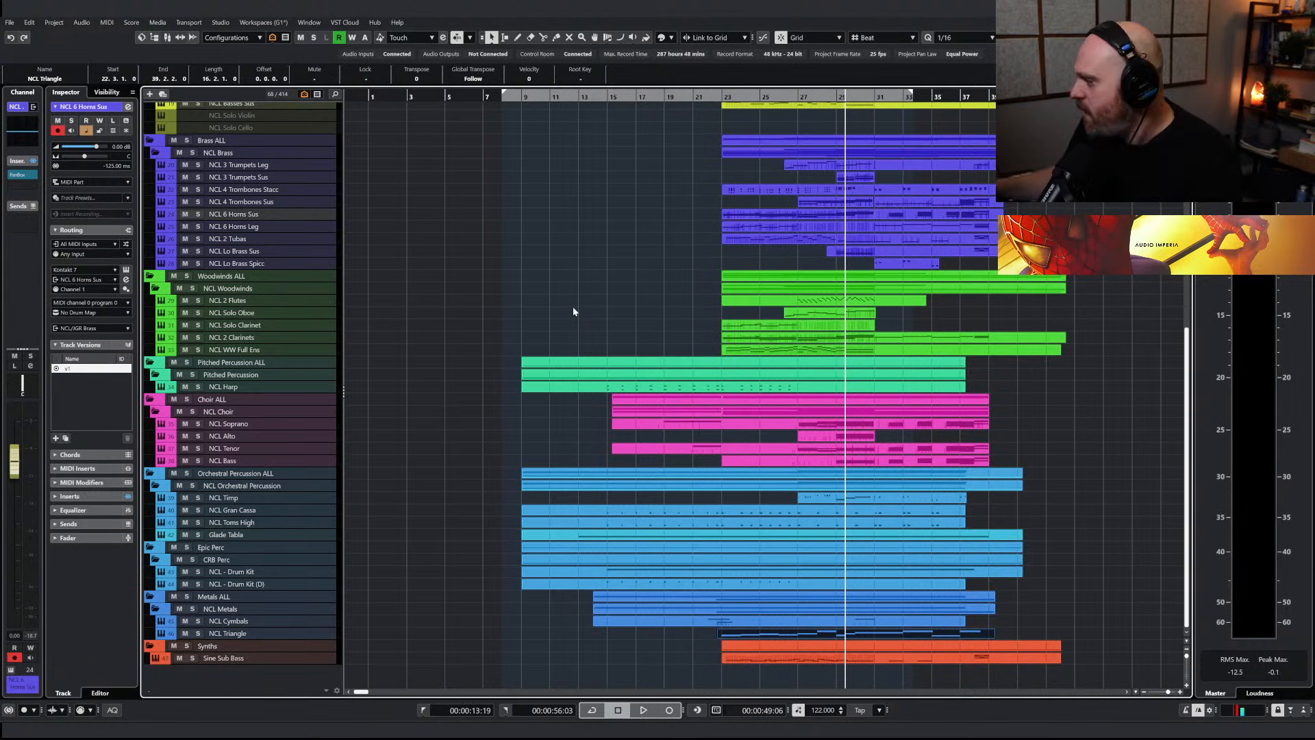
pyautogui.scroll(3, 622, 376)
pyautogui.scroll(-2, 640, 326)
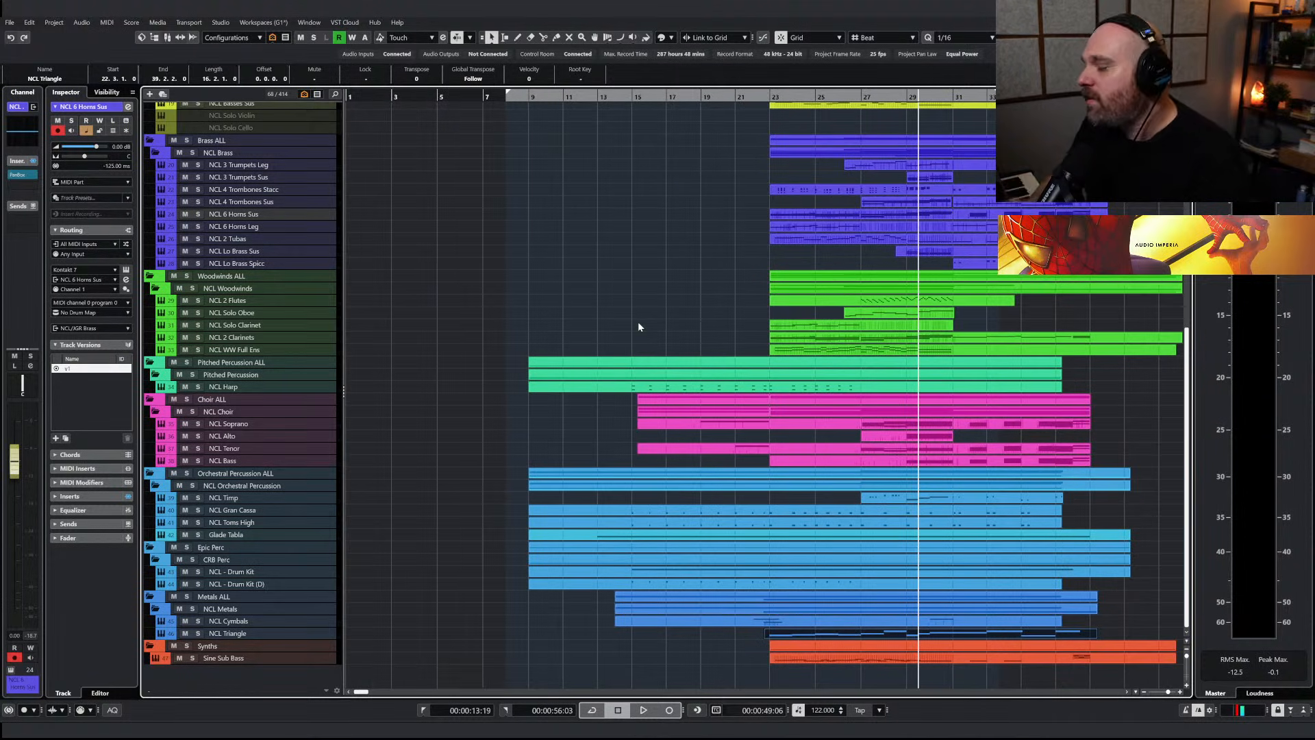